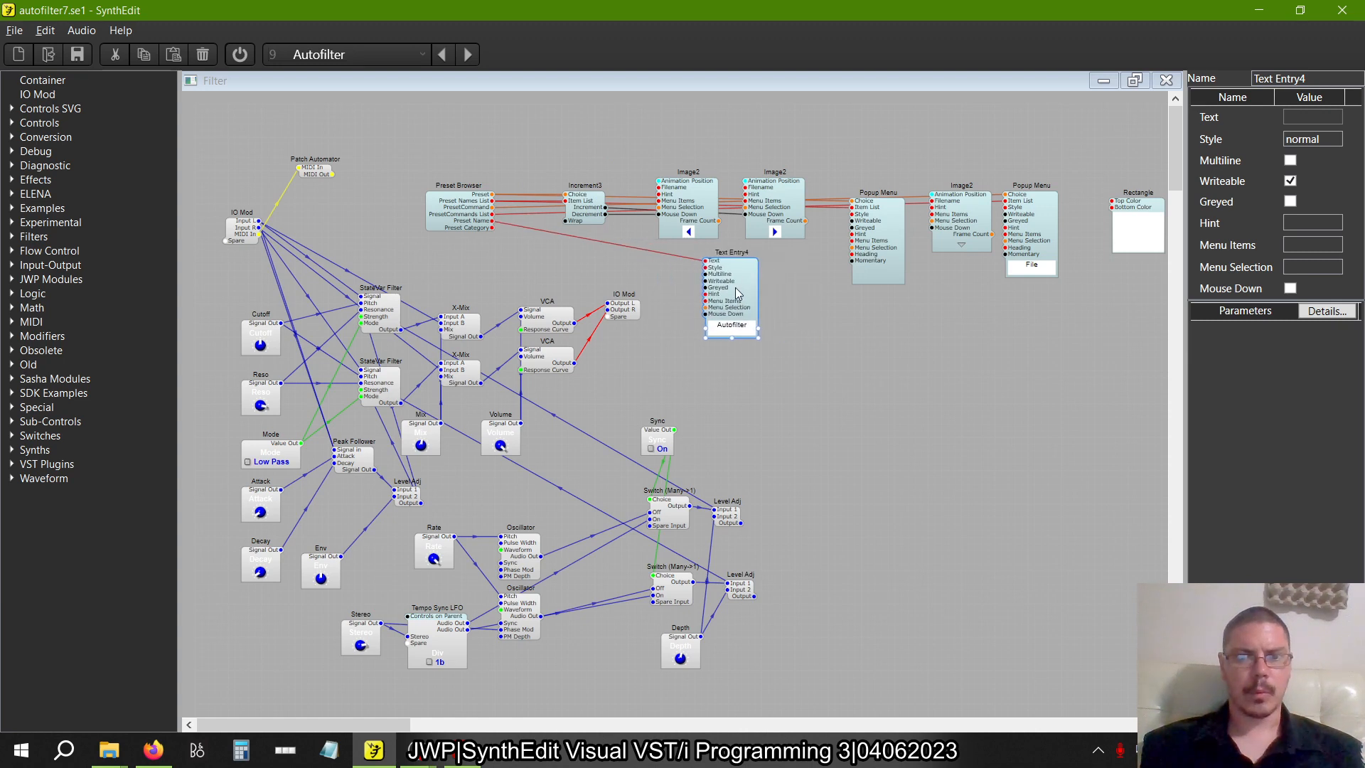
Containerize the Preset Browser module in the Filter structure
scroll(694, 521, down, 2)
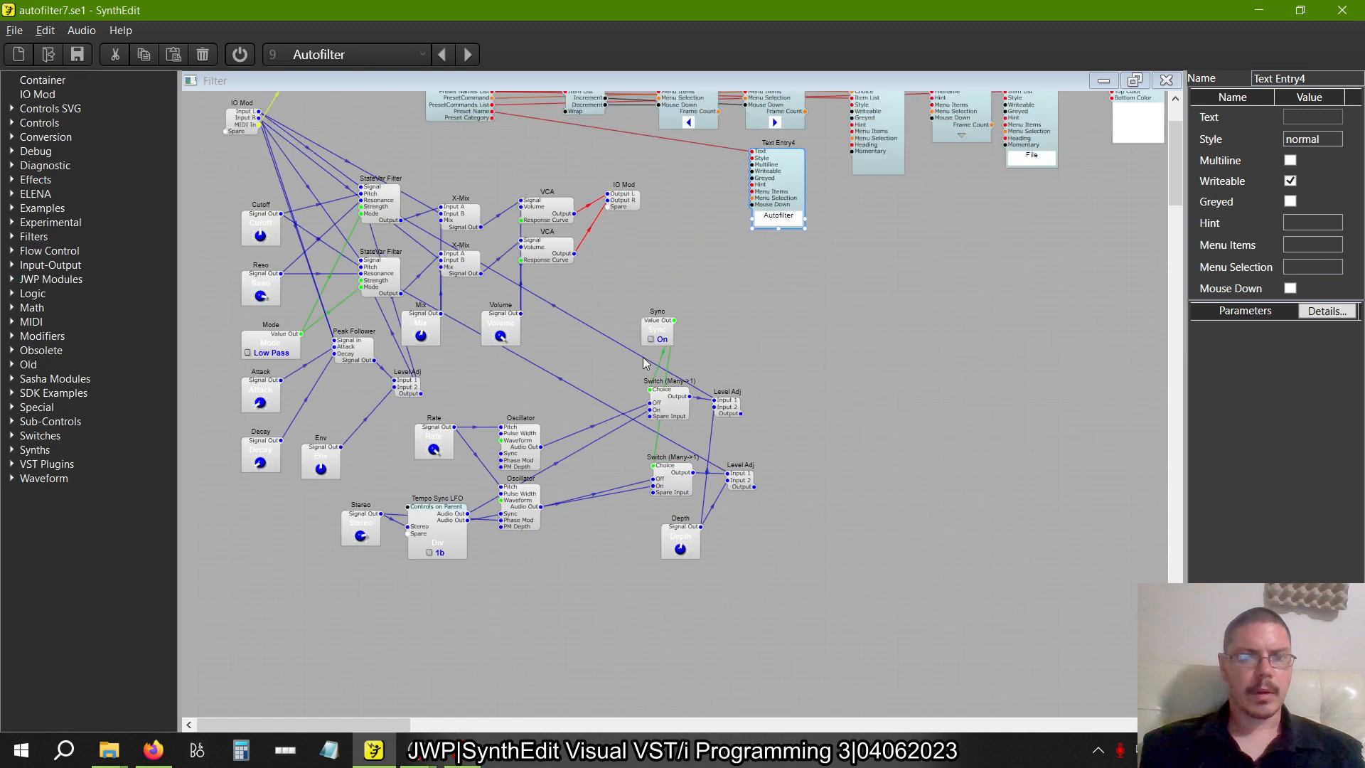
scroll(694, 523, up, 1)
click(466, 132)
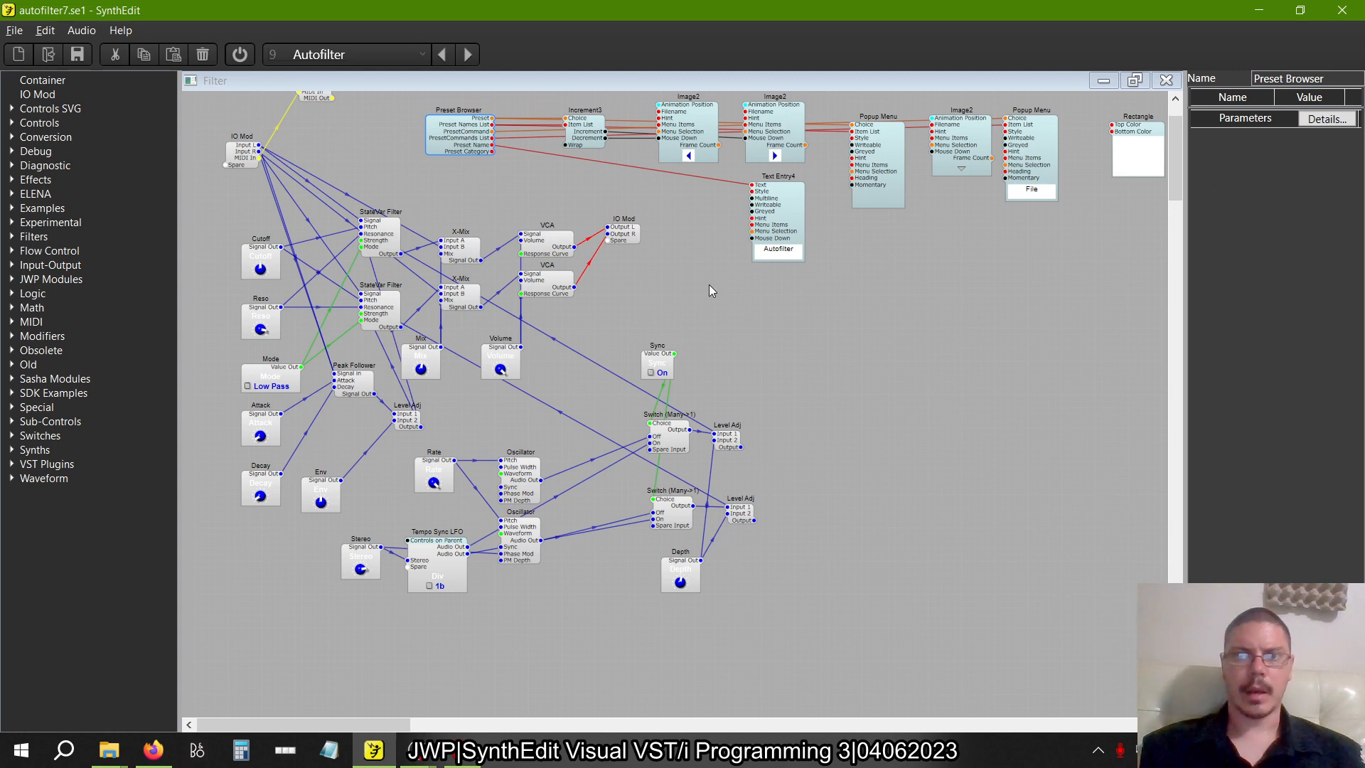
right_click(445, 142)
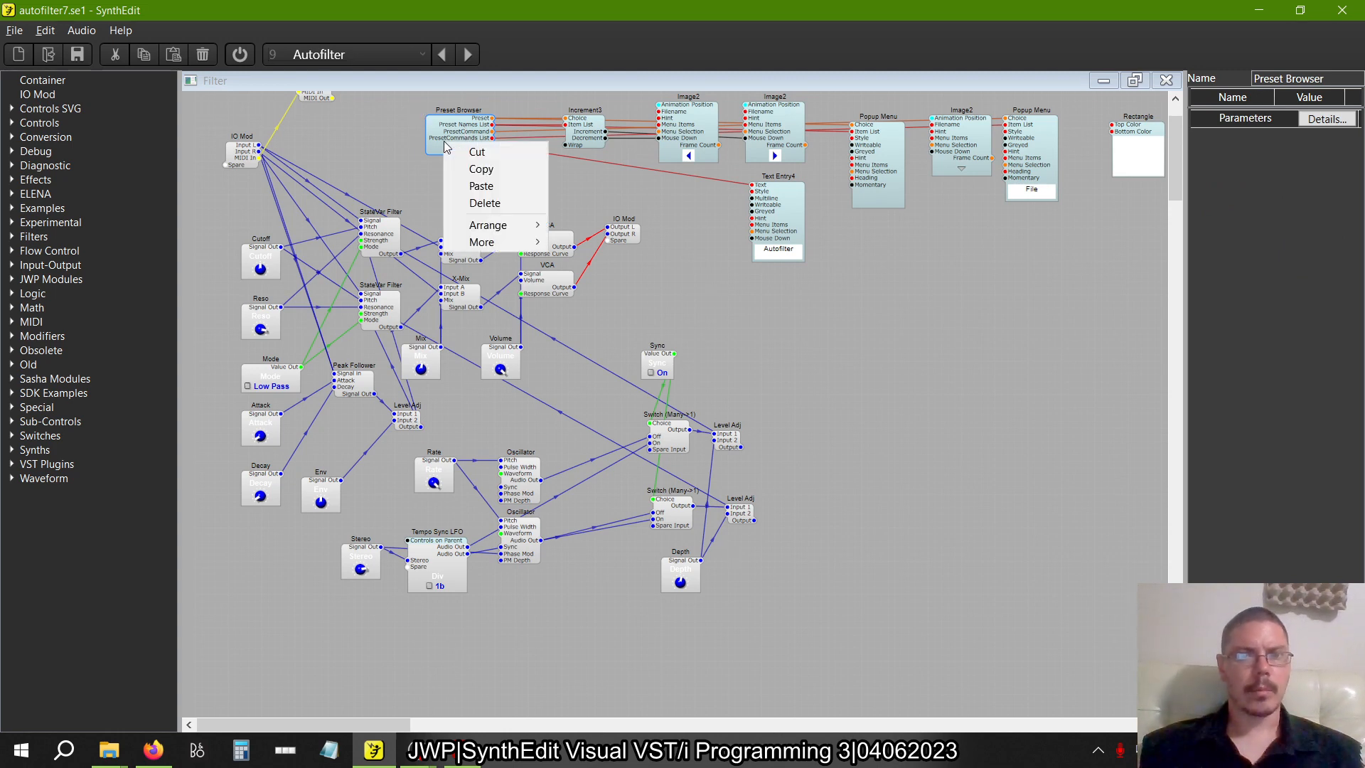
mouse_move(501, 245)
click(624, 293)
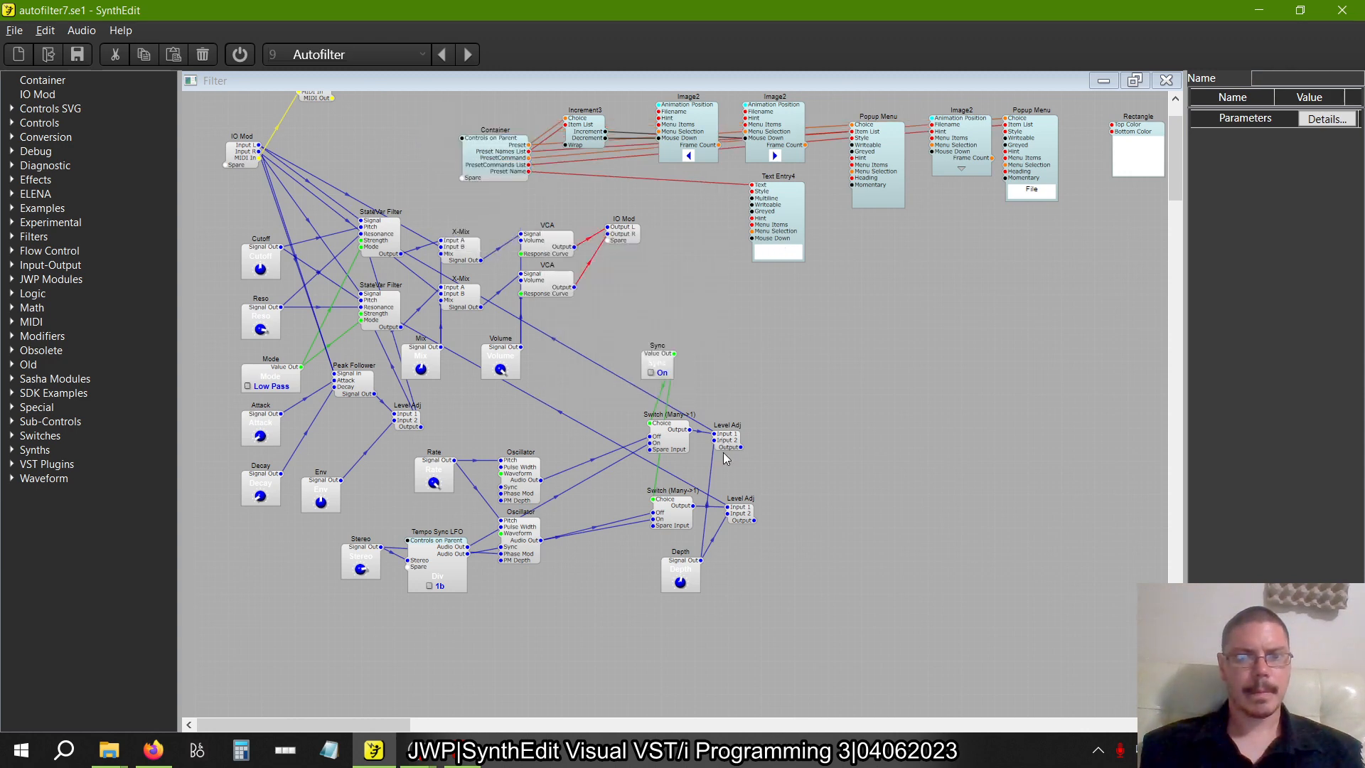
Select all the filter, envelope, LFO and control modules below the preset modules, together with their wires
drag(736, 632, 669, 426)
drag(761, 616, 195, 198)
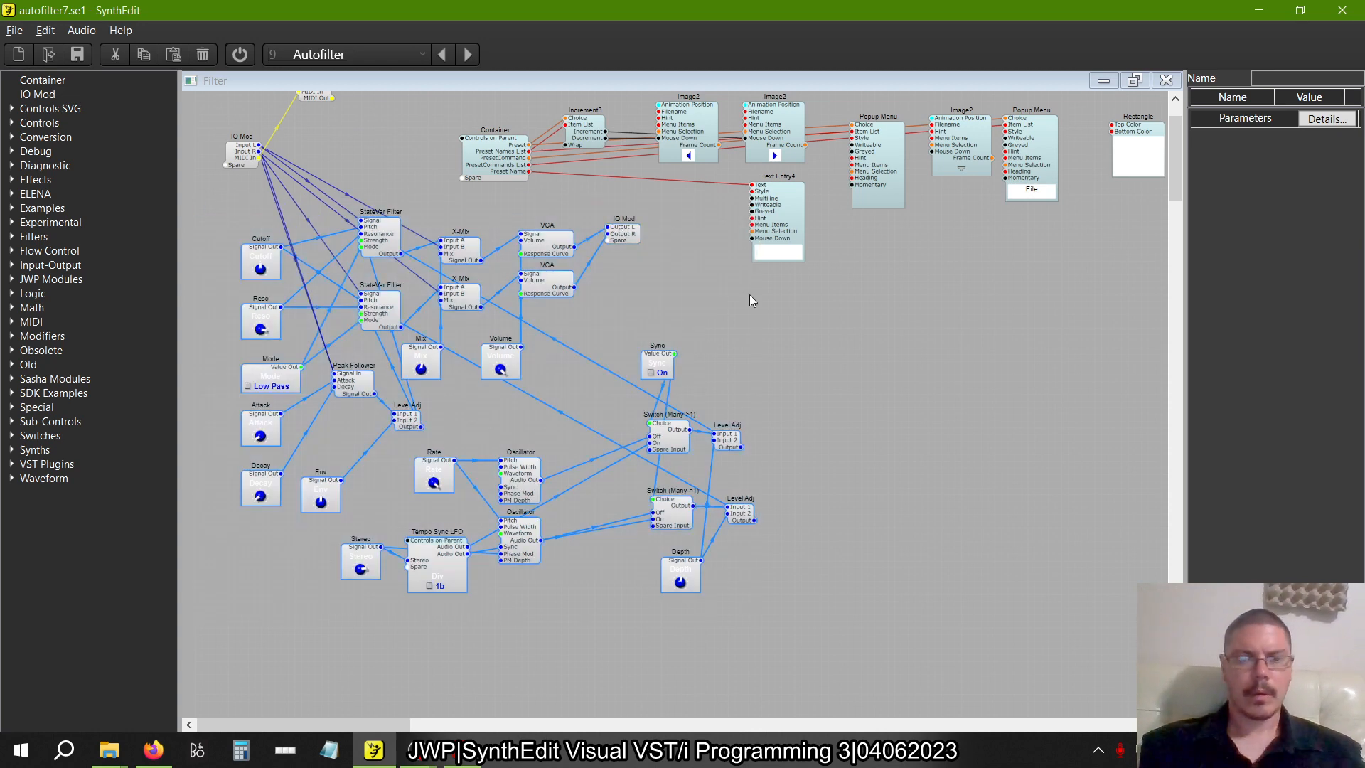
Minimize the Filter structure, widen the Main window, and add a Sound In and a Sound Out module on either side of the Filter container
click(1104, 81)
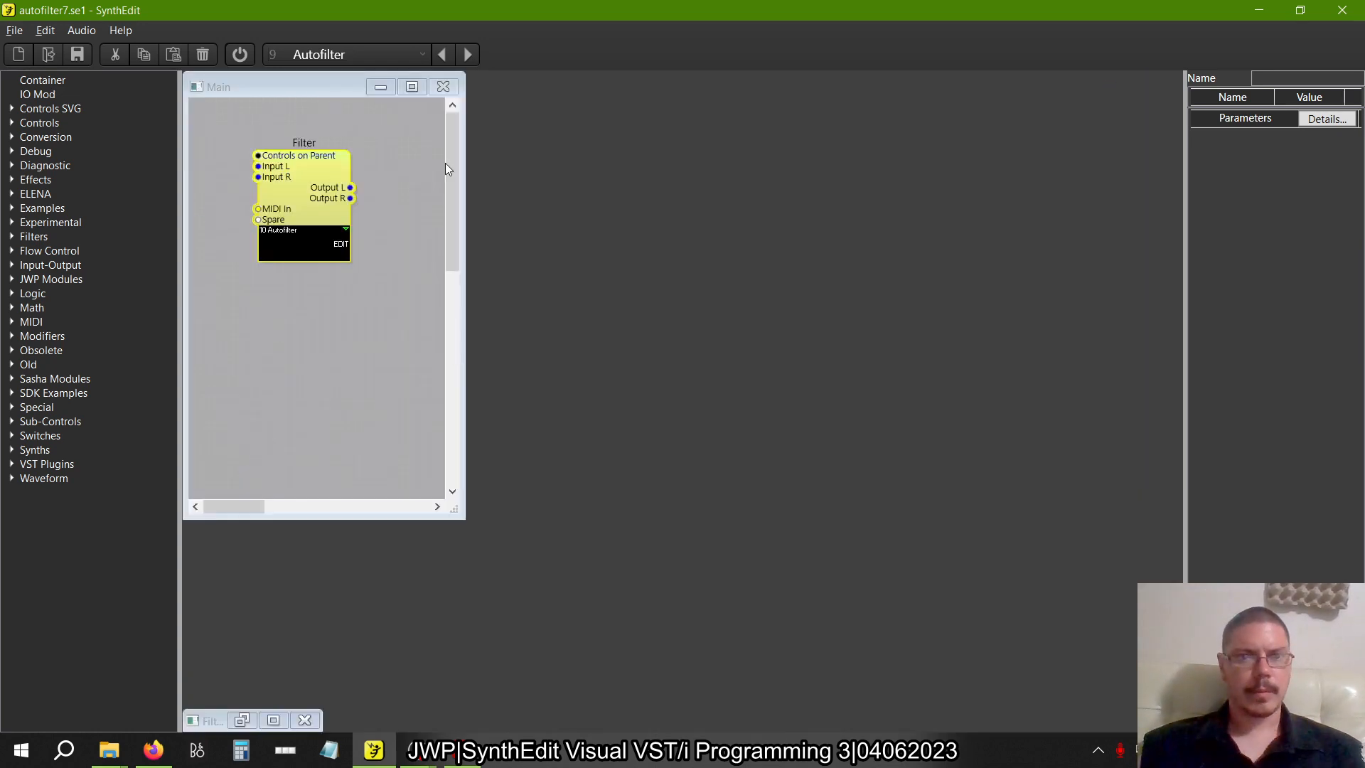
drag(463, 189, 698, 213)
drag(317, 196, 466, 206)
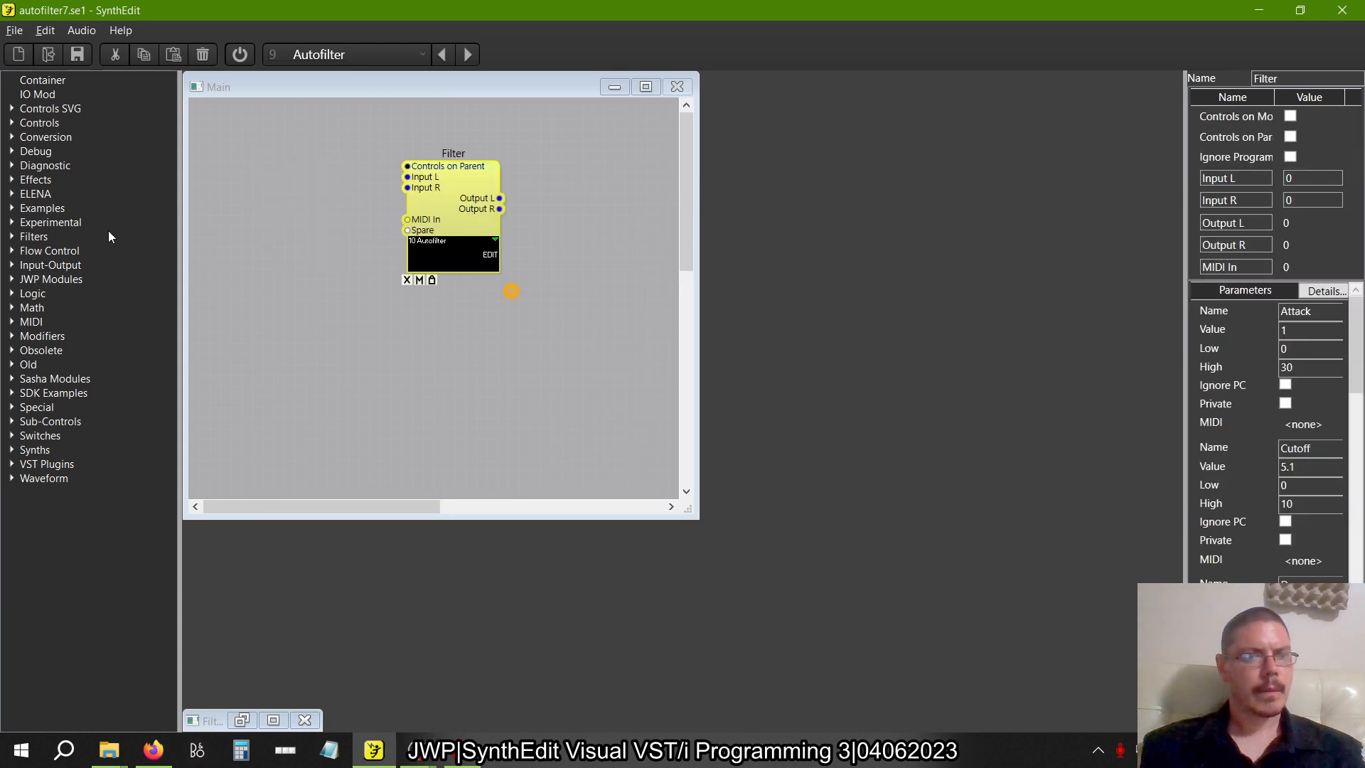
click(12, 264)
drag(54, 279, 315, 199)
drag(599, 207, 602, 210)
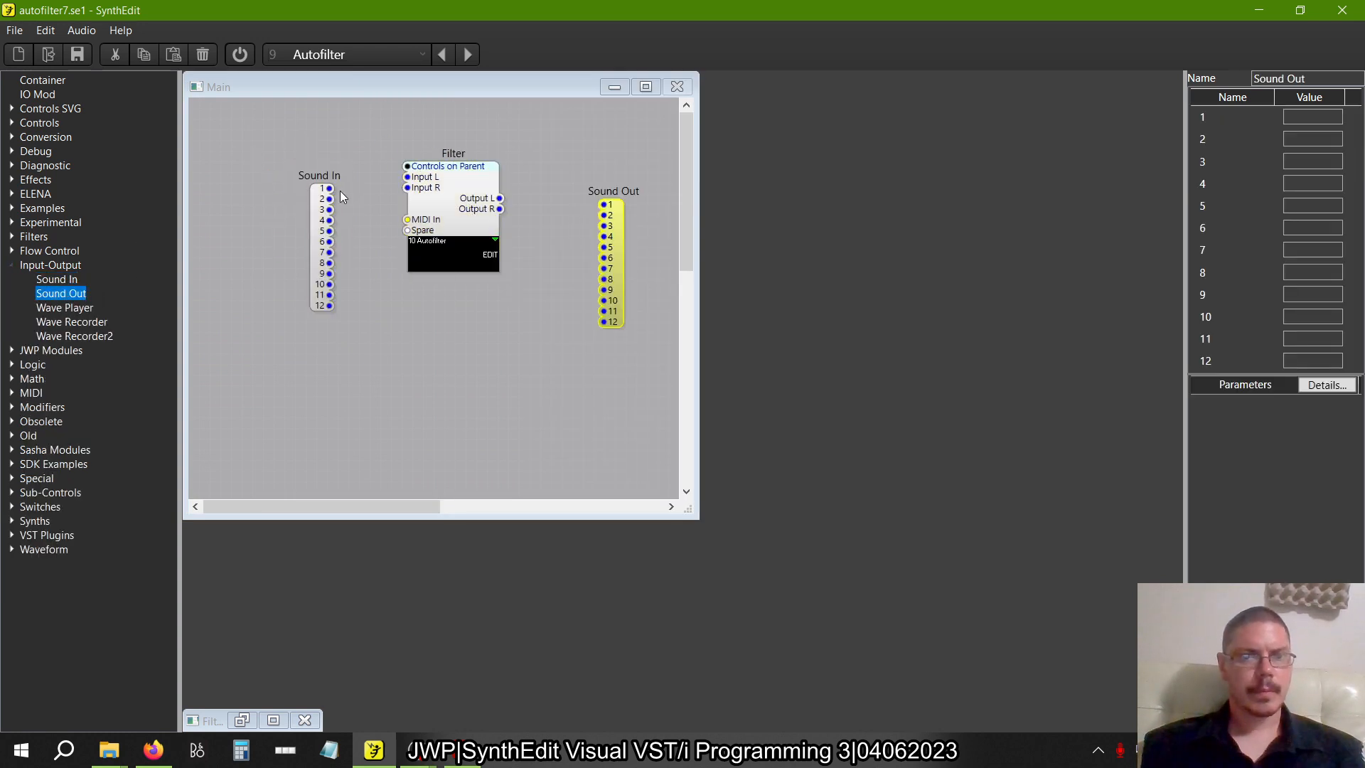
Wire Sound In 1 and 2 to the Filter's Input L and R, and Output L and R to Sound Out 1 and 2
mouse_move(329, 189)
mouse_down()
mouse_move(409, 183)
mouse_move(330, 200)
mouse_up()
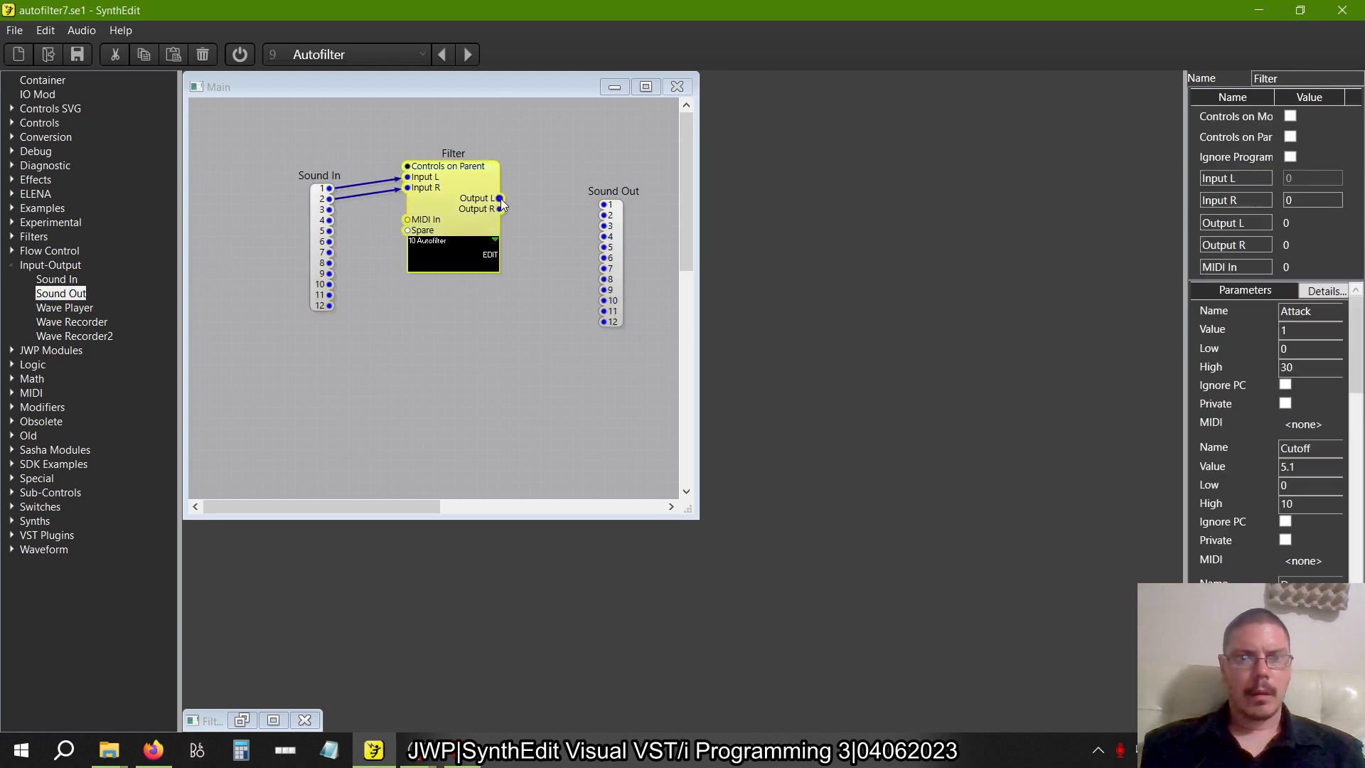
mouse_move(500, 198)
mouse_down()
mouse_move(609, 204)
mouse_move(531, 224)
mouse_move(501, 210)
mouse_up()
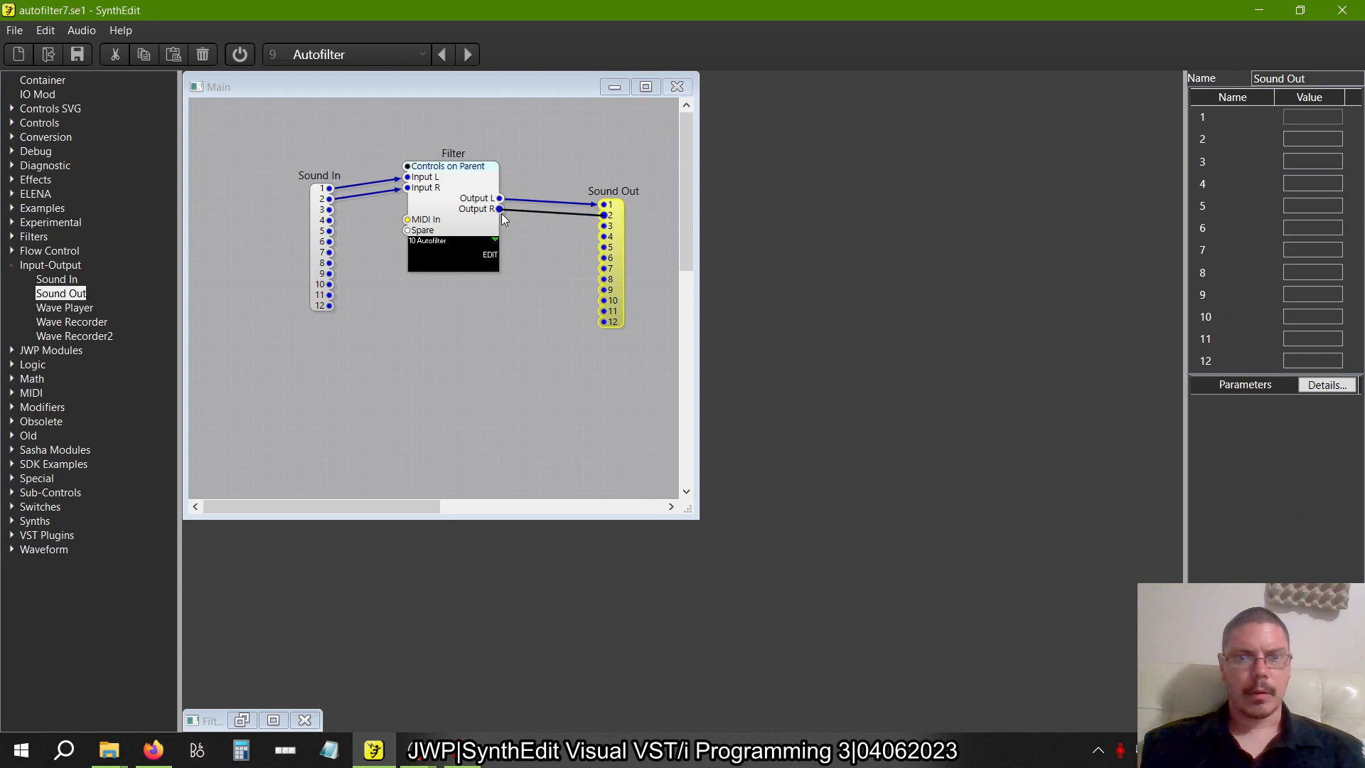
click(474, 210)
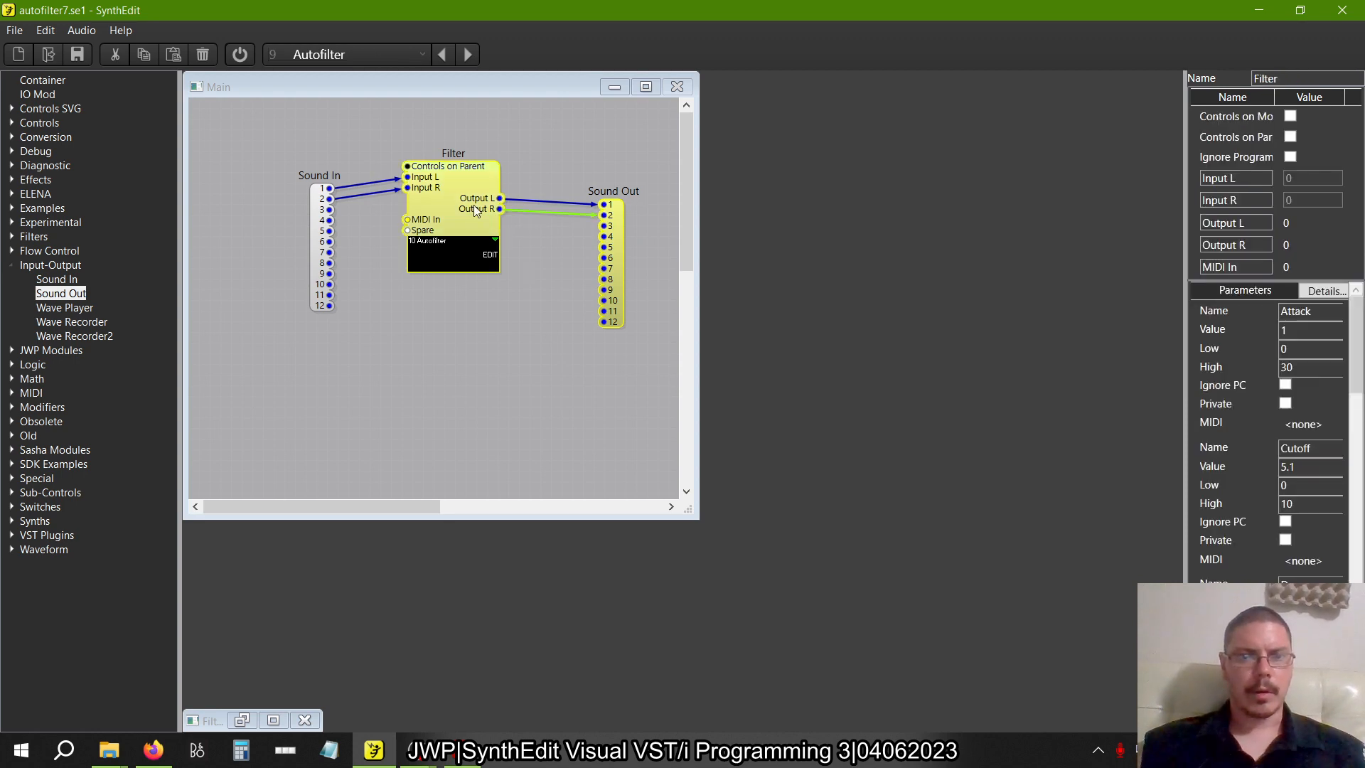
Return to the Filter structure and delete the selected filter circuit modules
click(242, 720)
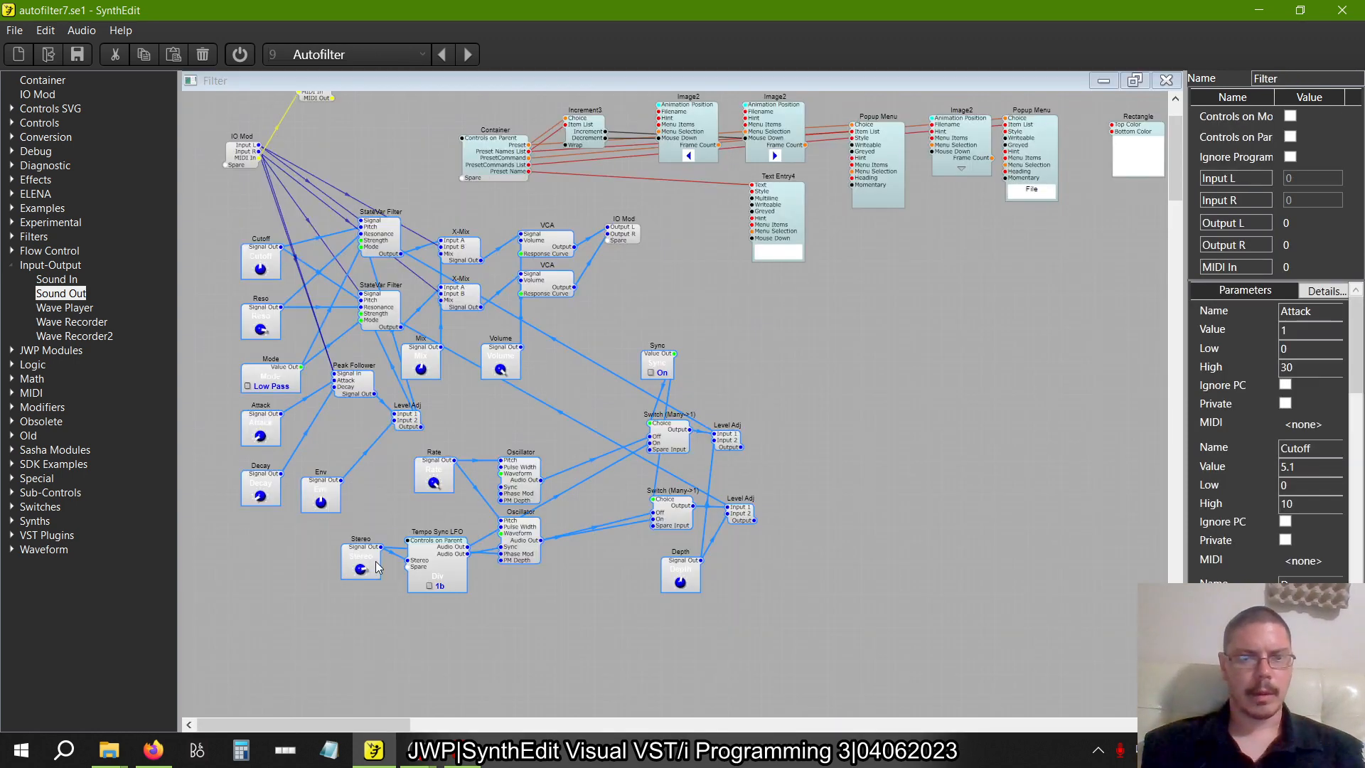
key(Delete)
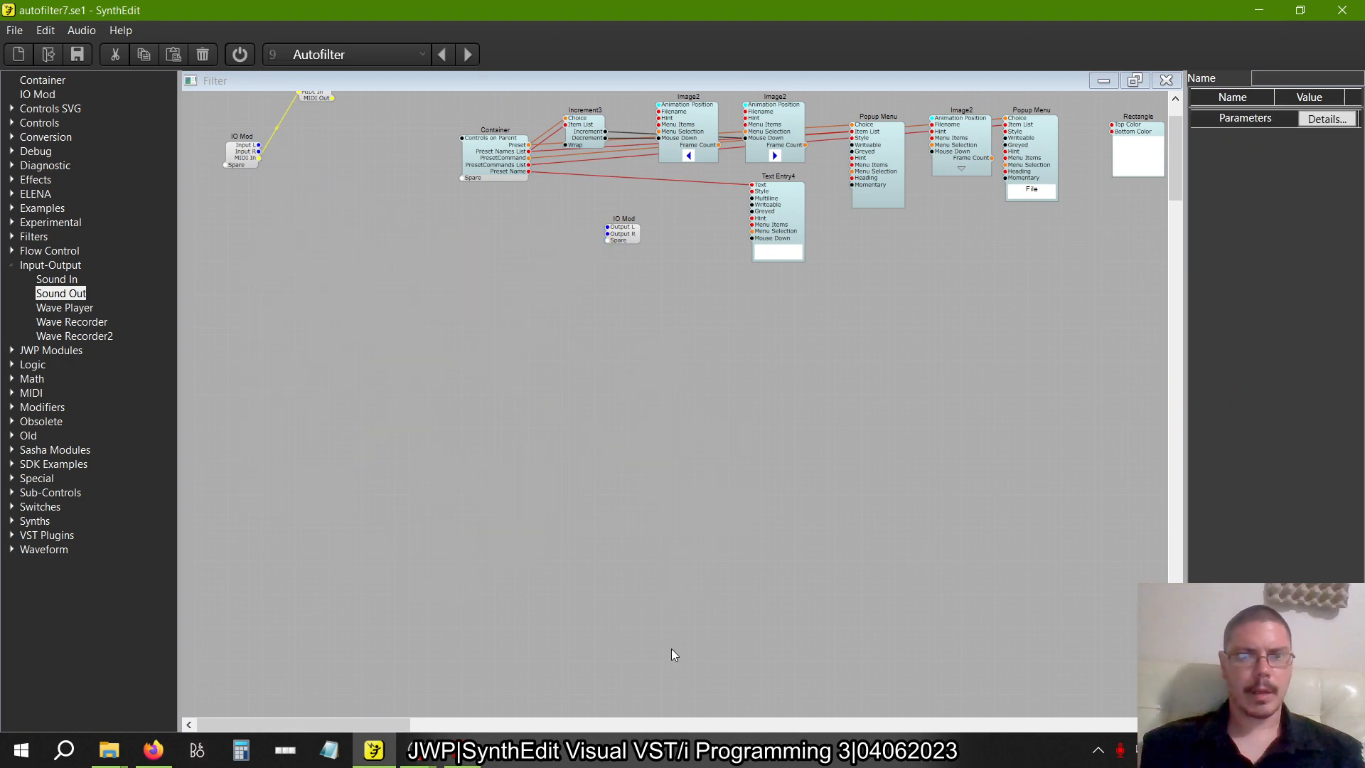
Open the new Container and delete the old Preset Browser module inside it
double_click(492, 230)
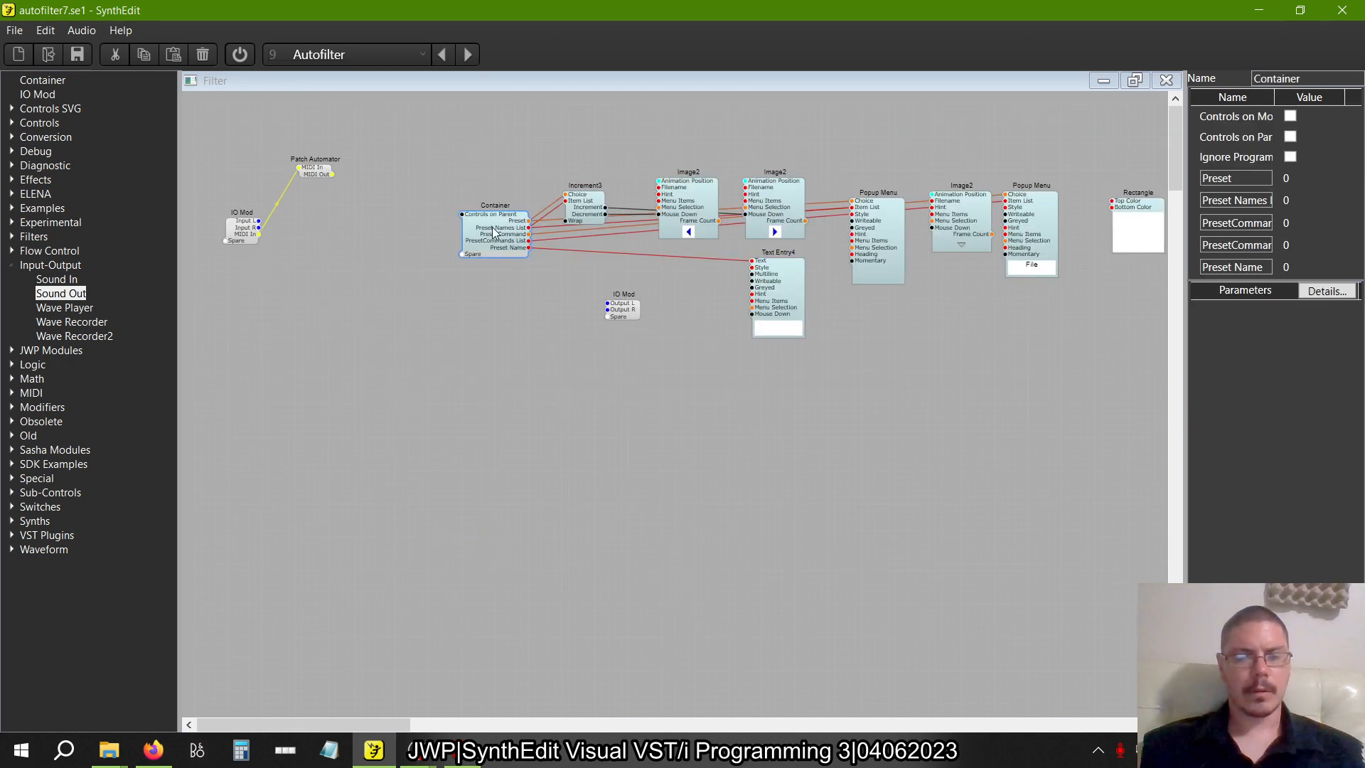
click(360, 226)
key(Delete)
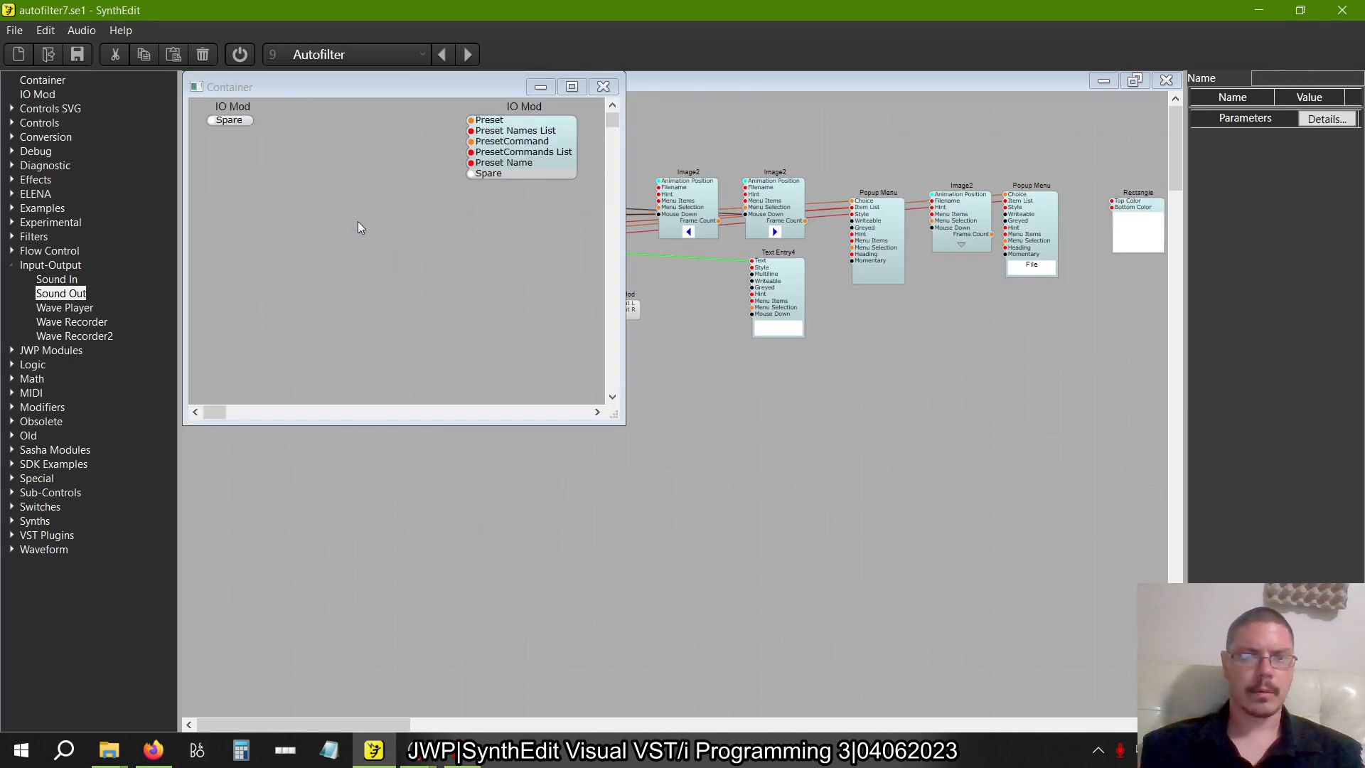
click(237, 120)
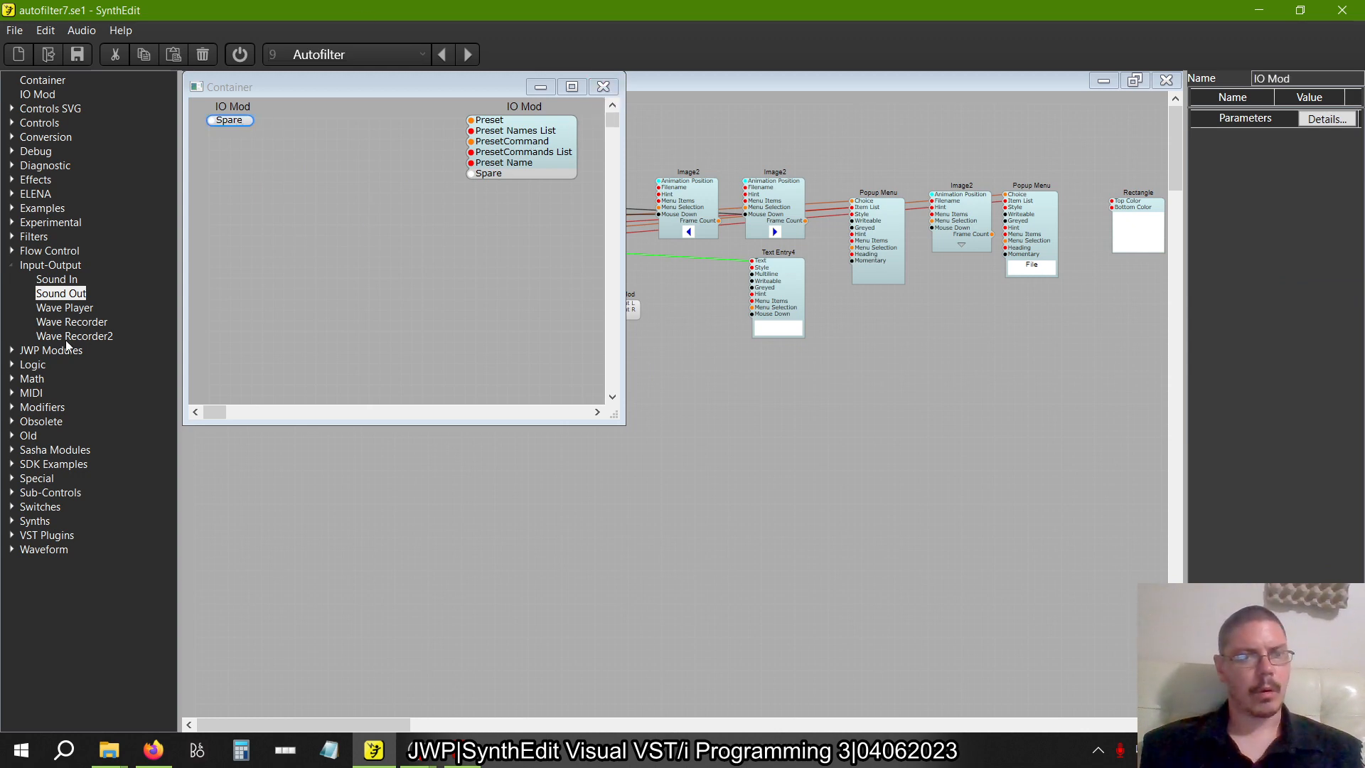
Insert a fresh Preset Browser module between the two IO Mods inside the Container
click(12, 265)
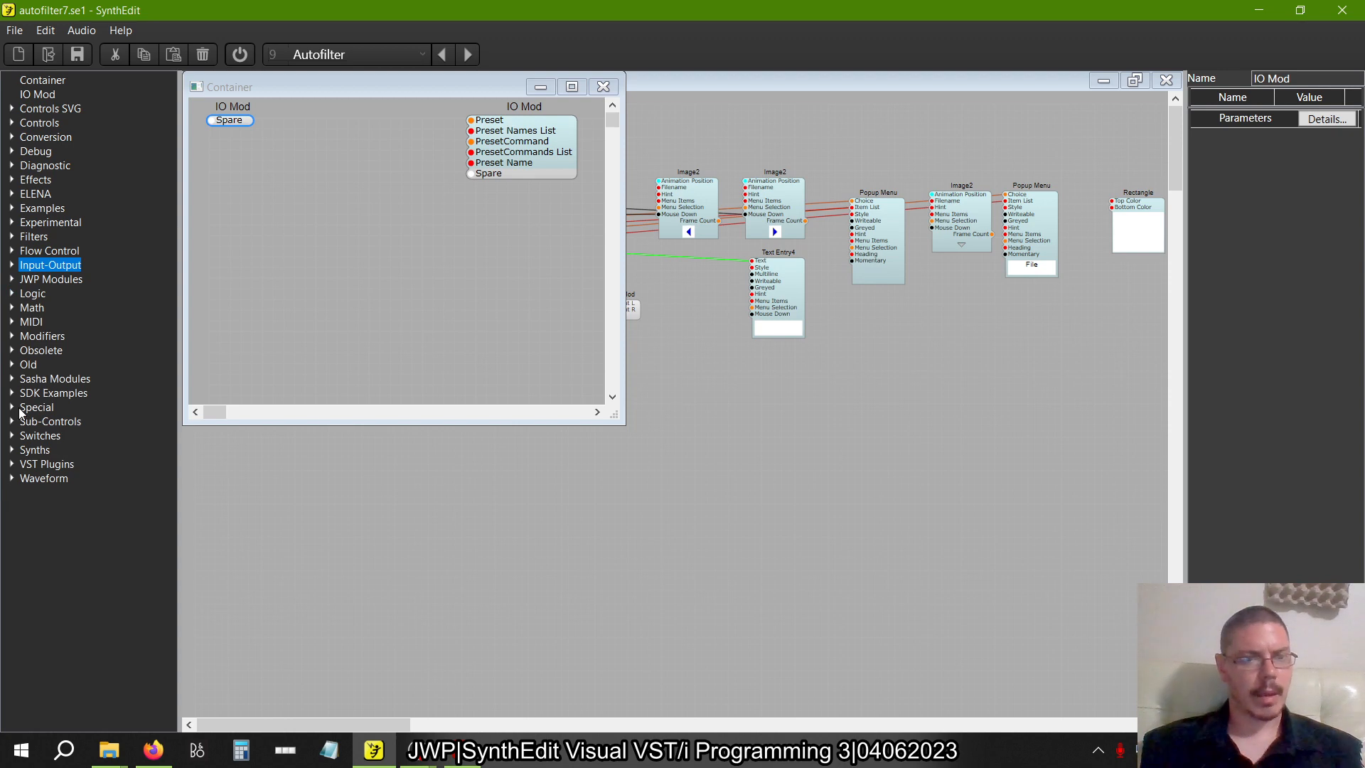
click(12, 322)
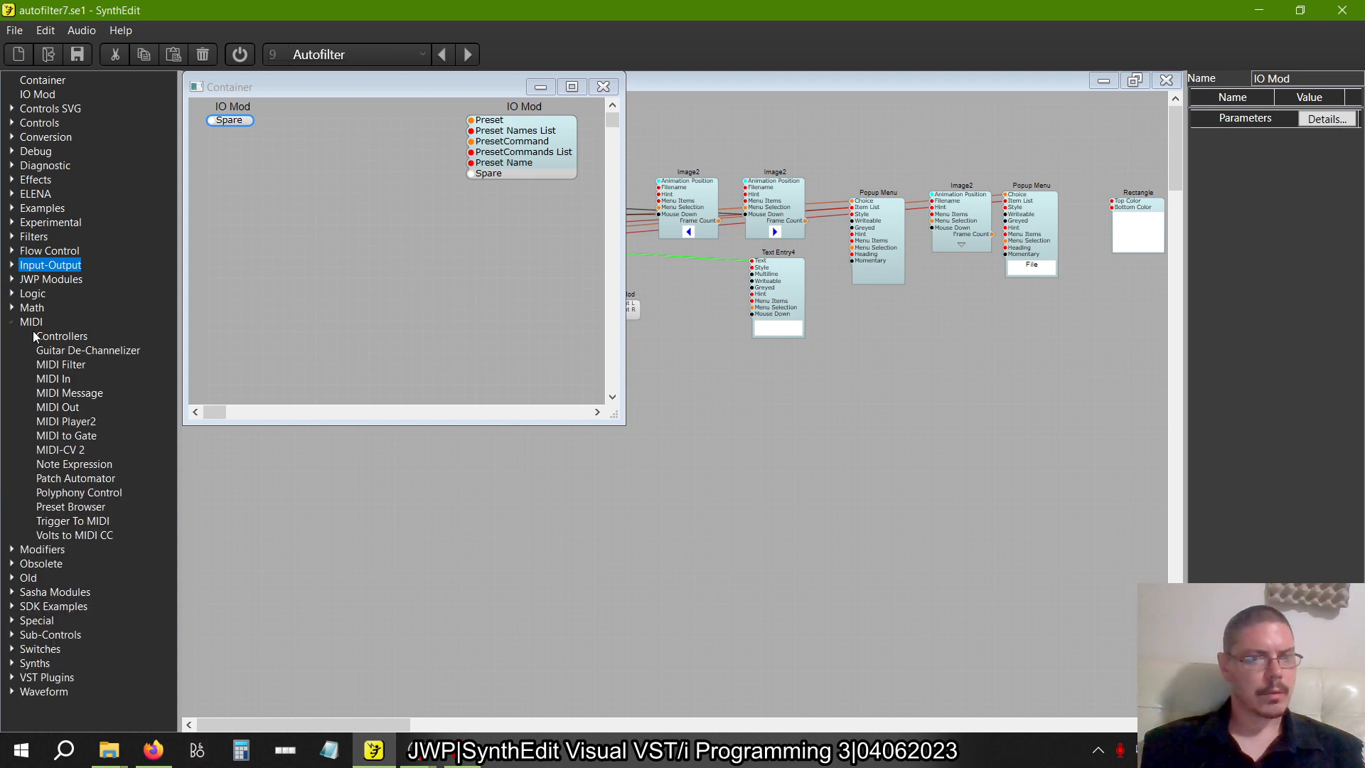
drag(71, 506, 193, 418)
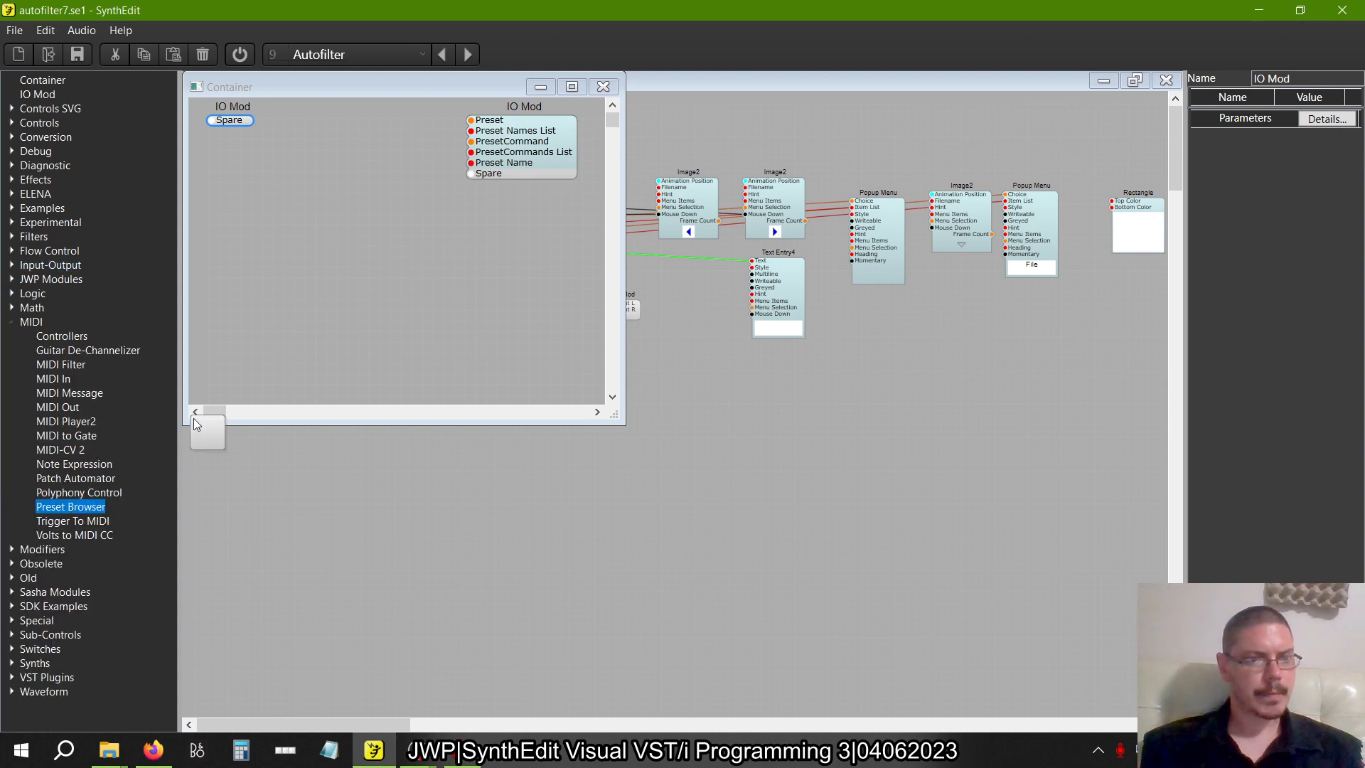
drag(364, 152, 365, 153)
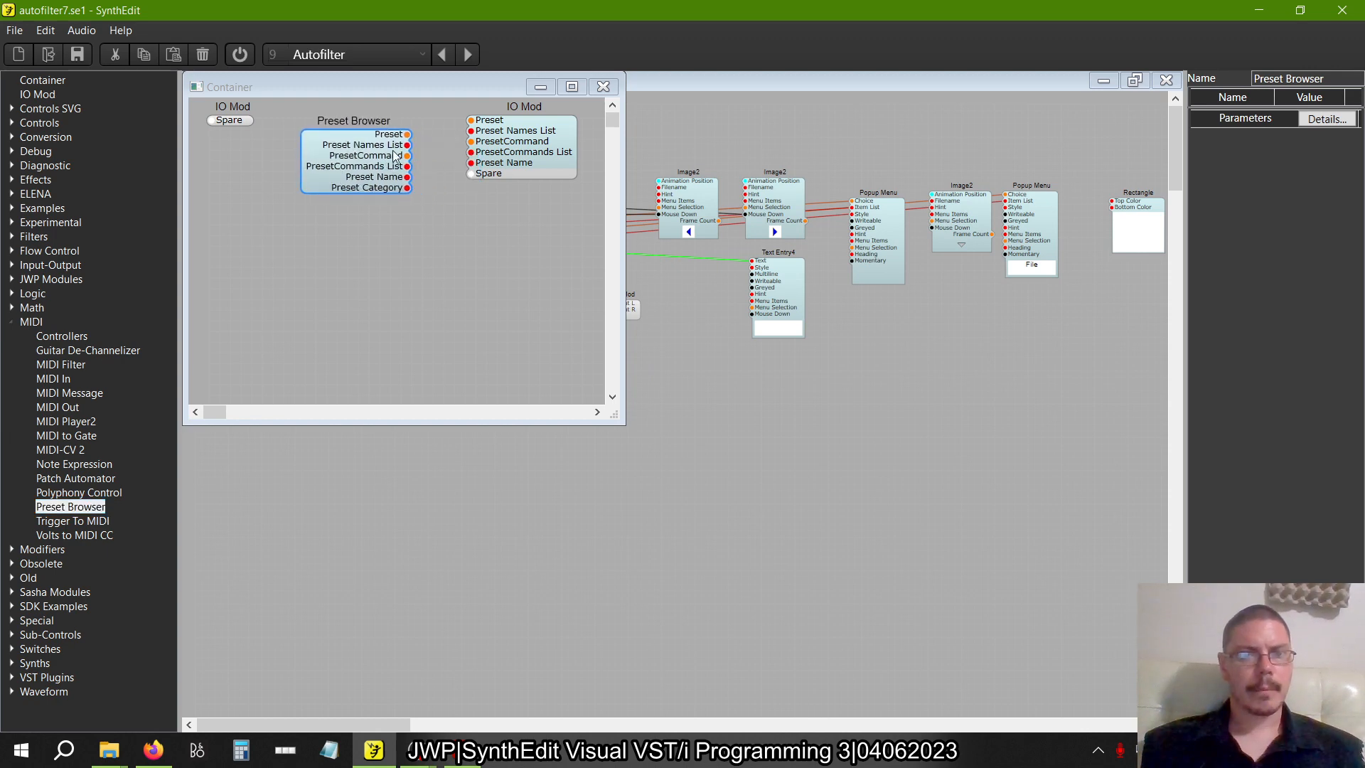
Wire the Preset Browser's outputs from Preset through Preset Name to the matching IO Mod plugs, and close the Container
drag(463, 114, 470, 120)
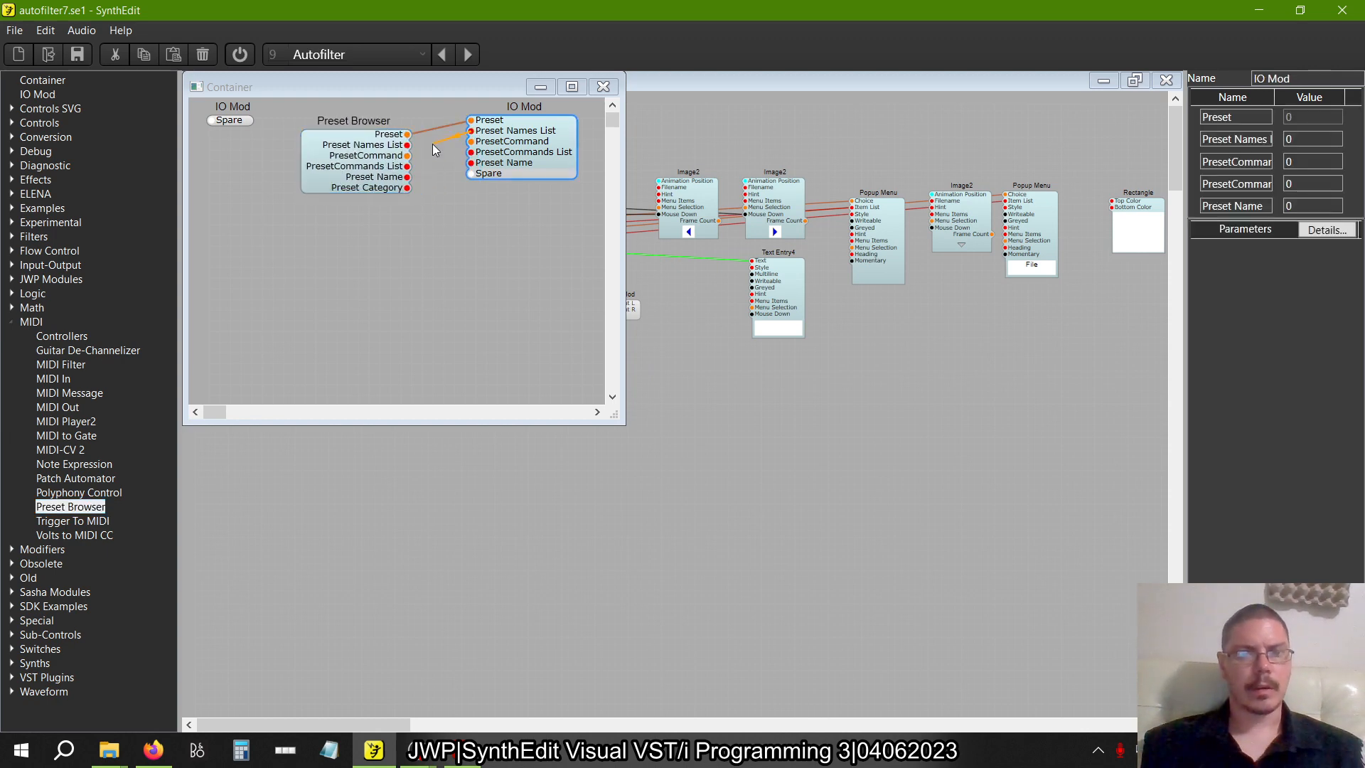
drag(409, 155, 470, 163)
click(479, 168)
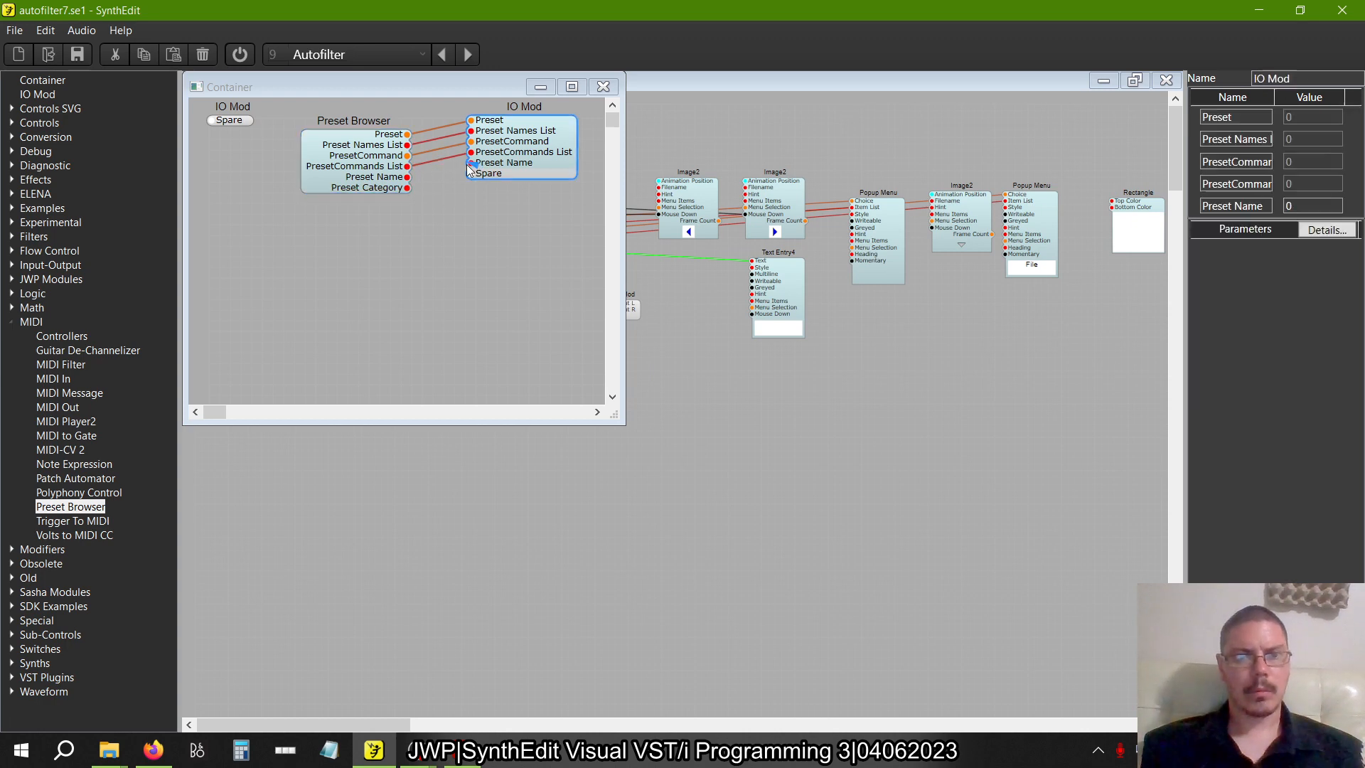
click(603, 86)
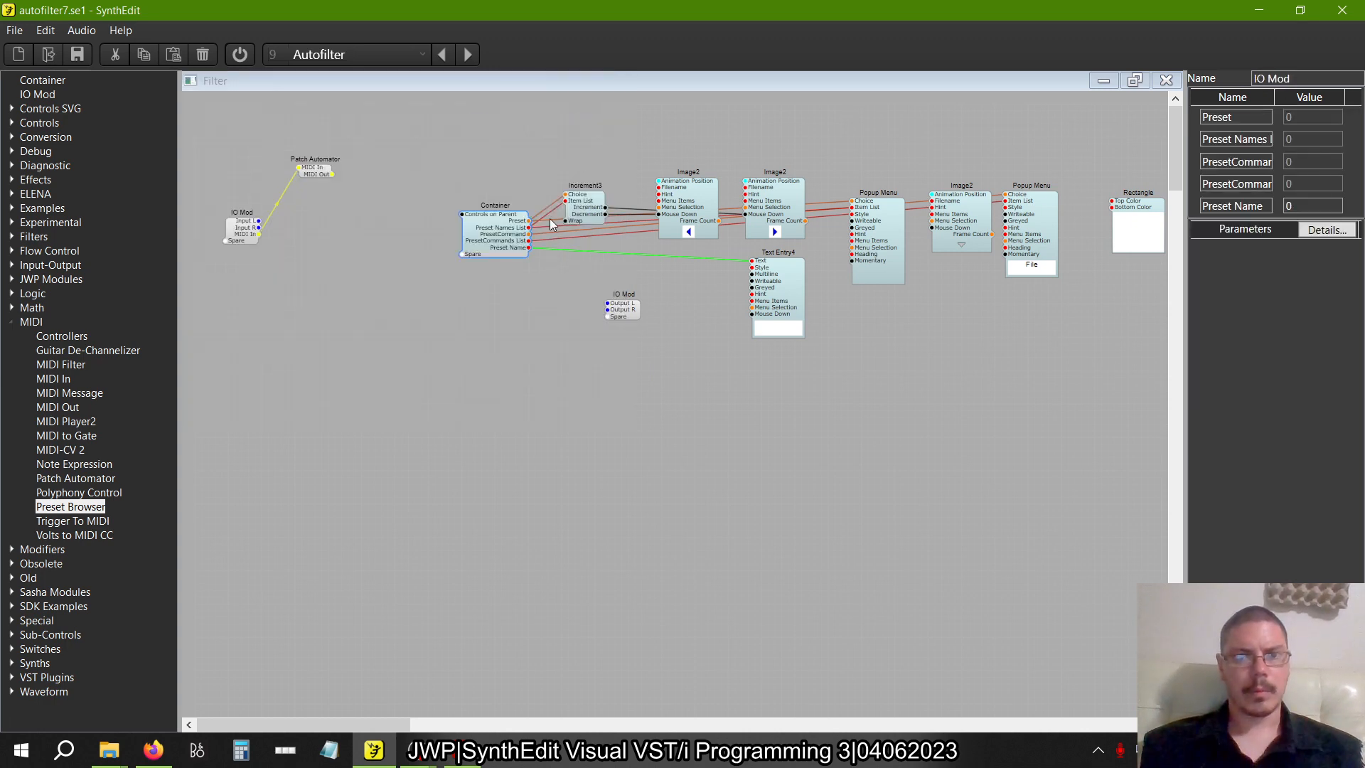
Un-containerize the Container and place the Preset Browser beside the Increment3 module
right_click(489, 241)
mouse_move(541, 386)
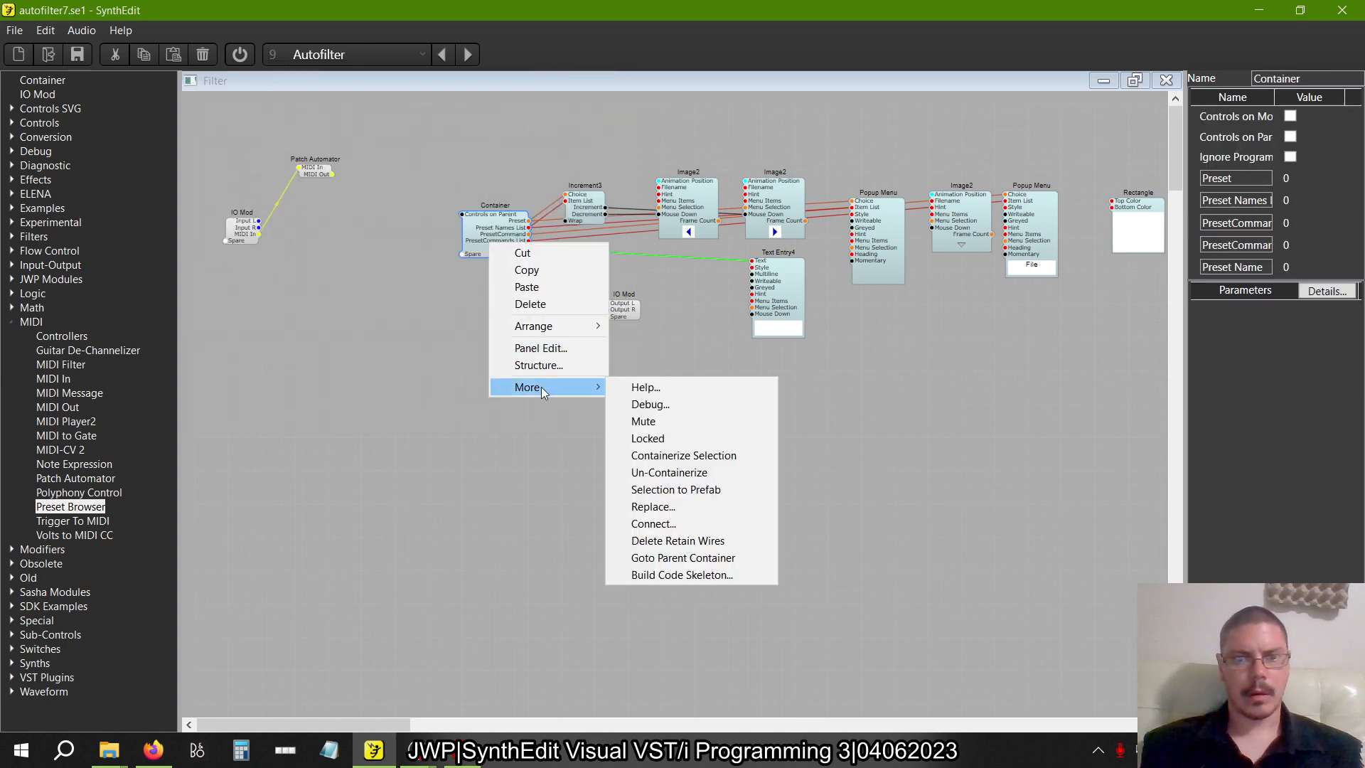
click(675, 473)
drag(509, 248, 501, 226)
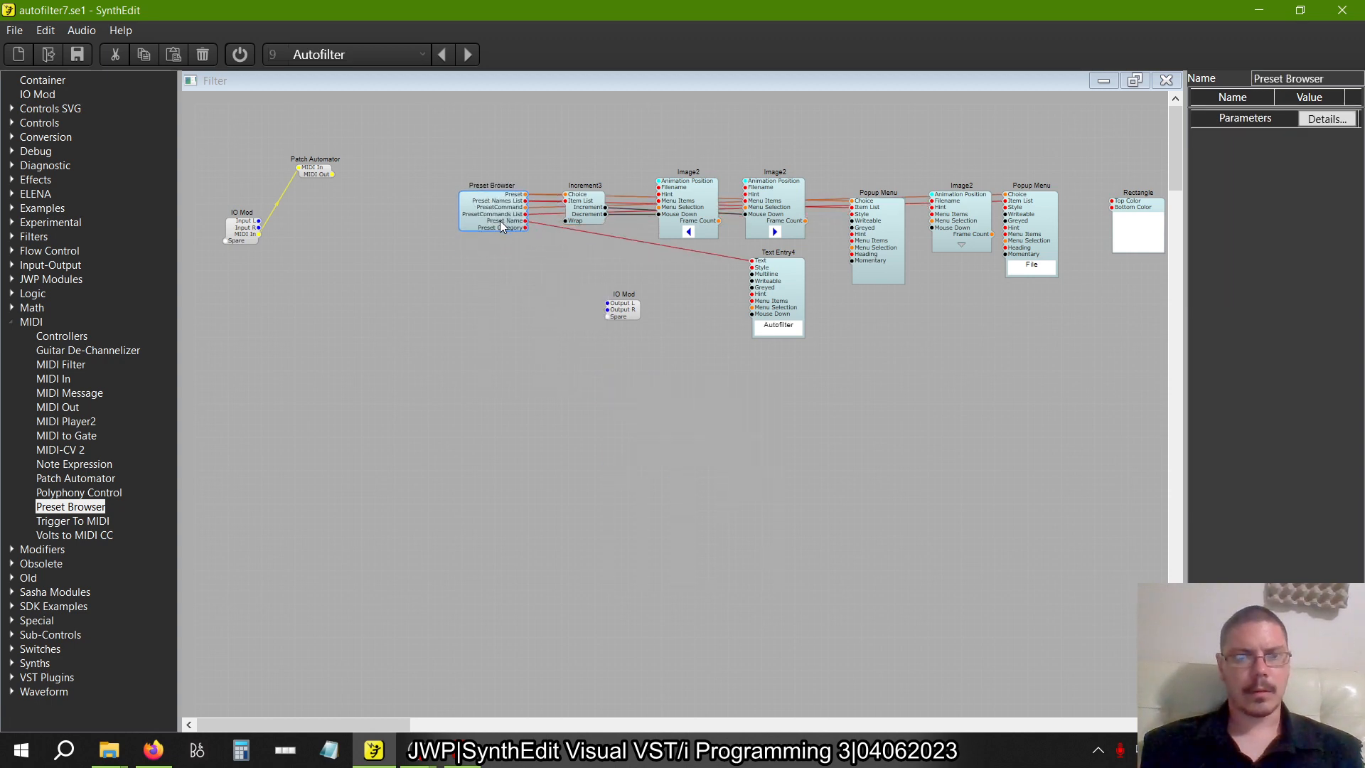
Replace the Patch Automator with a new one and wire its MIDI In to the input IO Mod
click(300, 168)
key(Delete)
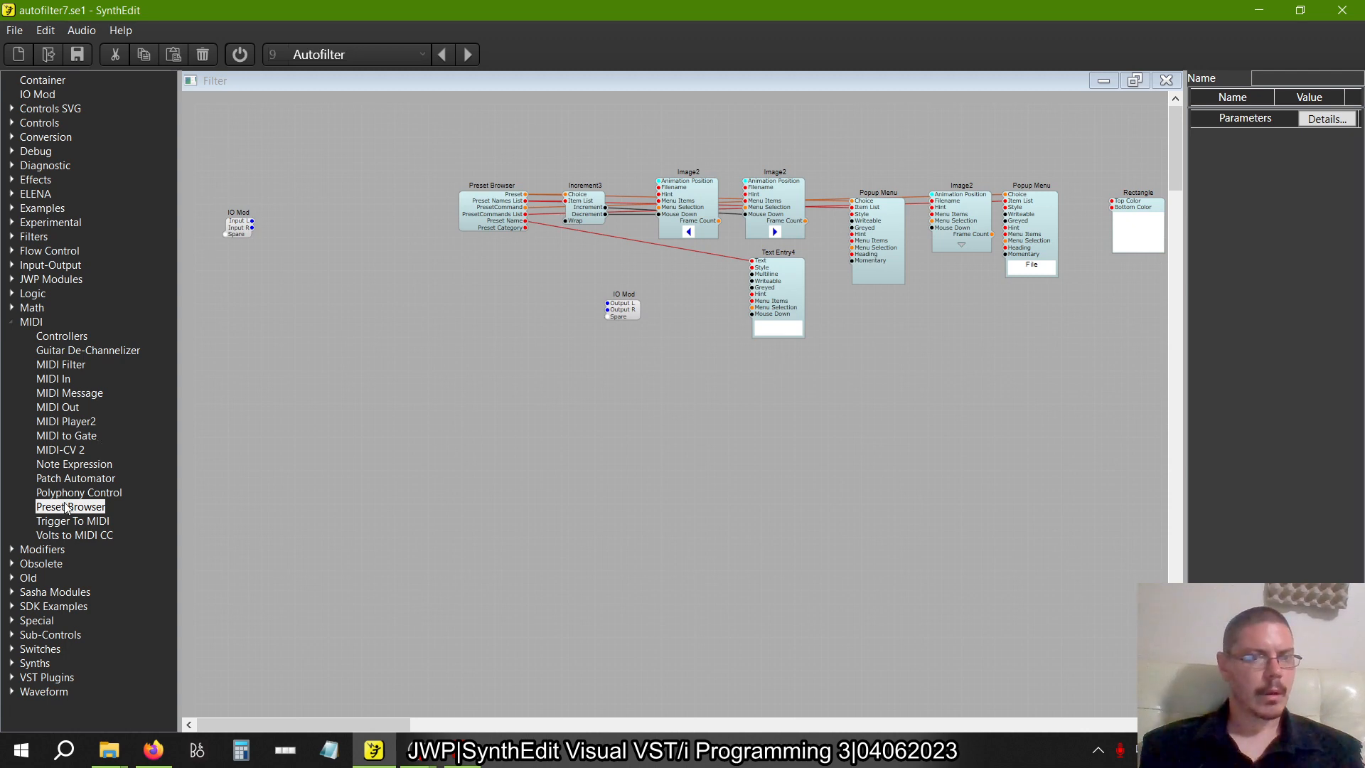
drag(71, 485, 329, 197)
click(229, 239)
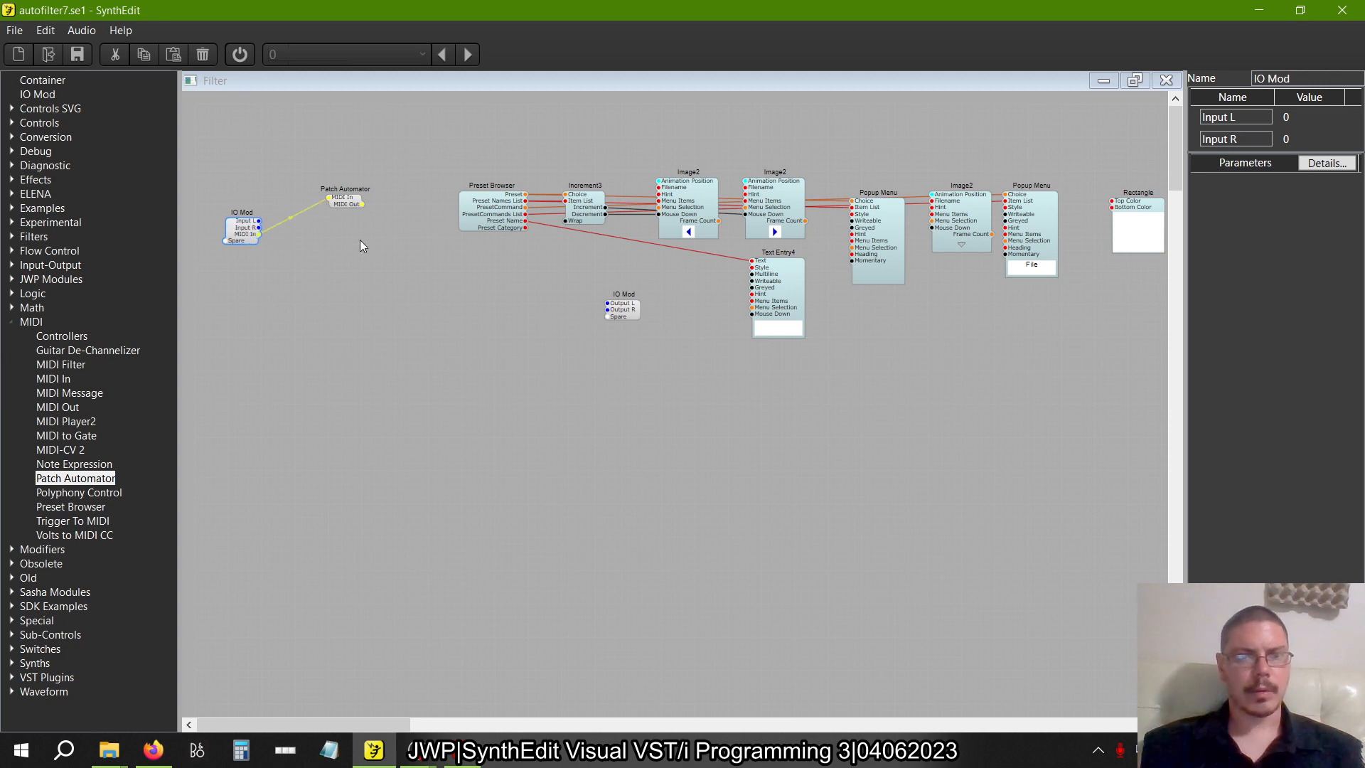
click(423, 54)
click(422, 55)
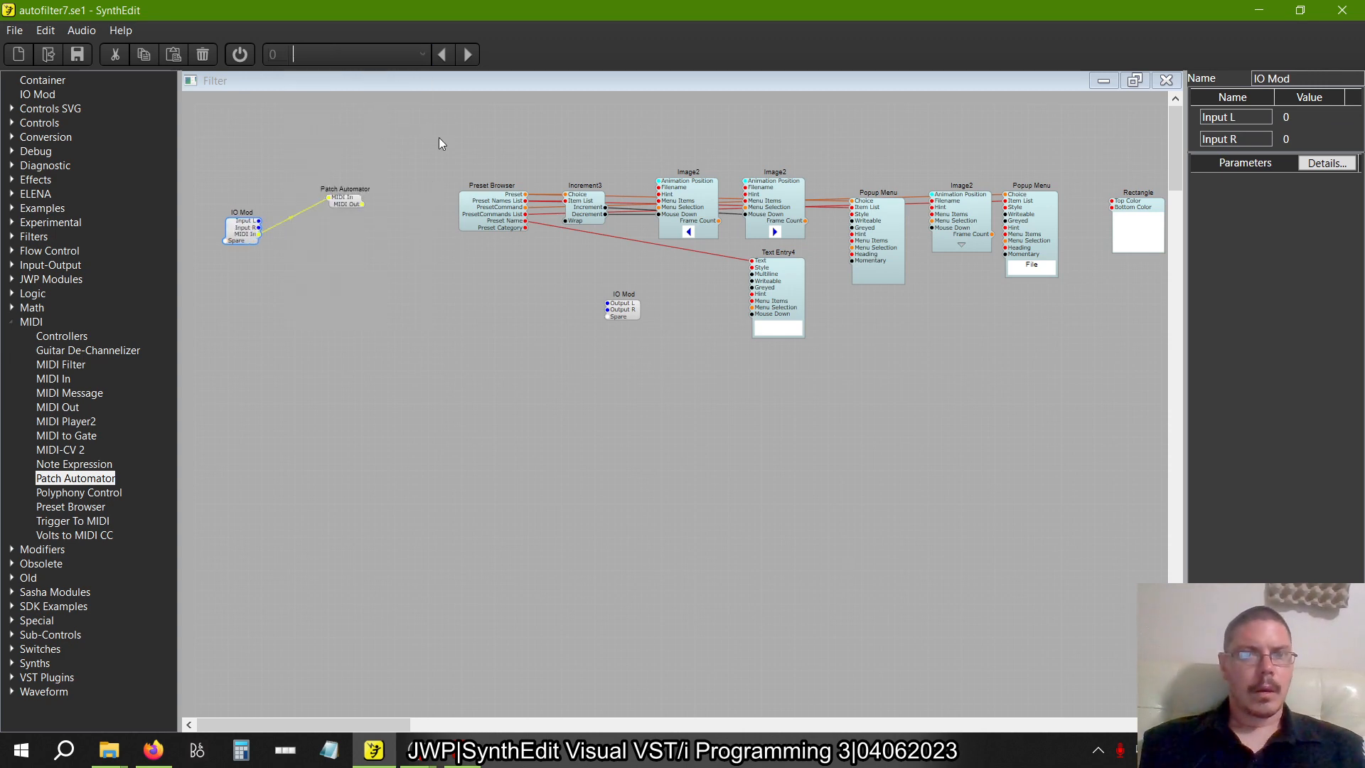
click(411, 230)
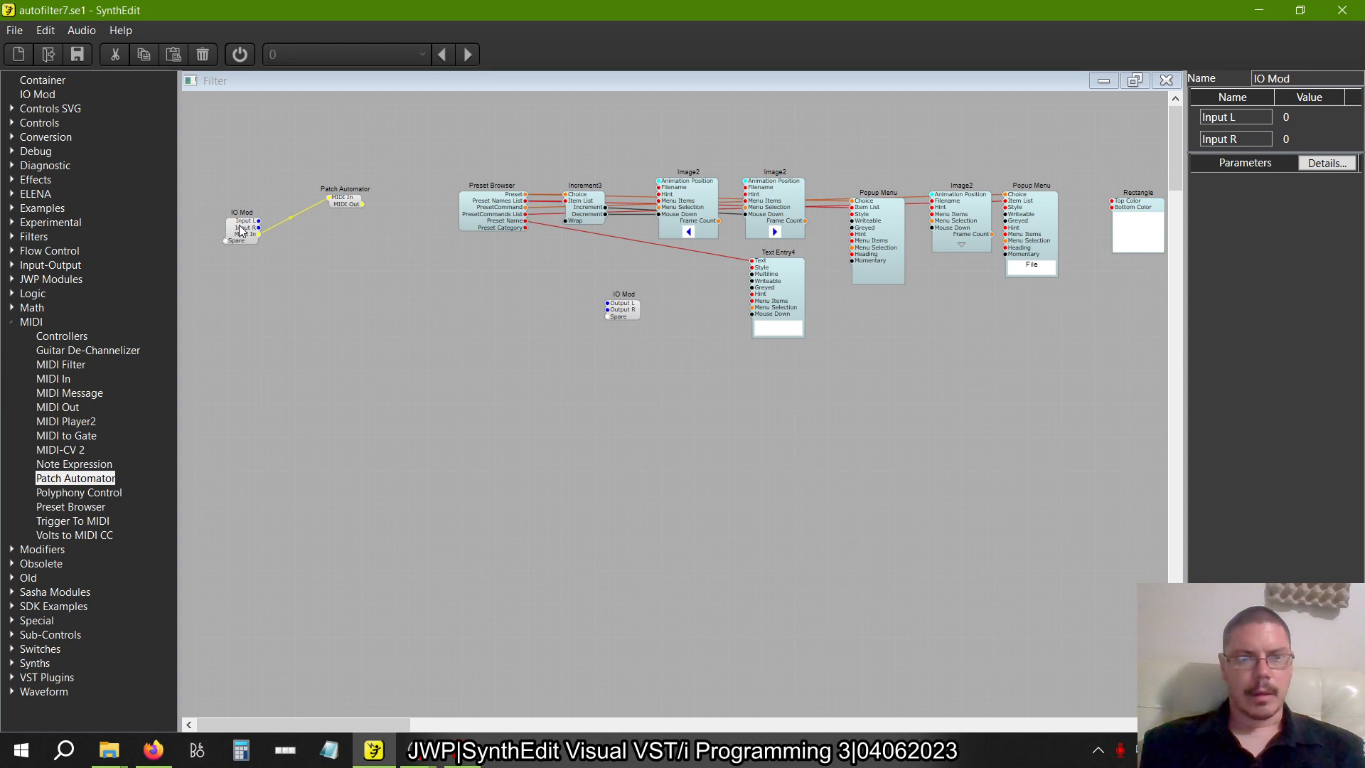
Remove the MIDI wire from the audio input IO Mod and connect the Patch Automator's MIDI In to a separate new IO Mod
drag(240, 229, 240, 329)
click(293, 270)
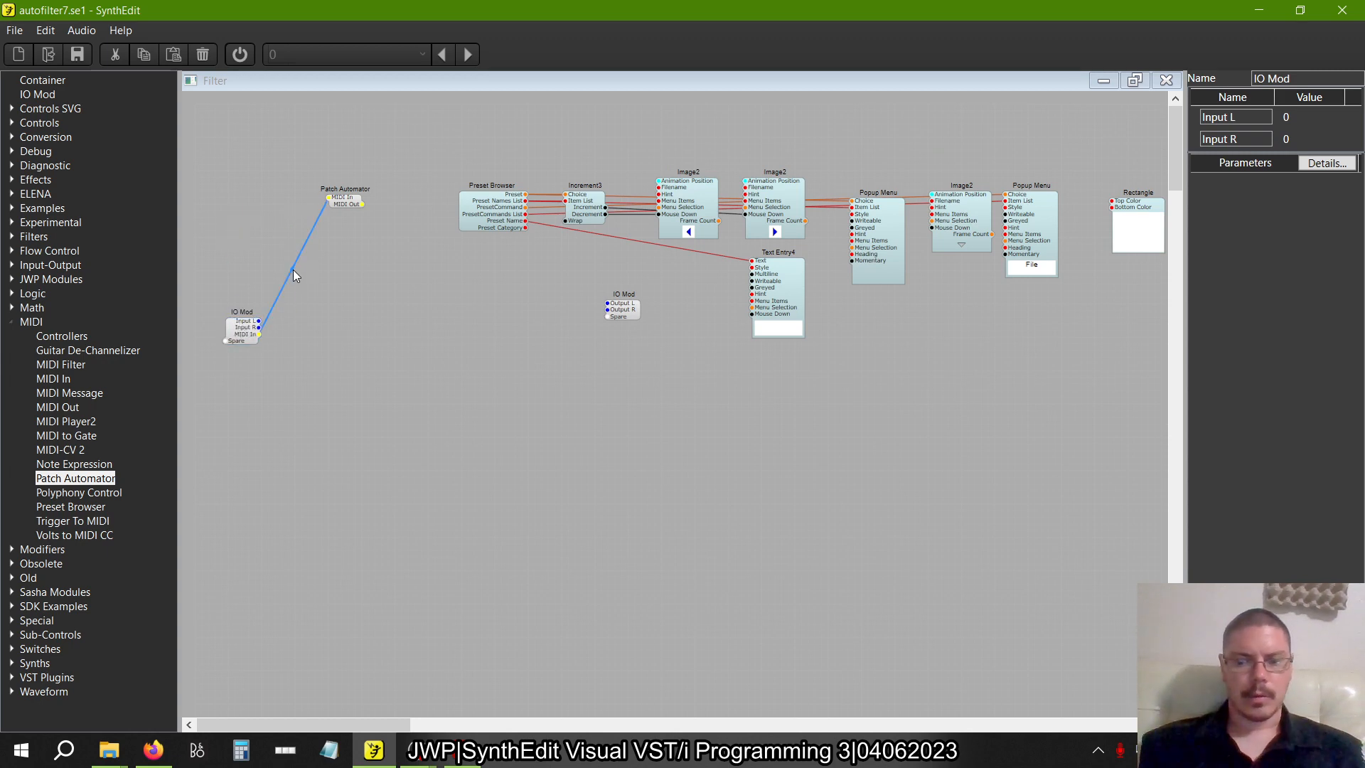
key(Delete)
drag(37, 94, 289, 196)
Move the audio input and output IO Mods into the empty area below the preset modules
drag(239, 322, 246, 469)
drag(607, 317, 552, 397)
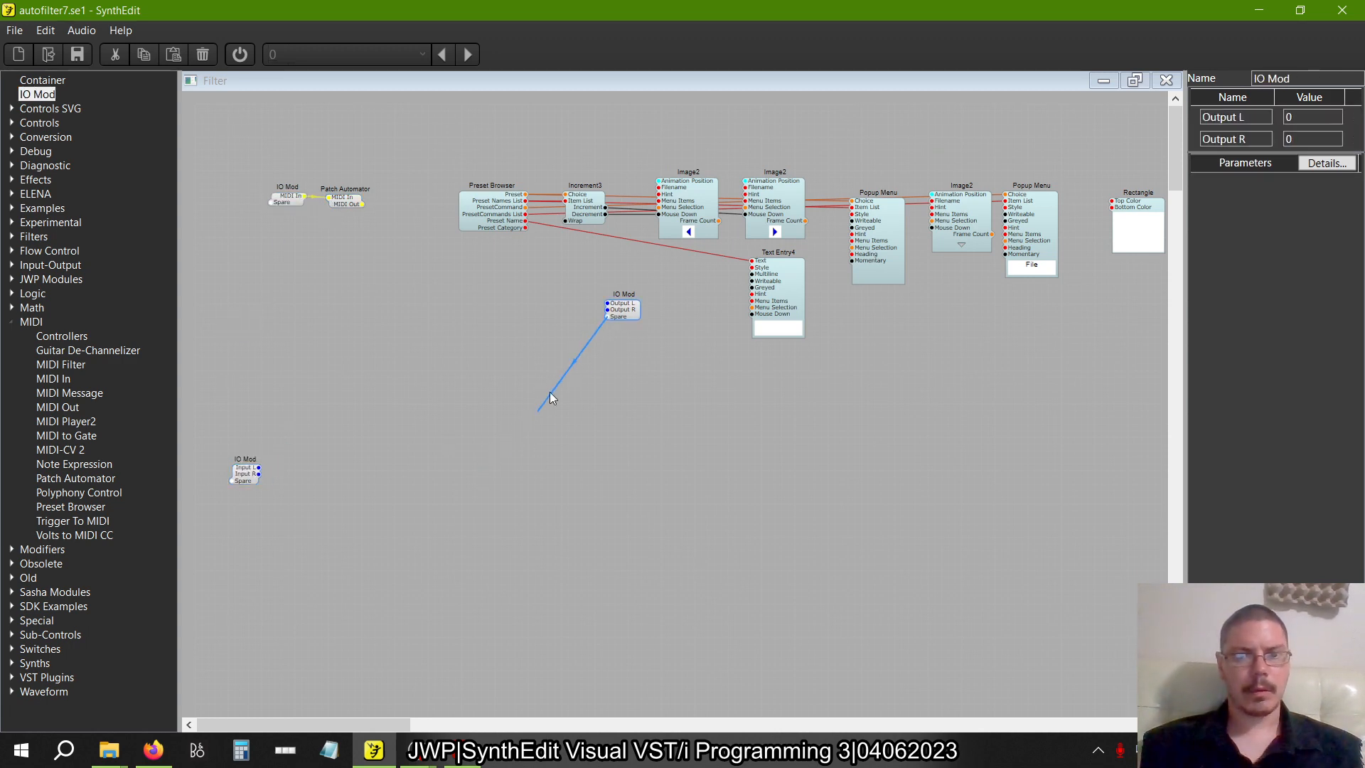
drag(431, 467, 436, 480)
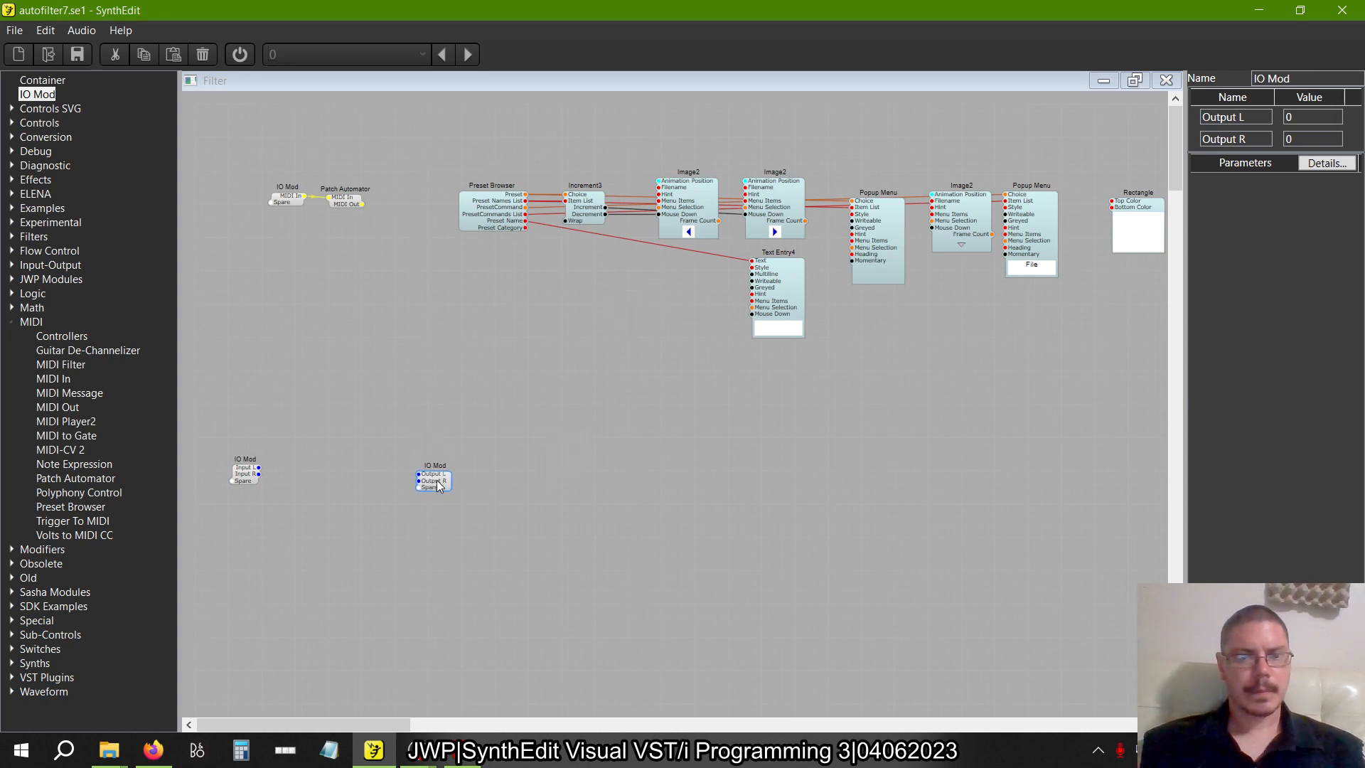
Shift the whole module layout up and left, and bring the audio input and output IO Mods closer together
key(ctrl+a)
drag(288, 202, 236, 119)
click(526, 343)
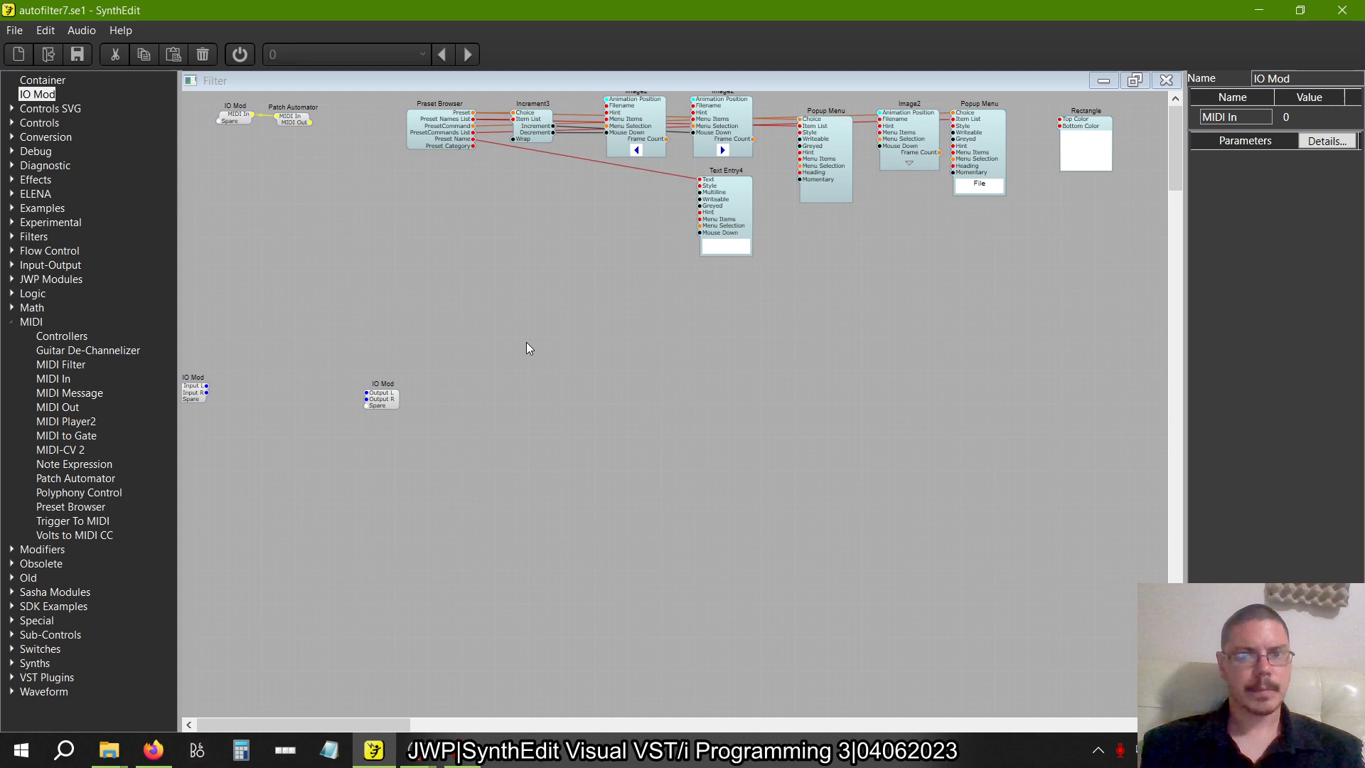
drag(198, 394, 239, 344)
click(377, 399)
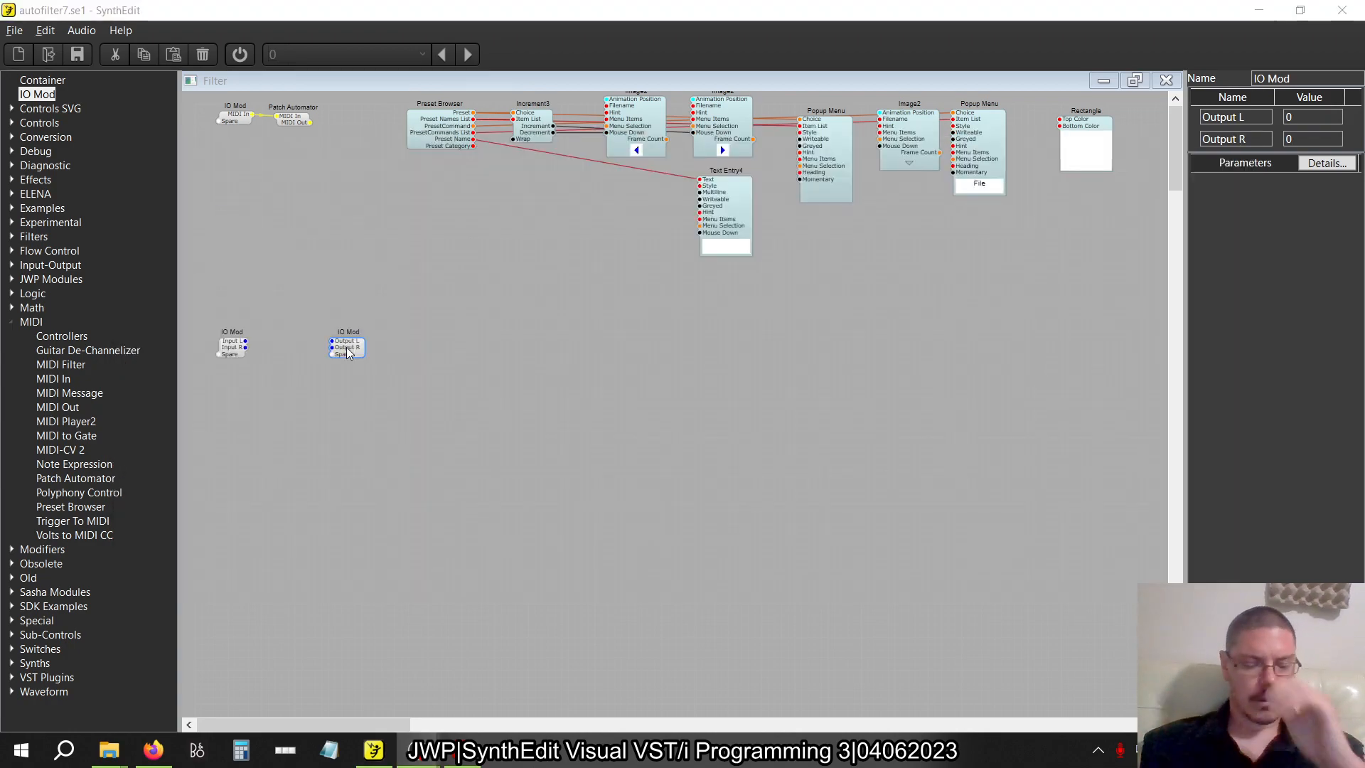
Switch to the SynthEdit book and view the delay structures in figures 2.21 and 2.22 on page 49
key(alt+Tab)
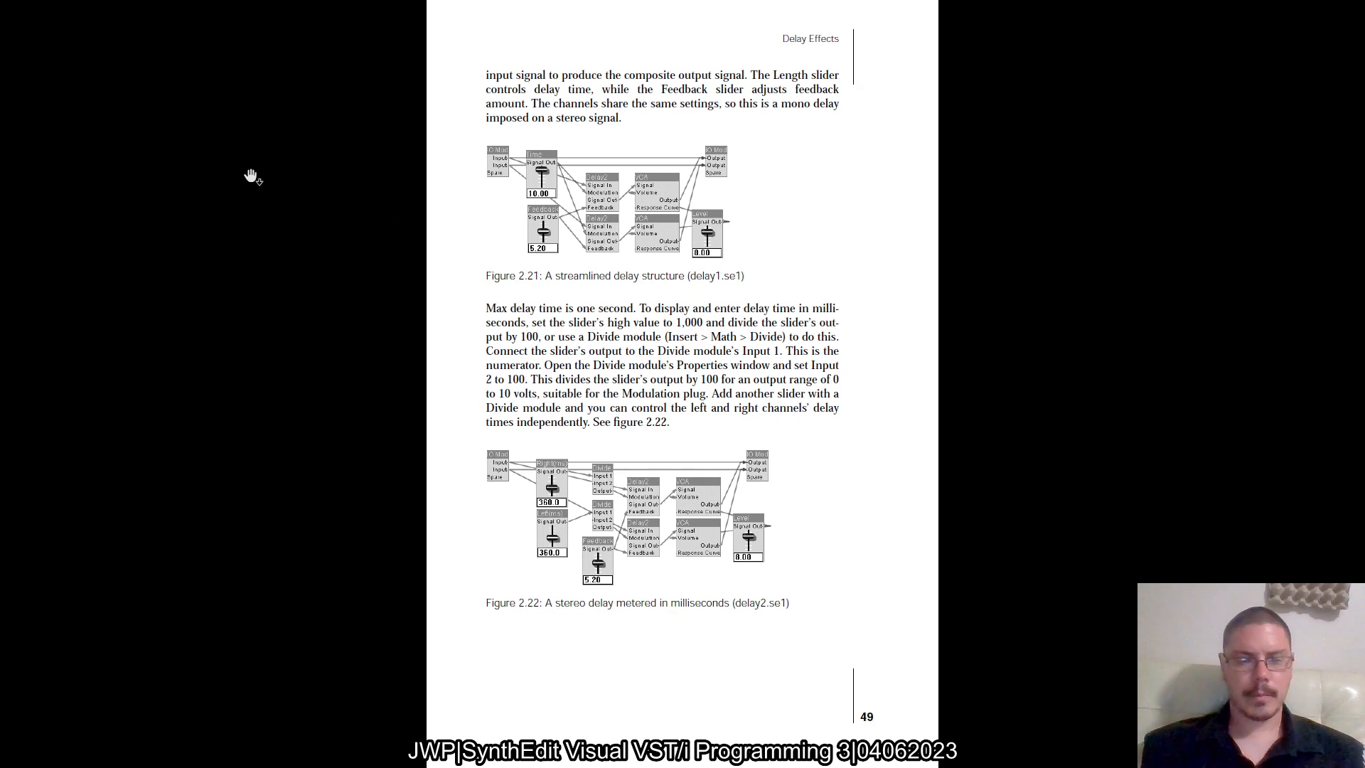
Return to SynthEdit, wire Input L to Output L and Input R to Output R, and move the output IO Mod farther right
key(alt+Tab)
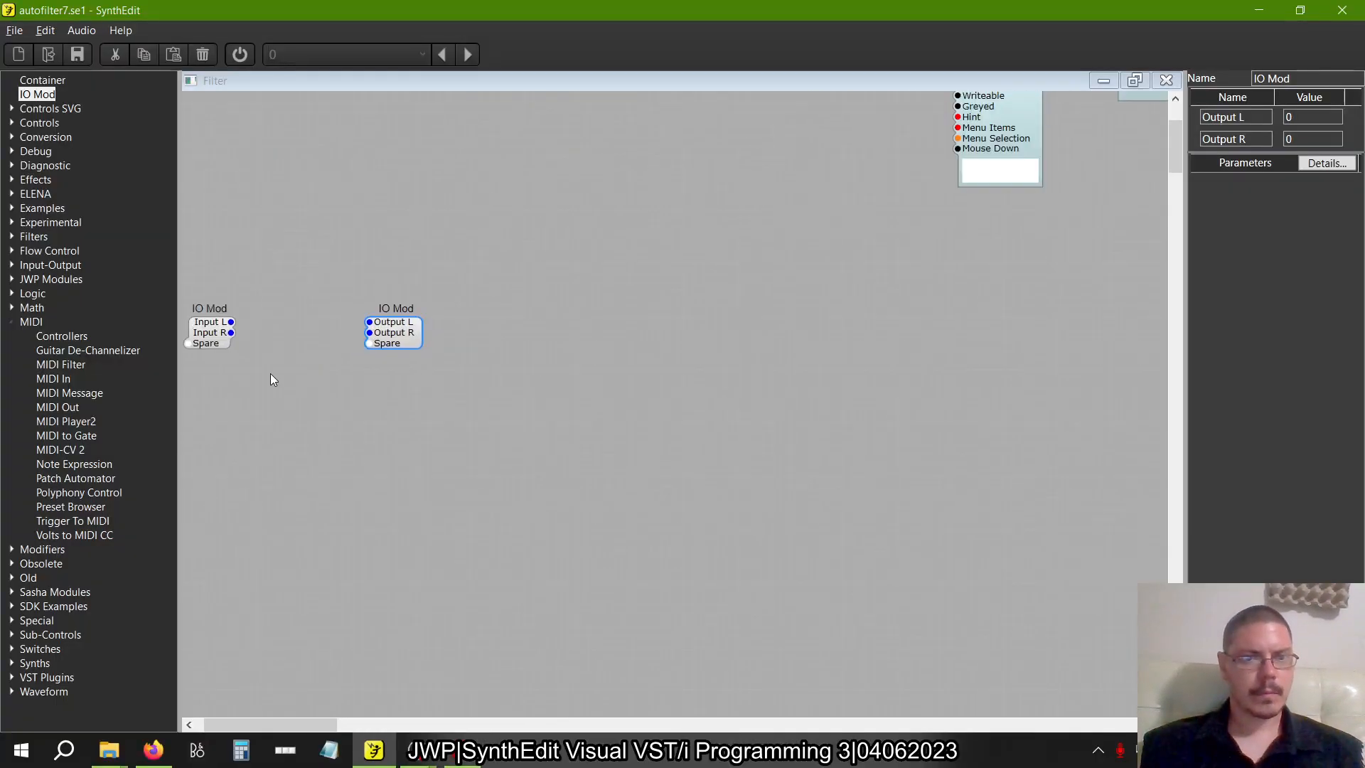
mouse_move(284, 322)
mouse_down()
mouse_move(436, 327)
mouse_move(290, 343)
mouse_up()
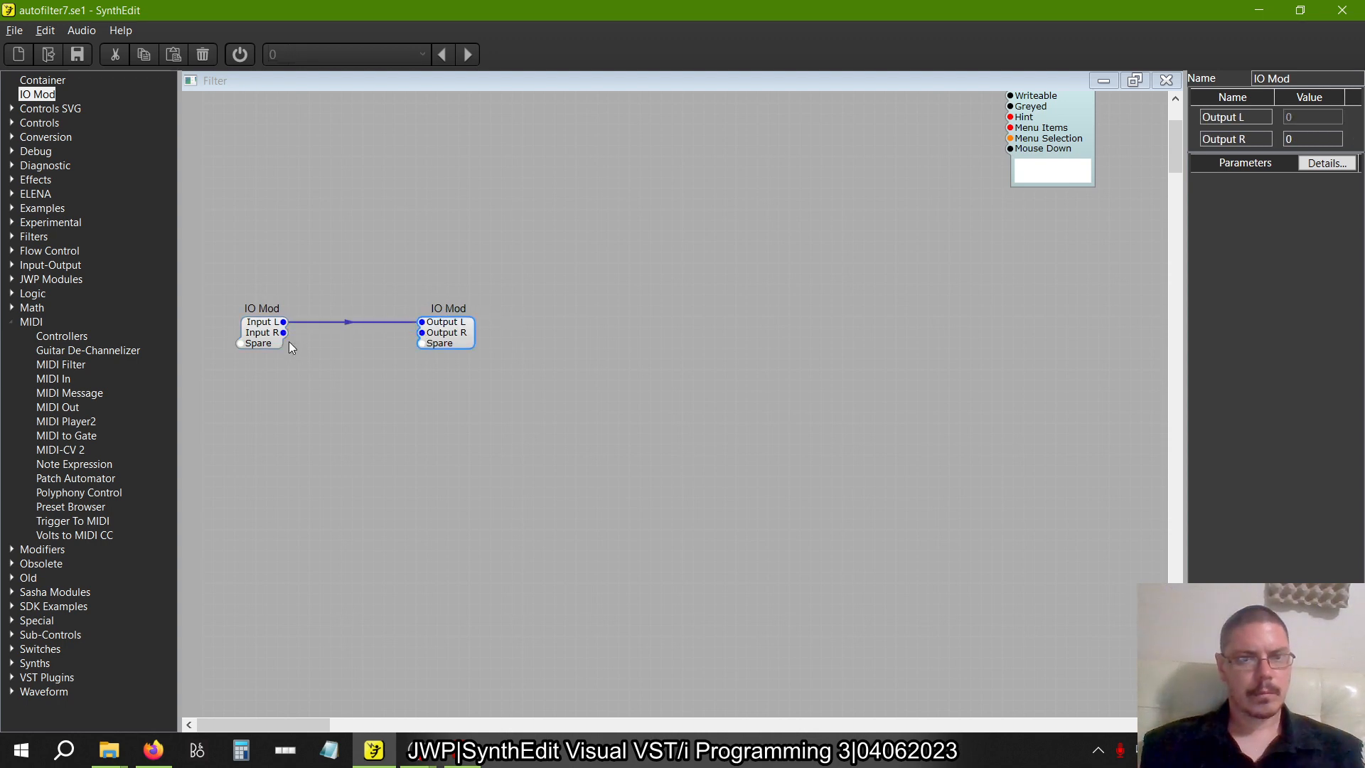
drag(475, 340, 718, 344)
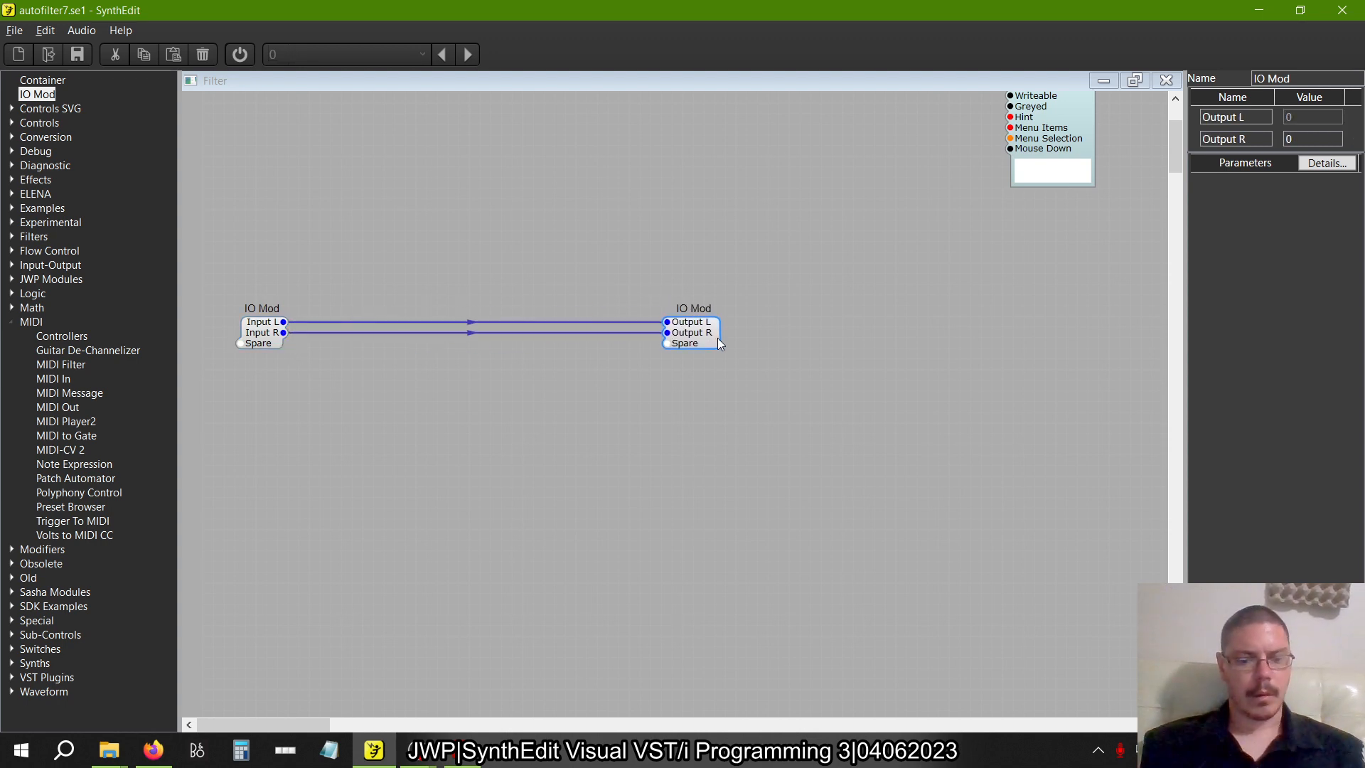
Recheck the delay figures in the book, then add two Delay2 modules, one above the other, beneath the direct signal wires
key(alt+Tab)
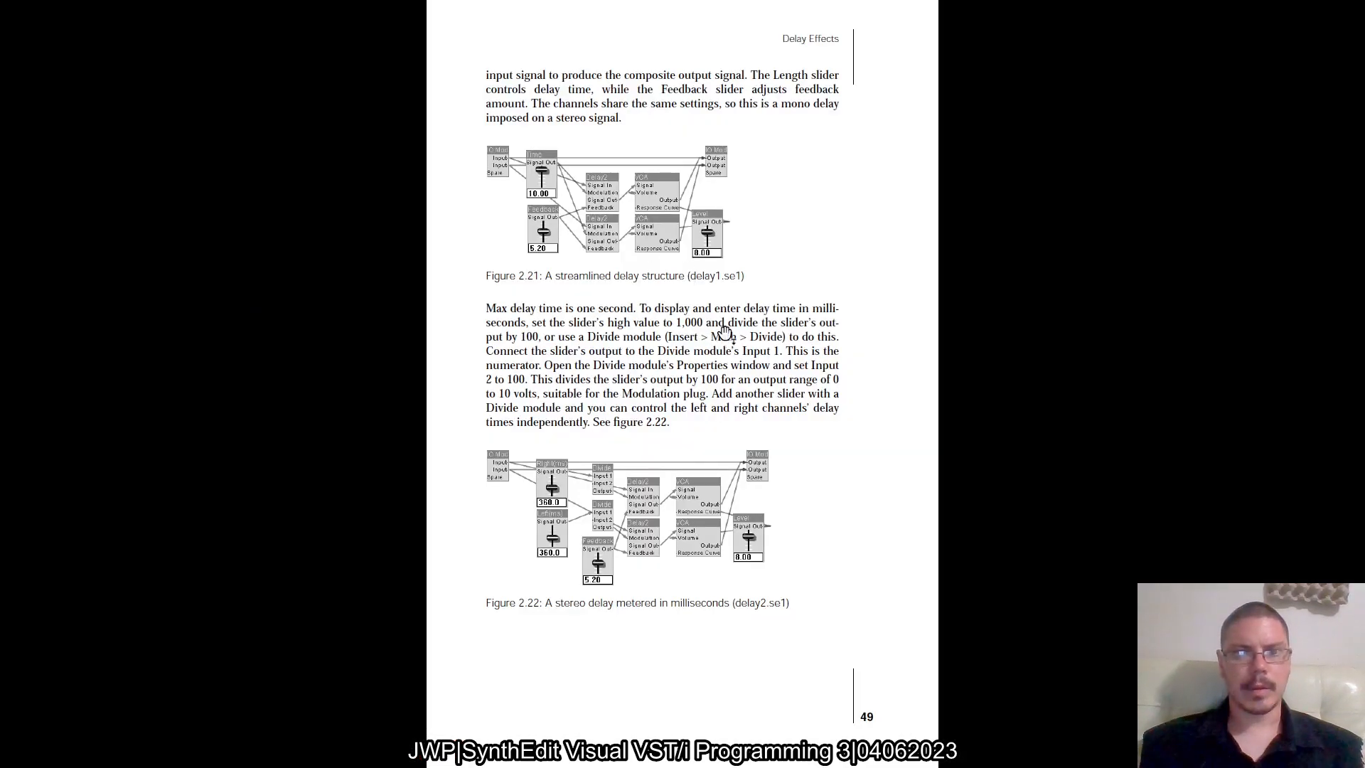
key(alt+Tab)
key(alt+Tab)
key(alt+Tab)
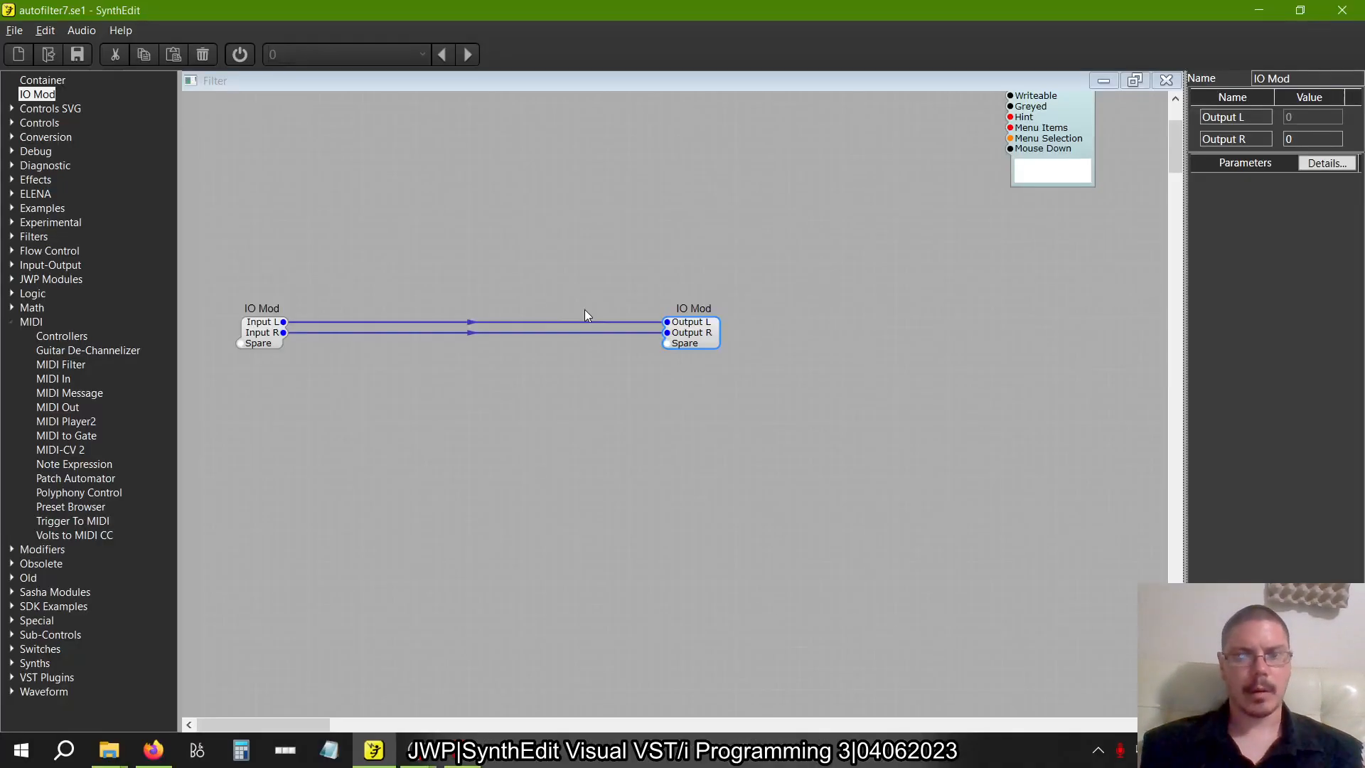
click(10, 321)
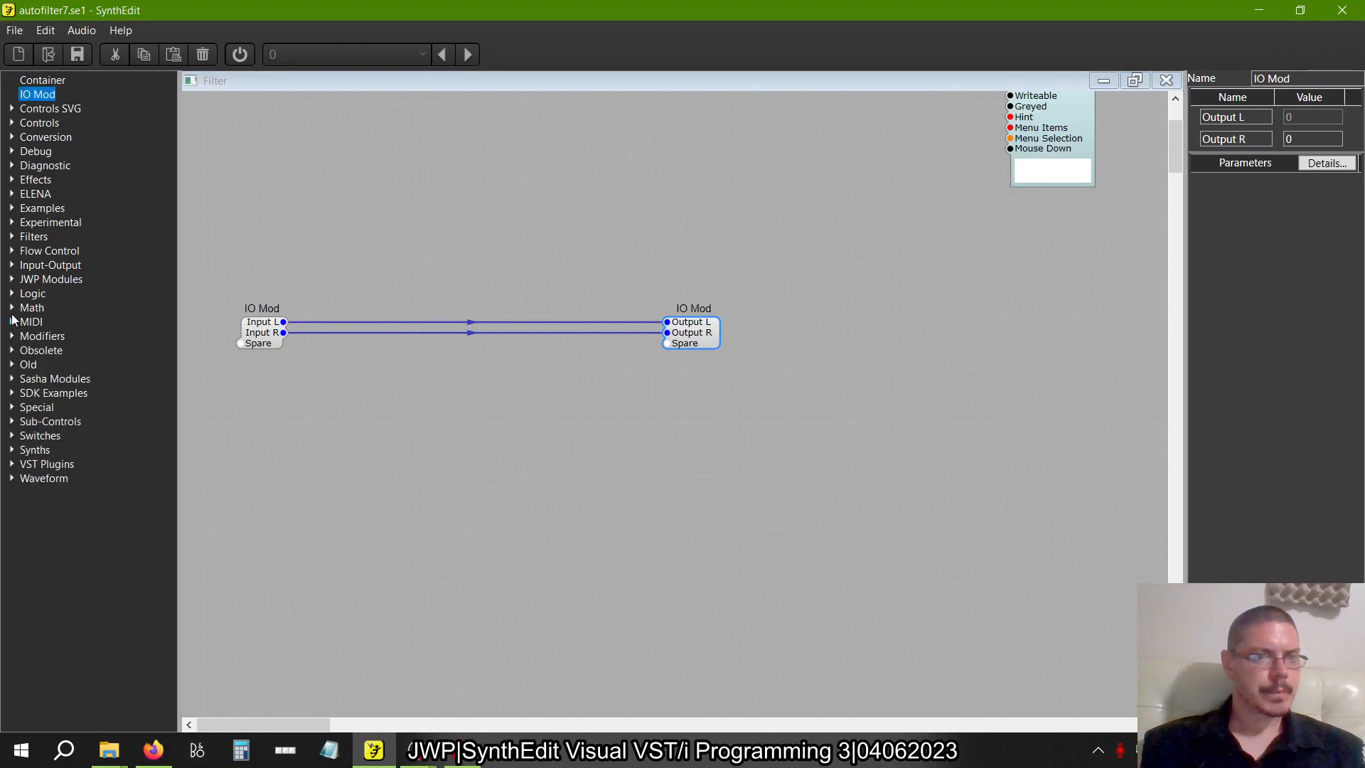
click(12, 179)
drag(51, 207, 483, 355)
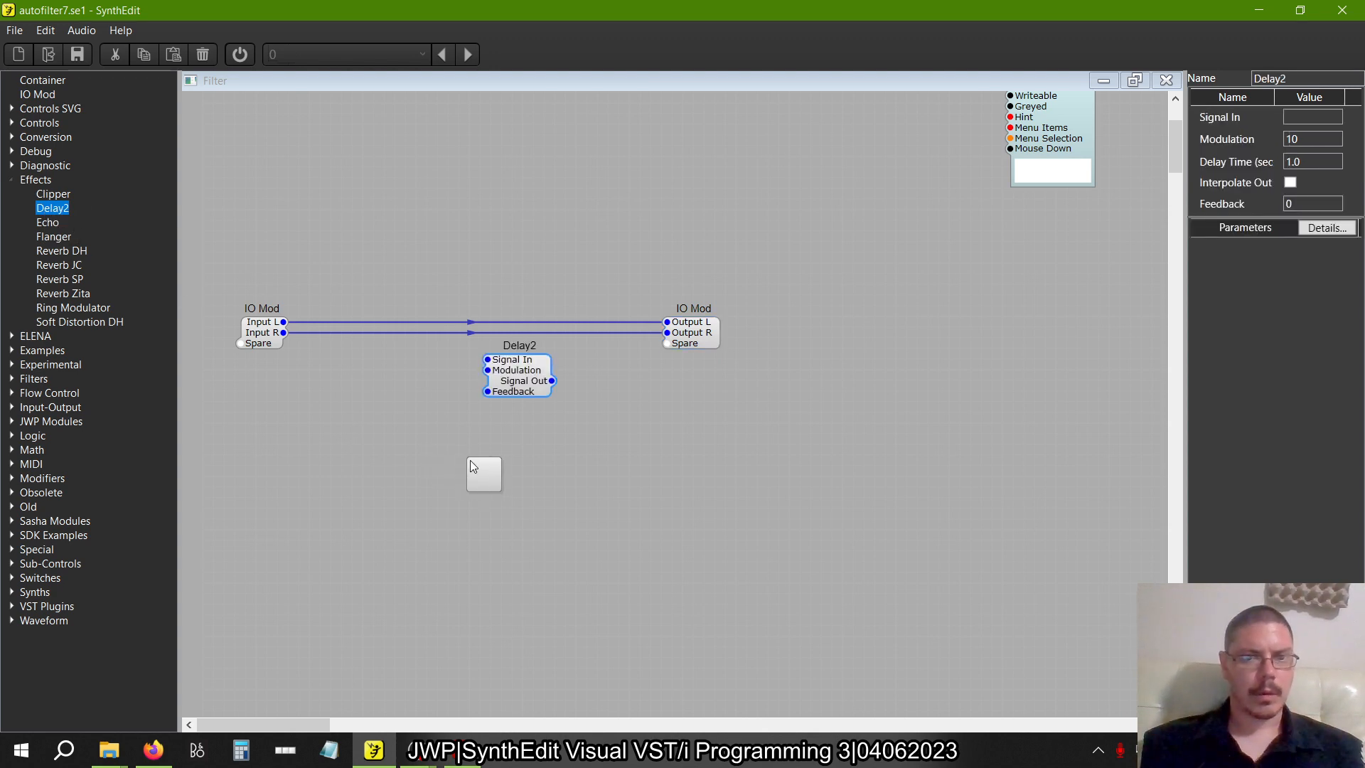
drag(470, 466, 473, 466)
Add a VCA with its Response Curve set to Decibel and place it beside the upper Delay2
click(11, 180)
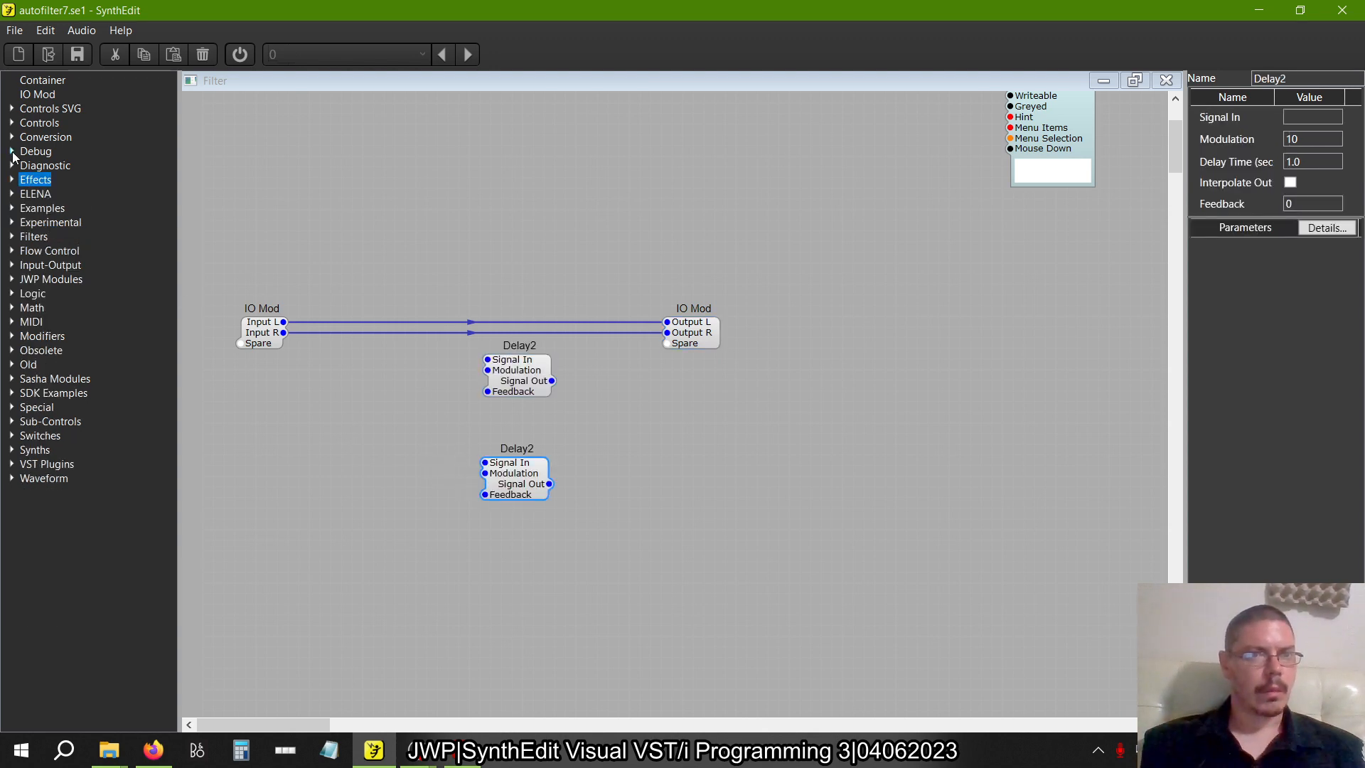
click(12, 337)
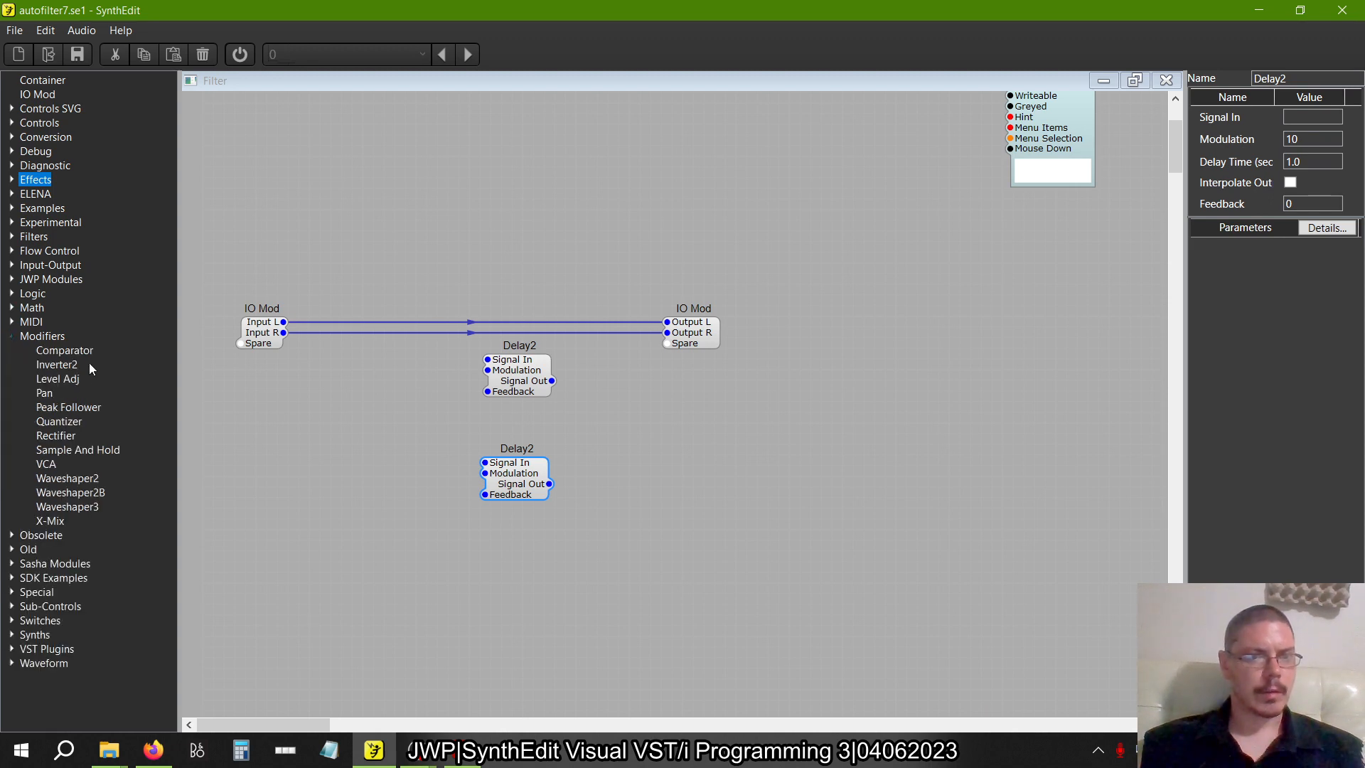
drag(46, 464, 663, 384)
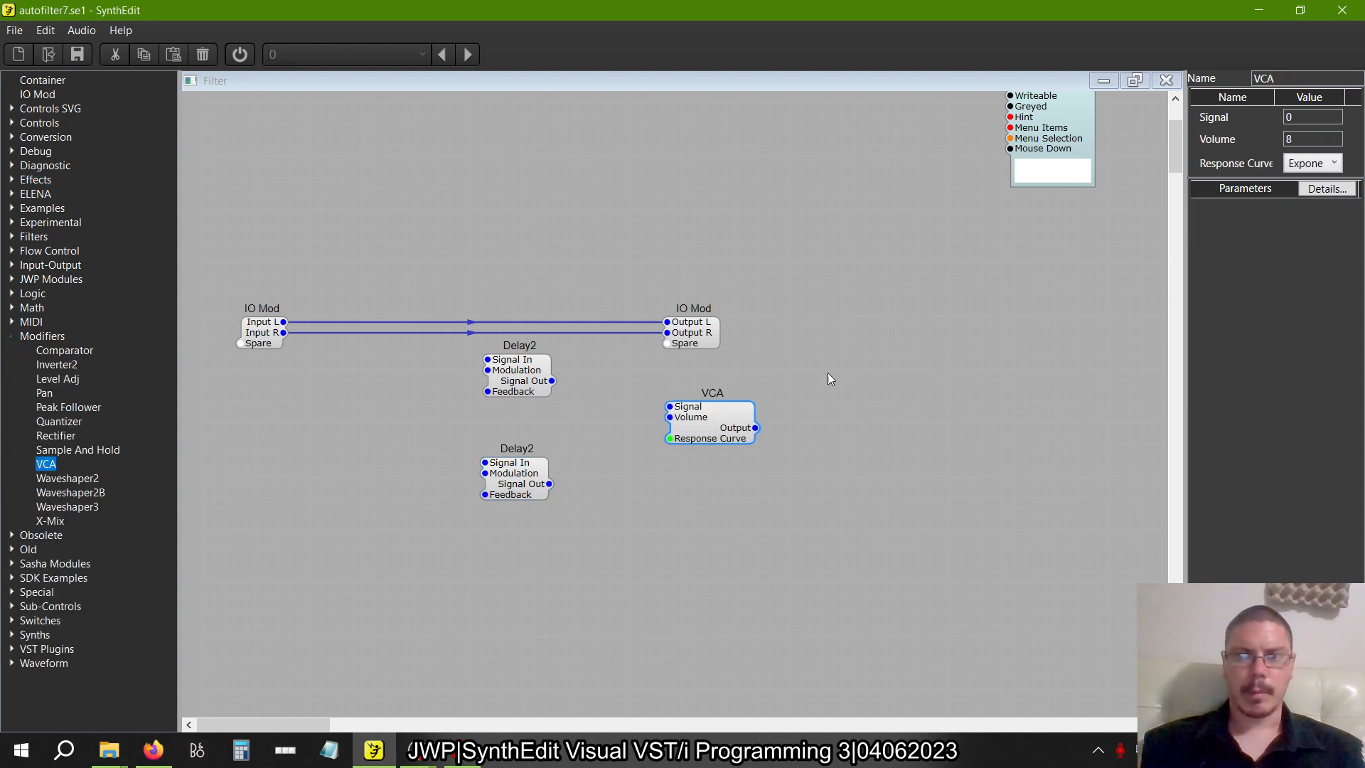
click(1312, 168)
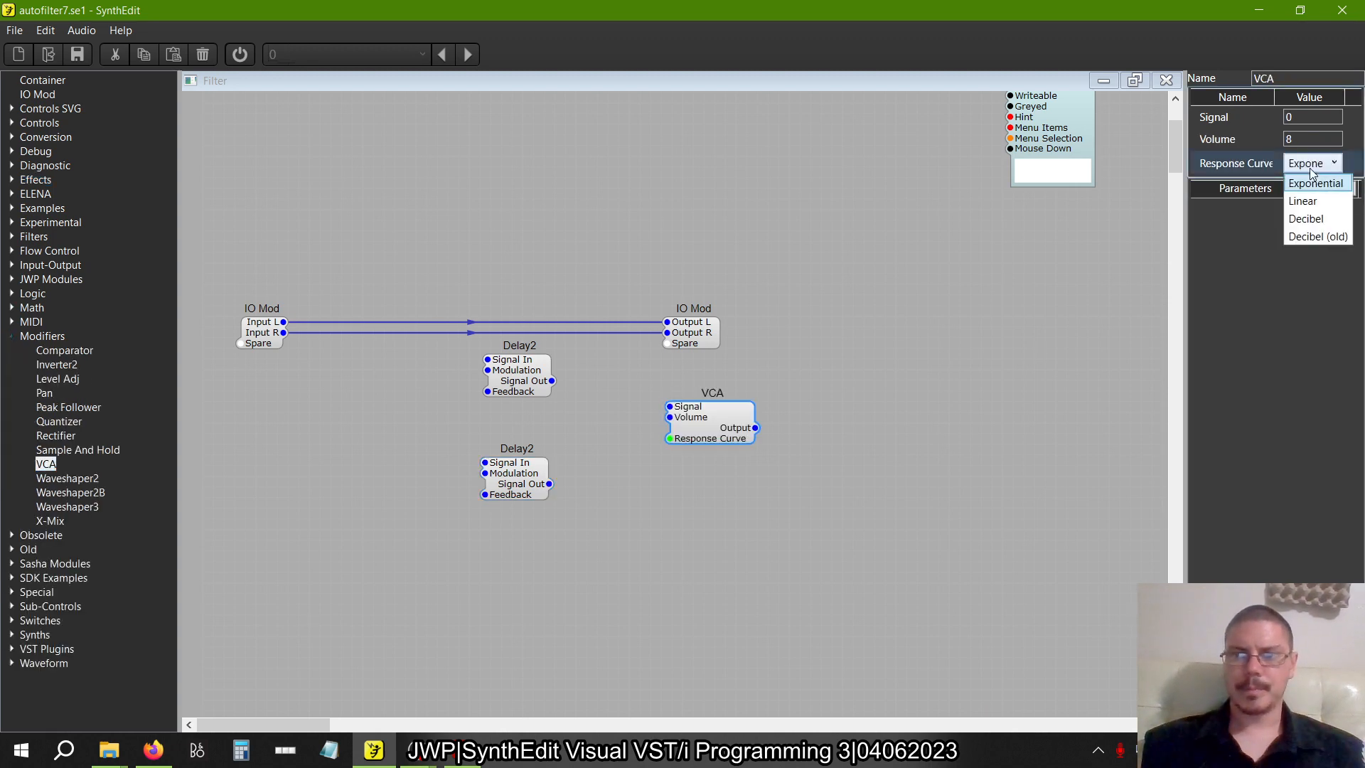
click(1312, 217)
drag(705, 437, 638, 405)
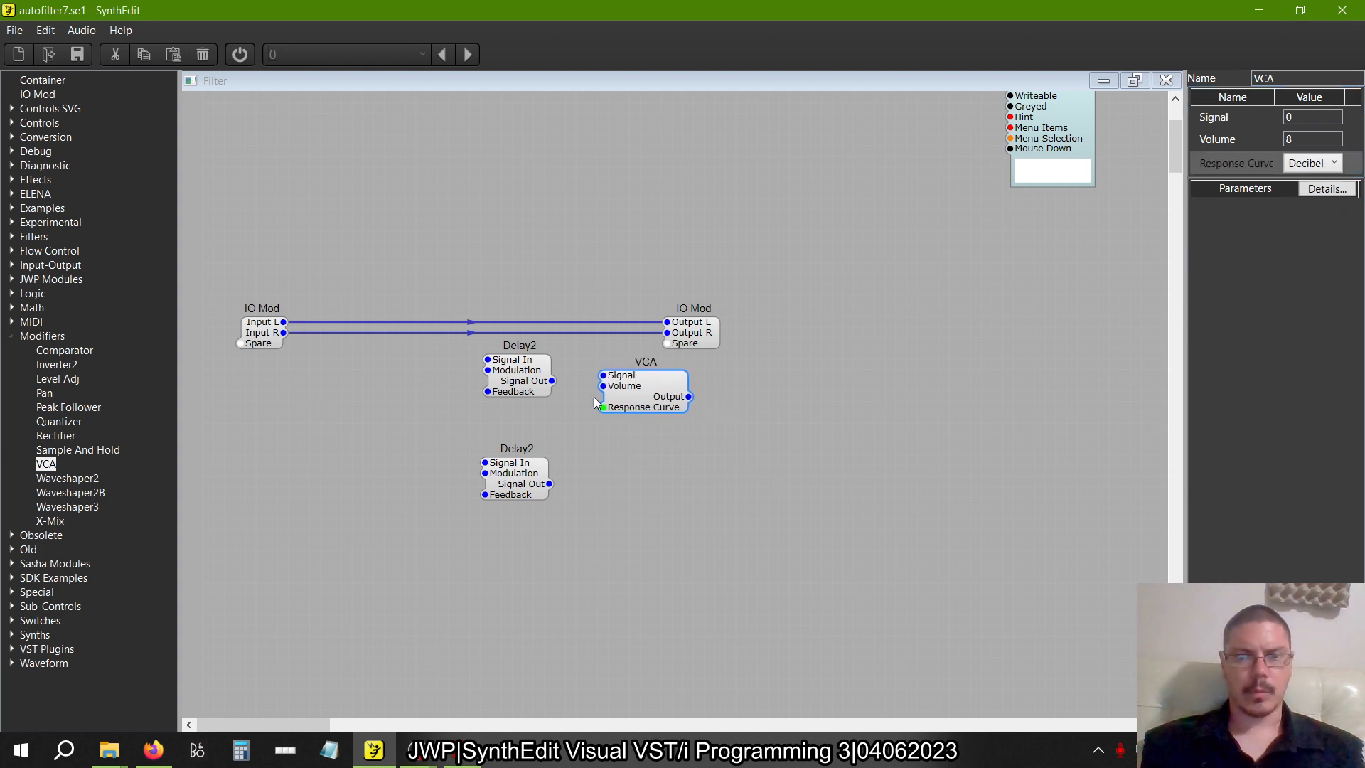
Duplicate the VCA and place the copy directly below the original, beside the lower Delay2
right_click(657, 394)
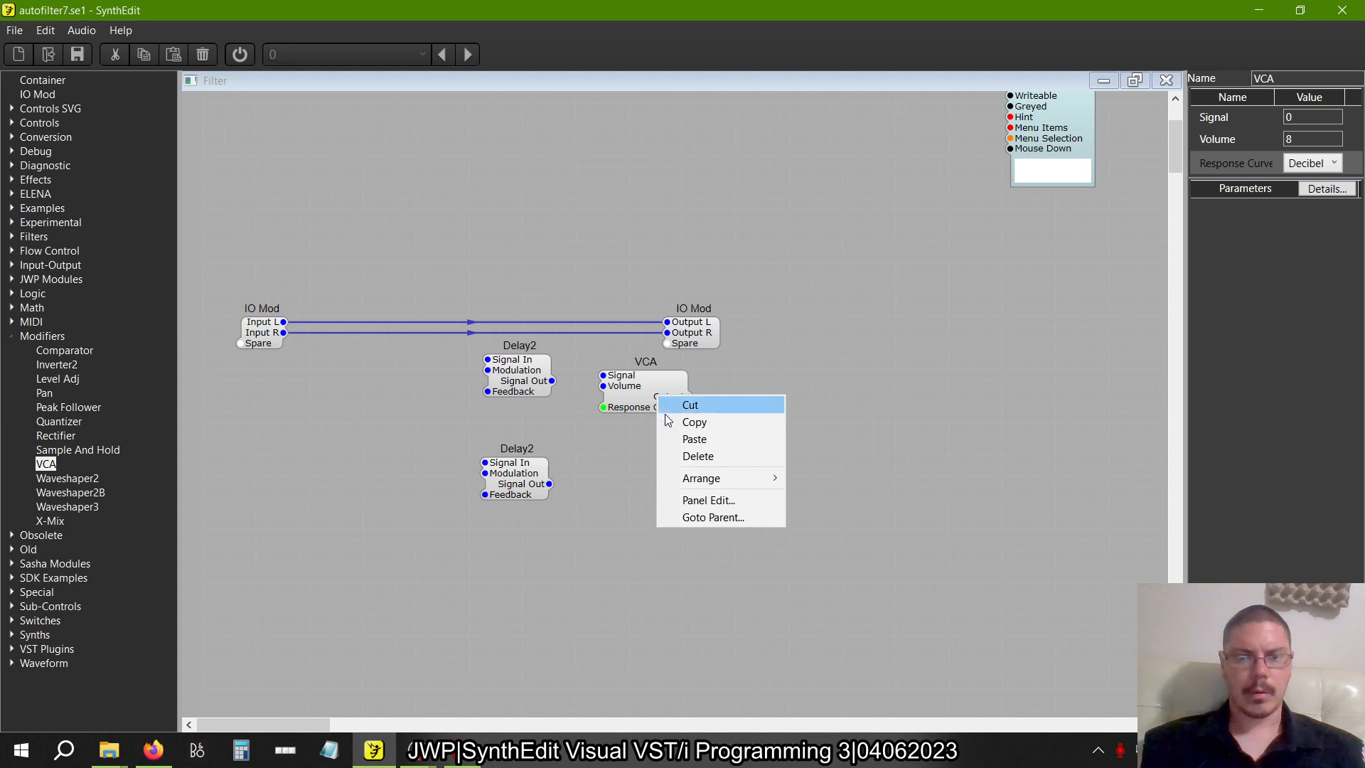
click(599, 386)
right_click(648, 389)
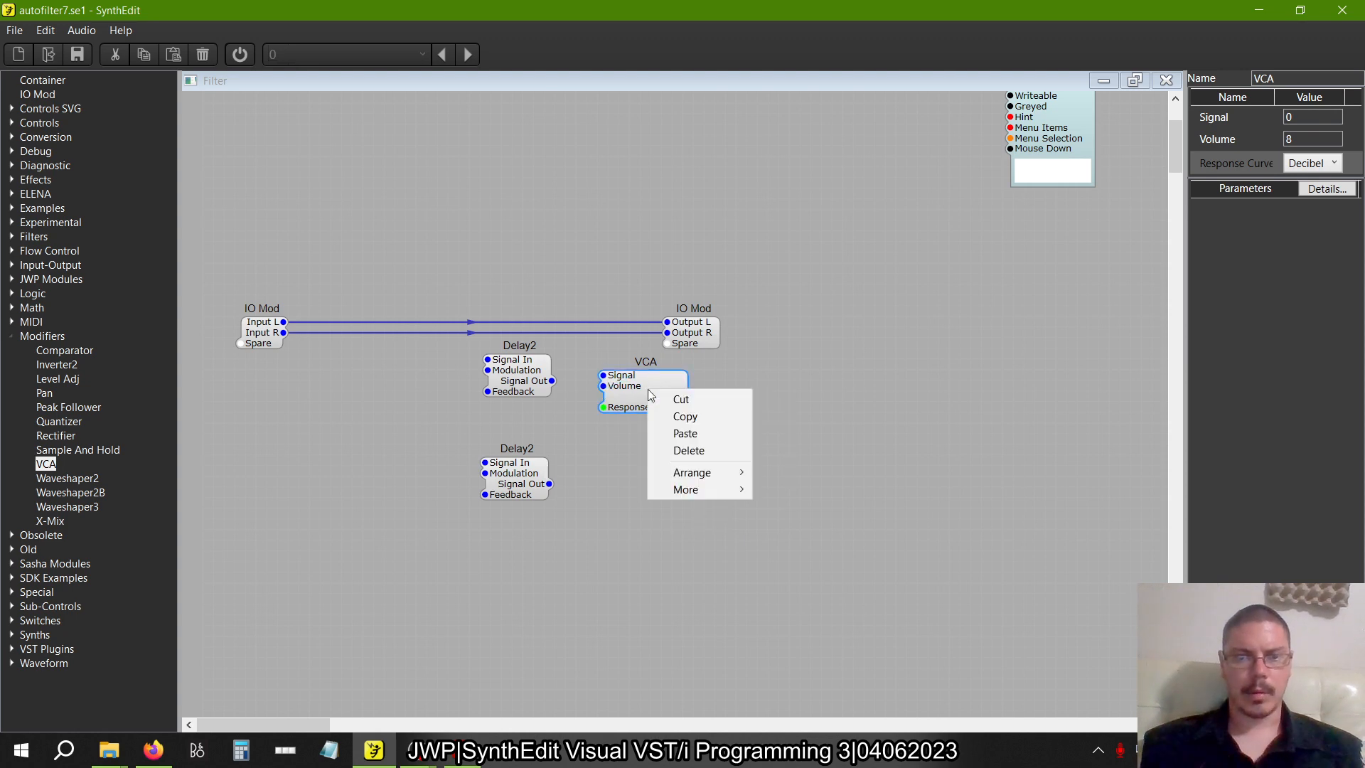
click(680, 421)
right_click(651, 446)
click(683, 488)
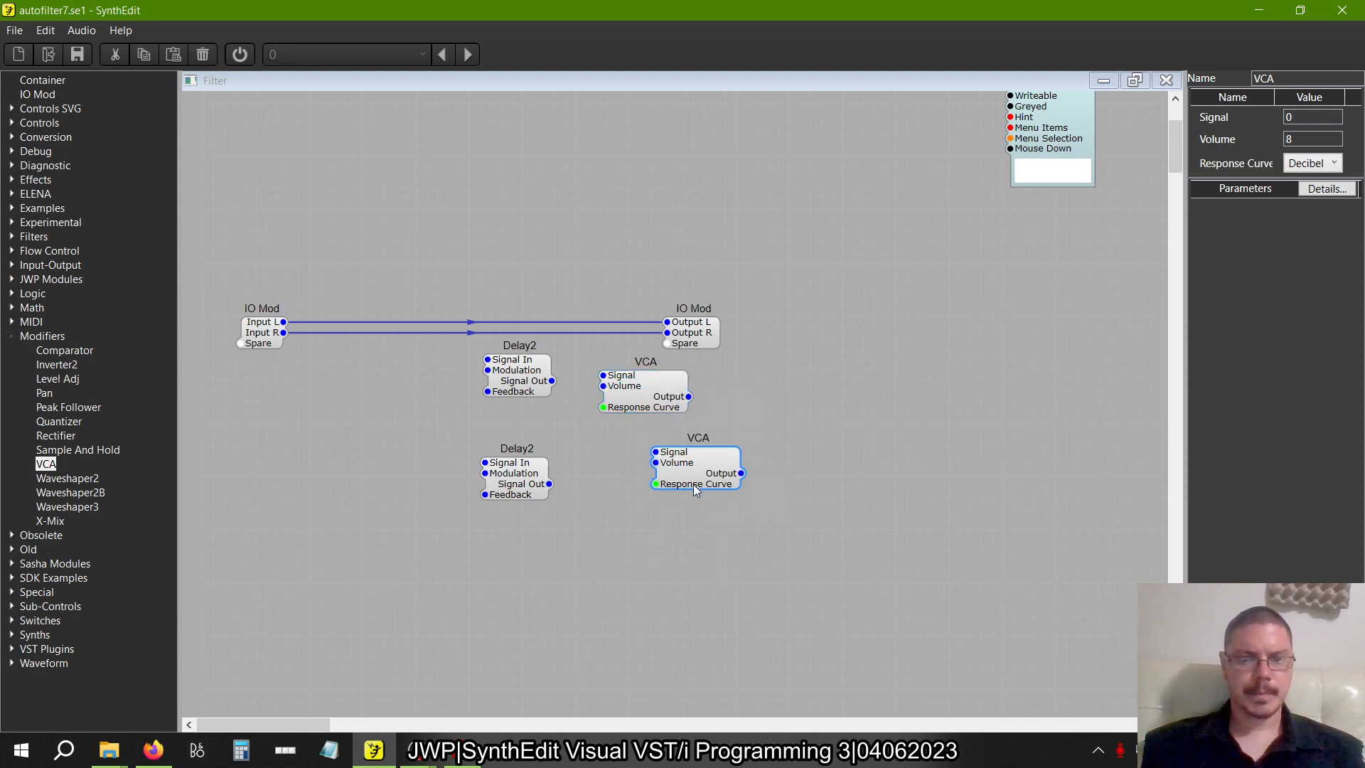
drag(694, 484, 645, 494)
click(417, 432)
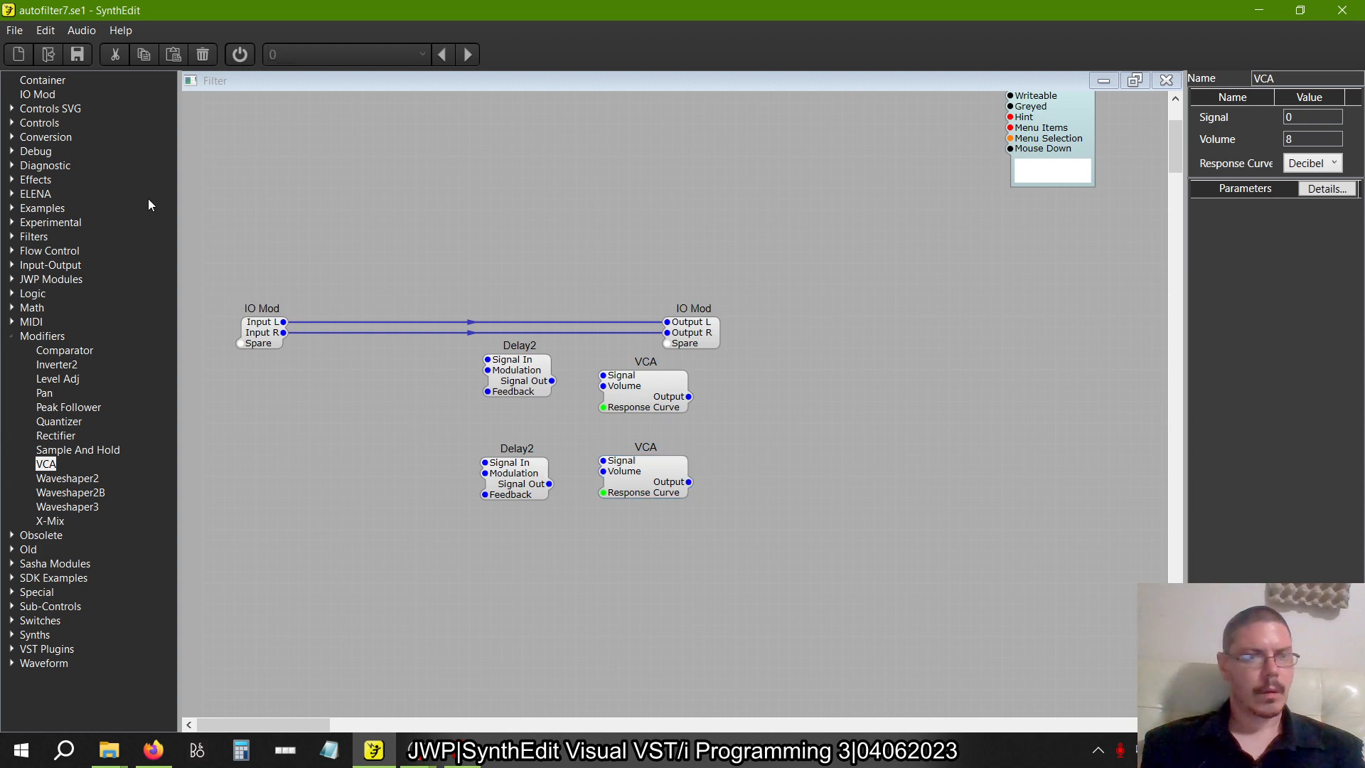
Add three Slider controls around the delay and VCA modules
click(12, 124)
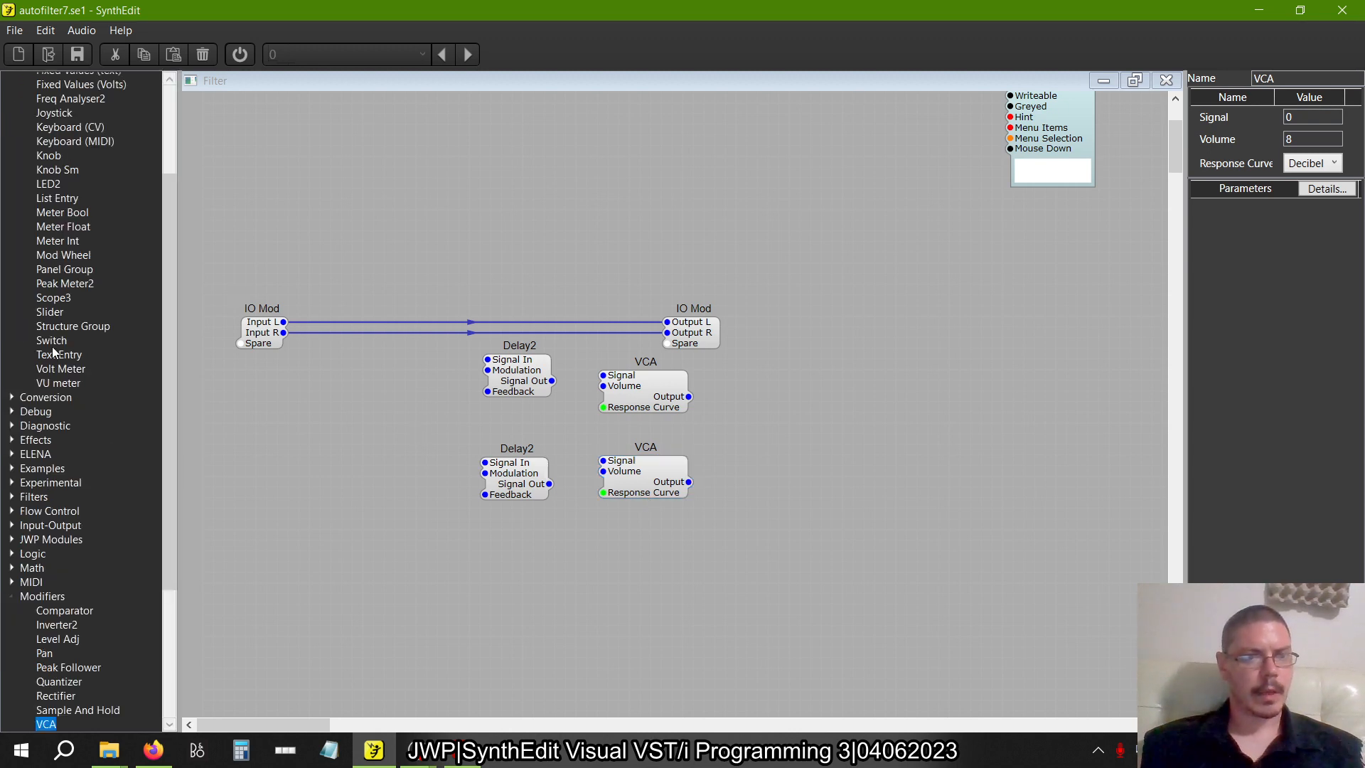
scroll(53, 346, up, 3)
drag(61, 451, 727, 562)
Connect one slider to the Modulation inputs of both Delay2 modules and a second slider to both Feedback inputs
drag(519, 402, 464, 418)
drag(352, 407, 432, 385)
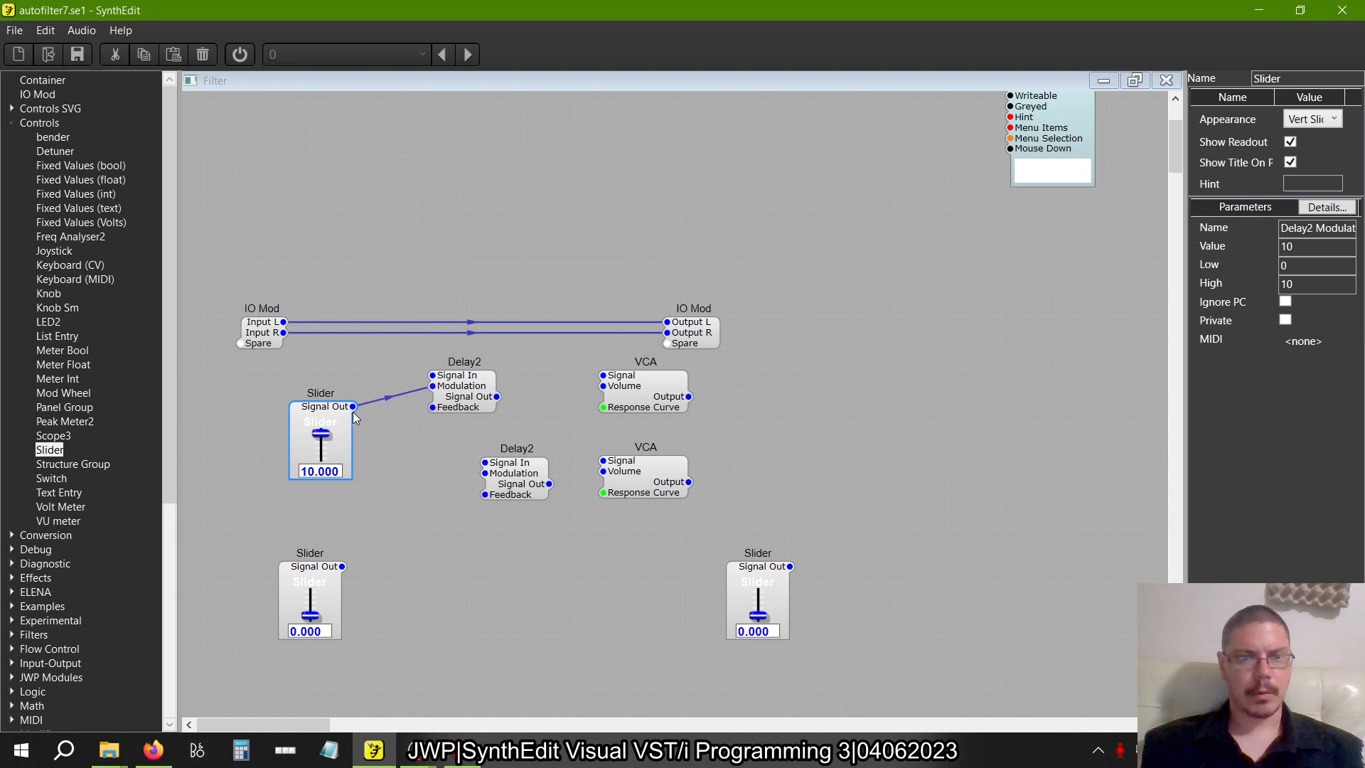
drag(452, 445, 487, 475)
drag(341, 567, 448, 414)
drag(341, 568, 506, 491)
Connect each Delay2 output to the Signal input of its VCA, and the third slider to both VCA Volume inputs
drag(496, 397, 597, 376)
drag(550, 485, 603, 464)
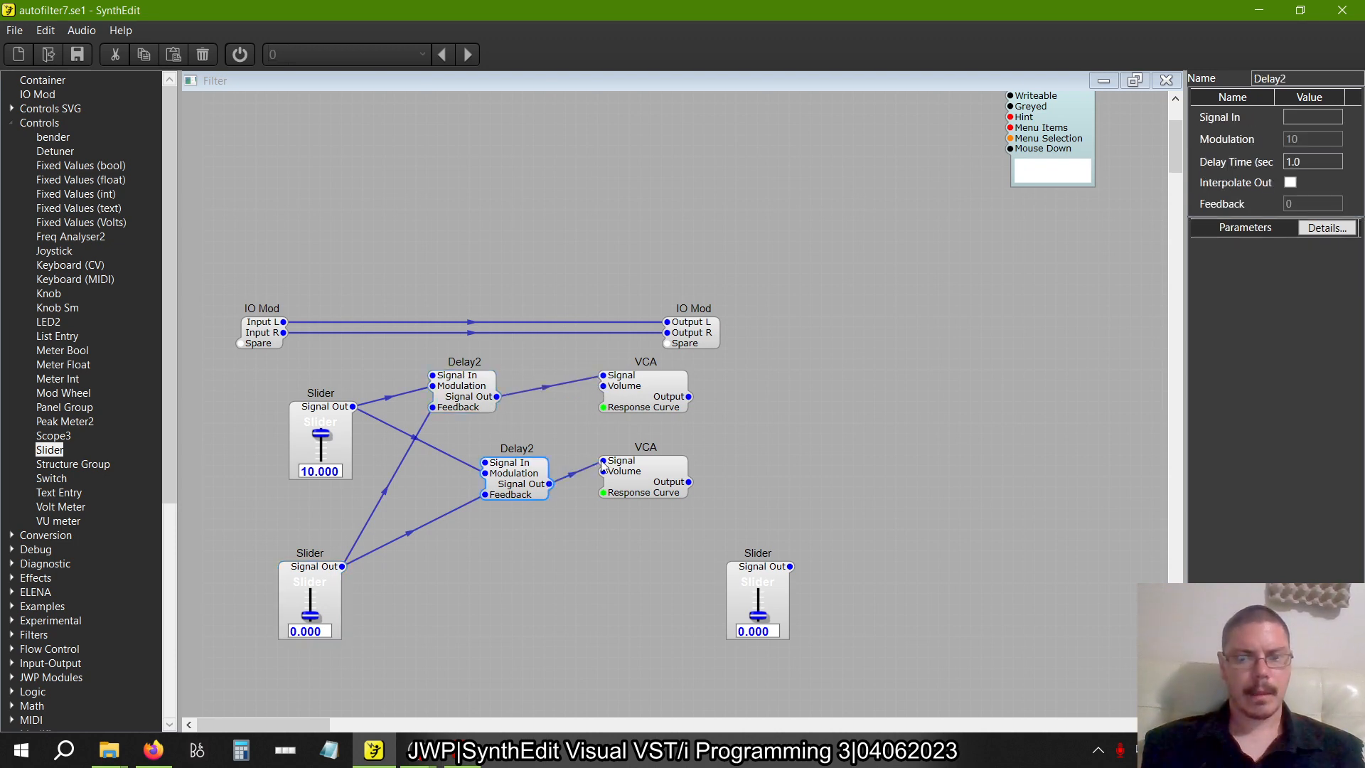
drag(762, 572, 604, 471)
drag(603, 386, 604, 557)
Move the output IO Mod farther right and connect the upper VCA to Output L and the lower VCA to Output R
drag(697, 342, 780, 345)
drag(689, 397, 759, 321)
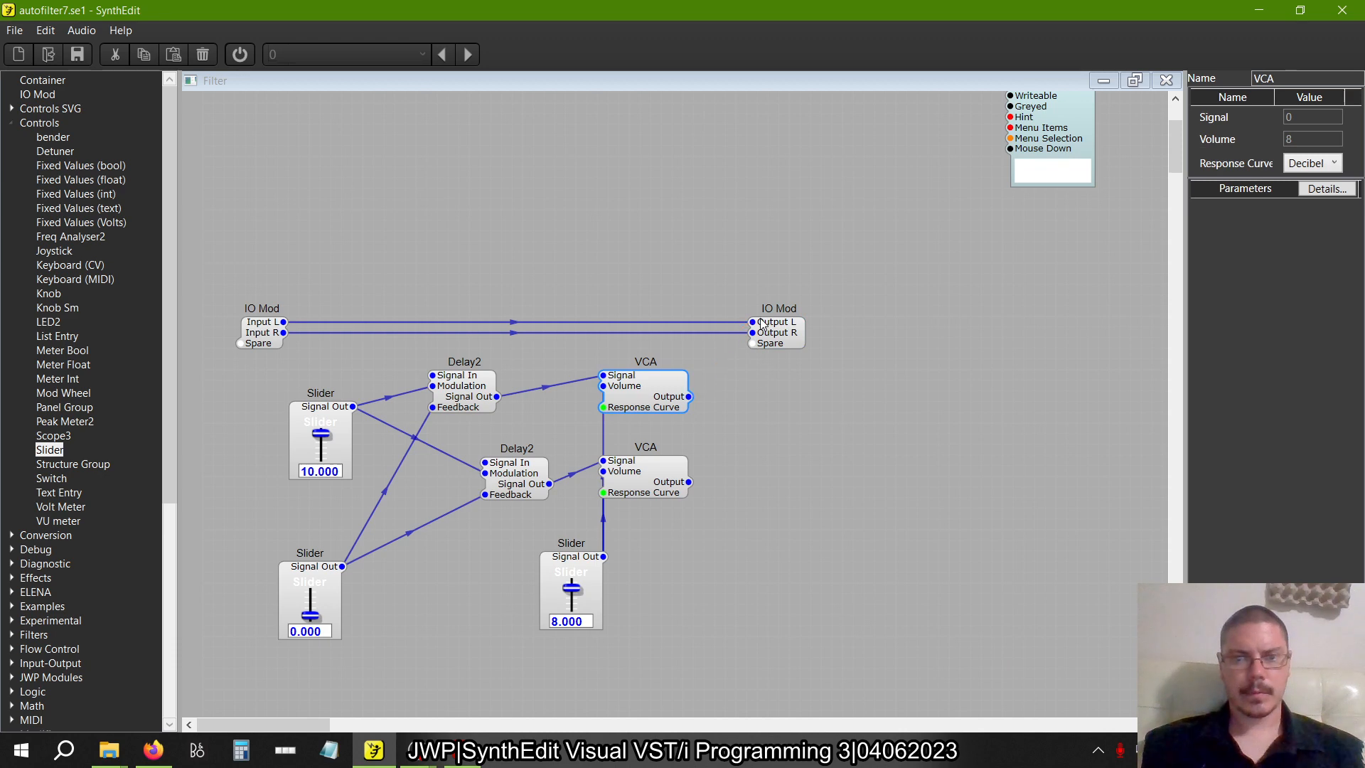
drag(689, 482, 757, 334)
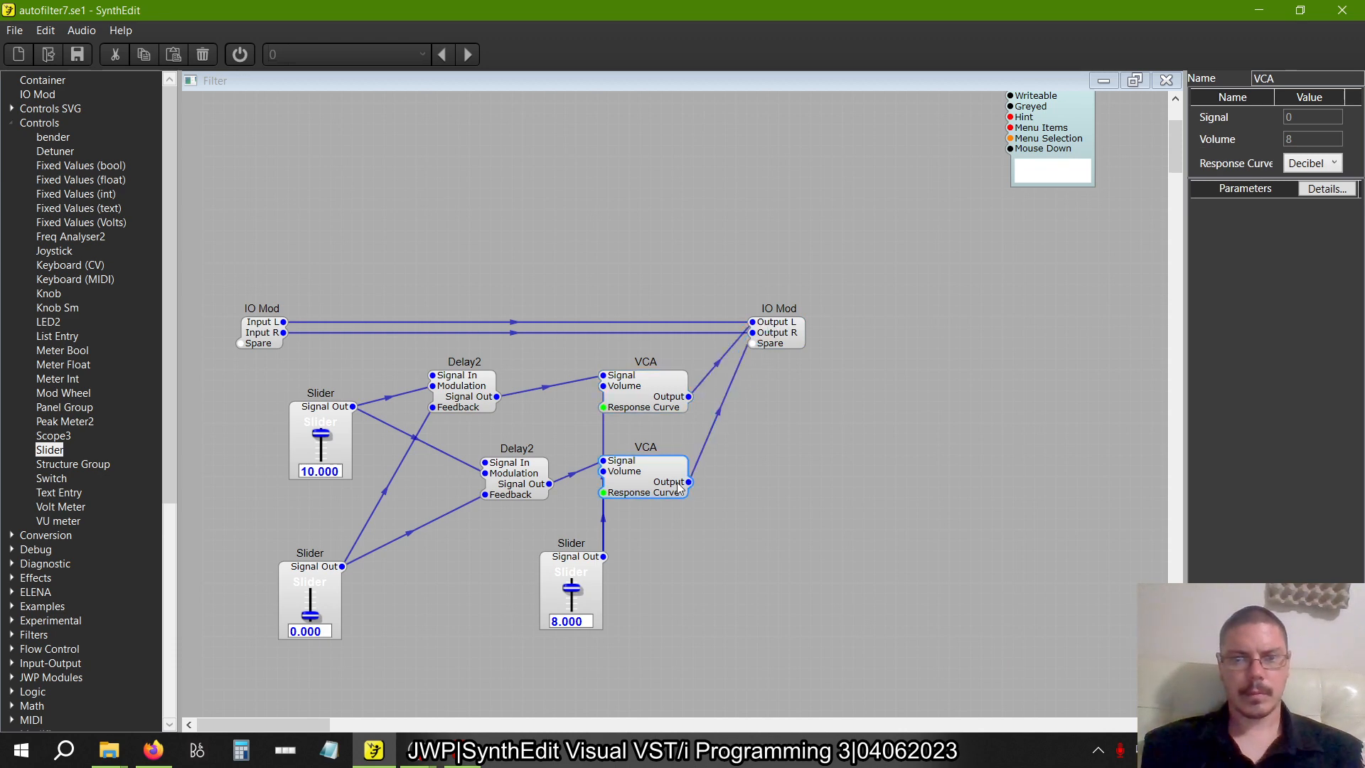
Connect Input L to the upper Delay2's Signal In and Input R to the lower Delay2's Signal In
click(436, 381)
drag(435, 381, 284, 332)
click(284, 336)
drag(449, 457, 486, 463)
Align the two Delay2 modules in one column and the two VCAs in a neighbouring column, closer together
drag(469, 404, 522, 393)
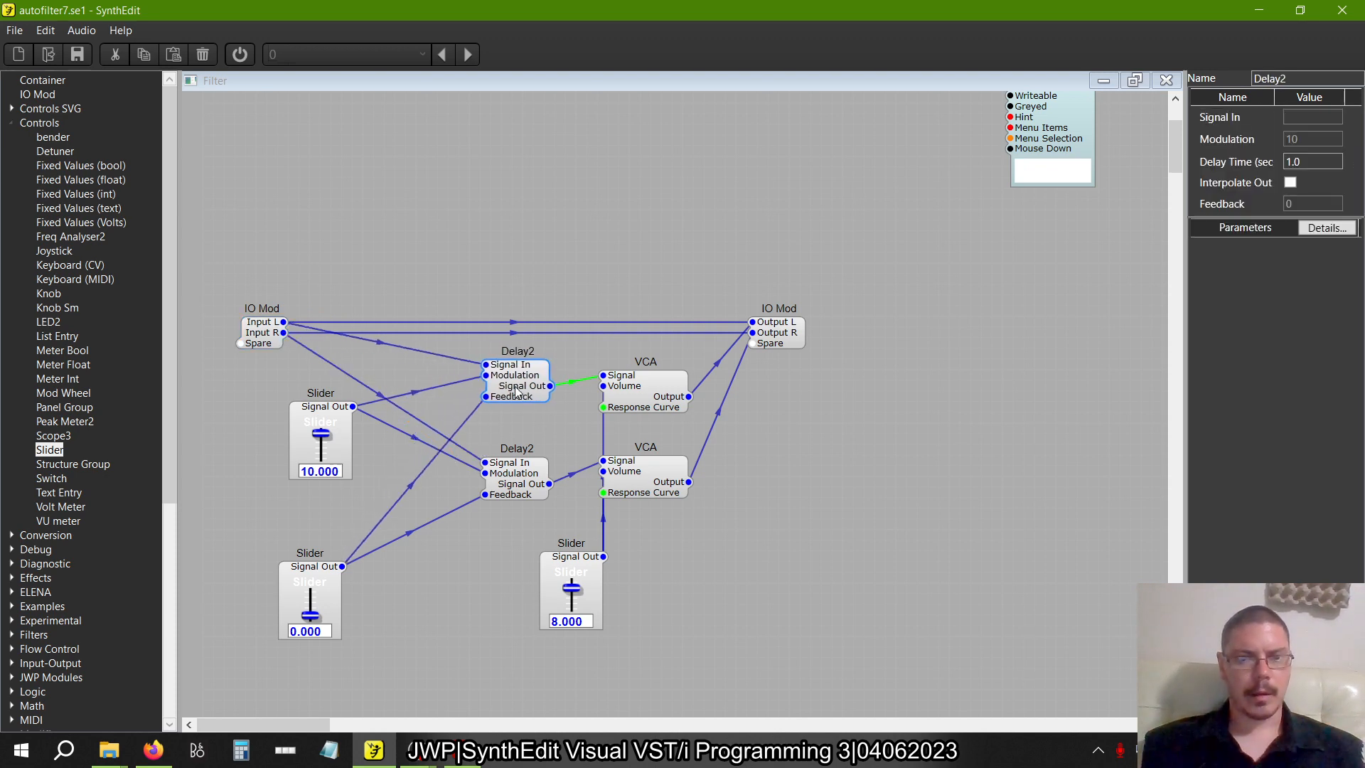
drag(520, 493, 521, 460)
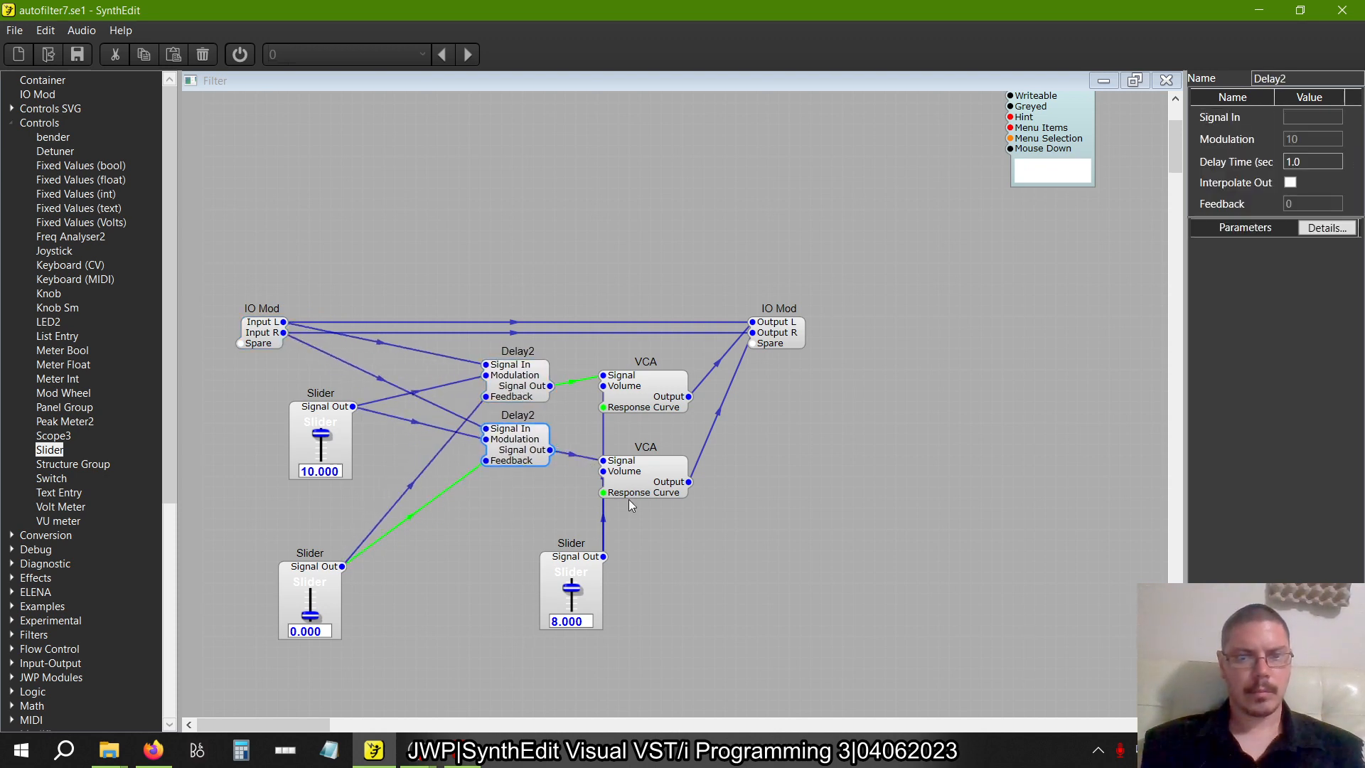
drag(655, 408, 643, 398)
click(656, 469)
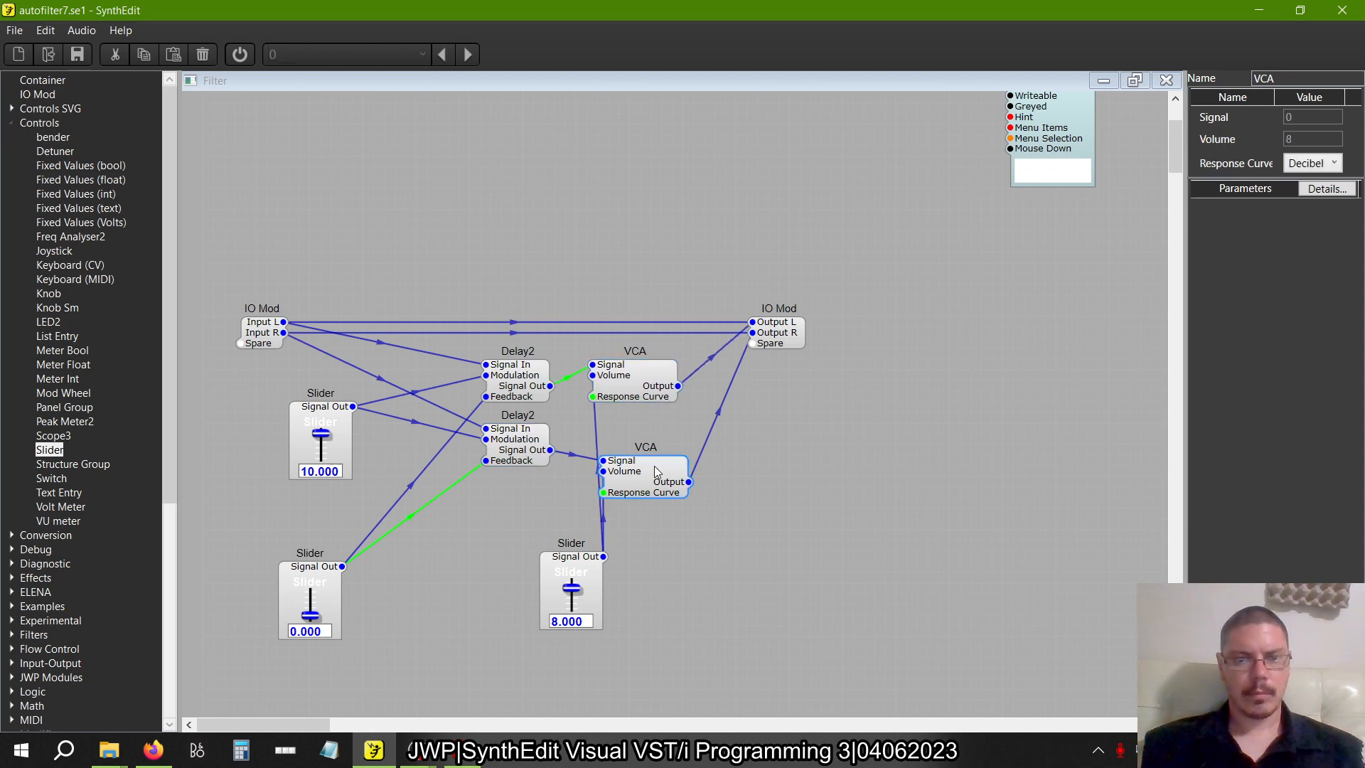
drag(654, 466, 643, 445)
Place the volume slider below the VCAs and stack the modulation and feedback sliders below the Delay2 modules
mouse_move(578, 565)
mouse_down()
mouse_move(548, 576)
mouse_move(570, 551)
mouse_up()
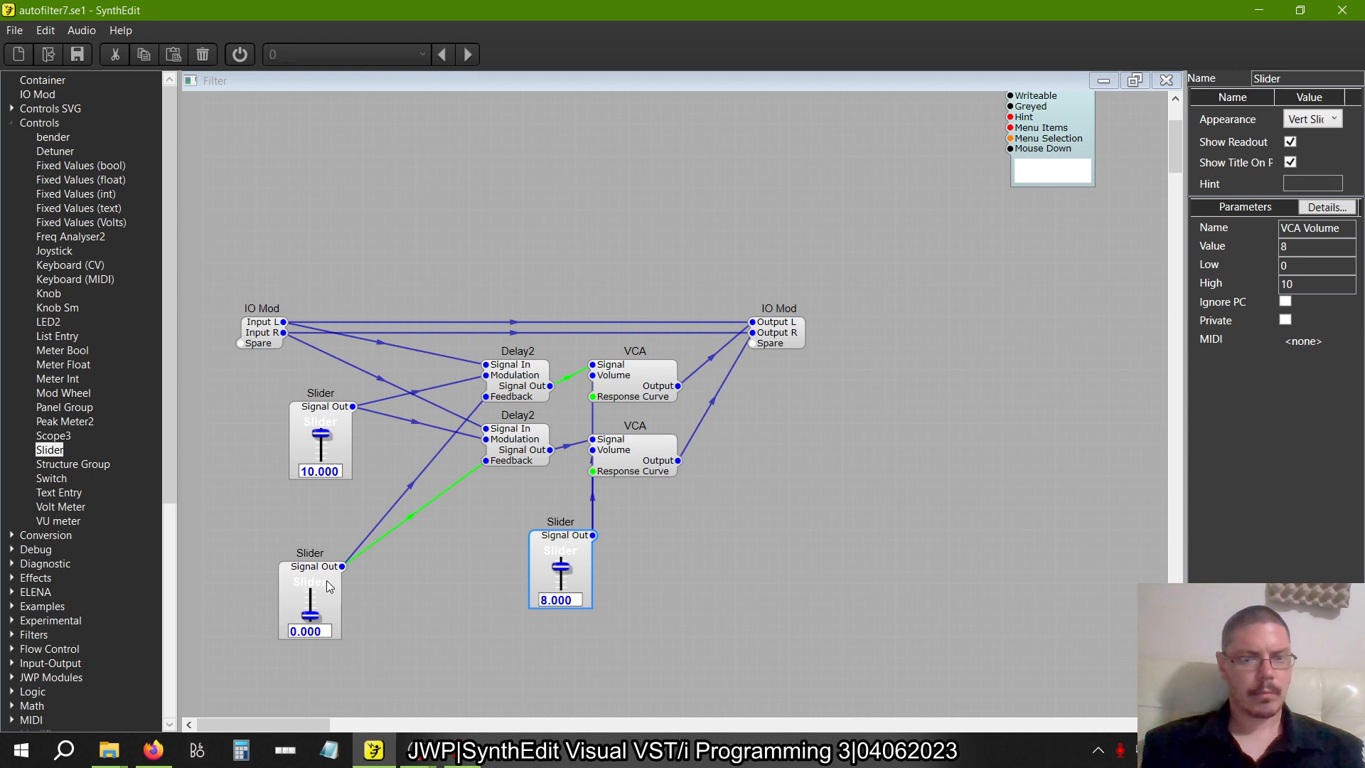
drag(326, 581, 459, 550)
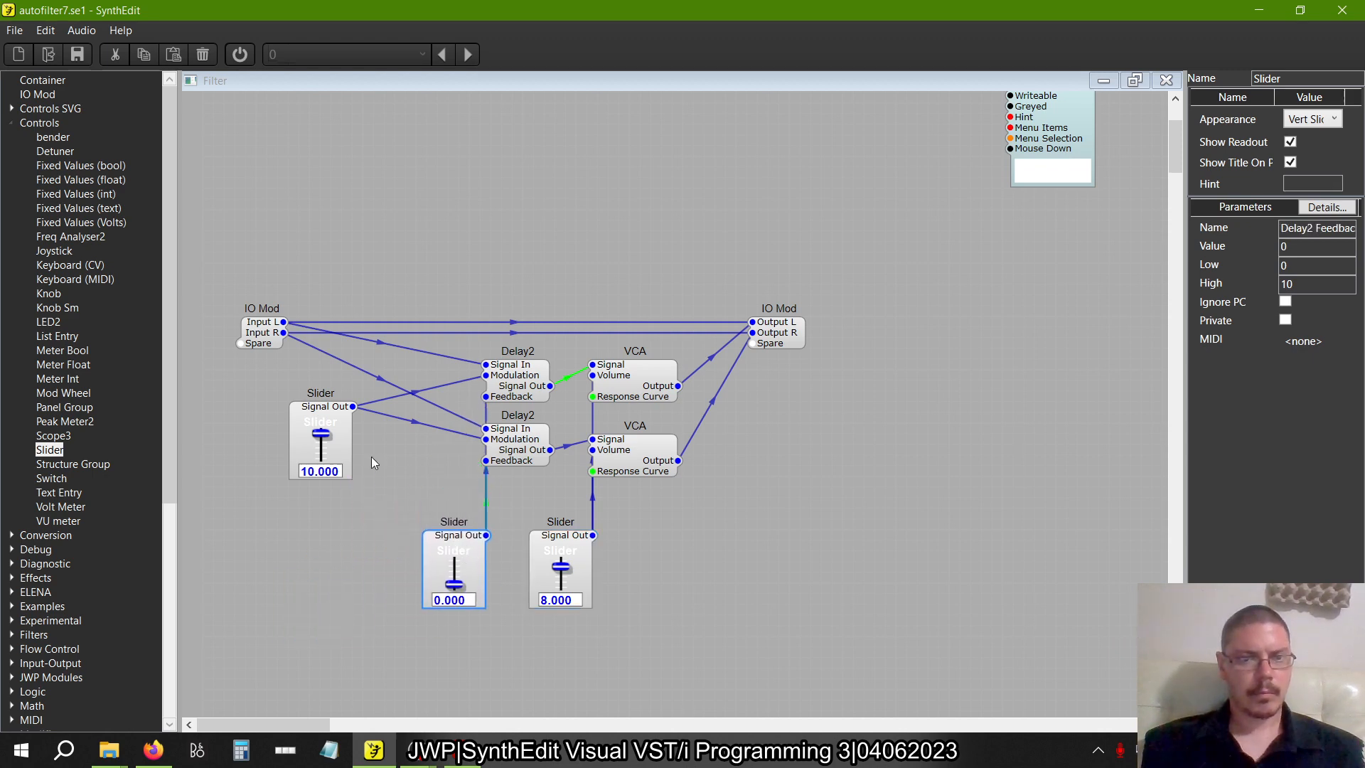
drag(318, 417, 452, 460)
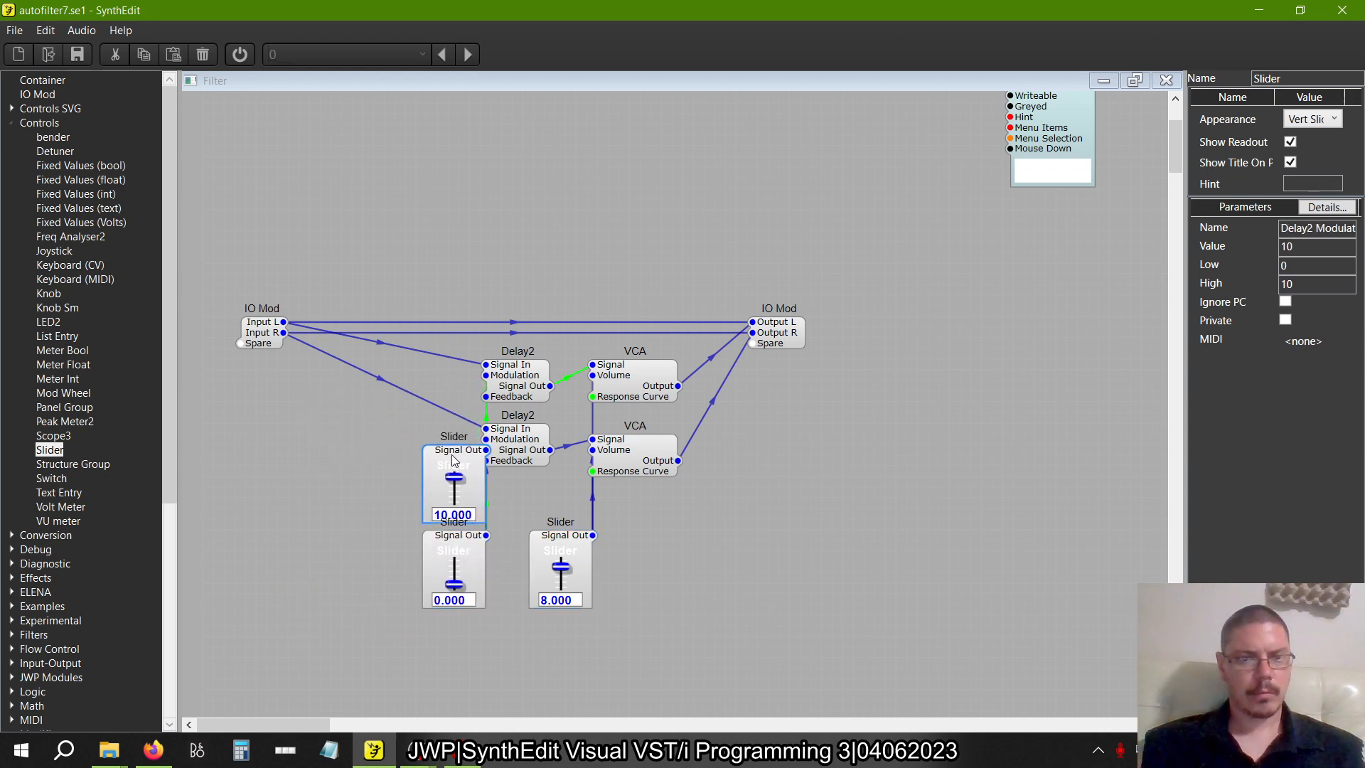
drag(495, 676, 443, 507)
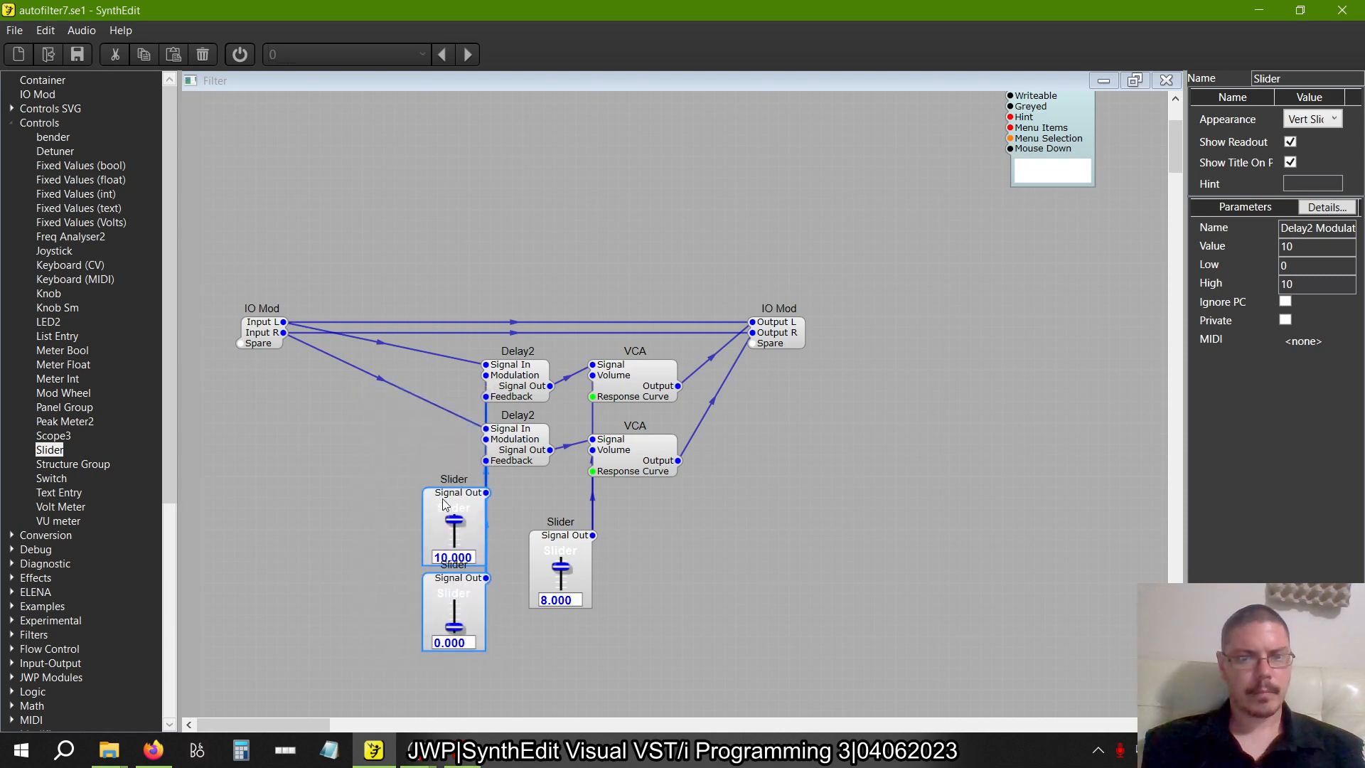
drag(463, 596, 464, 606)
click(529, 496)
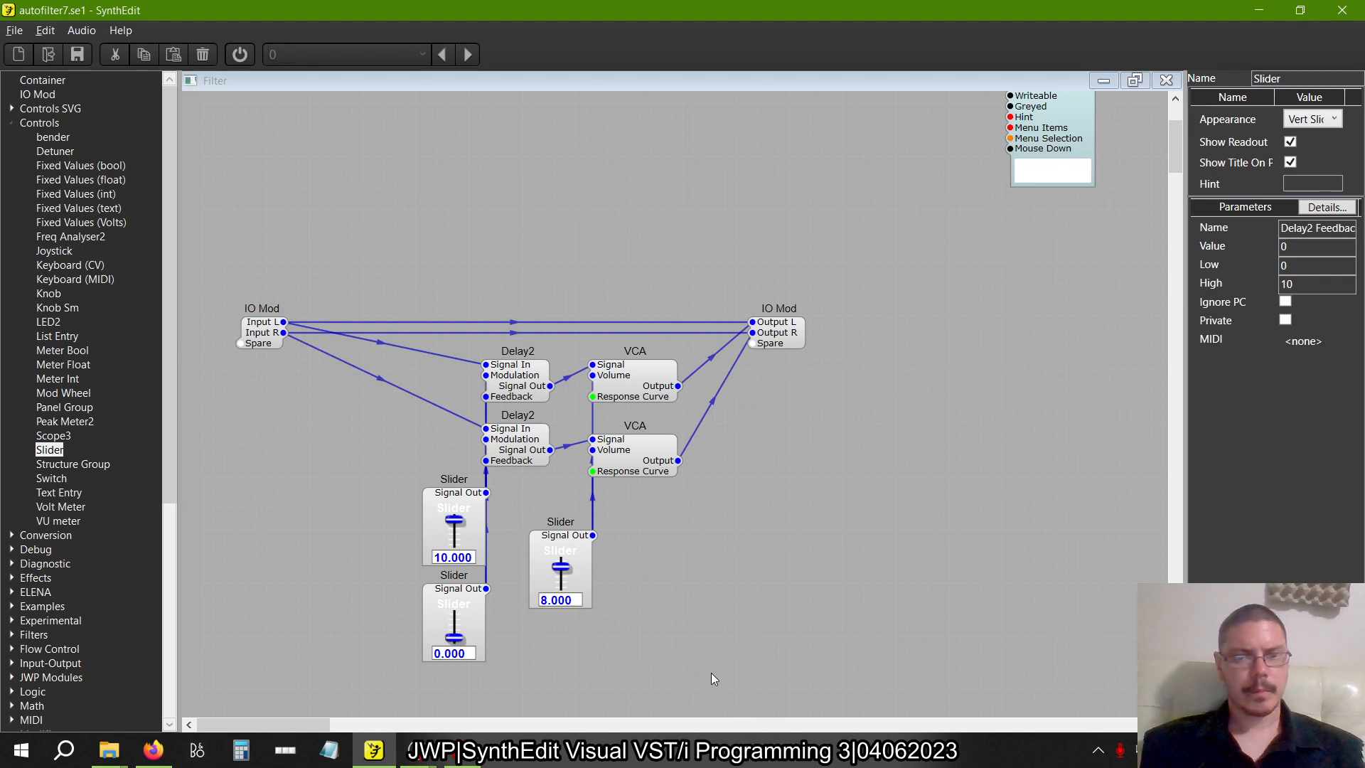
Check the slider names in the book's figure 2.21 and rename the Delay2 modulation slider as Time
key(alt+Tab)
key(alt+Tab)
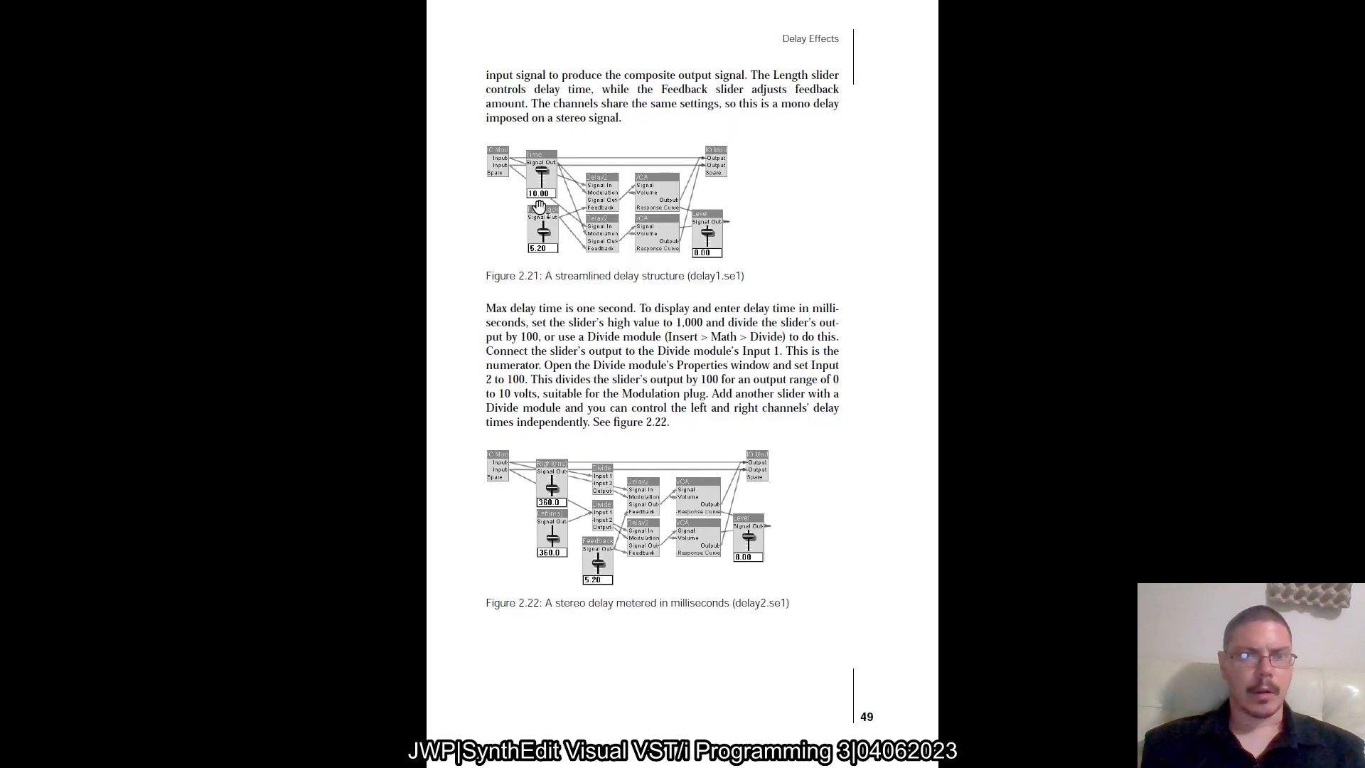
scroll(540, 211, up, 3)
key(alt+Tab)
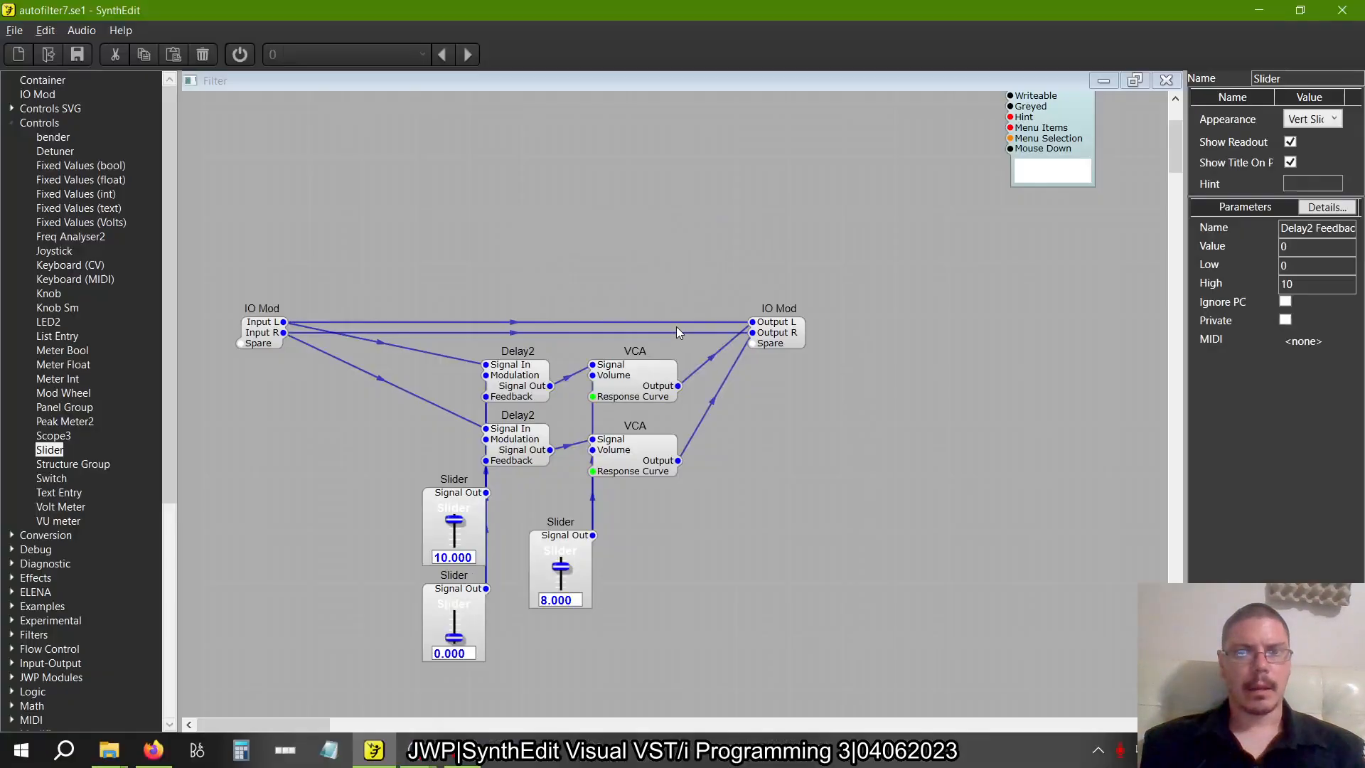
click(462, 498)
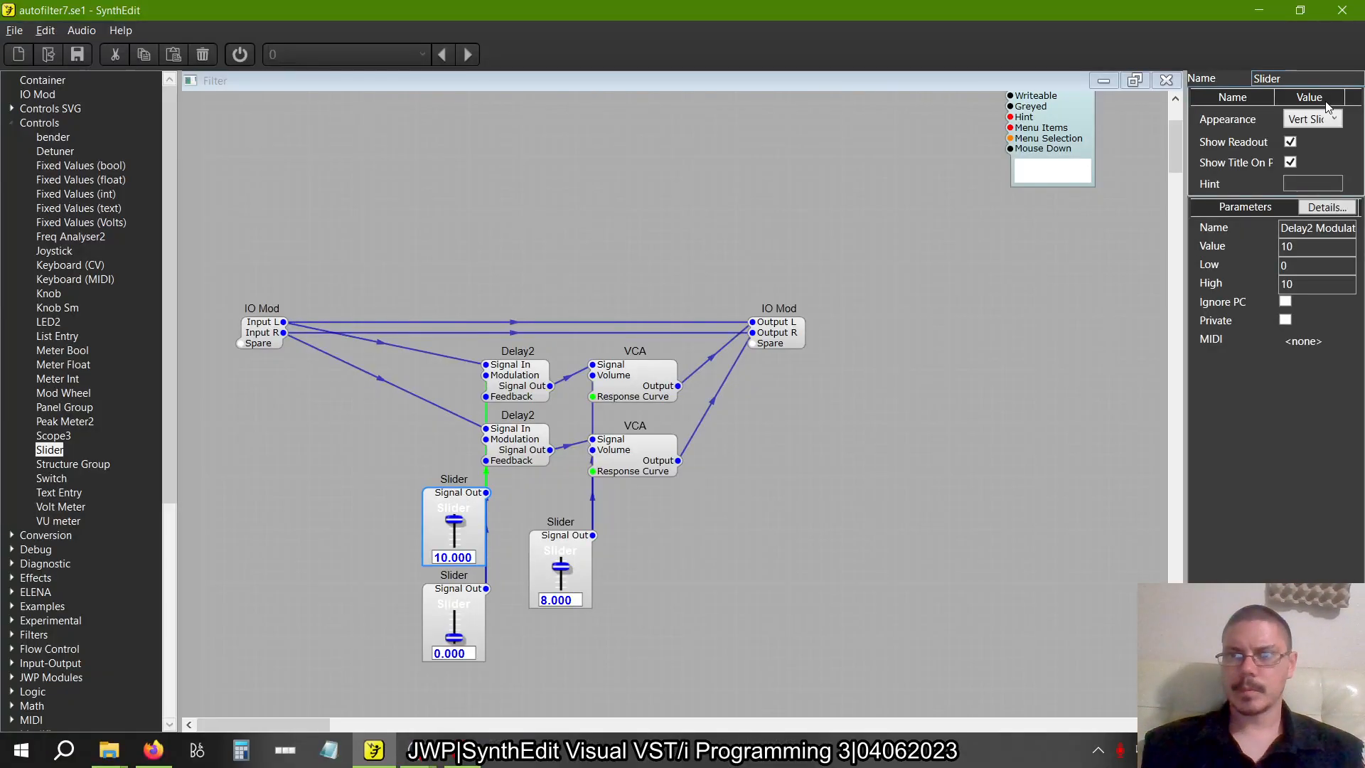
drag(1312, 79, 1081, 61)
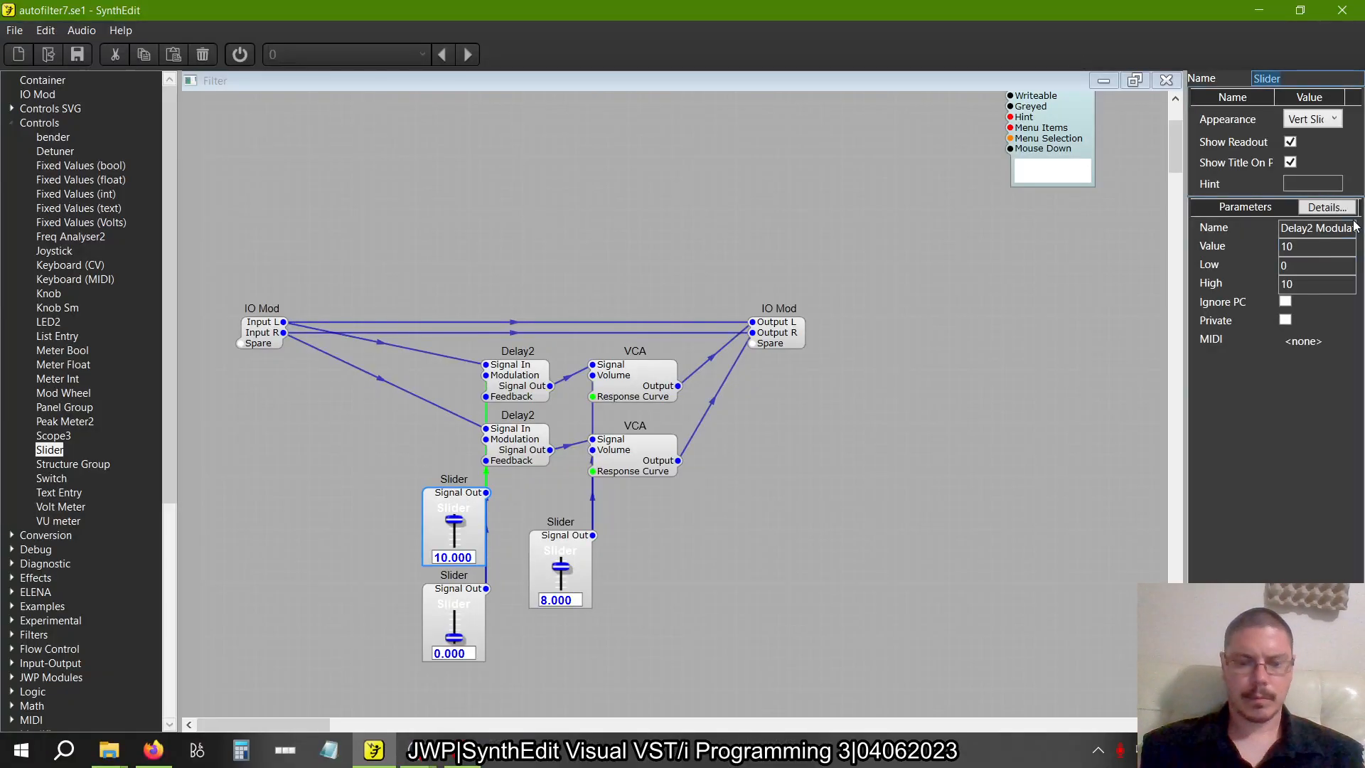
text(Time)
key(Tab)
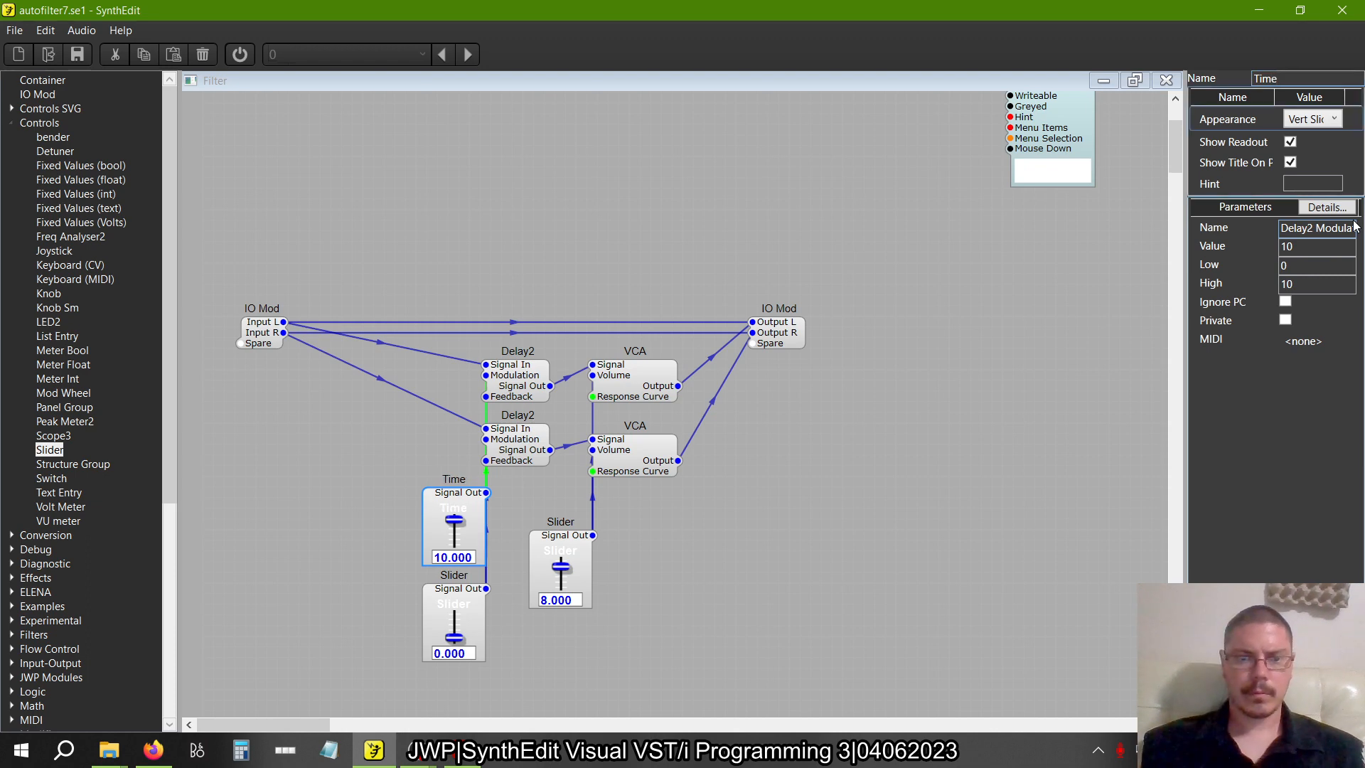
Rename the slider feeding the Delay2 modules' Feedback inputs as Feedback
click(450, 613)
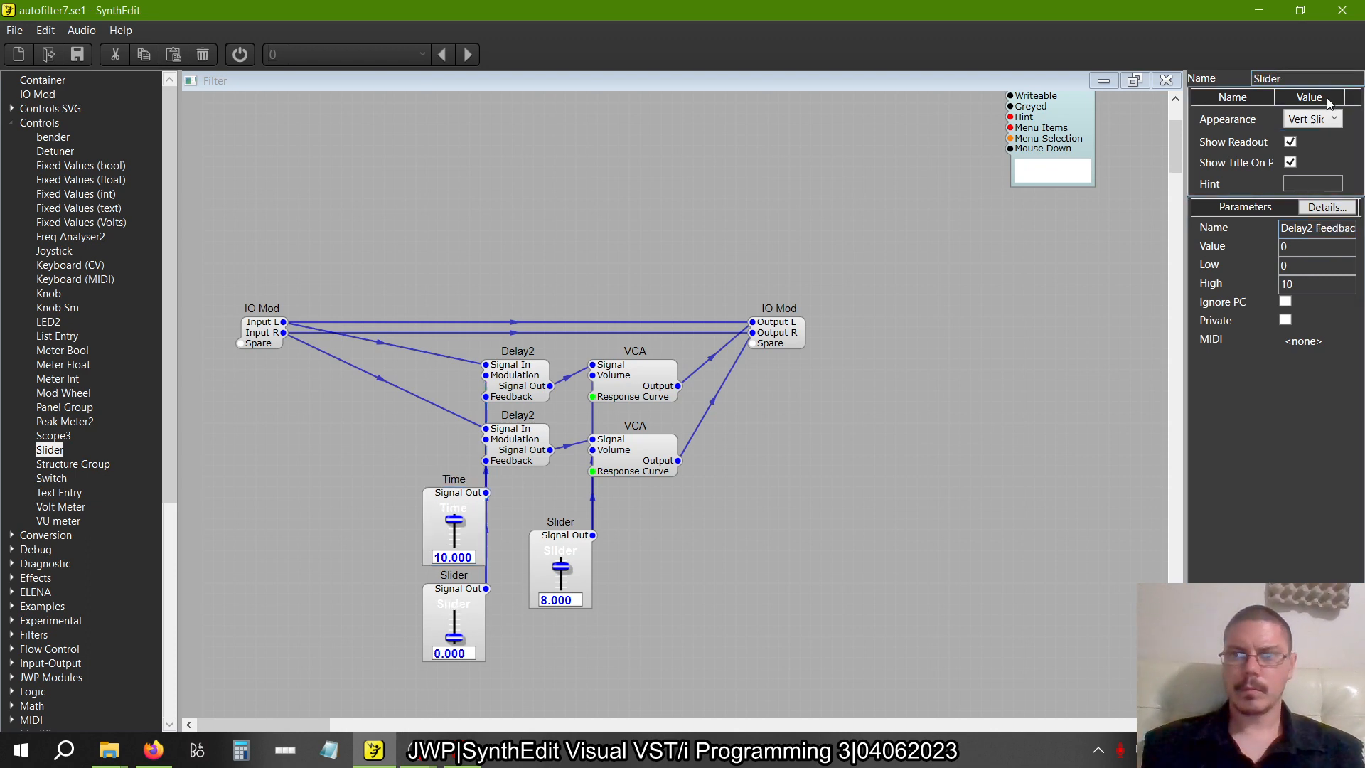
click(1305, 78)
text(Feedba)
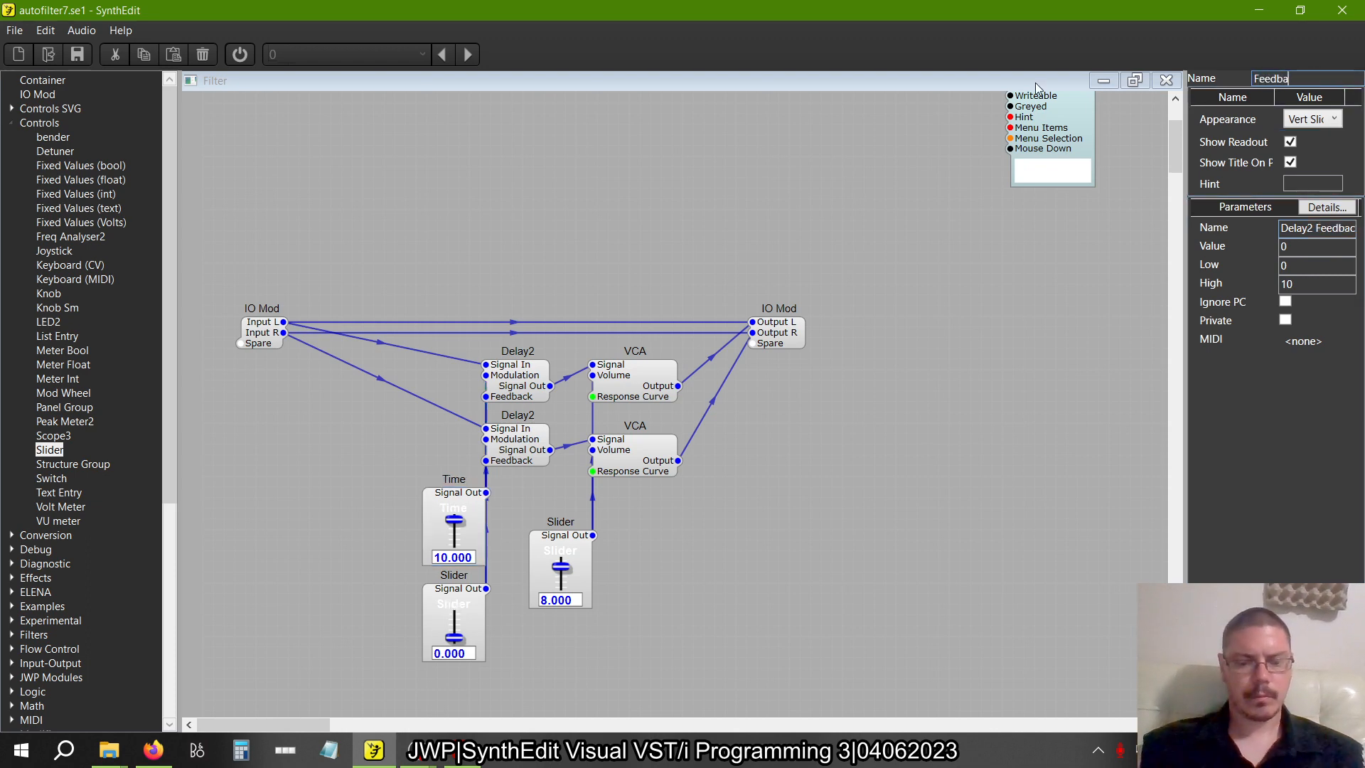
text(ck)
key(Tab)
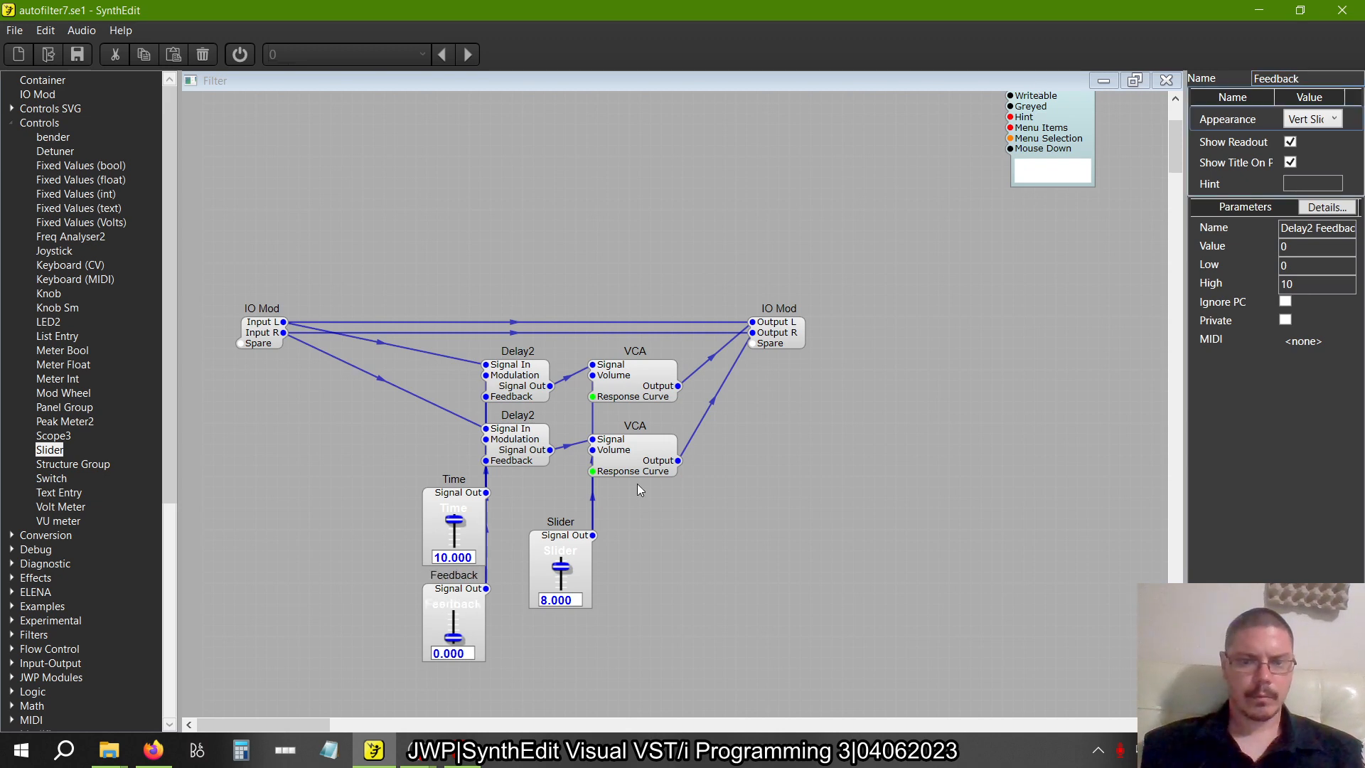
Rename the slider controlling the volume of the two VCAs as Level
click(569, 541)
drag(1296, 74, 1194, 57)
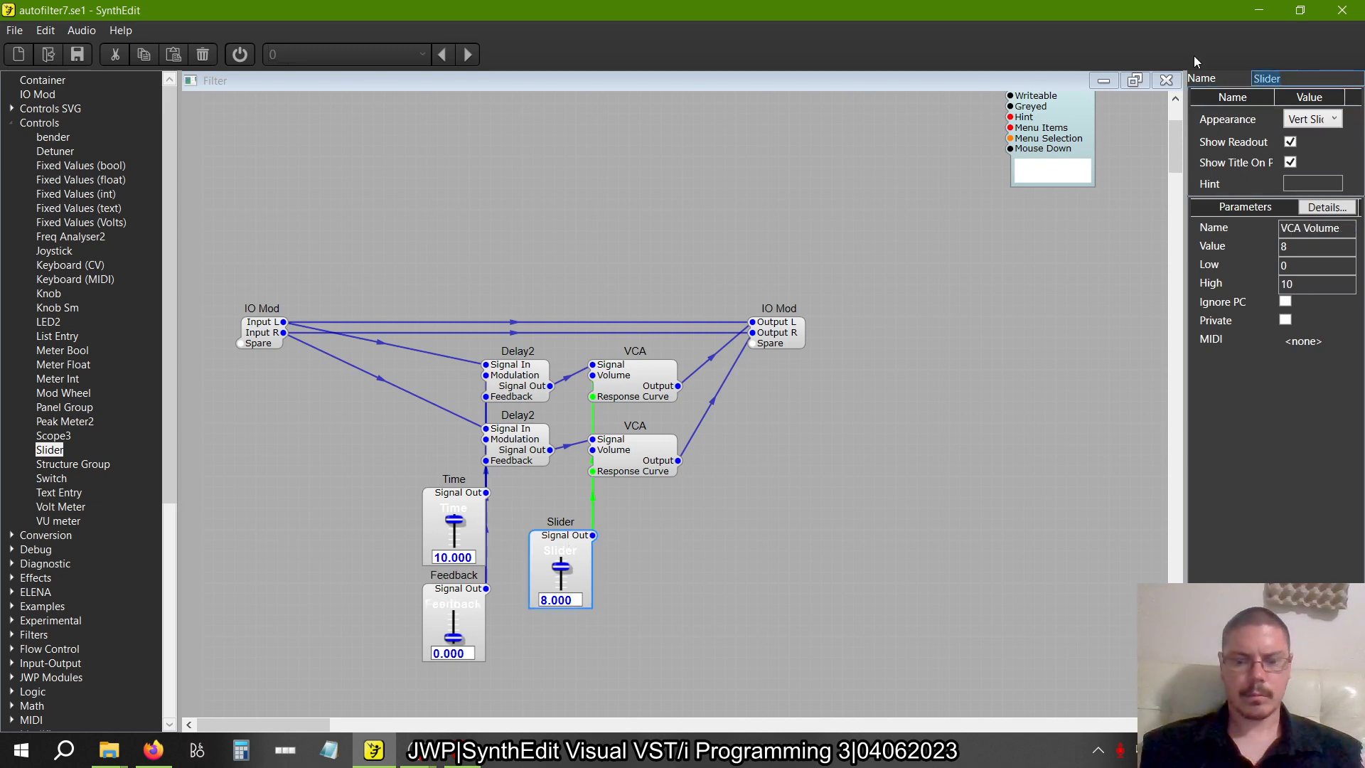
text(Level)
key(Tab)
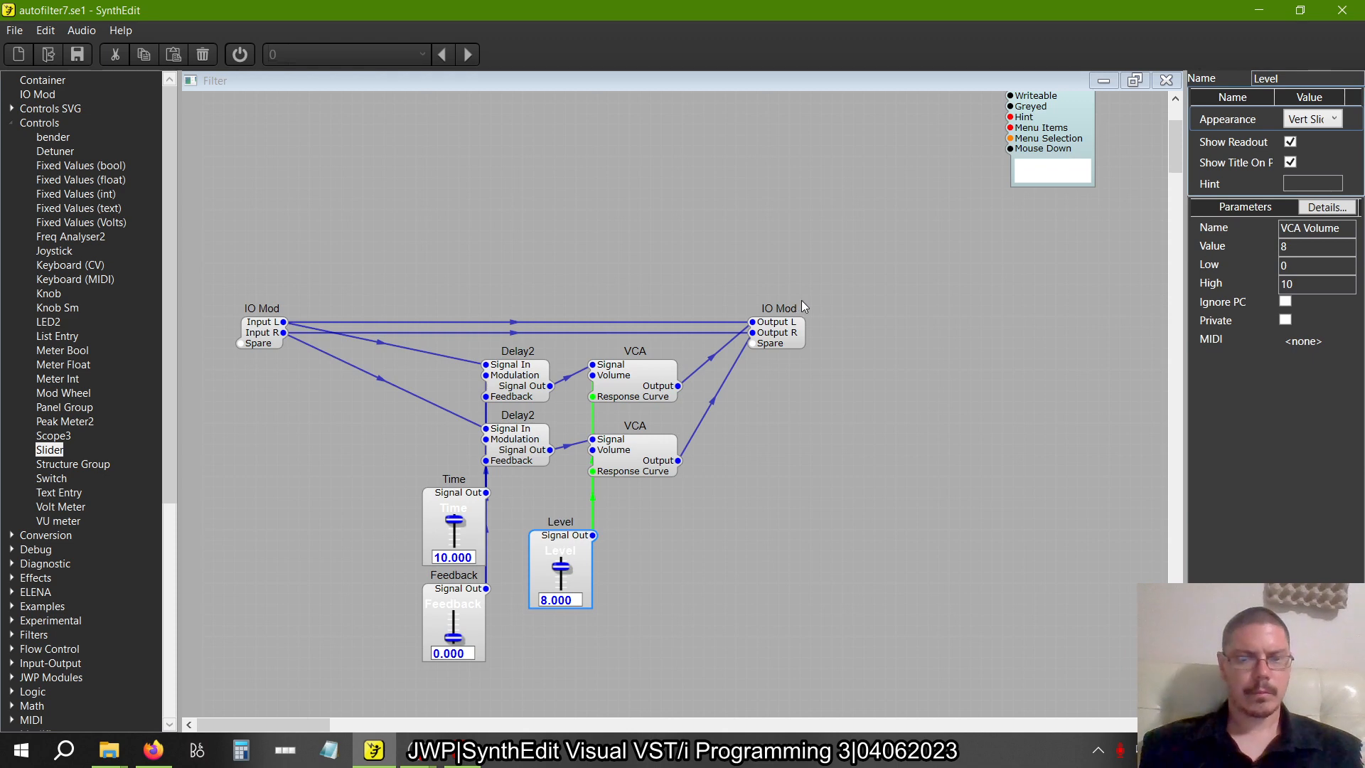
click(786, 485)
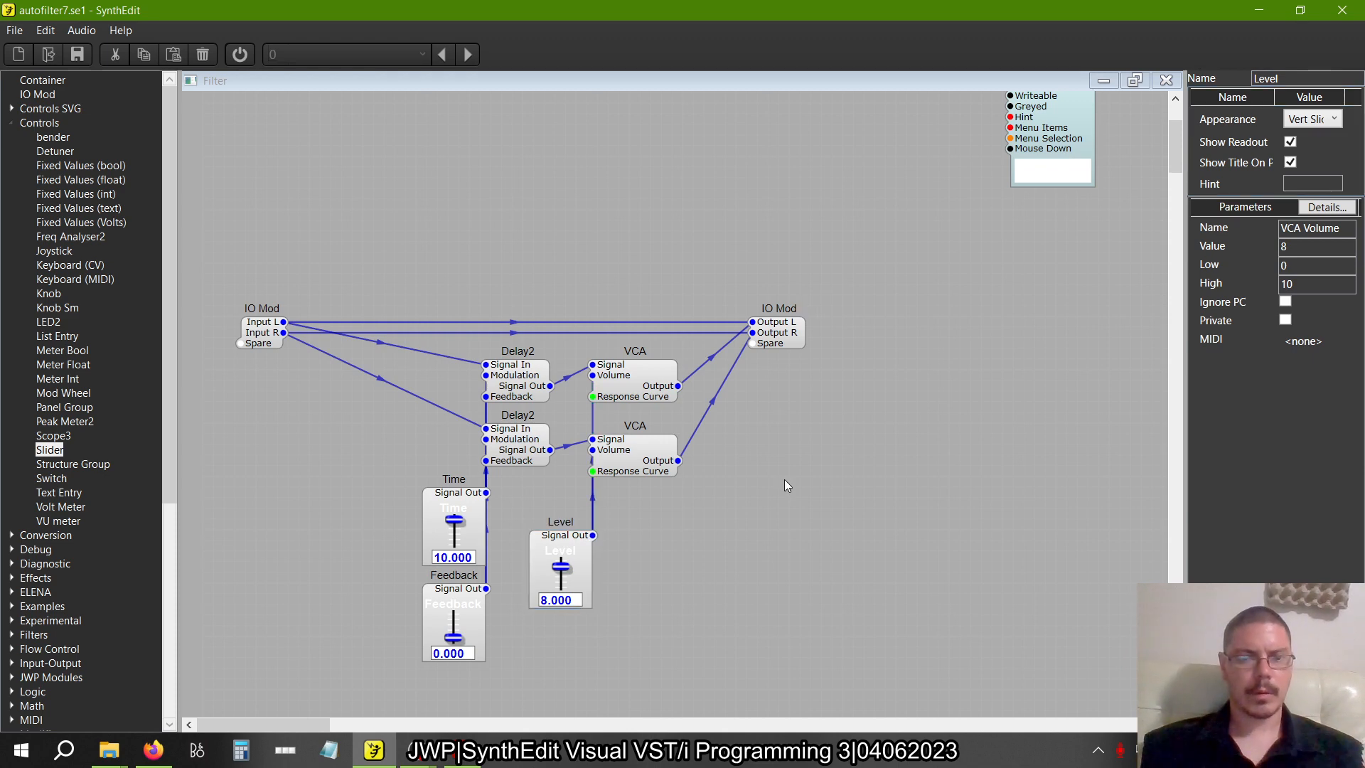
Check how the renamed sliders are laid out in the Filter container's panel view
right_click(784, 479)
click(825, 585)
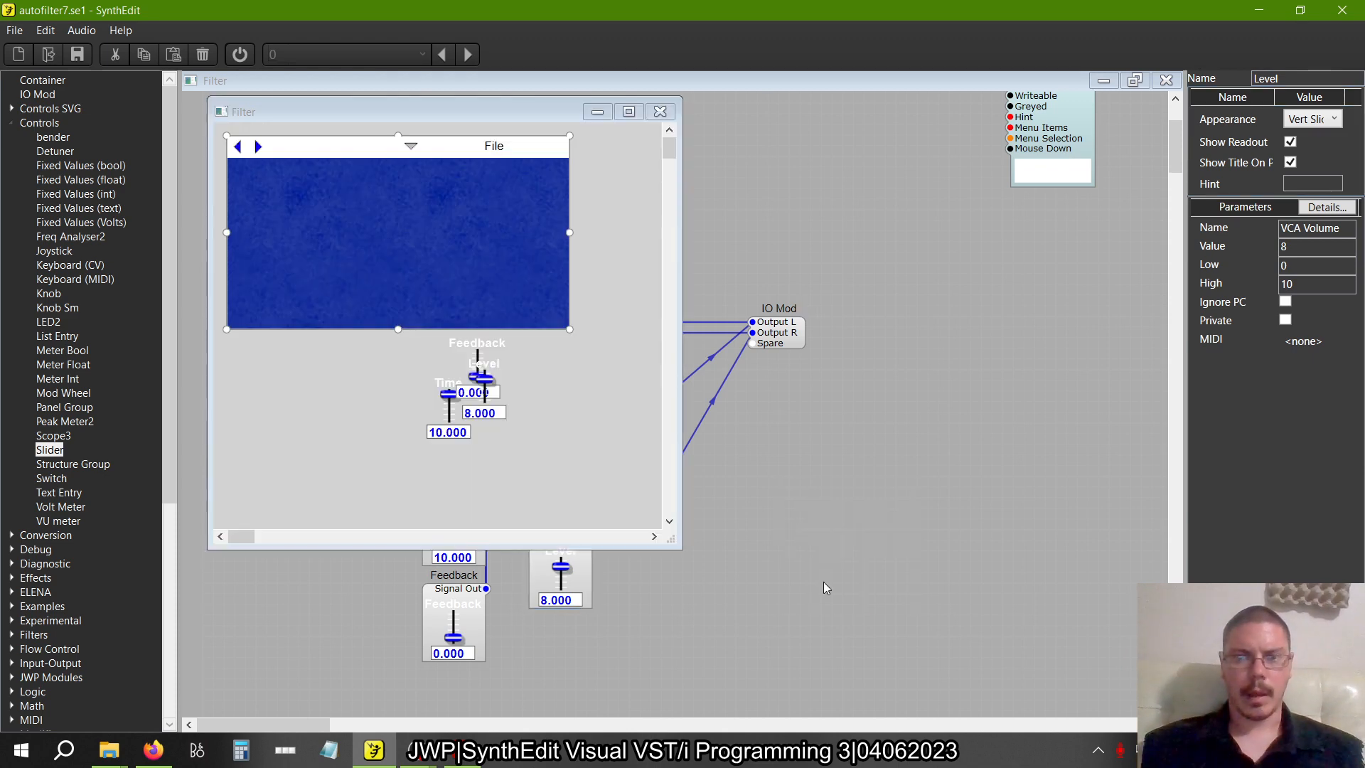
click(663, 115)
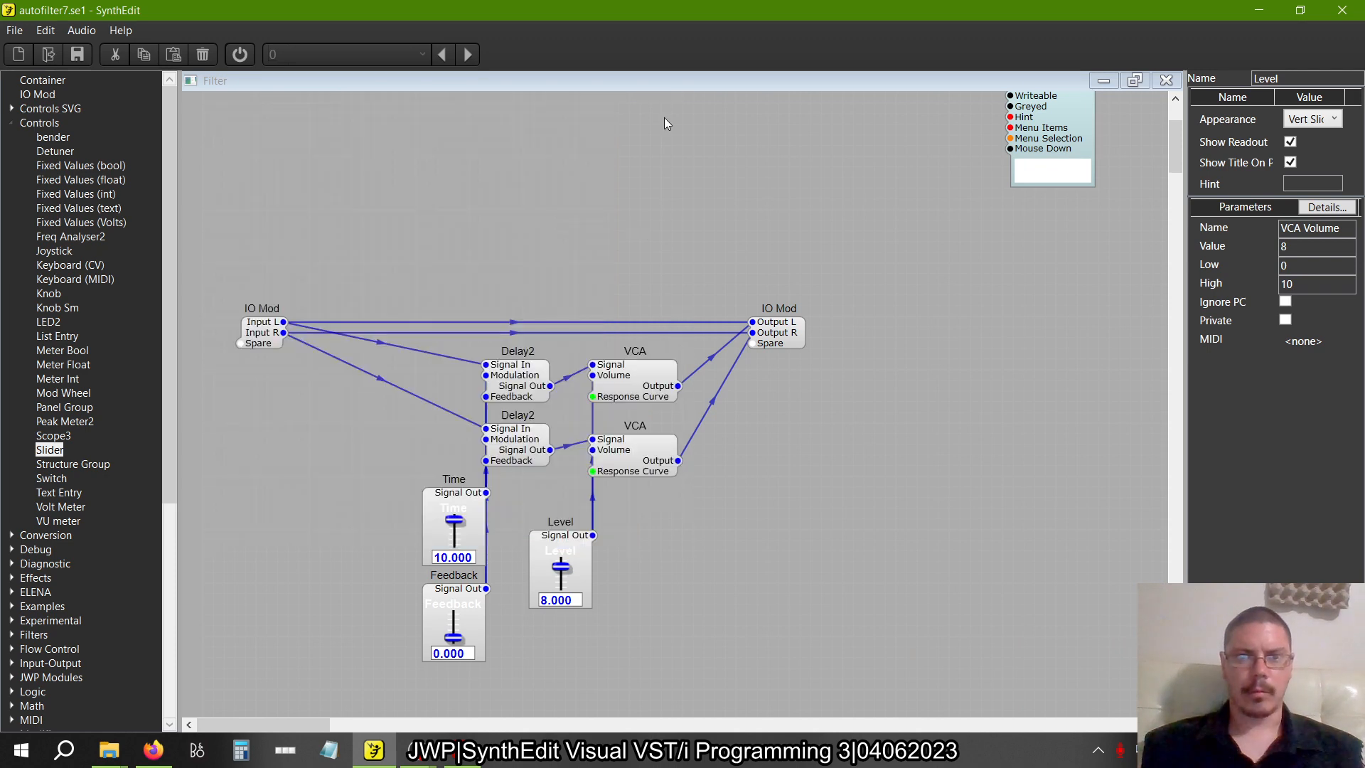
Add a Rectangle module from the Sub-Controls category to the empty area above the input IO Mod
double_click(25, 126)
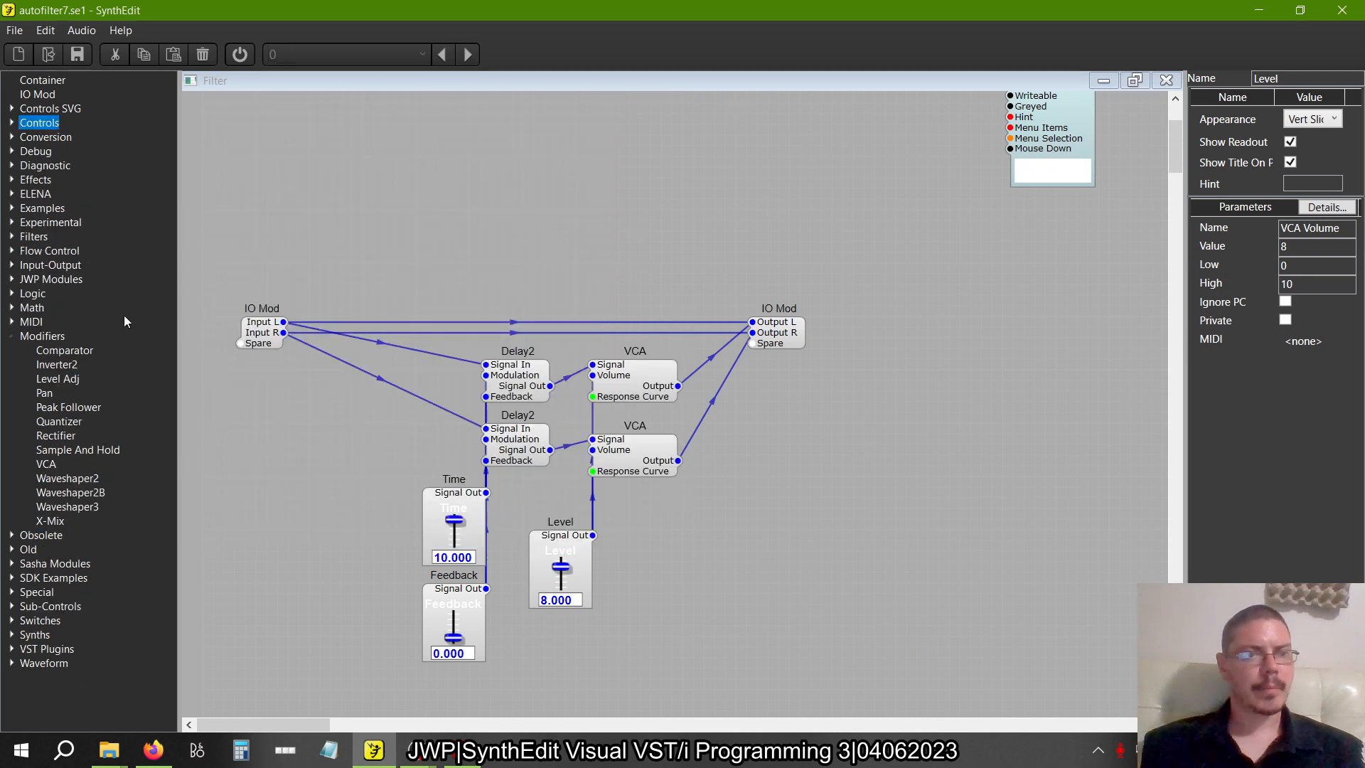
click(11, 337)
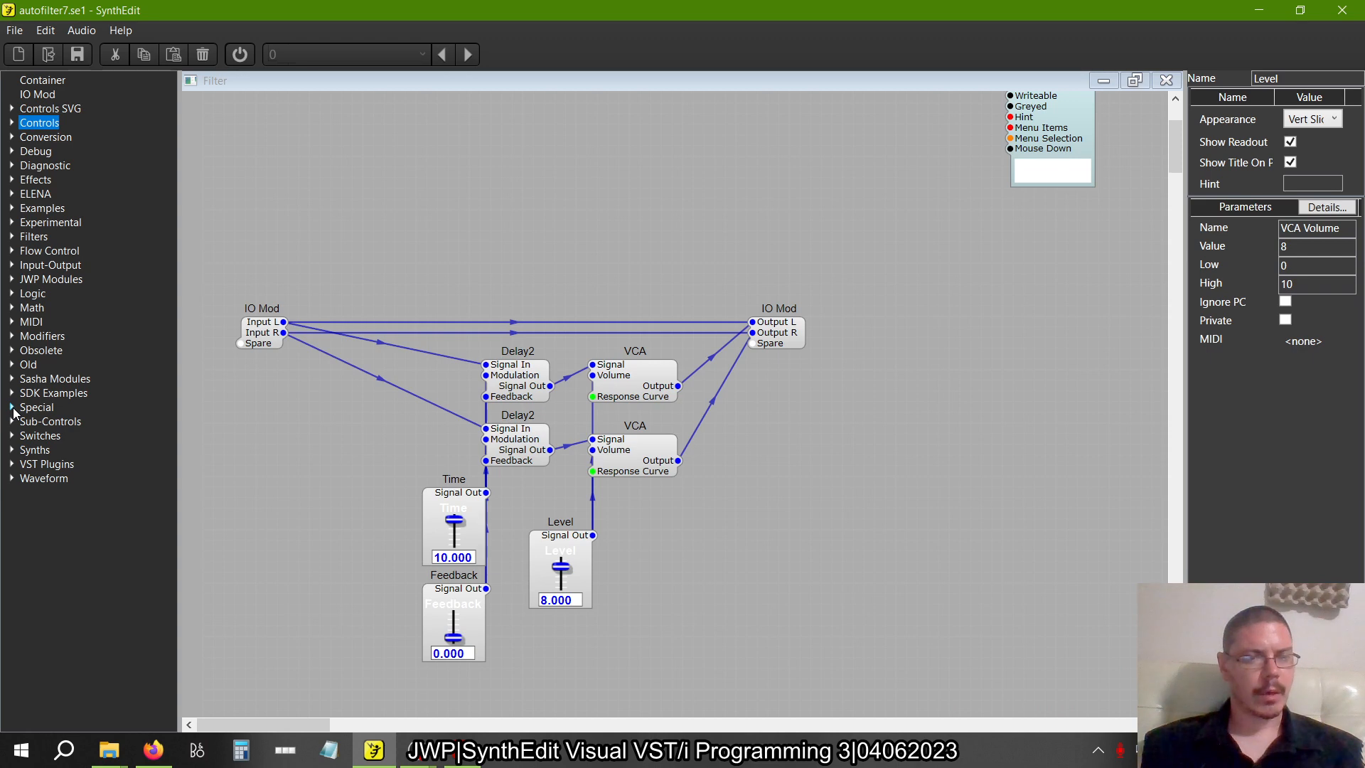
double_click(70, 422)
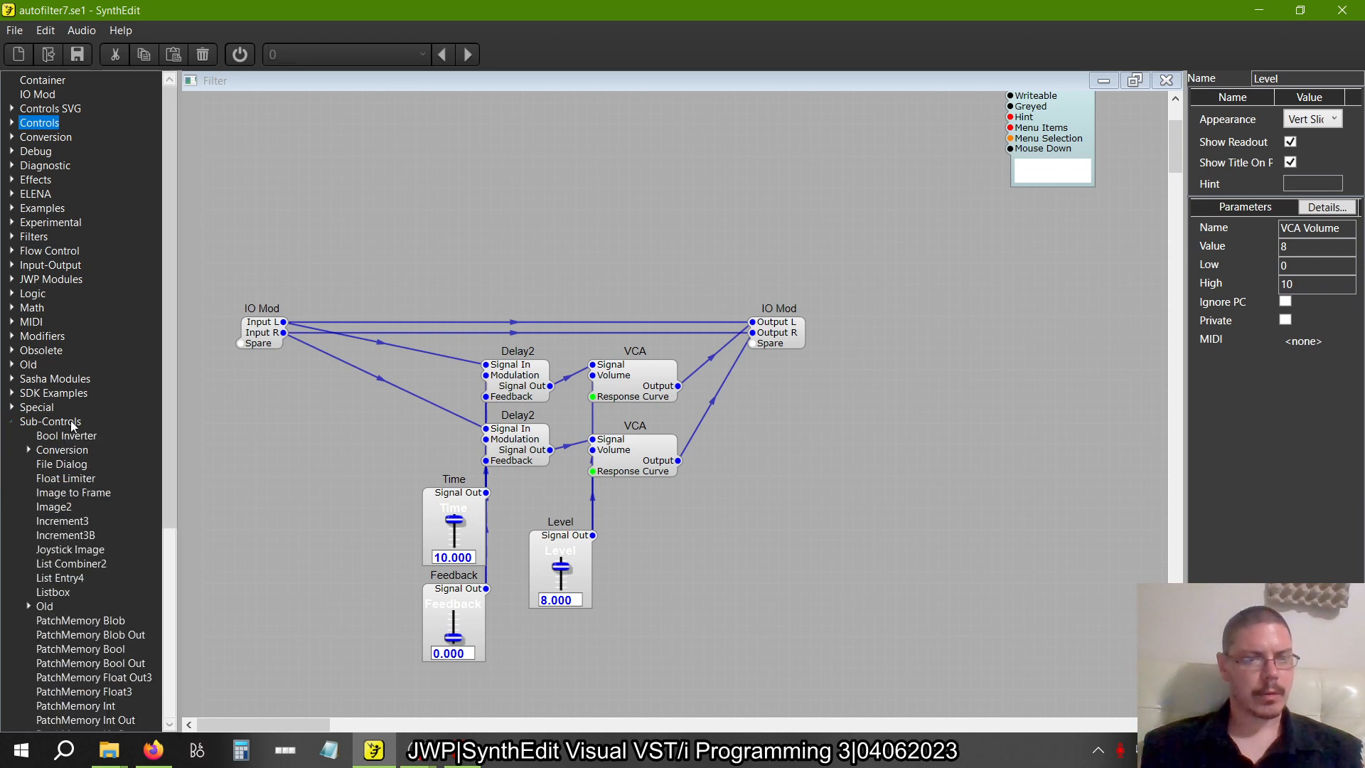
scroll(84, 504, down, 7)
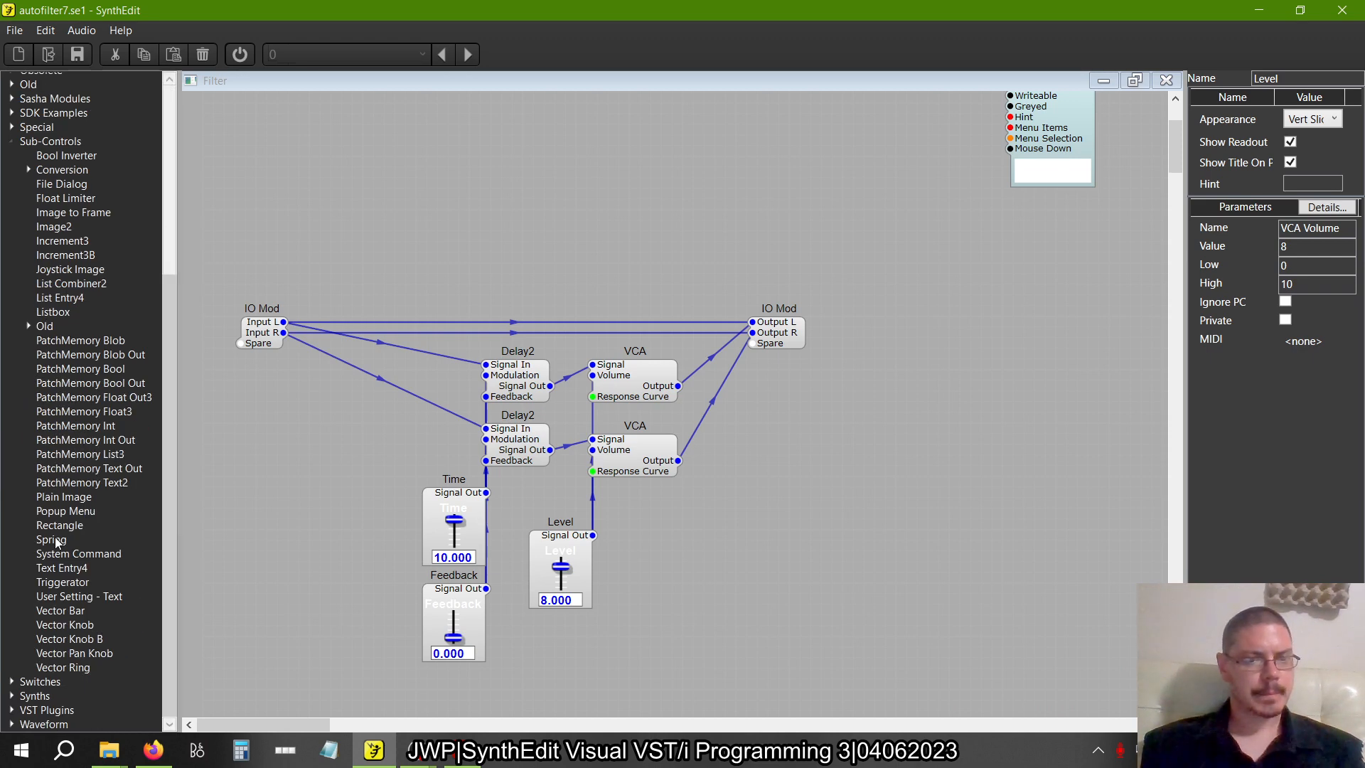
drag(59, 526, 285, 151)
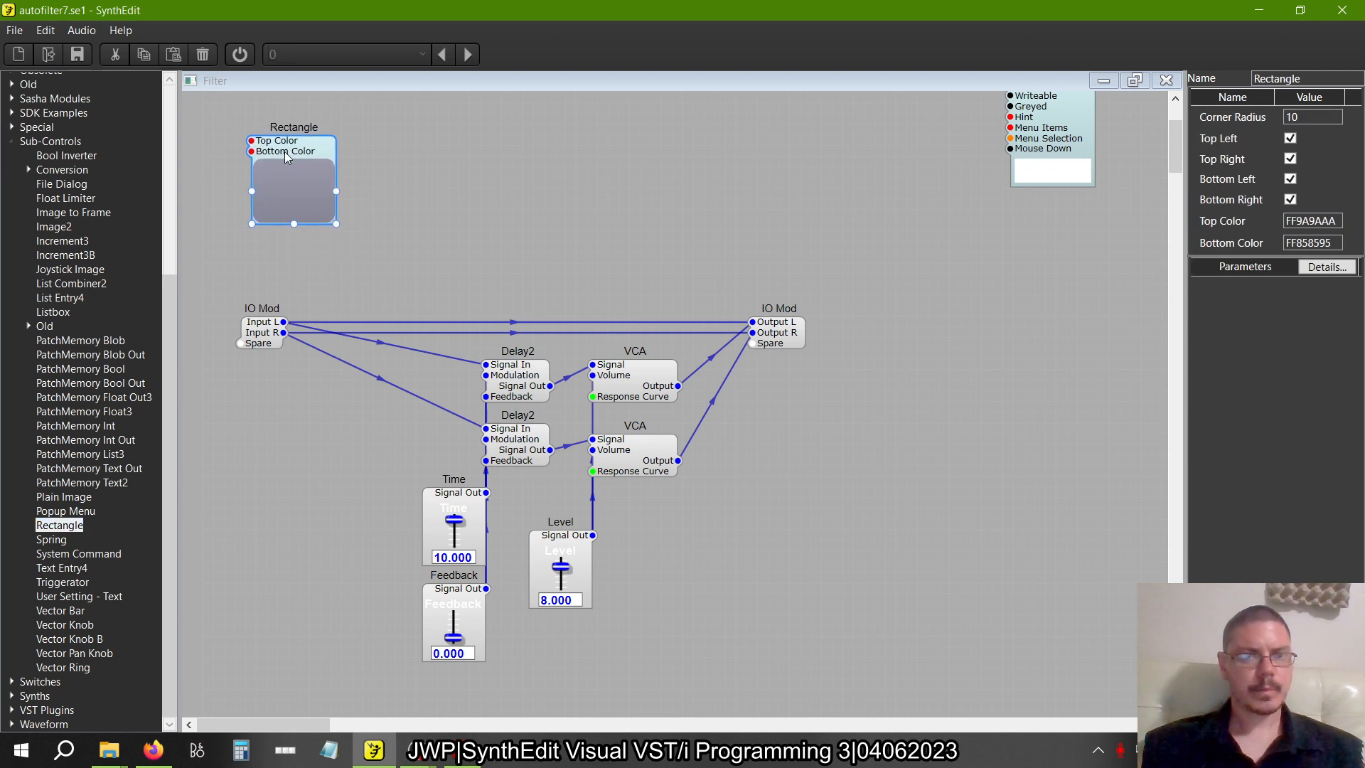
Turn off all four rounded corners of the new Rectangle
click(1290, 138)
click(1291, 159)
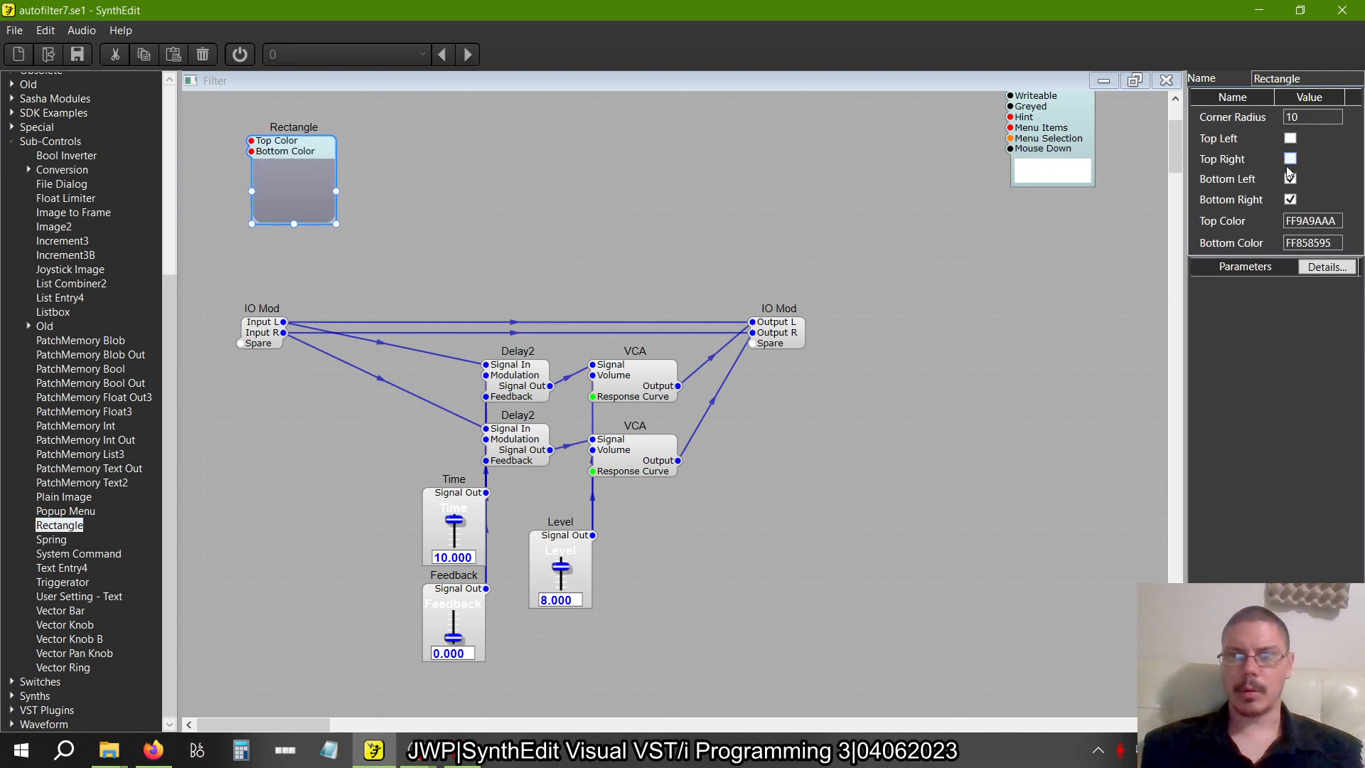
click(1290, 178)
click(954, 287)
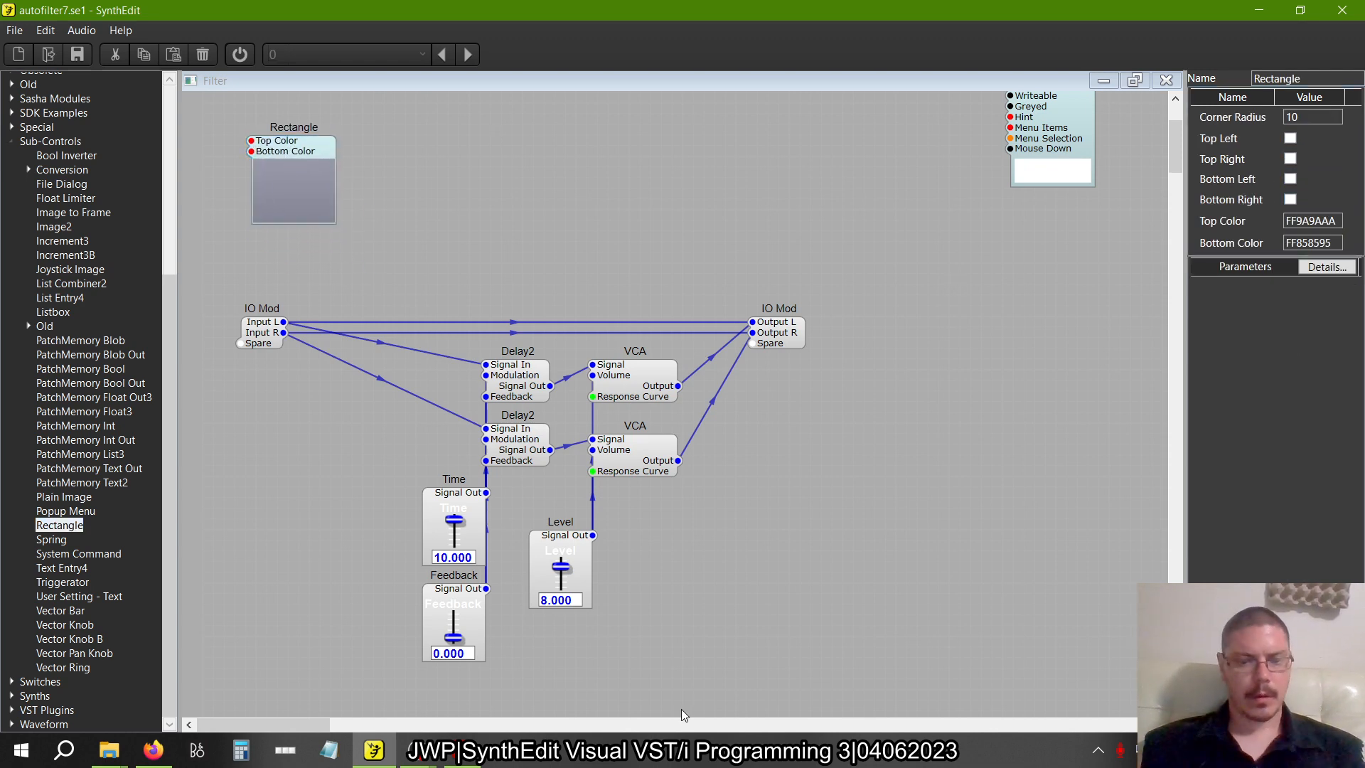
Open the original autofilter7.se1 in a second SynthEdit window, examine the colour settings of its Rectangle, and close that window
right_click(374, 750)
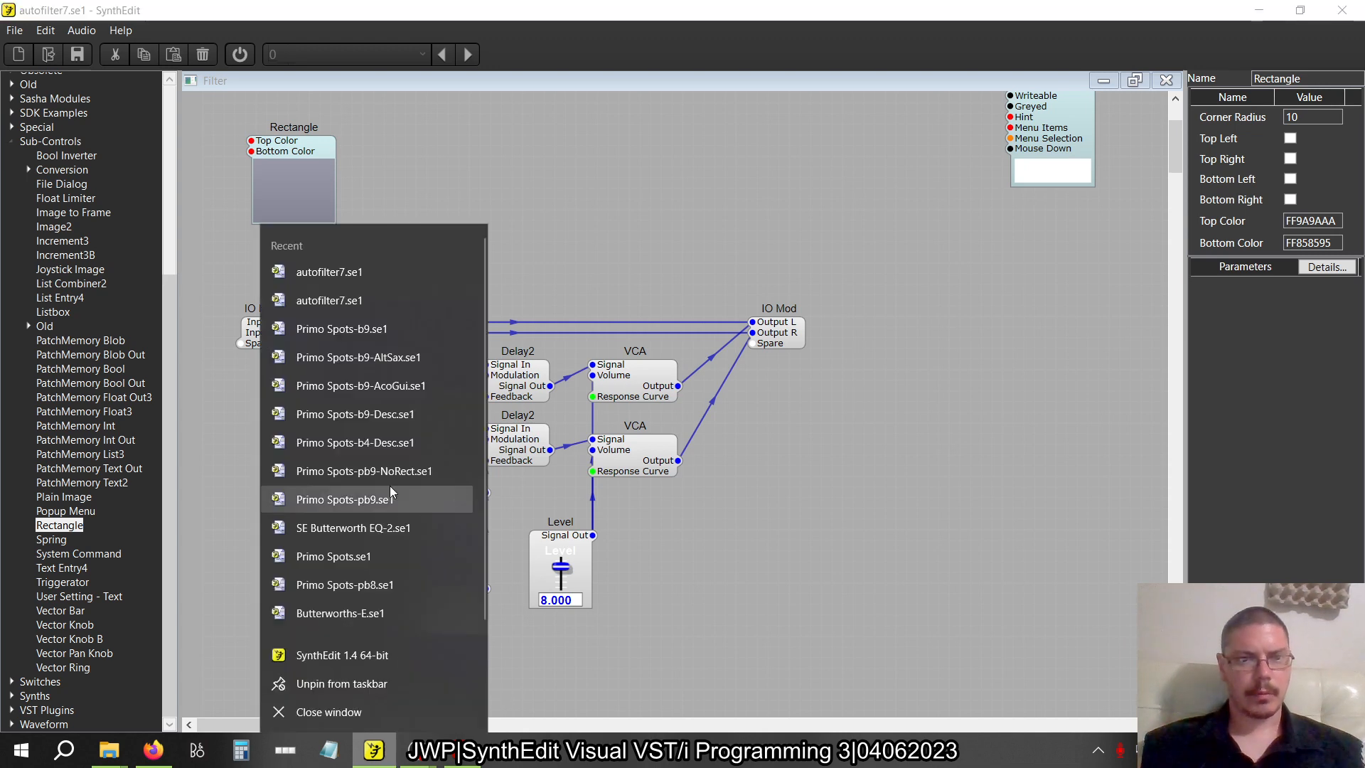
click(591, 330)
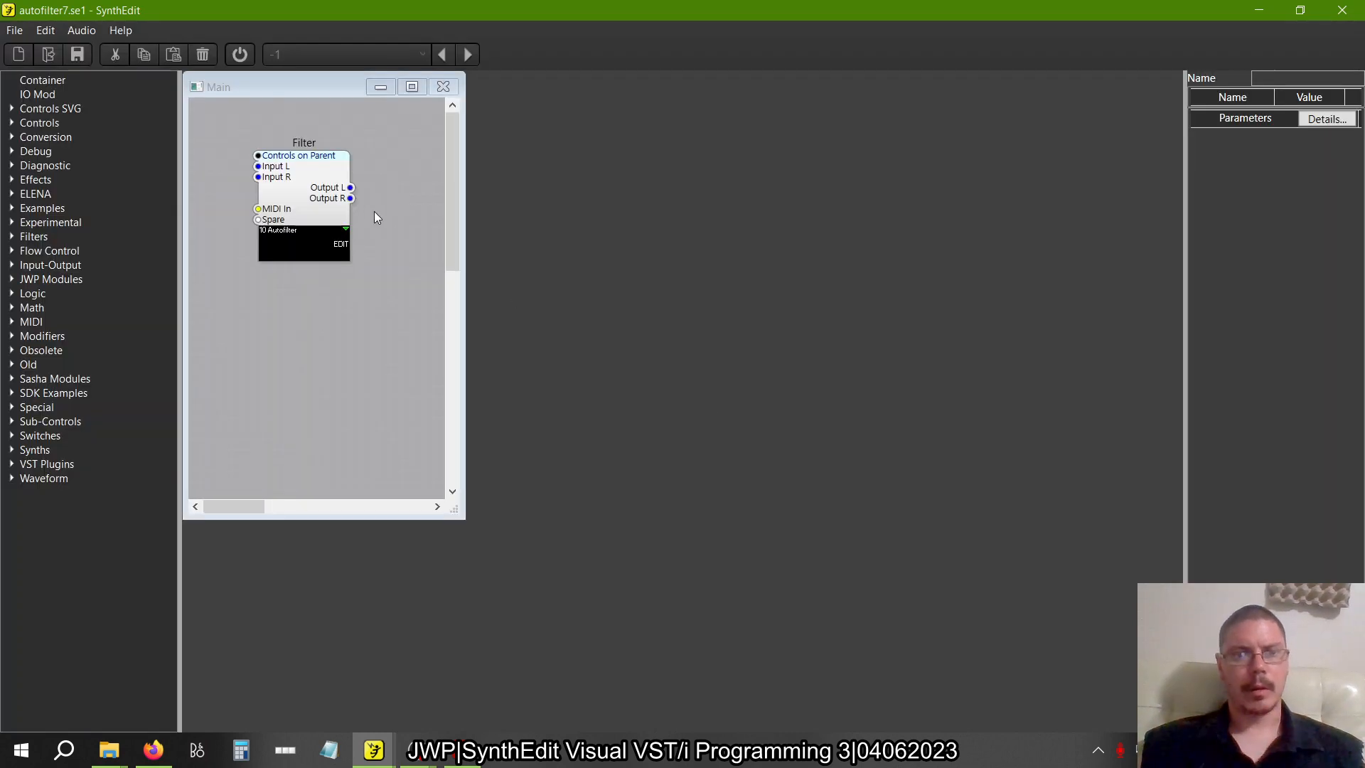
double_click(328, 192)
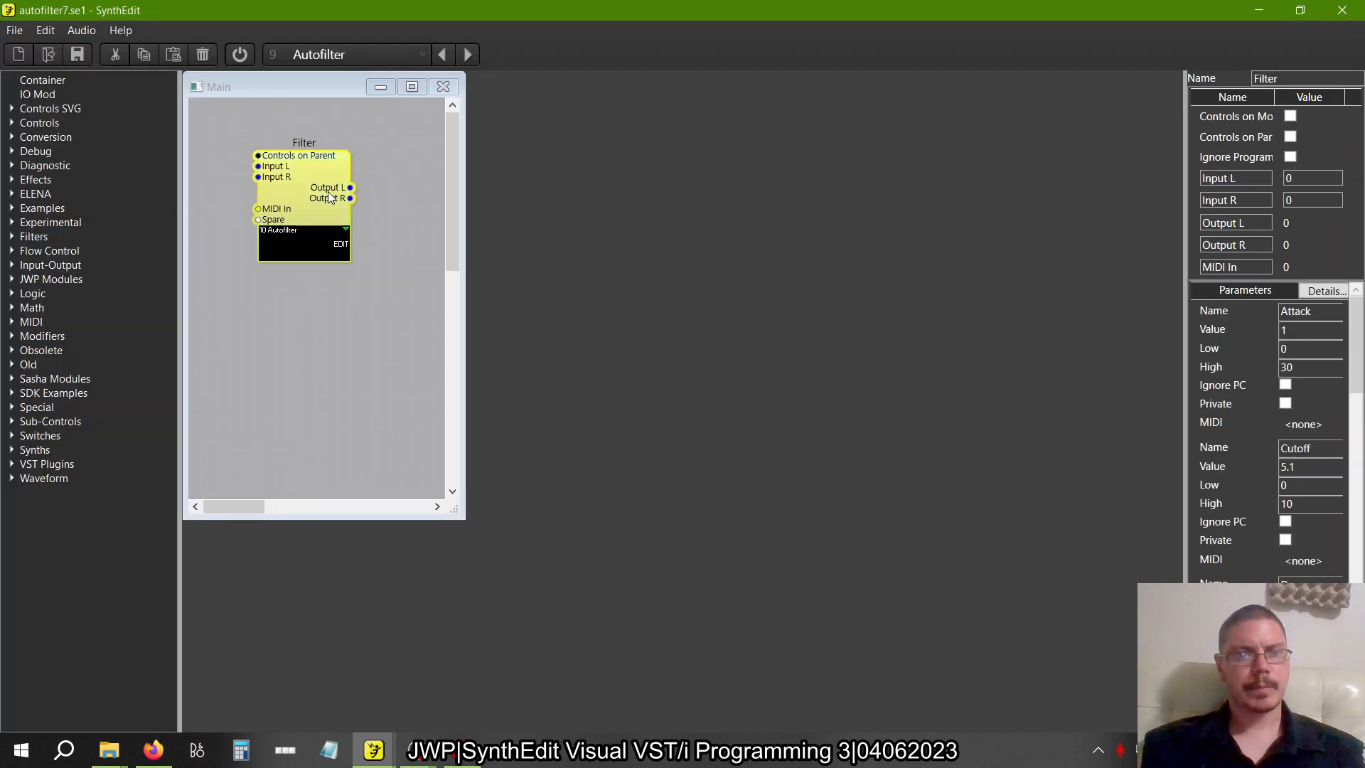
scroll(869, 384, up, 5)
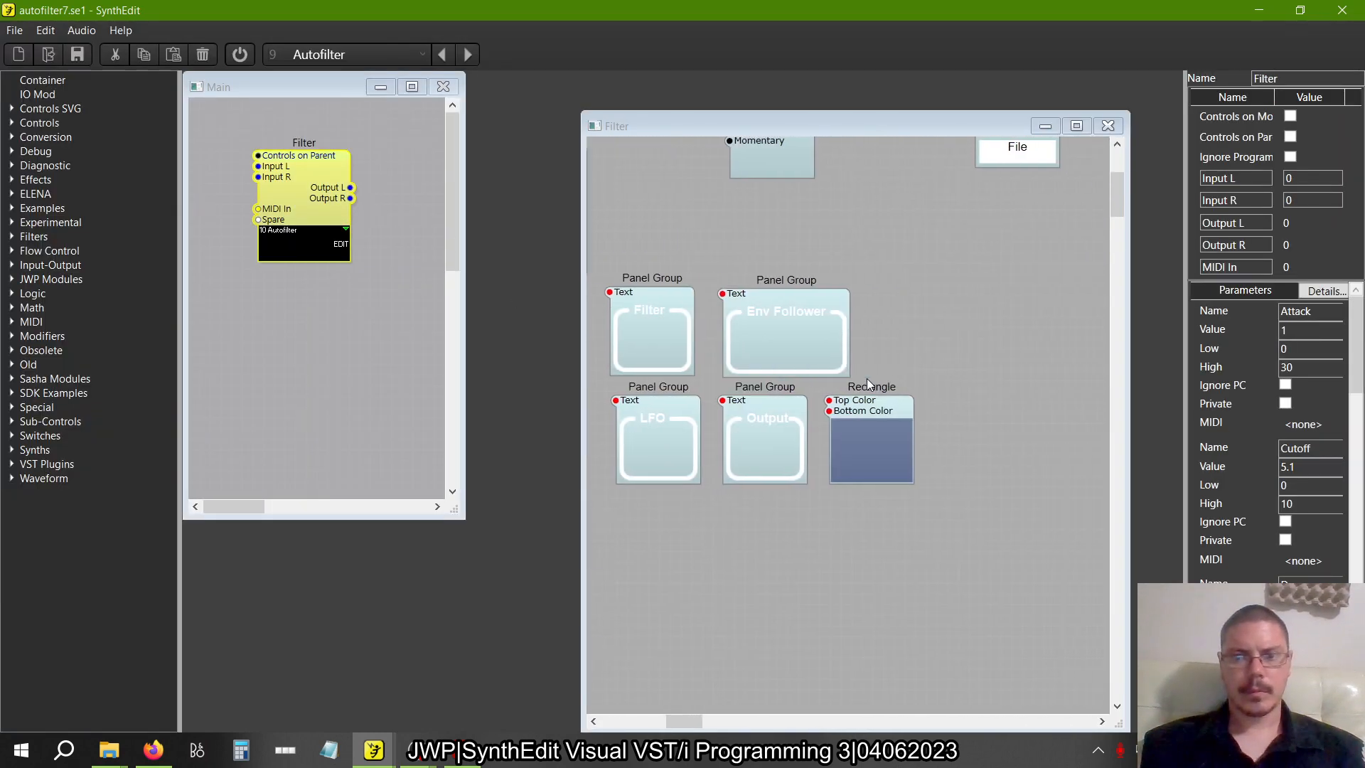
click(882, 413)
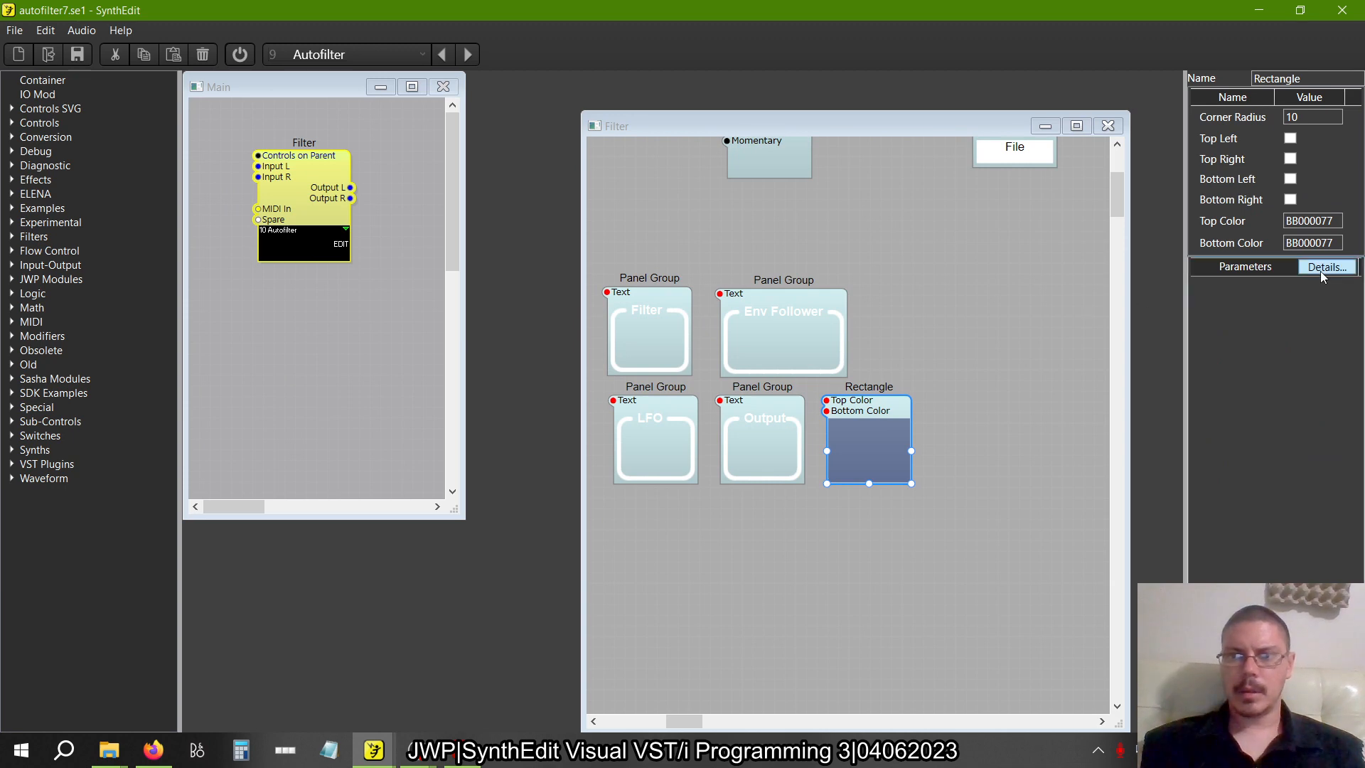
click(1344, 10)
click(691, 442)
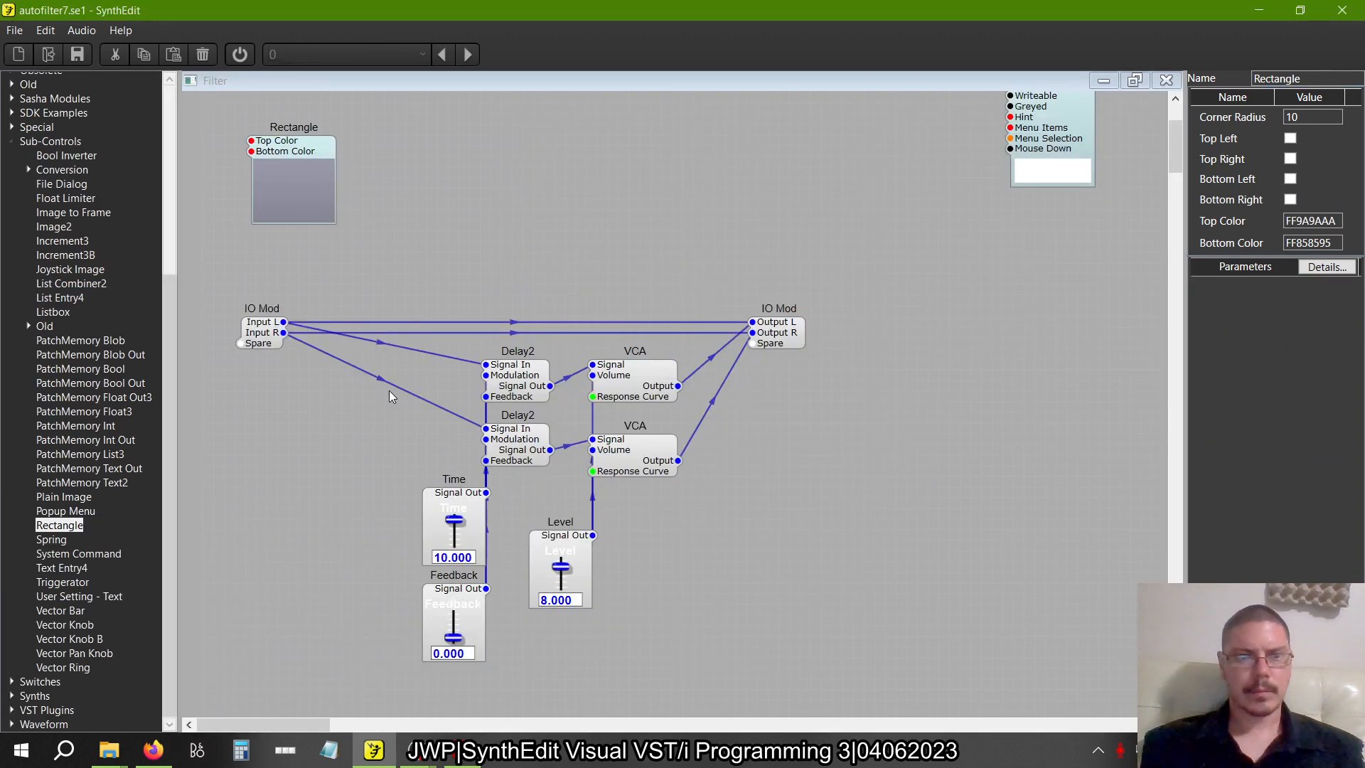
Set both the Top Color and the Bottom Color of the Rectangle to BB000077
drag(1337, 222, 1106, 251)
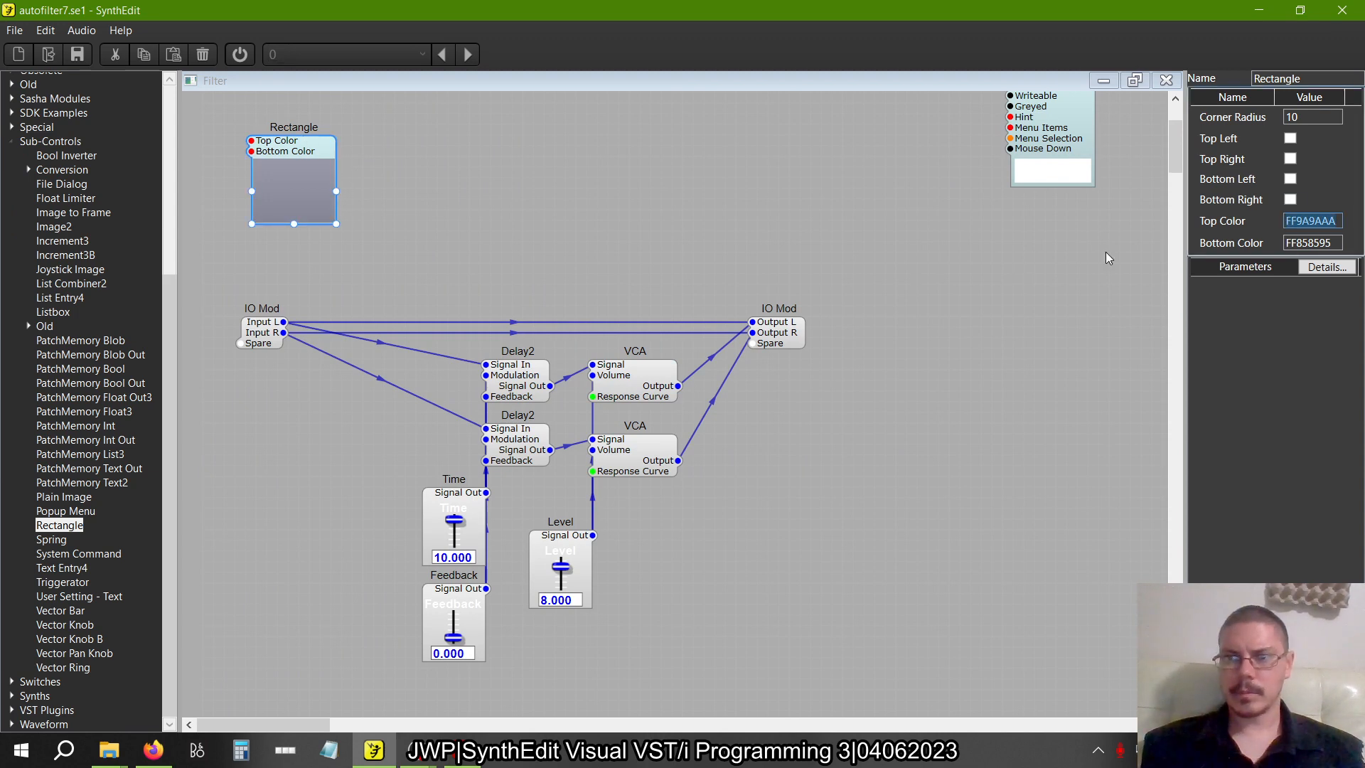
text(BB00)
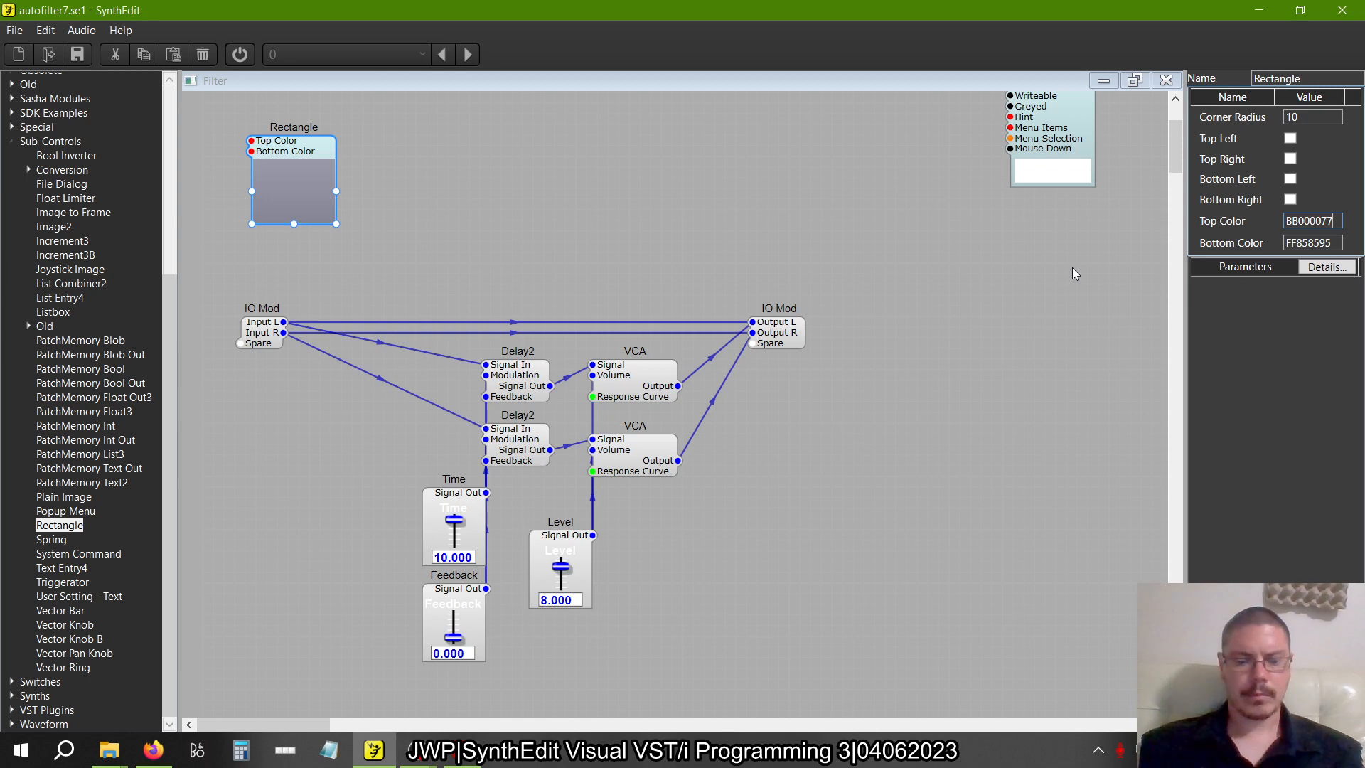
text(0077)
key(Tab)
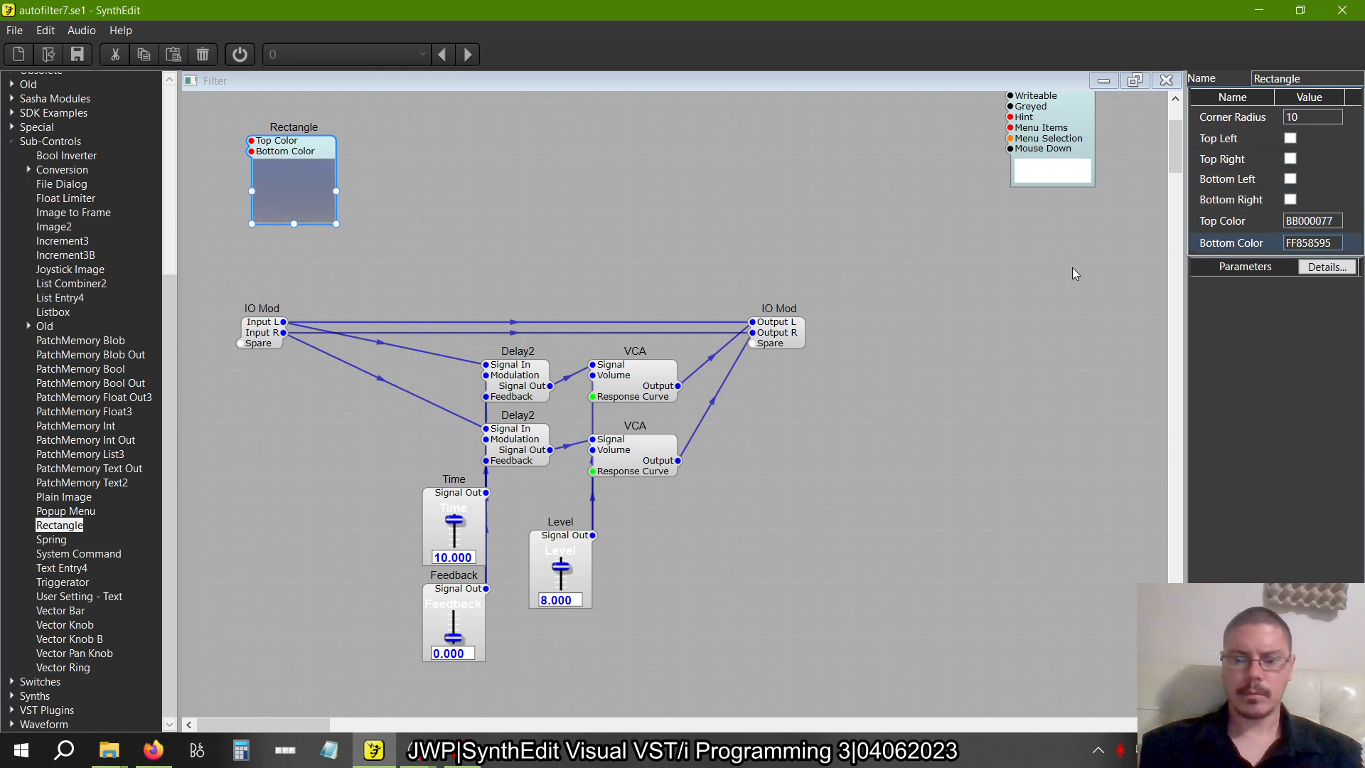
text(BB000077)
key(Tab)
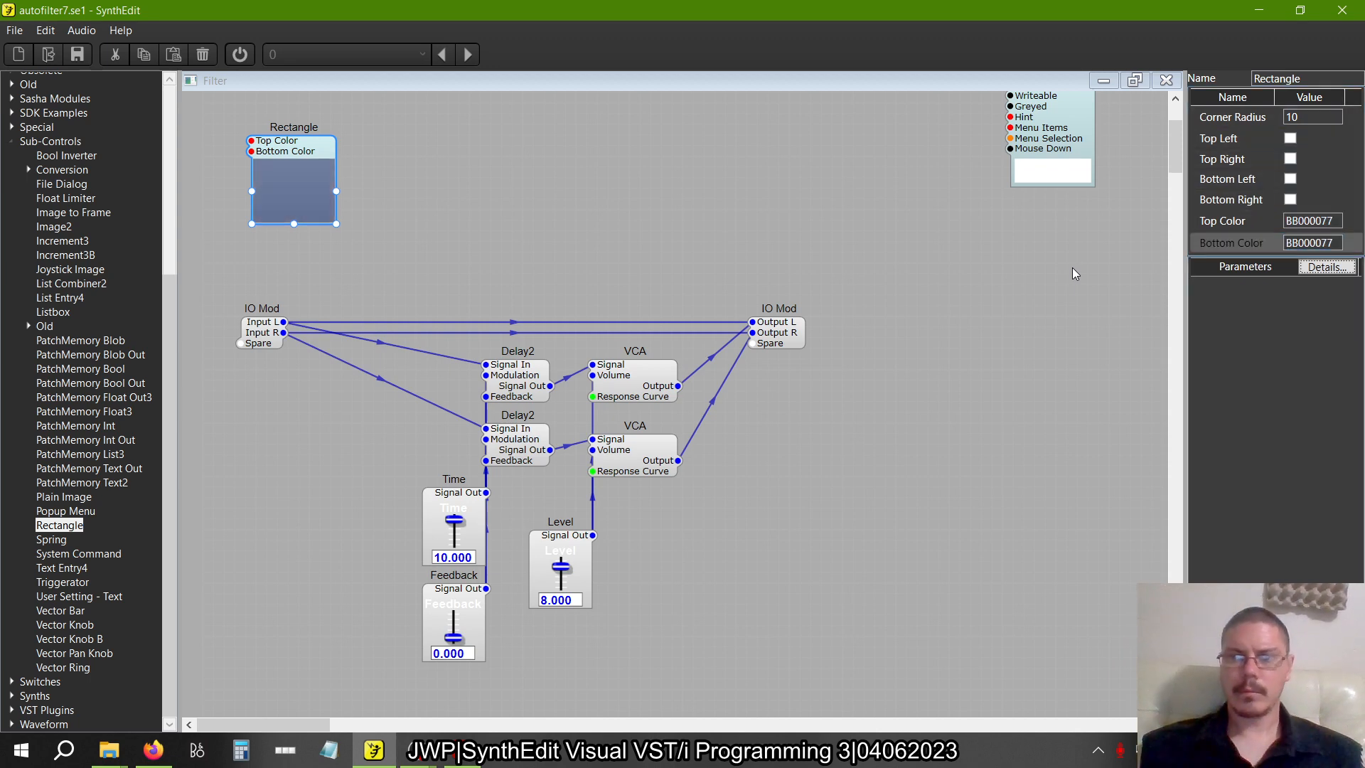
In the Filter container's panel view, move the Rectangle clear of the sliders, below the blue background
right_click(479, 189)
click(515, 292)
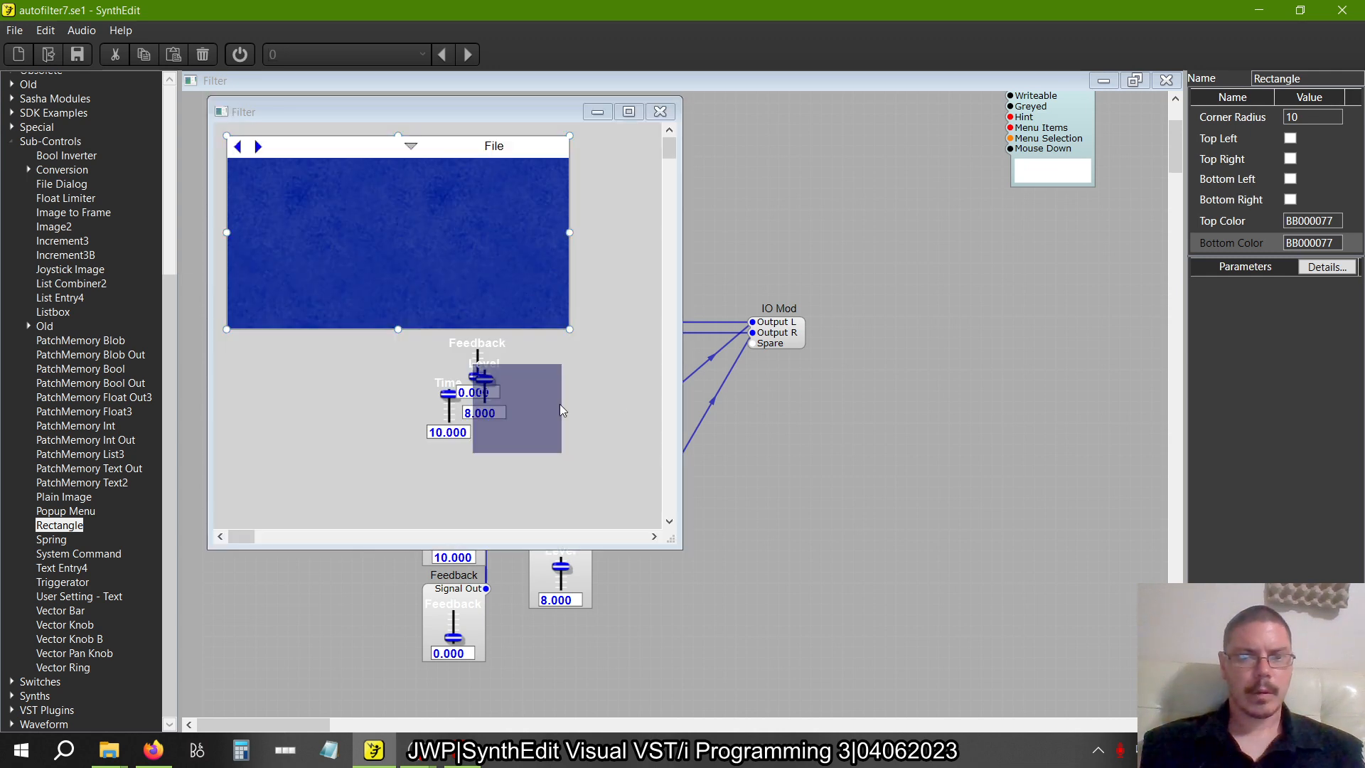
drag(547, 388, 341, 354)
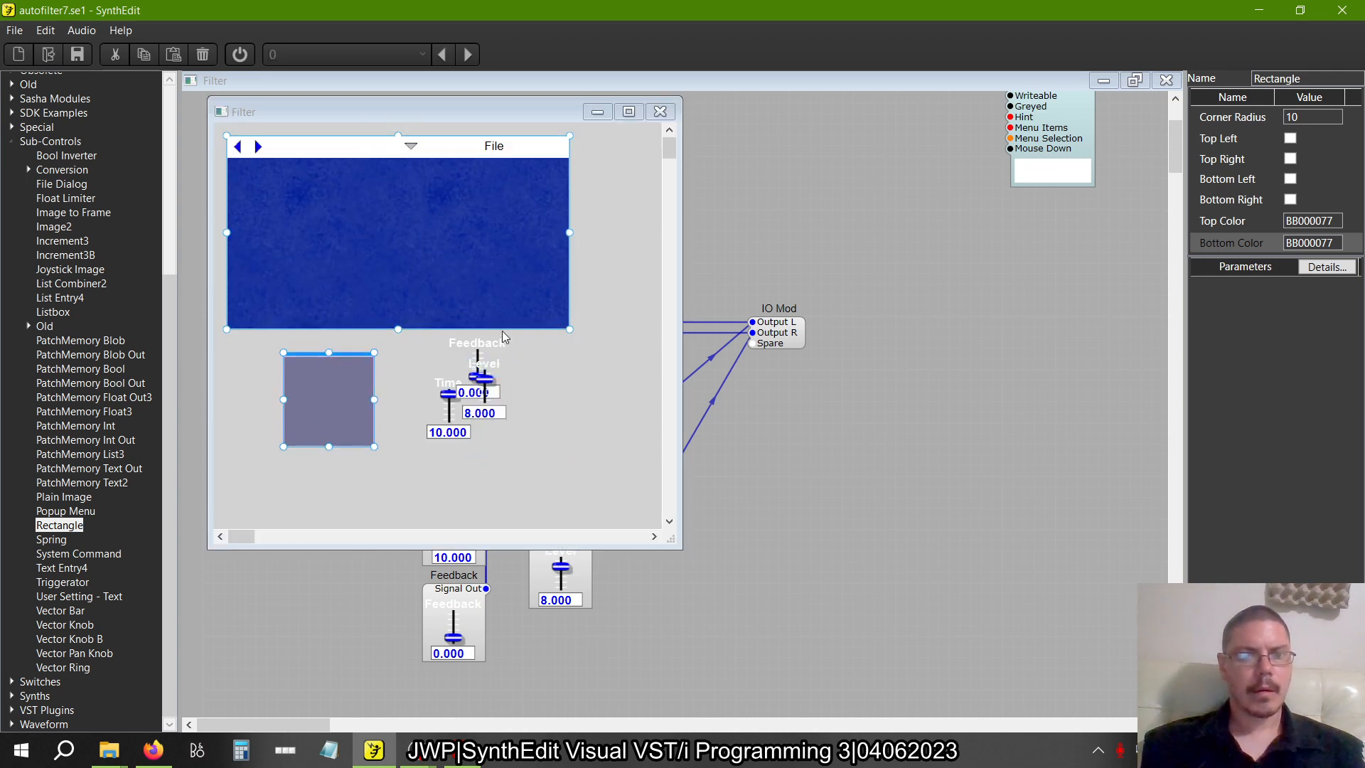
Stack the Time slider above the Feedback slider near the left edge of the blue panel background and align them vertically
click(488, 340)
drag(487, 340, 263, 265)
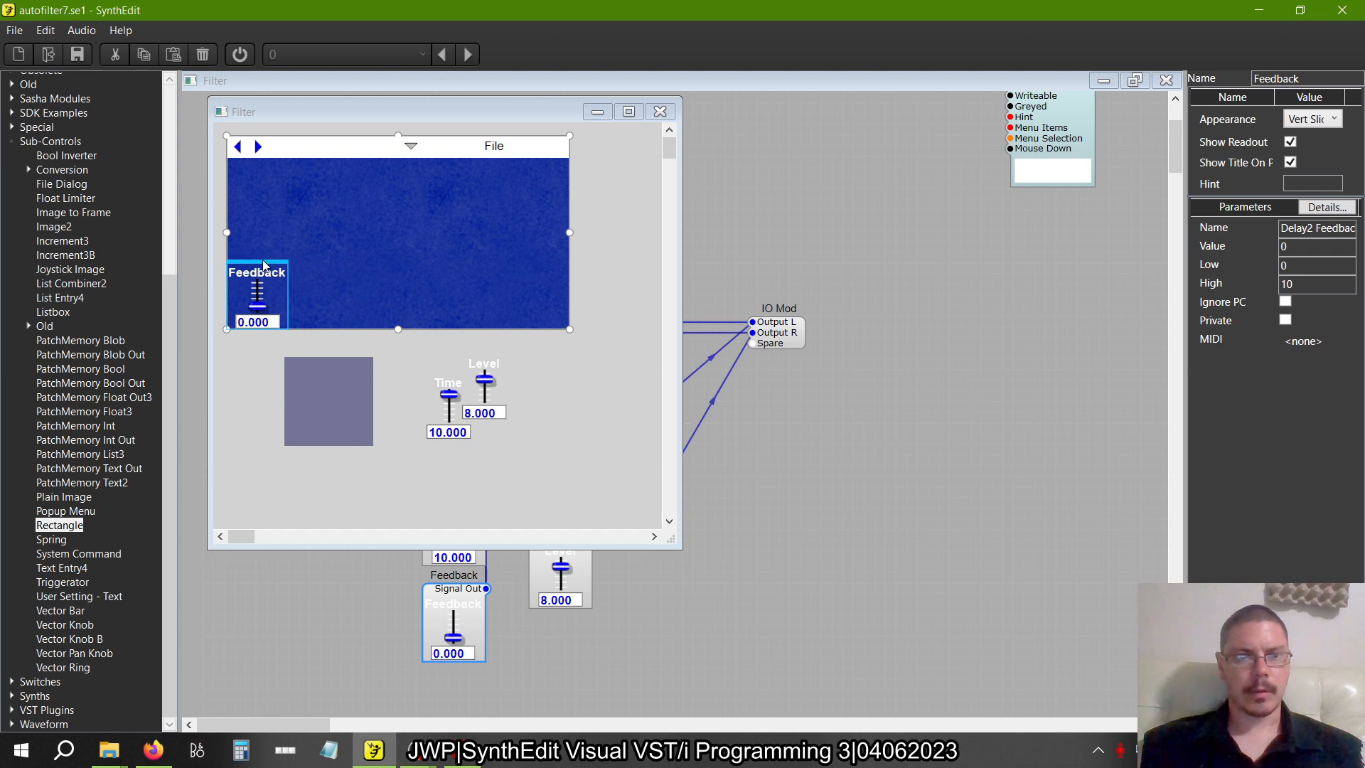
click(448, 387)
drag(446, 376, 252, 167)
click(257, 269)
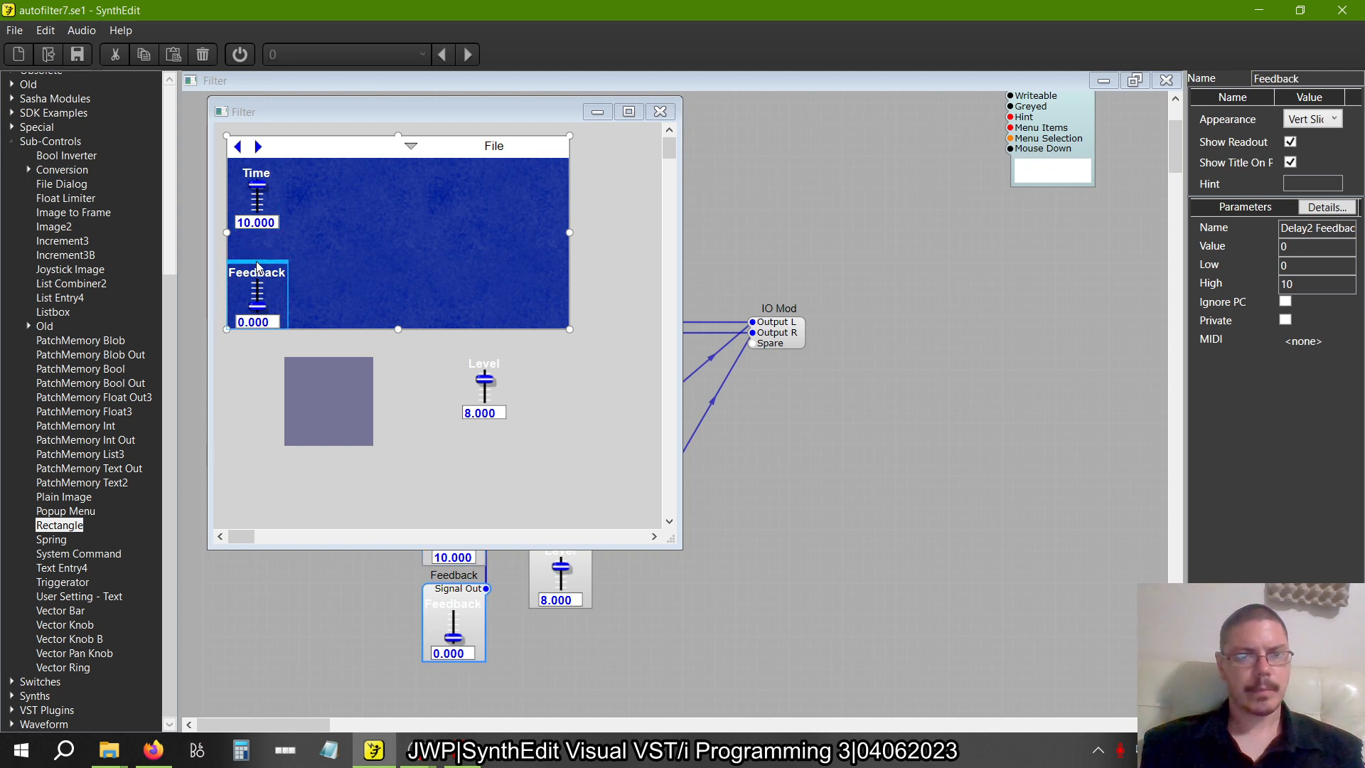
drag(257, 268, 267, 238)
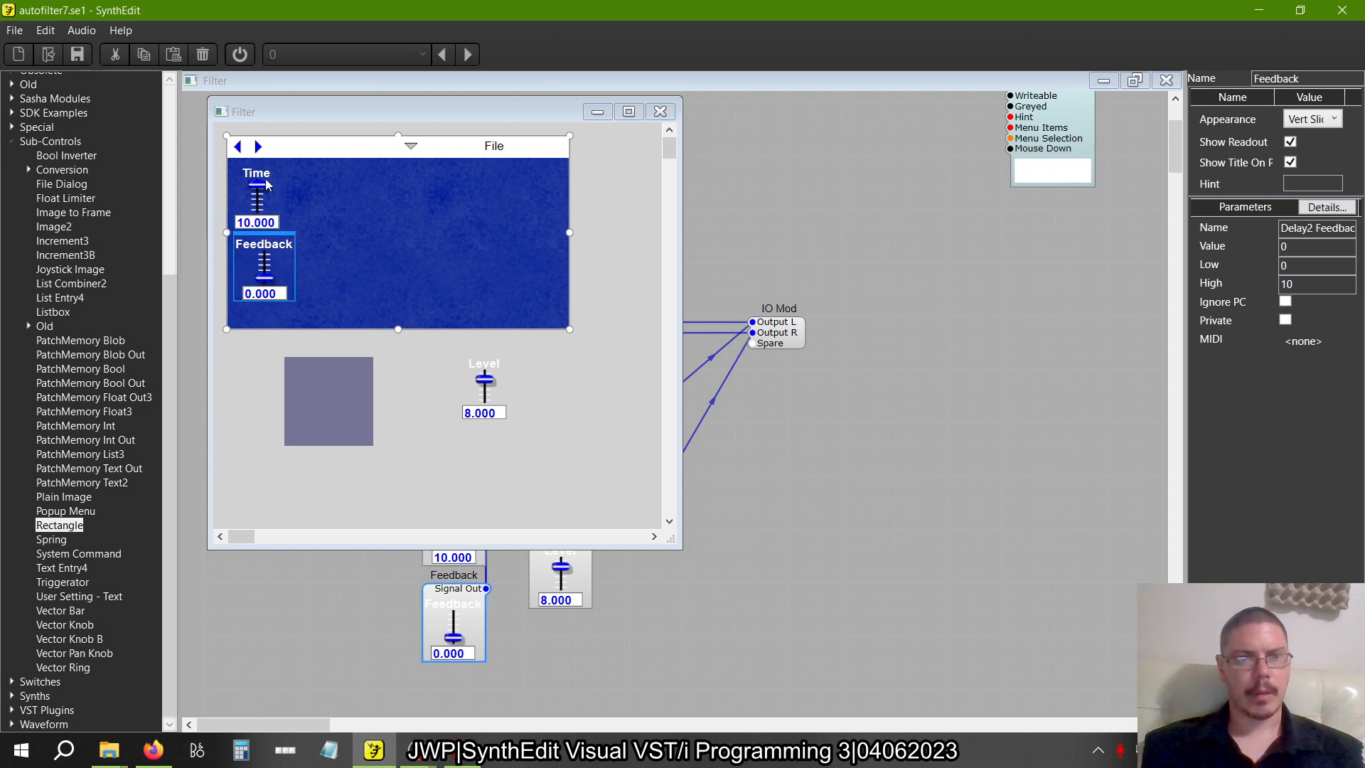
click(267, 185)
drag(265, 160, 270, 161)
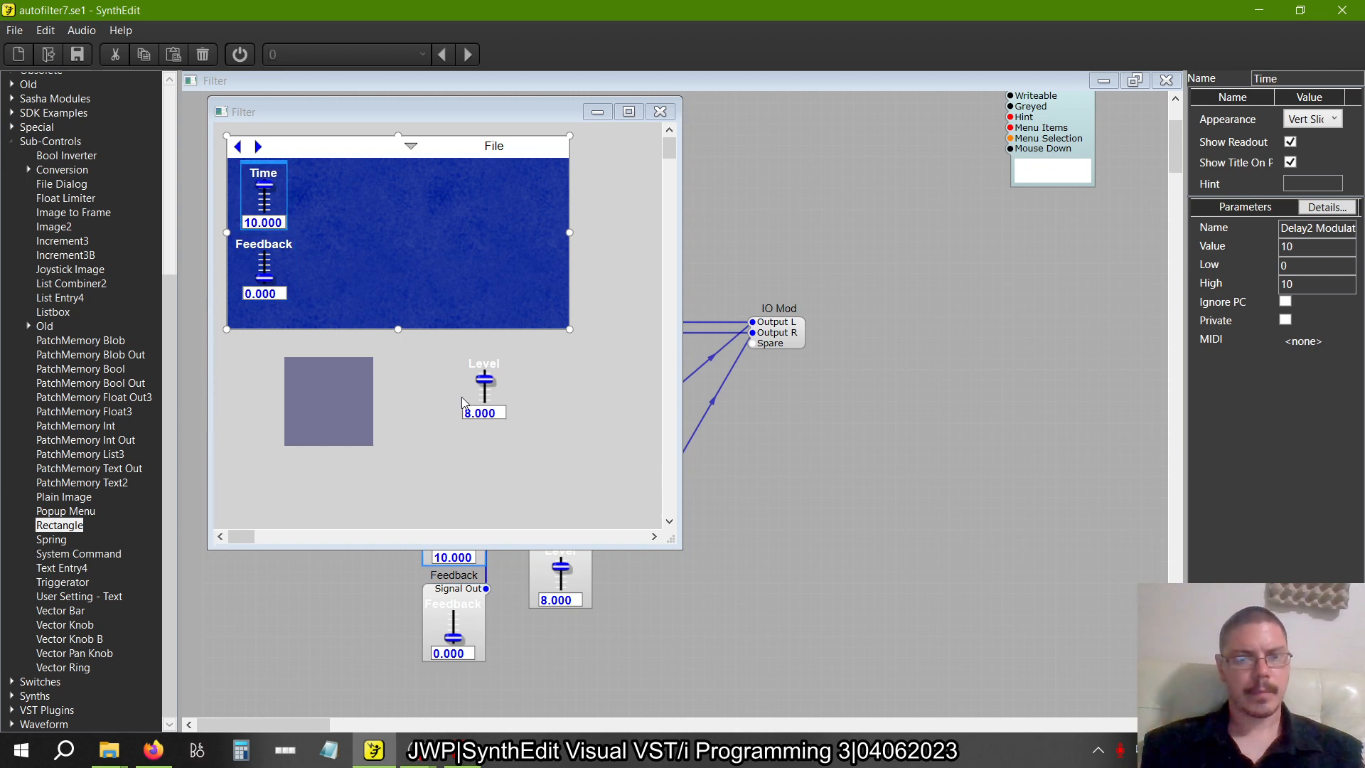
Select the drop-down arrow and File menu in the panel's white header and nudge both slightly left
click(483, 376)
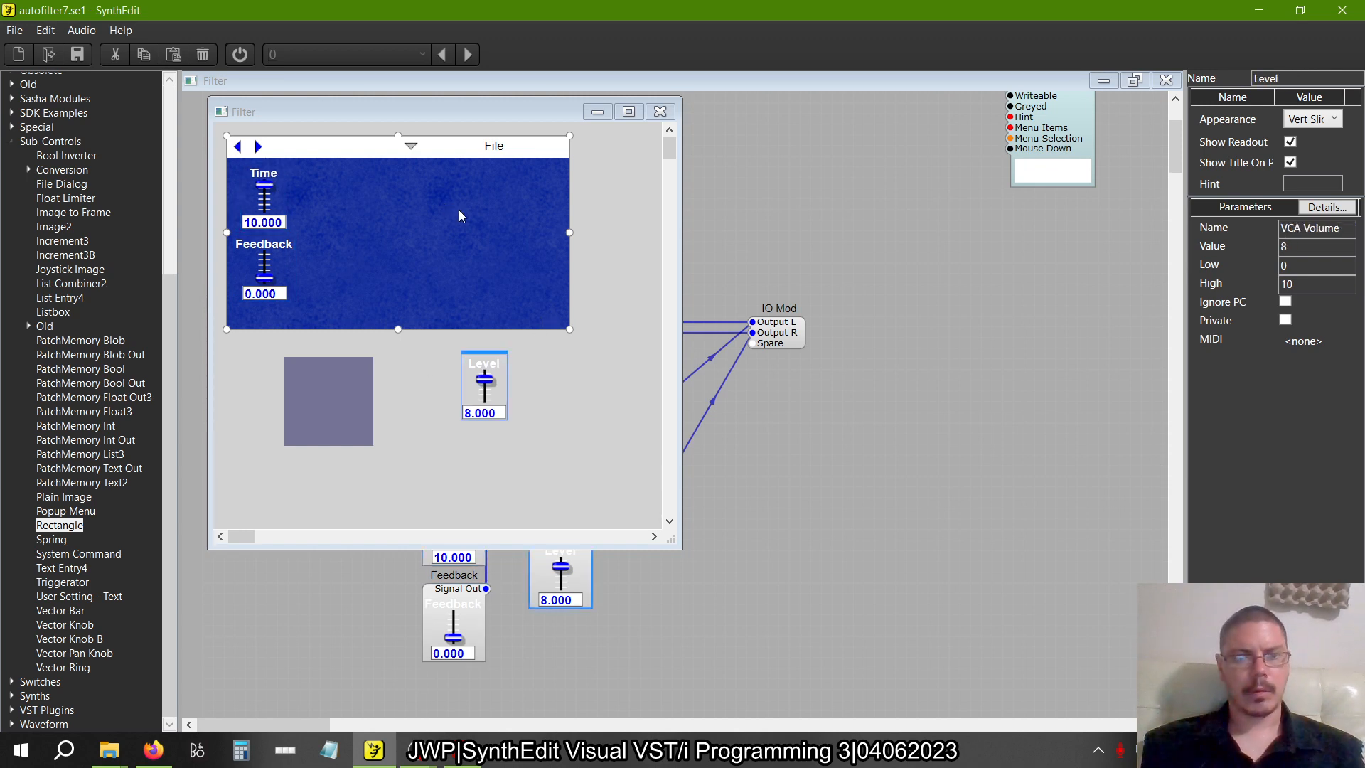
drag(459, 212, 399, 136)
drag(589, 199, 381, 113)
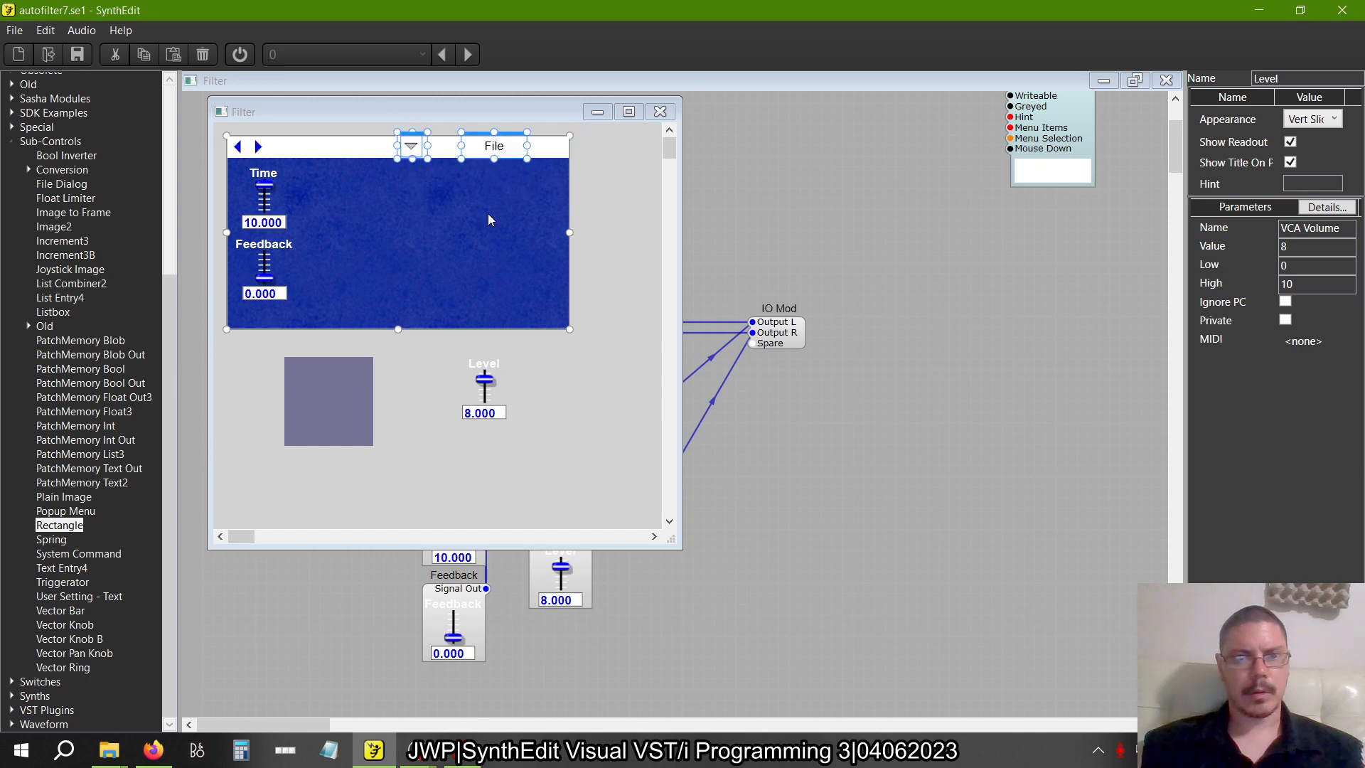
mouse_move(509, 139)
mouse_down()
mouse_move(382, 139)
mouse_move(519, 129)
mouse_move(501, 136)
mouse_up()
click(476, 221)
drag(423, 220, 252, 125)
click(441, 271)
drag(601, 256, 345, 126)
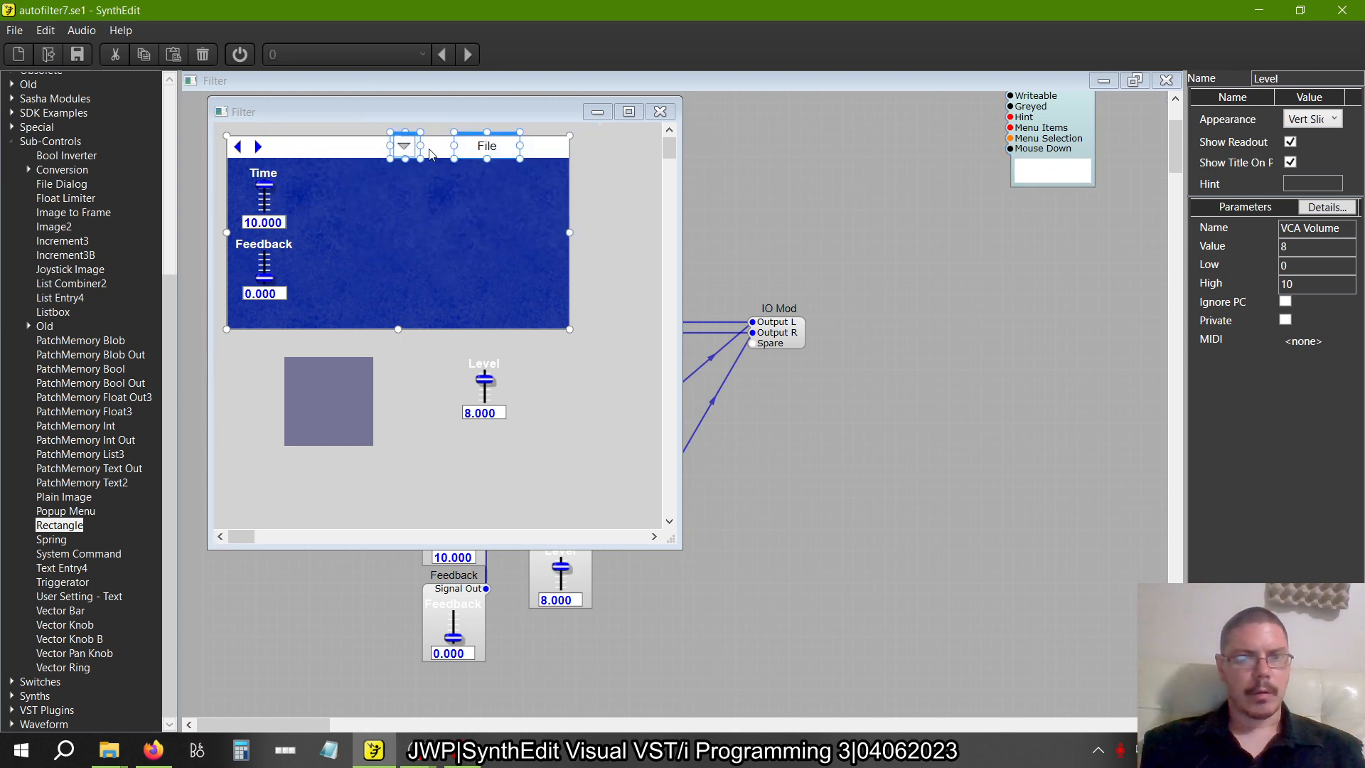
Nudge the header's drop-down arrow slightly right, closer to the File menu
click(437, 224)
drag(413, 207, 254, 103)
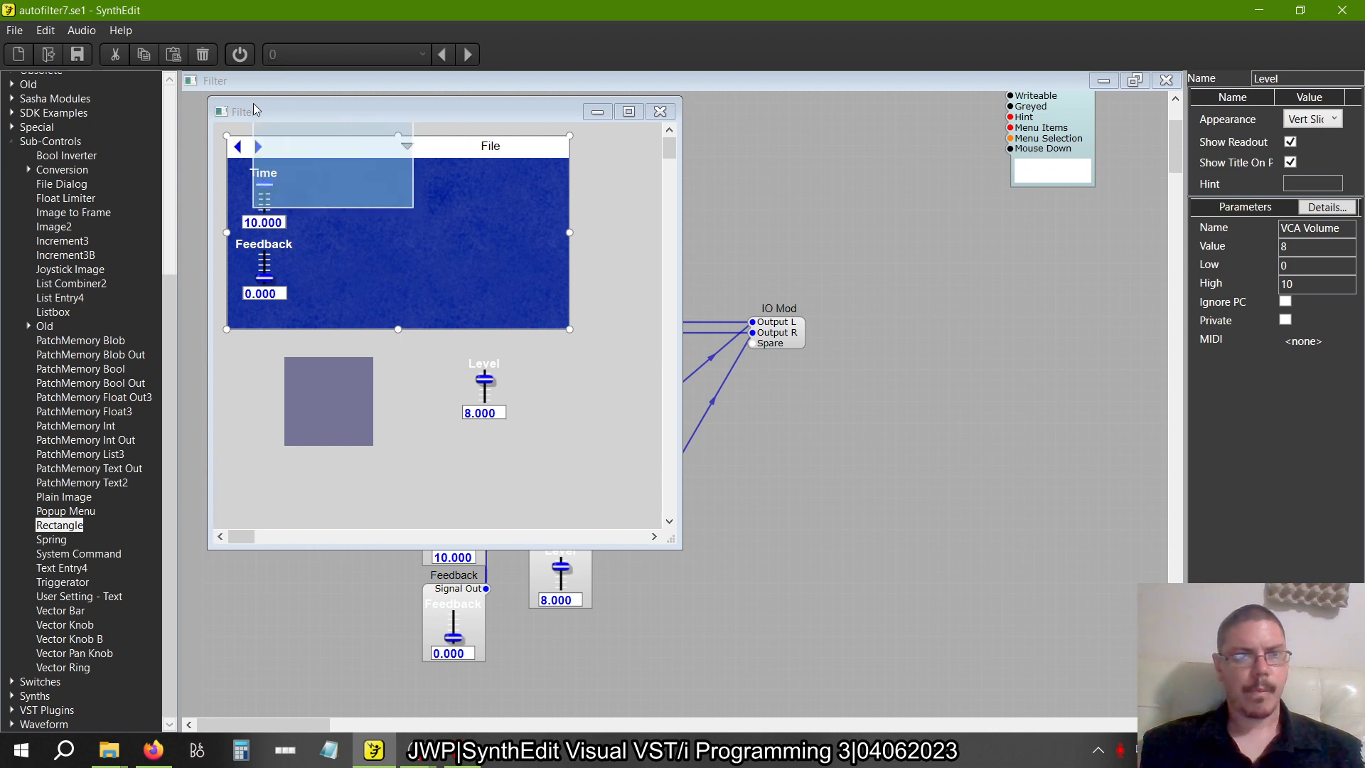
click(397, 209)
drag(449, 209, 420, 134)
click(442, 234)
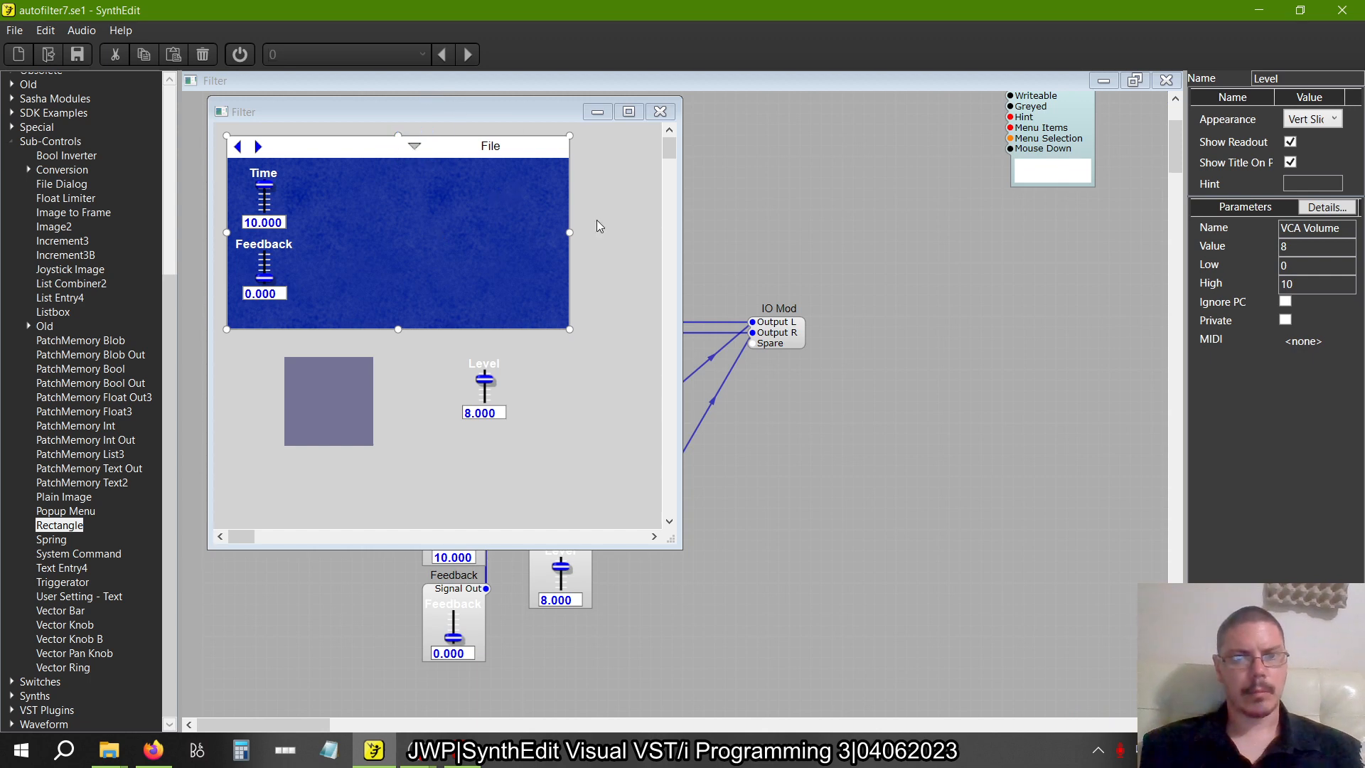
Move the File menu left along the white header so it sits beside the drop-down arrow
drag(601, 226, 359, 123)
drag(591, 190, 204, 118)
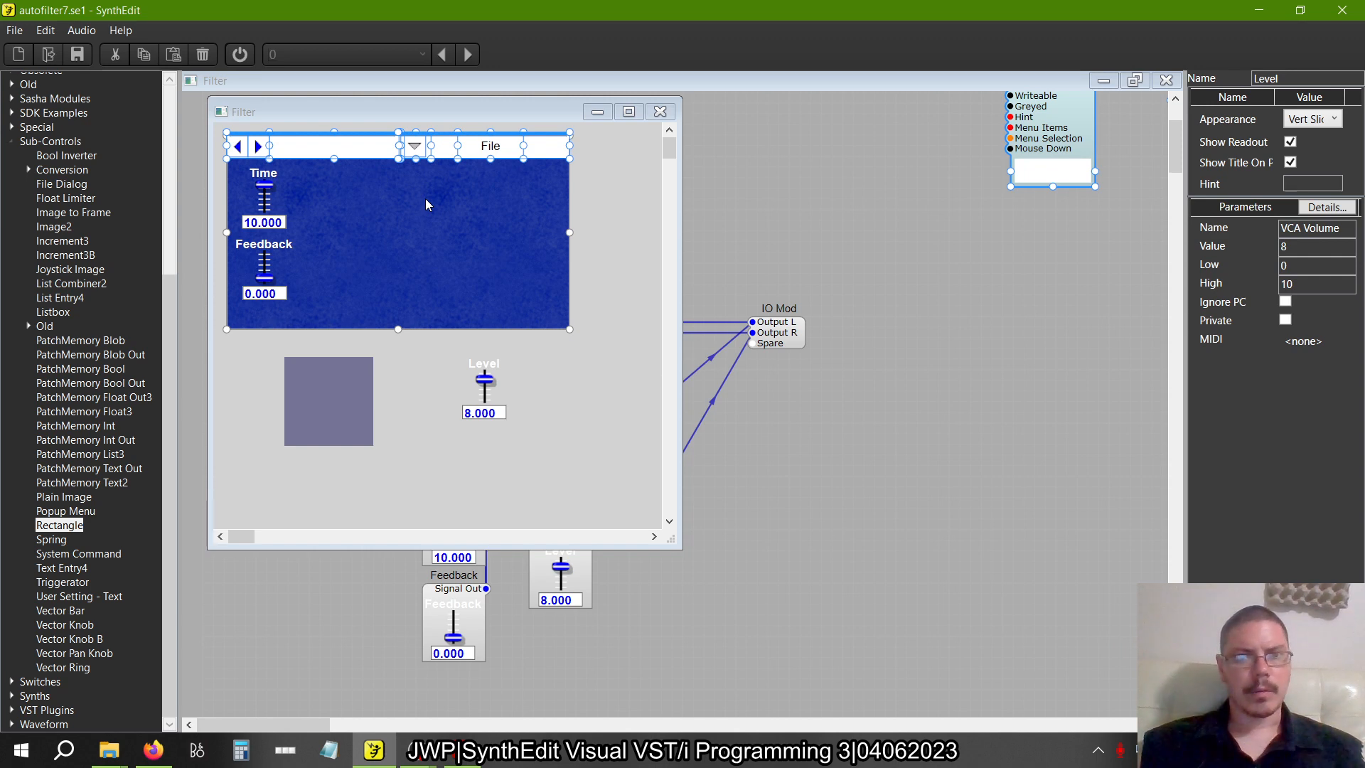
drag(551, 193, 444, 131)
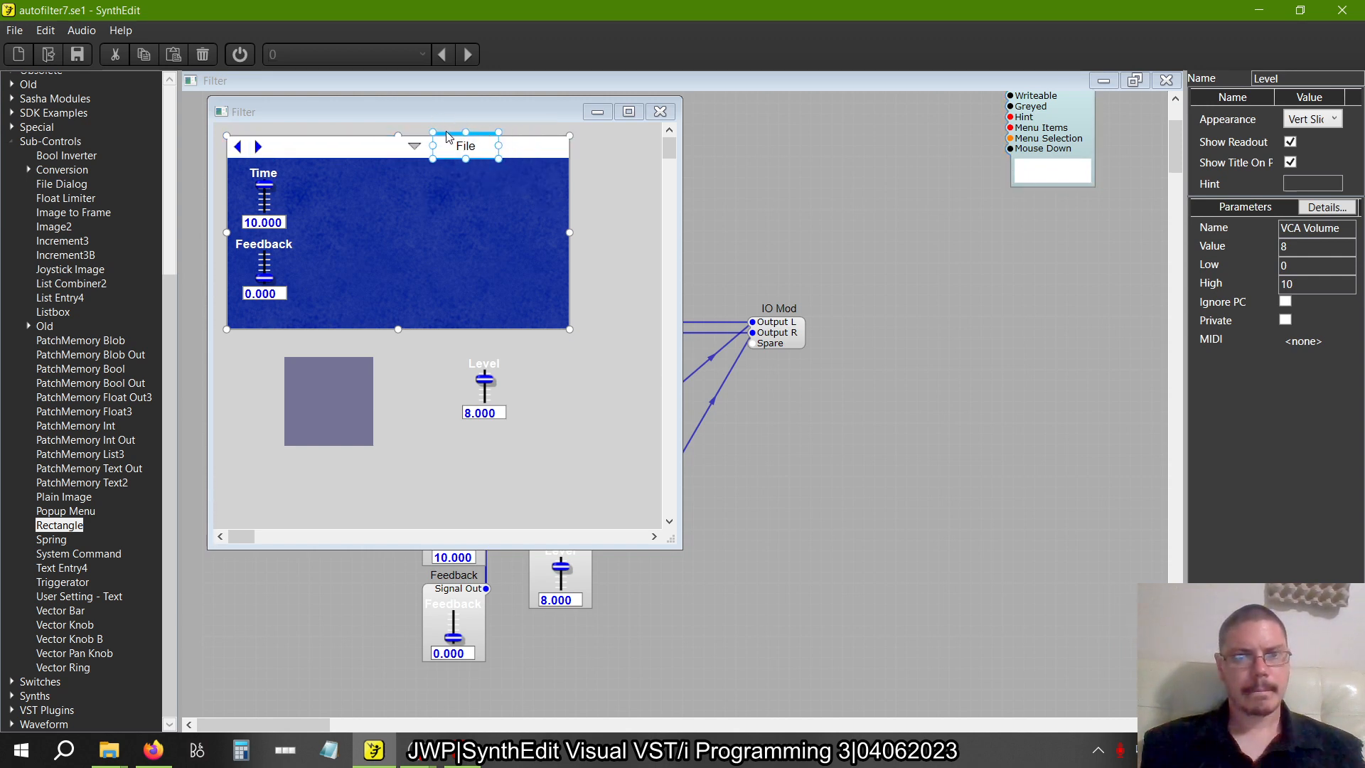
drag(545, 225, 340, 108)
click(484, 209)
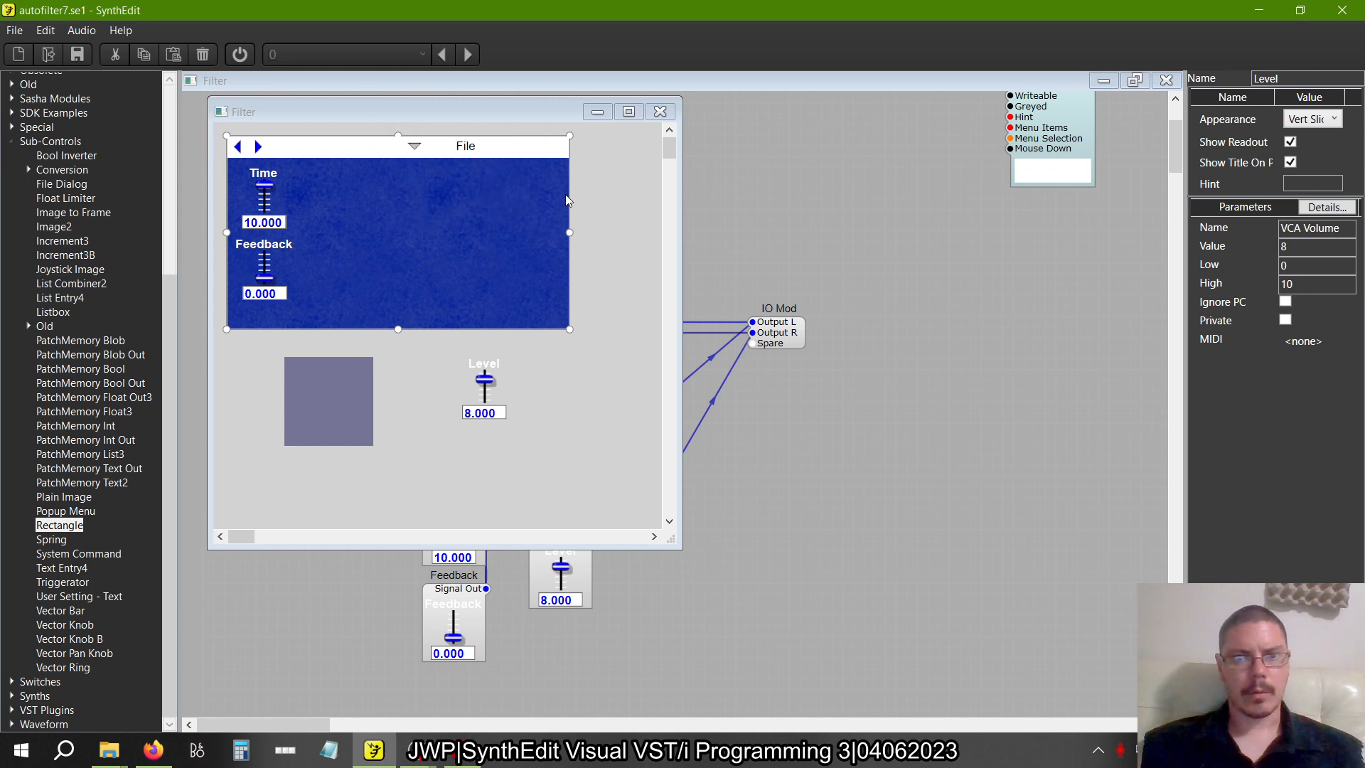
Narrow the white header Rectangle so its right edge lines up with the File menu's right edge
click(555, 155)
drag(570, 158, 509, 159)
click(526, 185)
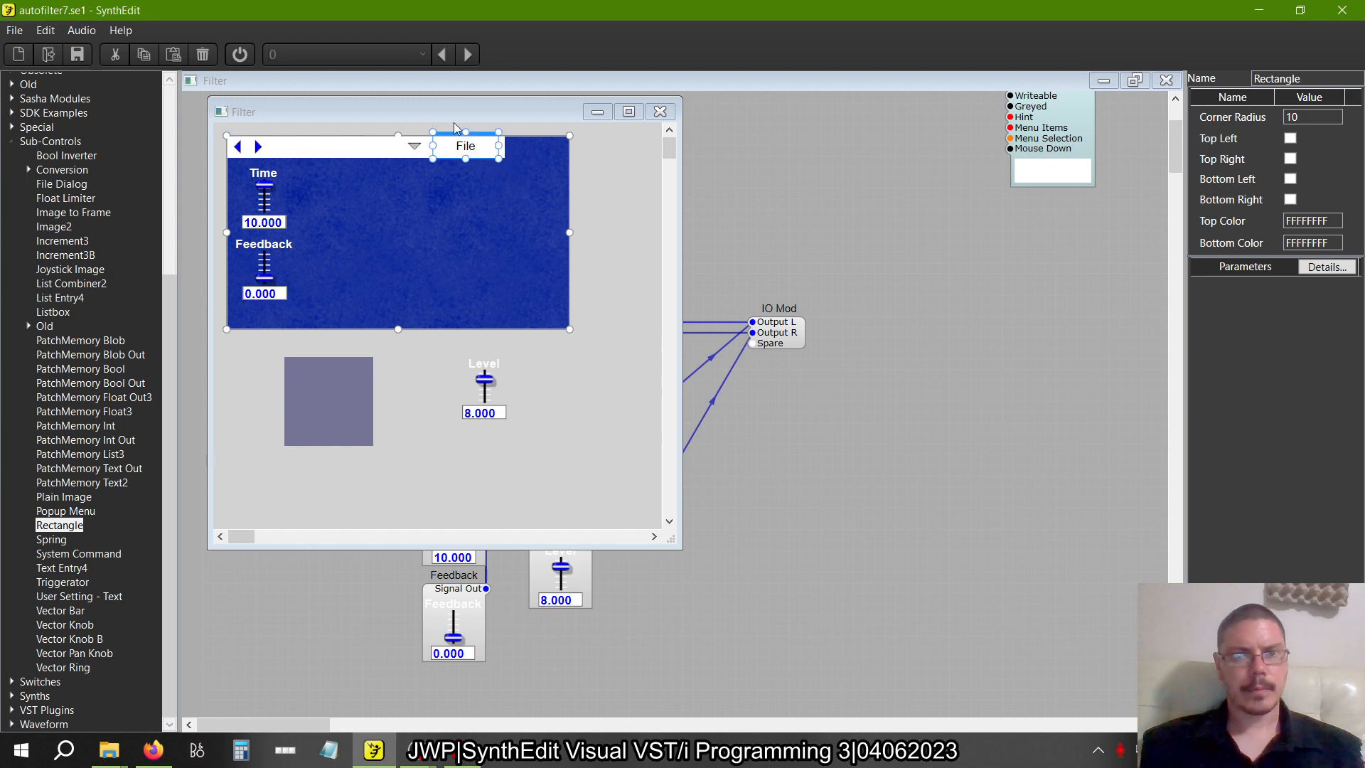
click(500, 152)
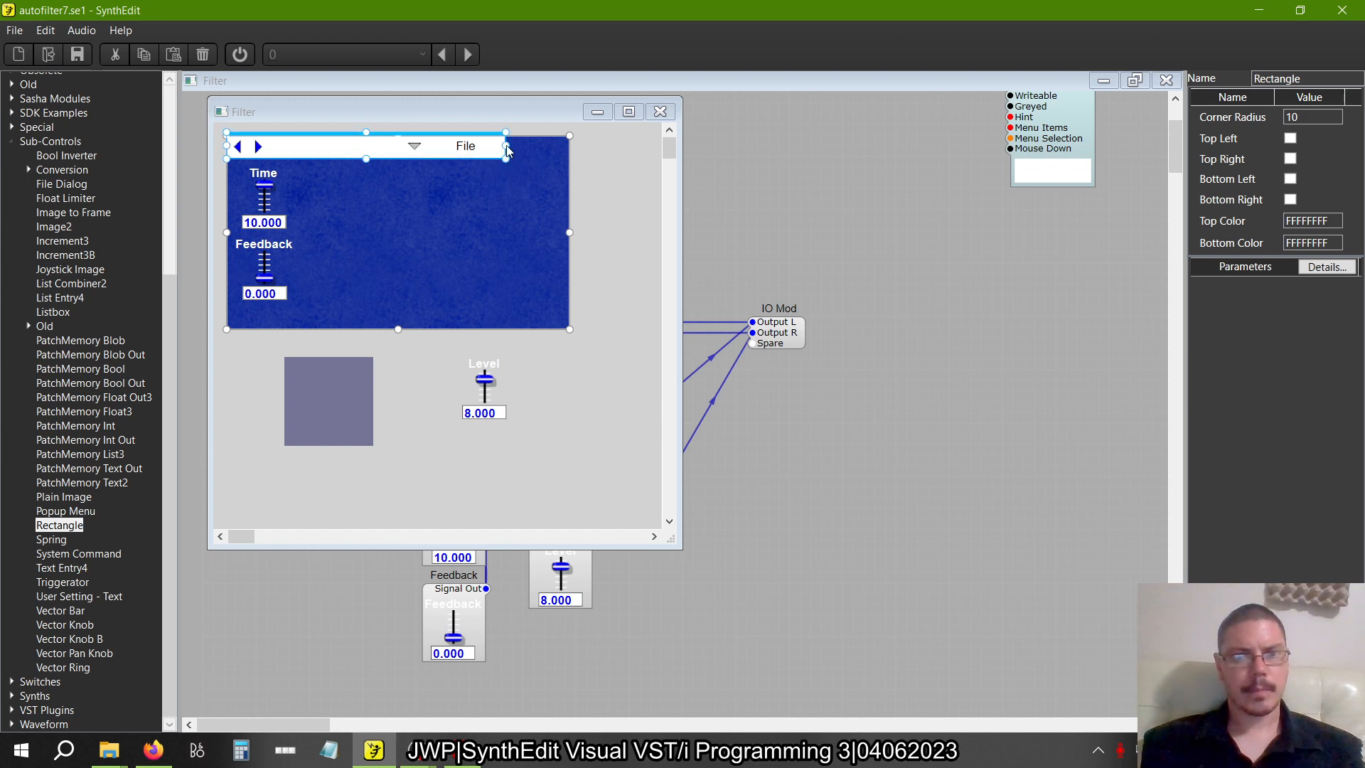
drag(505, 146, 500, 147)
Shrink the blue background to the header's width and just below the Feedback slider, and place the Level slider near its right edge
drag(570, 232, 497, 232)
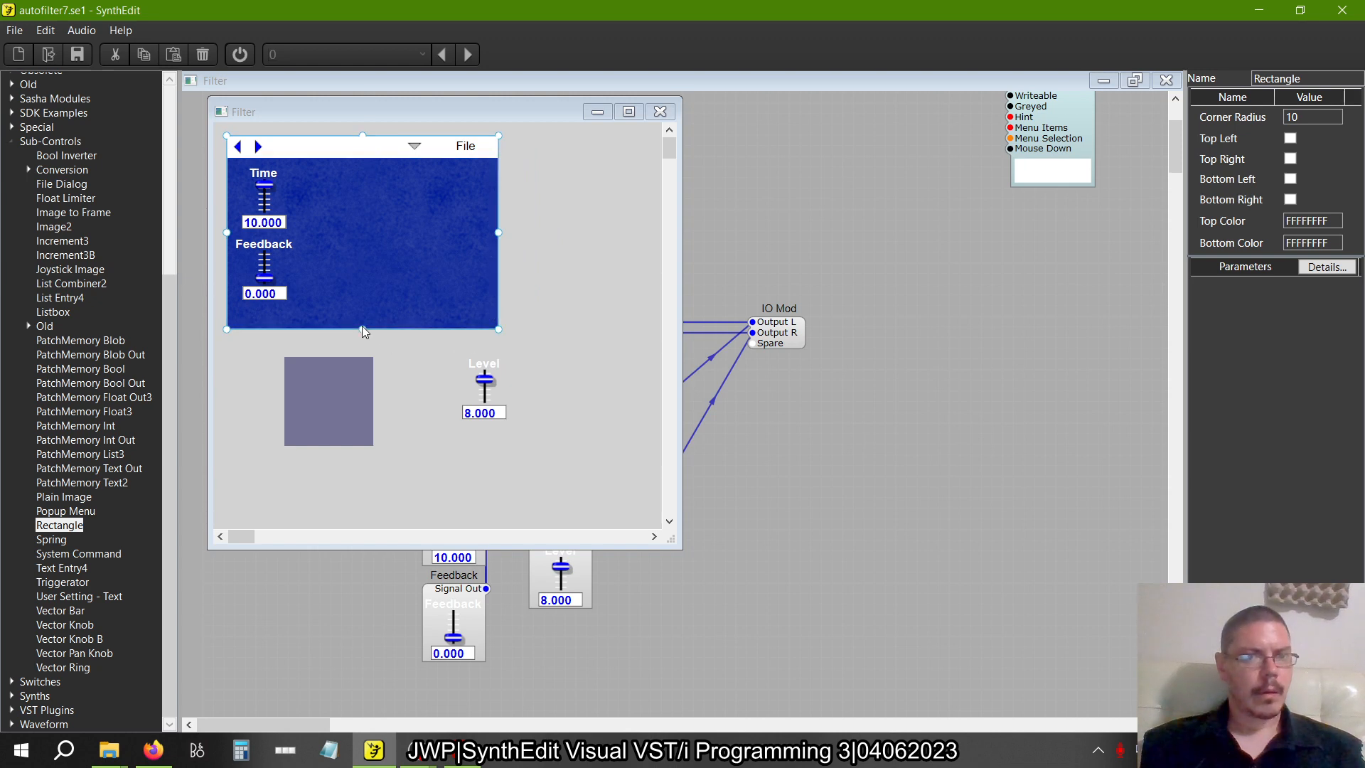
drag(363, 330, 354, 306)
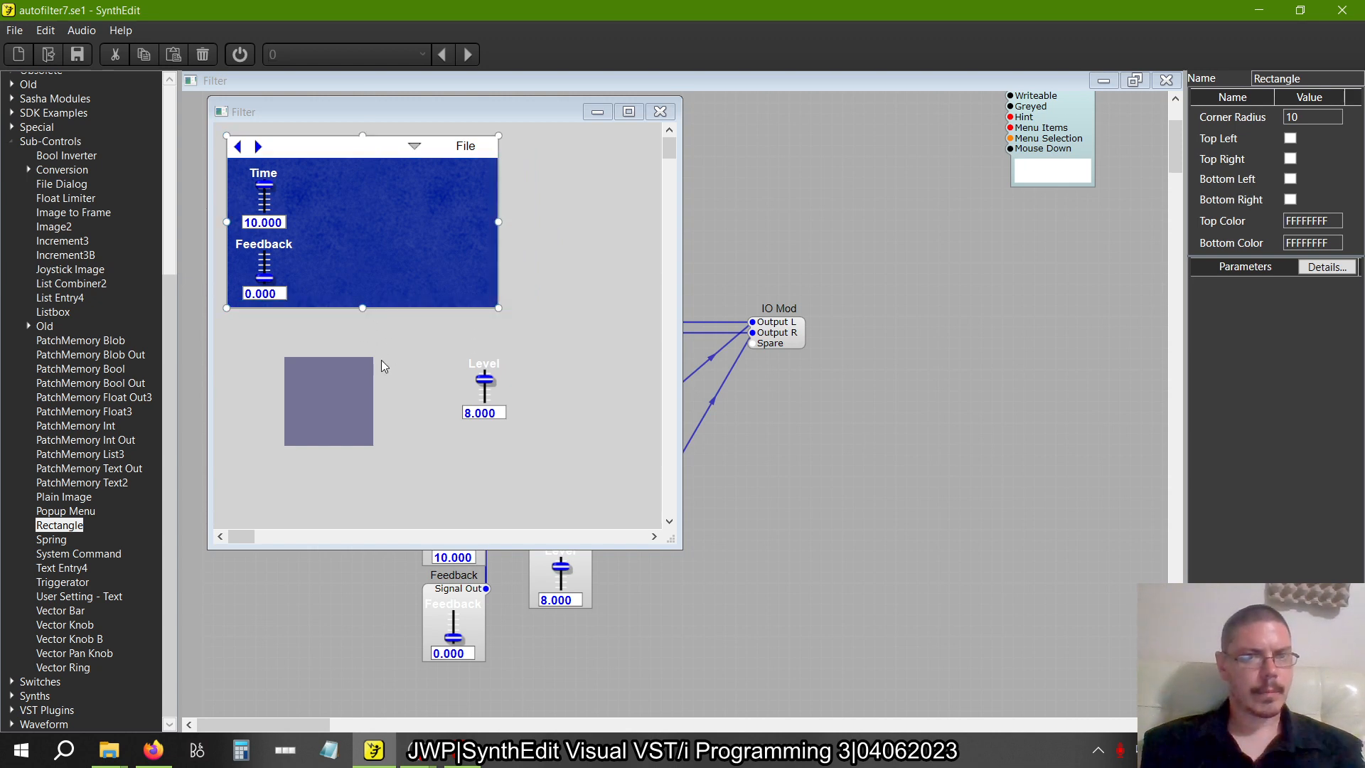
click(481, 358)
drag(482, 360, 450, 192)
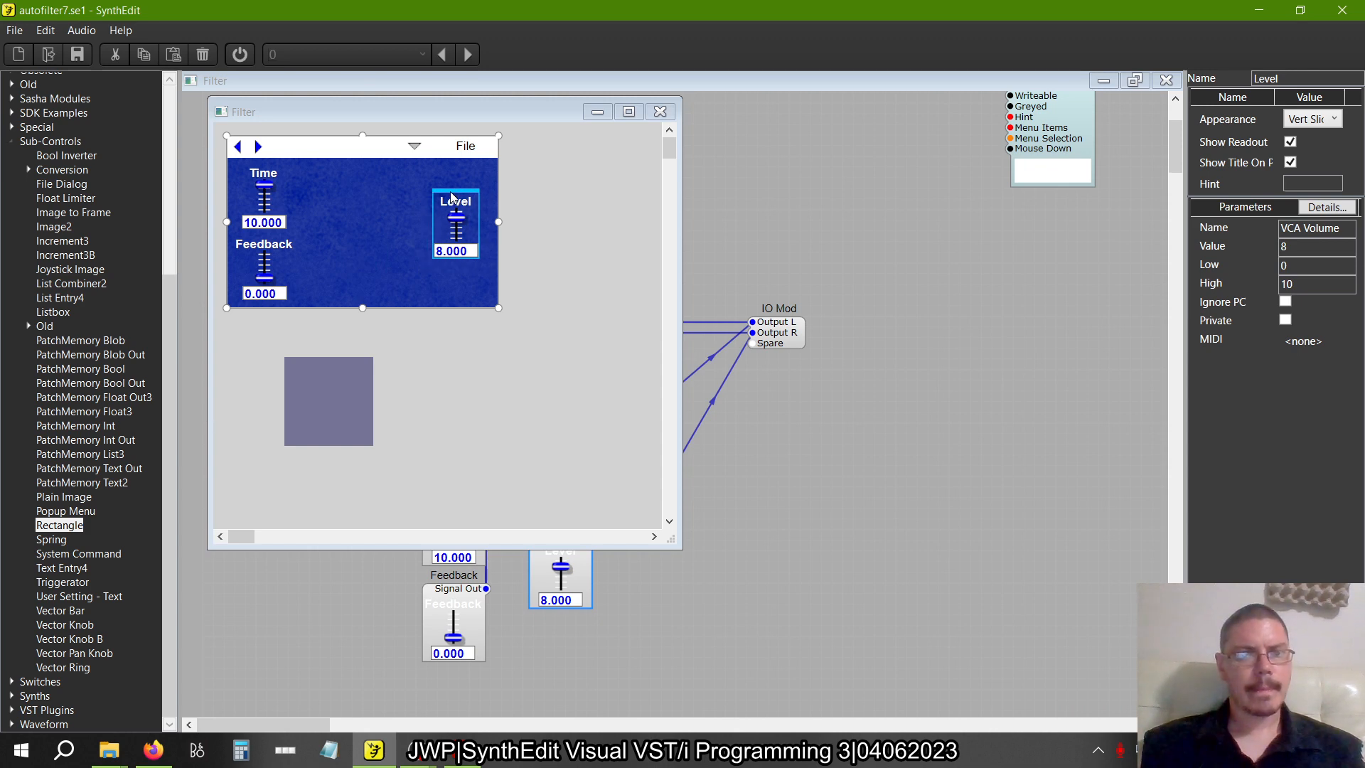
Move the BB000077 Rectangle onto the blue background, send it to the back, and stretch it to cover the area below the header
click(350, 364)
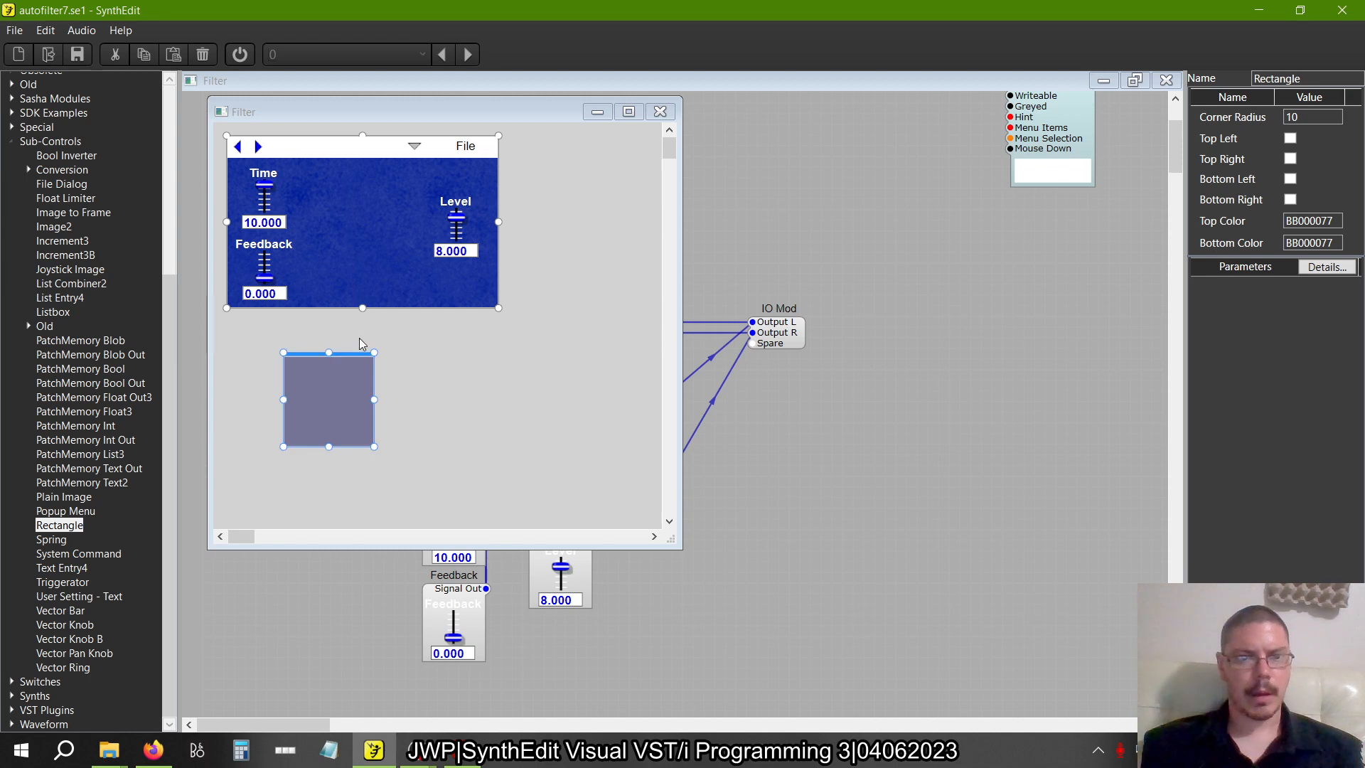
drag(343, 361, 370, 196)
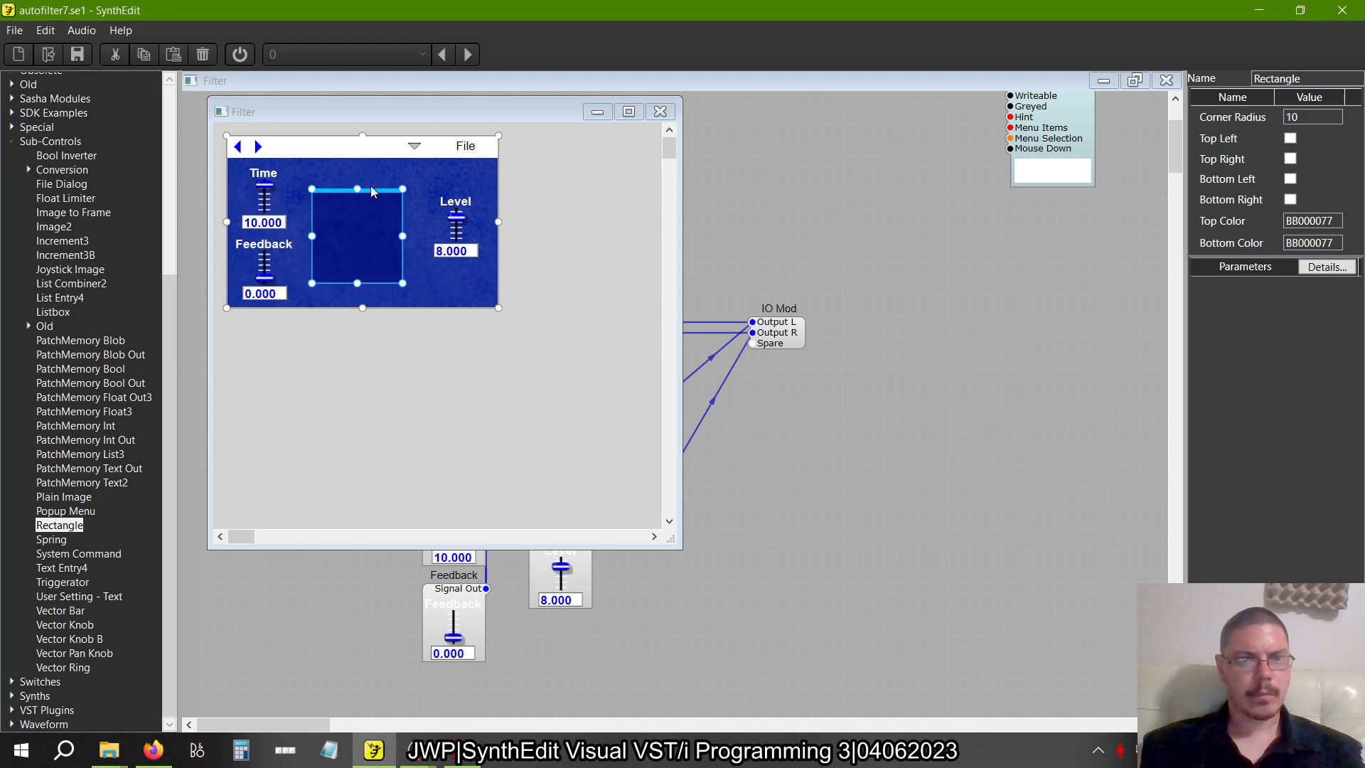
right_click(348, 226)
mouse_move(404, 318)
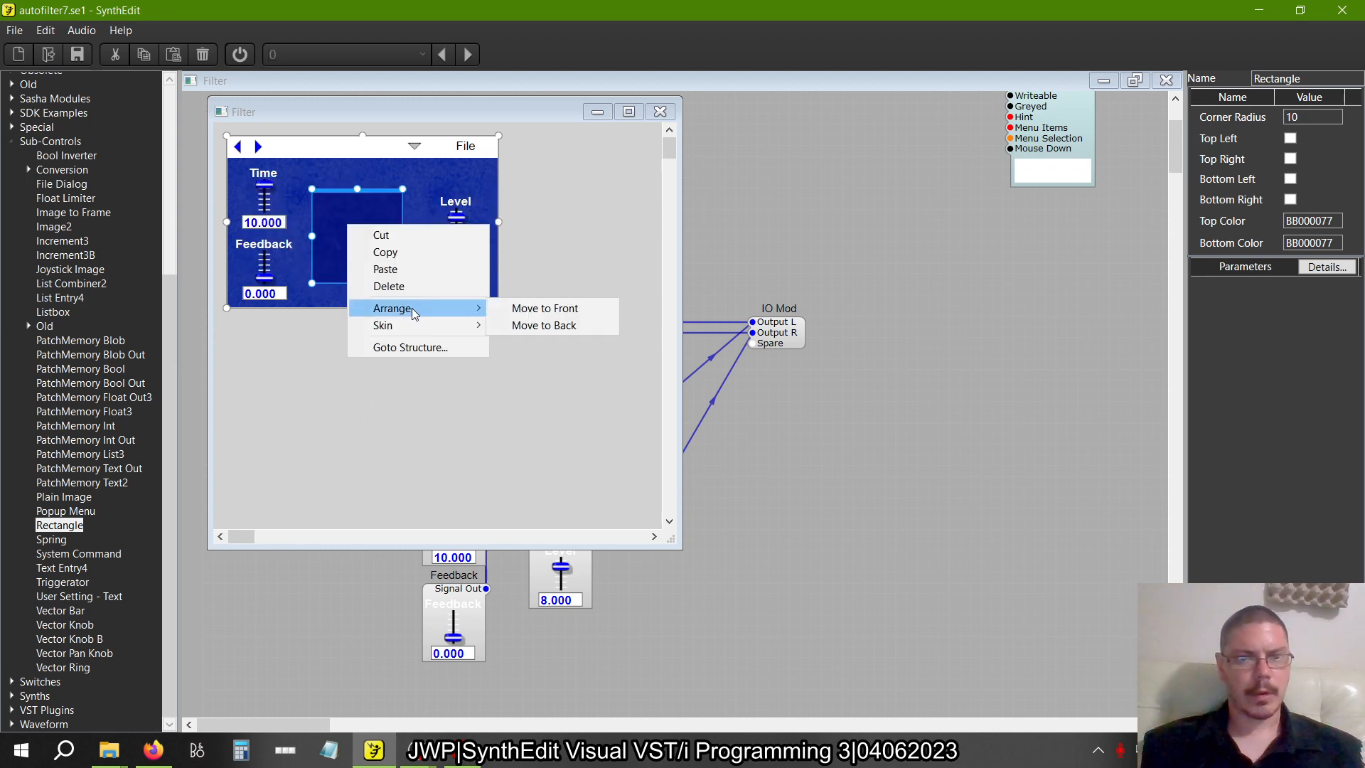
click(526, 324)
drag(382, 190, 297, 137)
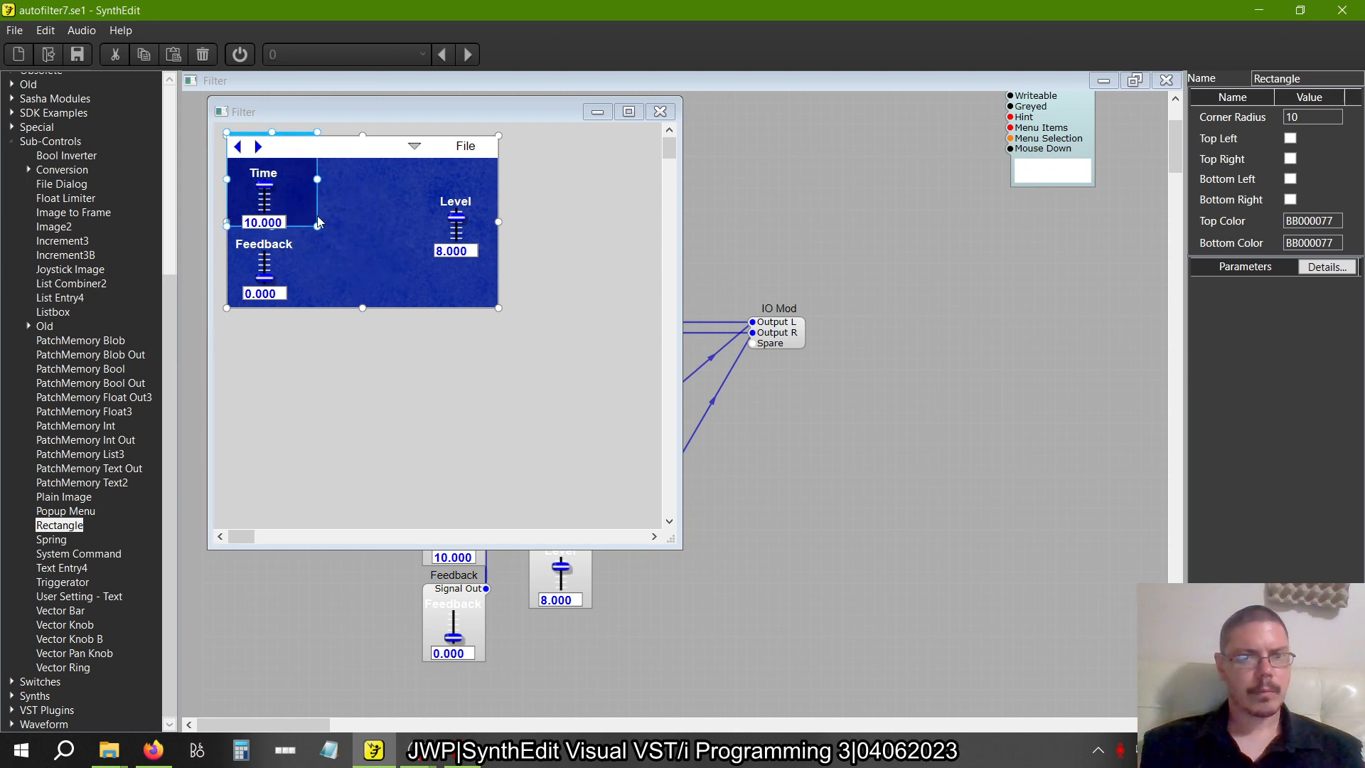
drag(316, 226, 500, 315)
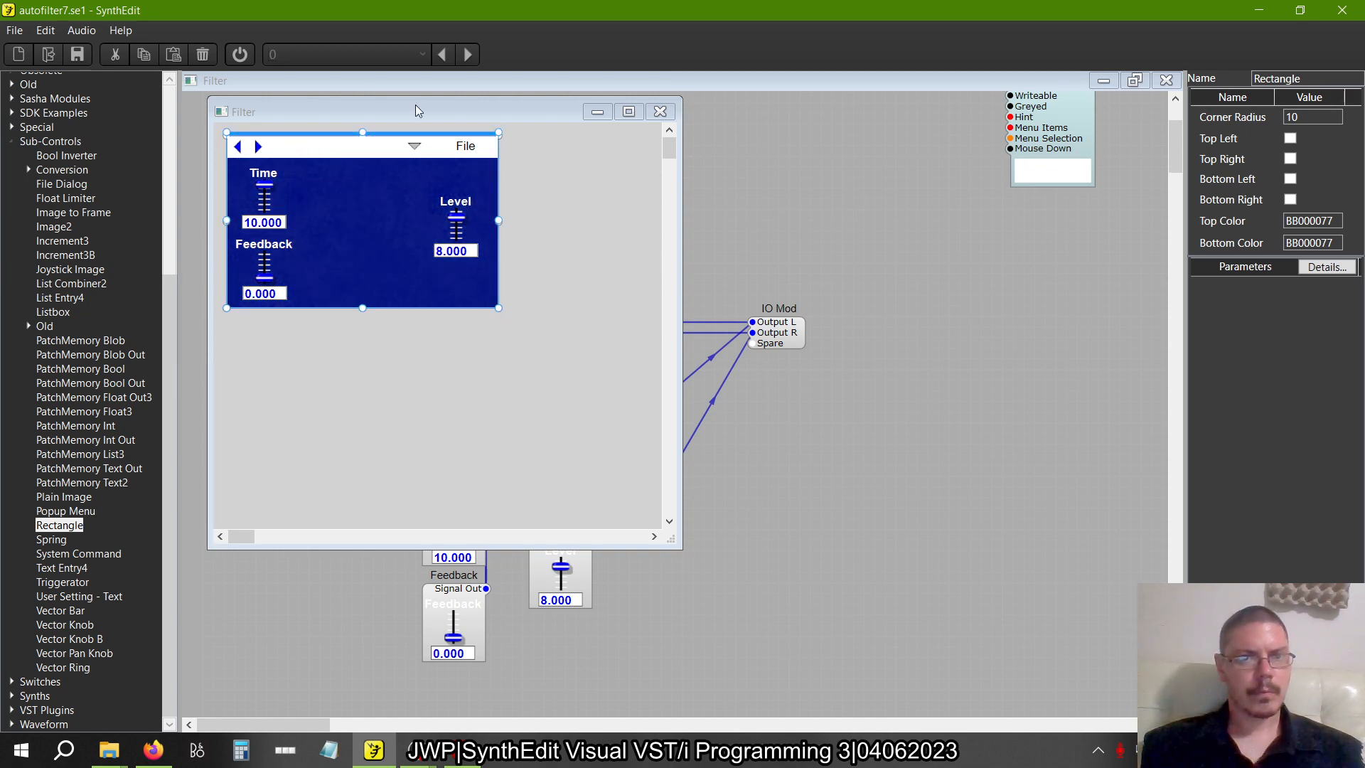
drag(364, 136, 367, 158)
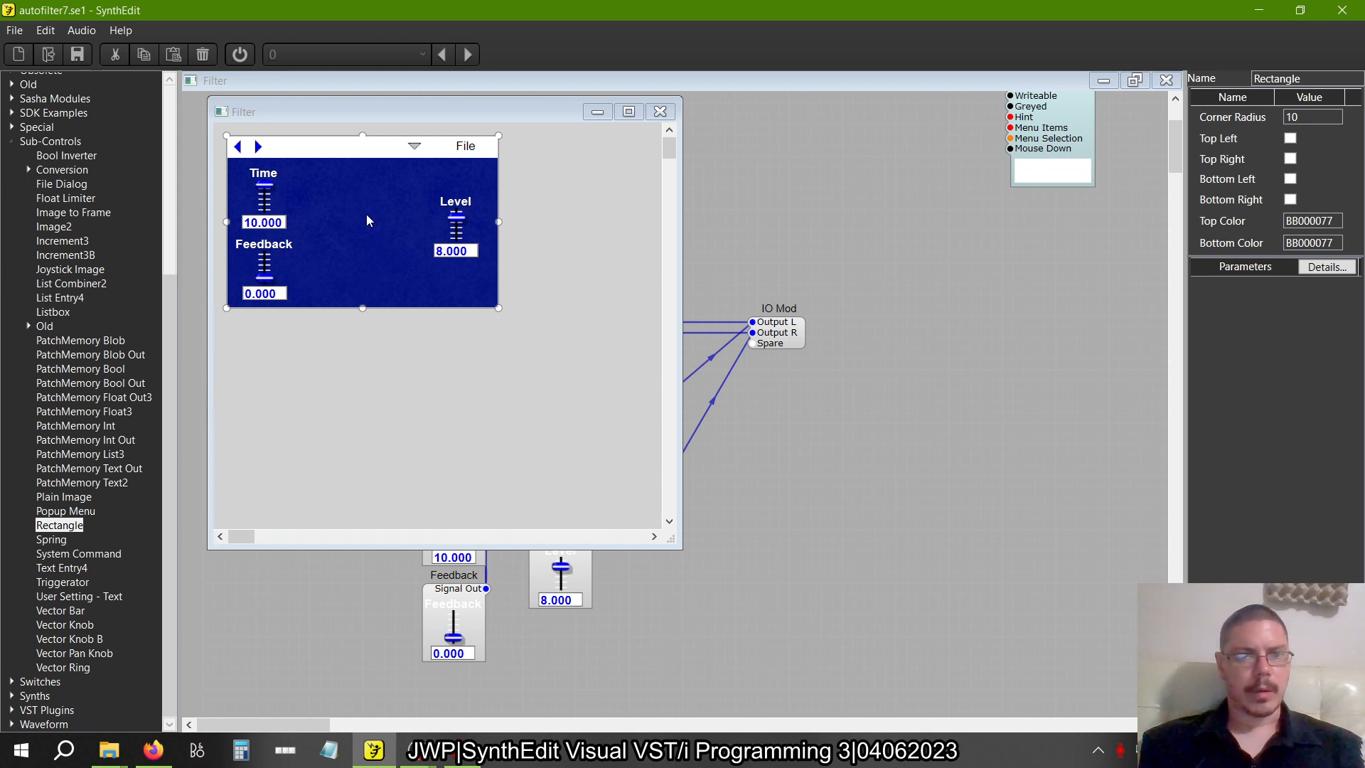
Glance at the Visual VST/i-Programming book and close the Filter container's panel view
key(alt+Tab)
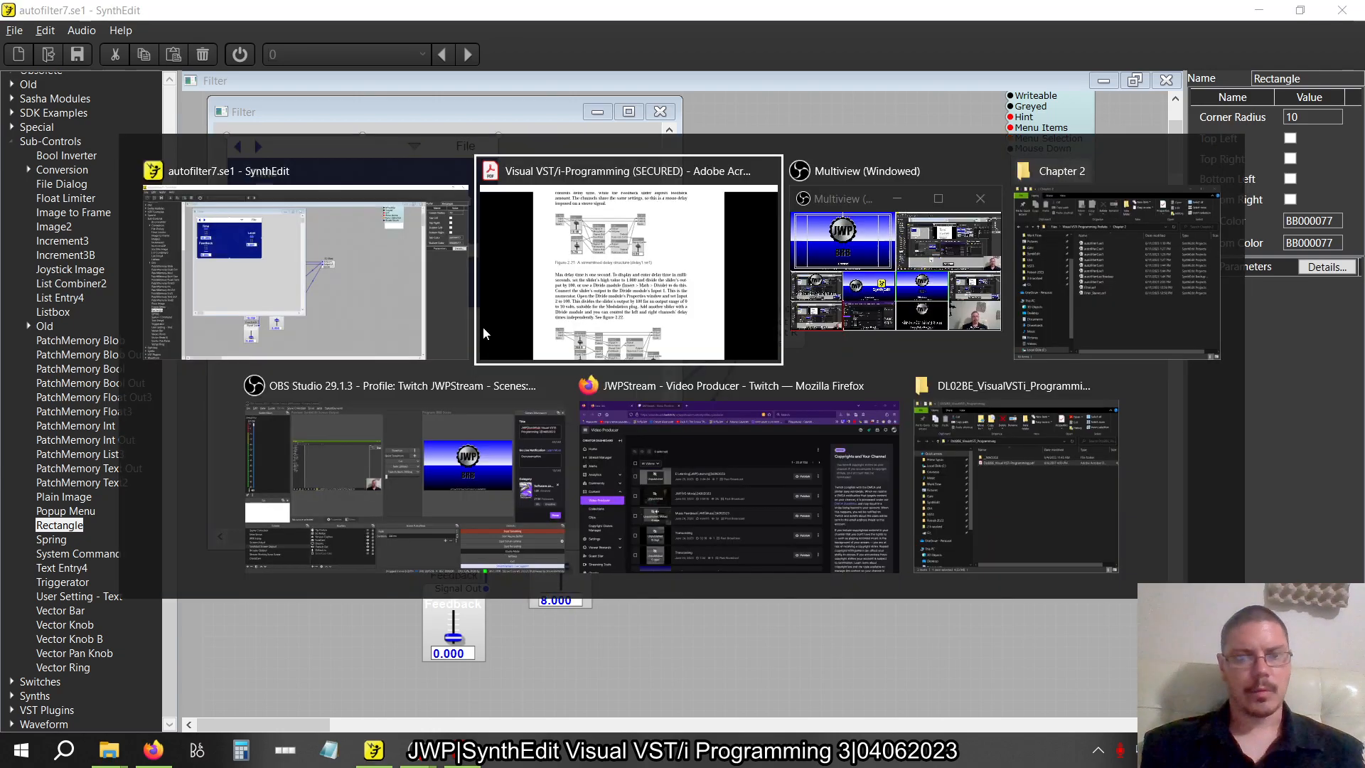
key(alt+Tab)
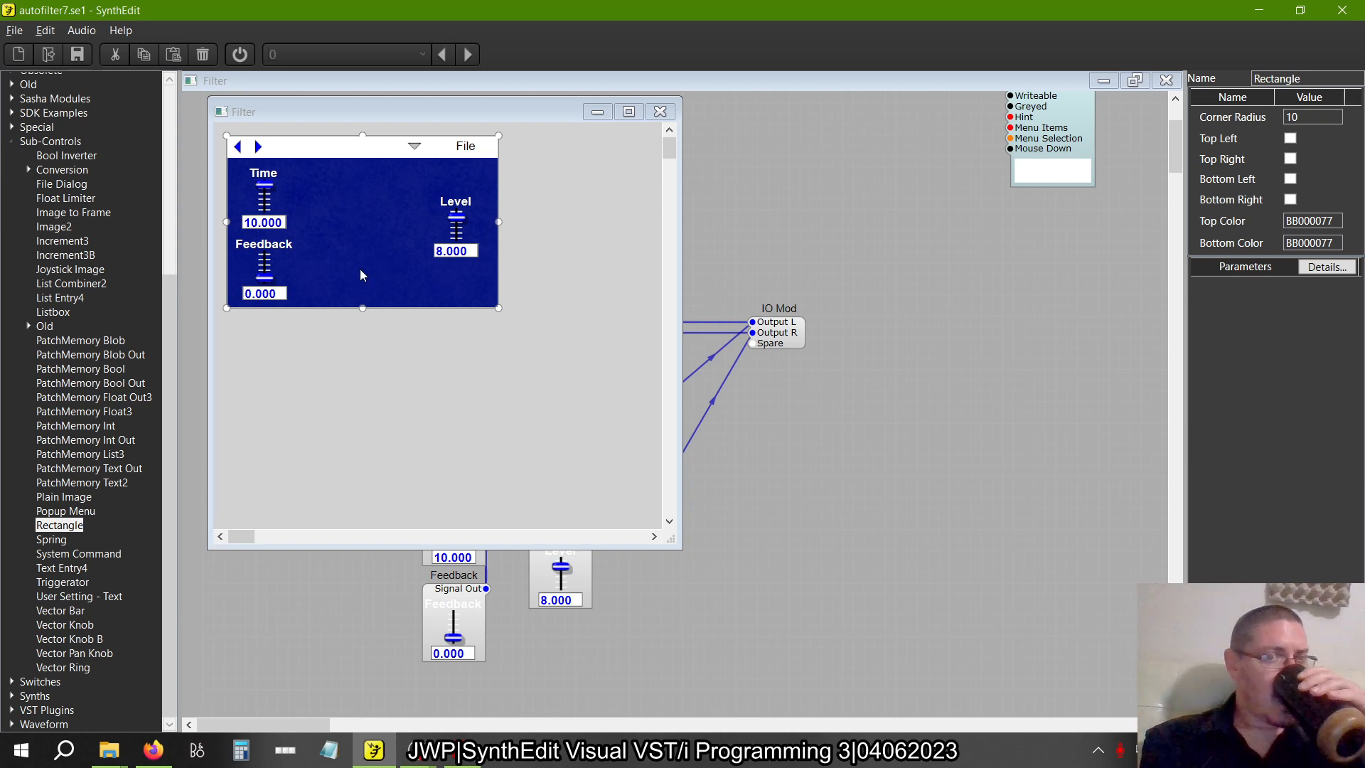
click(666, 113)
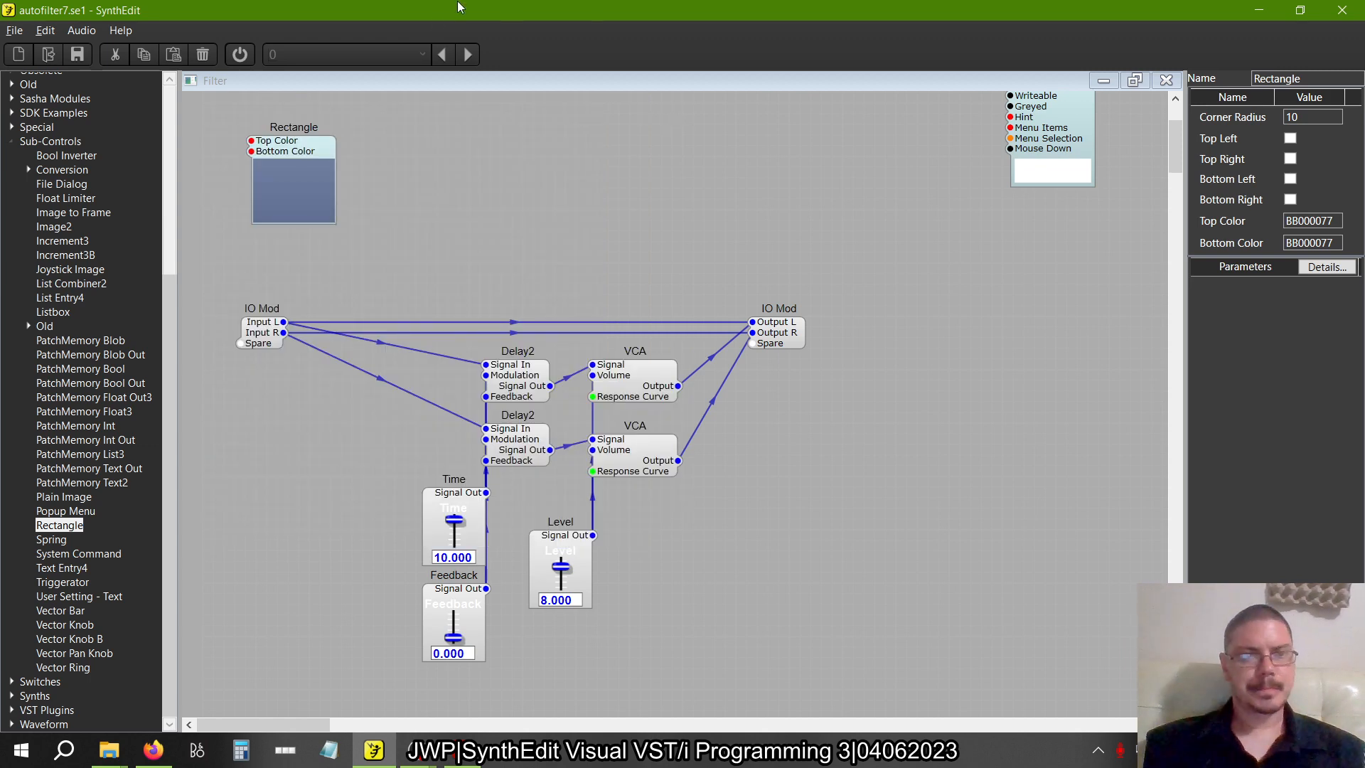
Start saving the project under a new name and create and open a Delay folder inside Chapter 2
click(14, 30)
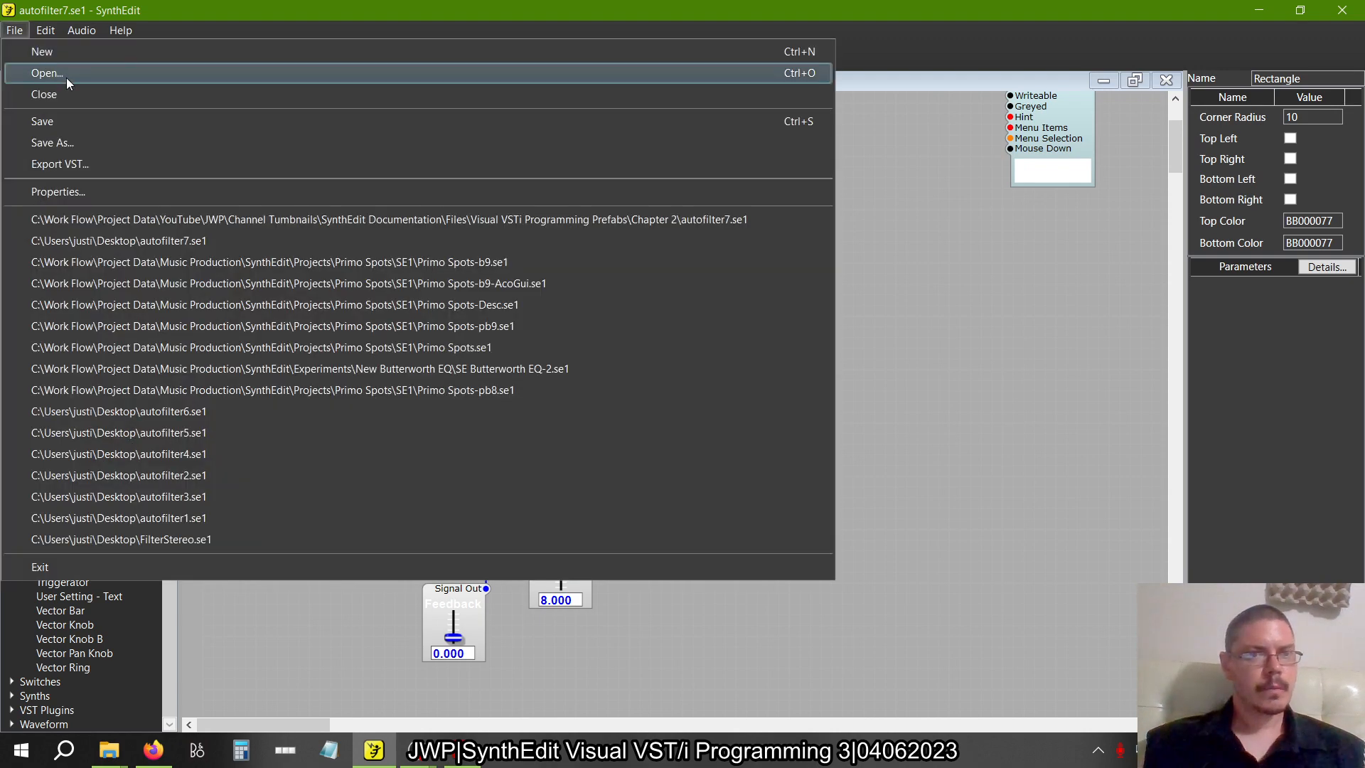
click(56, 142)
click(418, 84)
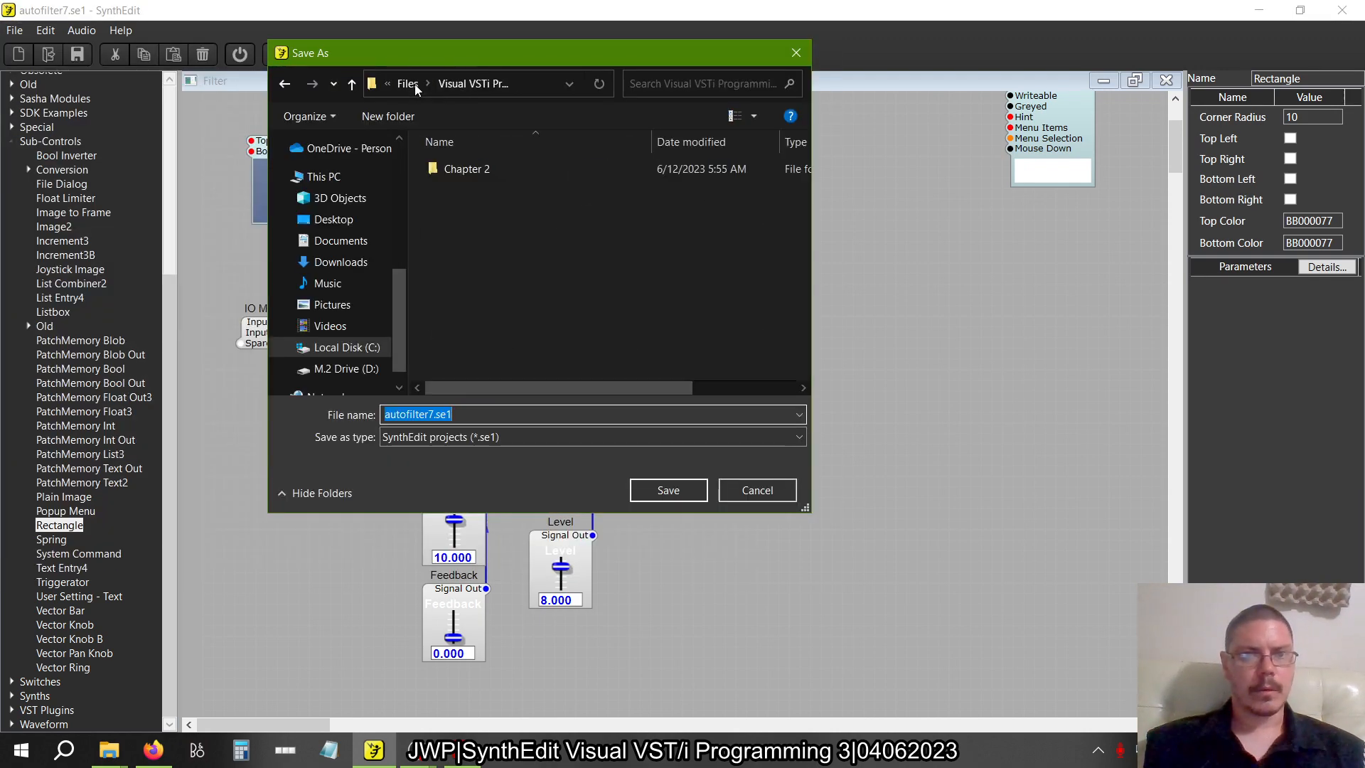
double_click(462, 168)
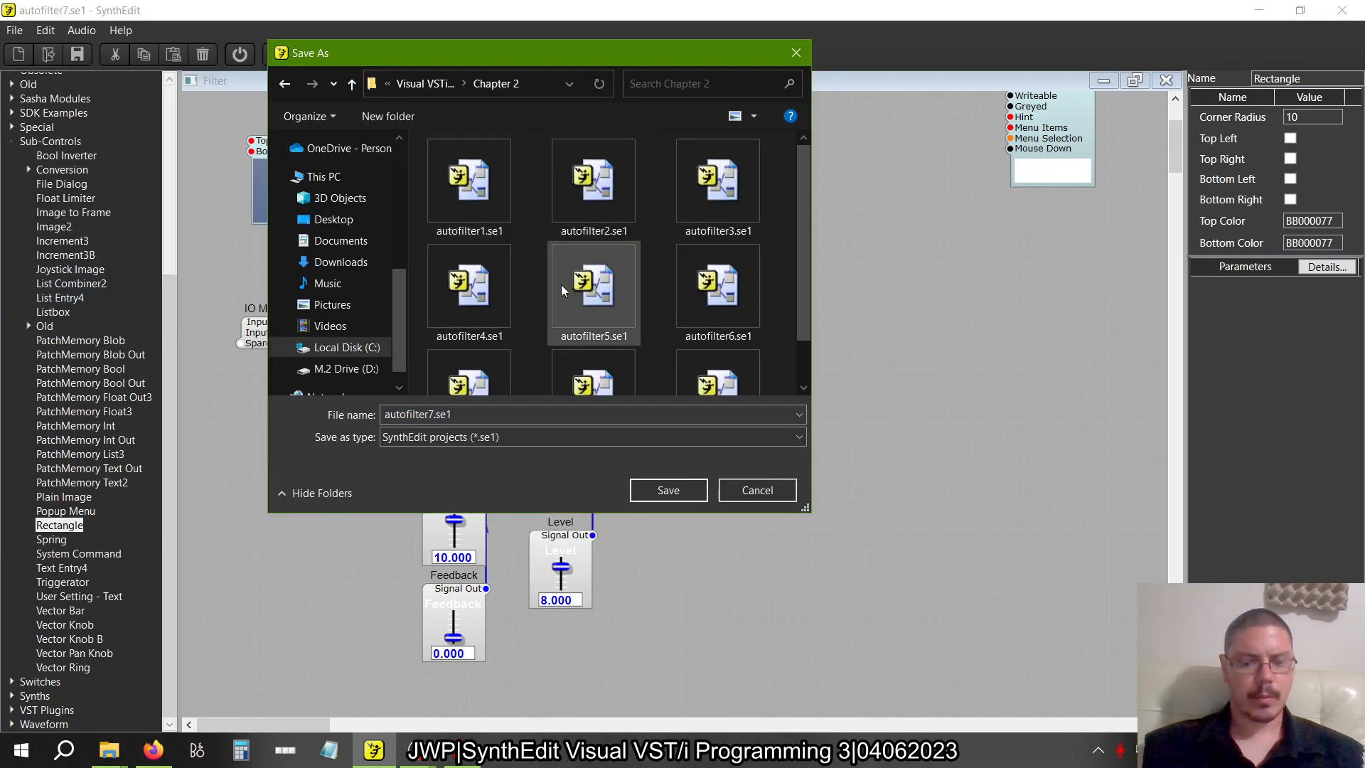
key(ctrl+shift+n)
text(Delay)
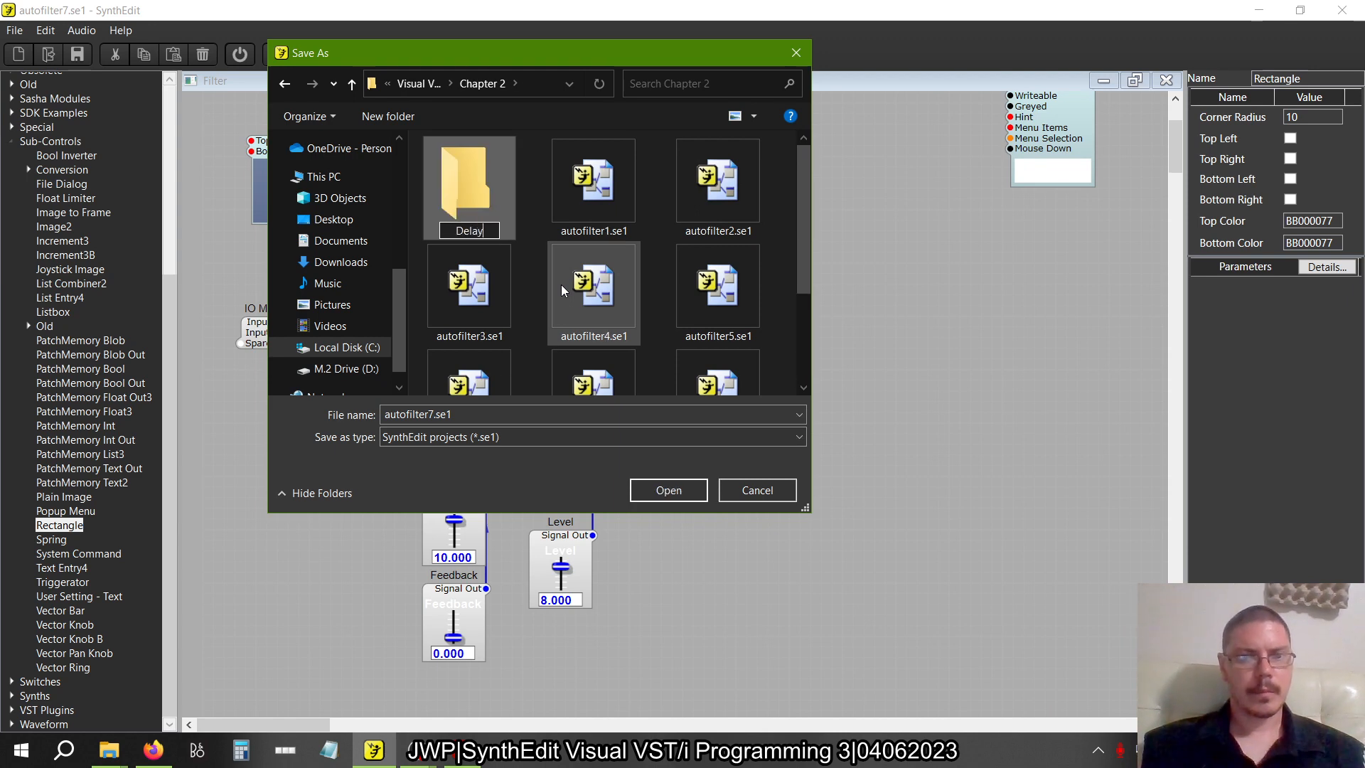
key(Return)
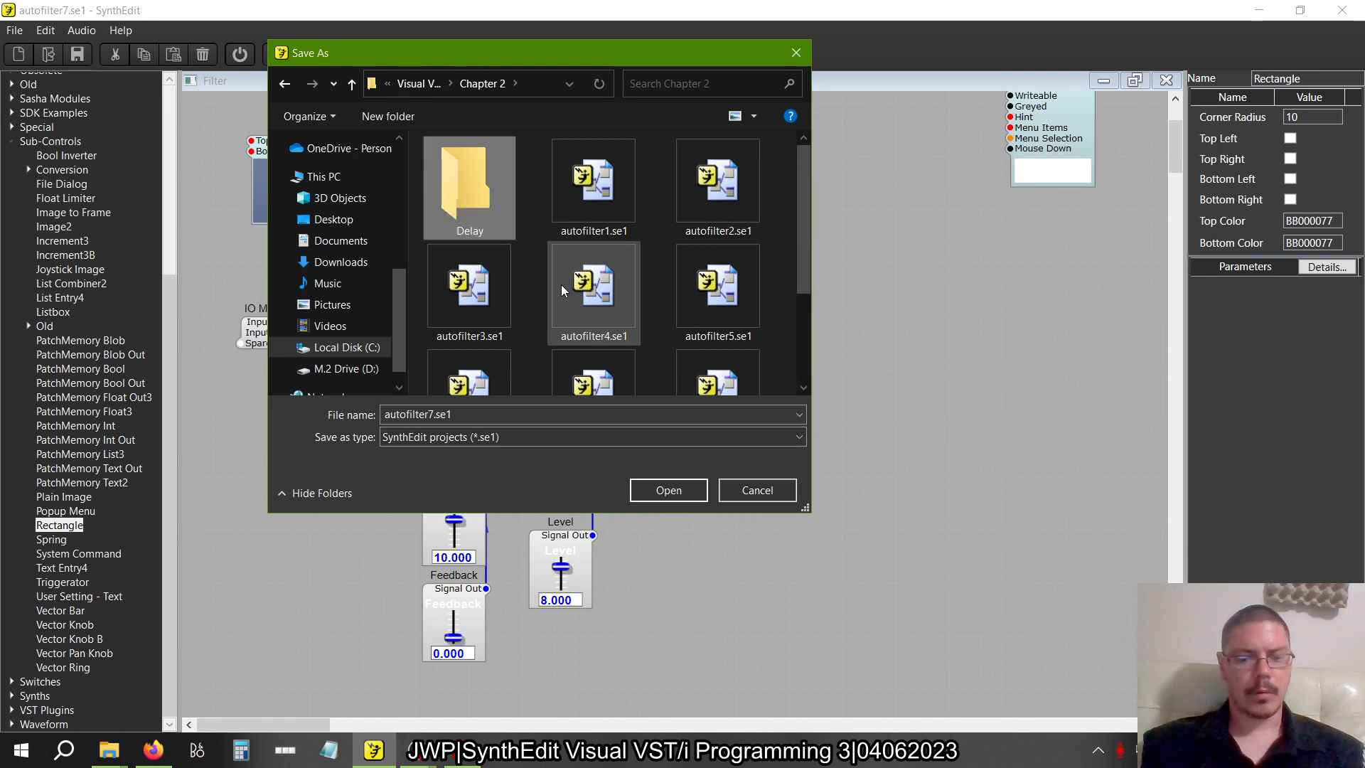
key(Return)
Check the file name in the book and save the project as delay1.se1 in the Delay folder
key(alt+Tab)
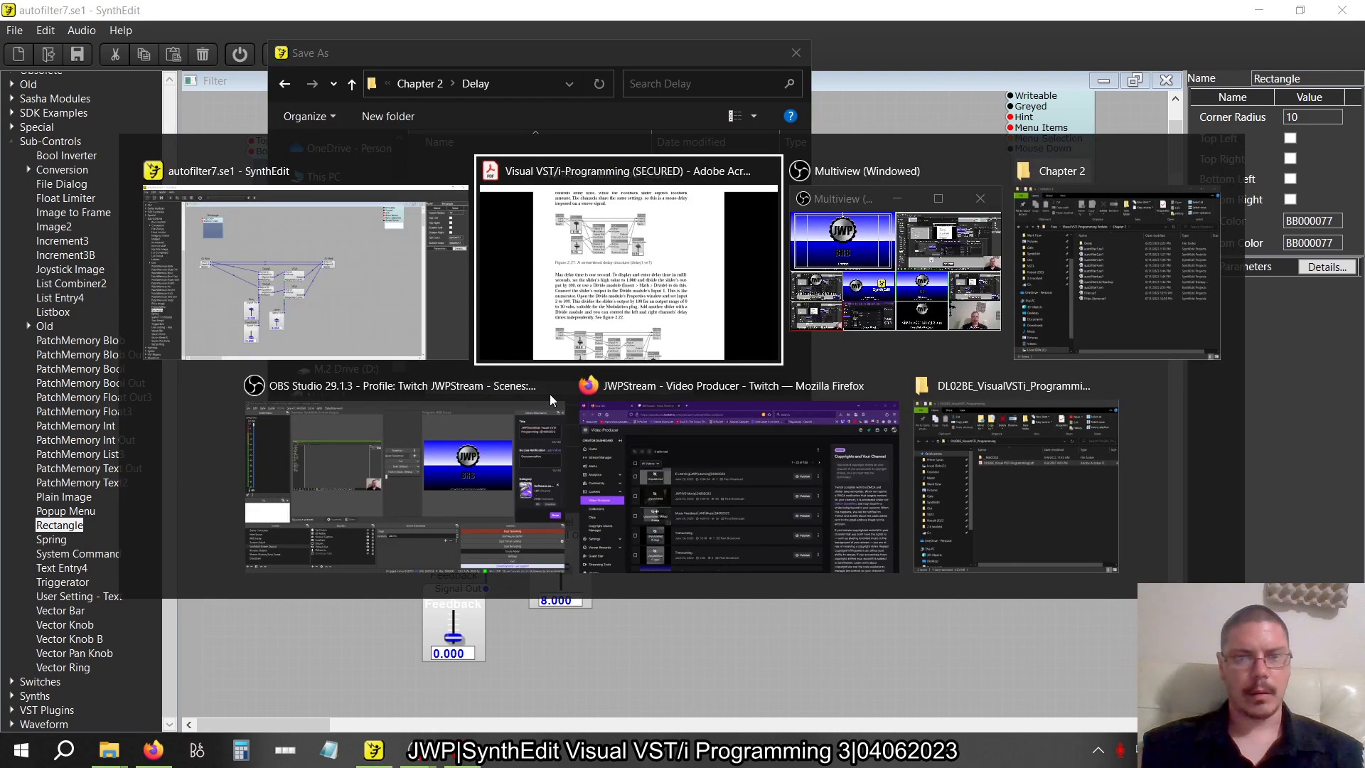
key(alt+Tab)
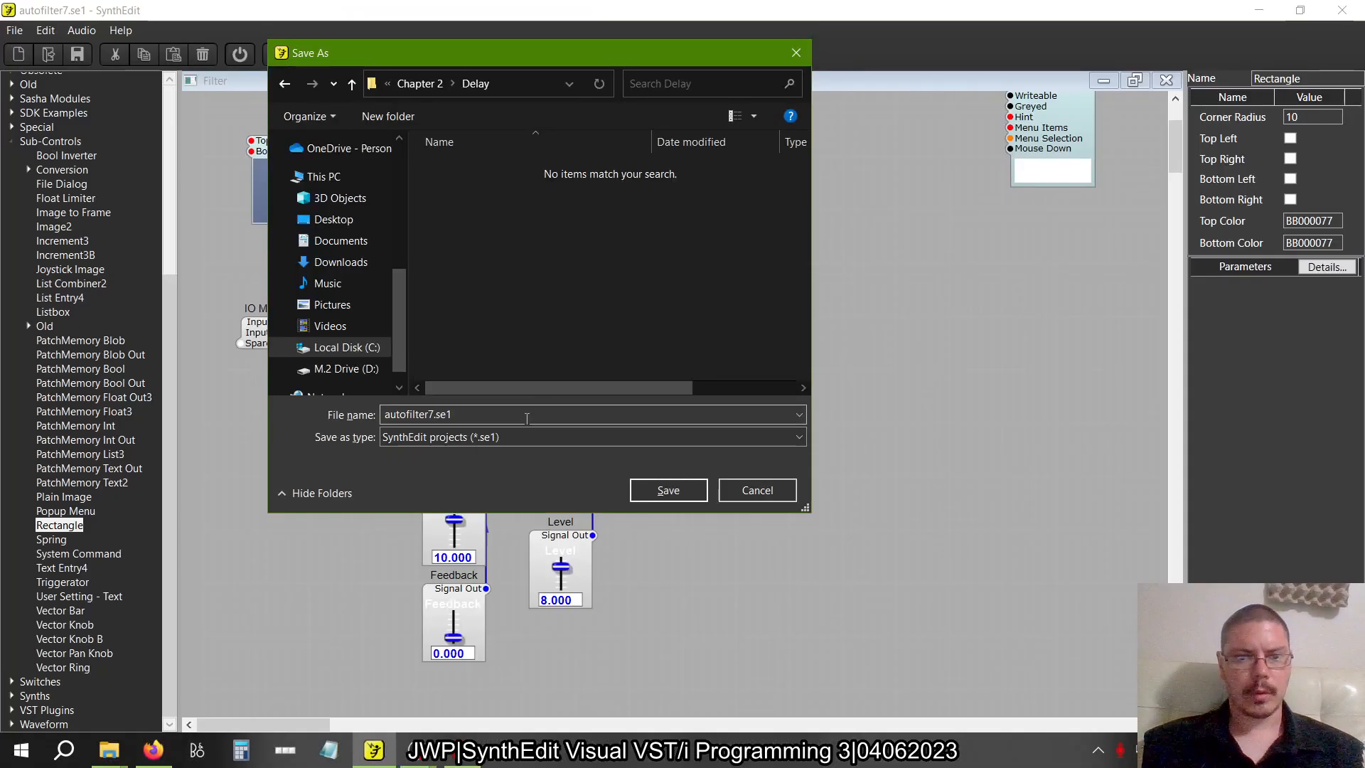
click(513, 434)
click(490, 419)
click(490, 419)
text(d)
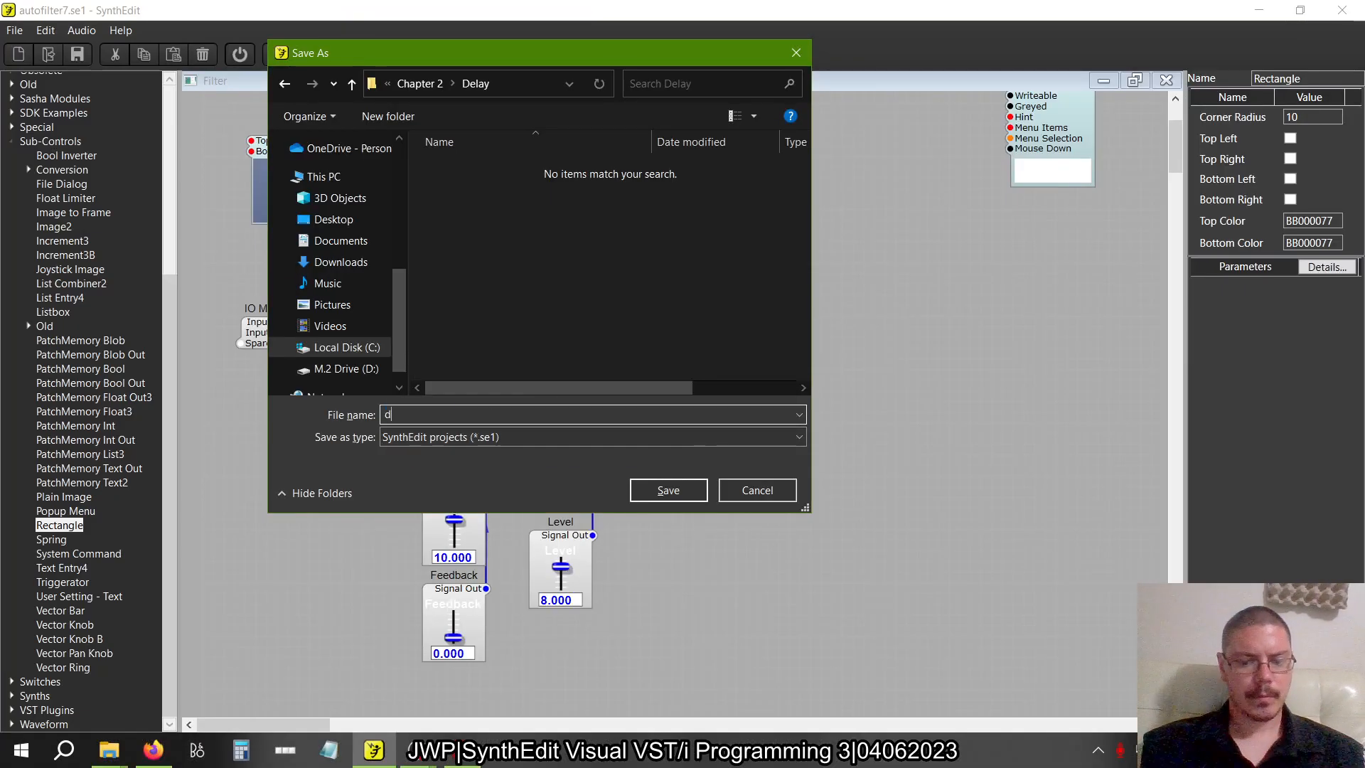
text(elay1.)
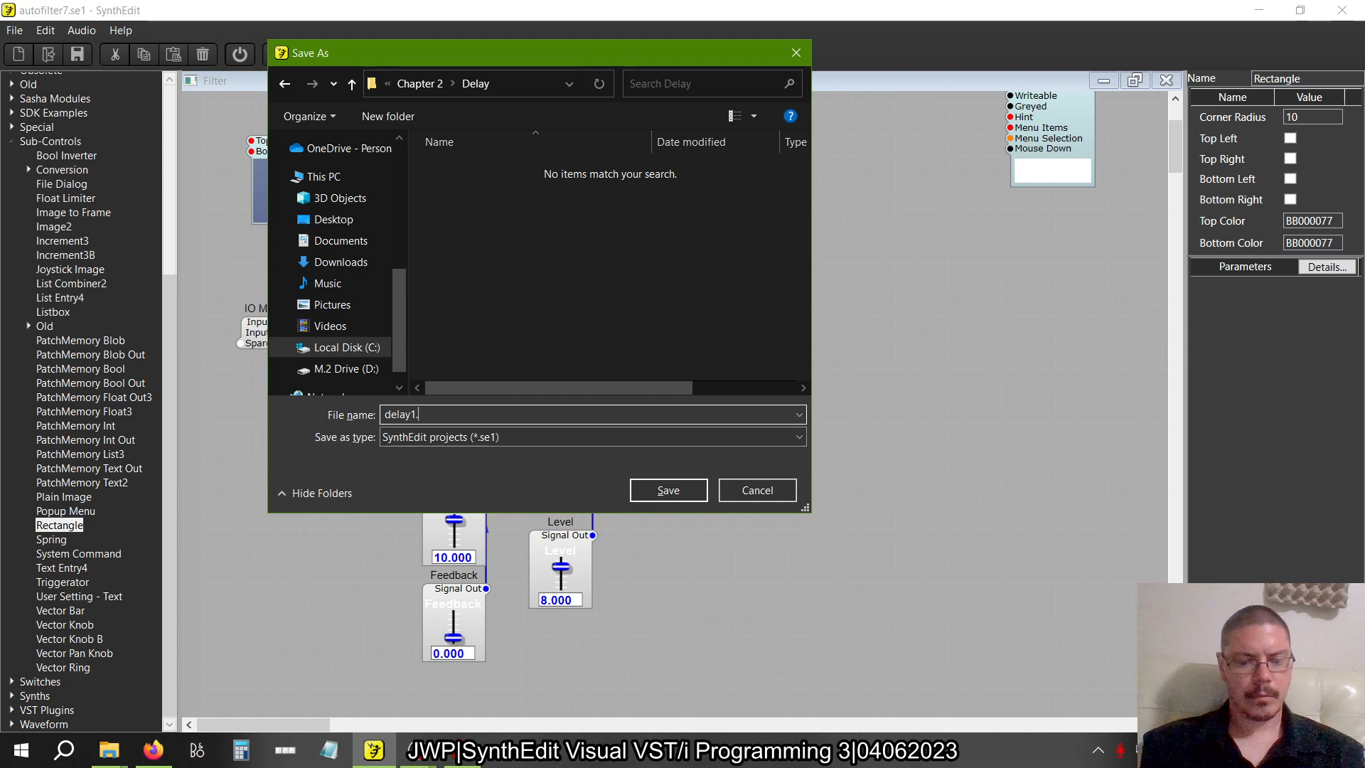
text(se1)
key(Return)
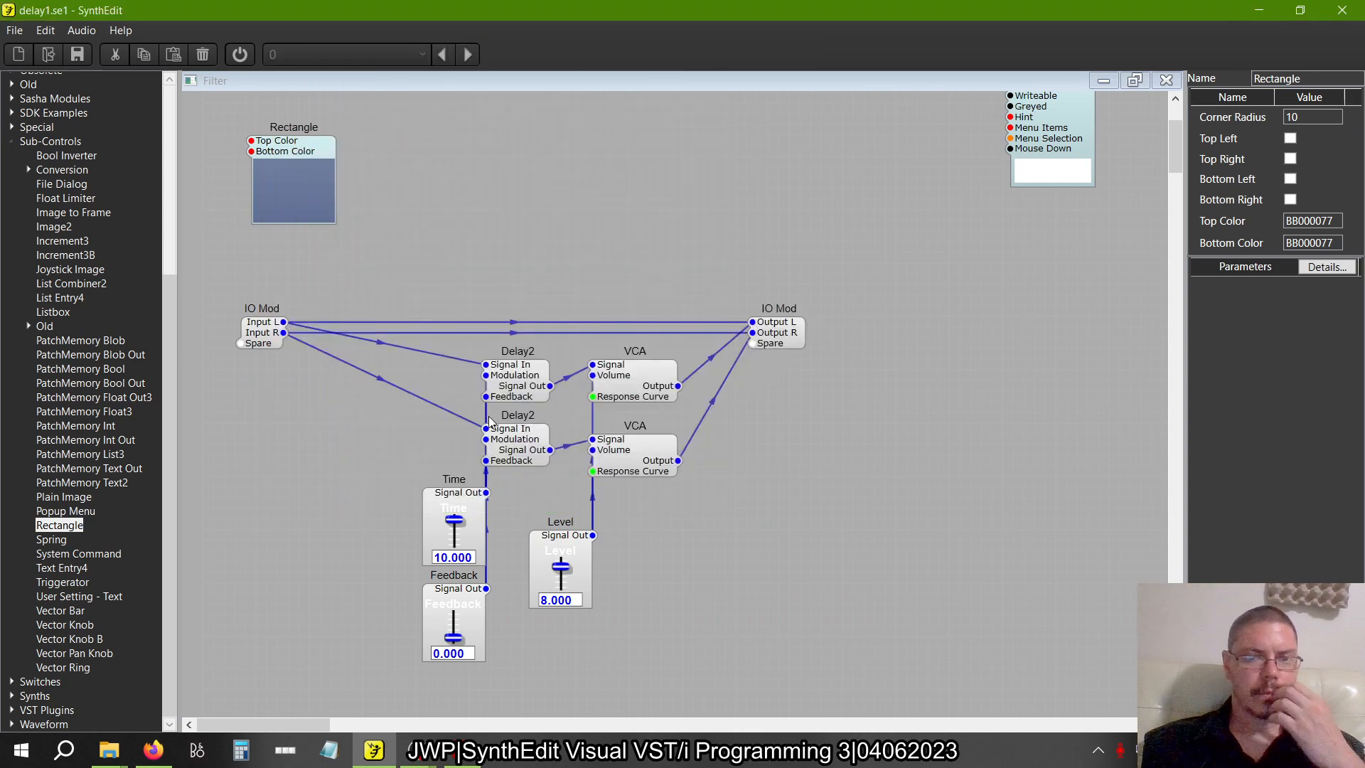
Switch to the book in Adobe Acrobat and read the passage on millisecond delay times and Divide modules around figure 2.22
key(alt+Tab)
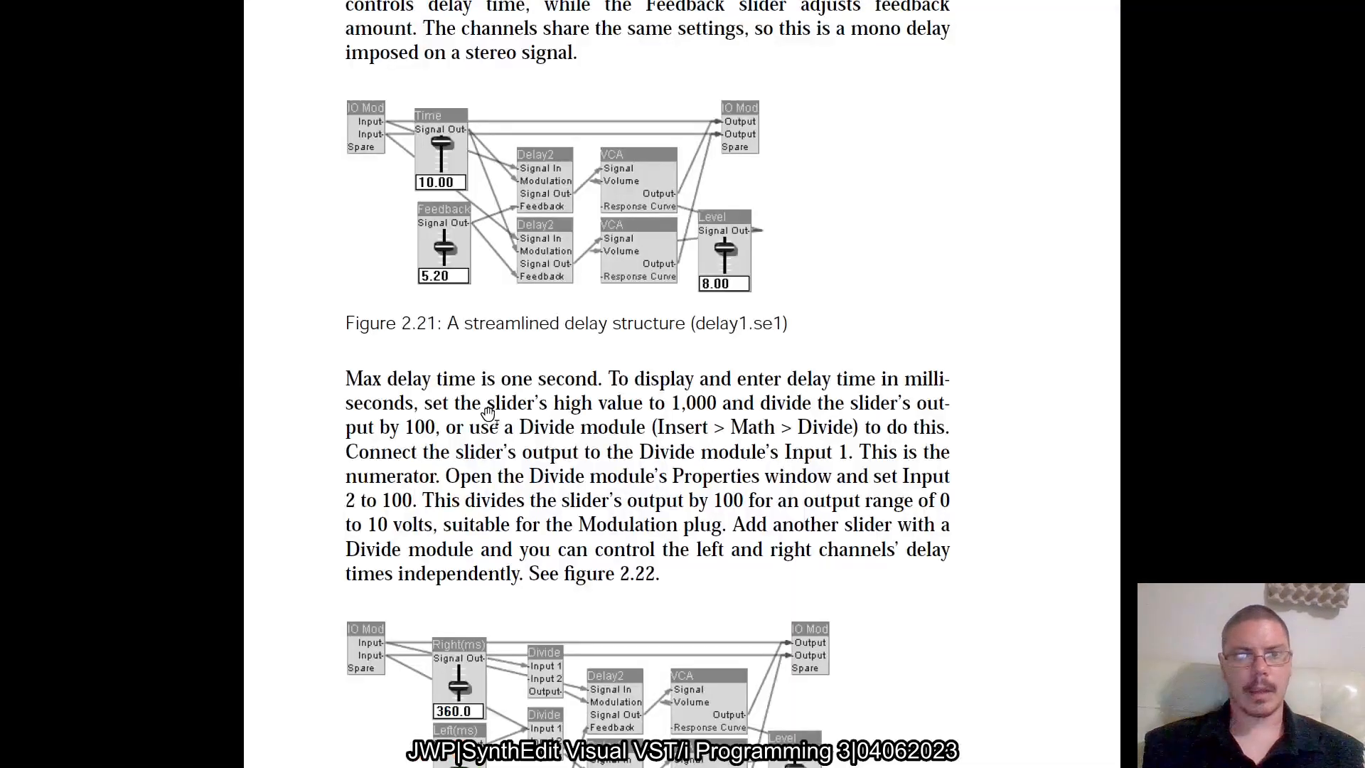
scroll(835, 450, down, 3)
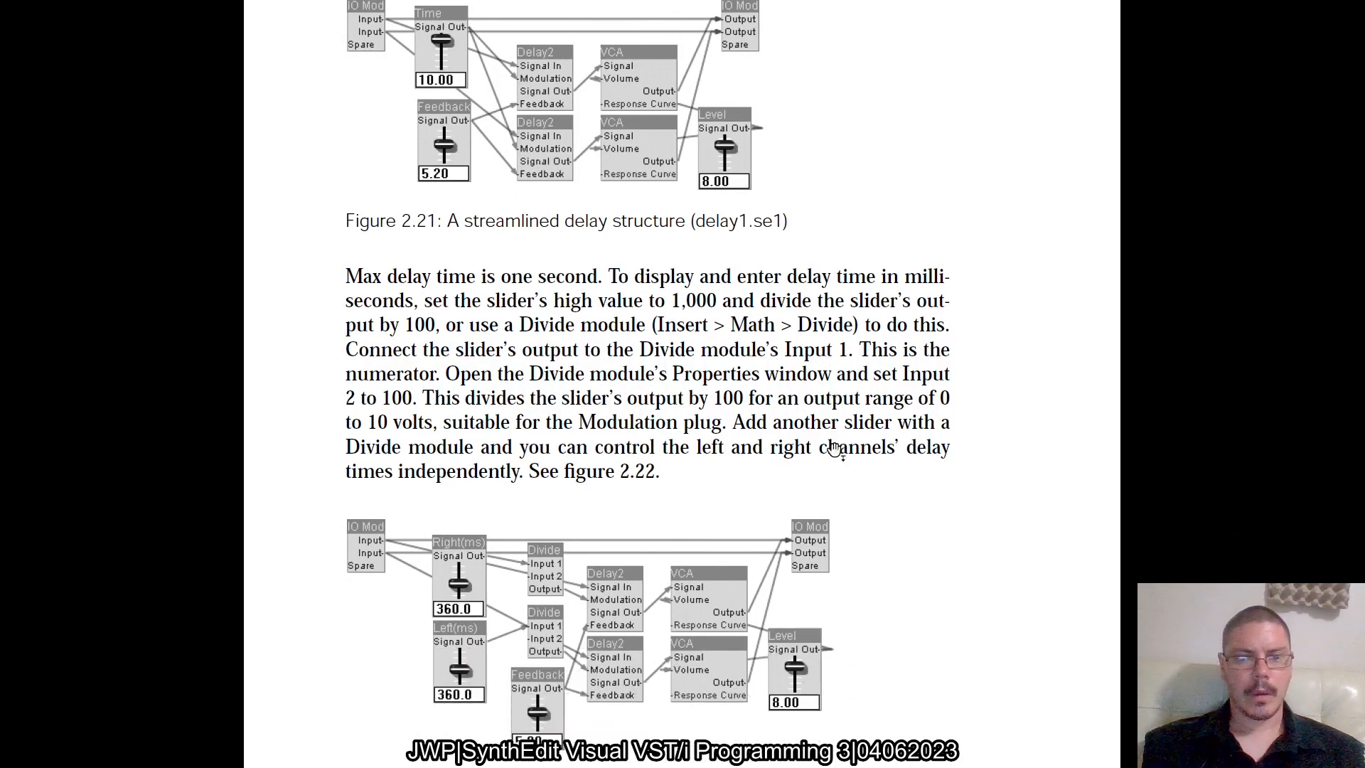
scroll(834, 448, up, 2)
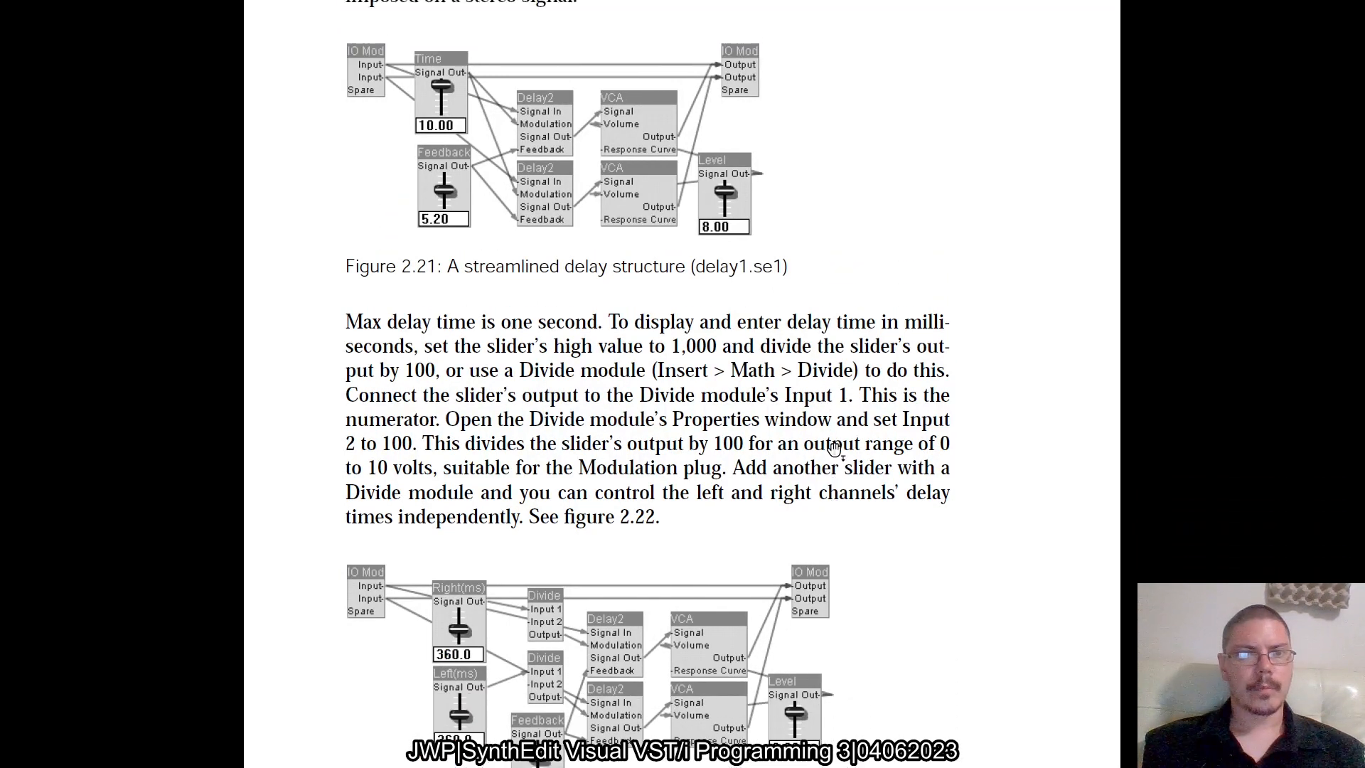
Examine the module layout of the millisecond stereo delay in figure 2.22 and switch back to SynthEdit
scroll(834, 448, down, 3)
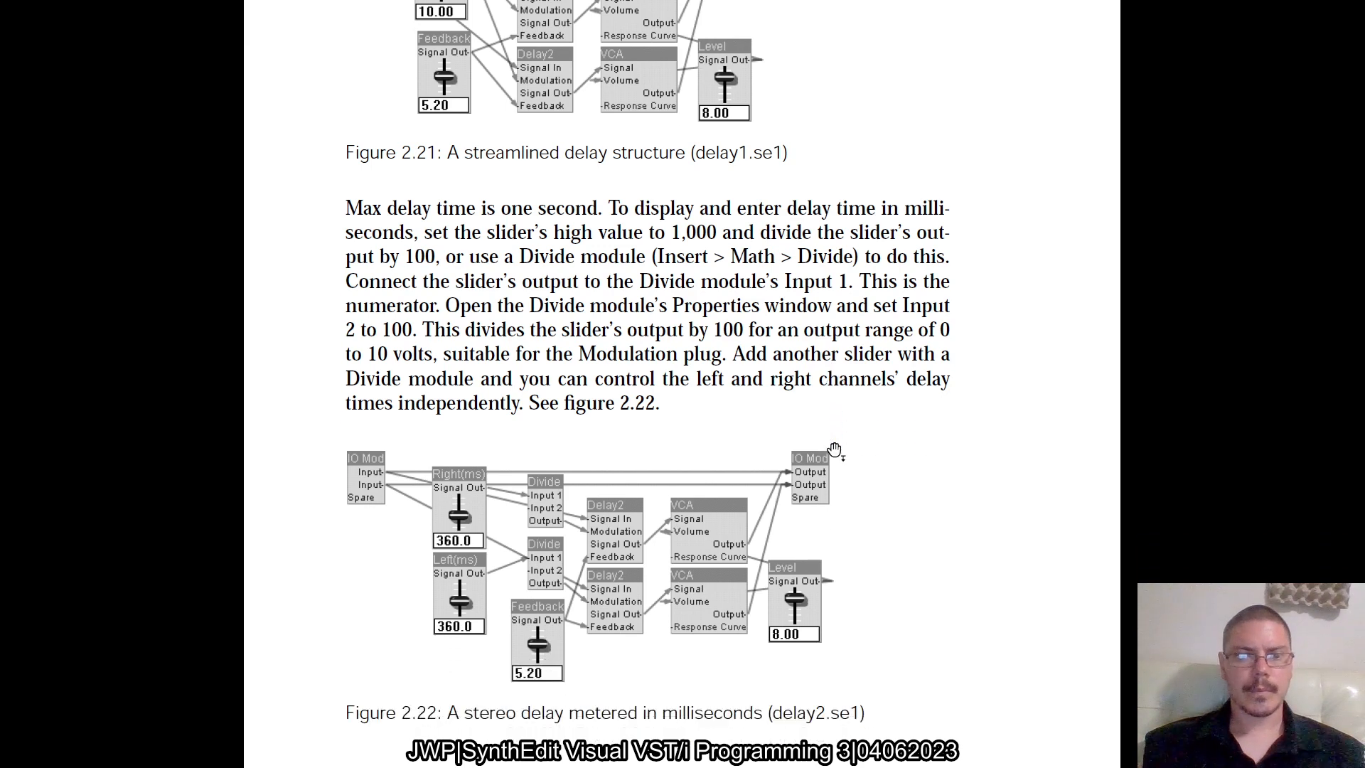
scroll(834, 450, down, 1)
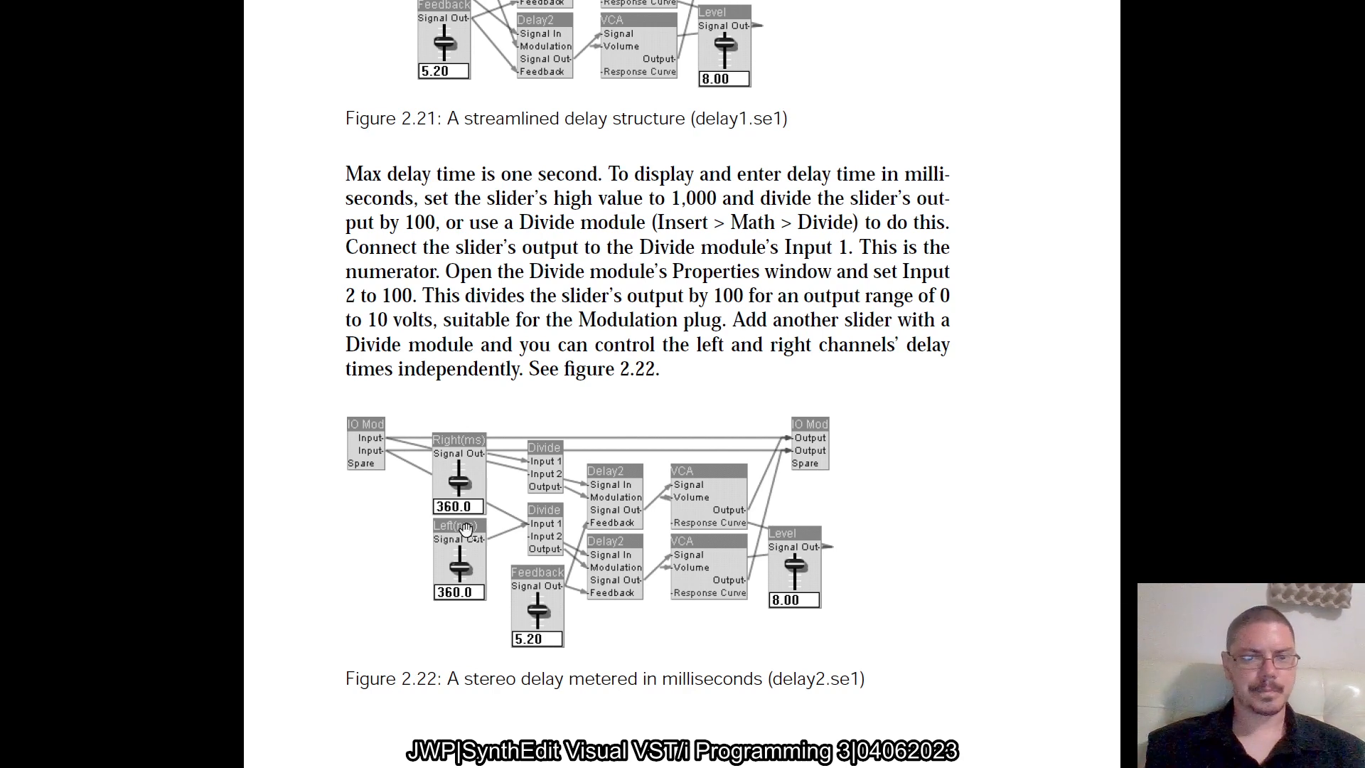
key(alt+Tab)
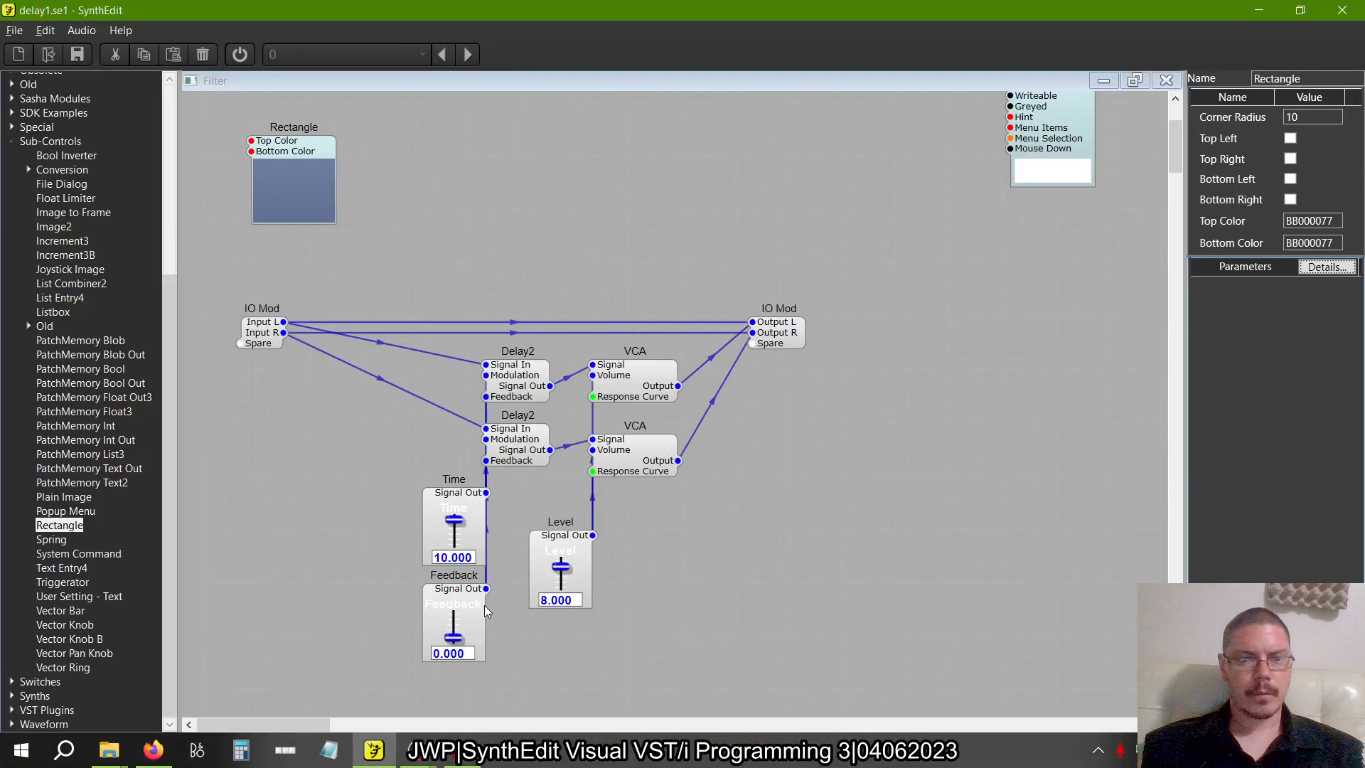
Move the Time and Feedback sliders together further left, clear of the Delay2 modules
drag(501, 676, 378, 471)
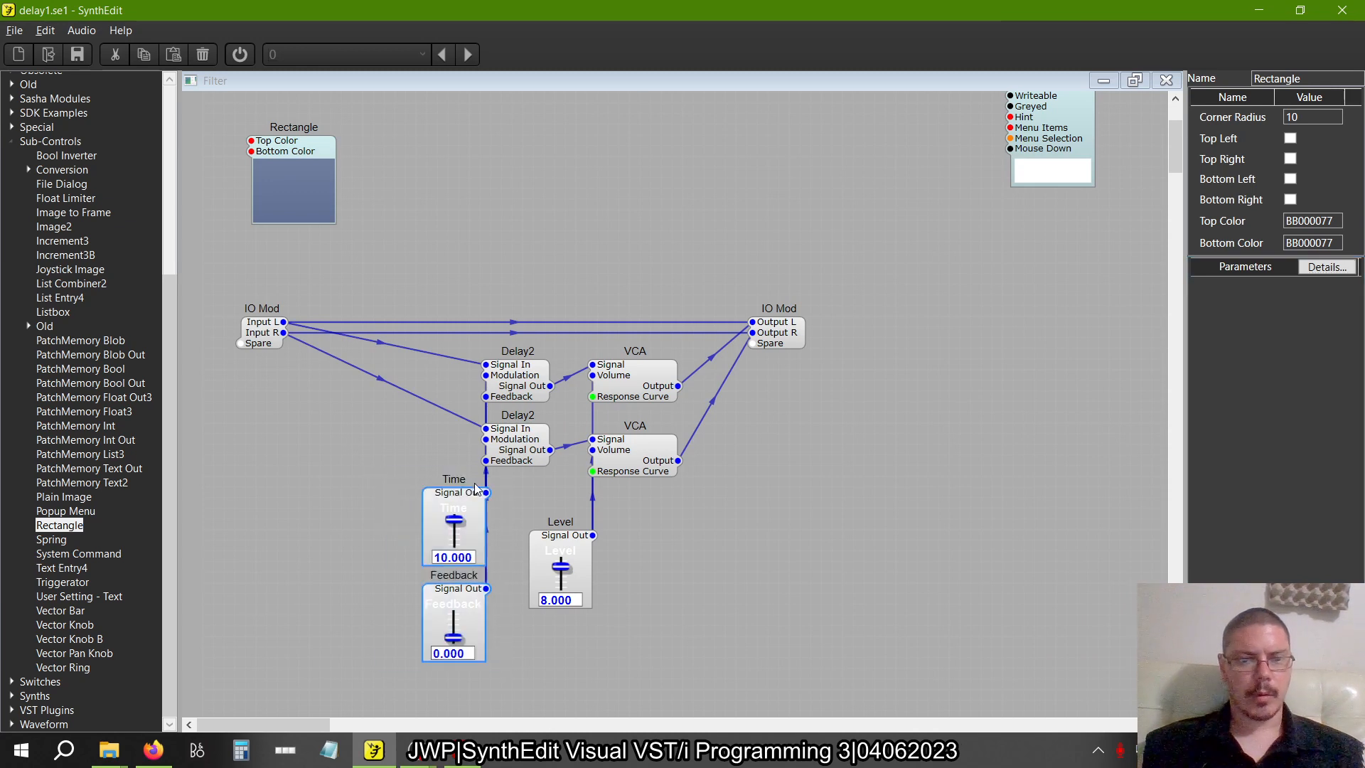
drag(454, 500, 339, 500)
click(352, 446)
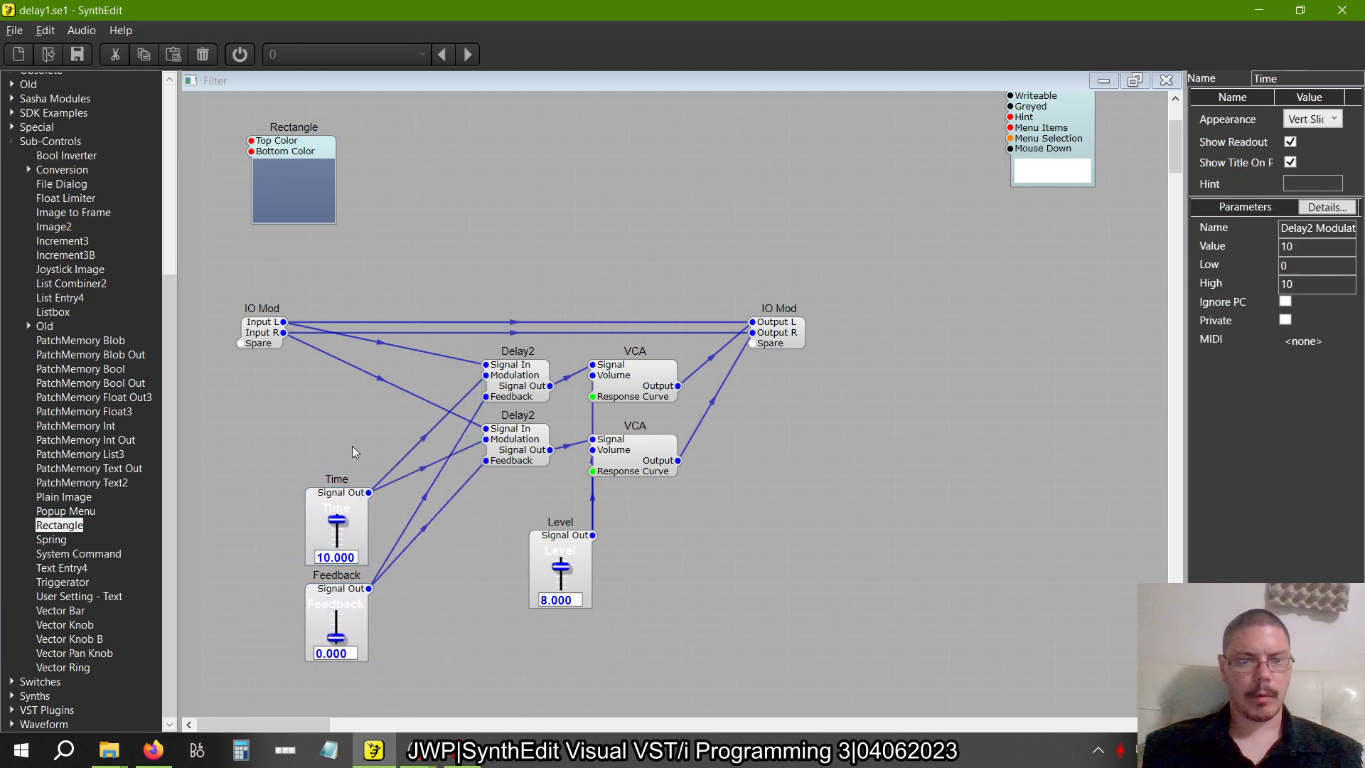
Duplicate the Time slider and place the copy directly above the original
right_click(339, 502)
click(367, 523)
right_click(330, 386)
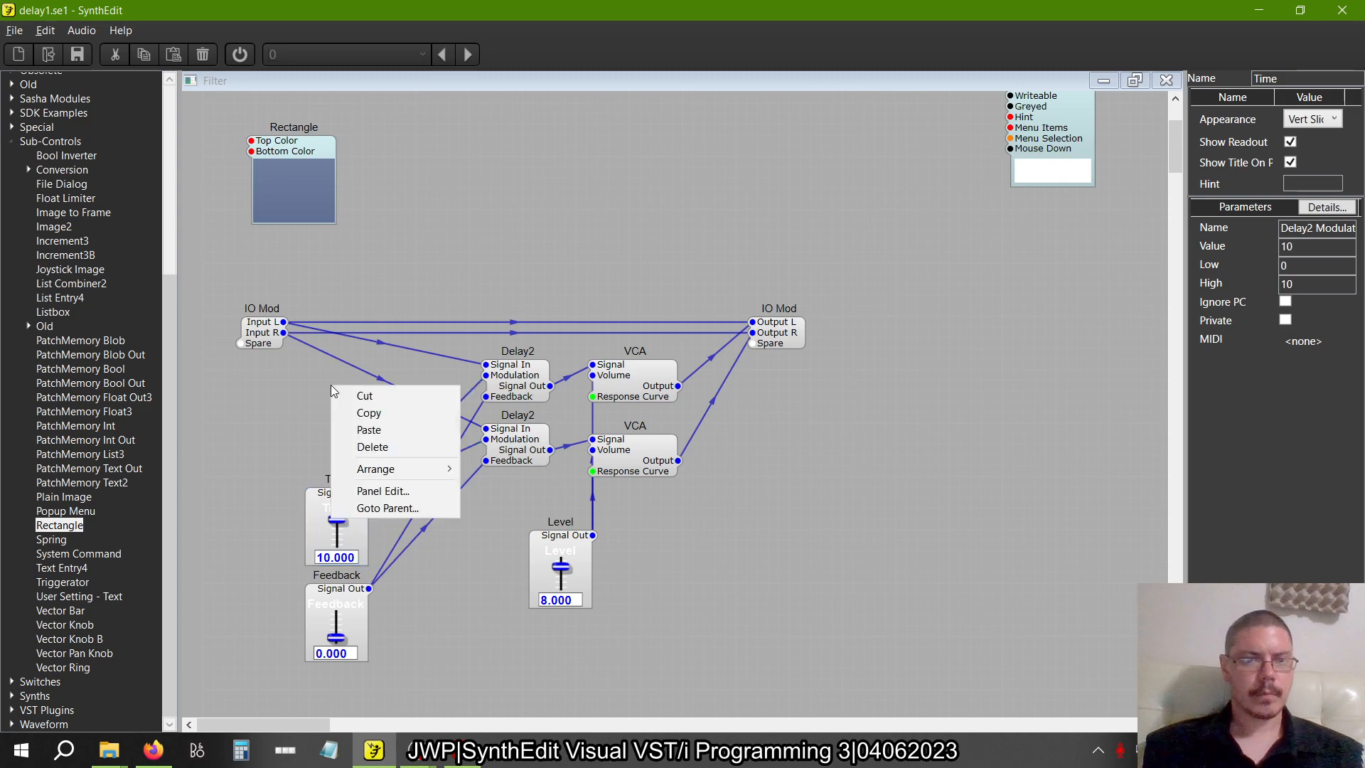
click(369, 429)
drag(360, 402, 334, 403)
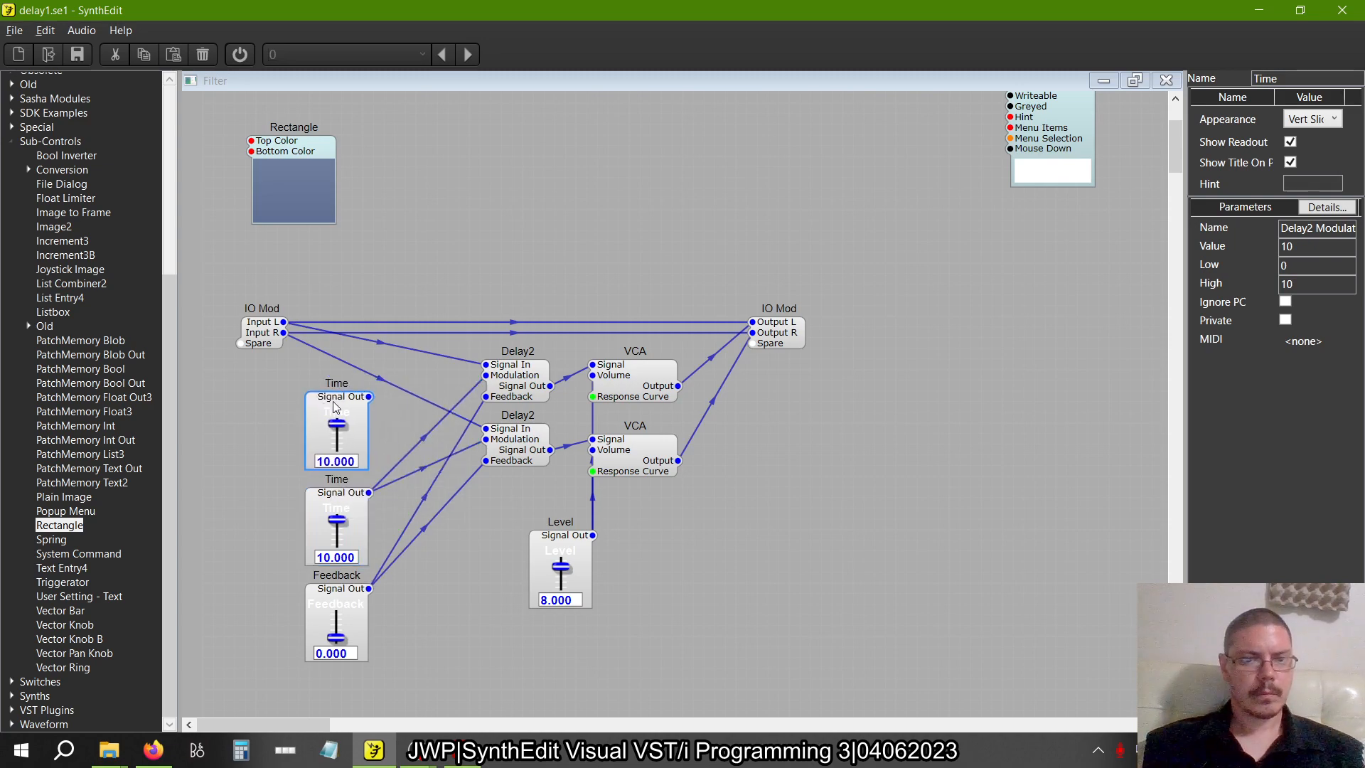
Check the slider labels in the book's figure 2.22 and rename the copied Time slider as Right (ms)
key(alt+Tab)
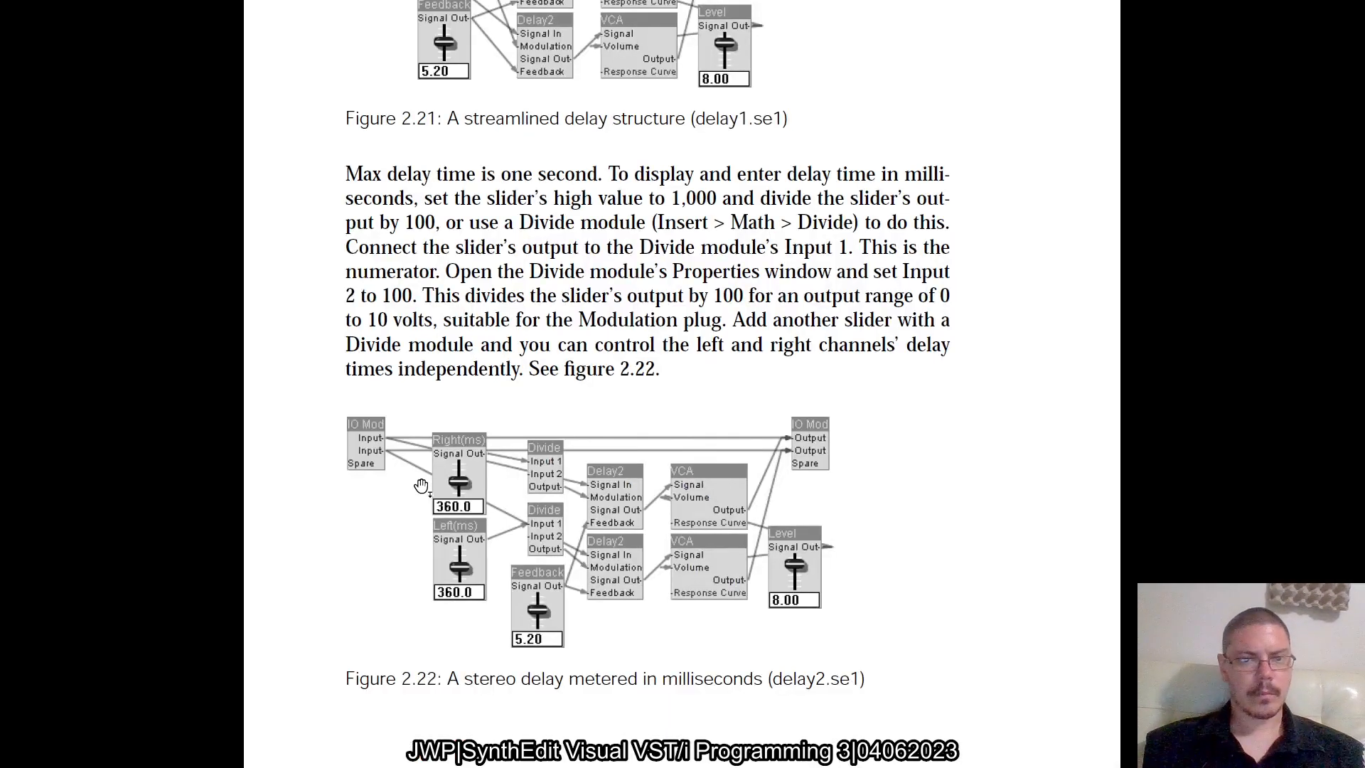
key(alt+Tab)
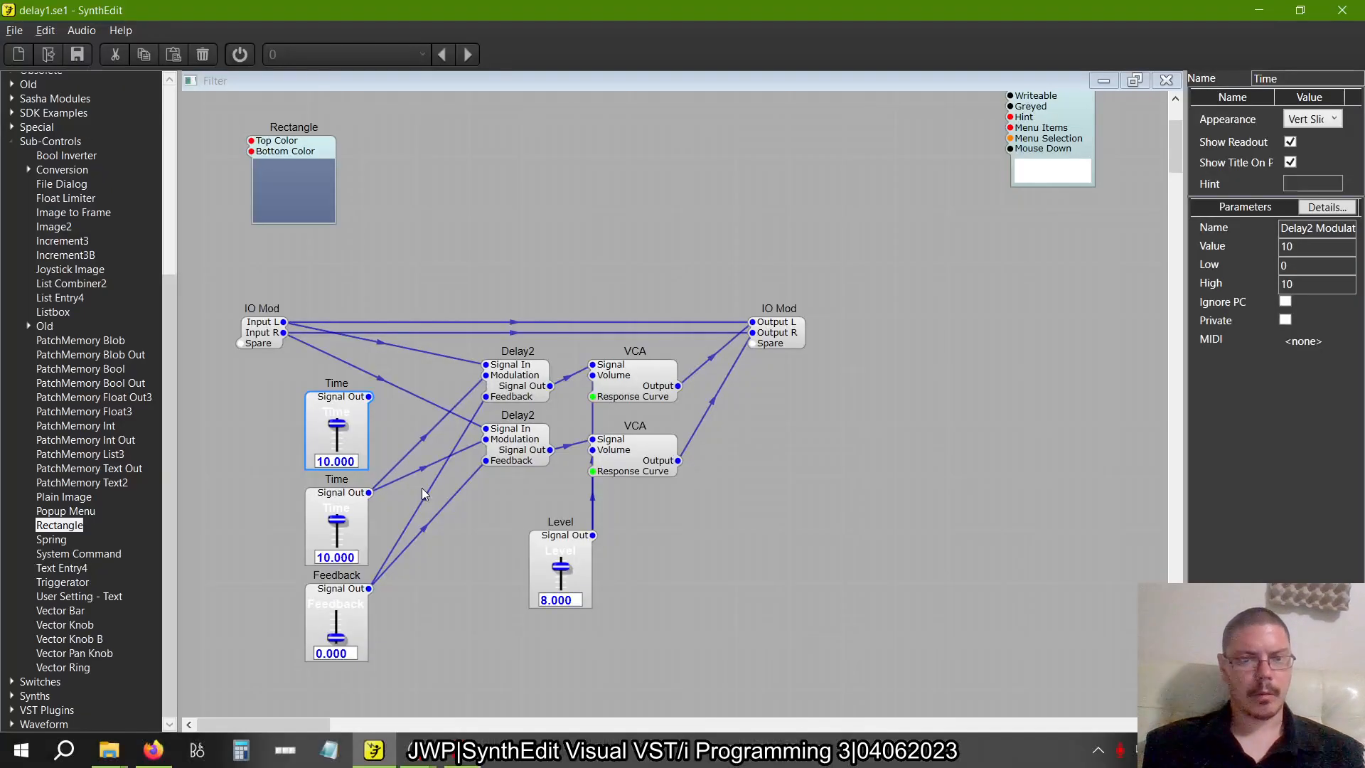
double_click(1310, 81)
text(Roght)
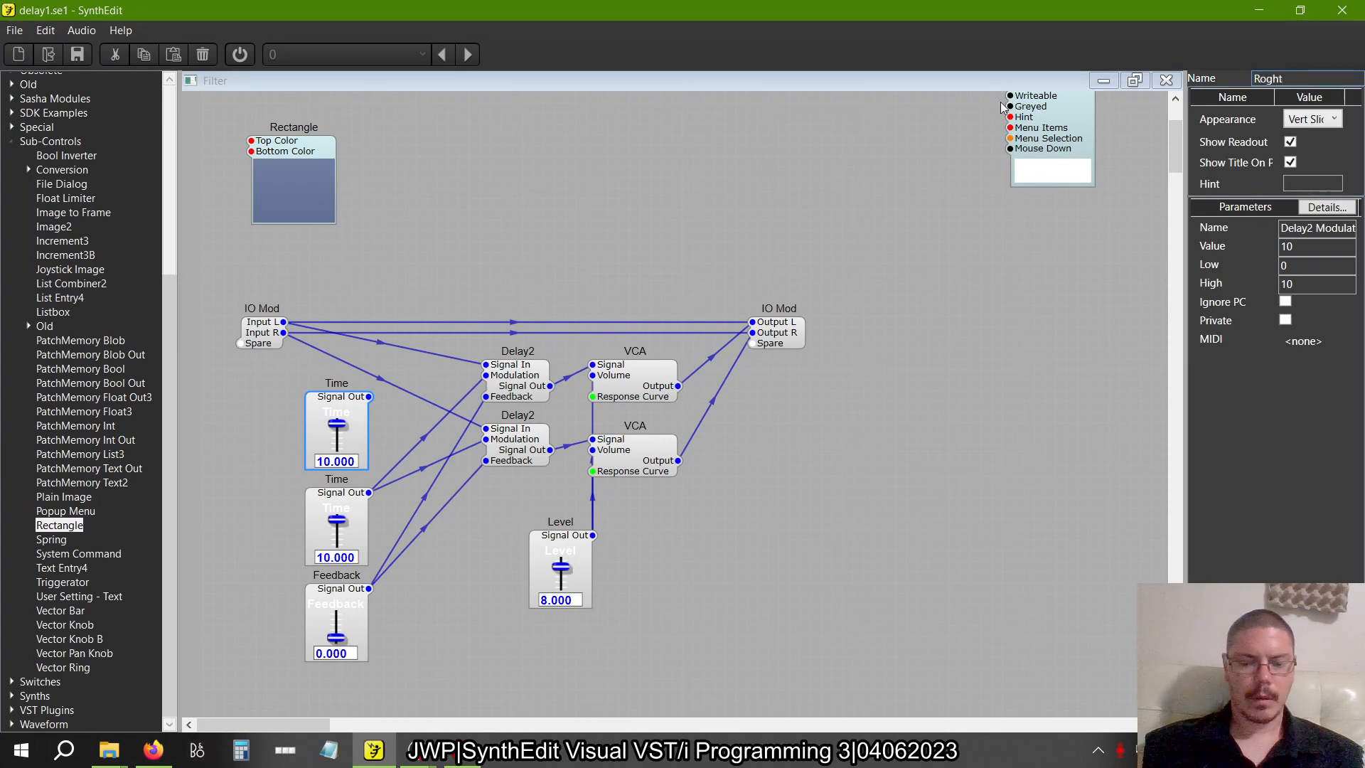
key(BackSpace)
key(BackSpace)
key(BackSpace)
key(BackSpace)
text(ight (ms))
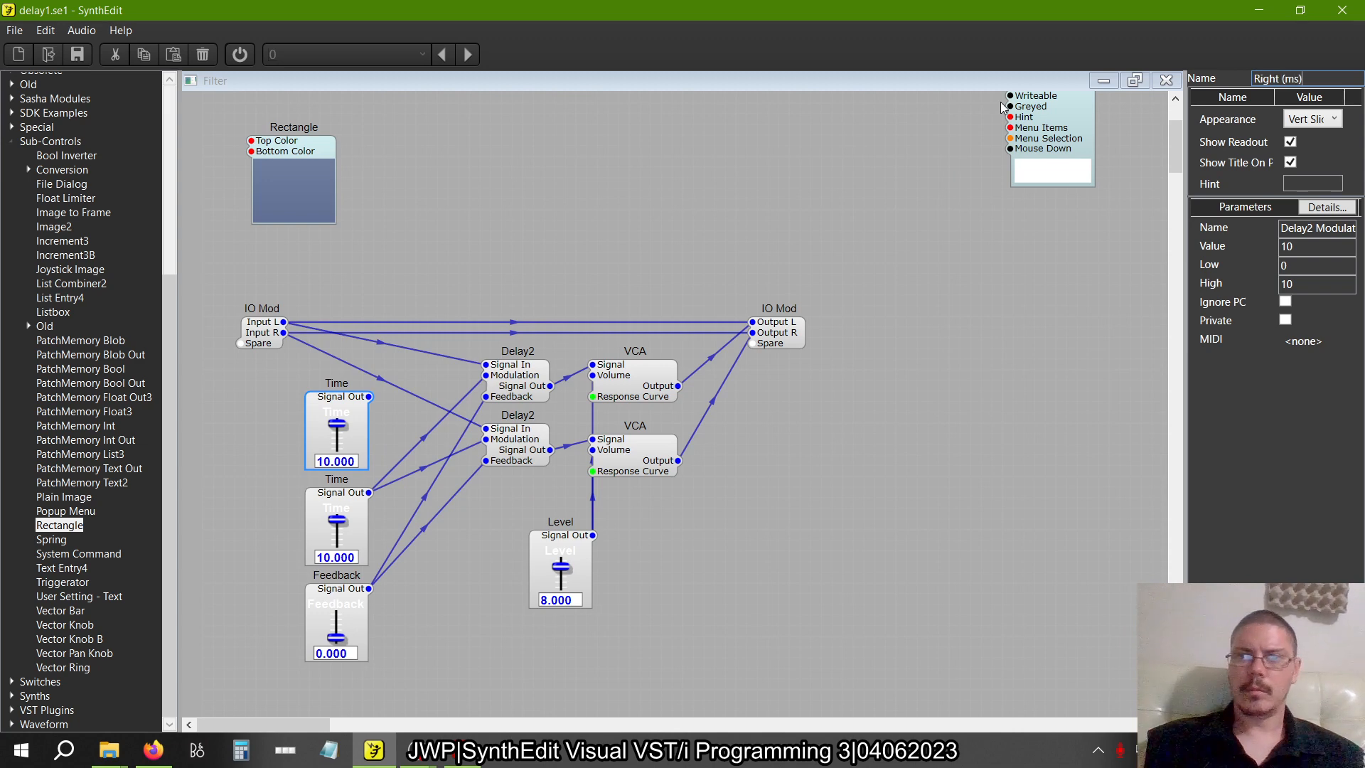
key(Return)
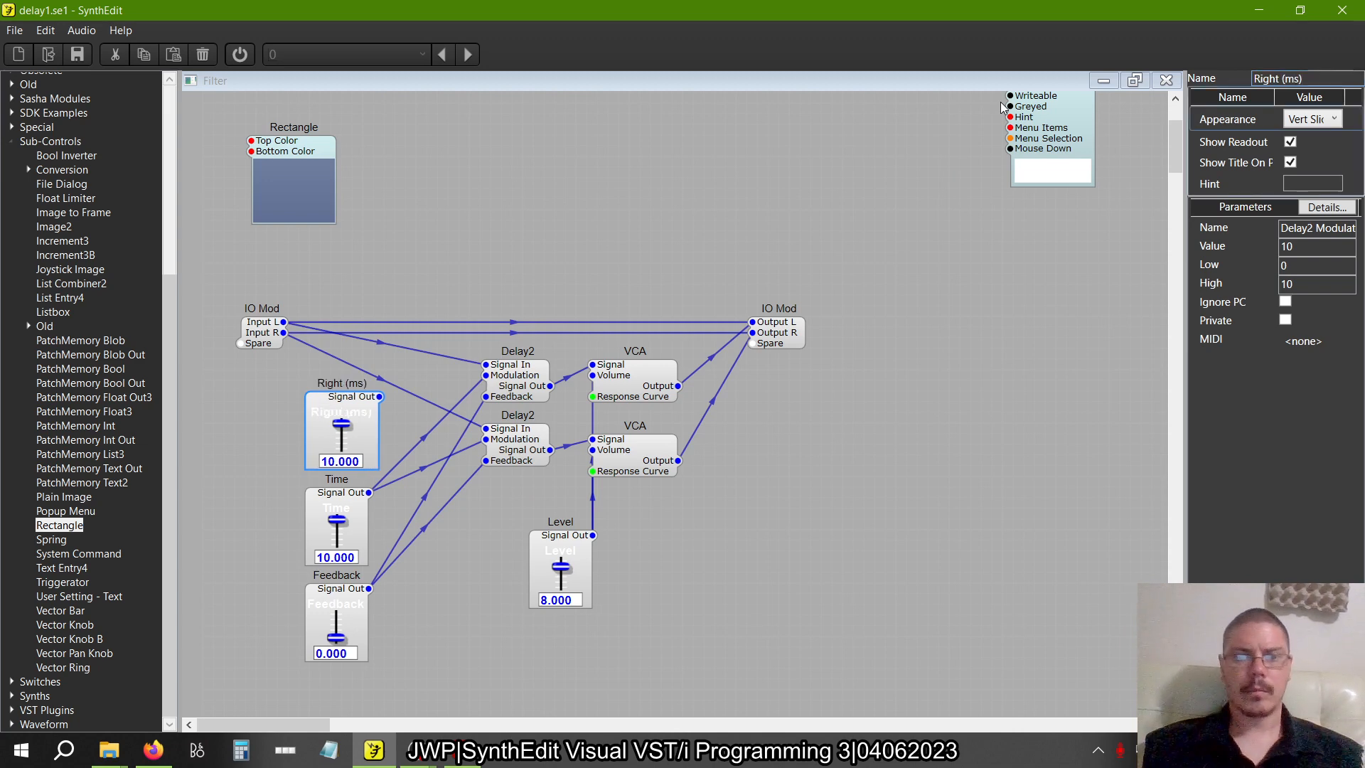
Rename the original Time slider as Left (ms)
click(342, 500)
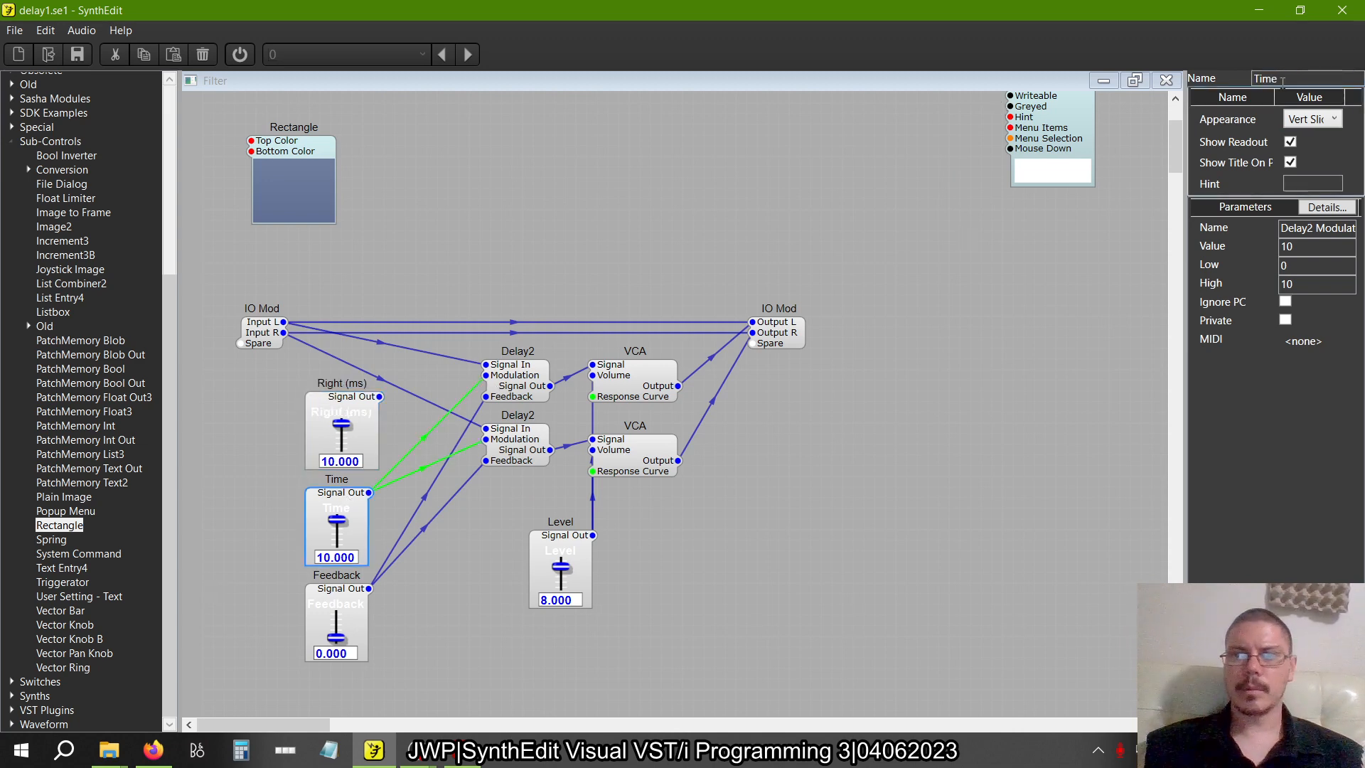
text(LEft)
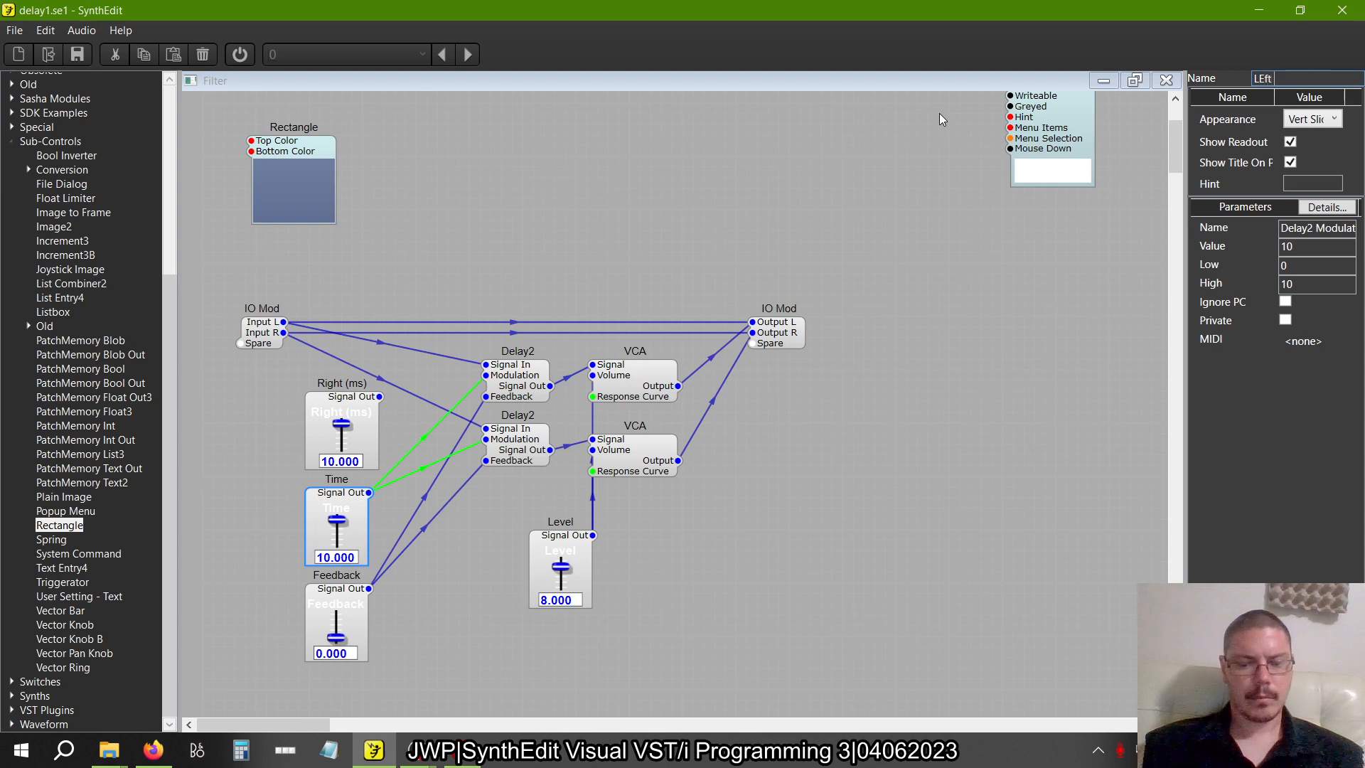
text( (mS)
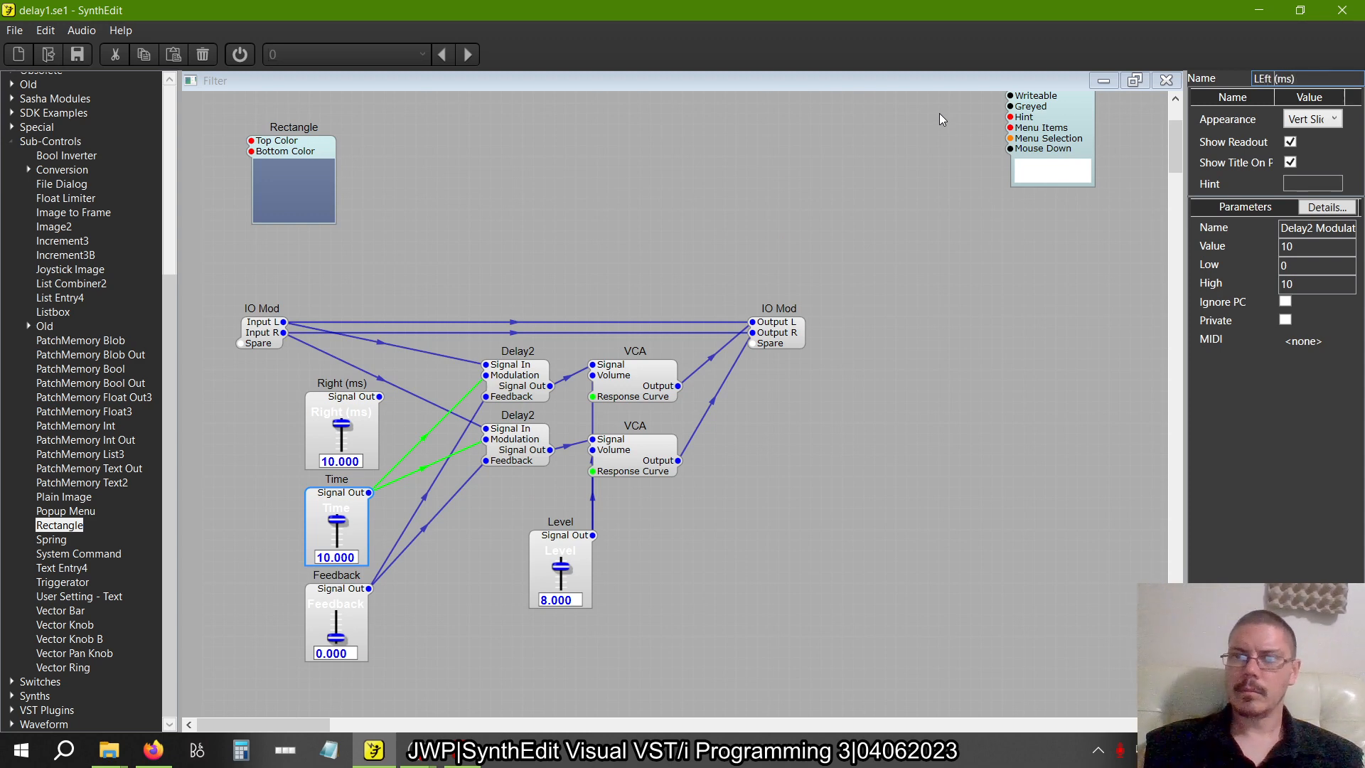
key(BackSpace)
text(e)
key(Tab)
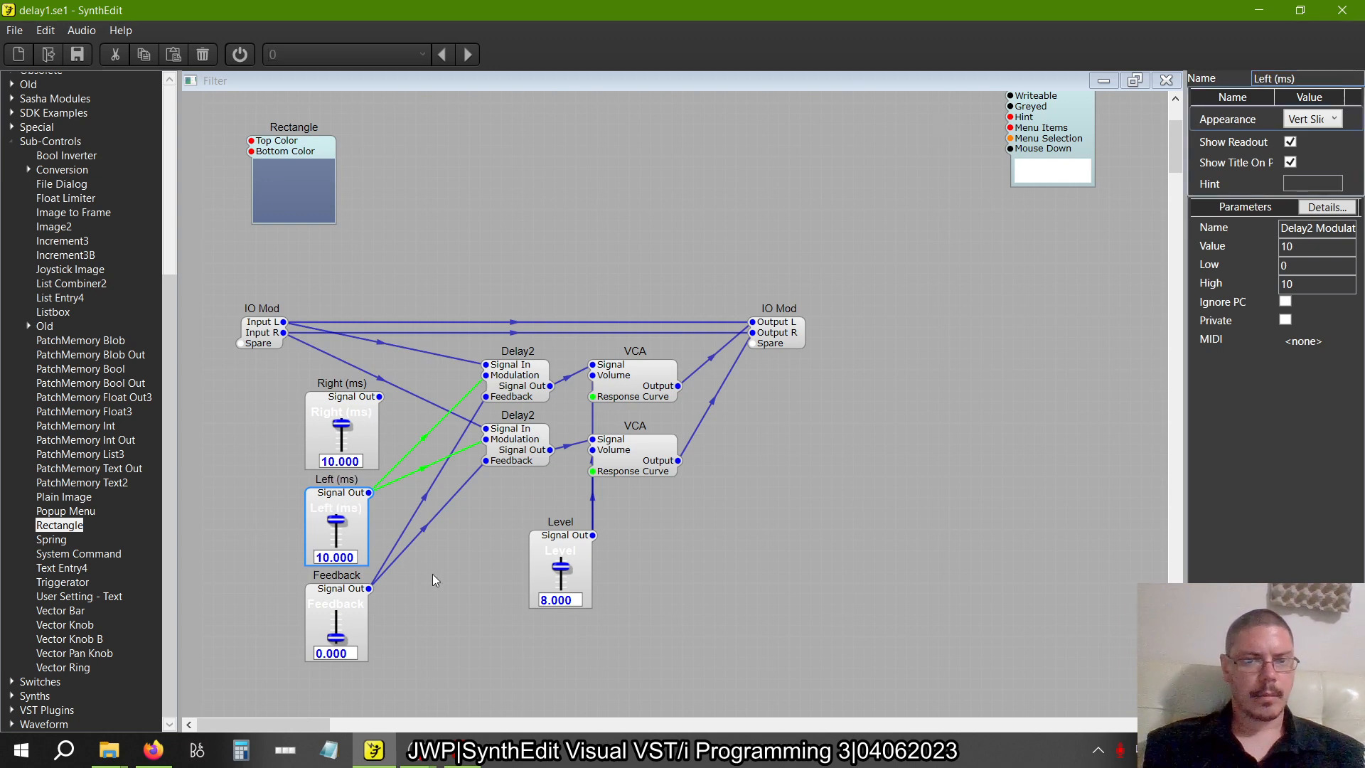
Delete both connections from the Left (ms) slider to the Modulation inputs of the two Delay2 modules
click(428, 438)
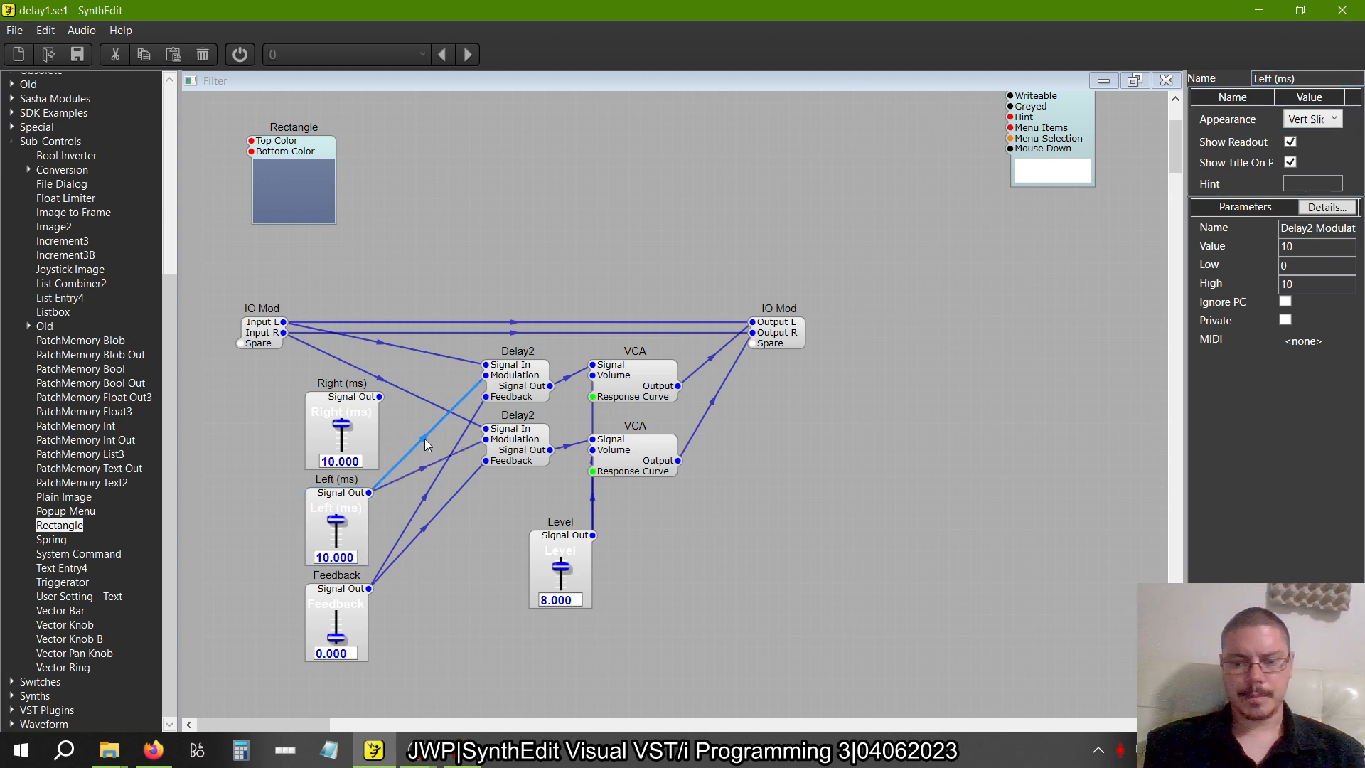
click(424, 438)
key(Delete)
click(424, 468)
key(Delete)
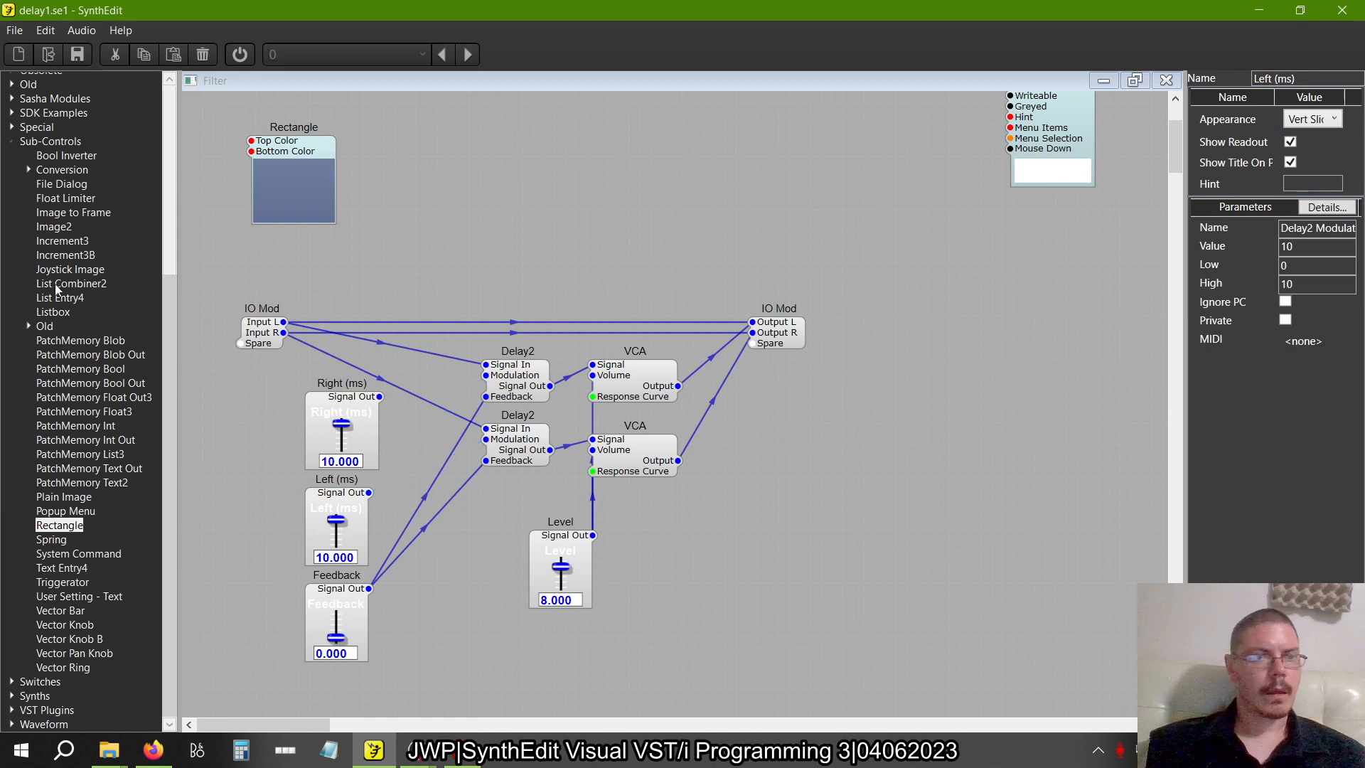
Add two Divide math modules and connect the Right (ms) and Left (ms) slider outputs to their Input 1 plugs
click(12, 142)
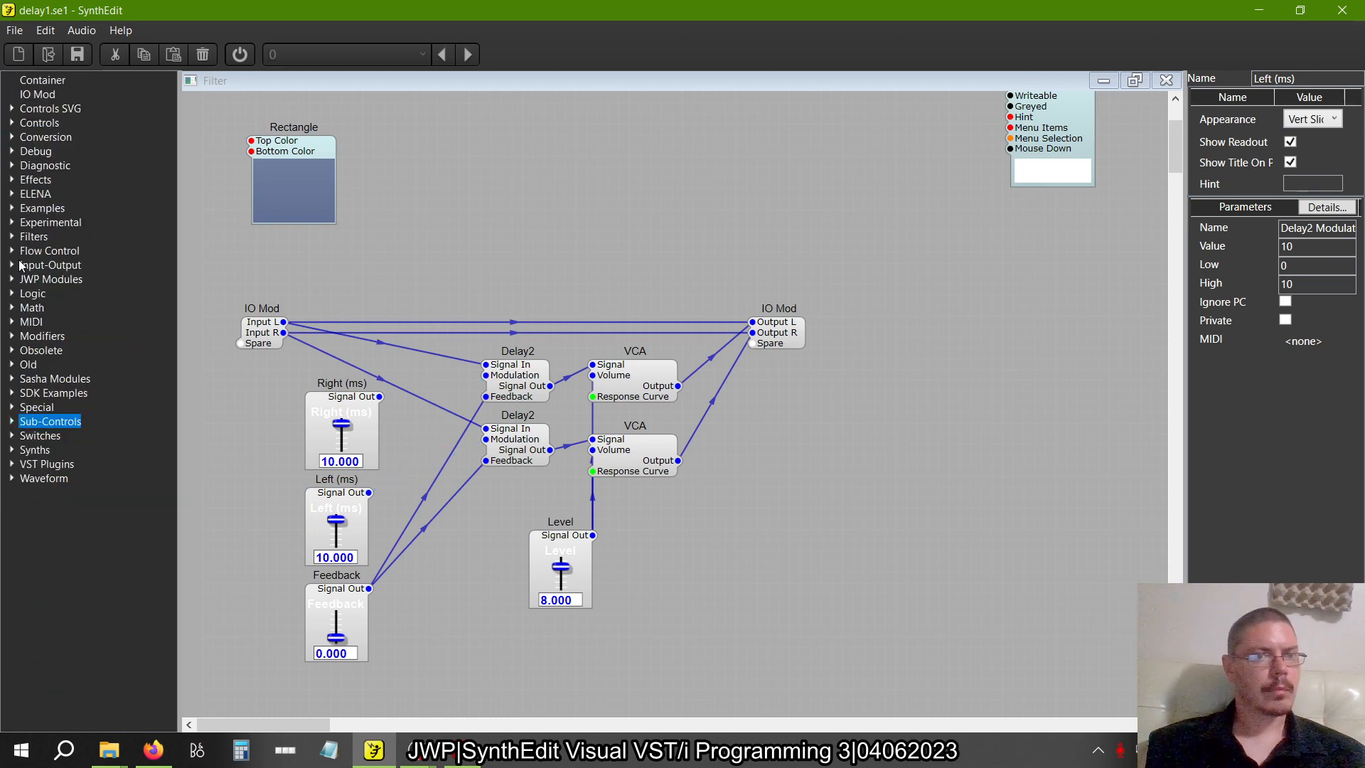
click(11, 307)
drag(51, 335, 420, 479)
drag(380, 396, 412, 371)
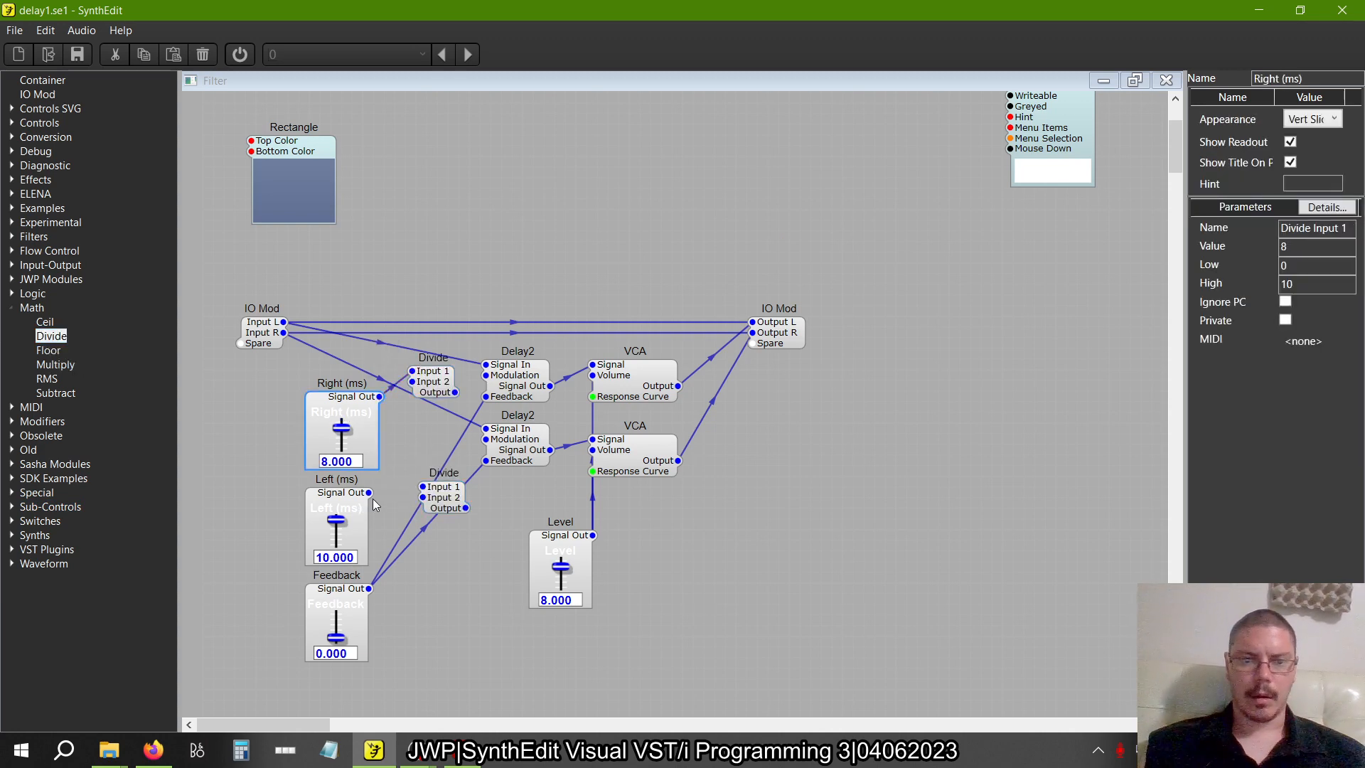
drag(369, 492, 437, 505)
click(440, 501)
Check the divisor in the book and set Input 2 to 100 on both Divide modules
key(alt+Tab)
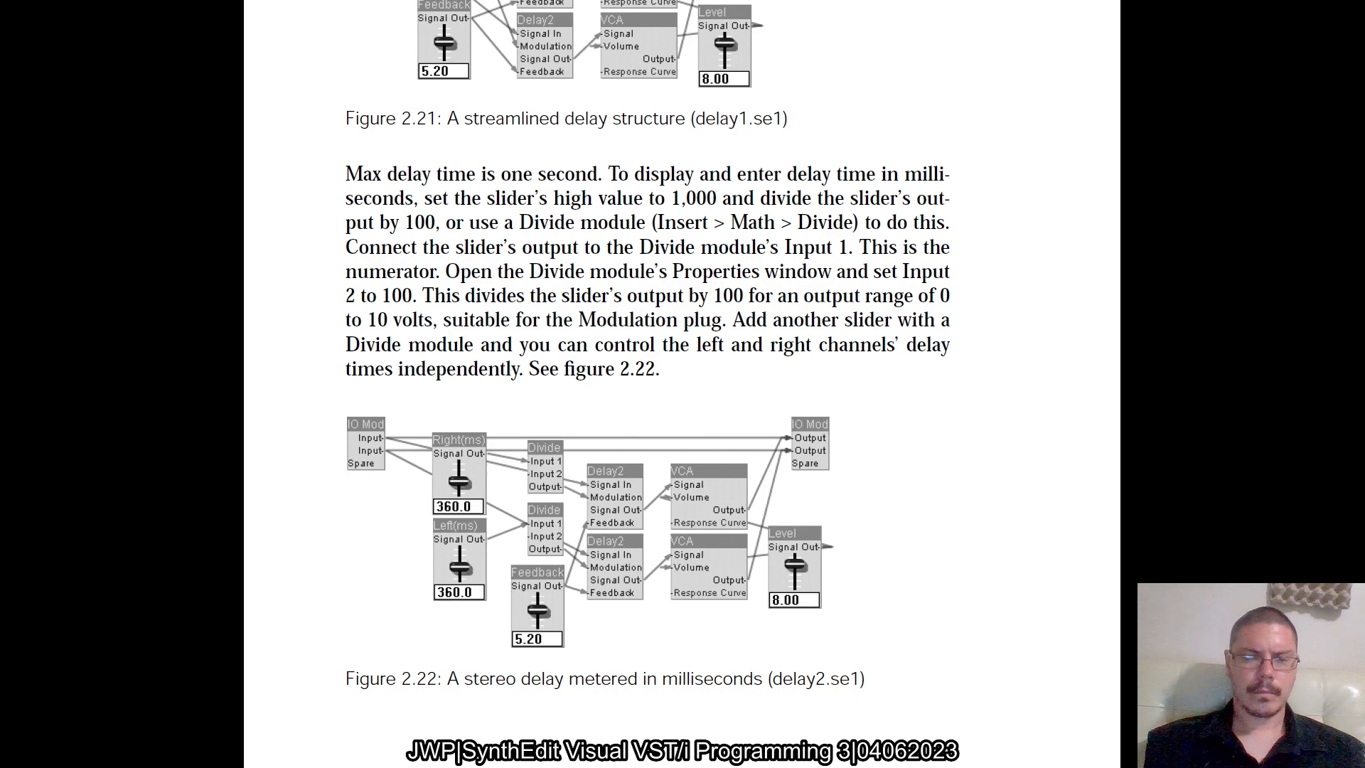
key(alt+Tab)
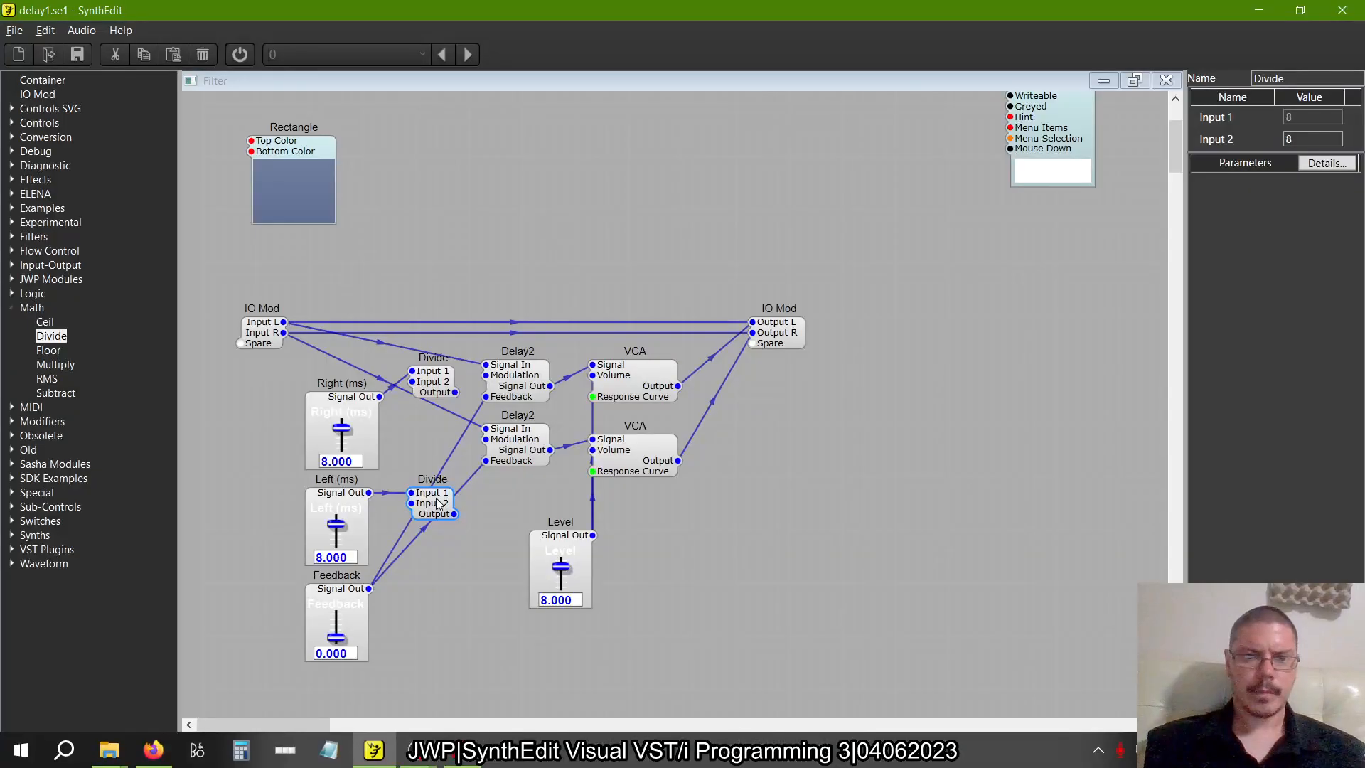
click(1341, 136)
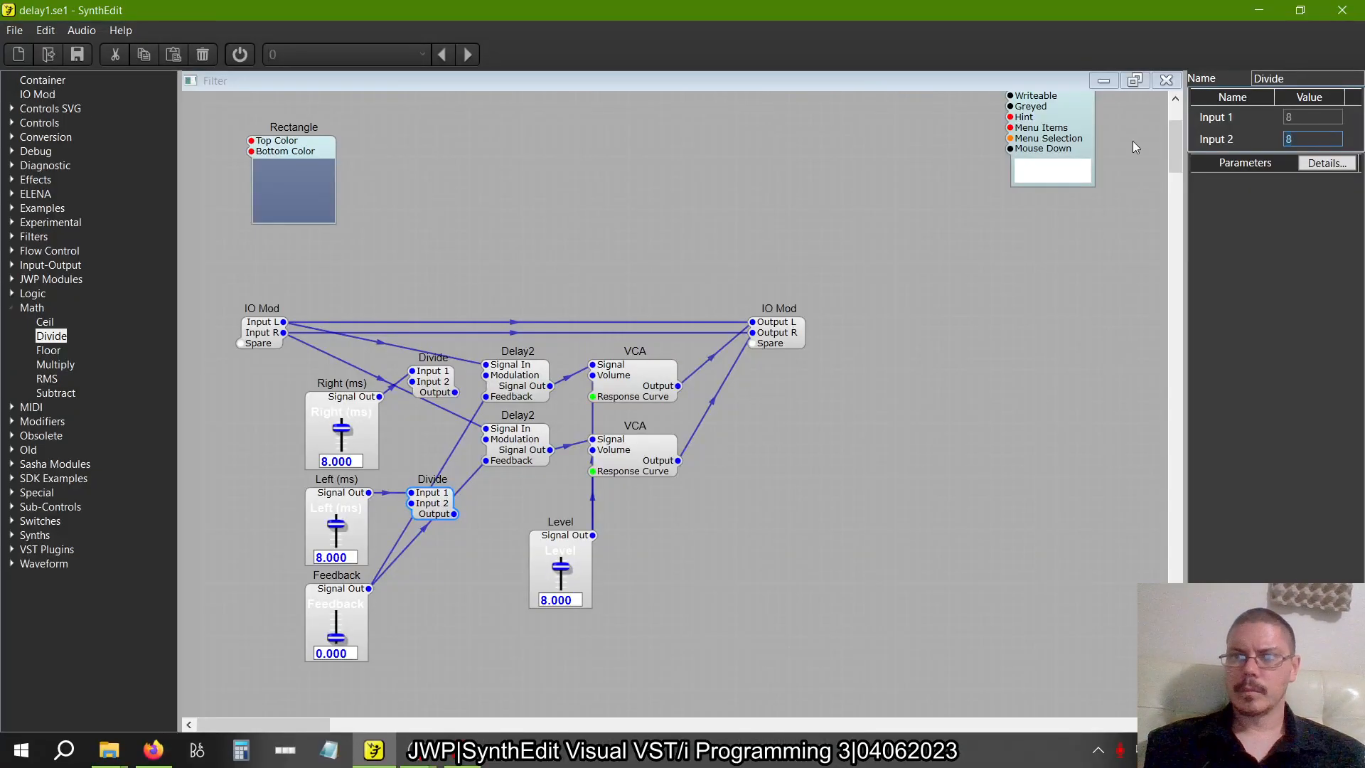
text(100)
key(Tab)
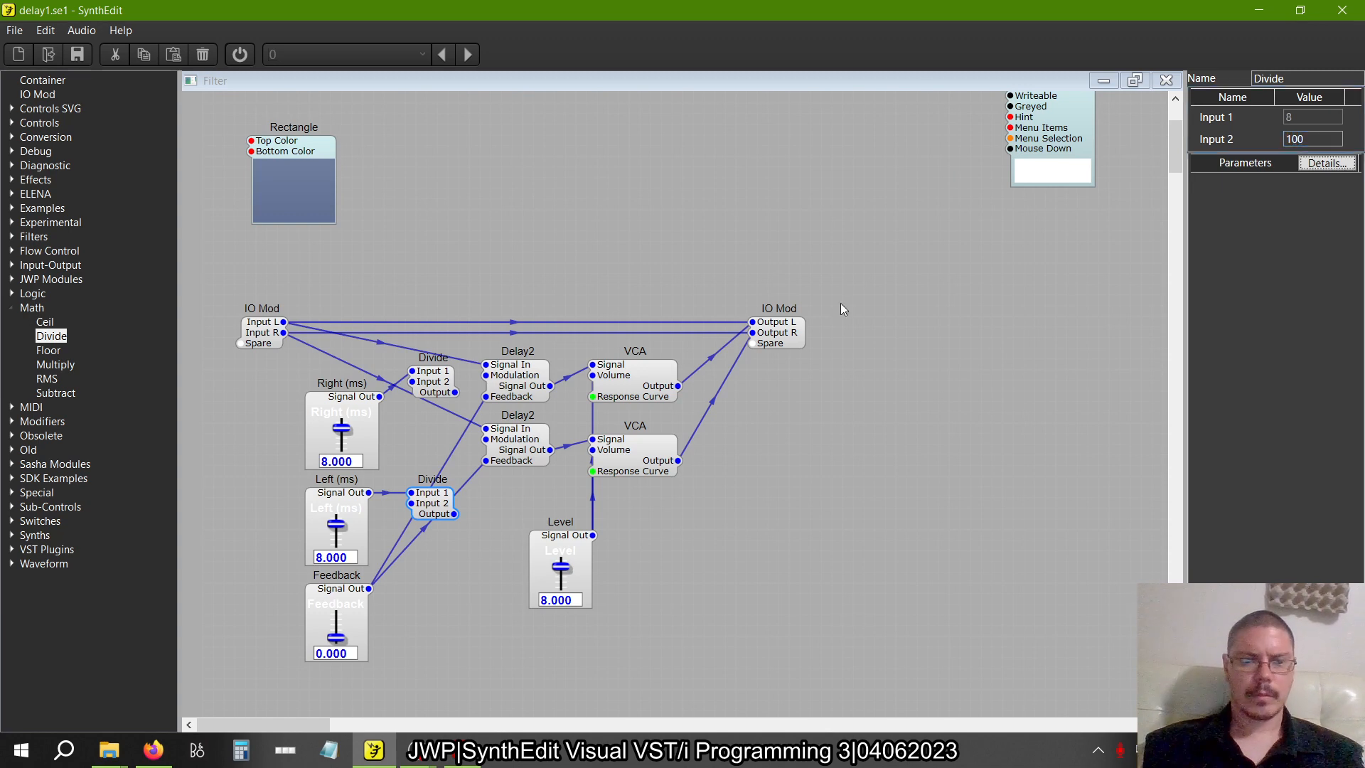
click(442, 375)
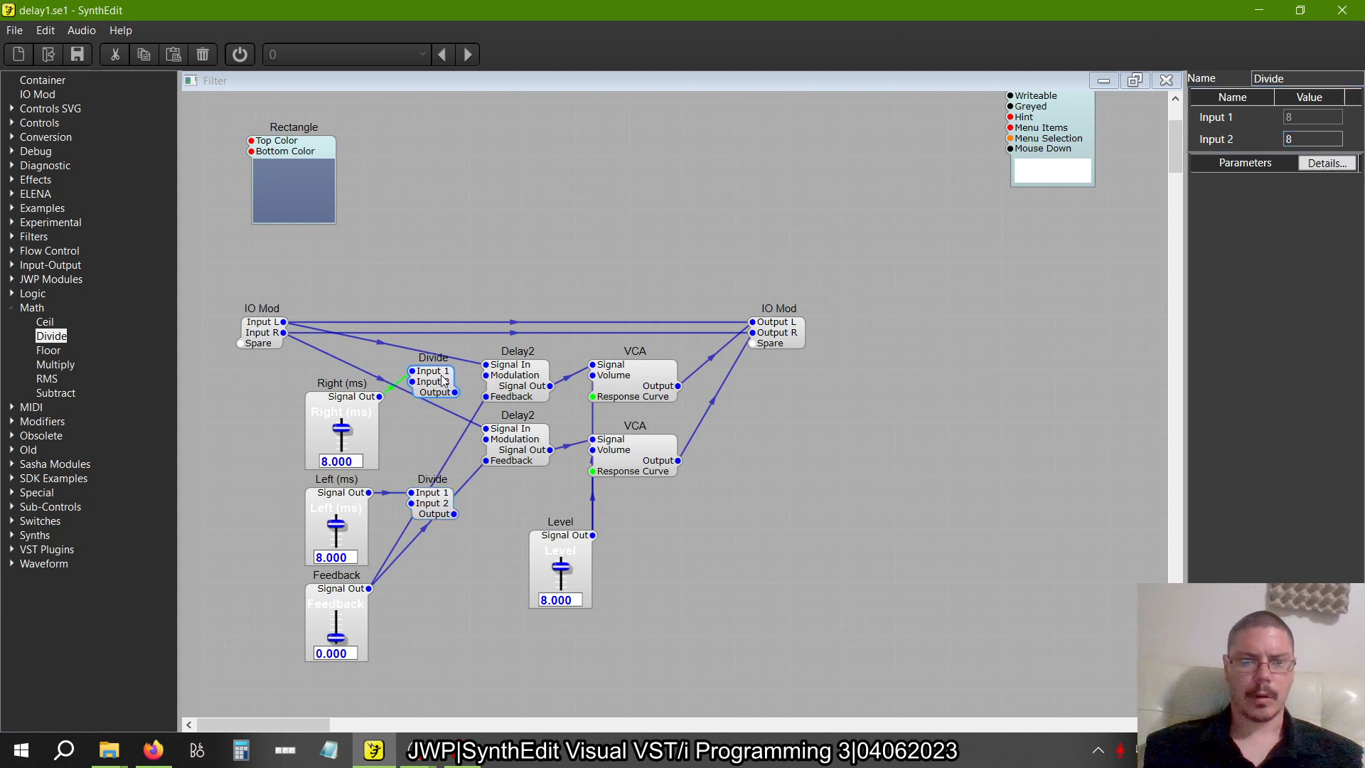
click(1331, 143)
text(100)
key(Tab)
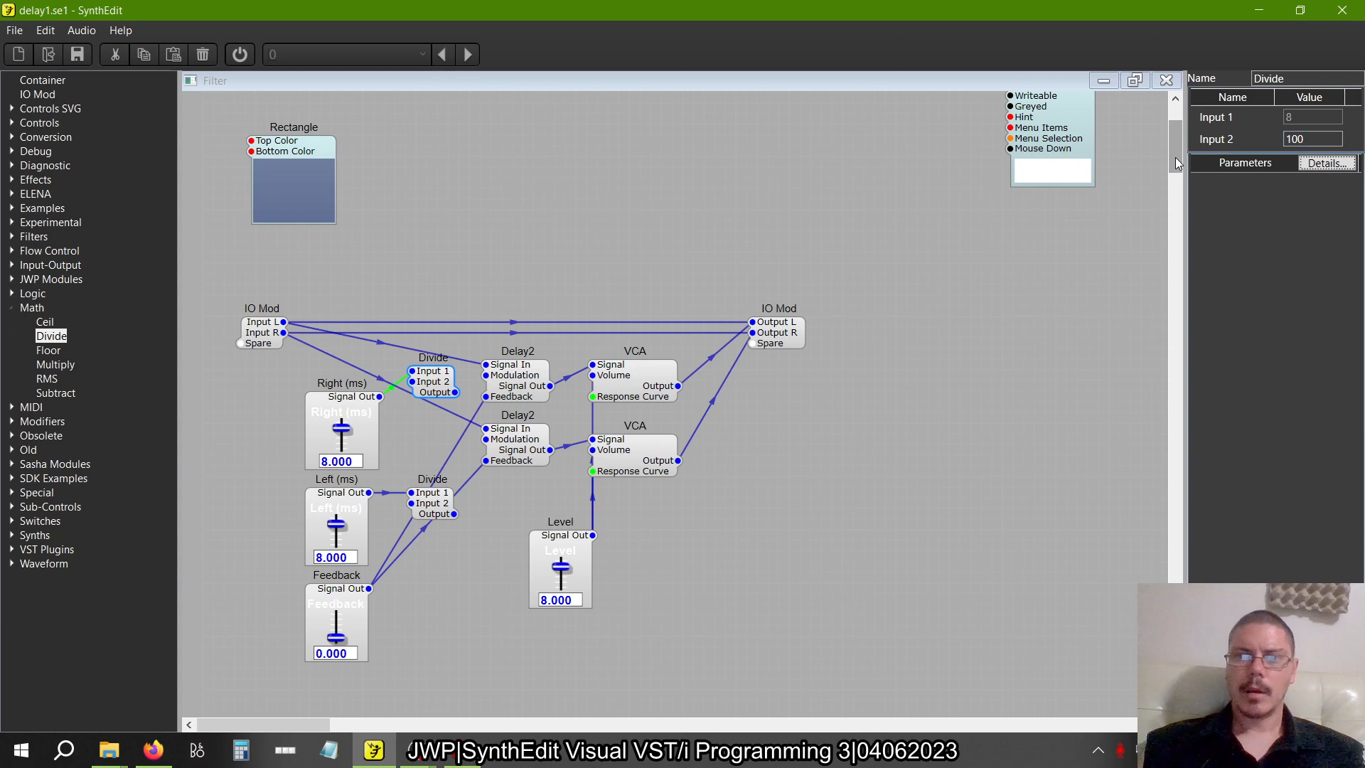
Set Input 2 of the Divide module fed by the Right (ms) slider to 1000
click(1326, 137)
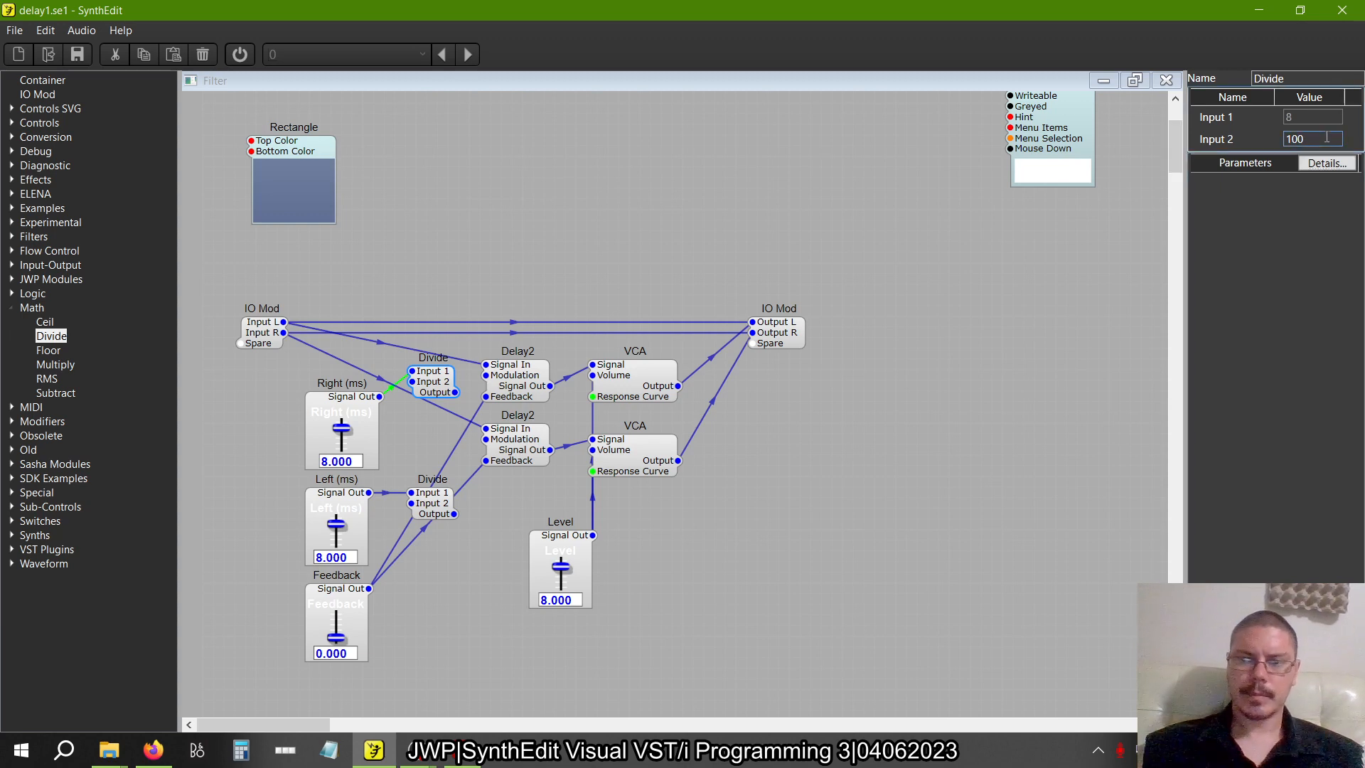
text(0)
key(Tab)
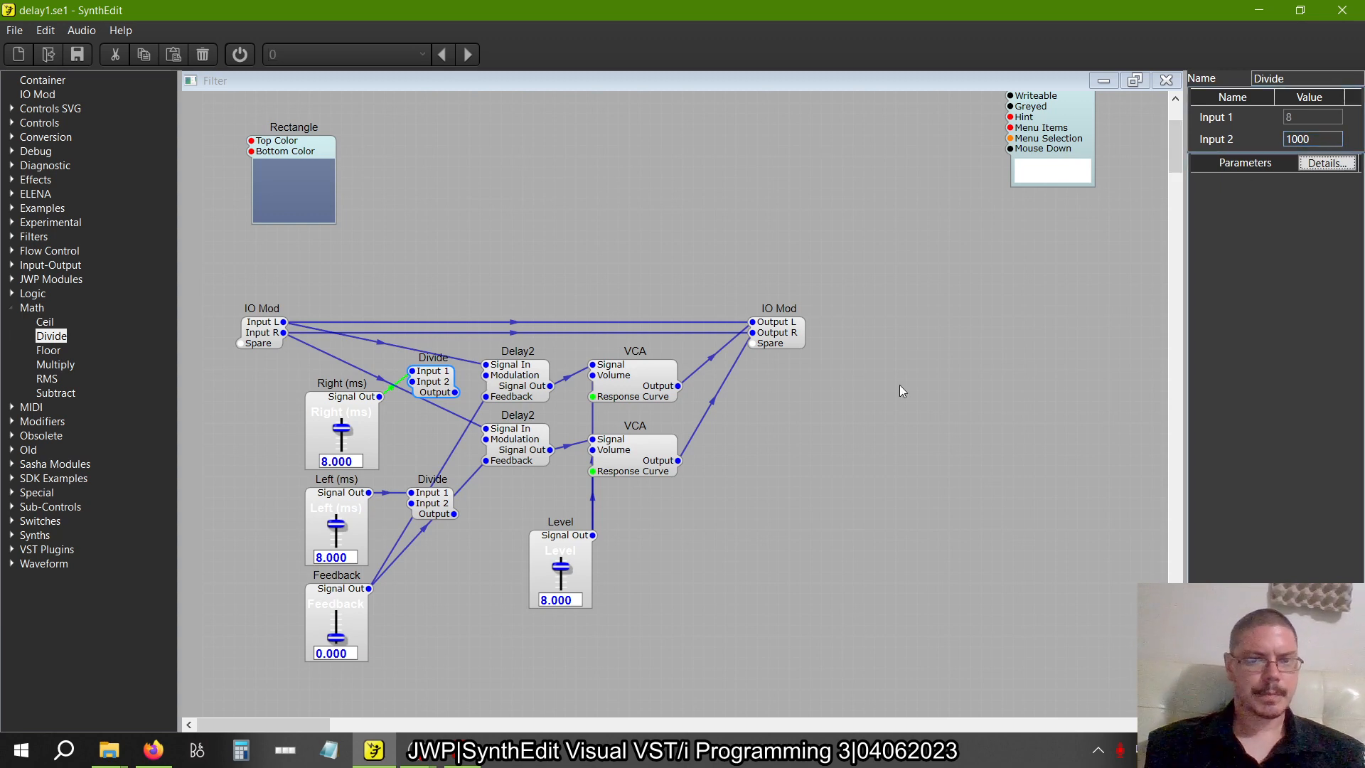
Connect each Divide output to a separate Delay2 Modulation input and place the Divide modules above and below the delays
drag(455, 392, 477, 379)
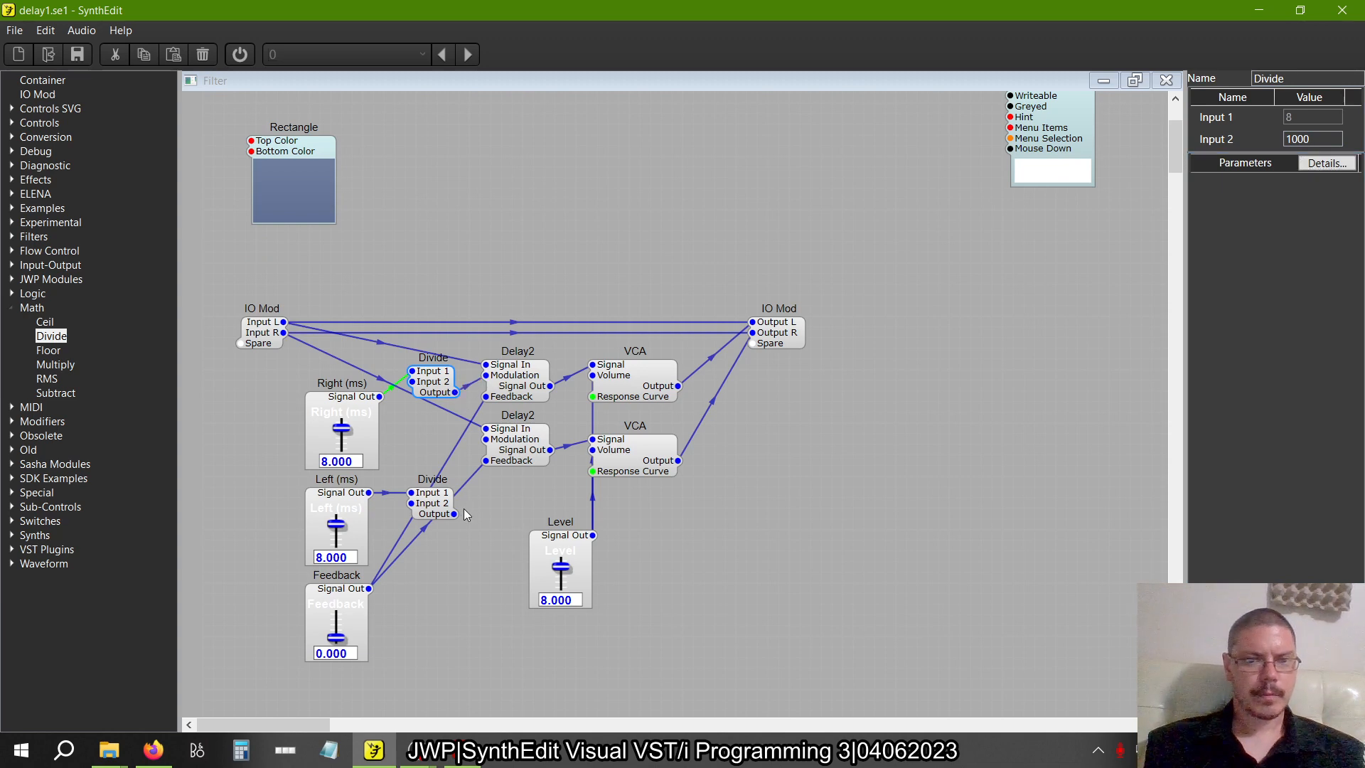
drag(455, 514, 486, 440)
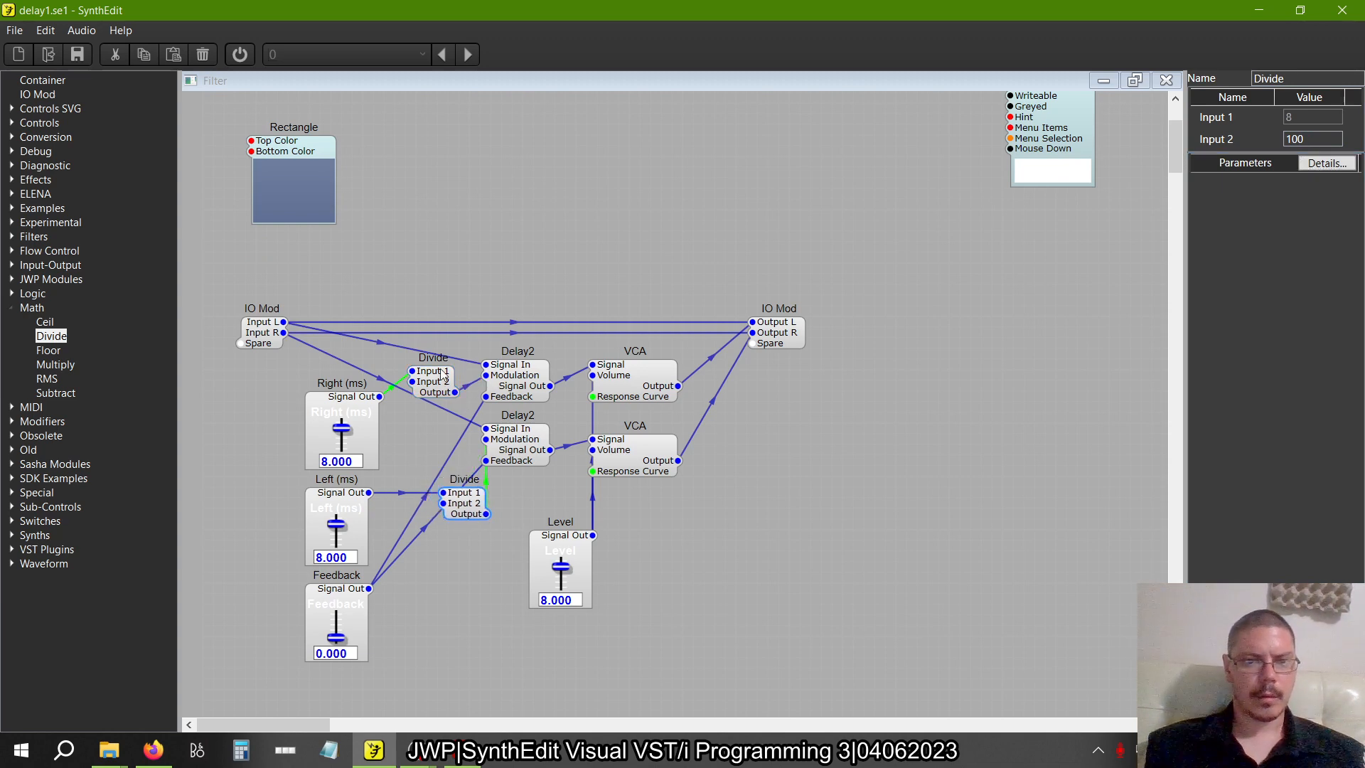
drag(433, 377, 463, 324)
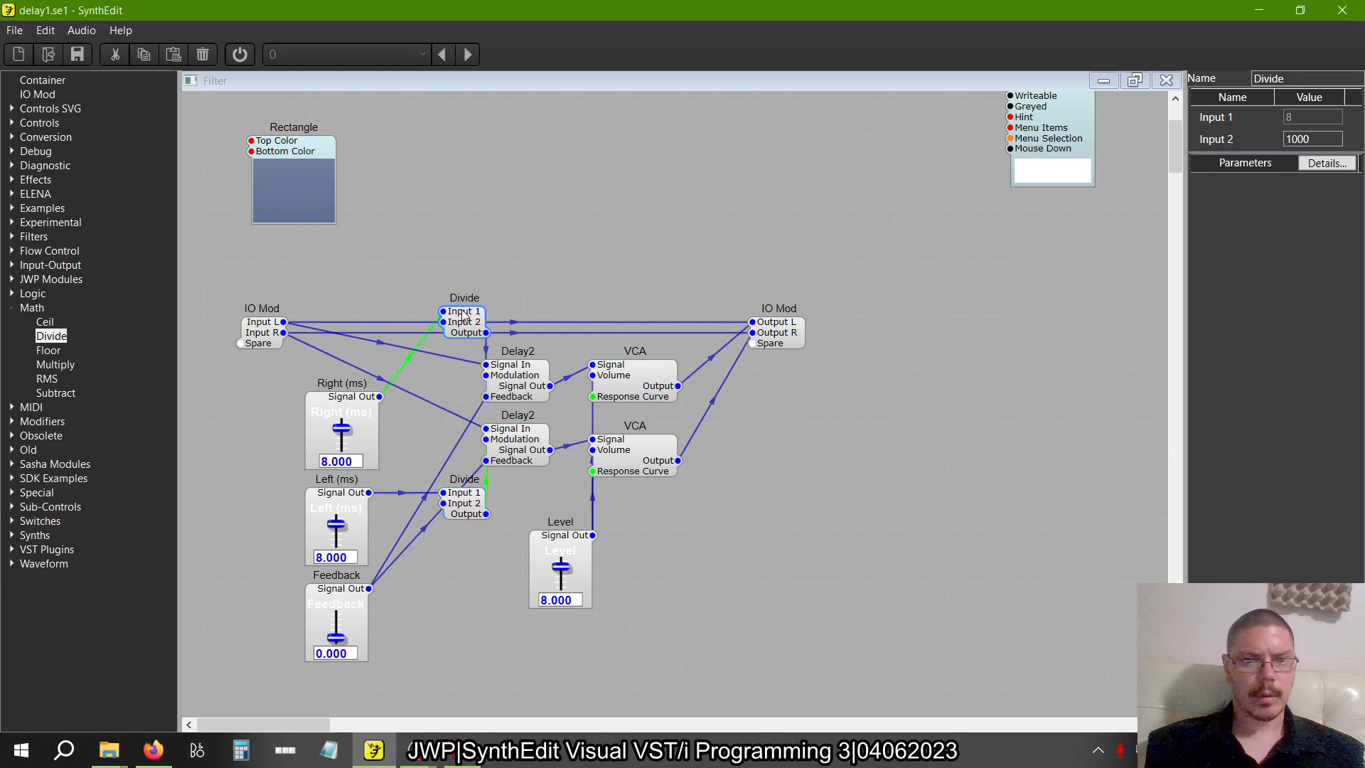
Rearrange the Right (ms), Left (ms) and Feedback sliders below the Divide modules, aligning their outputs with the connected plugs
click(350, 402)
click(398, 655)
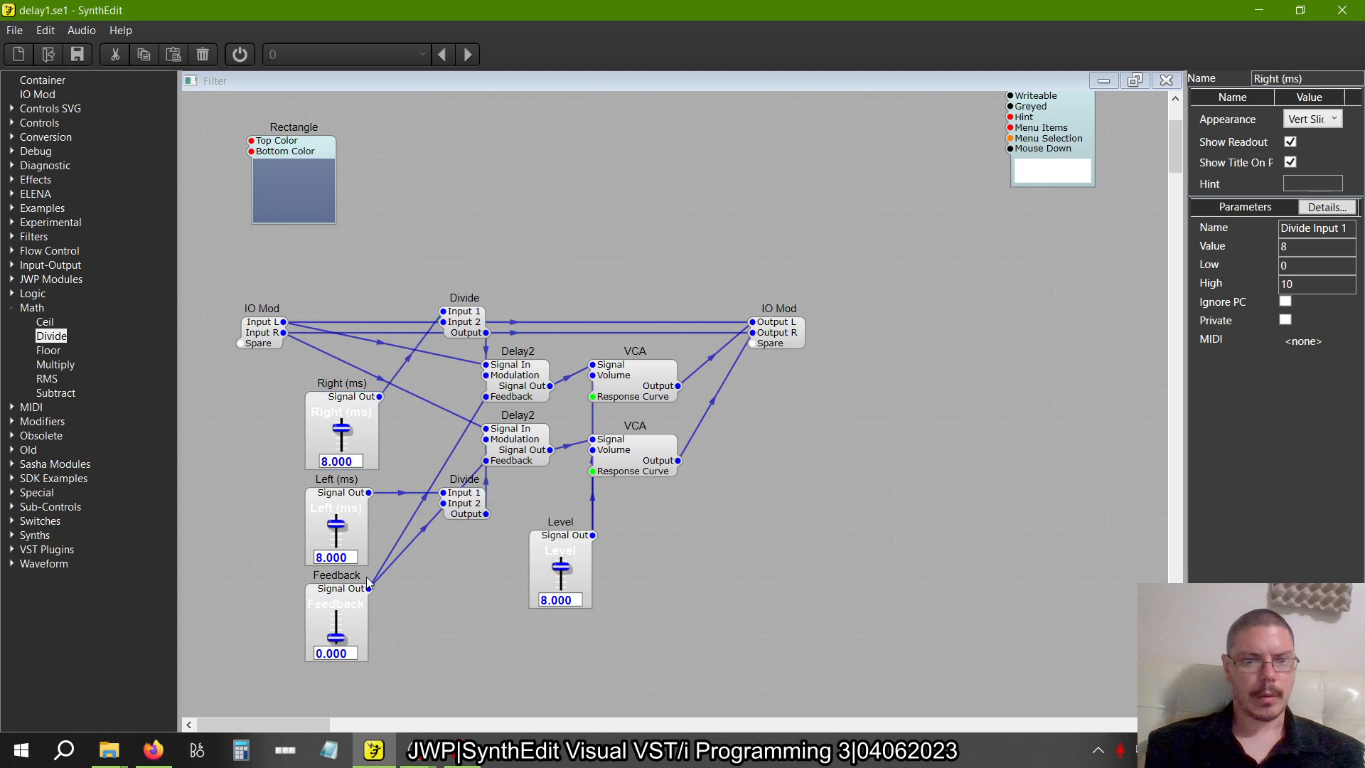
drag(396, 667, 398, 545)
click(370, 483)
scroll(370, 483, down, 3)
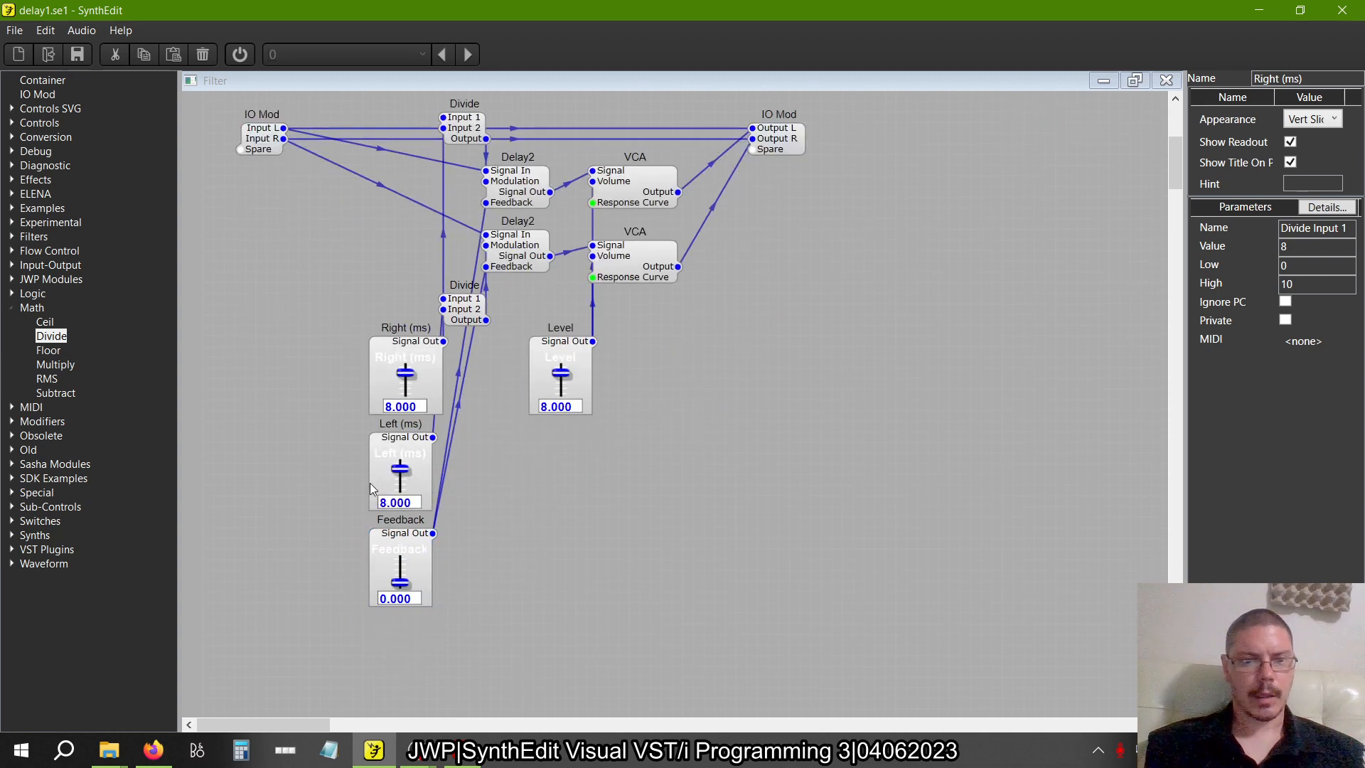
click(420, 444)
drag(420, 444, 430, 445)
drag(405, 547, 459, 548)
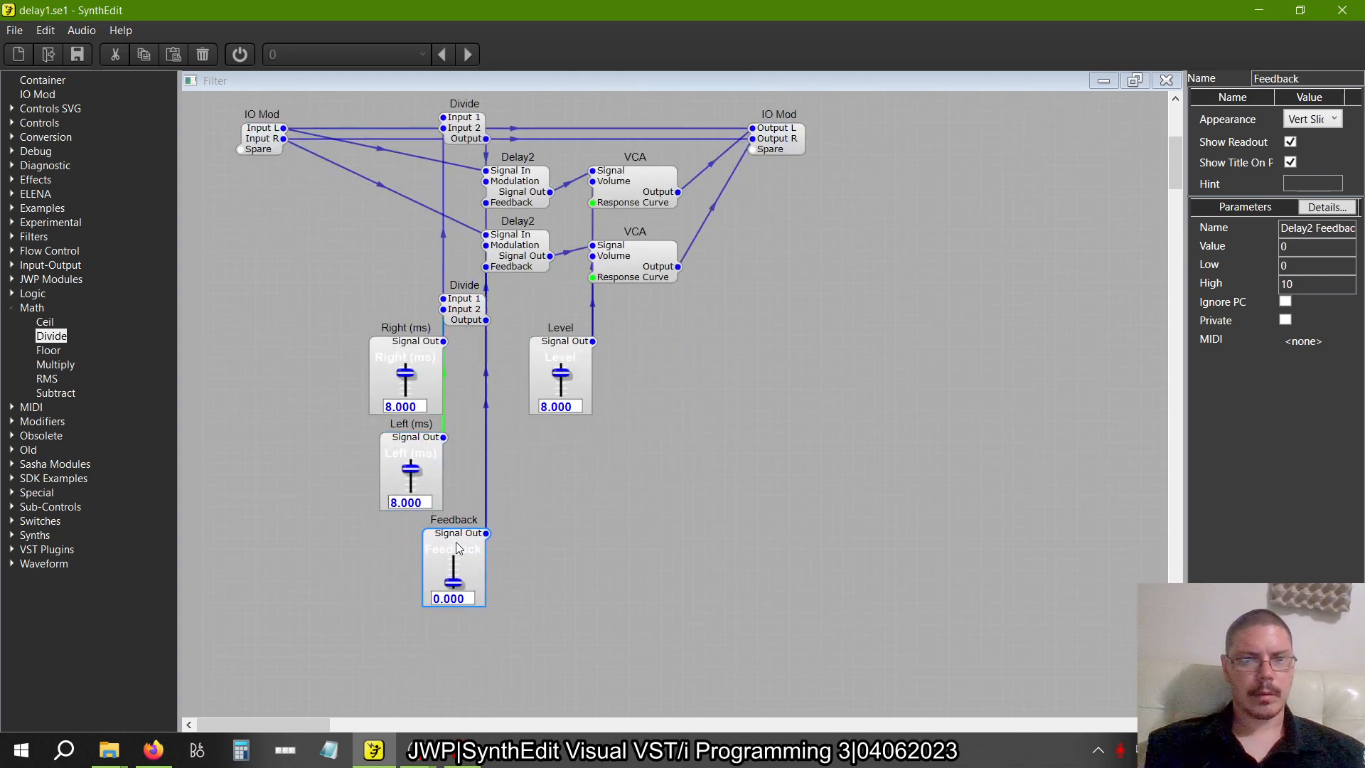
click(418, 357)
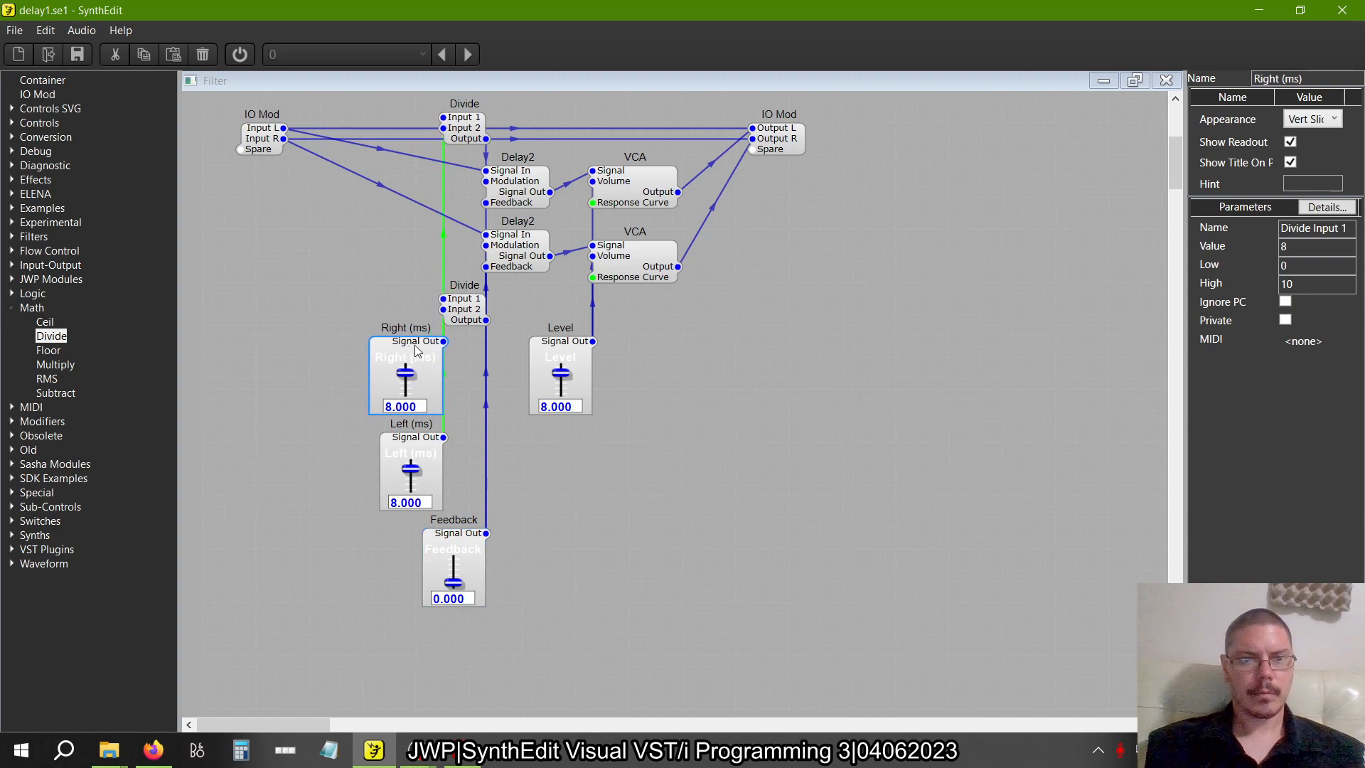
Place the Right (ms) and Left (ms) sliders beside the Divide modules they feed, and move Feedback up just below the lower Divide
drag(418, 445, 408, 442)
click(328, 456)
scroll(329, 457, up, 7)
scroll(328, 456, down, 2)
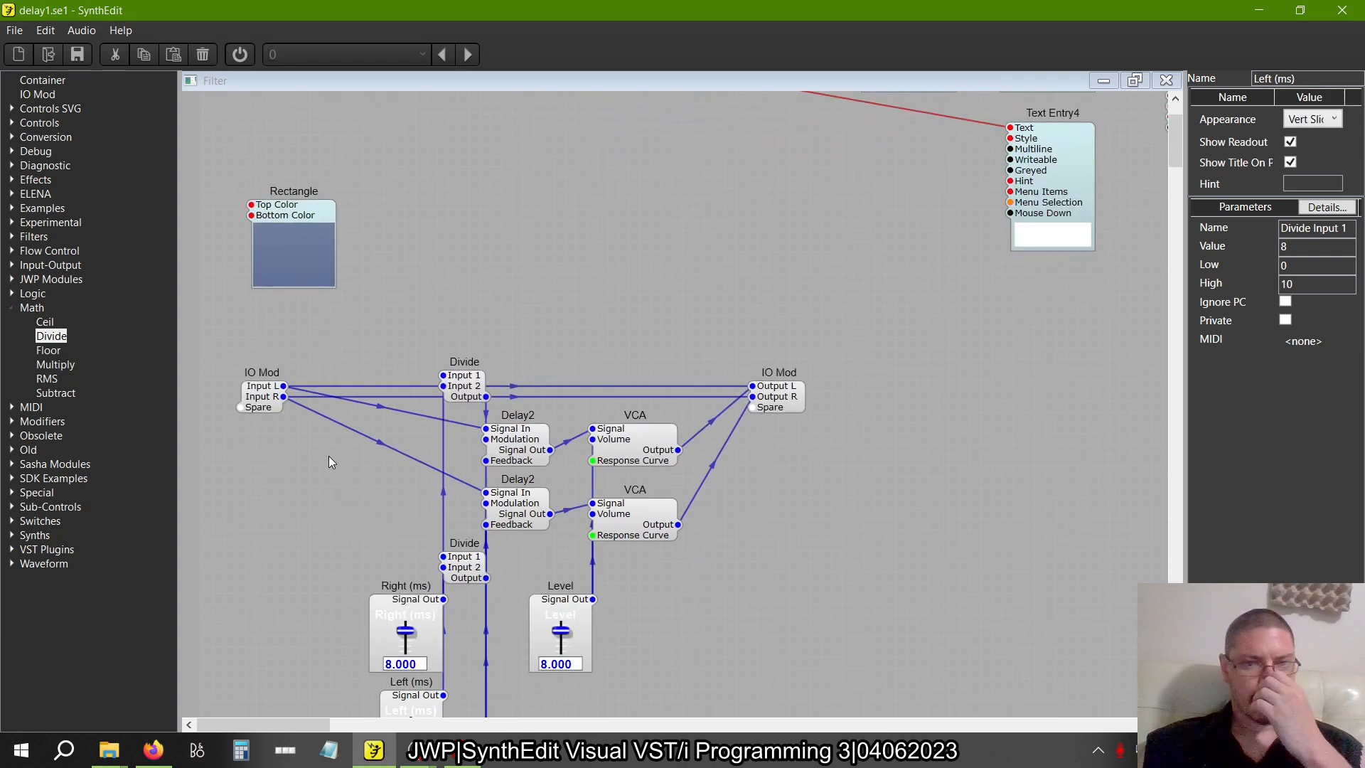
scroll(330, 460, down, 3)
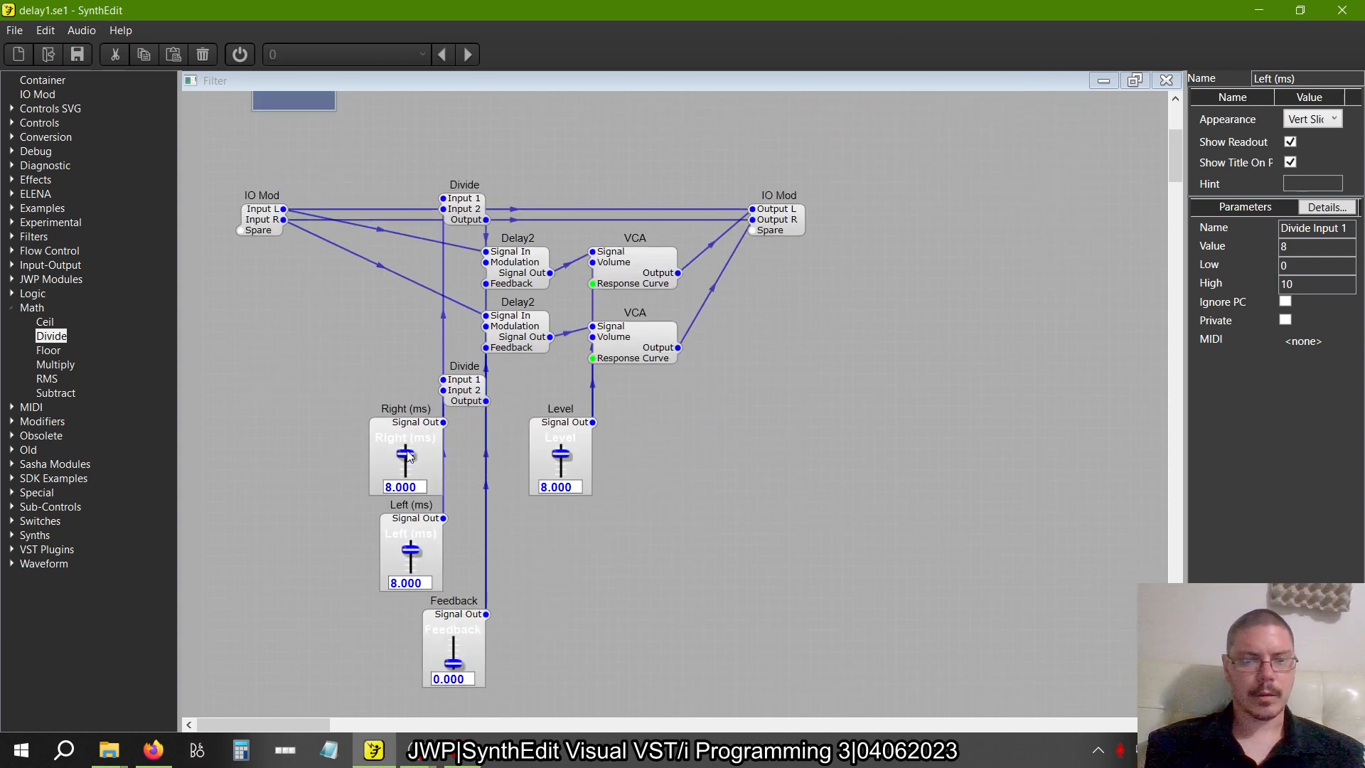
drag(344, 396, 458, 594)
drag(416, 412, 361, 210)
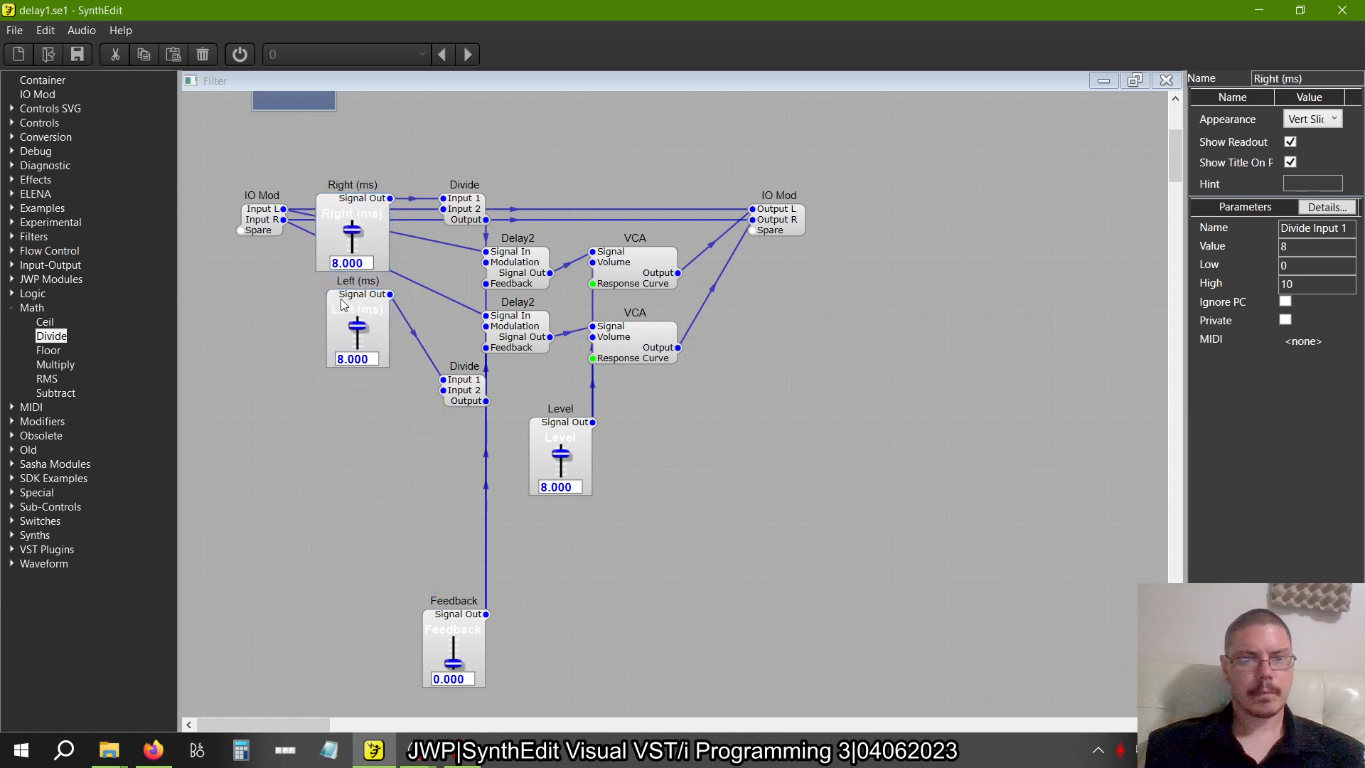
drag(348, 307, 349, 384)
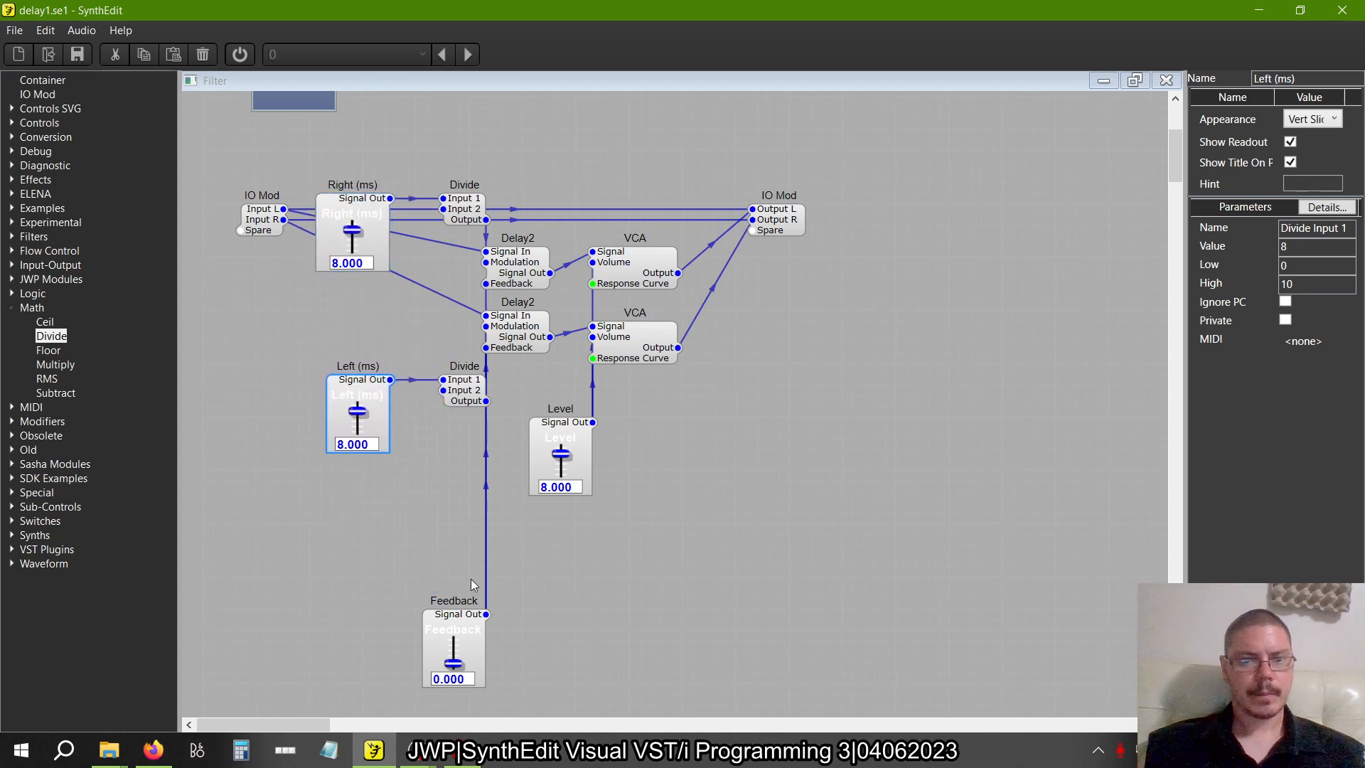
click(459, 624)
drag(459, 623, 461, 473)
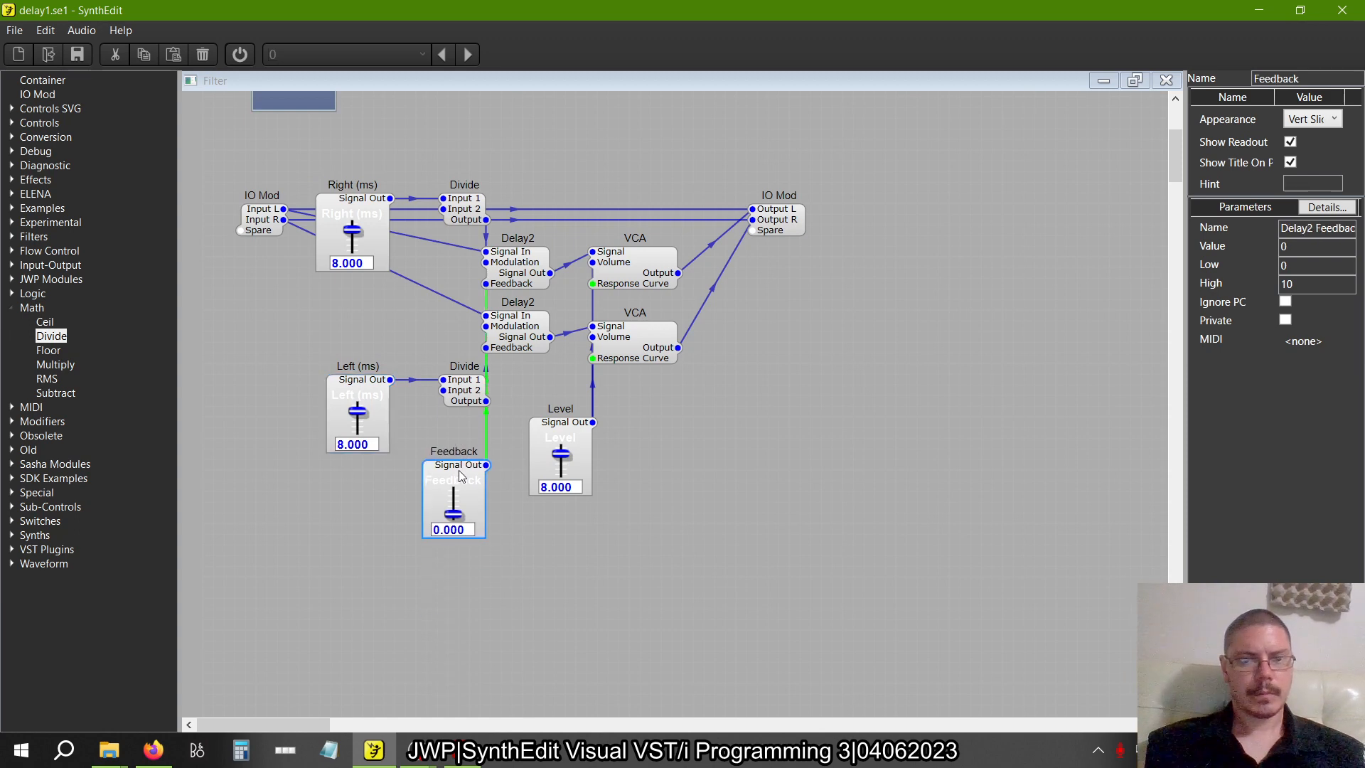
click(617, 601)
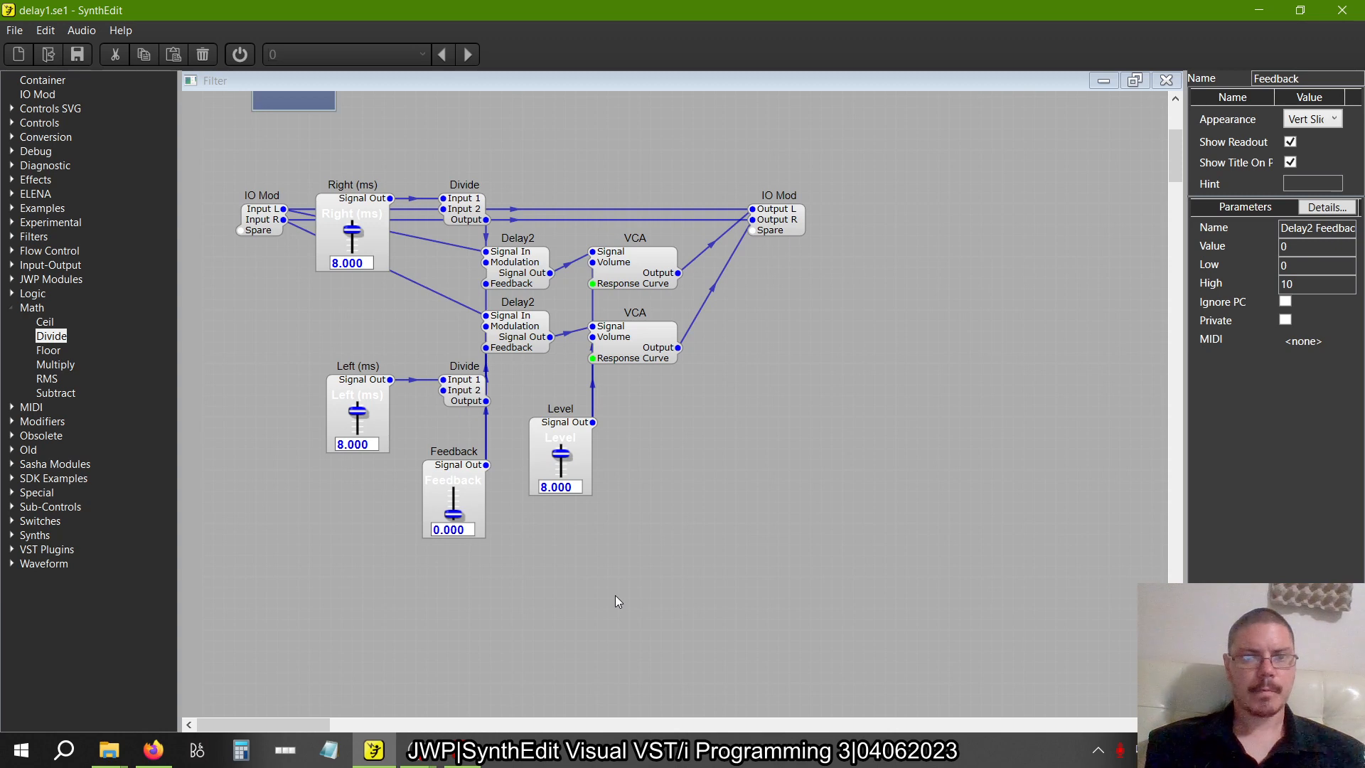
In the Filter's panel layout, place Right (ms) directly below Left (ms) and Feedback level with and beside the Level slider
right_click(635, 641)
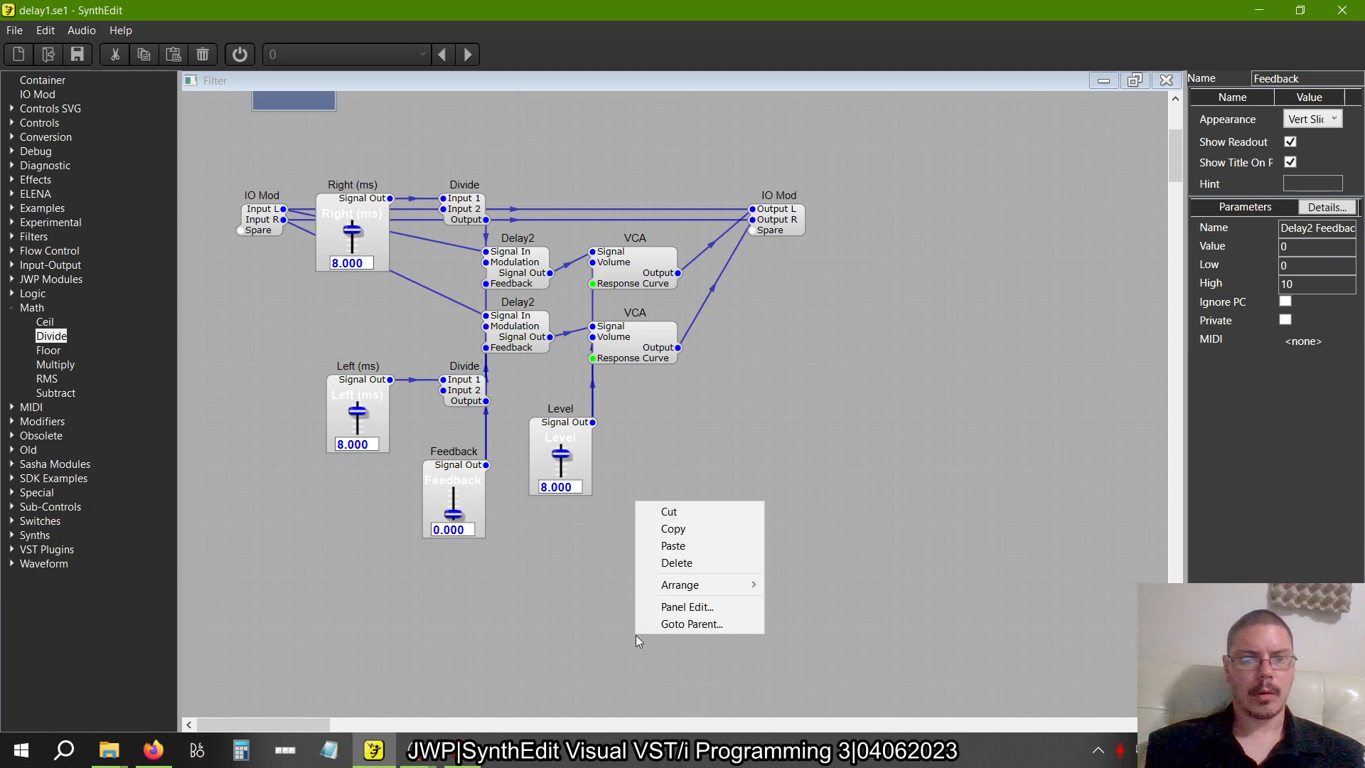
click(687, 603)
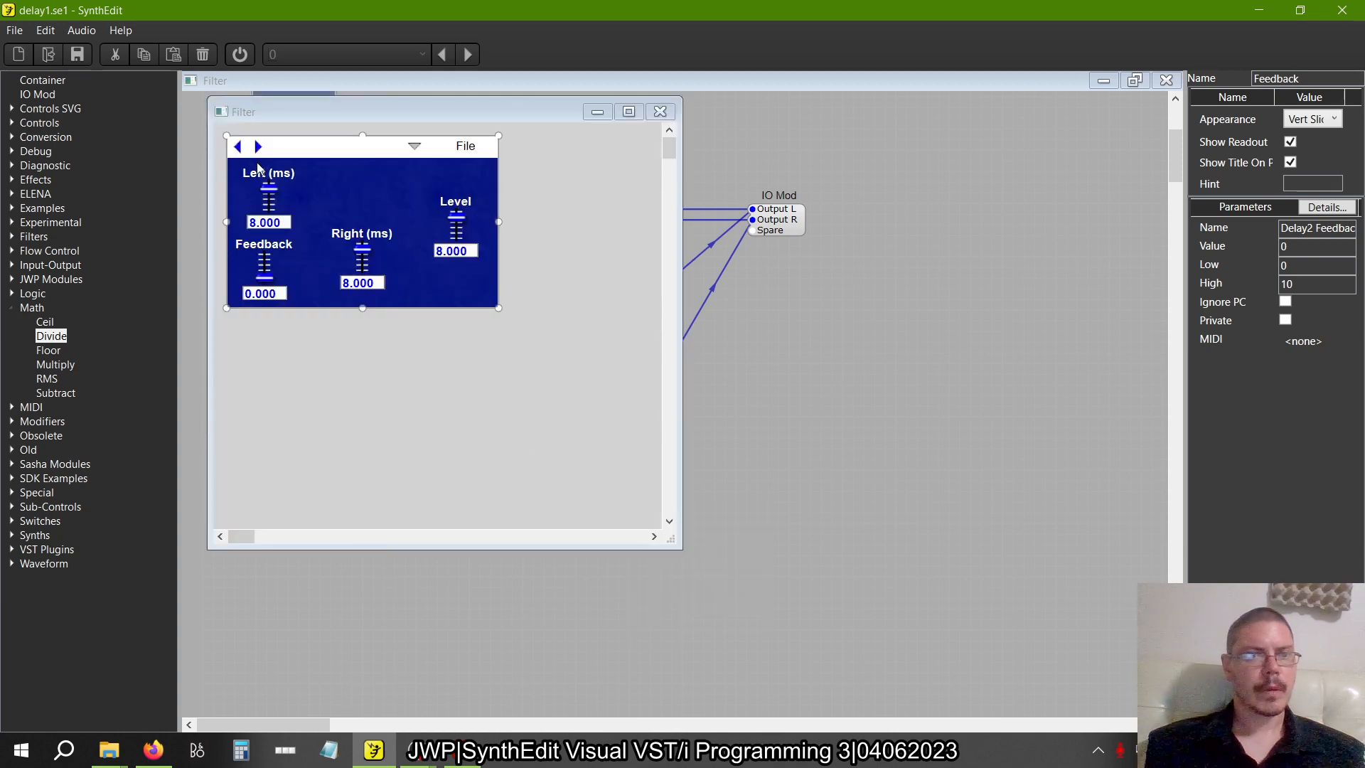
click(274, 242)
drag(279, 238, 248, 235)
click(341, 221)
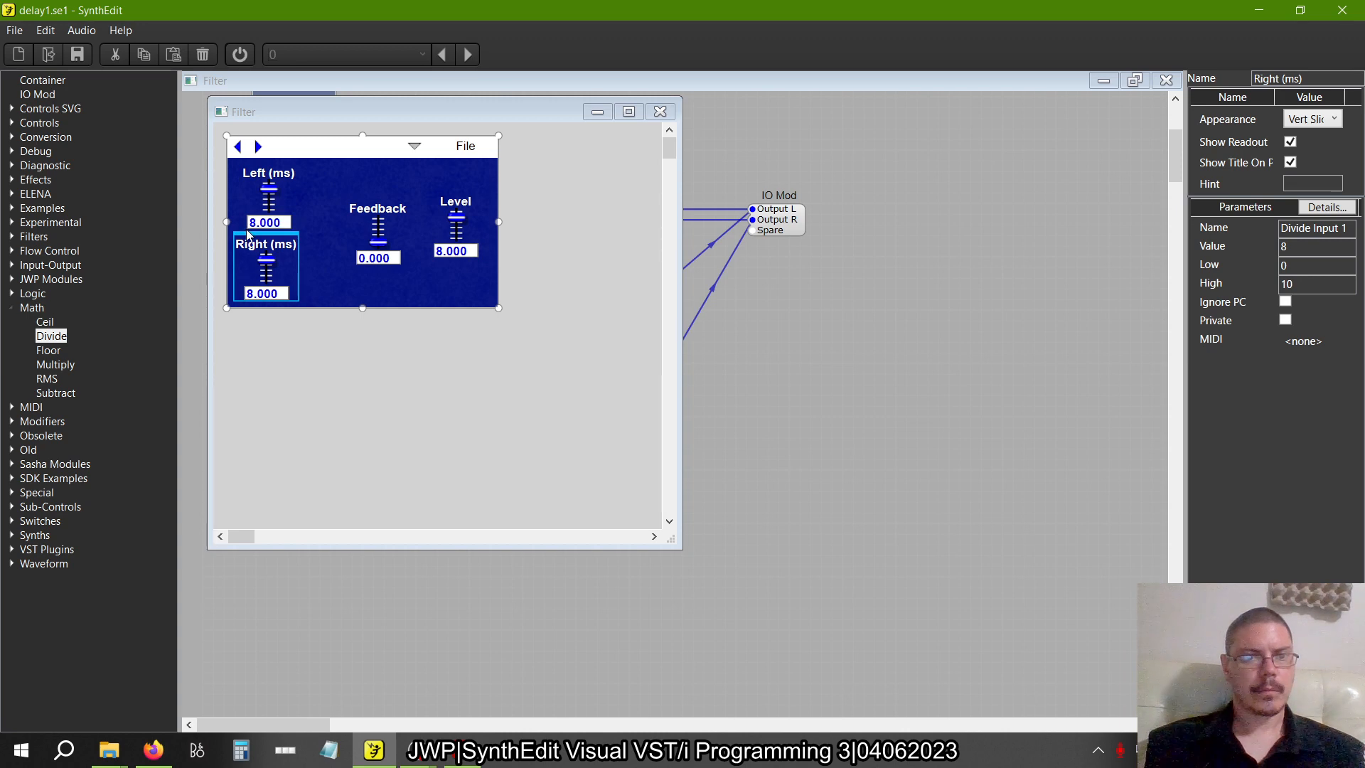
click(378, 206)
mouse_move(377, 206)
mouse_down()
mouse_move(360, 203)
mouse_move(355, 253)
mouse_move(356, 166)
mouse_move(364, 188)
mouse_up()
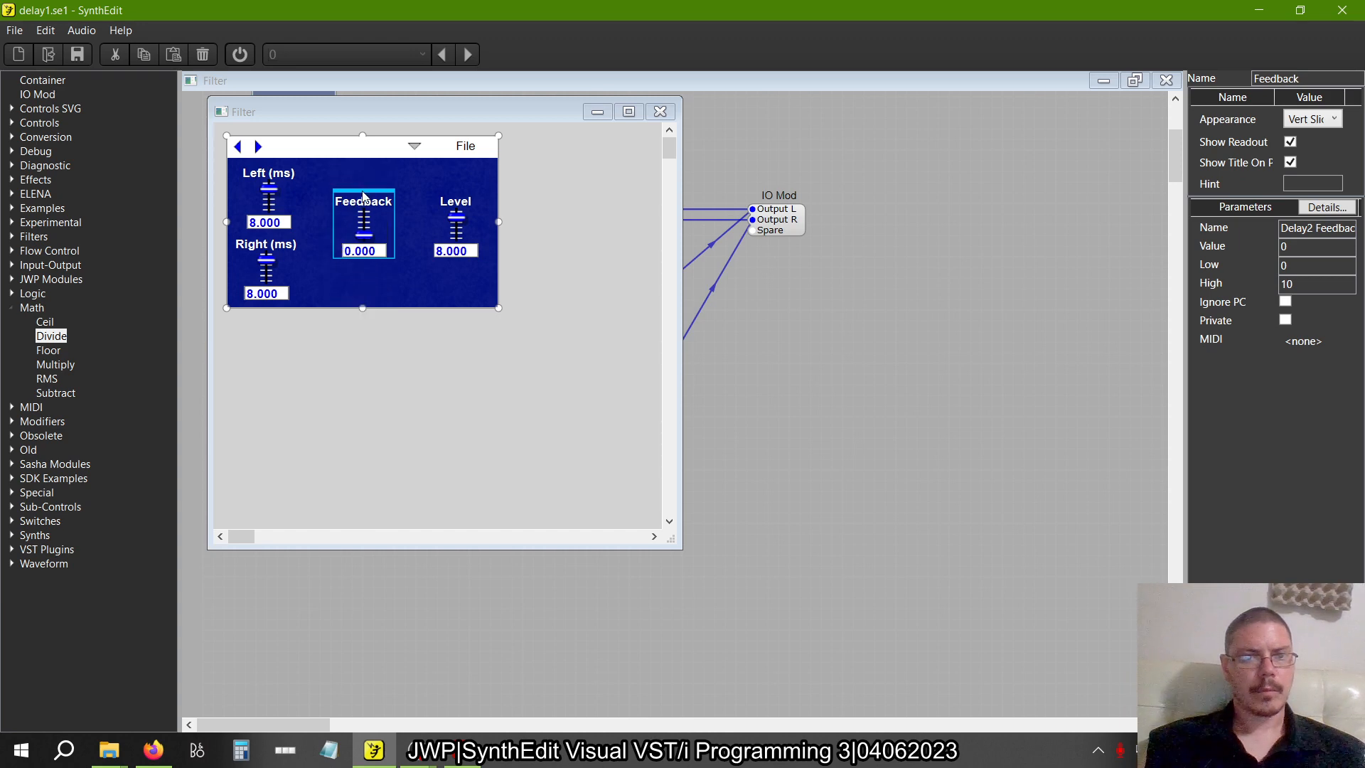
click(597, 360)
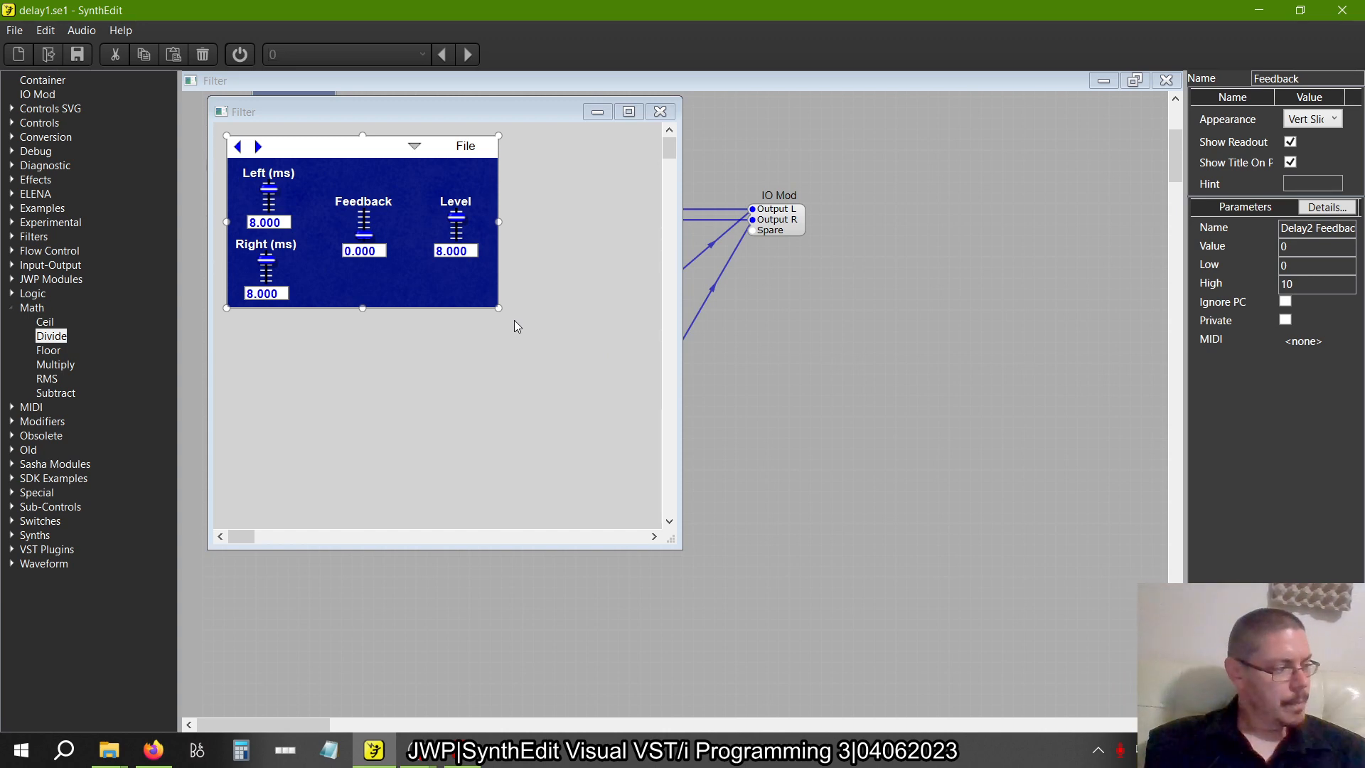
click(660, 113)
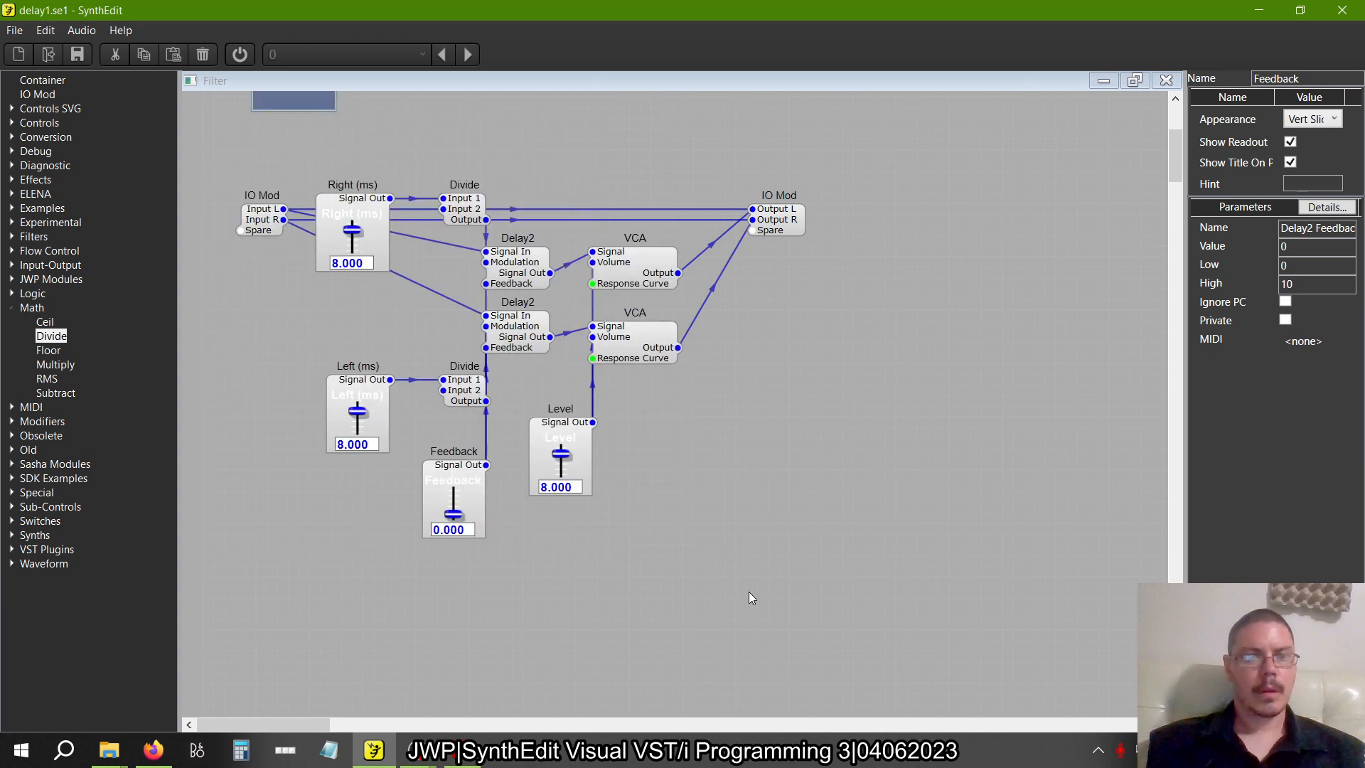
Try a High value of 100 on the Left (ms) slider and check the book's instructions for the millisecond delay
click(360, 387)
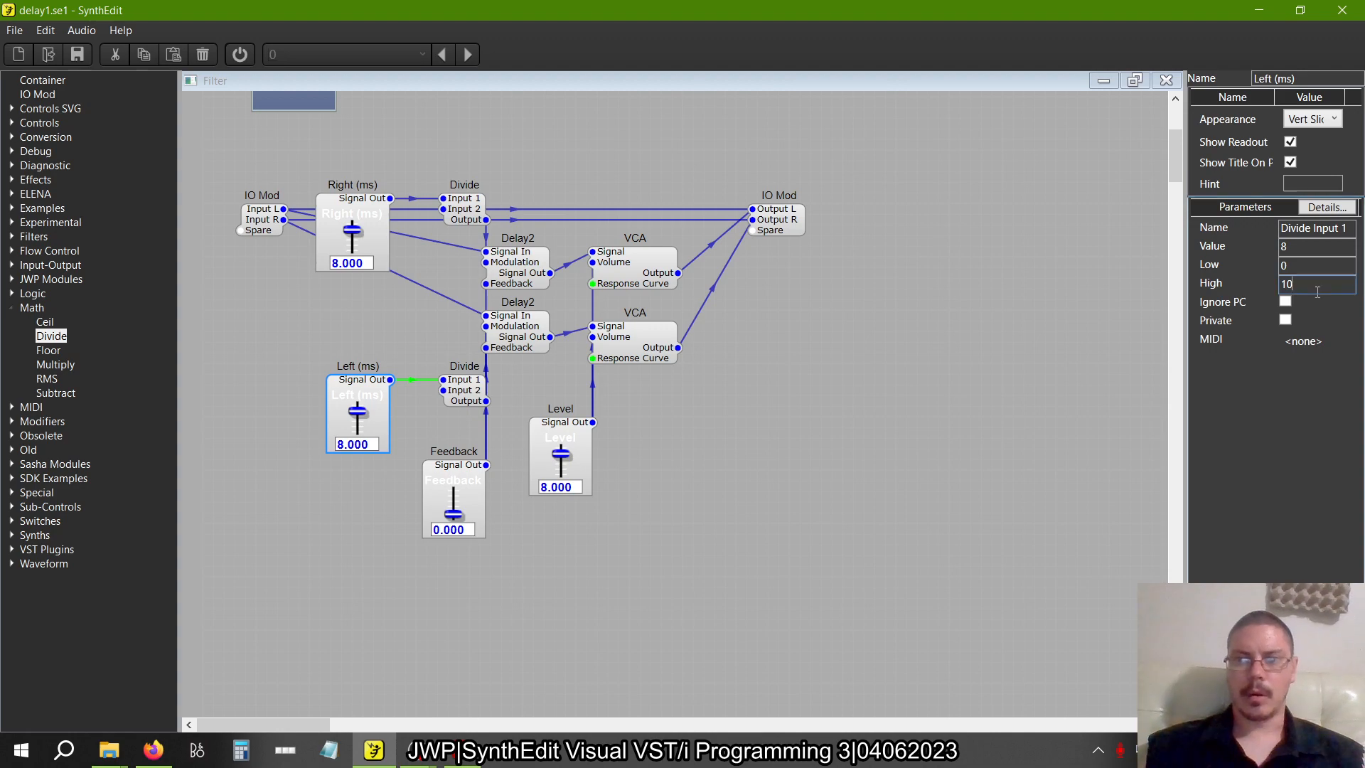
text(0)
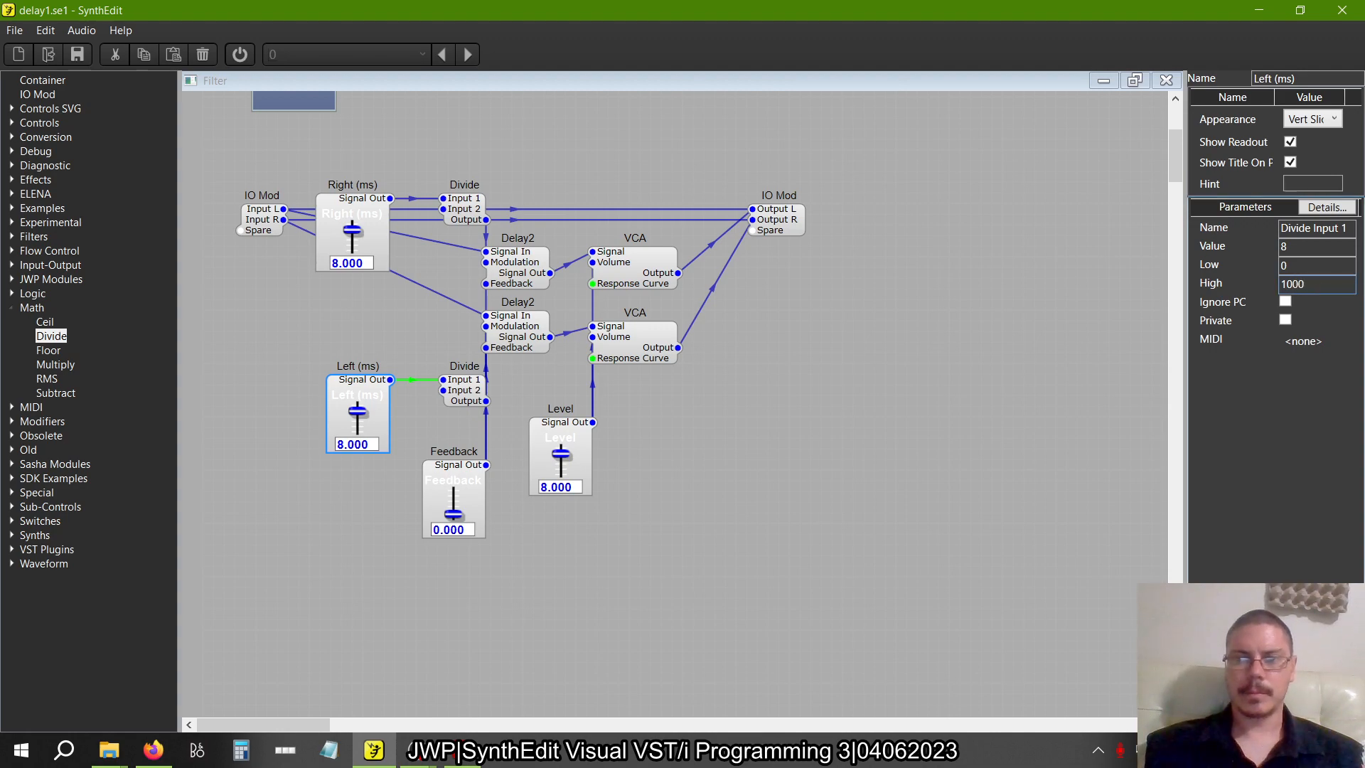
click(1318, 292)
key(alt+Tab)
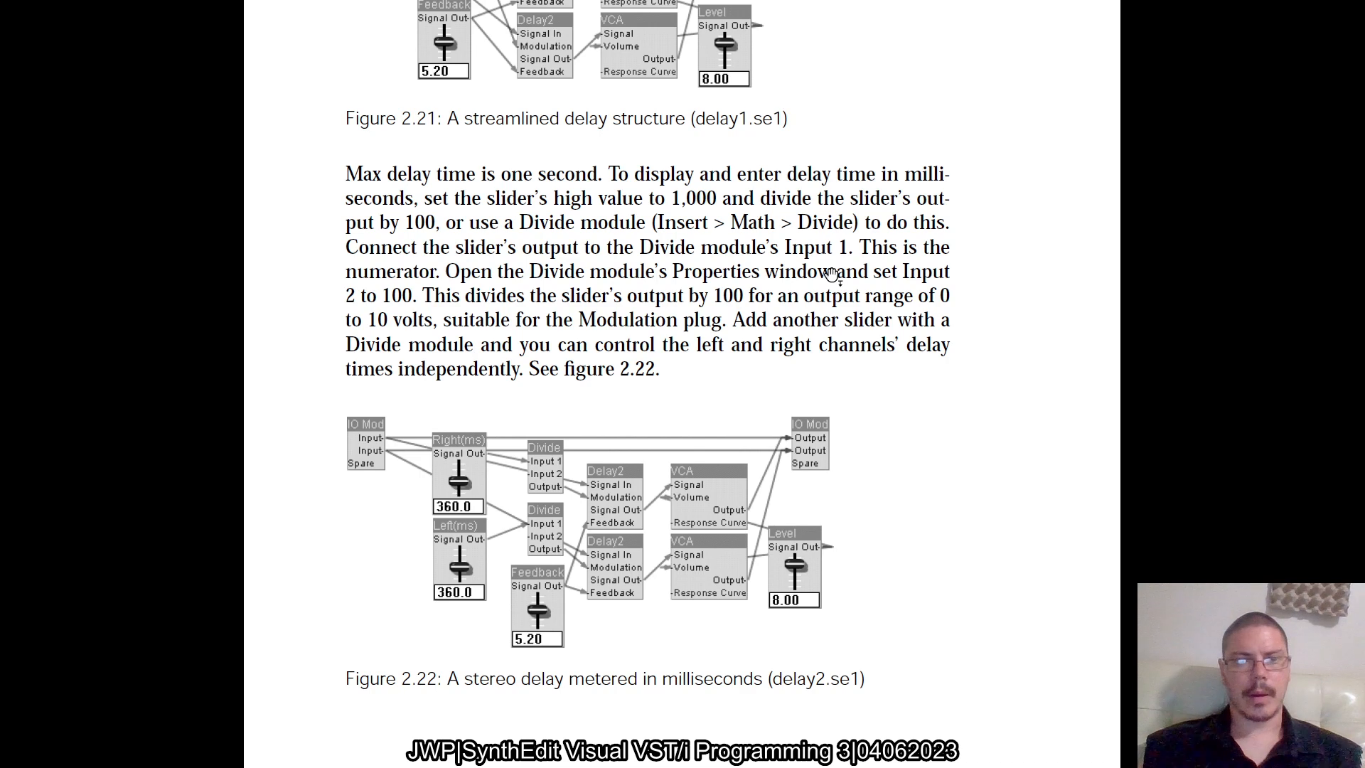
key(alt+Tab)
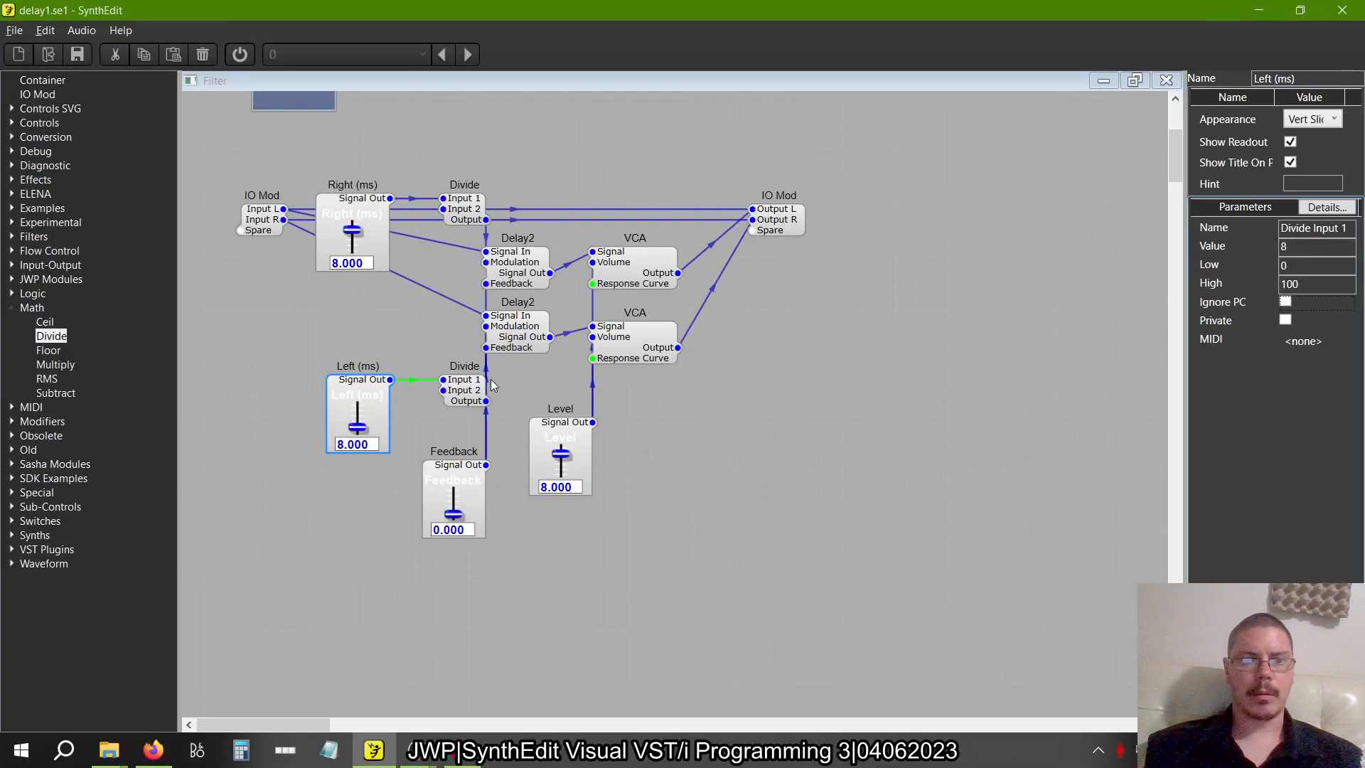
Check Input 2 on the Left (ms) slider's Divide module and set Input 2 to 100 on the Right (ms) slider's Divide
click(469, 390)
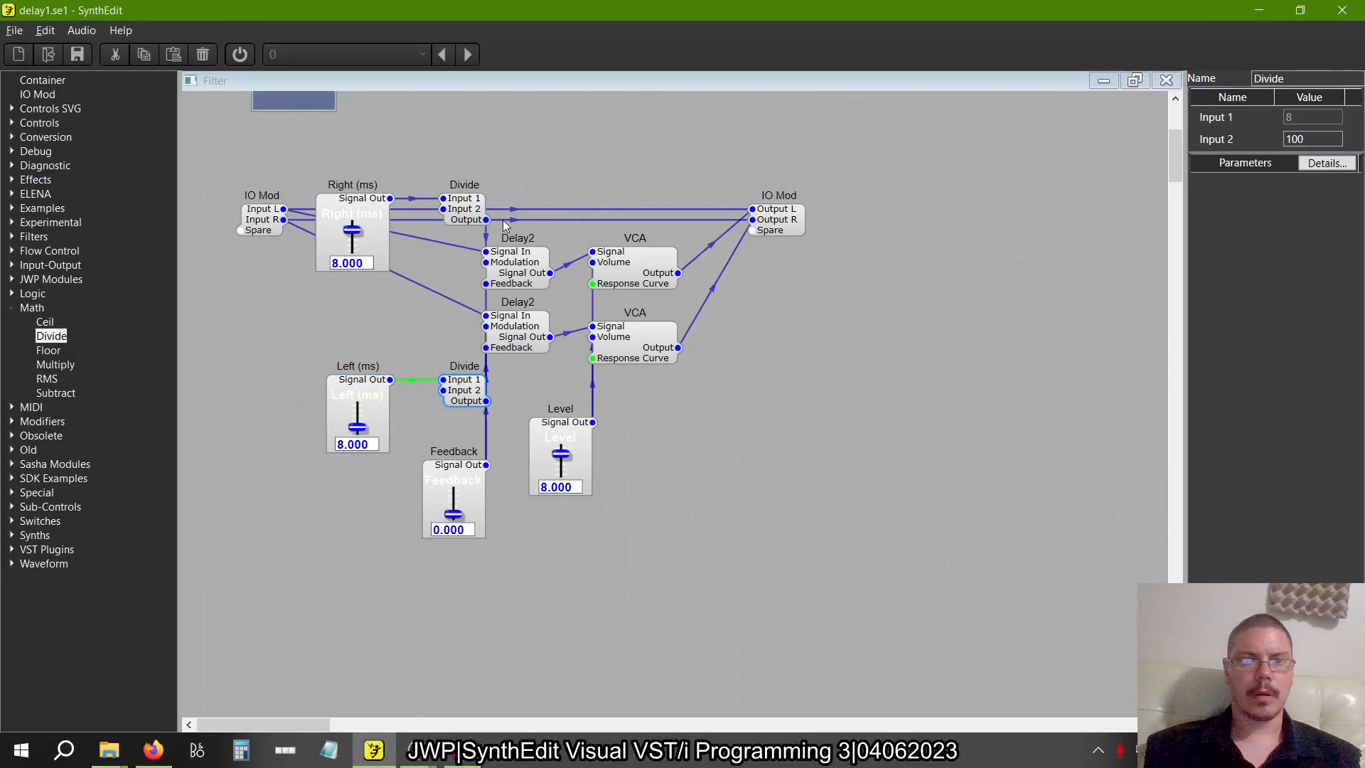
click(472, 214)
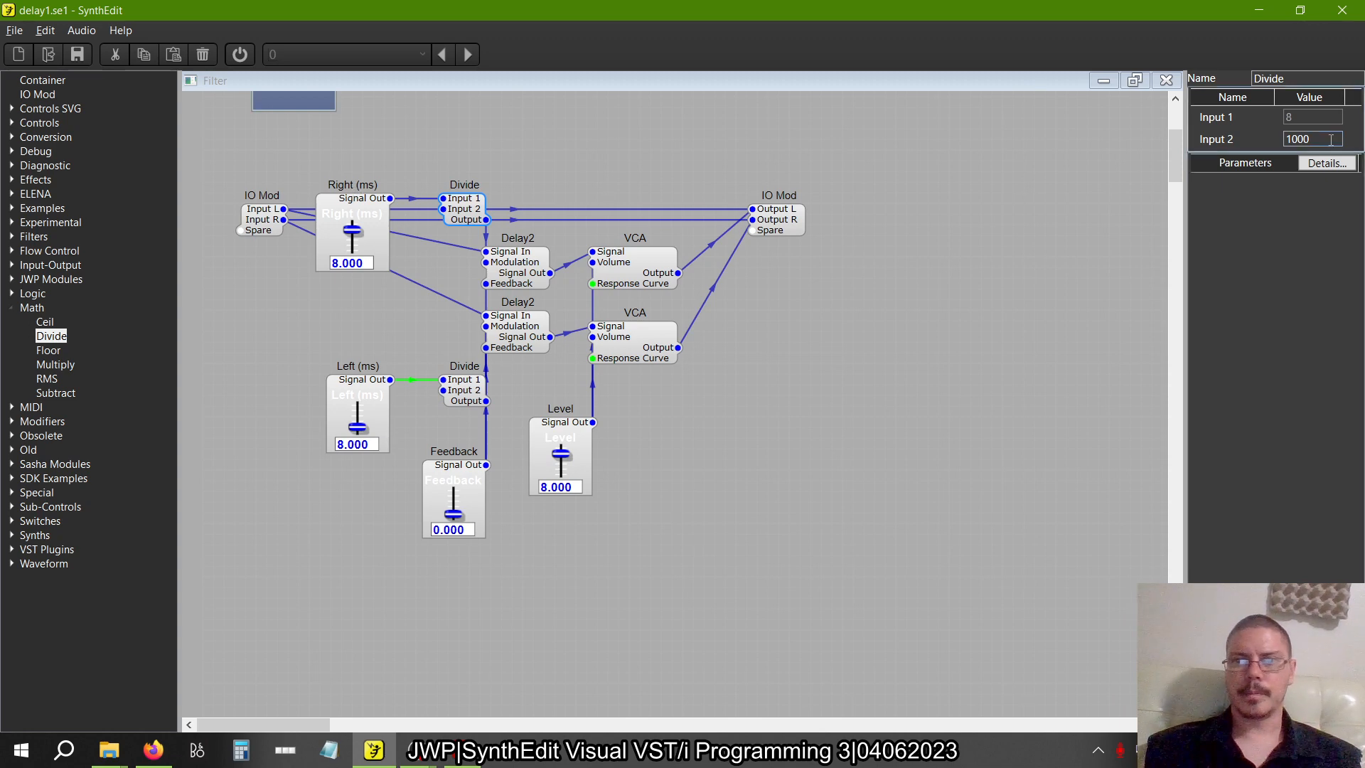
key(BackSpace)
key(Tab)
key(Return)
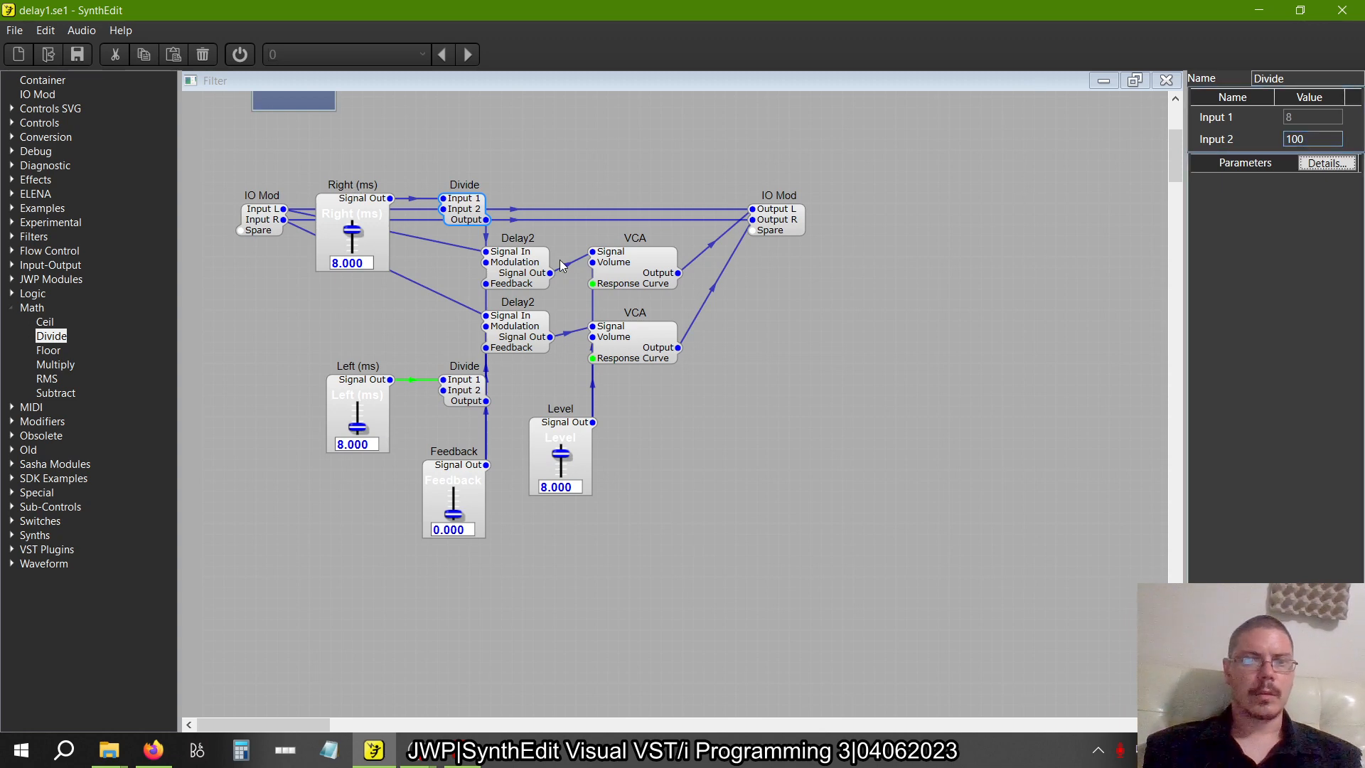
Set the High value of the Right (ms) slider to 1000
click(360, 219)
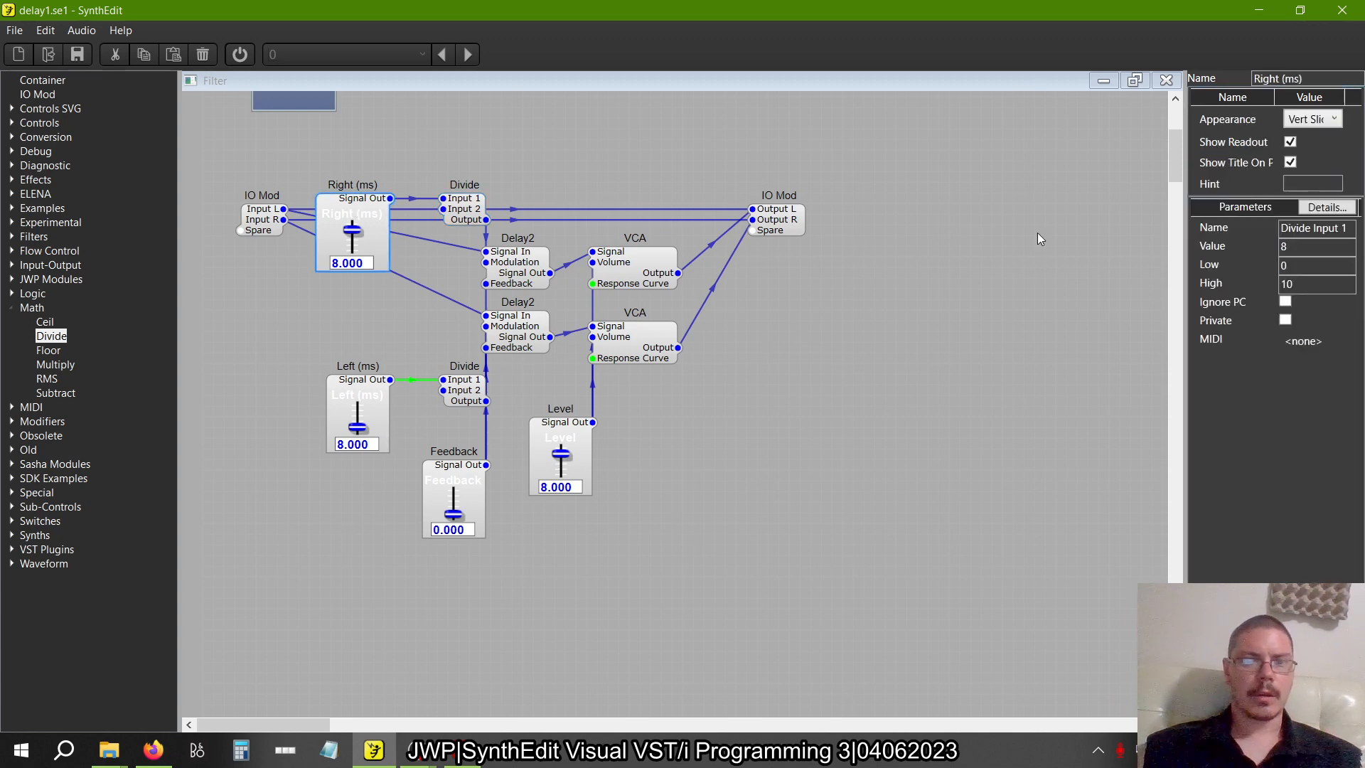
click(1314, 285)
text(00)
key(Tab)
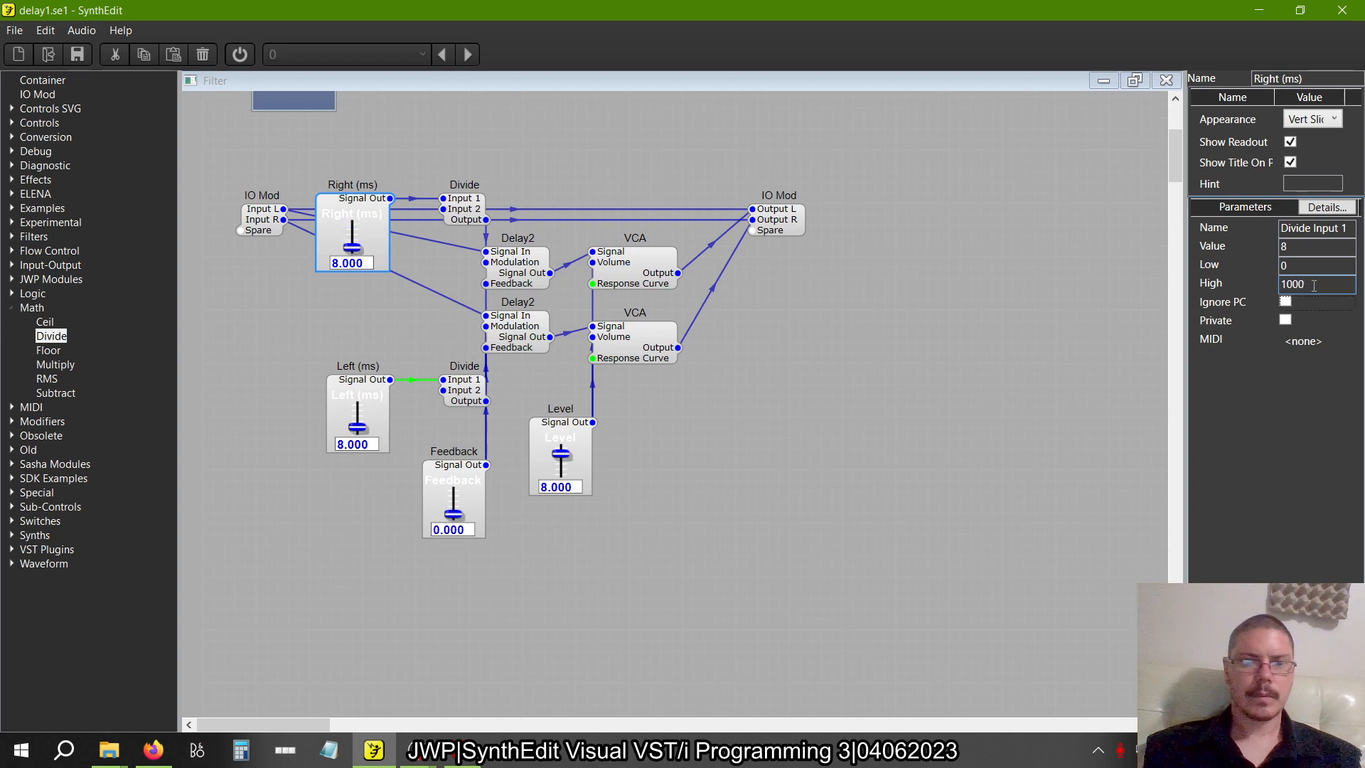
Set the High value of the Left (ms) slider to 10000
click(357, 390)
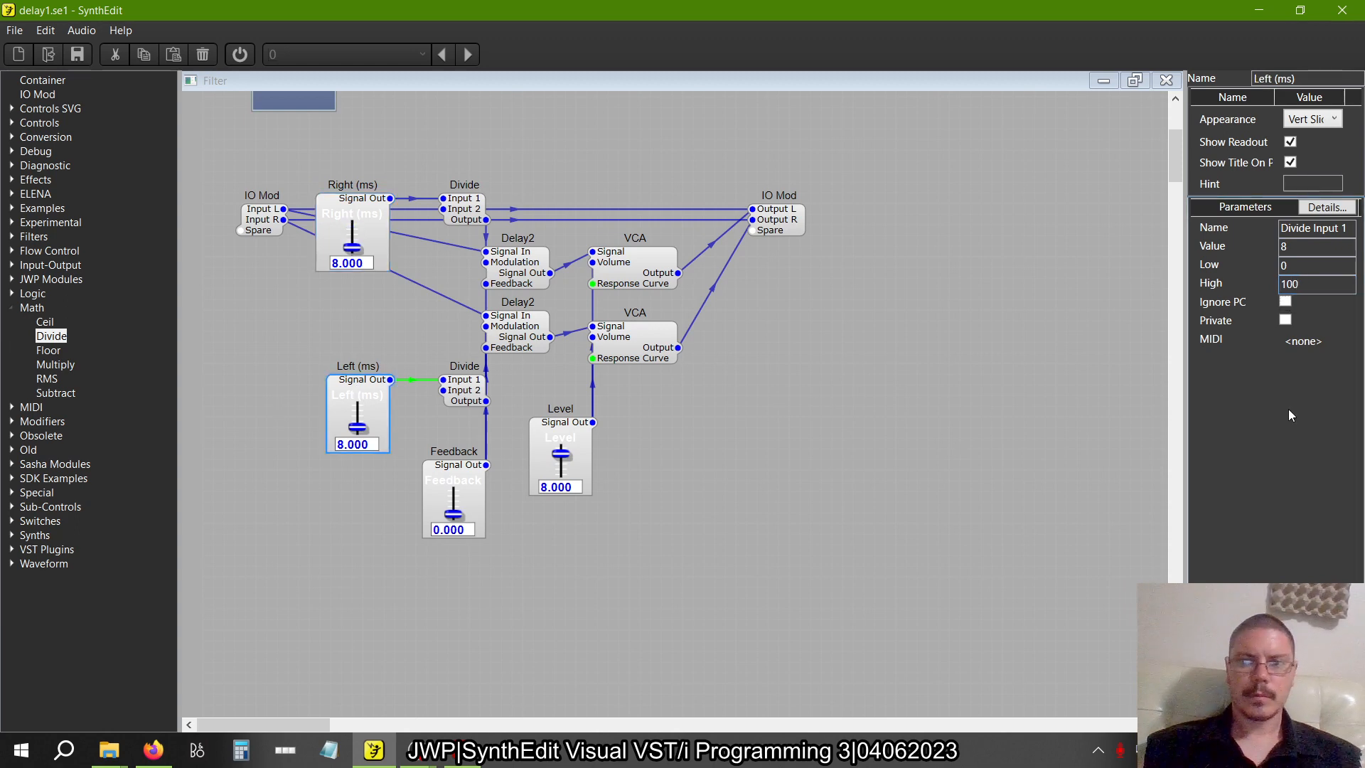
click(1313, 285)
text(00)
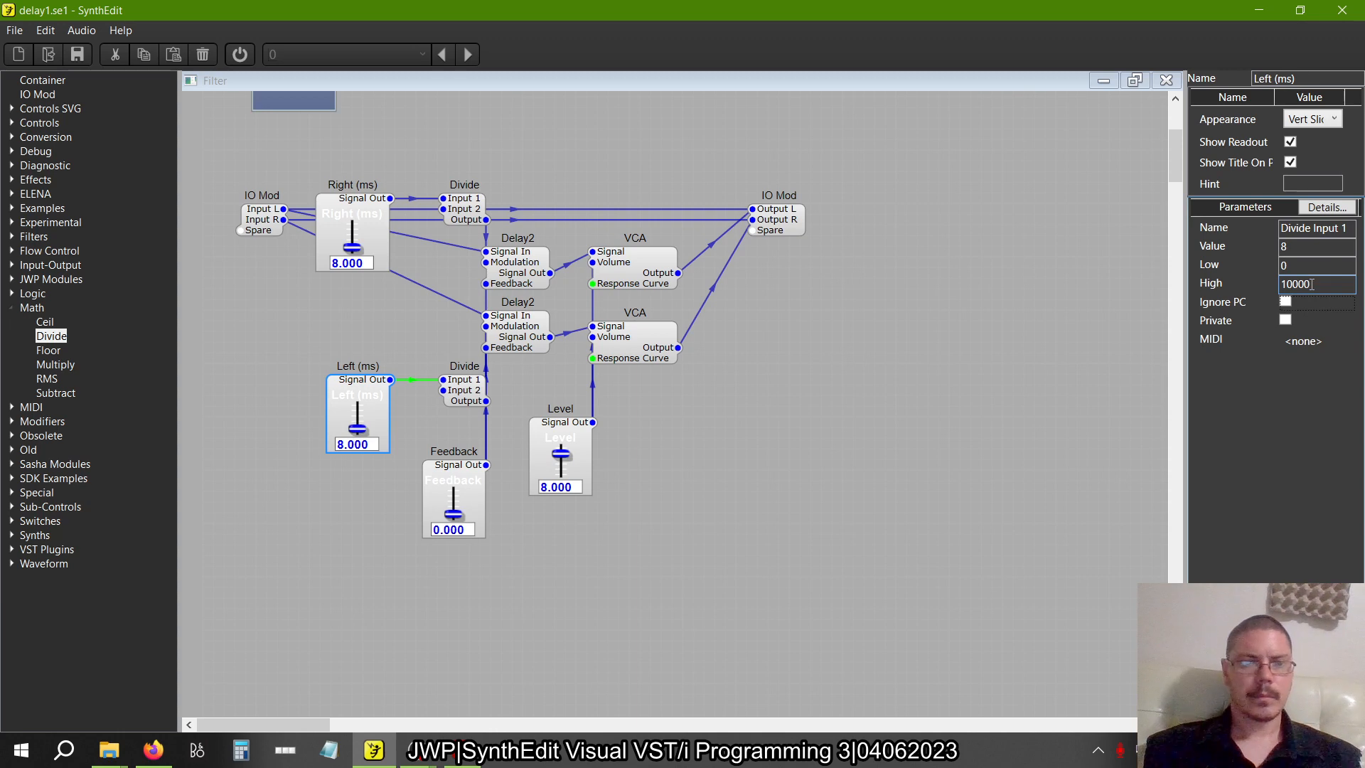
Try 60 on the Right (ms) slider, and set both the Left (ms) and Right (ms) slider values to 600
click(369, 263)
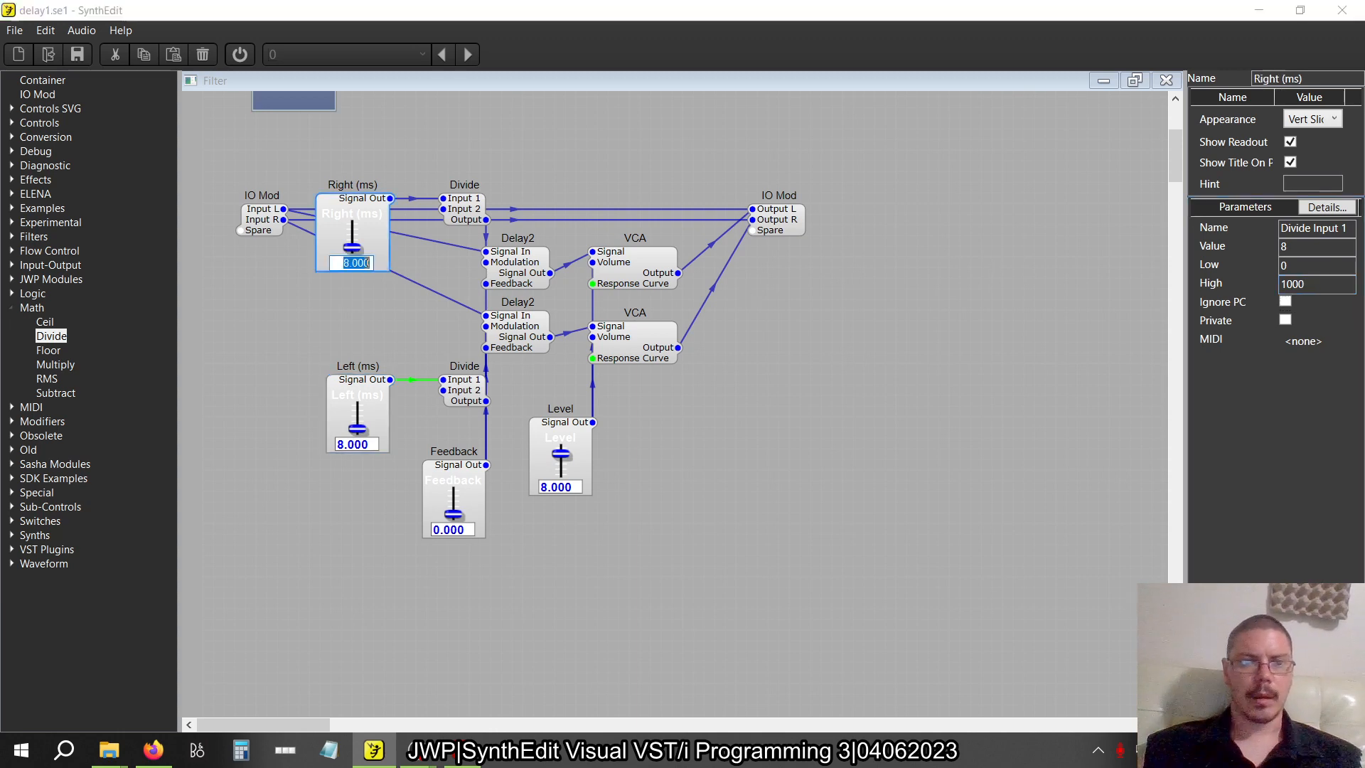
text(60)
key(Return)
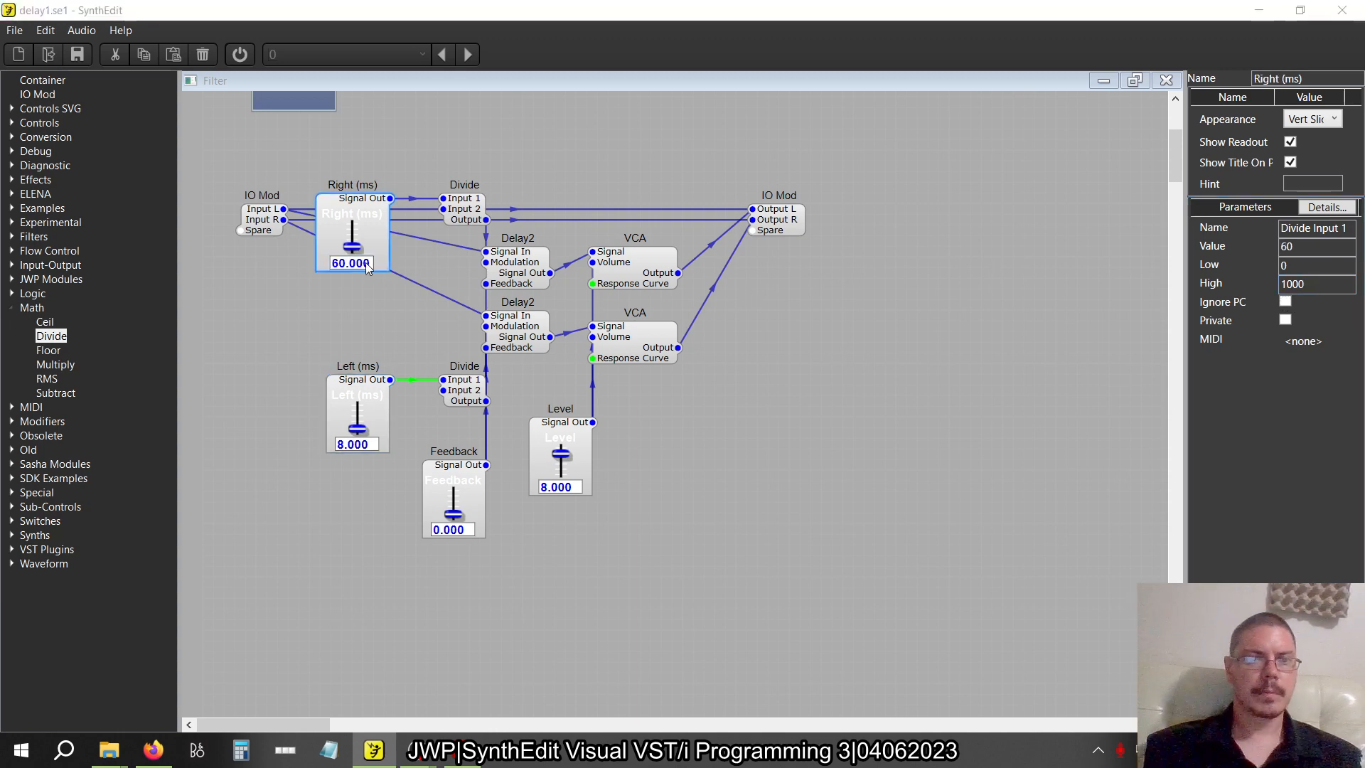
click(367, 445)
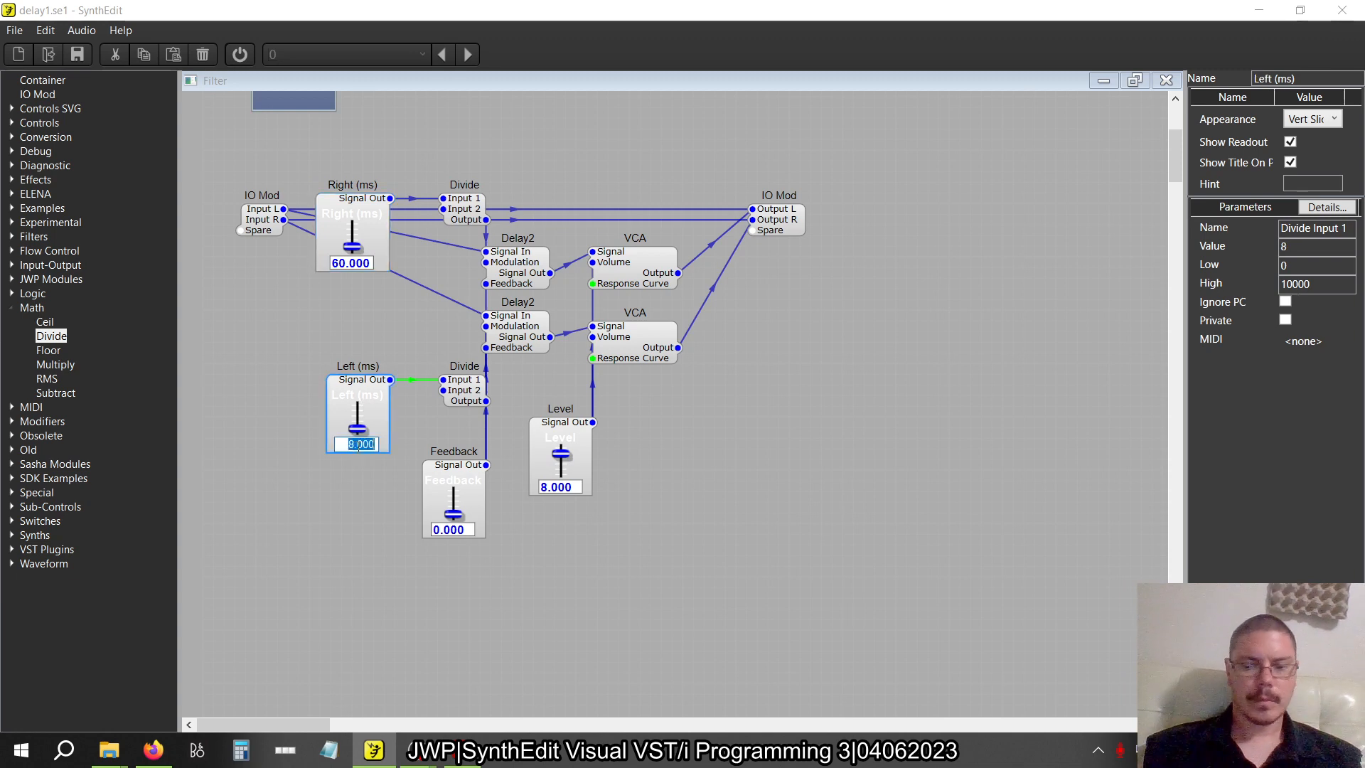
text(600)
key(Return)
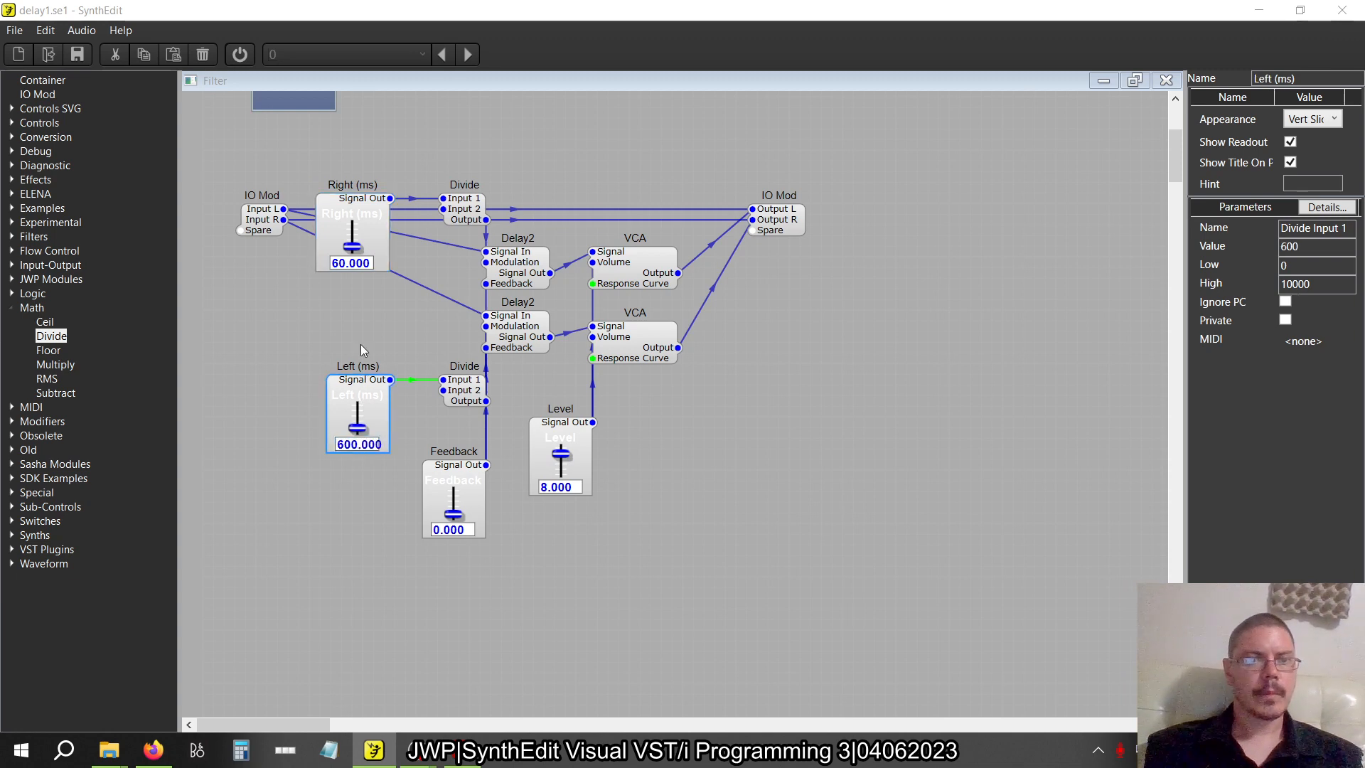
click(350, 263)
click(350, 263)
text(600)
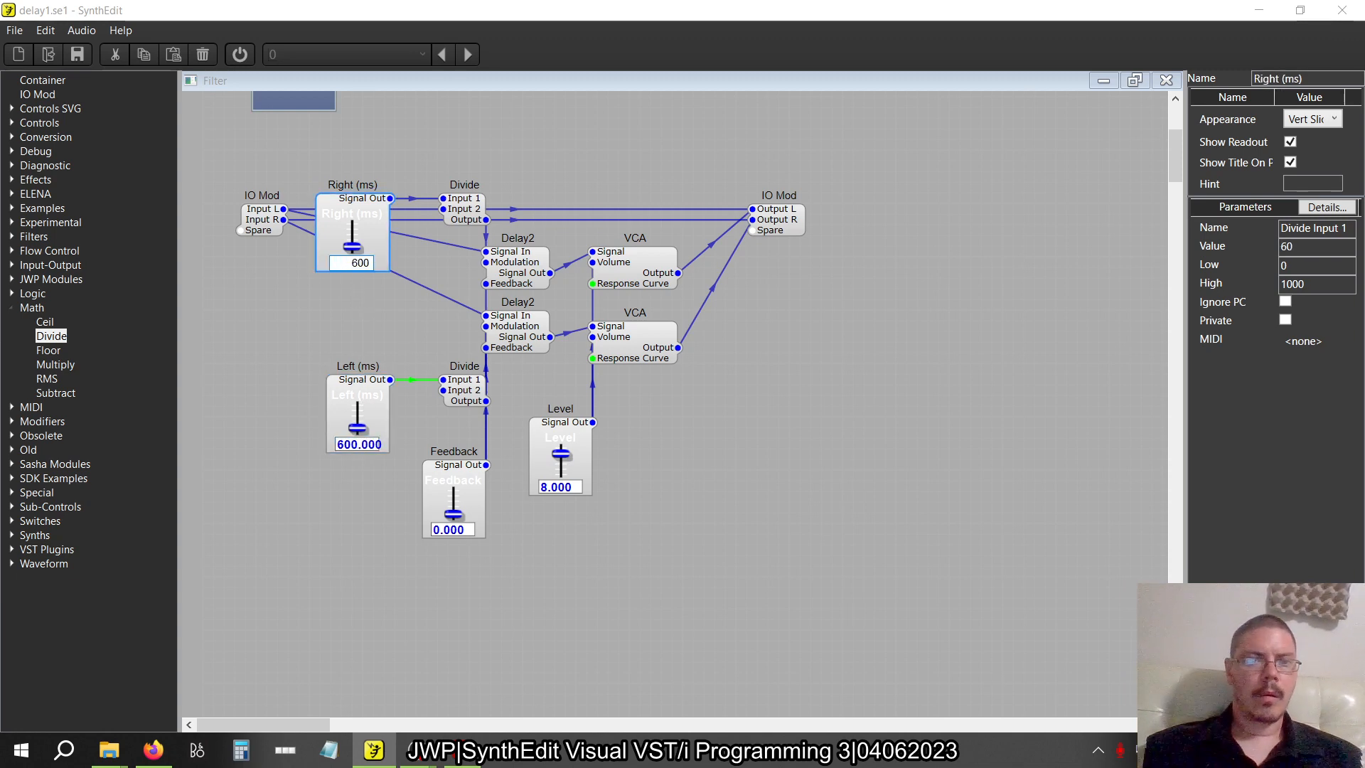
key(Return)
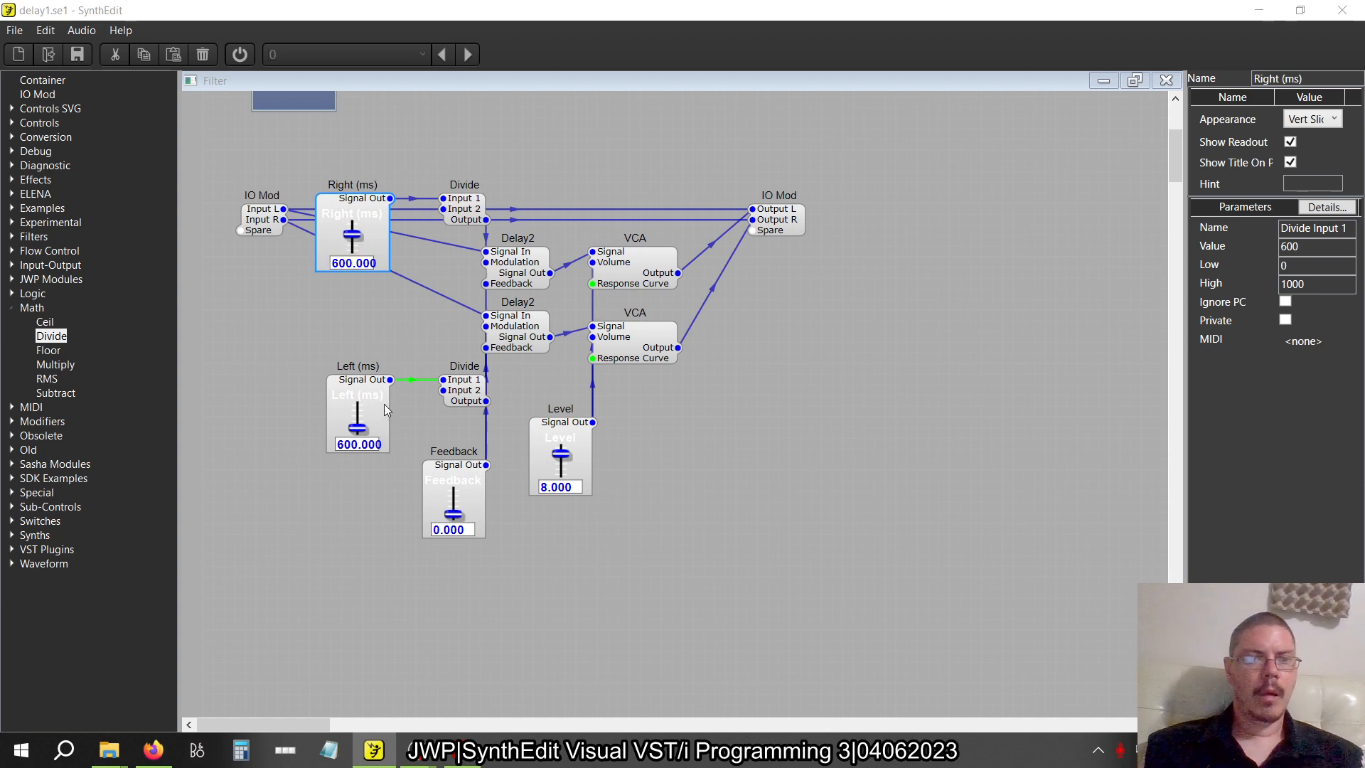
Set the High value of the Left (ms) slider to 1000
click(360, 390)
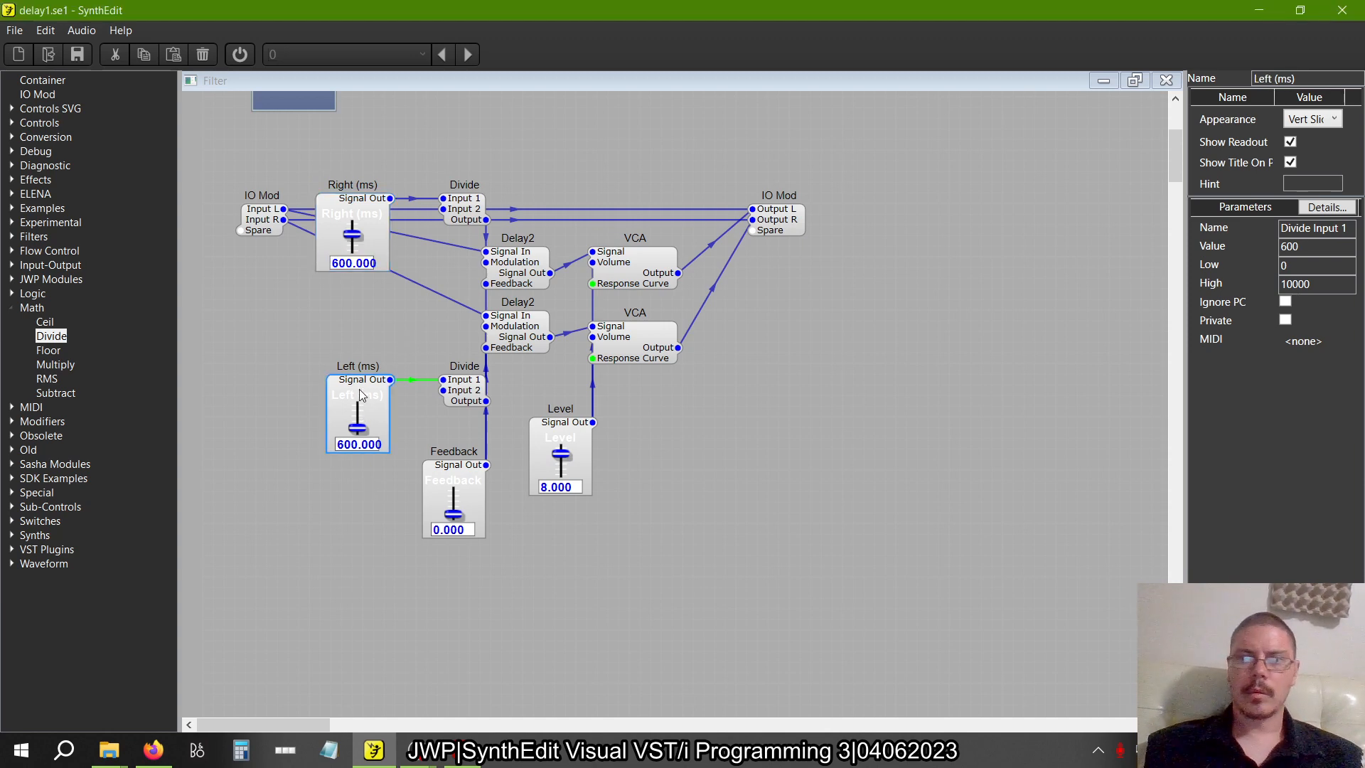
double_click(1318, 291)
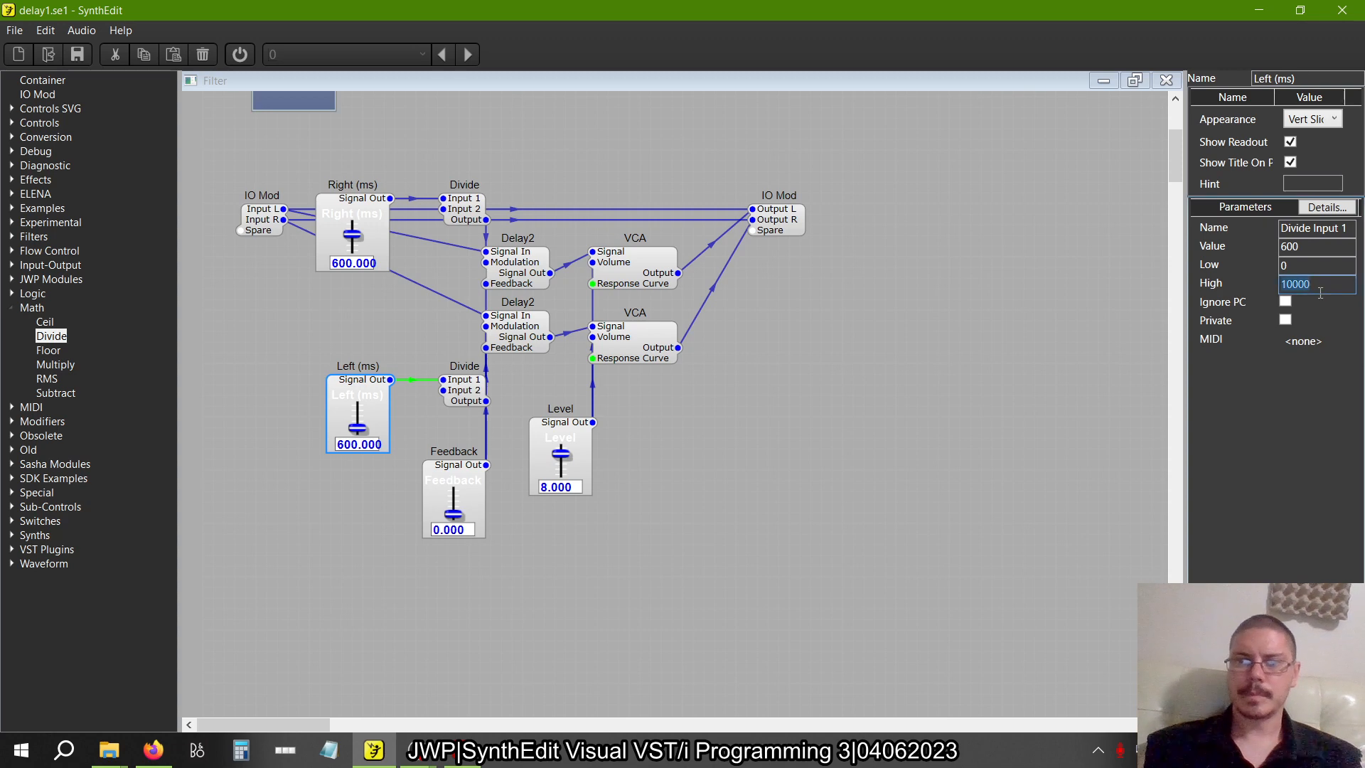
text(1000)
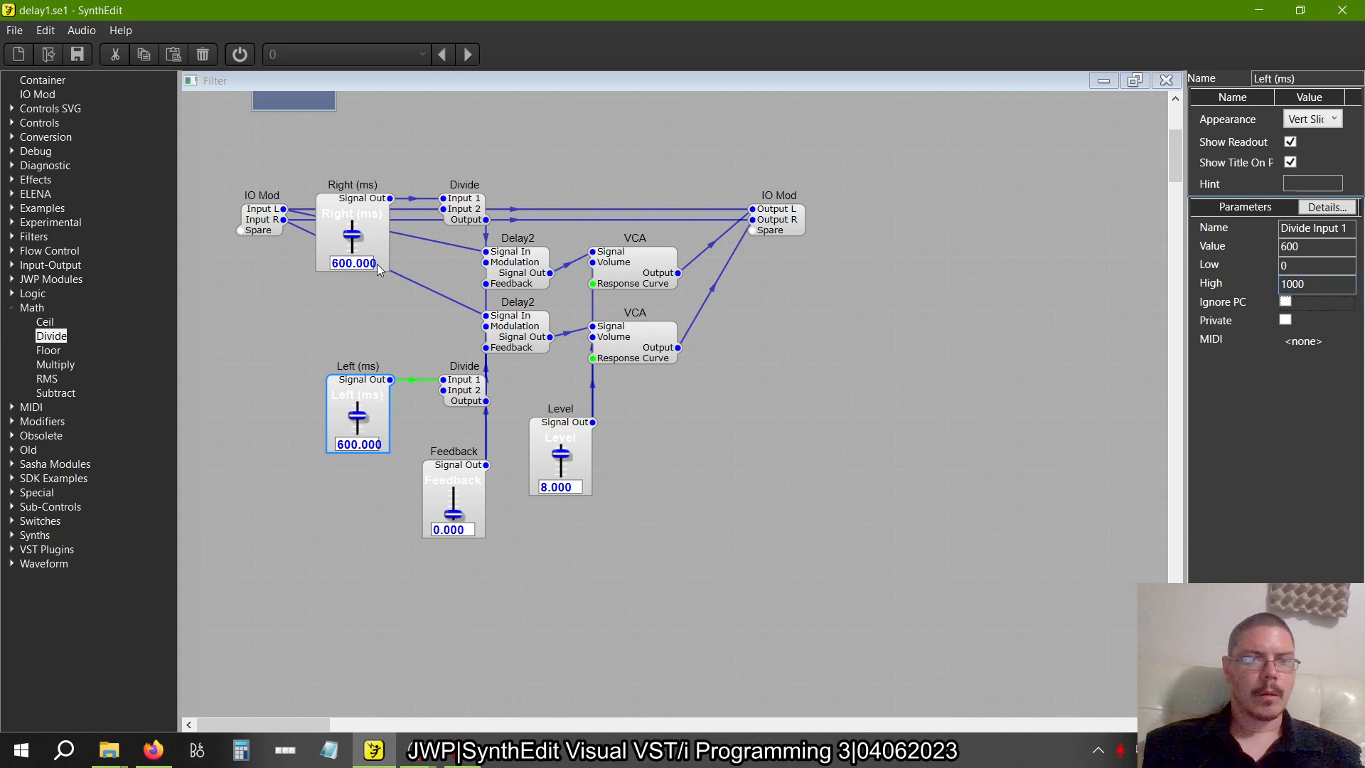
Set the Right (ms) and Left (ms) slider values to 360 and return to figure 2.22 in the book
click(359, 263)
text(360)
key(Return)
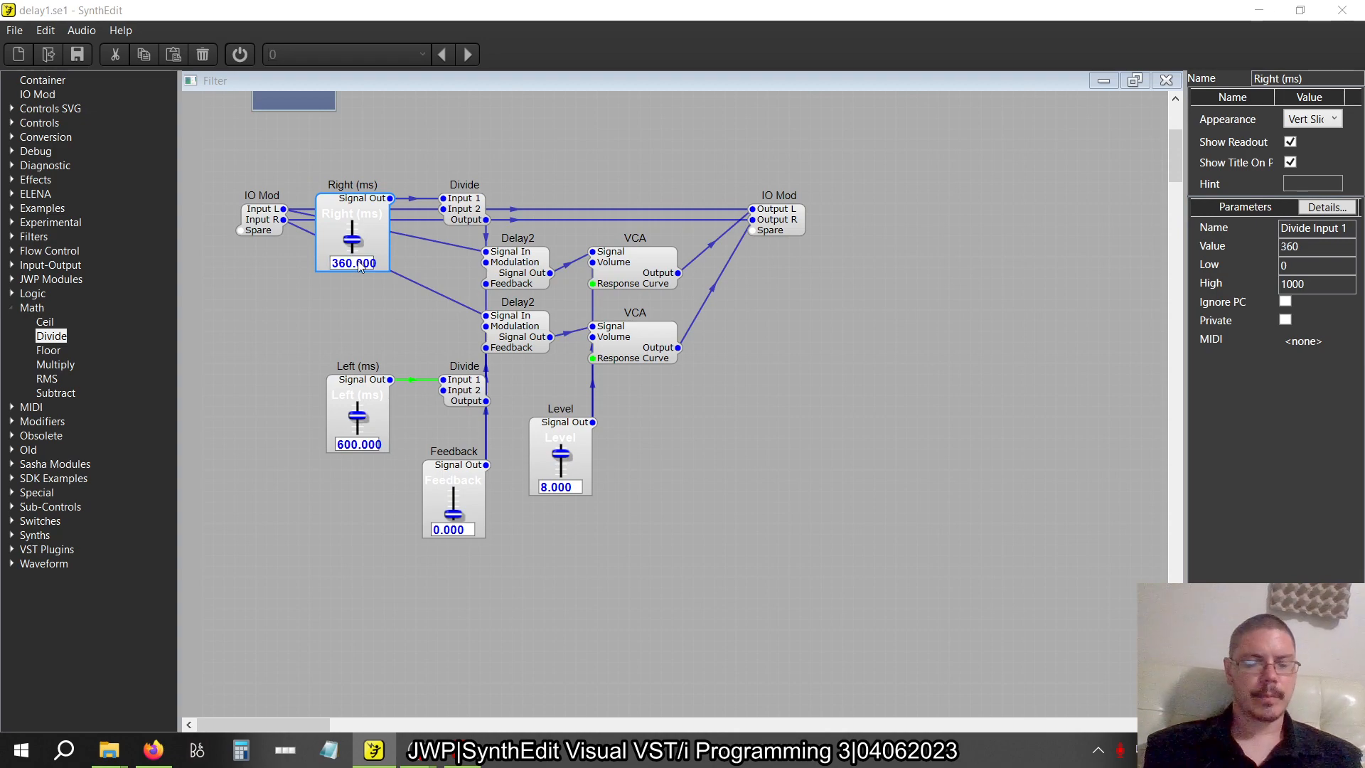
click(352, 445)
text(360)
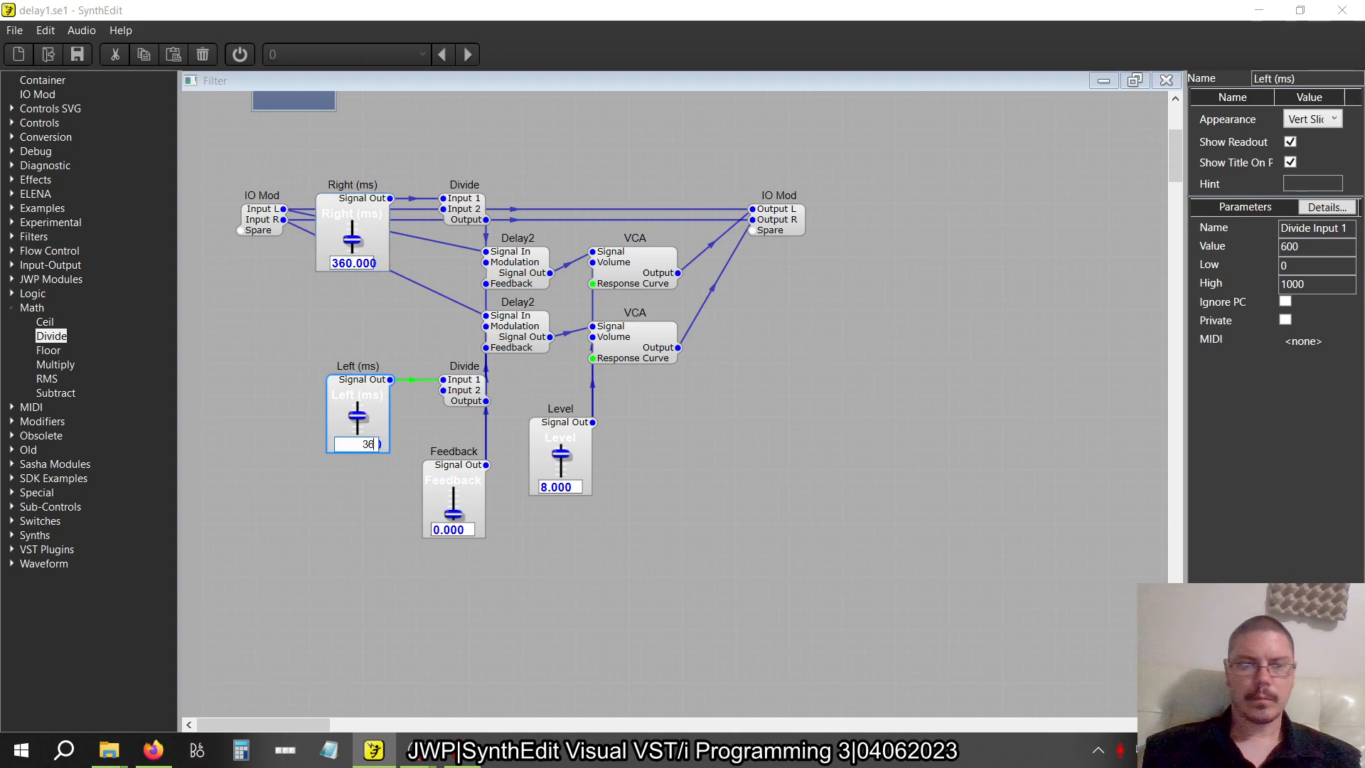
key(Return)
key(alt+Tab)
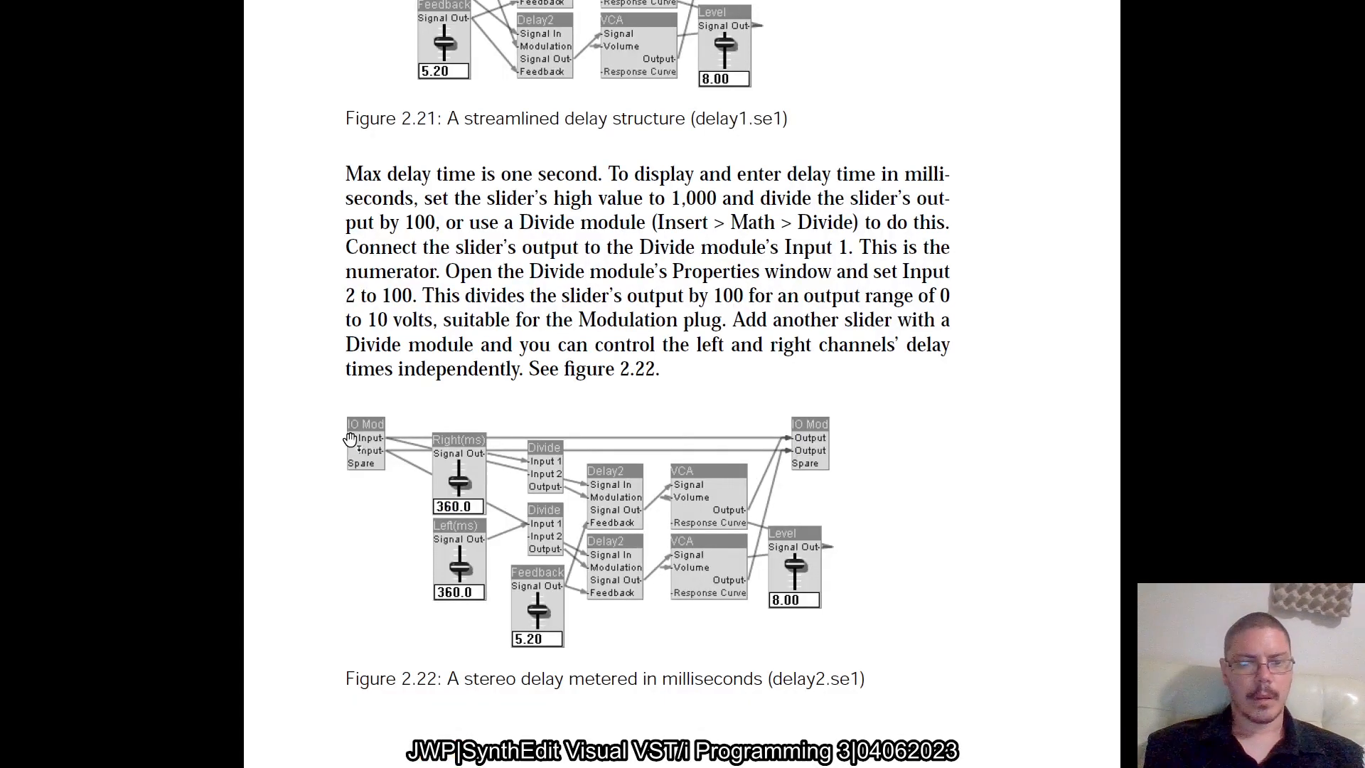
Set the Feedback slider's value to 5.2 and compare the patch with figure 2.22 in the book
key(alt+Tab)
click(457, 530)
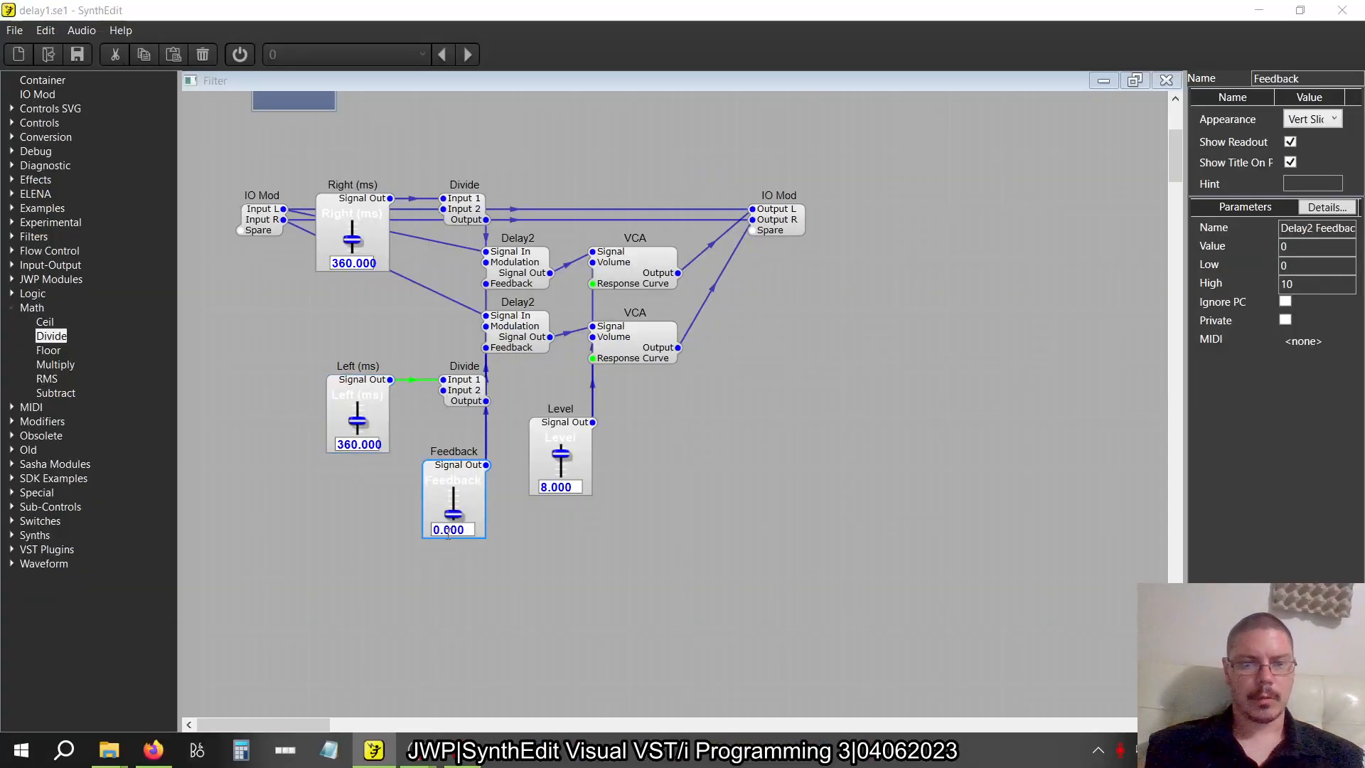
text(5.2)
key(Return)
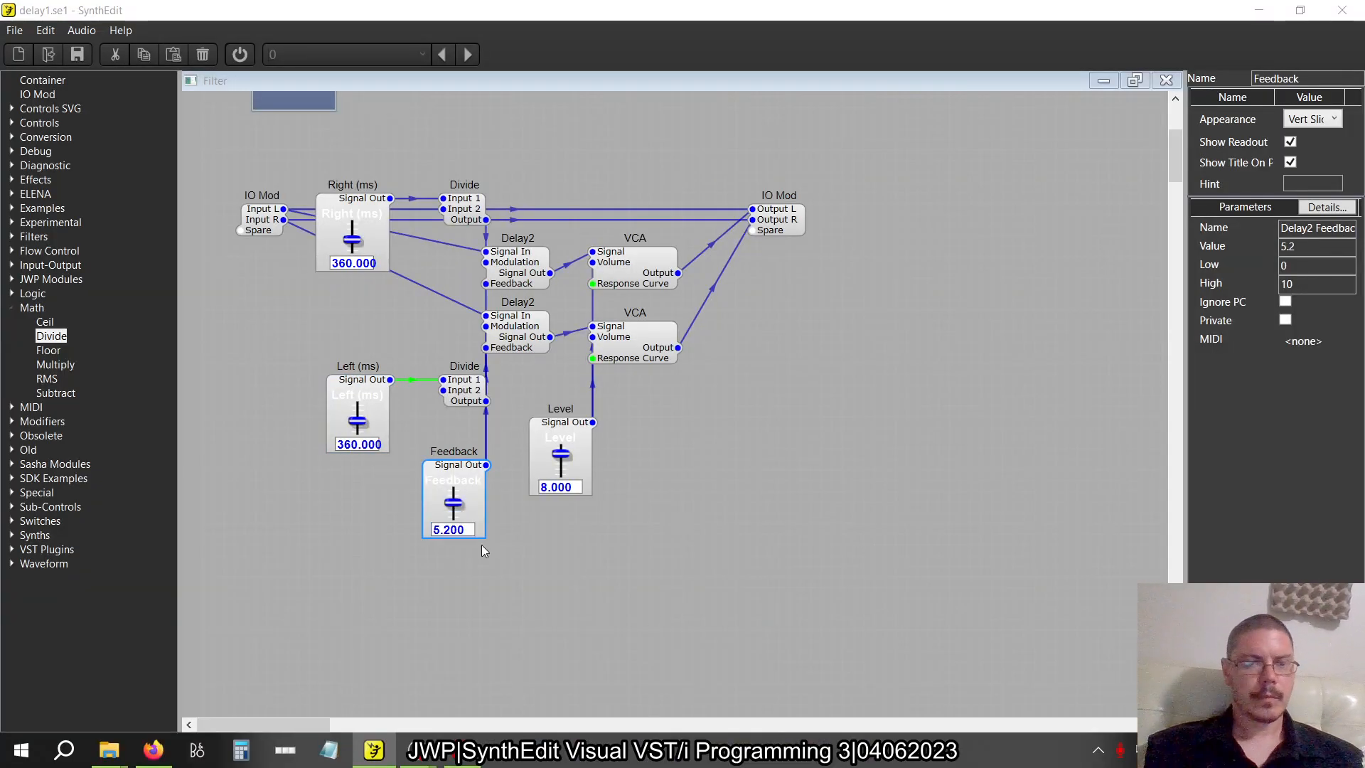
key(alt+Tab)
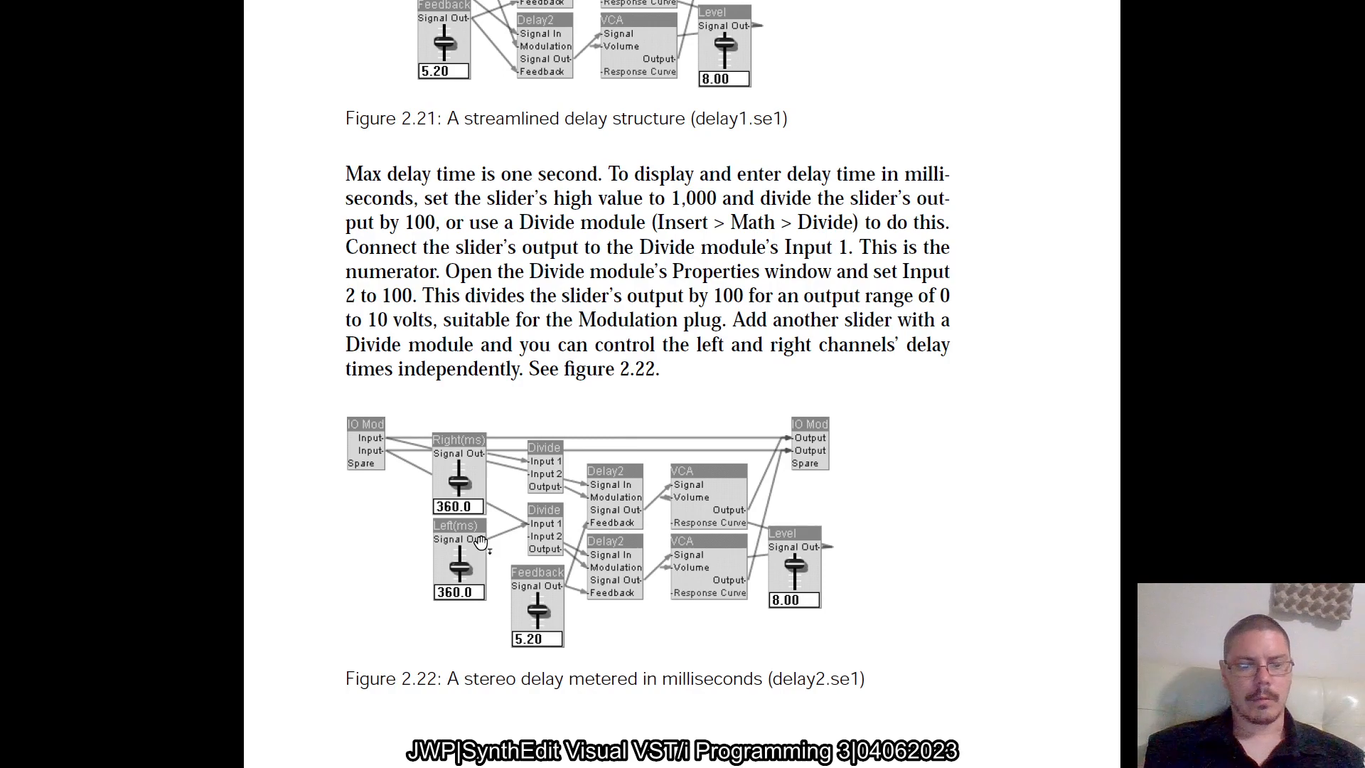
key(alt+Tab)
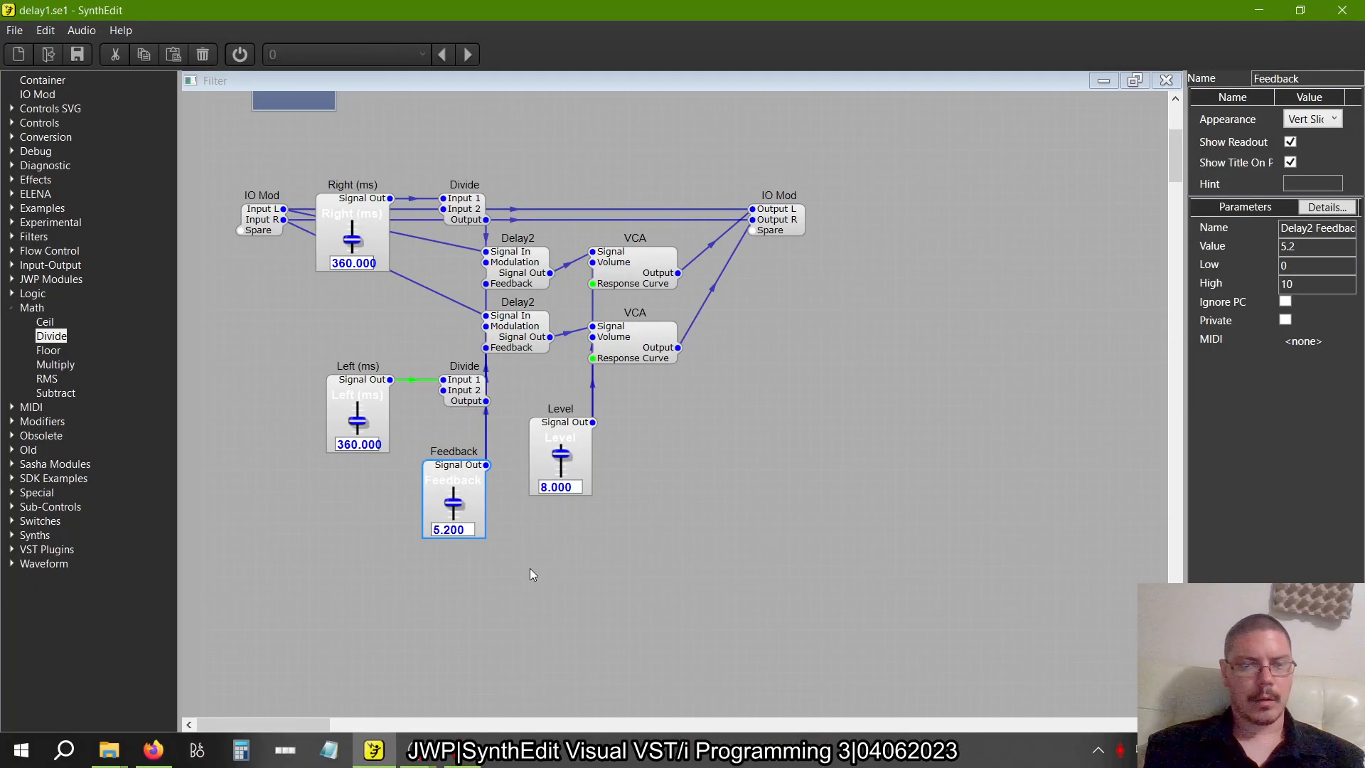
key(alt+Tab)
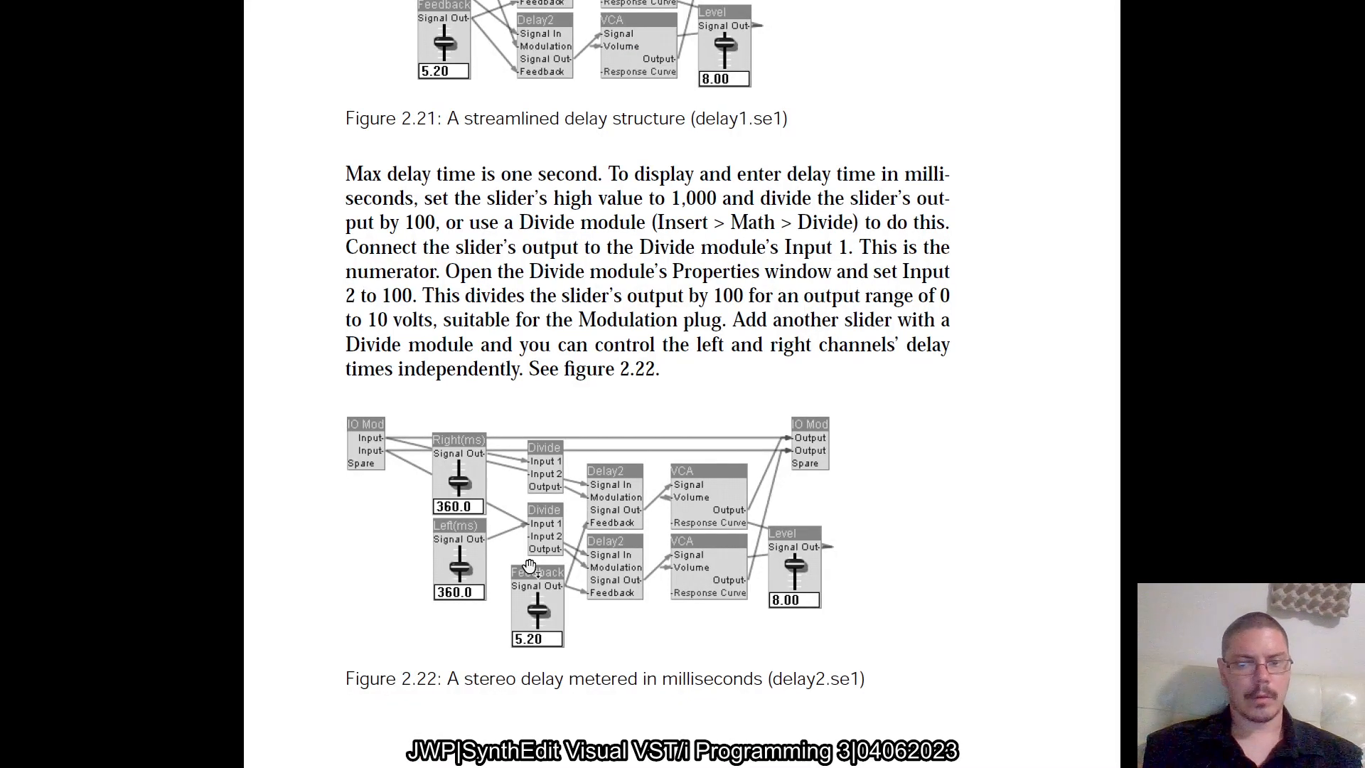
Save a copy of the project as delay2.se1 in the Chapter 2 Delay folder
key(alt+Tab)
click(16, 30)
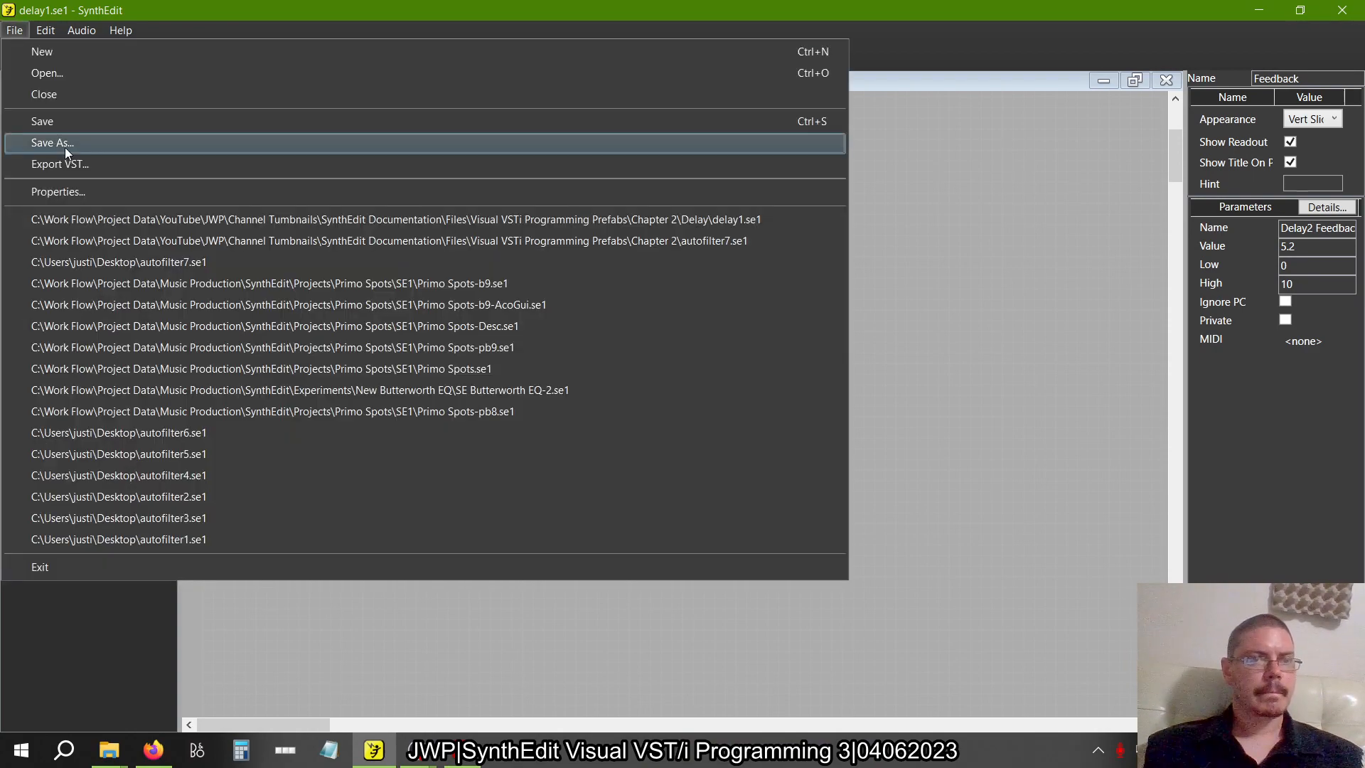
click(65, 145)
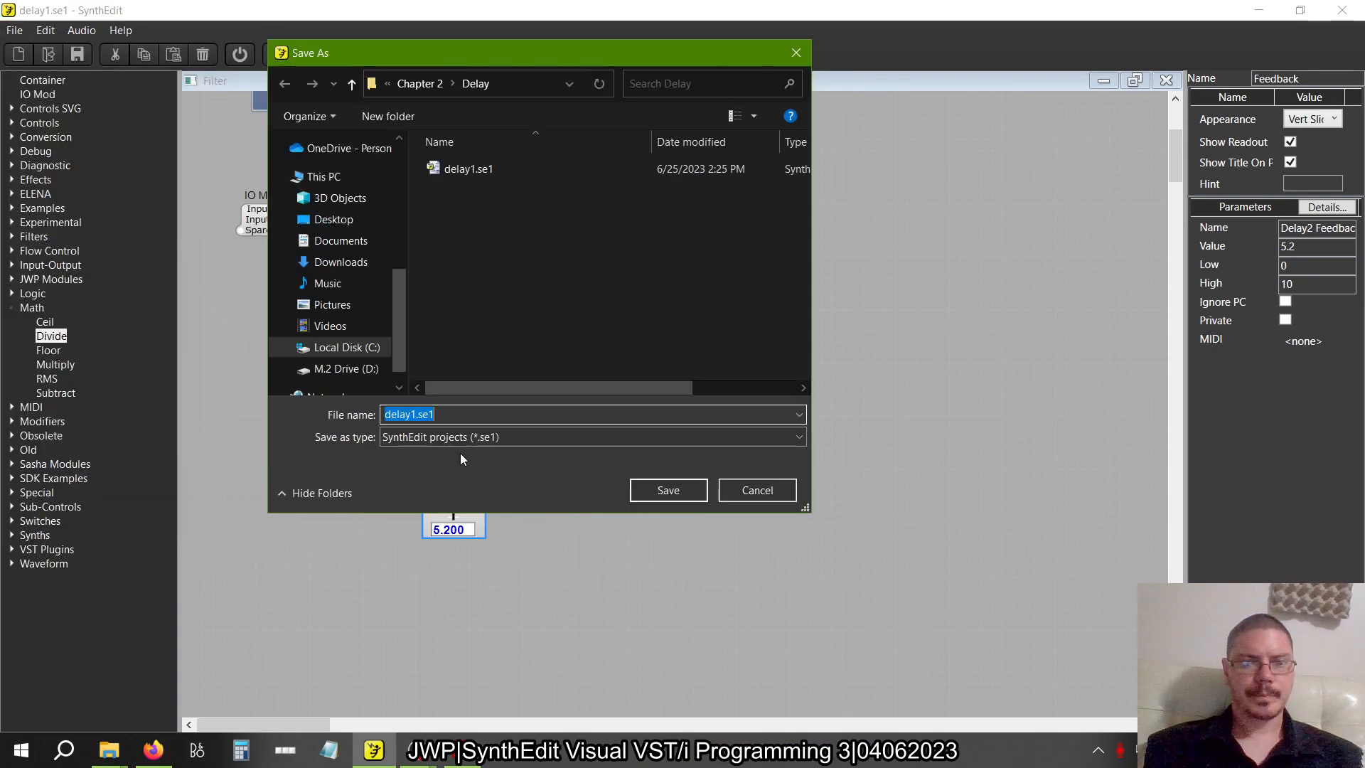
click(411, 415)
key(Delete)
text(2)
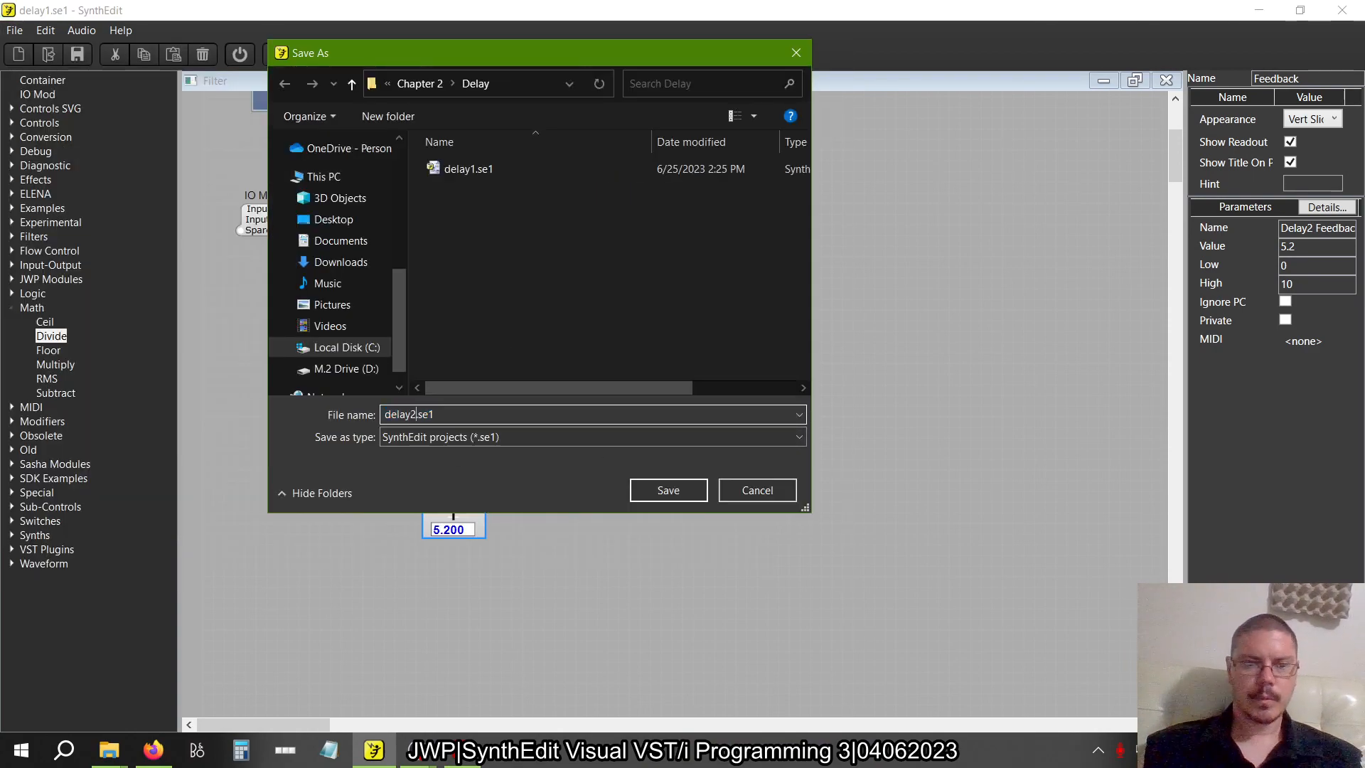
key(Return)
Switch to the book in Adobe Acrobat and browse the pages around the delay figures in chapter 2
key(alt+Tab)
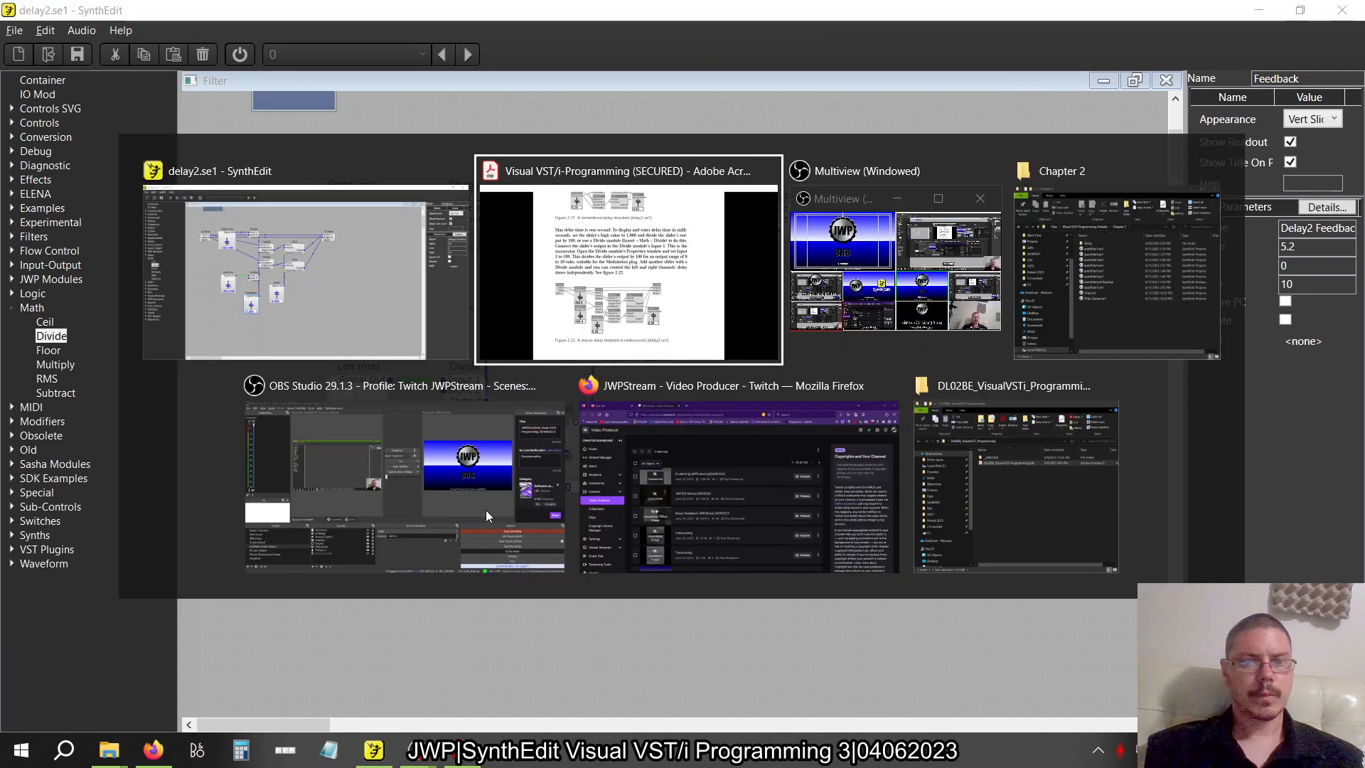
scroll(696, 510, down, 3)
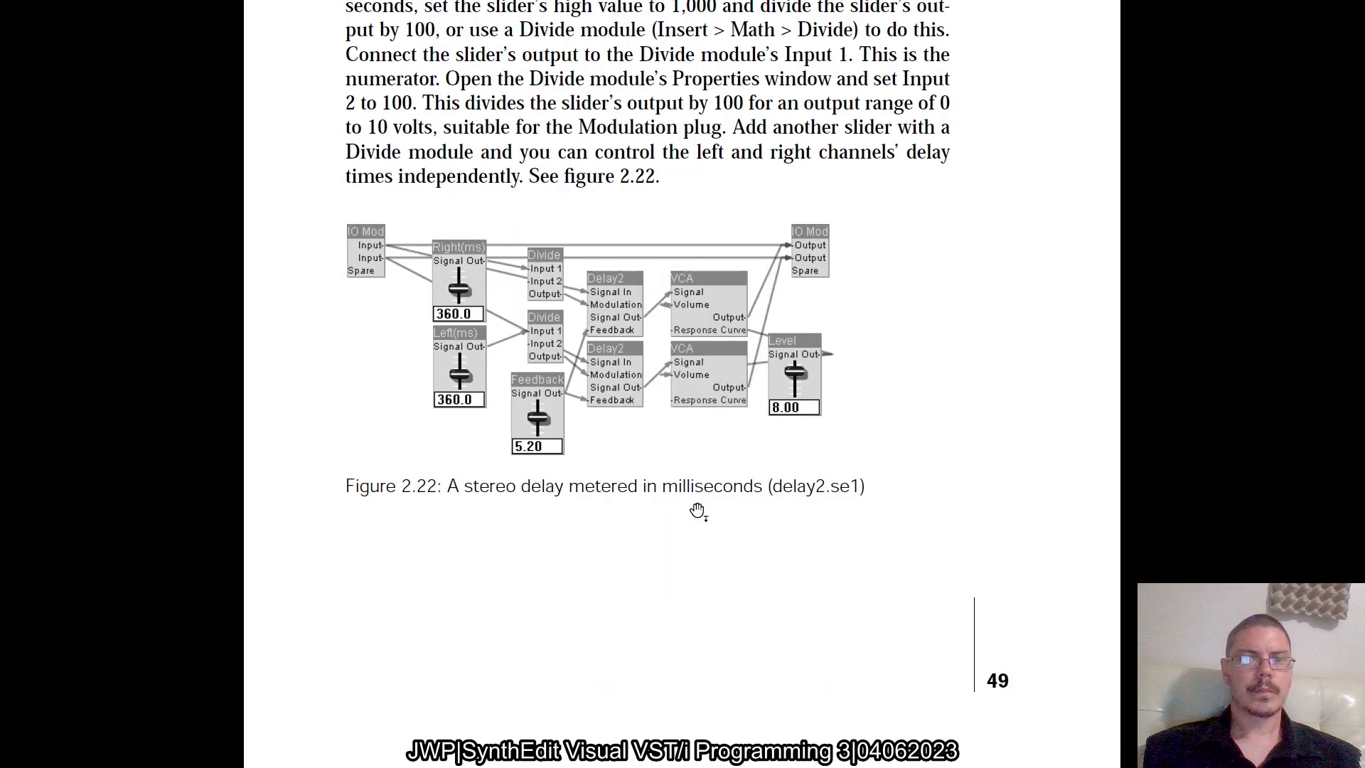
click(698, 511)
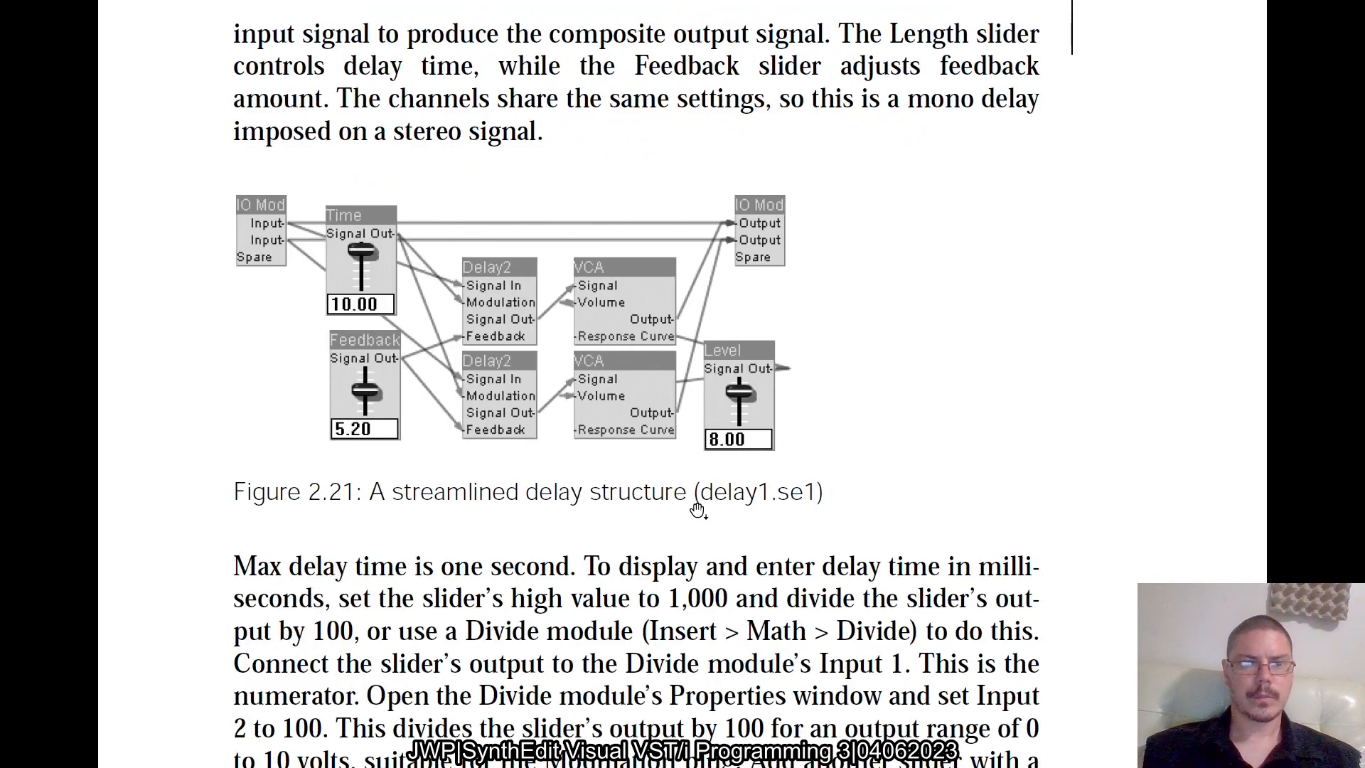
click(698, 511)
click(698, 511)
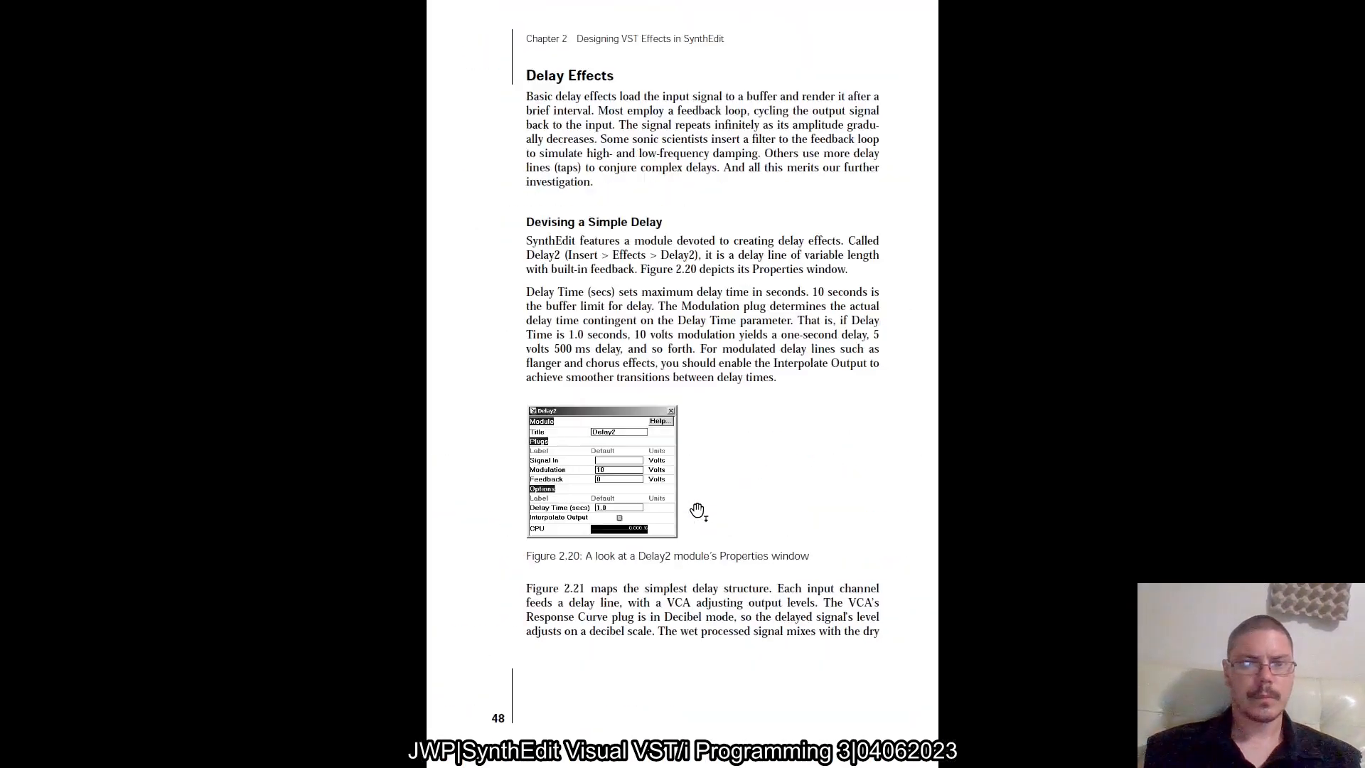
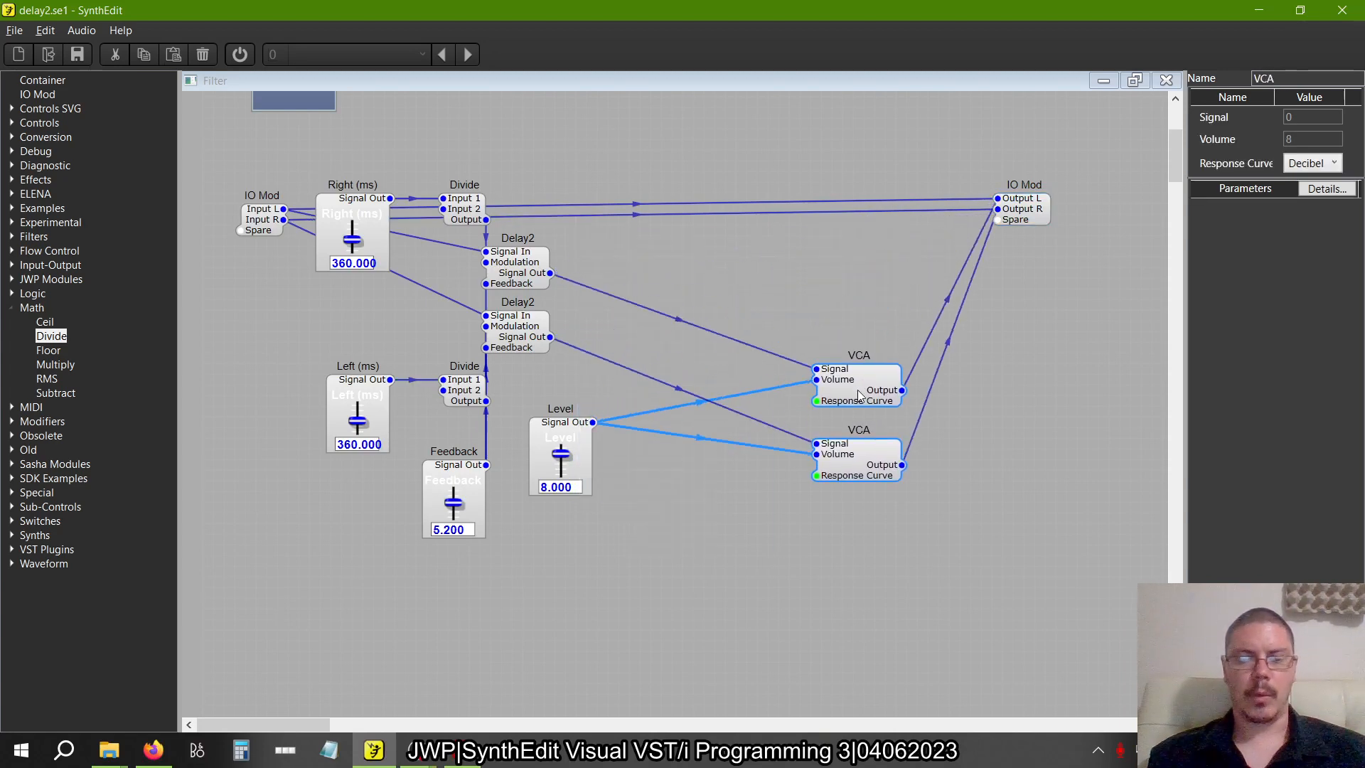
Check figure 2.25 in the book and rename the upper VCA module as Wet VCA R
key(alt+Tab)
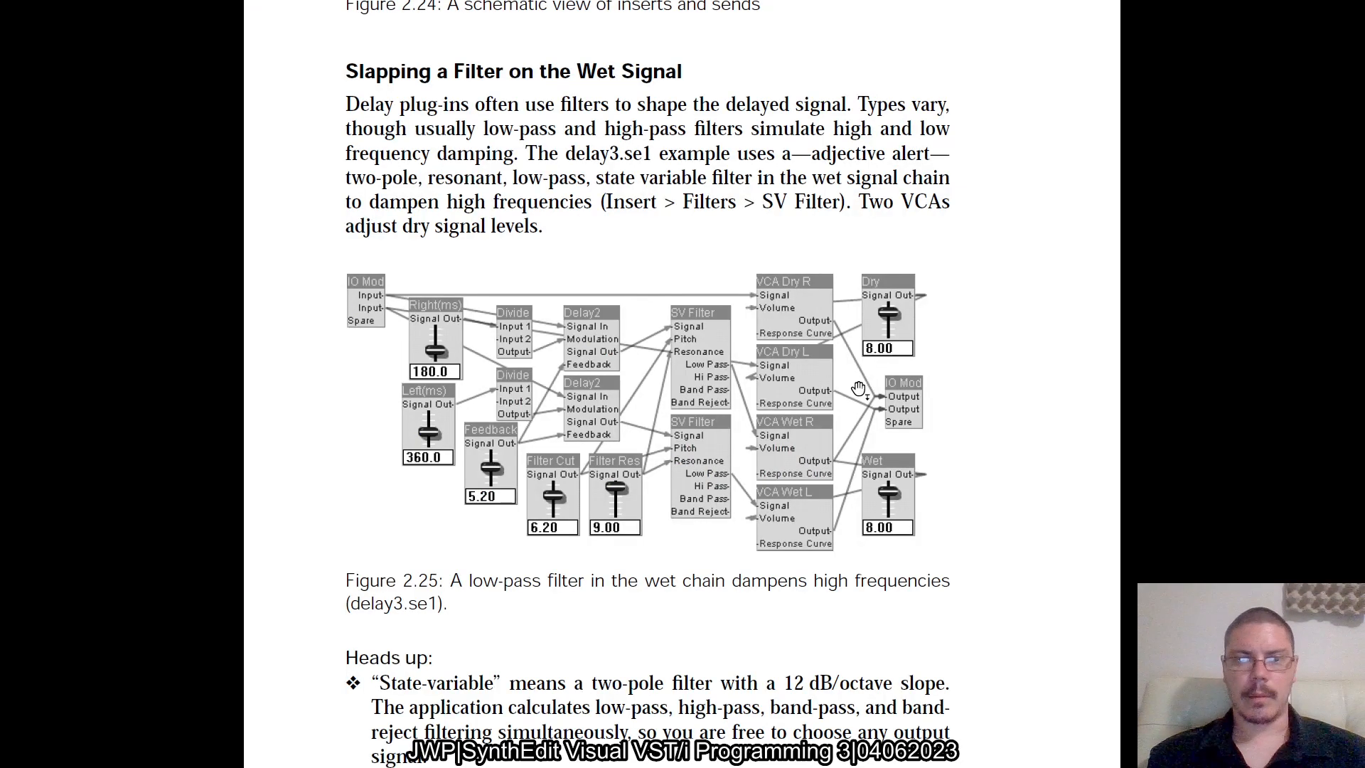
key(alt+Tab)
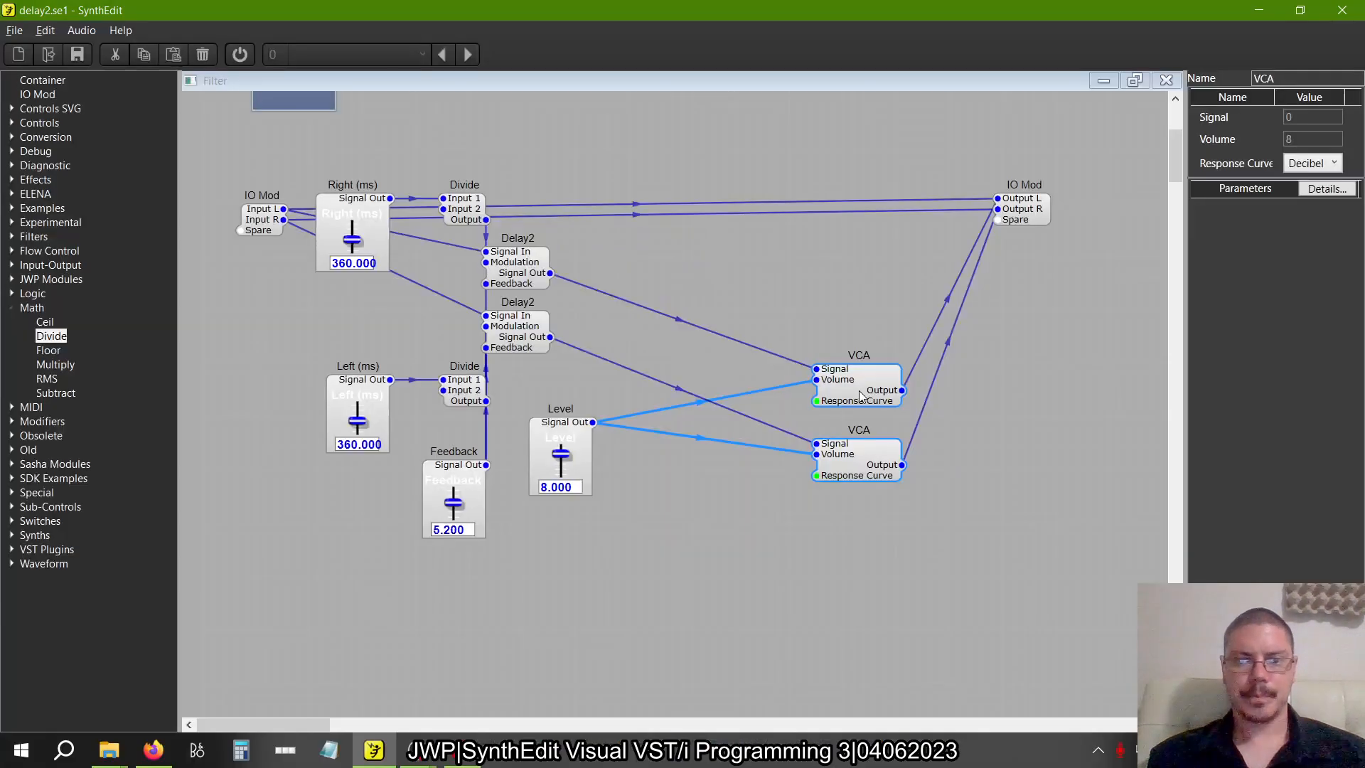
click(1309, 78)
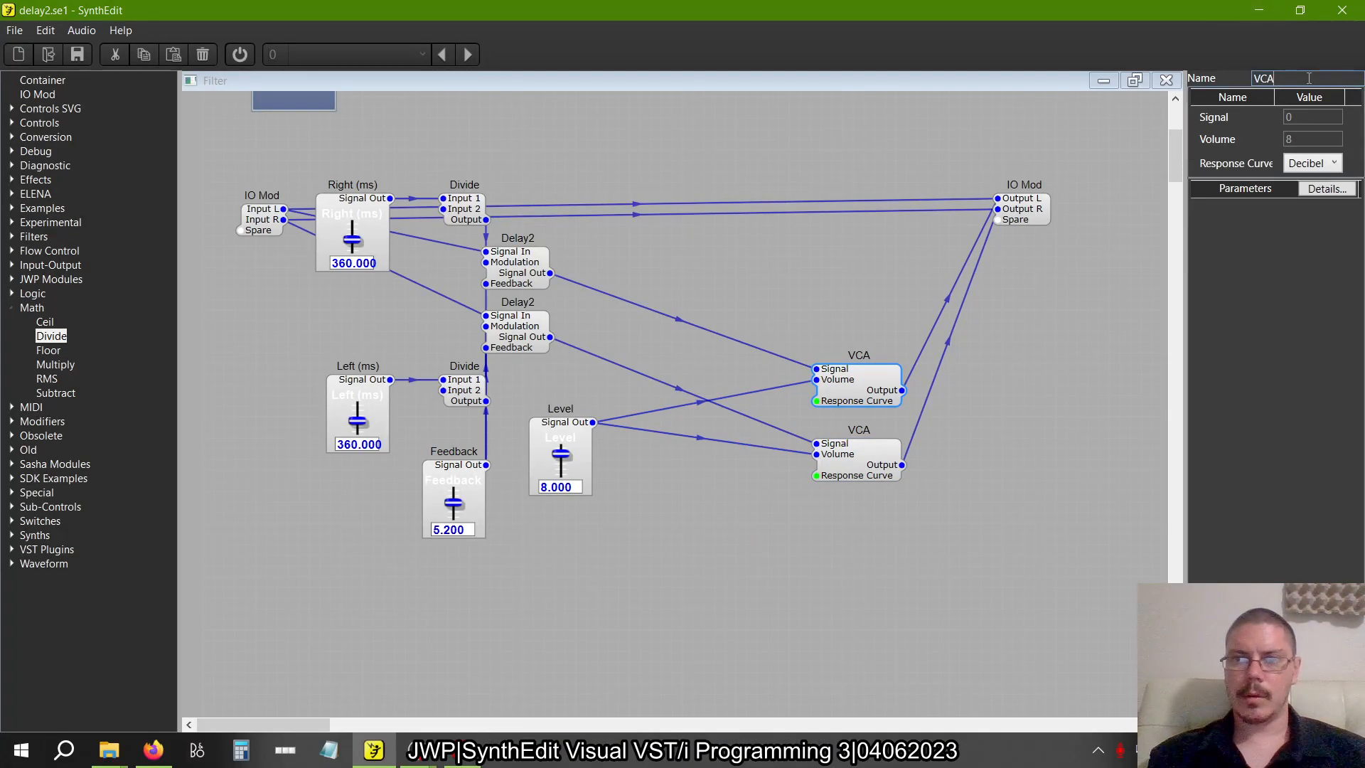
key(Home)
text(Wet VCA )
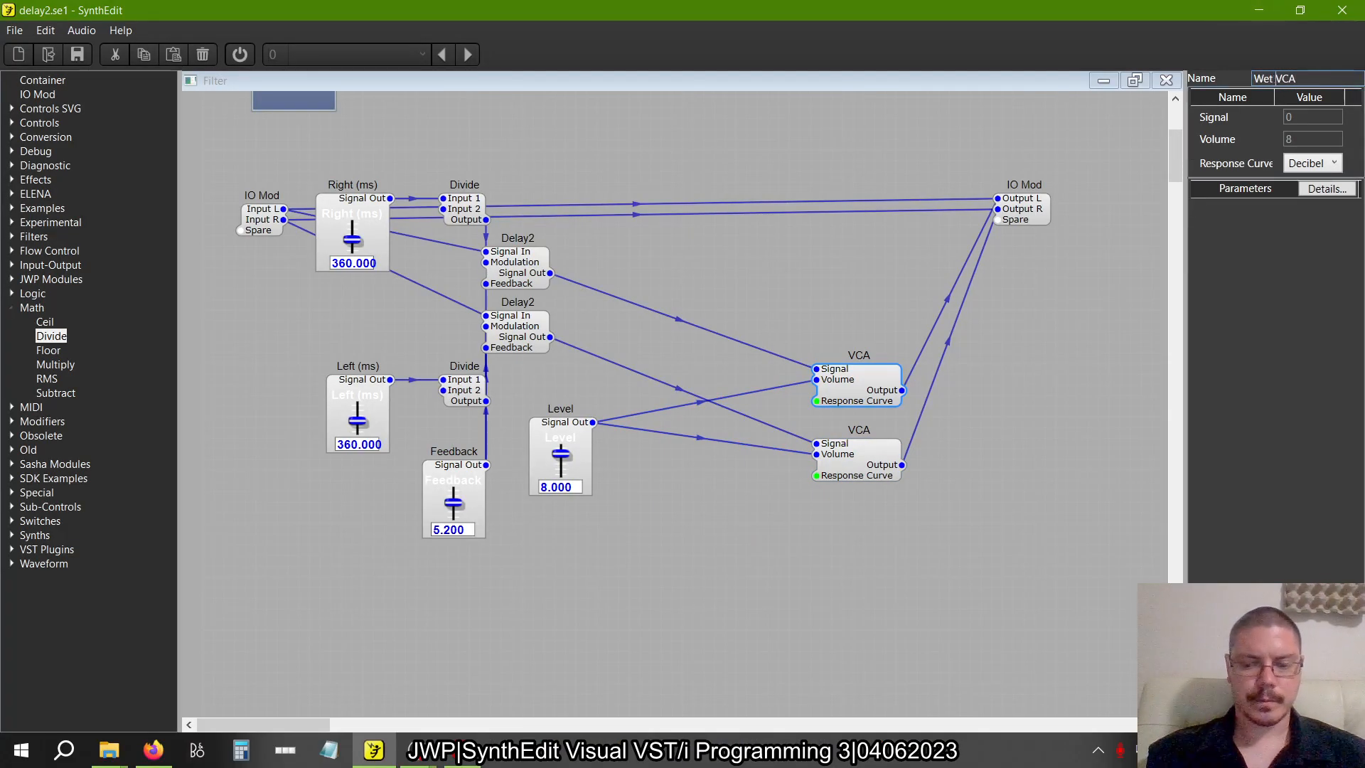
text(R)
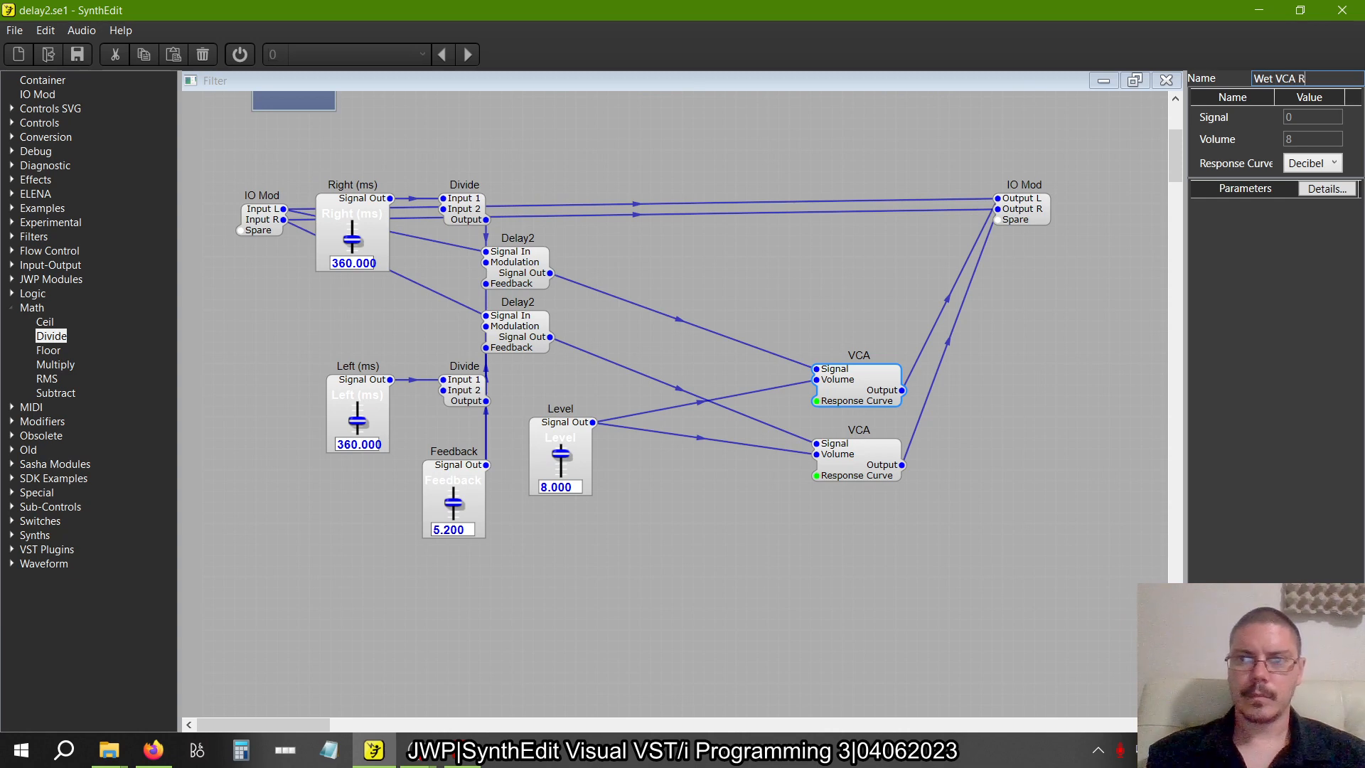
key(Return)
Rename the lower VCA module as Wet VCA R
click(857, 472)
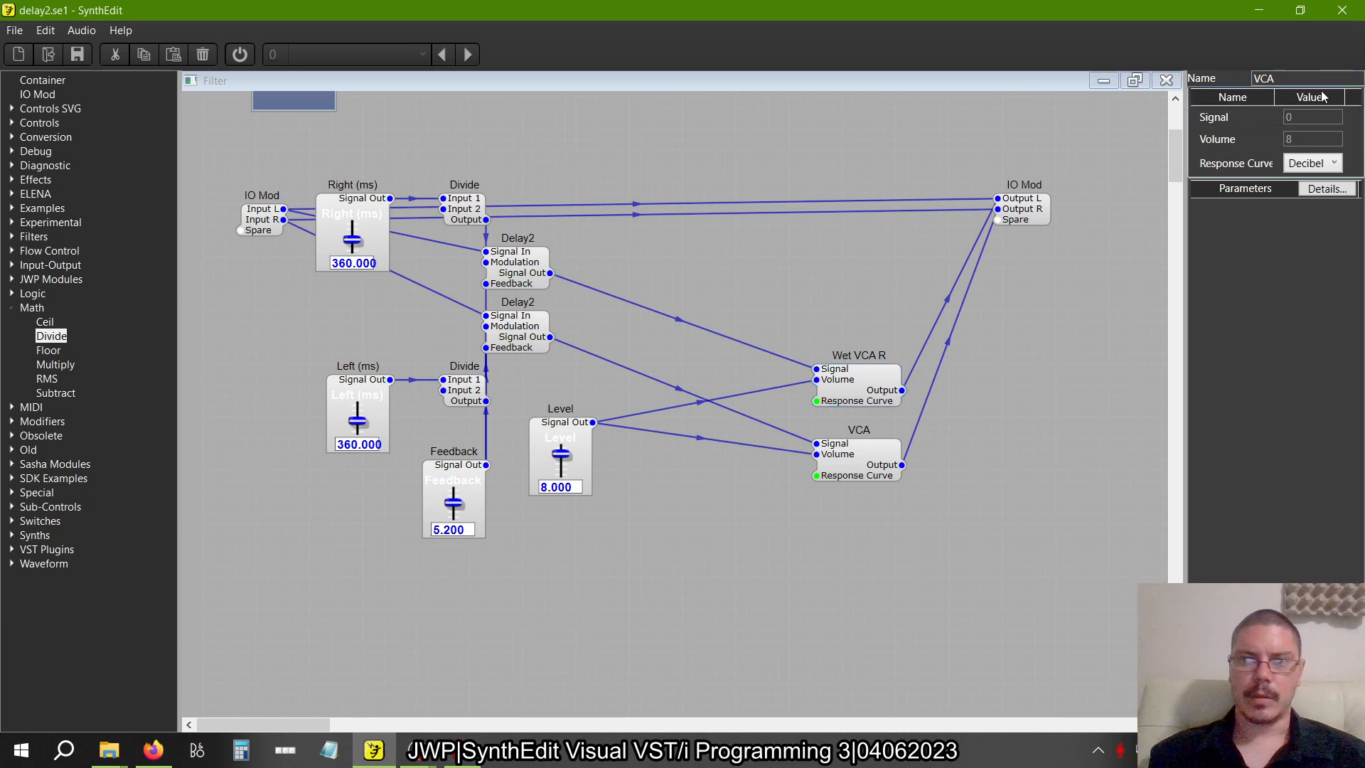
click(1312, 80)
key(Home)
text(Wet VCA)
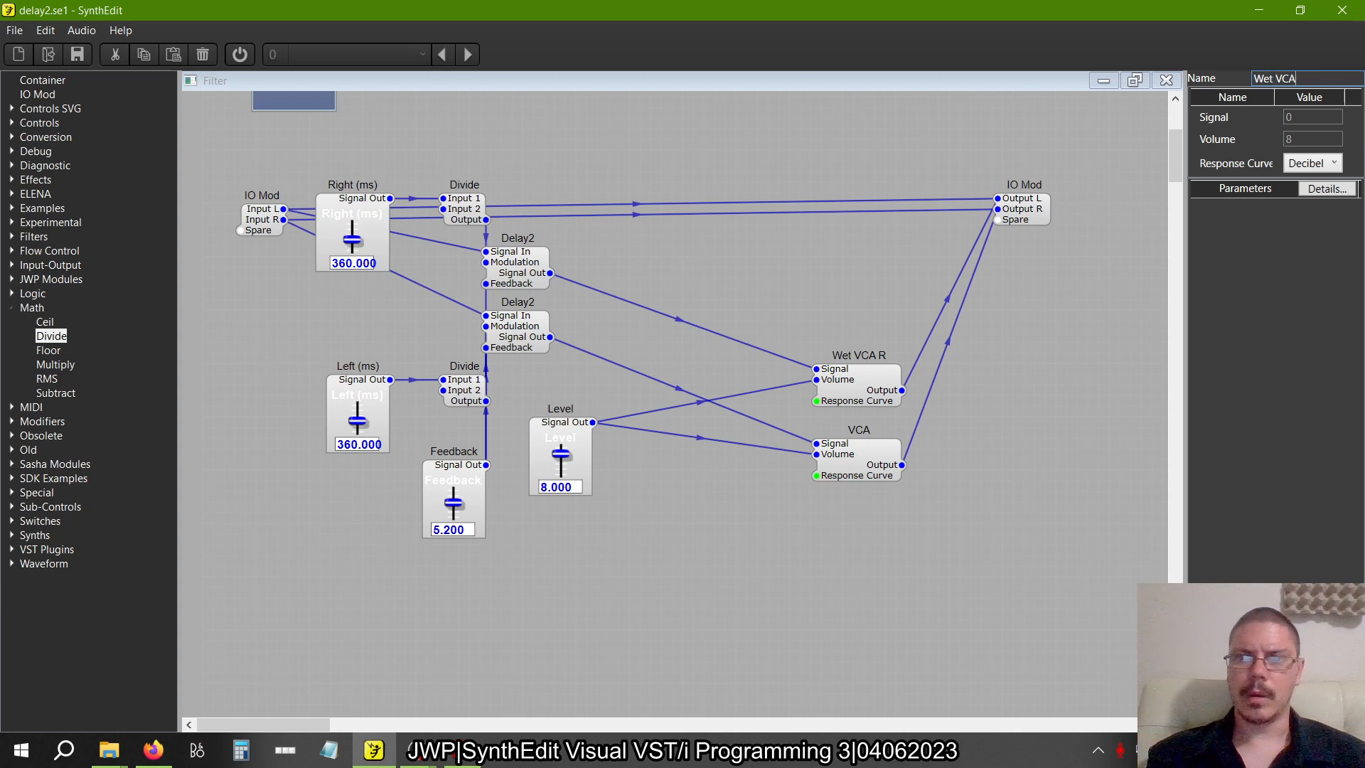
text( R)
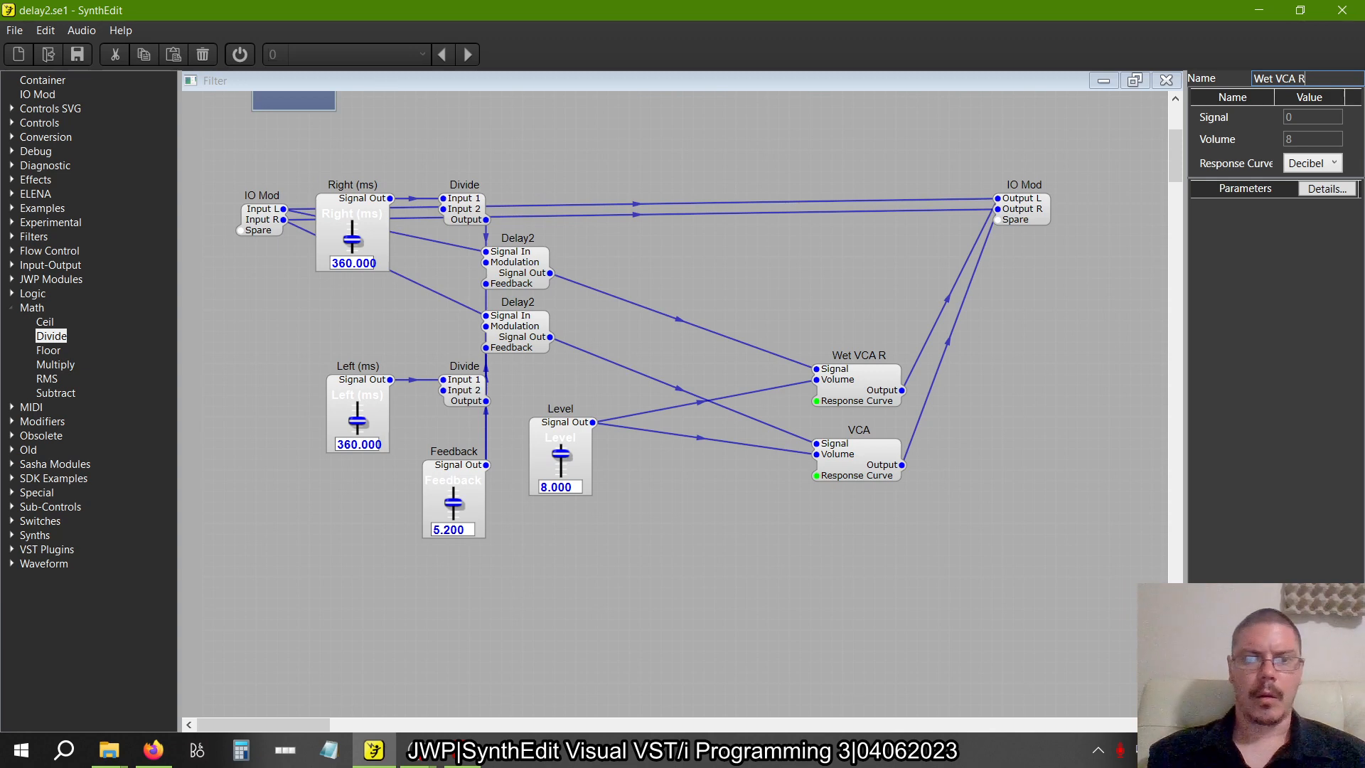
key(Return)
Rename the upper of the two wet VCAs as Wet VCA L
click(887, 384)
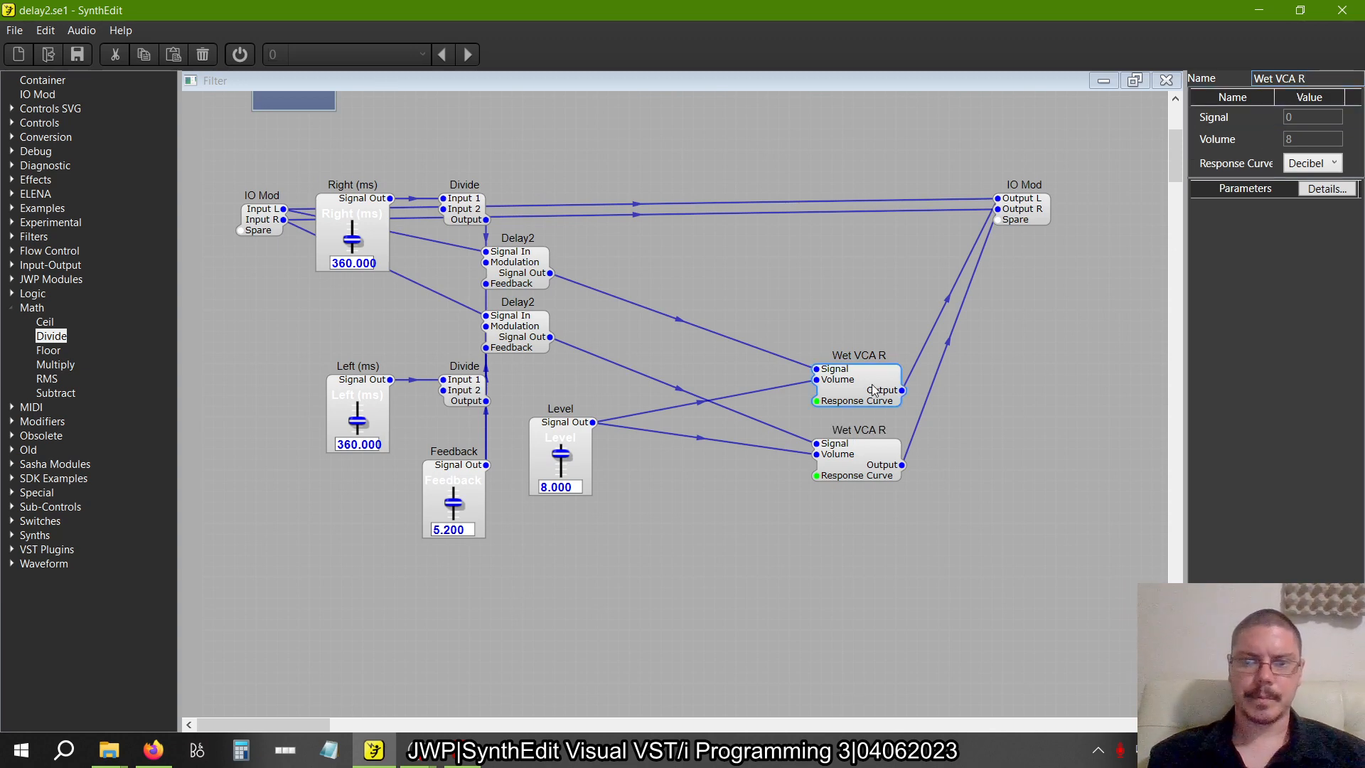
key(BackSpace)
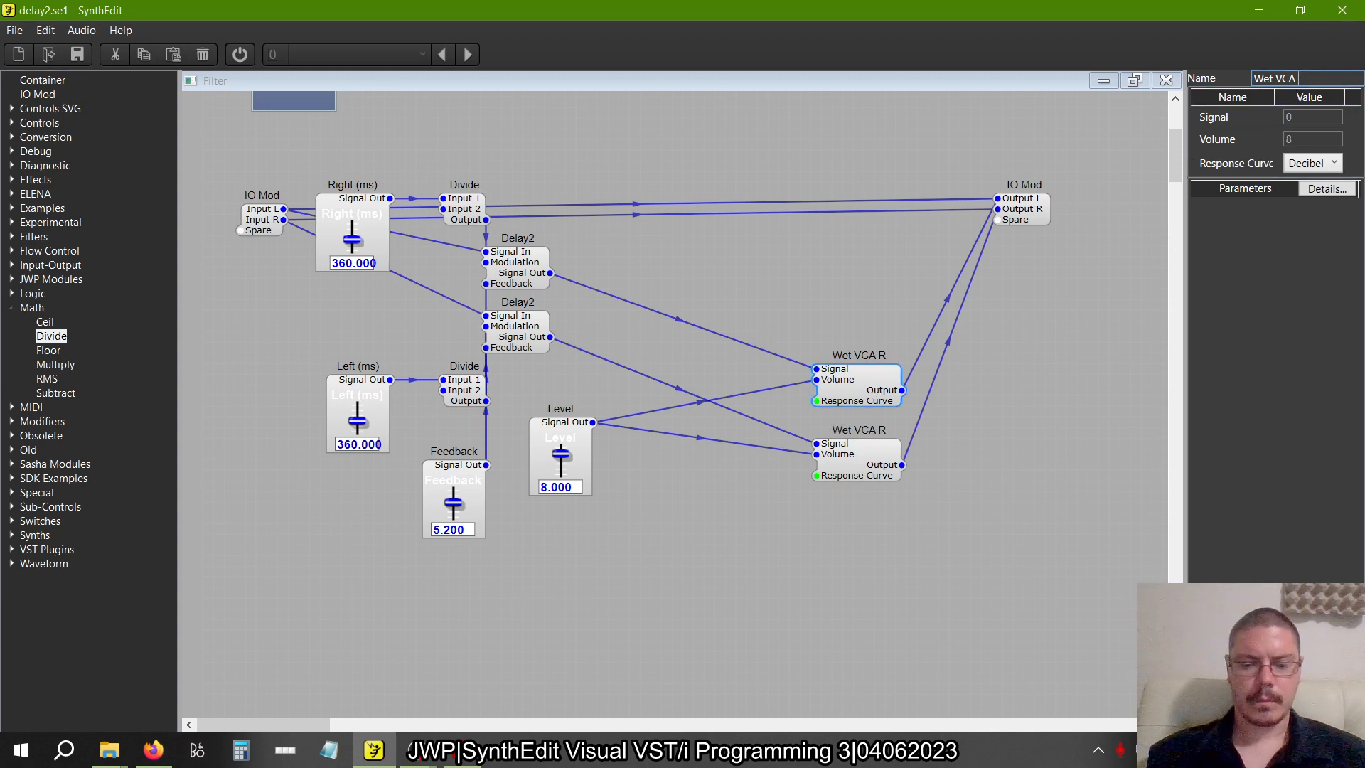
text(L)
key(Return)
Duplicate Wet VCA L and Wet VCA R together and place the copies directly above the originals
drag(915, 554, 775, 330)
right_click(844, 378)
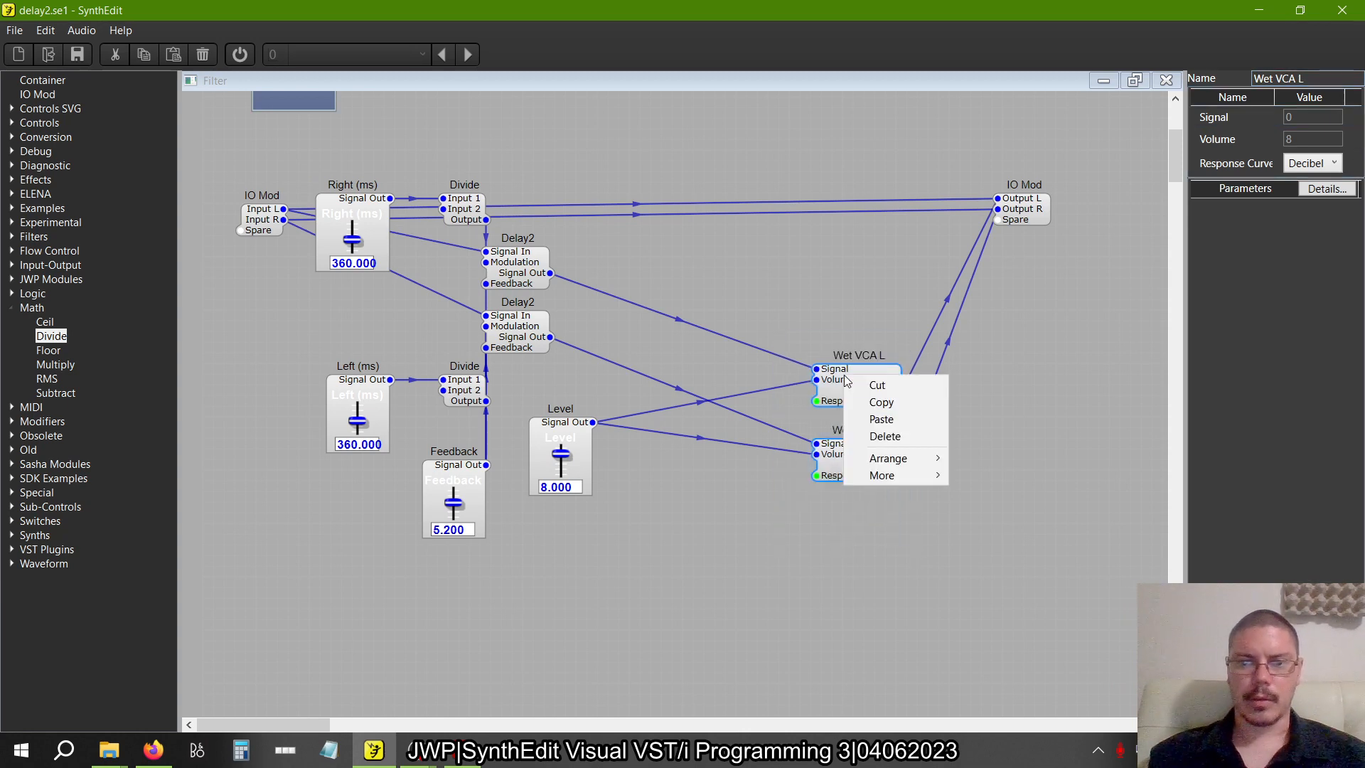
click(881, 402)
right_click(851, 313)
click(923, 357)
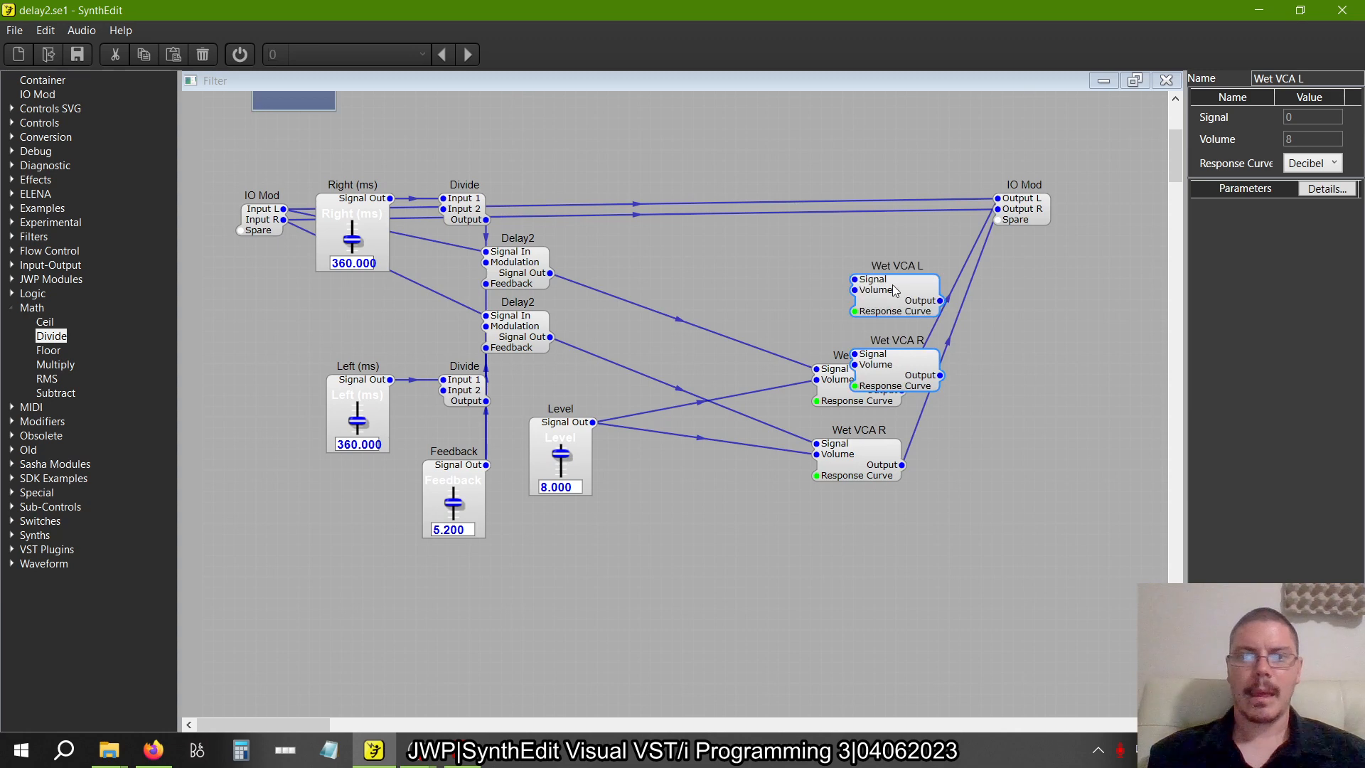
drag(896, 293, 859, 235)
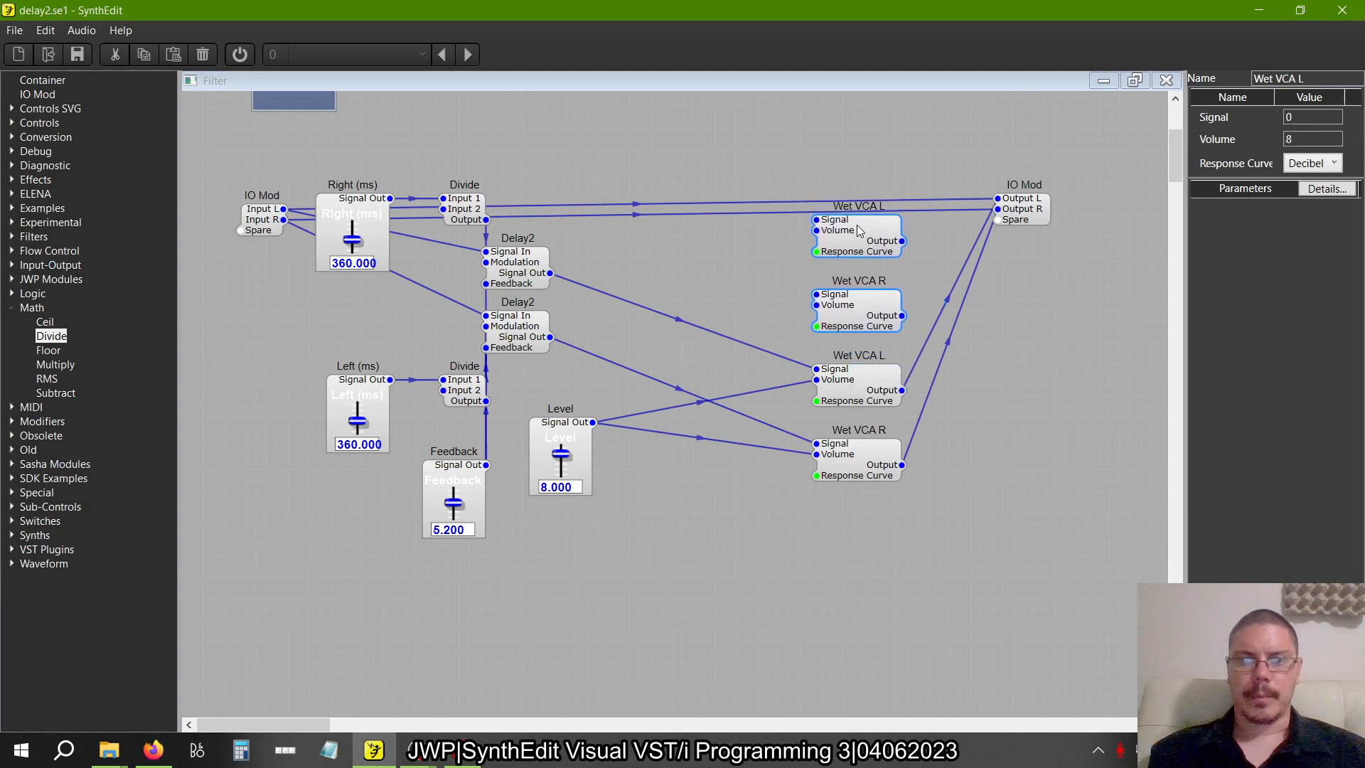
click(1027, 296)
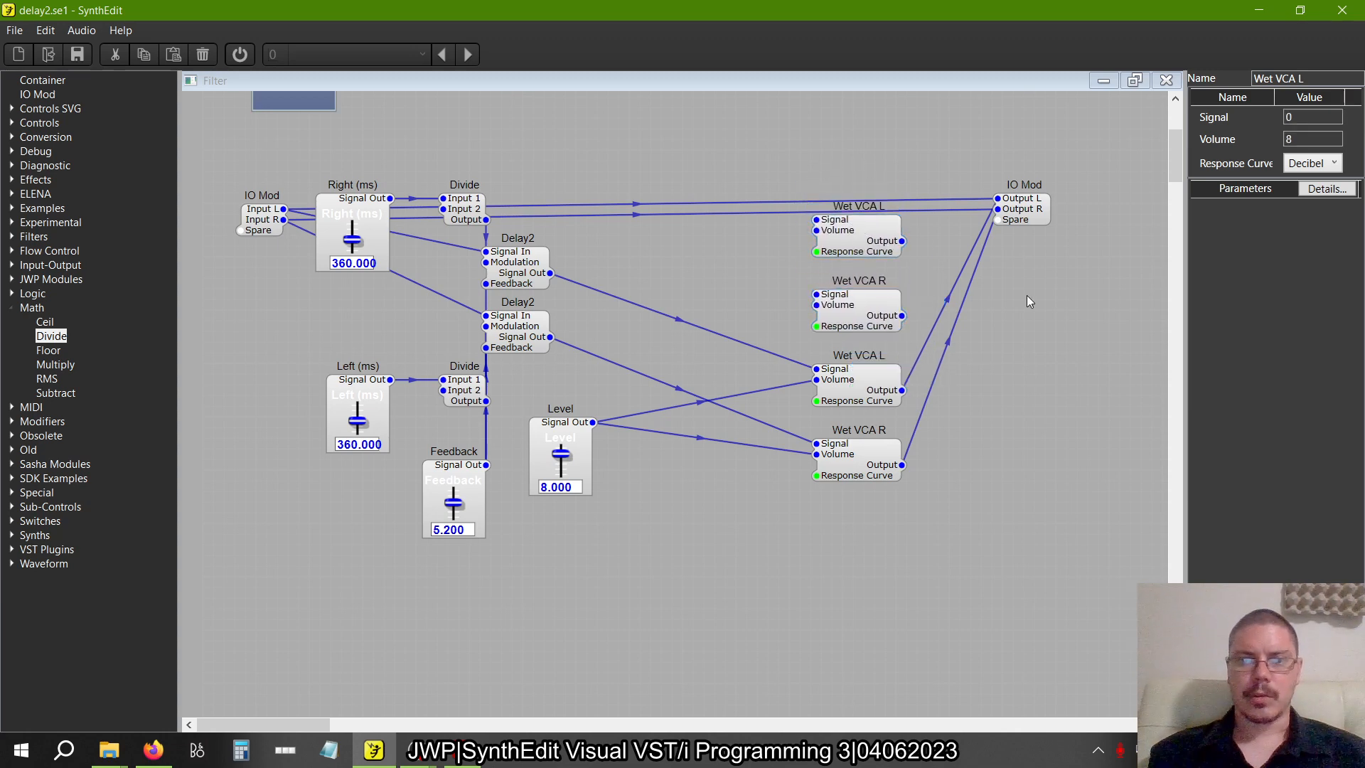
Delete the two direct connections between the input and output IO Mods and move the Level slider below the wet VCAs
click(952, 210)
key(Delete)
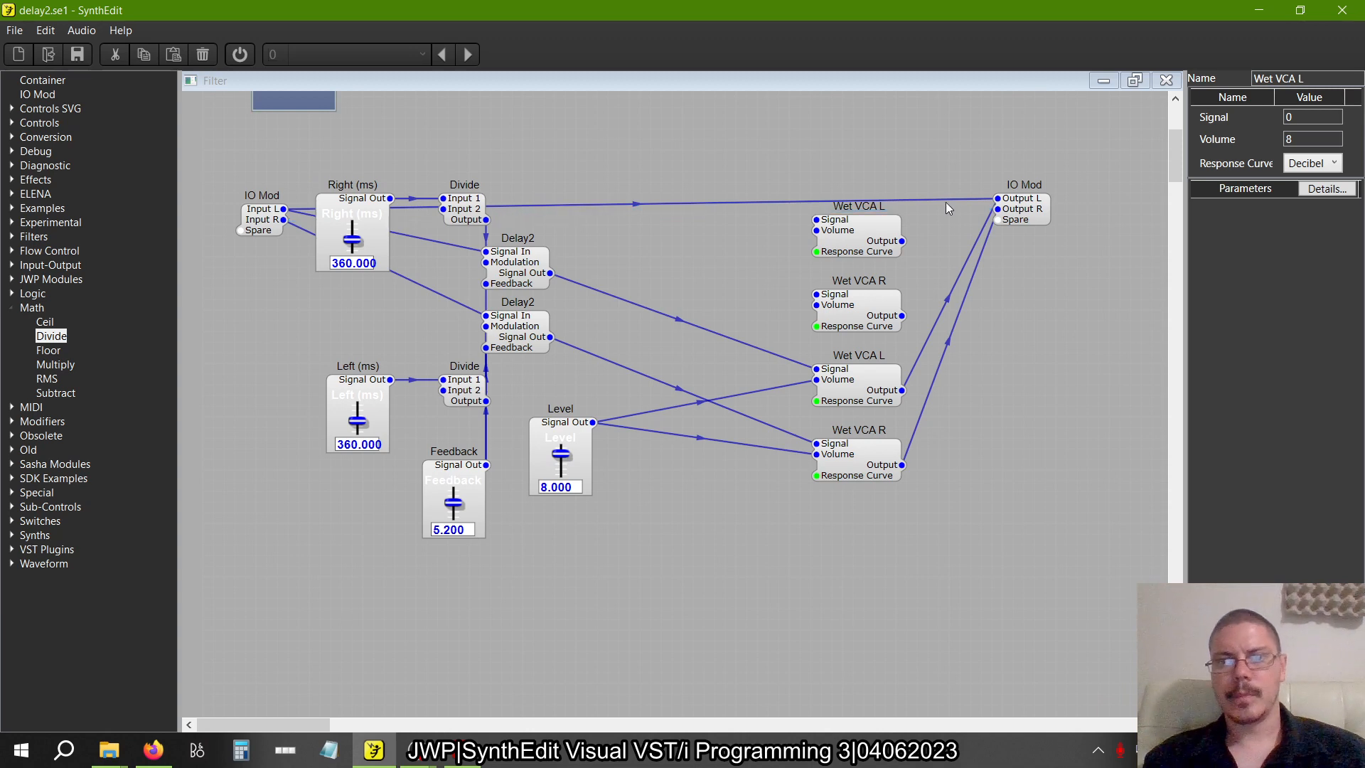
click(940, 199)
key(Delete)
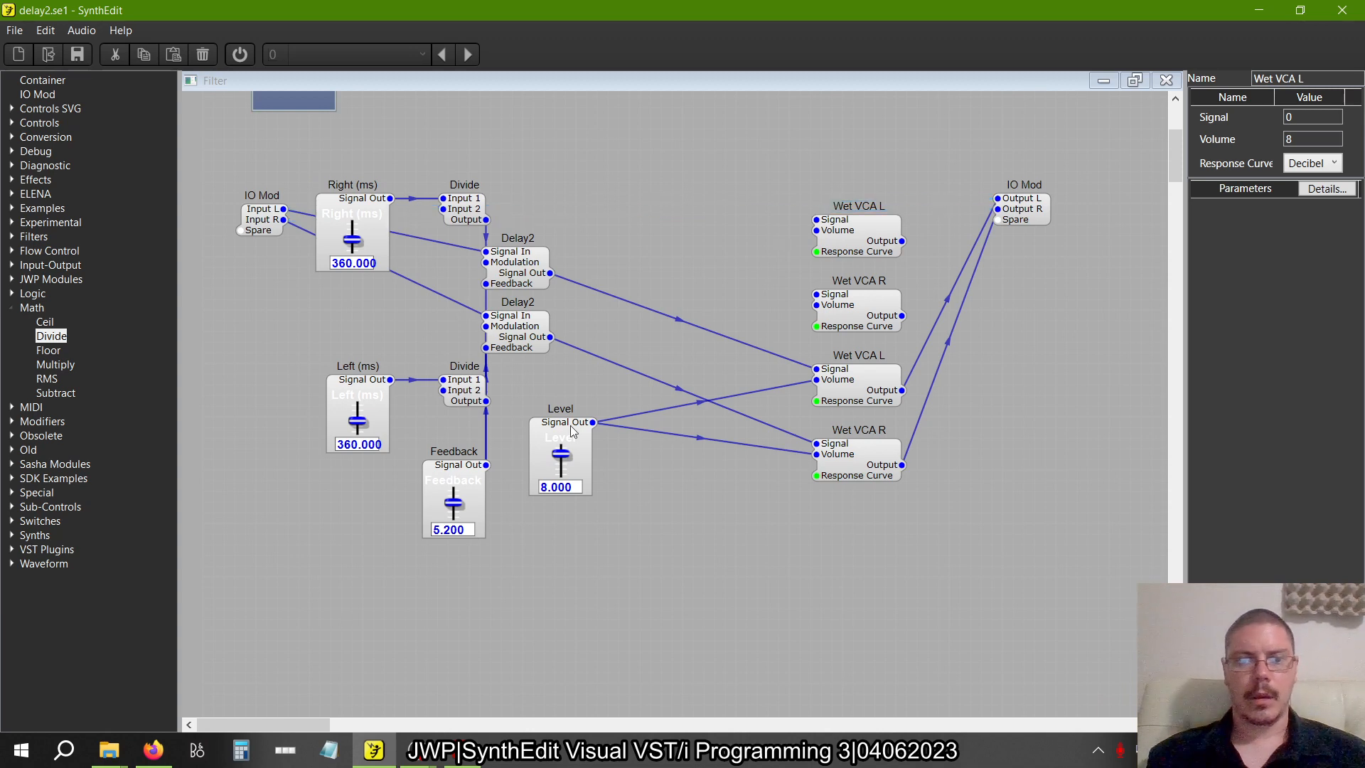
drag(571, 430, 780, 543)
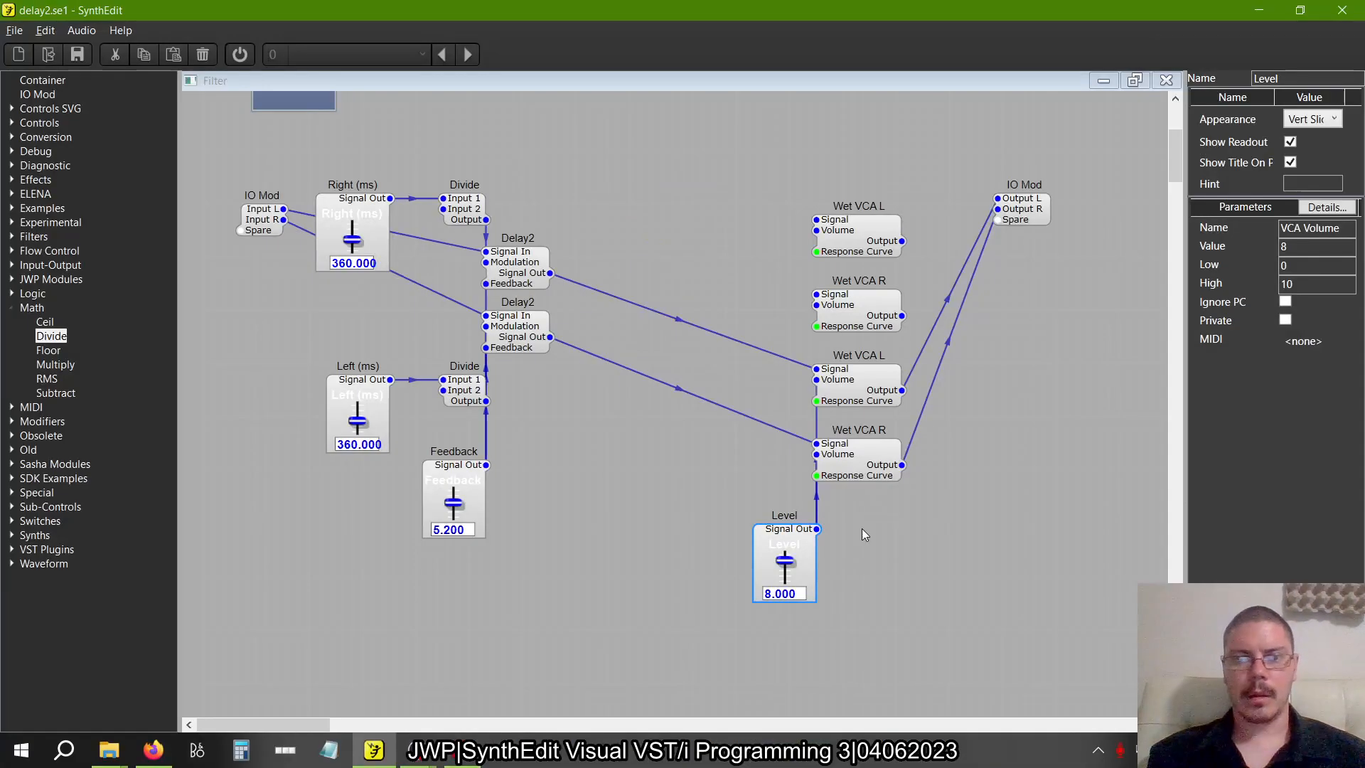
Duplicate the Level slider above the copied VCAs and connect its Signal Out to both copies' Volume inputs
right_click(780, 548)
click(803, 574)
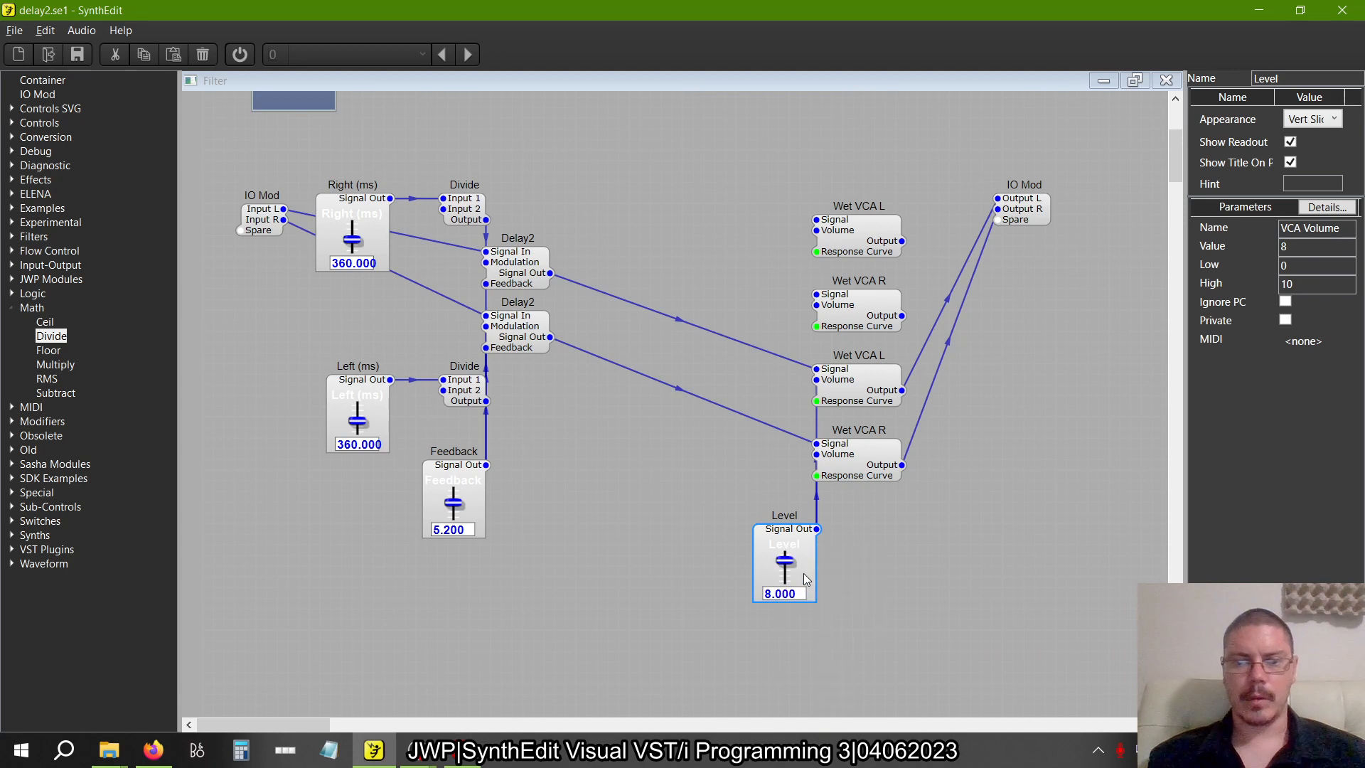
right_click(778, 224)
click(800, 275)
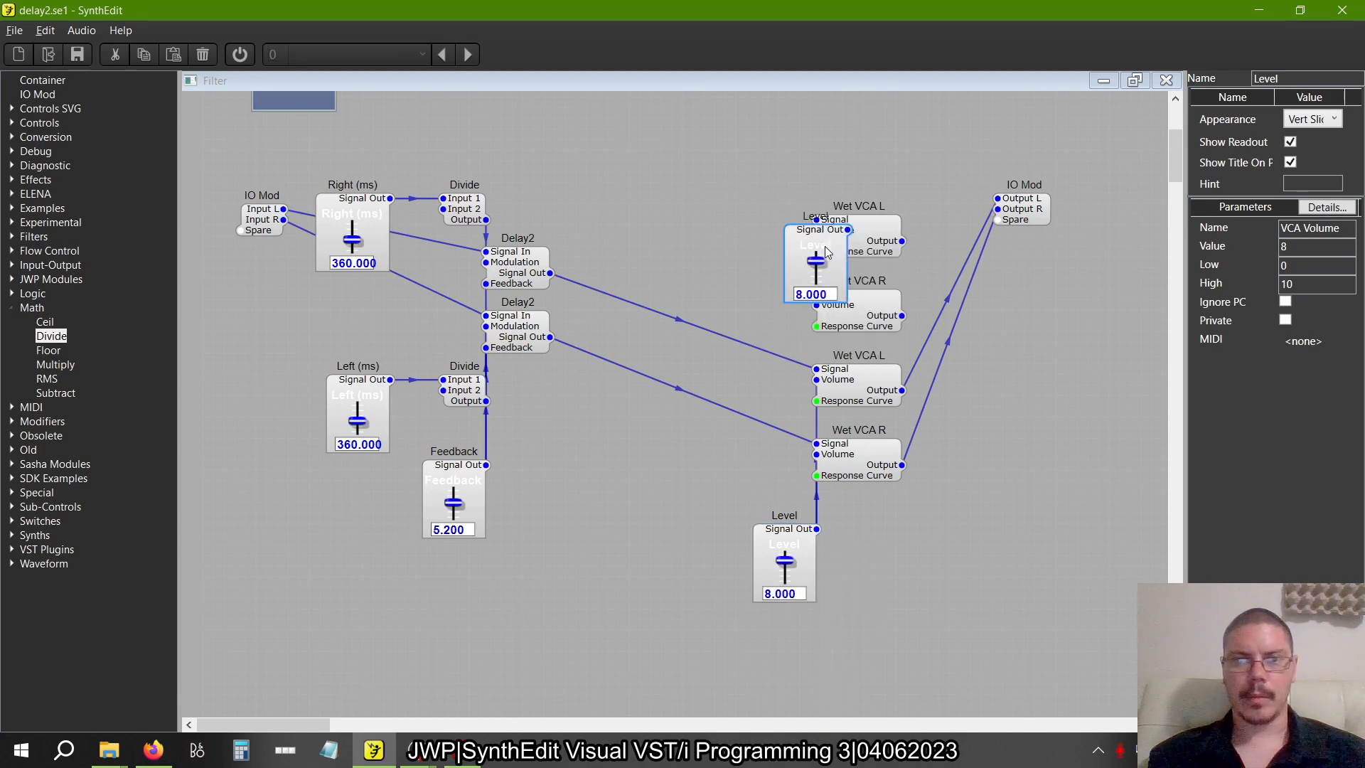
mouse_move(820, 236)
mouse_down()
mouse_move(766, 129)
mouse_move(797, 135)
mouse_move(816, 230)
mouse_up()
drag(797, 135, 816, 304)
Rename the copied Wet VCA L as Dry VCA L
click(867, 236)
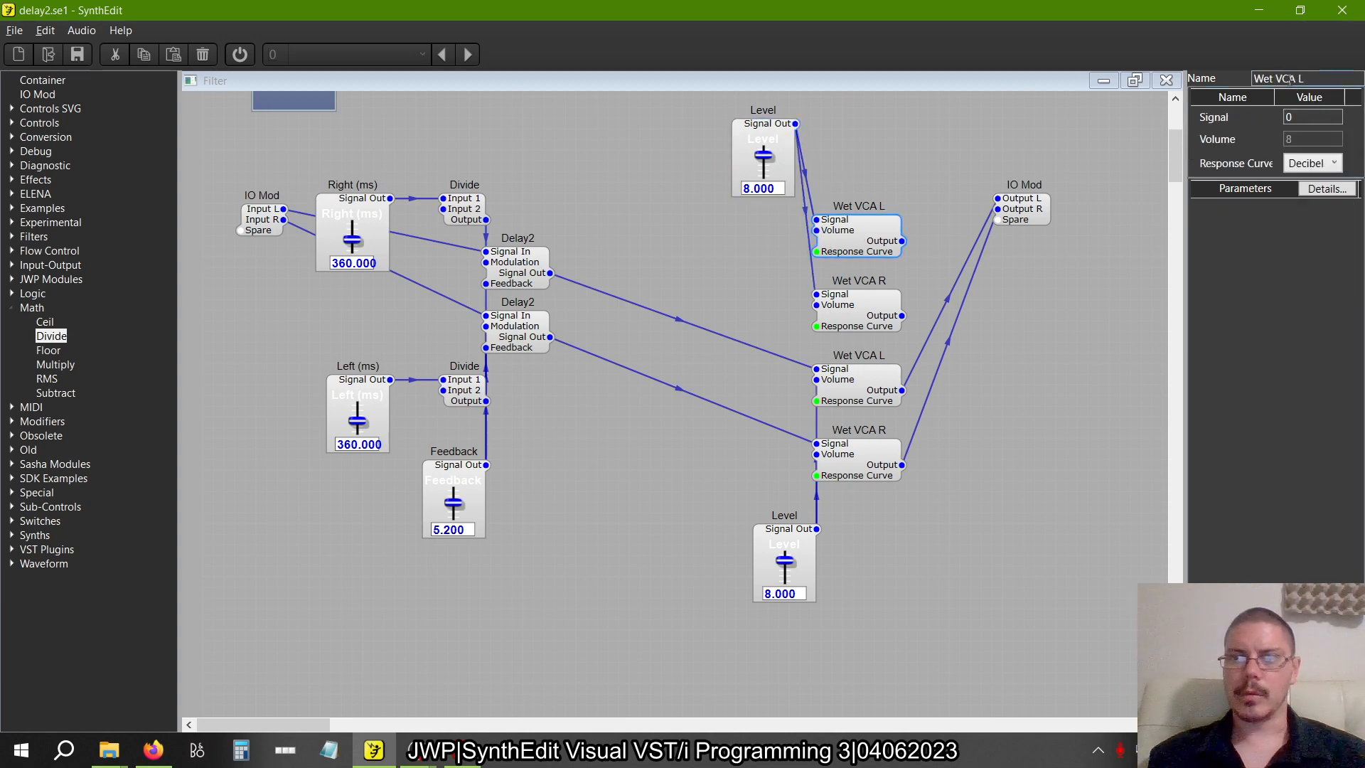
drag(1273, 79, 1107, 92)
text(Dry)
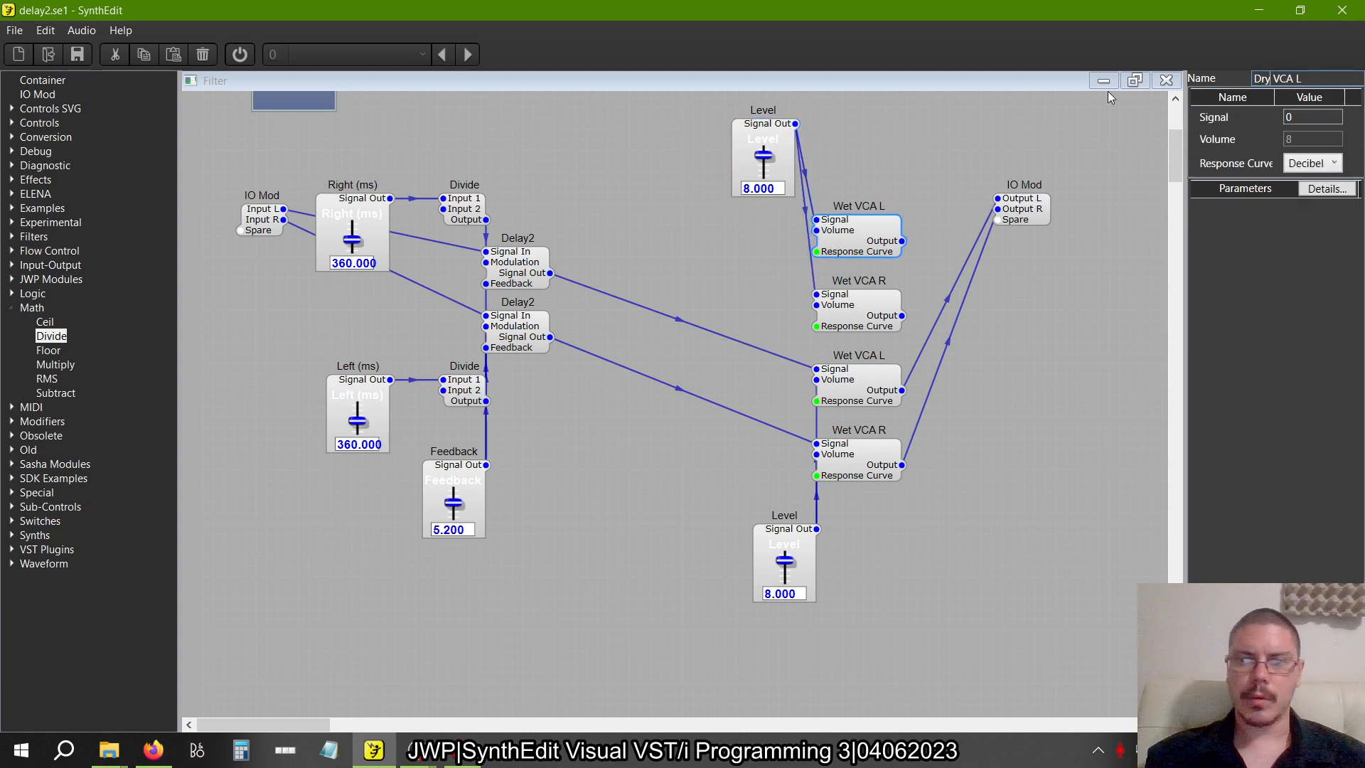
key(Return)
Rename the copied Wet VCA R as Dry VCA R
click(870, 306)
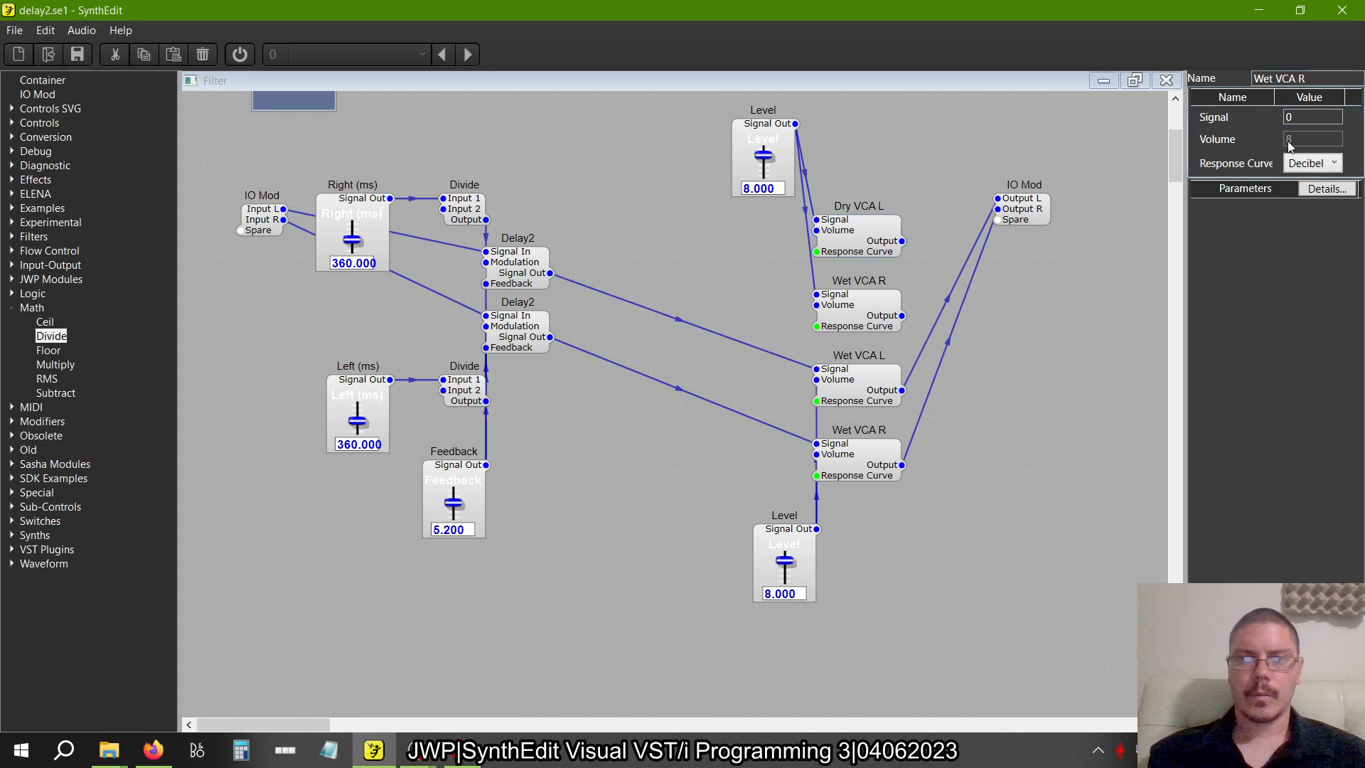
click(1274, 79)
key(BackSpace)
key(BackSpace)
key(BackSpace)
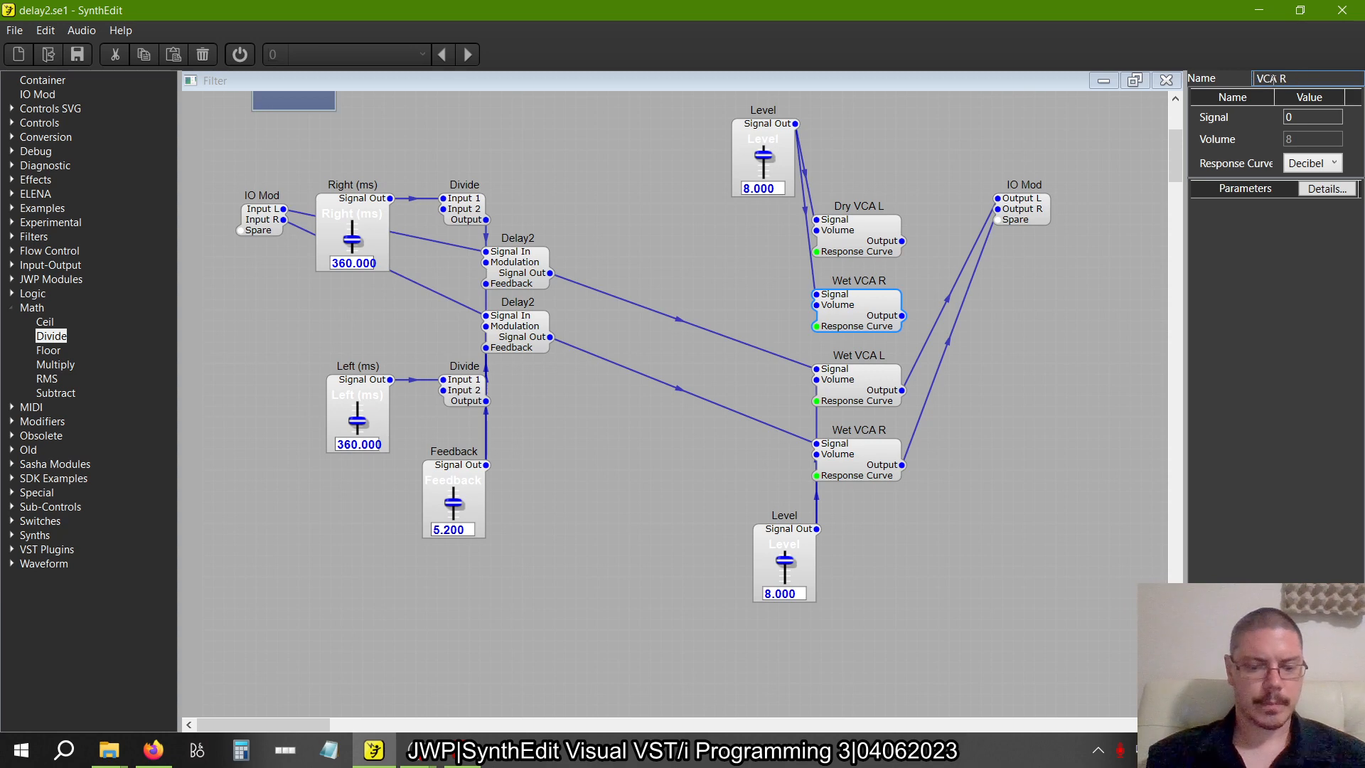
text(Dry)
key(Return)
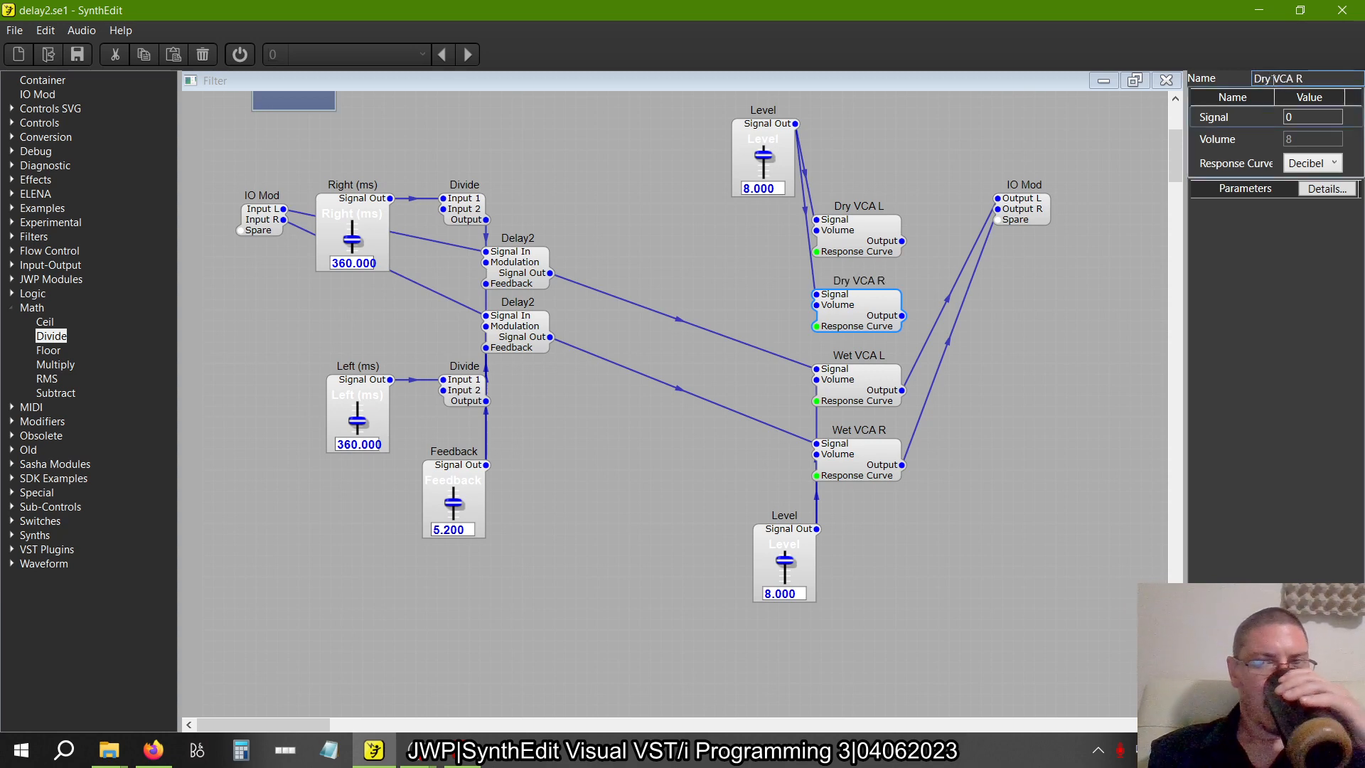
Align the upper Level slider with the lower one and compare the patch with figure 2.25 in the book
click(773, 140)
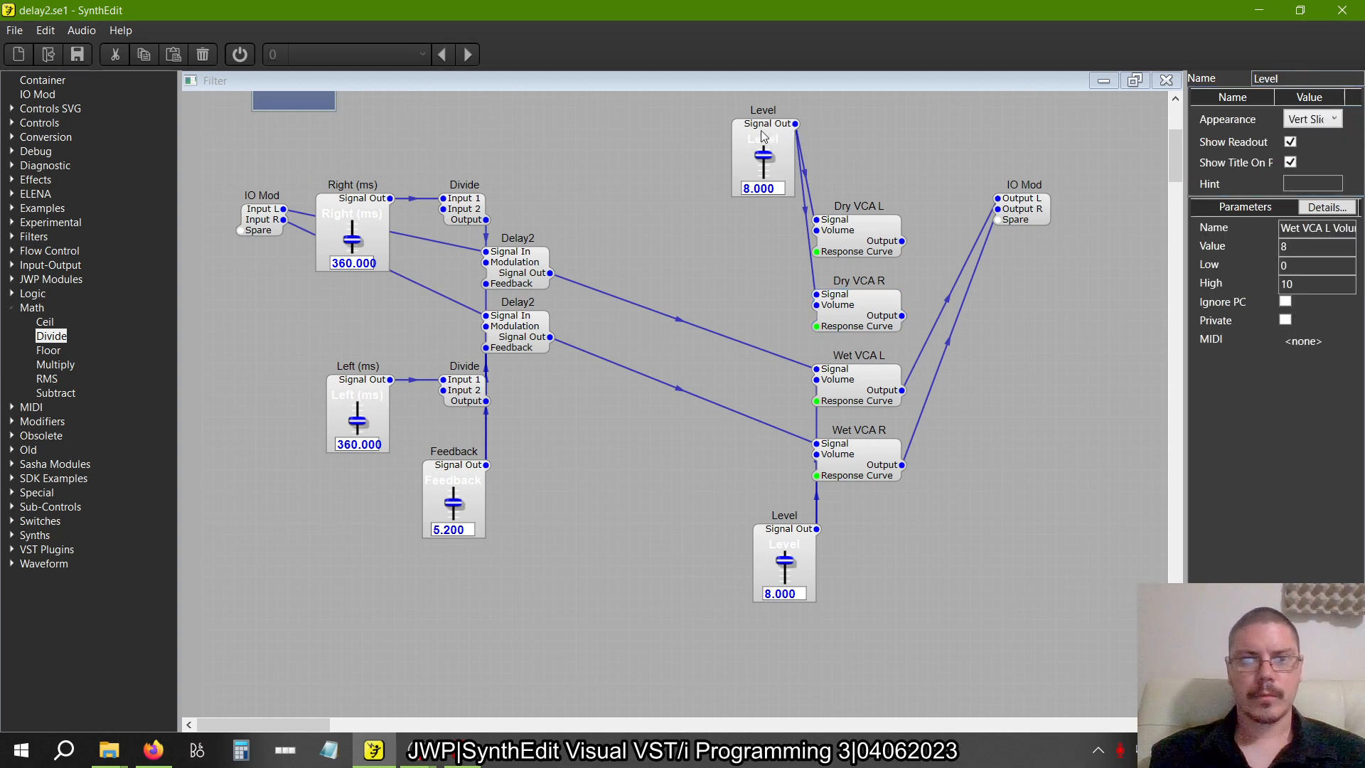
drag(791, 124, 812, 124)
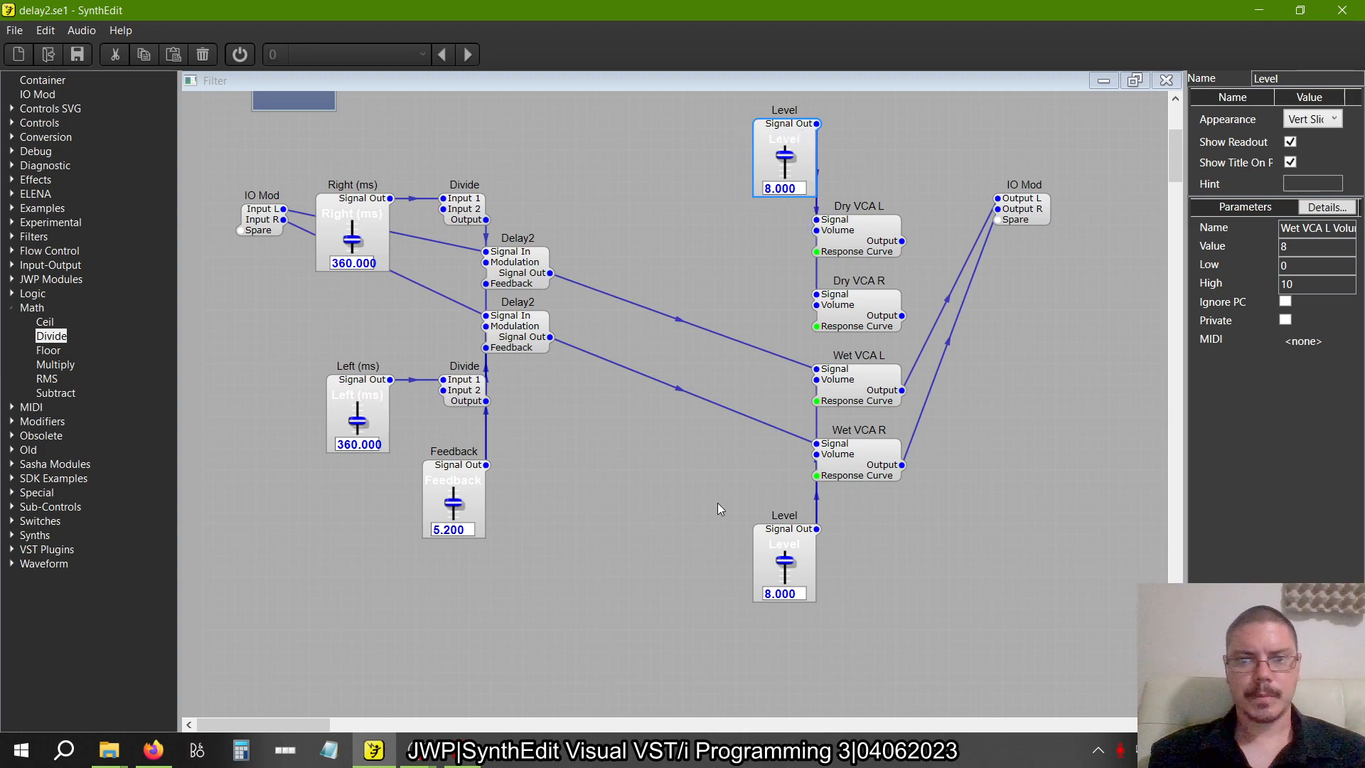
key(alt+Tab)
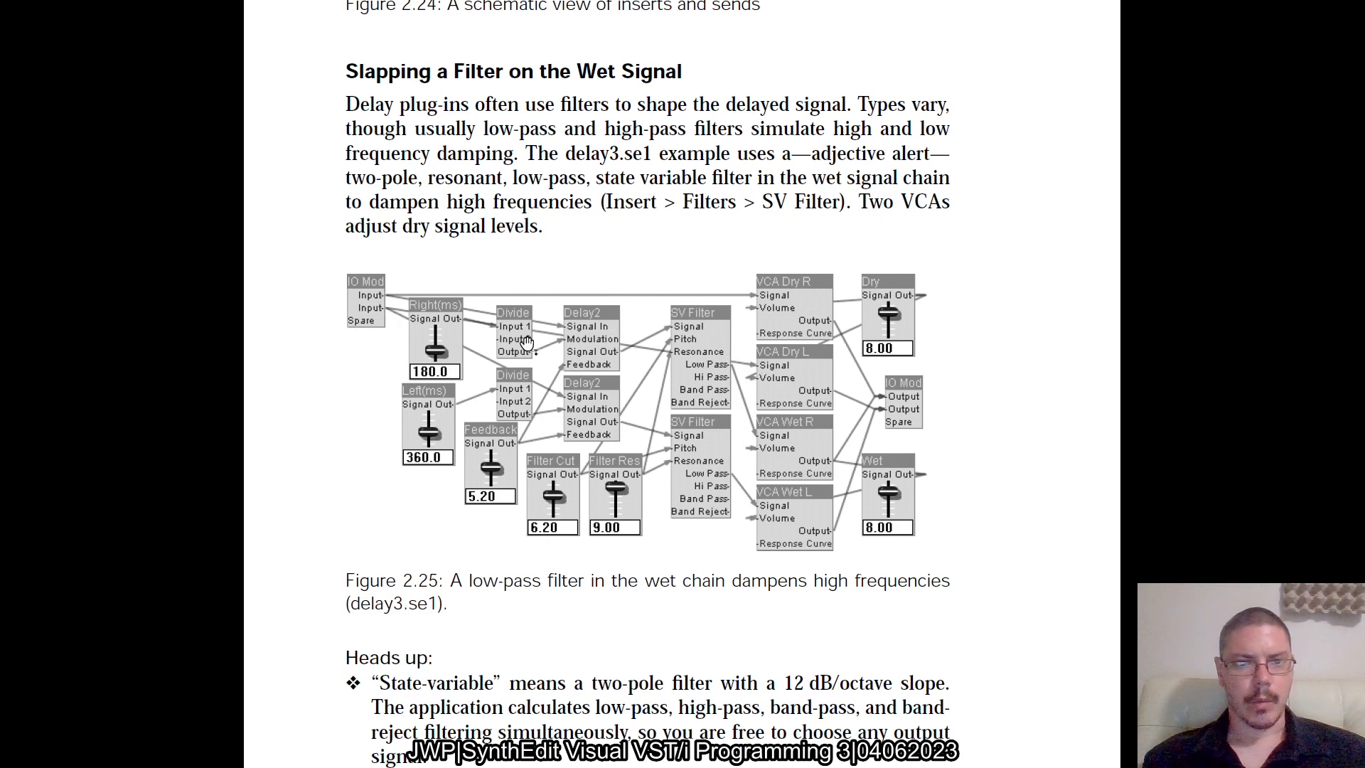
key(alt+Tab)
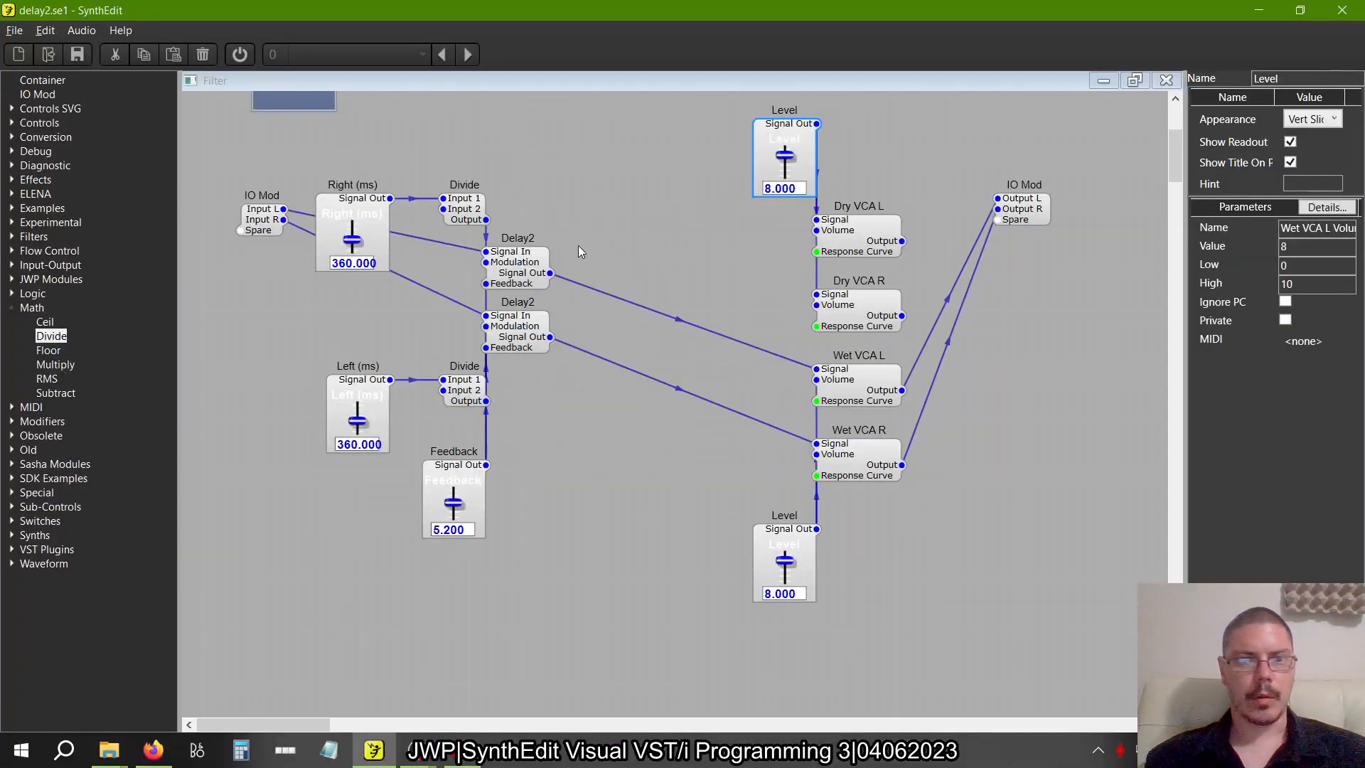
Connect Input L and Input R to the Signal inputs of Dry VCA L and Dry VCA R, and shift the output-side modules up slightly
drag(283, 209, 818, 220)
drag(283, 220, 818, 294)
drag(1048, 632, 692, 90)
drag(851, 222, 850, 221)
click(1117, 507)
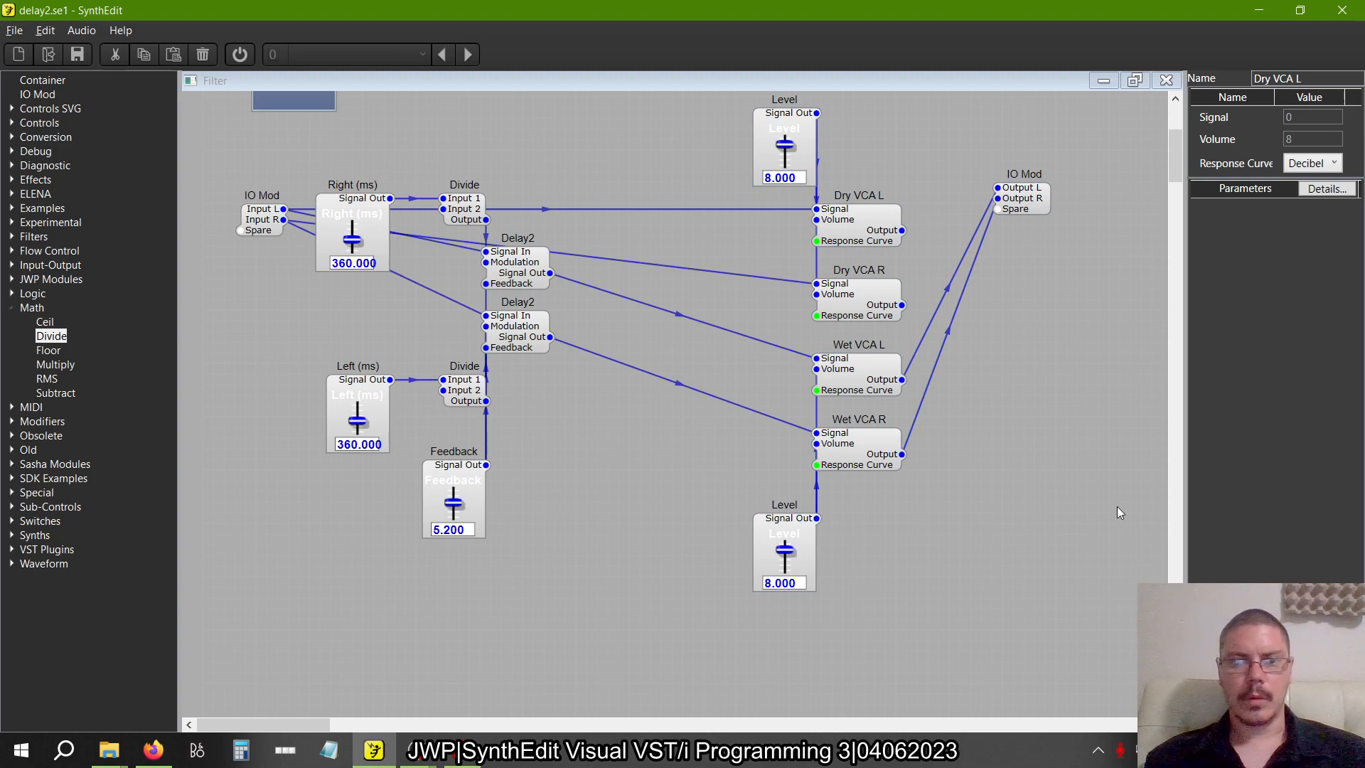
Following figure 2.25, connect the outputs of Dry VCA L and Dry VCA R to Output L and Output R of the IO Mod
key(alt+Tab)
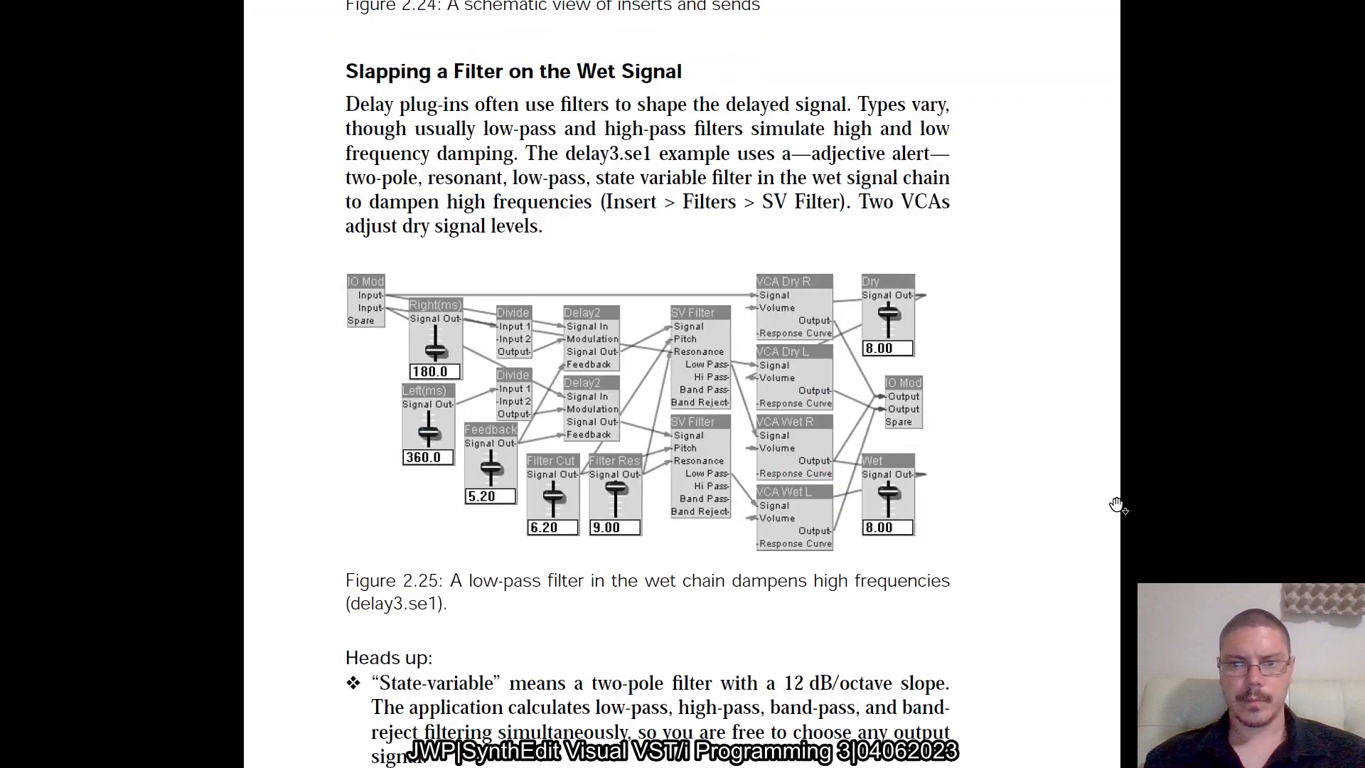
key(alt+Tab)
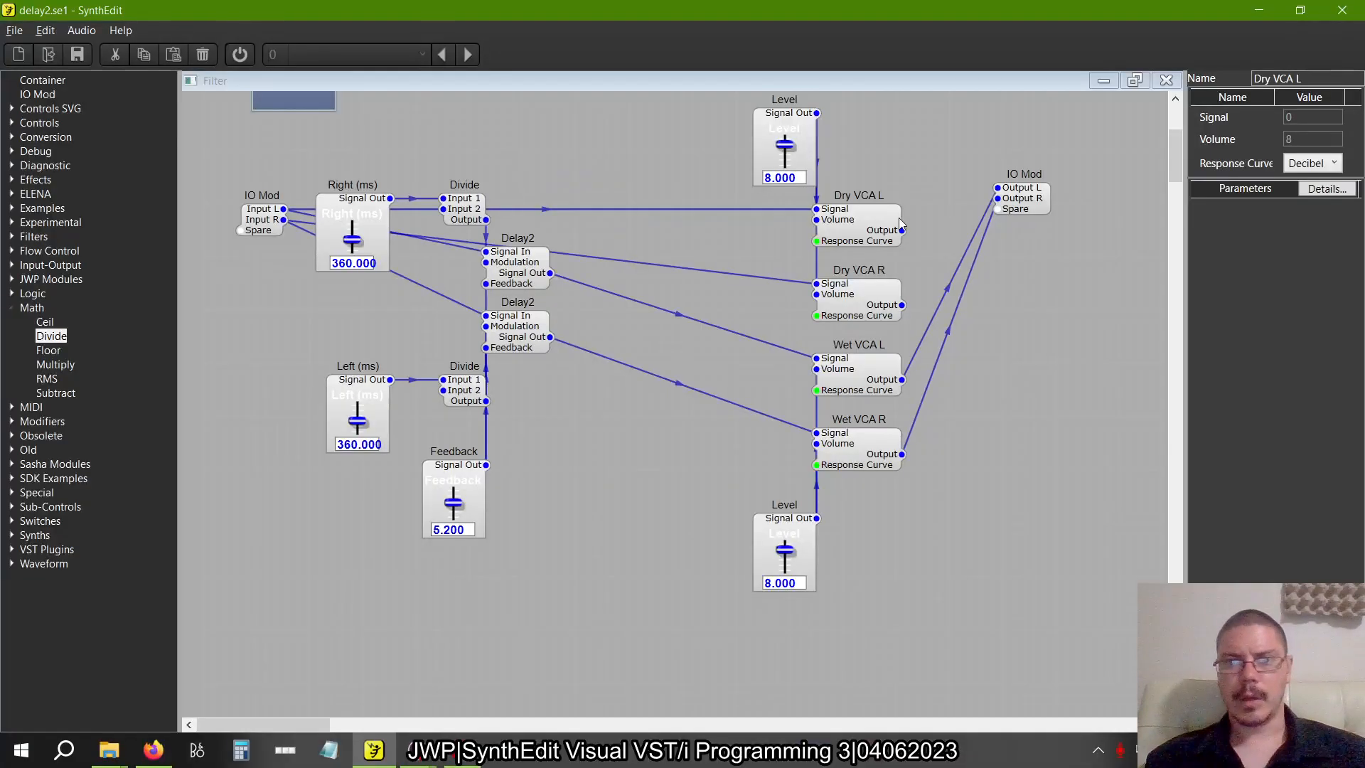
drag(901, 230, 1007, 202)
click(902, 304)
Recheck figure 2.25 and insert a StateVar Filter (multi) module between the delays and the wet VCAs
key(alt+Tab)
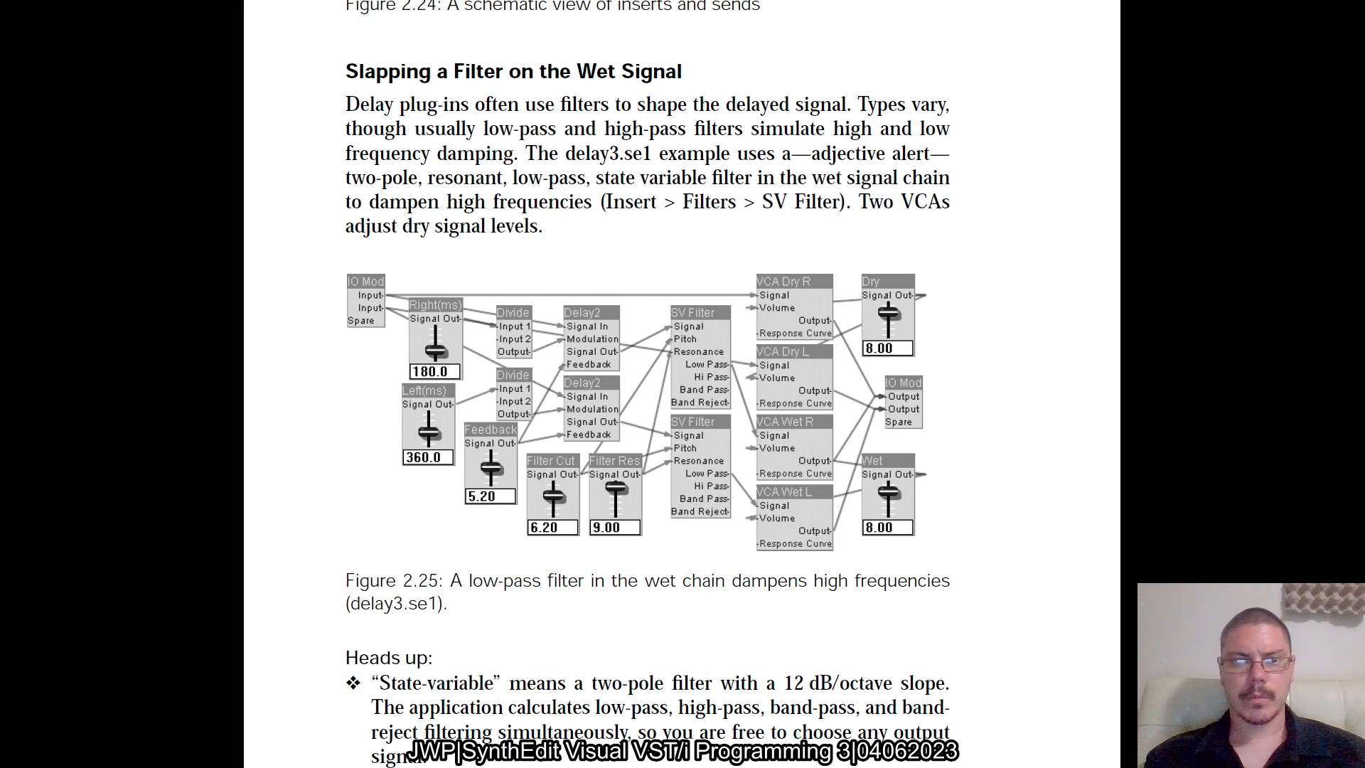
key(alt+Tab)
double_click(21, 308)
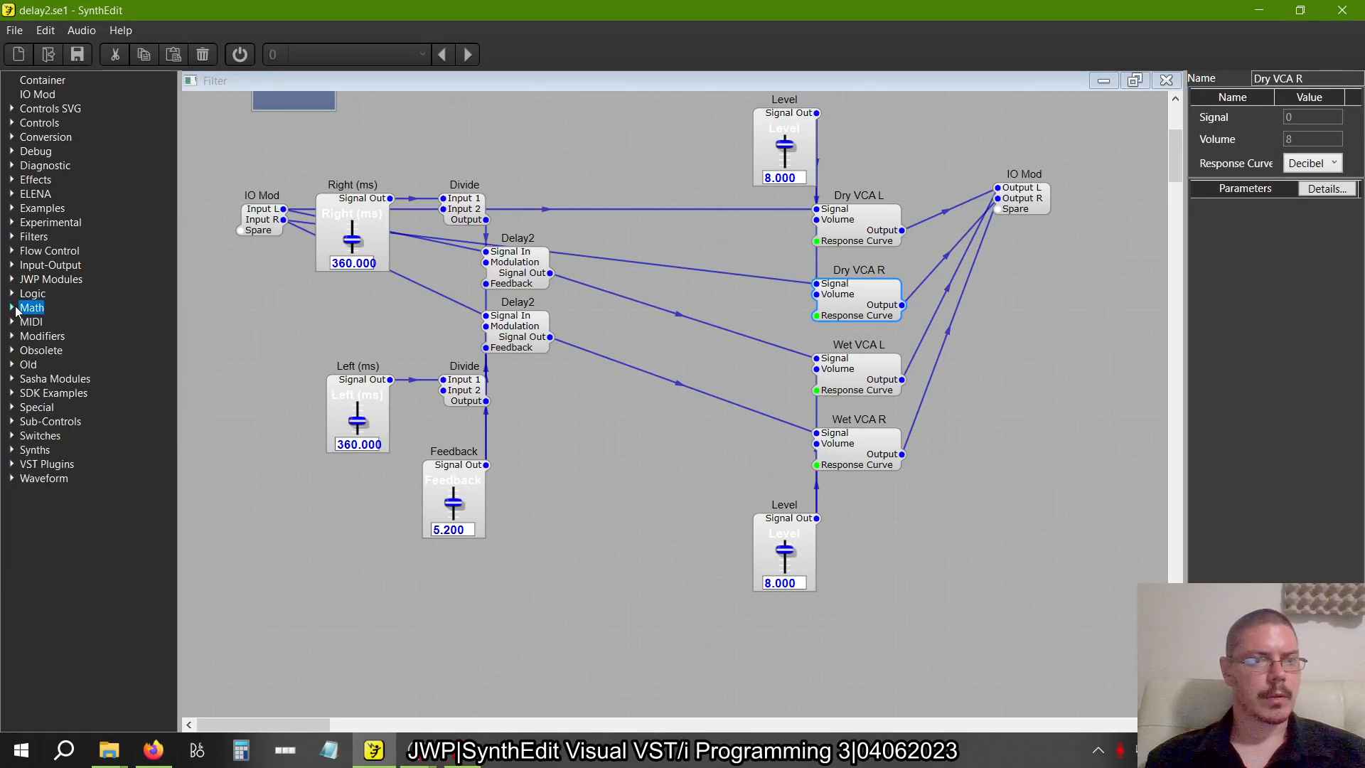
click(14, 236)
click(30, 465)
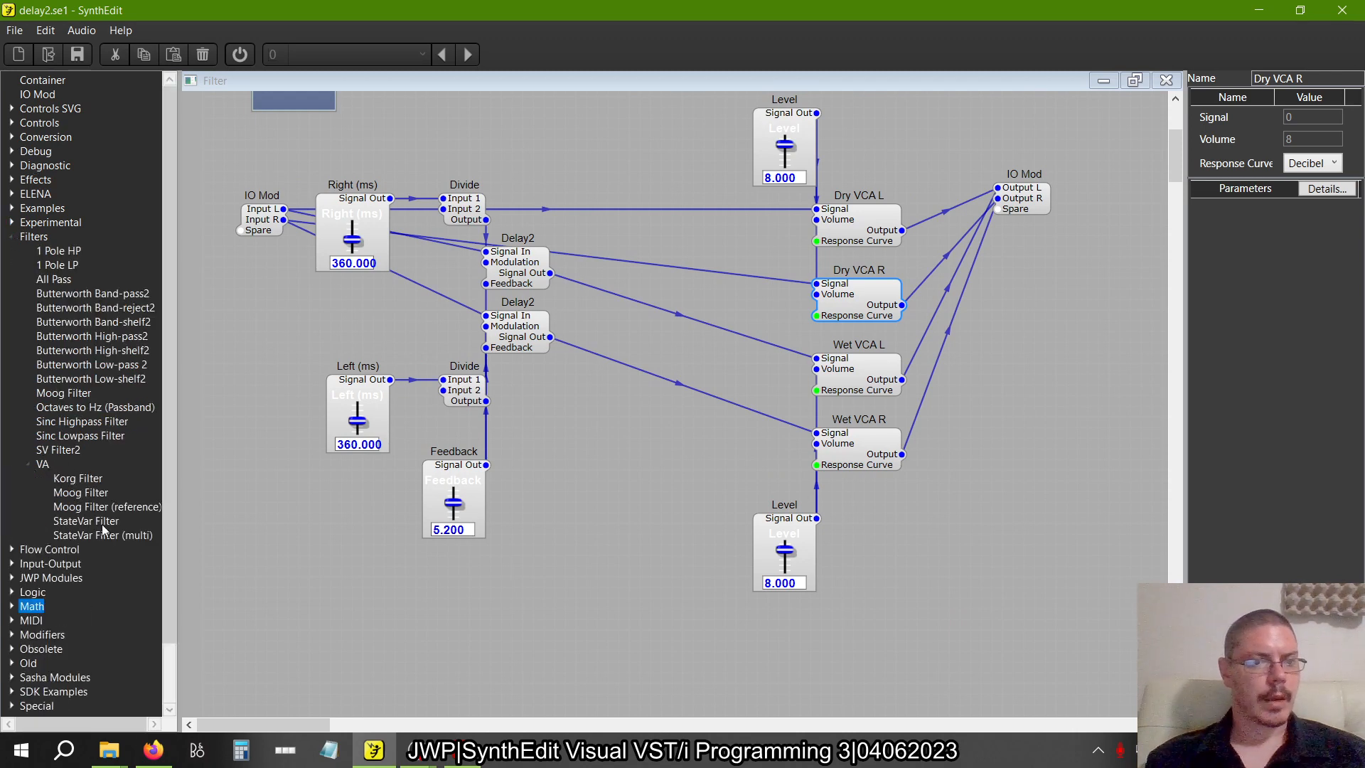
drag(81, 537, 649, 468)
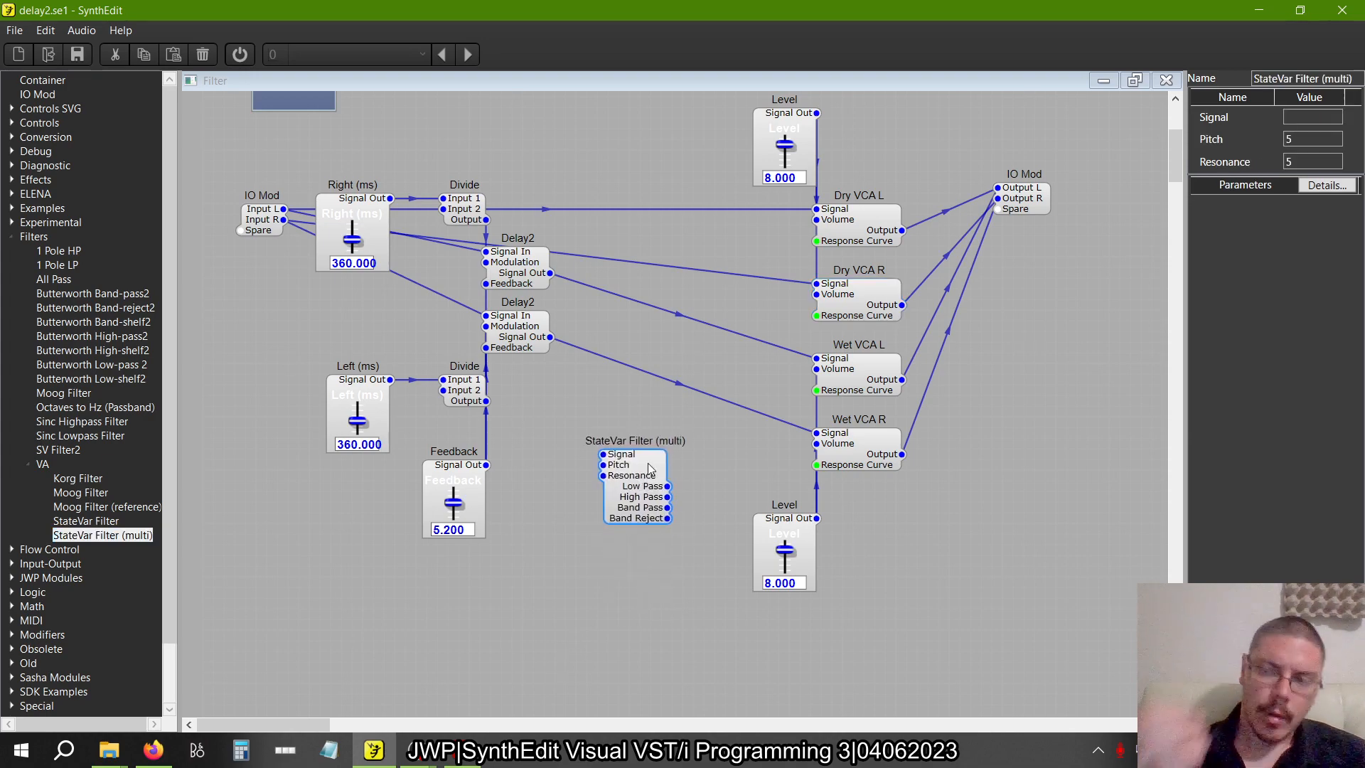
Recheck figure 2.25, then replace the StateVar Filter (multi) module with a StateVar Filter and a duplicate of it
key(alt+Tab)
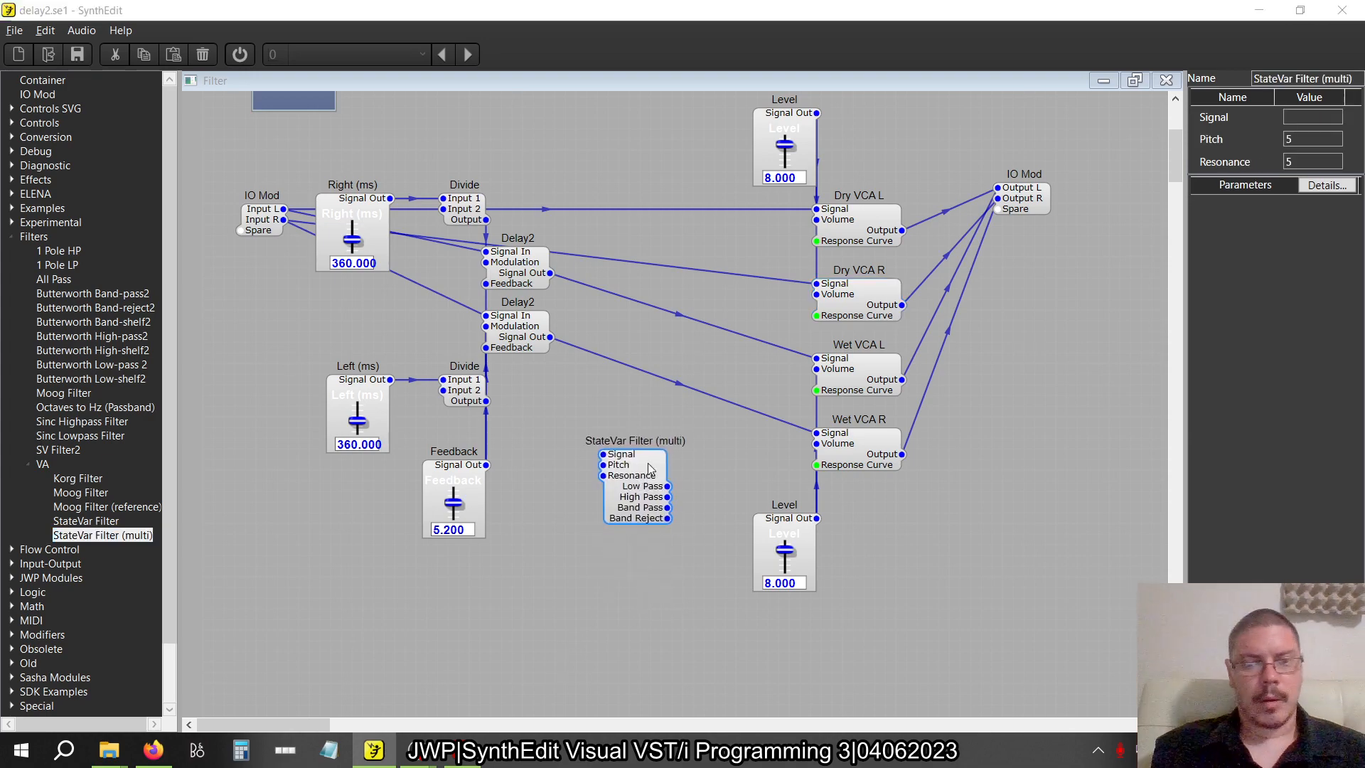
key(alt+Tab)
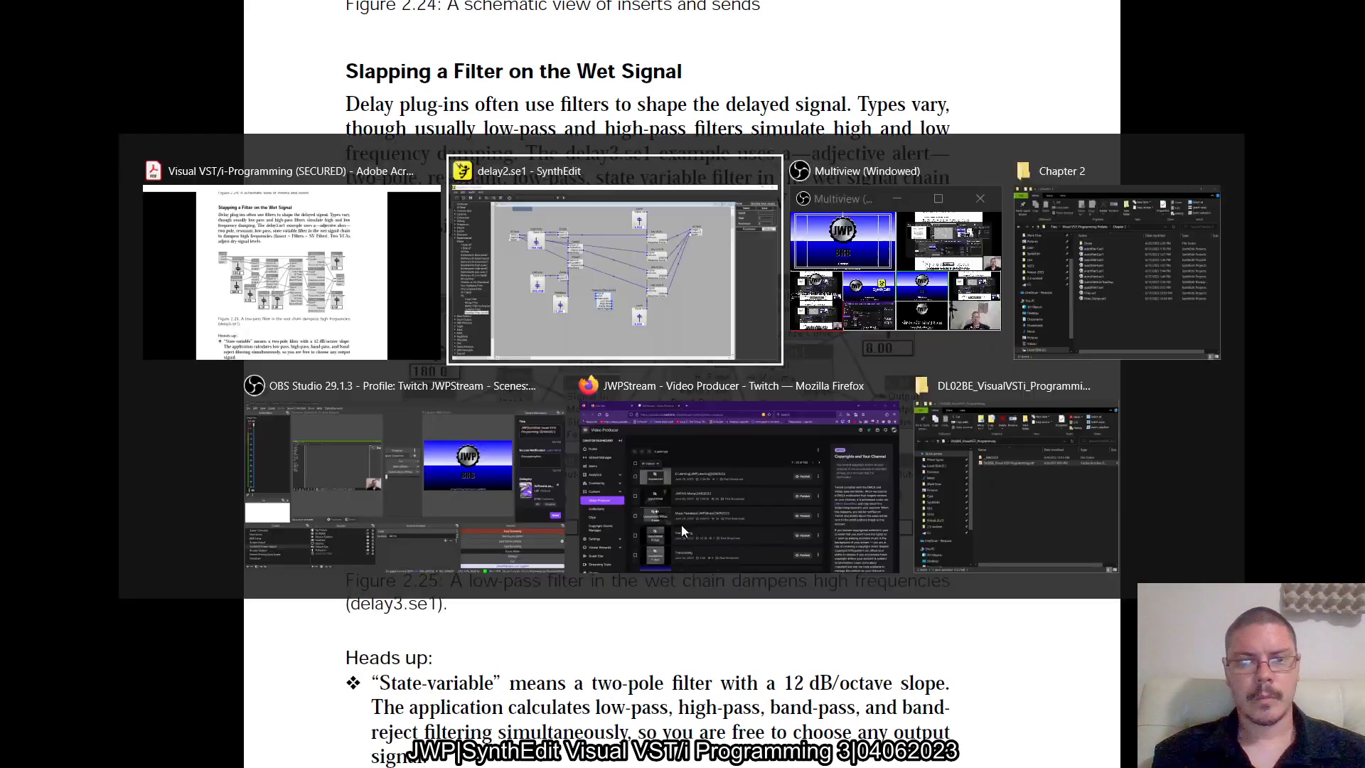
click(650, 480)
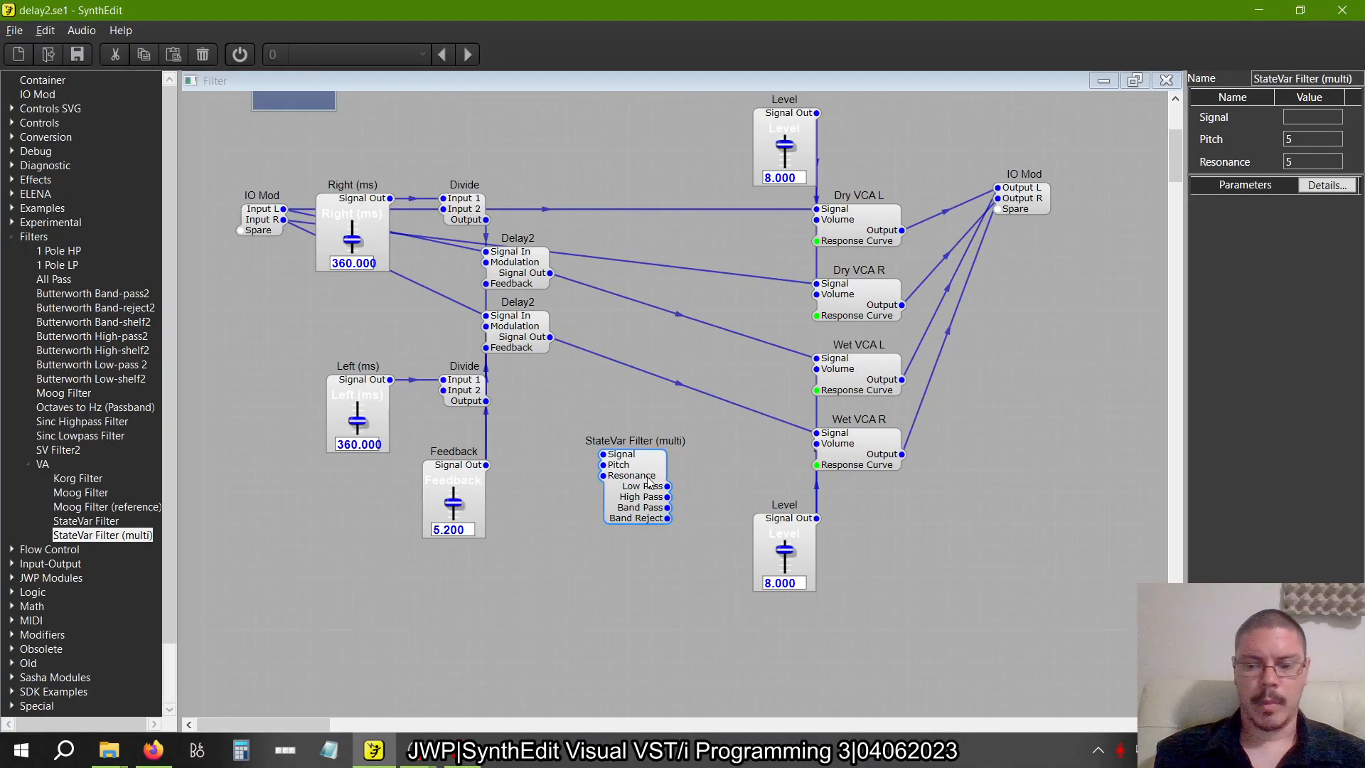
key(Delete)
drag(93, 512, 680, 504)
key(ctrl+c)
key(ctrl+v)
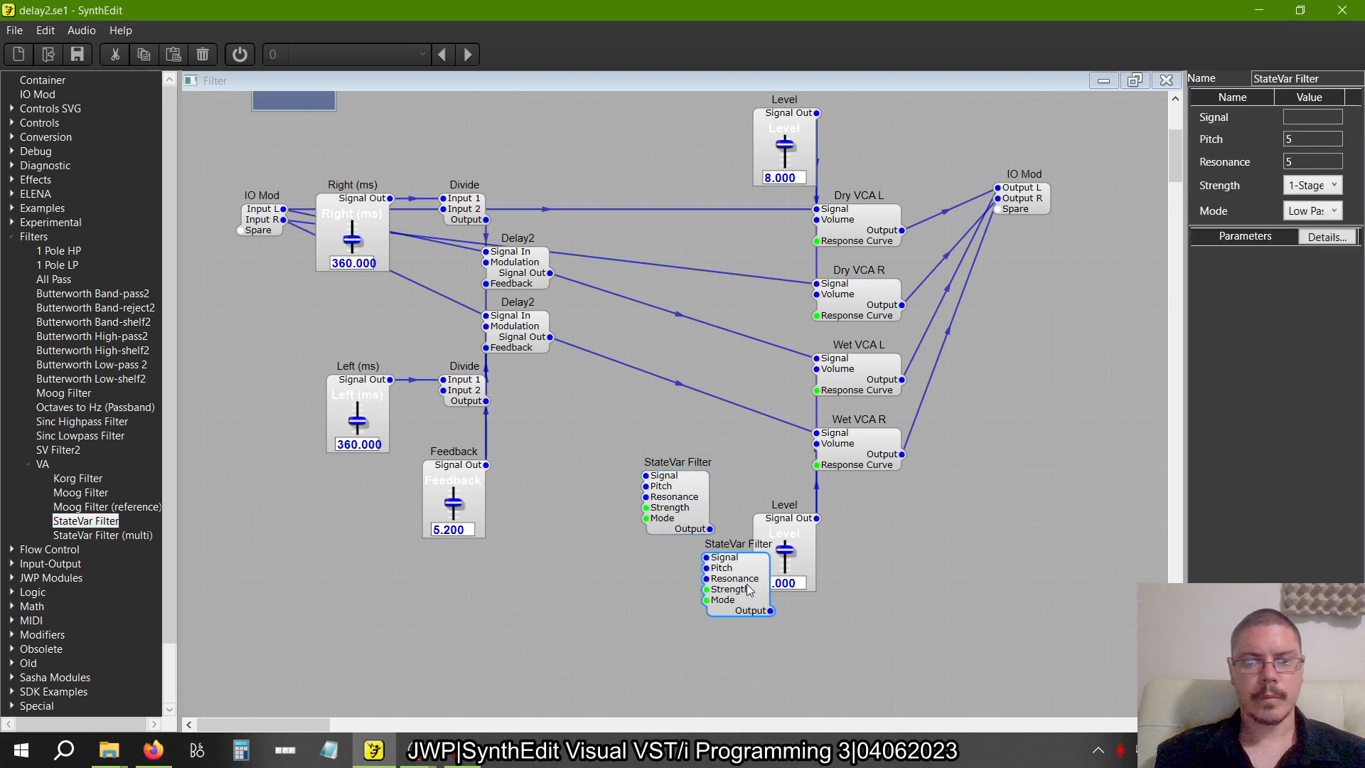
Place one StateVar Filter between the upper Delay2 and the VCAs and the other directly below it
drag(748, 584, 687, 293)
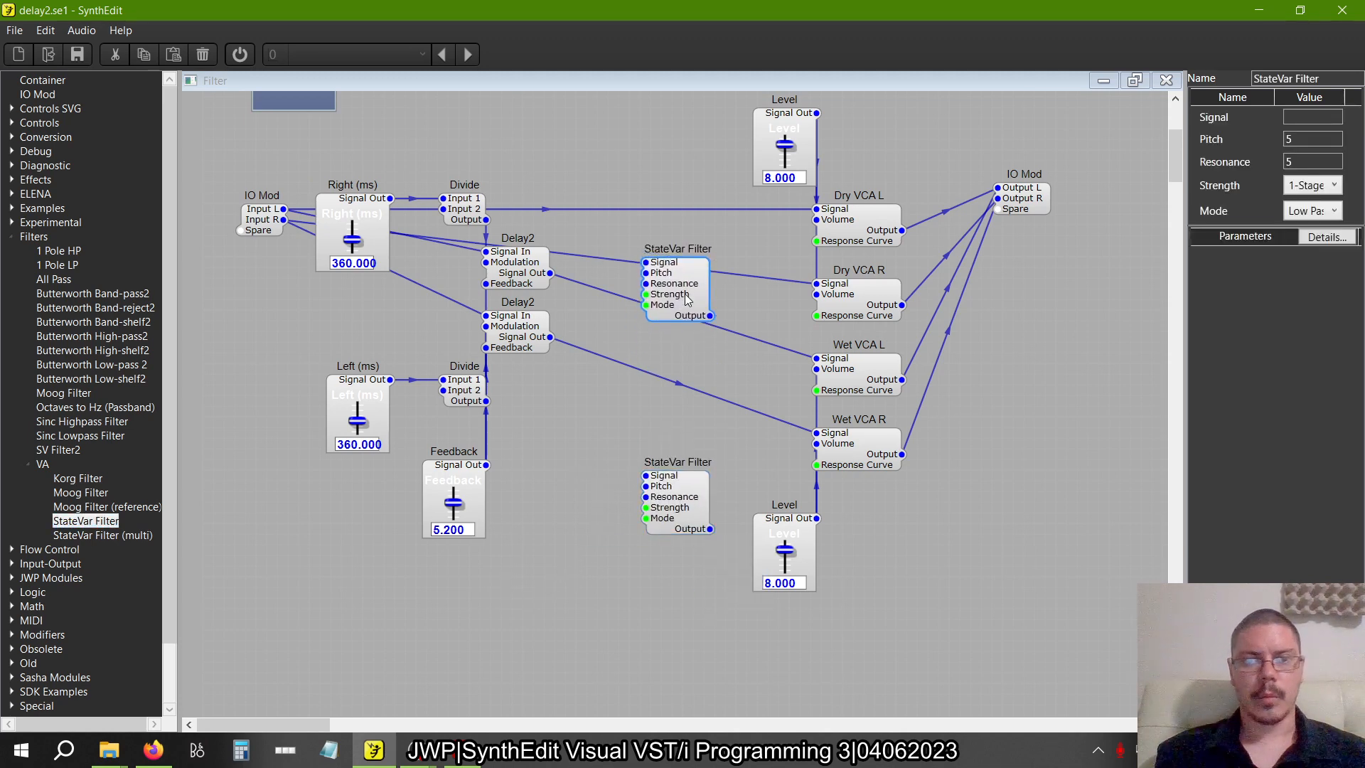
click(680, 556)
drag(692, 490, 691, 401)
Delete the direct connections from the two Delay2 modules to Wet VCA L and Wet VCA R
click(651, 268)
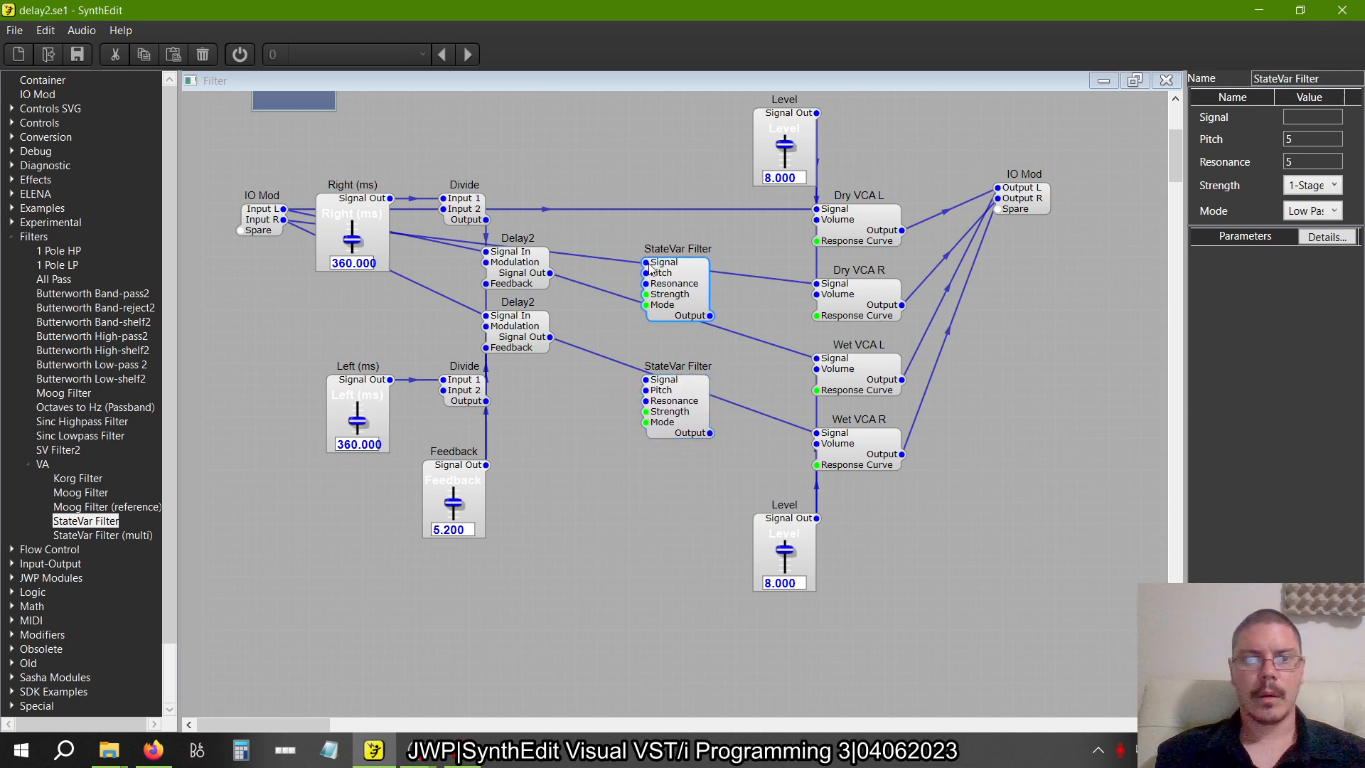
drag(571, 268, 552, 273)
click(578, 283)
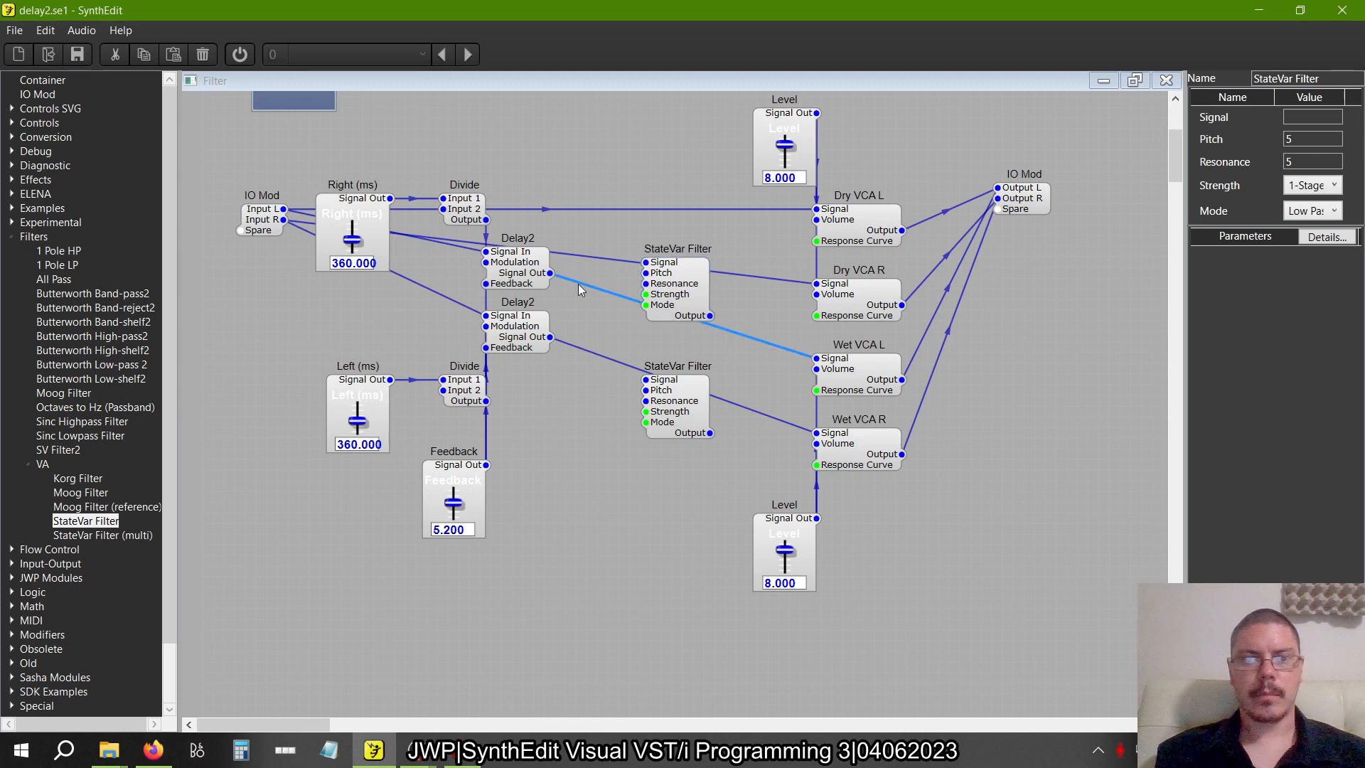
key(Delete)
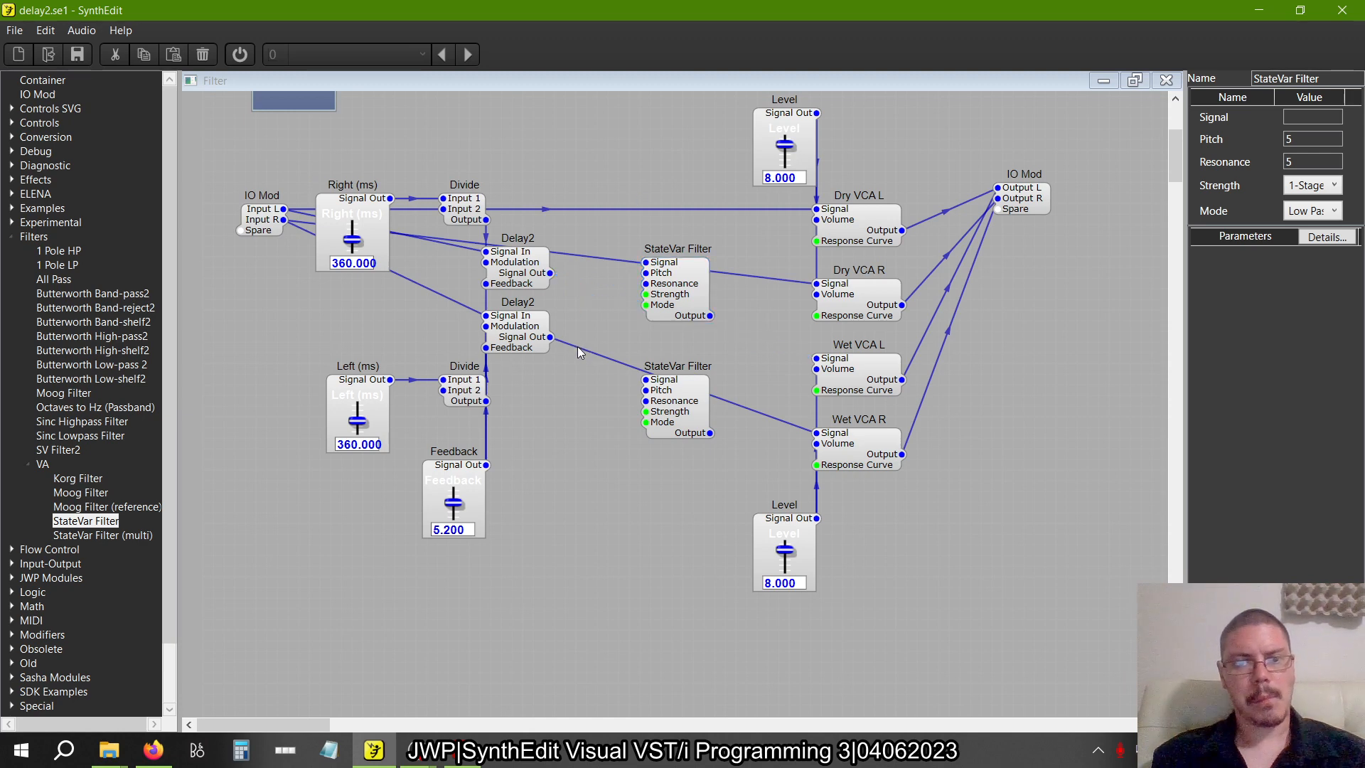
click(577, 347)
key(Delete)
Route each Delay2 output through its own StateVar Filter into the Signal inputs of Wet VCA L and Wet VCA R
drag(550, 273, 645, 262)
click(544, 334)
drag(642, 373, 646, 380)
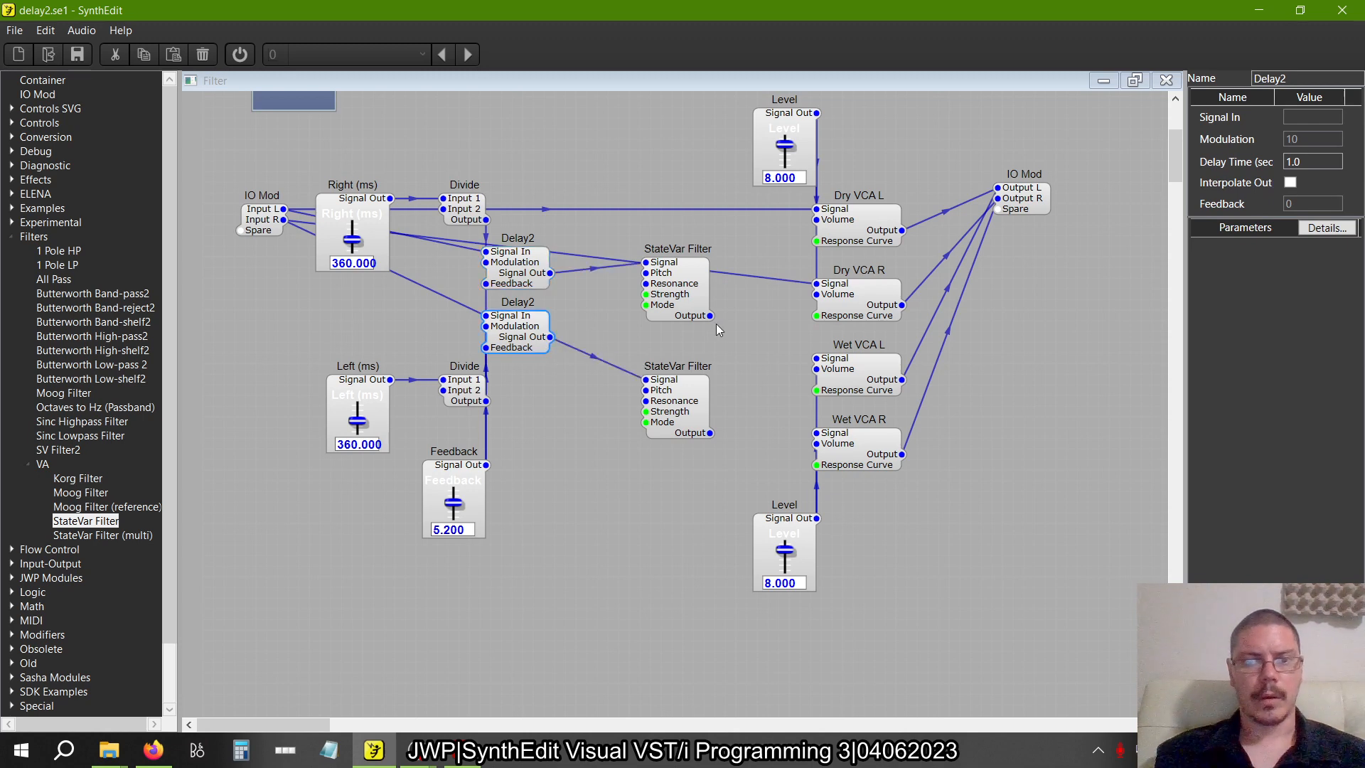
click(711, 318)
drag(784, 317, 817, 358)
drag(710, 433, 816, 433)
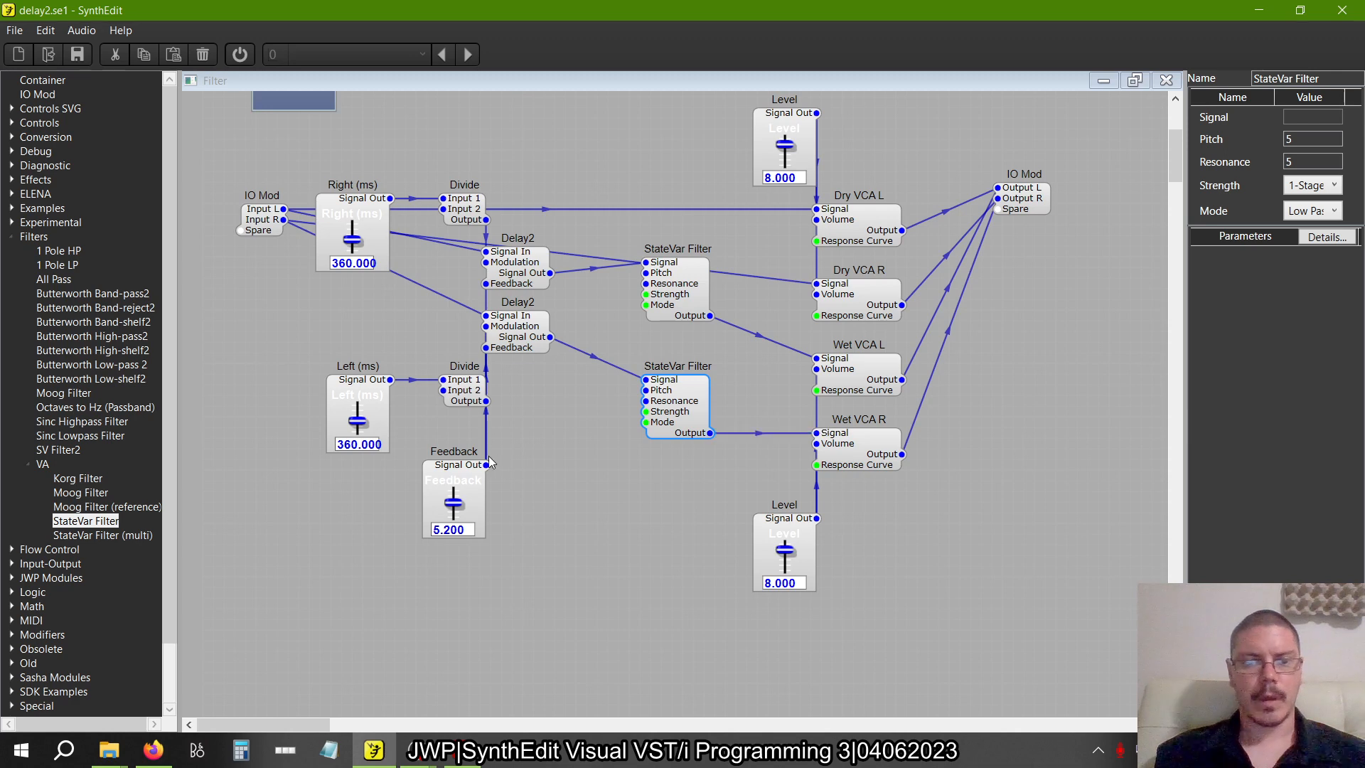
Duplicate the Left (ms) and Feedback sliders and place the copies in the free space below the filters
drag(502, 581, 301, 357)
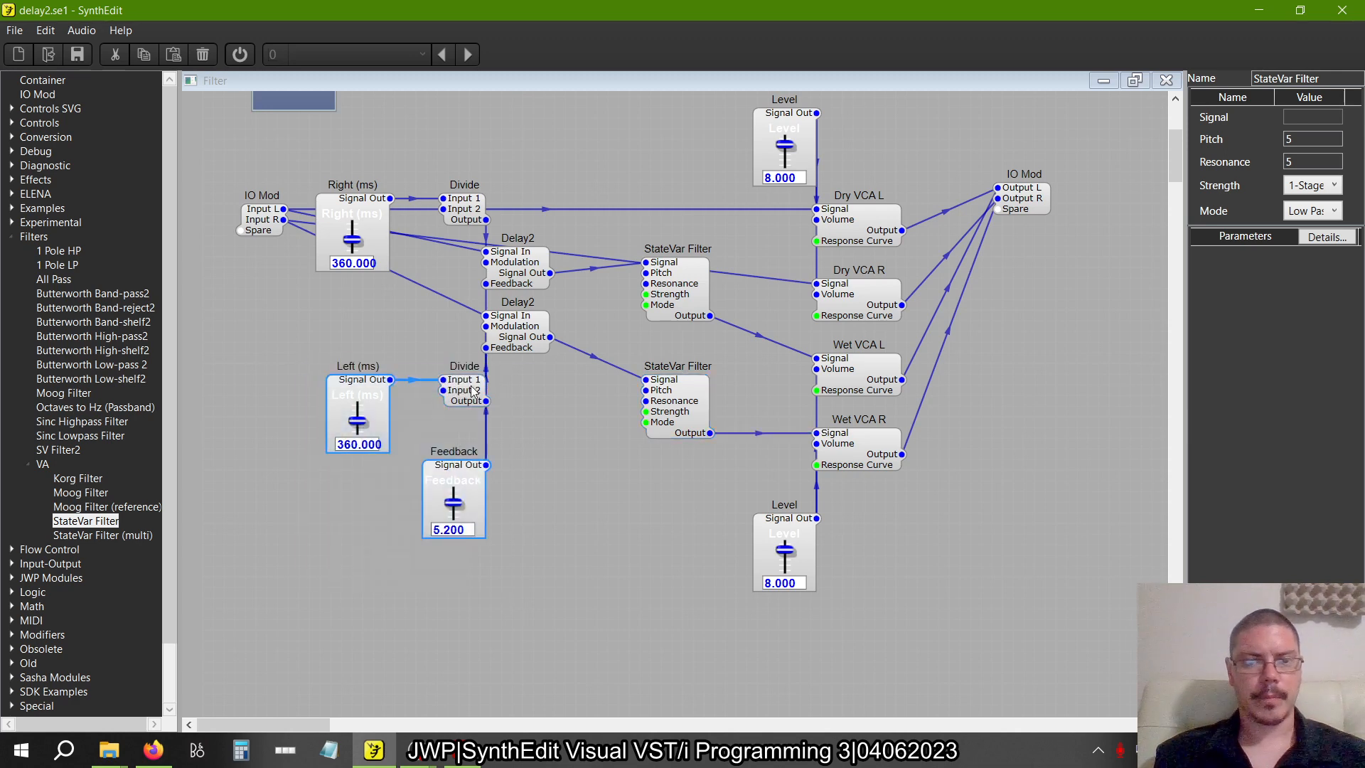
right_click(469, 472)
click(493, 494)
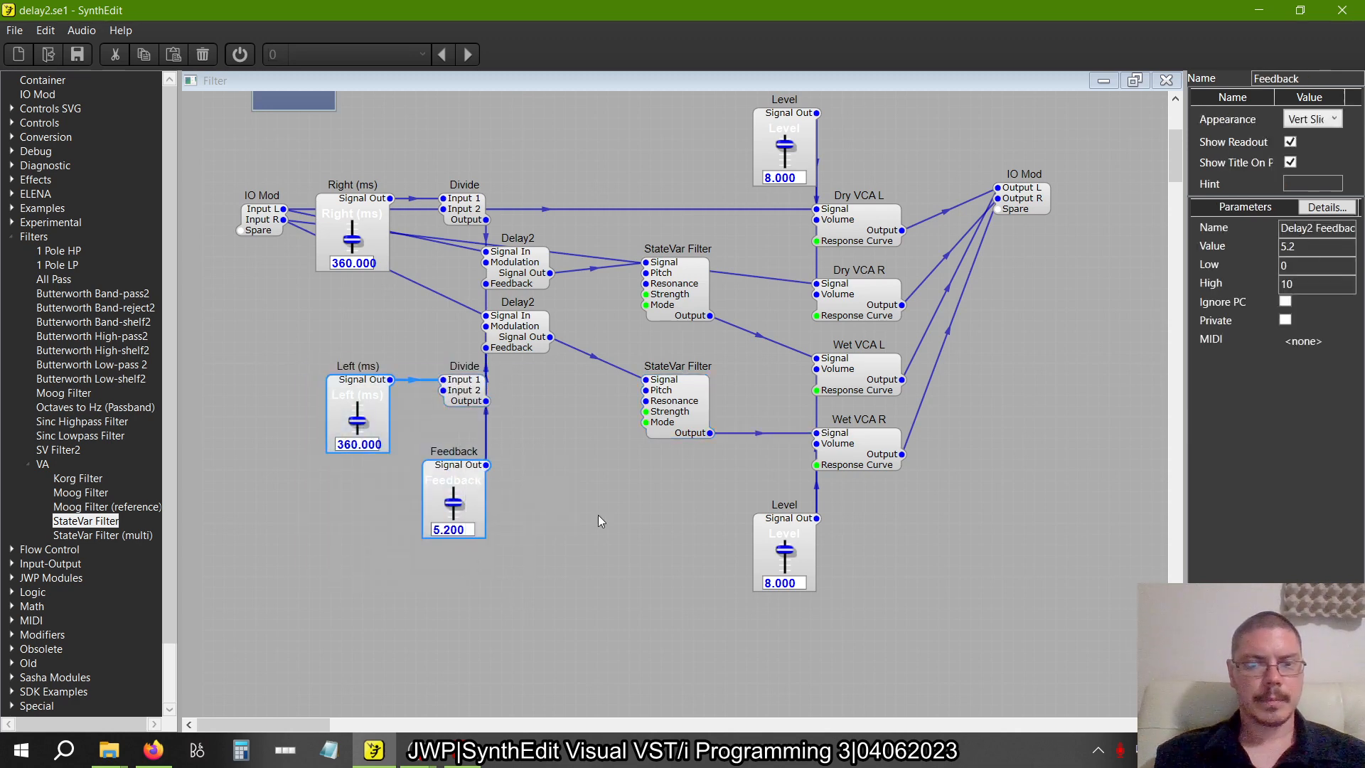
right_click(598, 515)
click(633, 559)
click(684, 506)
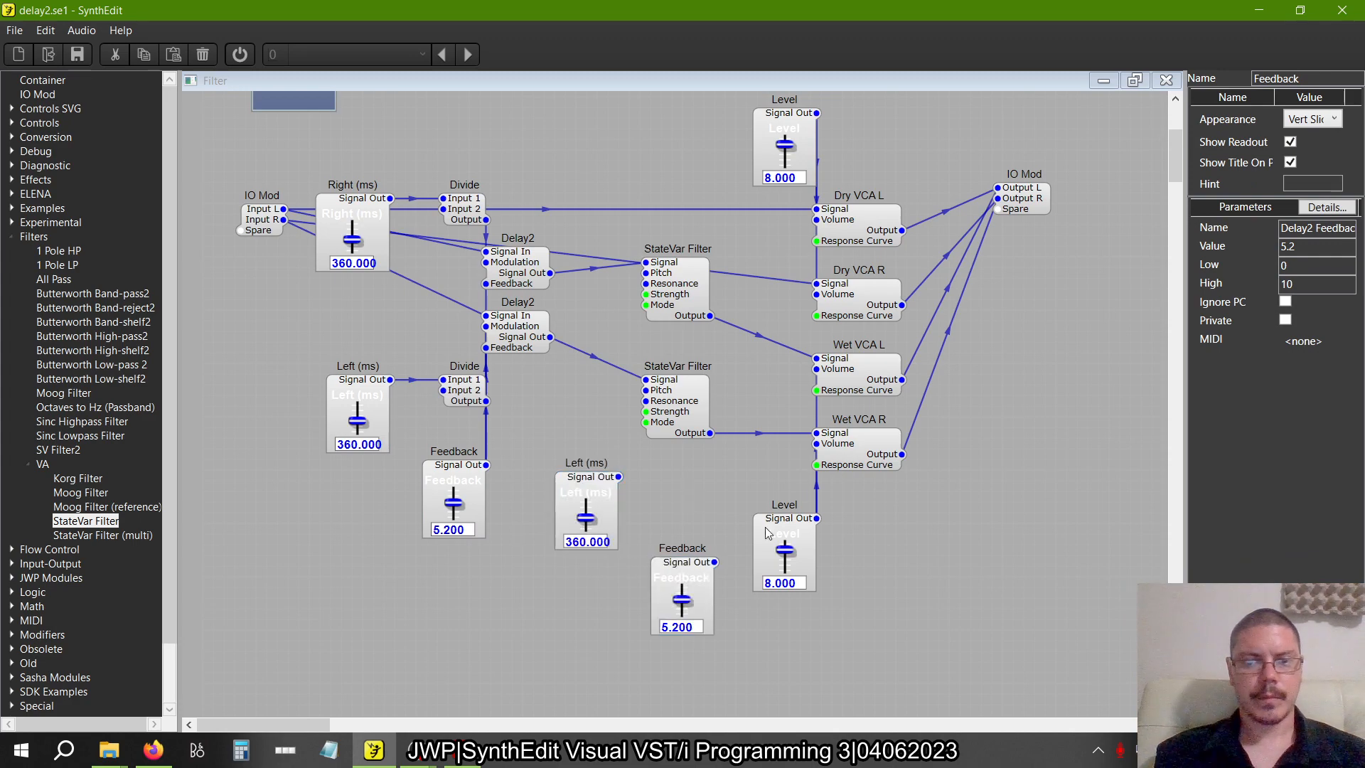
Check the slider names in figure 2.25 and rename the Level slider feeding the wet VCAs to Wet
key(alt+Tab)
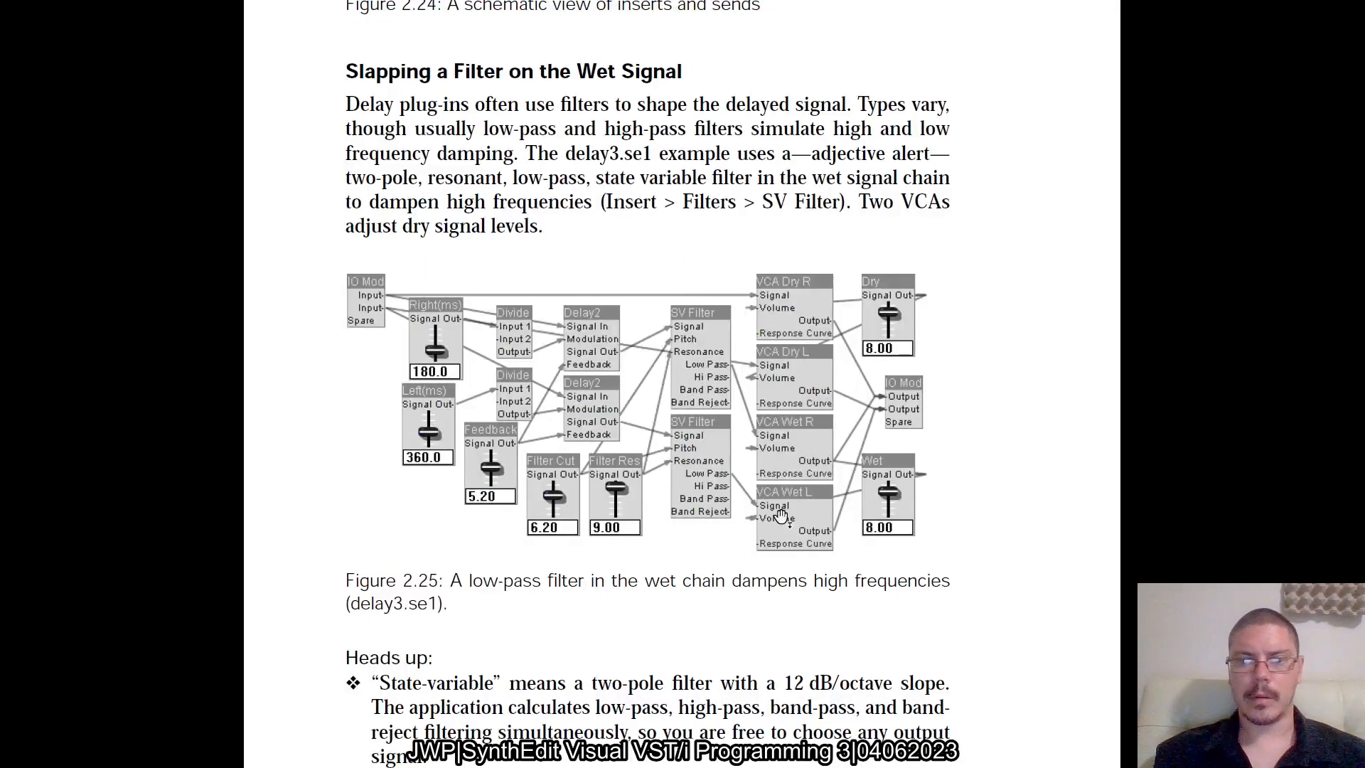
key(alt+Tab)
click(782, 520)
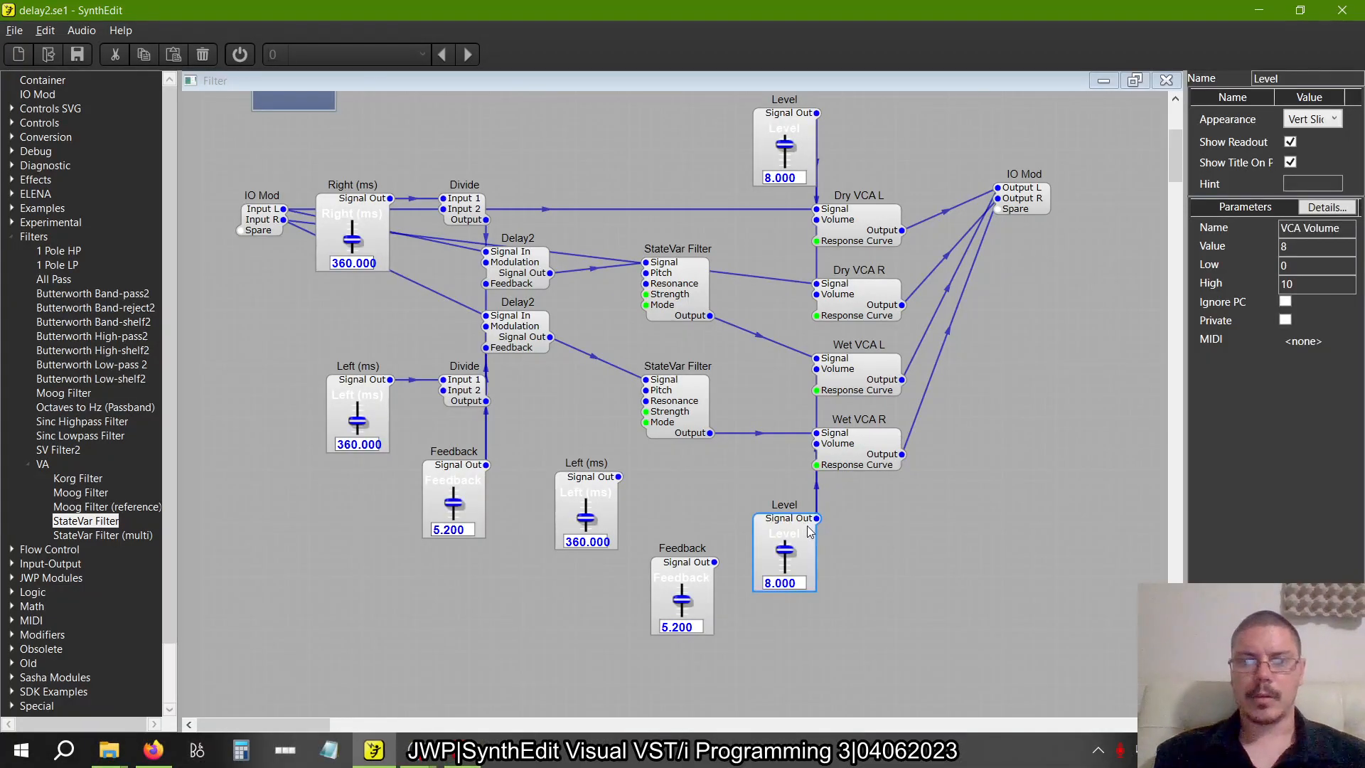
click(1307, 84)
text(Wet)
key(Return)
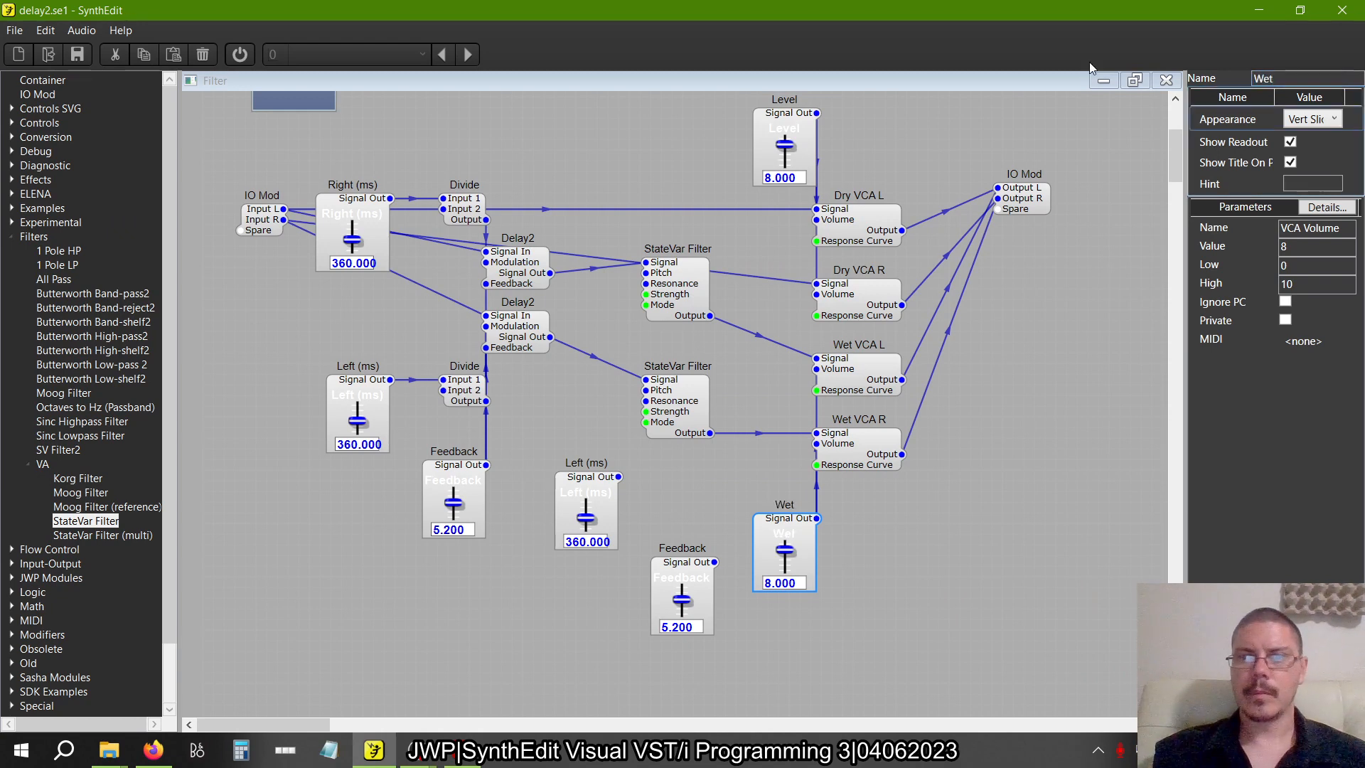
Rename the Level slider feeding the dry VCAs to Dry
click(773, 123)
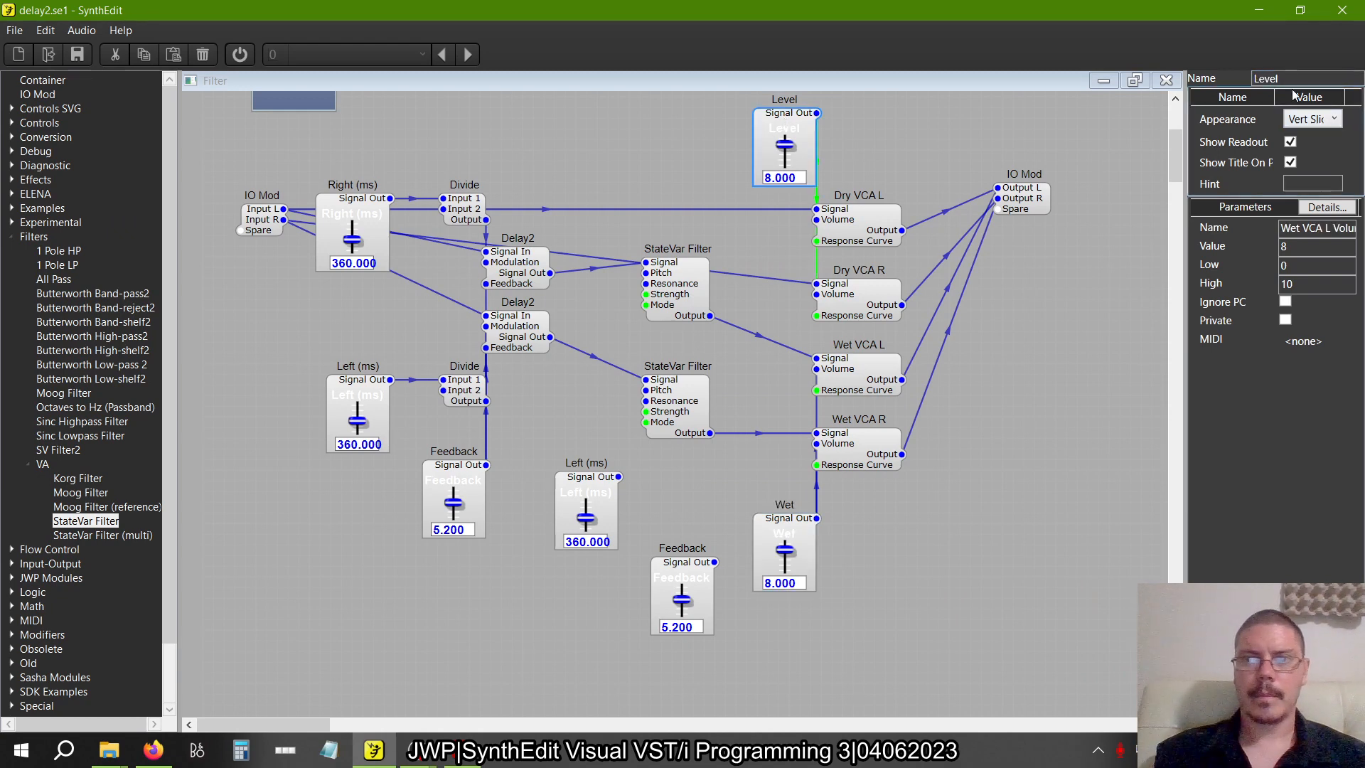
drag(1294, 81, 1096, 80)
text(Dry)
key(Return)
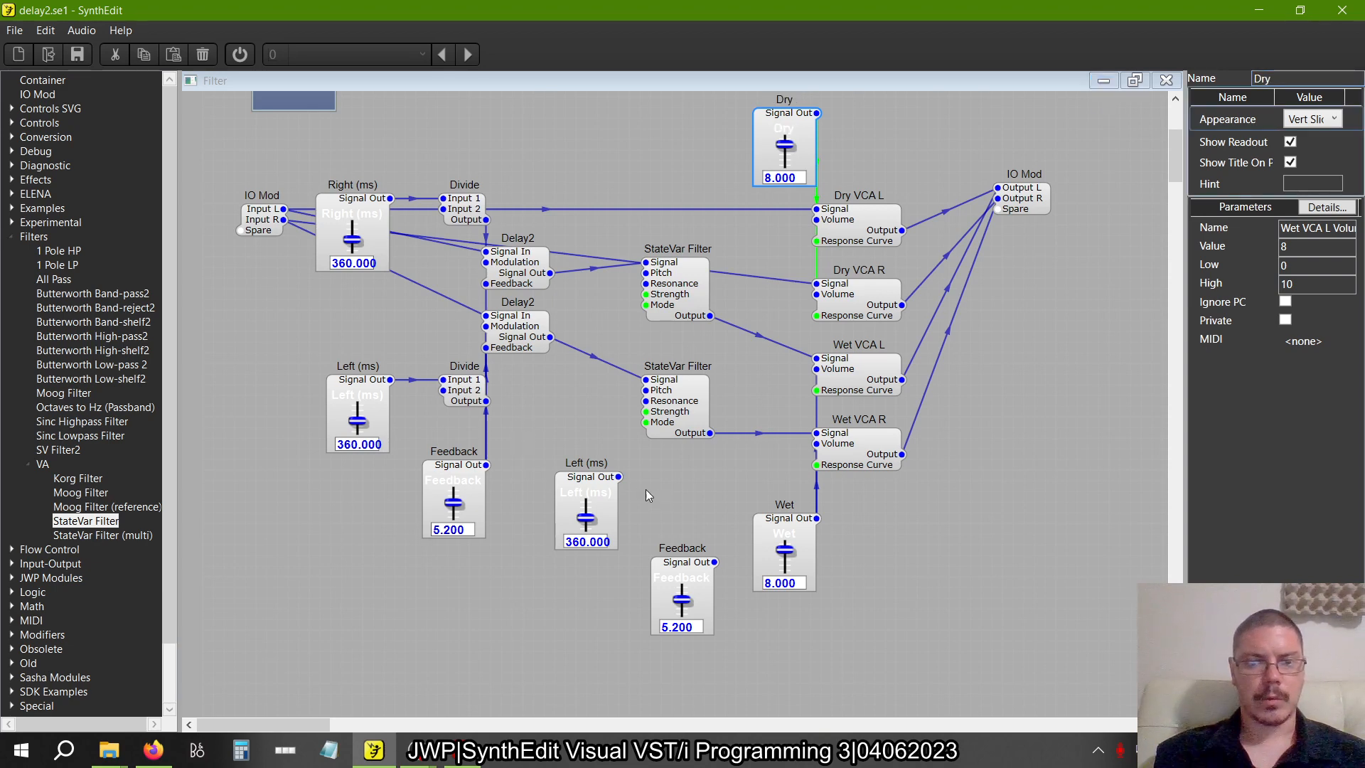
Move the copied Left (ms) slider beside the original Feedback slider and connect it to the Pitch inputs of both StateVar Filters
drag(586, 491, 663, 334)
drag(646, 273, 643, 391)
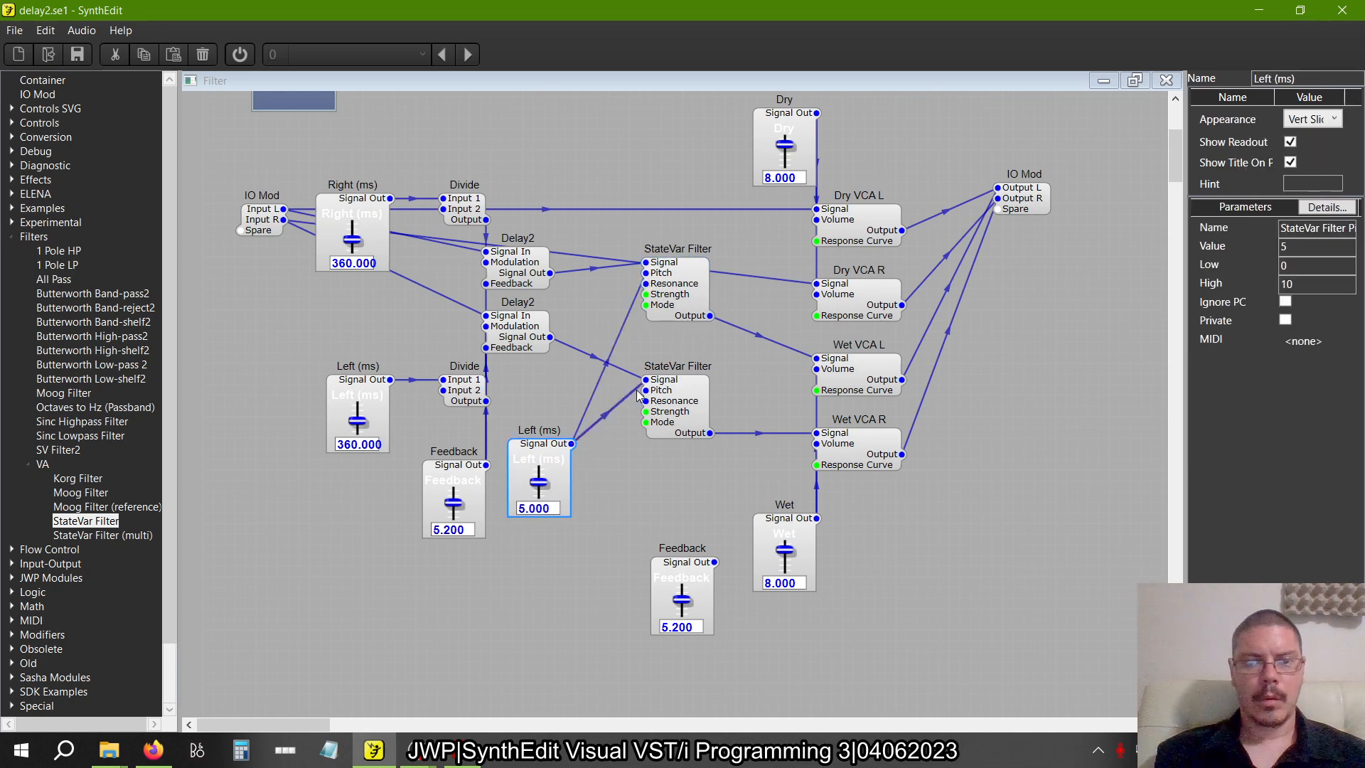
click(625, 406)
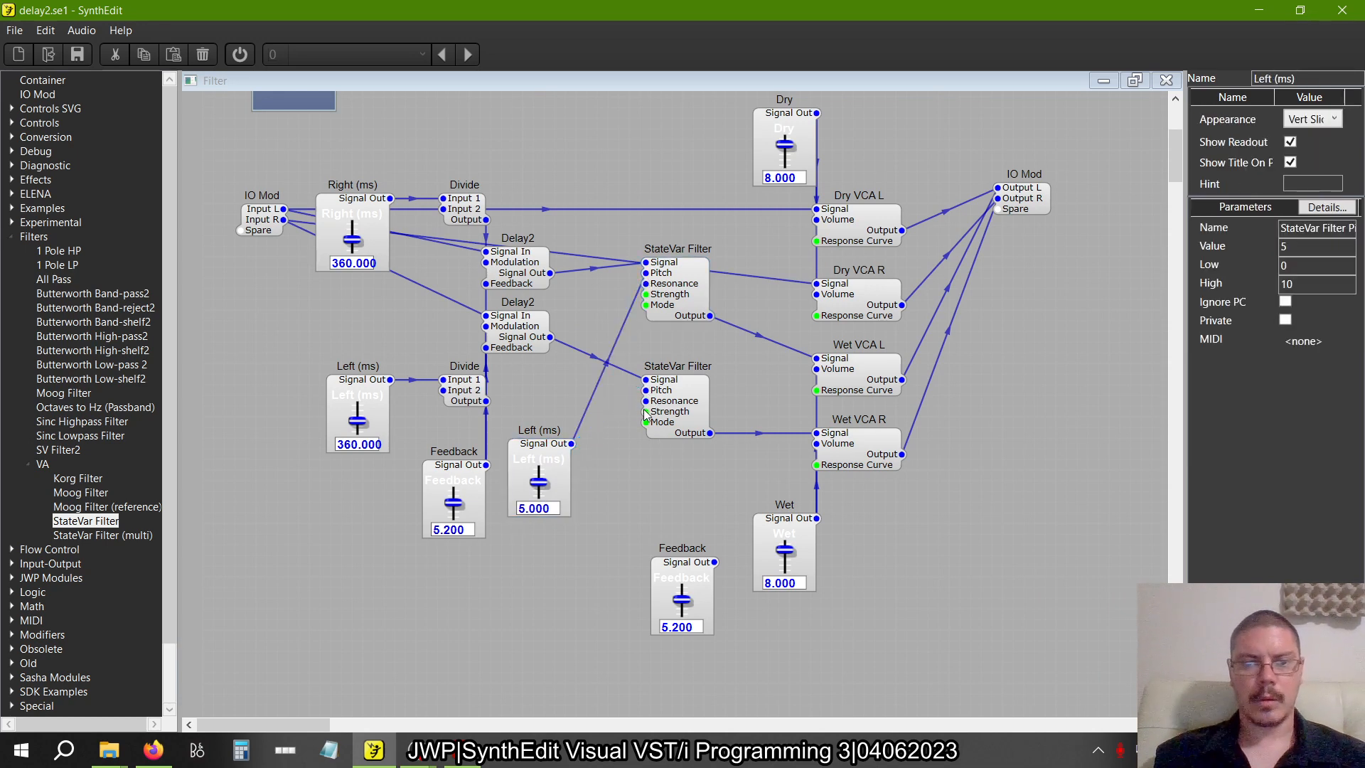
drag(646, 391, 571, 444)
Move the copied Feedback slider below the filters, connect it to both Resonance inputs, and look over each filter's properties
drag(672, 569, 646, 401)
drag(636, 496, 646, 283)
click(696, 297)
click(688, 414)
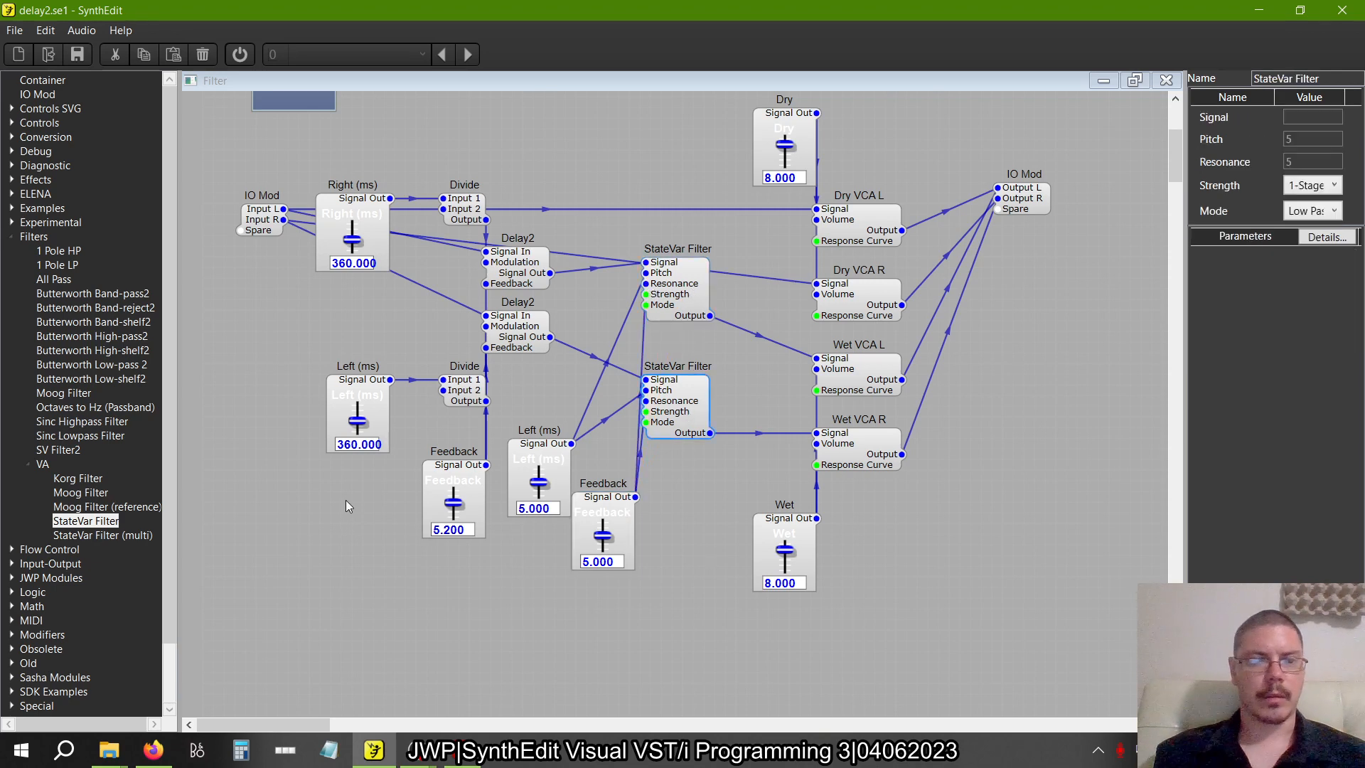
drag(118, 539, 374, 592)
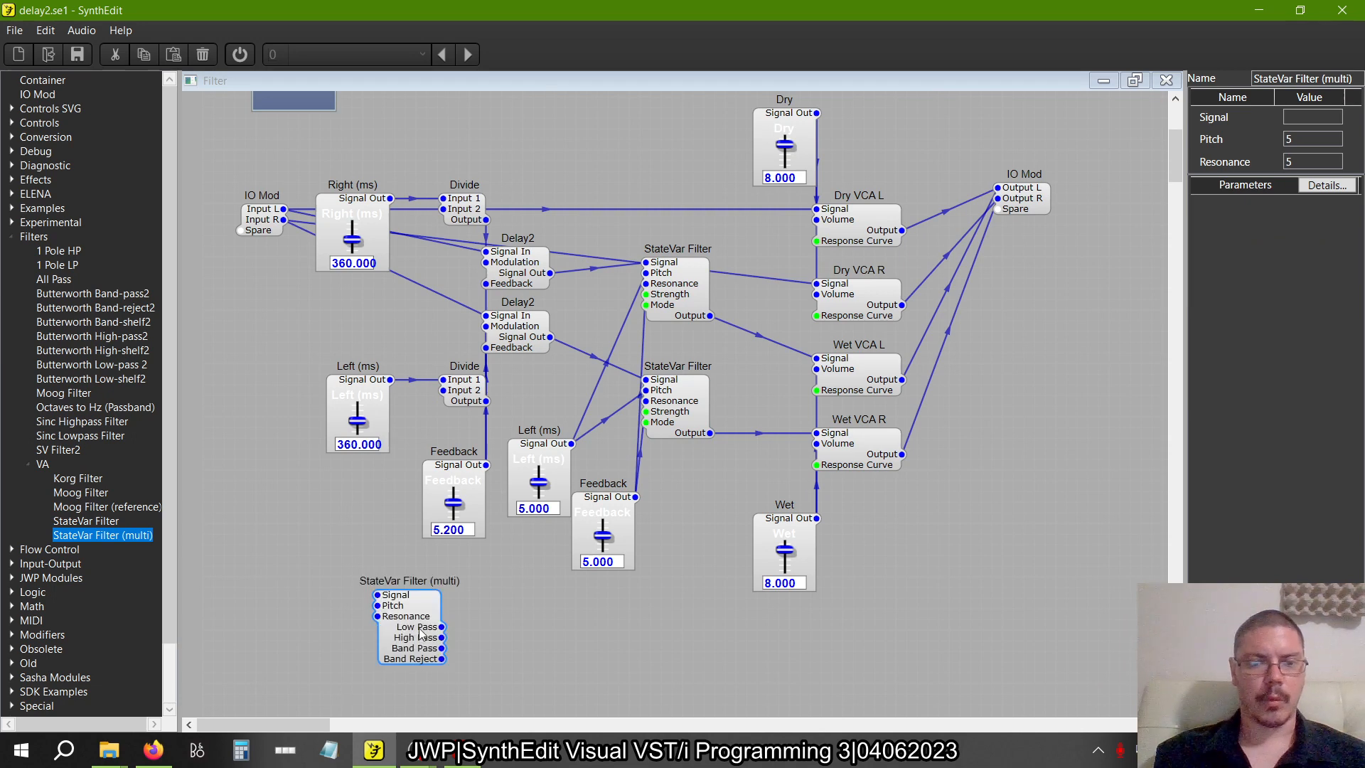
click(427, 615)
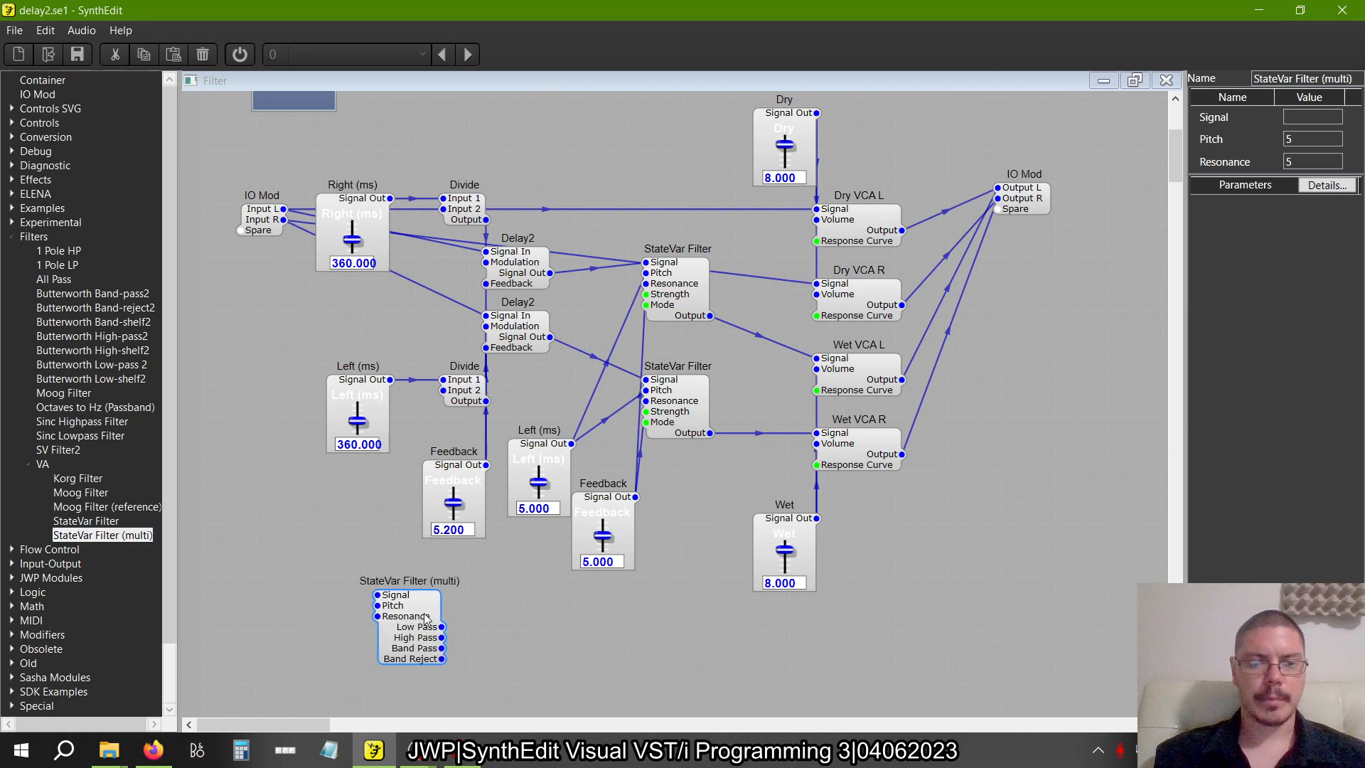
key(Delete)
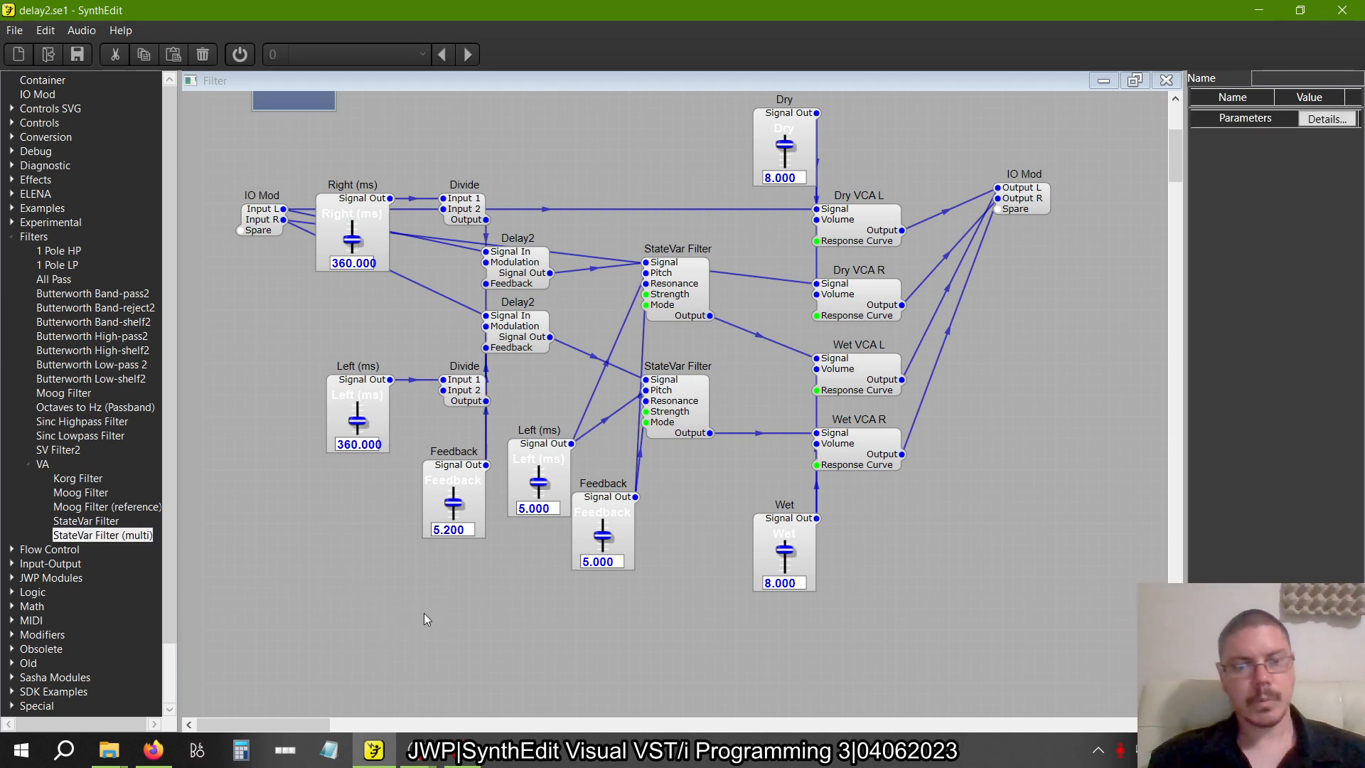
Check figure 2.25 and rename the copied Left (ms) slider to Filter Cut
key(alt+Tab)
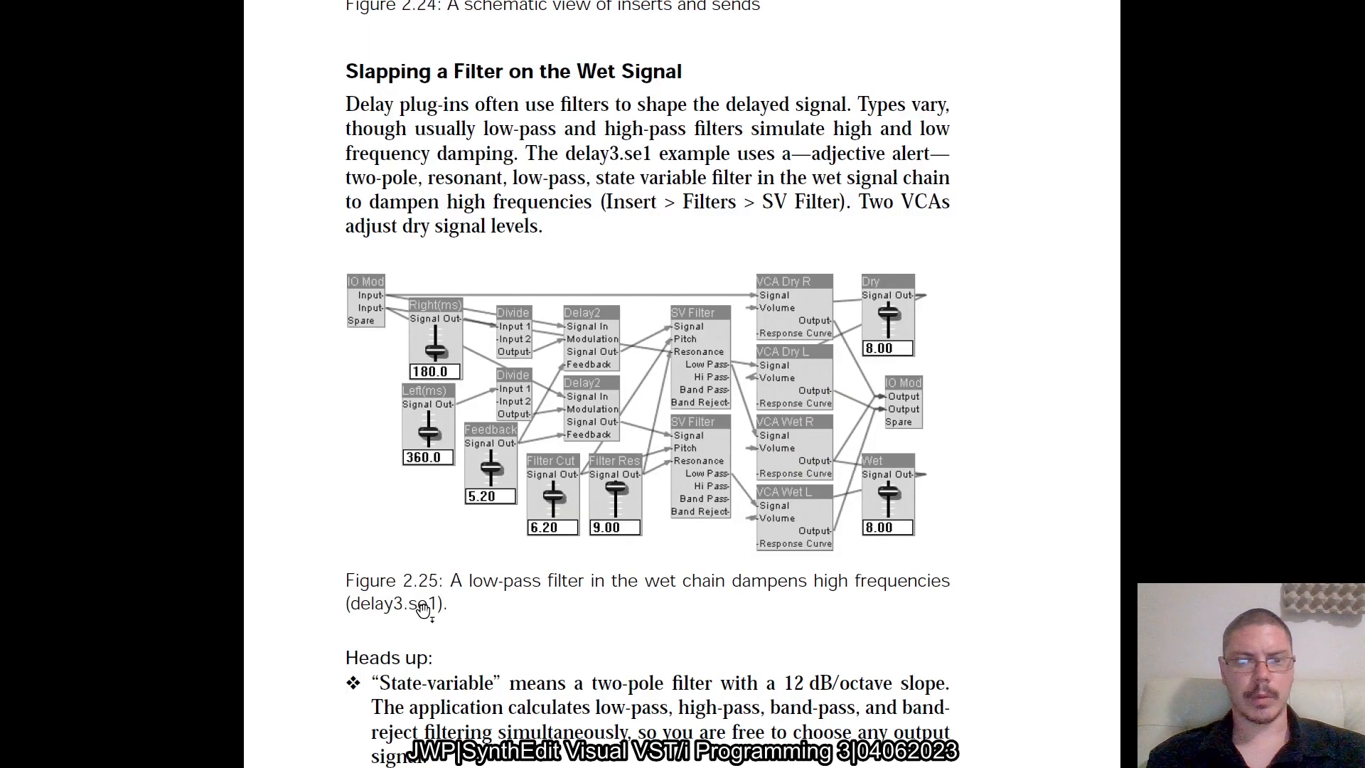
key(alt+Tab)
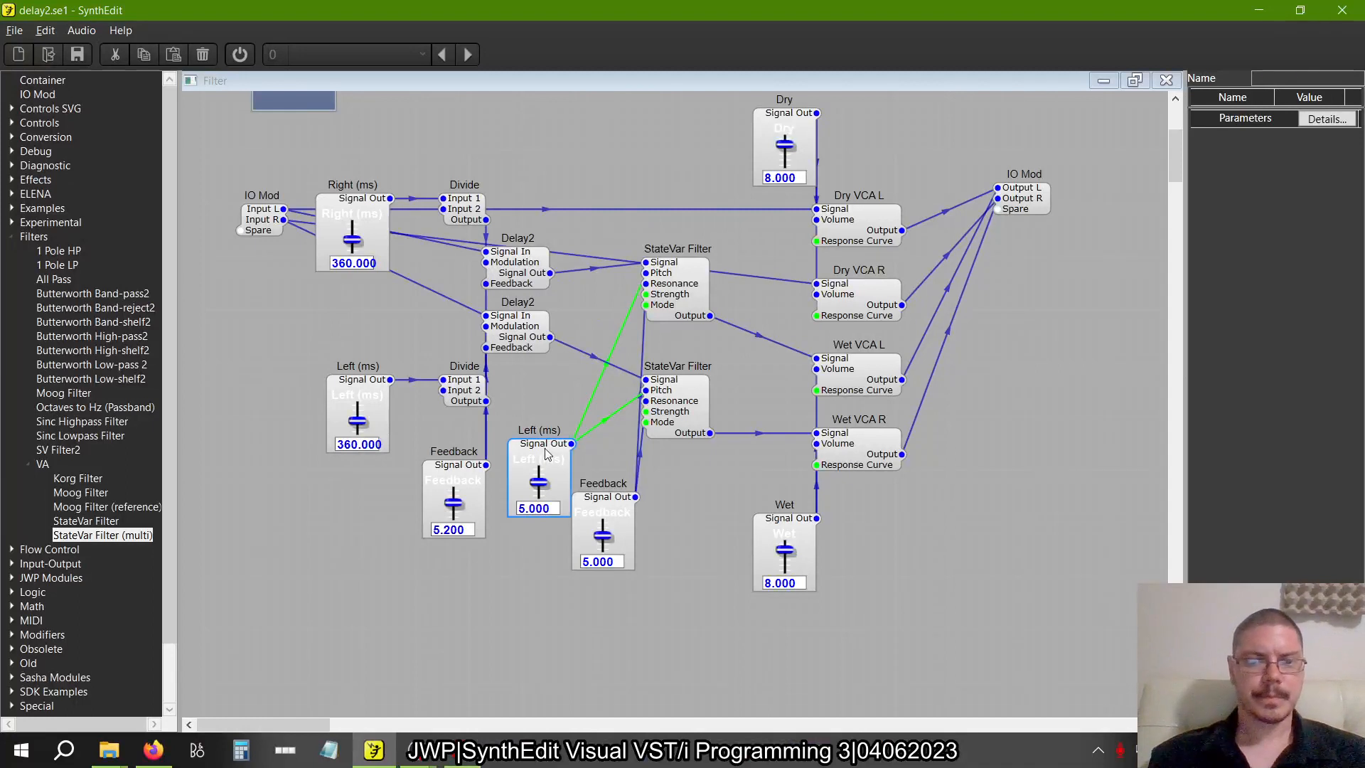
click(547, 453)
drag(1299, 80, 1075, 77)
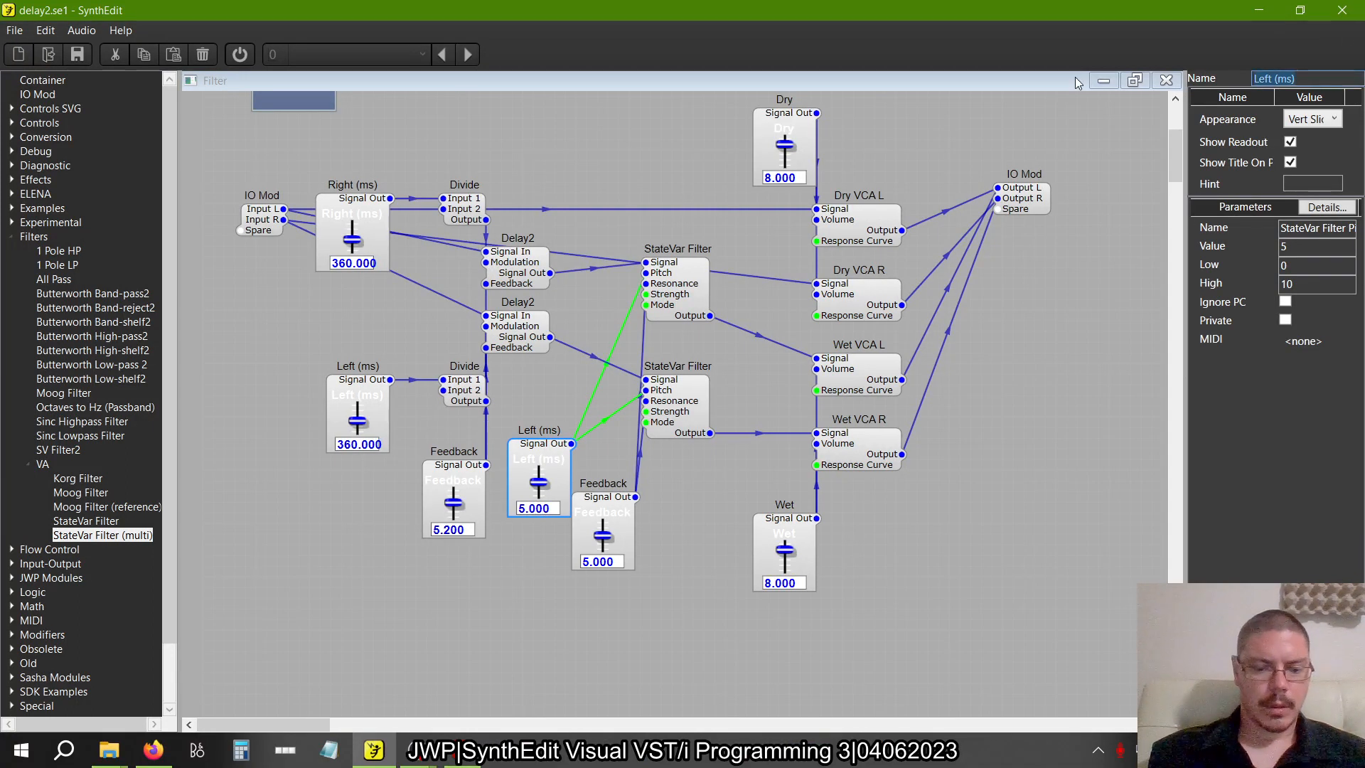
text(Filter Cut)
key(Tab)
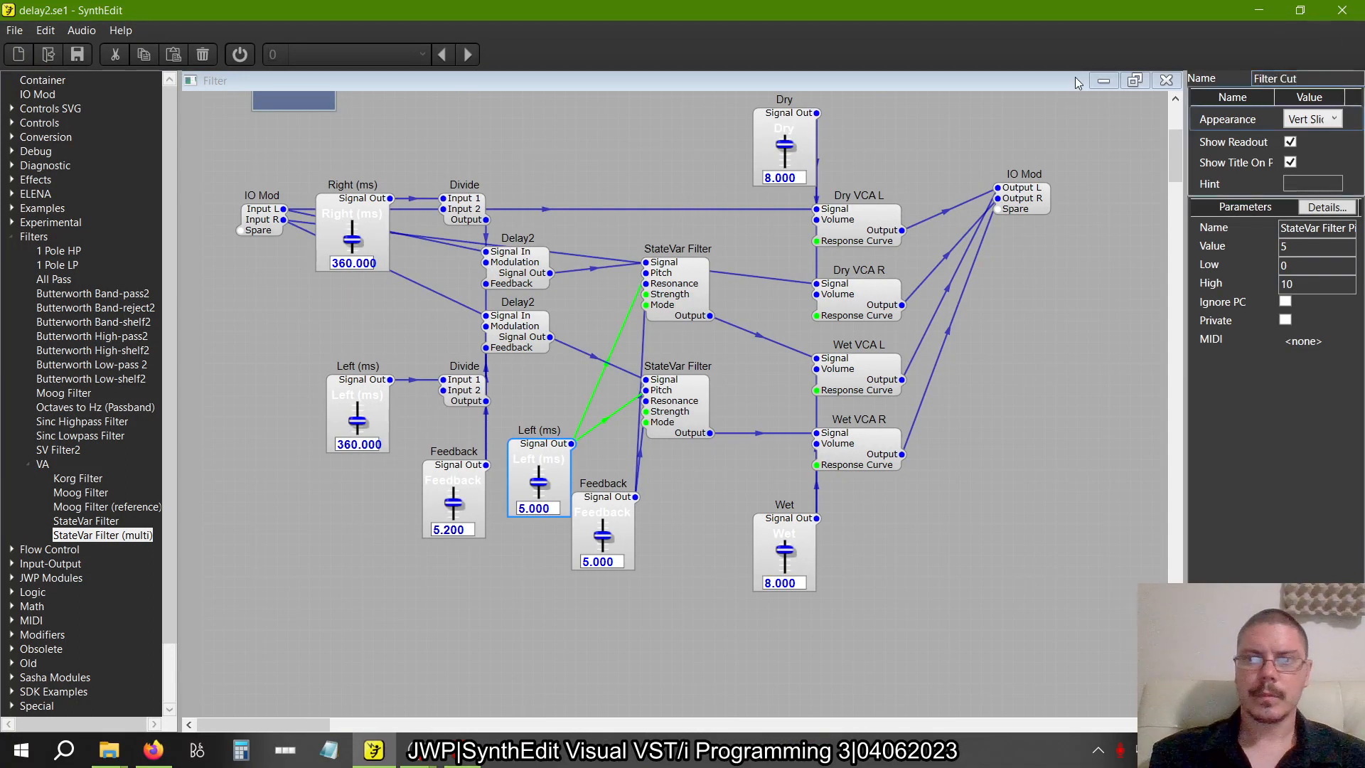
Rename the copied Feedback slider to Filter Res
click(613, 511)
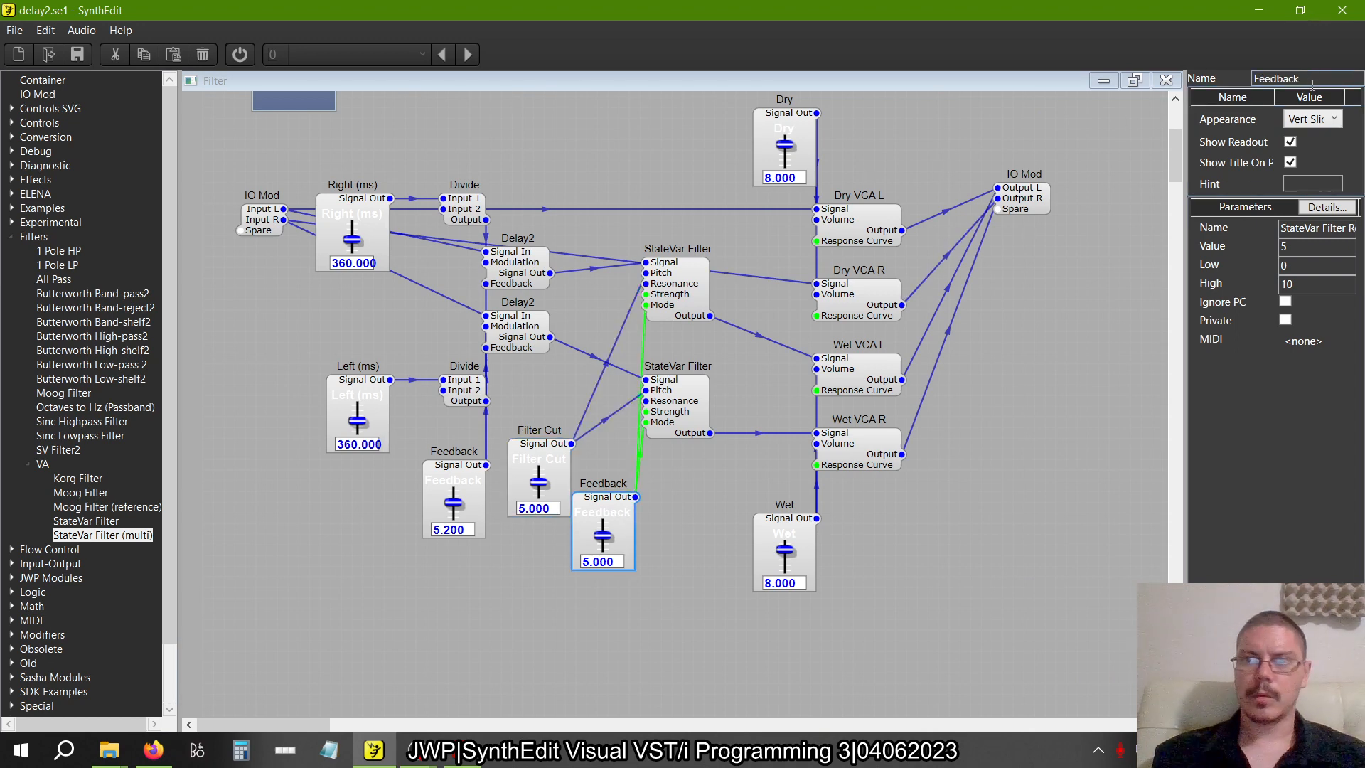
drag(1316, 78, 1048, 91)
text(Filter Res)
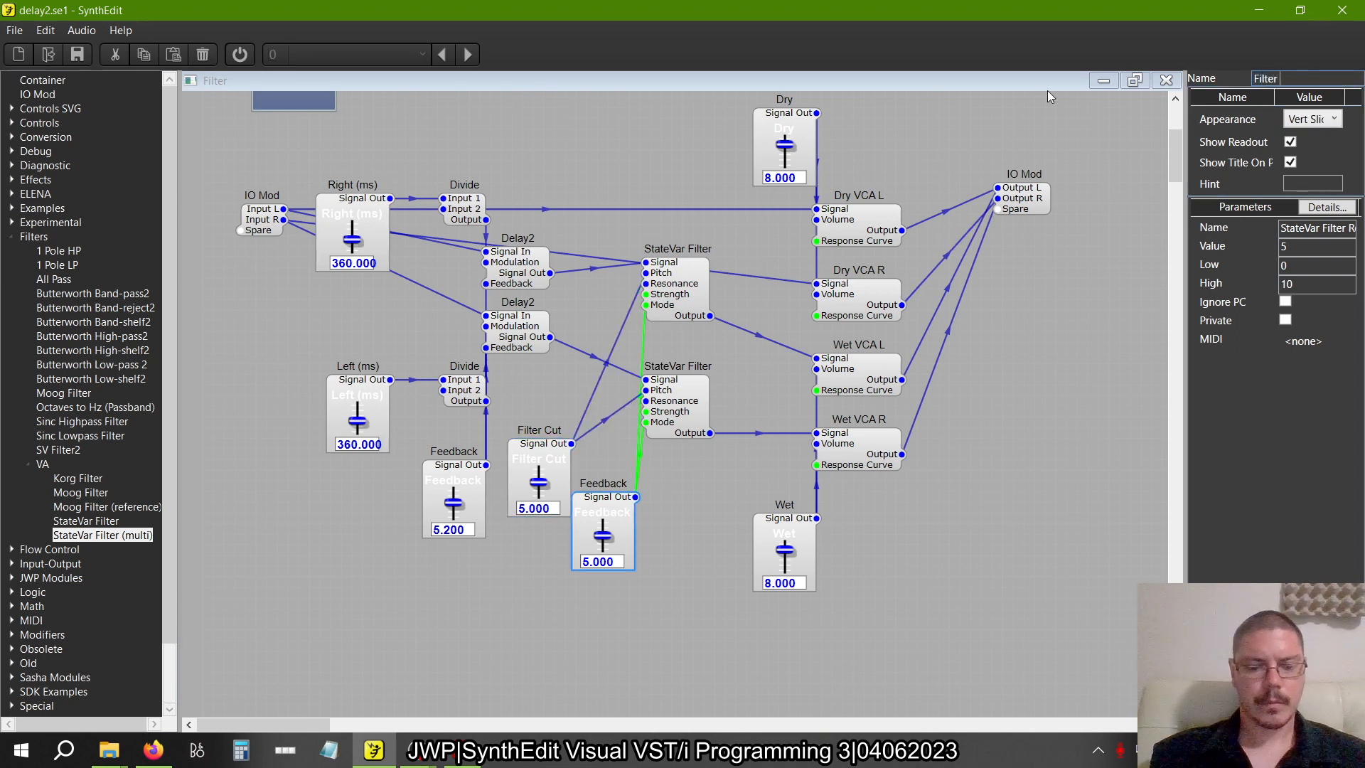
key(Tab)
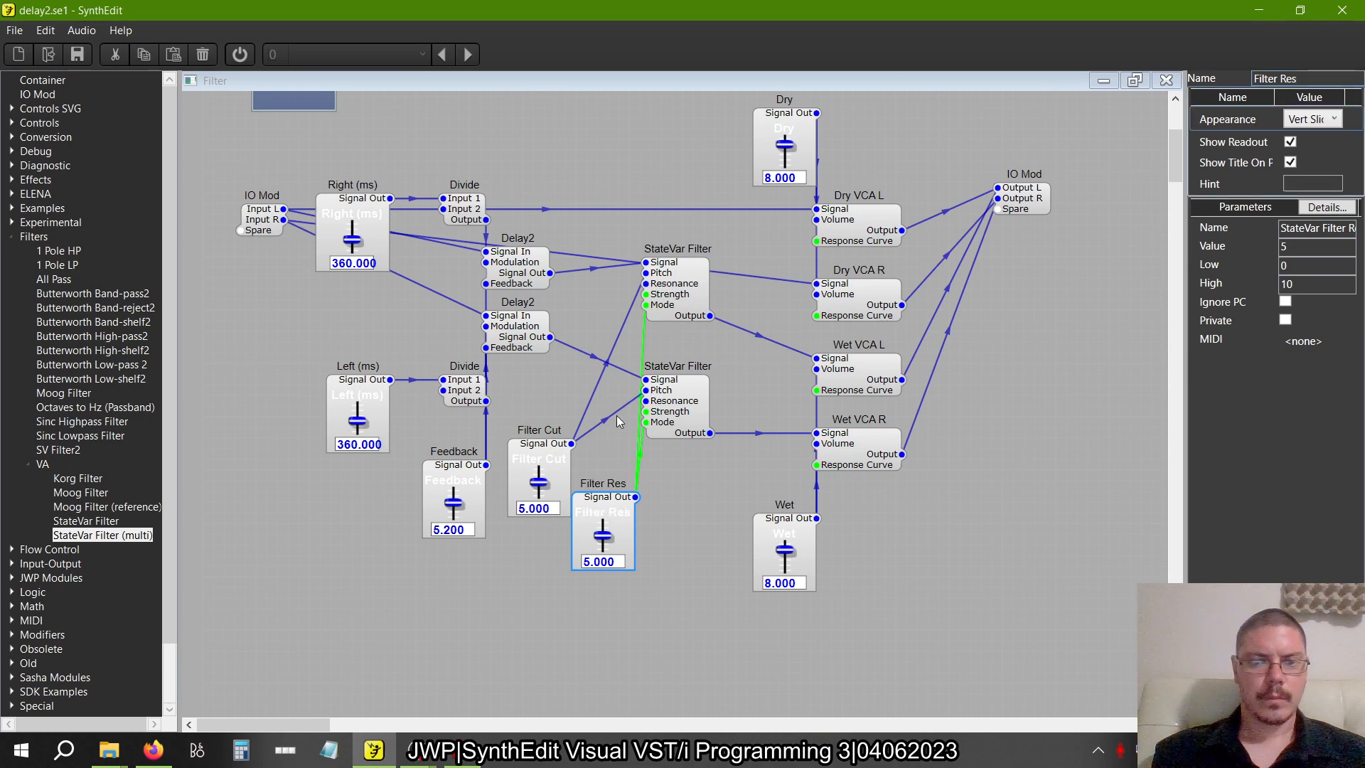
Stack the Filter Cut slider above Filter Res directly below the StateVar Filters and compare the patch with figure 2.25
drag(604, 508, 616, 621)
click(595, 482)
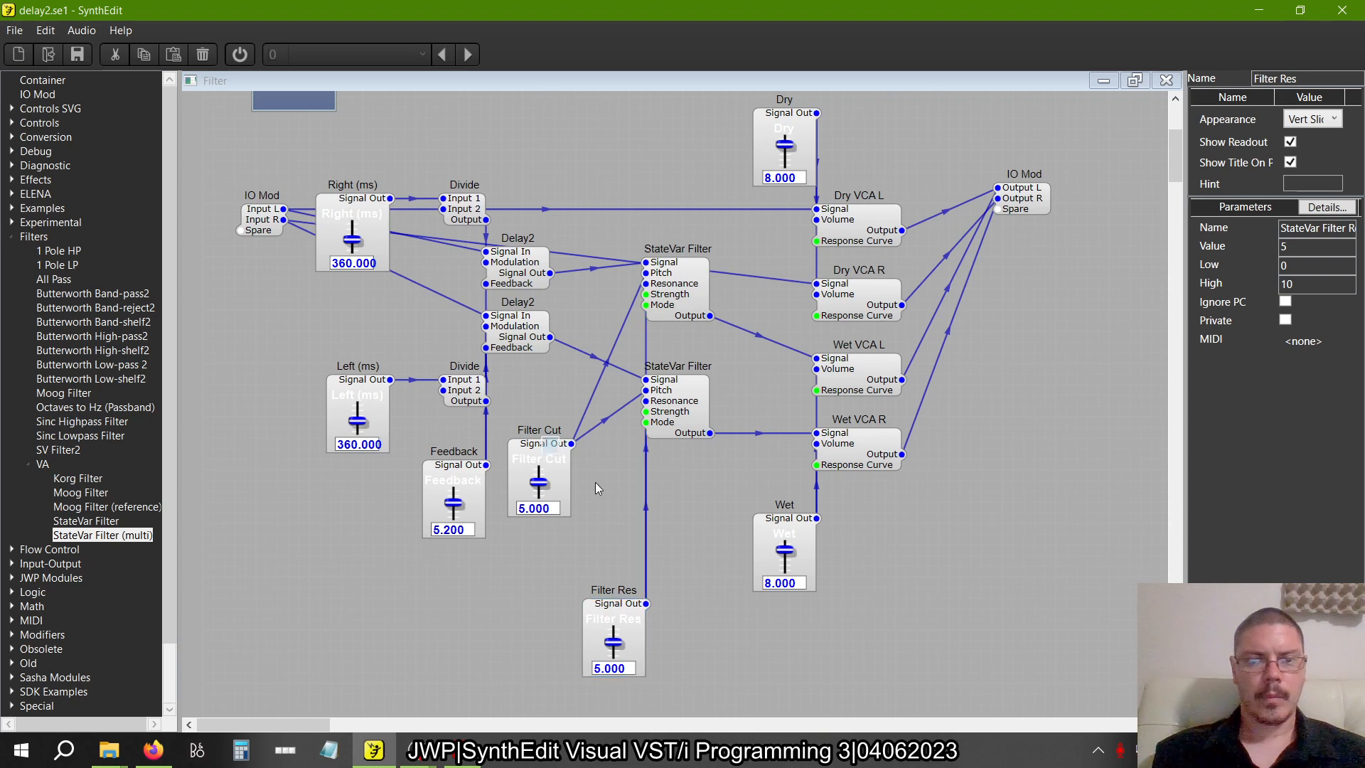
drag(547, 450, 619, 475)
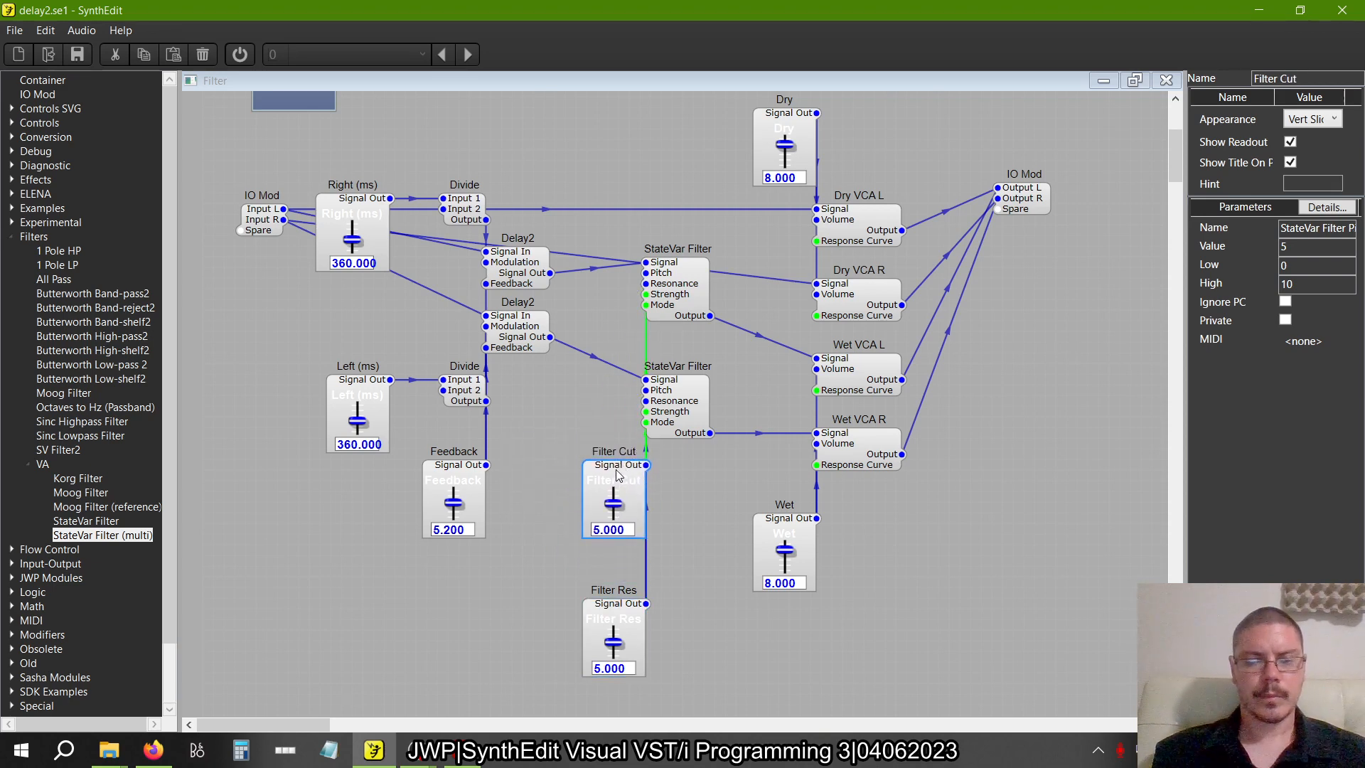
drag(620, 603, 621, 559)
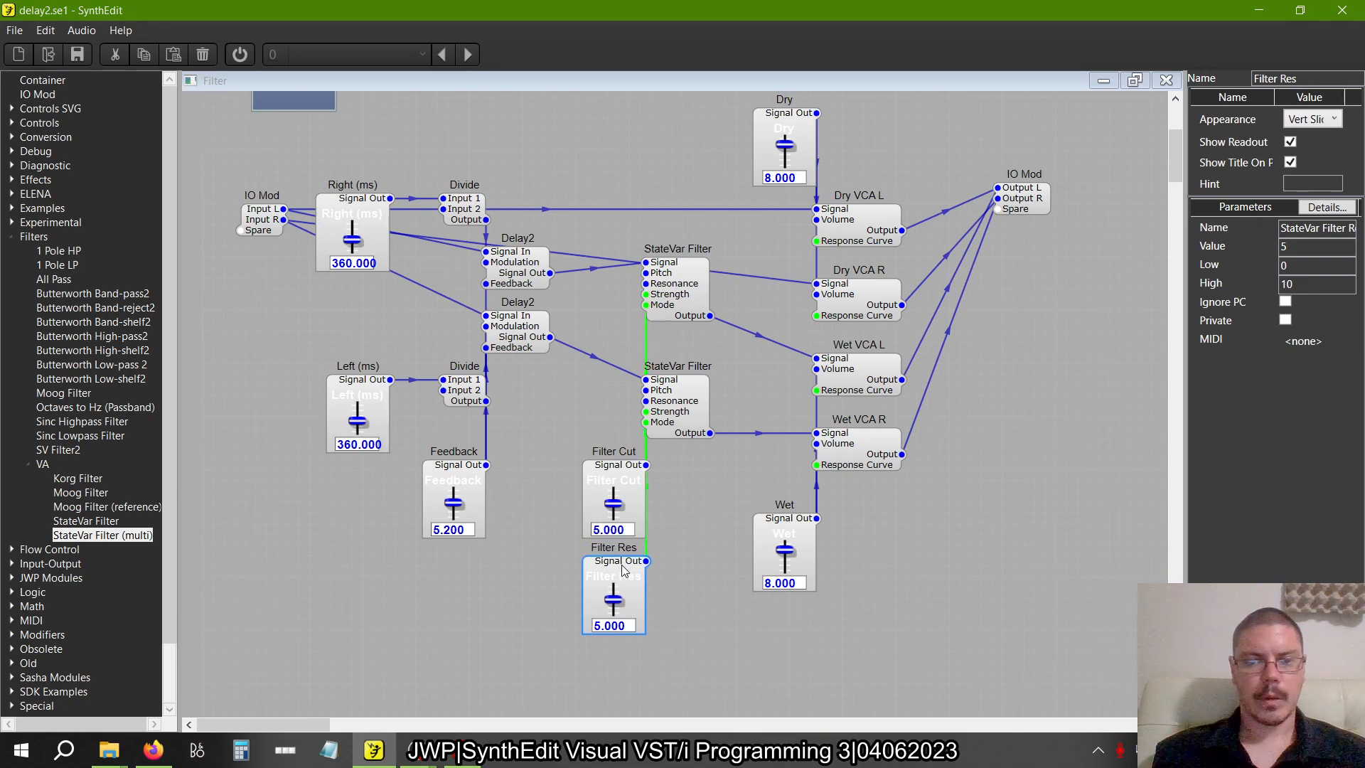
click(683, 588)
key(alt+Tab)
key(alt+Tab)
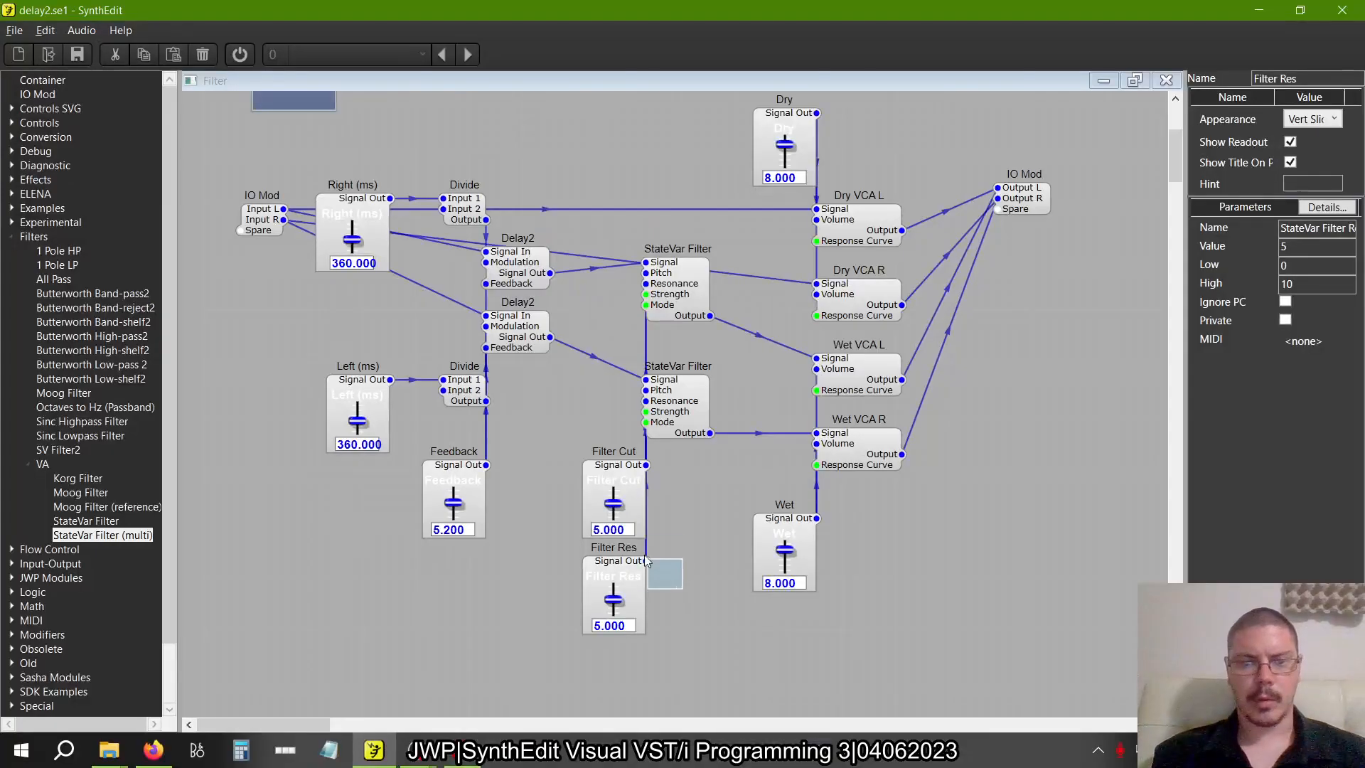
Set the Filter Cut slider to 6.2 and the Filter Res slider to 9, as in figure 2.25
drag(684, 590, 609, 535)
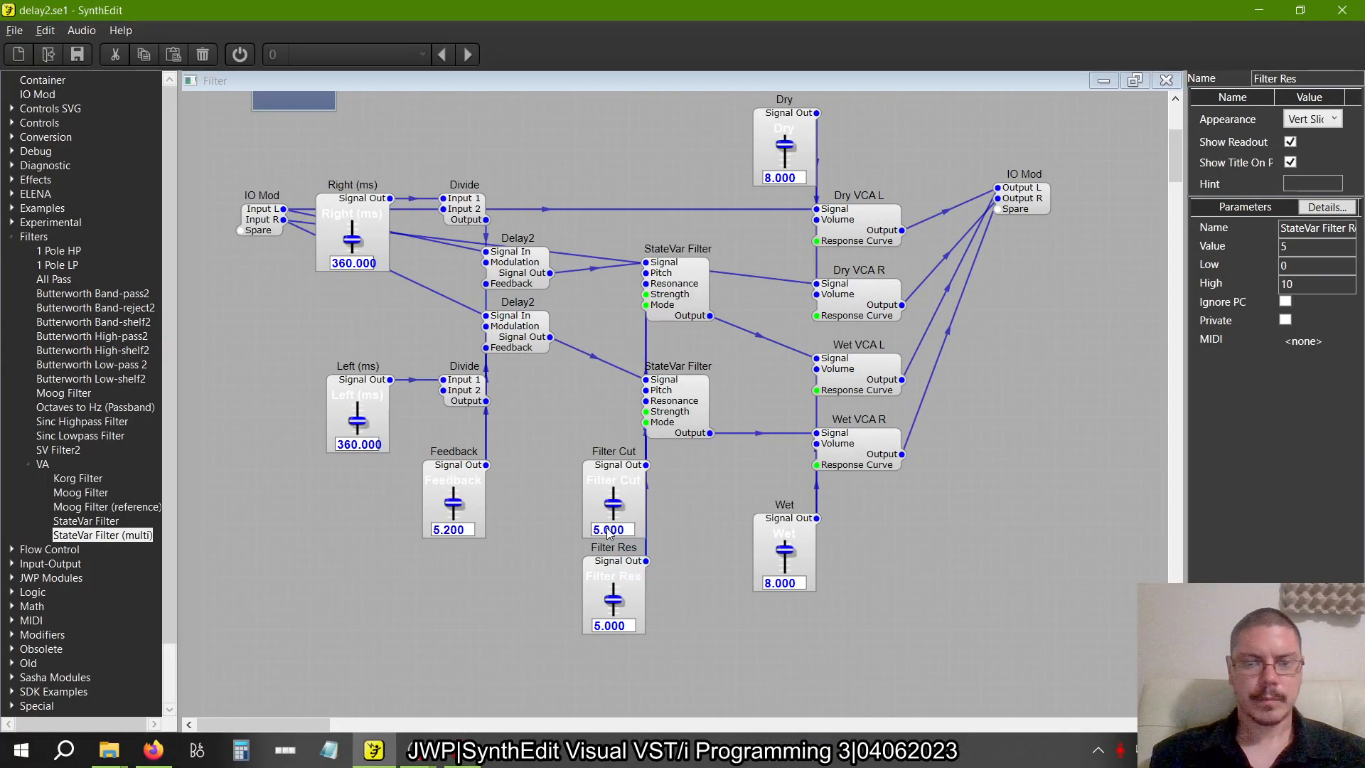
double_click(609, 530)
text(6.2)
key(Return)
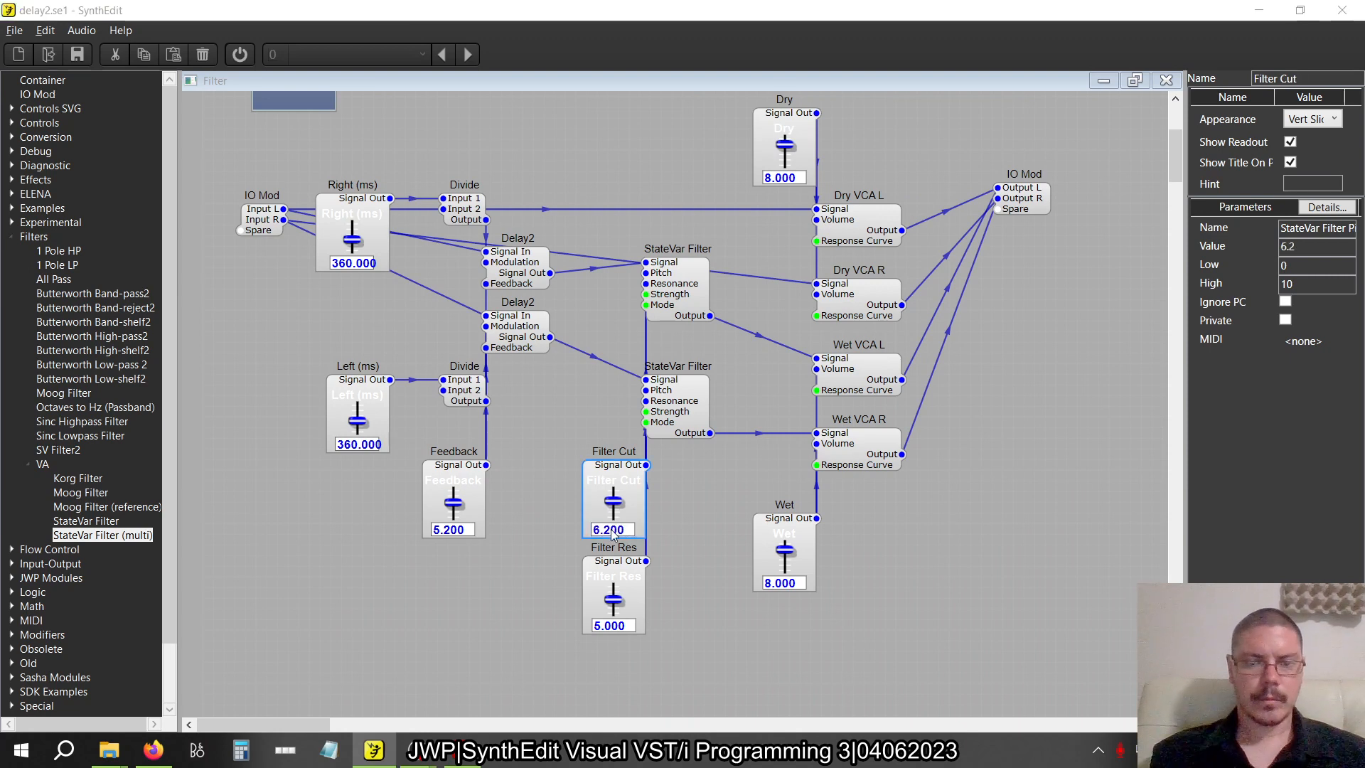
double_click(616, 625)
text(9)
key(Return)
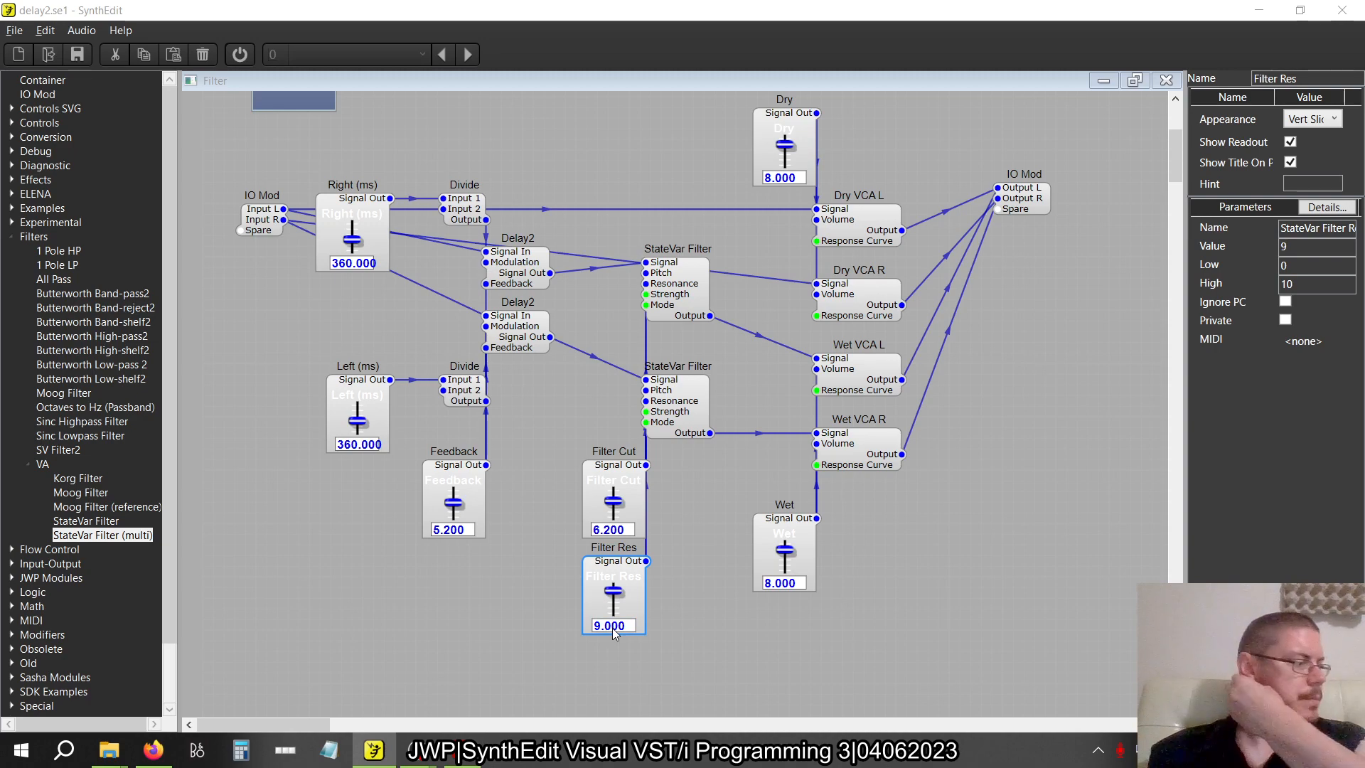
click(667, 603)
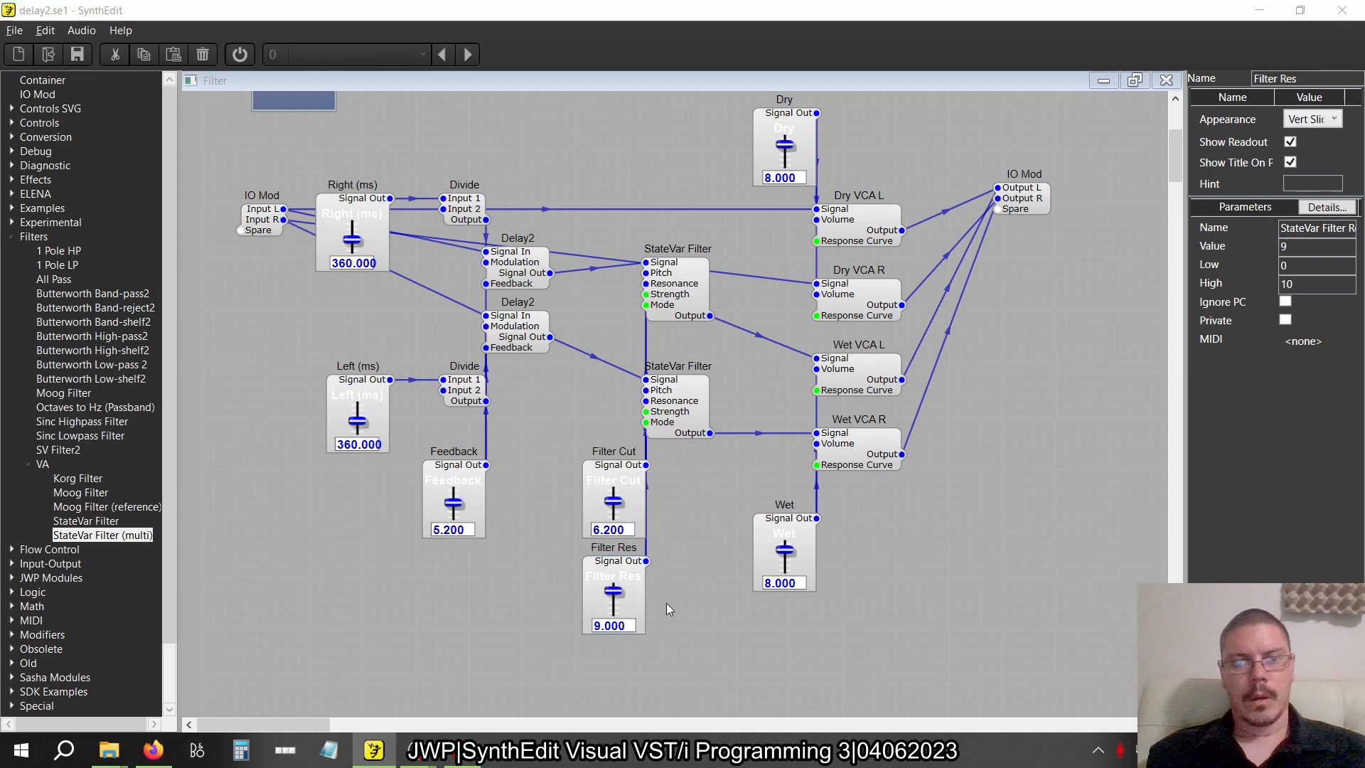
Compare the patch with figure 2.25 and read the book's Heads up notes on the filter type, resonance range and cutoff limits
key(alt+Tab)
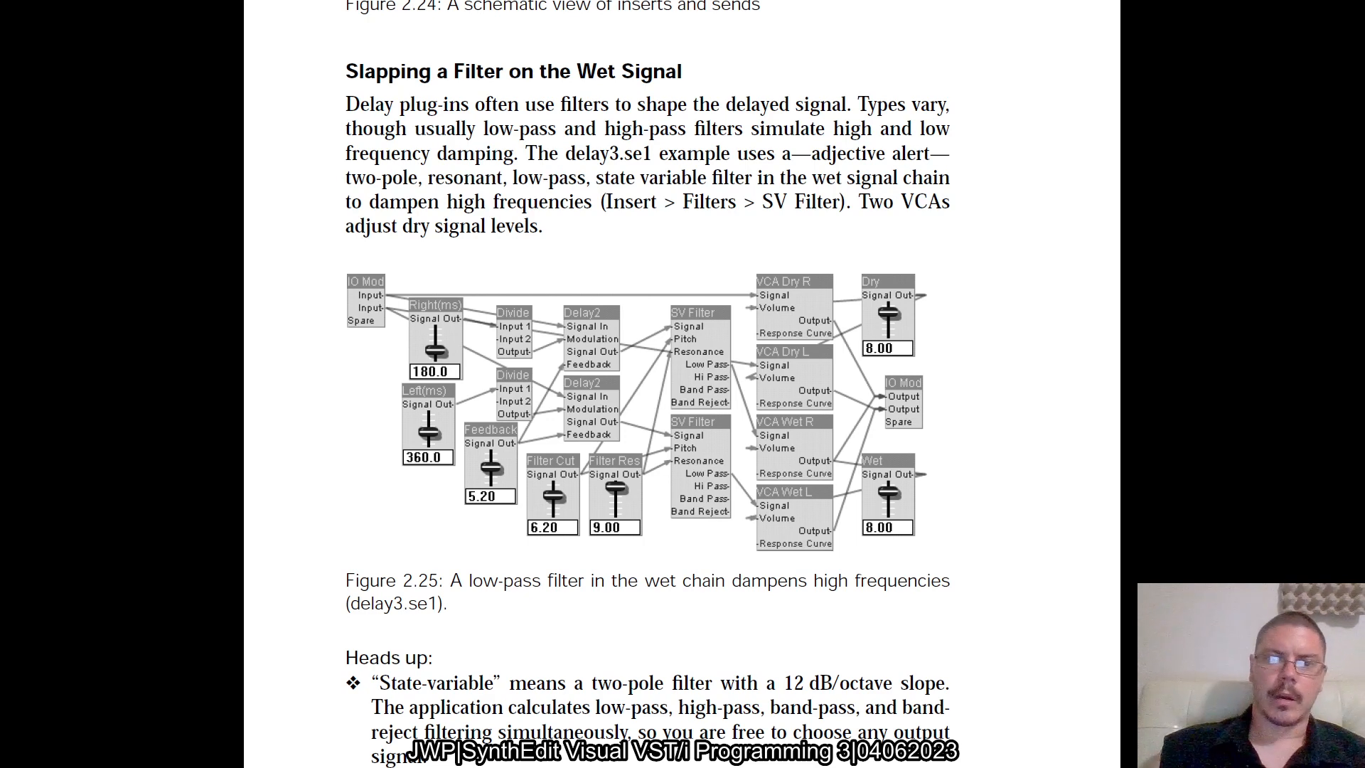
key(alt+Tab)
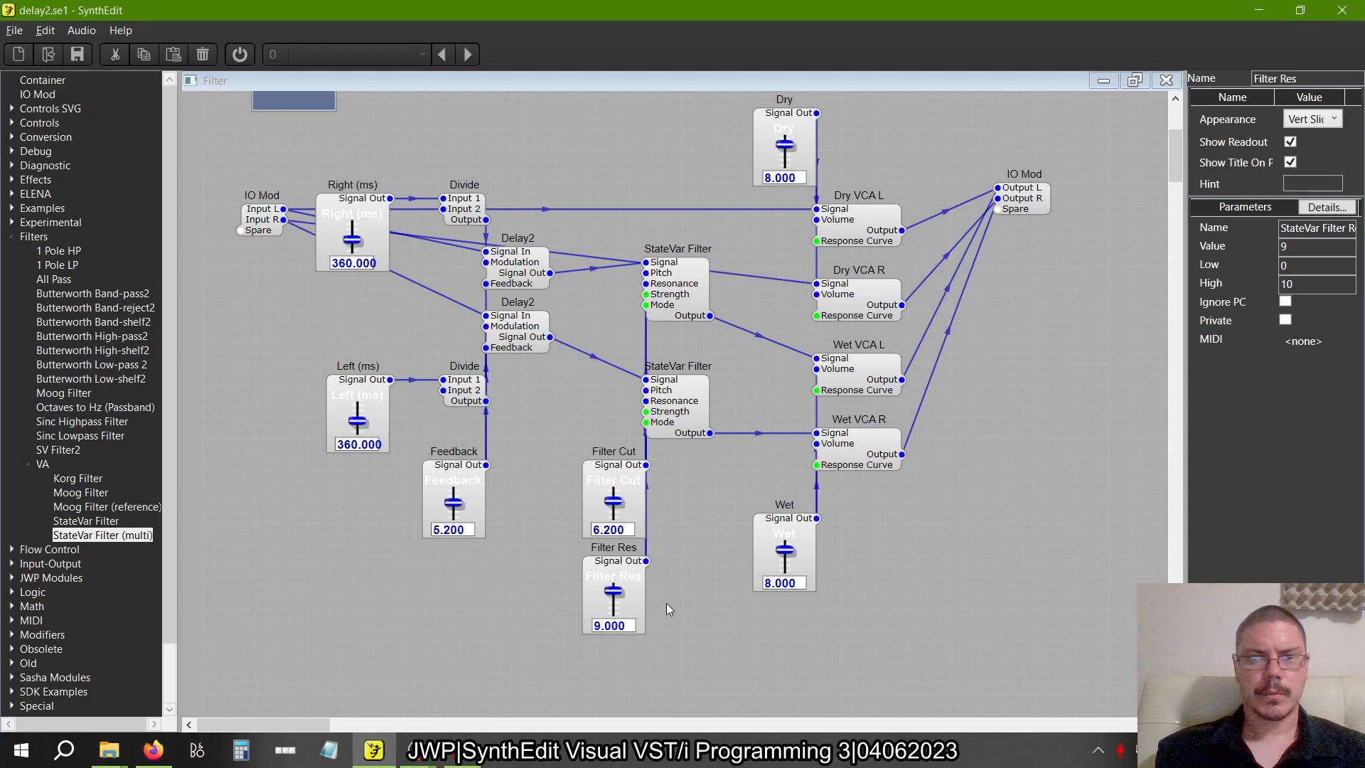
key(alt+Tab)
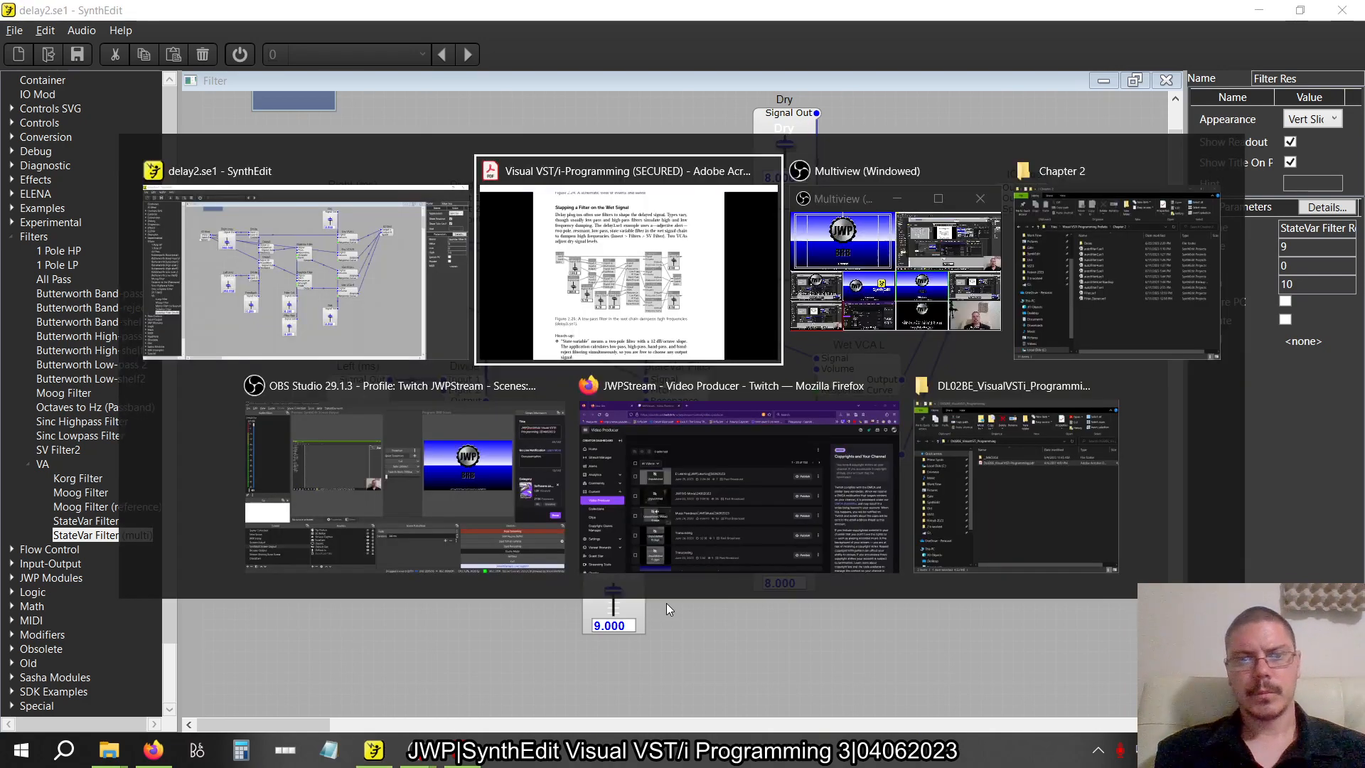
scroll(666, 601, down, 1)
scroll(666, 601, down, 15)
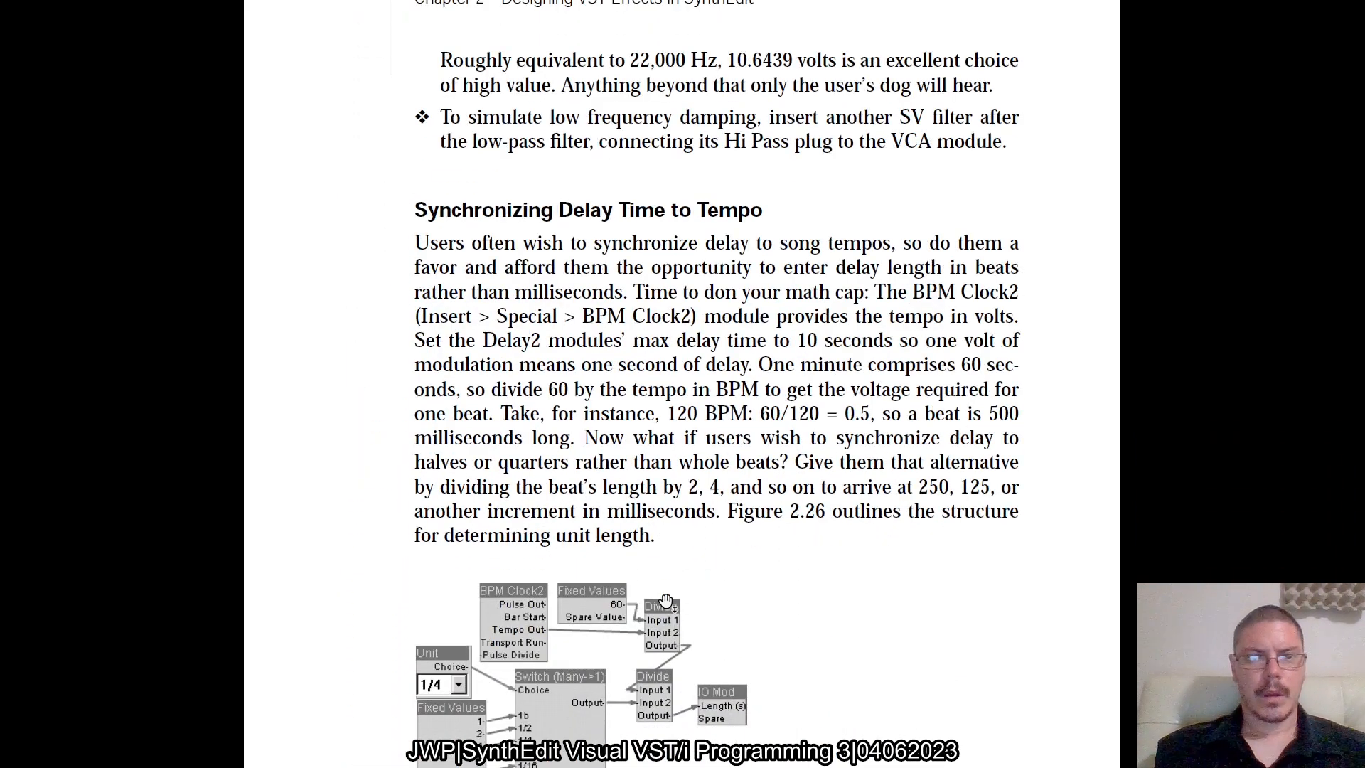
scroll(666, 602, up, 12)
scroll(666, 602, down, 3)
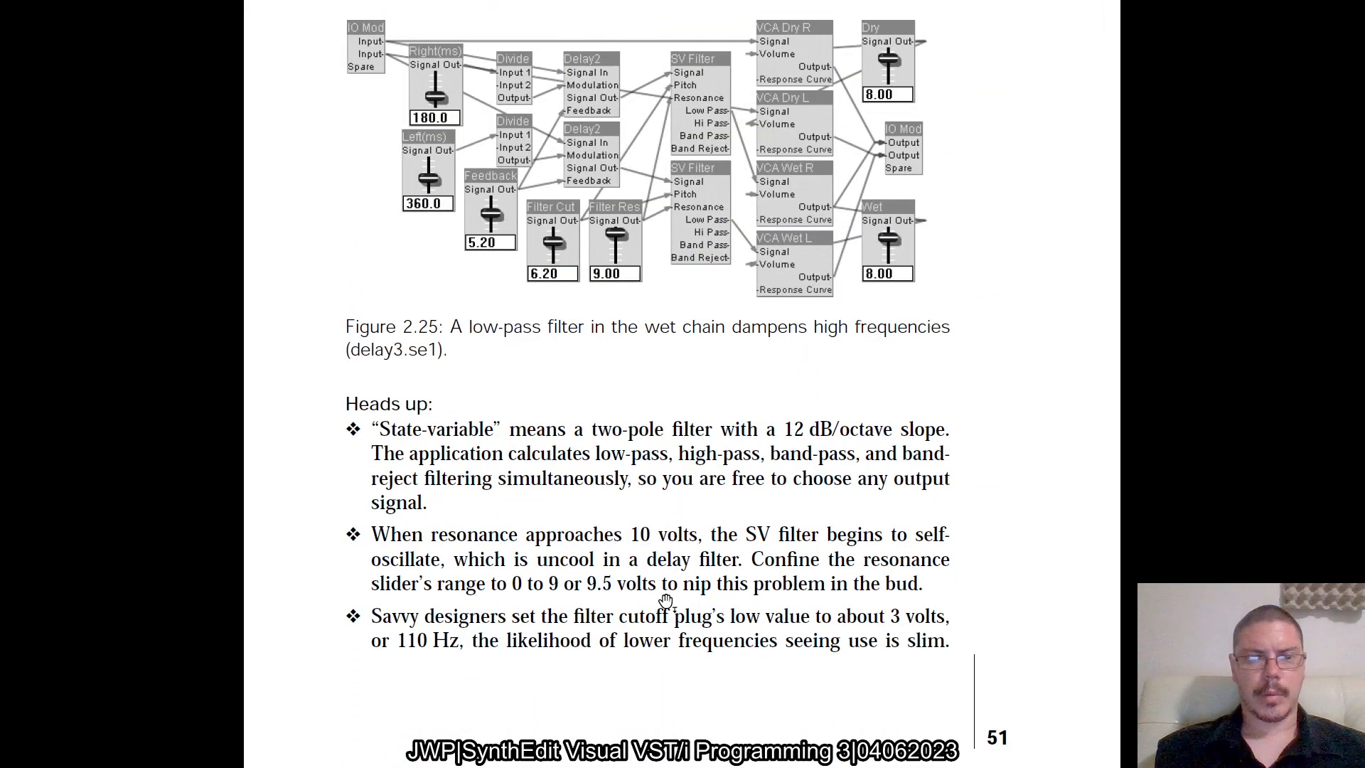
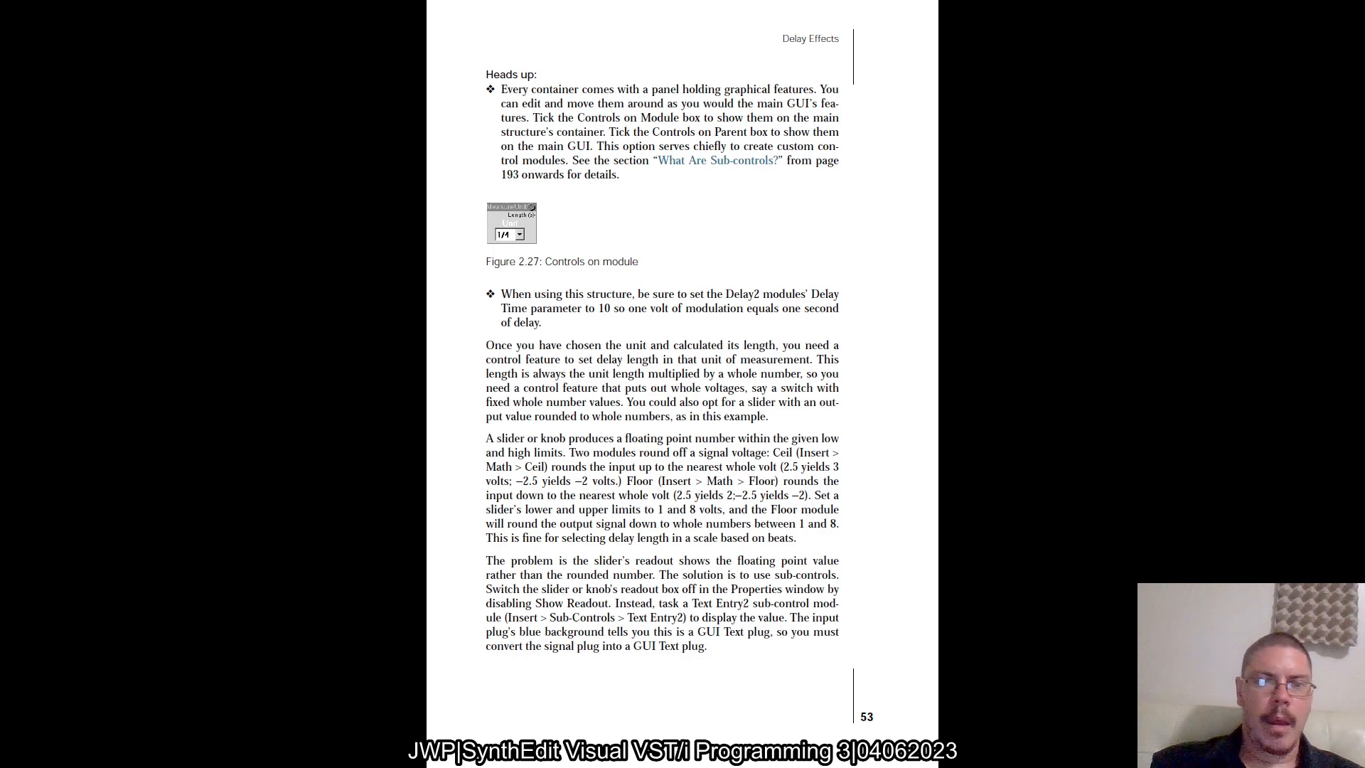
Read the book's notes on whole-number delay lengths, slider rounding and figure 2.28's sub-control readout structure, comparing them with the SynthEdit patch
scroll(484, 247, up, 3)
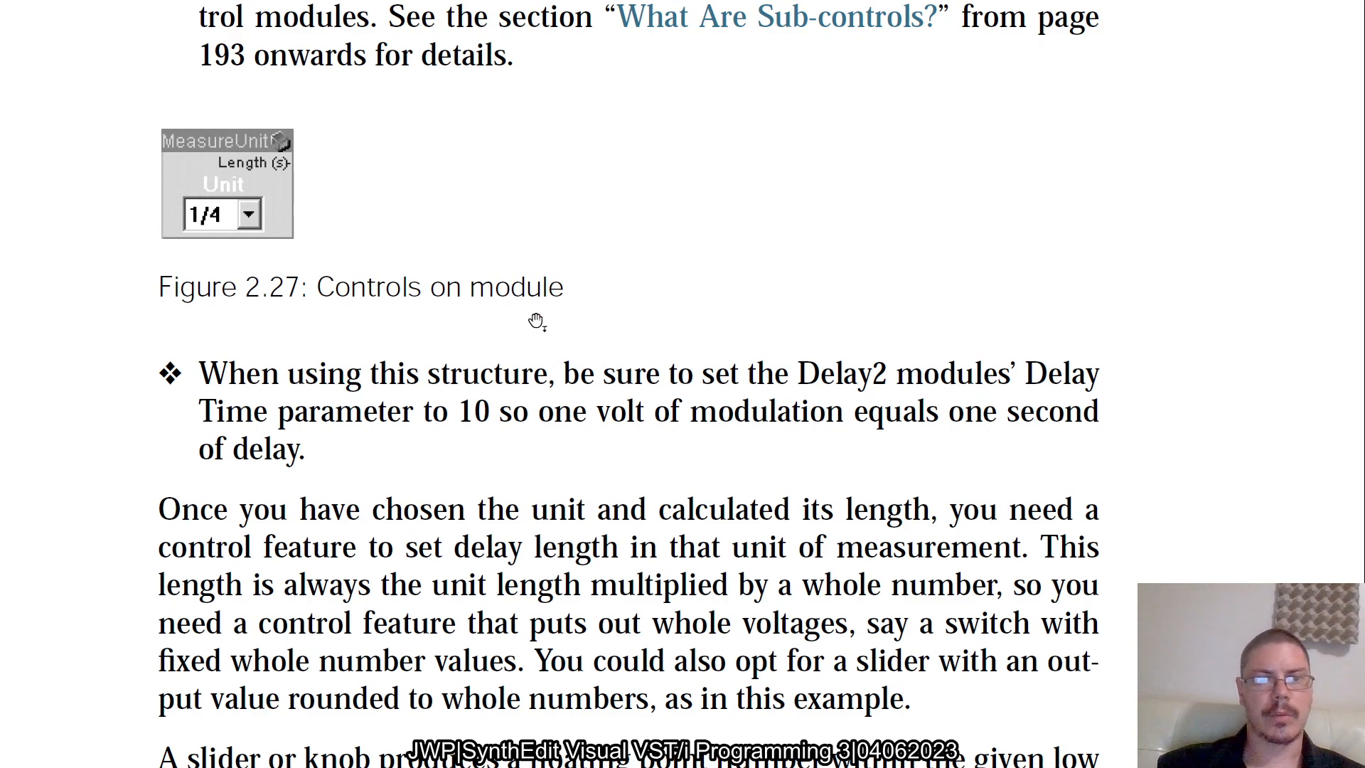
scroll(625, 360, down, 3)
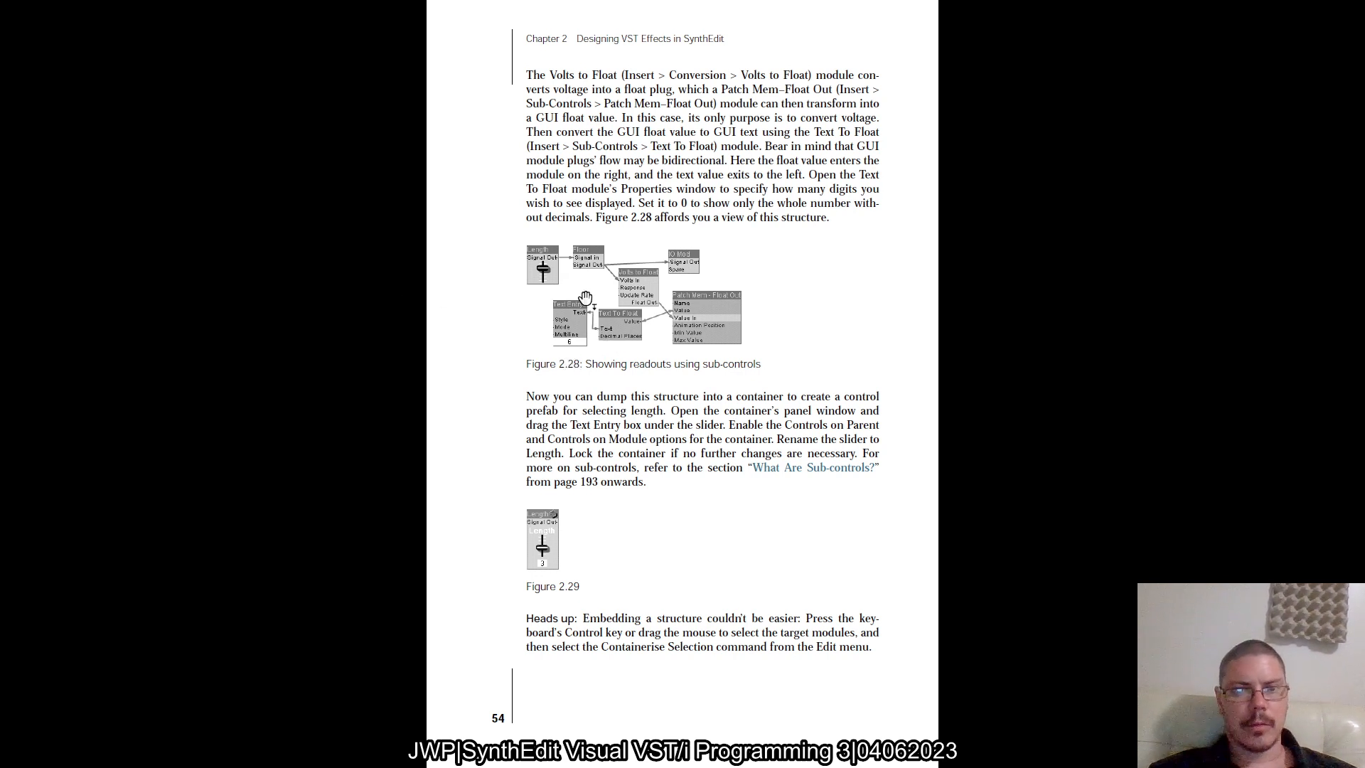
scroll(584, 298, up, 3)
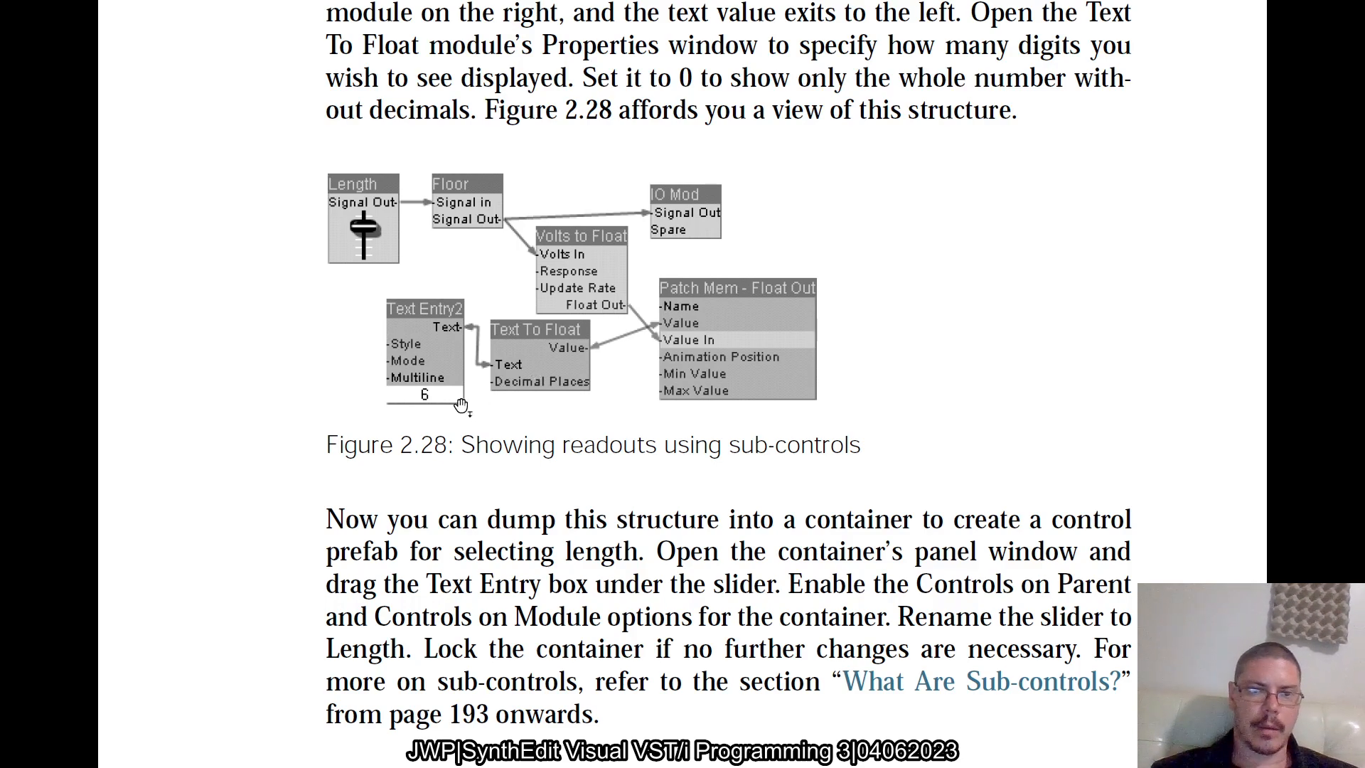
scroll(461, 406, down, 3)
key(alt+Tab)
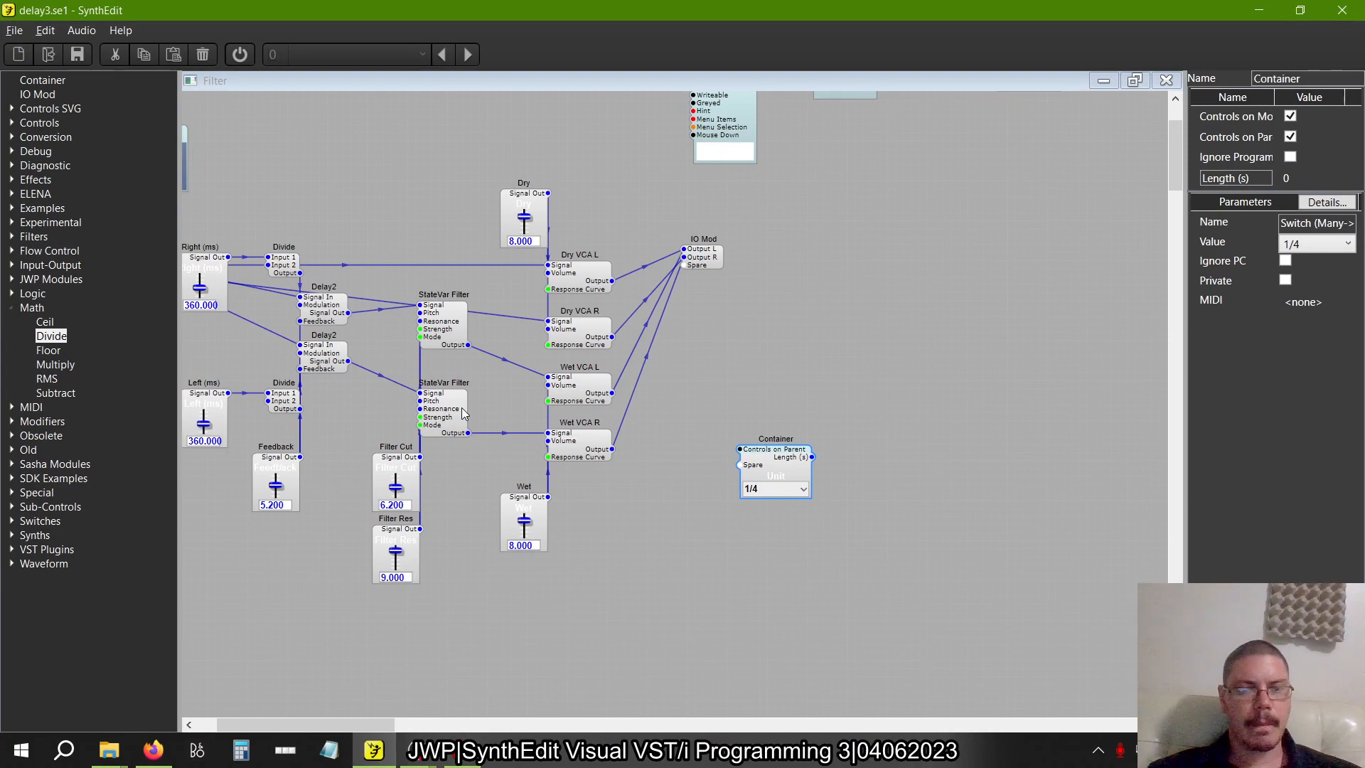
key(alt+Tab)
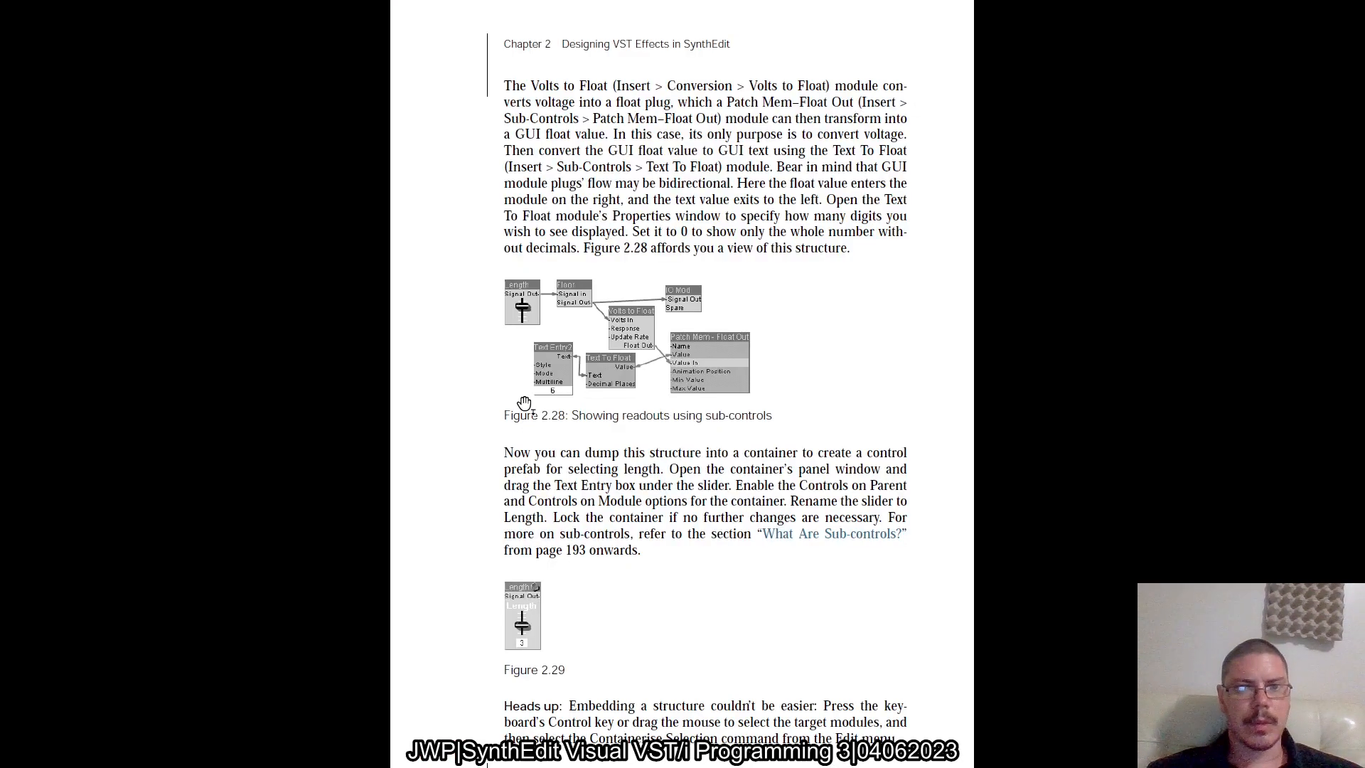
scroll(524, 403, up, 10)
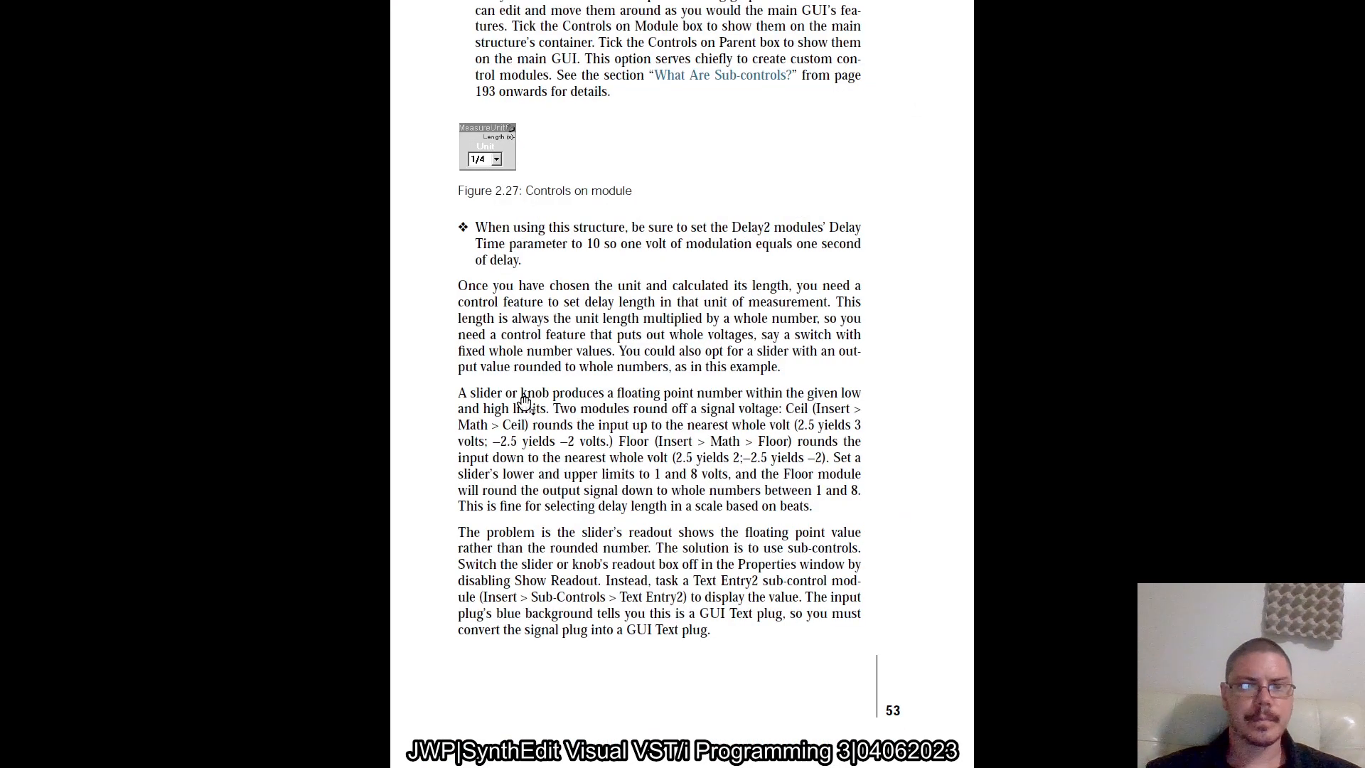
scroll(524, 403, up, 2)
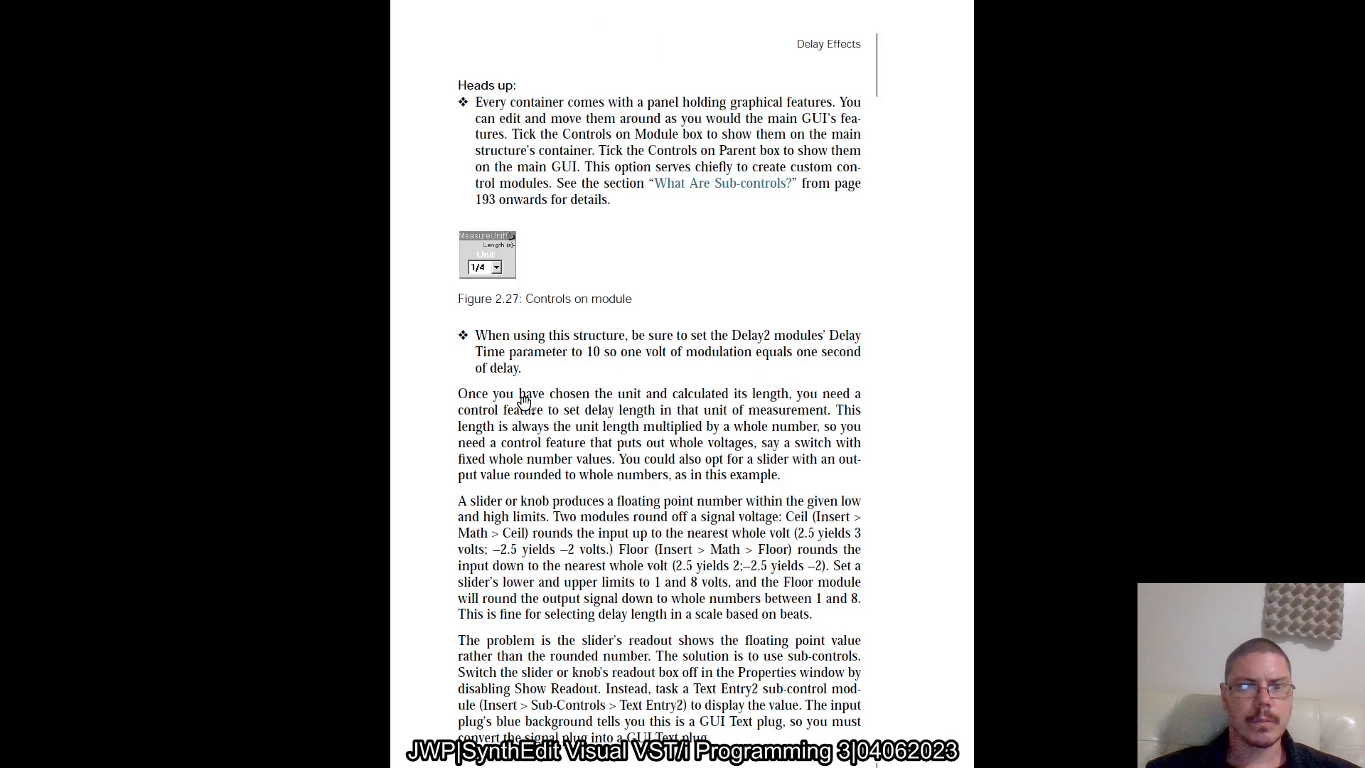
scroll(524, 403, down, 2)
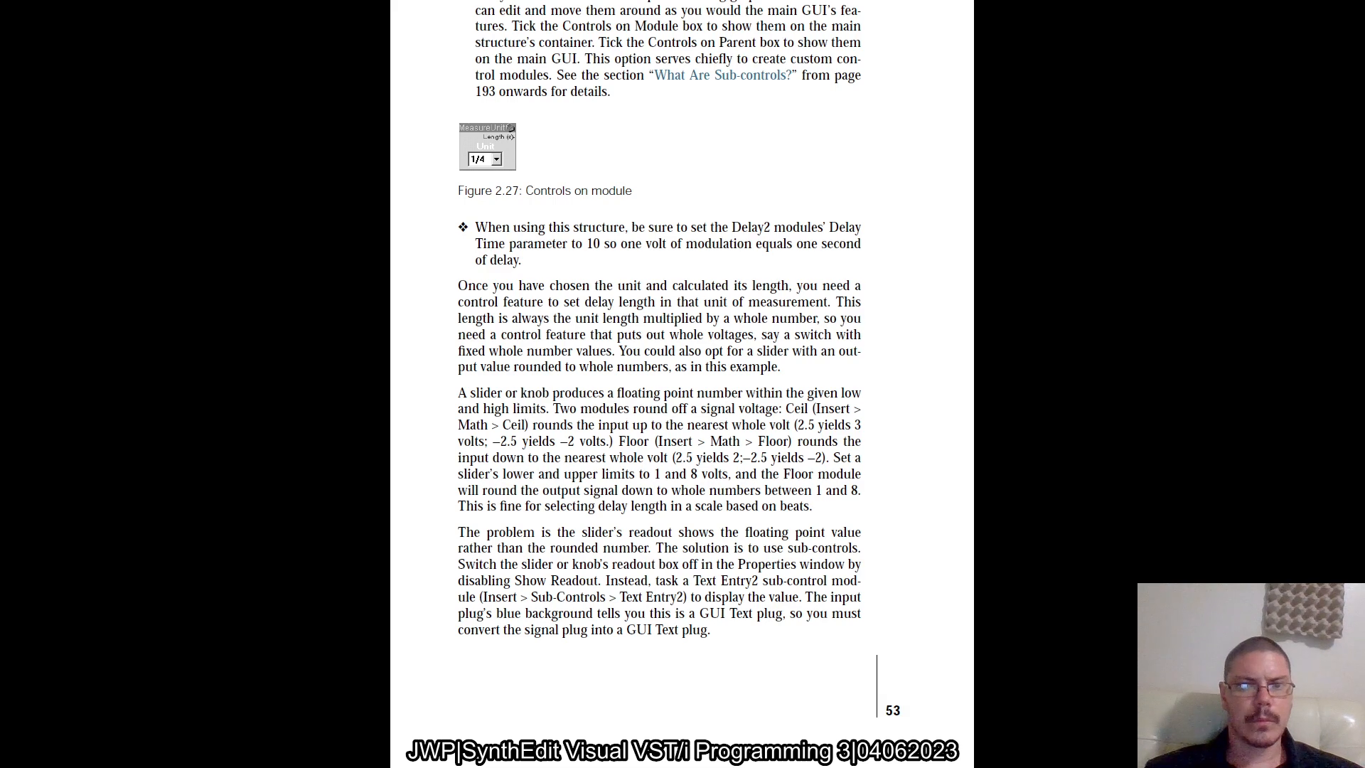
scroll(524, 403, down, 5)
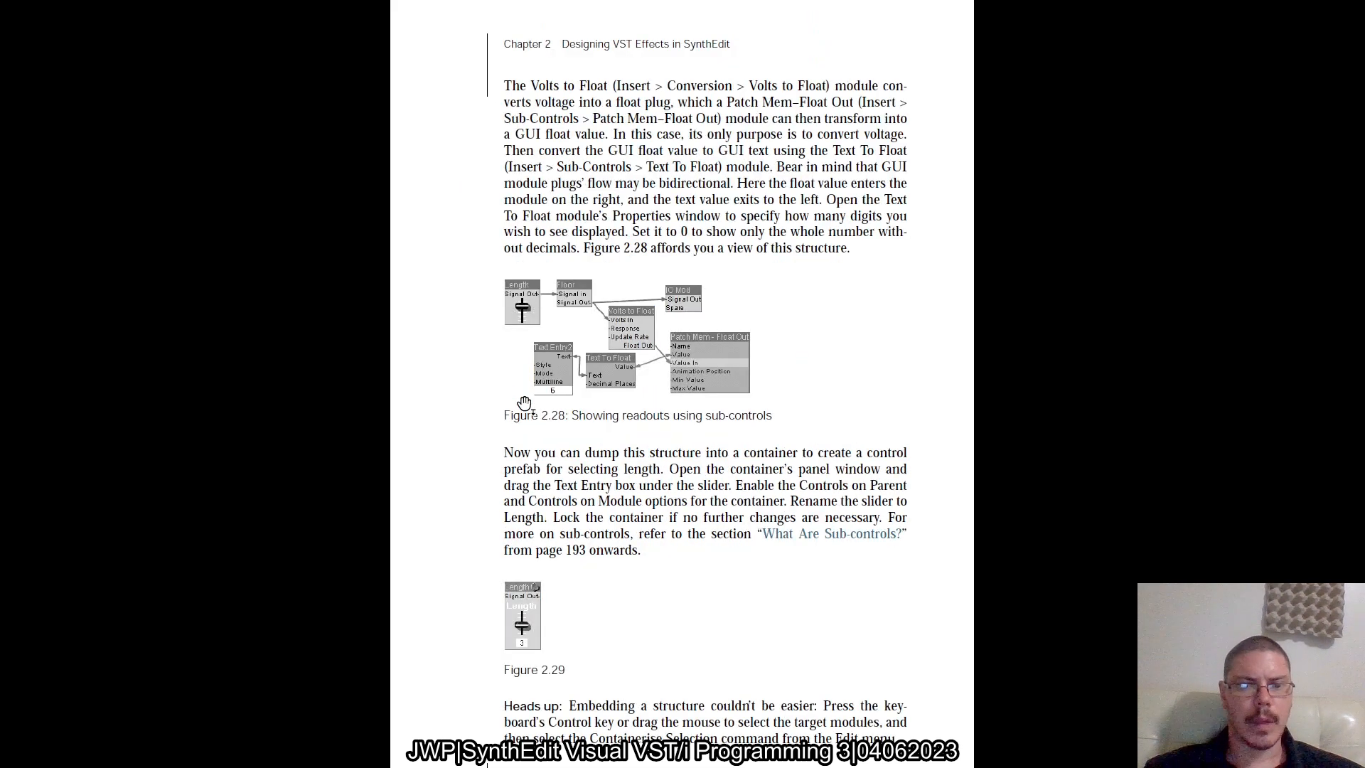
Switch to SynthEdit and paste a copy of the Wet slider into the empty area above the Container module
key(alt+Tab)
scroll(525, 405, left, 1)
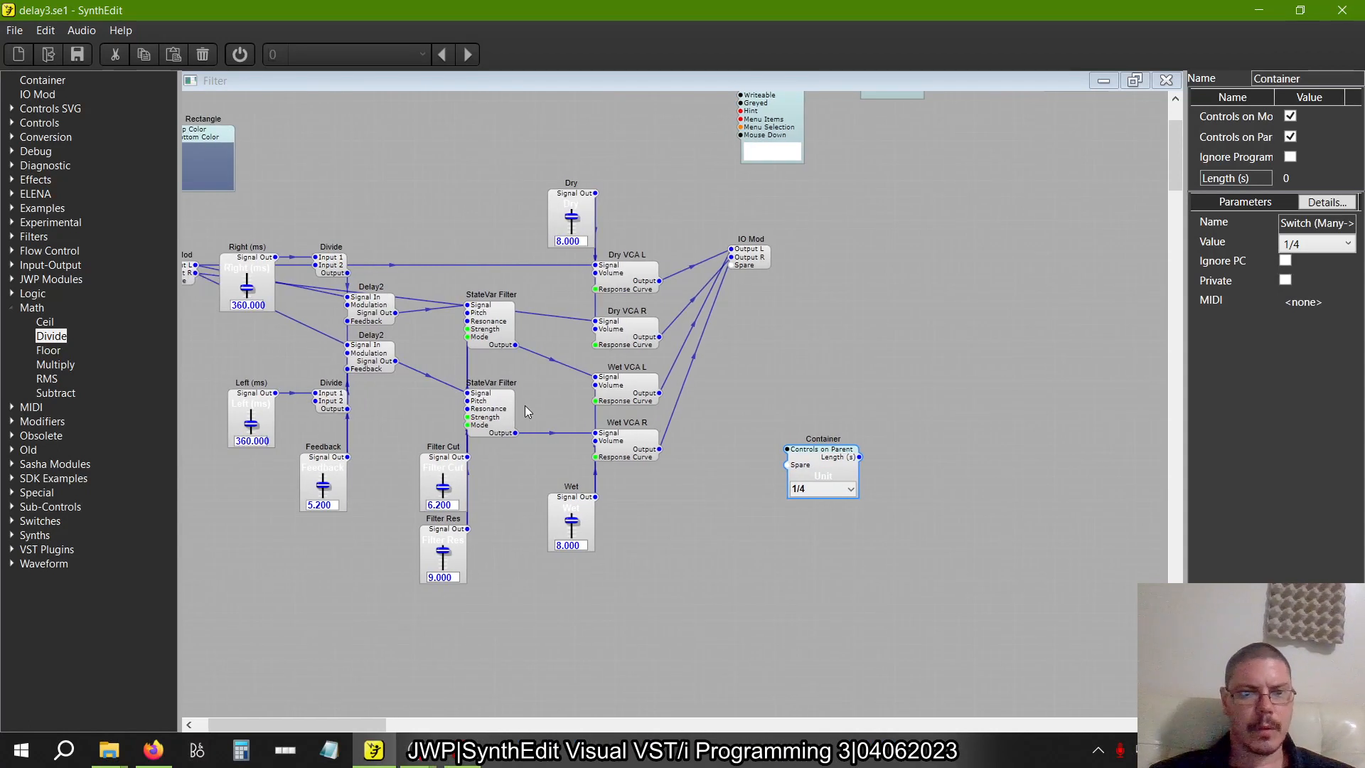
click(579, 519)
right_click(879, 345)
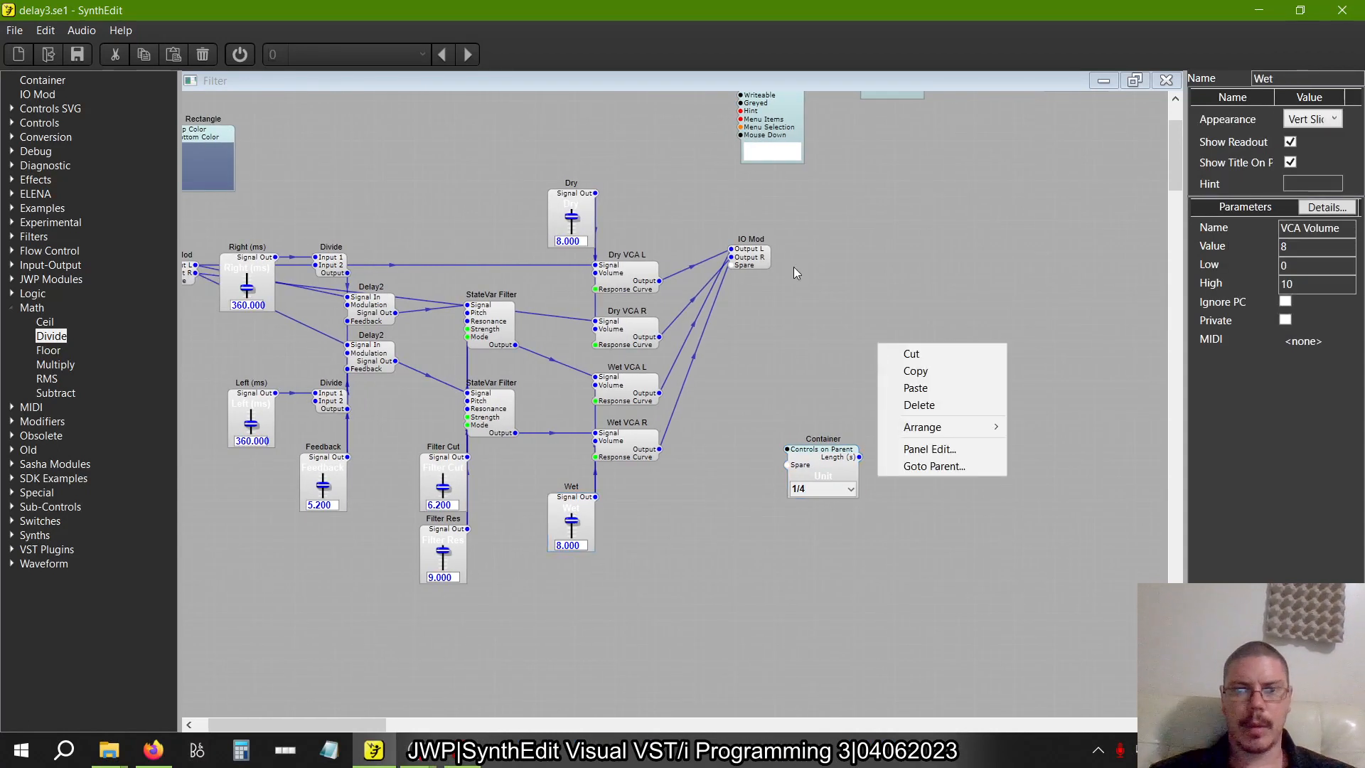
click(888, 391)
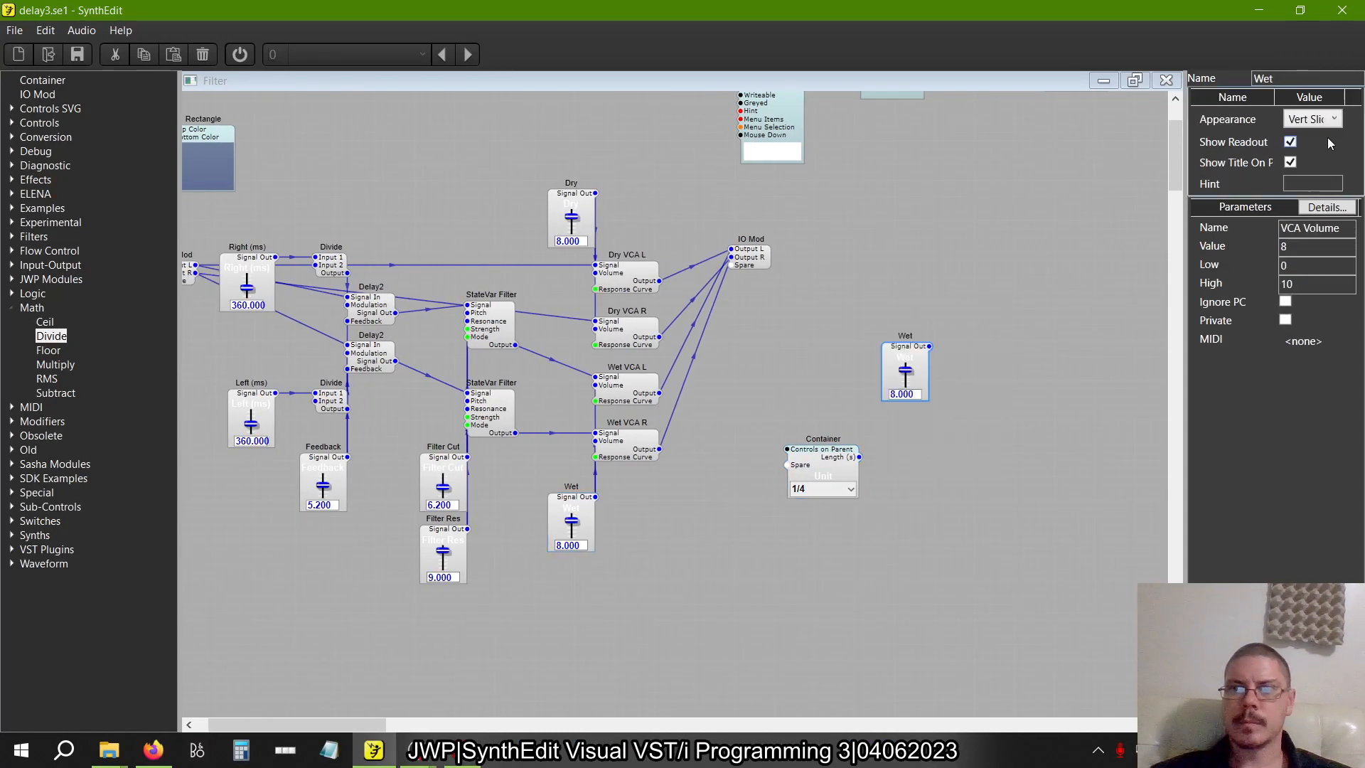
Try renaming the original Wet slider to Length and toggle its Show Readout option off and on again
click(1299, 79)
key(BackSpace)
key(BackSpace)
key(BackSpace)
text(LE)
key(BackSpace)
text(egth)
key(BackSpace)
key(BackSpace)
key(BackSpace)
text(ngth)
key(Return)
key(alt+Tab)
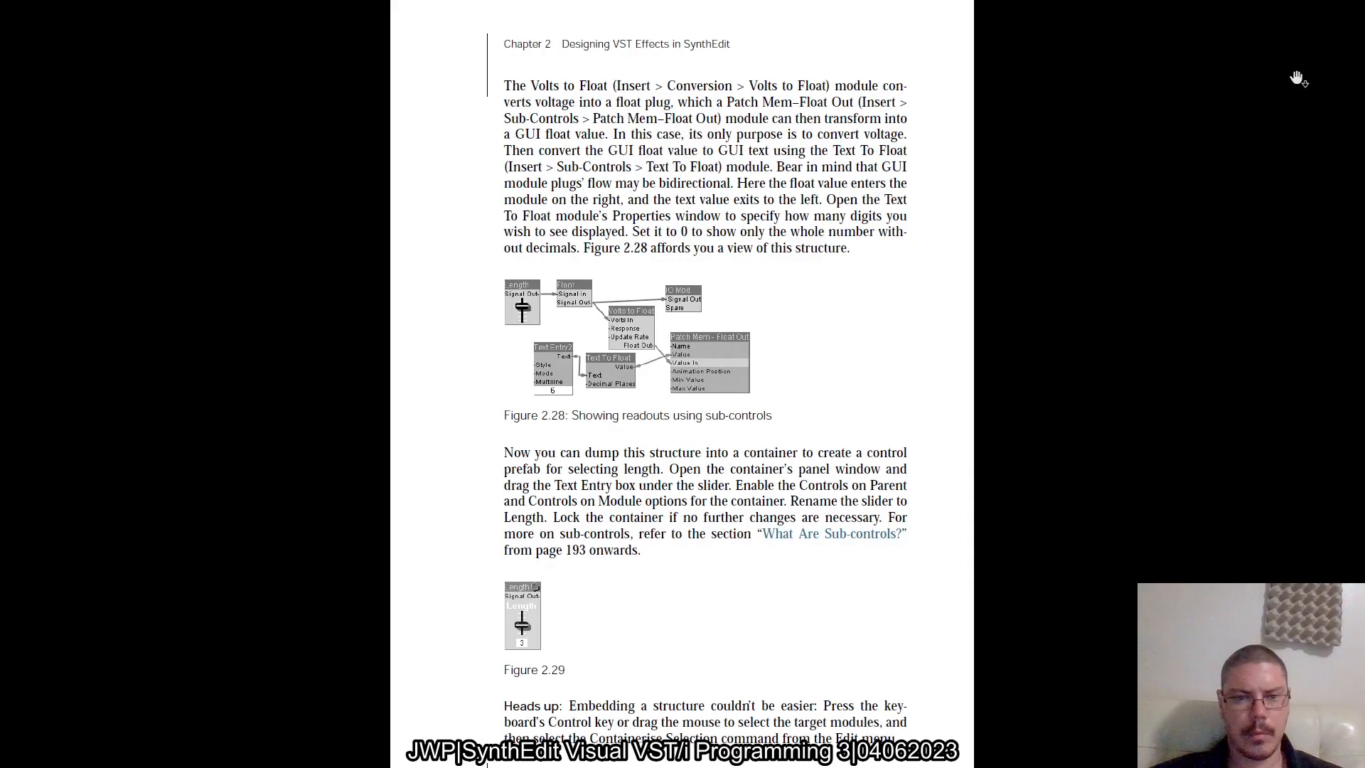
key(alt+Tab)
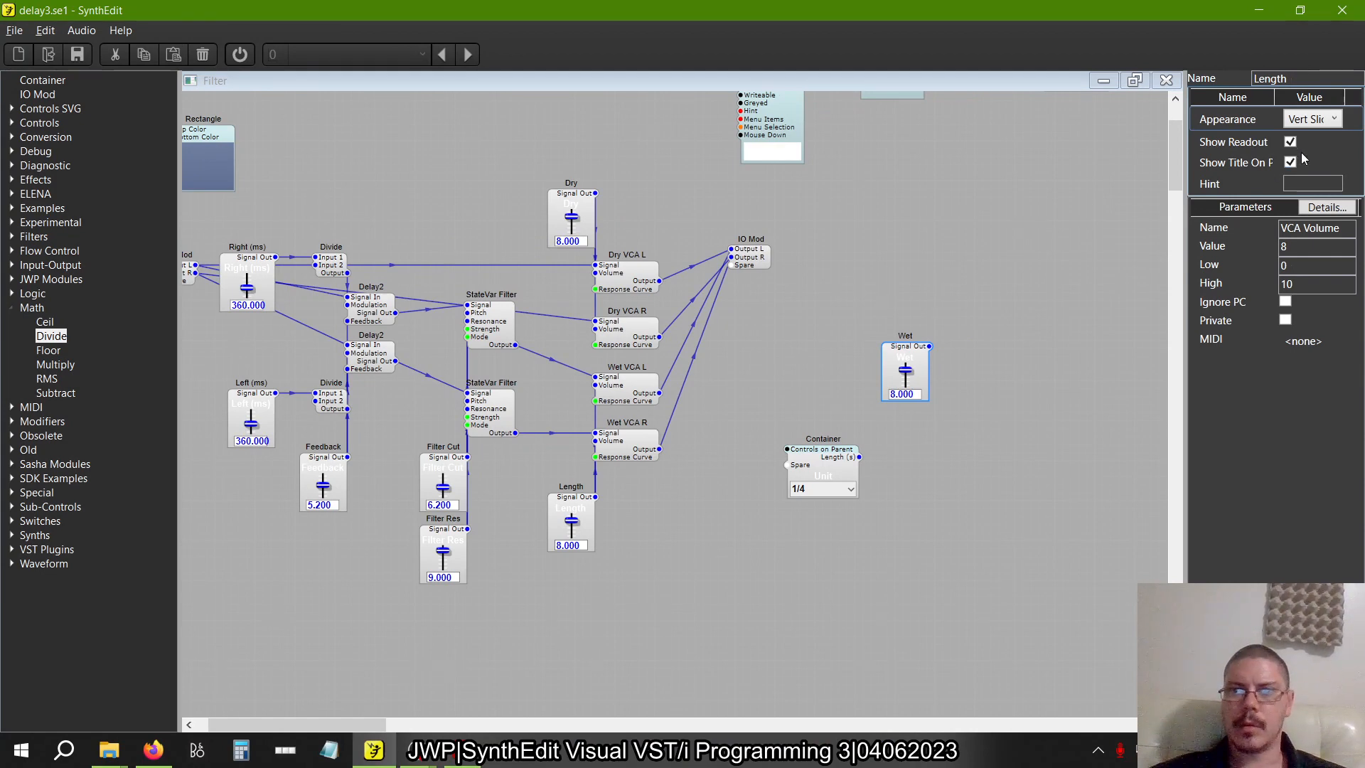
click(1290, 141)
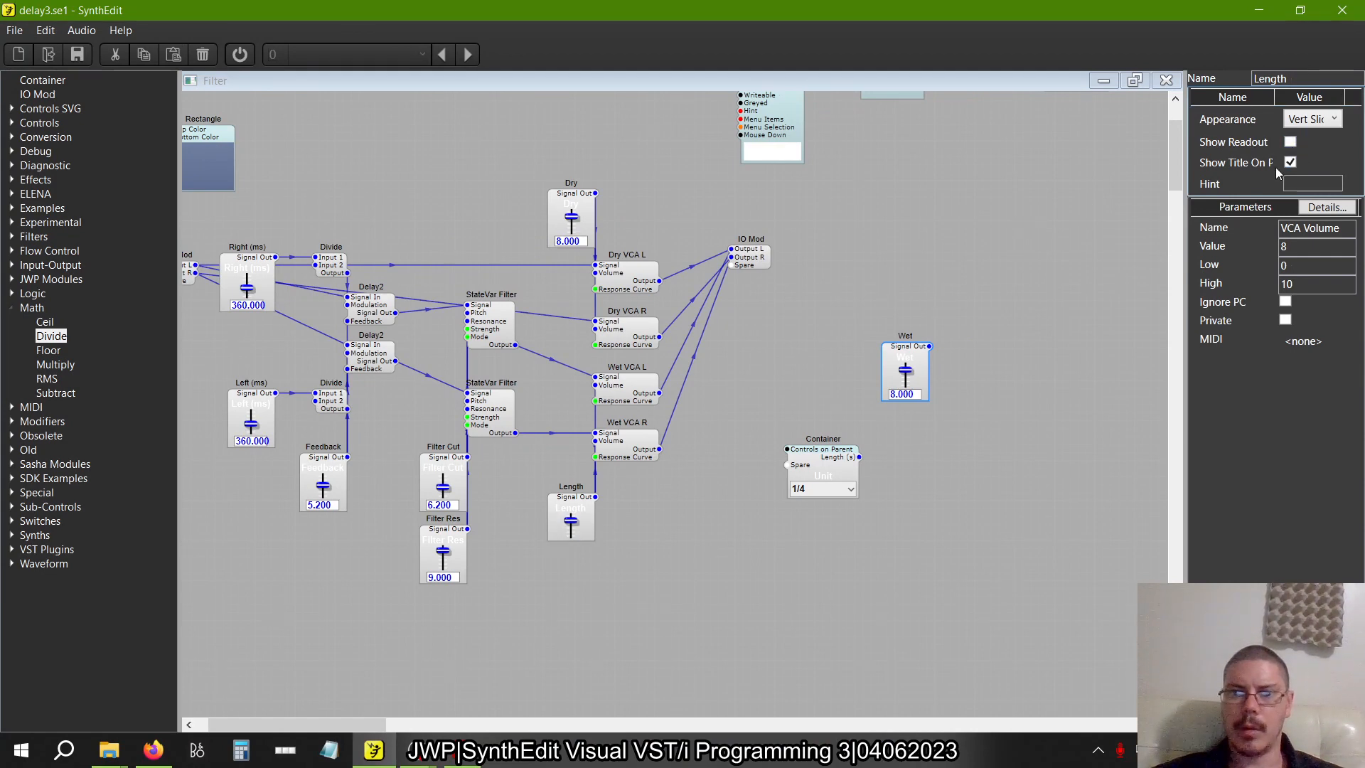
click(1291, 142)
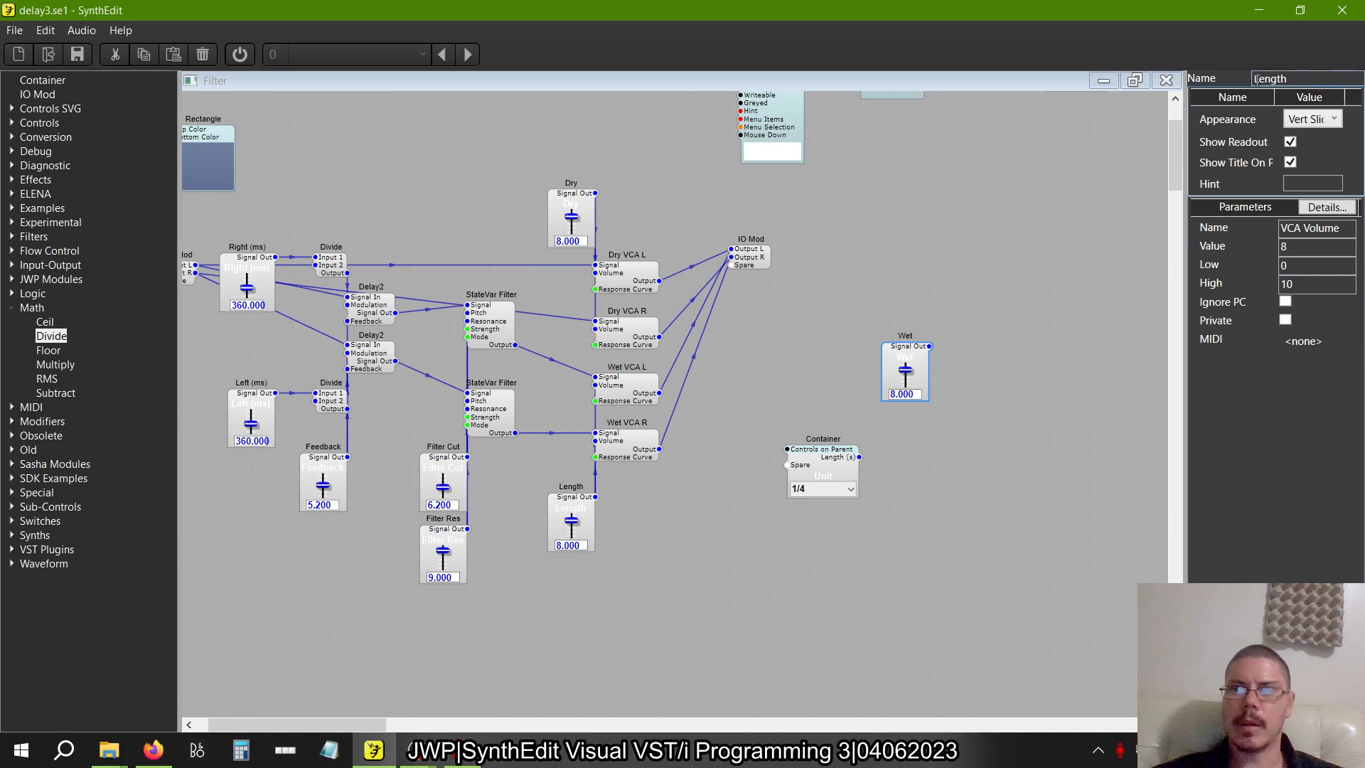
Restore the name Wet on the slider that feeds the Wet VCAs
key(BackSpace)
key(BackSpace)
key(BackSpace)
key(BackSpace)
key(BackSpace)
key(BackSpace)
text(Wet)
key(Tab)
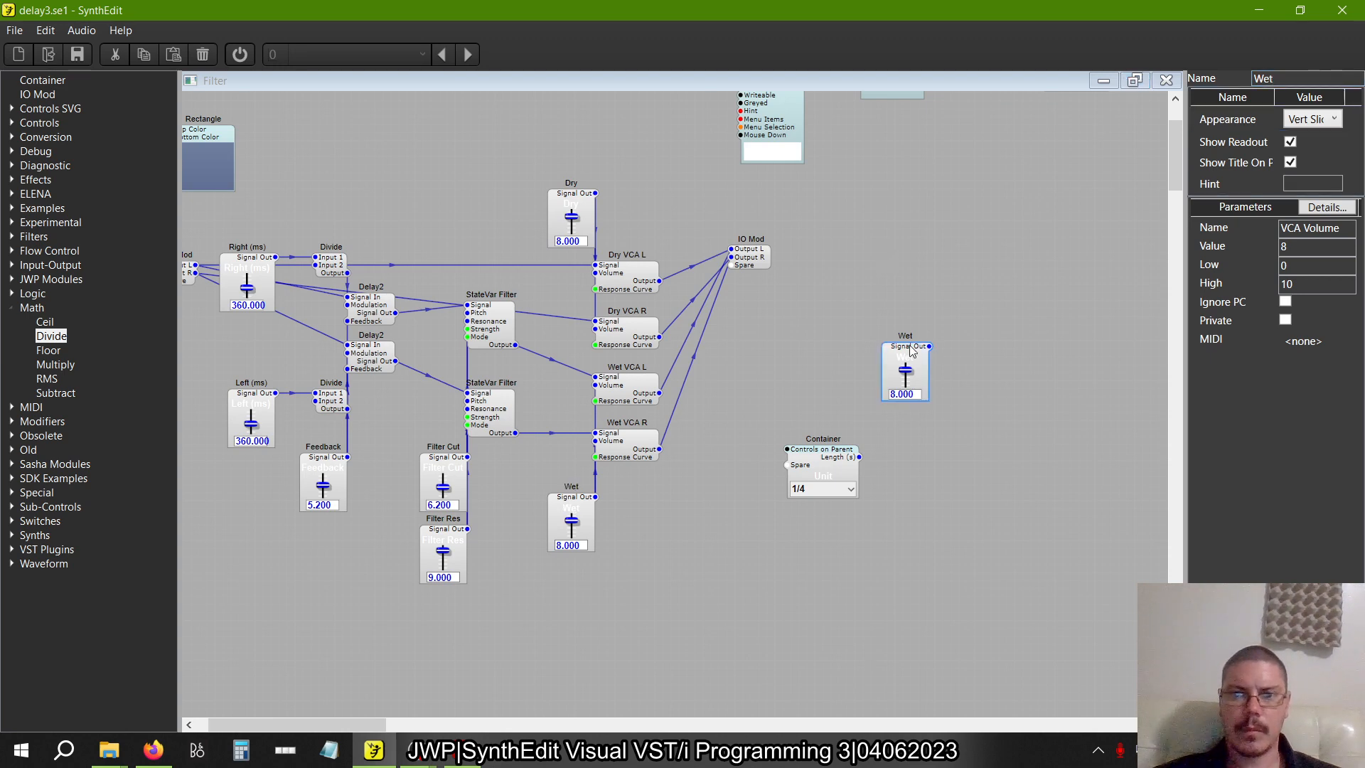
Rename the pasted slider copy to Length and disable its Show Readout option
double_click(1306, 82)
text(Le)
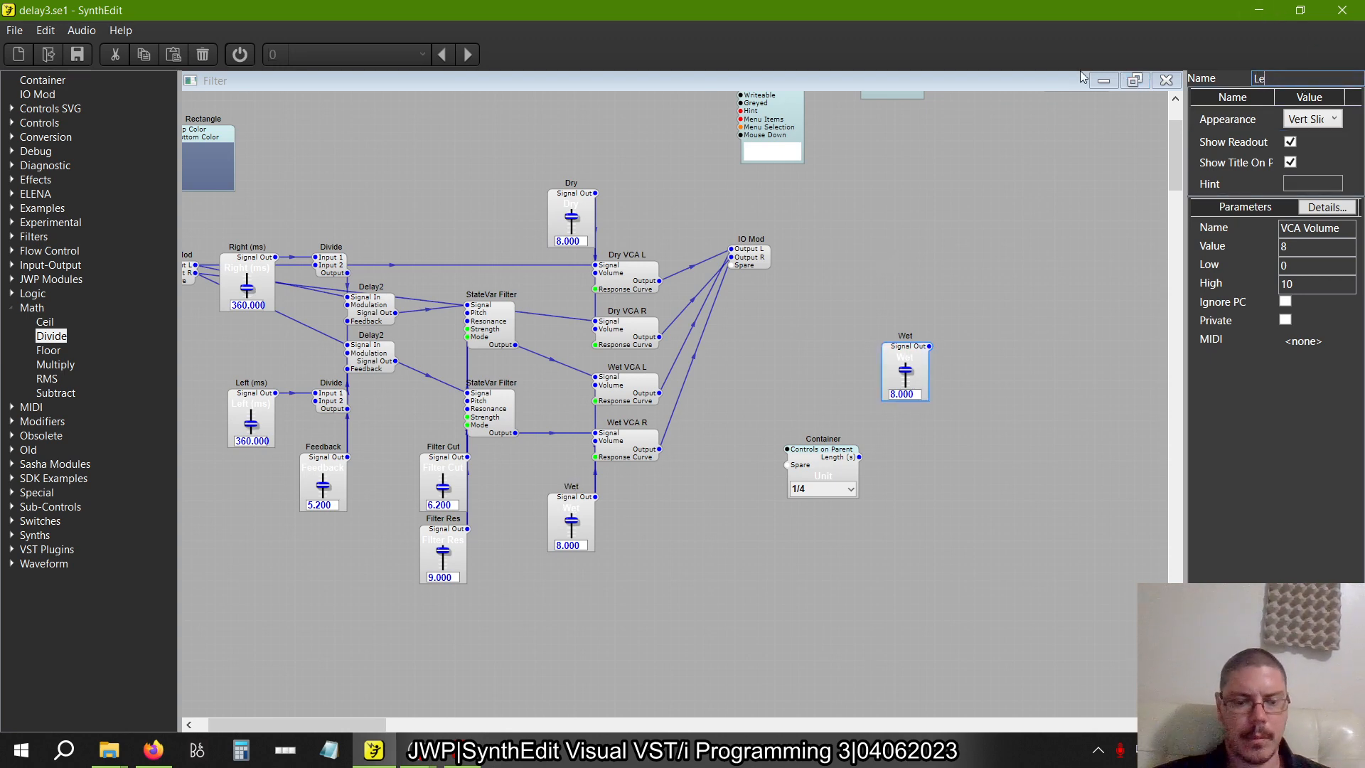
text(ngth)
key(Tab)
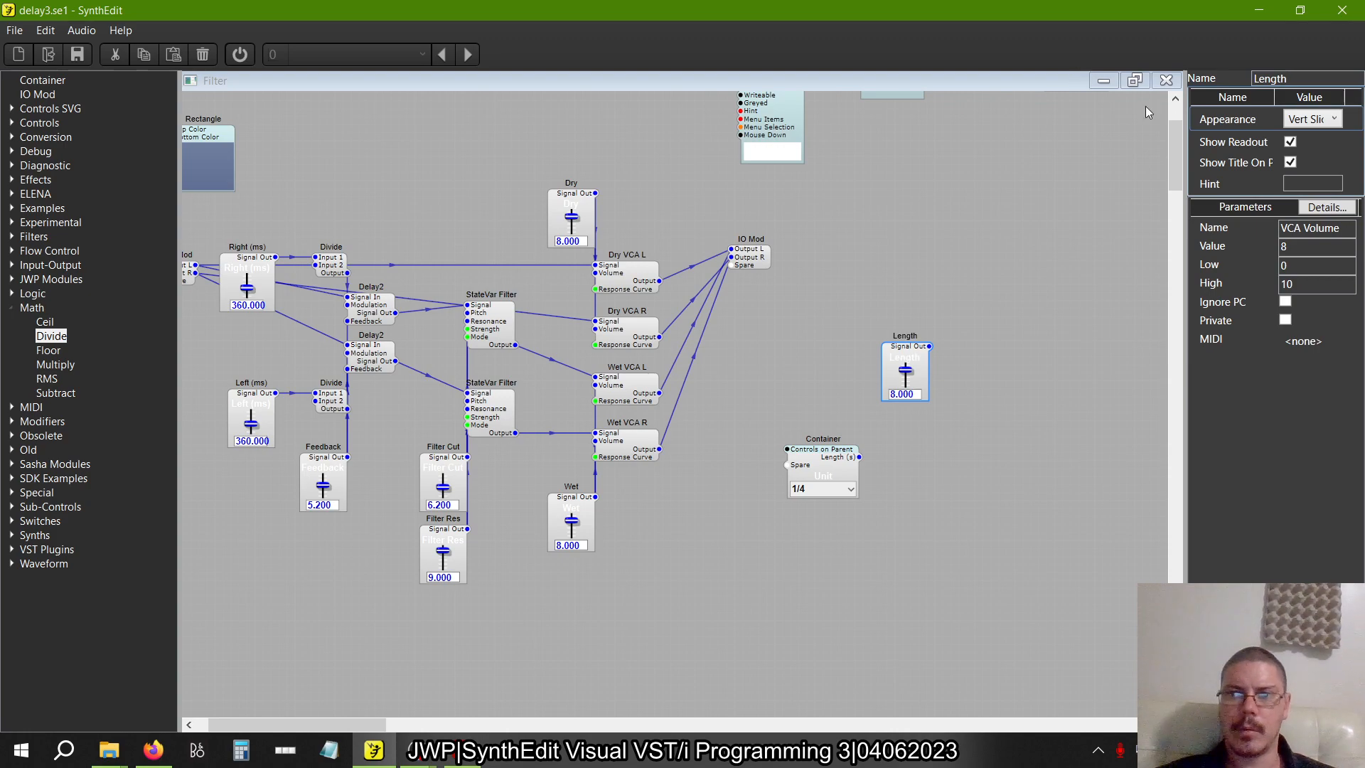
click(1290, 141)
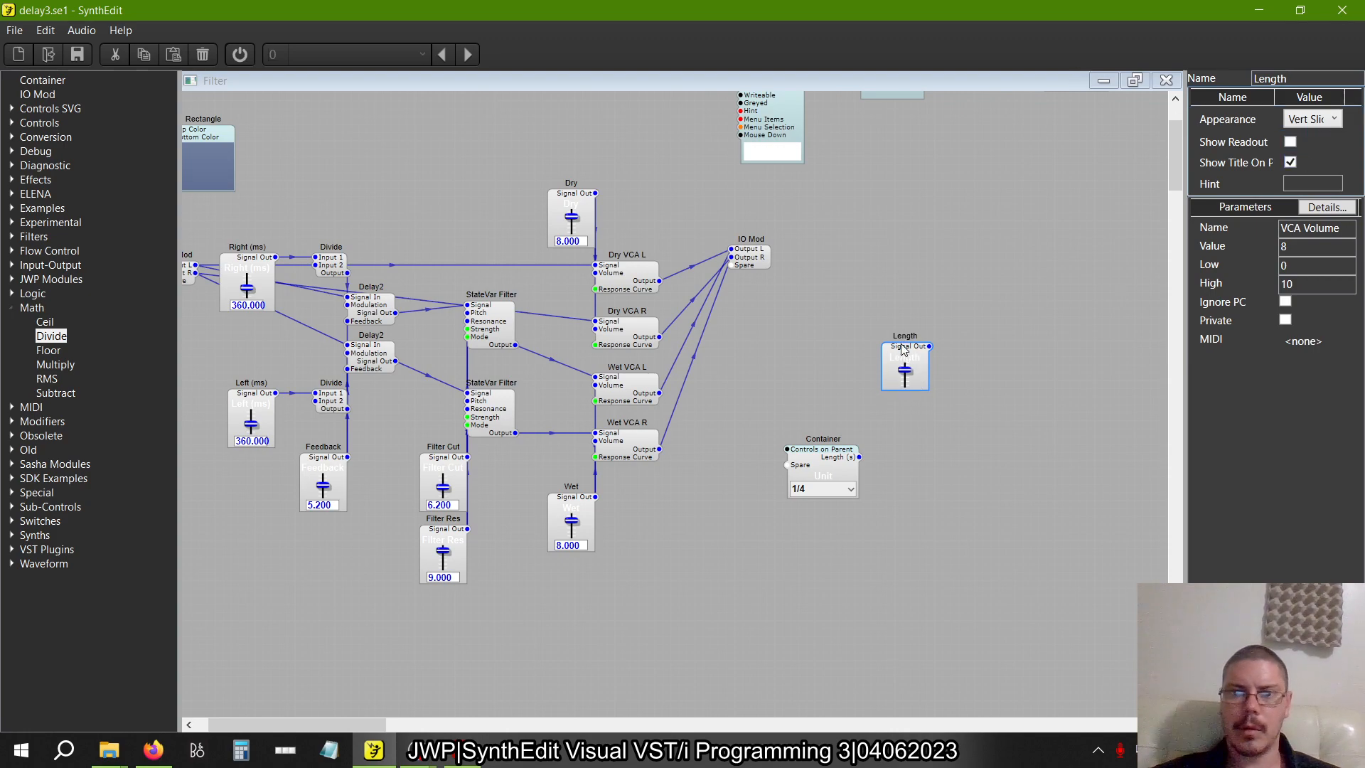
Add a Floor module beside the Length slider and connect the slider's Signal Out to Floor's Signal in, following figure 2.28
key(alt+Tab)
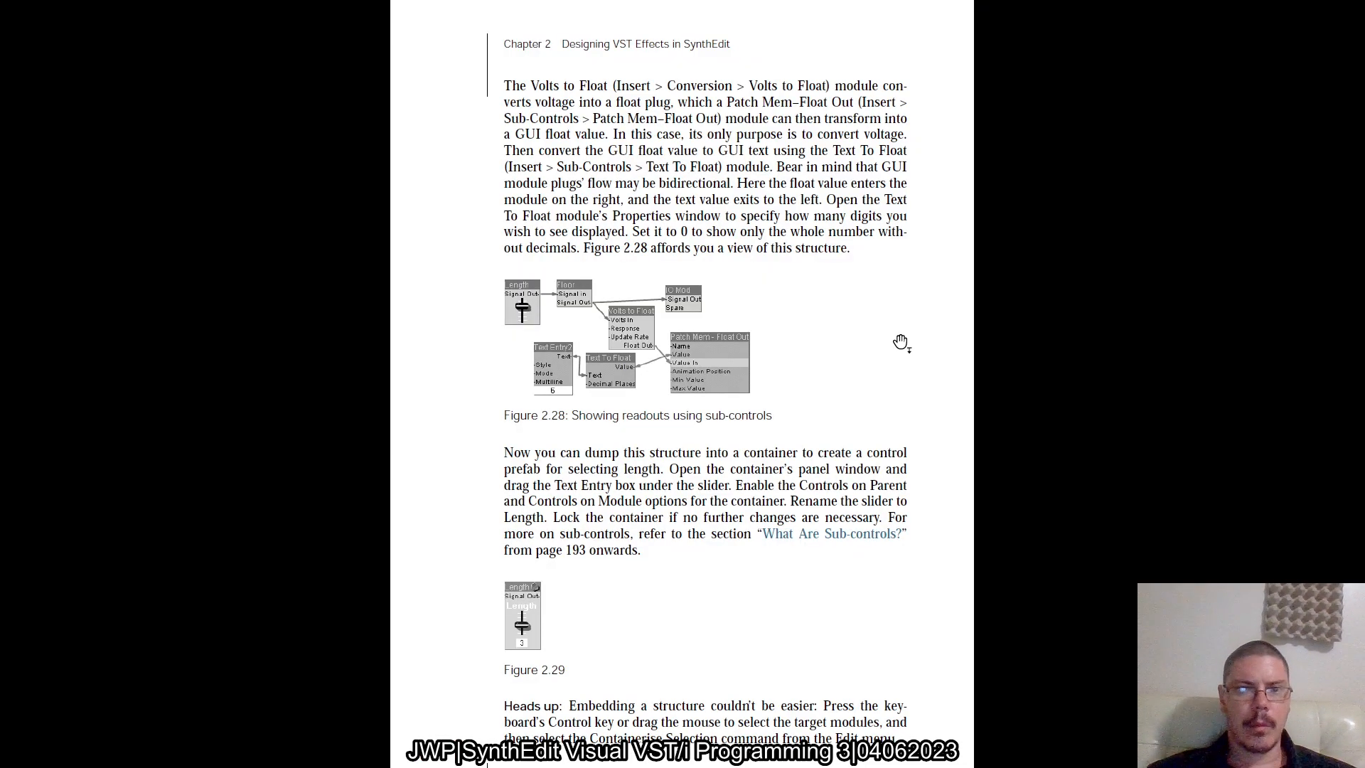
key(alt+Tab)
drag(60, 357, 979, 345)
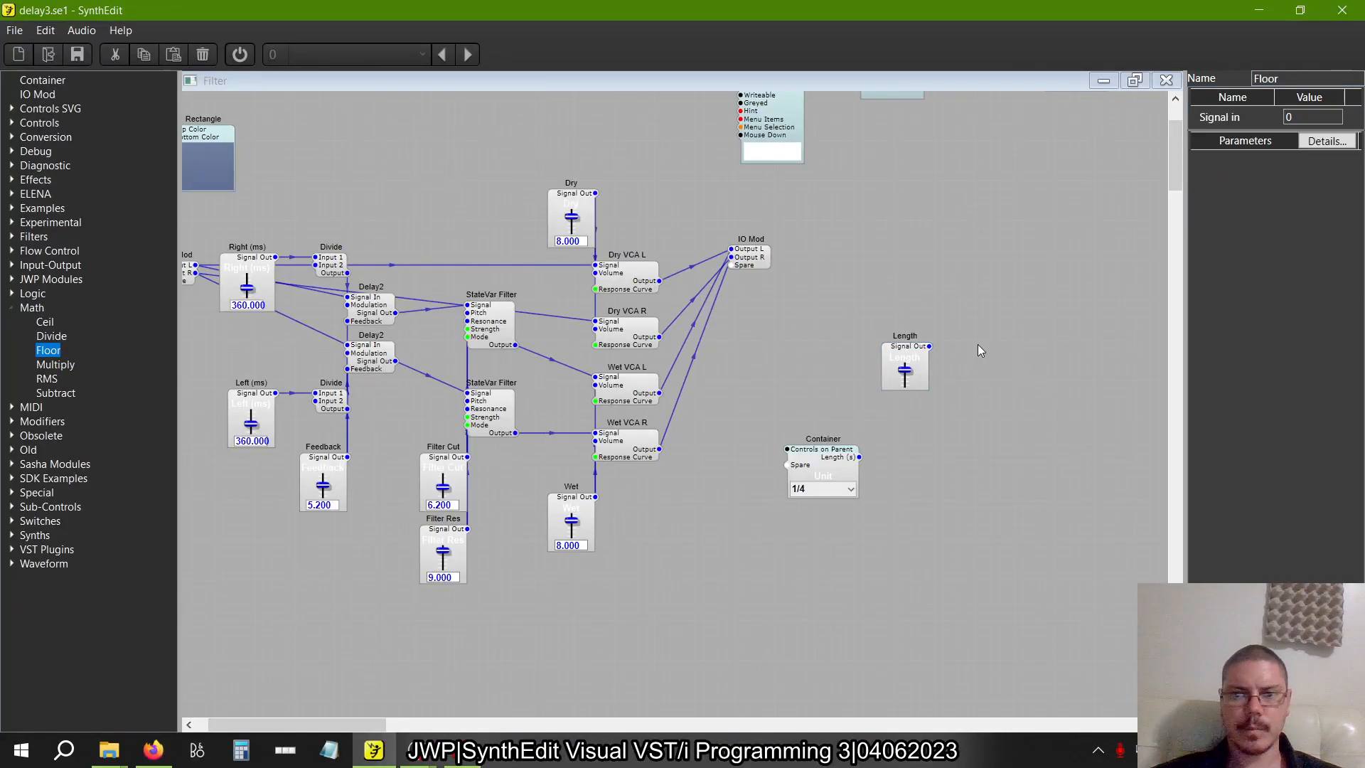
click(925, 354)
Check the book's slider limits and set the Length slider's Low to 1 and High to 8
key(alt+Tab)
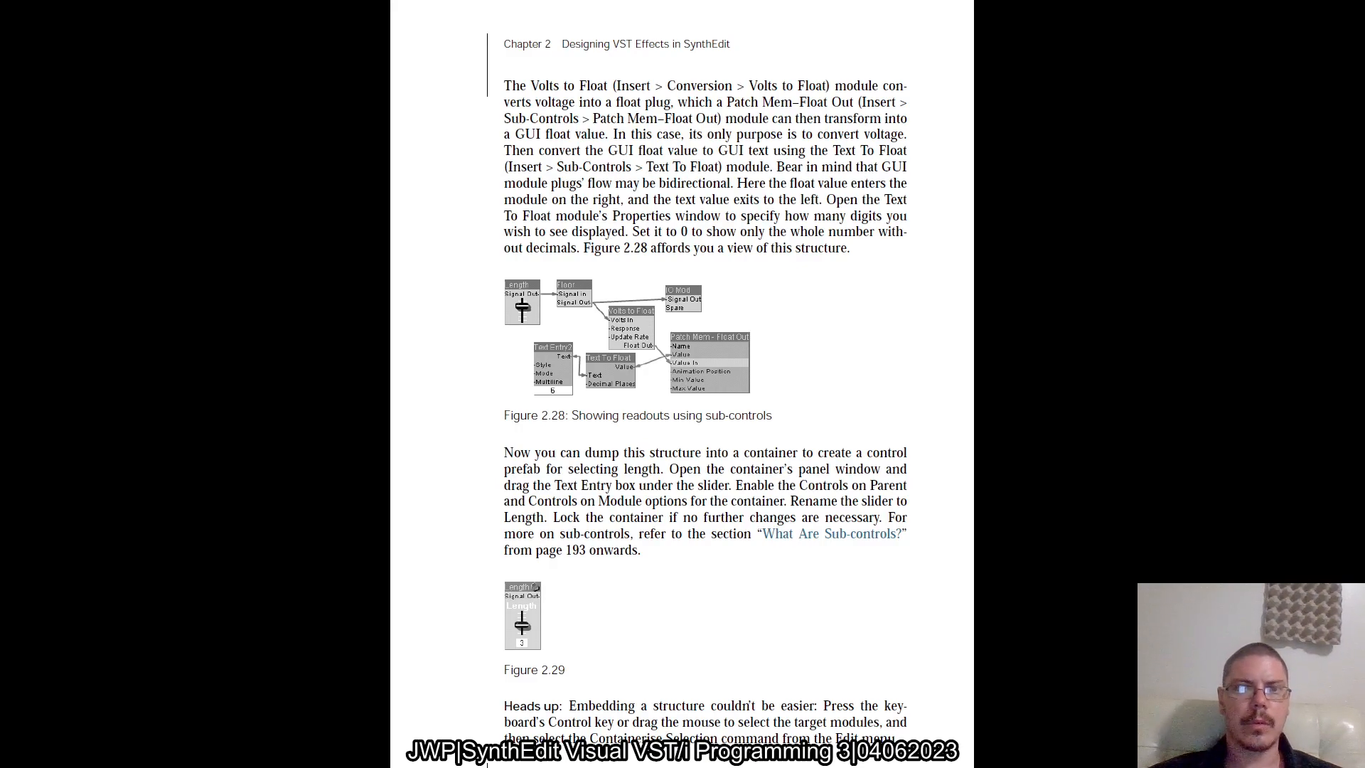
scroll(1003, 394, up, 5)
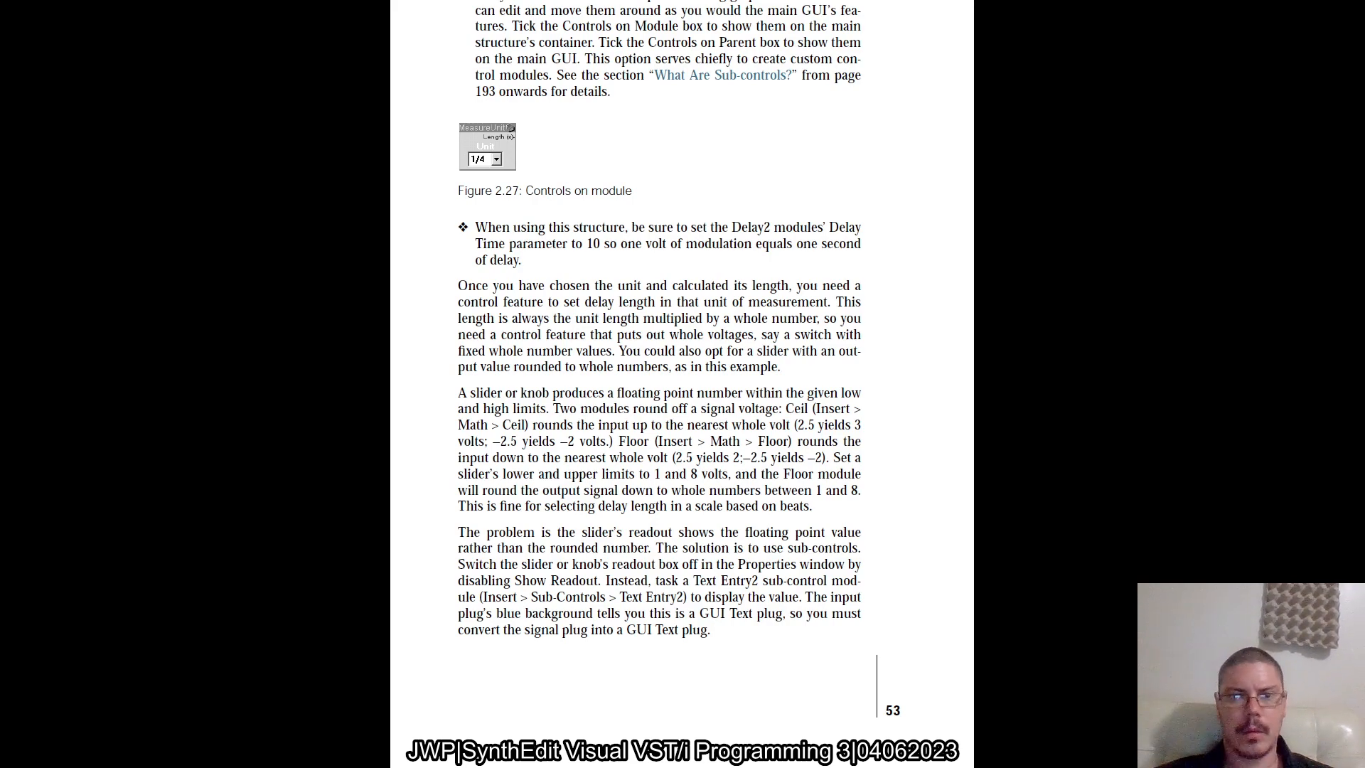
key(alt+Tab)
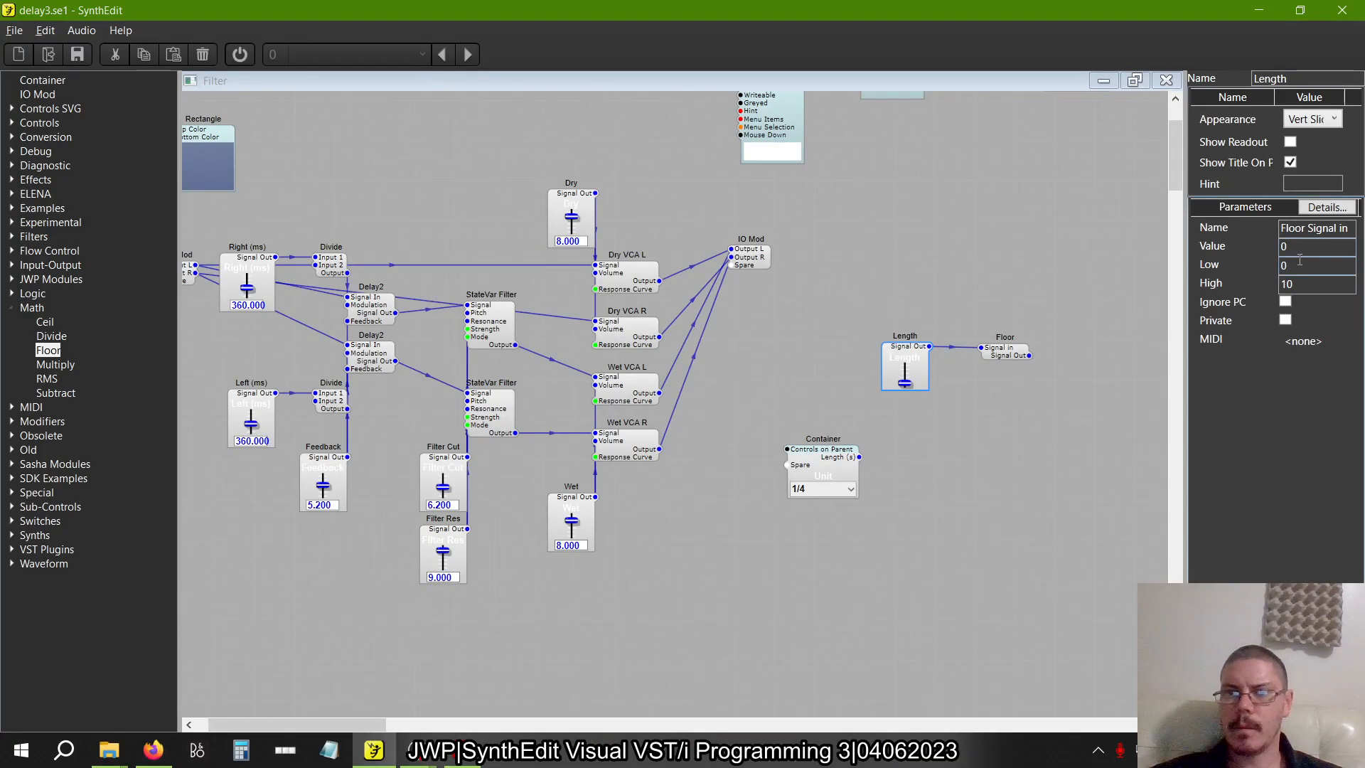
text(1)
key(Tab)
text(8)
key(Tab)
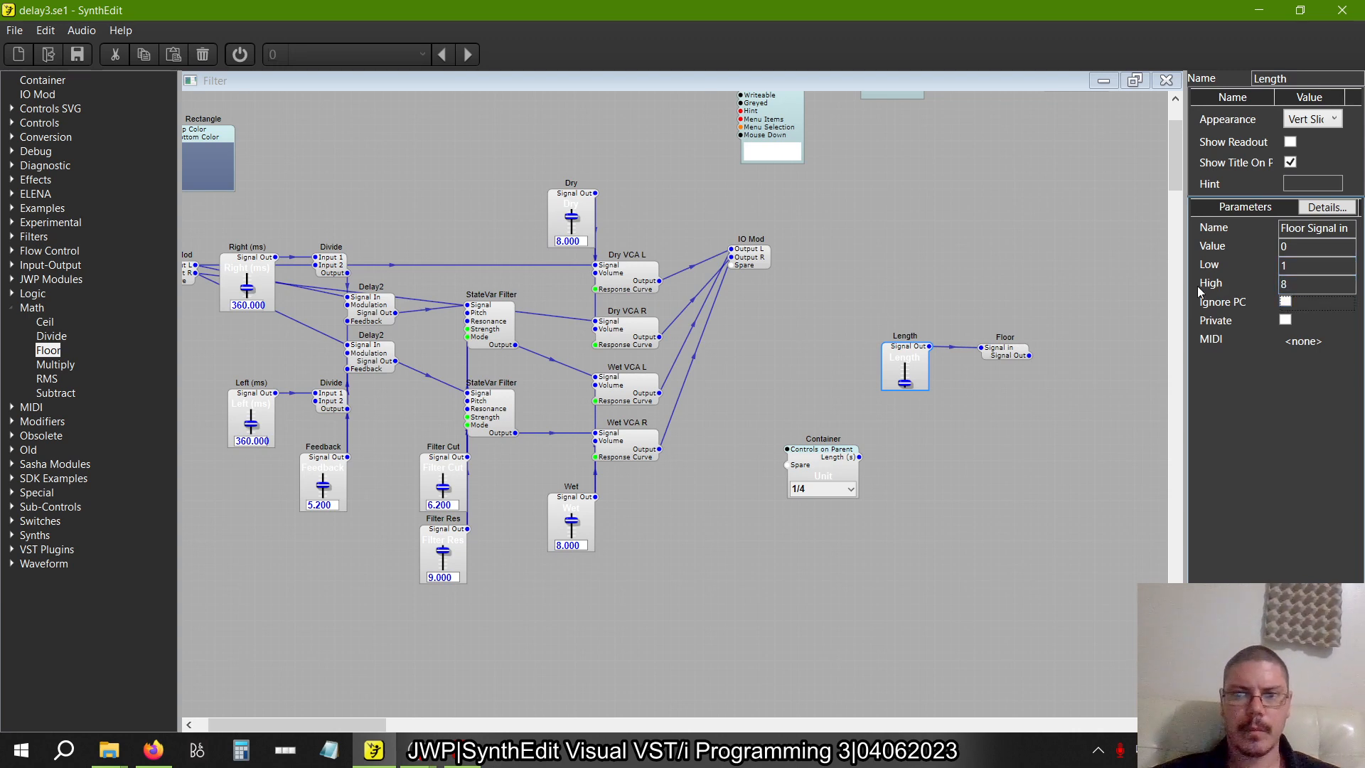
Move the Floor module closer to the Length slider and compare the layout with figure 2.28
click(1006, 355)
drag(1011, 358, 978, 355)
key(alt+Tab)
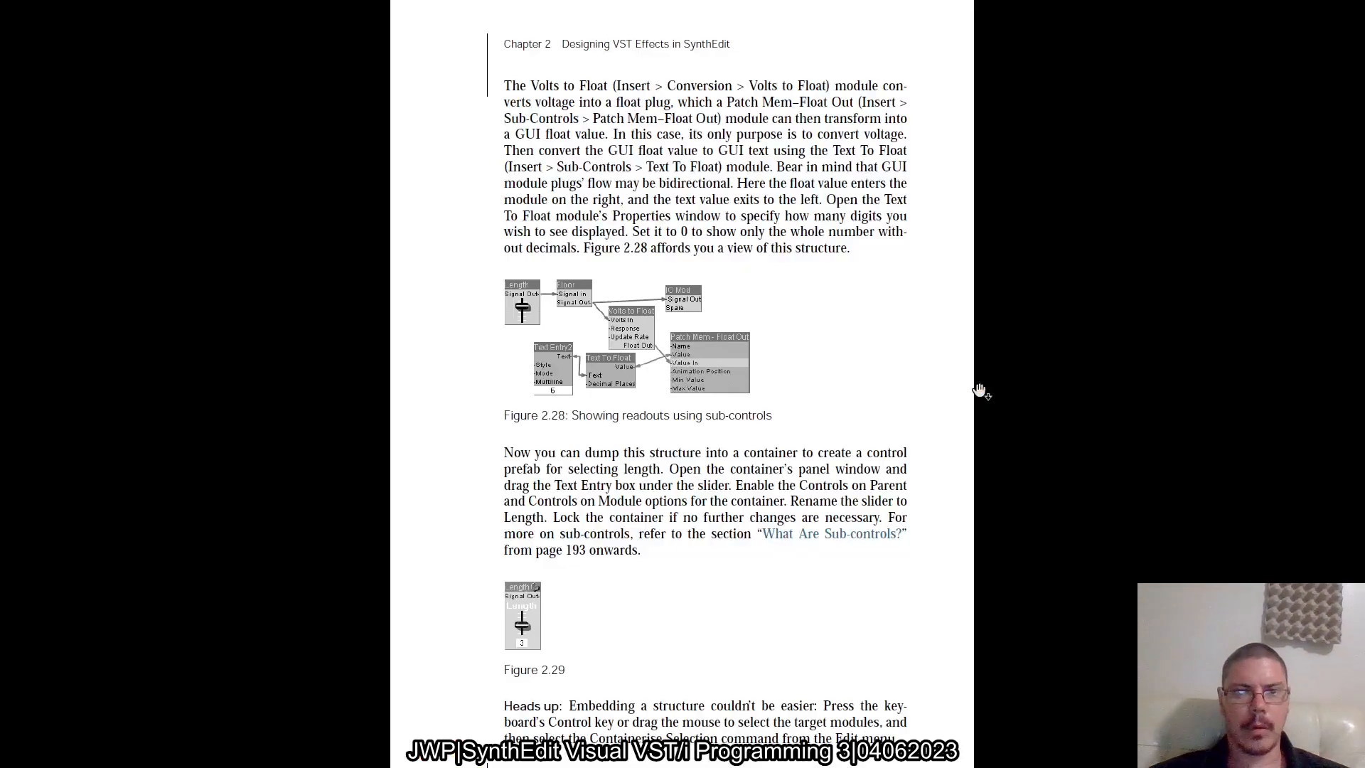
key(alt+Tab)
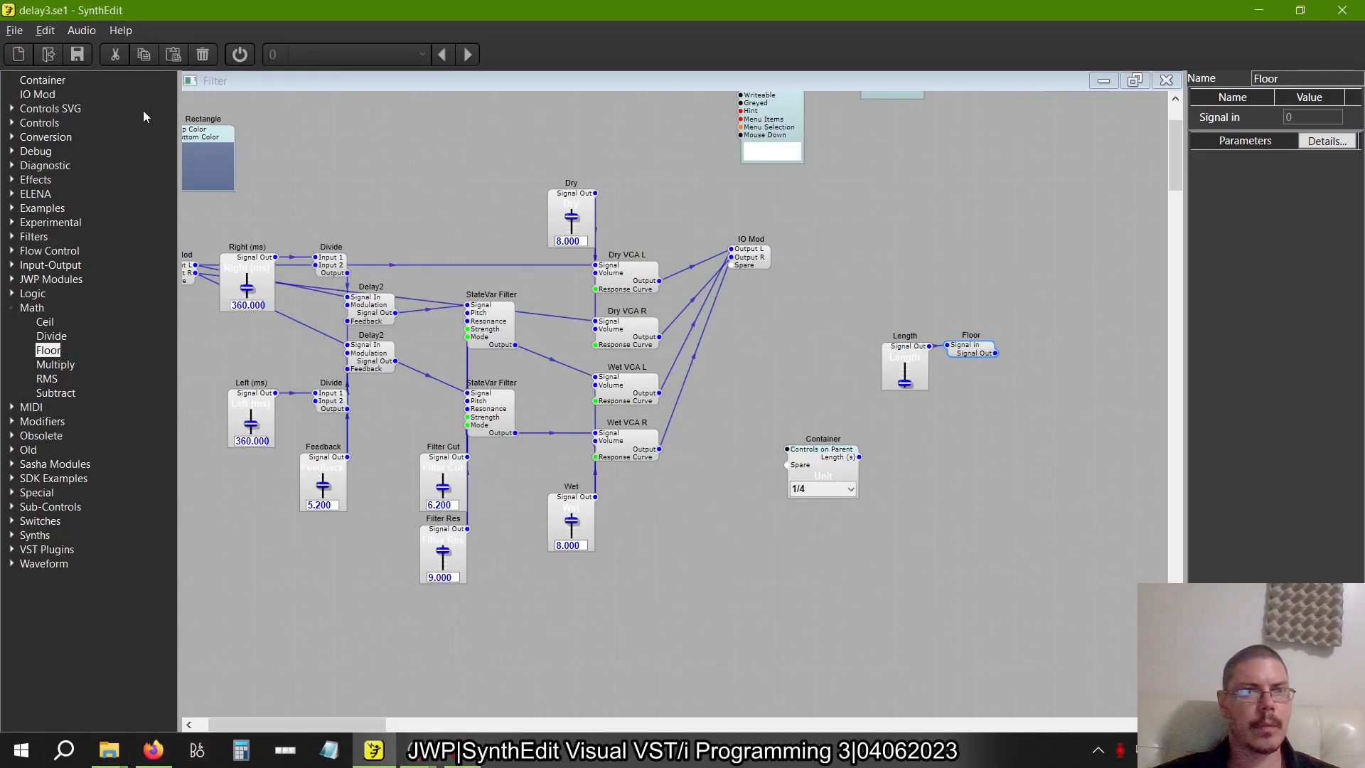
Add a Volts to Float2 conversion module beside Floor, connect Floor's Signal Out to Volts In, and check figure 2.28
key(alt+Tab)
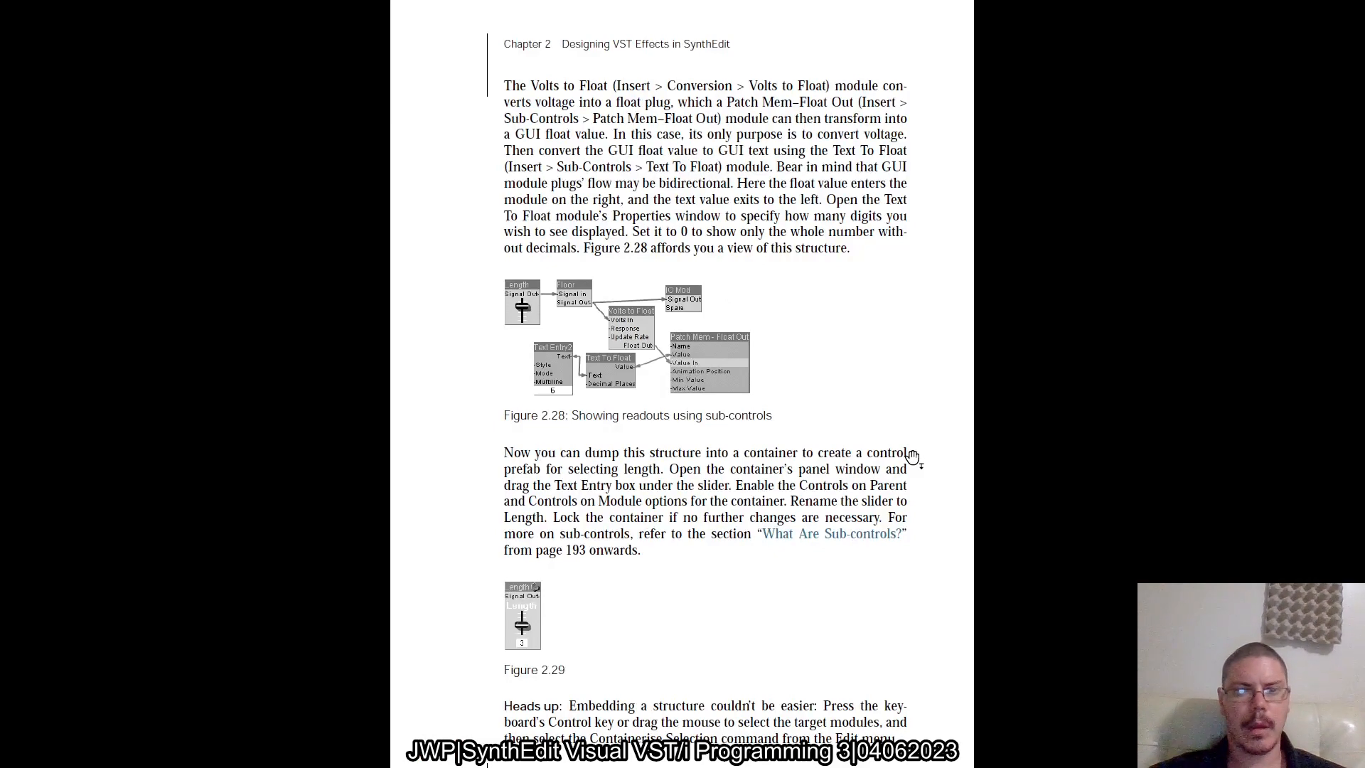
key(alt+Tab)
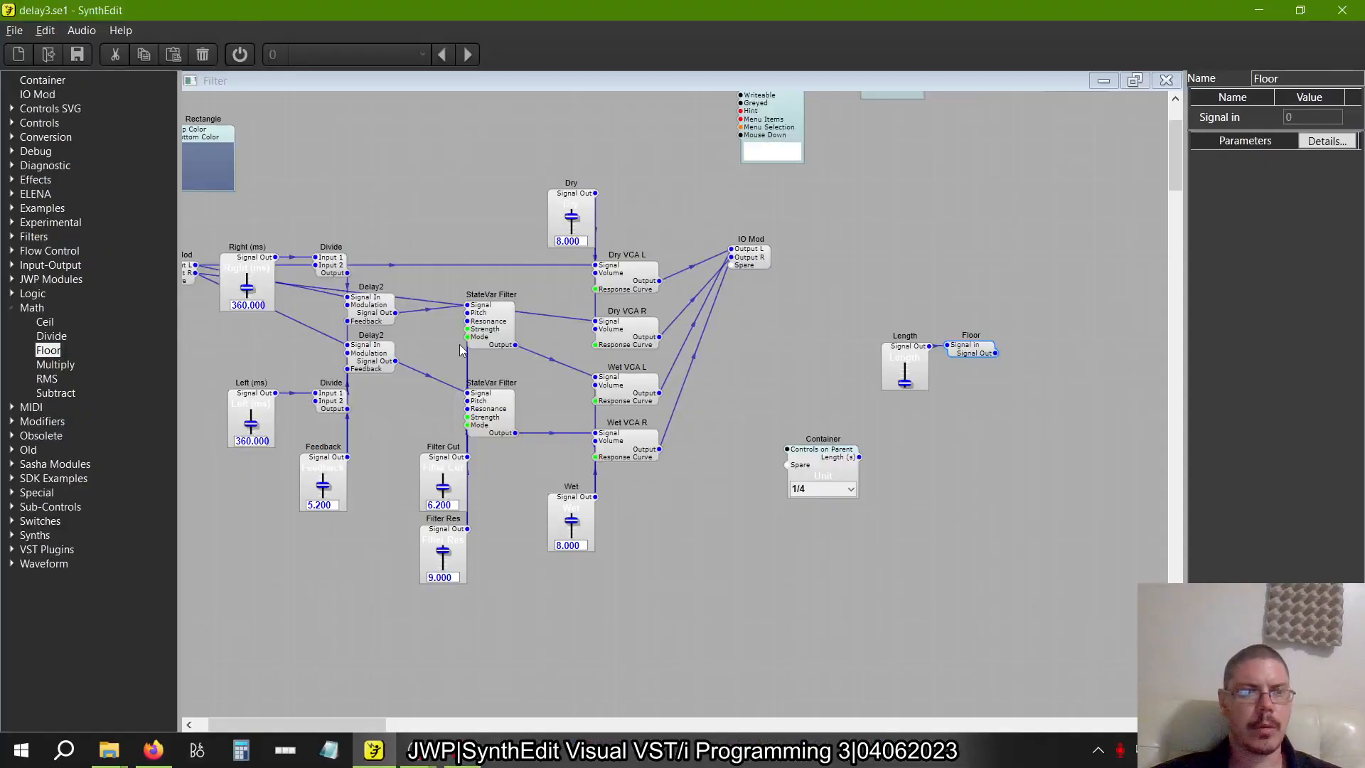
click(11, 307)
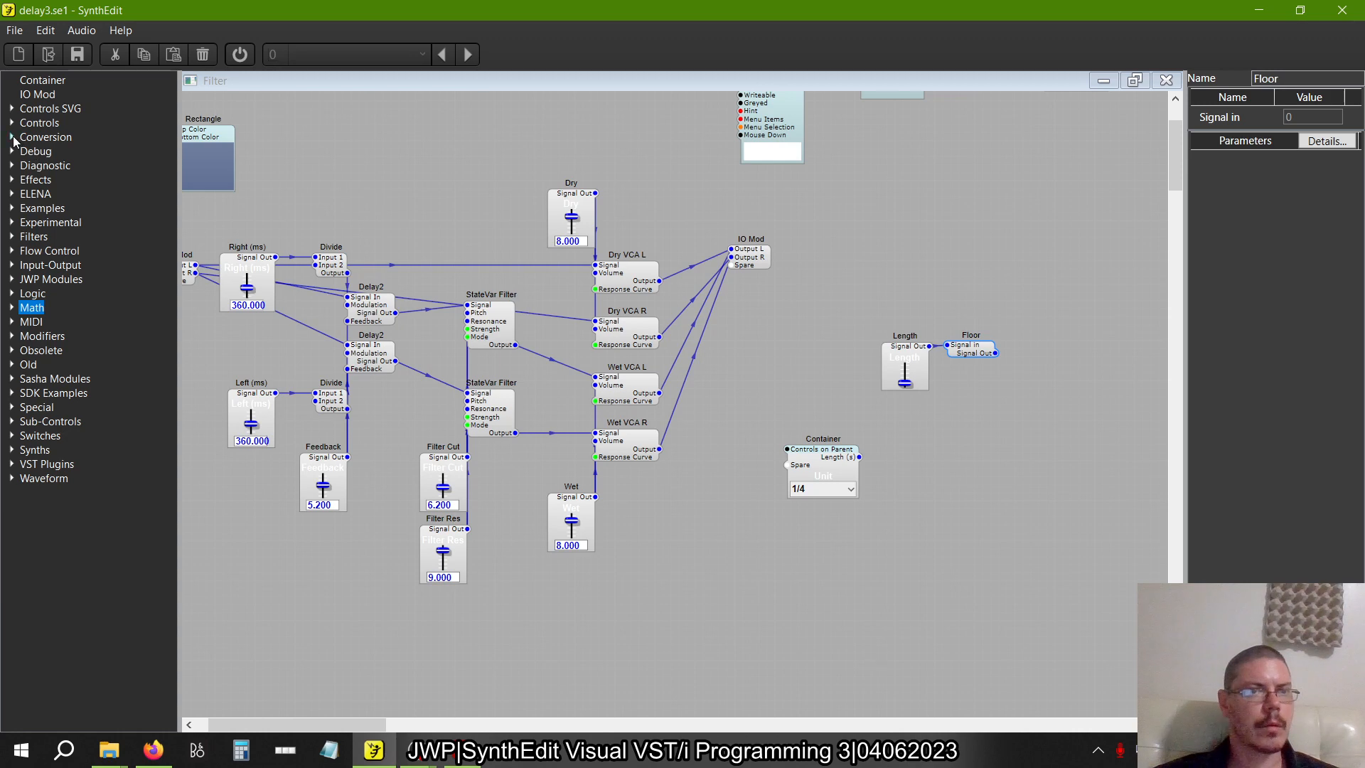
click(11, 137)
drag(83, 492, 667, 506)
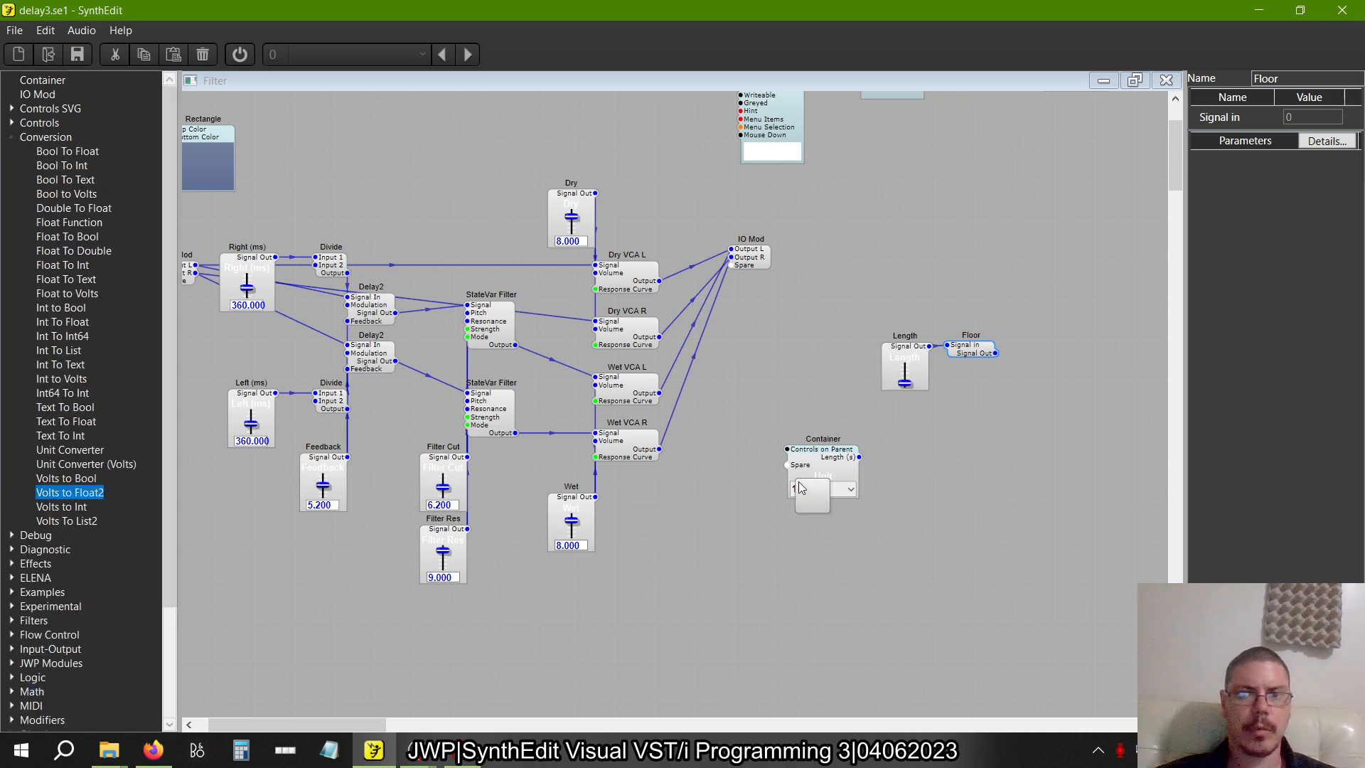
mouse_move(1051, 346)
mouse_down()
mouse_move(1027, 362)
mouse_move(1042, 365)
mouse_up()
click(1053, 371)
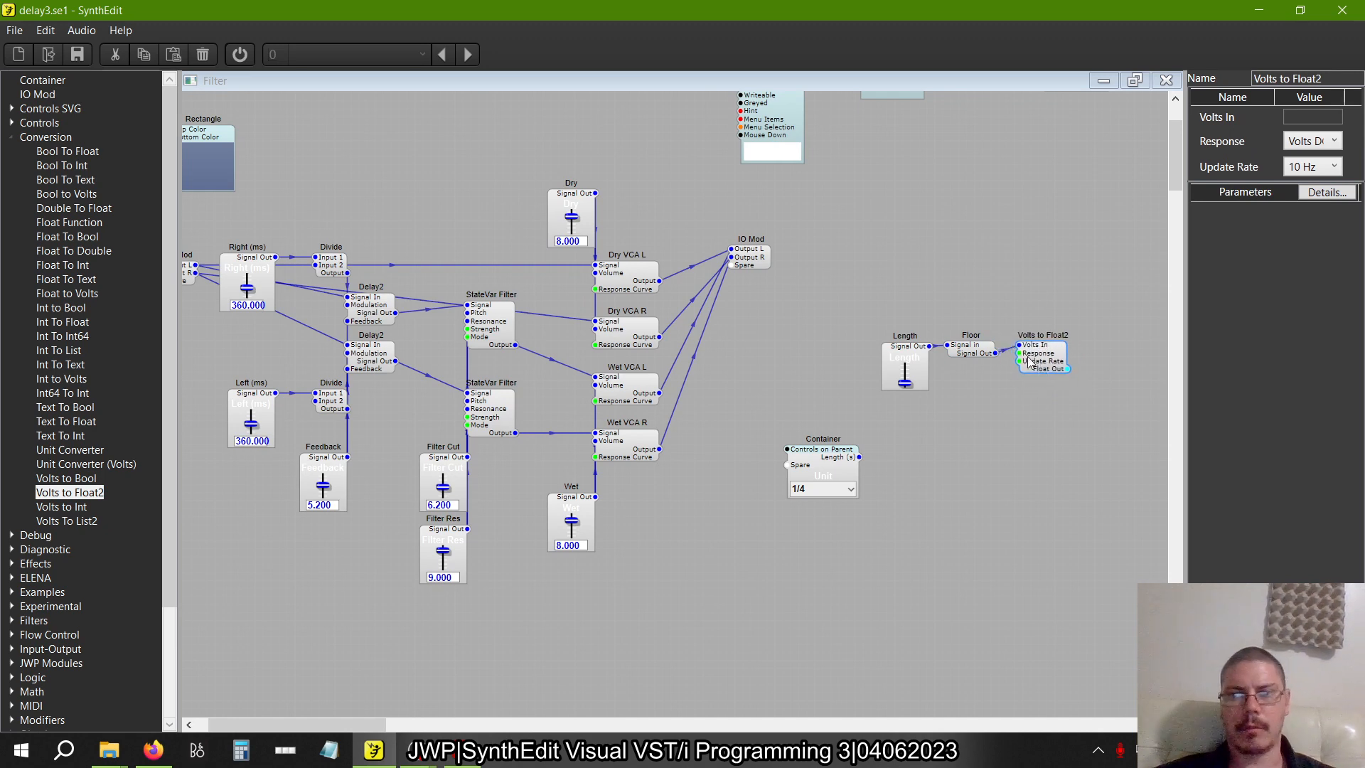
key(alt+Tab)
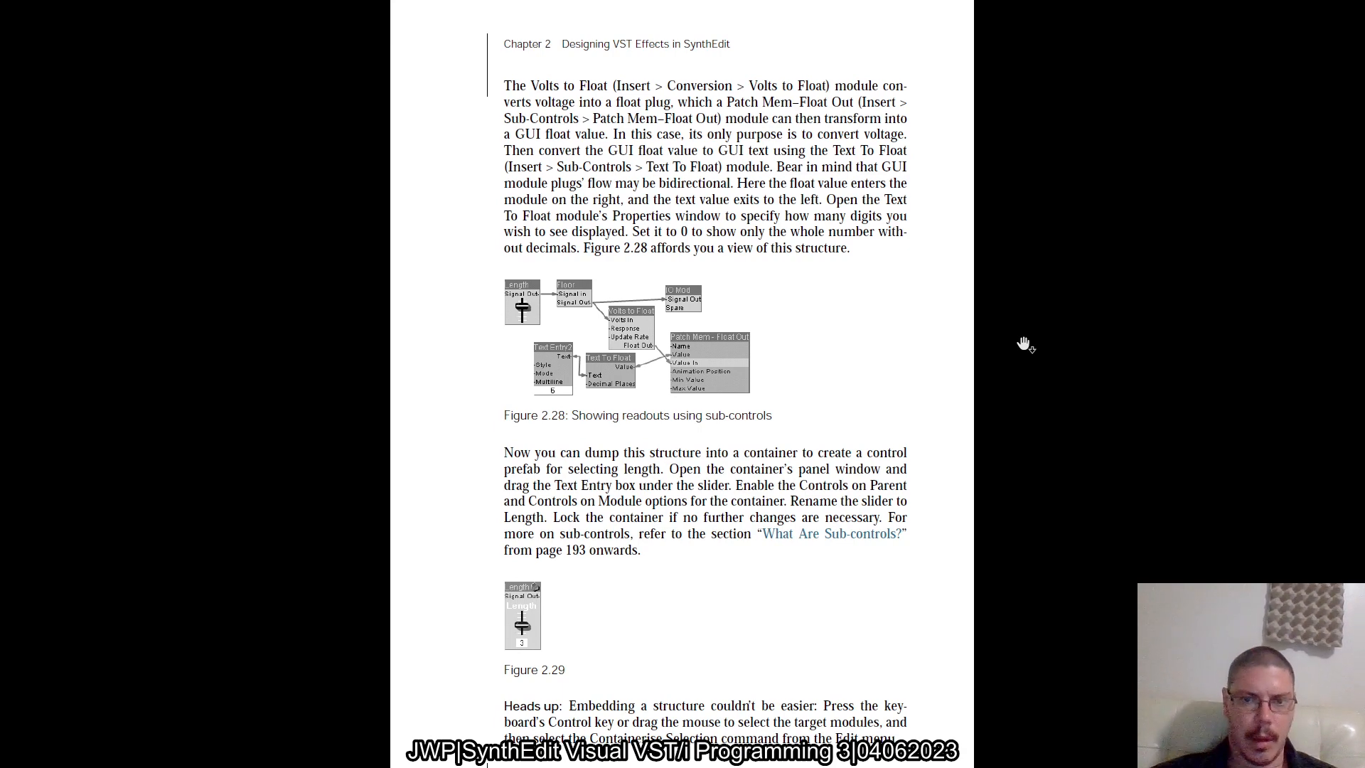
key(alt+Tab)
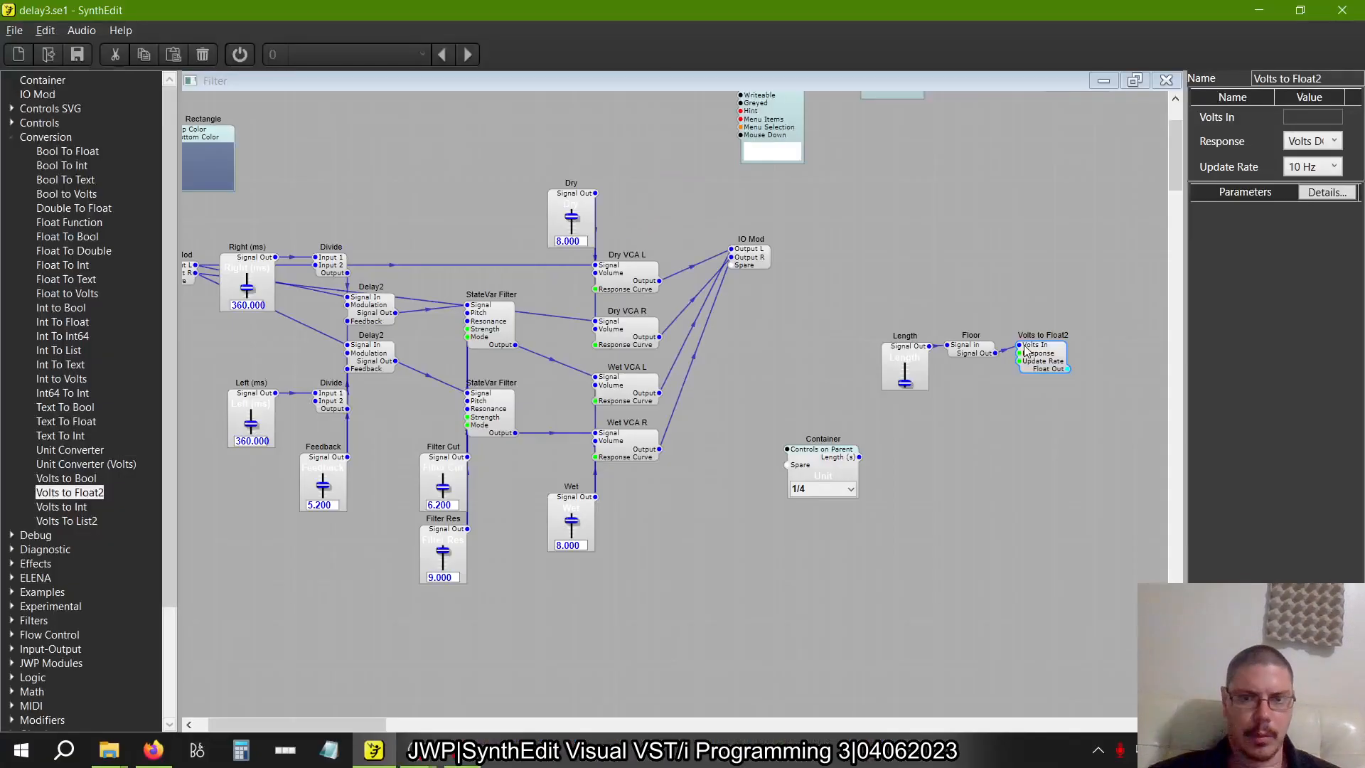
Add a PatchMemory Float Out3 sub-control beside Volts to Float2, connect Float Out to its Value In, and check figure 2.28
click(11, 137)
click(11, 422)
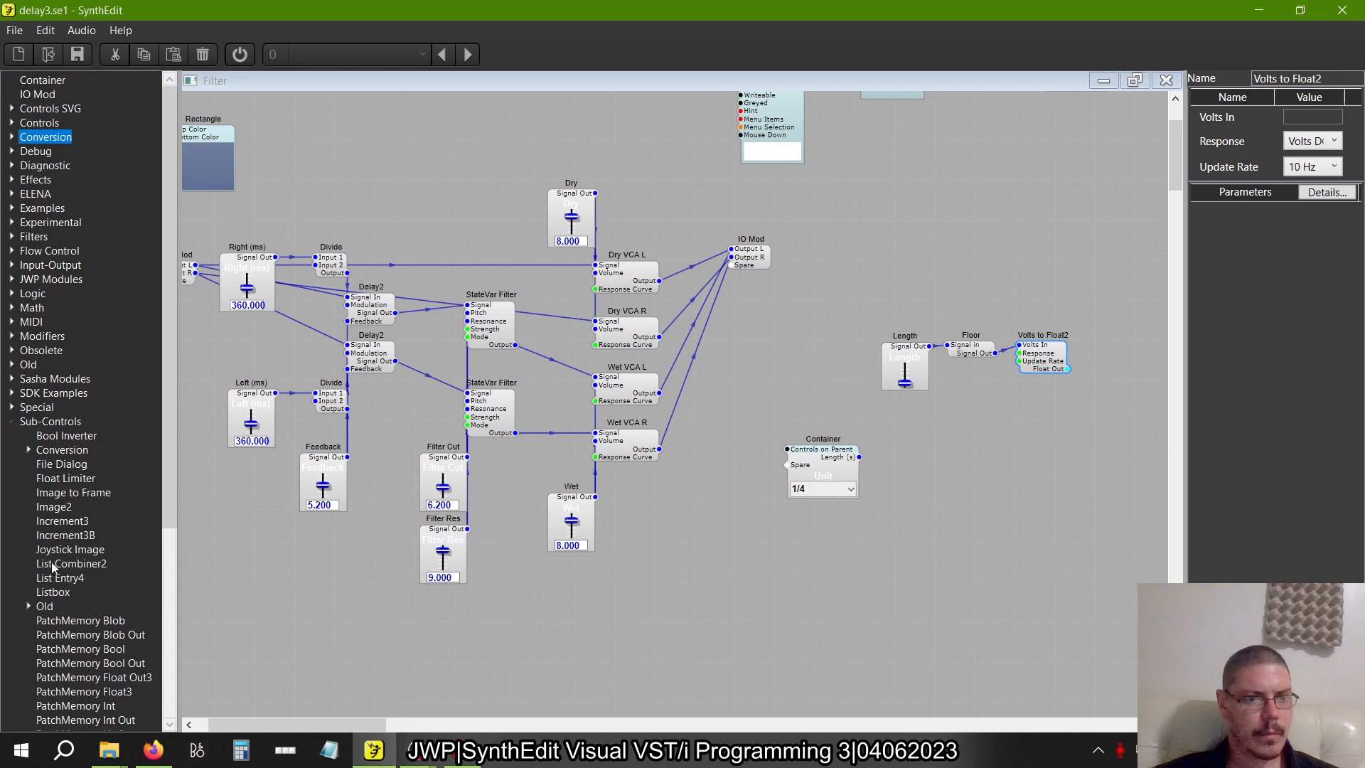
scroll(54, 567, down, 7)
drag(113, 397, 944, 375)
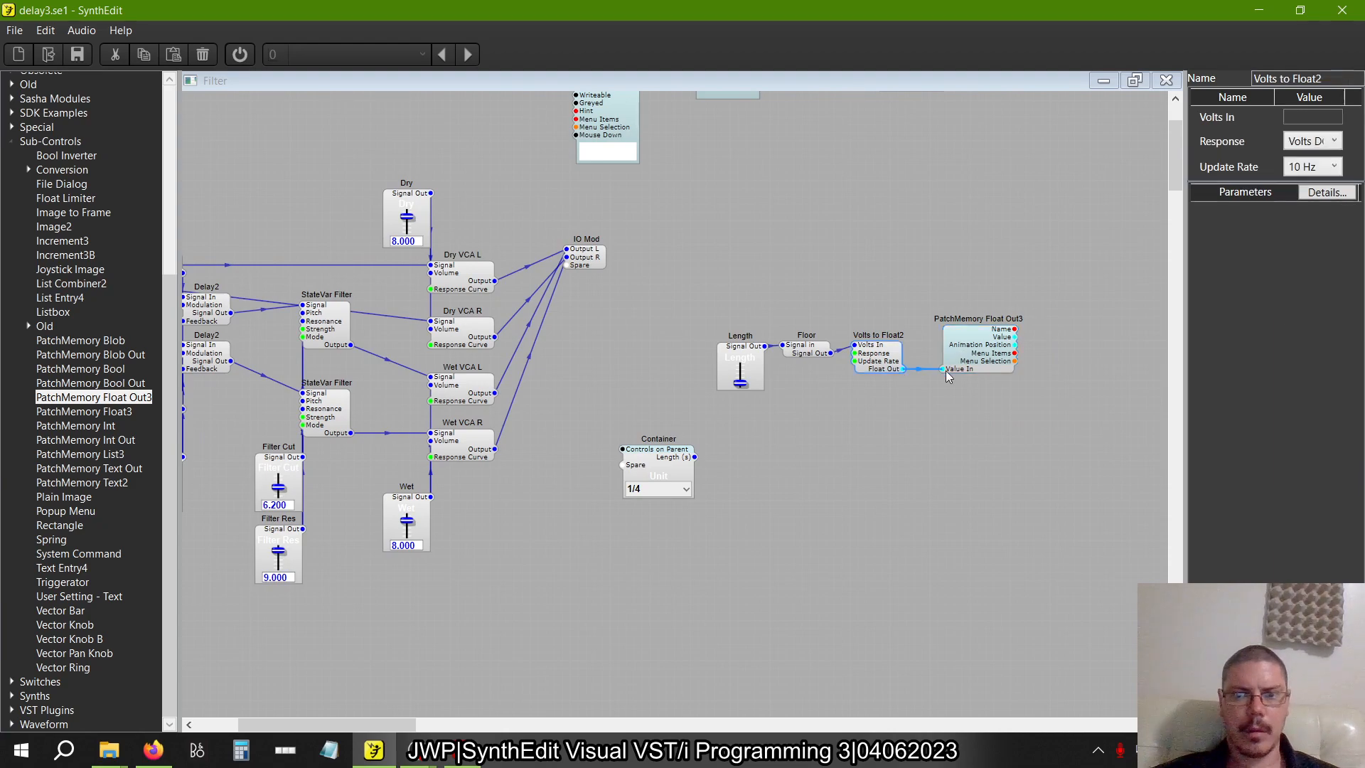
key(alt+Tab)
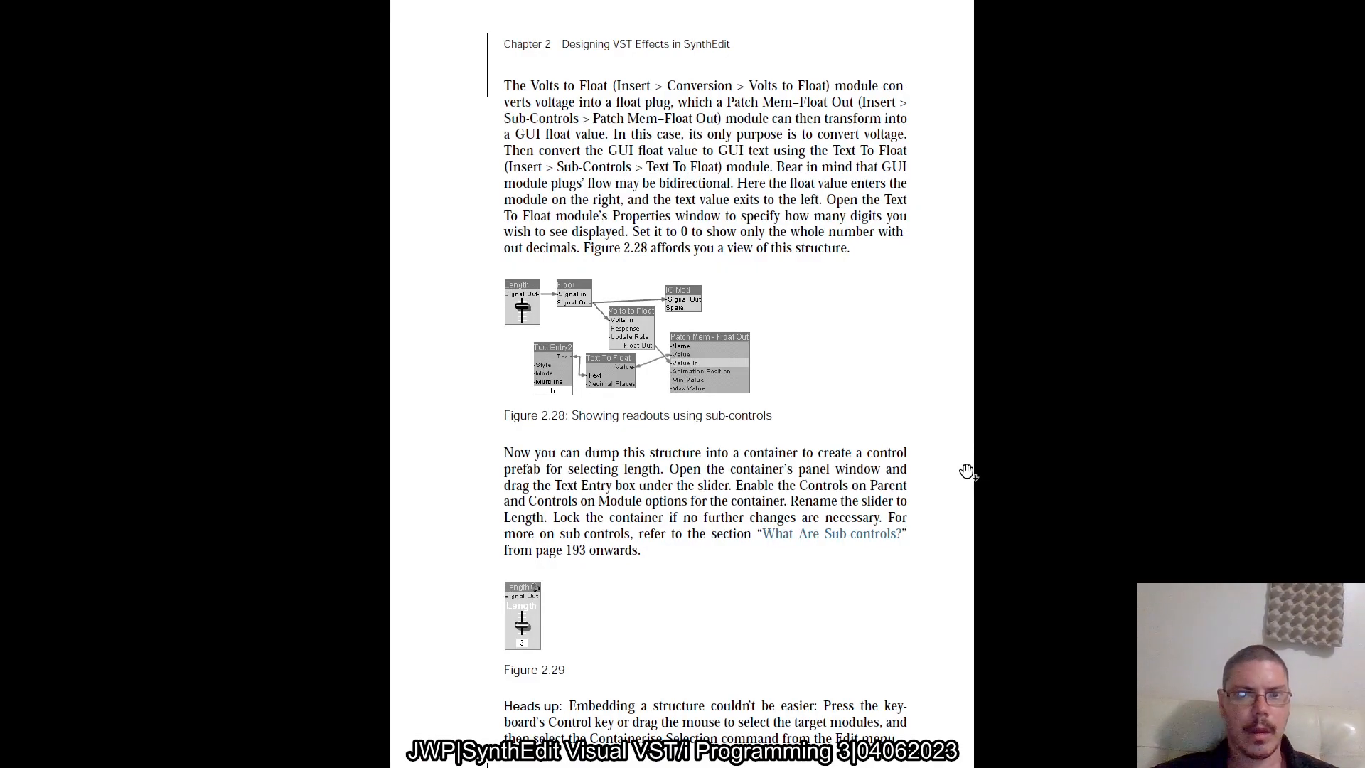
key(alt+Tab)
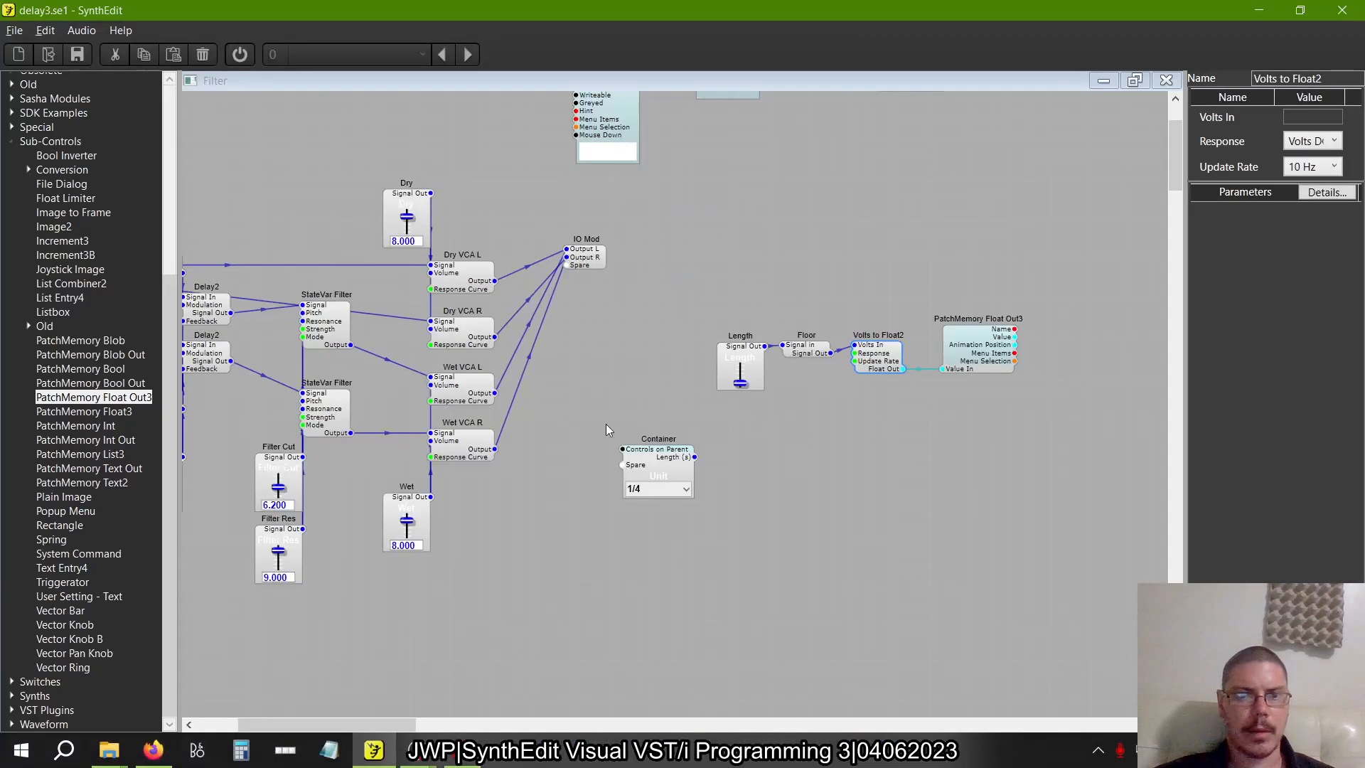
Add a Float To Text conversion sub-control below PatchMemory Float Out3
click(28, 170)
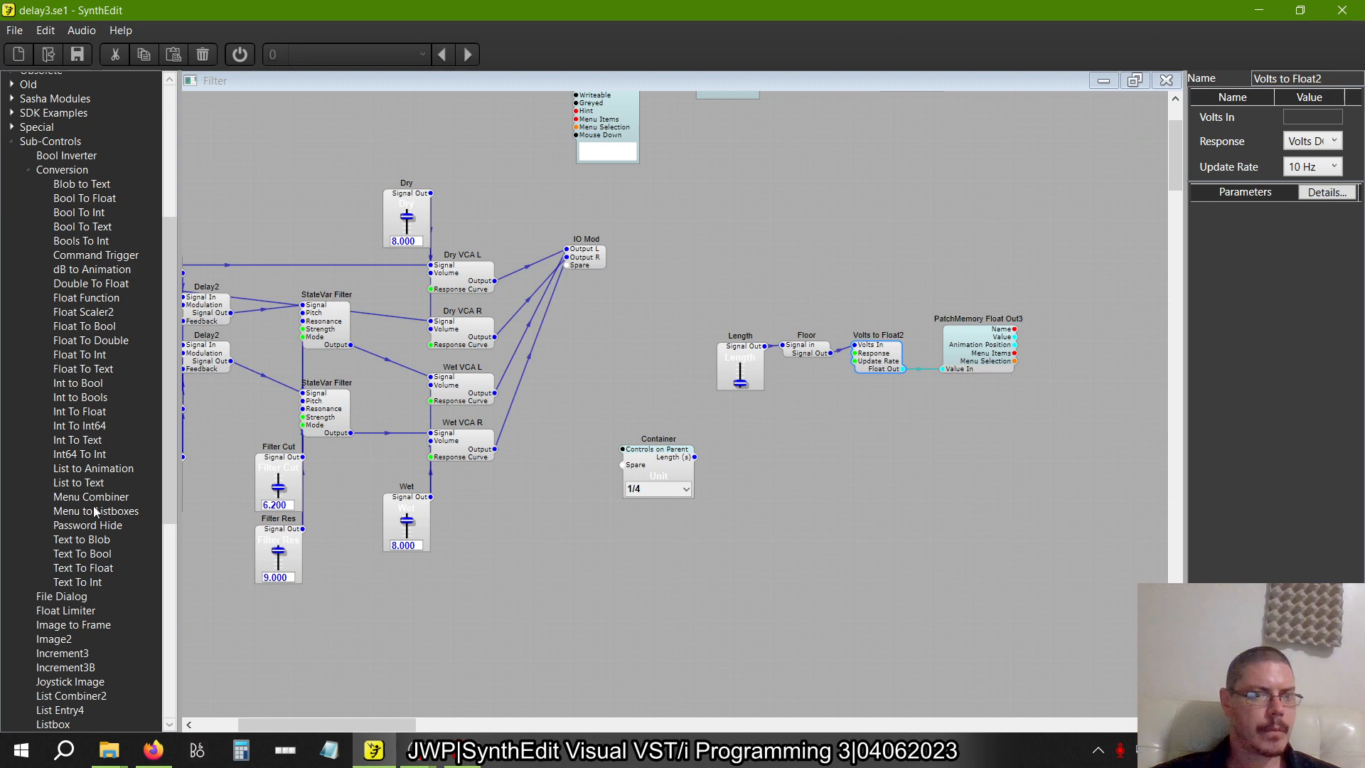
drag(101, 568, 949, 401)
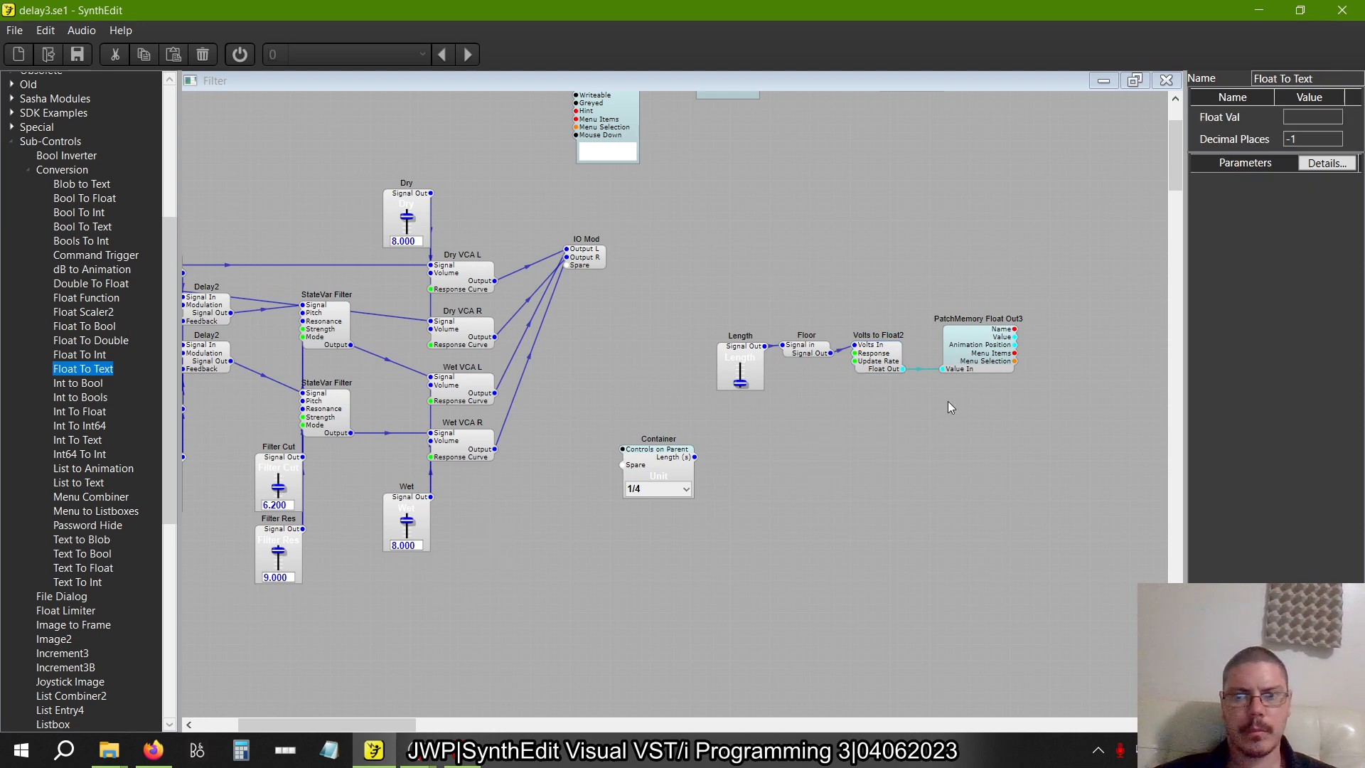
click(28, 169)
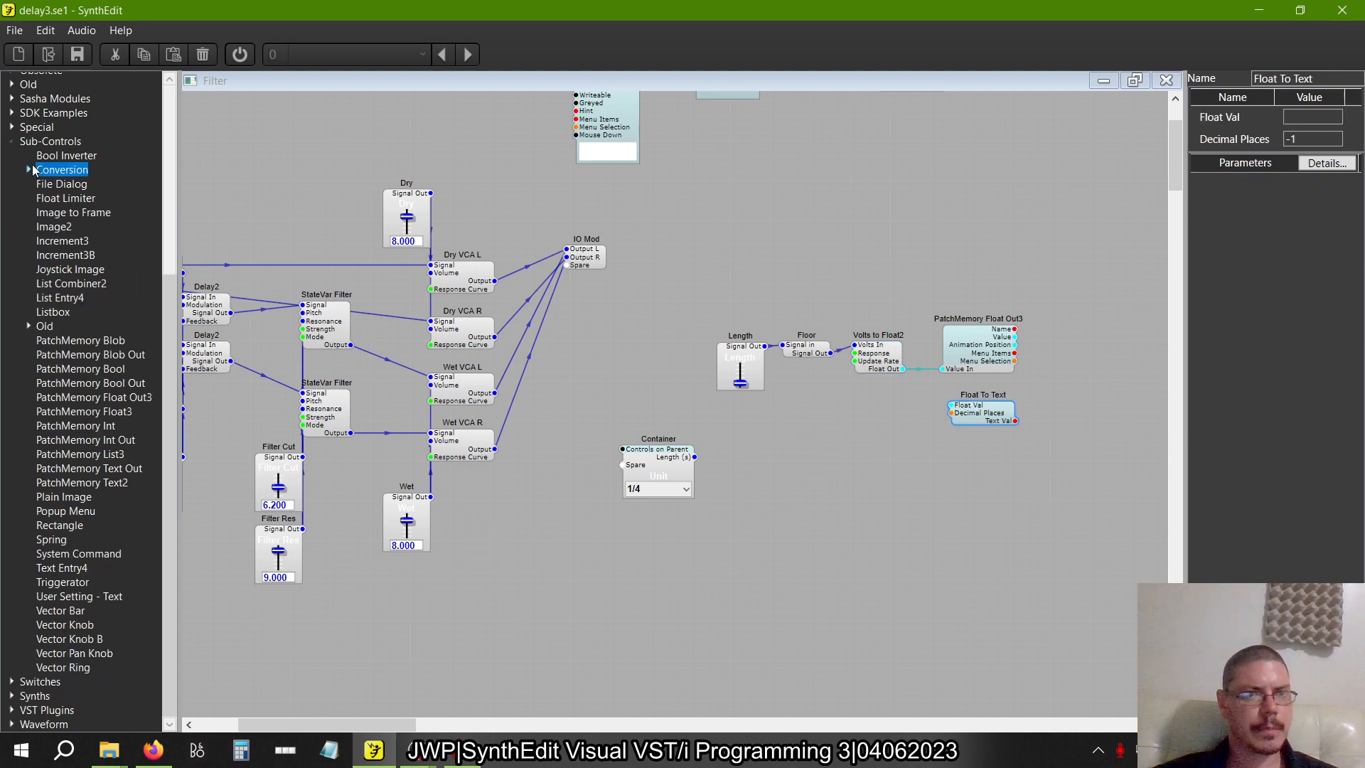
Add a Text Entry4 sub-control beside Float To Text, connecting PatchMemory's Value to Float Val and Text Val to Text
drag(67, 580, 1098, 426)
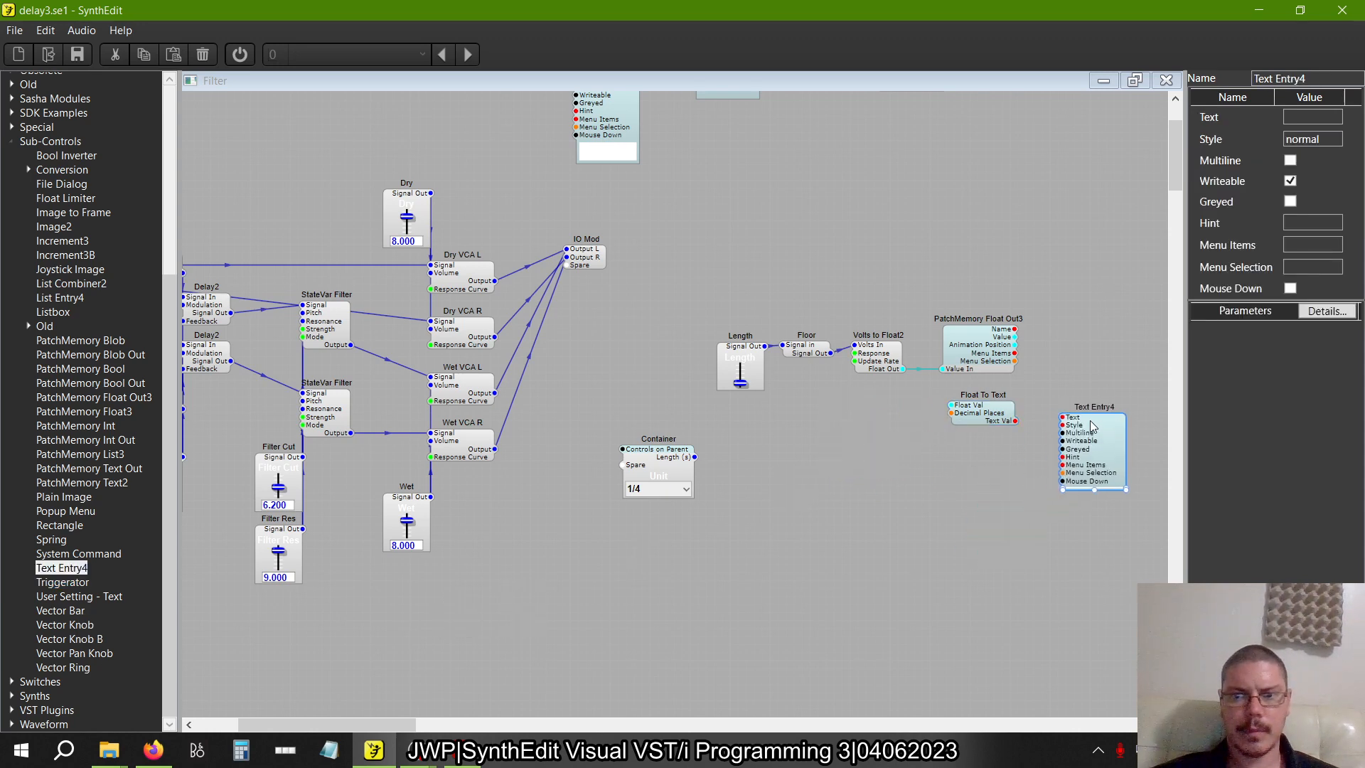
drag(1016, 339, 1062, 409)
click(1016, 422)
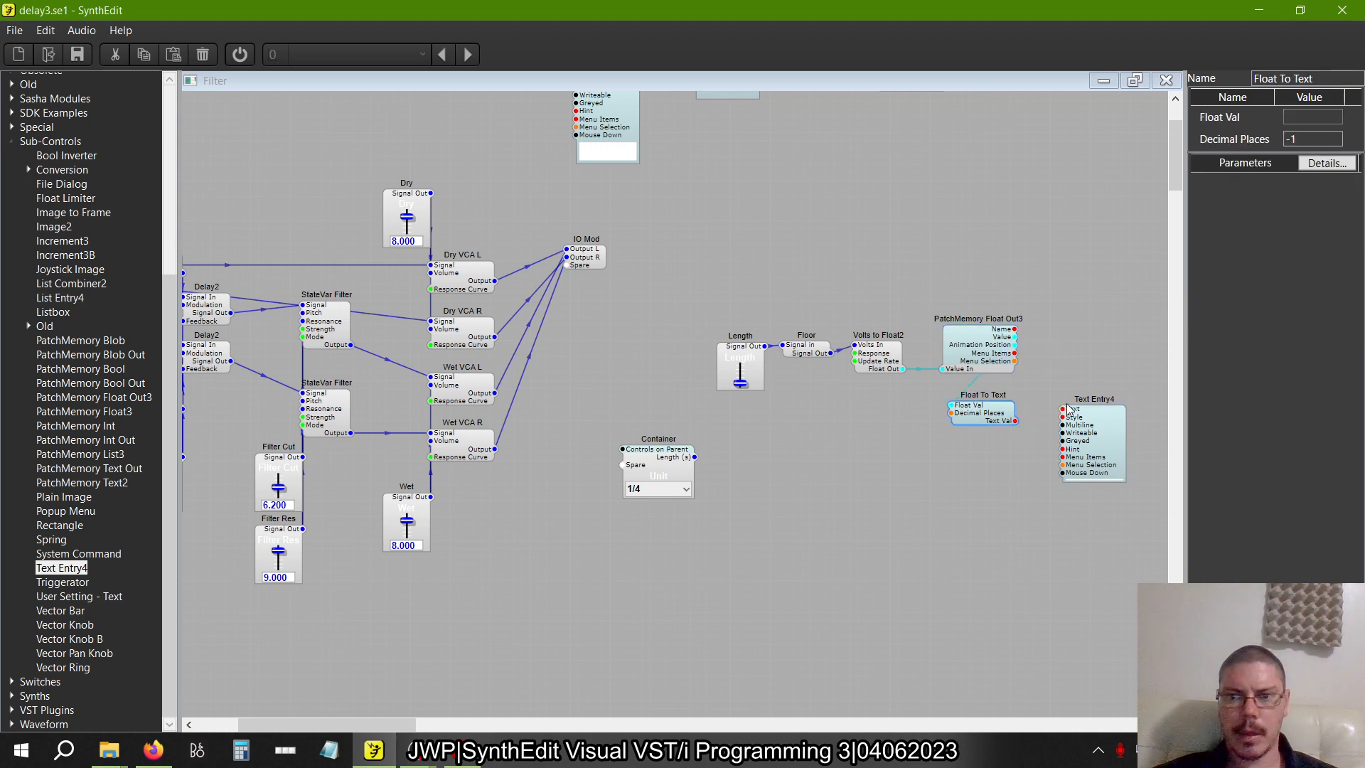
click(1088, 435)
drag(1080, 455, 1063, 463)
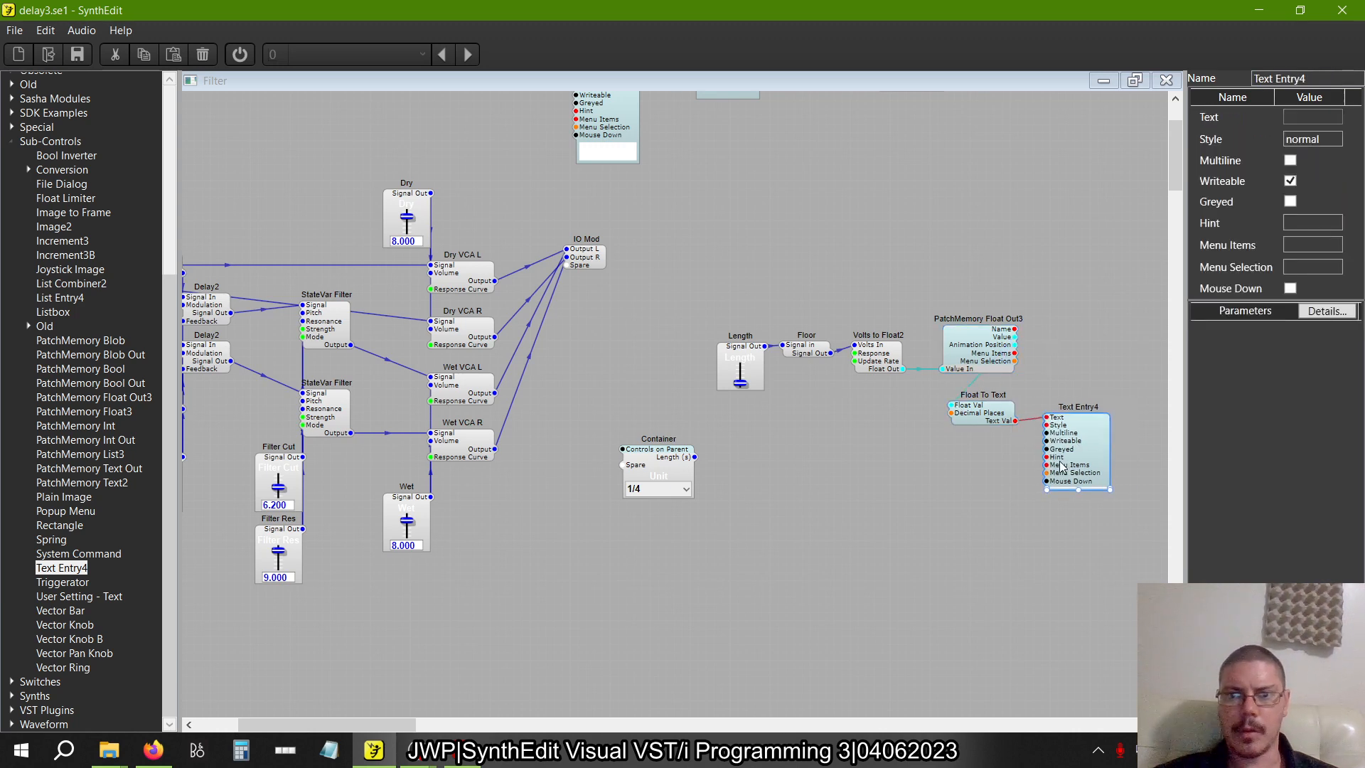
Set PatchMemory Float Out3's Low to 1 and High to 8
click(946, 338)
double_click(1302, 220)
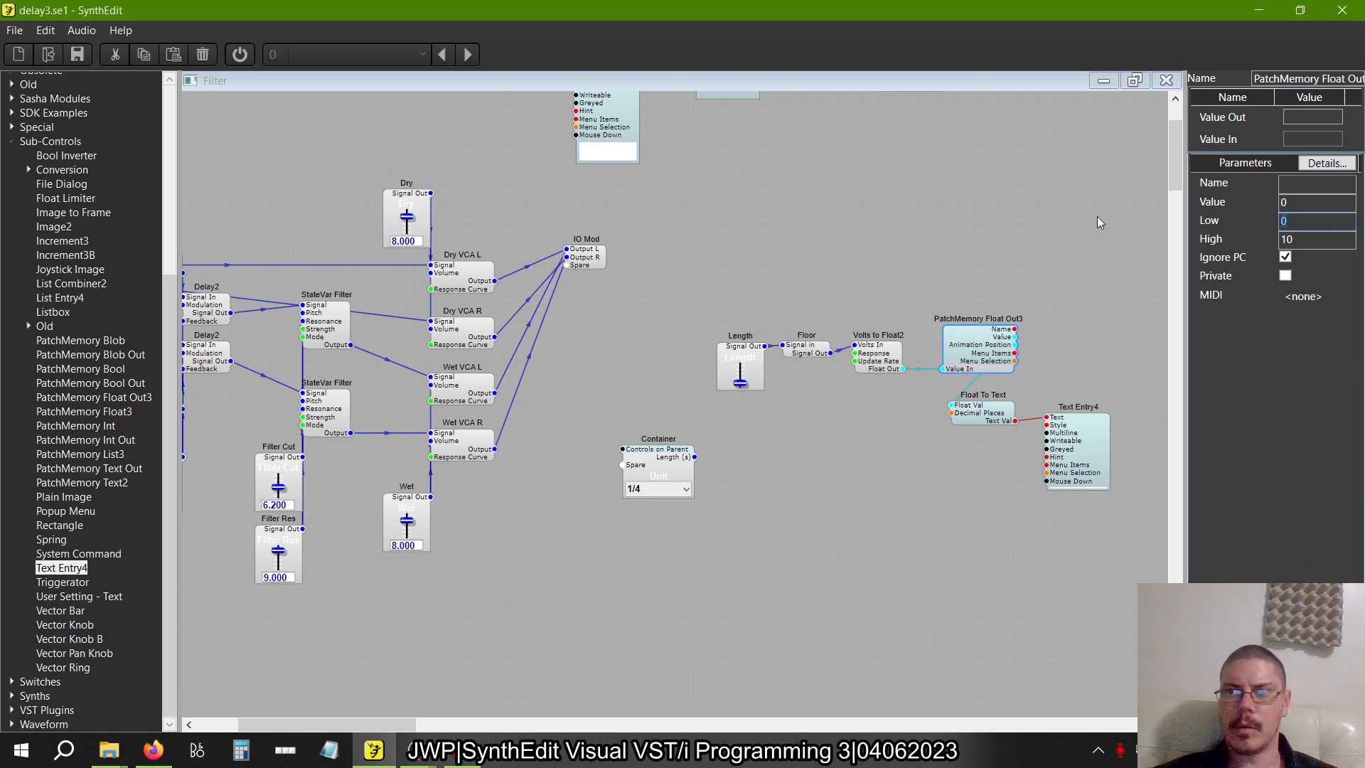
text(1)
double_click(1330, 242)
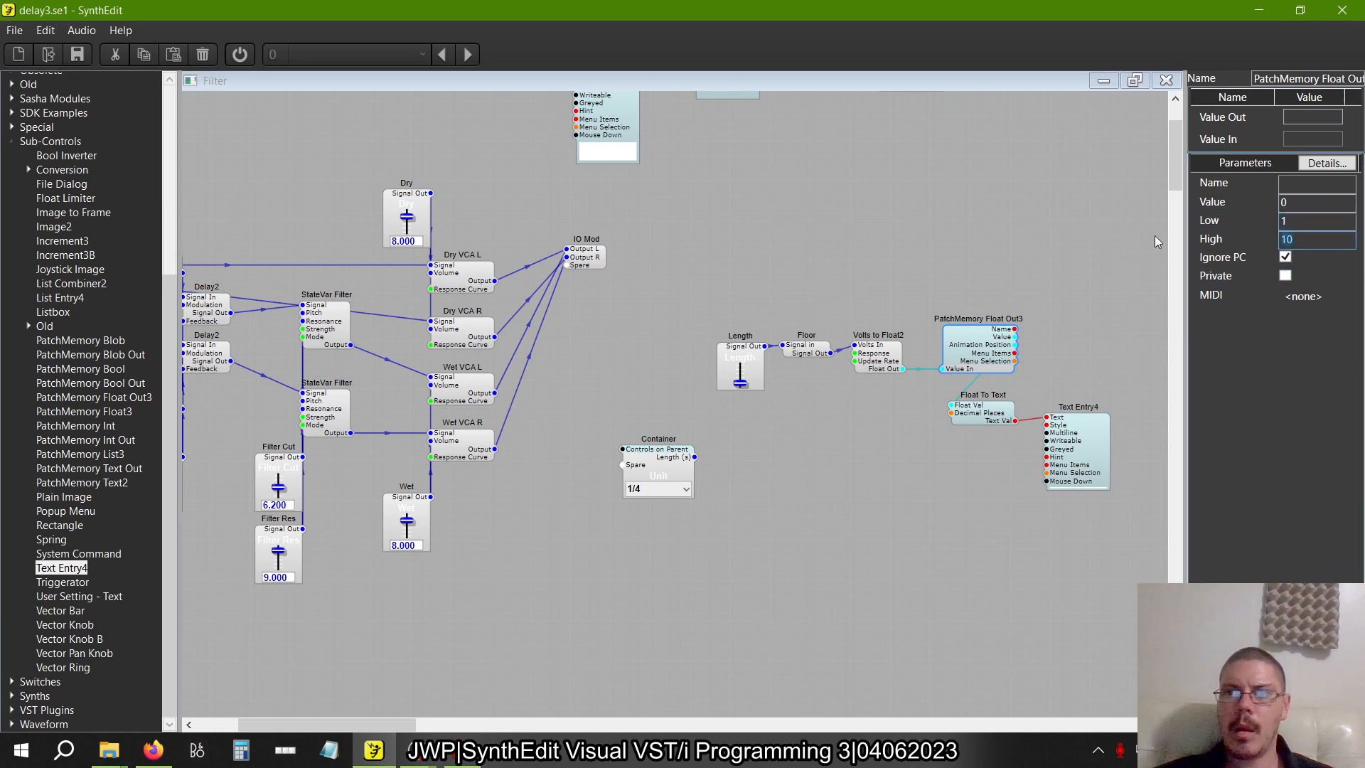
text(8)
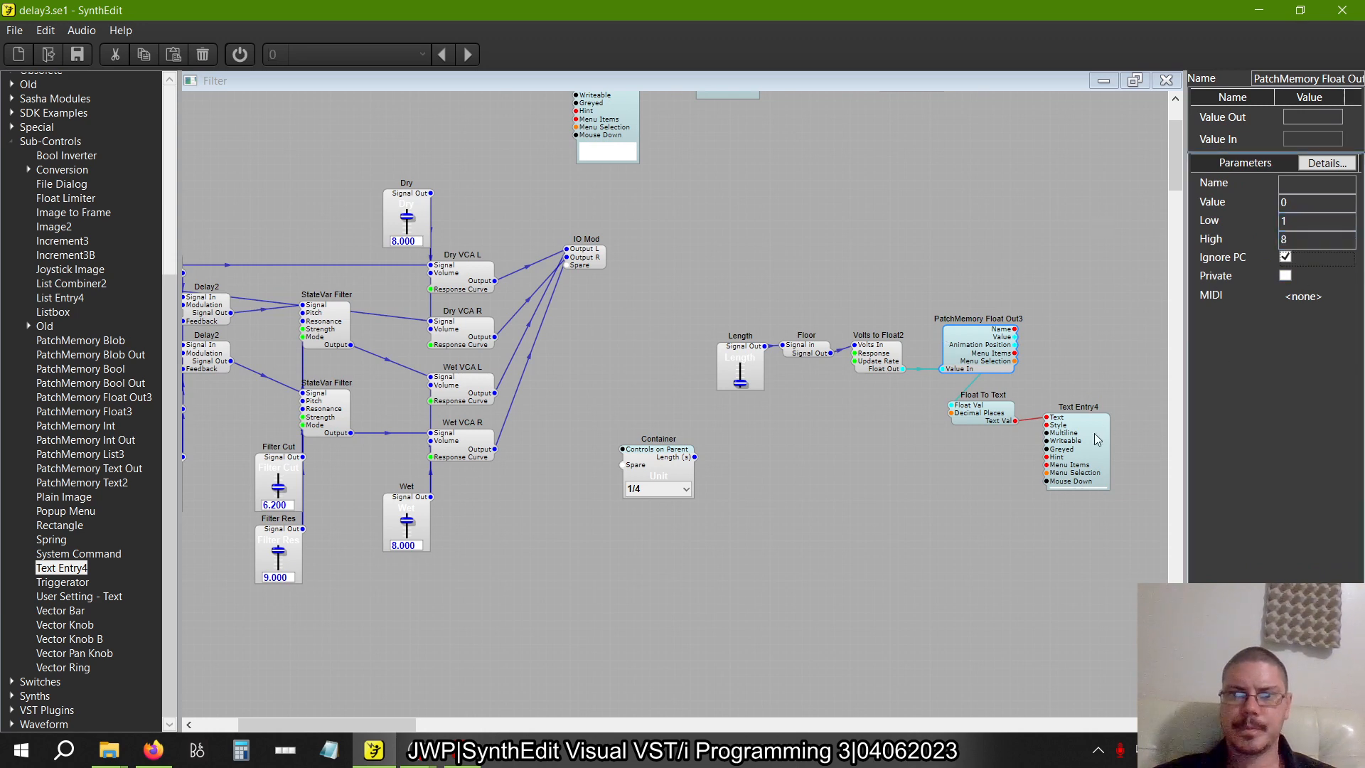
Set Float To Text's Decimal Places to 0 and select Text Entry4 to check its readout
click(977, 416)
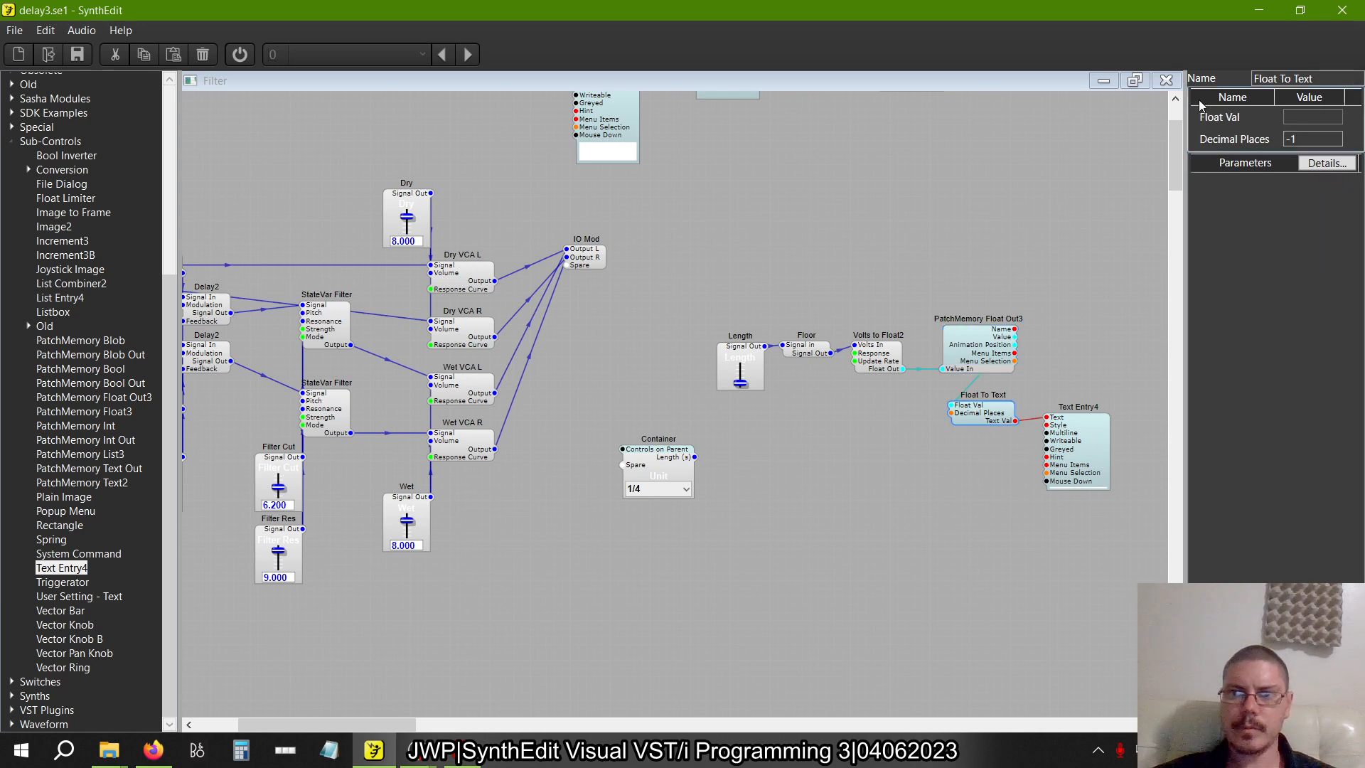
drag(1335, 139, 1060, 142)
text(0)
key(Tab)
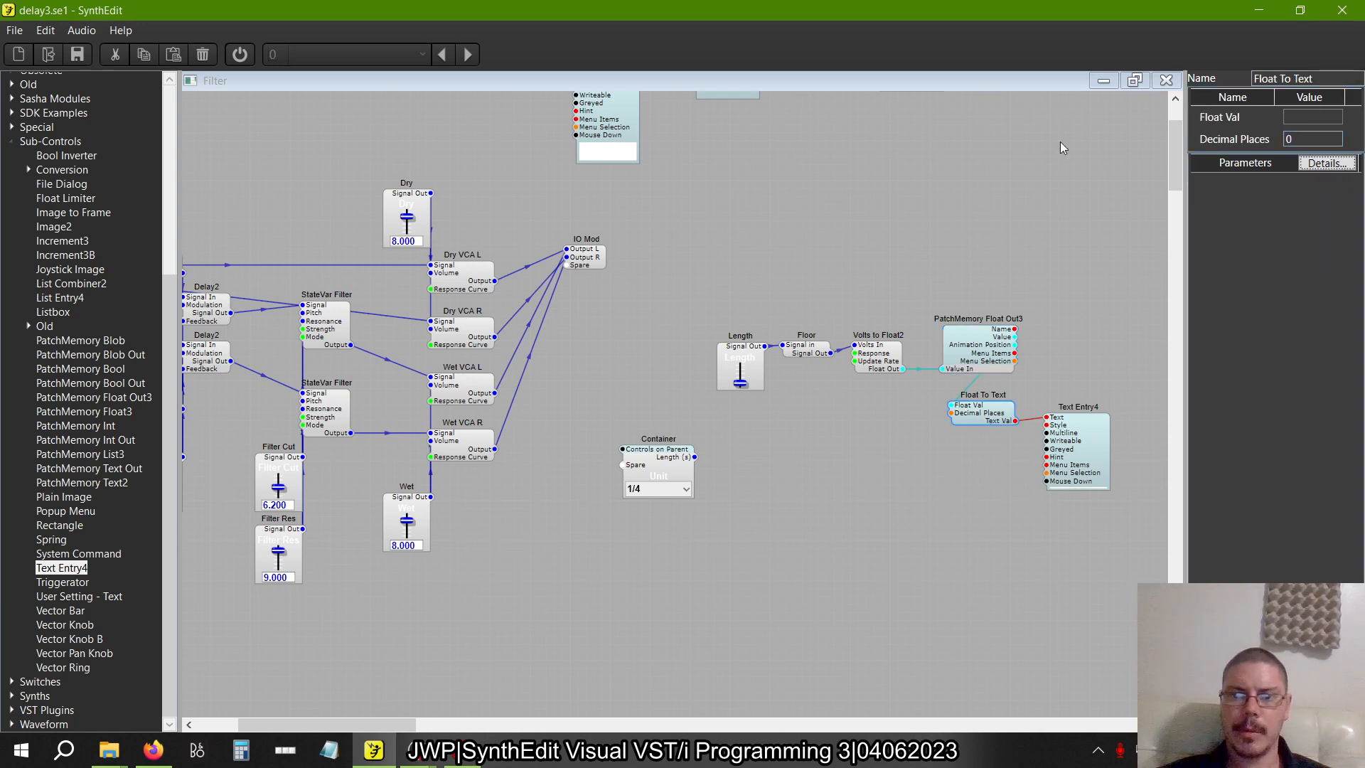
click(1088, 483)
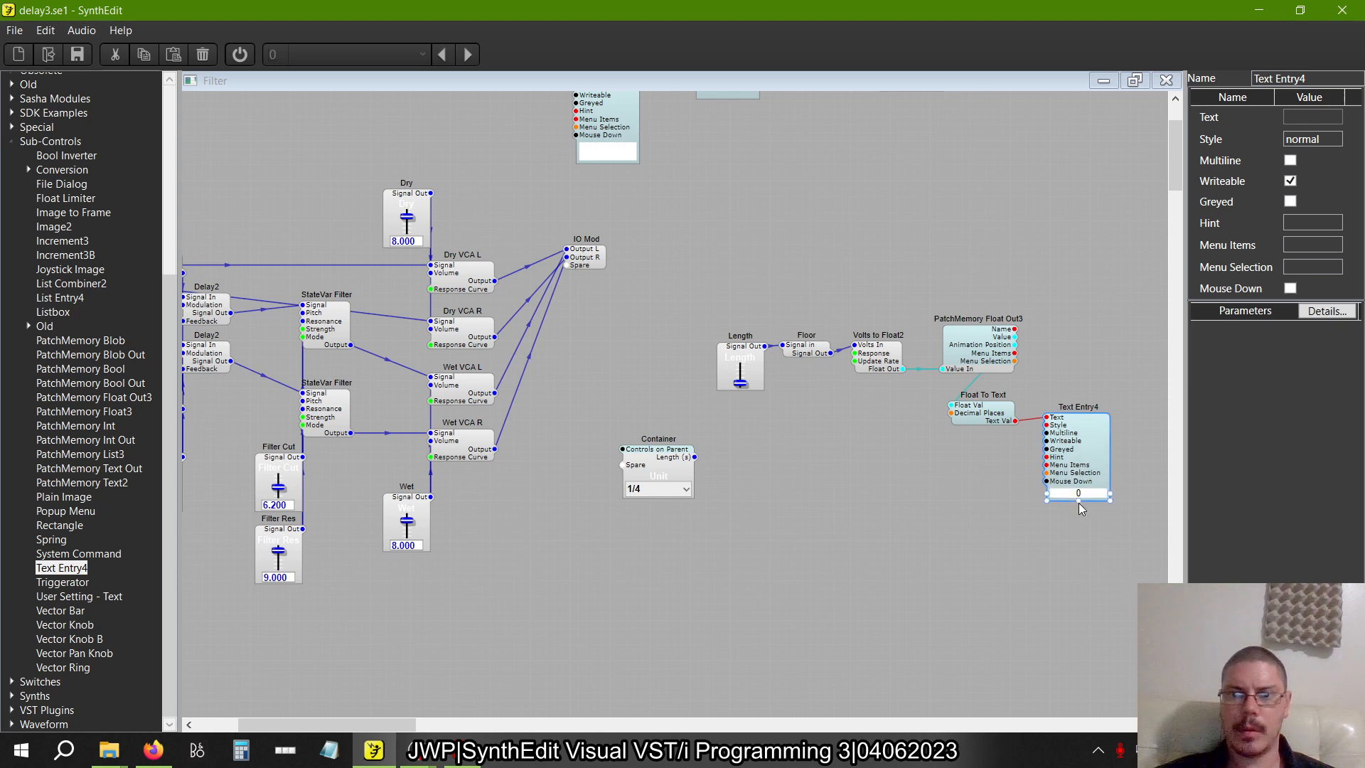
Containerise the modules from the Length slider through Text Entry4 and open the new container's structure
drag(1132, 522, 708, 252)
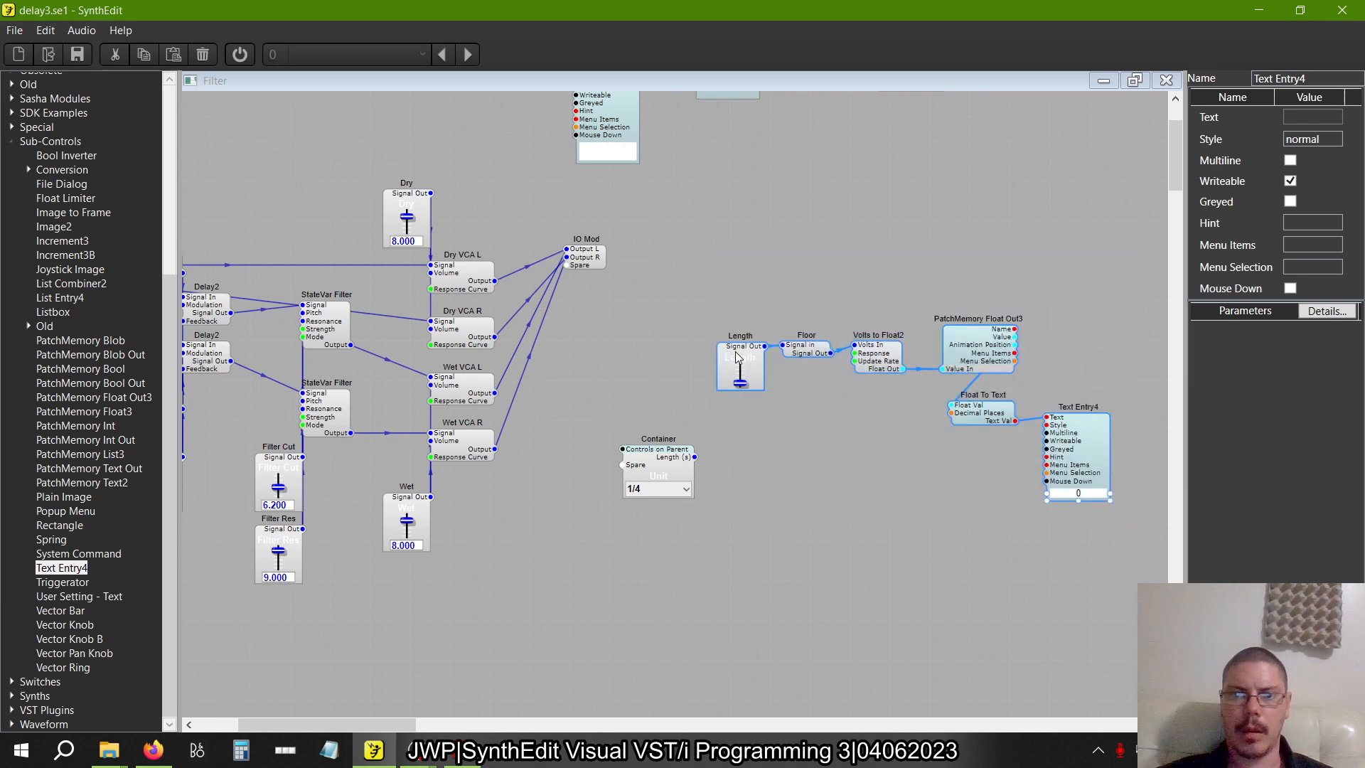
right_click(738, 357)
mouse_move(771, 456)
click(924, 506)
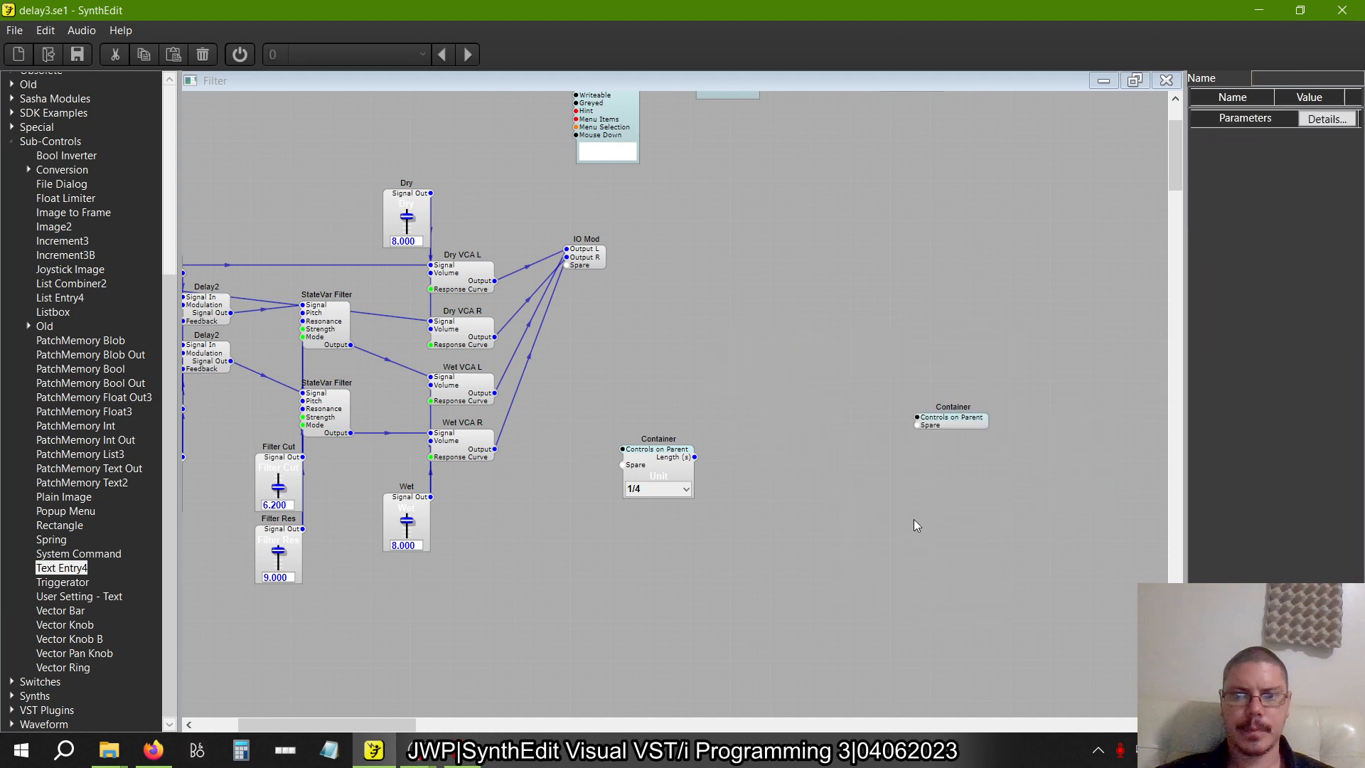
double_click(950, 421)
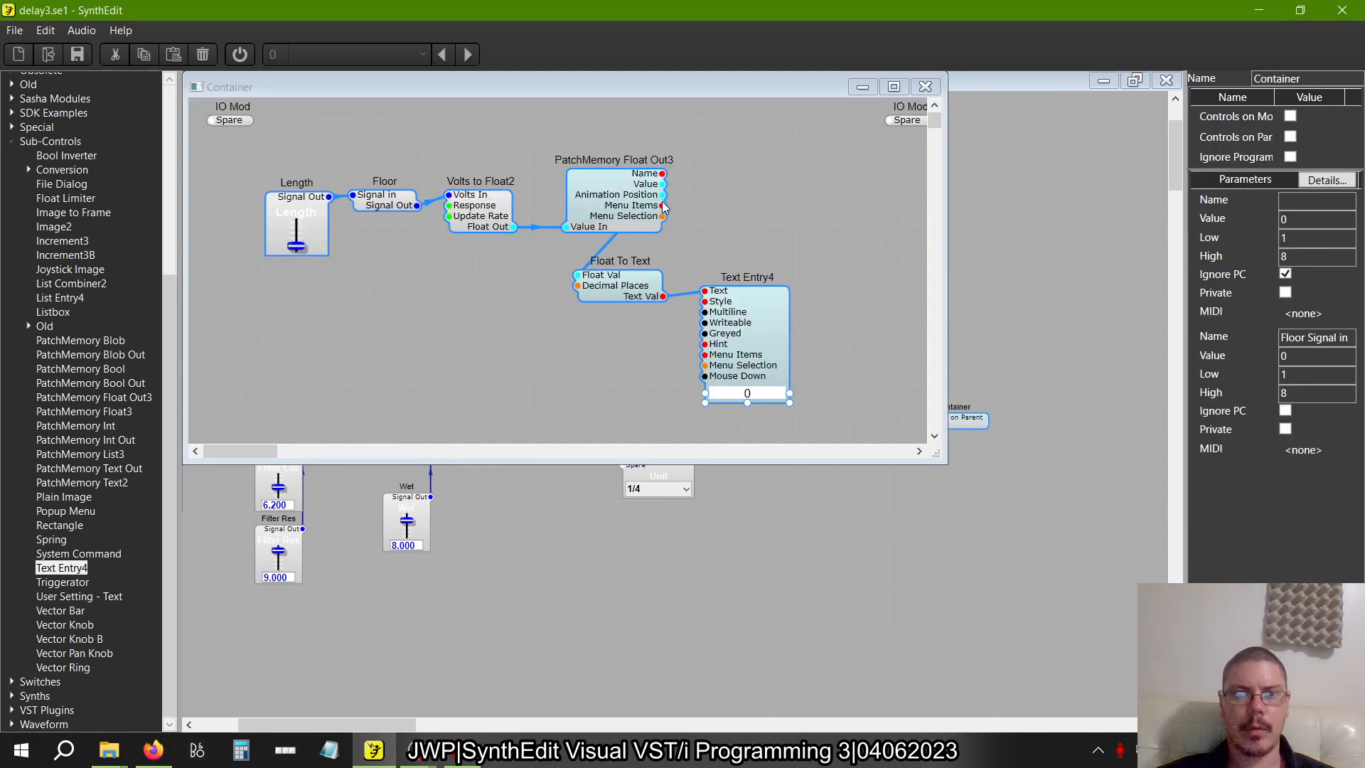
Check figure 2.28 and connect Floor's Signal Out to the output IO Mod's Spare plug inside the container
drag(514, 227, 796, 191)
key(alt+Tab)
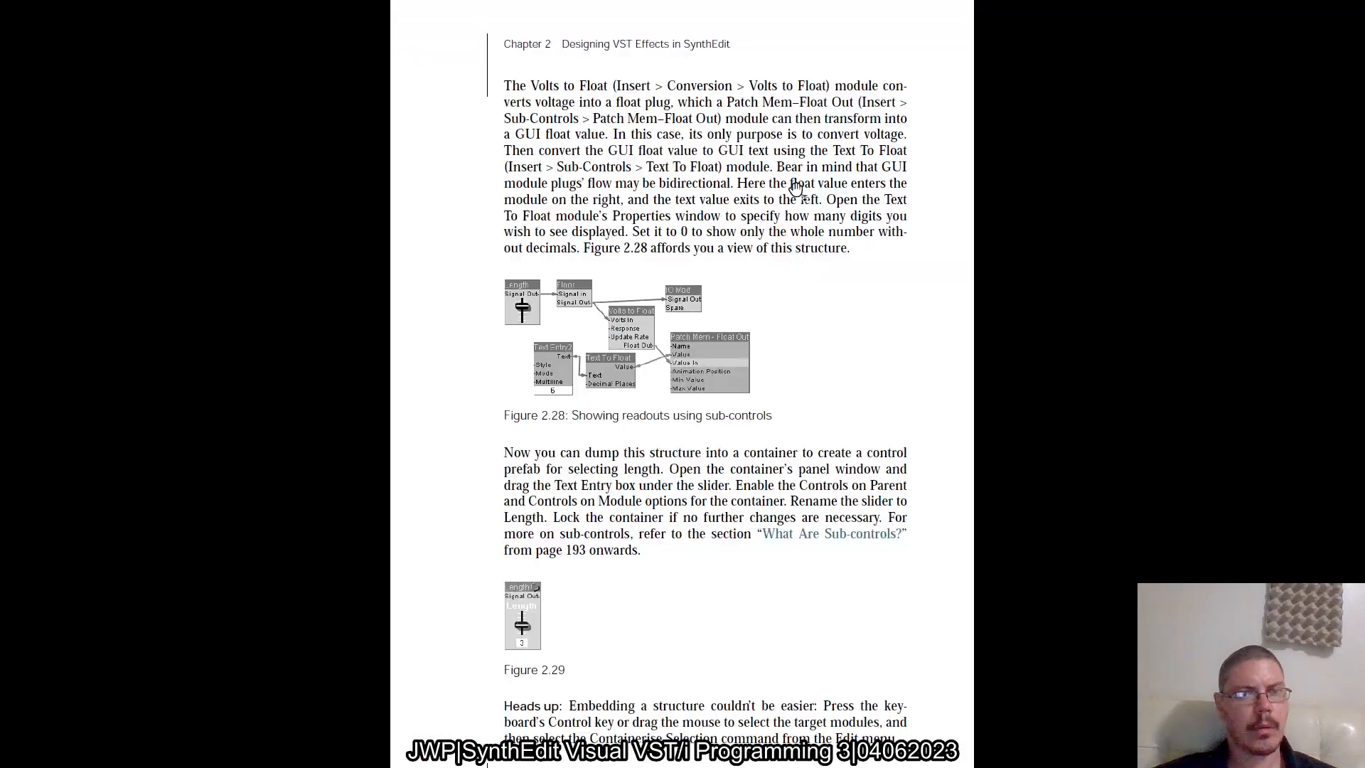
key(alt+Tab)
drag(421, 206, 902, 120)
Delete the unused input IO Mod, move the output IO Mod closer, and reposition the modules within the container
click(229, 120)
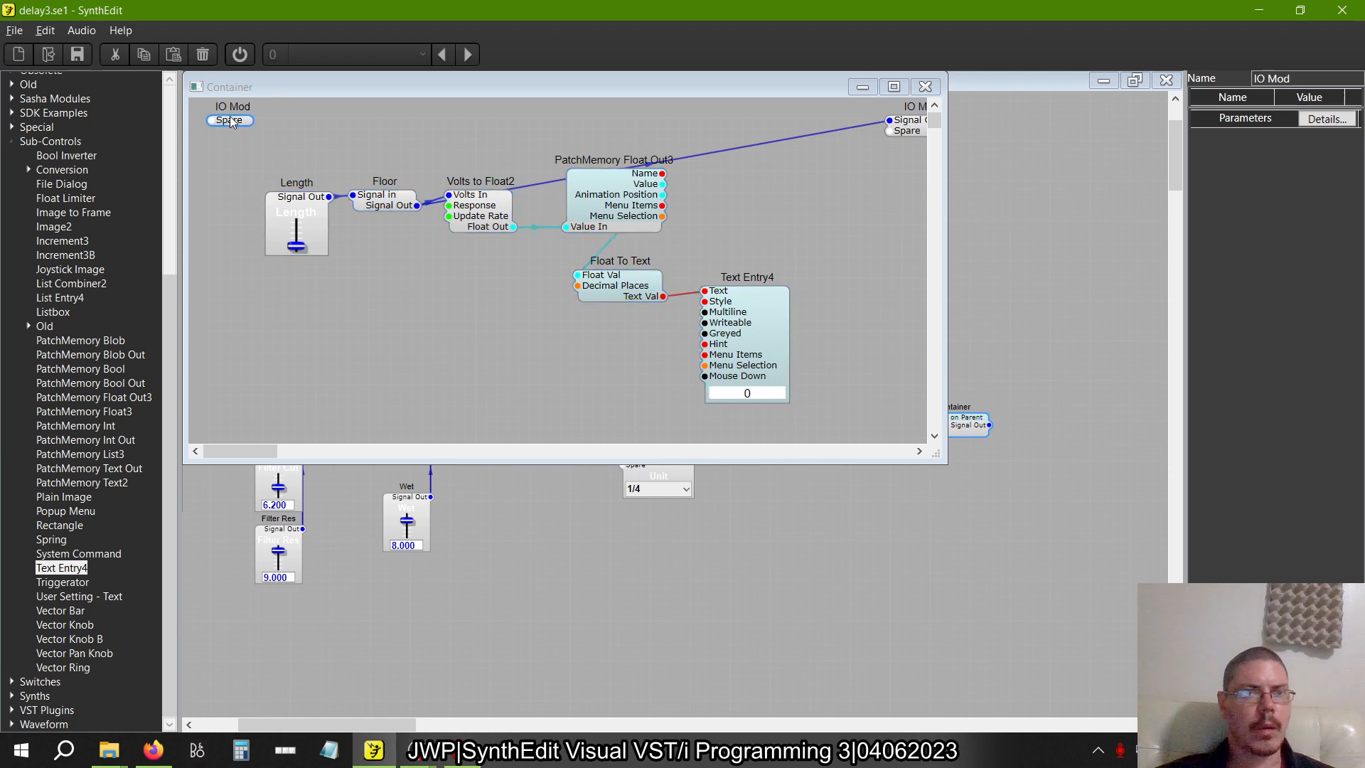
drag(921, 122, 815, 221)
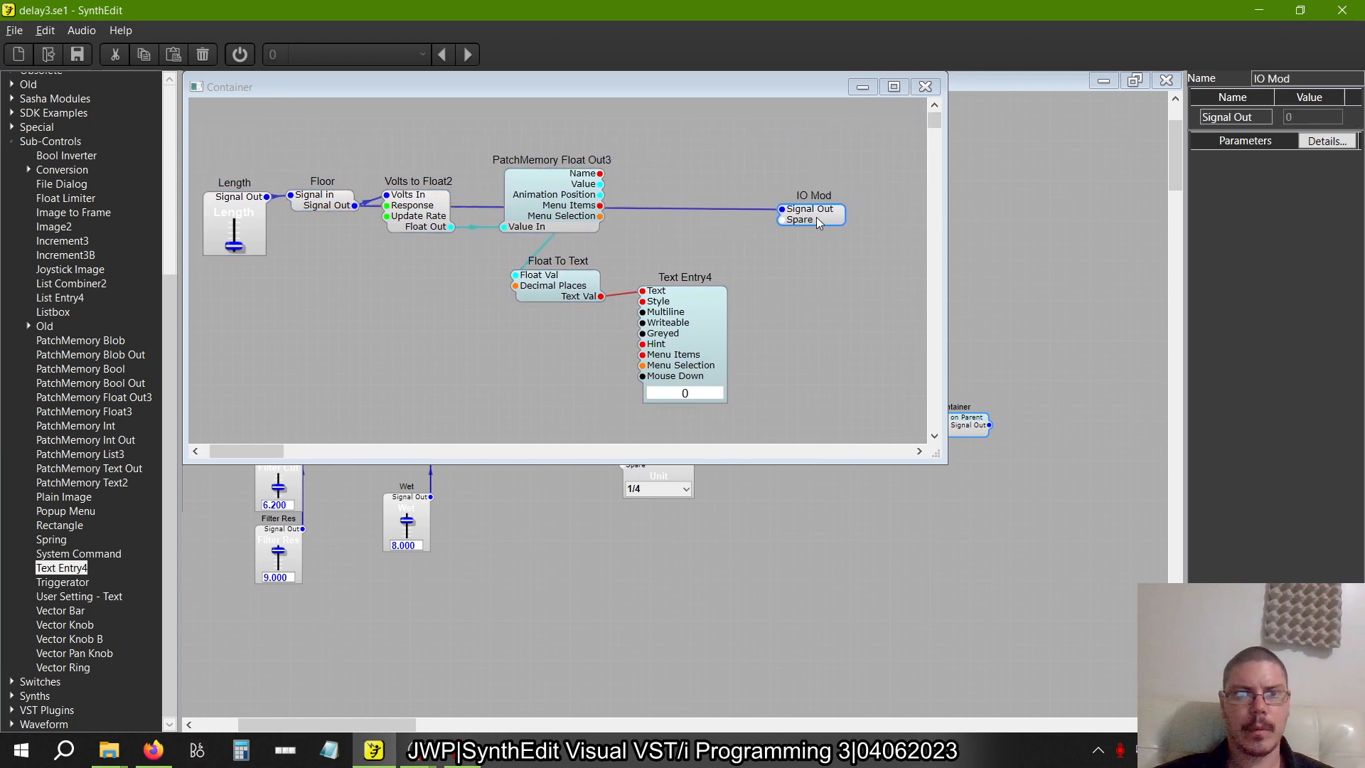
key(ctrl+a)
click(570, 279)
drag(298, 191, 262, 155)
key(ctrl+a)
In the container's panel, move the Length slider to the blue area's upper-left corner and fit a smaller Text Entry box beneath it
right_click(376, 229)
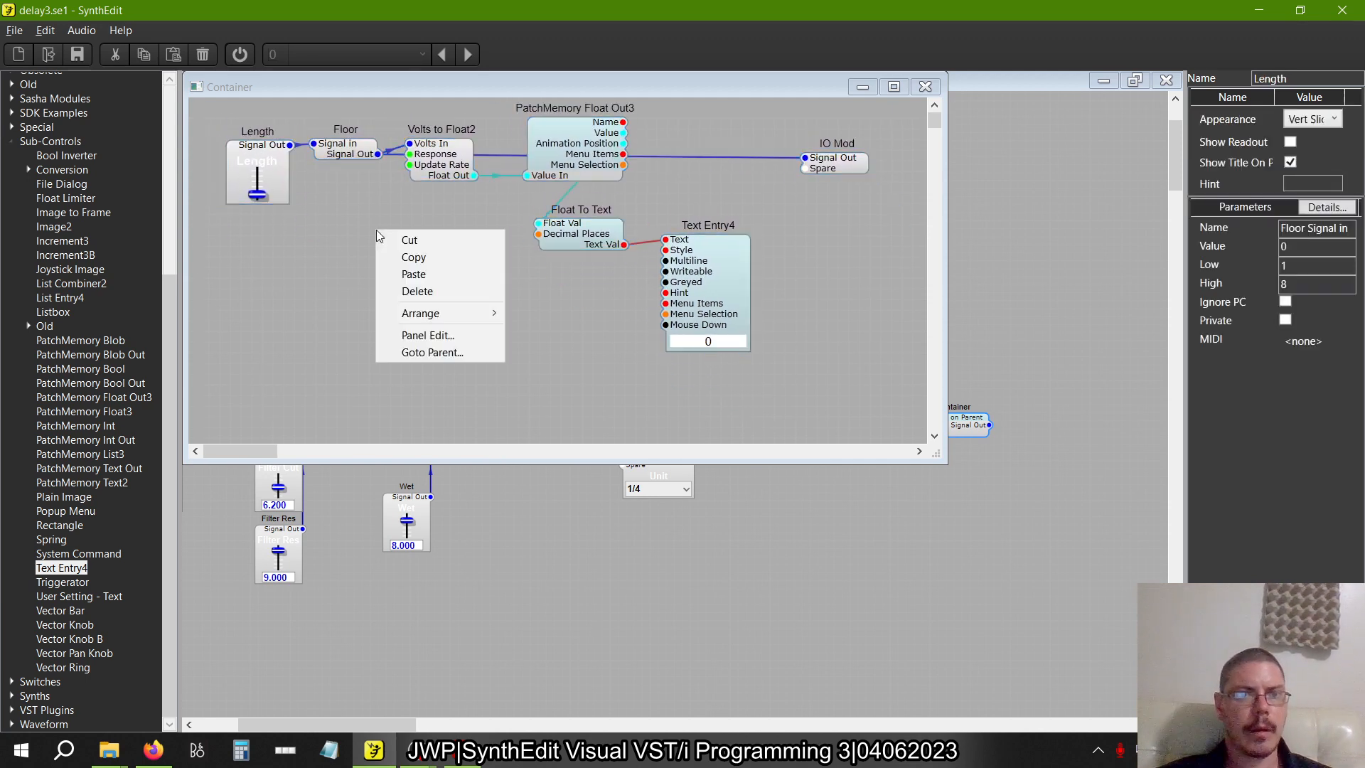
click(441, 333)
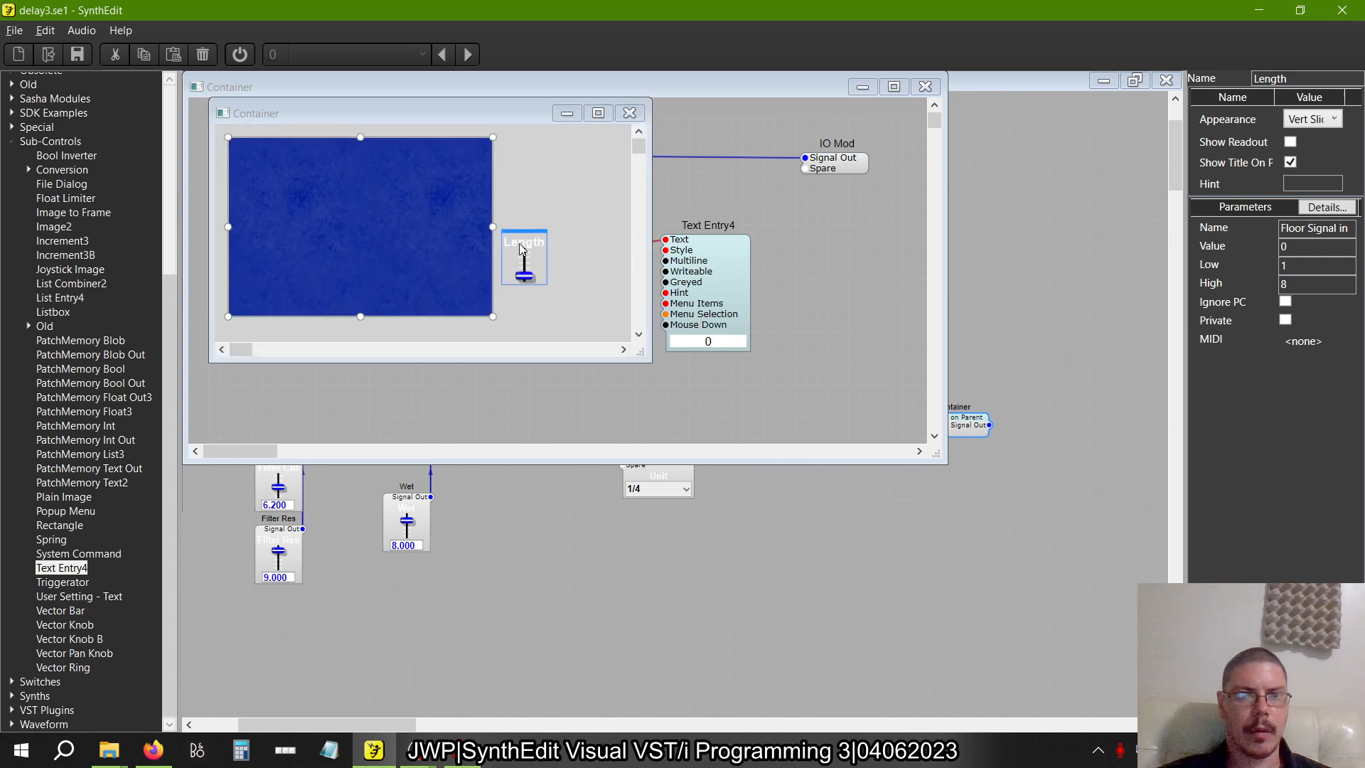
drag(519, 243, 253, 135)
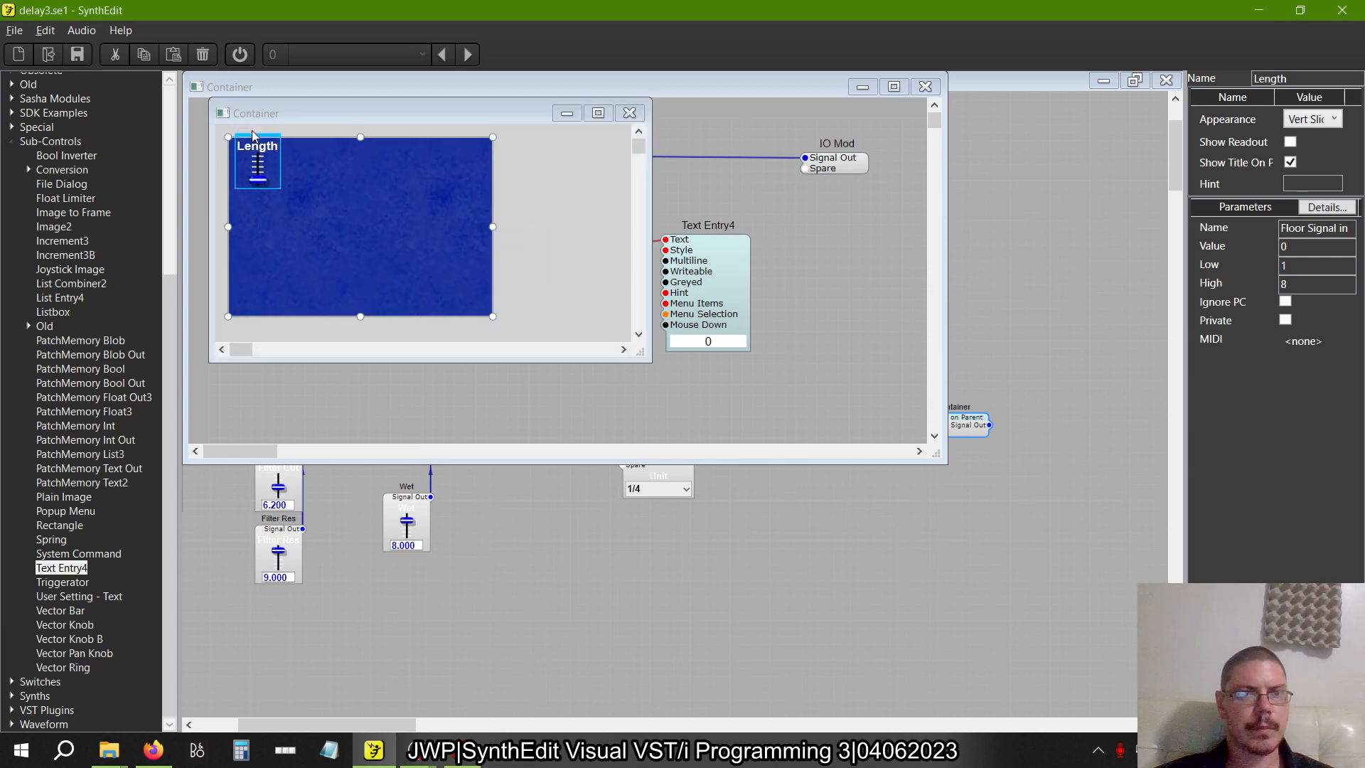
scroll(405, 283, down, 3)
click(506, 229)
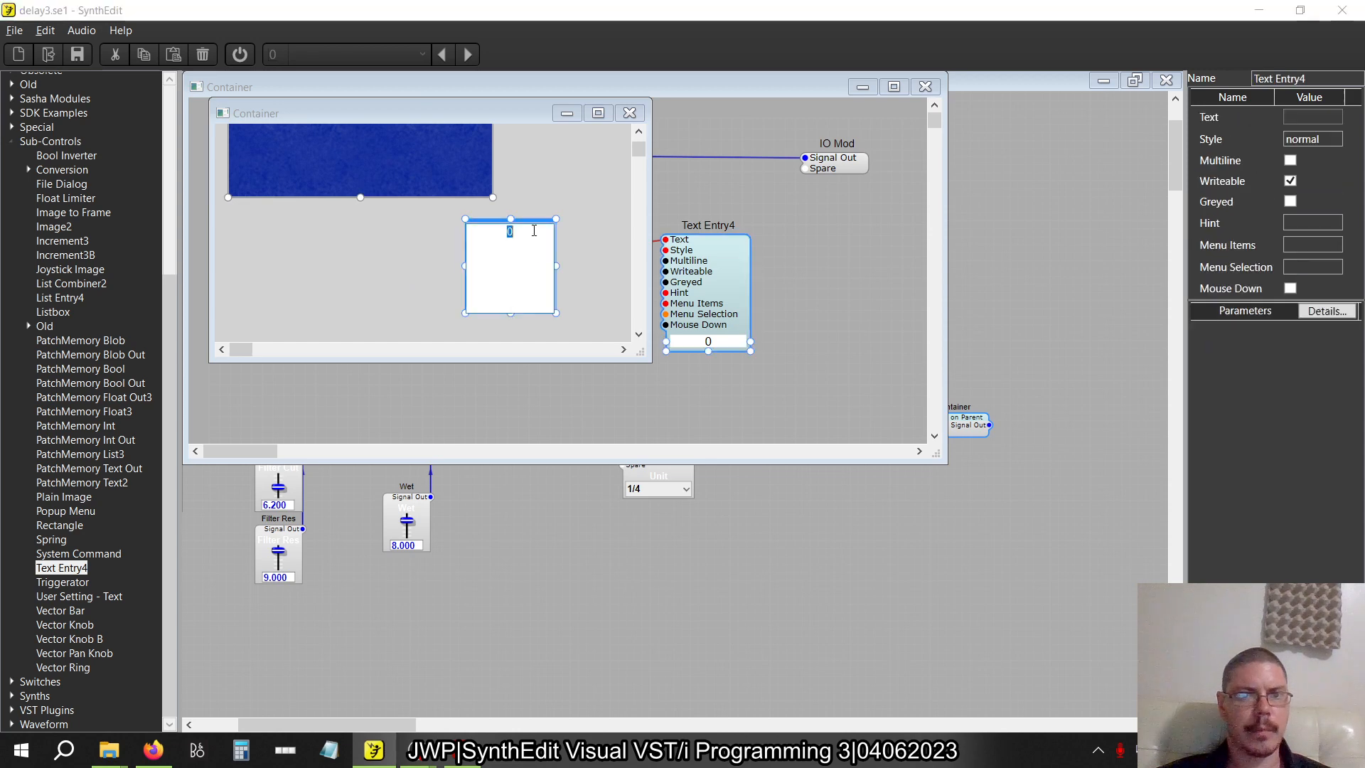
drag(530, 227, 278, 239)
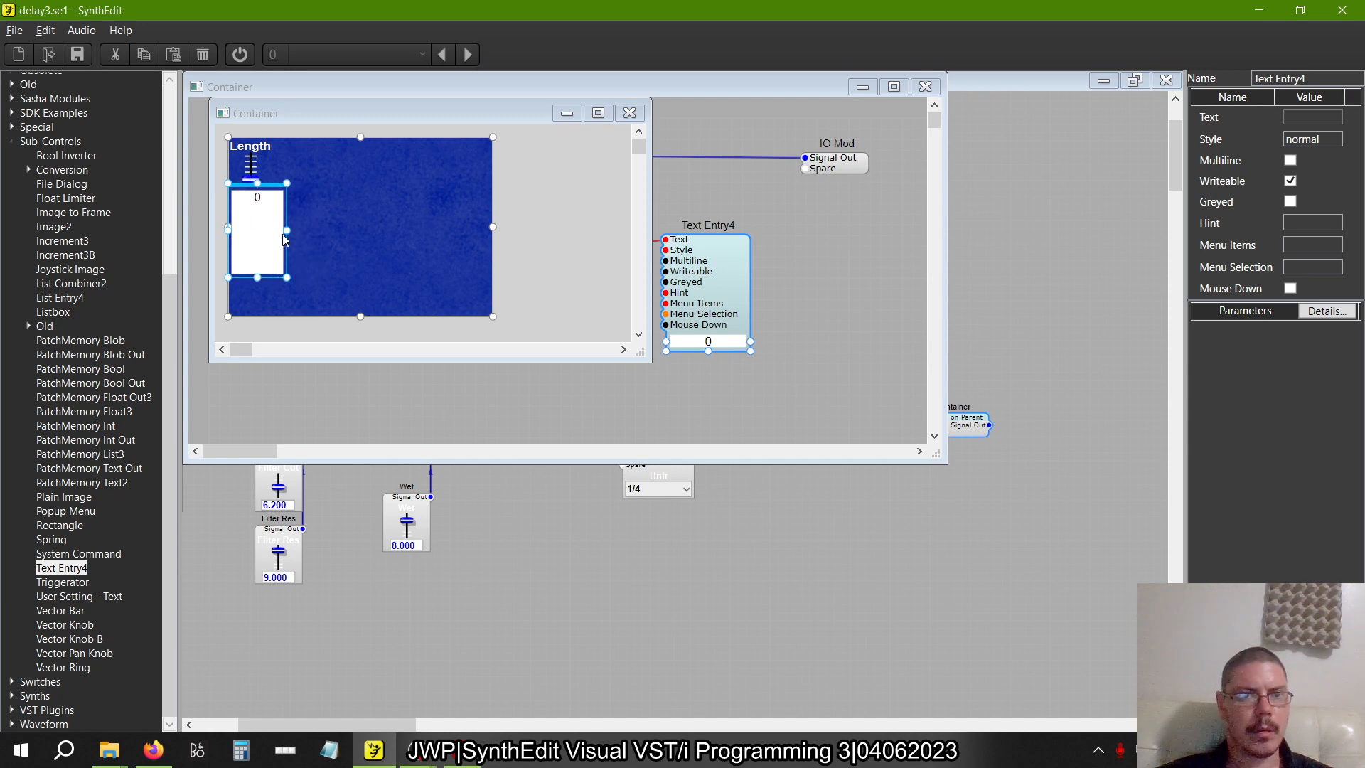
drag(253, 280, 260, 213)
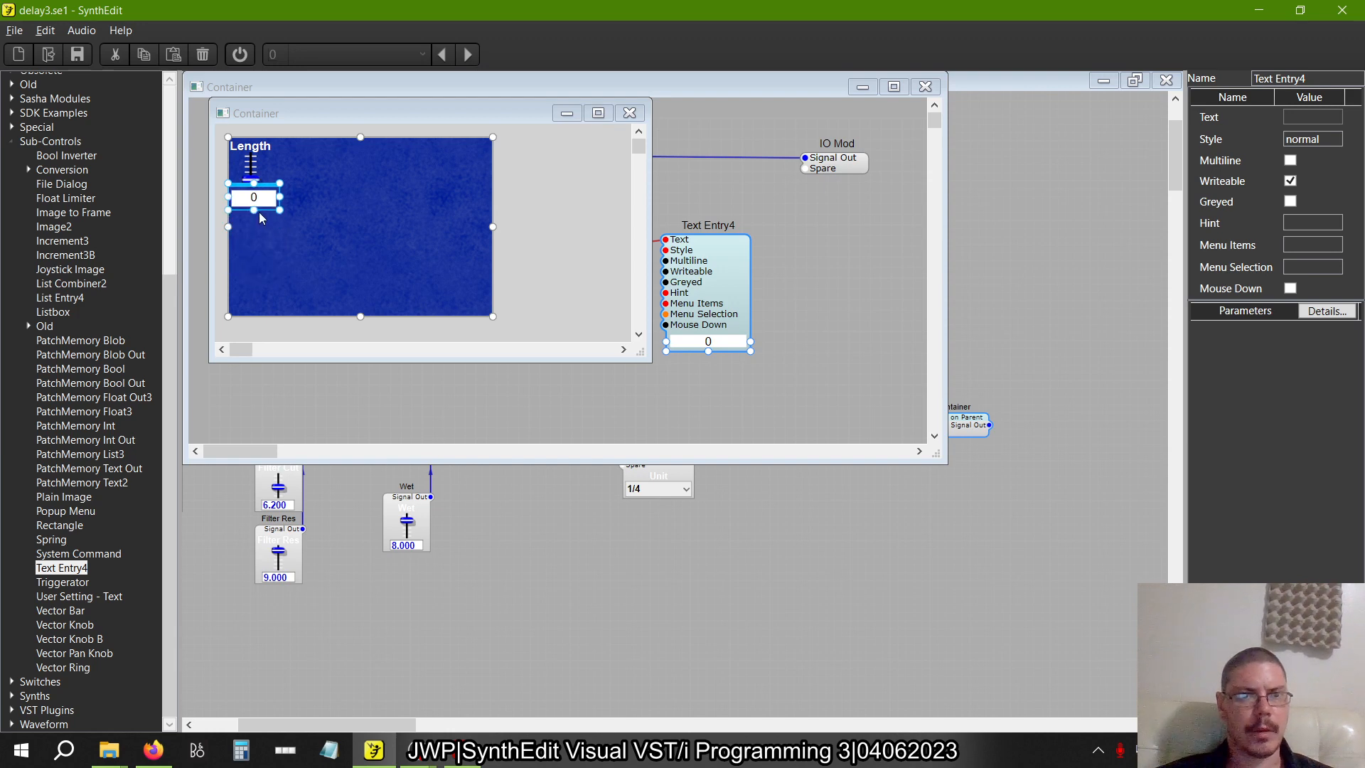
click(250, 146)
drag(251, 144, 243, 136)
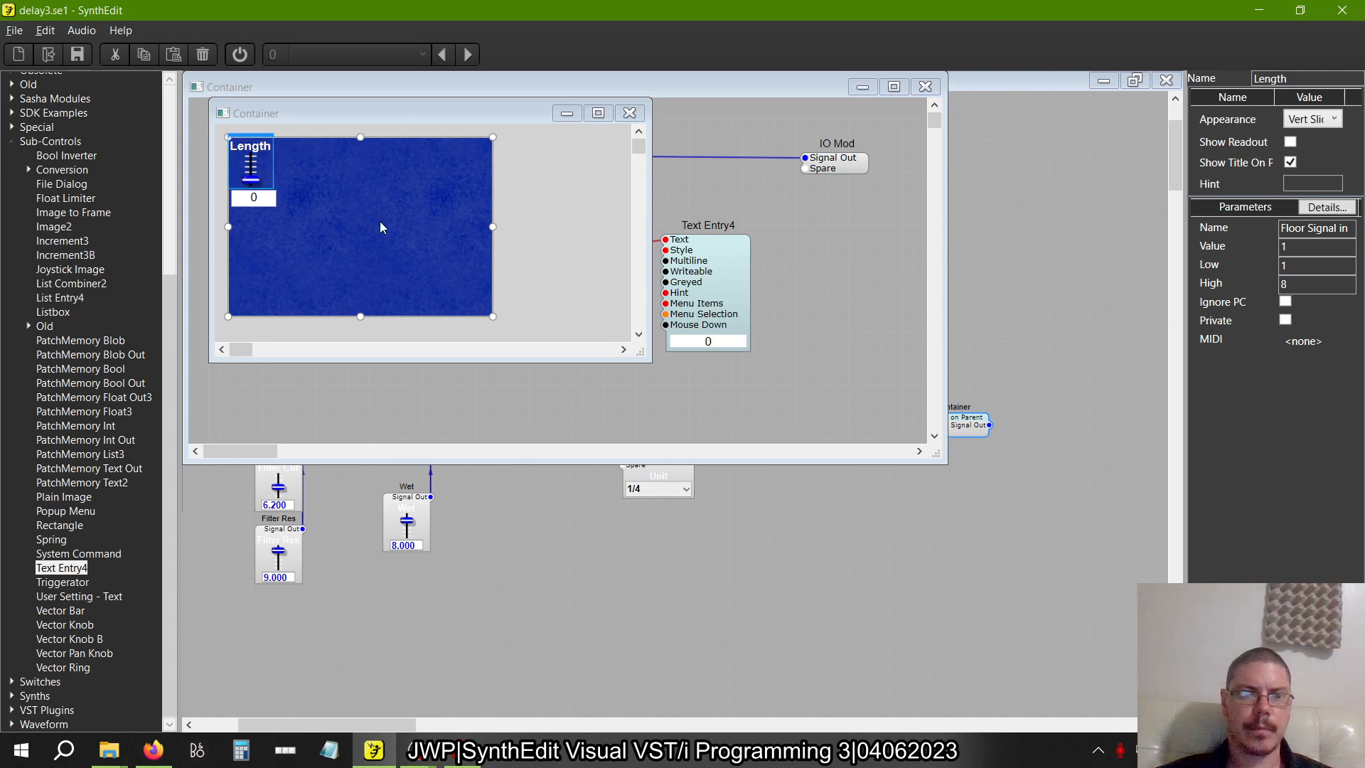
Return to the Filter structure and move the Unit control below the blue area in the Filter panel
click(925, 87)
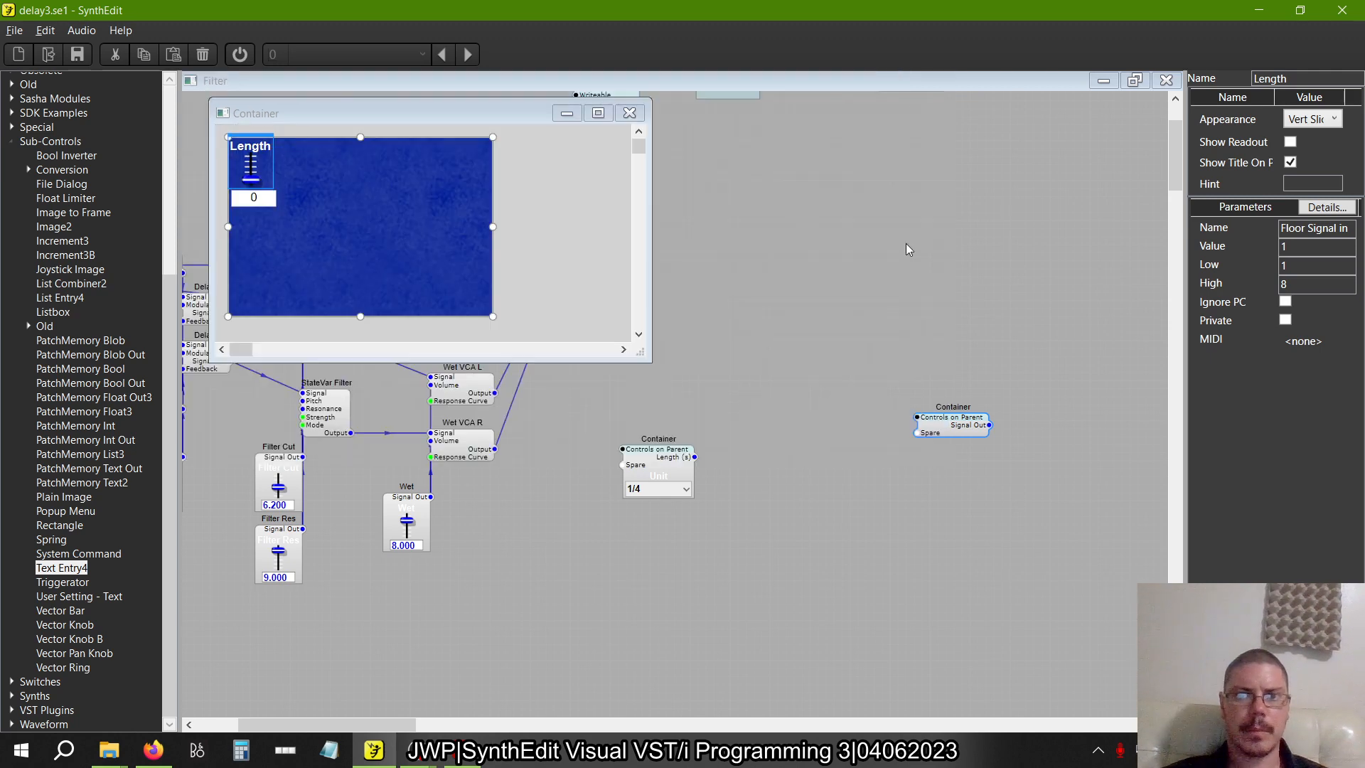
right_click(905, 245)
click(955, 351)
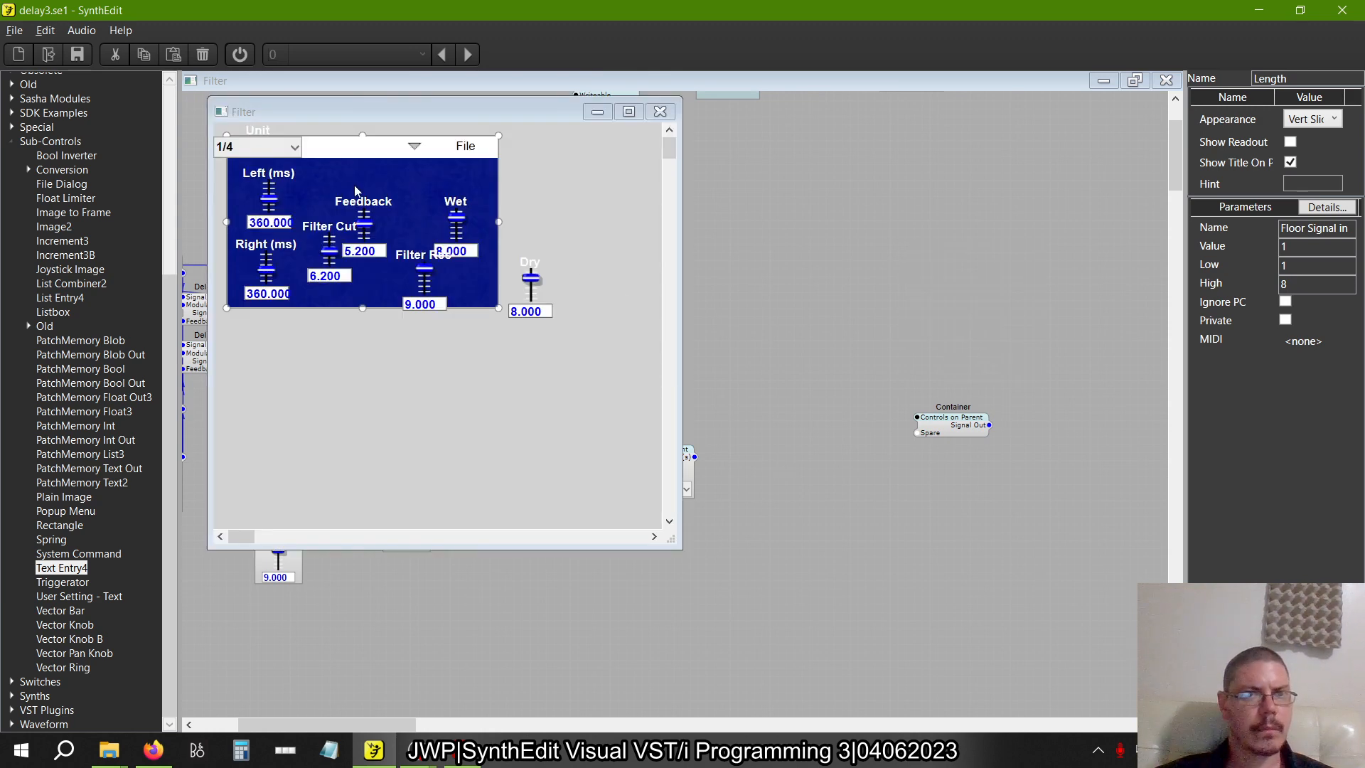
click(293, 147)
click(307, 118)
drag(306, 118, 406, 380)
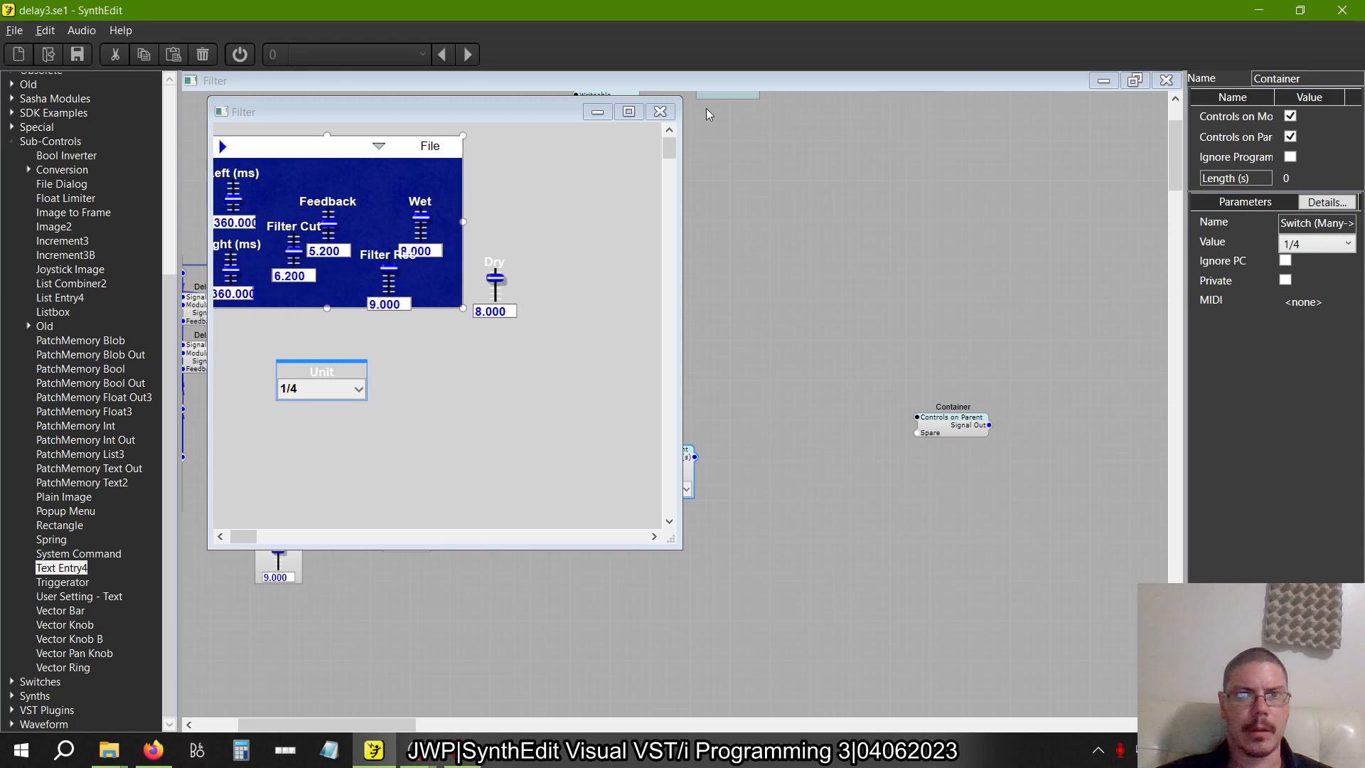
click(660, 112)
Enable Controls on Module and Controls on Parent for the Length container and place it between the Wet slider and Unit container
click(971, 424)
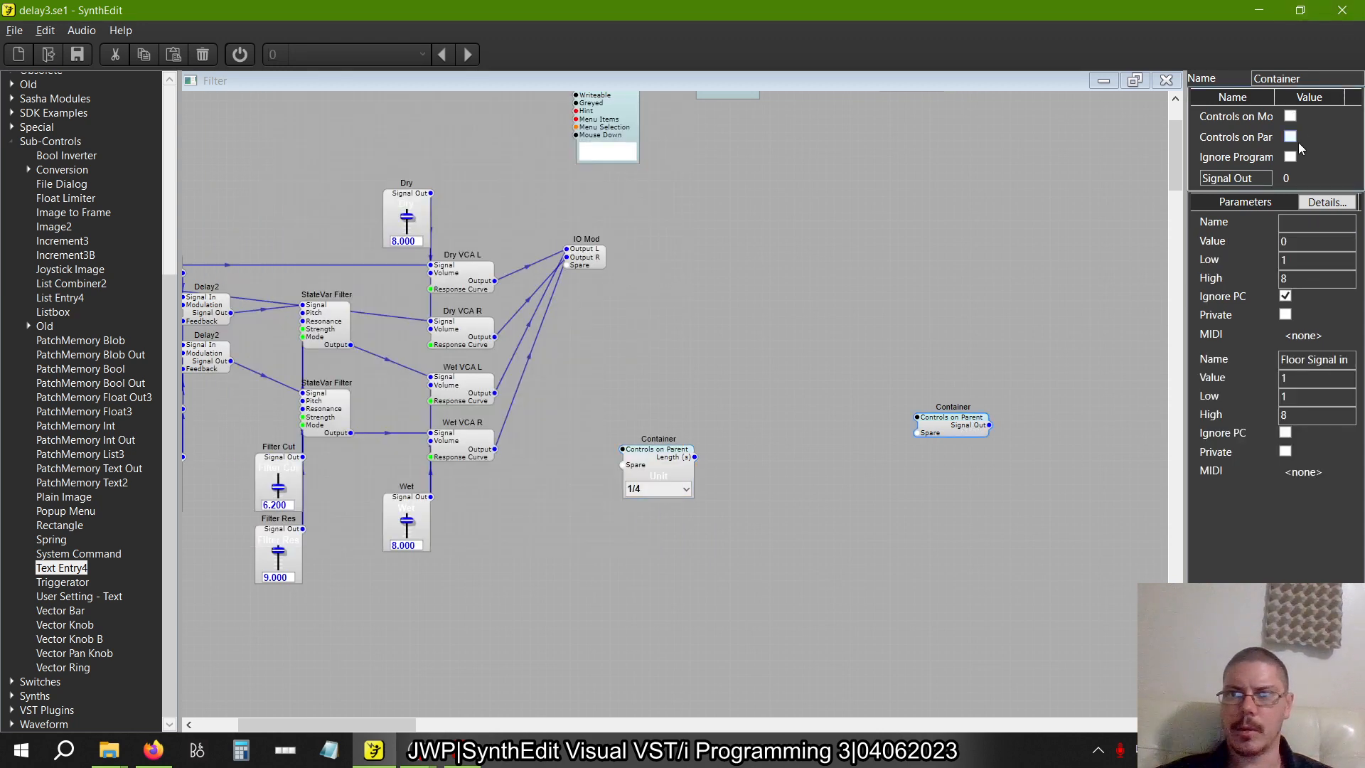
click(1291, 116)
drag(933, 436, 413, 473)
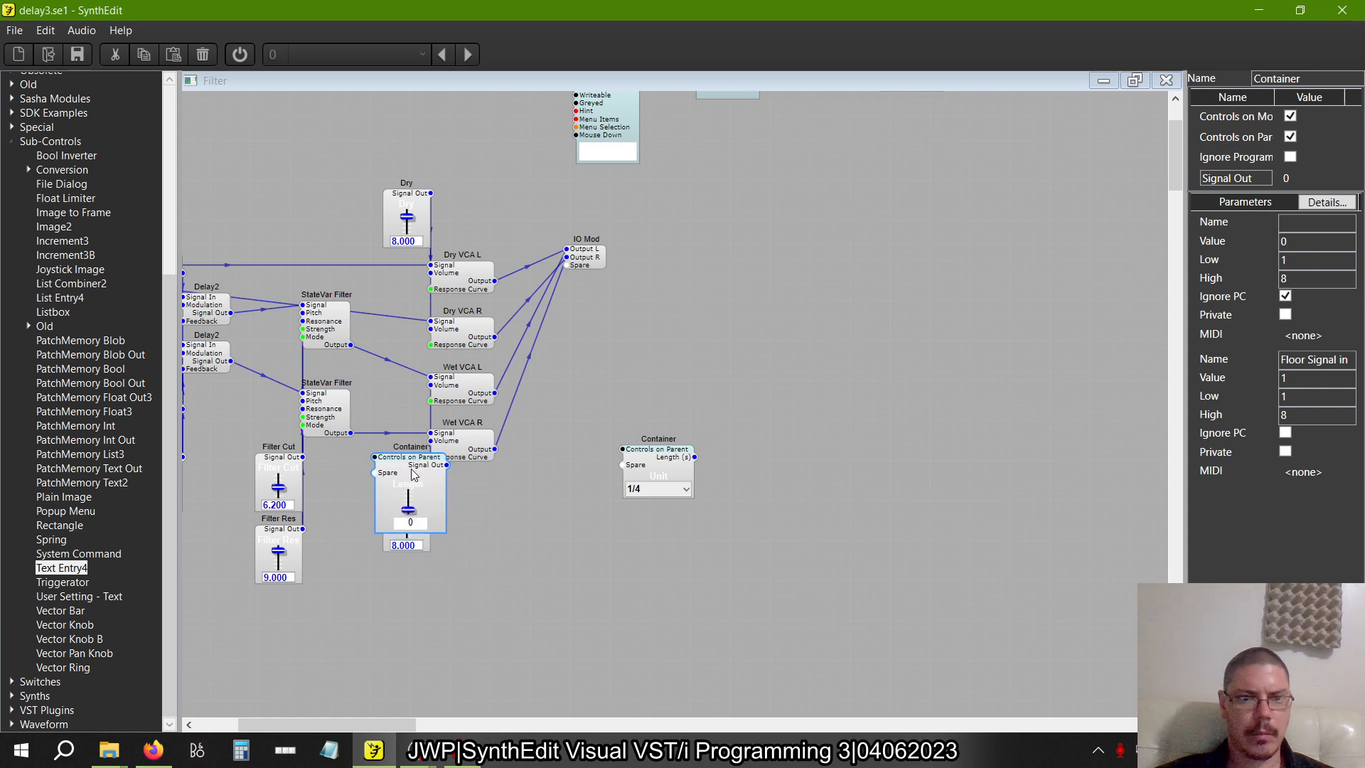
drag(411, 468, 545, 509)
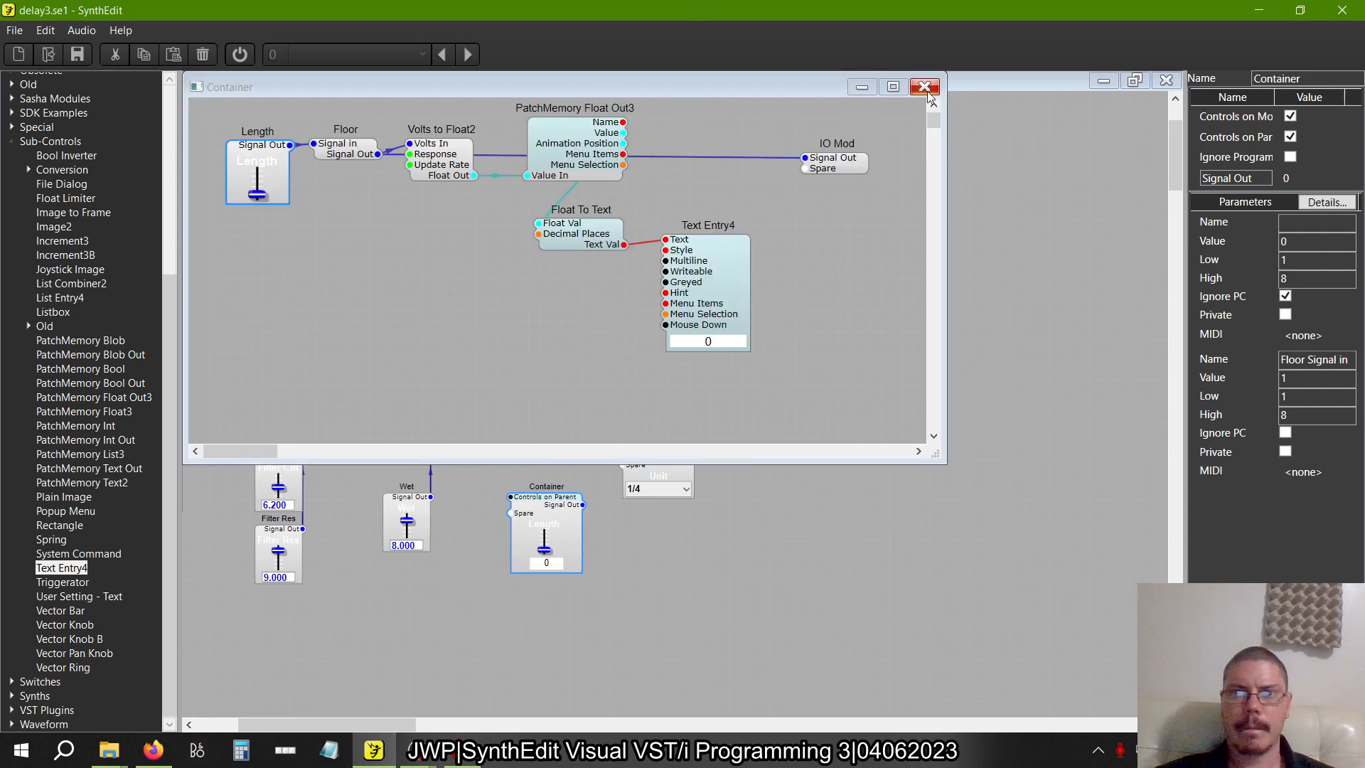
In the Length container's panel, shift the Length slider slightly so it is centred above the Text Entry box
right_click(555, 524)
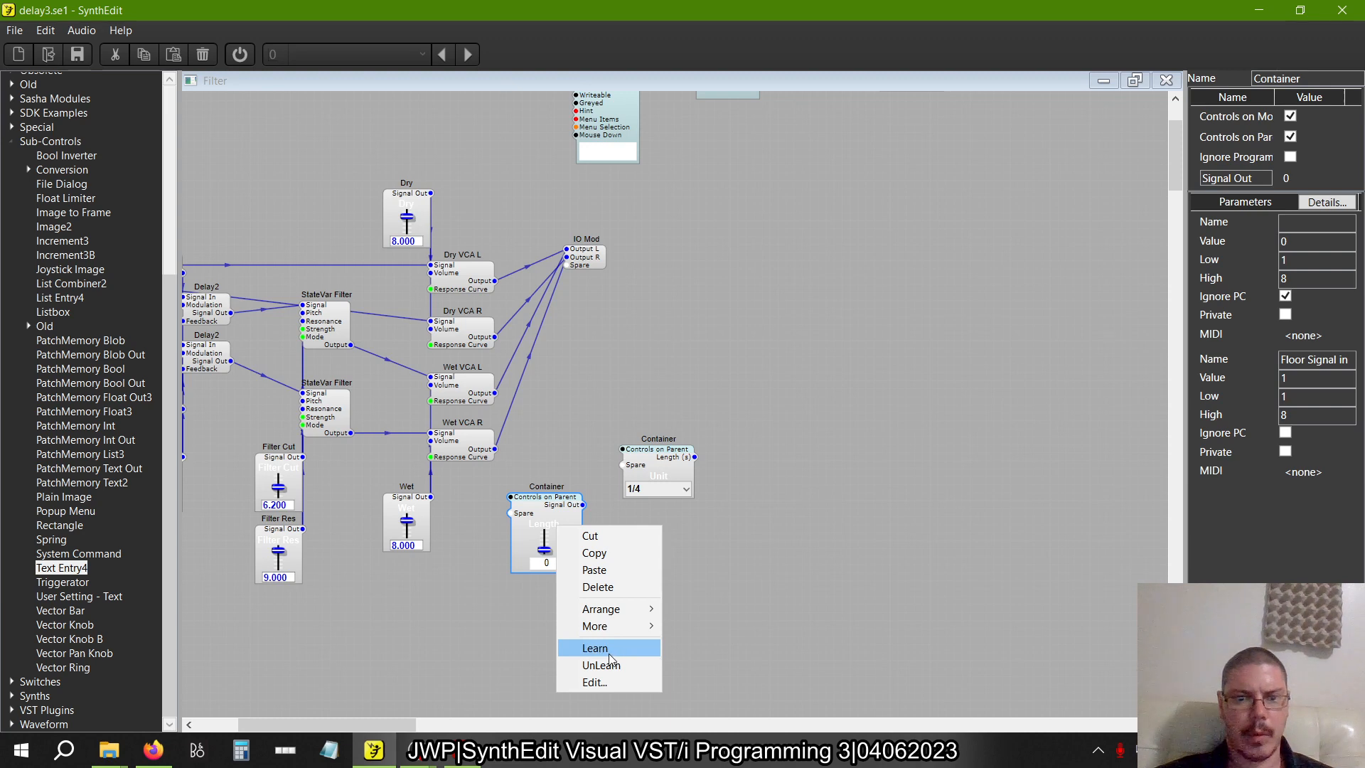
right_click(552, 513)
click(599, 617)
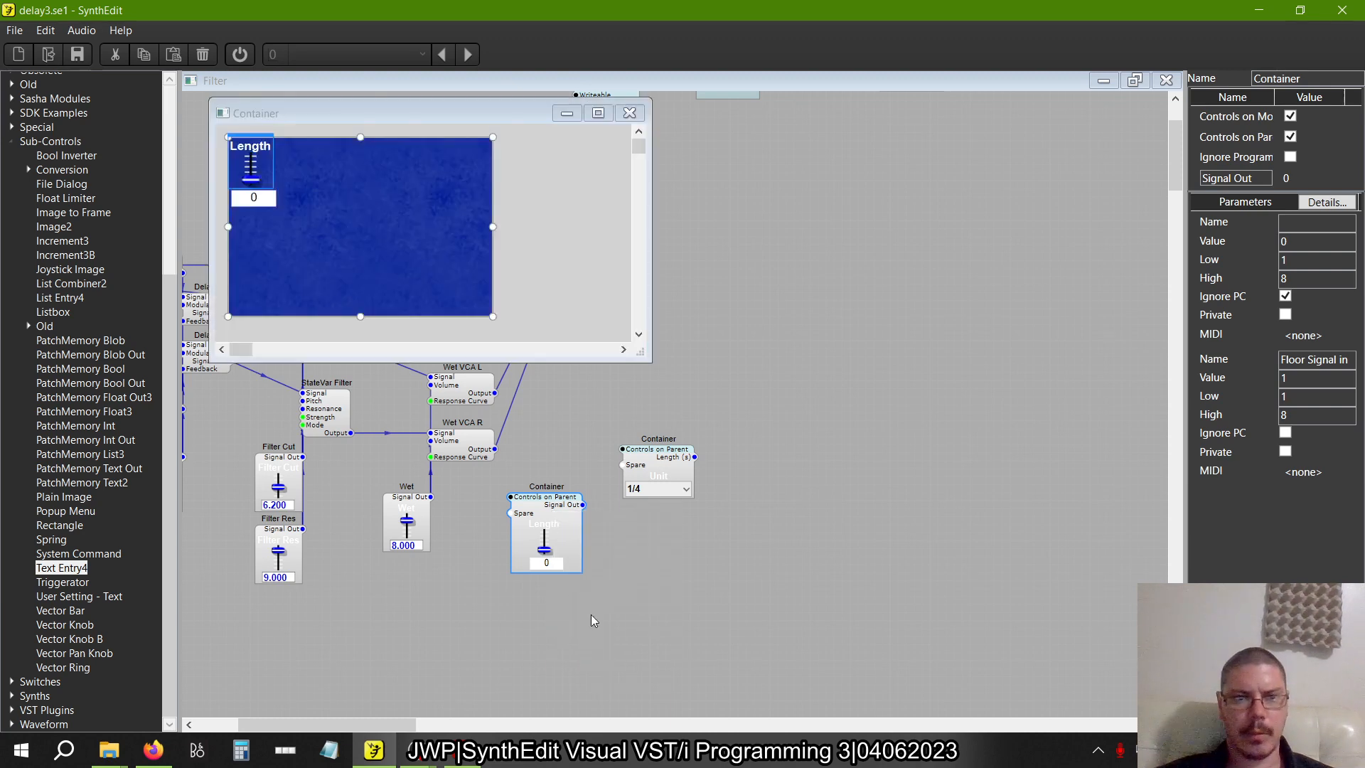
click(252, 162)
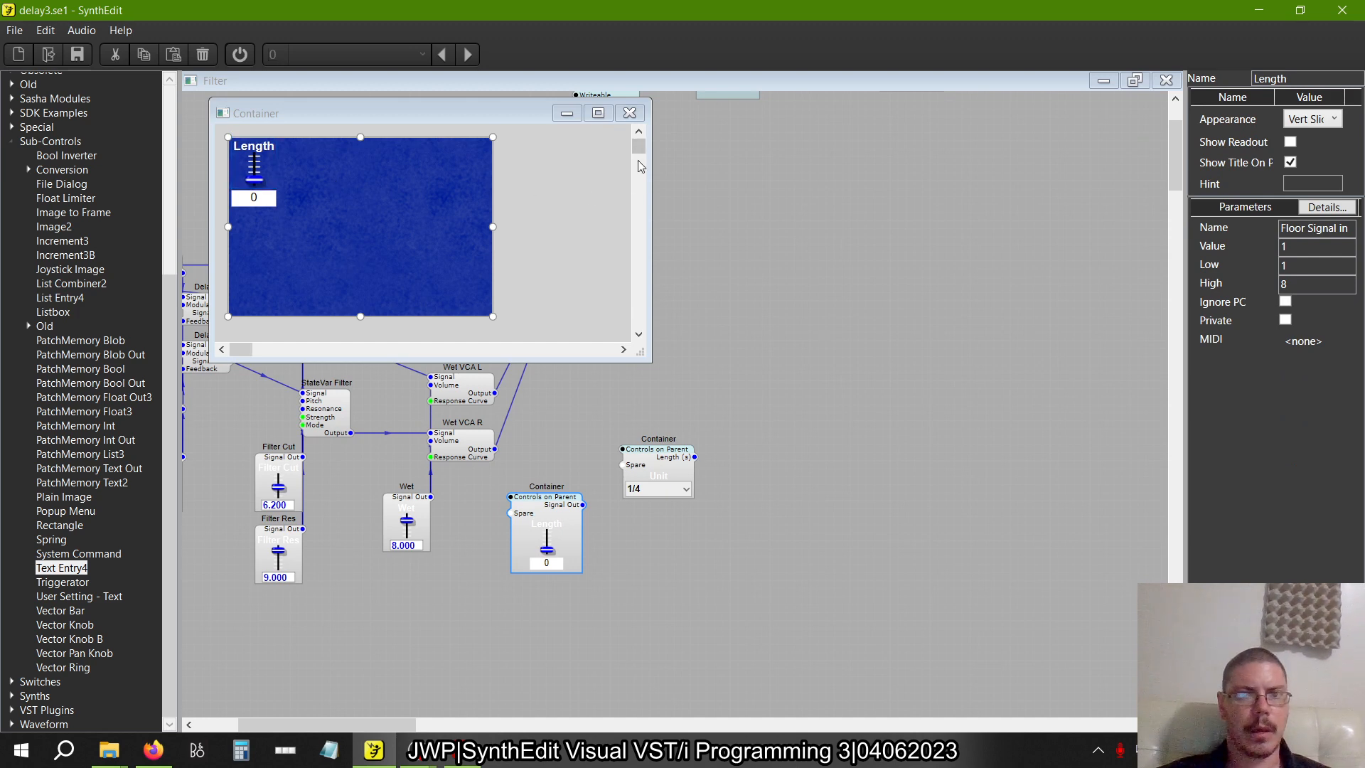
click(629, 114)
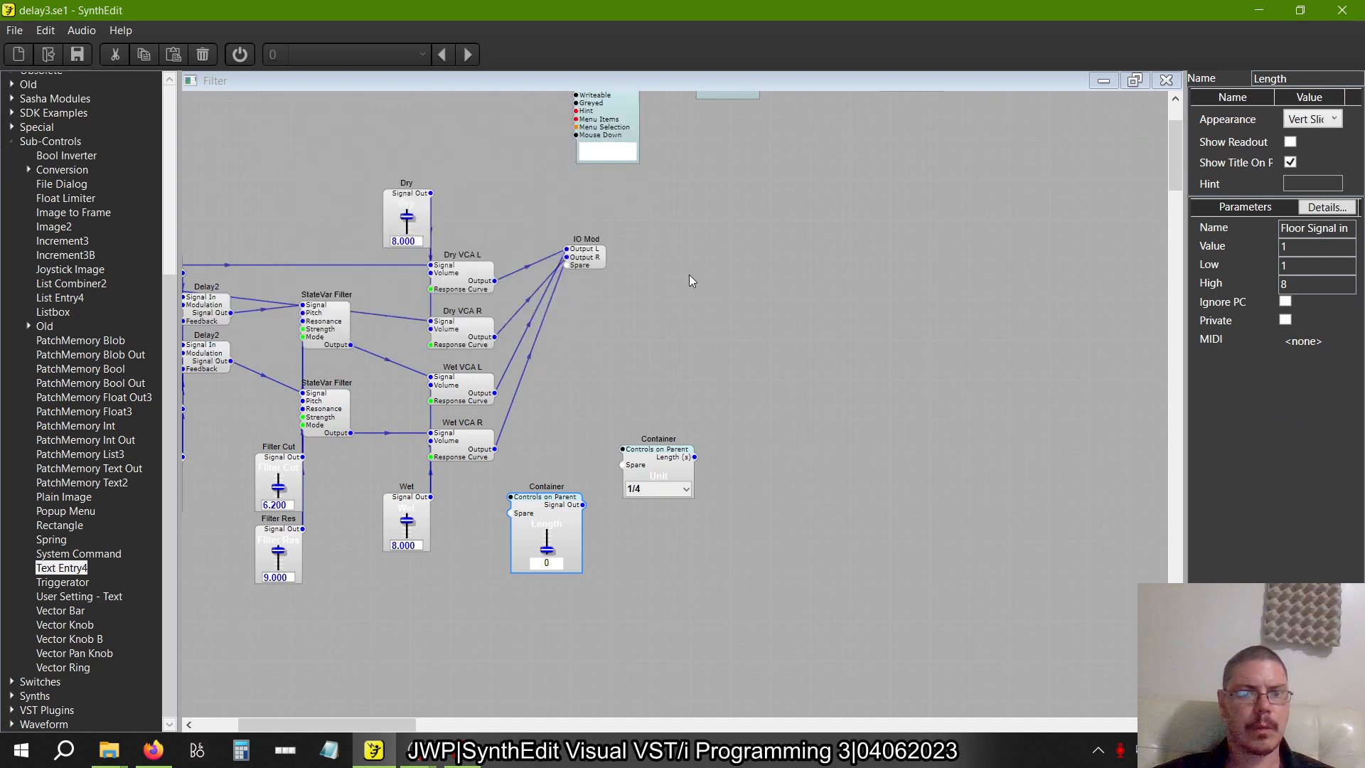
In the Filter panel, move the Length control outside the blue area, above the Dry slider, keeping the 1/4 unit preset active
right_click(707, 358)
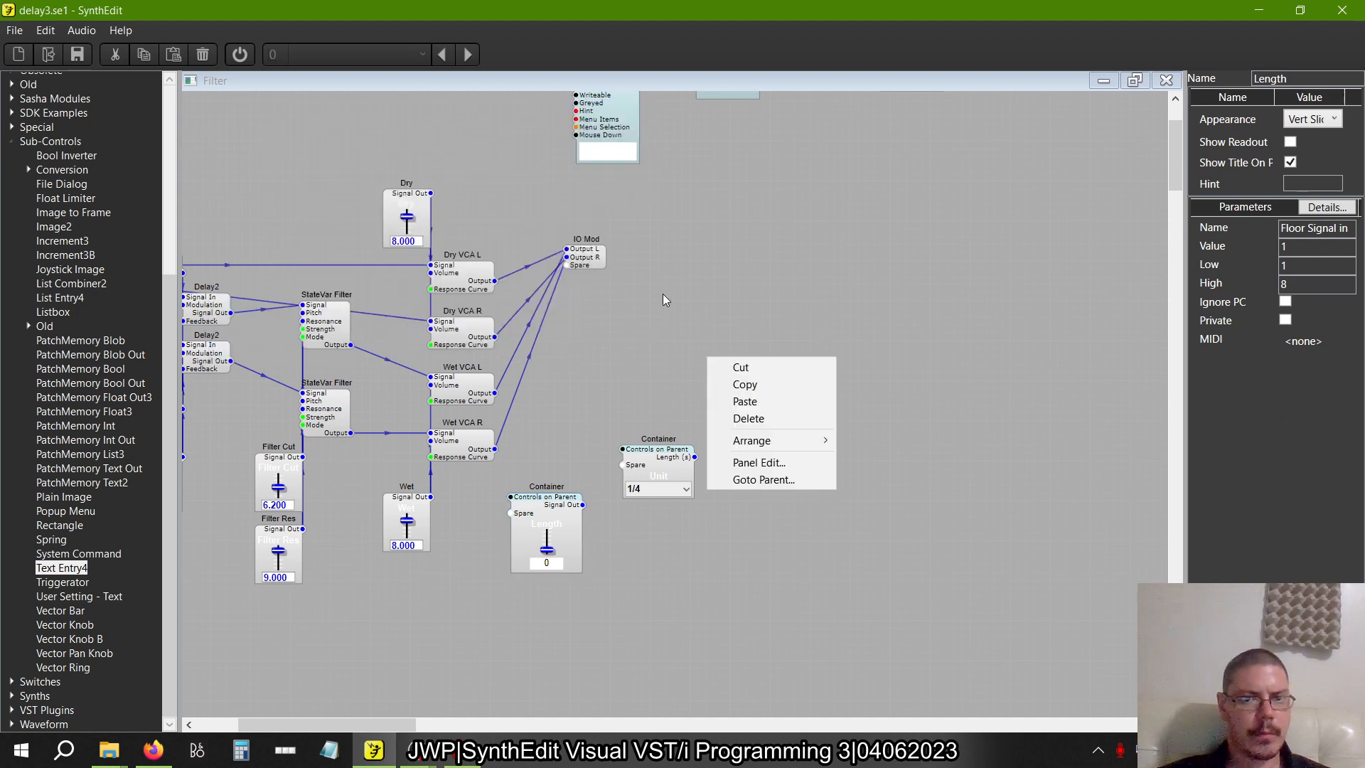
click(720, 462)
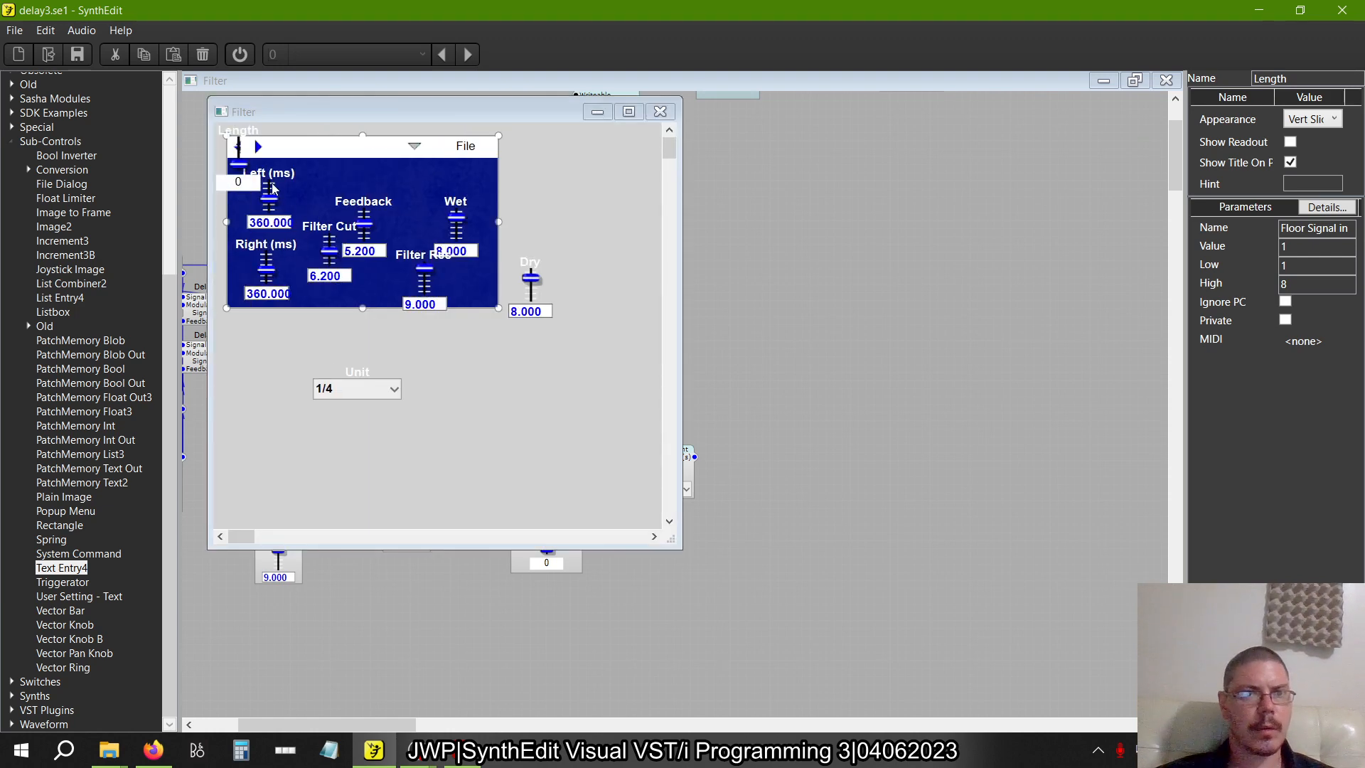
click(255, 168)
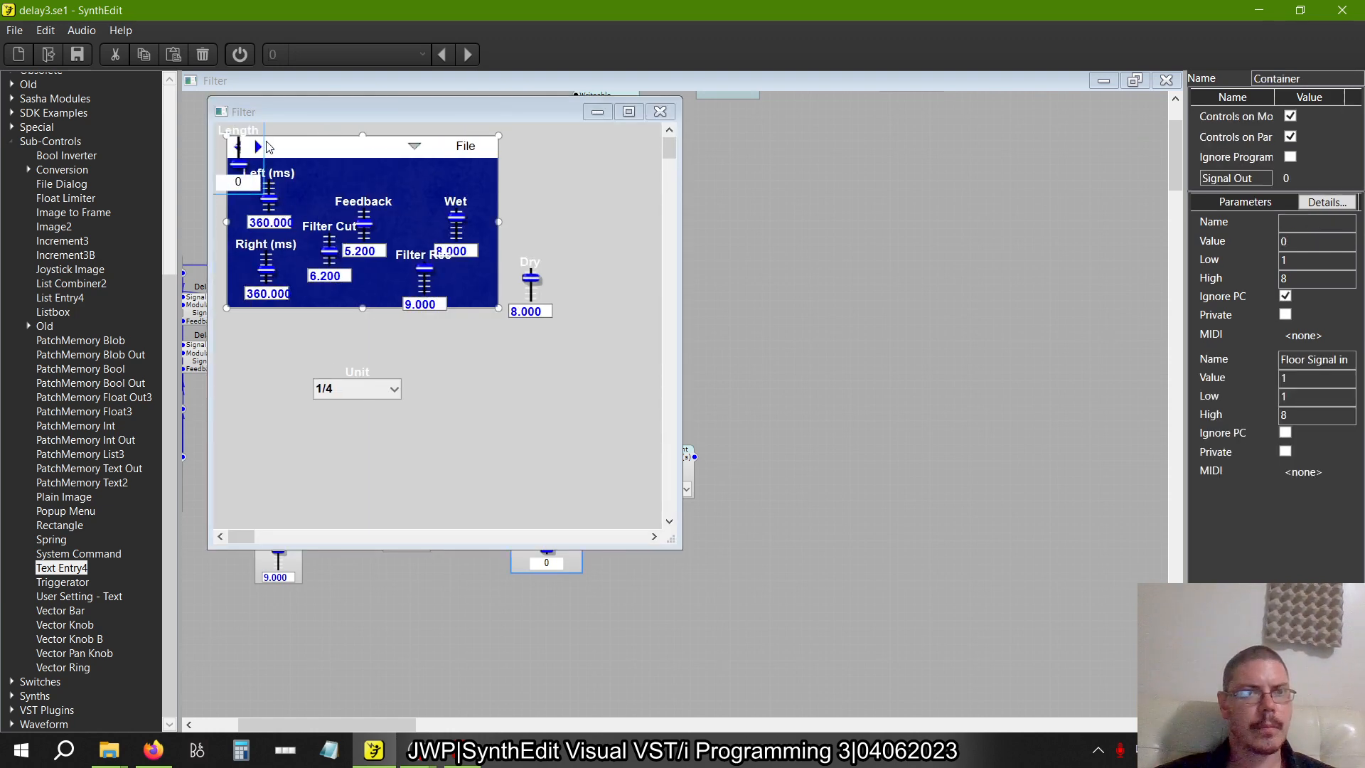
click(259, 147)
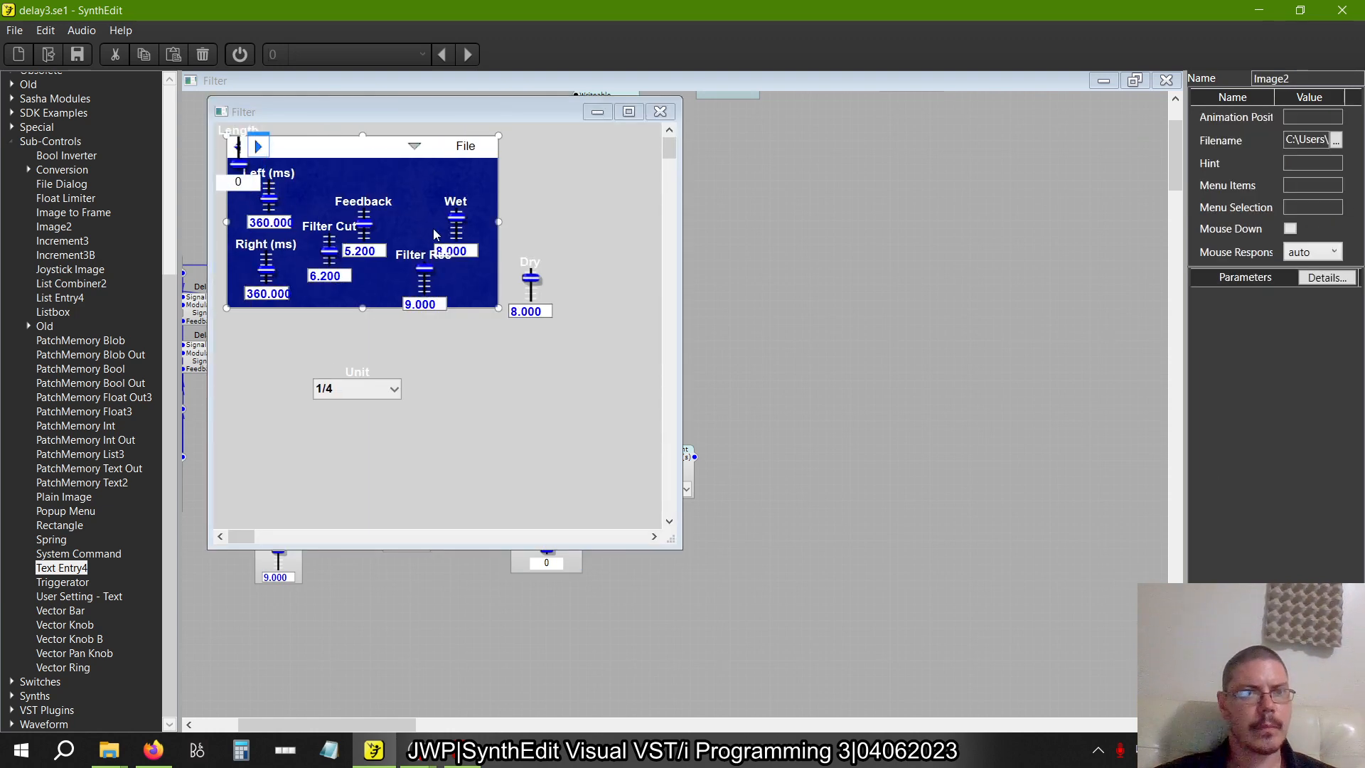
drag(267, 137, 569, 181)
click(238, 146)
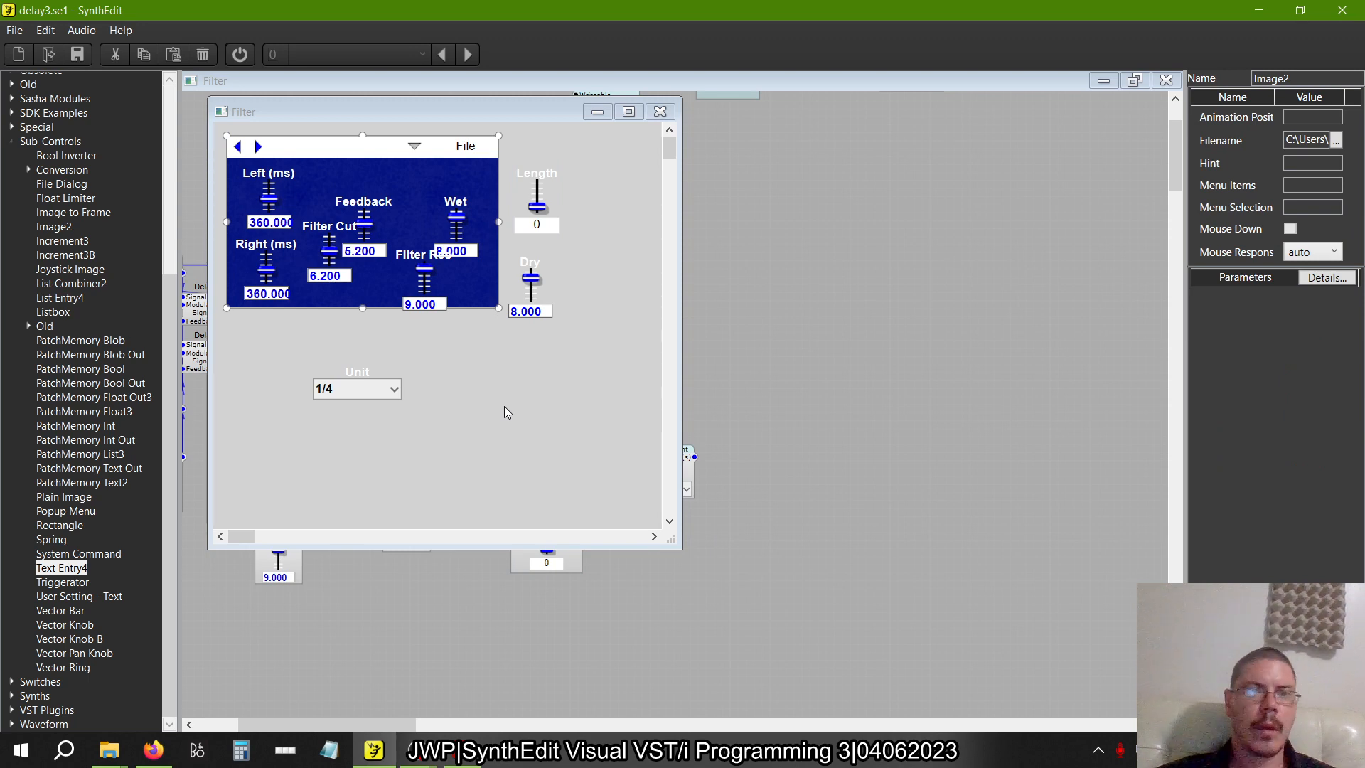
click(662, 112)
Switch to the book PDF and examine the finished Length prefab in figure 2.29 on page 54
key(alt+Tab)
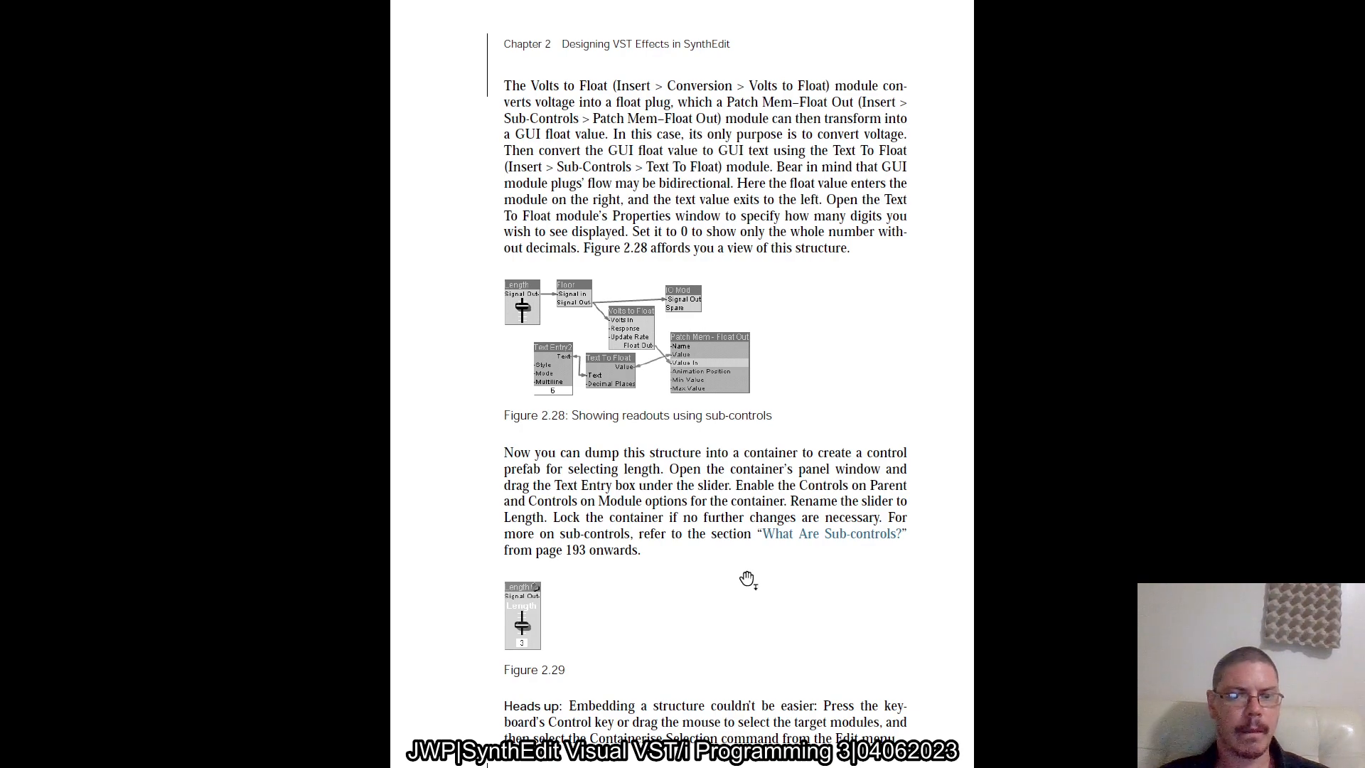
scroll(505, 630, up, 5)
scroll(505, 630, down, 2)
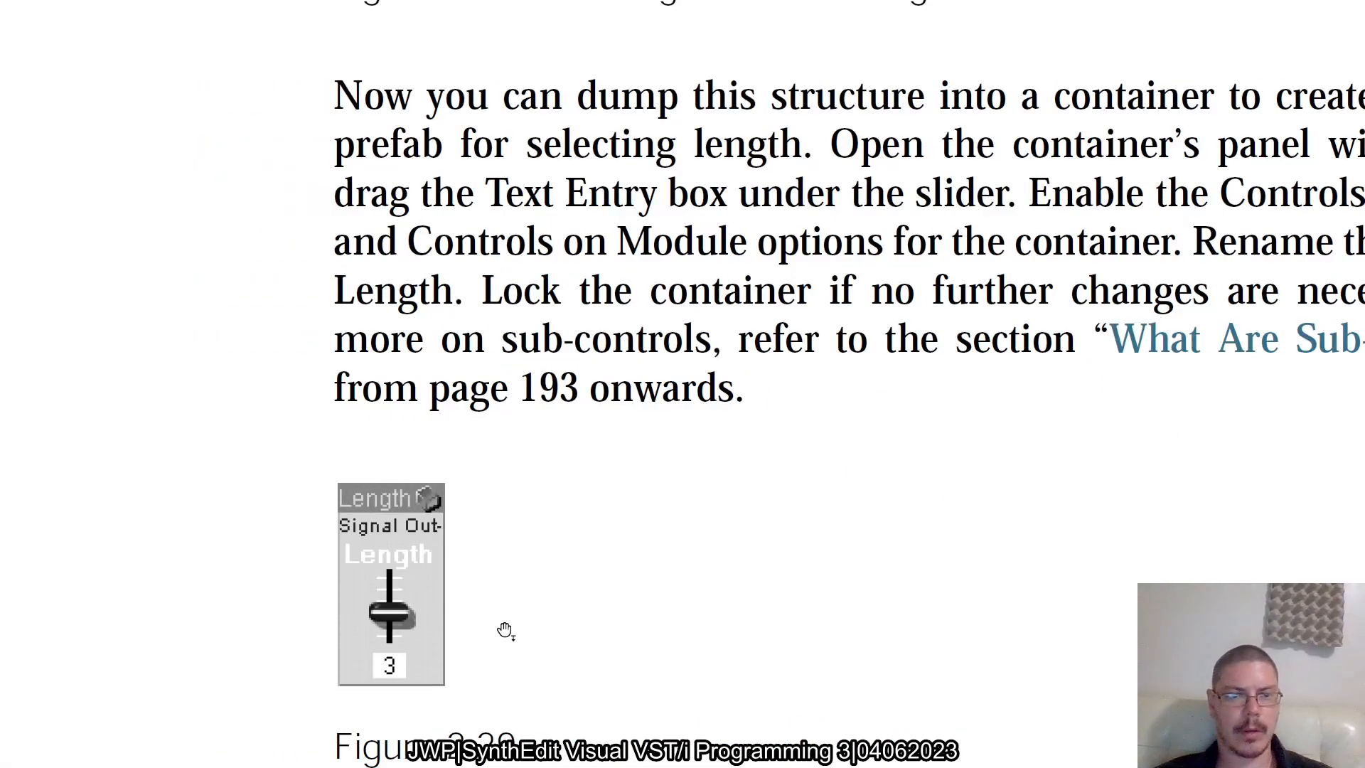
scroll(399, 622, down, 2)
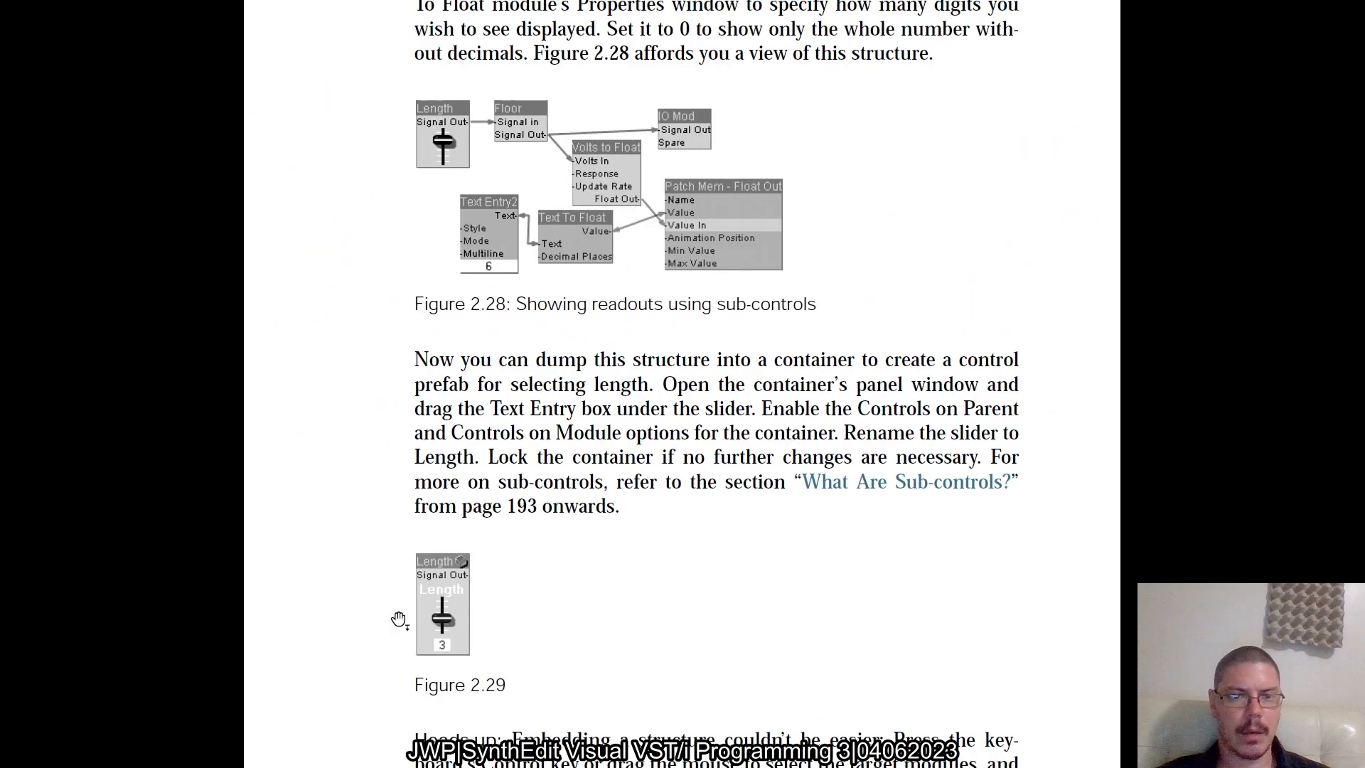
scroll(410, 572, down, 2)
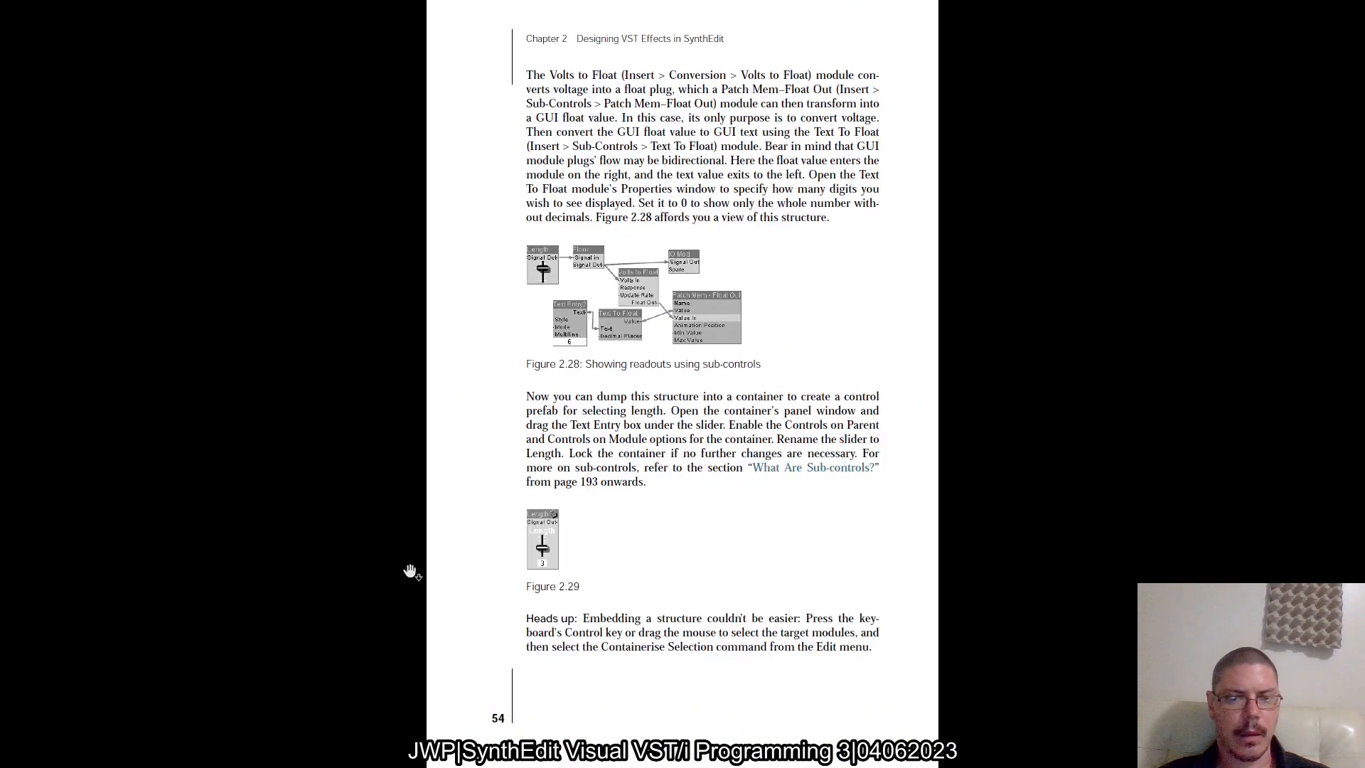
scroll(411, 571, up, 2)
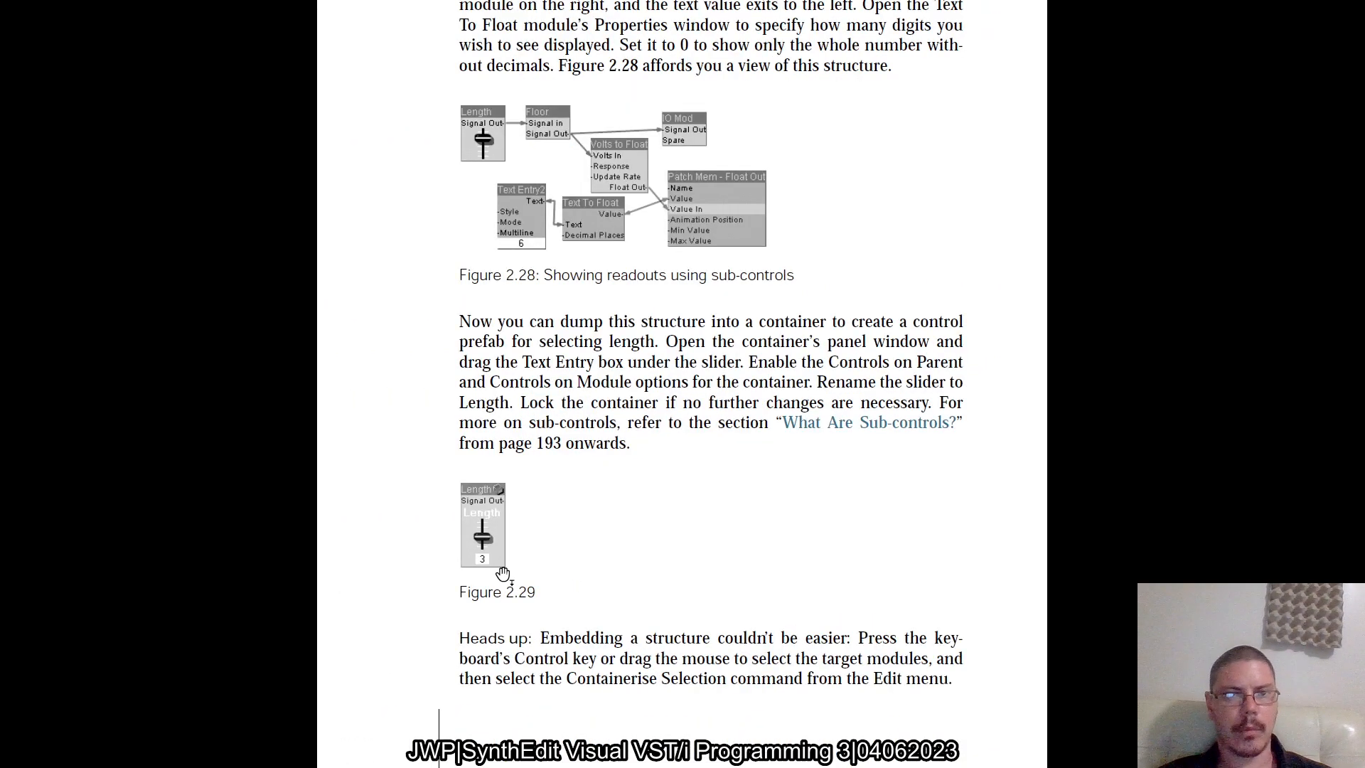
Back in SynthEdit, align the Length slider with the blue area's left edge in the container's panel and set it to 8
key(alt+Tab)
right_click(561, 502)
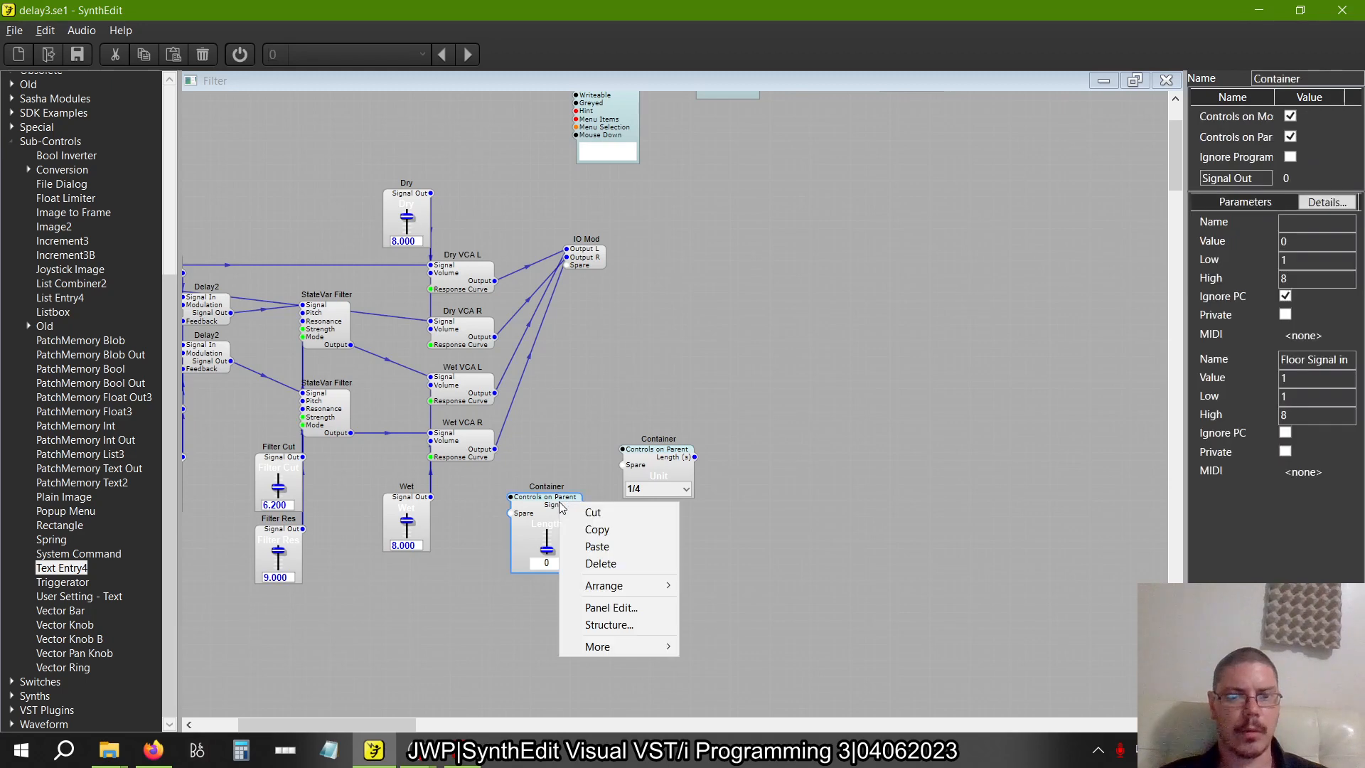
click(607, 608)
scroll(324, 255, up, 3)
scroll(325, 254, left, 2)
scroll(305, 214, up, 2)
click(291, 178)
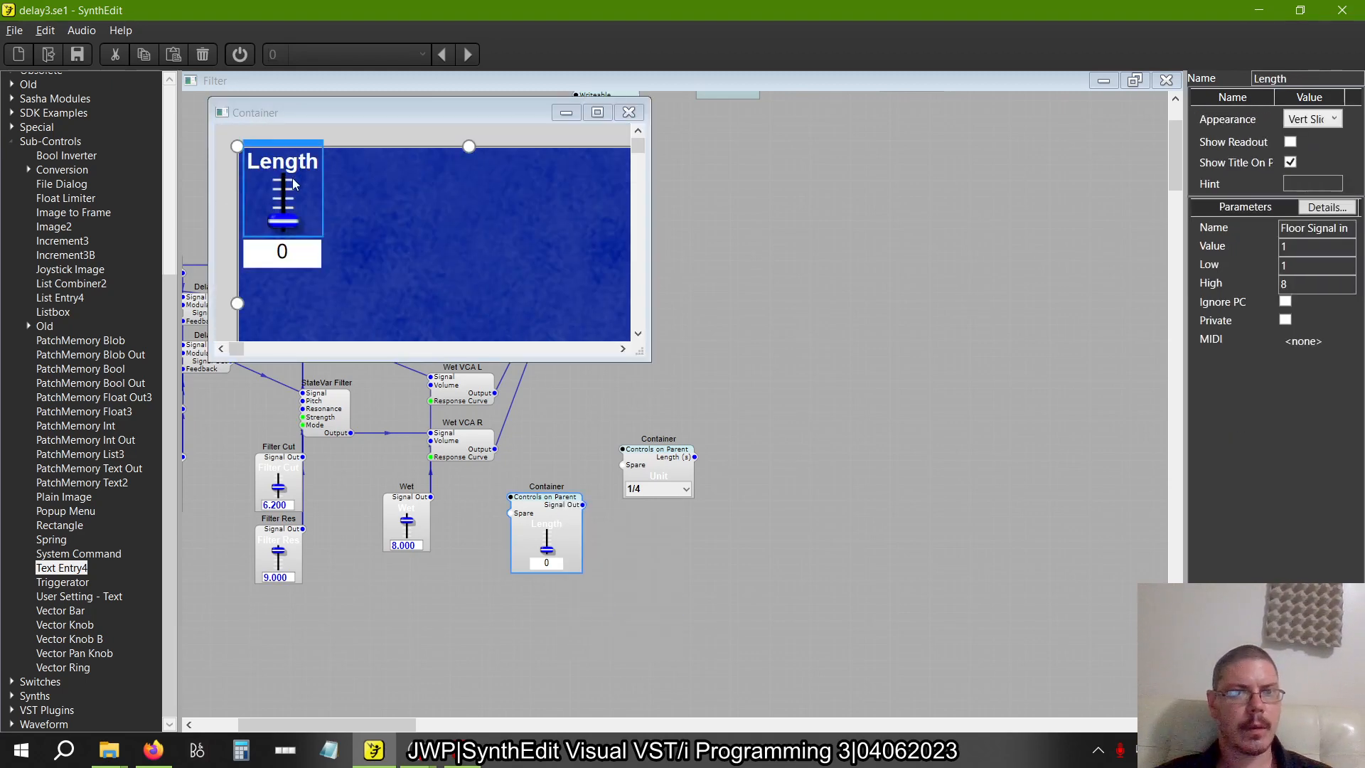
drag(306, 145, 299, 145)
drag(283, 221, 286, 7)
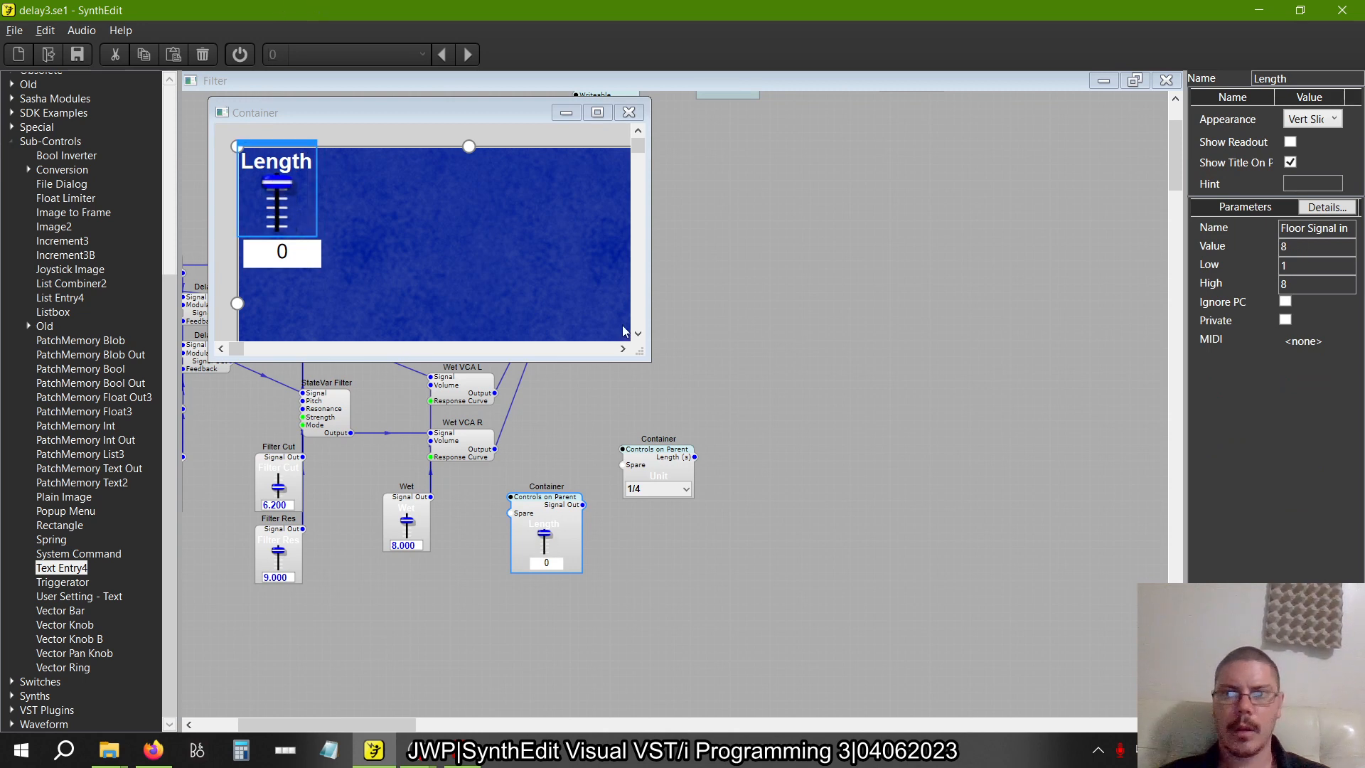
Narrow the Text Entry box to one digit's width, centre it beneath the Length slider, and try the slider on the container module
click(281, 250)
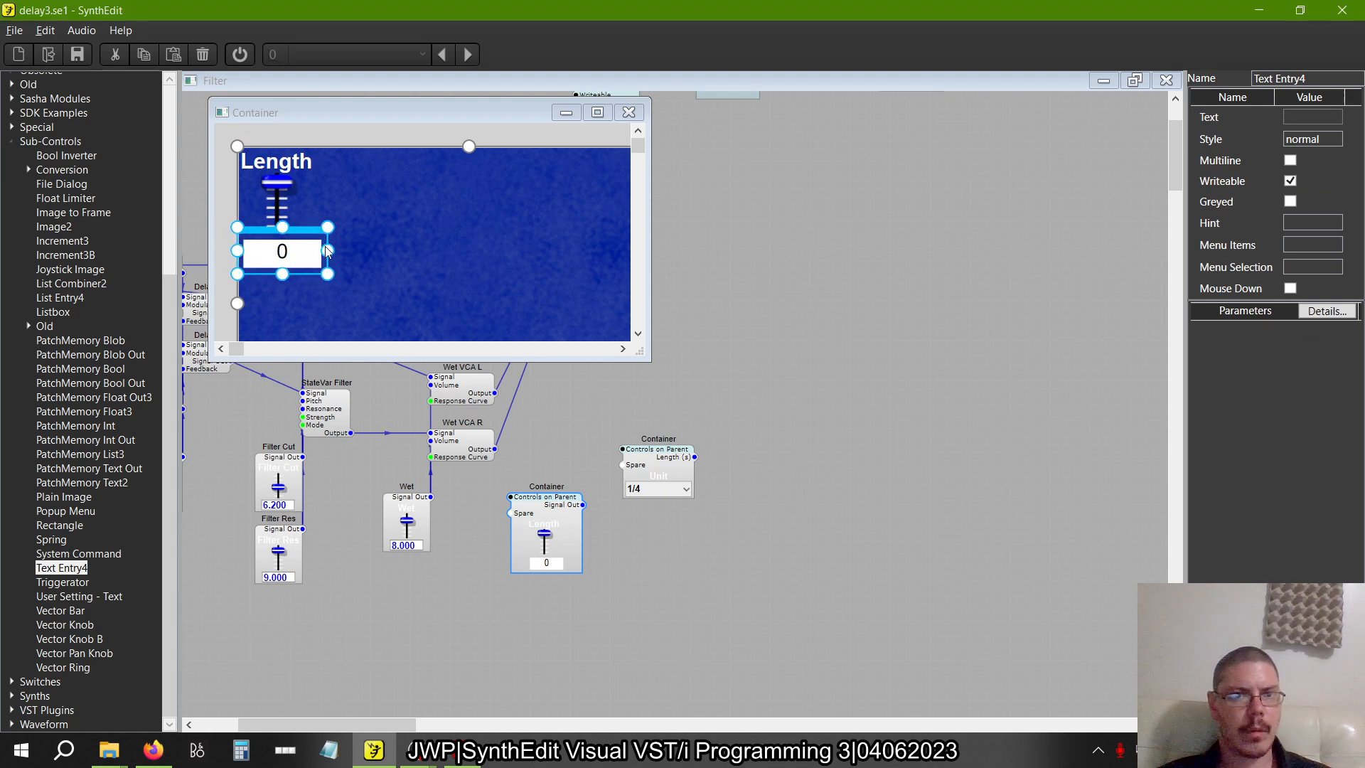
drag(327, 252, 284, 258)
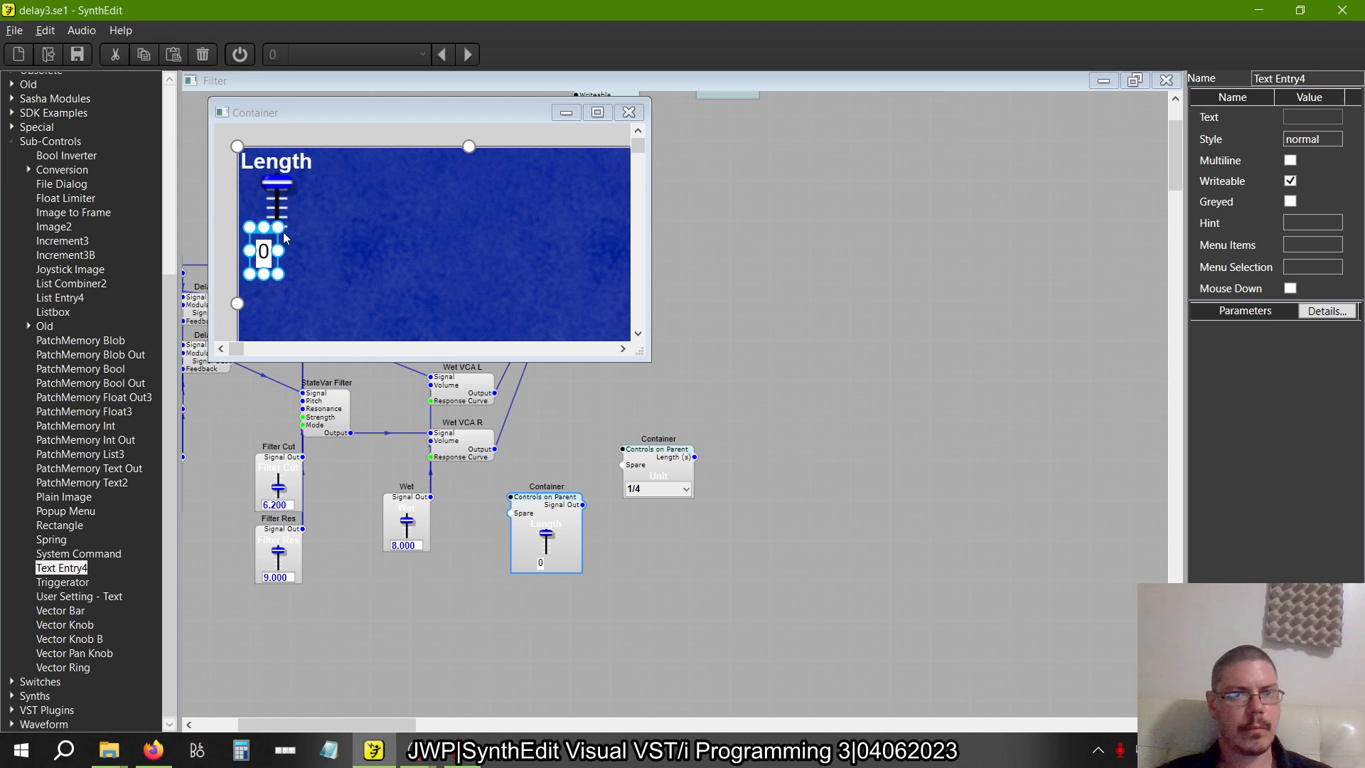
drag(264, 229, 297, 239)
scroll(265, 235, up, 1)
click(368, 255)
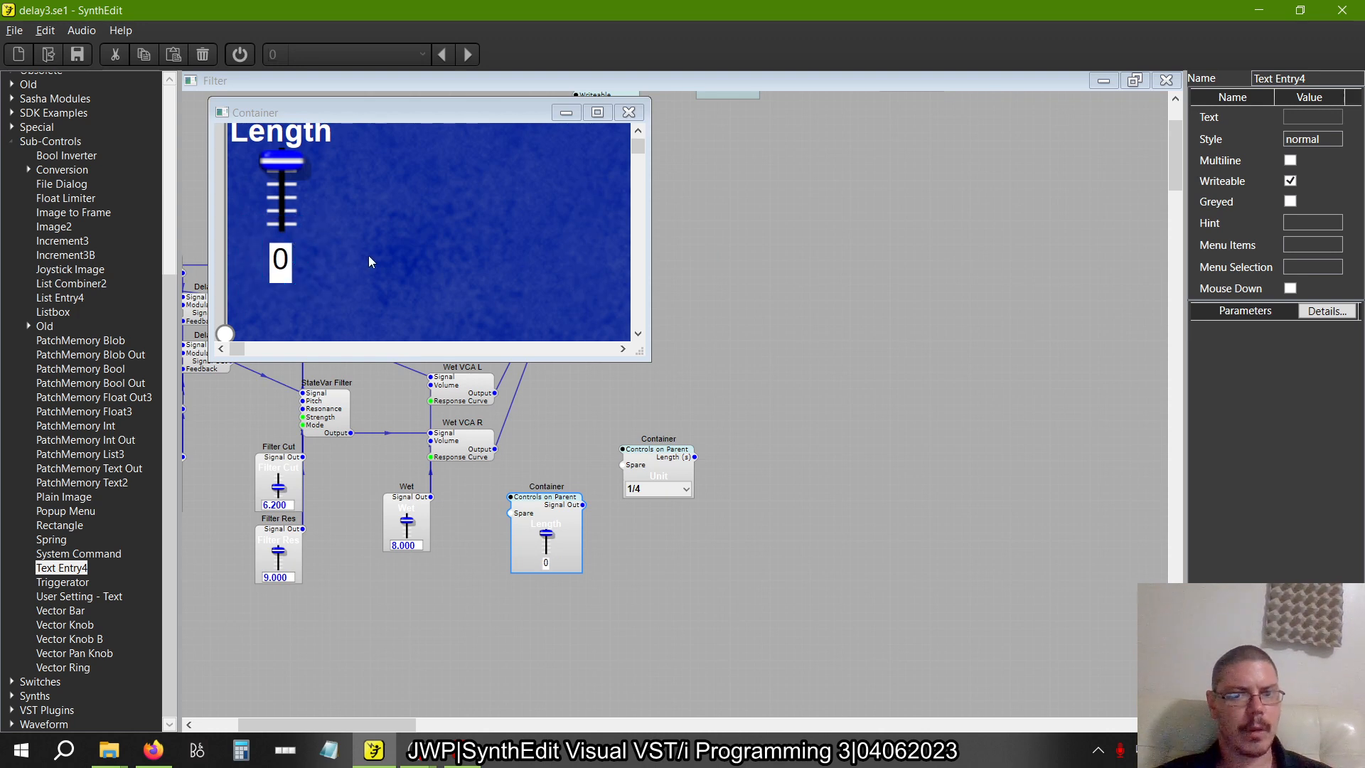
scroll(433, 312, up, 1)
scroll(433, 314, down, 1)
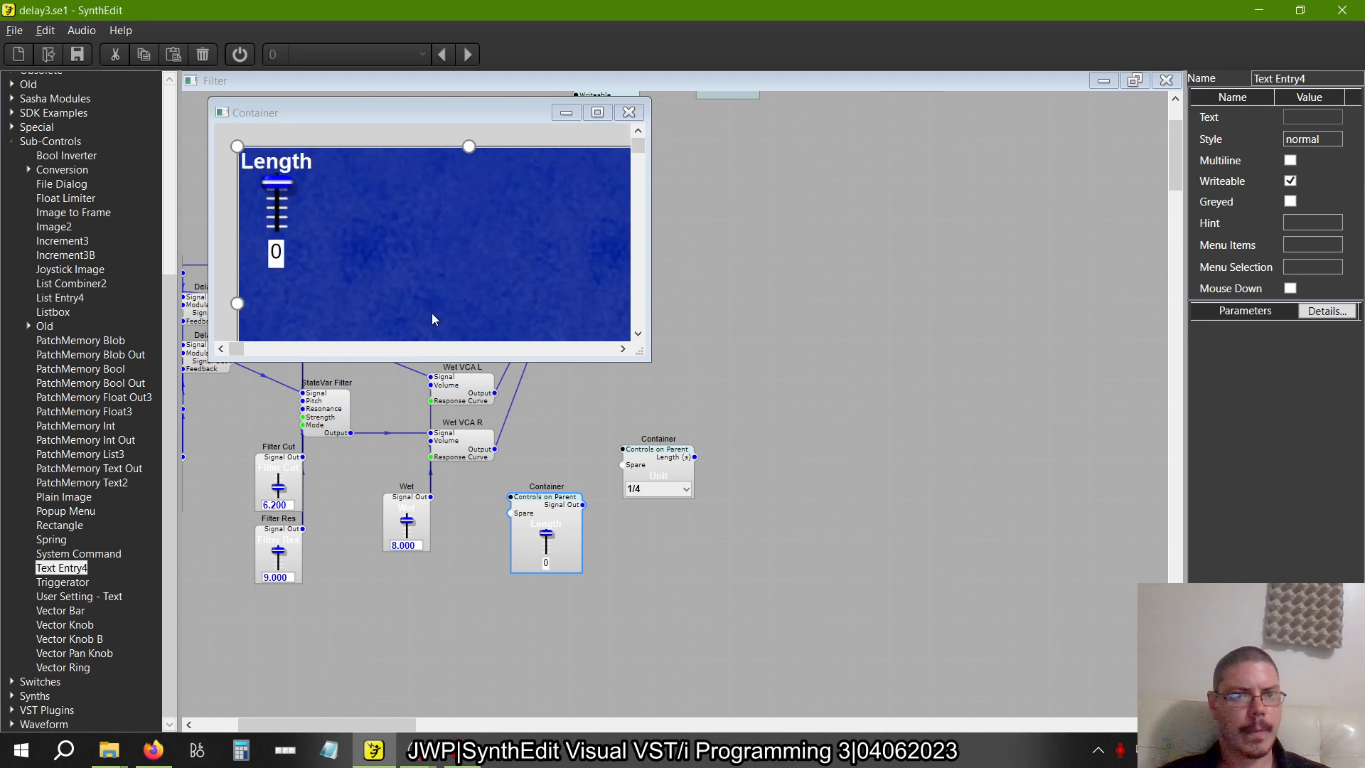
click(628, 113)
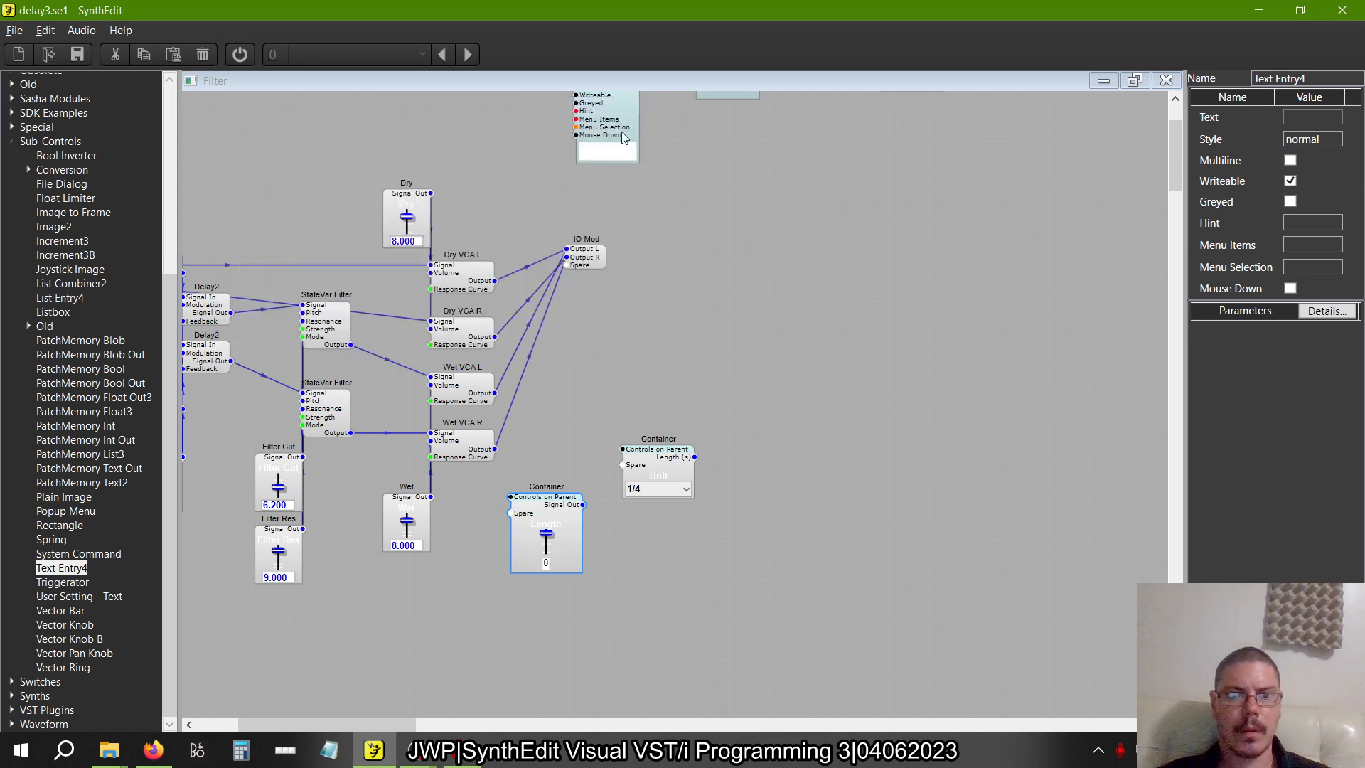
click(551, 545)
drag(546, 546, 547, 393)
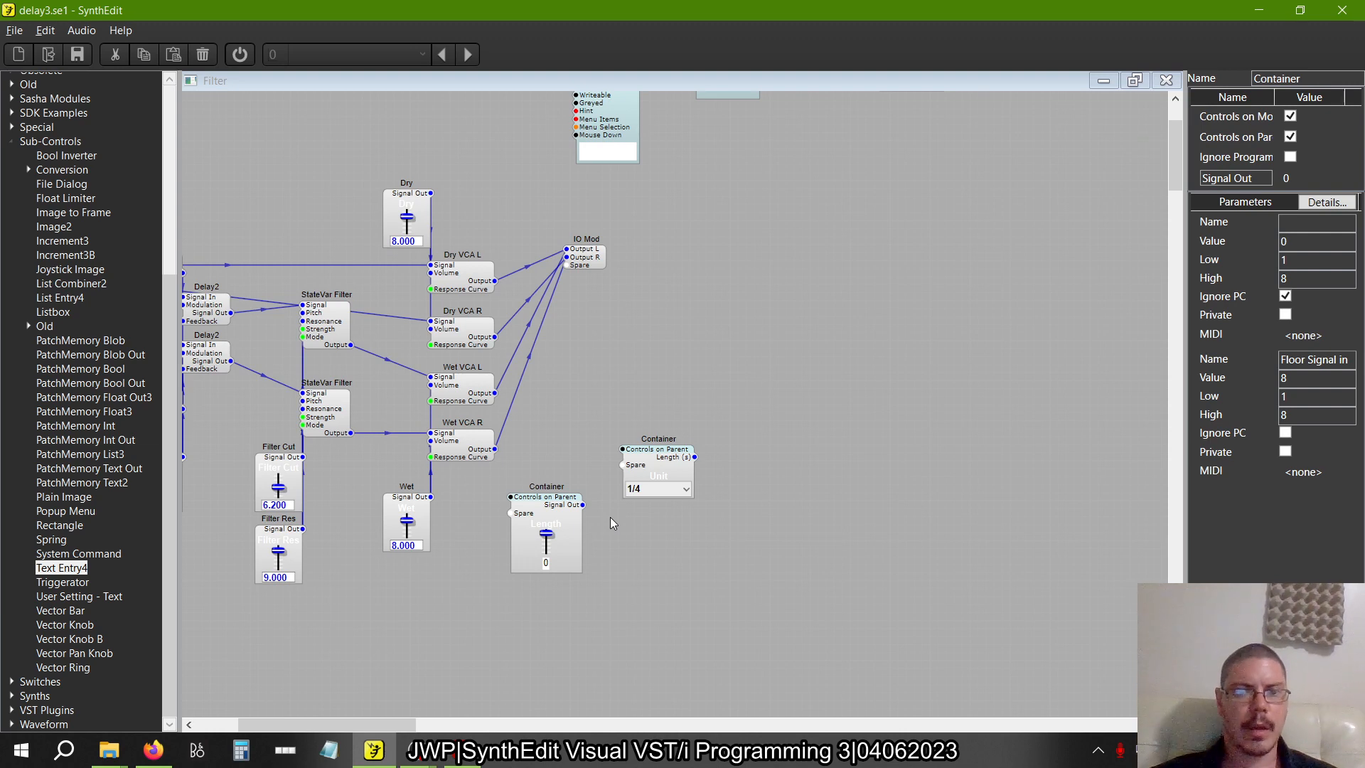
Switch to the book PDF, review pages 51 to 54, and examine the tempo sync delay structure in figure 2.30 on page 55
key(alt+Tab)
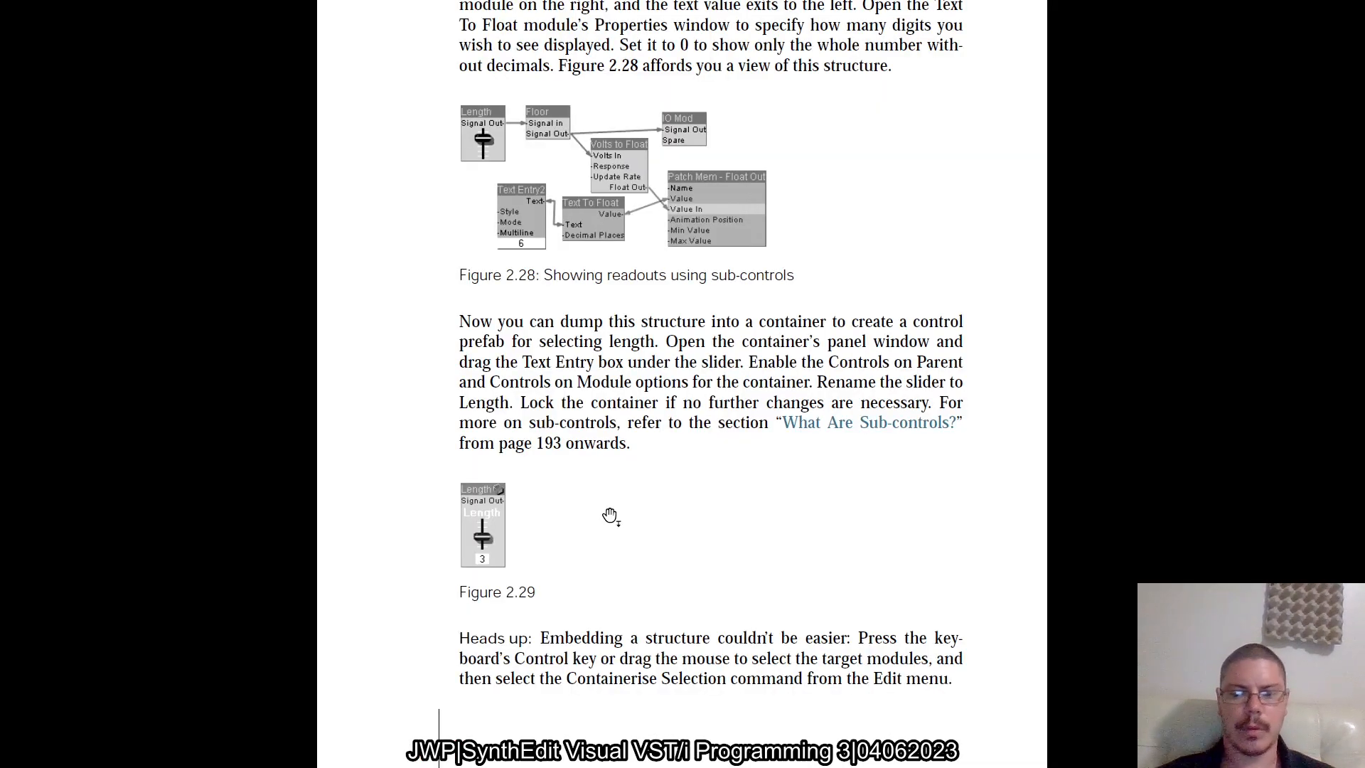
scroll(610, 515, down, 3)
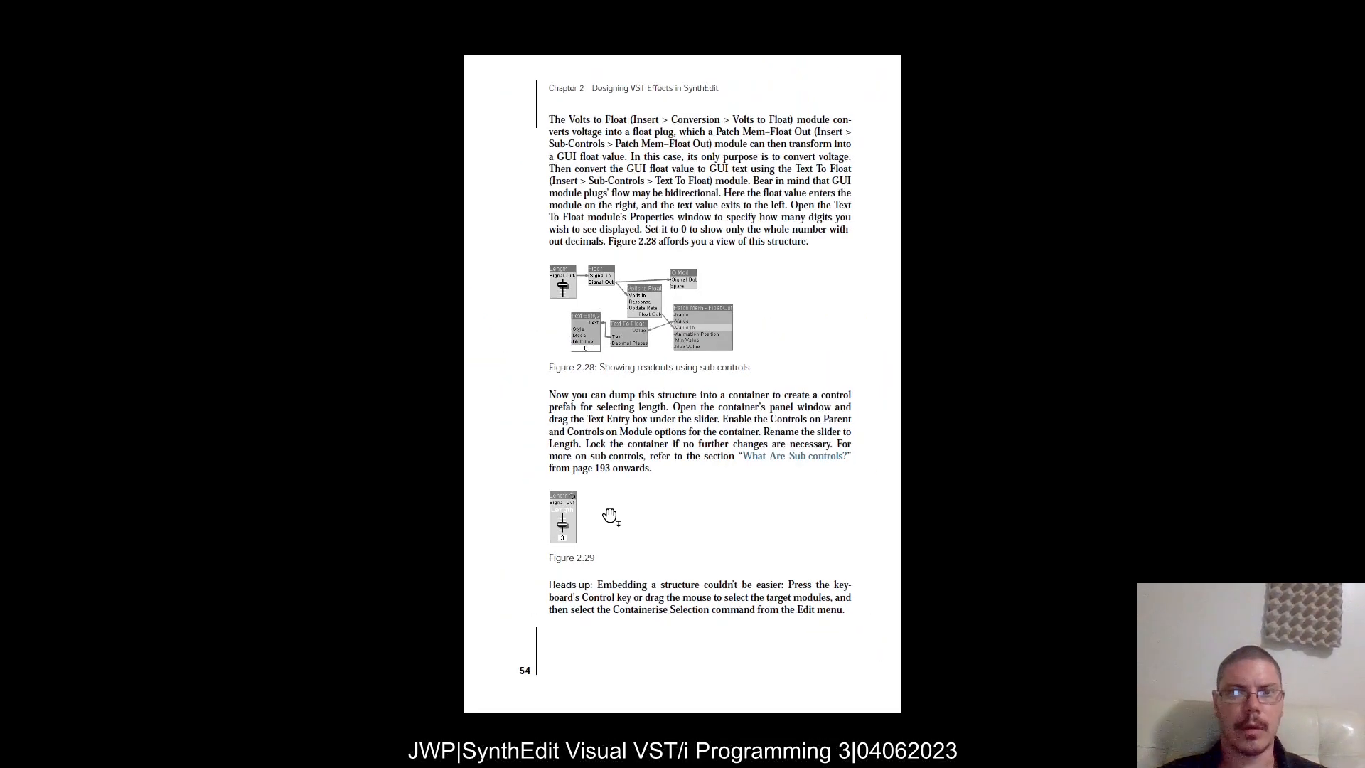
scroll(610, 515, up, 1)
scroll(610, 515, up, 1)
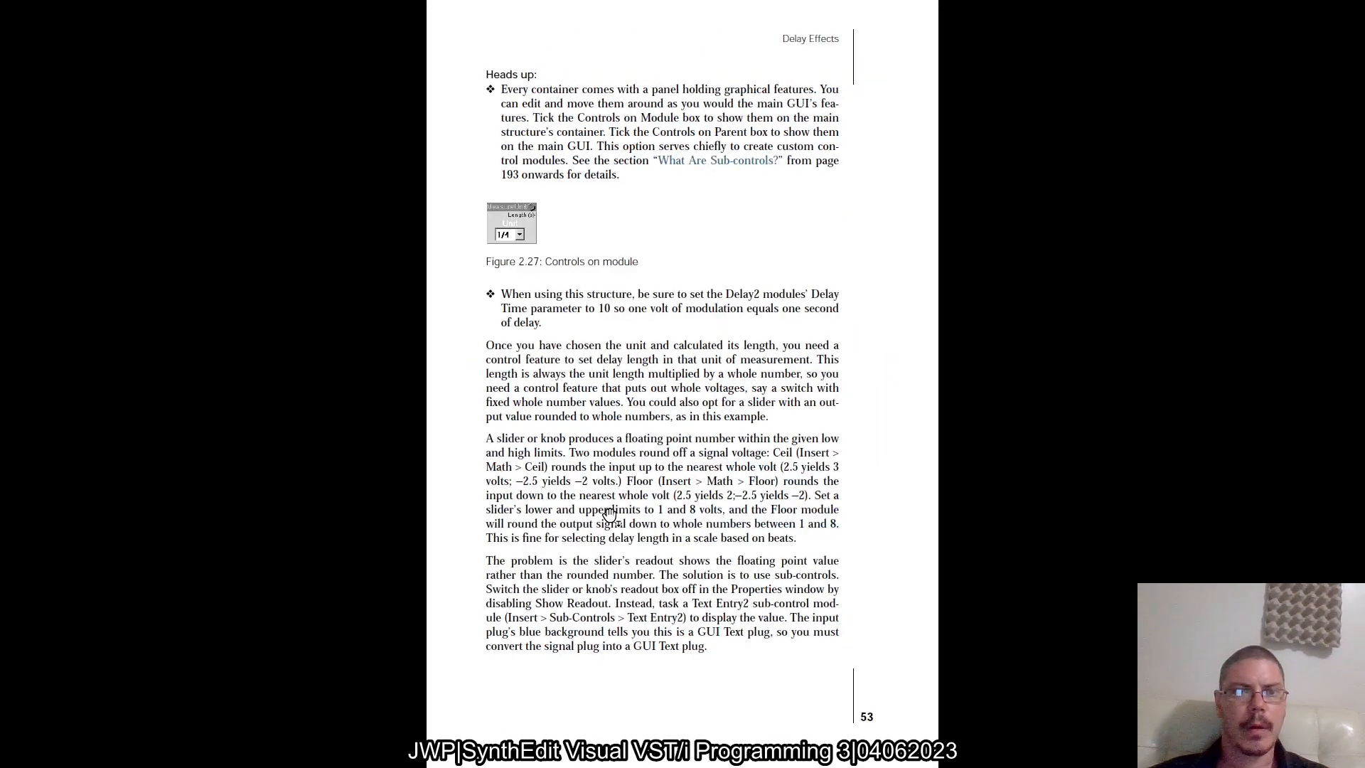
scroll(610, 515, up, 1)
scroll(610, 516, up, 1)
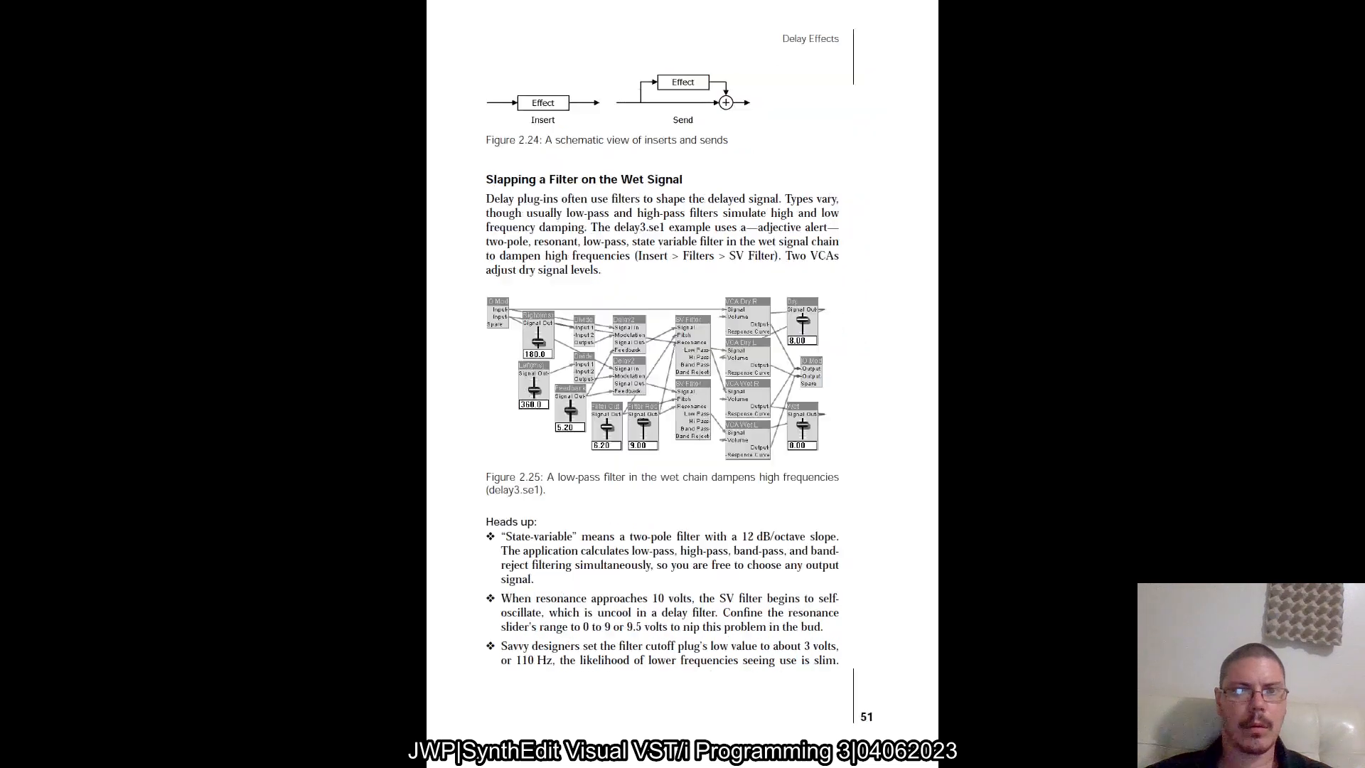
scroll(610, 516, down, 2)
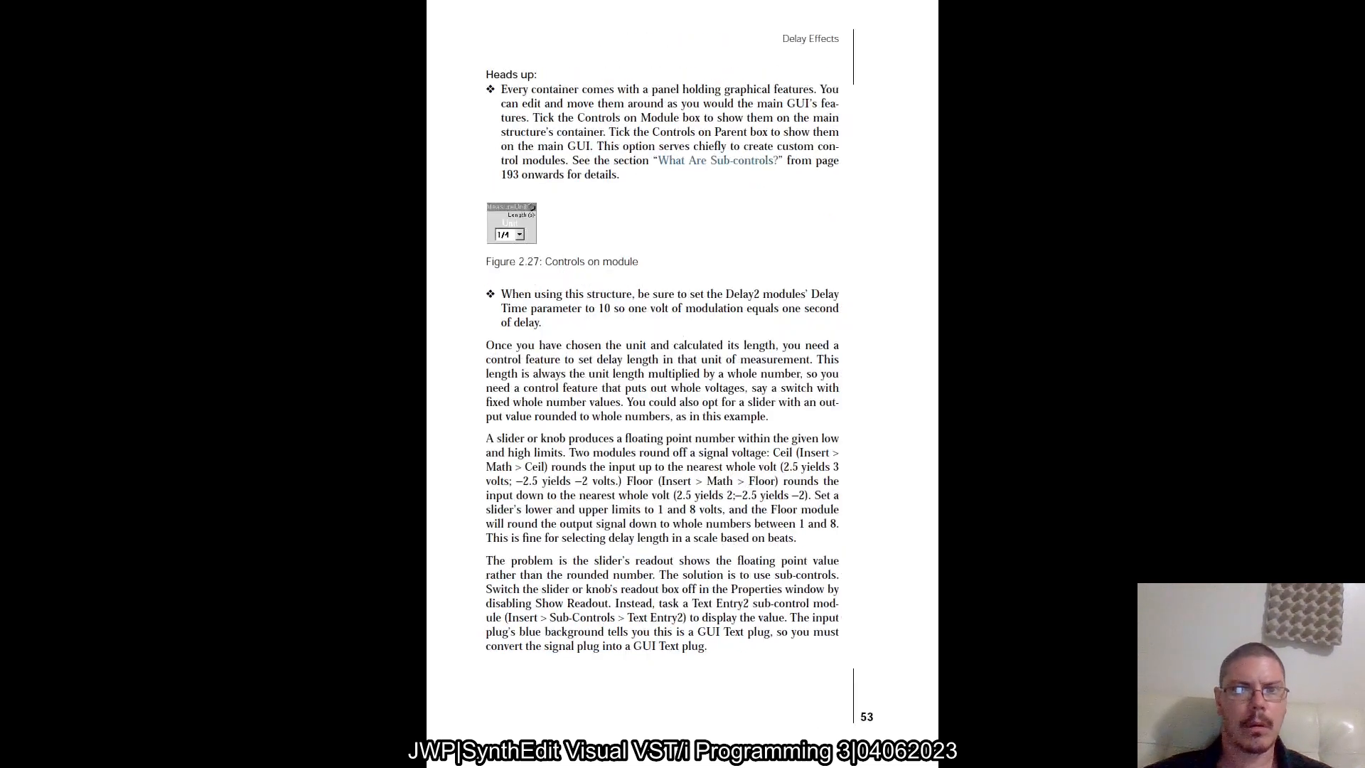
scroll(611, 516, up, 2)
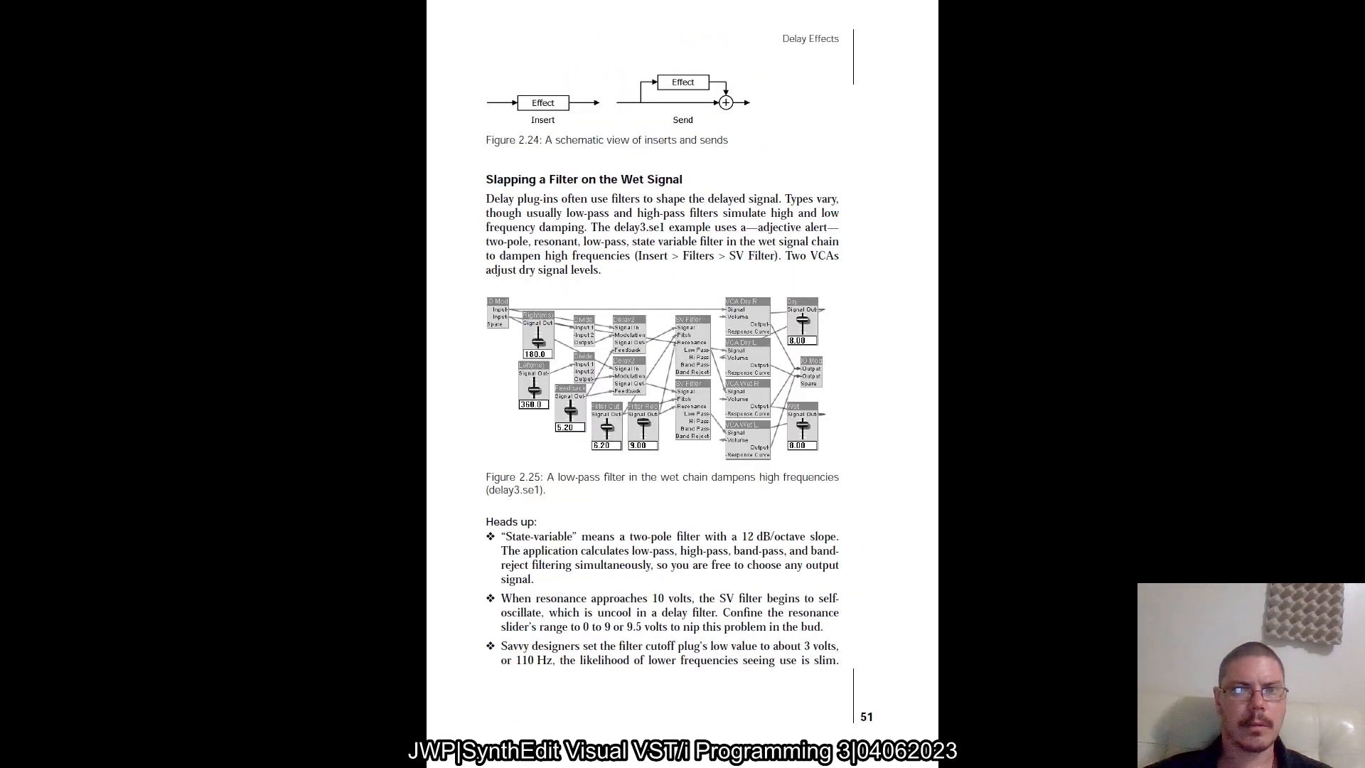
scroll(610, 516, down, 1)
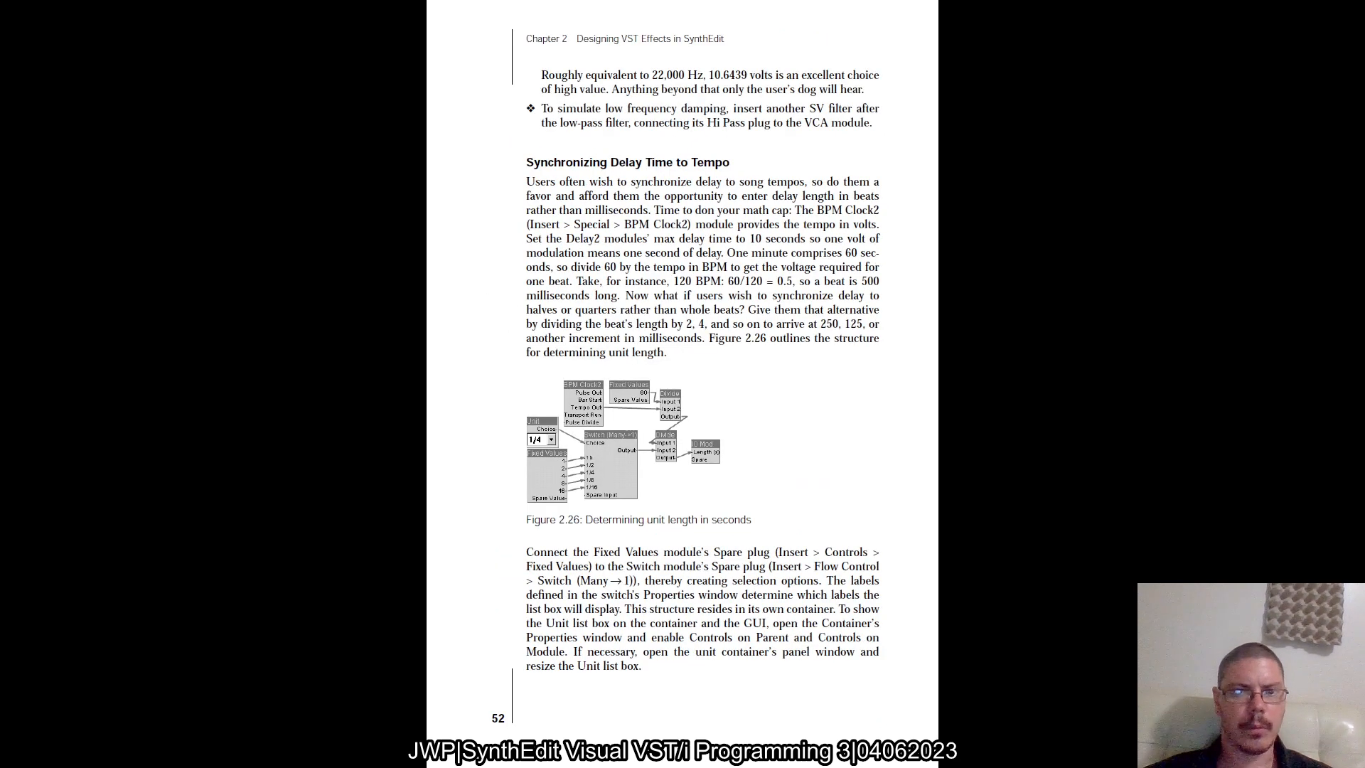
scroll(610, 515, down, 1)
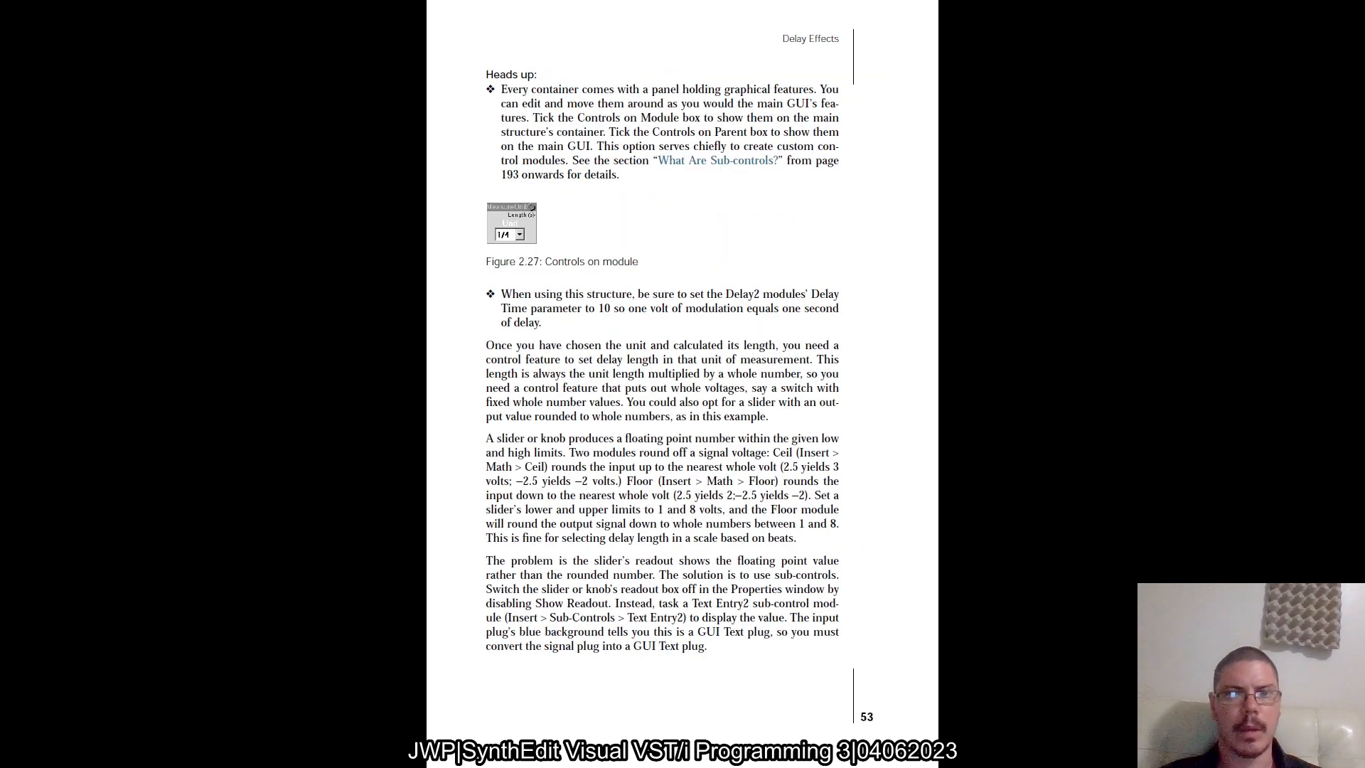
scroll(610, 516, down, 1)
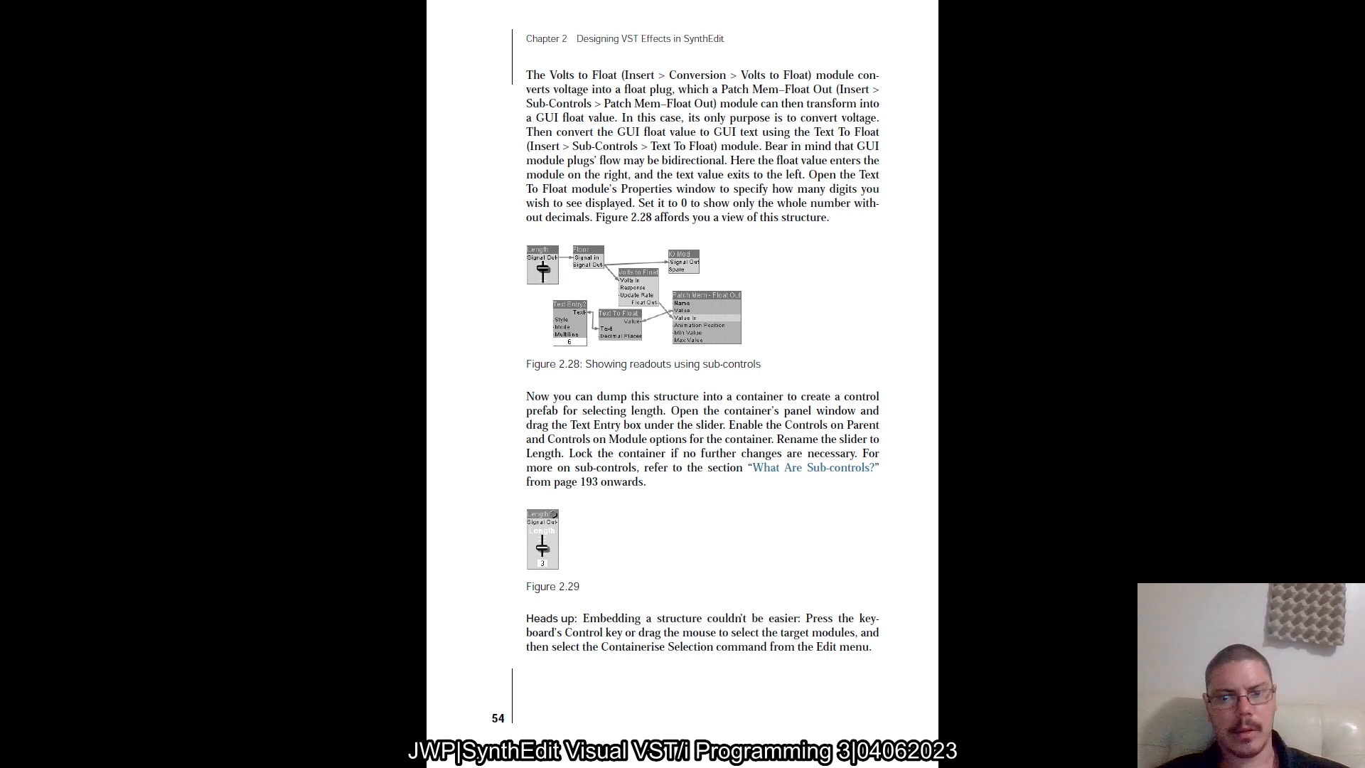
key(Right)
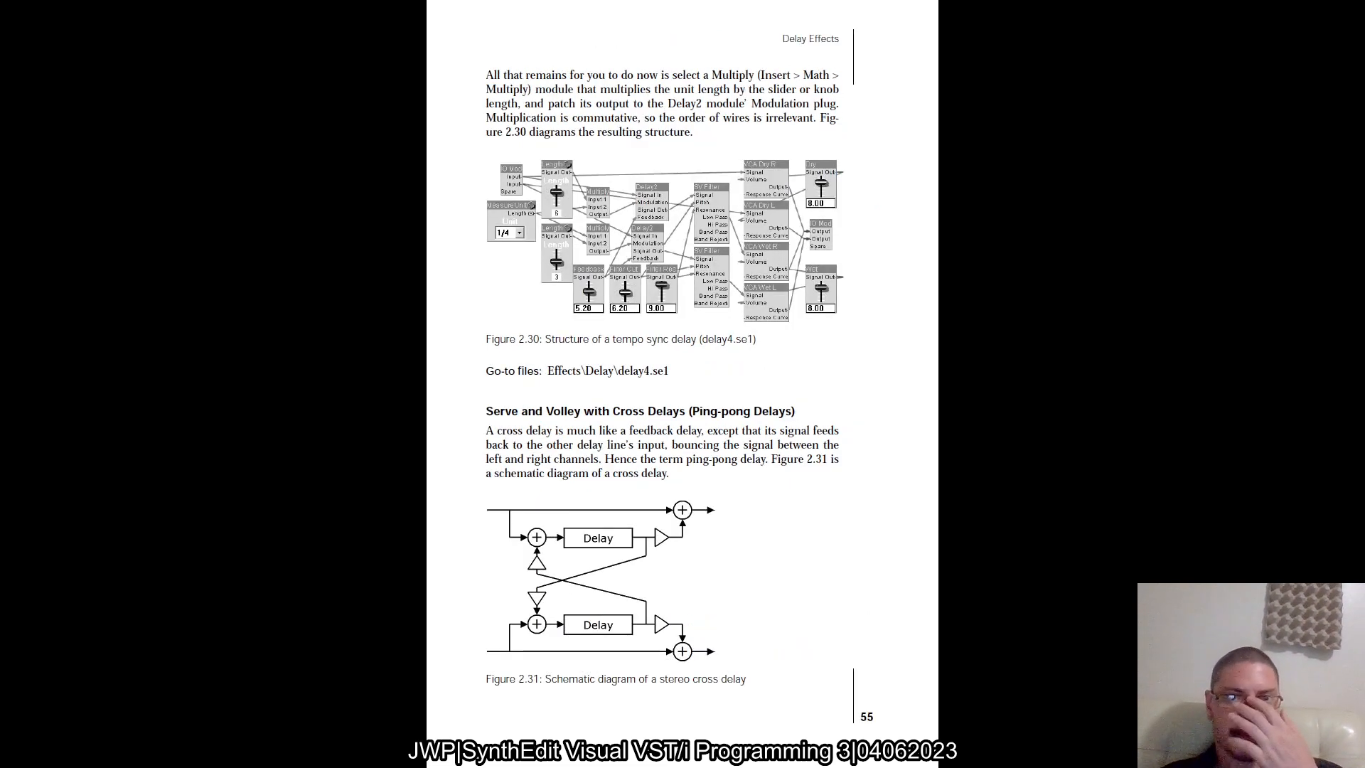
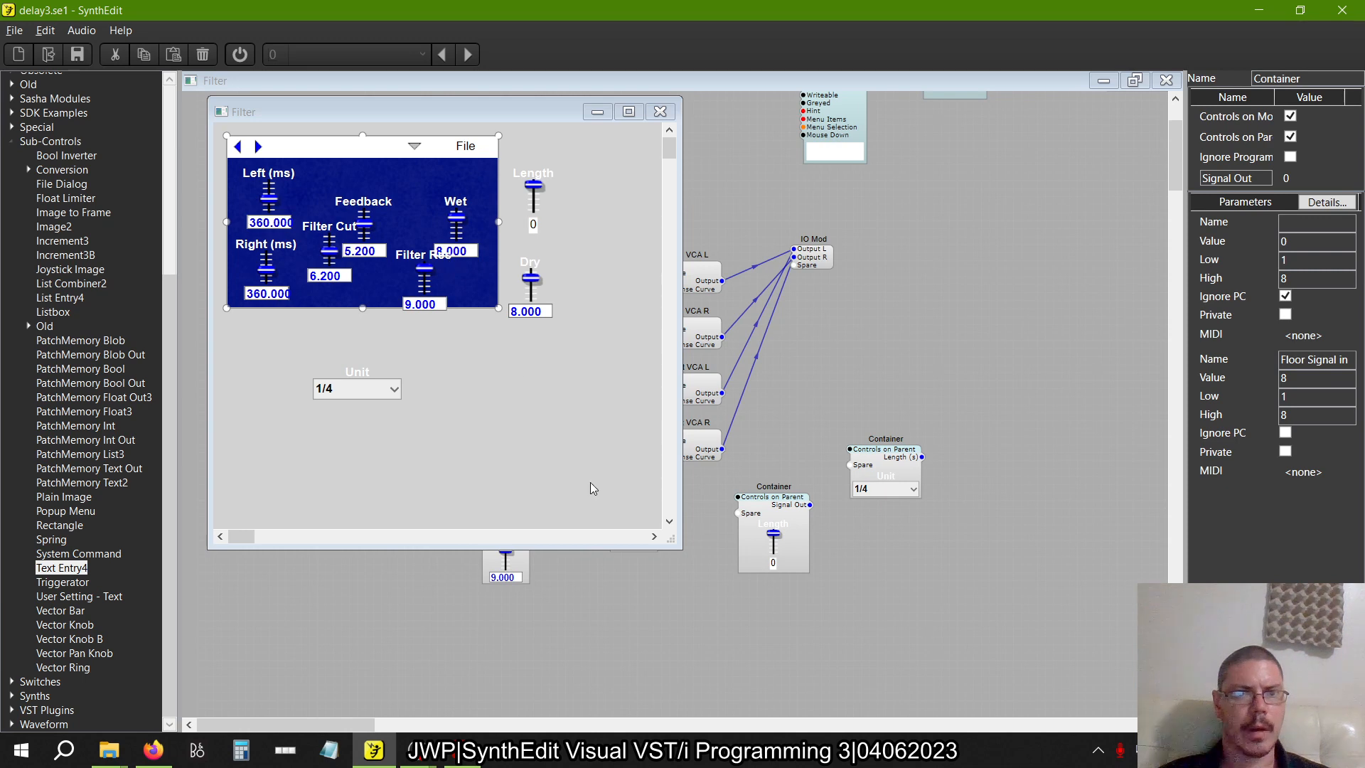
In the Filter panel, line up Filter Cut and Filter Res beside Right (ms) and centre Feedback above them, level with Left (ms)
click(659, 112)
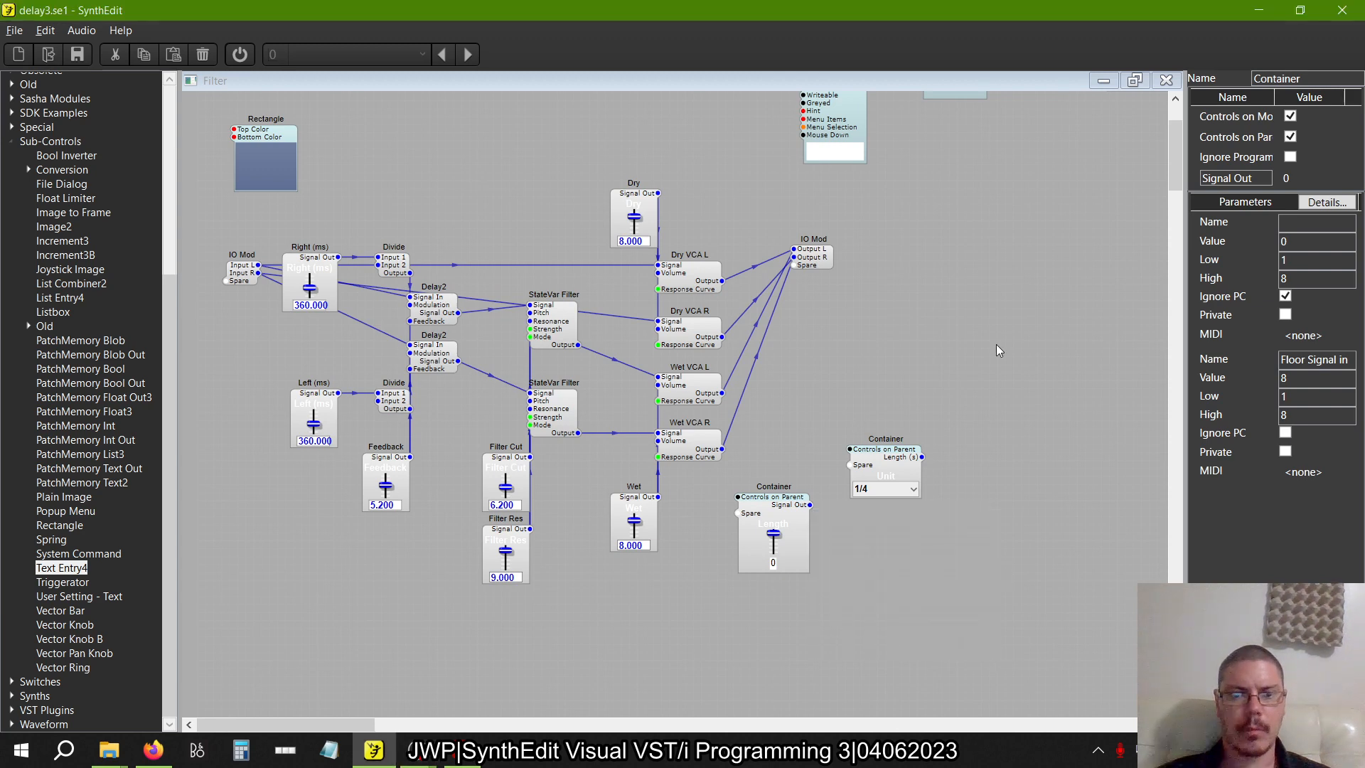
right_click(923, 389)
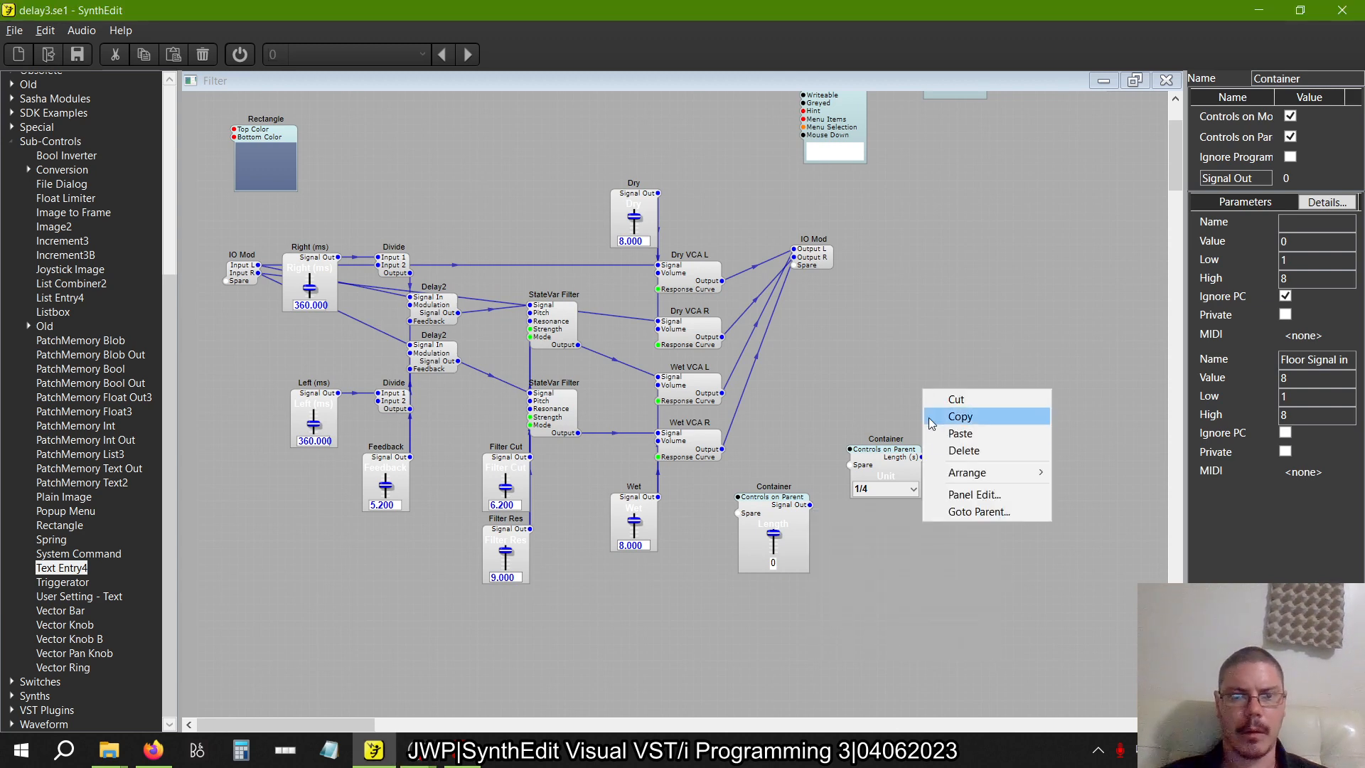
click(1022, 500)
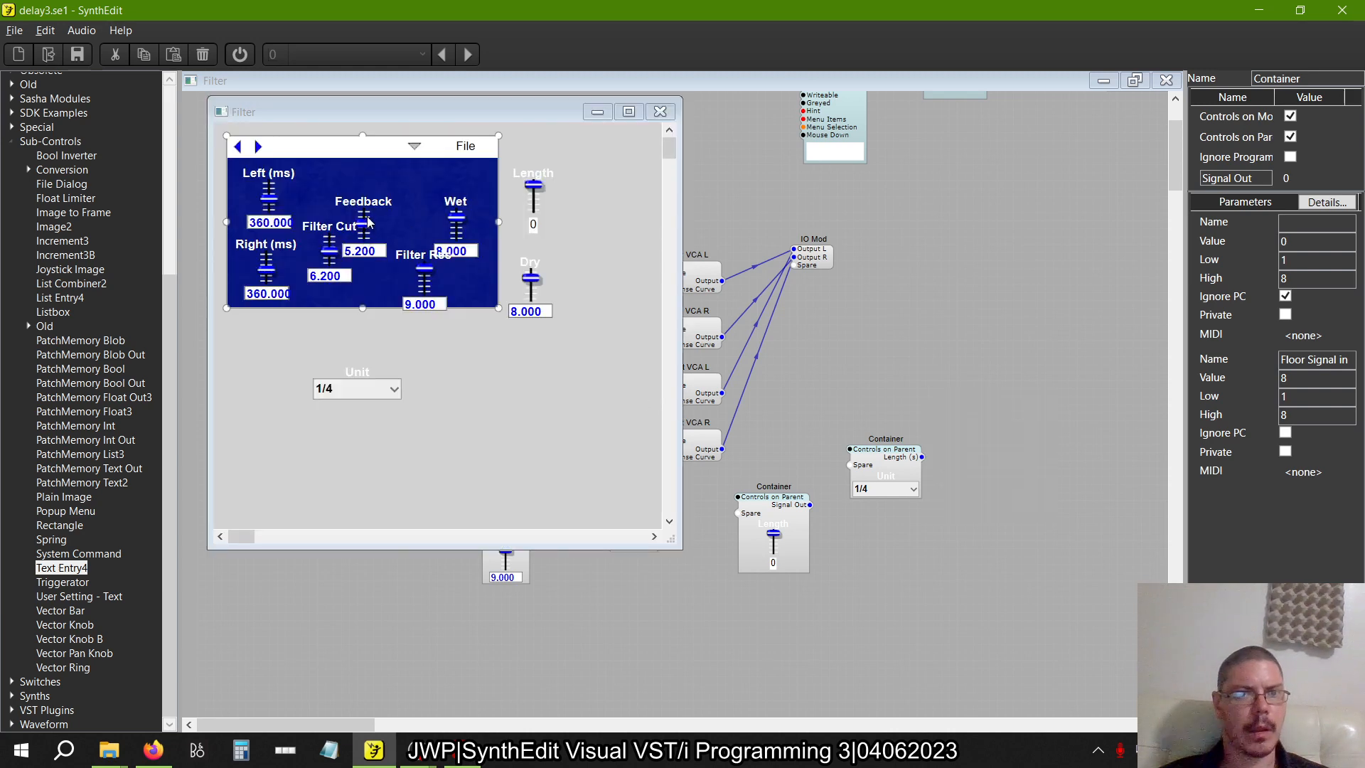
click(328, 232)
drag(356, 194, 323, 166)
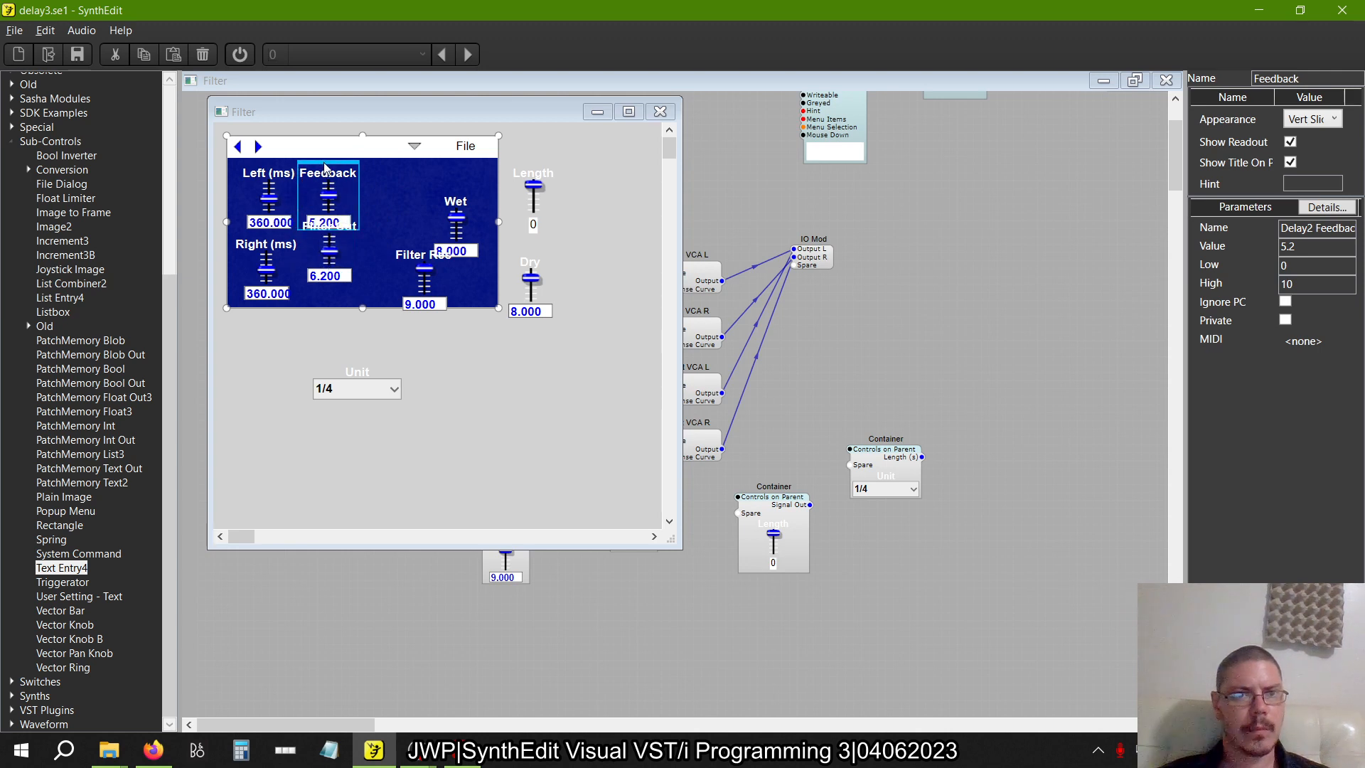
click(348, 241)
drag(349, 225, 389, 237)
click(377, 240)
click(411, 251)
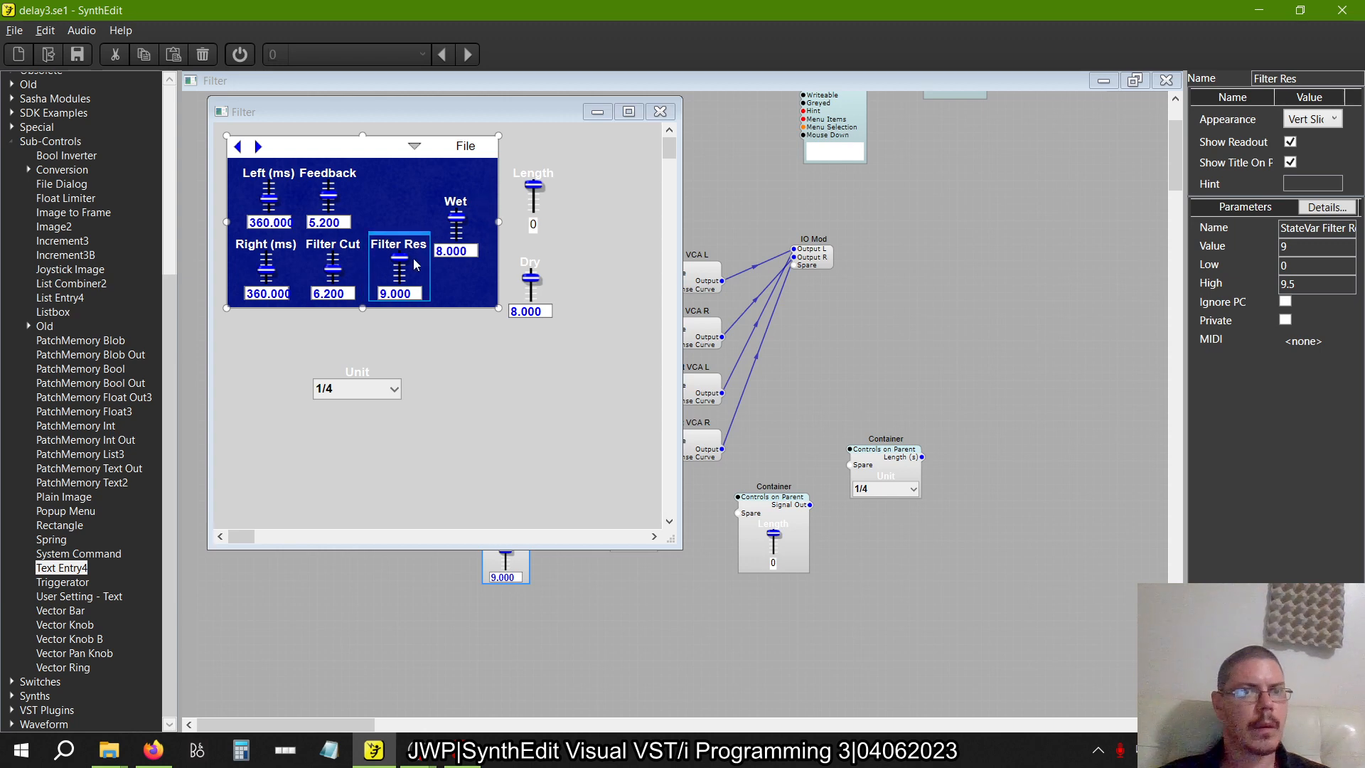
click(340, 180)
drag(337, 165, 371, 165)
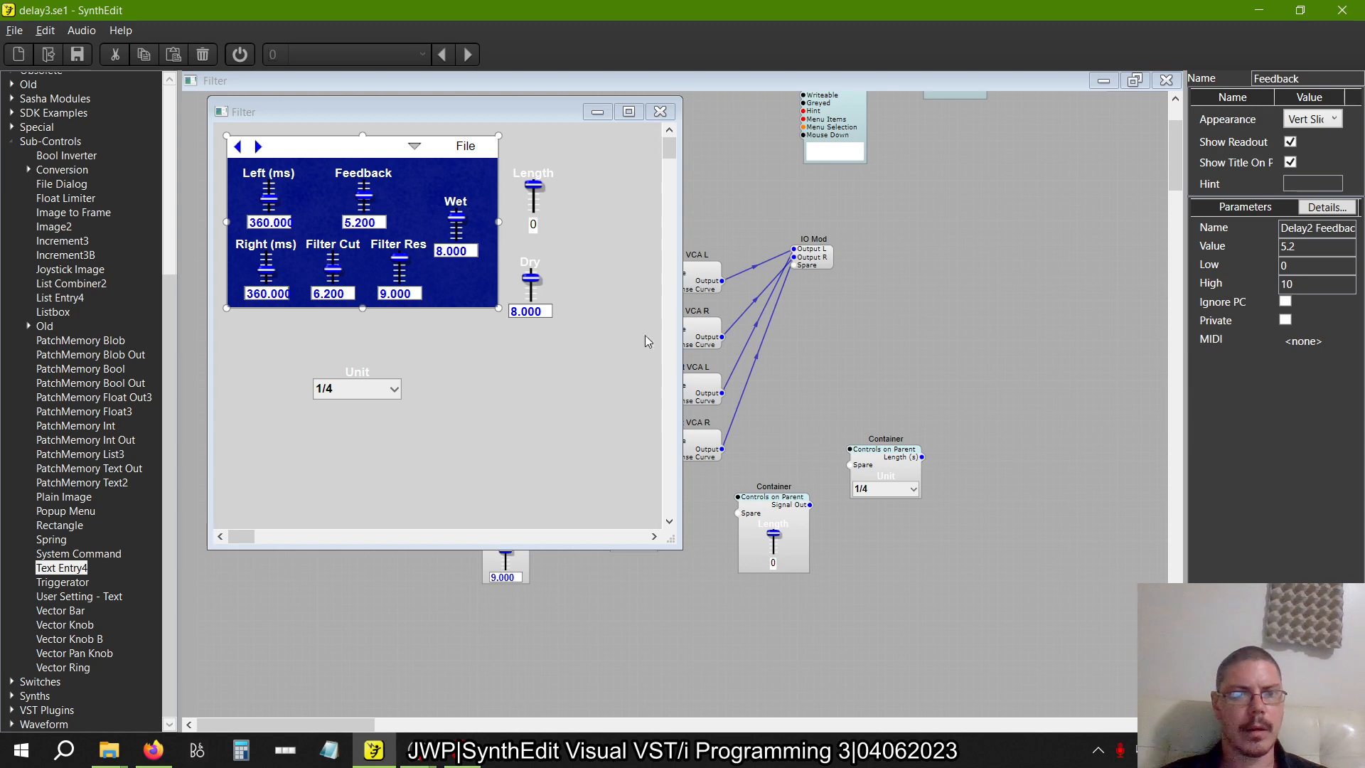
click(667, 111)
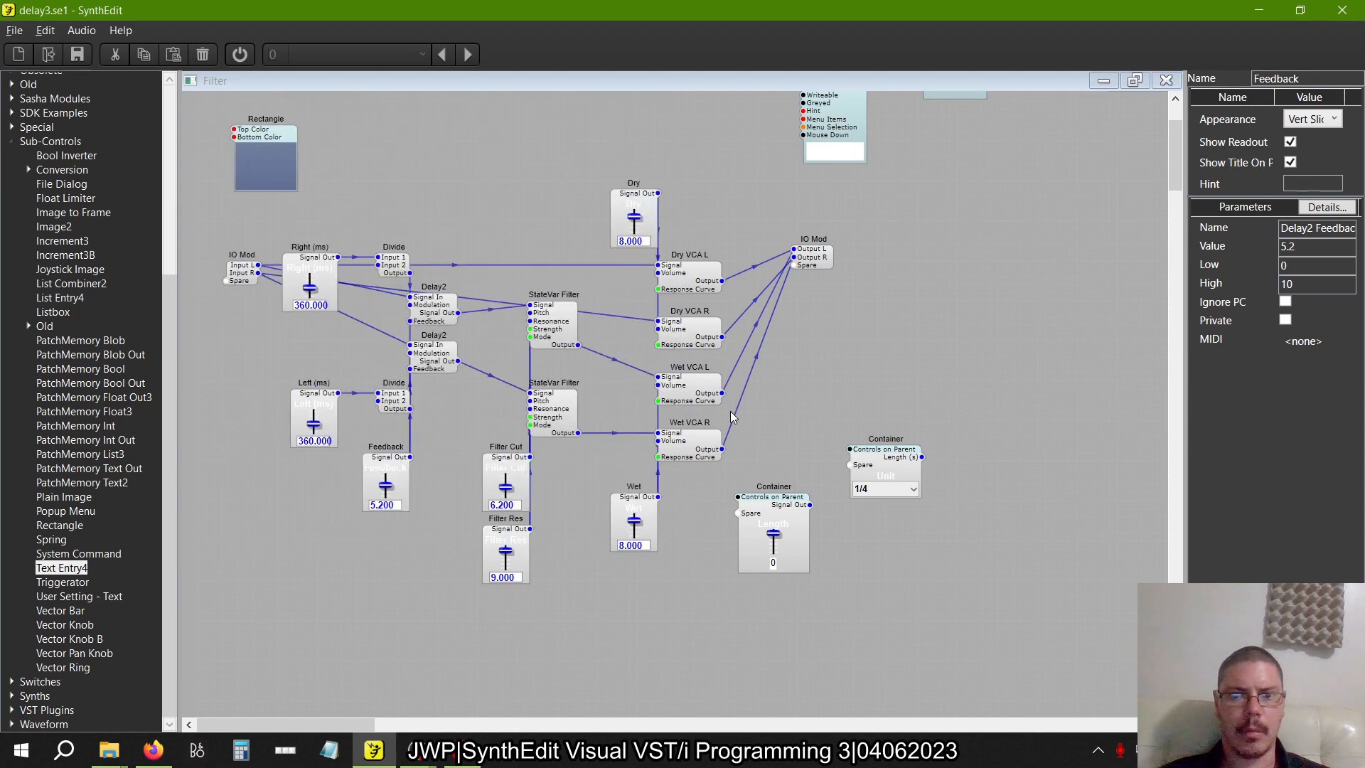
In the Filter panel, stack Dry above Wet at the blue area's right edge, level with the two slider rows
right_click(684, 514)
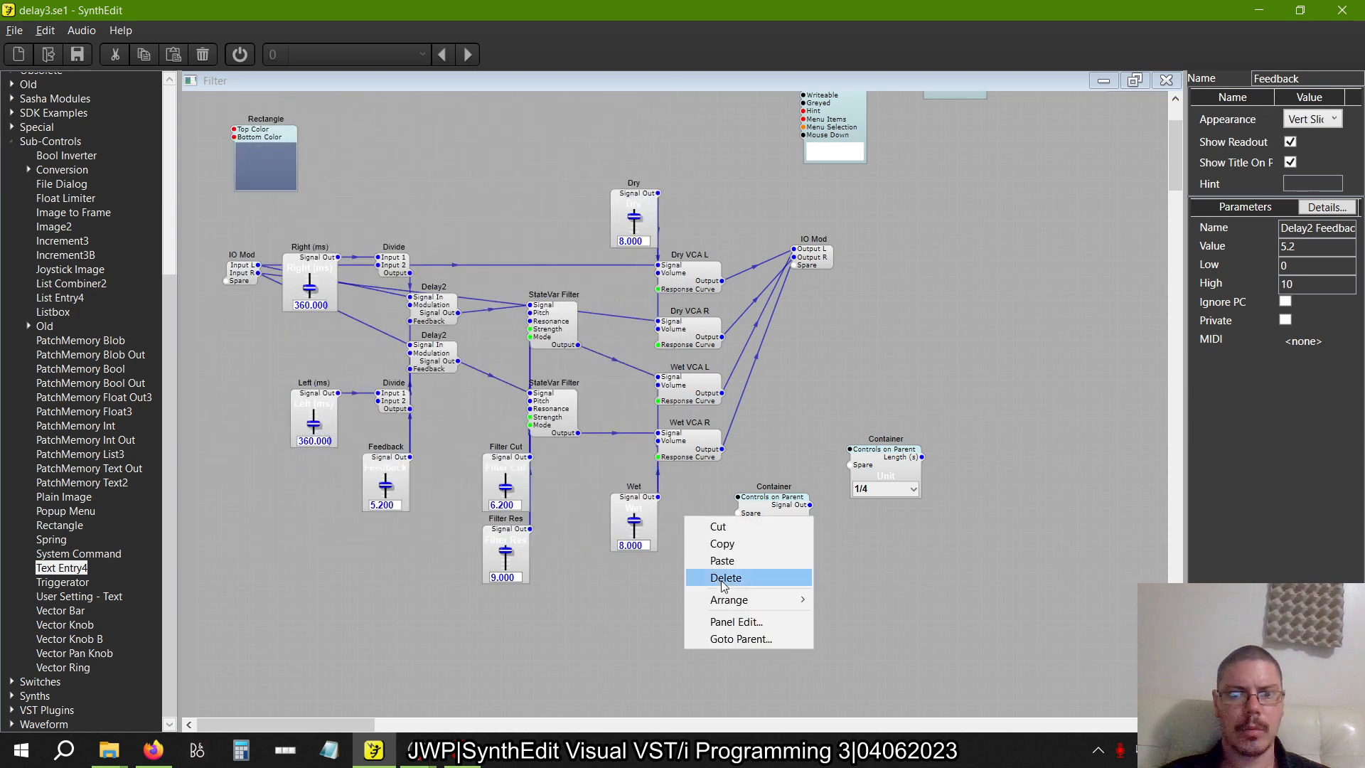
click(718, 622)
click(458, 199)
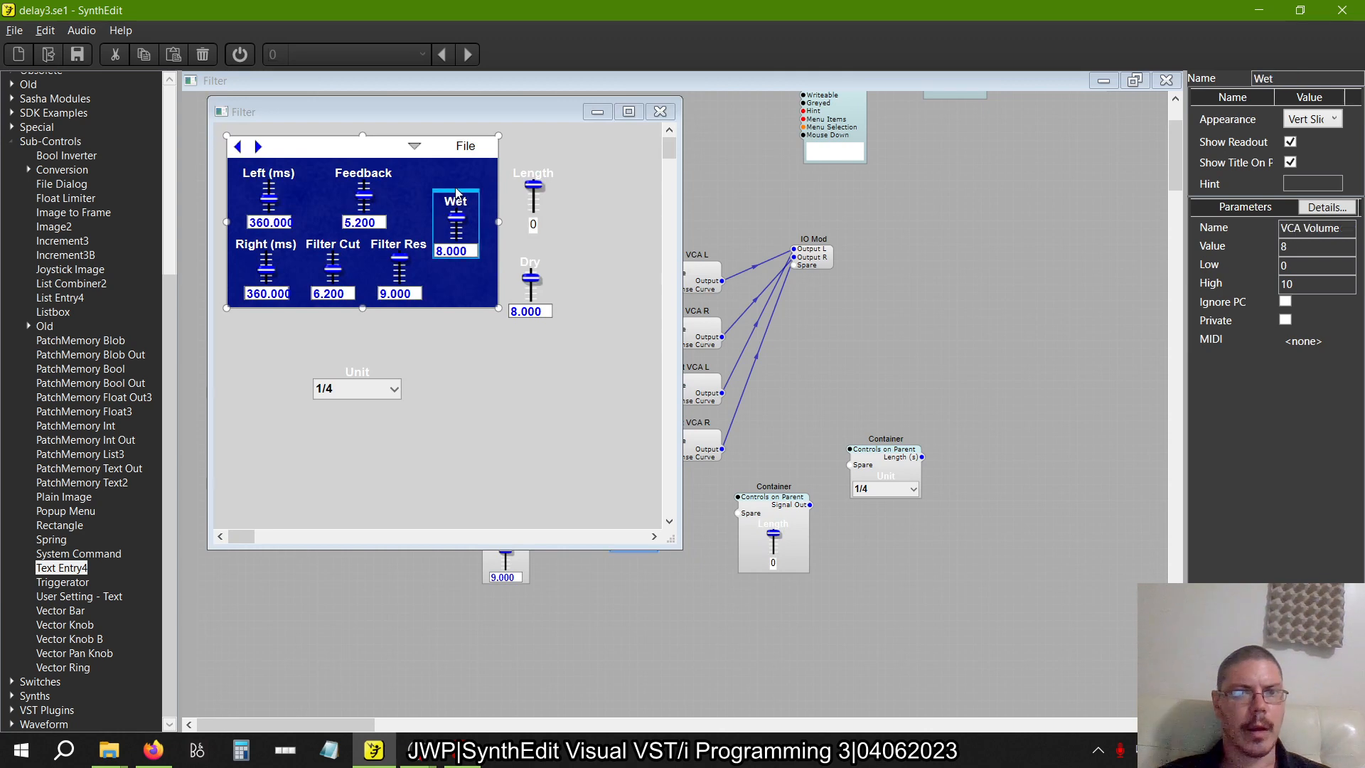
drag(455, 193, 477, 168)
click(538, 261)
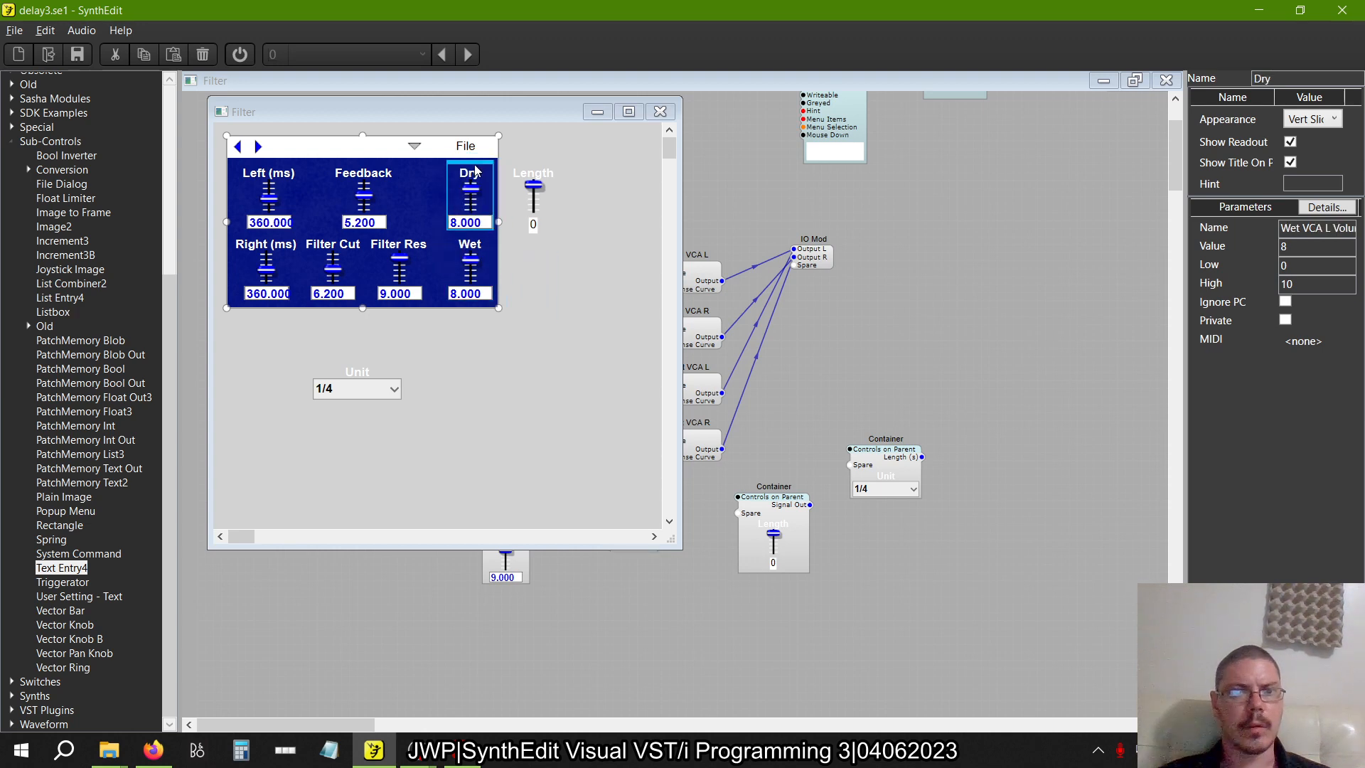
click(396, 253)
ctrl+click(322, 245)
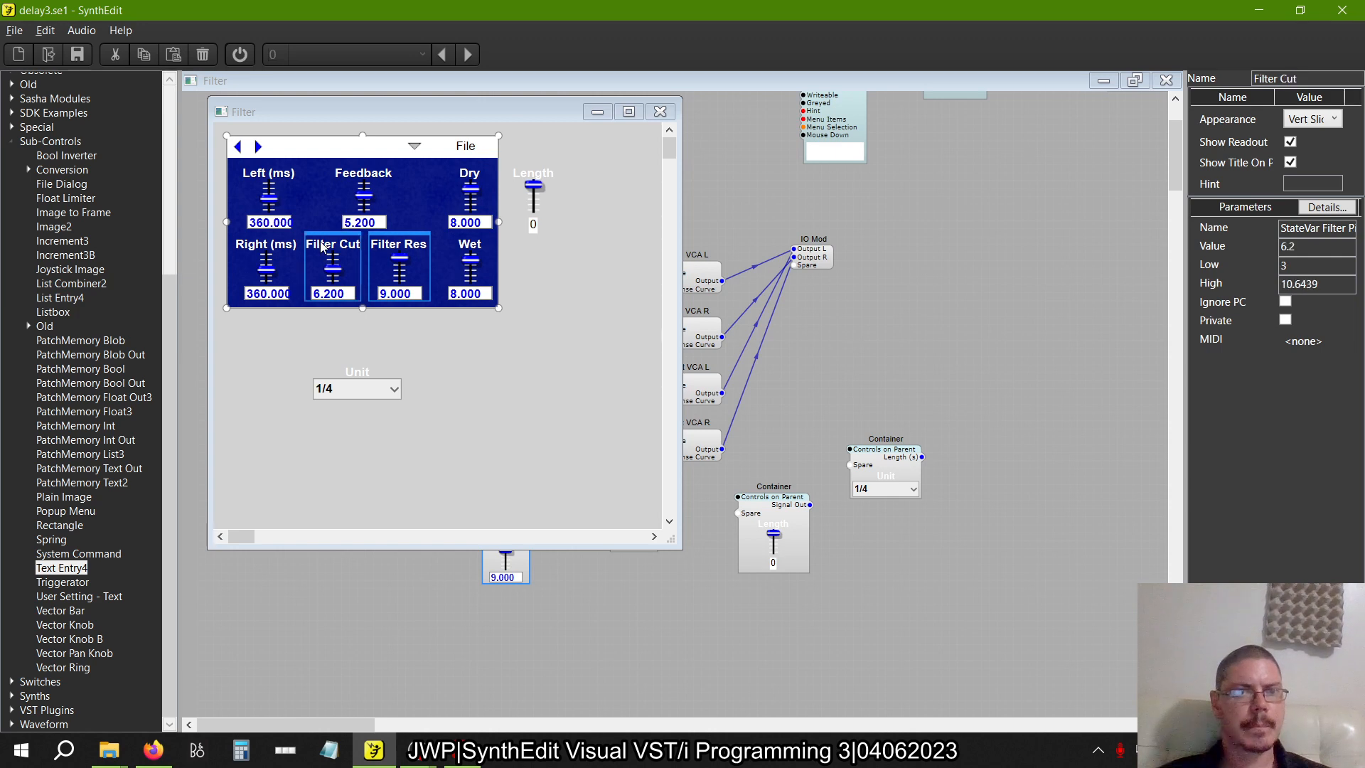
ctrl+click(367, 173)
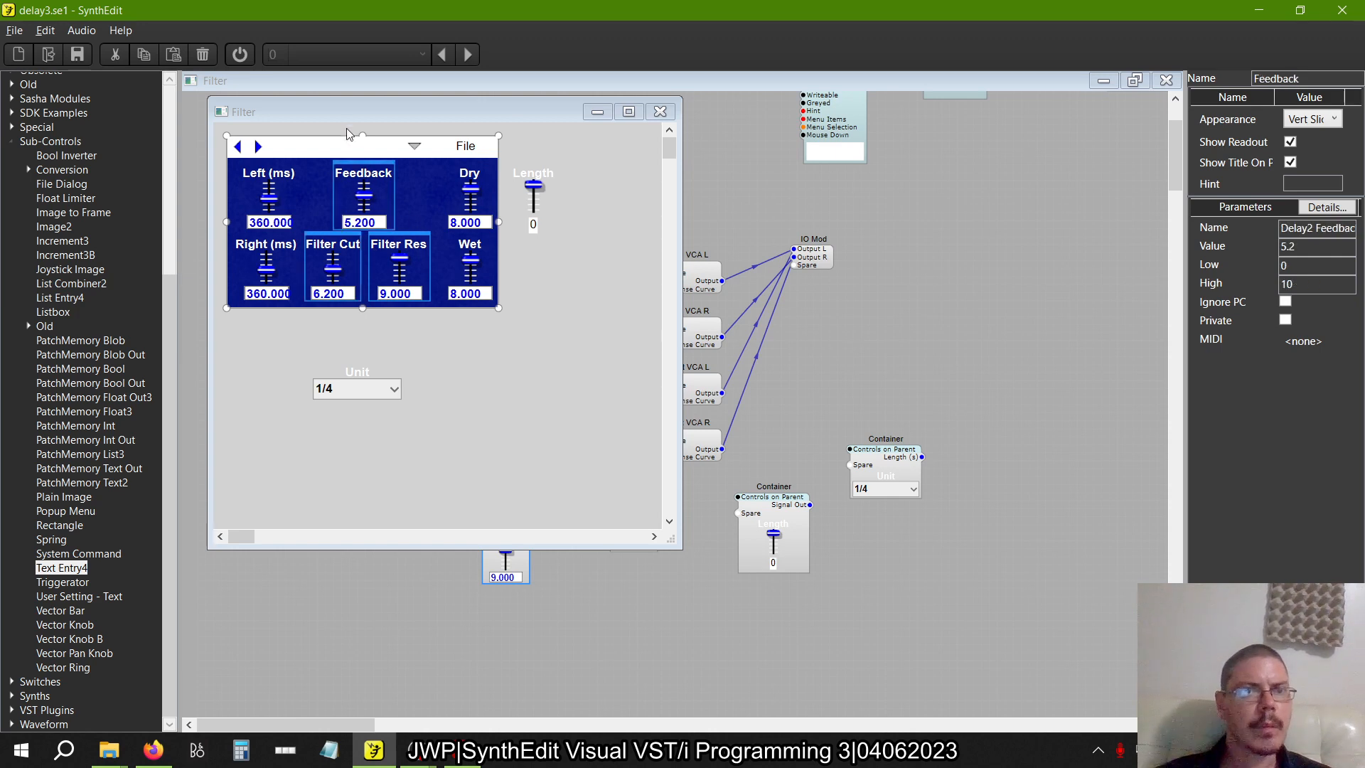
click(452, 377)
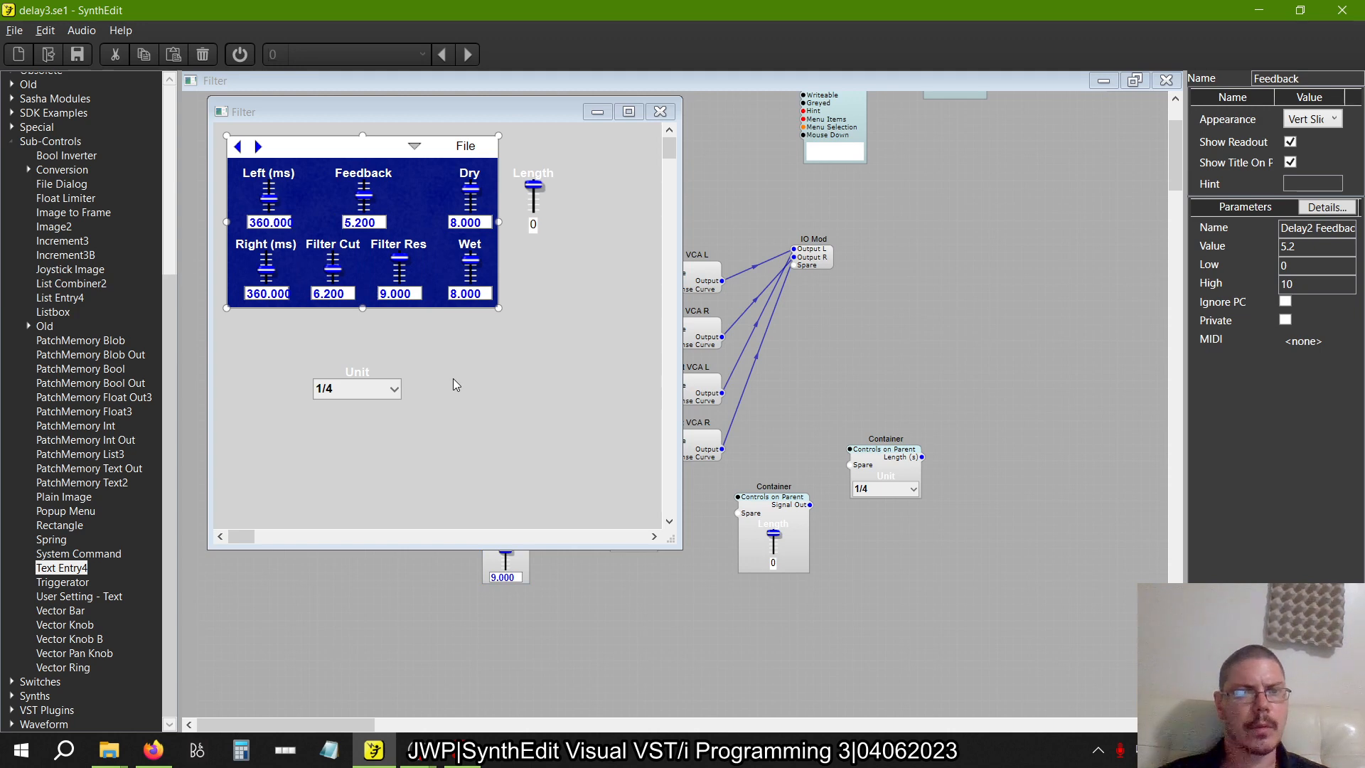
click(660, 111)
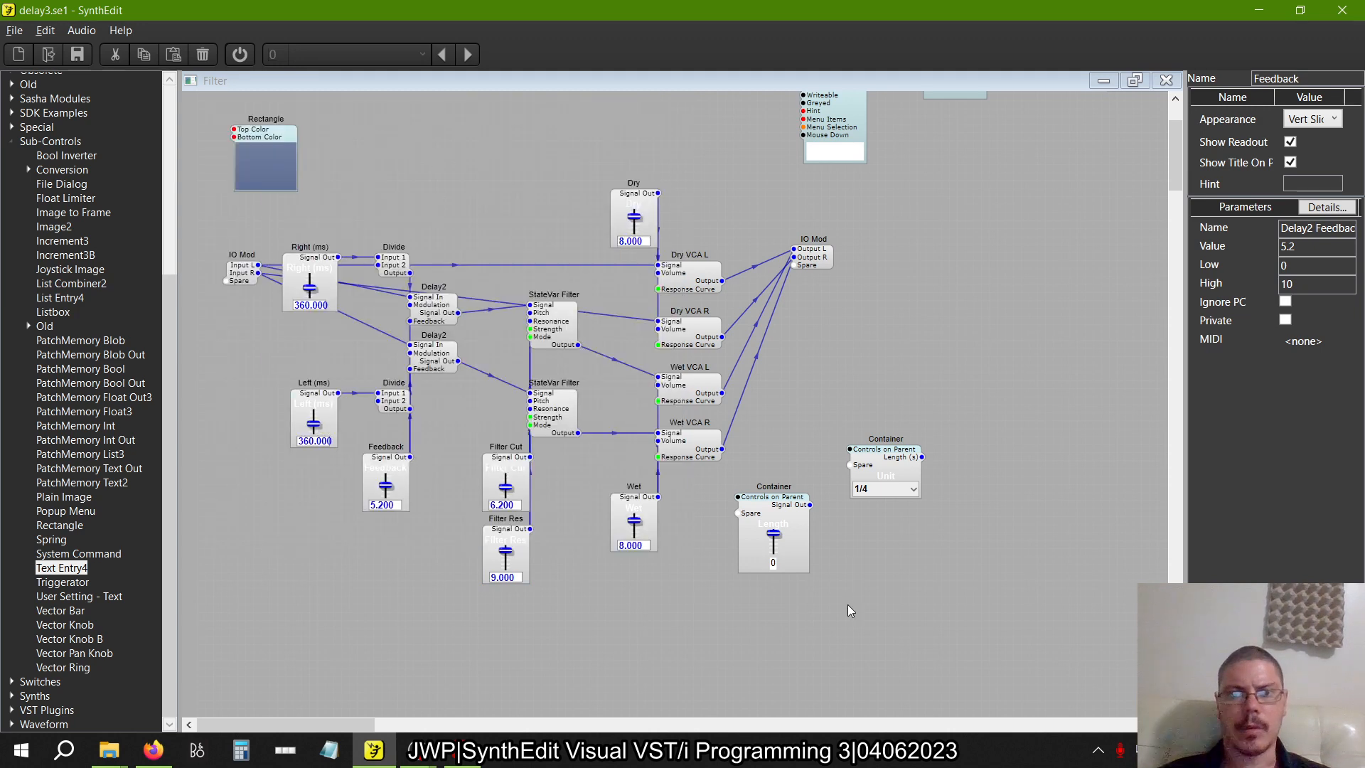
Cut the Length and Unit containers out of the Filter structure and save delay3.se1
drag(919, 578, 726, 407)
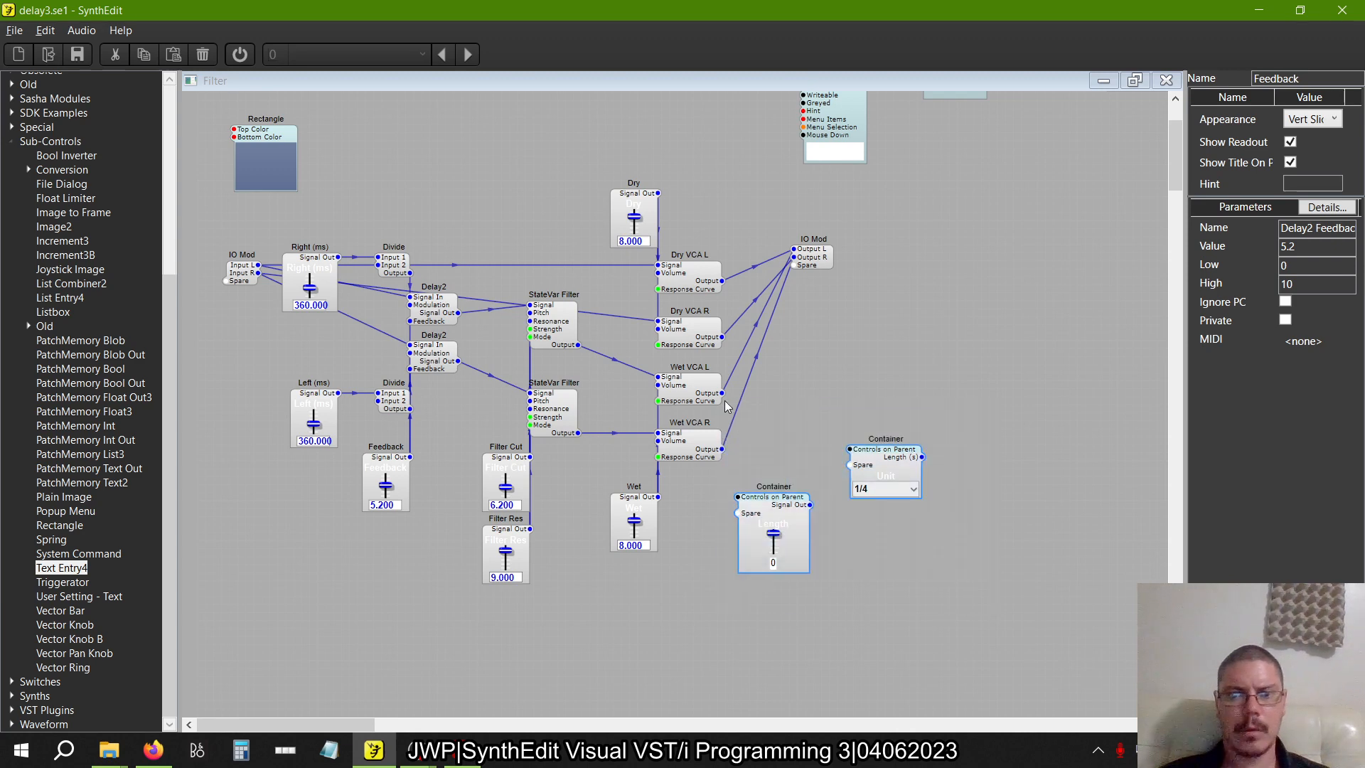
key(Delete)
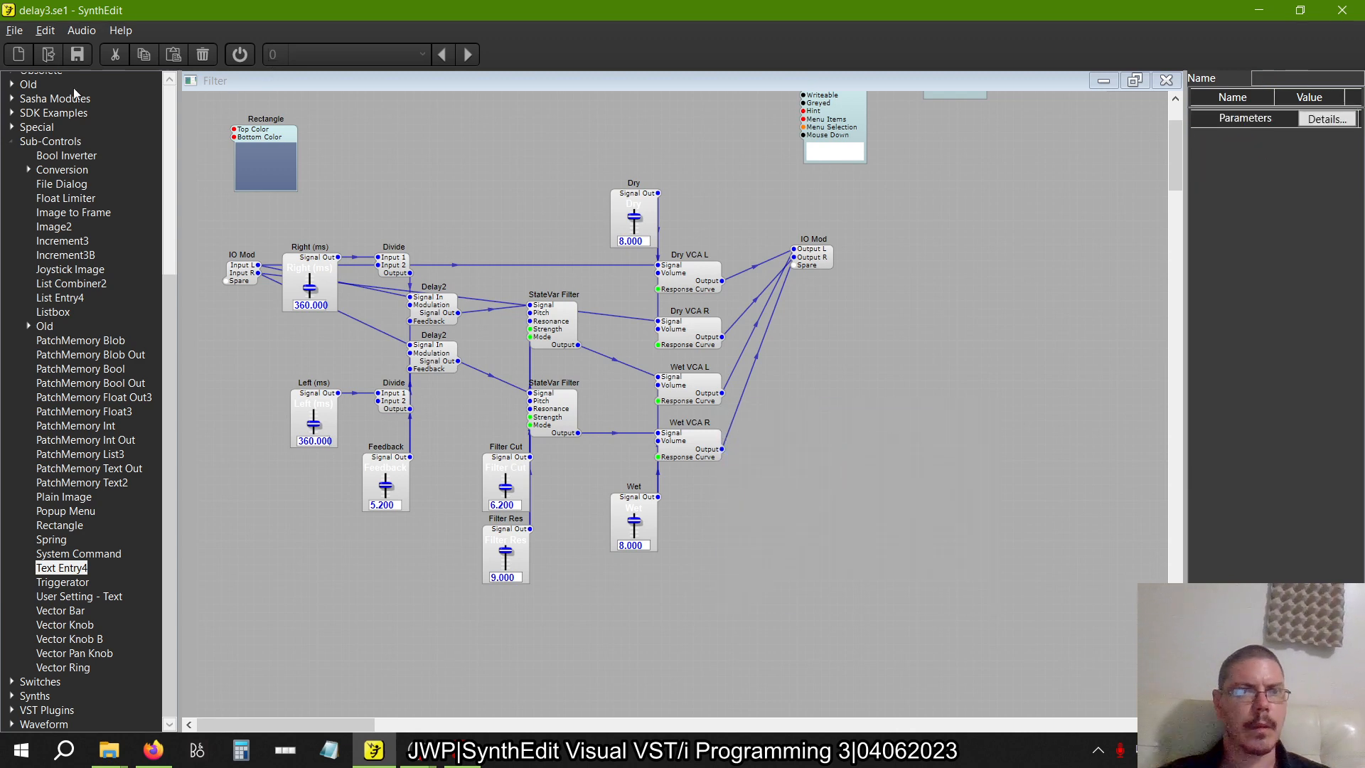
click(15, 29)
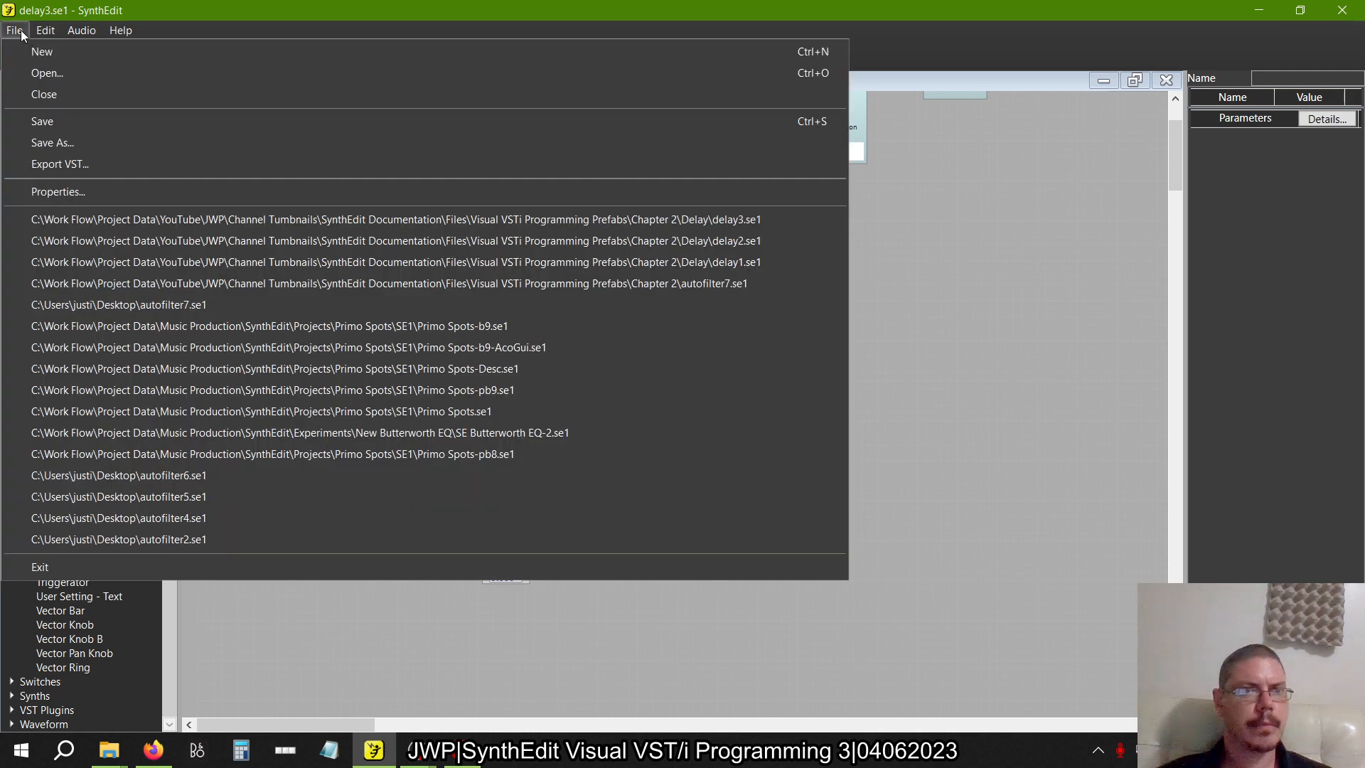
click(39, 119)
Paste the Length and Unit containers back into the Filter structure and place them in the free area below Left (ms) and Feedback
right_click(884, 455)
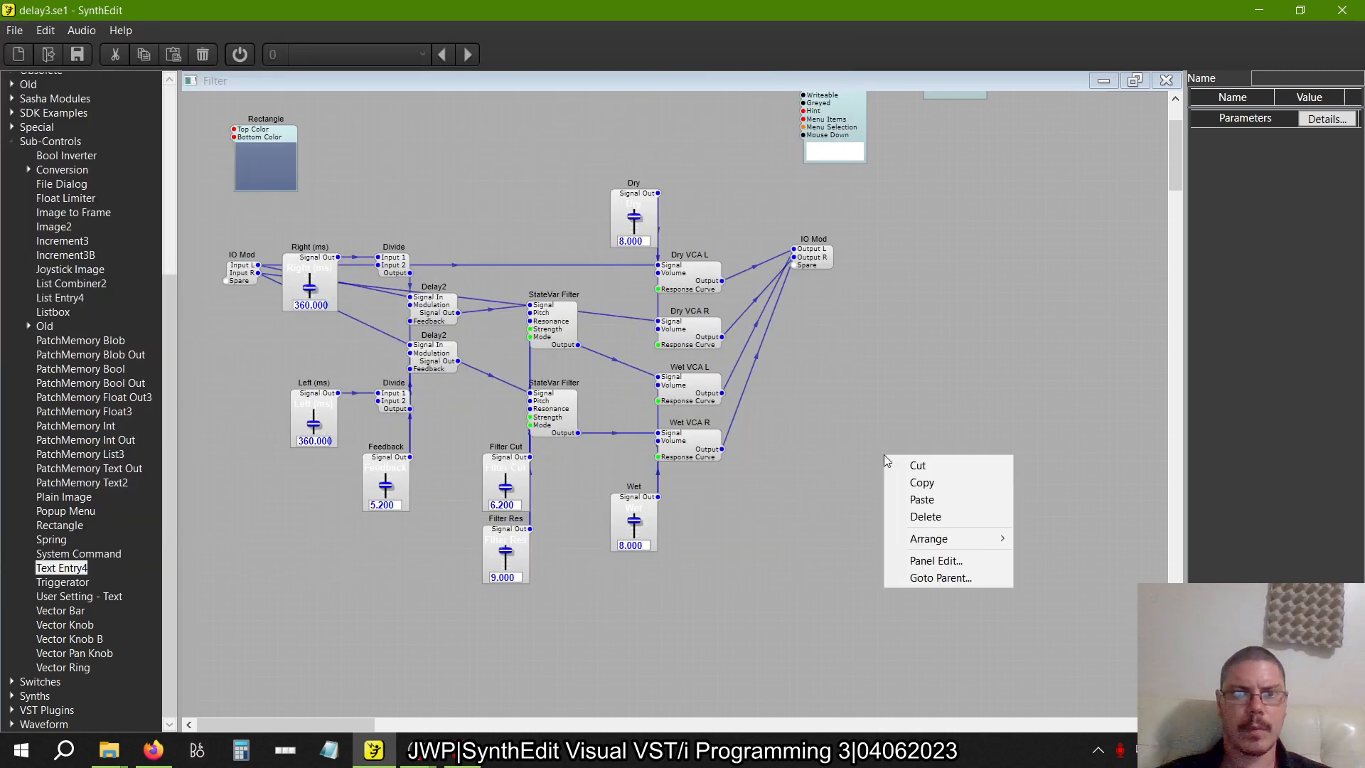
click(907, 501)
drag(893, 505, 312, 607)
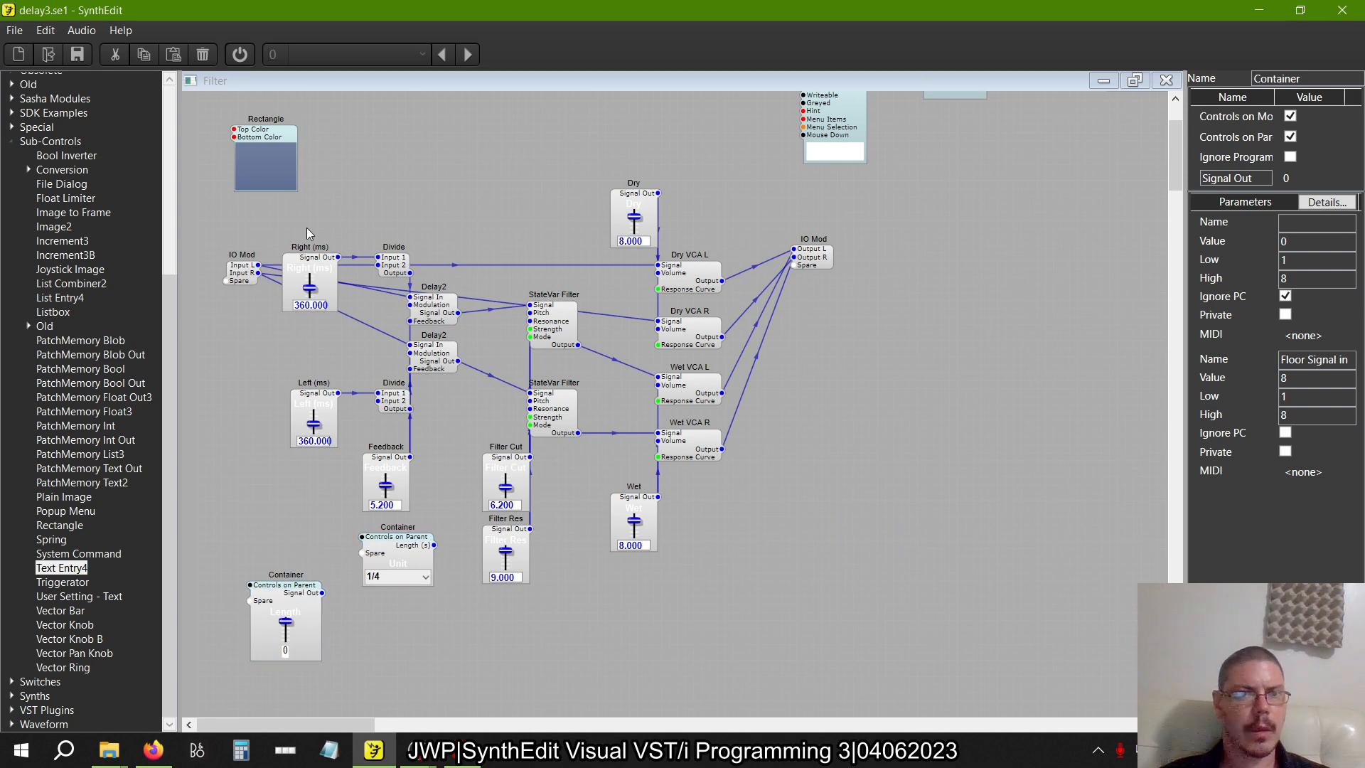
Delete the Right (ms) and Left (ms) sliders and move the Length container into the Right (ms) slider's place
click(307, 275)
key(Delete)
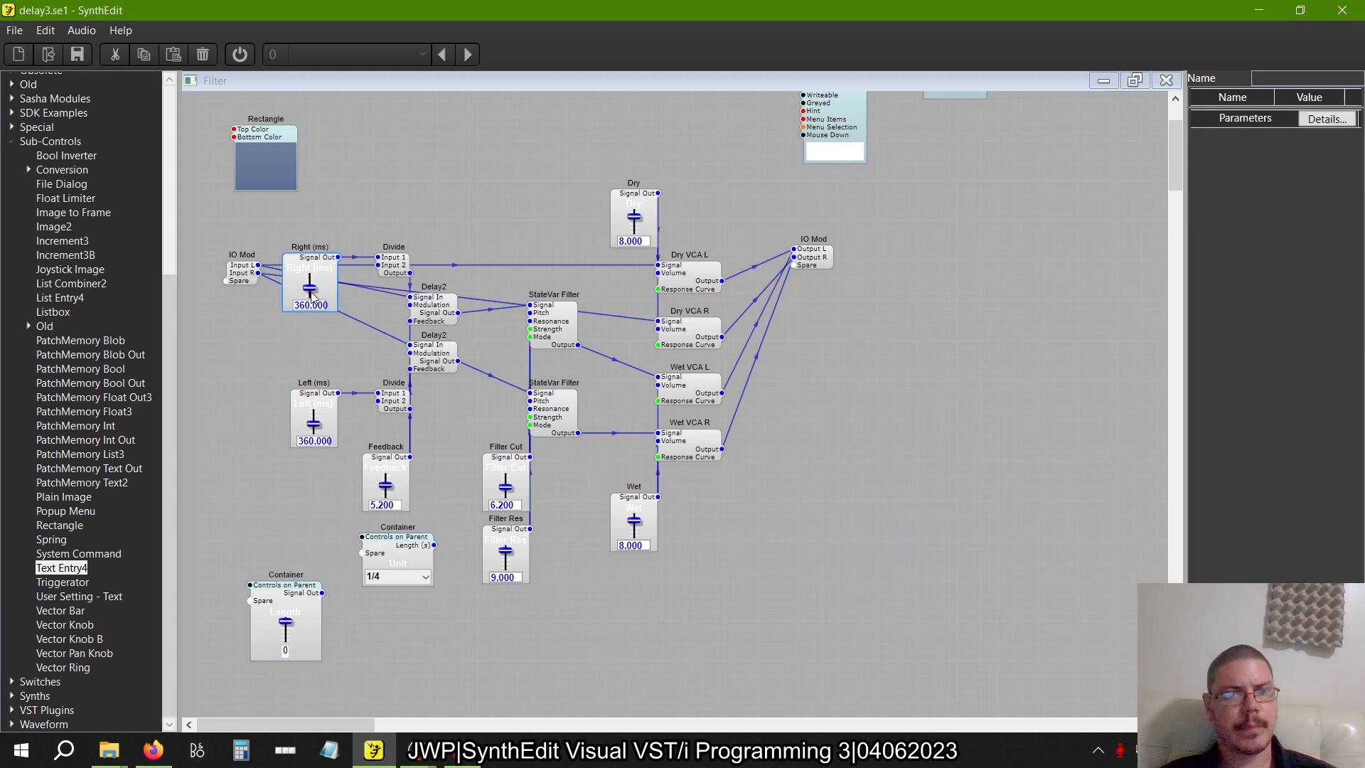
click(313, 415)
key(Delete)
drag(290, 590, 329, 264)
Switch to the book PDF and look up the tempo sync delay structure in figure 2.30 on page 55
key(alt+Tab)
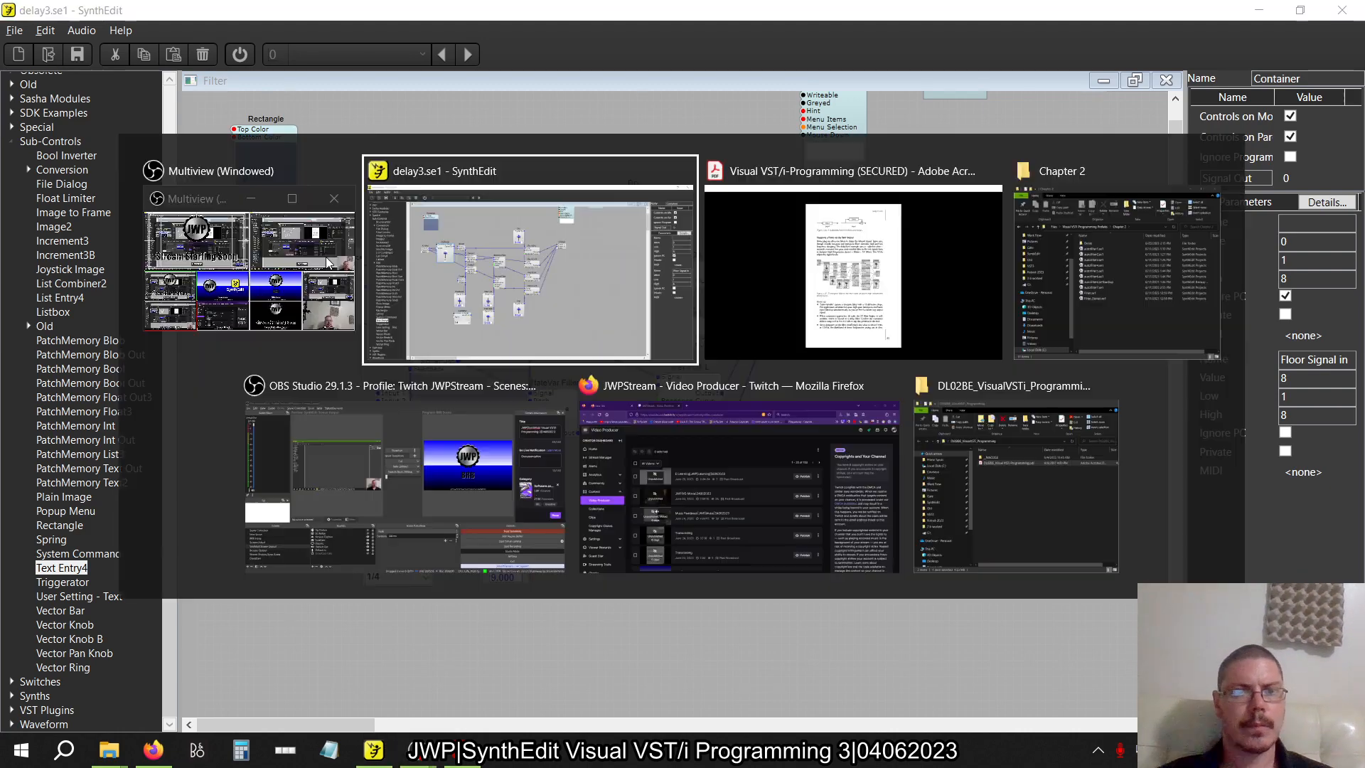
scroll(413, 303, down, 1)
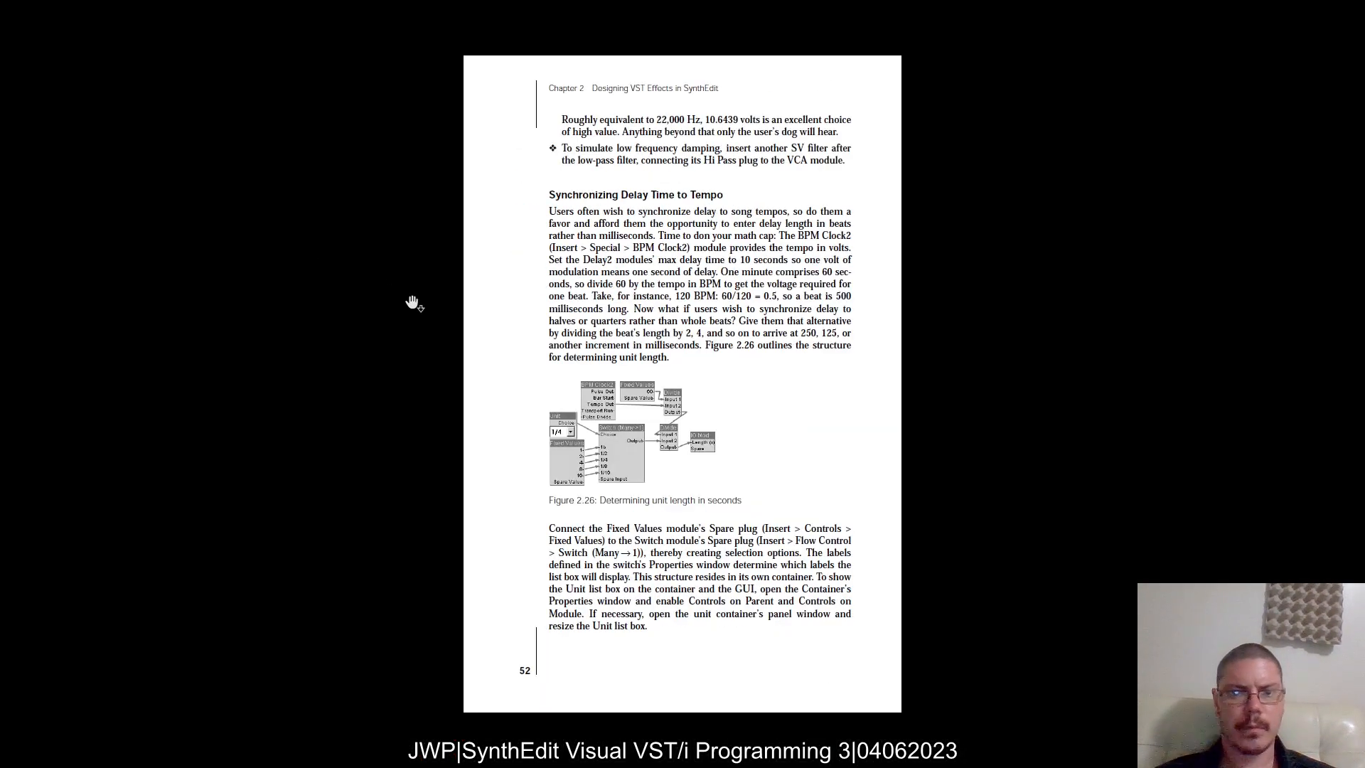
scroll(413, 303, up, 1)
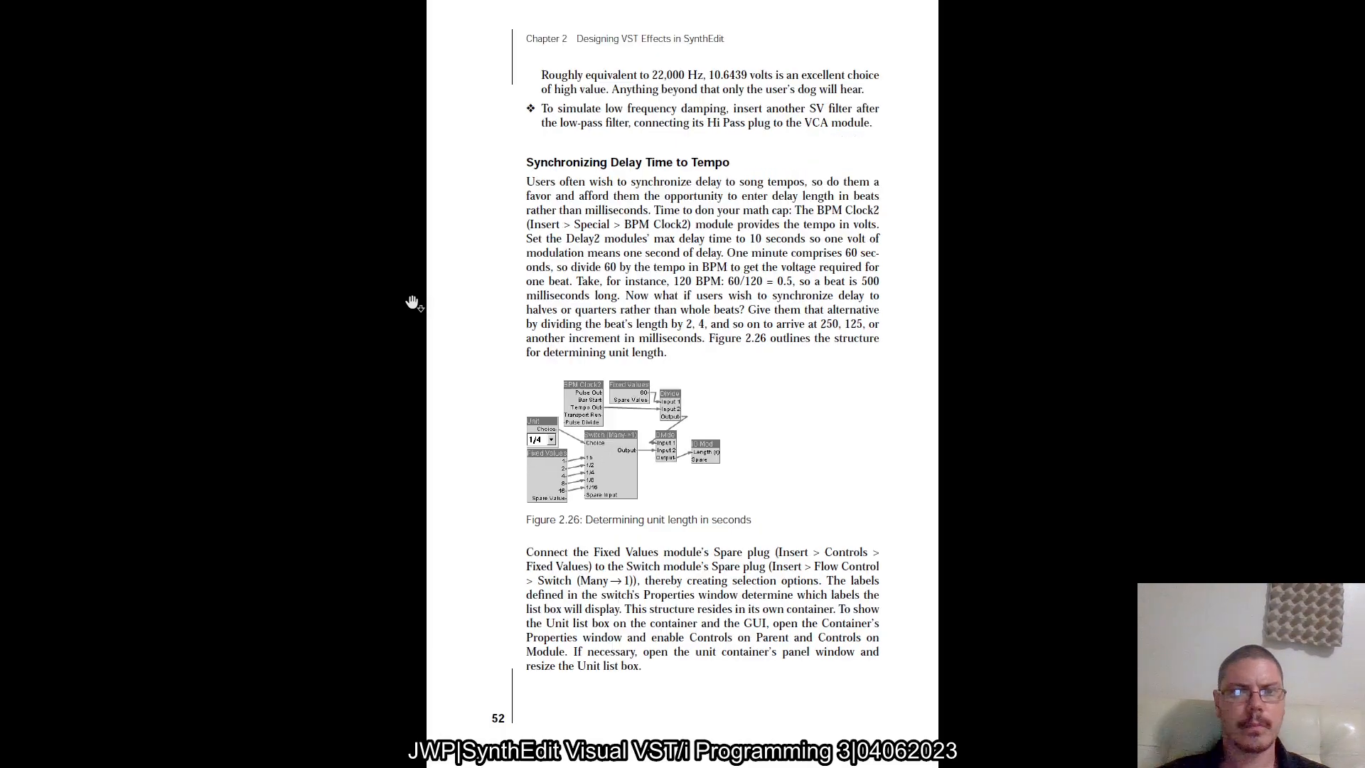
scroll(413, 303, down, 3)
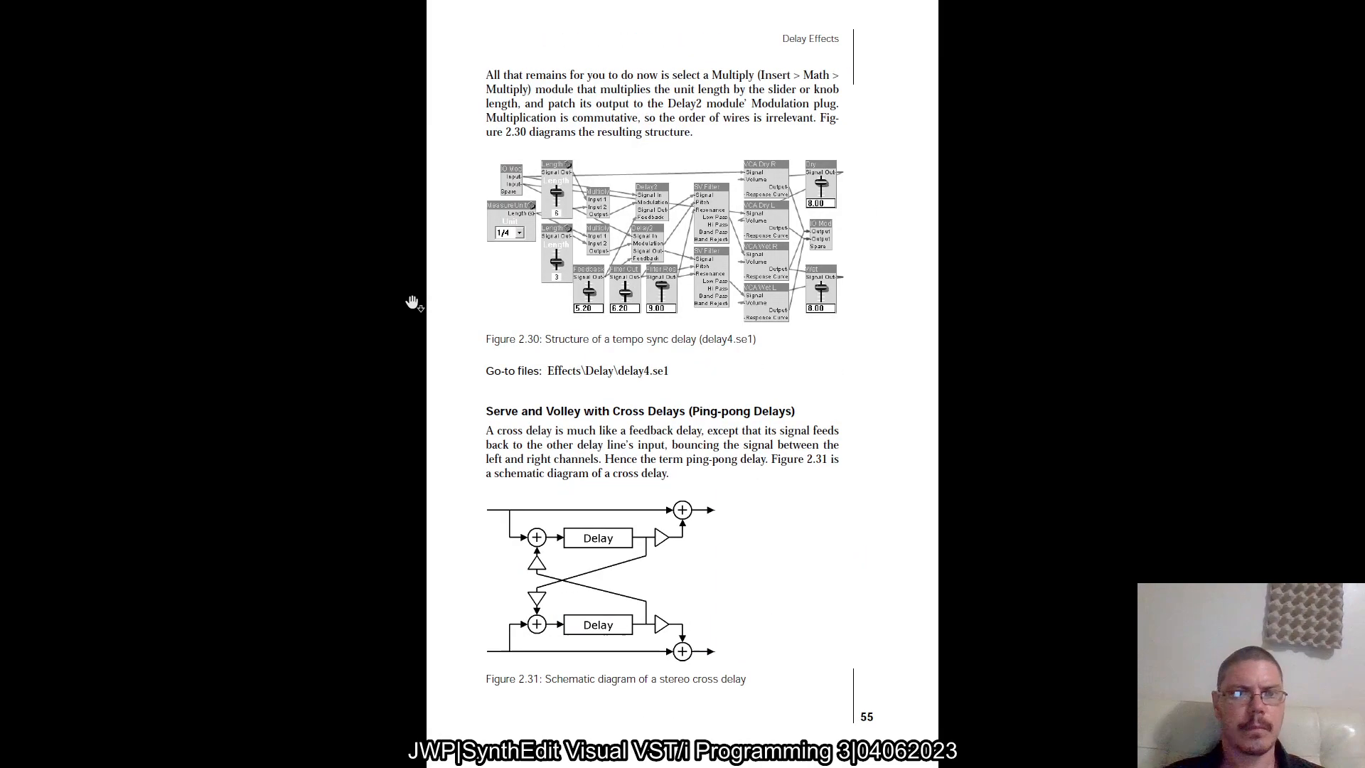
Back in SynthEdit, duplicate the Length container and place the copy directly beneath the original
key(alt+Tab)
key(Tab)
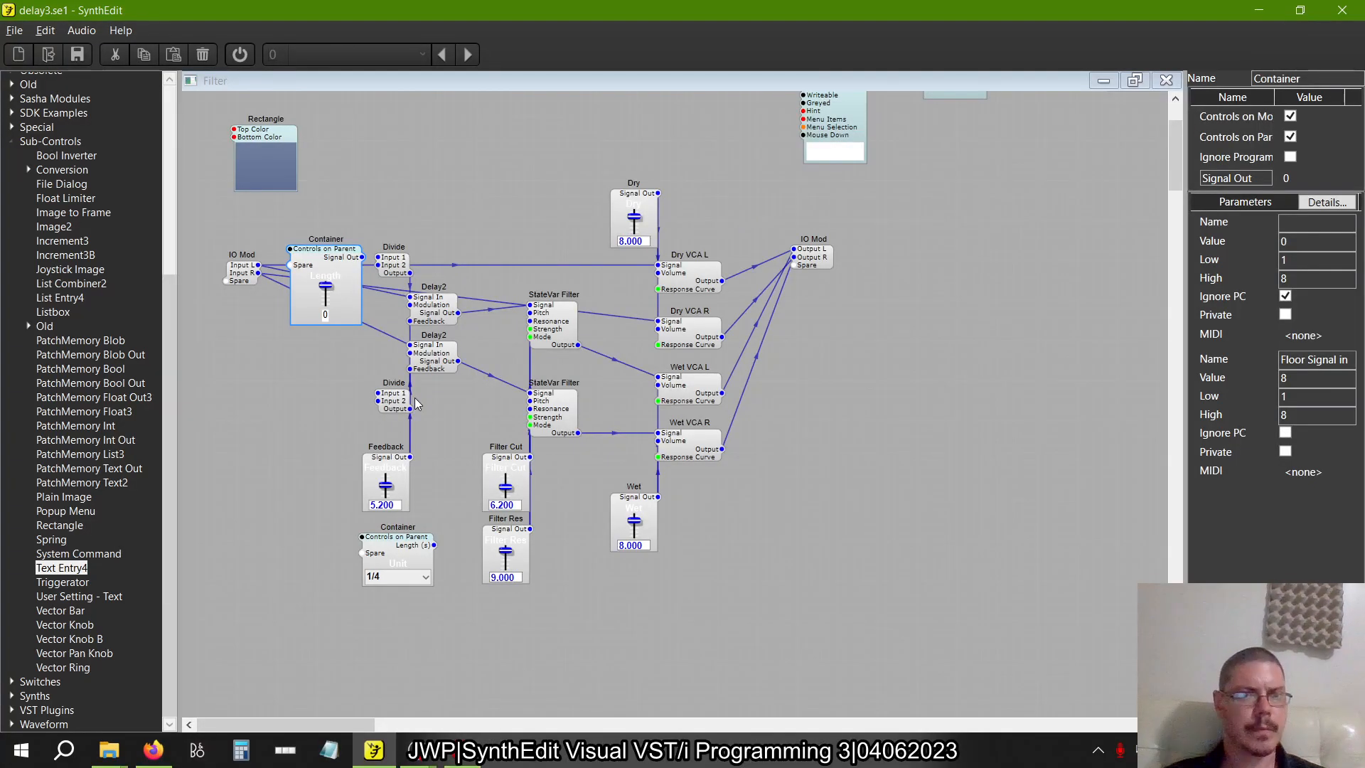
right_click(321, 250)
click(346, 278)
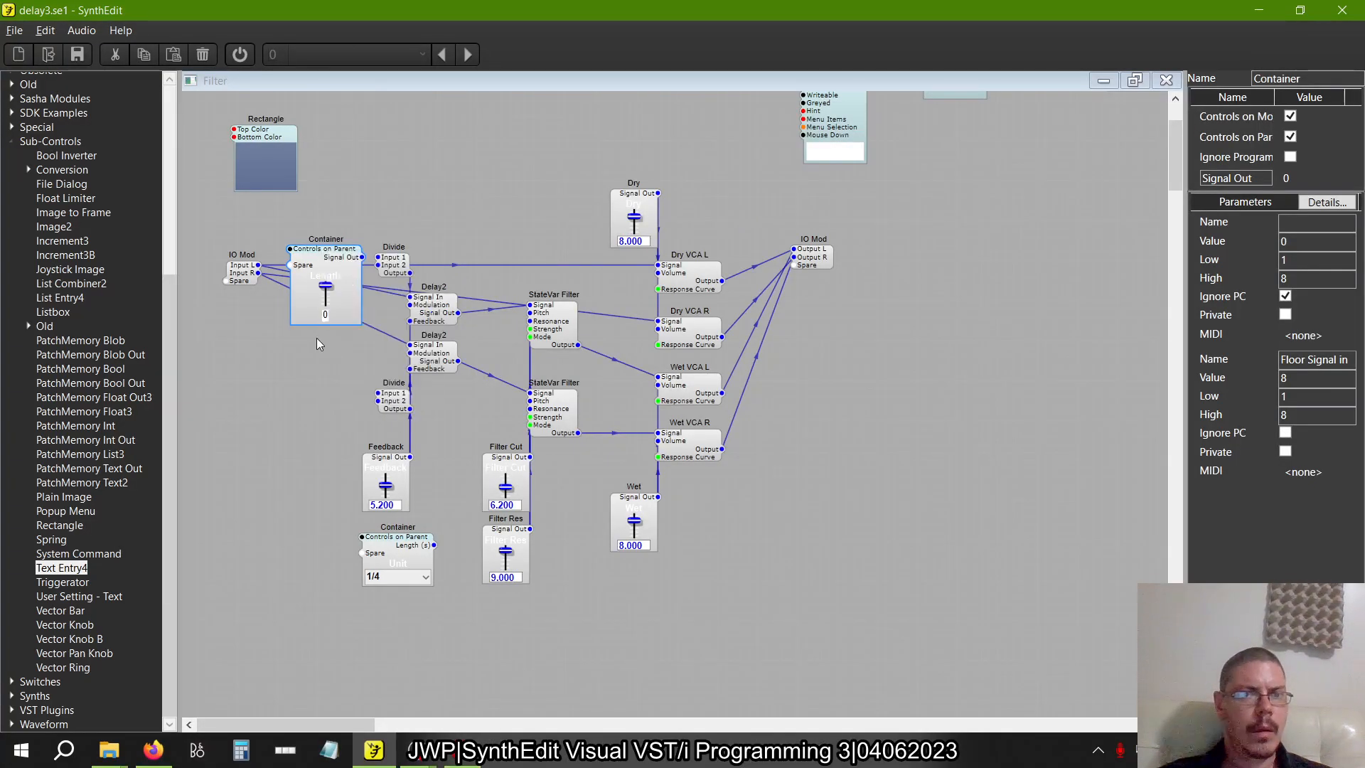
right_click(319, 340)
click(344, 381)
drag(354, 350, 321, 353)
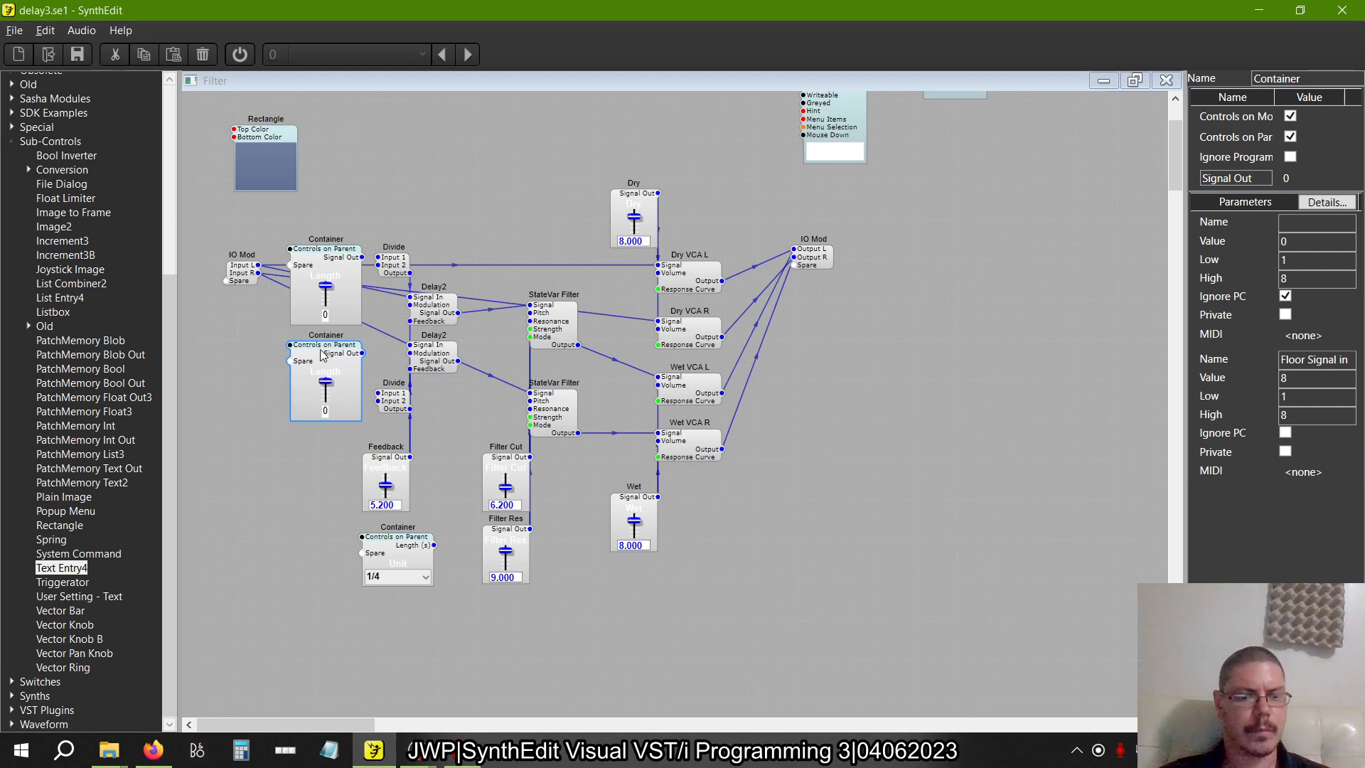
Switch to the book PDF and examine the Multiply module connections in figure 2.30 up close
key(alt+Tab)
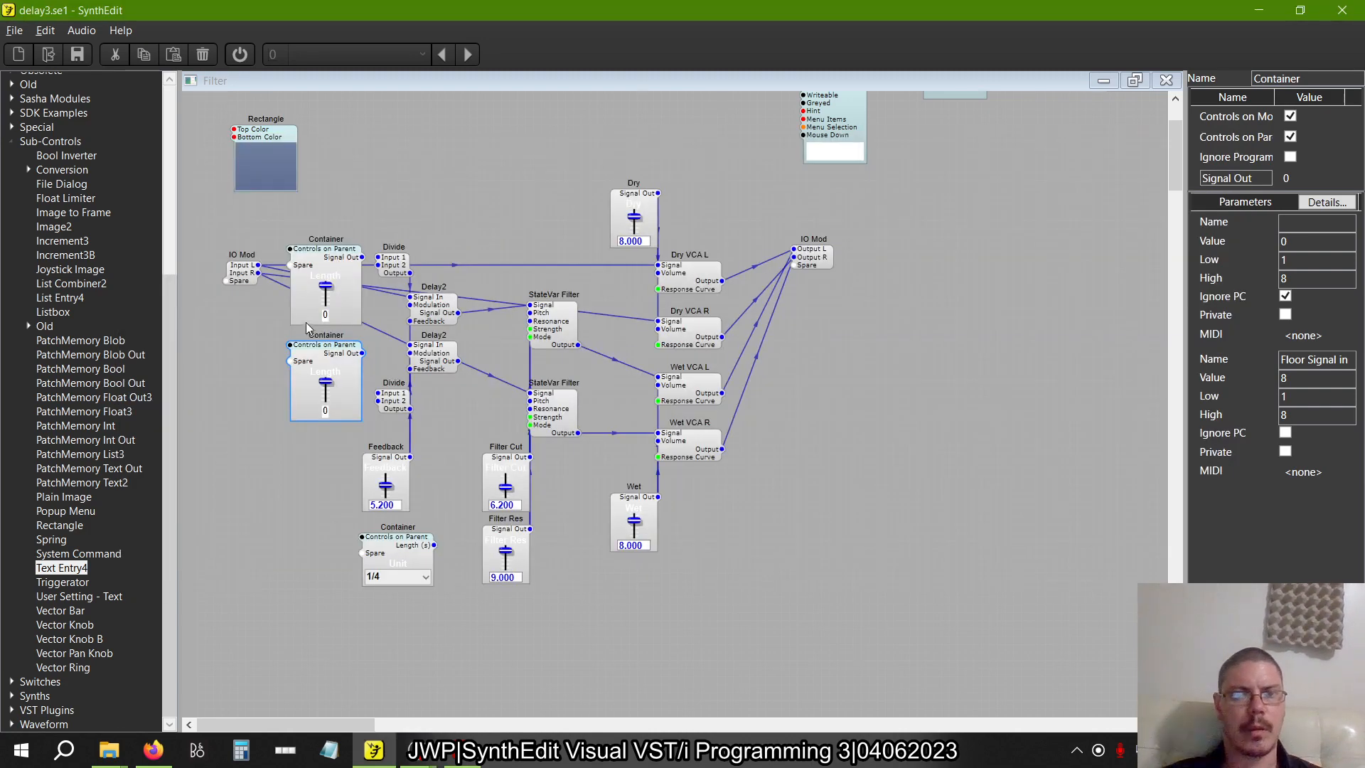
key(alt+Tab)
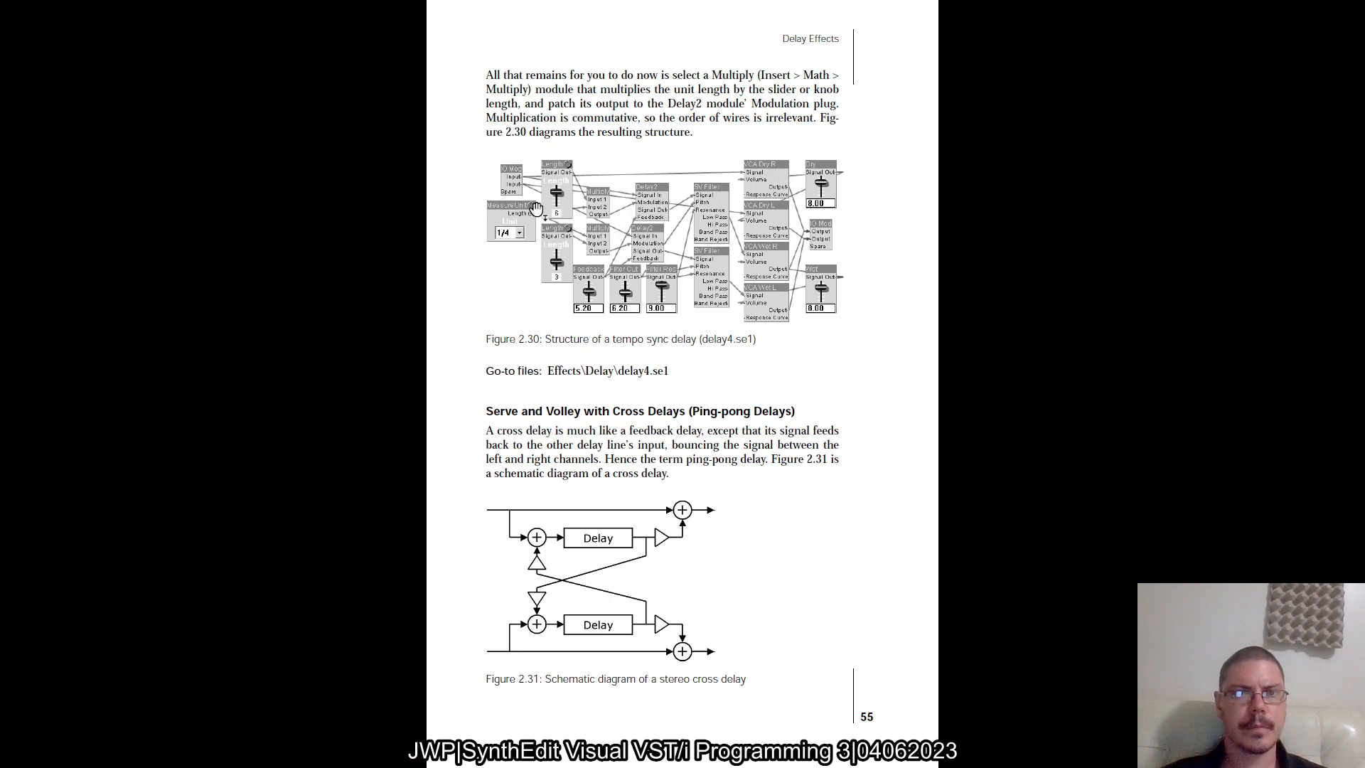
scroll(538, 211, up, 3)
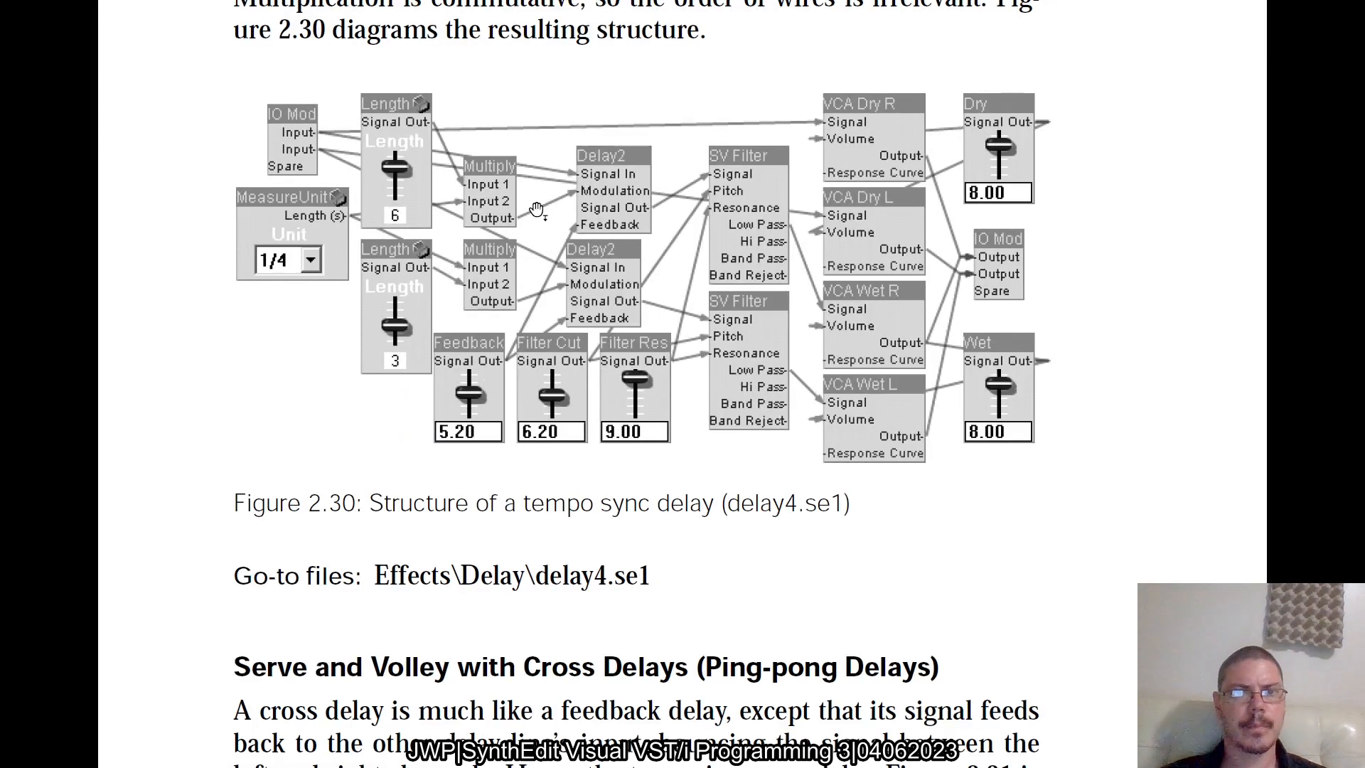
scroll(537, 210, down, 3)
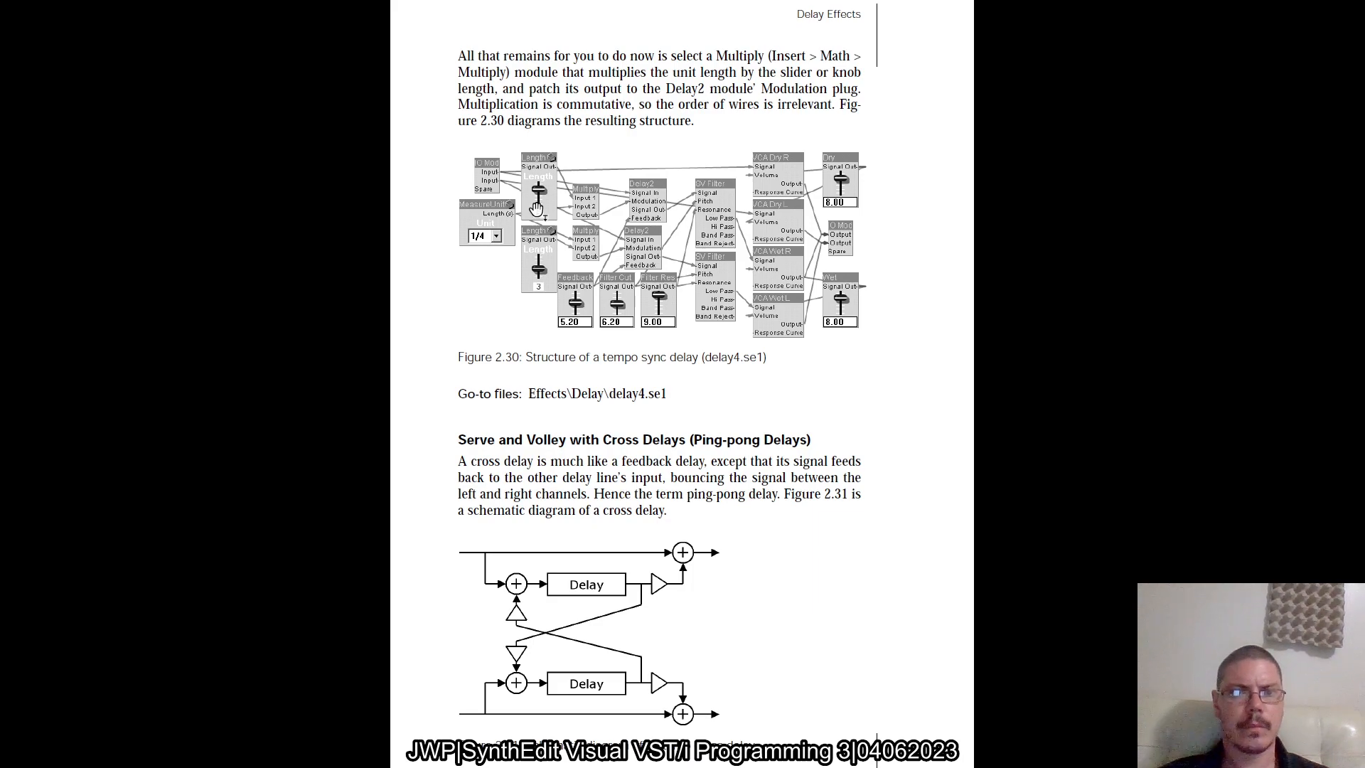
Back in SynthEdit, delete both Divide modules from the Filter structure and collapse the Sub-Controls module category
key(alt+Tab)
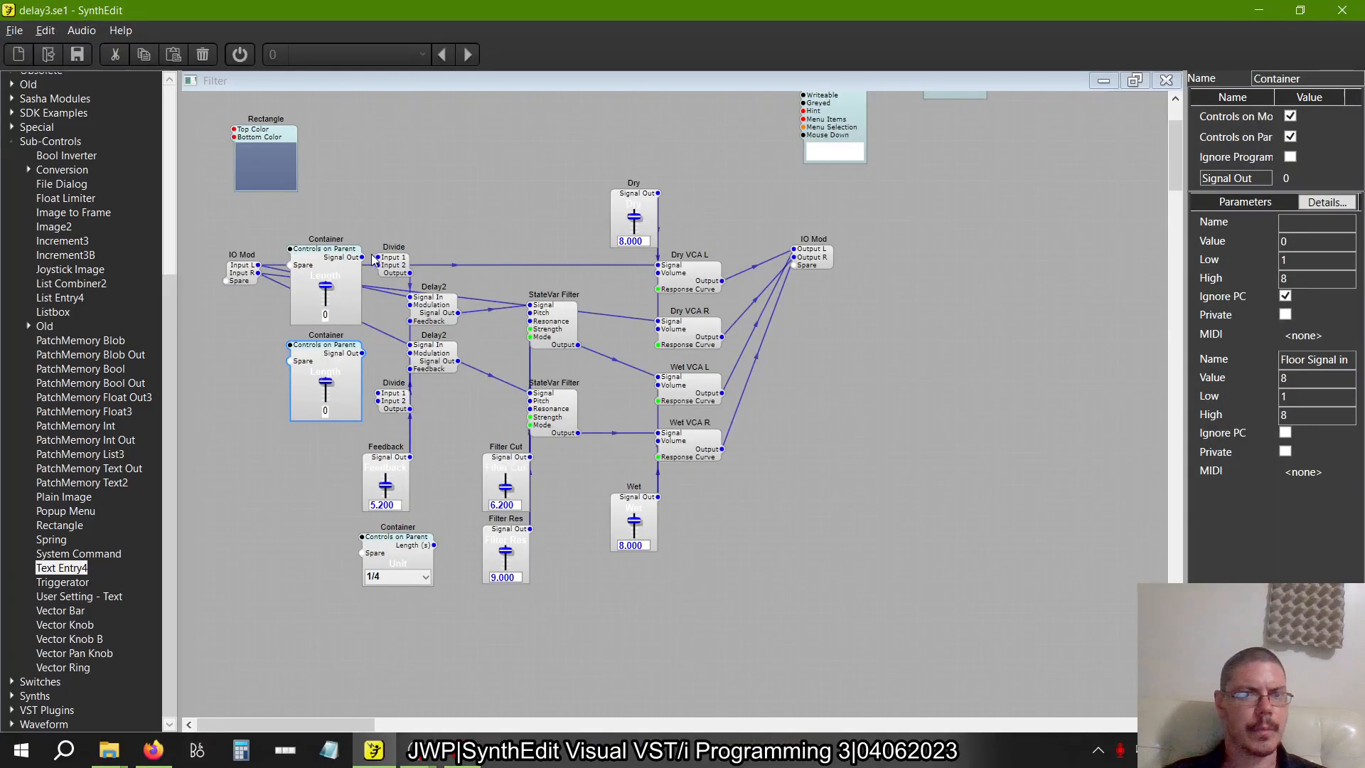
click(423, 270)
click(408, 267)
key(Delete)
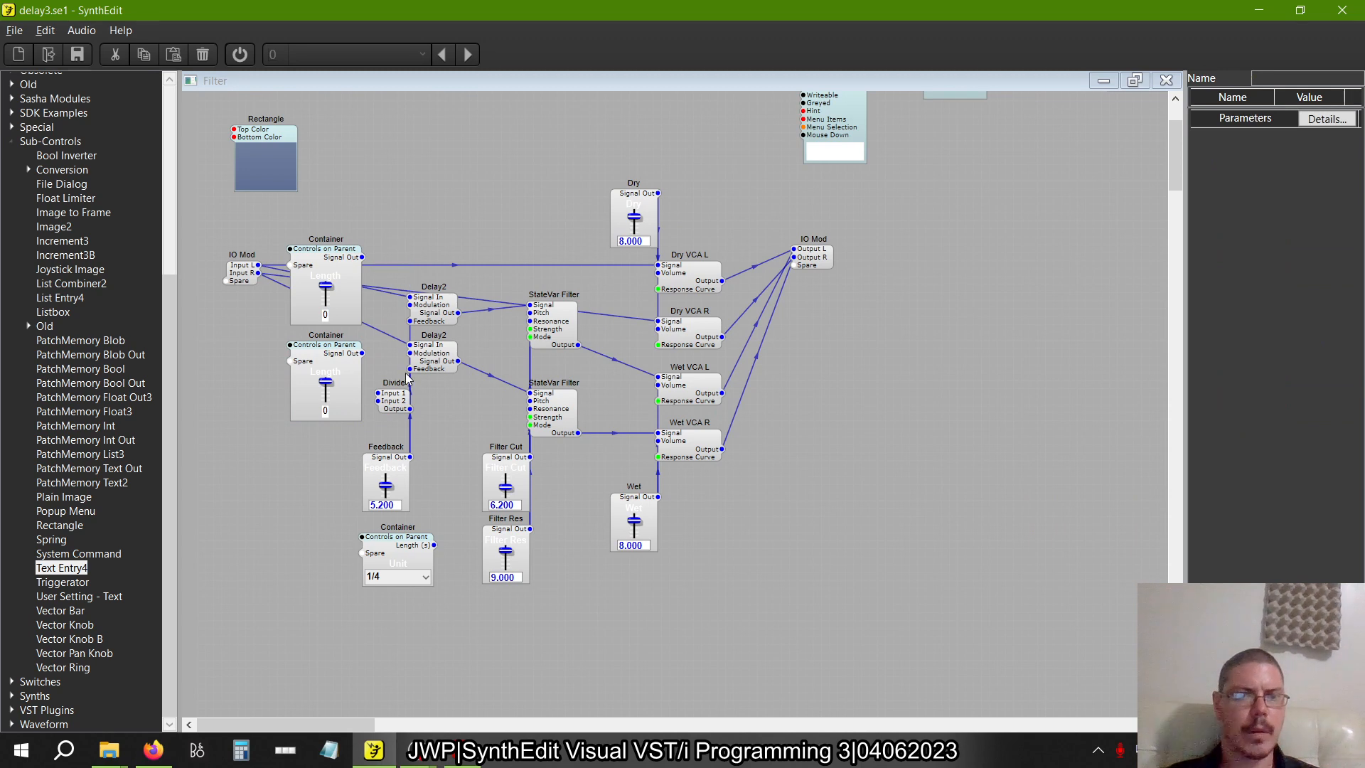
click(396, 405)
key(Delete)
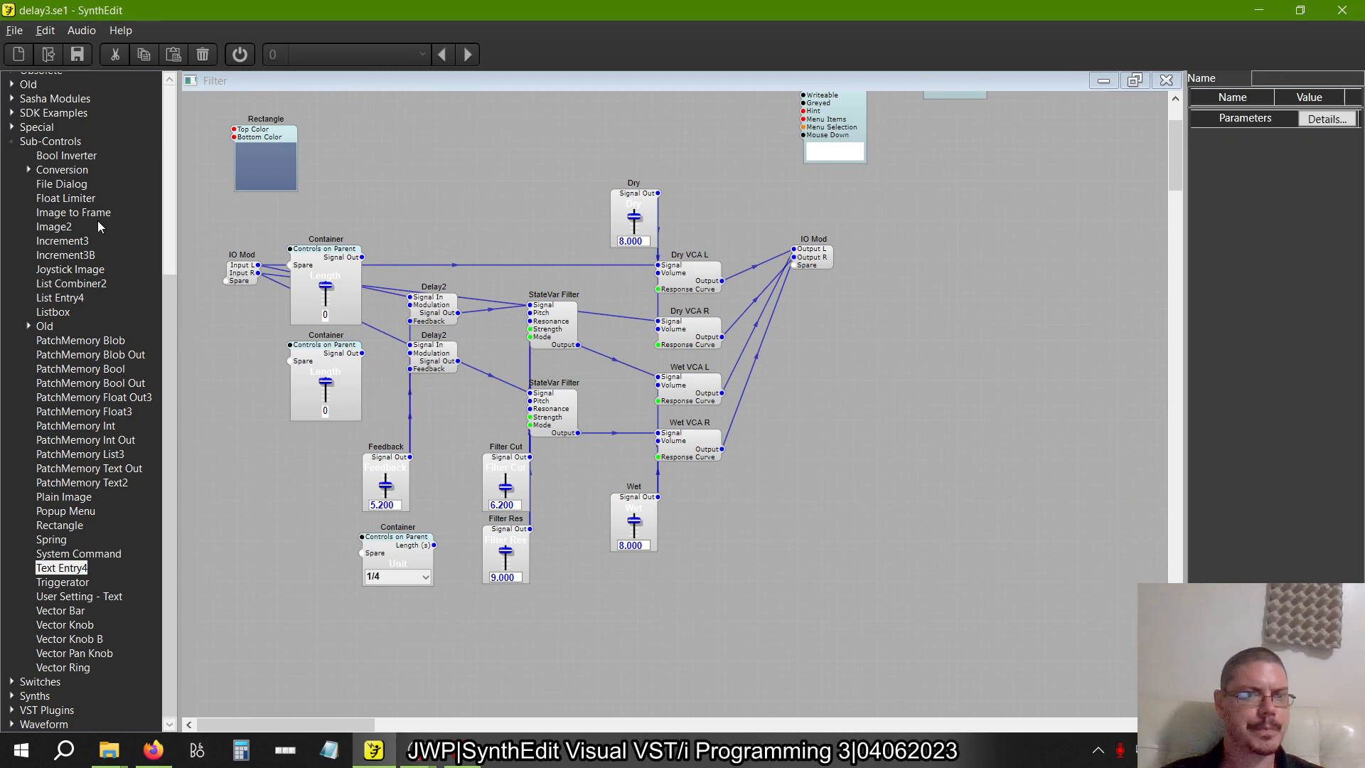
click(10, 144)
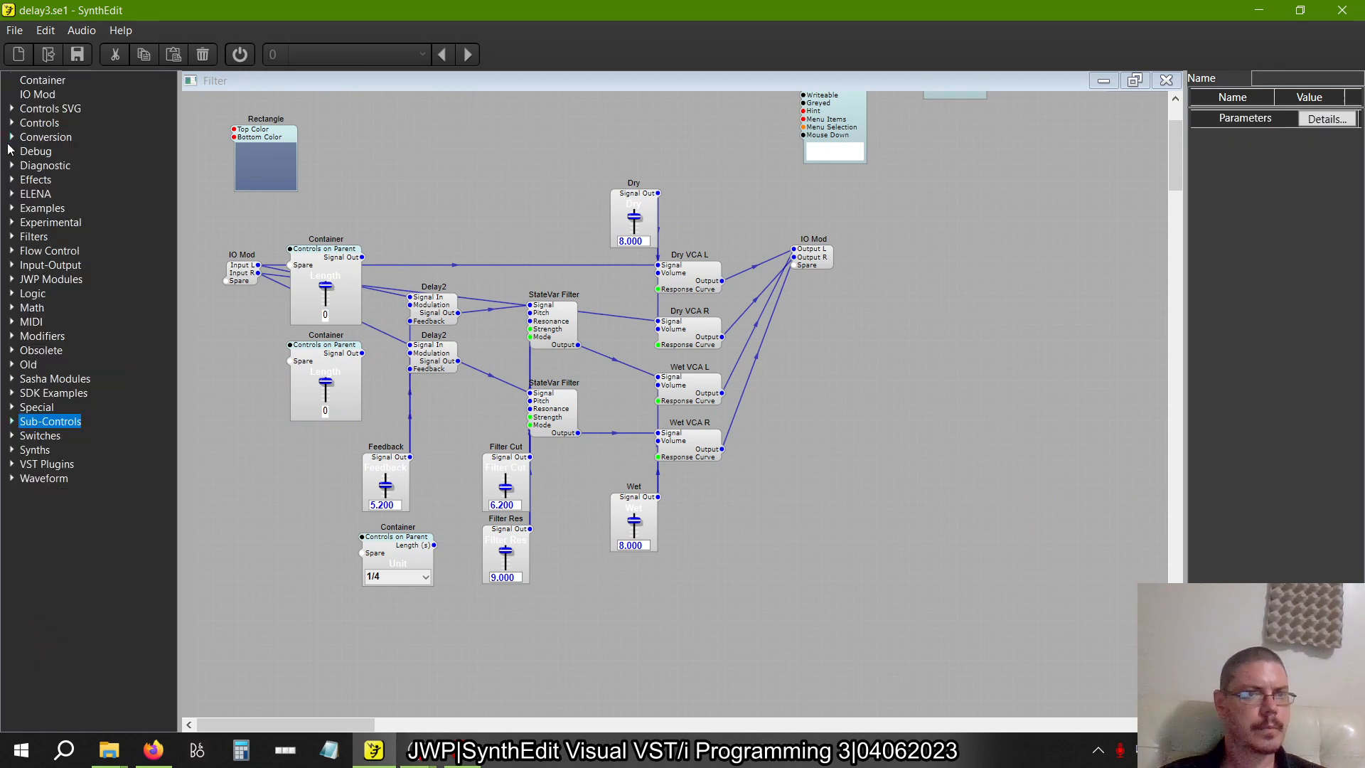
Add two Multiply modules to the Filter structure, one beside each Length container
click(12, 307)
drag(54, 364, 396, 266)
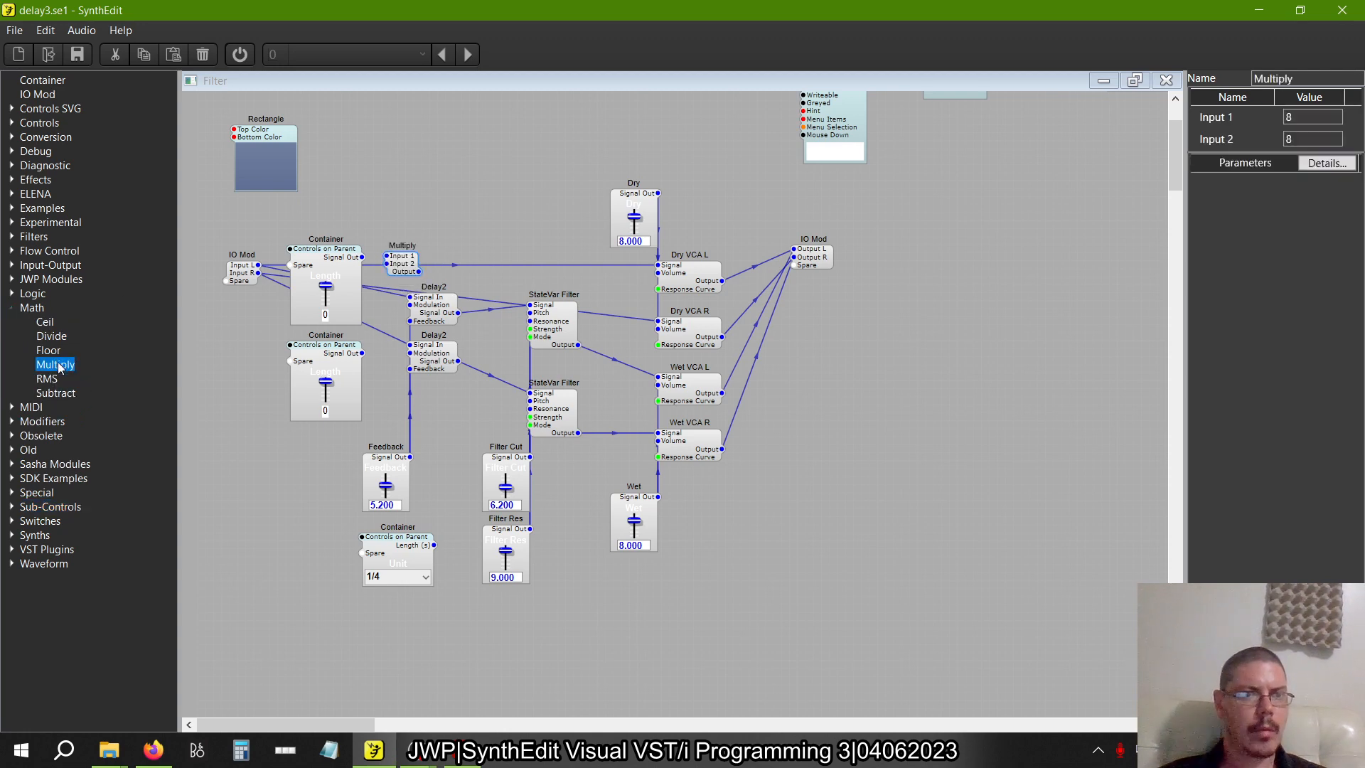
drag(59, 368, 379, 369)
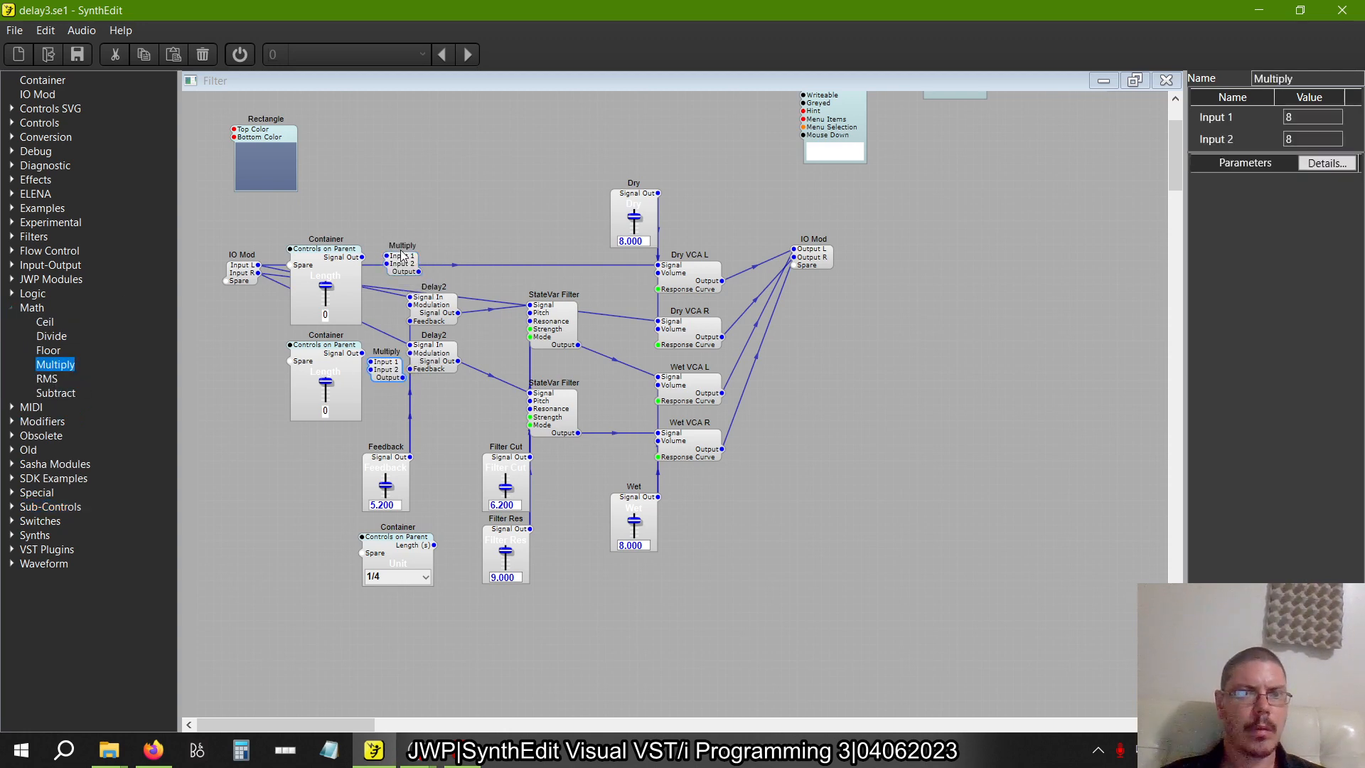
drag(401, 253, 390, 260)
Switch to the book PDF and examine how Length, MeasureUnit and Multiply are wired in figure 2.30
key(alt+Tab)
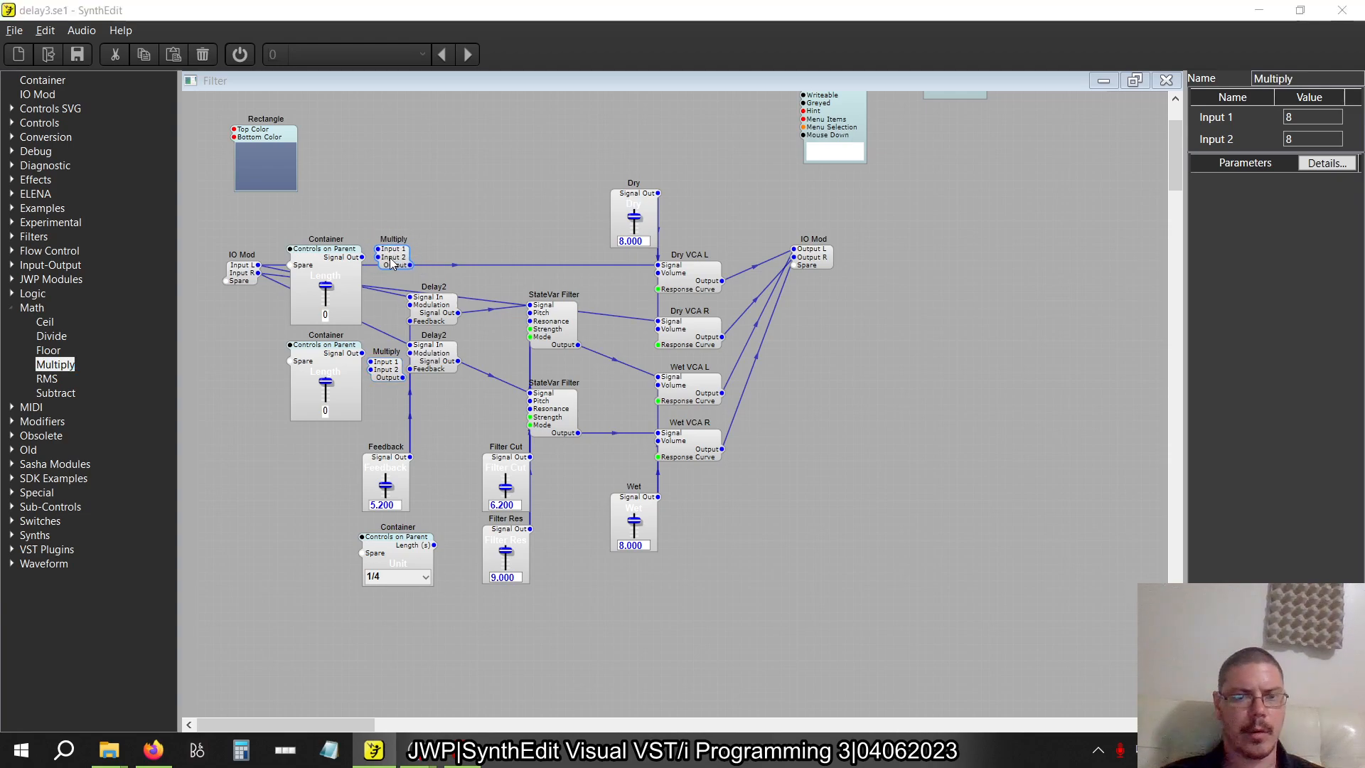
scroll(498, 221, up, 3)
scroll(498, 221, up, 1)
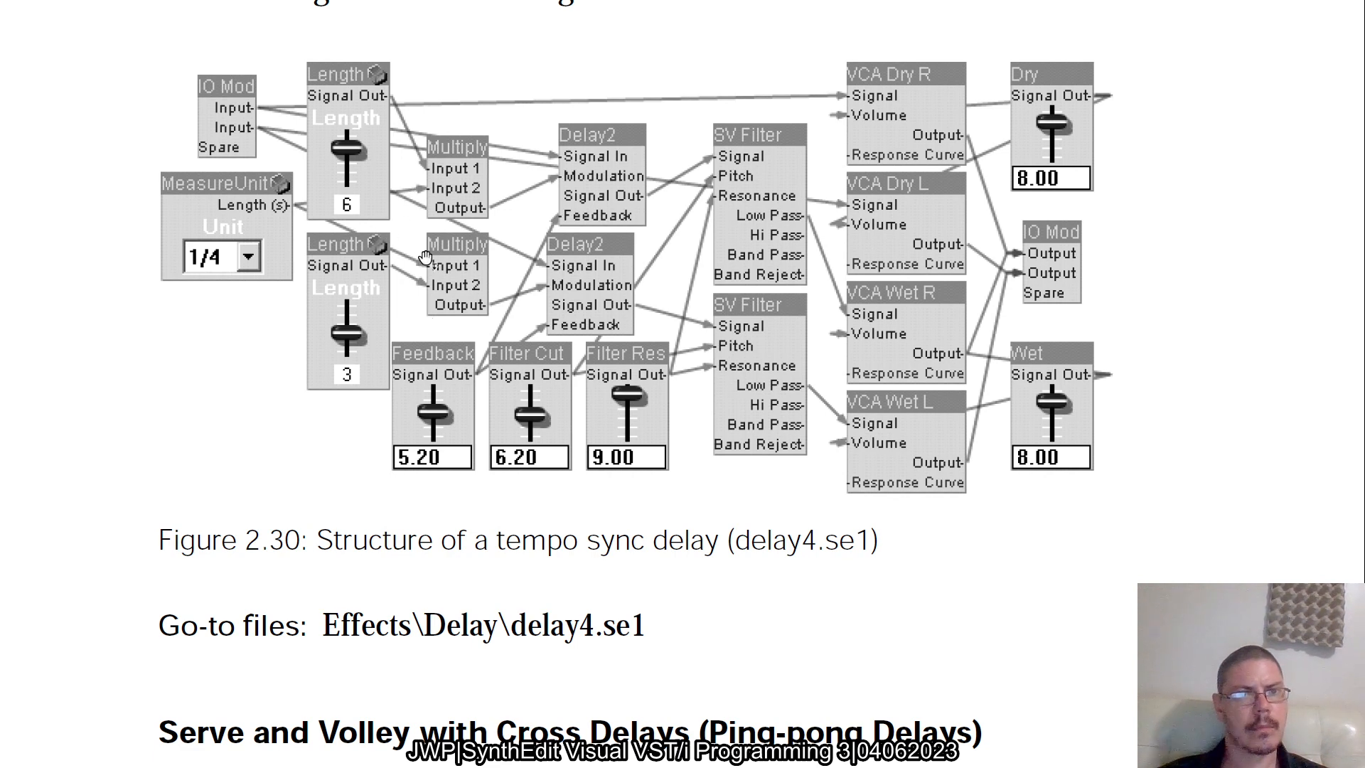
scroll(430, 287, down, 4)
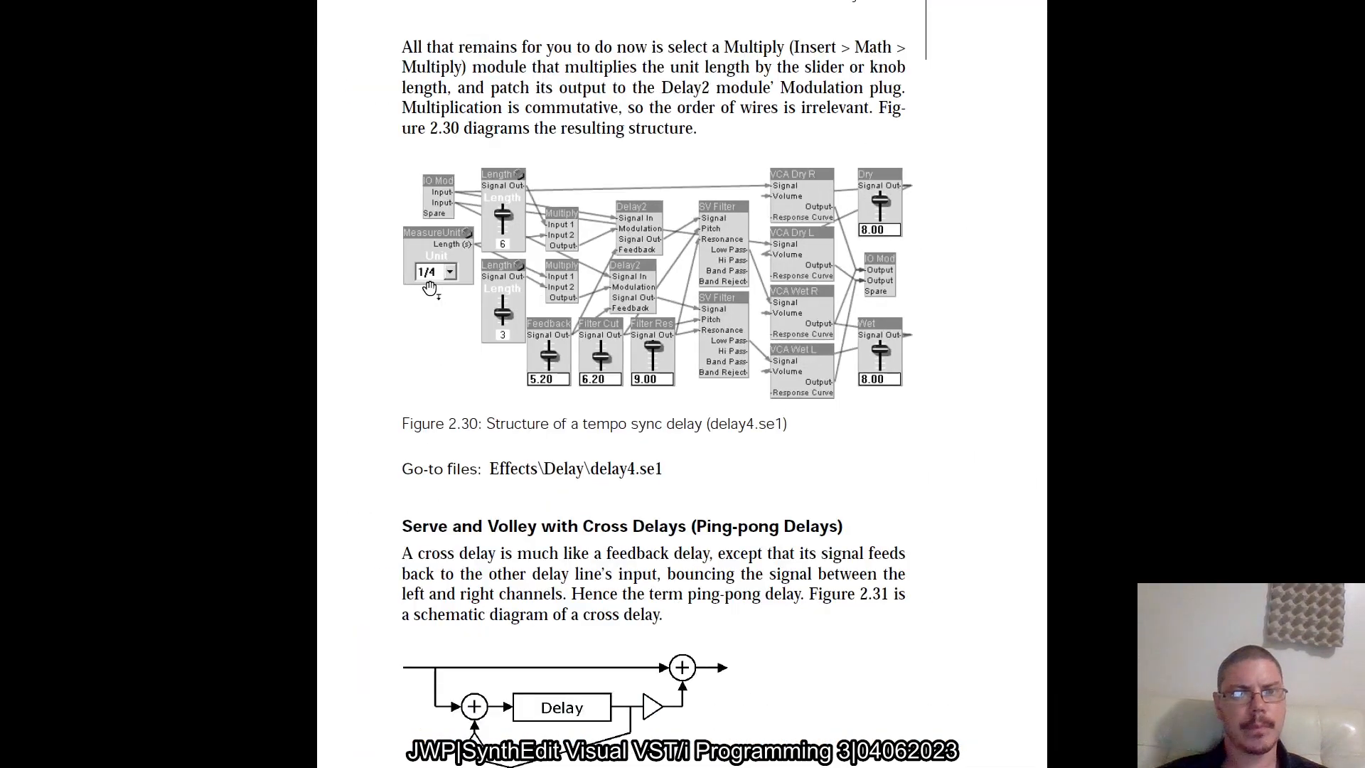
Back in SynthEdit, move the Unit container next to the Length containers and wire the Unit and Length outputs into both Multiply modules' inputs
key(alt+Tab)
click(370, 472)
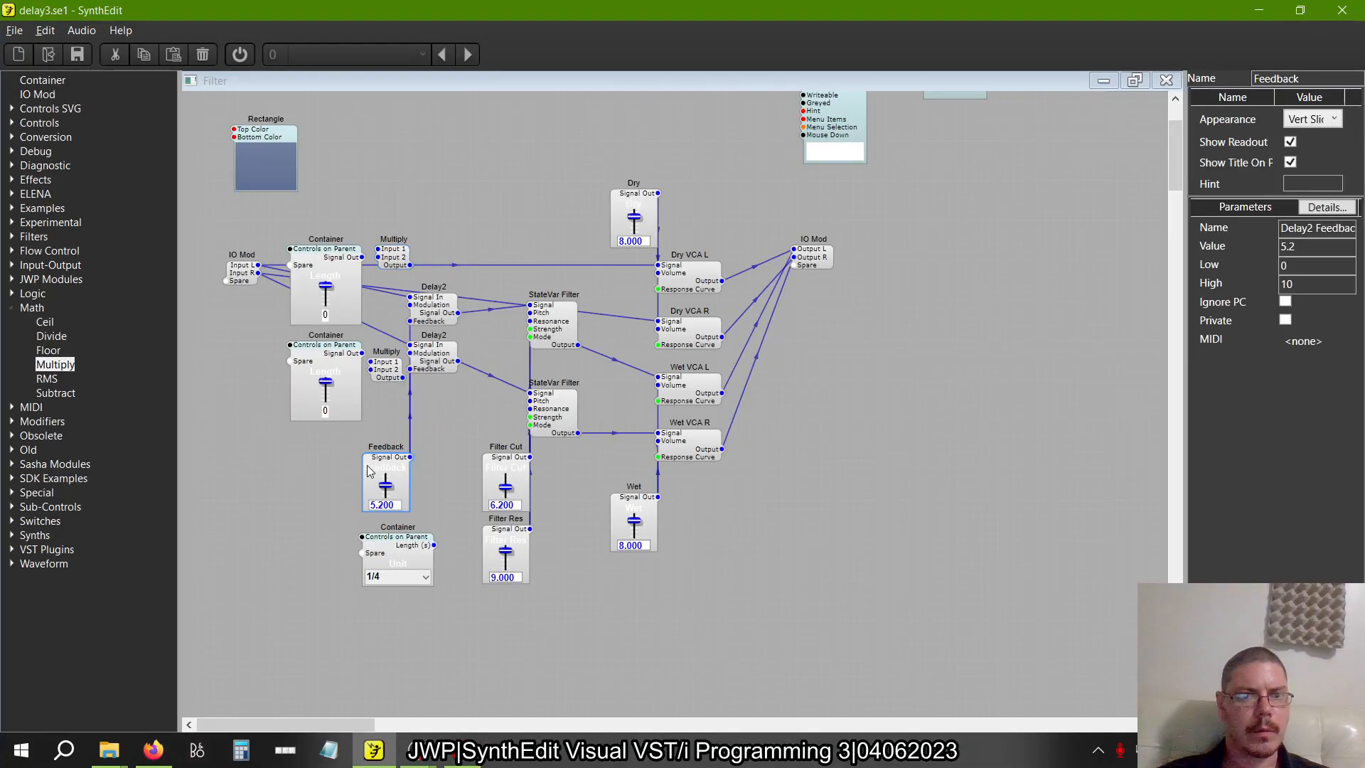
scroll(396, 538, down, 3)
scroll(395, 538, up, 4)
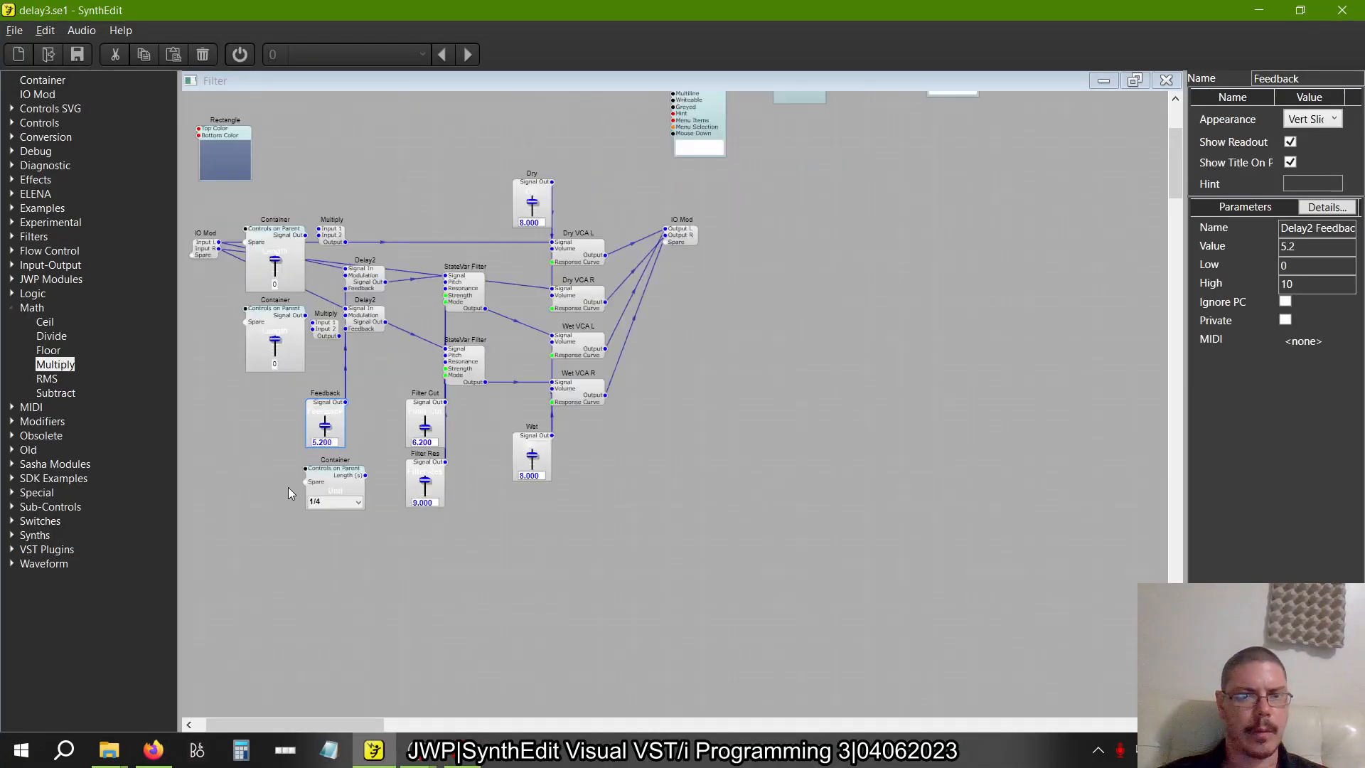
click(413, 494)
drag(515, 467, 285, 412)
drag(466, 465, 440, 237)
drag(295, 342, 424, 371)
click(418, 240)
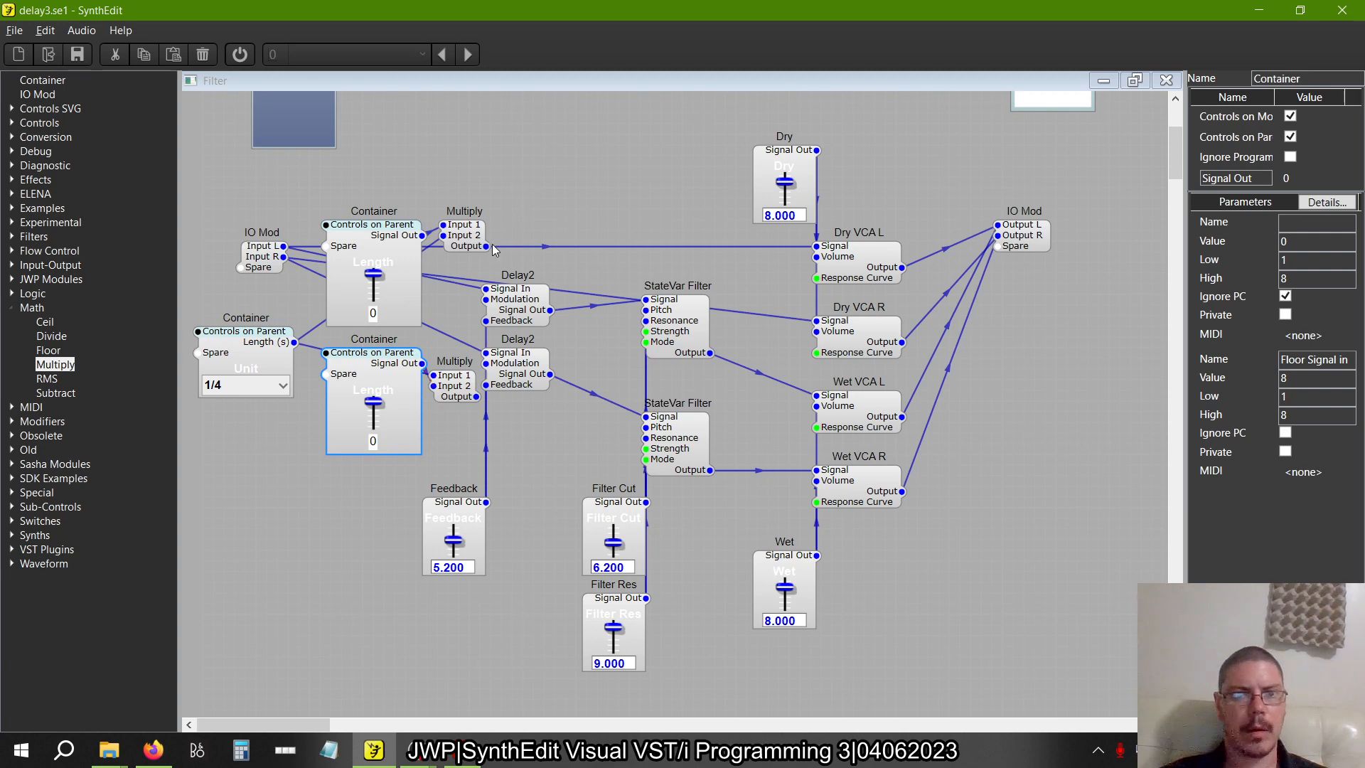
Connect each Multiply output to its Delay2's Modulation input and space out the Length, Unit and Multiply modules
drag(487, 246, 486, 299)
mouse_move(471, 396)
mouse_down()
mouse_move(501, 359)
mouse_move(487, 353)
mouse_up()
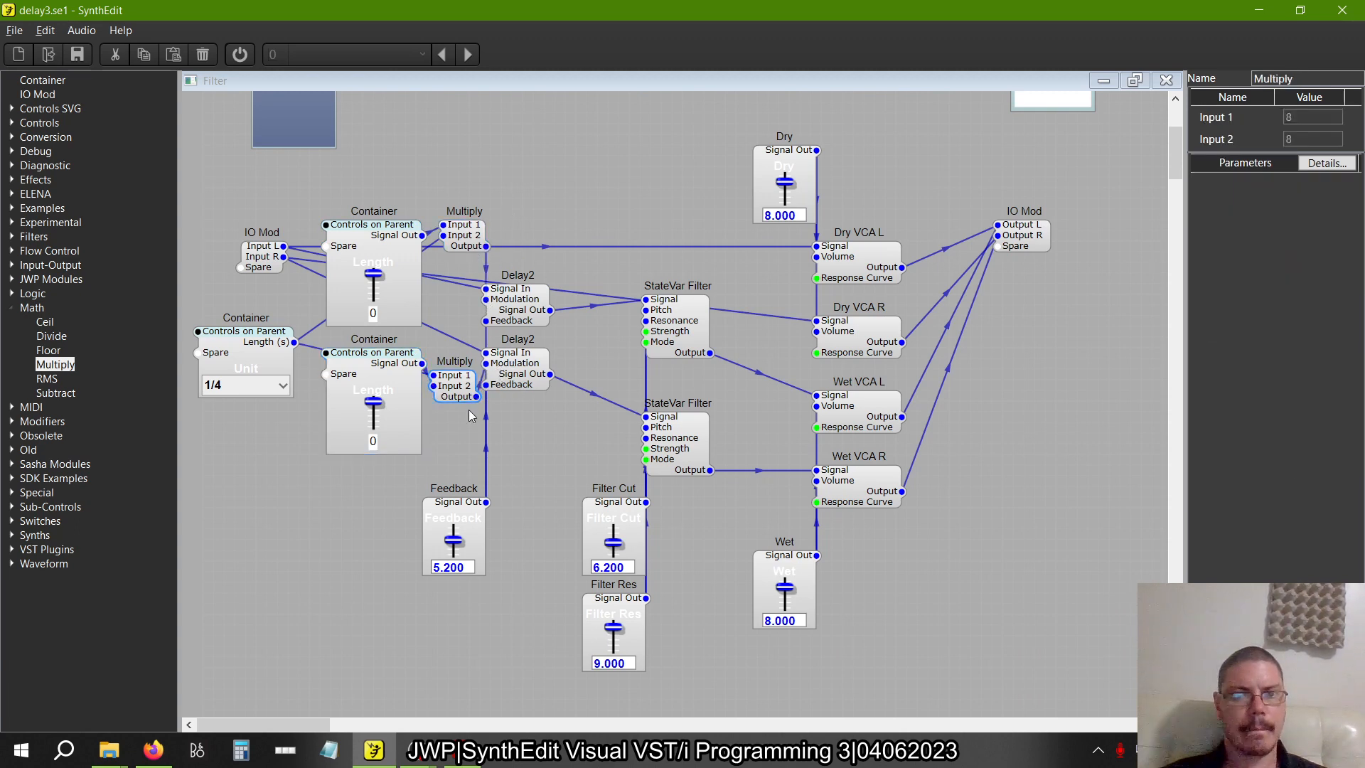
drag(458, 399, 470, 435)
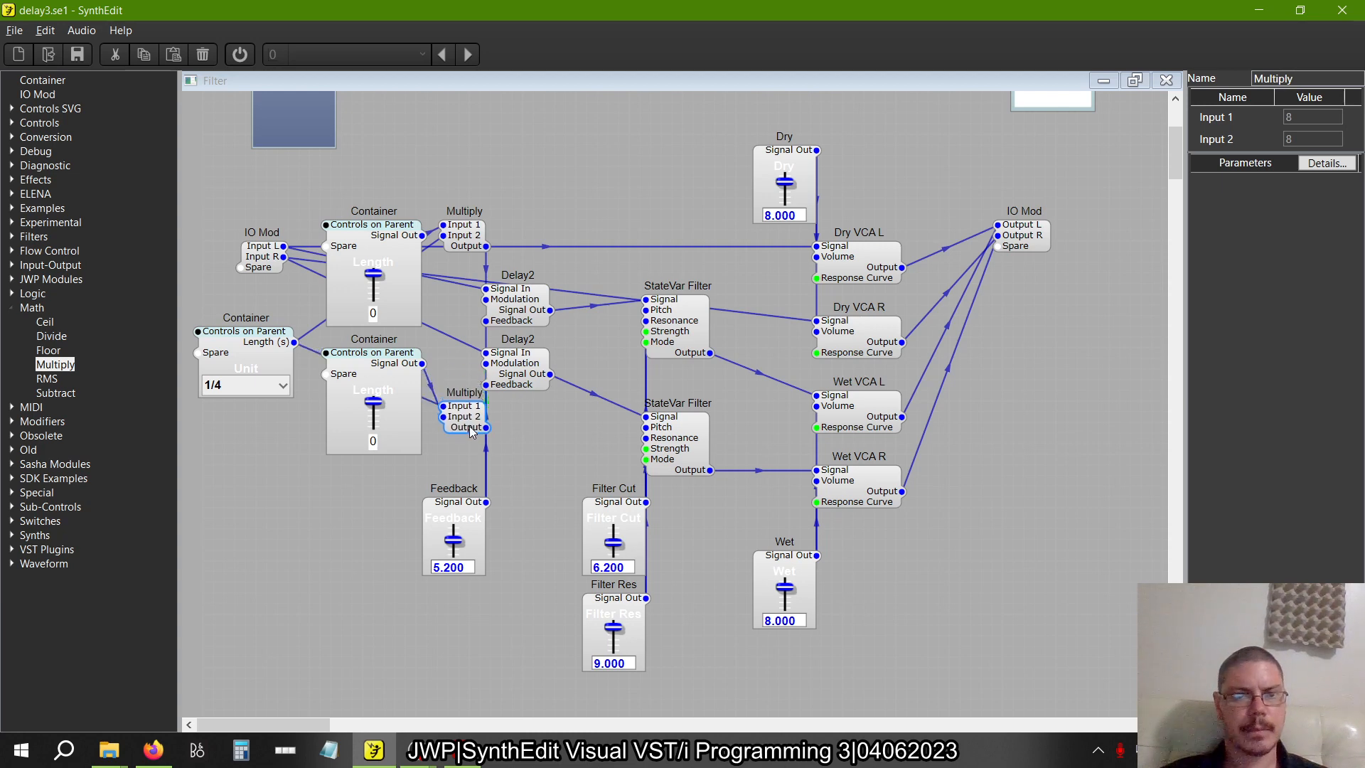
drag(394, 363, 393, 416)
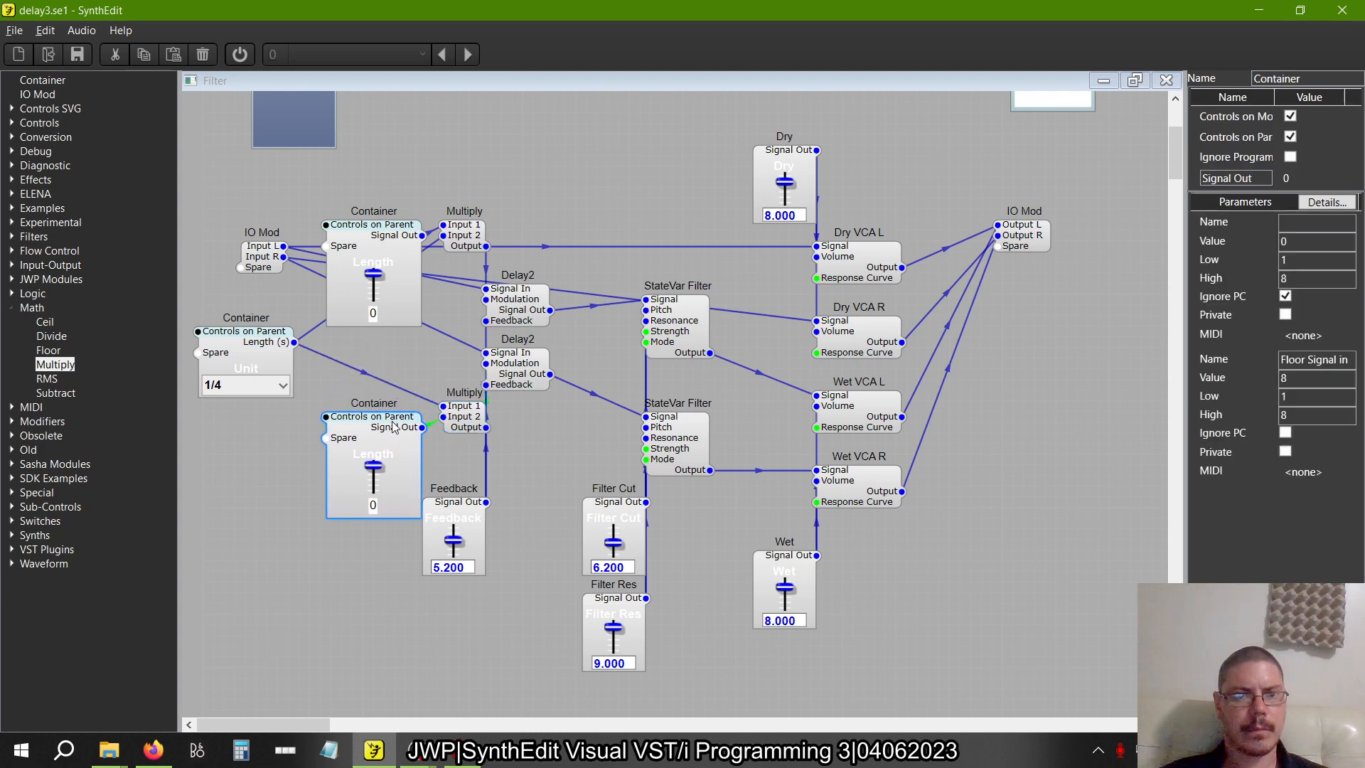
drag(380, 231, 377, 220)
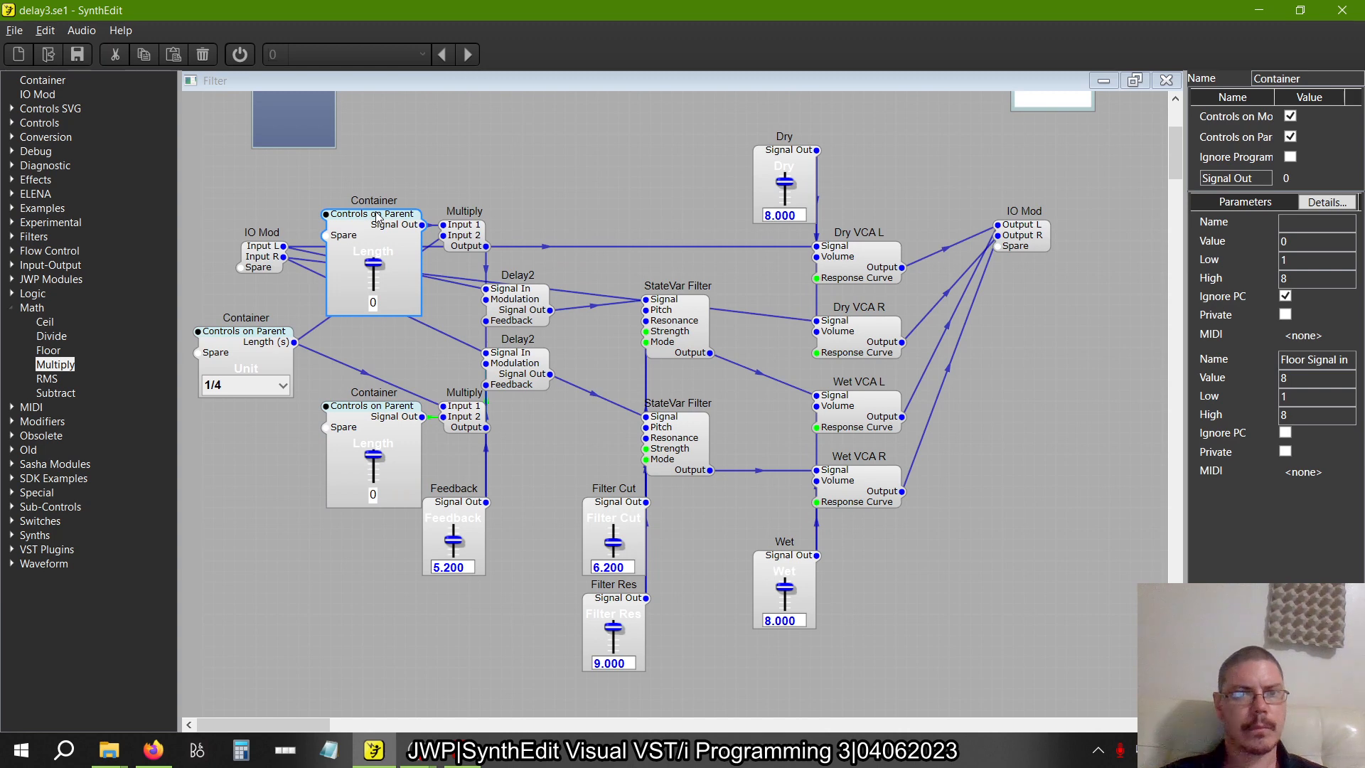
drag(258, 344, 278, 359)
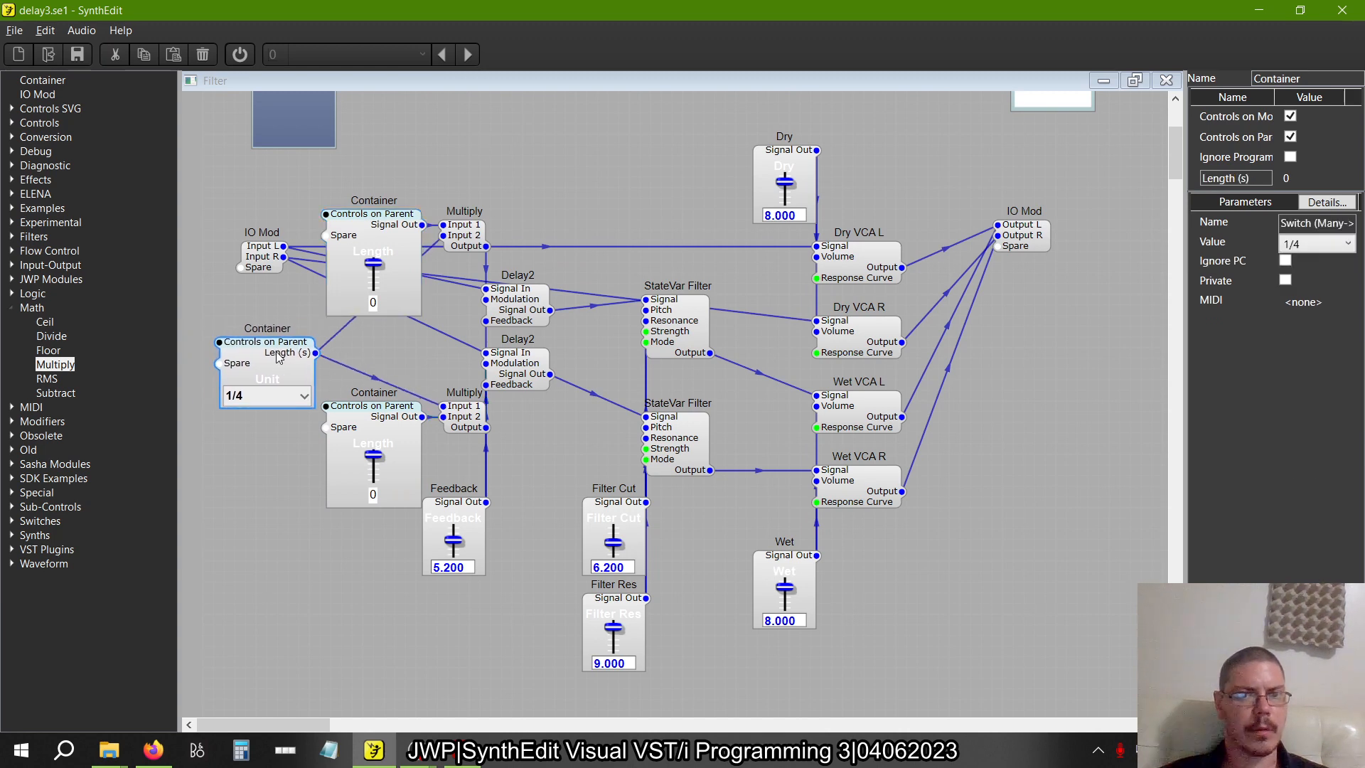
Open the Filter container's panel for editing, check figure 2.30 in the PDF, and place the panel window beside the module structure
scroll(278, 358, down, 3)
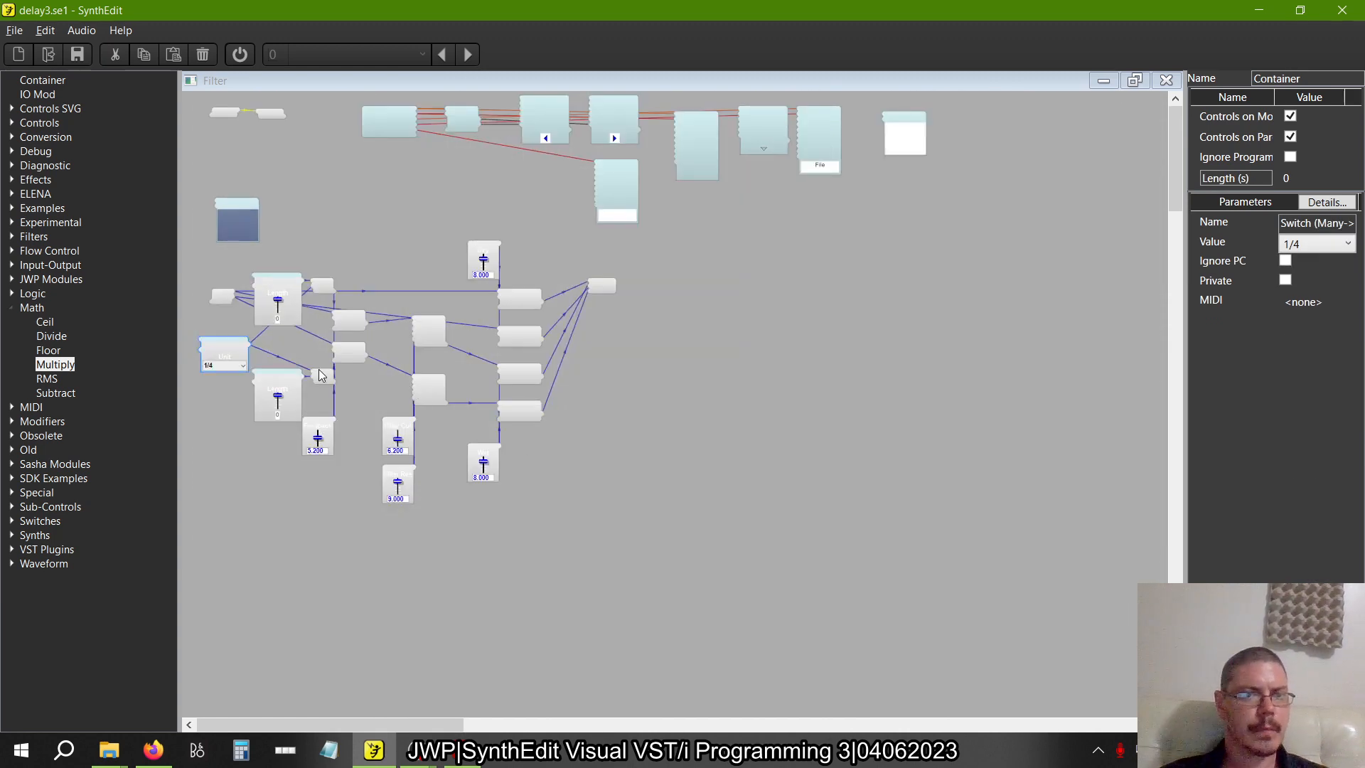
scroll(323, 377, up, 1)
right_click(382, 212)
click(419, 306)
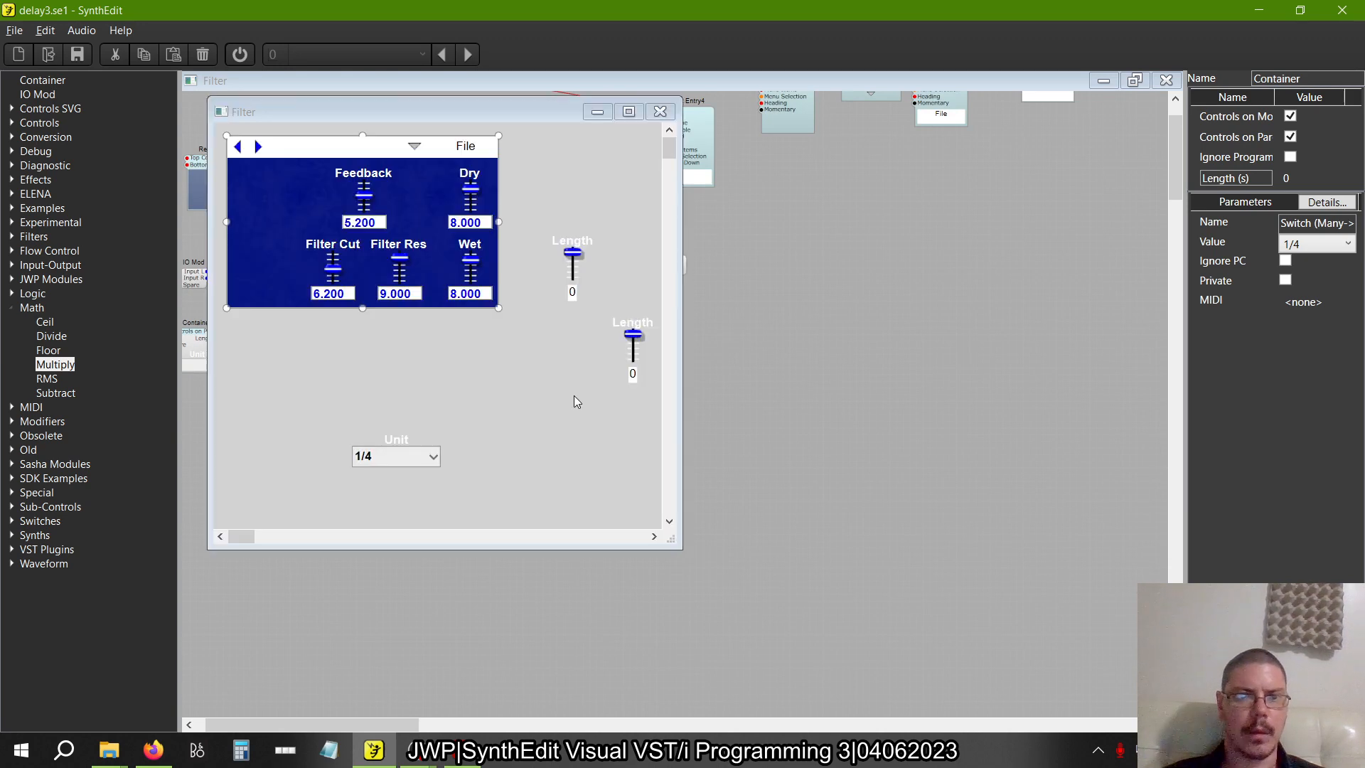
click(584, 252)
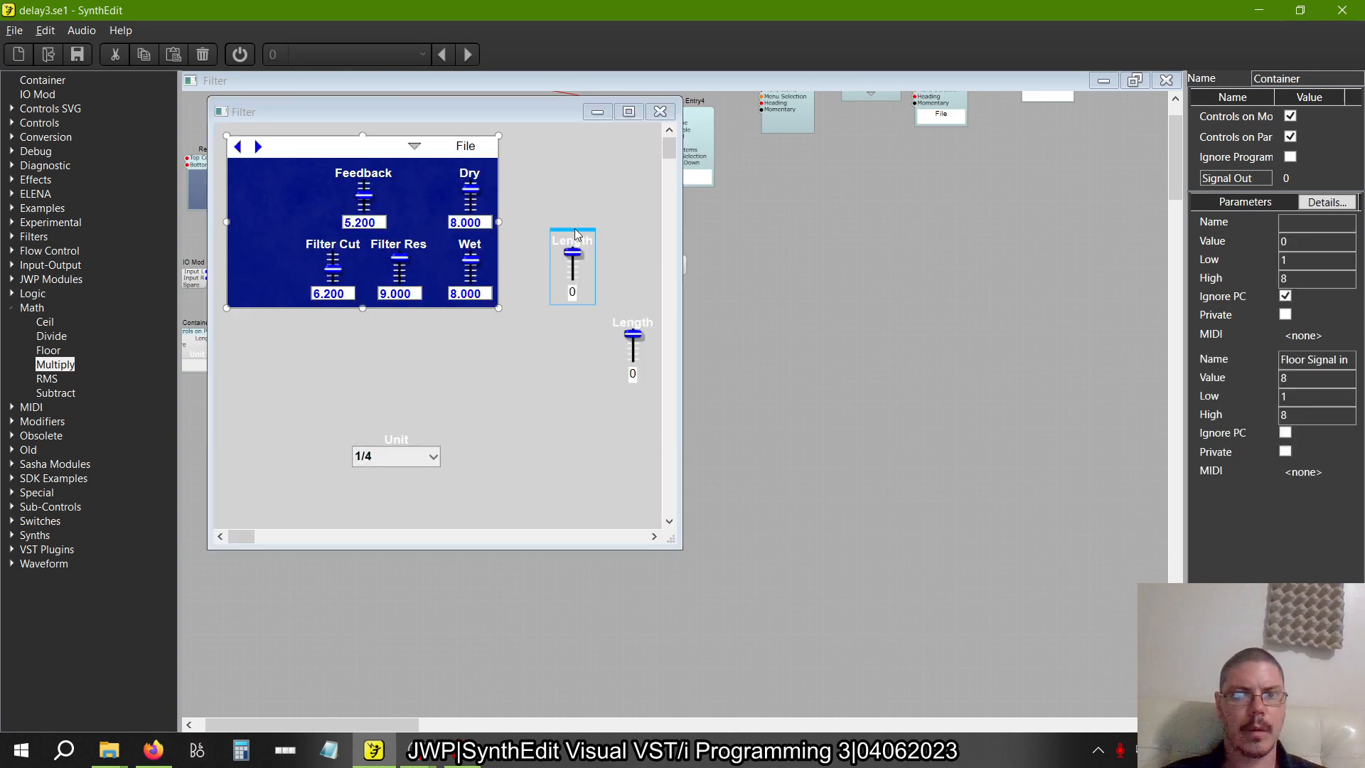
key(alt+Tab)
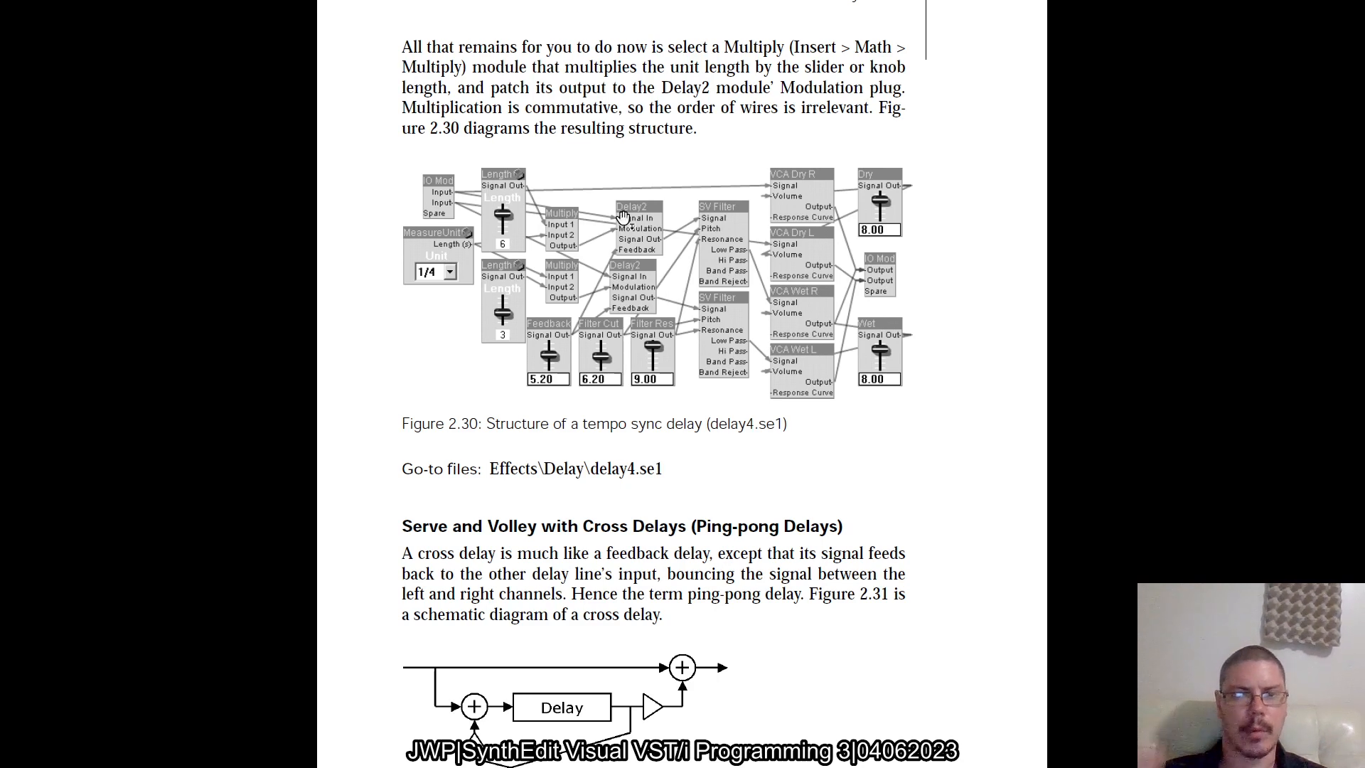
key(alt+Tab)
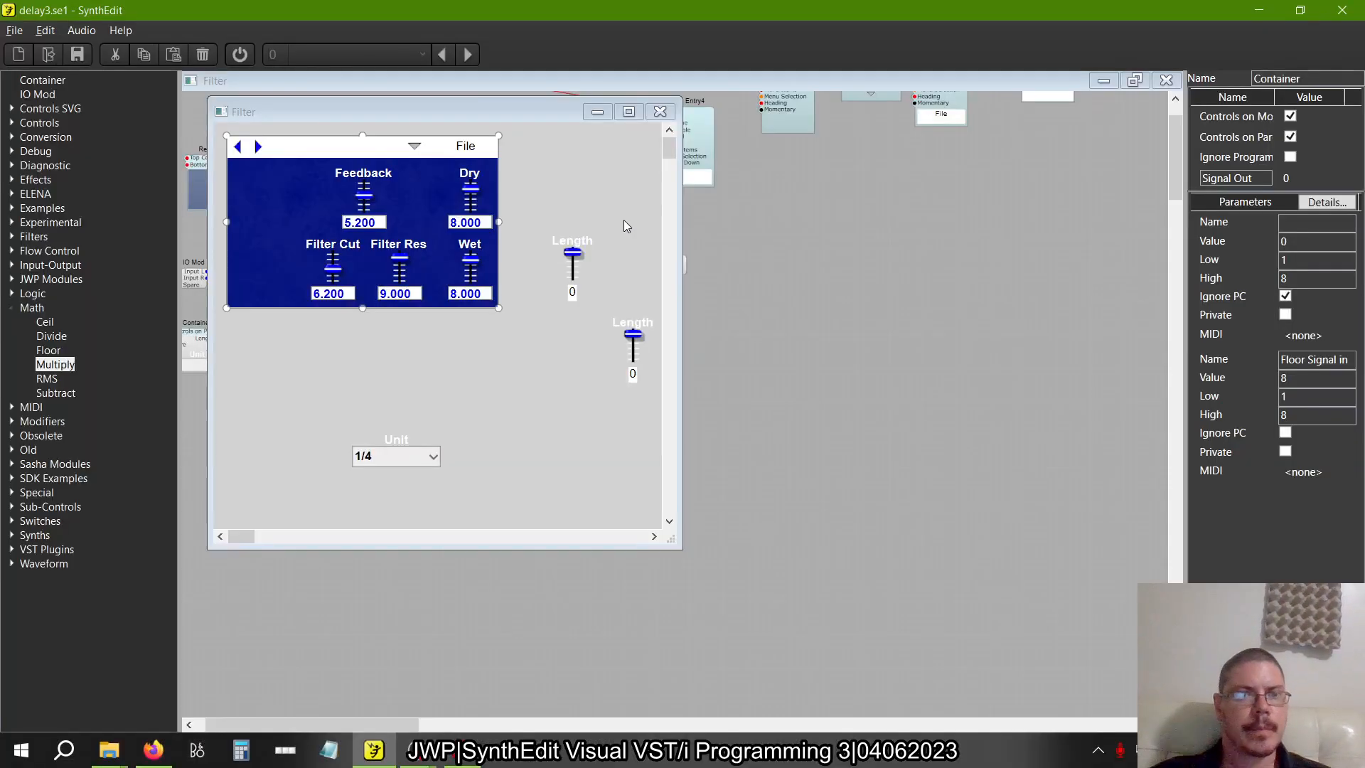
drag(469, 114, 1037, 139)
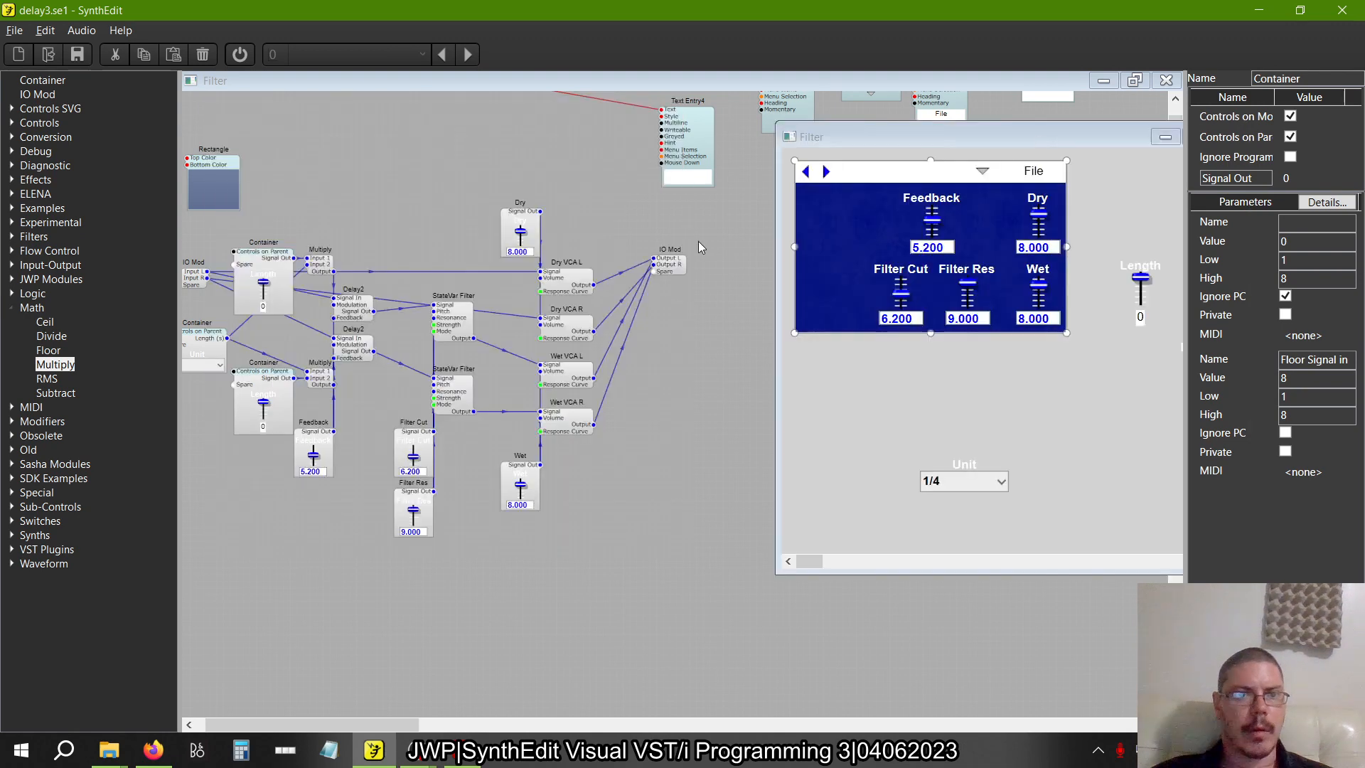
Move both Length sliders onto the blue panel, one beside Feedback and the other beneath it beside Filter Cut, and close the panel
click(1144, 276)
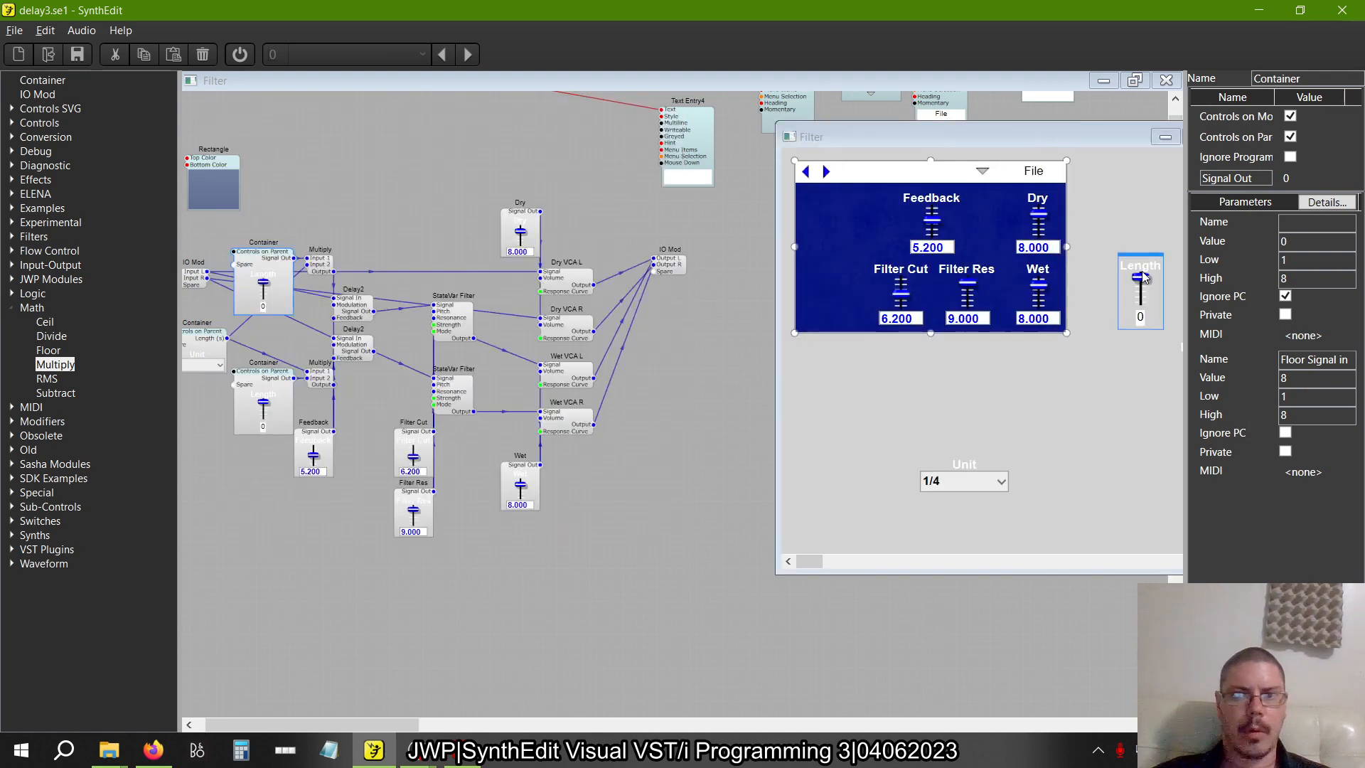
drag(1144, 277, 826, 187)
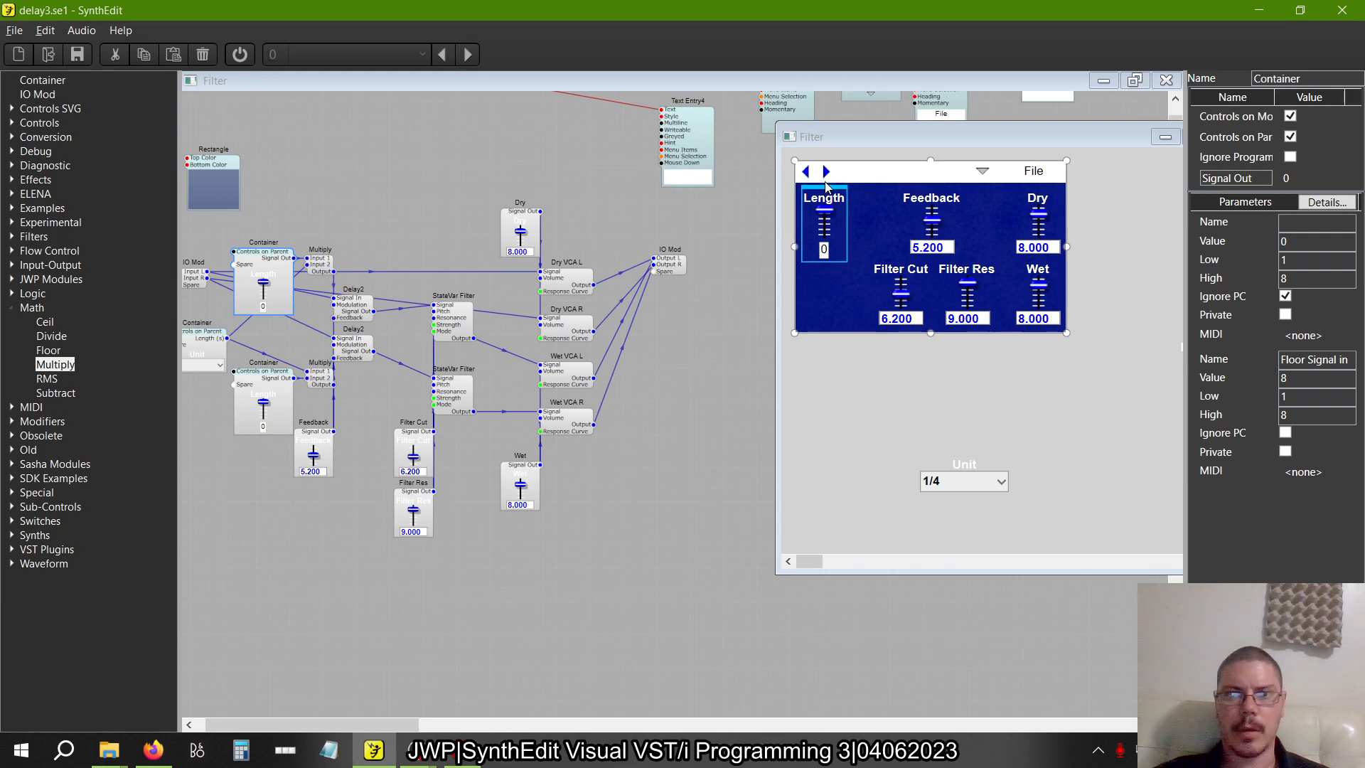
scroll(865, 313, right, 4)
click(1053, 342)
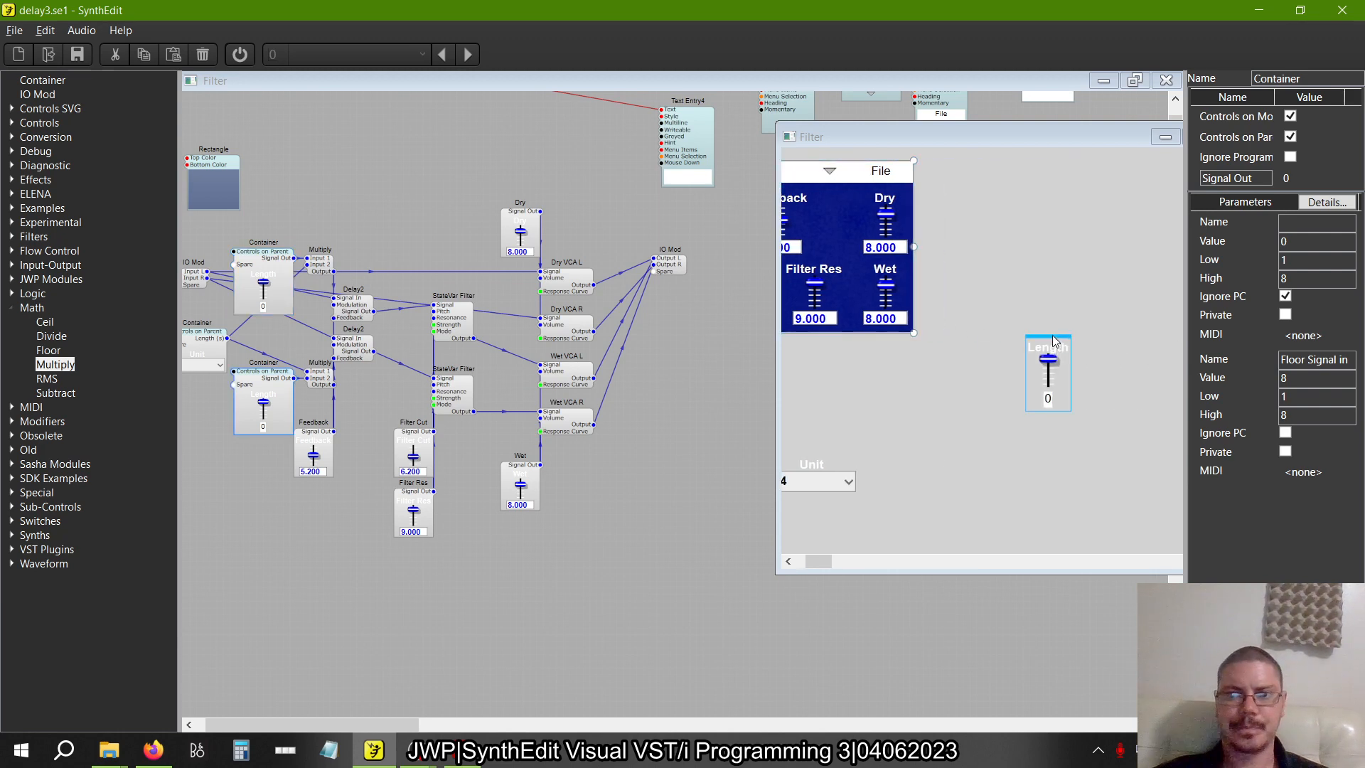
drag(1053, 341, 828, 257)
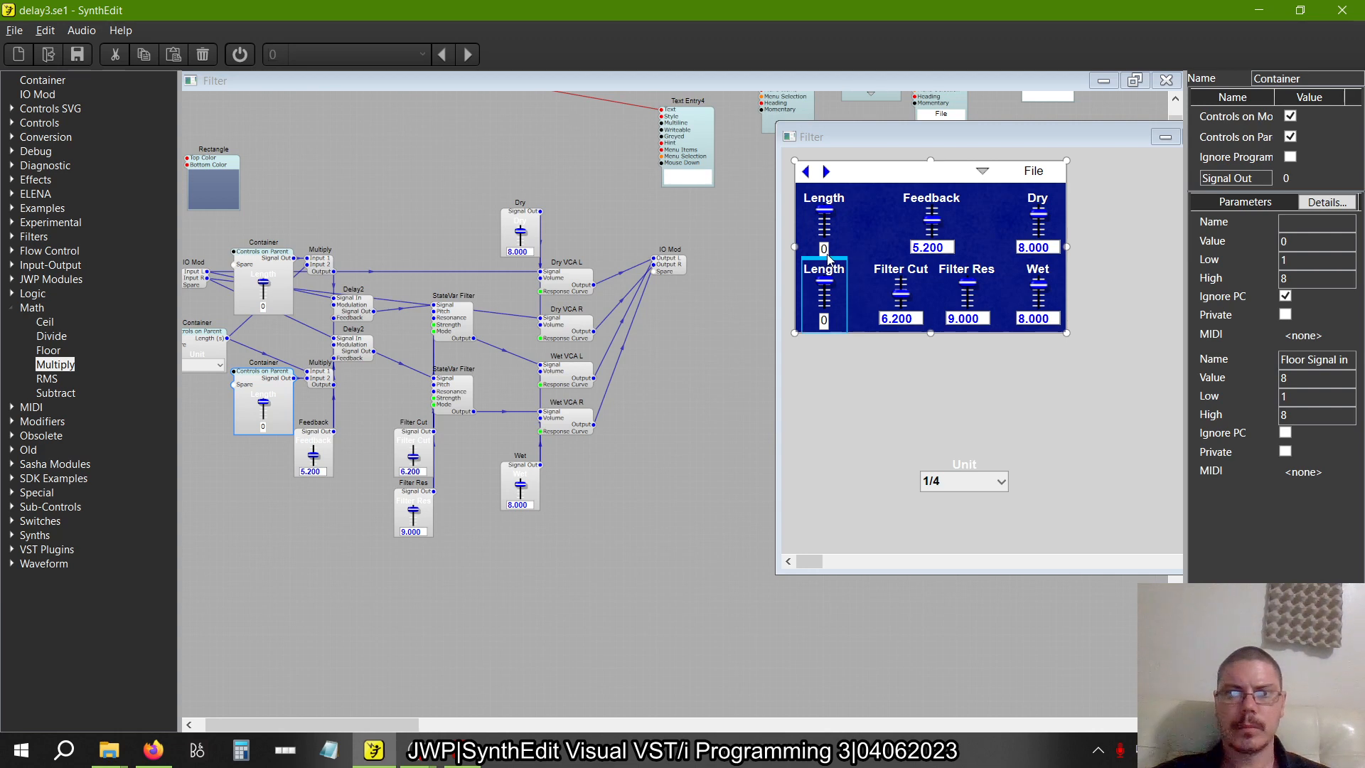
double_click(1076, 141)
click(1168, 81)
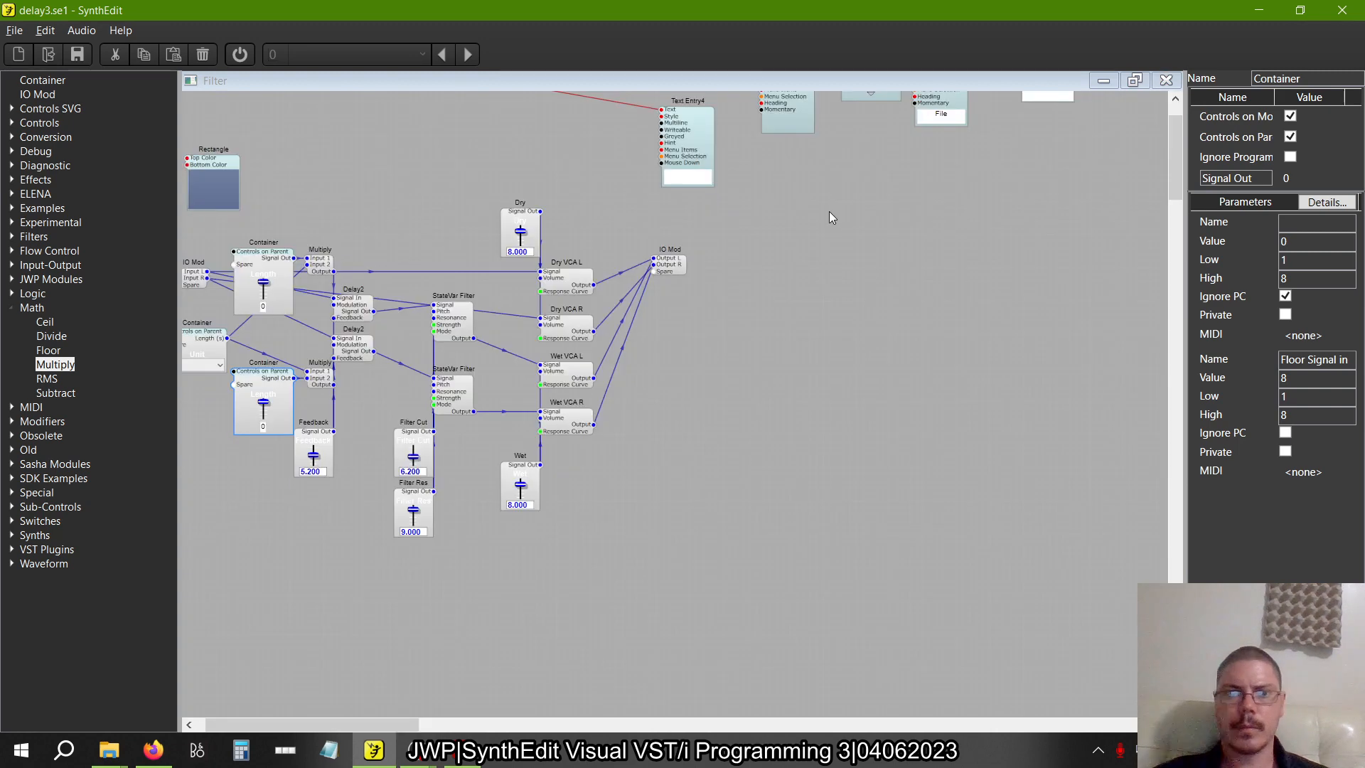
Open the upper Length container's panel for editing and try to reduce the height of its value readout
right_click(289, 270)
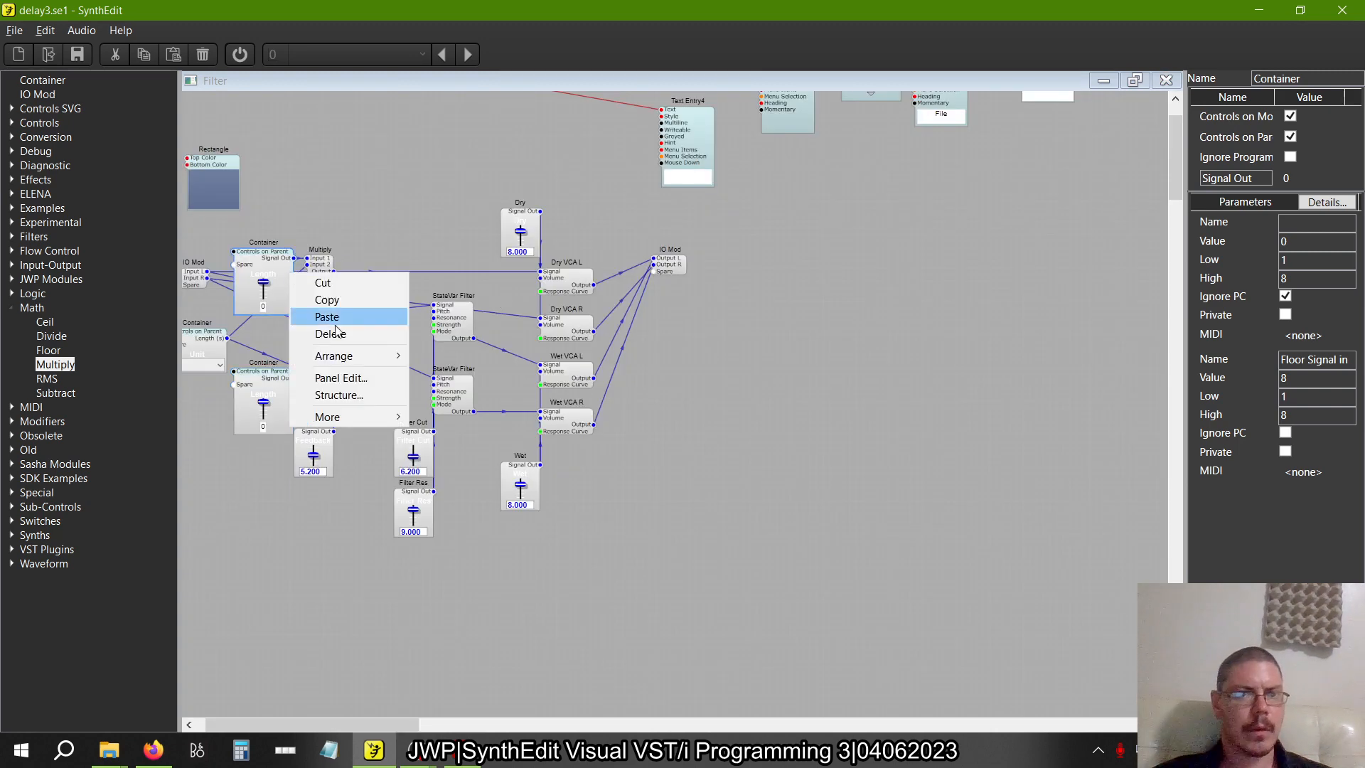
click(334, 376)
scroll(334, 271, up, 3)
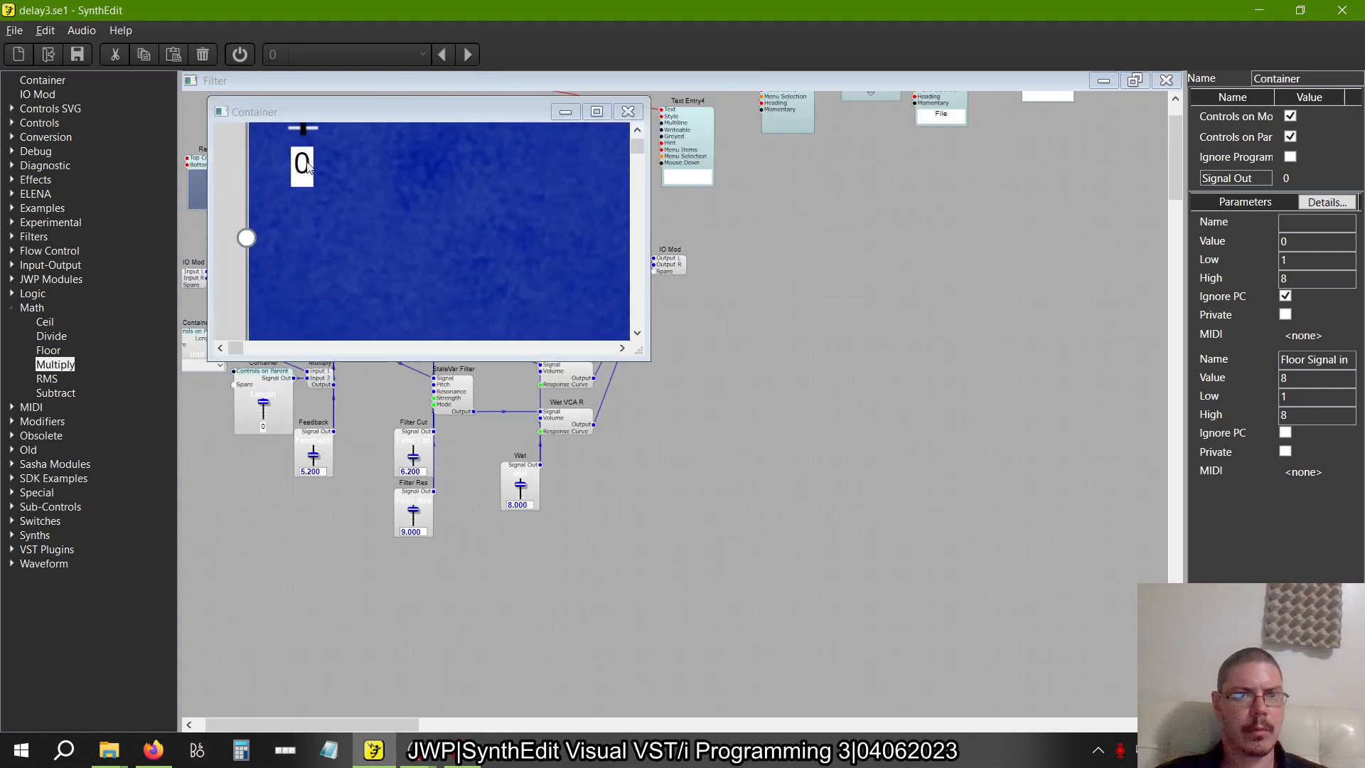
click(307, 192)
drag(302, 197, 301, 180)
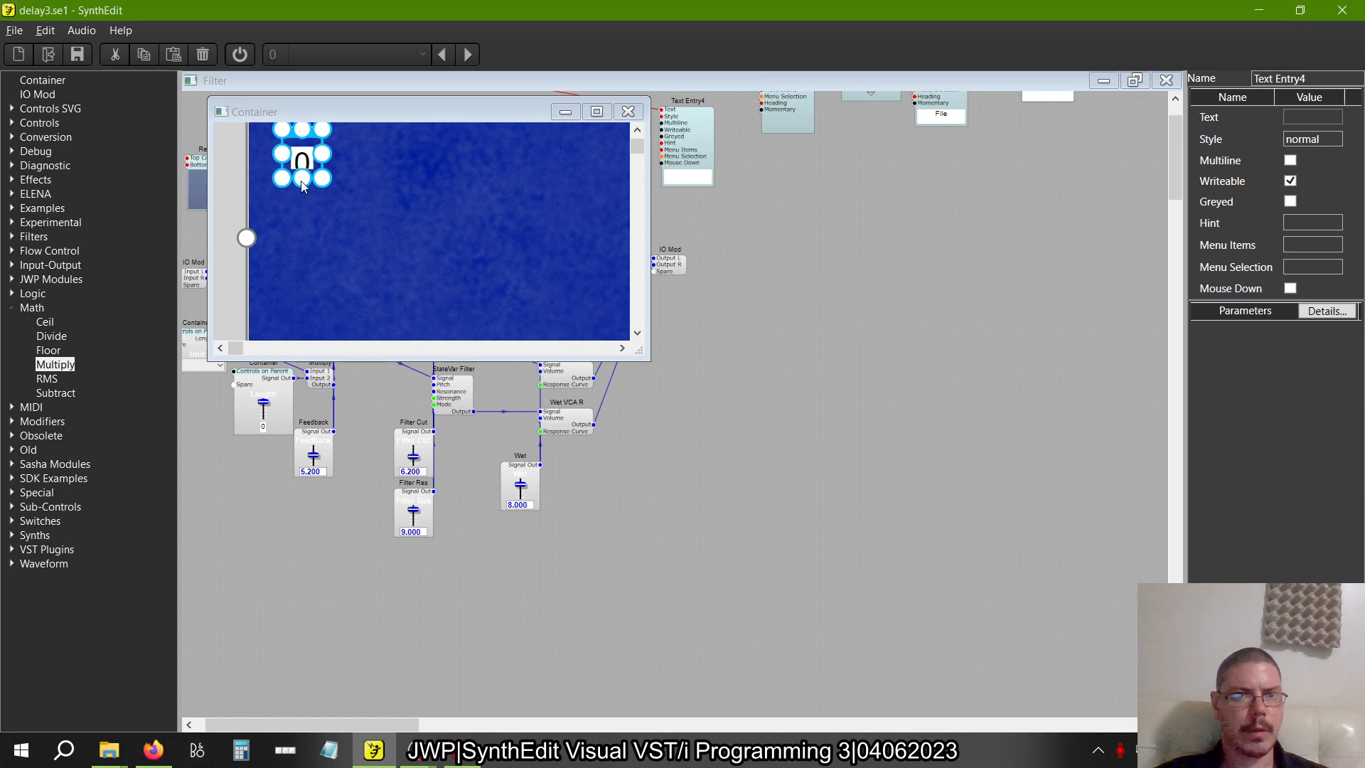
Try resizing the value readout's height with Snap to Grid off and again with it on
click(45, 30)
click(95, 320)
drag(301, 202, 300, 197)
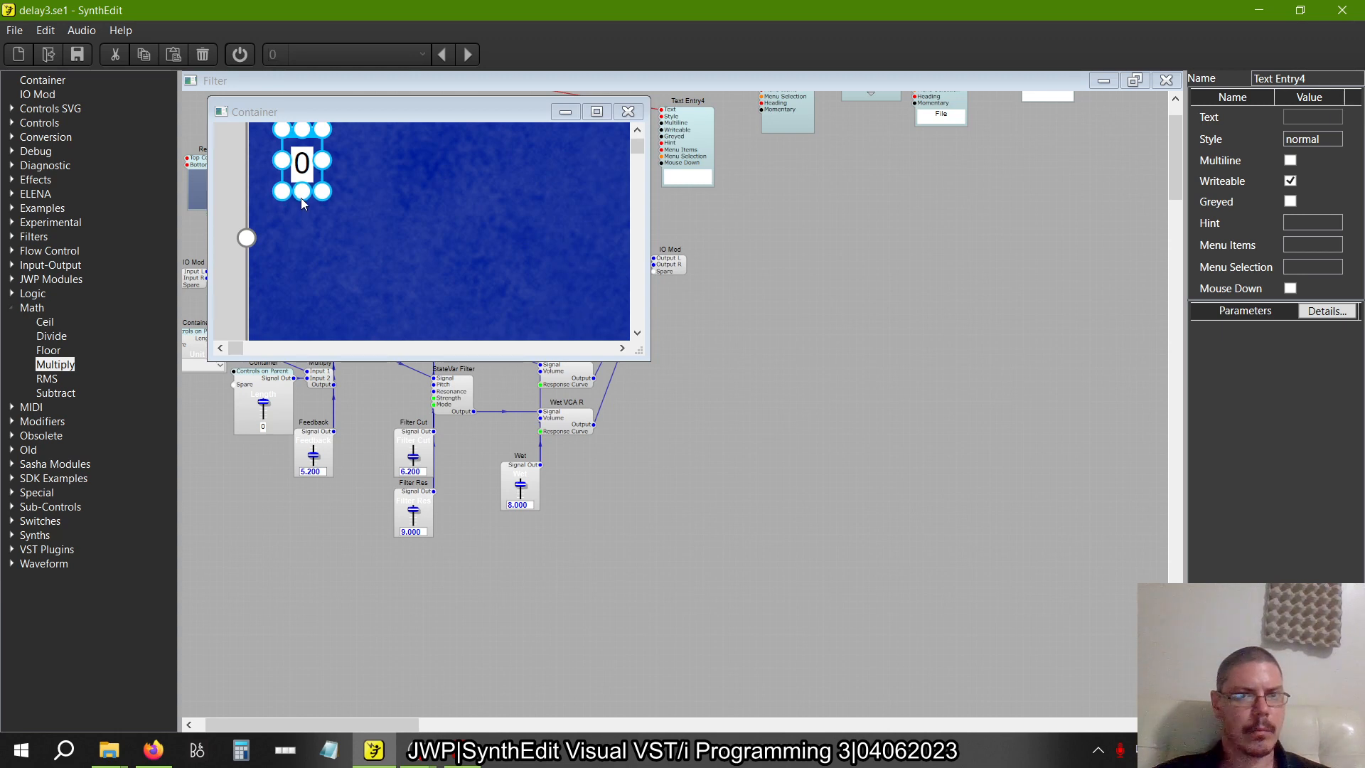
click(44, 30)
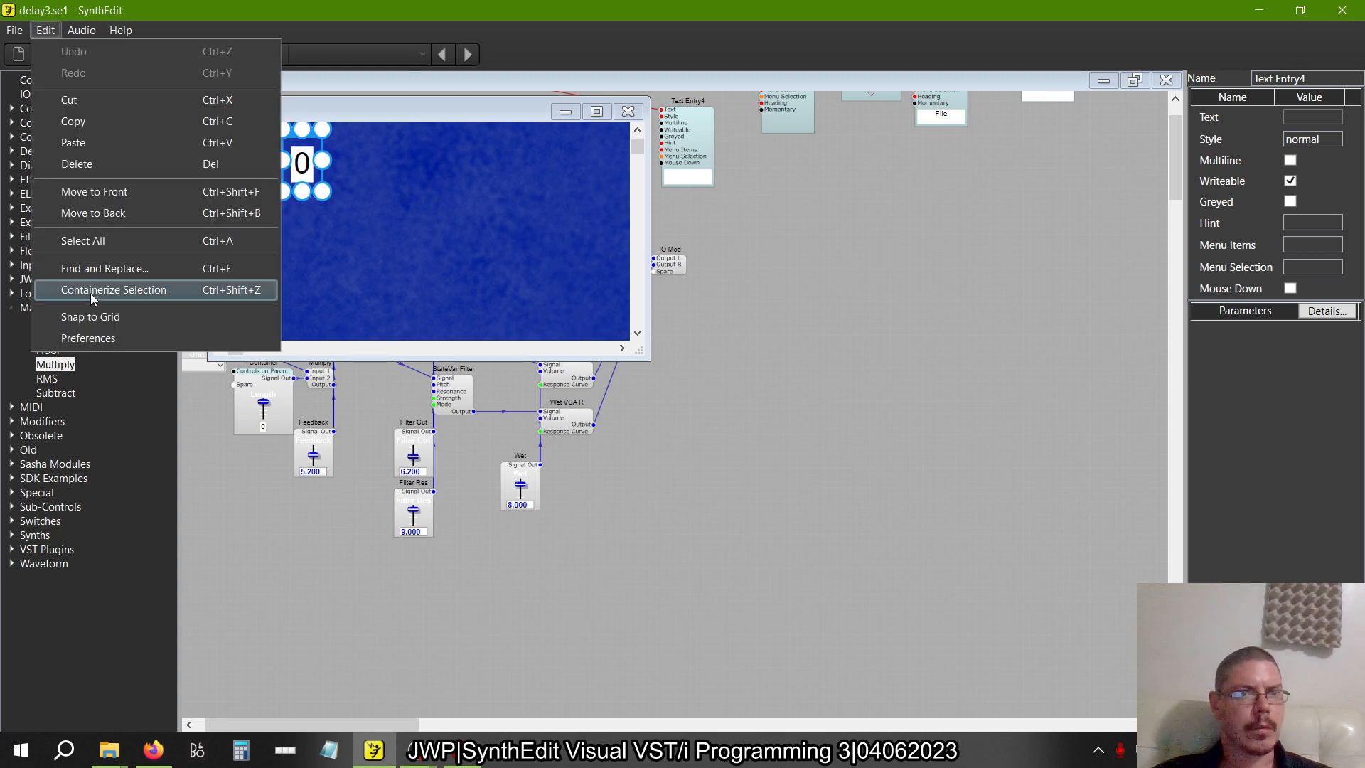
click(89, 314)
drag(303, 199, 304, 208)
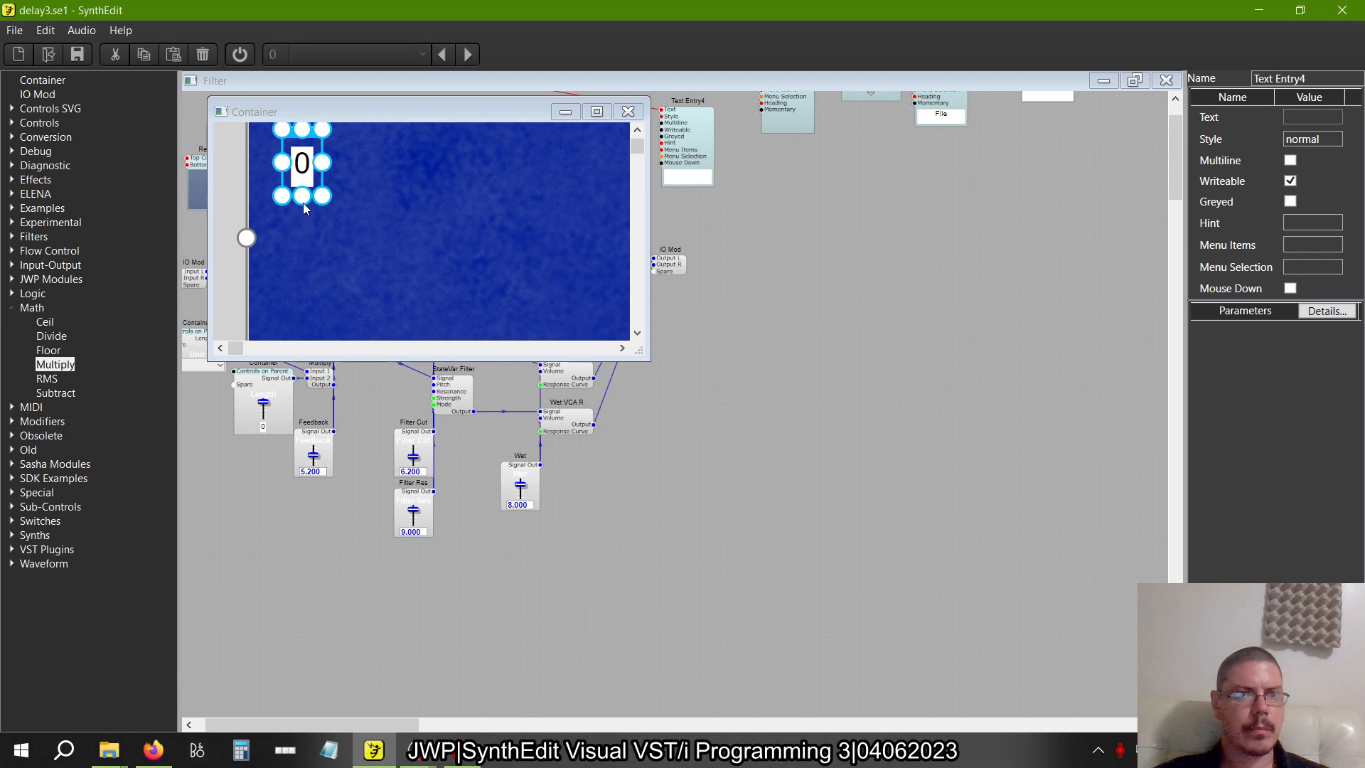
Turn off Snap to Grid, shorten the Length value readout to fit its digit closely, and close the container's panel
click(45, 30)
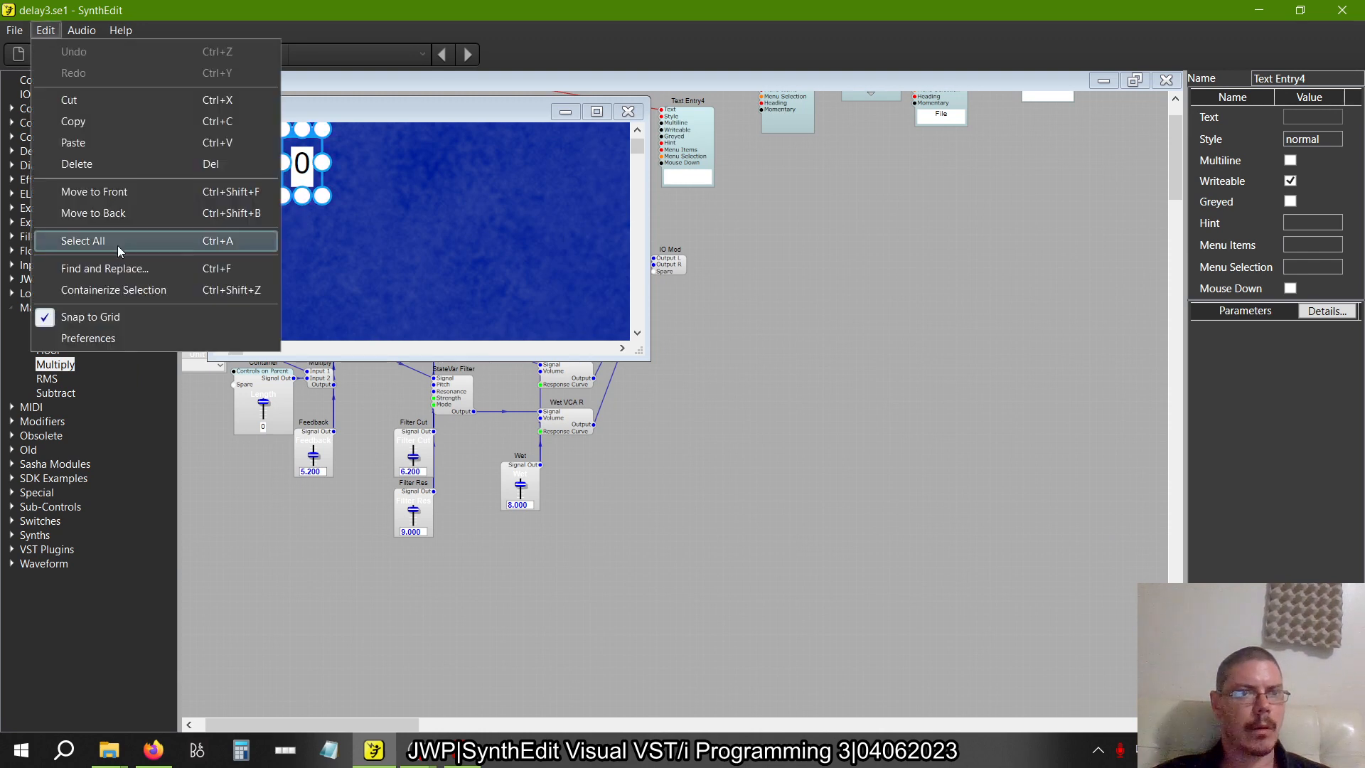
click(90, 321)
click(309, 207)
scroll(298, 219, up, 2)
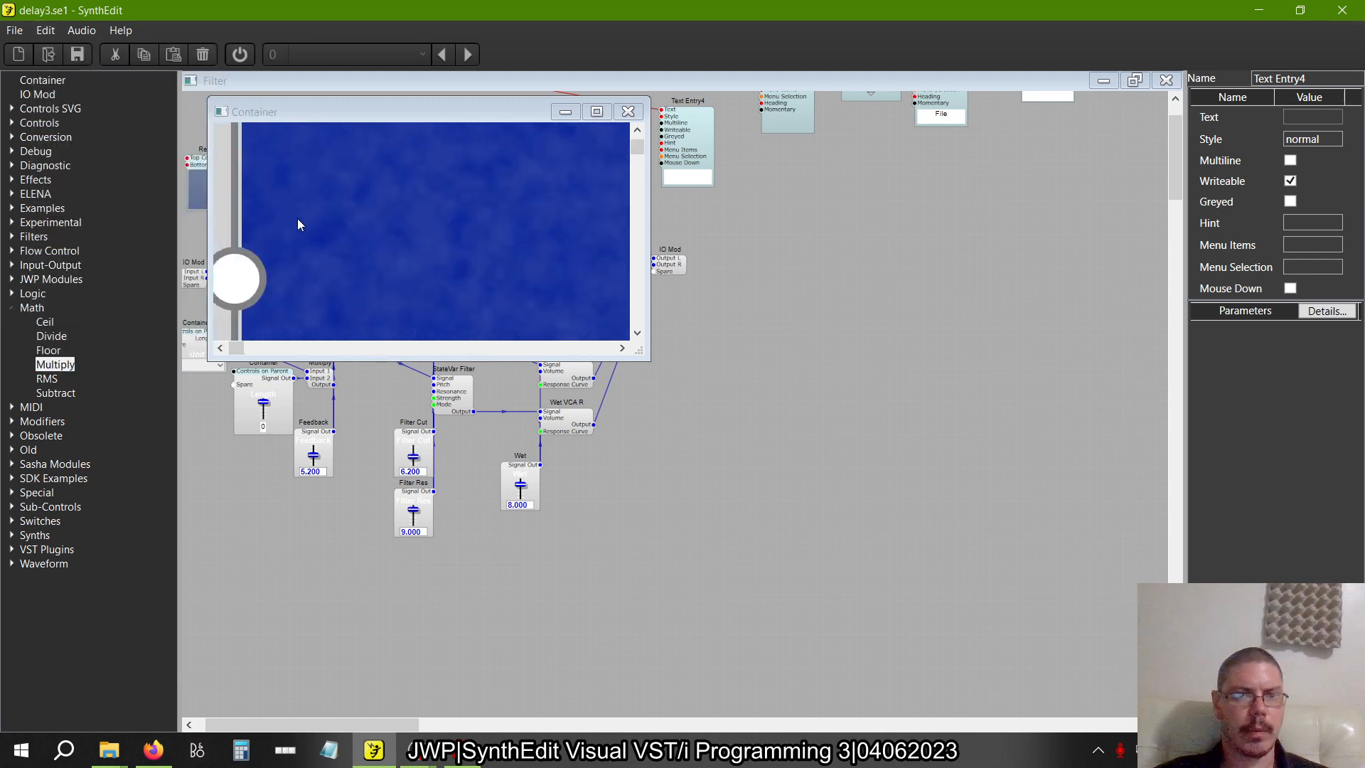
scroll(298, 219, down, 3)
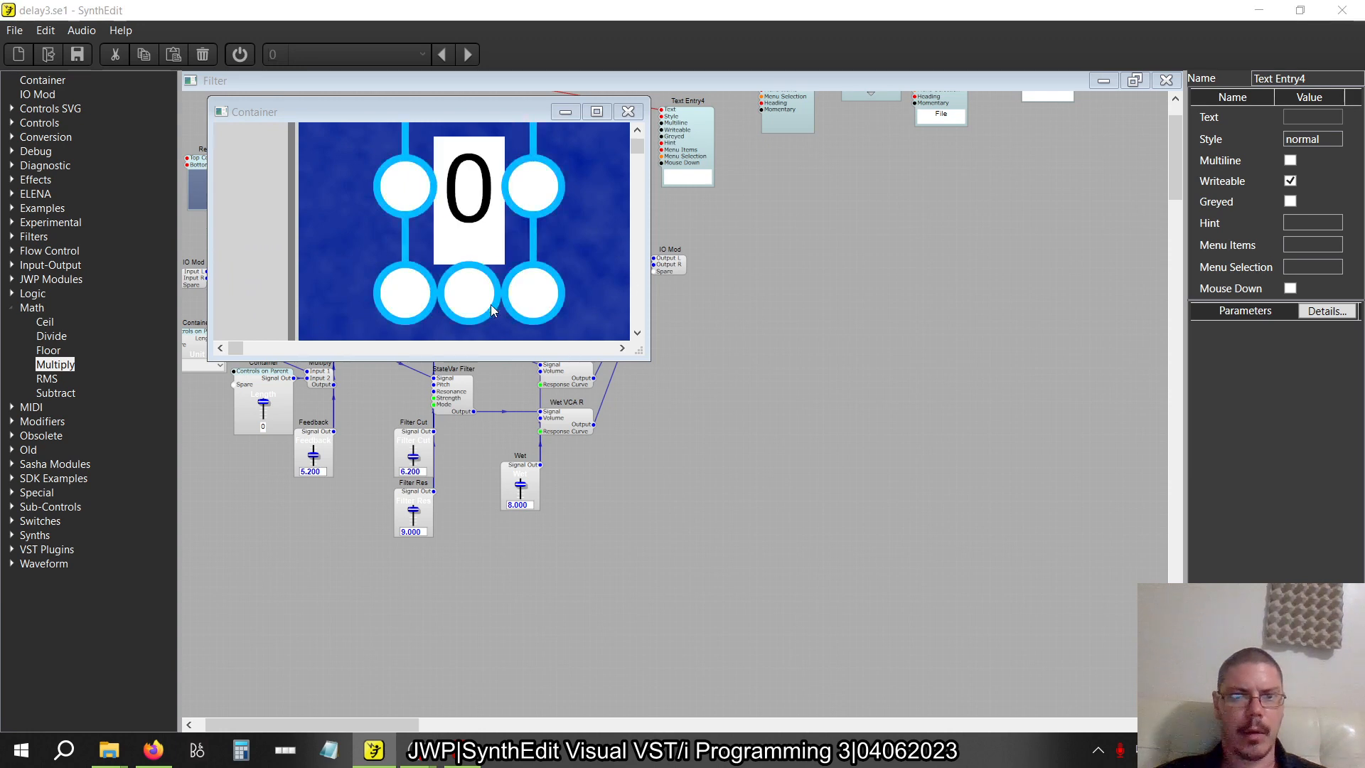
drag(485, 304, 484, 280)
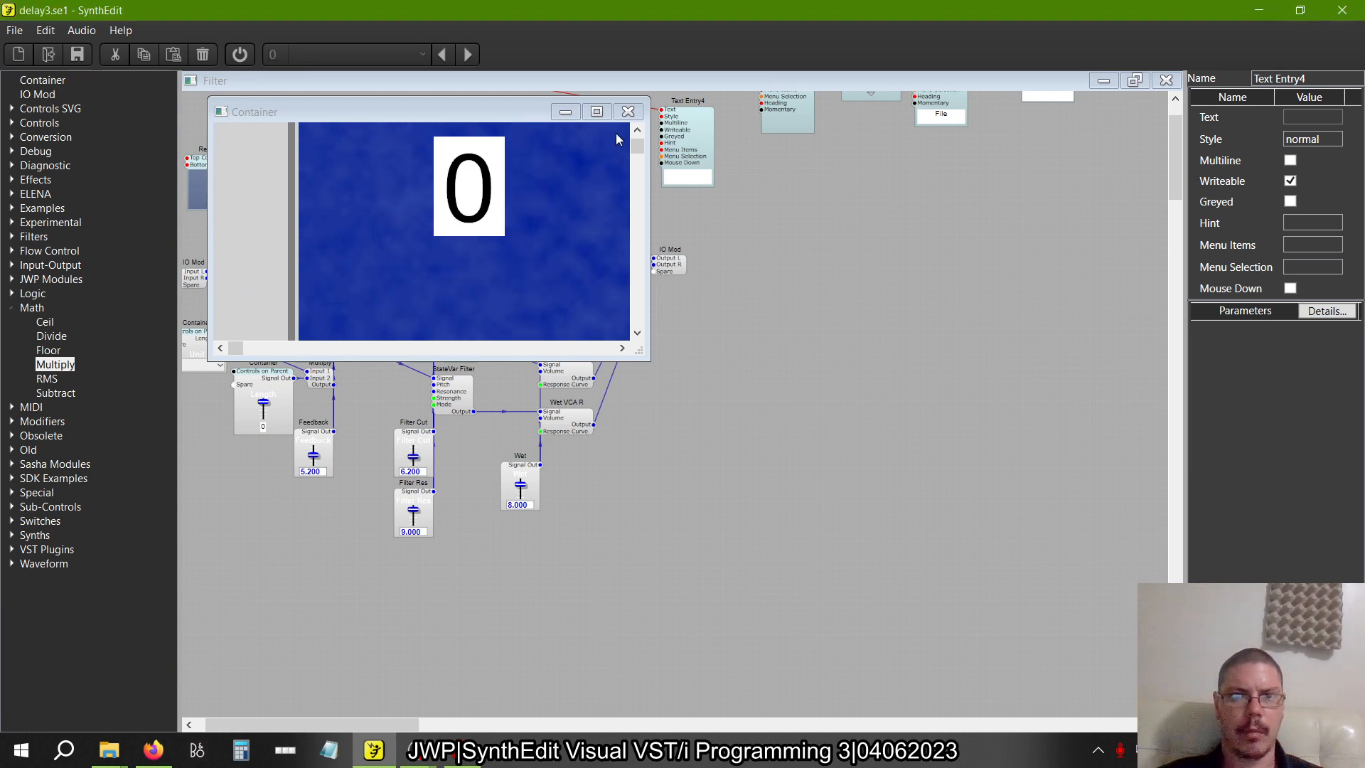
click(627, 112)
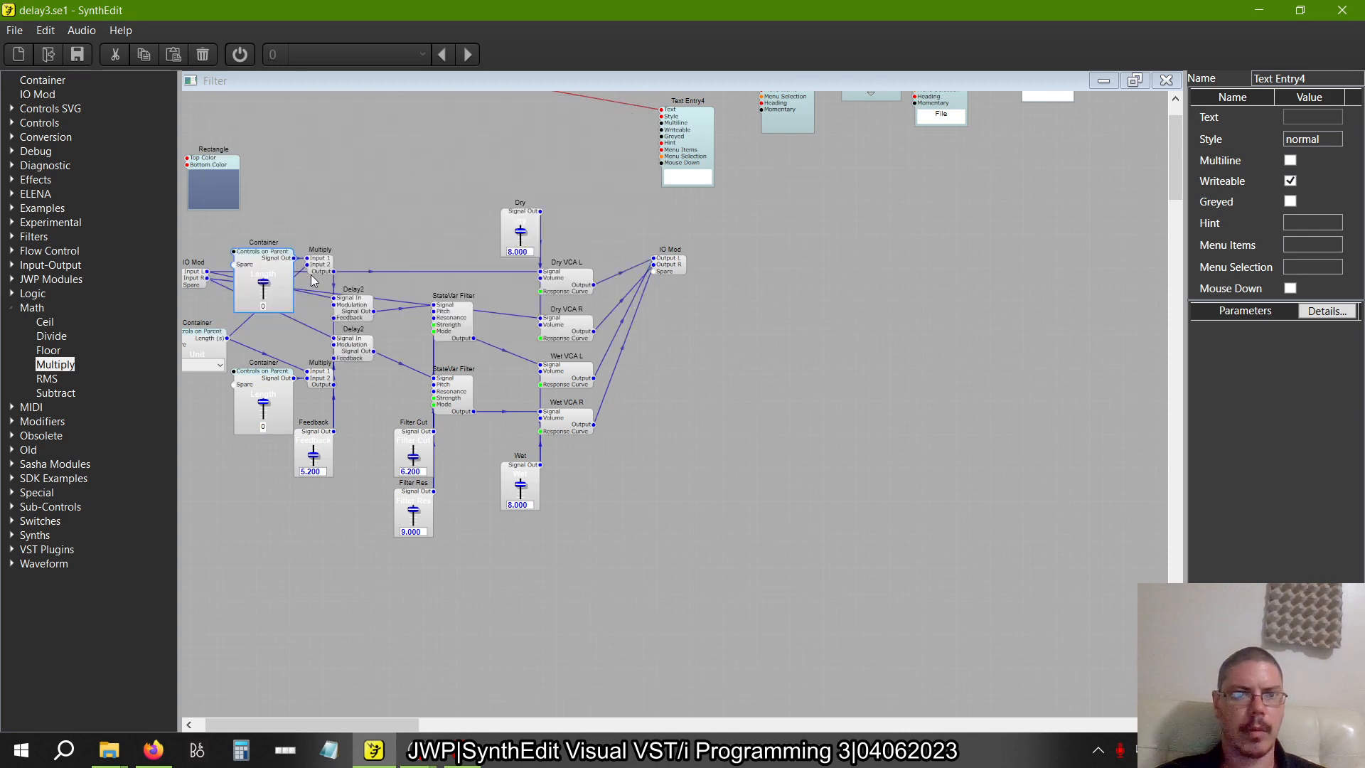
Replace the lower Length container with a copy of the upper one, placed in front of the lower Multiply module
click(277, 393)
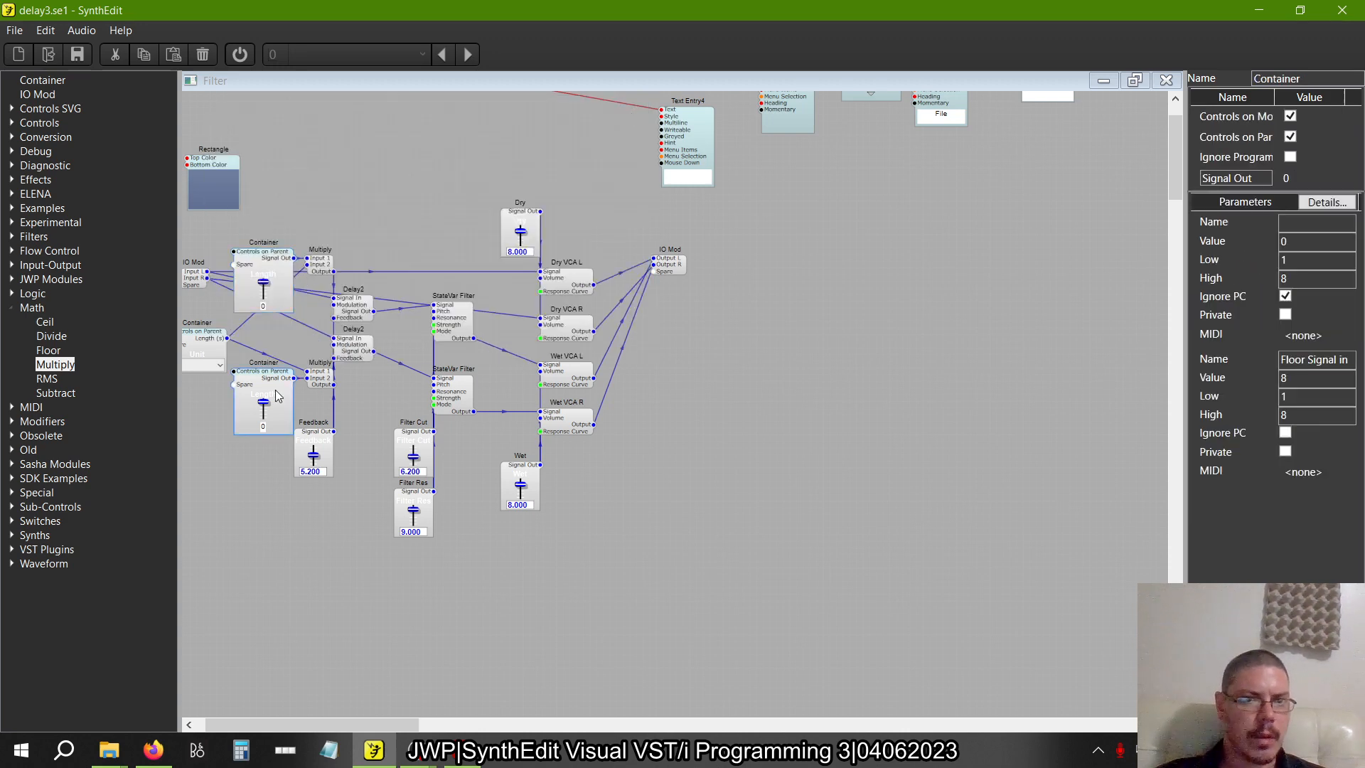
right_click(269, 266)
click(289, 296)
right_click(250, 433)
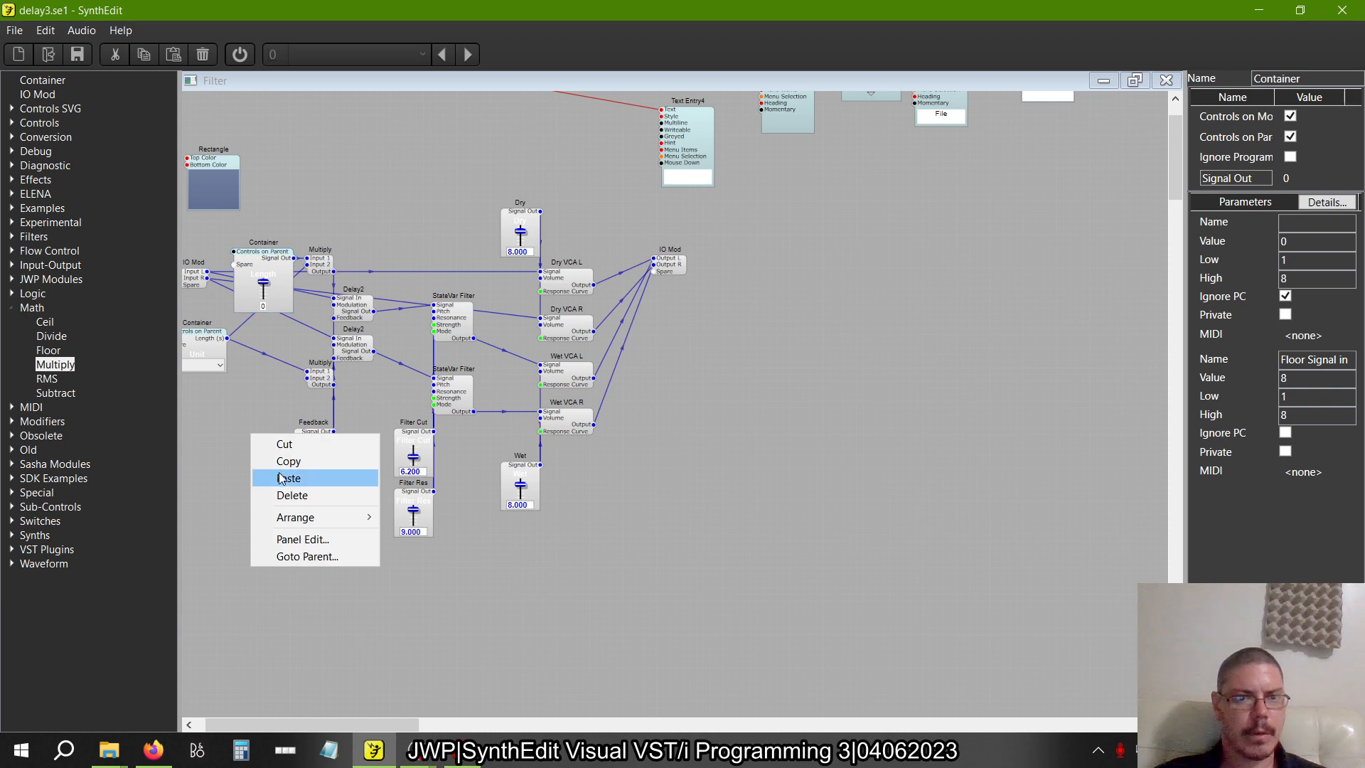
click(288, 477)
drag(273, 455, 251, 394)
Turn on Snap to Grid and align the copied Length container under the upper one
click(44, 32)
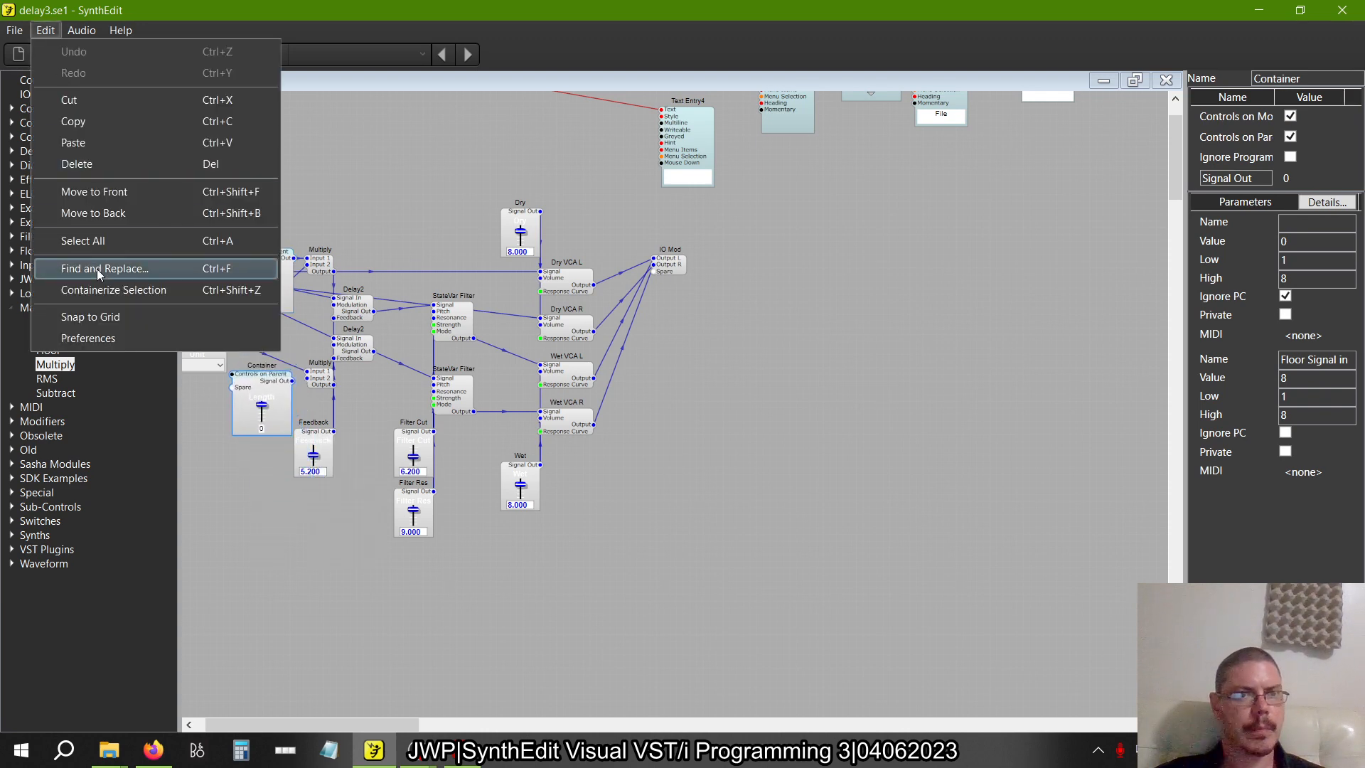
click(97, 315)
mouse_move(263, 378)
mouse_down()
mouse_move(250, 416)
mouse_move(263, 376)
mouse_up()
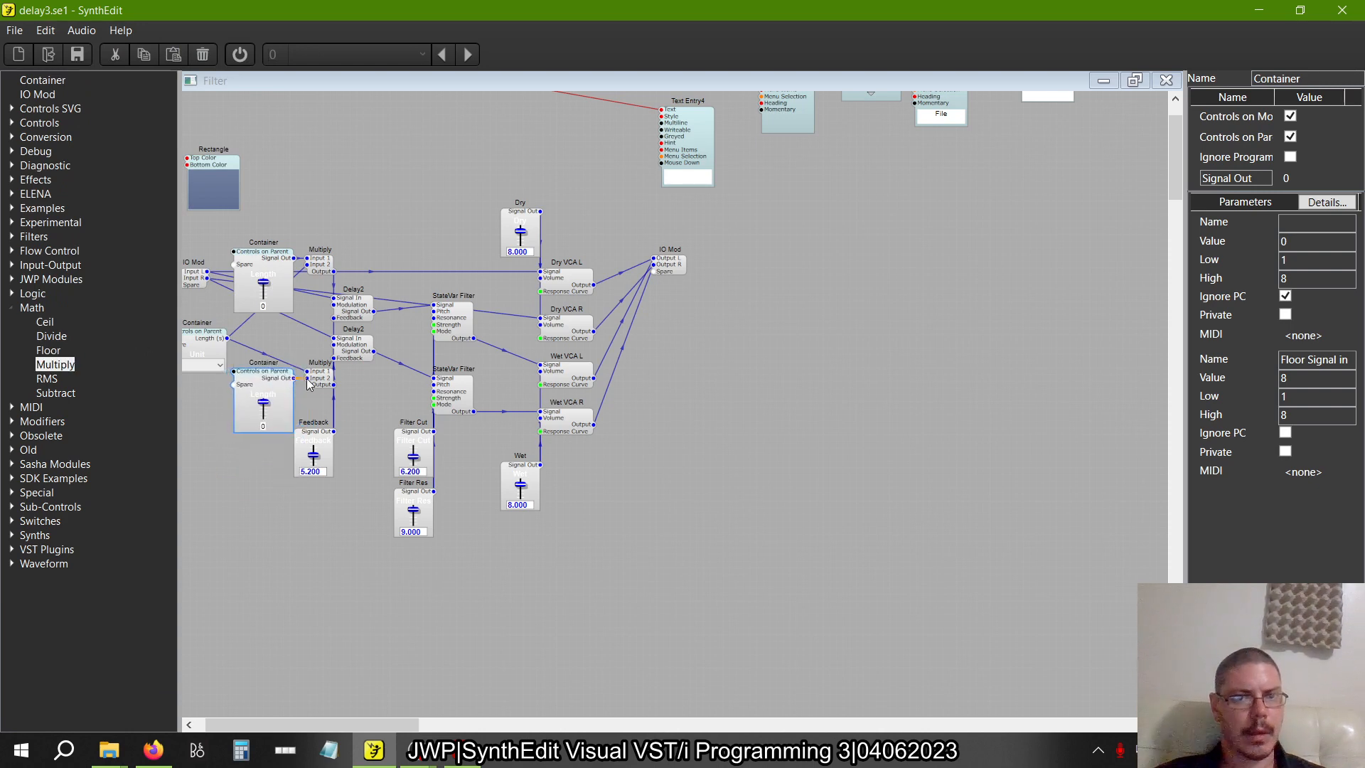
Open the Filter's panel for editing and move the overlapping Length slider beneath the upper Length, clear of Filter Cut
right_click(400, 263)
click(452, 365)
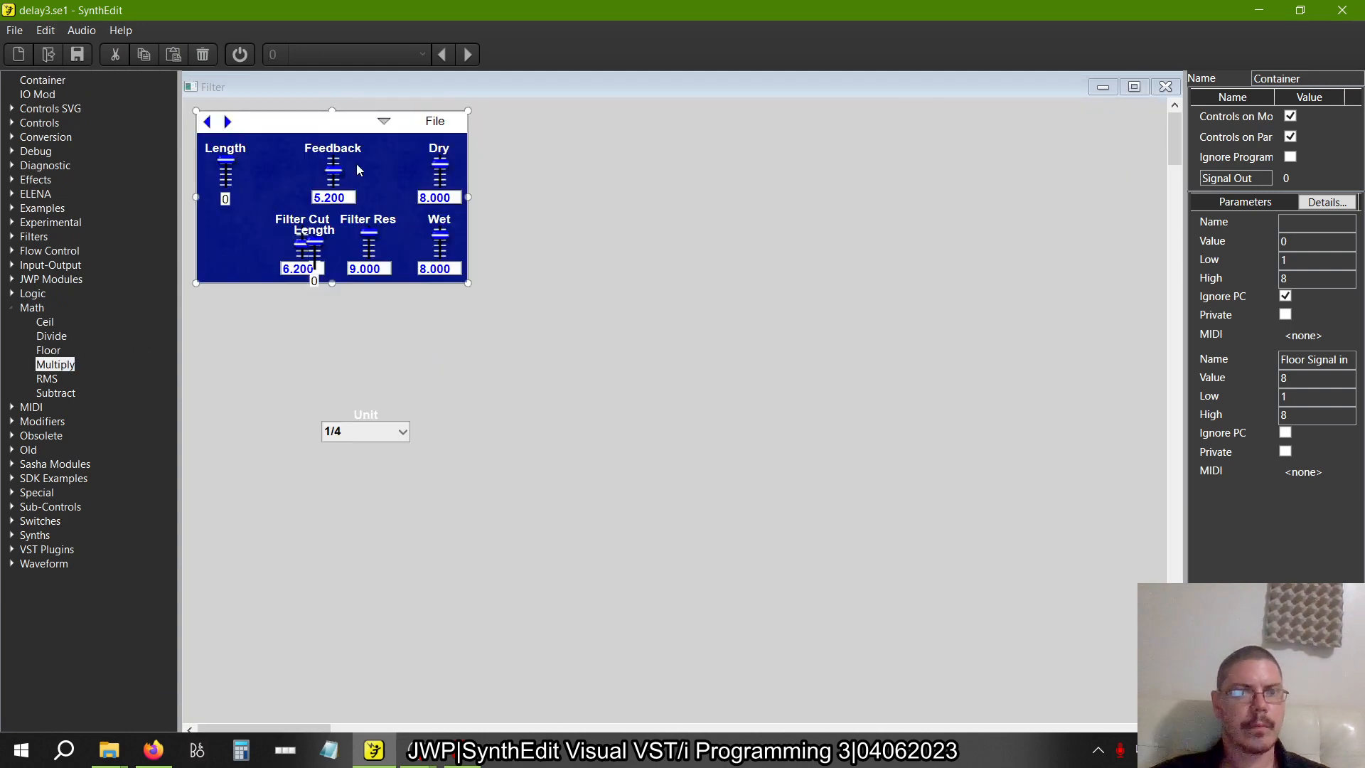
click(315, 238)
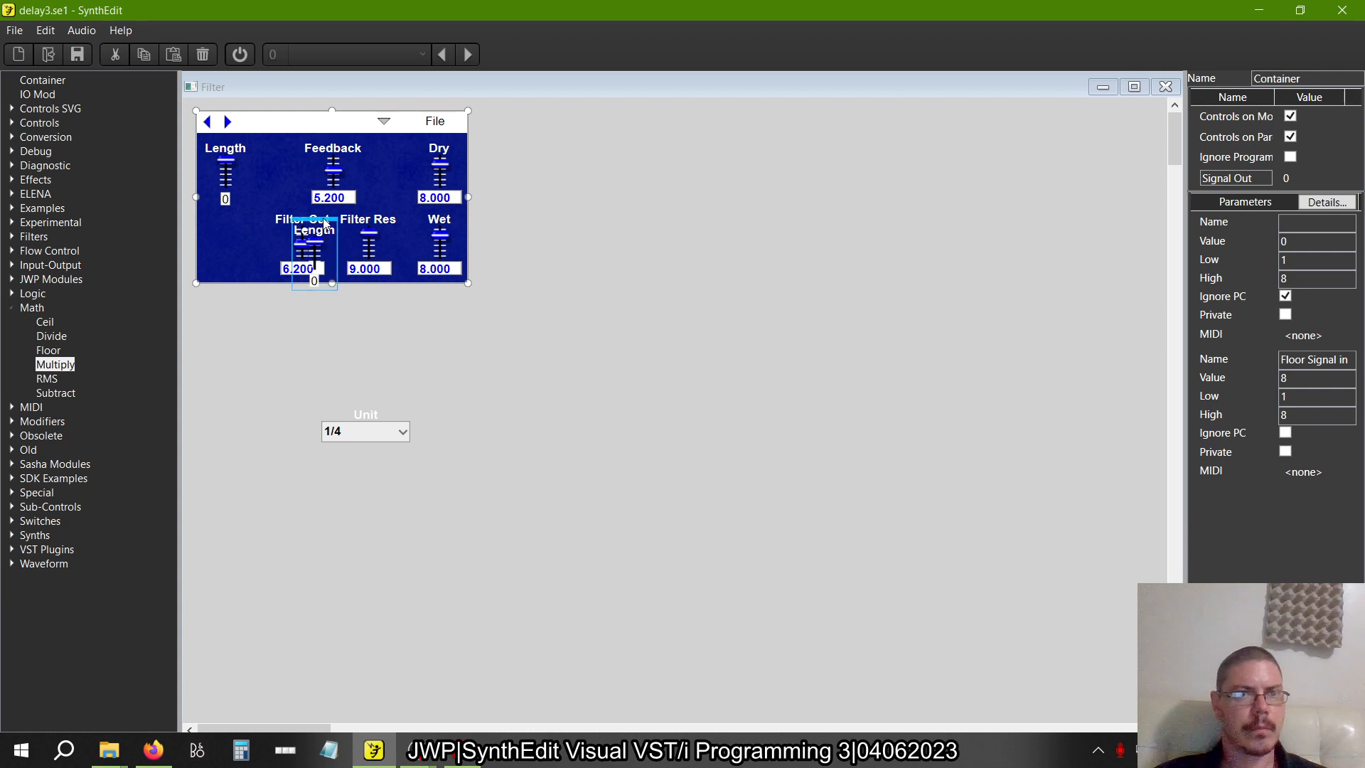
drag(315, 238, 232, 215)
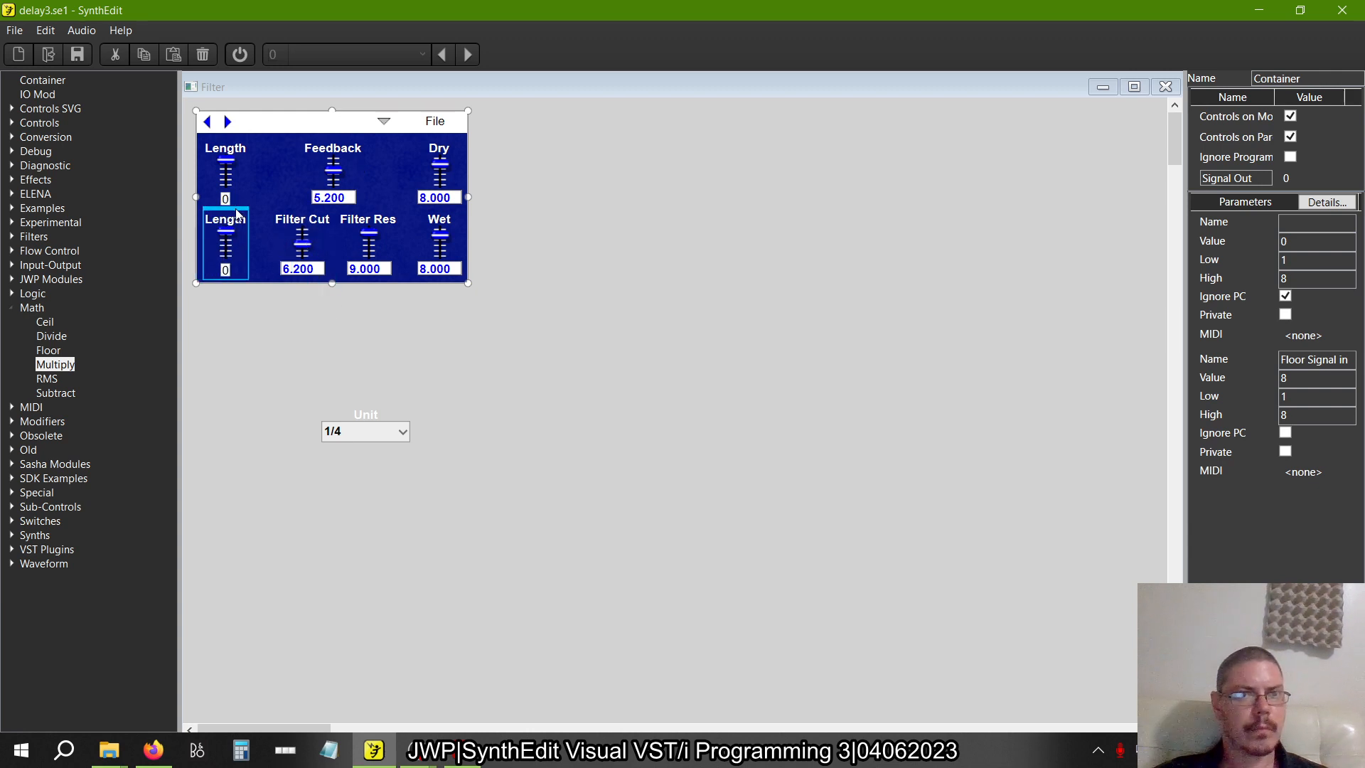
click(289, 364)
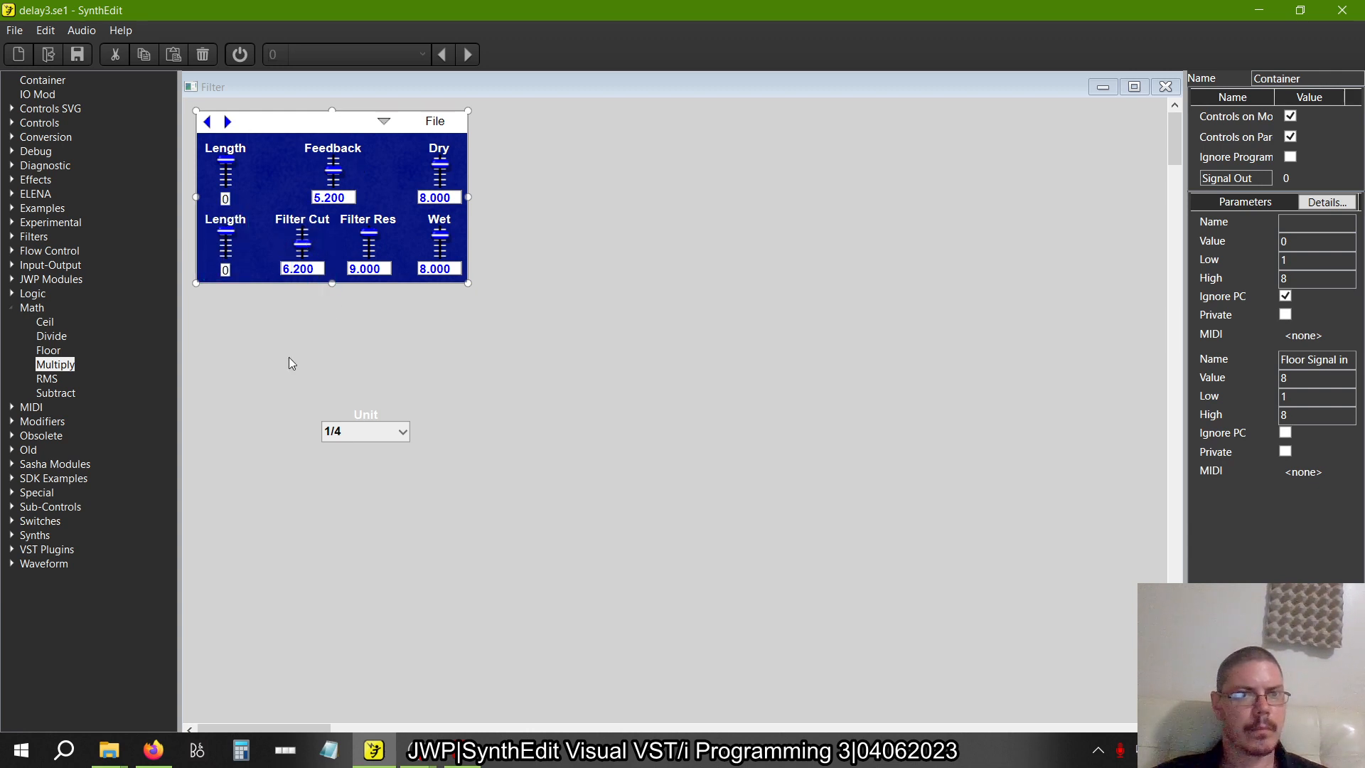
Move the Feedback slider so it sits directly above Filter Res on the blue panel
click(356, 147)
click(340, 149)
click(339, 149)
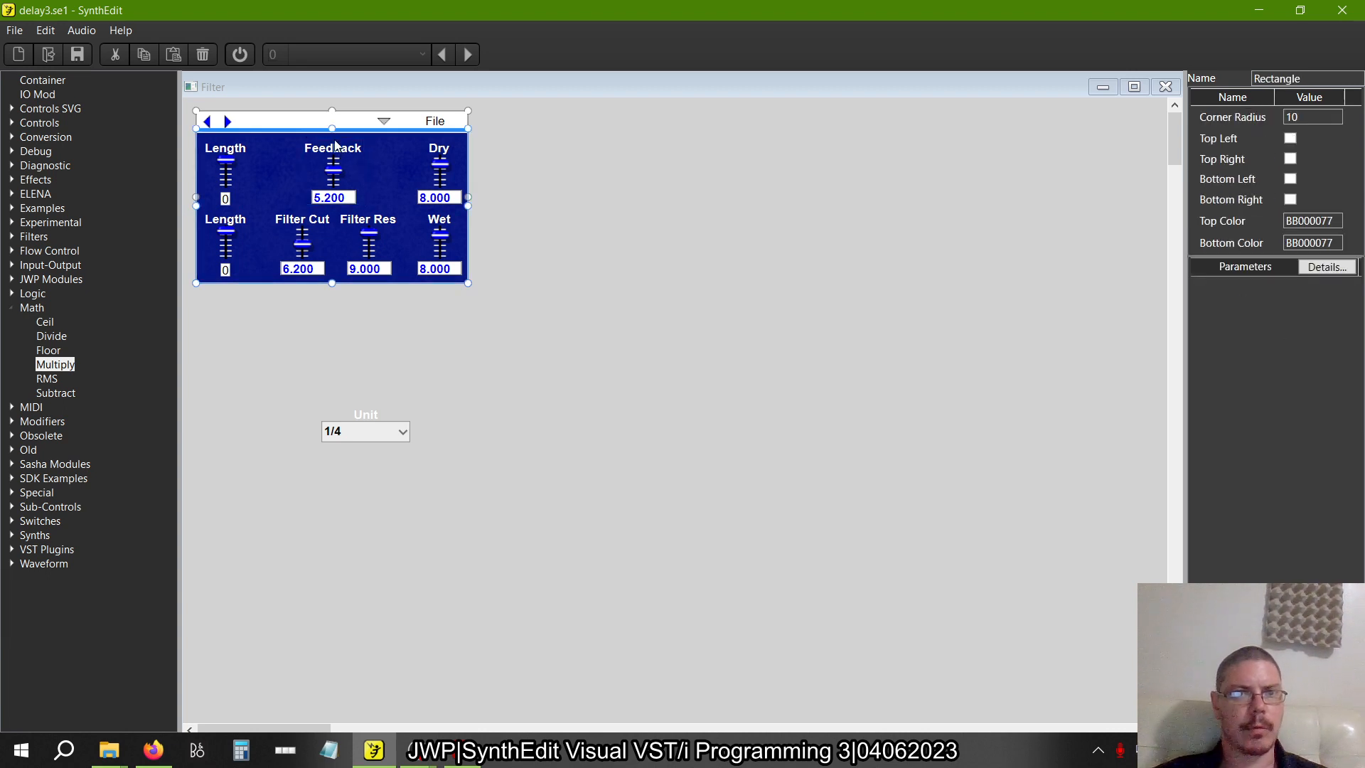
click(335, 144)
drag(334, 142, 369, 142)
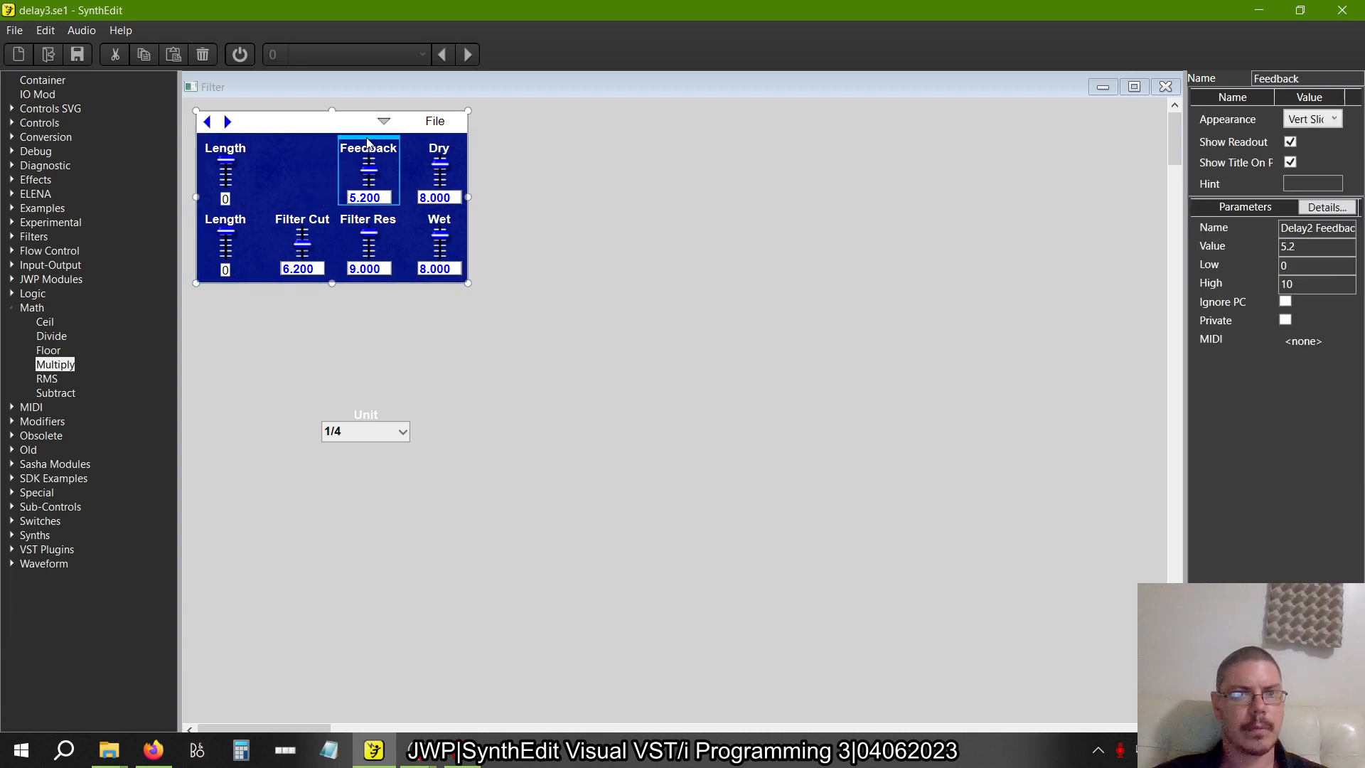
Set Unit to 1/16, place it between the upper Length and Feedback sliders, and close the panel
click(368, 413)
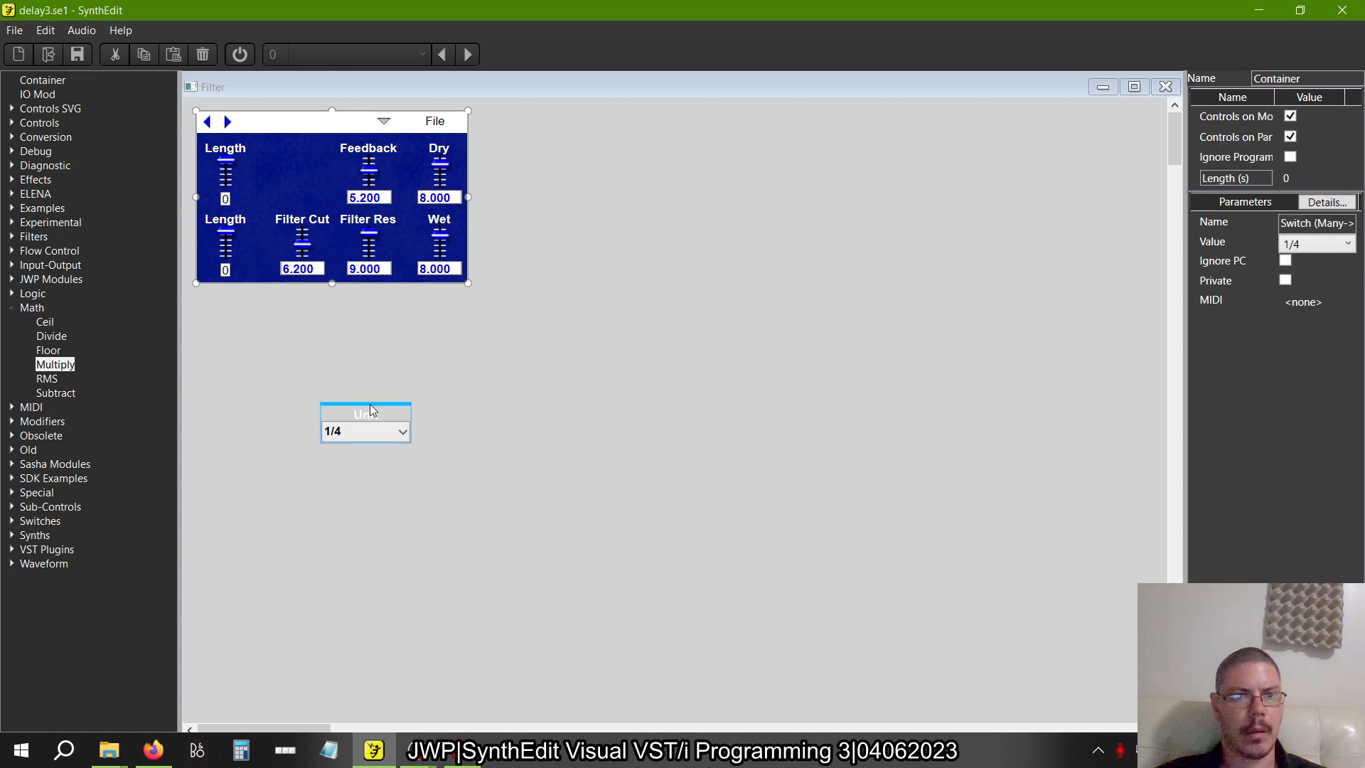
click(373, 434)
click(373, 435)
click(373, 435)
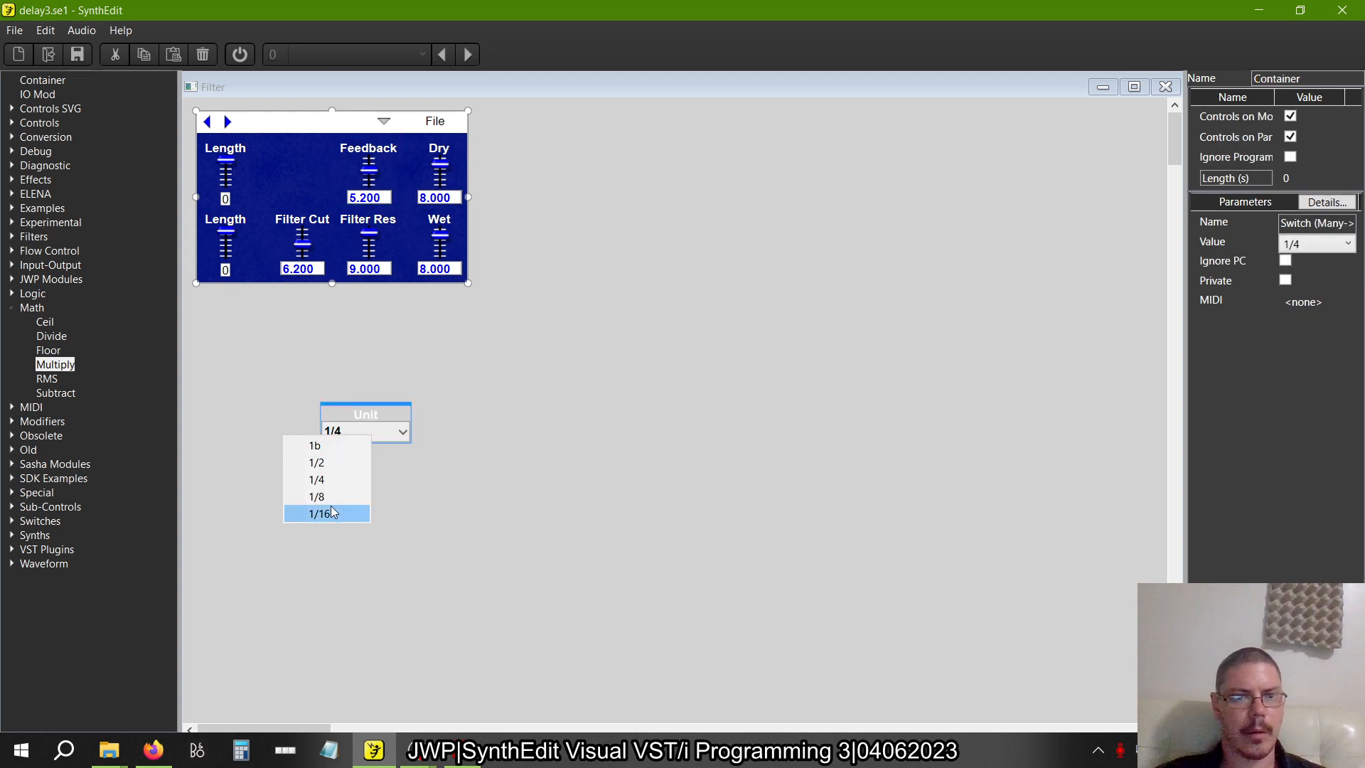
click(332, 512)
drag(371, 407, 295, 142)
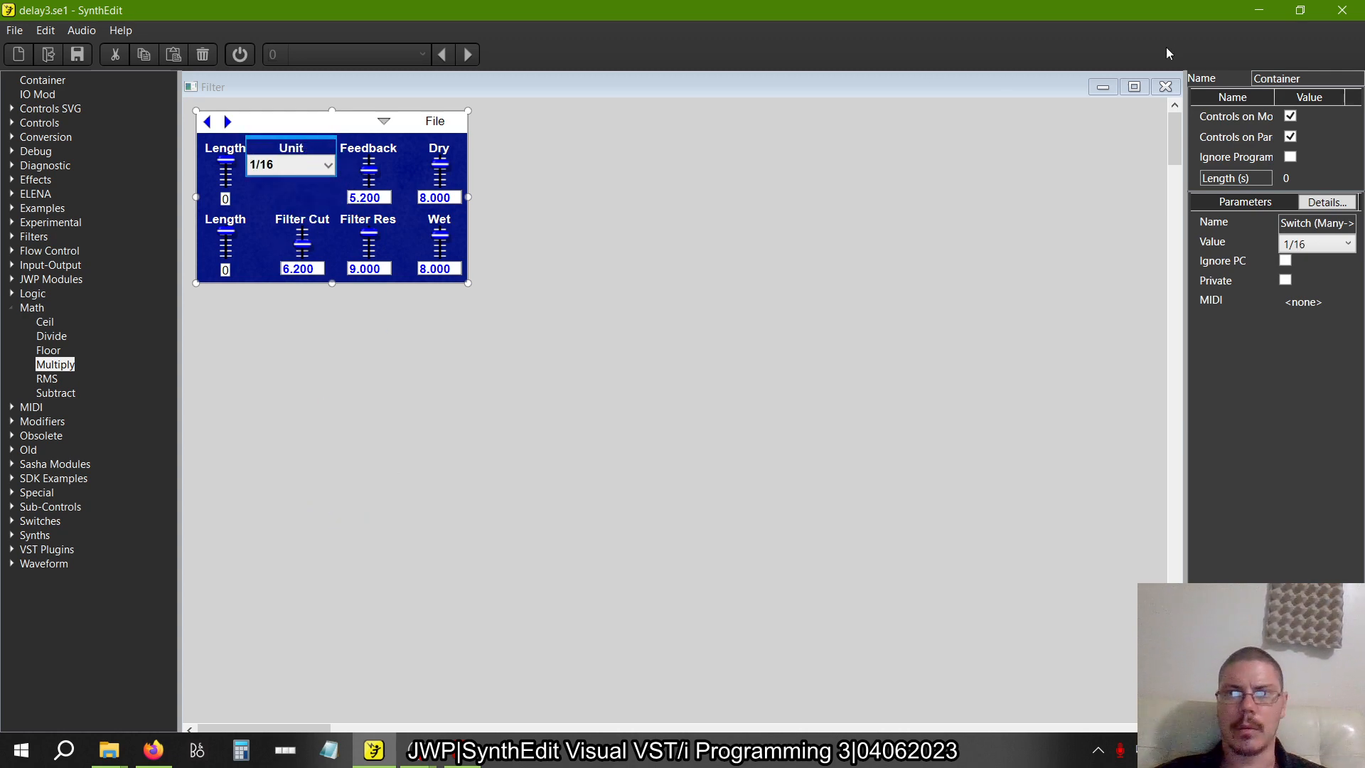
click(1163, 91)
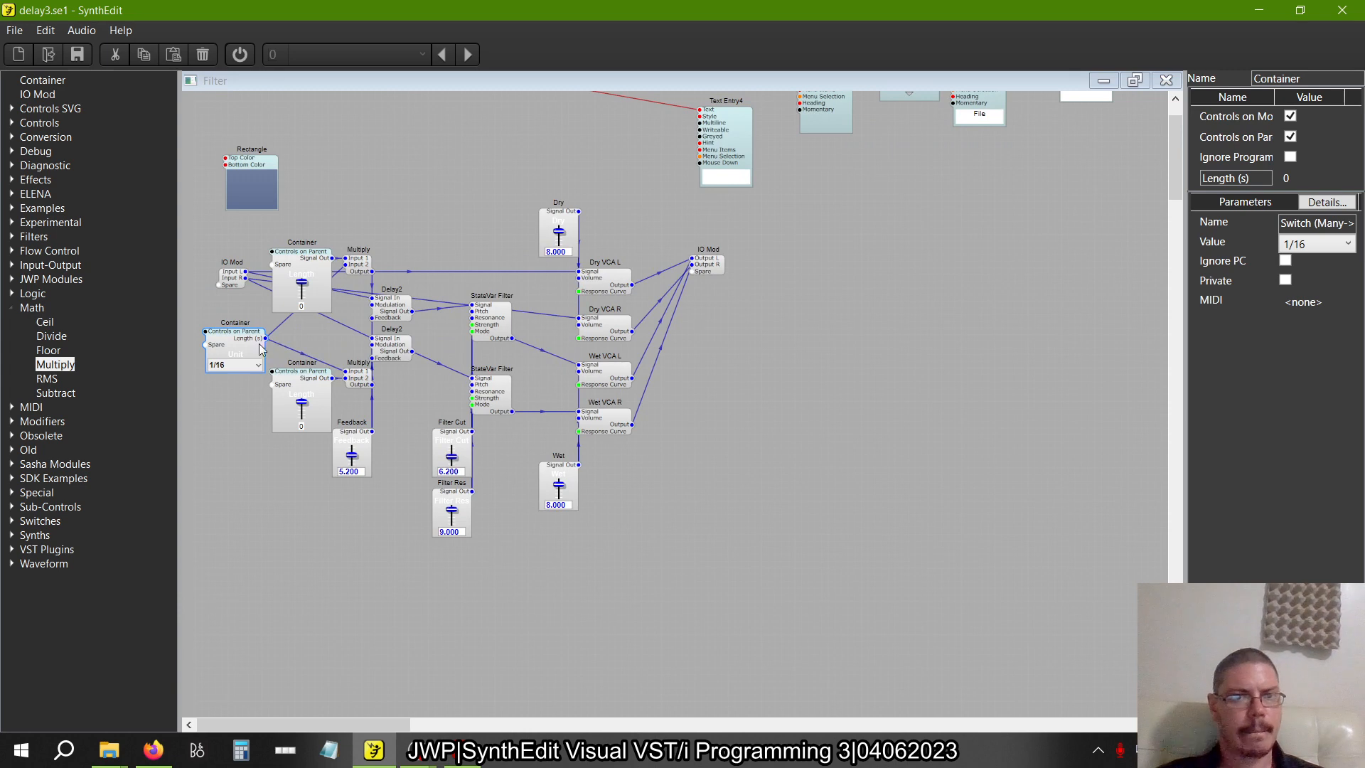
In the Unit container's panel, place the Unit list in the blue area's upper-left corner and narrow it, and reopen the Filter's panel for editing
right_click(257, 350)
click(308, 450)
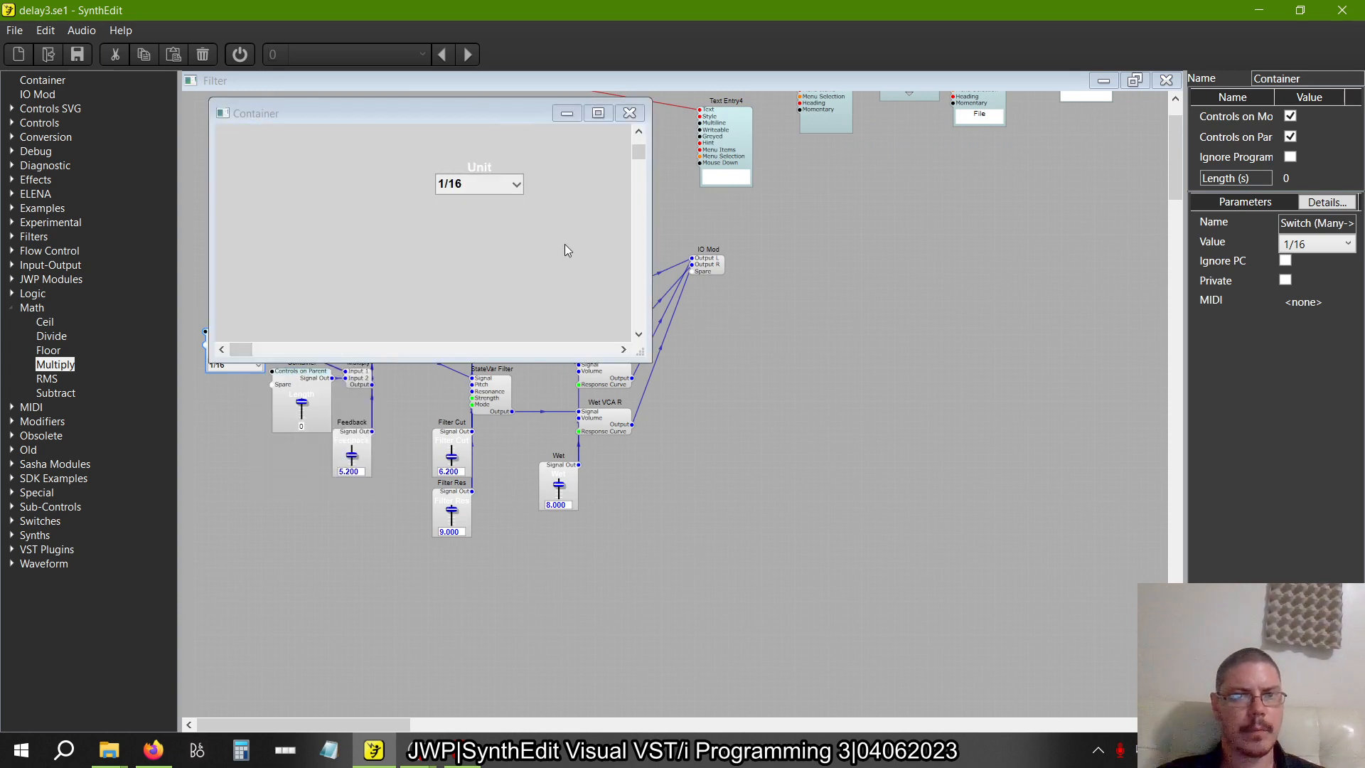
drag(565, 244, 241, 135)
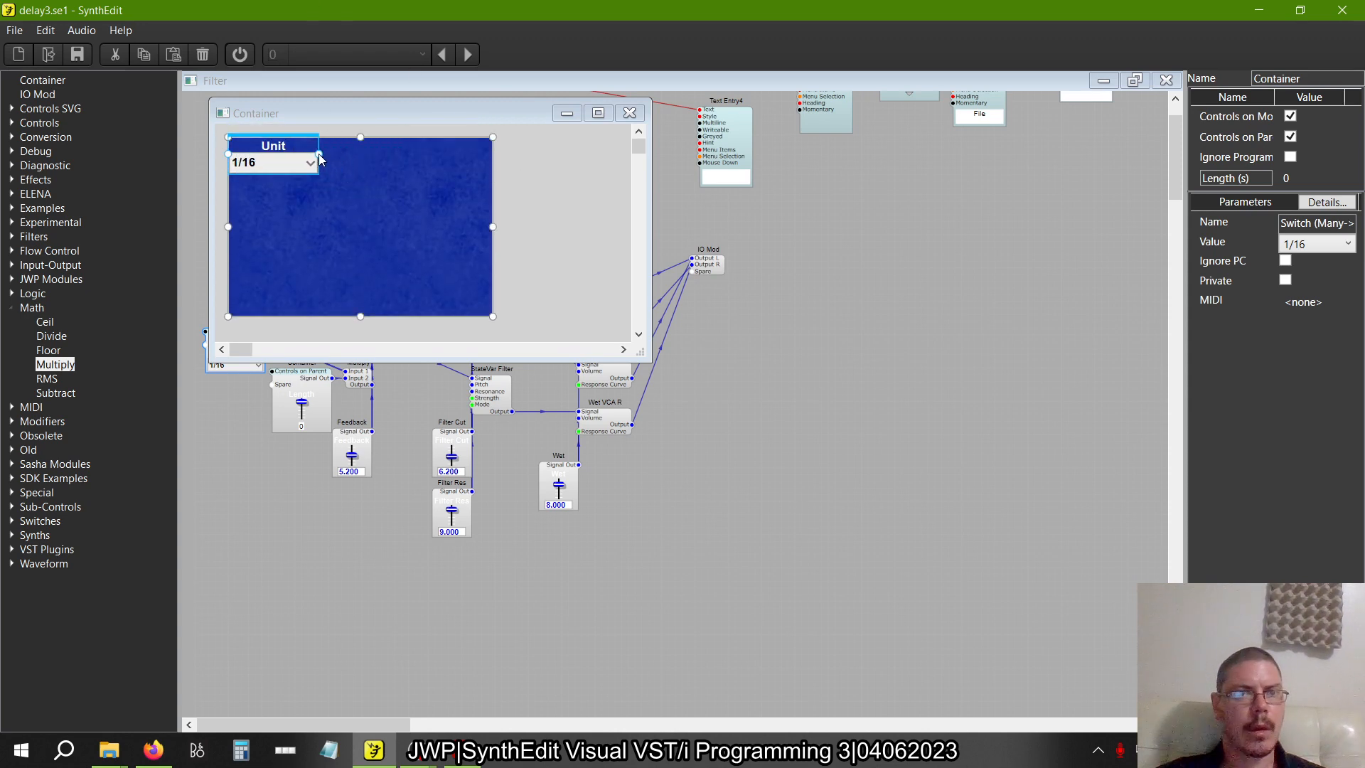
drag(319, 159, 280, 166)
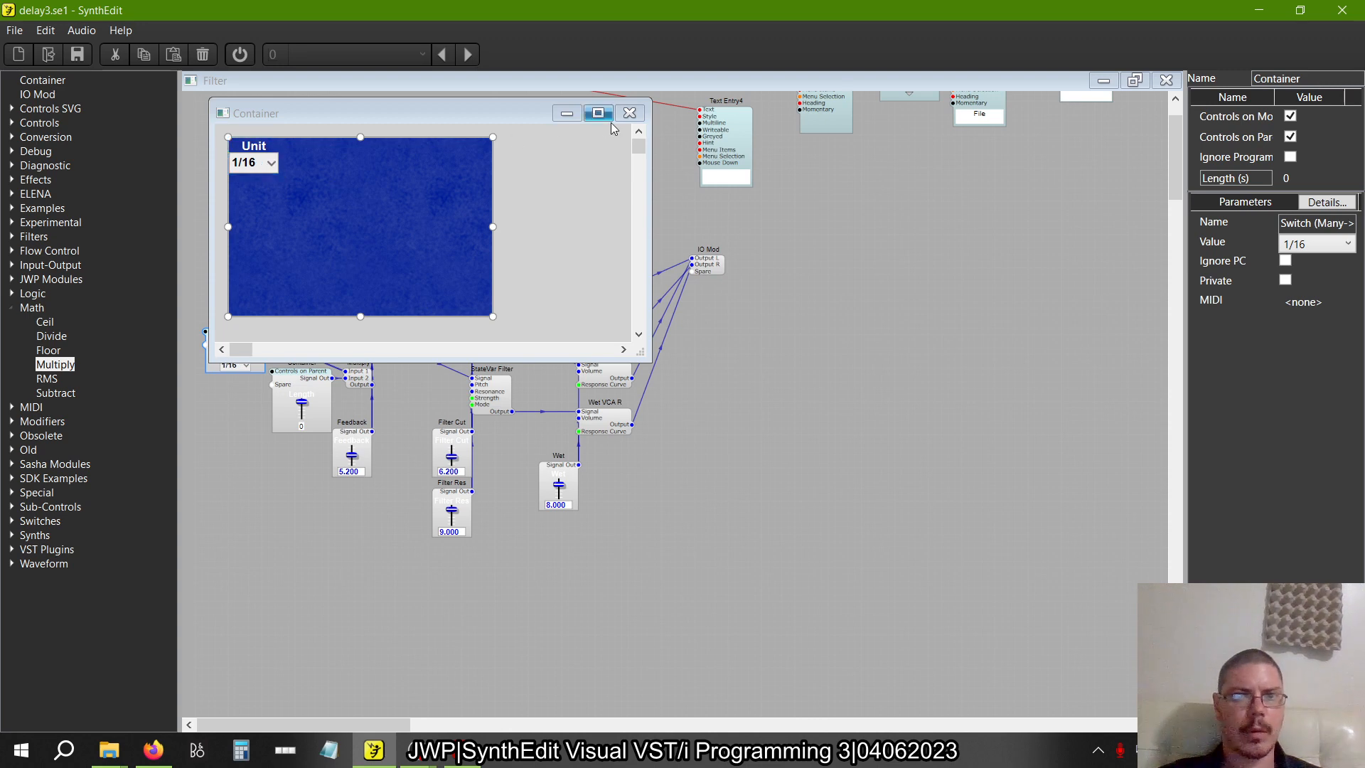
click(280, 156)
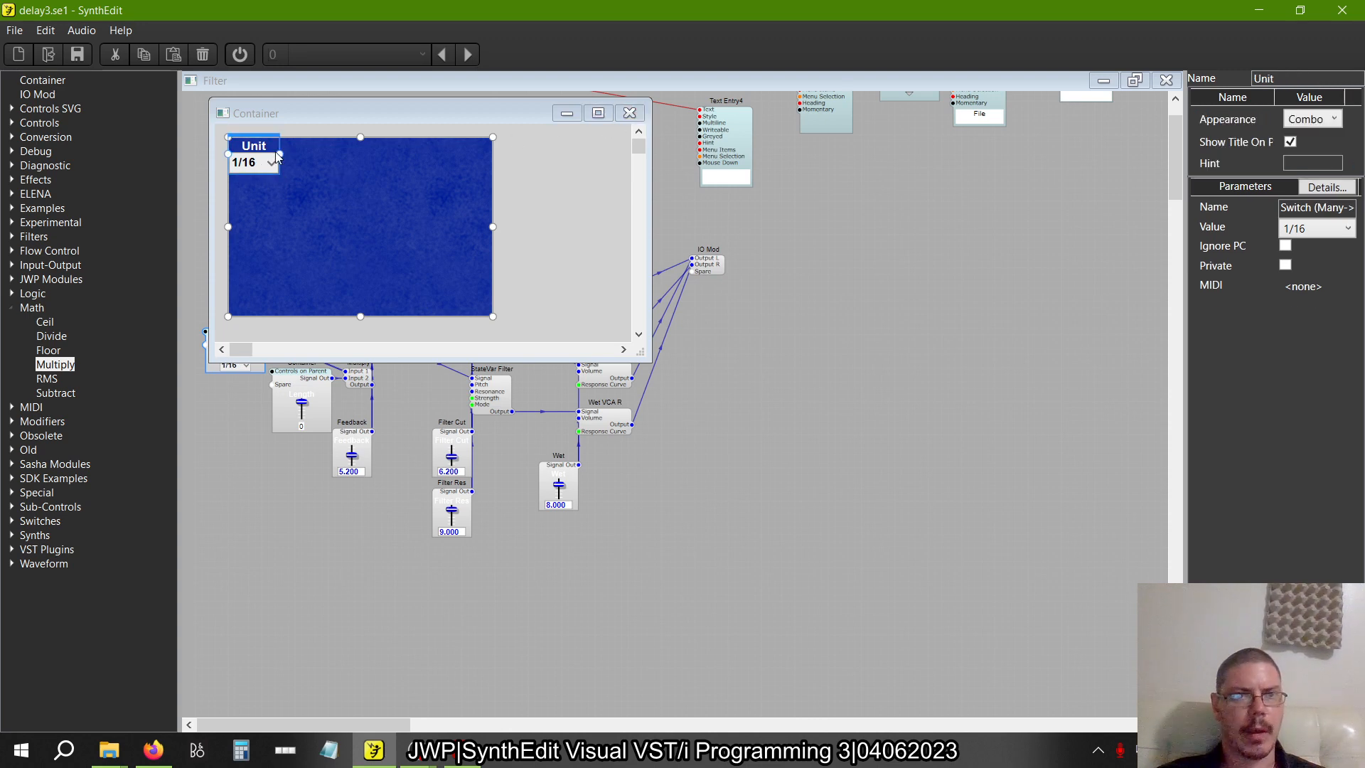
mouse_move(280, 159)
mouse_down()
mouse_move(229, 156)
mouse_move(278, 163)
mouse_up()
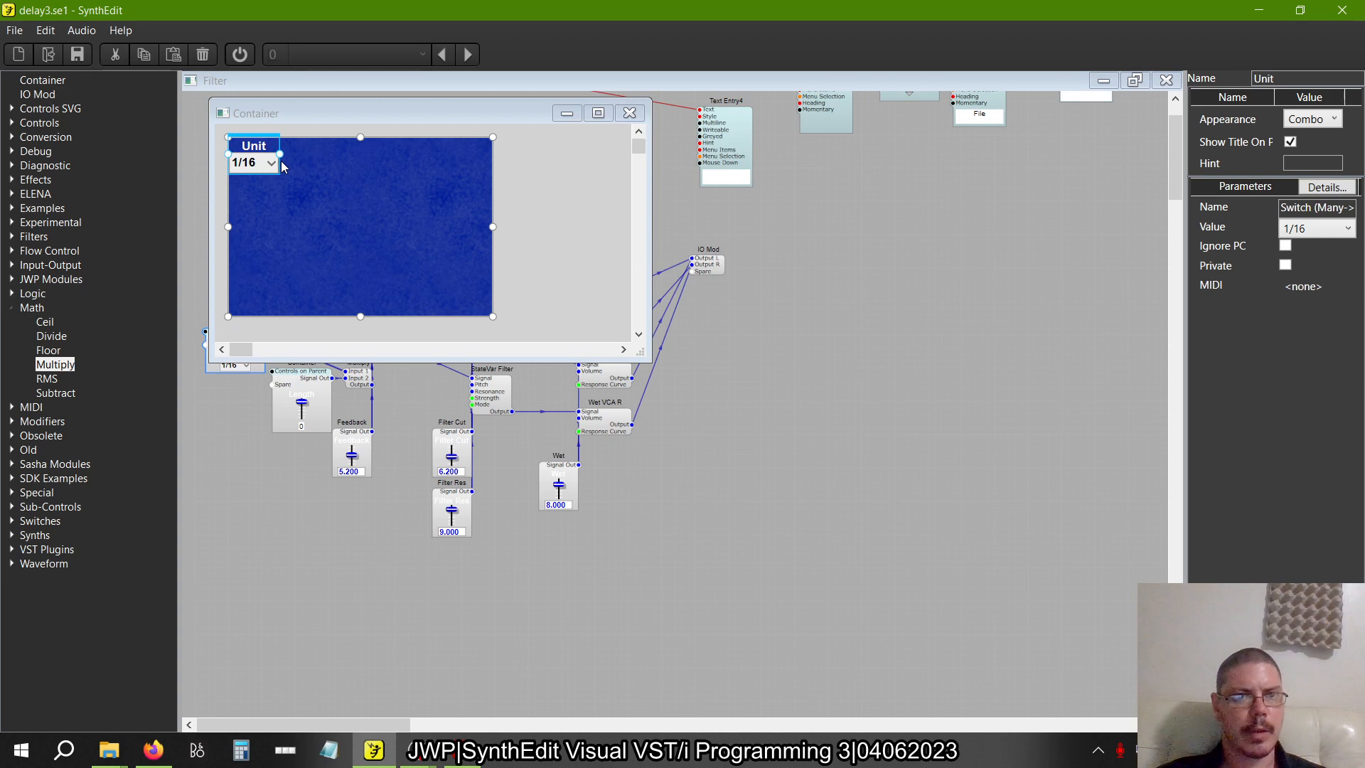
click(629, 114)
right_click(509, 195)
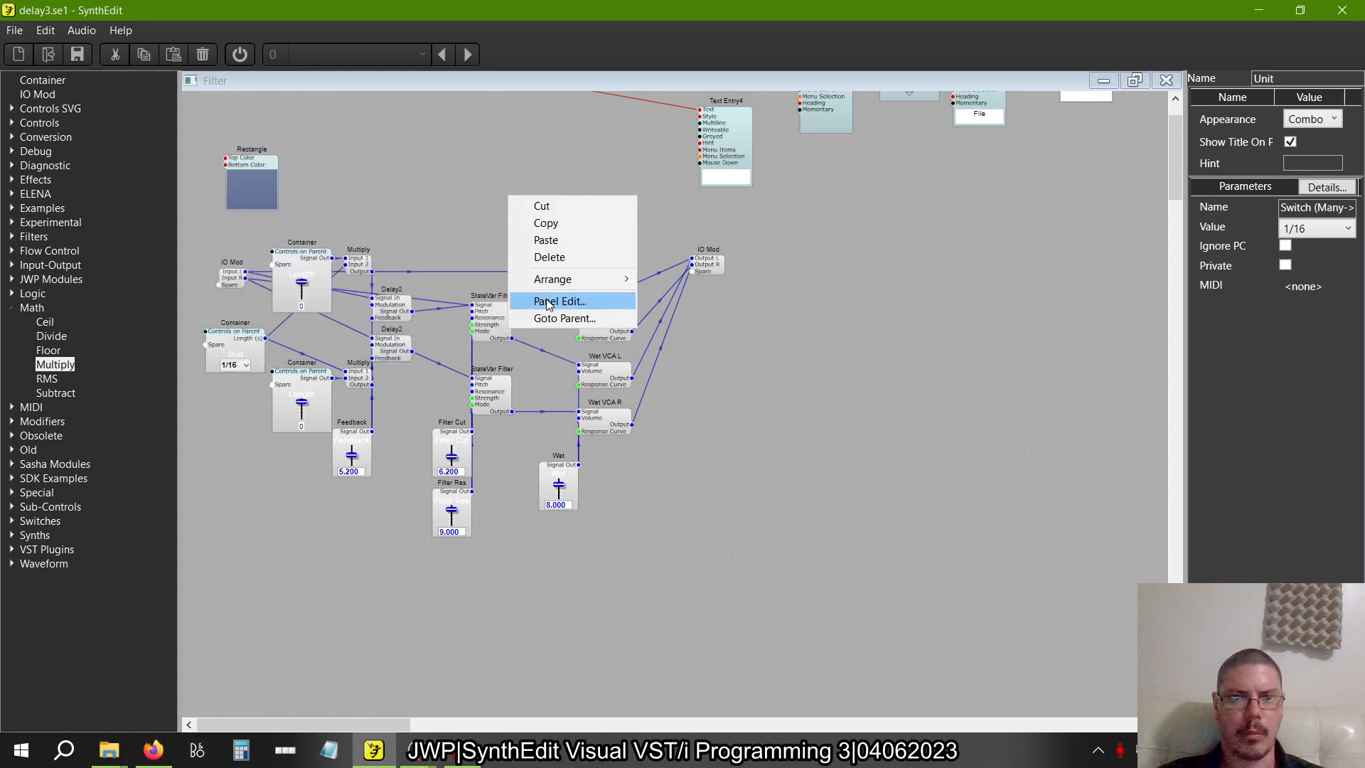
click(542, 299)
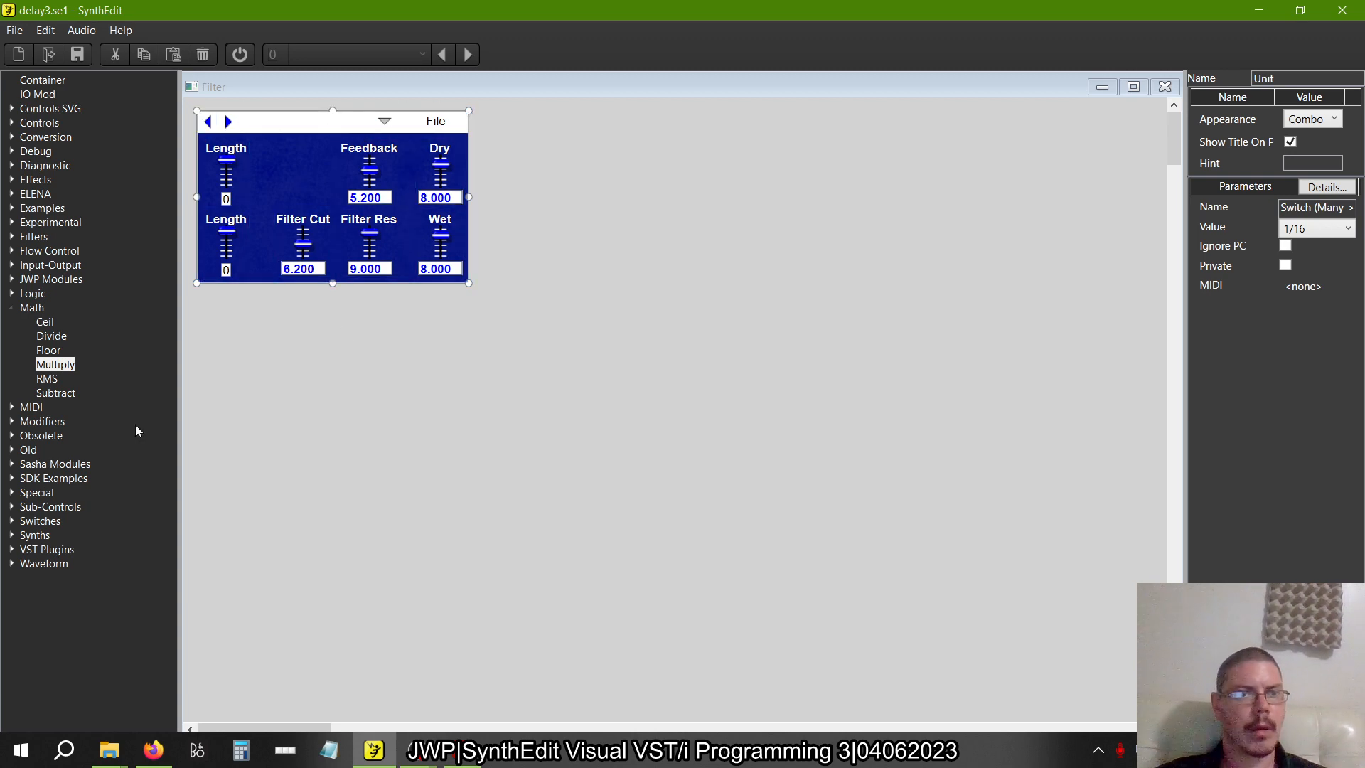
Add a Vector Knob B to the empty area below the blue panel
click(12, 307)
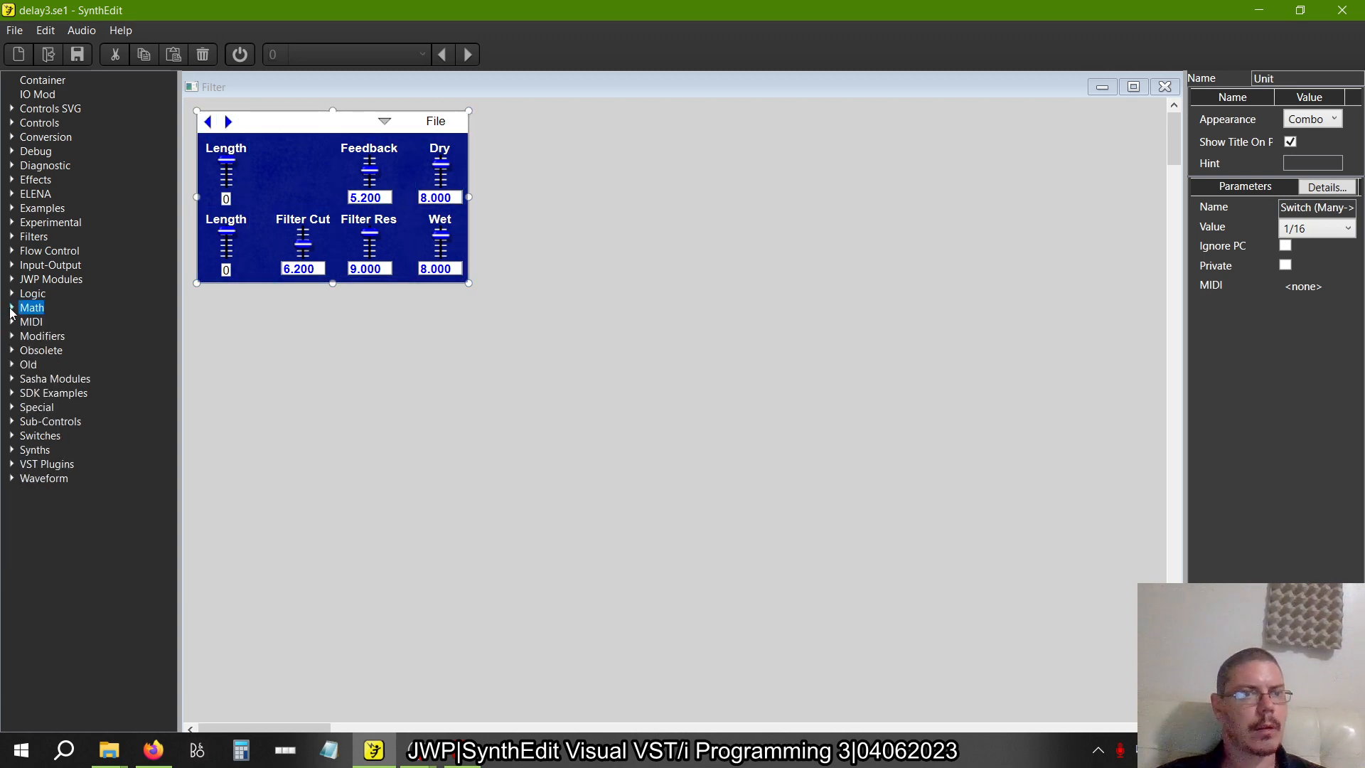
click(11, 421)
scroll(98, 665, down, 7)
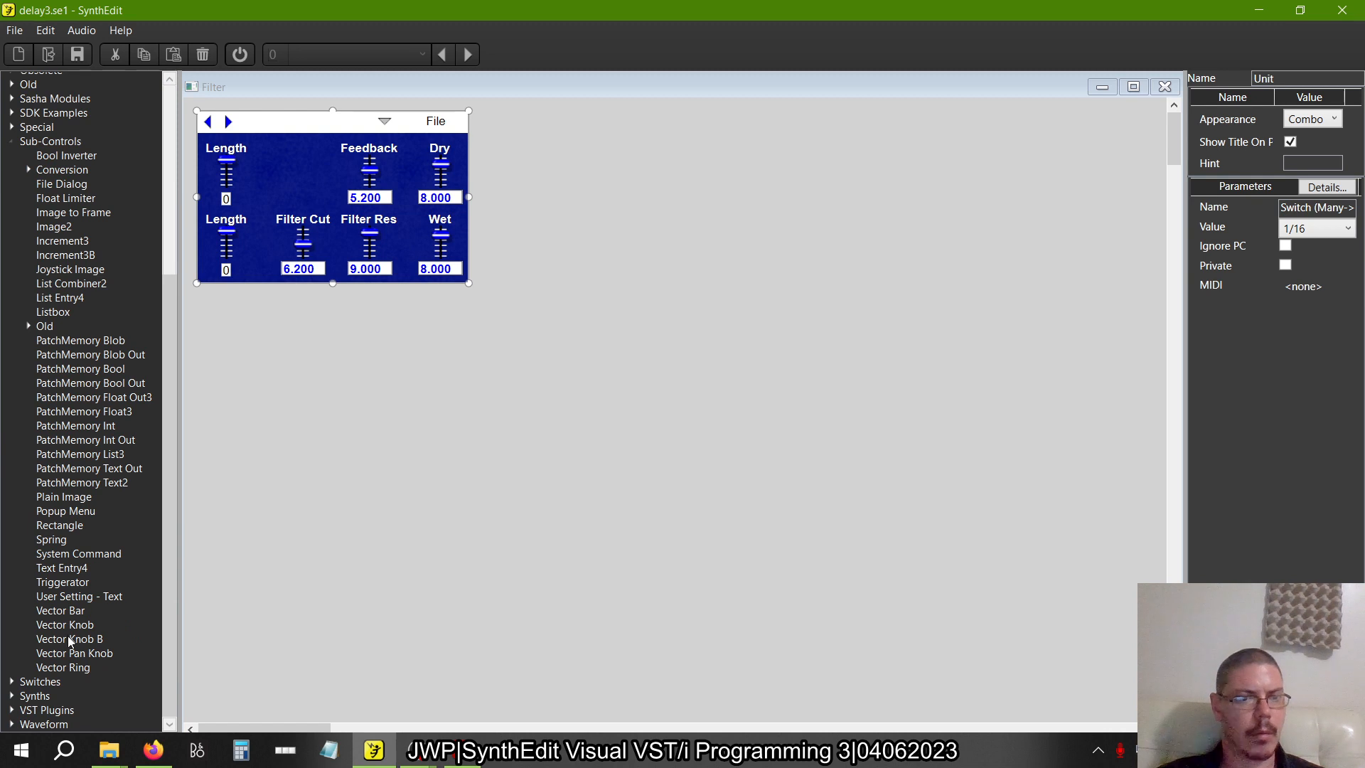
drag(69, 639, 559, 340)
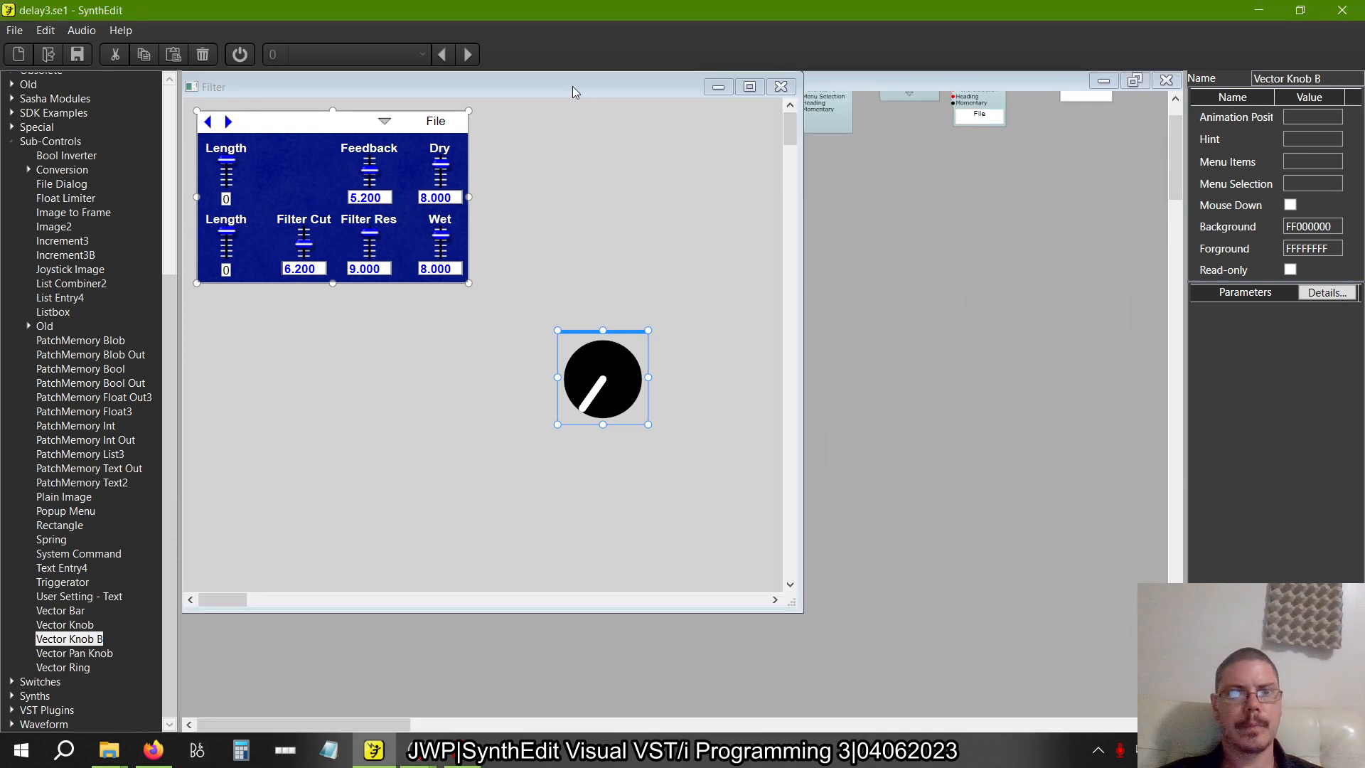
Rearrange the Filter's panel and structure windows, and delete the Vector Knob B from the panel
drag(573, 86, 899, 87)
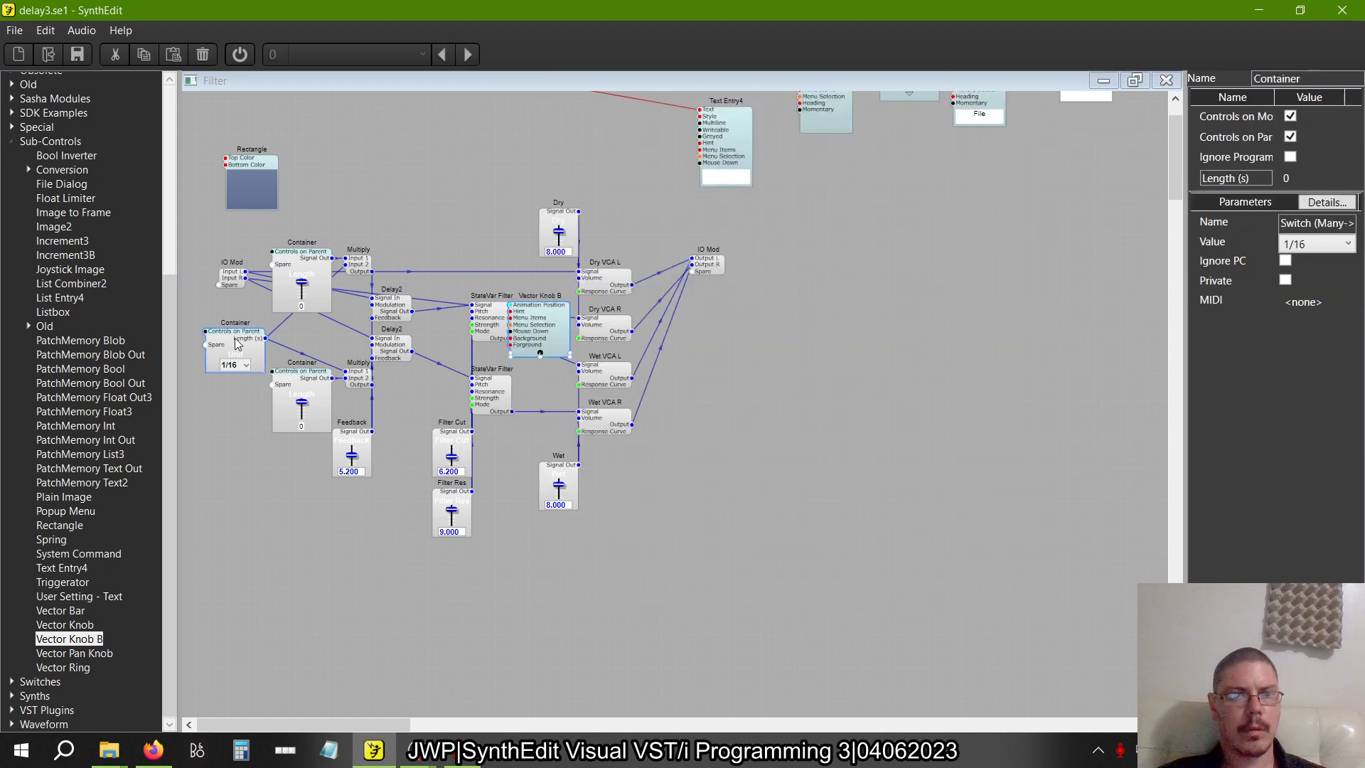
click(238, 340)
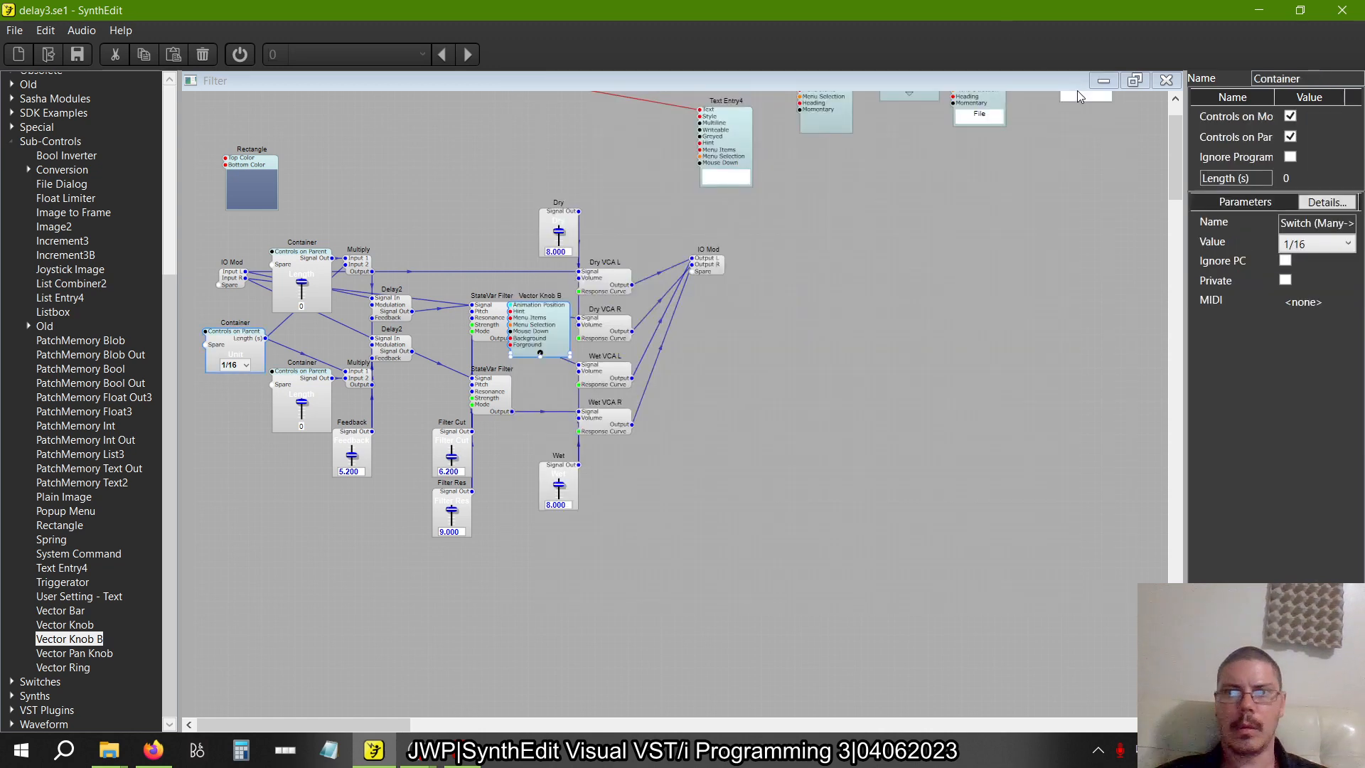
click(1135, 81)
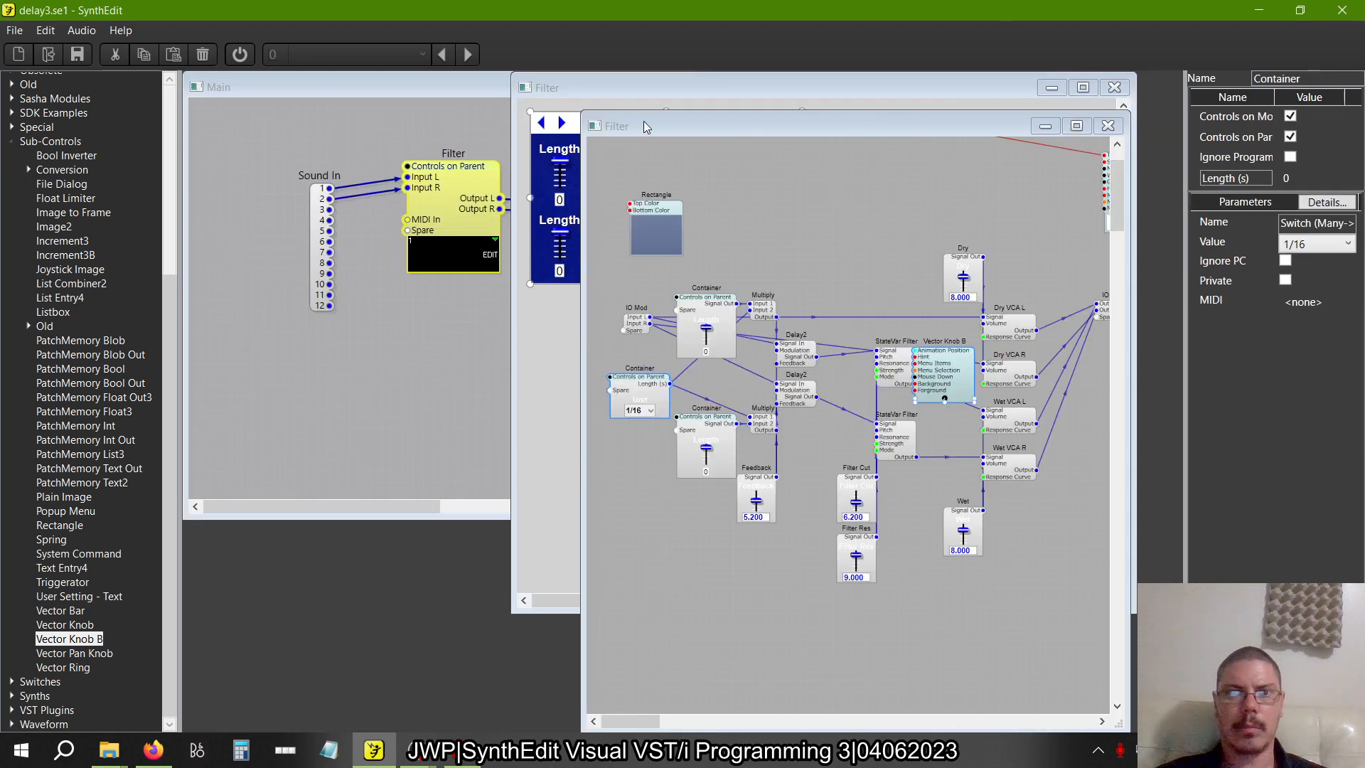
click(590, 85)
click(902, 338)
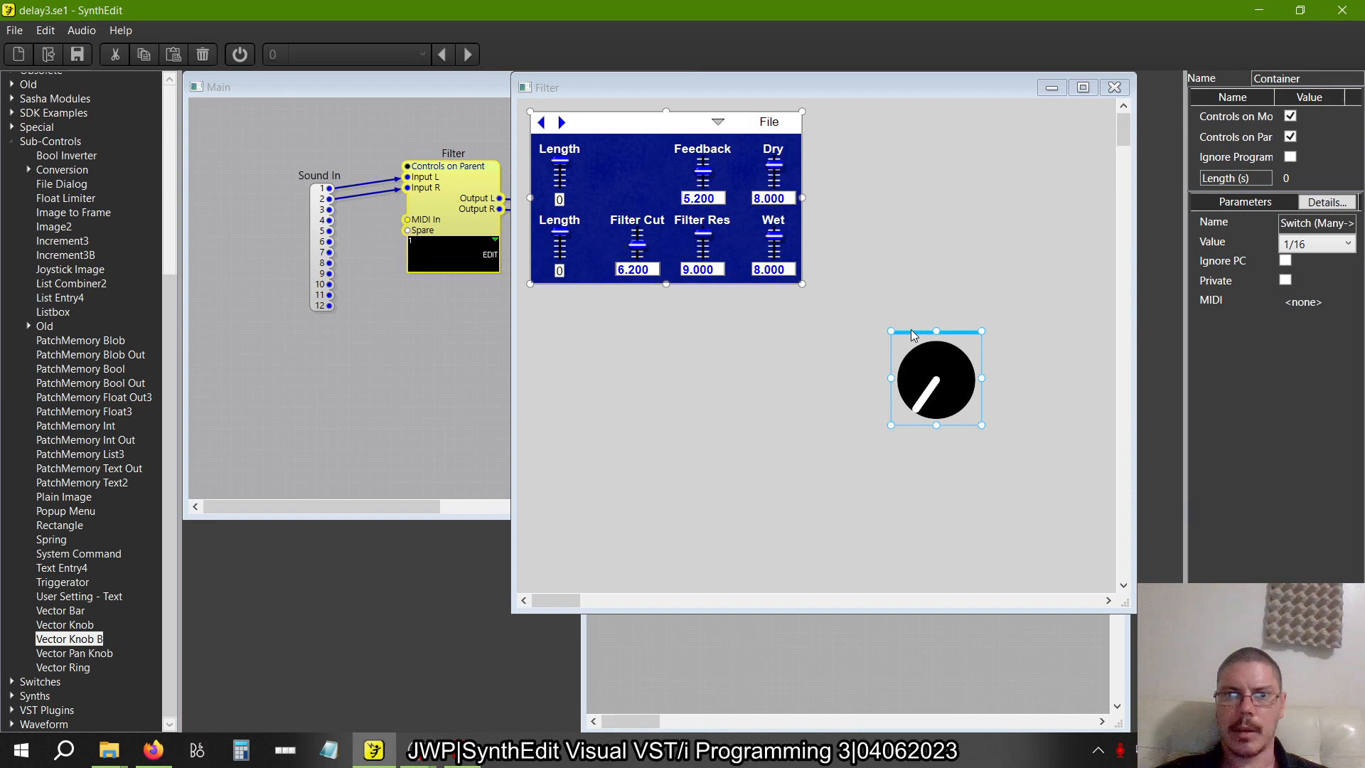
drag(913, 336, 970, 549)
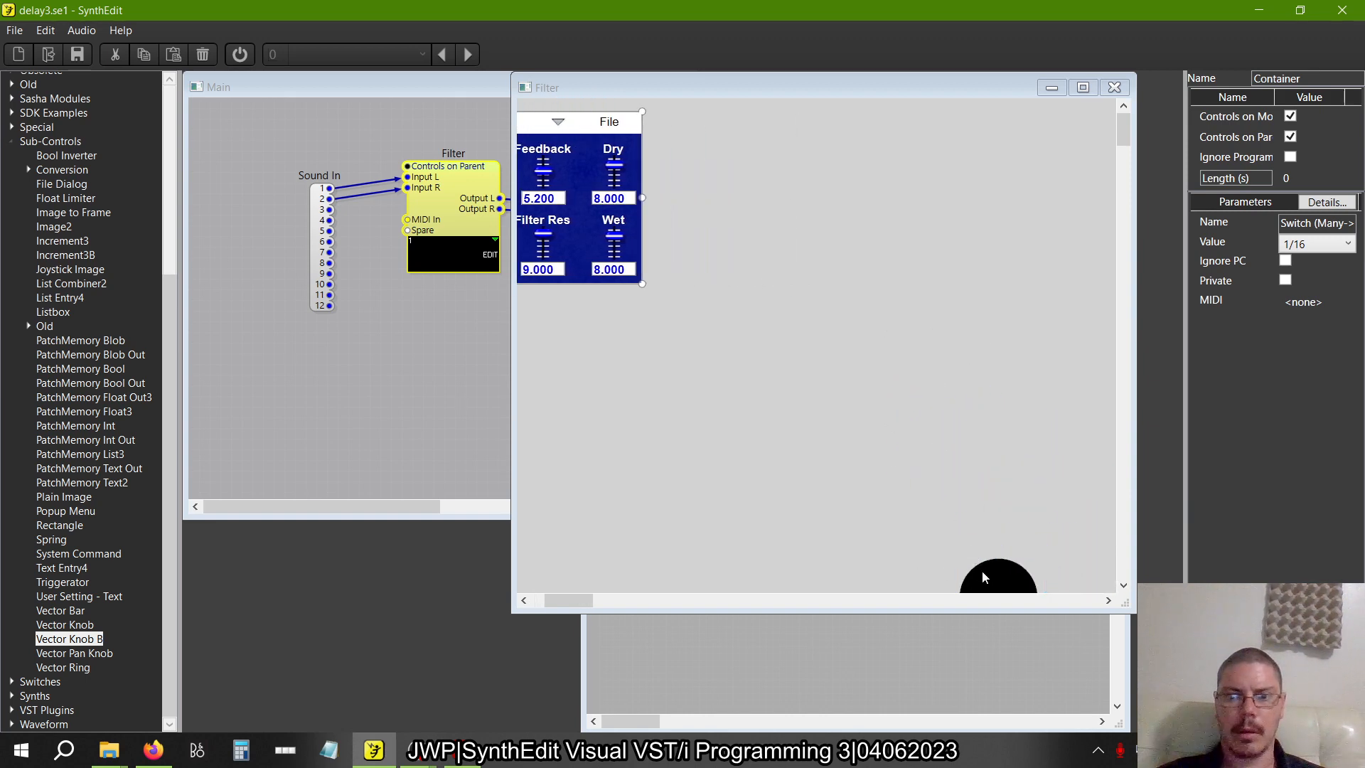
click(983, 578)
key(Delete)
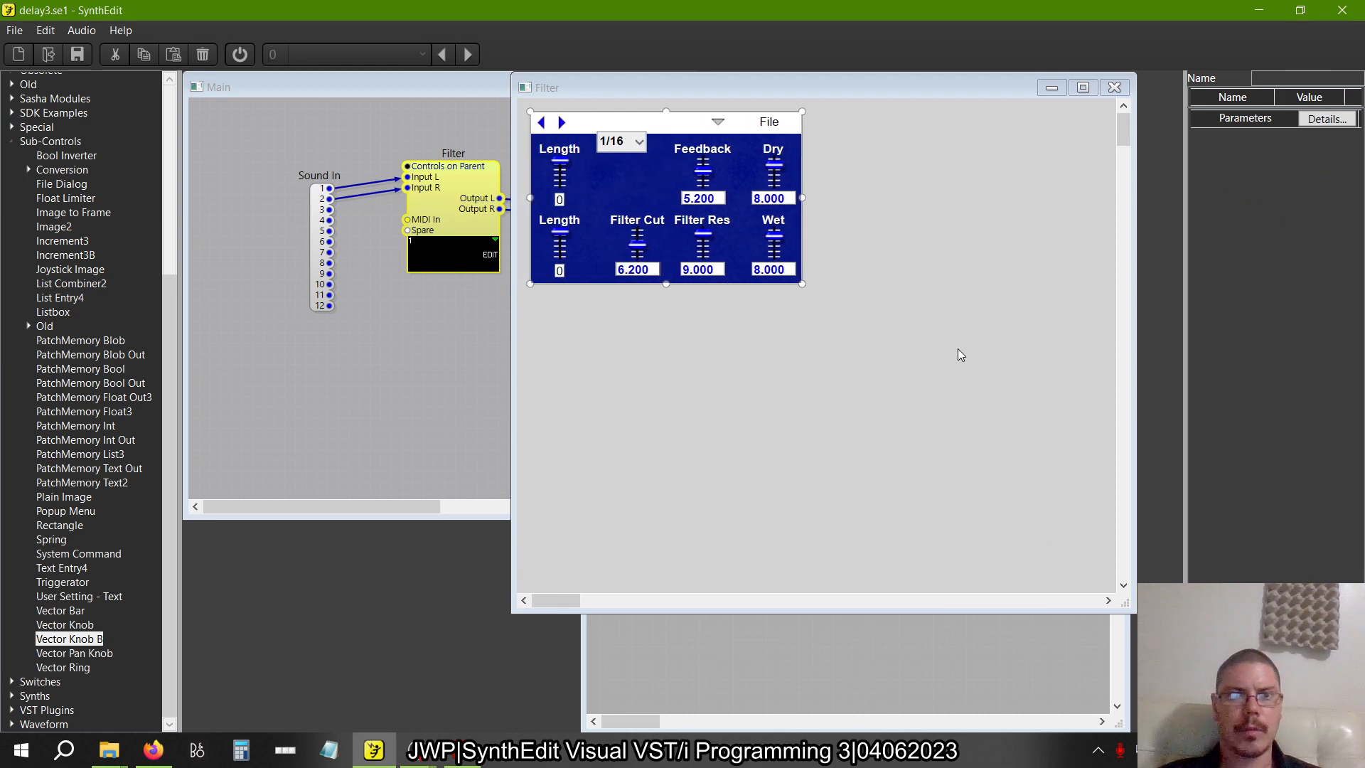
Move the narrowed Unit list between the upper Length and Feedback, align its title with theirs, and close the panel
click(616, 143)
click(630, 120)
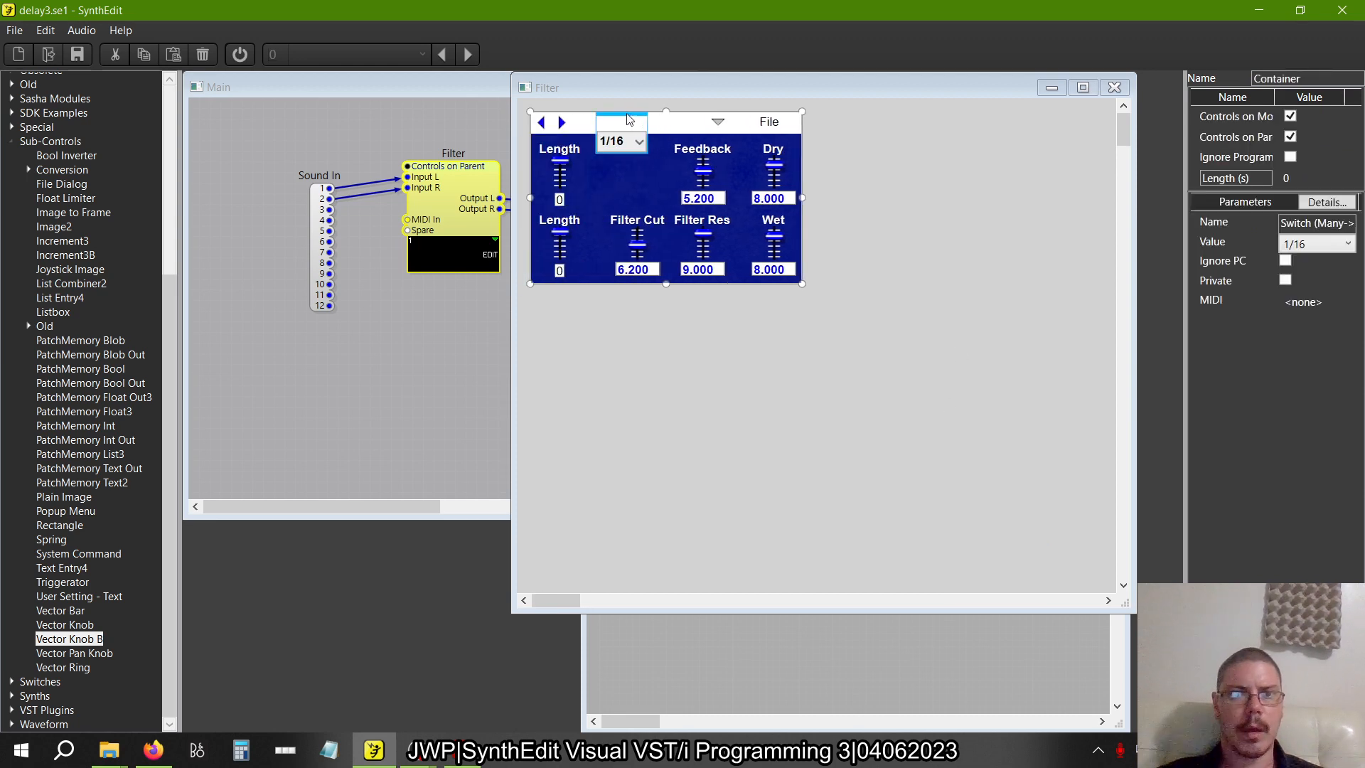
drag(630, 120, 633, 154)
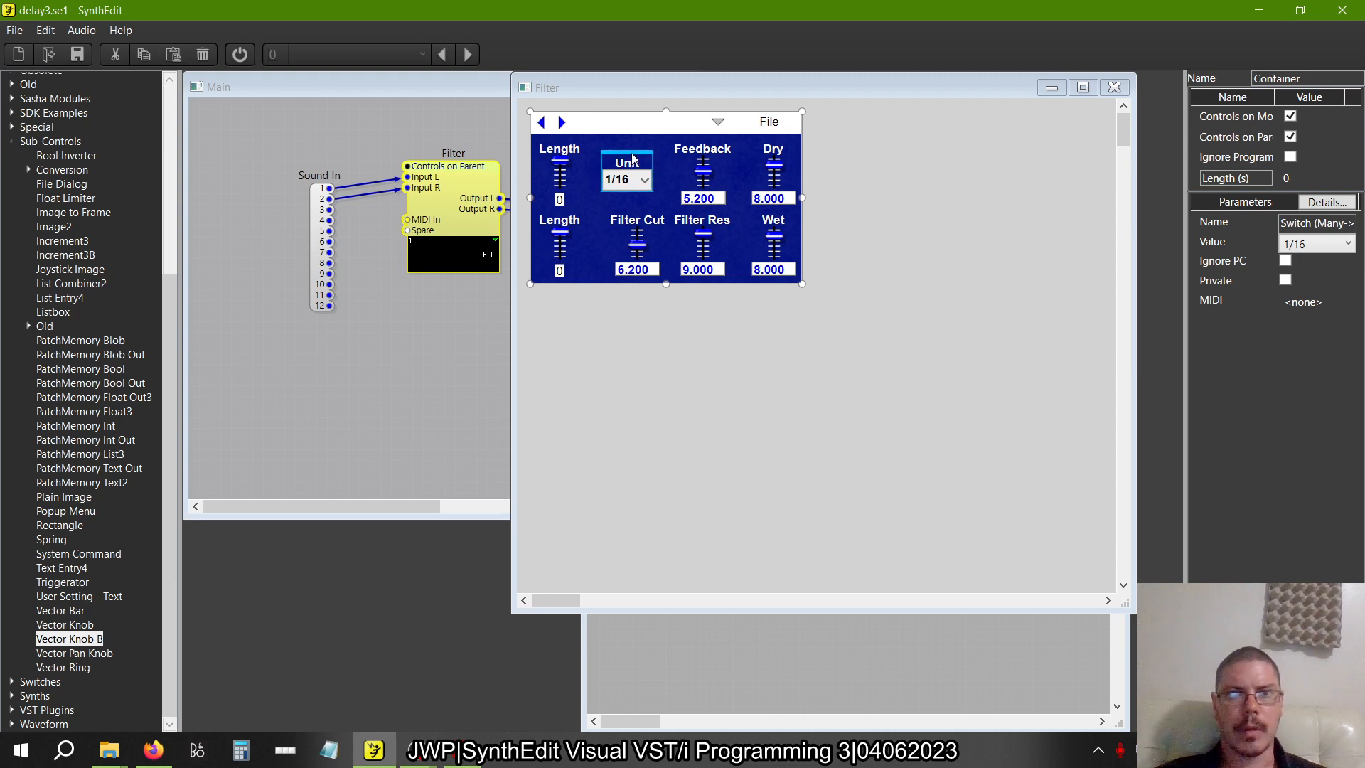
drag(632, 158, 637, 146)
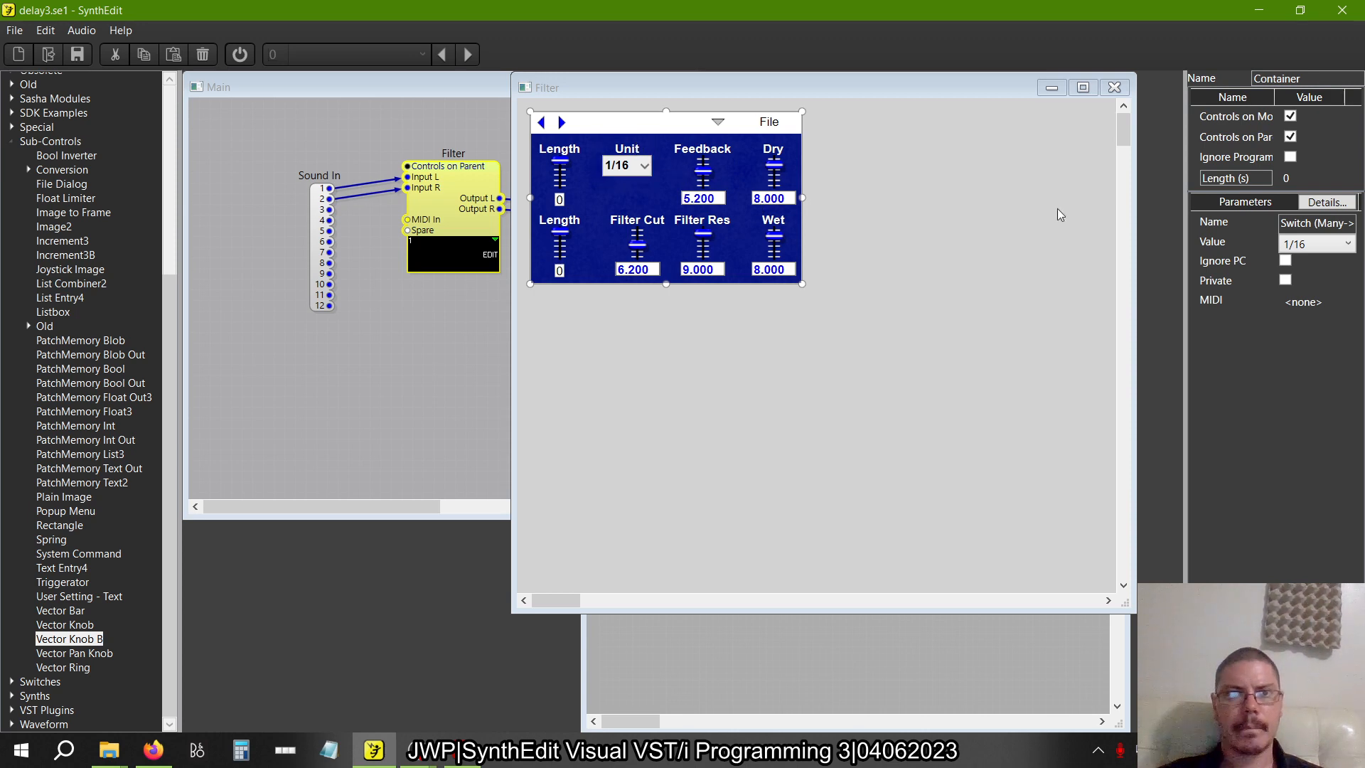
click(1114, 87)
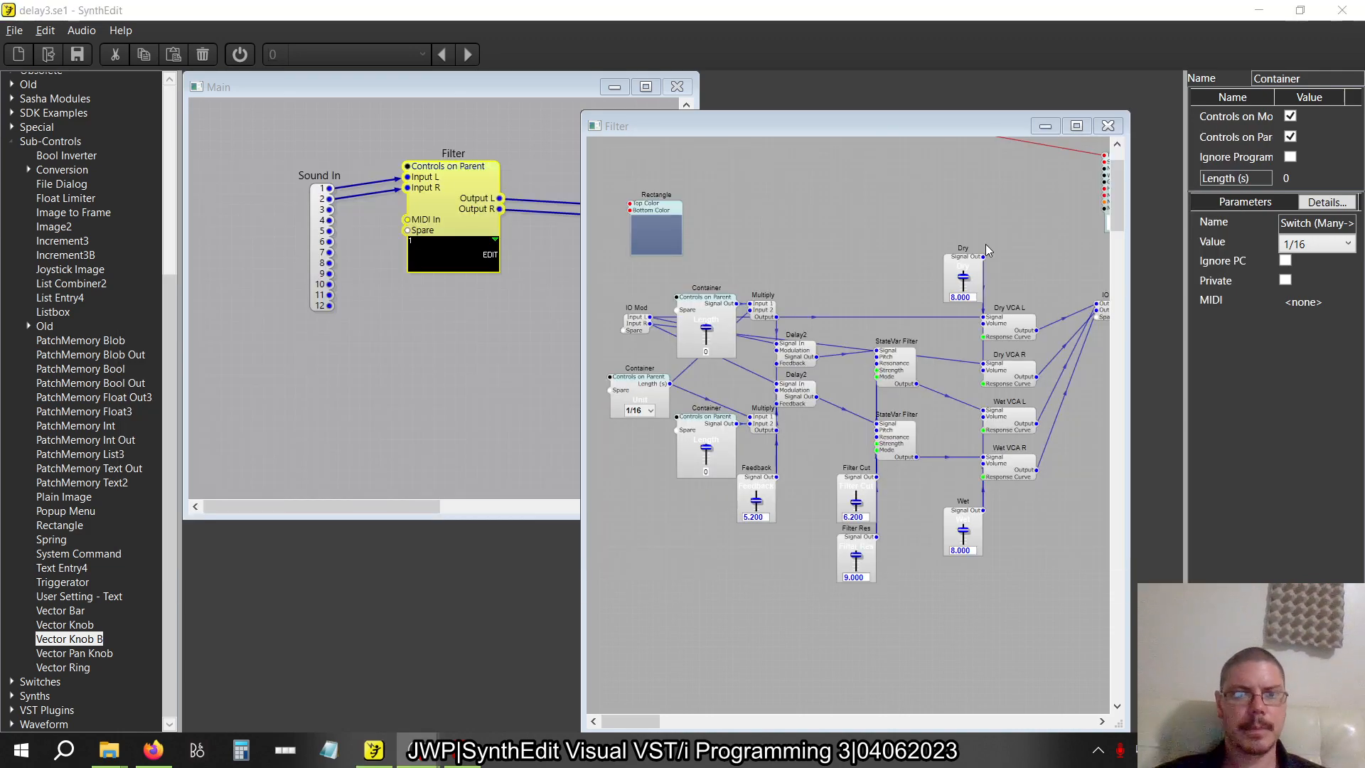
Check figure 2.30 in the Visual VST/i-Programming PDF, and save the SynthEdit project as delay4.se1 in the Delay folder
key(alt+Tab)
click(853, 227)
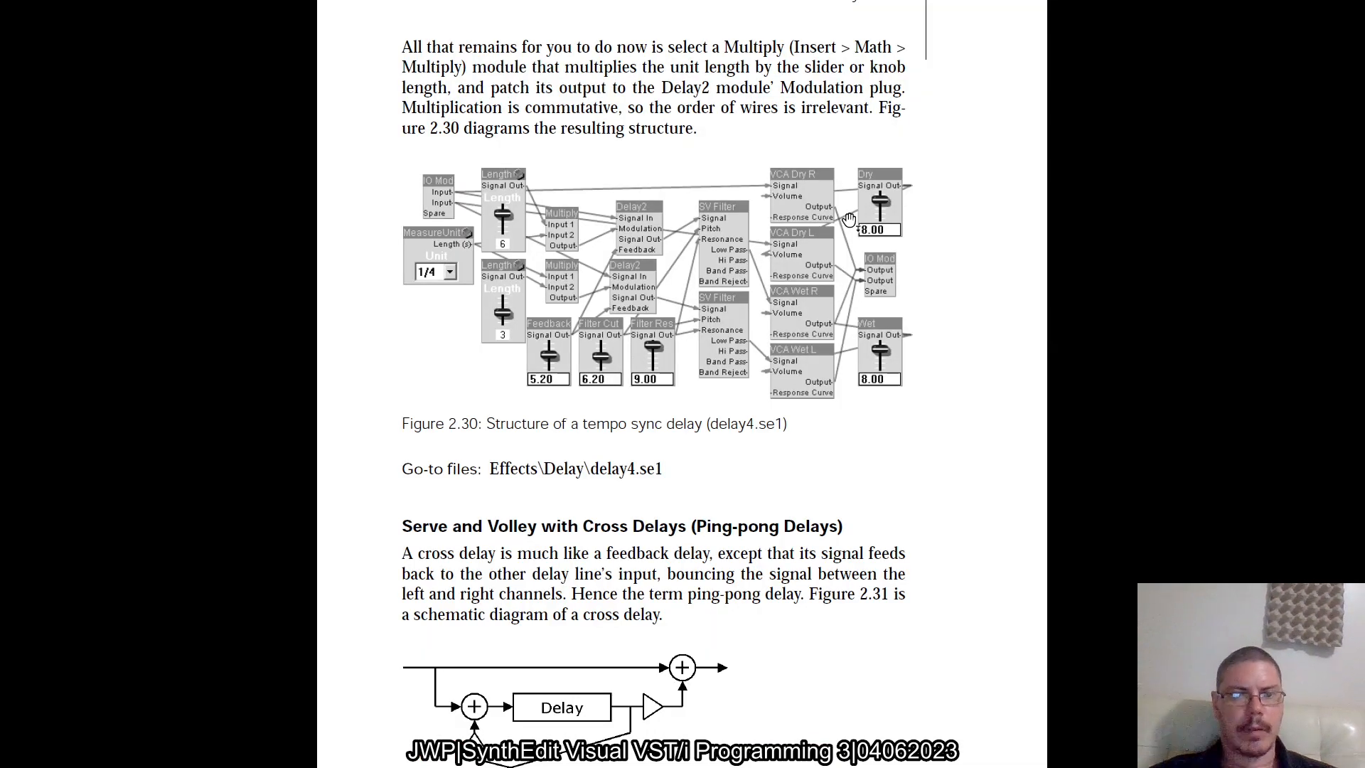
key(alt+Tab)
key(alt+Tab)
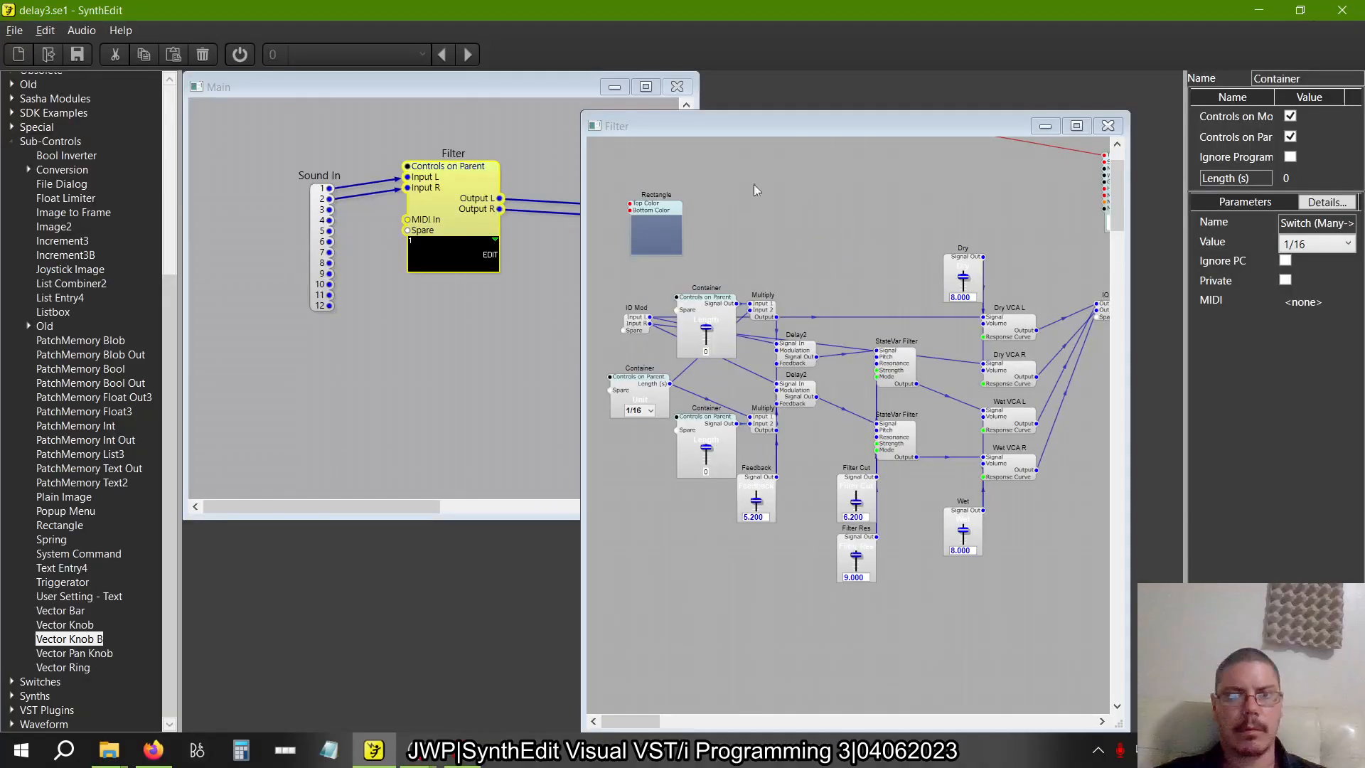
click(14, 30)
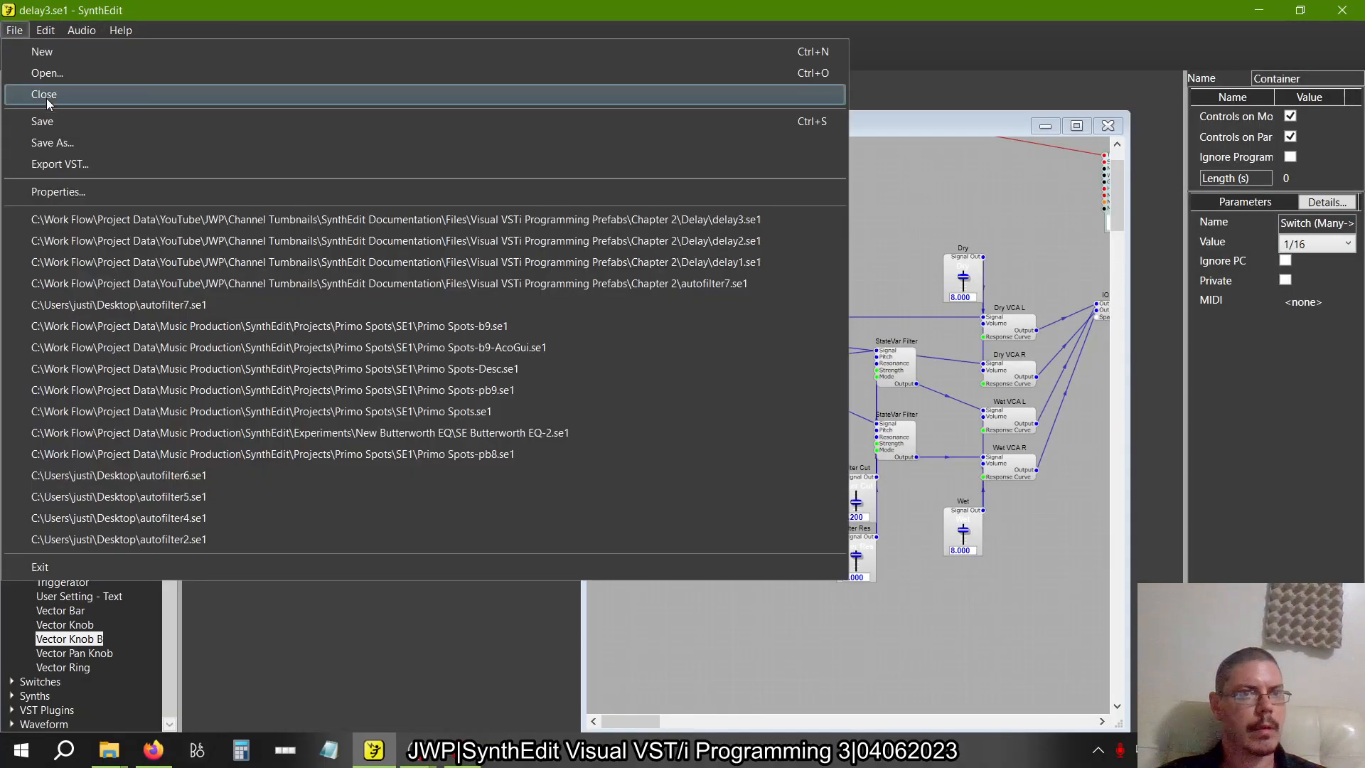
click(50, 142)
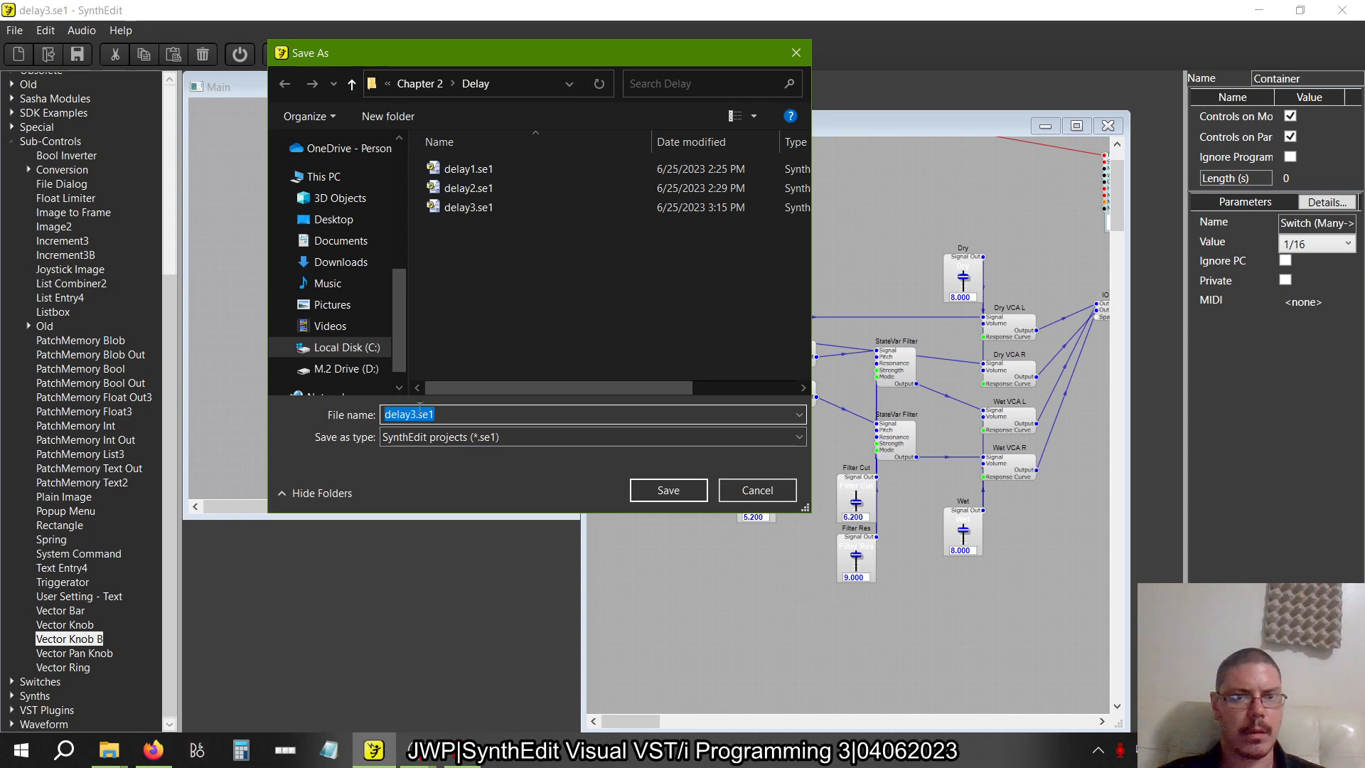
click(418, 413)
key(BackSpace)
text(4)
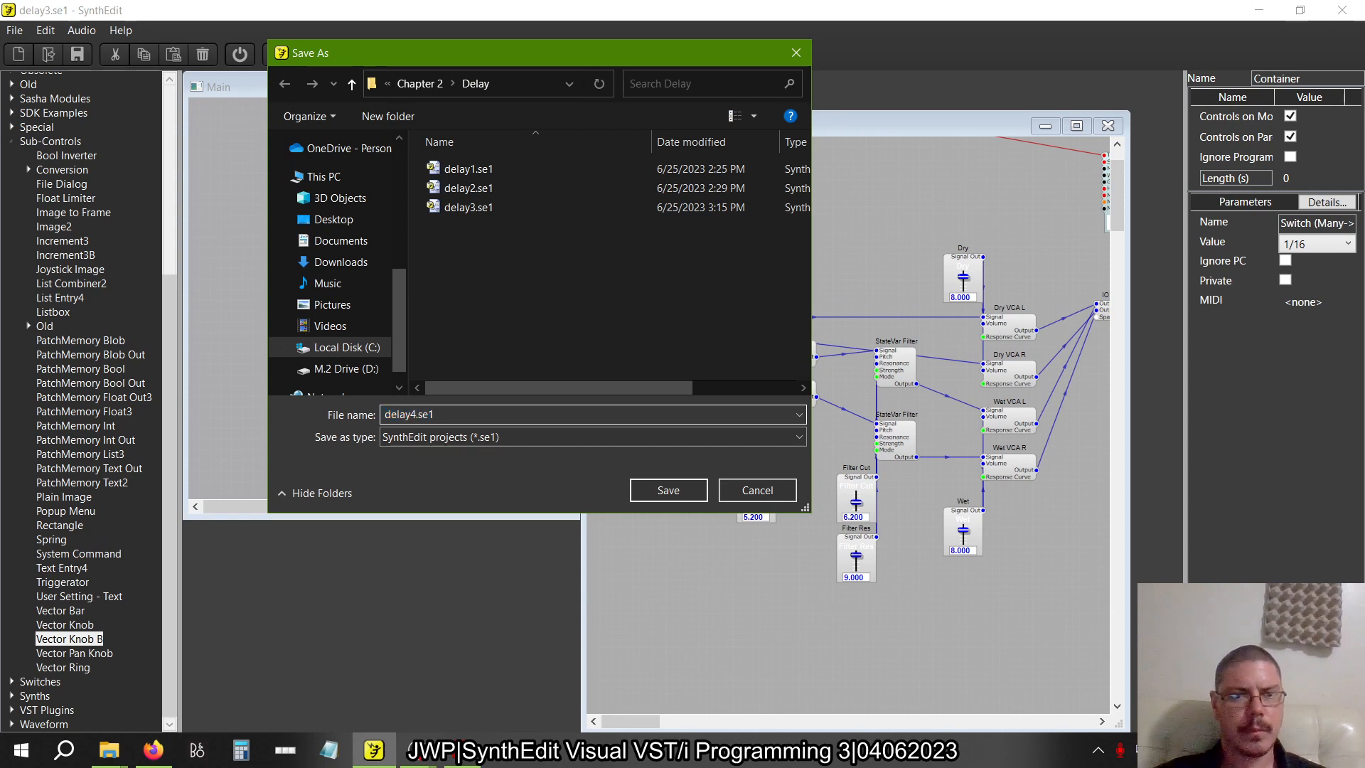
click(685, 494)
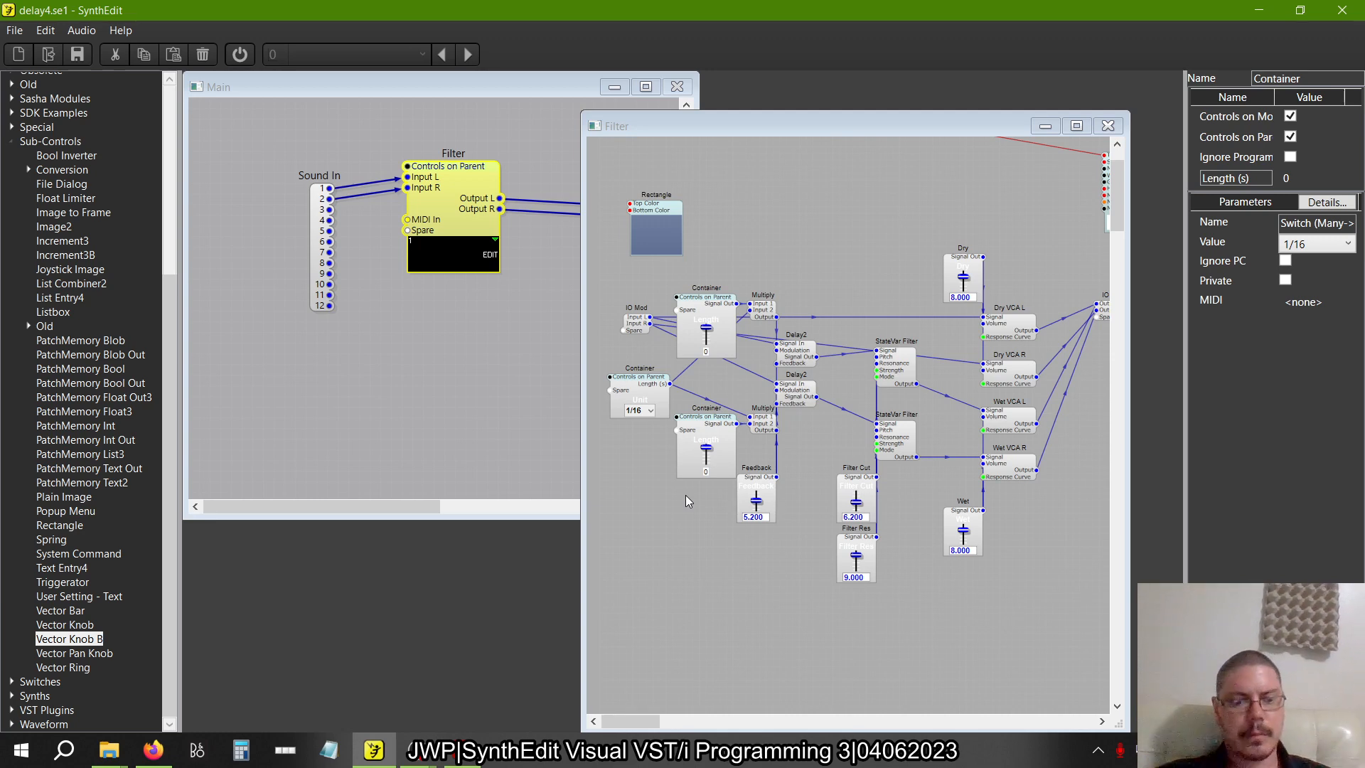
Switch to the Visual VST/i-Programming PDF in Adobe Acrobat and read the cross delay section, including figure 2.31 and page 56
key(alt+Tab)
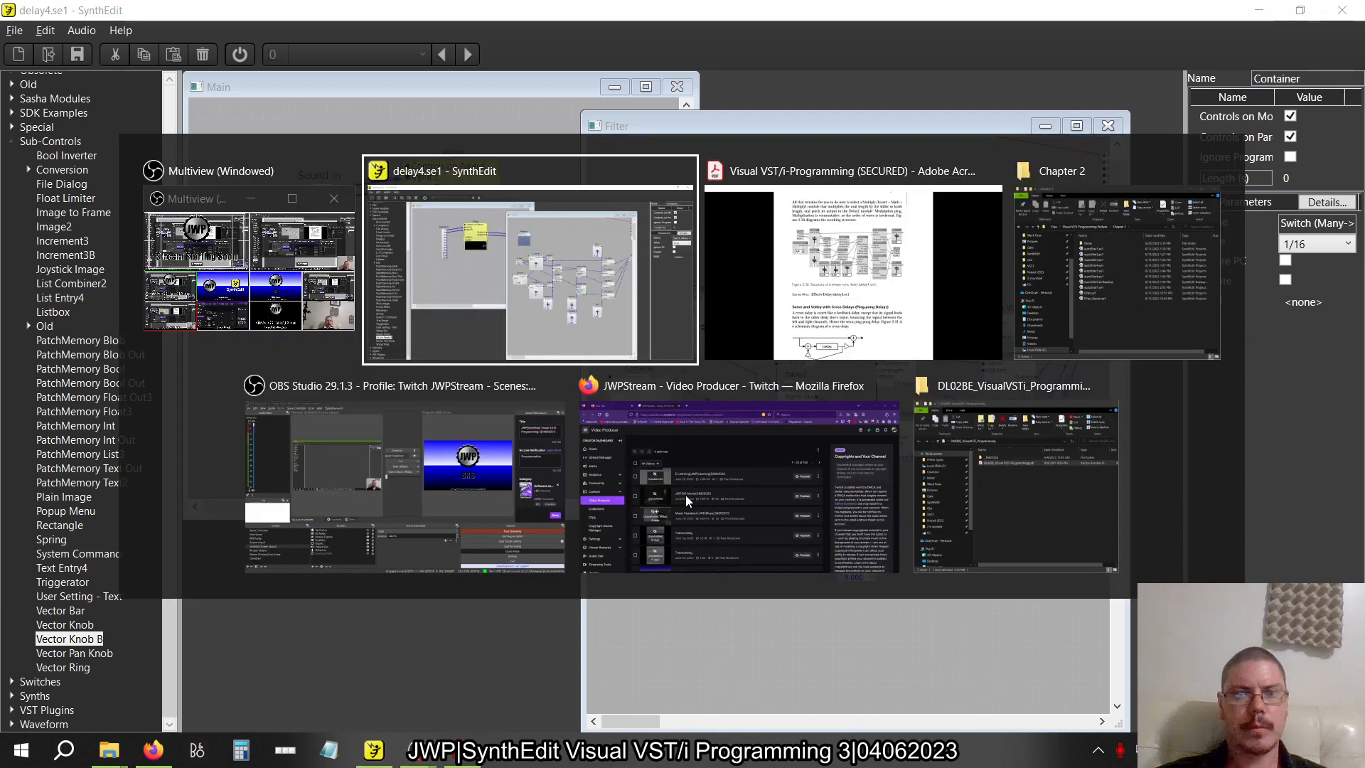
key(alt+Tab)
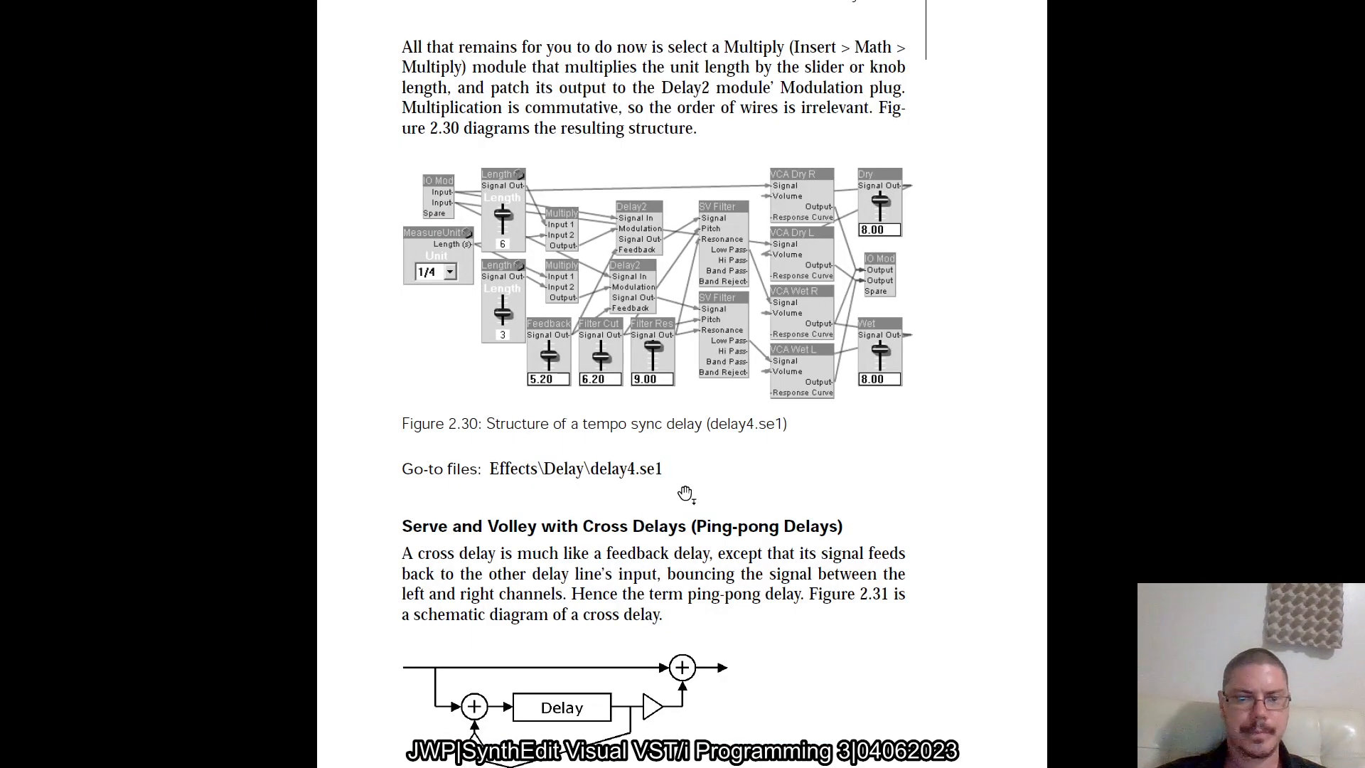
key(ctrl+minus)
key(ctrl+minus)
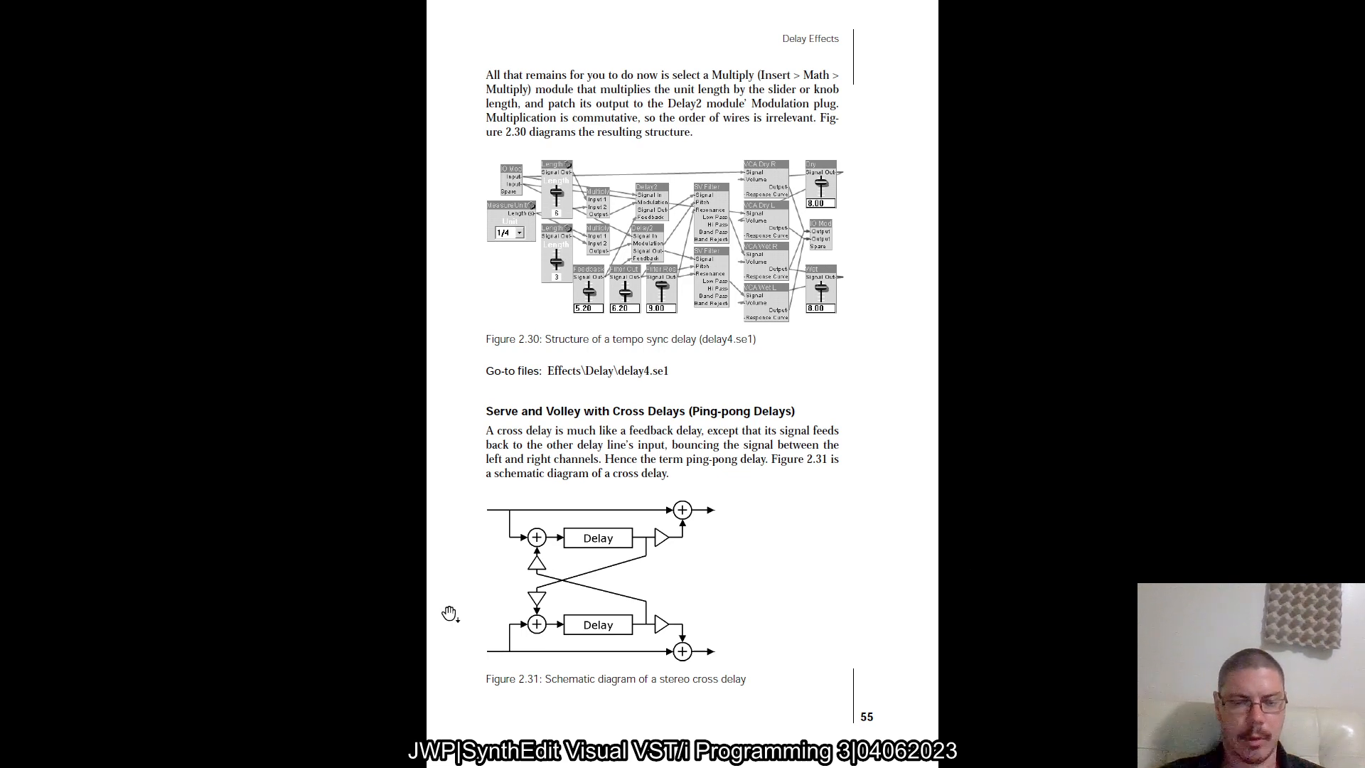
ctrl+scroll(451, 610, up, 3)
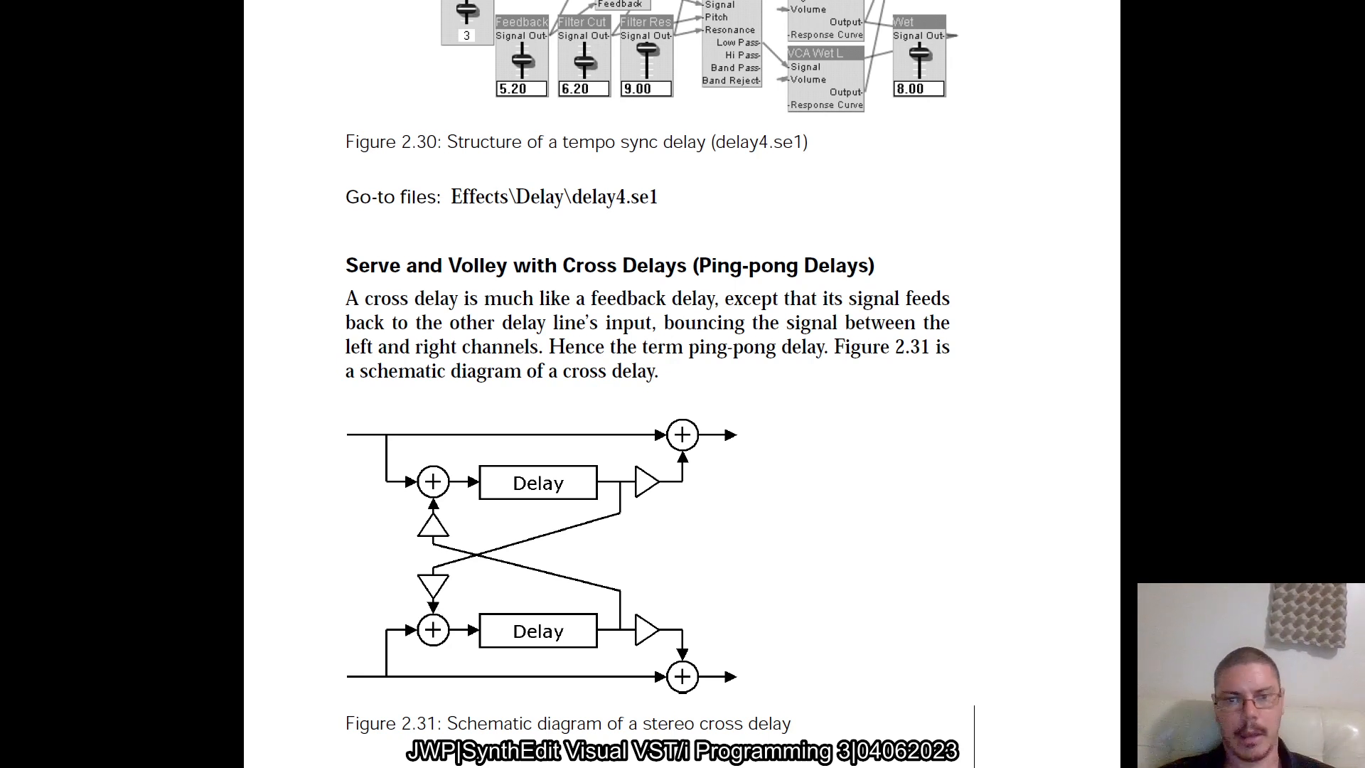
ctrl+scroll(622, 384, down, 3)
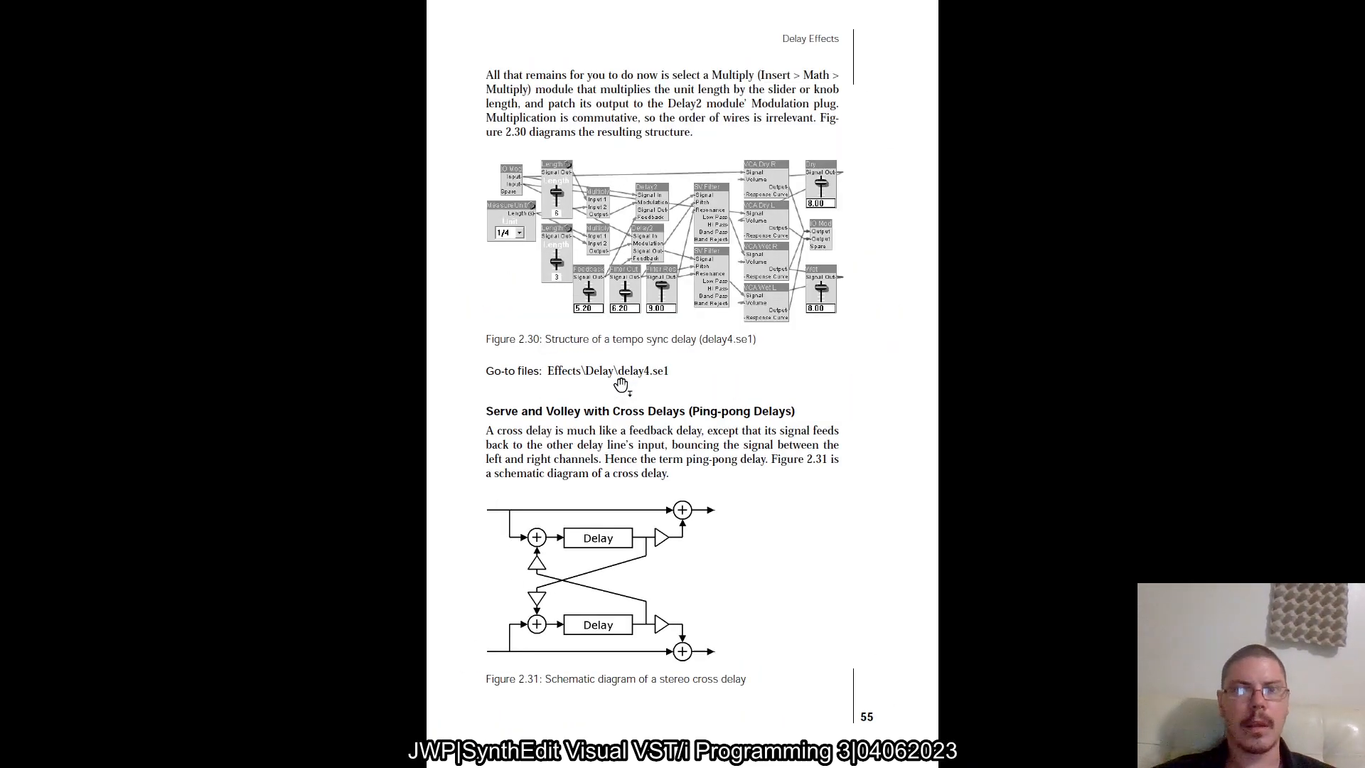
ctrl+scroll(621, 385, down, 1)
ctrl+scroll(621, 385, up, 1)
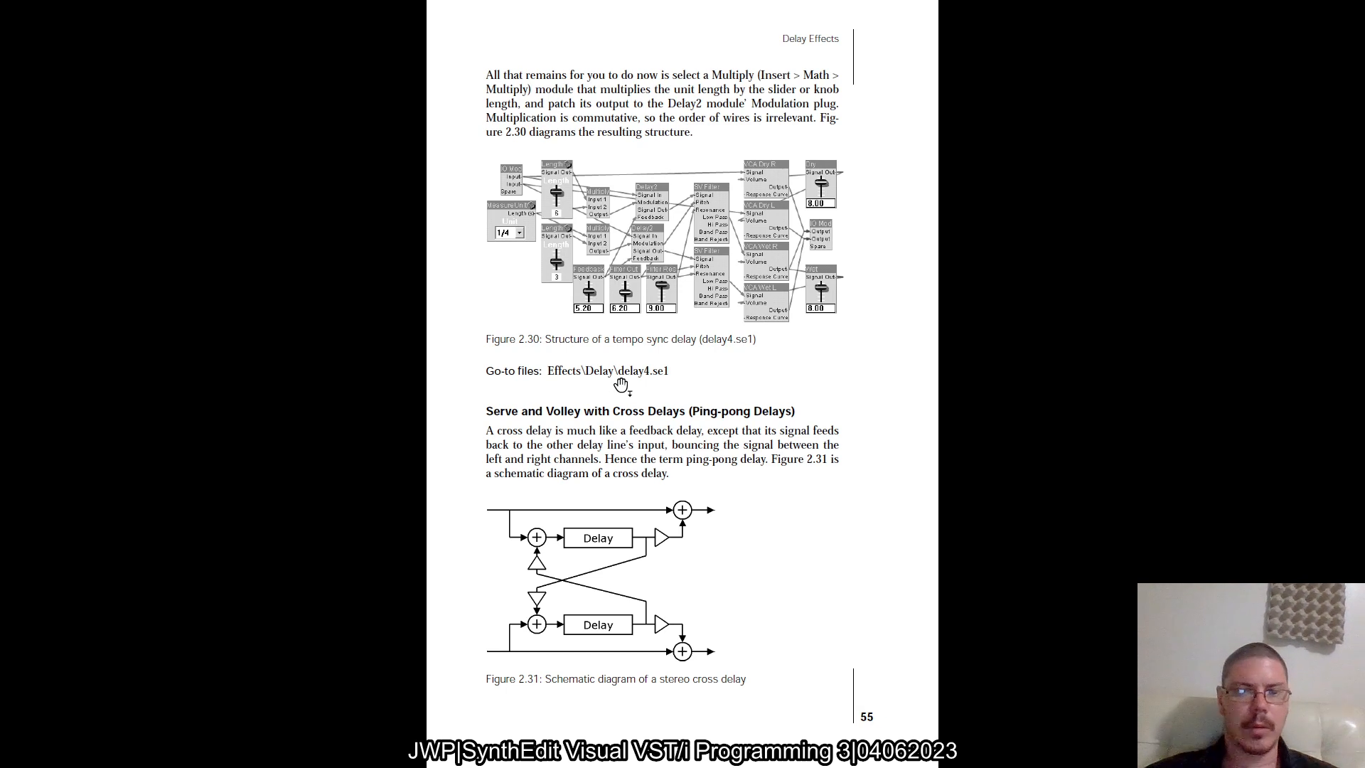
scroll(622, 386, down, 1)
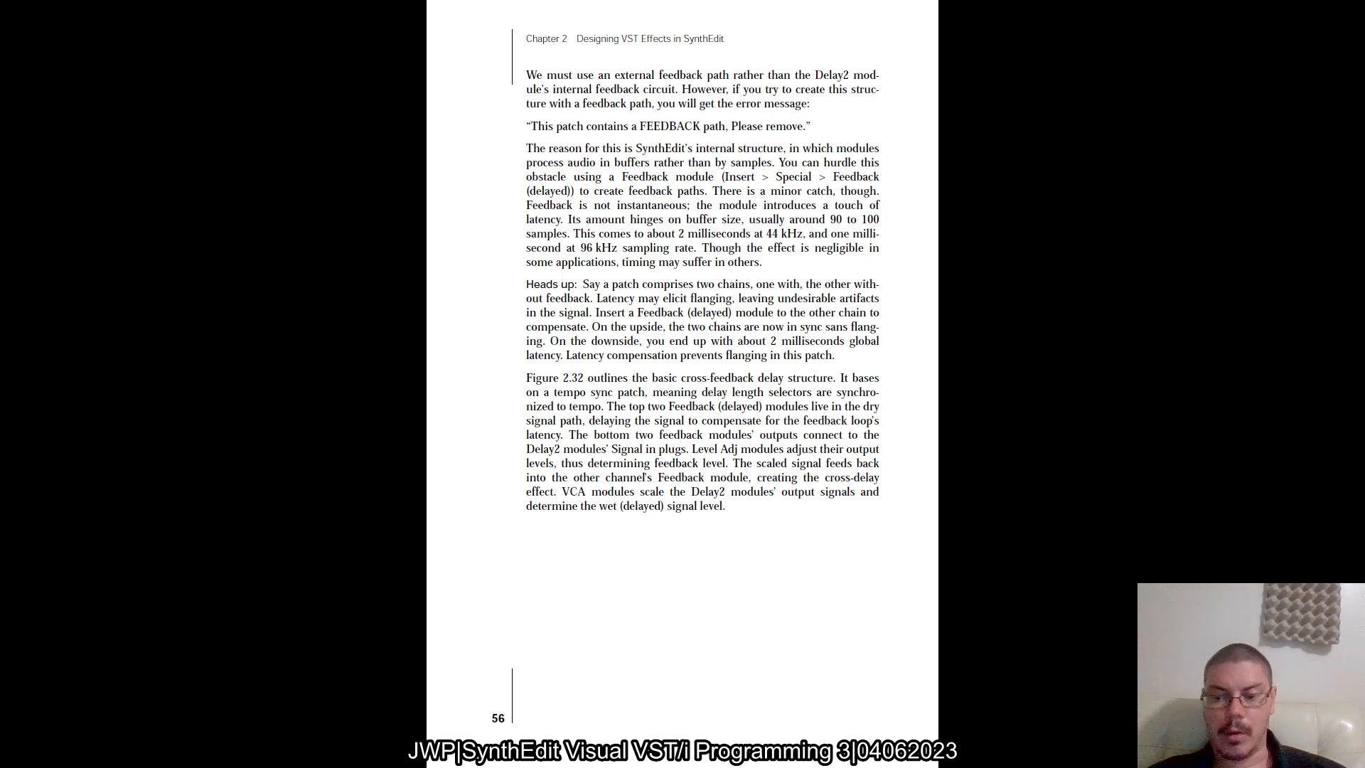
Go to page 57 of the book and enlarge figure 2.32 to examine the basic cross-feedback delay structure
key(Right)
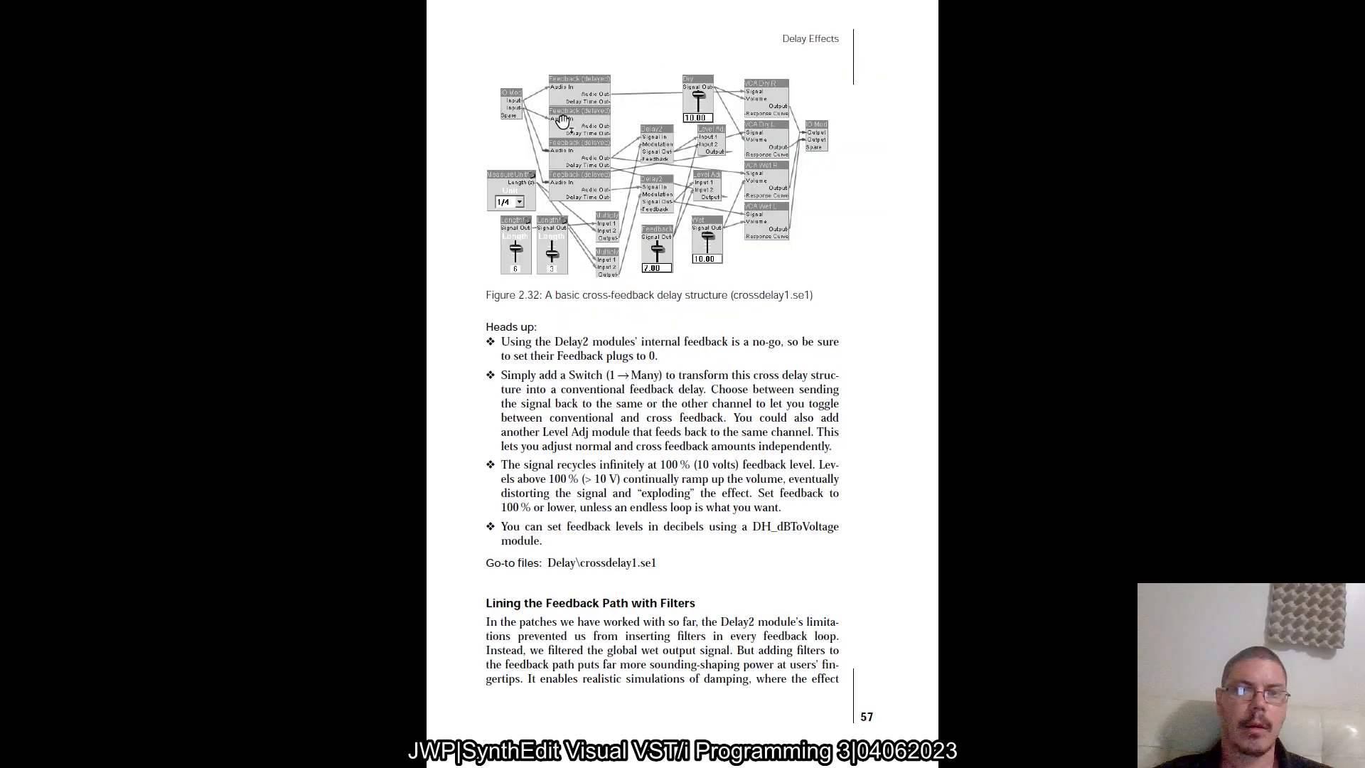
scroll(566, 124, up, 3)
scroll(563, 123, up, 2)
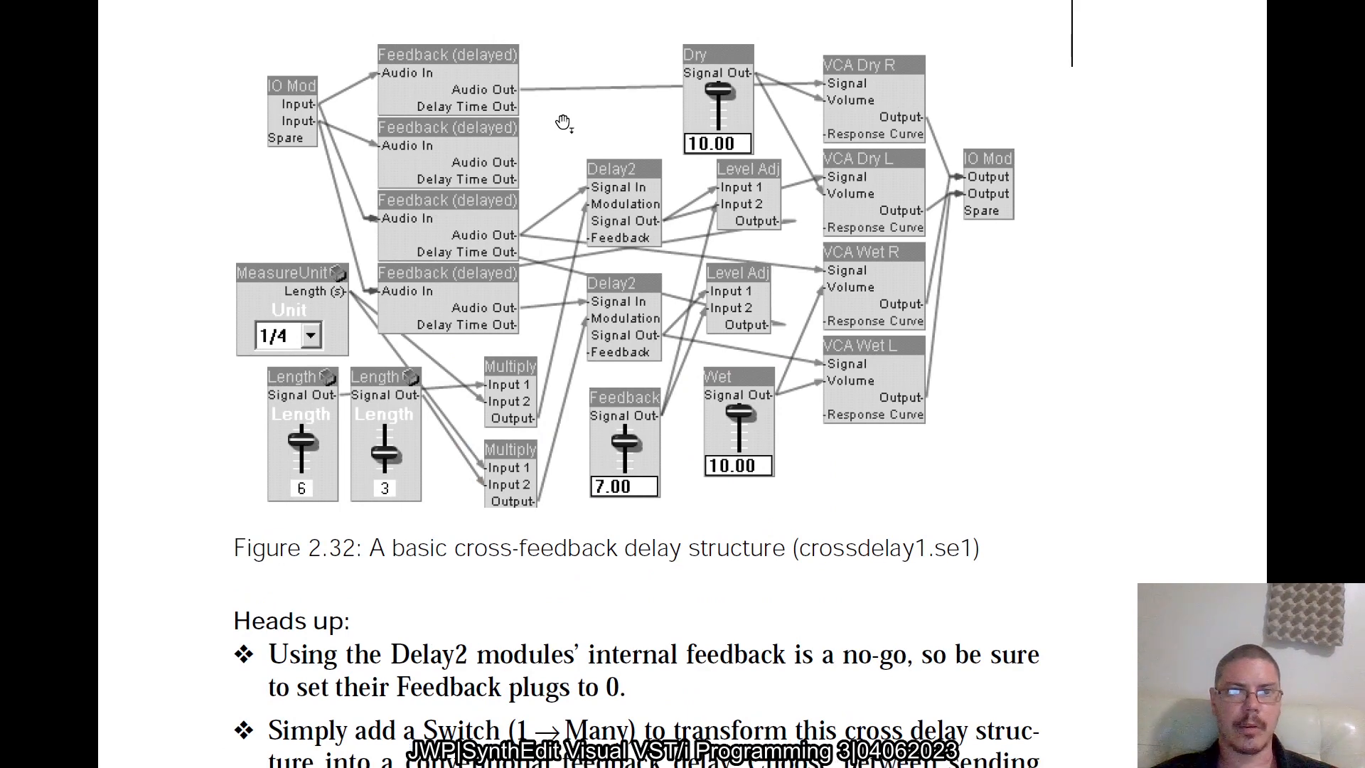
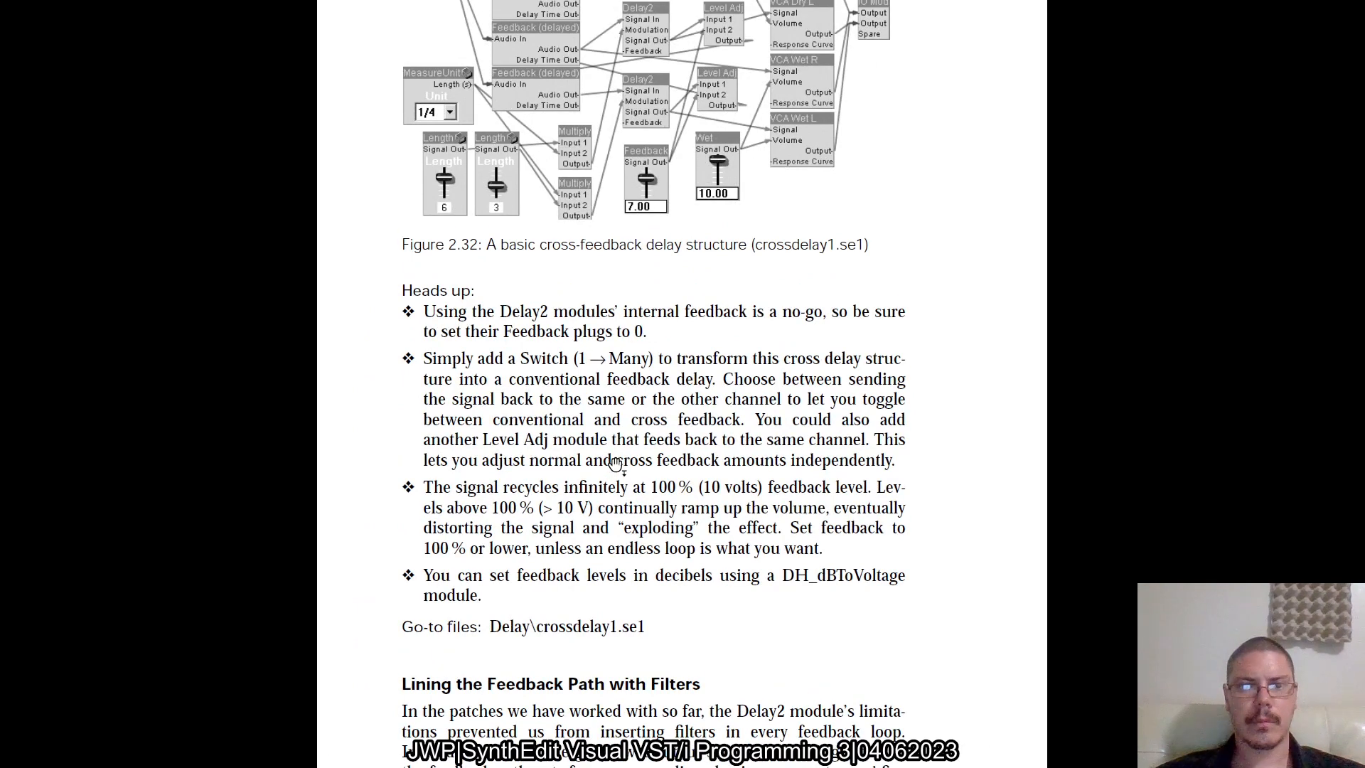
Read the notes on page 57 and the feedback module explanation on page 56, comparing them with the wiring in figure 2.32
scroll(616, 464, down, 1)
scroll(615, 463, up, 1)
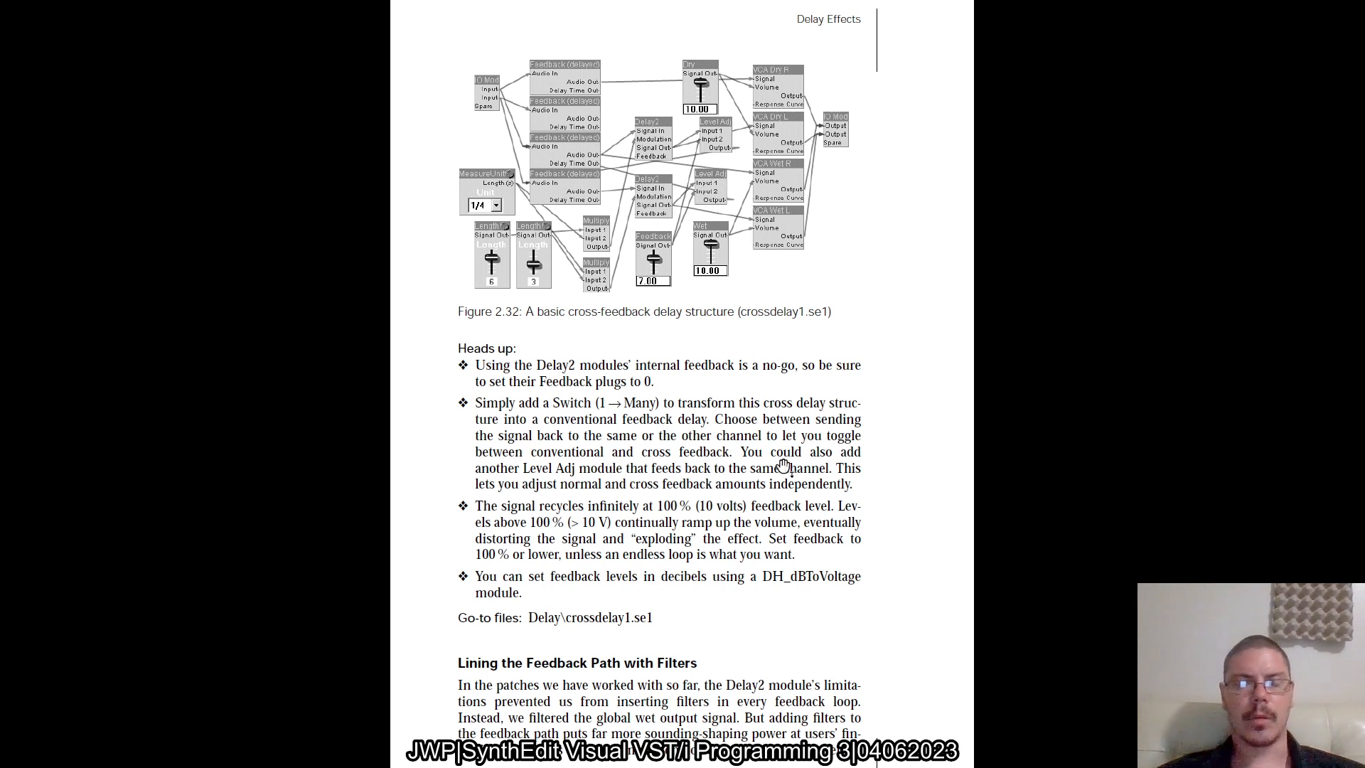
key(alt+Tab)
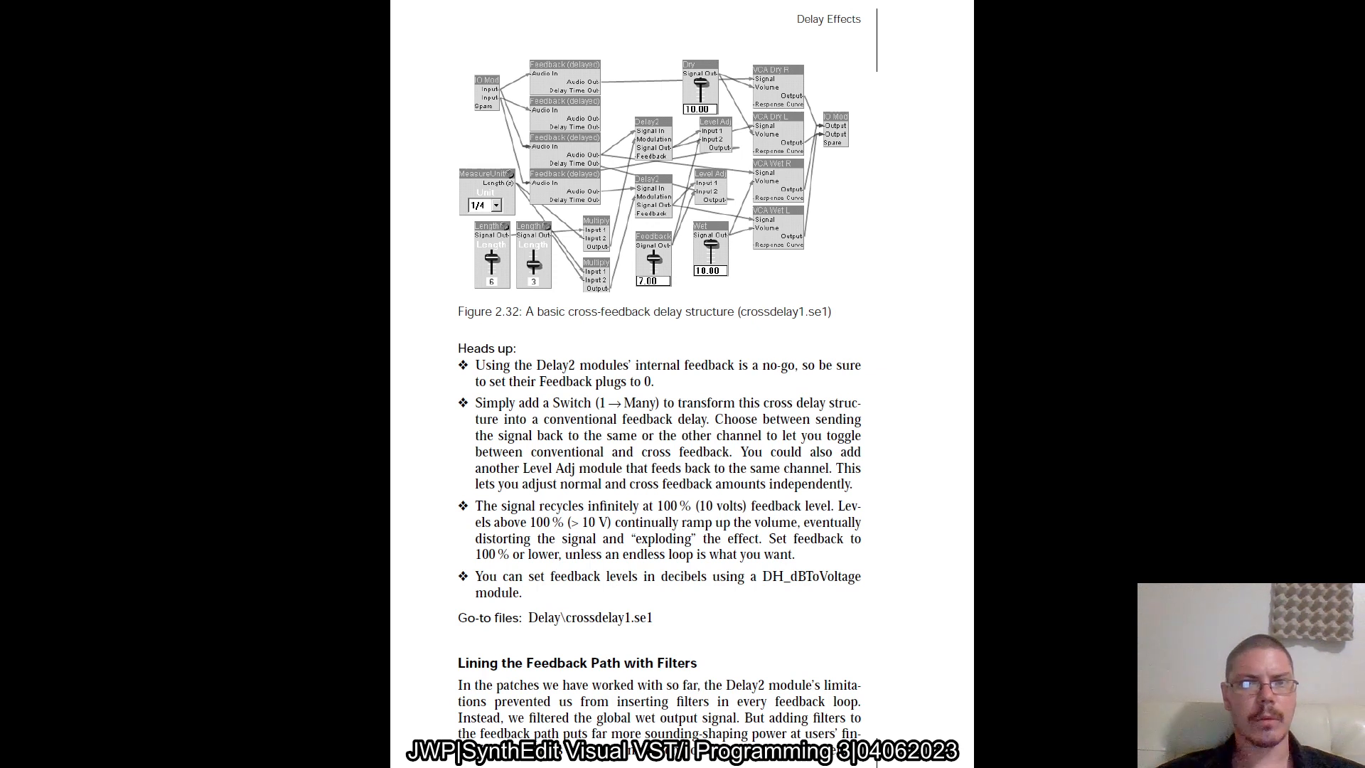
scroll(580, 124, up, 10)
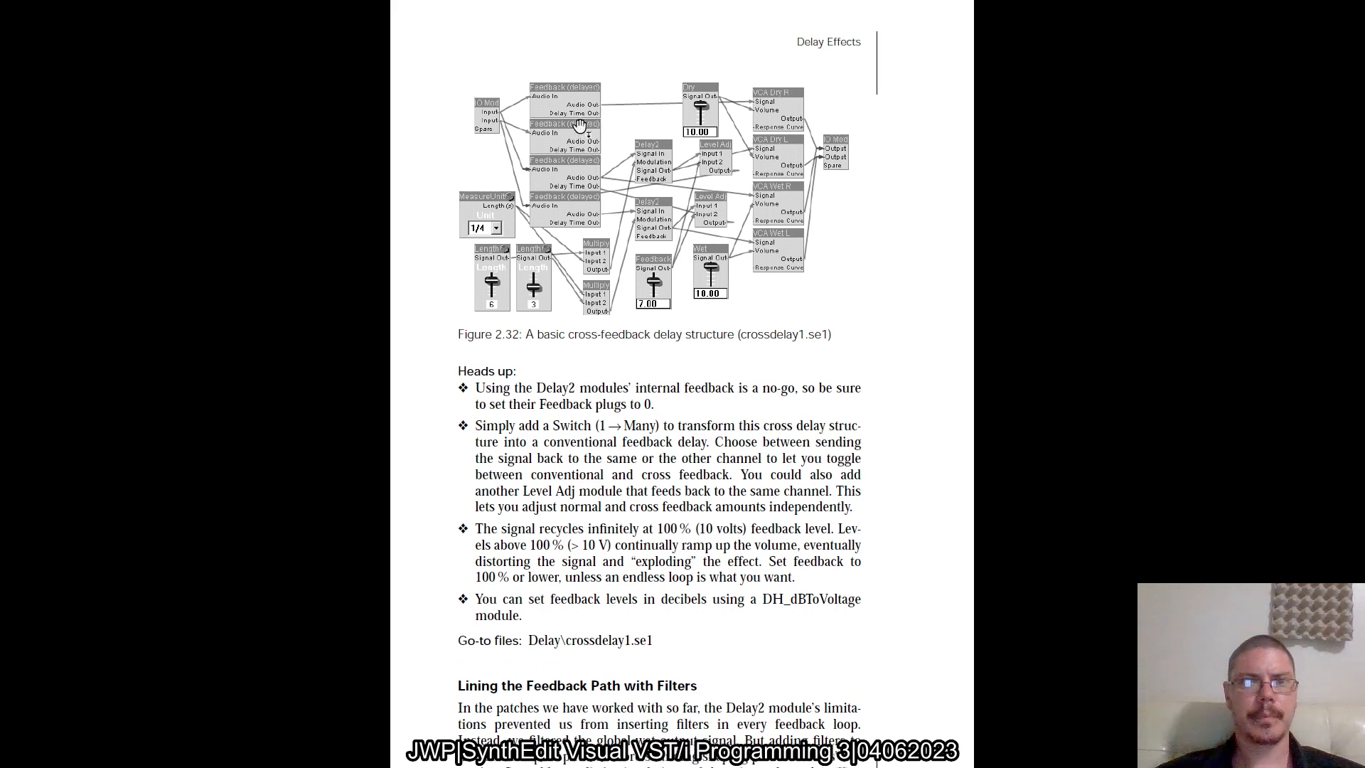
scroll(579, 124, up, 10)
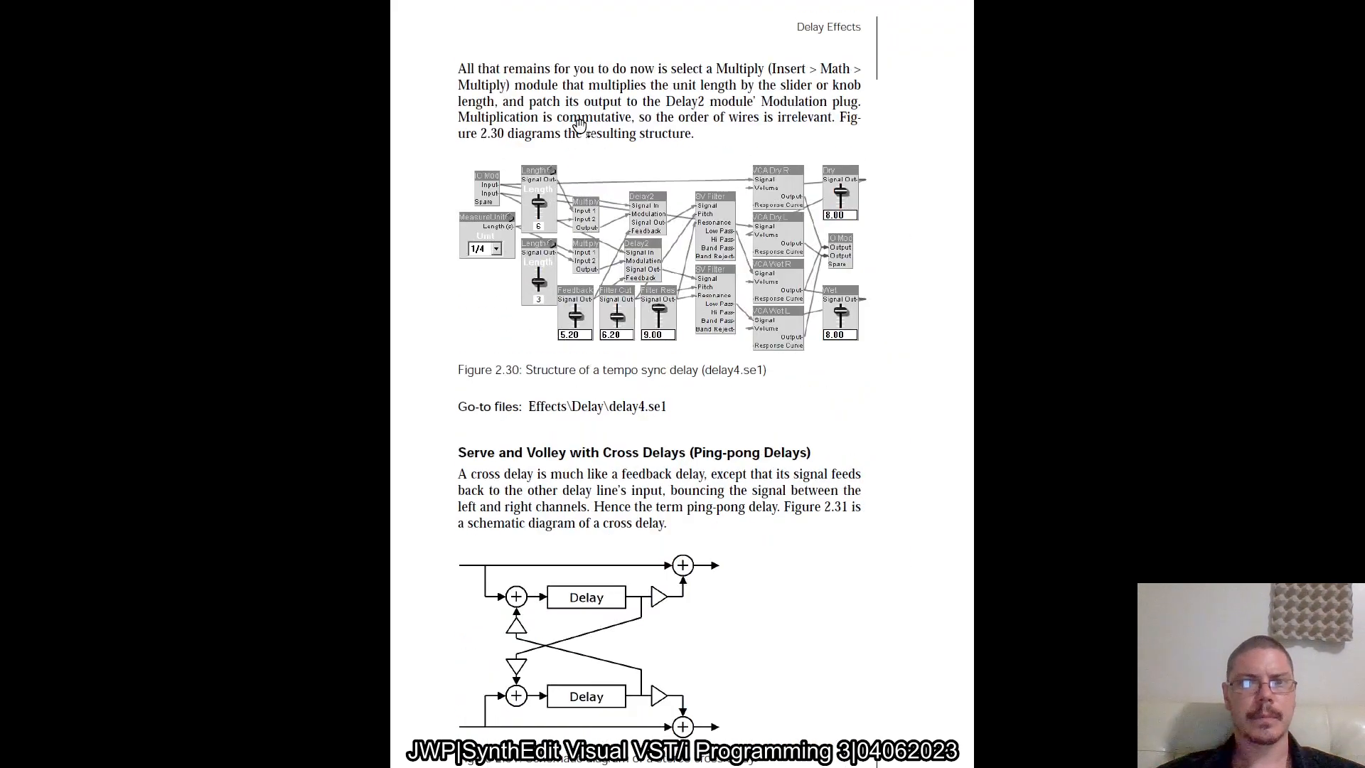
scroll(580, 125, down, 20)
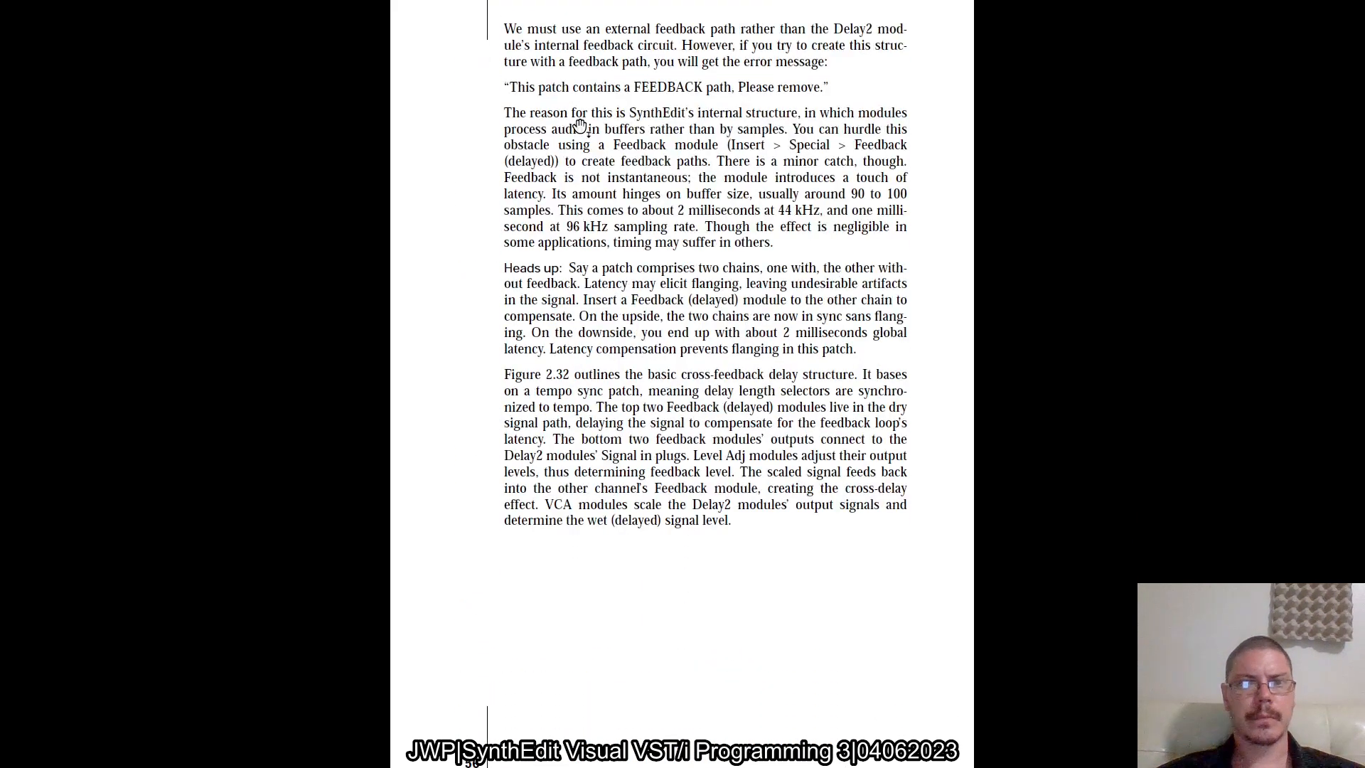
scroll(580, 125, down, 1)
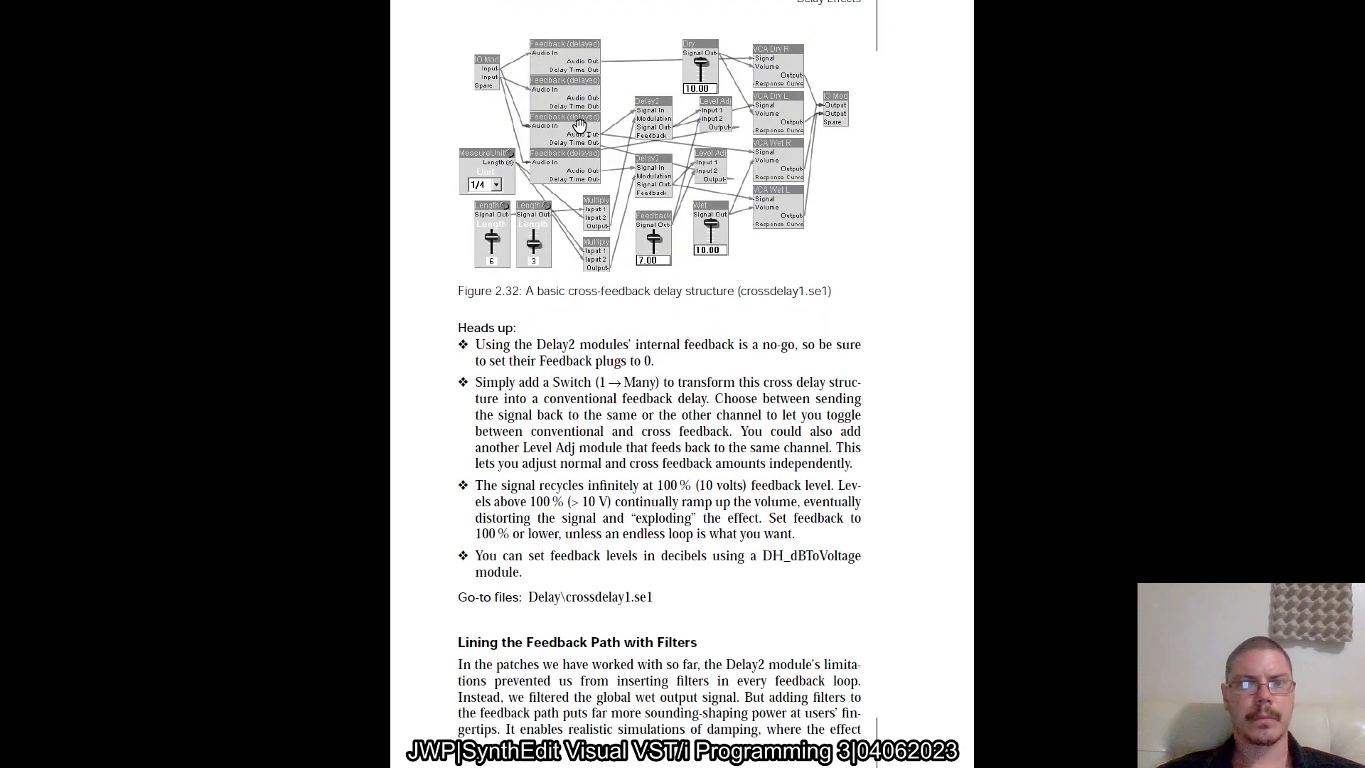
scroll(572, 113, up, 10)
scroll(562, 89, down, 9)
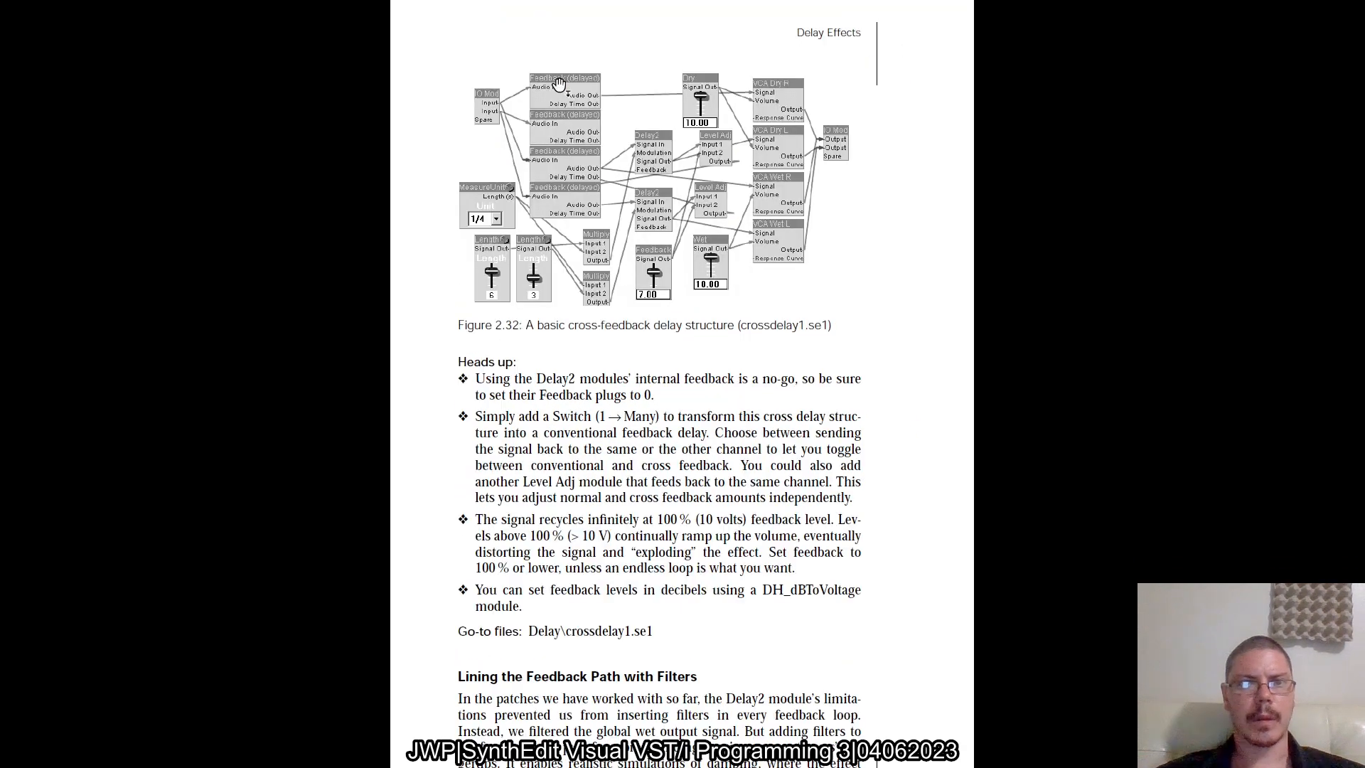
scroll(603, 114, up, 1)
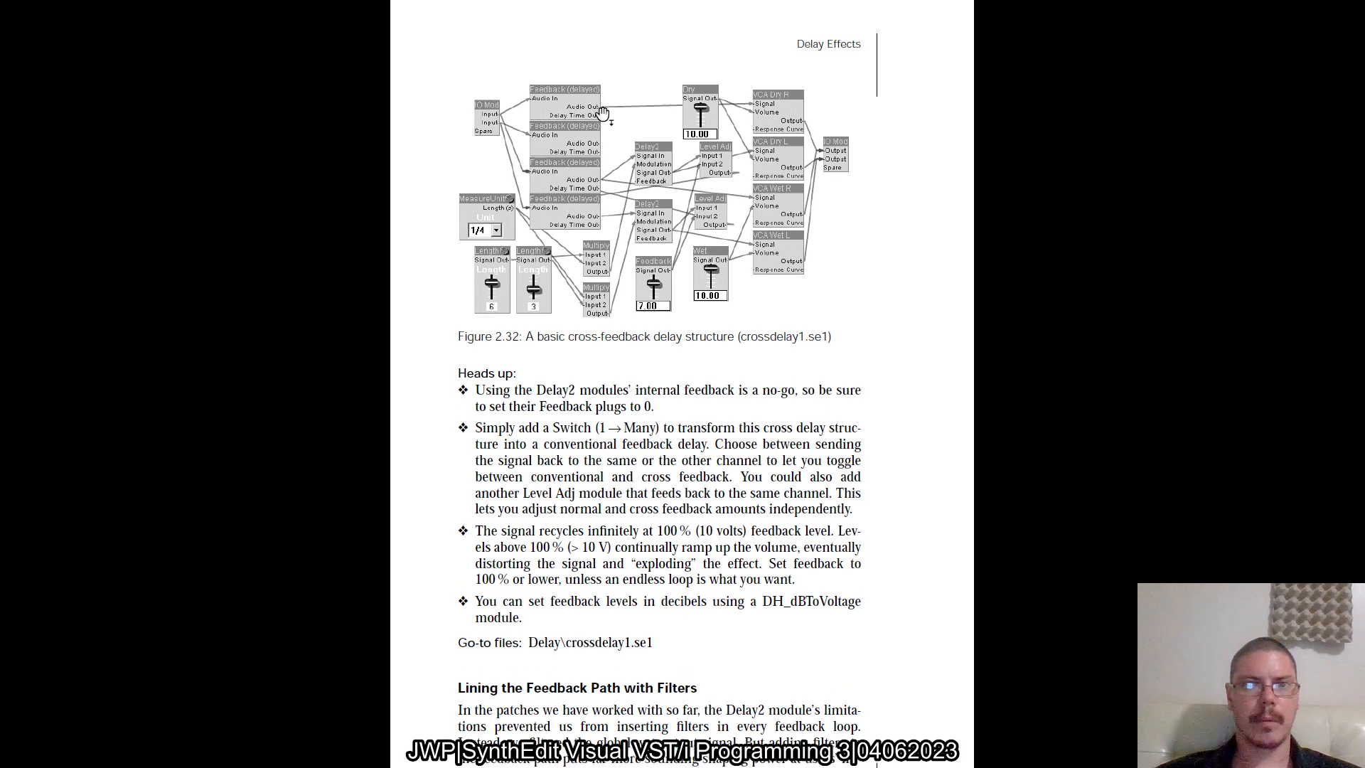
scroll(603, 114, up, 10)
scroll(561, 128, down, 11)
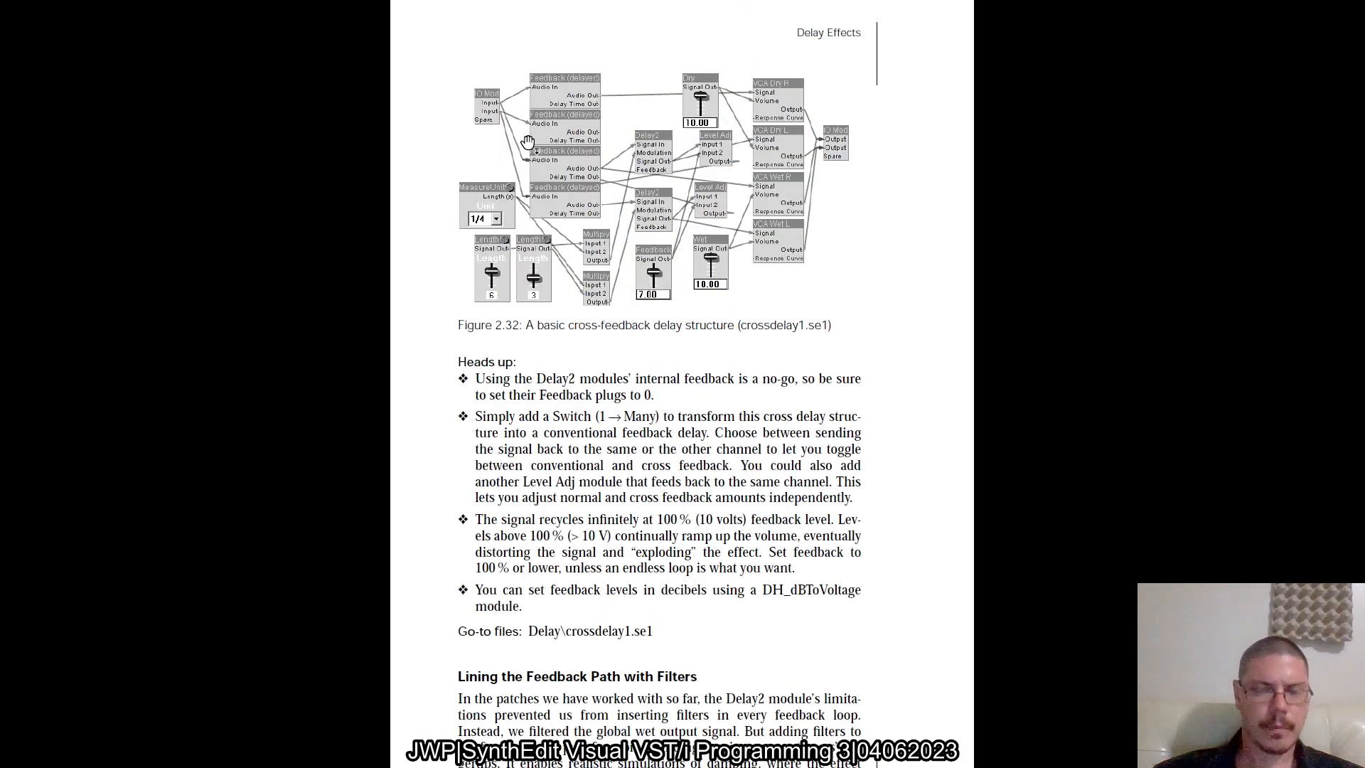
click(460, 239)
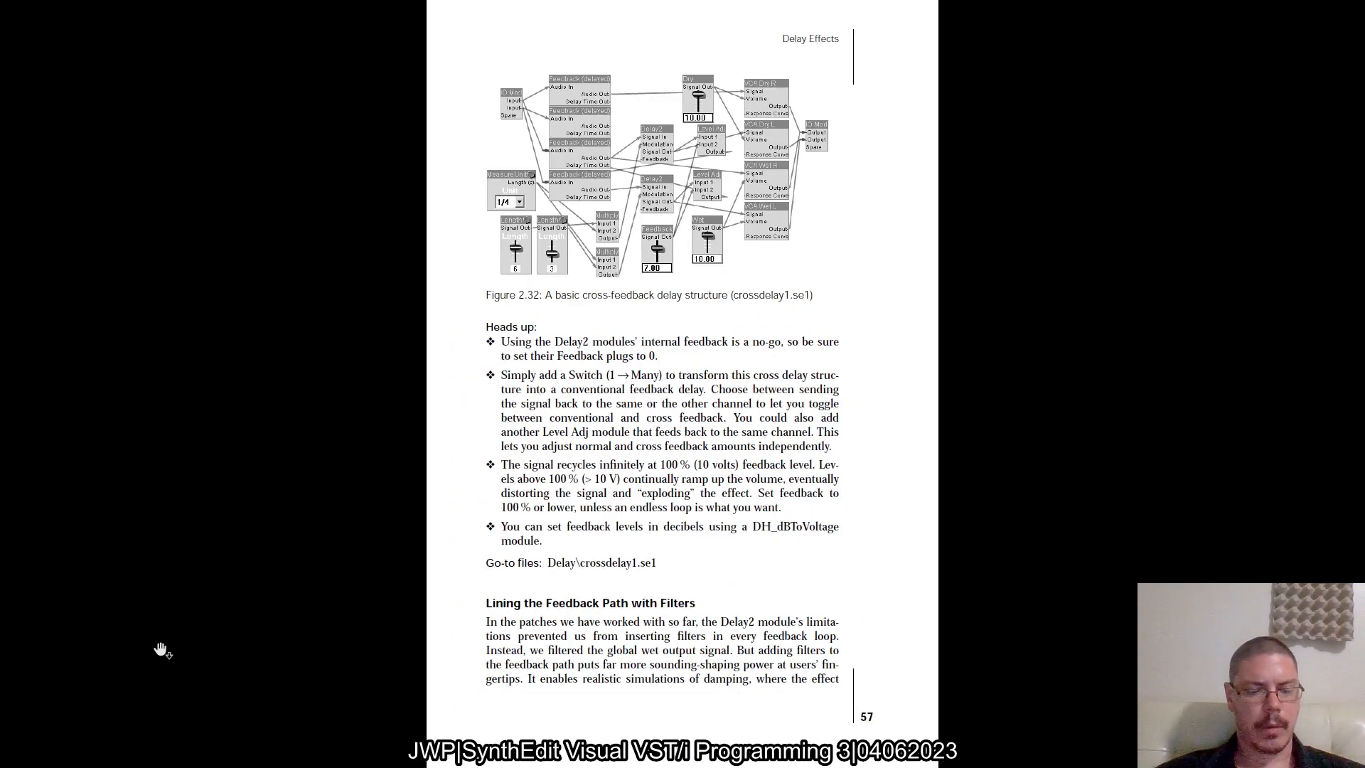
Switch to the older SynthEdit version that has chorus3.se1 open
key(super)
scroll(484, 386, down, 15)
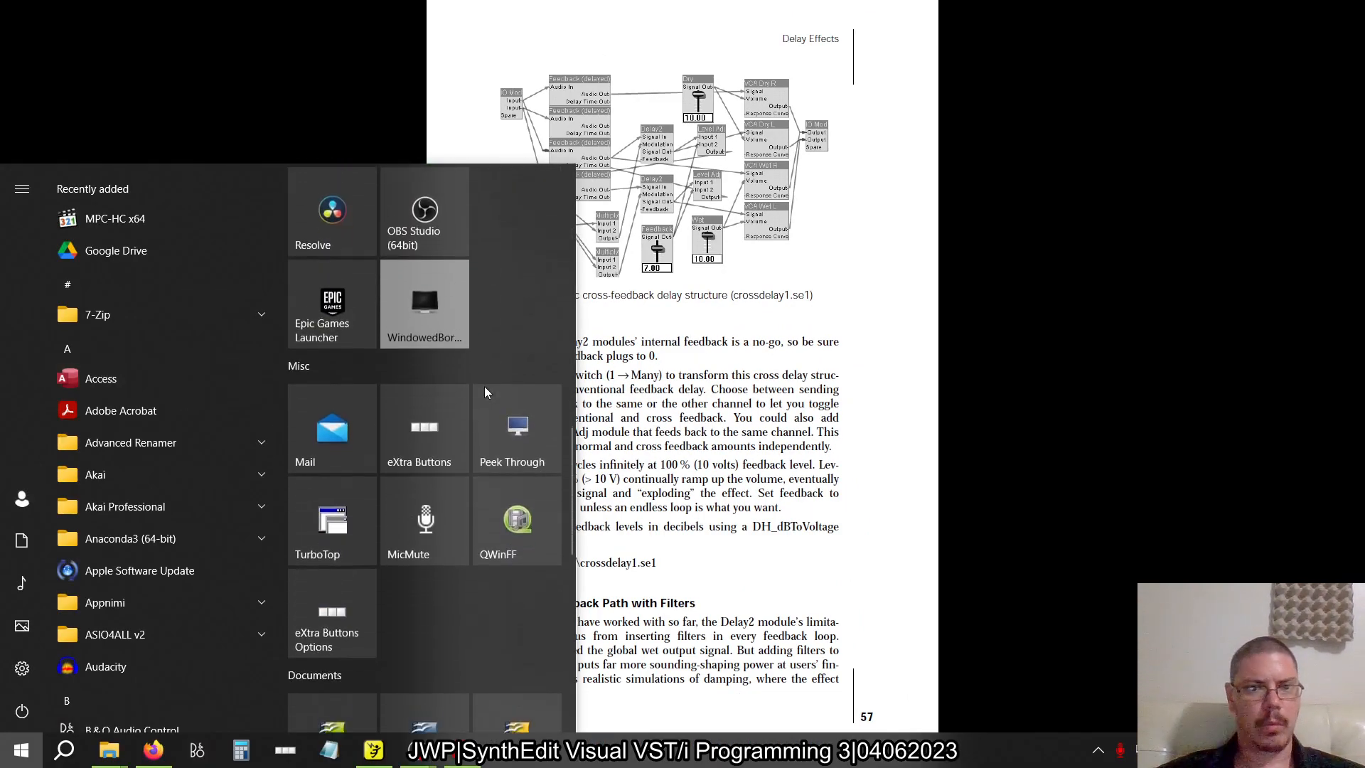
scroll(484, 386, up, 12)
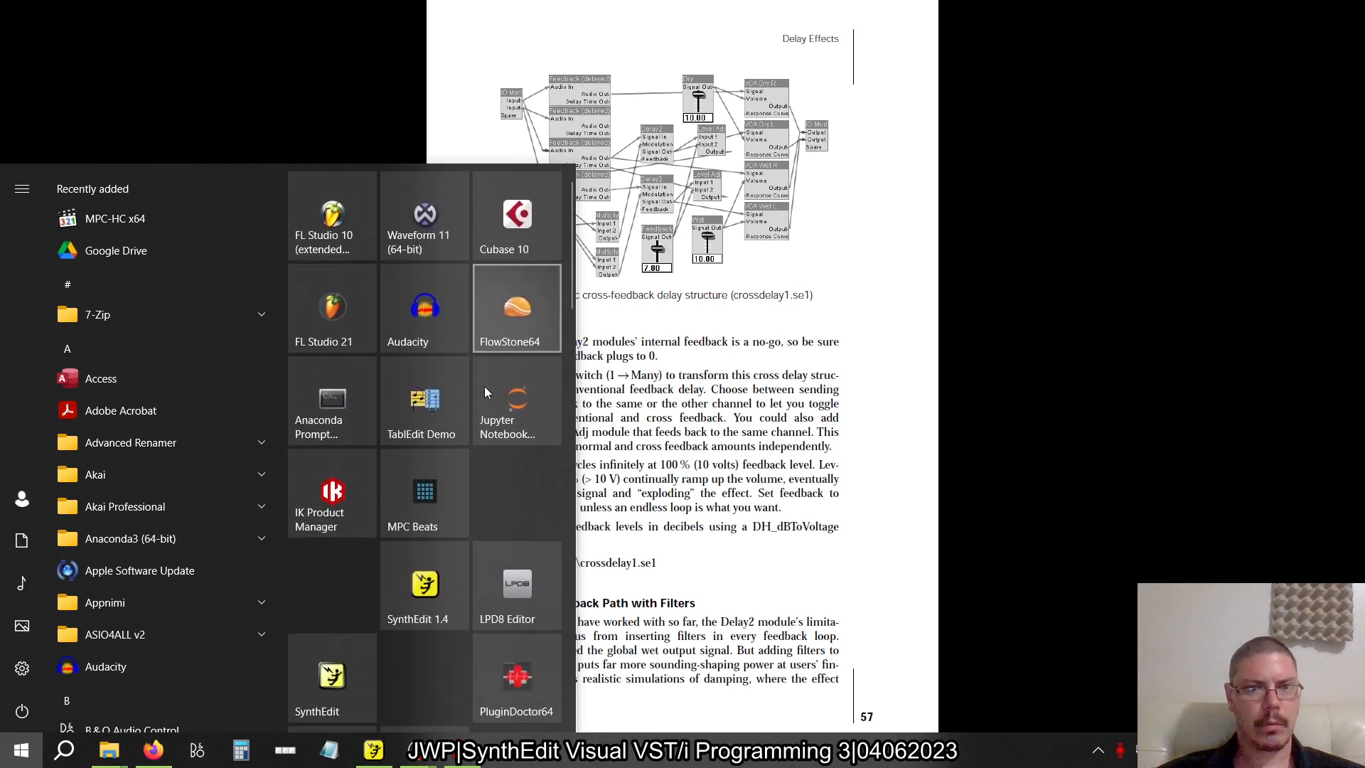
scroll(485, 386, down, 3)
click(339, 527)
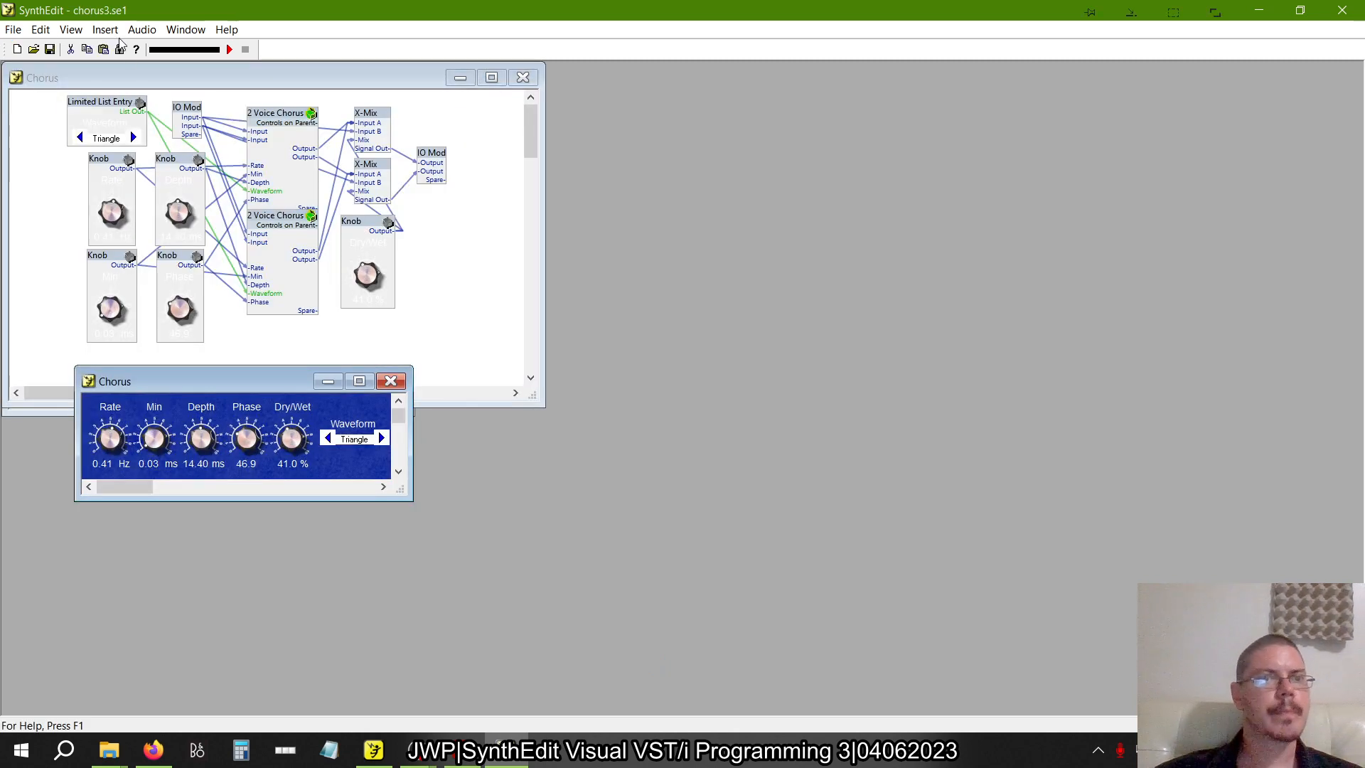
click(14, 30)
click(37, 66)
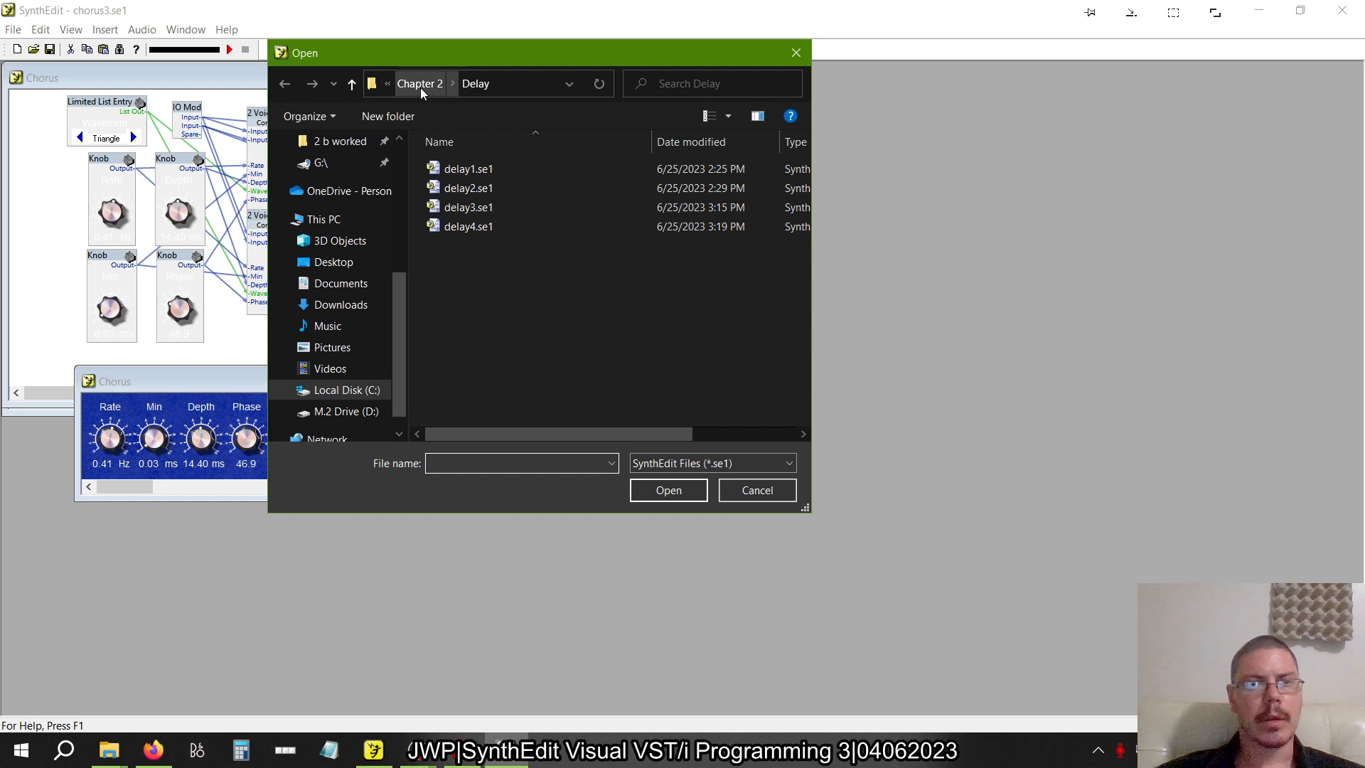
click(420, 84)
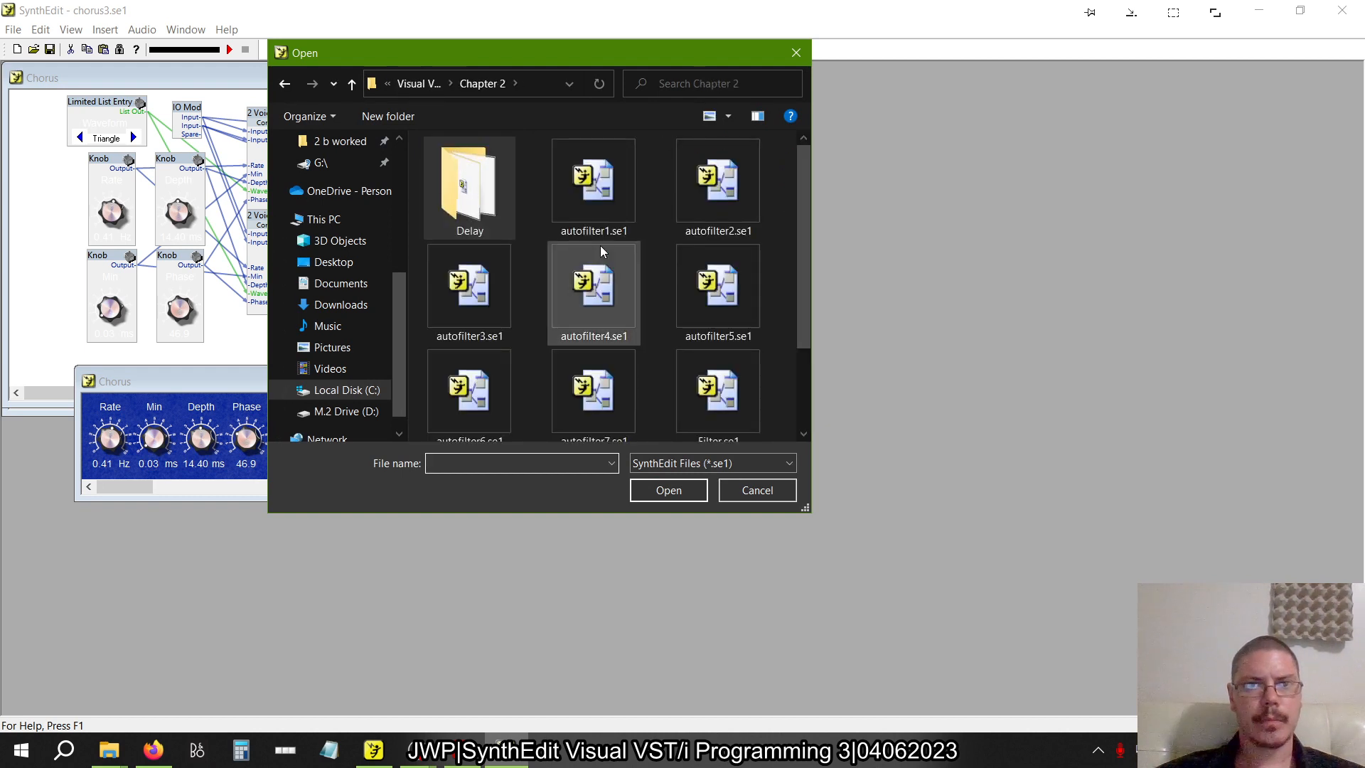
scroll(600, 249, down, 2)
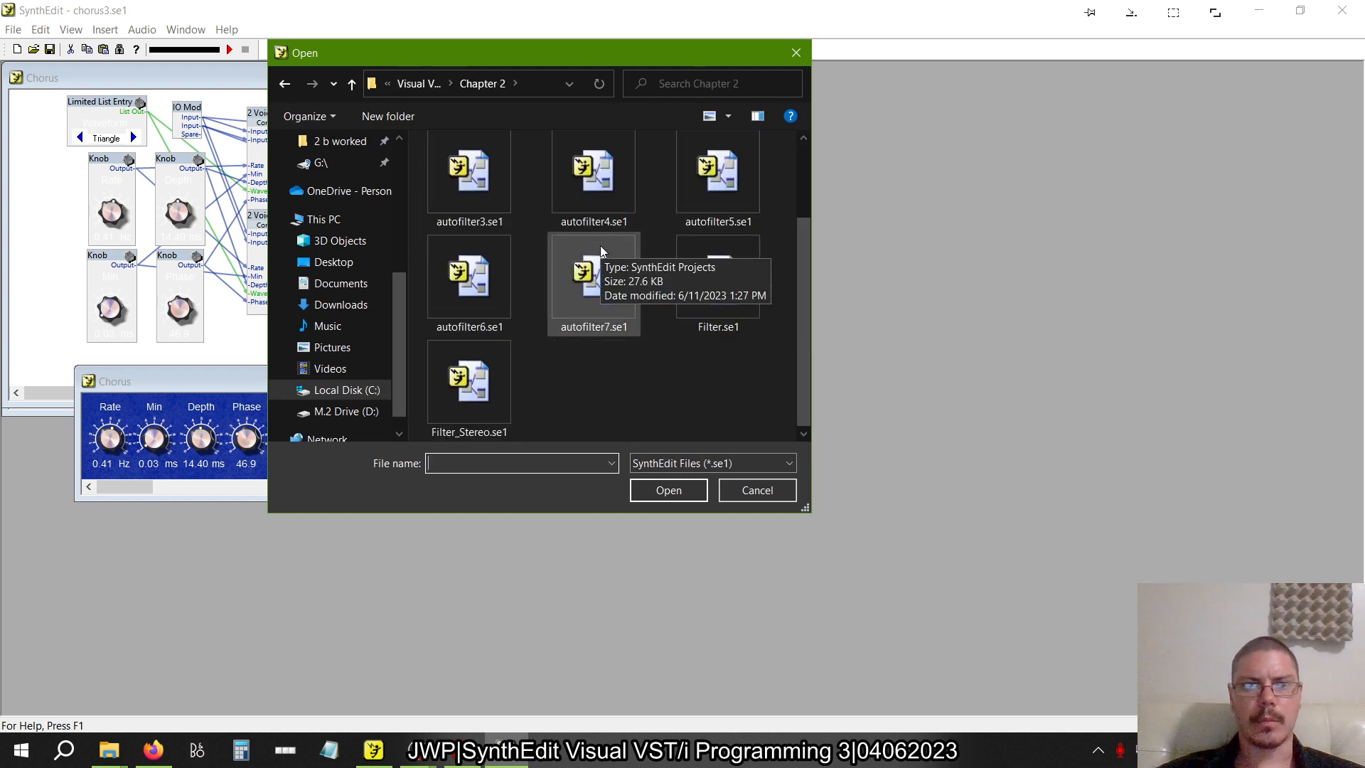
scroll(600, 245, up, 2)
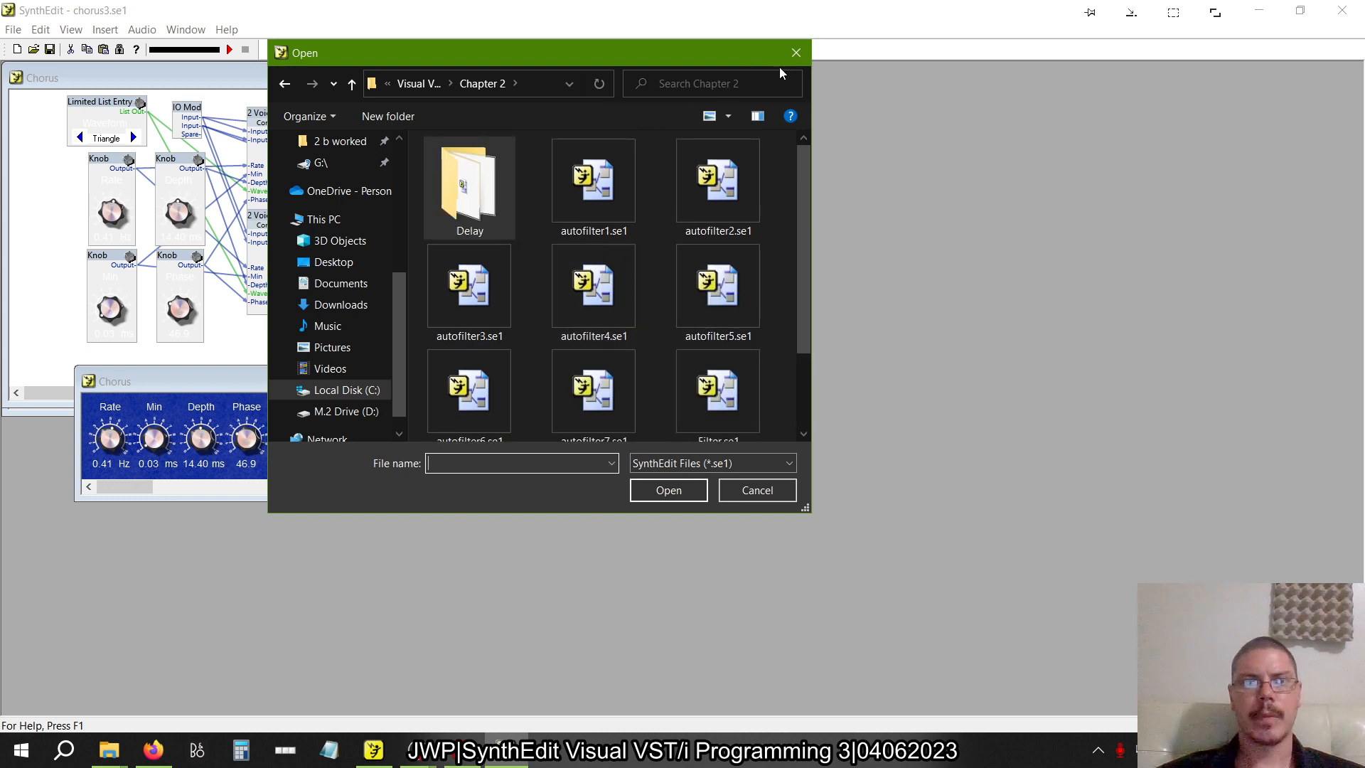
click(797, 52)
Copy the DelayMod folder path from the save dialog, cancel saving, and go to that folder when opening a file
click(15, 31)
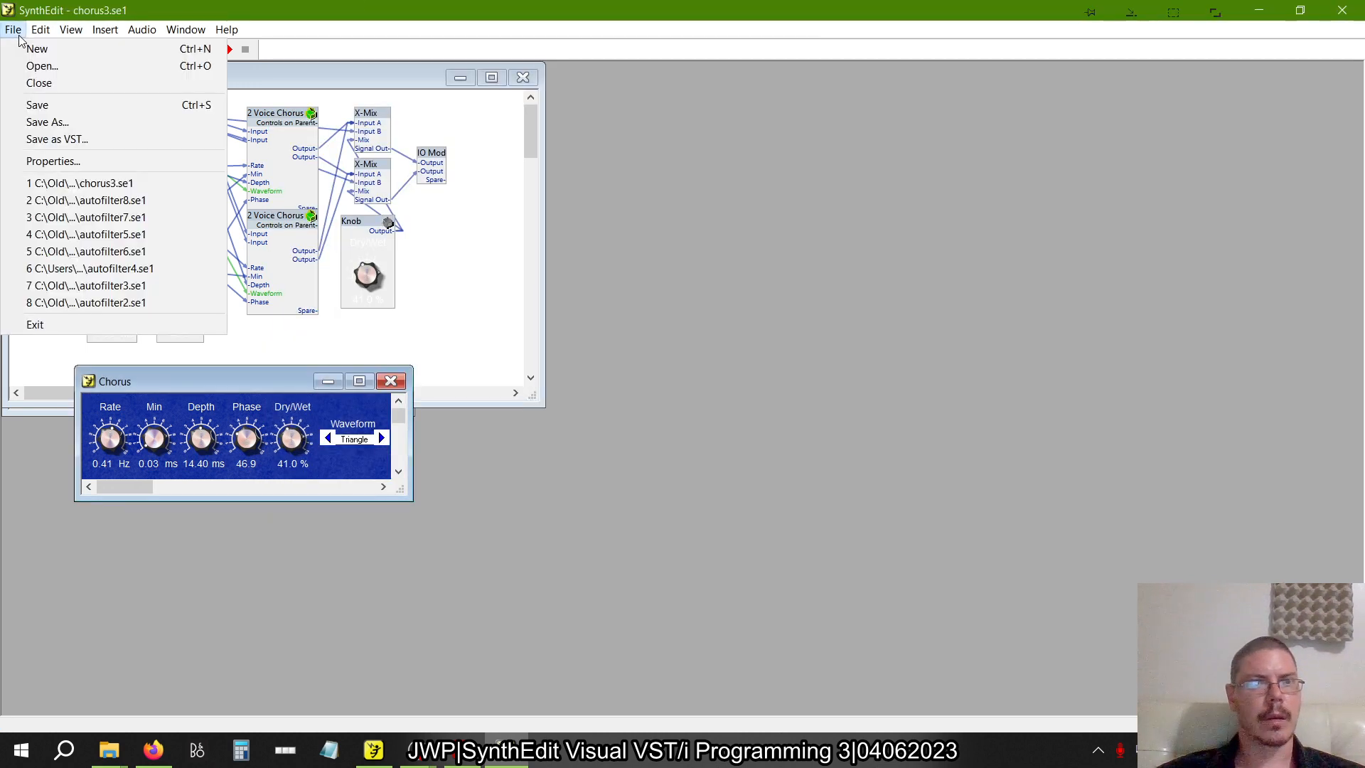
click(44, 122)
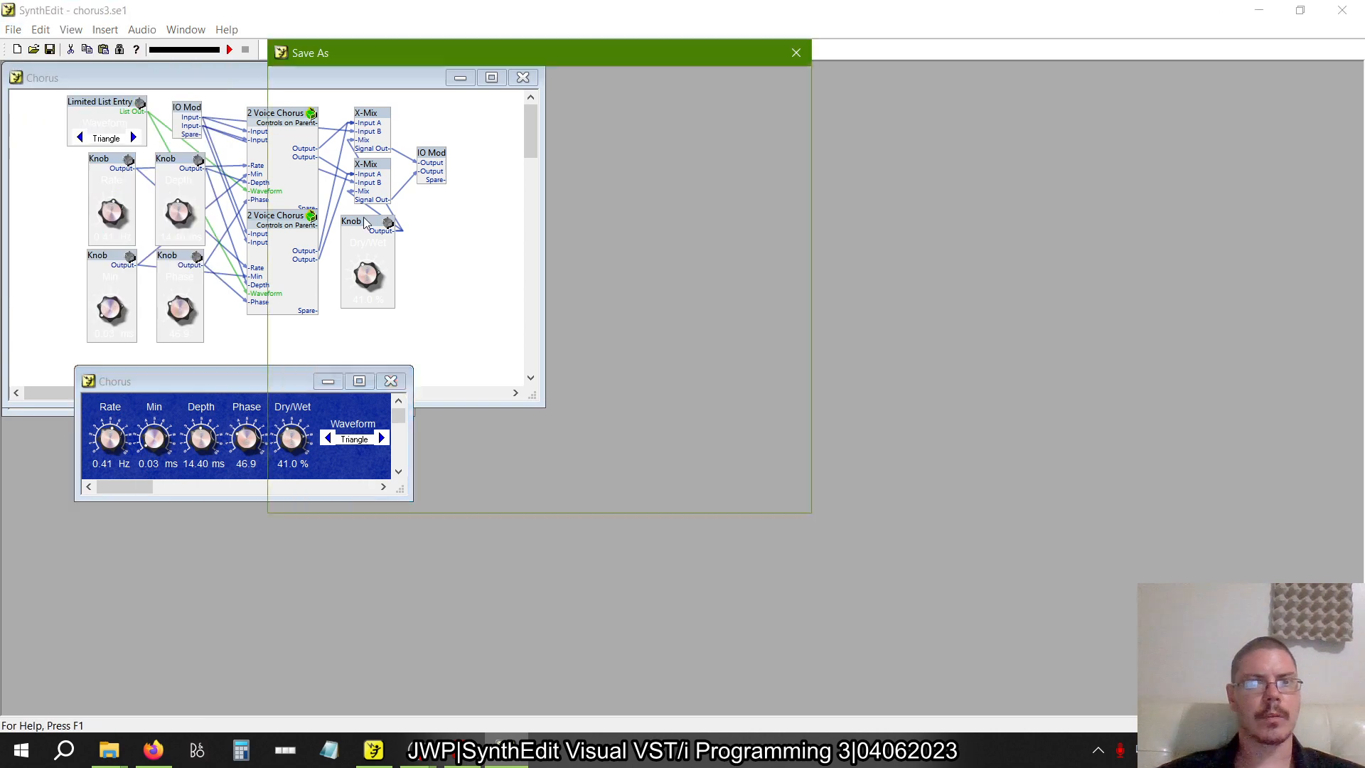
click(534, 87)
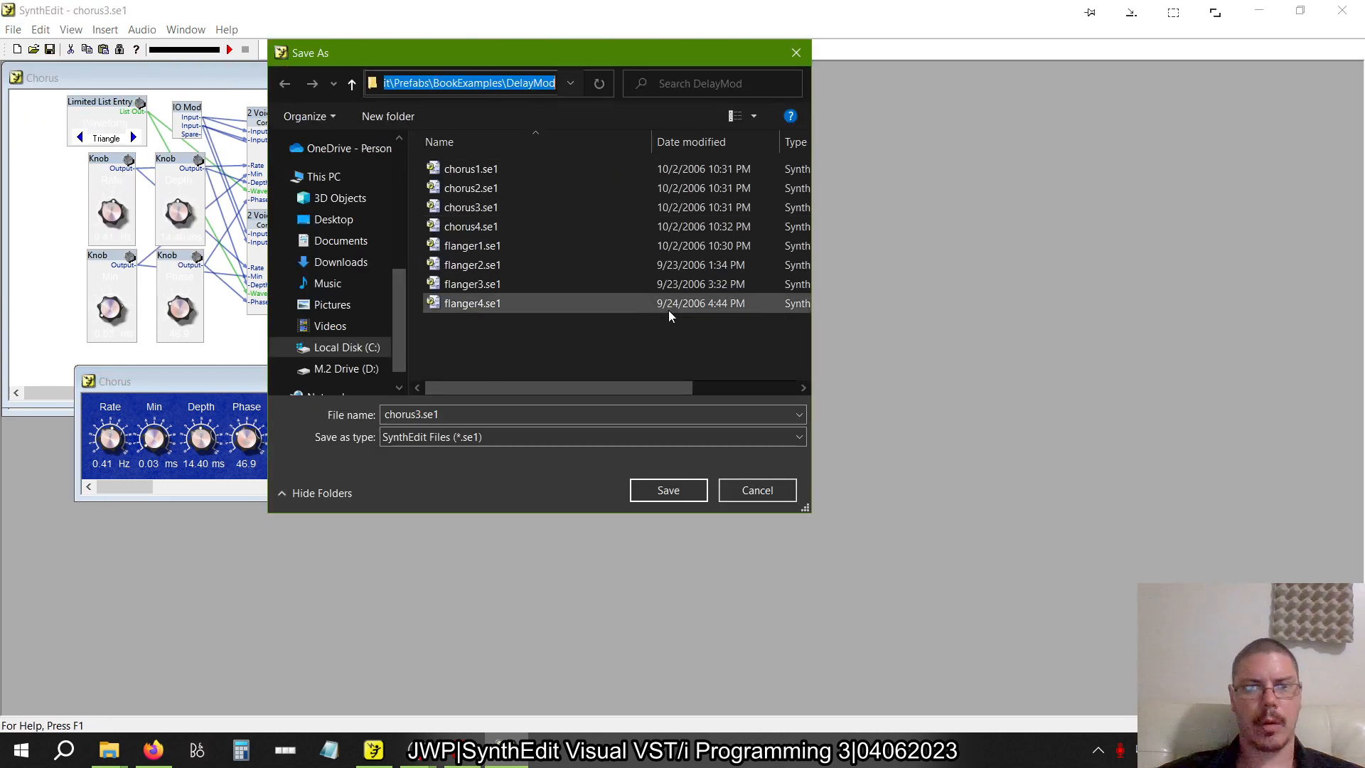
click(752, 490)
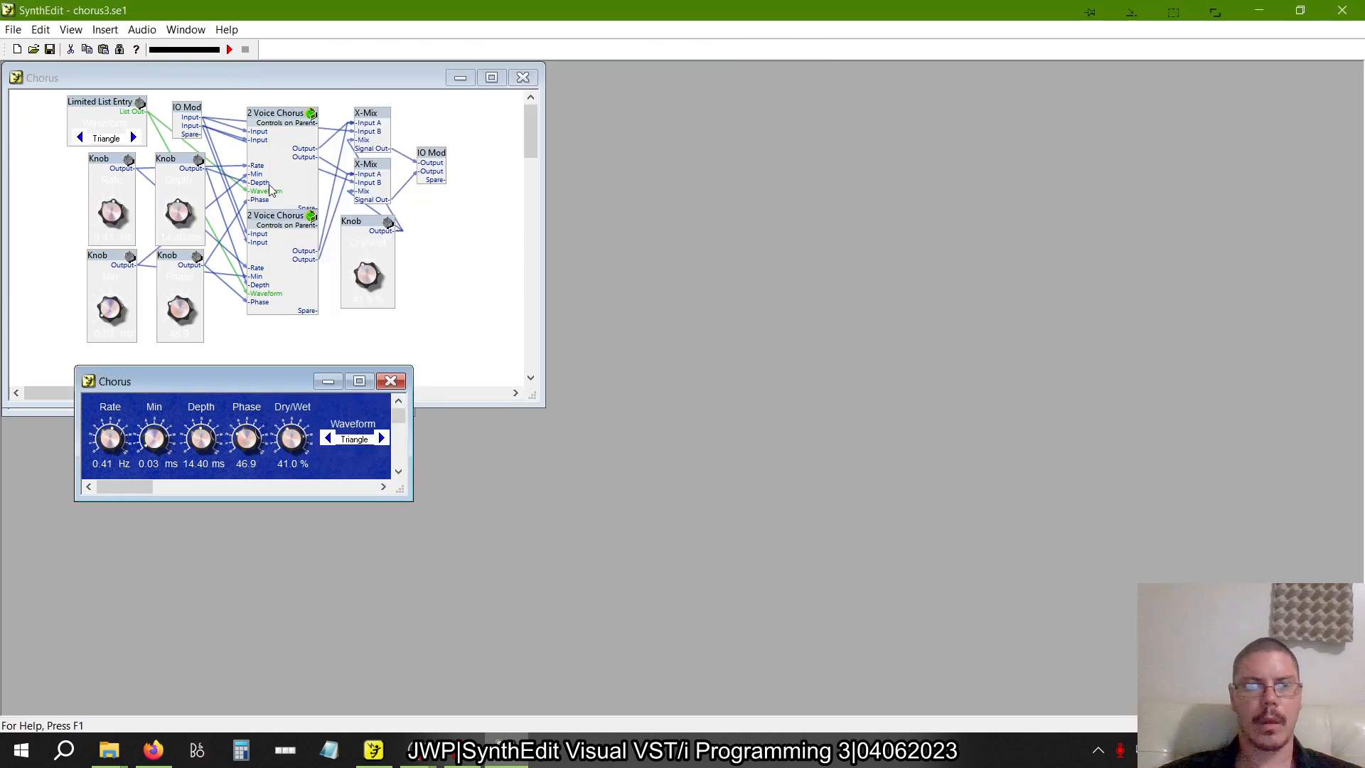
click(13, 30)
click(328, 129)
key(ctrl+o)
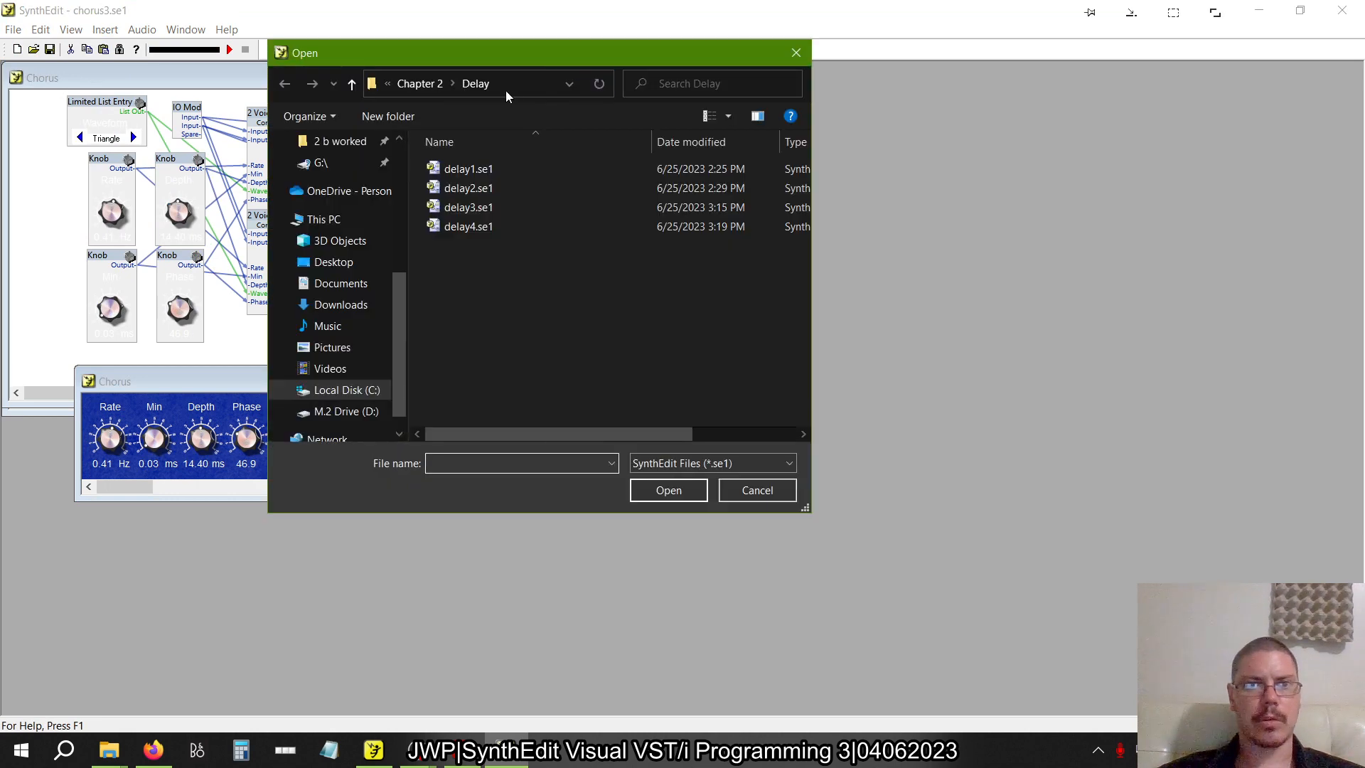
click(505, 91)
key(ctrl+v)
key(Return)
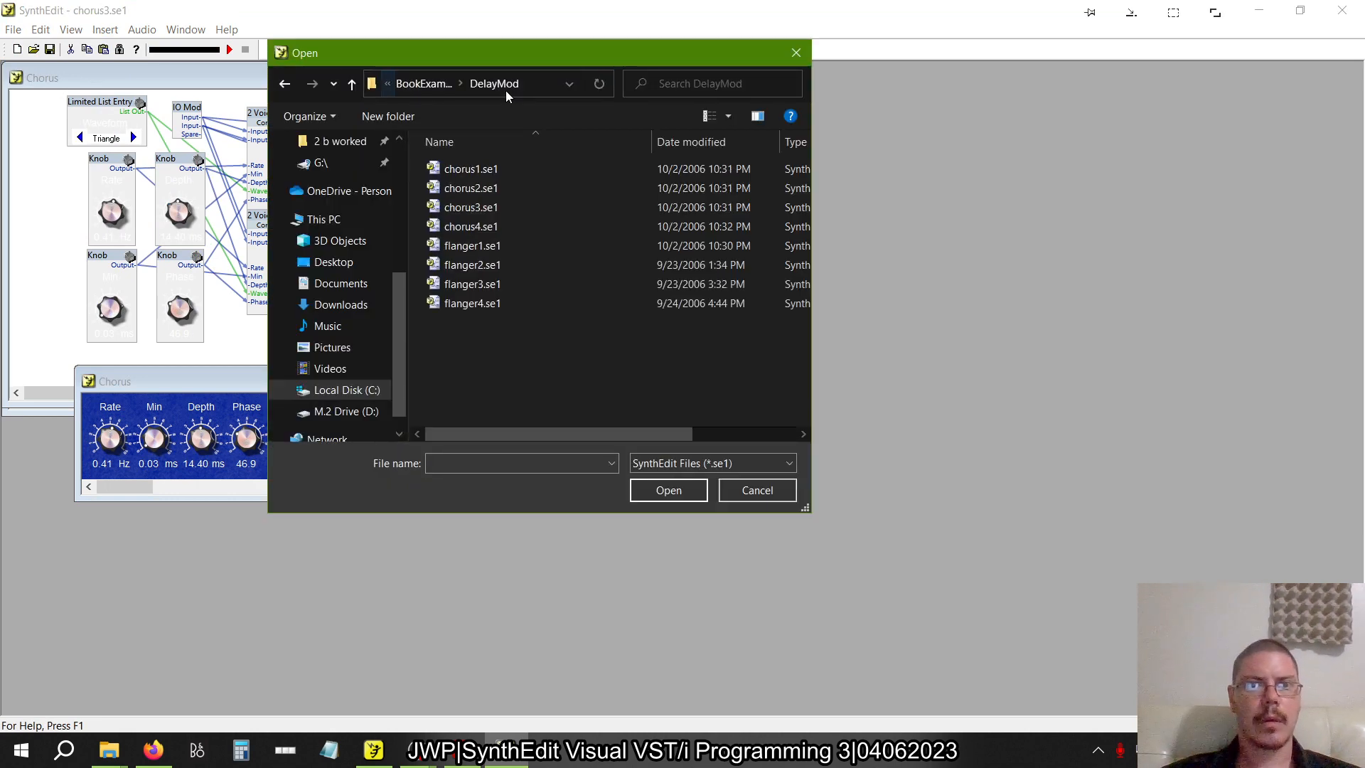
Open the example project crossdelay1.se1 from the Delay folder in BookExamples
click(427, 86)
double_click(479, 188)
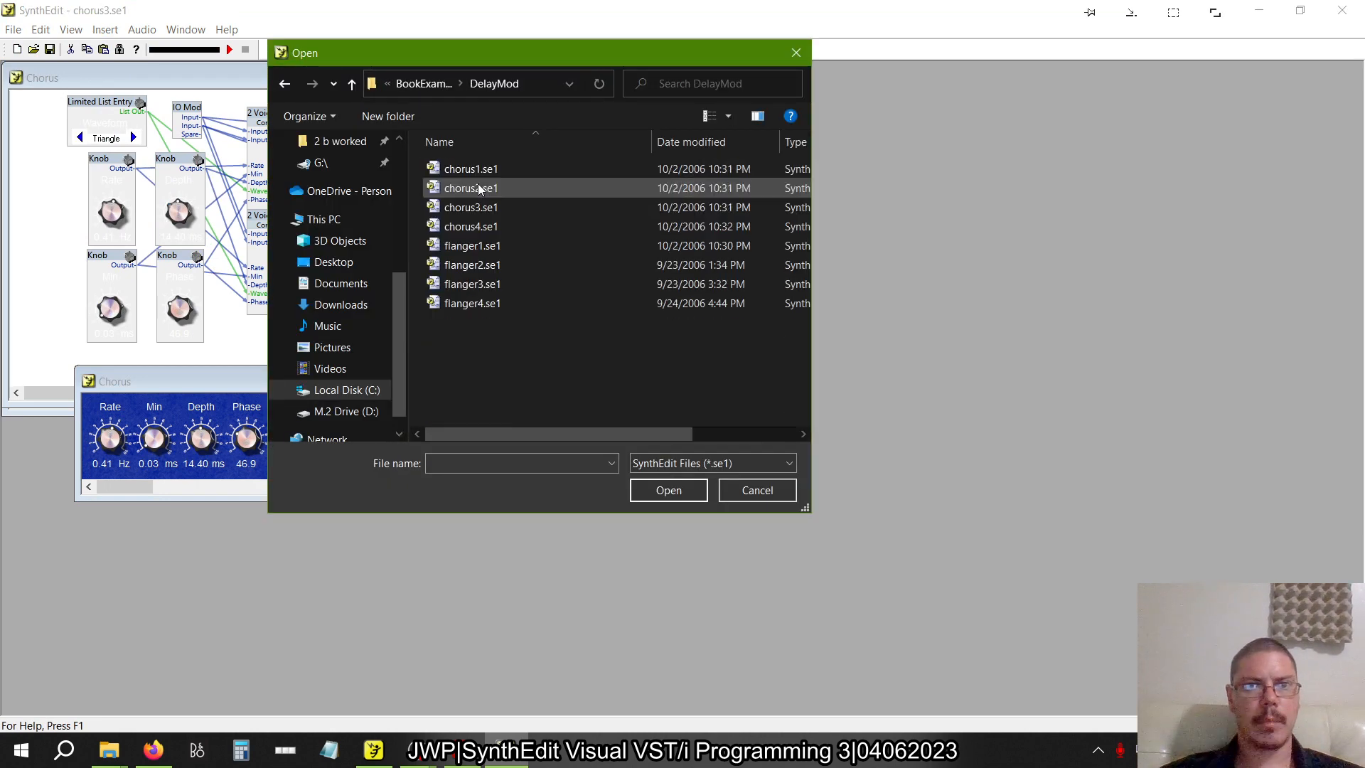
click(424, 84)
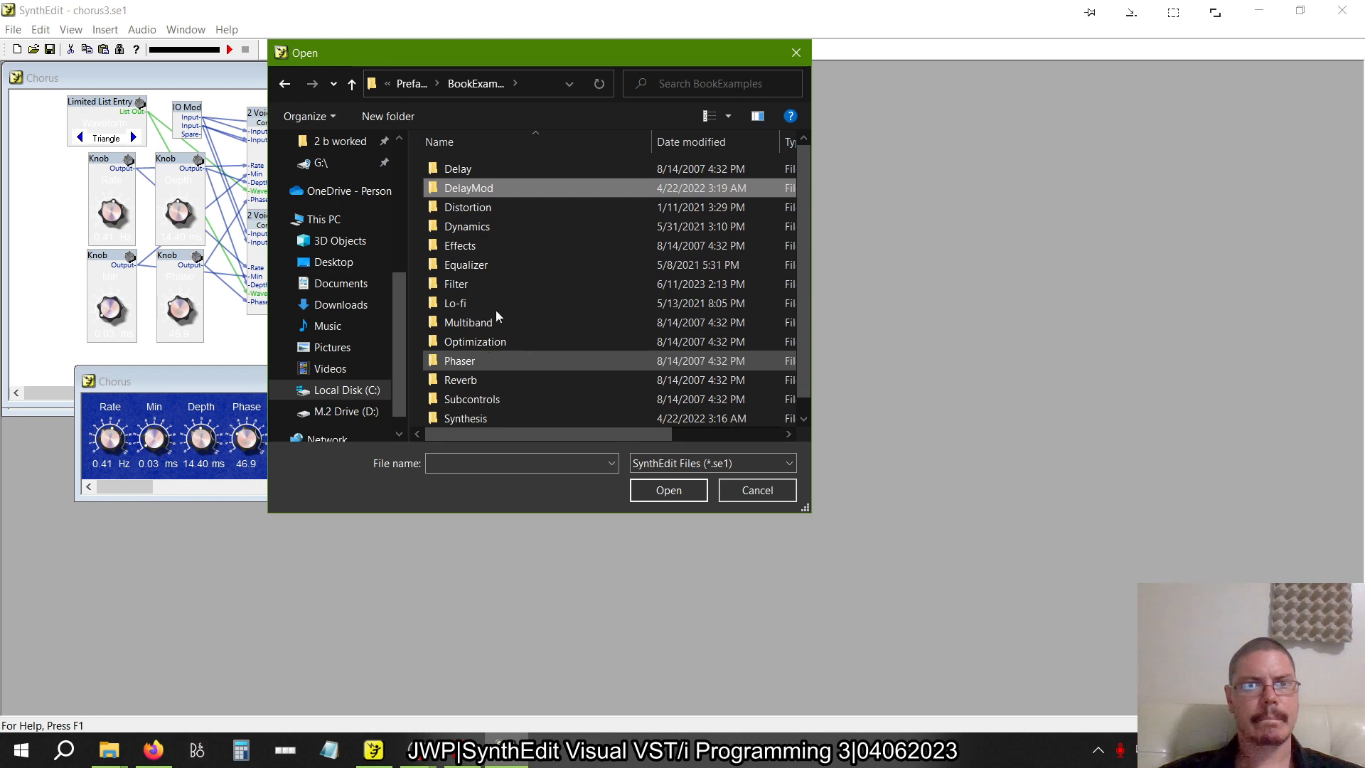
double_click(458, 169)
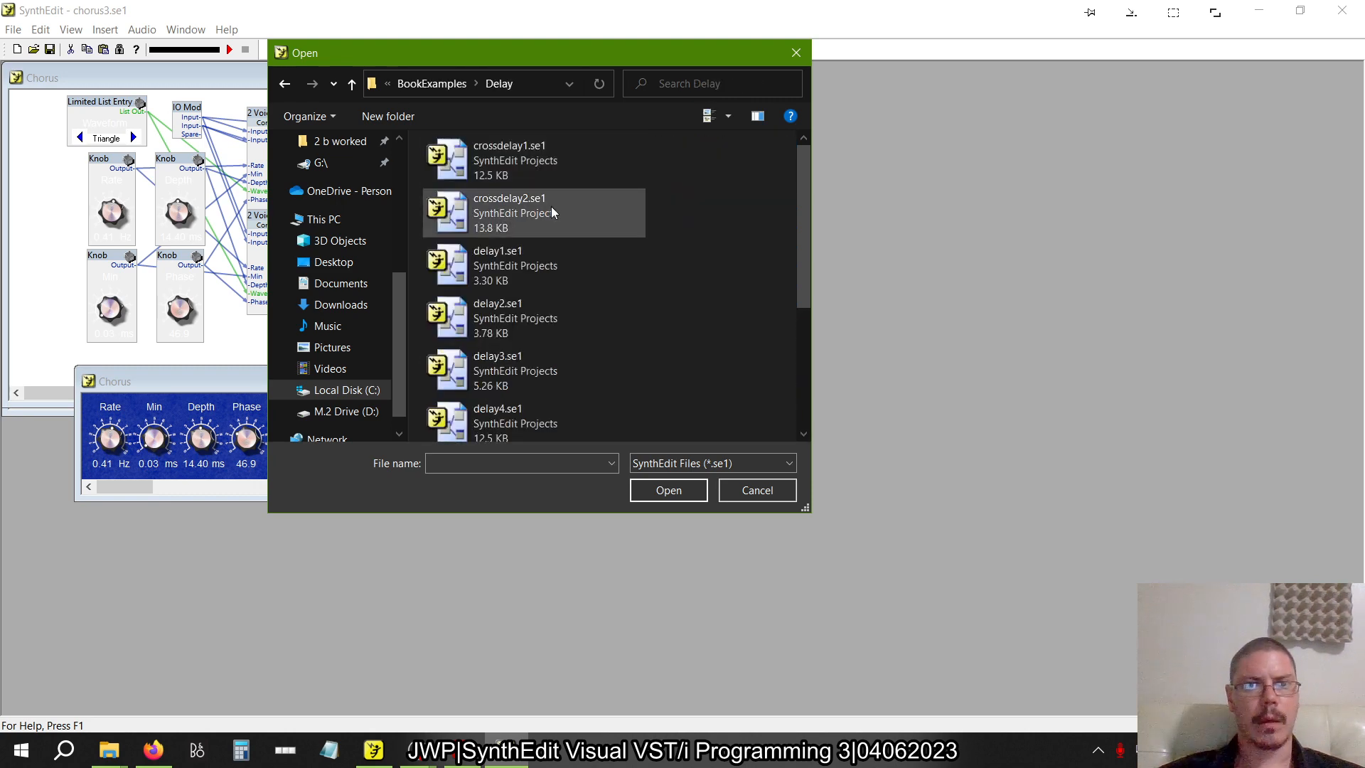
click(530, 160)
click(661, 489)
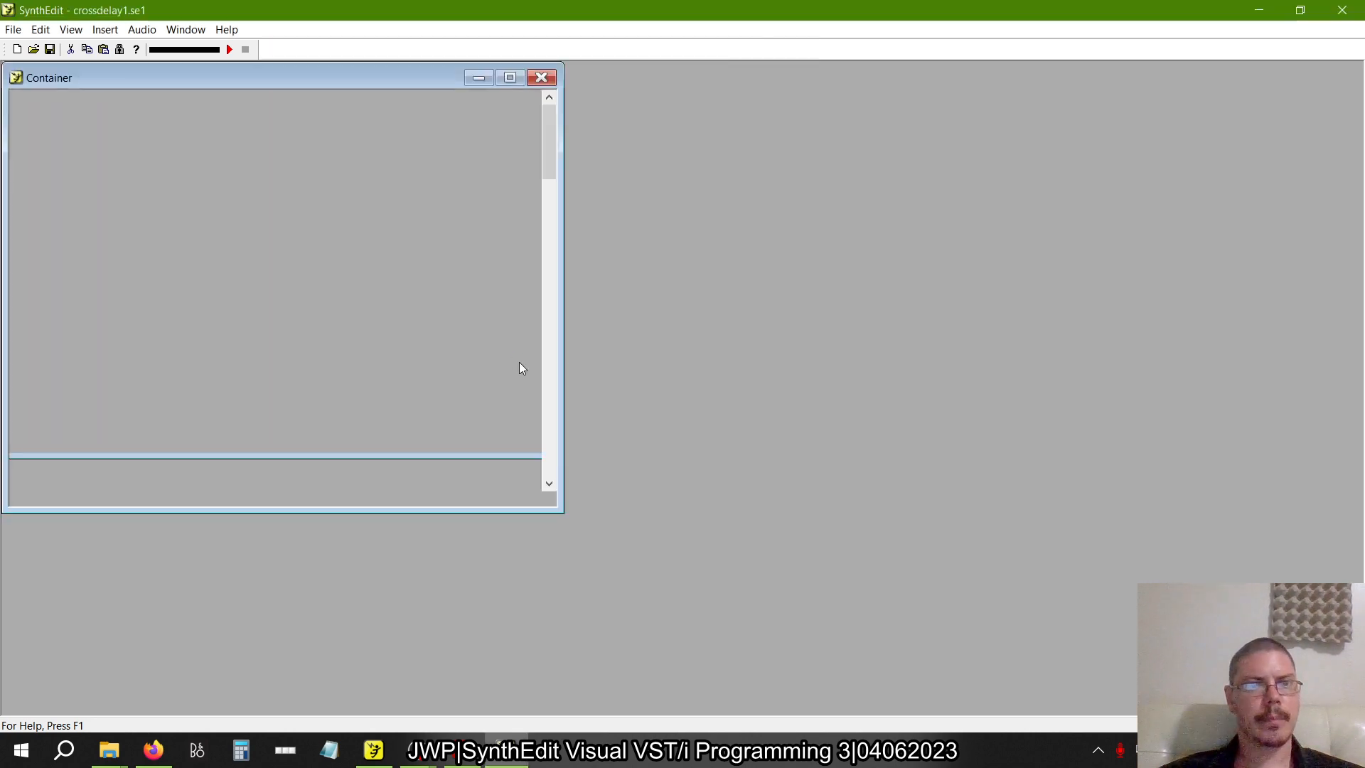
Enlarge the Container window and nudge the second Feedback (delayed), the Dry slider and the upper Delay2 to inspect their wiring
drag(559, 509, 714, 612)
mouse_move(128, 160)
mouse_down()
mouse_move(135, 146)
mouse_move(192, 249)
mouse_move(283, 194)
mouse_move(261, 108)
mouse_move(508, 119)
mouse_move(575, 286)
mouse_move(426, 372)
mouse_move(374, 440)
mouse_move(290, 456)
mouse_move(186, 436)
mouse_move(160, 200)
mouse_move(116, 162)
mouse_move(133, 162)
mouse_up()
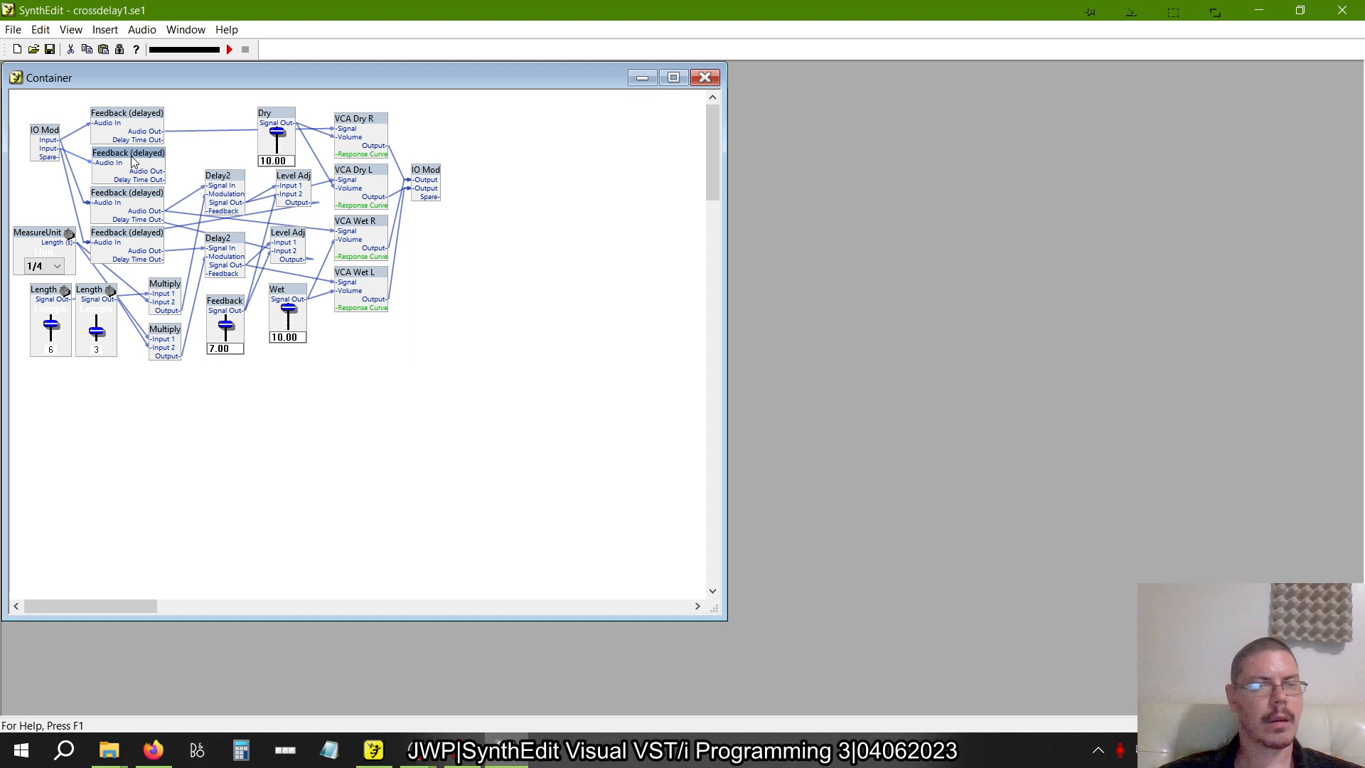
mouse_move(131, 156)
mouse_down()
mouse_move(130, 168)
mouse_move(130, 155)
mouse_up()
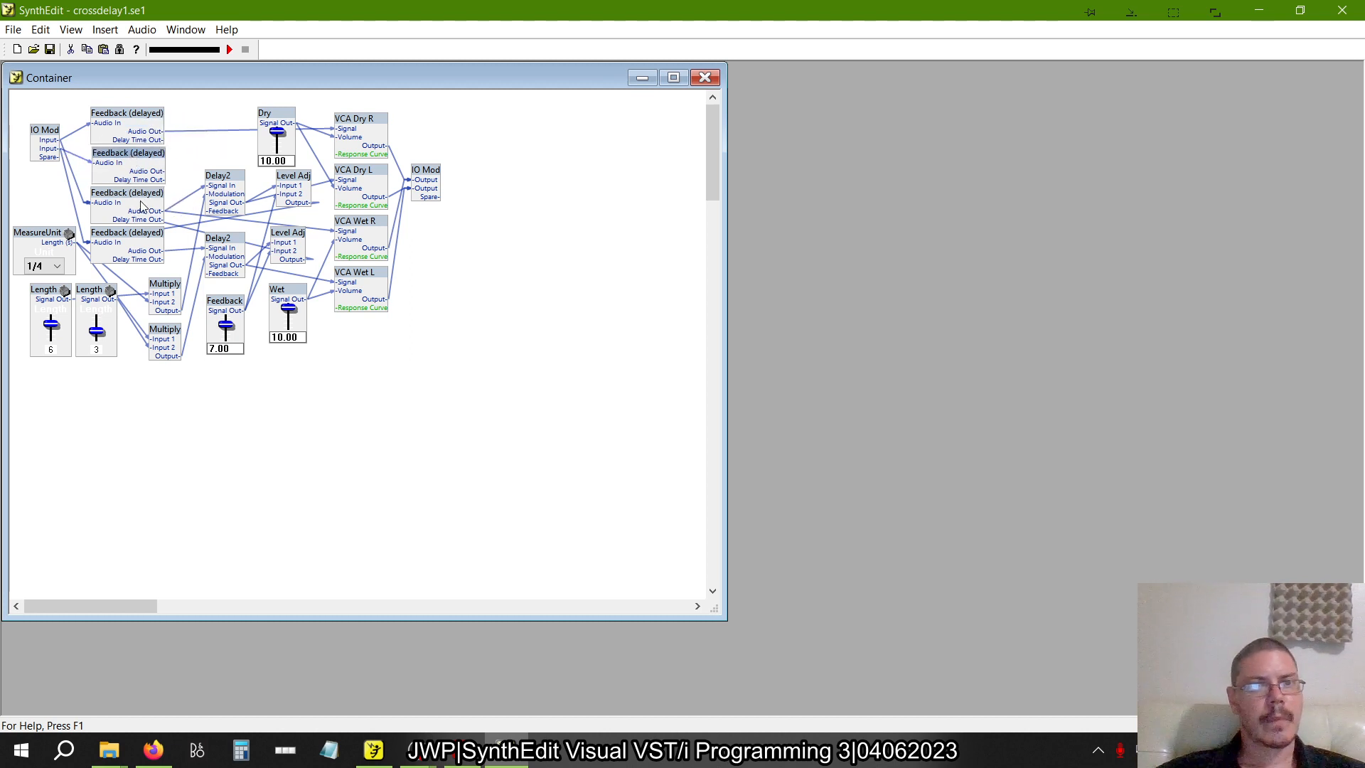
mouse_move(280, 122)
mouse_down()
mouse_move(297, 227)
mouse_move(291, 117)
mouse_move(268, 112)
mouse_up()
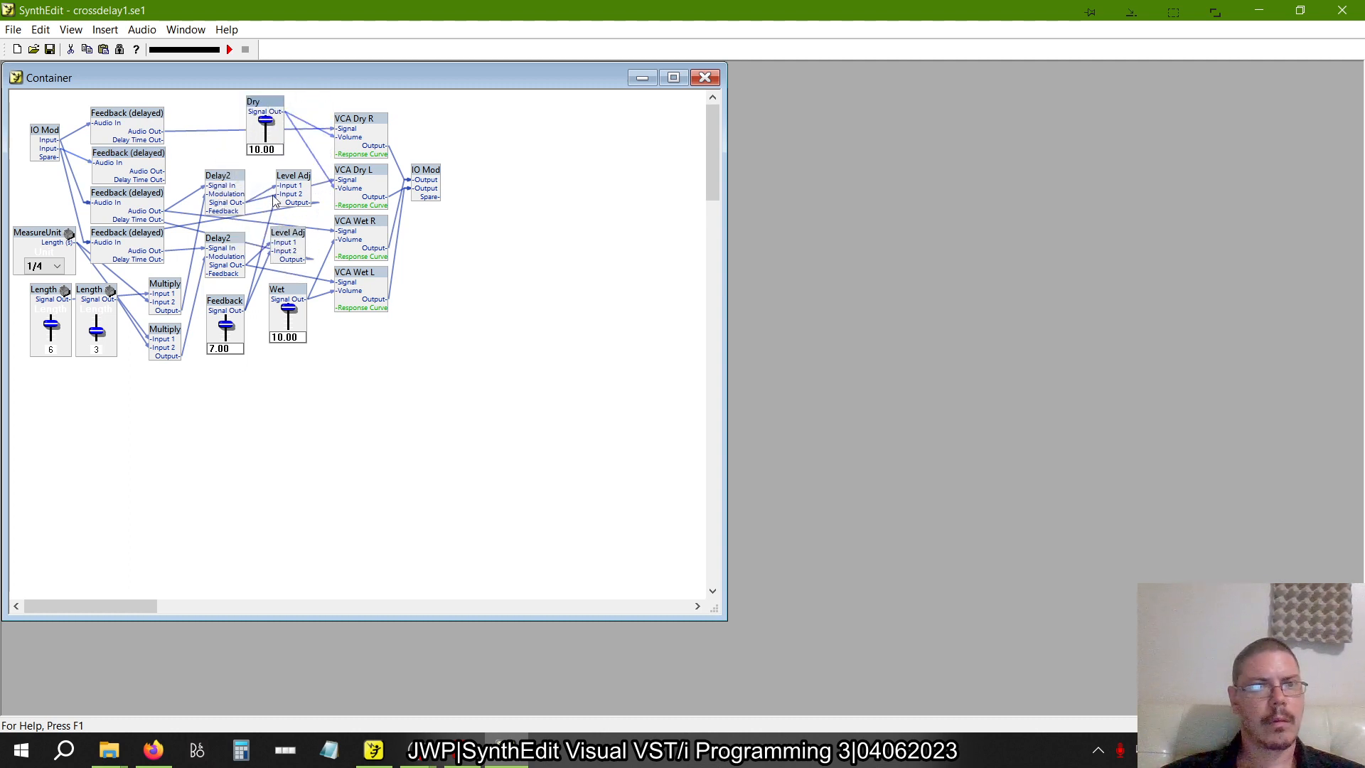
mouse_move(228, 184)
mouse_down()
mouse_move(292, 235)
mouse_move(208, 206)
mouse_move(224, 158)
mouse_move(226, 180)
mouse_up()
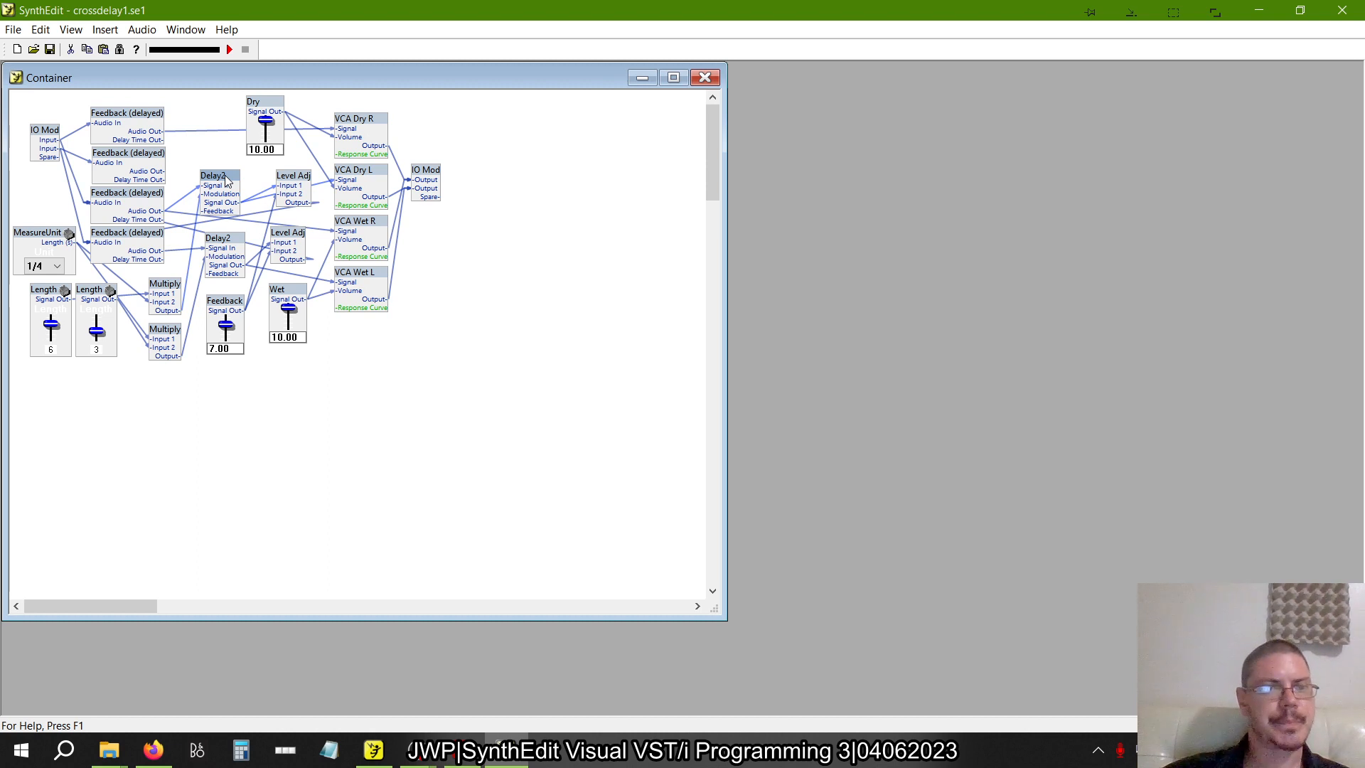
View the panel of the crossdelay1 container and close it again
right_click(362, 402)
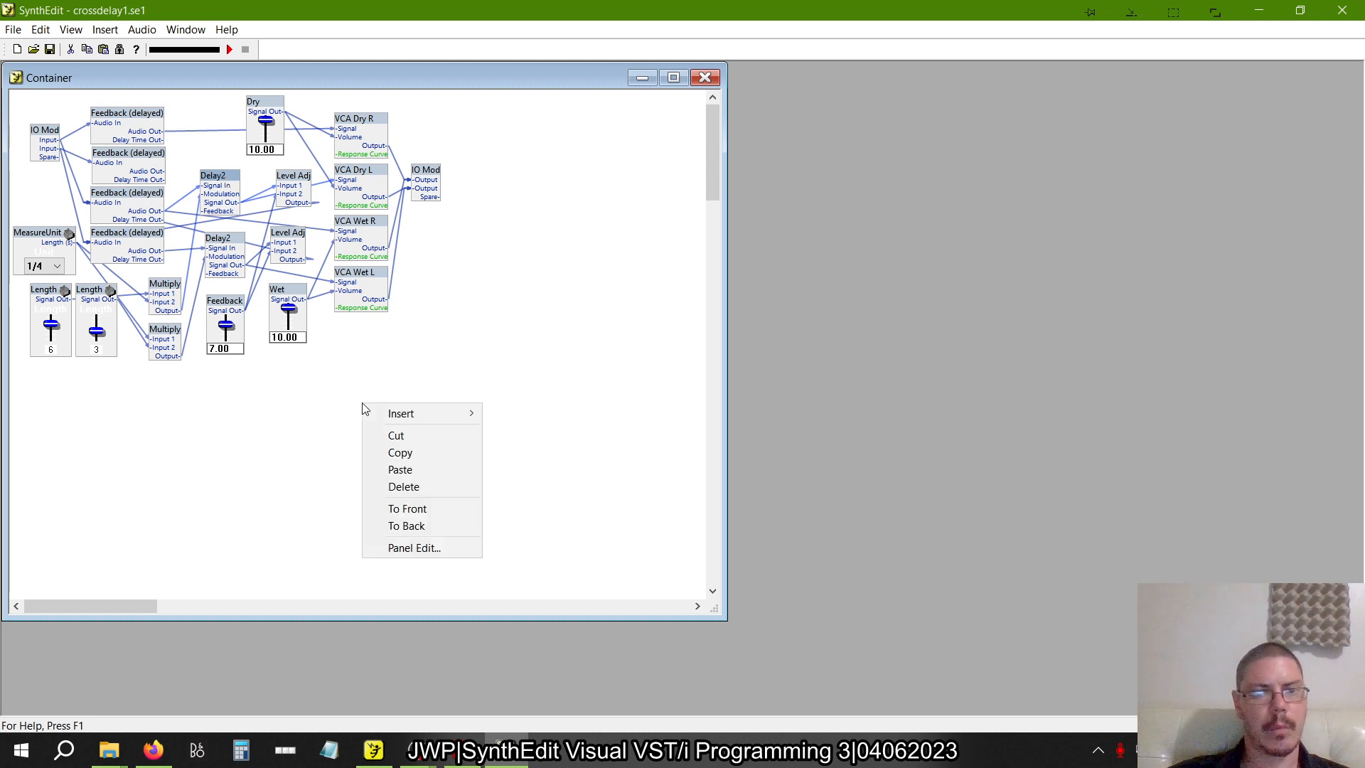
click(406, 547)
click(378, 99)
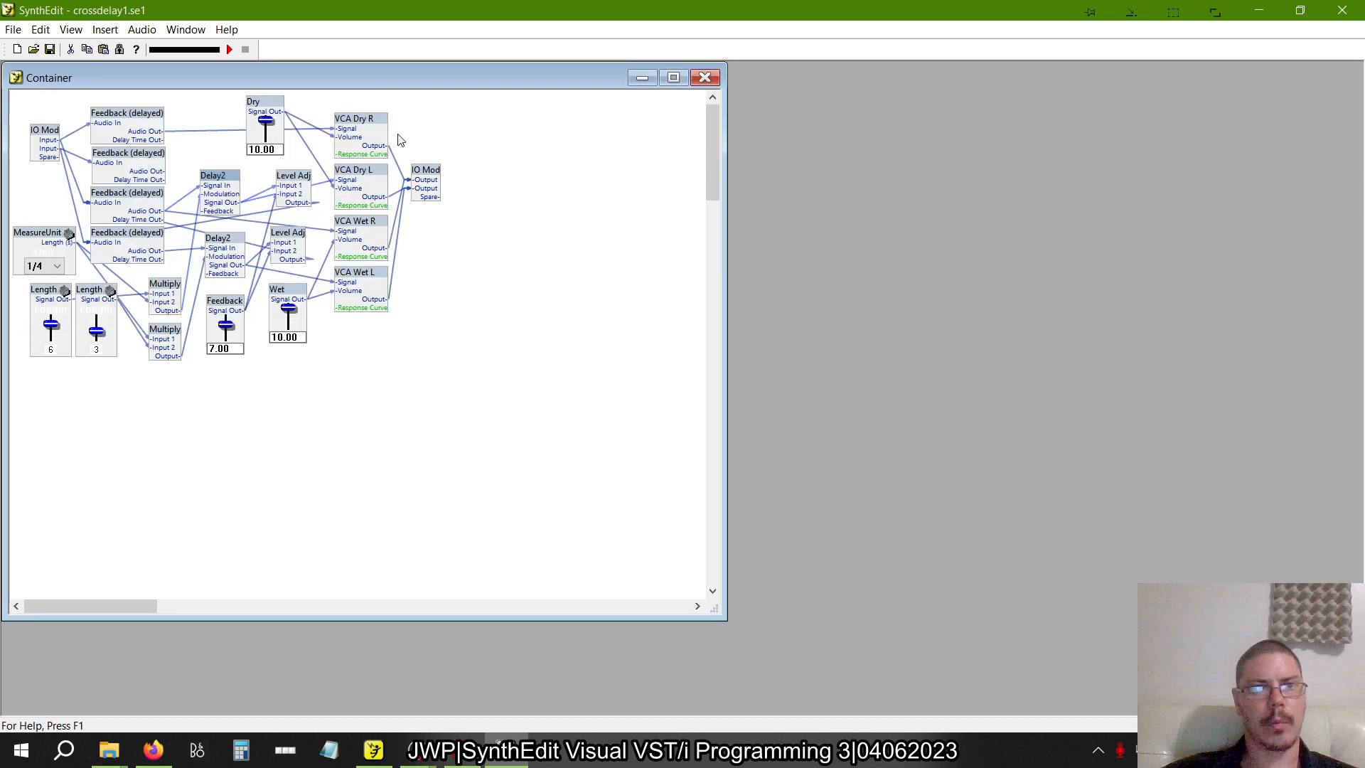
Check figure 2.32 in the book PDF and switch to the newer SynthEdit version with delay4.se1
key(alt+Tab)
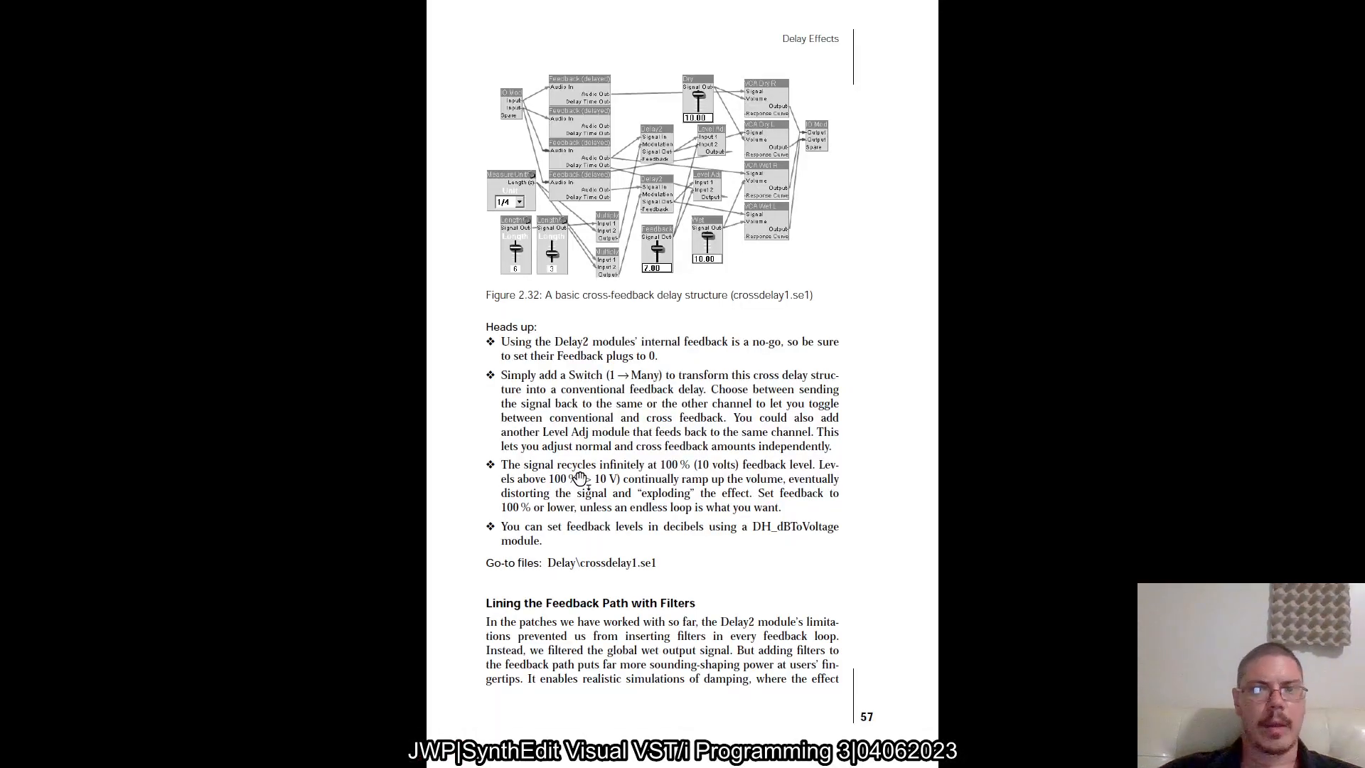
key(alt+Tab)
key(alt+Tab)
key(alt+Tab)
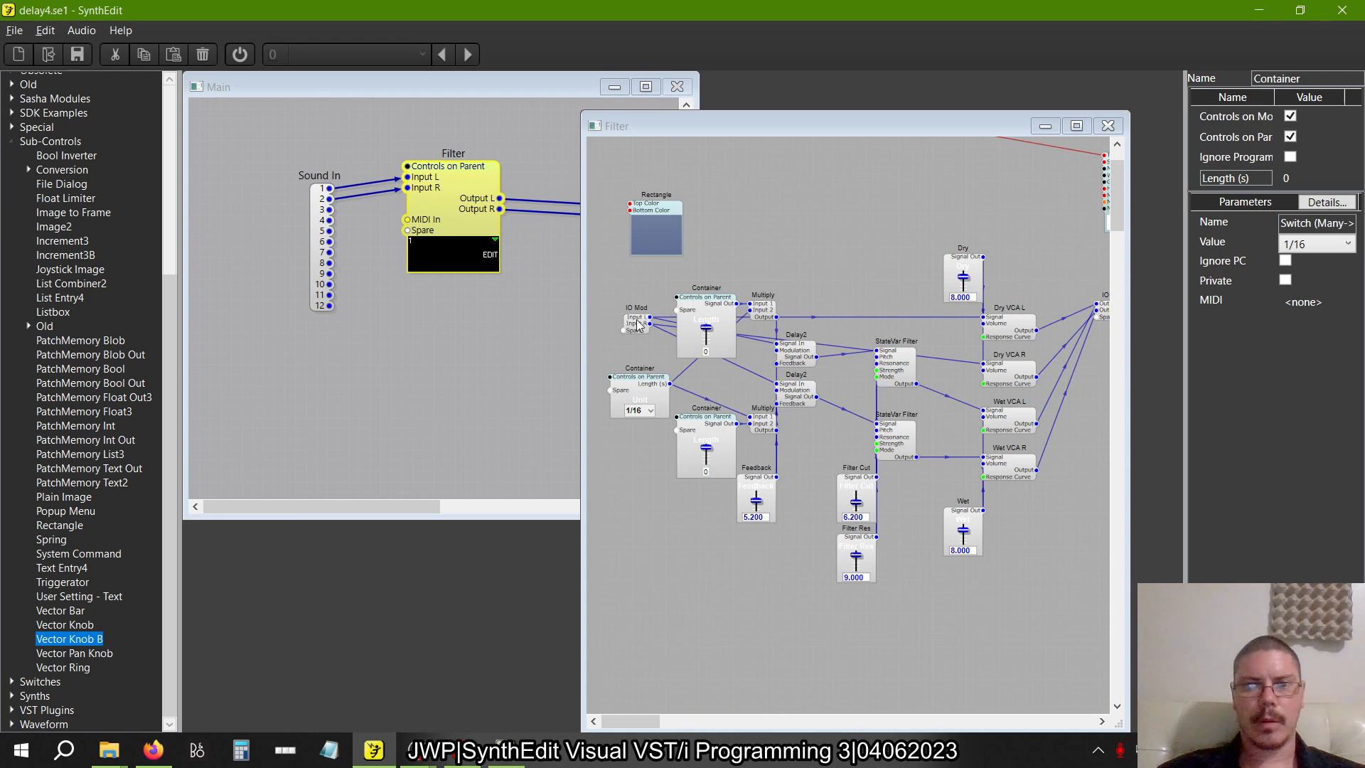
Move the input IO Mod above the Rectangle and add two Feedback - Volts modules in the Filter container
drag(638, 324, 658, 183)
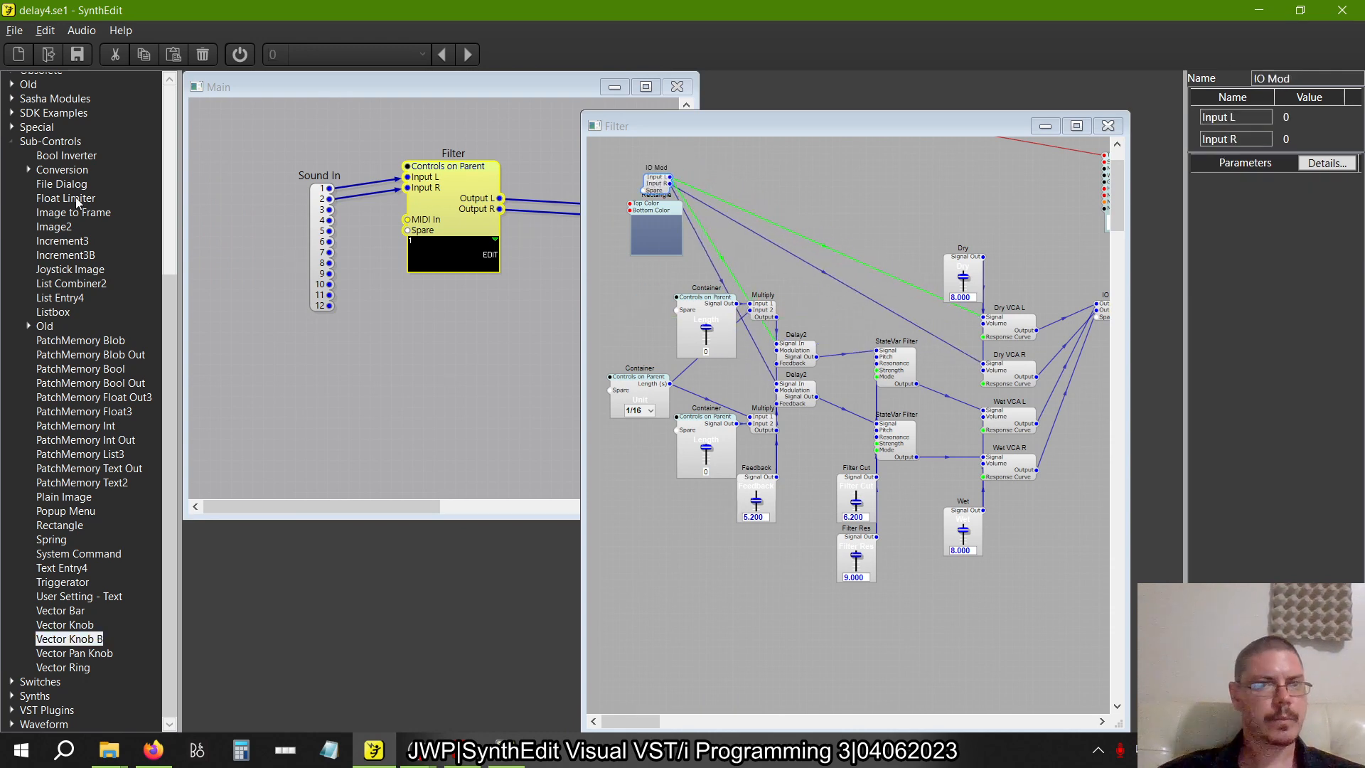
click(14, 146)
click(16, 409)
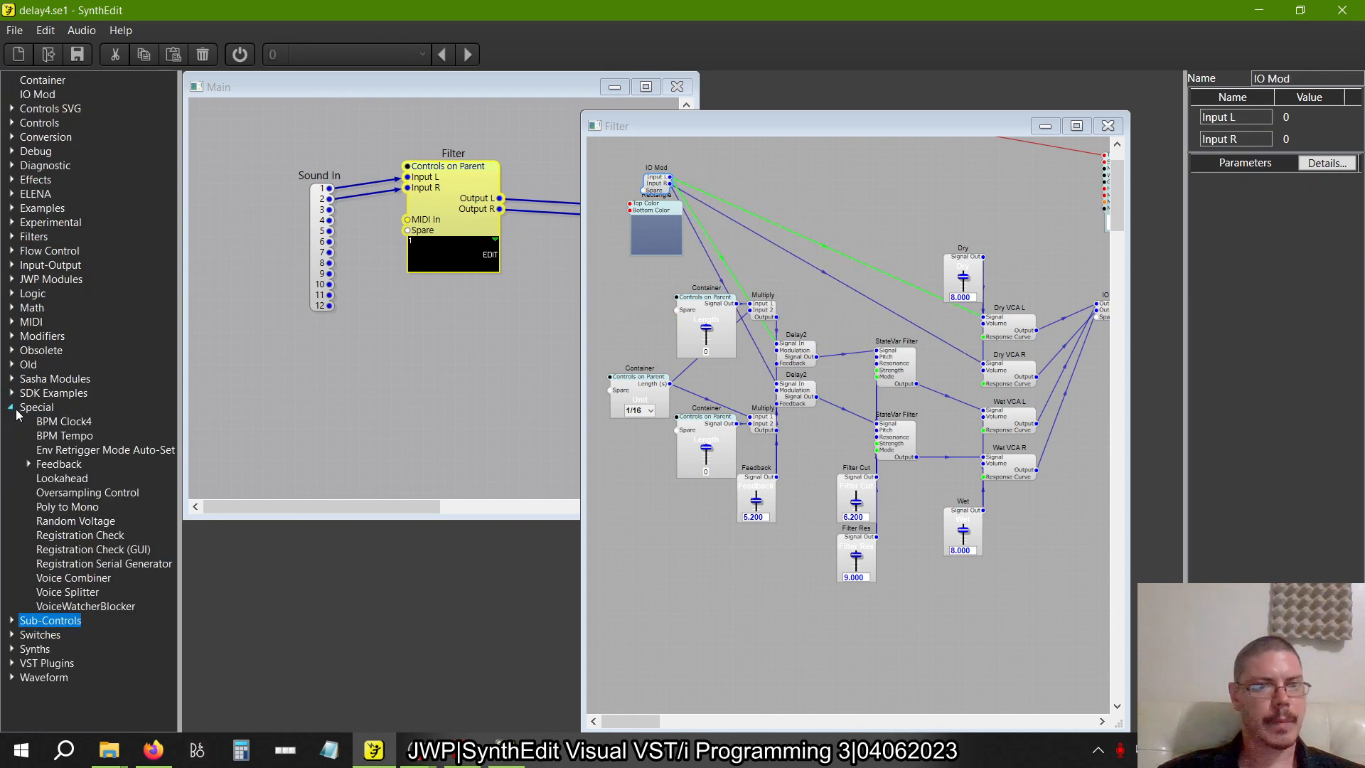
click(31, 464)
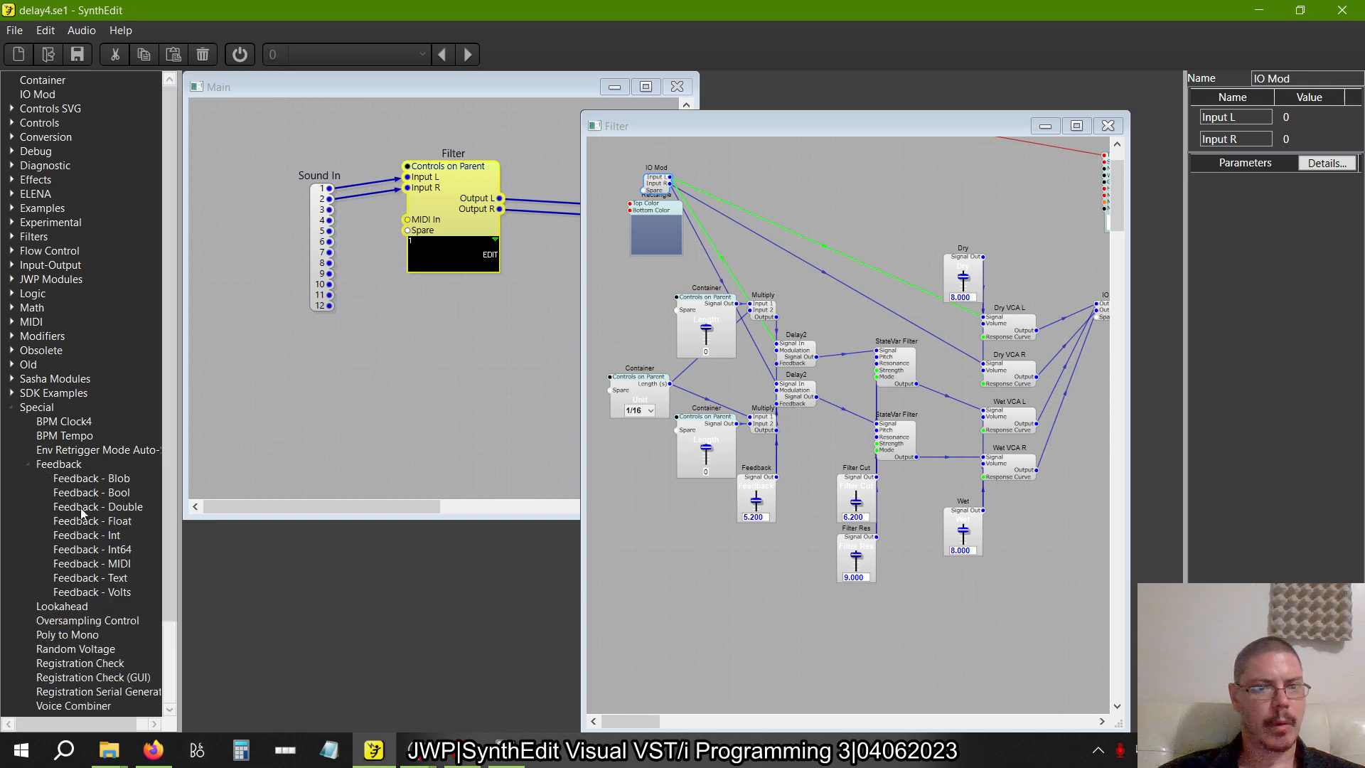
drag(92, 592, 797, 261)
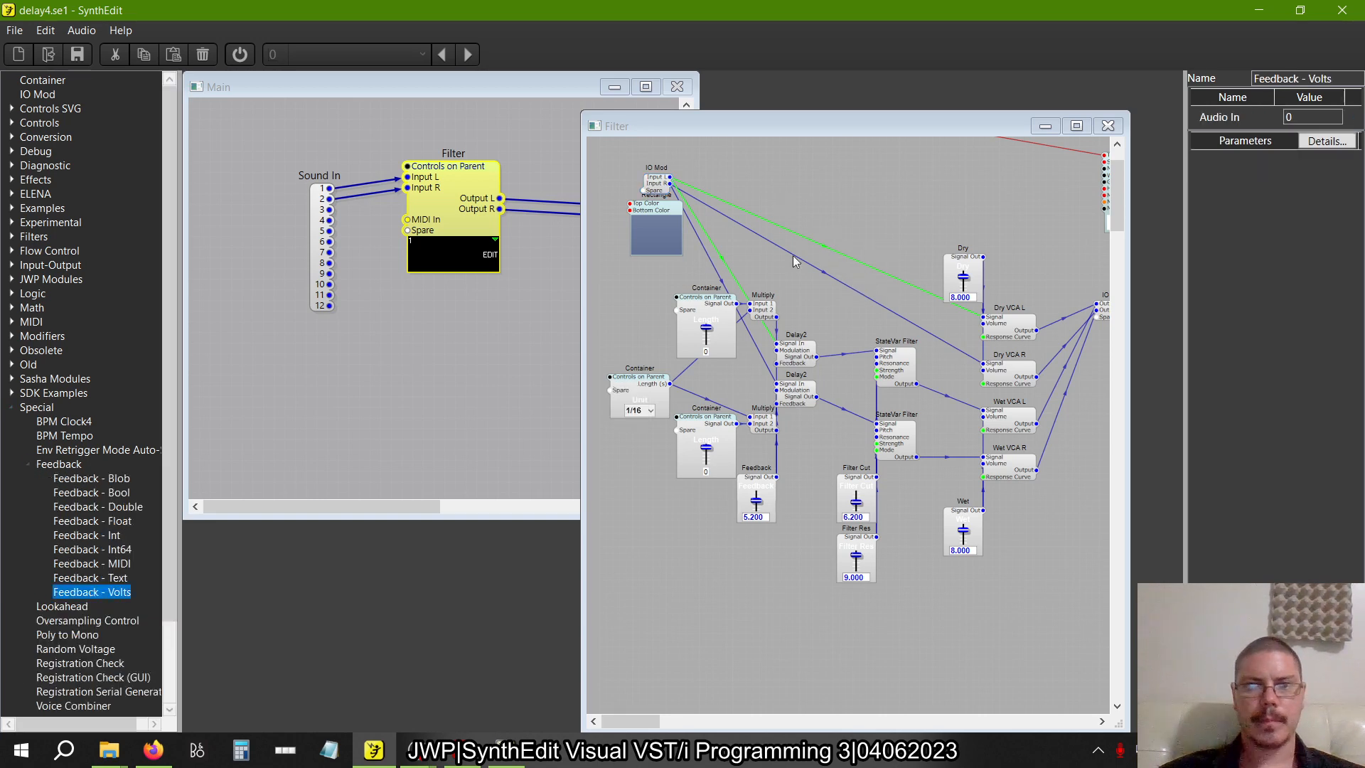
drag(107, 596, 808, 252)
Duplicate the two Feedback - Volts modules and arrange all four in a column beside the input IO Mod
scroll(825, 236, up, 2)
drag(787, 185, 794, 192)
drag(720, 151, 869, 288)
right_click(820, 327)
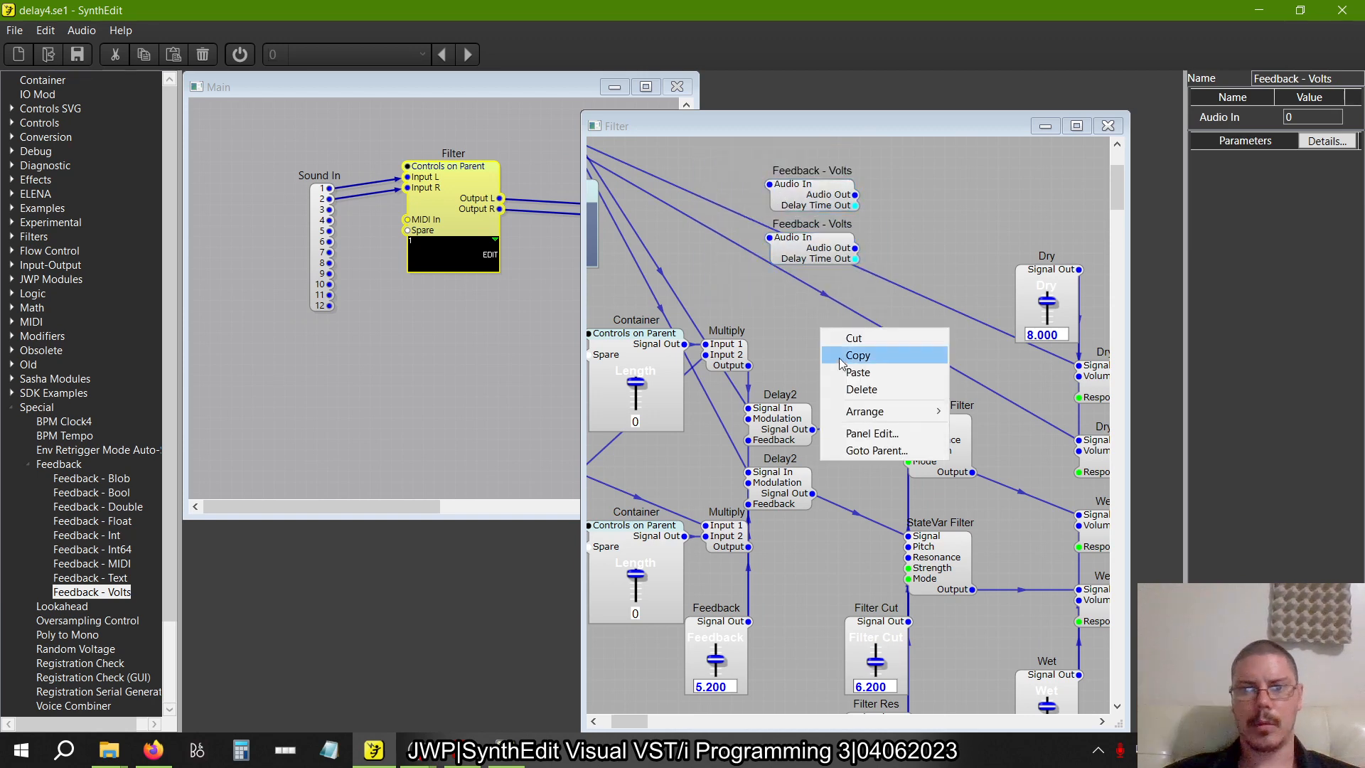
click(843, 368)
drag(859, 319, 810, 302)
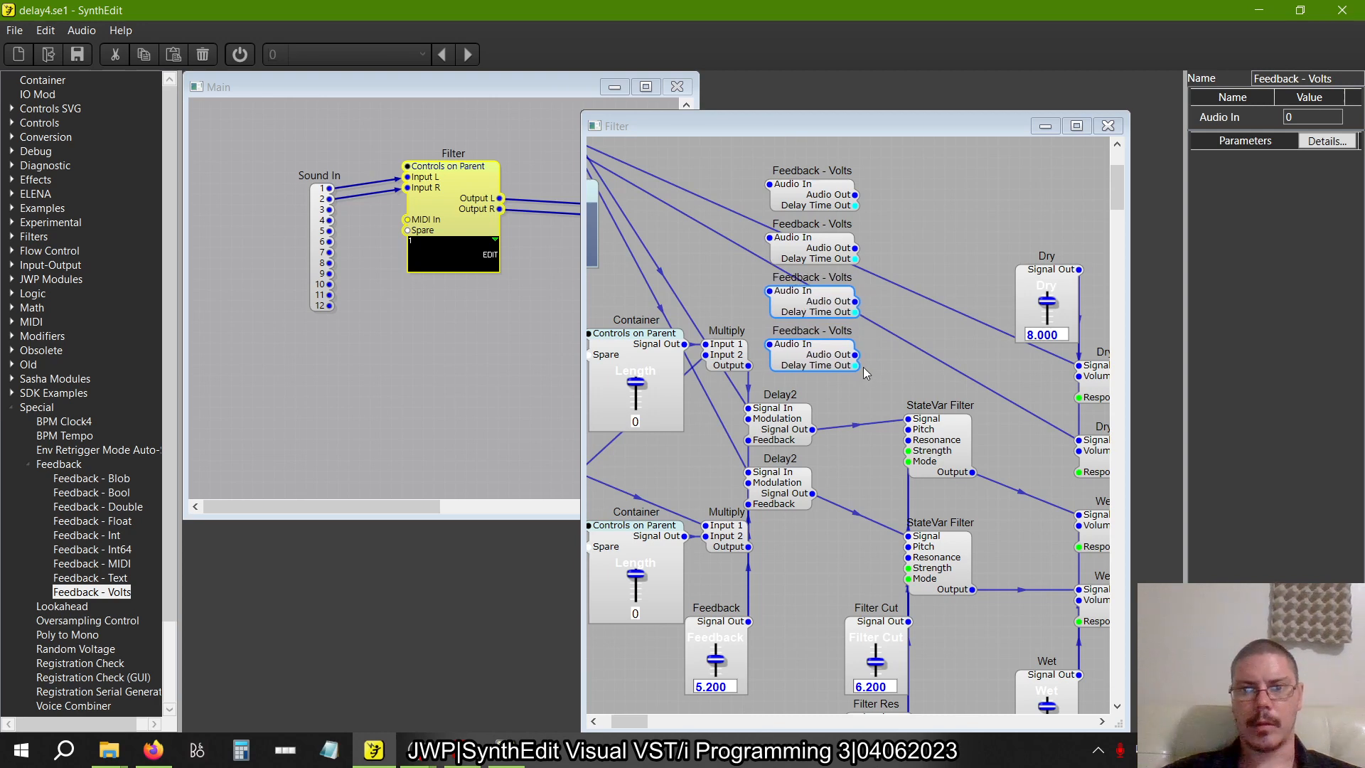
drag(888, 396, 749, 135)
drag(807, 189, 894, 286)
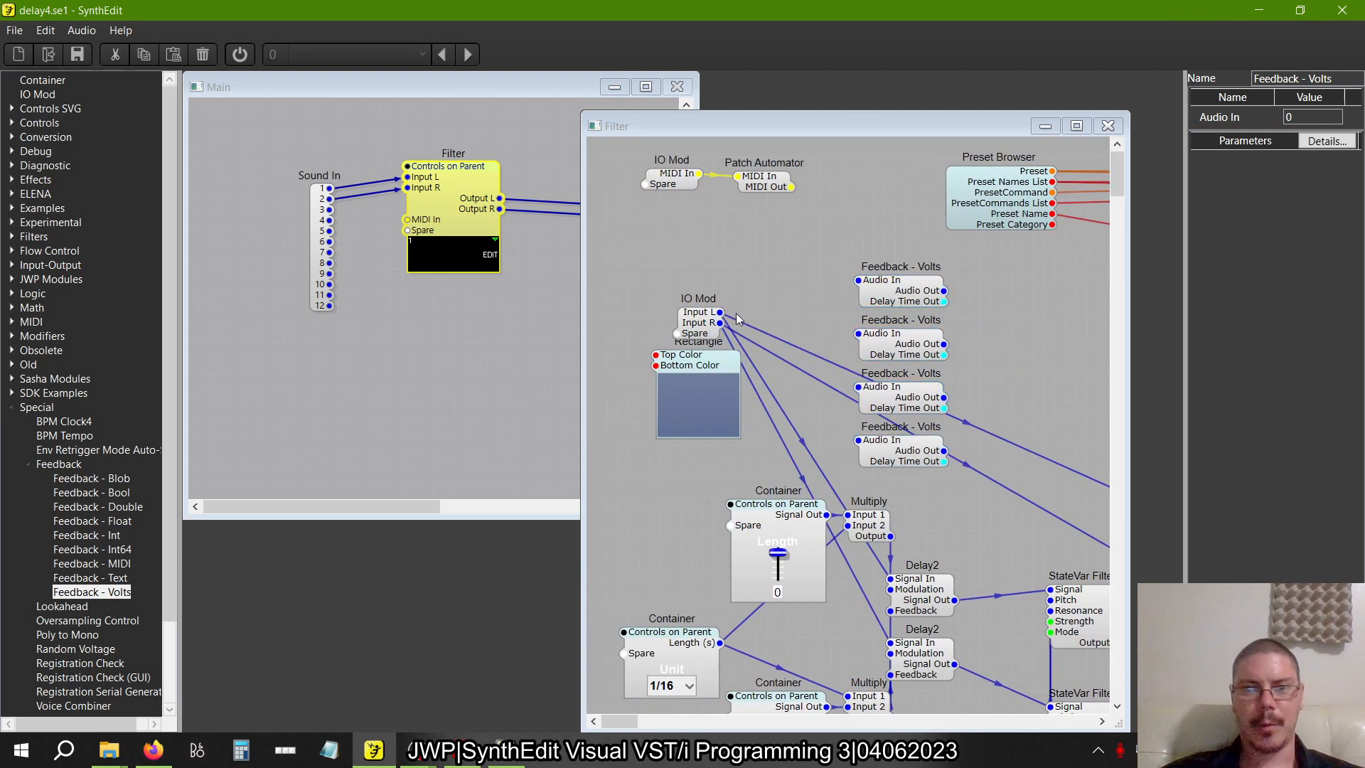
Connect Input L to the first Feedback - Volts module and delete the direct input wires to Dry VCA L and Dry VCA R
drag(720, 311, 859, 281)
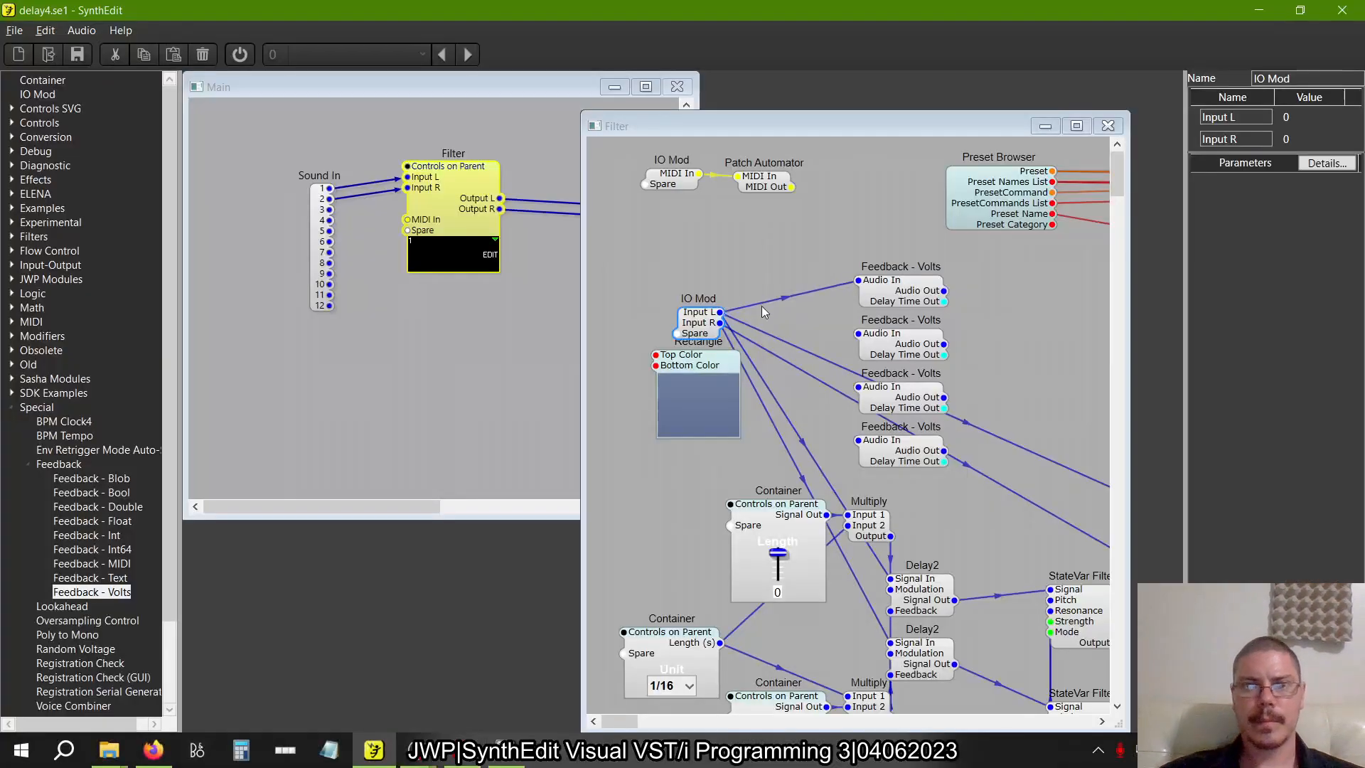
scroll(762, 305, right, 5)
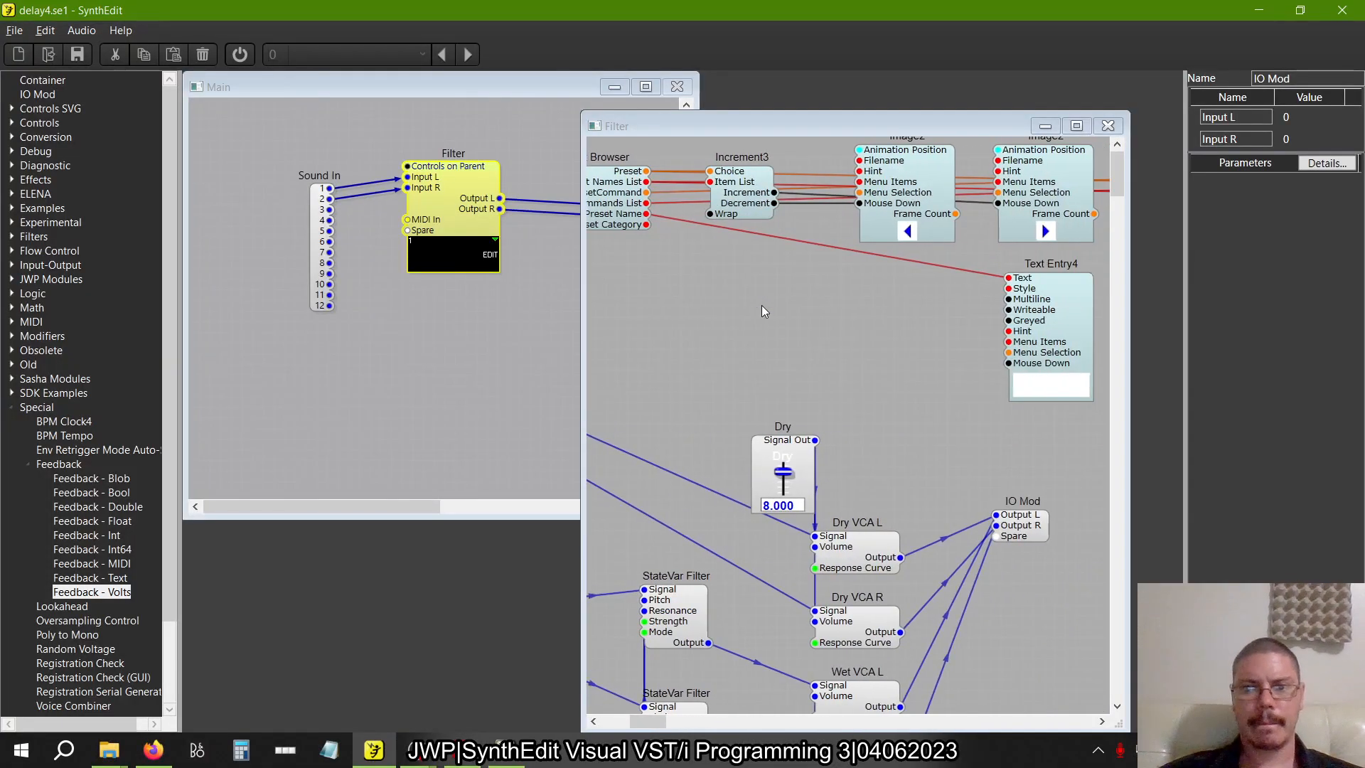
scroll(761, 305, left, 5)
scroll(762, 305, down, 1)
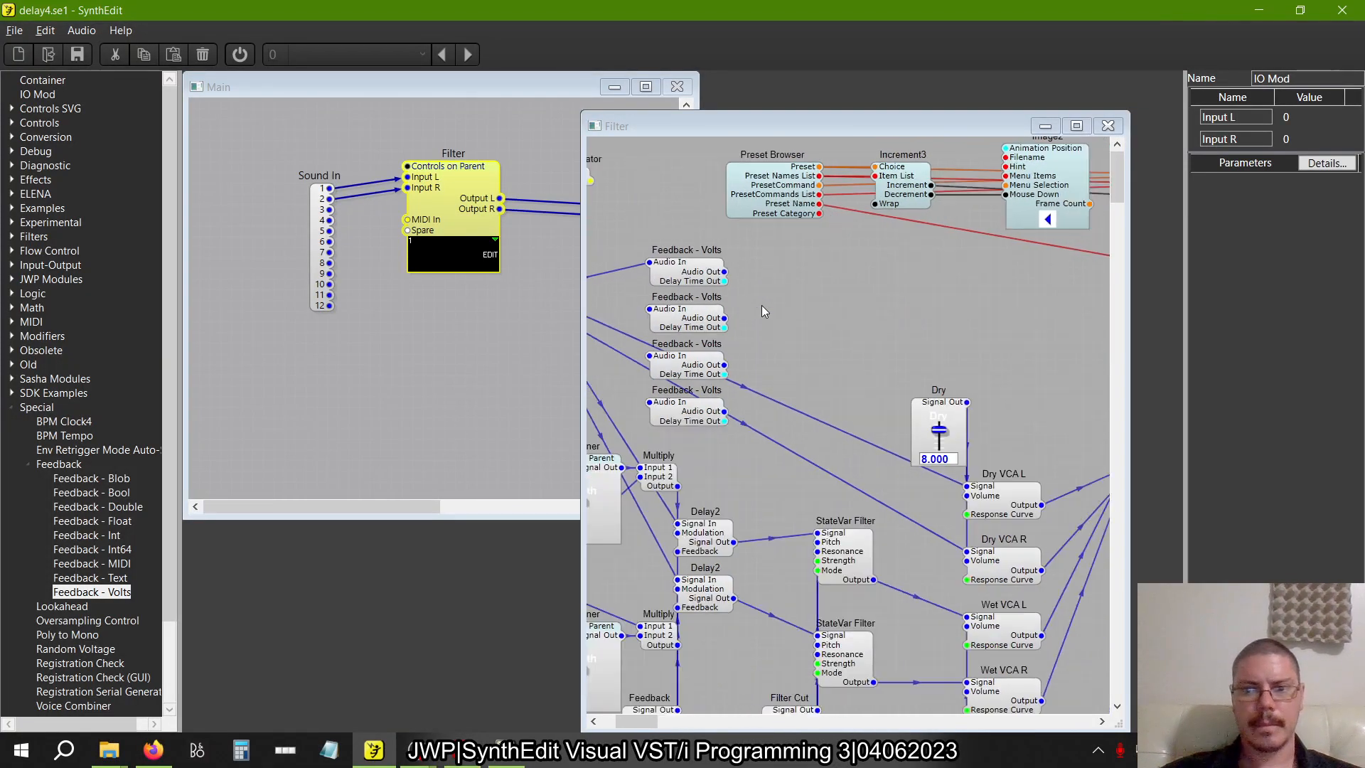
click(821, 421)
key(Delete)
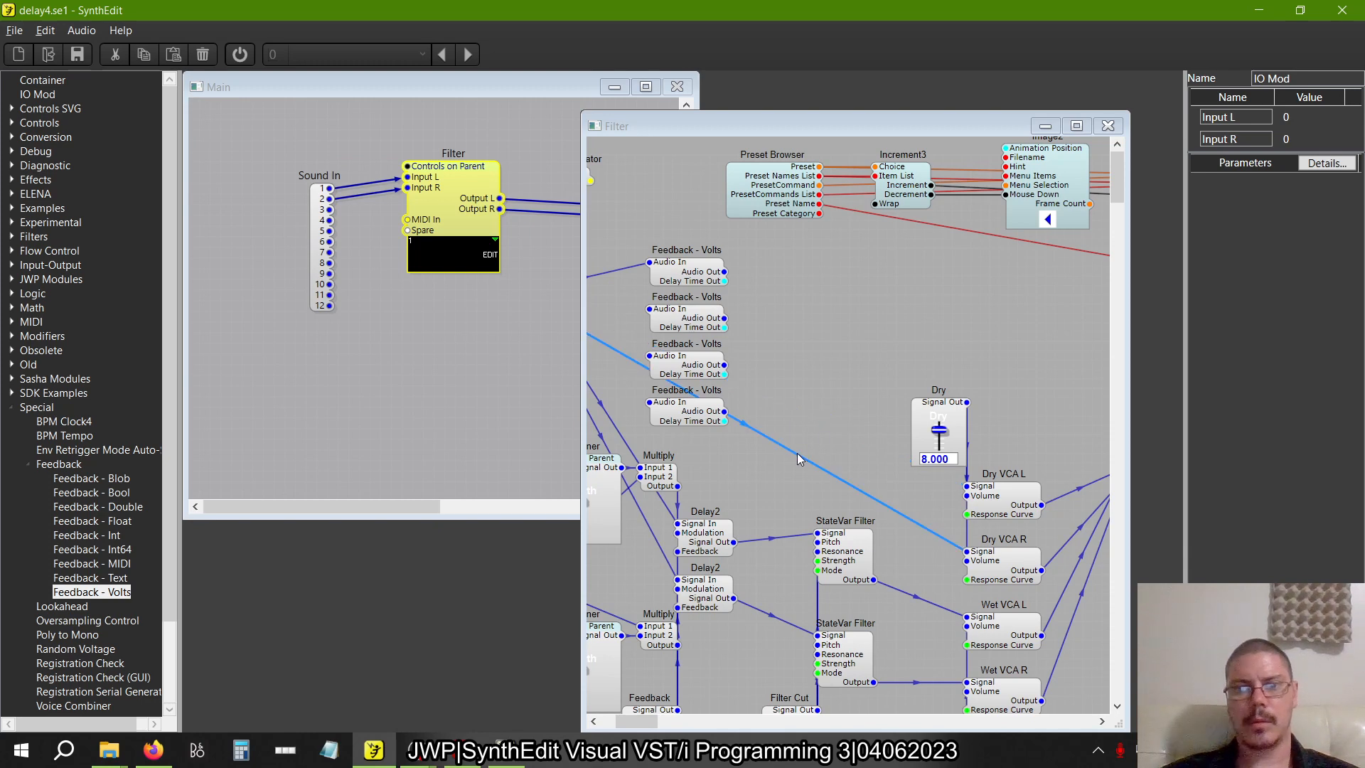
click(798, 455)
key(Delete)
Connect the first Feedback - Volts output to Dry VCA L's Signal and wire the IO Mod inputs to the remaining three Feedback - Volts modules
drag(725, 271, 983, 498)
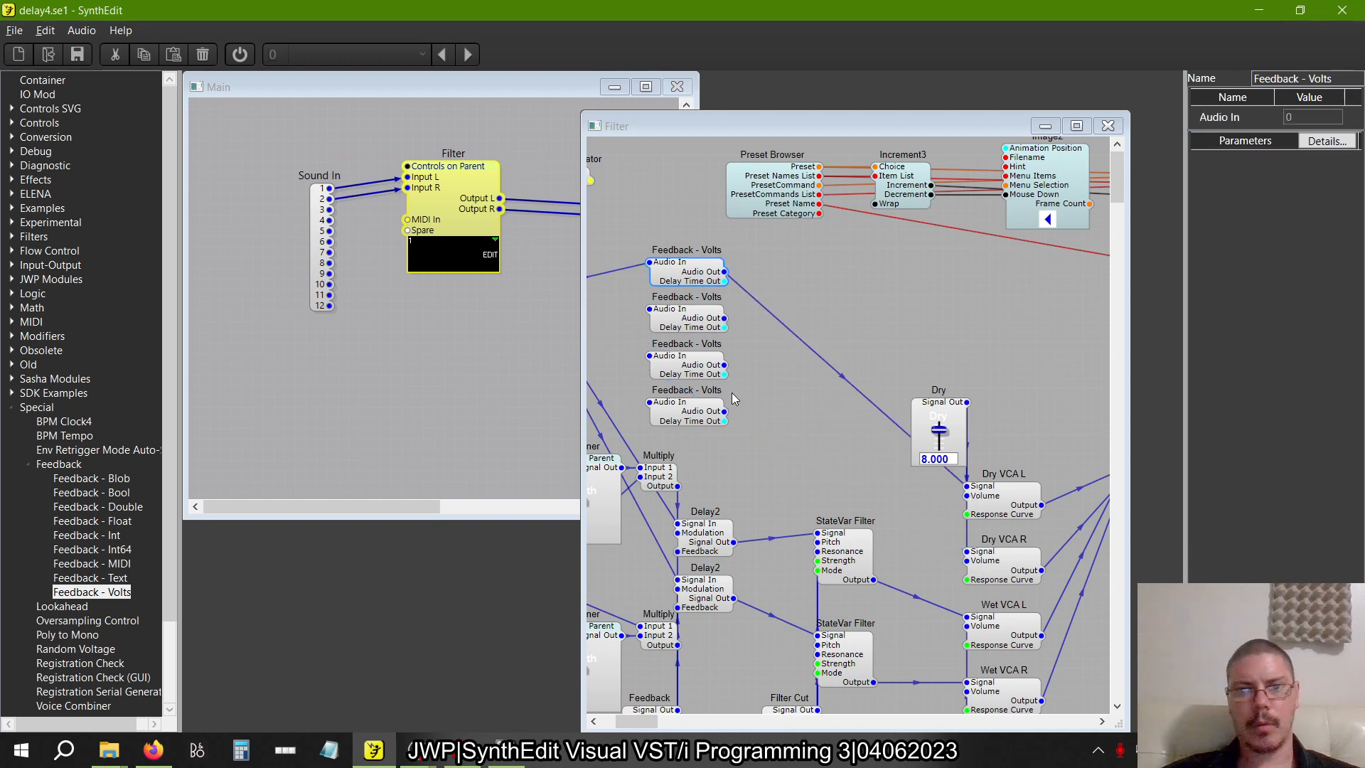
scroll(613, 421, left, 5)
drag(825, 309, 824, 356)
click(825, 403)
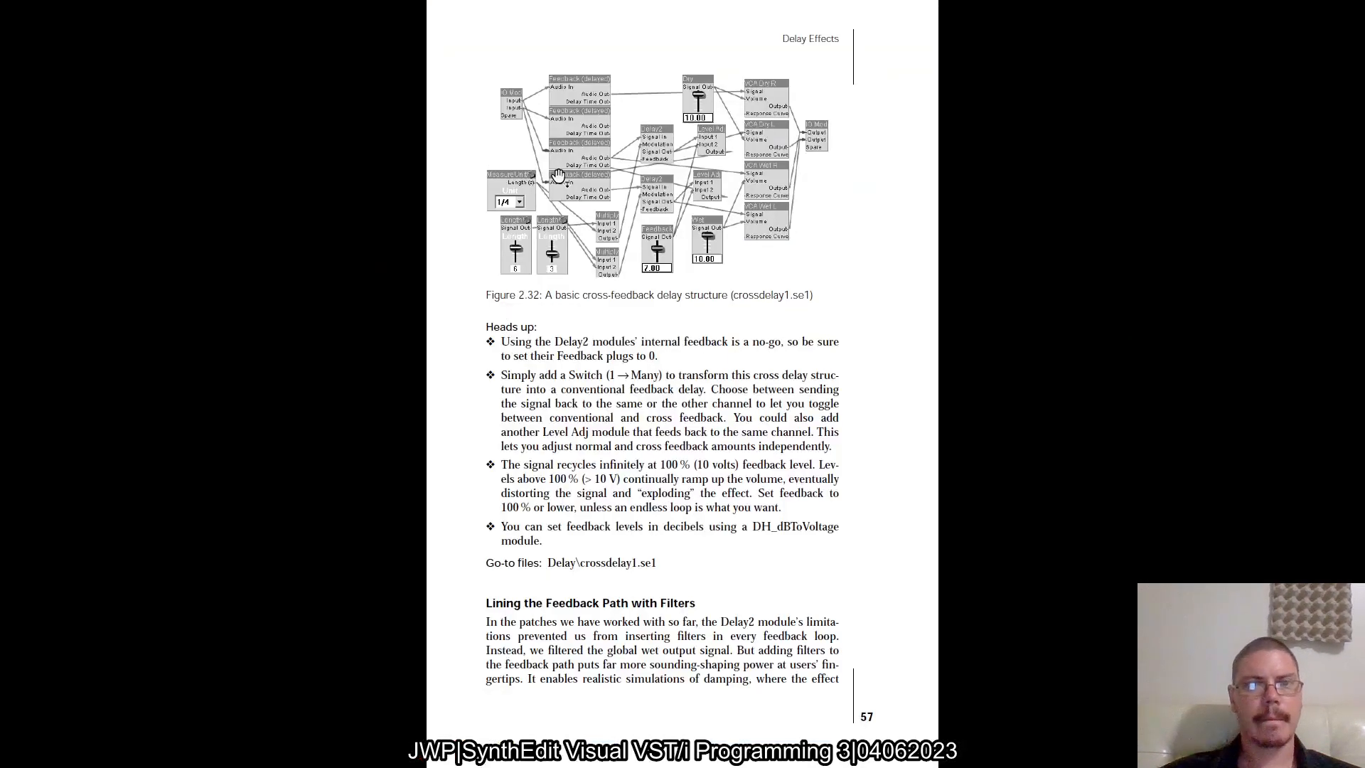
Replace the direct IO Mod wires into both Delay2 Signal In plugs with wires from the third and fourth Feedback - Volts Audio Out plugs
scroll(558, 175, up, 2)
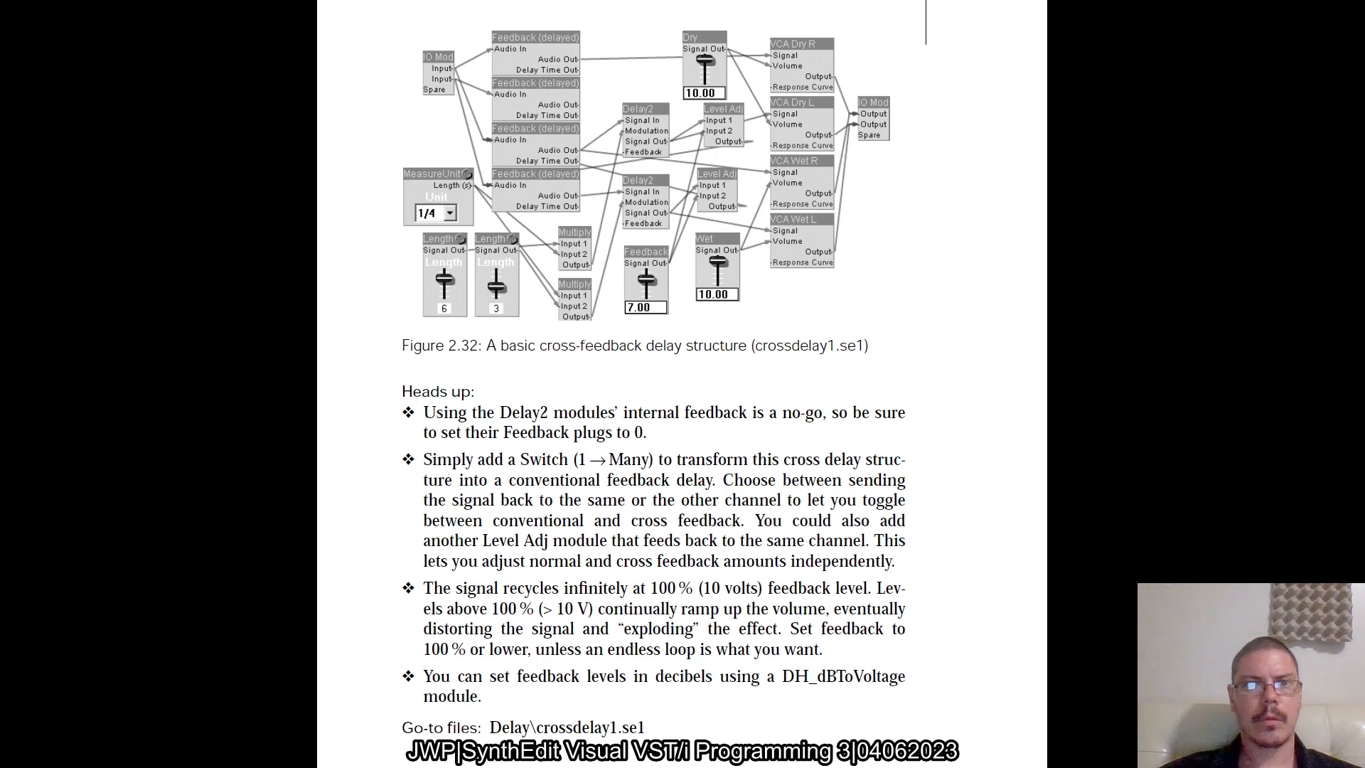
key(alt+Tab)
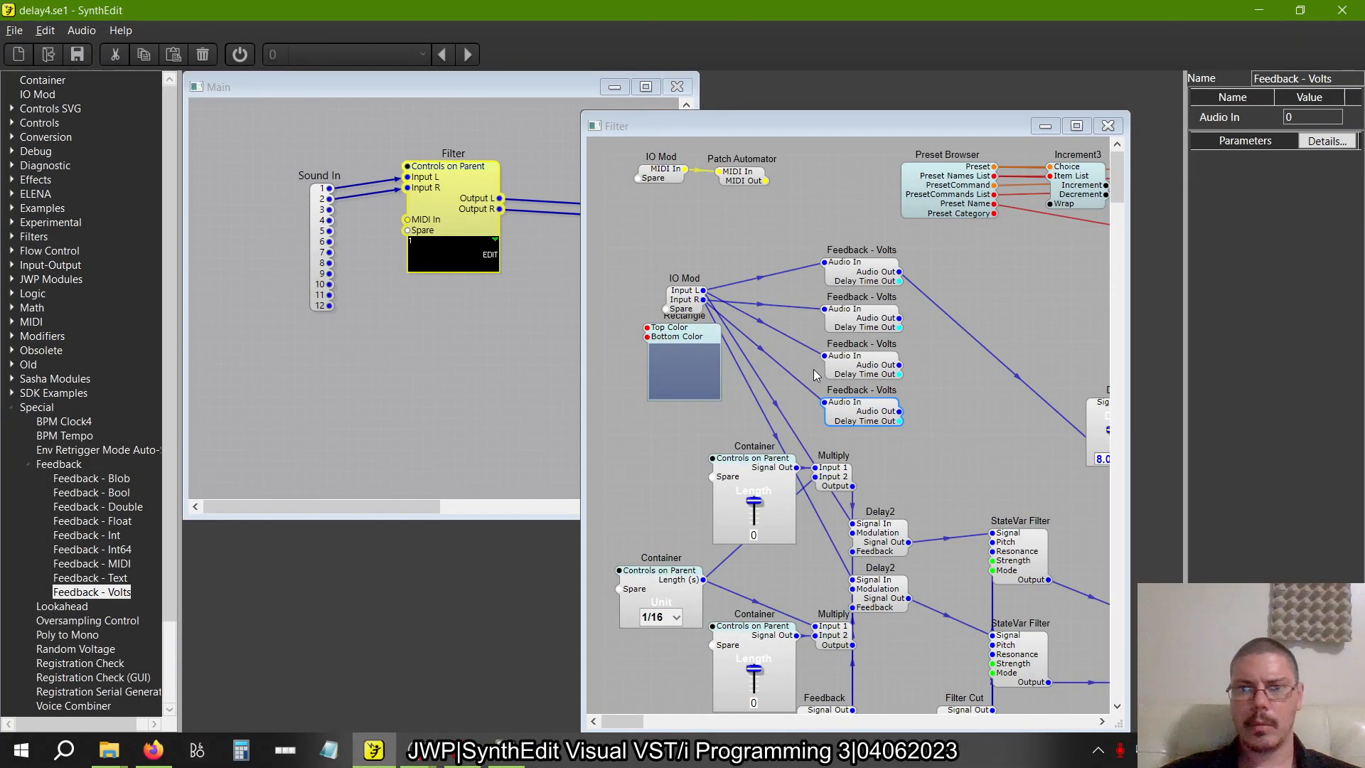
scroll(813, 369, right, 2)
scroll(814, 369, down, 2)
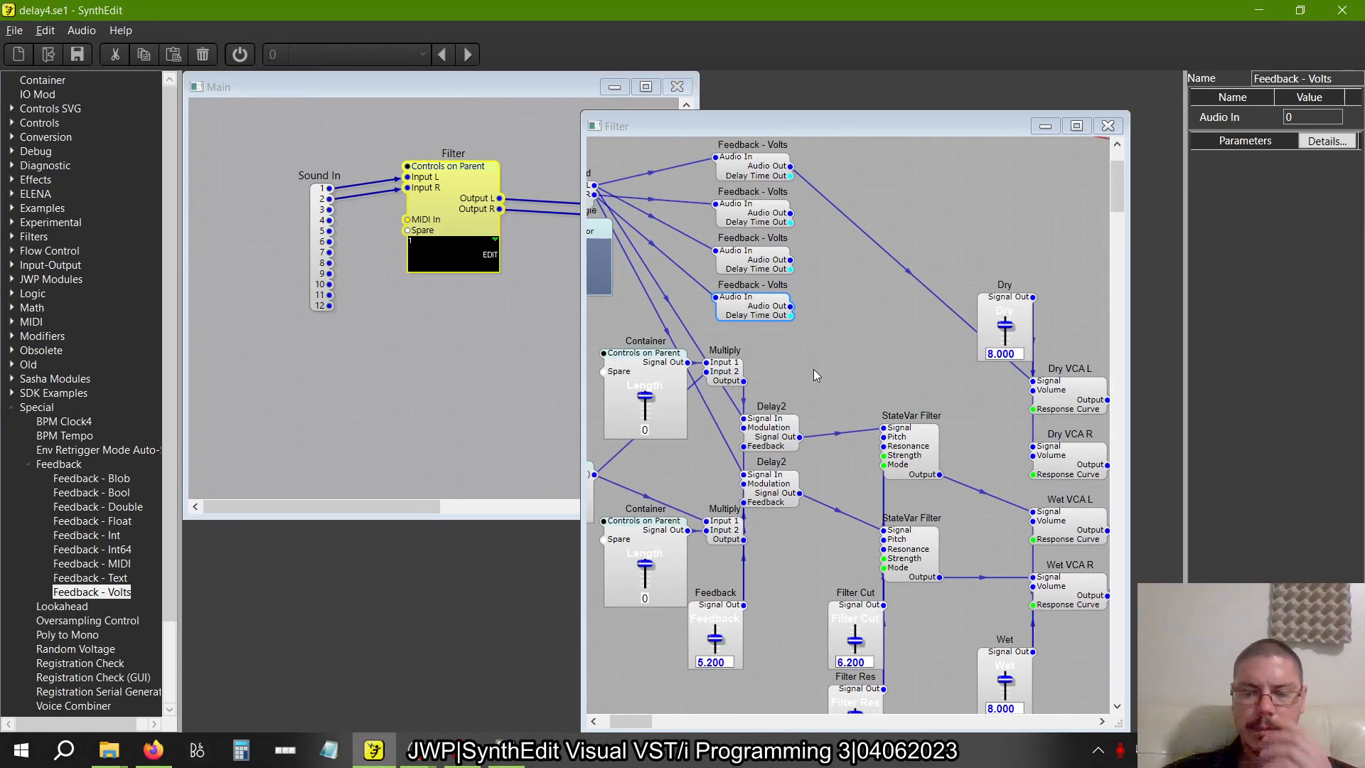
scroll(813, 369, left, 2)
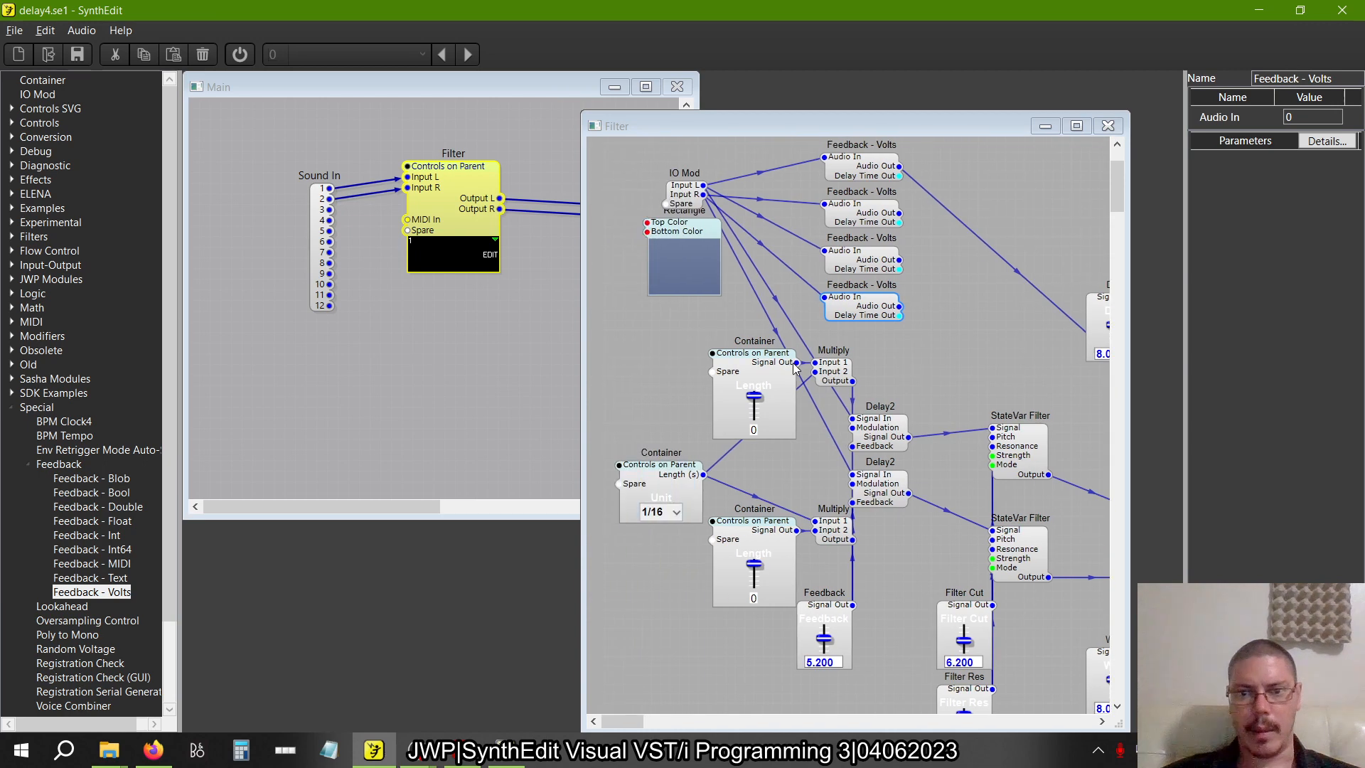
click(838, 398)
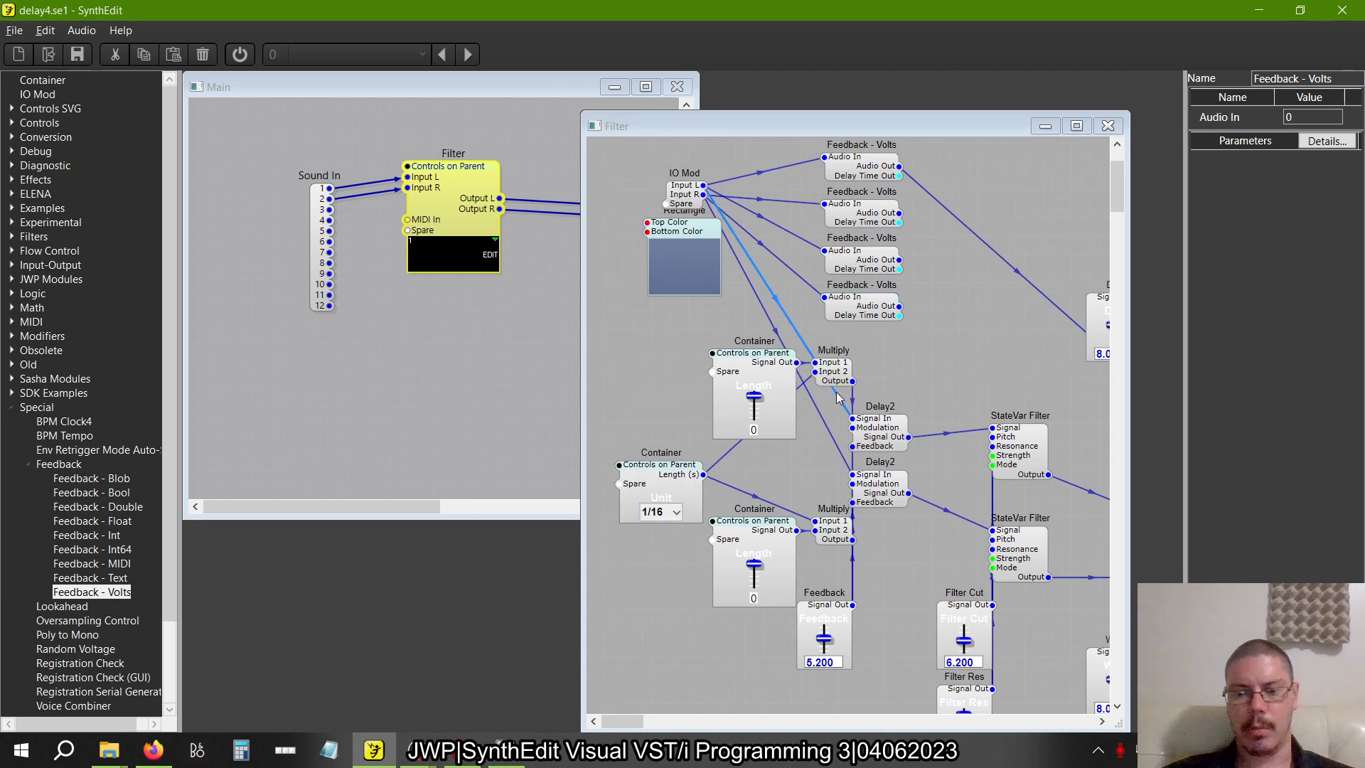
key(Delete)
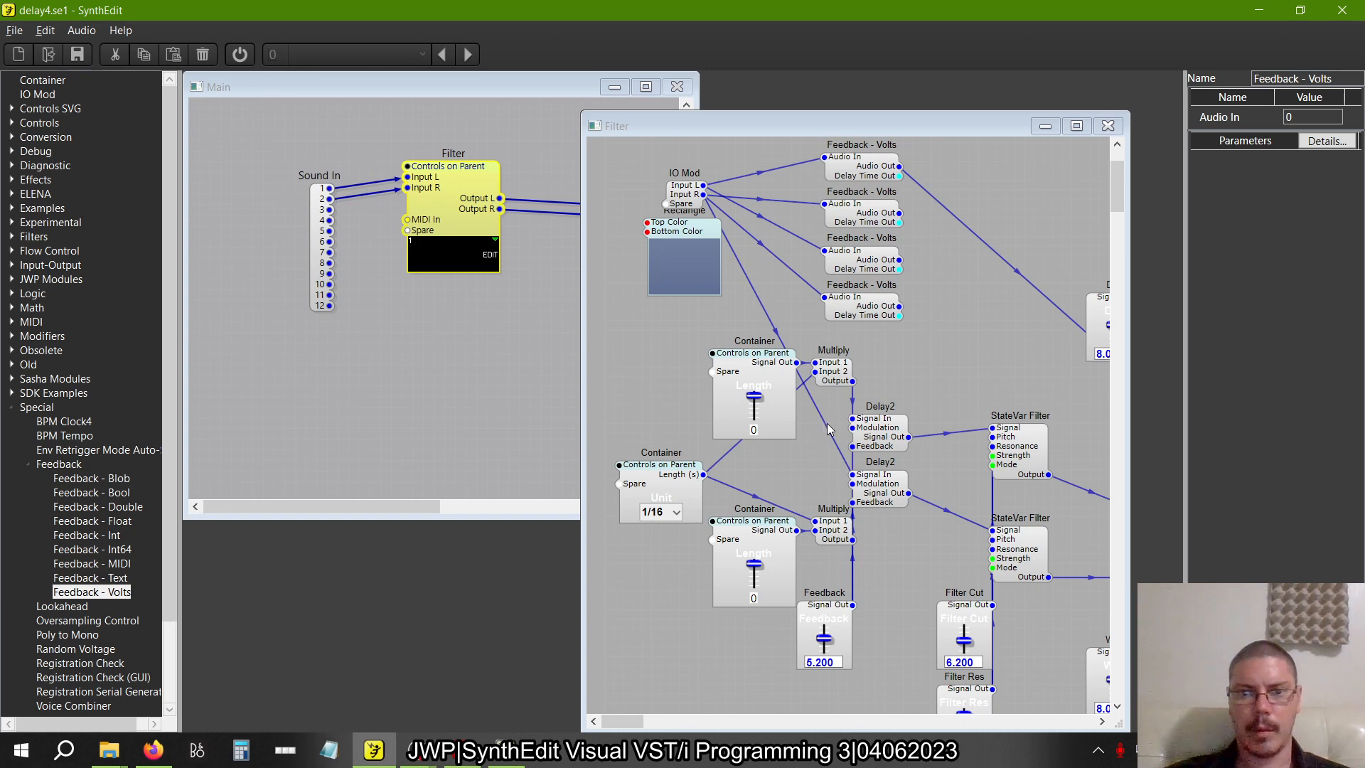
click(826, 424)
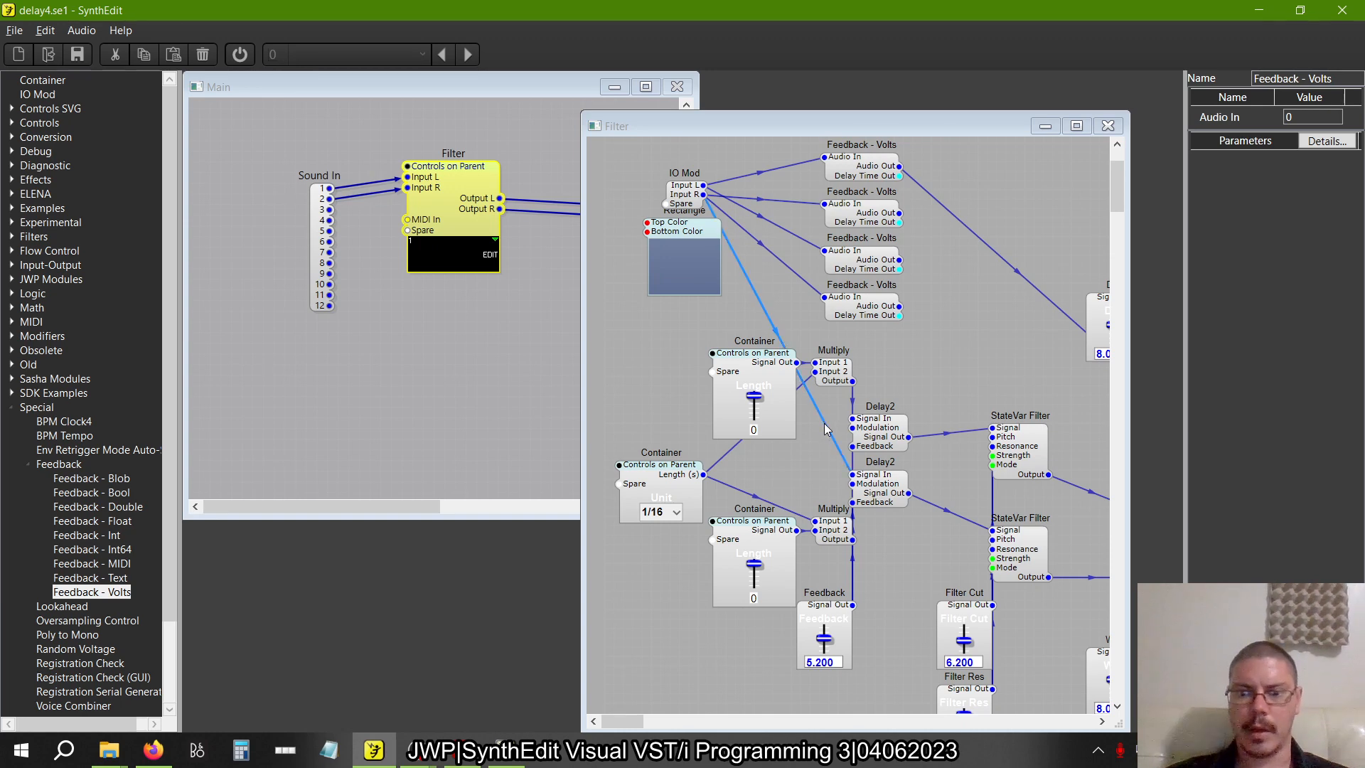
key(Delete)
drag(902, 264, 861, 427)
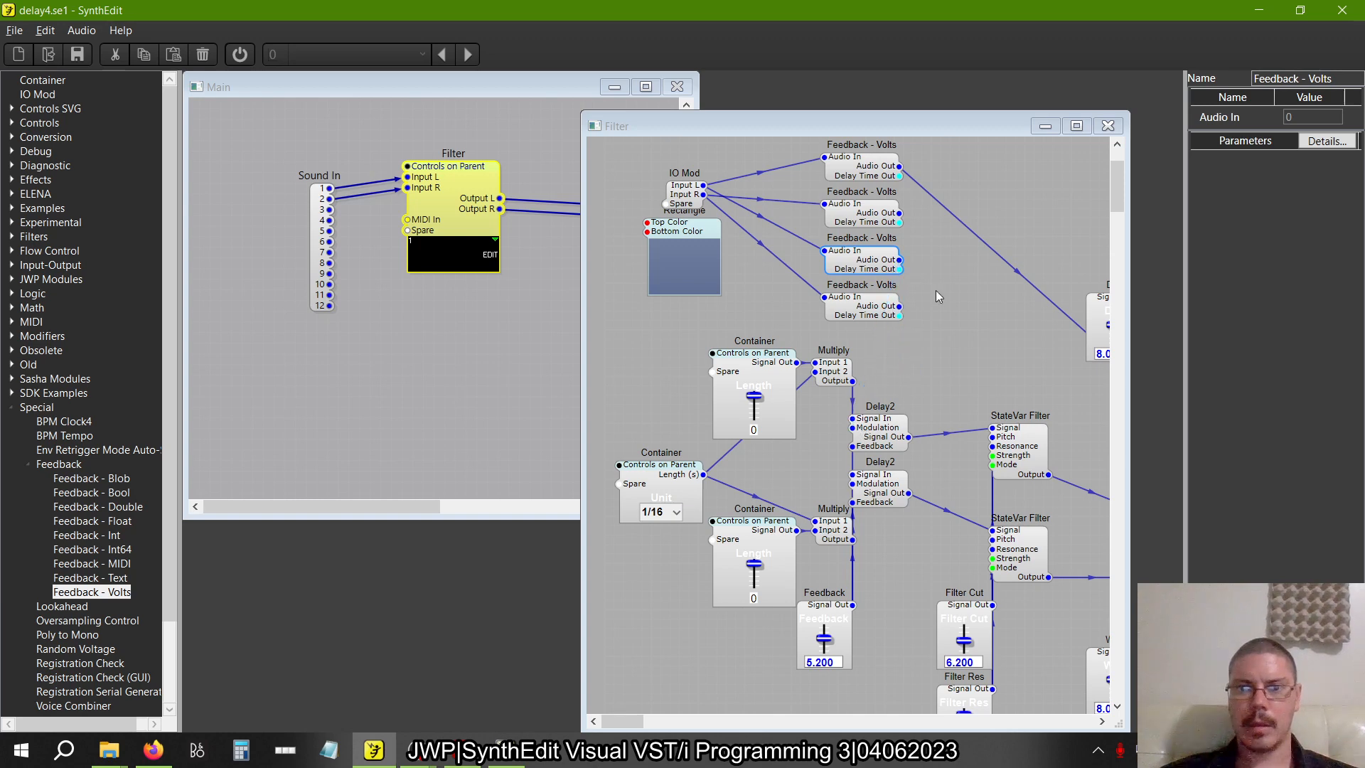
drag(900, 305, 861, 476)
Check figure 2.32 in the book PDF and switch to crossdelay1.se1 to inspect the wiring of the Level Adj modules
key(alt+Tab)
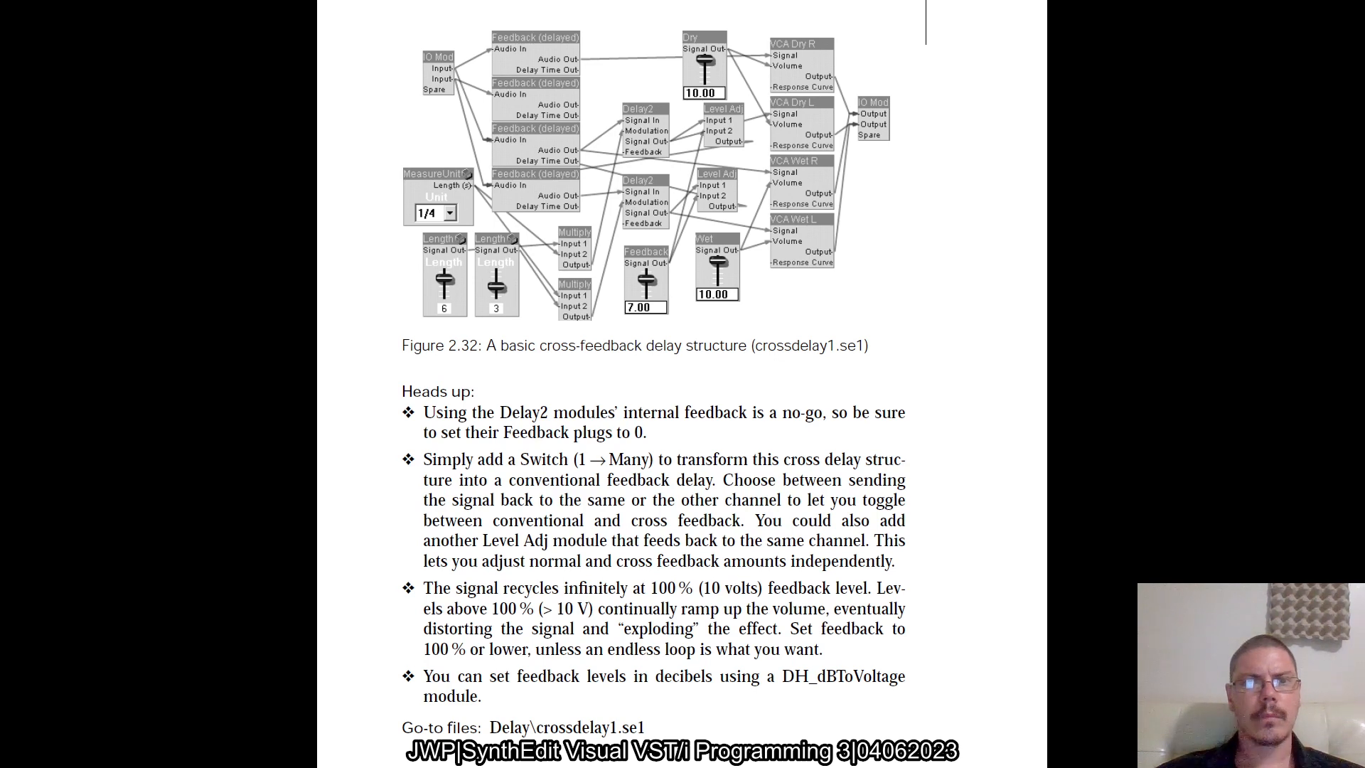
key(alt+Tab)
key(alt+Tab)
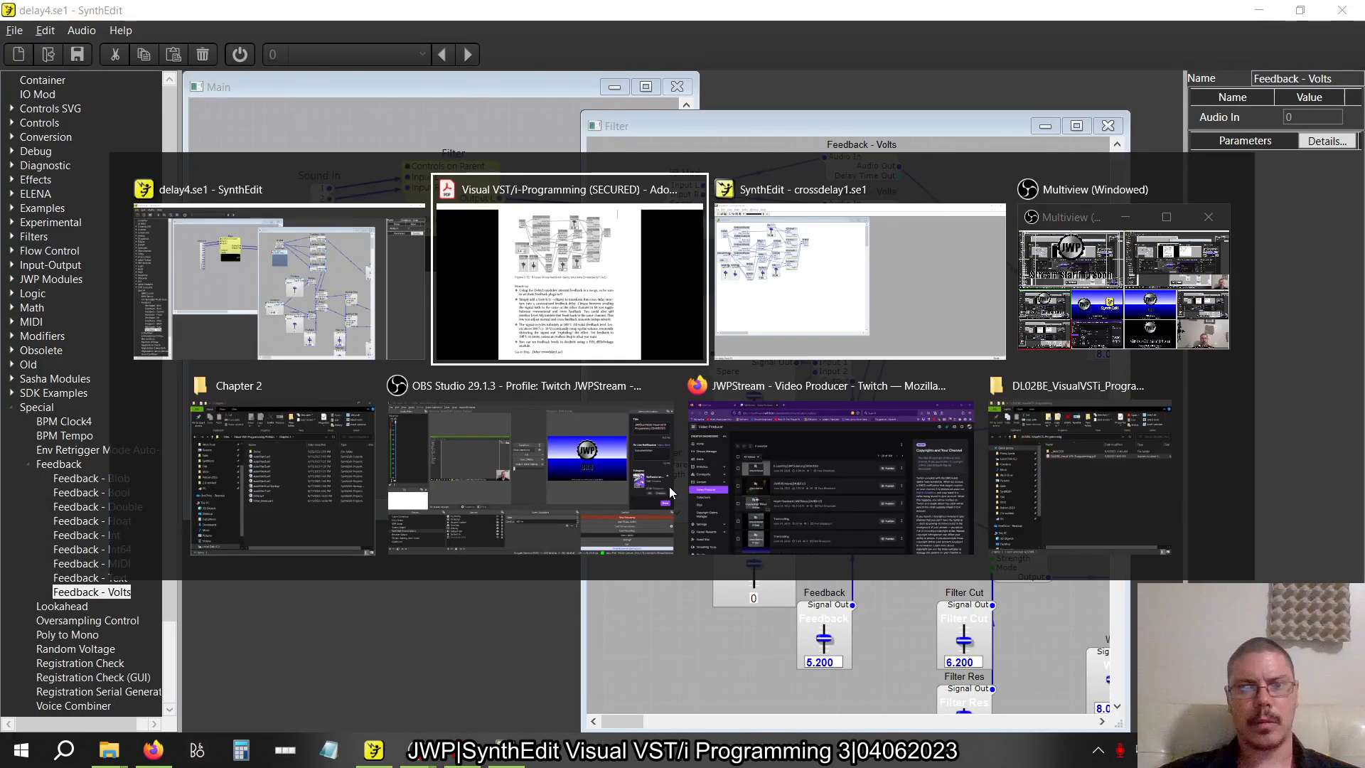
key(alt+Tab)
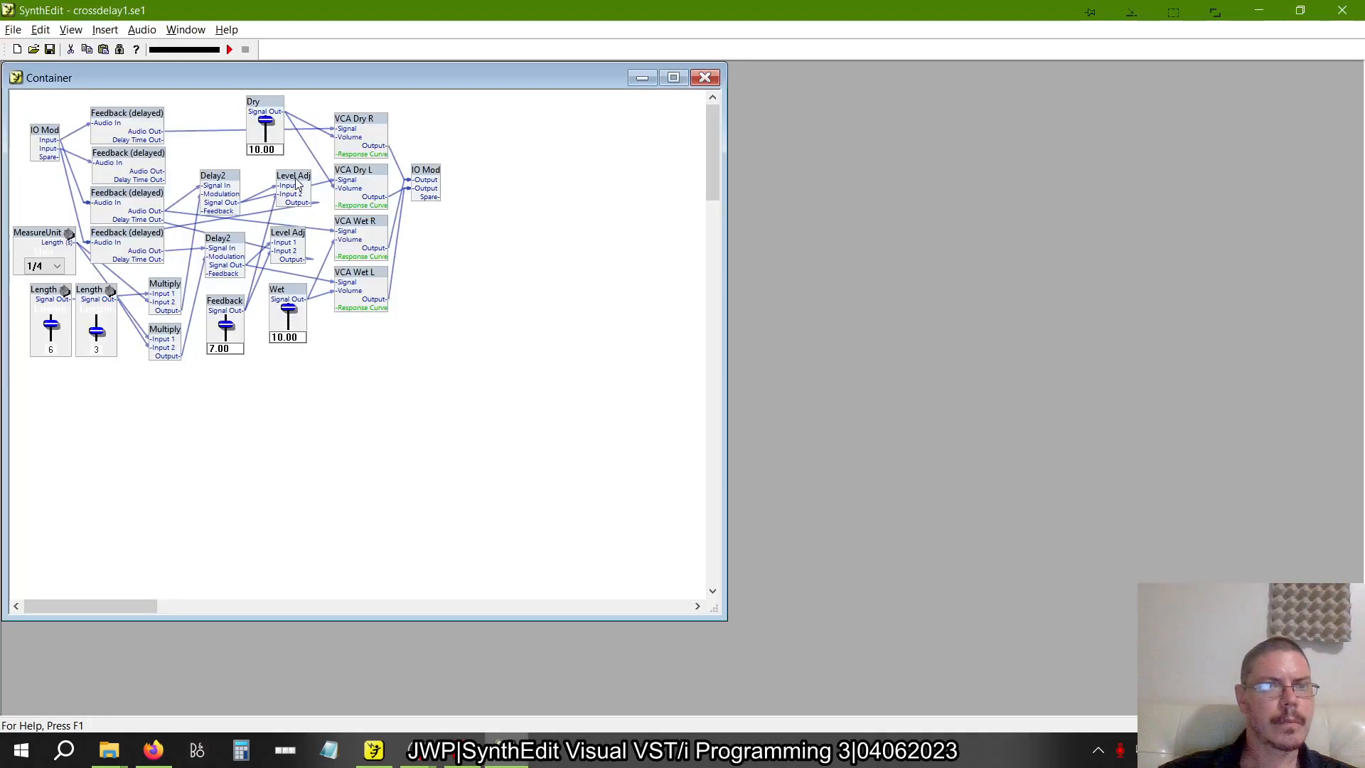
drag(298, 184, 290, 234)
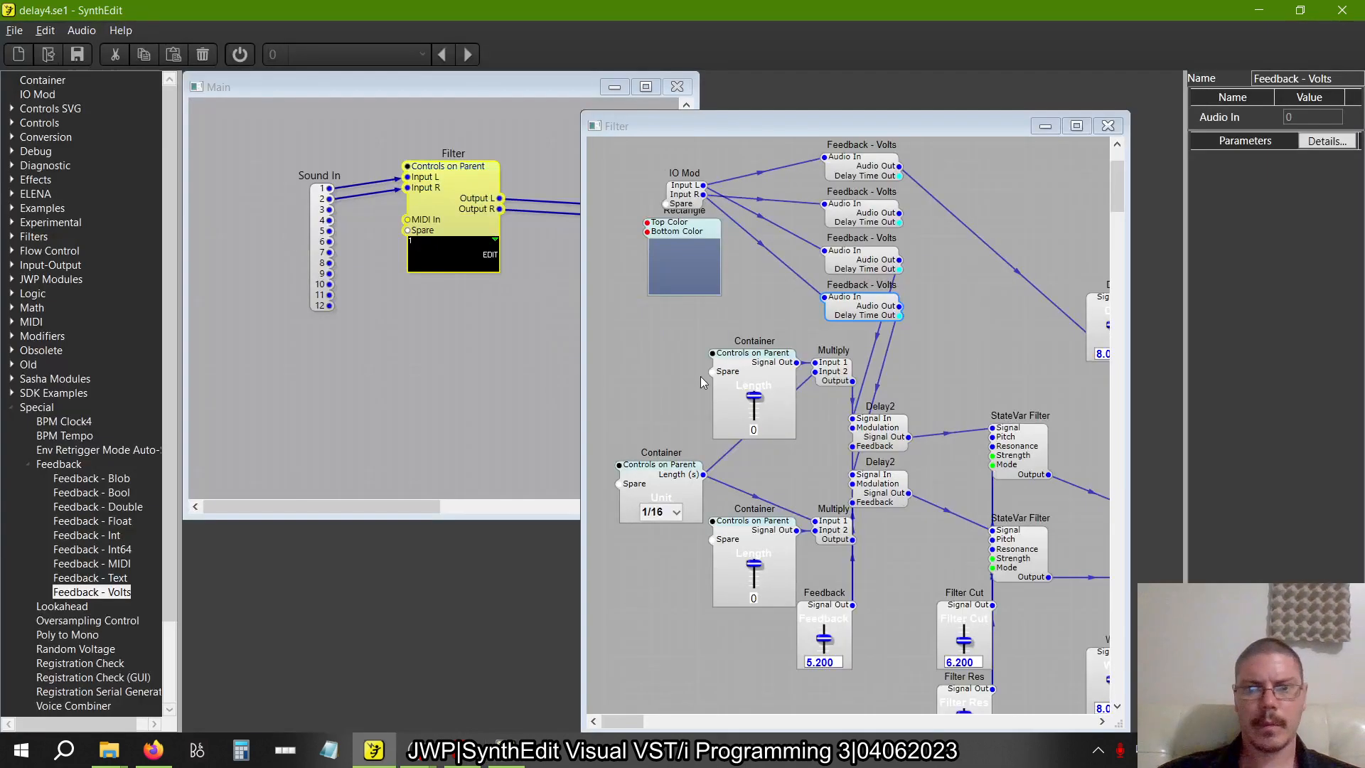
Return to delay4.se1 and add two Level Adj modules from Modifiers, placing one next to each Delay2
drag(701, 377, 591, 296)
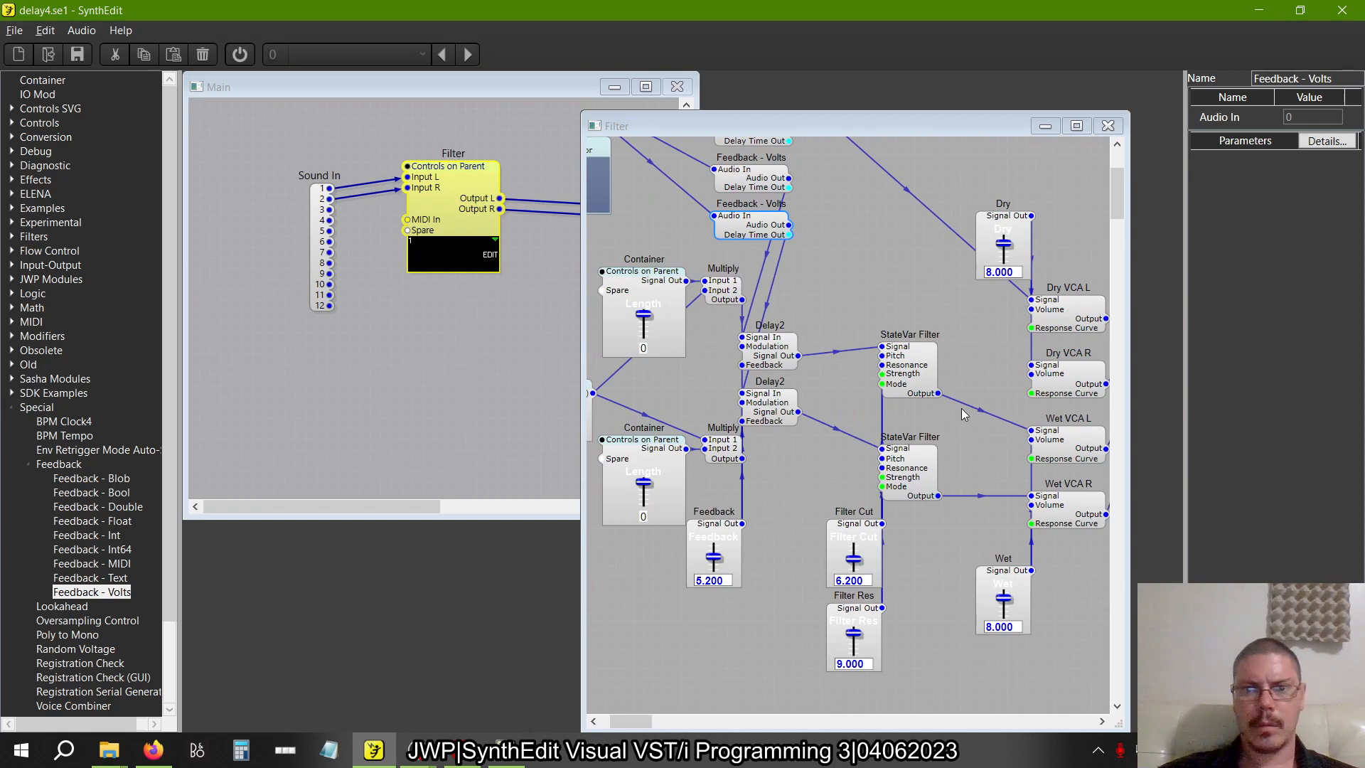
scroll(963, 414, left, 3)
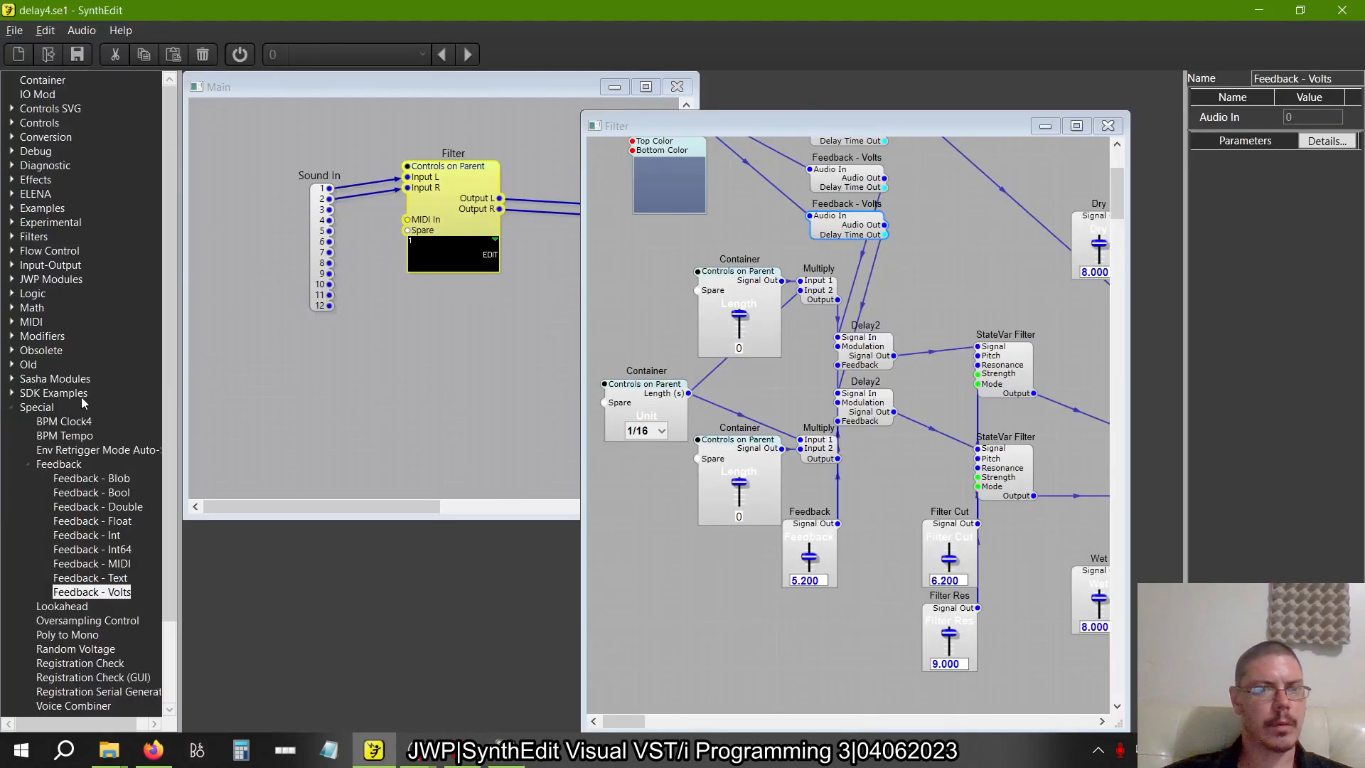
click(11, 407)
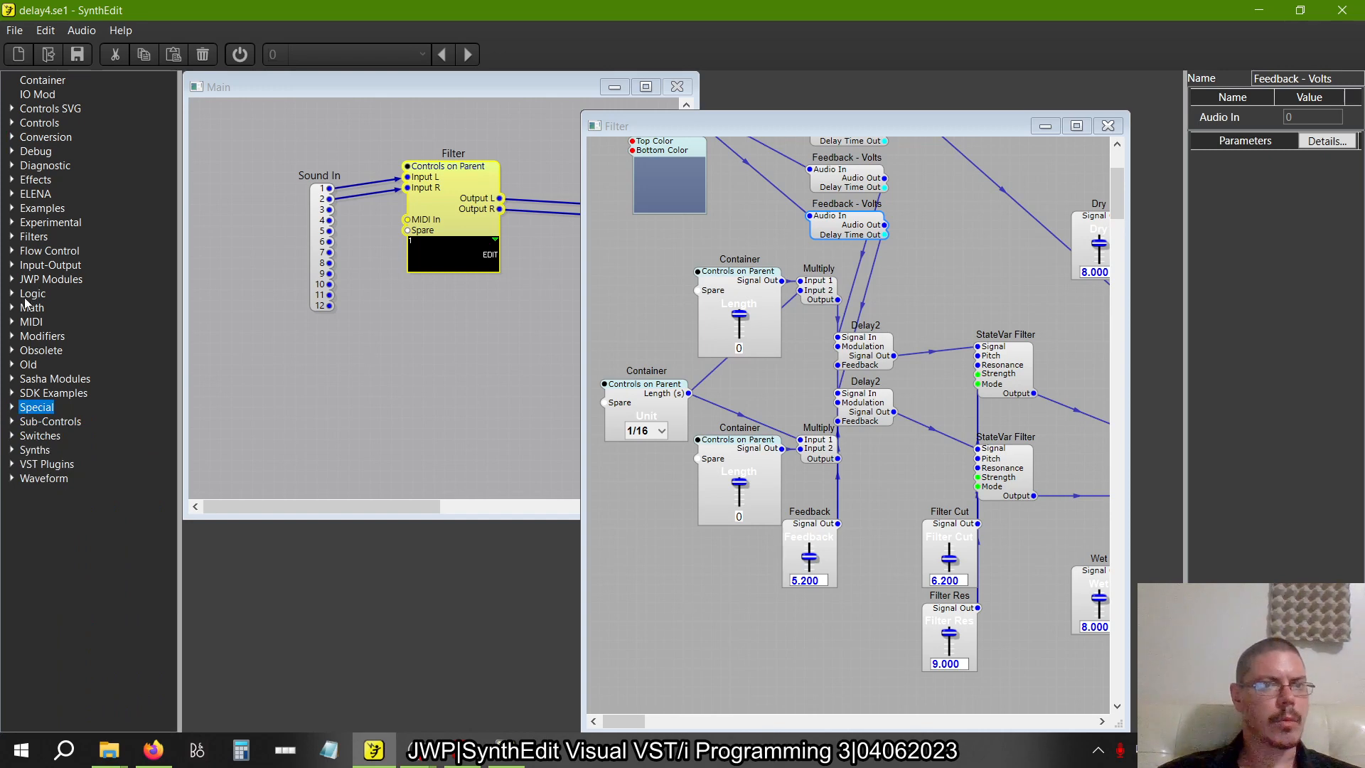
click(12, 337)
click(67, 380)
drag(67, 388, 895, 318)
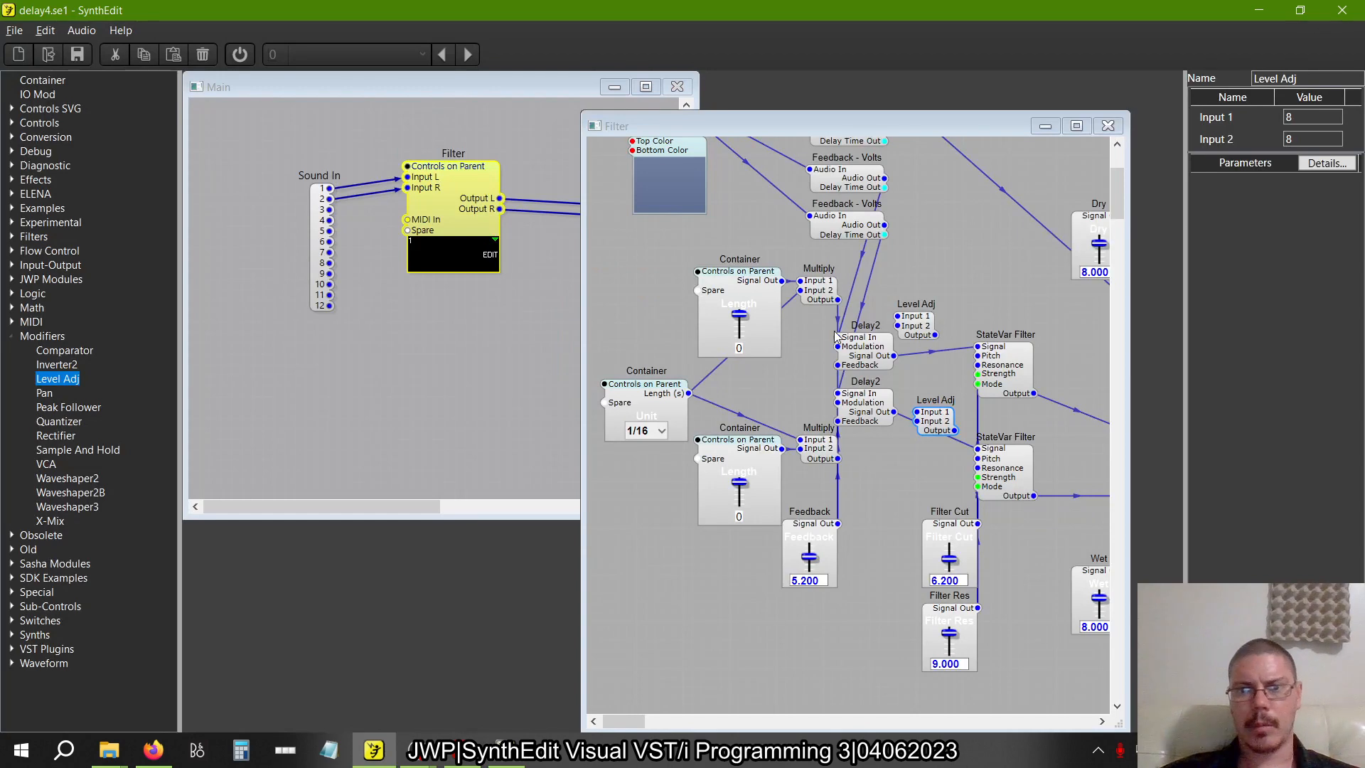
scroll(834, 343, right, 2)
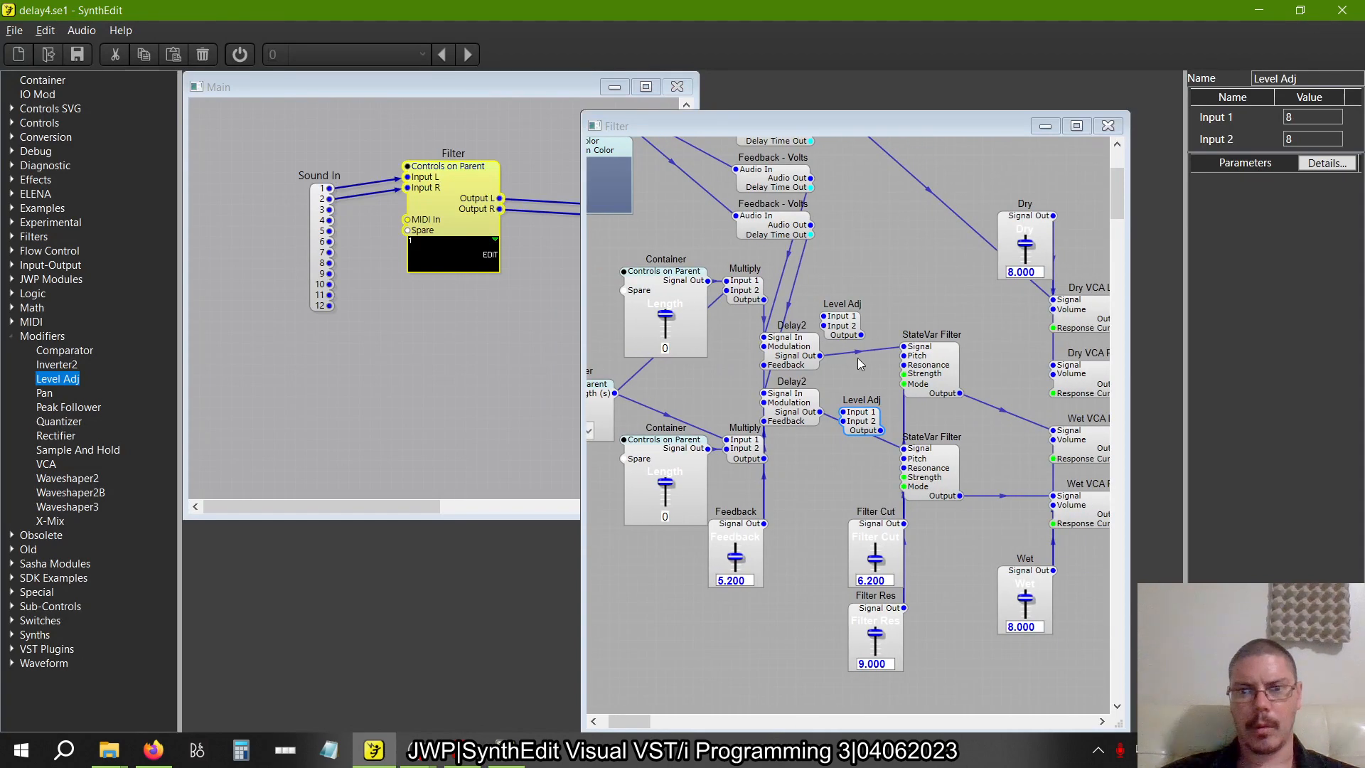
click(857, 354)
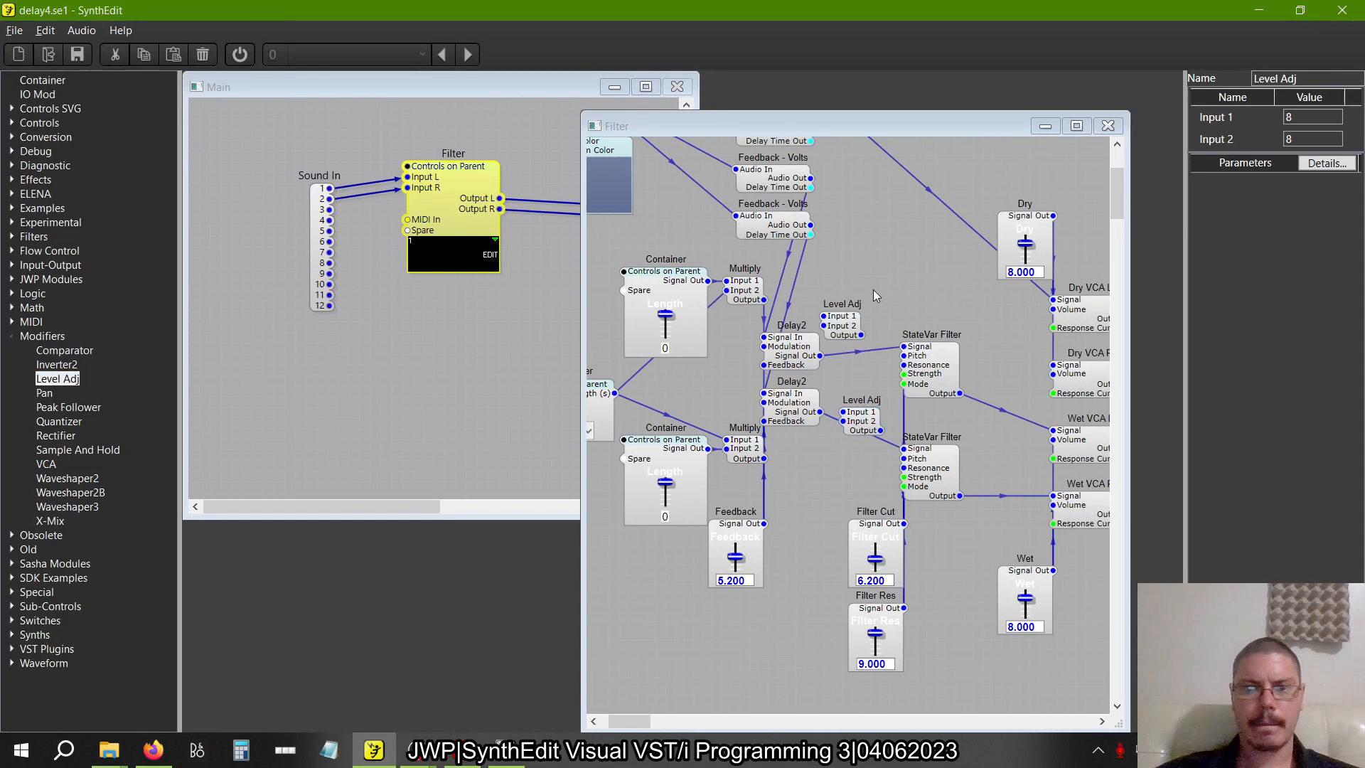
Compare the layout with crossdelay1.se1 and delete the two StateVar Filter modules from delay4.se1's Filter container
key(alt+Tab)
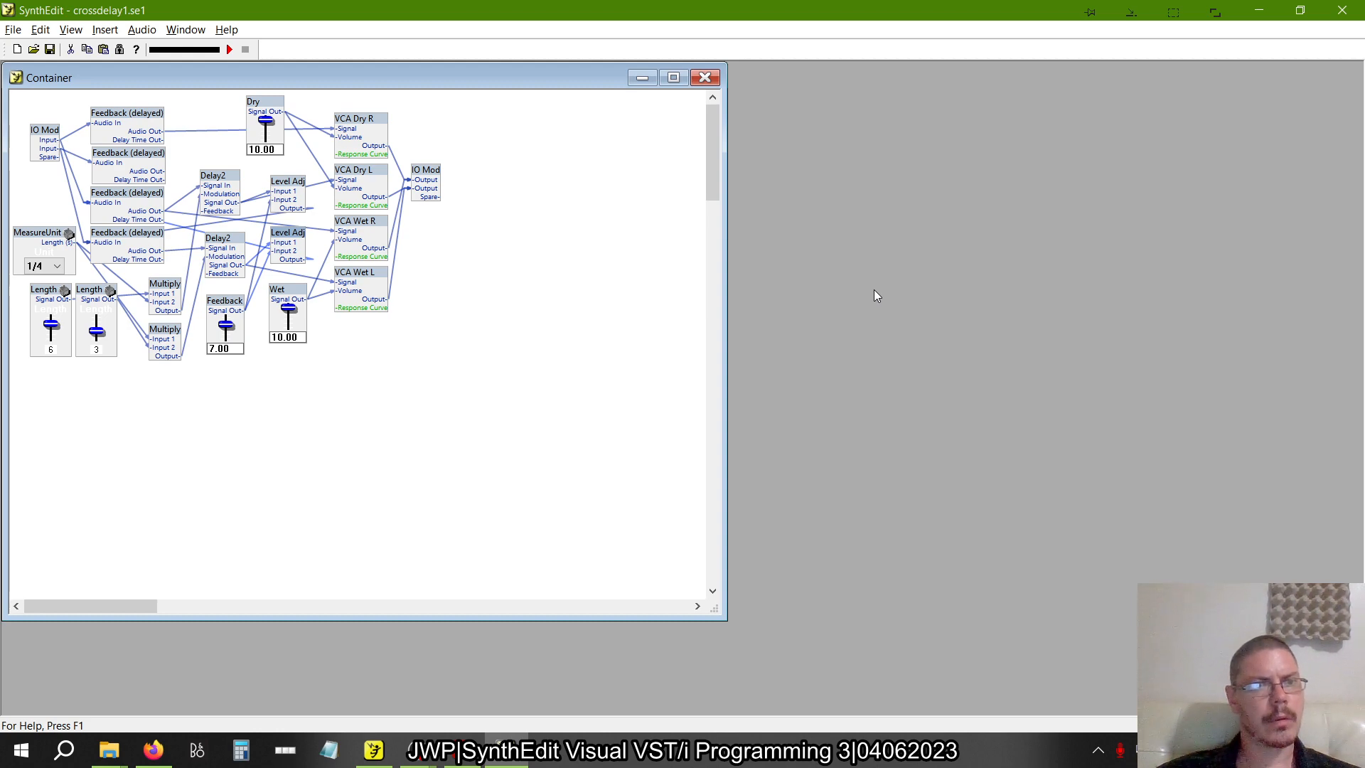
key(alt+Tab)
scroll(928, 459, right, 3)
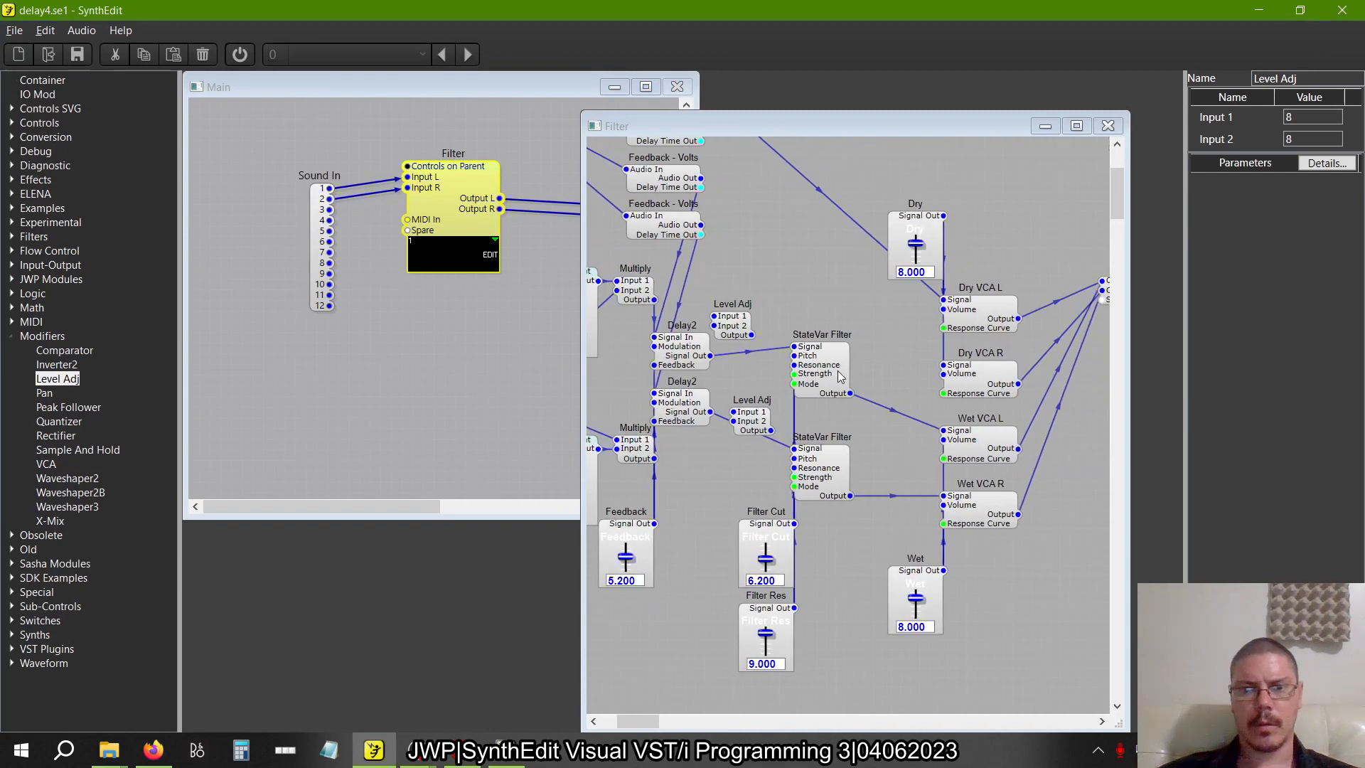
click(840, 377)
click(829, 485)
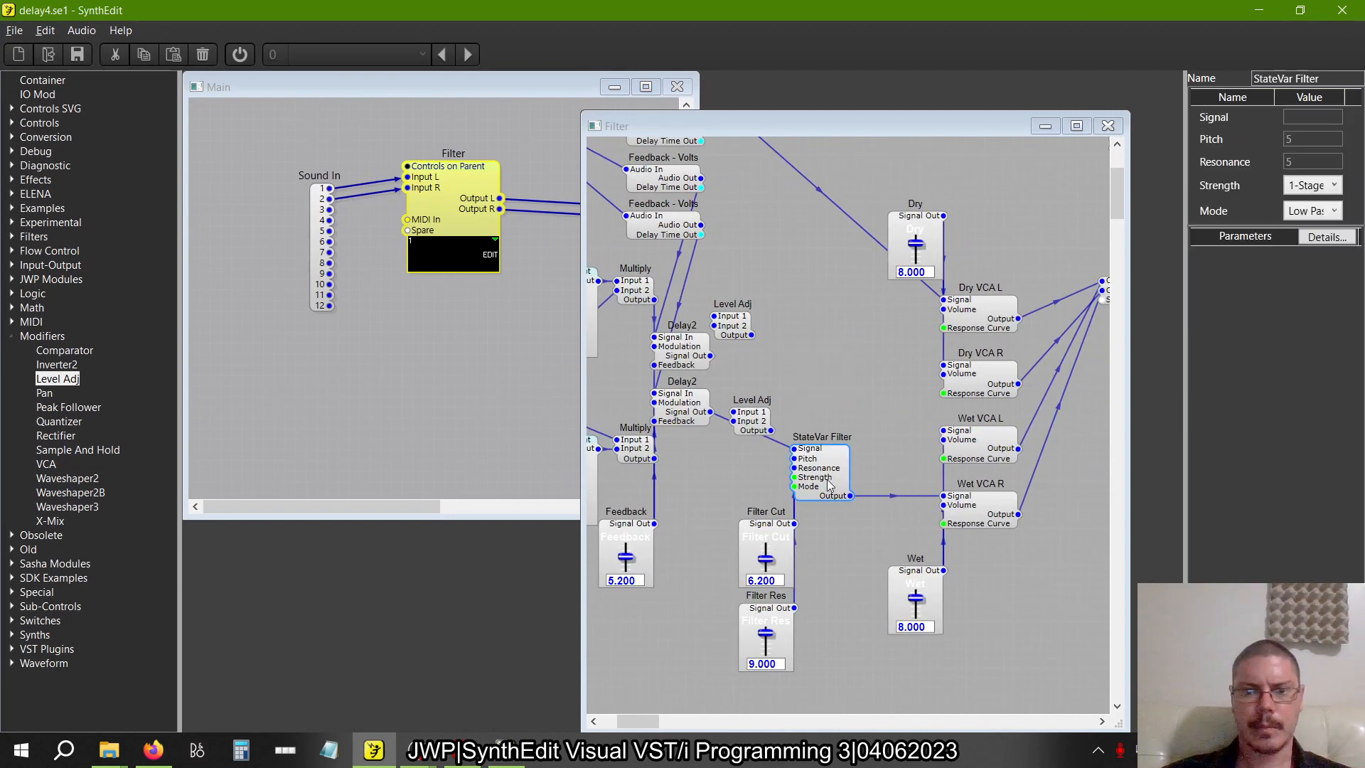
key(alt+Tab)
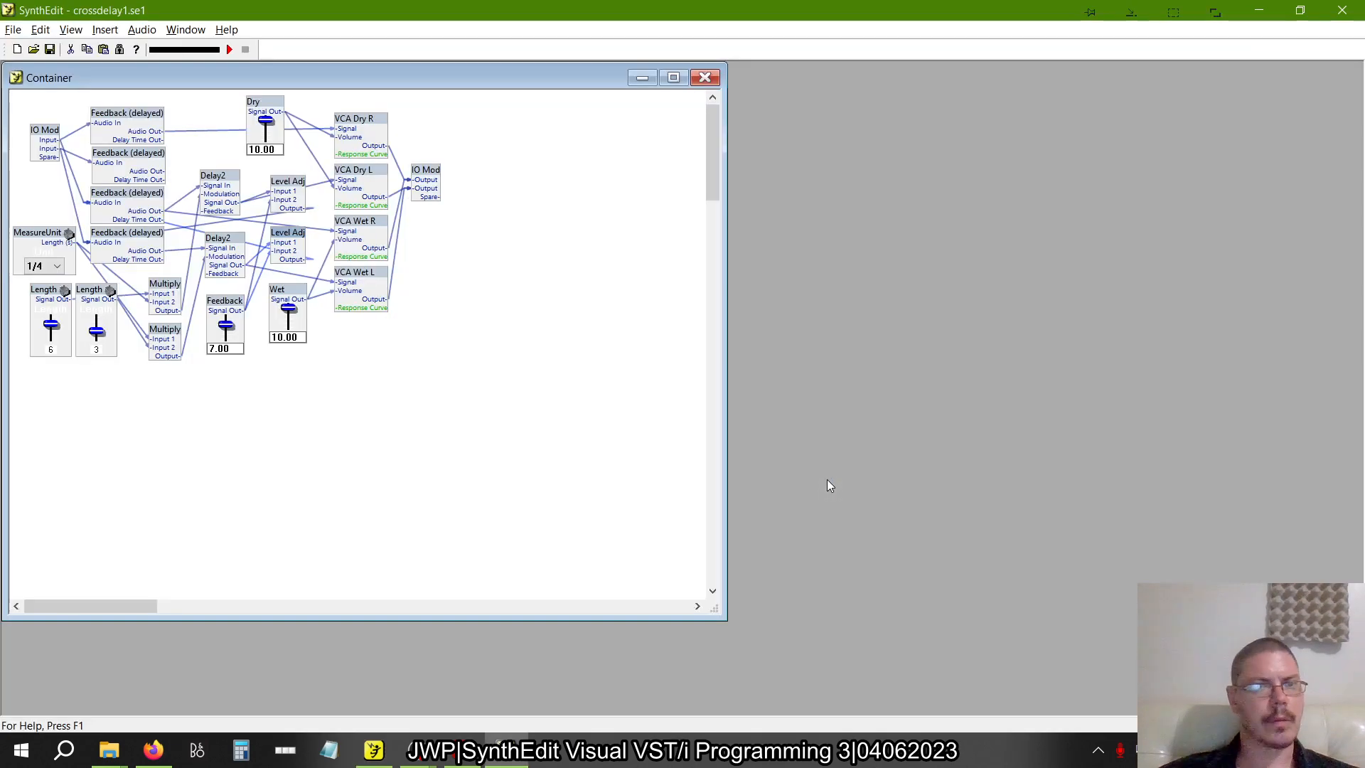
In delay4.se1, wire each Delay2's Signal Out to Input 1 of its neighbouring Level Adj, checking the Delay2 wiring in crossdelay1.se1
key(alt+Tab)
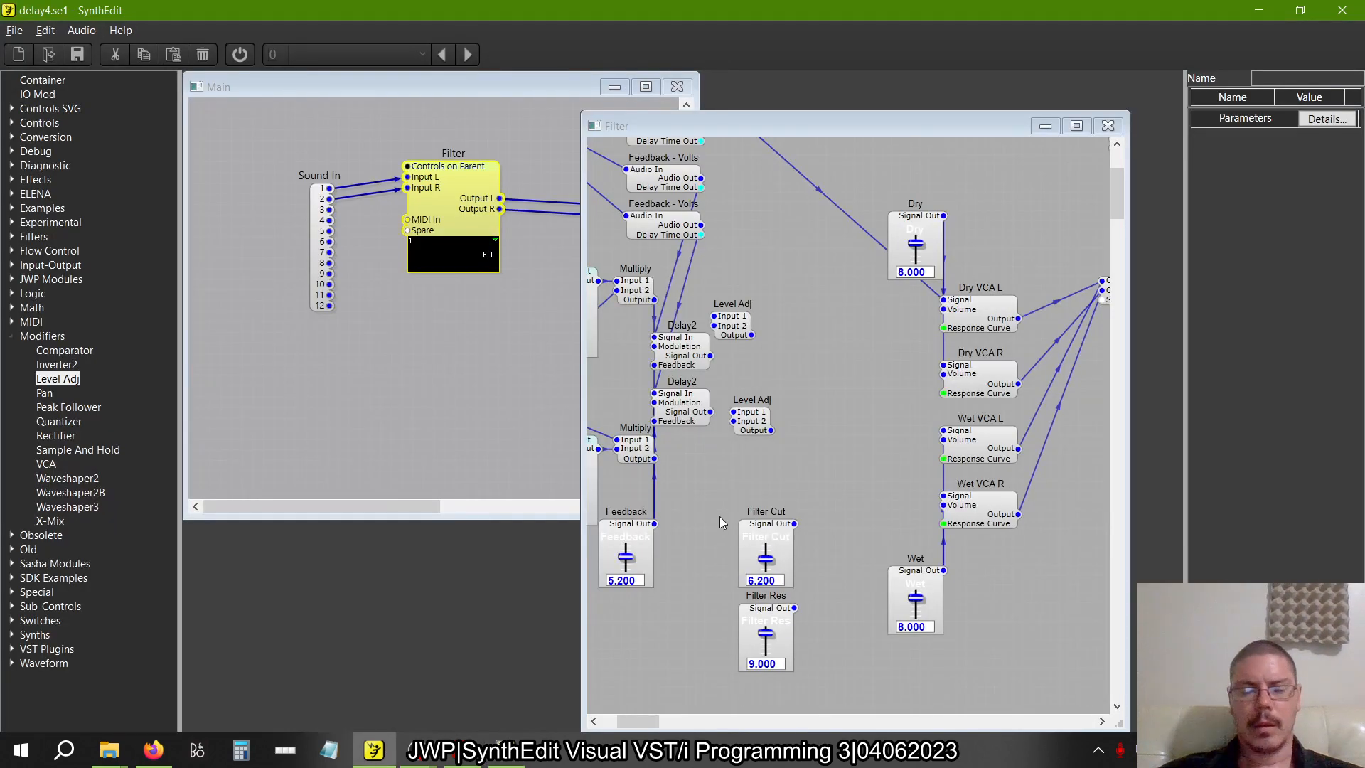
scroll(719, 516, left, 3)
mouse_move(827, 327)
mouse_down()
mouse_move(842, 330)
mouse_move(821, 323)
mouse_up()
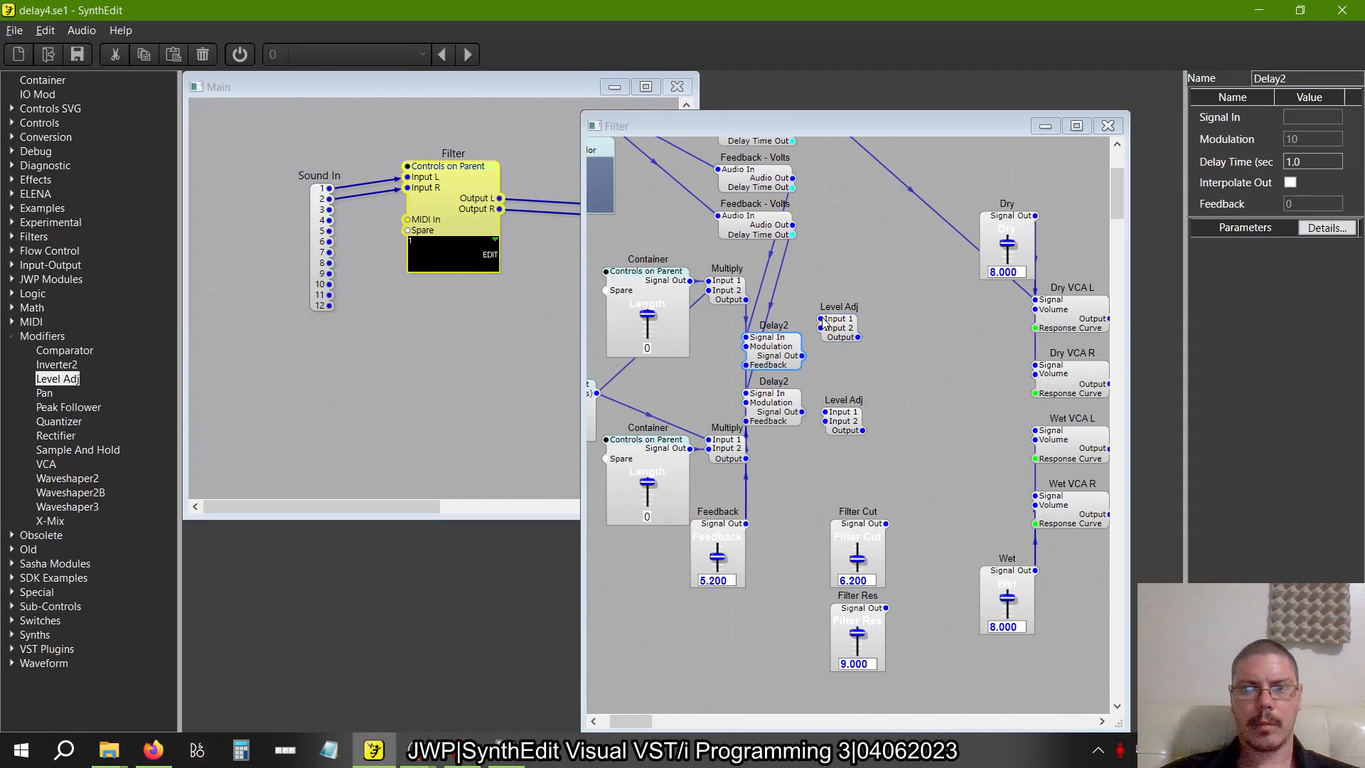
click(803, 414)
key(alt+Tab)
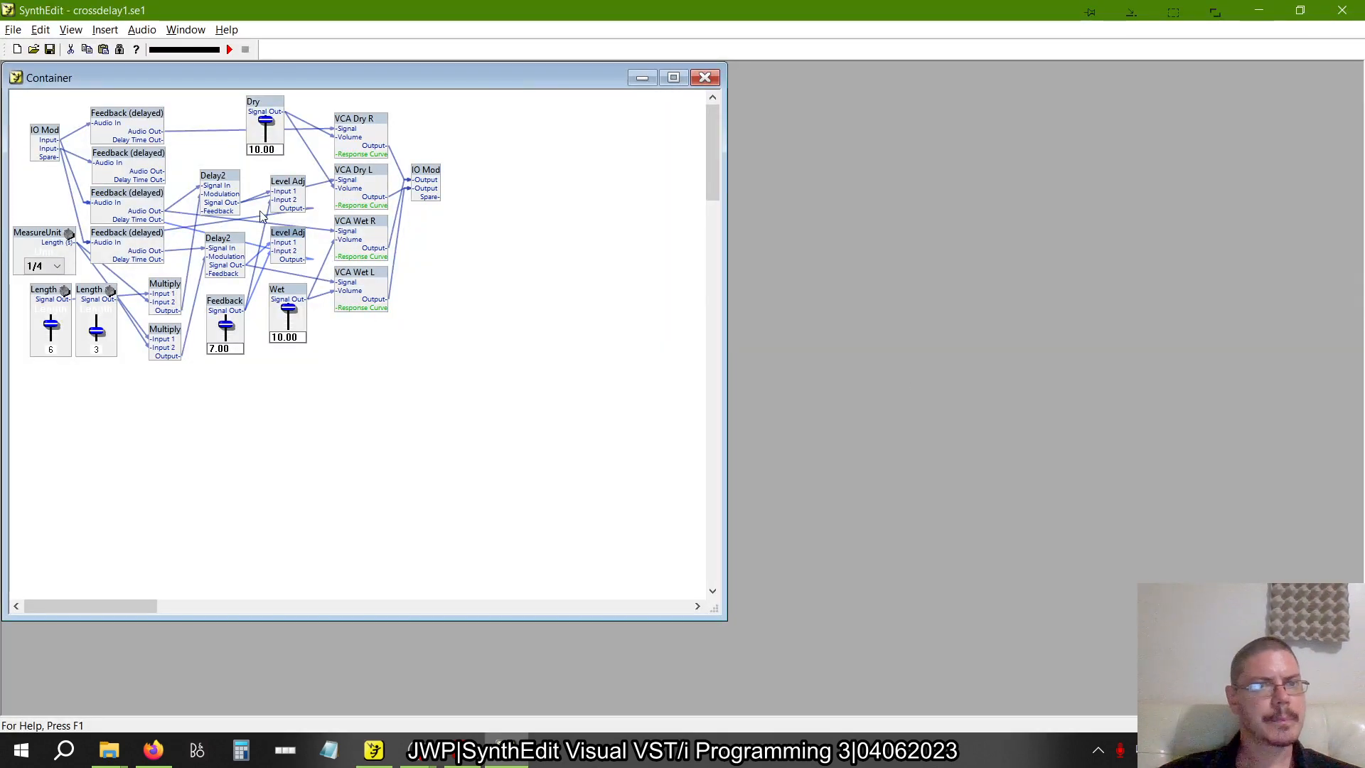
click(213, 176)
mouse_move(219, 180)
mouse_down()
mouse_move(219, 158)
mouse_move(221, 172)
mouse_up()
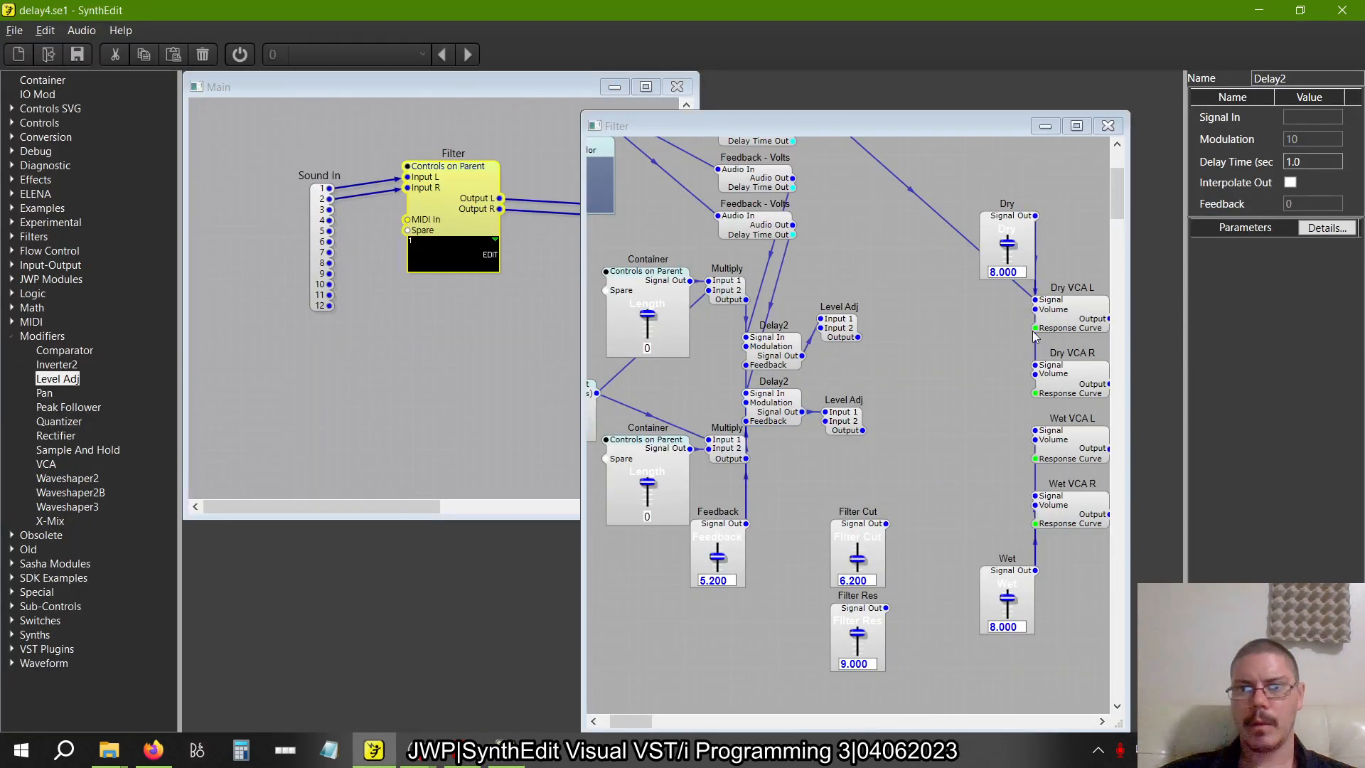
Wire the first Delay2's Signal Out to Dry VCA R's Signal, and the first Level Adj's Output to the fourth Feedback - Volts Audio In
drag(1035, 365, 802, 356)
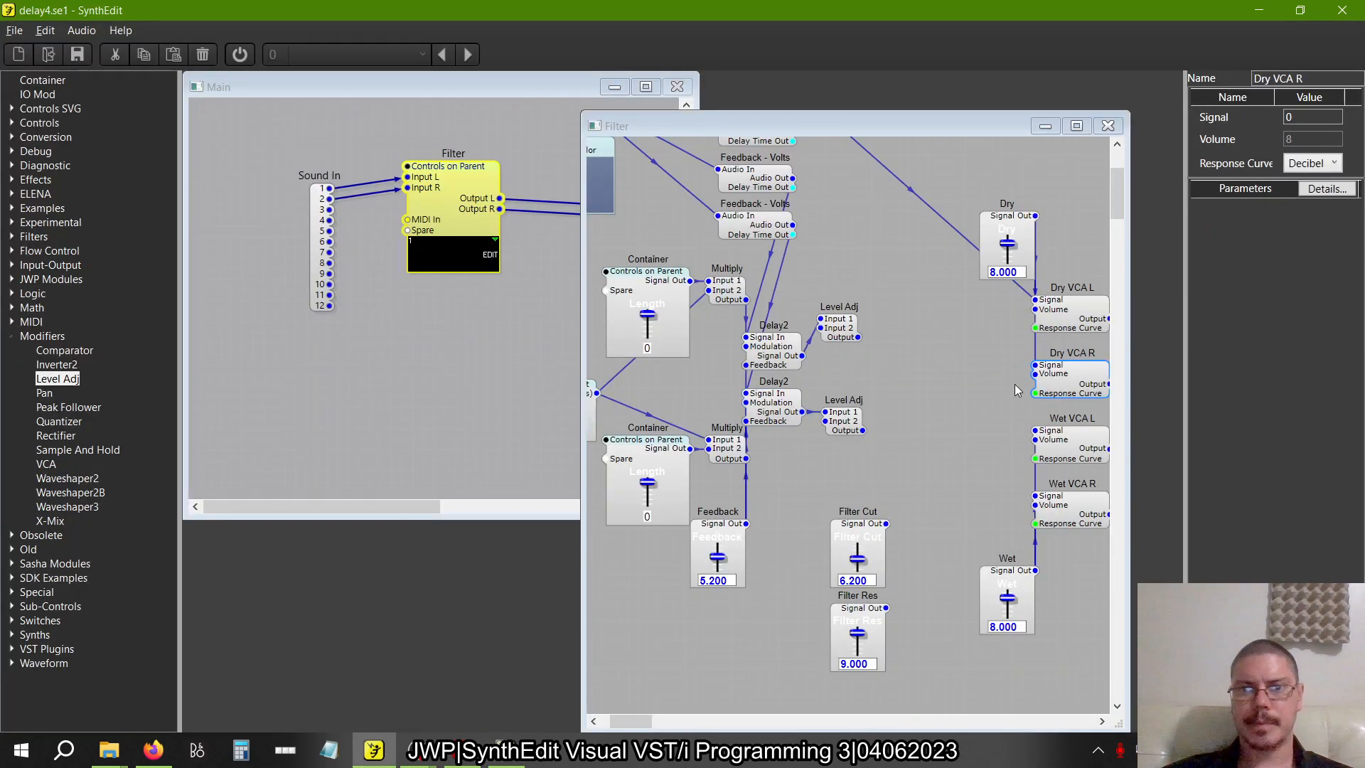
scroll(1014, 384, right, 3)
scroll(1014, 384, left, 4)
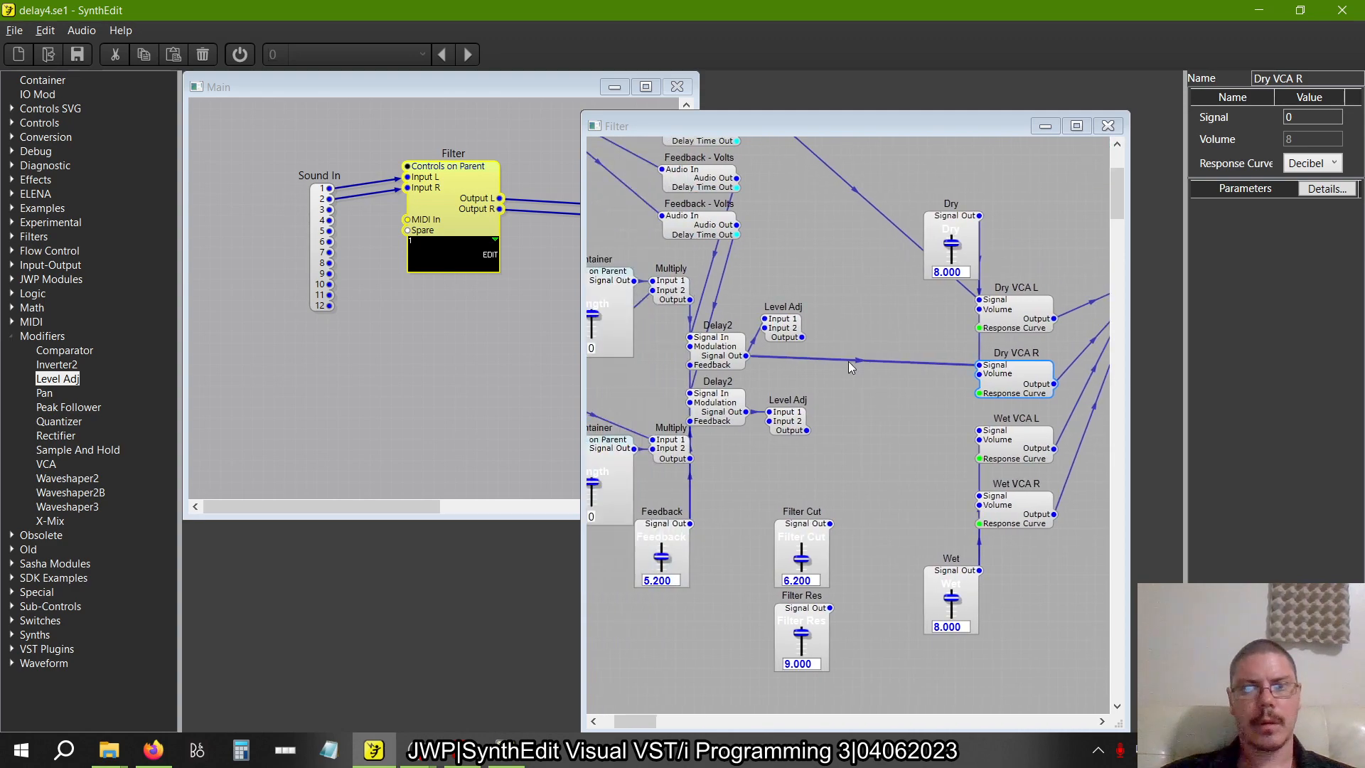
key(alt+Tab)
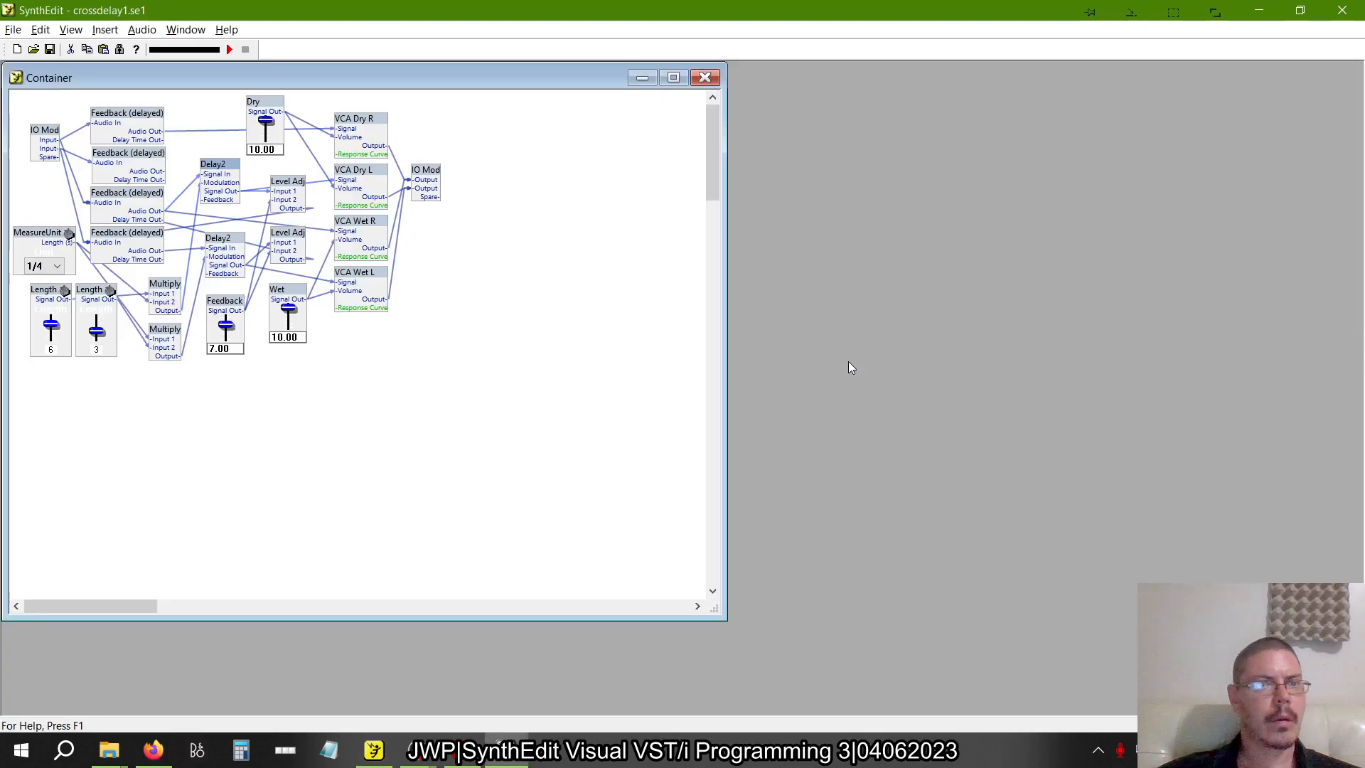
key(alt+Tab)
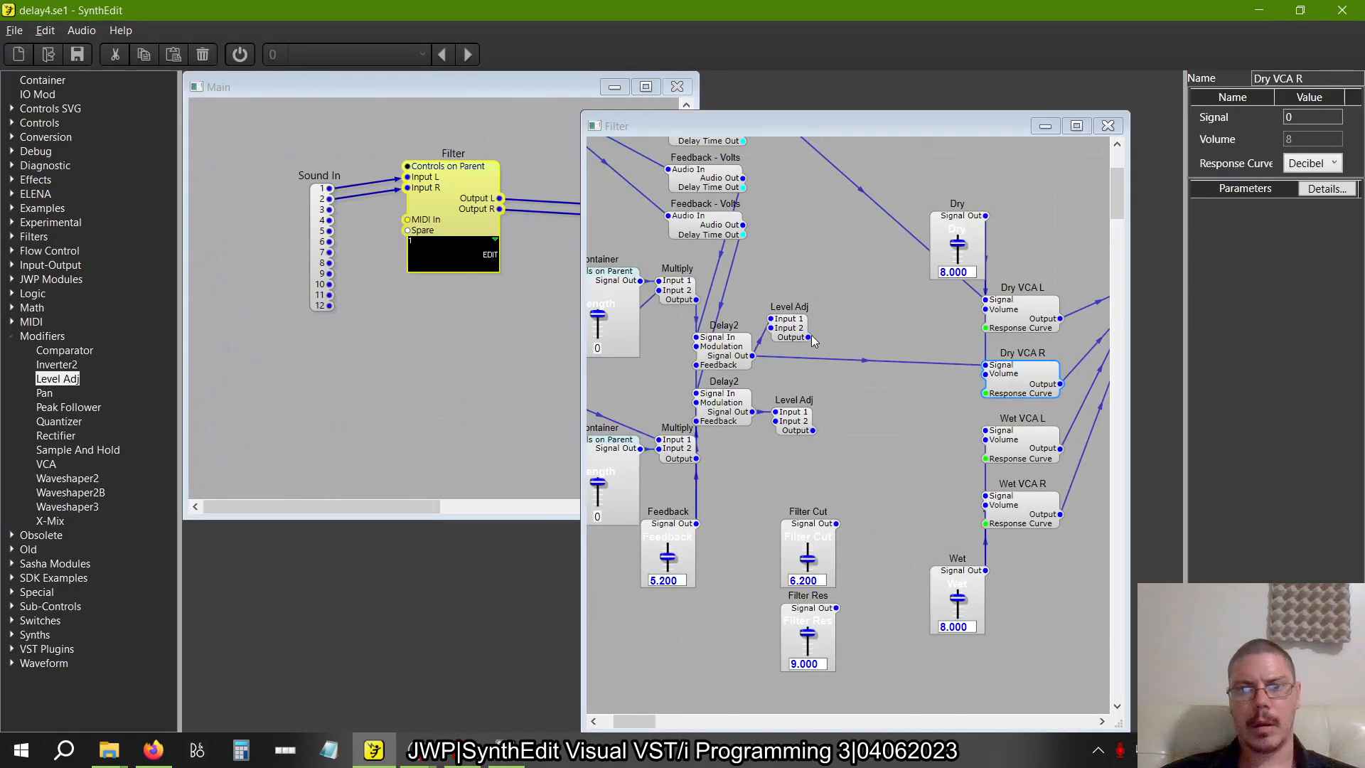
drag(811, 339, 780, 406)
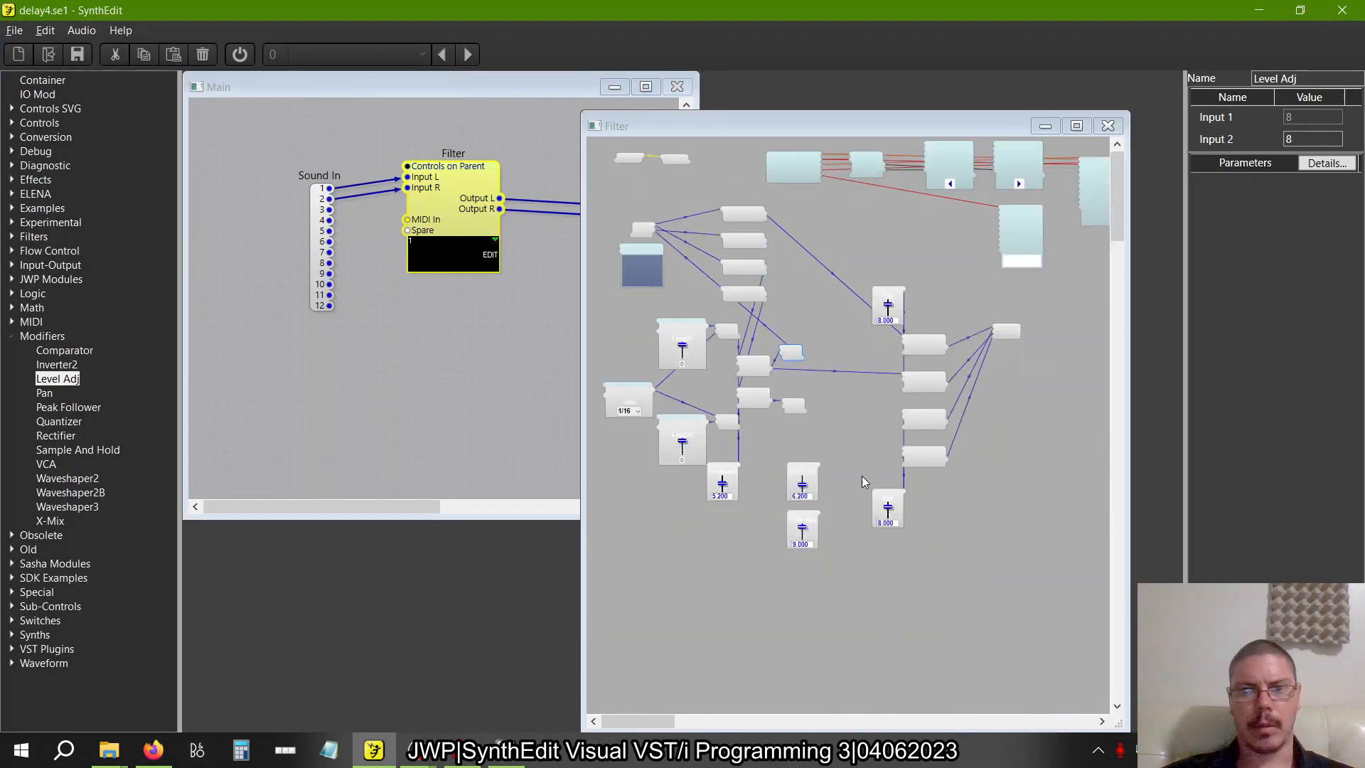
Reposition the delay section and the group of Dry, Wet, VCA and output IO Mod modules to make room in the Filter container
drag(1036, 598, 1008, 300)
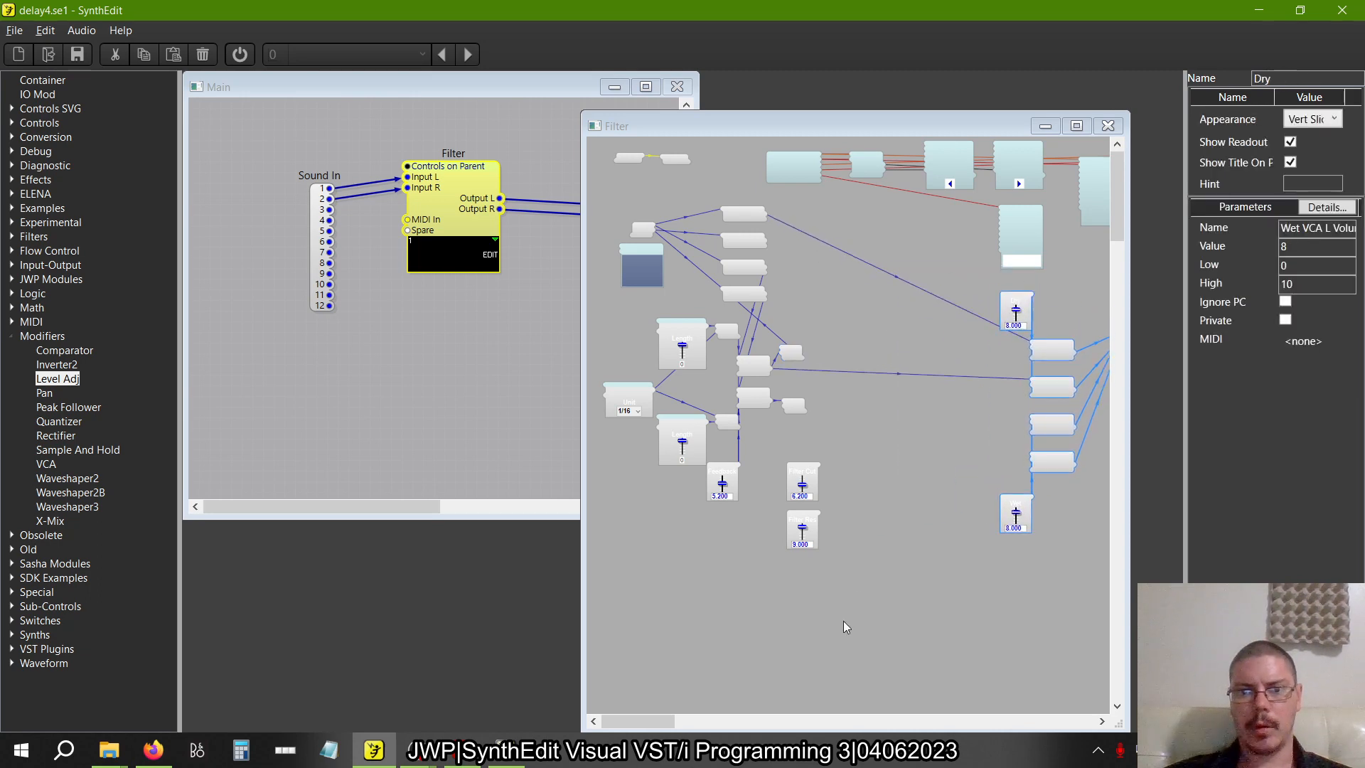
drag(845, 626, 650, 248)
scroll(718, 356, up, 2)
scroll(718, 355, down, 4)
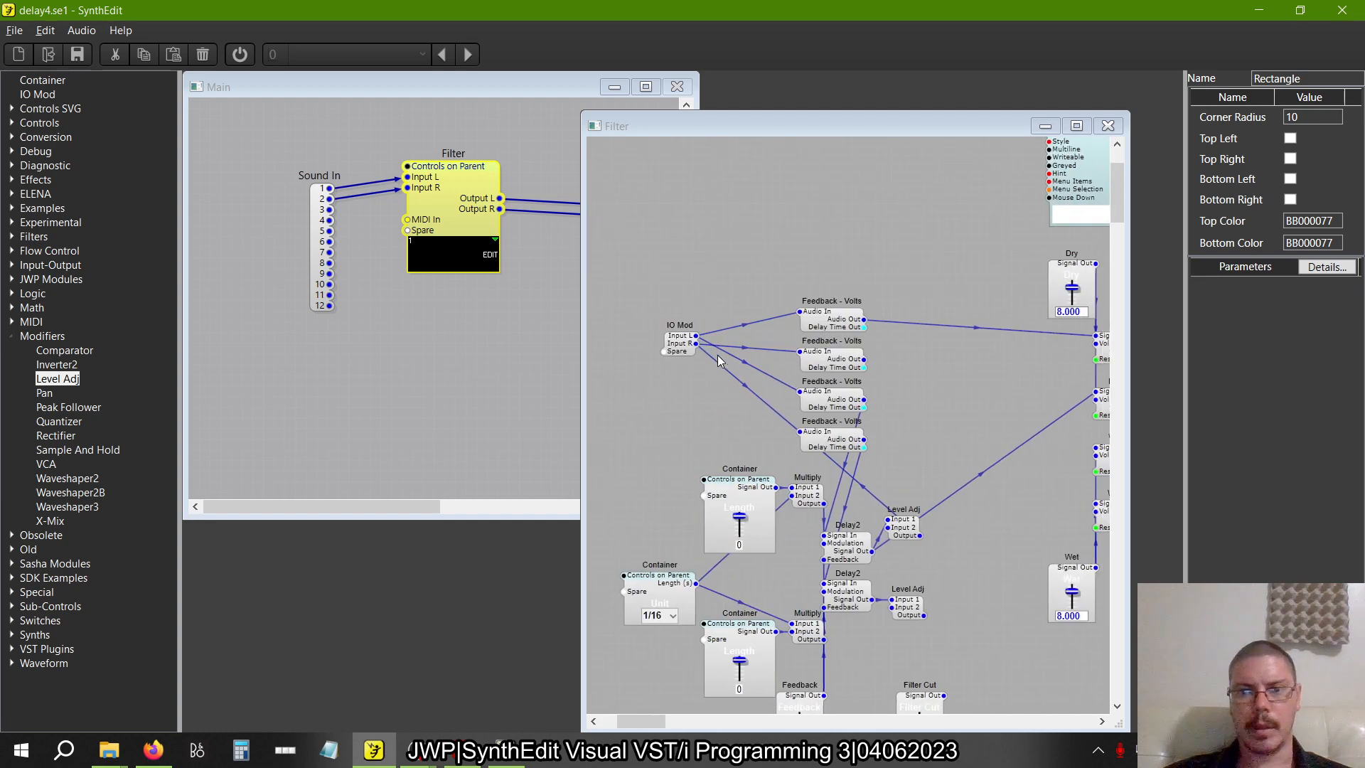
drag(990, 506, 847, 293)
scroll(799, 318, up, 3)
scroll(799, 317, left, 1)
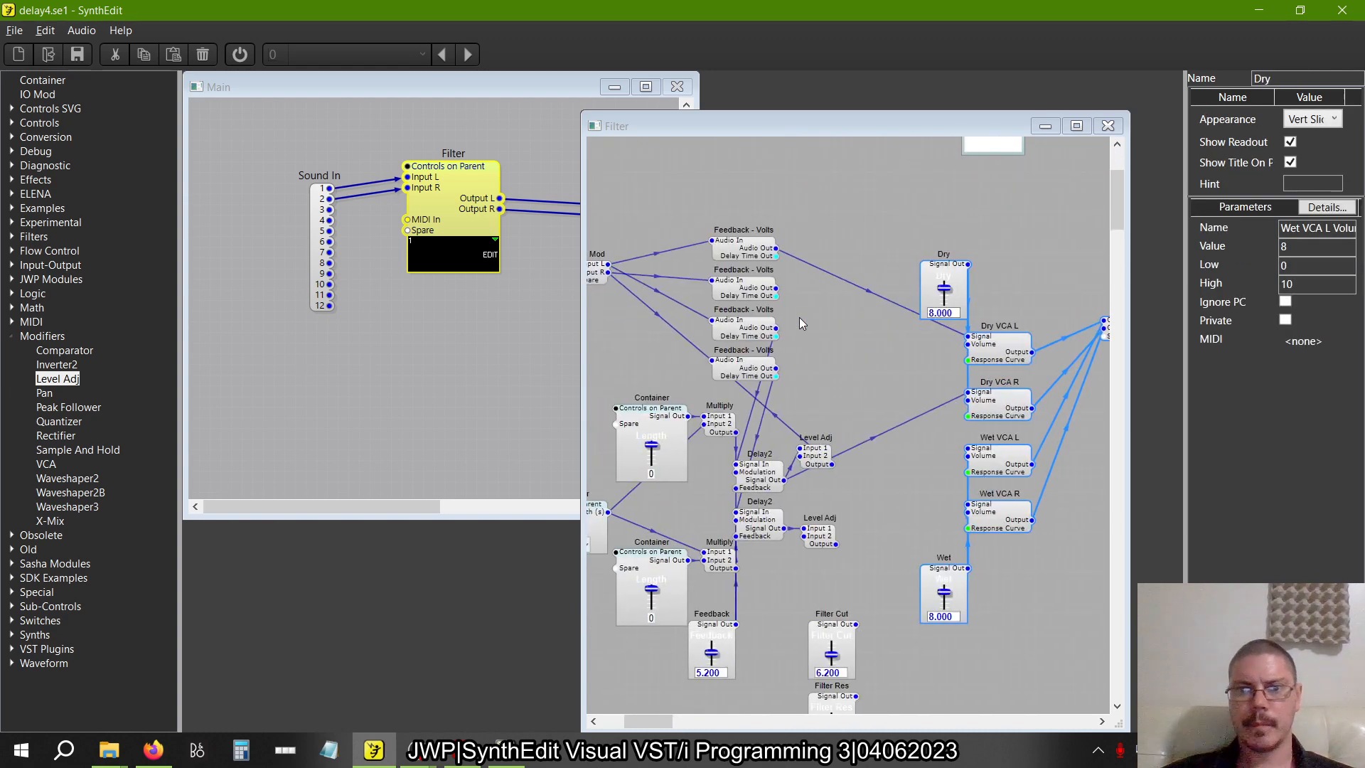
Compare with crossdelay1.se1, then stack the two Multiply modules and move them down with the Length and Unit containers and the Feedback slider
key(alt+Tab)
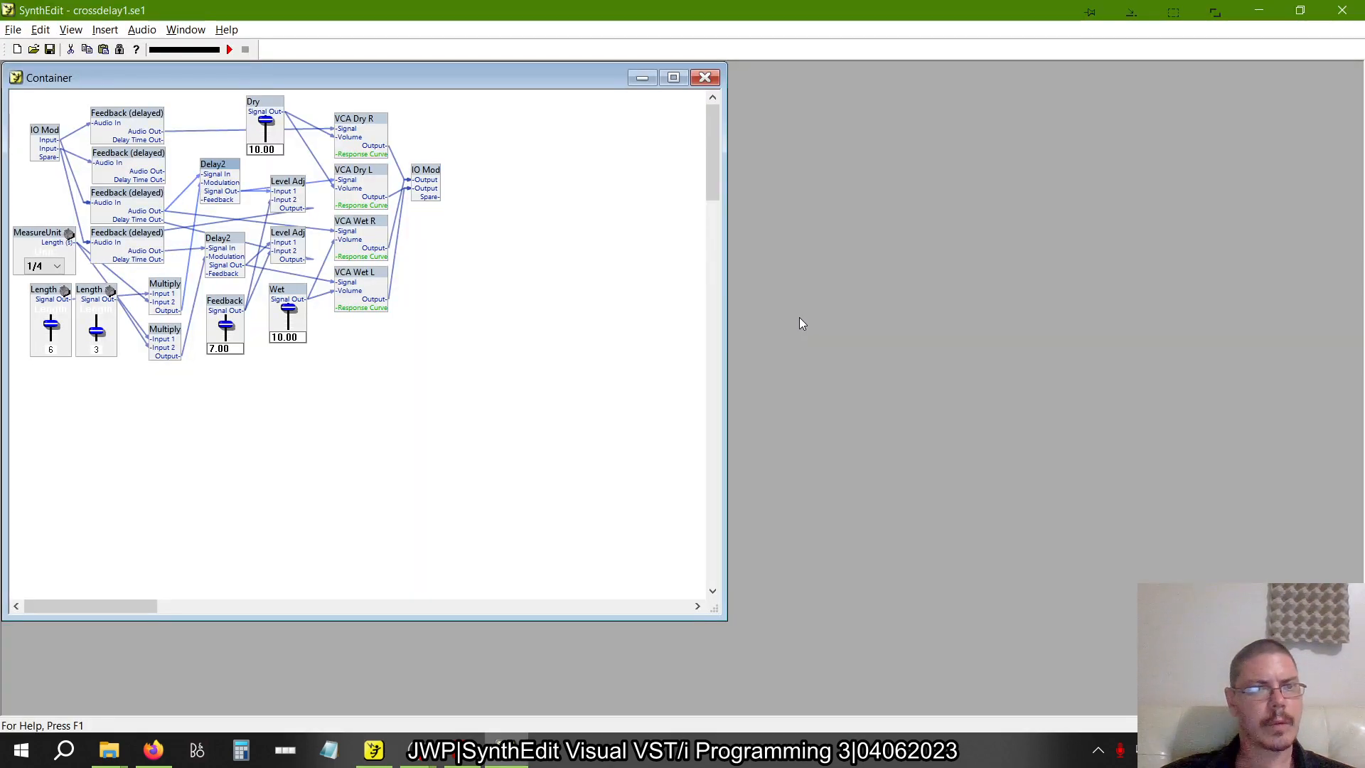
key(alt+Tab)
scroll(718, 378, down, 3)
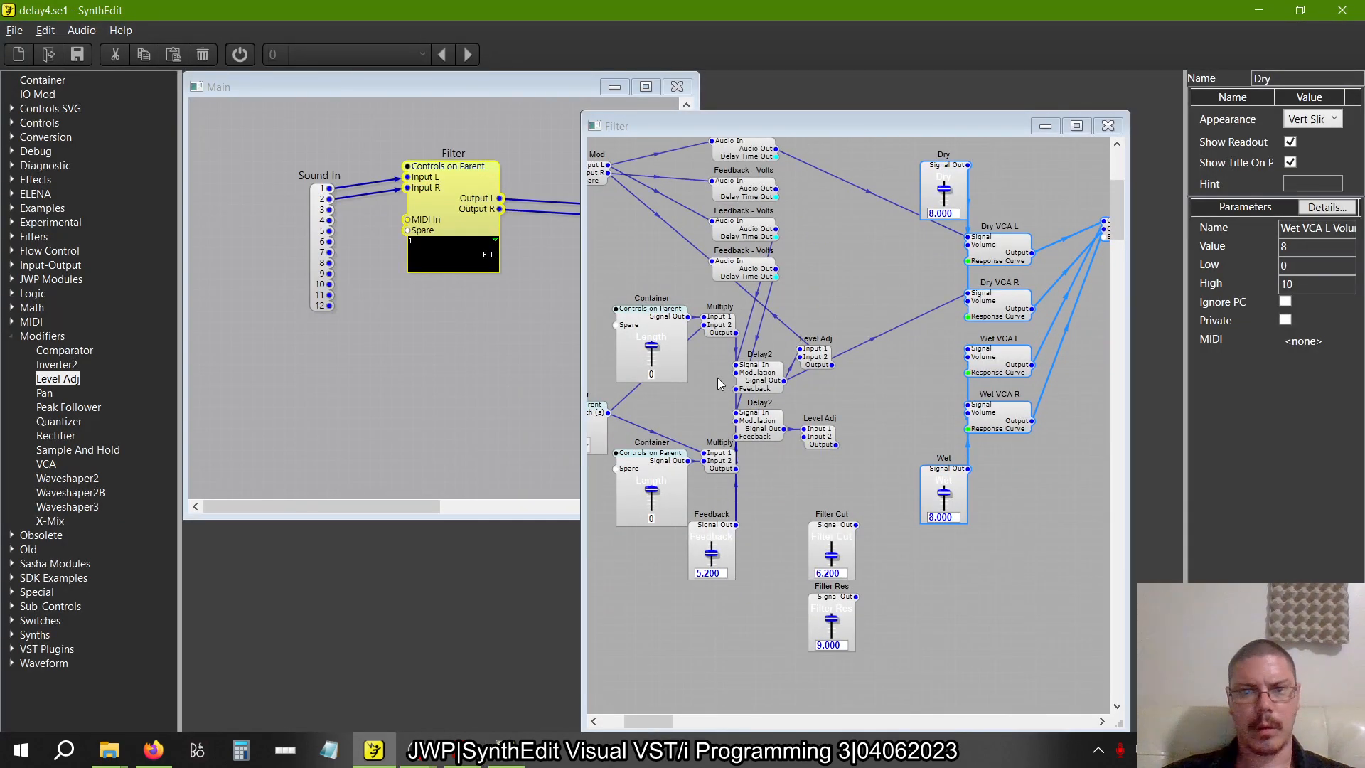
key(alt+Tab)
key(alt+Tab)
scroll(718, 377, left, 4)
click(848, 334)
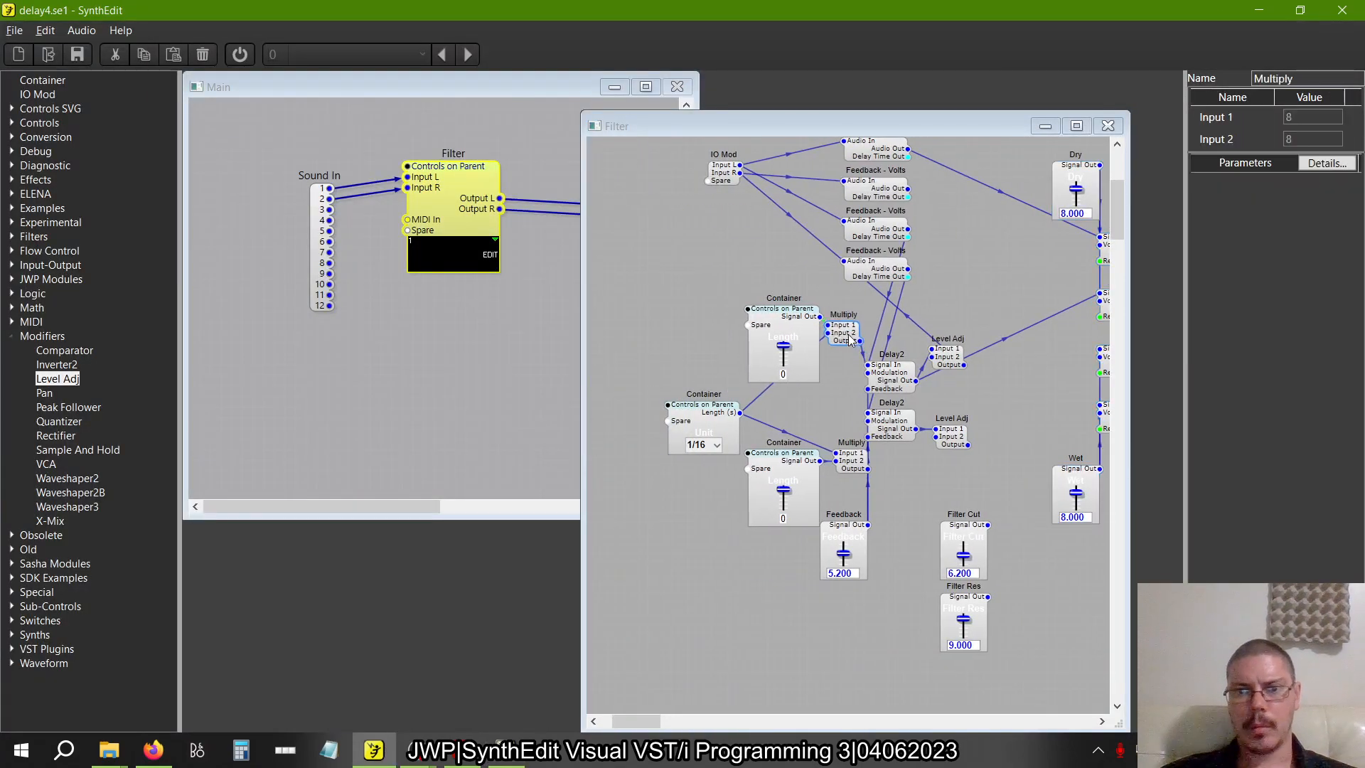
drag(852, 341, 862, 429)
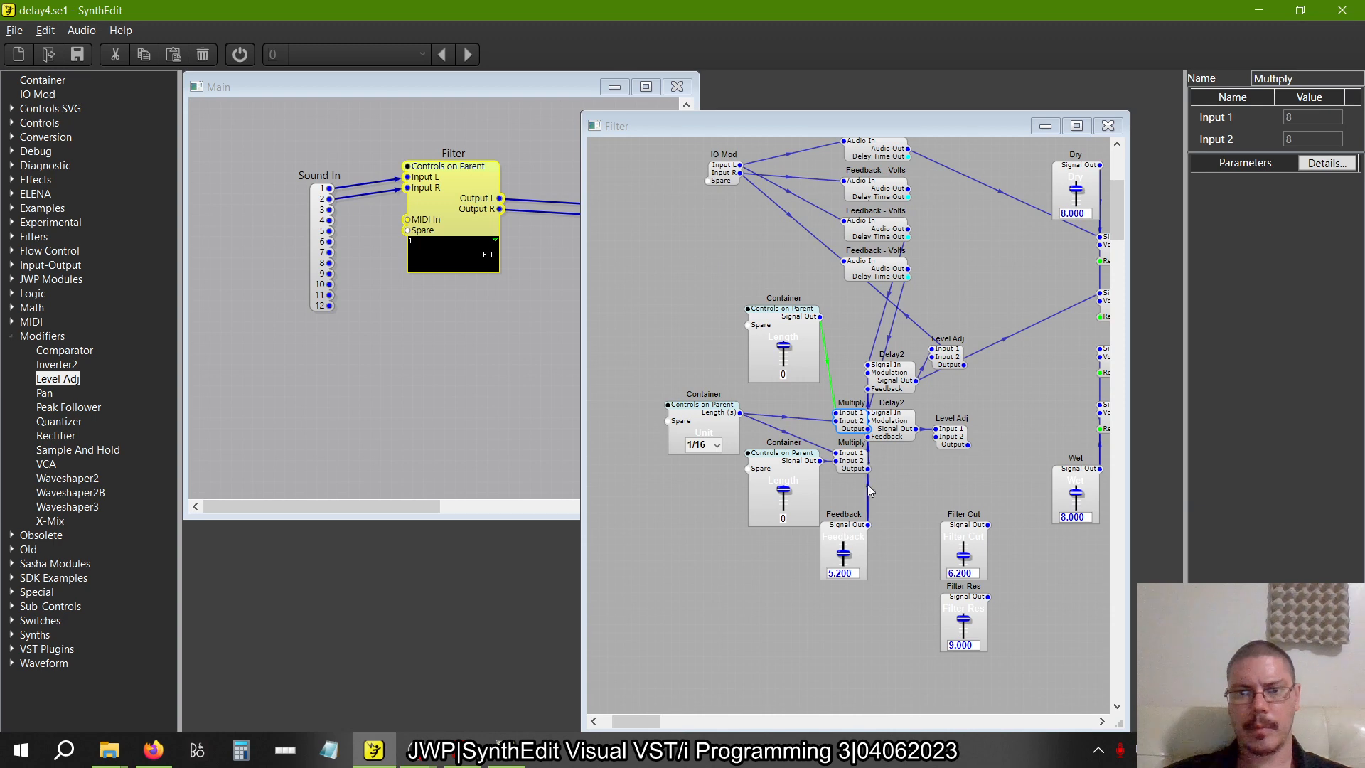
drag(882, 583, 663, 279)
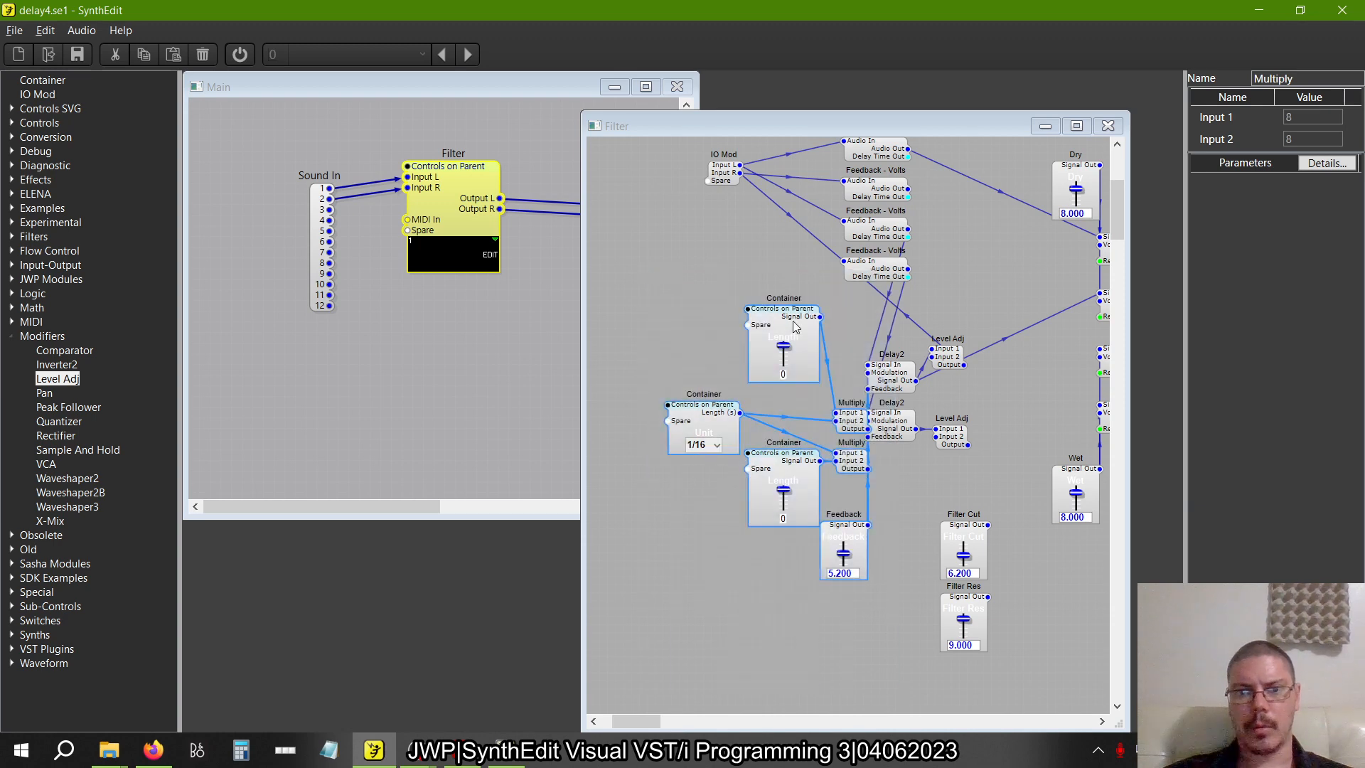
drag(794, 326, 791, 413)
click(745, 267)
Check the layout in crossdelay1.se1 and shift both Delay2 modules and both Level Adj modules in delay4.se1 closer to the VCAs
key(alt+Tab)
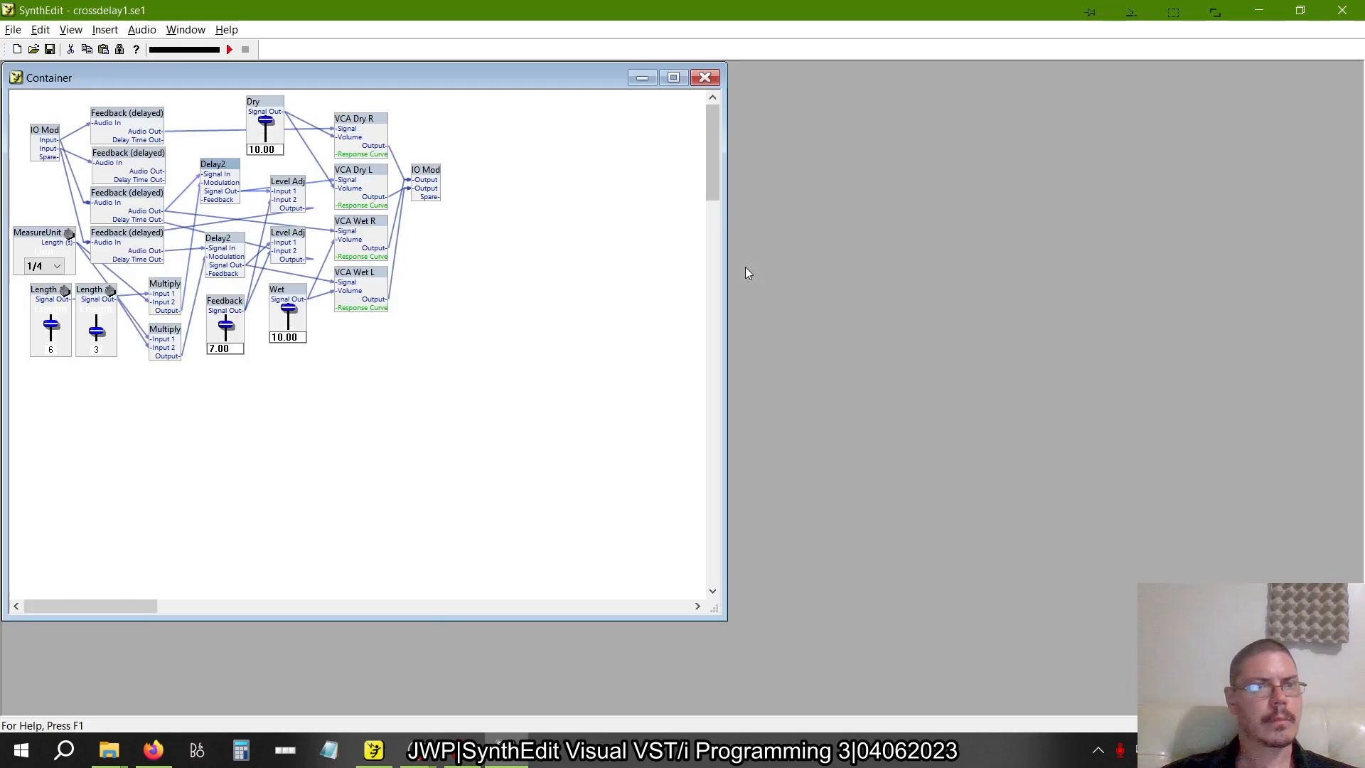
key(alt+Tab)
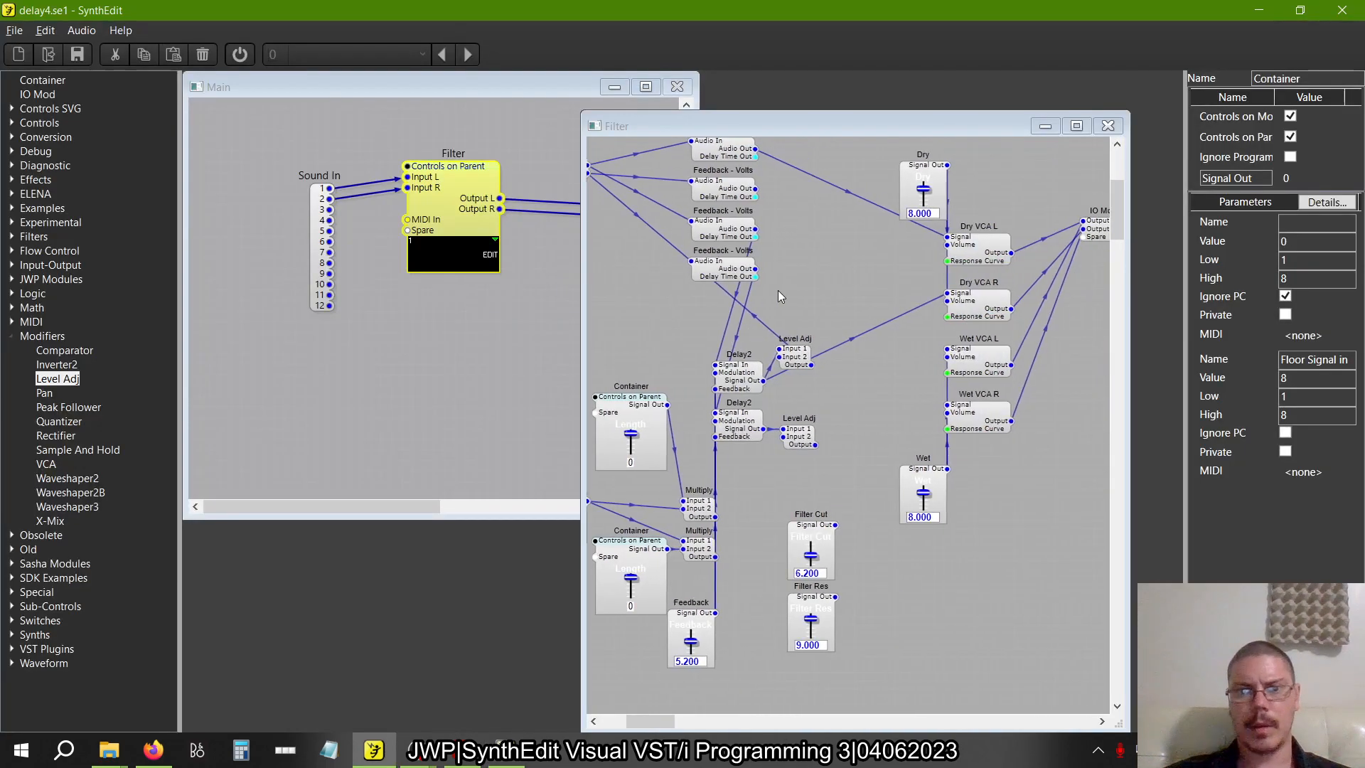
drag(870, 492, 706, 329)
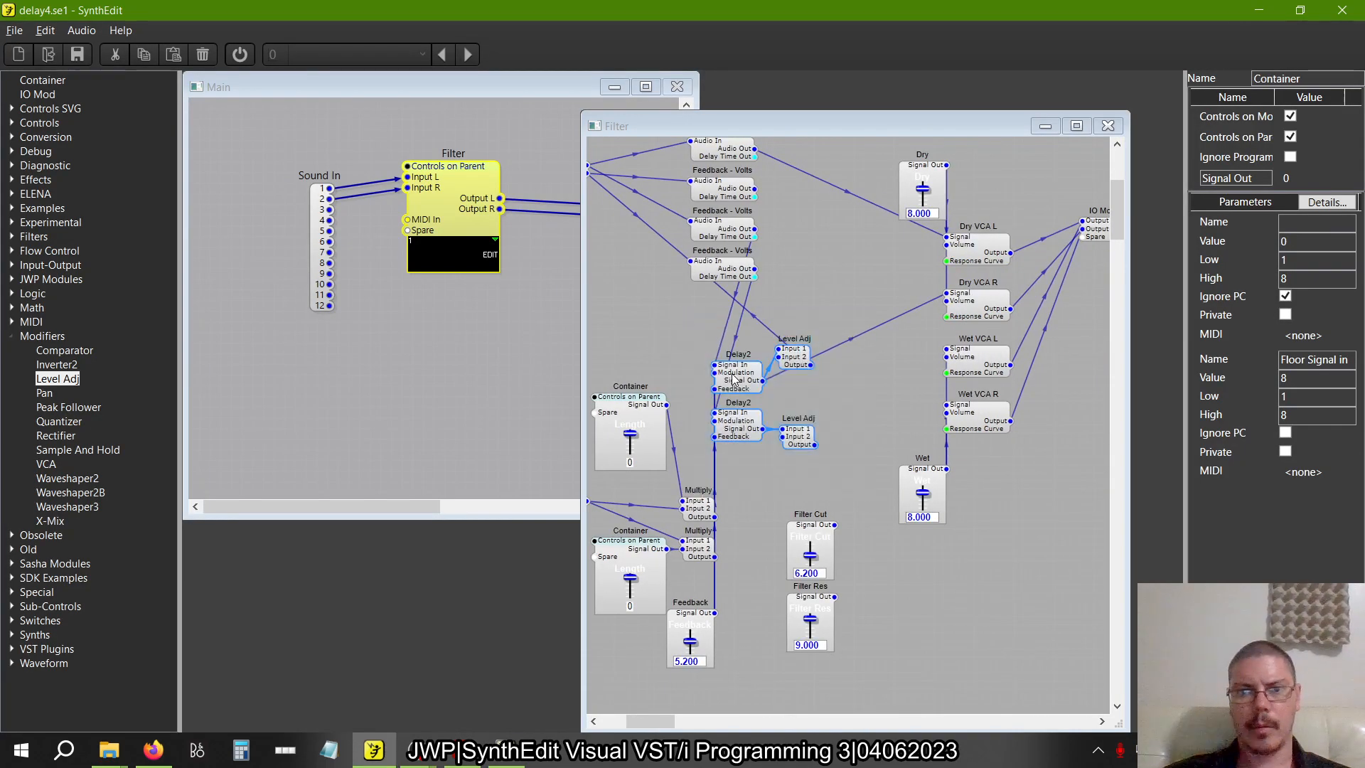
drag(734, 379, 813, 379)
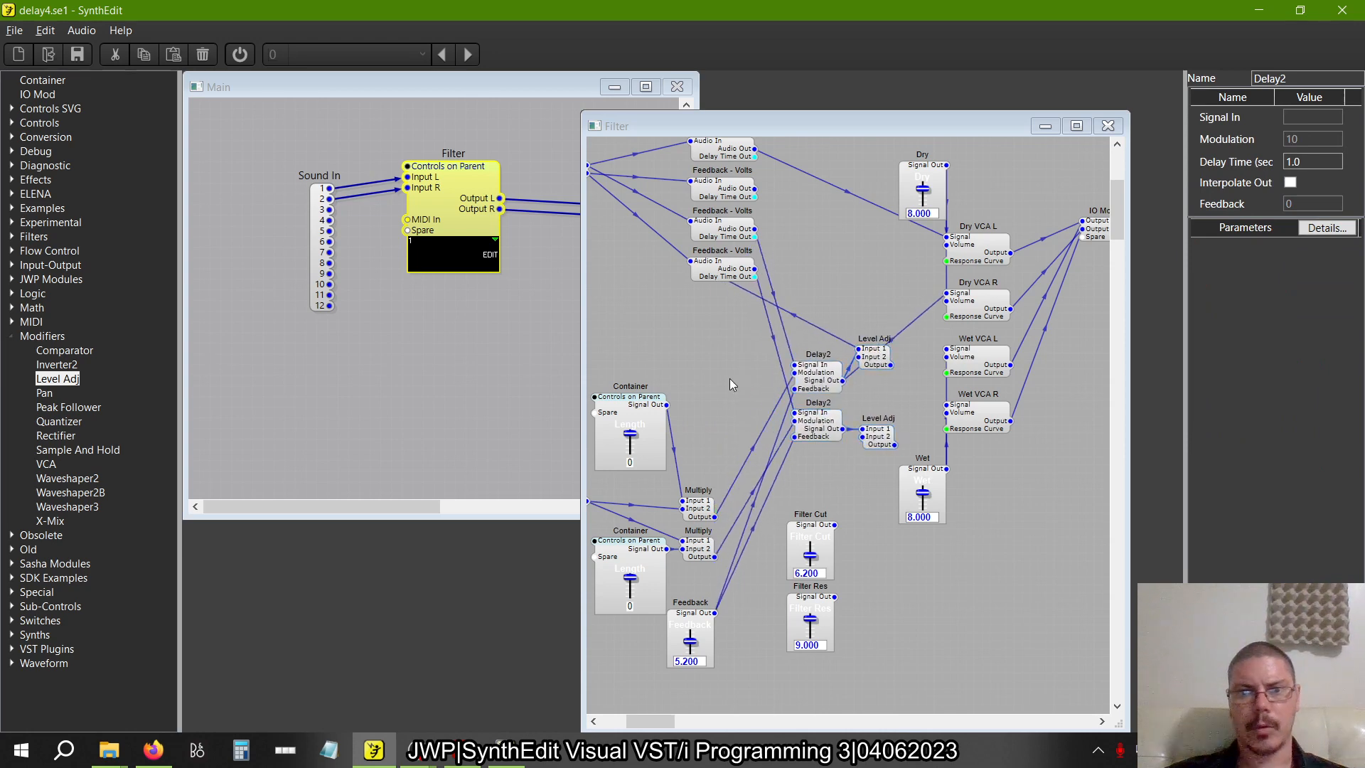
Move the four Feedback - Volts modules and the input IO Mod down beside the delays, and maximize the Filter window
scroll(735, 378, up, 3)
drag(650, 236, 755, 457)
drag(722, 409, 721, 502)
scroll(722, 502, down, 2)
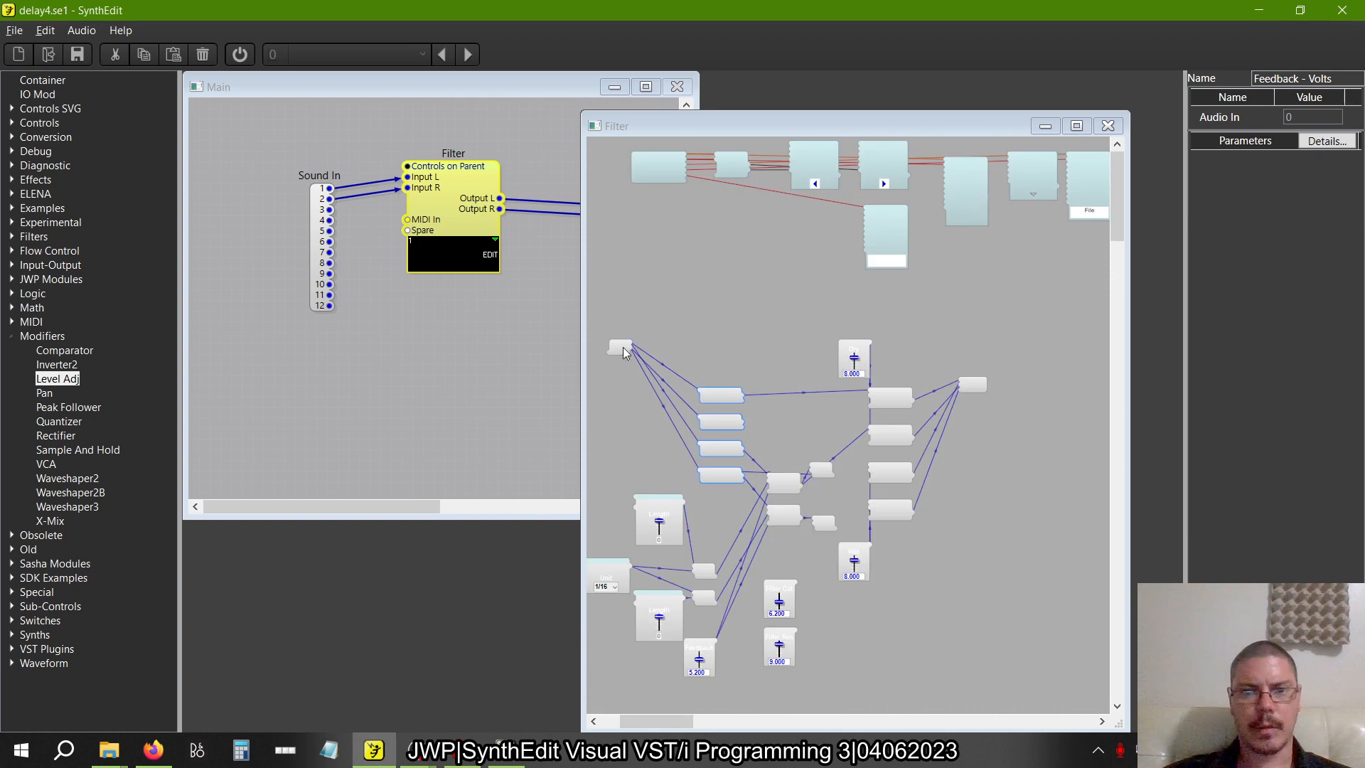
drag(623, 348, 743, 445)
scroll(743, 445, up, 2)
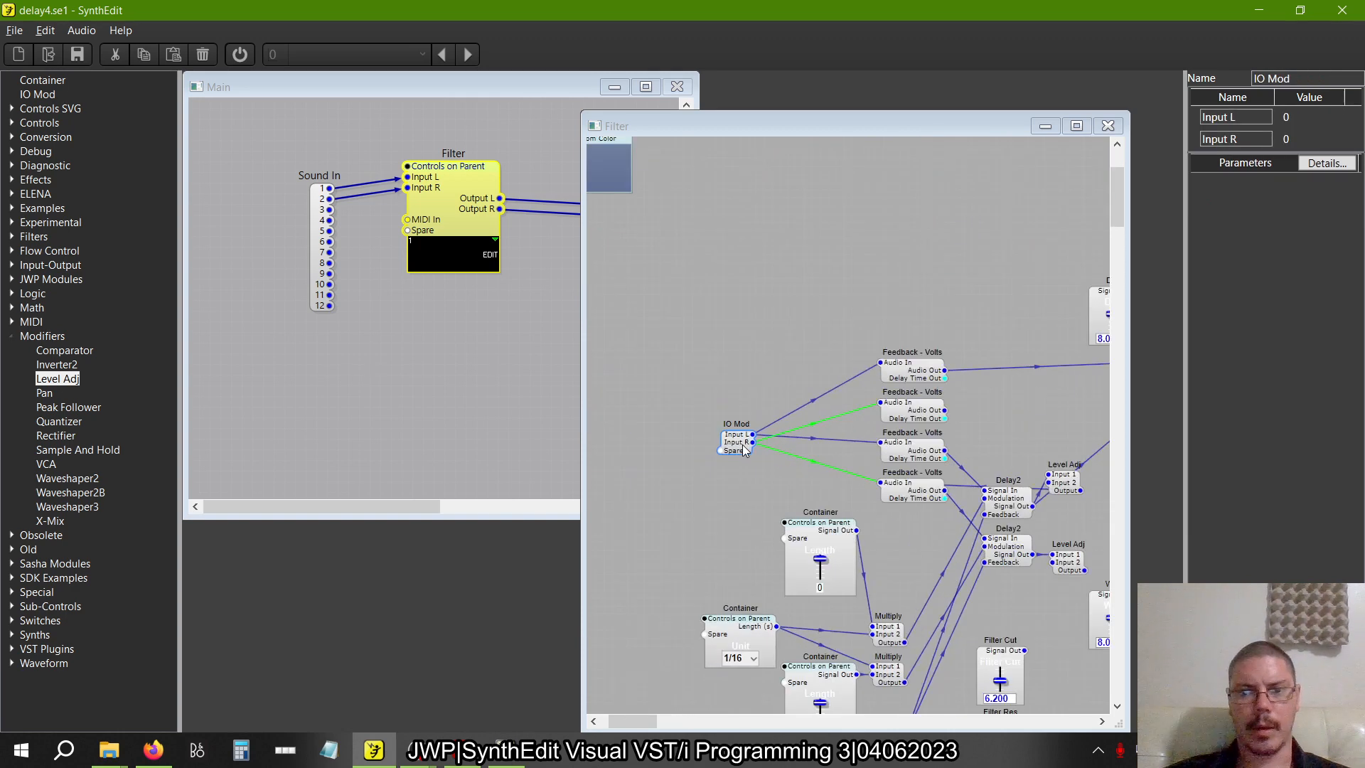
double_click(863, 131)
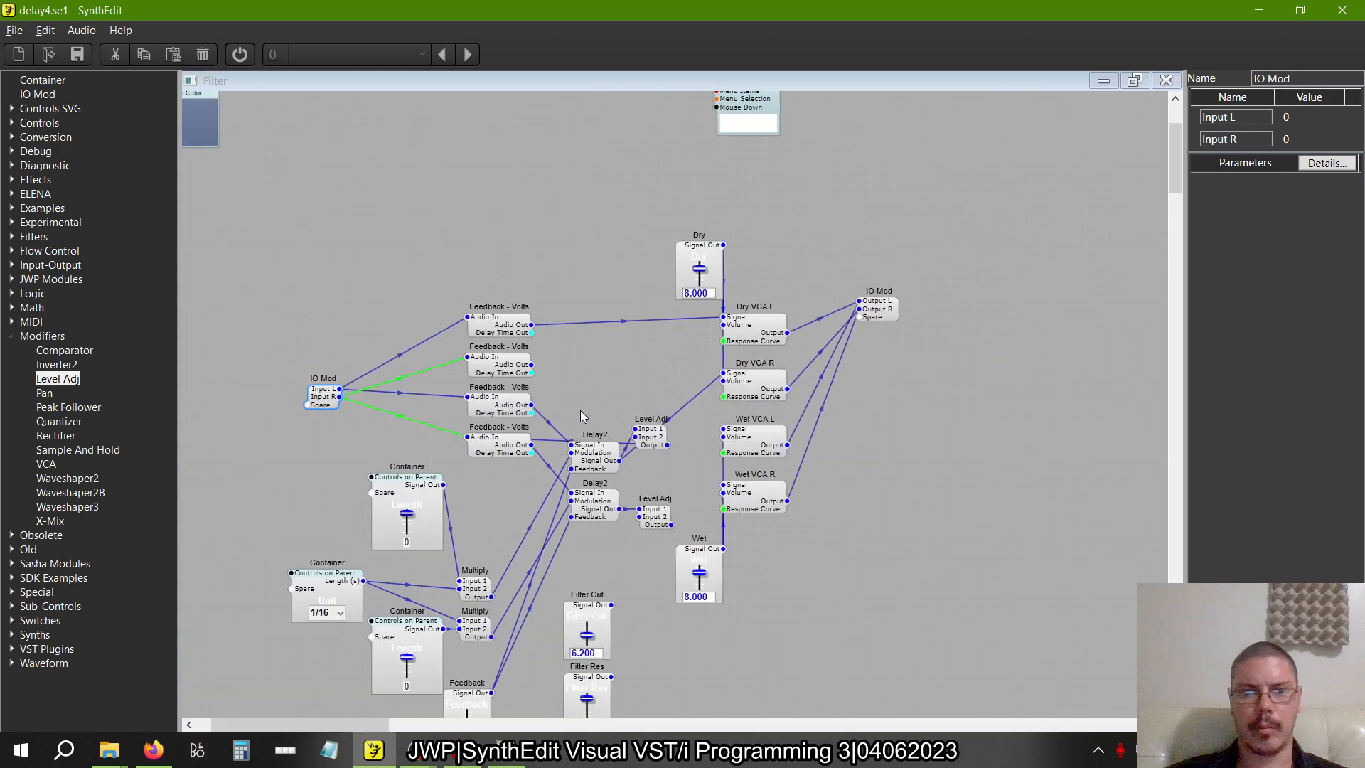
scroll(580, 411, down, 5)
scroll(580, 411, up, 4)
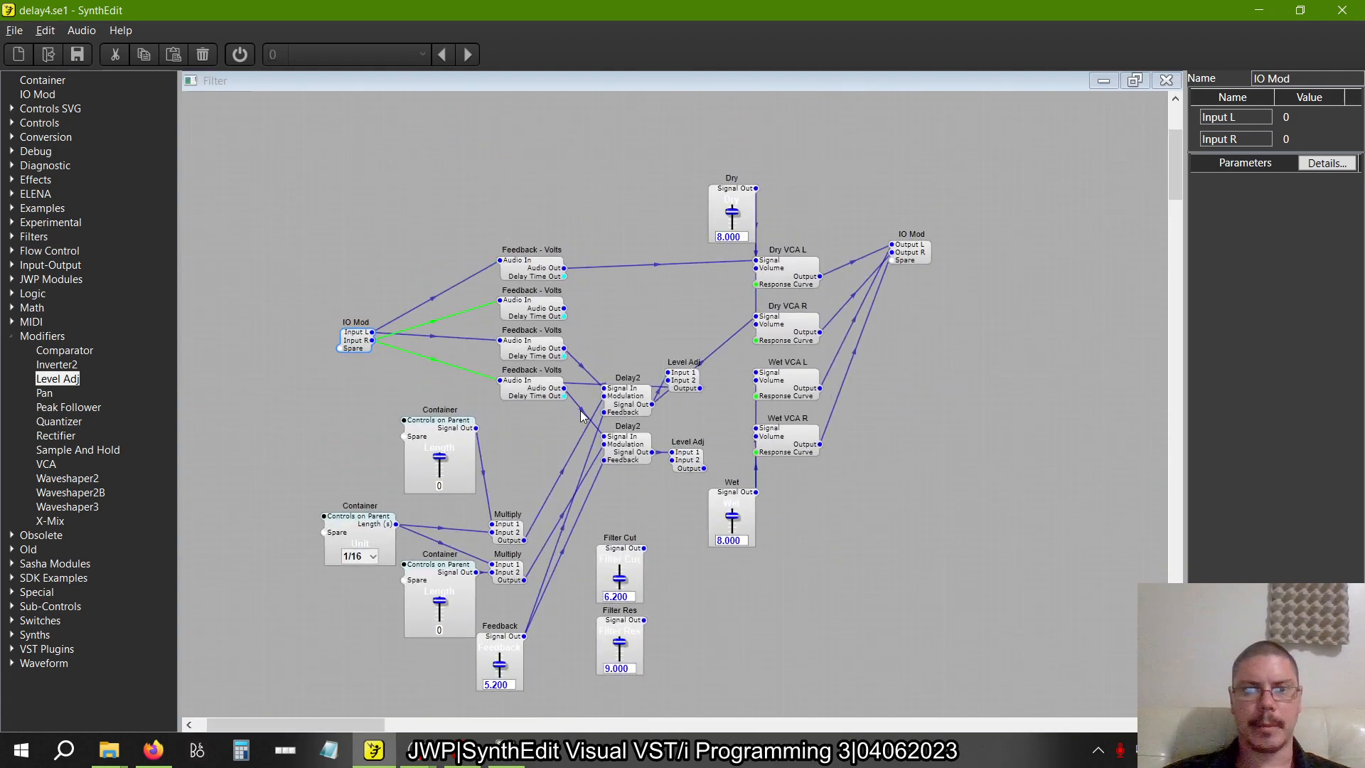
Check the Level Adj wiring in crossdelay1.se1 and rename the Filter Cut slider in delay4.se1 to Feedback
key(alt+Tab)
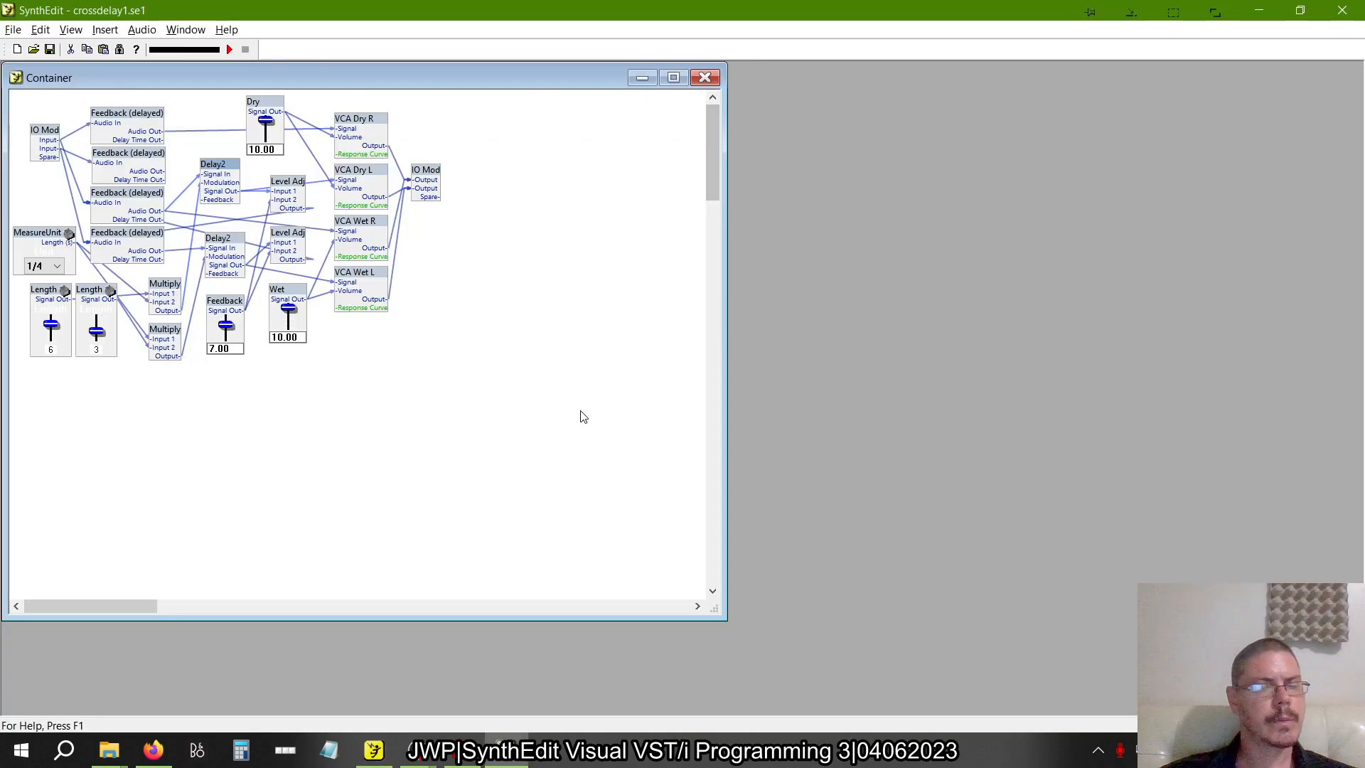
mouse_move(284, 190)
mouse_down()
mouse_move(281, 157)
mouse_move(278, 179)
mouse_up()
key(alt+Tab)
click(627, 552)
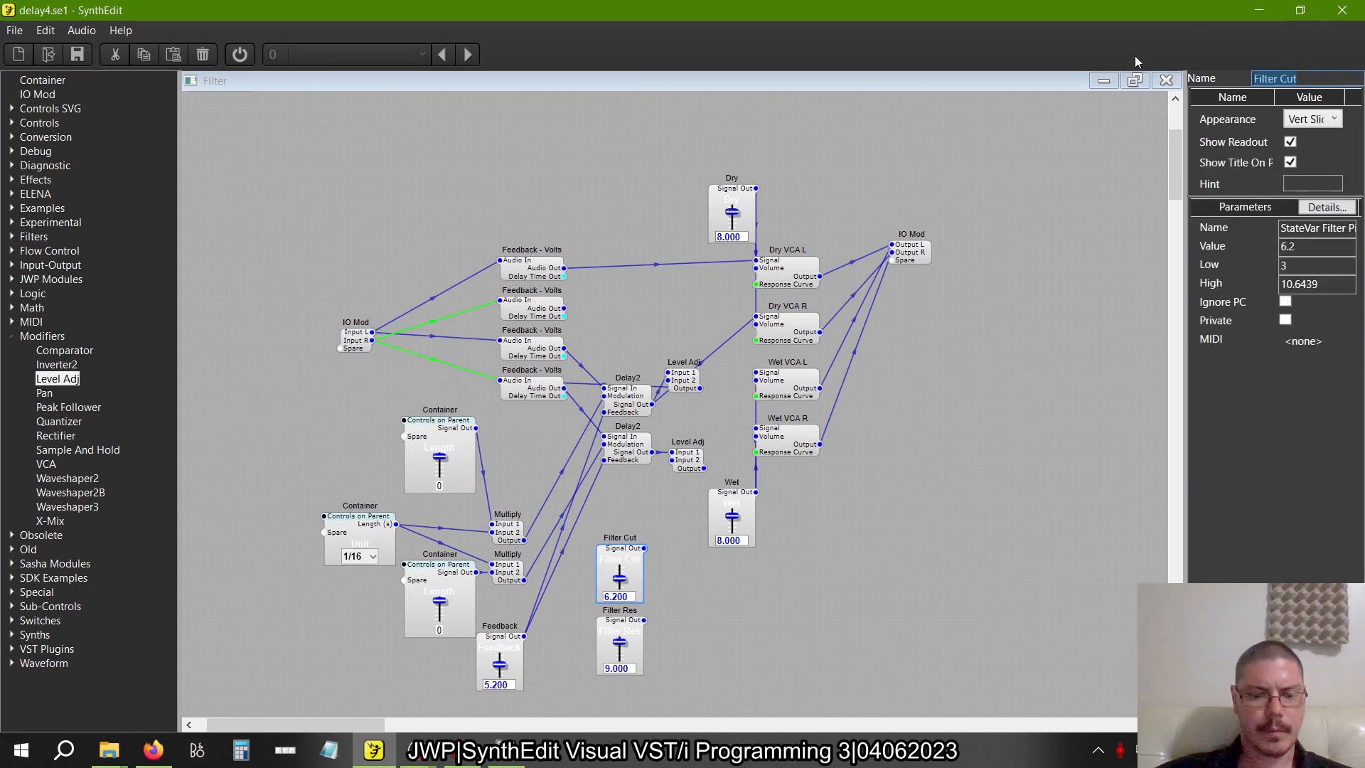
text(Feedback)
key(alt+Tab)
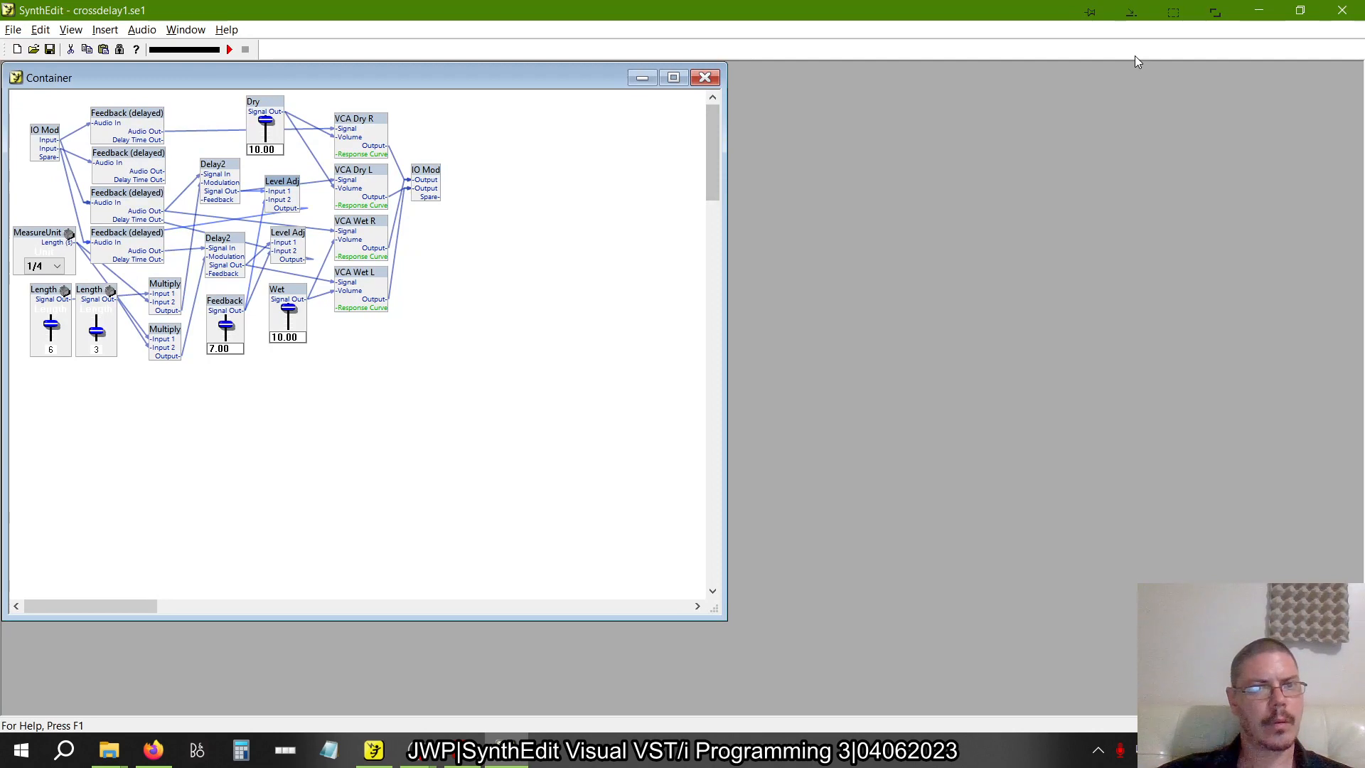
key(alt+Tab)
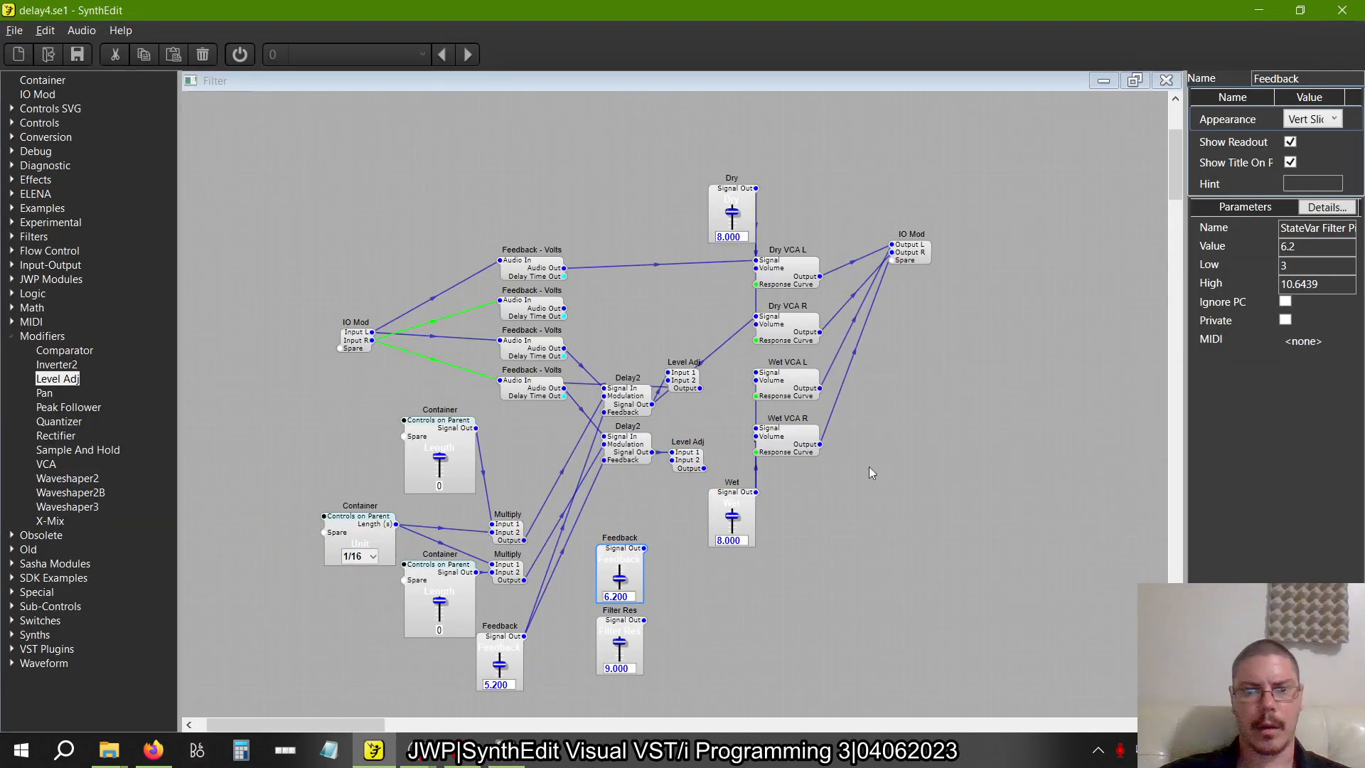
Delete the unused Filter Res slider from delay4.se1 and check the Feedback slider's connections in crossdelay1.se1
click(629, 631)
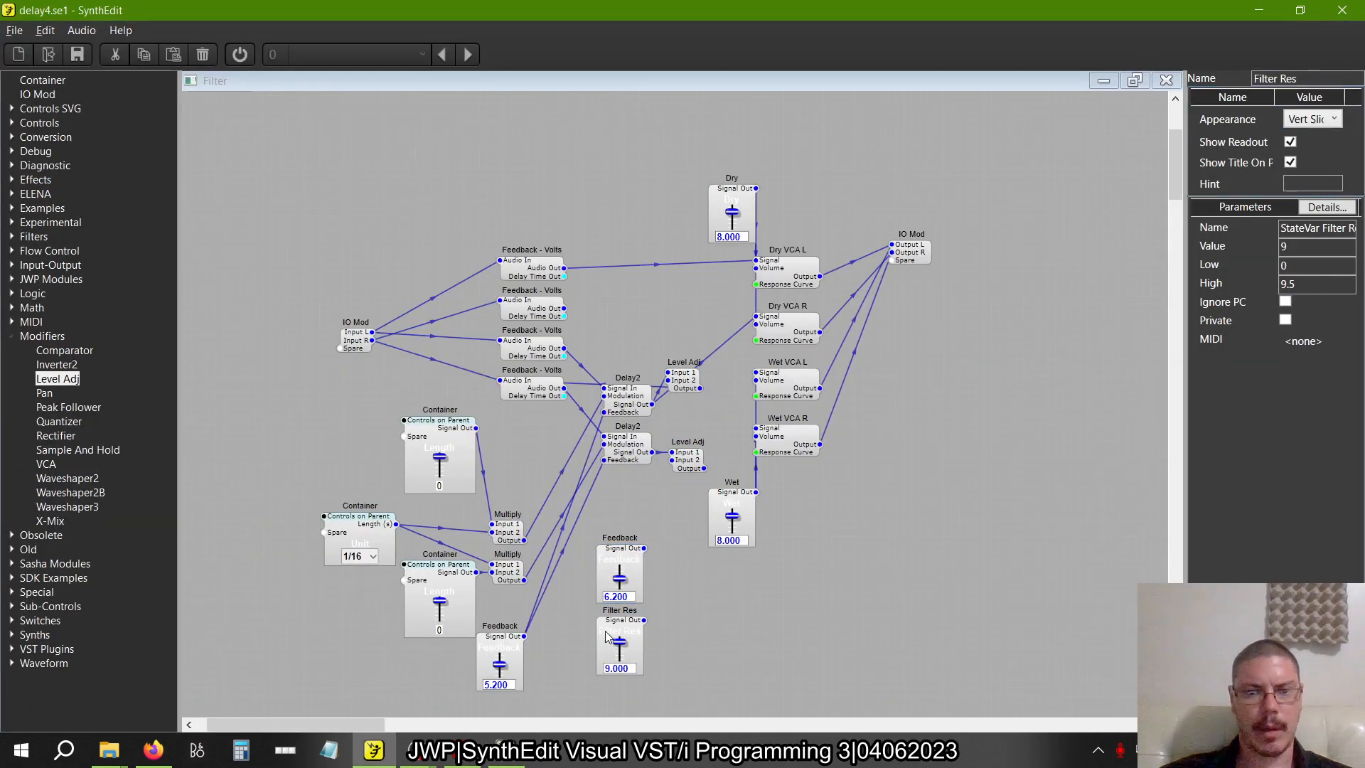
key(alt+Tab)
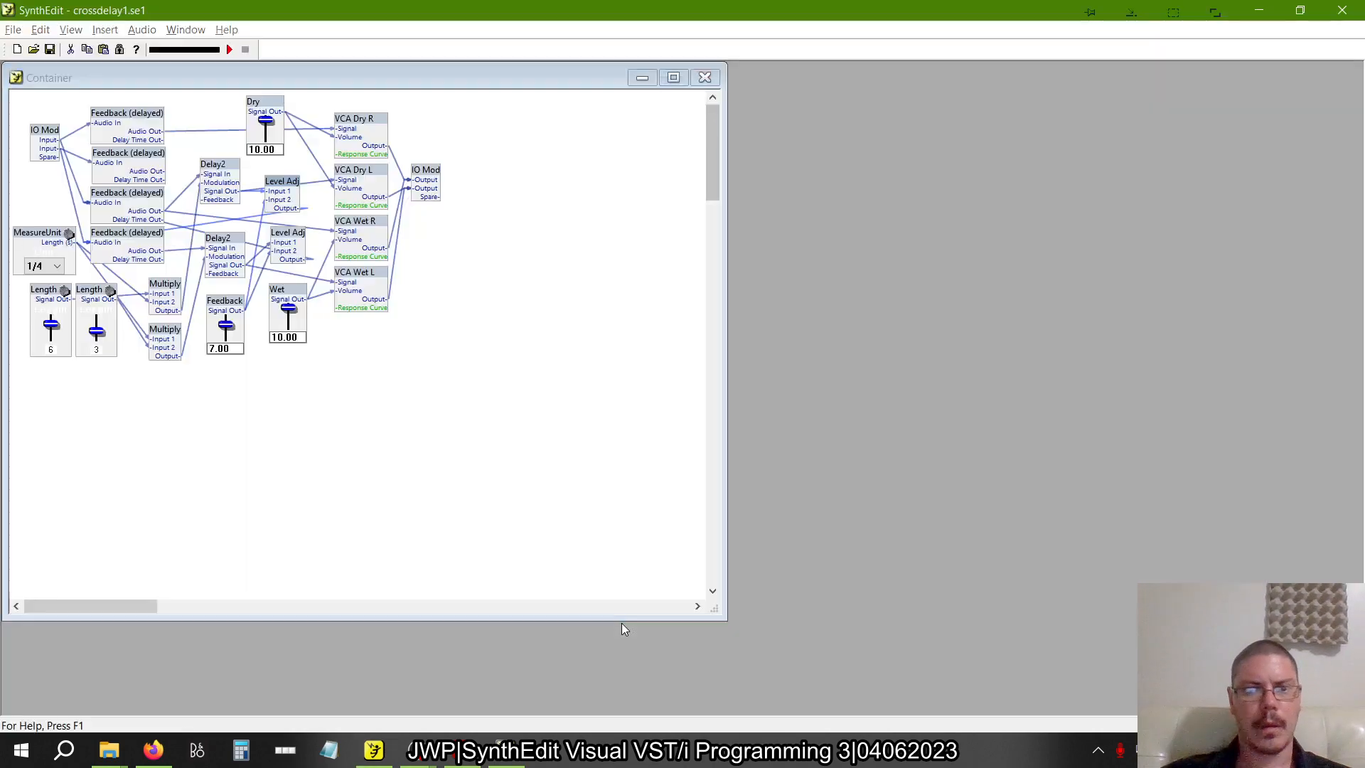
mouse_move(231, 305)
mouse_down()
mouse_move(213, 226)
mouse_move(208, 267)
mouse_move(241, 322)
mouse_up()
key(alt+Tab)
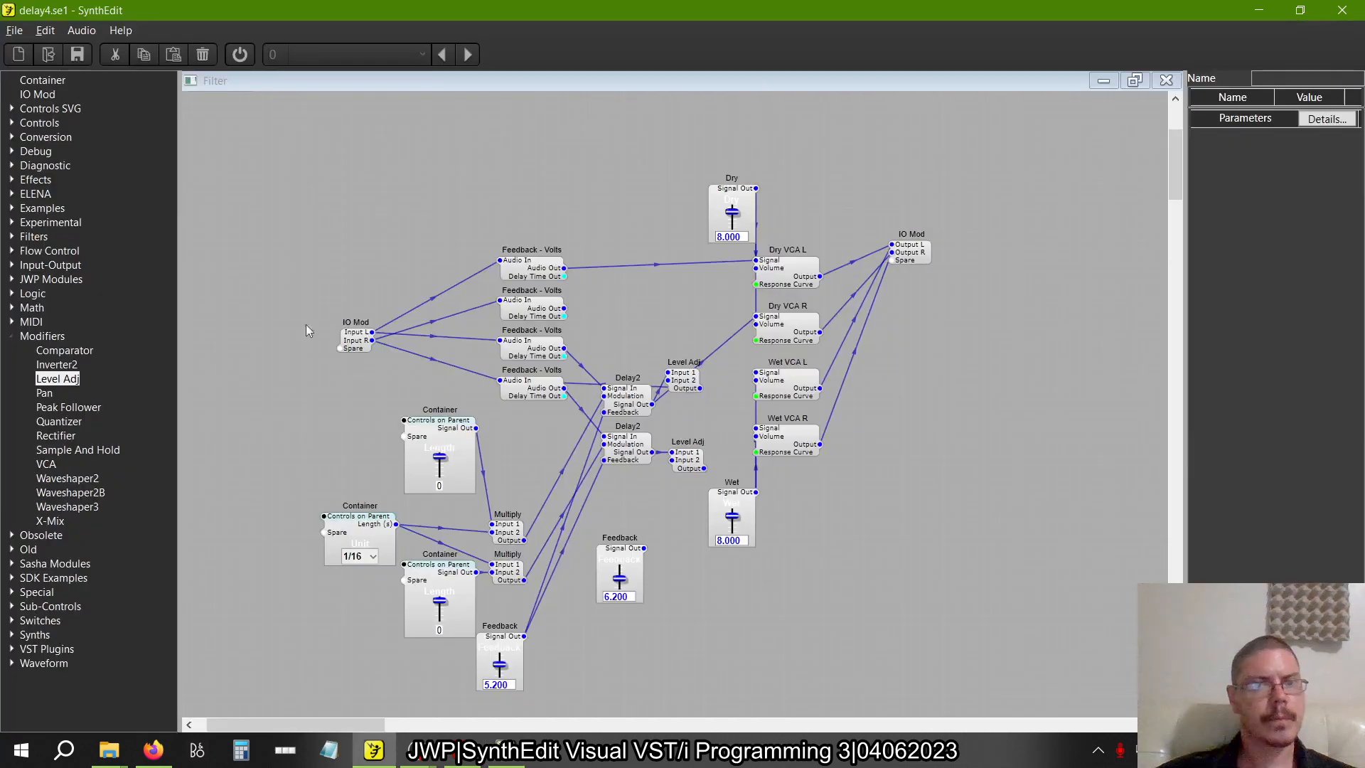
Wire the renamed Feedback slider to Input 2 of both Level Adj modules, and the second Level Adj's Output to the third Feedback - Volts Audio In
drag(644, 548, 667, 380)
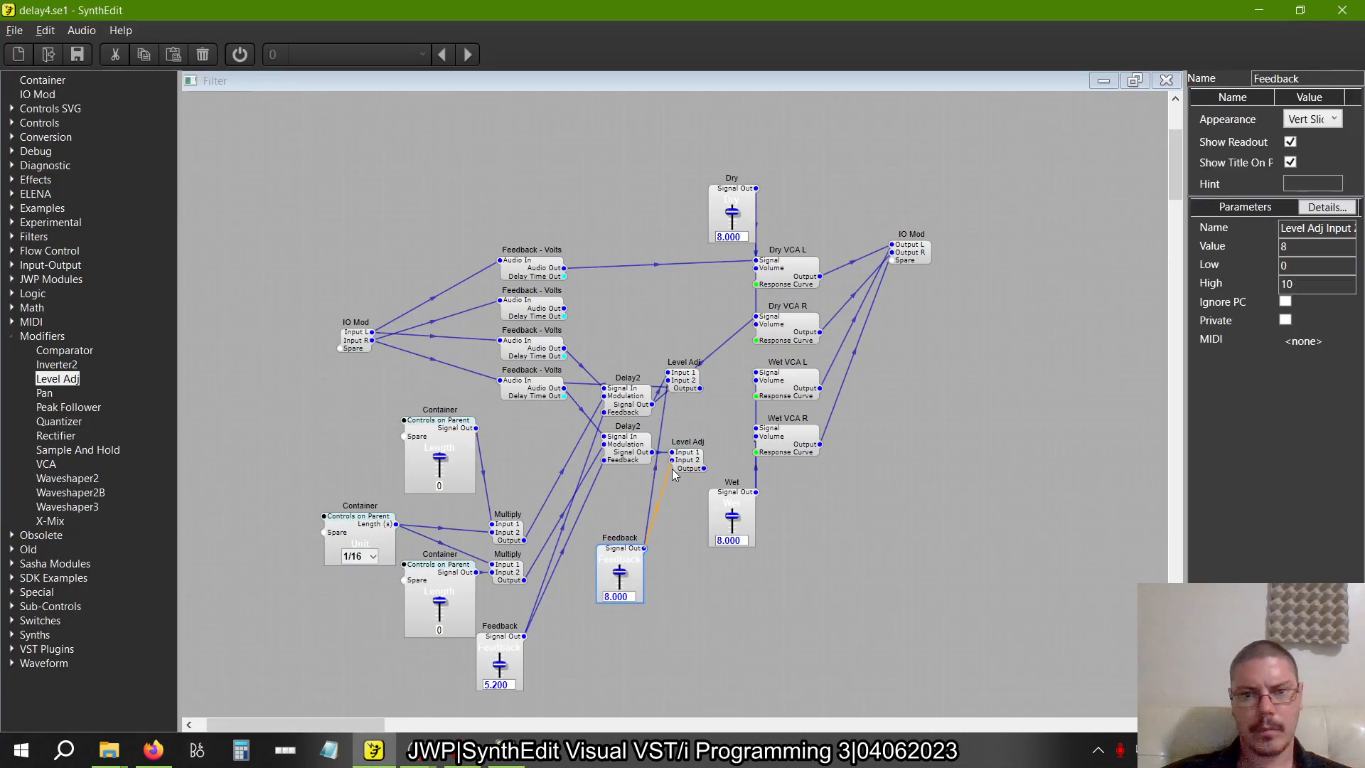
drag(704, 467, 506, 347)
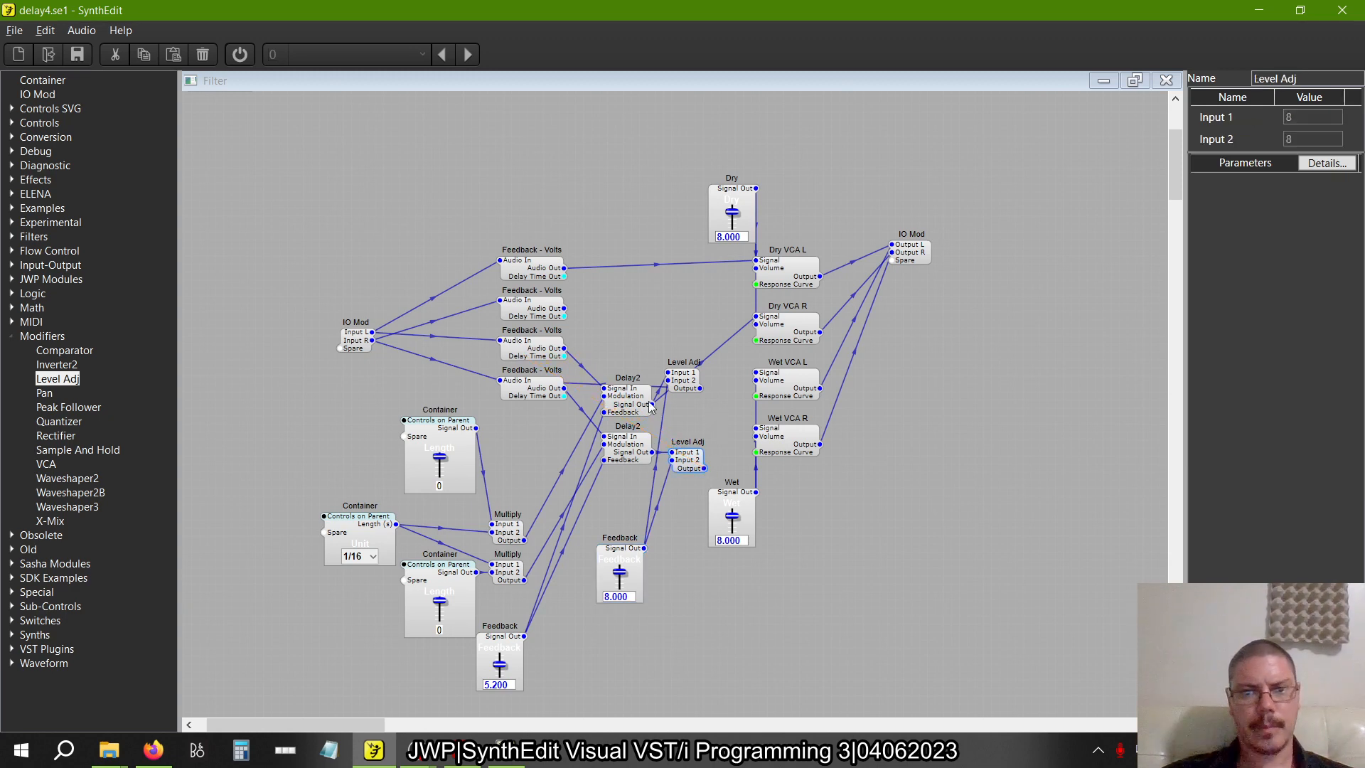
mouse_move(686, 387)
mouse_down()
mouse_move(710, 371)
mouse_move(683, 389)
mouse_up()
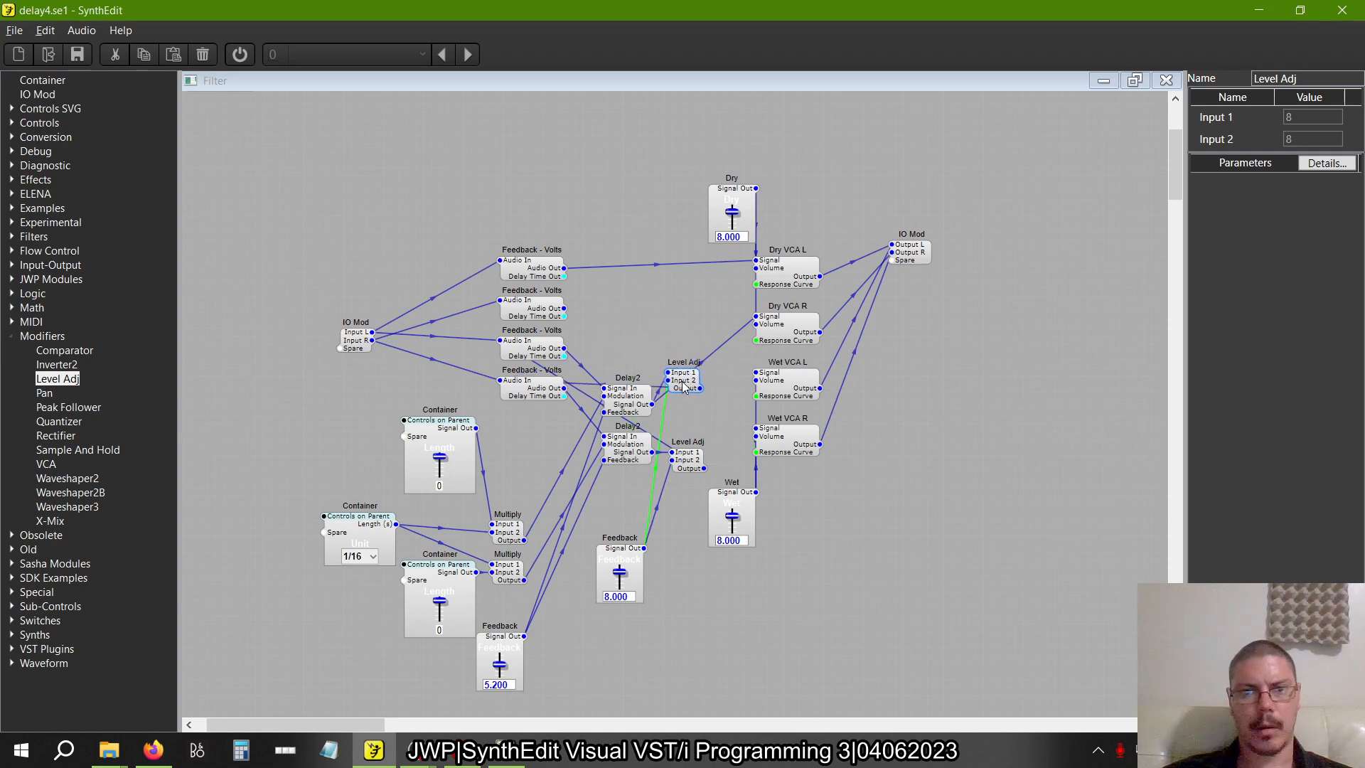
Check the wiring of both Level Adj modules and the third Feedback (delayed) module in crossdelay1.se1
key(alt+Tab)
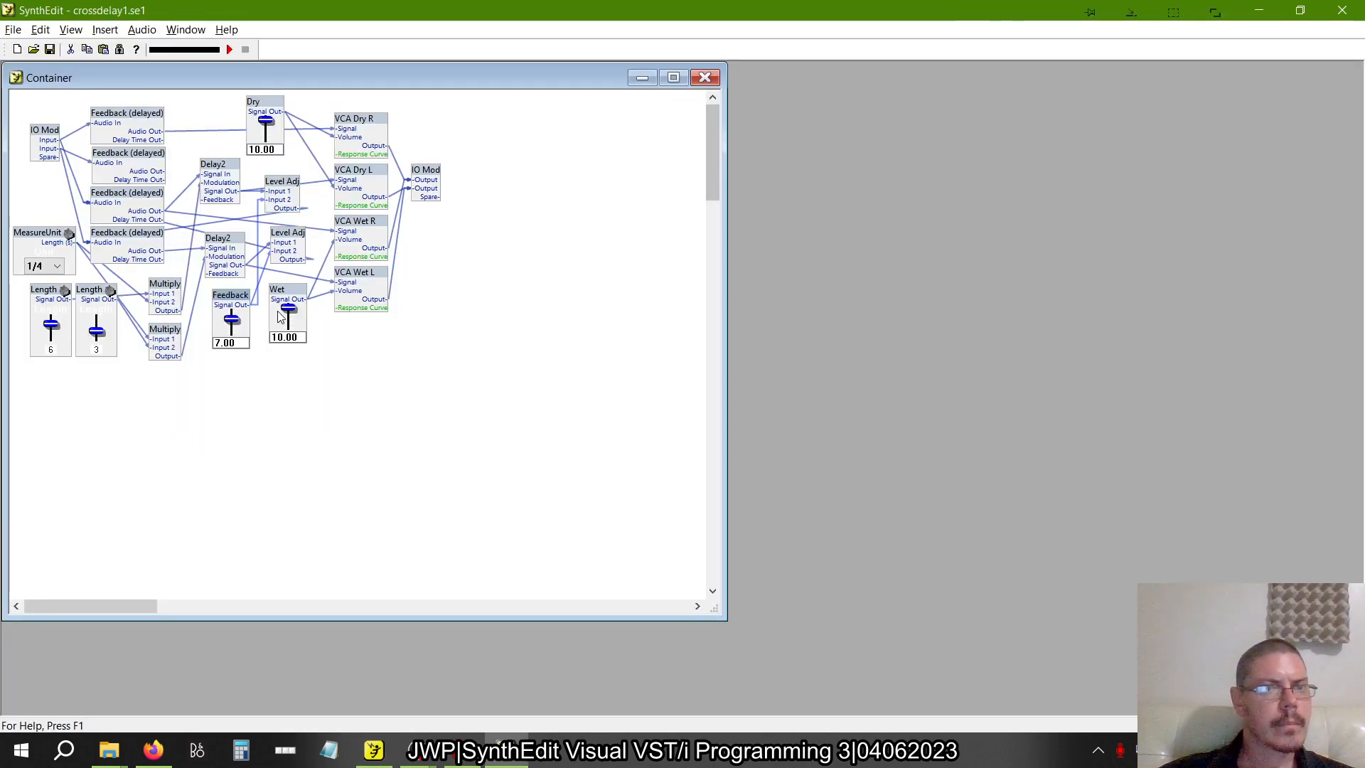
key(alt+Tab)
key(alt+Tab)
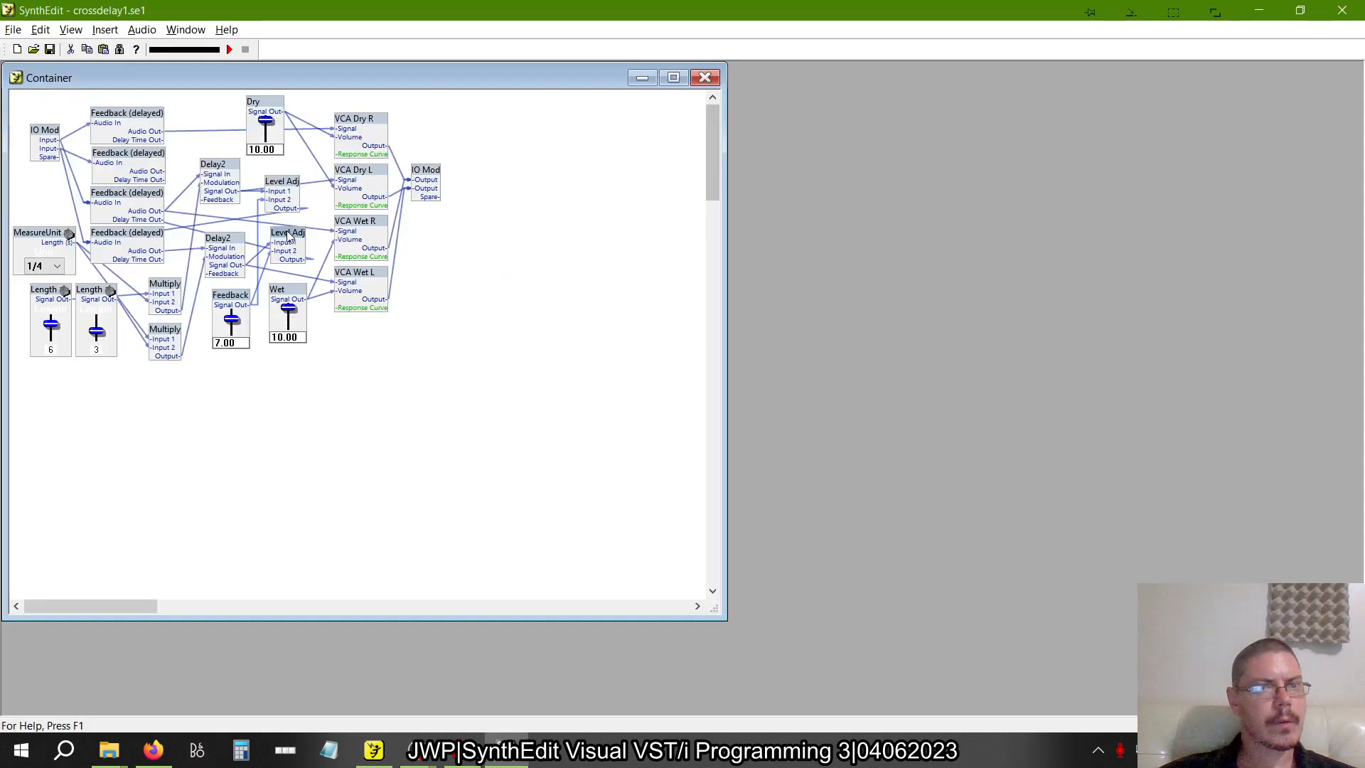
drag(294, 240, 293, 184)
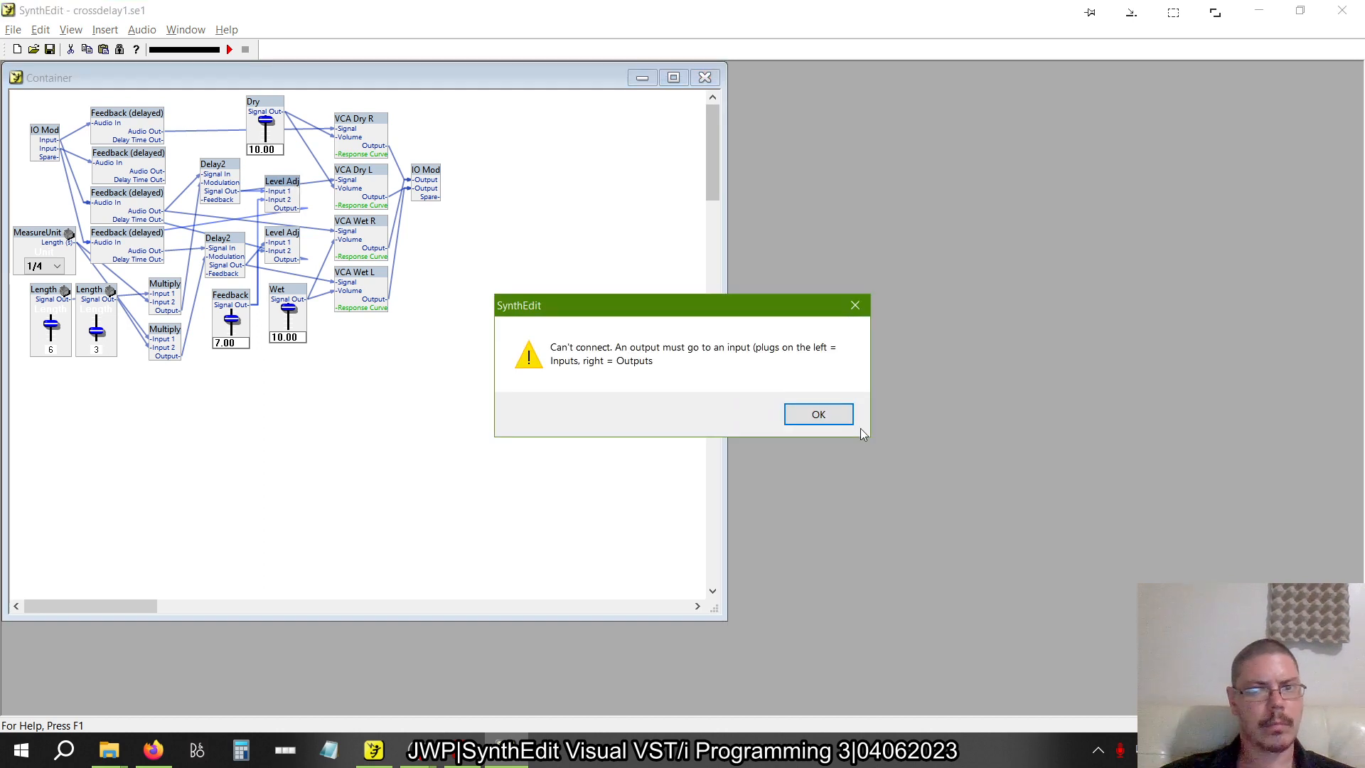
click(818, 415)
drag(287, 192, 282, 188)
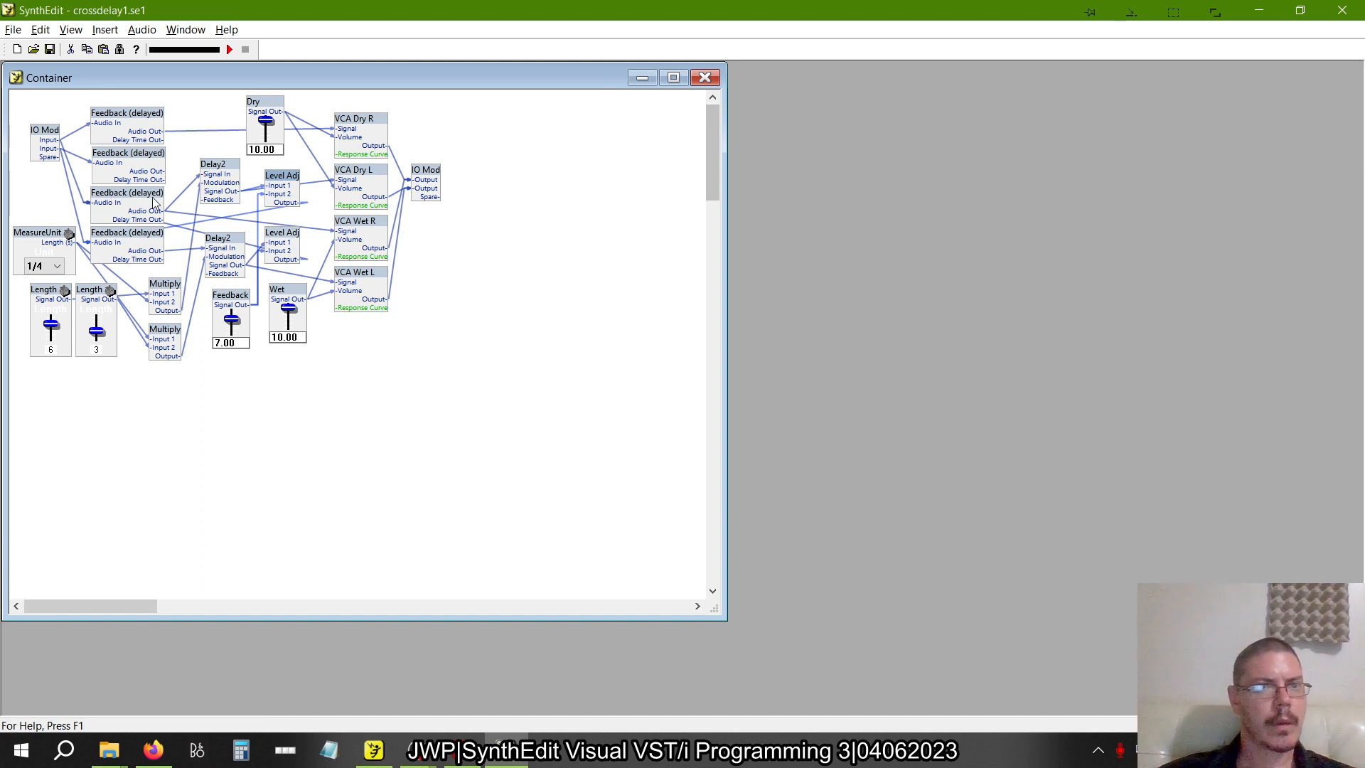
mouse_move(154, 204)
mouse_down()
mouse_move(231, 186)
mouse_move(116, 204)
mouse_move(285, 196)
mouse_move(235, 213)
mouse_move(128, 199)
mouse_move(162, 201)
mouse_move(150, 204)
mouse_up()
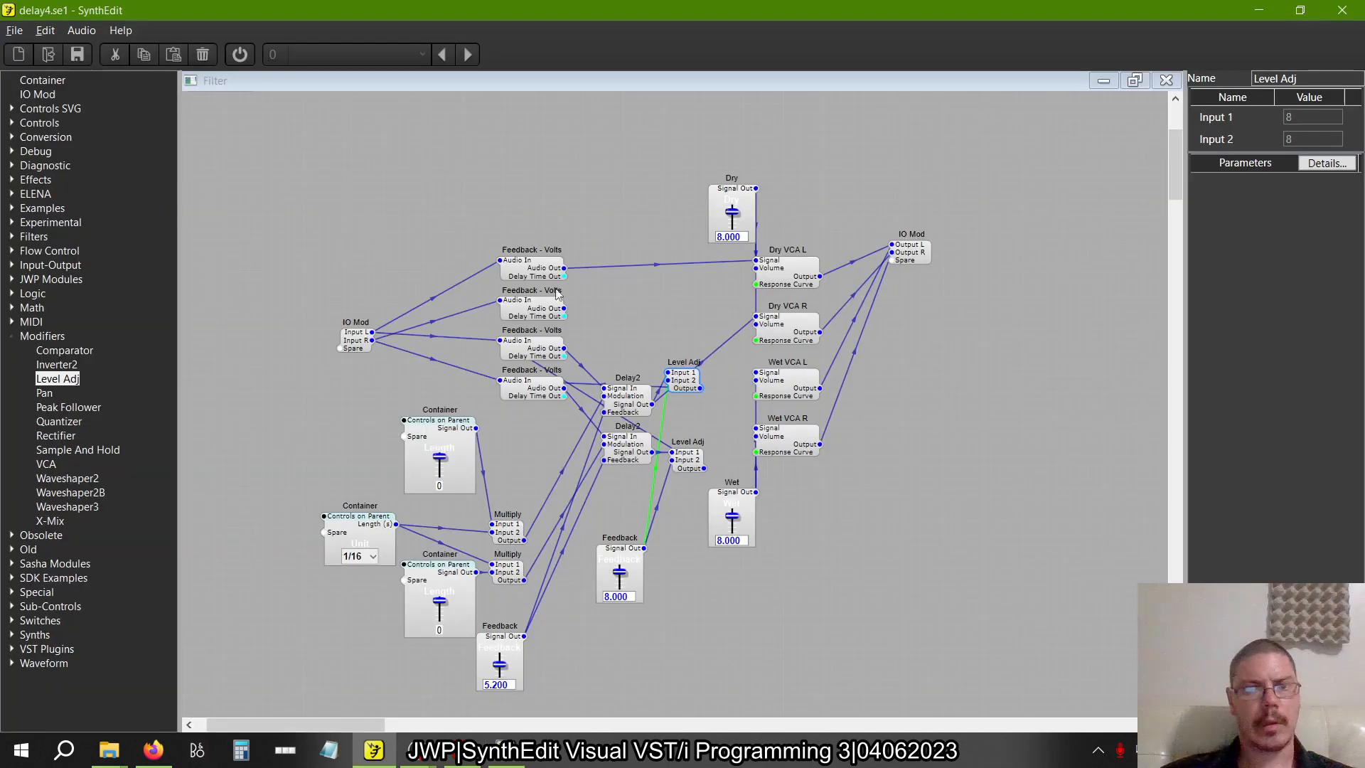
In delay4.se1, wire the third Feedback - Volts Audio Out to Wet VCA L Signal and the fourth one's to Wet VCA R Signal
drag(563, 348, 758, 375)
key(alt+Tab)
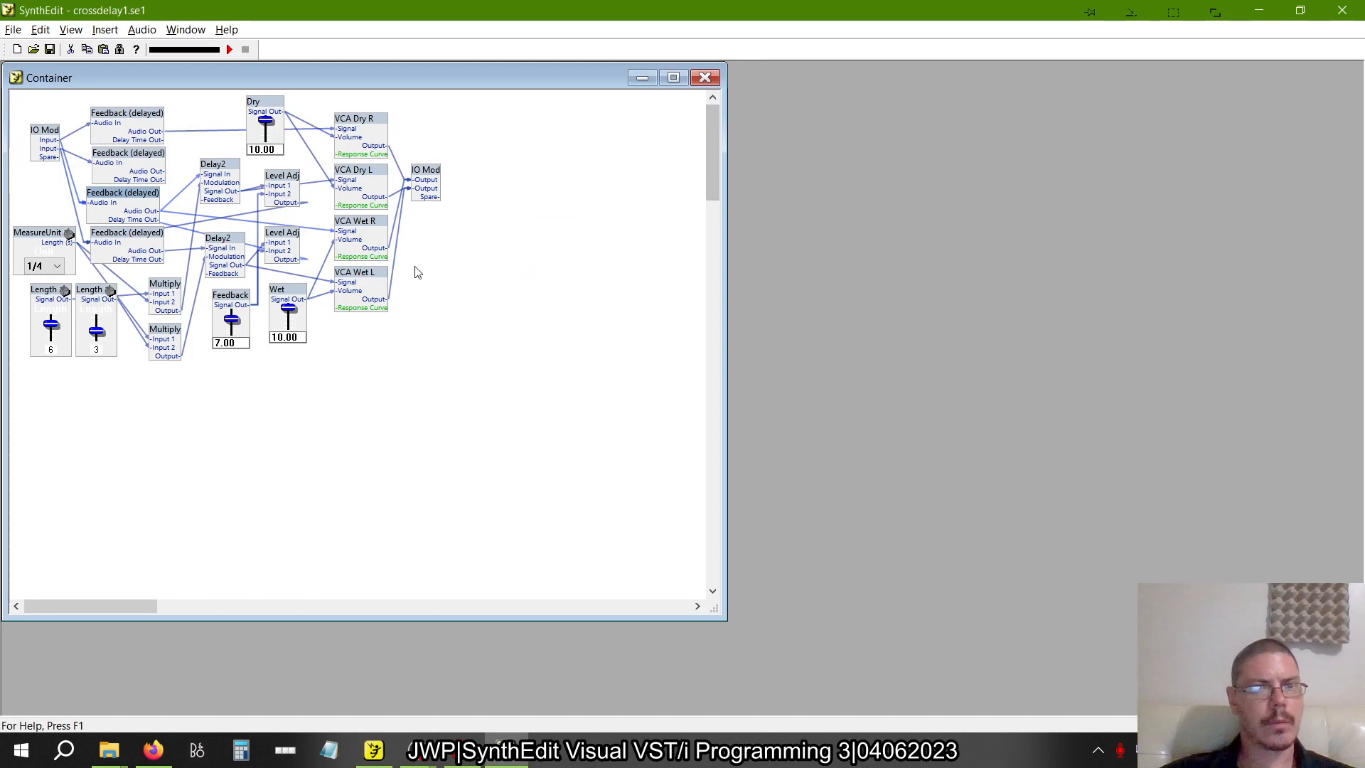
mouse_move(360, 288)
mouse_down()
mouse_move(394, 288)
mouse_move(377, 284)
mouse_up()
click(819, 416)
key(alt+Tab)
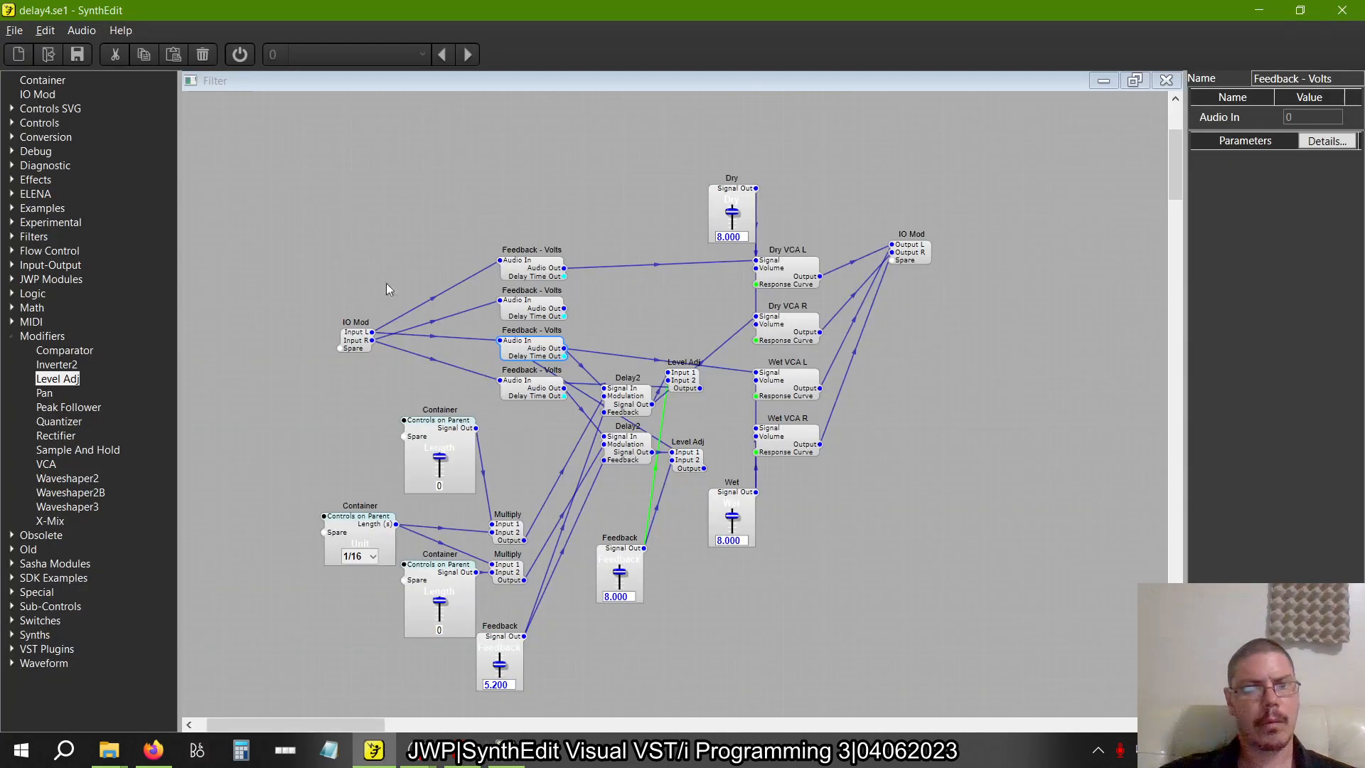
click(566, 391)
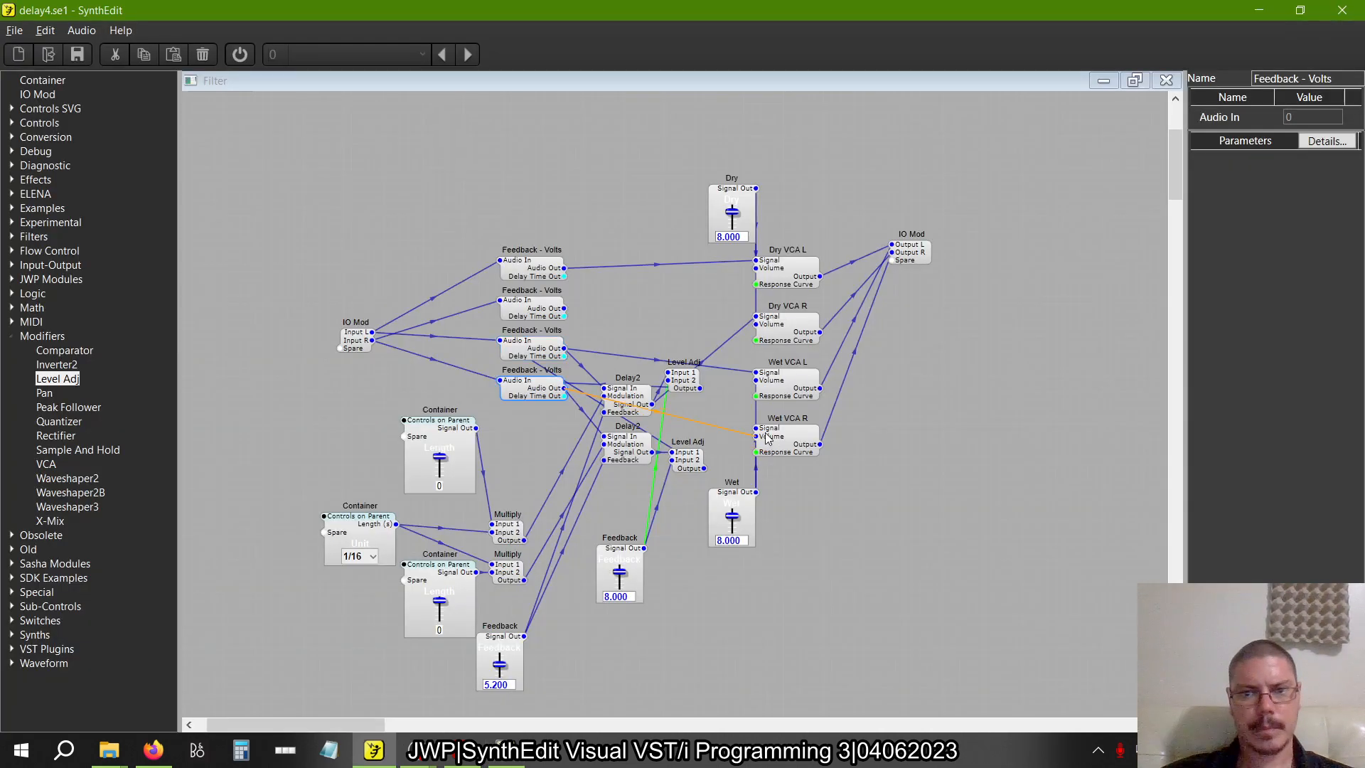
Check the connections of VCA Wet L and the output IO Mod in crossdelay1.se1
key(alt+Tab)
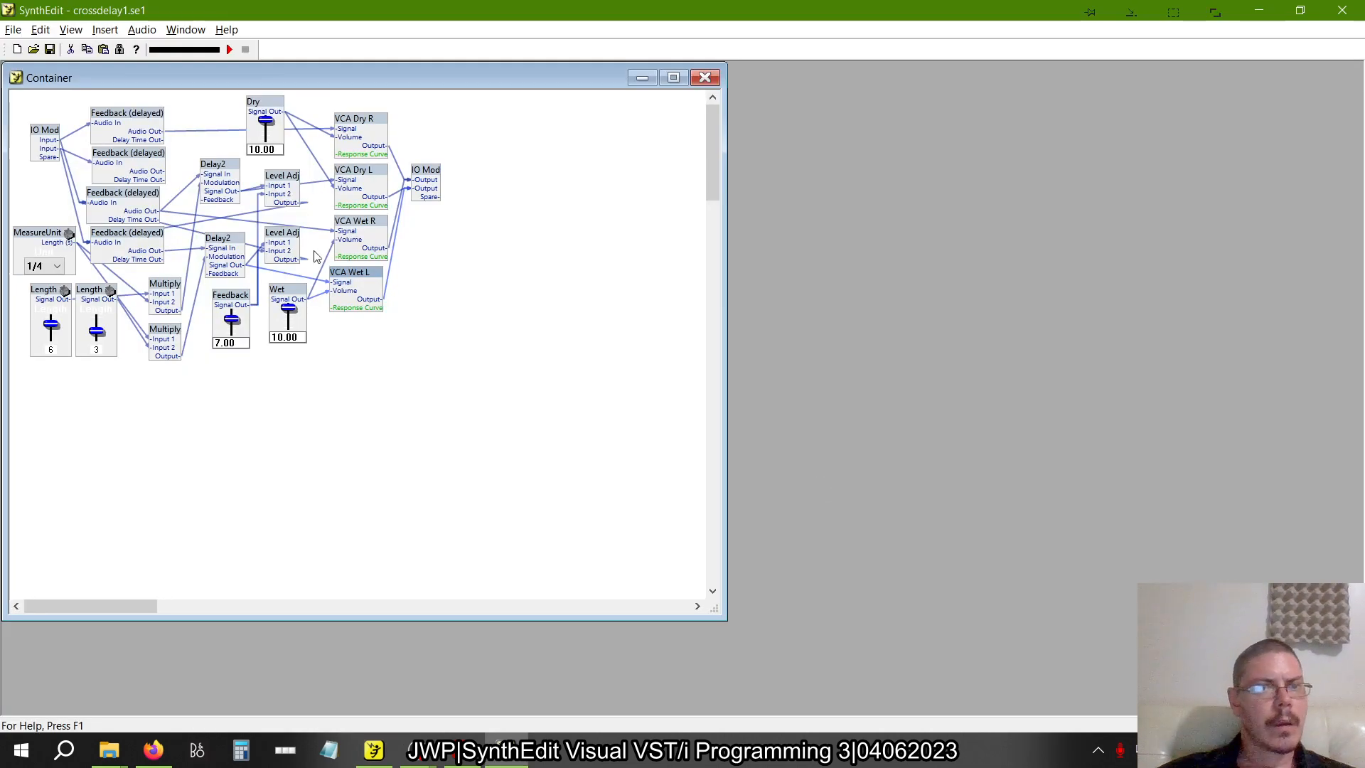
drag(414, 182, 453, 191)
drag(364, 280, 377, 284)
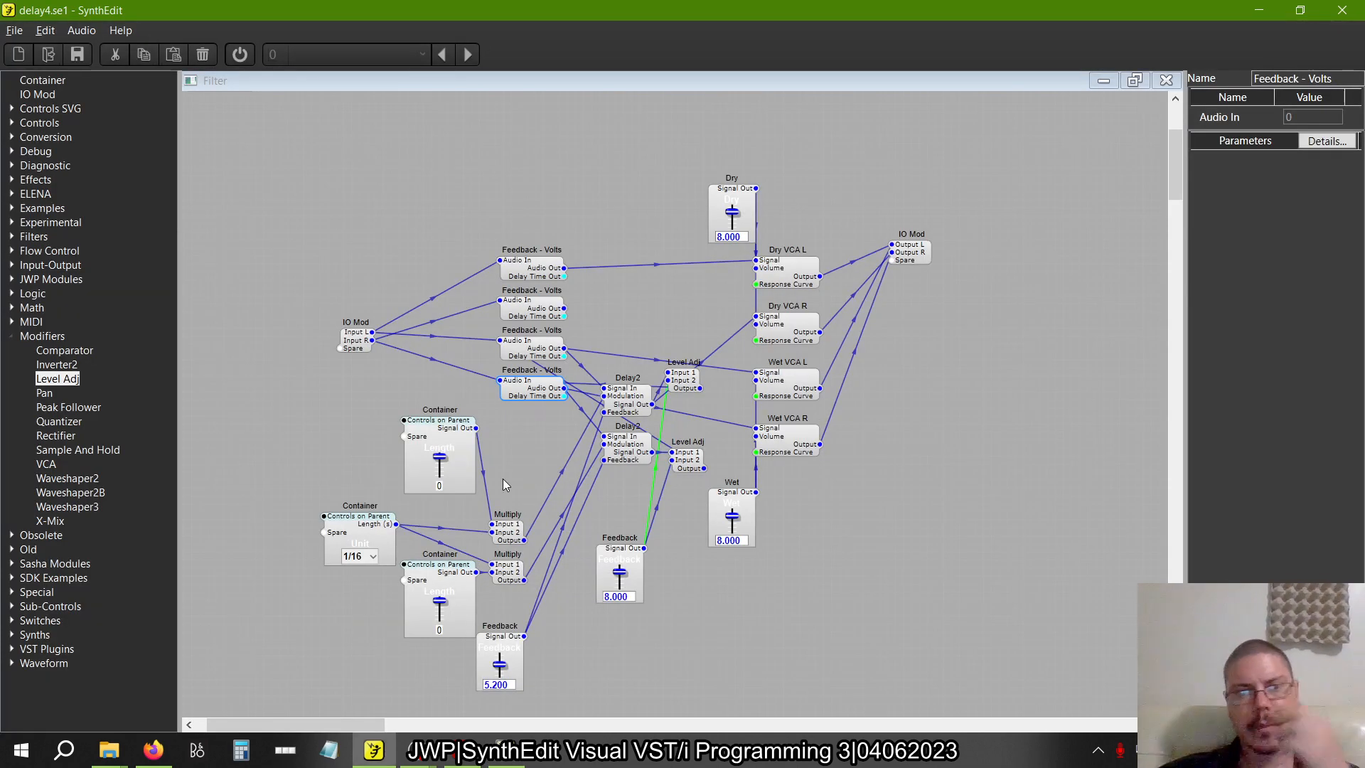
Move the input IO Mod, the length and unit containers, both Multiply modules and the 5.200 Feedback slider higher in the delay4.se1 layout
scroll(480, 513, down, 3)
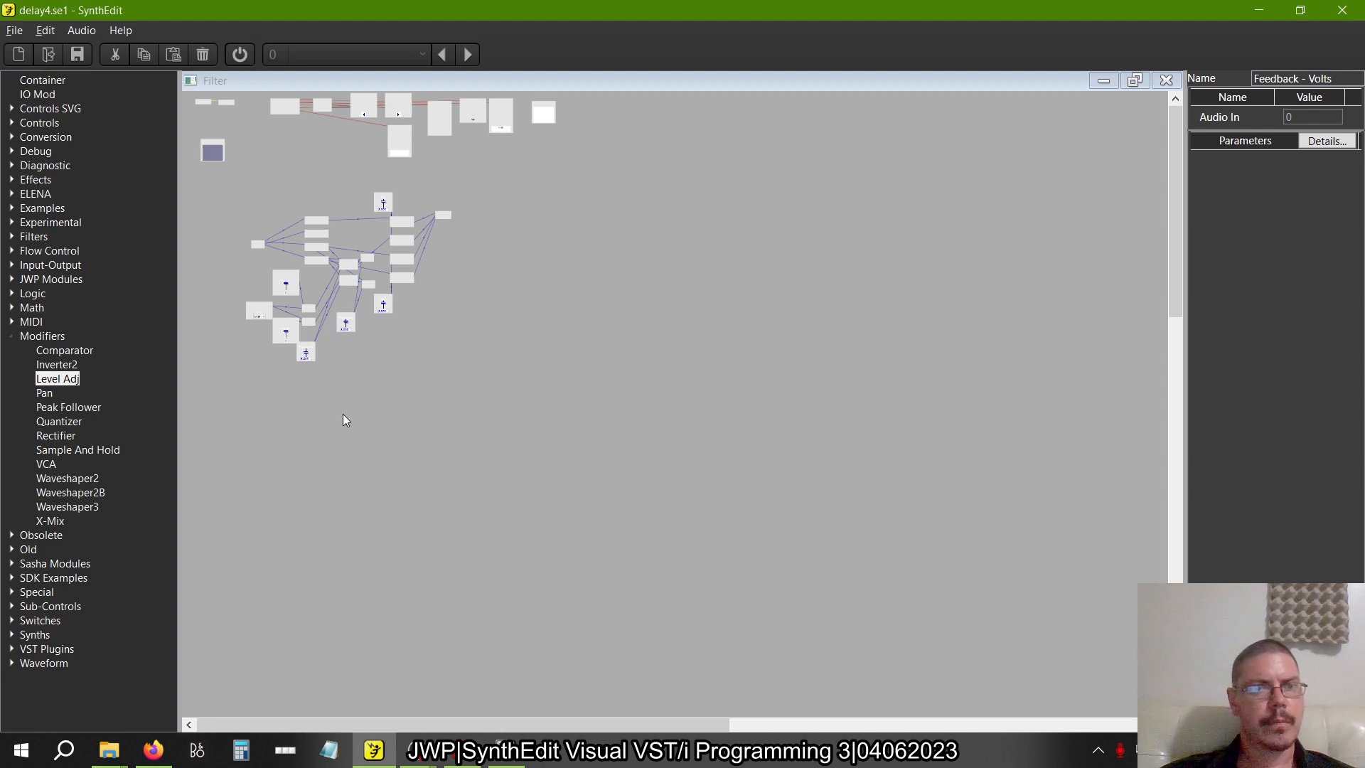
scroll(227, 297, up, 3)
scroll(401, 484, up, 3)
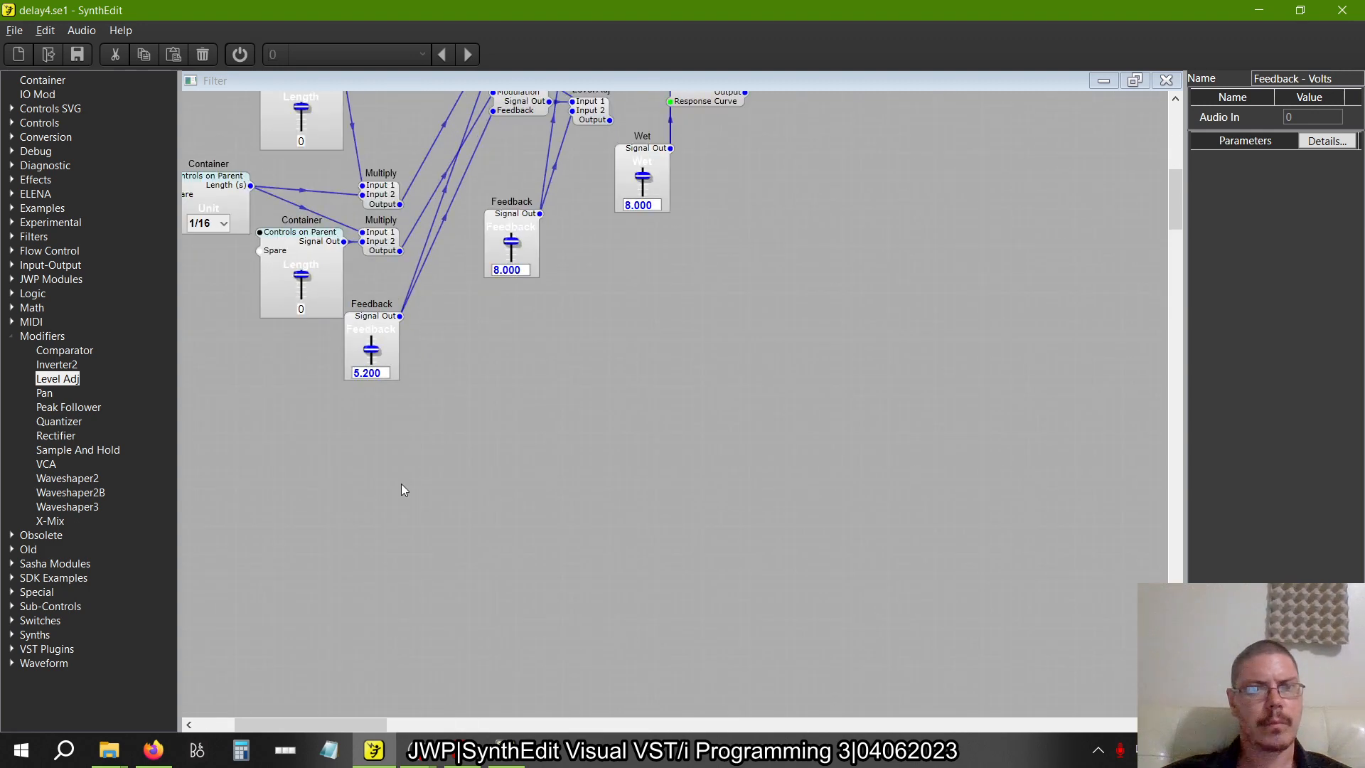
scroll(402, 476, left, 1)
scroll(402, 476, up, 6)
scroll(403, 476, down, 7)
scroll(377, 380, down, 4)
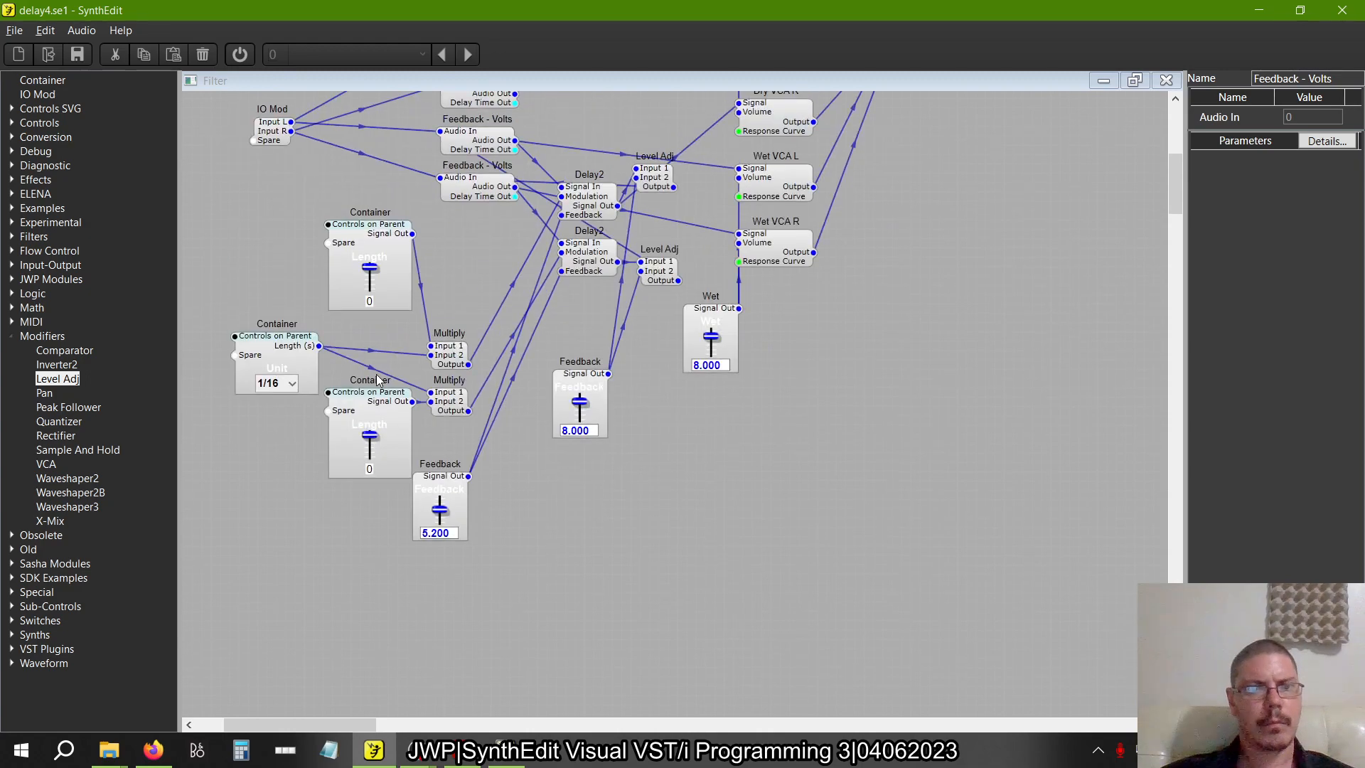
drag(484, 548, 267, 244)
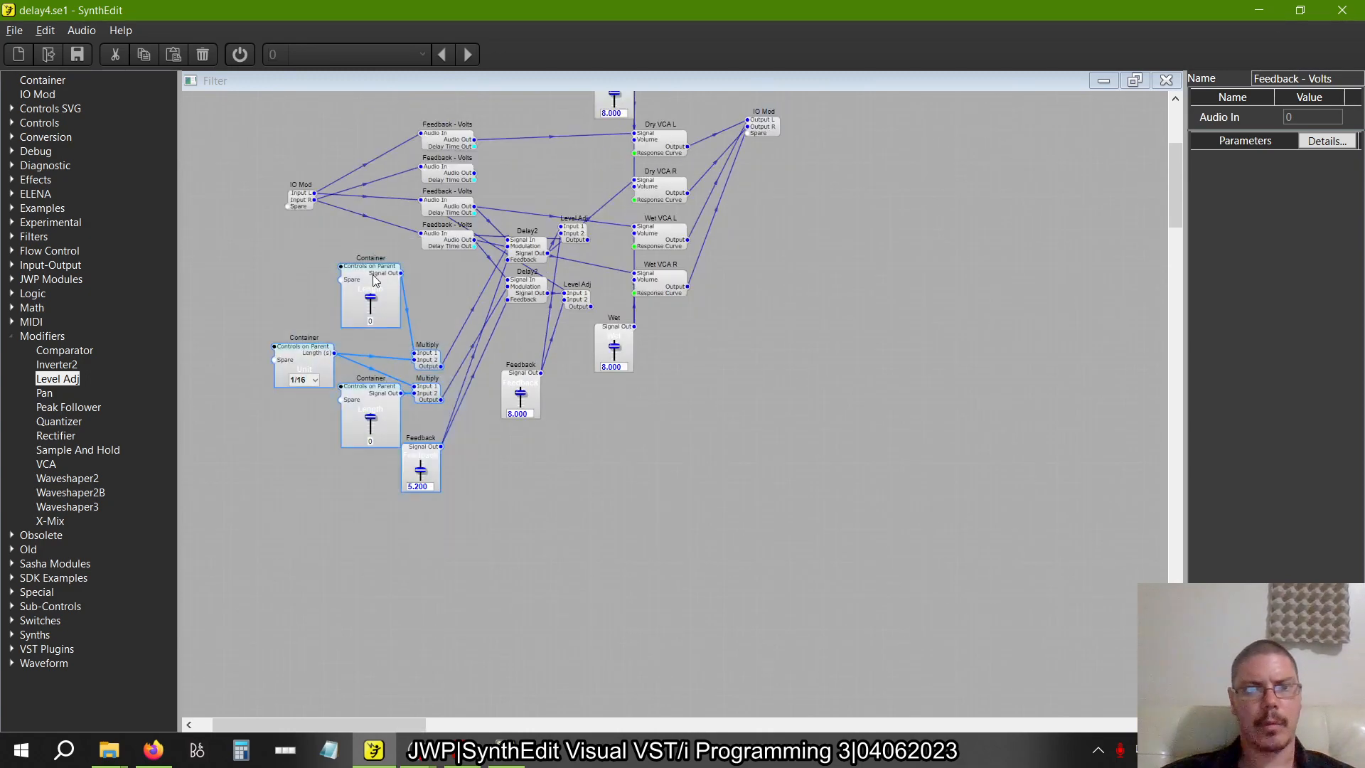
drag(374, 279, 319, 140)
drag(437, 464, 244, 229)
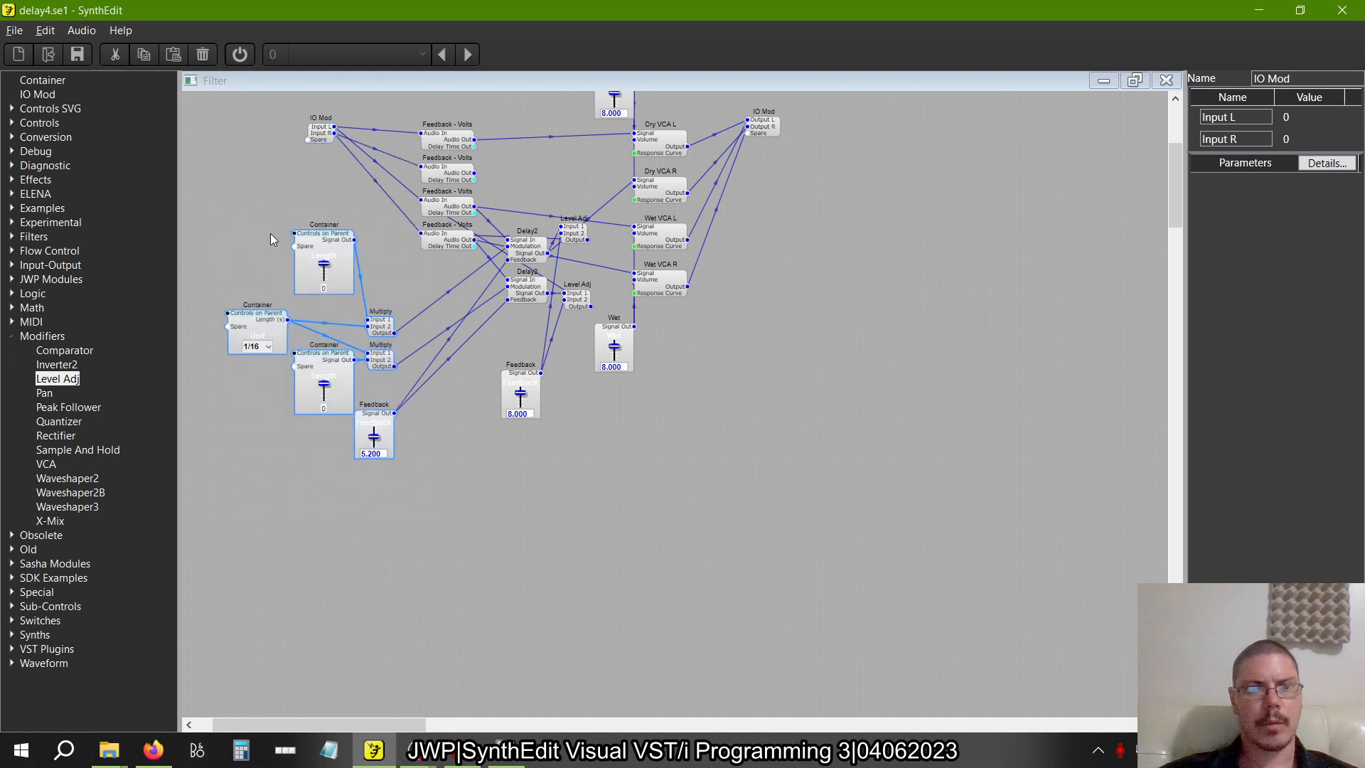
drag(312, 255, 337, 226)
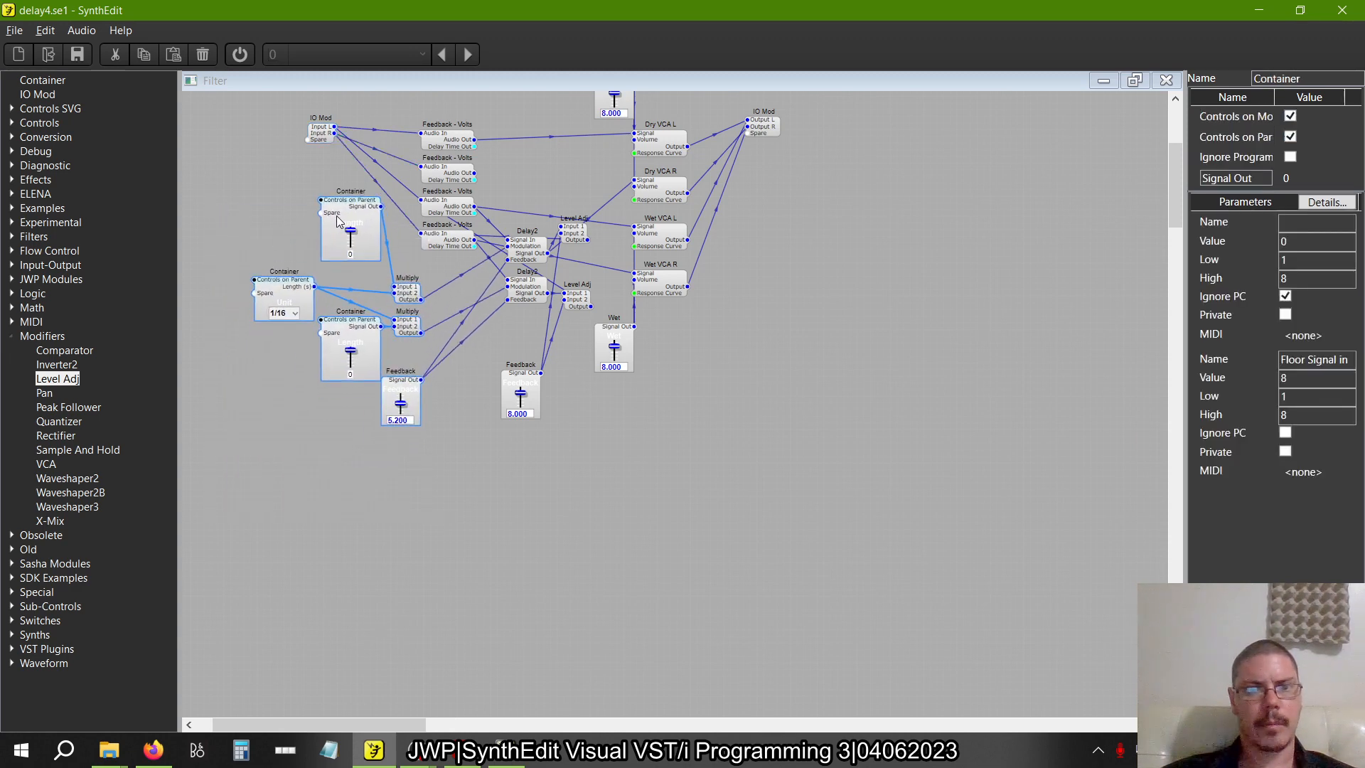
Select the whole delay patch and move it up and to the left as a group
scroll(425, 377, up, 4)
scroll(425, 377, down, 2)
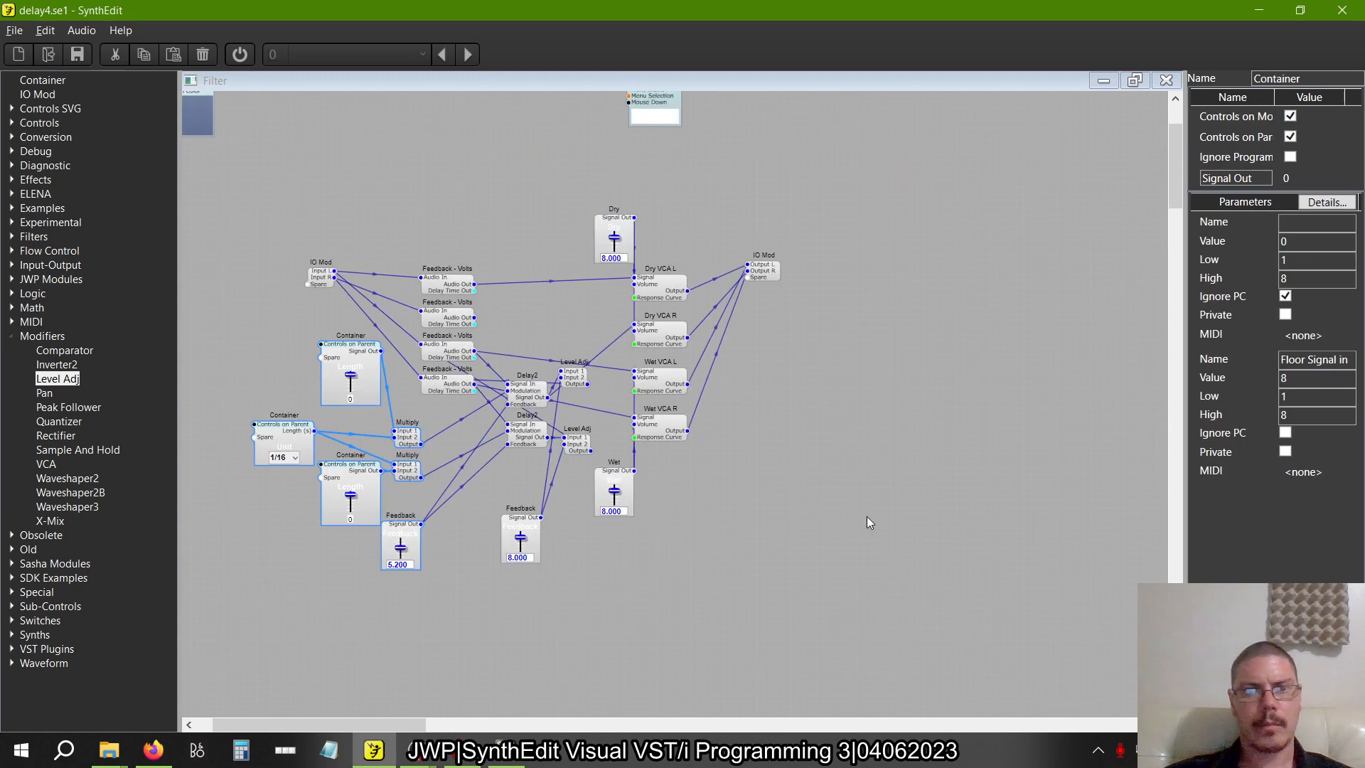
drag(922, 640, 214, 133)
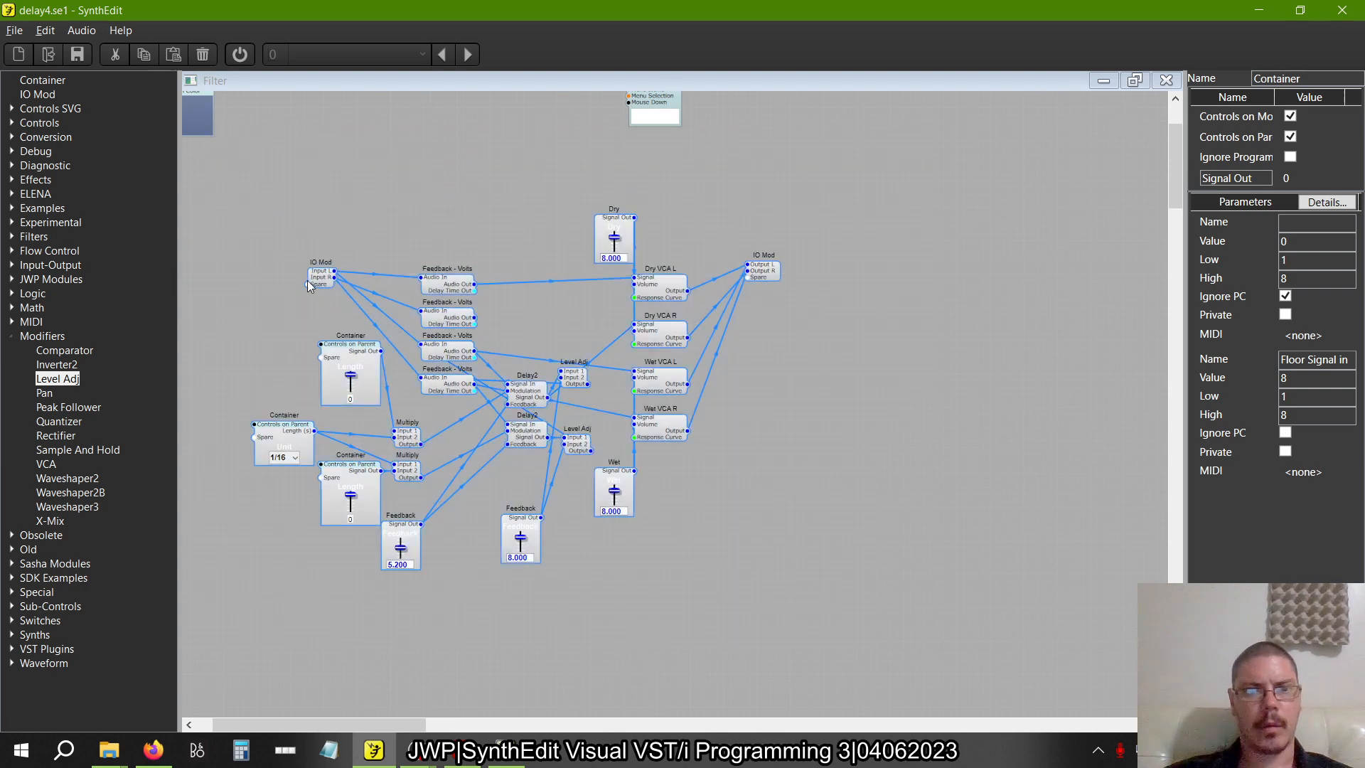
drag(307, 281, 291, 226)
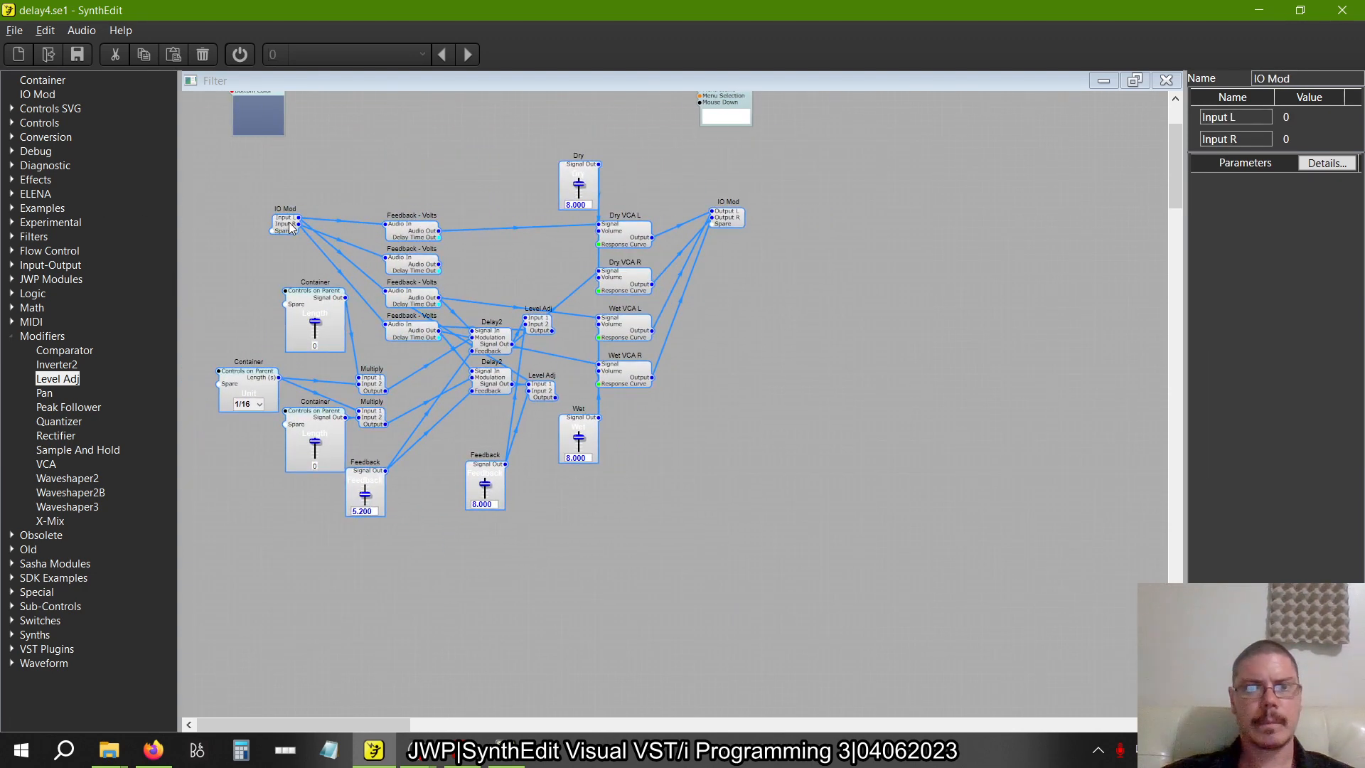
click(527, 280)
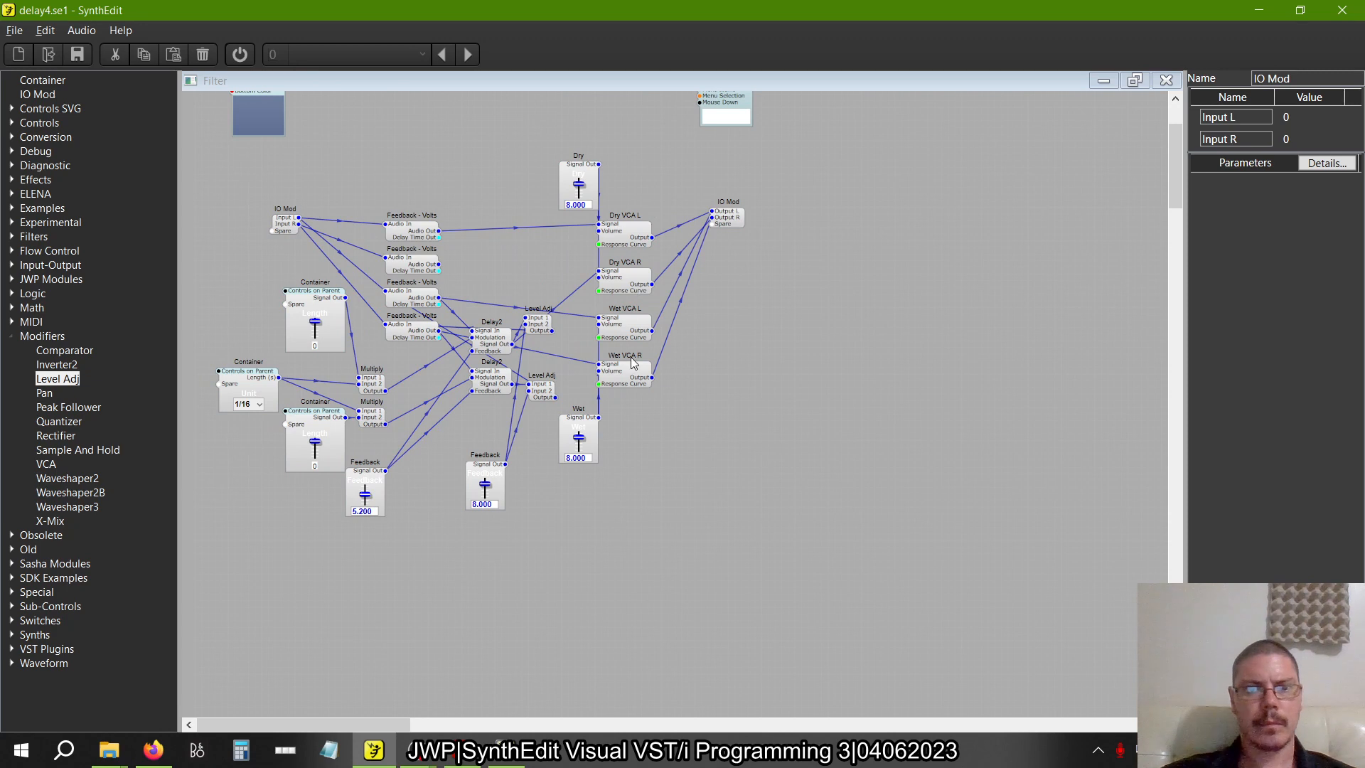
Line up the two Level Adj modules in delay4.se1 and compare their wiring with crossdelay1.se1
scroll(545, 339, up, 2)
mouse_move(539, 303)
mouse_down()
mouse_move(562, 340)
mouse_move(525, 329)
mouse_move(591, 320)
mouse_move(498, 299)
mouse_move(551, 318)
mouse_up()
mouse_move(539, 418)
mouse_down()
mouse_move(512, 314)
mouse_move(563, 400)
mouse_move(543, 416)
mouse_up()
key(alt+Tab)
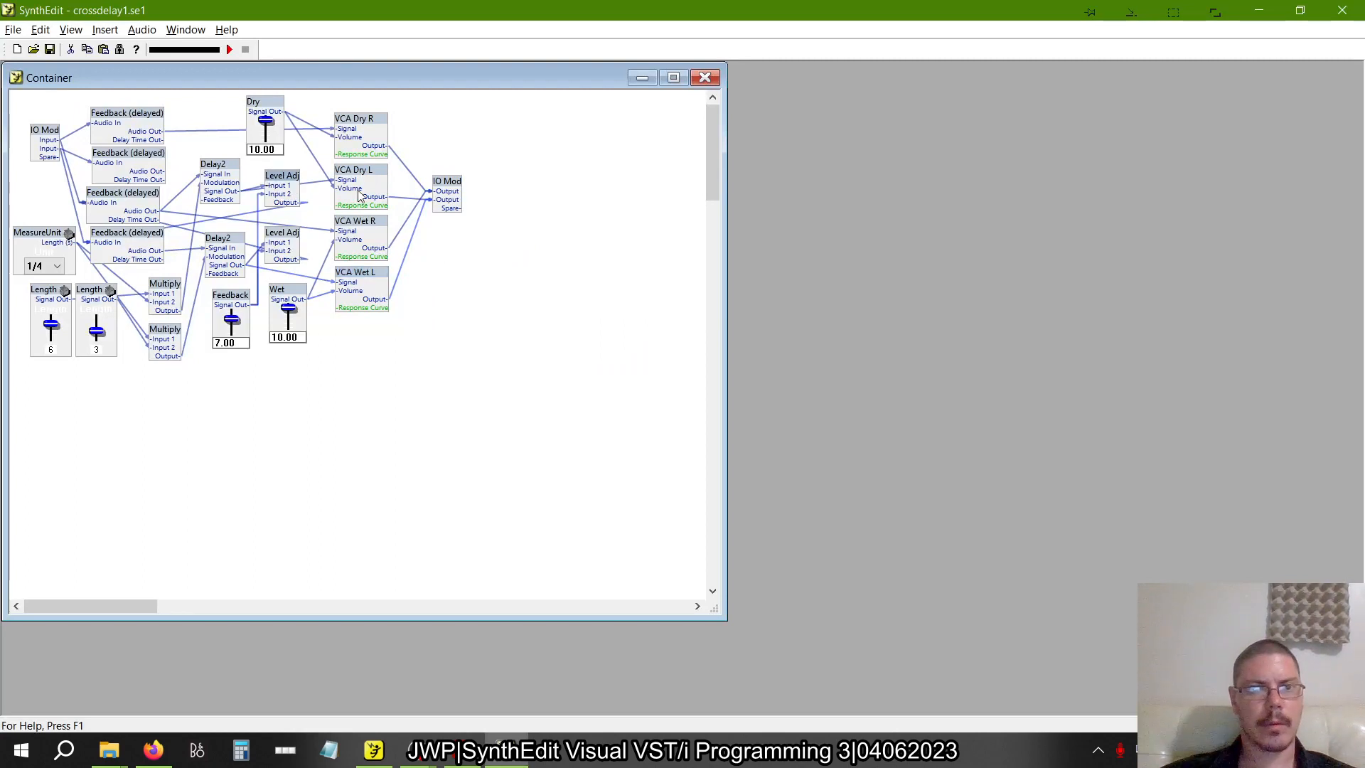
mouse_move(290, 178)
mouse_down()
mouse_move(351, 207)
mouse_move(290, 183)
mouse_up()
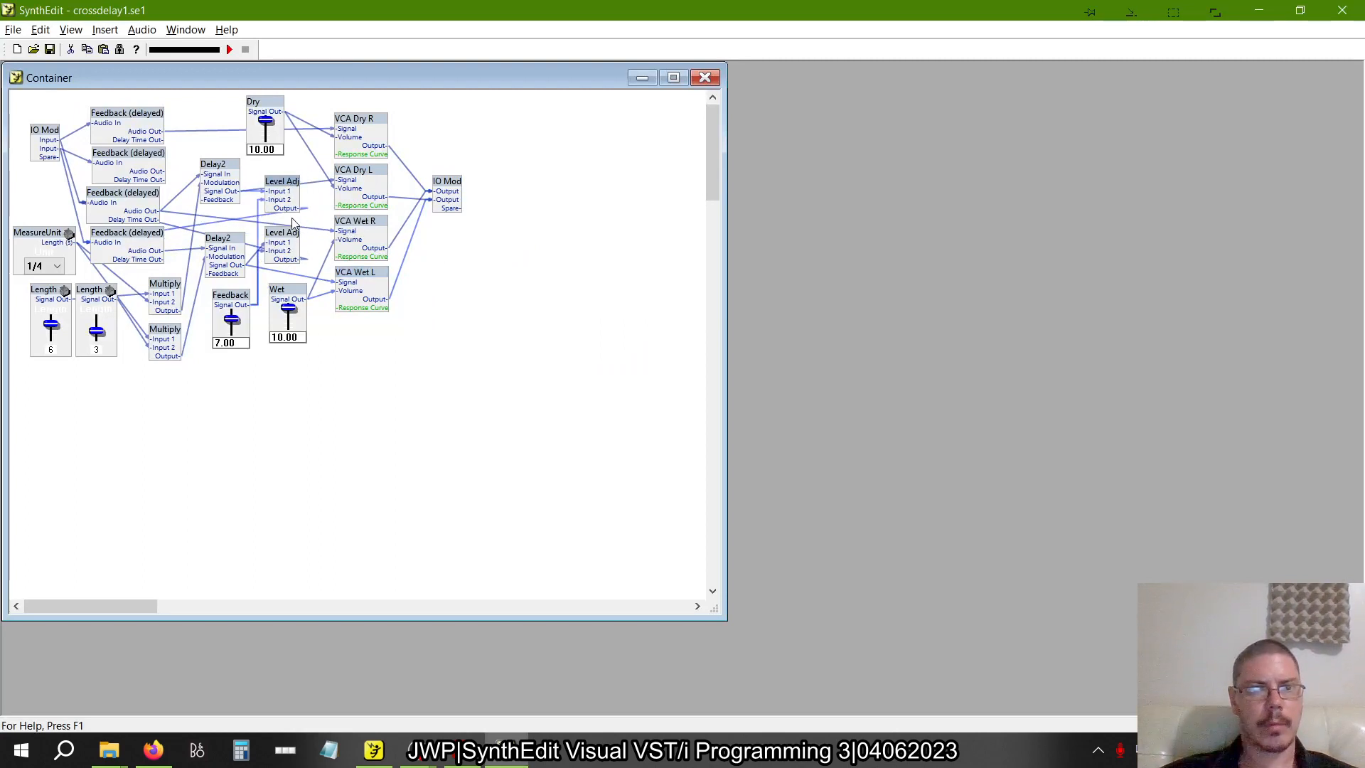
drag(287, 237, 302, 240)
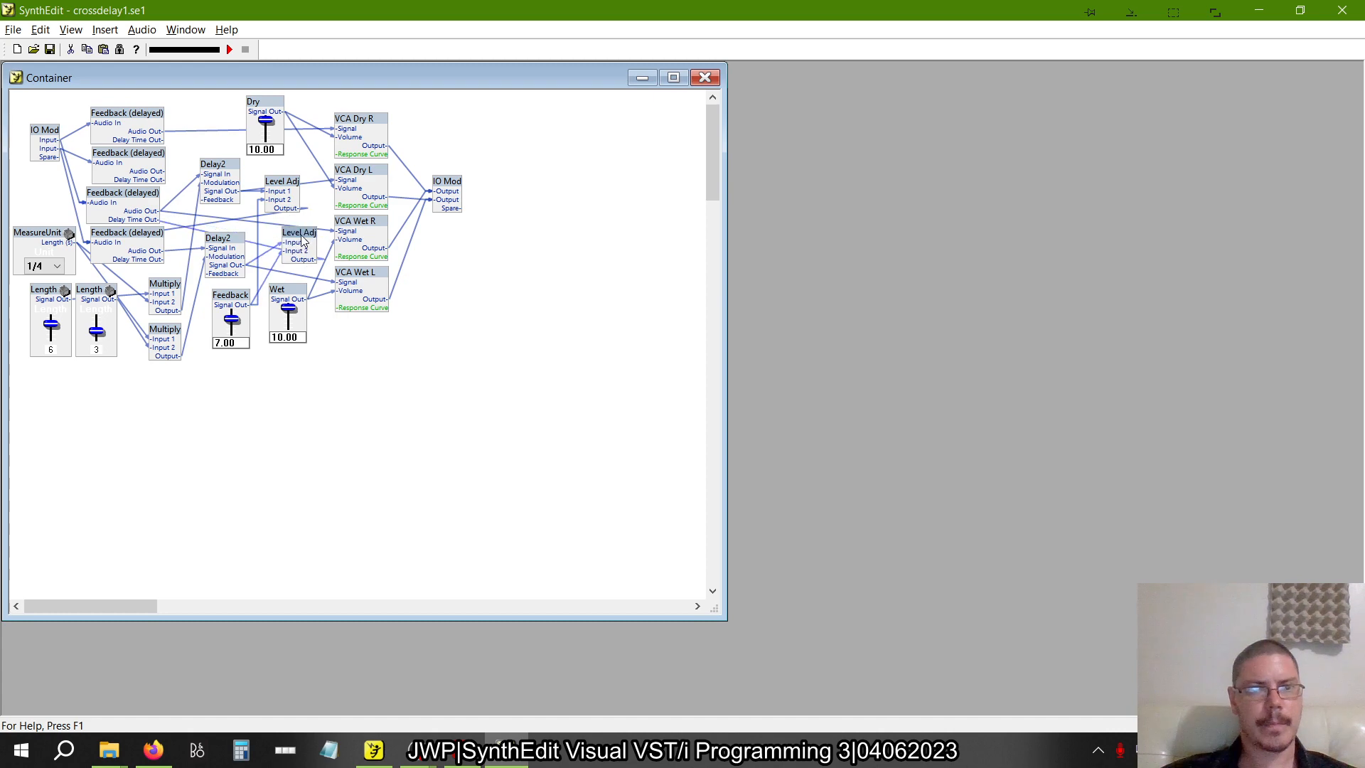
key(alt+Tab)
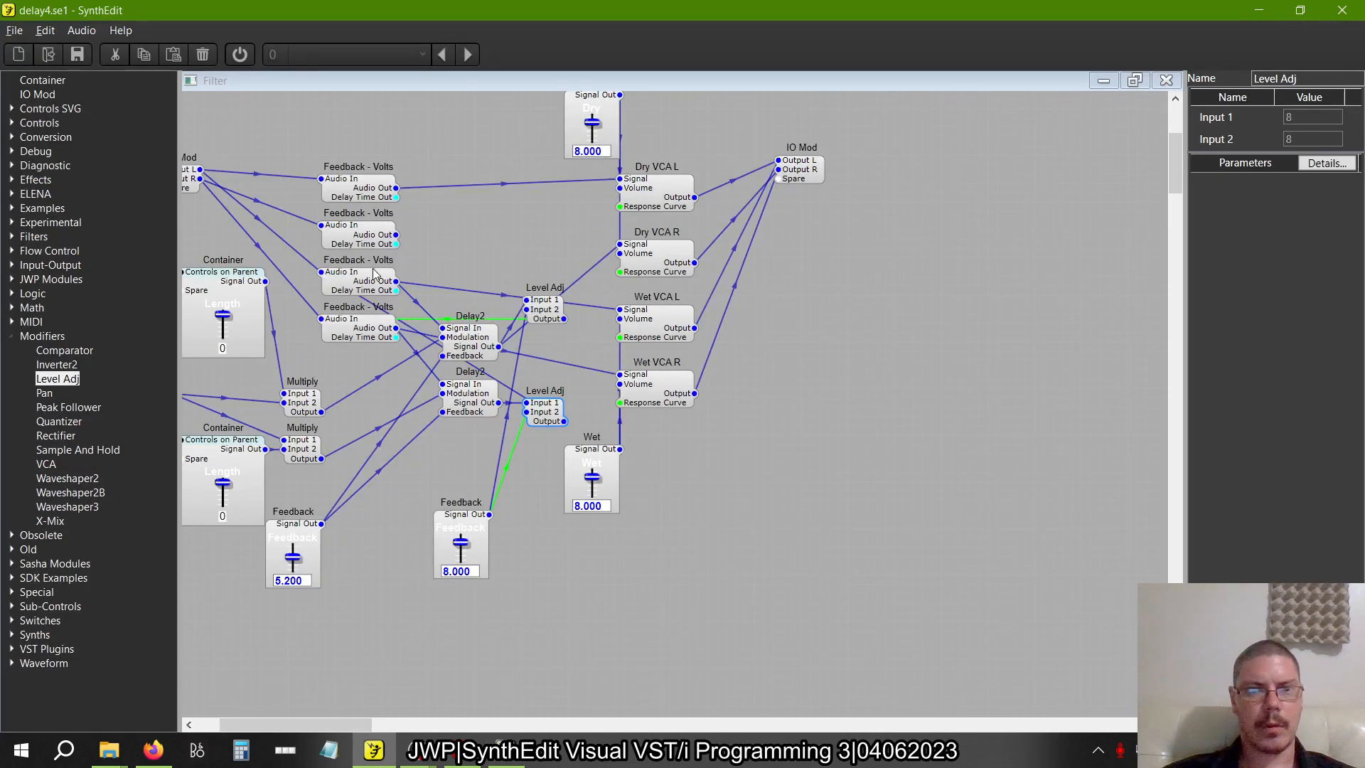
Compare the third and fourth Feedback - Volts connections with the matching Feedback (delayed) modules in crossdelay1.se1
mouse_move(375, 273)
mouse_down()
mouse_move(469, 229)
mouse_move(523, 285)
mouse_move(551, 238)
mouse_move(444, 252)
mouse_move(540, 263)
mouse_move(457, 295)
mouse_move(374, 286)
mouse_up()
click(363, 332)
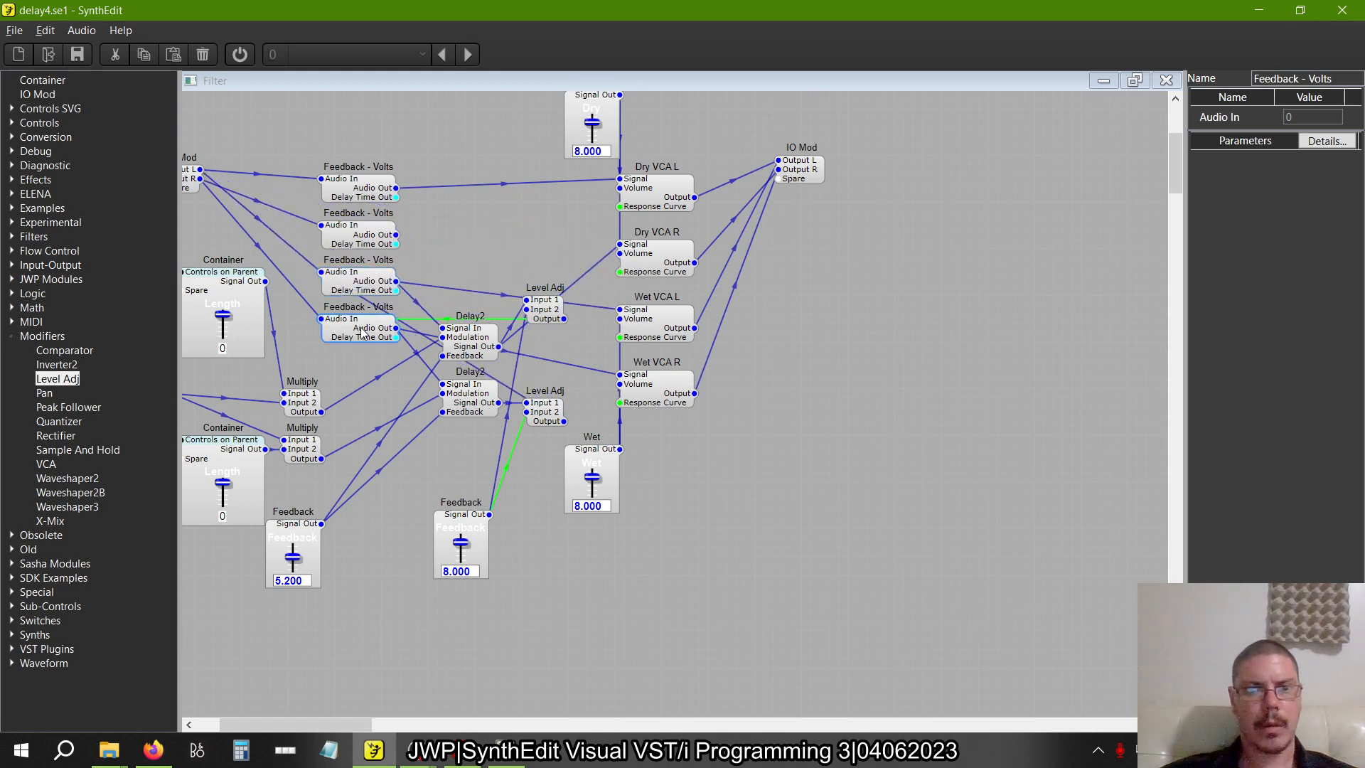
mouse_move(362, 332)
mouse_down()
mouse_move(498, 291)
mouse_move(455, 331)
mouse_move(366, 272)
mouse_move(489, 260)
mouse_move(426, 313)
mouse_move(365, 330)
mouse_up()
key(alt+Tab)
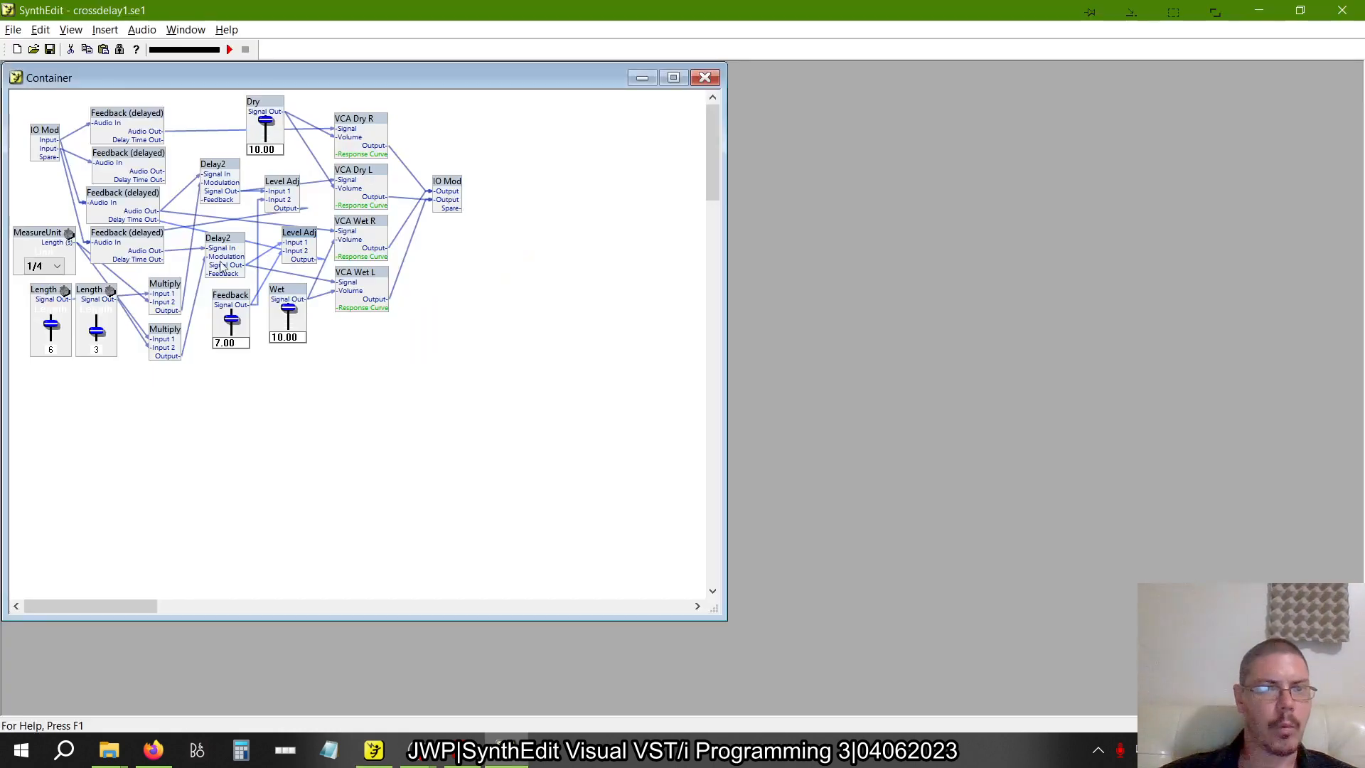
mouse_move(139, 240)
mouse_down()
mouse_move(135, 275)
mouse_move(141, 230)
mouse_up()
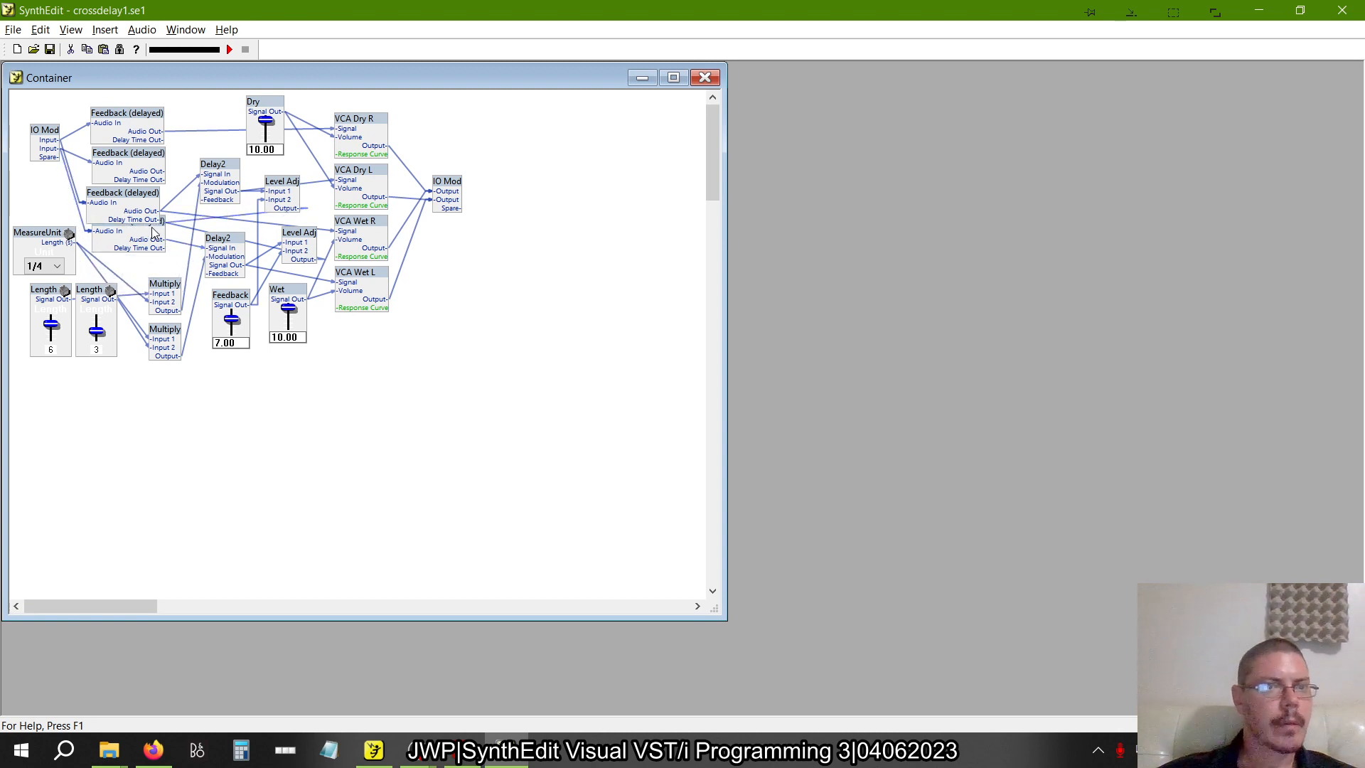
mouse_move(168, 231)
mouse_down()
mouse_move(167, 255)
mouse_move(158, 244)
mouse_up()
mouse_move(147, 195)
mouse_down()
mouse_move(129, 218)
mouse_move(153, 185)
mouse_move(158, 199)
mouse_up()
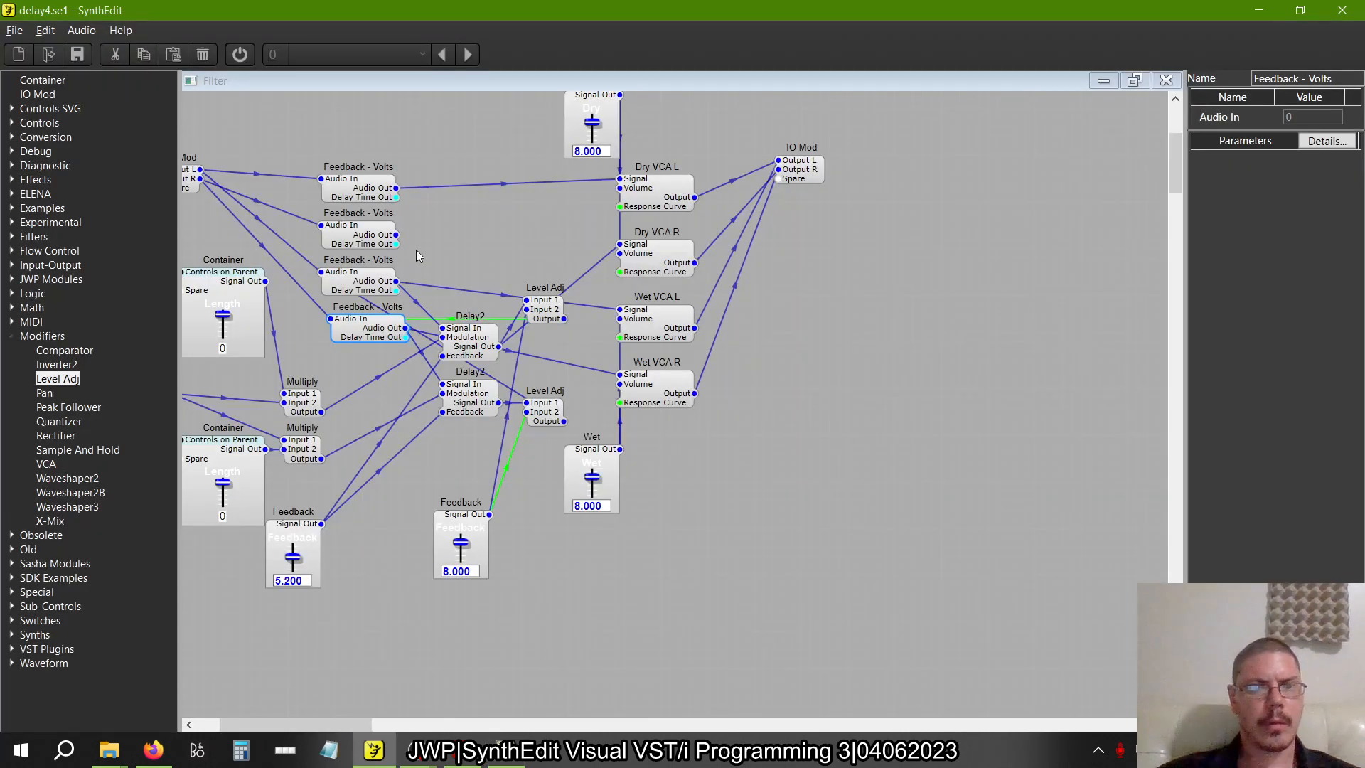
Space the third and fourth Feedback - Volts modules apart and check the fourth Feedback (delayed) module's connections in crossdelay1.se1
drag(359, 281, 379, 348)
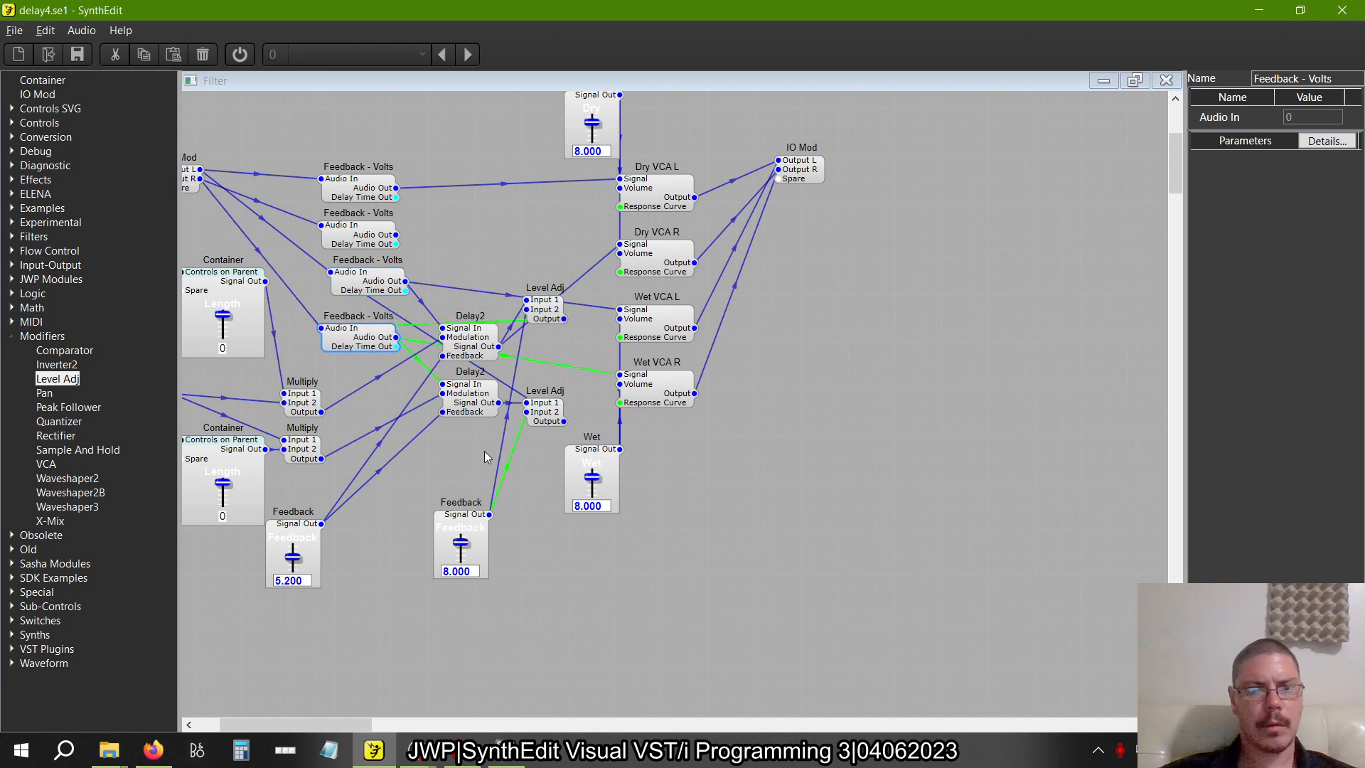
key(alt+Tab)
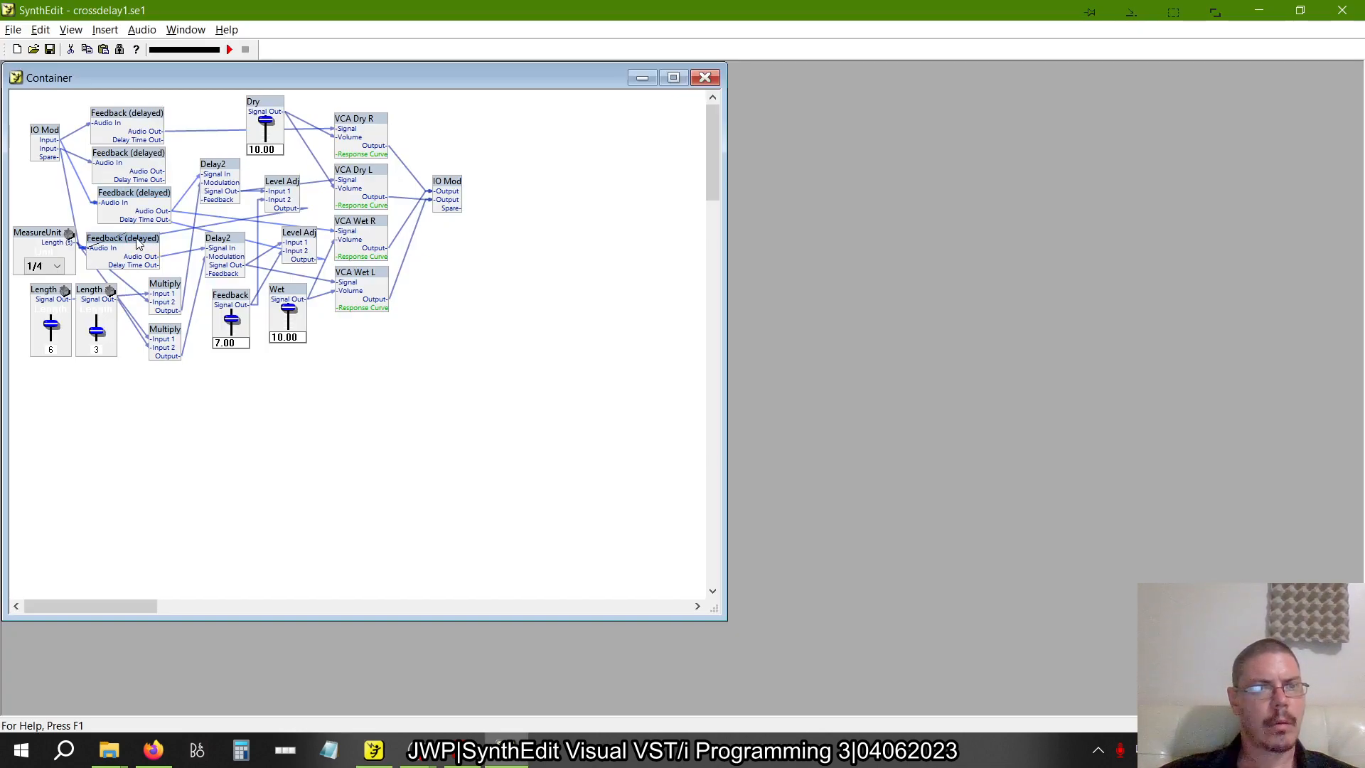
drag(138, 244, 151, 247)
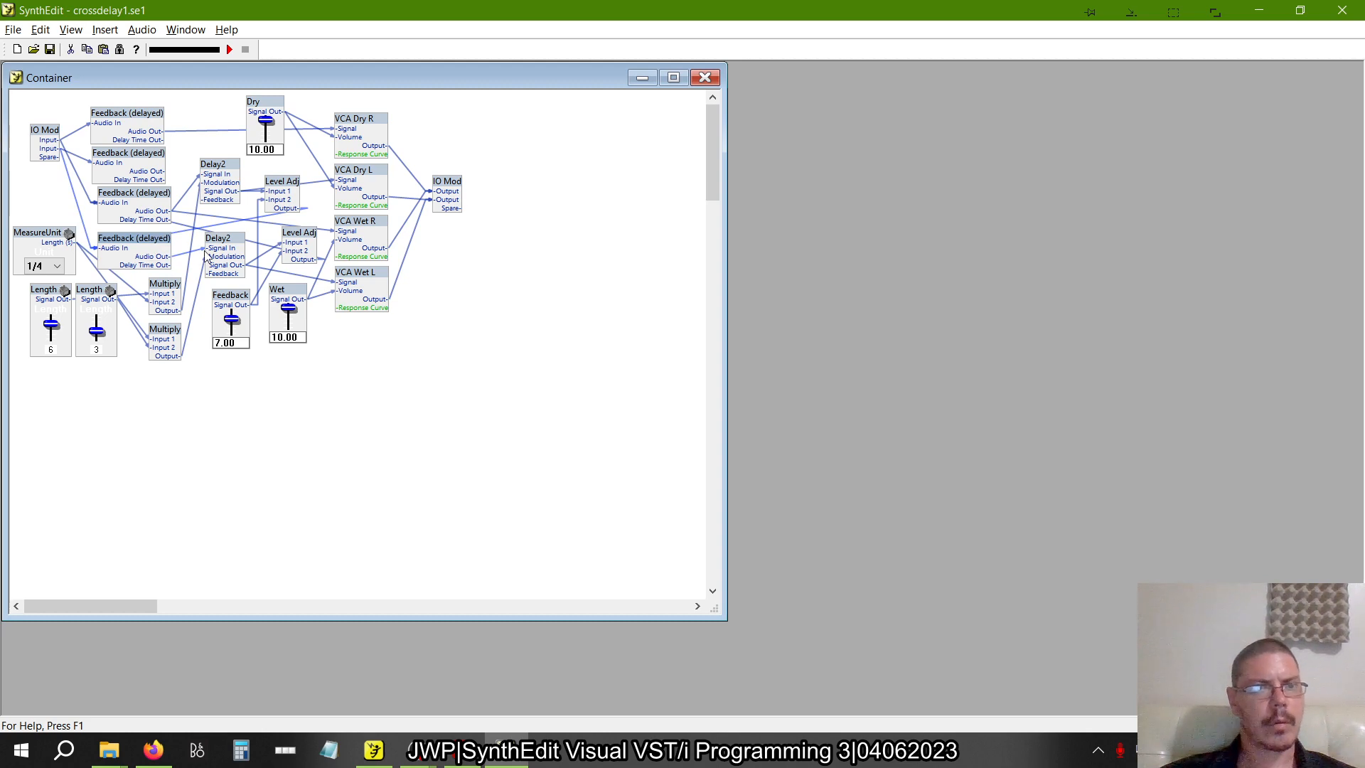
In delay4.se1, replace the fourth Feedback - Volts wire into Wet VCA R Signal with one from the second Delay2's Signal Out
key(alt+Tab)
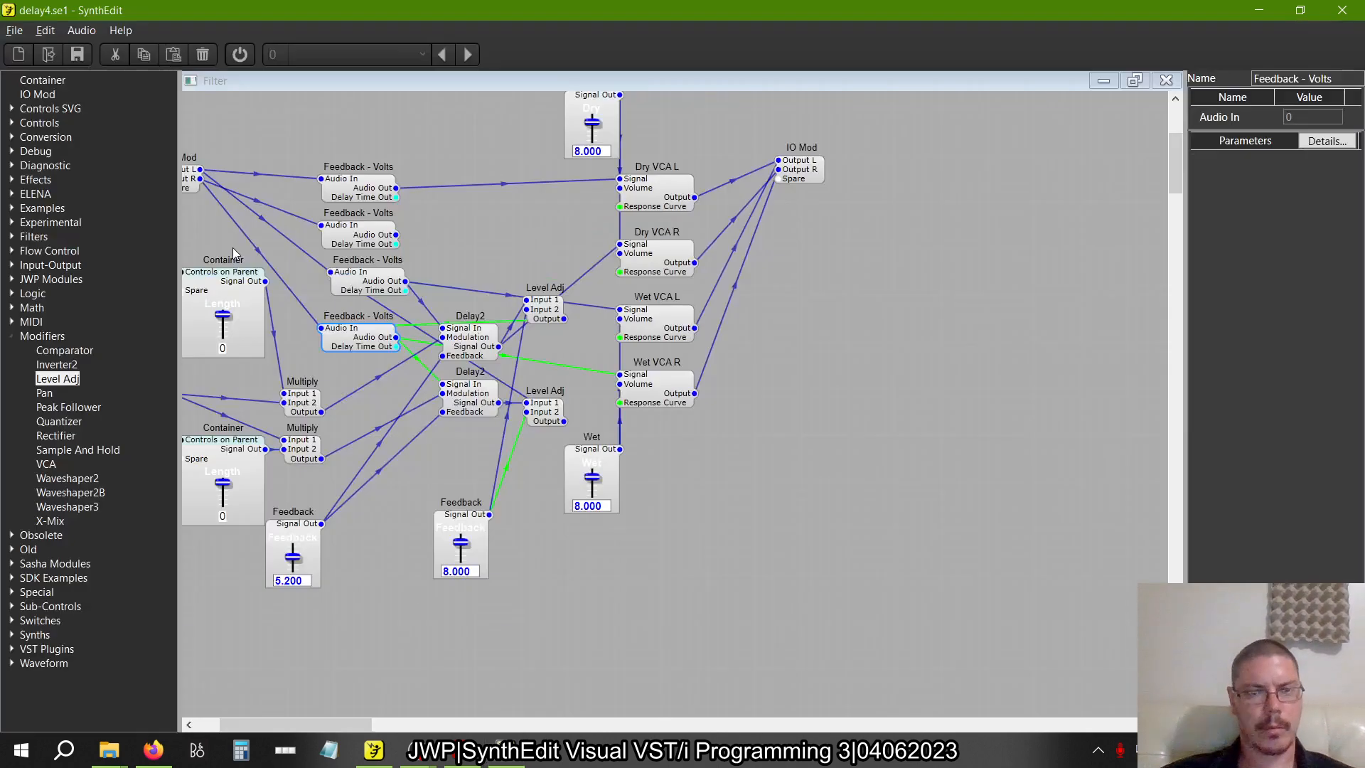
click(569, 361)
key(Delete)
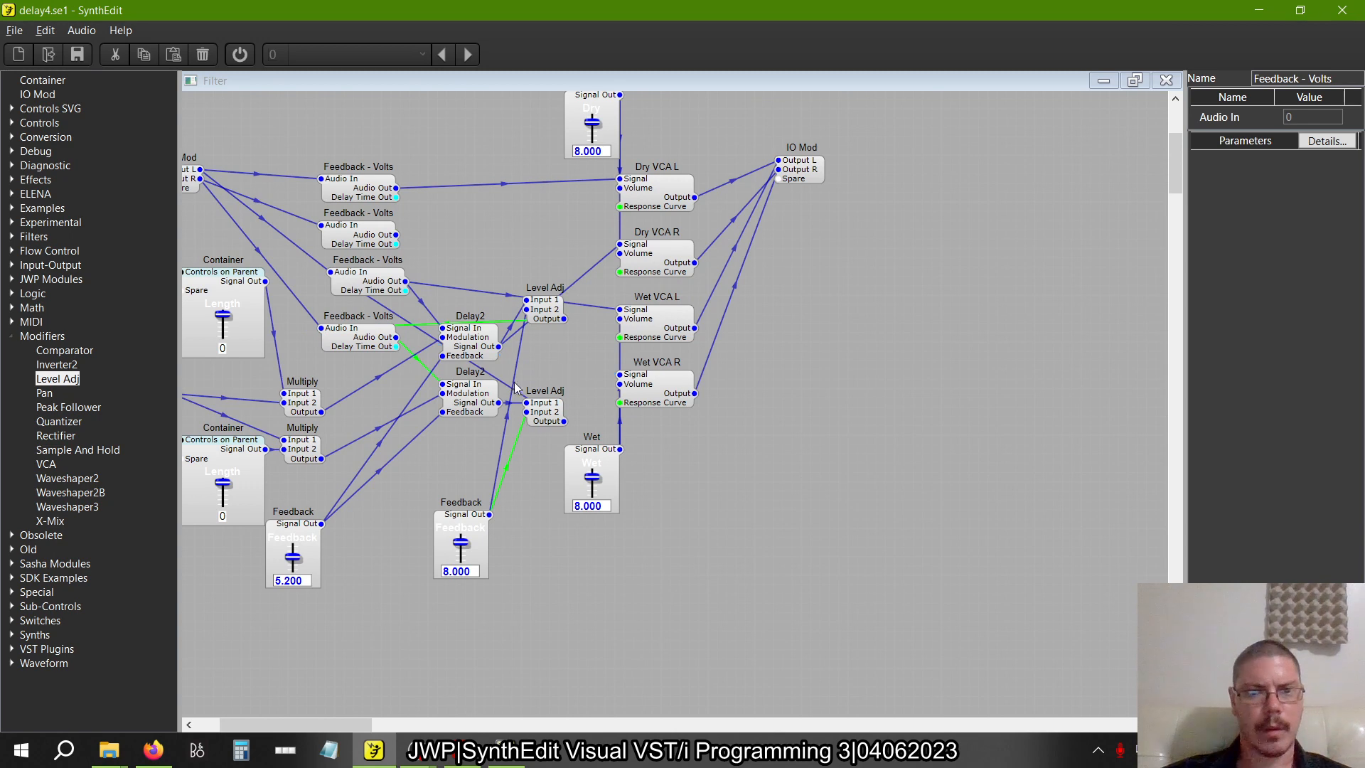
drag(499, 403, 629, 375)
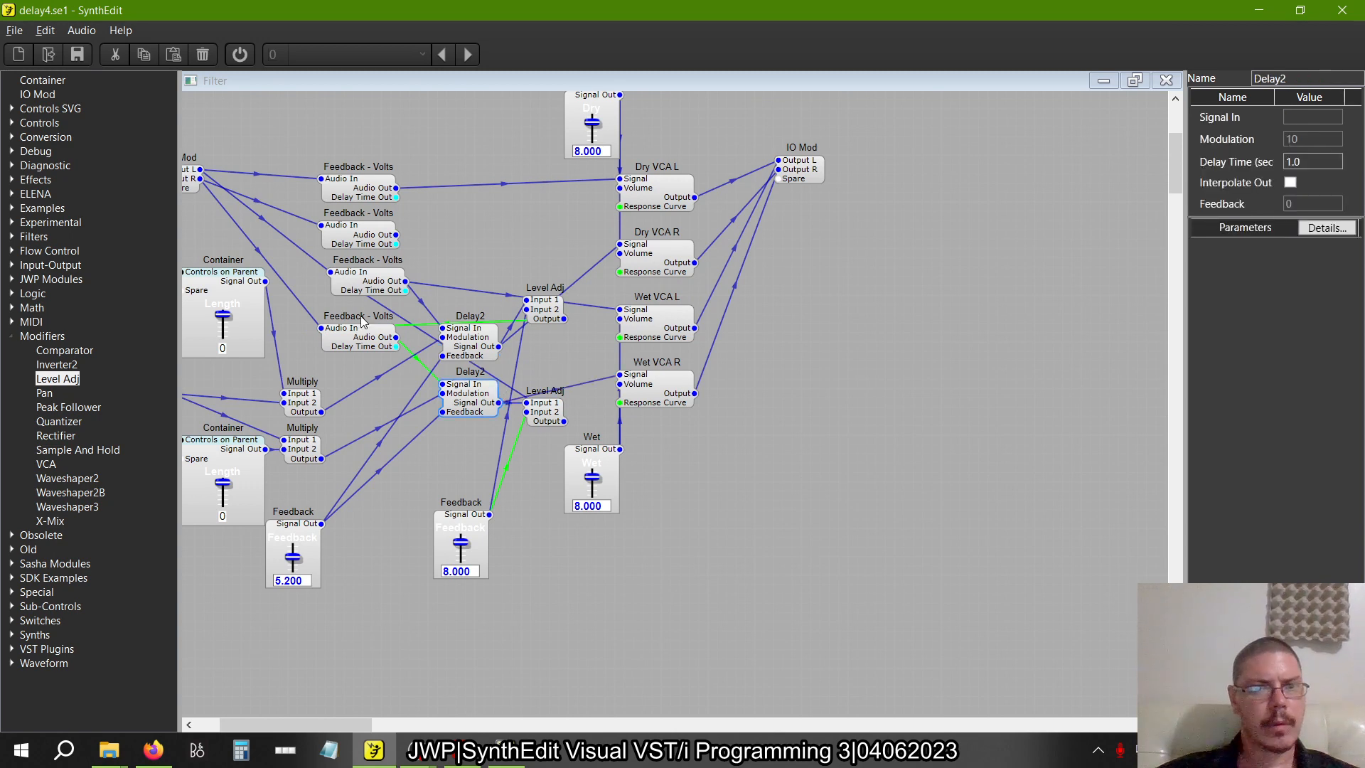
drag(352, 336, 373, 336)
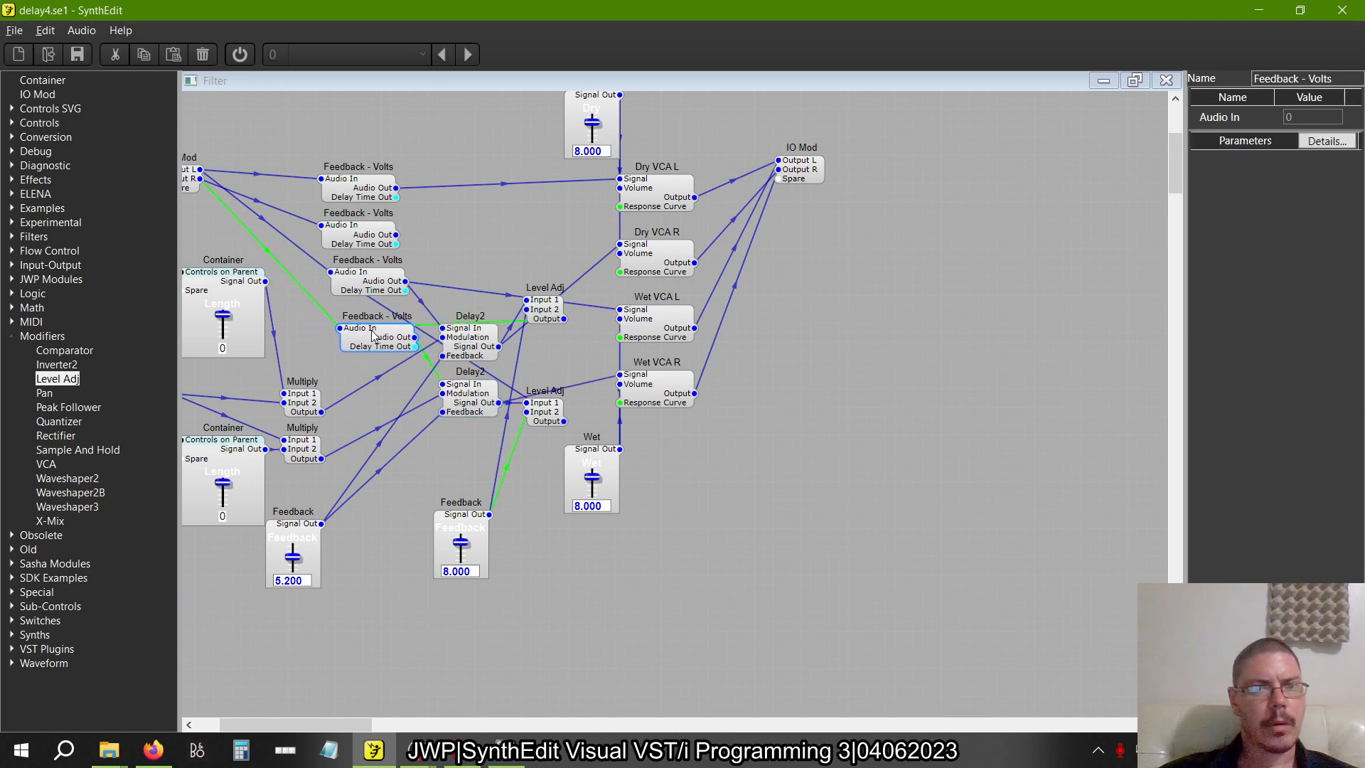
Align the third and fourth Feedback - Volts modules under the upper two and move the first Delay2 slightly up
drag(365, 288, 352, 286)
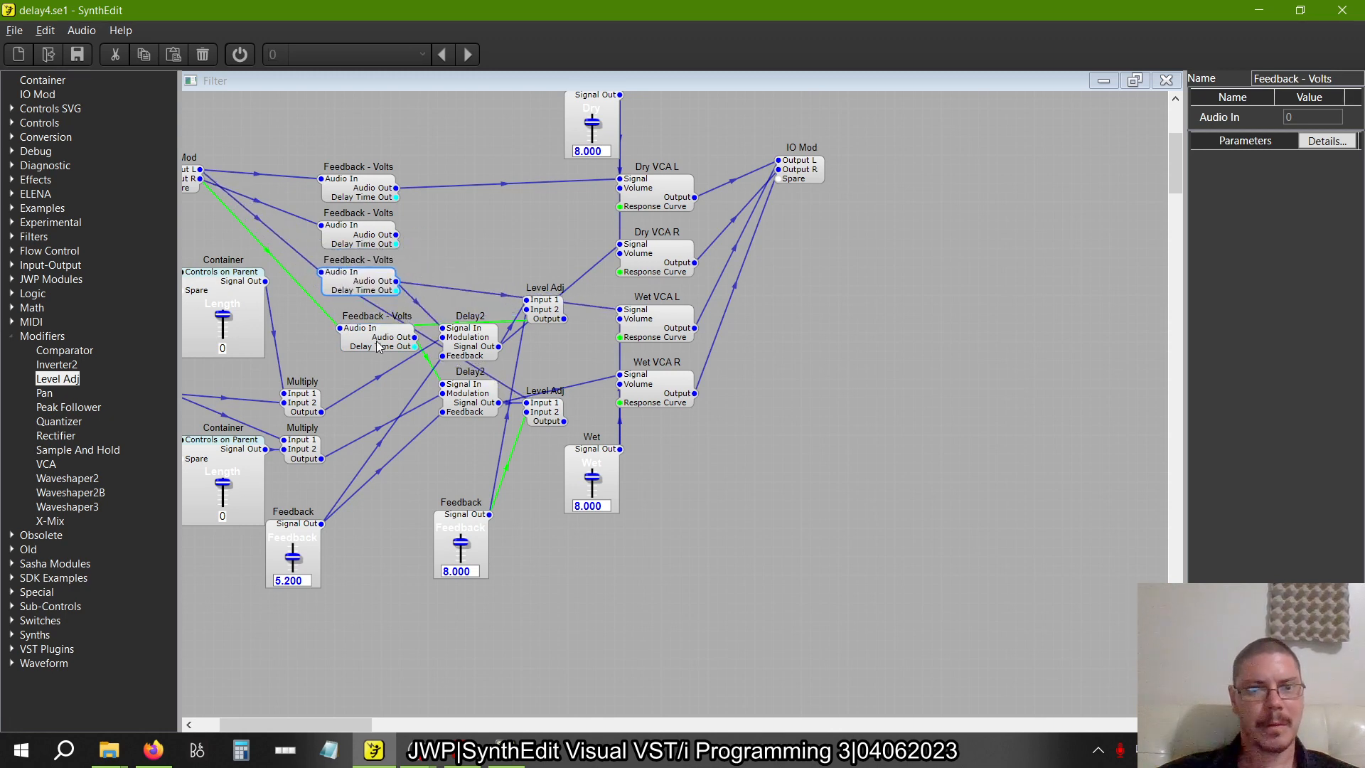
drag(377, 346, 362, 337)
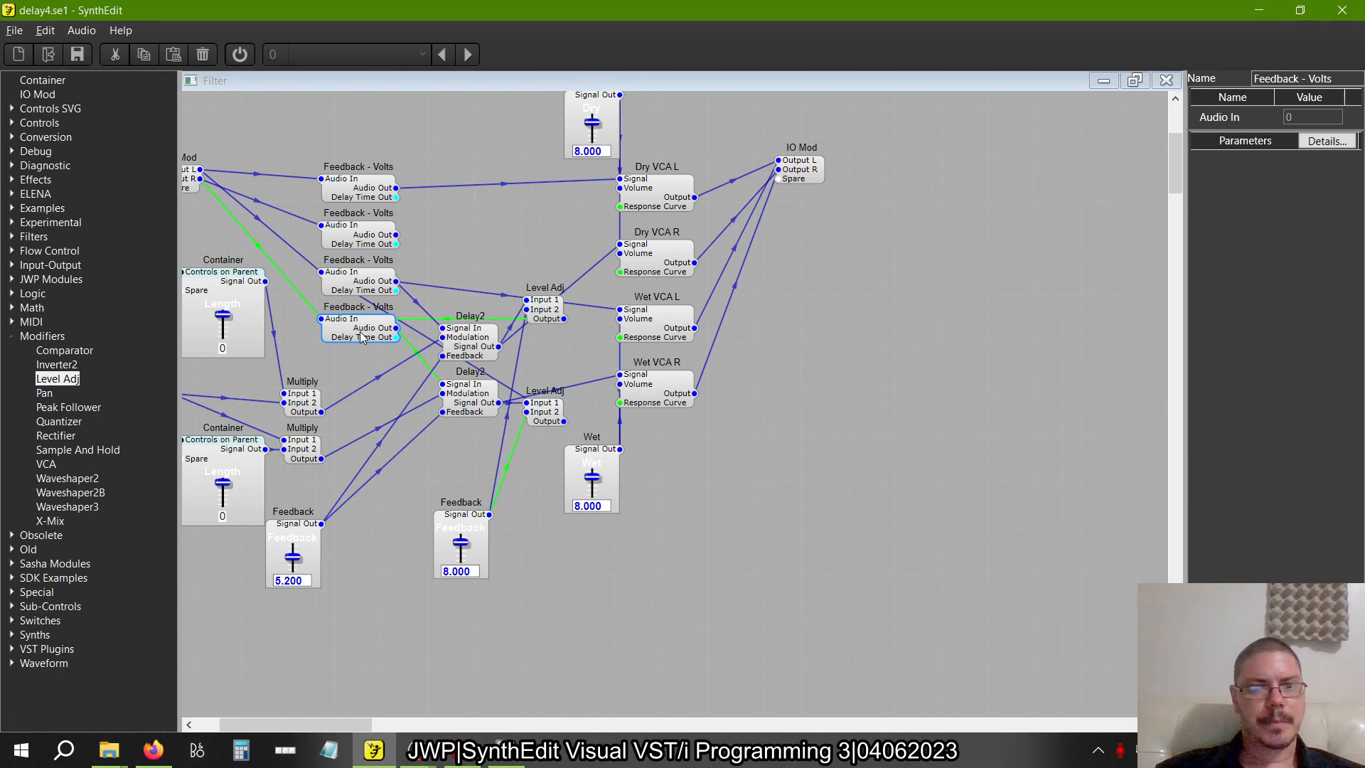
drag(468, 353, 468, 346)
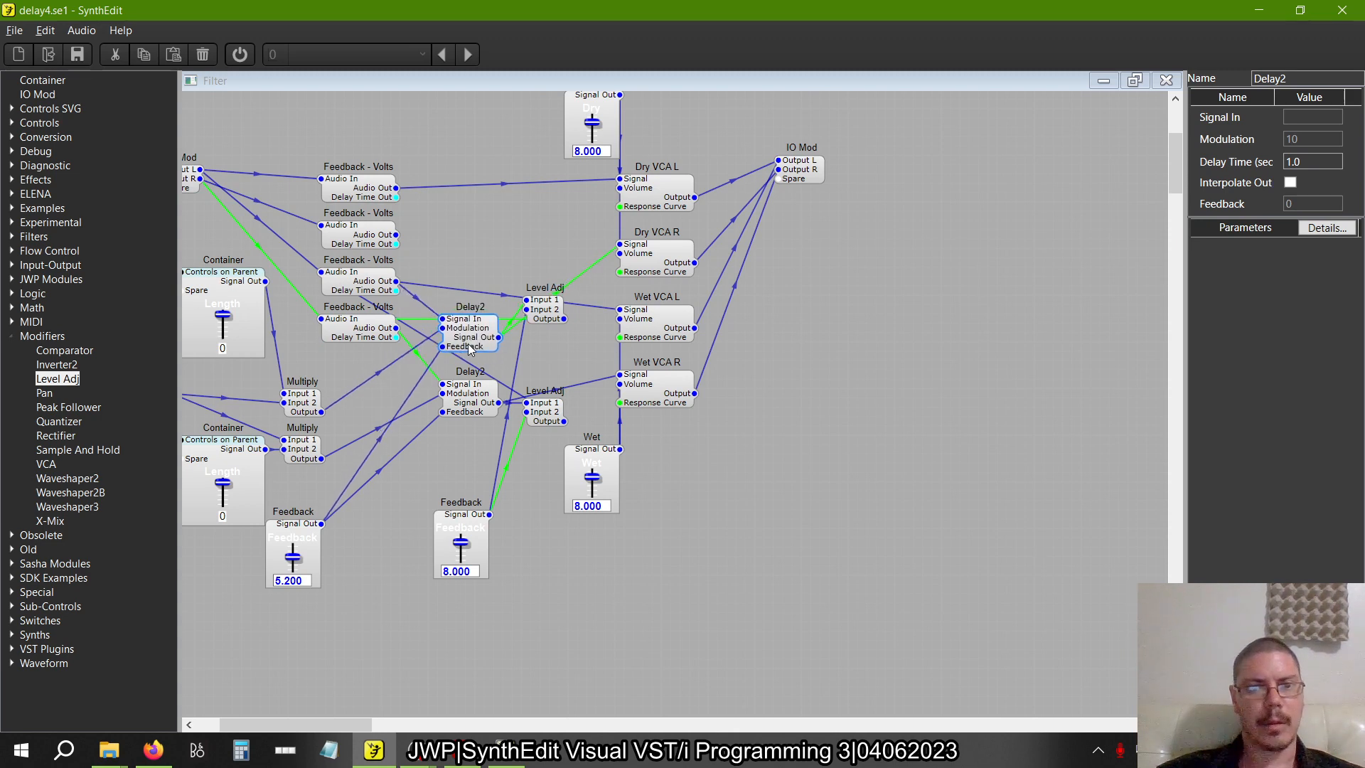
click(474, 394)
Delete the Feedback slider that drives both Delay2 modules' Feedback inputs and check the Feedback setting of each Delay2
right_click(469, 244)
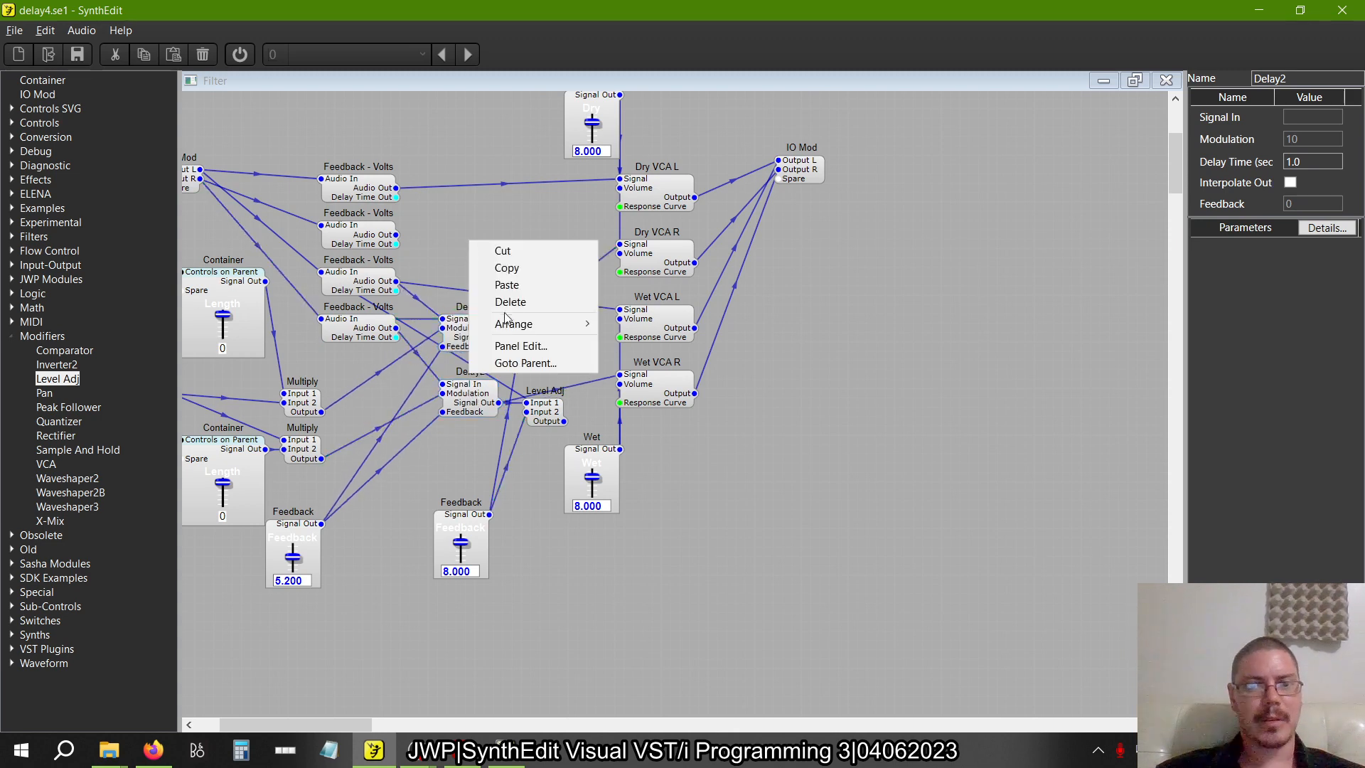
click(501, 344)
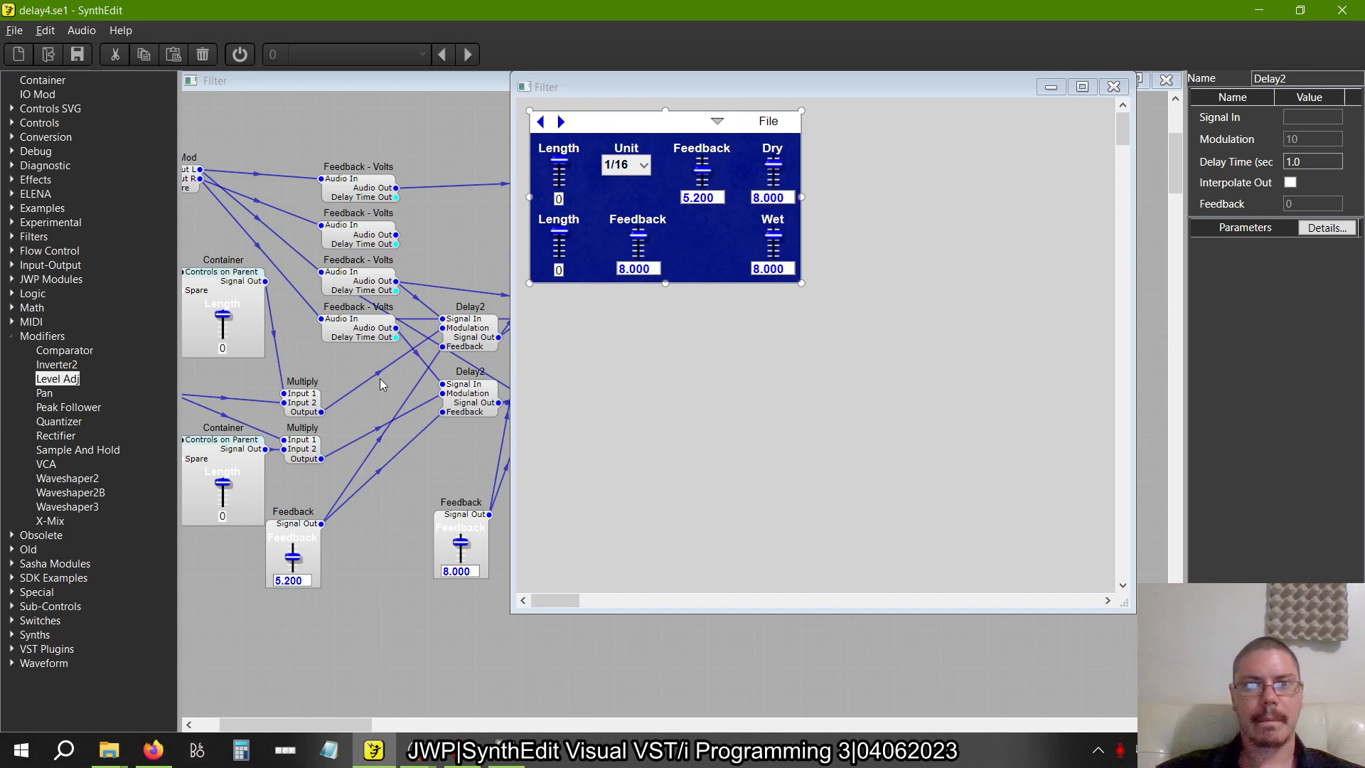
click(702, 160)
drag(703, 160, 703, 174)
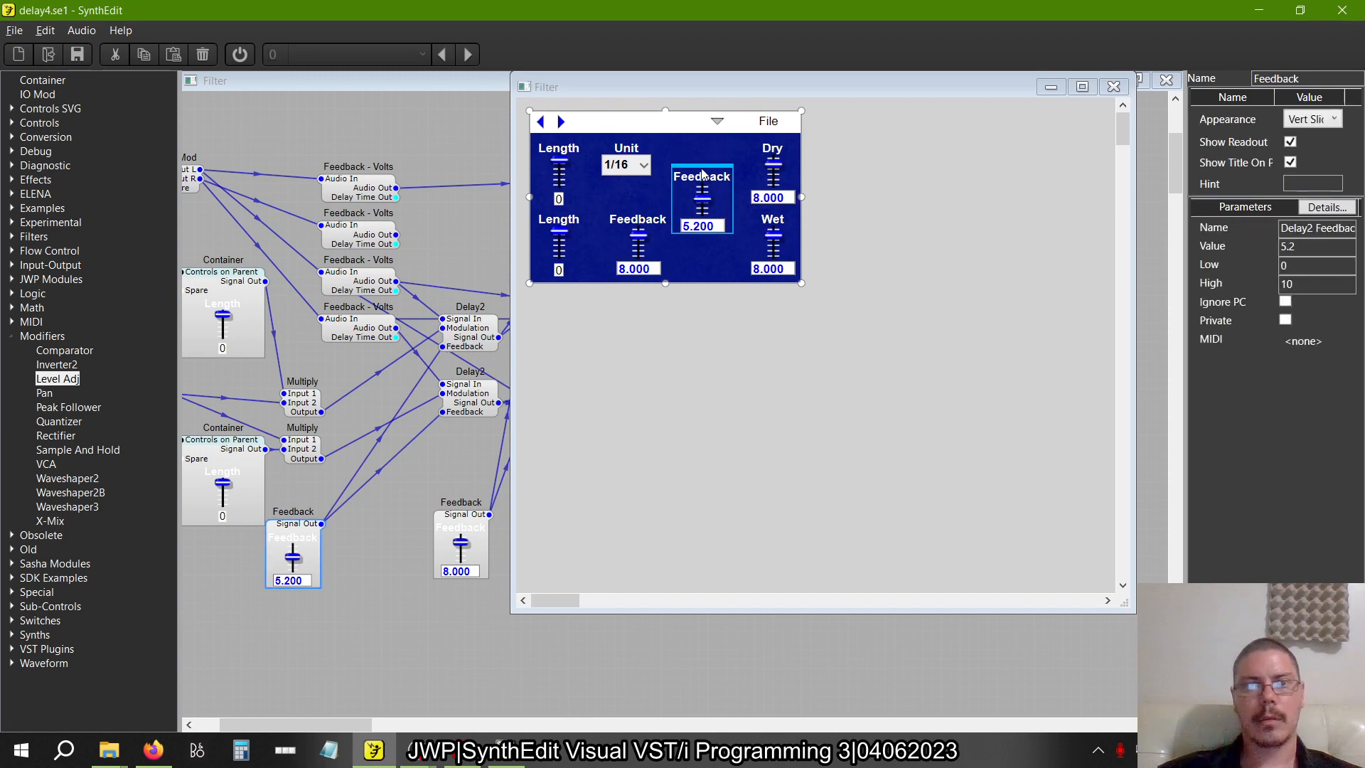
click(386, 549)
key(Delete)
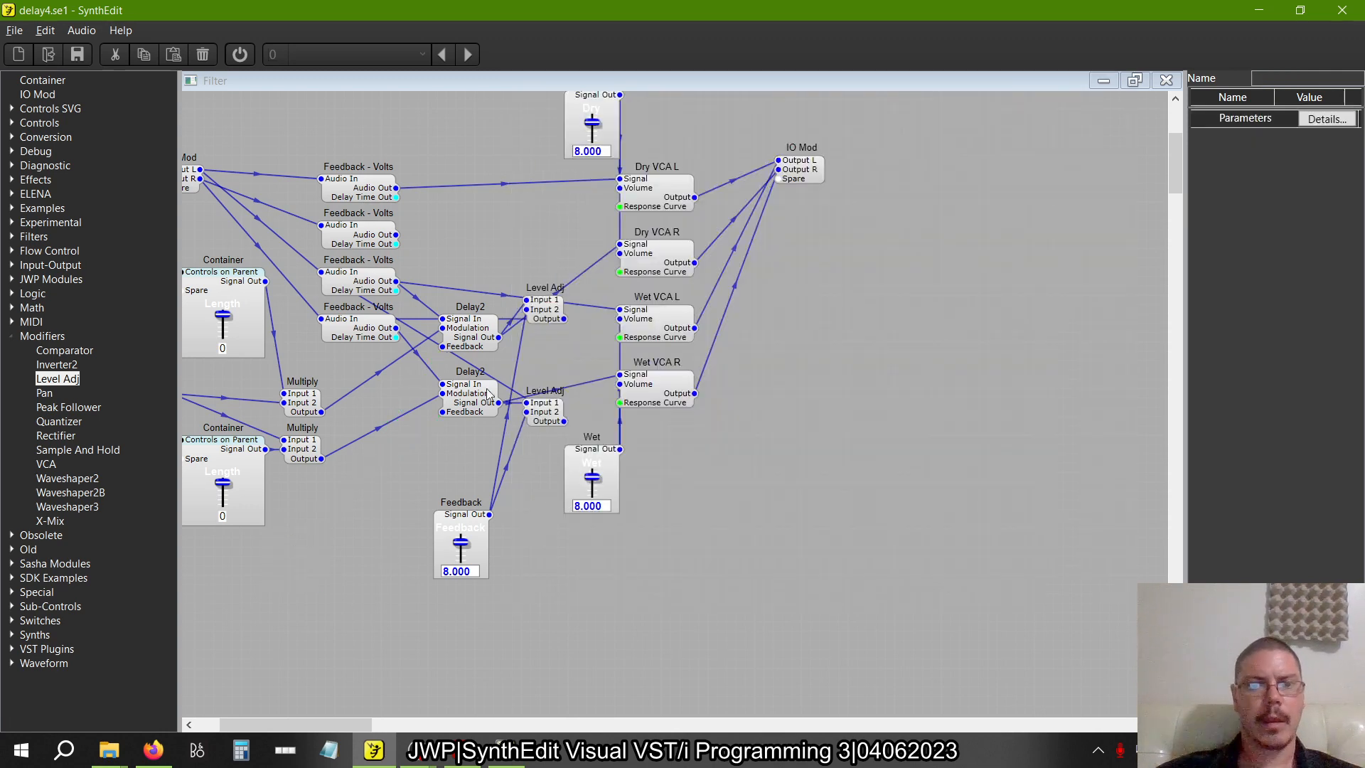
click(474, 395)
click(462, 332)
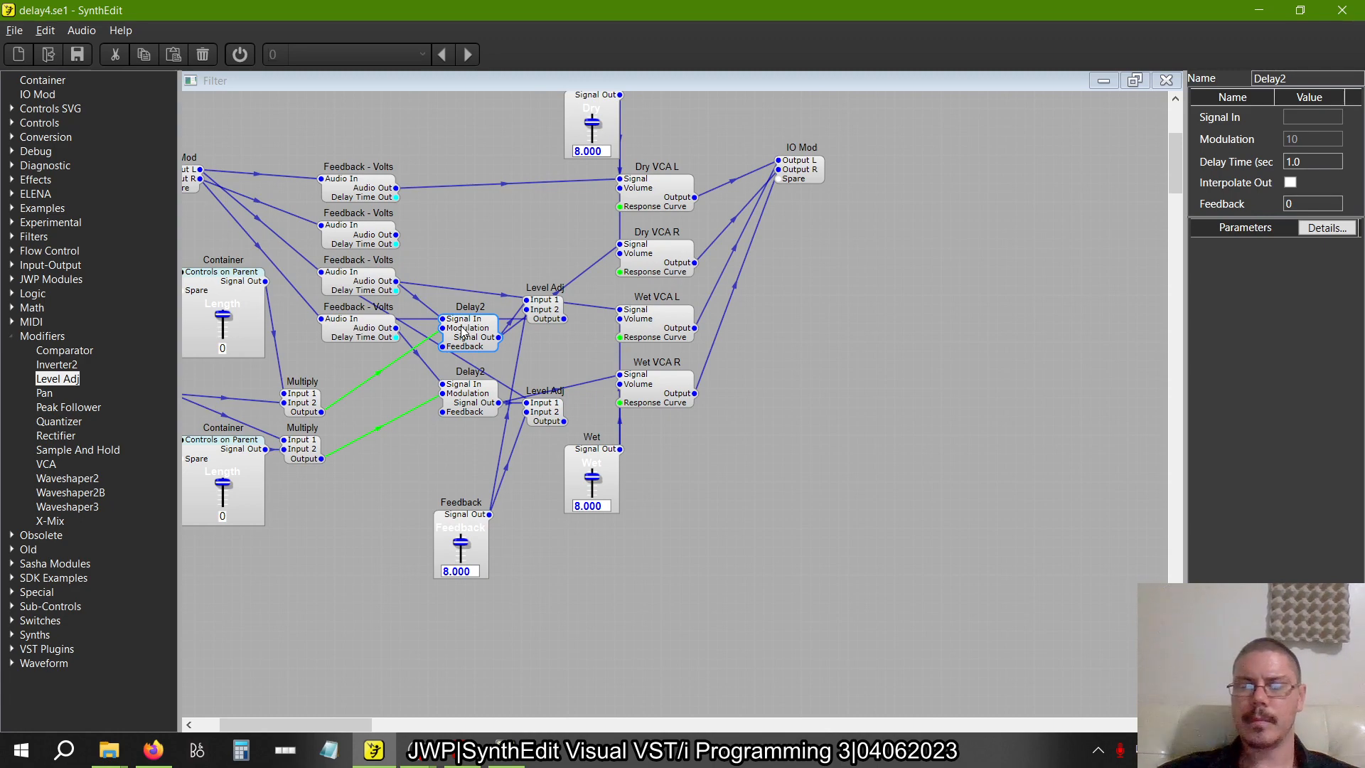
Compare the whole delay4.se1 structure with crossdelay1.se1 and figure 2.32, including the heads-up note on the Delay2 Feedback plugs
key(alt+Tab)
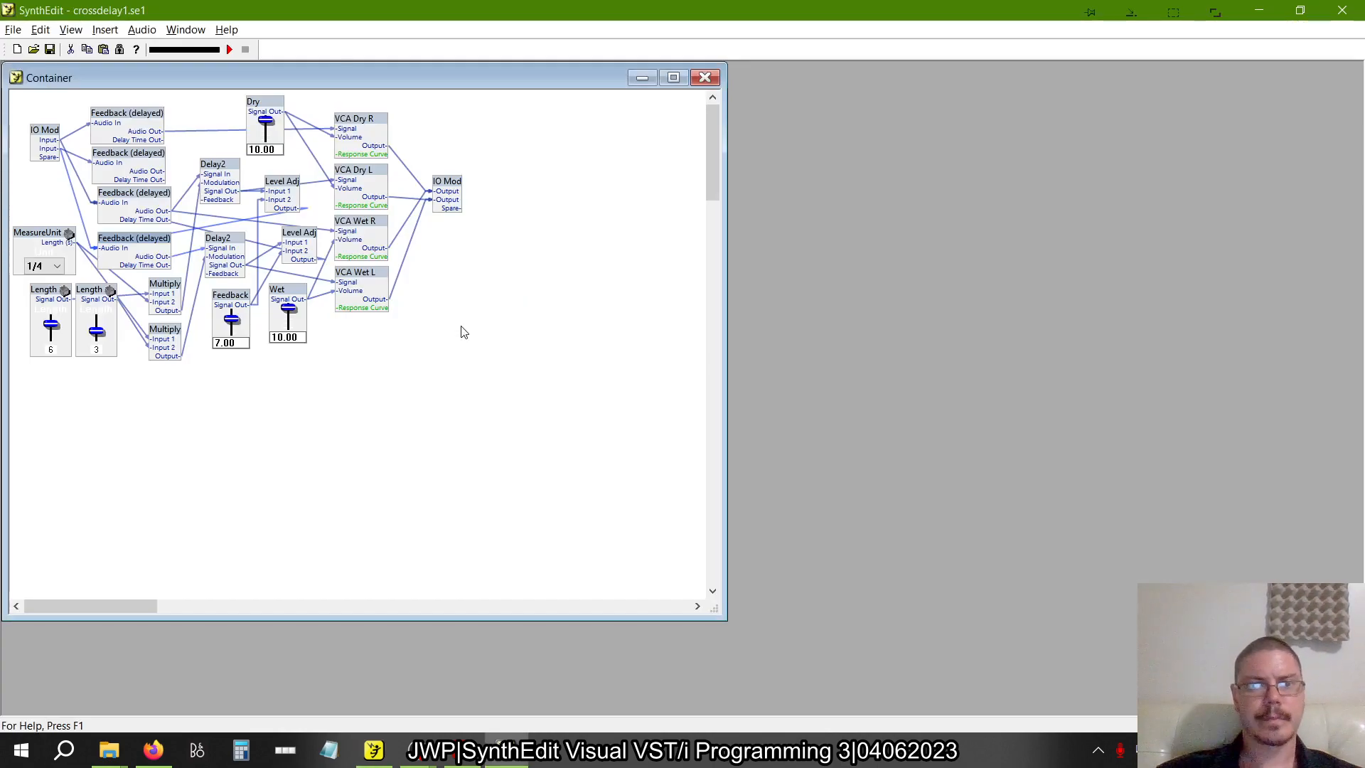
key(alt+Tab)
key(Tab)
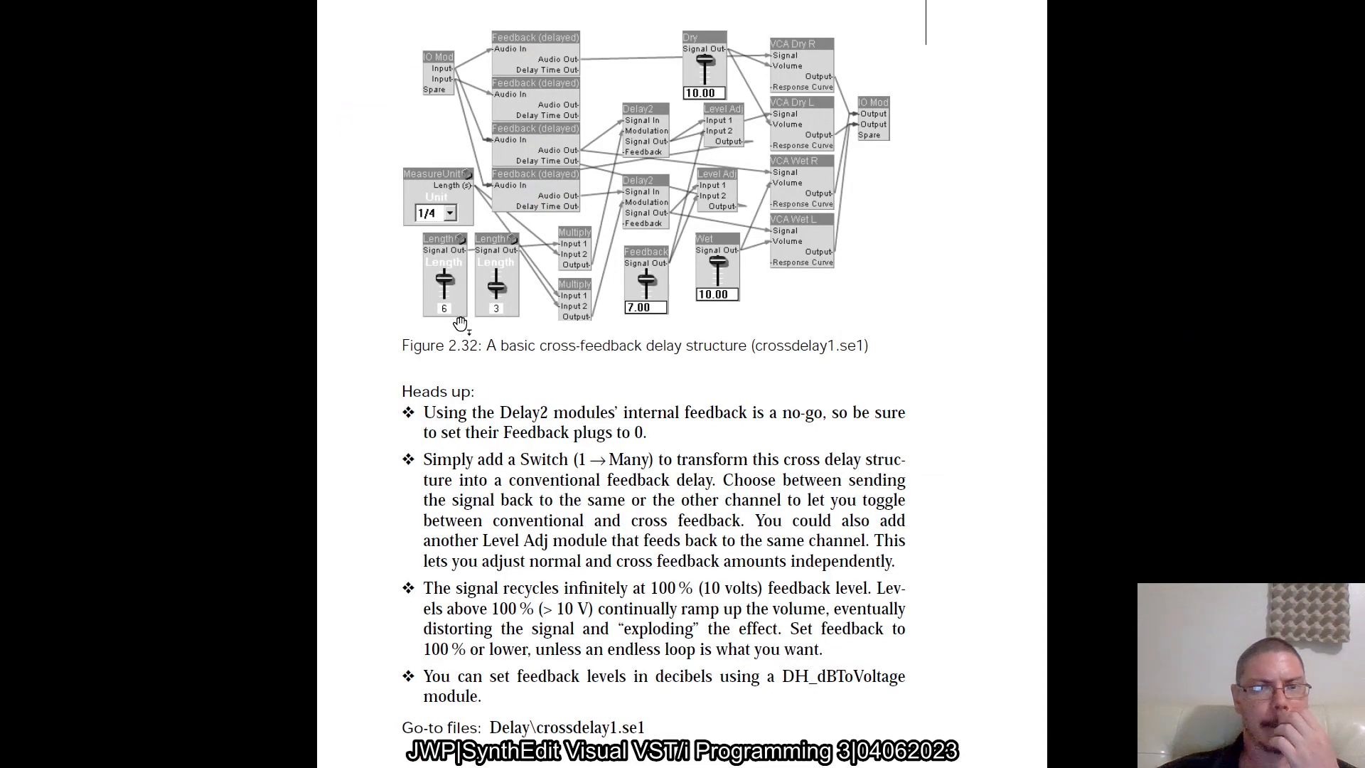
key(alt+Tab)
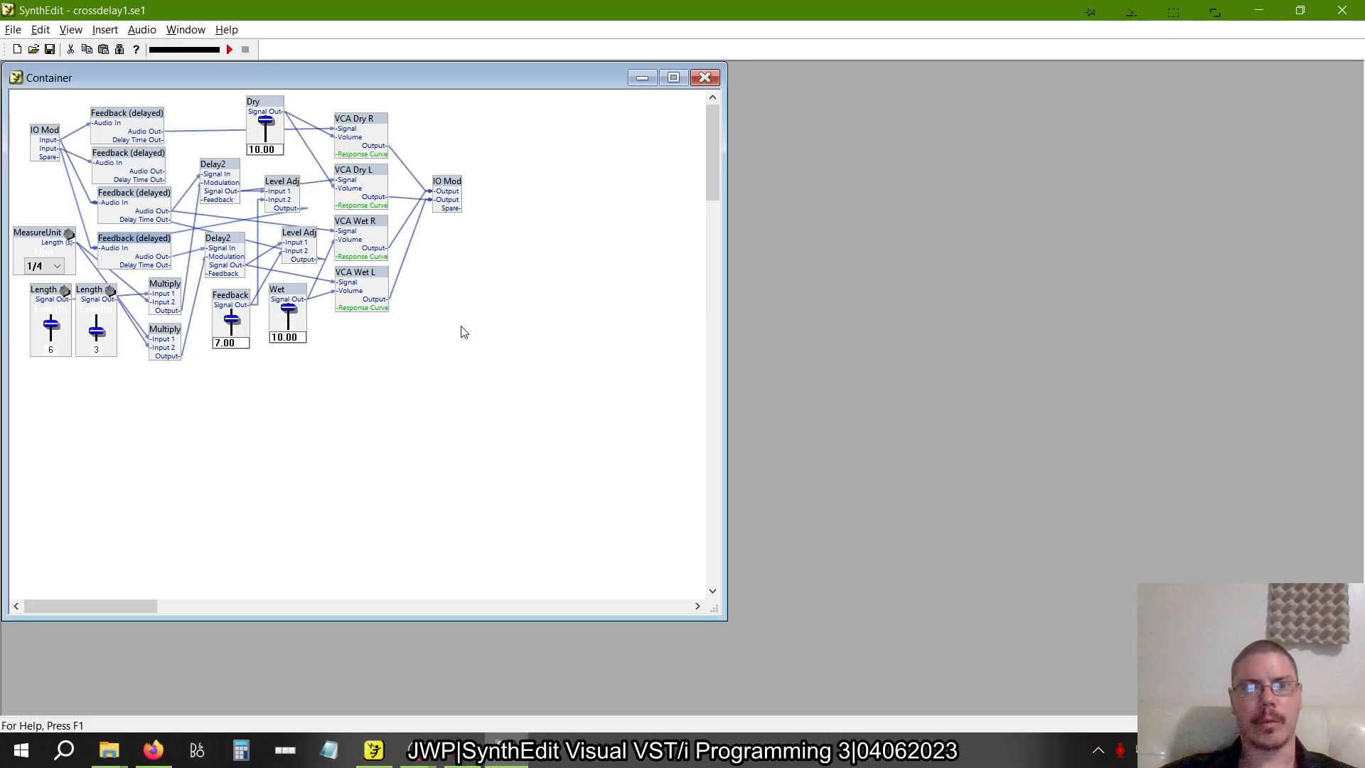
key(alt+Tab)
key(Tab)
scroll(340, 475, left, 4)
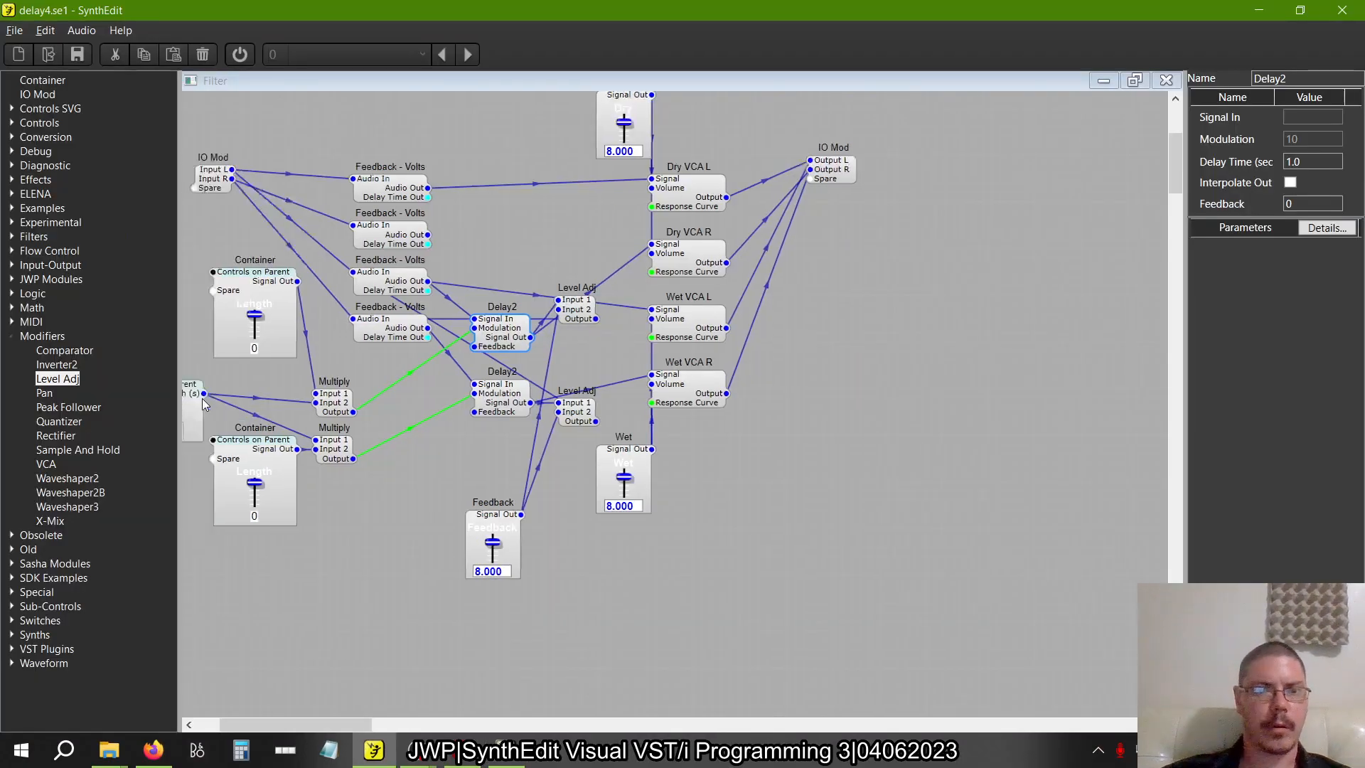
scroll(675, 615, down, 2)
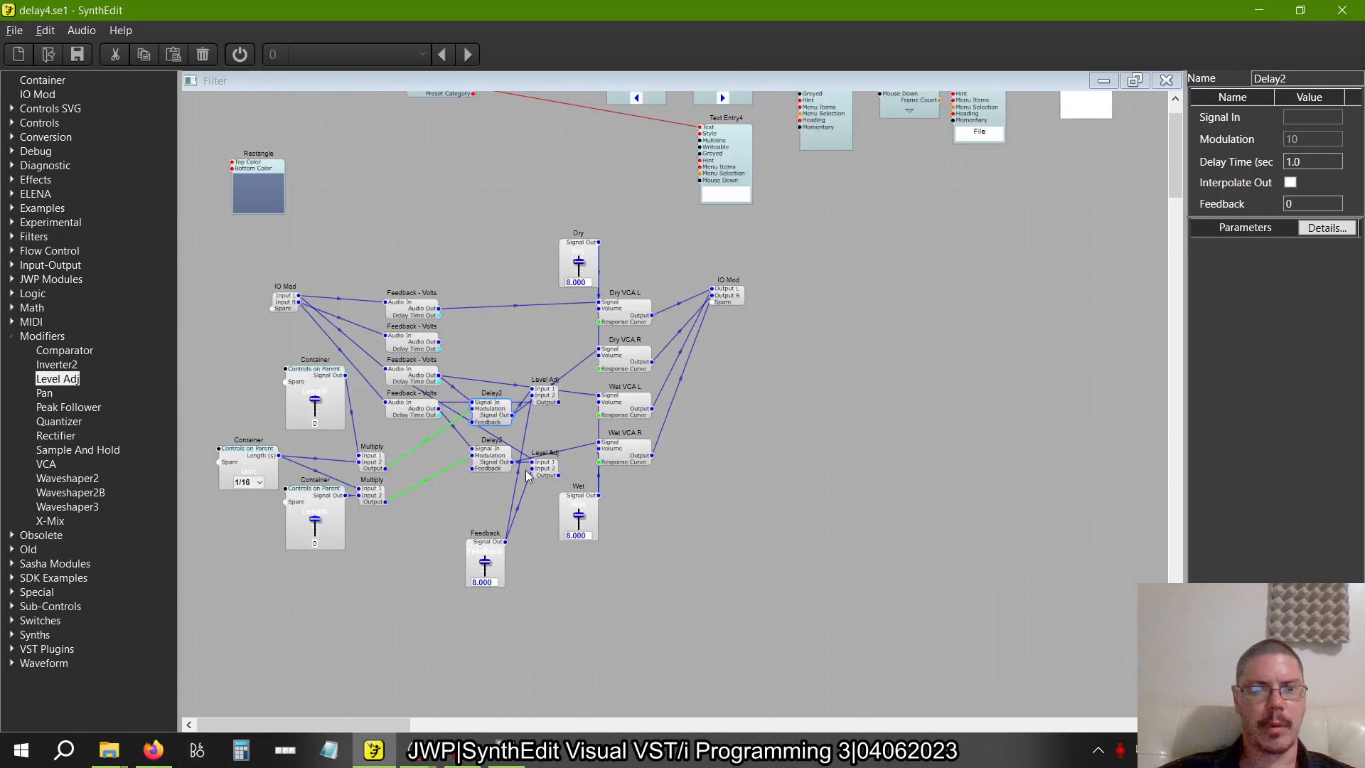
scroll(398, 521, up, 2)
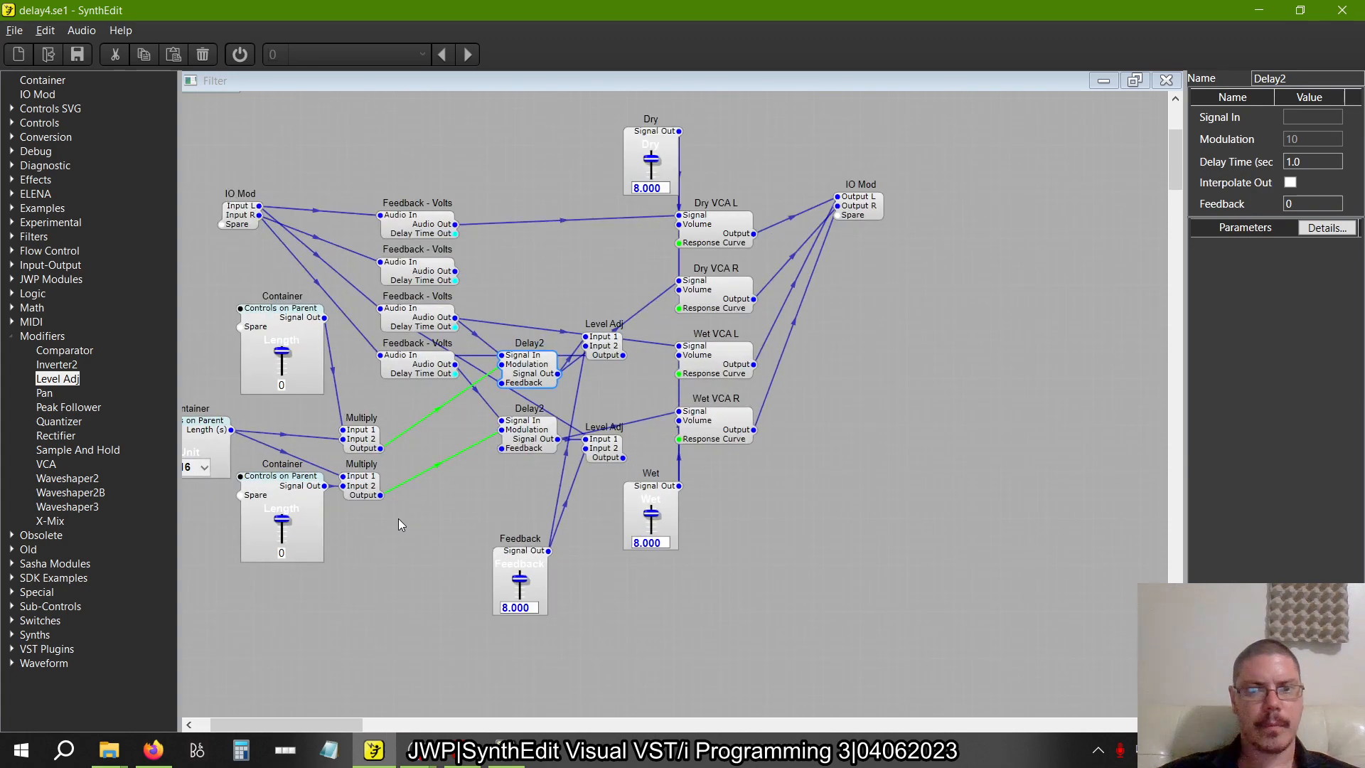
scroll(399, 525, down, 3)
key(alt+Tab)
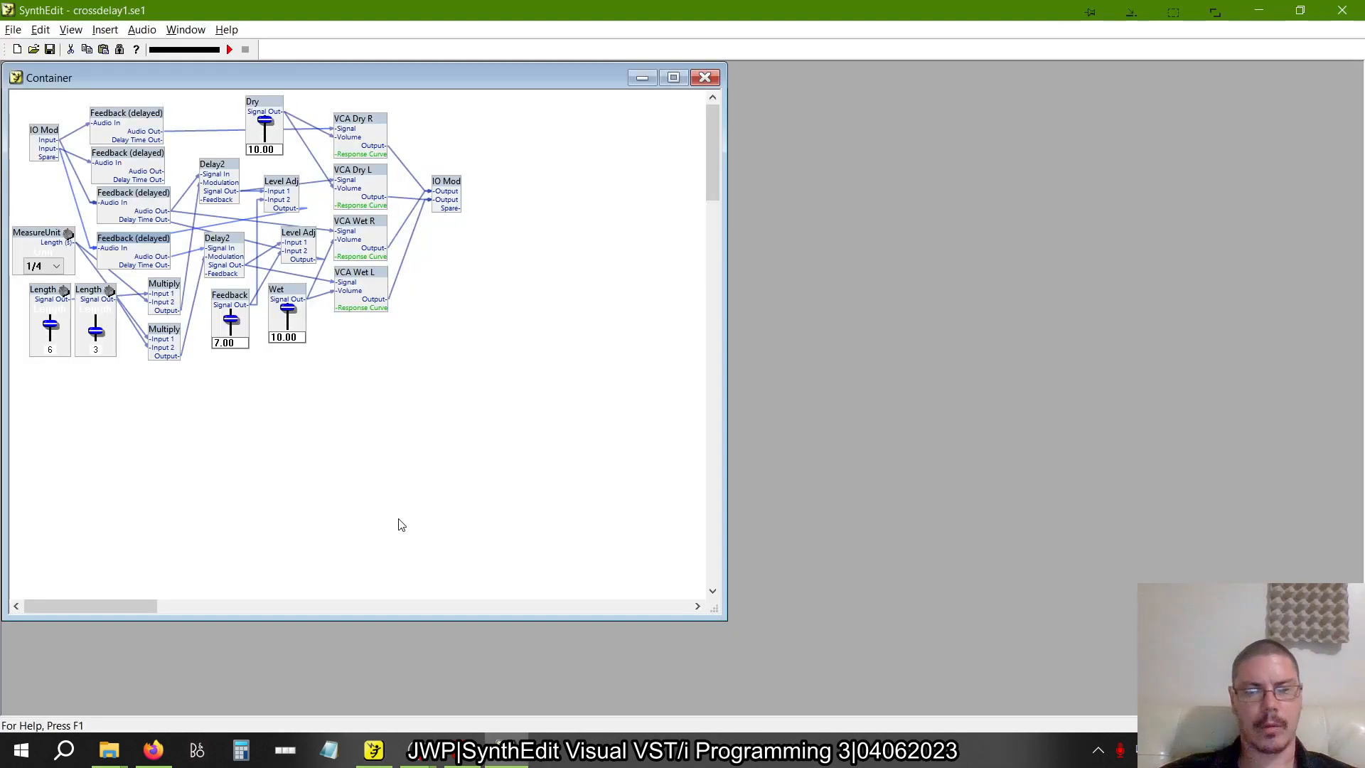
key(alt+Tab)
key(alt+Tab)
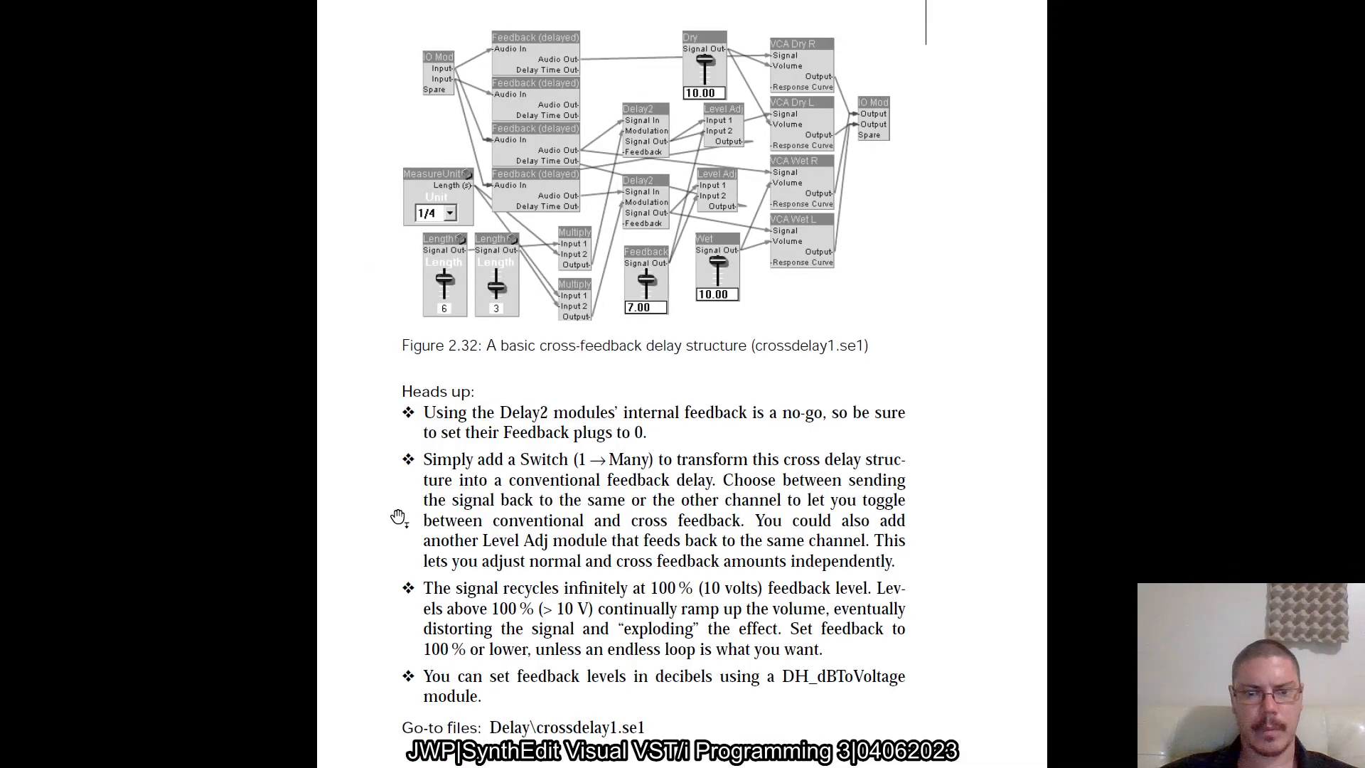
key(alt+Tab)
click(13, 29)
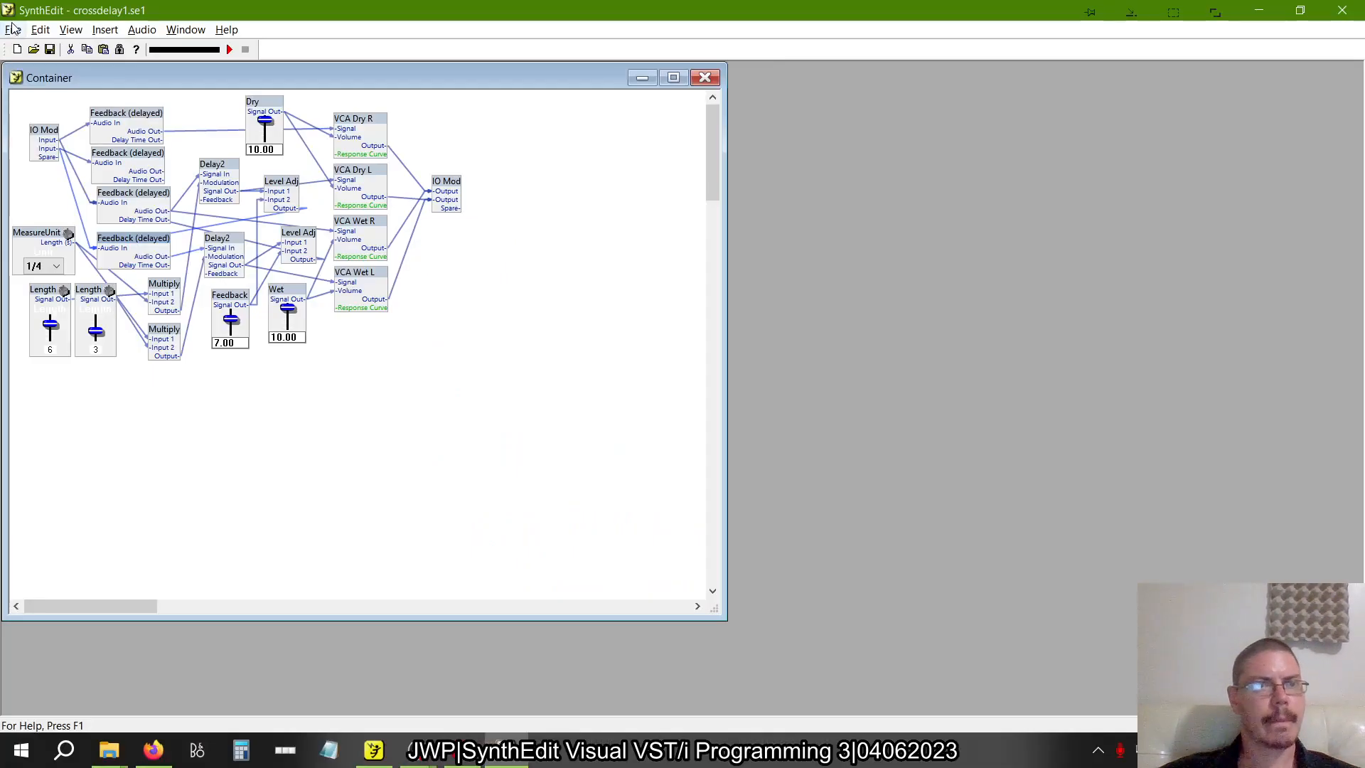
click(47, 122)
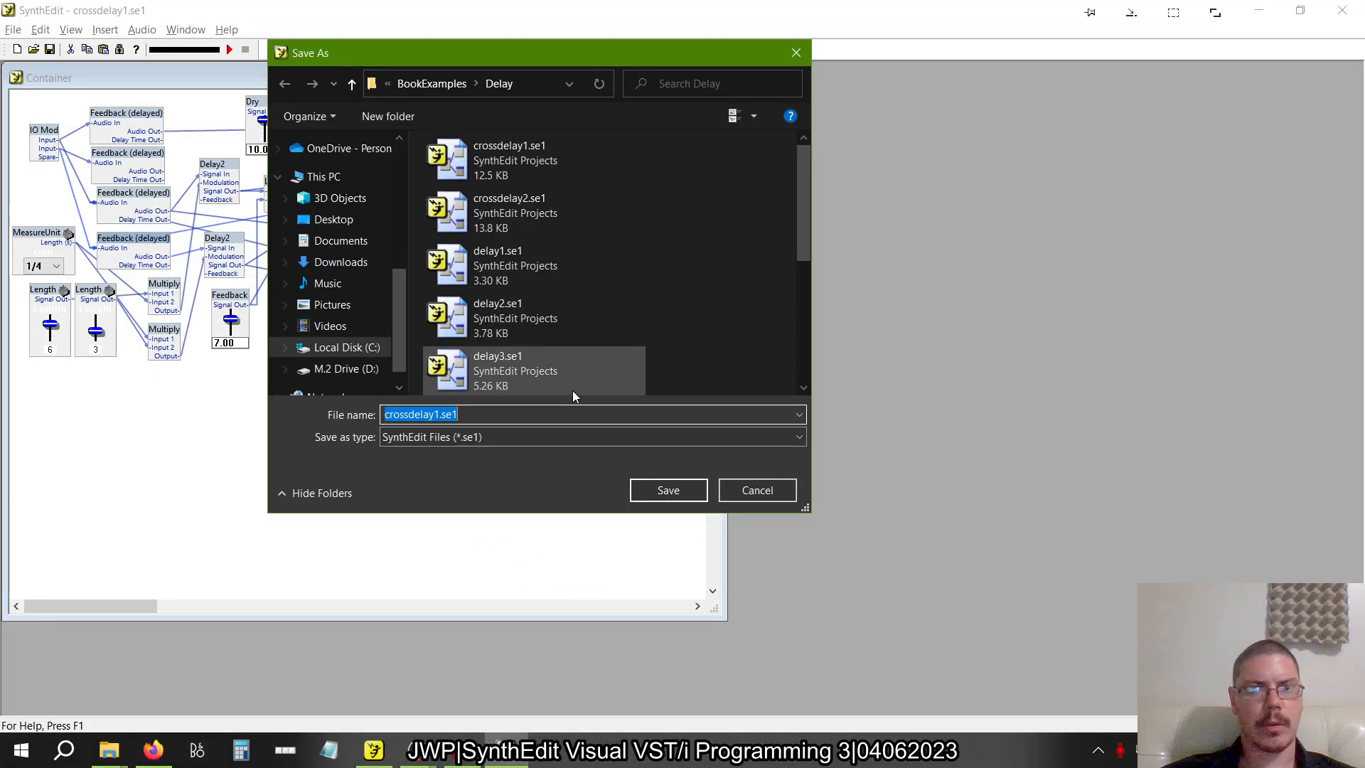
click(757, 491)
key(alt+Tab)
key(Tab)
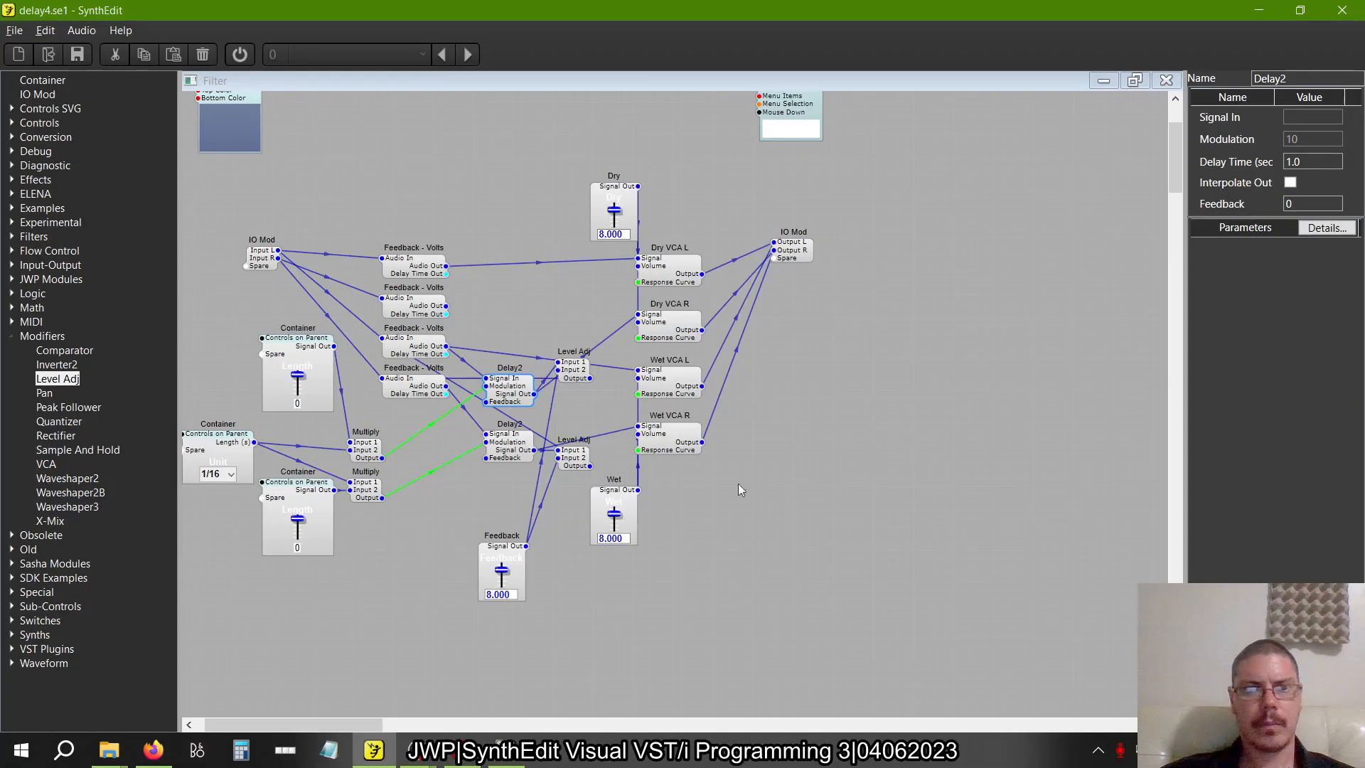
click(14, 31)
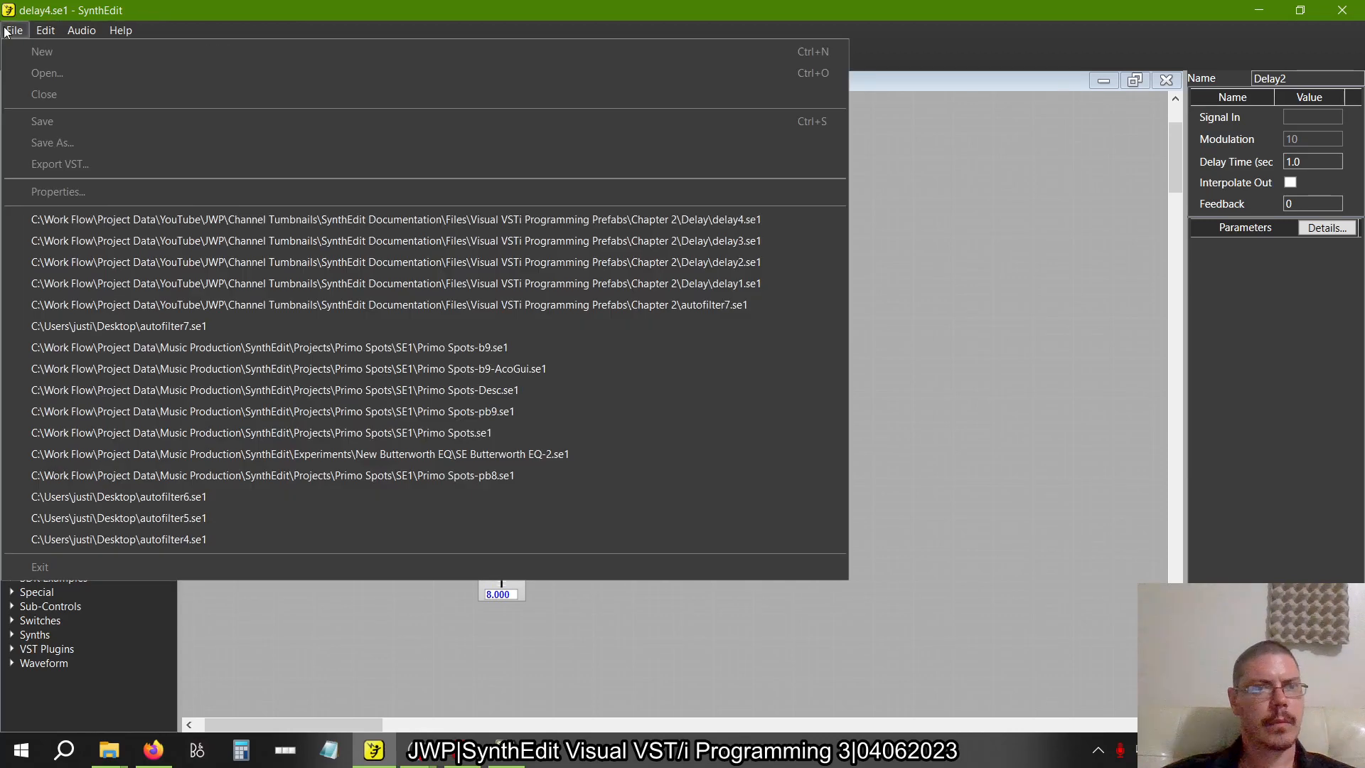
click(5, 27)
click(4, 27)
click(4, 27)
On the Filter panel of delay4.se1, centre the remaining Feedback slider and the Unit selector between the Length and Dry/Wet columns
right_click(355, 138)
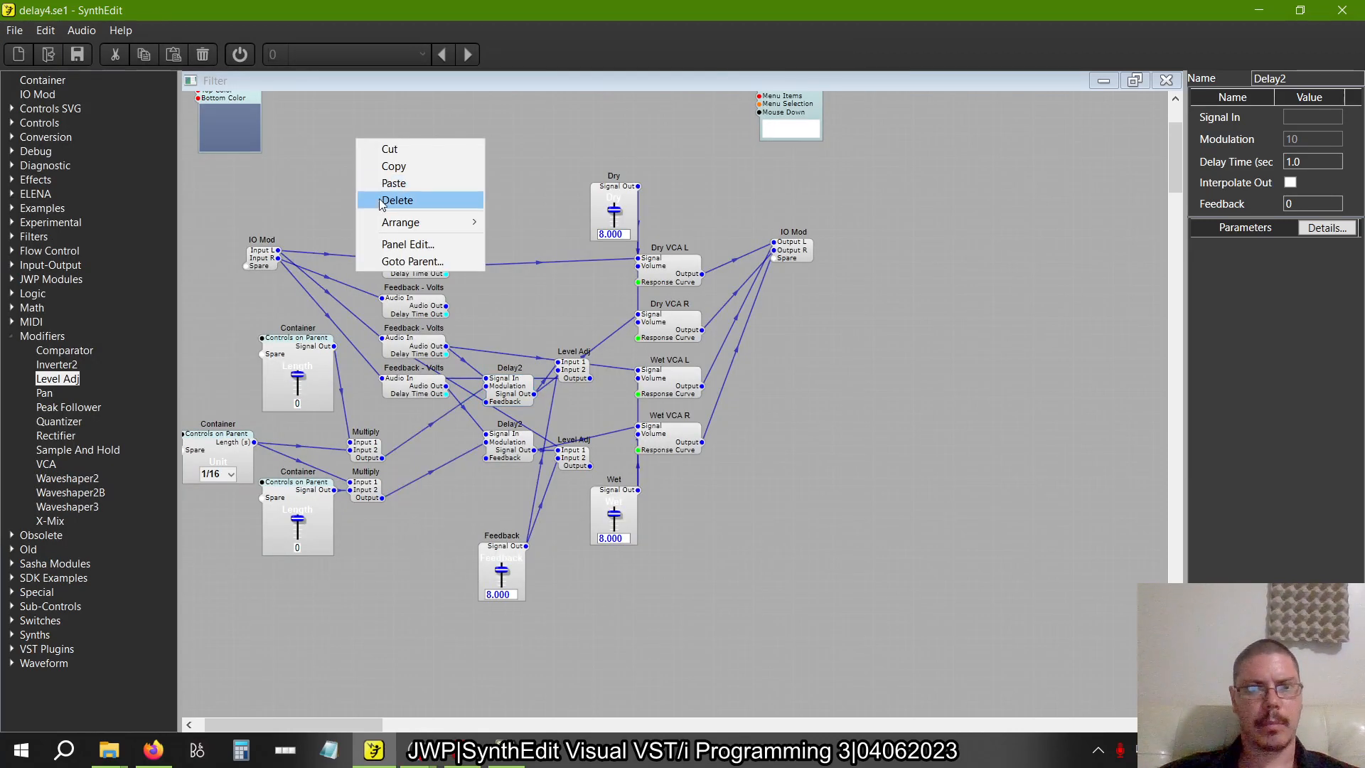
click(455, 244)
click(633, 226)
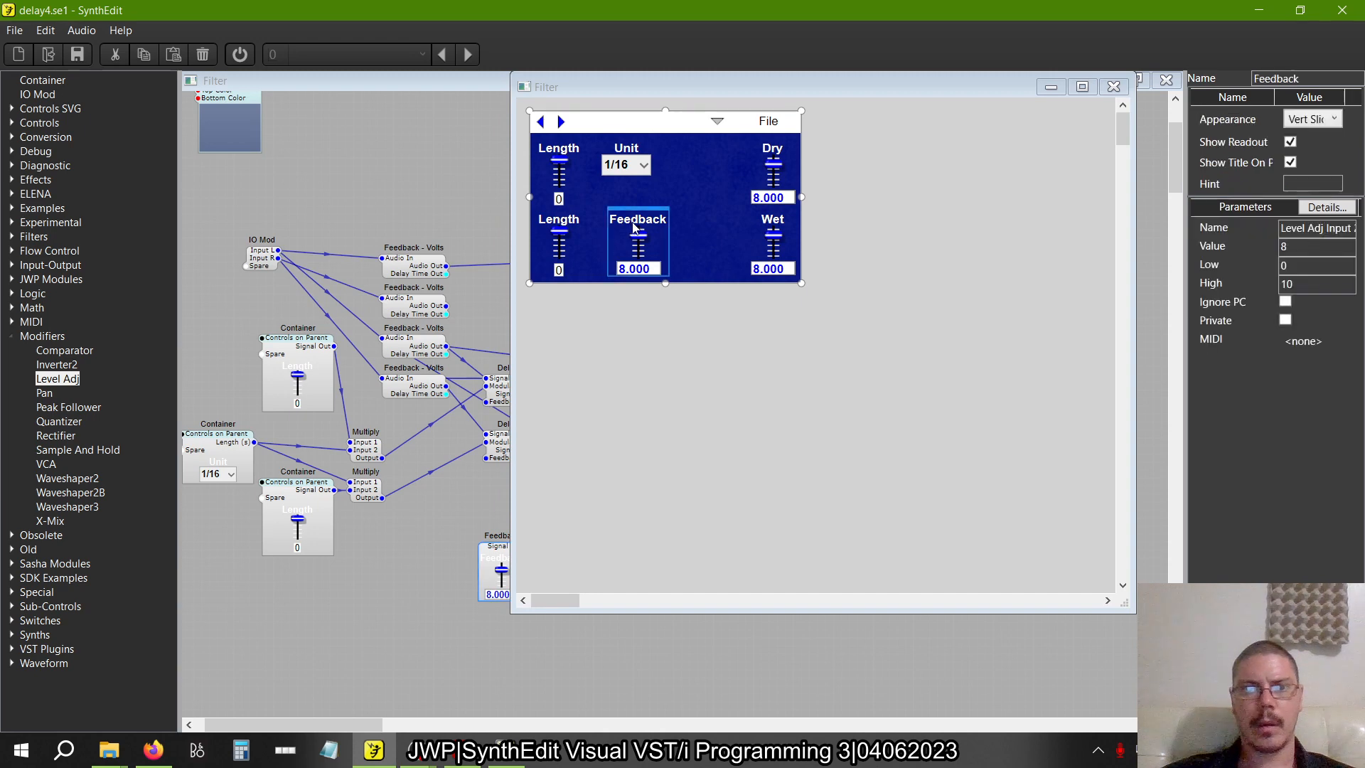
drag(633, 226, 669, 212)
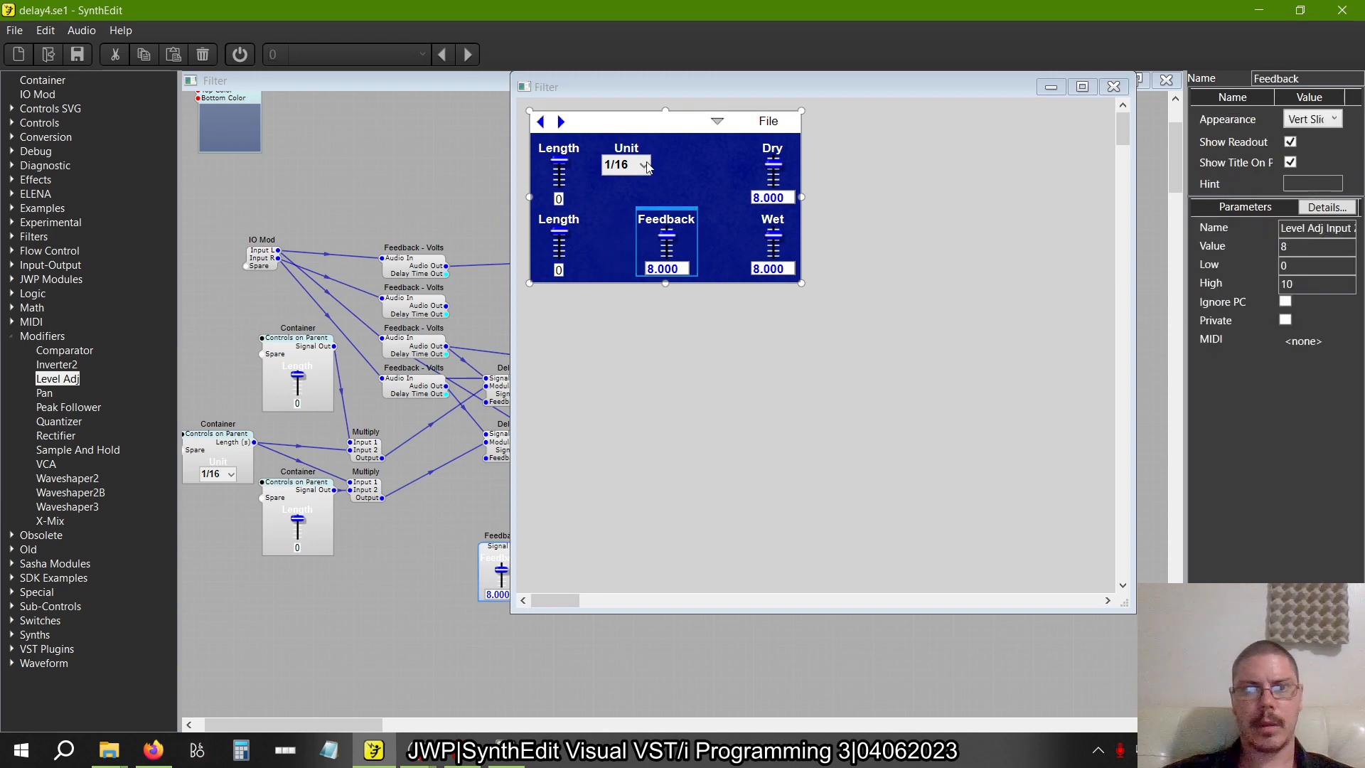
click(629, 144)
drag(630, 140, 670, 140)
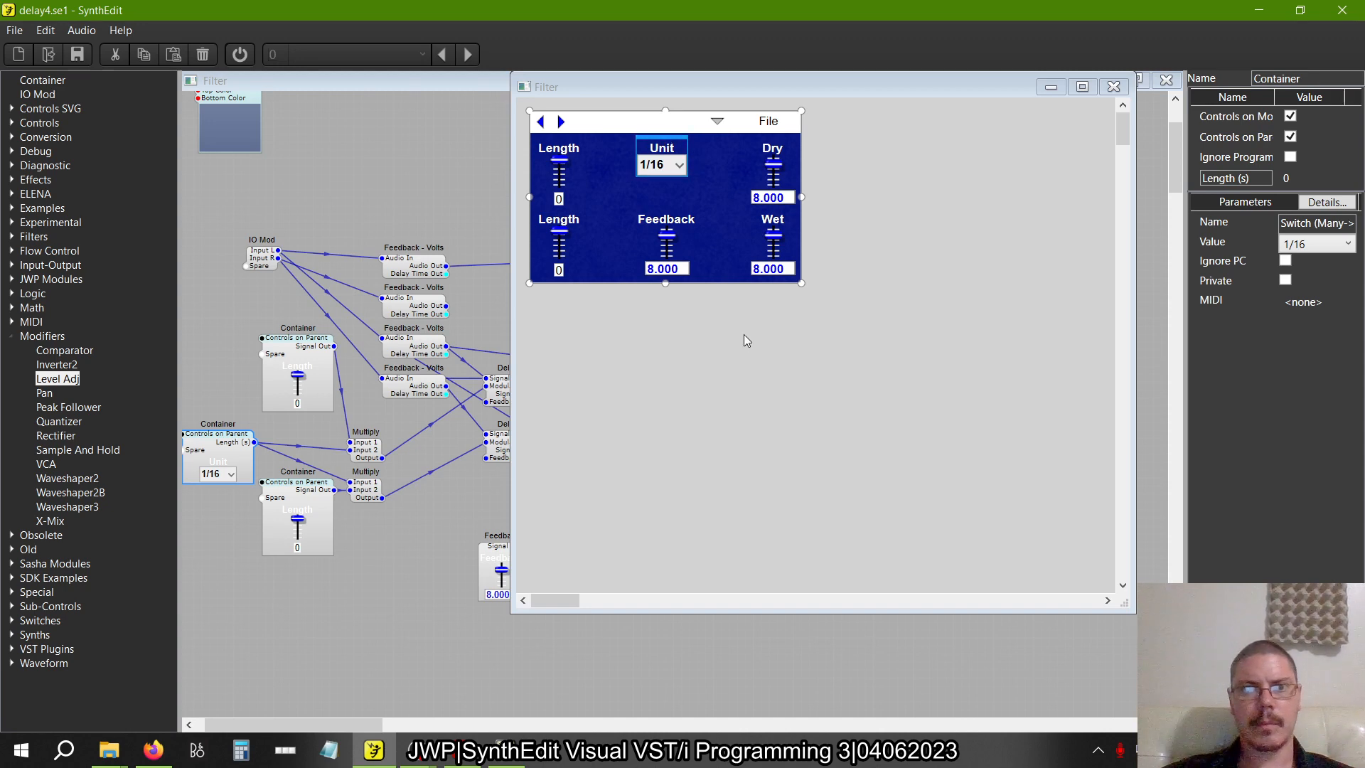
click(840, 410)
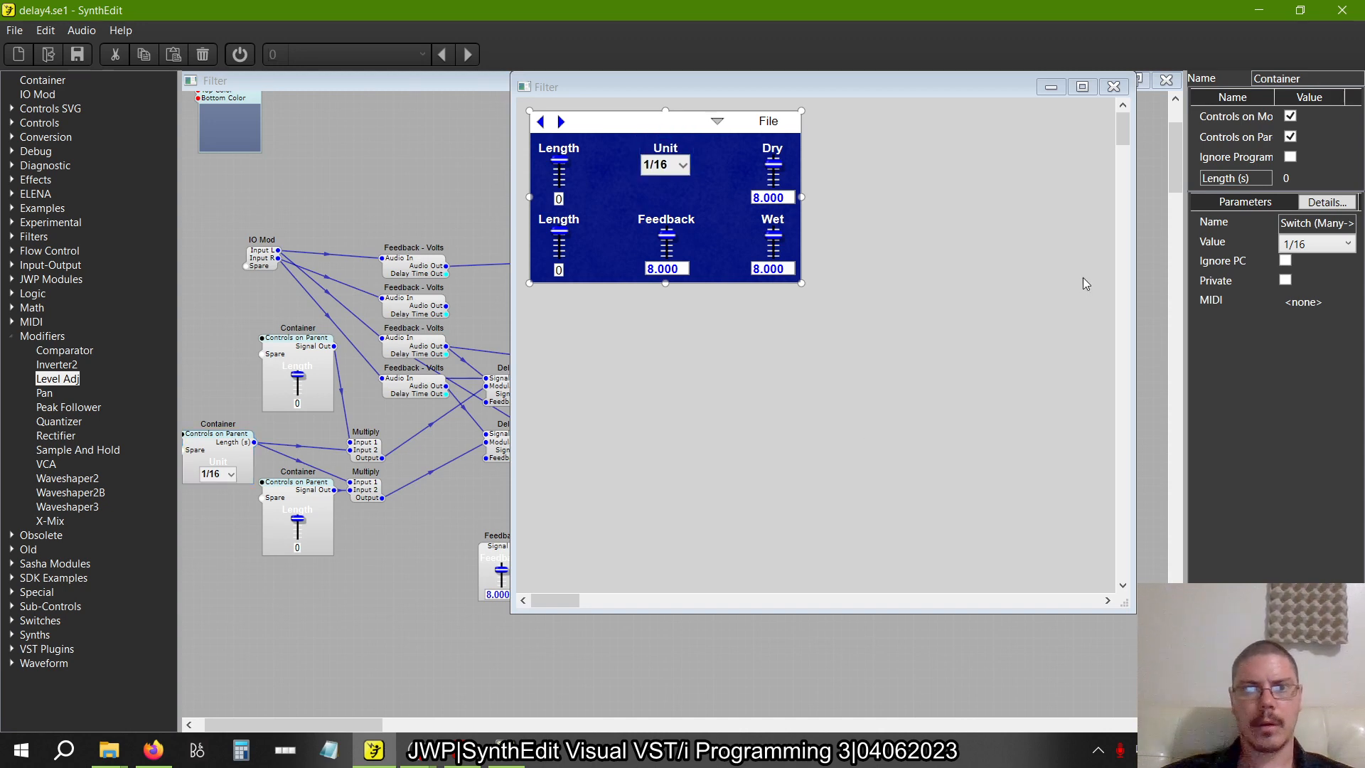
click(1114, 92)
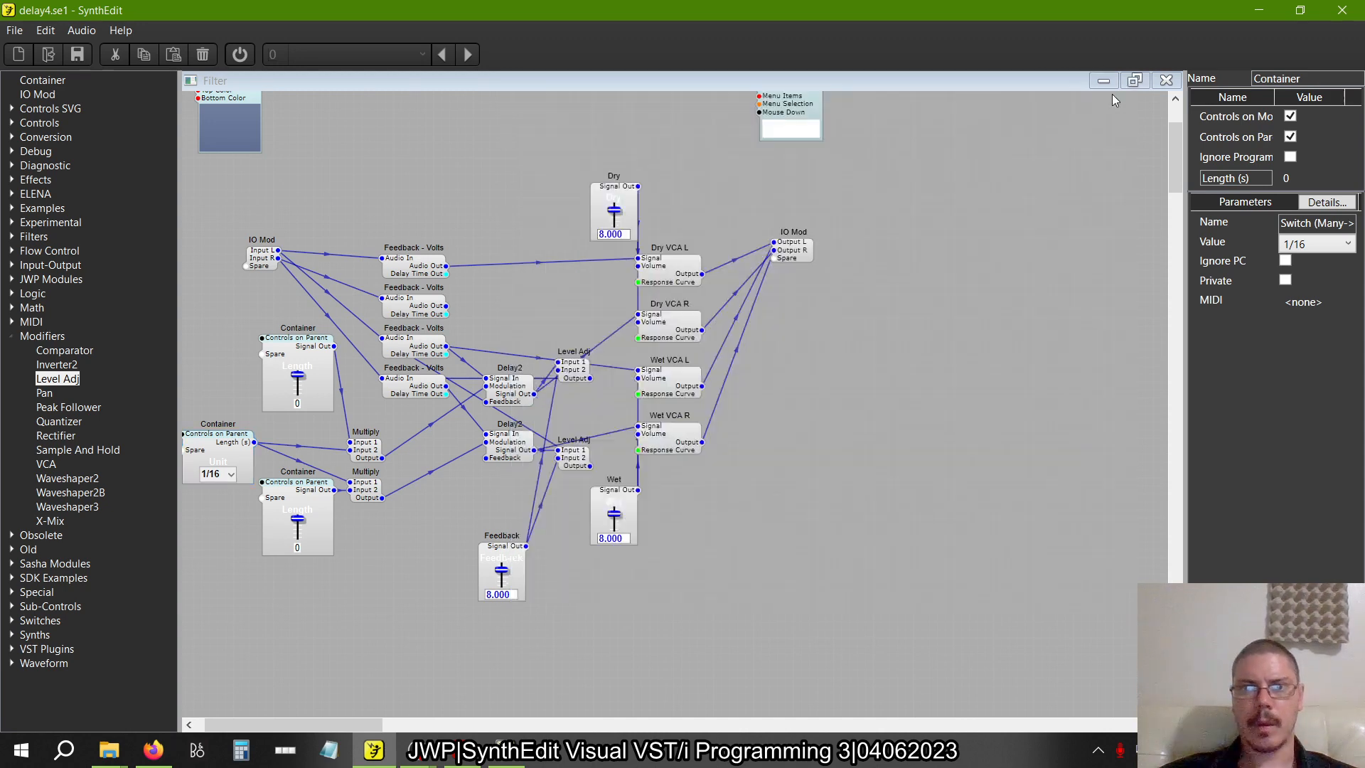
Save the modified project as crossdelay1.se1 in the Chapter 2 Delay folder, matching the book example's file name
click(14, 32)
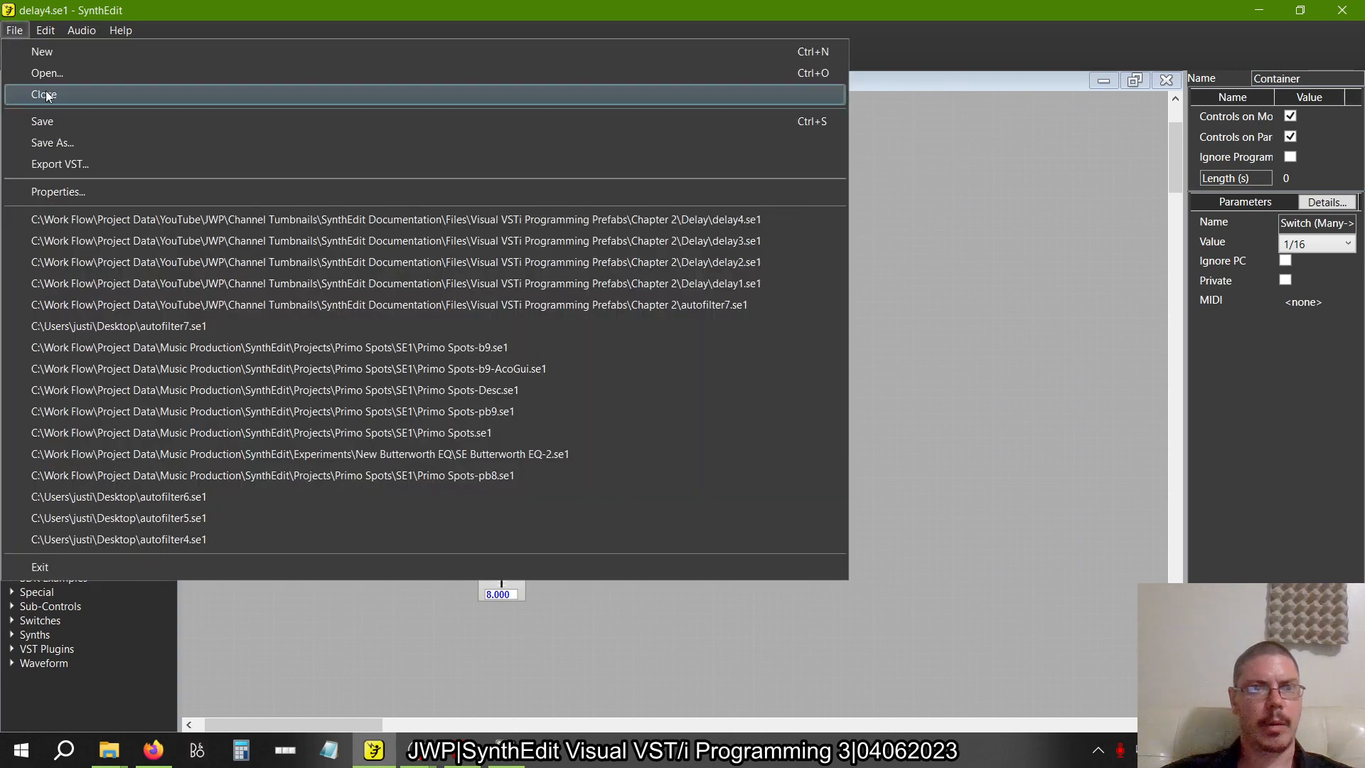
click(40, 142)
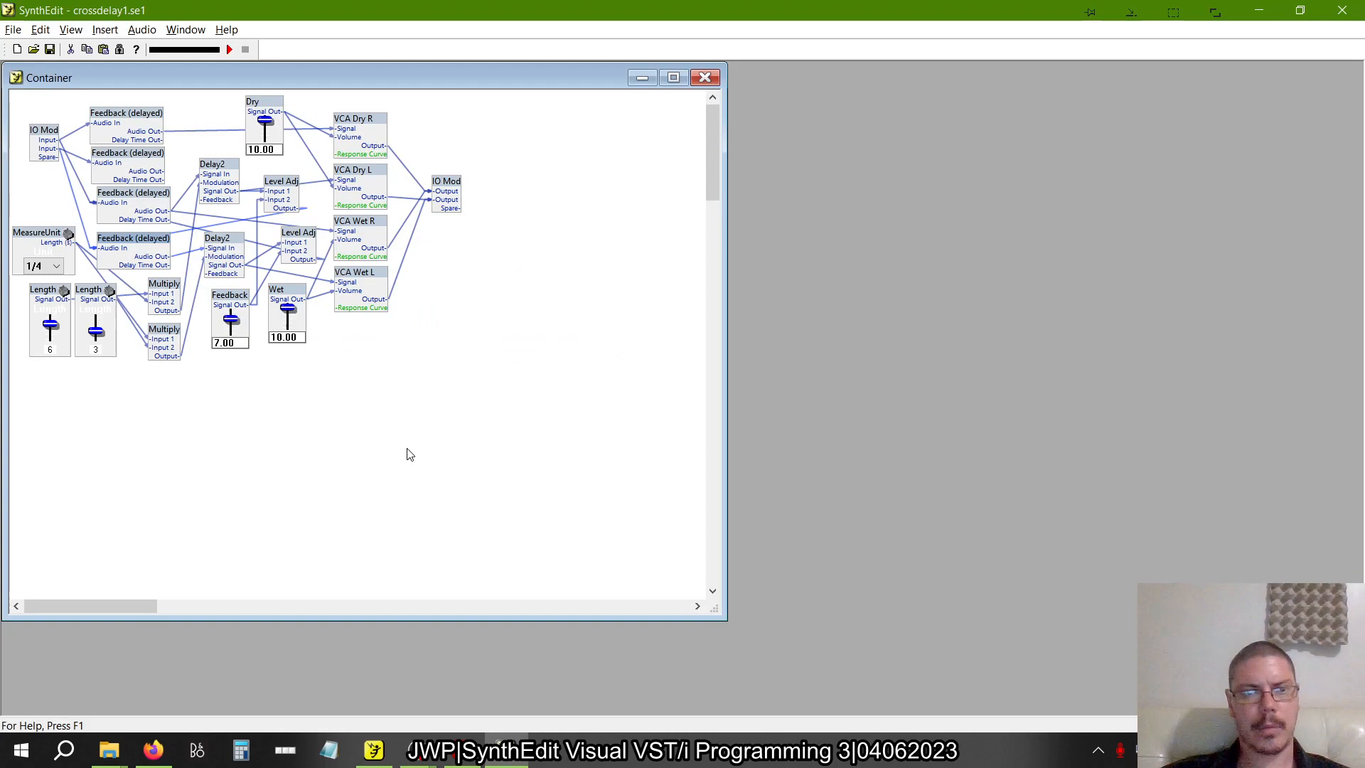
key(alt+Tab)
key(Tab)
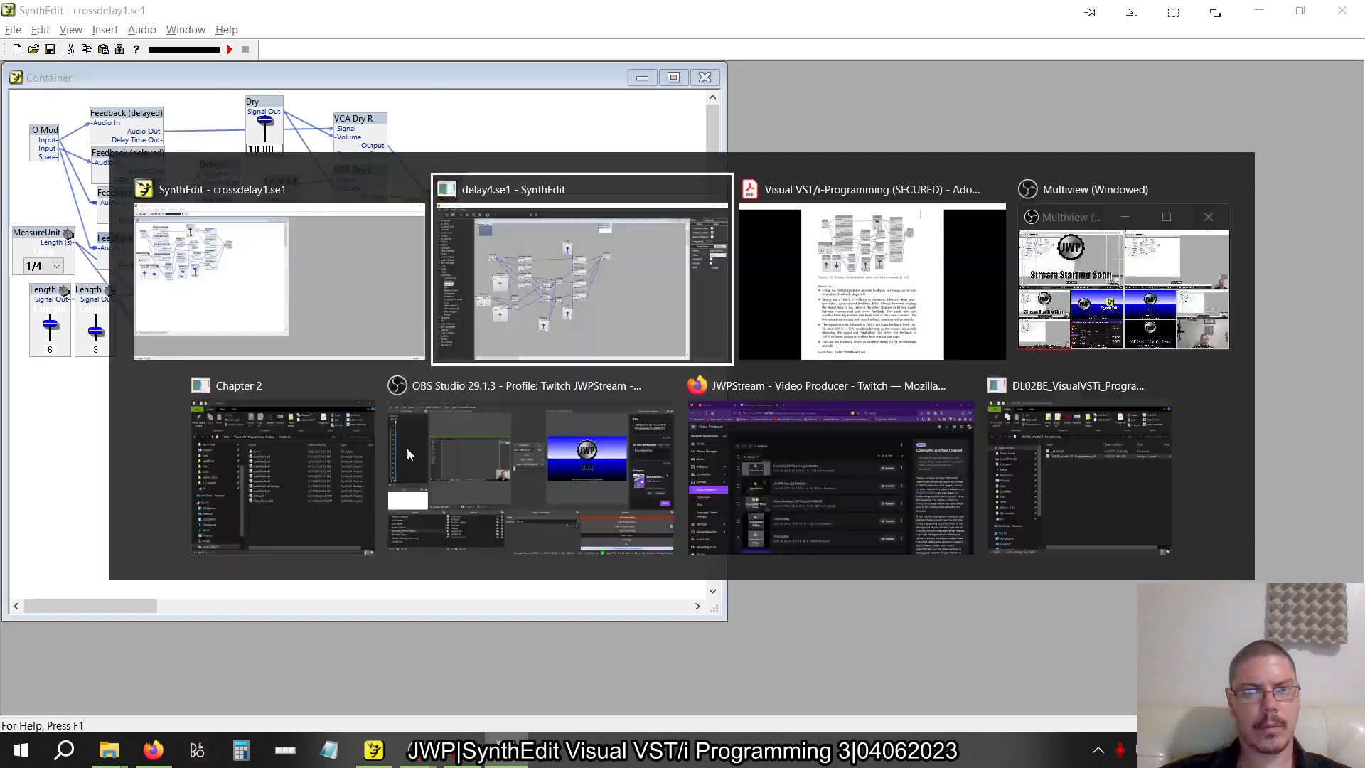
key(alt+Tab)
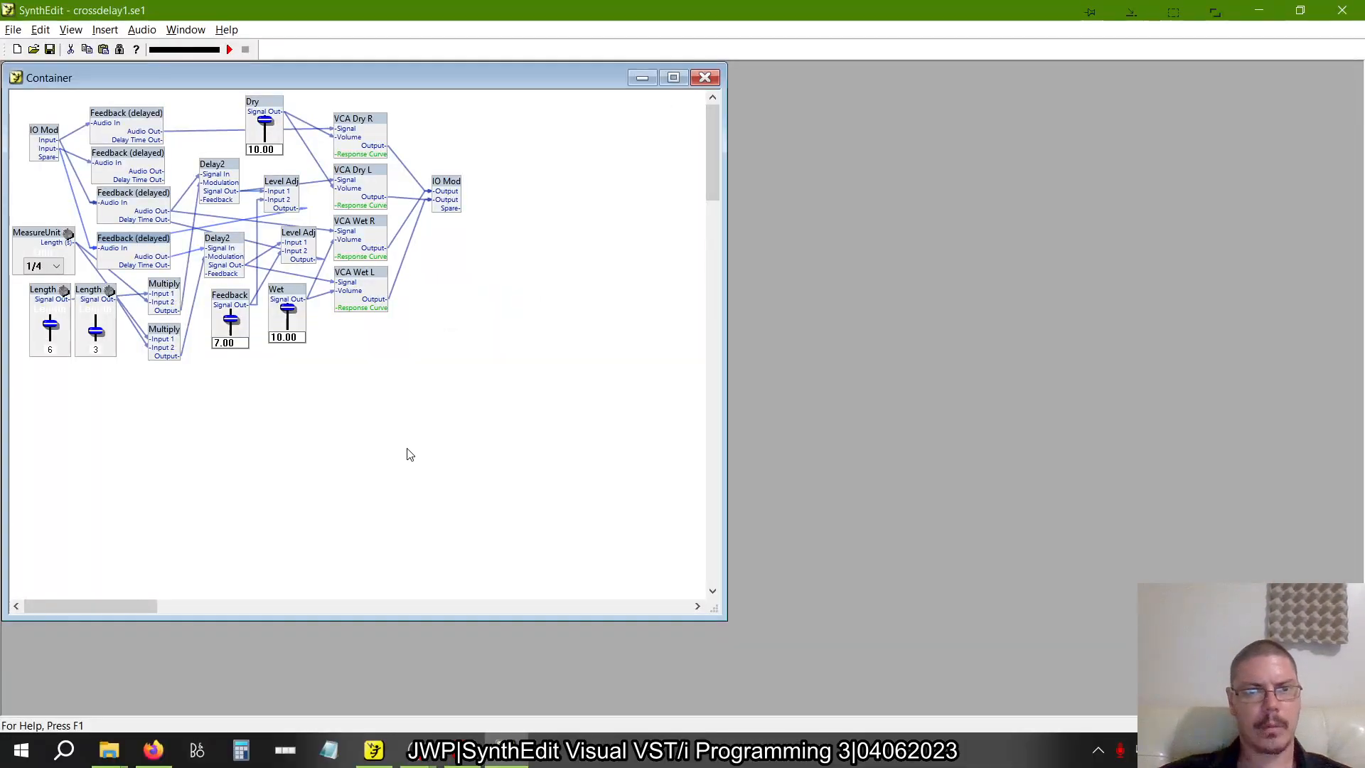
key(alt+Tab)
key(Tab)
key(Left)
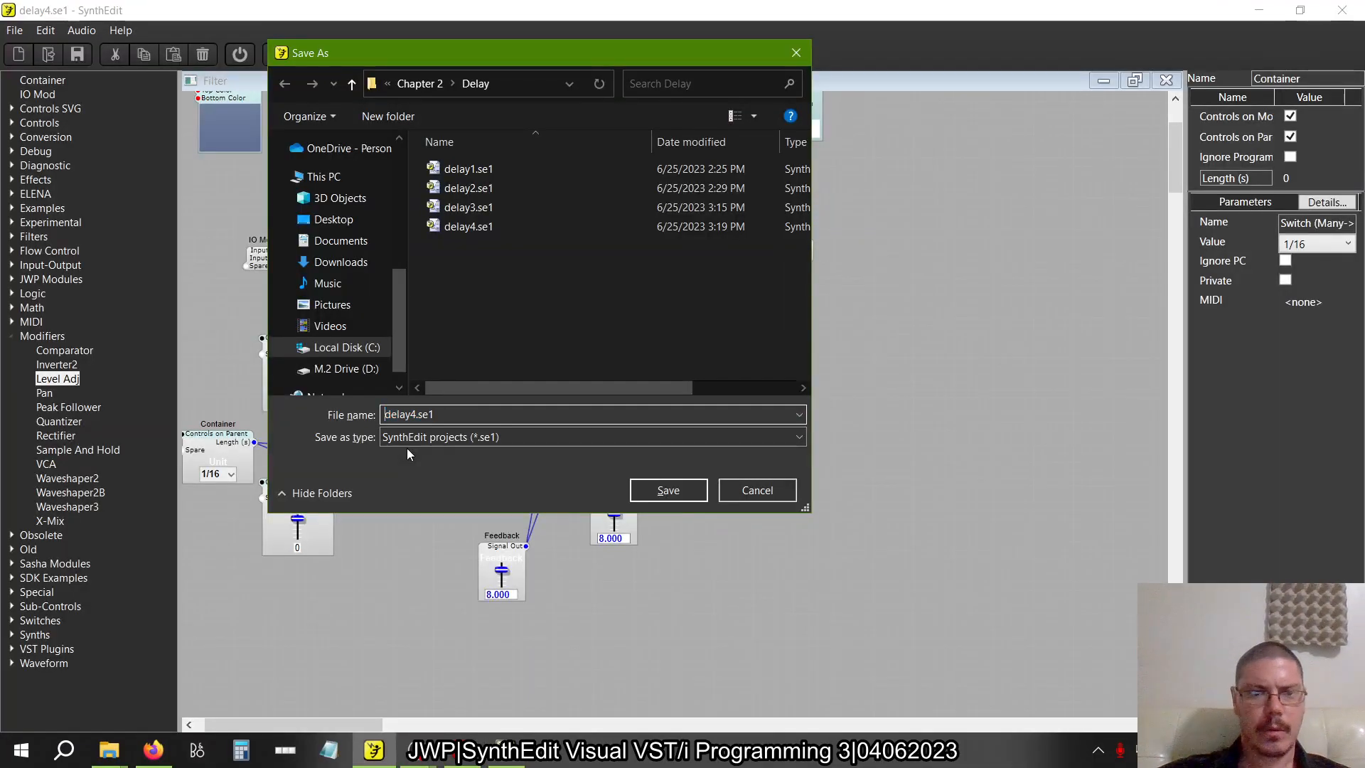
text(cross)
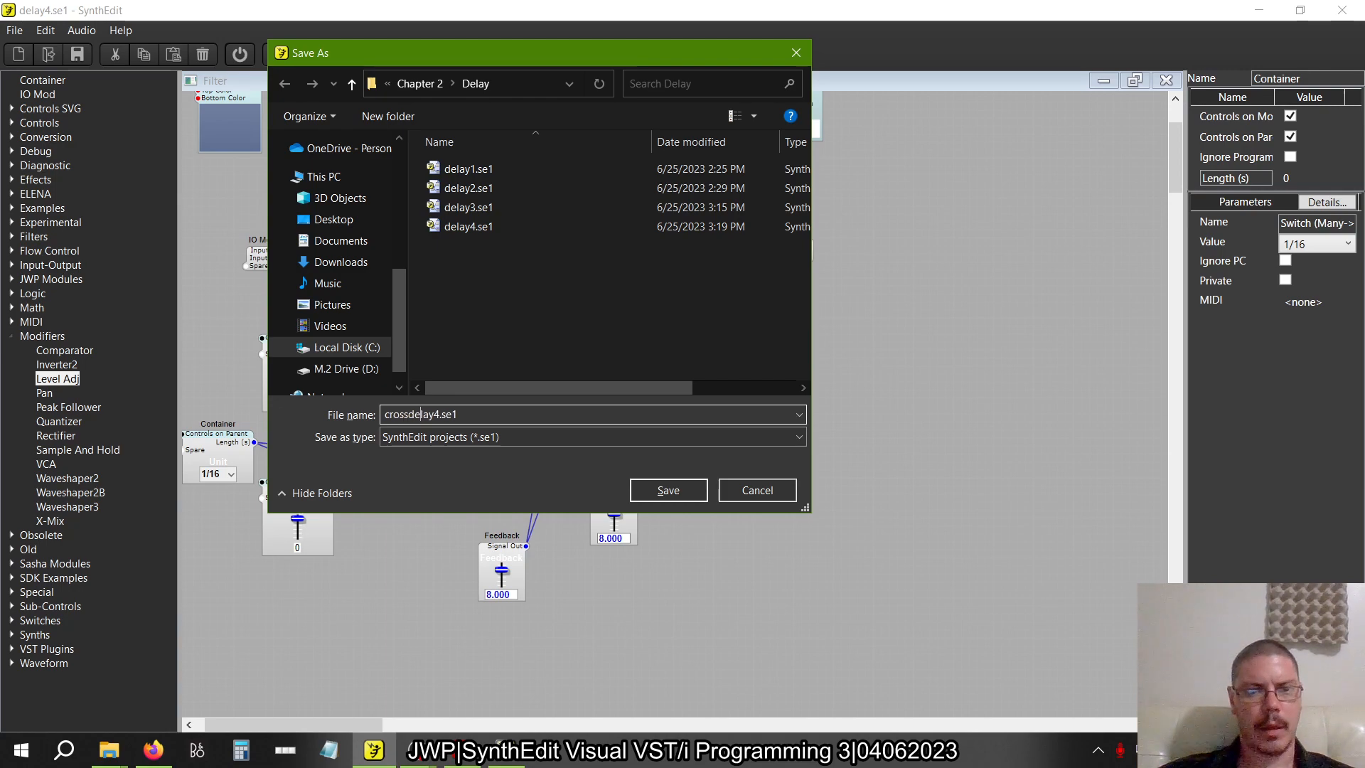
key(Delete)
text(1)
key(Return)
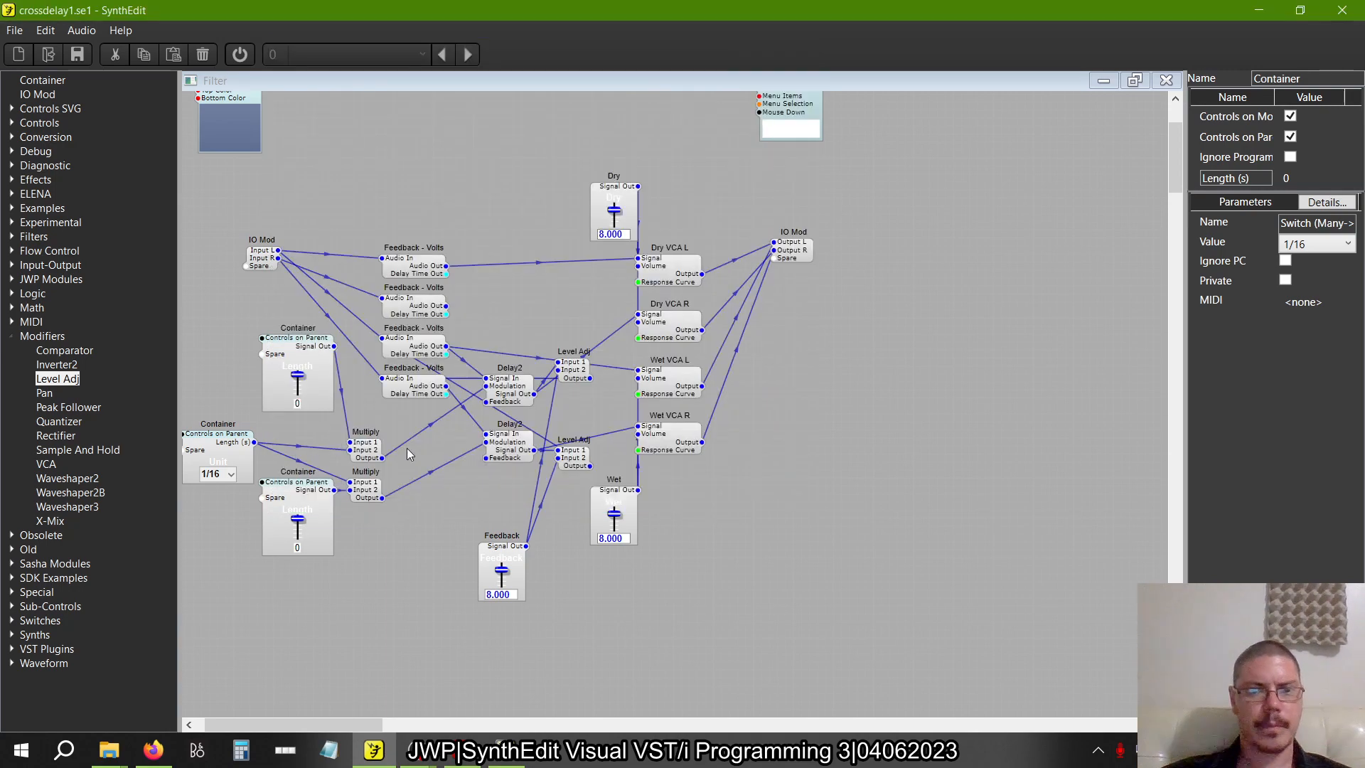
Switch to the book PDF and read on past figure 2.32 to the section Lining the Feedback Path with Filters
key(alt+Tab)
click(406, 448)
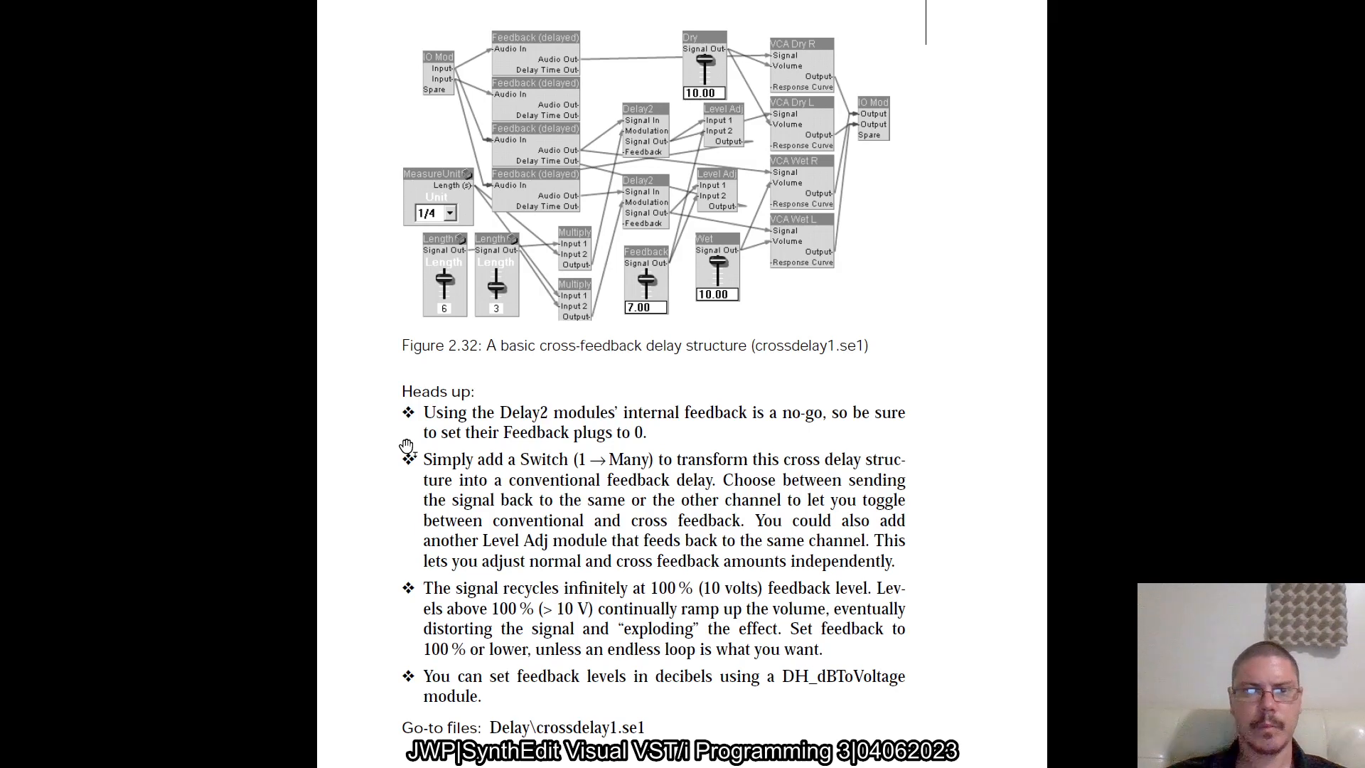
scroll(407, 446, down, 3)
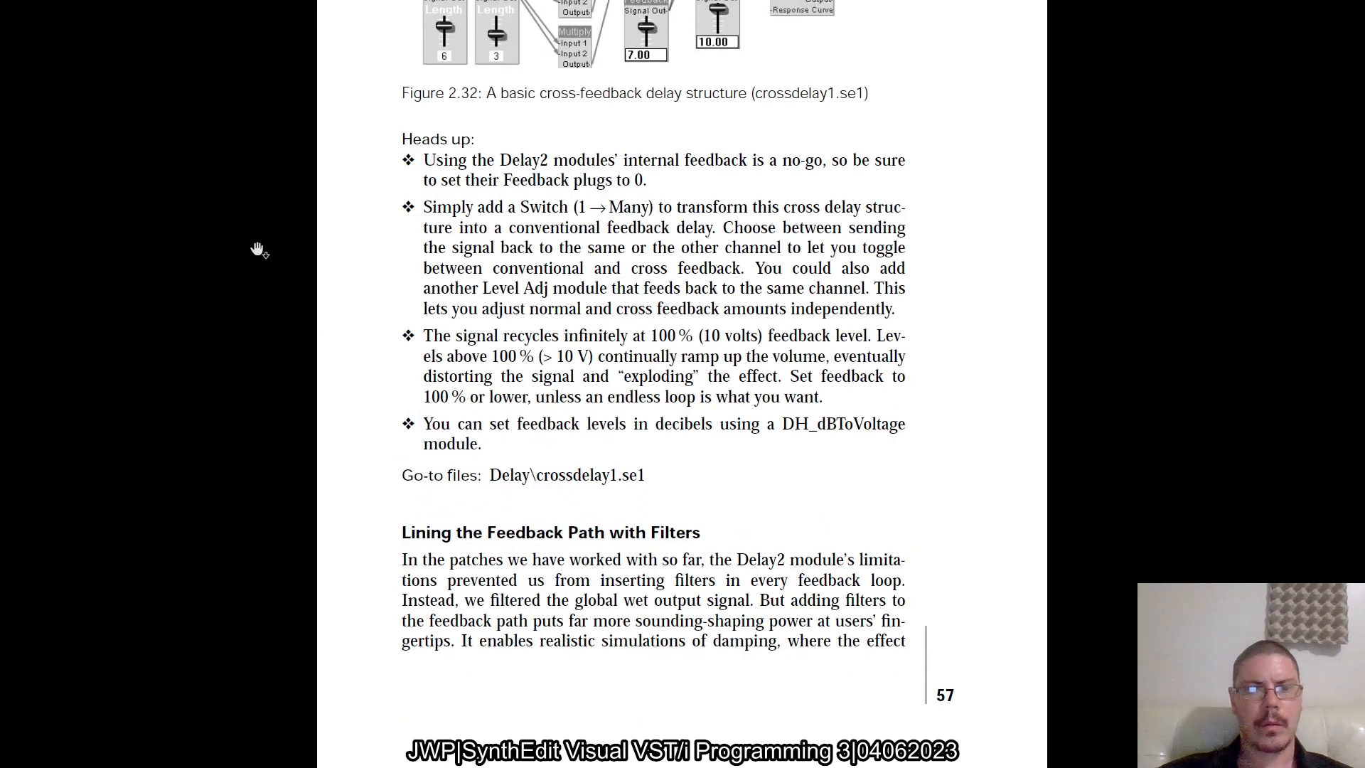
scroll(258, 250, down, 2)
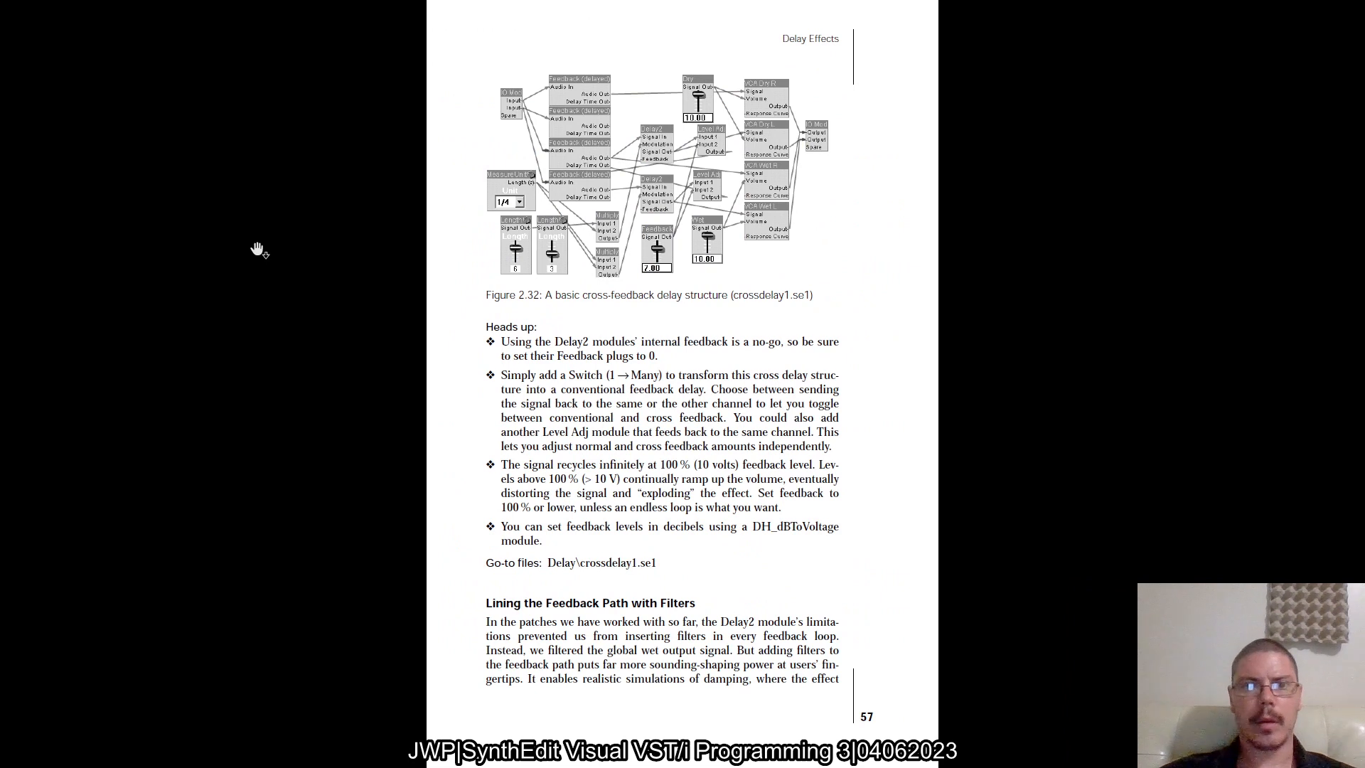
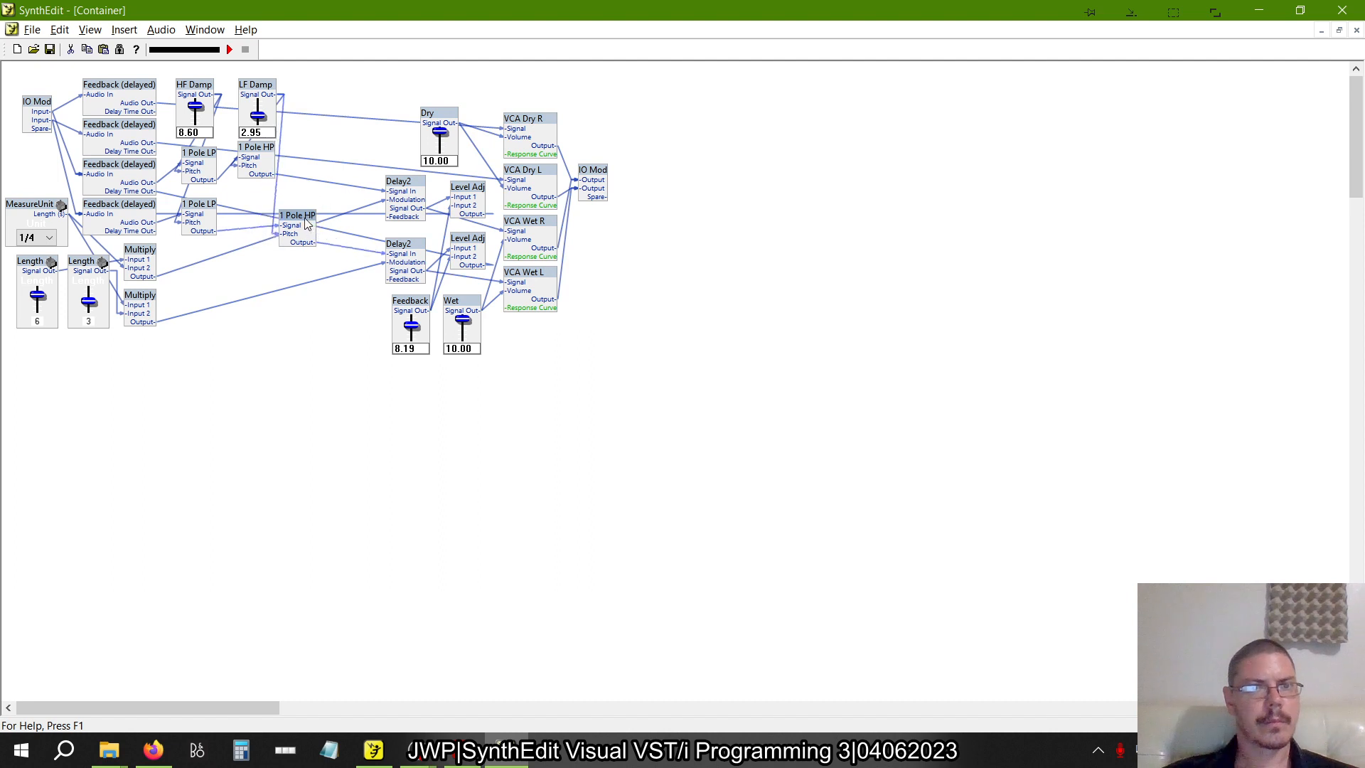
In the book's example structure, spread the 1 Pole LP, 1 Pole HP, Delay2 and Level Adj modules apart to trace their wiring
drag(208, 215, 220, 221)
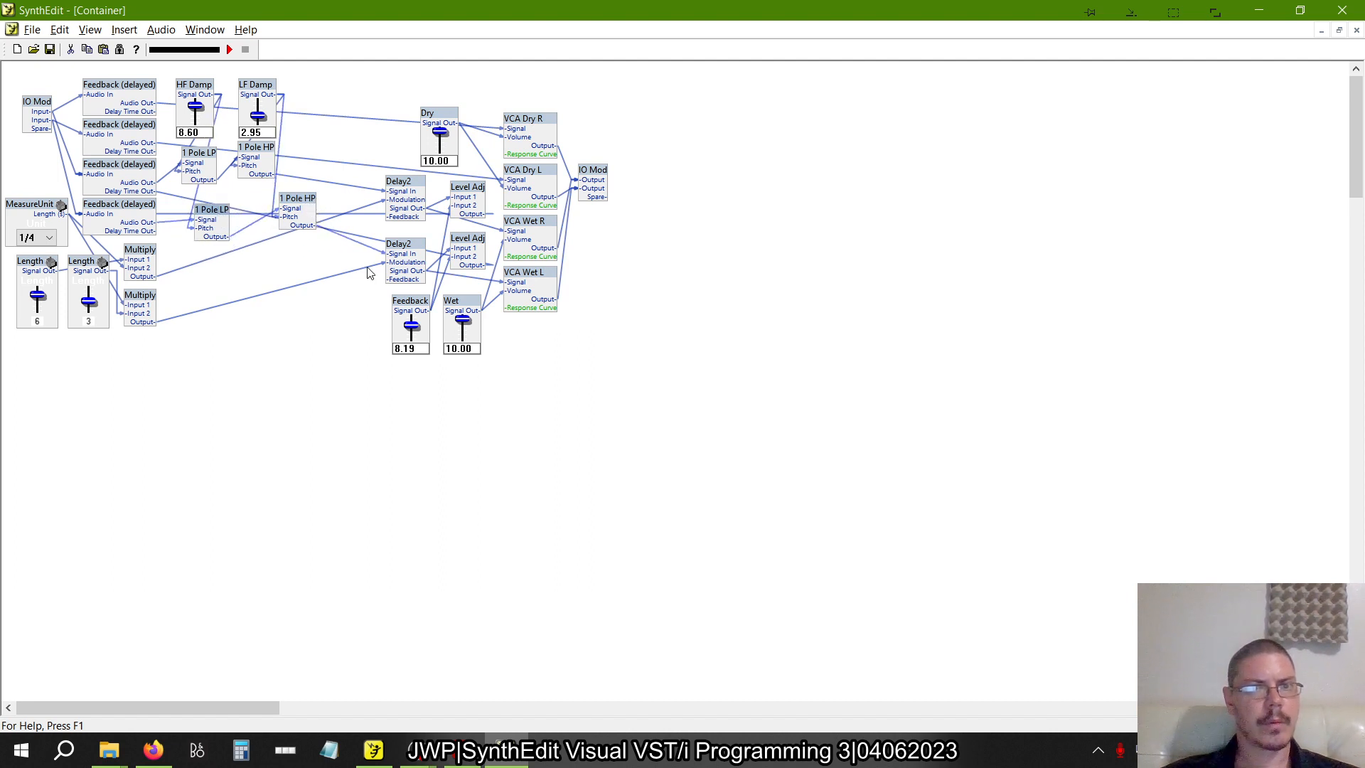
drag(393, 256, 399, 244)
mouse_move(408, 186)
mouse_down()
mouse_move(382, 198)
mouse_move(408, 170)
mouse_move(419, 195)
mouse_move(413, 183)
mouse_up()
click(316, 202)
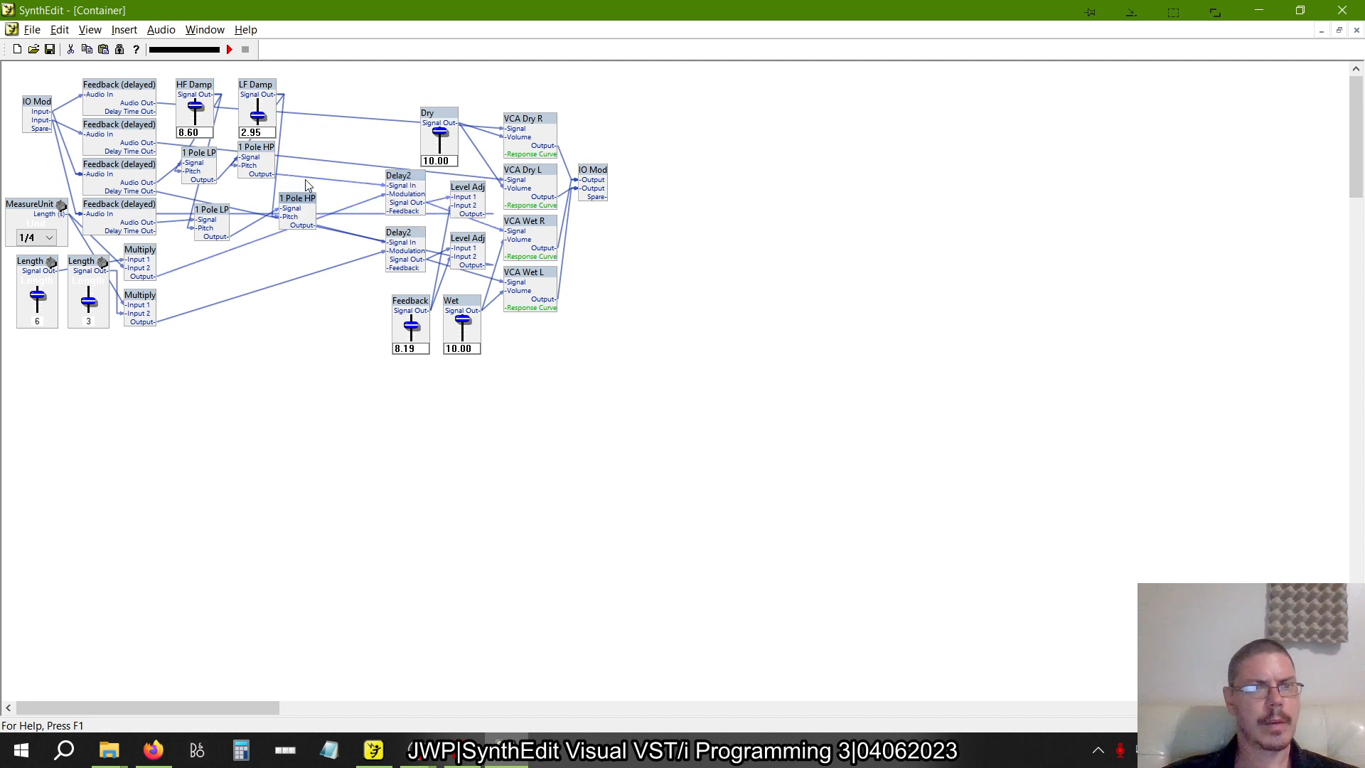
drag(297, 202, 286, 230)
drag(470, 197, 467, 192)
drag(471, 242, 396, 258)
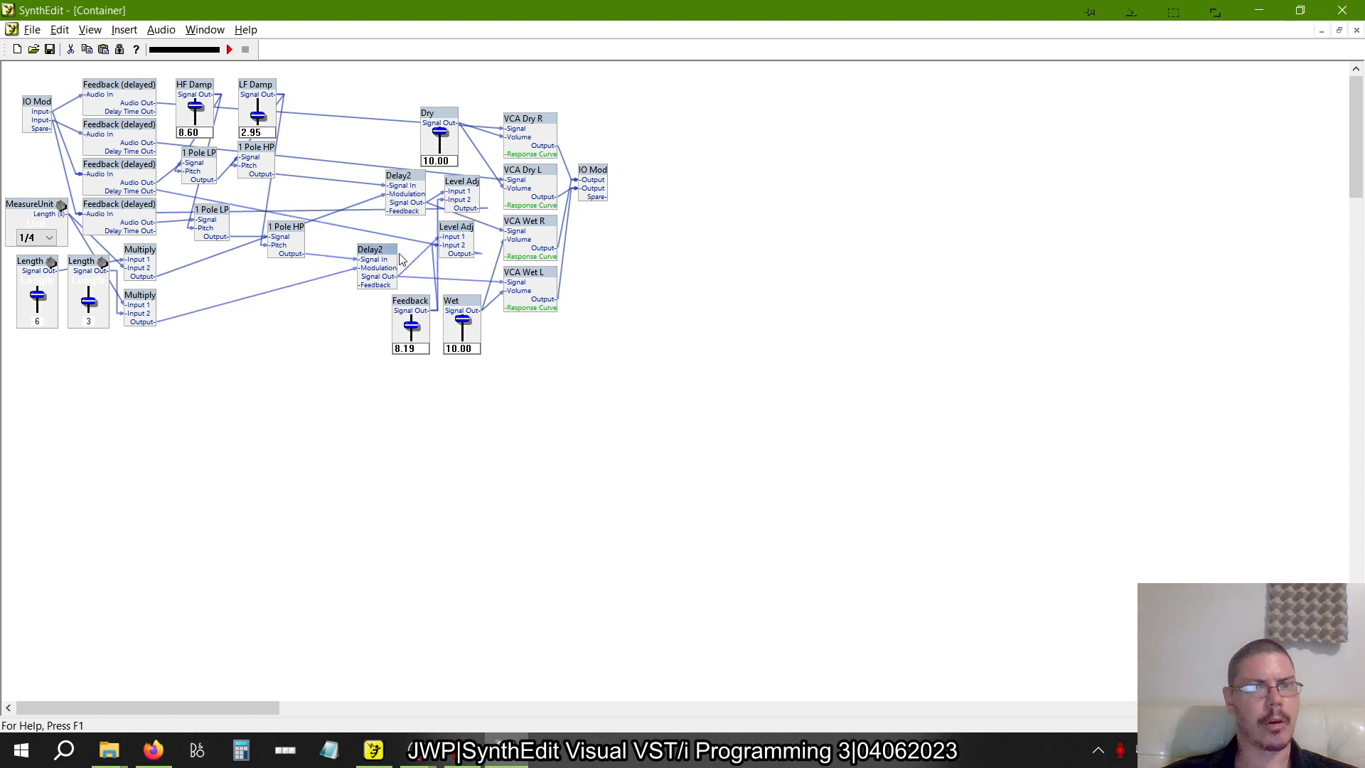
Shift the lower Feedback (delayed) modules and both Delay2 modules in the example to see where their wires lead
drag(139, 178, 148, 212)
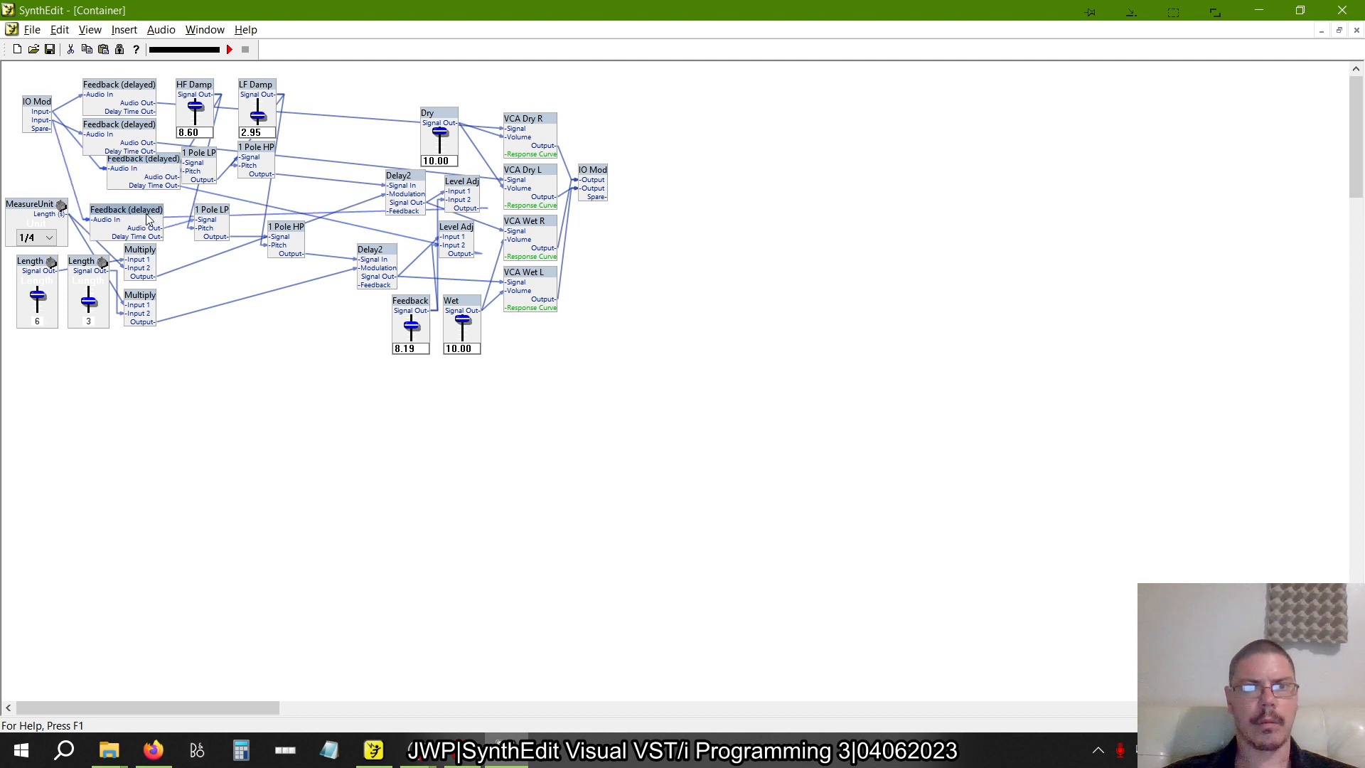
drag(414, 179, 374, 174)
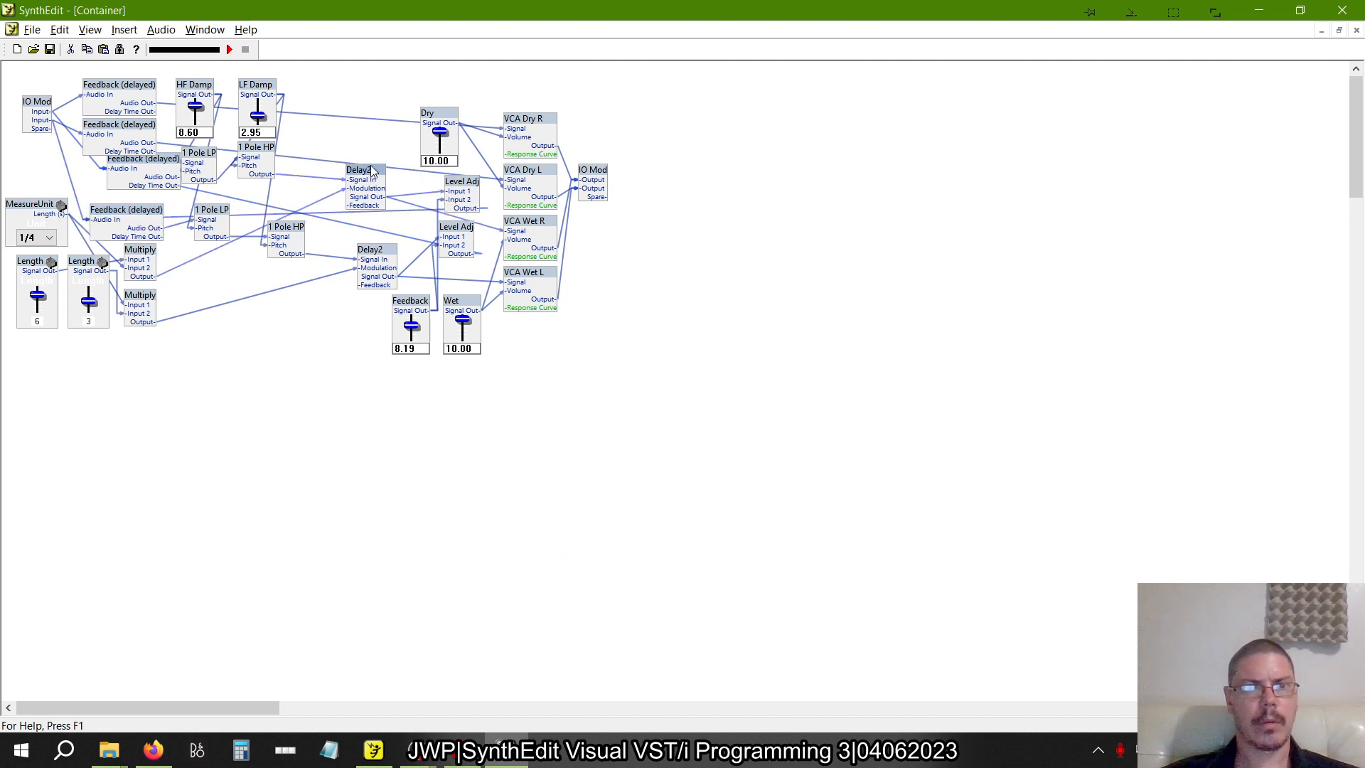
click(367, 261)
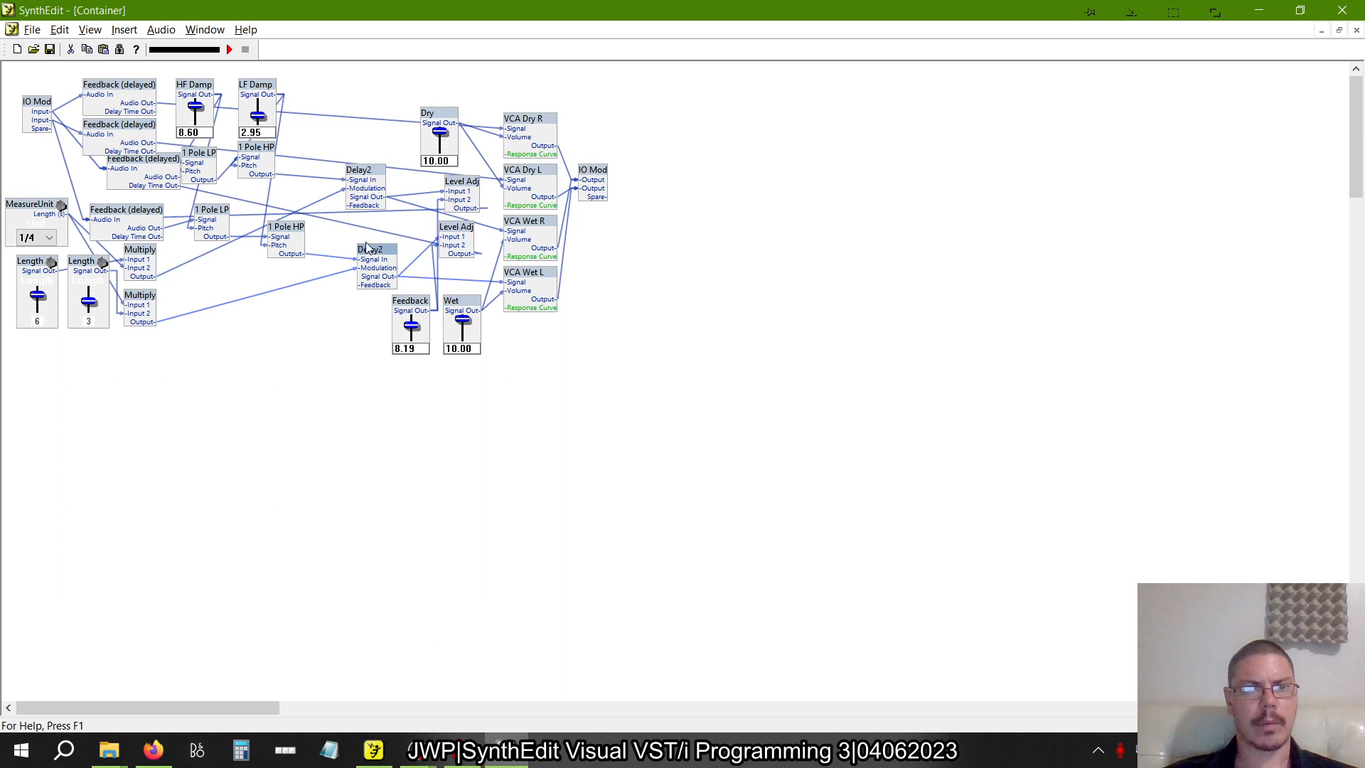
drag(378, 255, 373, 249)
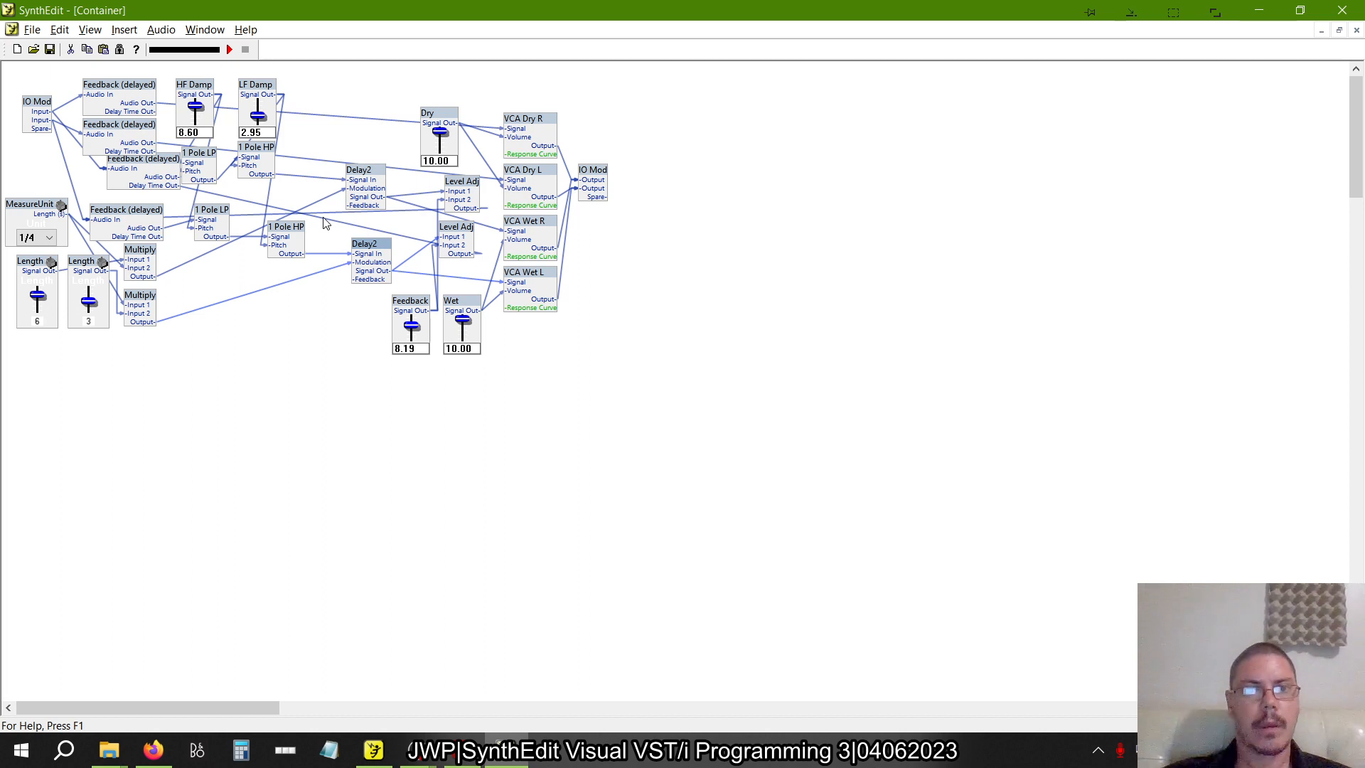
drag(156, 172, 134, 177)
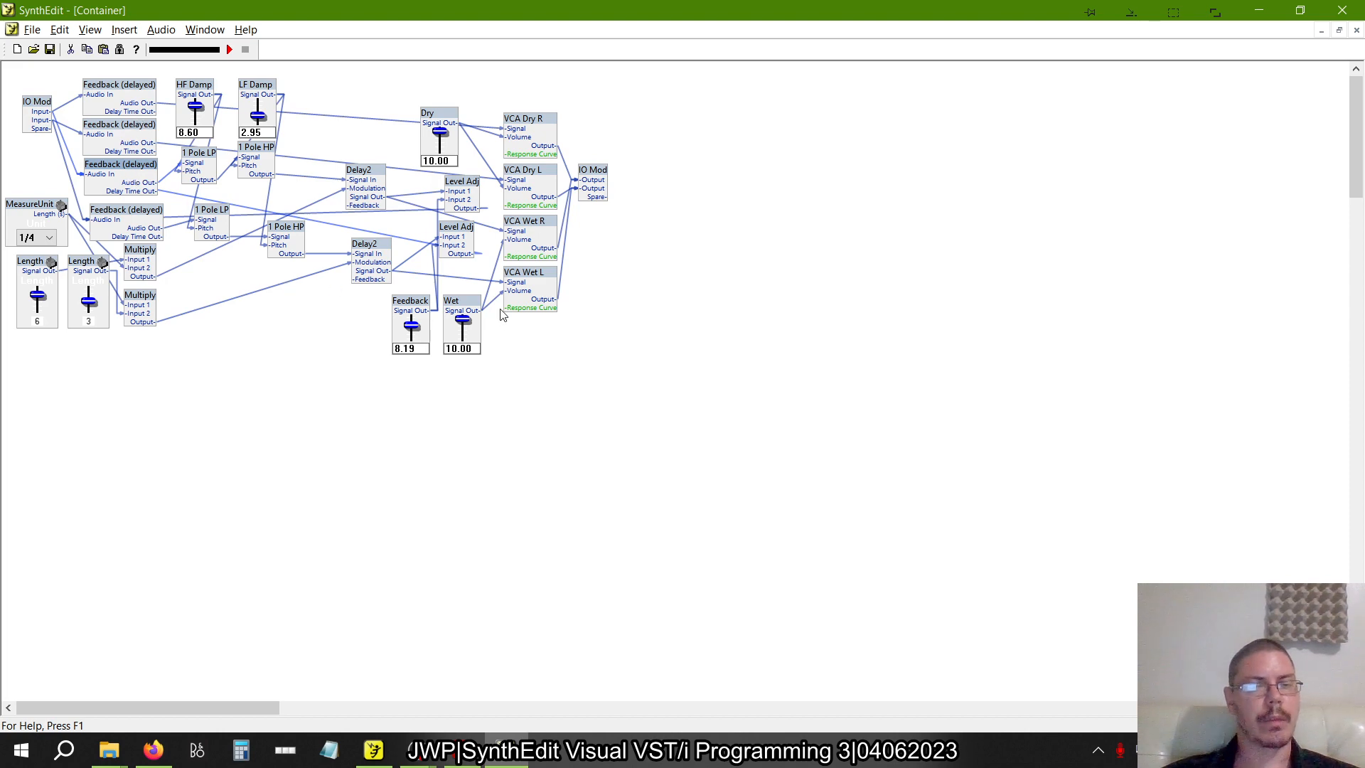
In crossdelay1.se1, connect the second Feedback - Volts Audio Out to Dry VCA R's Signal and delete the Delay2 wire feeding that input
key(alt+Tab)
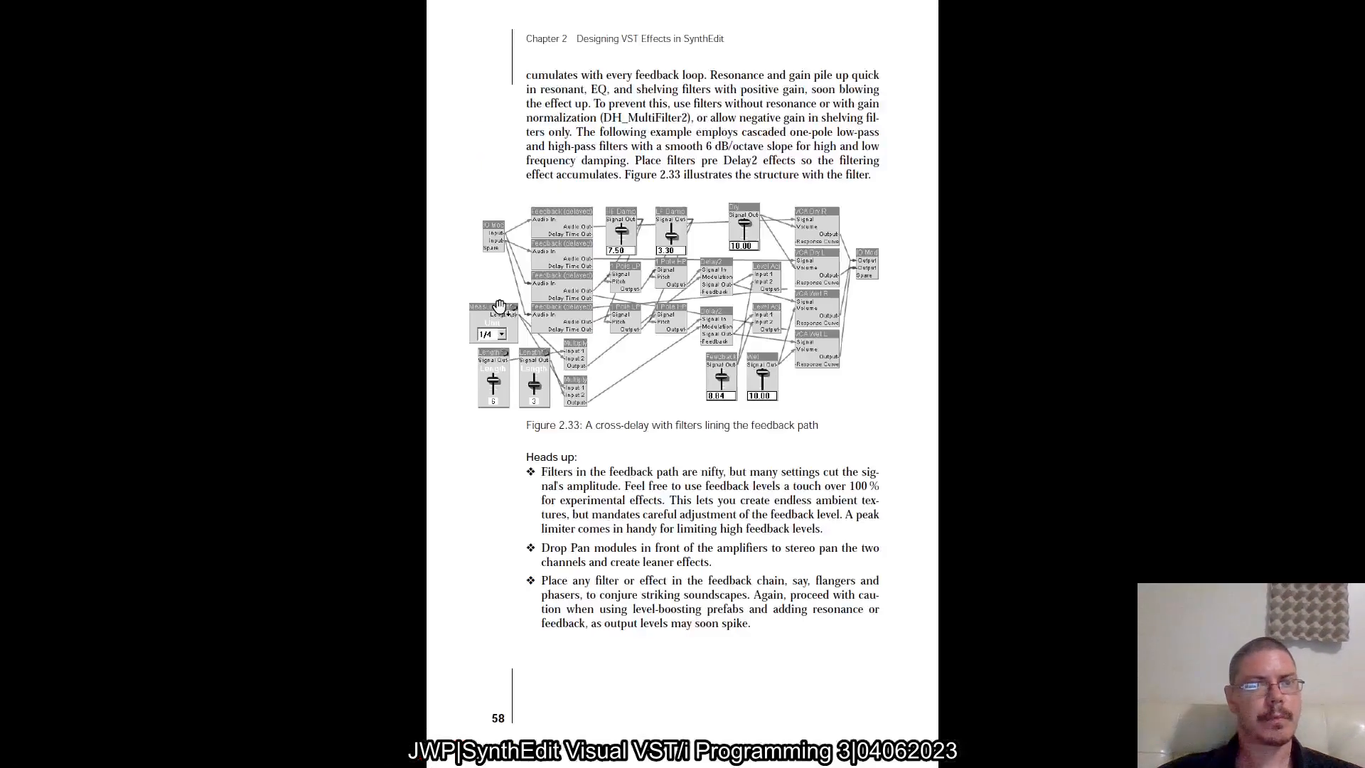
key(alt+Tab)
key(alt+Tab)
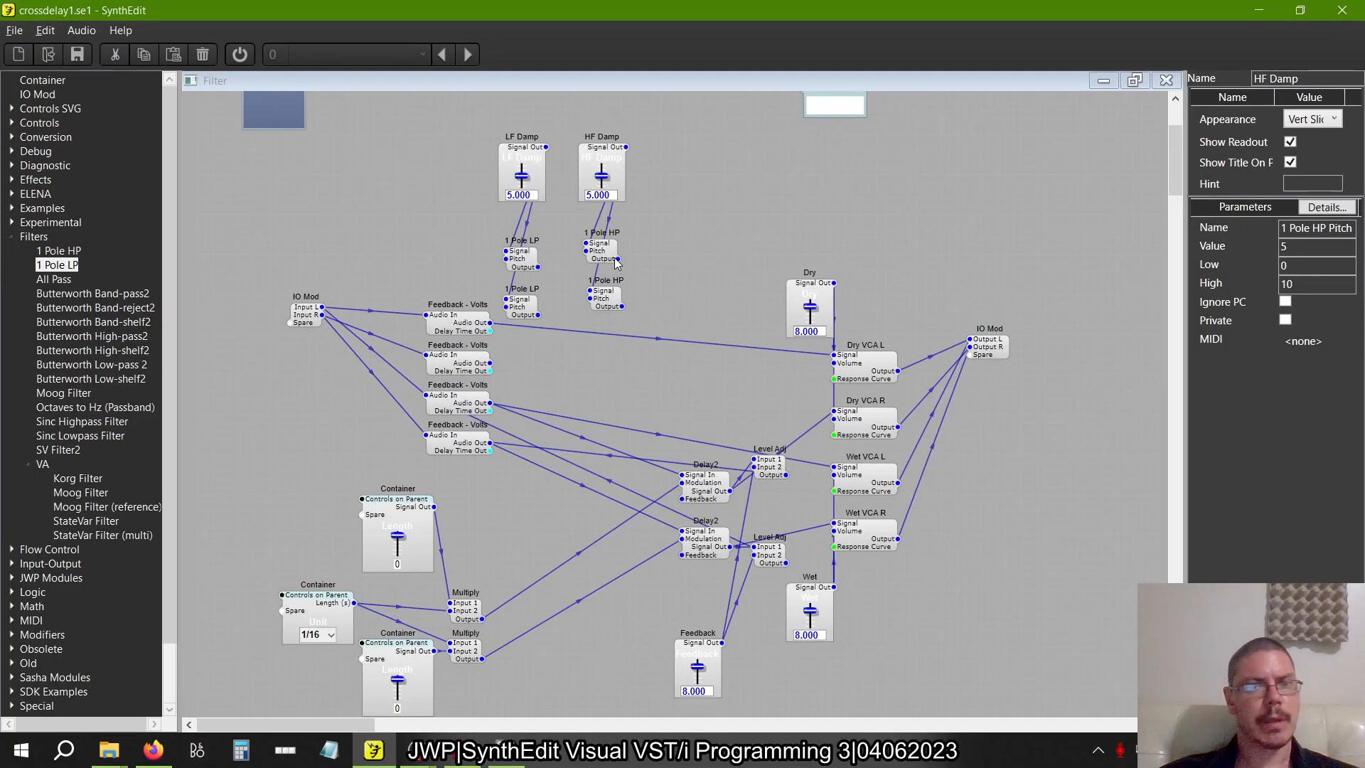
drag(490, 363, 843, 424)
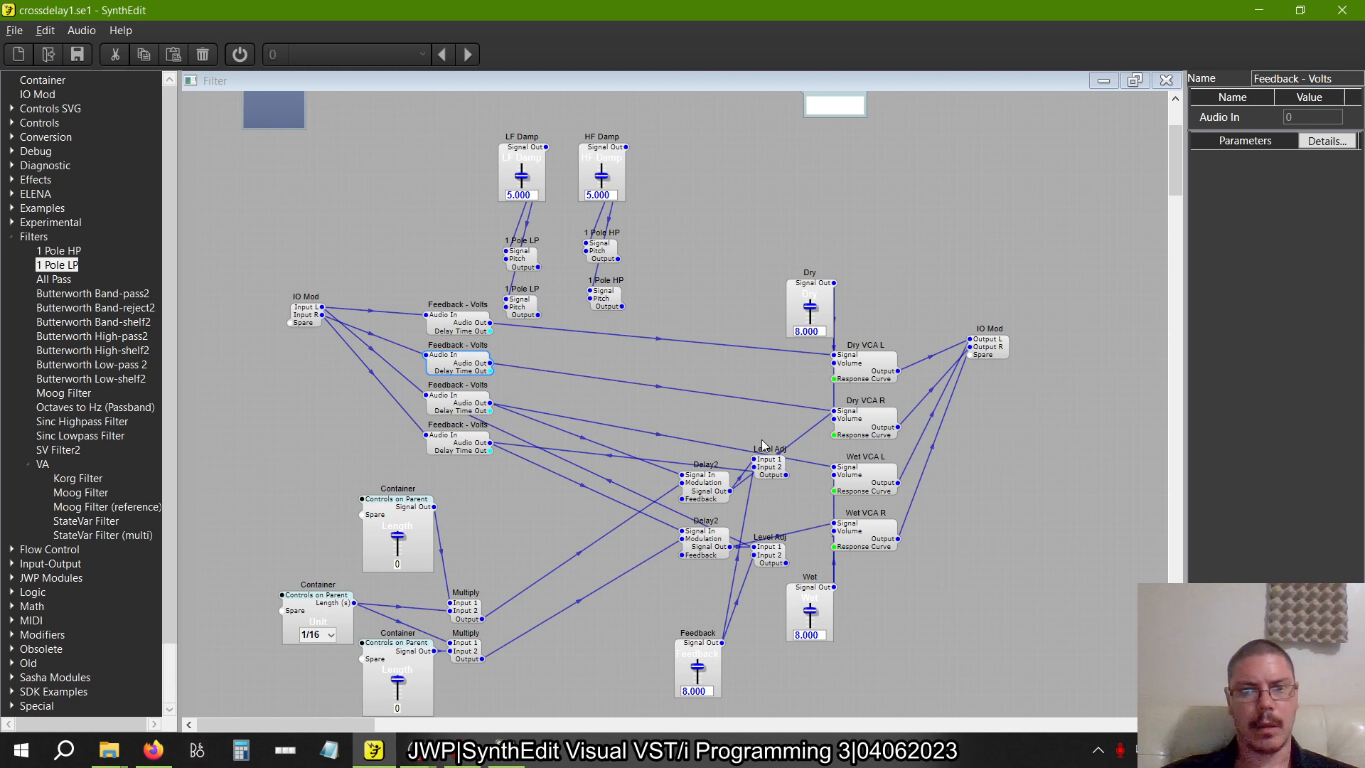
click(805, 438)
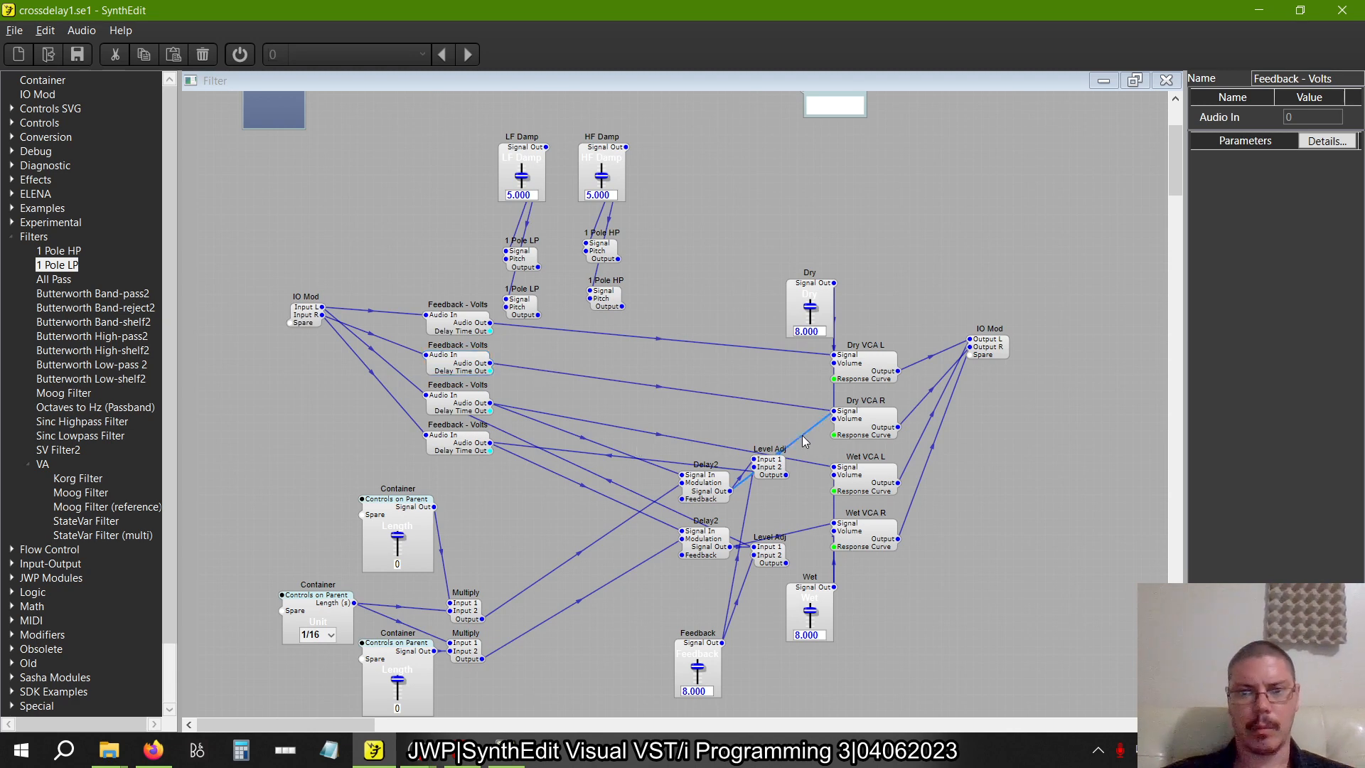
key(Delete)
Move the two Delay2 modules apart and delete the wires from the Feedback - Volts modules to their Signal In plugs
drag(718, 488, 708, 456)
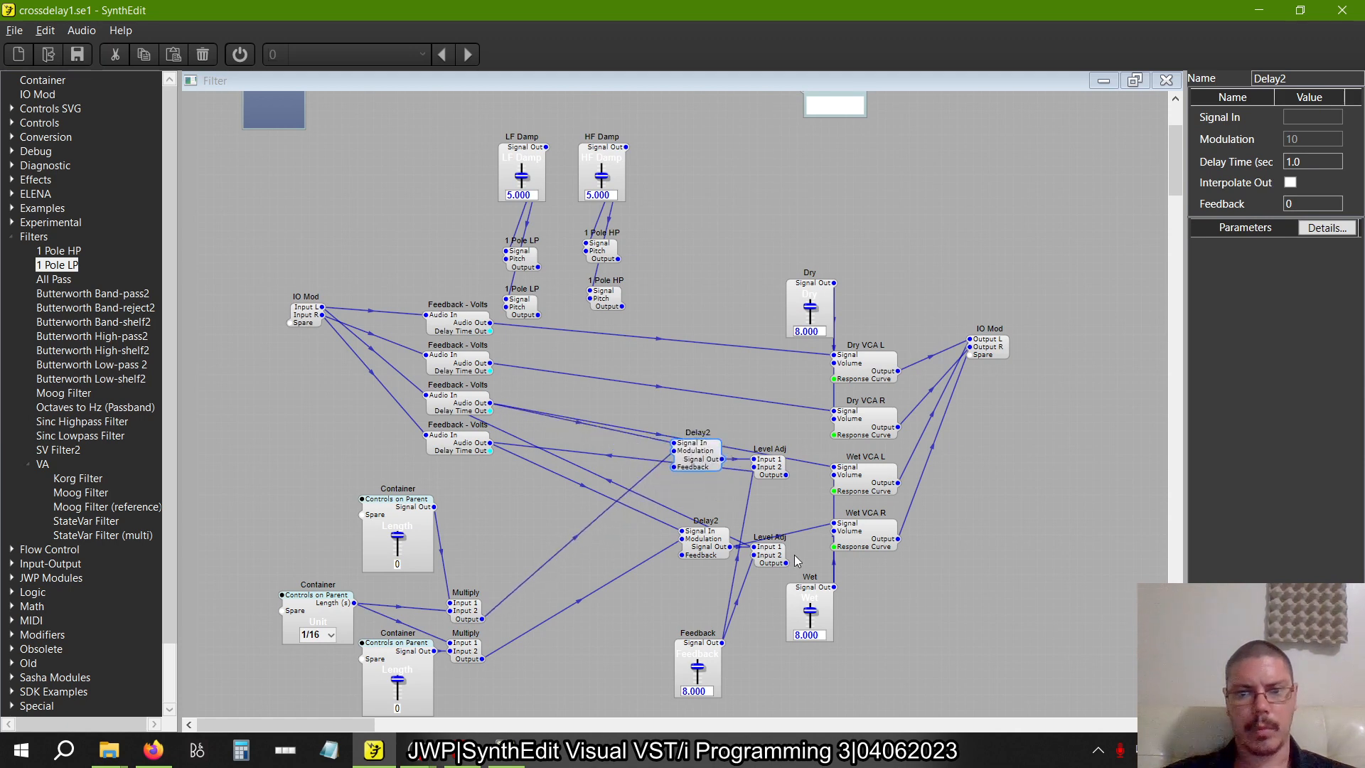
drag(702, 543, 703, 551)
drag(469, 407, 582, 398)
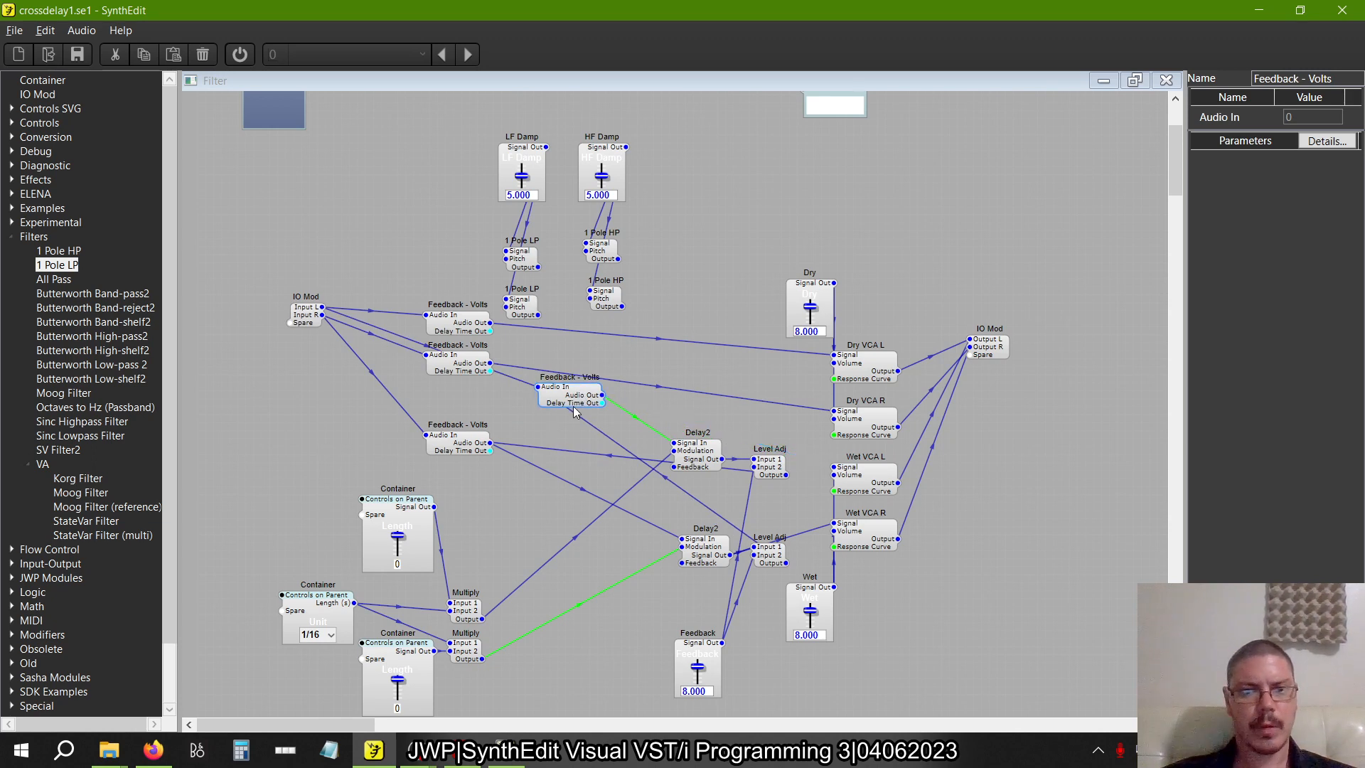
drag(573, 406, 462, 420)
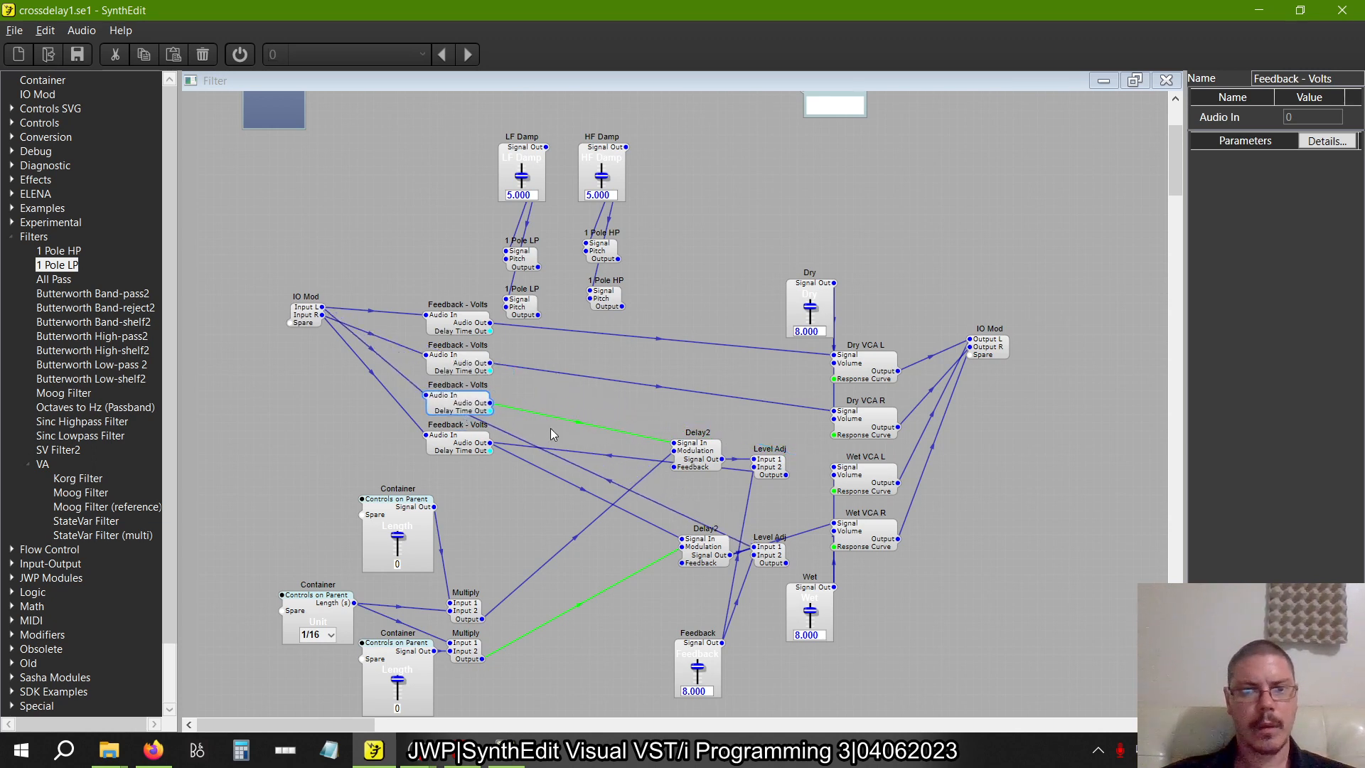
click(579, 423)
key(Delete)
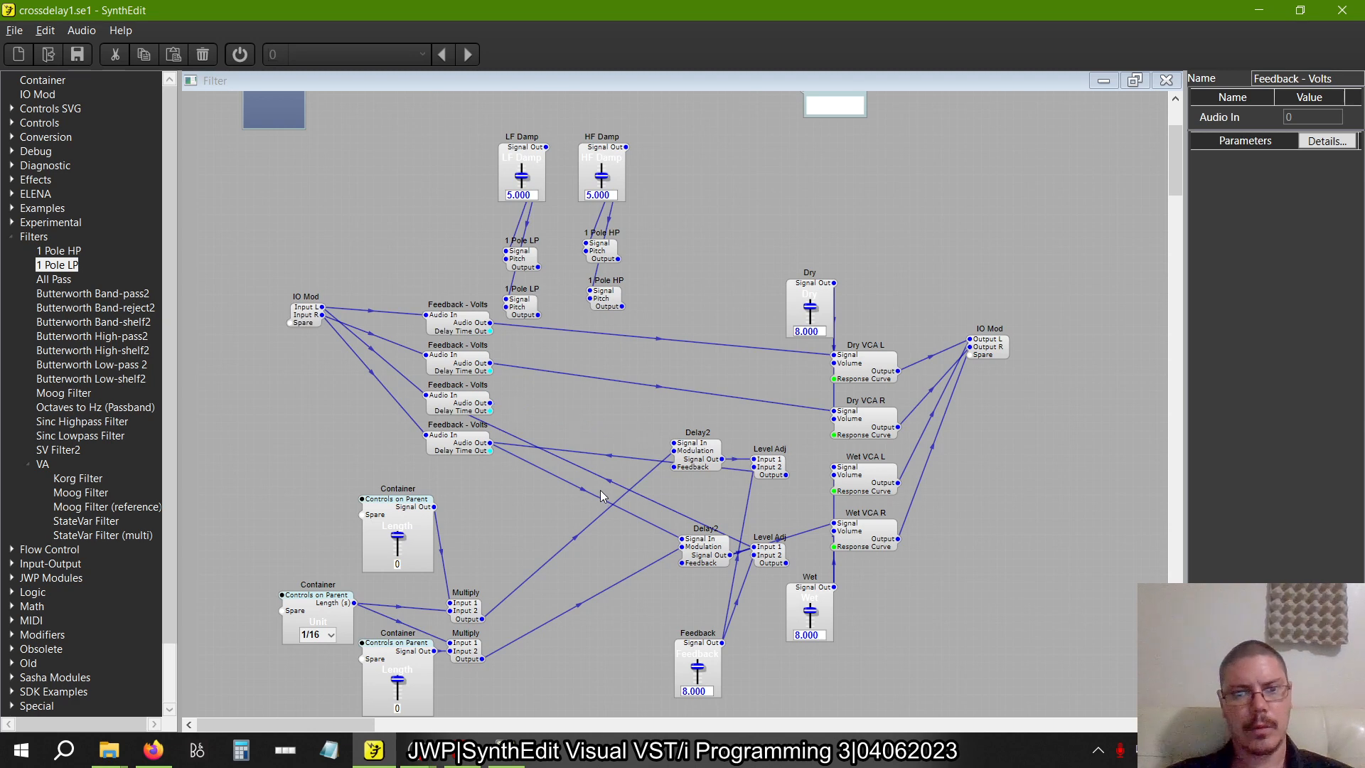
click(590, 492)
key(Delete)
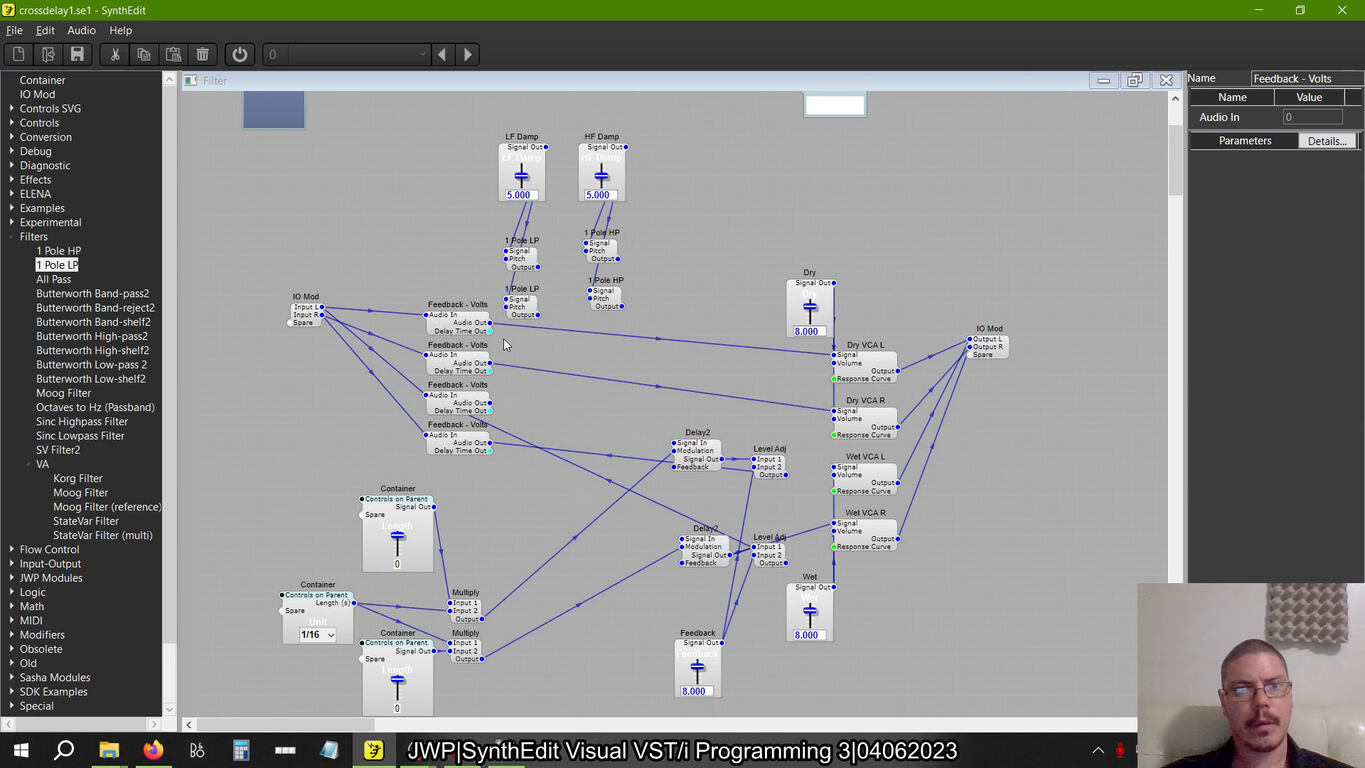
Connect each 1 Pole LP Output to the Signal input of the 1 Pole HP beside it
drag(539, 268, 575, 259)
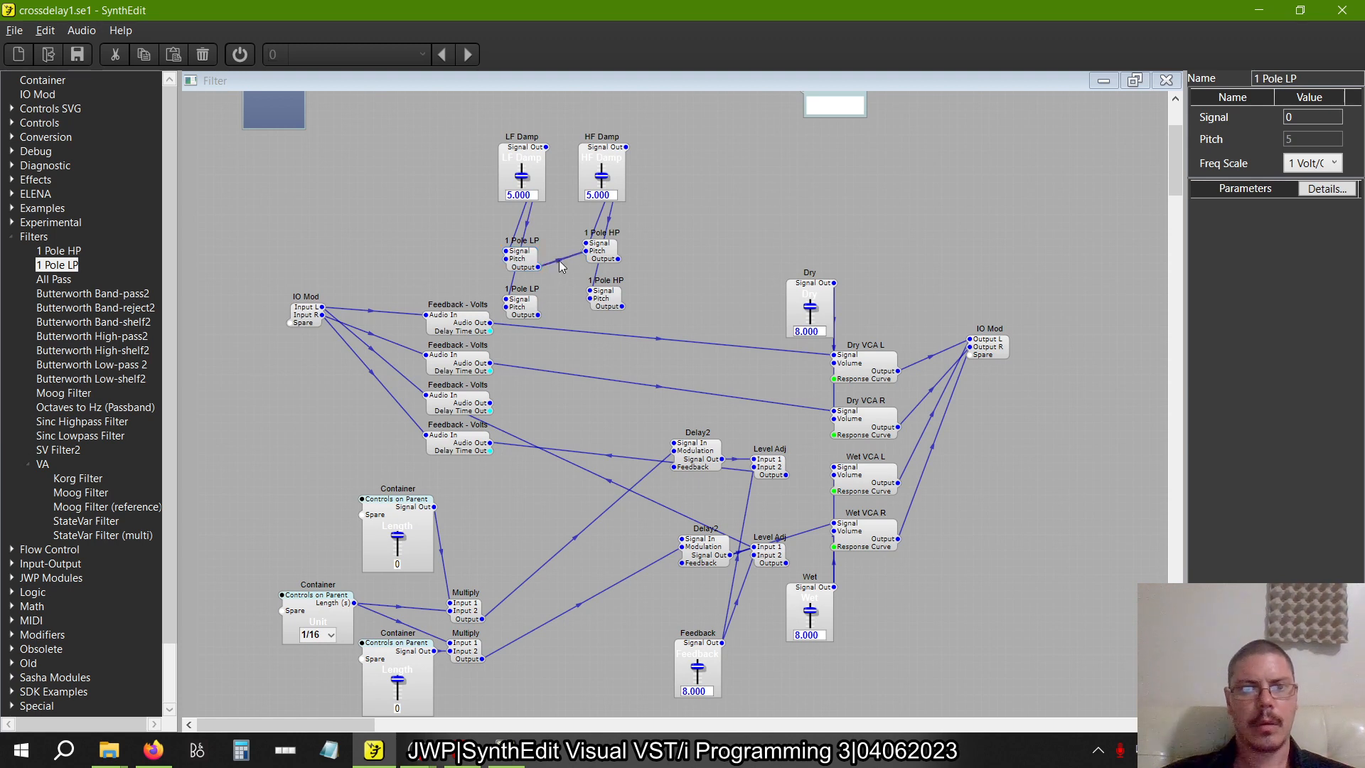
click(561, 260)
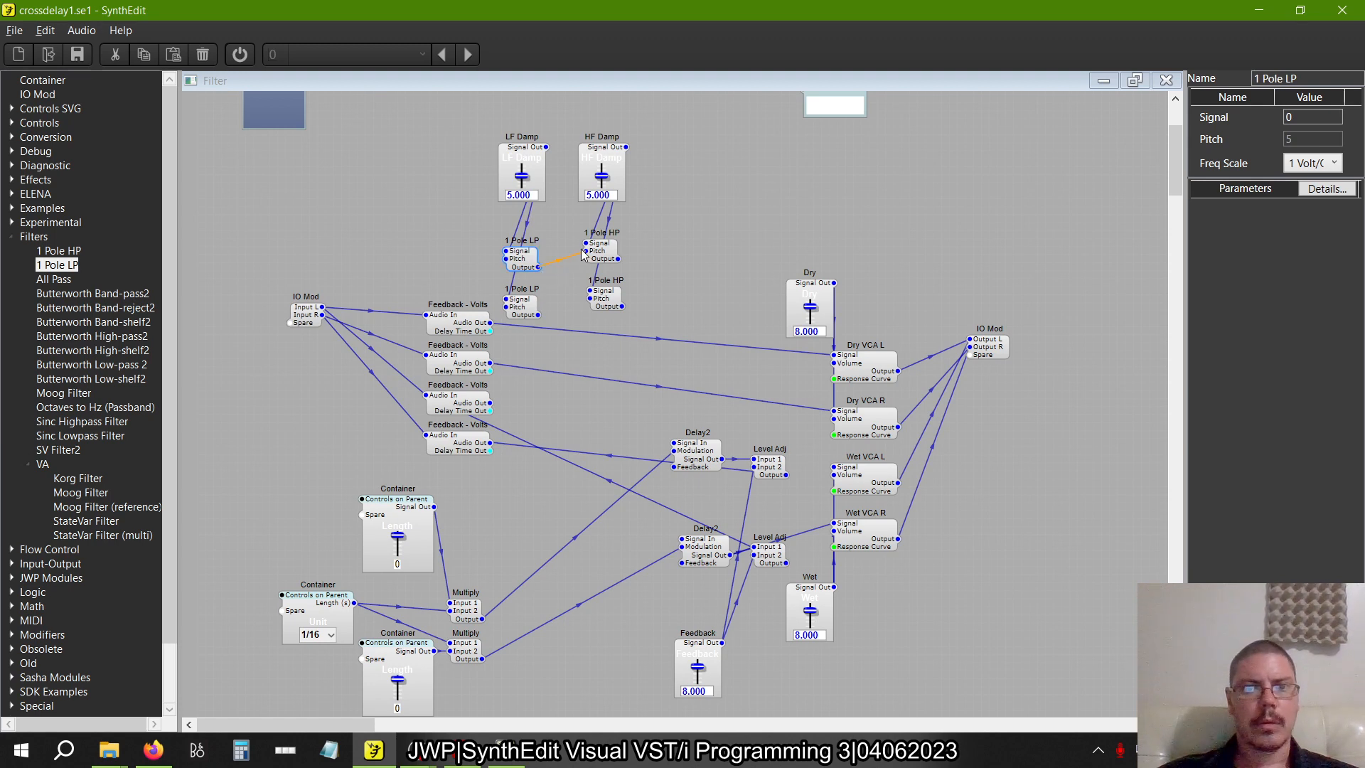
drag(539, 315, 590, 291)
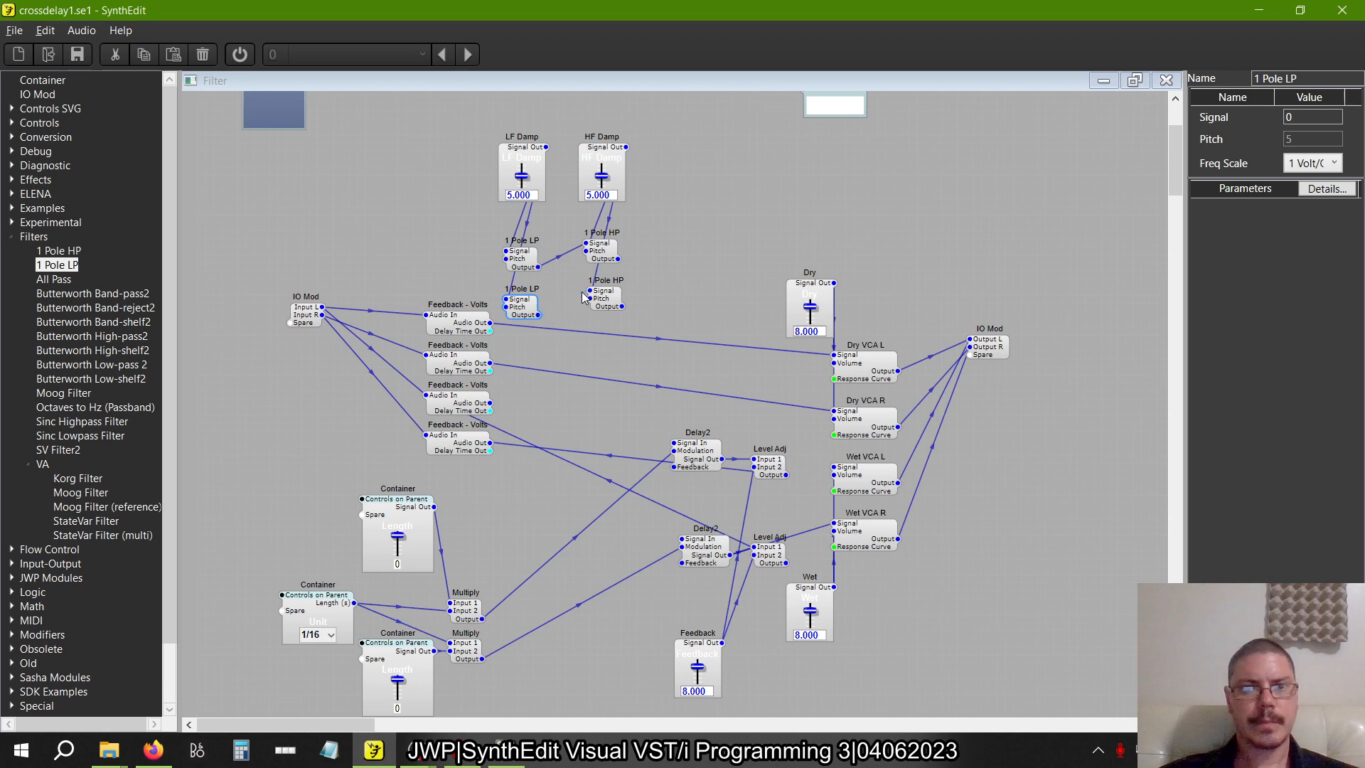
Line up the four one-pole filters beneath the LF Damp and HF Damp sliders so their pitch wires run straight down
drag(665, 336, 475, 219)
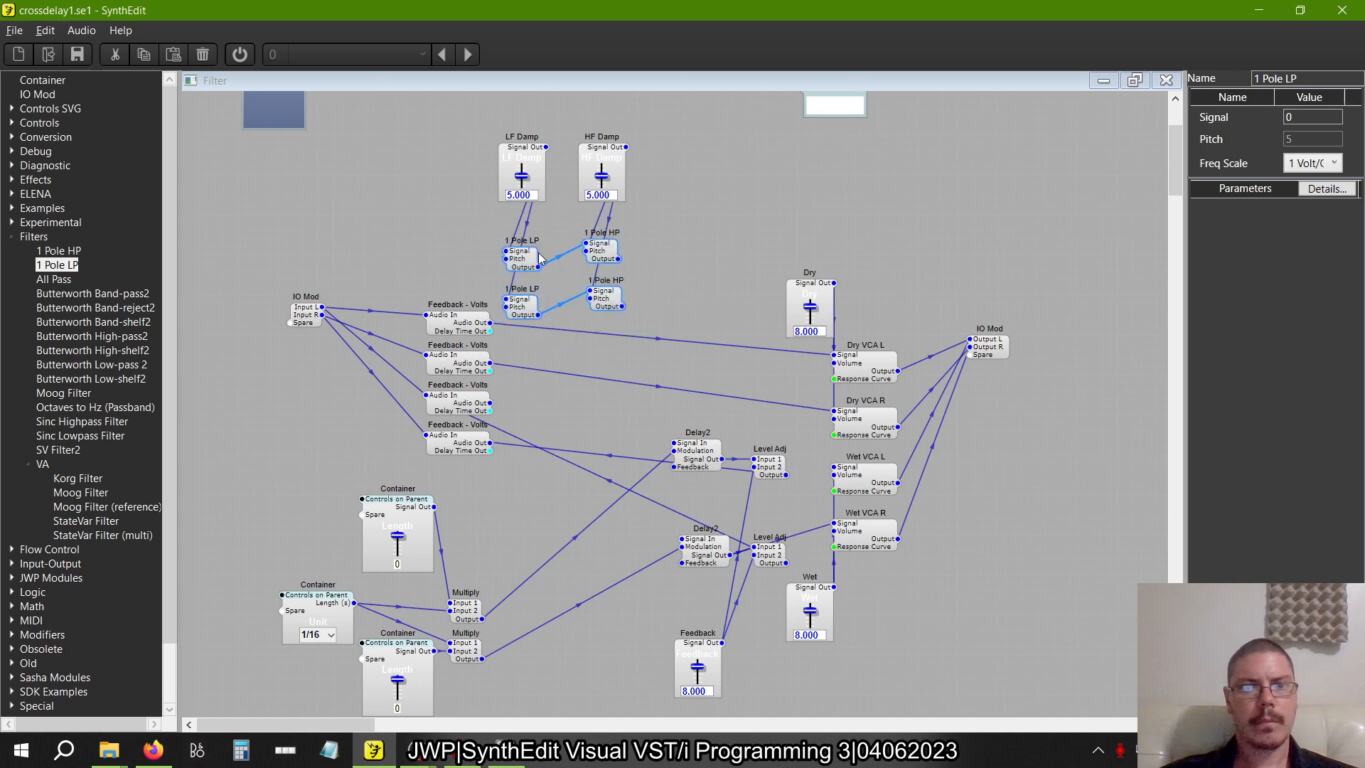
drag(533, 261, 532, 237)
click(708, 340)
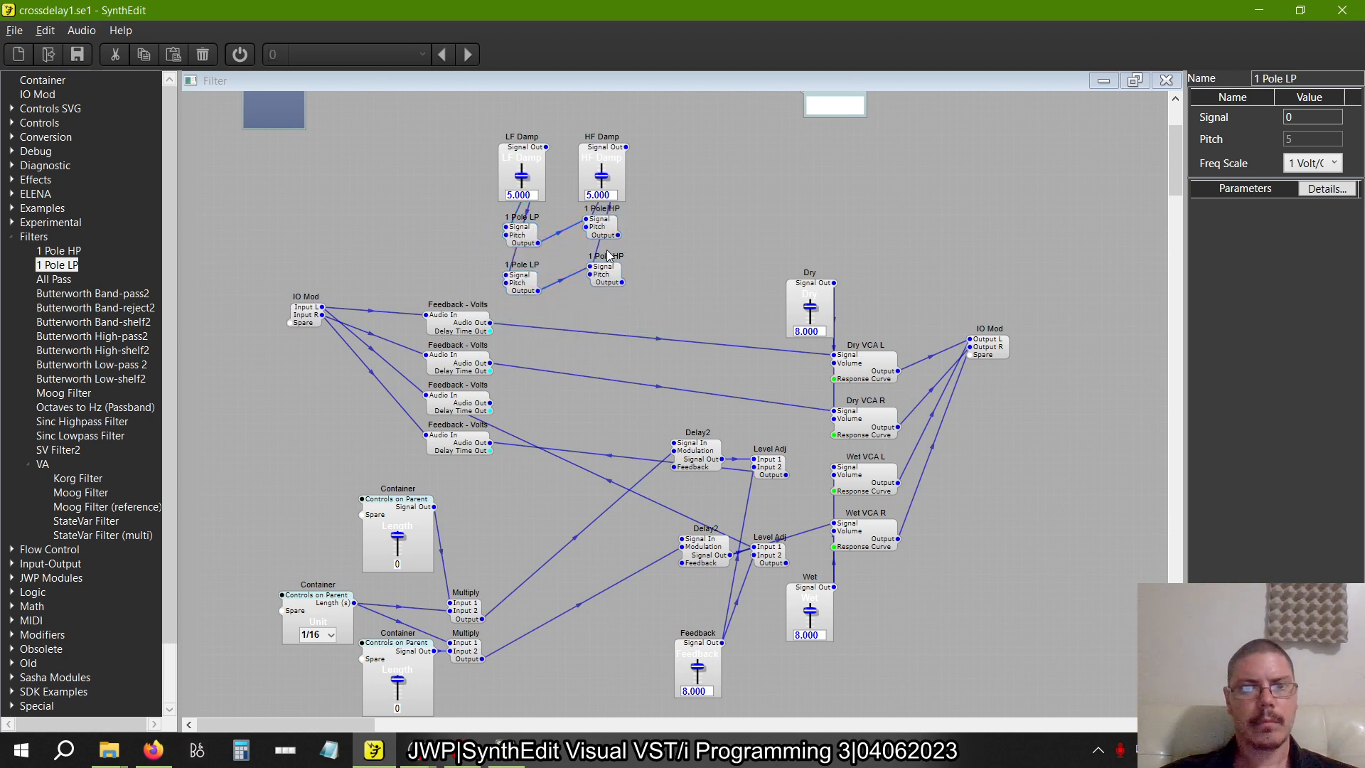
drag(607, 271, 601, 283)
drag(601, 224, 601, 233)
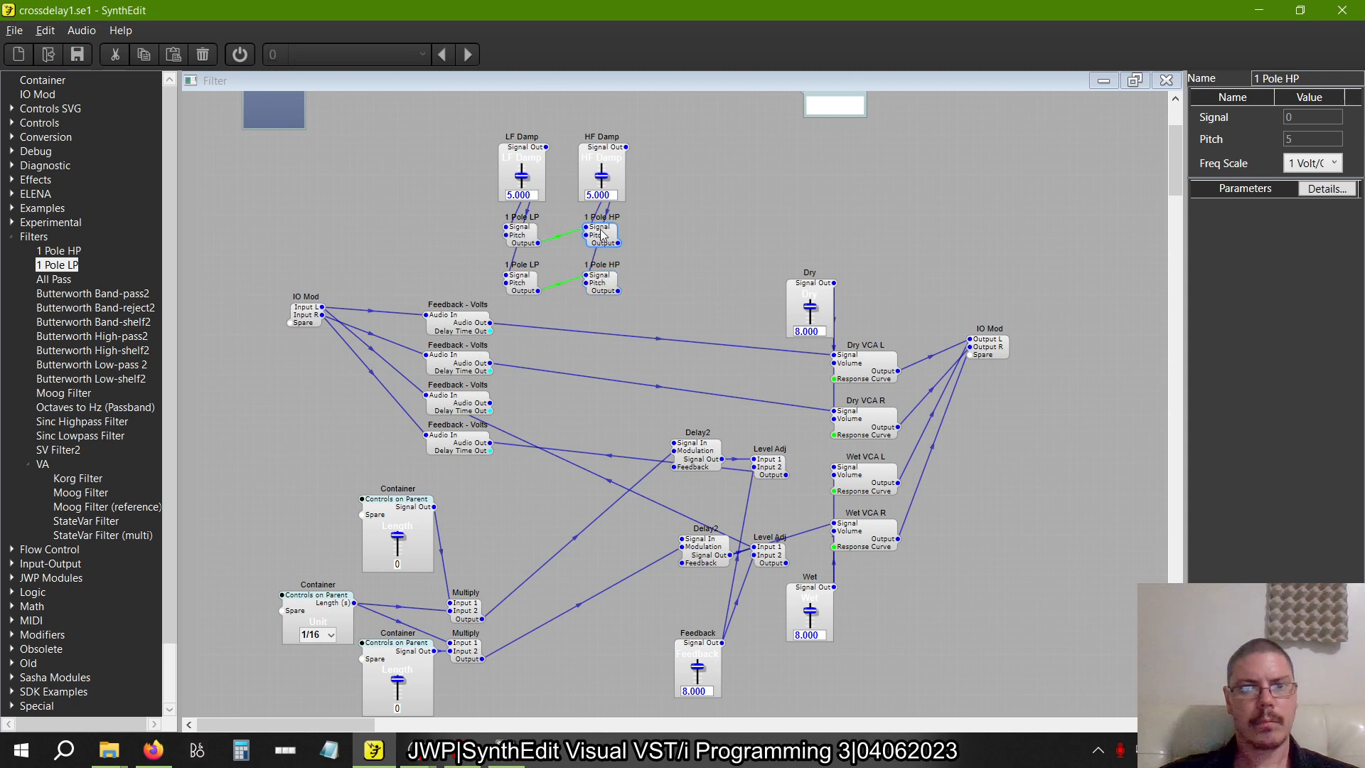
click(526, 257)
drag(523, 155, 487, 155)
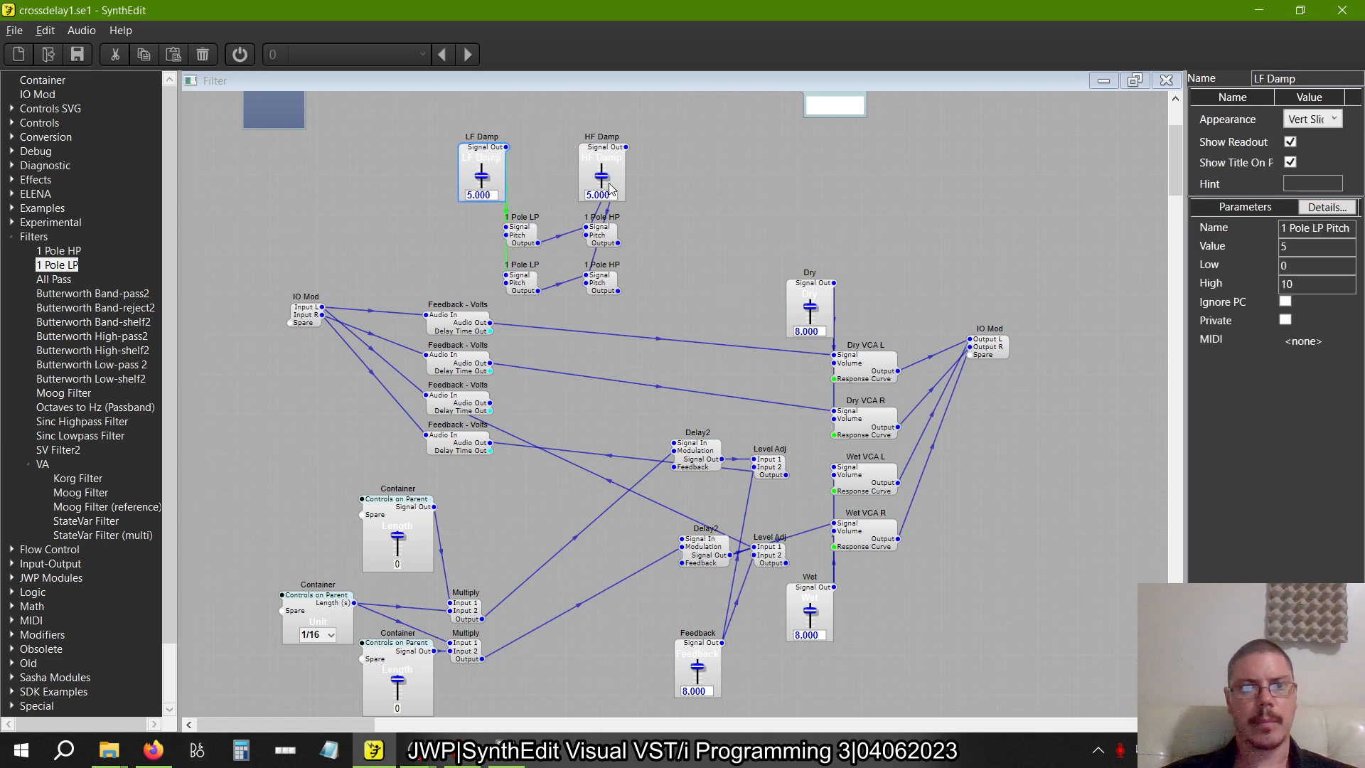
drag(601, 160, 561, 159)
click(694, 185)
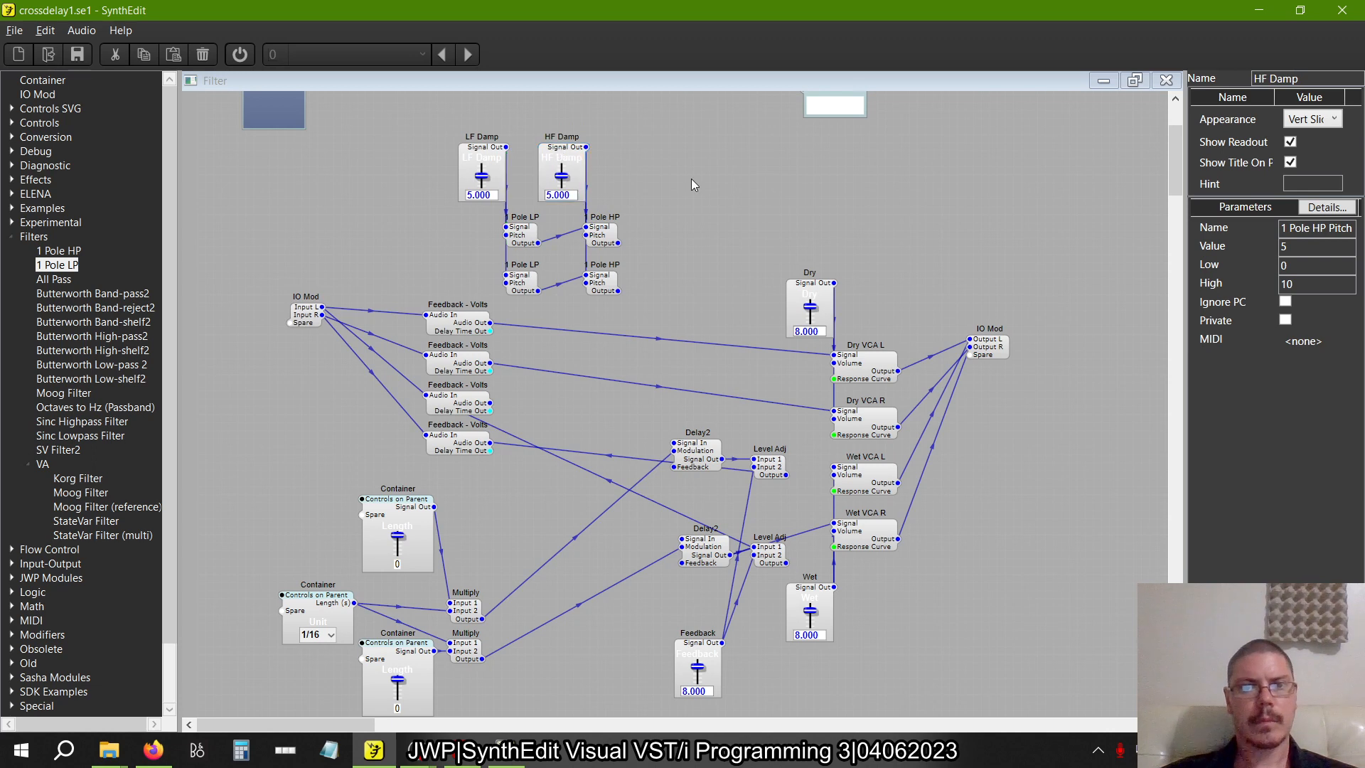
Move the filter block between the Feedback - Volts and Delay2 modules, keeping the LF Damp and HF Damp sliders above the structure
drag(649, 321, 328, 108)
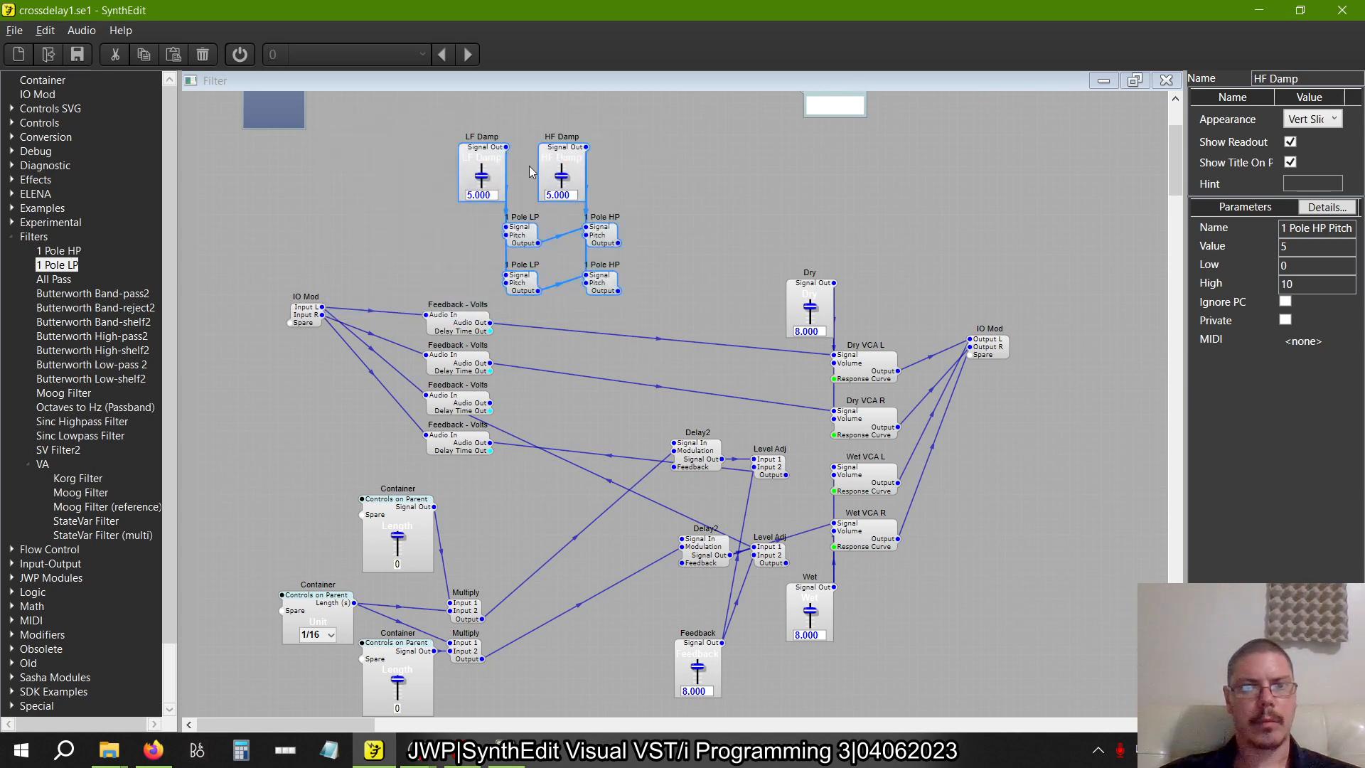
drag(468, 158, 489, 318)
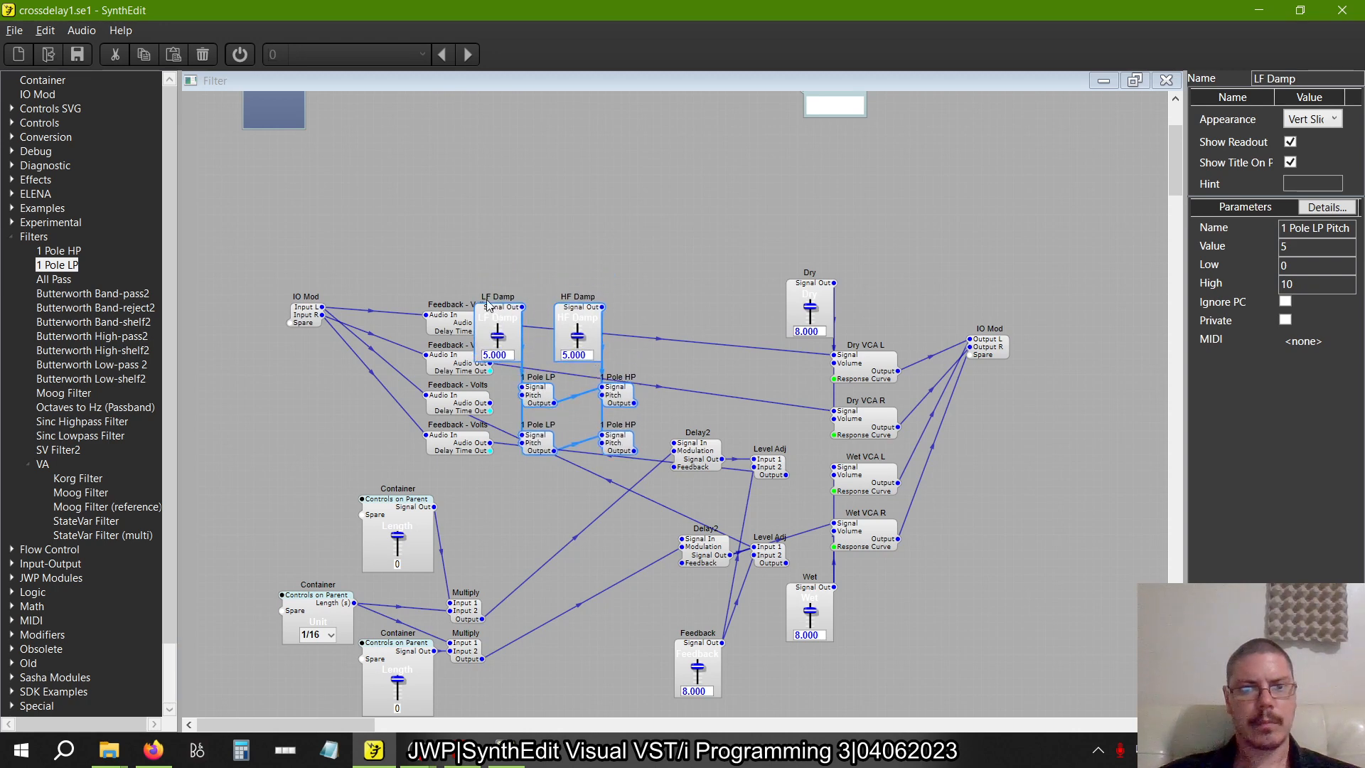
drag(463, 213, 650, 376)
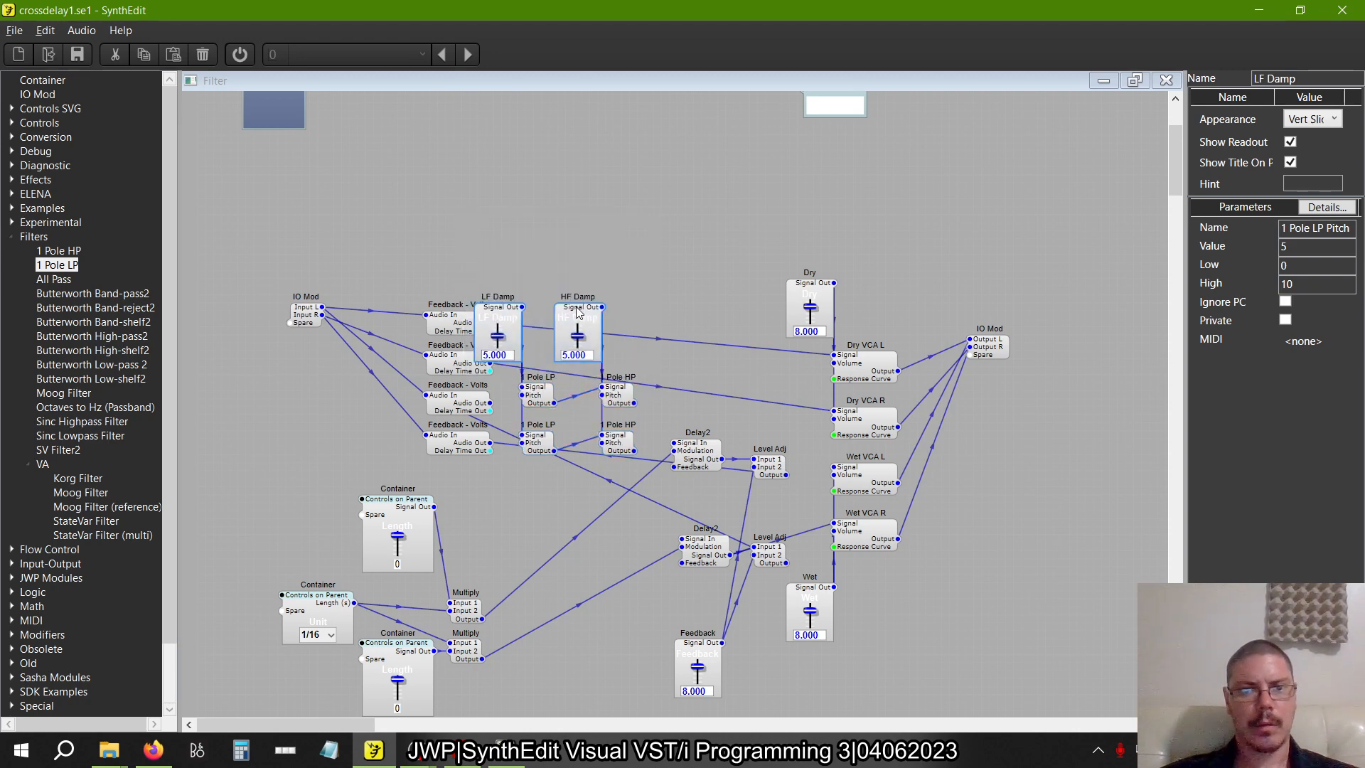
drag(577, 313, 578, 217)
click(707, 275)
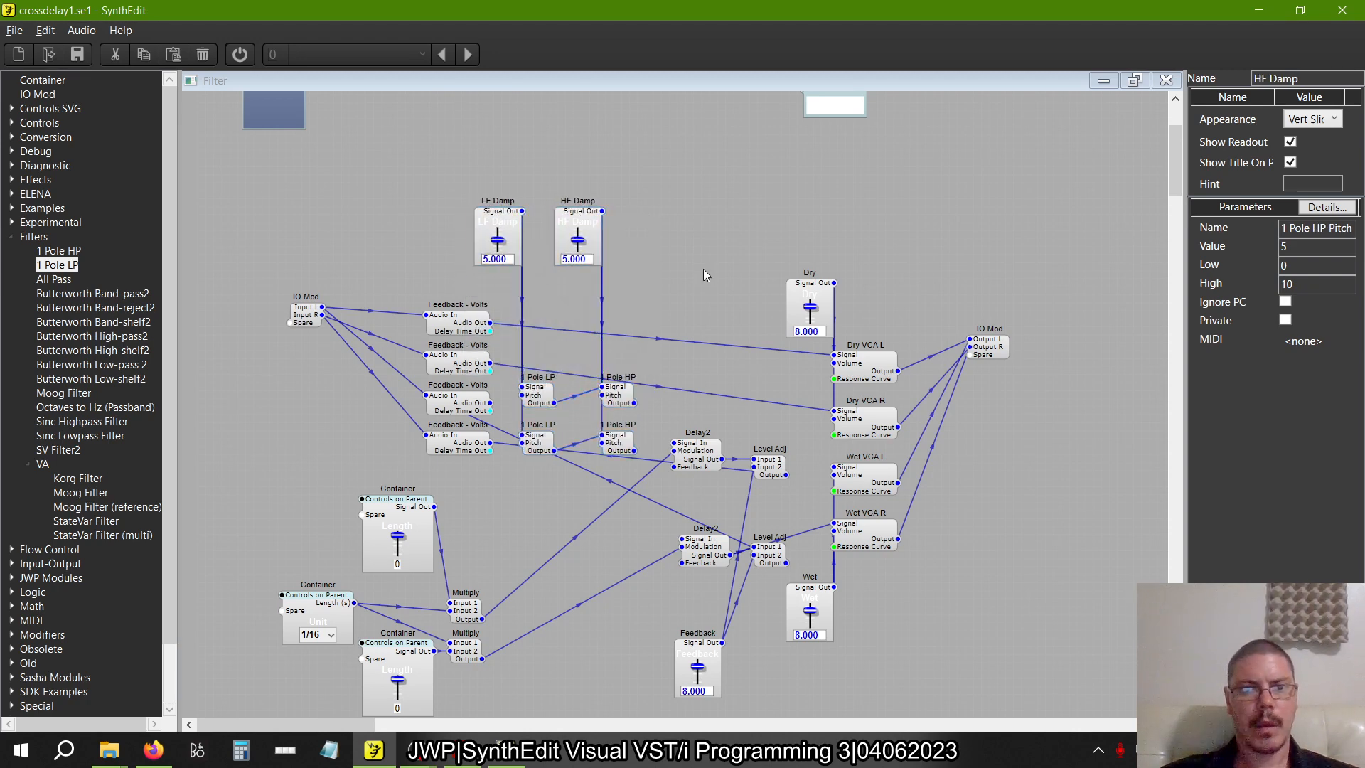
Check figure 2.33 and shift the 1 Pole LP modules in the example structure to trace the filter connections
key(alt+Tab)
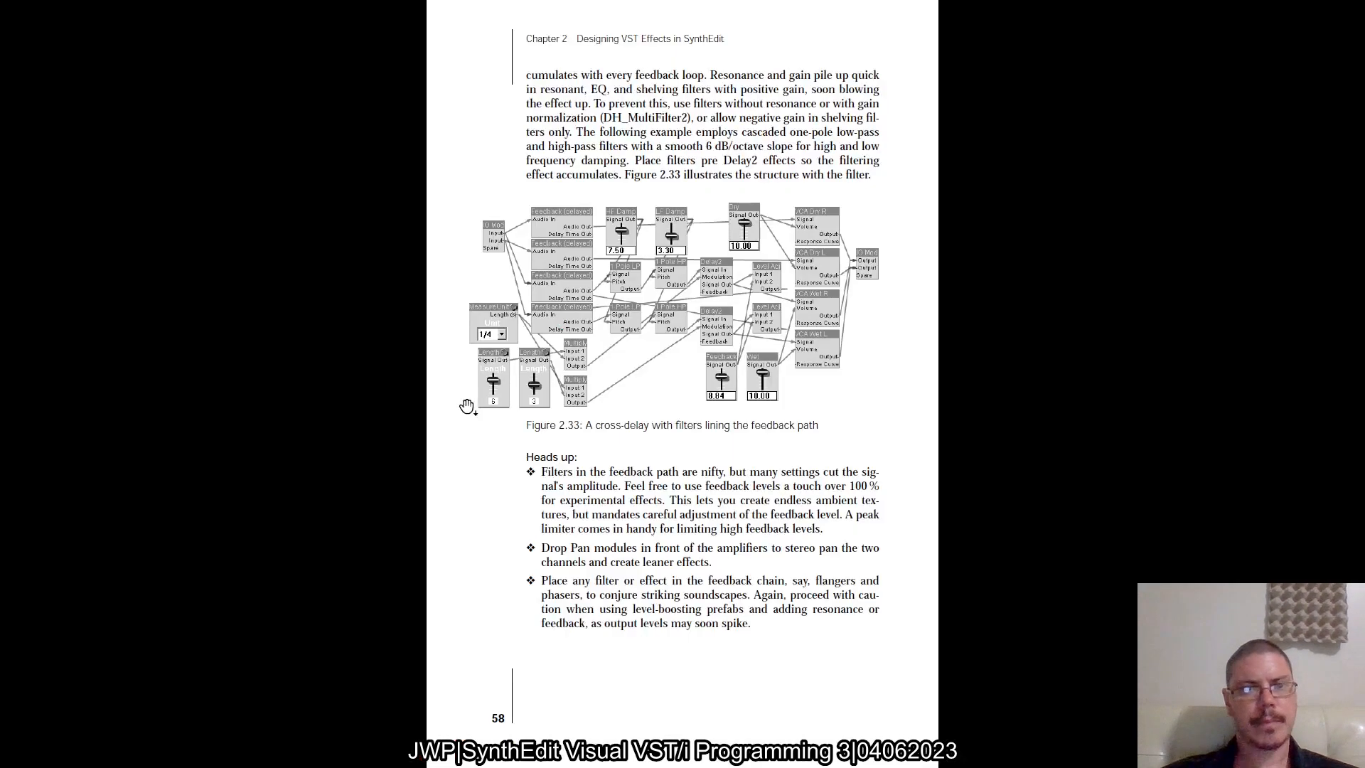
key(alt+Tab)
key(Tab)
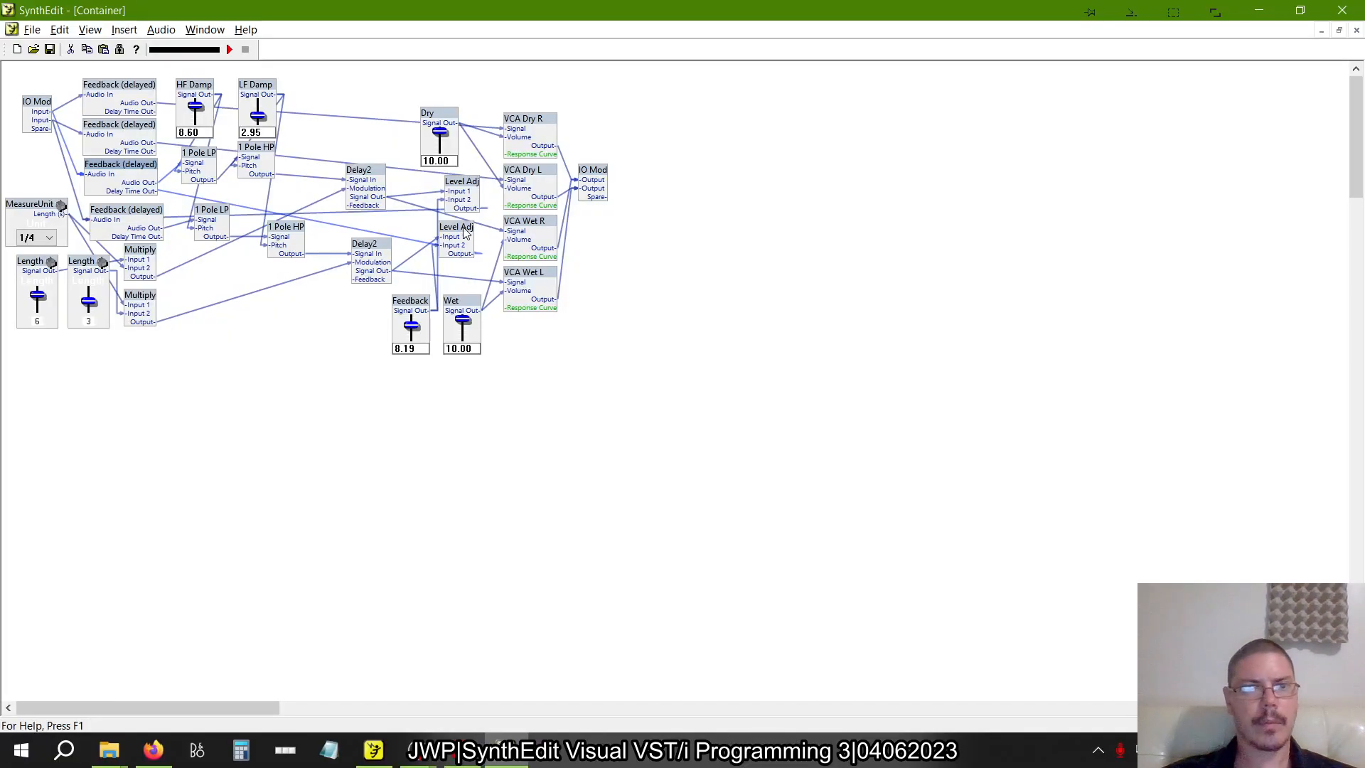
drag(200, 165, 246, 159)
drag(207, 227, 282, 237)
key(alt+Tab)
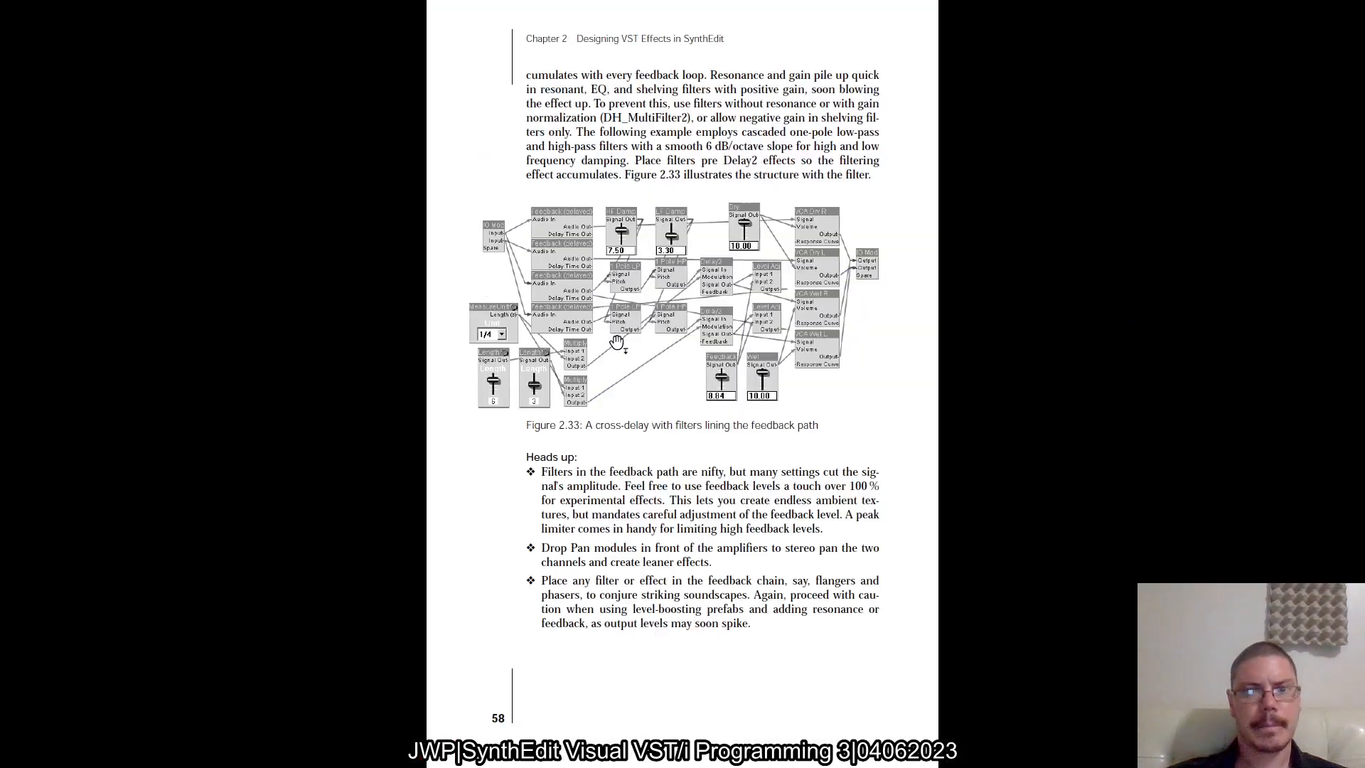
In crossdelay1.se1, wire the third and fourth Feedback - Volts Audio Outs into the LP filters and the HP outputs into the respective Delay2 Signal In
key(alt+Tab)
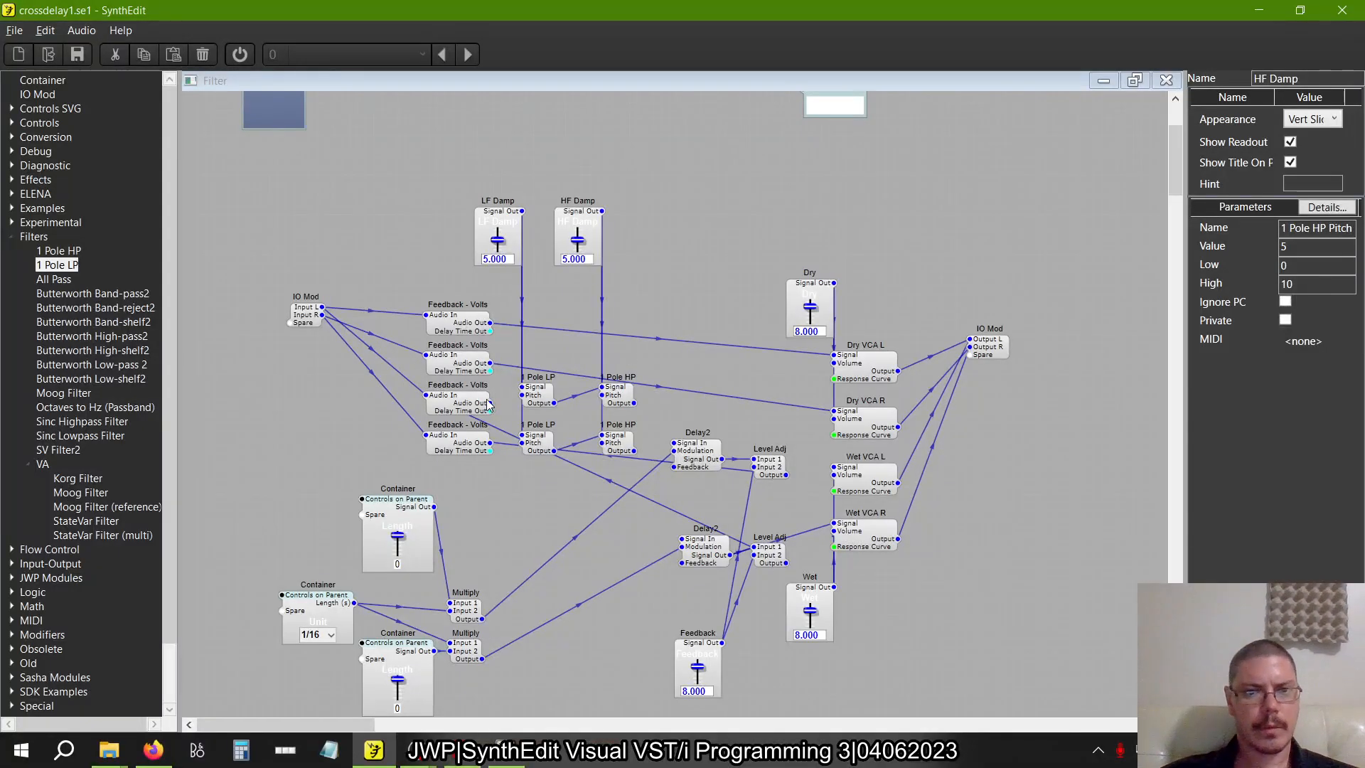
drag(489, 405, 524, 387)
drag(490, 443, 524, 436)
drag(633, 404, 680, 539)
click(633, 451)
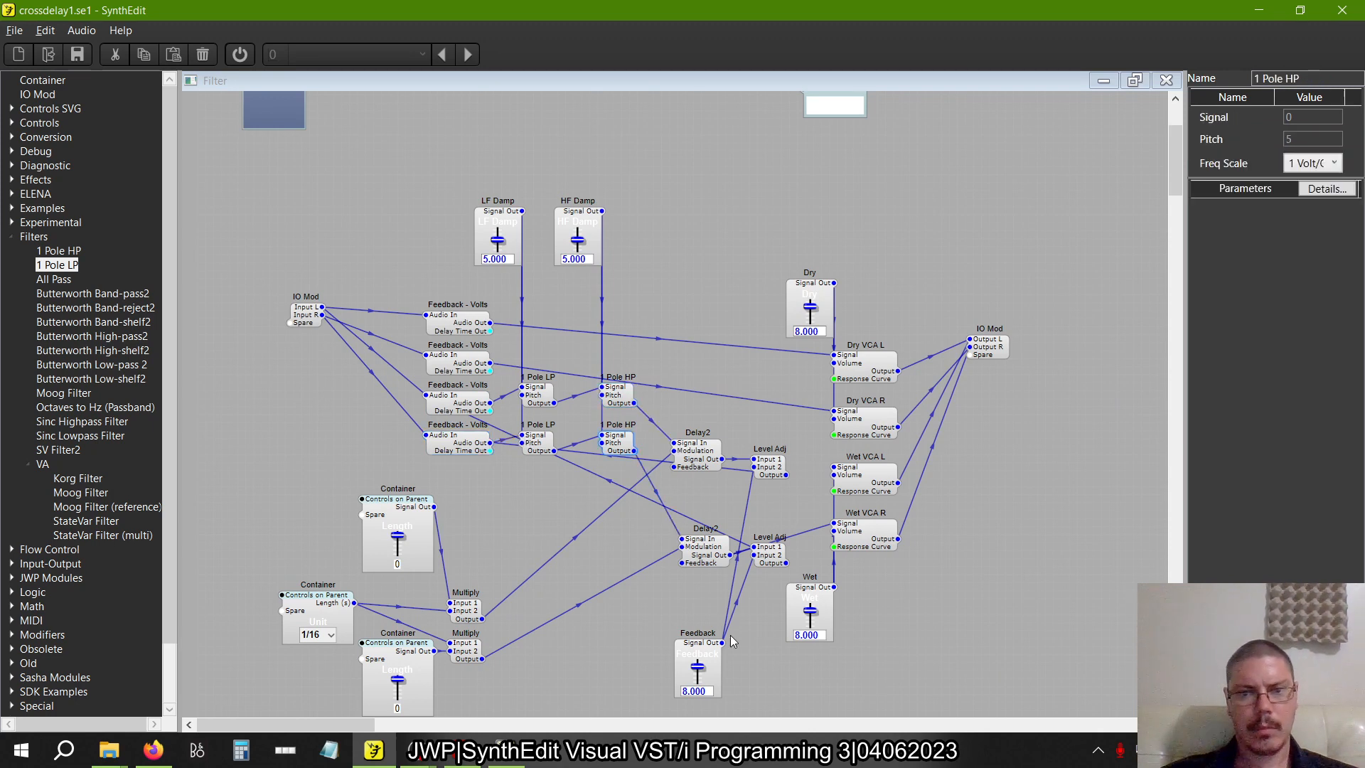
Move the Delay2, Level Adj, VCA, Dry, Wet, Feedback and output IO Mod modules upward as one group, away from the filters
scroll(731, 634, down, 1)
drag(931, 645, 785, 567)
drag(562, 308, 930, 712)
drag(859, 395, 860, 314)
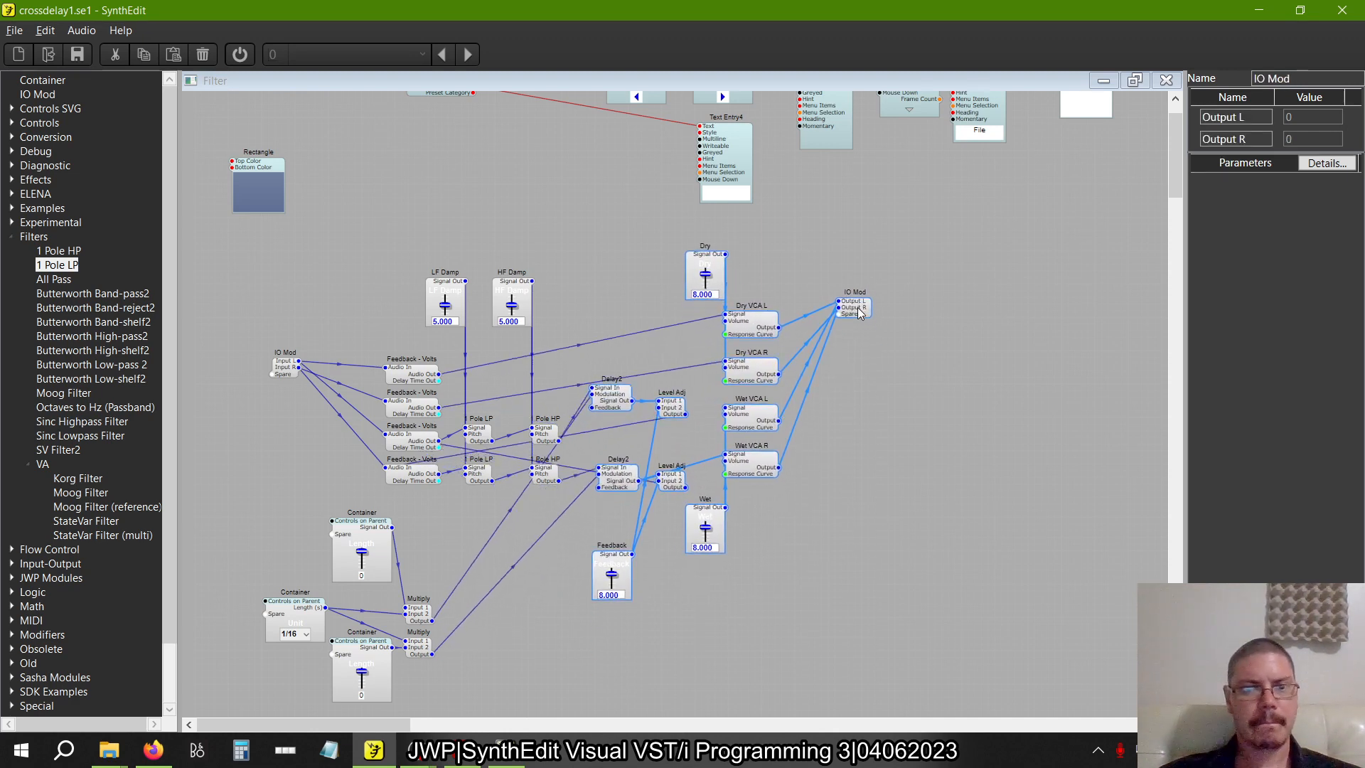
Compare the Delay2 and Level Adj connections with the example structure and figure 2.33, shifting the example's modules to trace their wires
click(622, 324)
scroll(544, 382, up, 3)
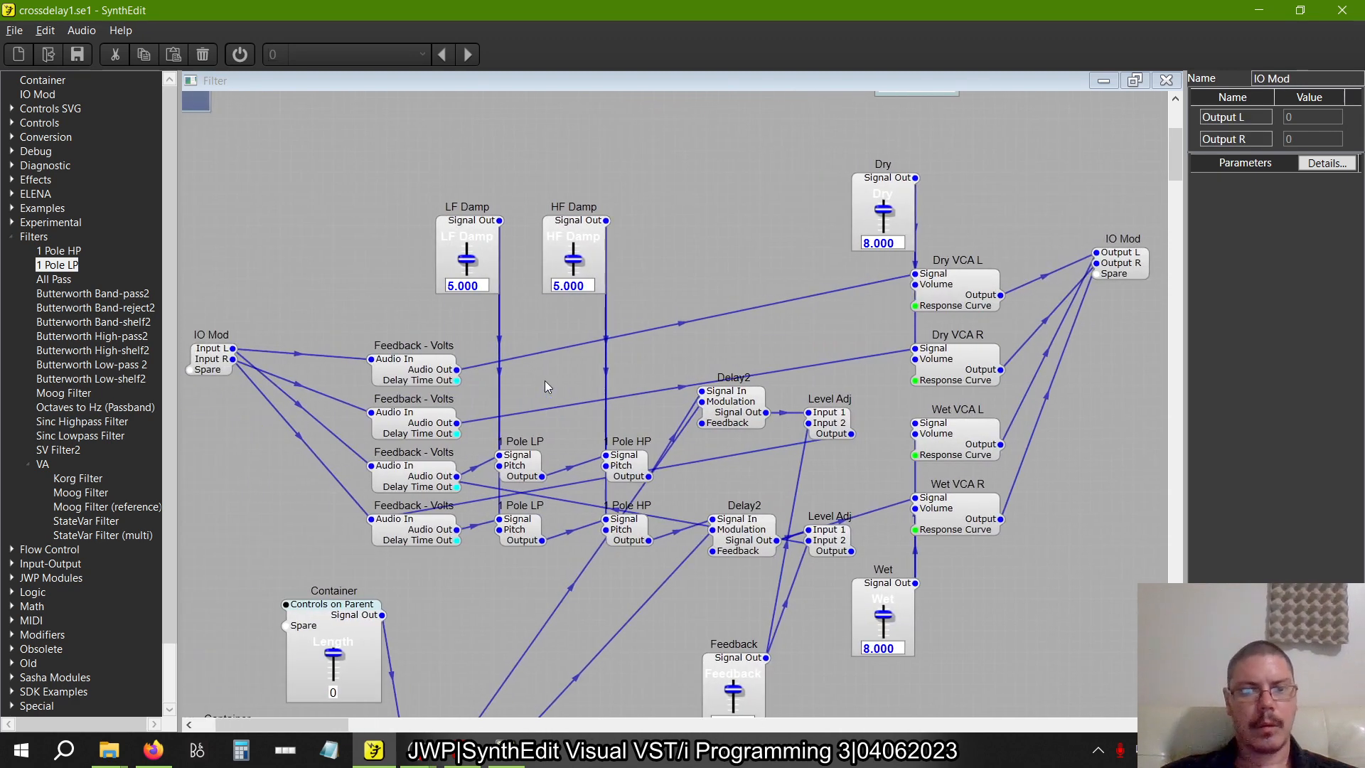
scroll(539, 378, down, 1)
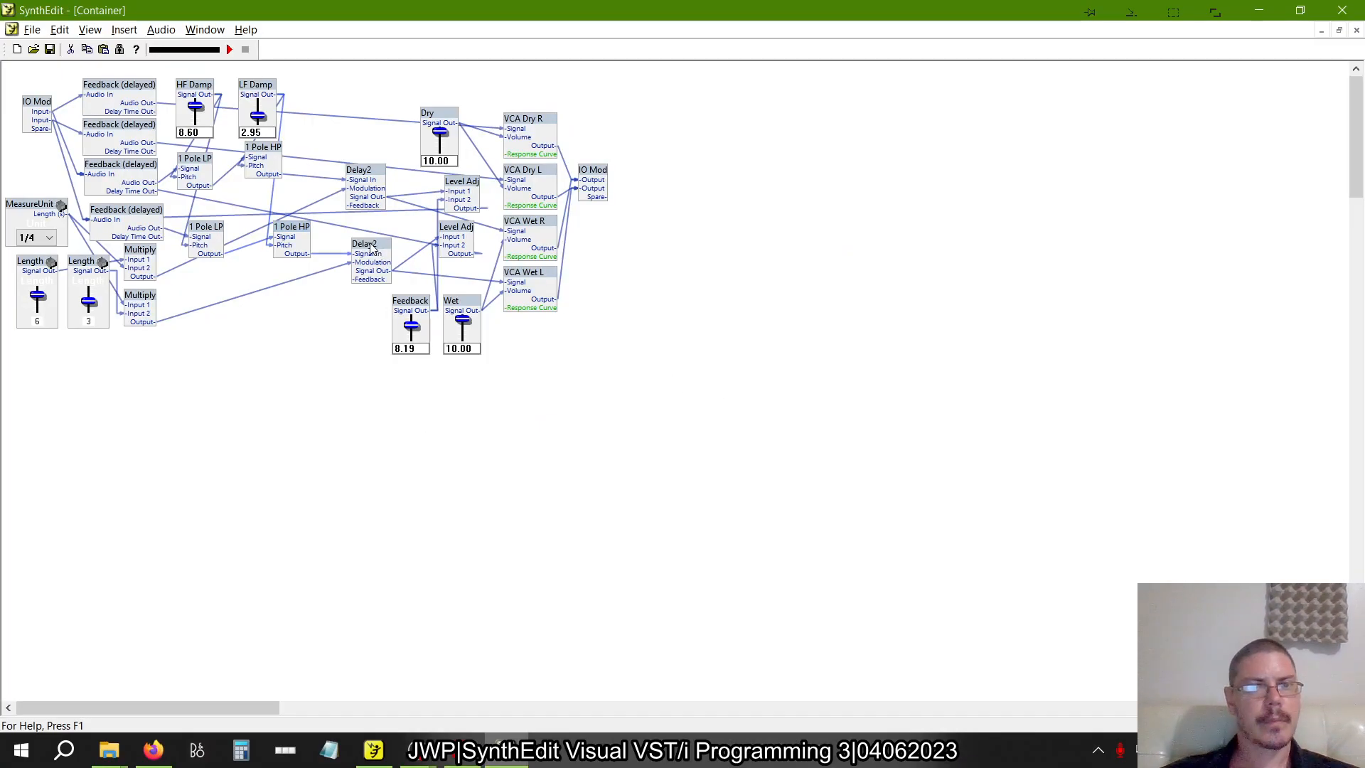
drag(374, 251, 375, 251)
drag(462, 234, 463, 245)
drag(462, 182, 451, 193)
drag(367, 172, 370, 178)
mouse_move(366, 249)
mouse_down()
mouse_move(369, 282)
mouse_move(360, 255)
mouse_up()
key(alt+Tab)
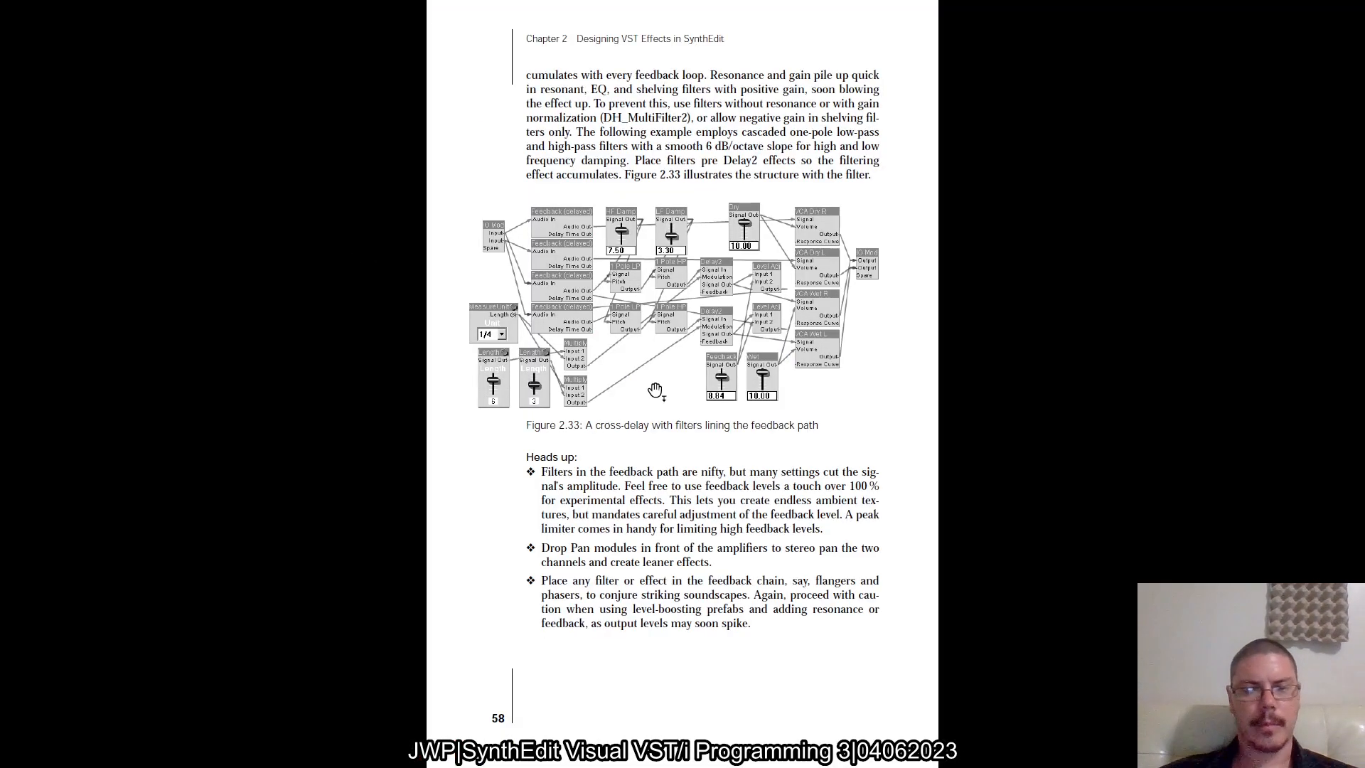
Back in crossdelay1.se1, move the upper Level Adj module slightly away from its Delay2 module so their wires can be told apart
key(alt+Tab)
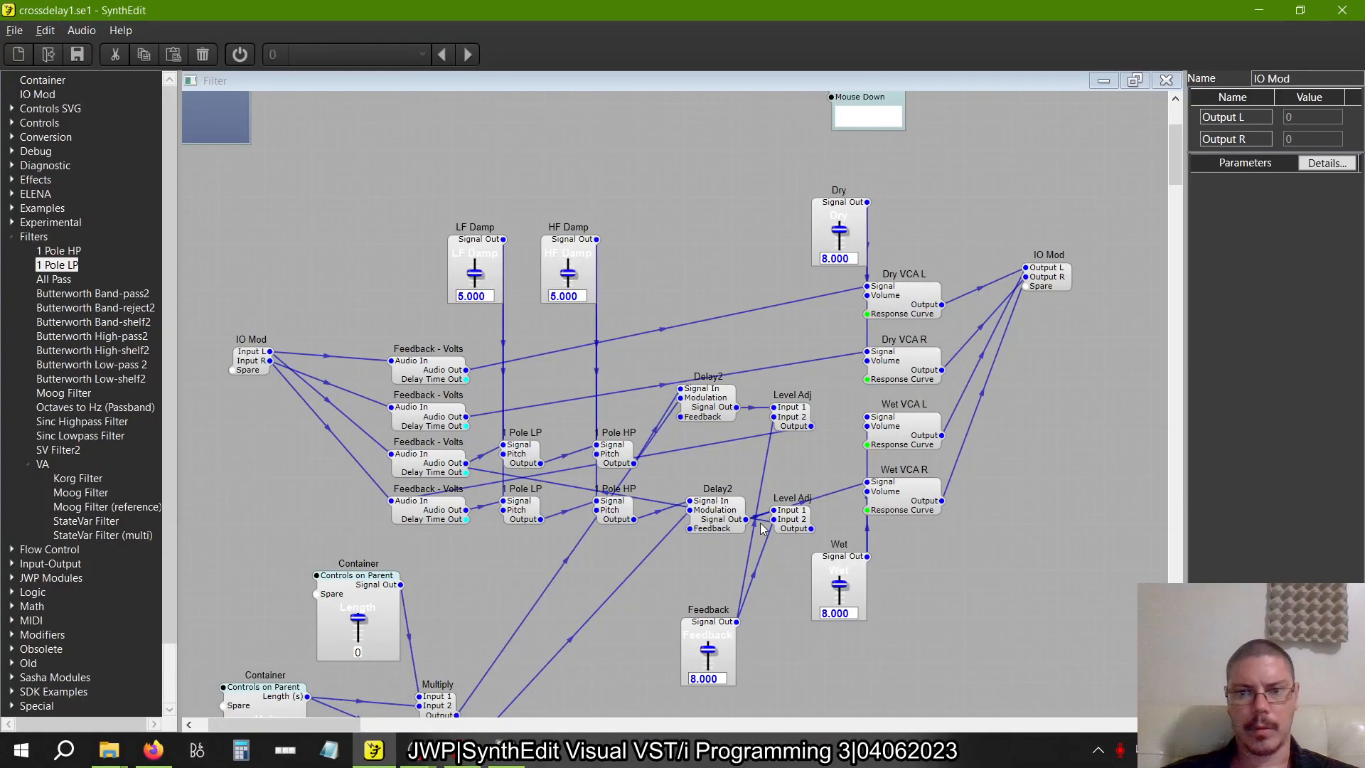
drag(736, 406, 795, 409)
drag(787, 528, 791, 519)
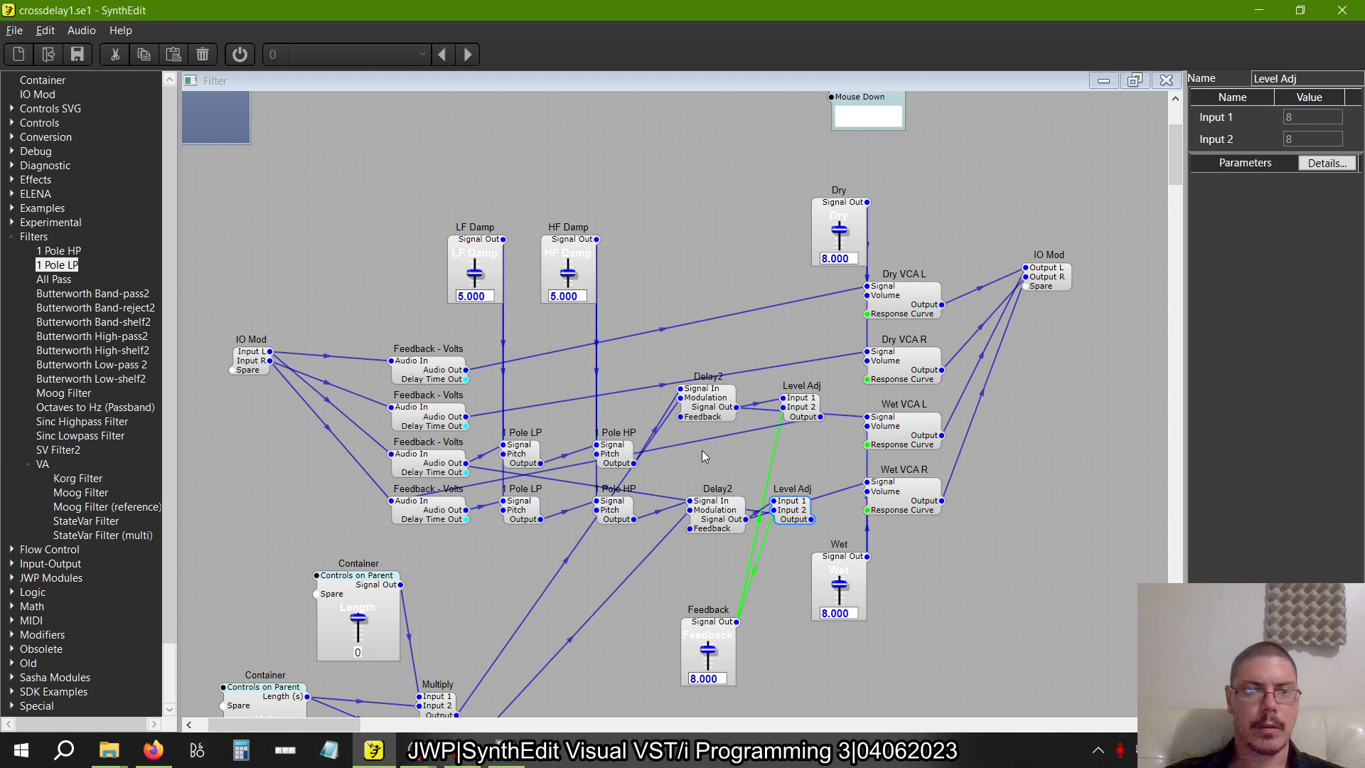
Open the Filter container's control panel and move the Feedback slider and Unit selector closer to the two Length sliders
right_click(642, 271)
click(693, 378)
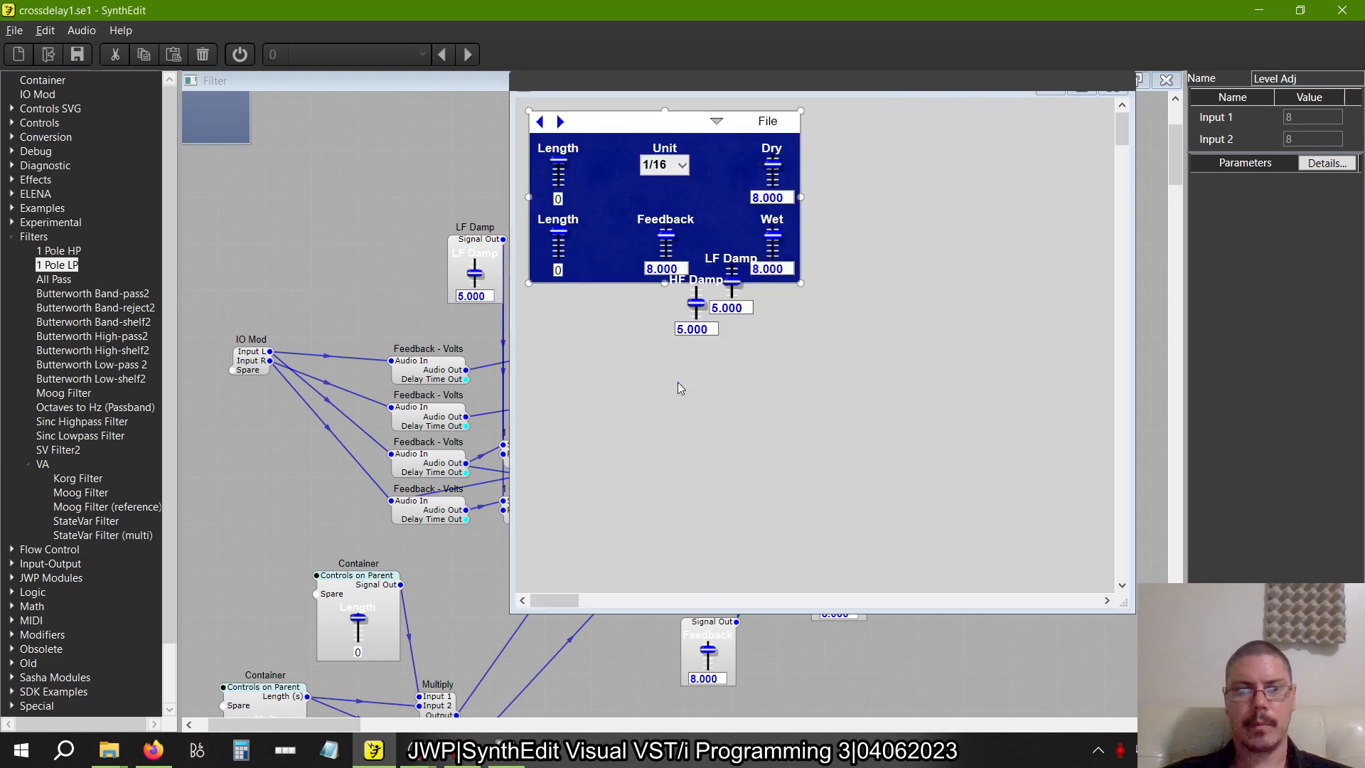
click(686, 233)
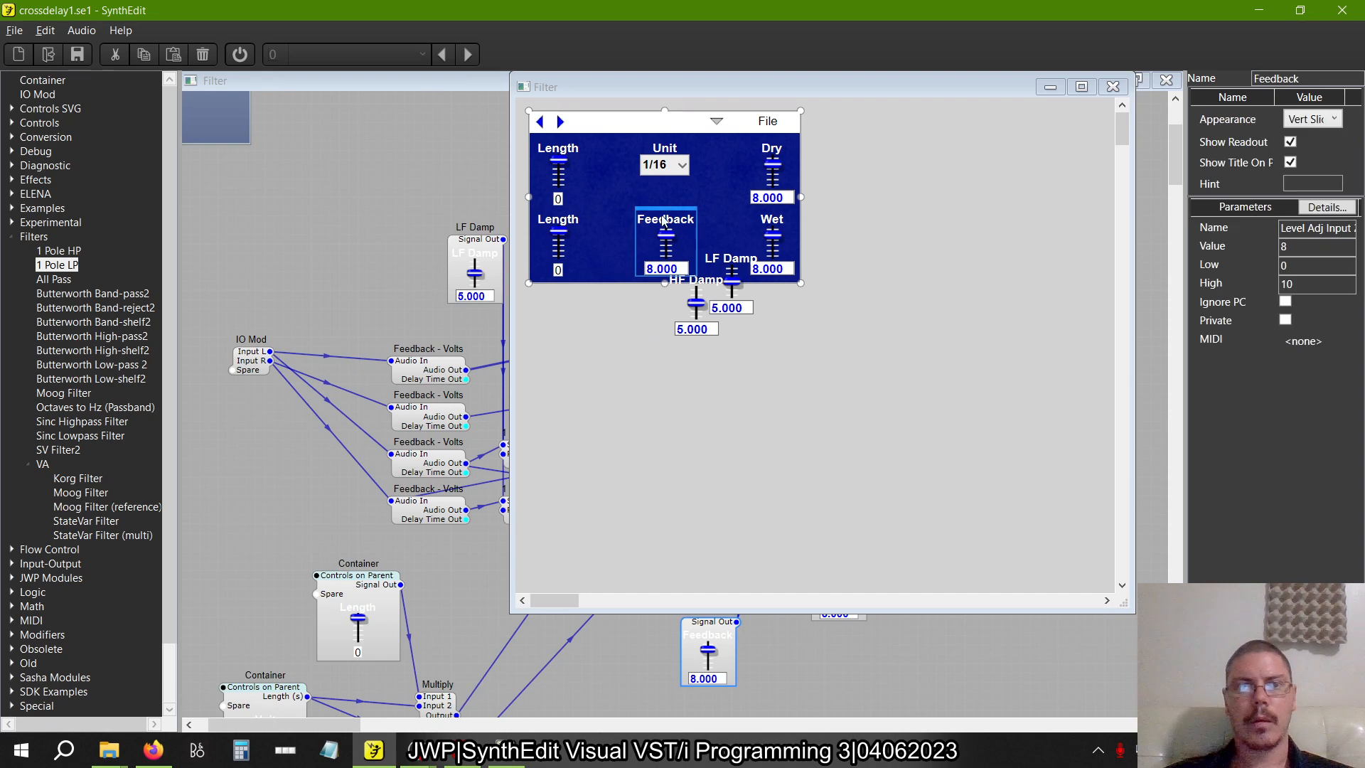
drag(663, 213, 612, 215)
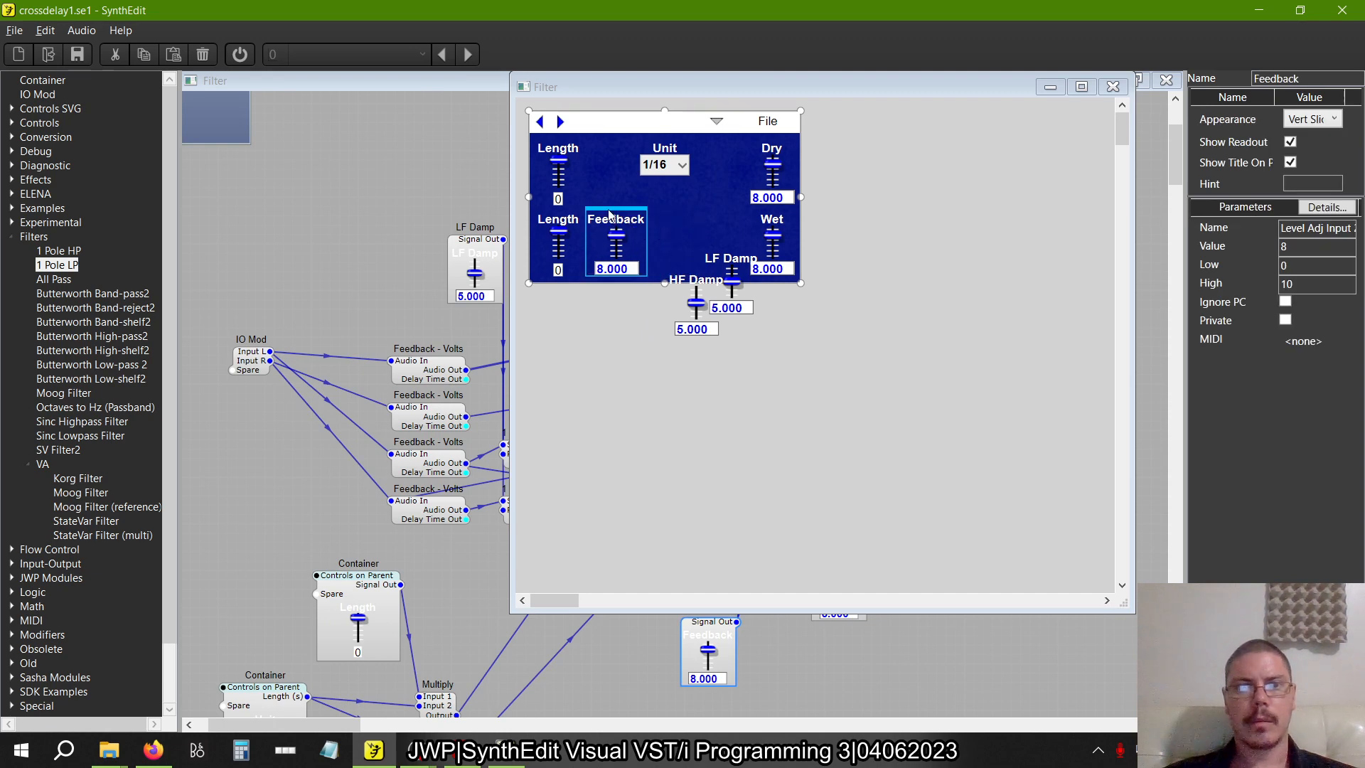
click(668, 157)
drag(669, 157, 615, 142)
Place LF Damp beside Dry and HF Damp beside Wet on the blue panel, one directly above the other
click(702, 283)
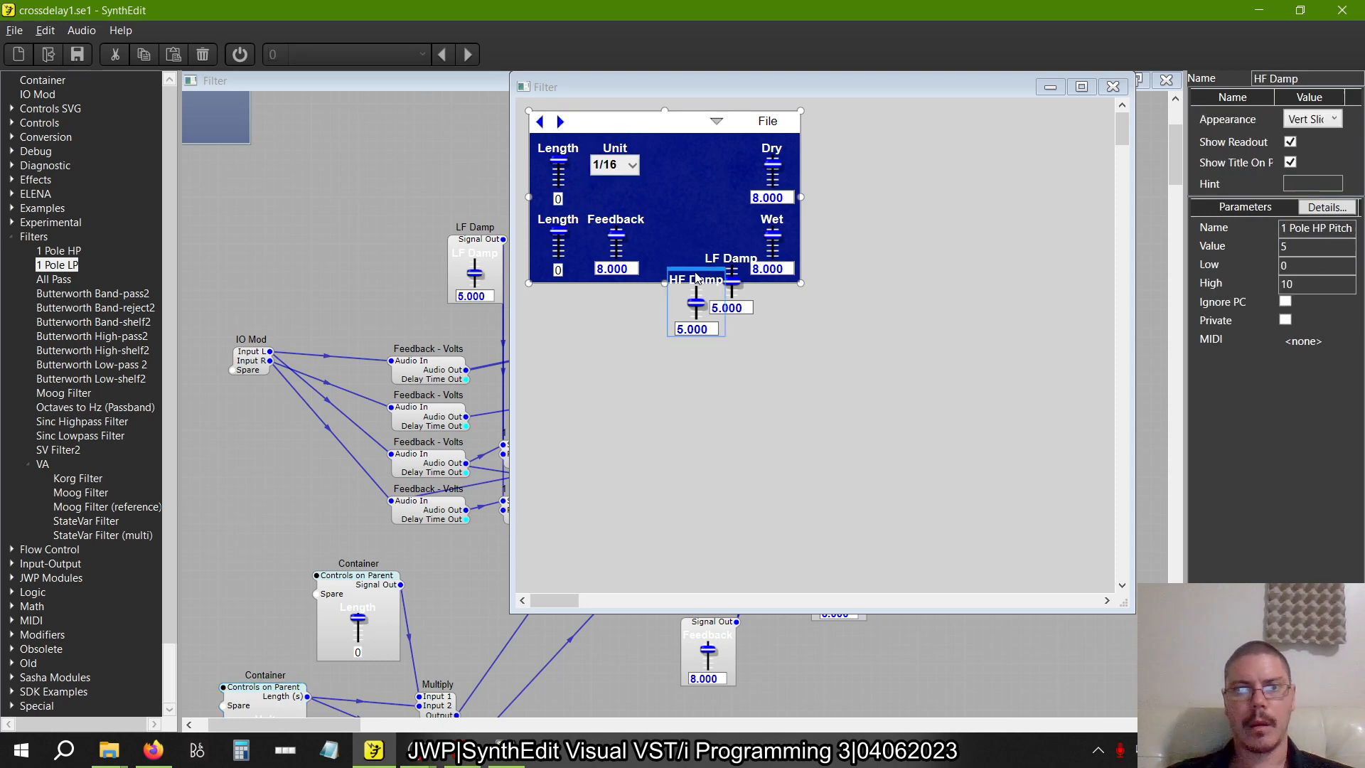
click(729, 256)
drag(729, 255, 687, 144)
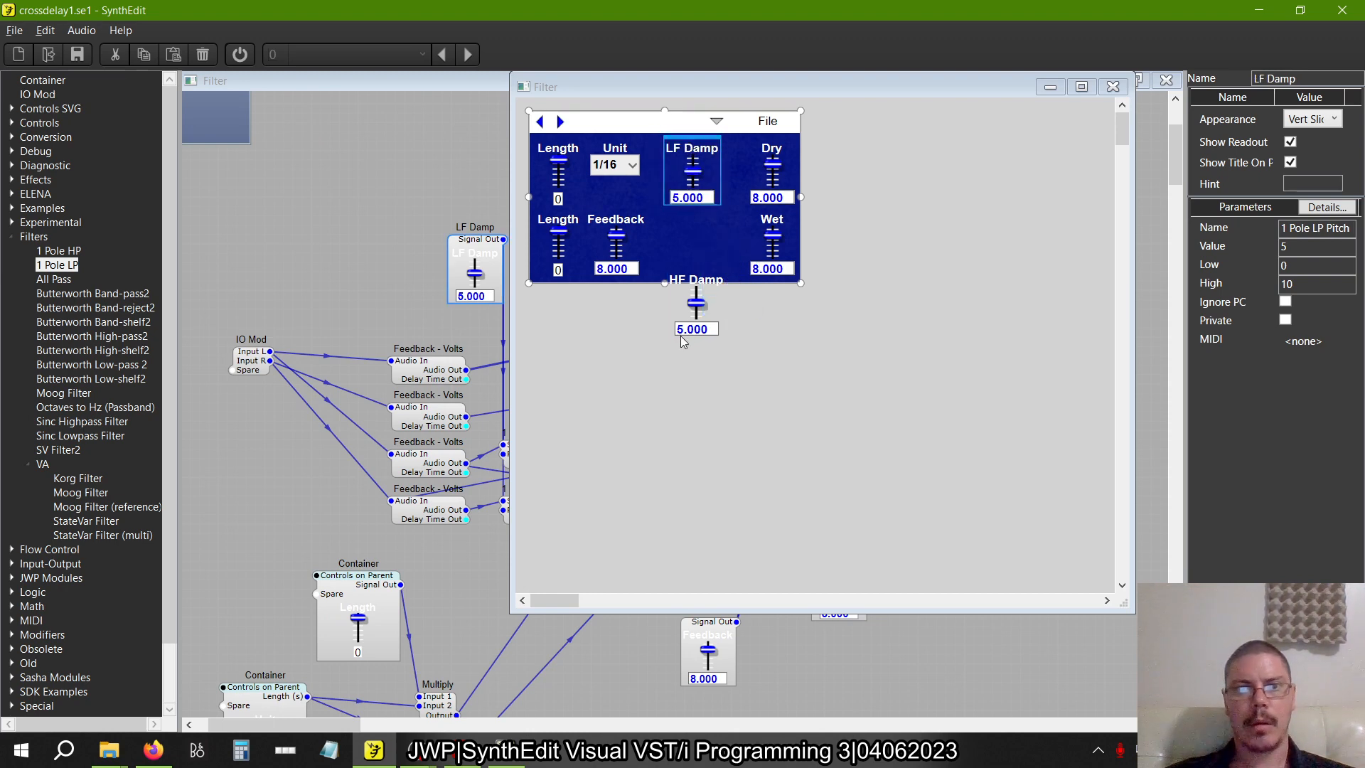
click(700, 284)
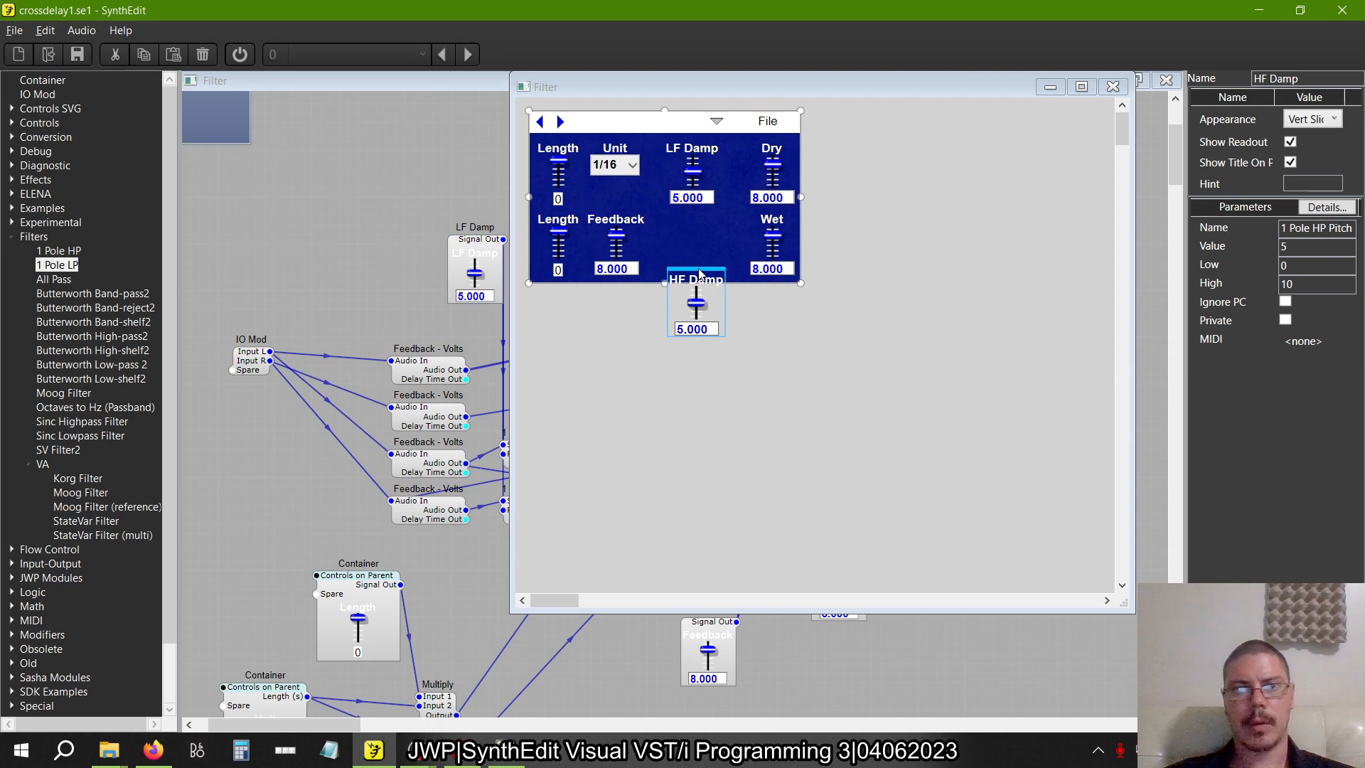
drag(700, 277, 697, 212)
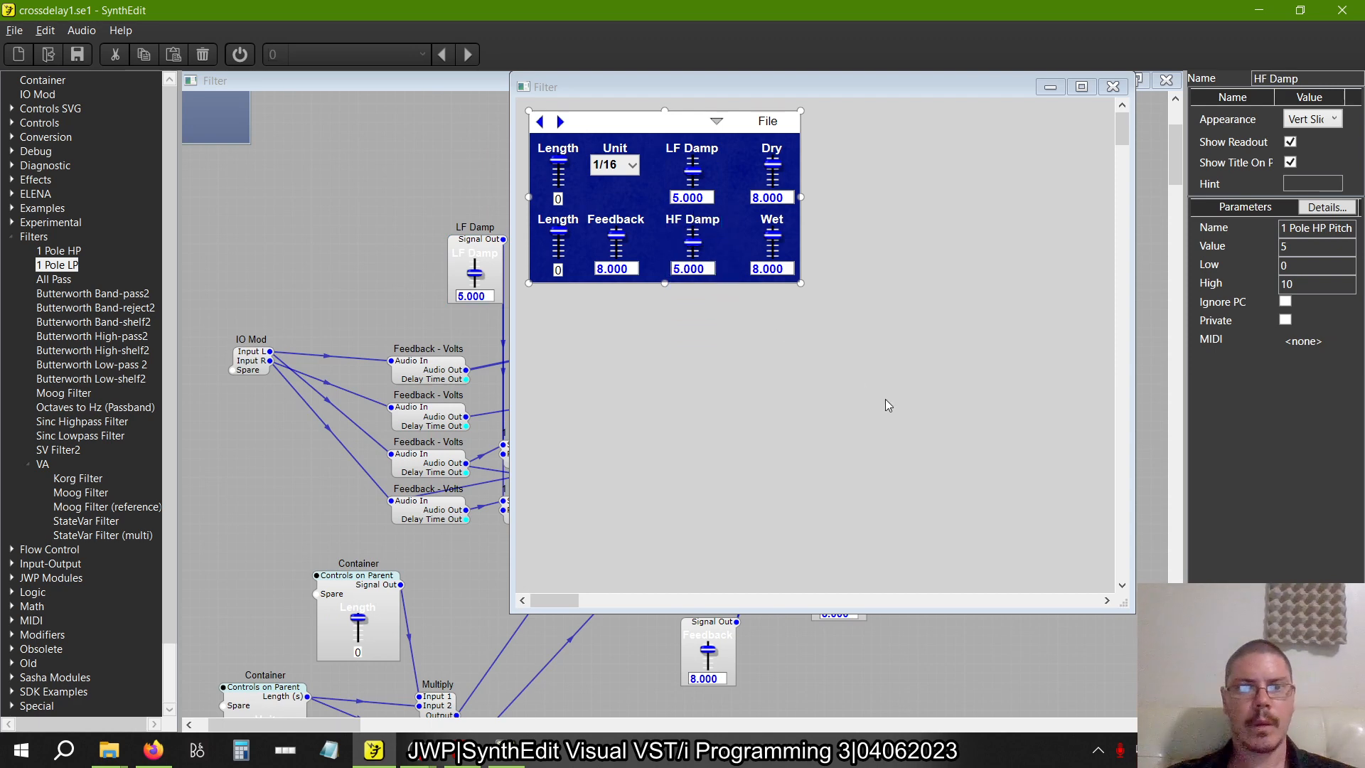
Shift the LF Damp and HF Damp sliders together slightly toward the Dry and Wet sliders
click(701, 158)
drag(692, 144, 699, 145)
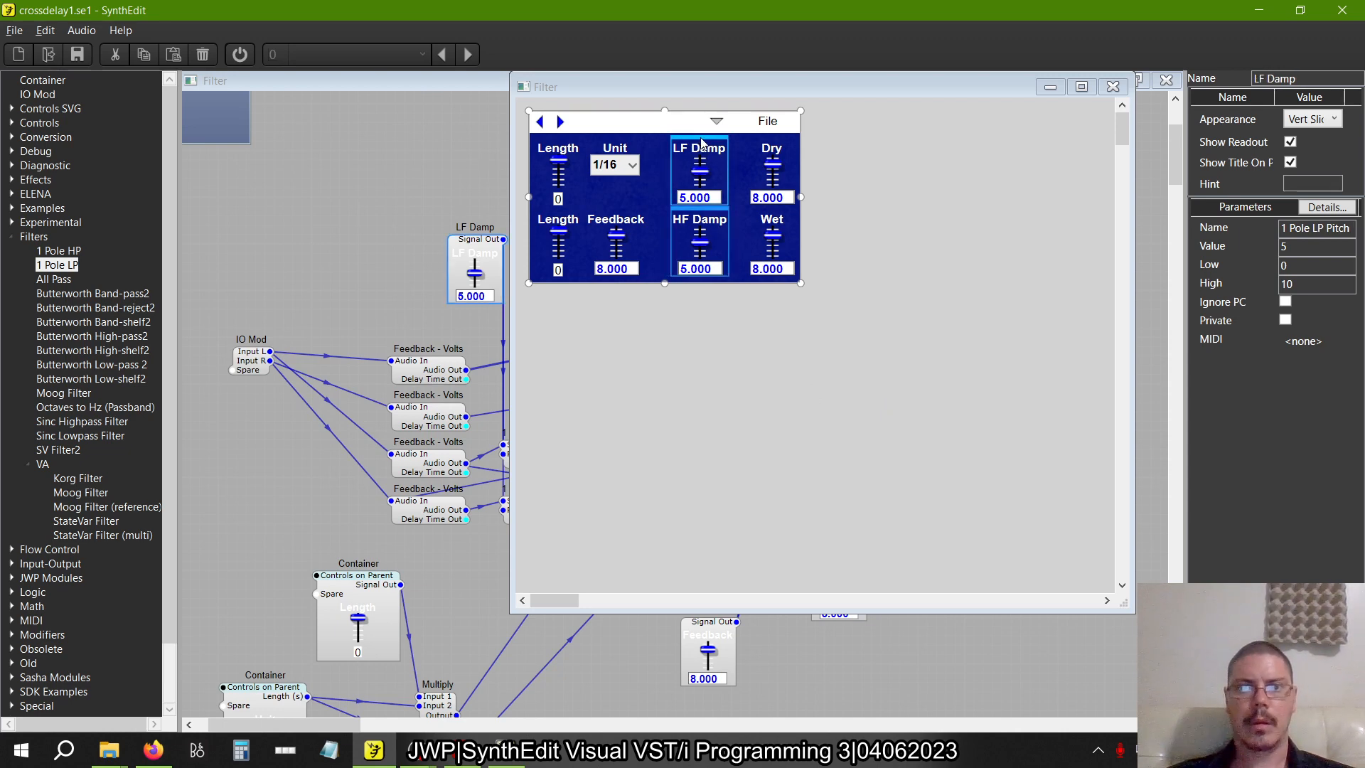
click(995, 496)
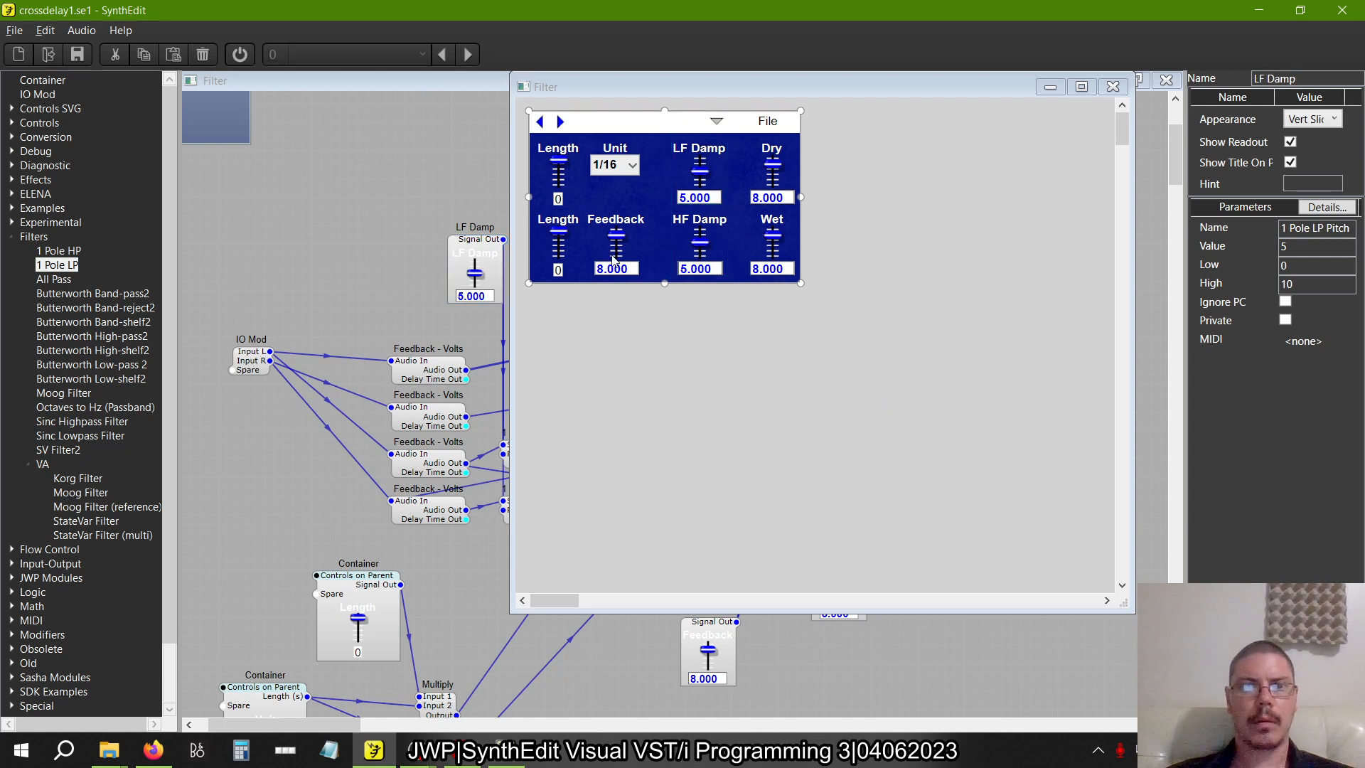
Nudge the Feedback slider and Unit selector toward the damp sliders, aligning them in an evenly spaced column
click(632, 222)
shift+click(618, 144)
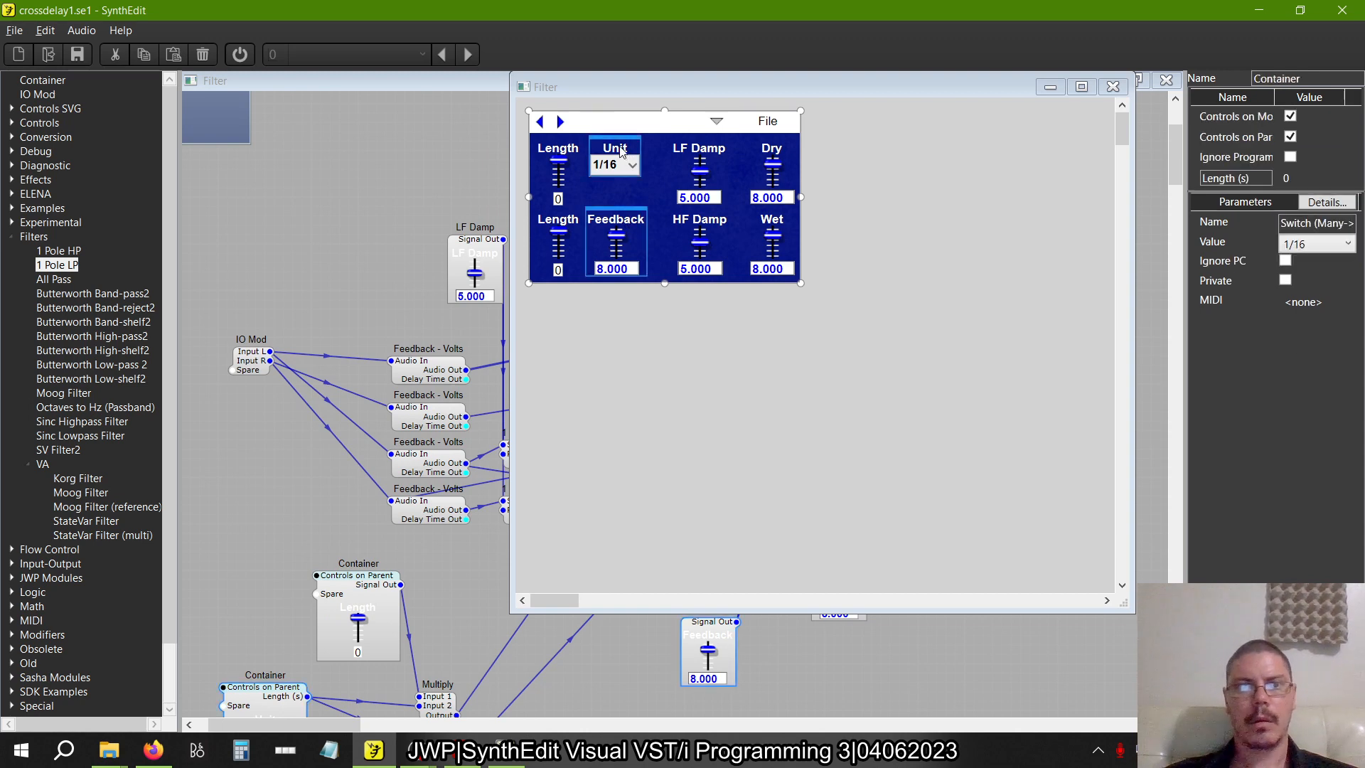
drag(617, 139, 624, 137)
key(ctrl+z)
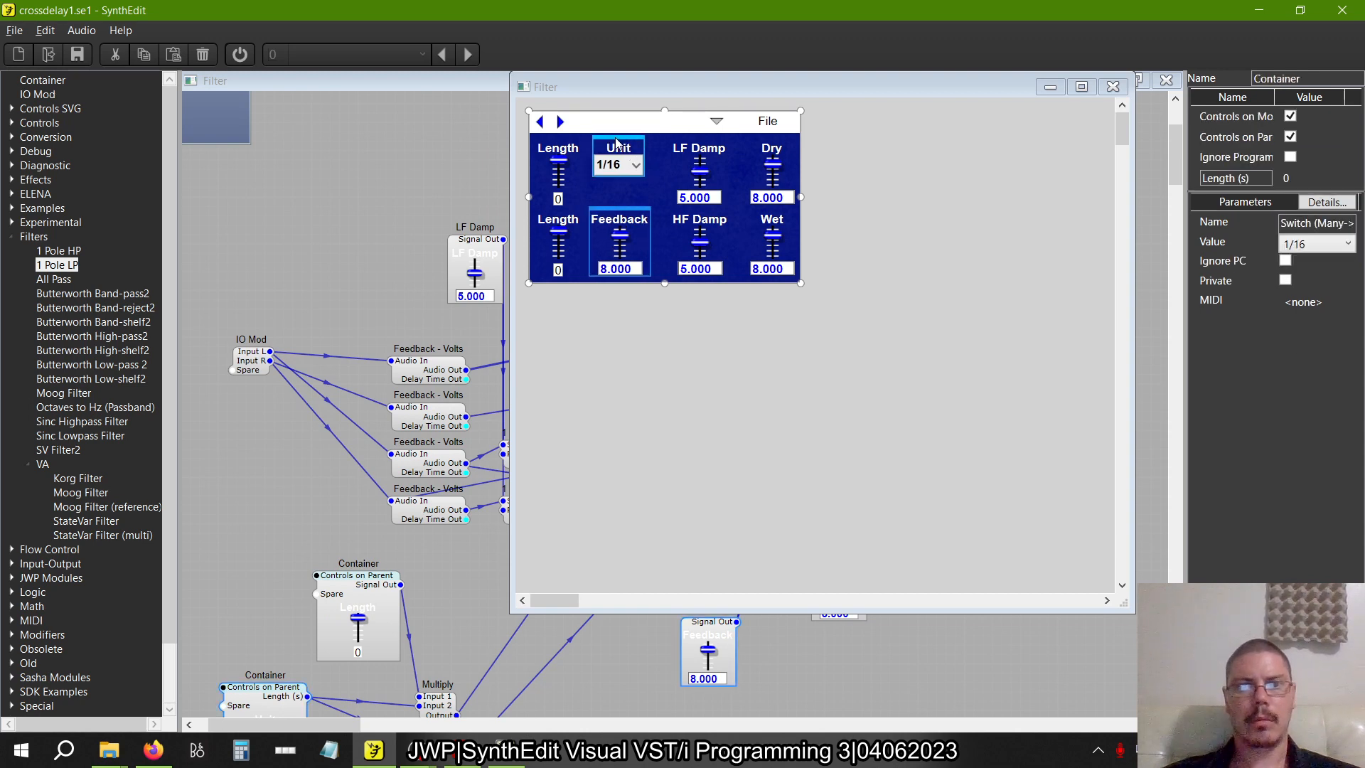
click(624, 229)
drag(624, 229, 627, 229)
click(623, 157)
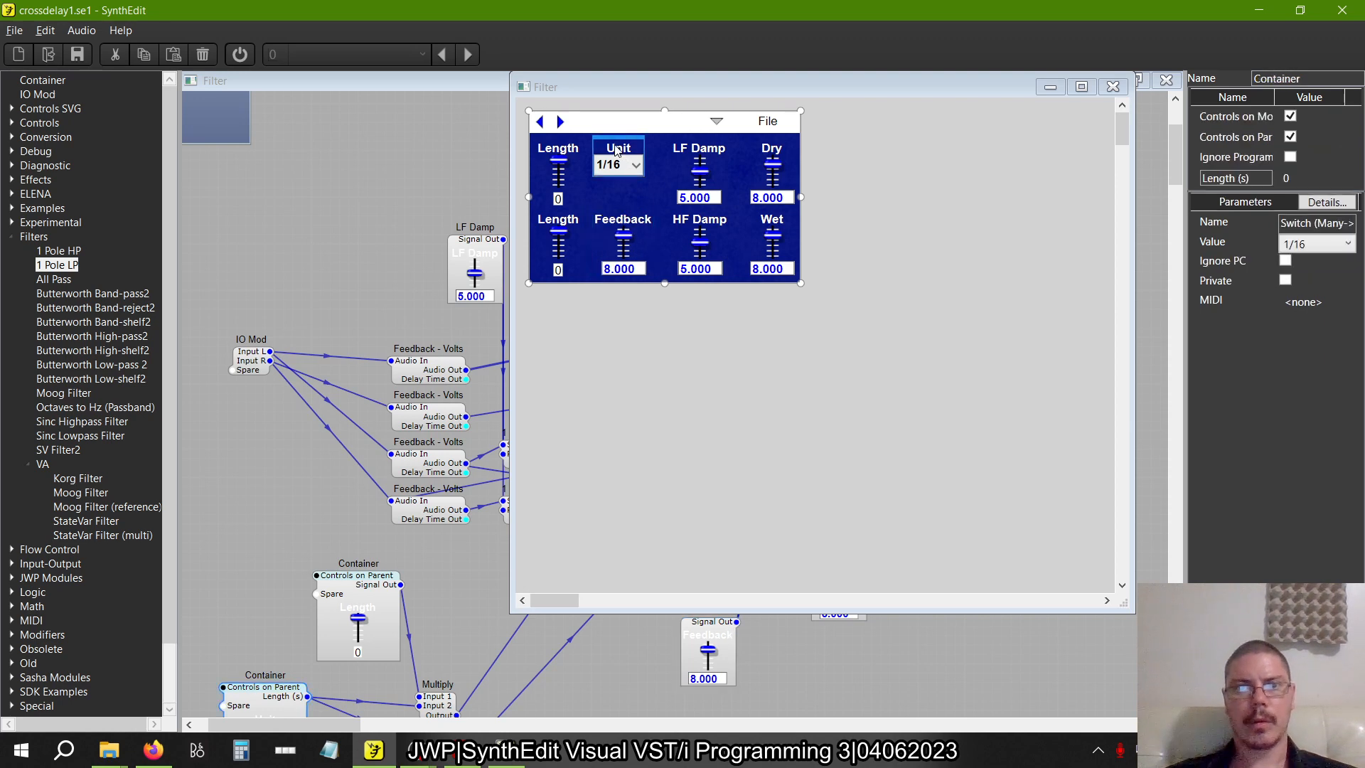
drag(615, 143, 616, 138)
click(987, 328)
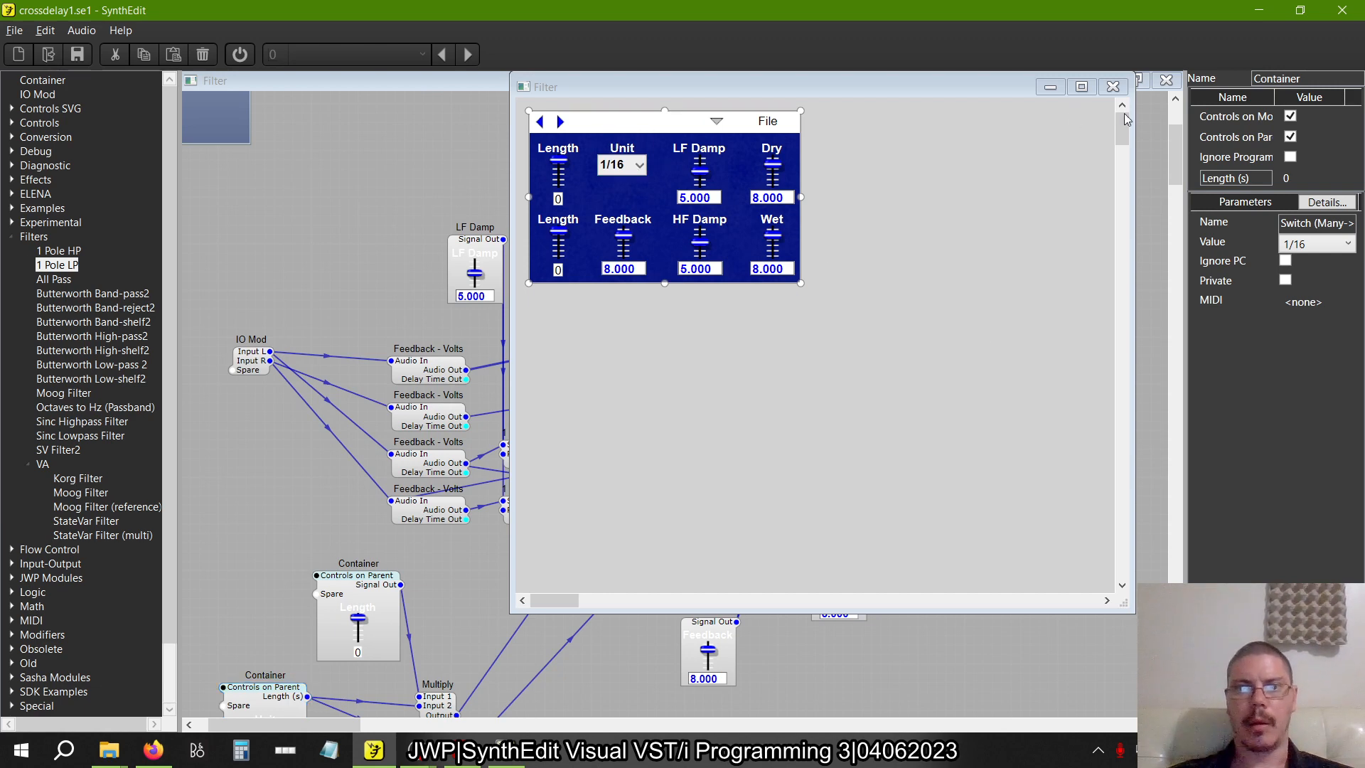
Close the panel view and save the project under the new name crossdelay2.se1 in the Delay folder
click(1117, 89)
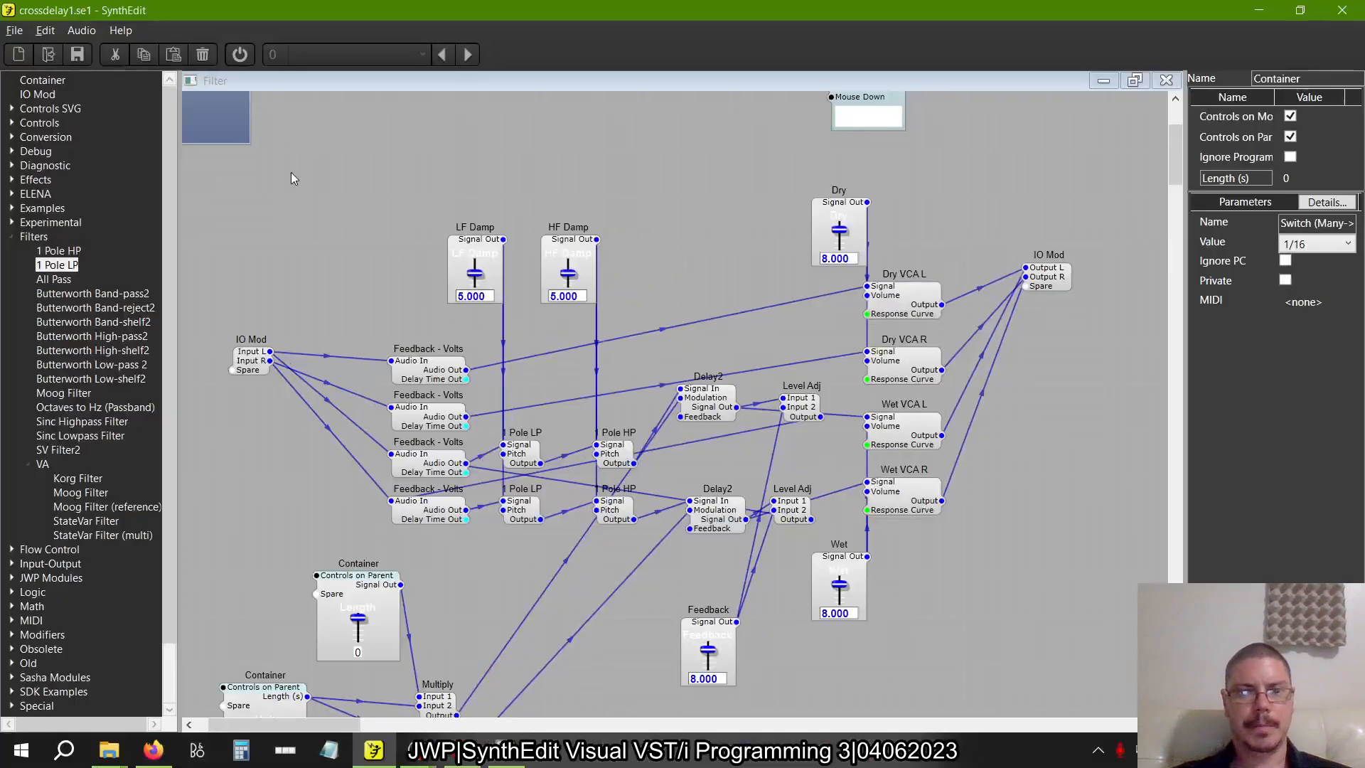
click(14, 30)
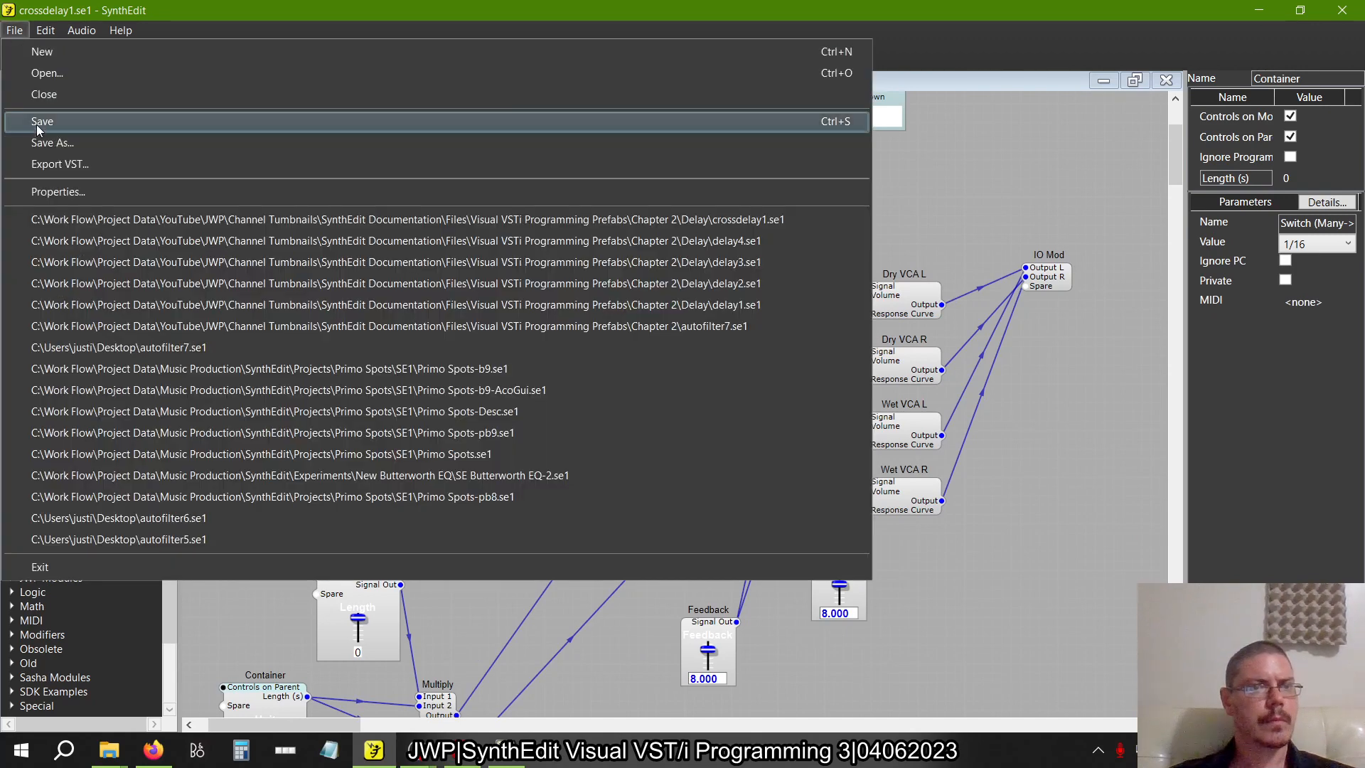
click(37, 140)
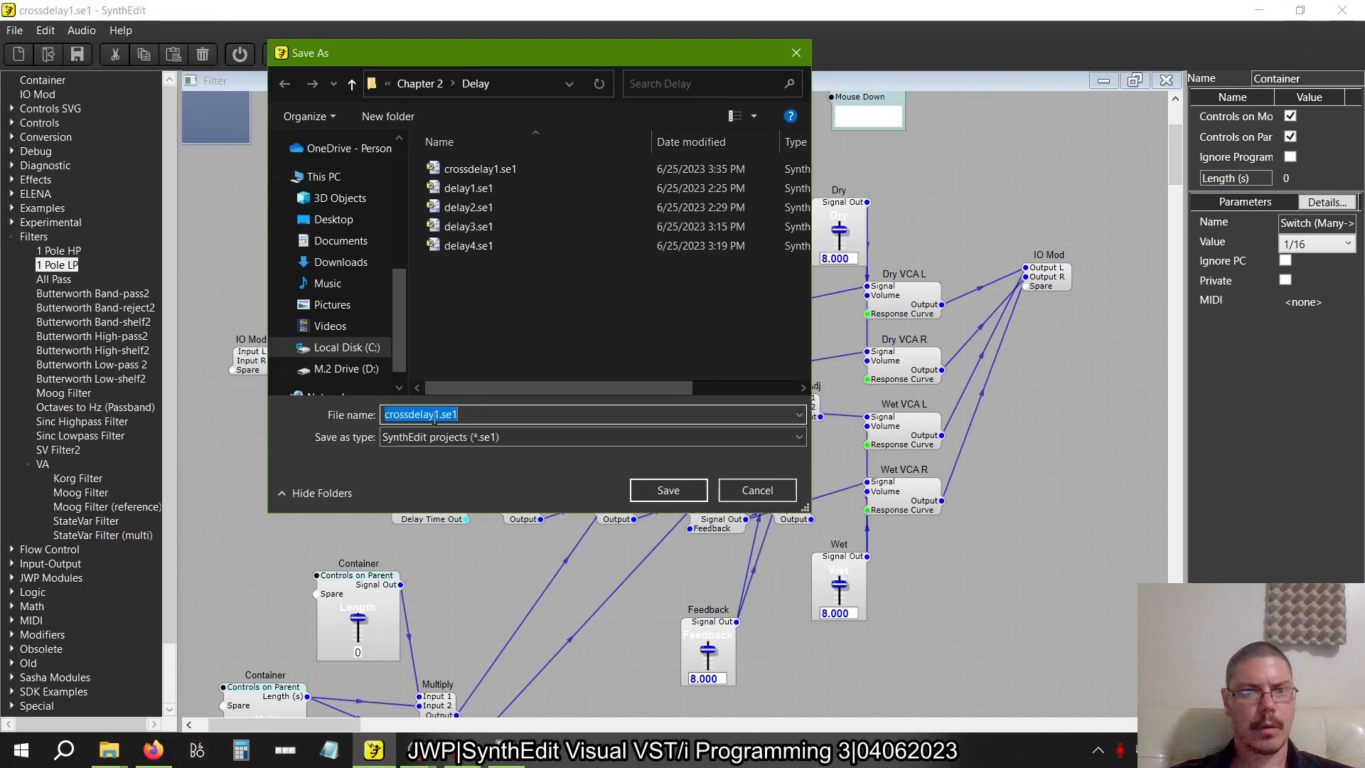
click(436, 415)
key(Delete)
text(2)
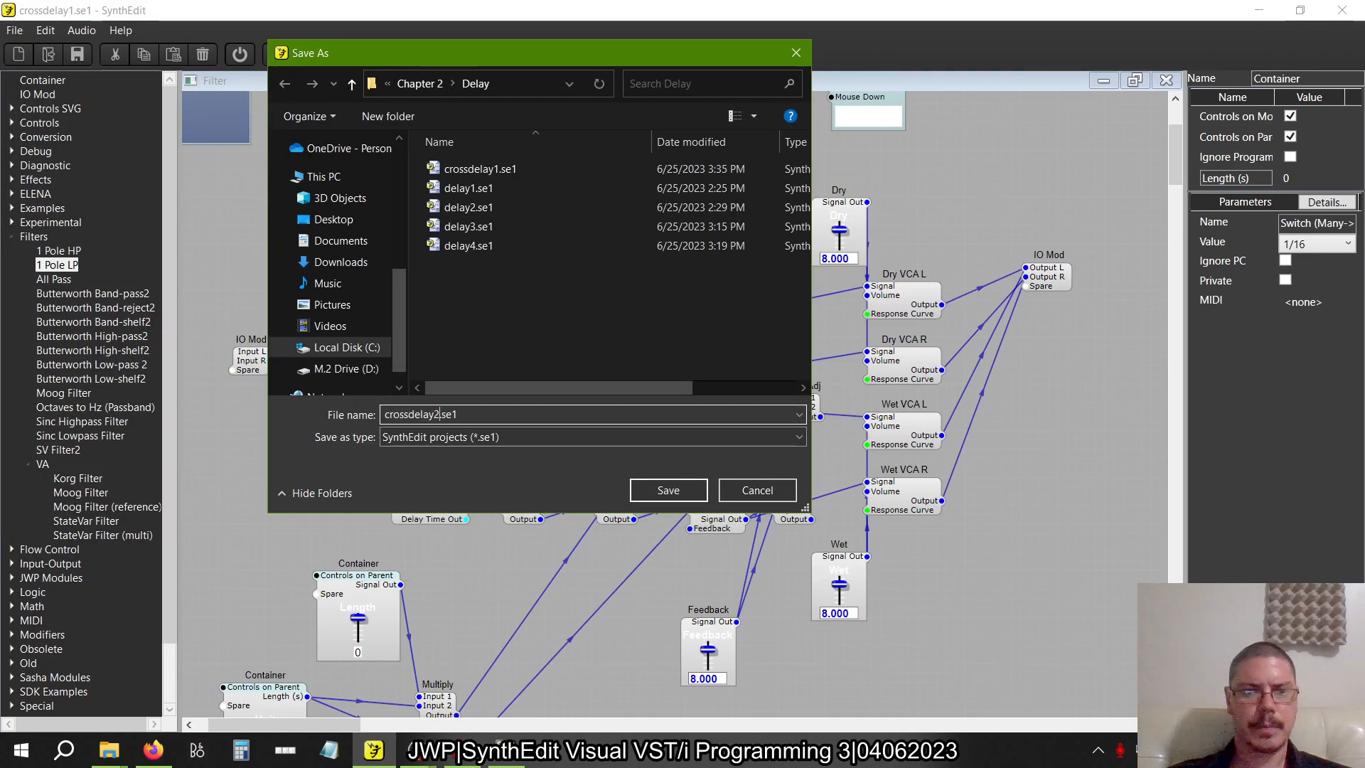
key(Return)
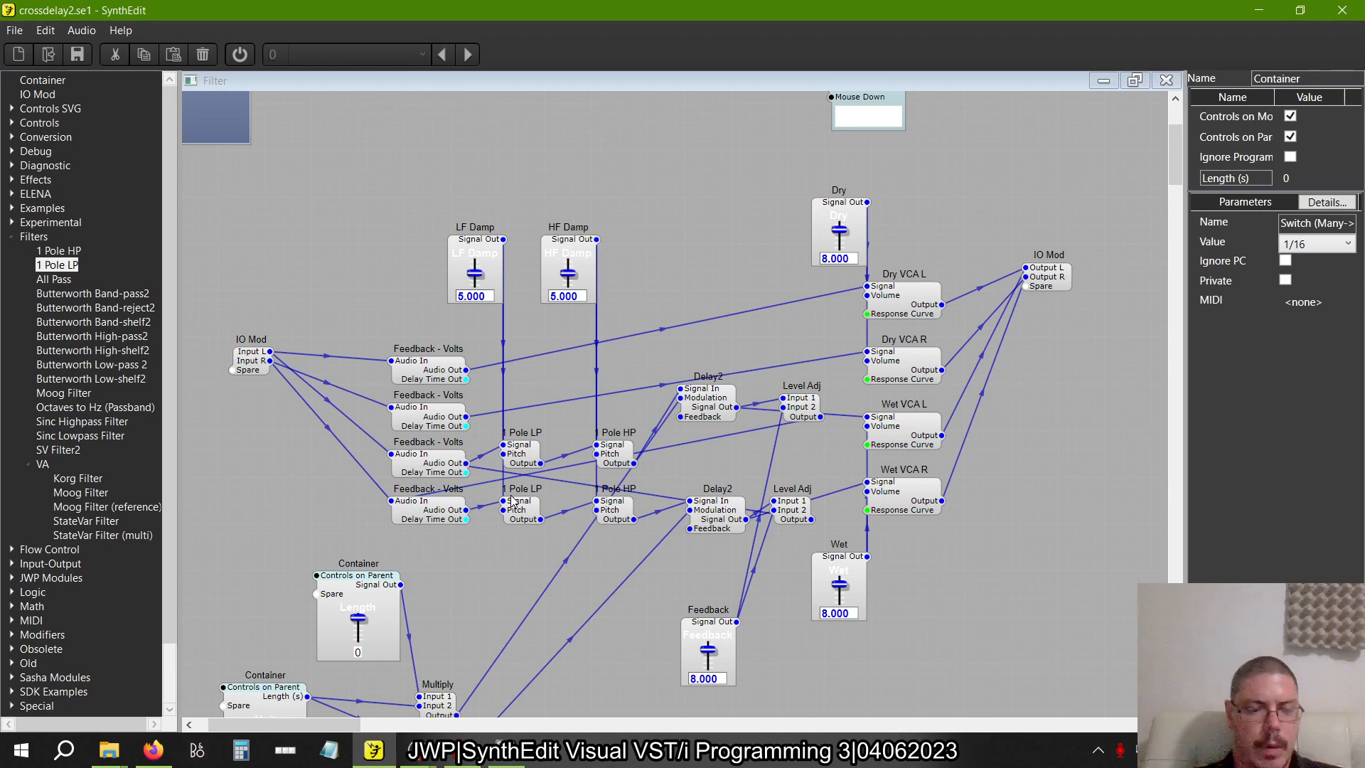
Check the book page with figure 2.33 and switch between the open reference windows
key(alt+Tab)
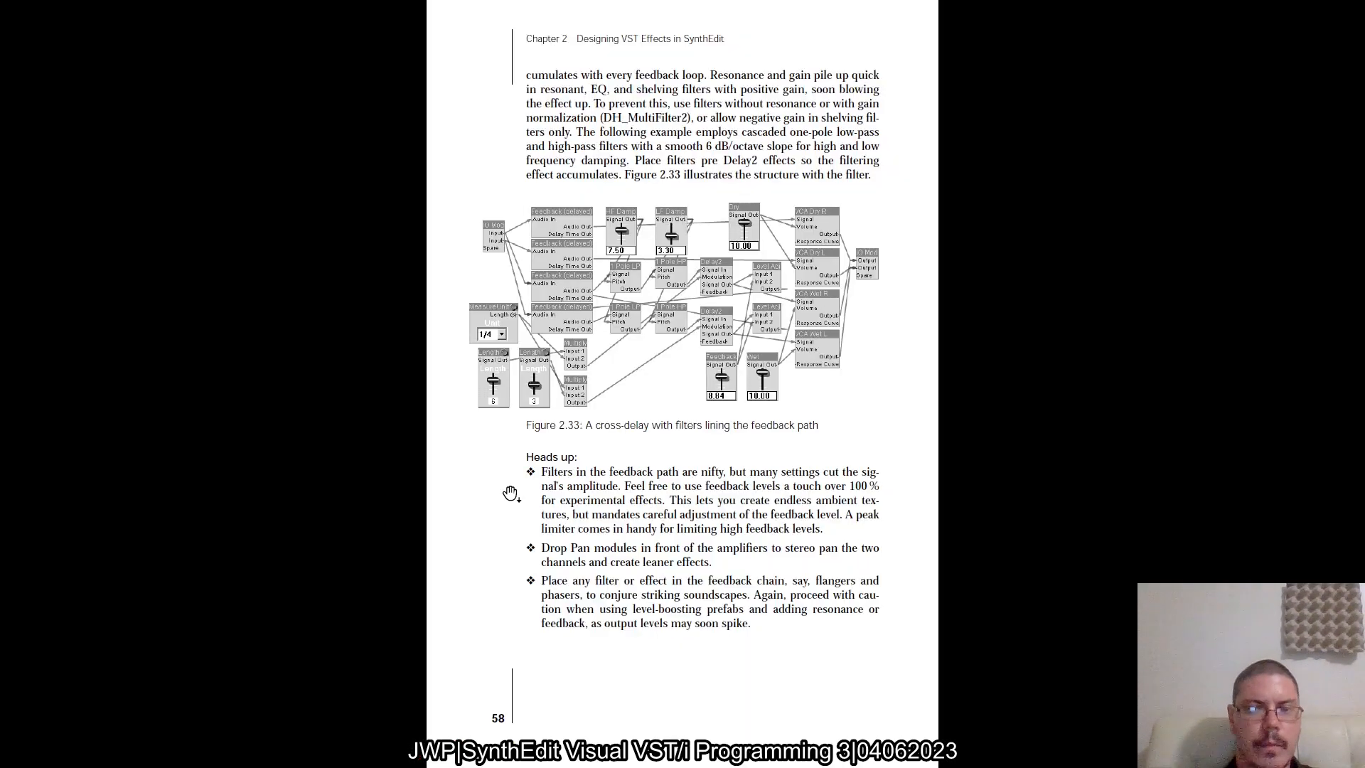
key(alt+Tab)
key(alt+Tab)
key(alt+Tab)
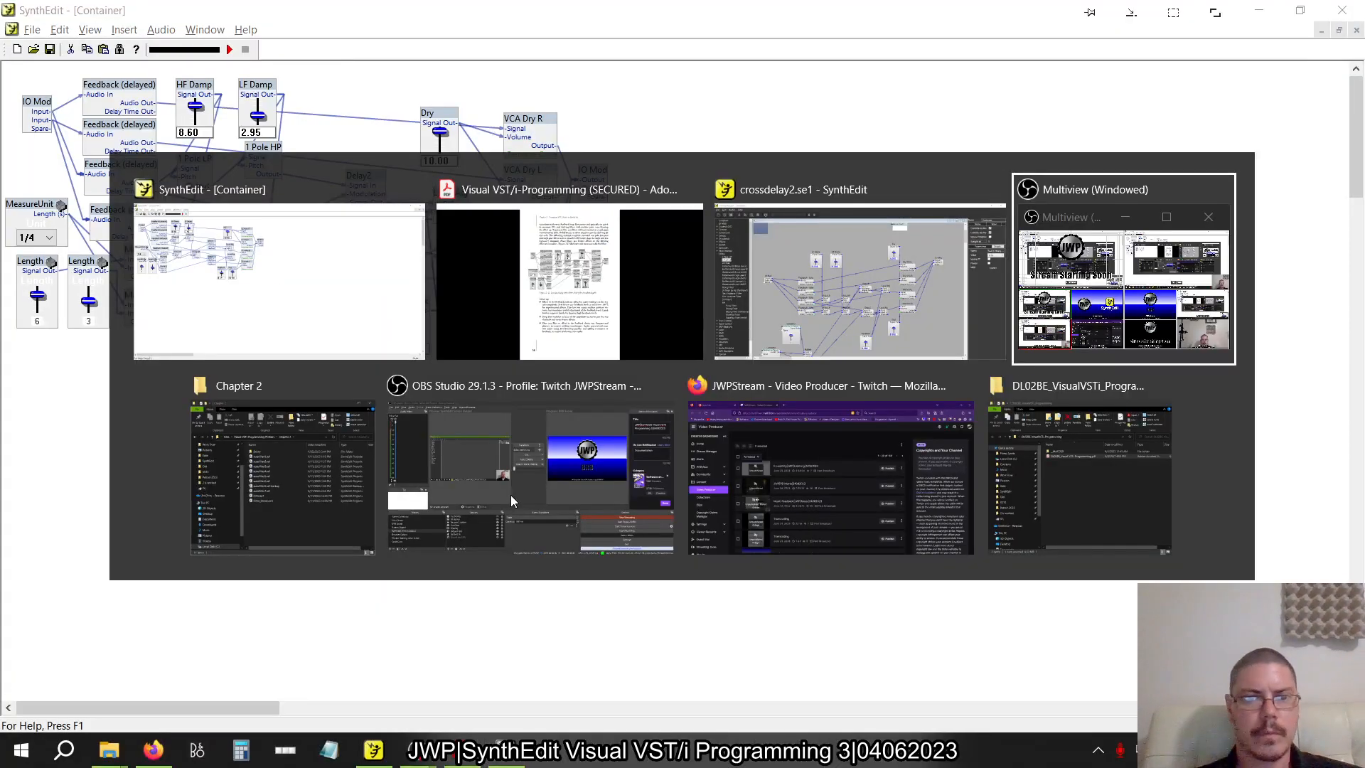
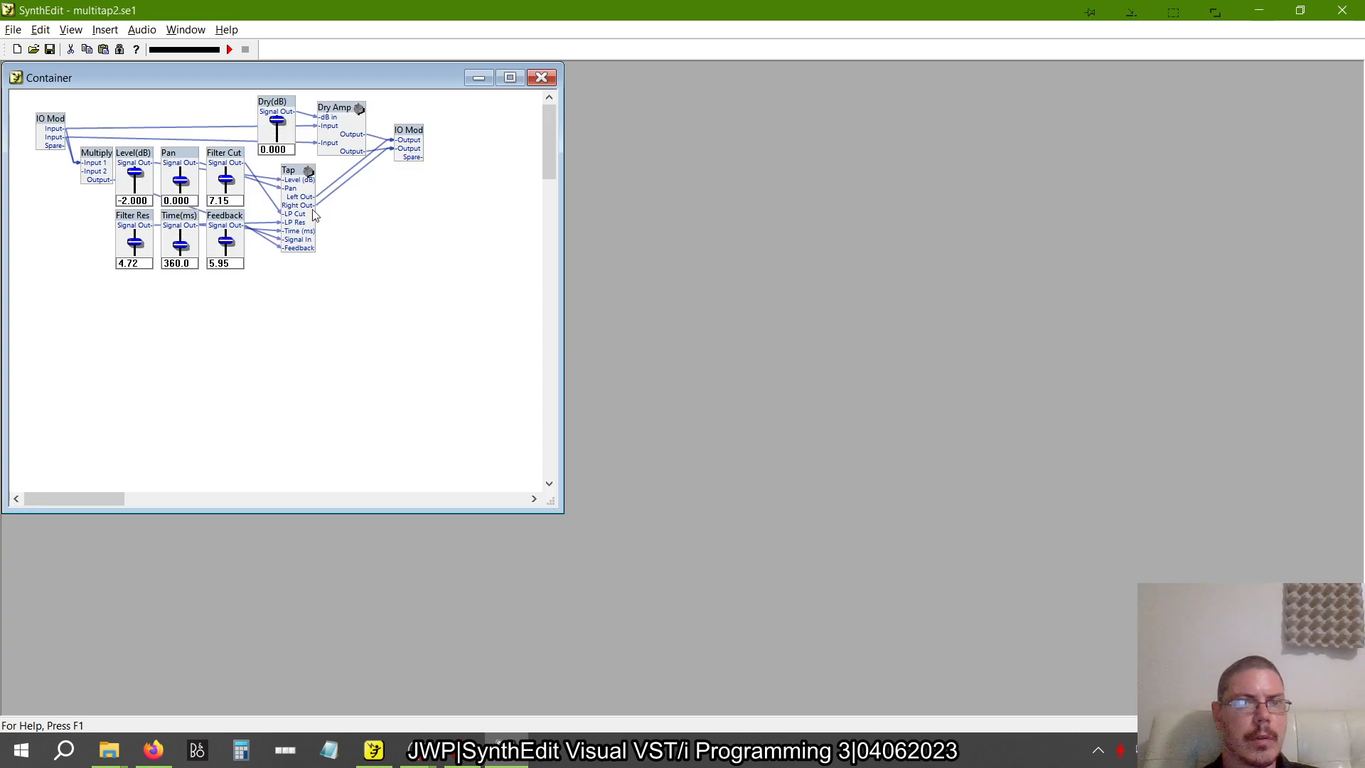
Open the reference project multitap1.se1 from the BookExamples Delay folder and enlarge its container window
click(2, 32)
click(42, 65)
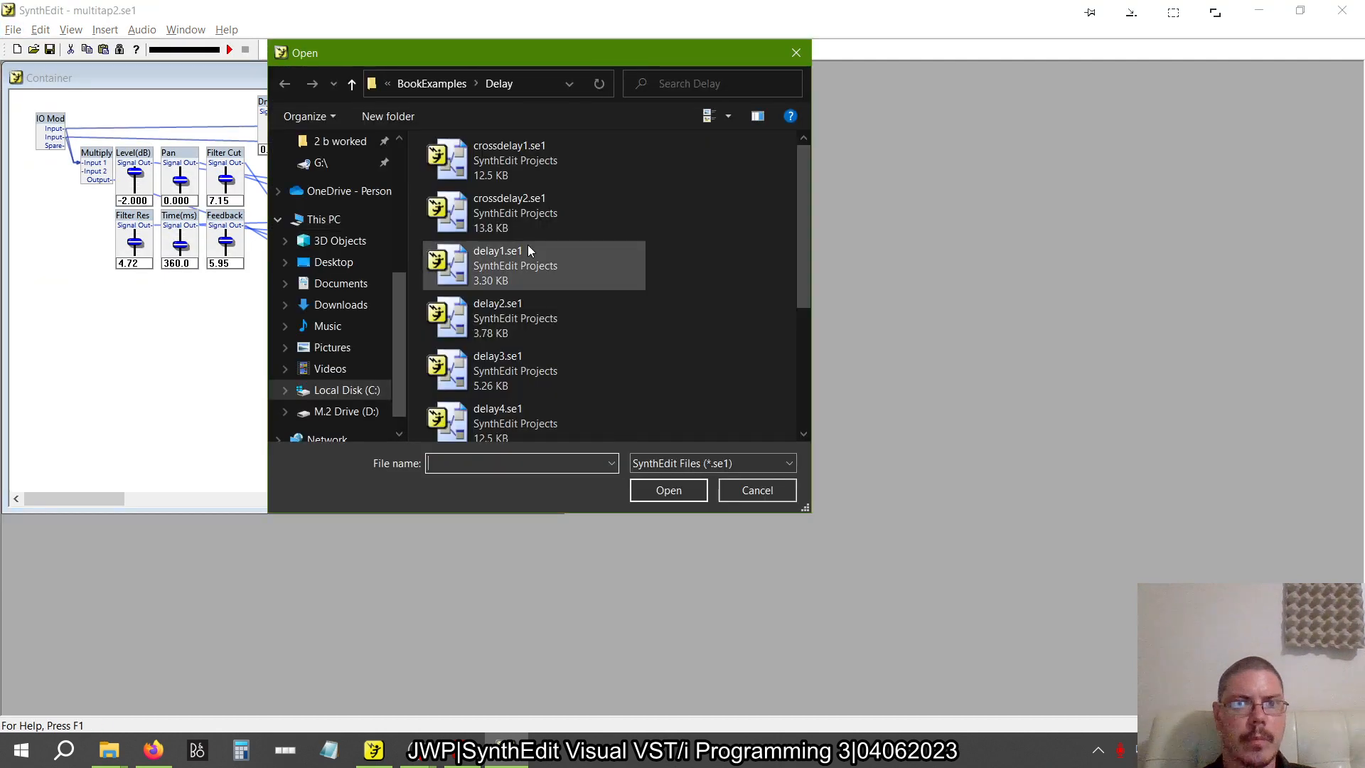
scroll(492, 374, down, 3)
click(500, 272)
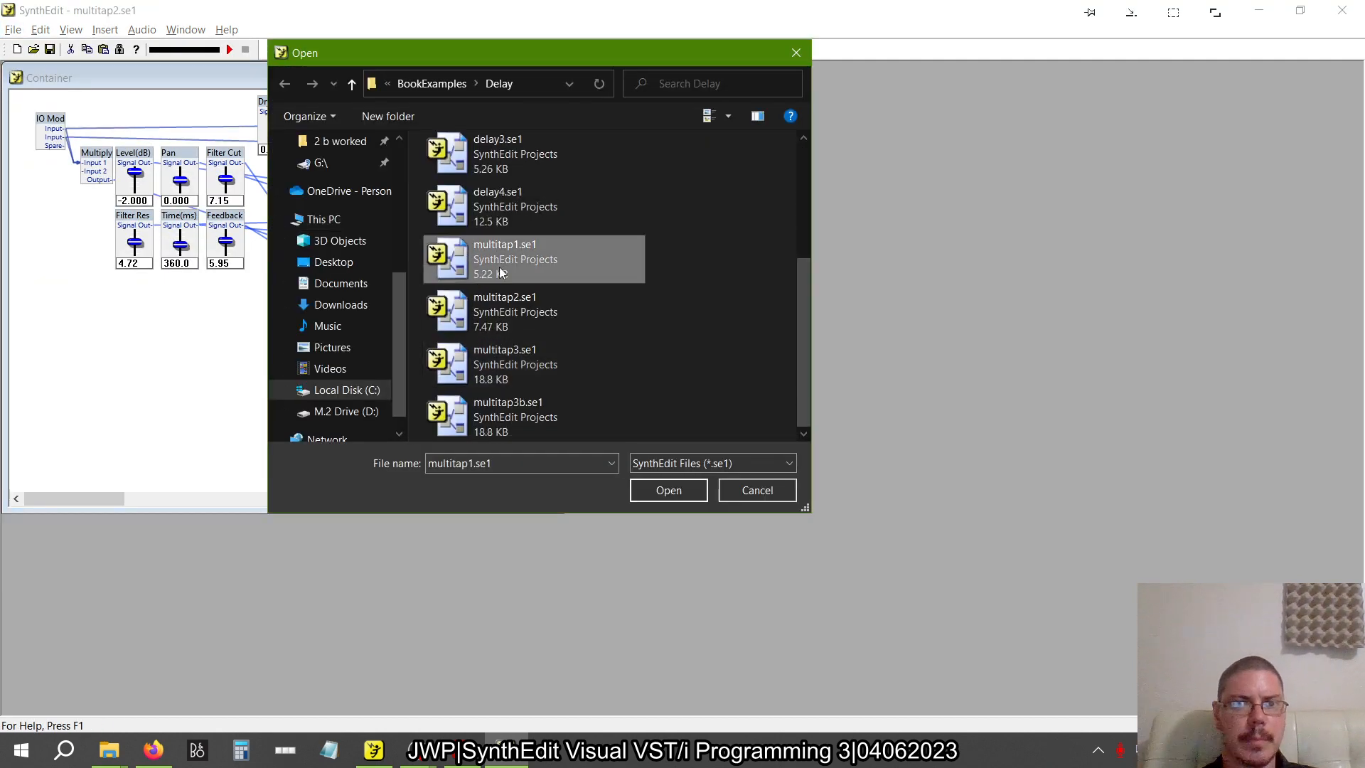
click(667, 490)
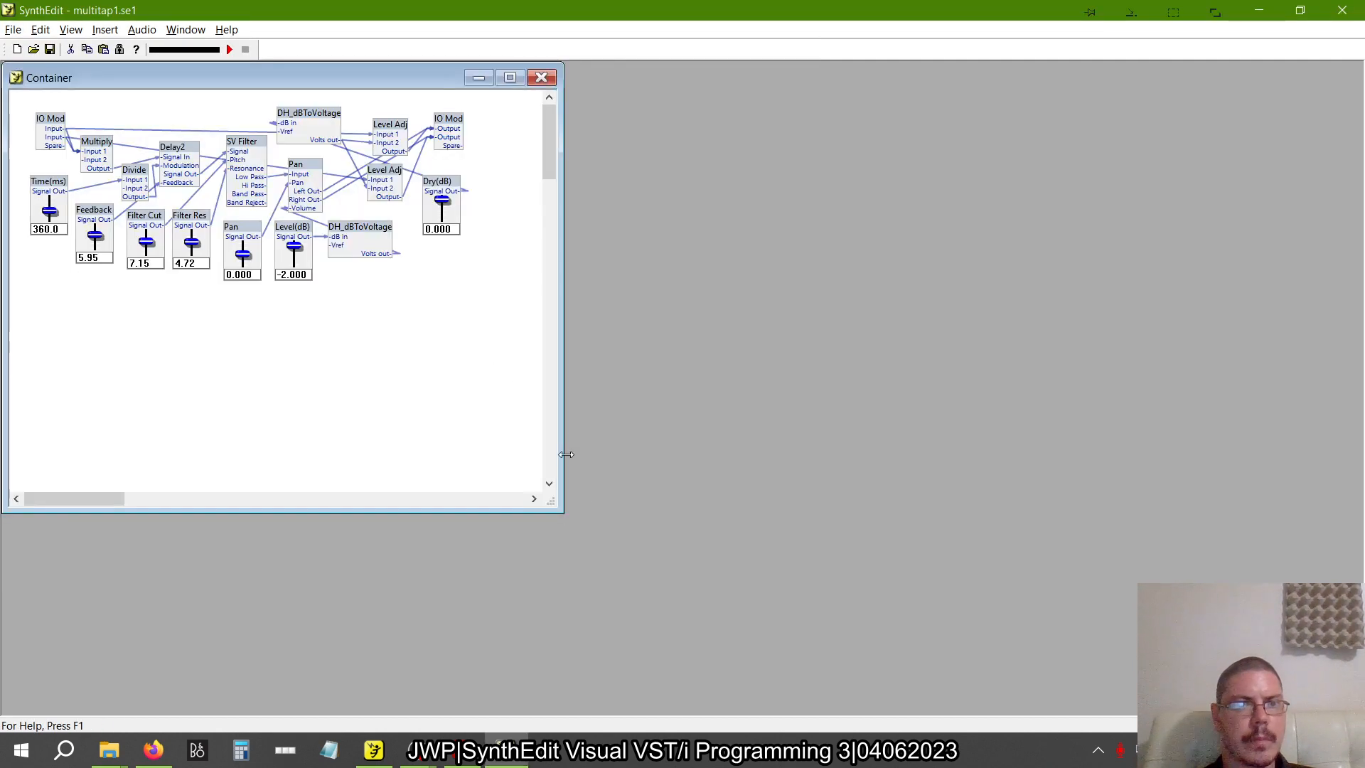
drag(567, 507, 739, 603)
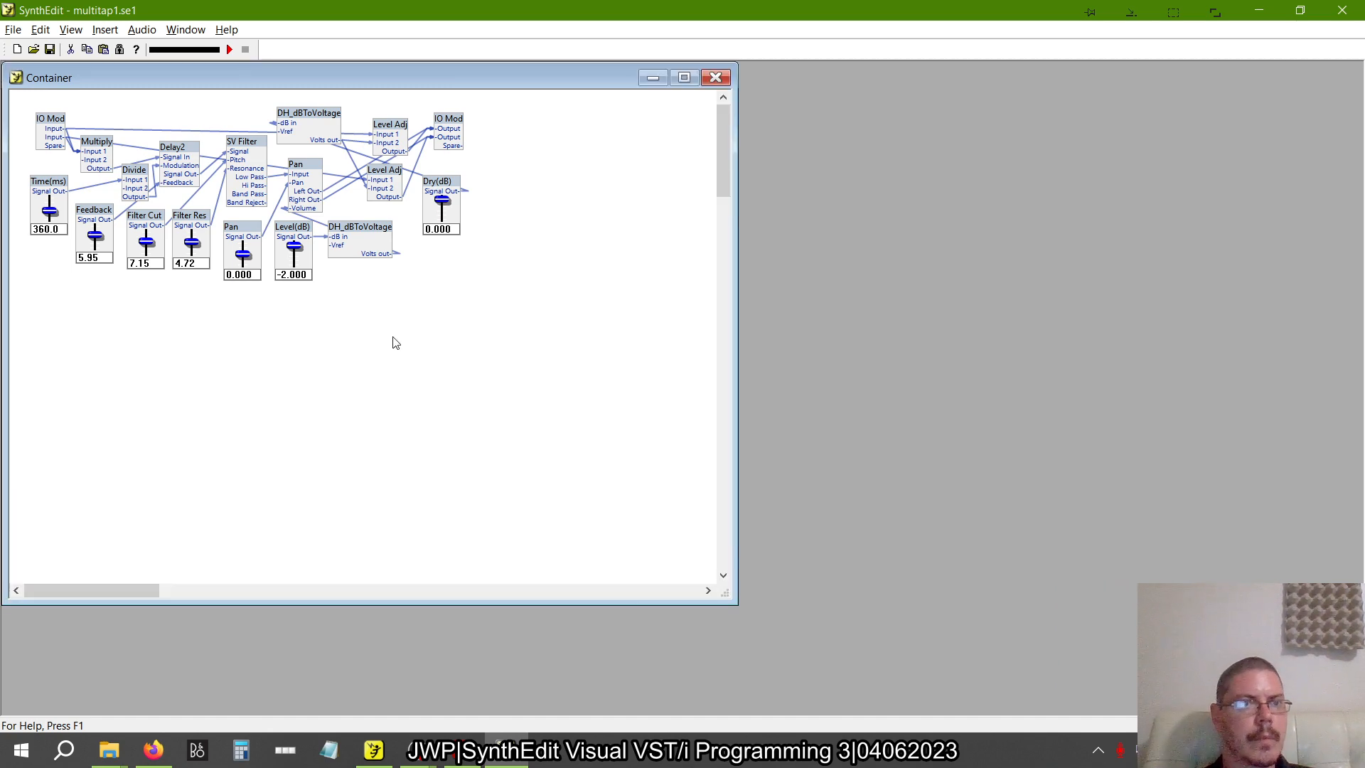
Following the reference Multiply's properties, wire the IO Mod's Input L and Input R into Multiply's Input 1 and set its Input 2 to 0.5
right_click(103, 150)
click(160, 420)
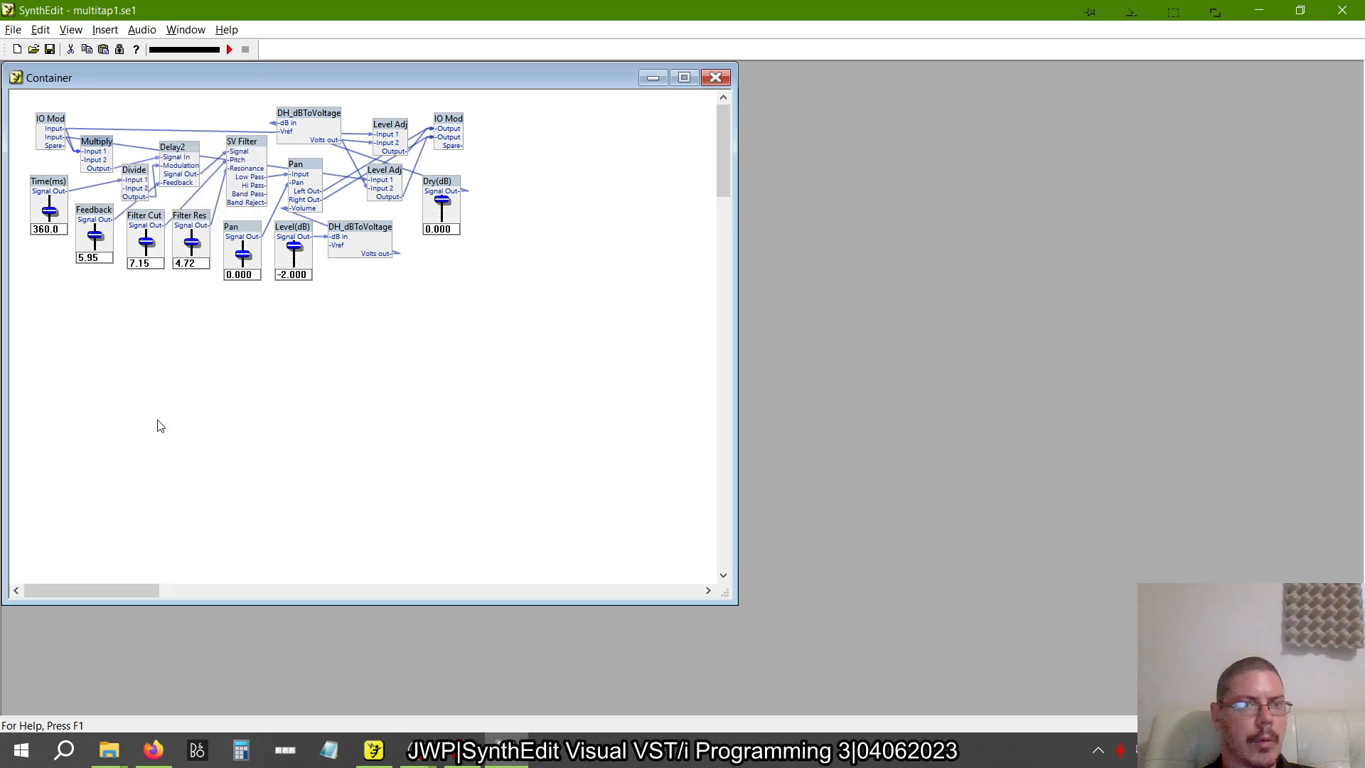
click(785, 366)
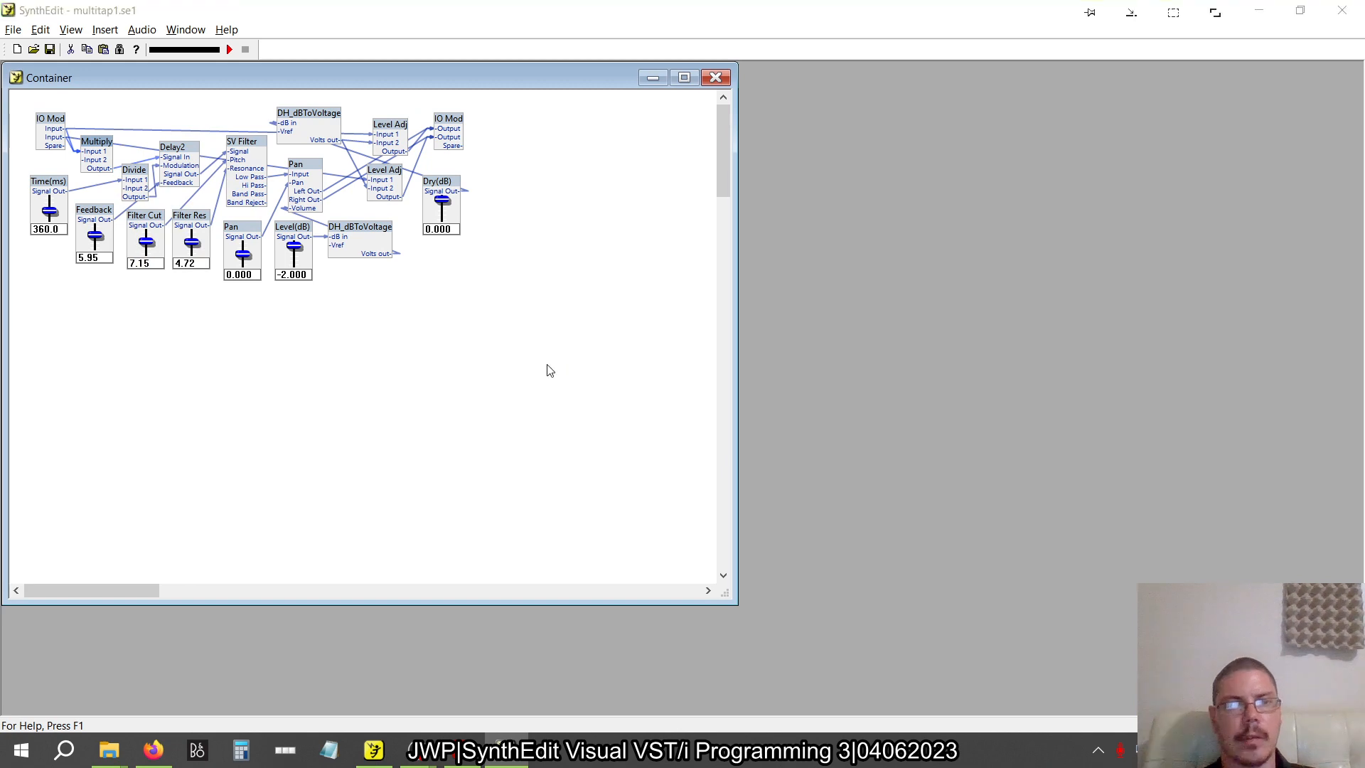
key(alt+Tab)
key(alt+Tab)
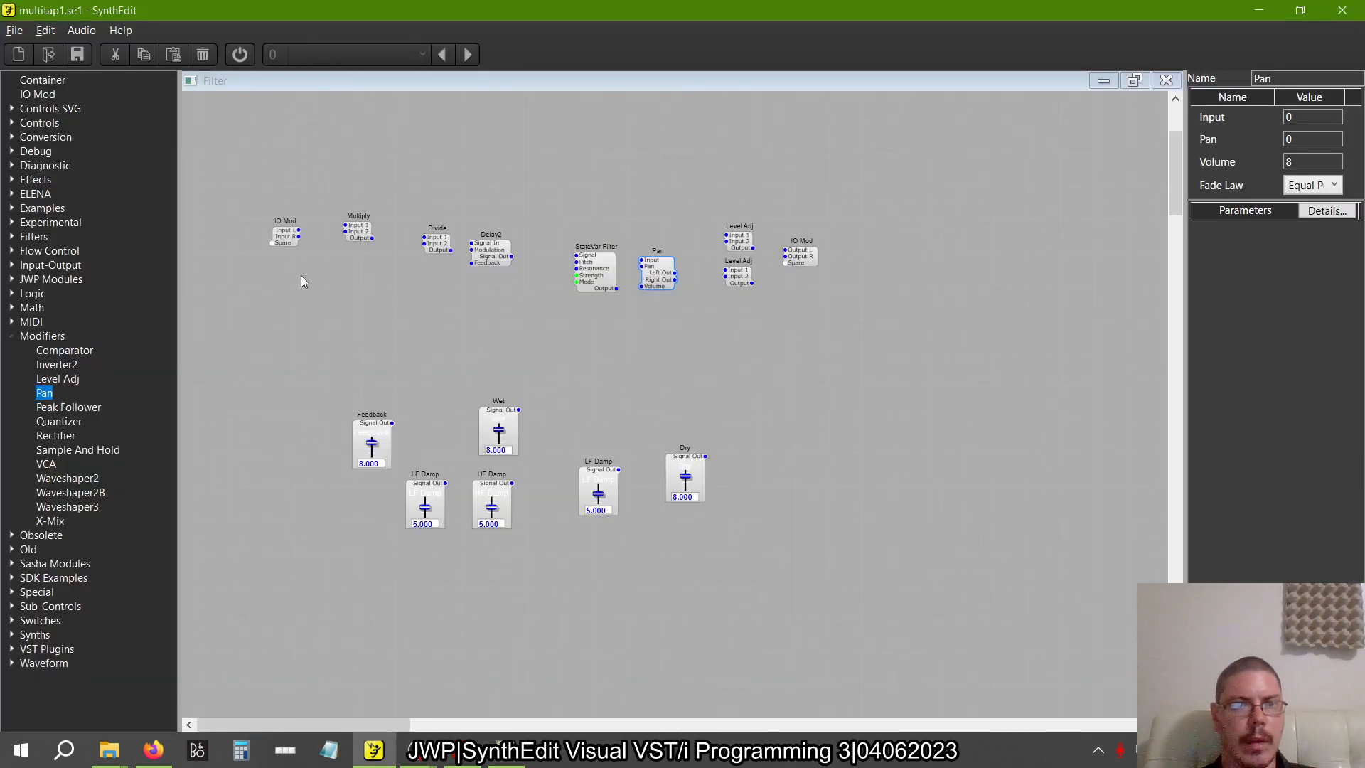
mouse_move(302, 205)
mouse_down()
mouse_move(377, 198)
mouse_move(327, 220)
mouse_move(377, 199)
mouse_move(353, 244)
mouse_up()
click(400, 212)
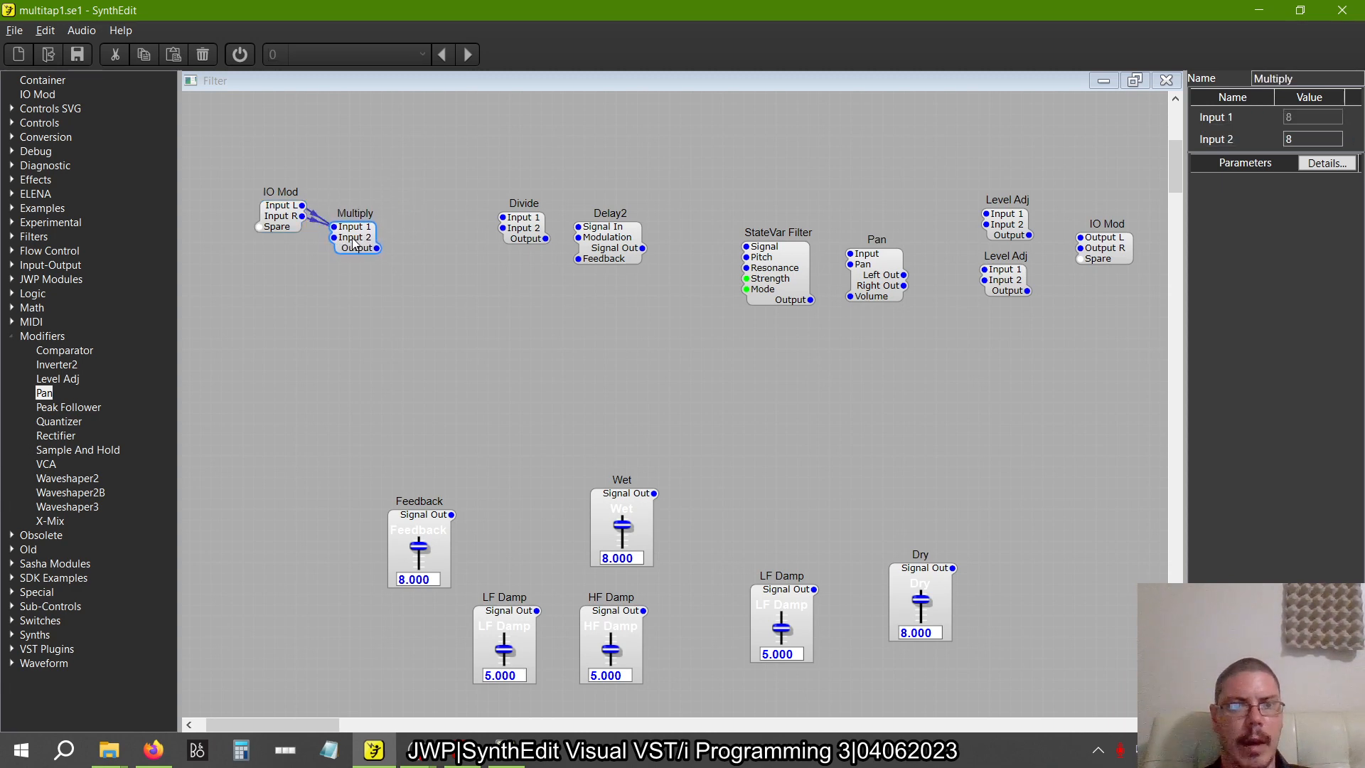
text(0.5)
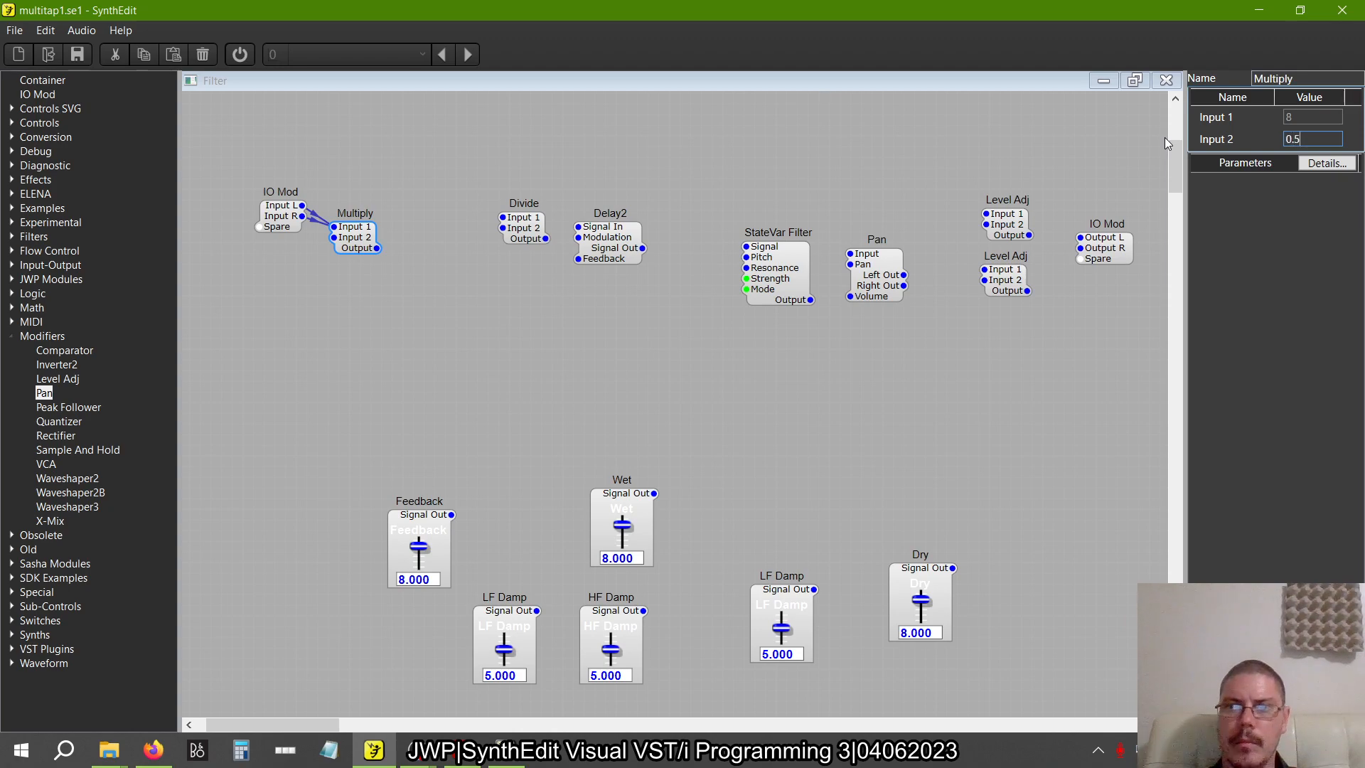
Compare with the reference layout and wire the IO Mod's Input L and Input R to Input 1 of the upper and lower Level Adj modules
key(super+Tab)
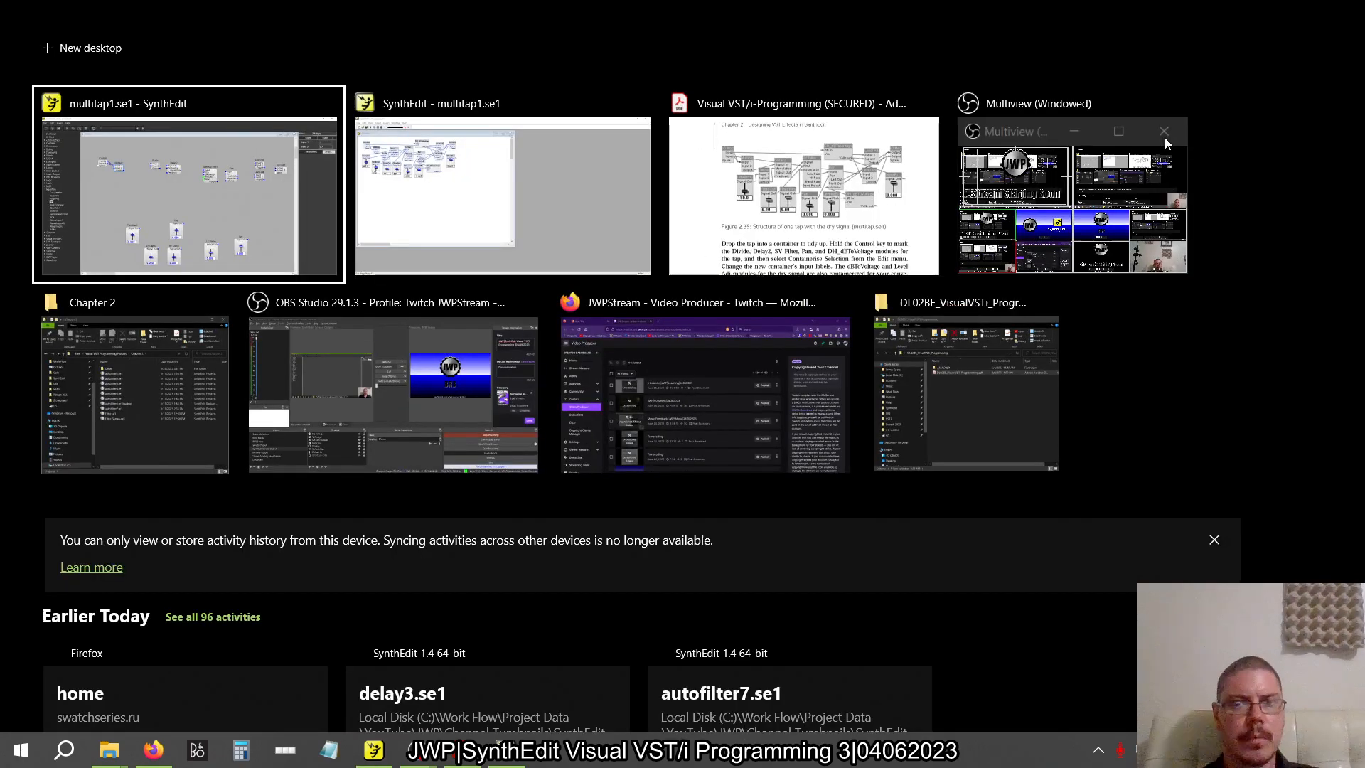
key(super+Tab)
key(alt+Tab)
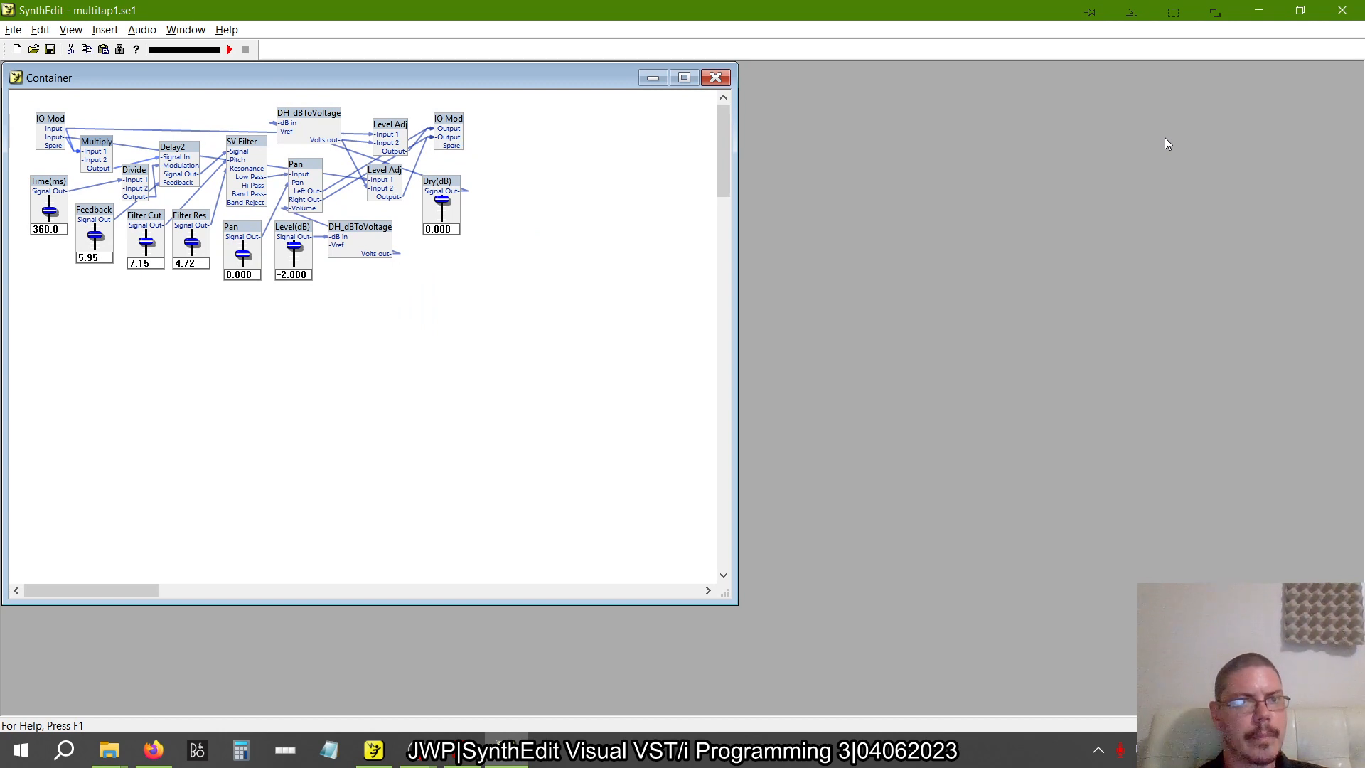
key(alt+Tab)
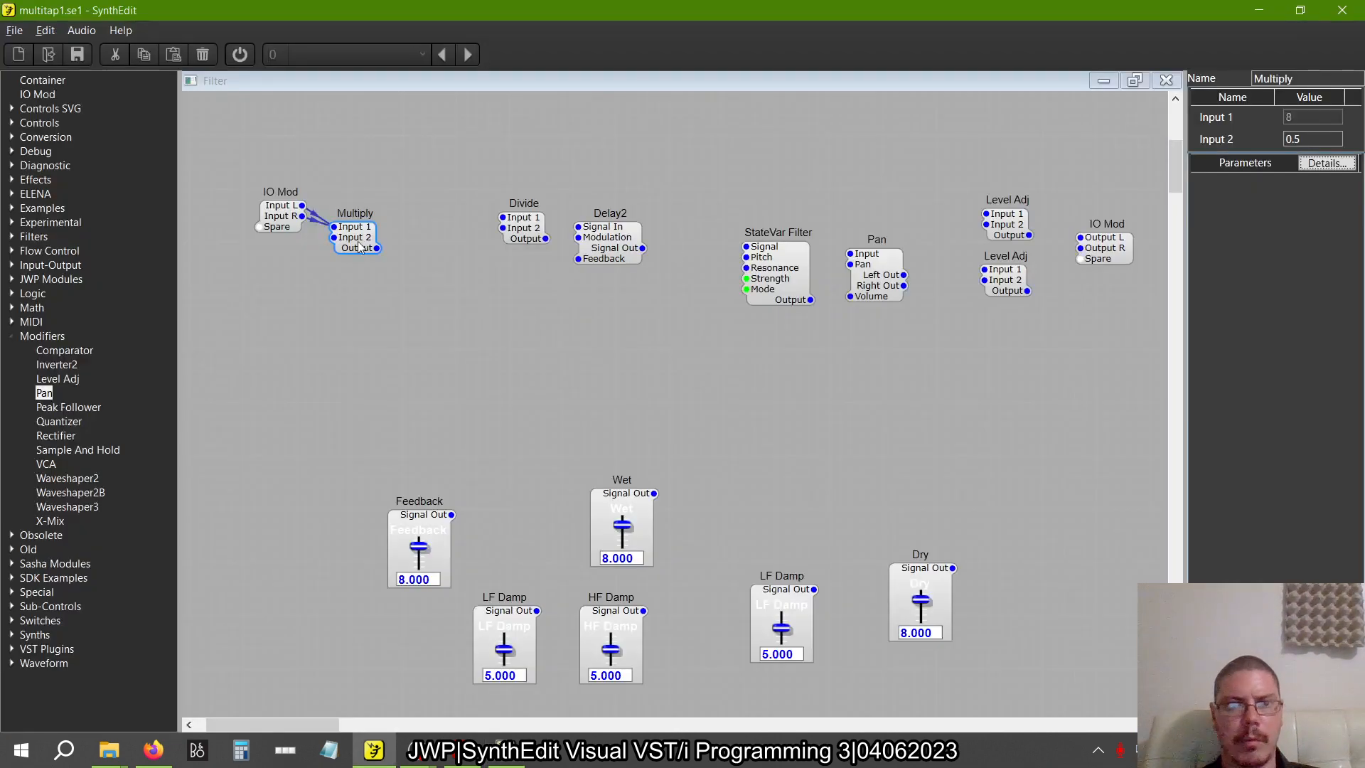
drag(302, 204, 985, 216)
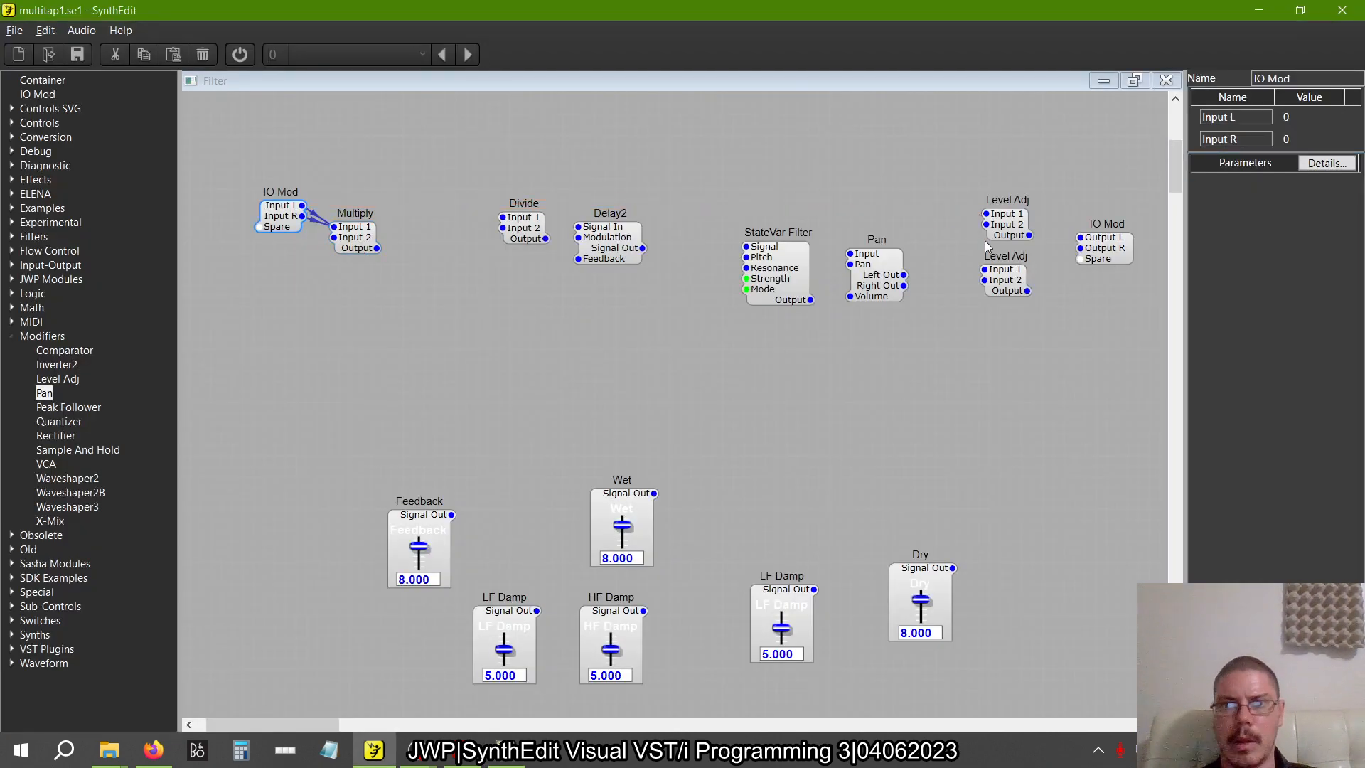
click(989, 255)
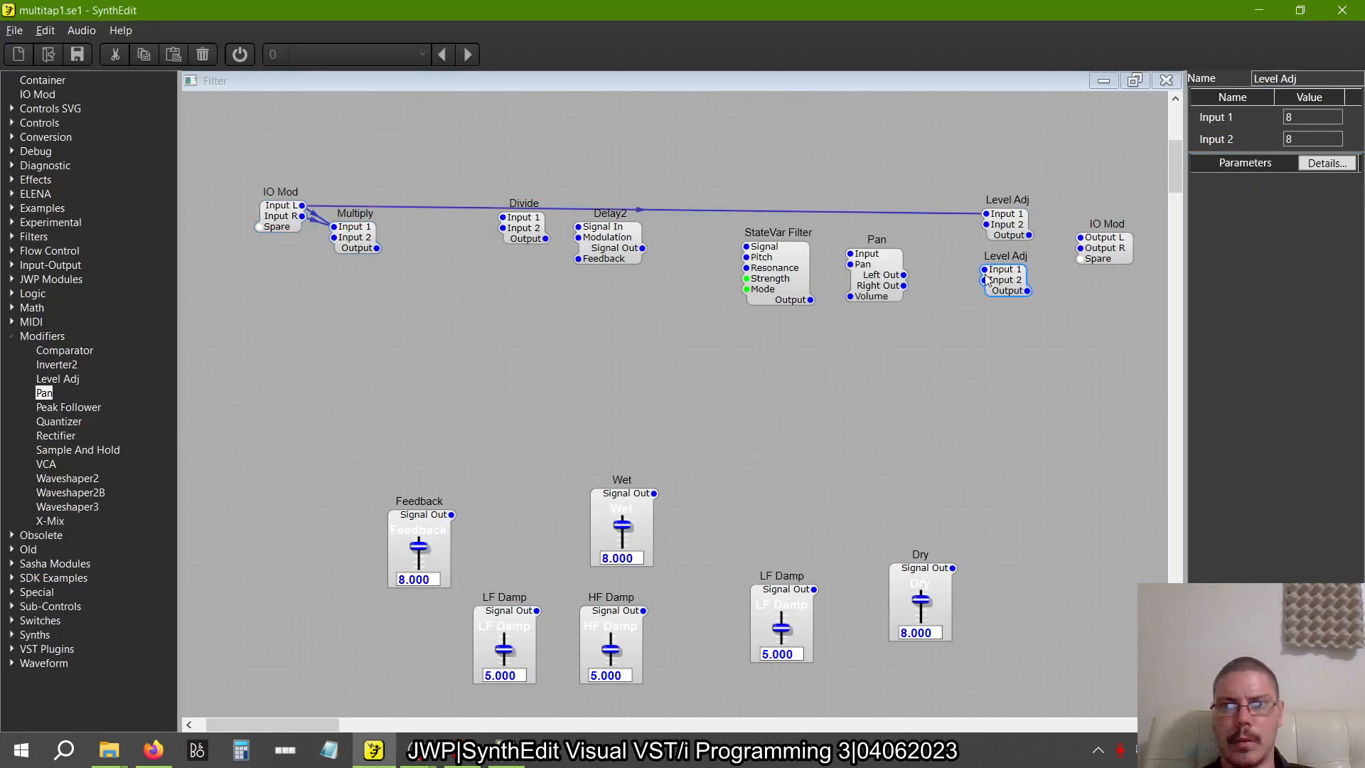
Connect Multiply's Output to Delay2's Signal In and move Delay2 close to Multiply, as in the reference layout
click(365, 244)
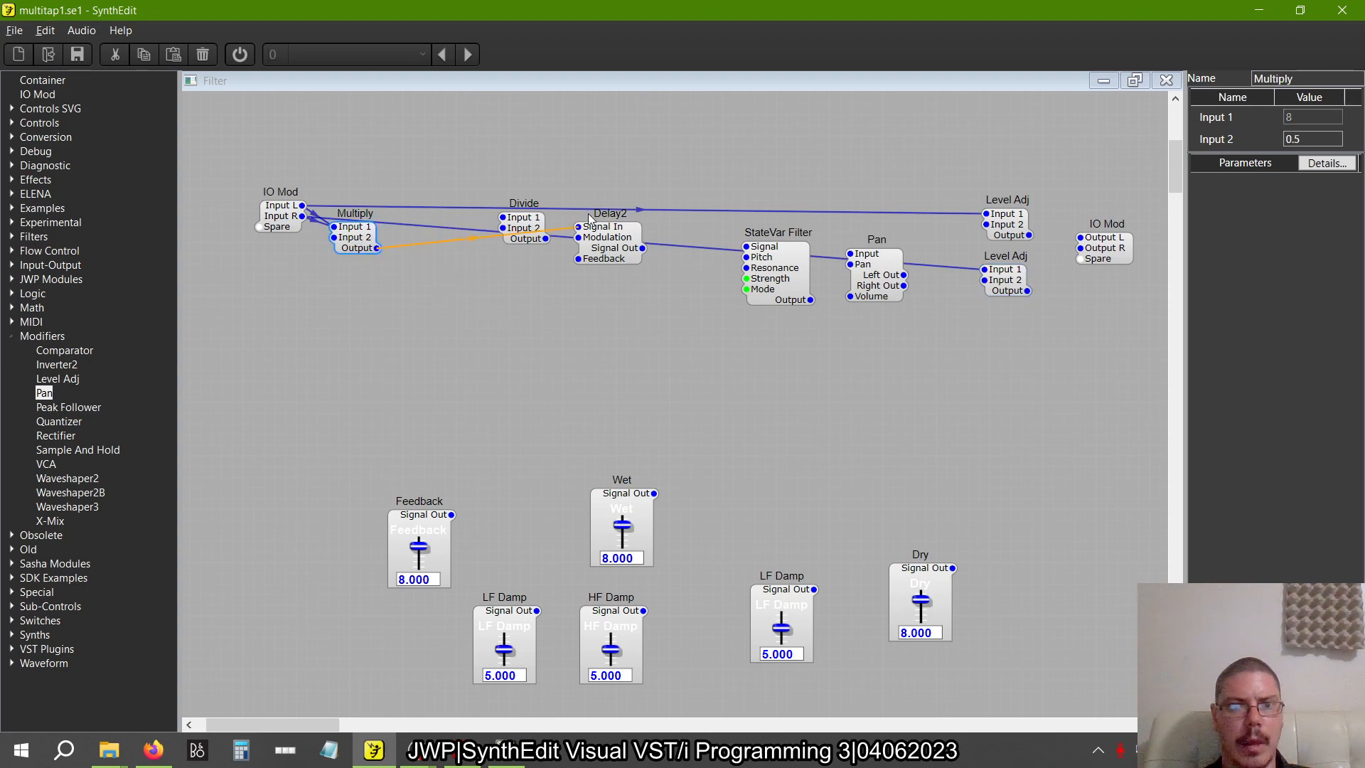
drag(608, 242, 449, 263)
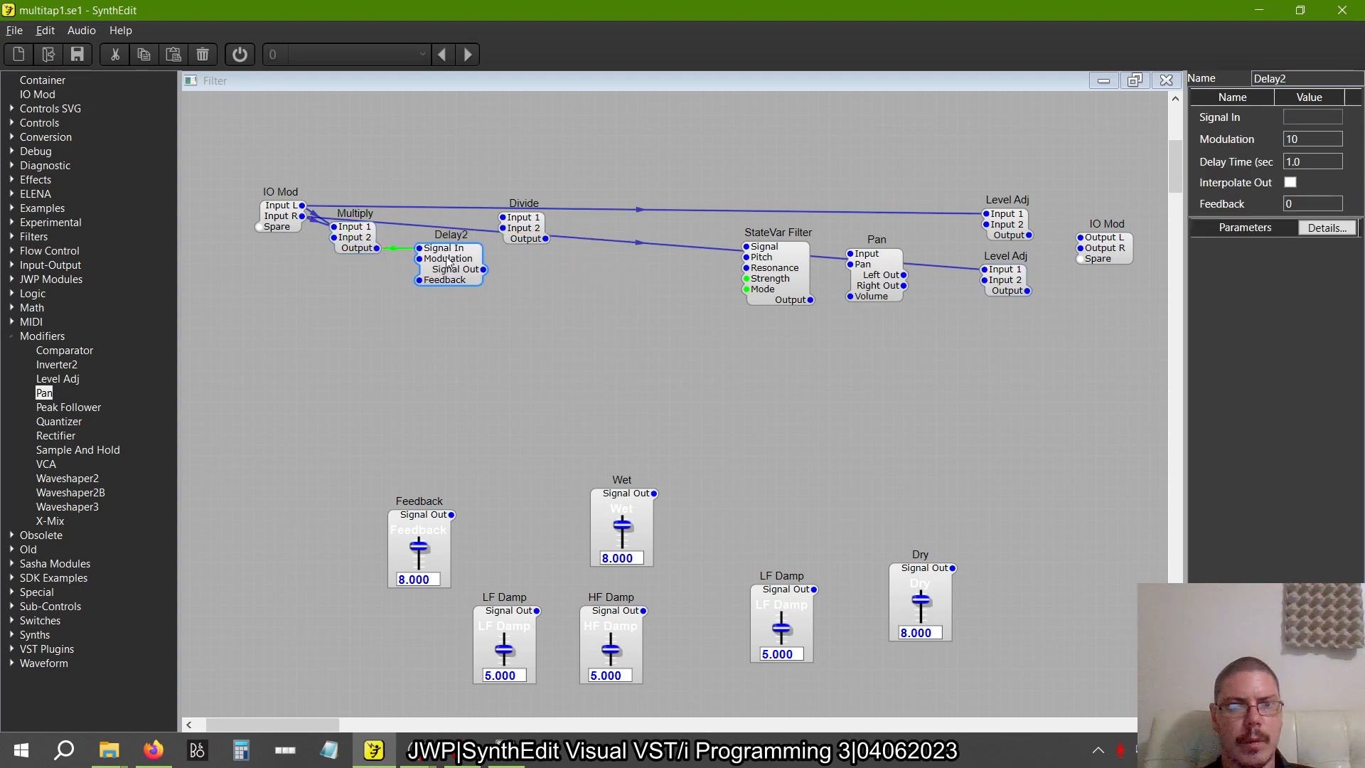
key(alt+Tab)
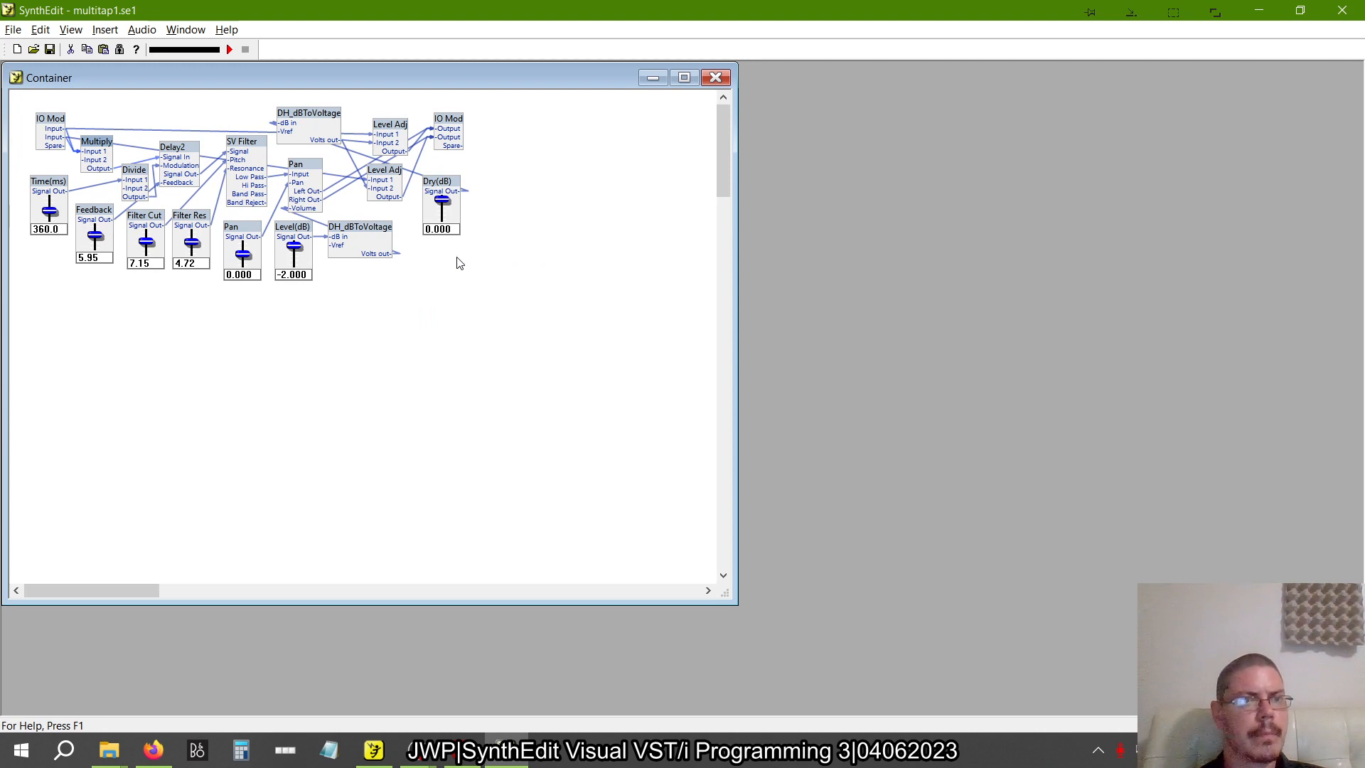
key(alt+Tab)
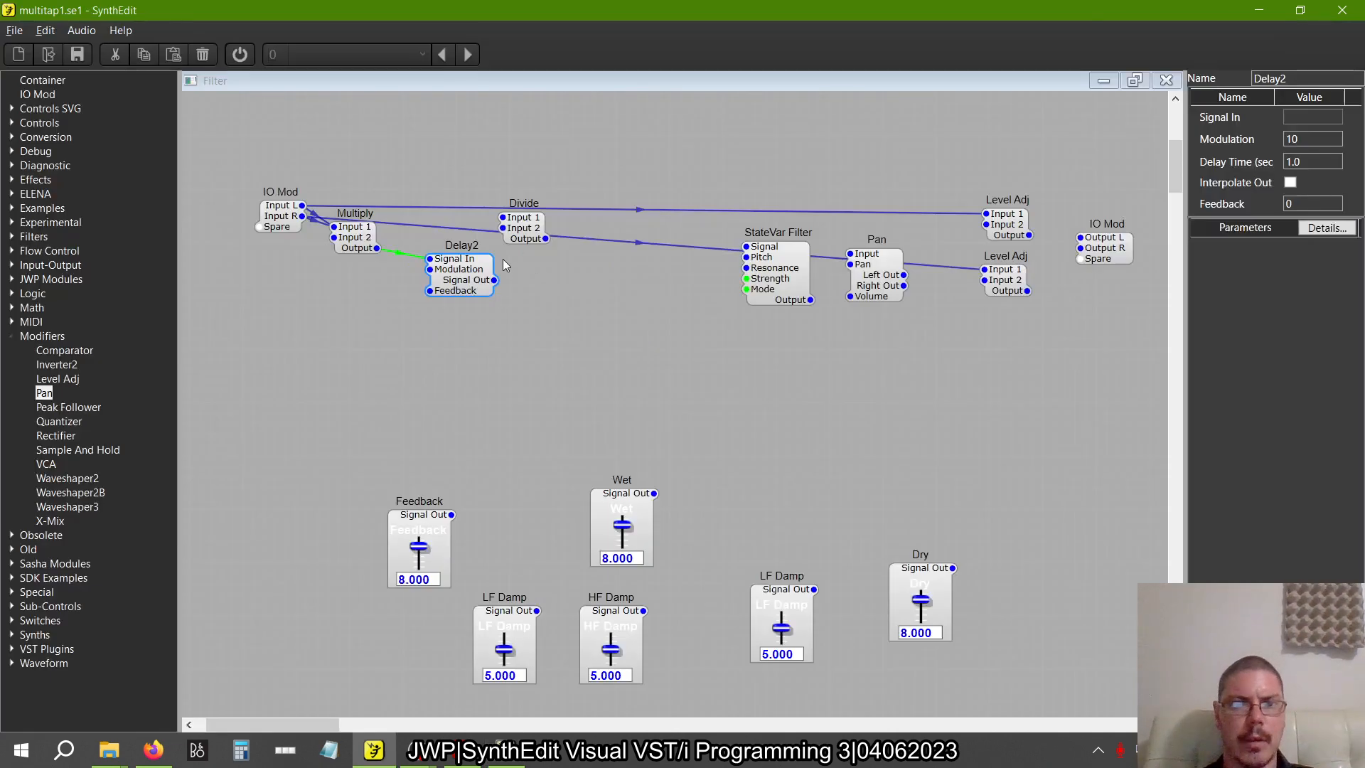
Connect Divide's Output to Delay2's Modulation input and place Divide below Multiply, comparing with the reference layout
drag(545, 238, 430, 290)
drag(539, 229, 413, 313)
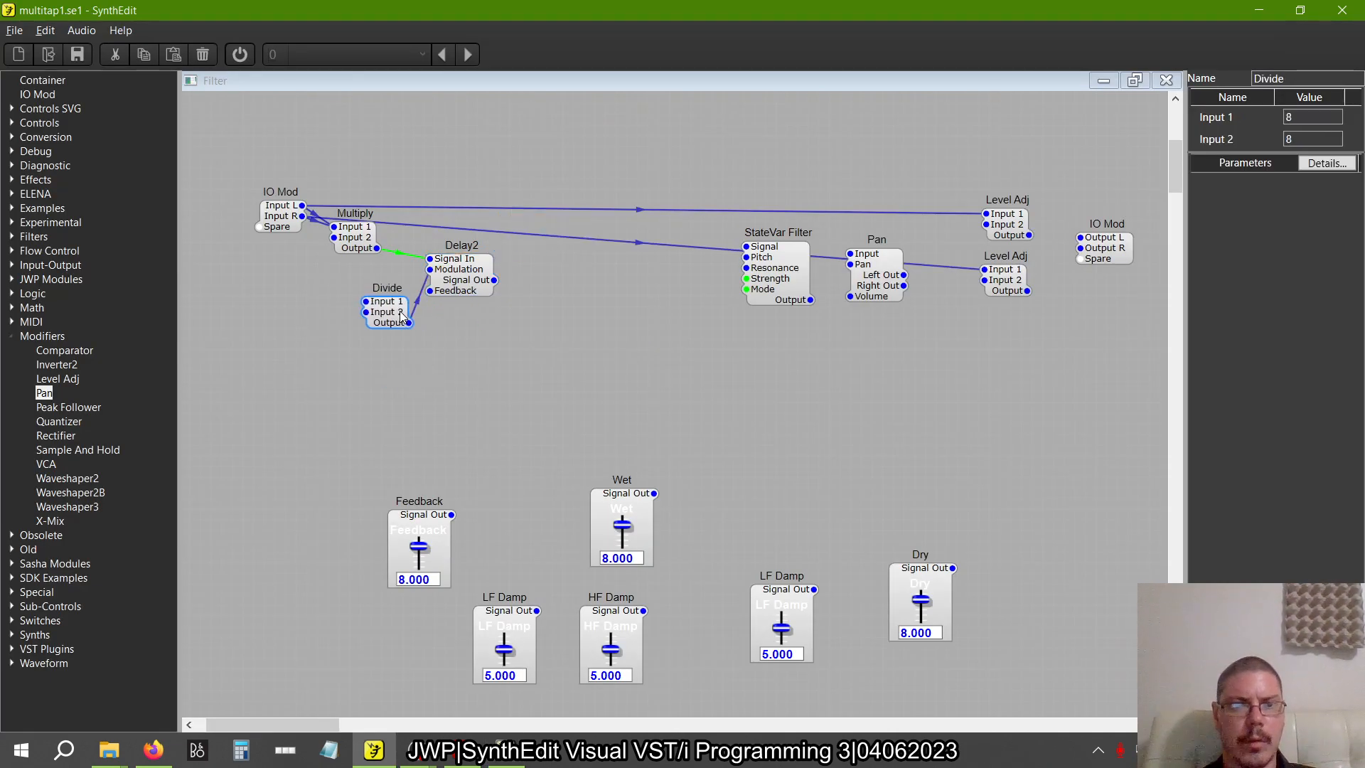
key(alt+Tab)
key(alt+Tab)
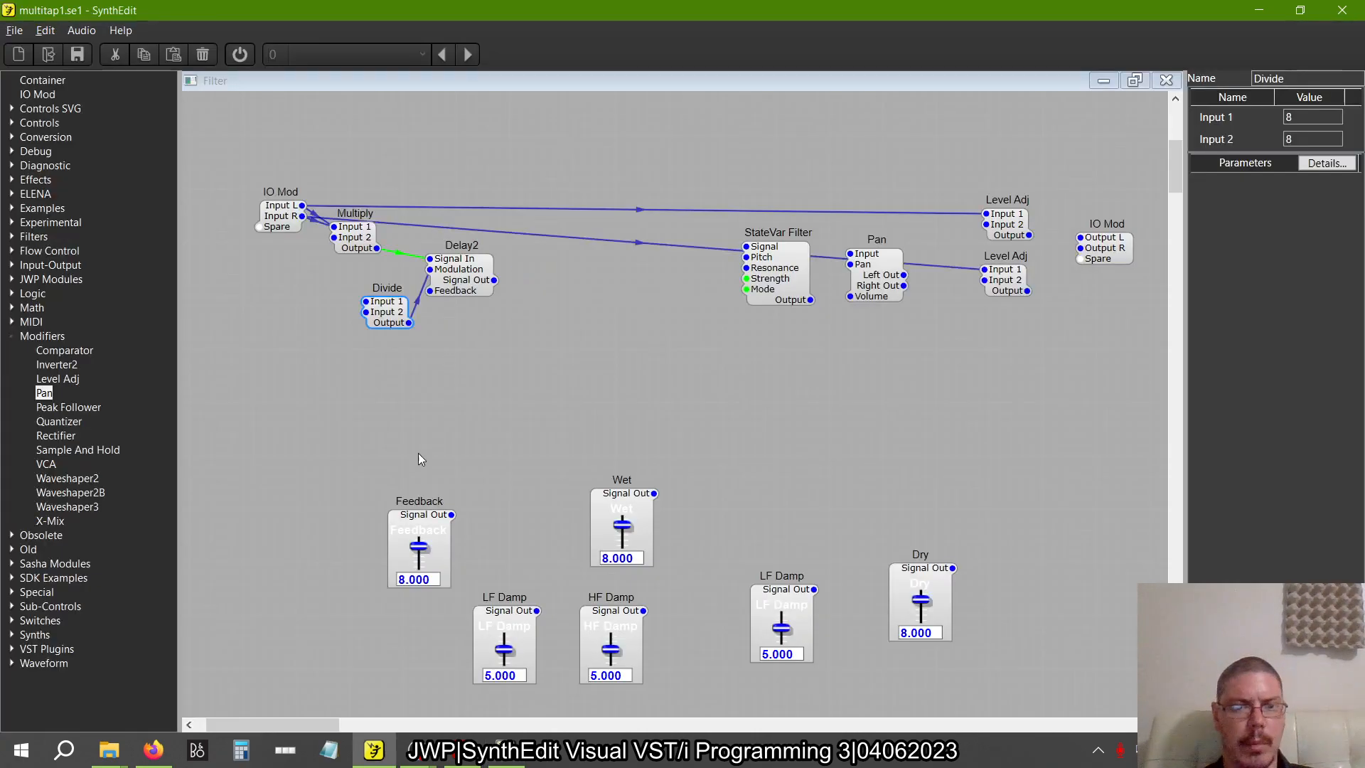
Rename the Feedback slider to "Time (ms)" and move it below the Divide module
click(425, 525)
double_click(1279, 79)
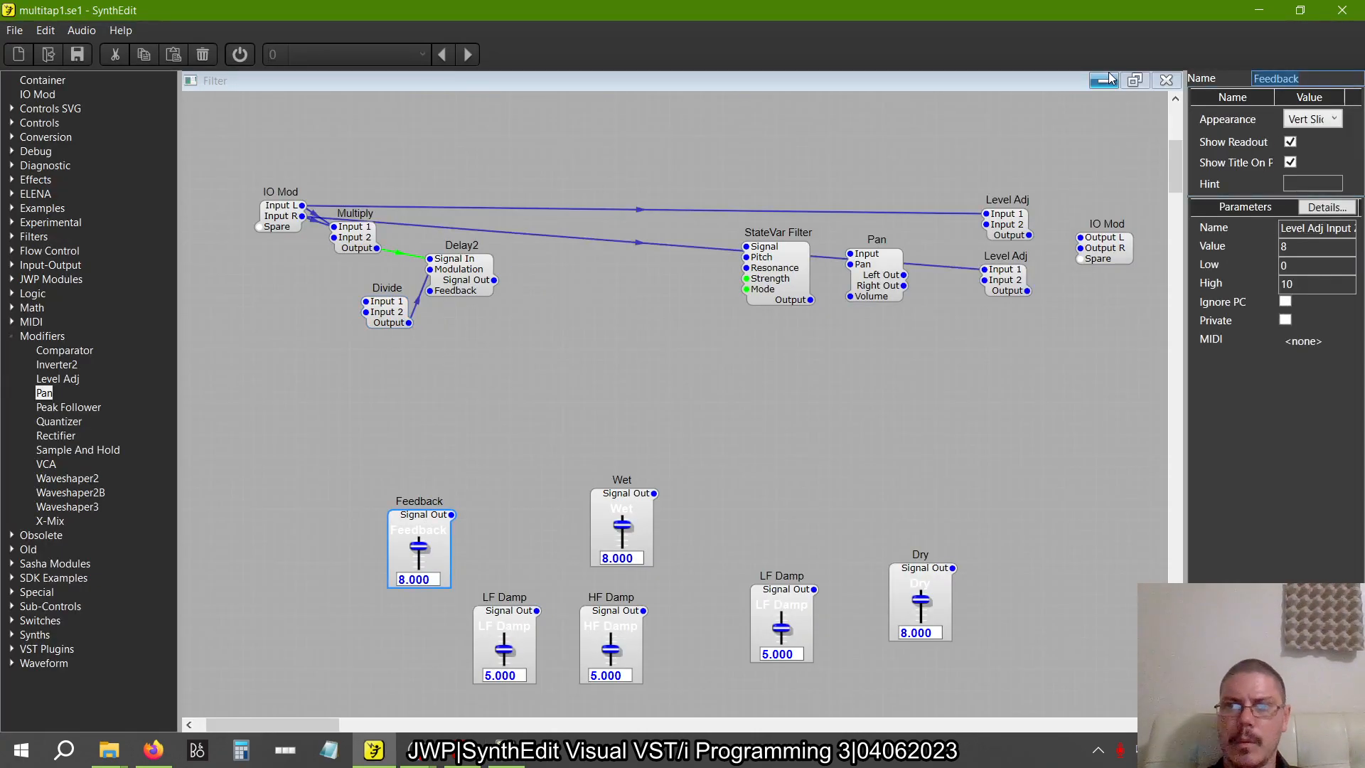
text(Time)
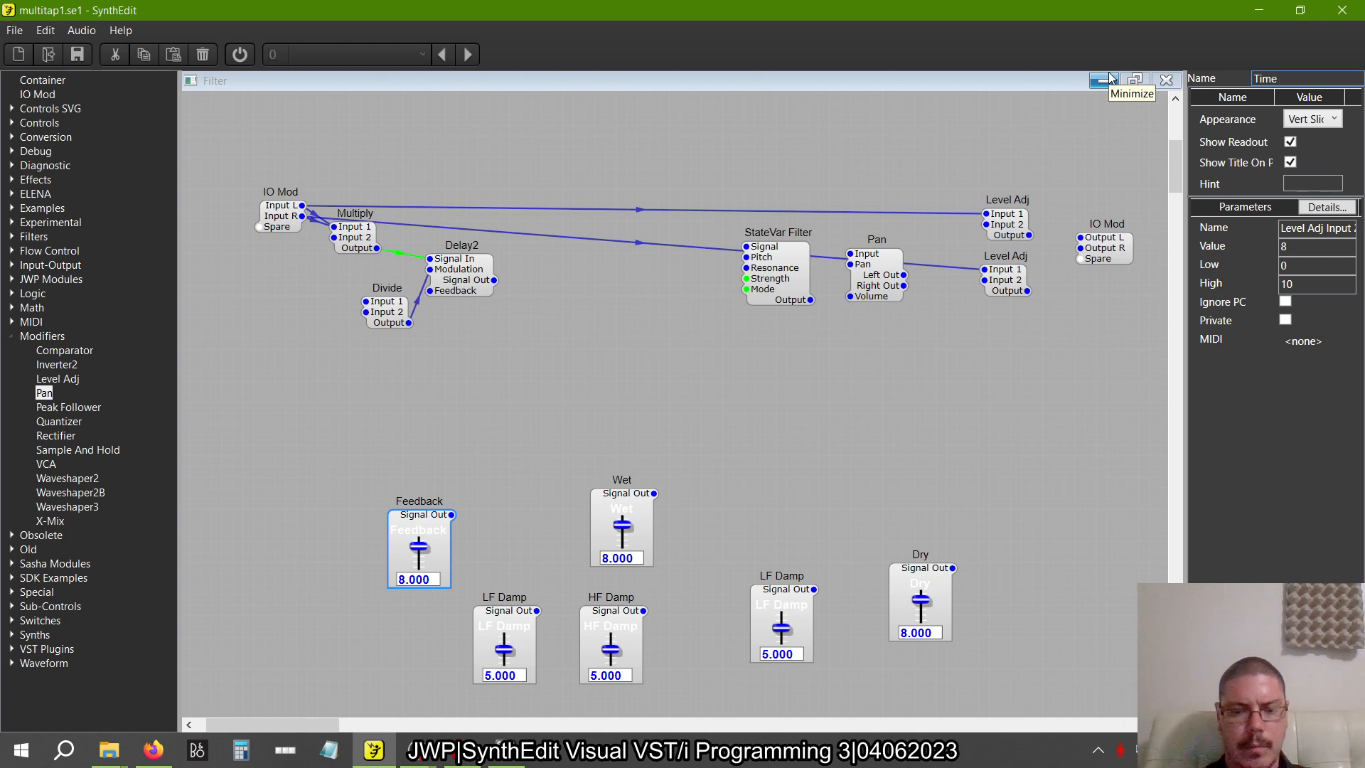
text( (ms))
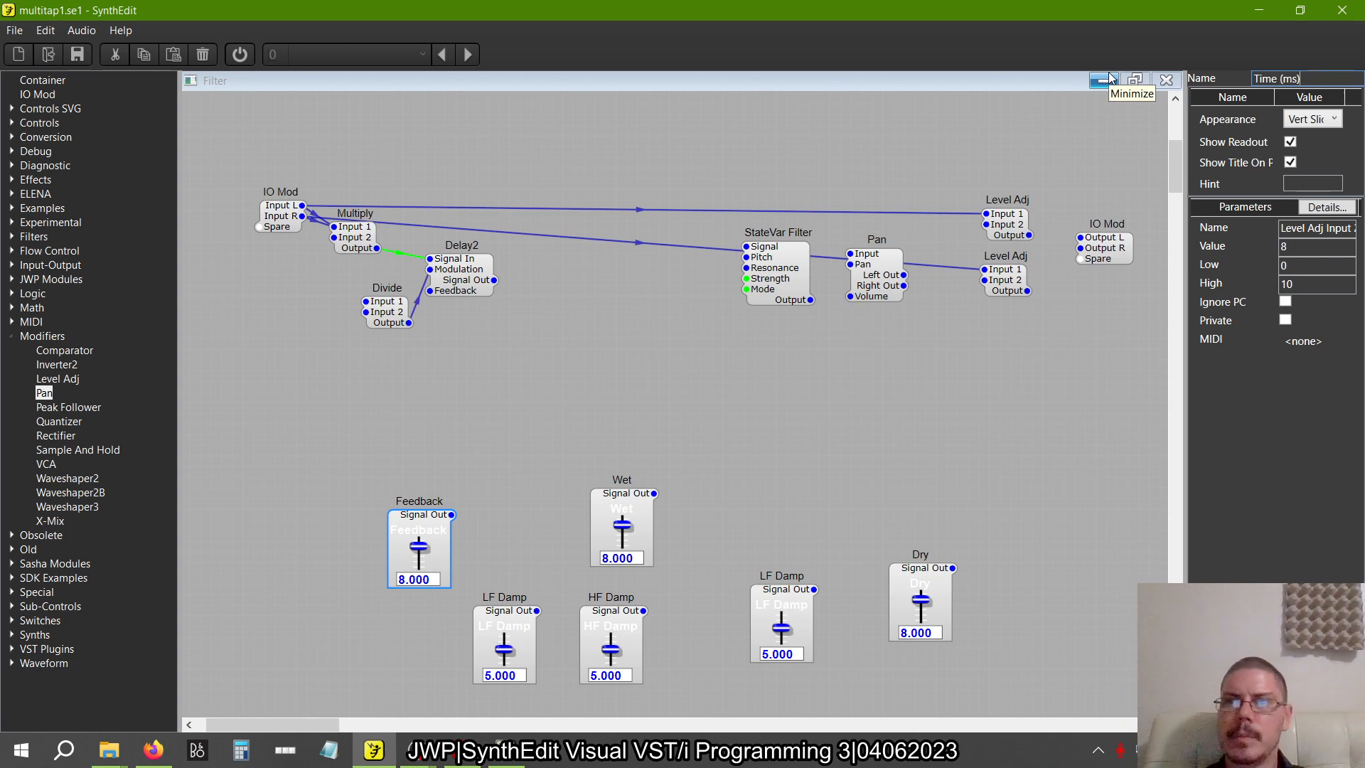
key(Tab)
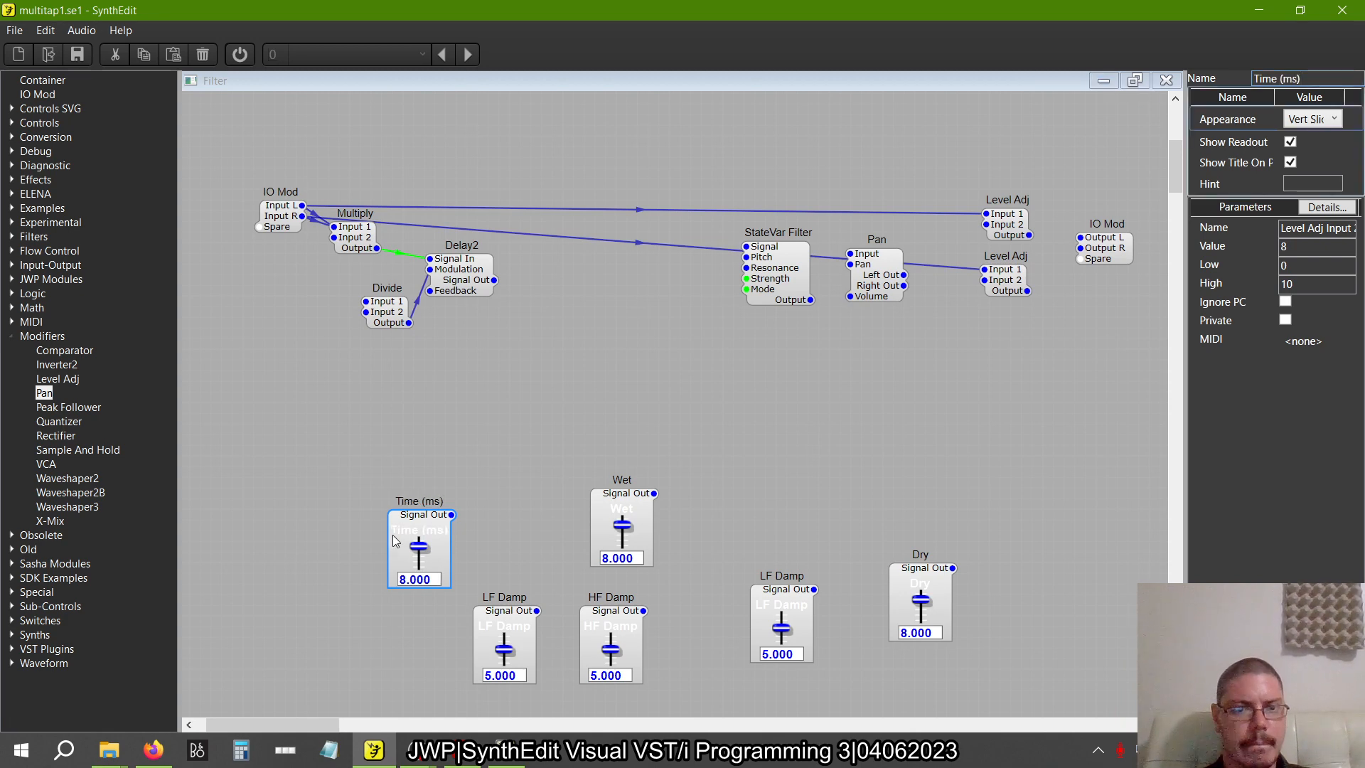
drag(394, 542, 299, 419)
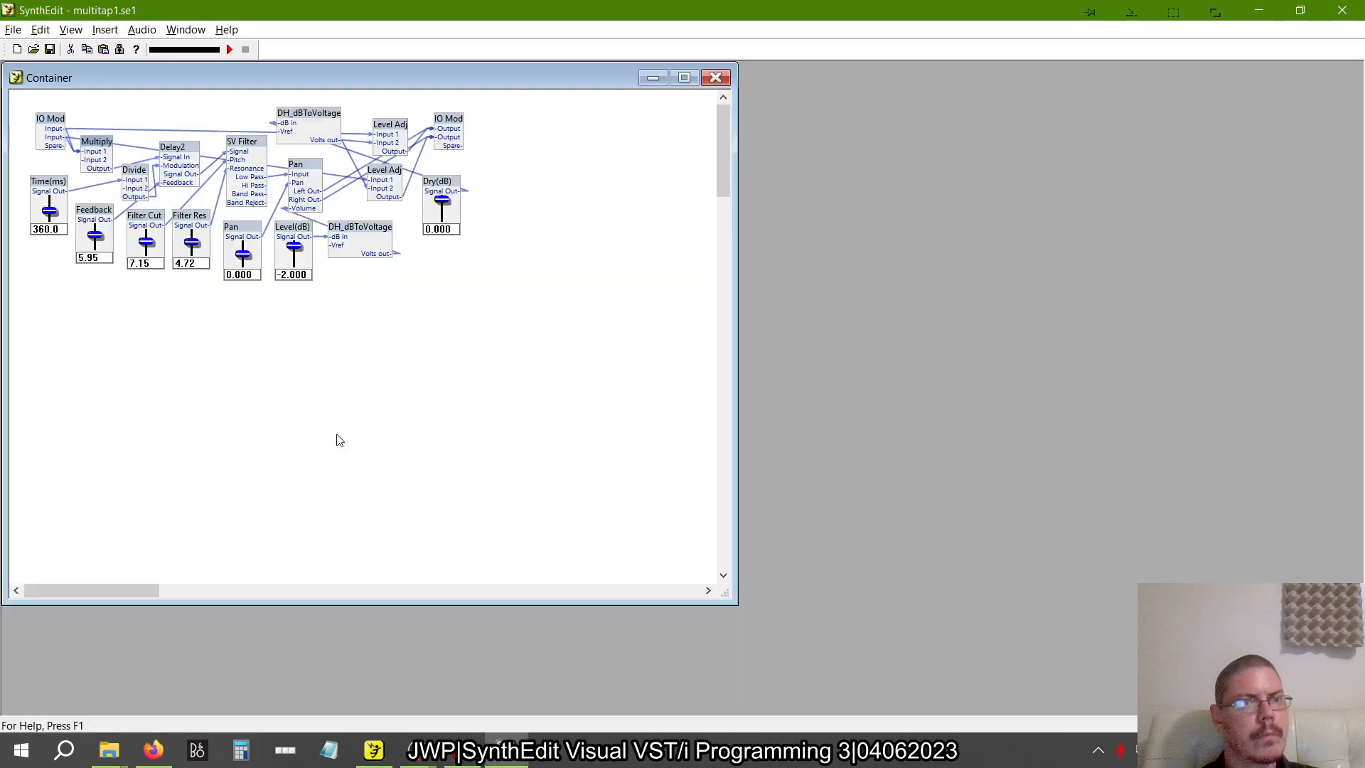
Following the reference Divide's properties, connect the Time (ms) slider to Divide's Input 1 and set its Input 2 to 100
right_click(133, 175)
click(188, 448)
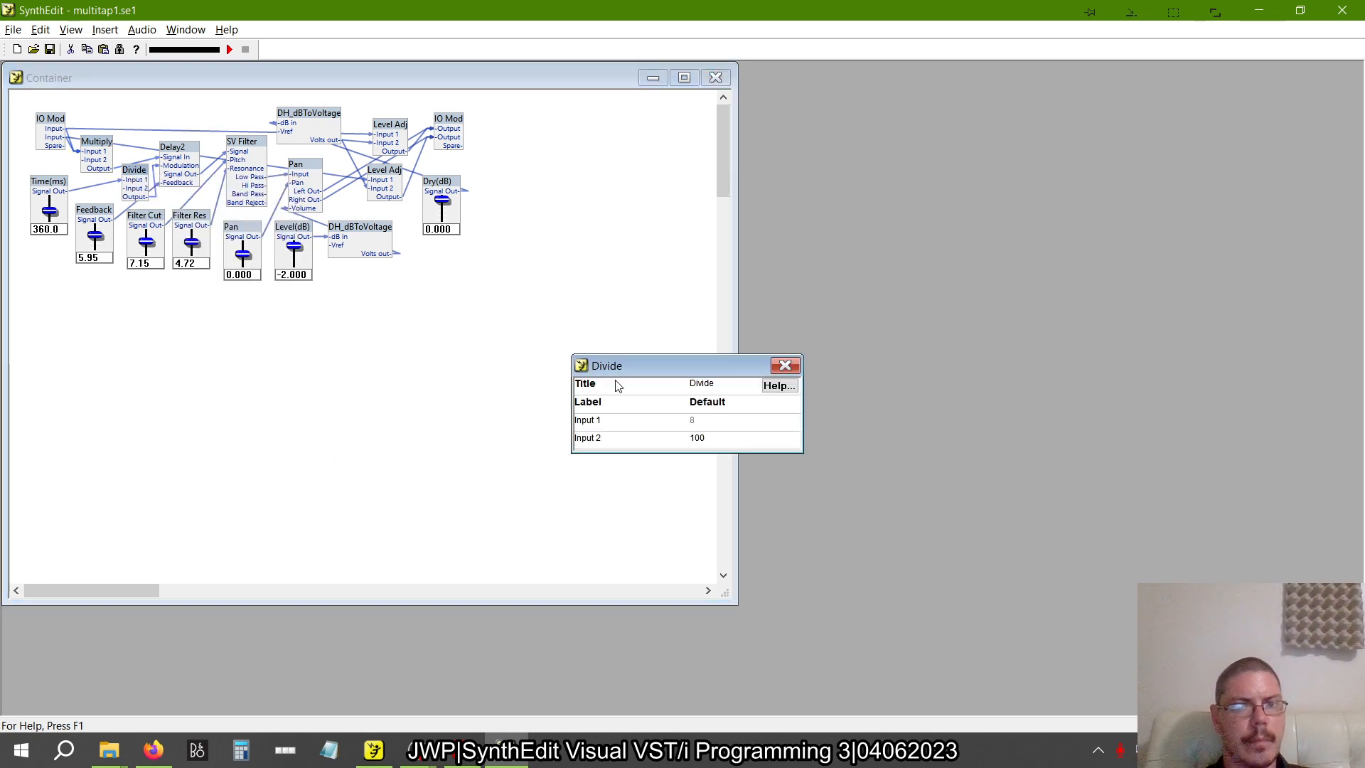
click(785, 367)
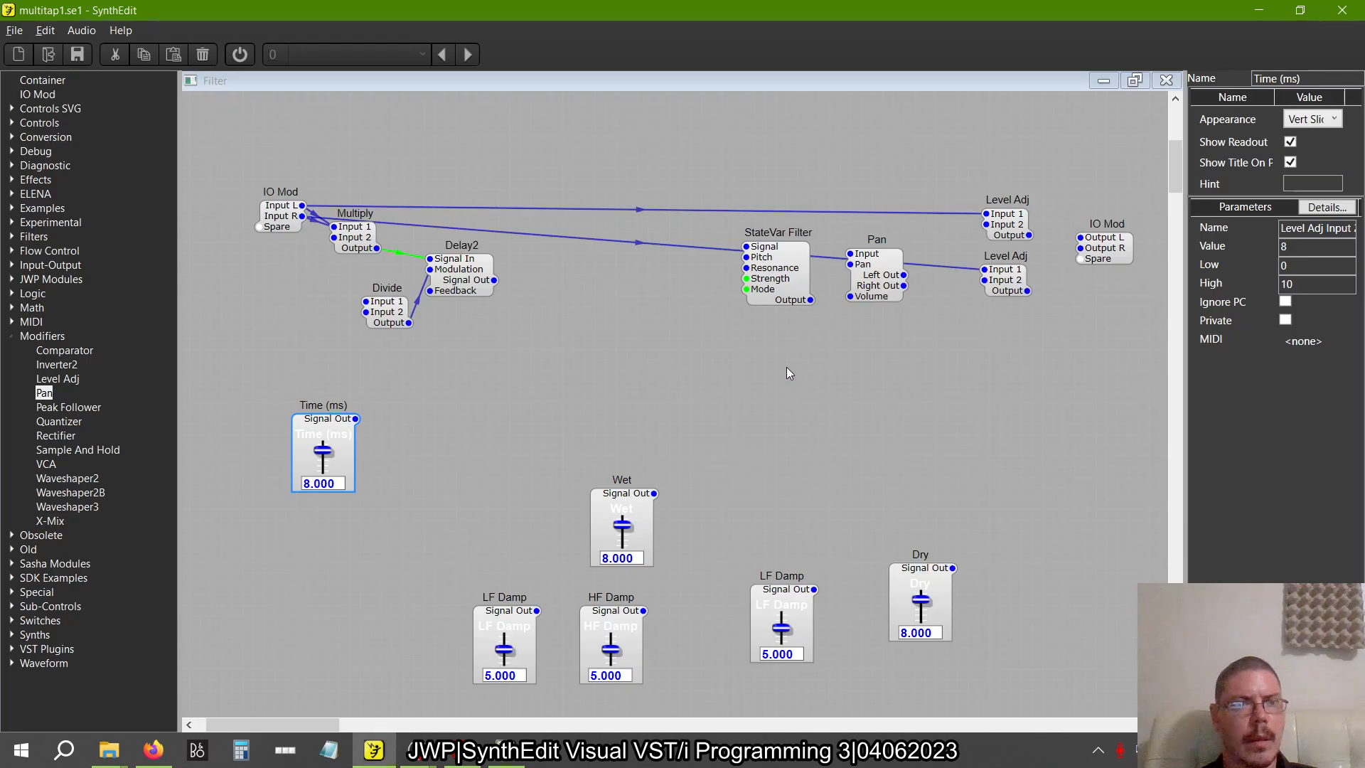
drag(404, 348, 377, 302)
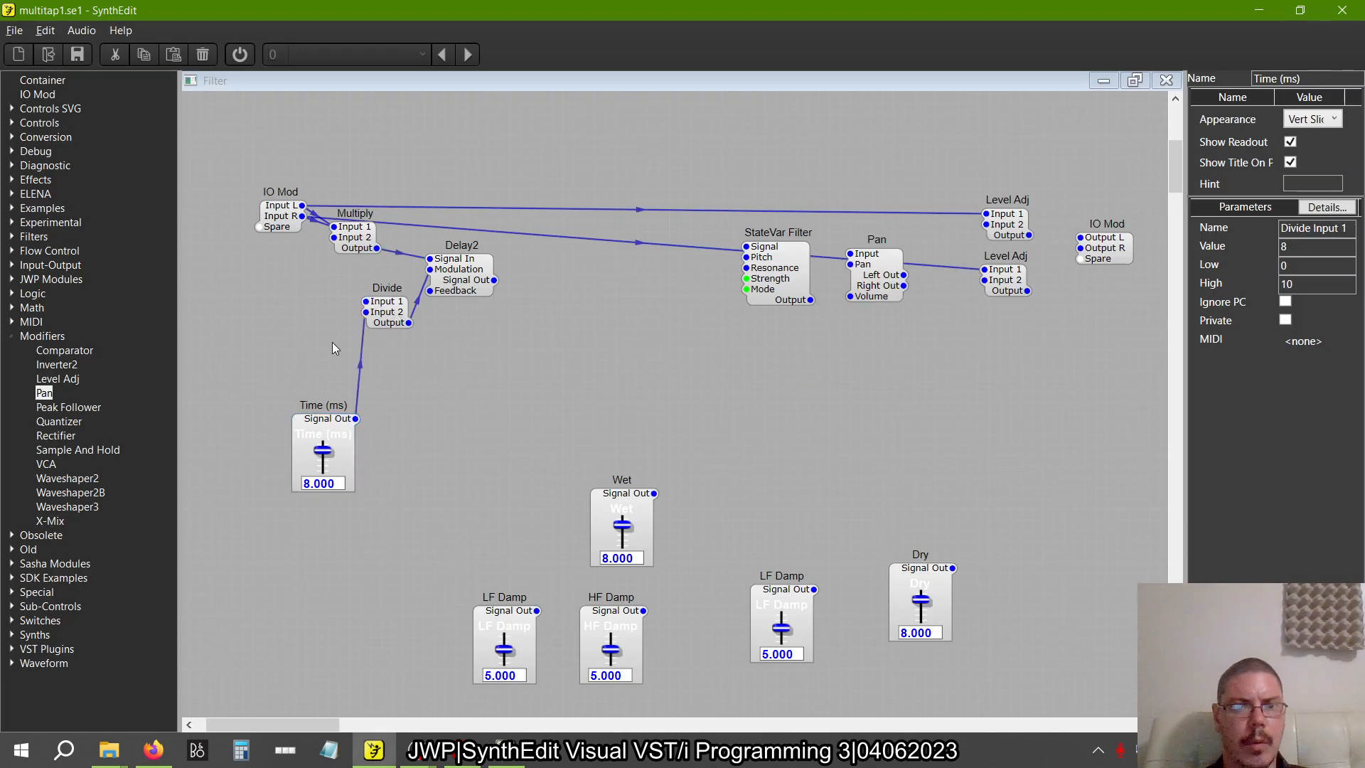
click(389, 323)
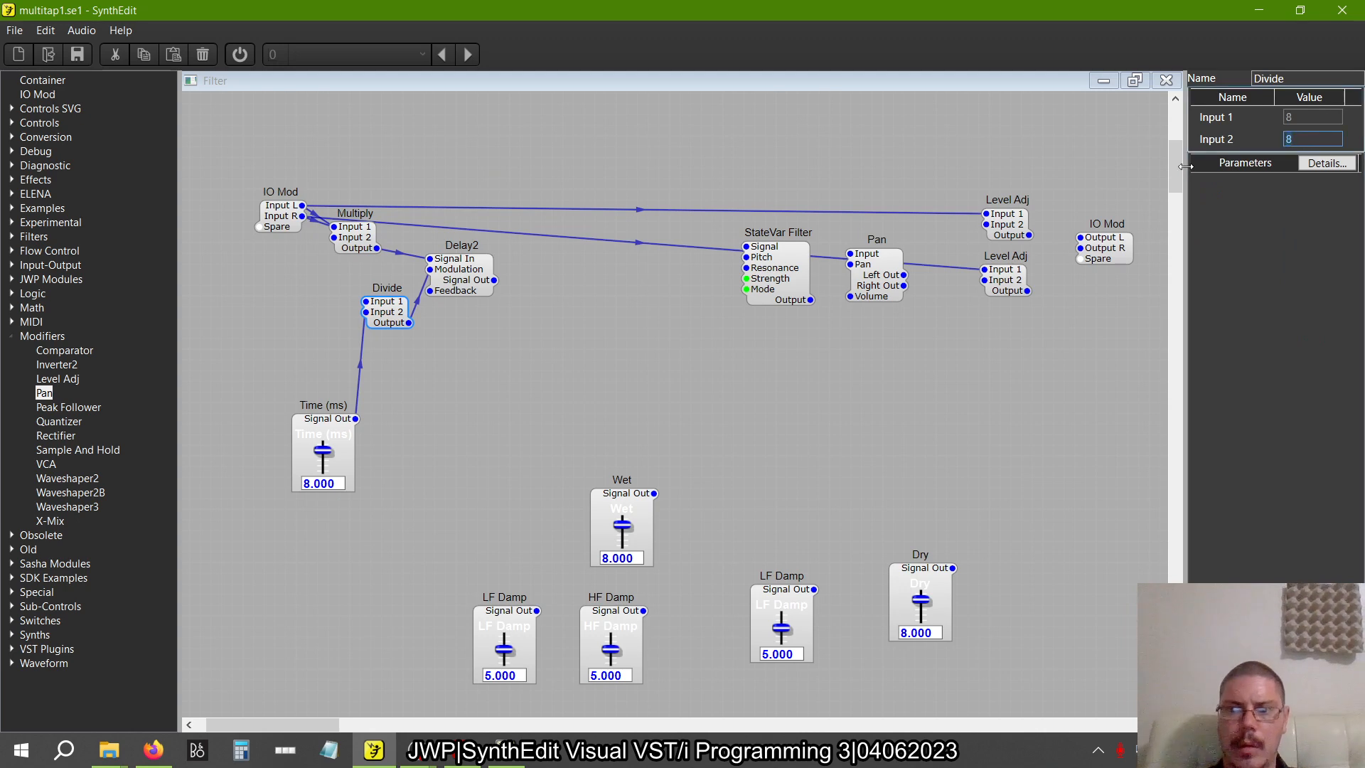
text(100)
key(Tab)
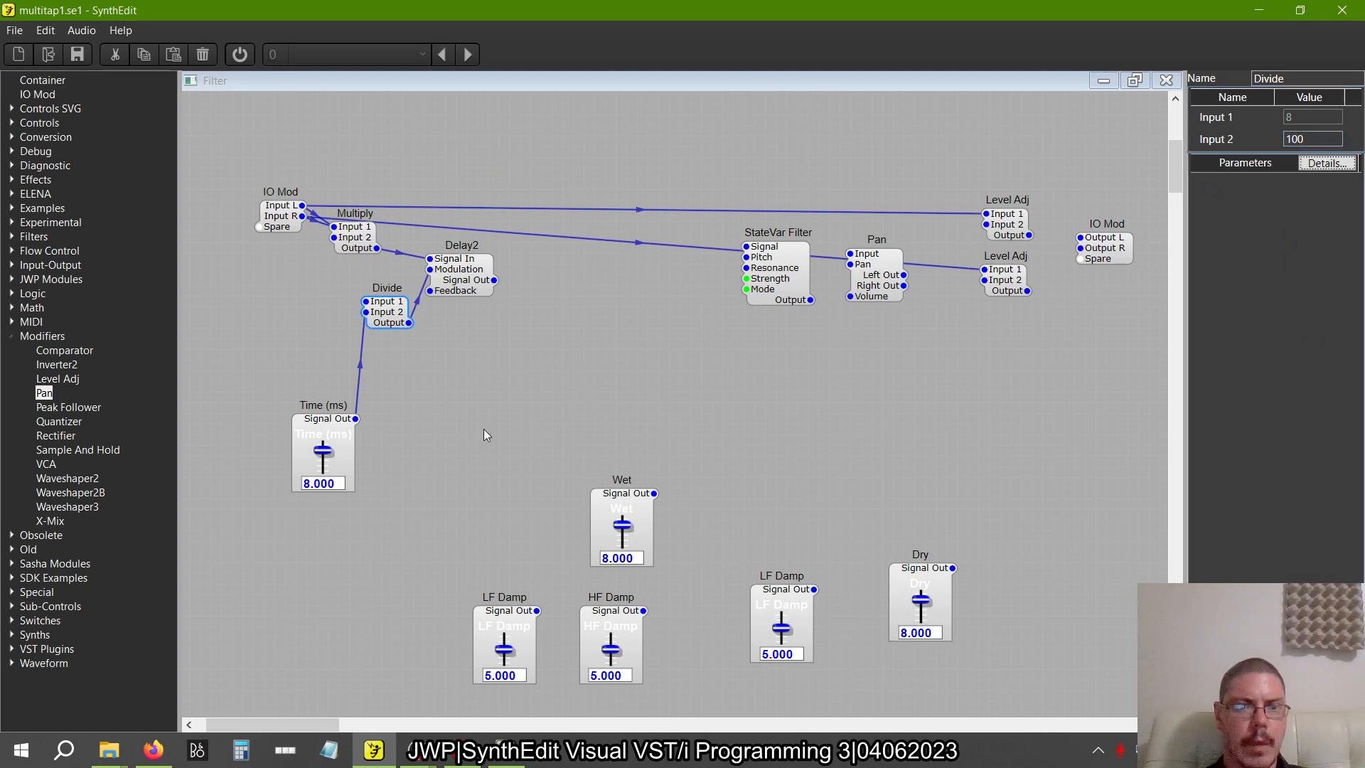
Set the Time (ms) slider's High limit to 1000 and move the slider up beside the Divide module
click(334, 437)
click(1315, 277)
text(00)
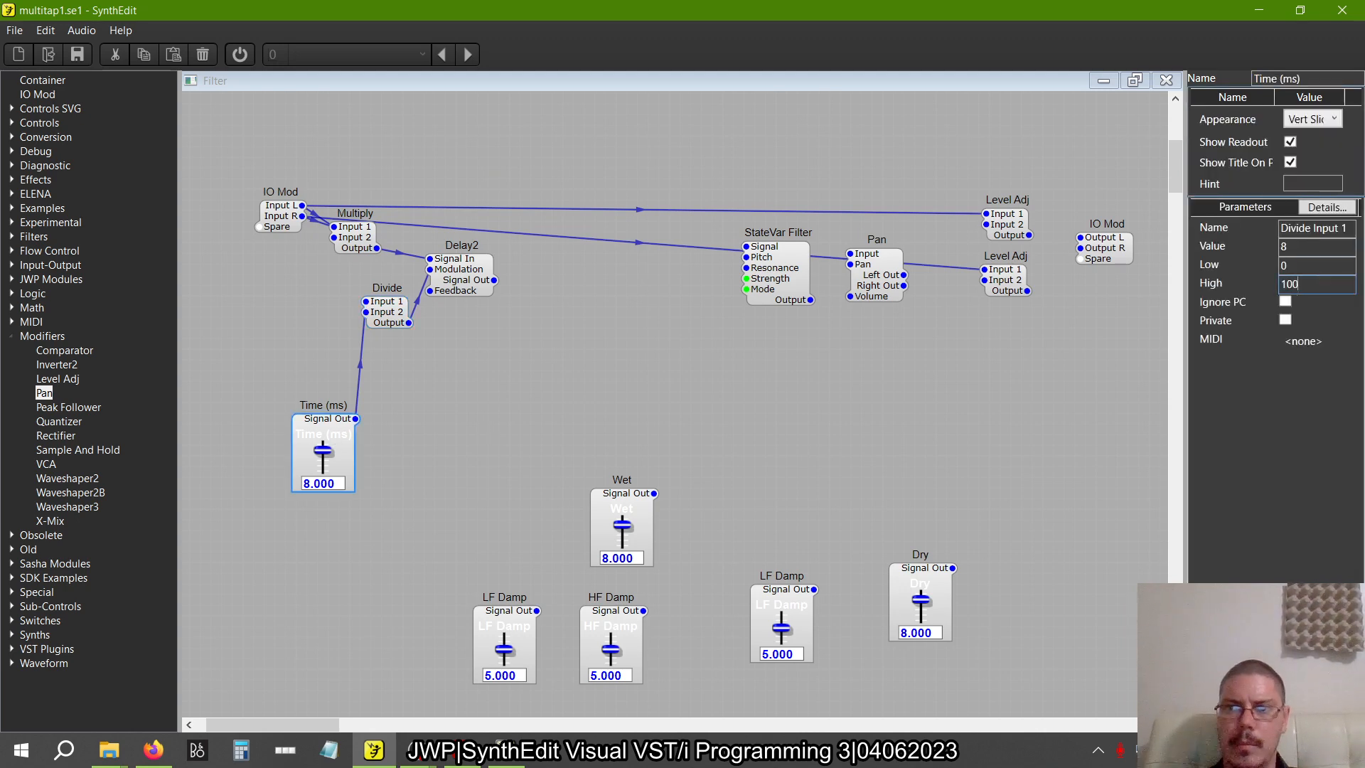
key(Tab)
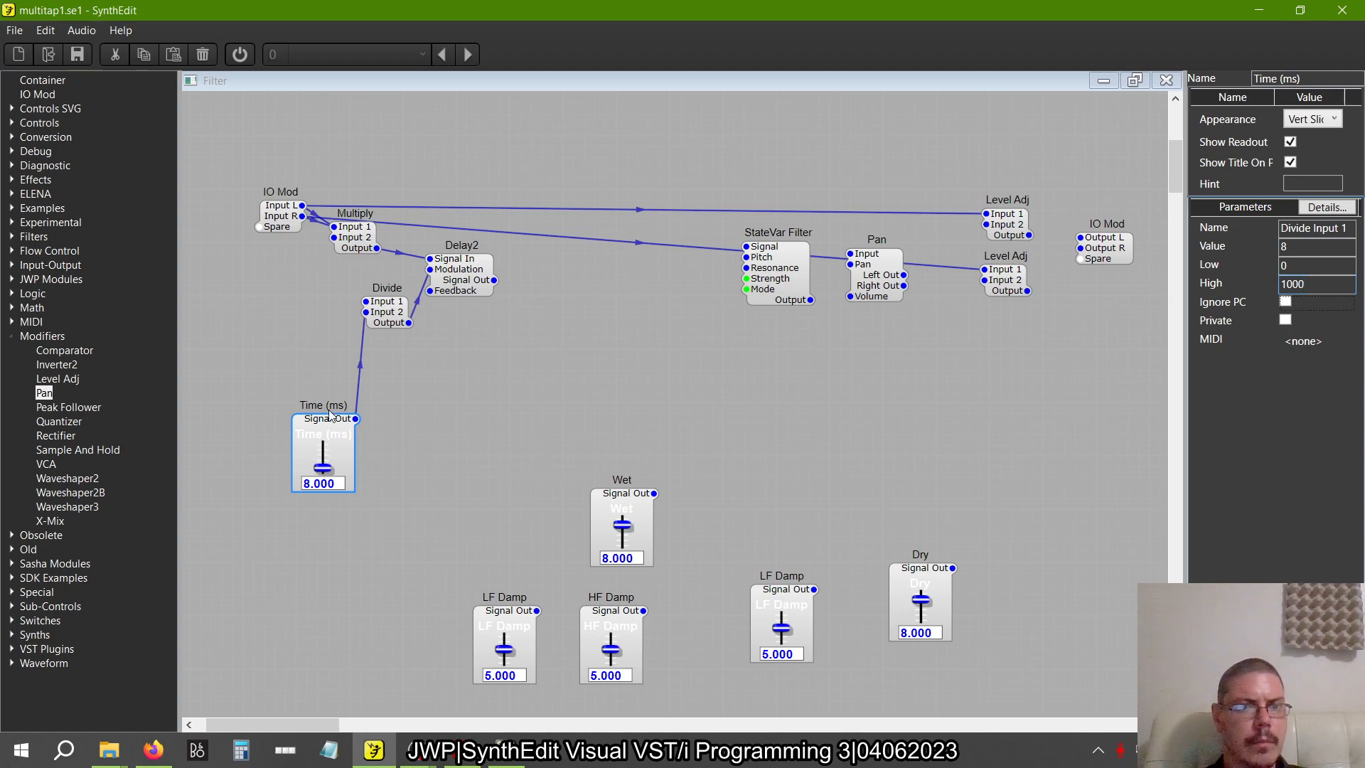
drag(329, 416, 297, 320)
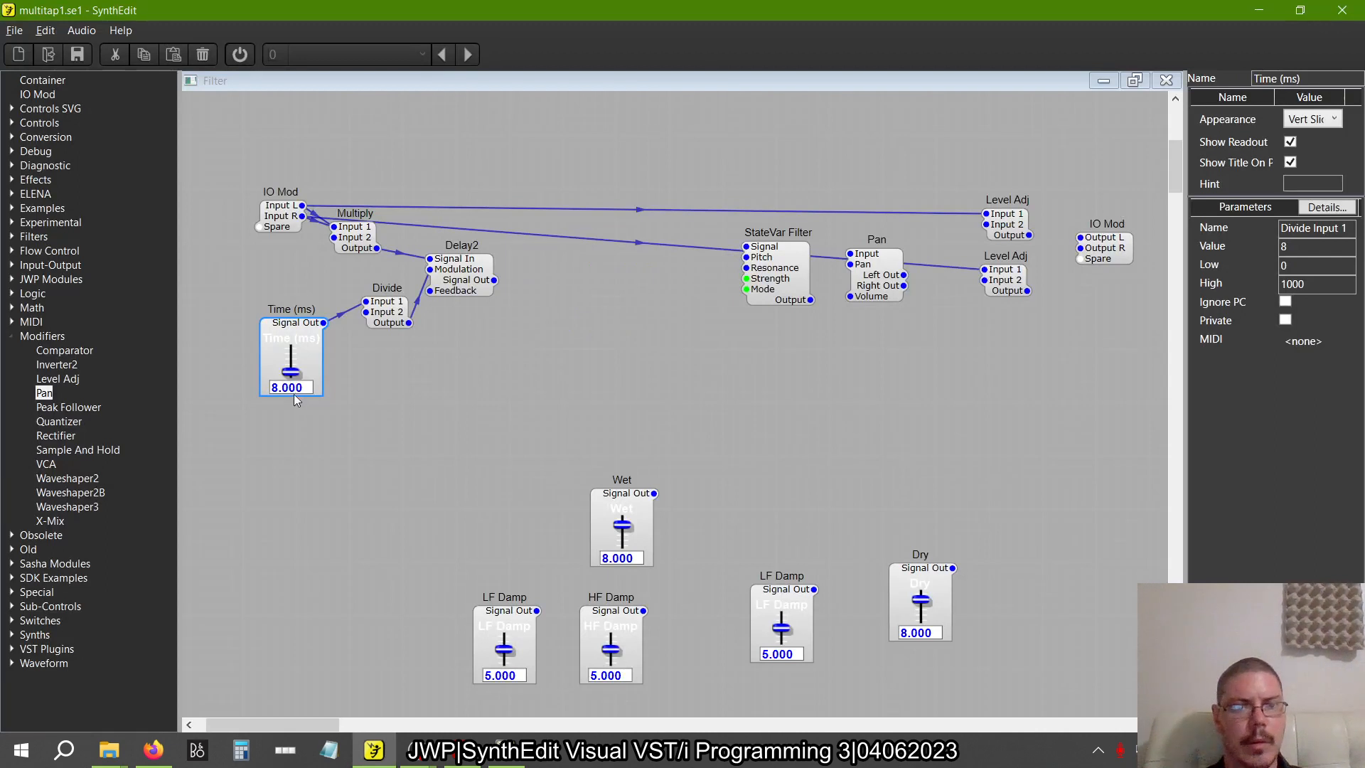
Set the Time (ms) slider's value to 360
click(290, 389)
text(360)
key(Return)
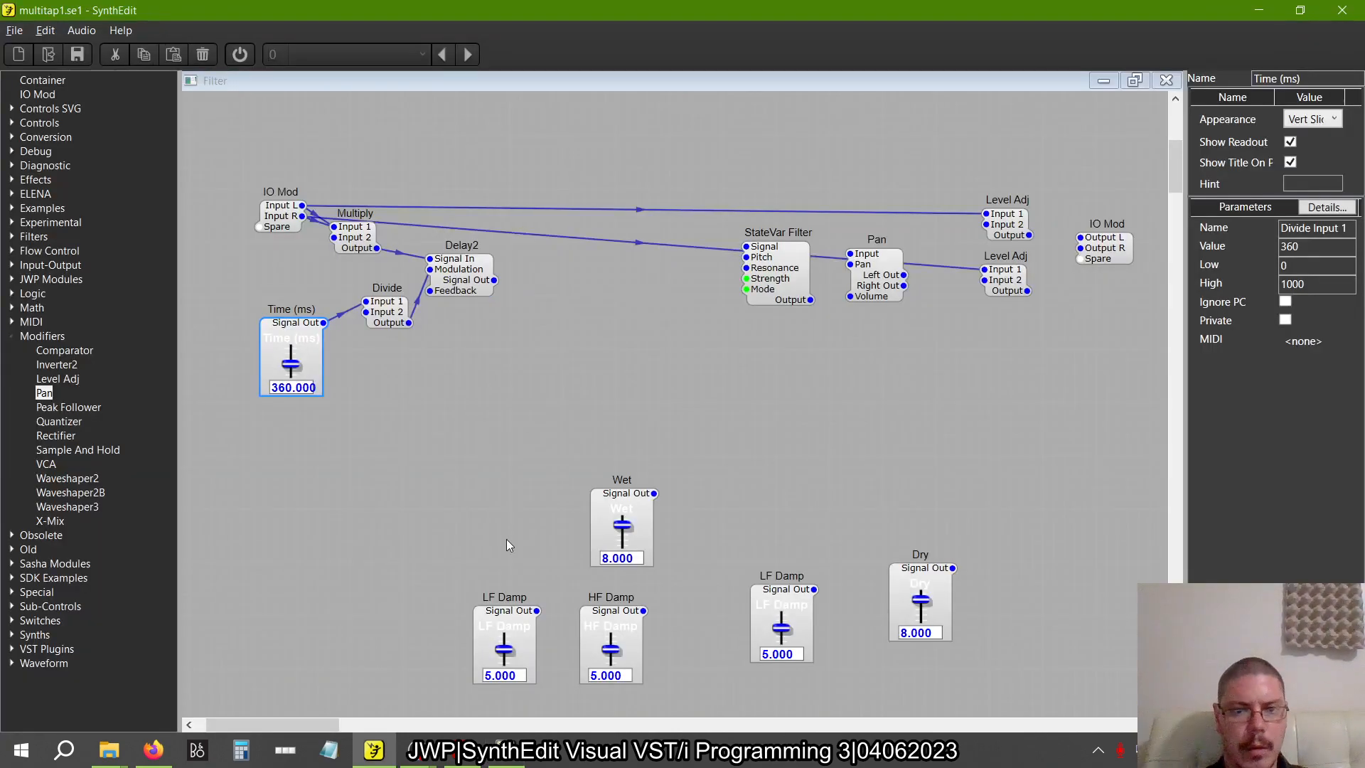
Rename the lower-row LF Damp slider beside HF Damp to "Feedback"
click(504, 636)
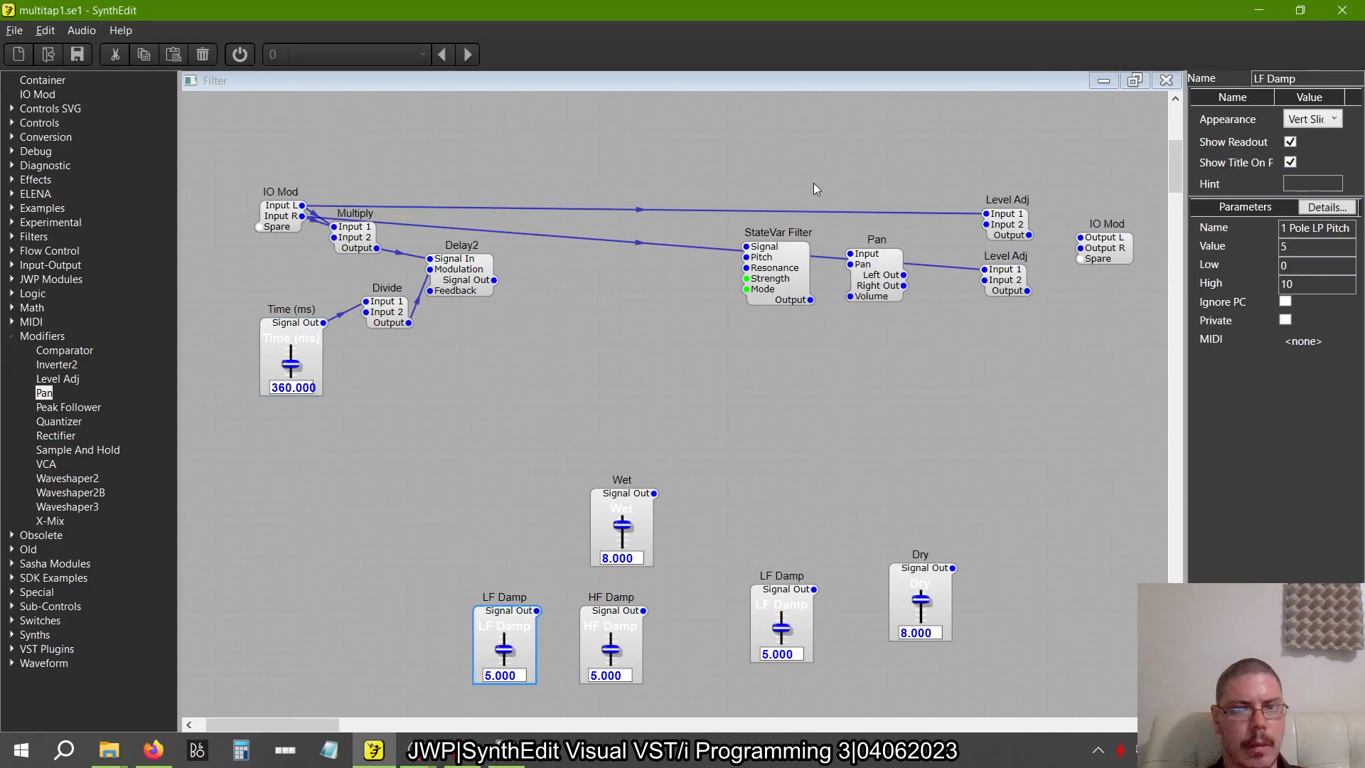
drag(1306, 78, 877, 116)
text(F)
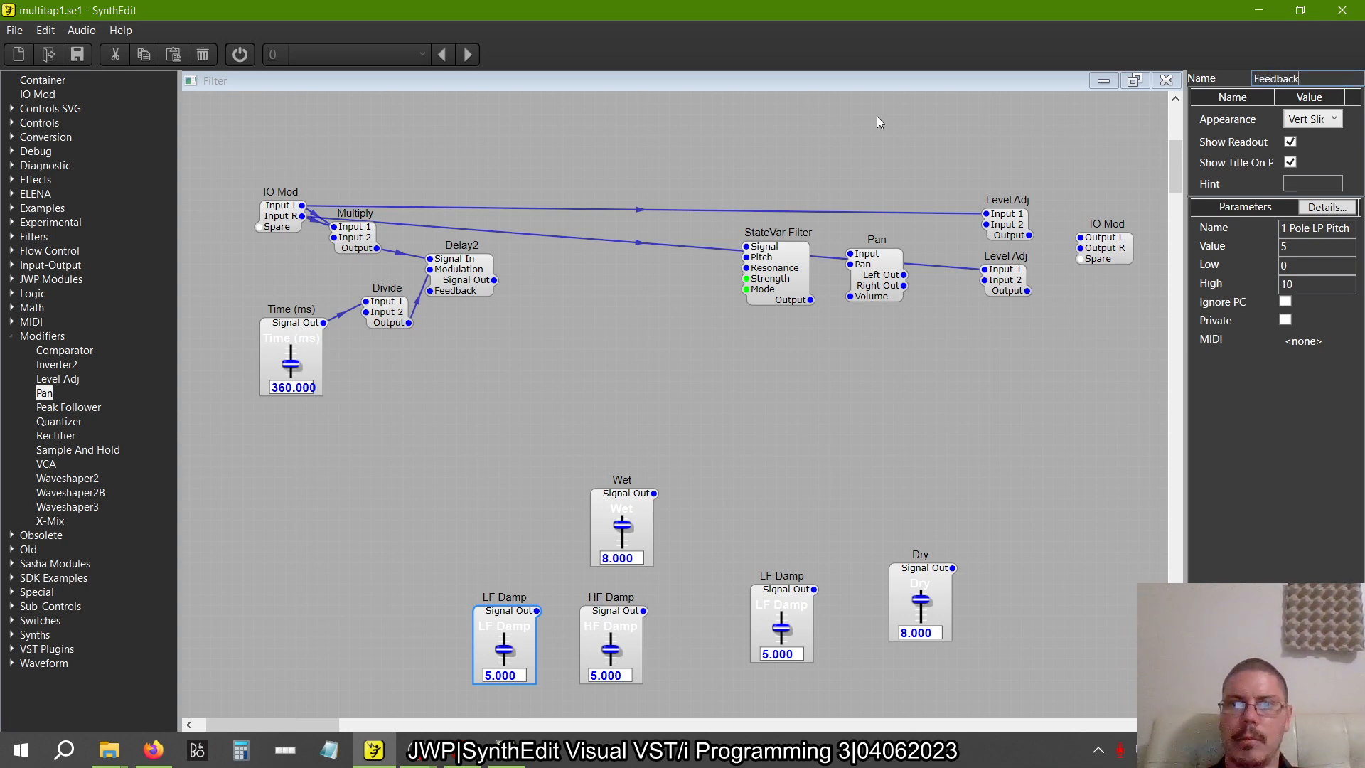
text(eedback)
key(Return)
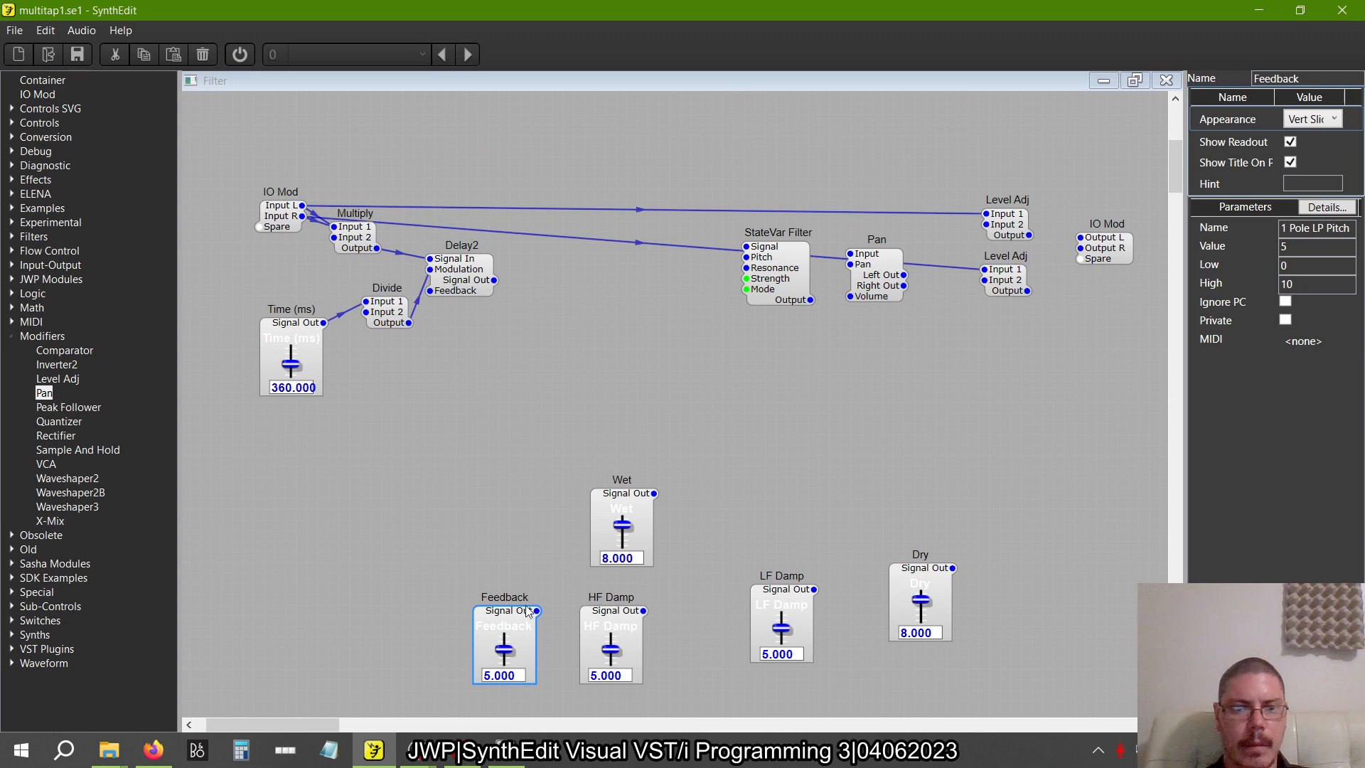
Connect the Feedback slider to Delay2's Feedback input and move the slider below the Divide module
drag(527, 608, 509, 311)
drag(411, 296, 428, 291)
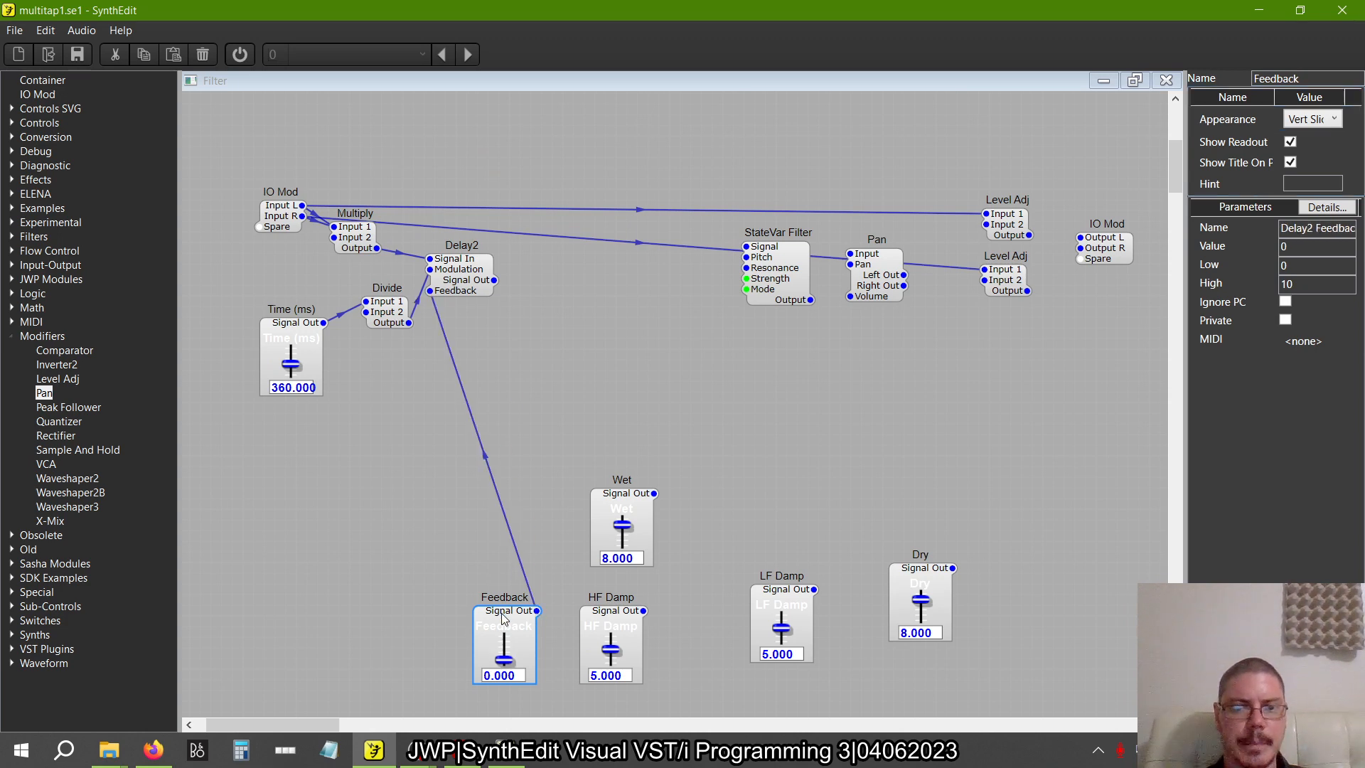
drag(499, 613, 379, 375)
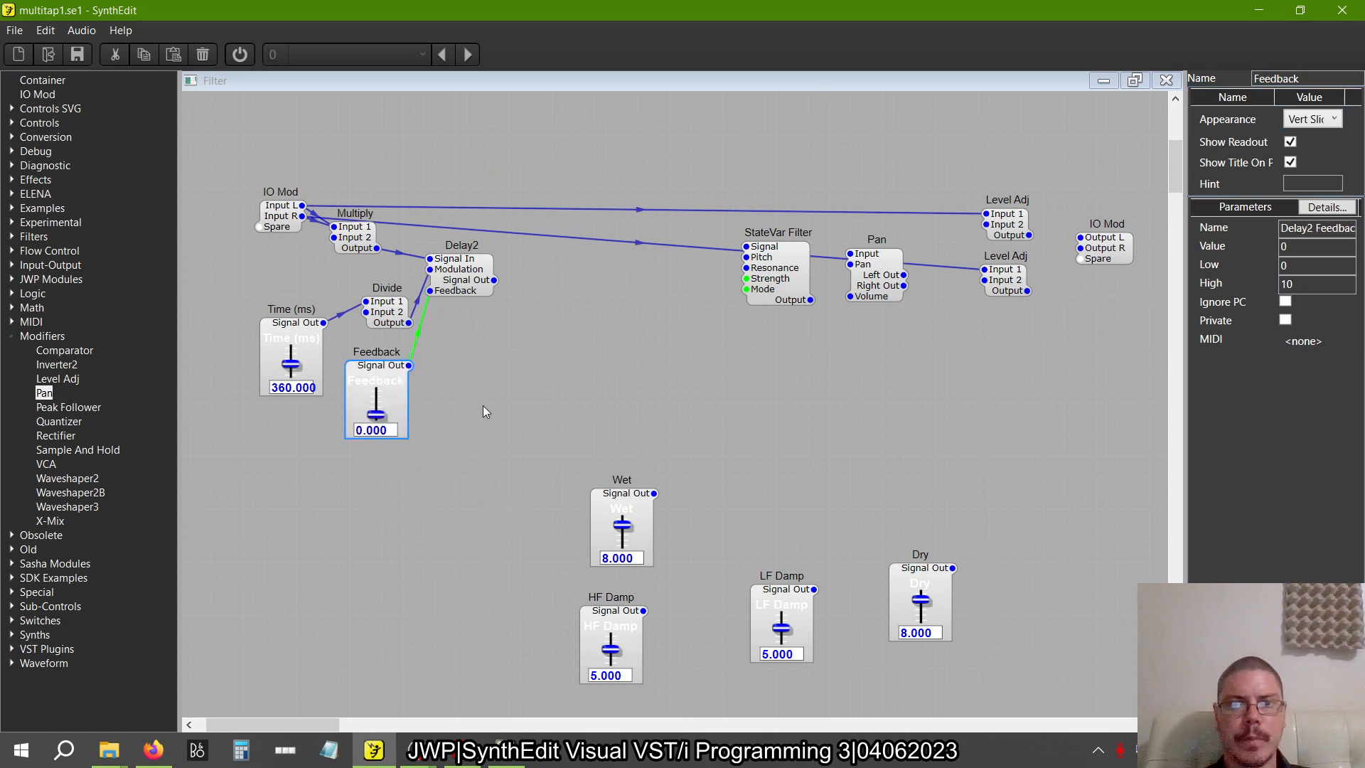
Following the reference patch, connect Delay2's Signal Out to the StateVar Filter's Signal input and move the filter beside Delay2
key(alt+Tab)
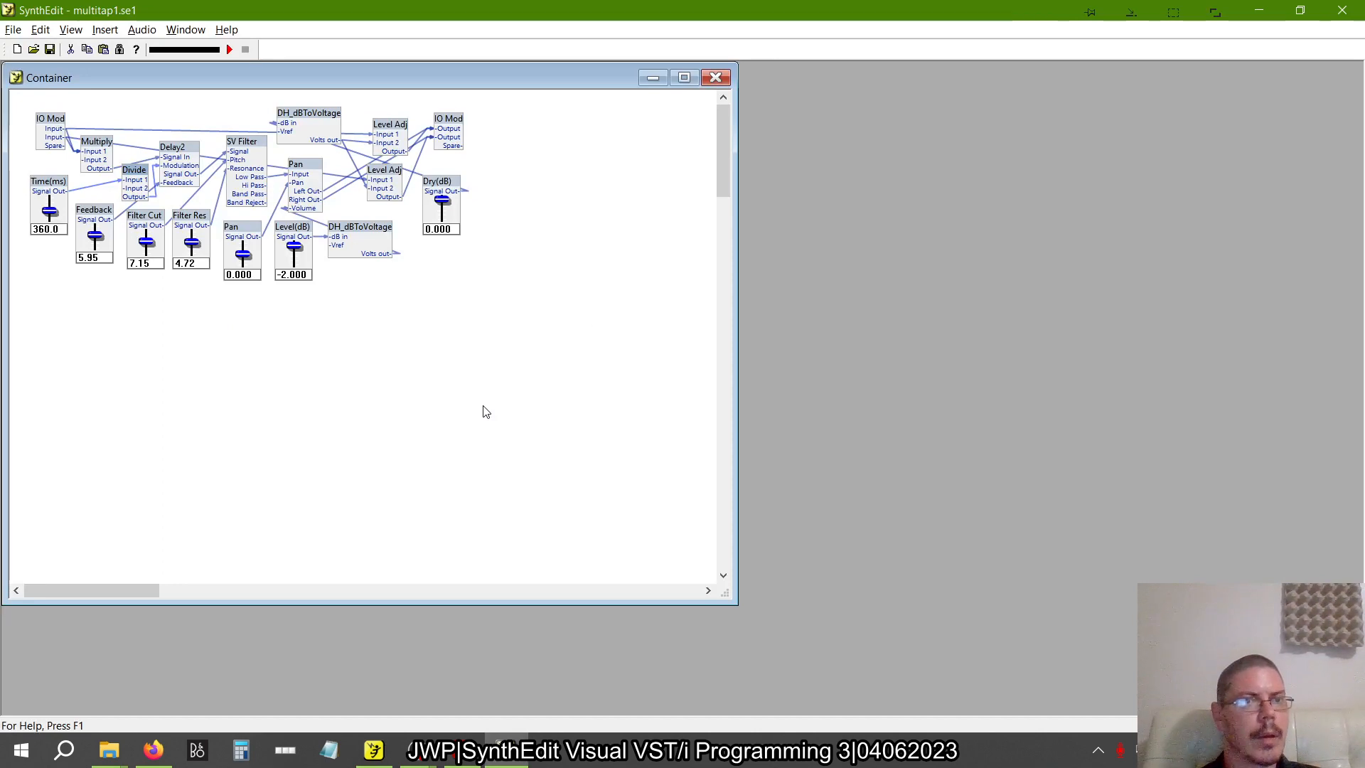
key(alt)
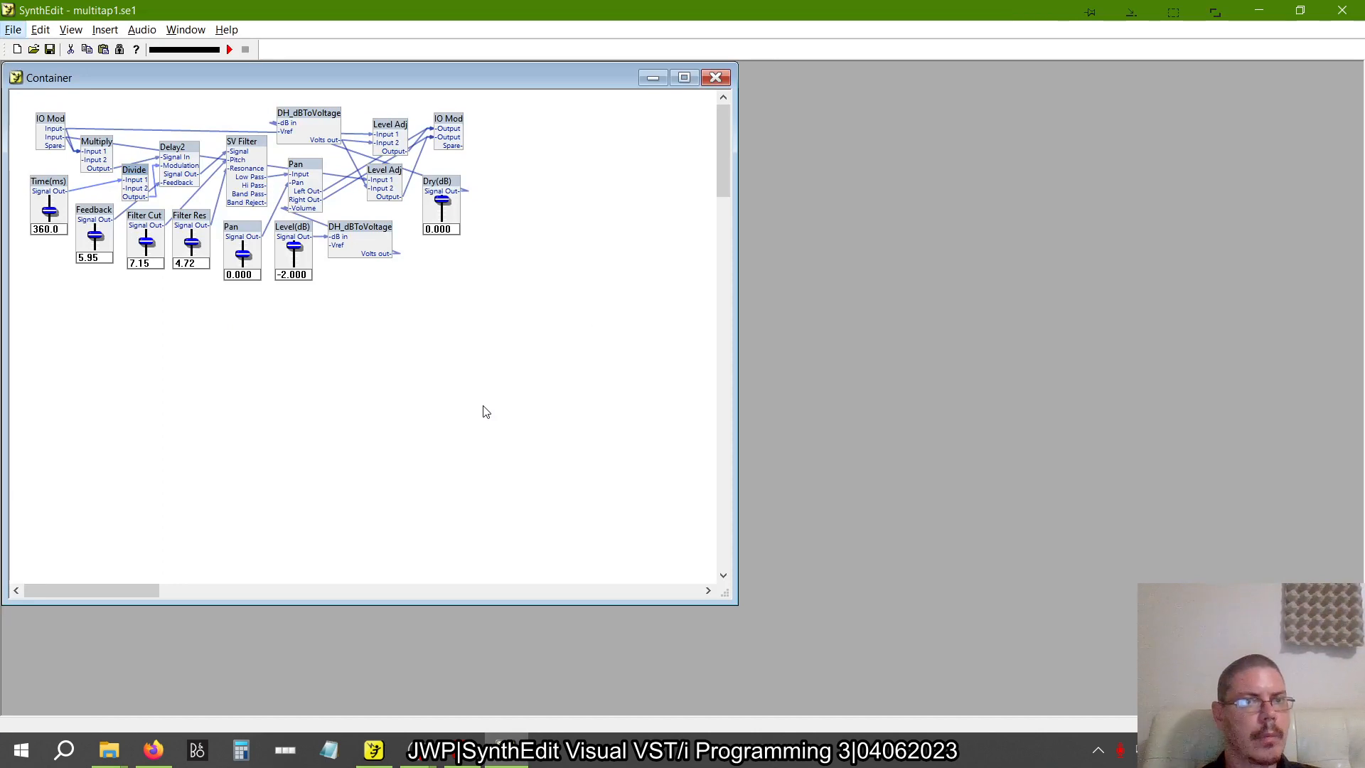
key(alt+Tab)
key(alt+Tab)
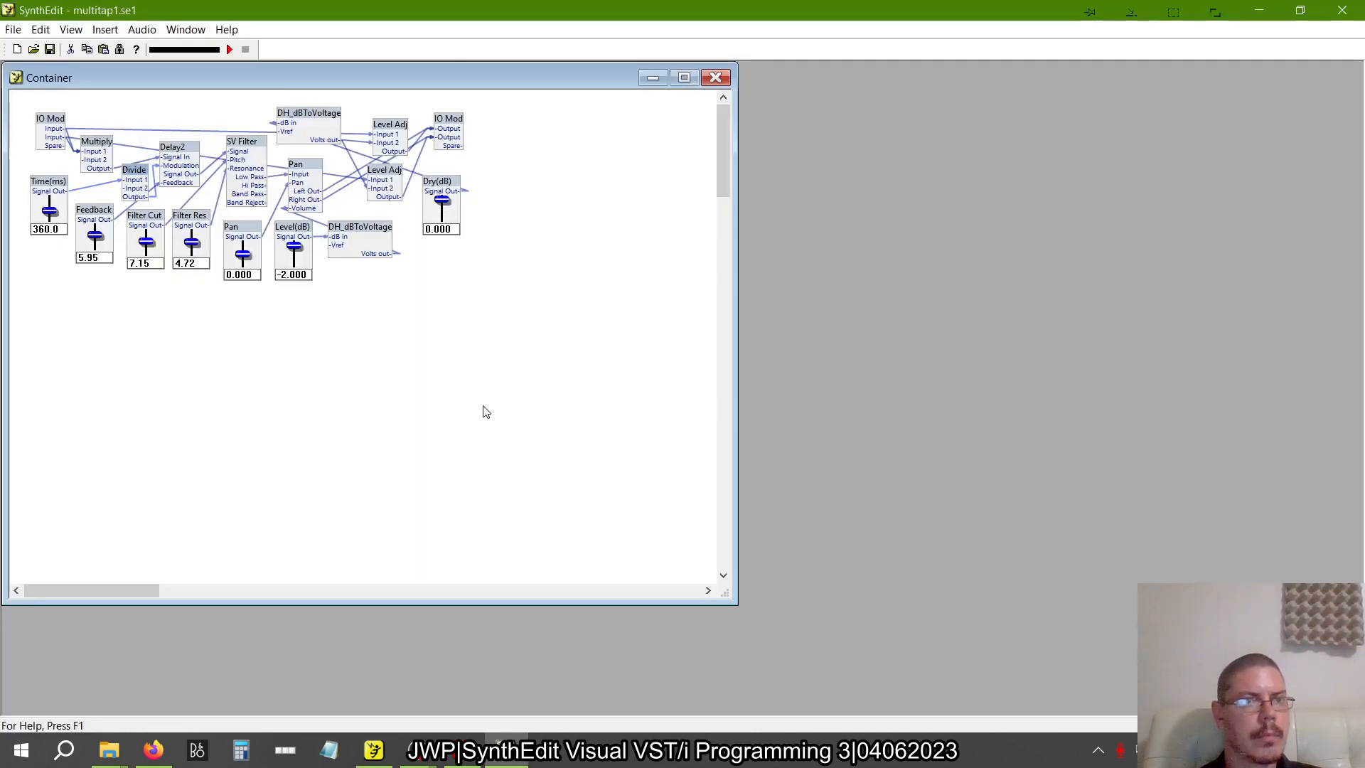
key(alt+Tab)
drag(503, 283, 624, 304)
drag(787, 267, 598, 279)
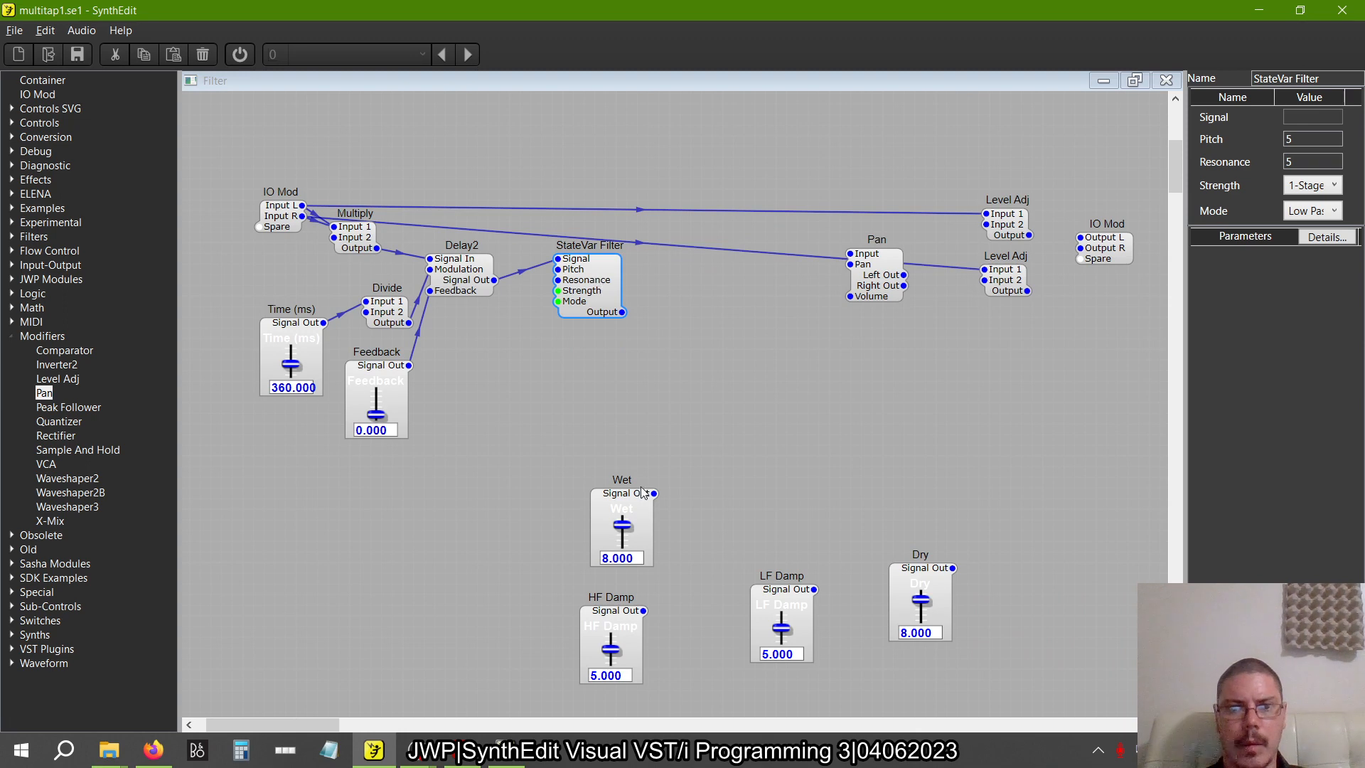
Connect the Wet slider to the StateVar Filter's Pitch and the HF Damp slider to its Resonance, checking the reference patch
drag(654, 493, 558, 270)
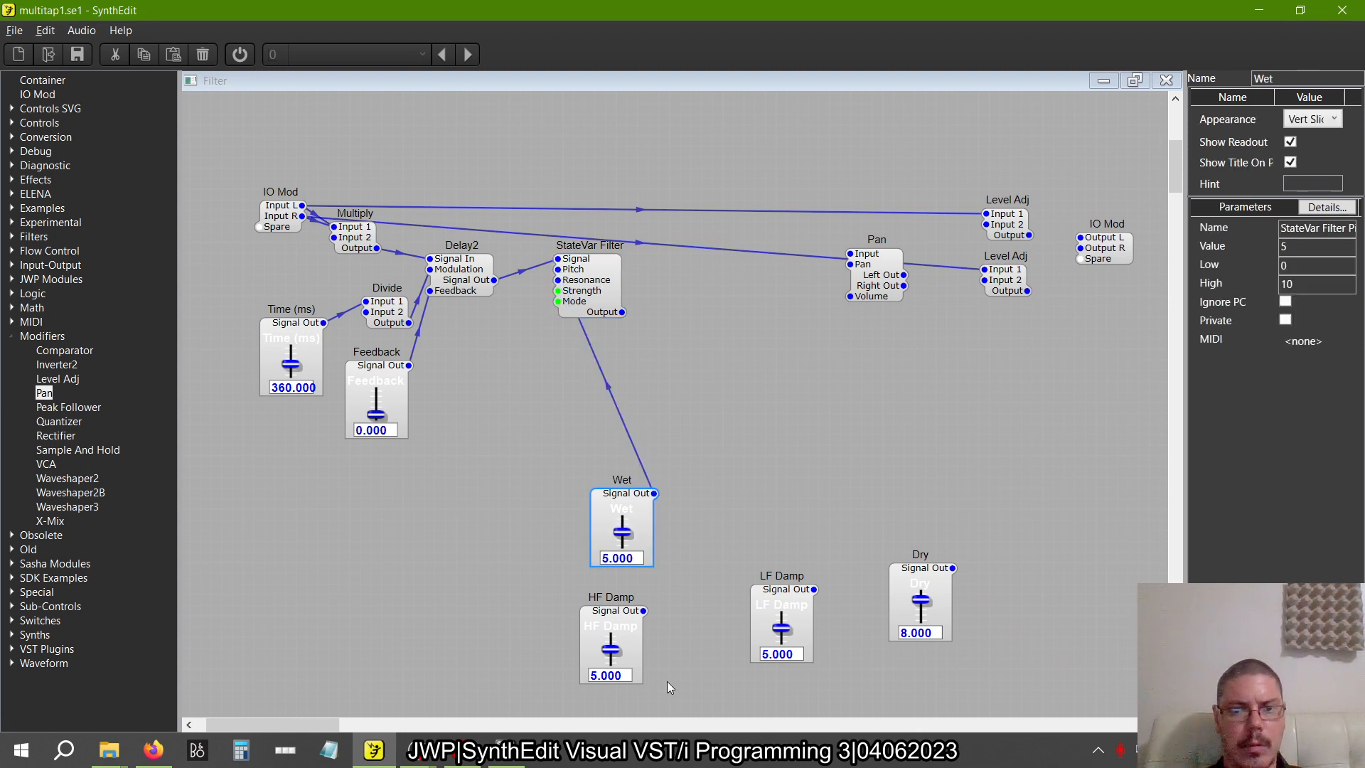
drag(642, 611, 557, 281)
key(alt+Tab)
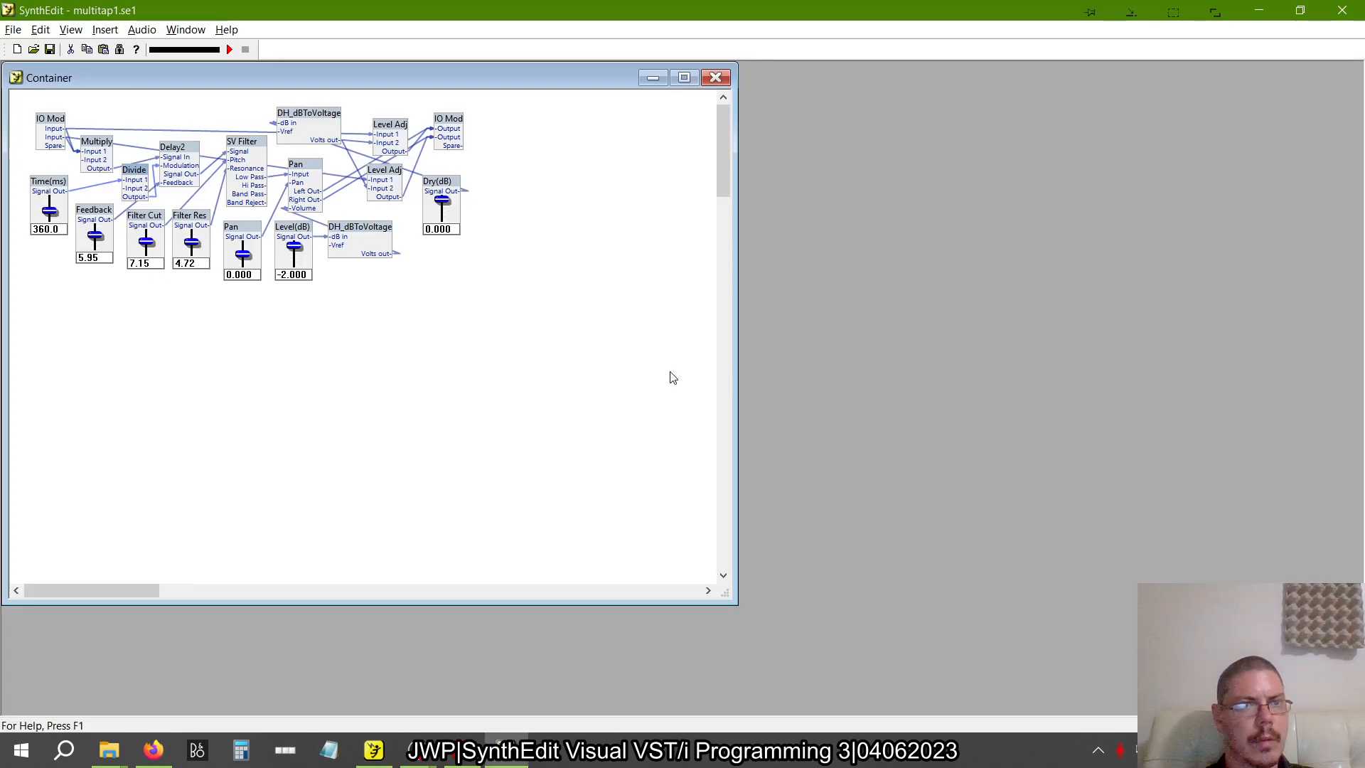
key(alt+Tab)
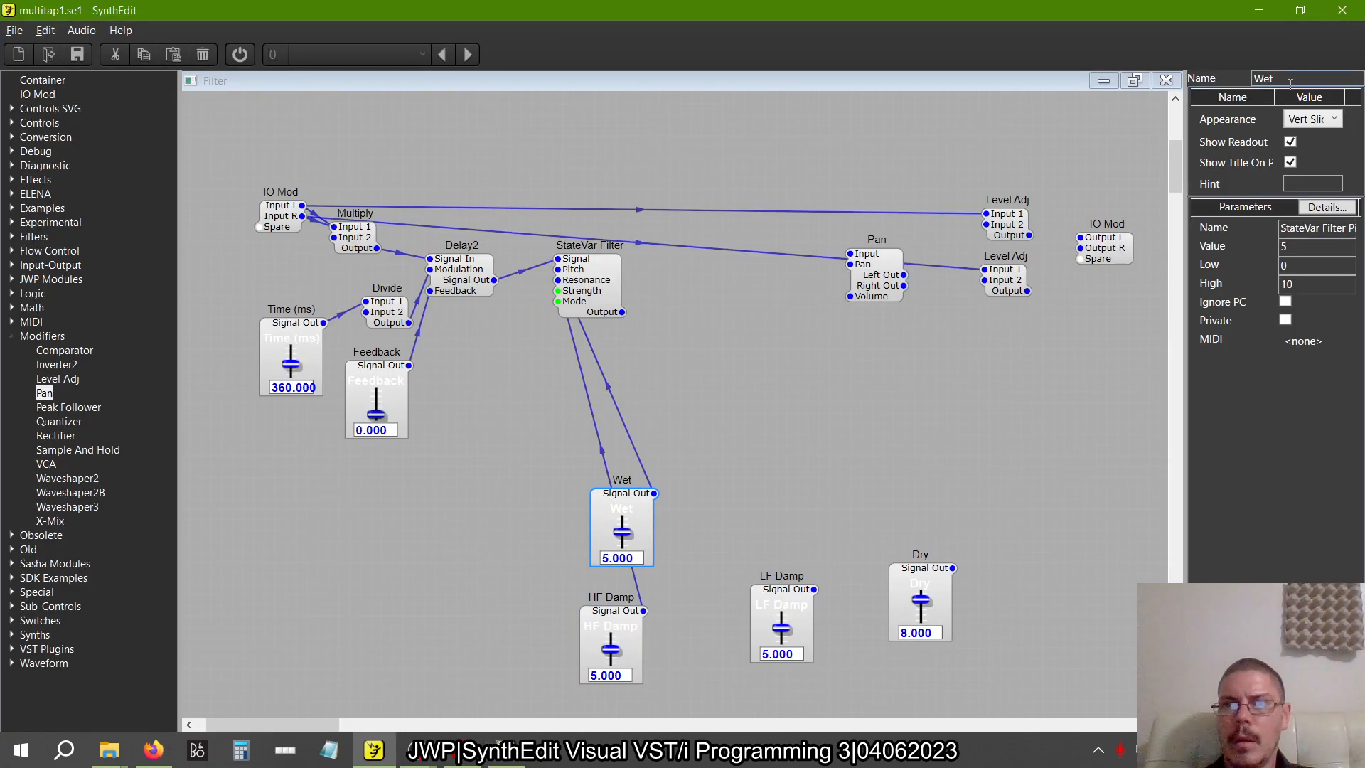
Rename the Wet slider to "Filter Cut"
double_click(1269, 78)
text(Filter Cut)
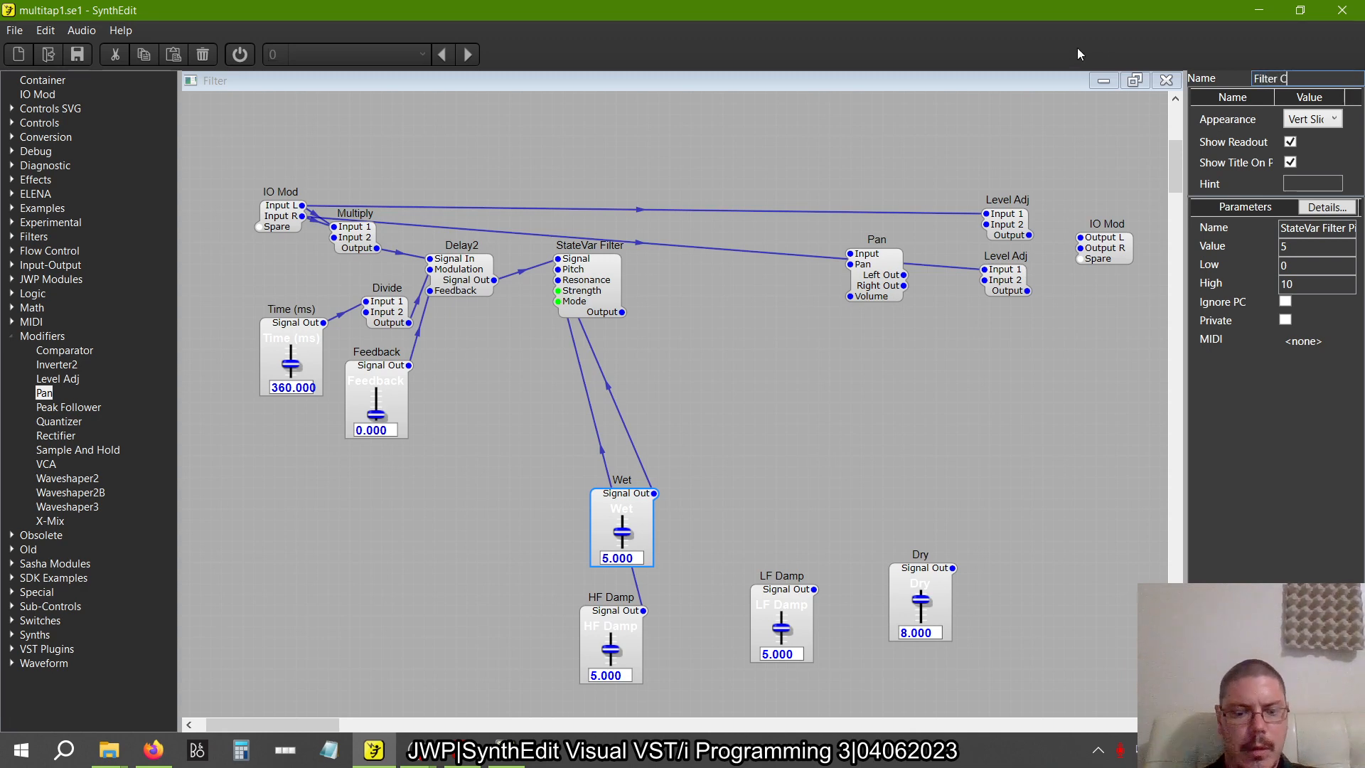
key(Return)
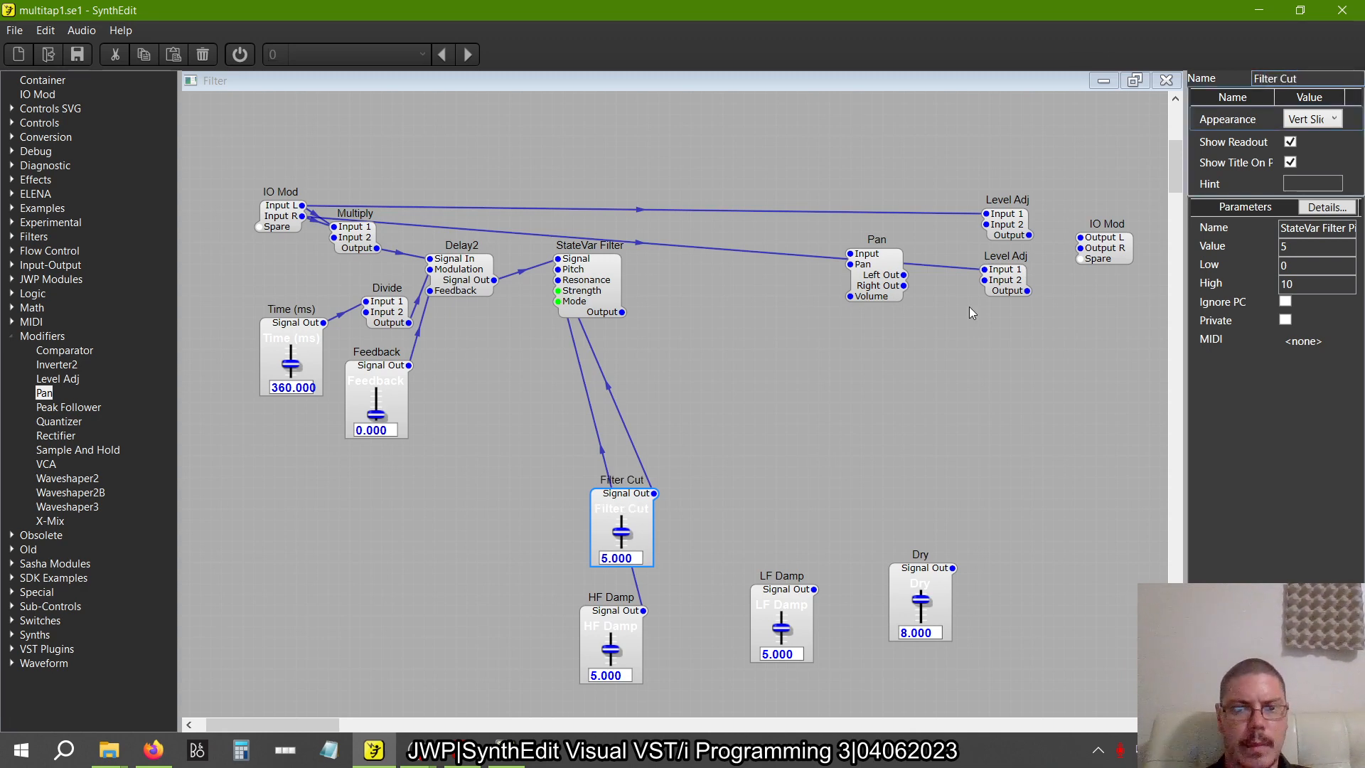
Rename the HF Damp slider to "Filter Res"
click(609, 627)
drag(1322, 83, 1107, 66)
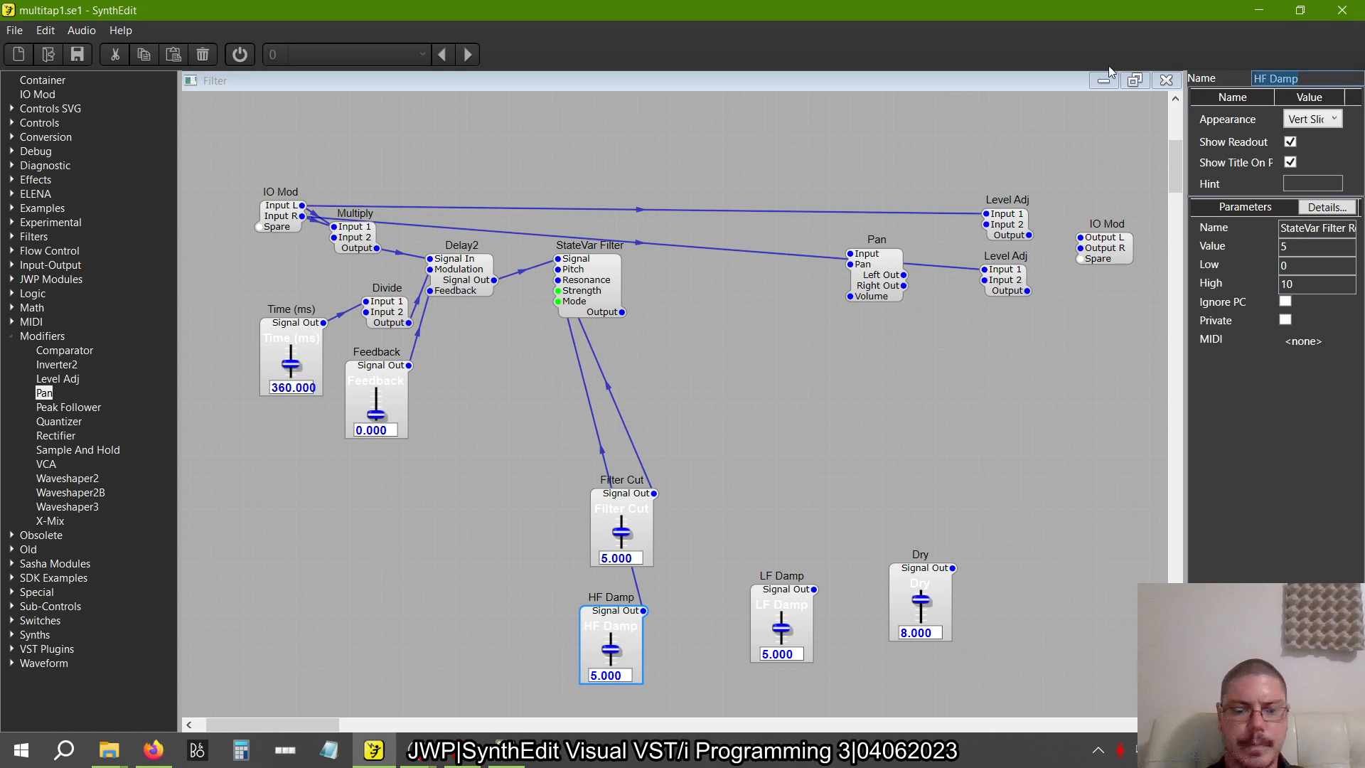
text(Filter Res)
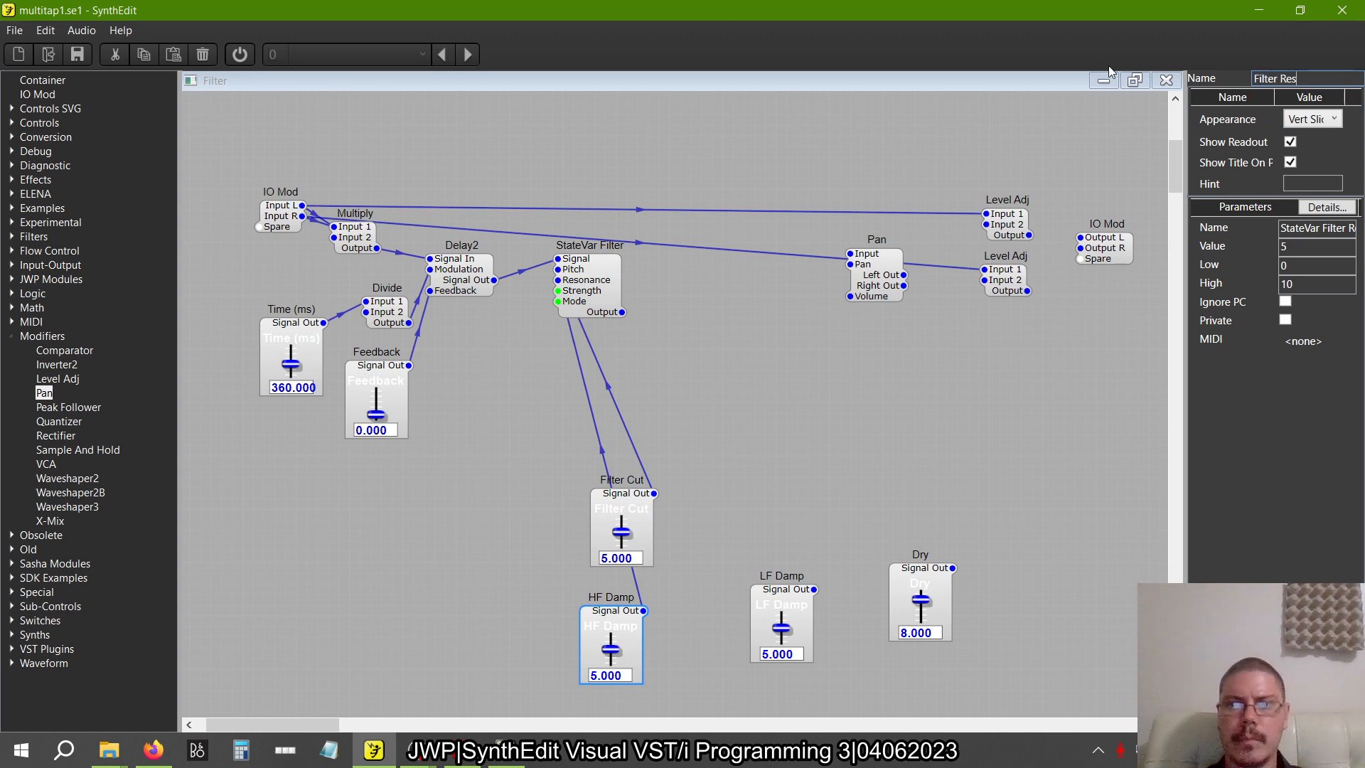
key(Return)
click(645, 540)
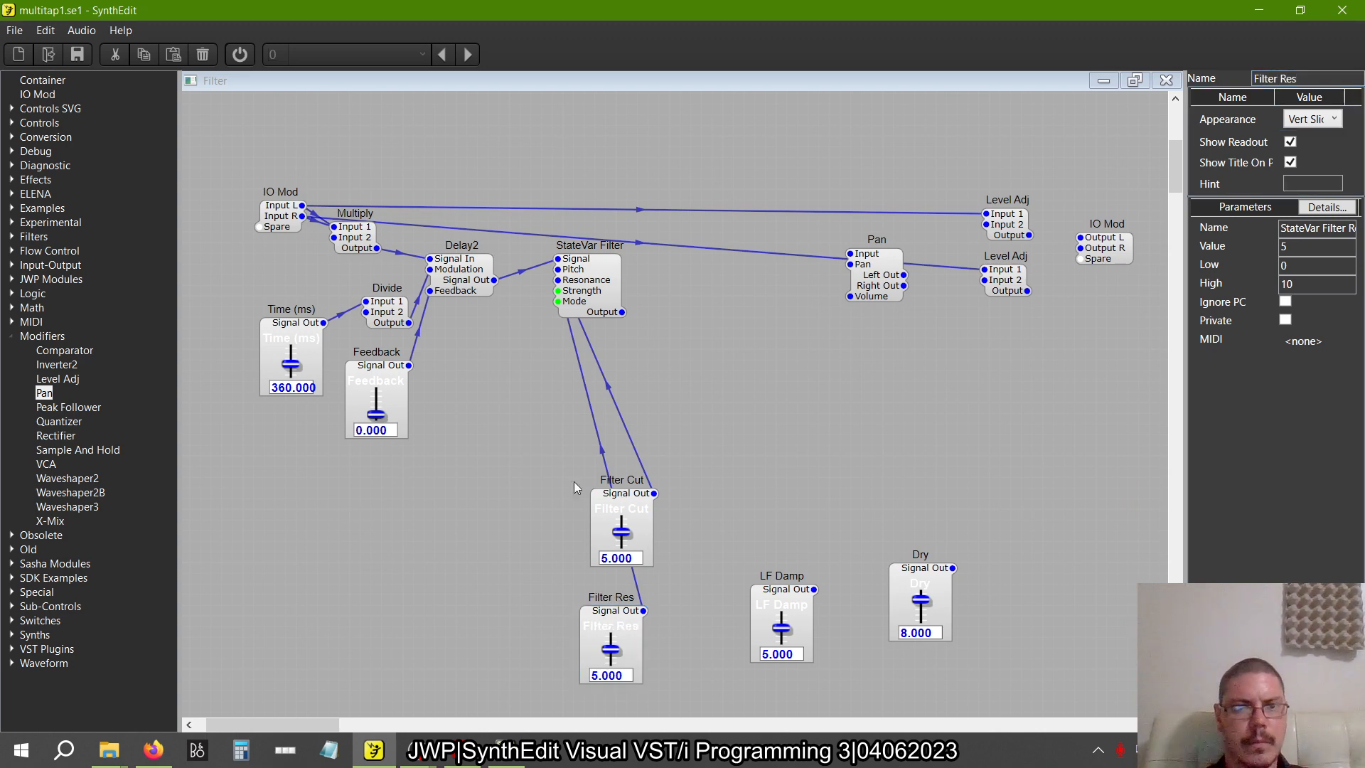
Stack the Filter Cut and Filter Res sliders just below the StateVar Filter
drag(630, 501, 535, 371)
drag(616, 615, 530, 470)
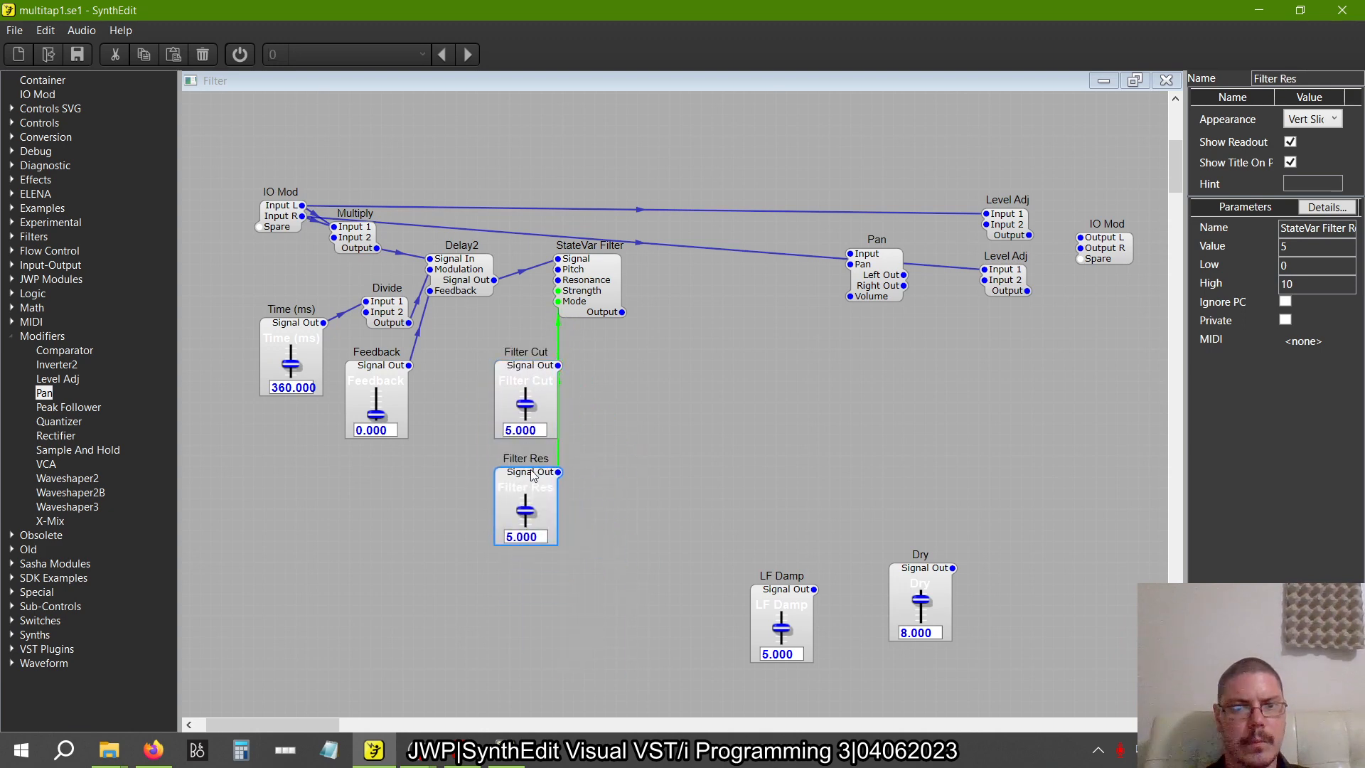
drag(597, 608, 477, 313)
drag(508, 388, 519, 357)
click(632, 446)
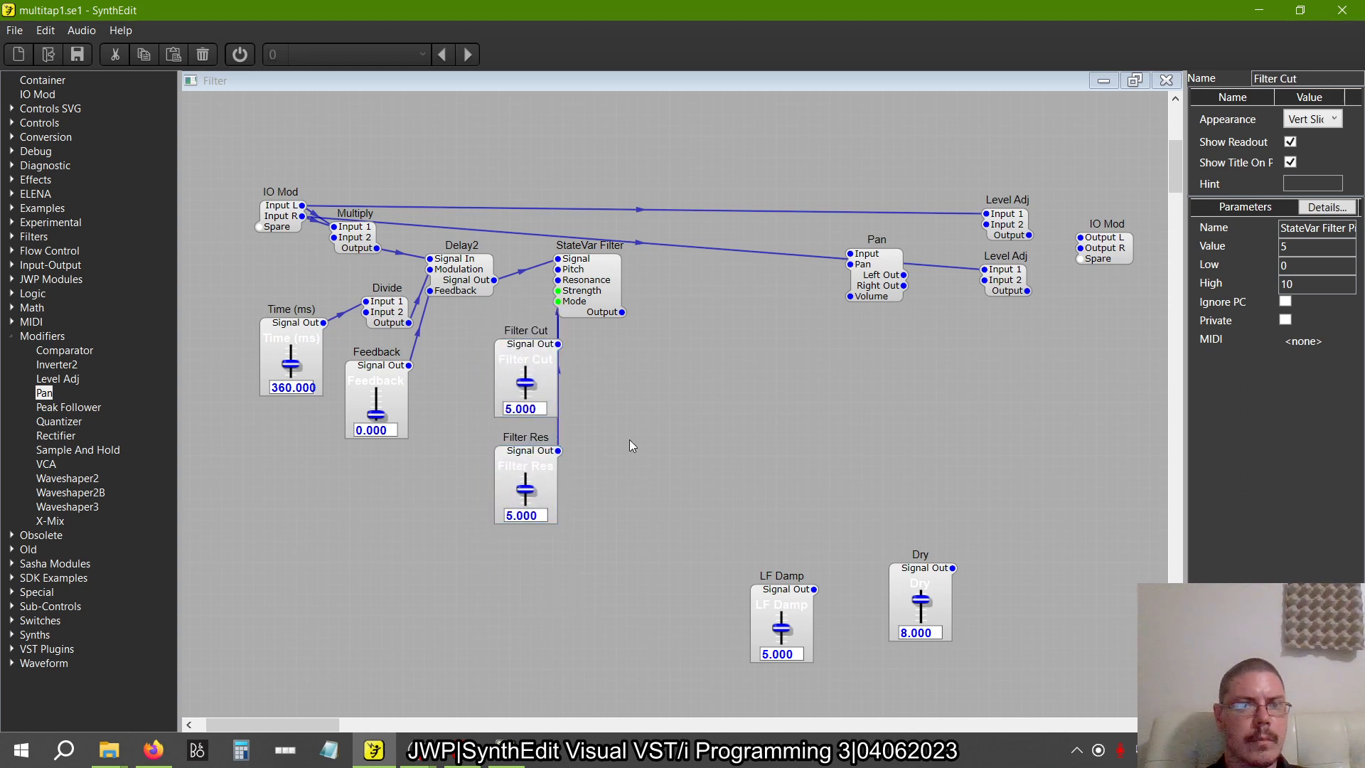
Following the reference patch, move the Pan module beside the StateVar Filter and connect the filter's Output to Pan's Input
key(alt+Tab)
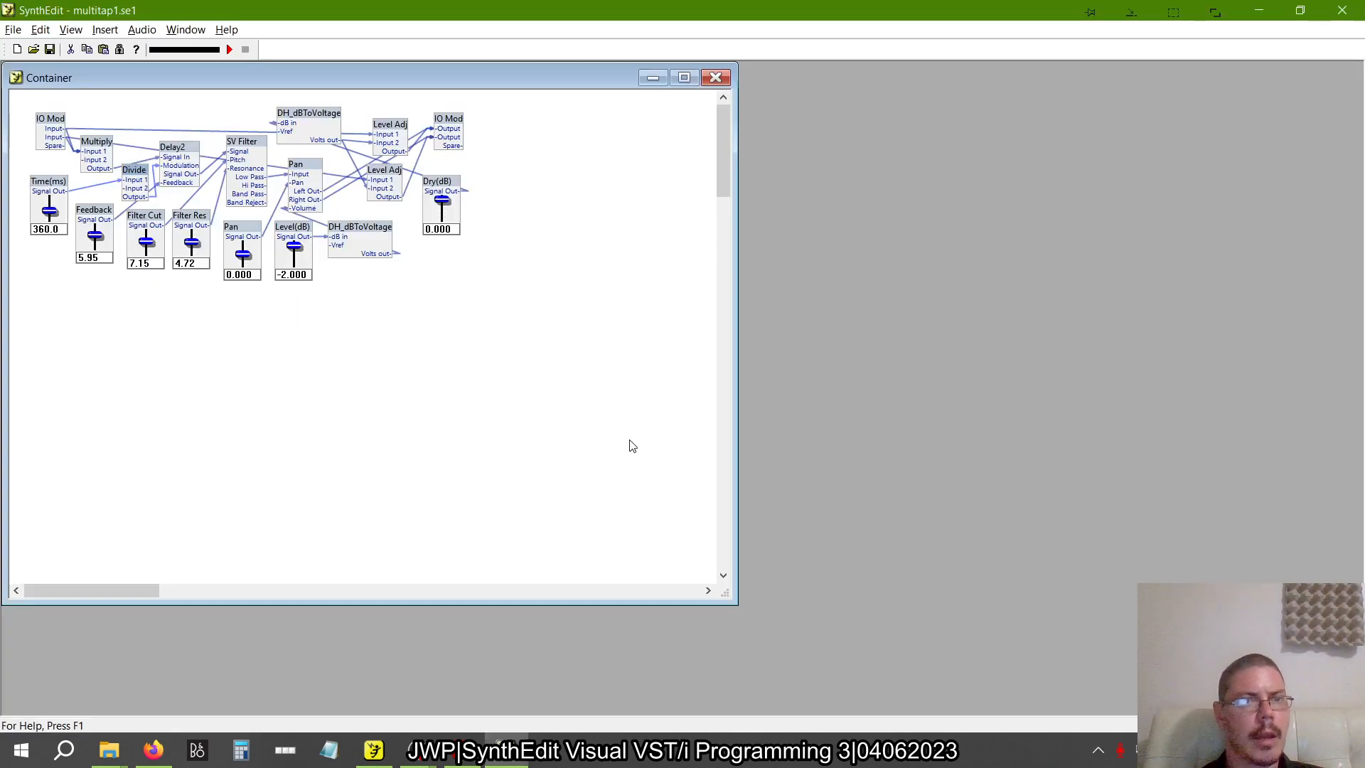
key(alt+Tab)
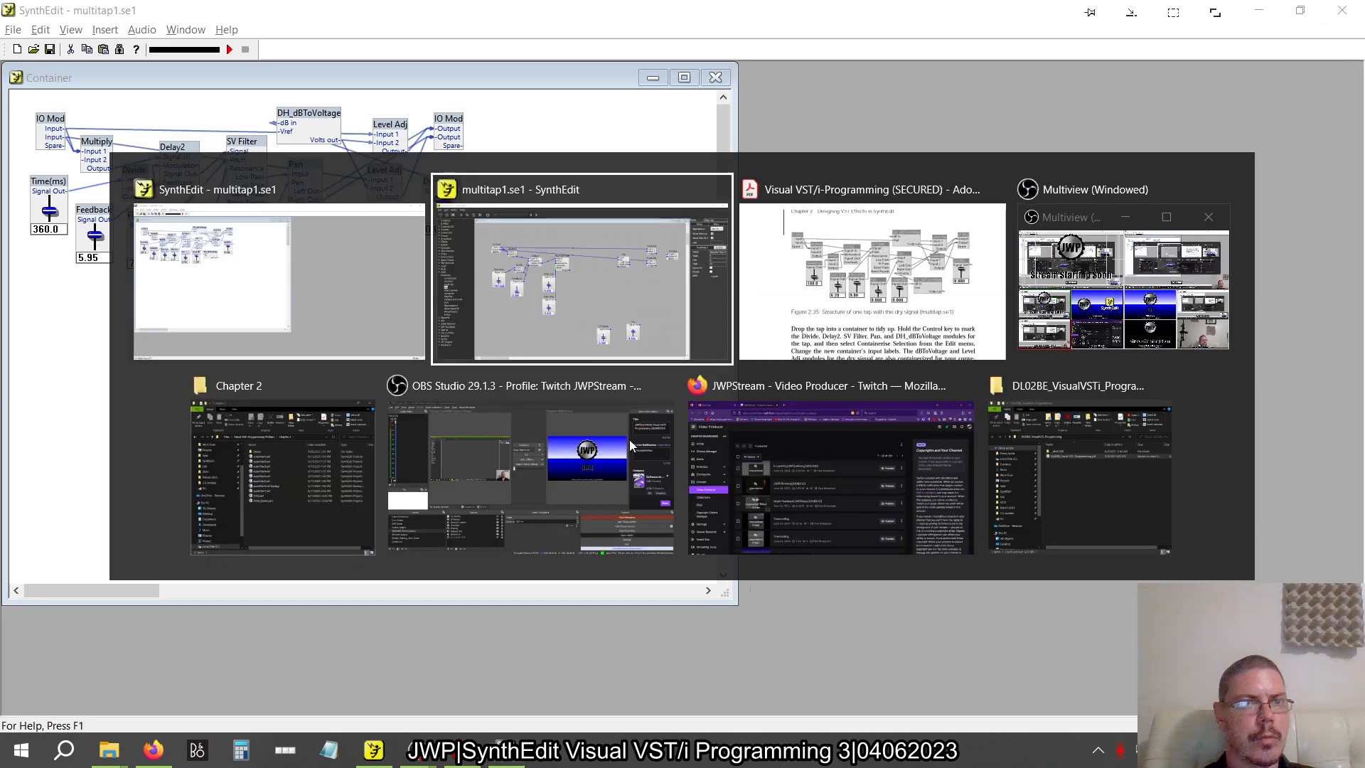
click(793, 310)
drag(793, 310, 655, 342)
click(620, 312)
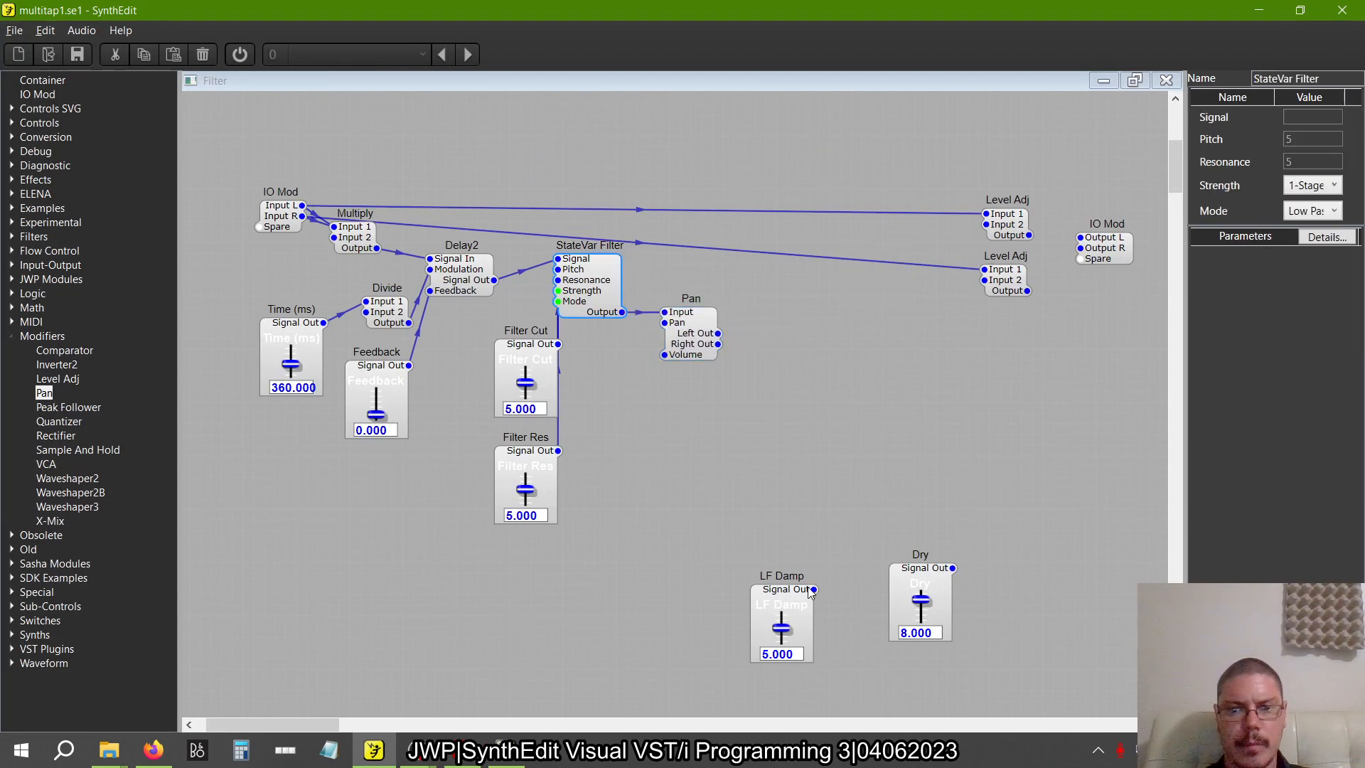
Connect the LF Damp slider to the Pan module's Pan and the Dry slider to its Volume, and stack both sliders below it
drag(814, 589, 669, 322)
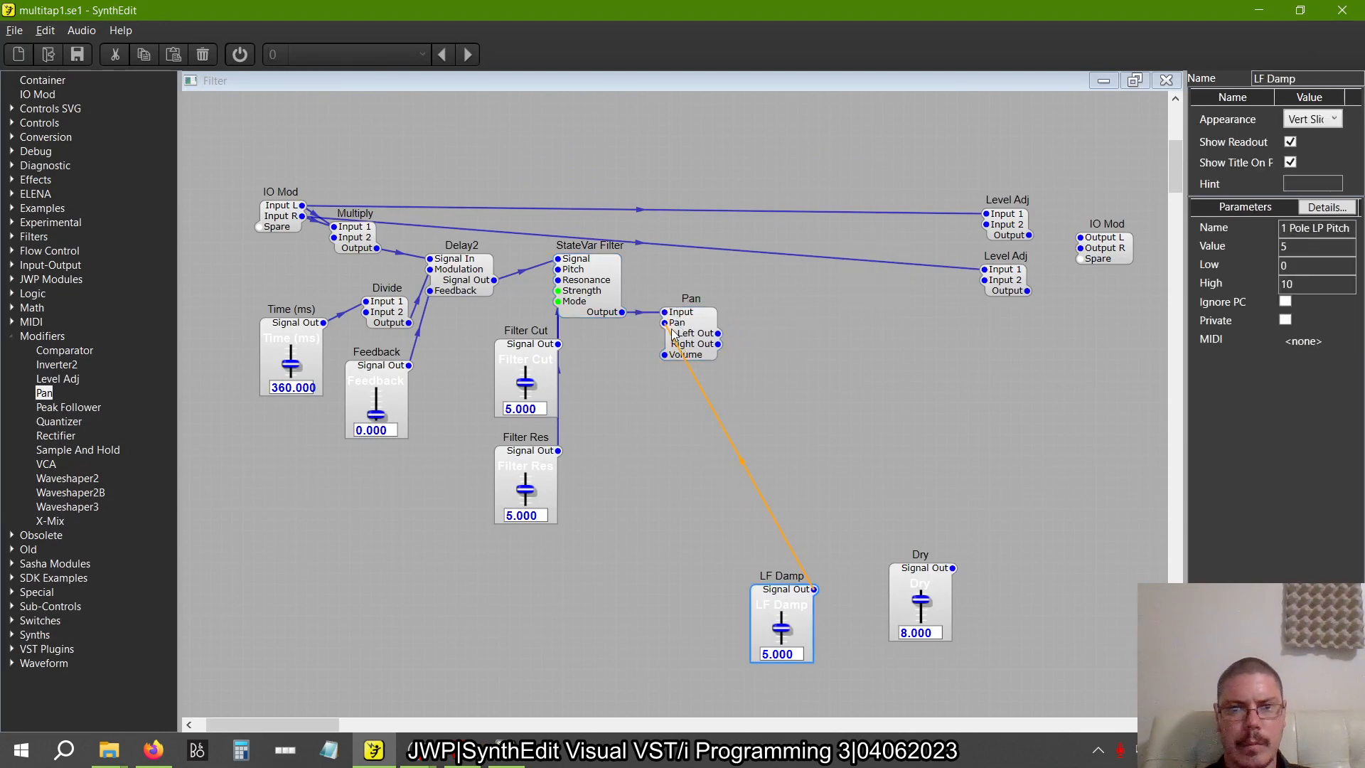
drag(953, 568, 668, 355)
click(784, 592)
drag(784, 593, 635, 419)
drag(907, 570, 619, 527)
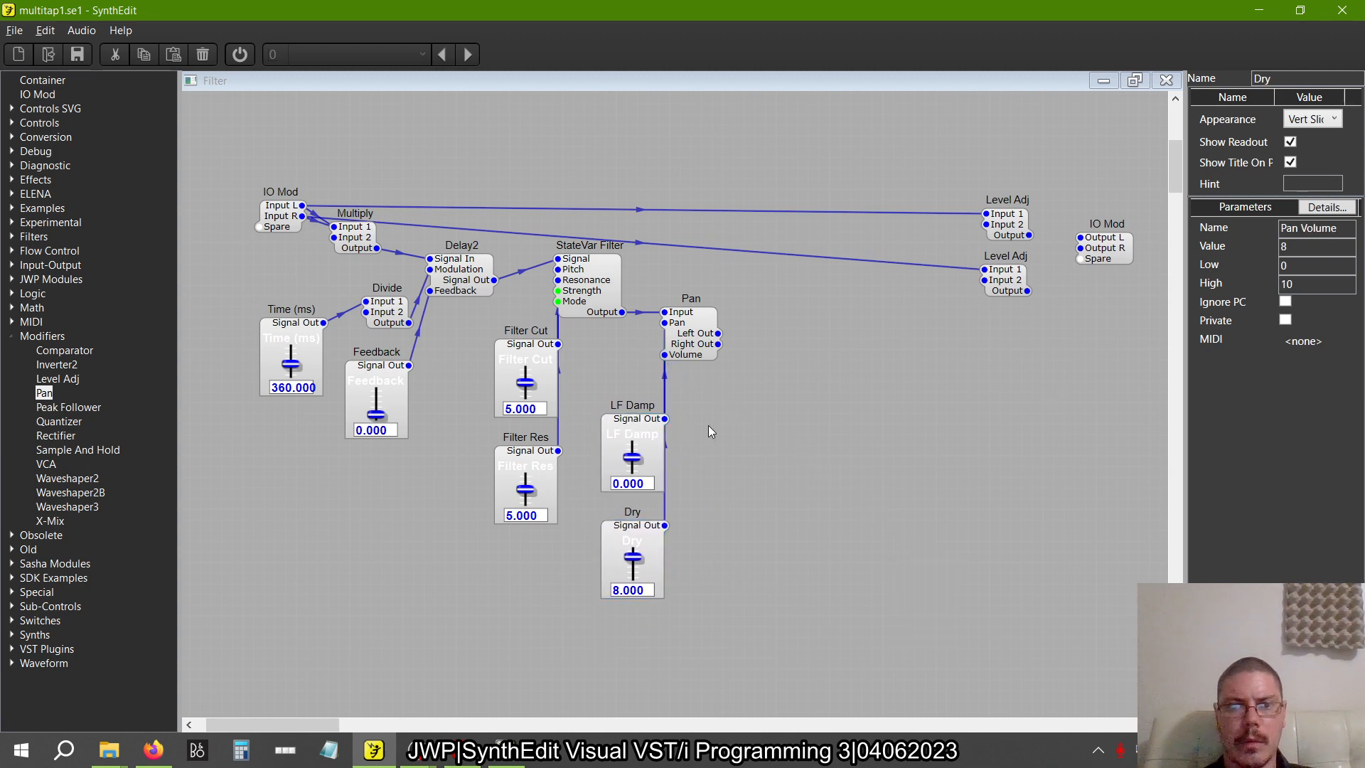
Rename the LF Damp slider below the Pan module to "Pan"
click(630, 451)
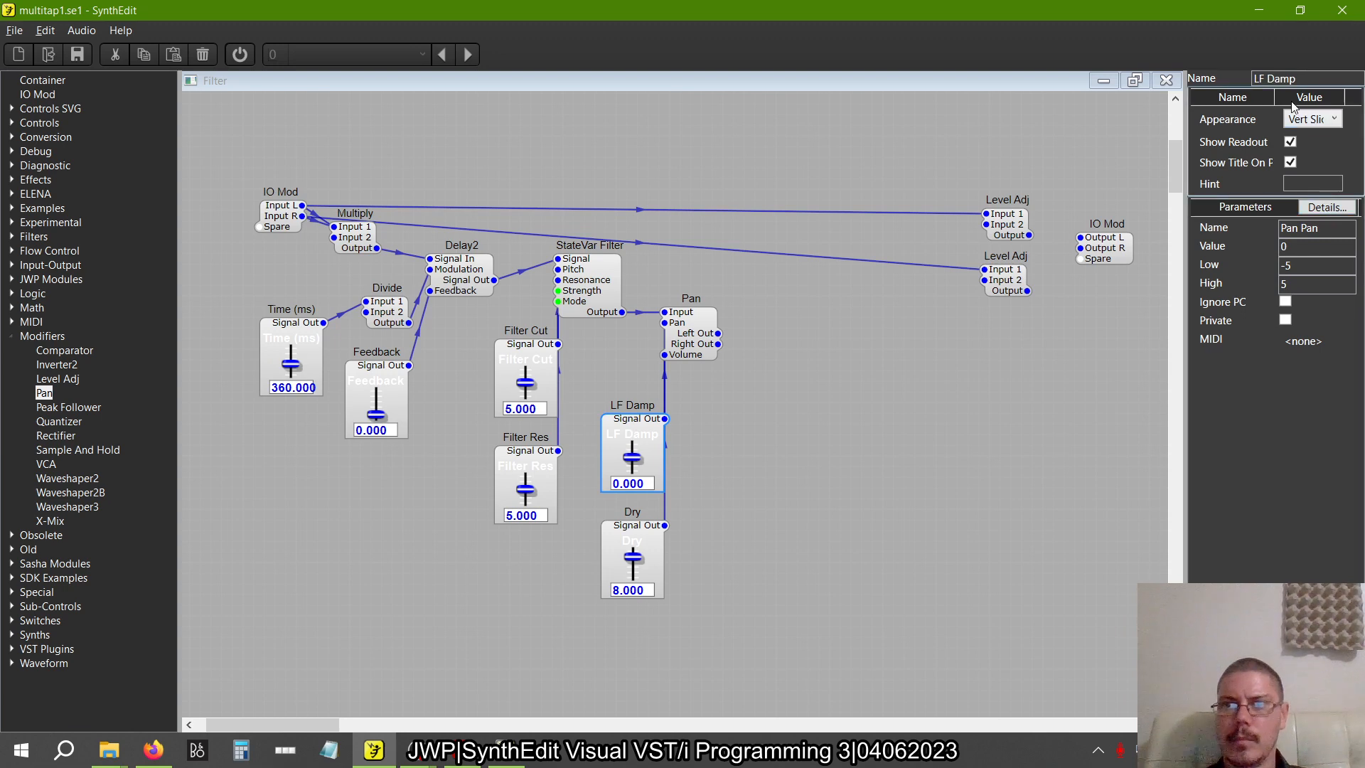
drag(1294, 79, 1090, 66)
text(Pan)
key(Return)
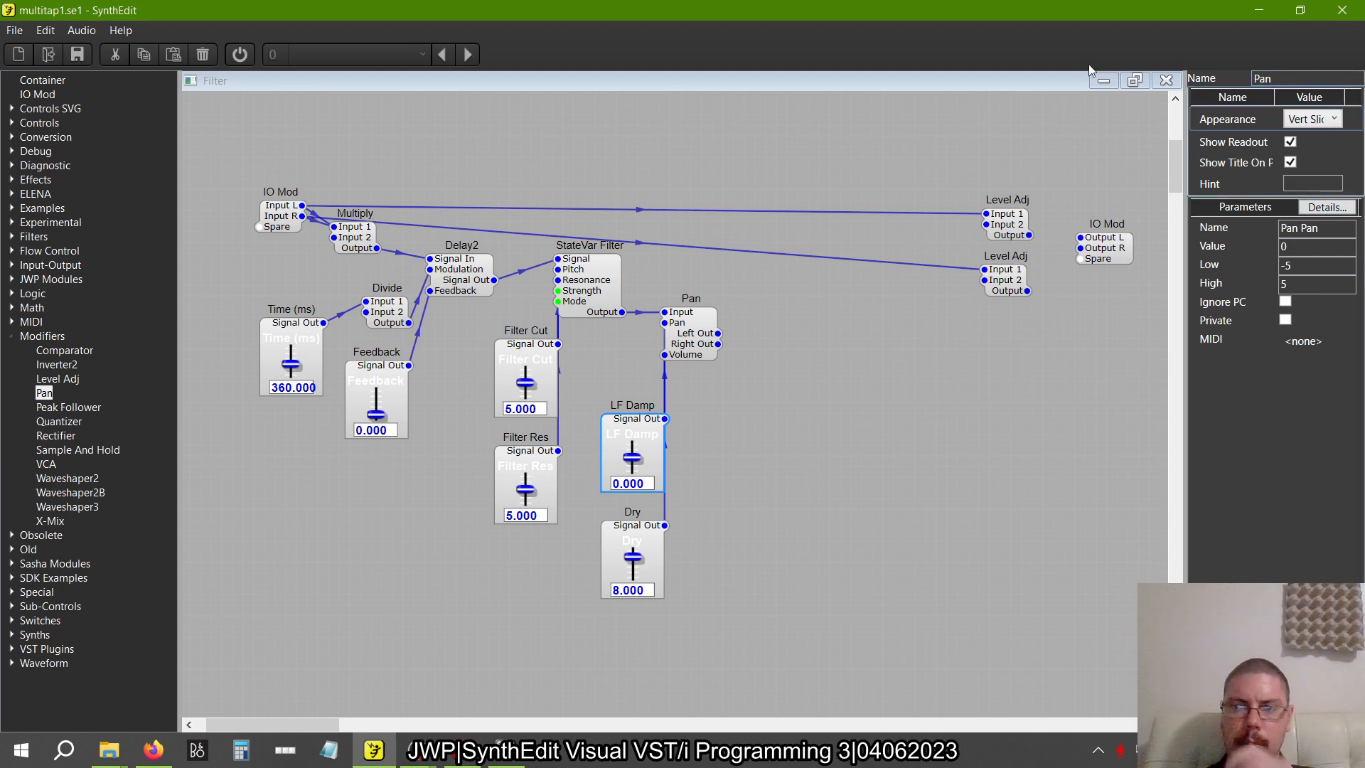
Following the reference patch, rename the Dry slider to "Level"
click(631, 534)
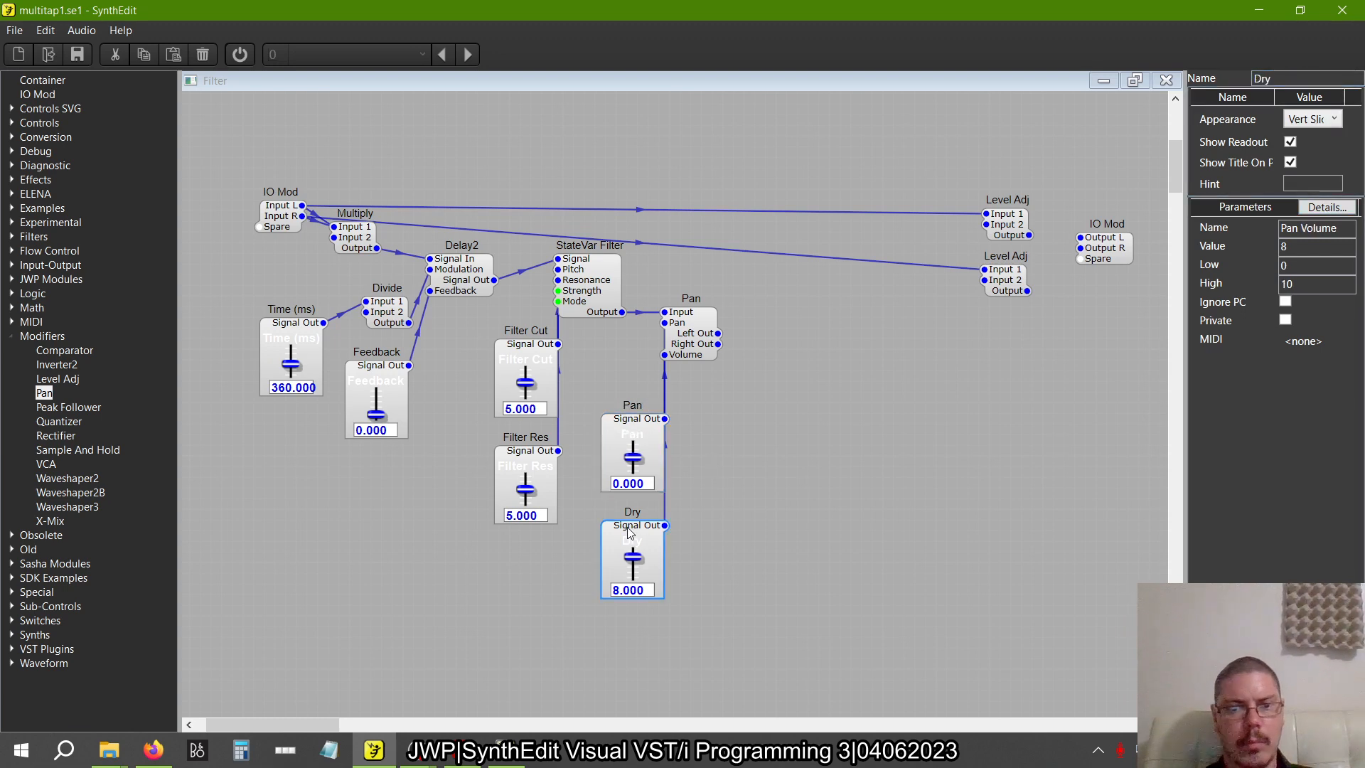
key(alt+Tab)
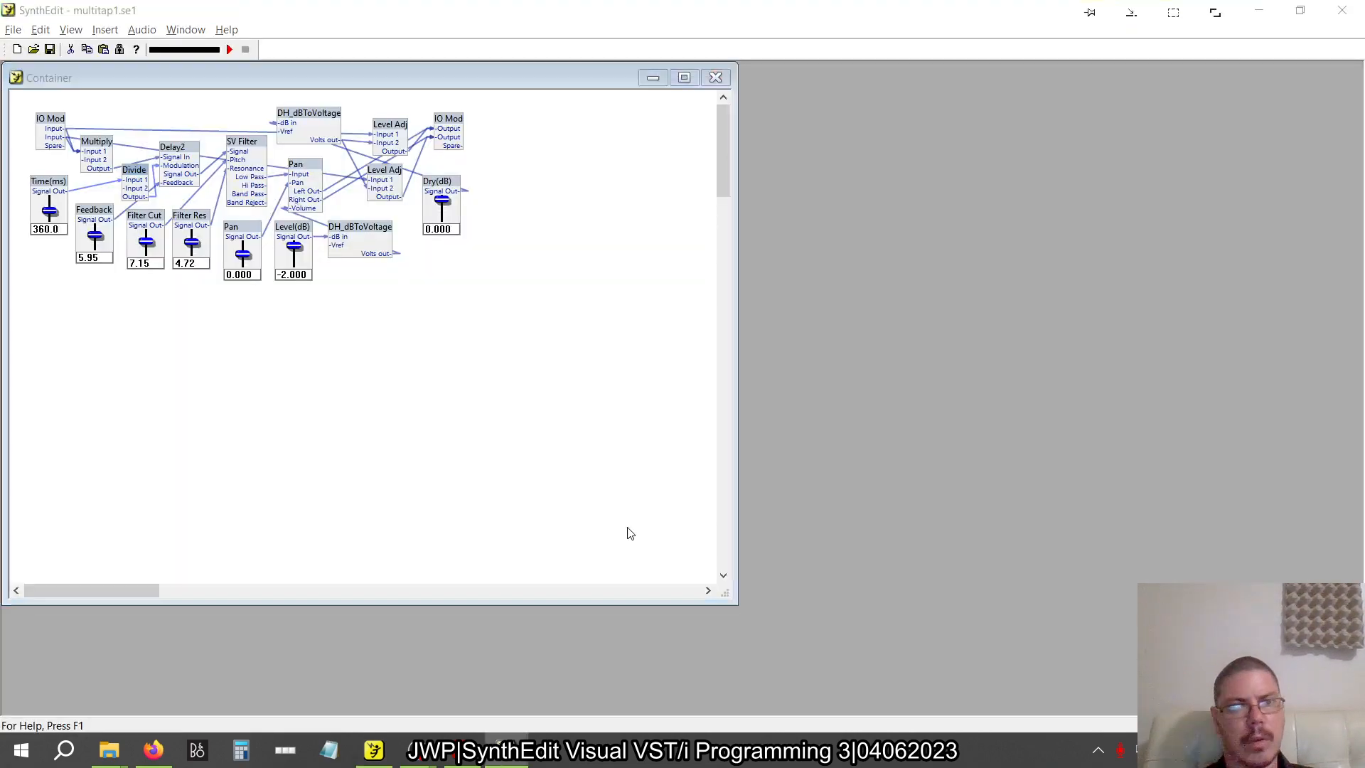
key(alt+Tab)
double_click(1286, 84)
text(Level)
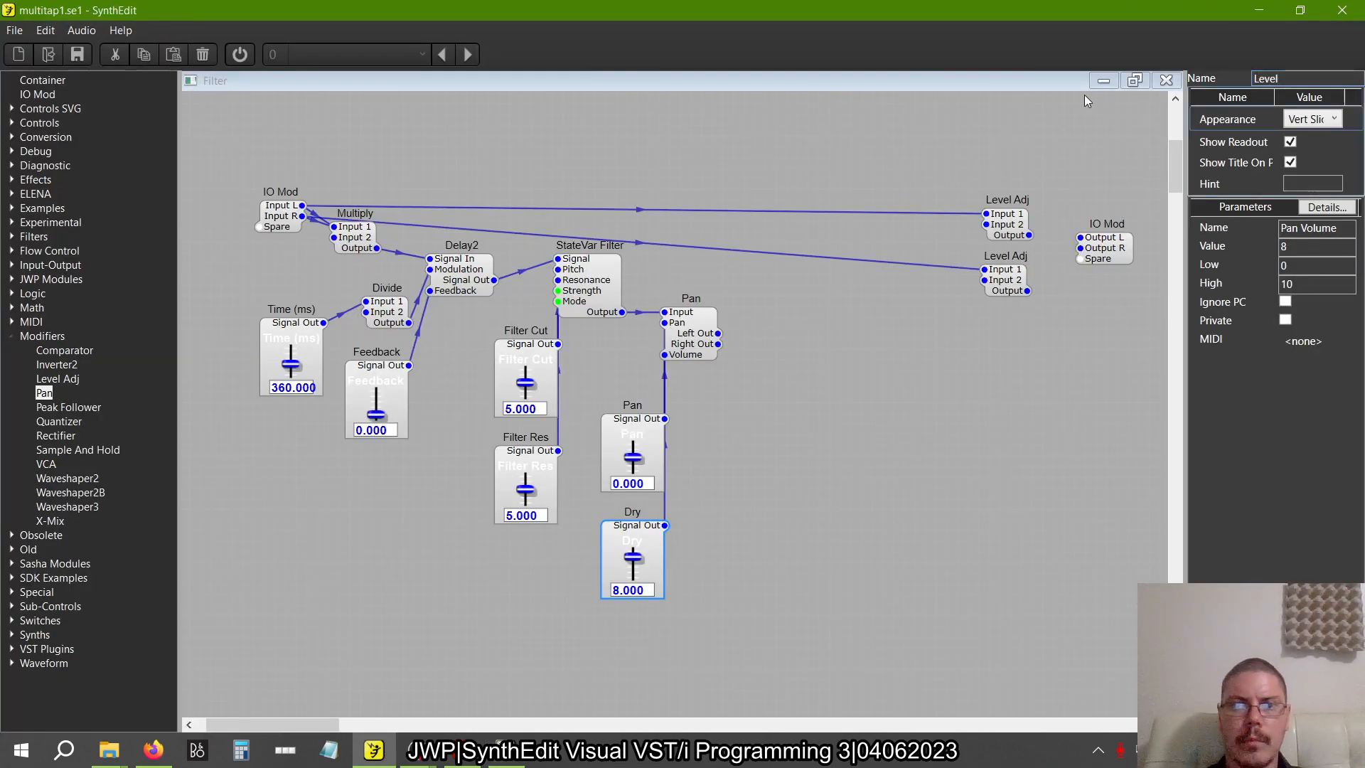
key(alt+Tab)
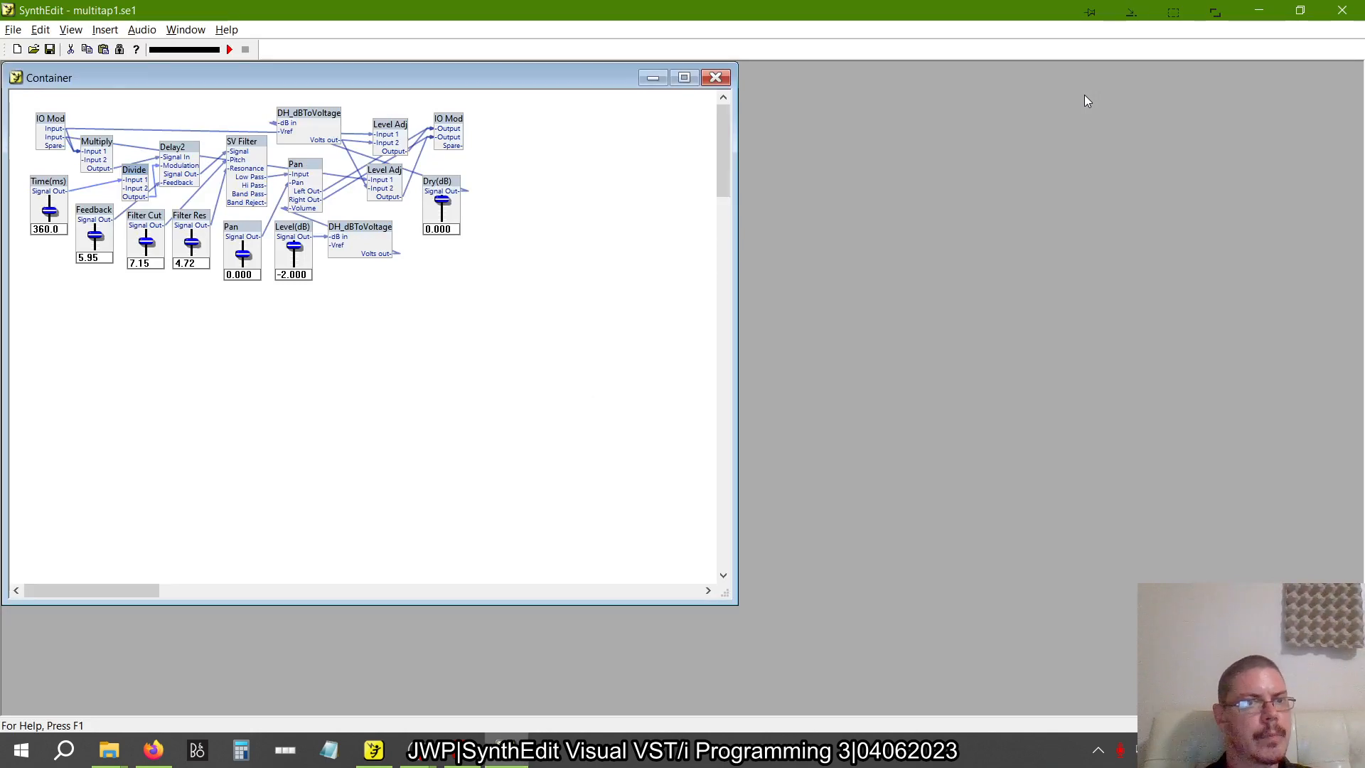
key(alt+Tab)
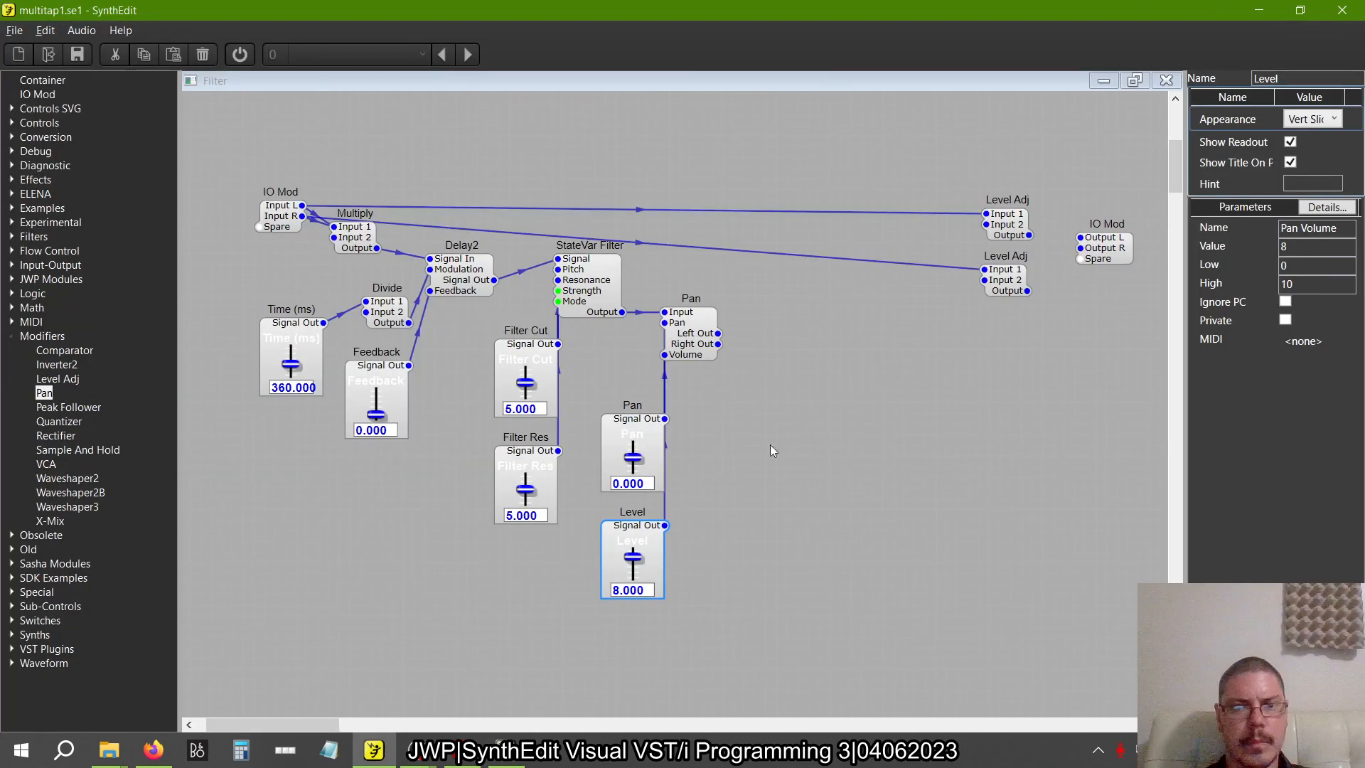
Copy the Level slider and paste the duplicate into the empty area below the Level Adj modules
click(769, 473)
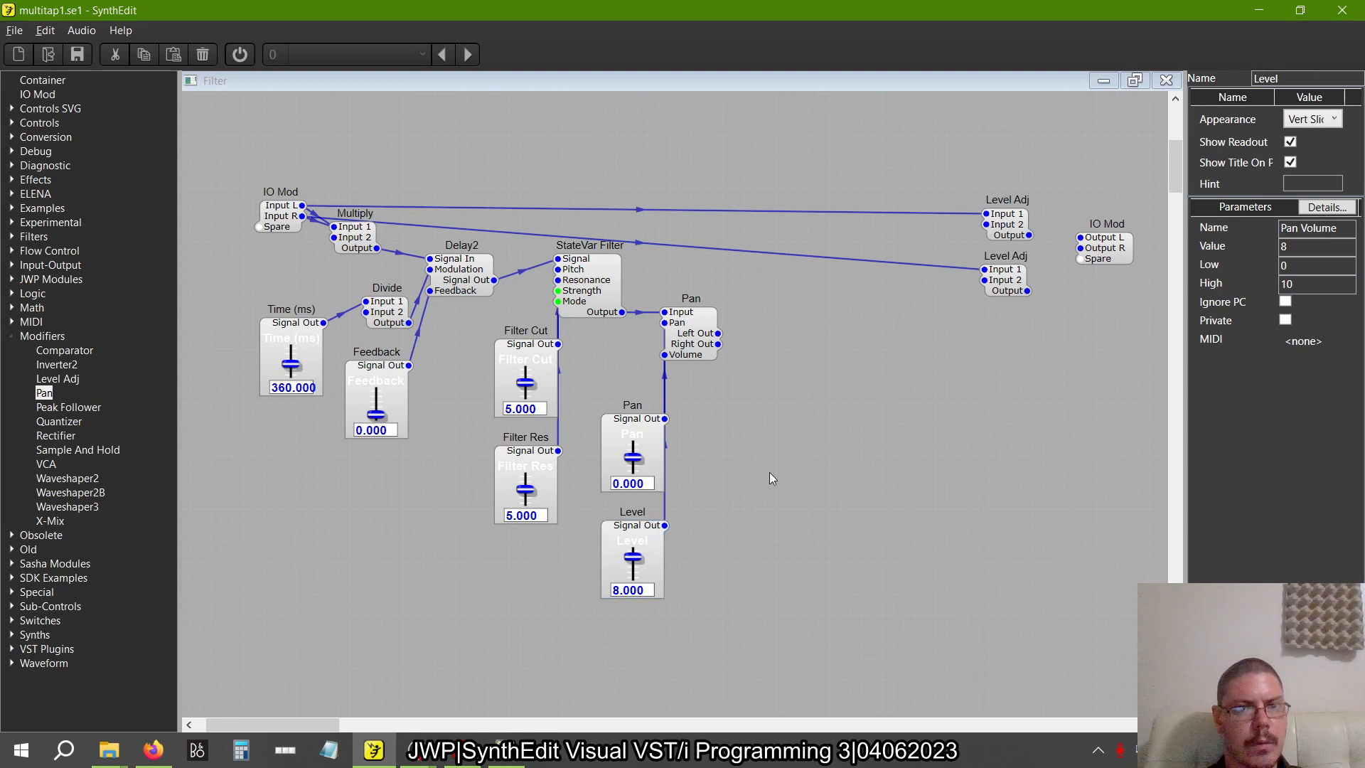
right_click(630, 534)
click(661, 562)
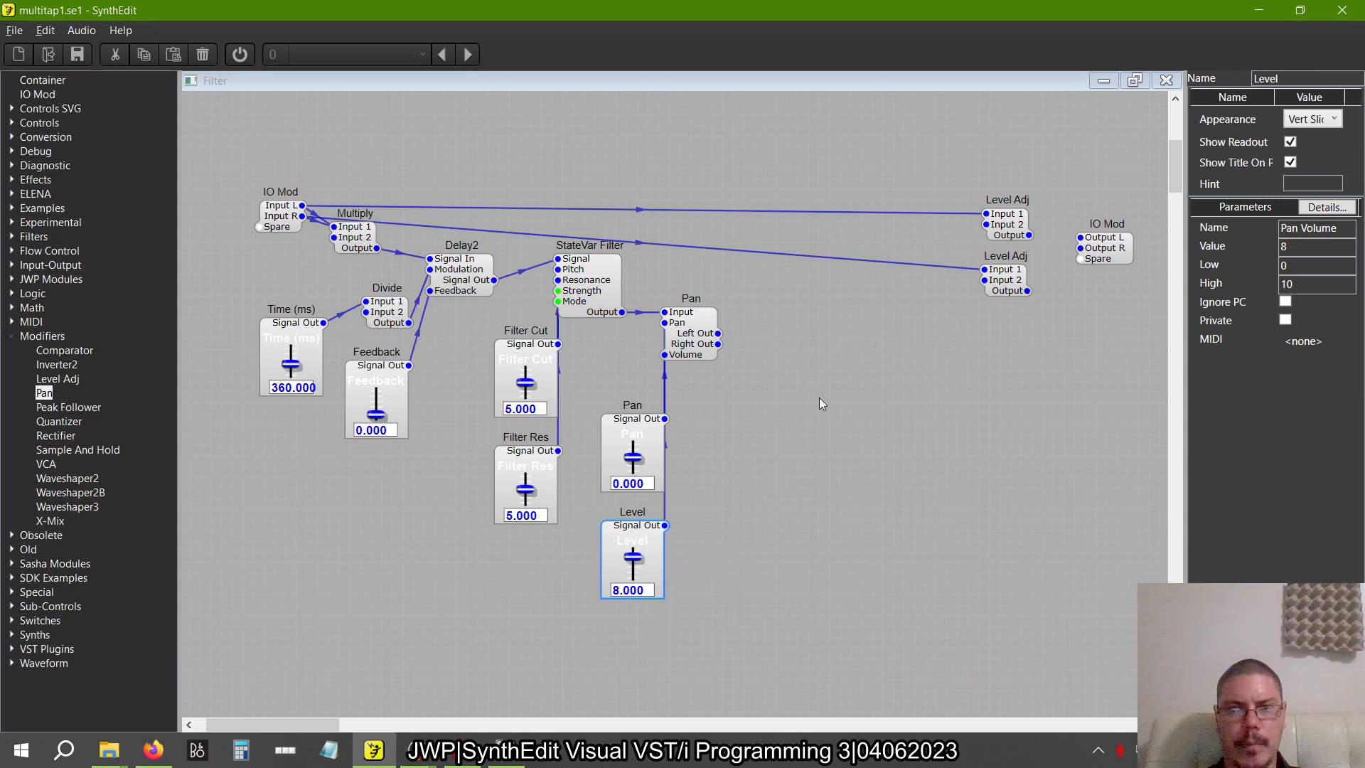
right_click(824, 404)
click(896, 438)
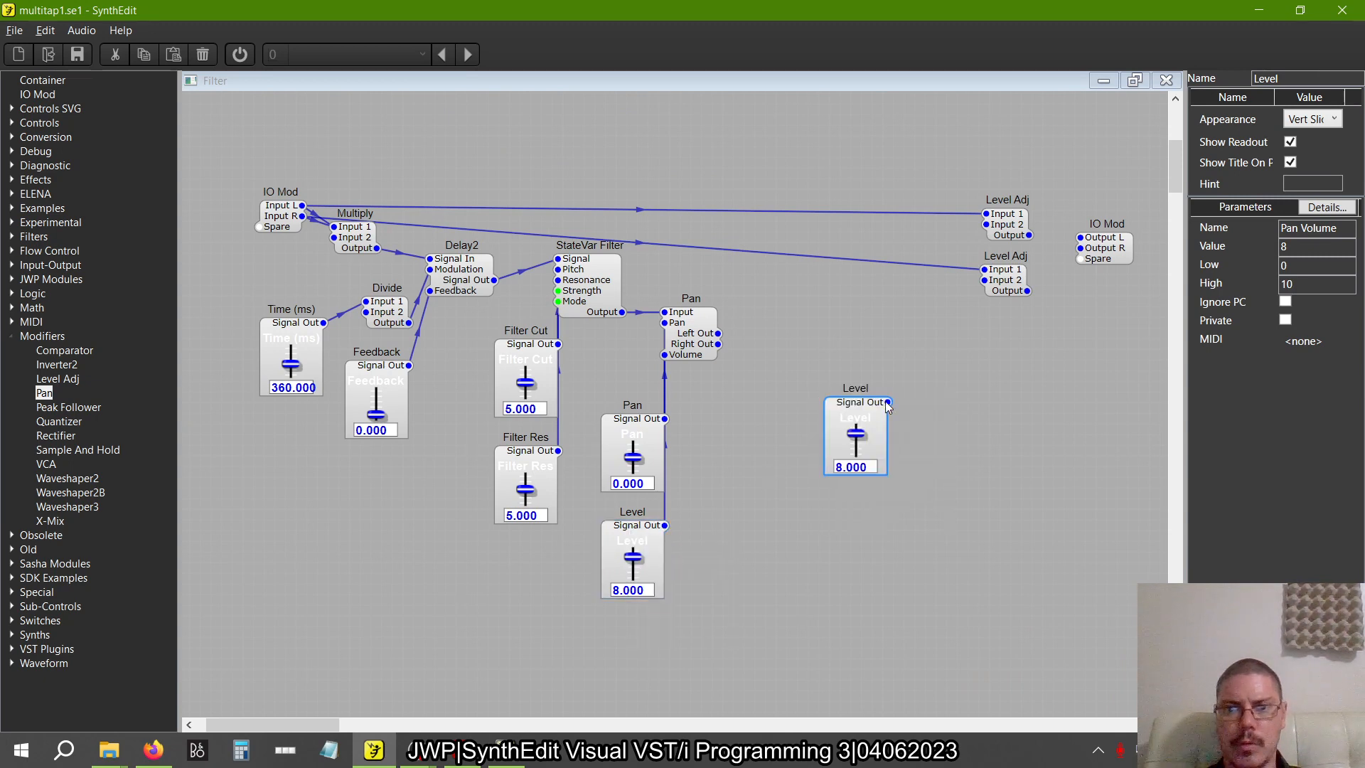
Connect the duplicate Level slider to Input 2 of both Level Adj modules and move it beside the Pan slider
drag(888, 403, 995, 277)
drag(987, 224, 869, 404)
drag(868, 406, 735, 409)
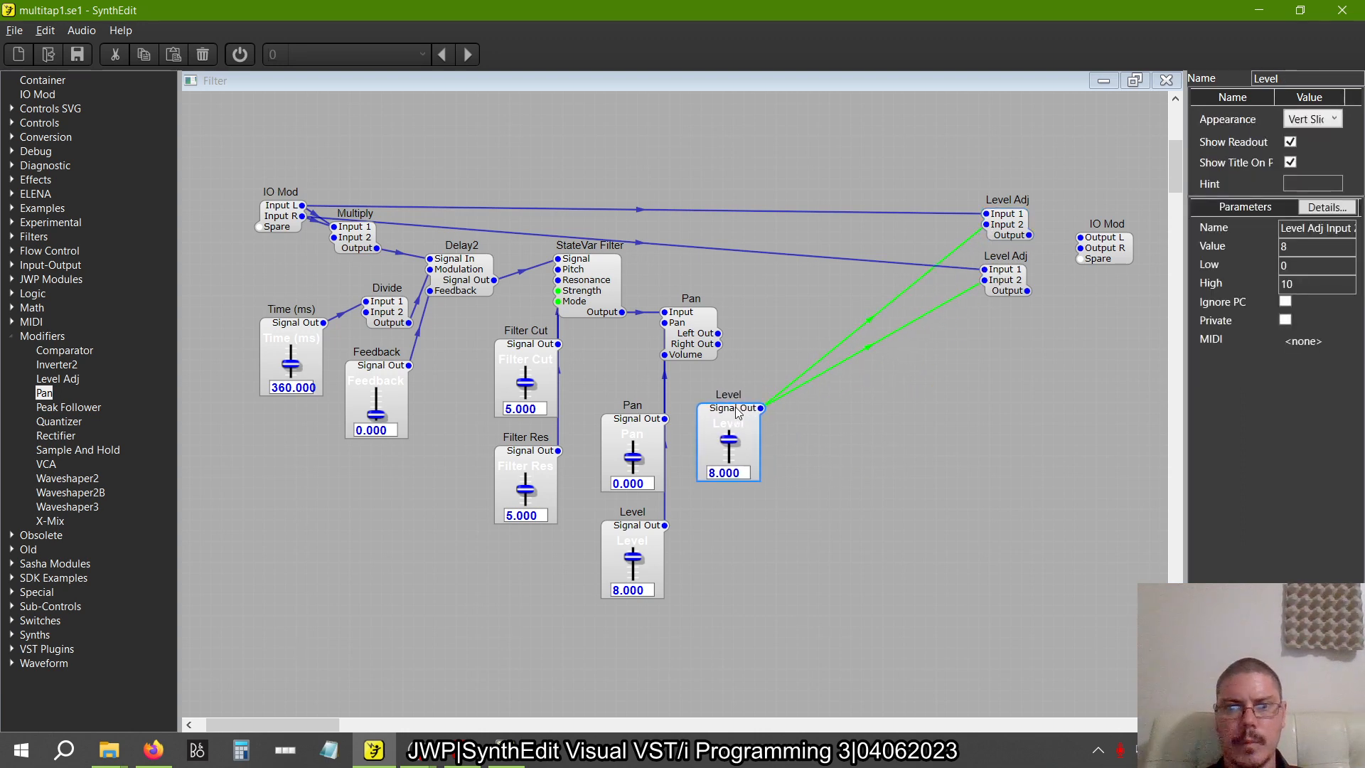
Select both Level Adj modules and move them together closer to the Pan module, above the duplicate Level slider
drag(1034, 326, 923, 151)
drag(1024, 210, 787, 226)
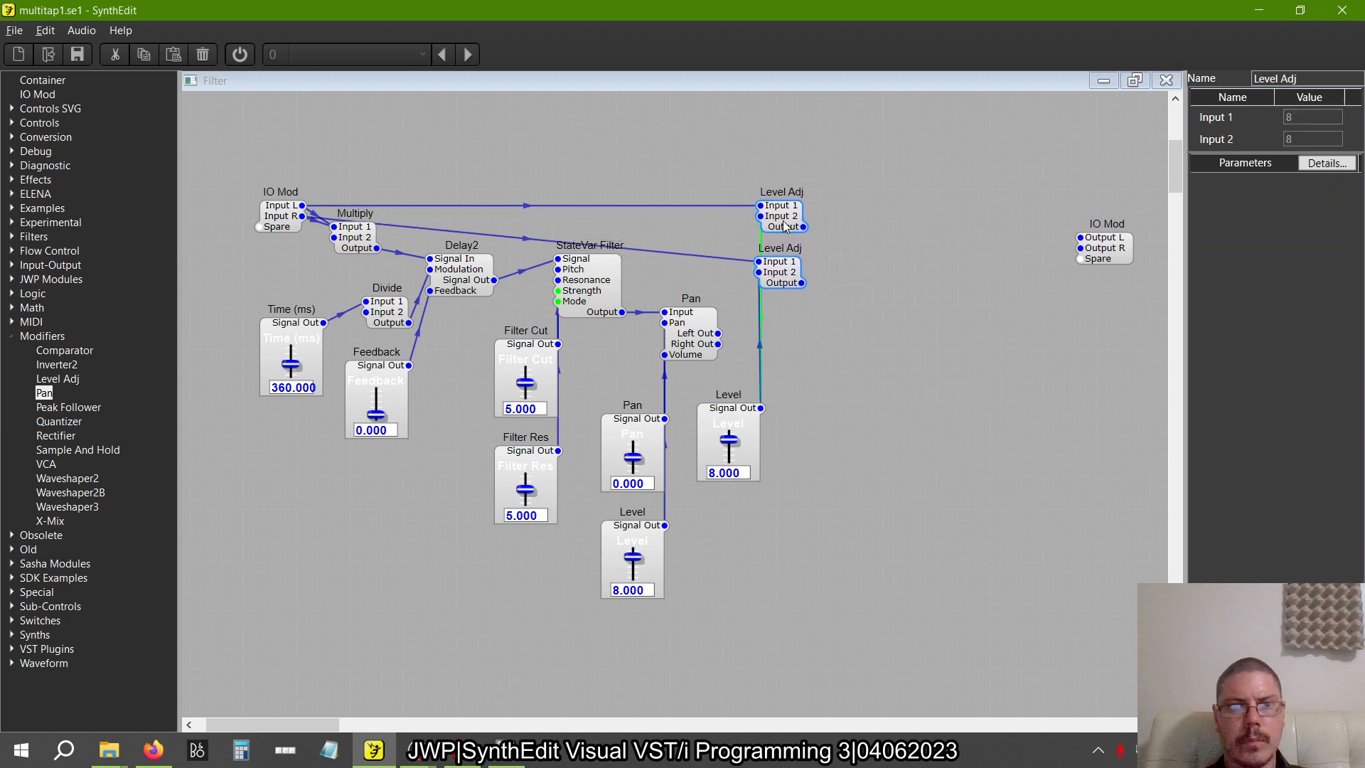
click(965, 334)
Rename the duplicate Level slider connected to the Level Adj modules to "Dry"
click(736, 425)
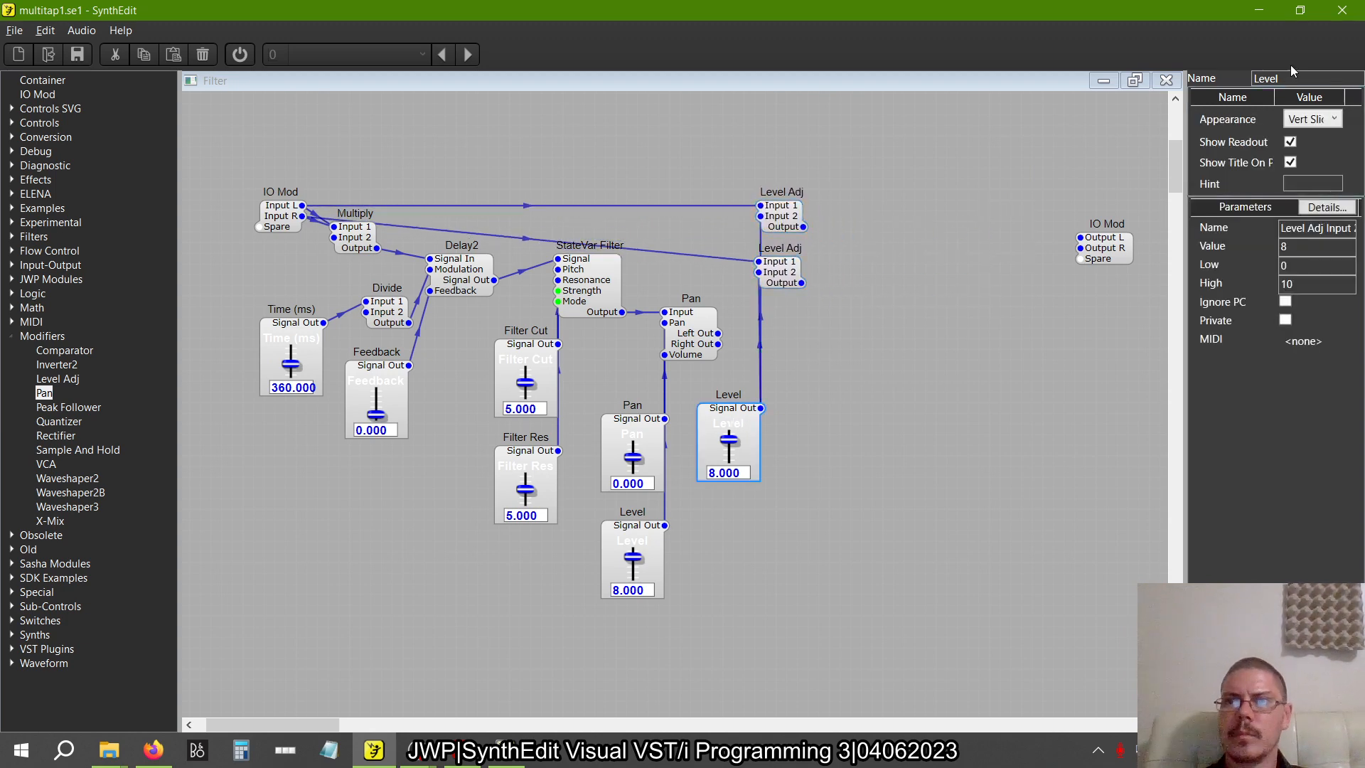
drag(1293, 79, 959, 123)
text(Dry)
key(Return)
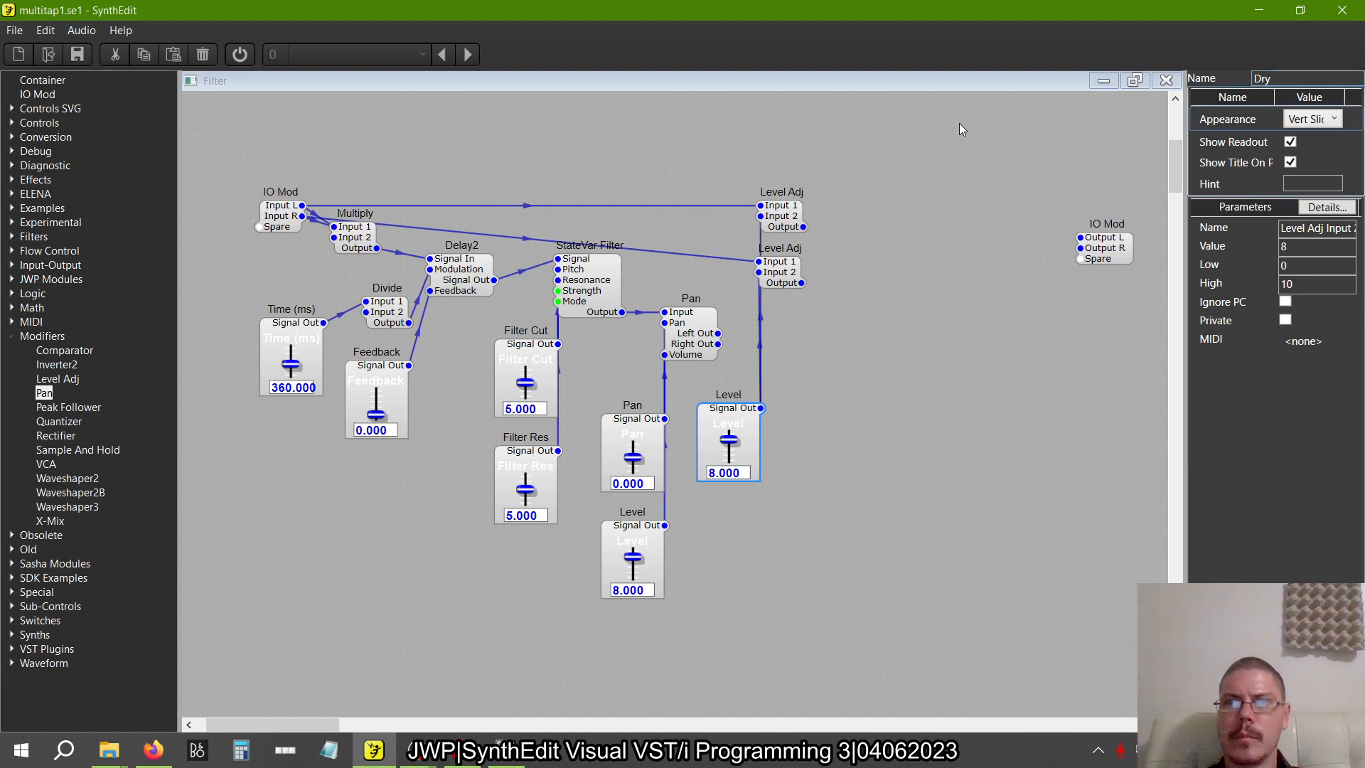
In the reference patch, move the Dry(dB) slider next to the upper DH_dBToVoltage module to examine the Level Adj and Pan wiring
key(alt+Tab)
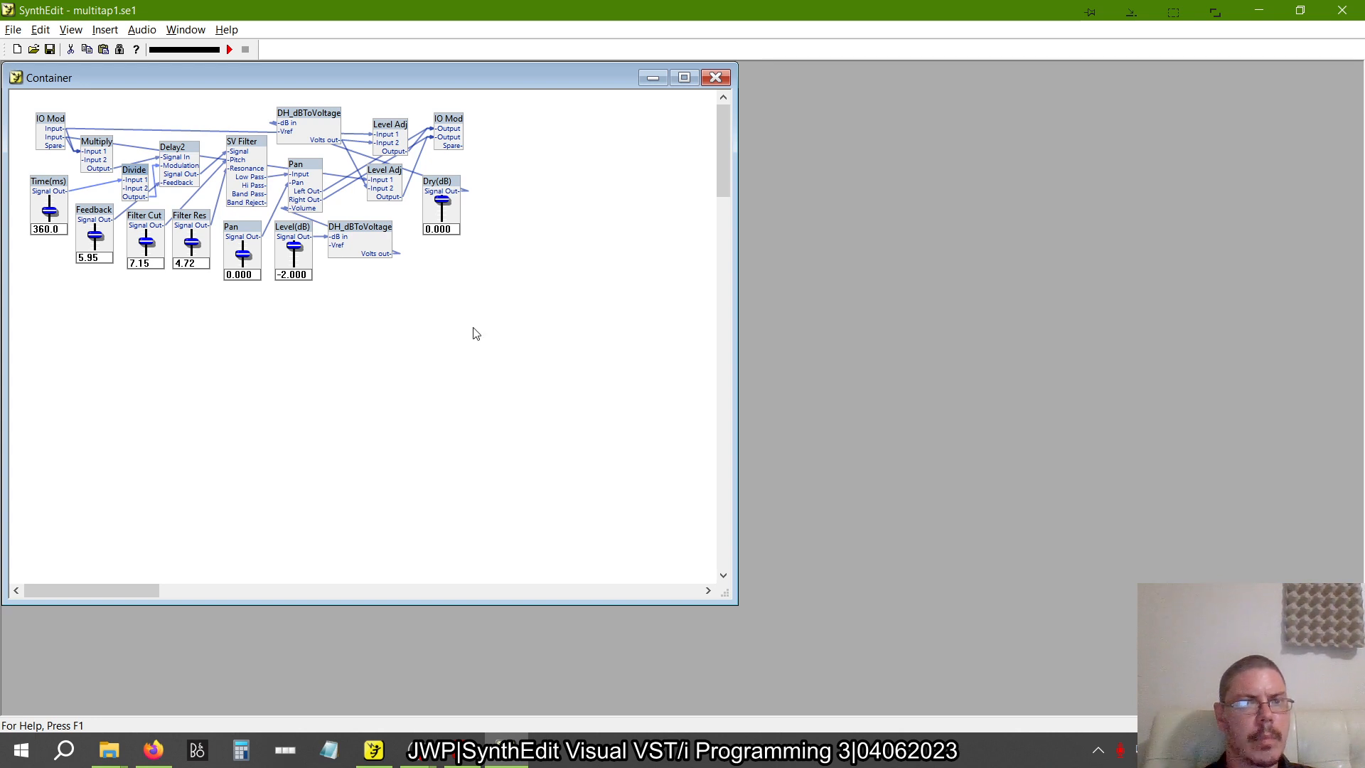
drag(448, 189, 225, 122)
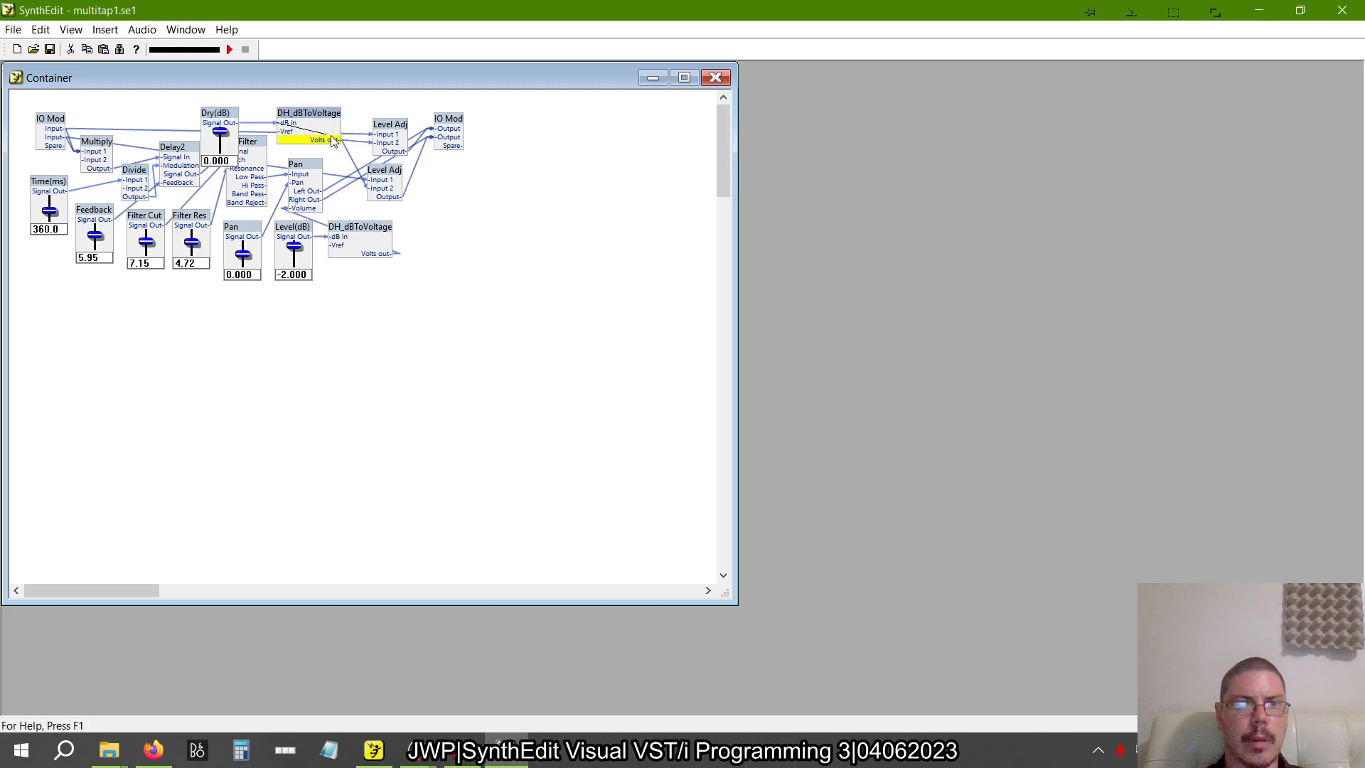
key(alt+Tab)
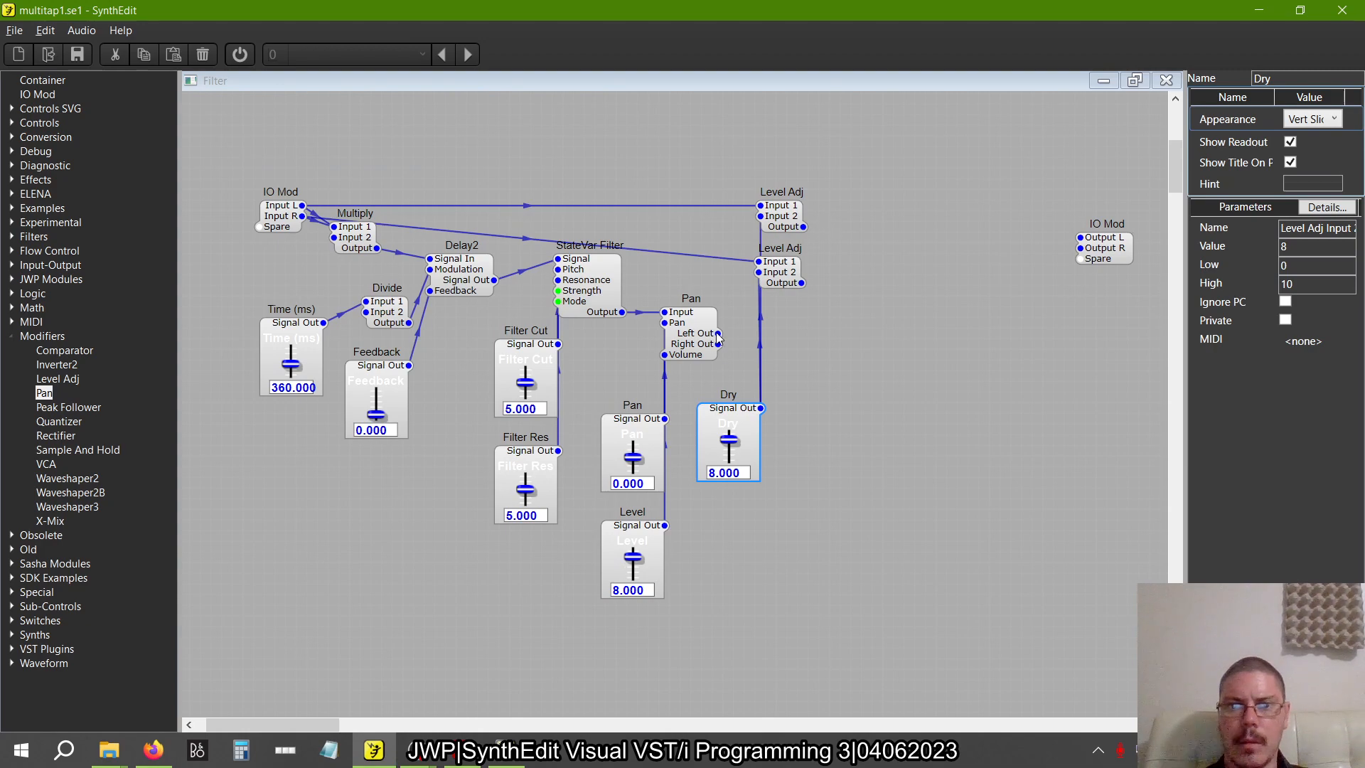
Following the reference patch, wire the Pan and Level Adj outputs to Output L and Output R of the IO Mod and move it closer
drag(718, 332, 766, 207)
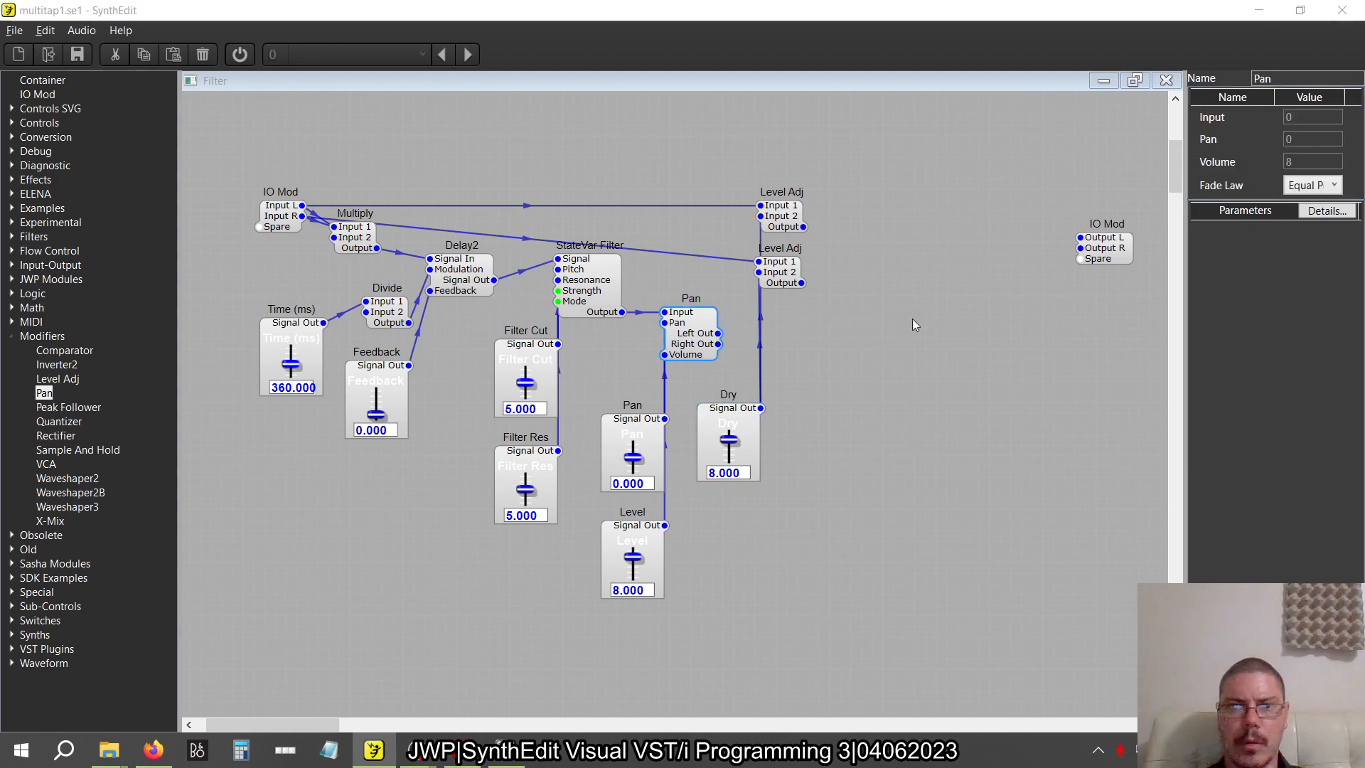
key(alt+Tab)
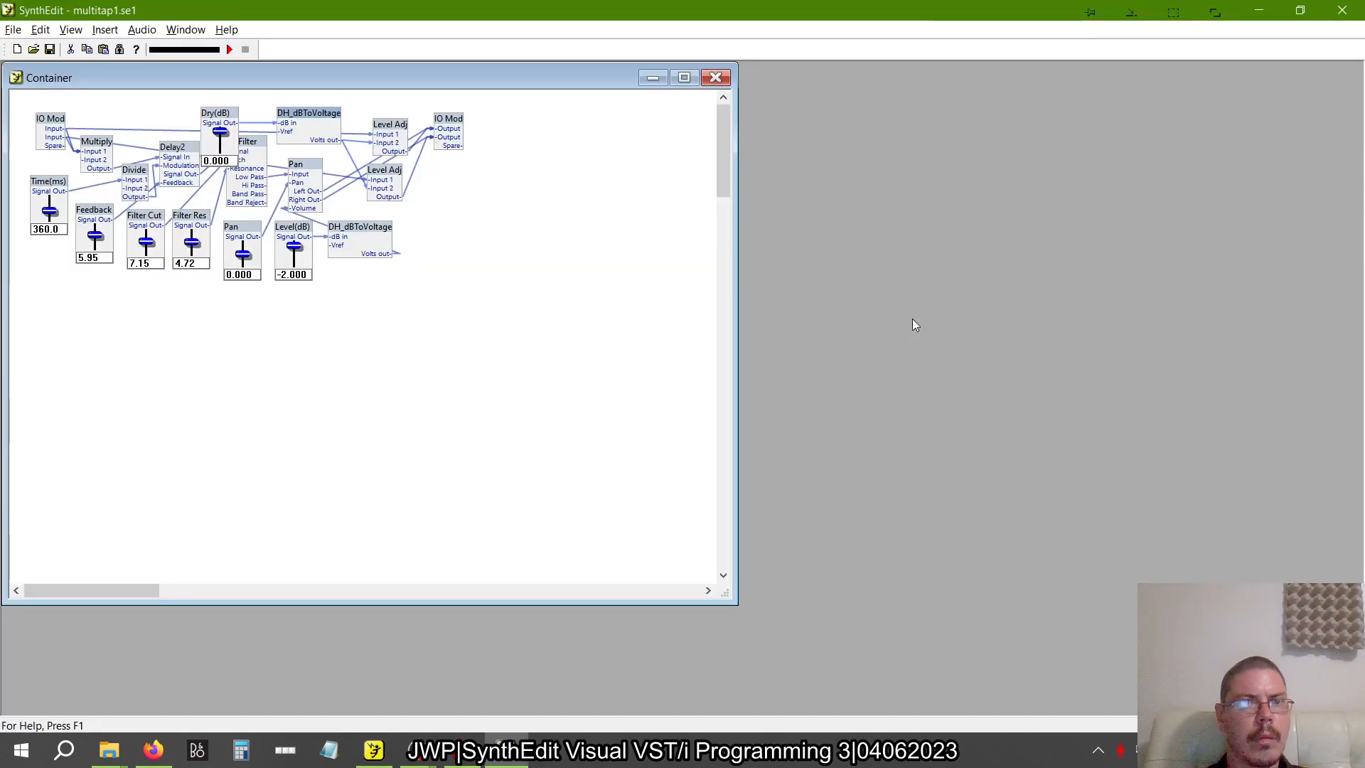
key(alt+Tab)
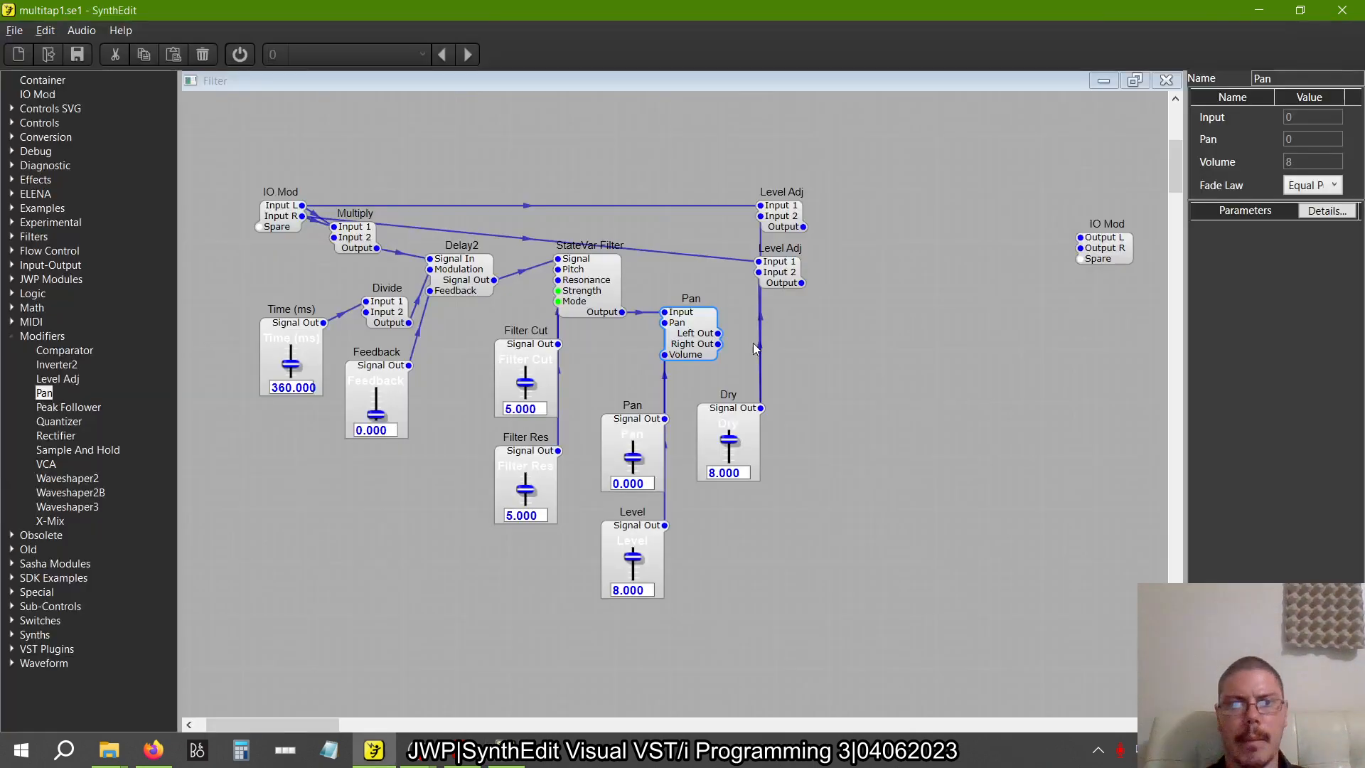
drag(718, 334, 1082, 238)
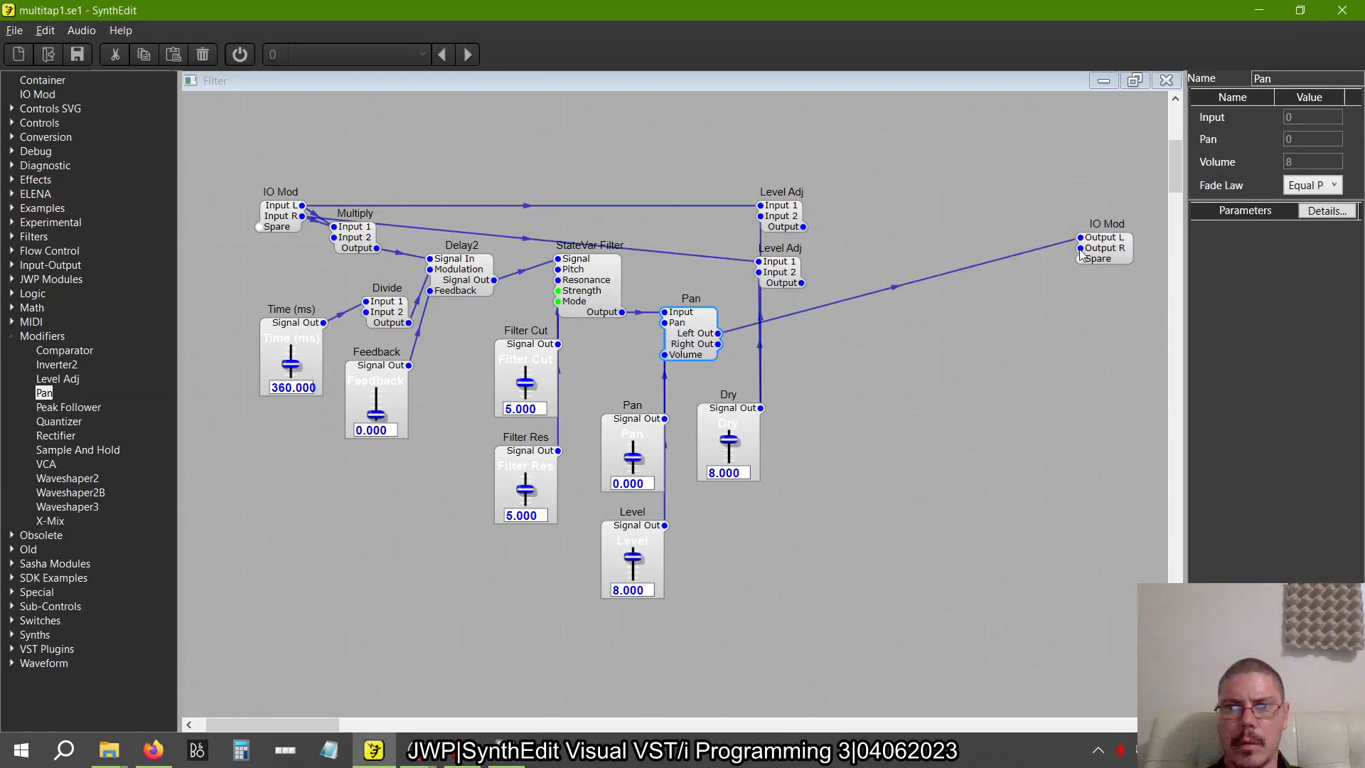
drag(718, 344, 1080, 249)
drag(804, 227, 913, 270)
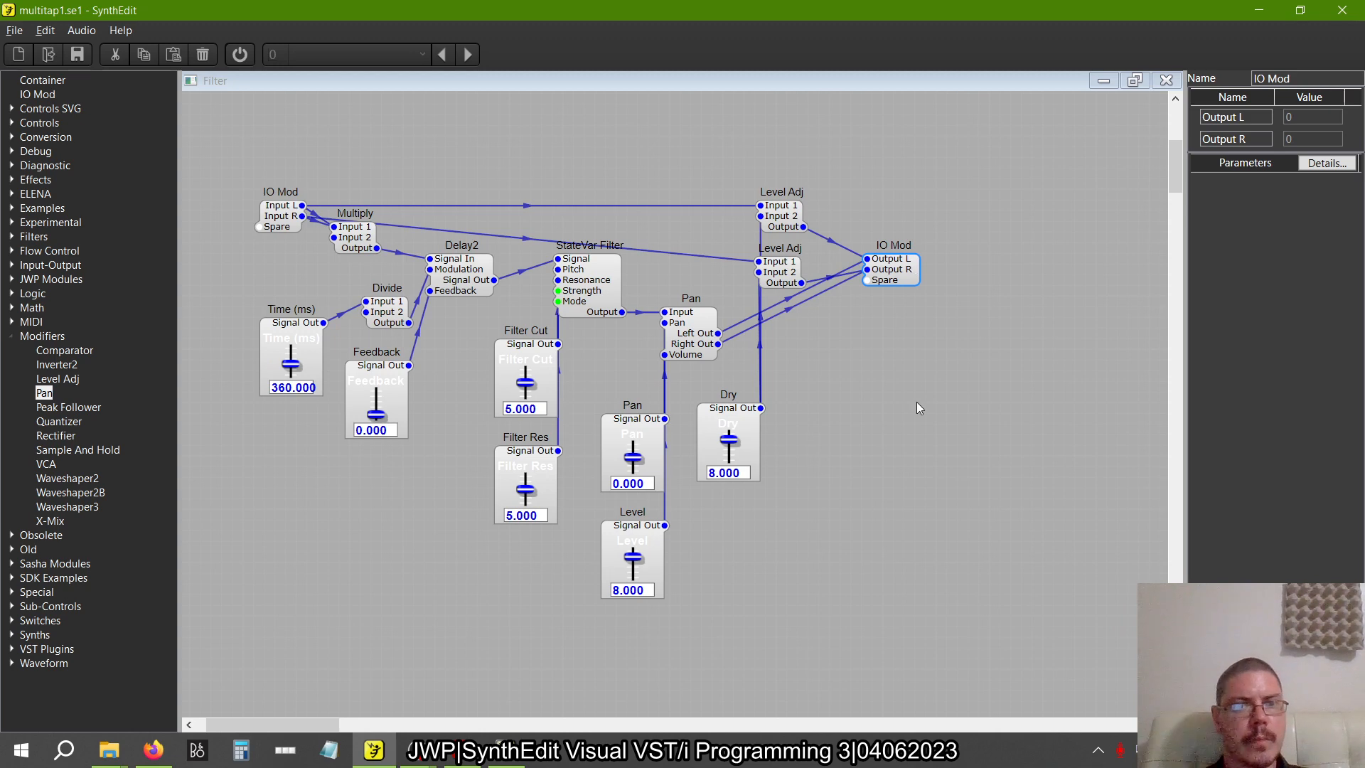
Open the Filter container's panel for editing and place the Time (ms) slider in the panel's upper-left corner
scroll(917, 407, down, 2)
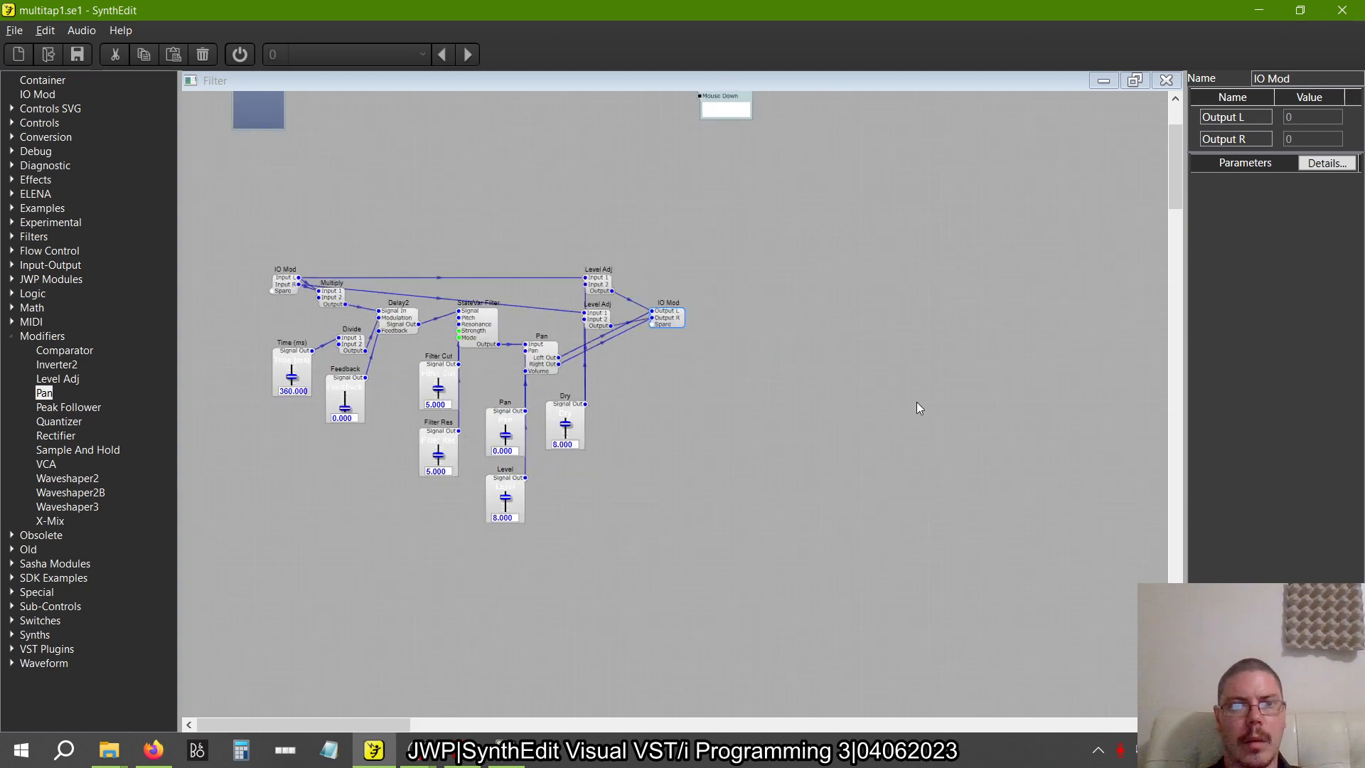
right_click(756, 417)
click(804, 540)
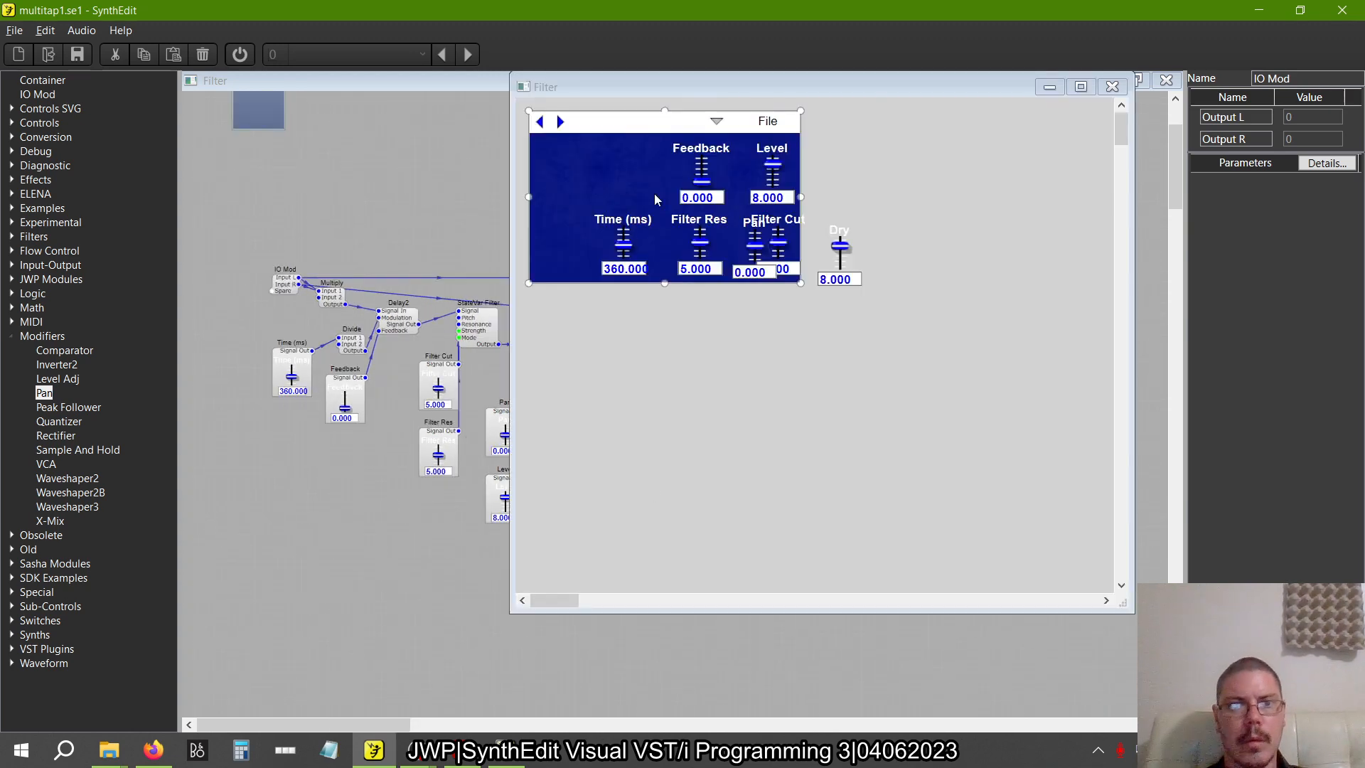
click(851, 233)
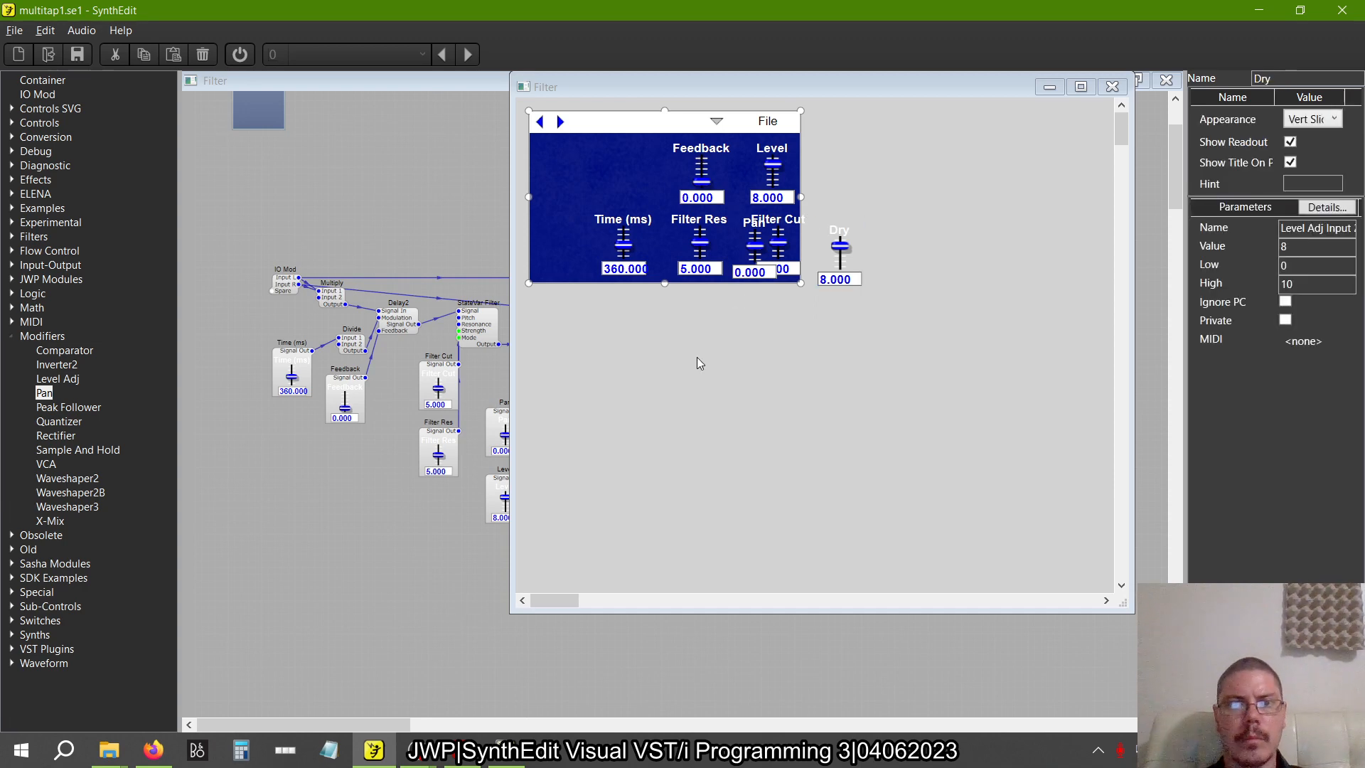
click(612, 211)
drag(612, 212, 553, 132)
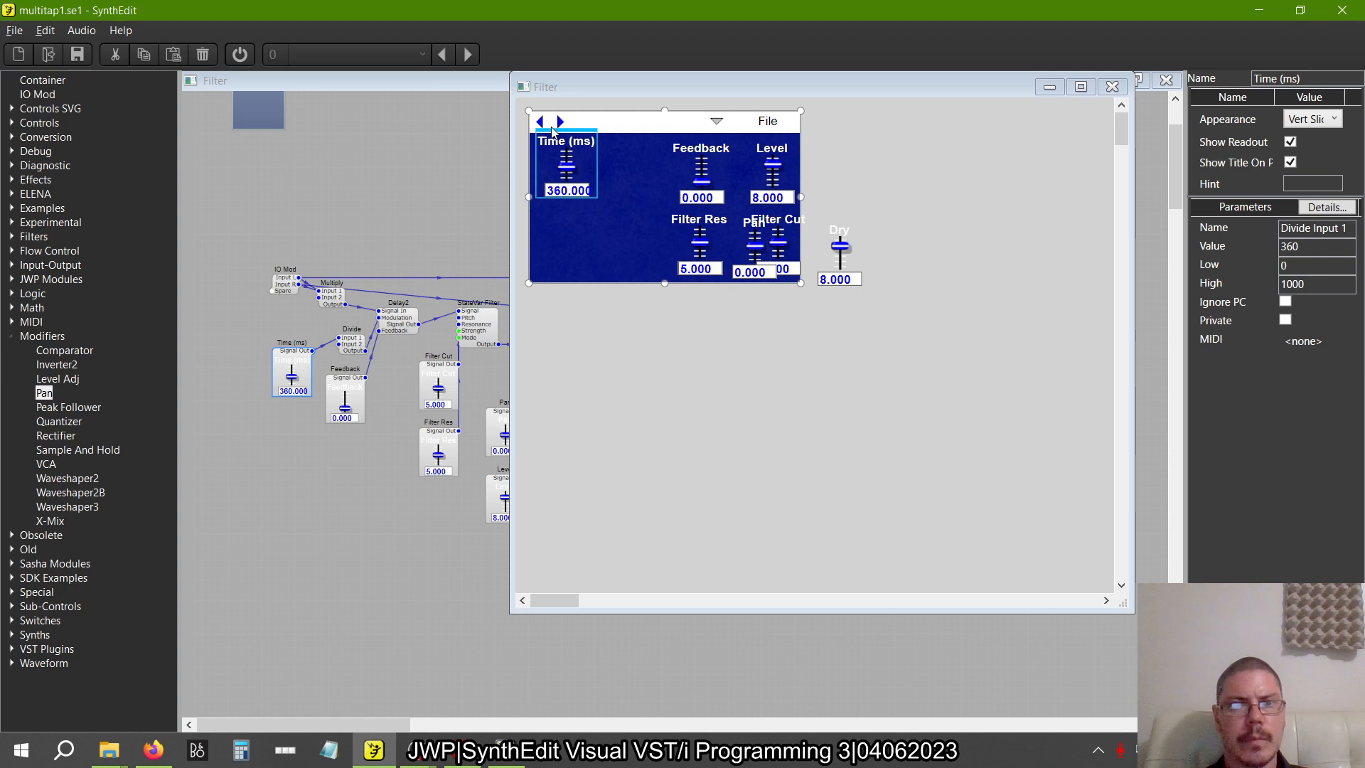
Move the Pan slider out of the blue panel area and place the Feedback slider directly below Time (ms)
click(759, 222)
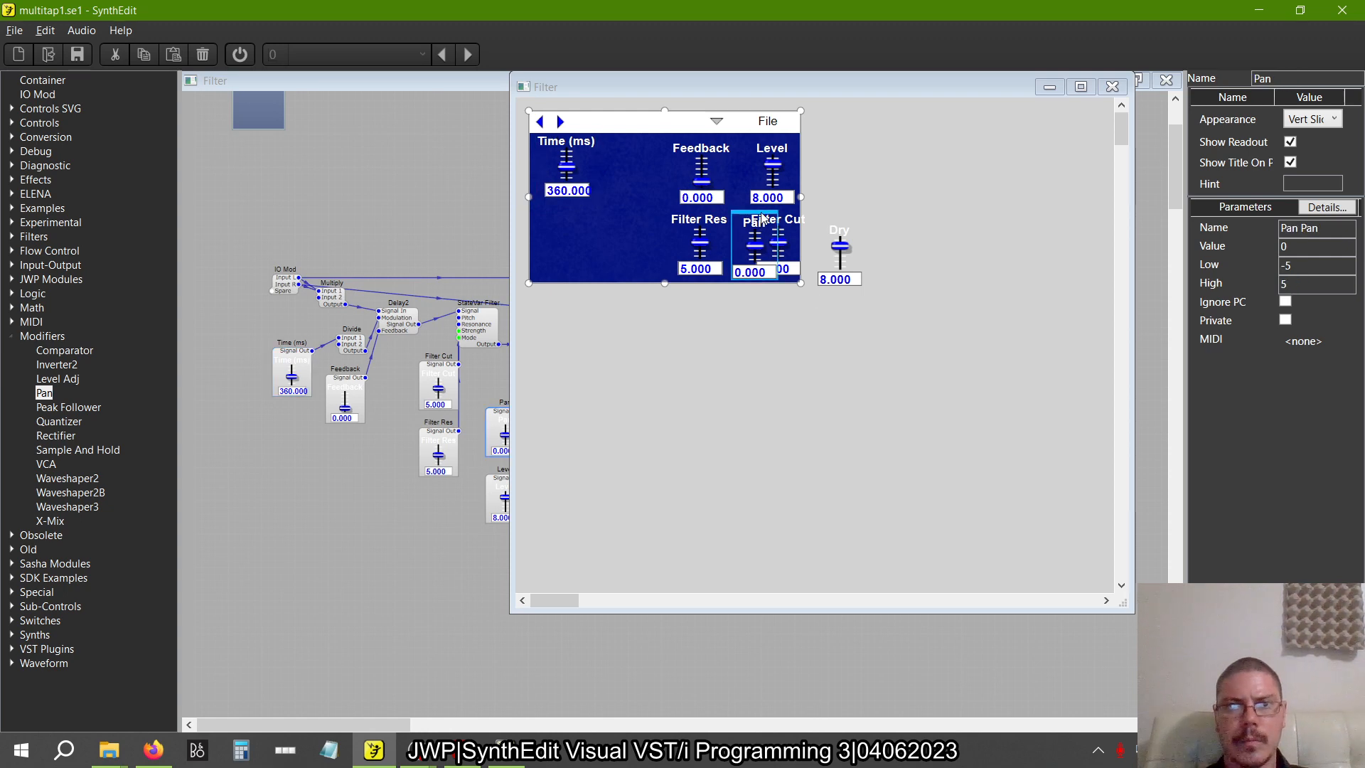
drag(762, 218, 641, 177)
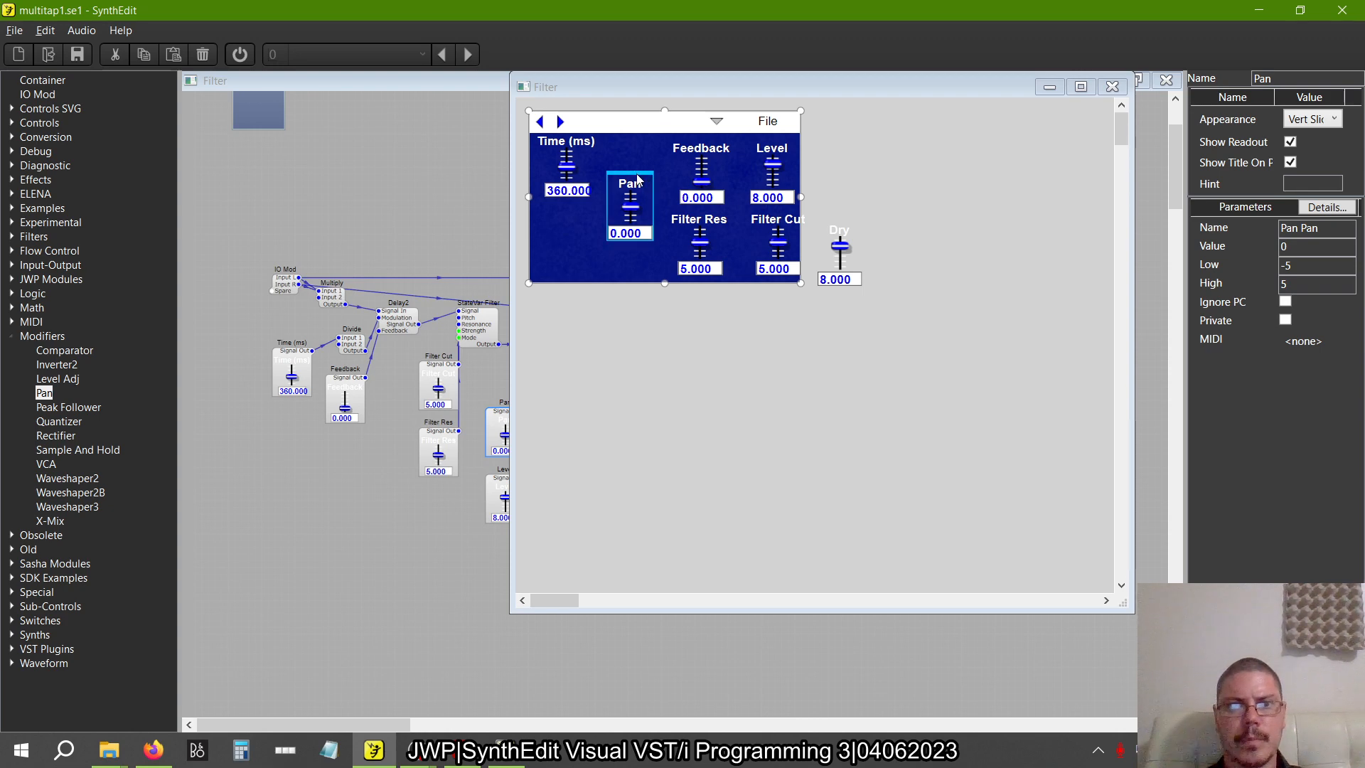
drag(640, 179, 789, 349)
click(713, 153)
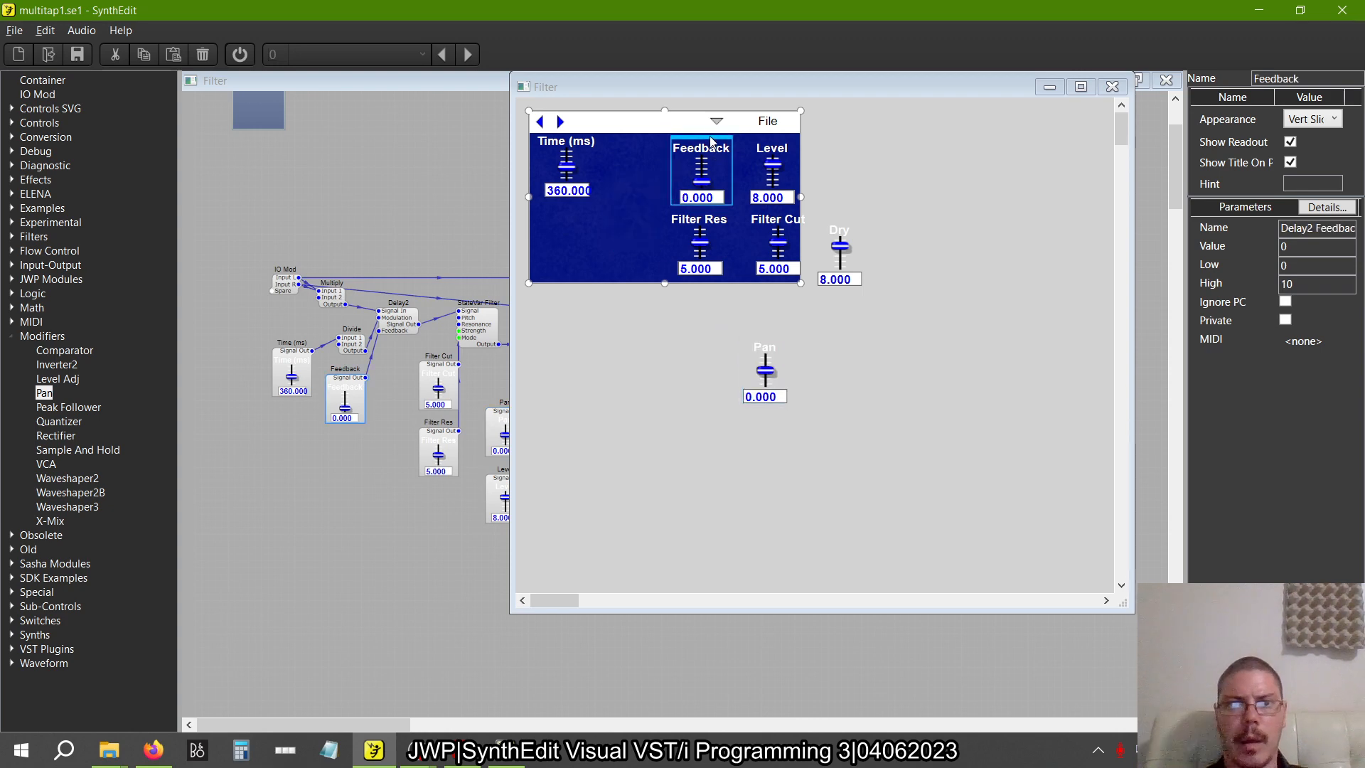
drag(714, 142, 575, 208)
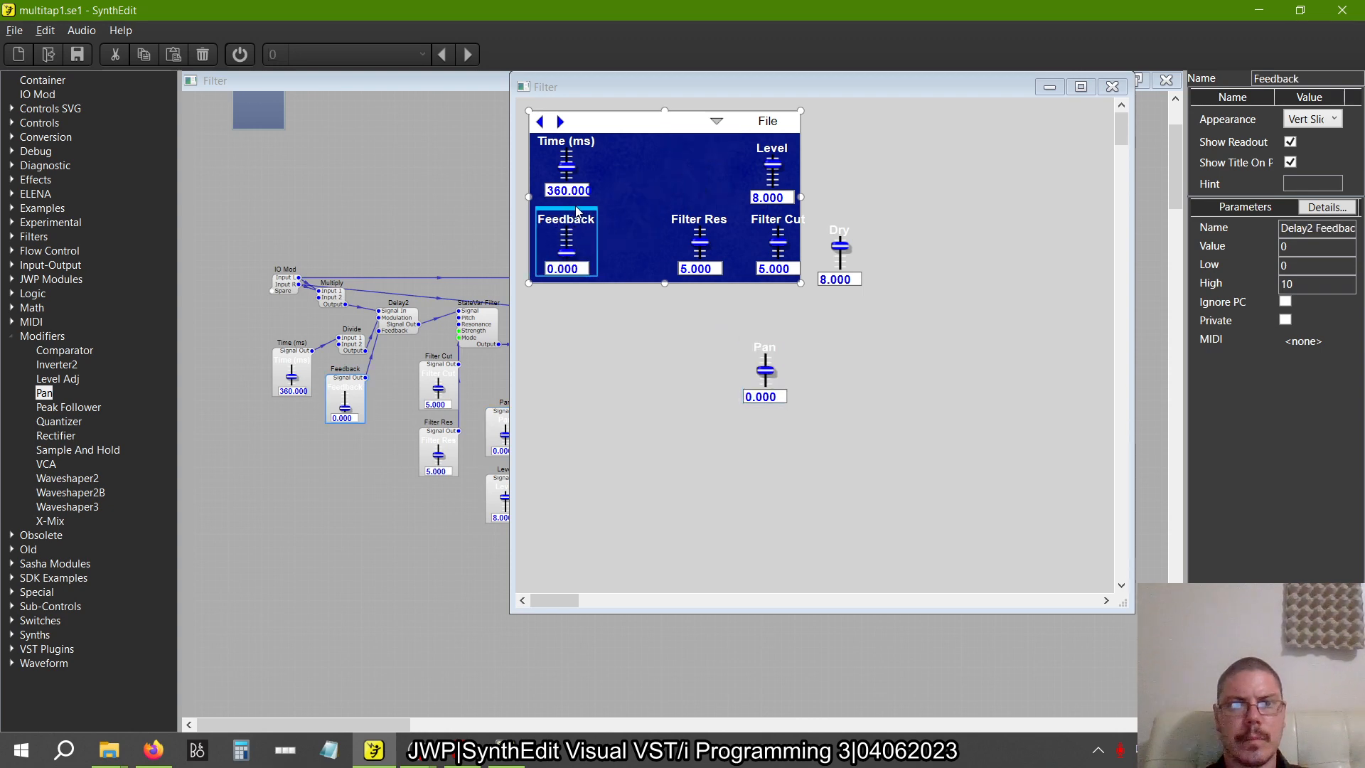
Park the Pan slider above Dry, then place Filter Res beside Feedback and Filter Cut beside Time (ms)
click(711, 341)
drag(763, 346, 864, 155)
click(697, 209)
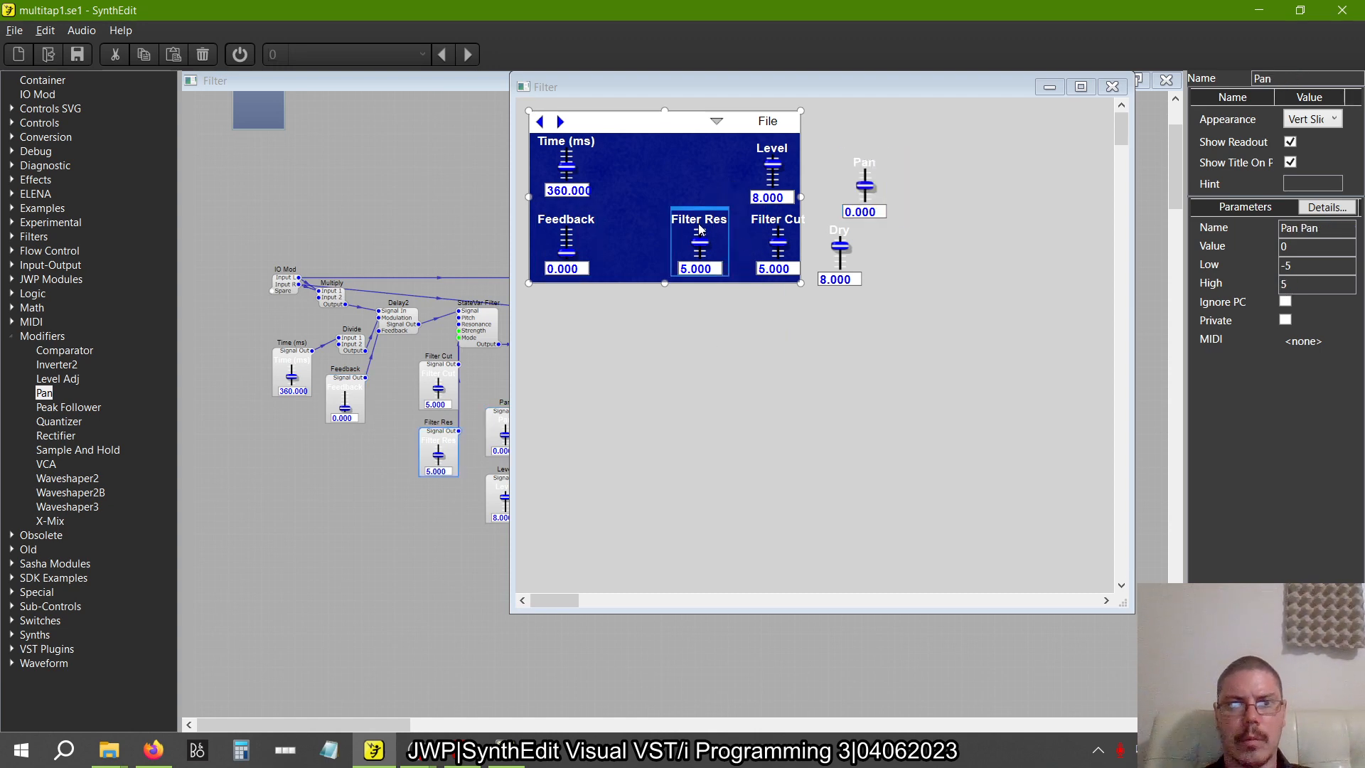
drag(697, 208, 632, 208)
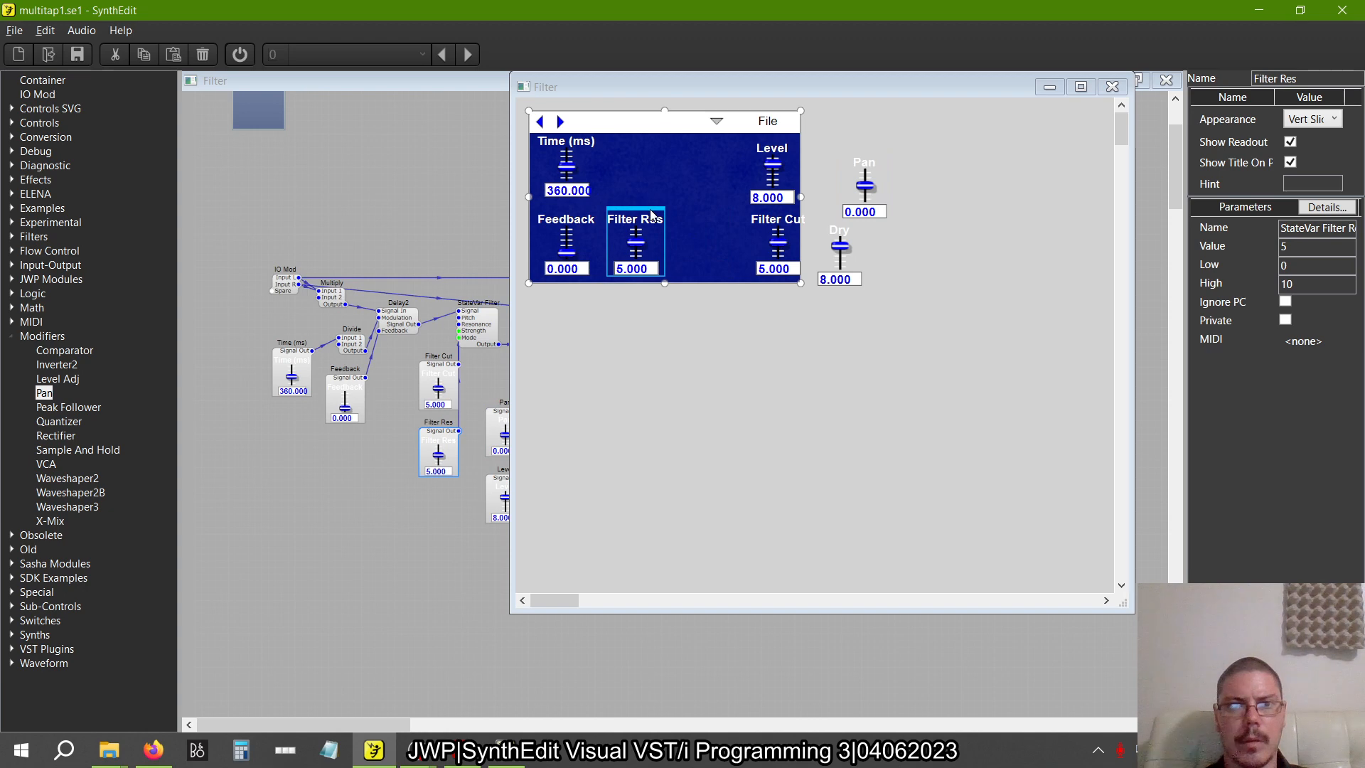
click(775, 211)
drag(775, 211, 626, 135)
Place the Pan slider beside Filter Cut and stack Dry above Level at the right edge of the blue panel
click(870, 158)
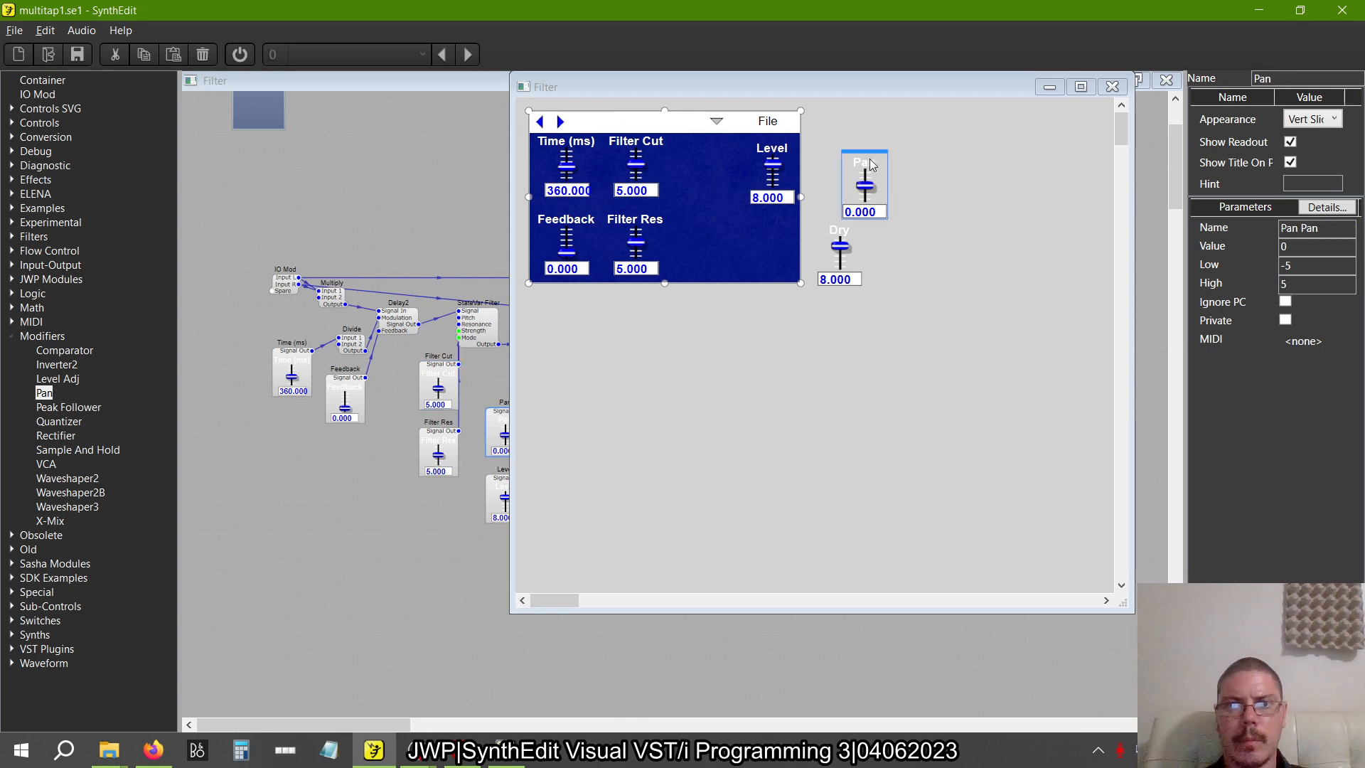
drag(869, 157, 775, 132)
click(775, 145)
click(822, 238)
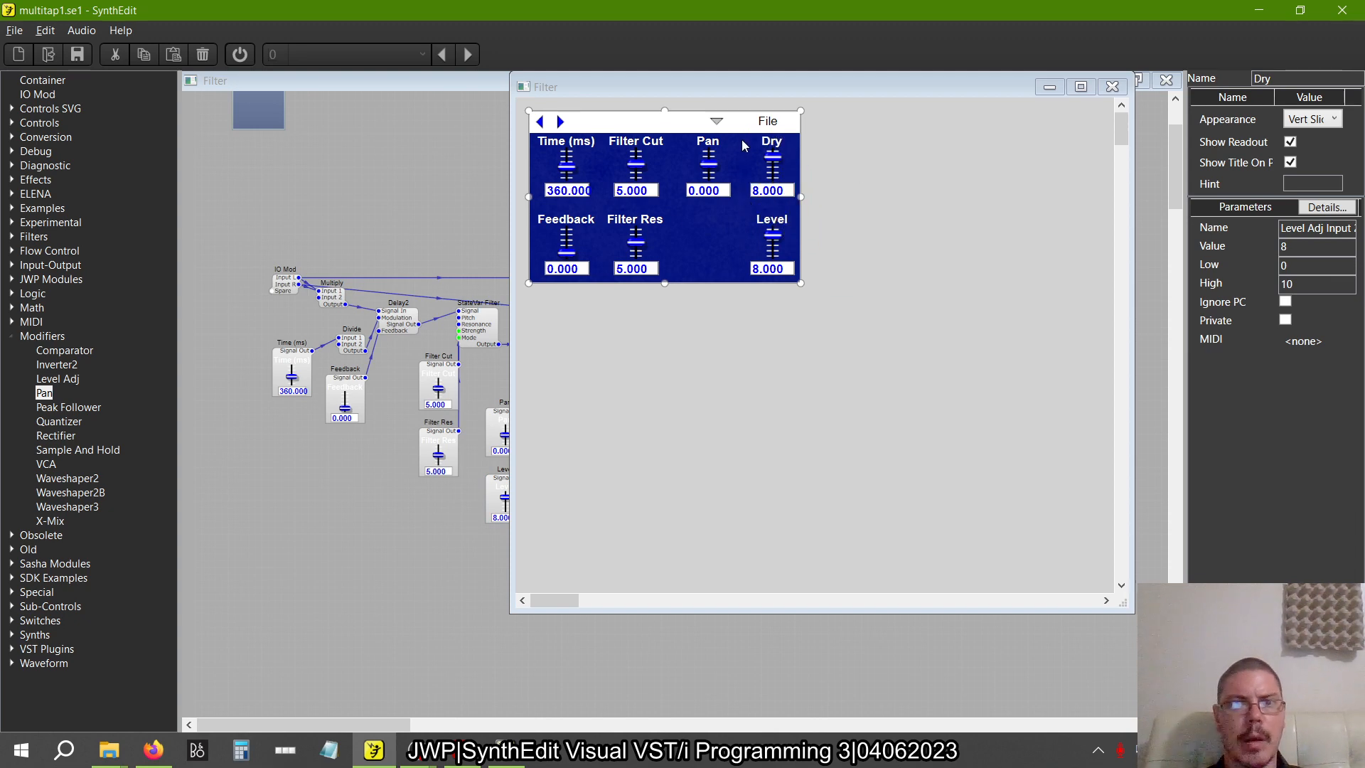
Select the Dry and Level sliders and shift them together slightly left, away from the panel's edge
click(774, 145)
shift+click(775, 219)
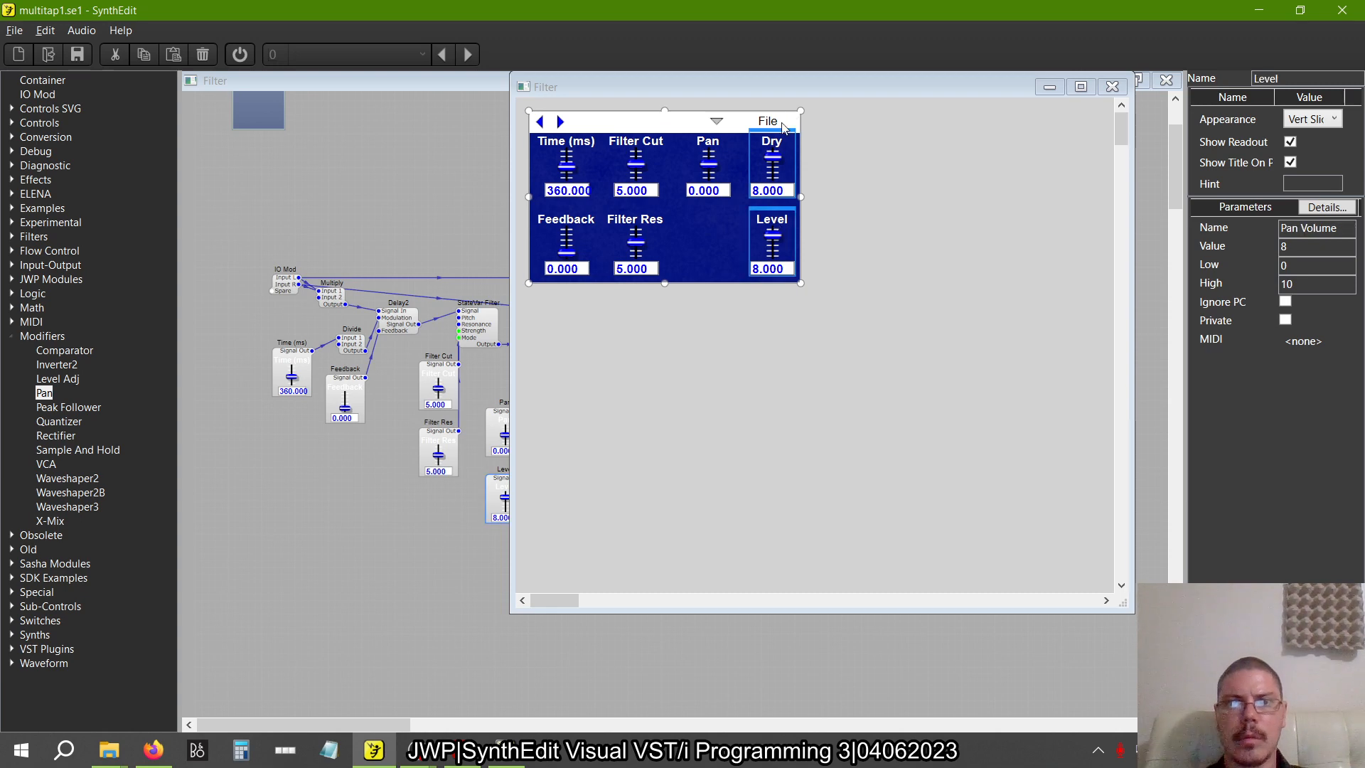
drag(775, 131, 769, 130)
click(891, 176)
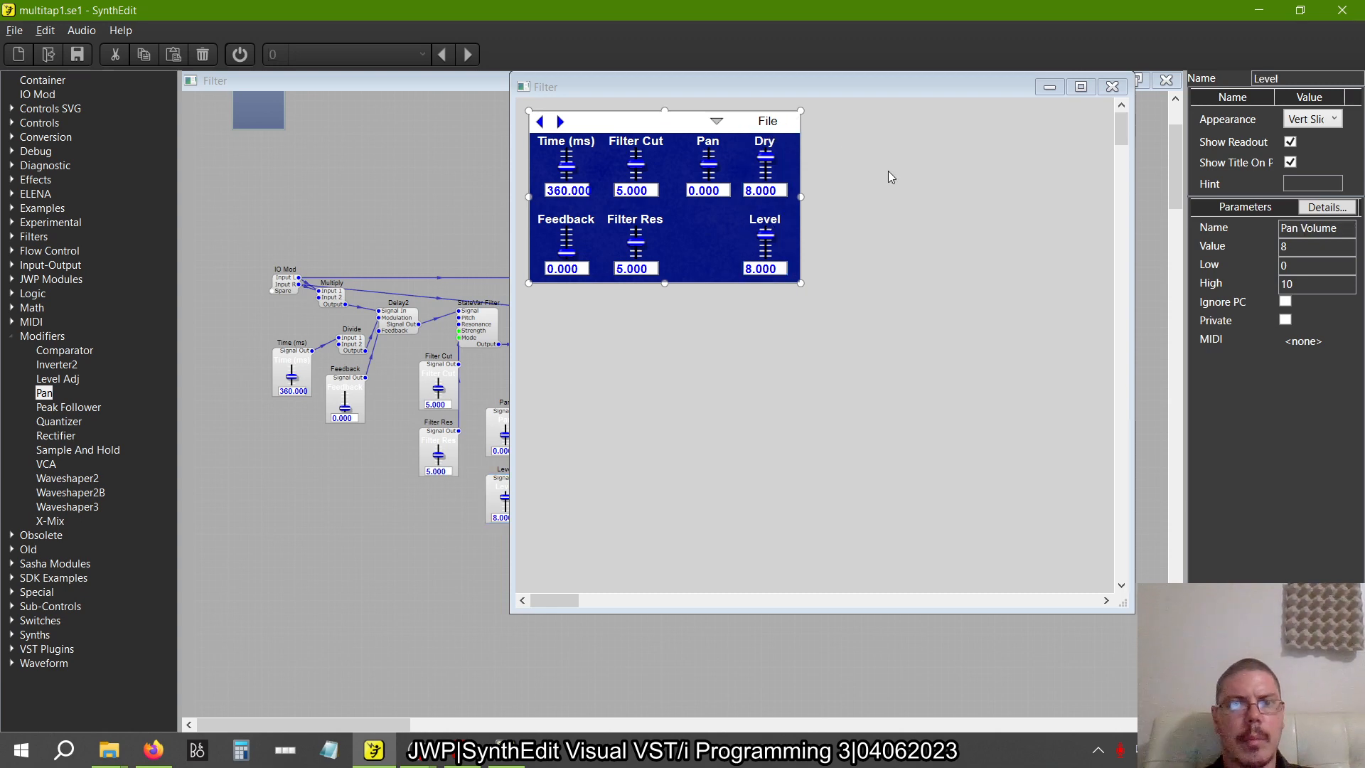
Center the Pan slider vertically in the gap between the filter sliders and the Dry and Level sliders
click(708, 137)
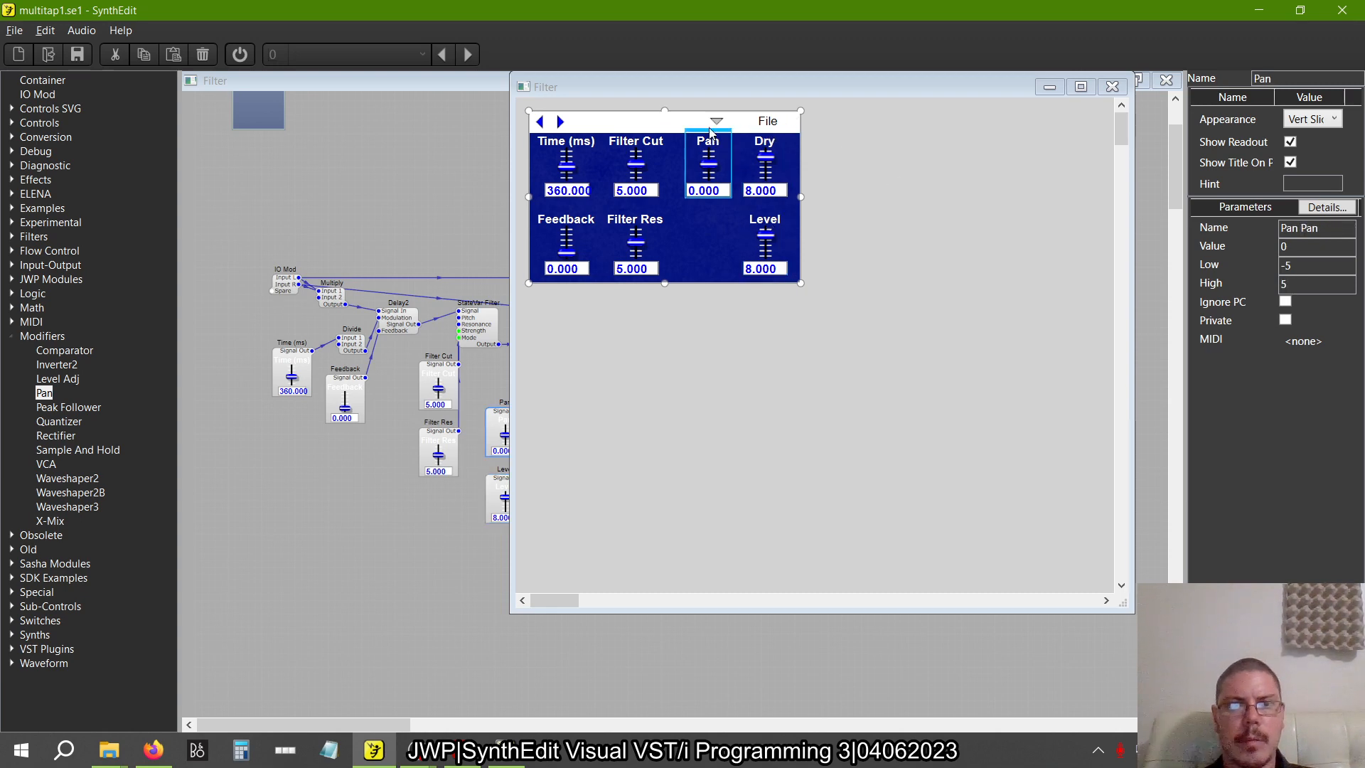
drag(708, 138, 701, 179)
click(907, 212)
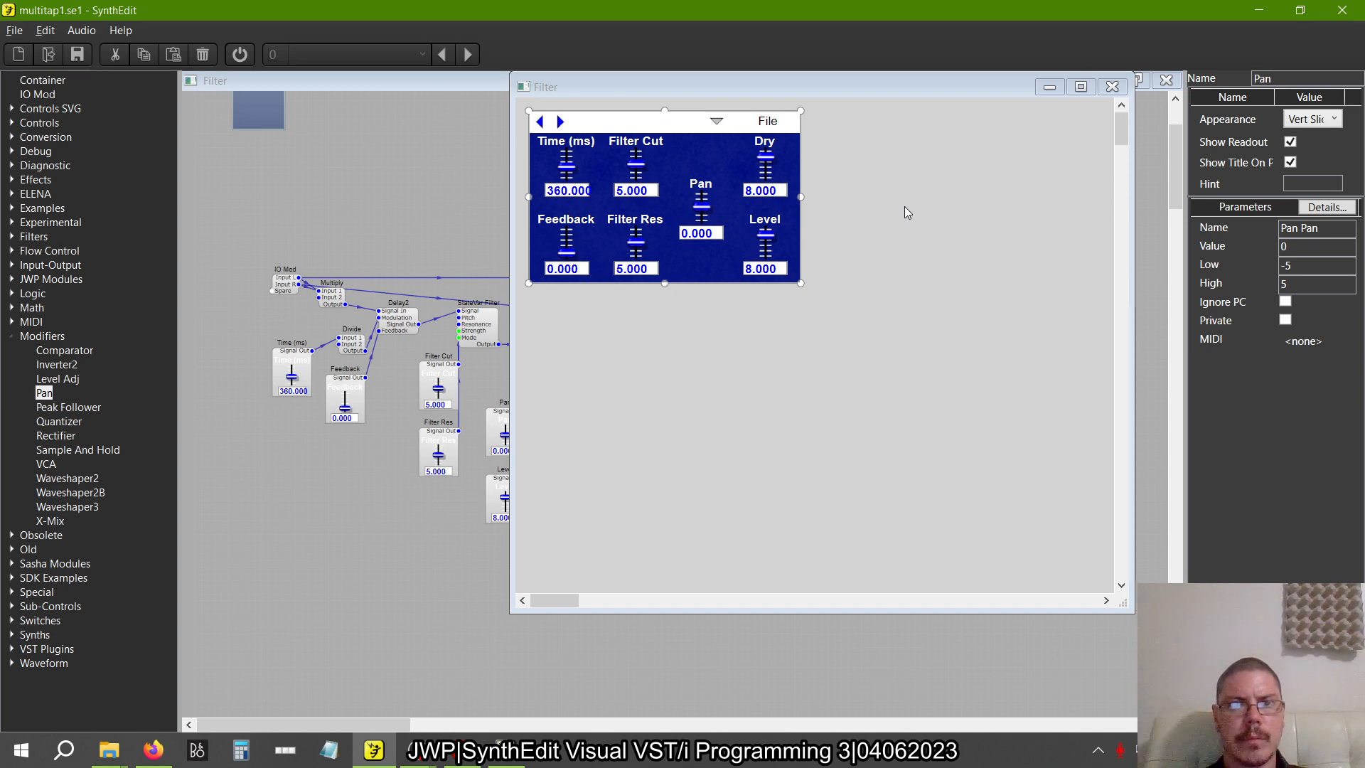
Set the Filter Cut slider to 7.15 to match the reference patch
key(alt+Tab)
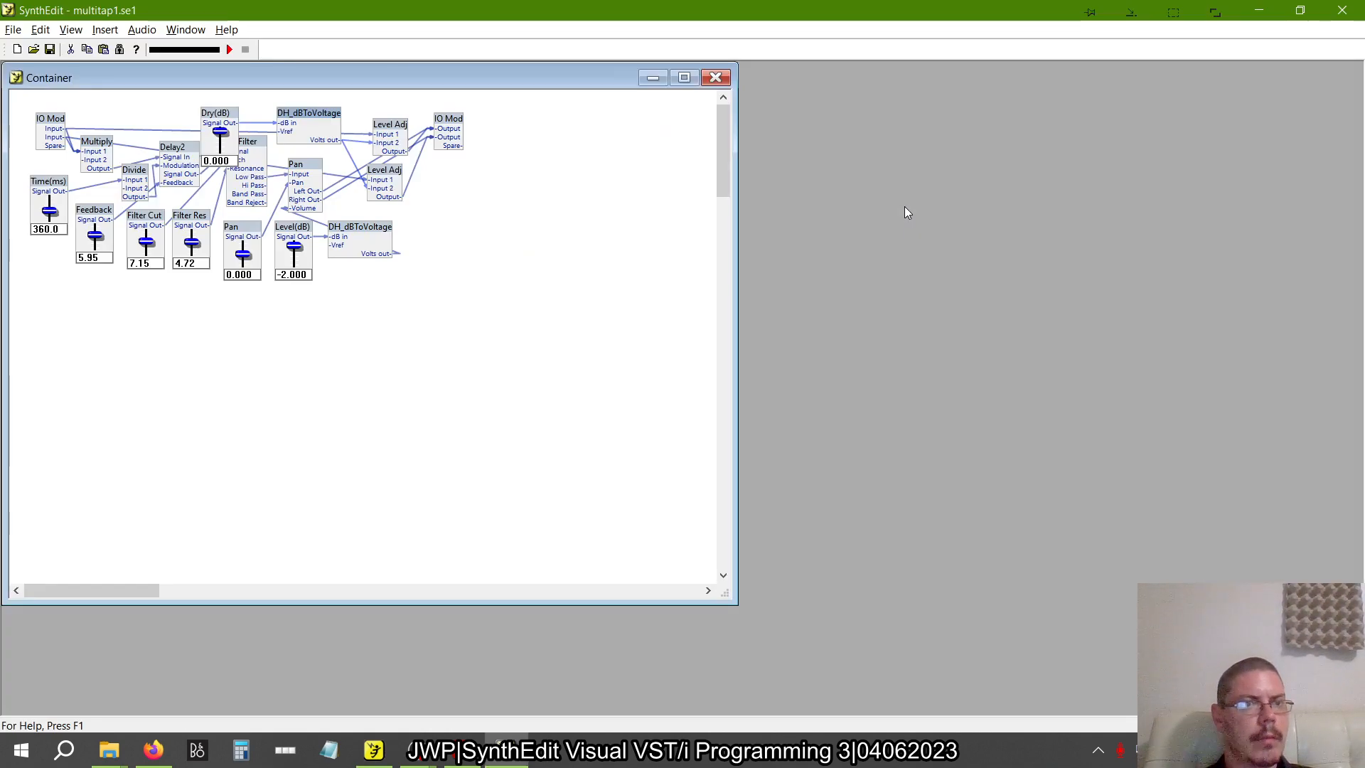
key(alt+Tab)
double_click(630, 190)
text(7)
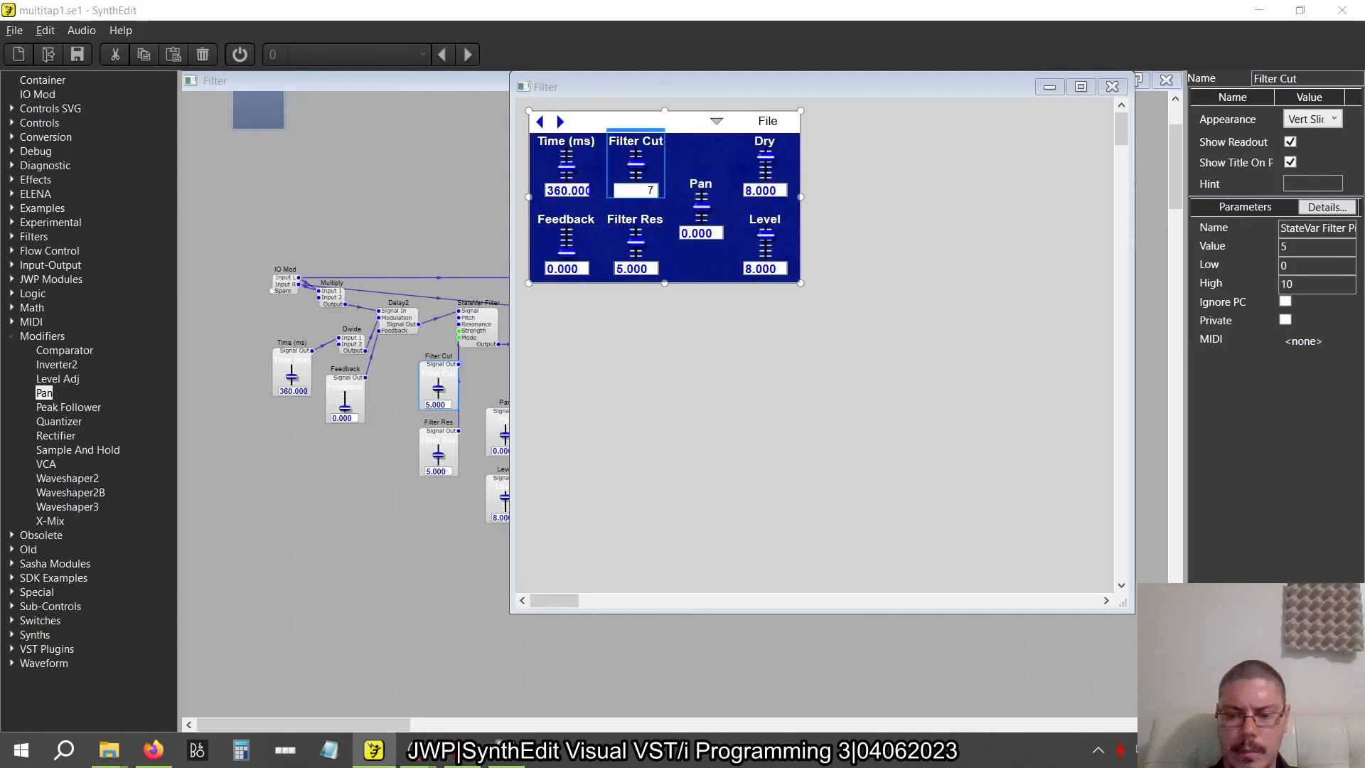
text(.15)
key(Return)
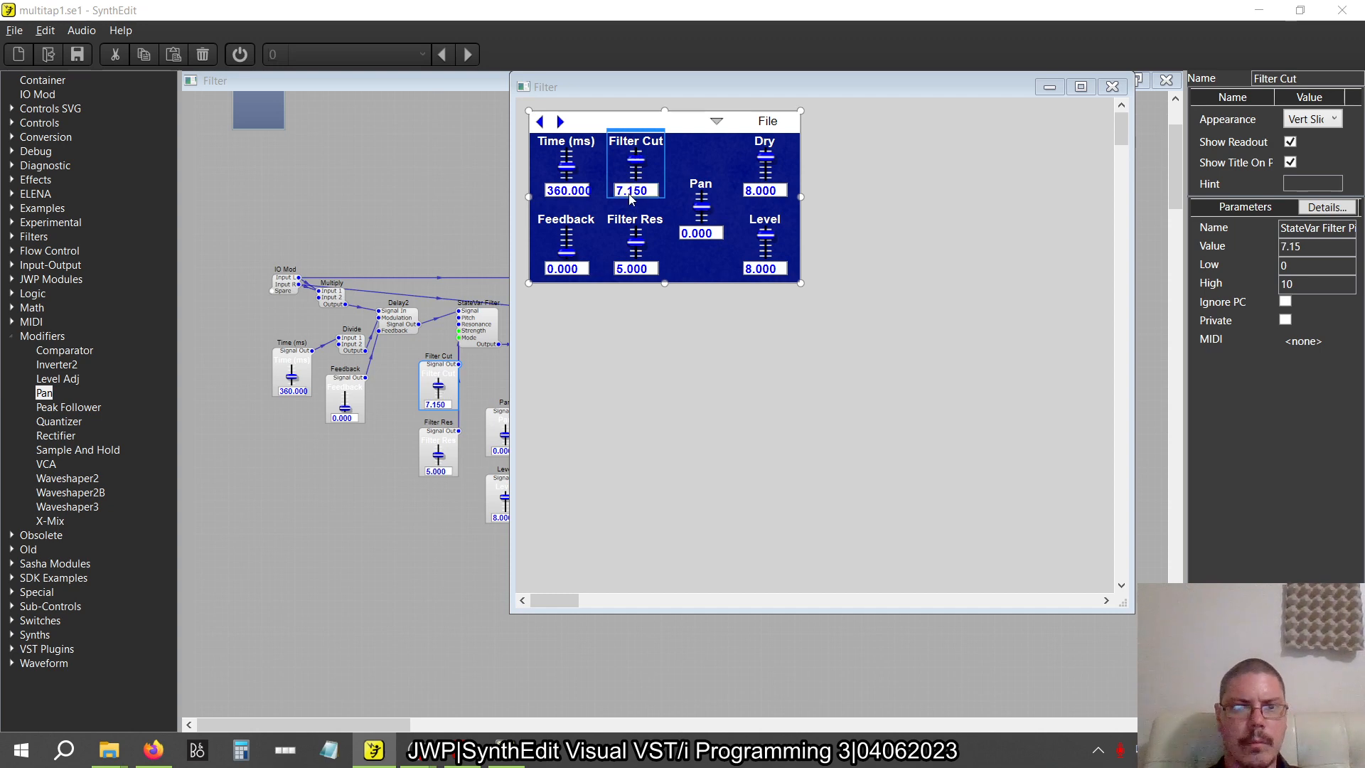
Set the Filter Res slider to 4.72
double_click(636, 268)
text(4)
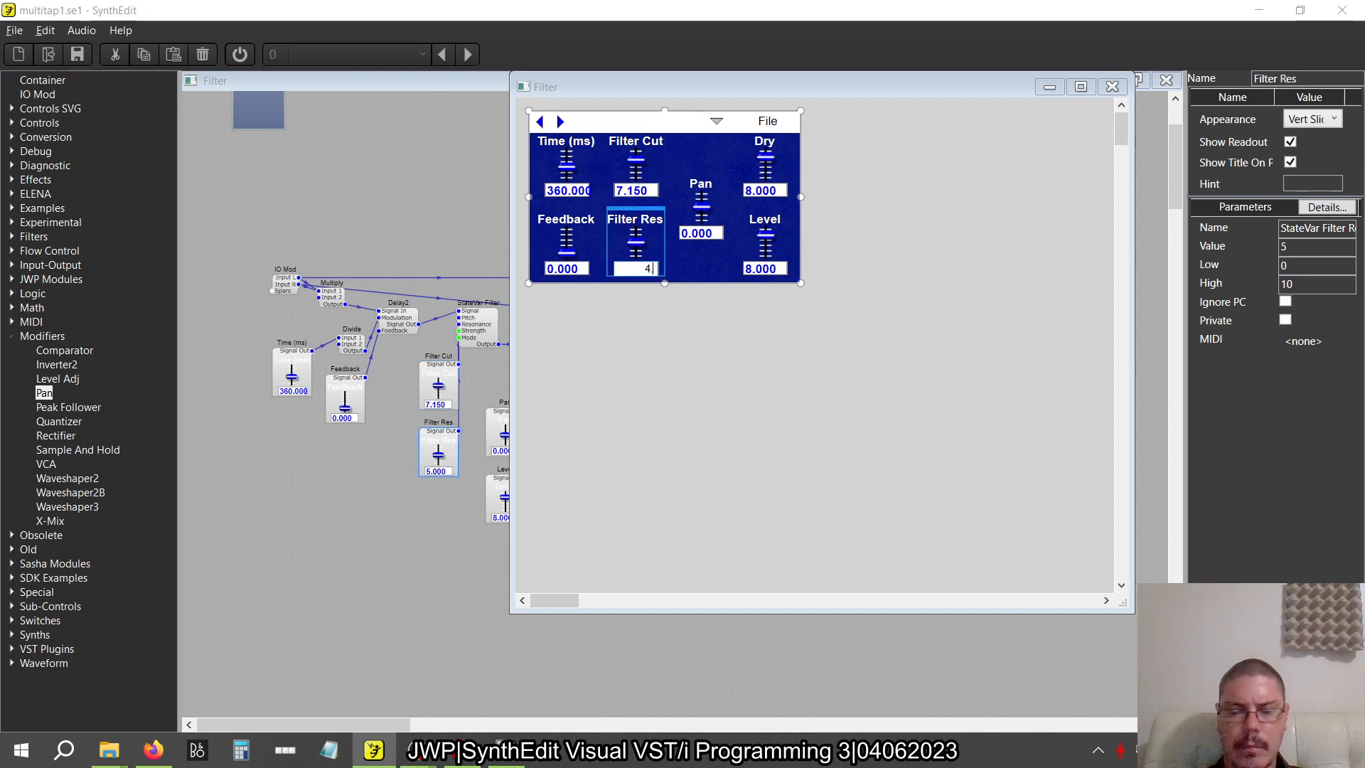
text(.72)
key(Return)
Set the Feedback slider to 5.95 after the reference patch and return to the reference project
key(alt+Tab)
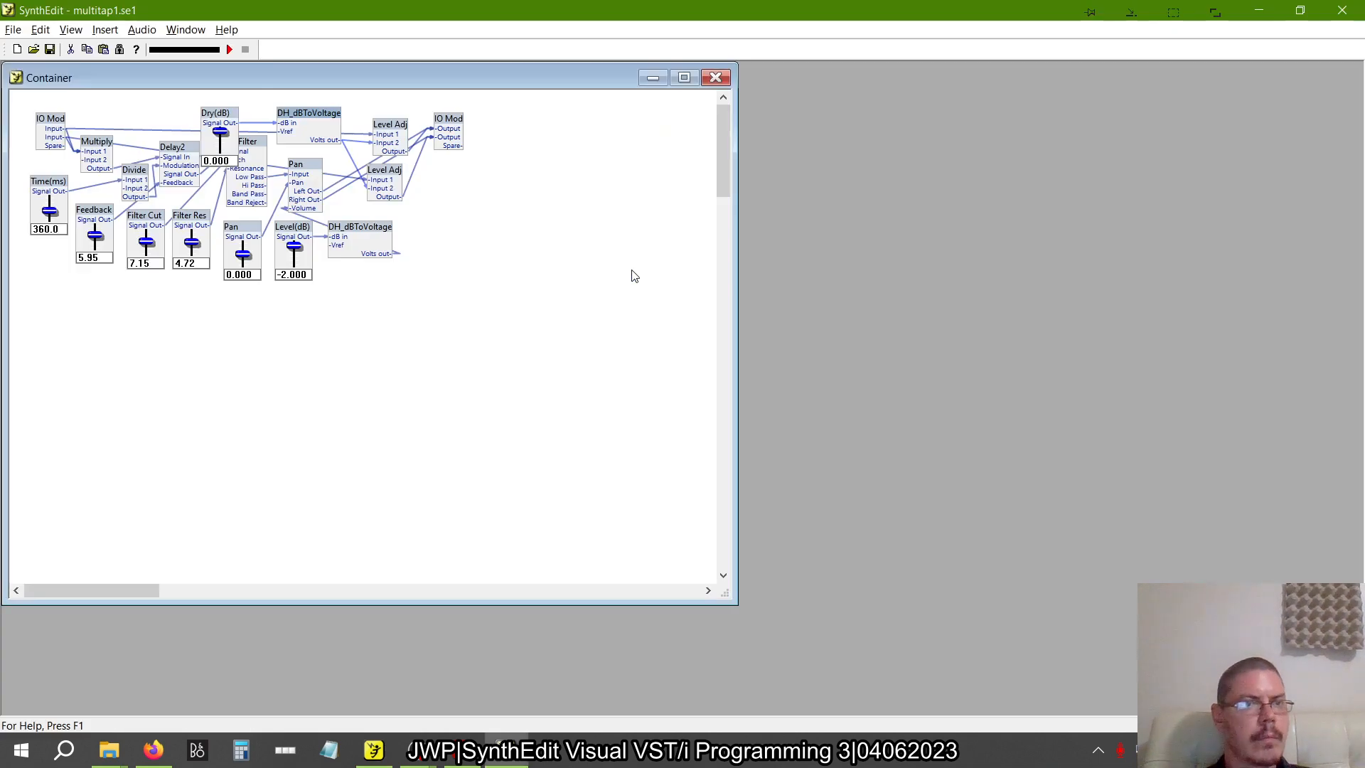
key(alt+Tab)
double_click(567, 268)
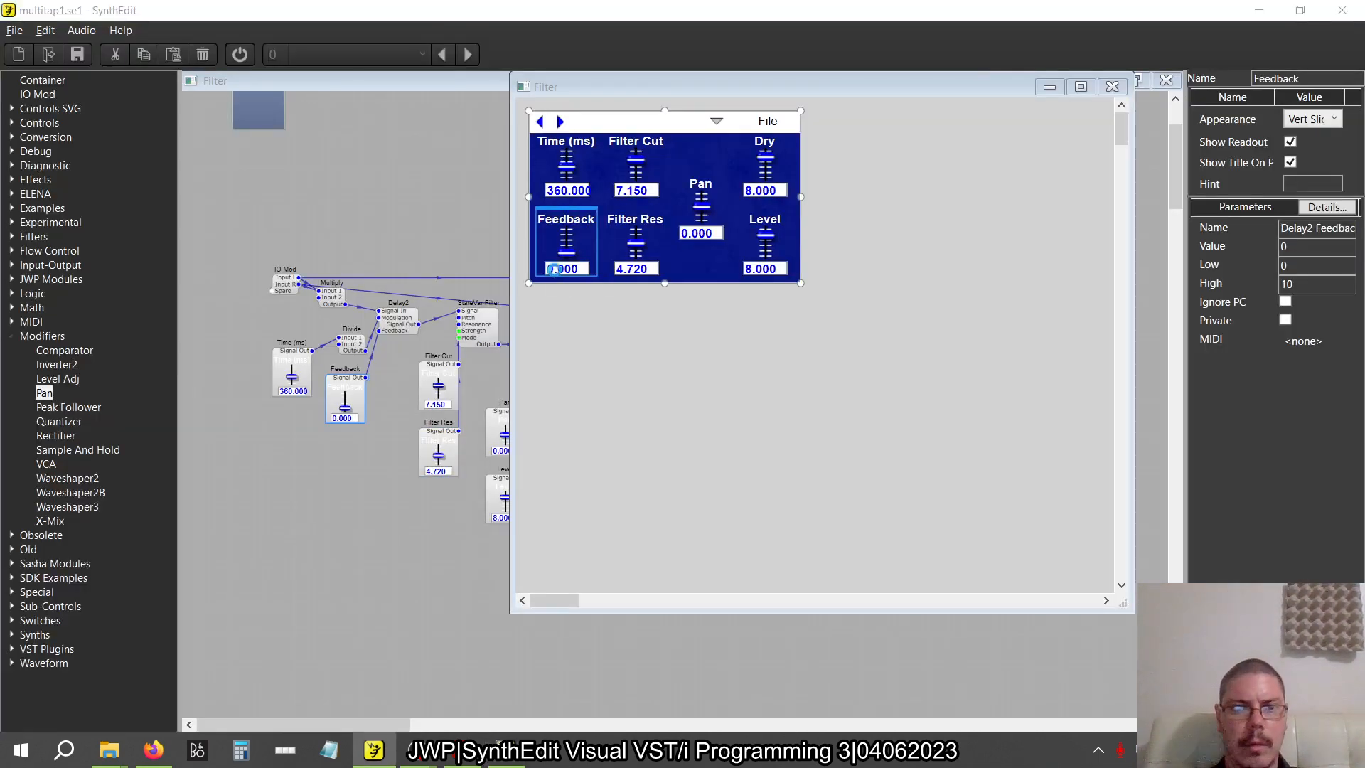
text(8)
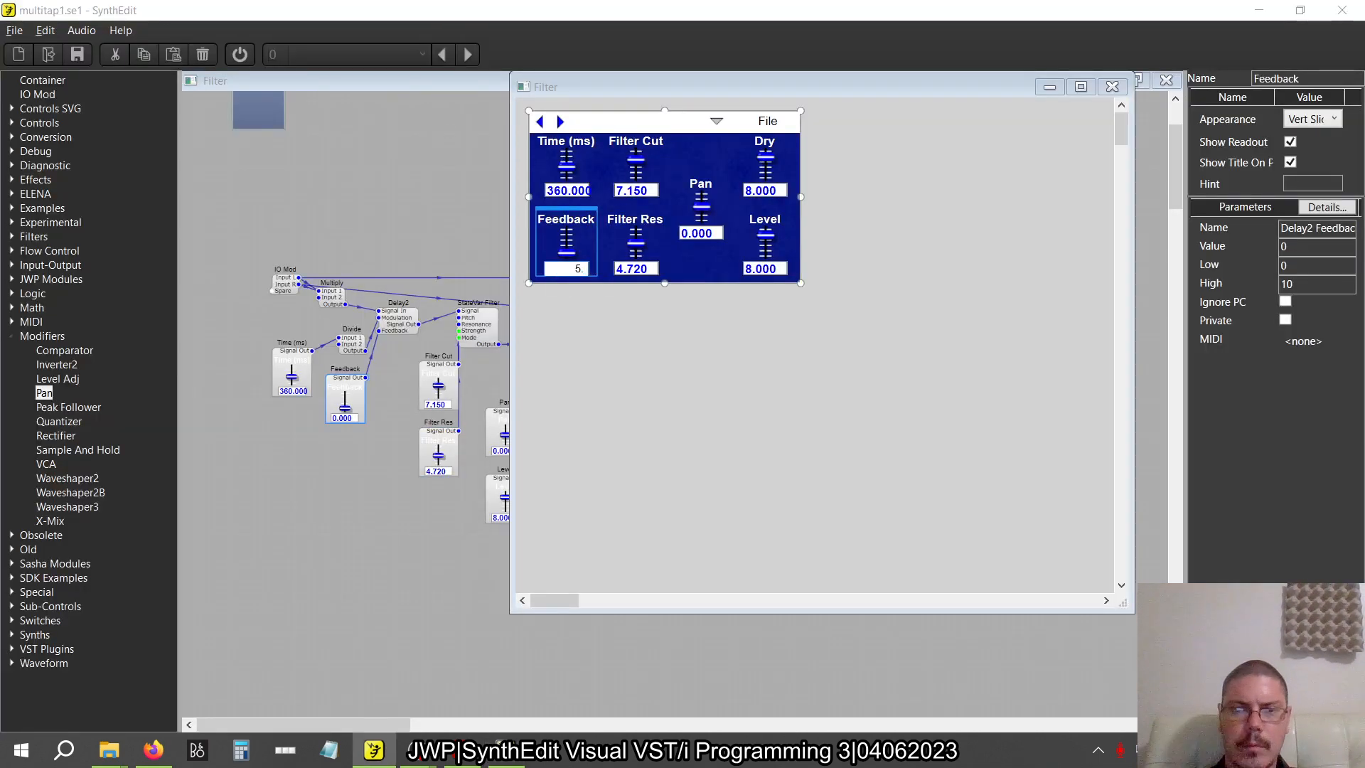
text(95)
key(Return)
key(alt+Tab)
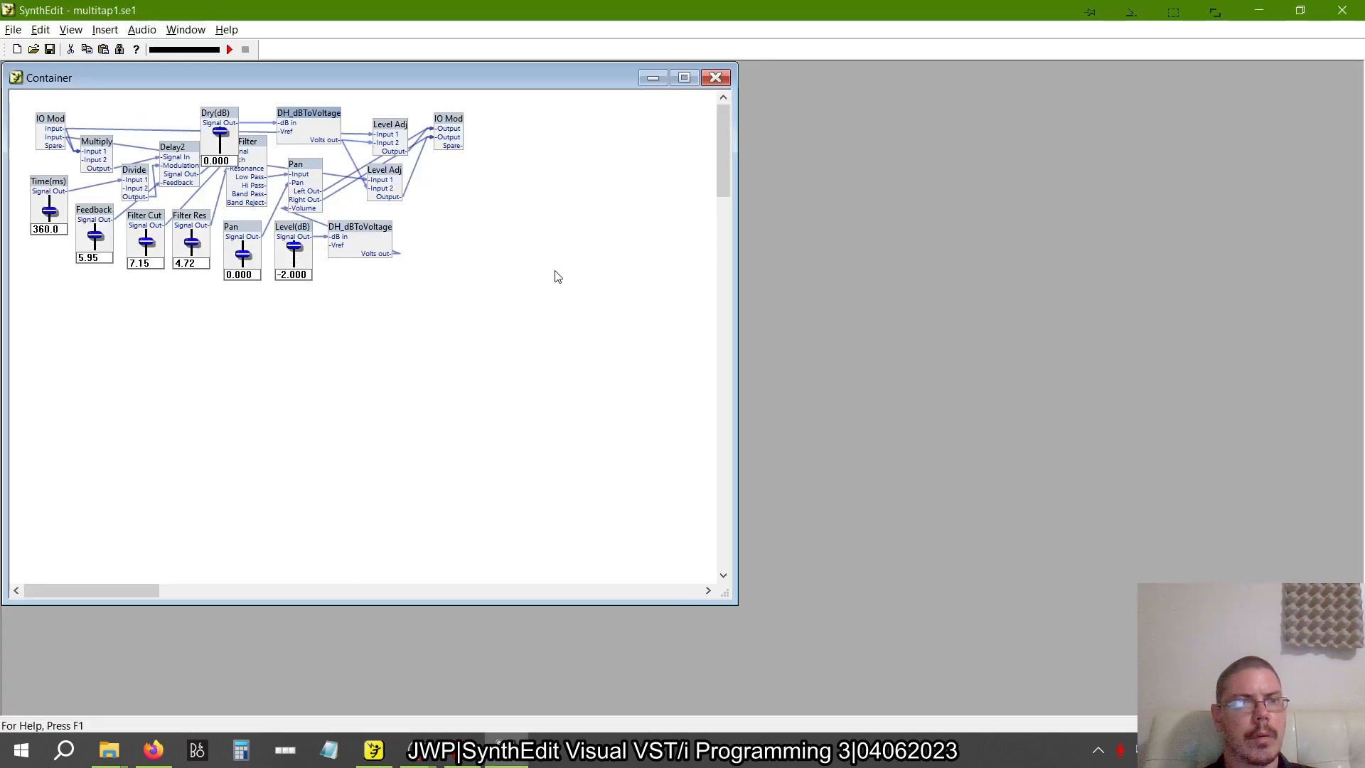
Switch back to the multitap project being built, set the Dry slider to 10 and close the panel view
key(alt+Tab)
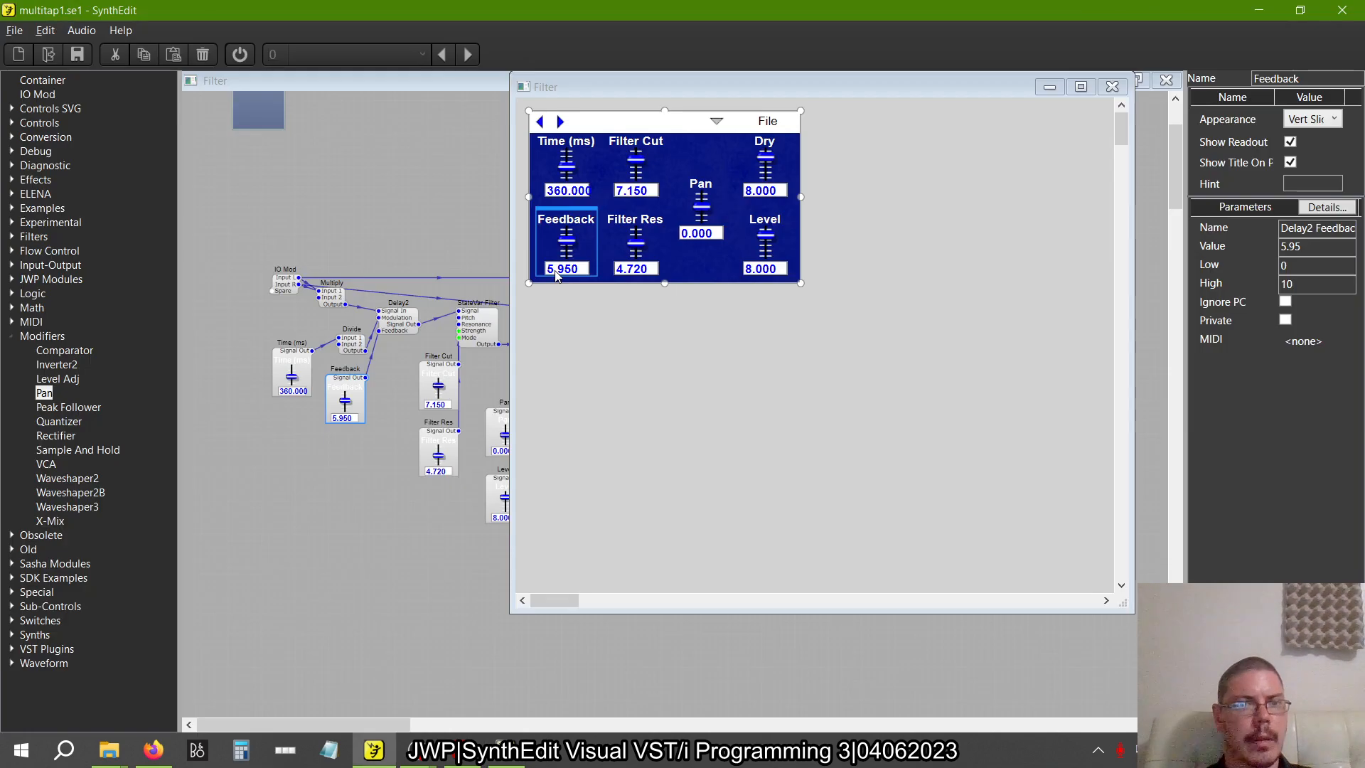
drag(770, 169, 768, 151)
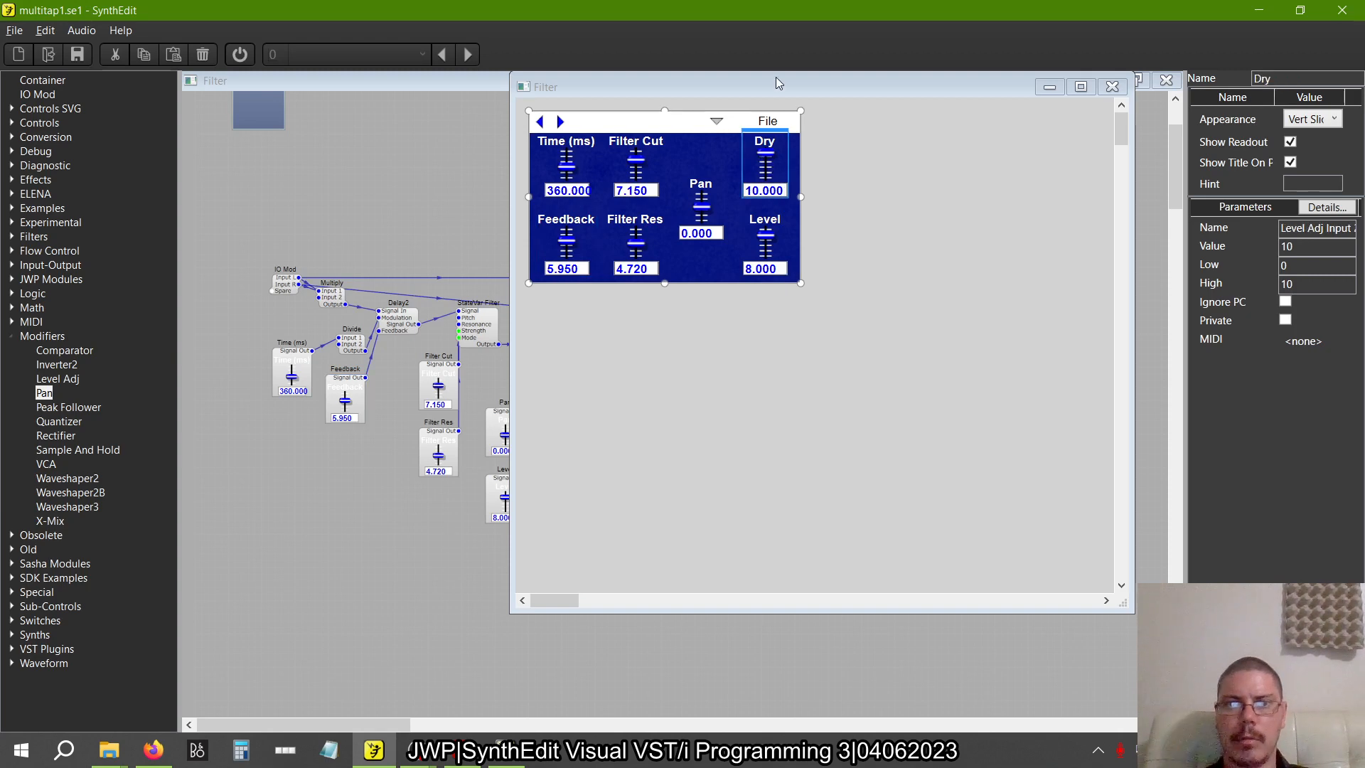
click(1109, 88)
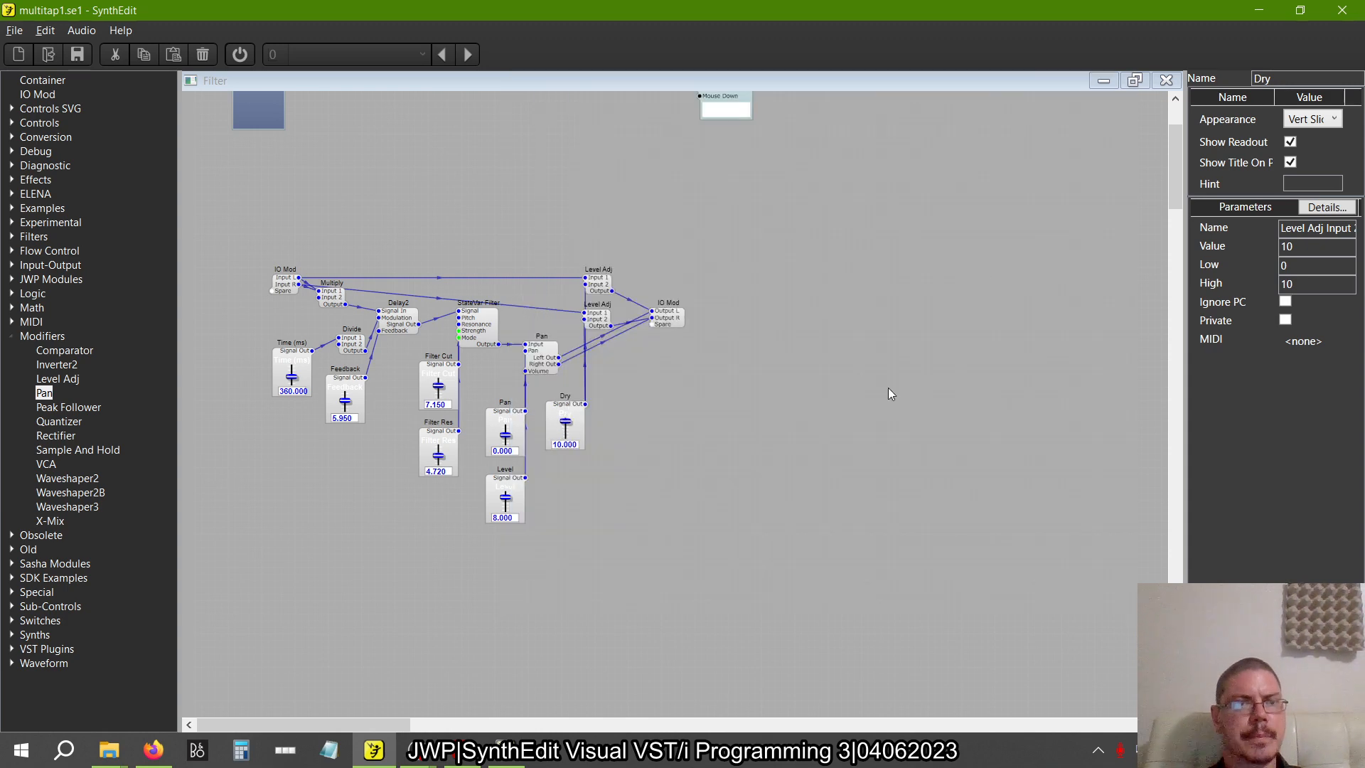
Switch to the Visual VST/i Programming PDF and view the whole page on containerizing the tap, including Figures 2.35 and 2.36
key(alt+Tab)
key(Tab)
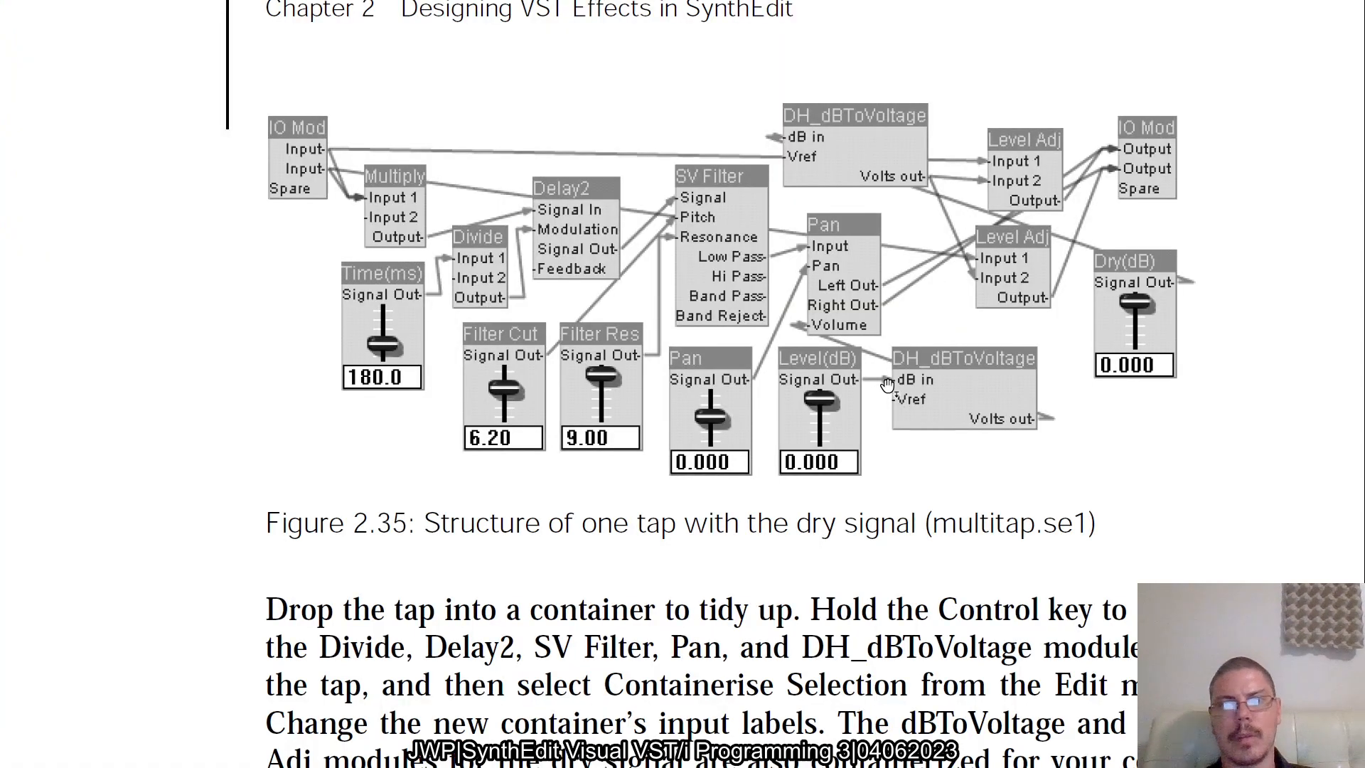
key(alt+Tab)
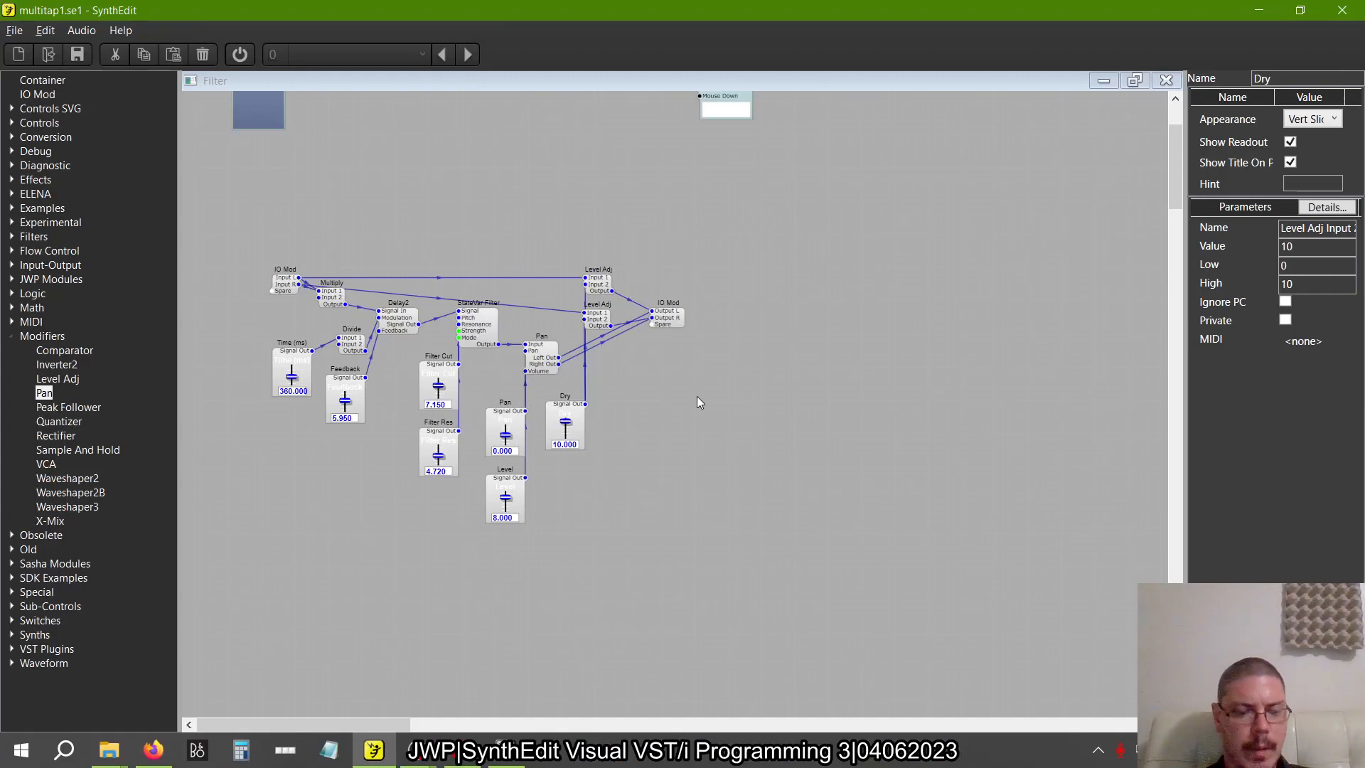
key(alt+Tab)
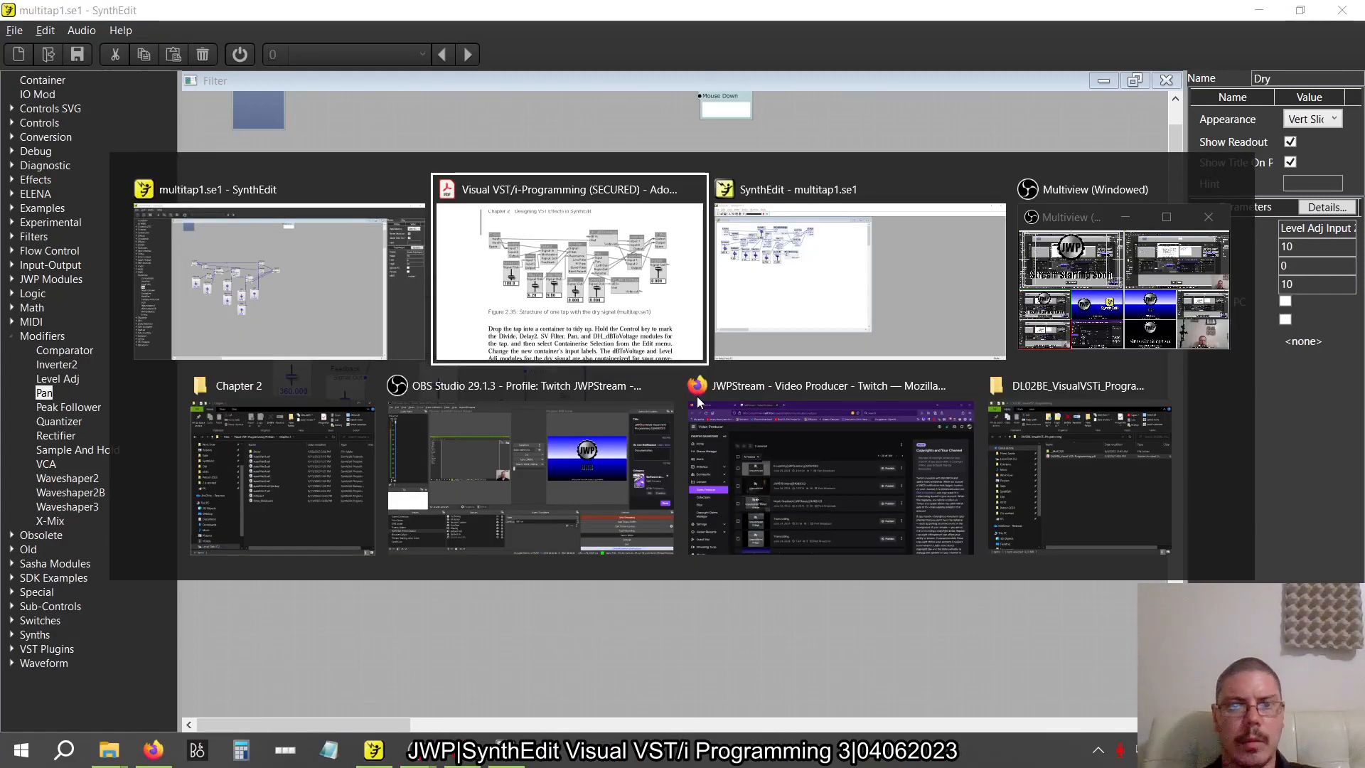
key(ctrl+0)
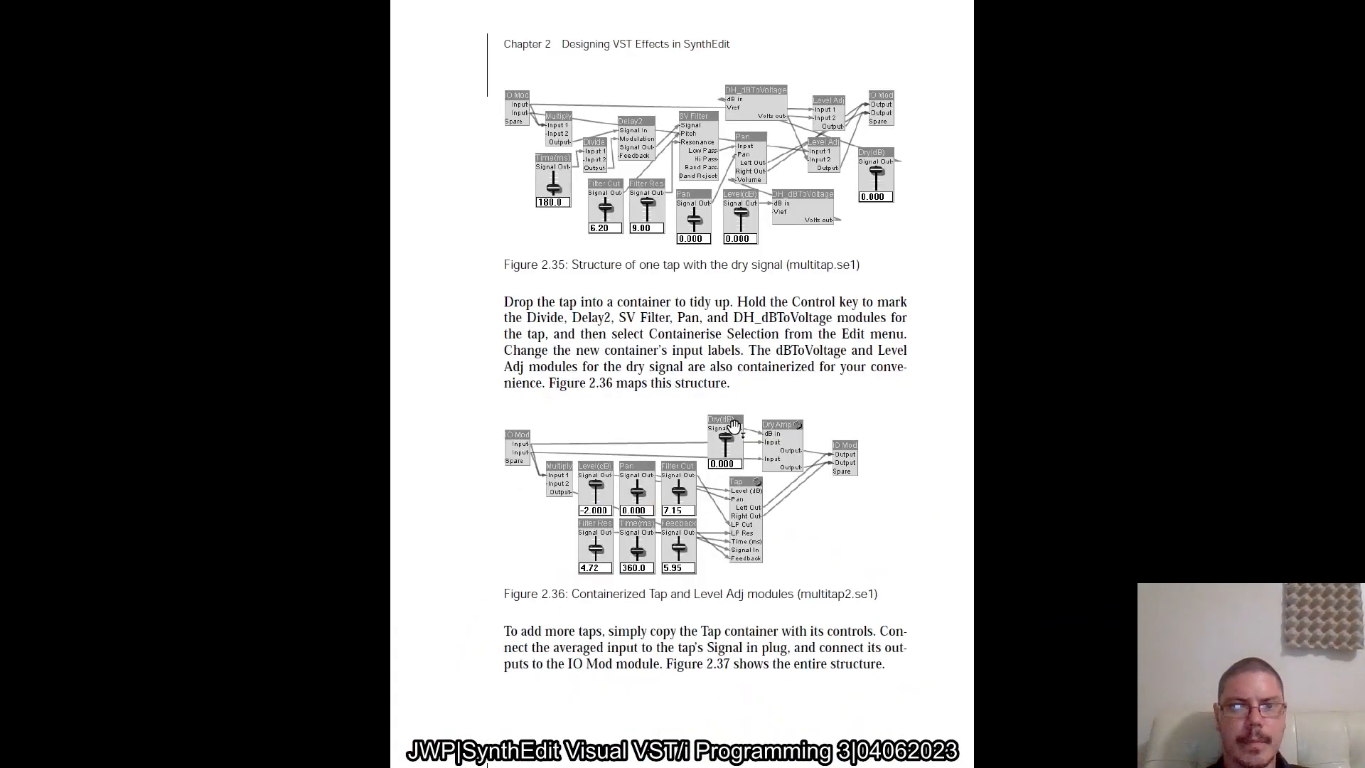
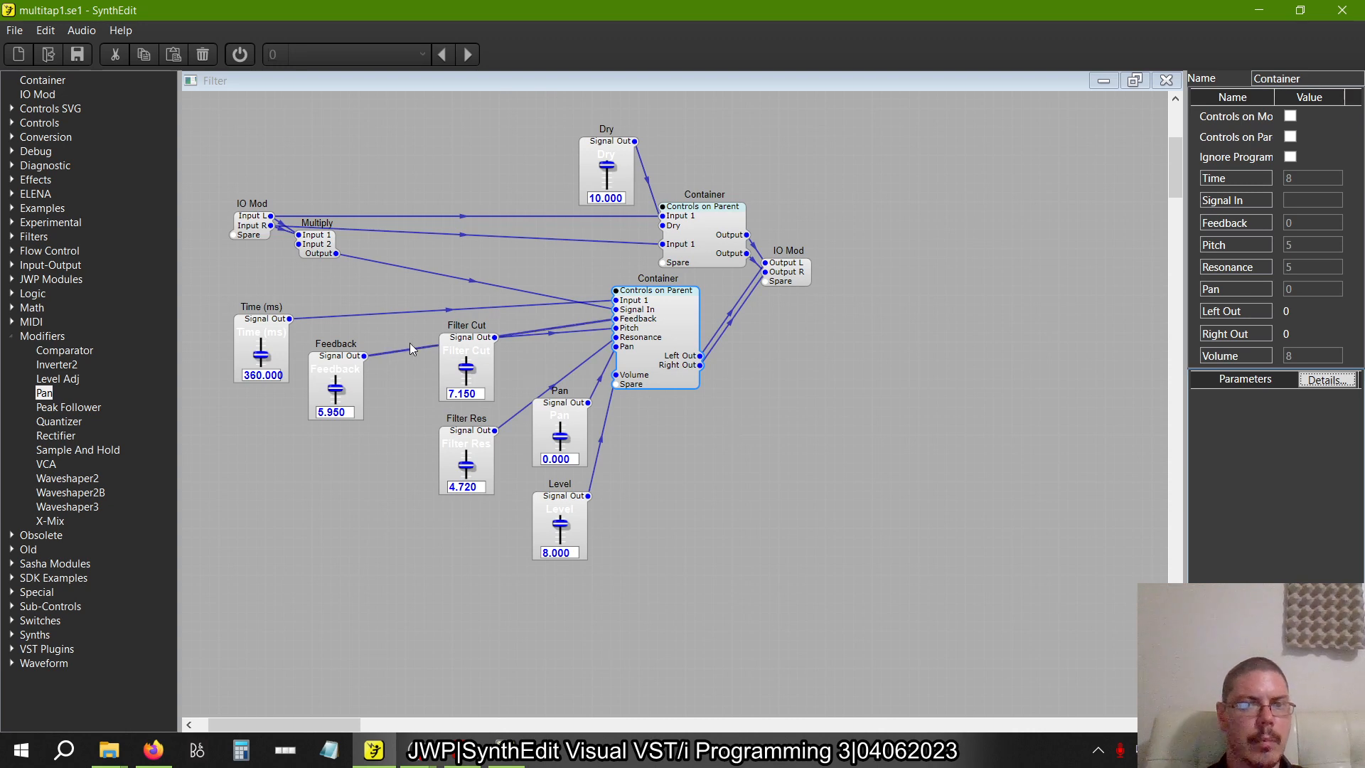
Move the Feedback and Time (ms) sliders into a row beside the Filter Cut slider
drag(334, 358, 389, 331)
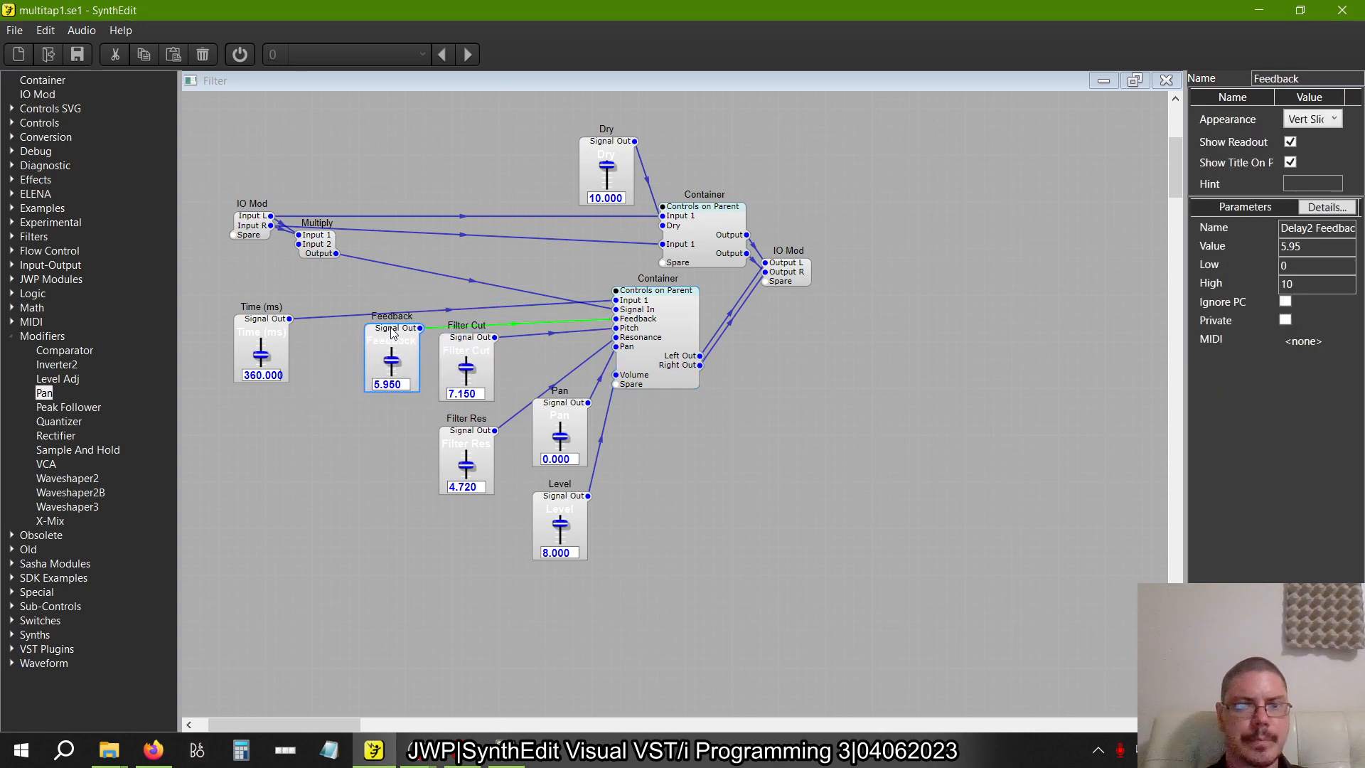
drag(277, 314, 317, 318)
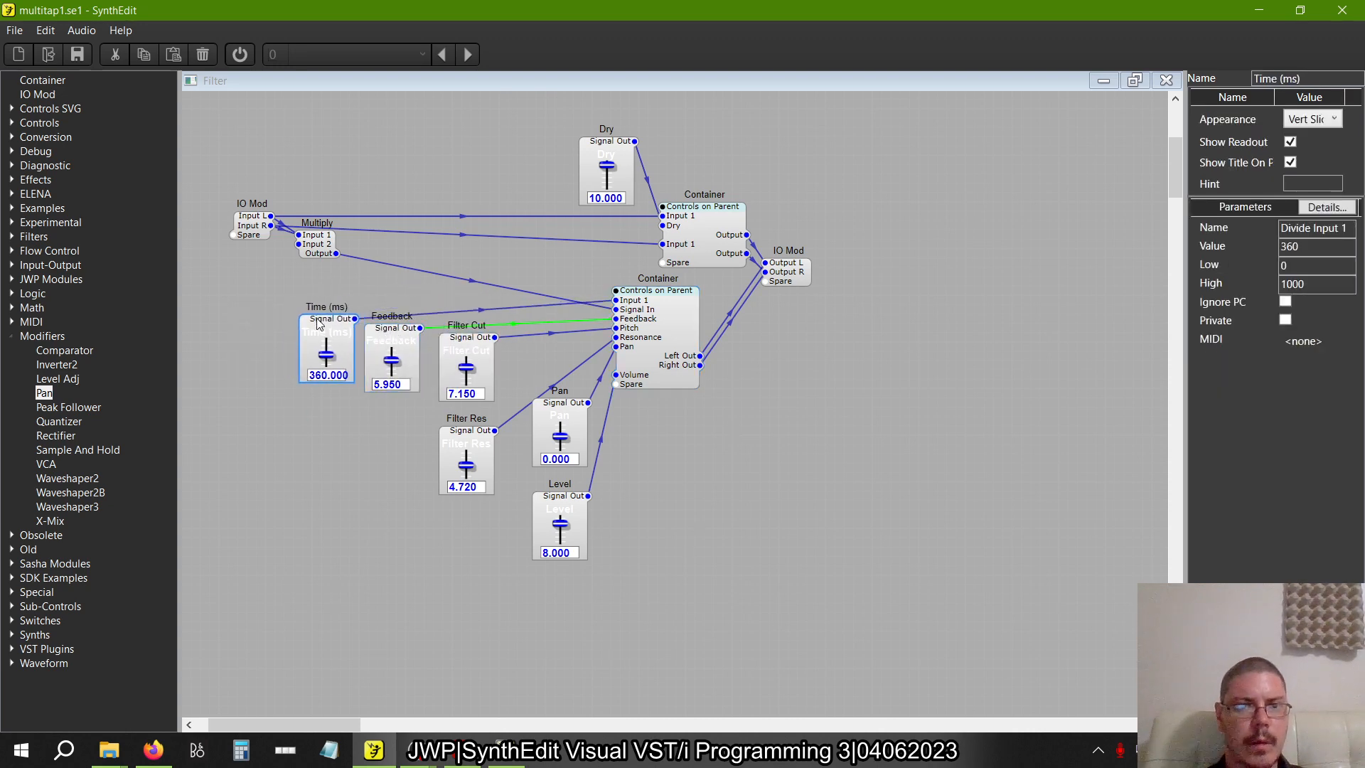
Following Figure 2.36 in the book, line up the Level, Pan and Filter Cut sliders in one row below the Multiply module
key(alt+Tab)
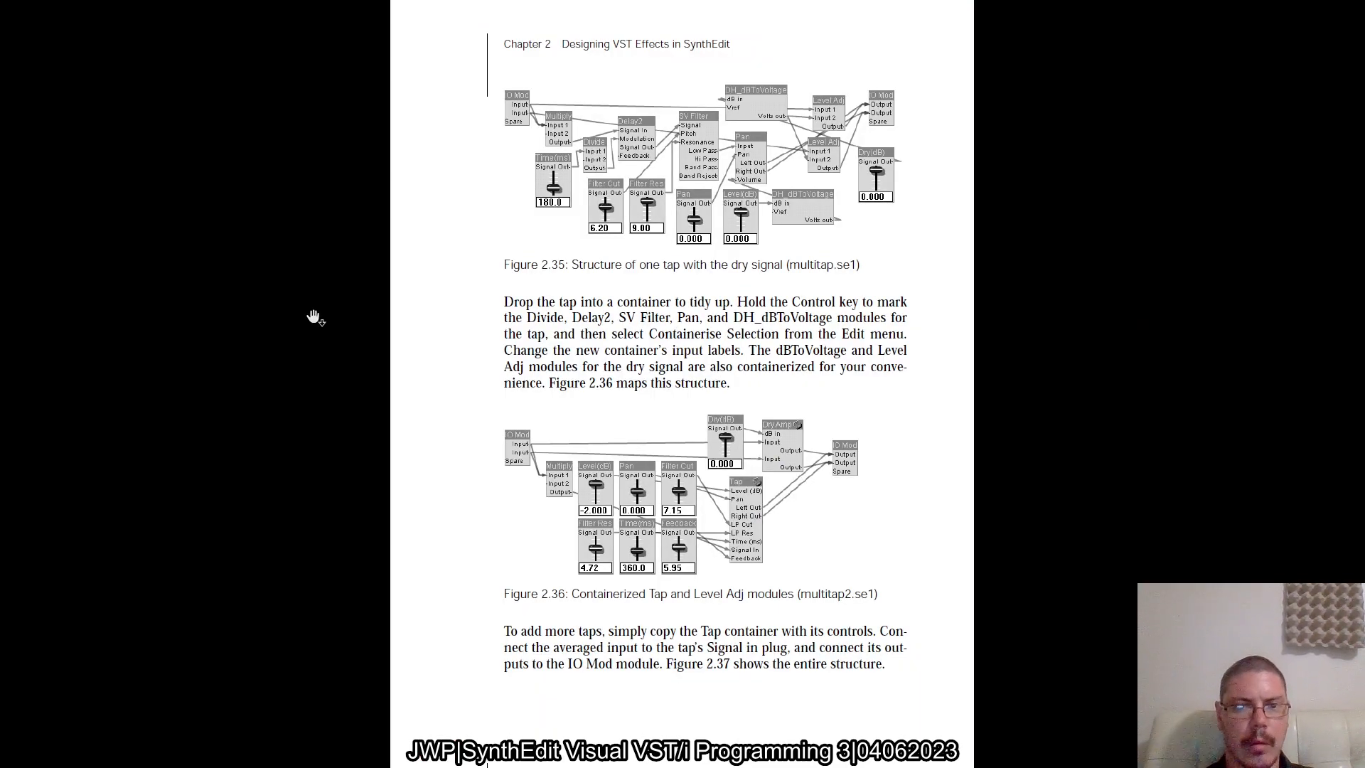
key(alt+Tab)
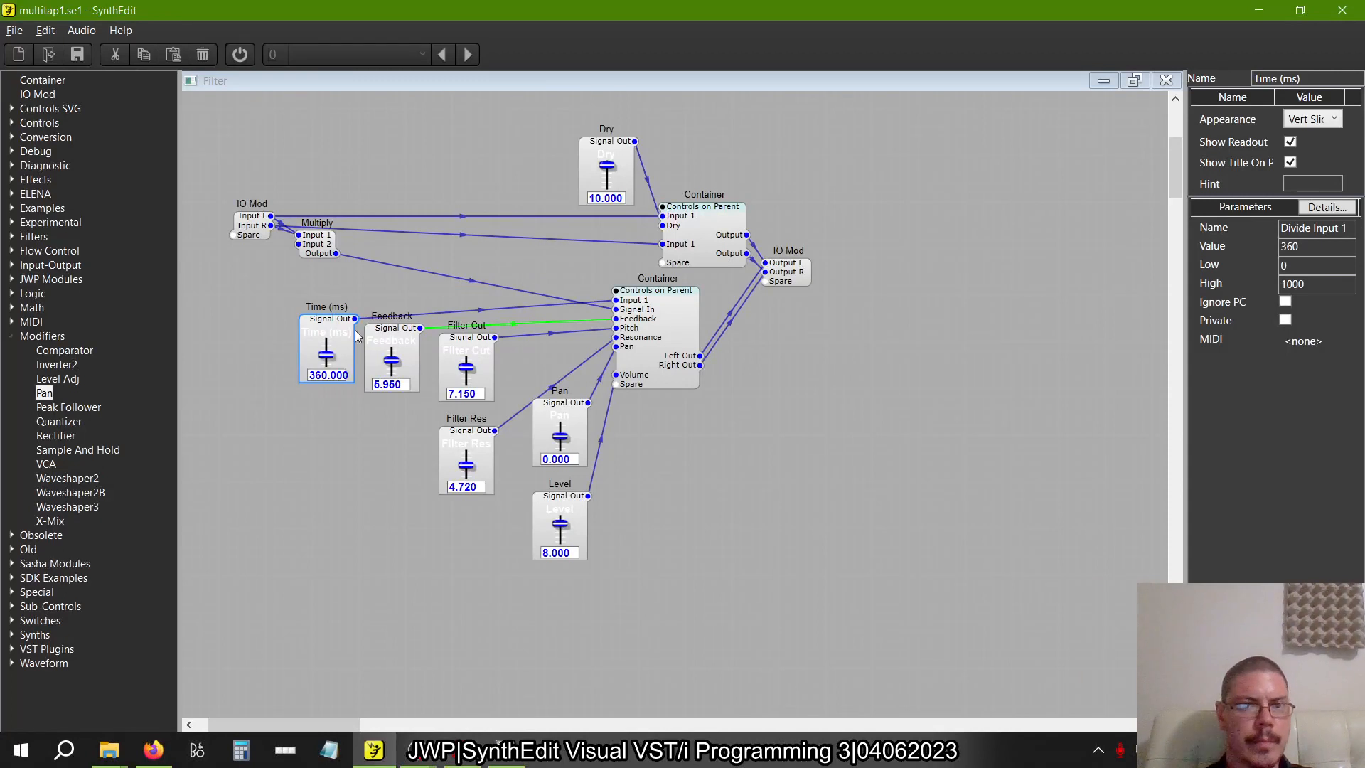
drag(551, 501, 272, 444)
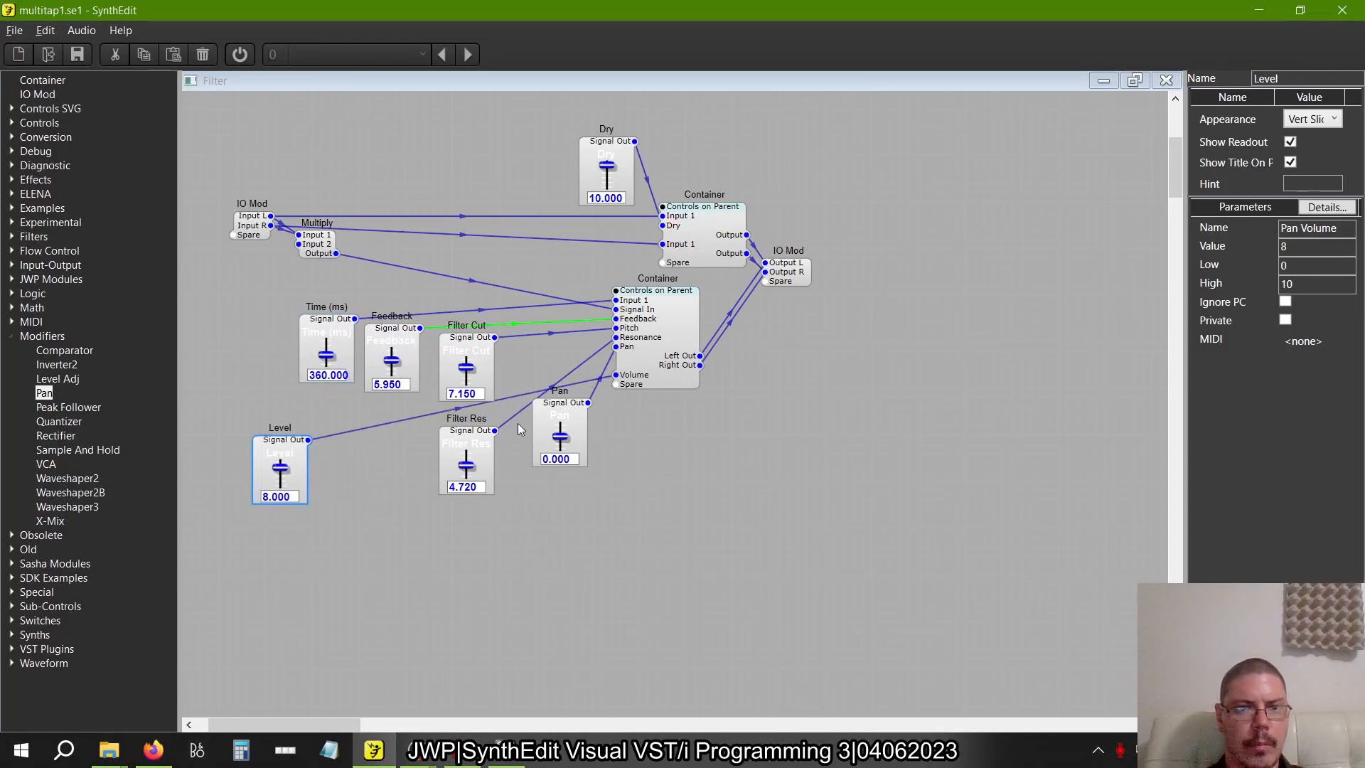
drag(541, 414, 343, 443)
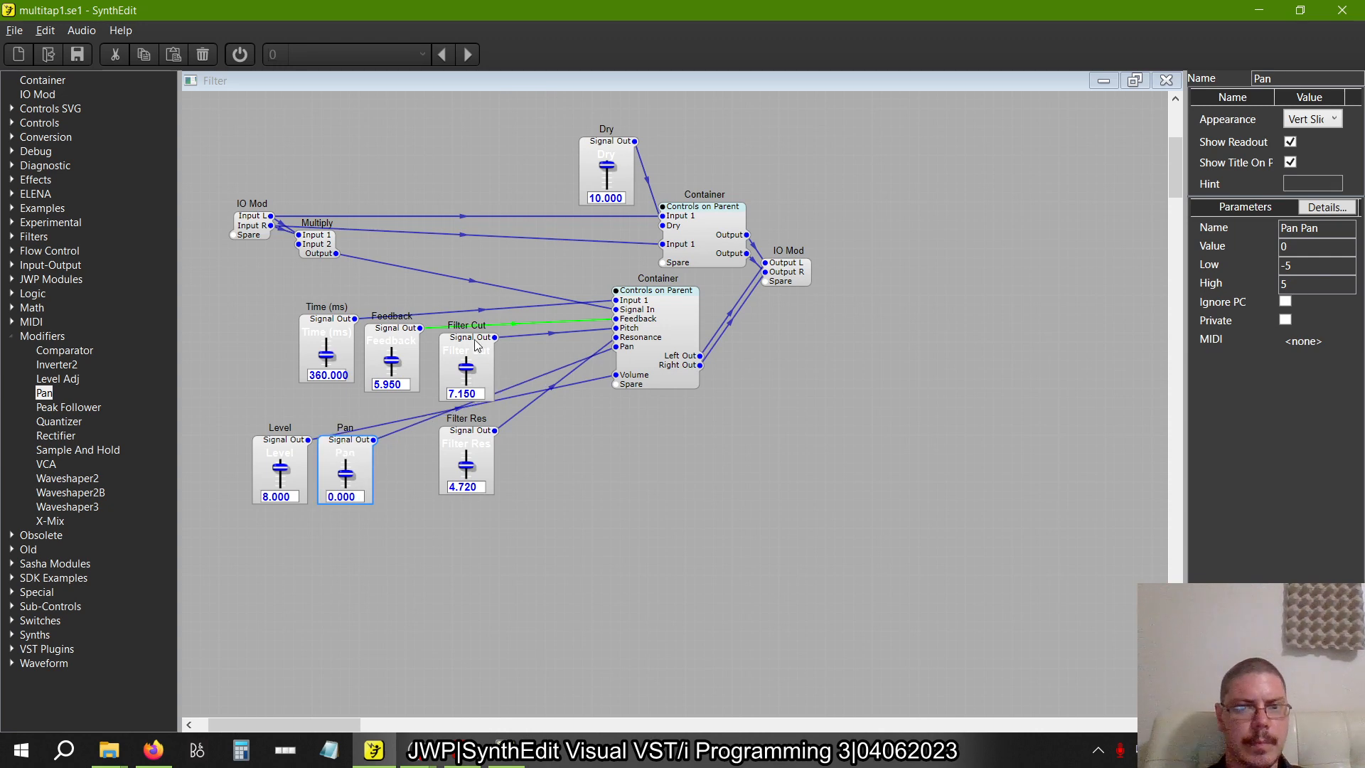
drag(467, 342, 418, 445)
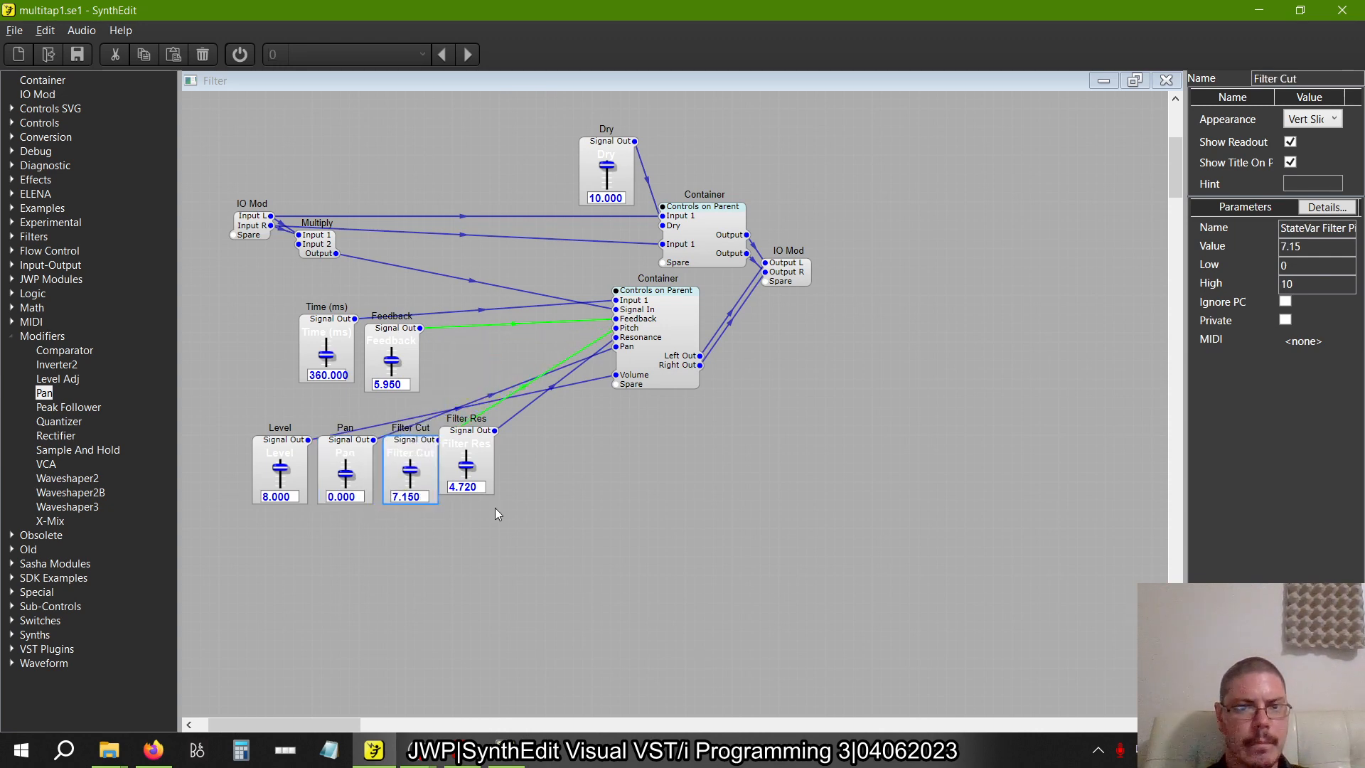
Check Figure 2.36, and place the Filter Res, Time (ms) and Feedback sliders in a second row under Level, Pan and Filter Cut
key(alt+Tab)
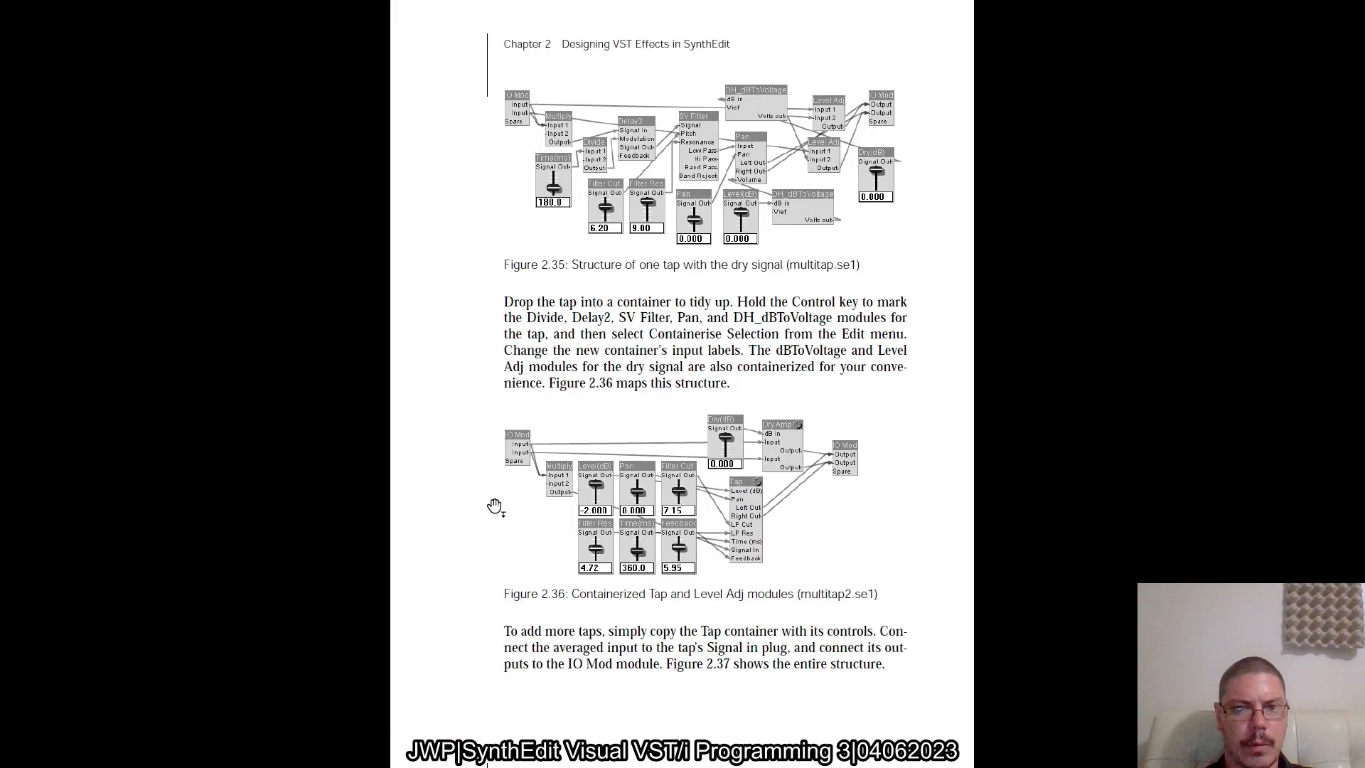
key(alt+Tab)
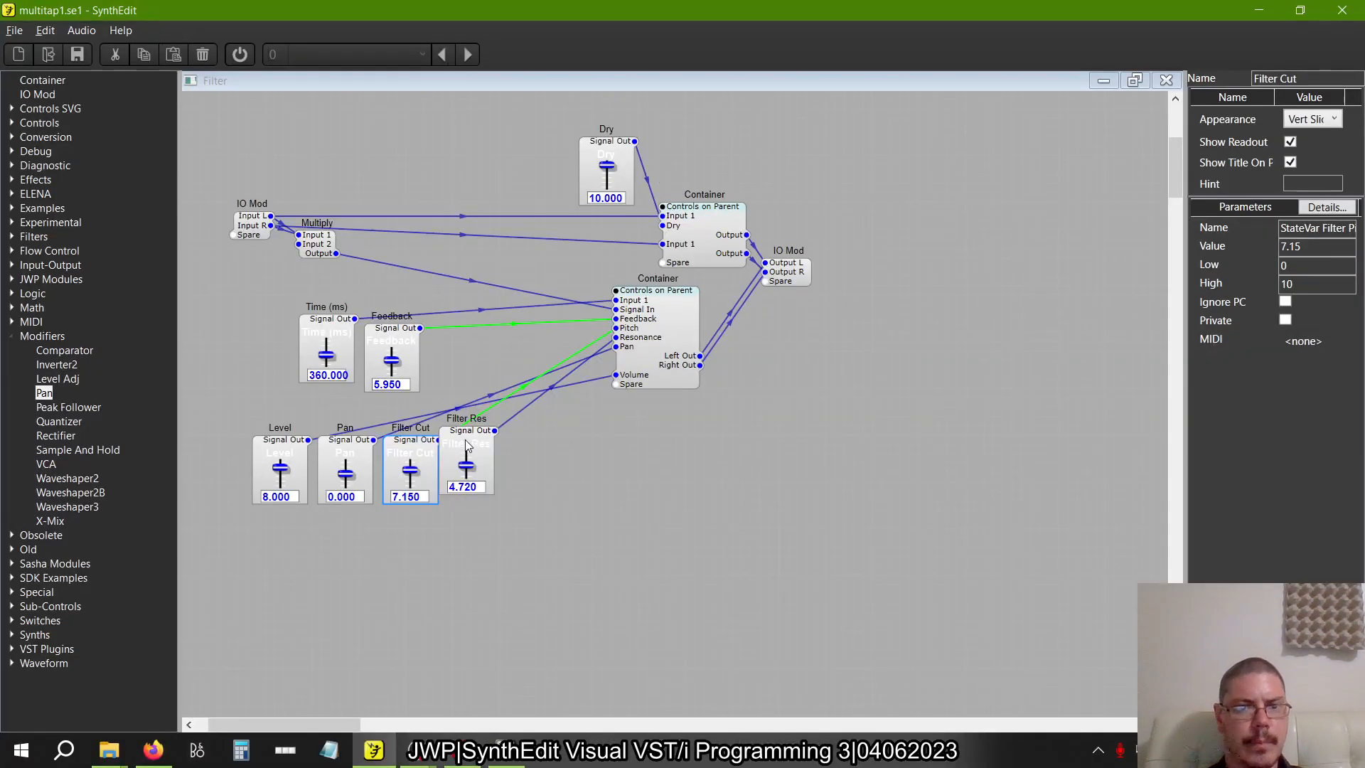
drag(465, 439, 279, 536)
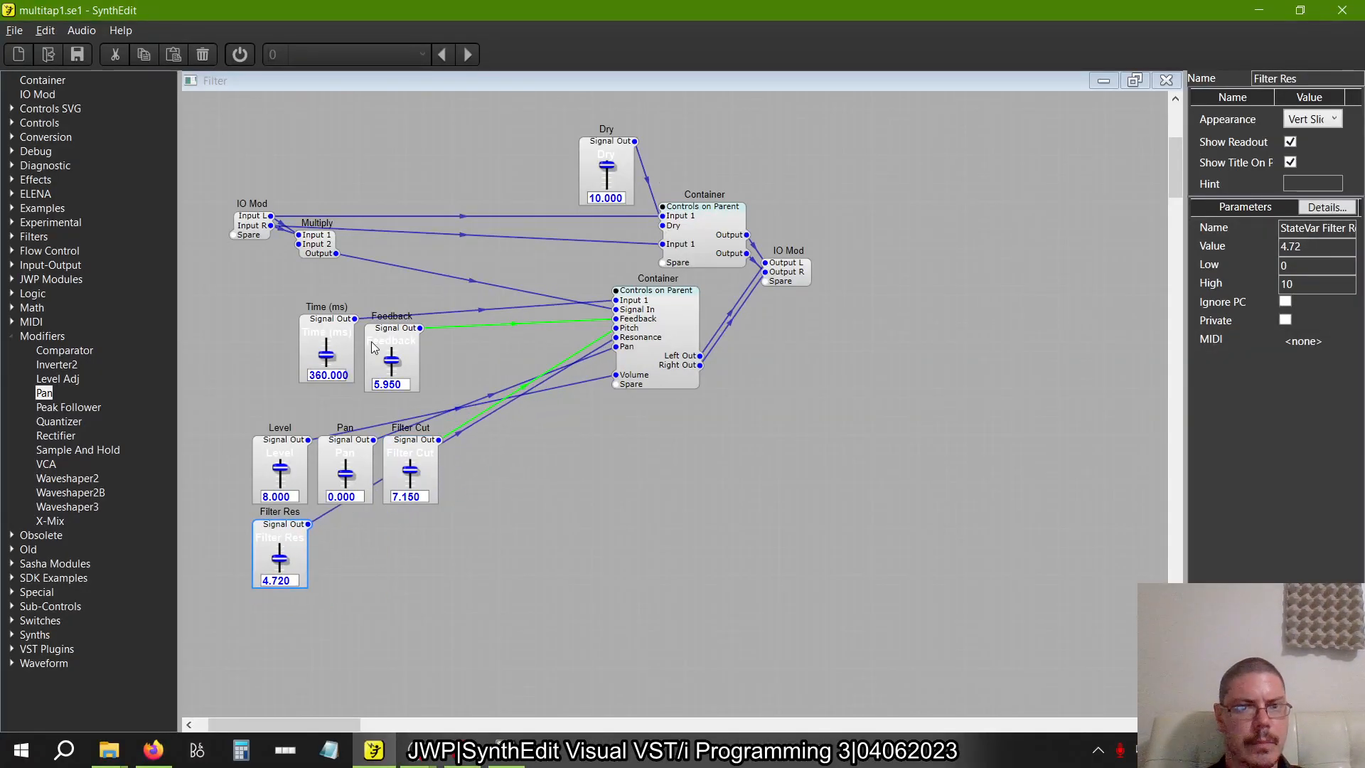
drag(329, 320, 348, 527)
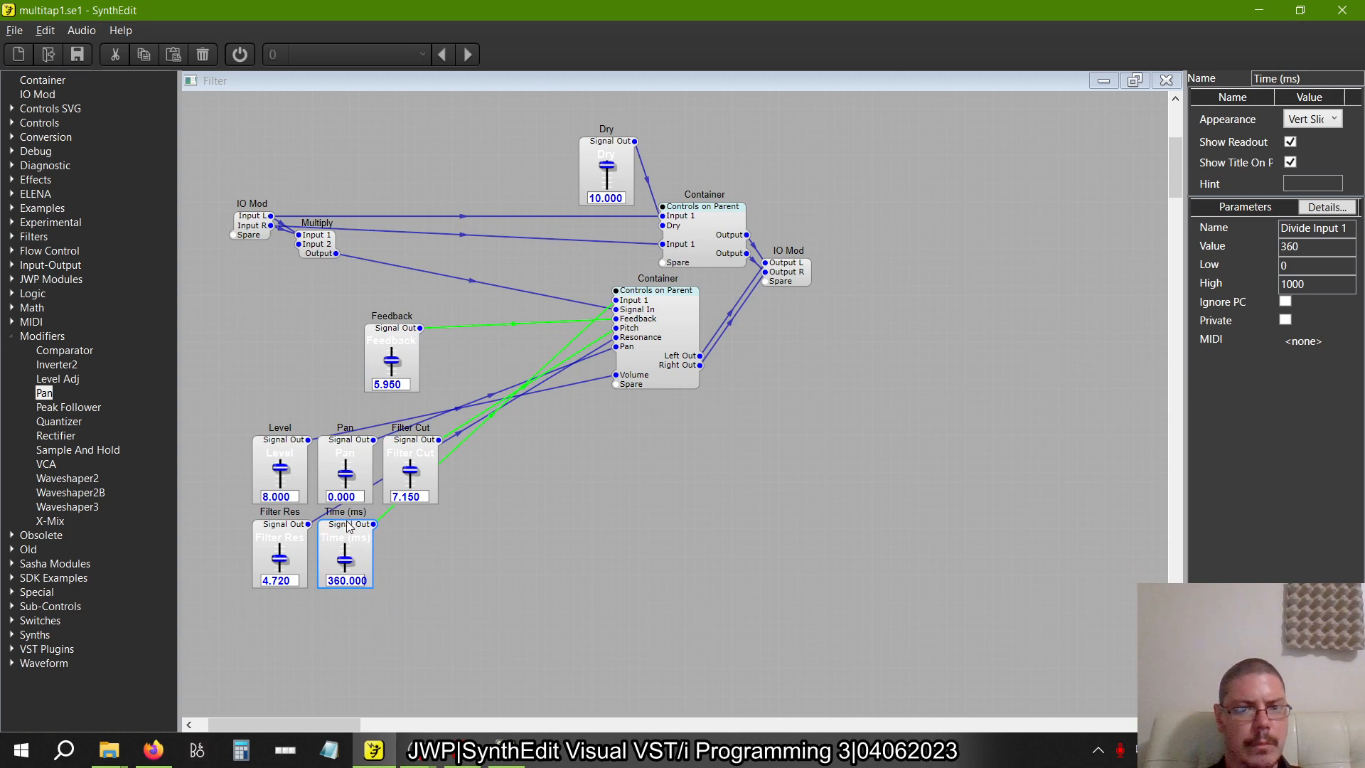
drag(393, 336, 411, 531)
Move the block of six tap sliders together into the gap between the Multiply module and the lower container
drag(486, 606, 217, 404)
drag(282, 442, 381, 306)
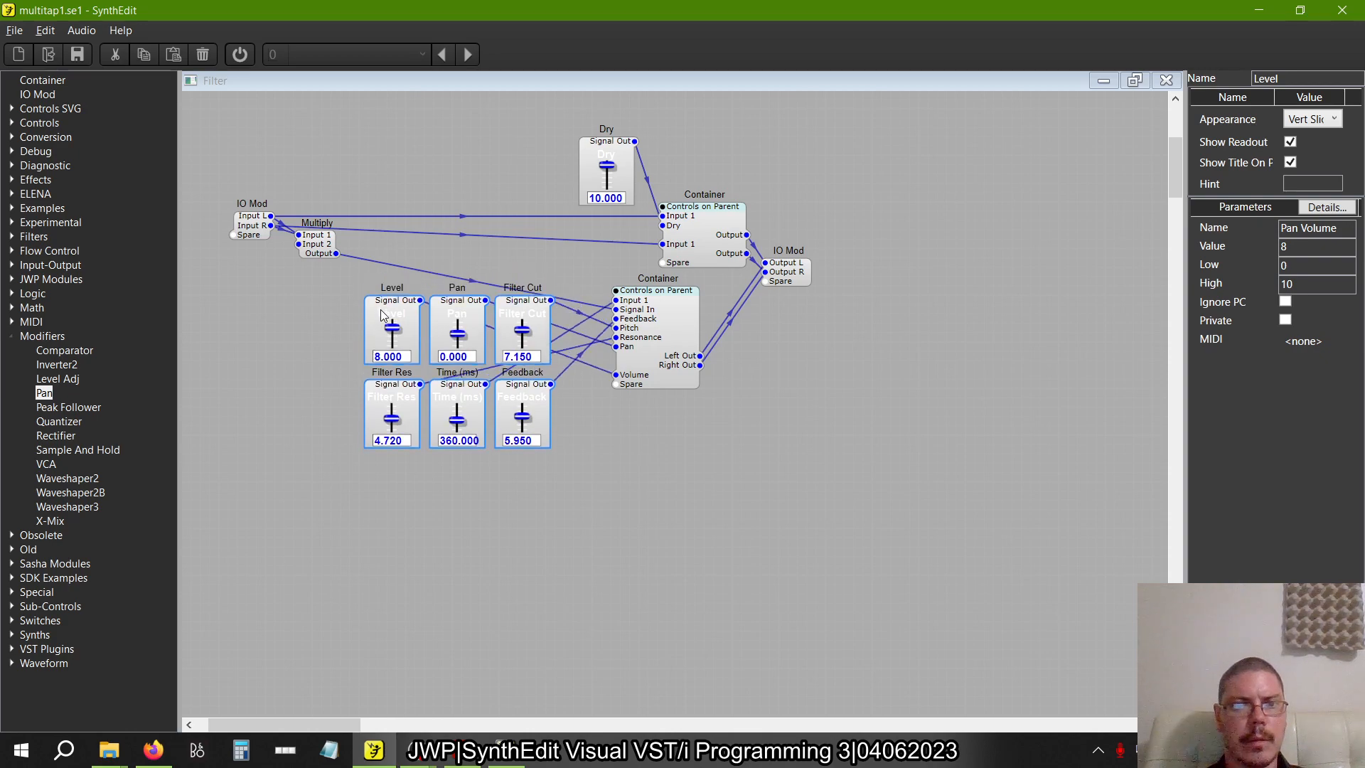
click(570, 525)
Compare the structure with Figure 2.36 and save the project under the new name multitap2.se1 in the Delay folder
key(alt+Tab)
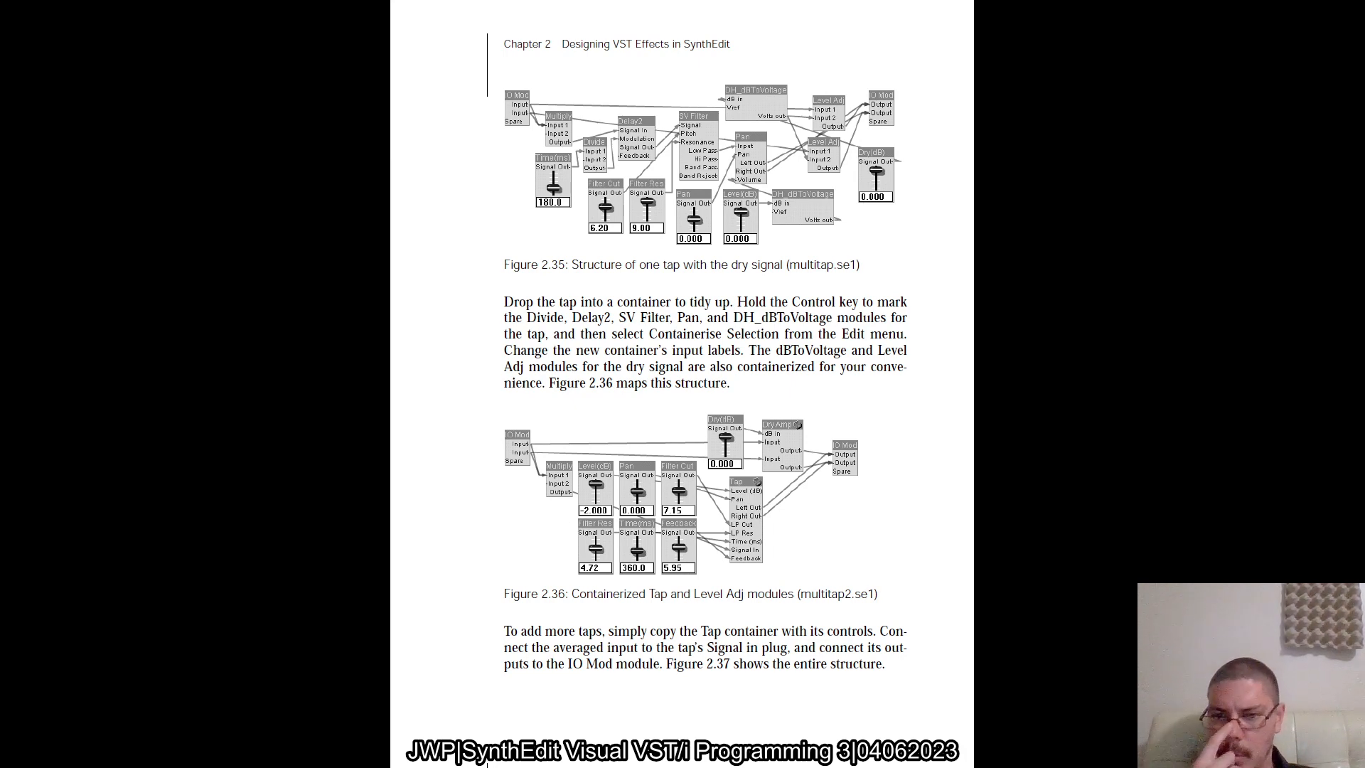
key(alt+Tab)
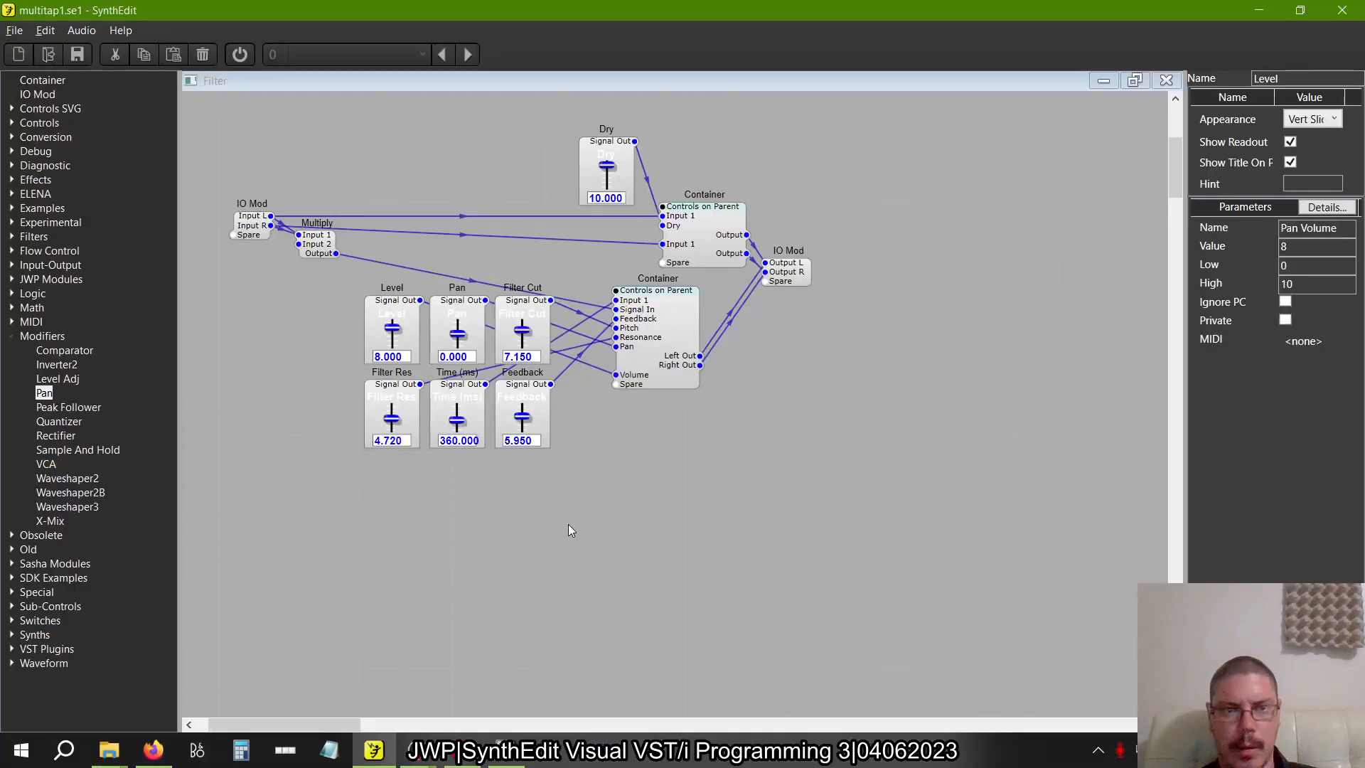
click(14, 31)
click(42, 140)
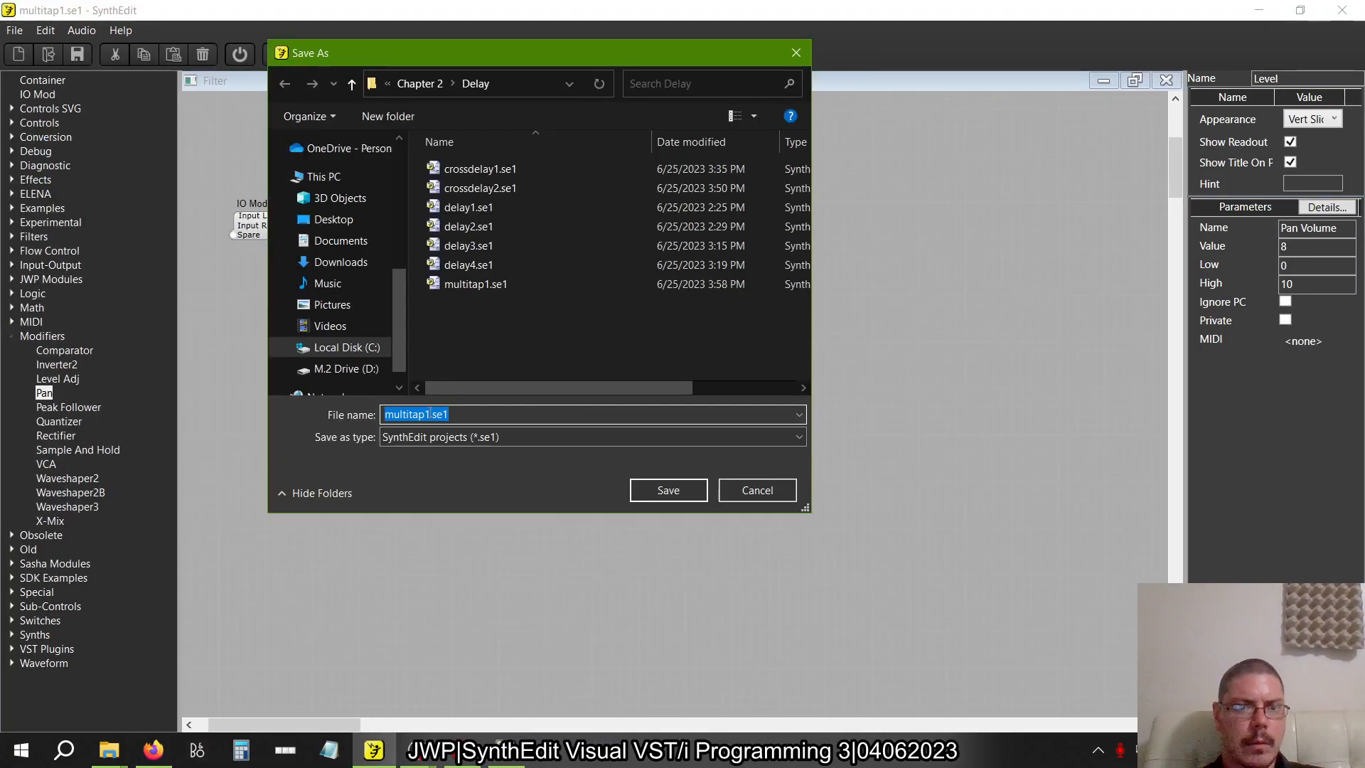
click(429, 414)
key(BackSpace)
text(2)
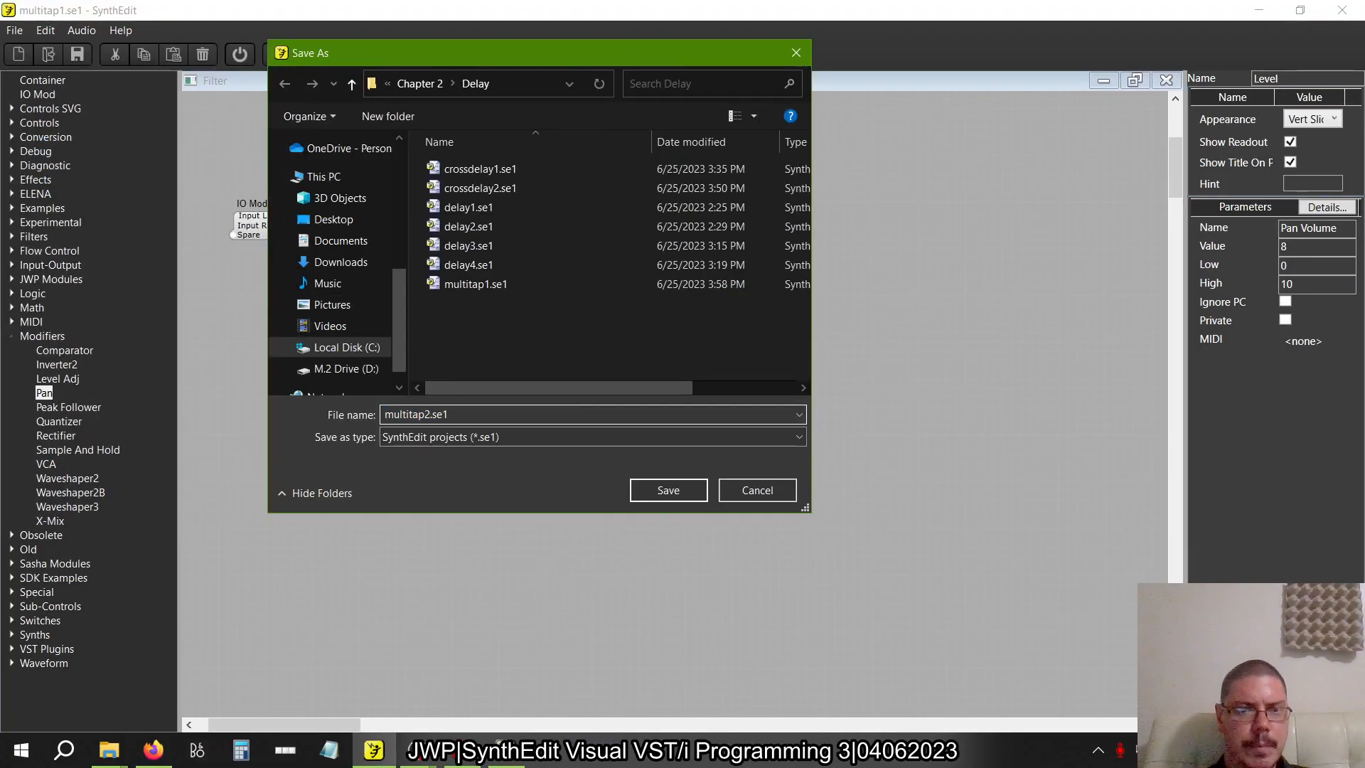
key(Return)
Read the book's instructions for adding more taps and examine the four-tap delay structure in Figure 2.37
key(alt+Tab)
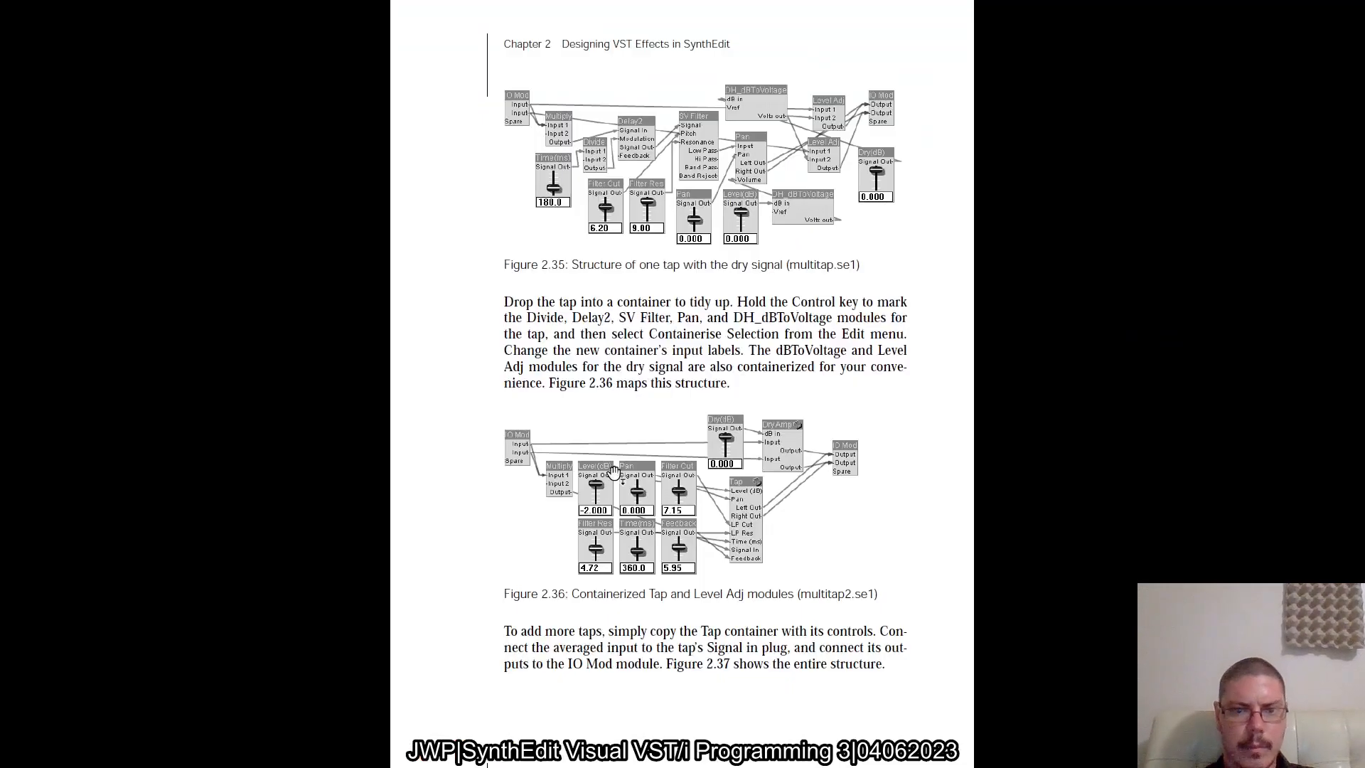
scroll(614, 472, down, 3)
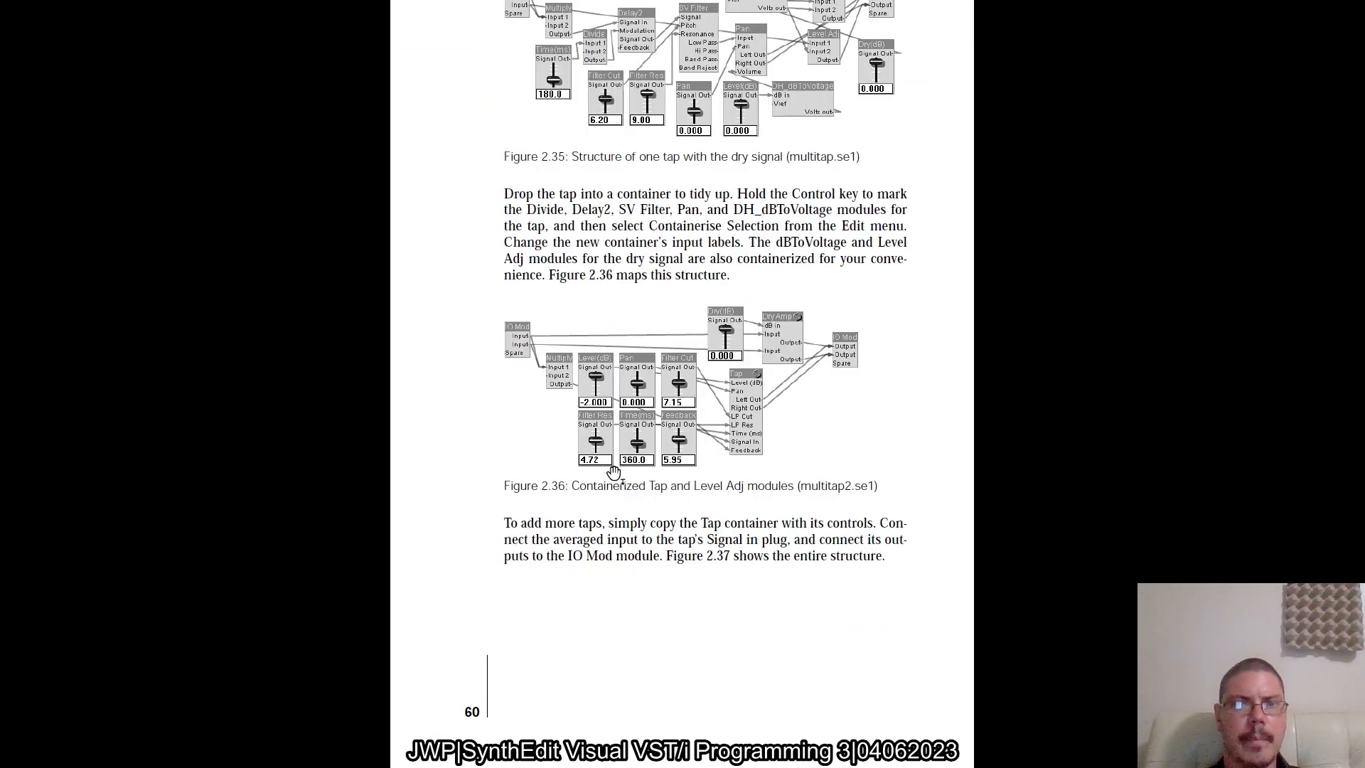
scroll(614, 472, up, 1)
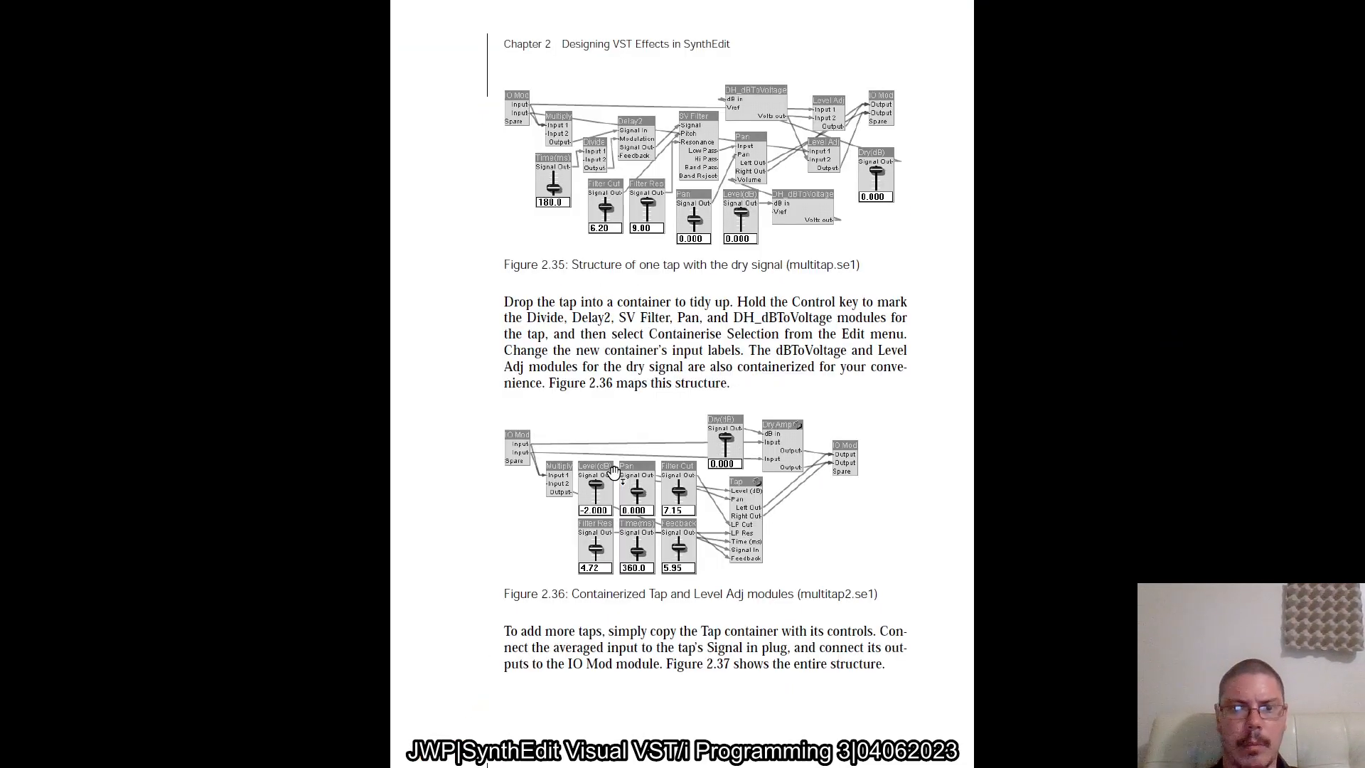
scroll(614, 472, down, 1)
scroll(613, 472, up, 2)
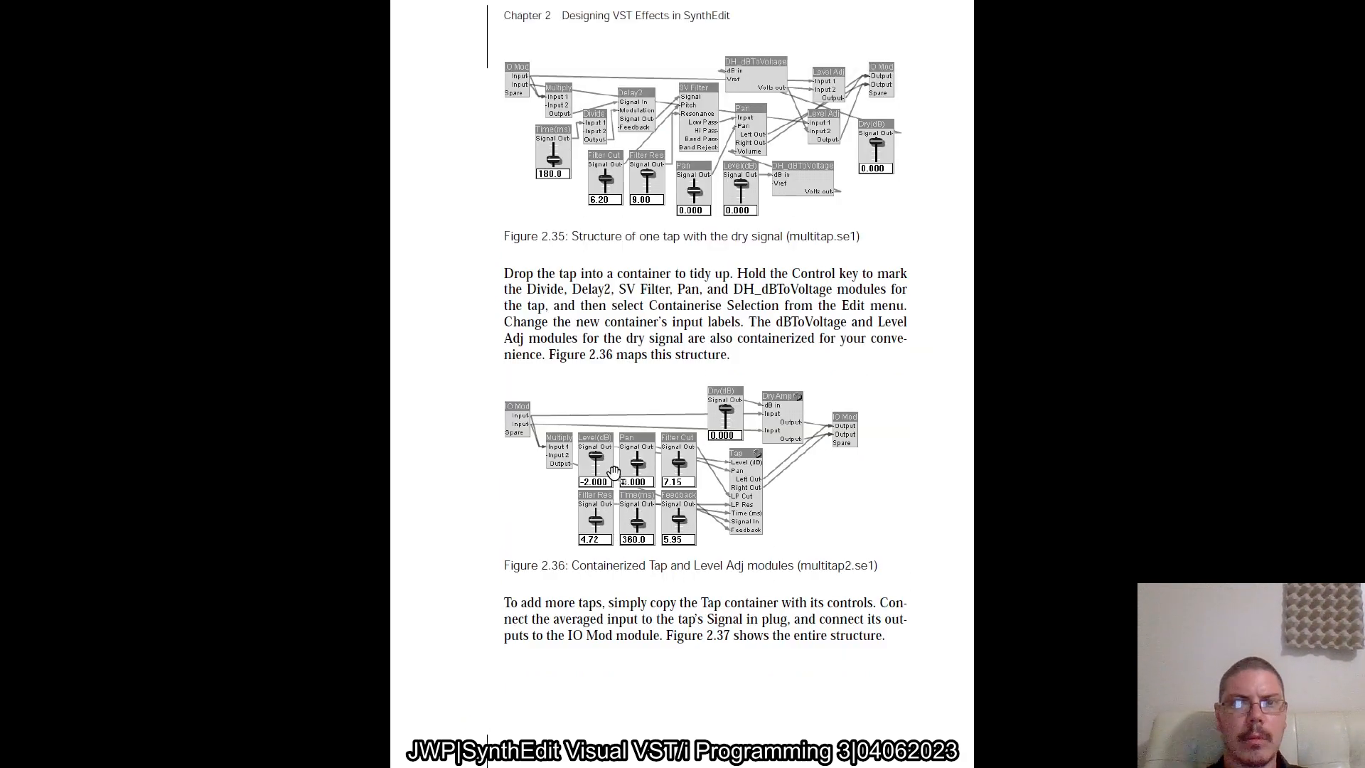
scroll(613, 472, down, 1)
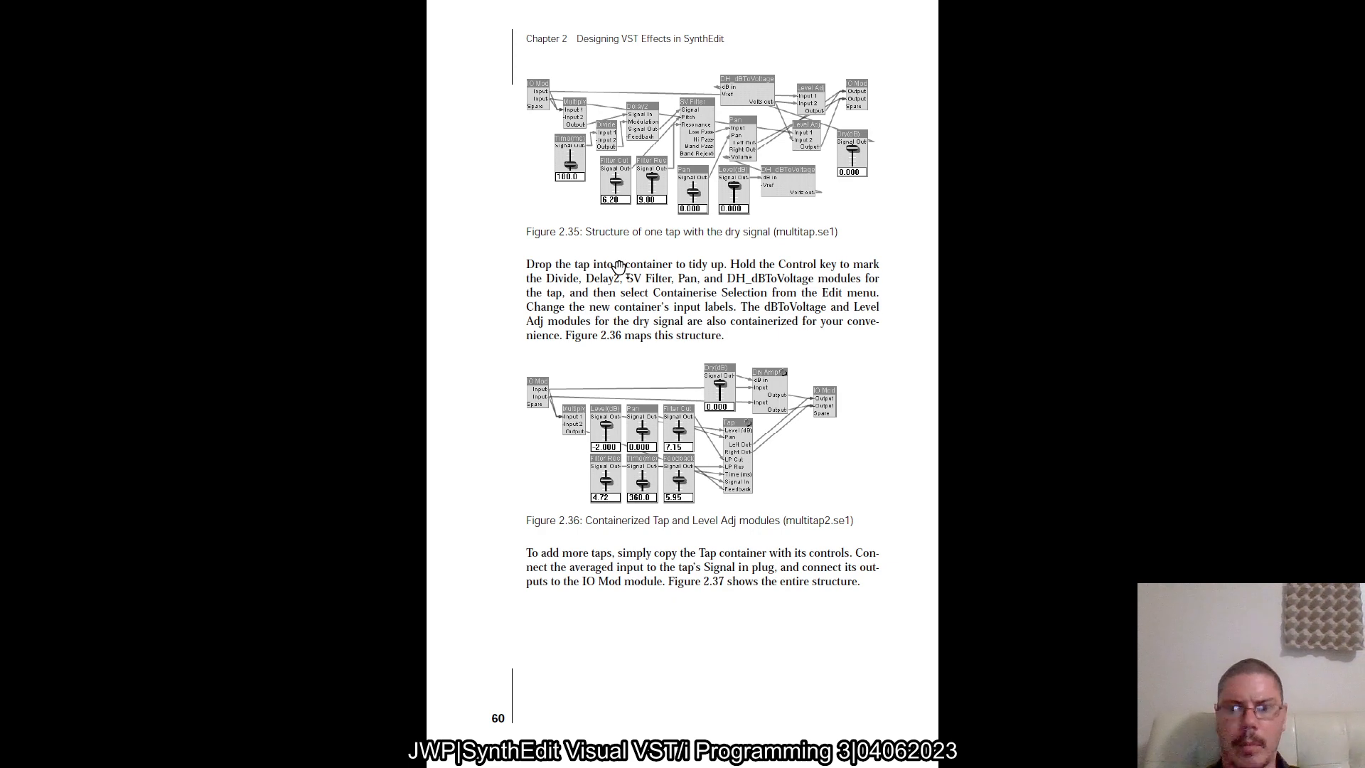
scroll(620, 267, down, 1)
scroll(619, 267, up, 2)
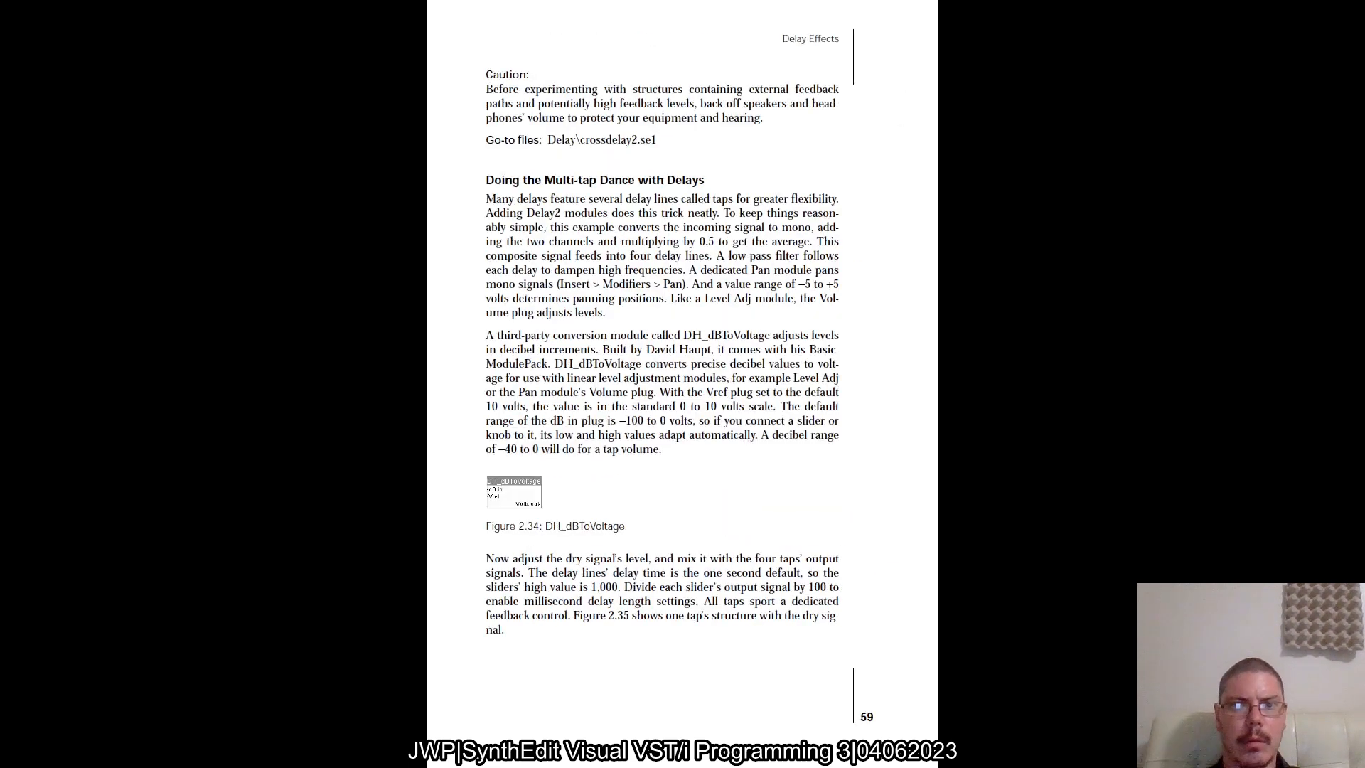
scroll(620, 267, down, 1)
scroll(683, 384, down, 1)
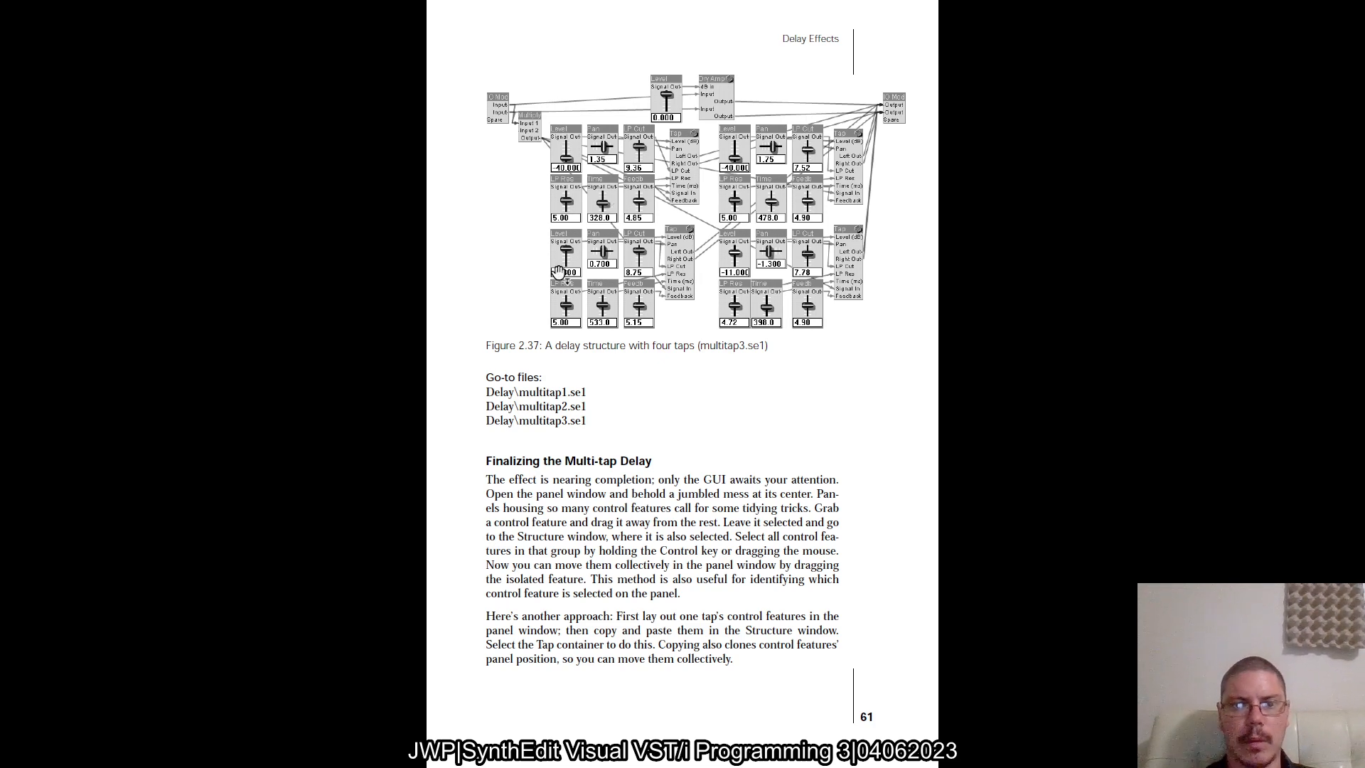
ctrl+scroll(635, 174, up, 3)
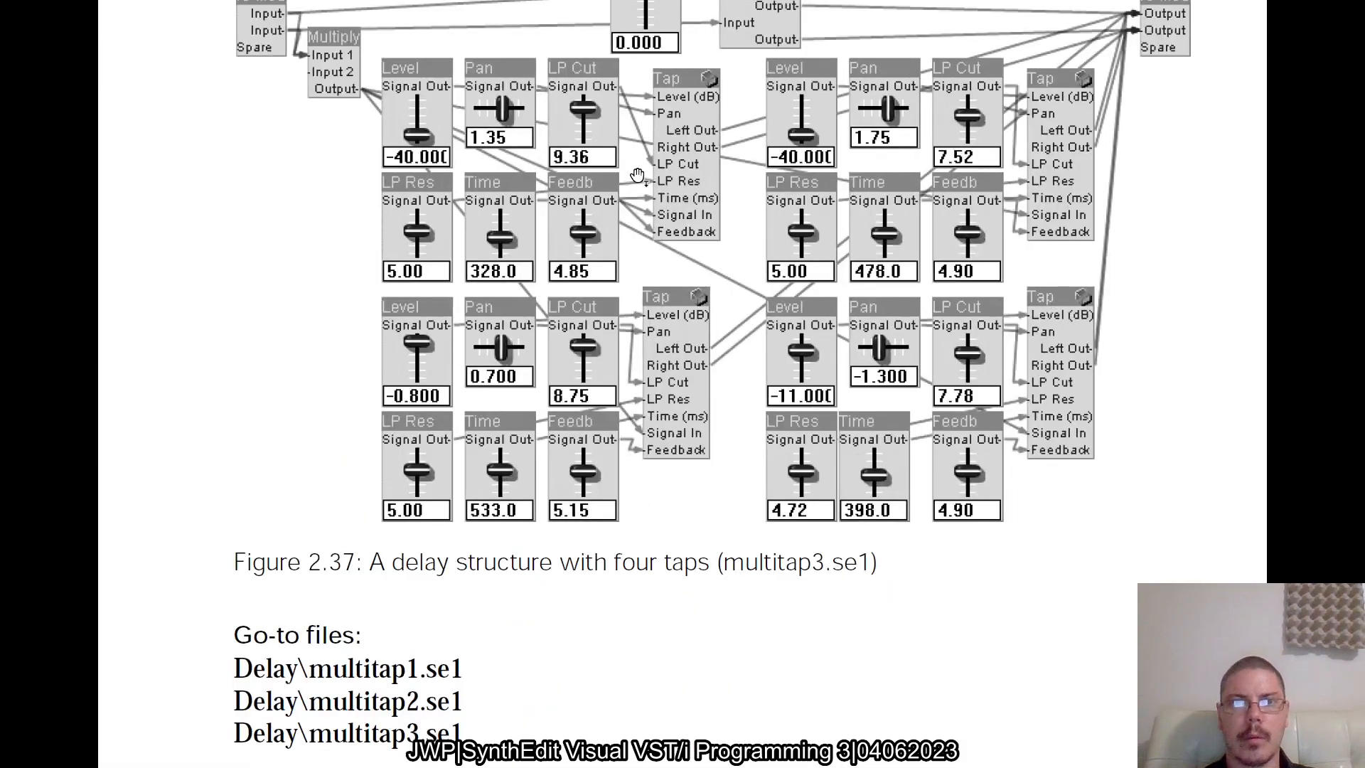
scroll(636, 175, down, 3)
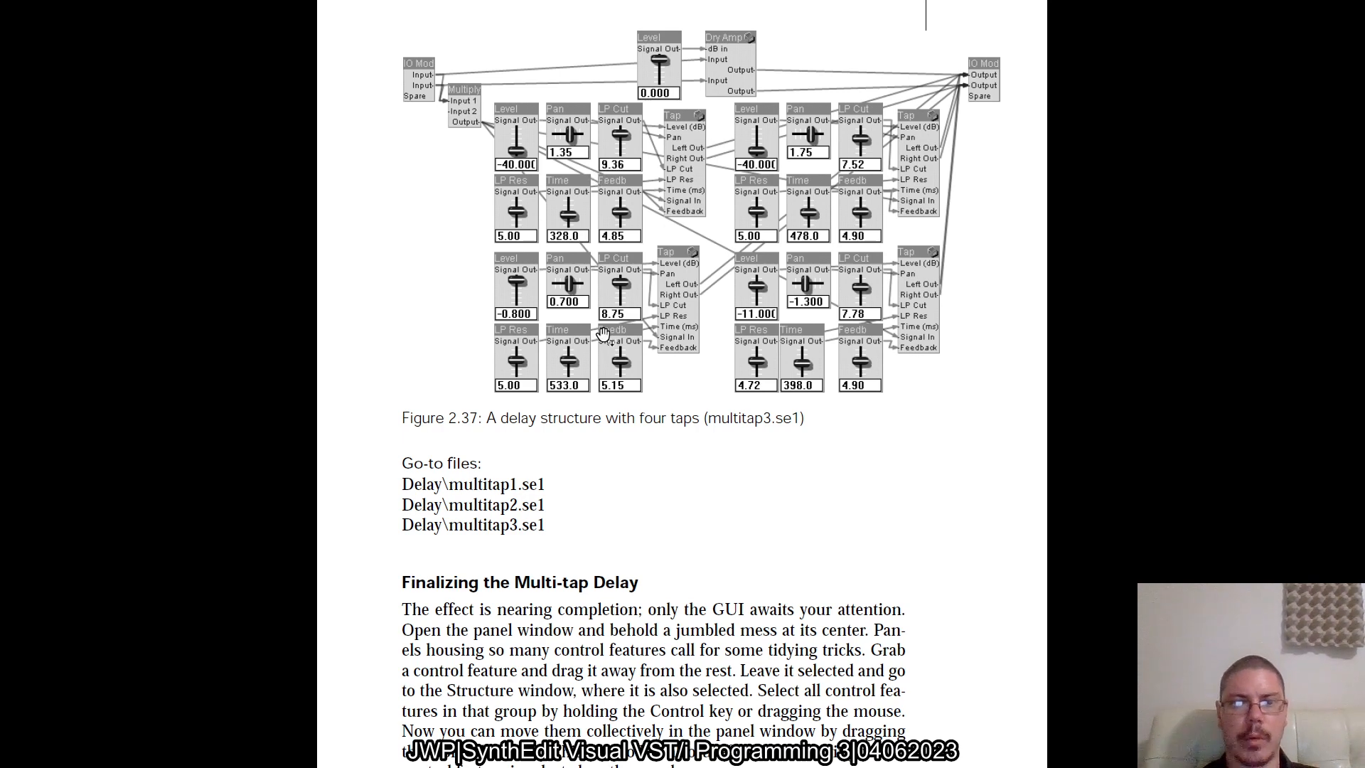
Back in SynthEdit, change the Pan control's appearance to a horizontal slider
key(alt+Tab)
click(452, 307)
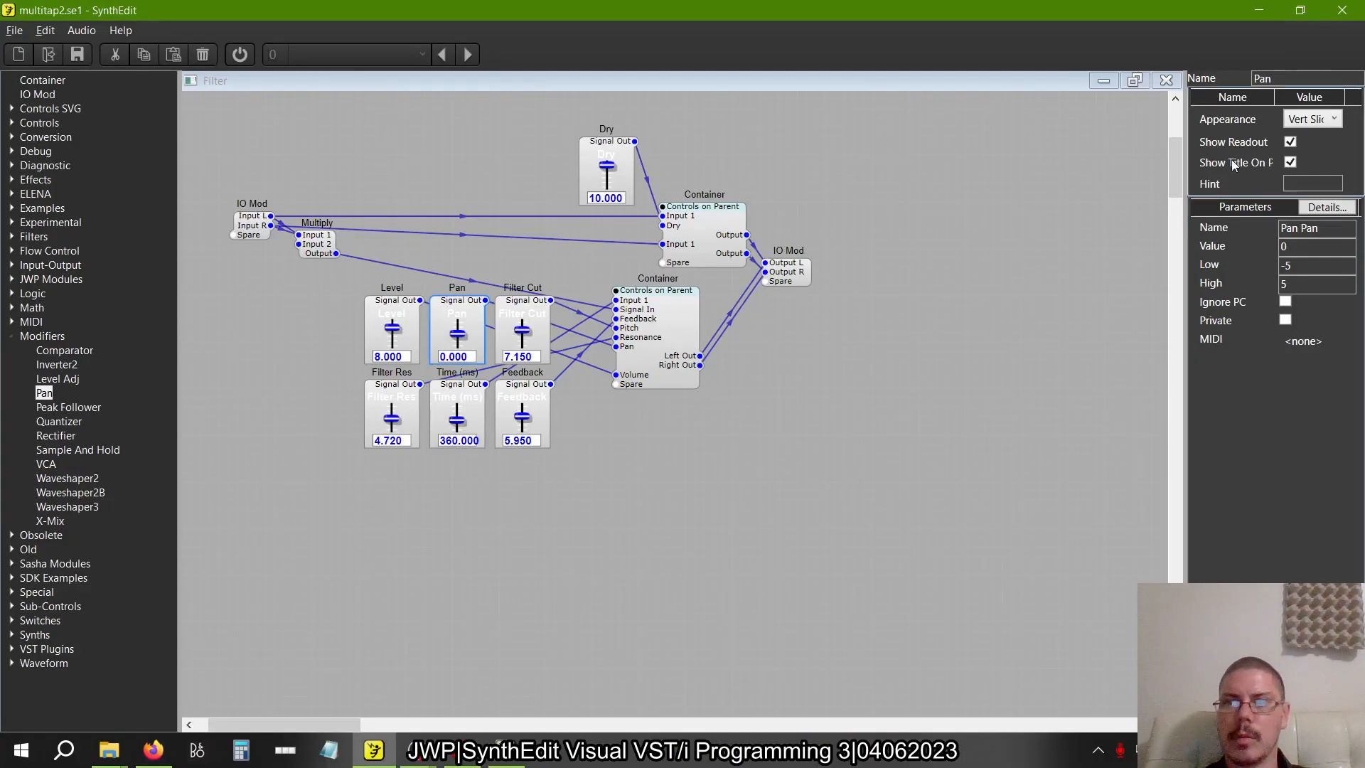
click(1313, 119)
click(1301, 193)
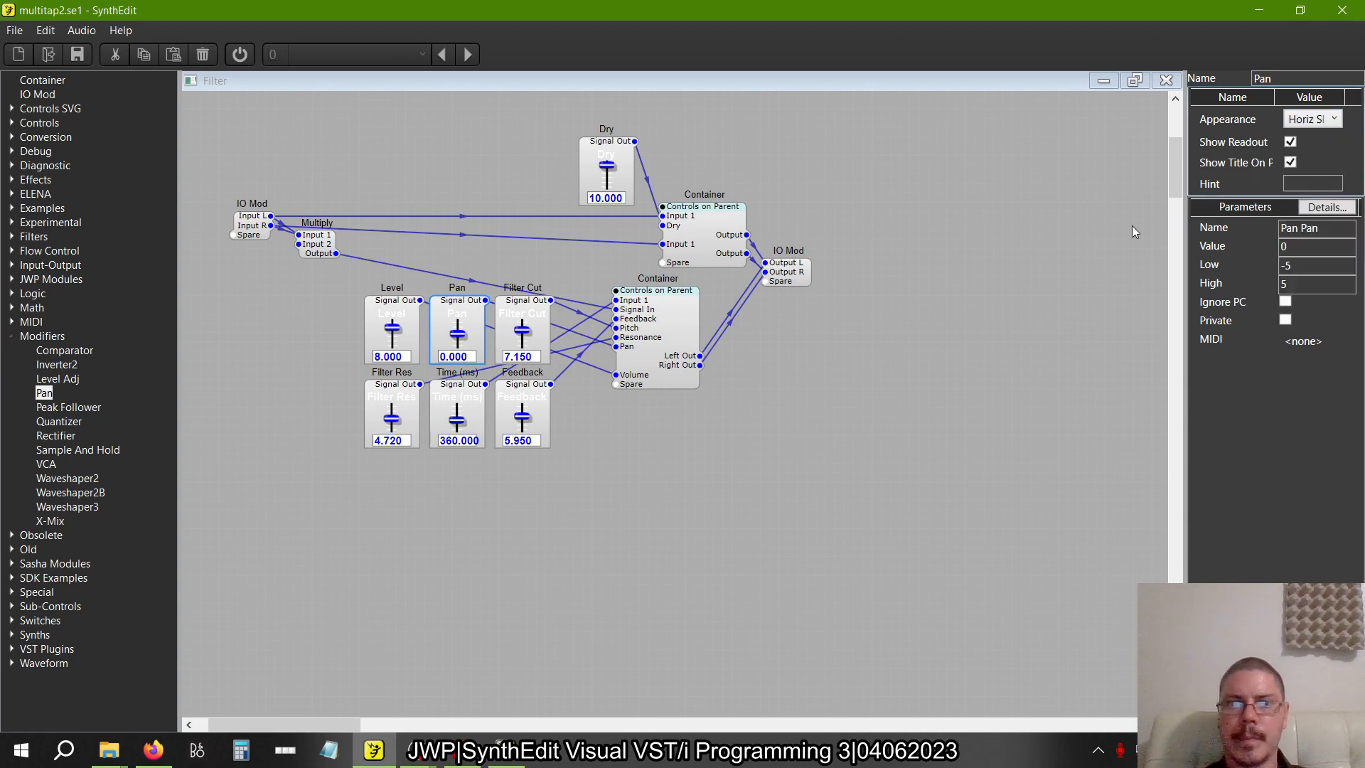
Save the project as a new copy named multitap3.se1 in the Delay folder
click(14, 30)
click(36, 143)
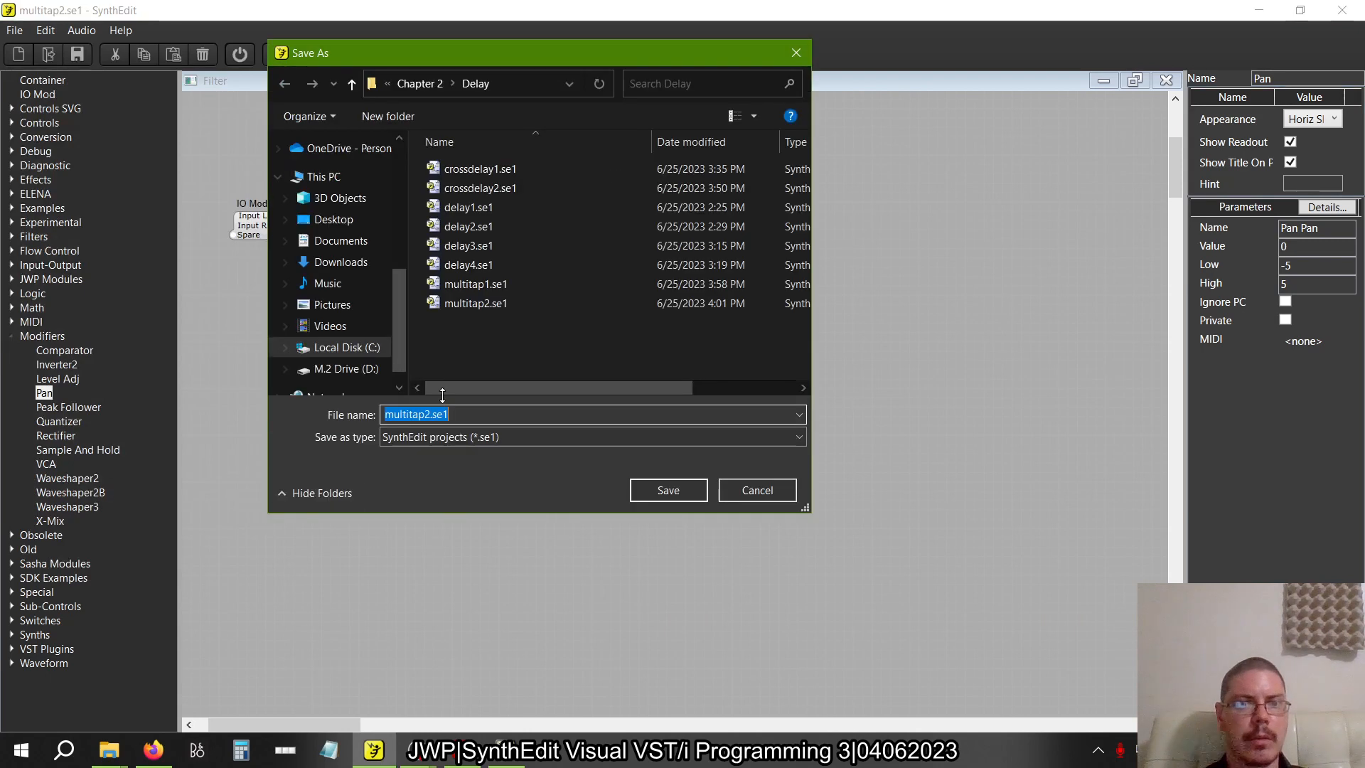
click(426, 414)
key(BackSpace)
text(3)
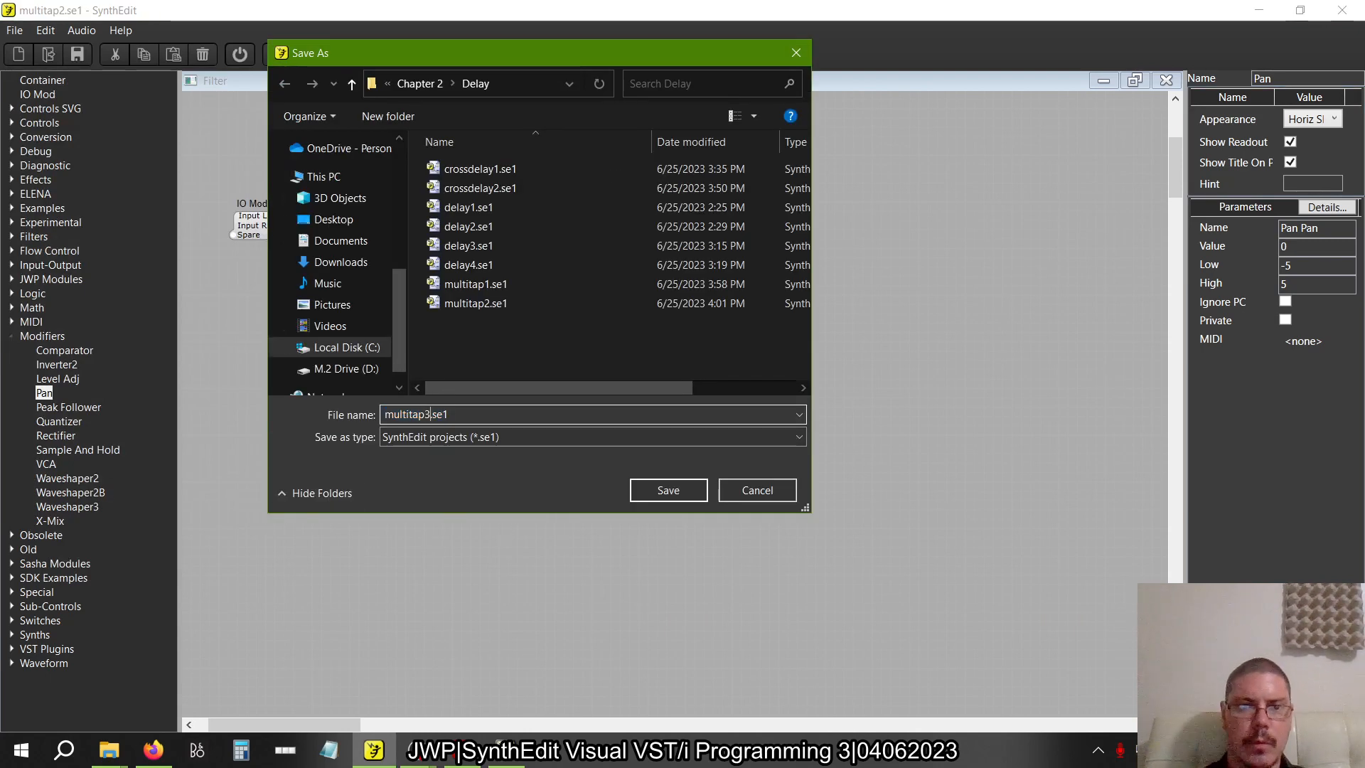
key(Return)
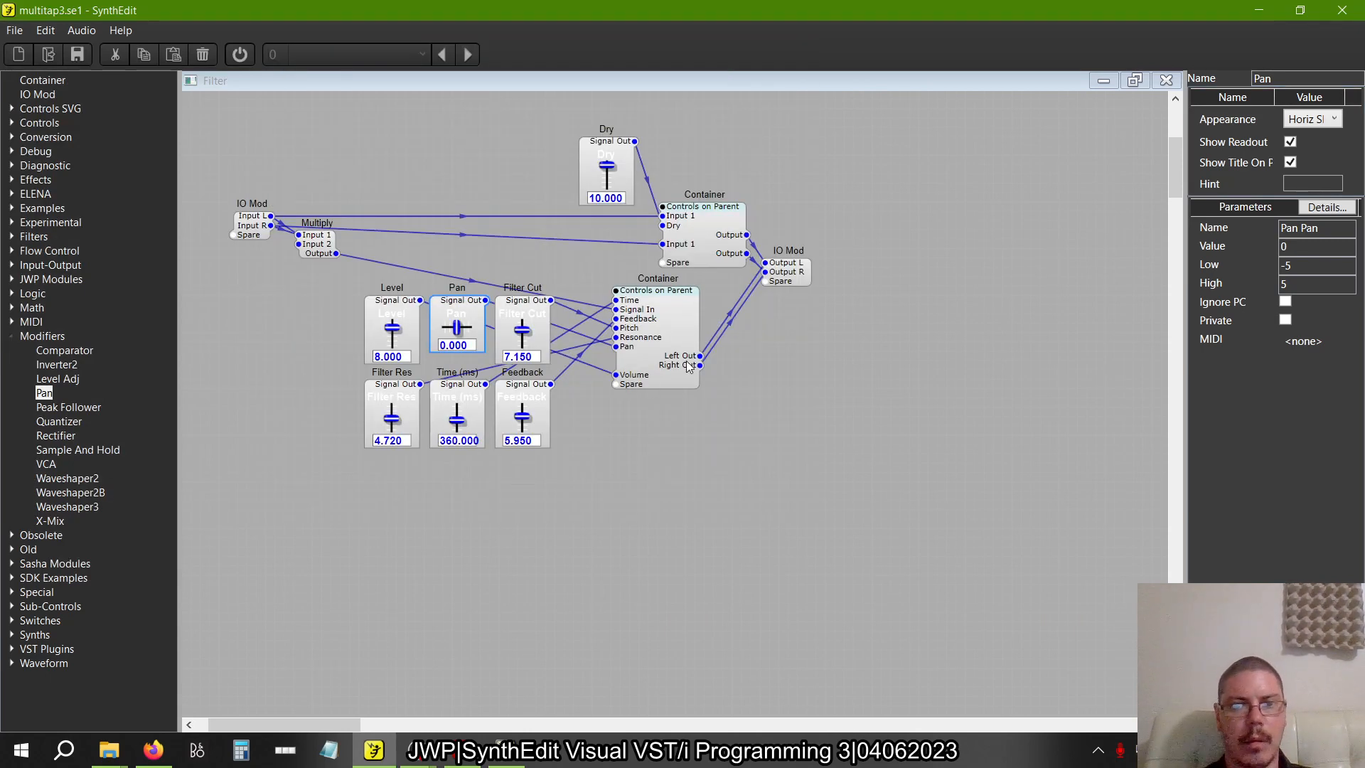
Select the tap container with its six controls, shift them down and to the left, and containerize the selection into one container
key(alt+Tab)
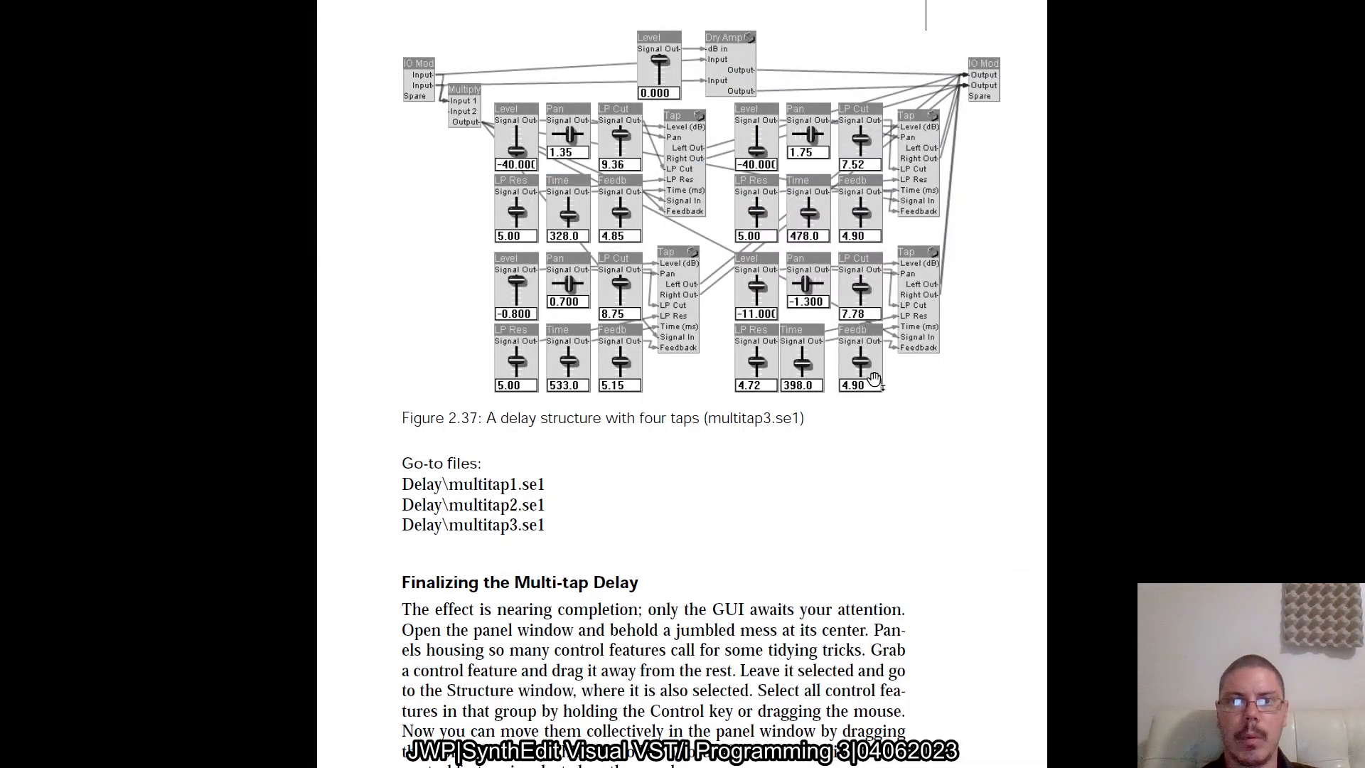
key(alt+Tab)
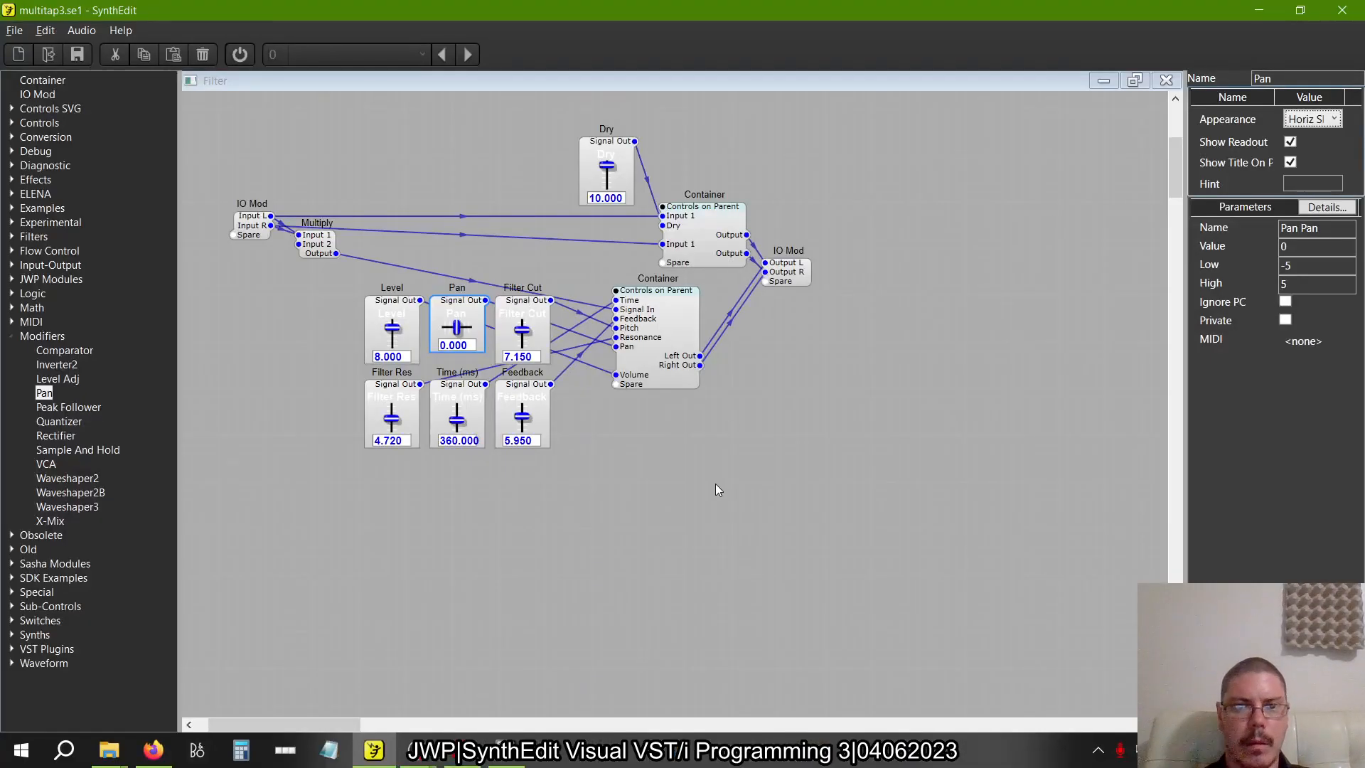
drag(715, 484, 333, 273)
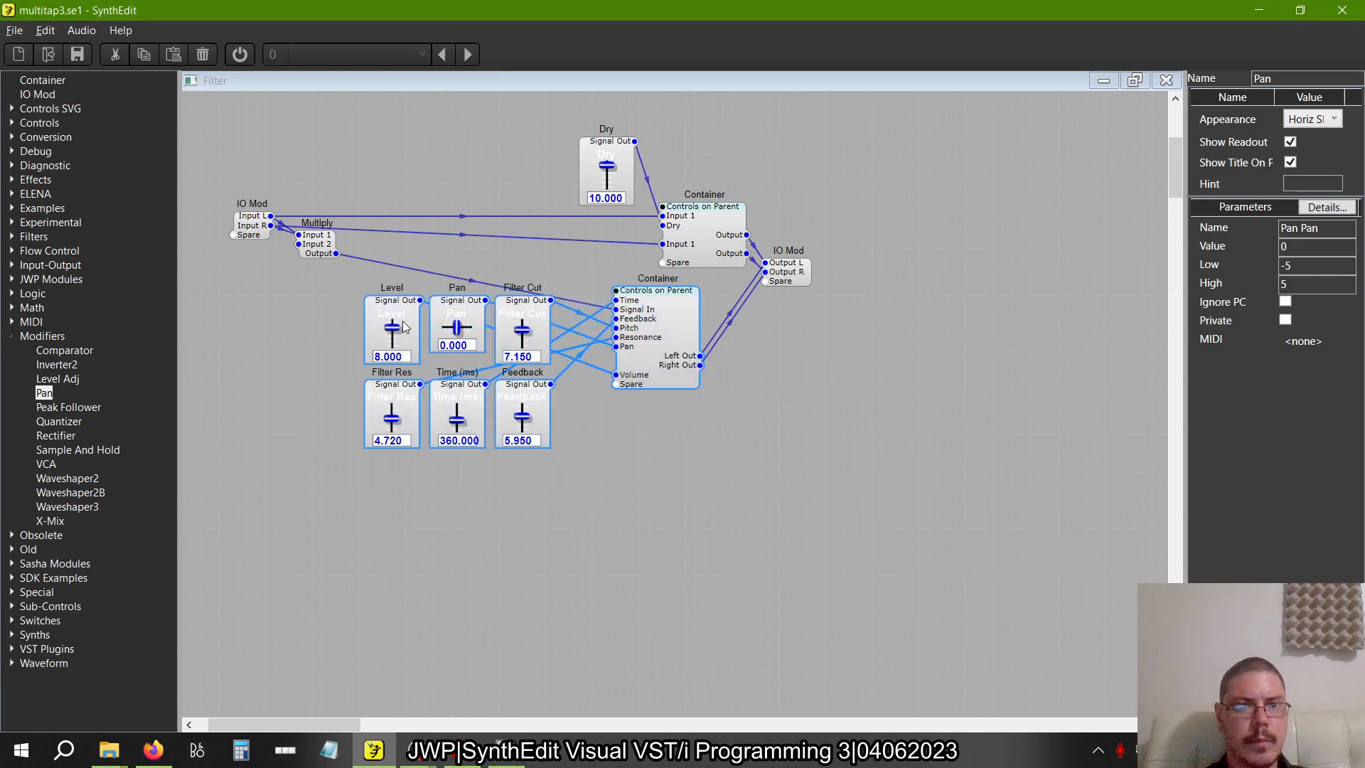
drag(402, 321, 339, 378)
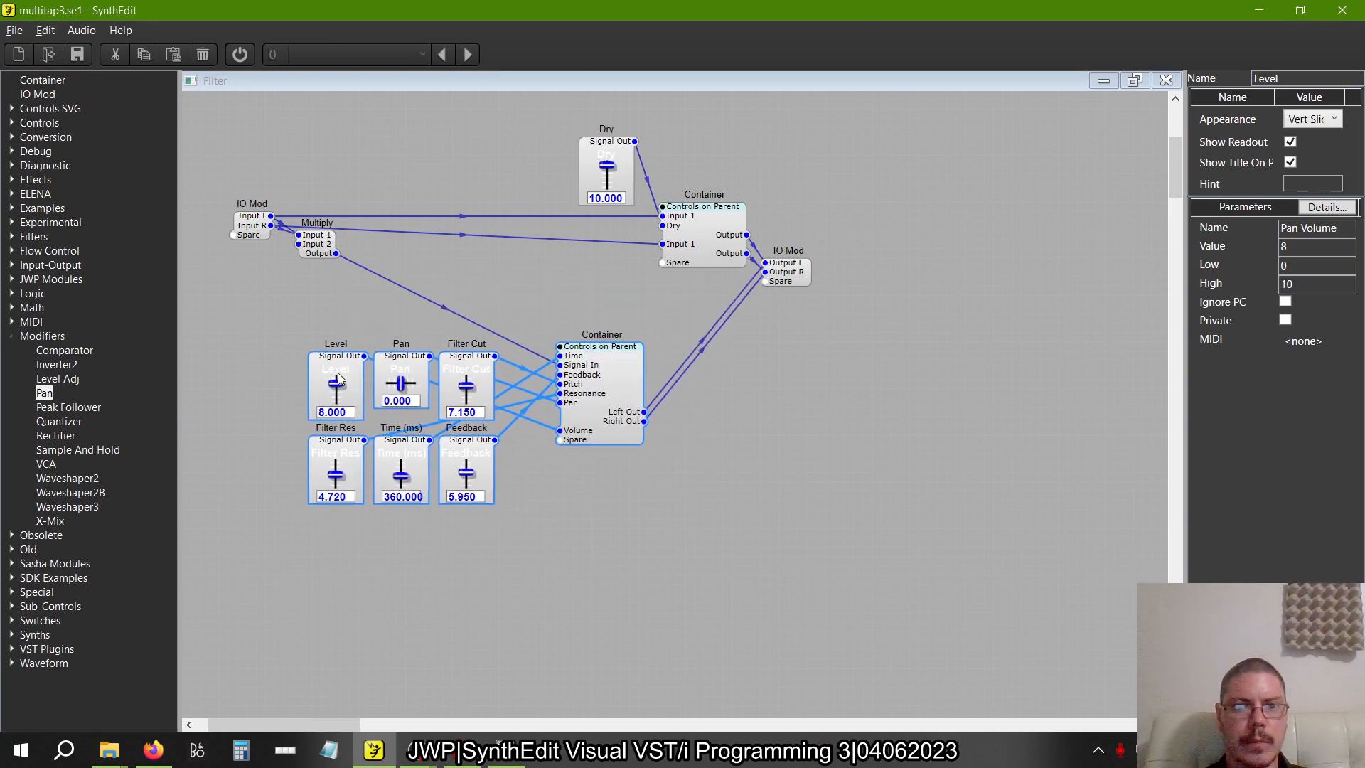
right_click(338, 378)
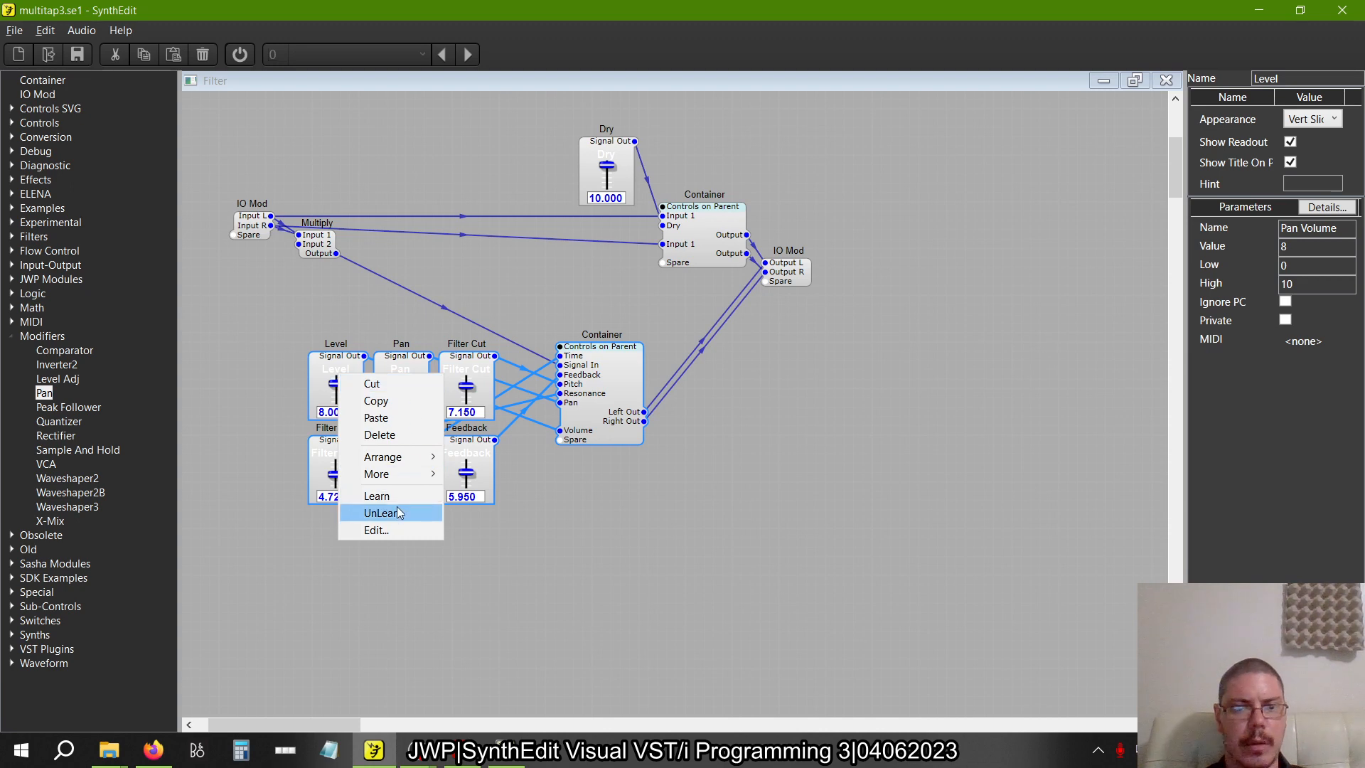
mouse_move(388, 475)
click(569, 527)
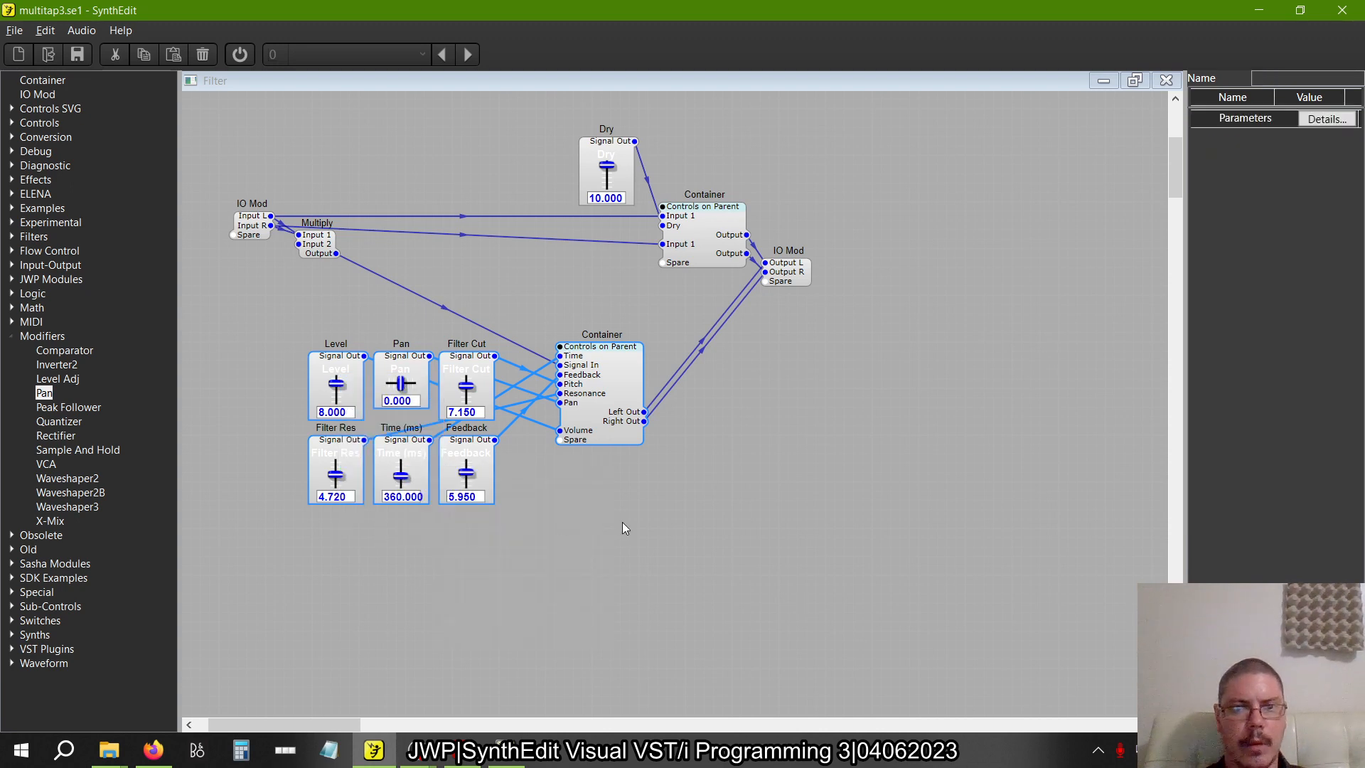
Move the new tap container aside, make three copies of it, and arrange all four in a two-by-two grid
drag(541, 456, 452, 377)
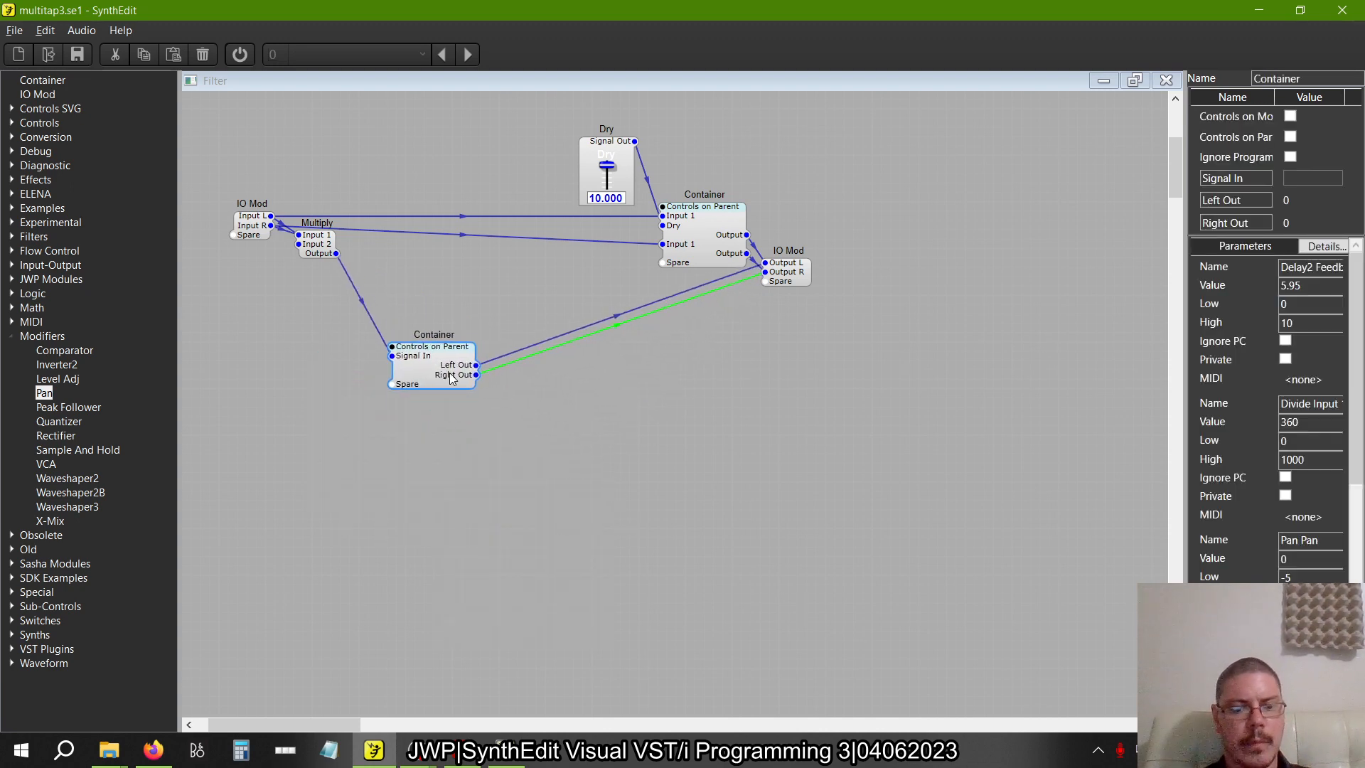
key(ctrl+c)
key(ctrl+v)
drag(485, 427, 604, 362)
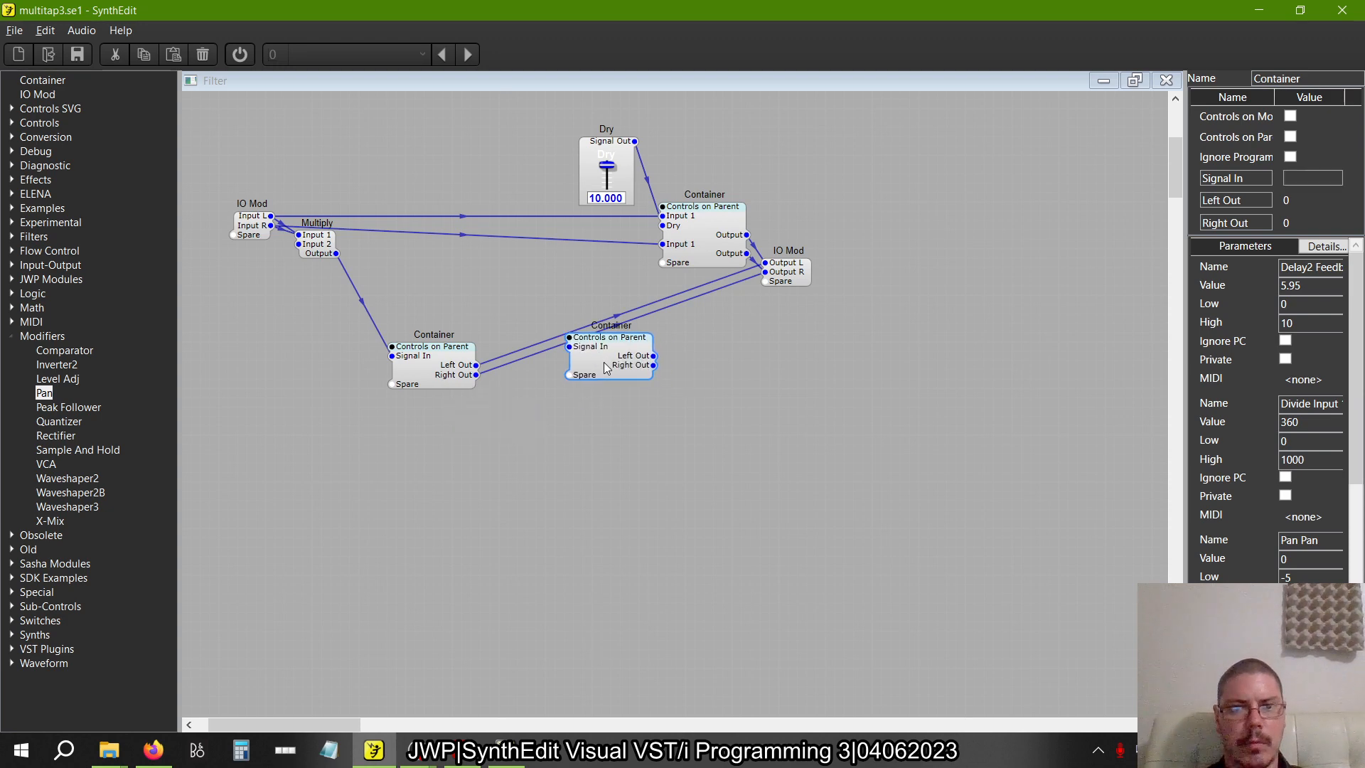
key(ctrl+v)
drag(497, 424, 610, 467)
key(ctrl+v)
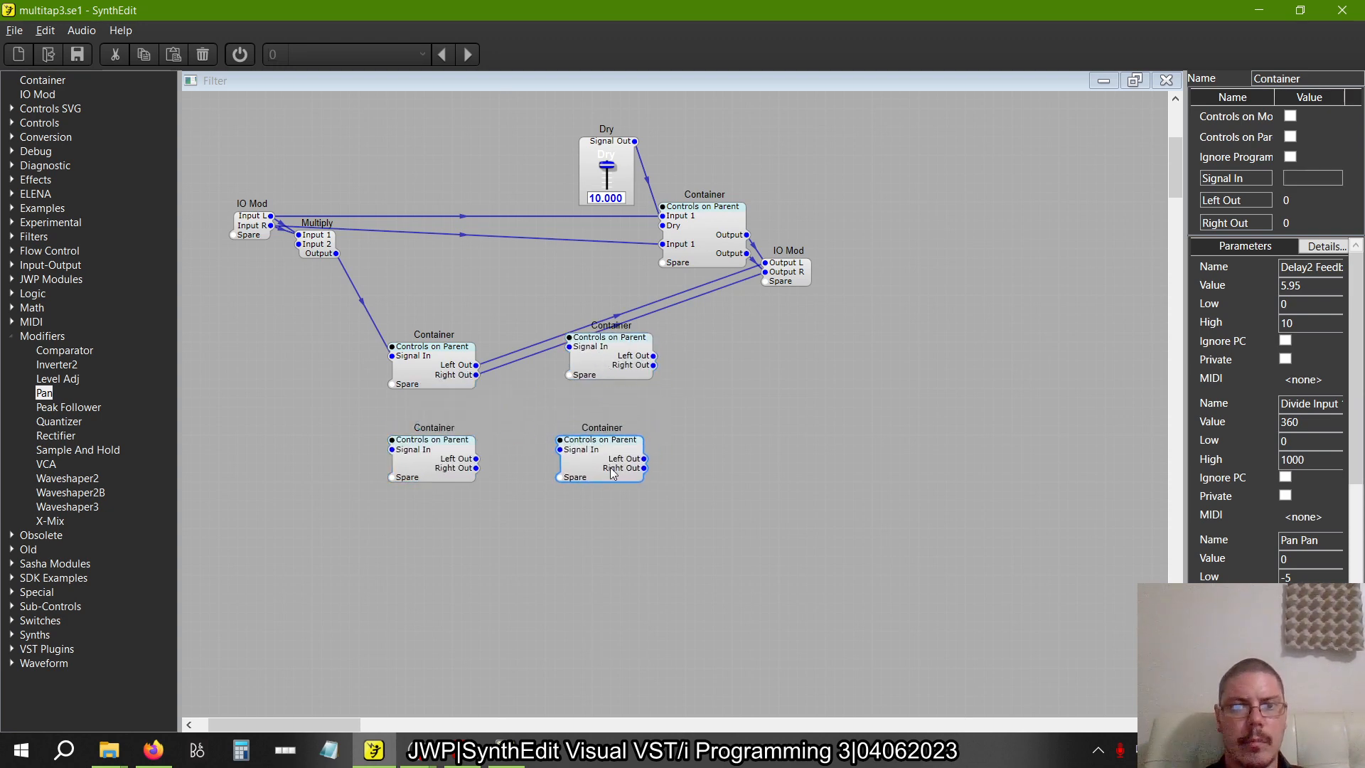
Wire the Multiply output to Signal In on each copied container and connect their Left Out and Right Out to the IO Mod outputs
drag(337, 254, 393, 444)
drag(476, 458, 766, 272)
drag(568, 347, 336, 255)
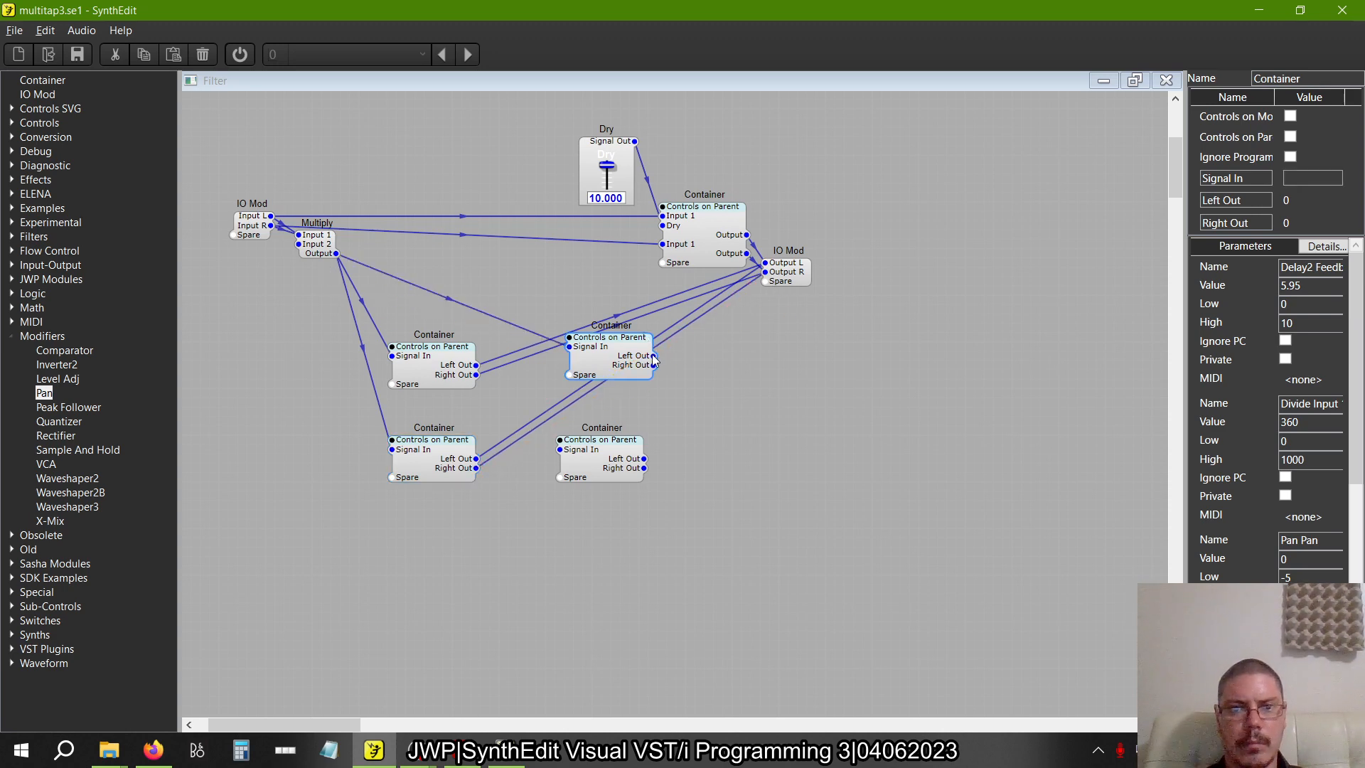
drag(652, 355, 765, 273)
drag(559, 449, 336, 254)
drag(755, 306, 779, 277)
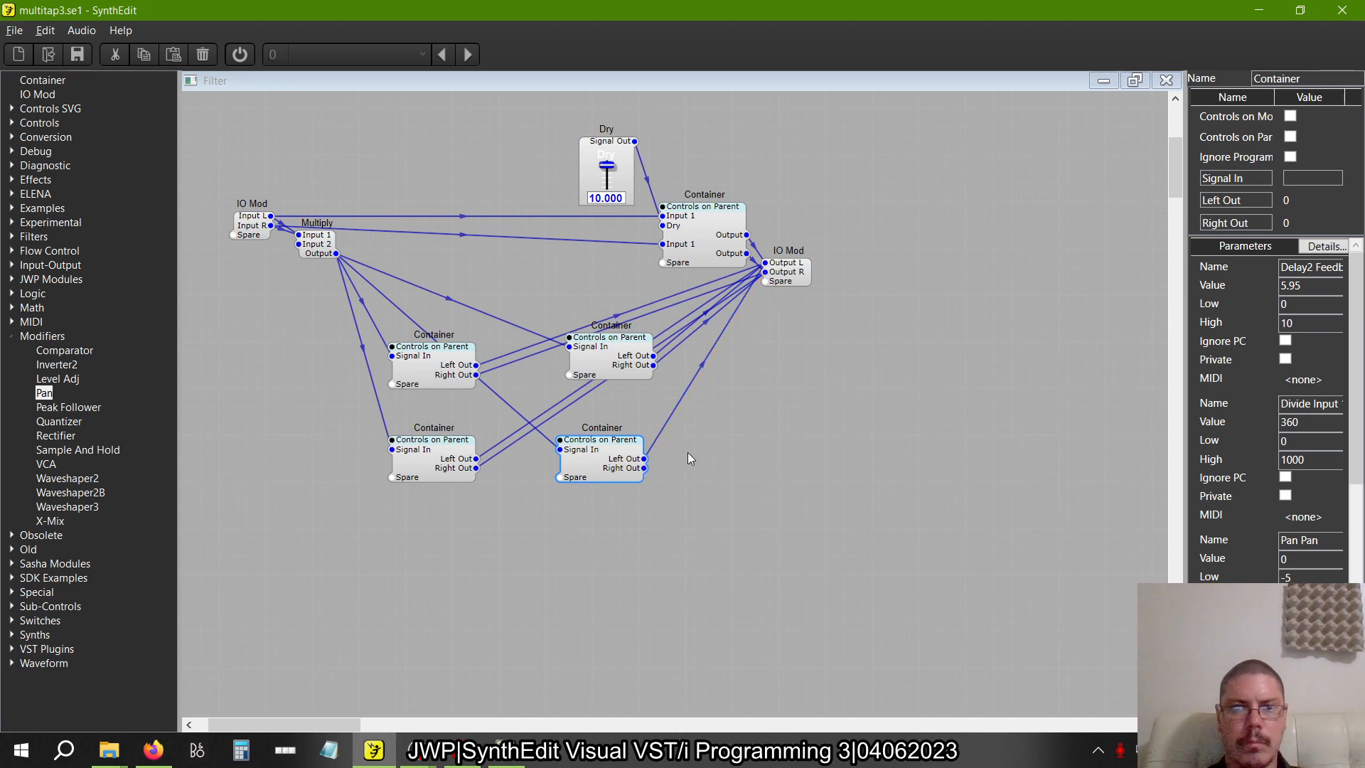
Spread out the four tap containers by moving the lower pair further down and the right-hand pair further right
drag(714, 581, 279, 441)
drag(437, 451, 446, 554)
drag(551, 278, 668, 683)
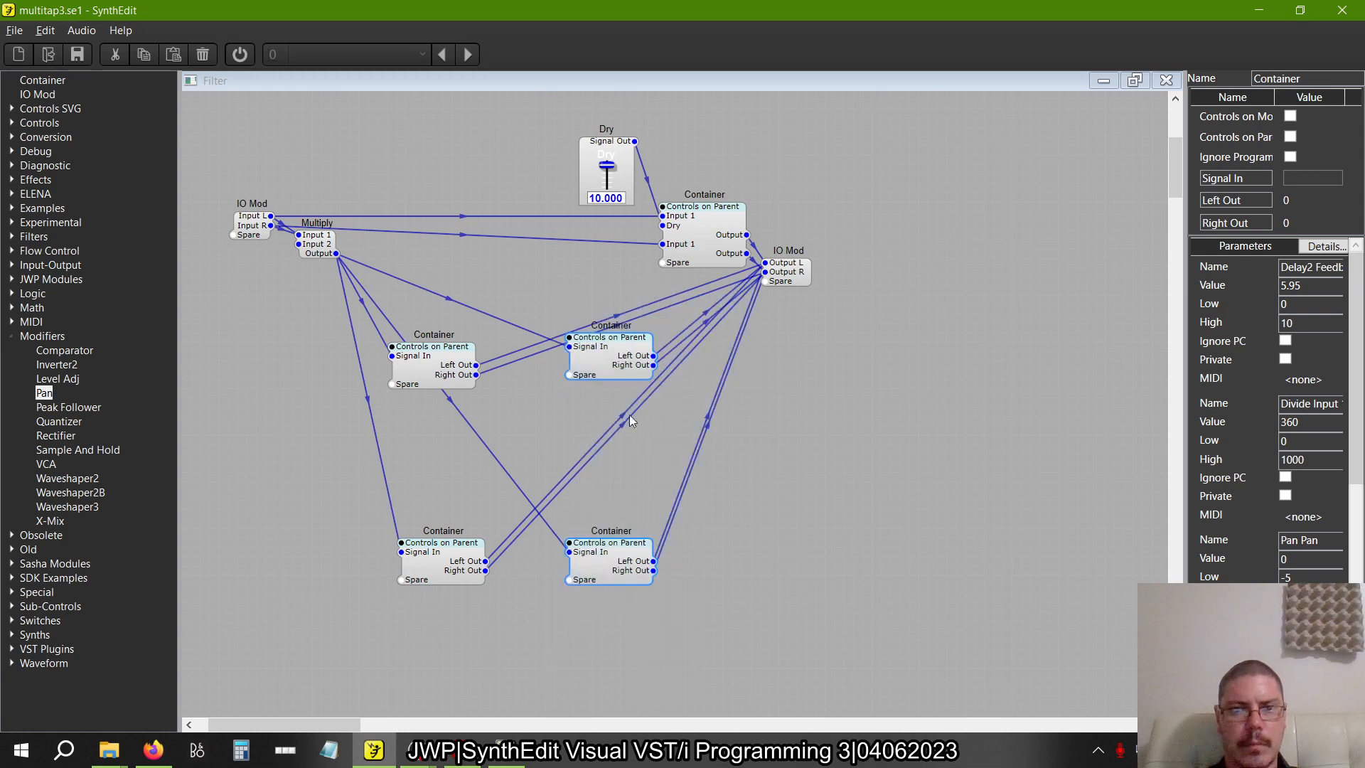
drag(617, 366, 692, 366)
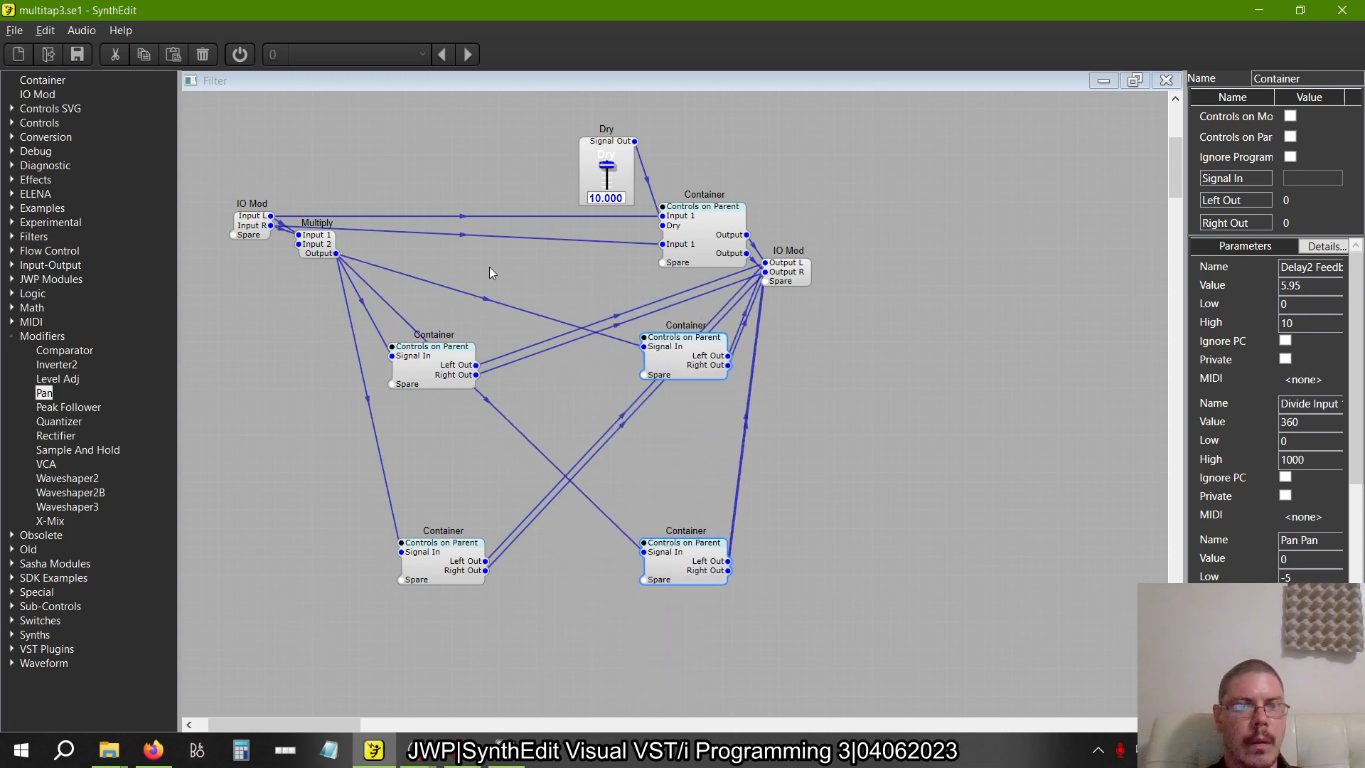
Un-containerize the upper-left tap container and move its tap and controls left, clear of the neighbouring container
right_click(427, 368)
click(504, 528)
right_click(425, 366)
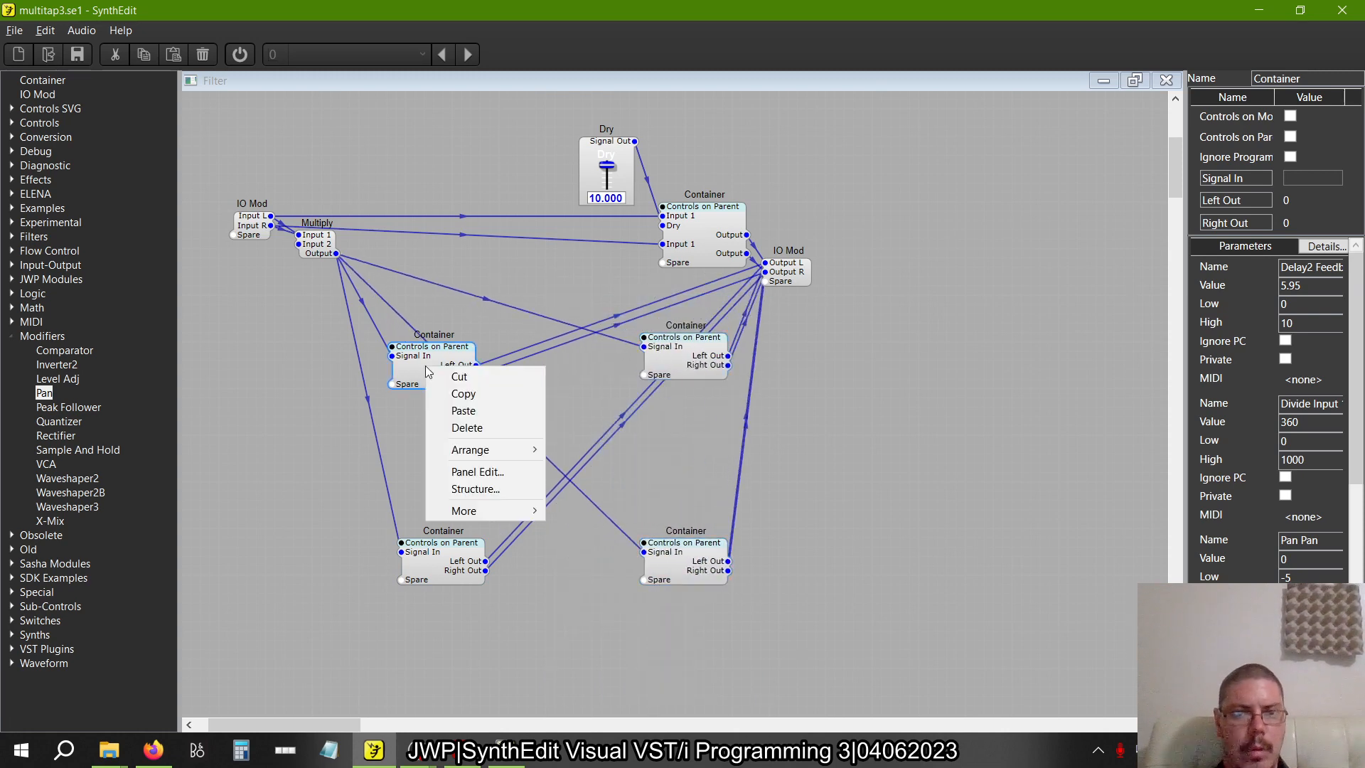
mouse_move(507, 524)
click(603, 597)
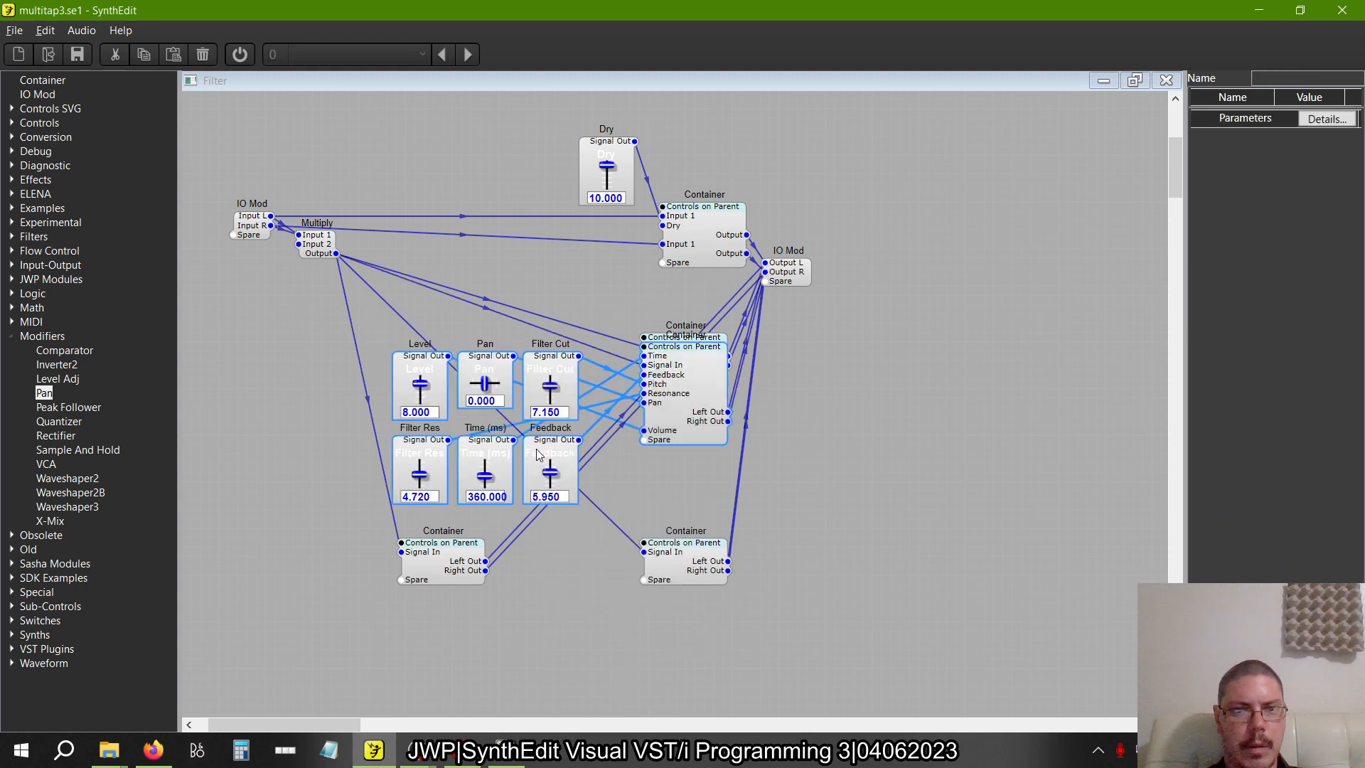
drag(676, 382, 536, 369)
Open the Filter panel for editing and move the Filter Cut, Filter Res, Pan, Dry and Level controls left to close their gaps
right_click(809, 467)
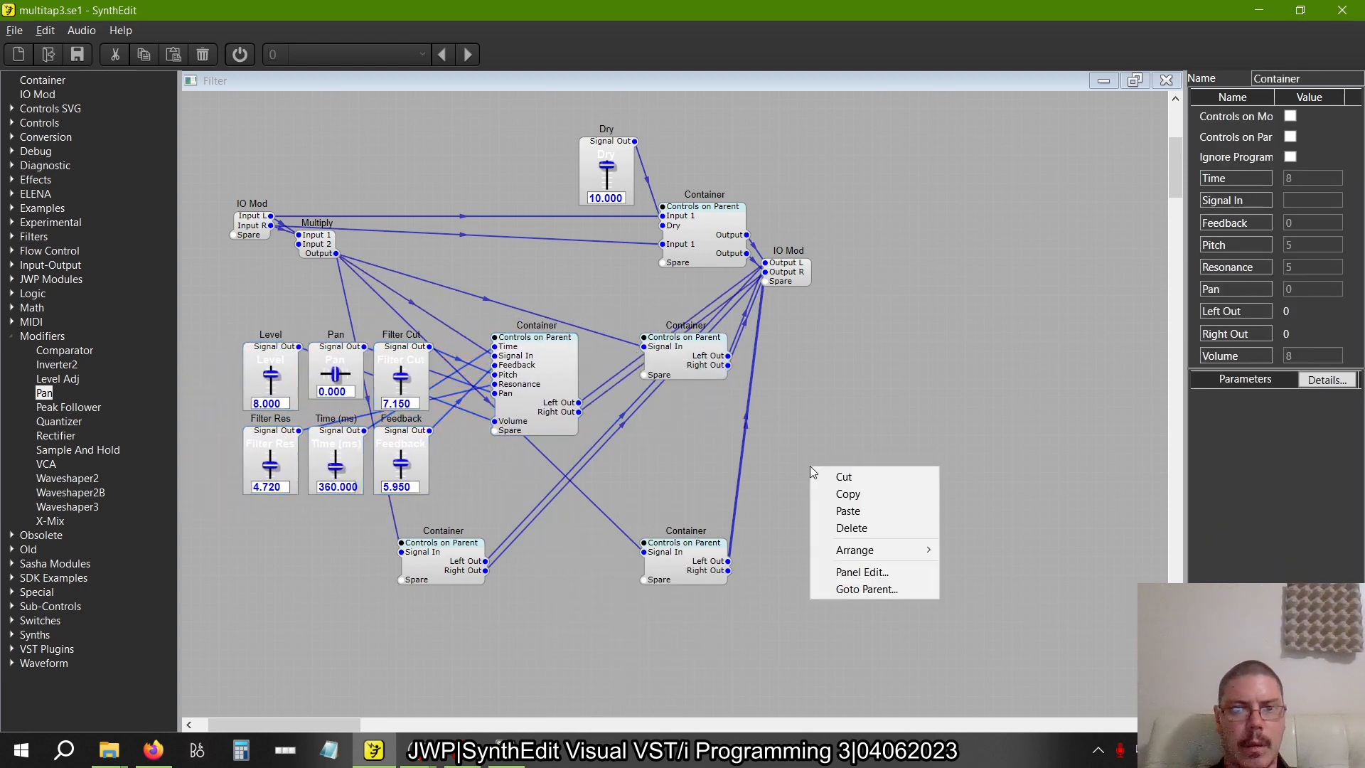
click(875, 573)
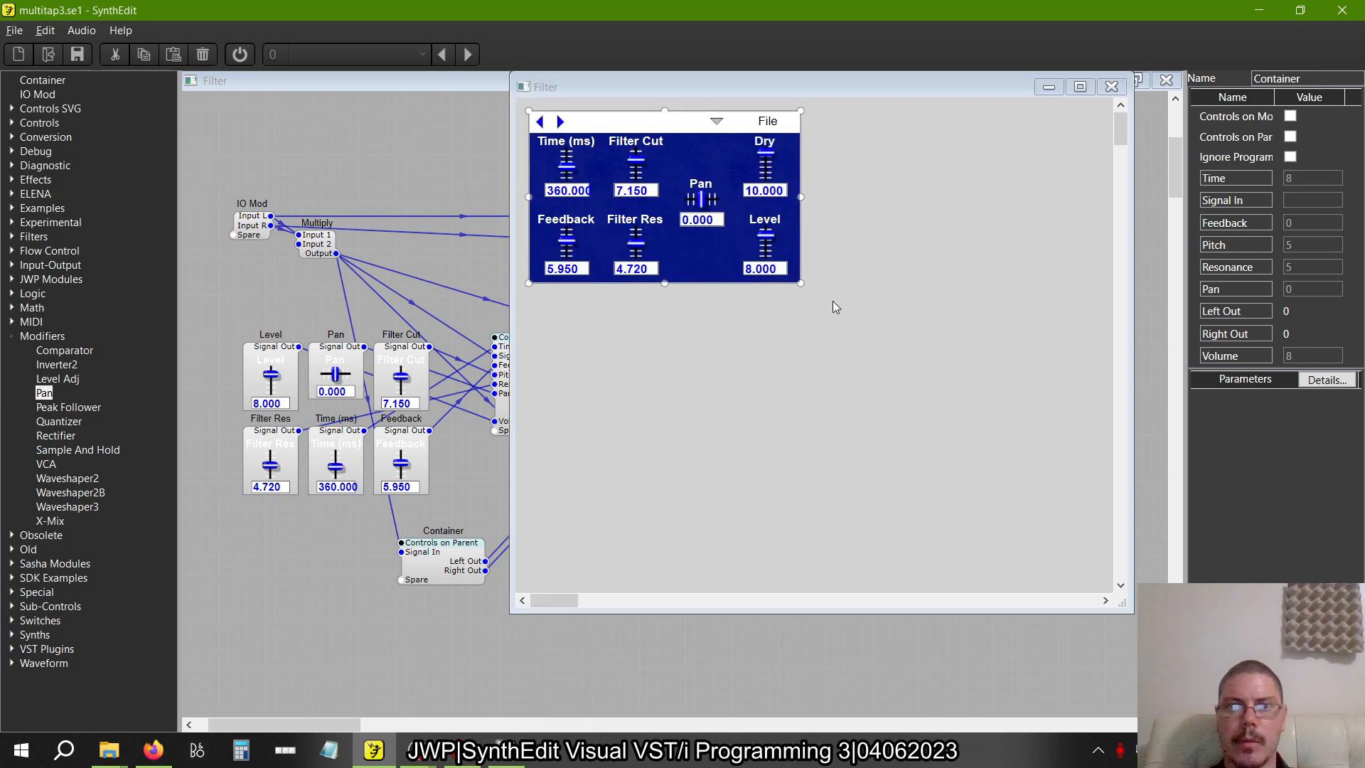
click(638, 158)
shift+click(642, 224)
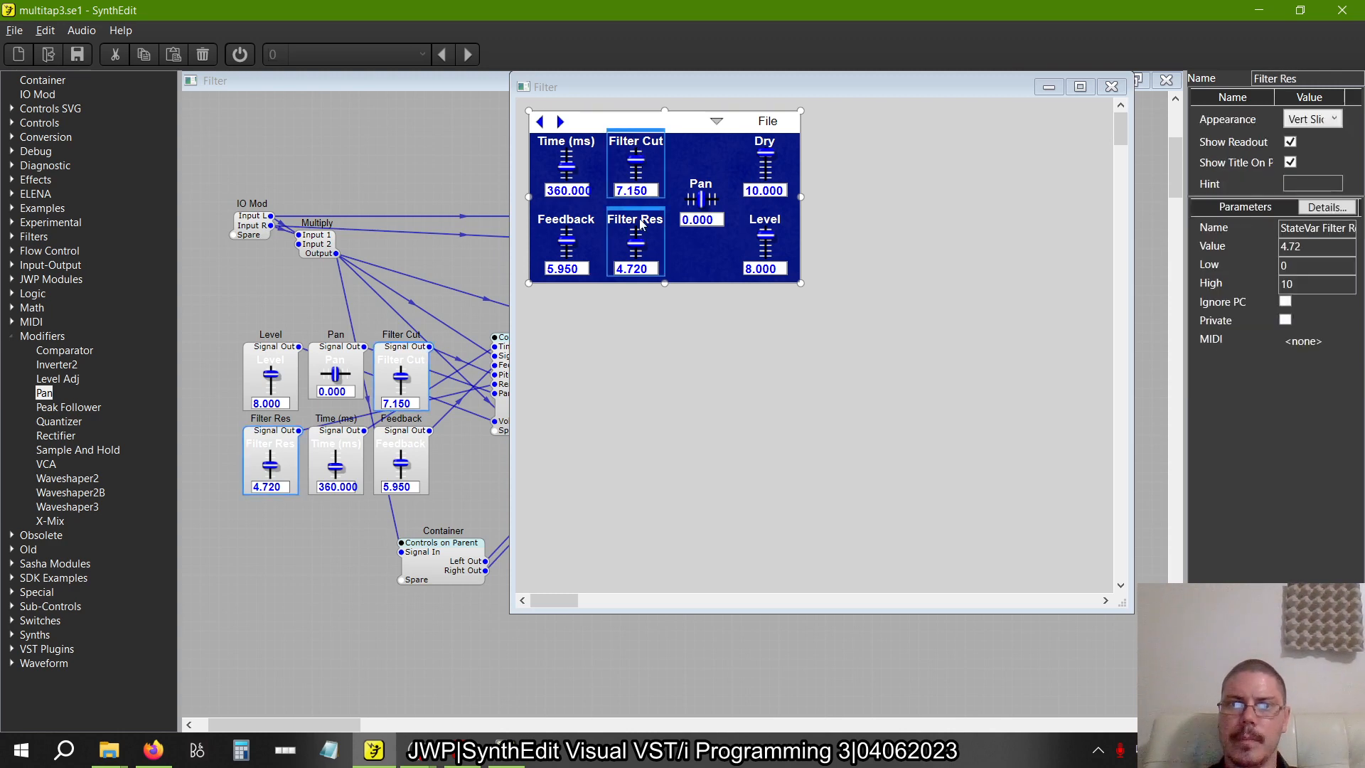
shift+click(710, 187)
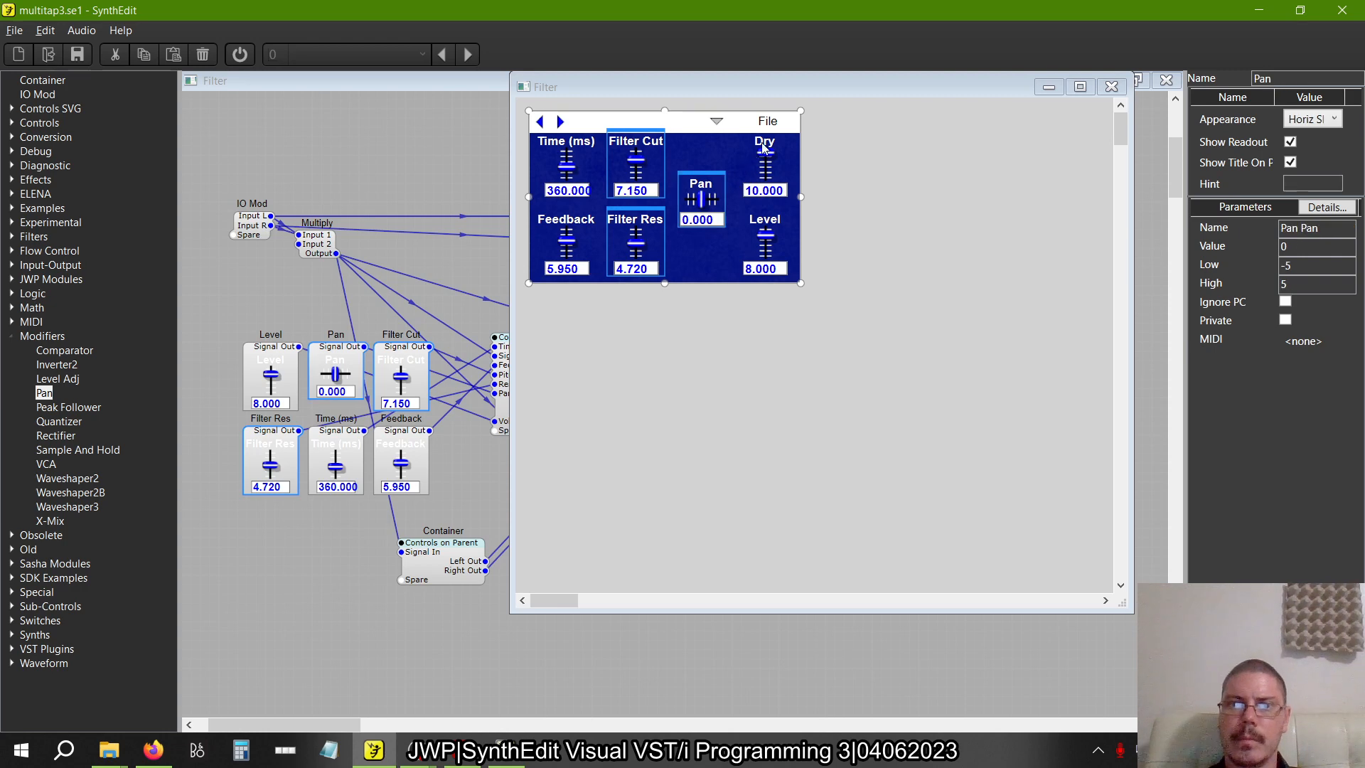
shift+click(753, 148)
shift+click(777, 235)
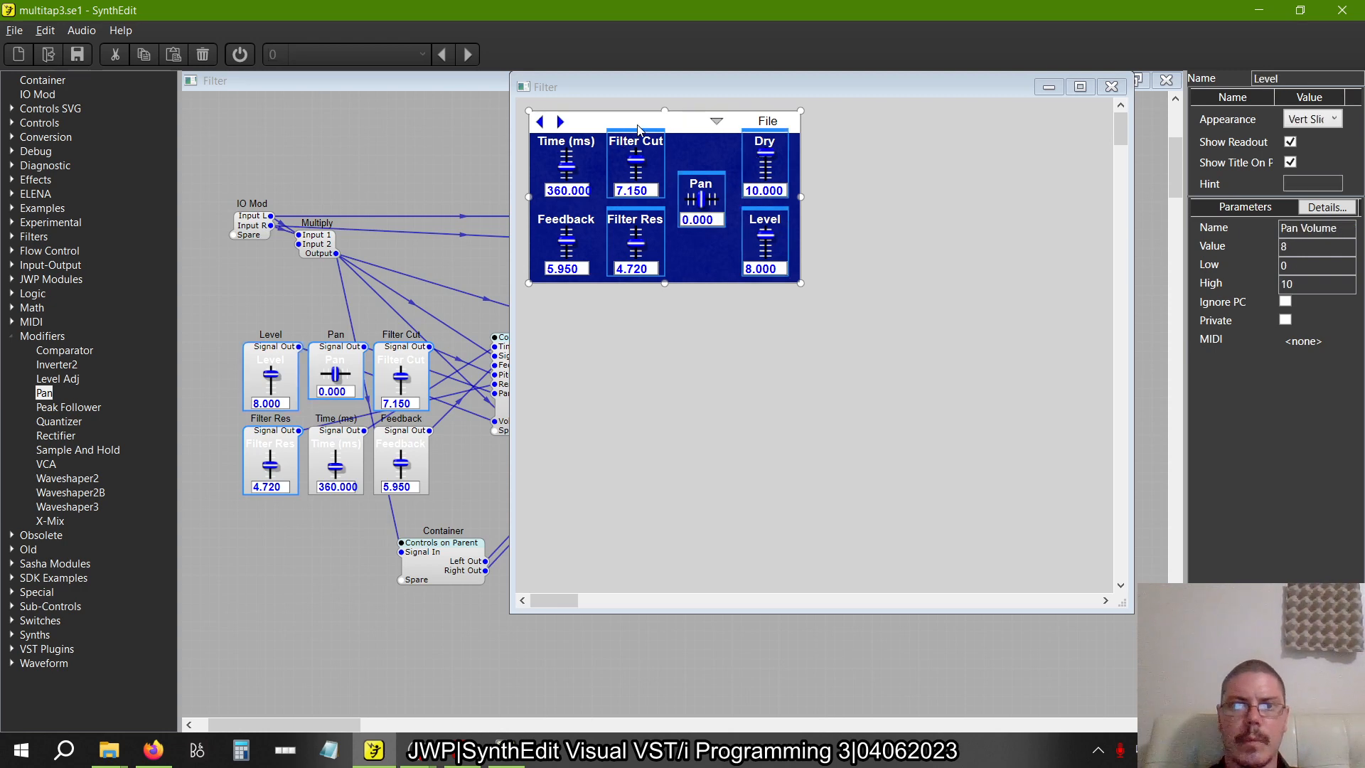
drag(621, 143, 614, 142)
click(711, 186)
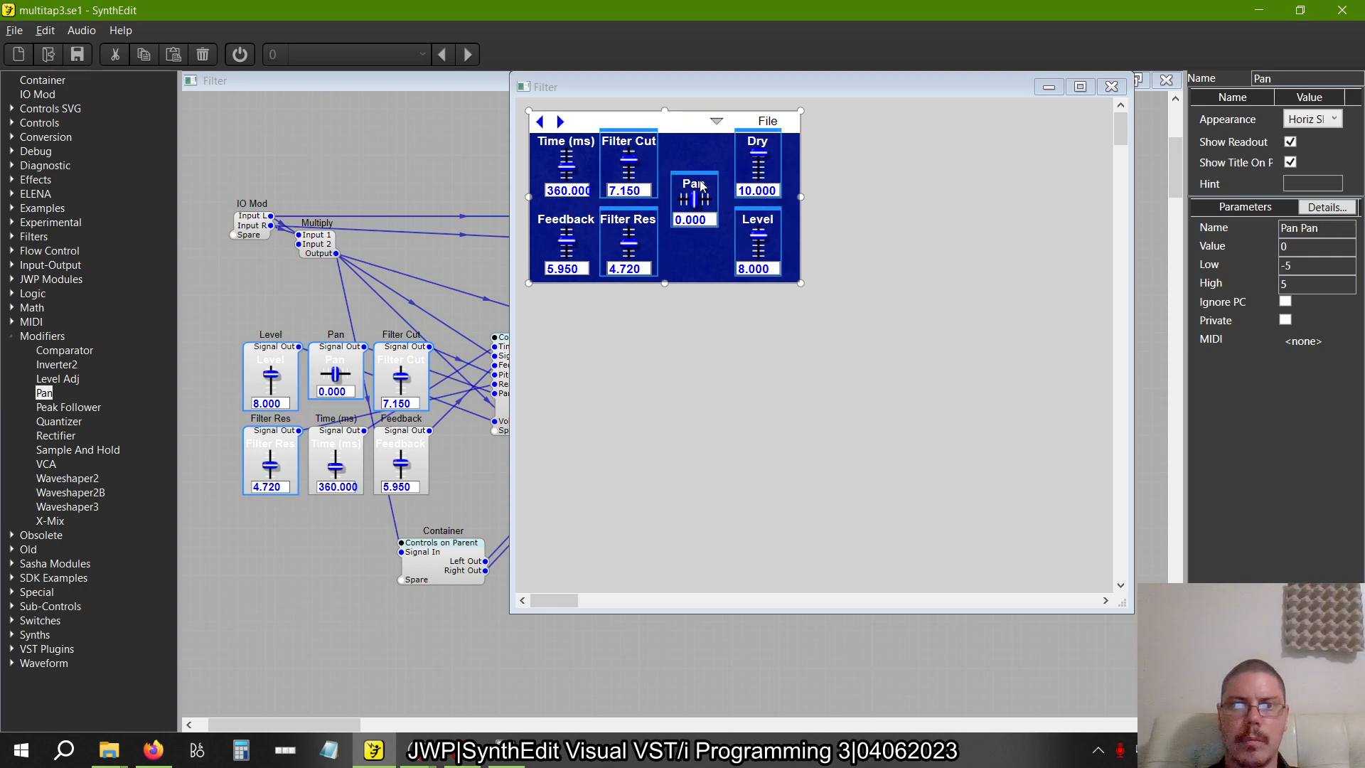
drag(836, 305, 683, 178)
drag(857, 327, 748, 133)
click(901, 275)
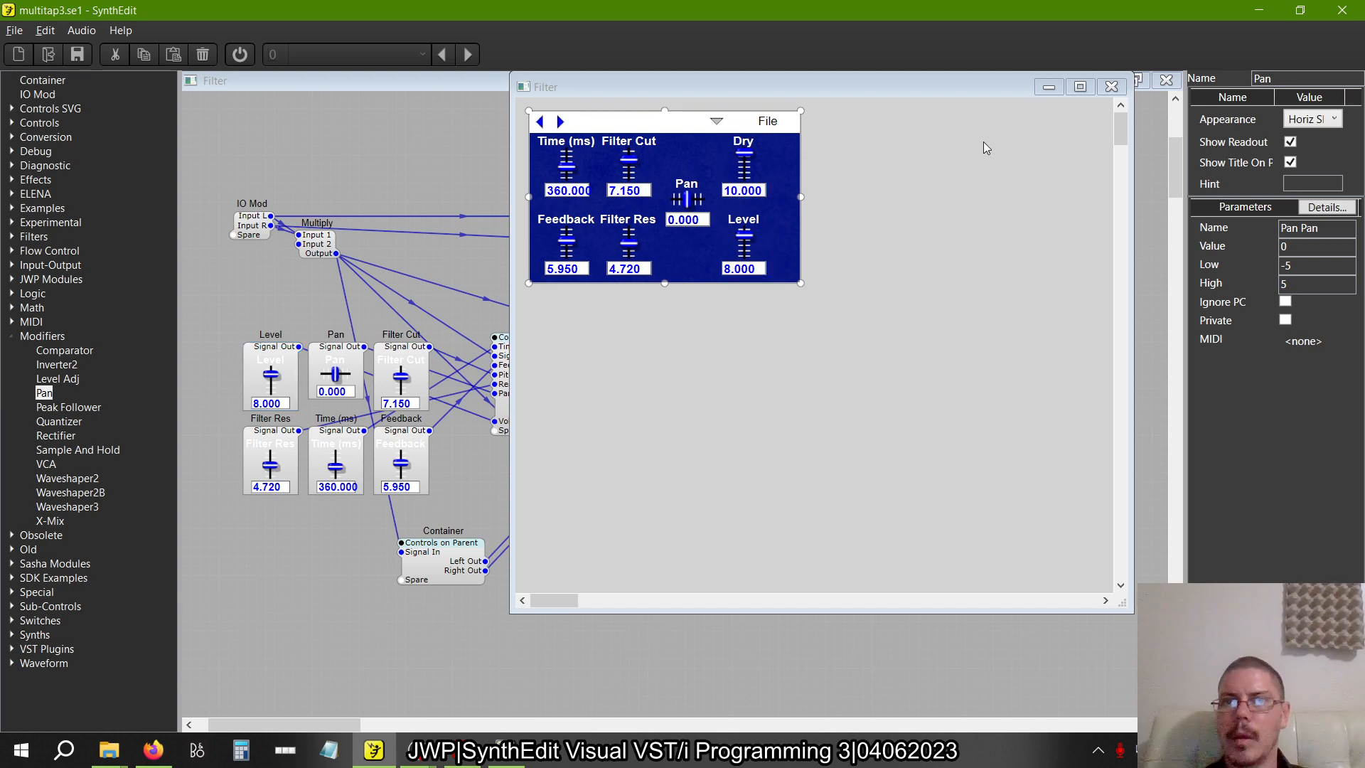
Enlarge the panel background to roughly double its width and height, and move the dark rectangle out below it
drag(804, 202, 1093, 203)
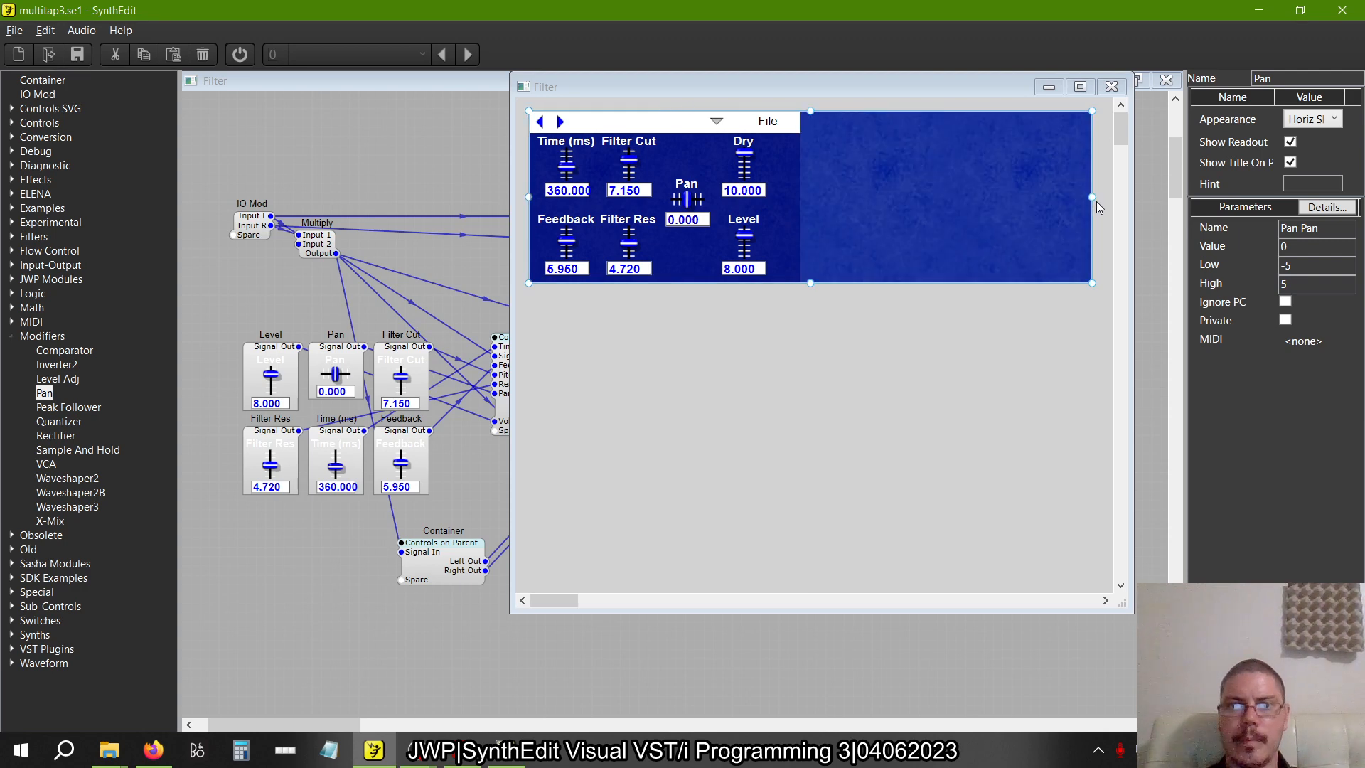
drag(811, 283, 811, 474)
click(790, 202)
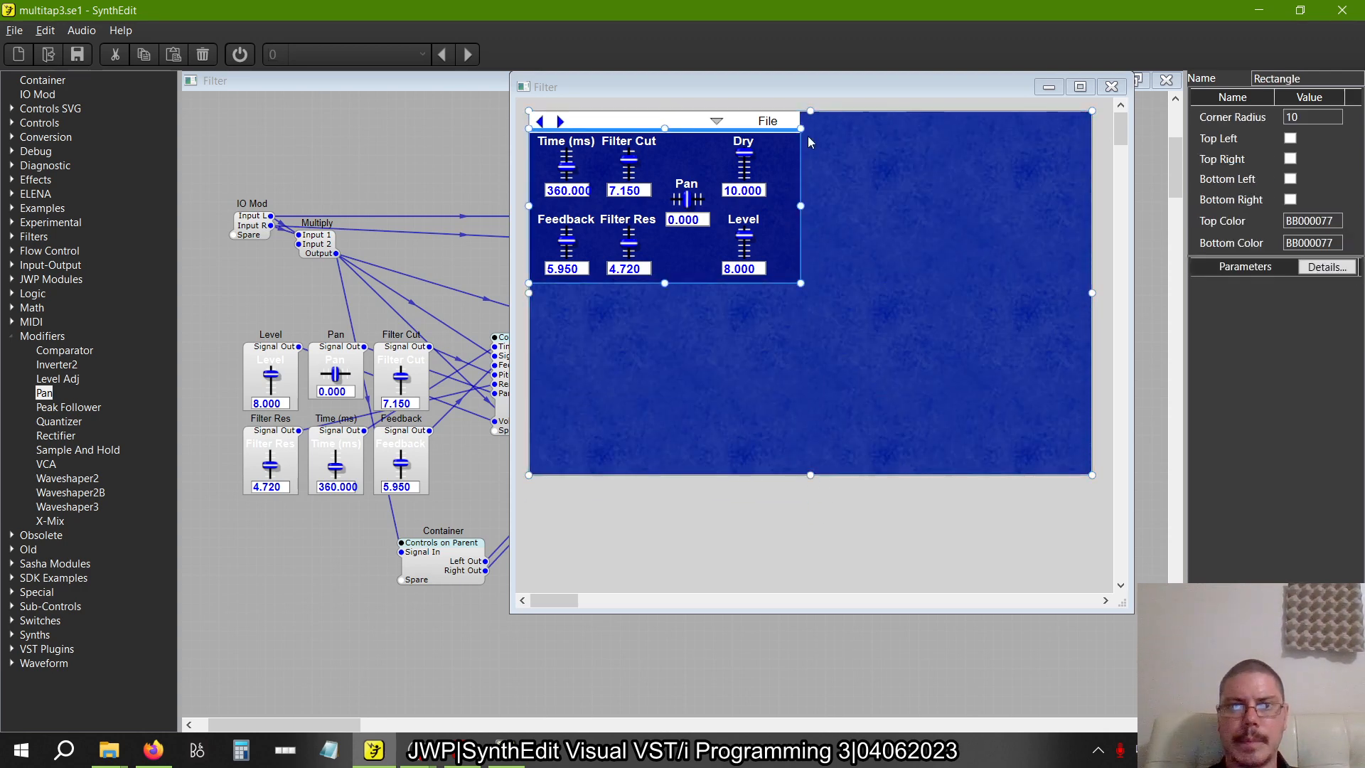
drag(781, 128, 809, 445)
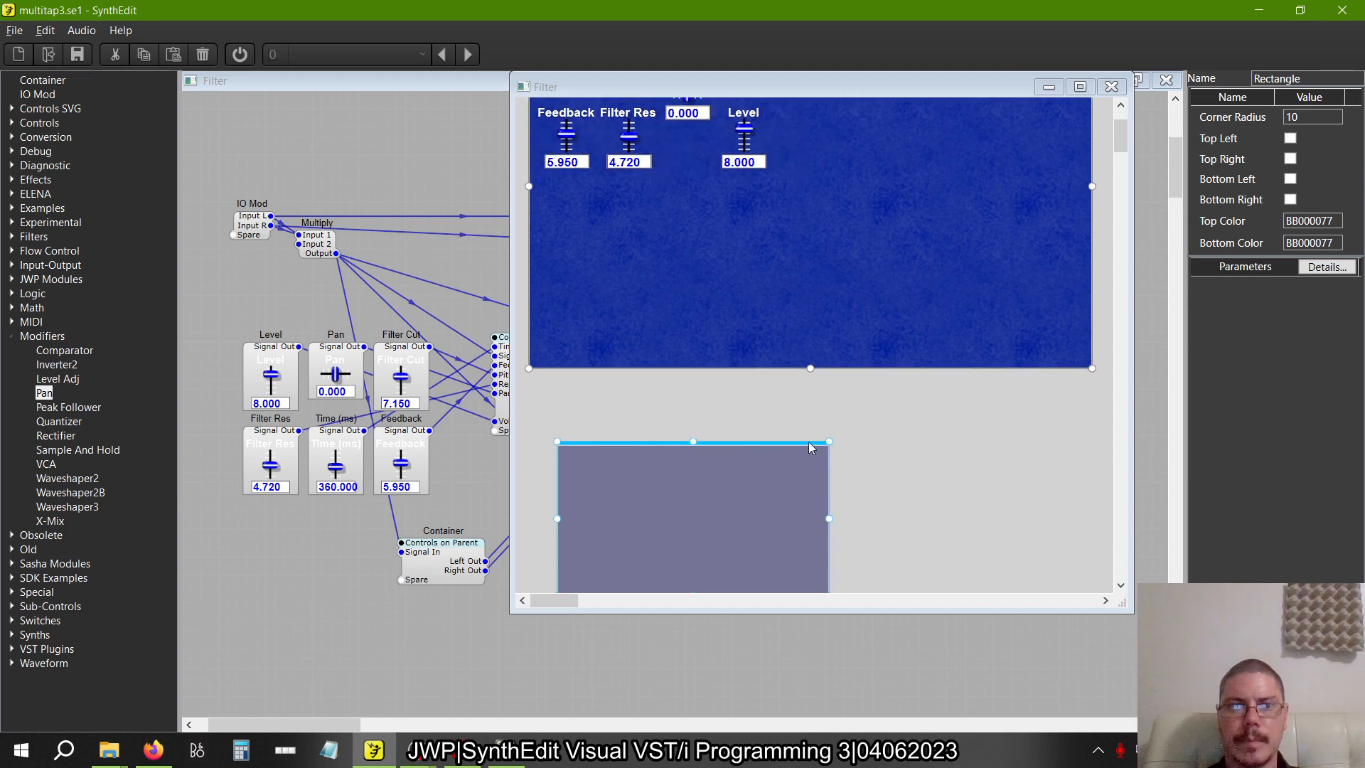
In the structure, un-containerize the upper-right tap container in free space and move its tap and controls back toward the first tap
click(421, 167)
click(681, 364)
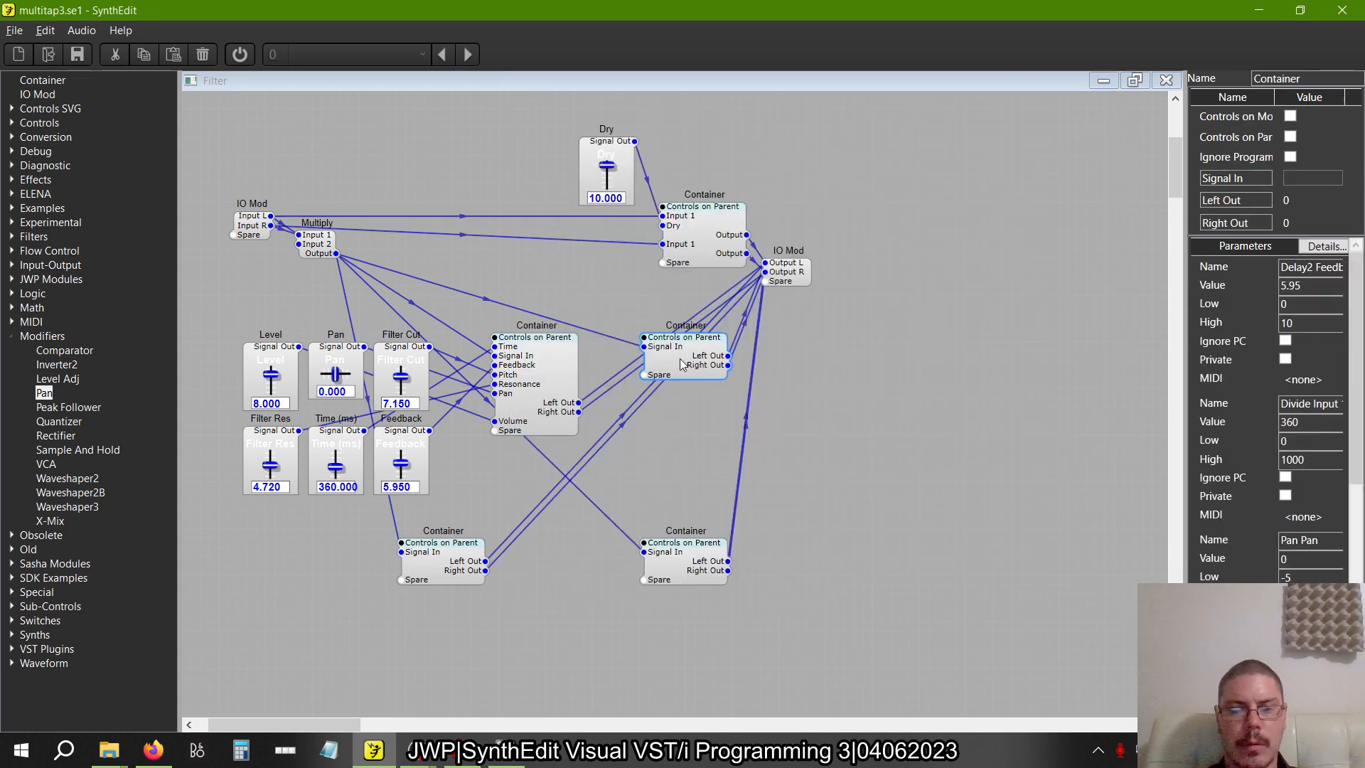
drag(681, 364, 905, 420)
right_click(905, 420)
mouse_move(941, 563)
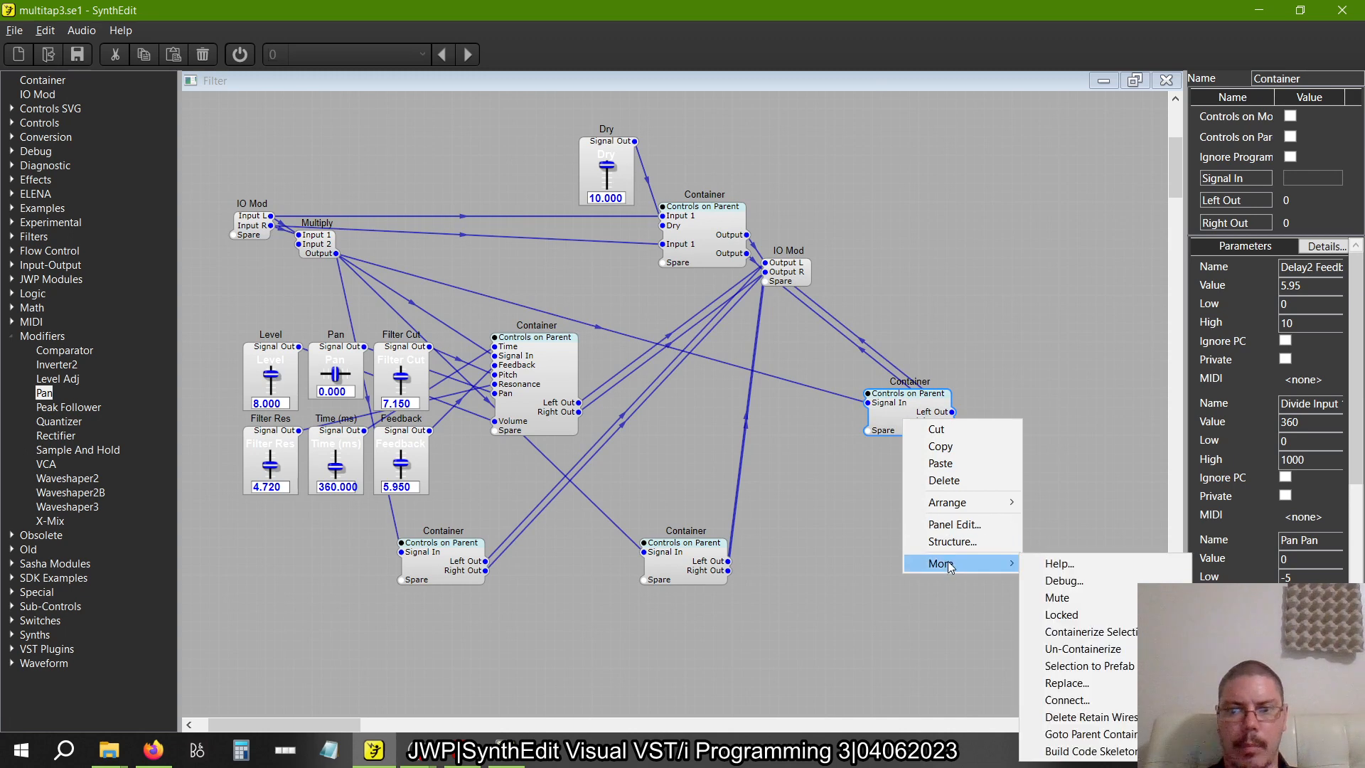
click(1082, 649)
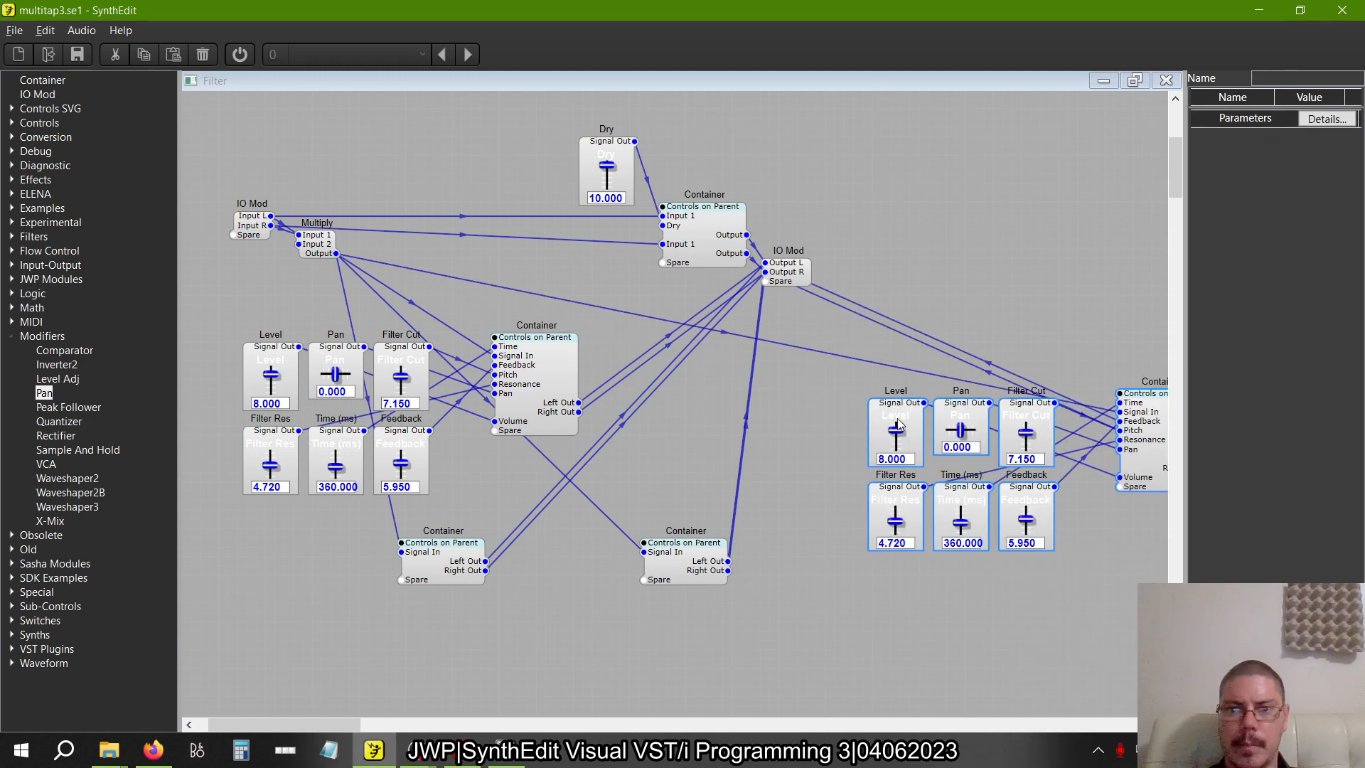
drag(795, 377, 654, 359)
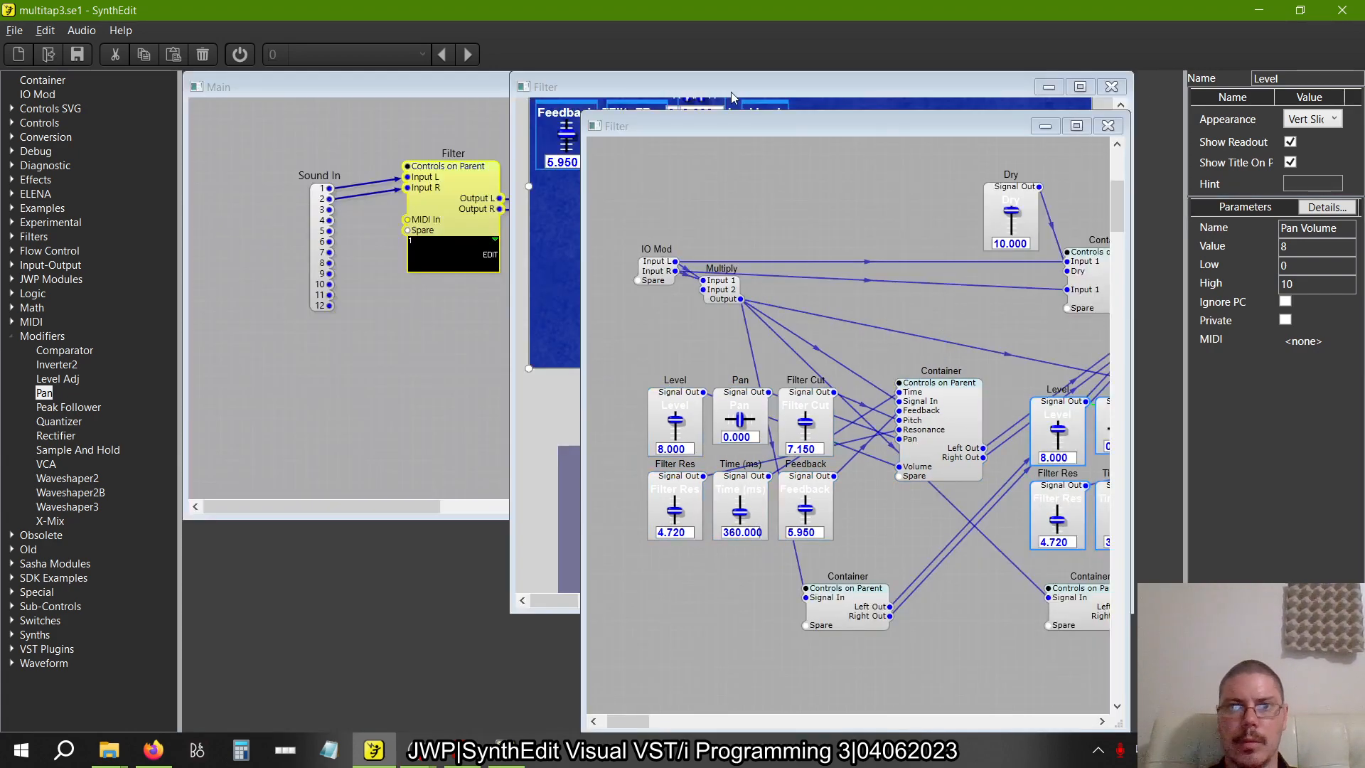
On the panel, place the second tap's group of controls directly to the right of the first group, aligned with its rows
click(732, 92)
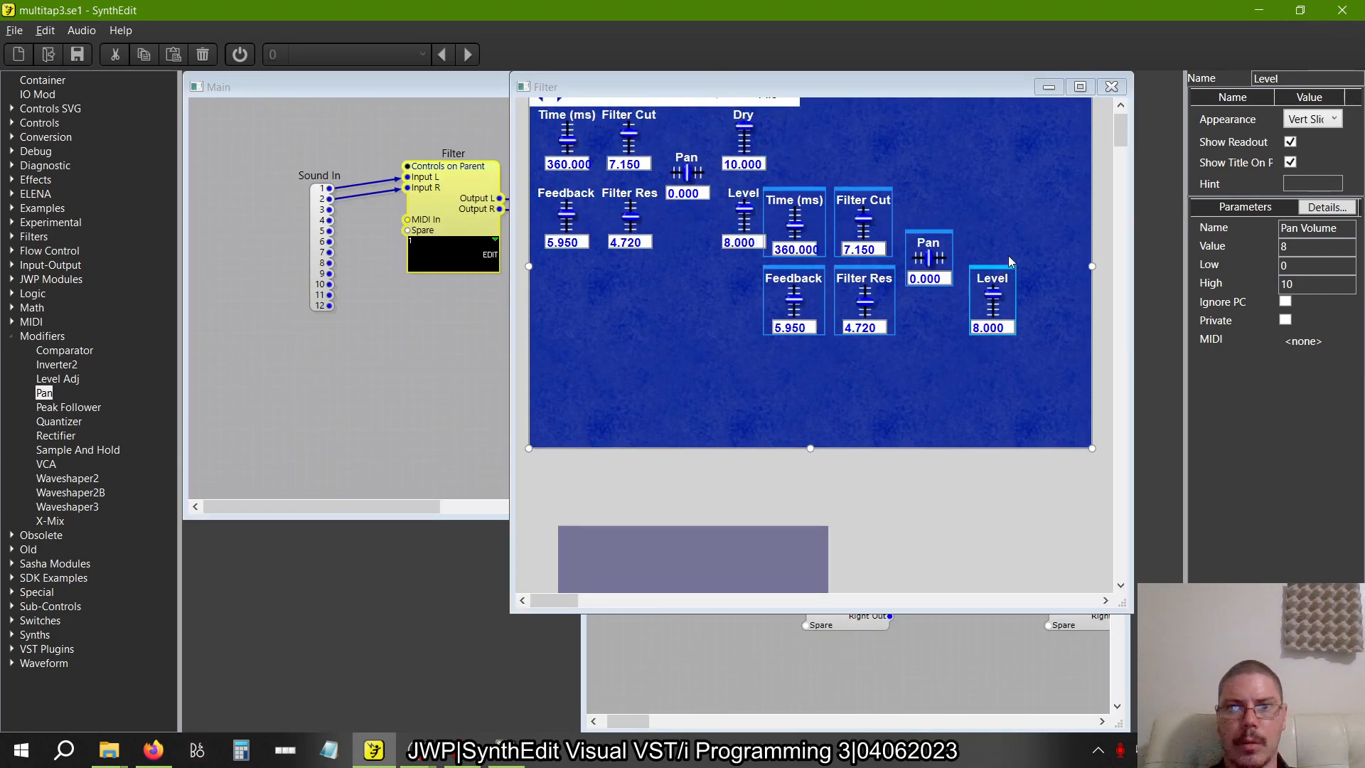
drag(1035, 270, 1016, 215)
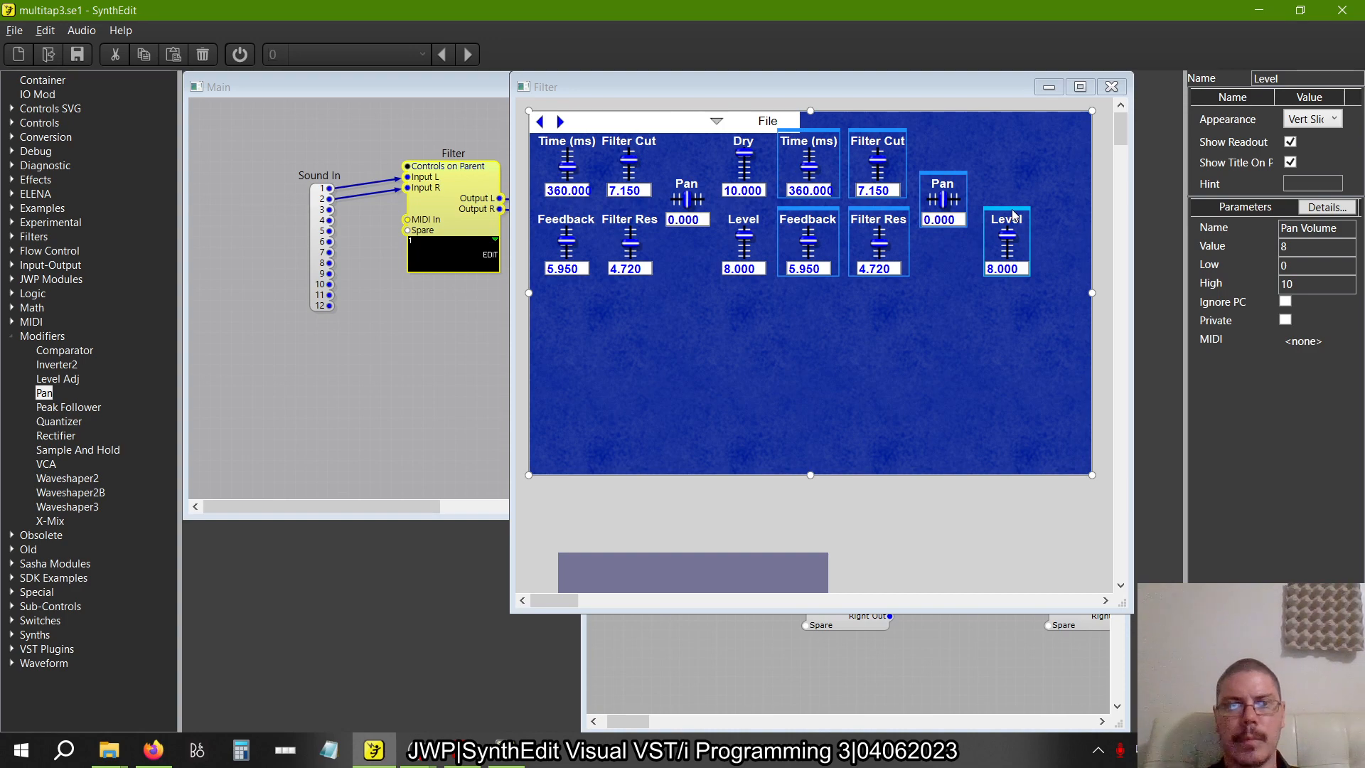
Switch to the book and compare the tap and dry level controls in Figures 2.35, 2.36 and 2.37
key(alt+Tab)
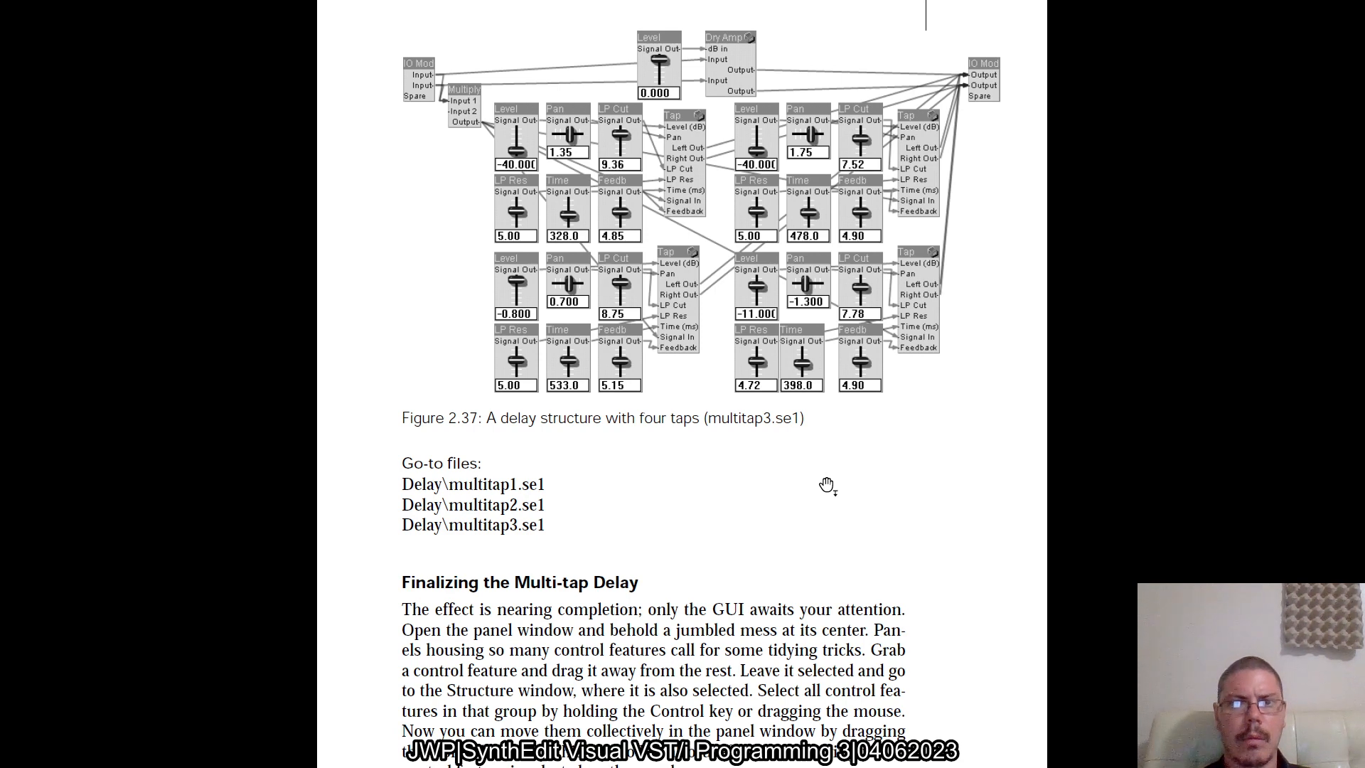
scroll(825, 482, up, 10)
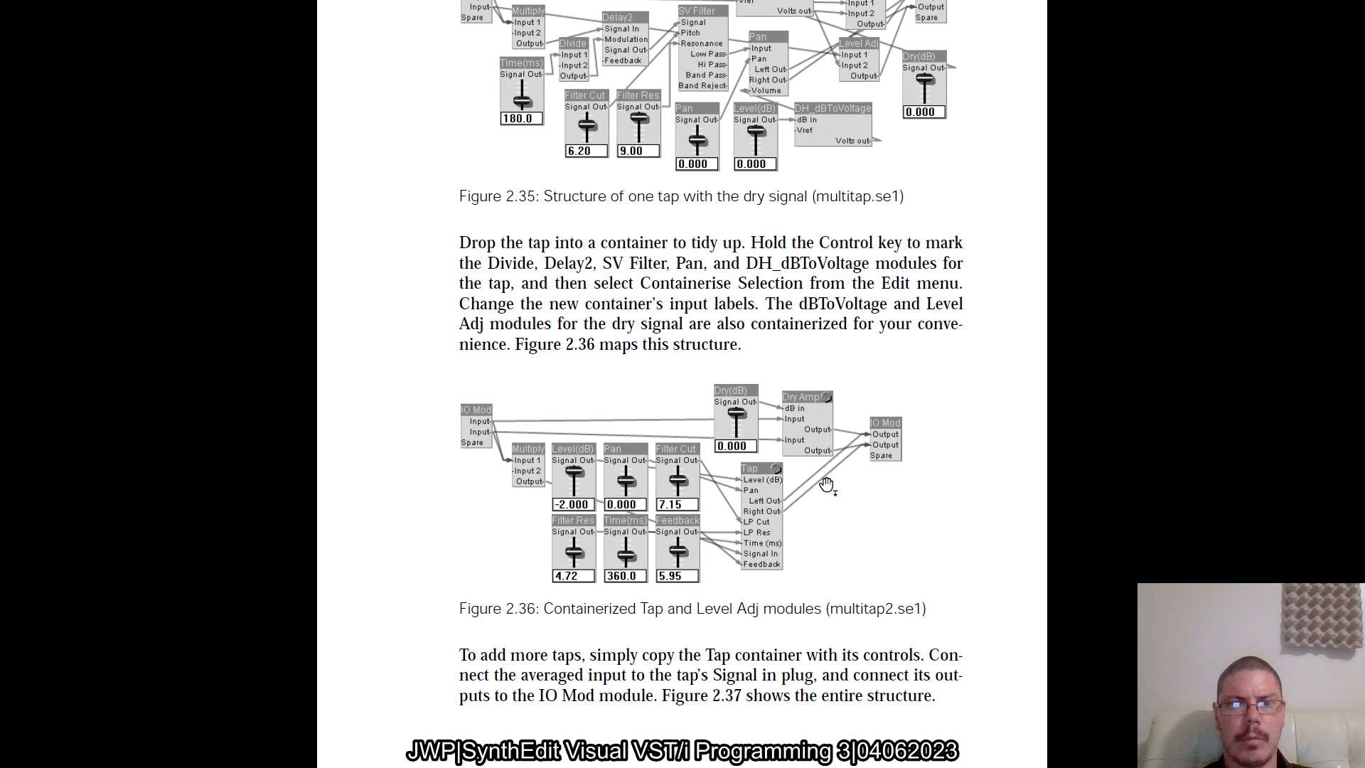
scroll(826, 483, up, 3)
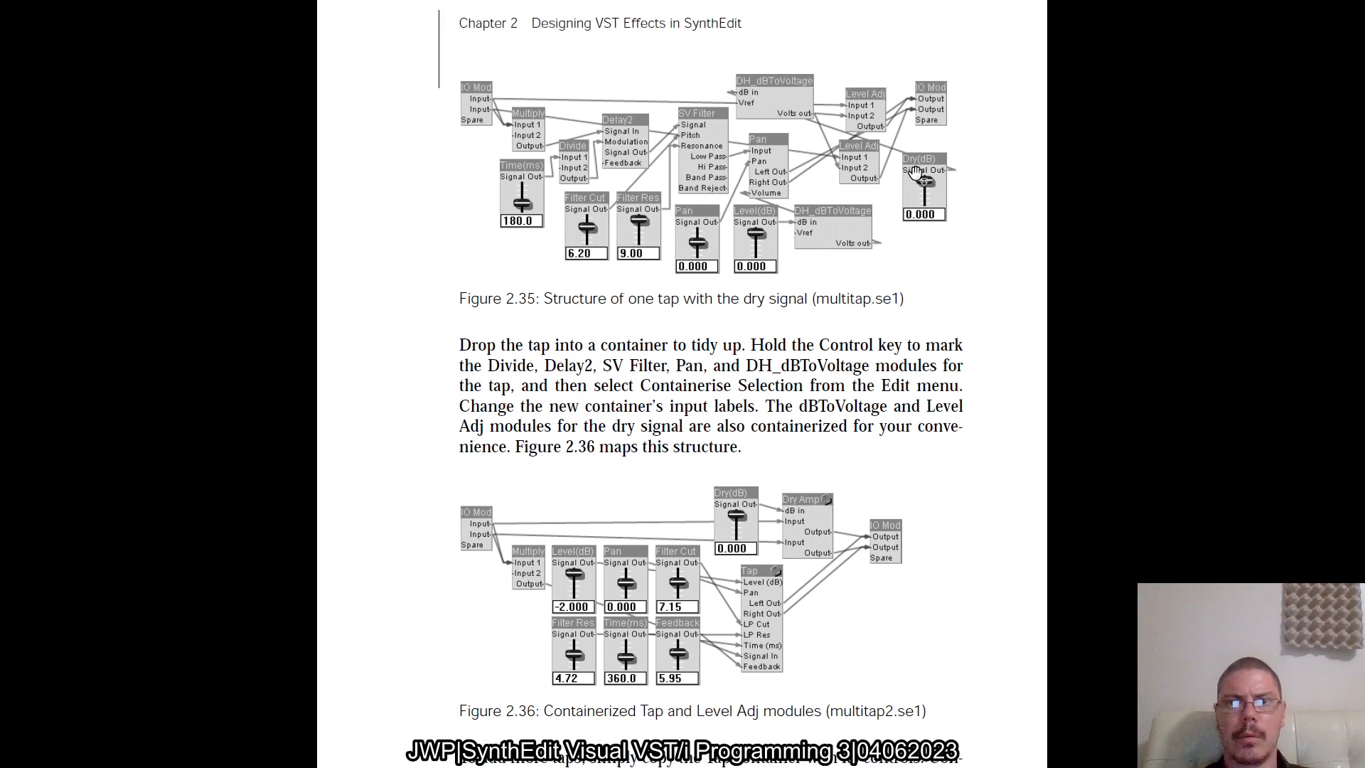
scroll(809, 522, down, 12)
scroll(809, 524, down, 2)
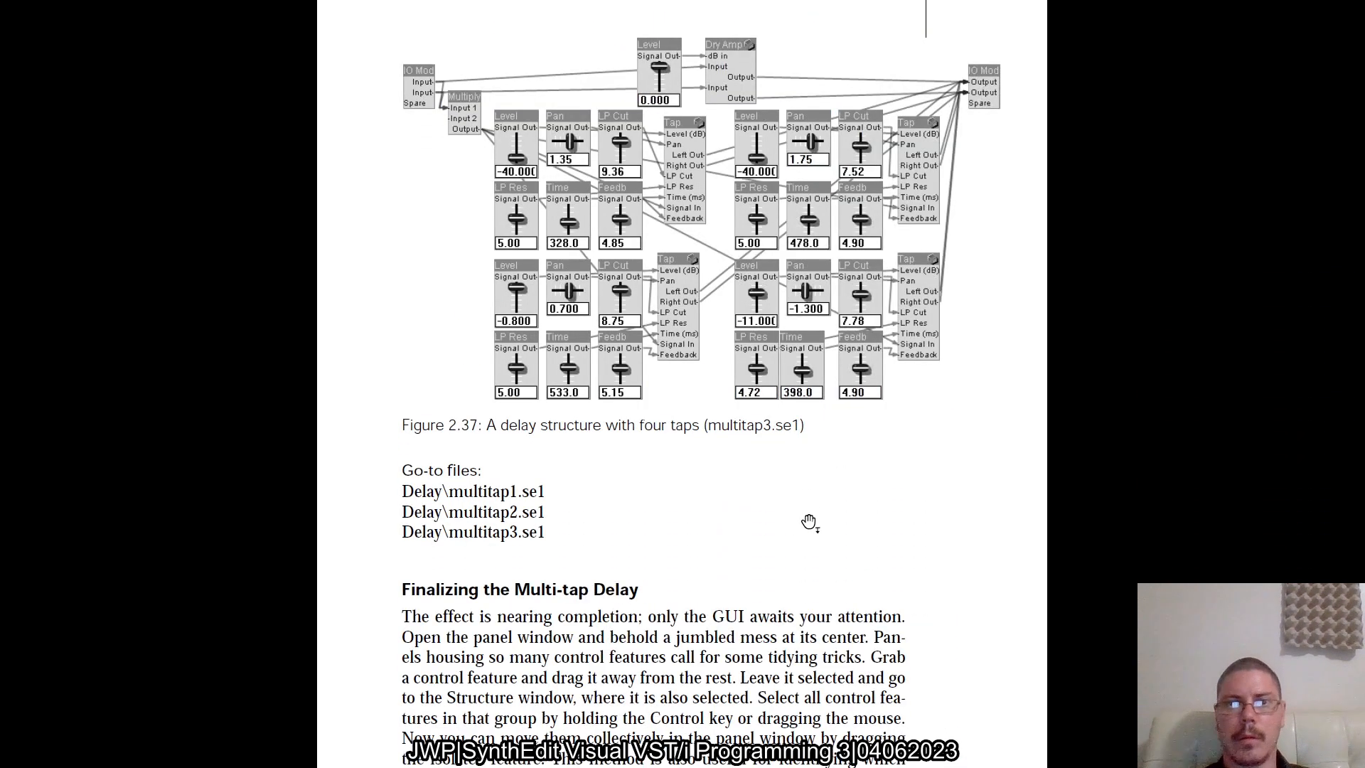
Switch back from the book to SynthEdit and move the Dry slider off the blue panel background, just below it
key(alt+Tab)
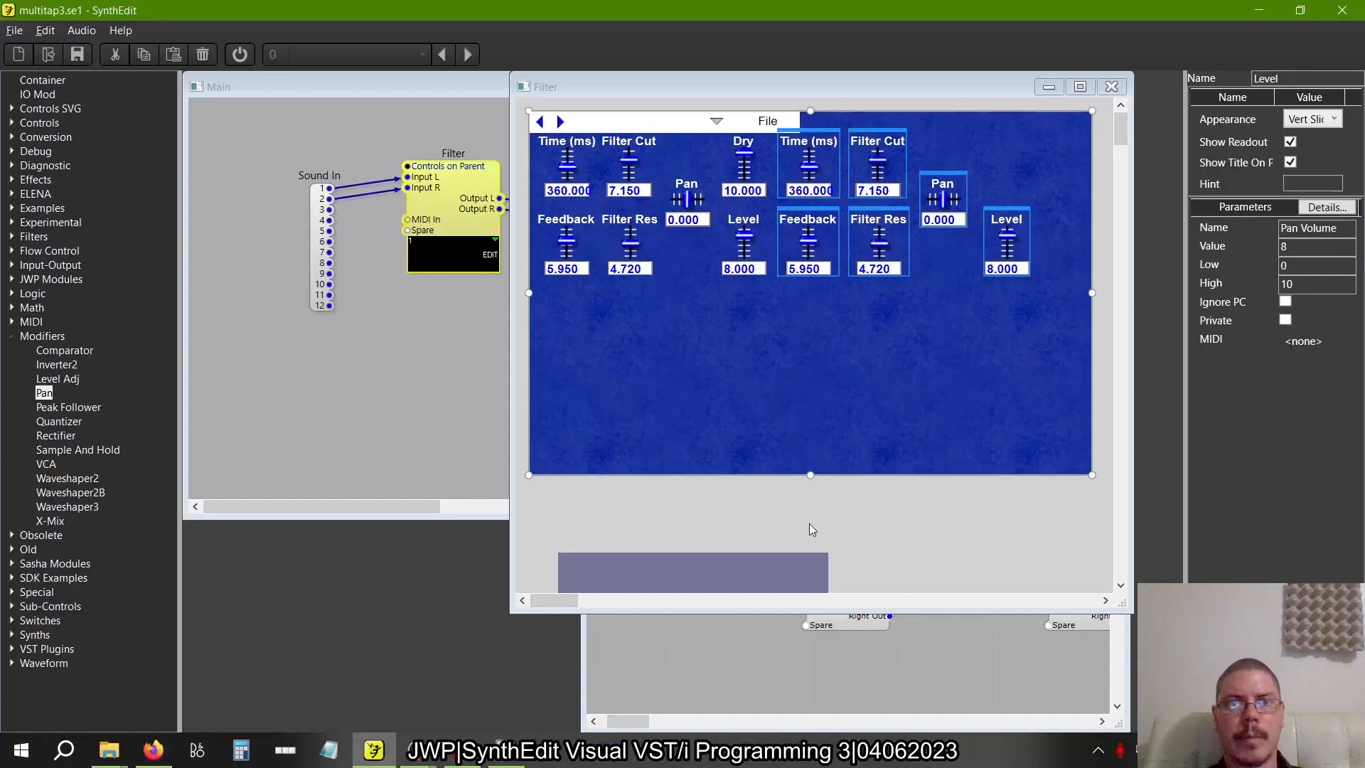
click(1021, 344)
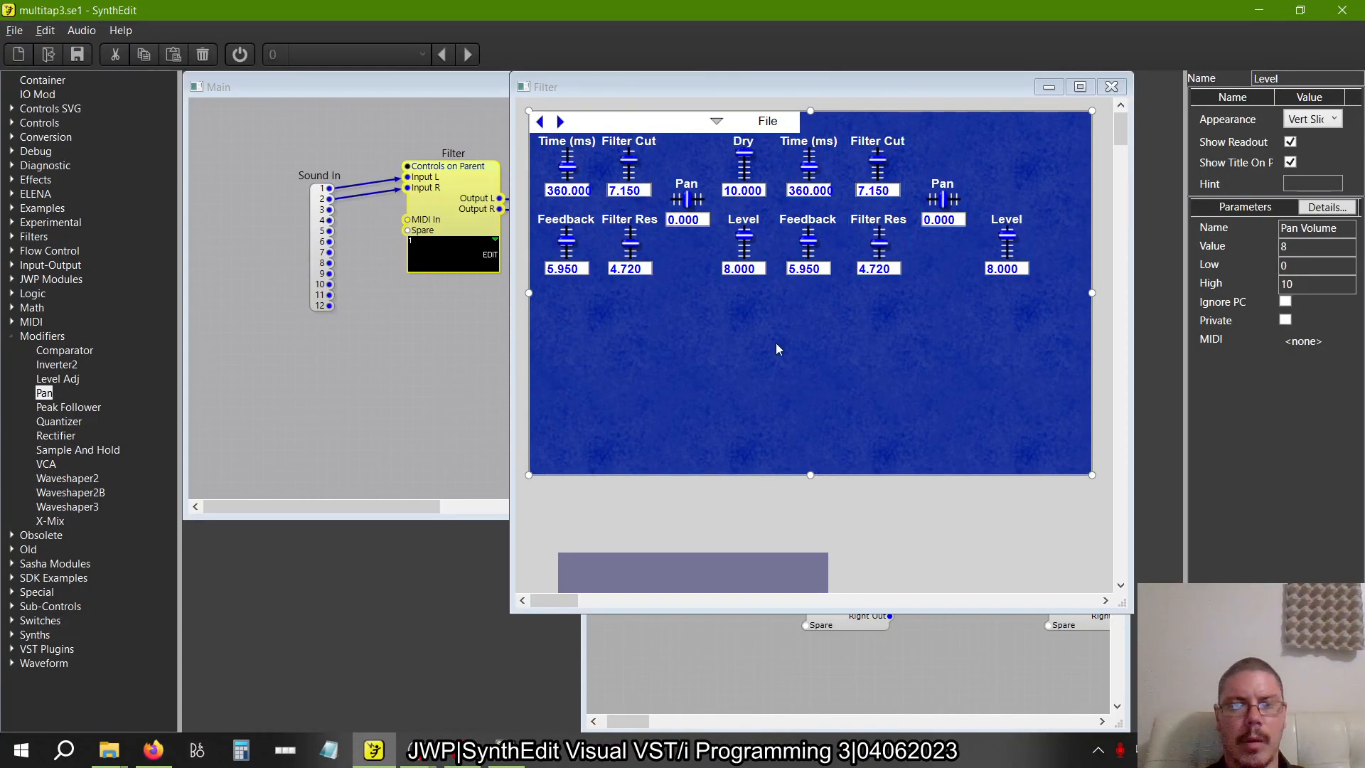
key(alt+Tab)
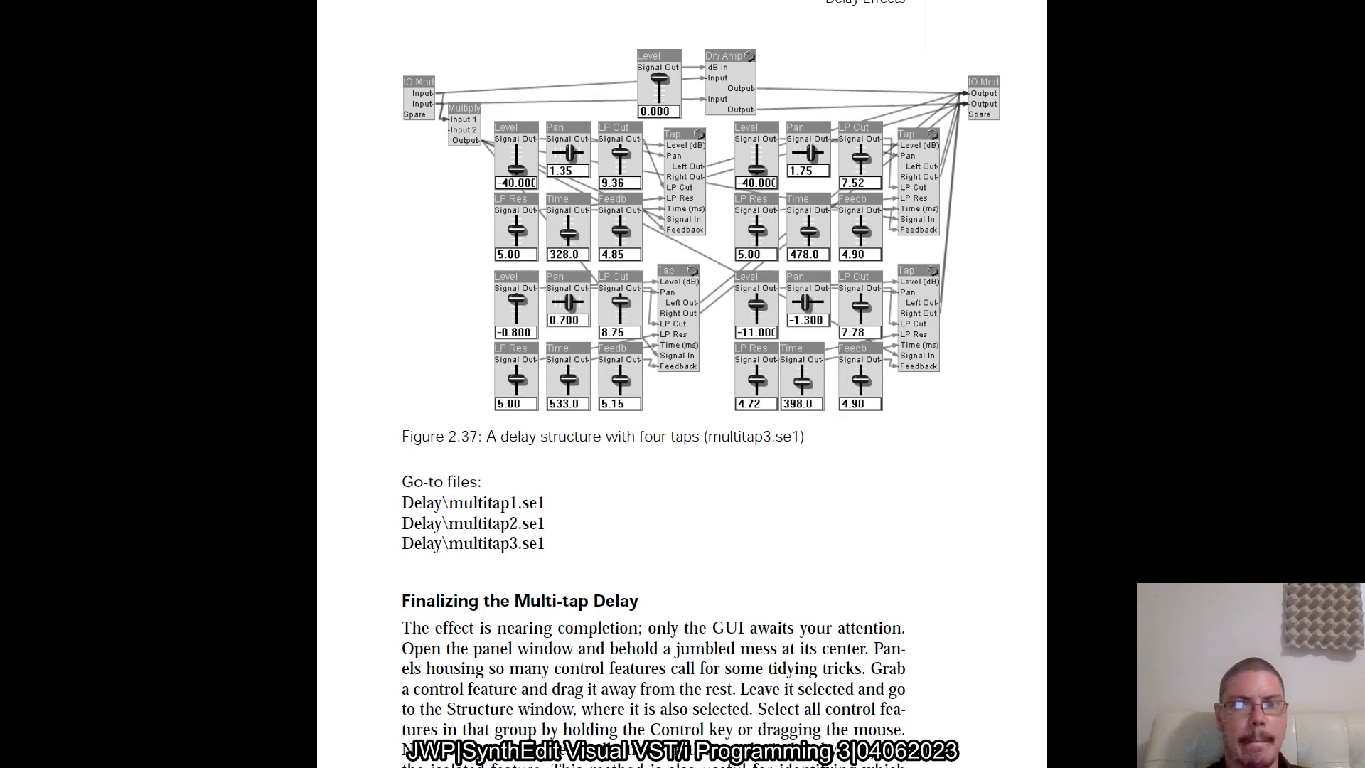
key(alt+Tab)
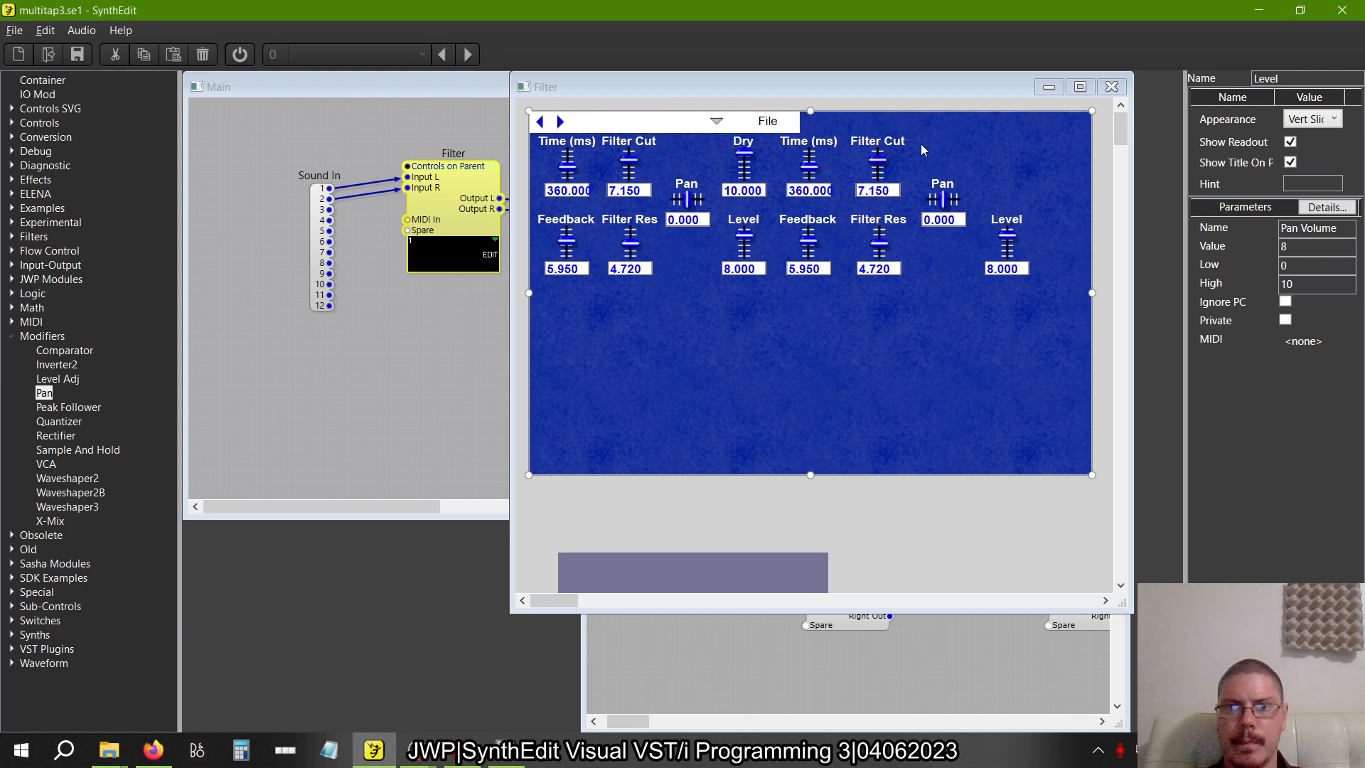
click(747, 134)
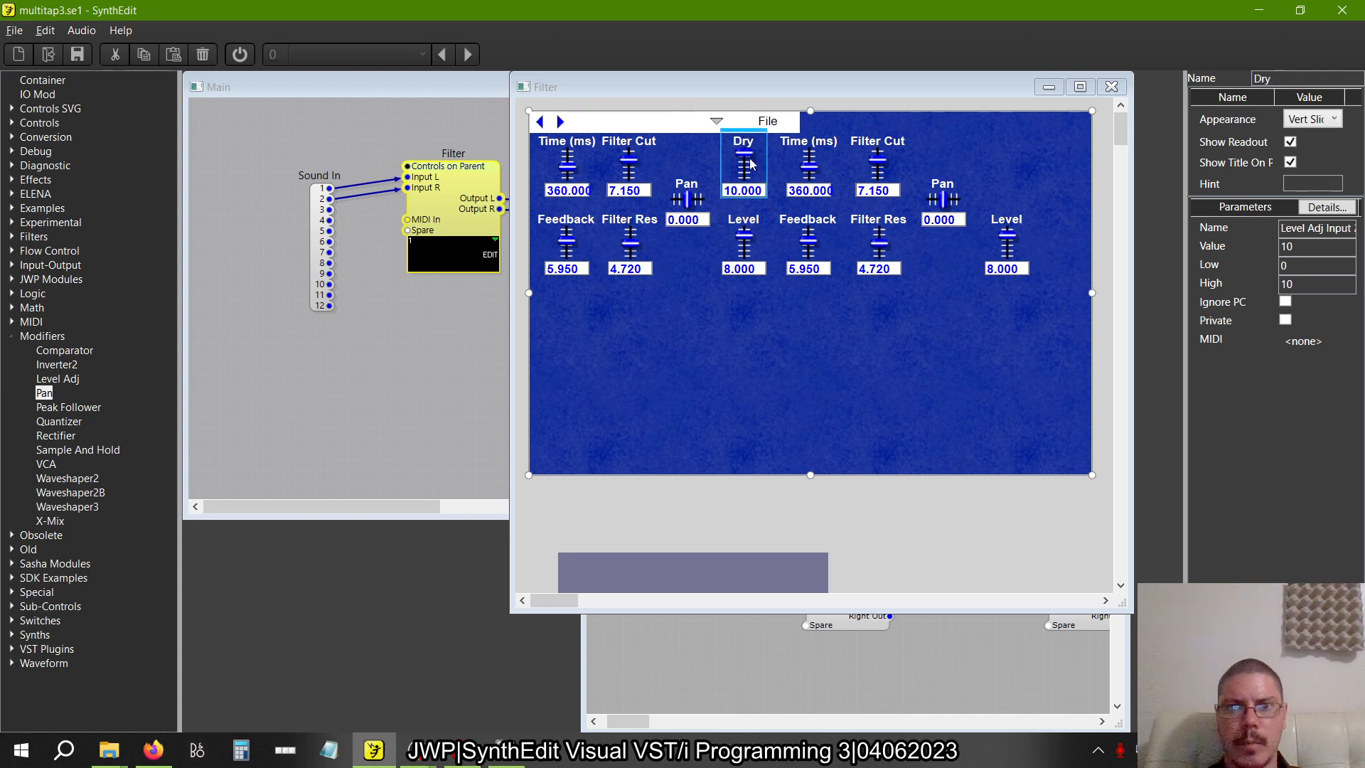
drag(752, 163, 816, 516)
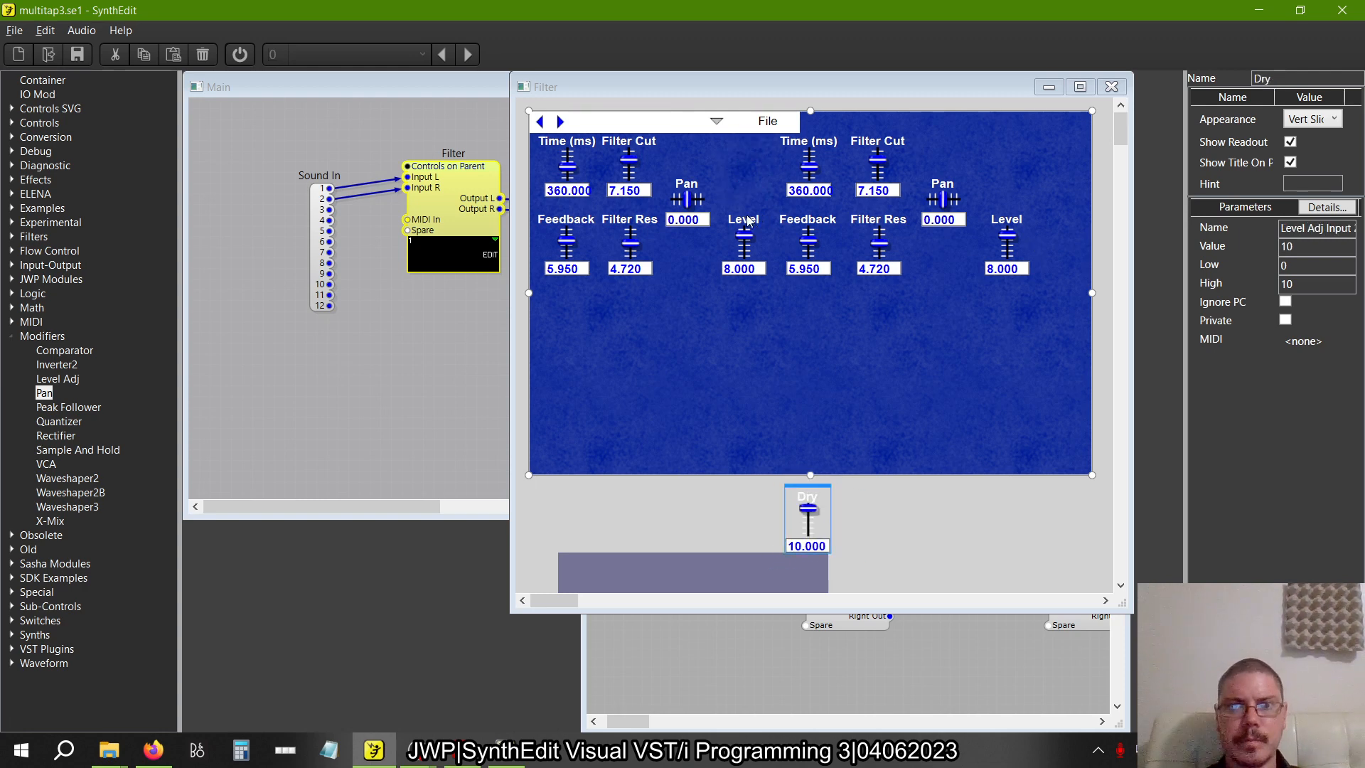
Tuck the first tap's Pan beside its Filter Cut and its Level beside its Filter Res on the panel
click(684, 177)
drag(684, 175, 684, 146)
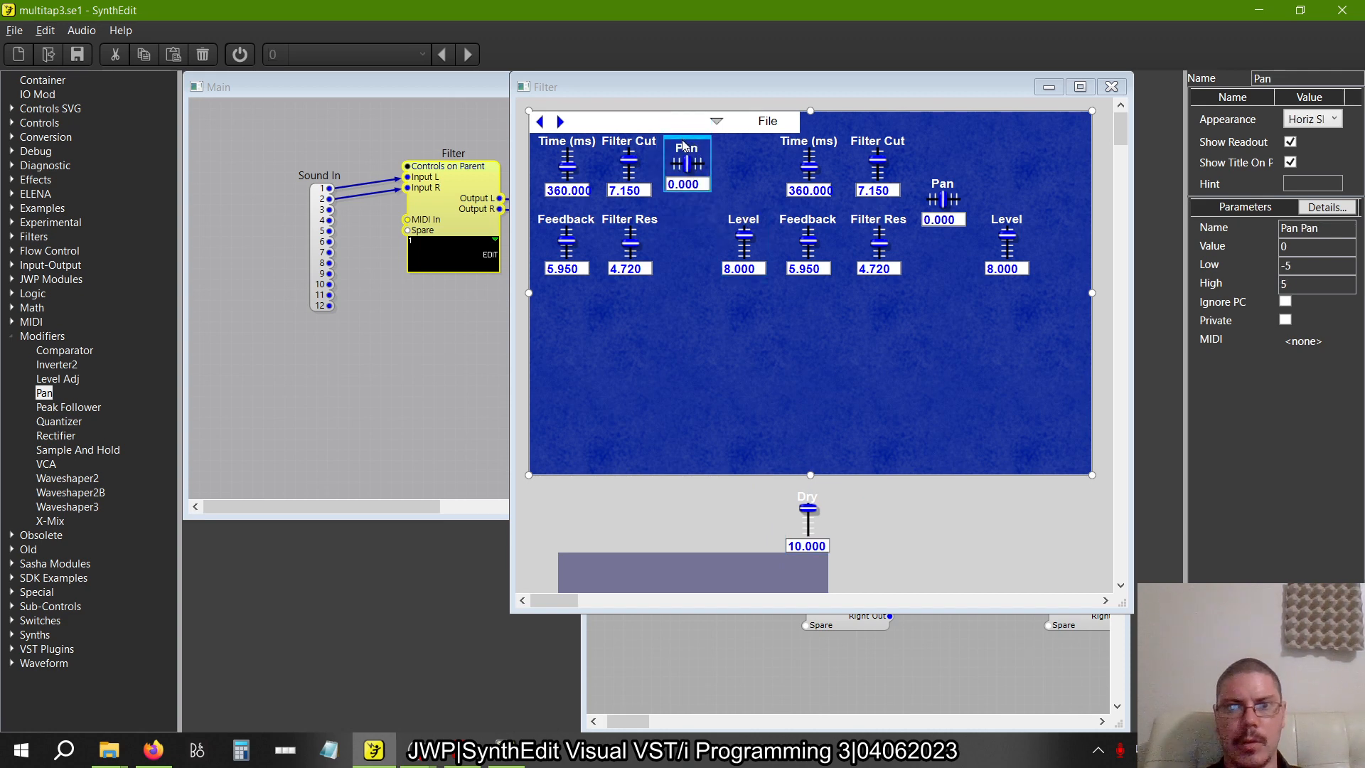
click(739, 217)
drag(740, 217, 681, 213)
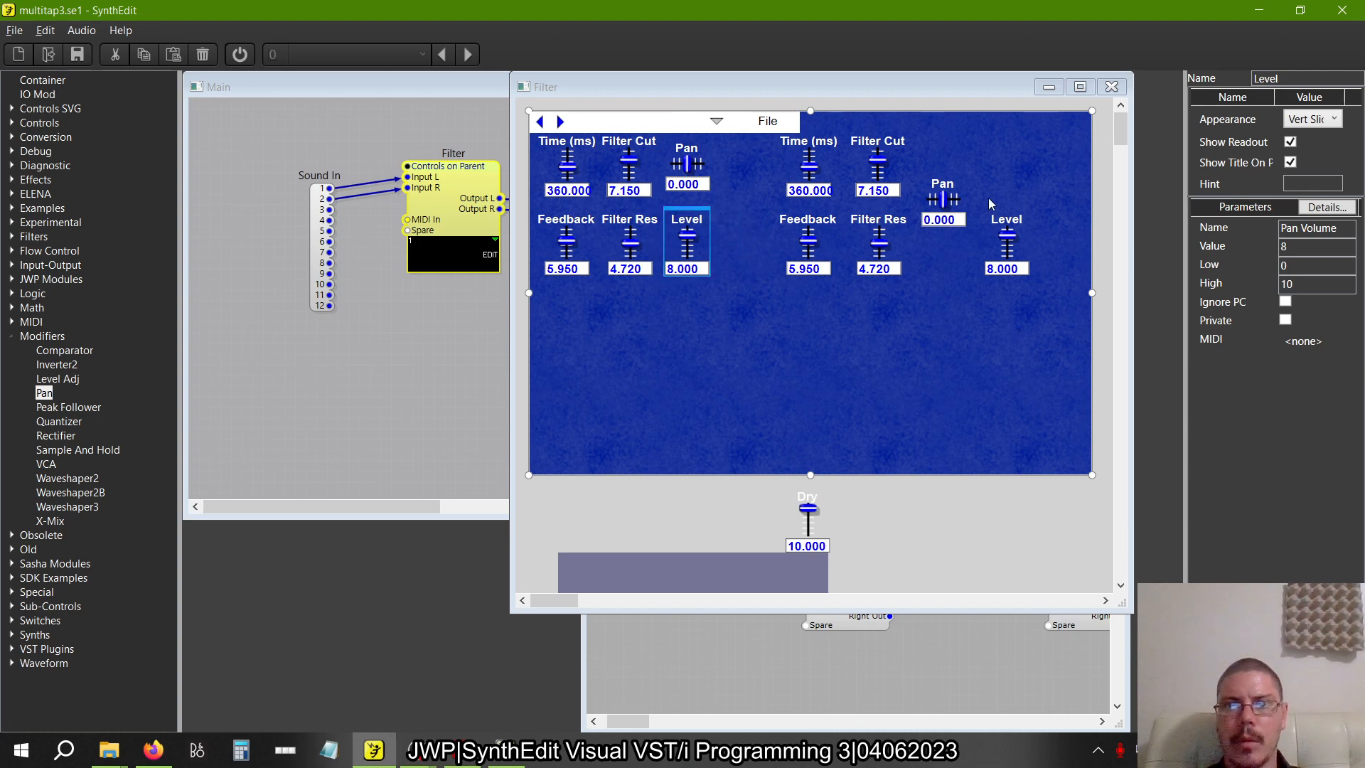
Compact the second tap's Pan and Level beside its filter sliders, and shift the whole group against the first tap's controls
click(940, 180)
drag(941, 180, 933, 137)
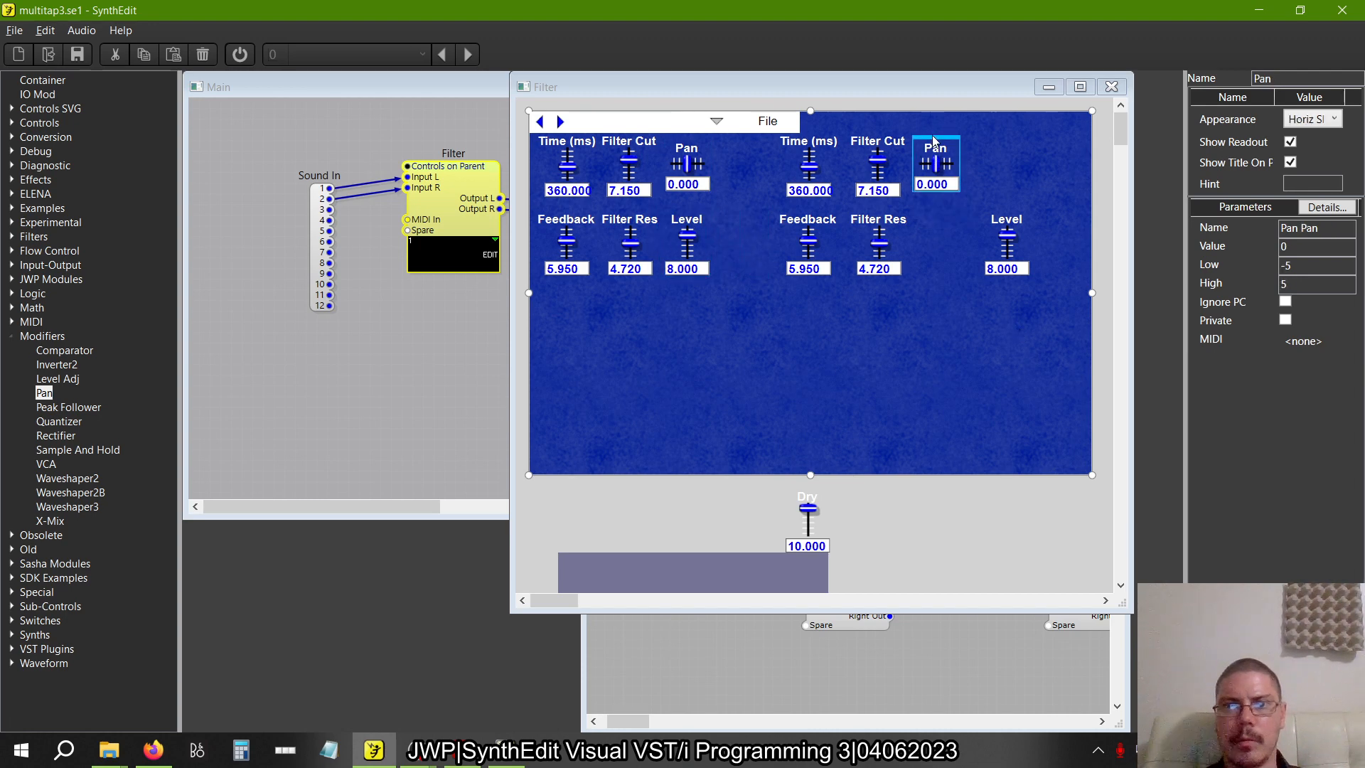
click(1005, 223)
drag(1005, 223, 936, 211)
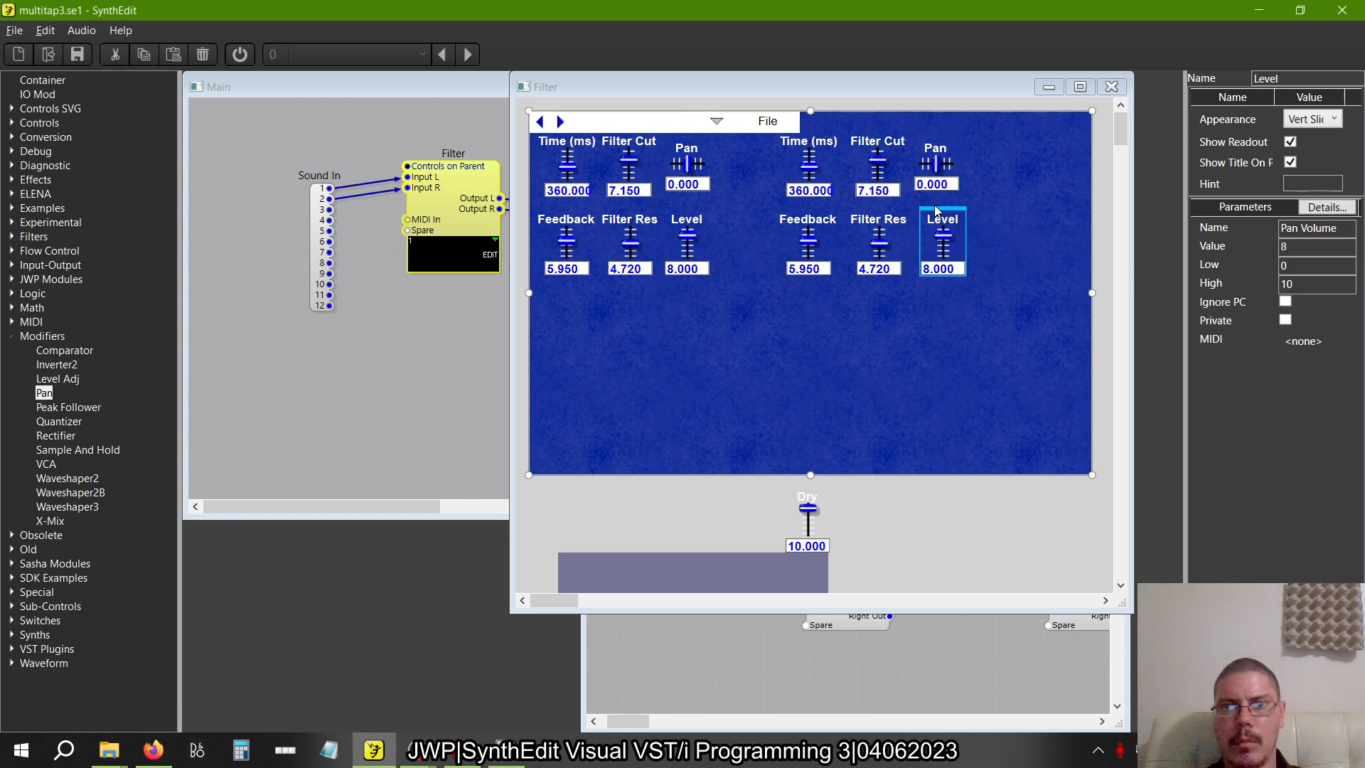
drag(1015, 316, 751, 138)
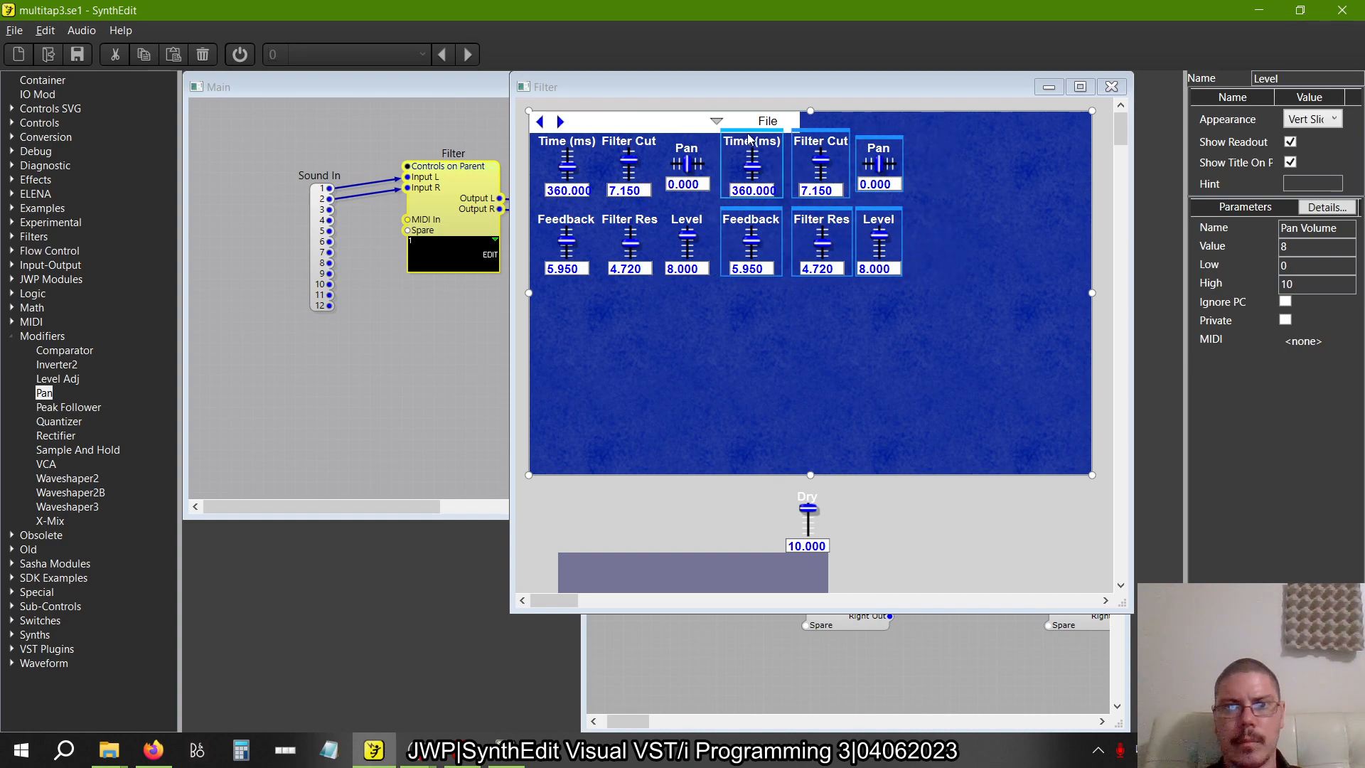
click(979, 205)
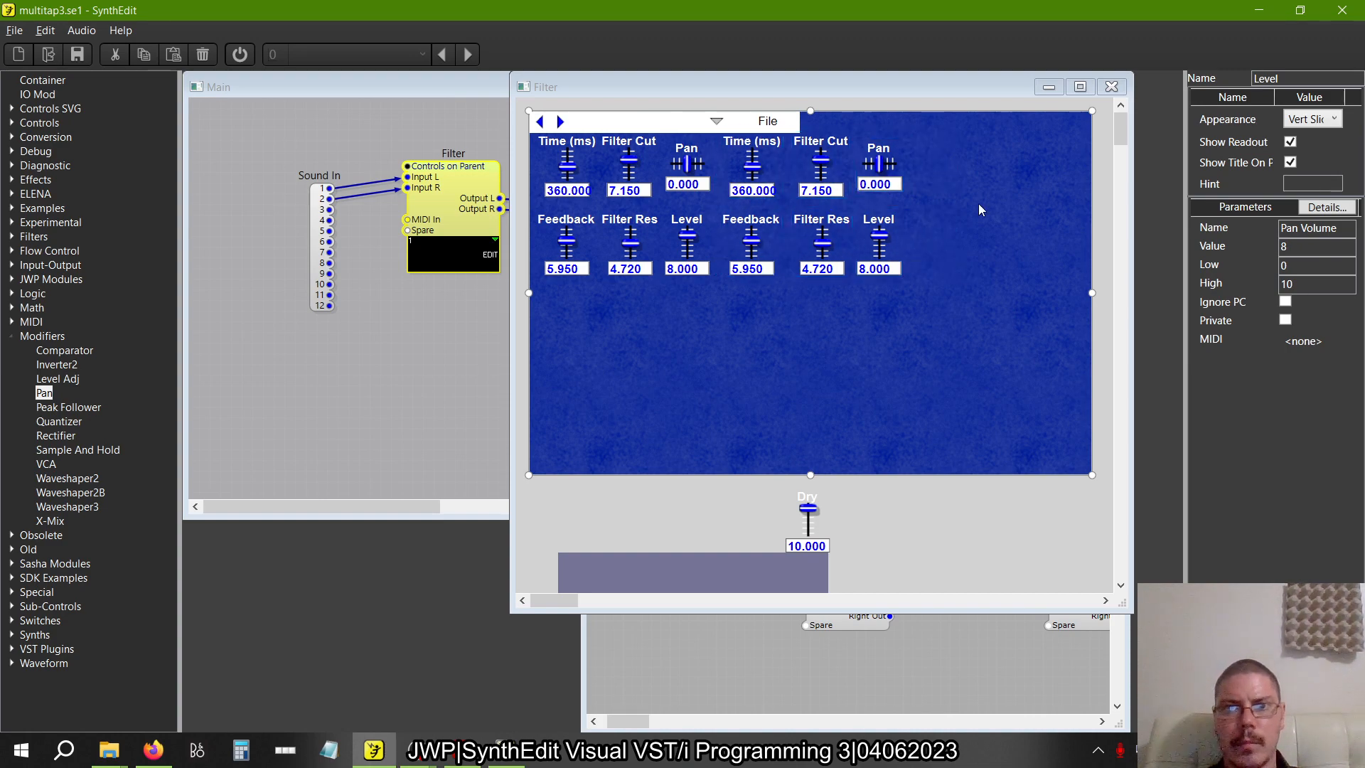
In the structure, un-containerize the lower-left tap container in free space and line its modules up directly below the first tap
click(1111, 86)
double_click(873, 125)
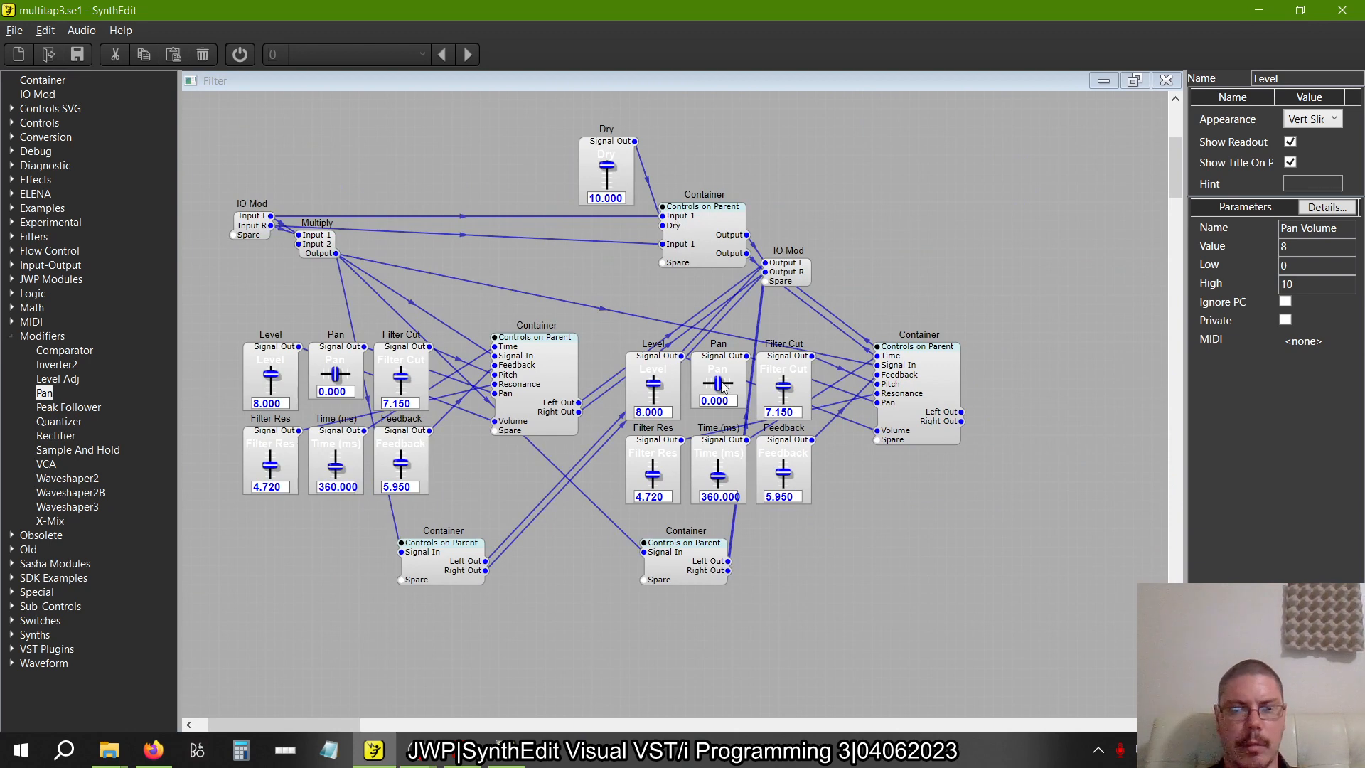
scroll(833, 565, down, 2)
drag(596, 562, 803, 622)
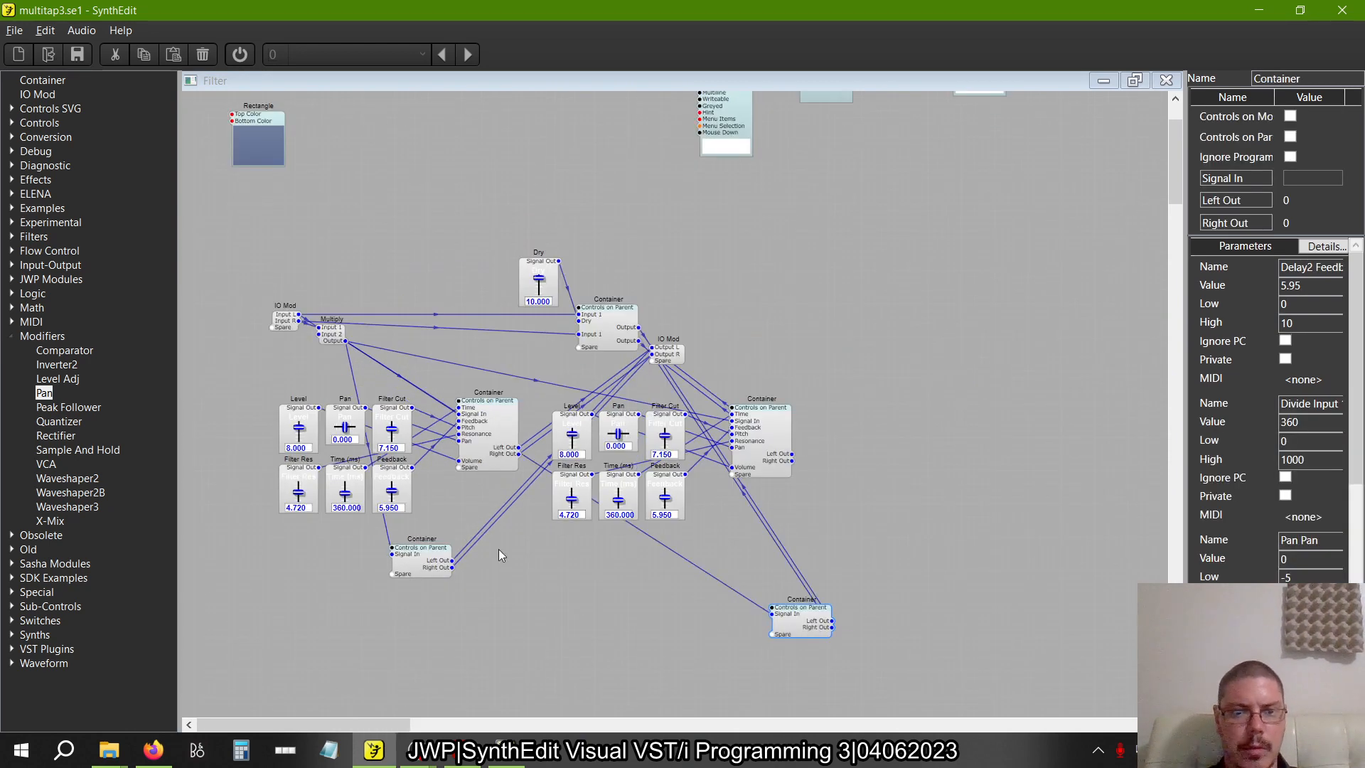
drag(412, 565, 362, 454)
right_click(360, 458)
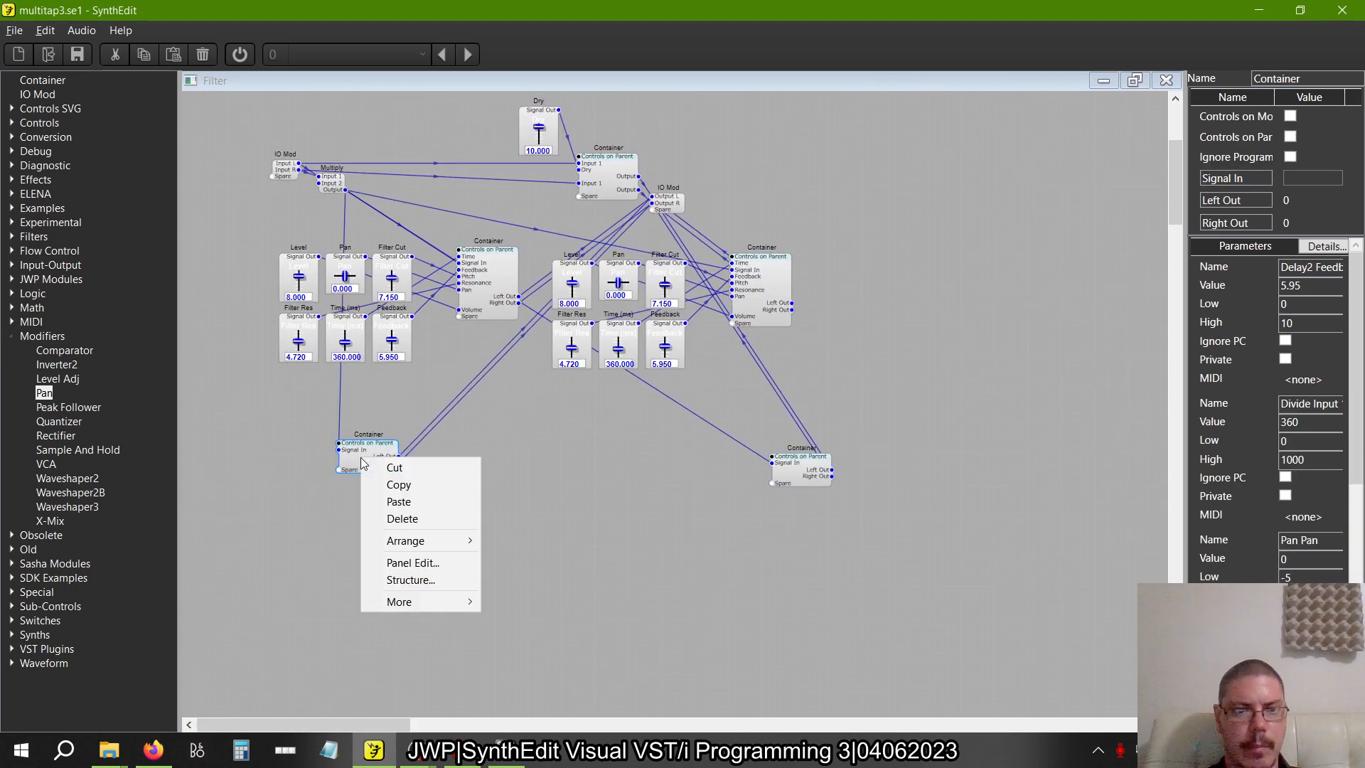
mouse_move(404, 601)
click(541, 502)
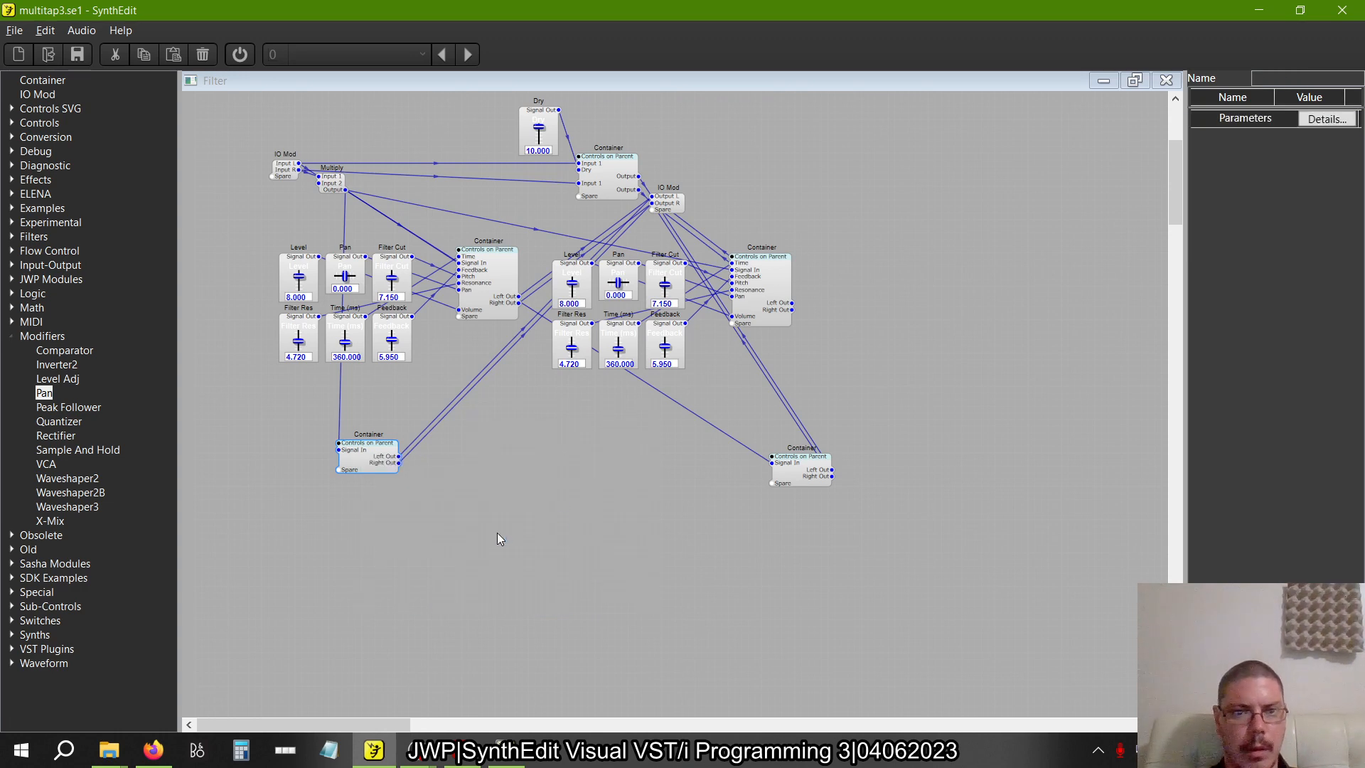
drag(460, 455, 400, 407)
Select the third tap's modules in the structure and place their panel controls directly below the first tap's group
right_click(594, 557)
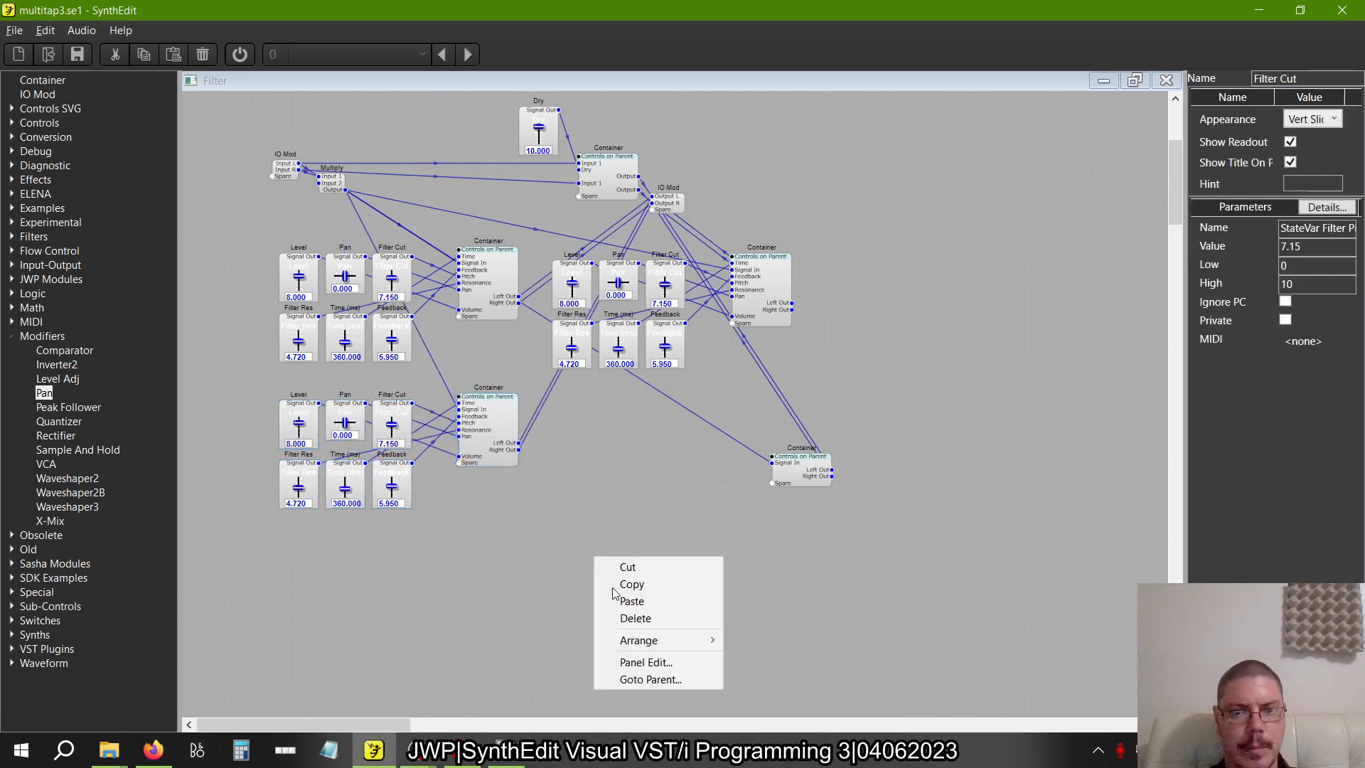
click(634, 664)
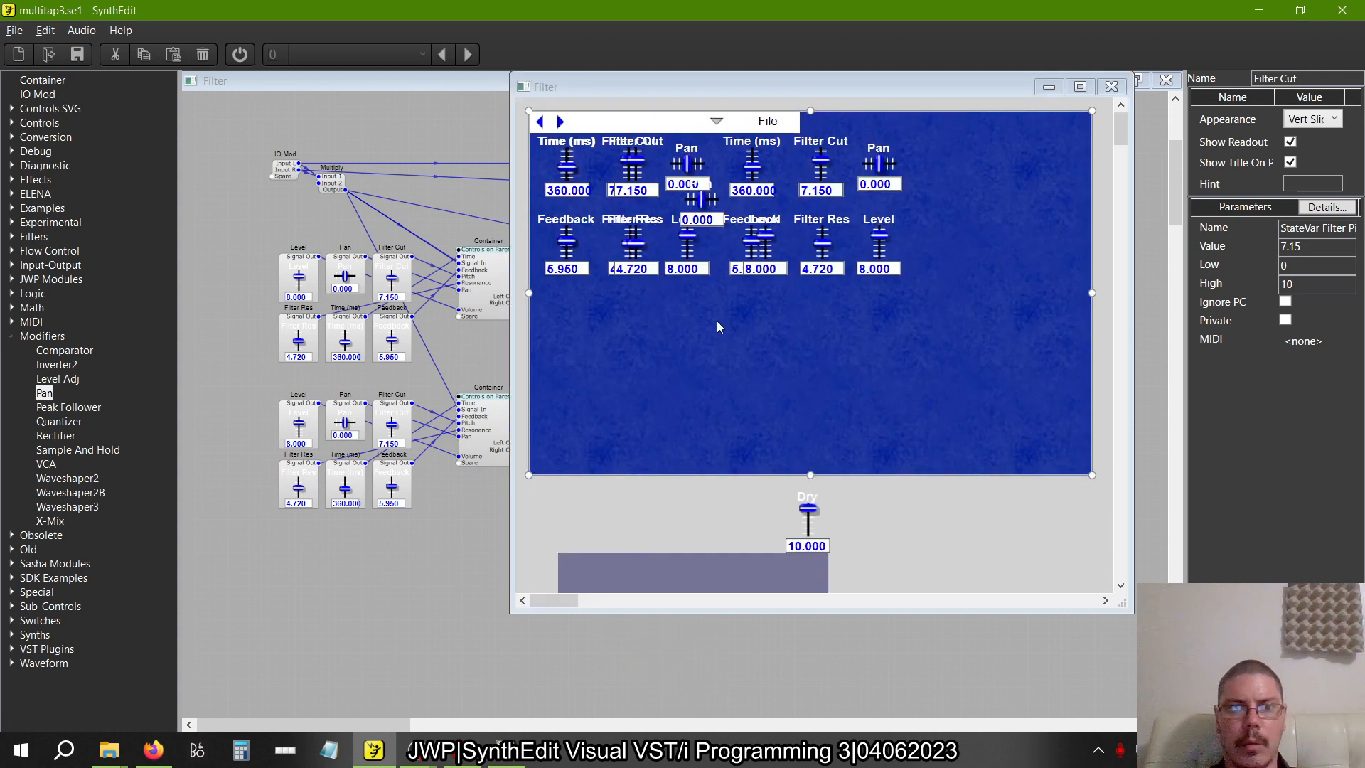
drag(508, 657, 249, 359)
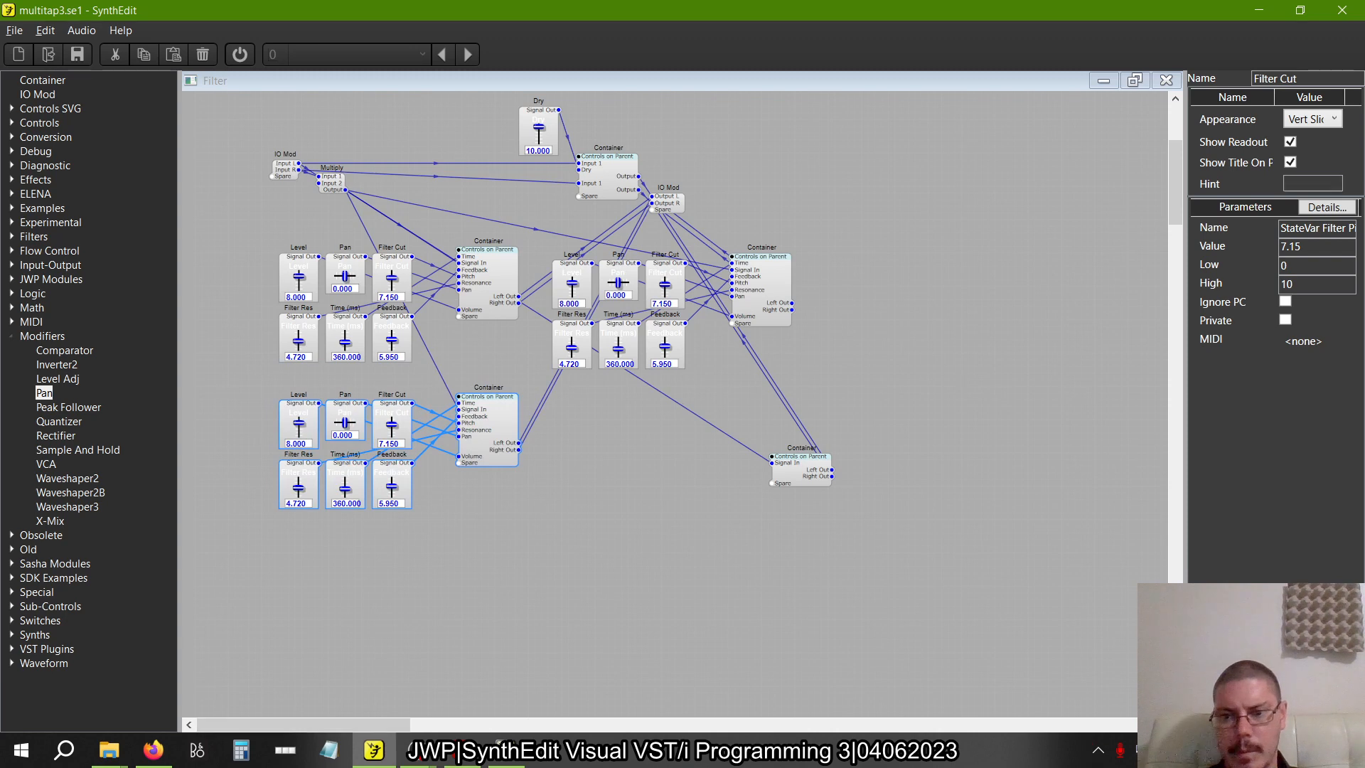
click(1135, 79)
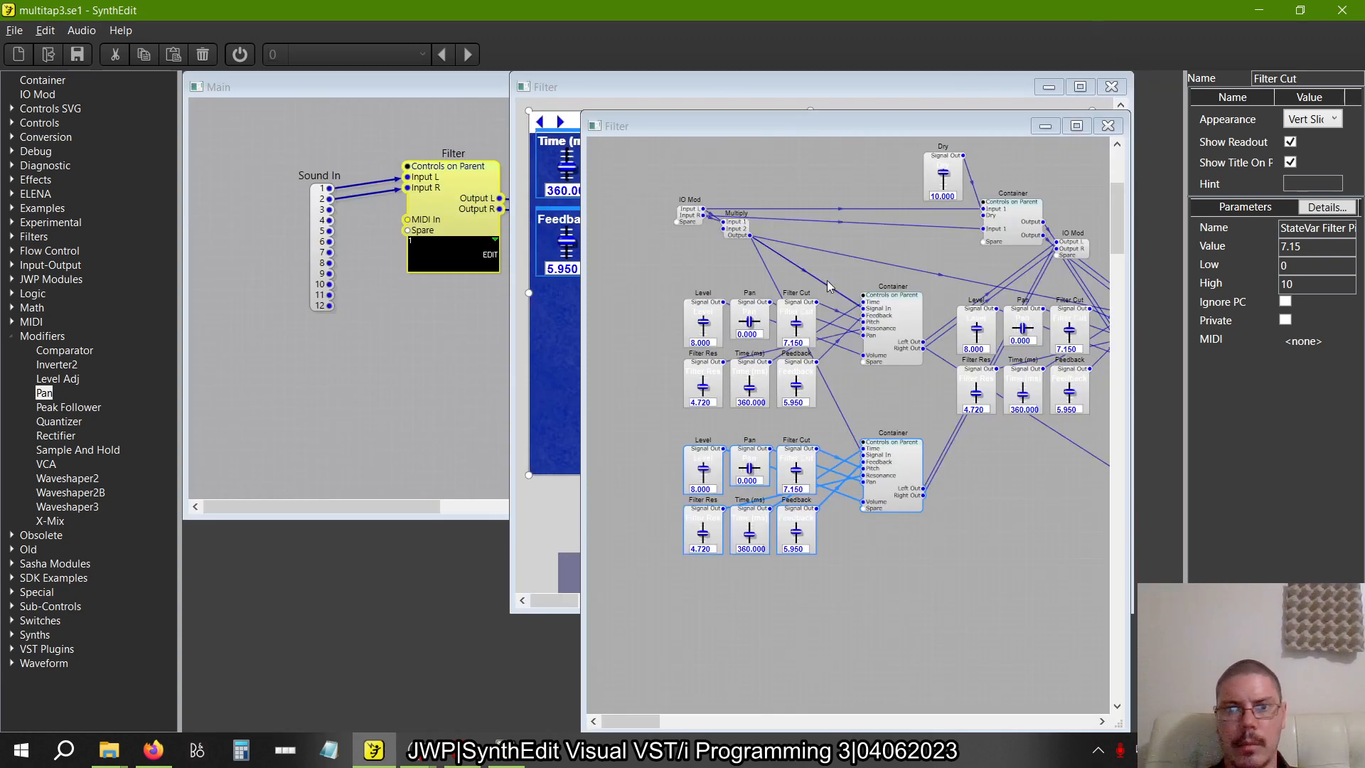
click(755, 82)
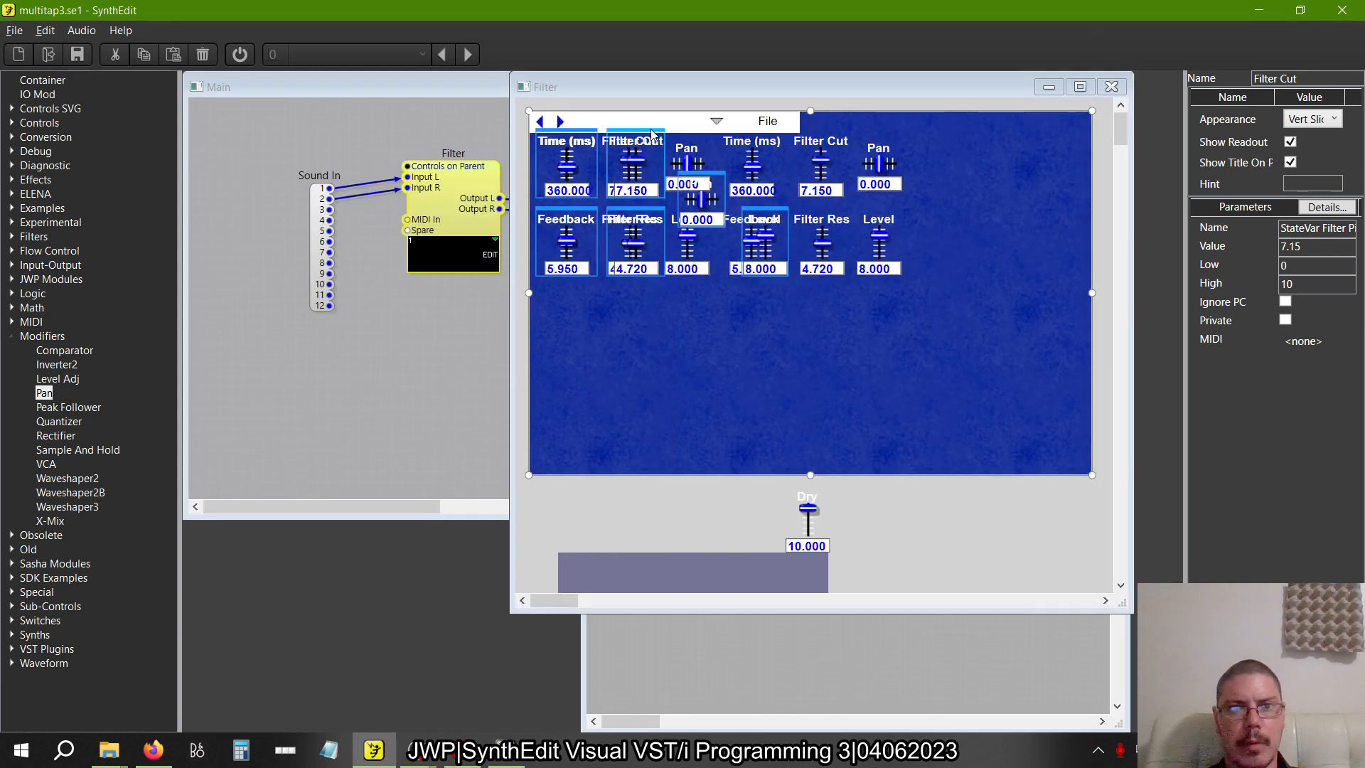
drag(657, 178, 648, 291)
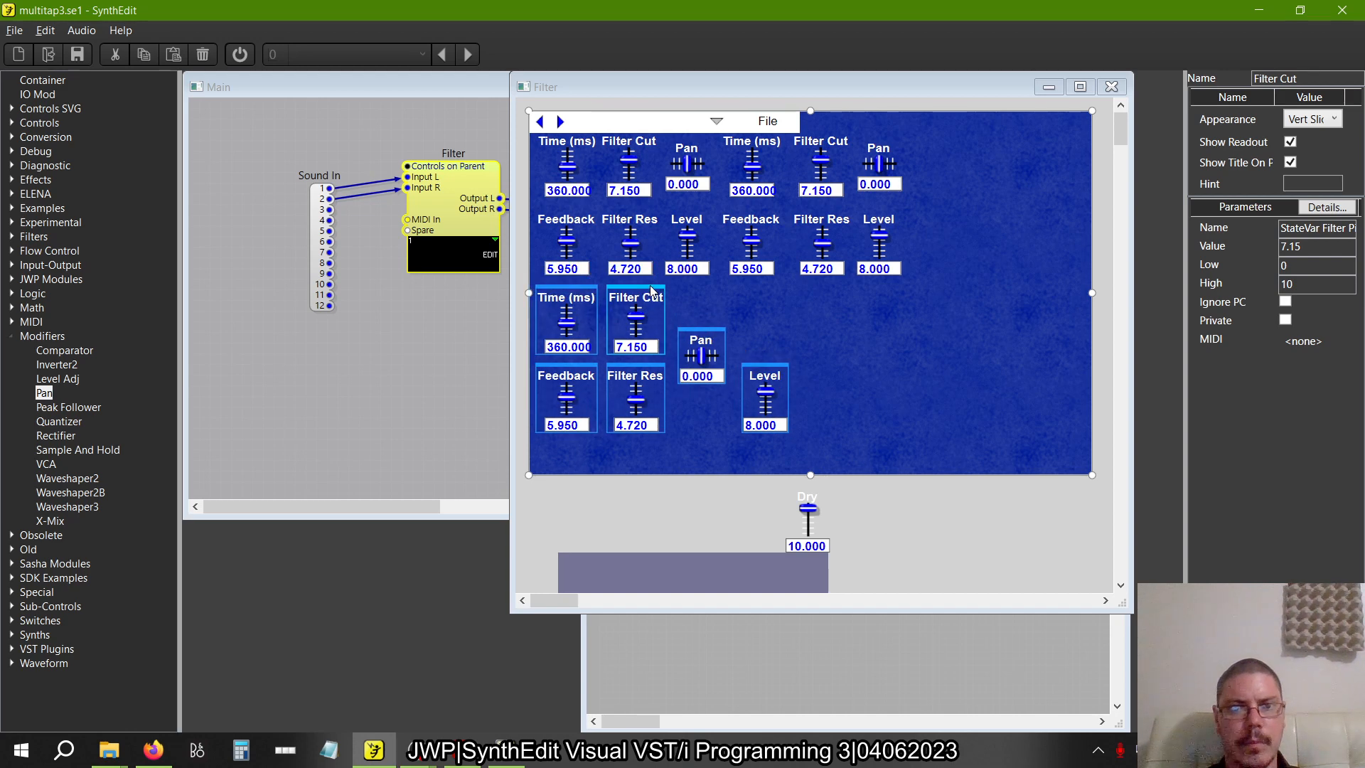
Tuck the third tap's Pan beside its Filter Cut and its Level beside its Filter Res
click(688, 311)
drag(703, 340, 696, 304)
click(765, 383)
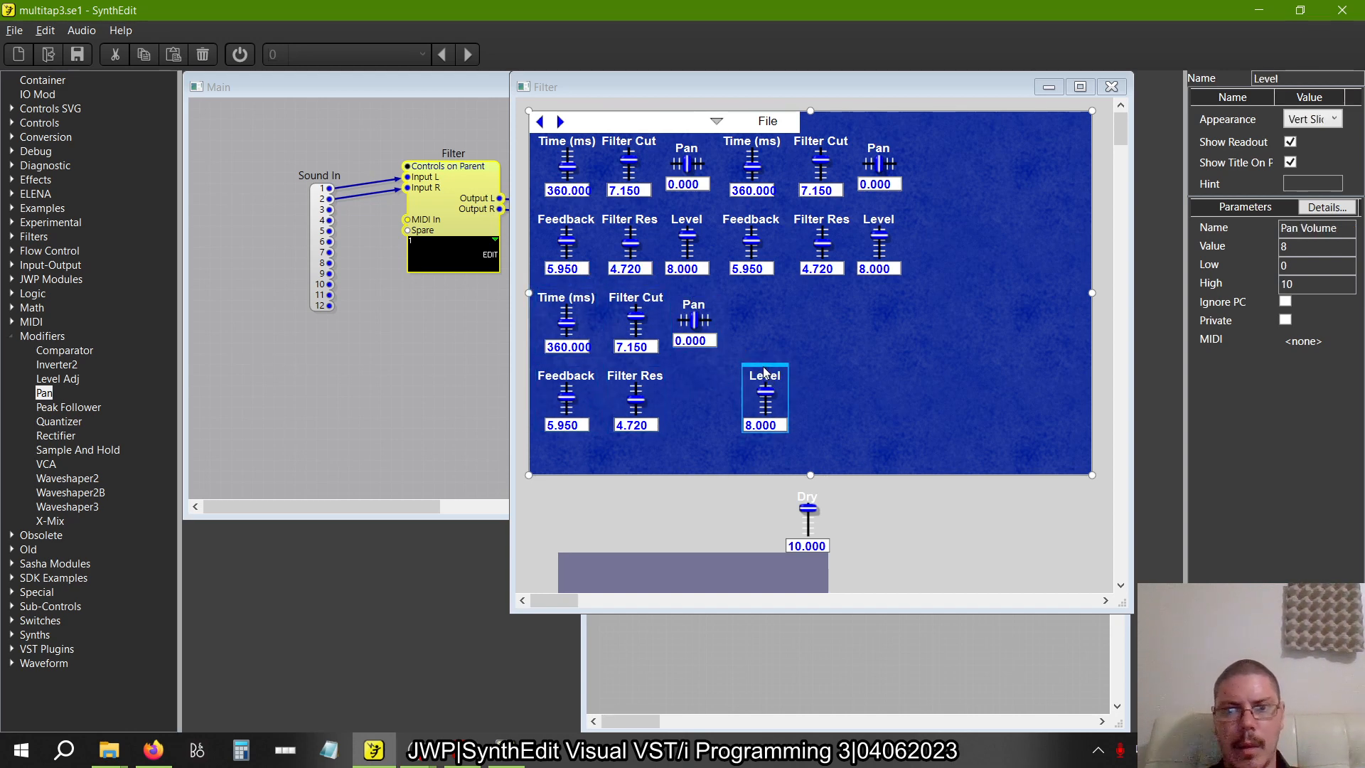
drag(764, 381, 684, 365)
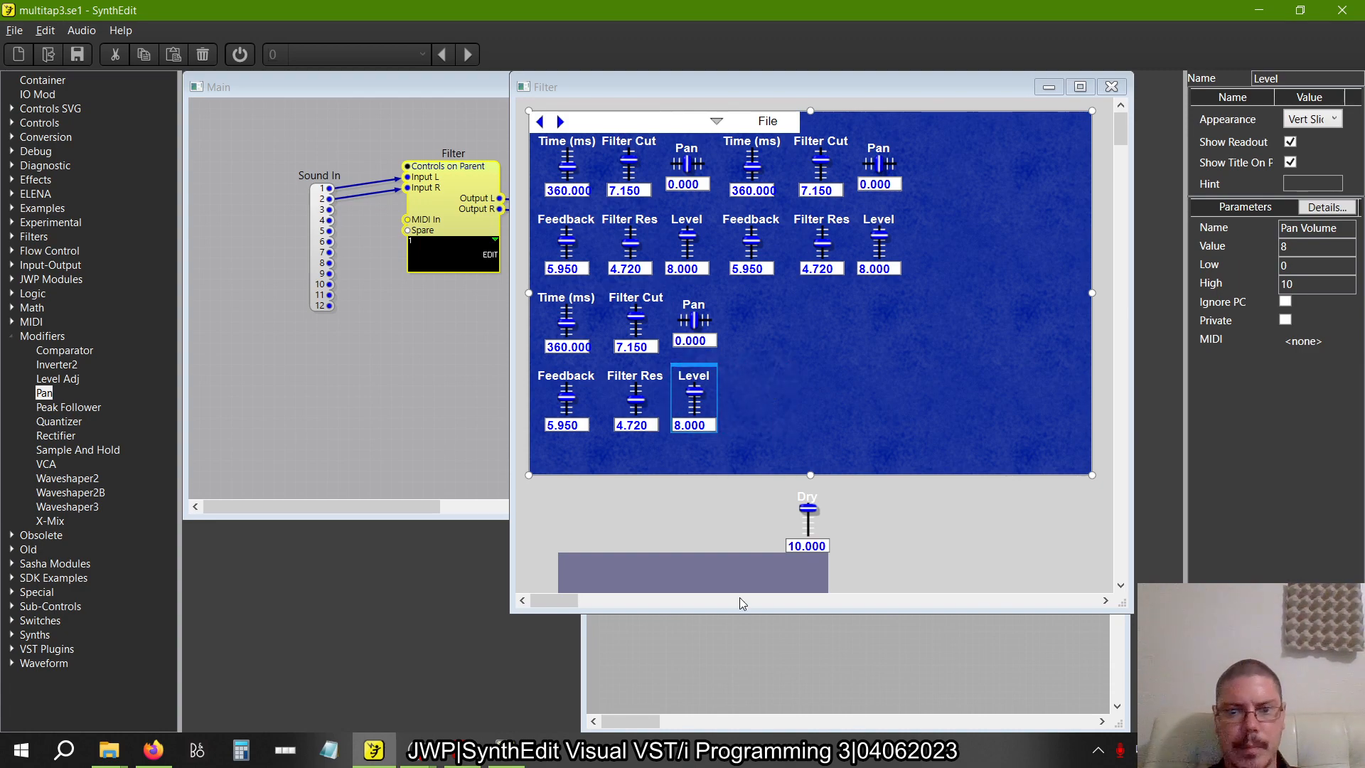
In the structure, un-containerize the remaining lower-right tap container and line its modules up directly below the second tap
click(738, 643)
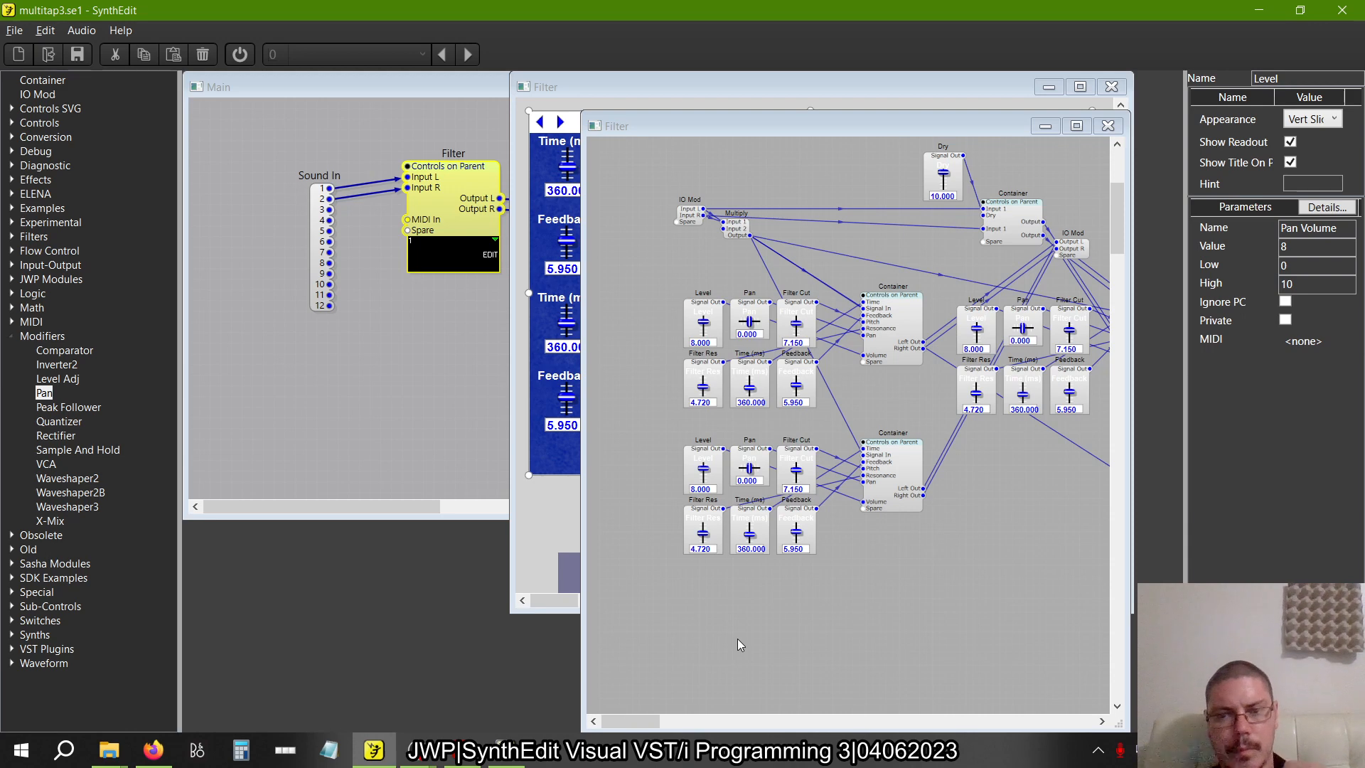
scroll(737, 639, right, 5)
right_click(933, 481)
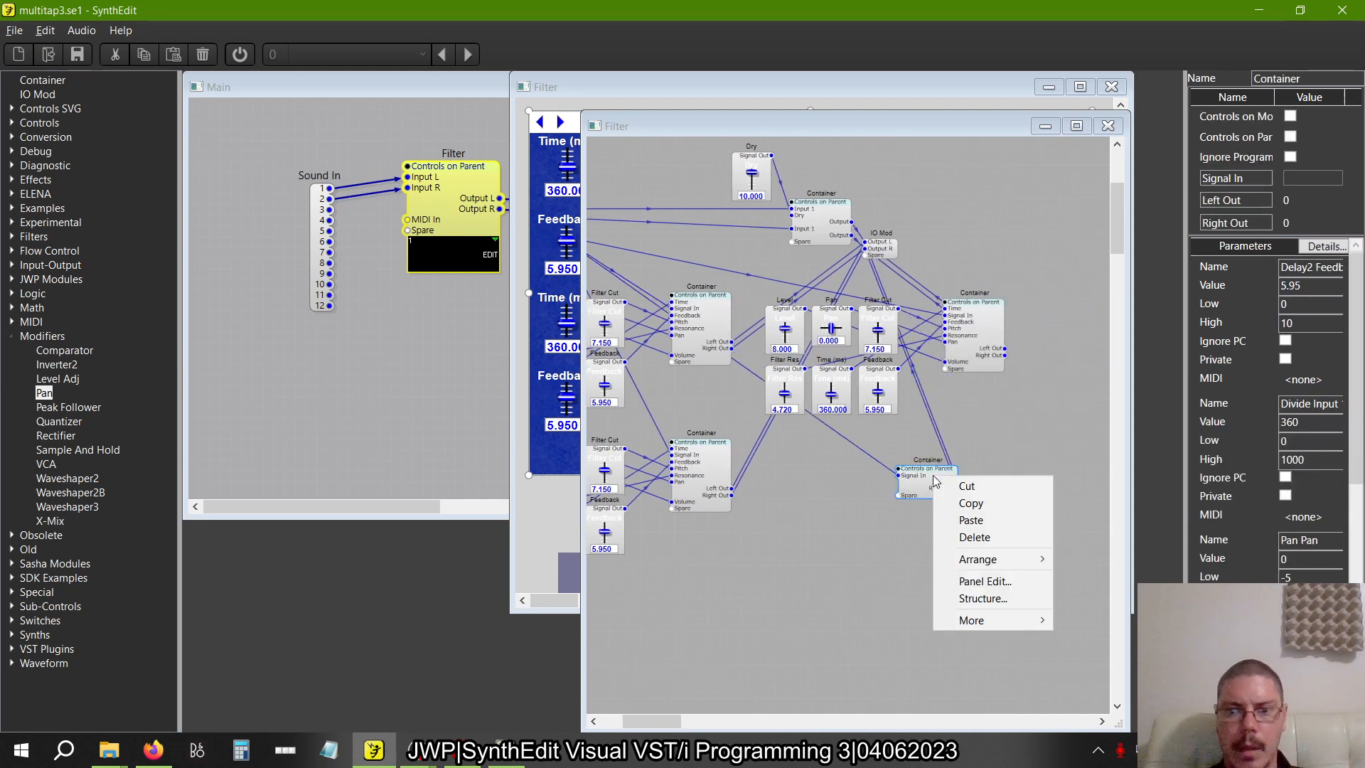
mouse_move(971, 620)
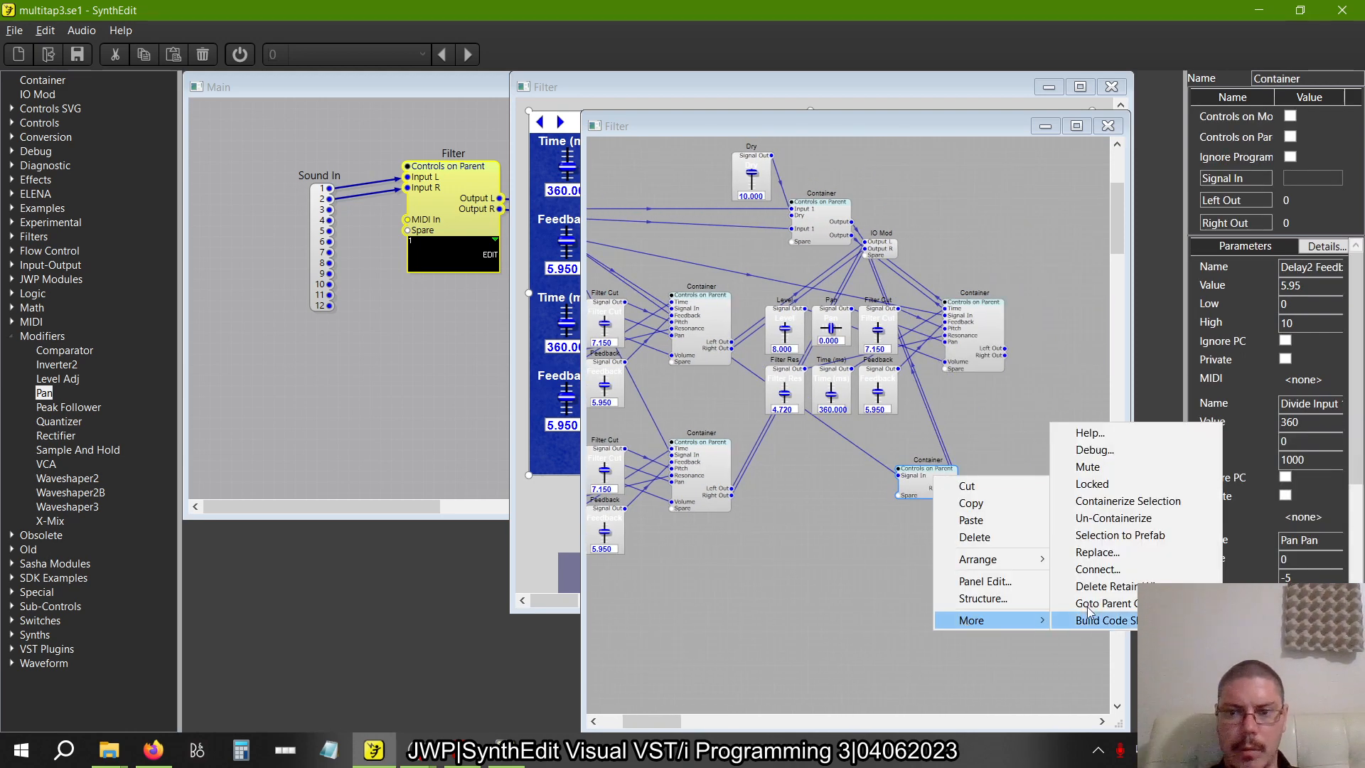
click(1098, 517)
drag(915, 490, 782, 464)
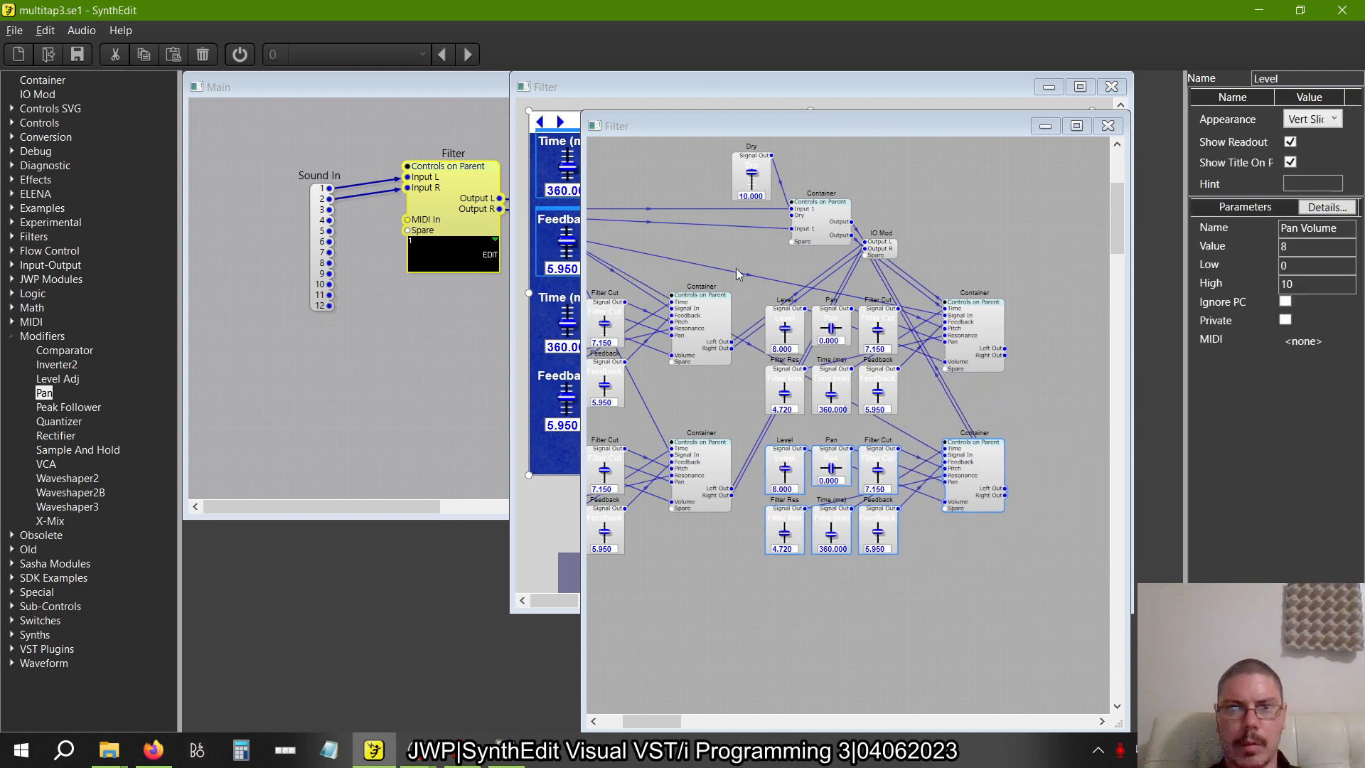
On the panel, place the fourth tap's controls below the second group and tuck its Pan and Level beside the filter sliders
click(689, 83)
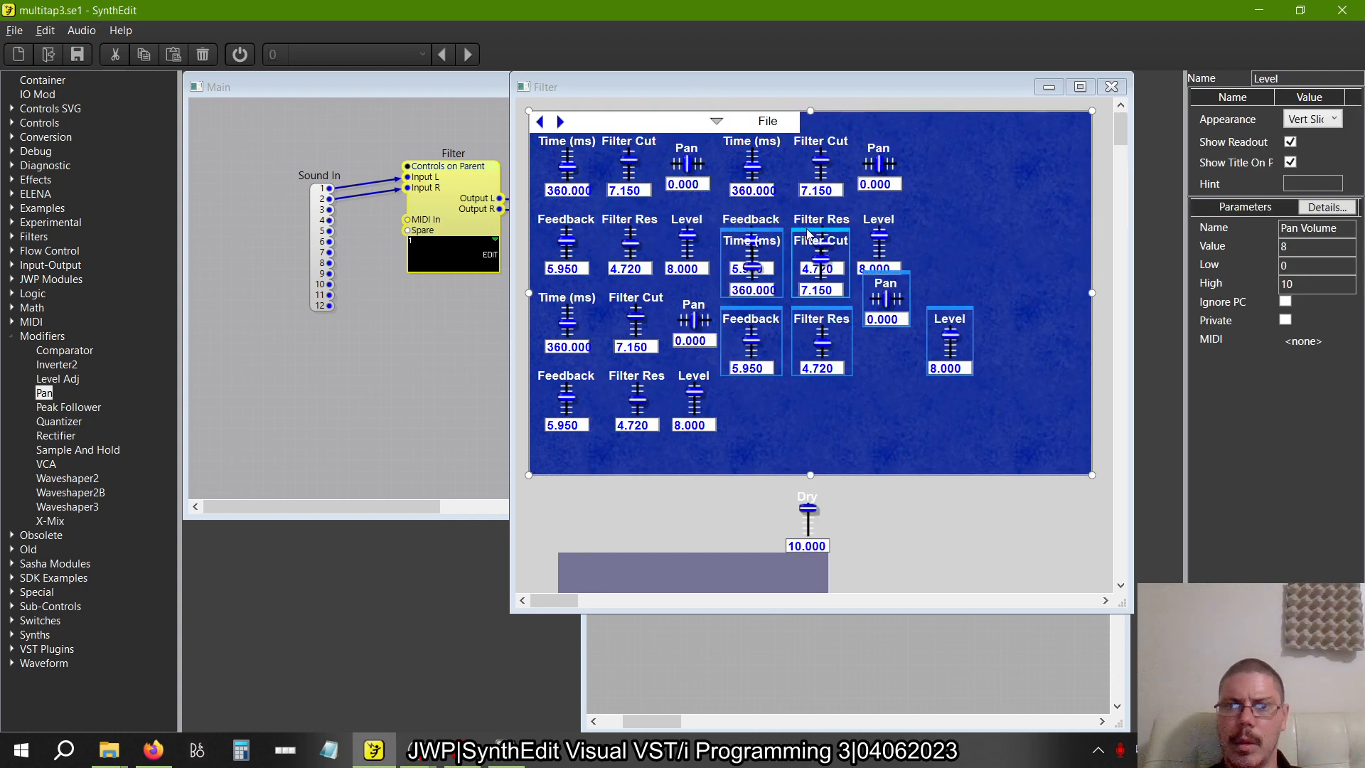
drag(828, 287, 807, 288)
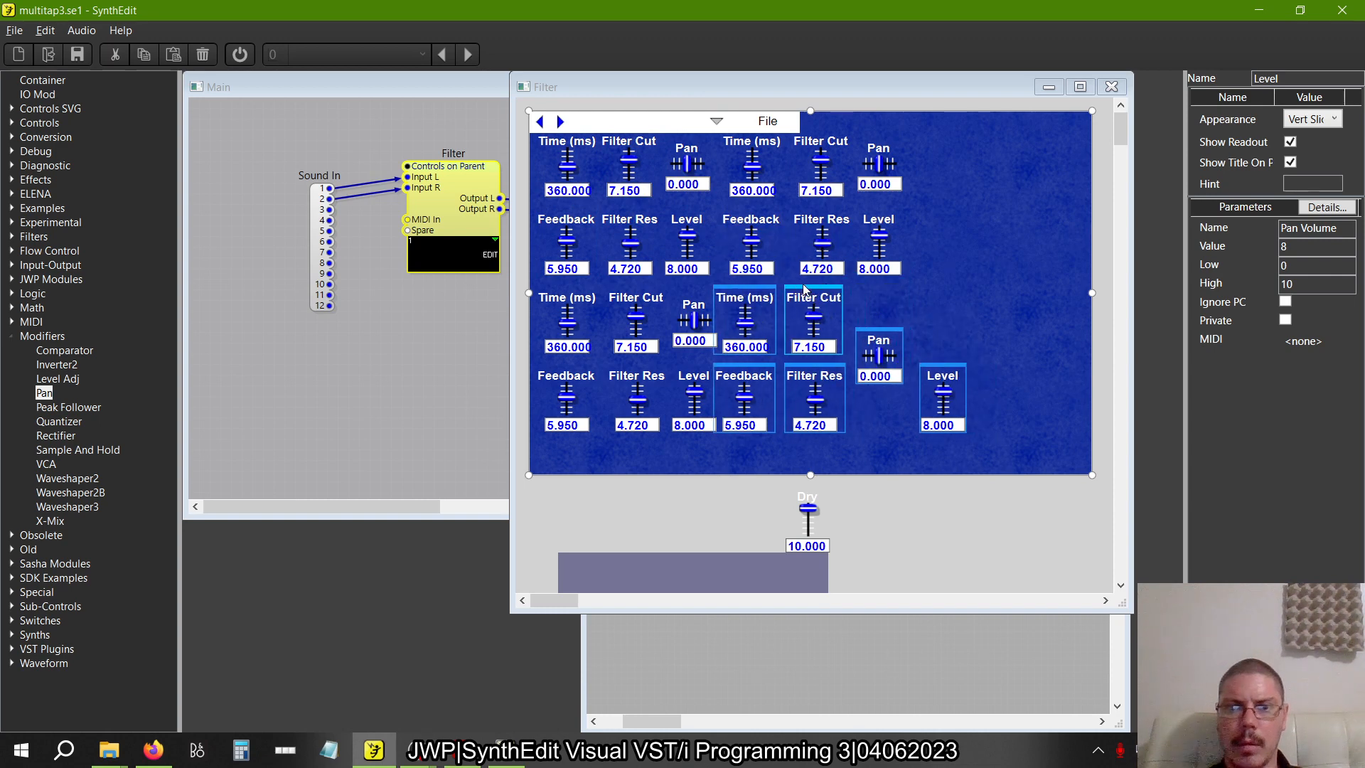
click(956, 343)
click(885, 337)
drag(885, 337, 877, 300)
click(950, 367)
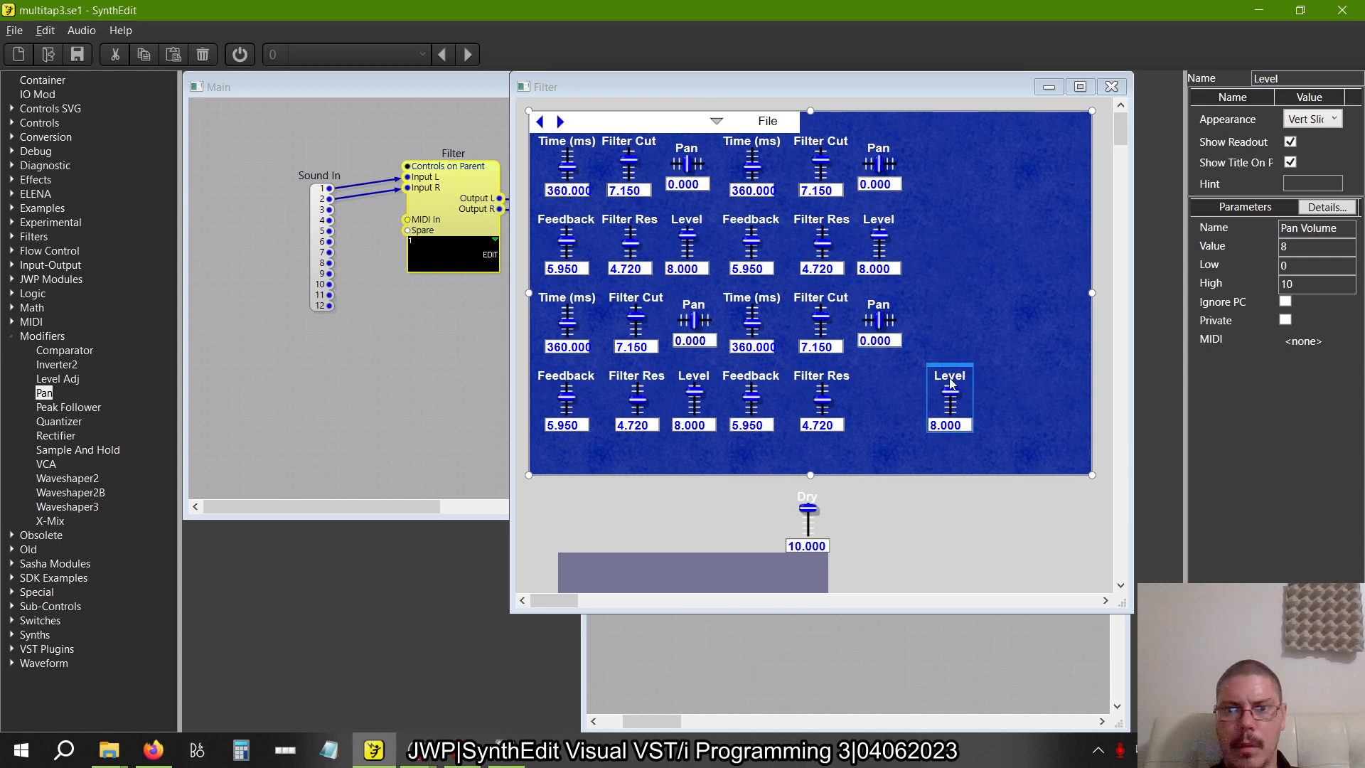
drag(951, 367, 882, 367)
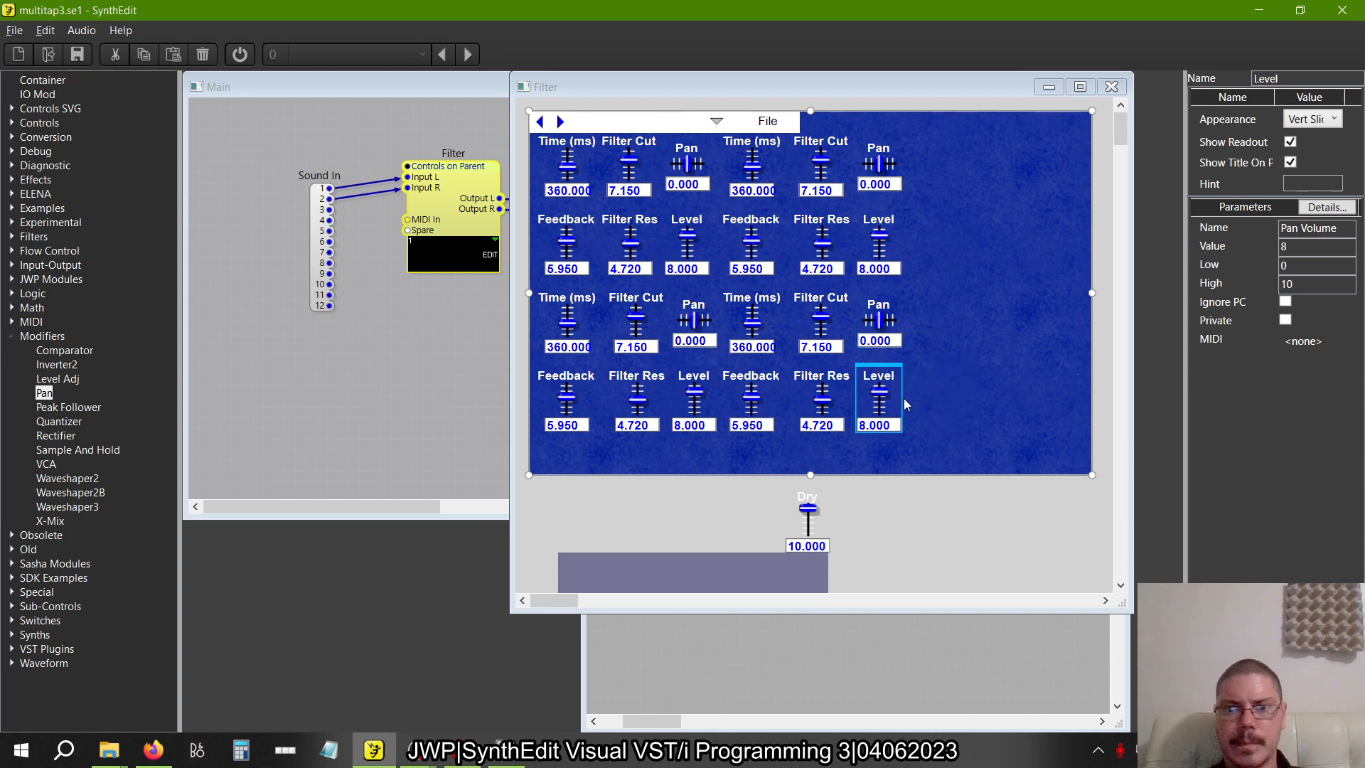
Shift both right-hand tap groups further right on the panel, aligned with each other, leaving a gap in the middle
click(814, 496)
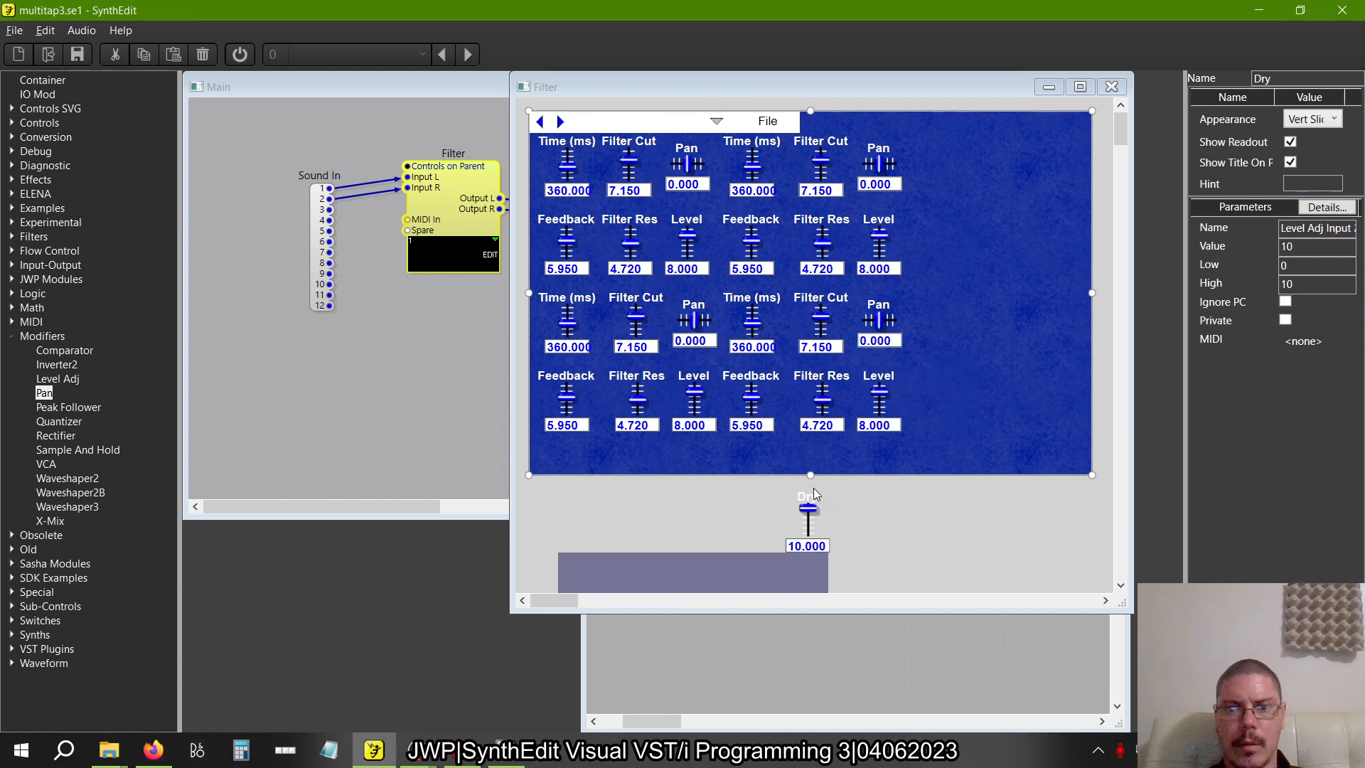
drag(1001, 482, 814, 291)
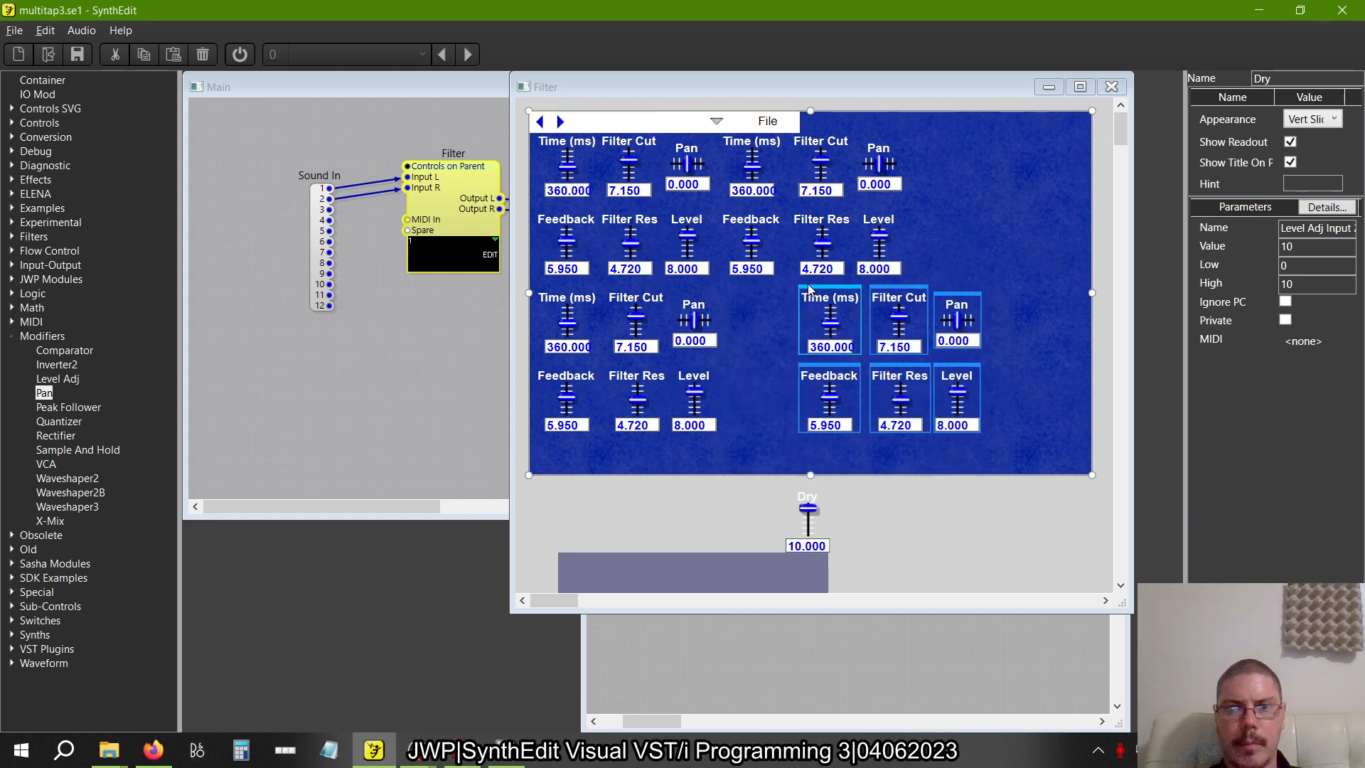
drag(937, 280, 821, 135)
drag(1031, 273, 1041, 299)
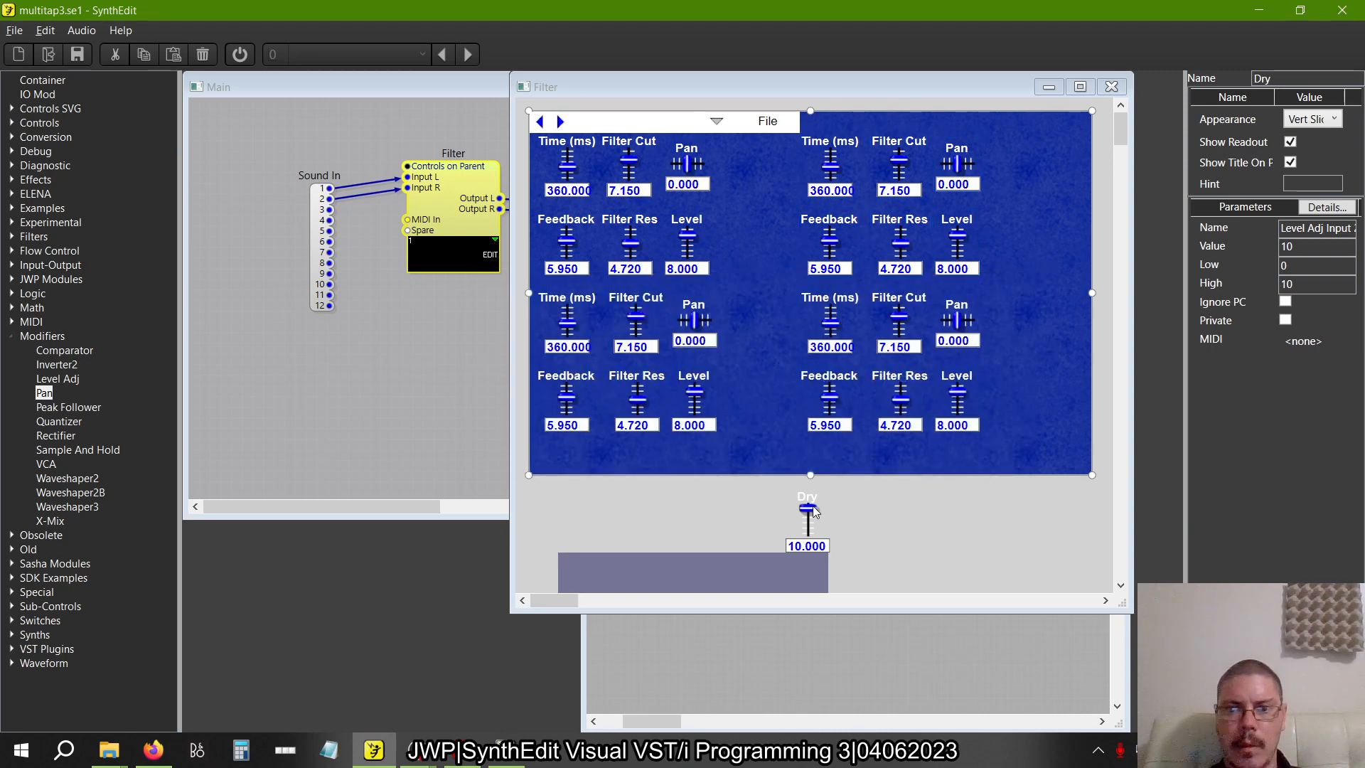
Place the Dry slider in the gap between the left and right tap groups and shrink the blue background to fit the controls
drag(808, 496, 758, 261)
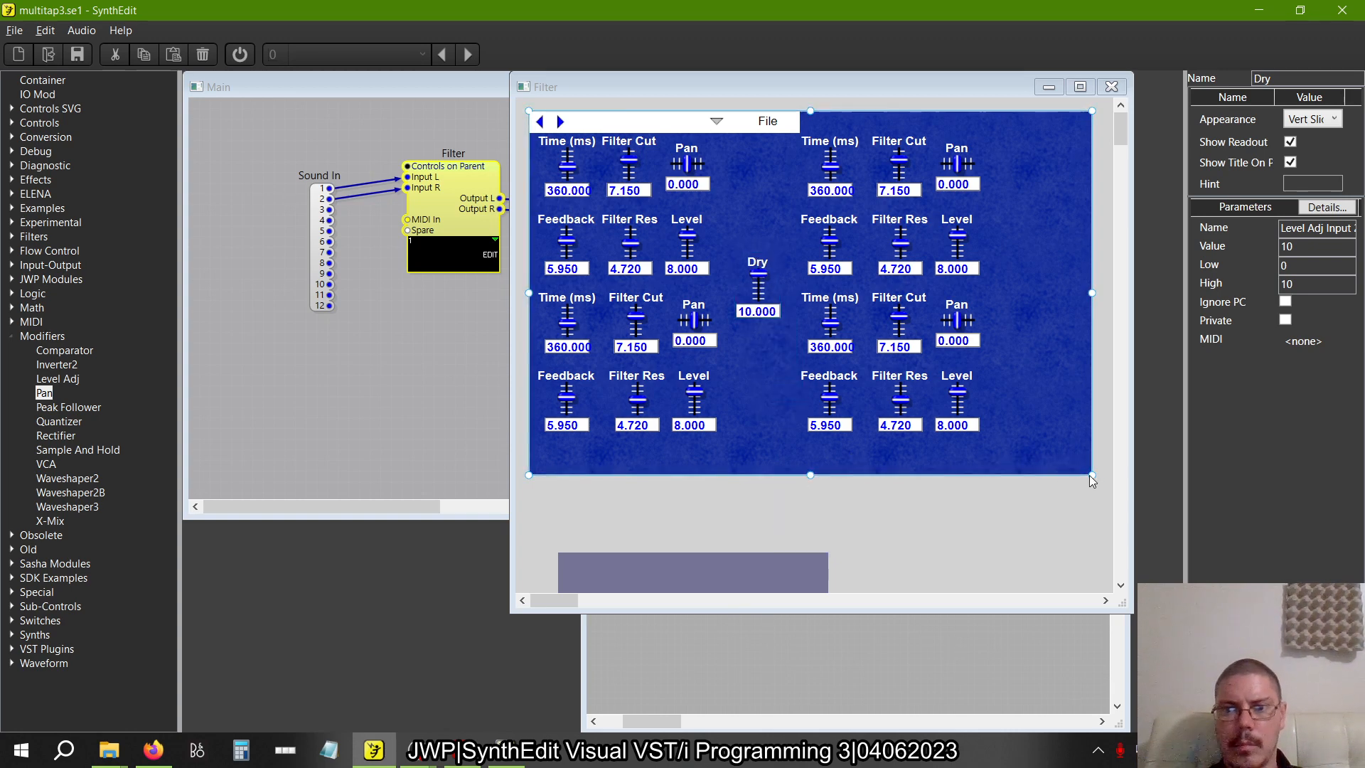
drag(1089, 475, 984, 438)
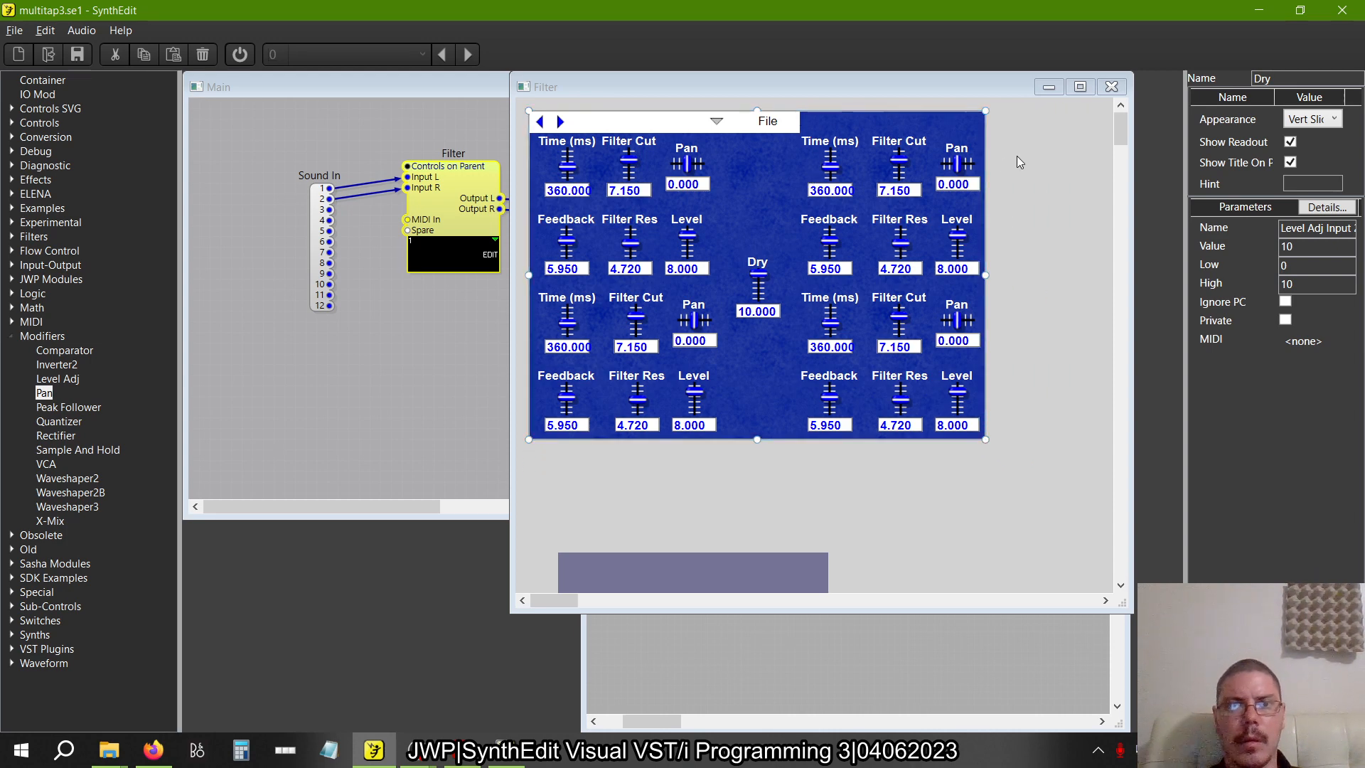
Shift the preset arrow and File menu to the header's right end and stretch the white header bar across the full panel width
drag(1018, 155, 928, 115)
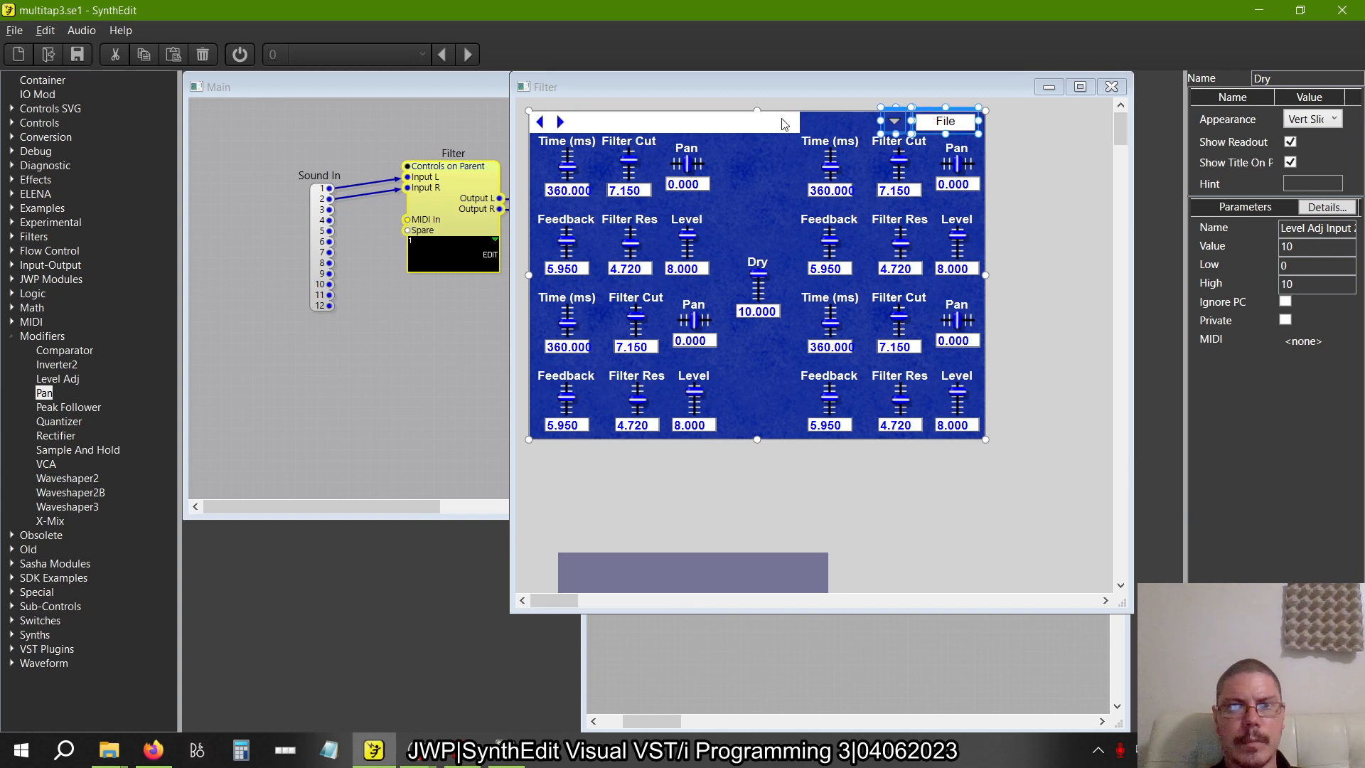
click(782, 124)
drag(800, 125, 987, 128)
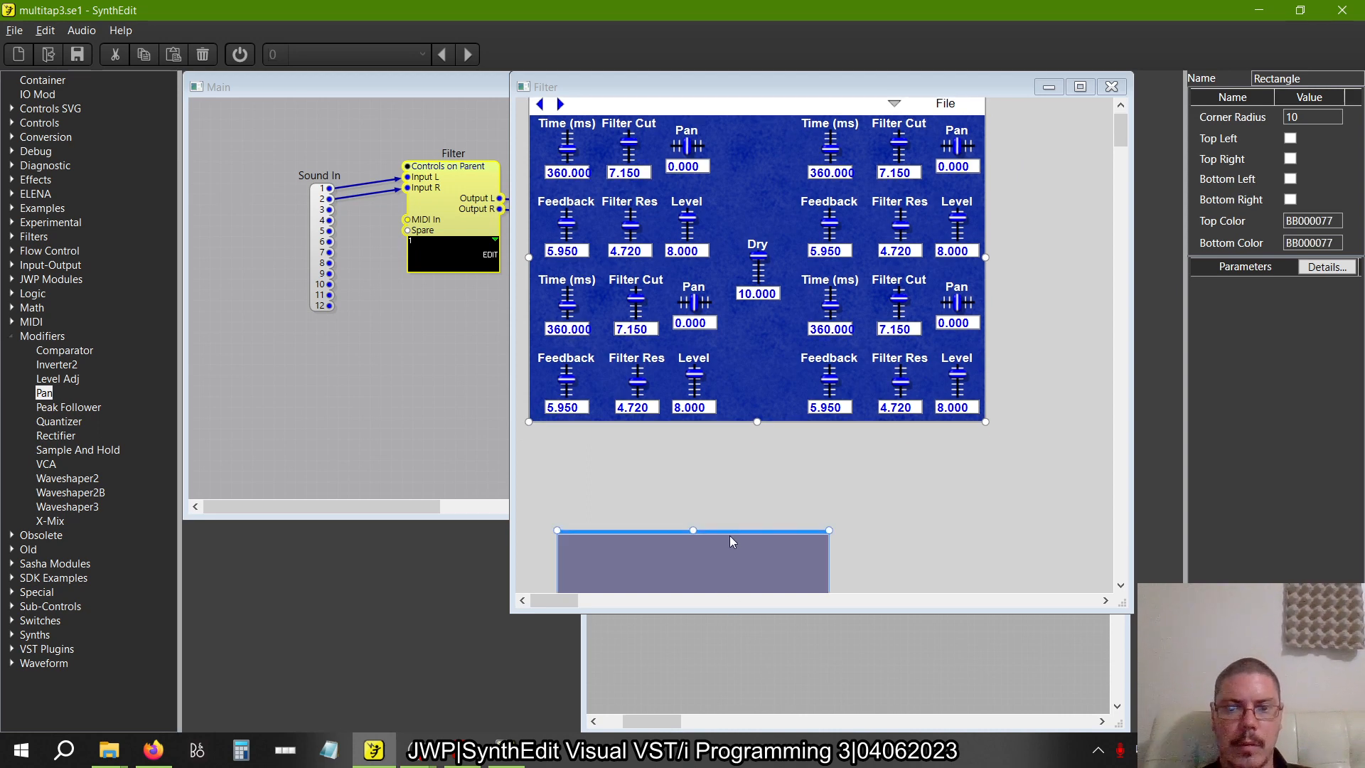
Move the loose translucent rectangle onto the panel just below the header and stretch it over the entire blue background
click(720, 583)
drag(720, 584, 700, 132)
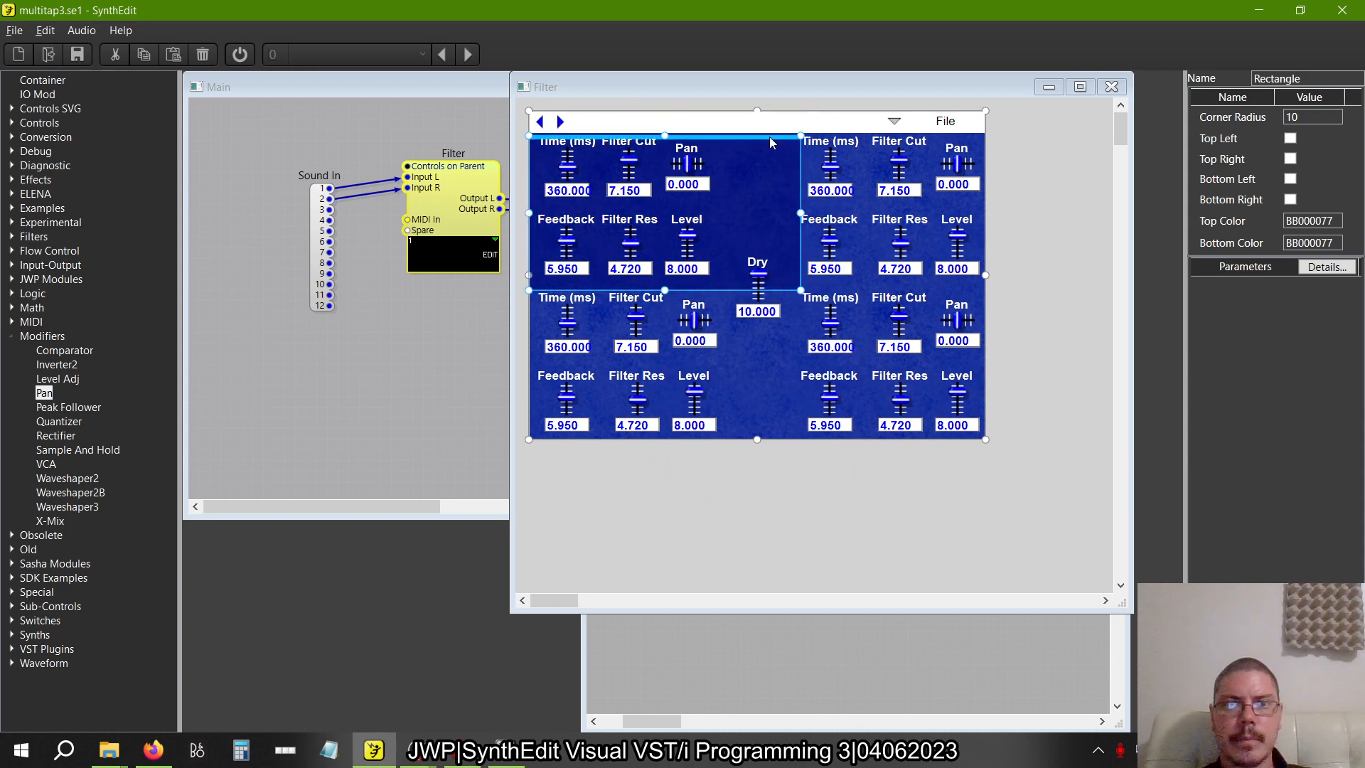
drag(767, 140, 771, 133)
drag(801, 283, 988, 439)
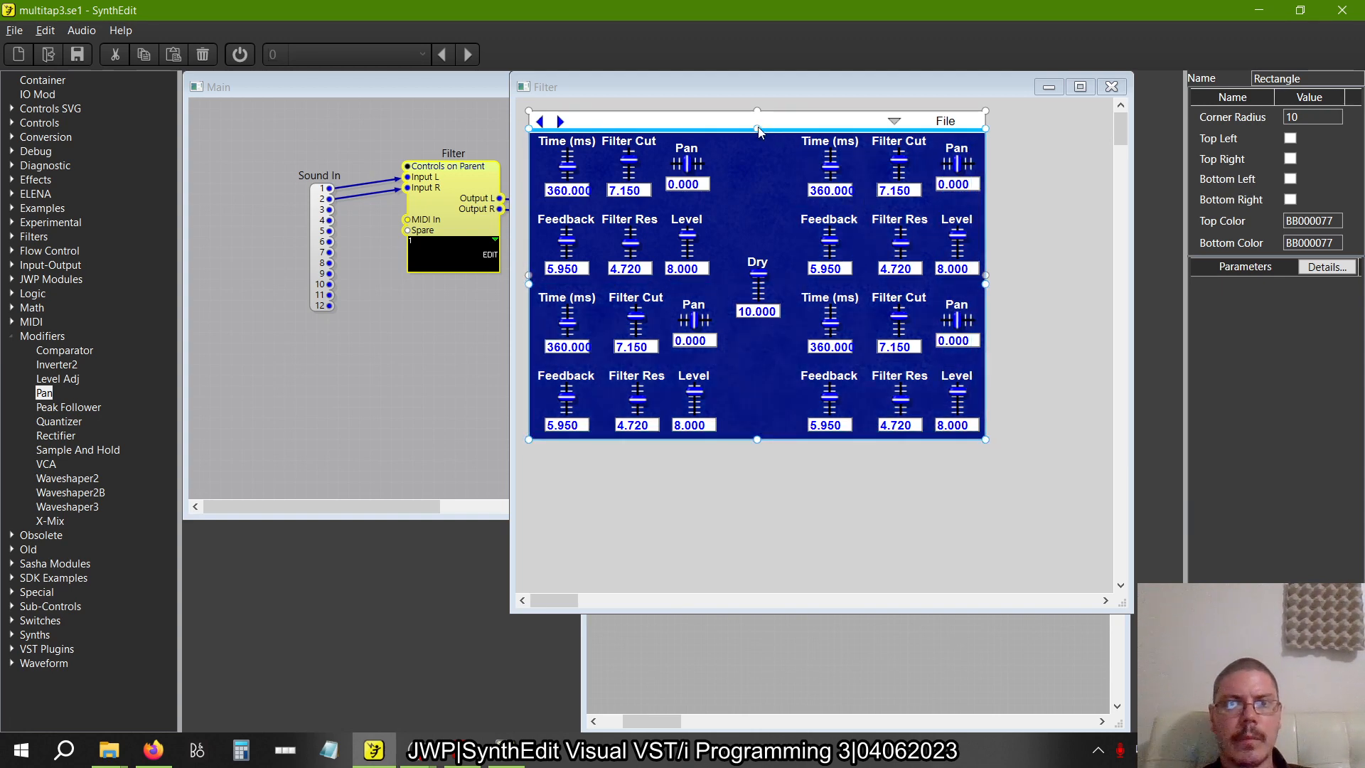
Centre the preset name text entry in the header bar and check the outlines of all panel elements
click(725, 128)
click(687, 120)
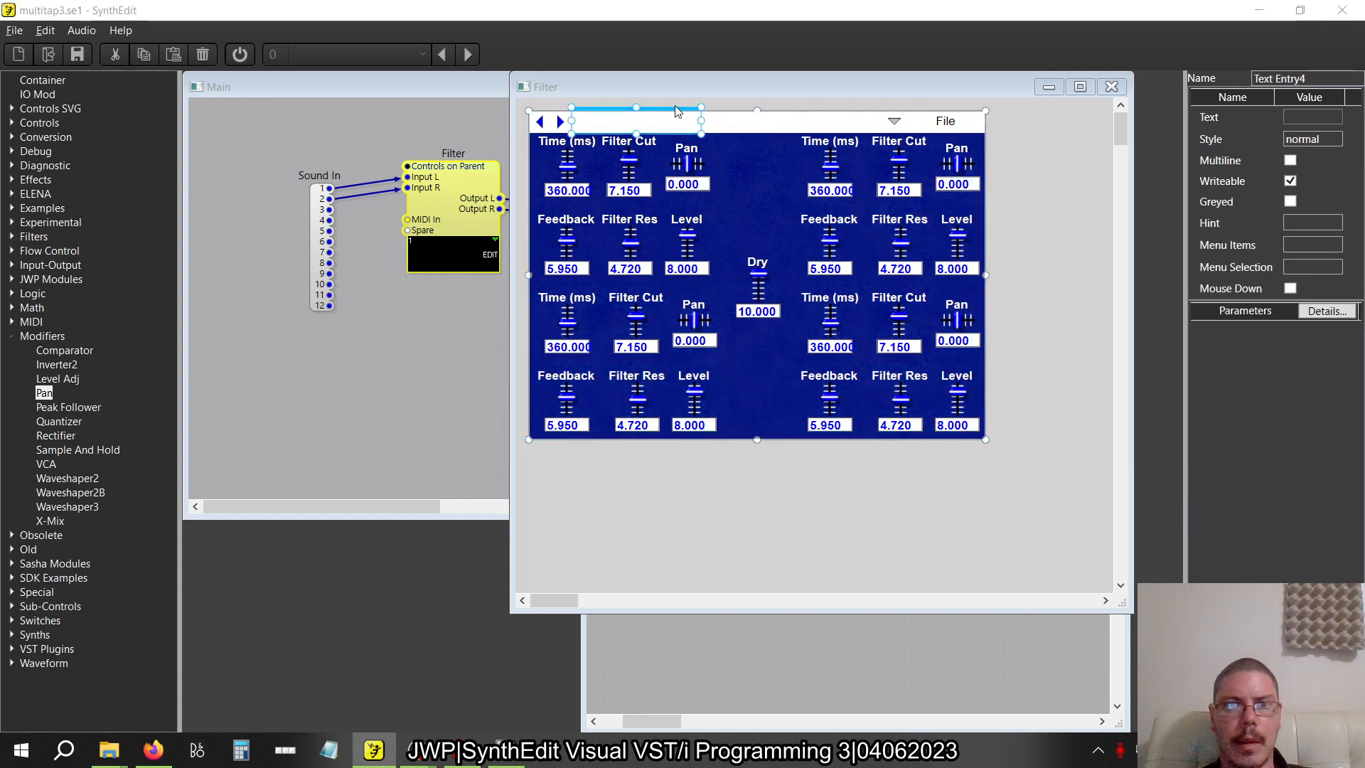
drag(687, 120, 774, 111)
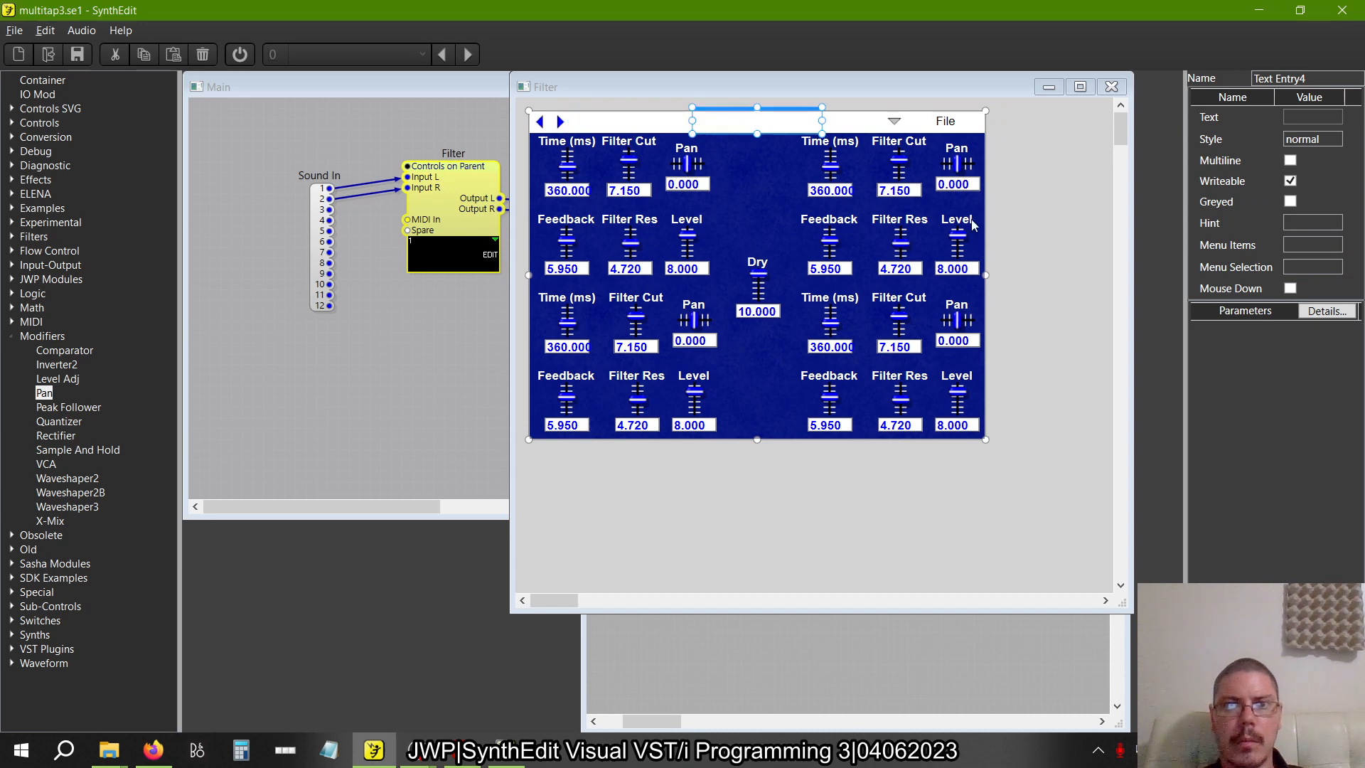
click(1025, 256)
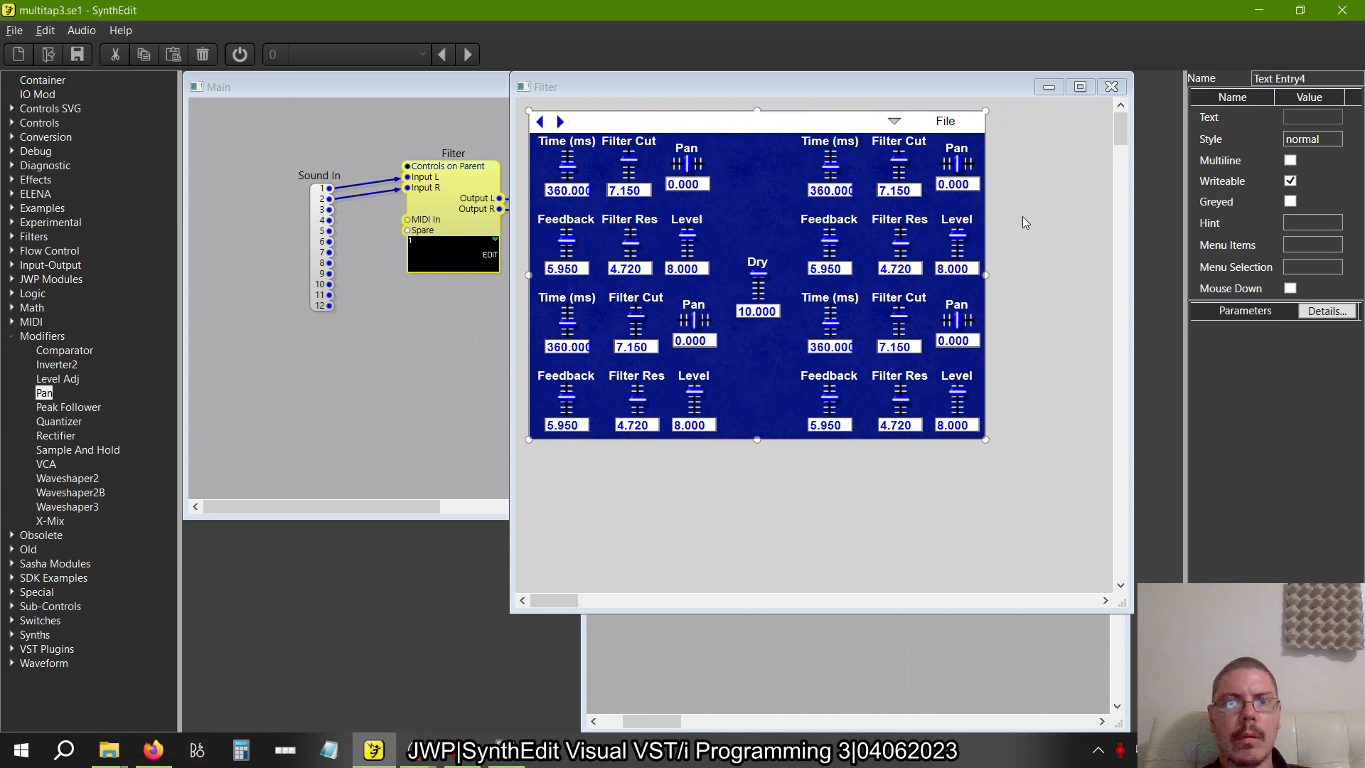
key(ctrl+a)
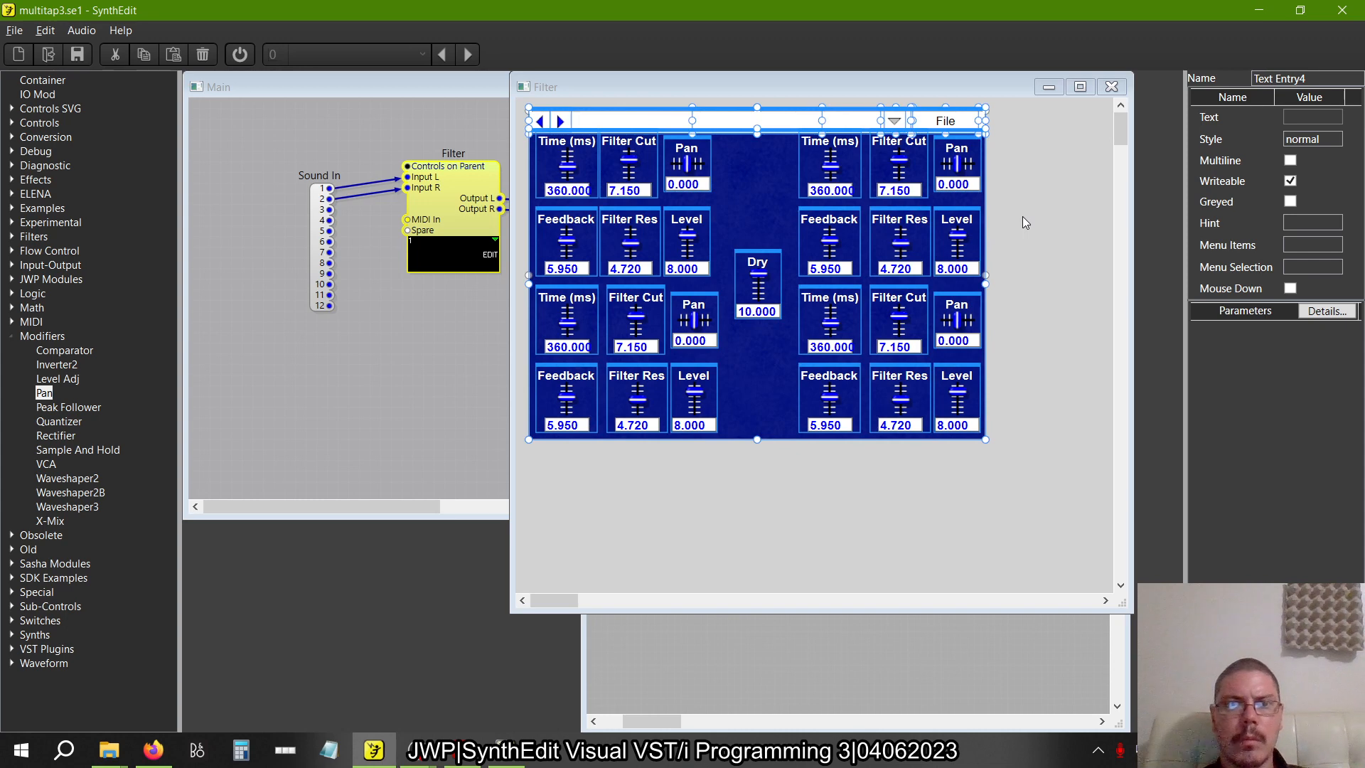
click(1022, 216)
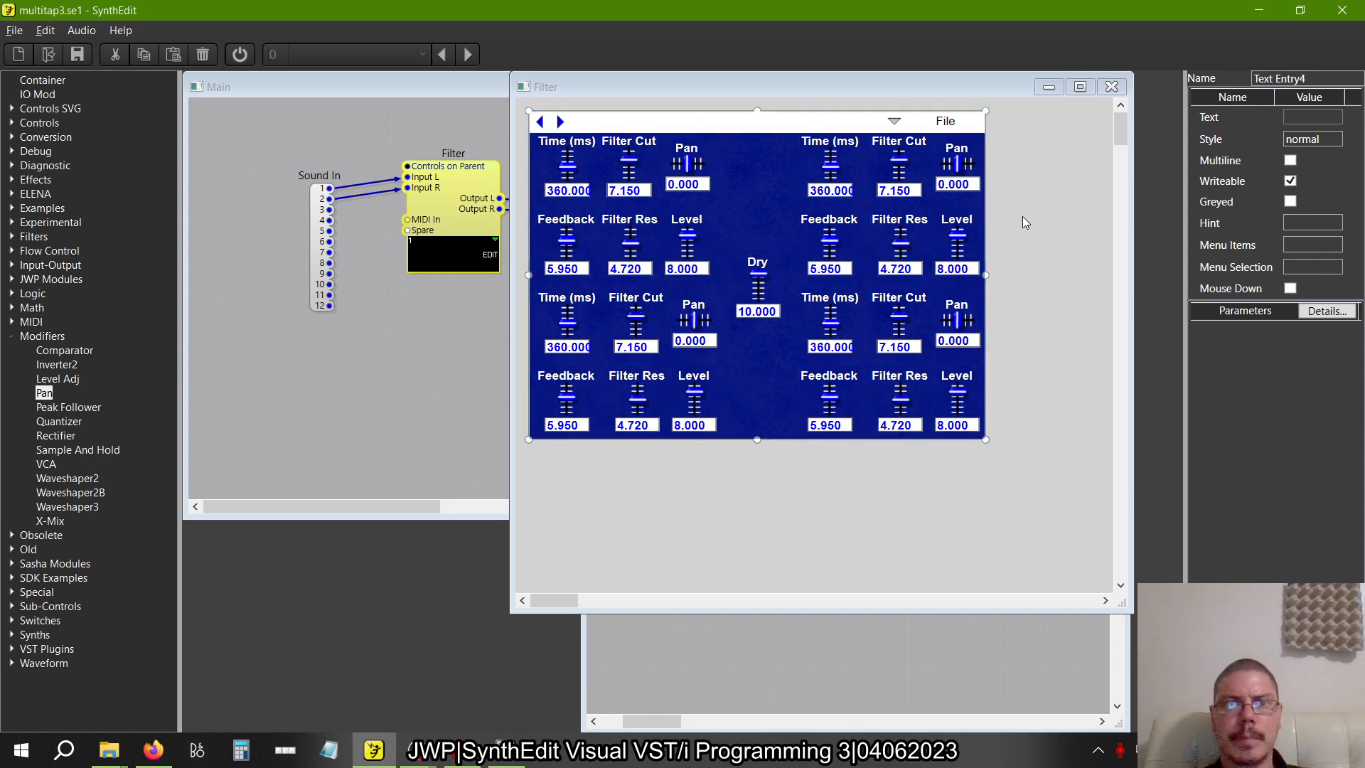
Close the panel and, in the structure, move the output IO Mod to the right of all four taps
click(1112, 87)
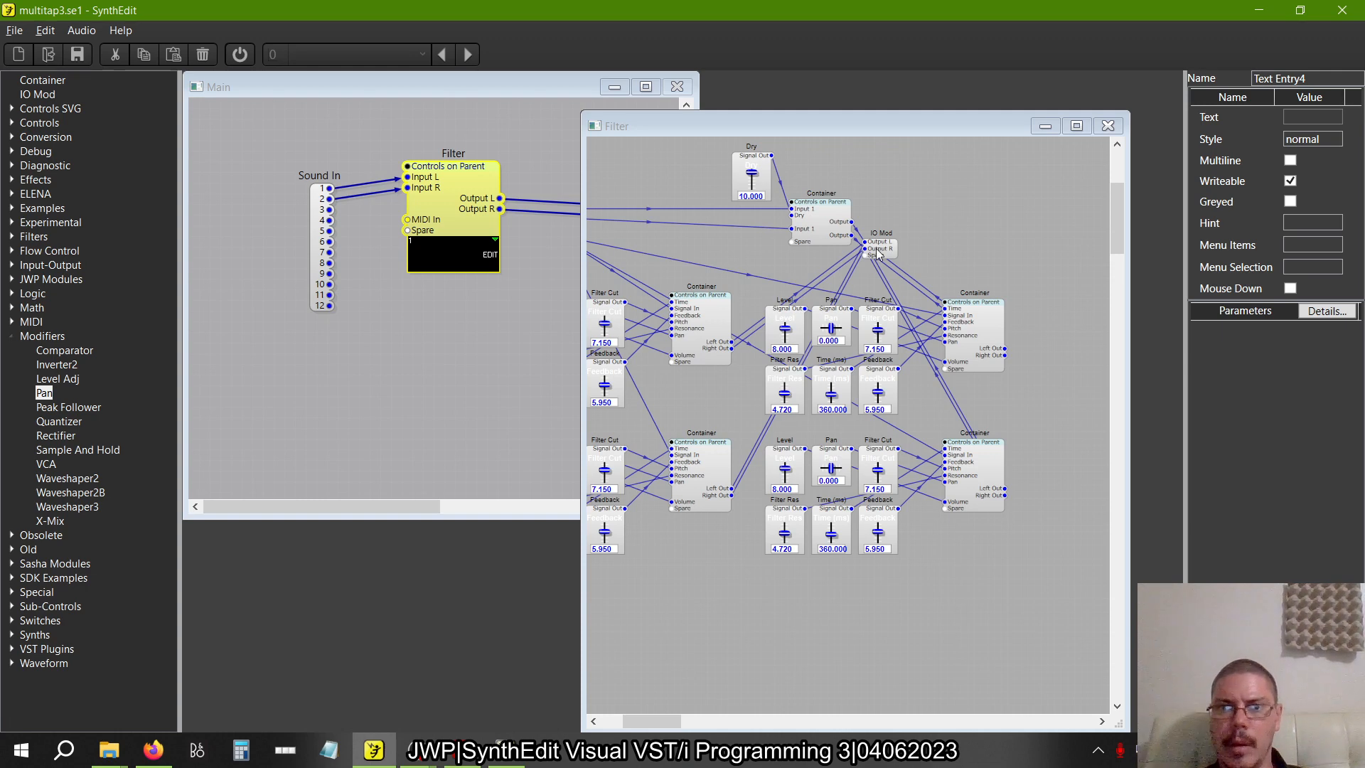
mouse_move(876, 248)
mouse_down()
mouse_move(1014, 229)
mouse_move(925, 221)
mouse_move(897, 246)
mouse_move(1114, 231)
mouse_move(865, 225)
mouse_up()
scroll(865, 225, left, 3)
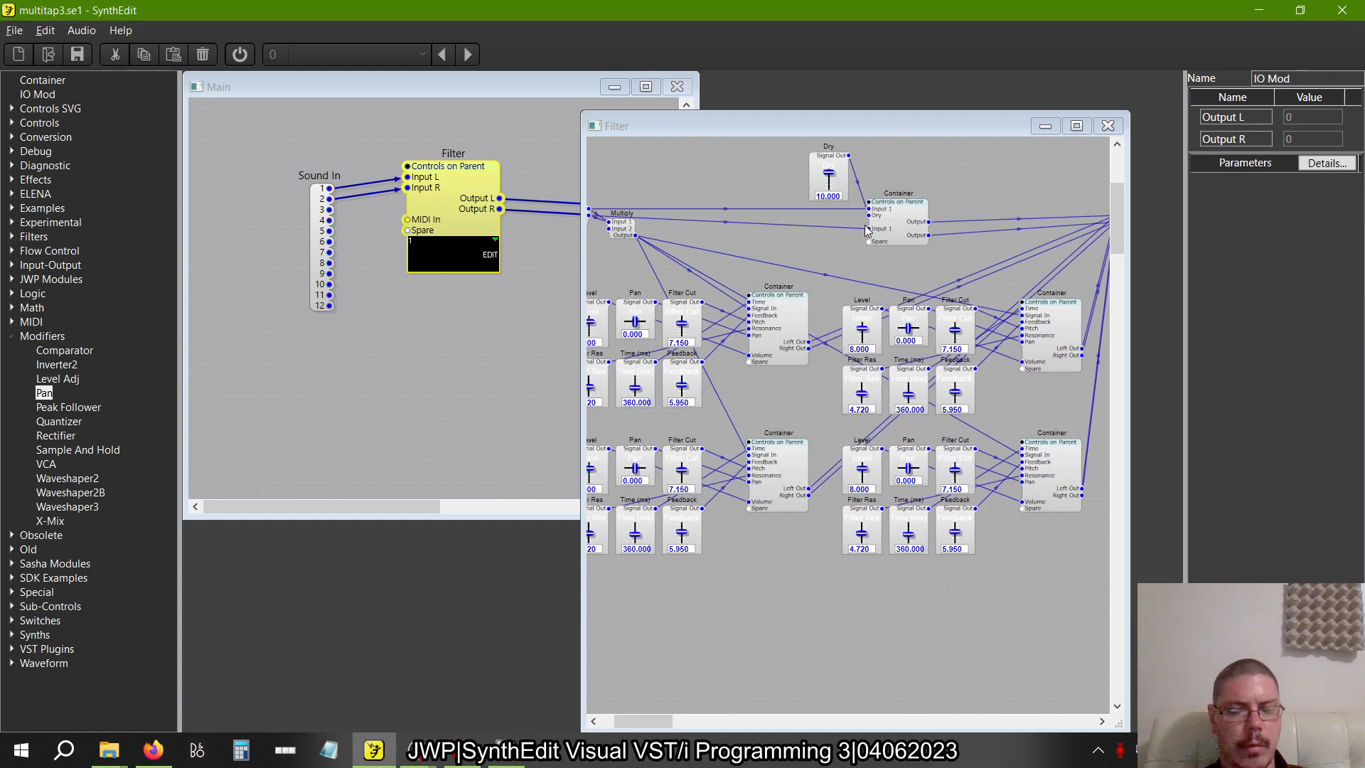
Switch to the book and compare the structure with Figure 2.37, then examine the section on finalizing the multi-tap delay
key(alt+Tab)
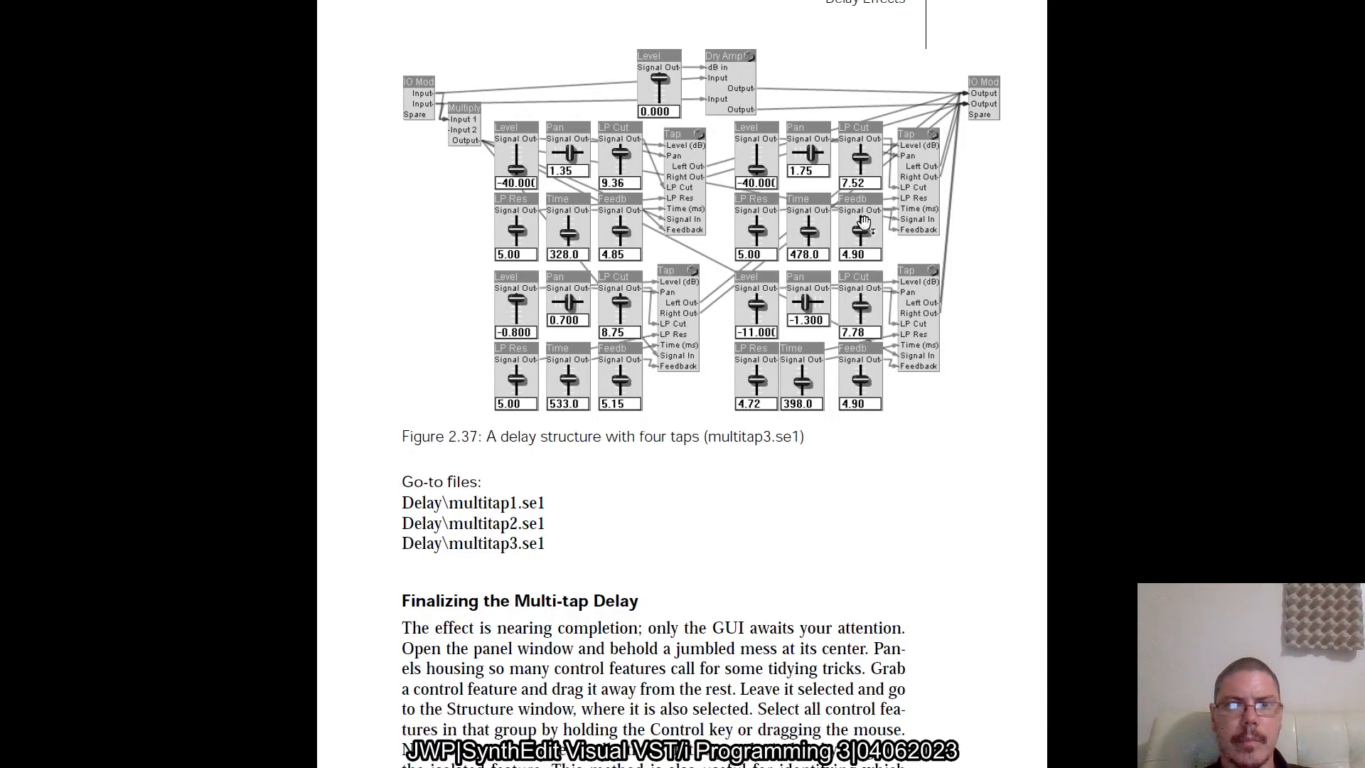
key(alt+Tab)
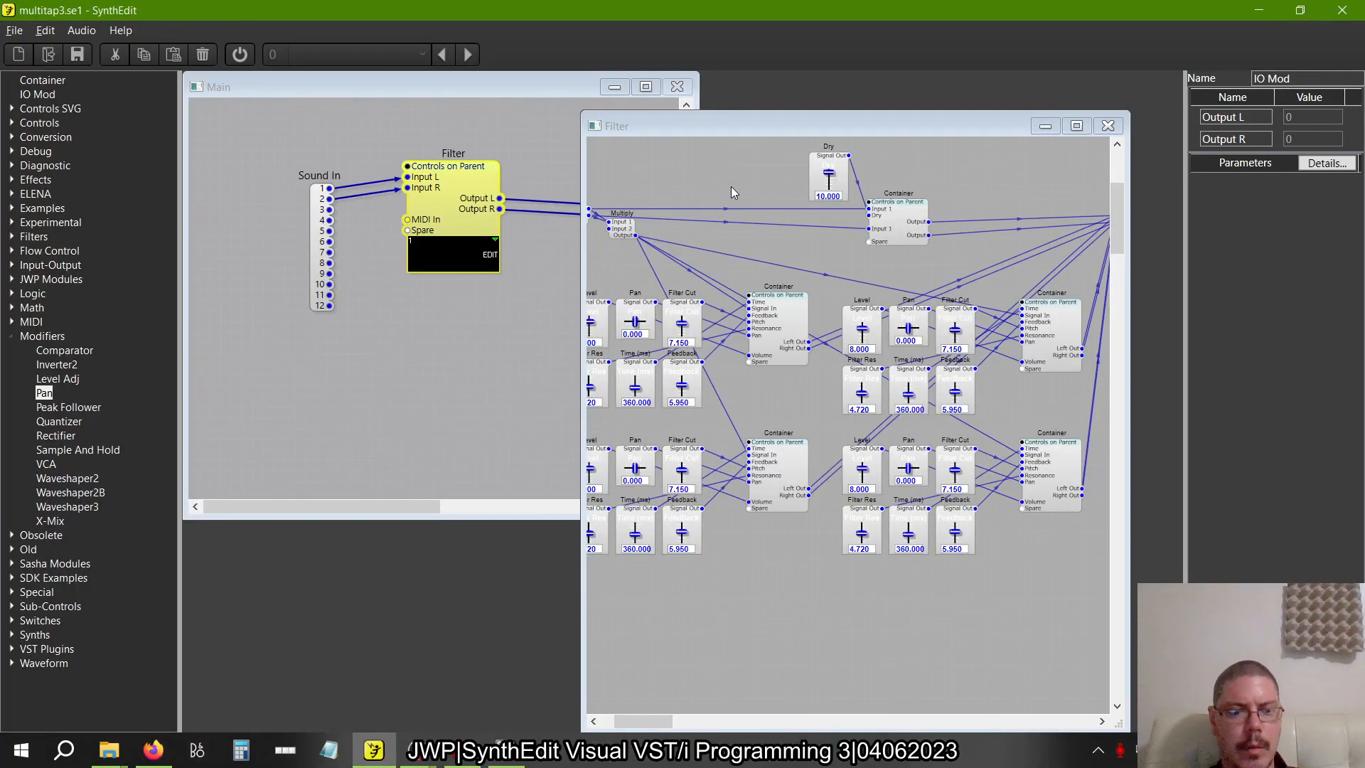
key(alt+Tab)
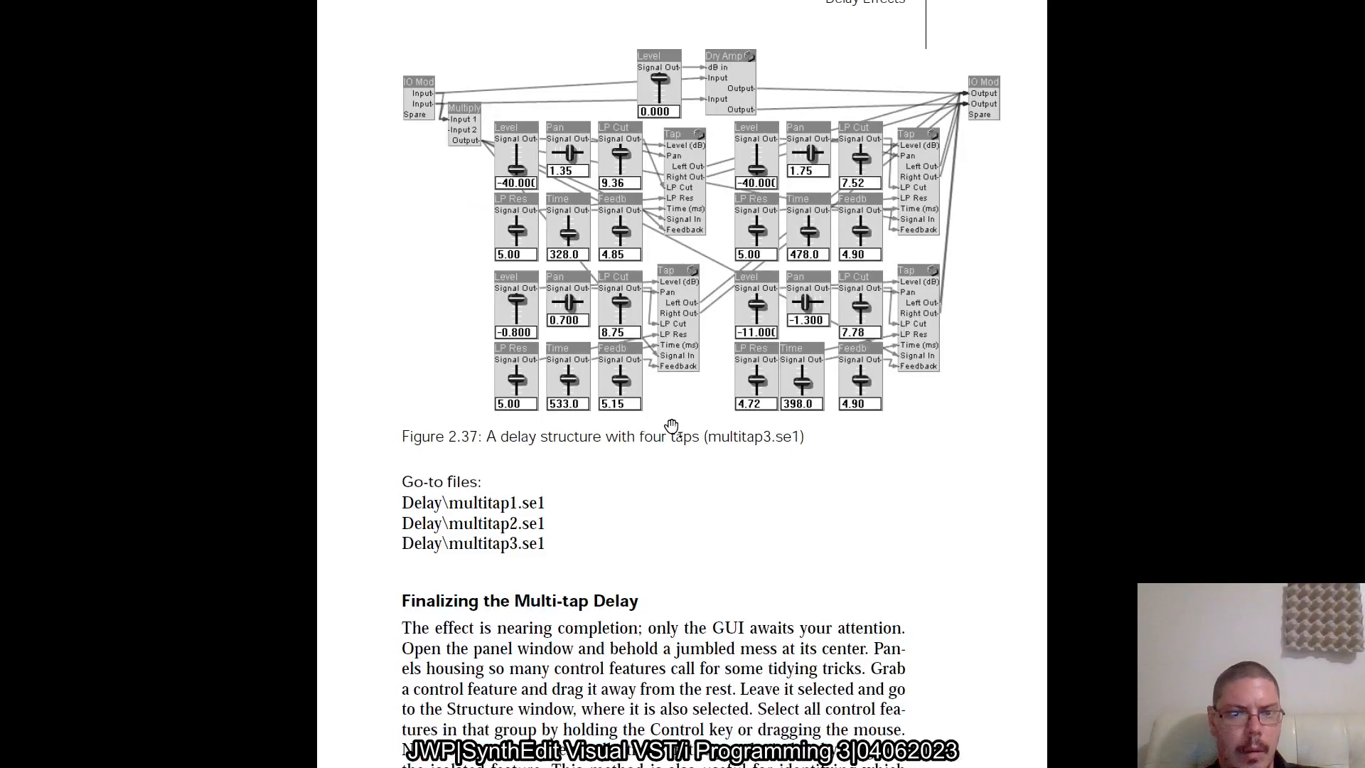
scroll(670, 427, down, 2)
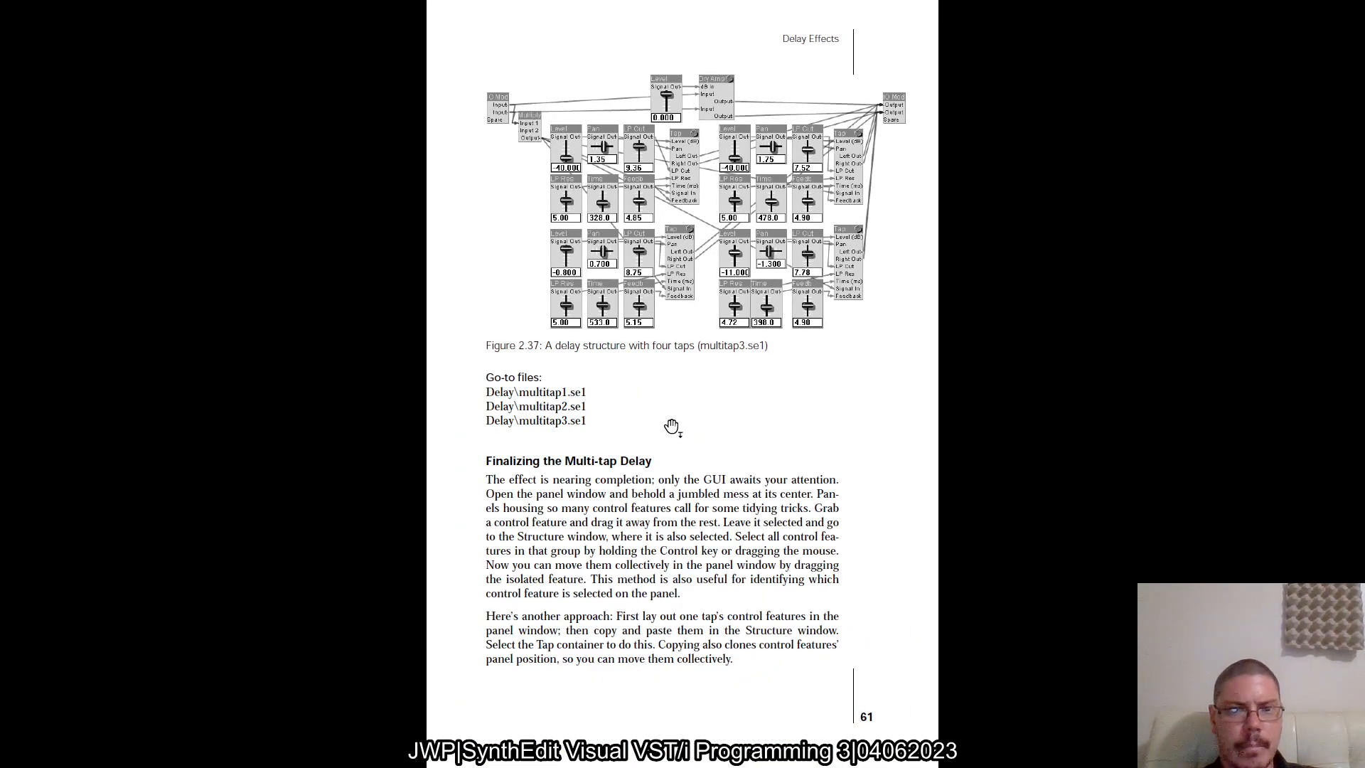
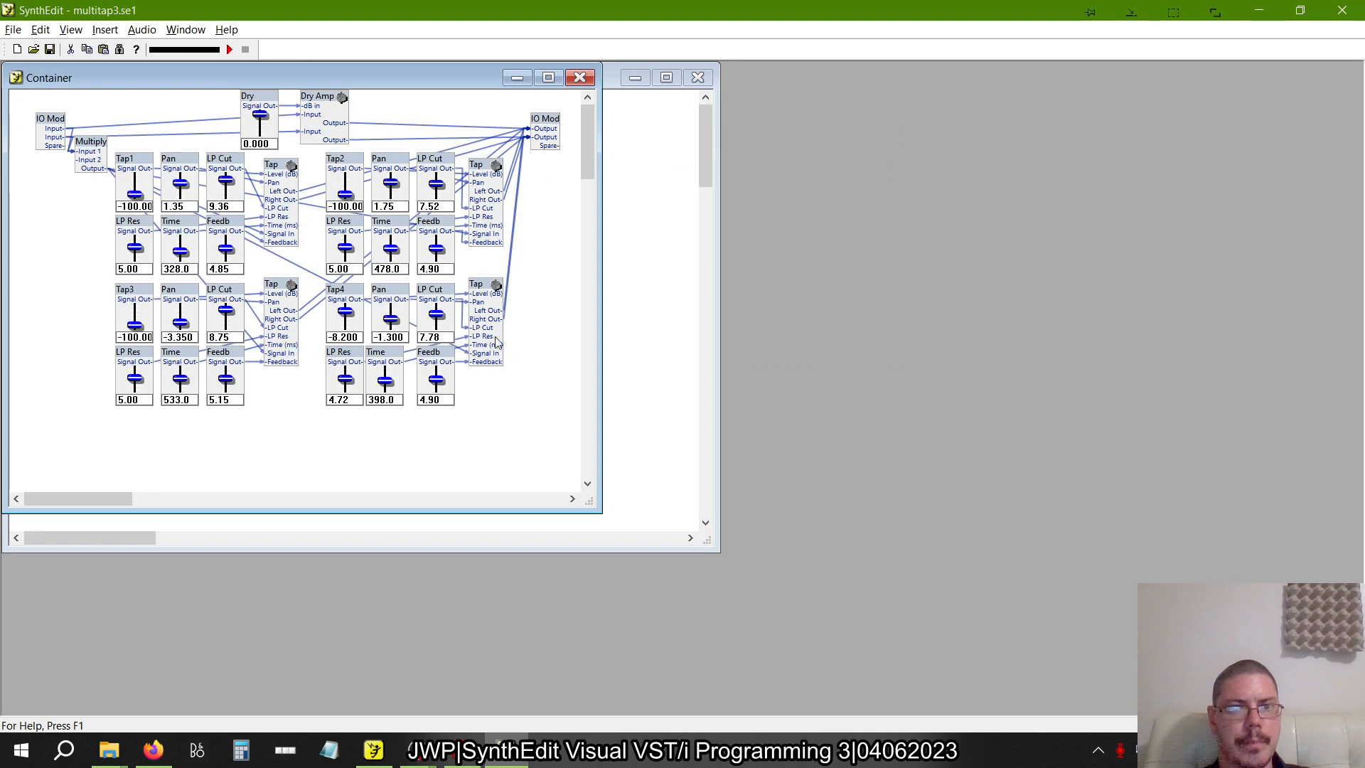
Open the control panel of the example multitap3.se1 beside its structure, examine the layout and close the panel
right_click(504, 346)
right_click(530, 311)
click(578, 458)
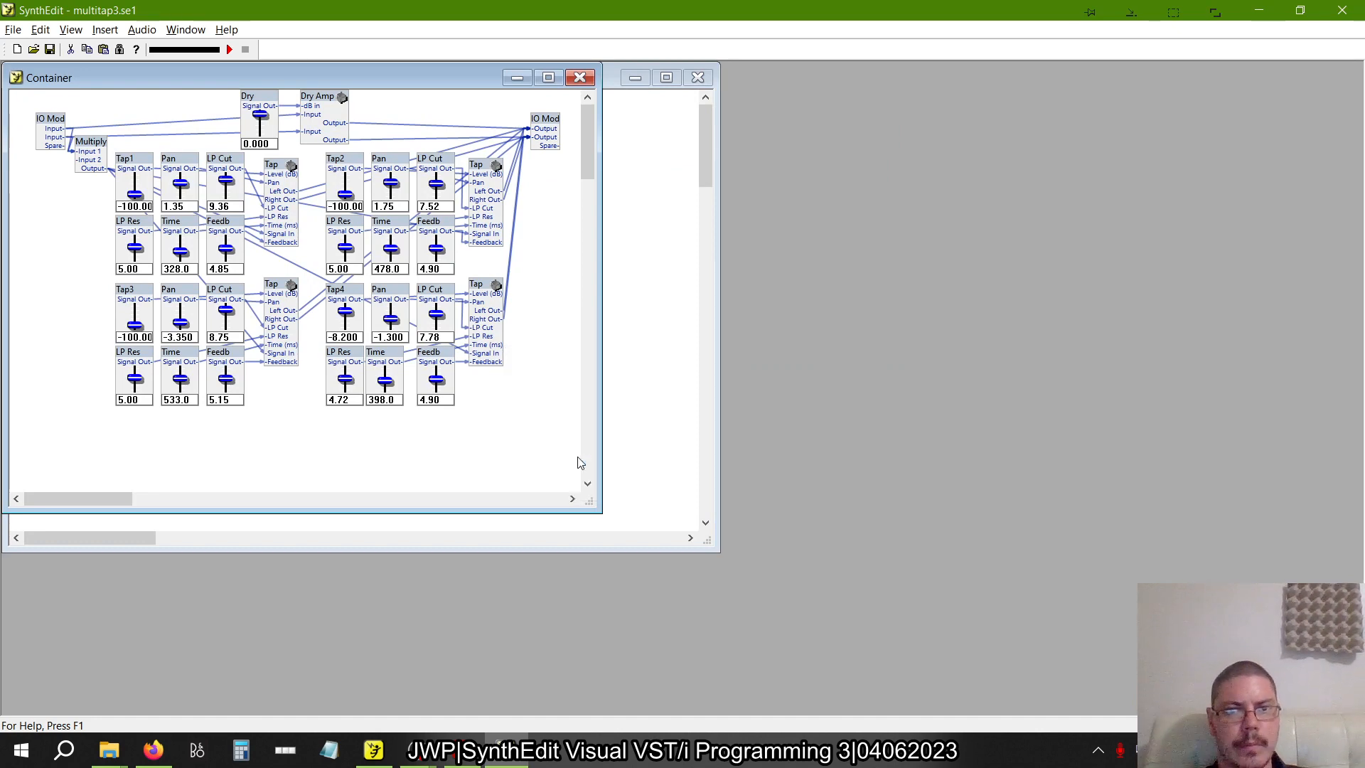
drag(183, 104, 839, 117)
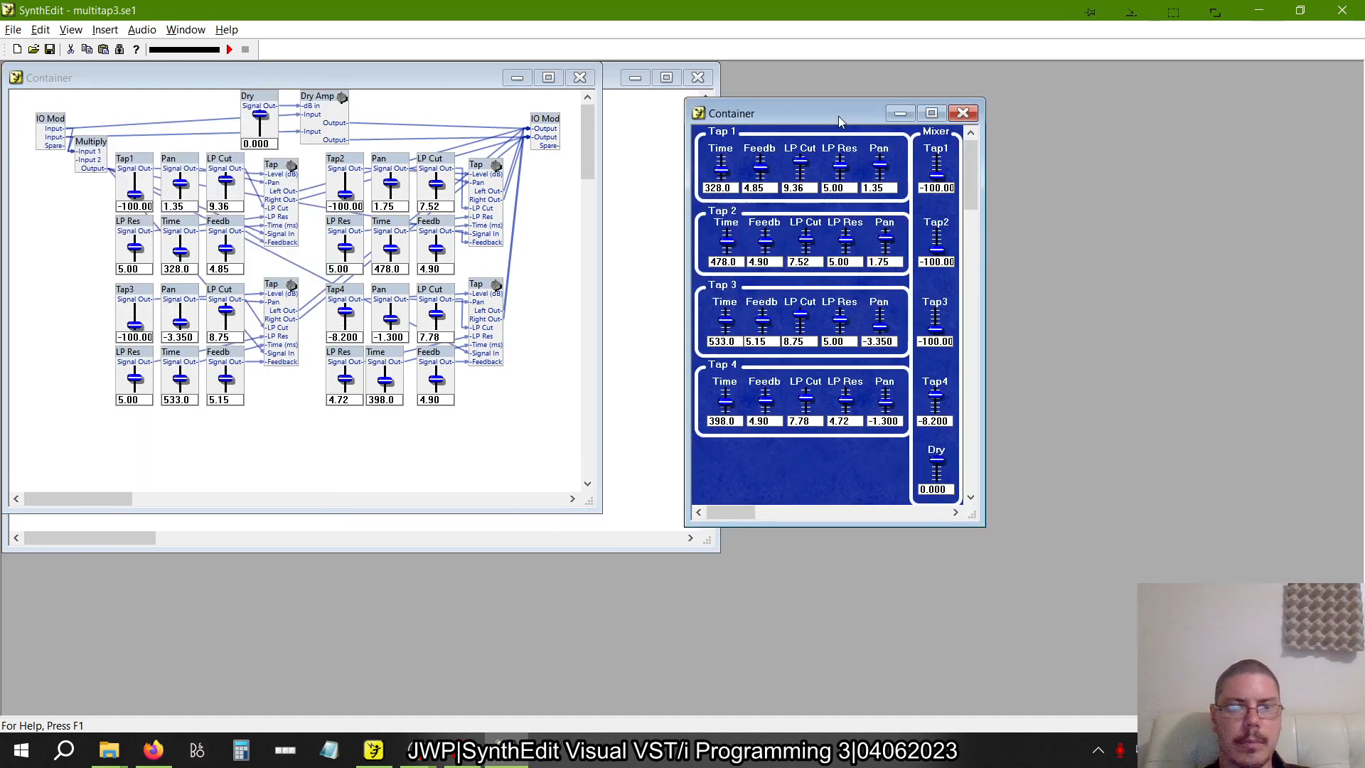
click(963, 113)
Open the example multitap1.se1 without saving the current file, look over its structure and switch to multitap2.se1
click(13, 29)
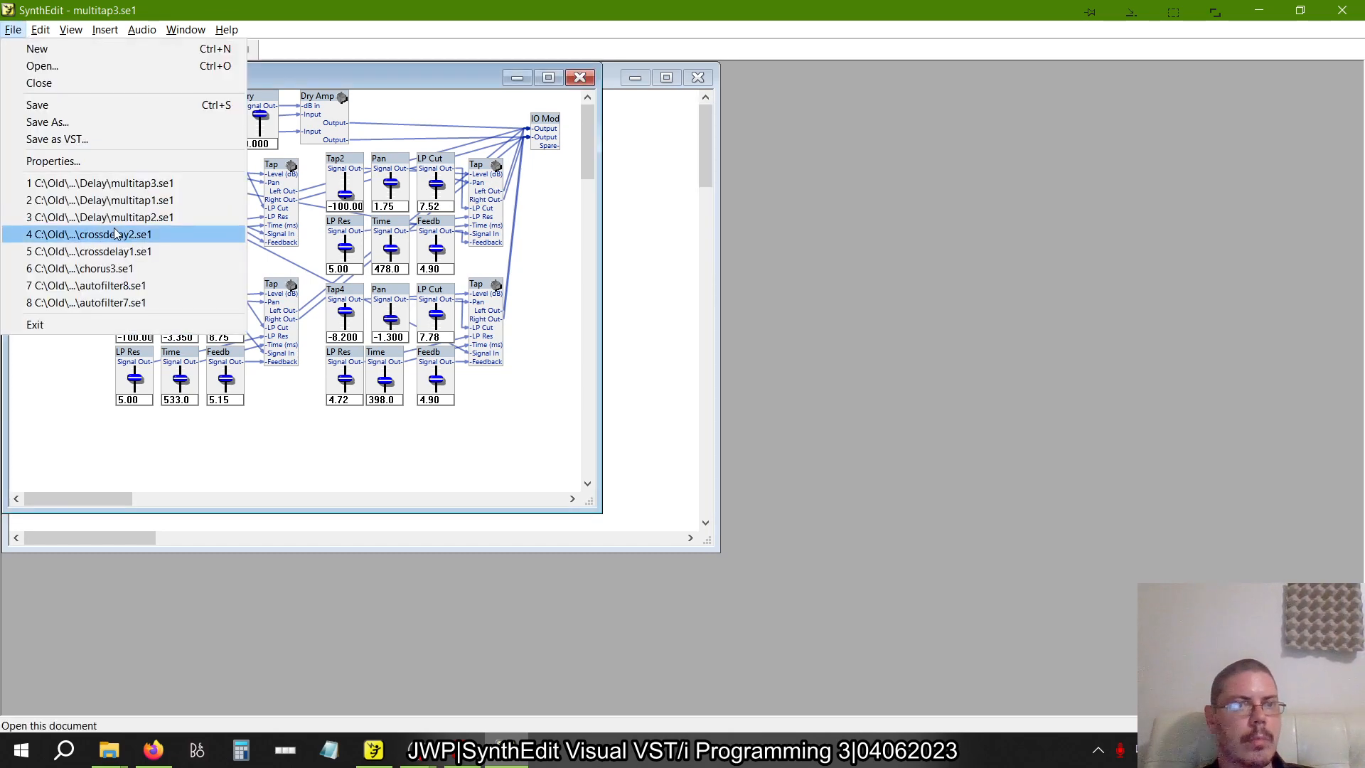
click(96, 201)
click(691, 414)
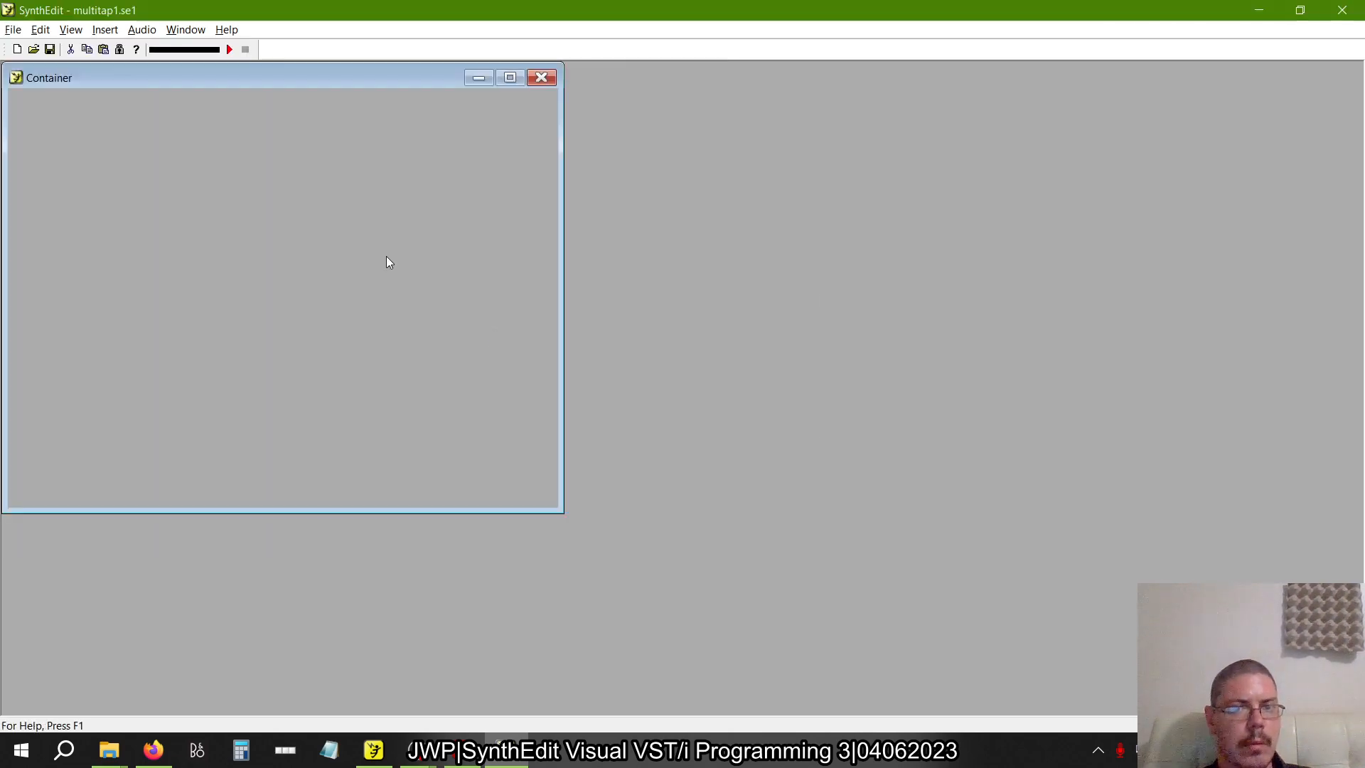
click(13, 29)
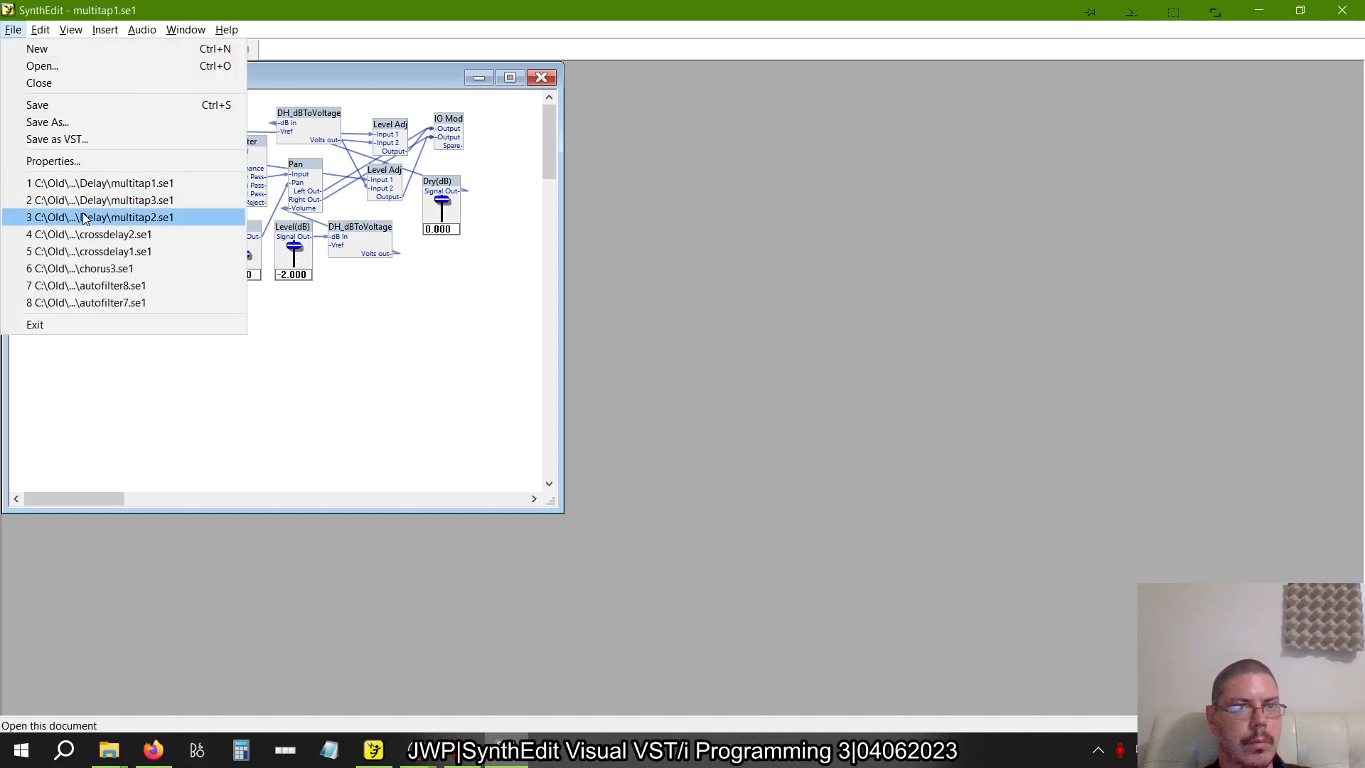
click(82, 217)
Open the multitap2.se1 panel beside the structure and move the tap's six sliders together away from the Dry slider
right_click(360, 315)
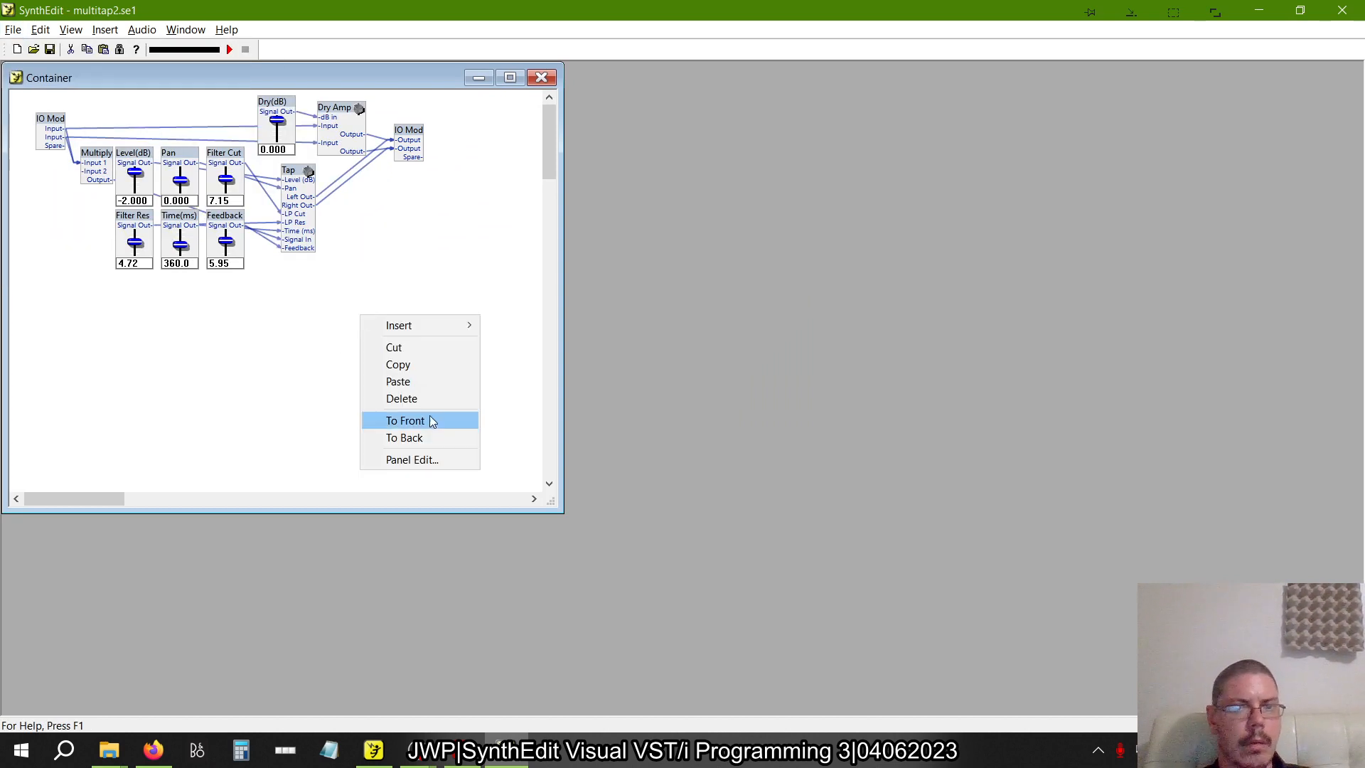
click(400, 460)
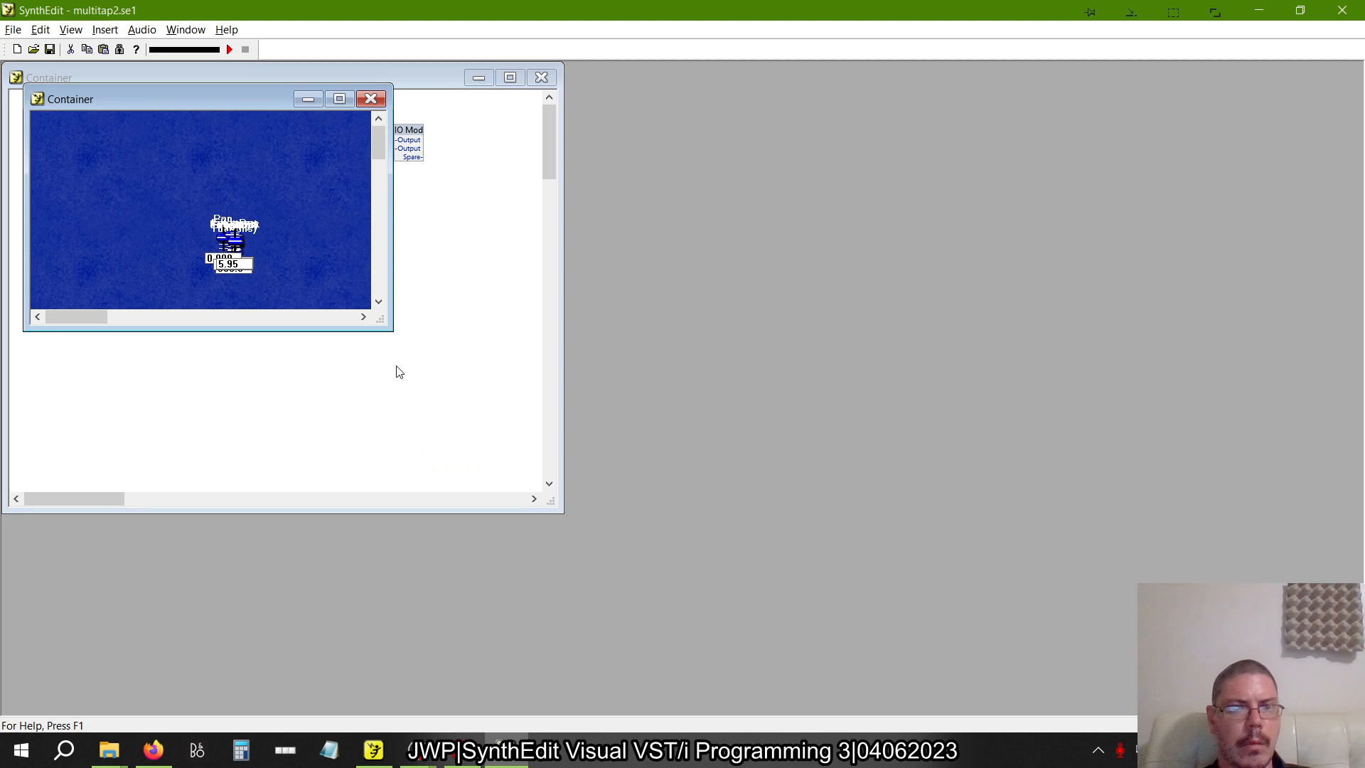
drag(247, 108, 954, 147)
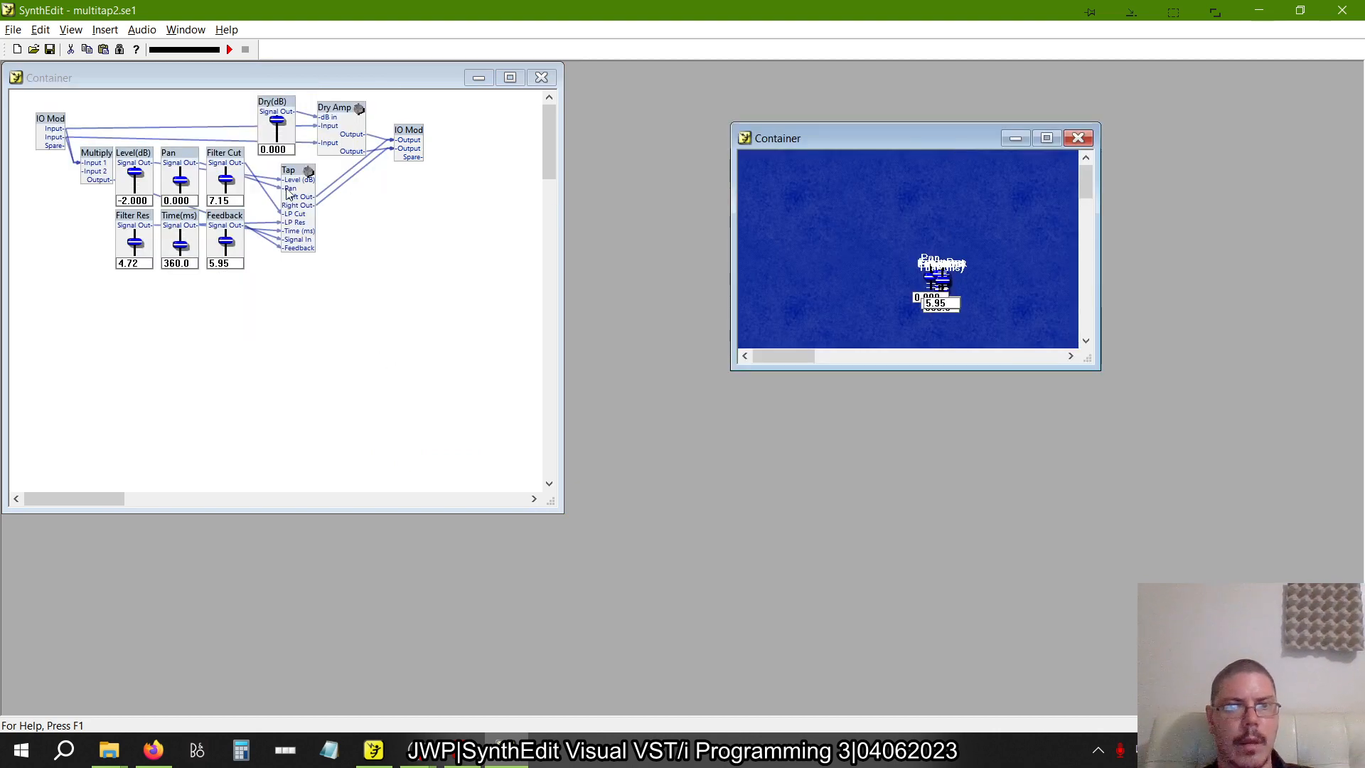
click(198, 189)
drag(198, 189, 96, 121)
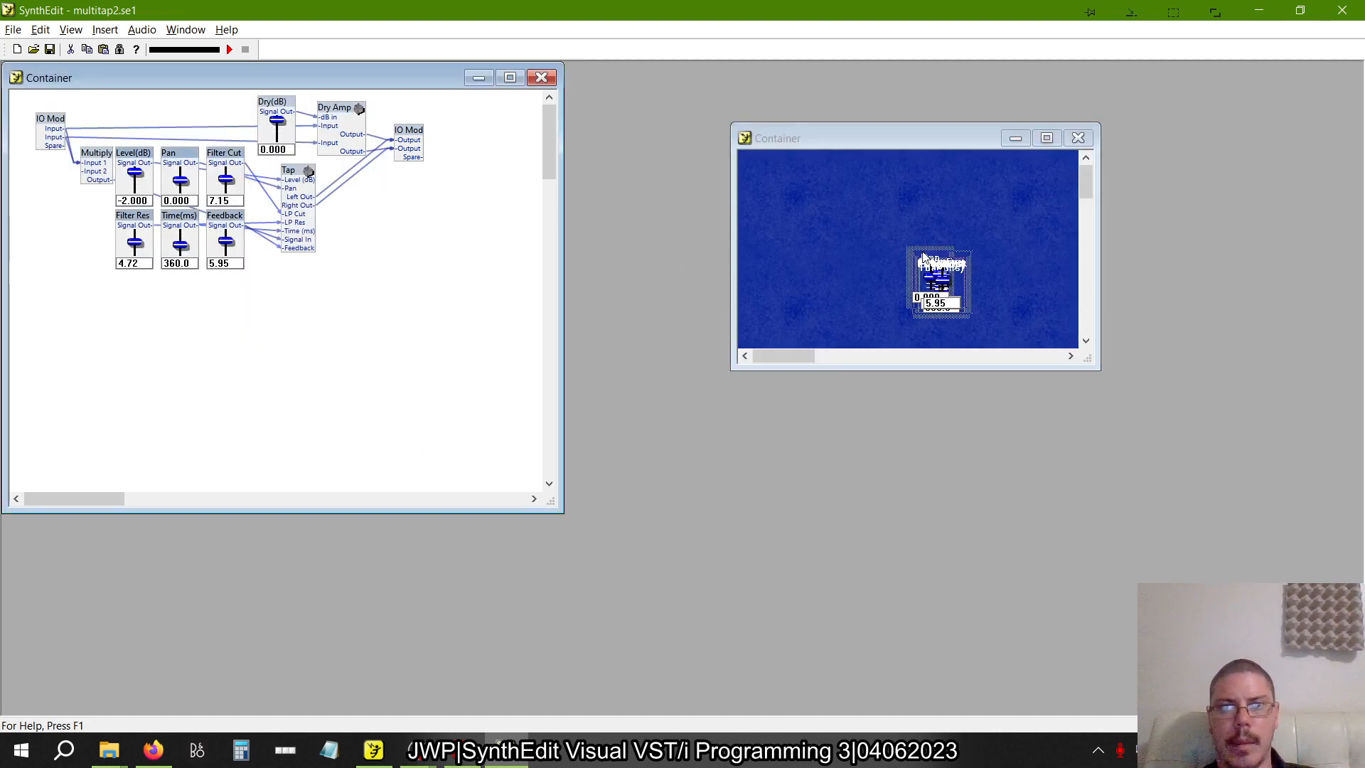
drag(923, 257, 856, 229)
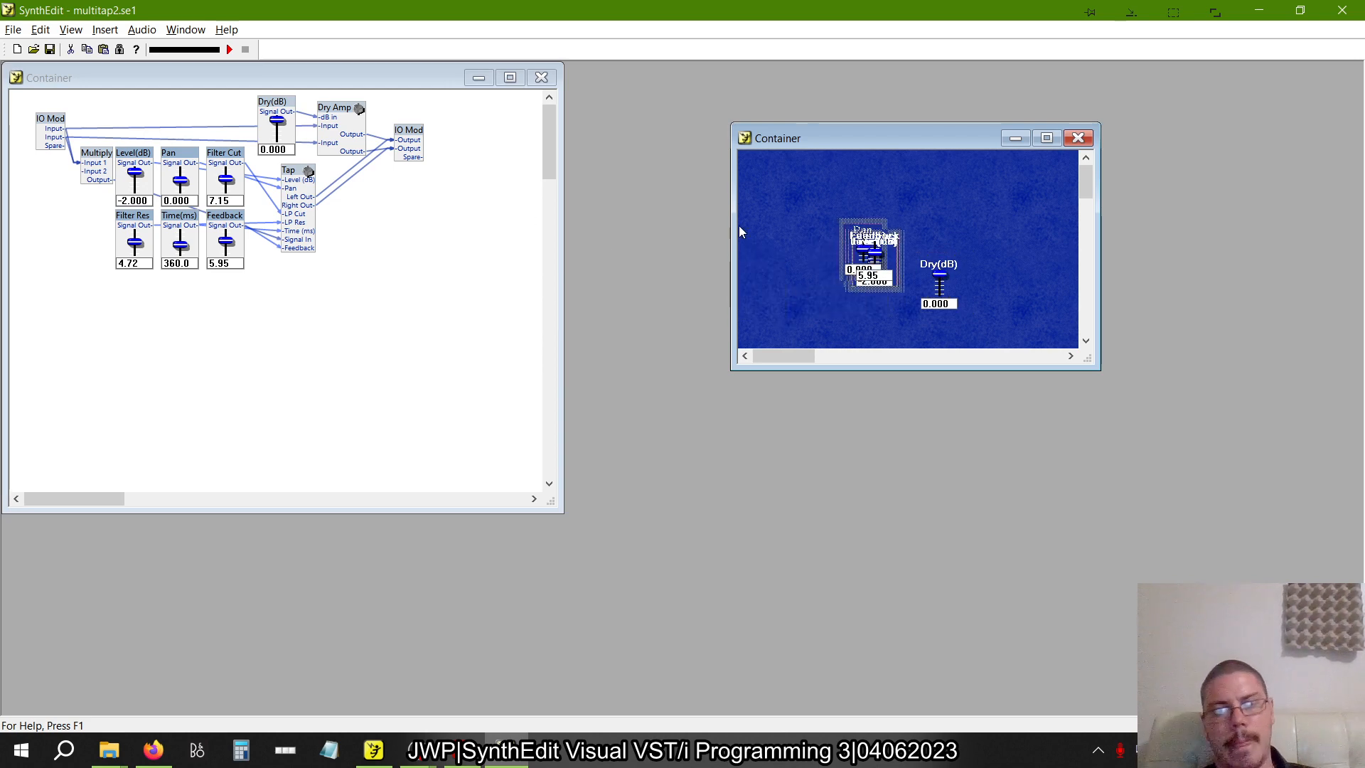
click(826, 256)
click(876, 231)
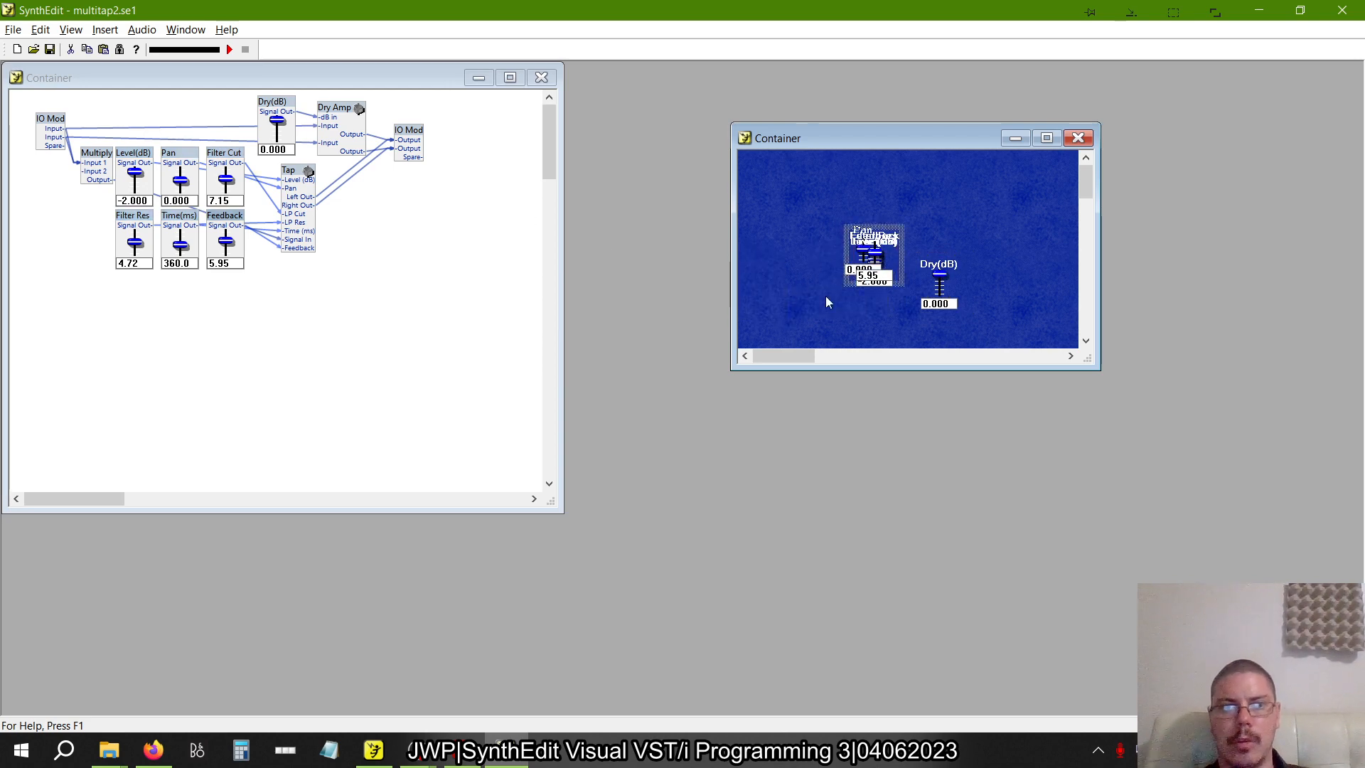
Switch to the book and examine the four-tap delay panel layout in Figure 2.38
key(alt+Tab)
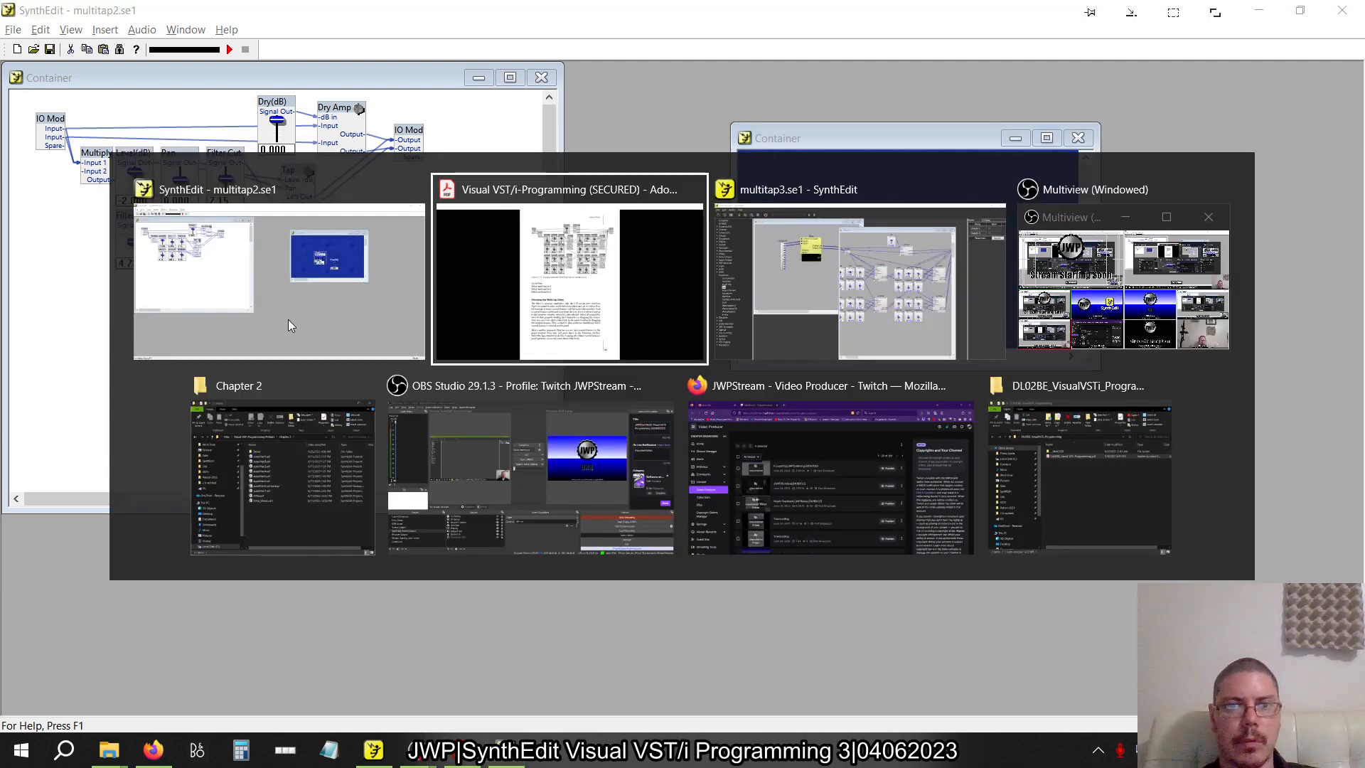
key(alt+Tab)
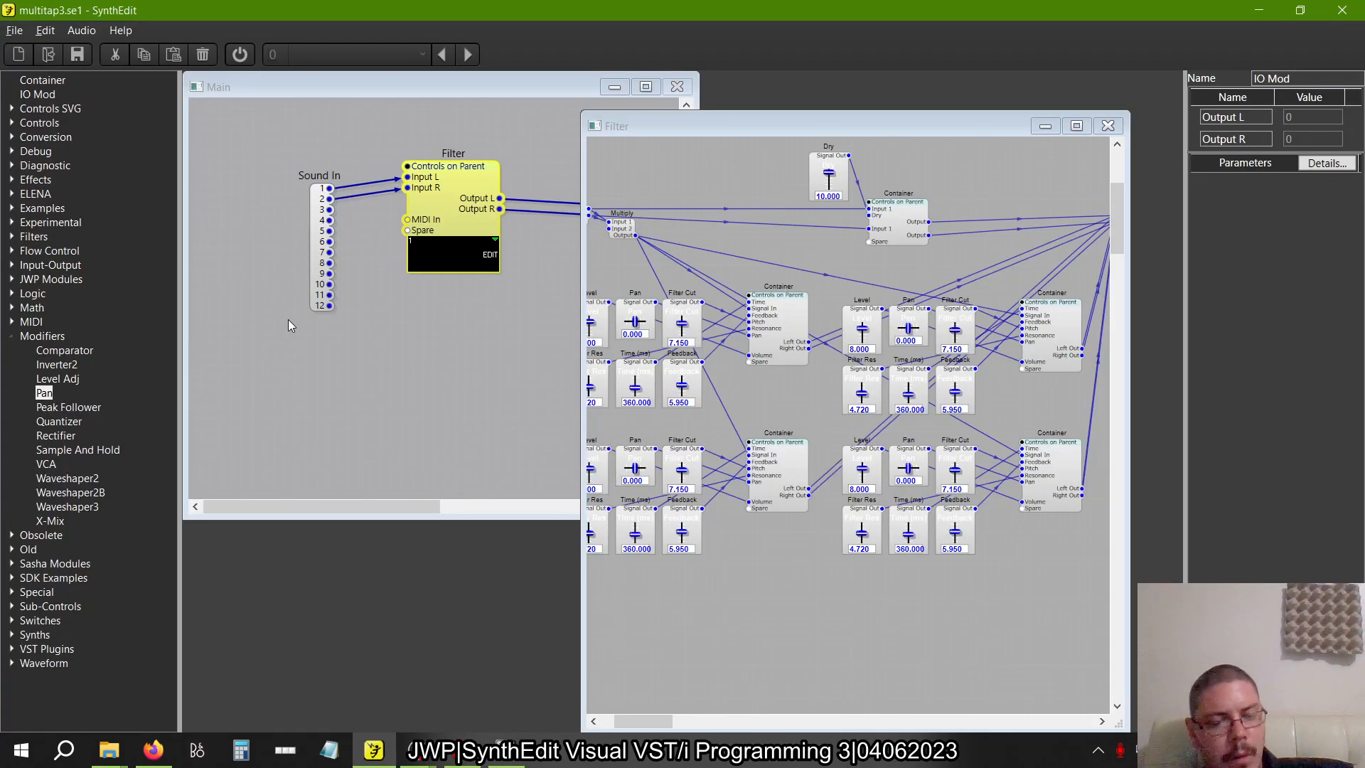
key(alt+Tab)
key(alt+Tab)
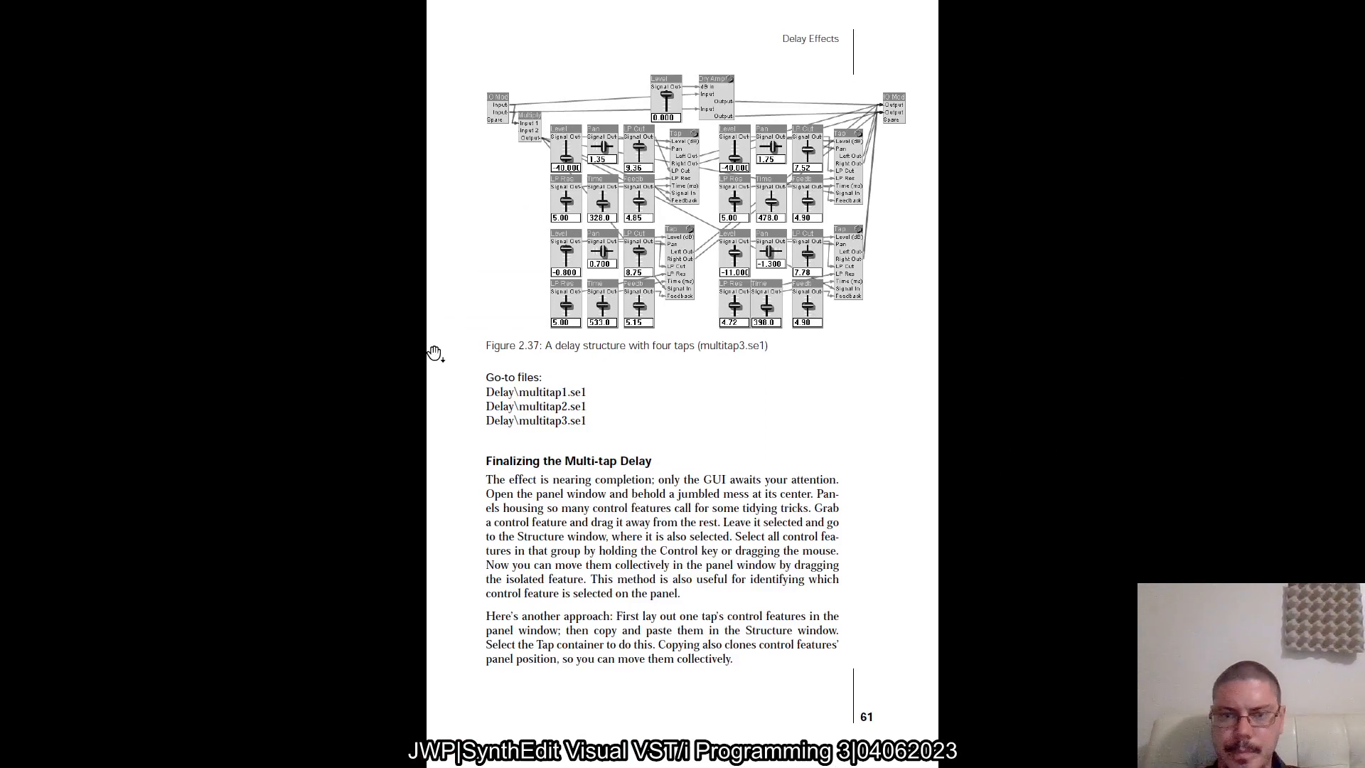
scroll(434, 353, down, 1)
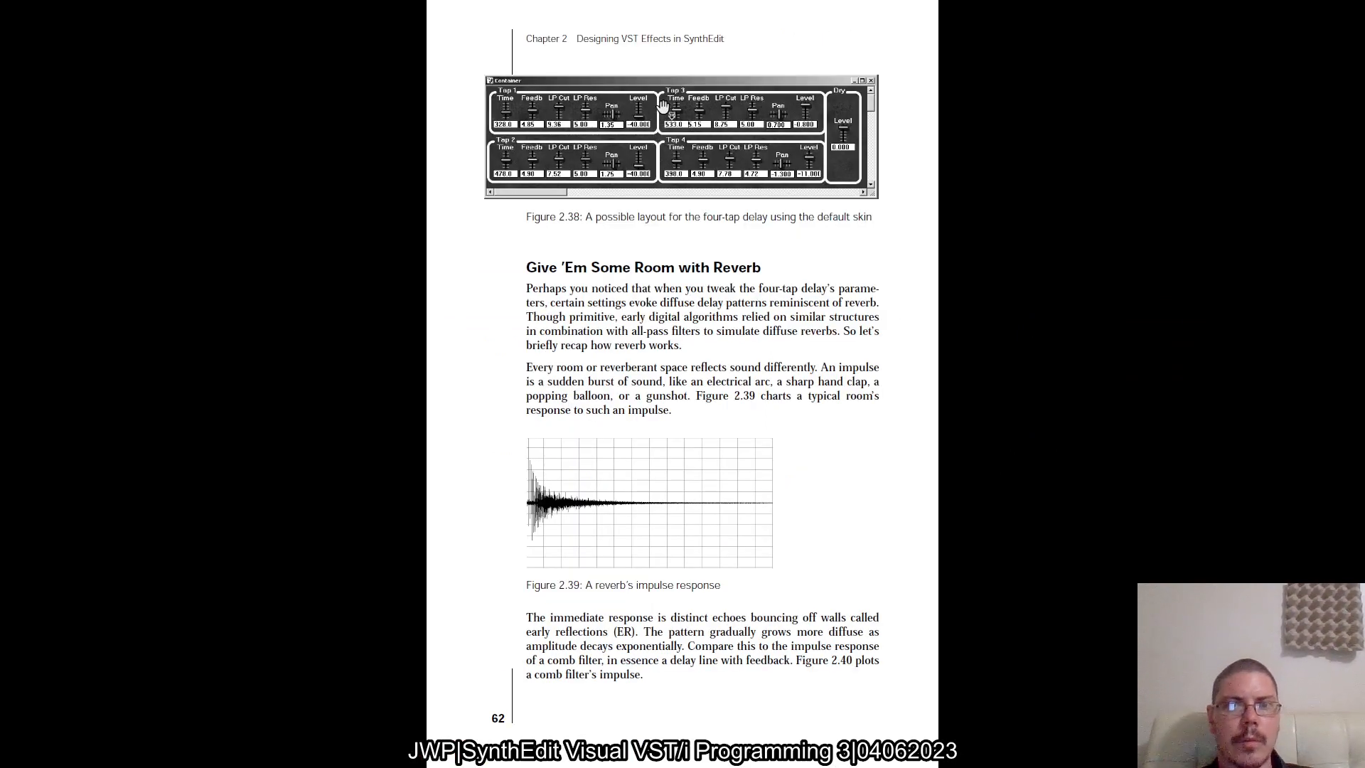
ctrl+scroll(661, 108, up, 3)
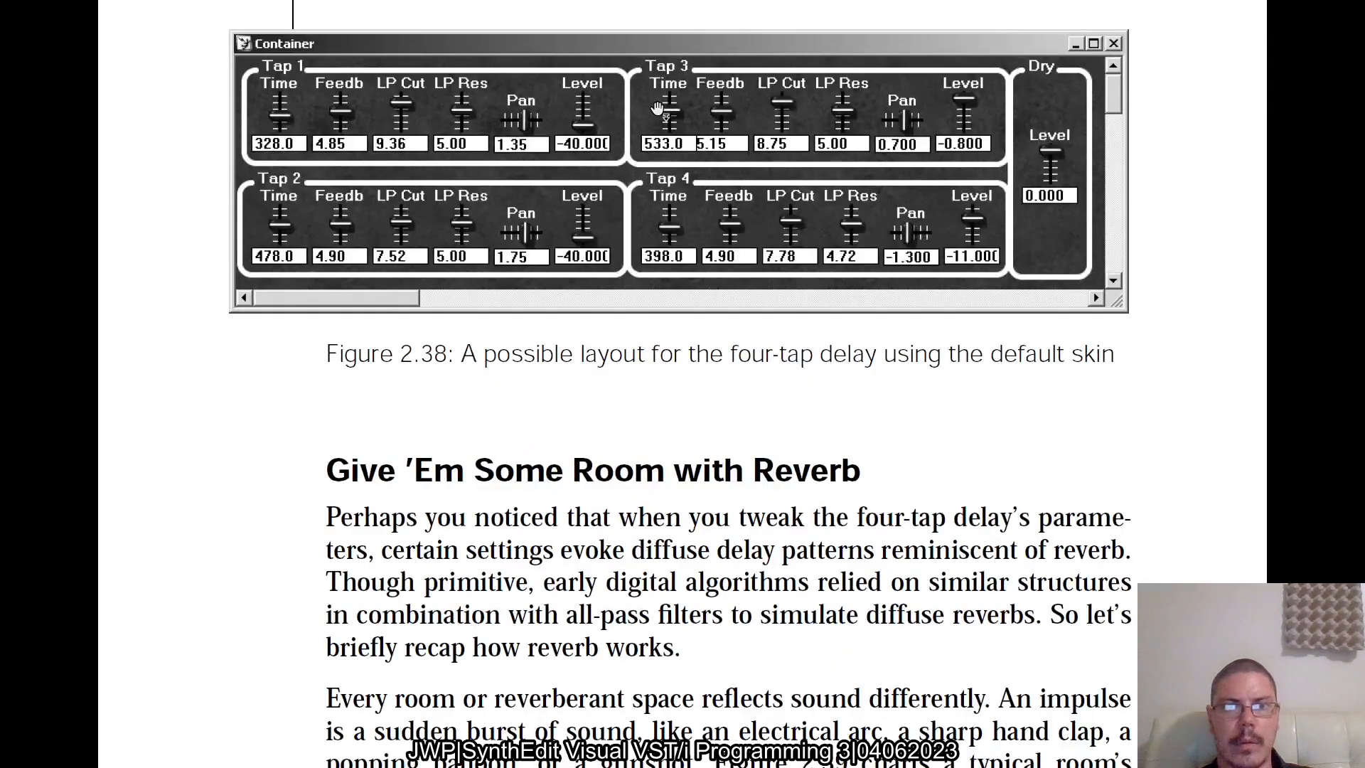
scroll(657, 108, up, 1)
ctrl+scroll(657, 108, down, 1)
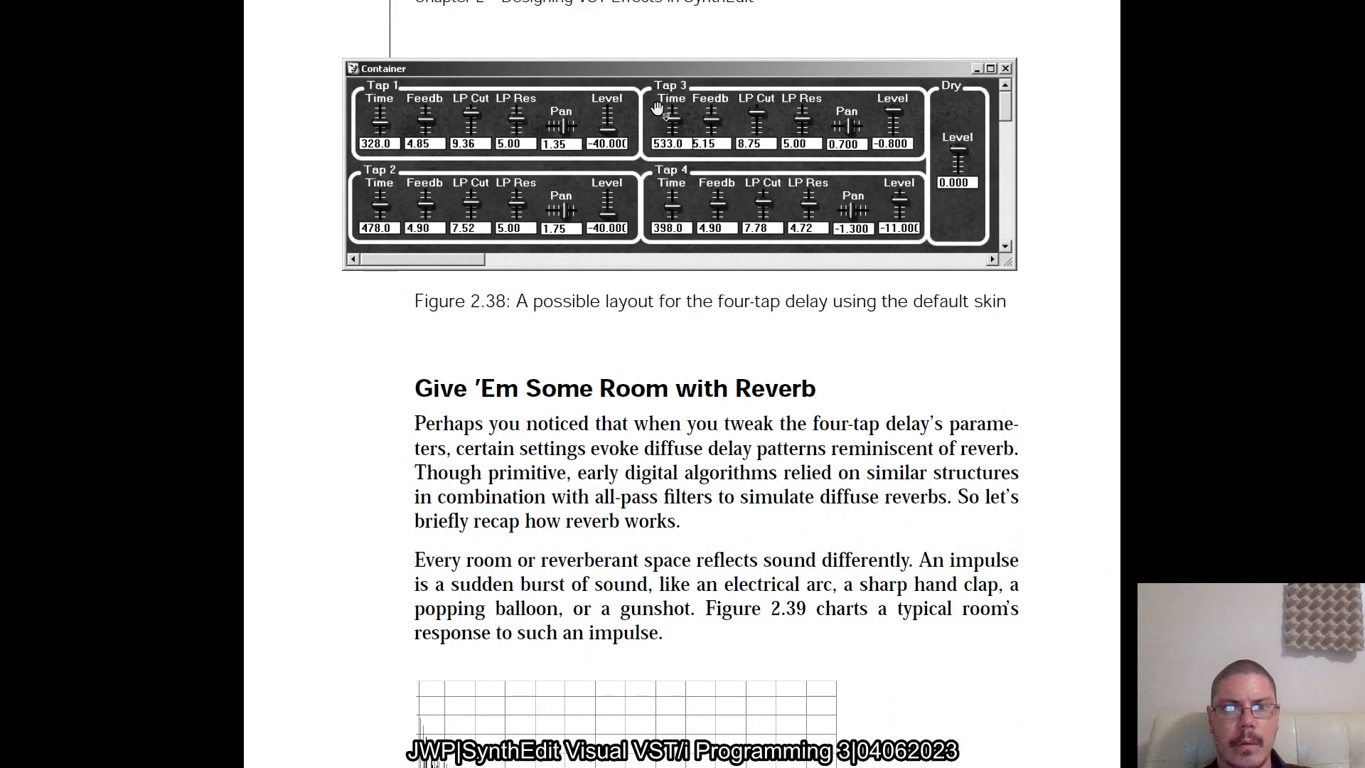
scroll(657, 108, up, 1)
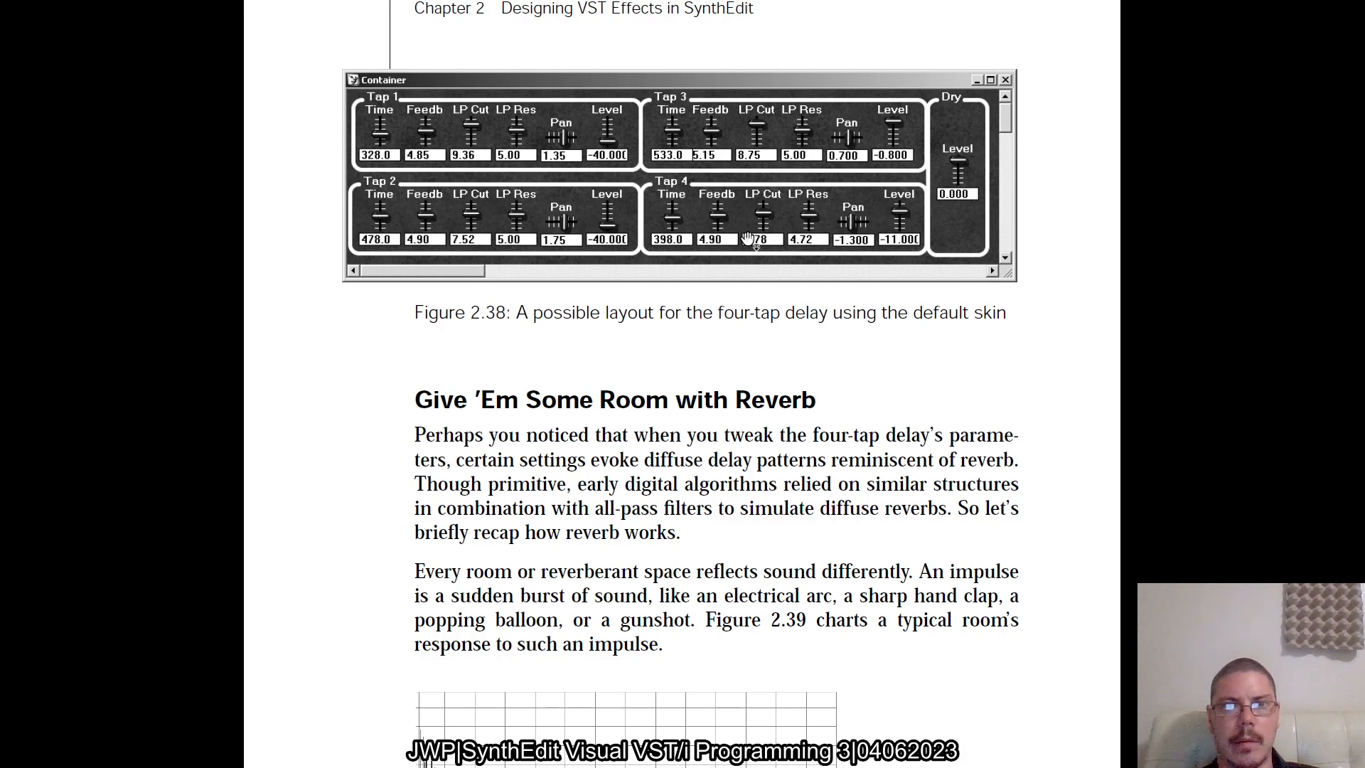
Return to the example files, reopen multitap3.se1 without saving multitap2.se1, and open its control panel
key(alt+Tab)
click(750, 245)
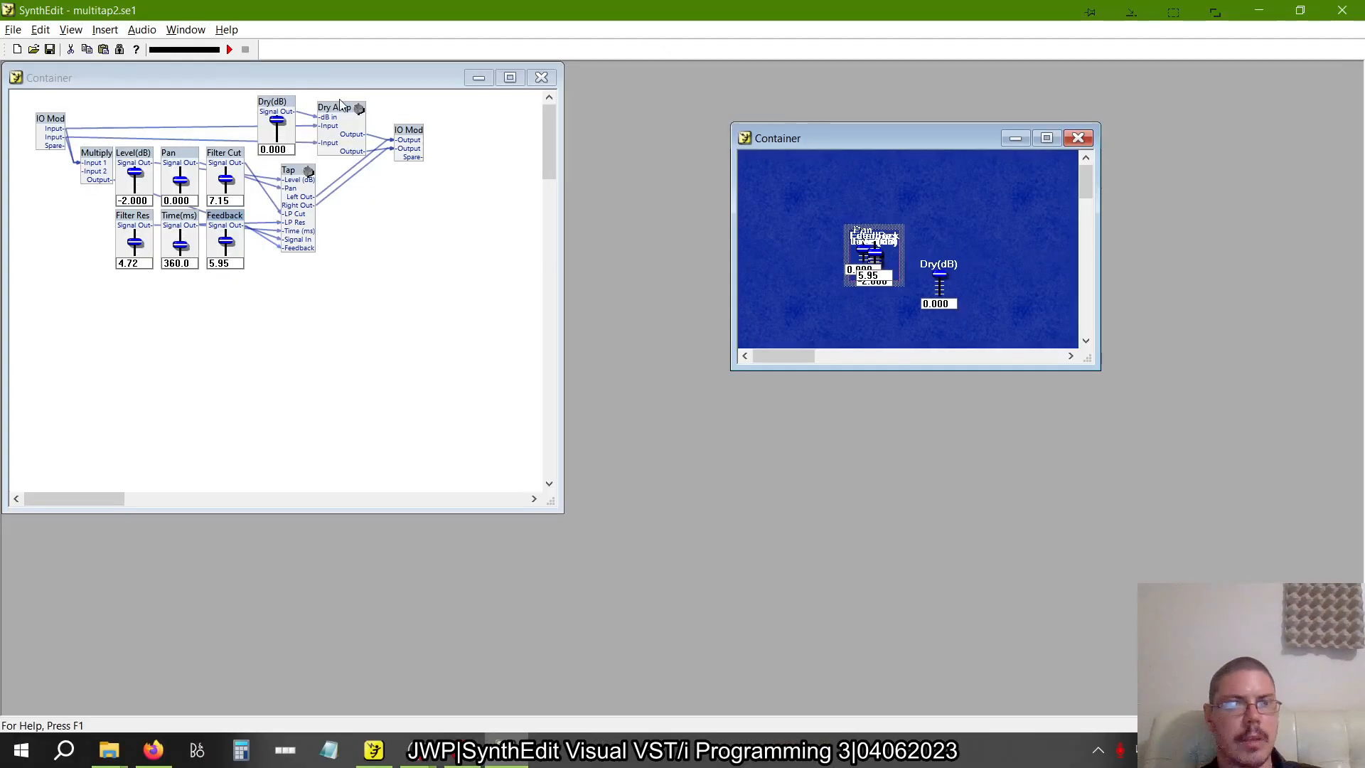
click(12, 30)
click(24, 66)
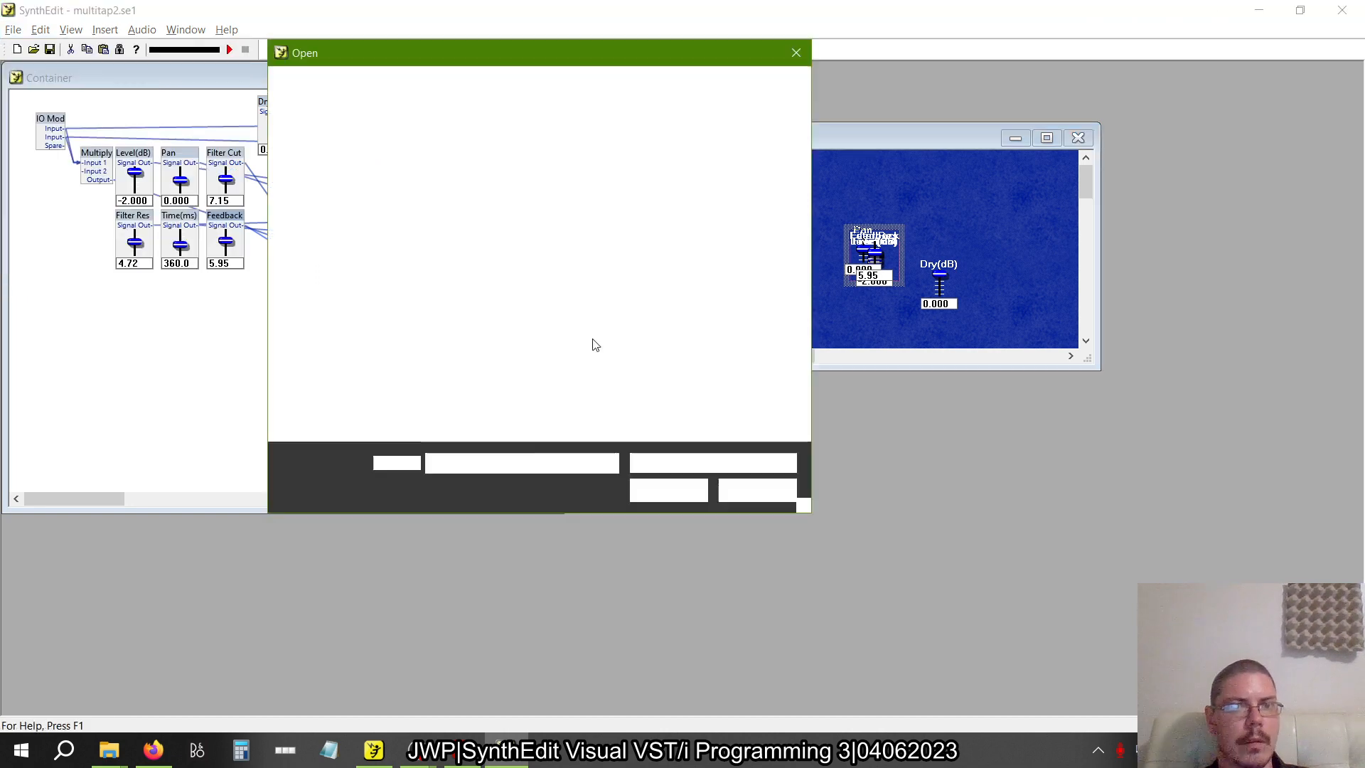
click(531, 348)
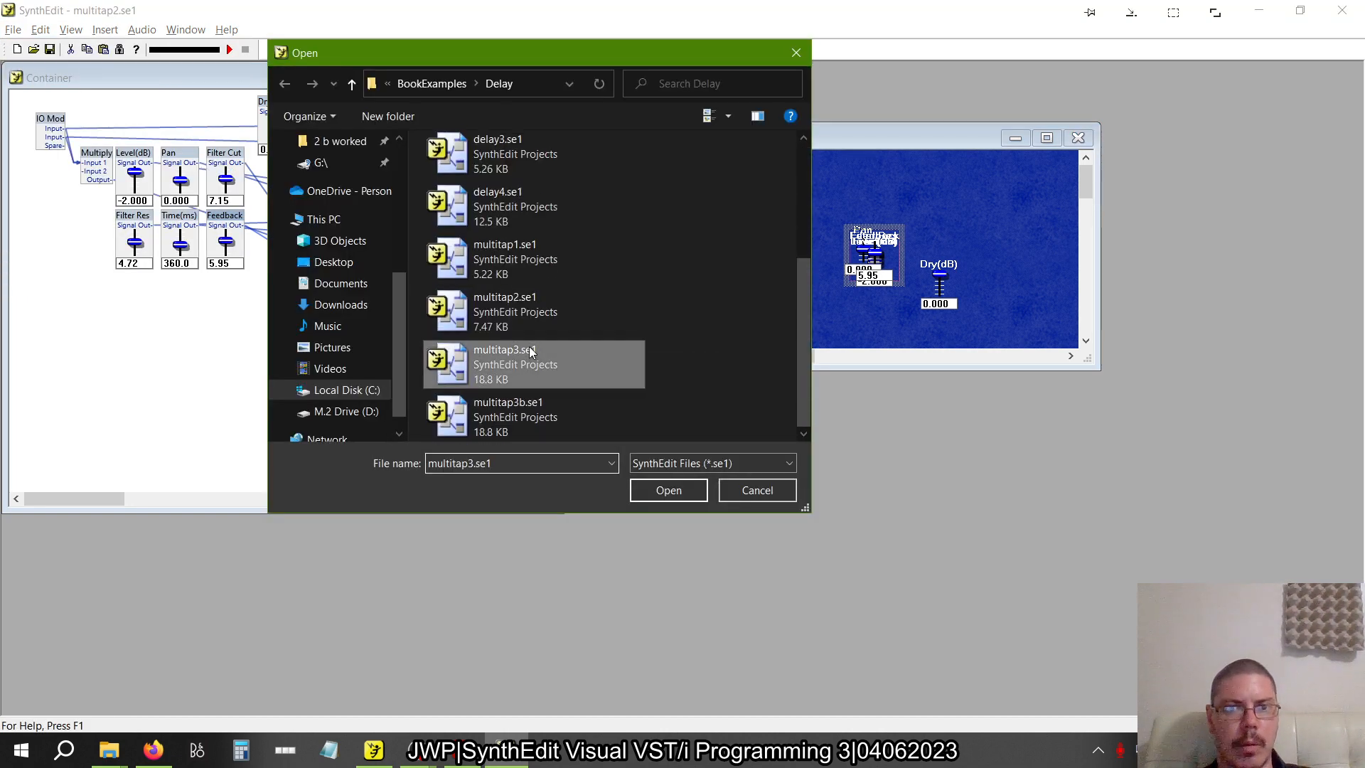
click(669, 490)
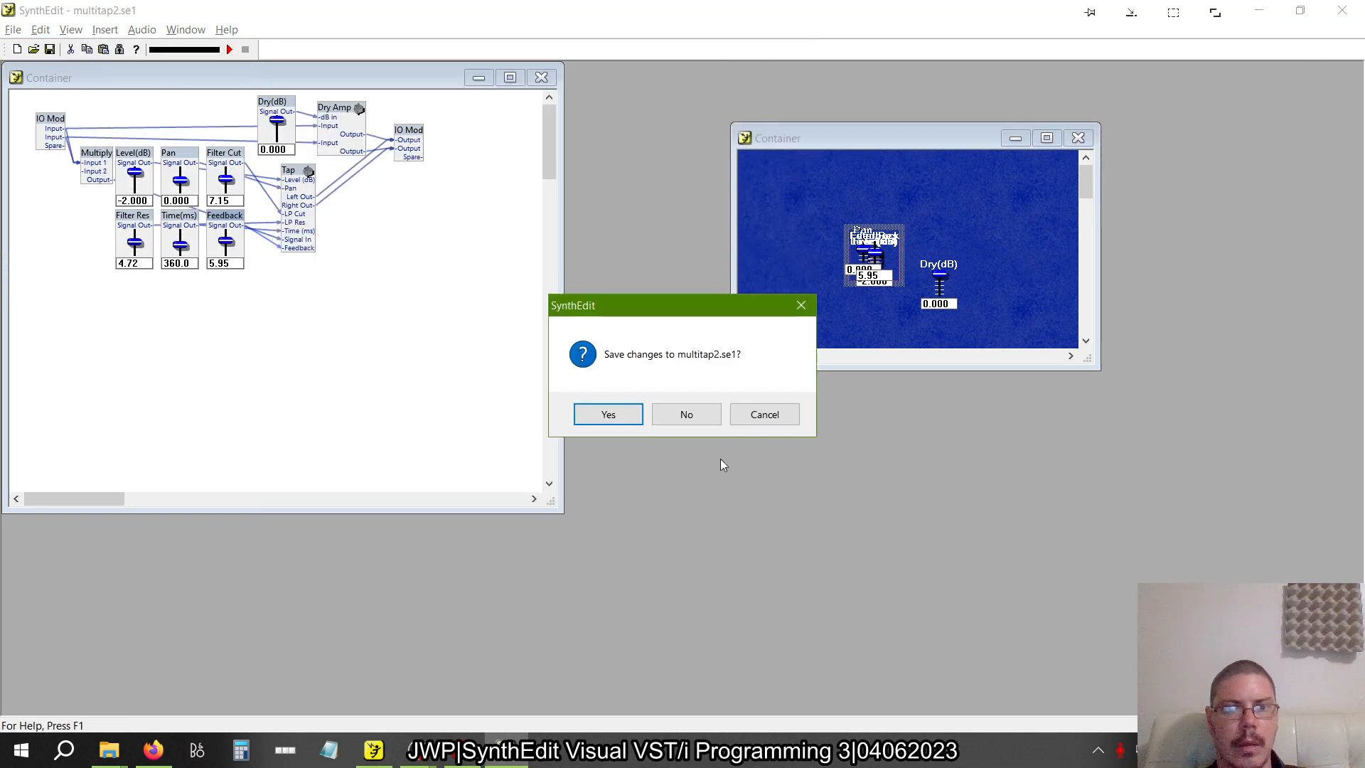
click(686, 414)
right_click(516, 408)
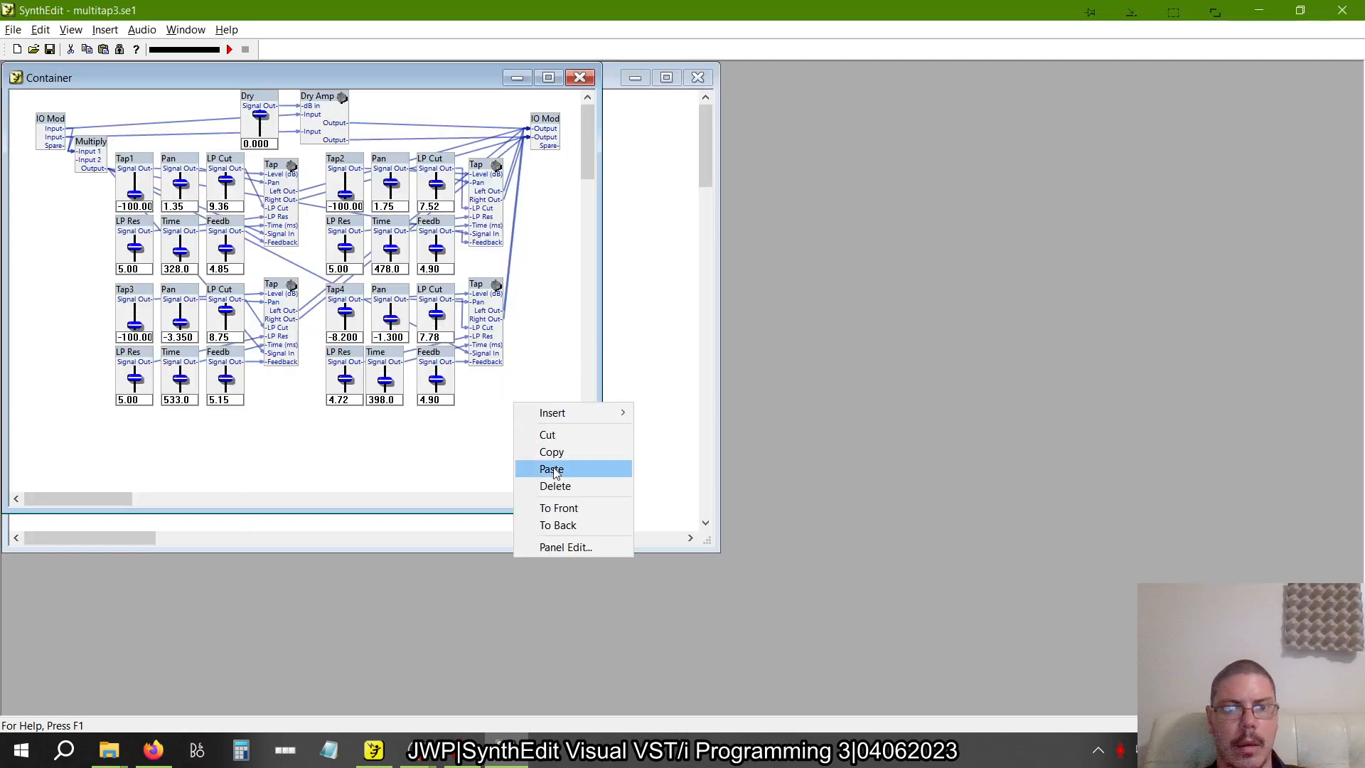
click(559, 547)
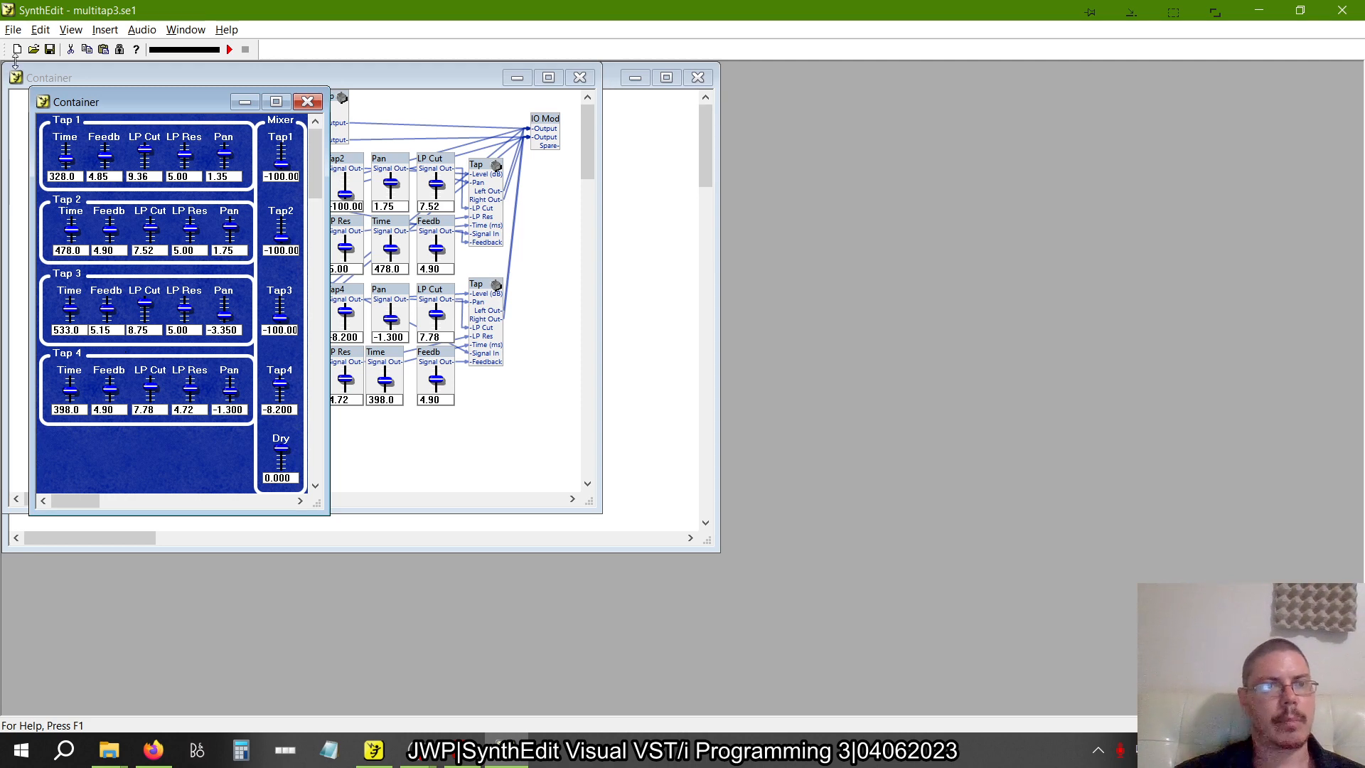
Open the example multitap3b.se1 from the Delay folder and open its control panel
click(13, 29)
click(29, 66)
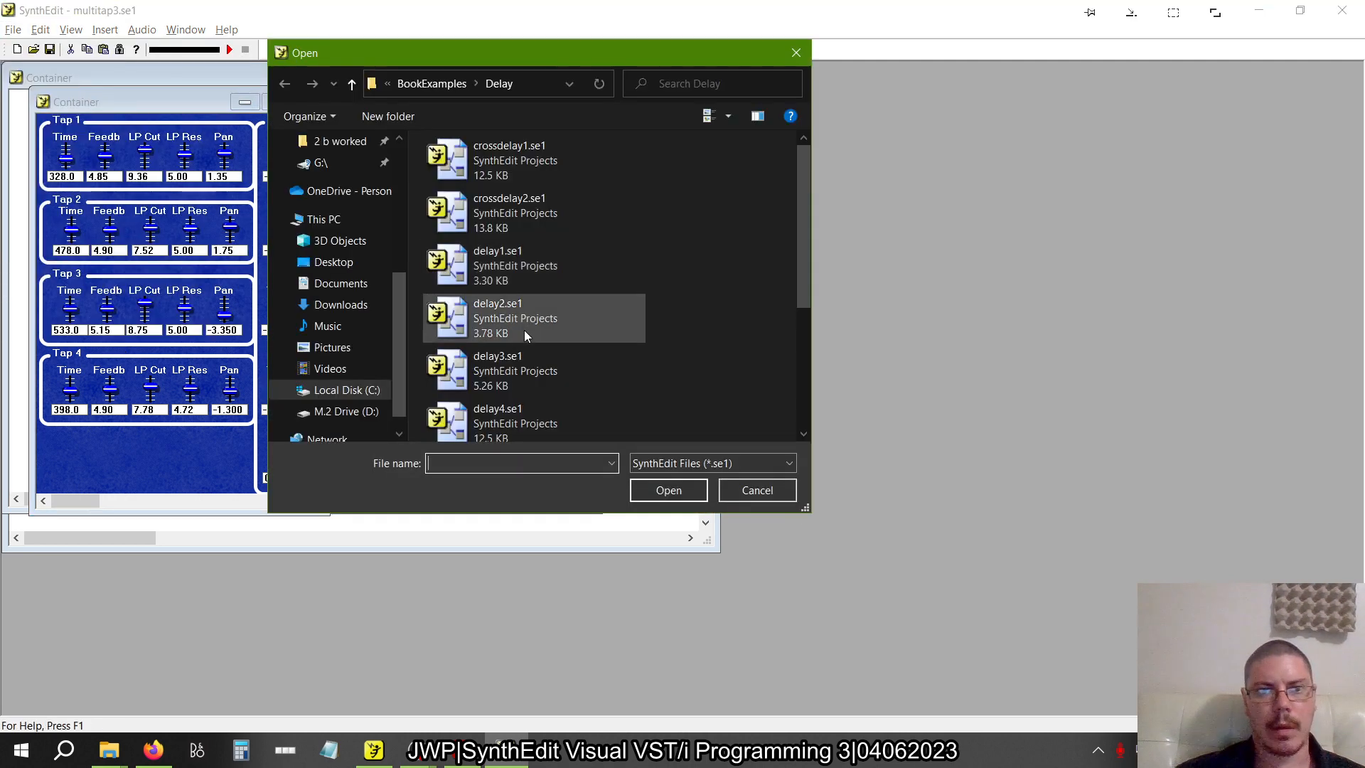
scroll(523, 335, down, 3)
click(505, 416)
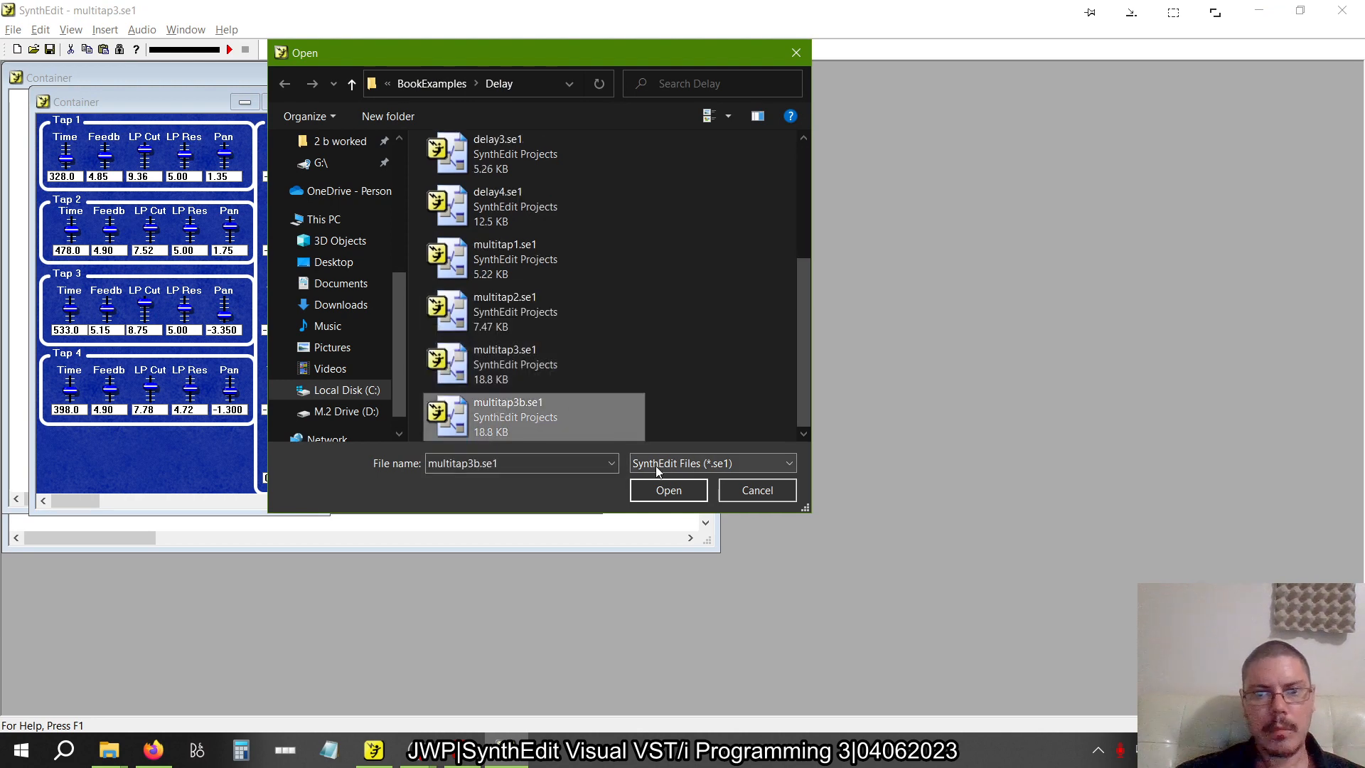
click(662, 490)
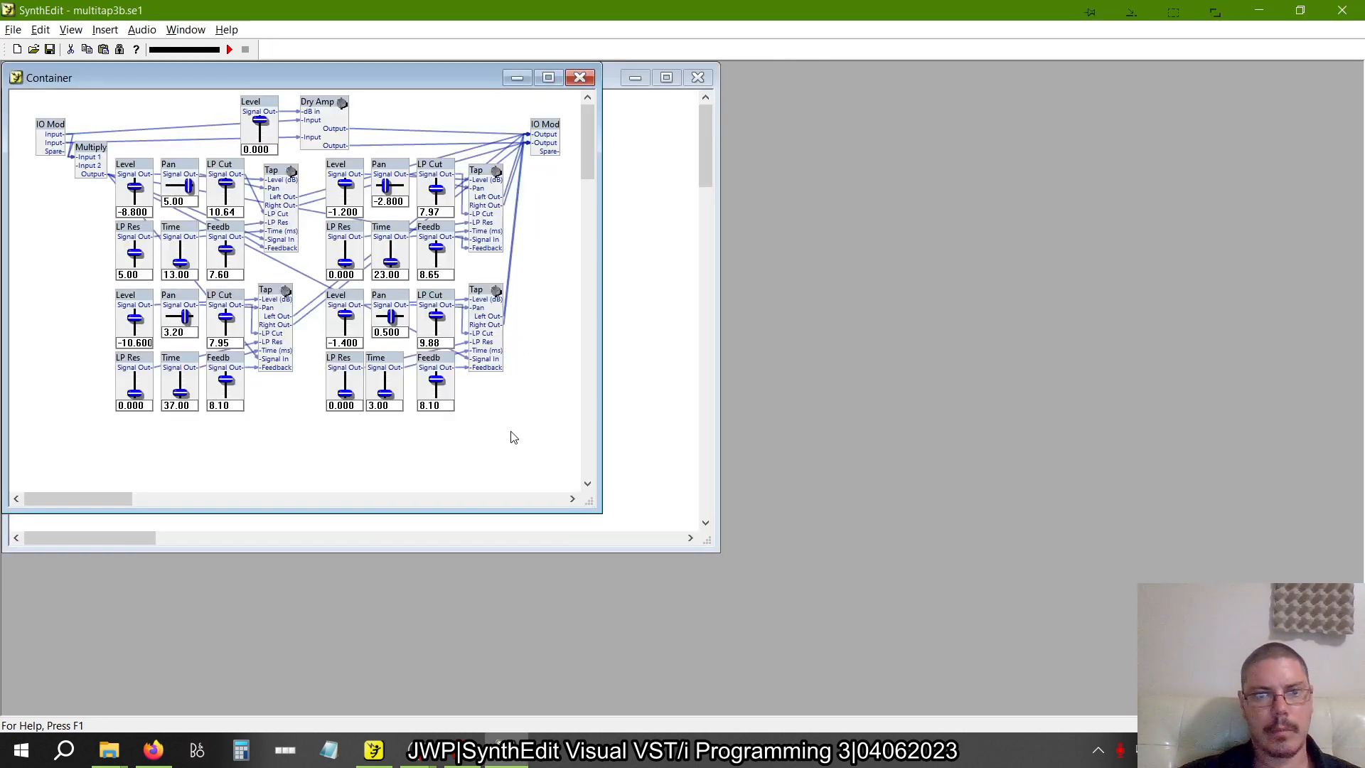
right_click(513, 436)
click(546, 574)
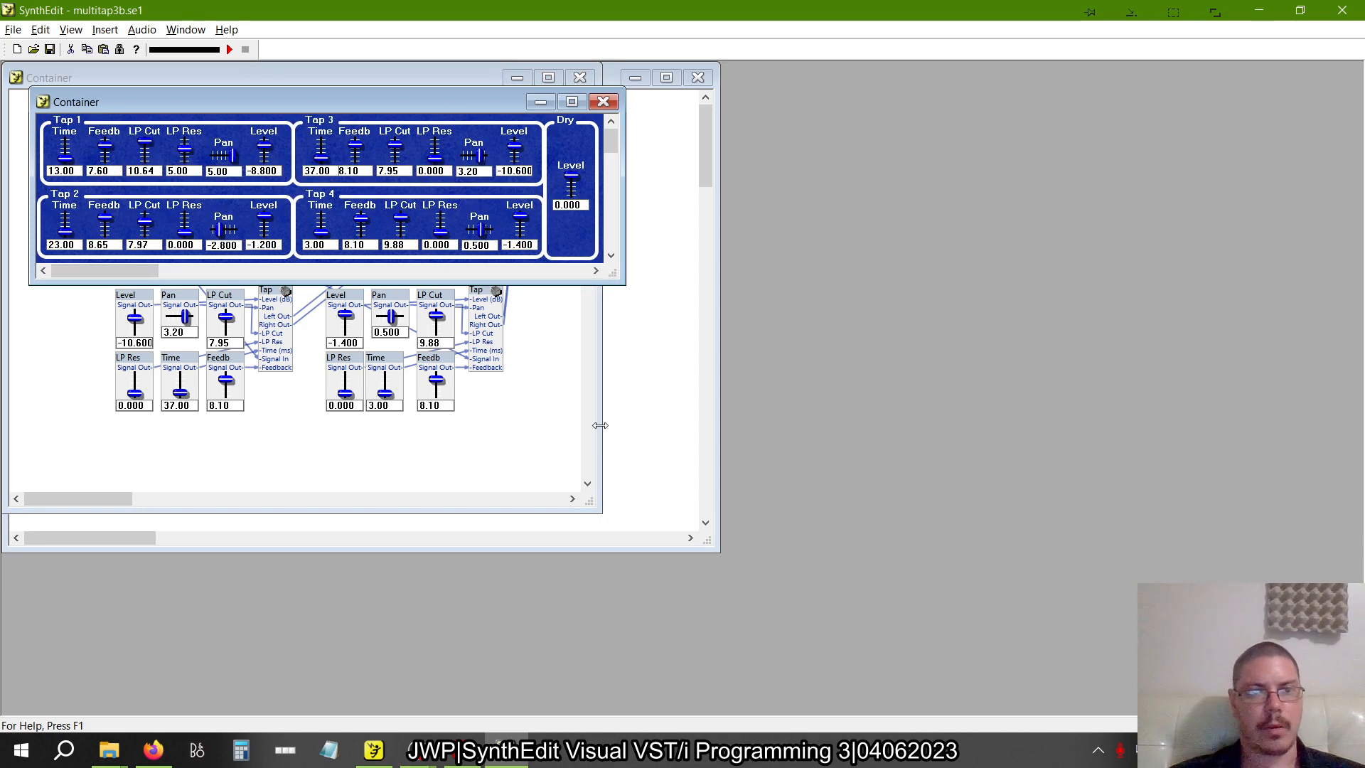
Switch to the self-built multitap3.se1, open its panel maximized and compare it with the multitap3b.se1 panel
key(alt+Tab)
key(alt+Tab)
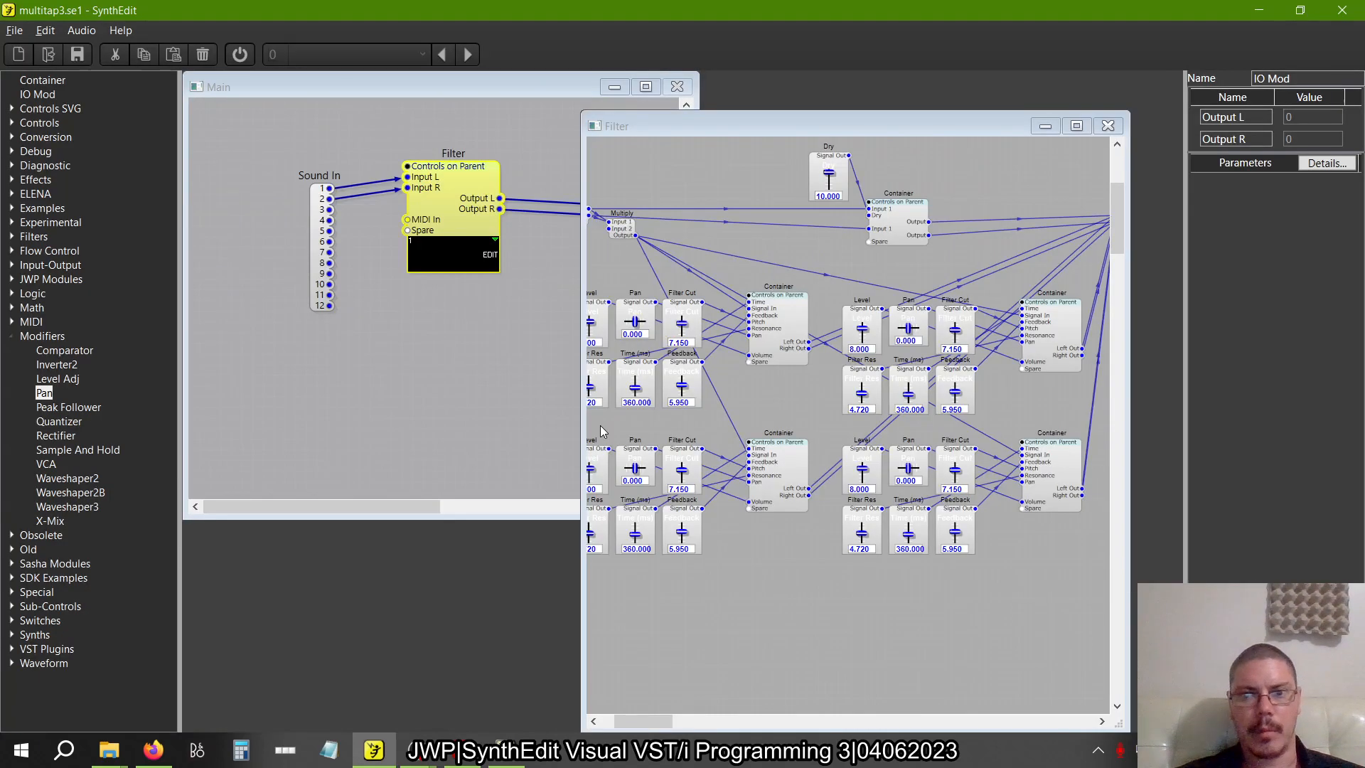
right_click(786, 551)
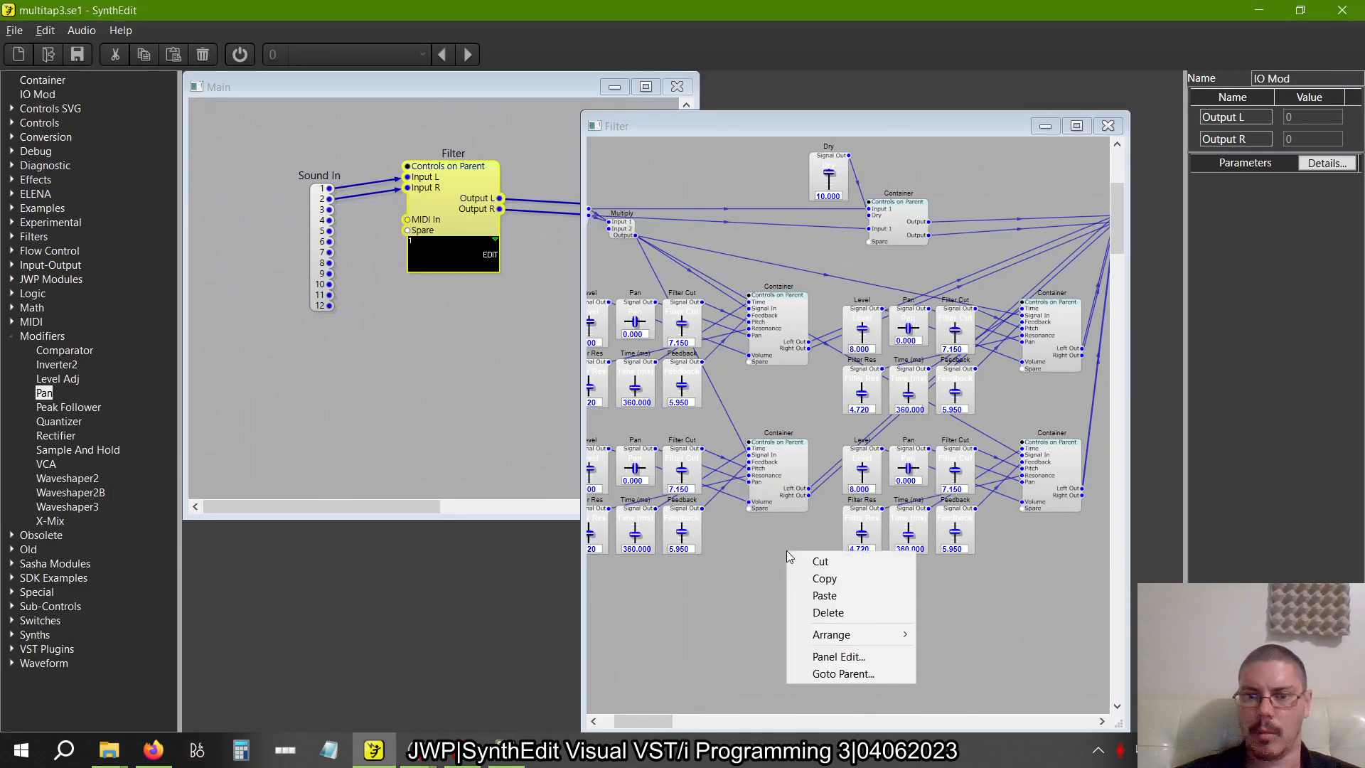
click(816, 655)
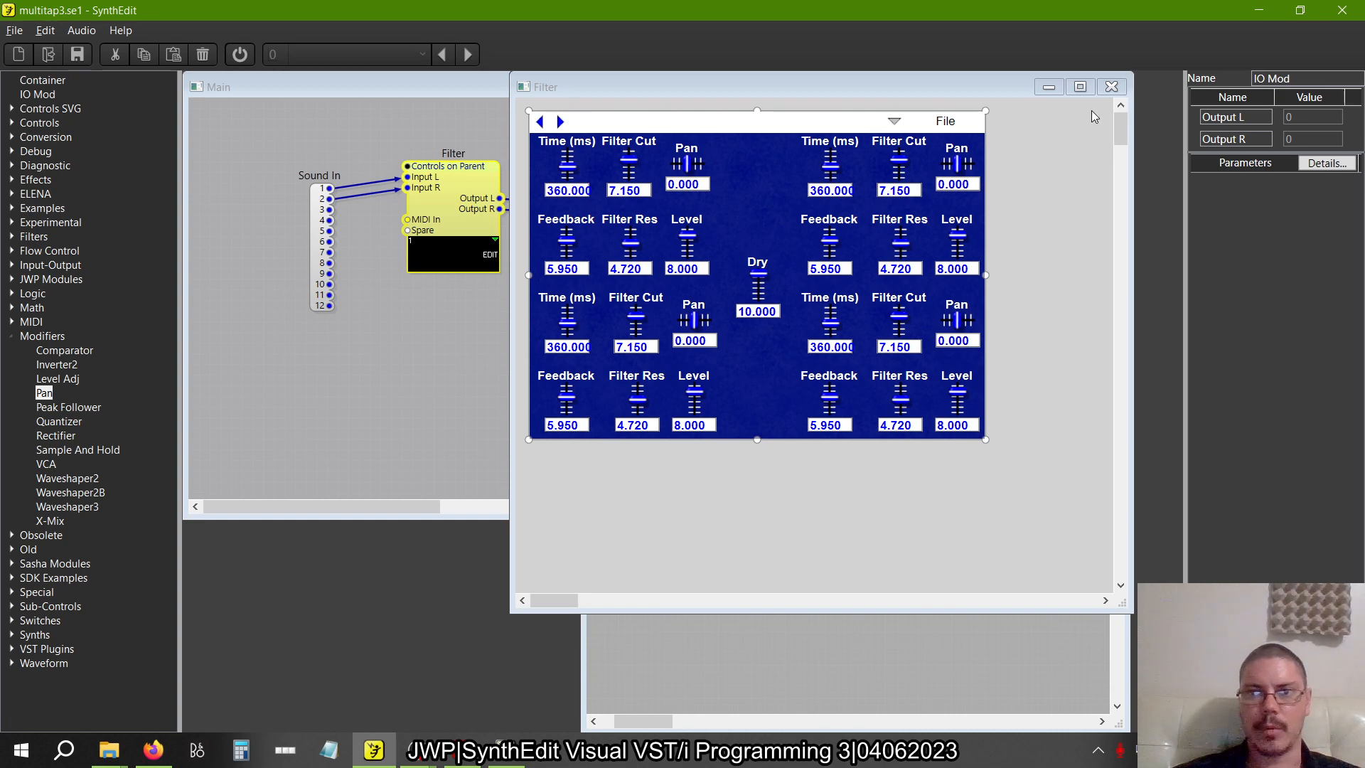
click(1080, 86)
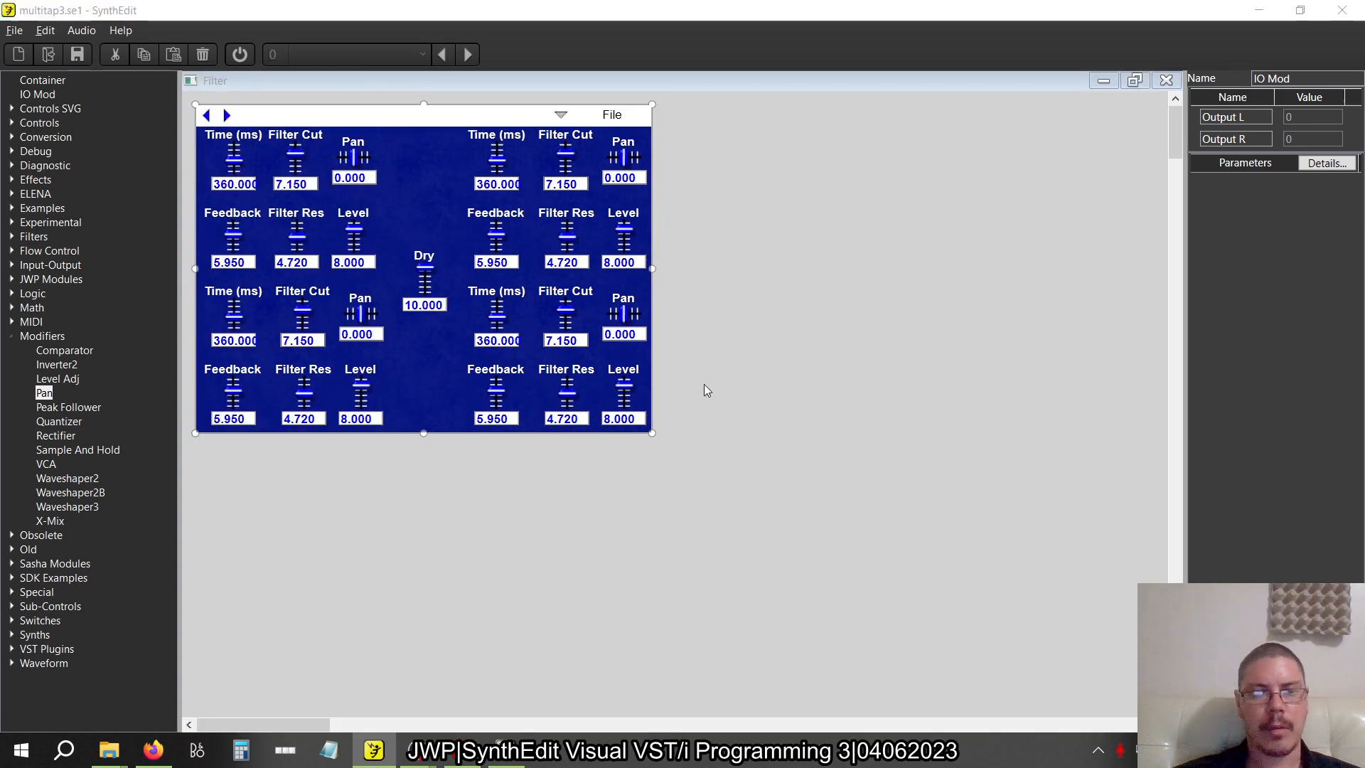
key(alt+Tab)
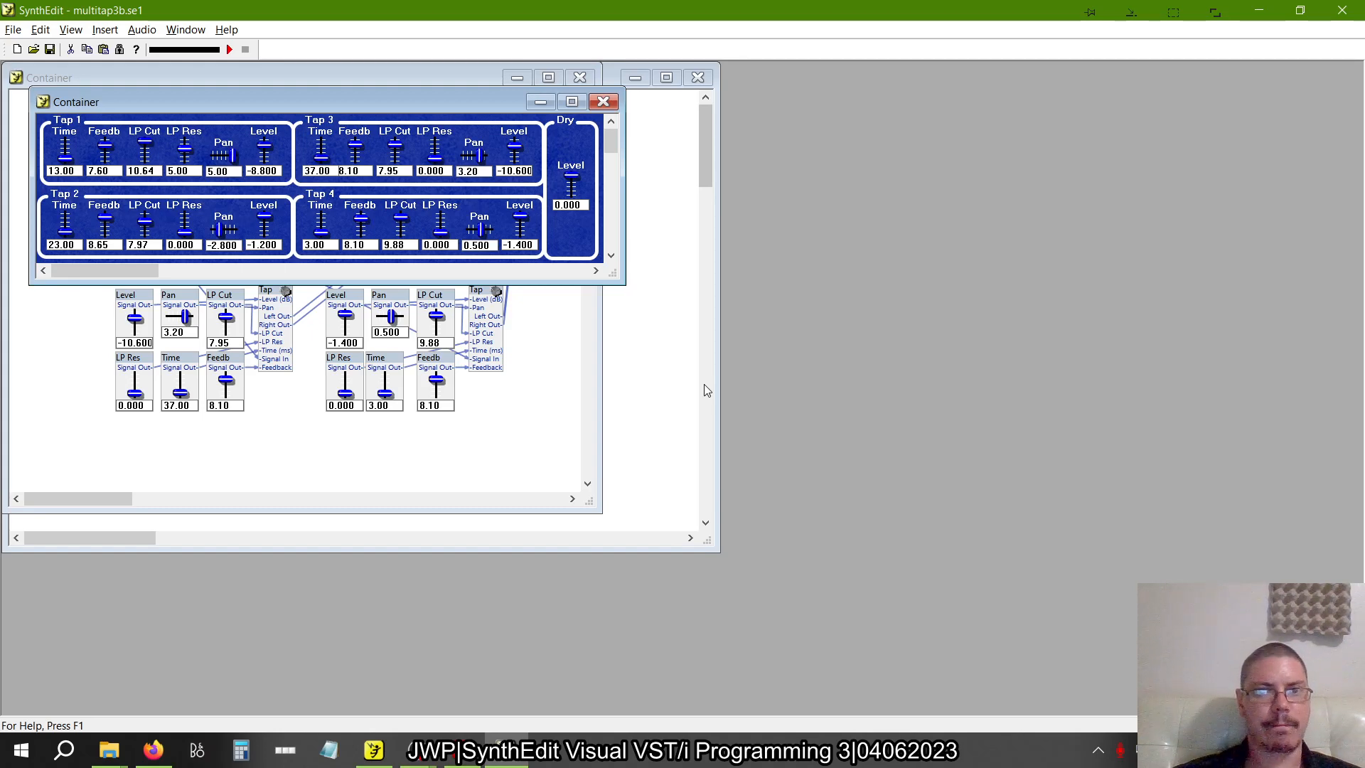
key(alt+Tab)
Close the panel and maximize the Filter structure window
click(1117, 83)
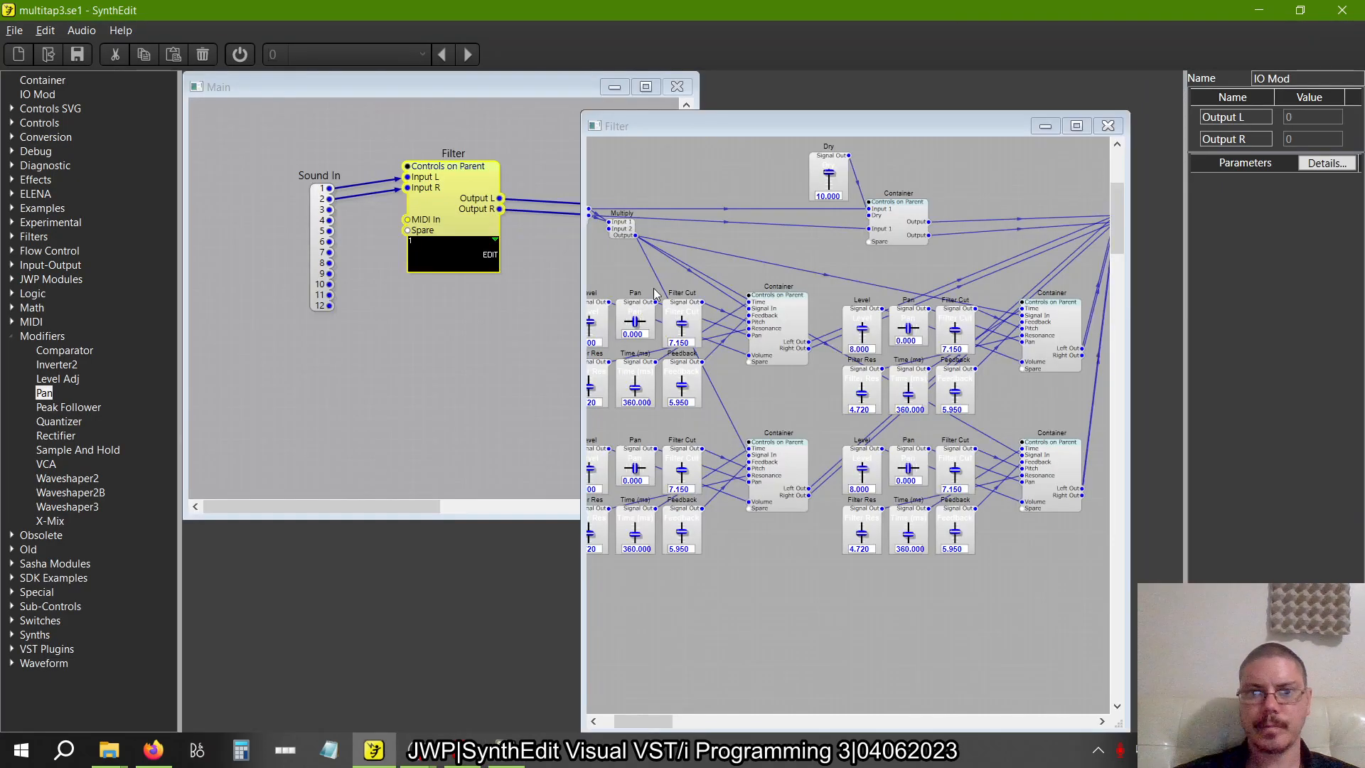
double_click(842, 121)
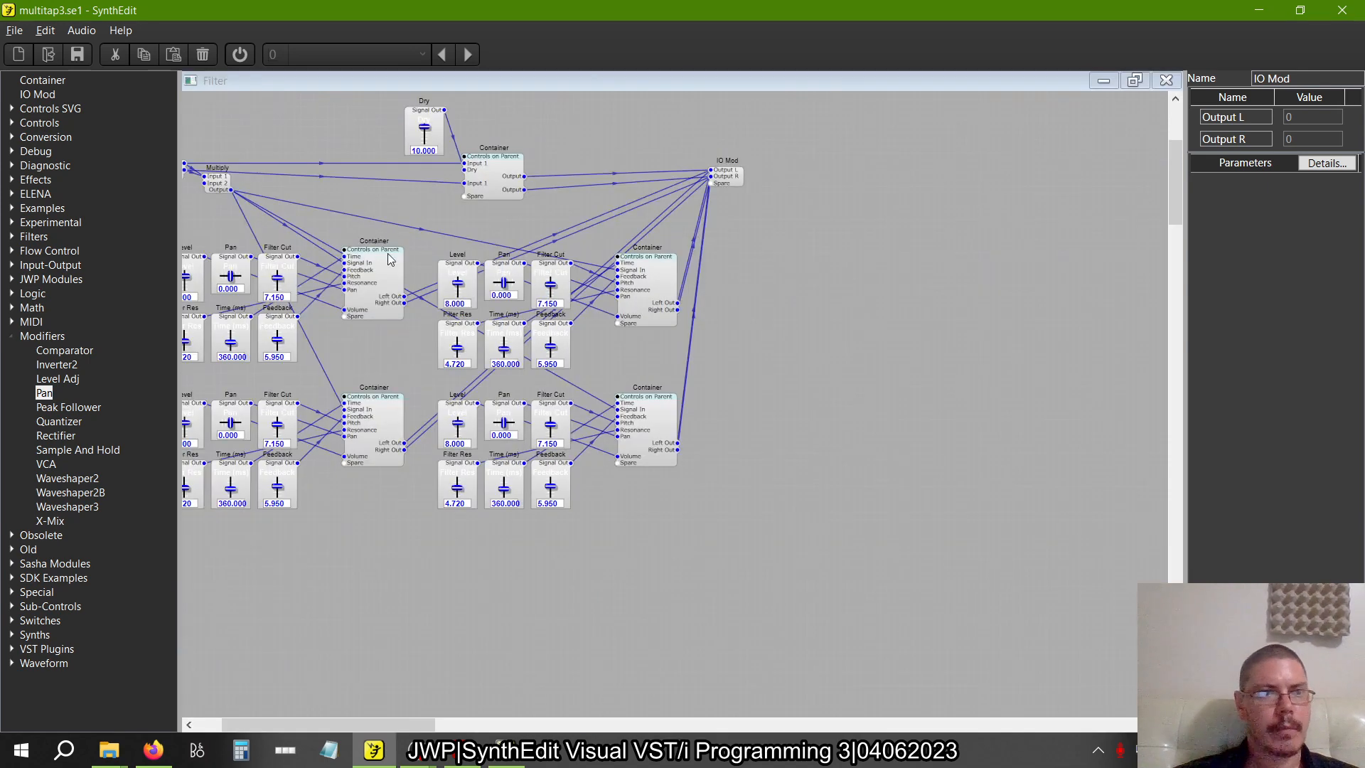
click(12, 124)
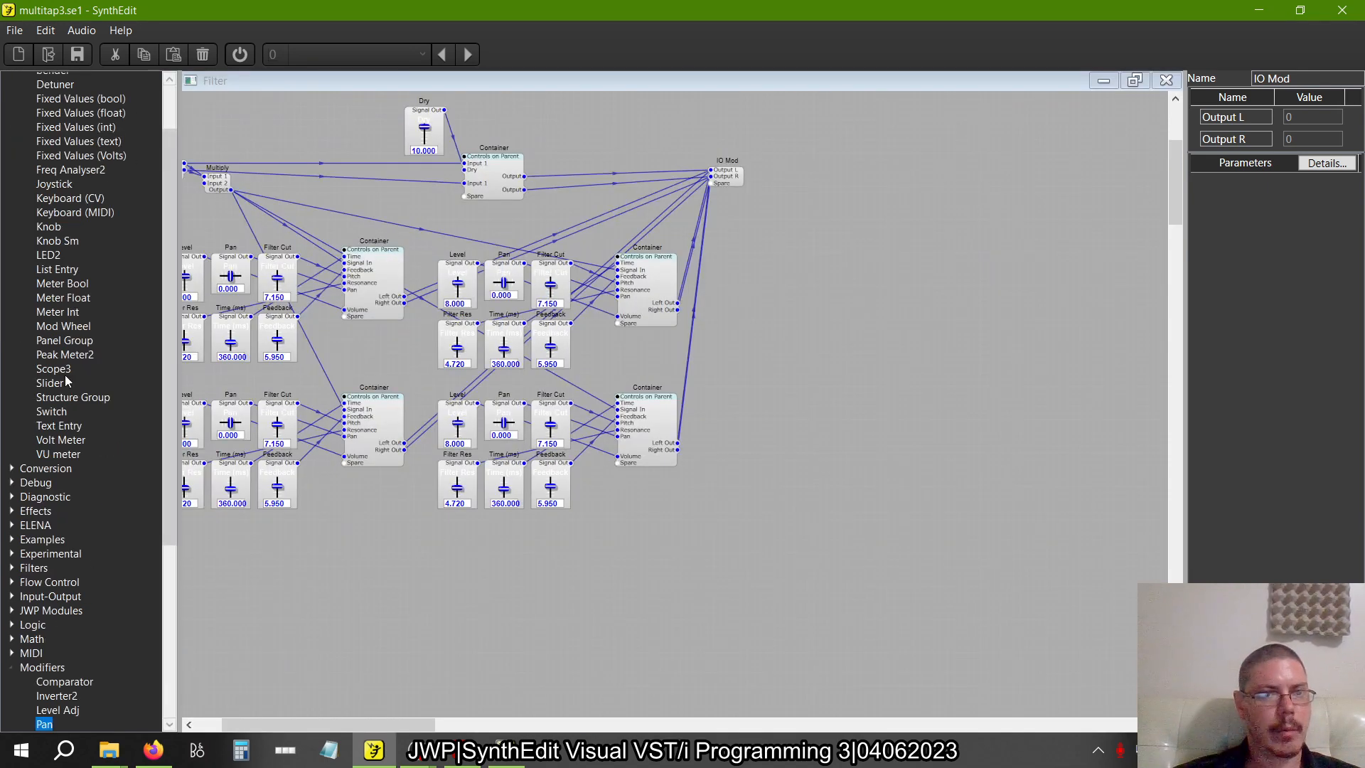
click(53, 411)
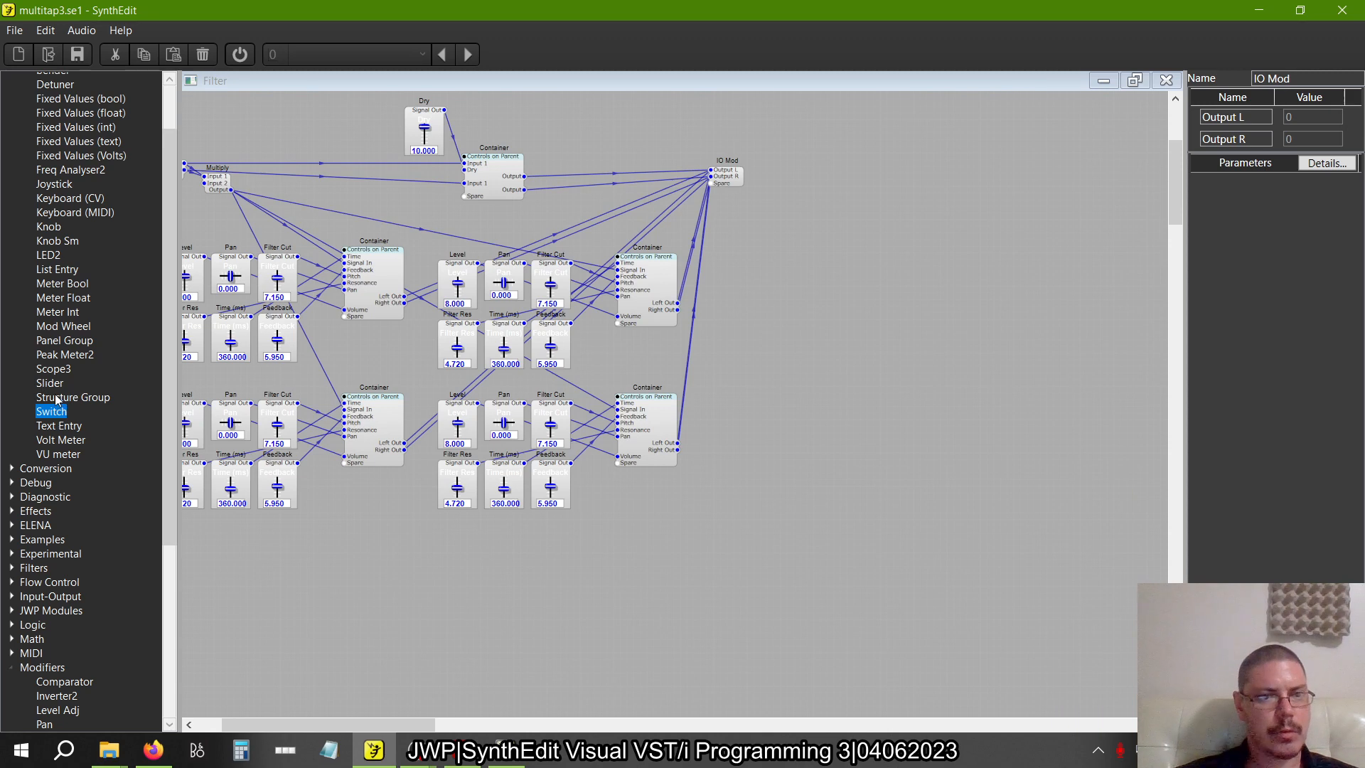
drag(57, 396, 442, 570)
click(428, 578)
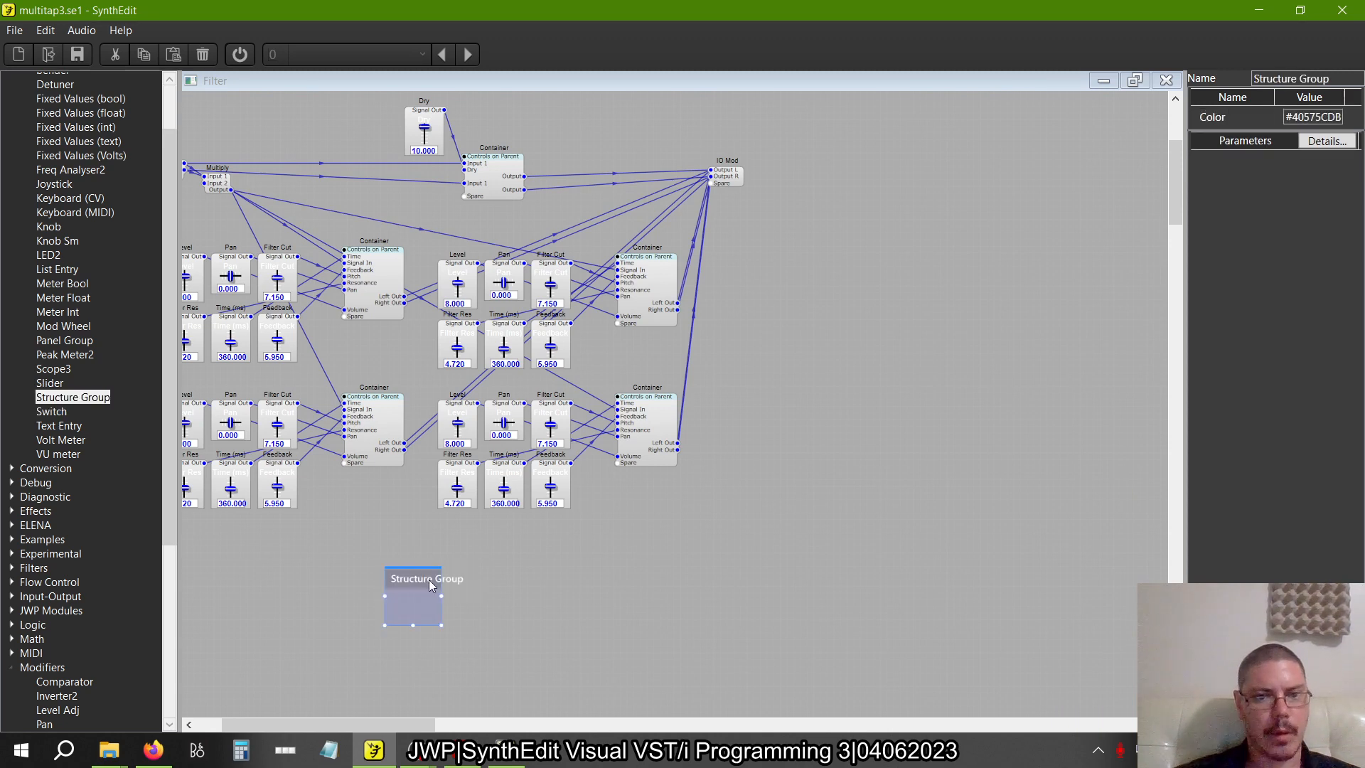
key(Delete)
Add a Panel Group module below the lower tap sliders and paste four copies of it
drag(80, 338, 300, 545)
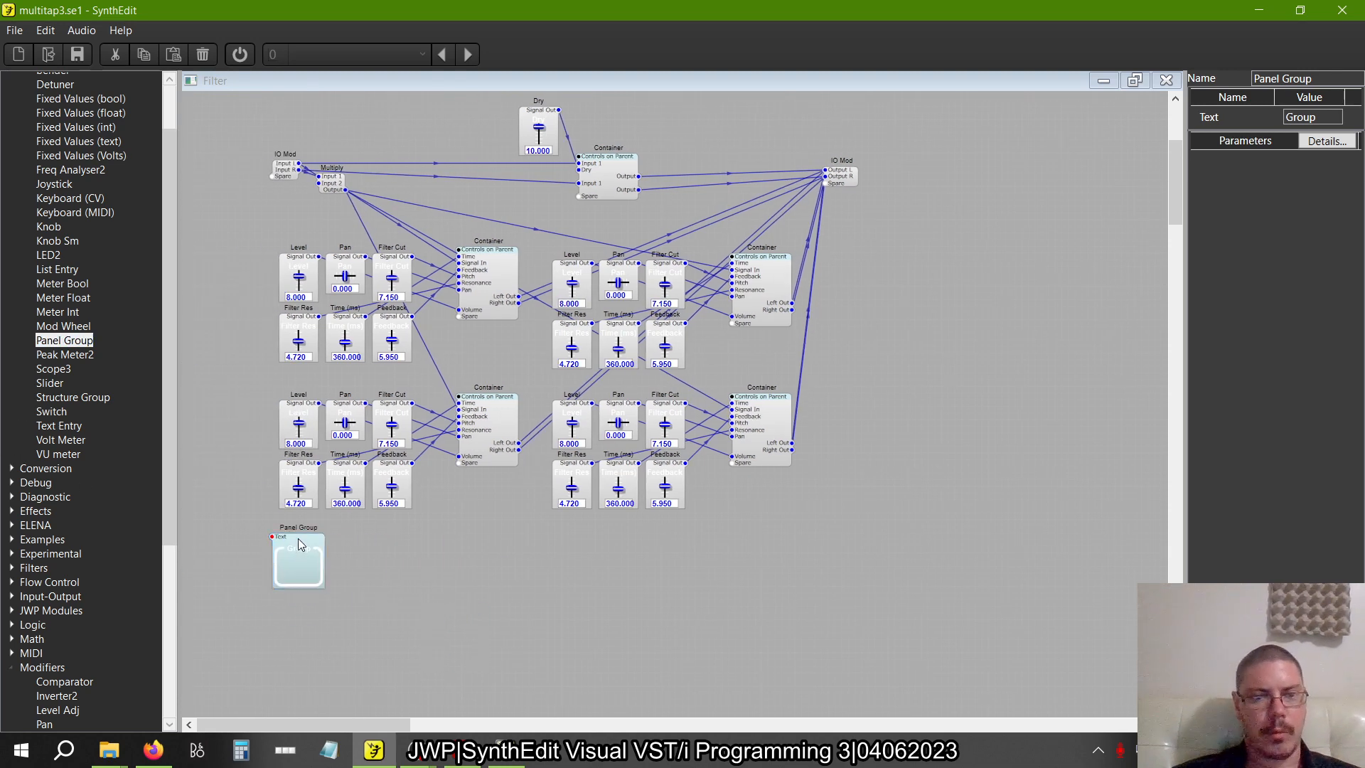
key(ctrl+v)
key(ctrl+v)
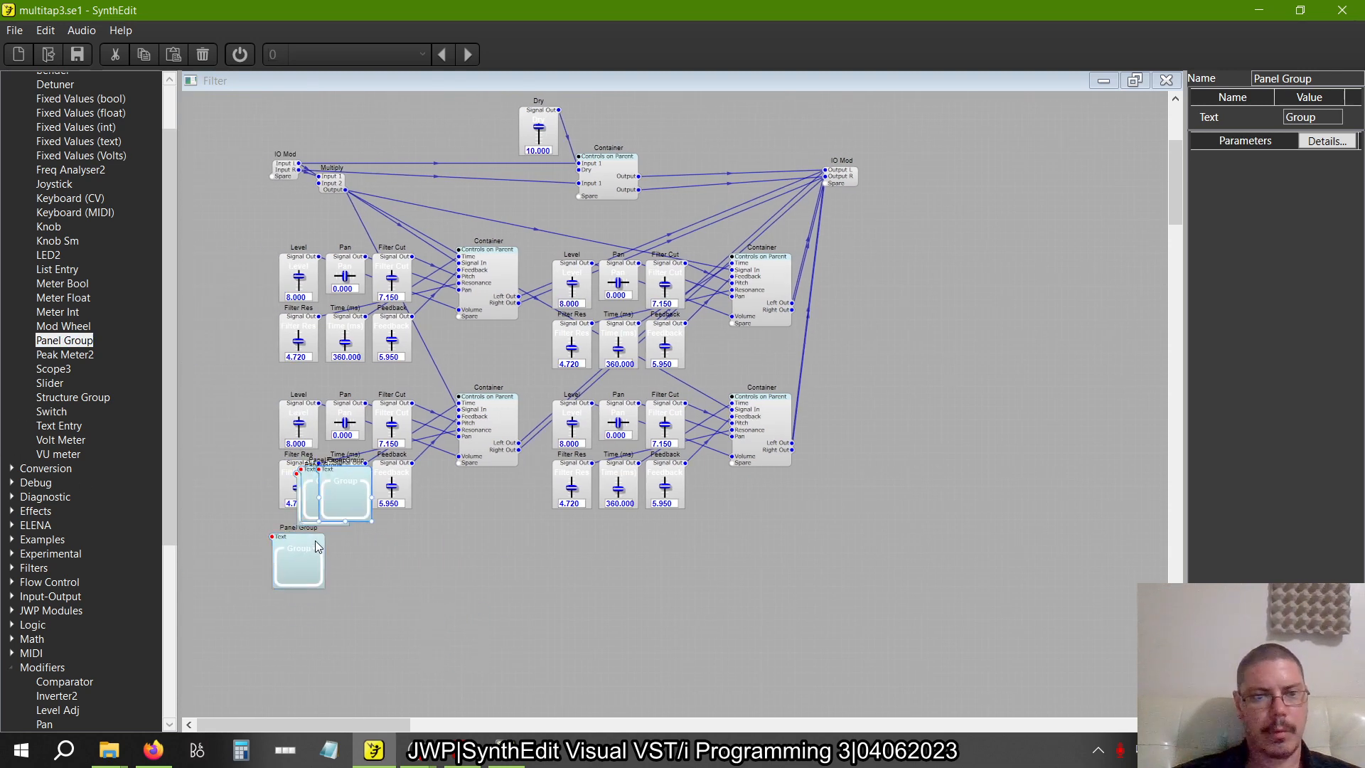
key(ctrl+v)
Arrange the five Panel Groups in an evenly spaced row below the sliders, checking the grouping on the multitap3b.se1 panel
drag(343, 486, 459, 549)
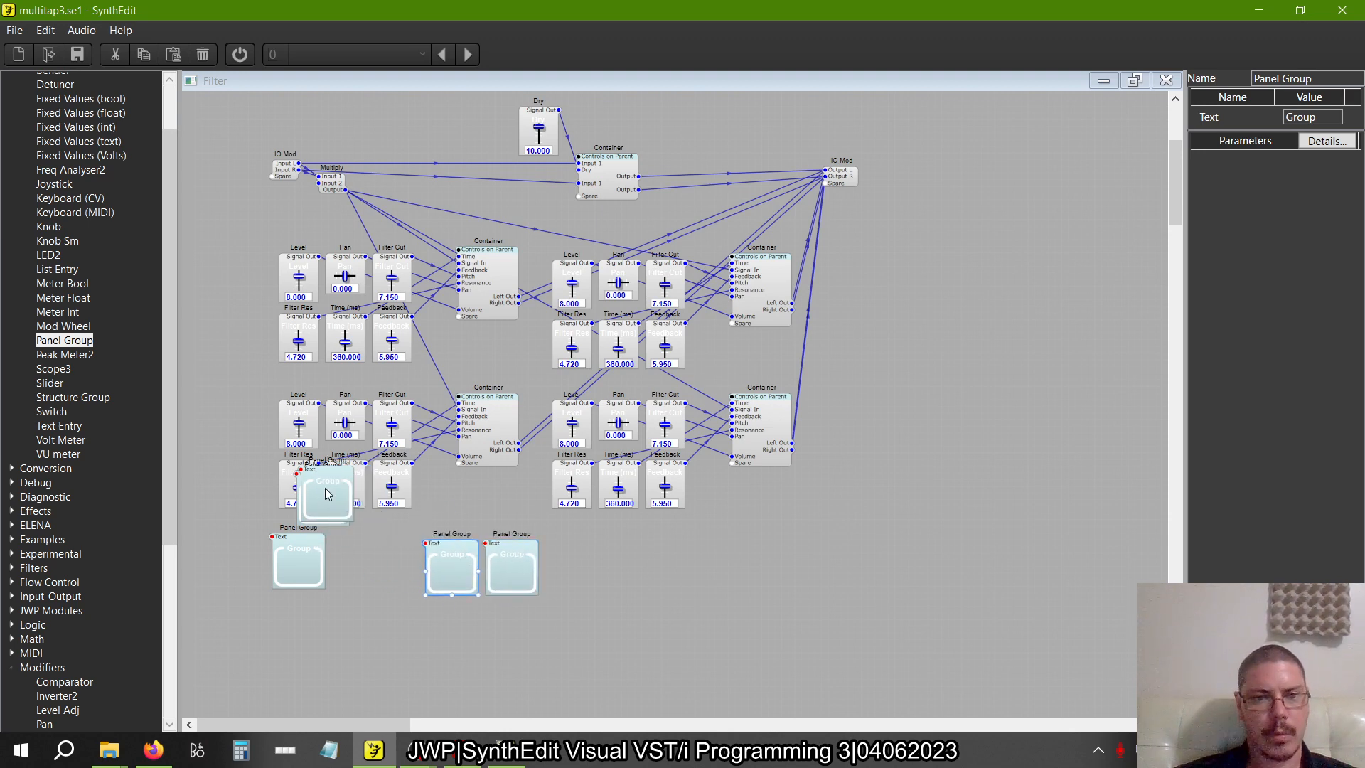
drag(309, 478, 373, 551)
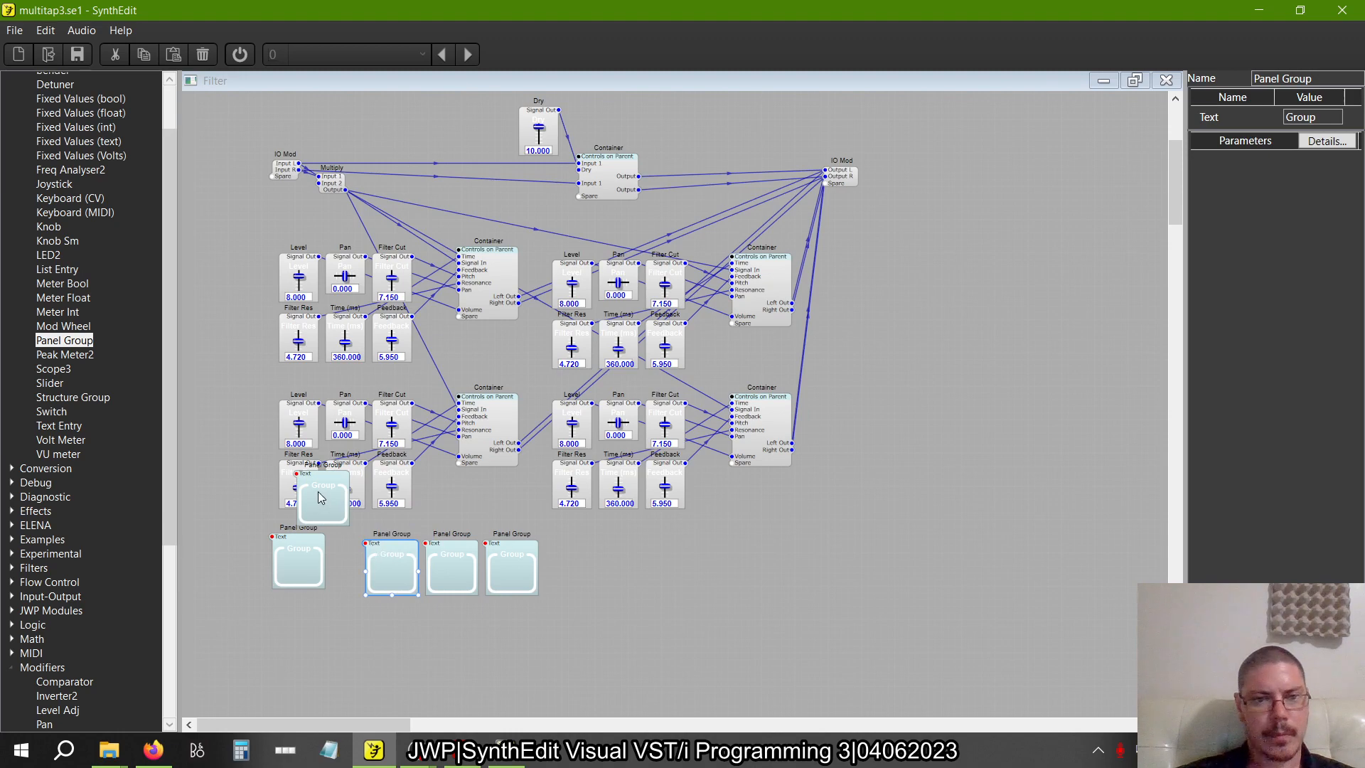
drag(321, 492, 355, 556)
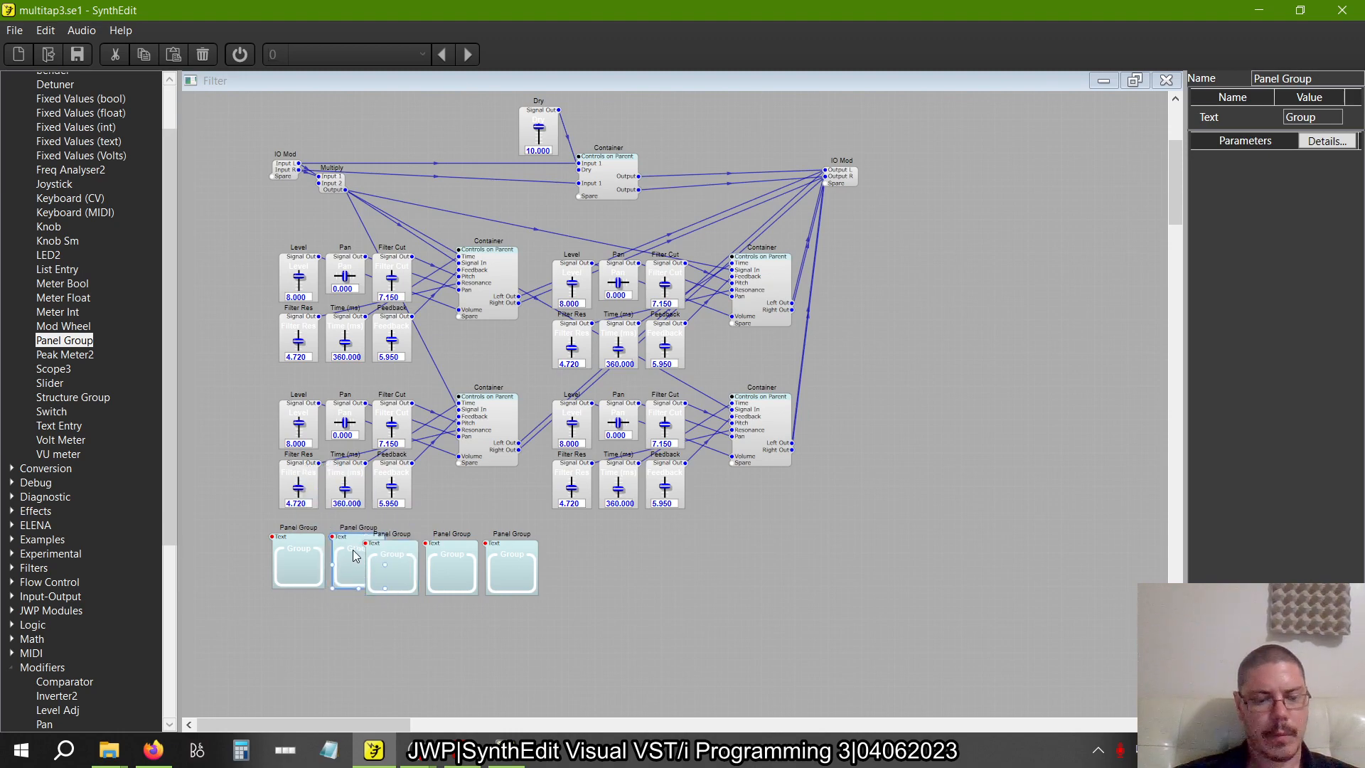
key(alt+Tab)
key(alt+Tab)
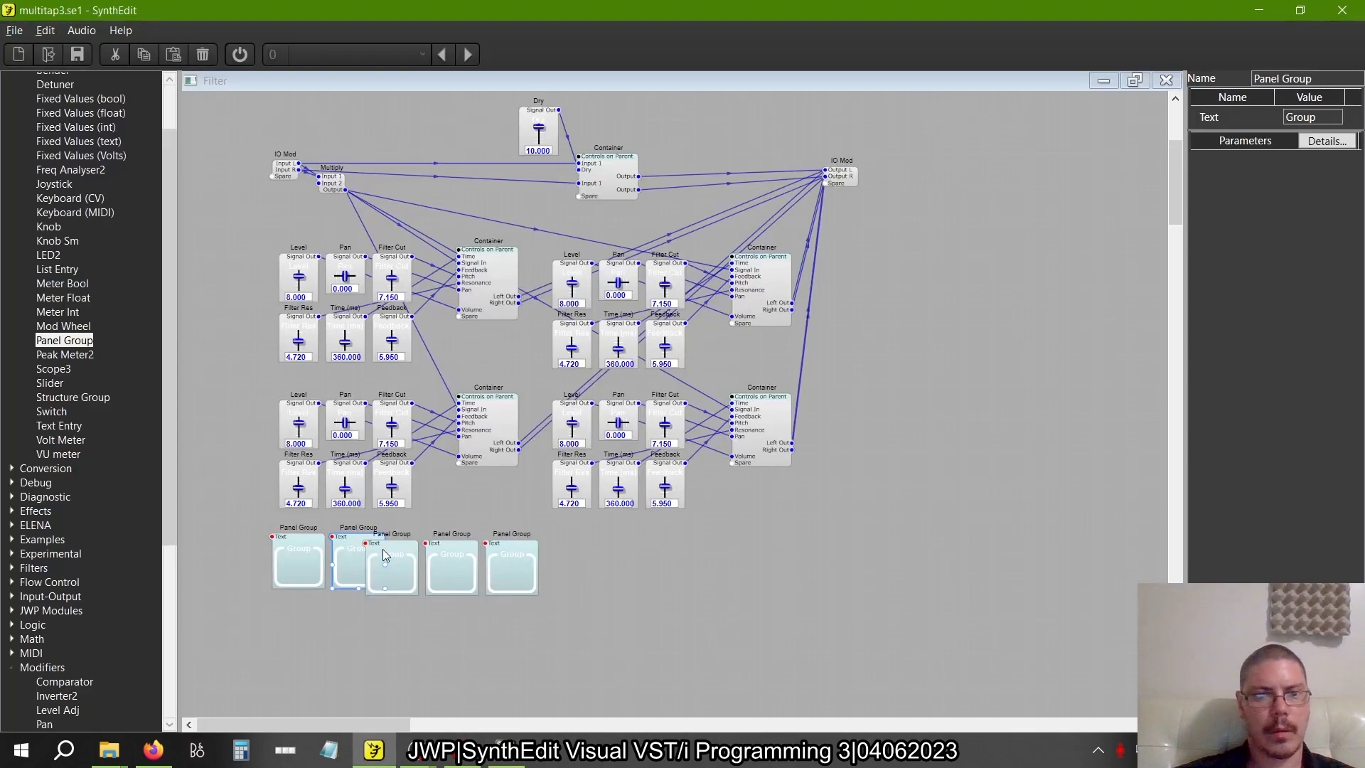
key(alt+Tab)
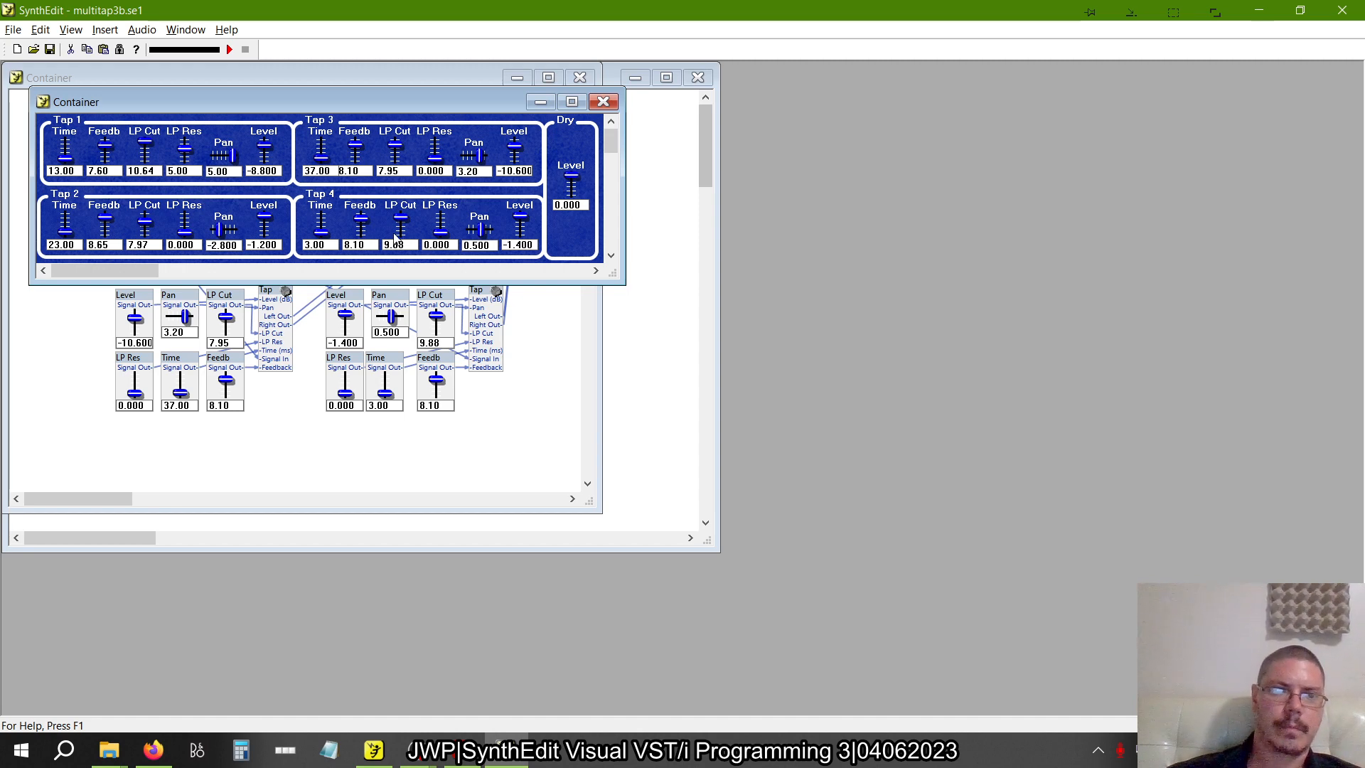
key(alt+Tab)
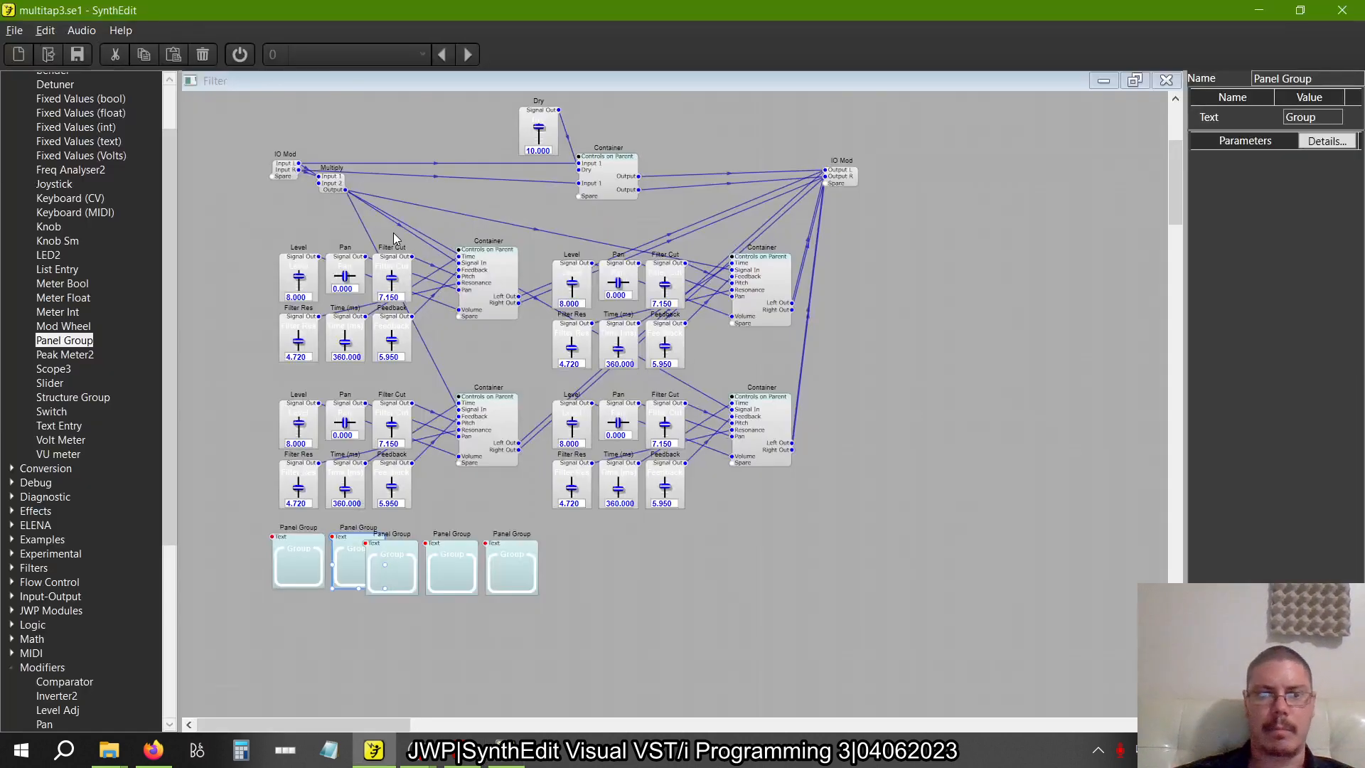
drag(556, 621, 420, 538)
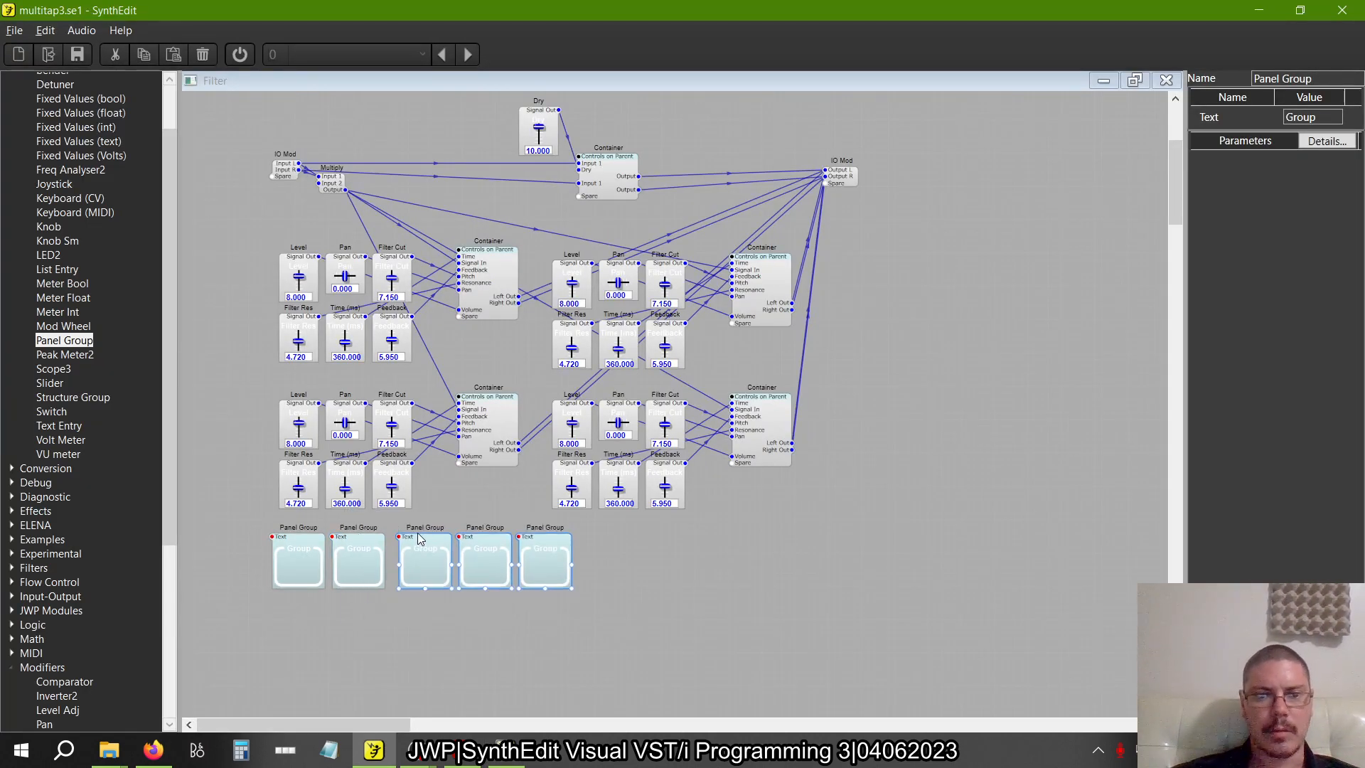
click(510, 620)
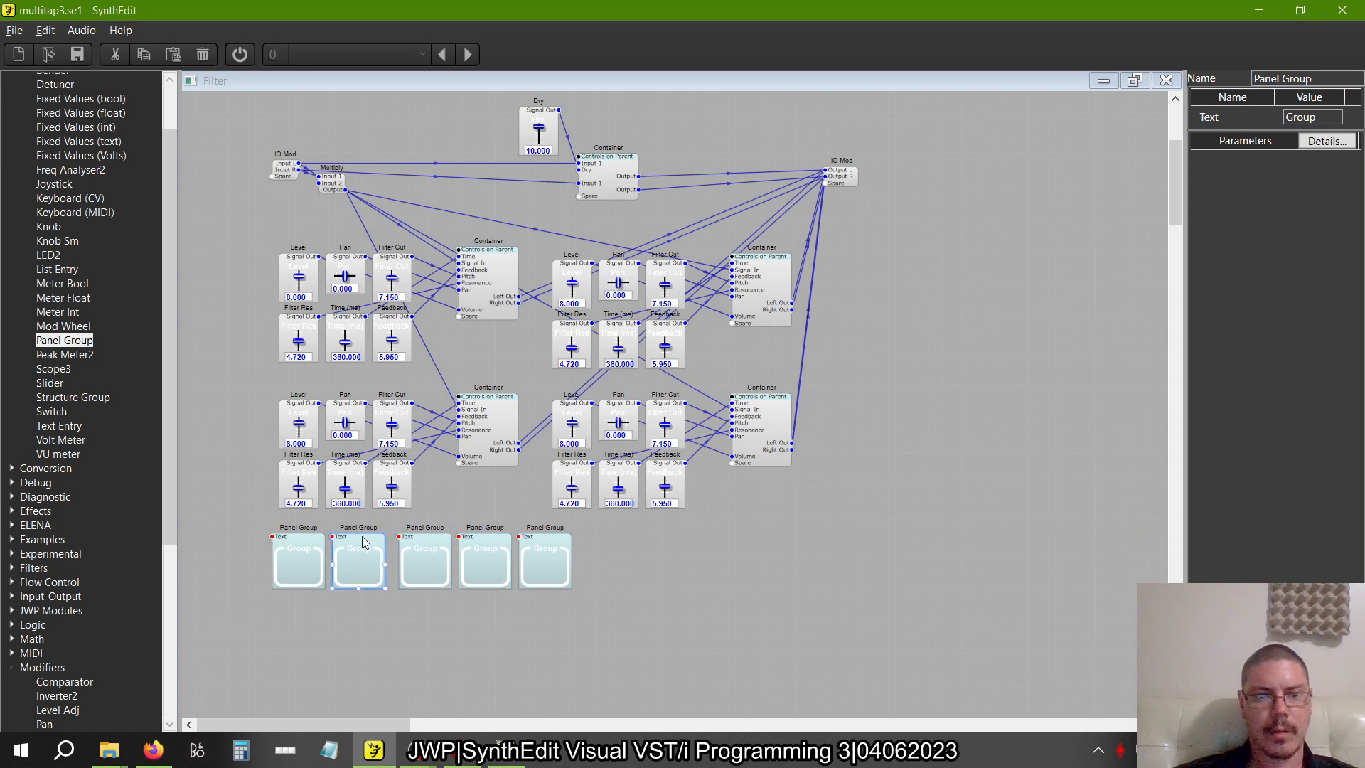
drag(618, 614, 418, 542)
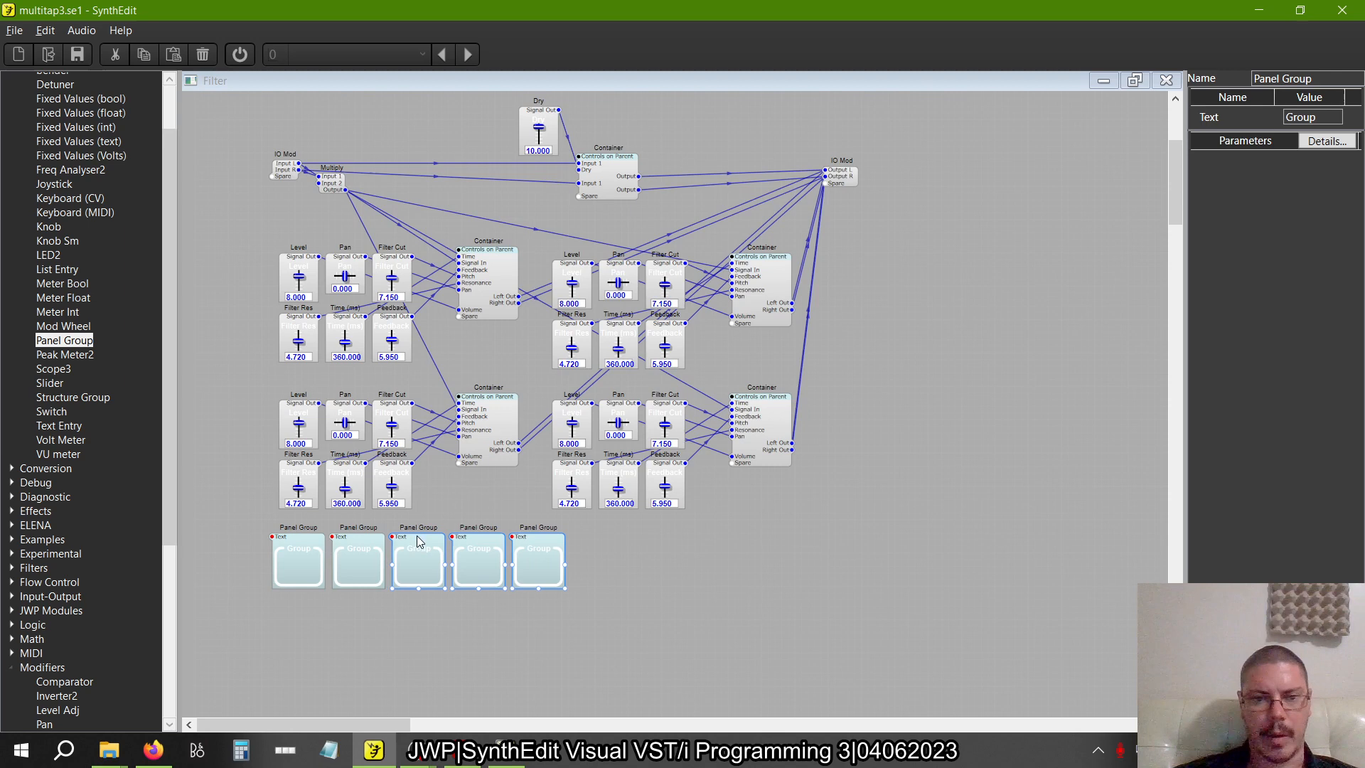
click(427, 619)
Check the group labels on the multitap3b.se1 panel and set the first Panel Group's text in multitap3.se1 to Tap 1
key(alt+Tab)
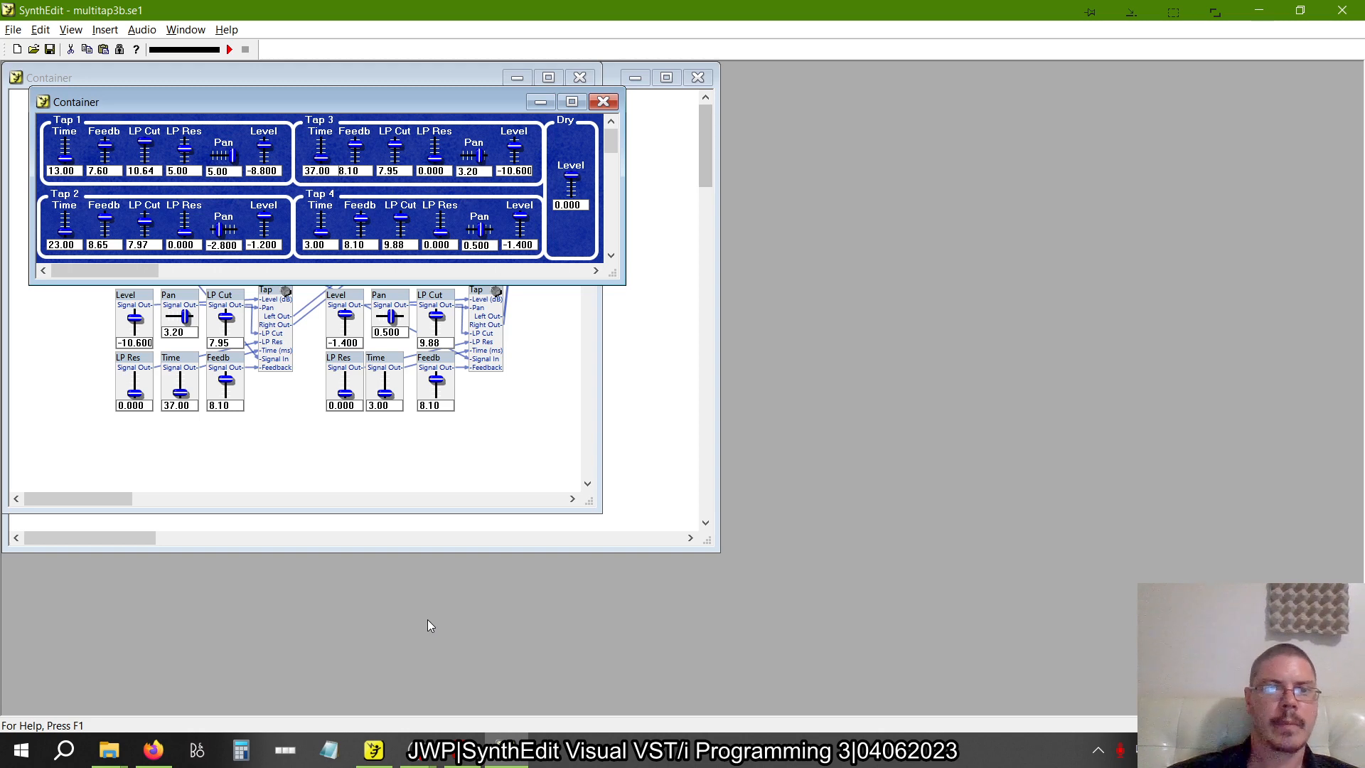
key(alt+Tab)
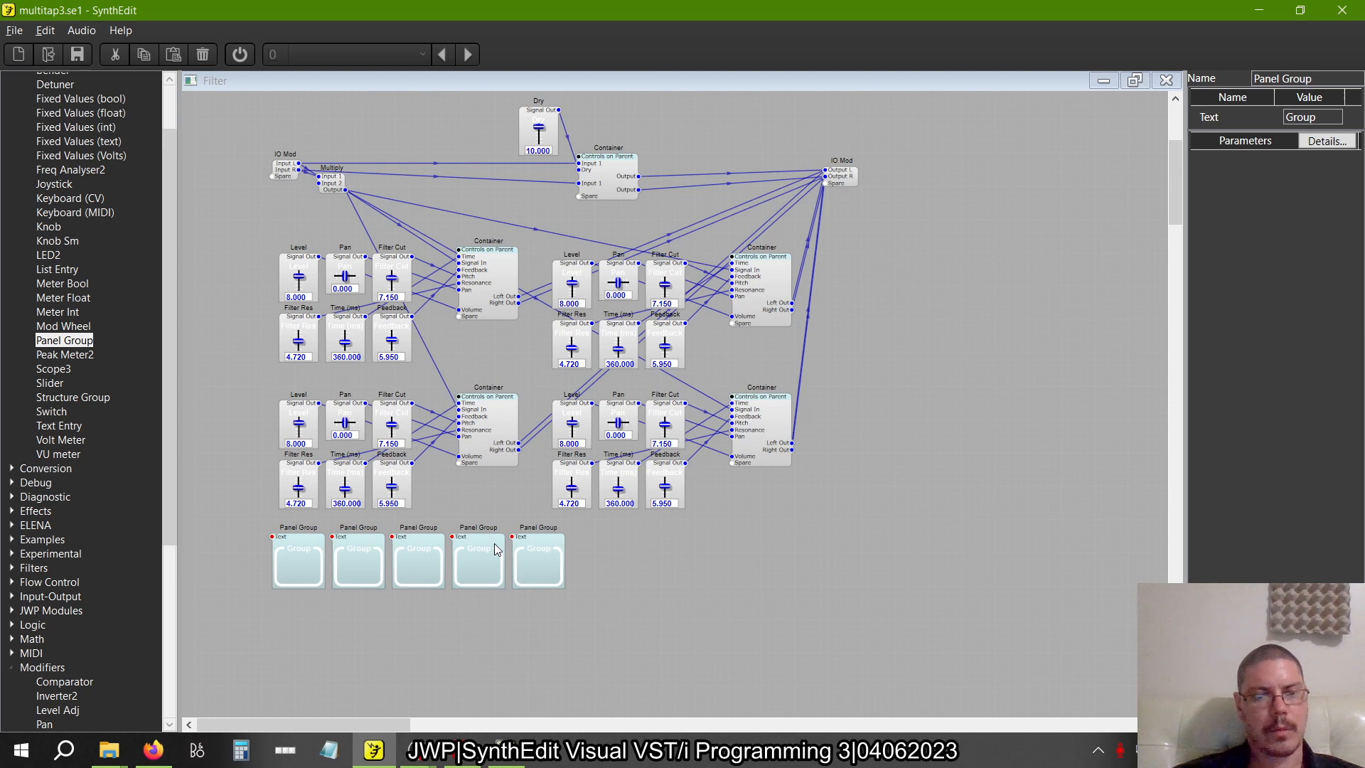
click(317, 545)
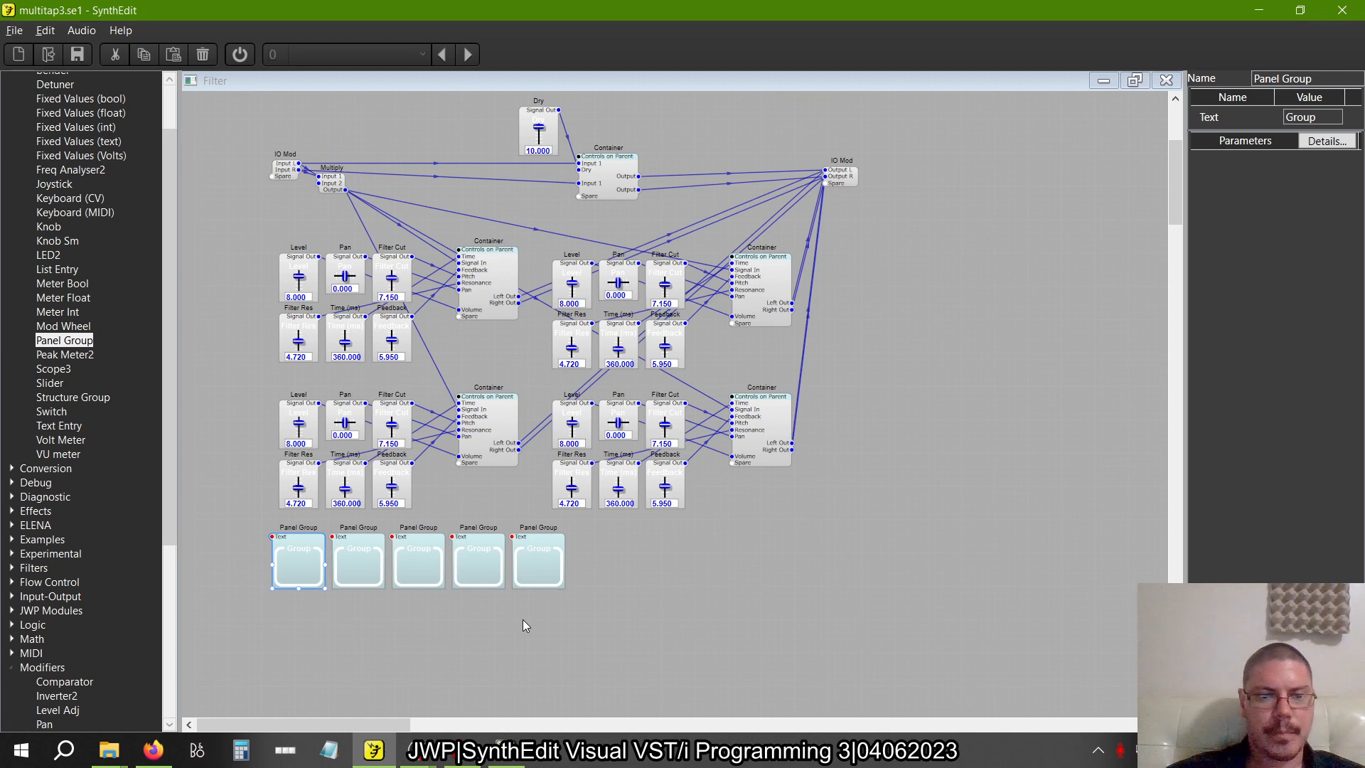
drag(1324, 117, 1072, 134)
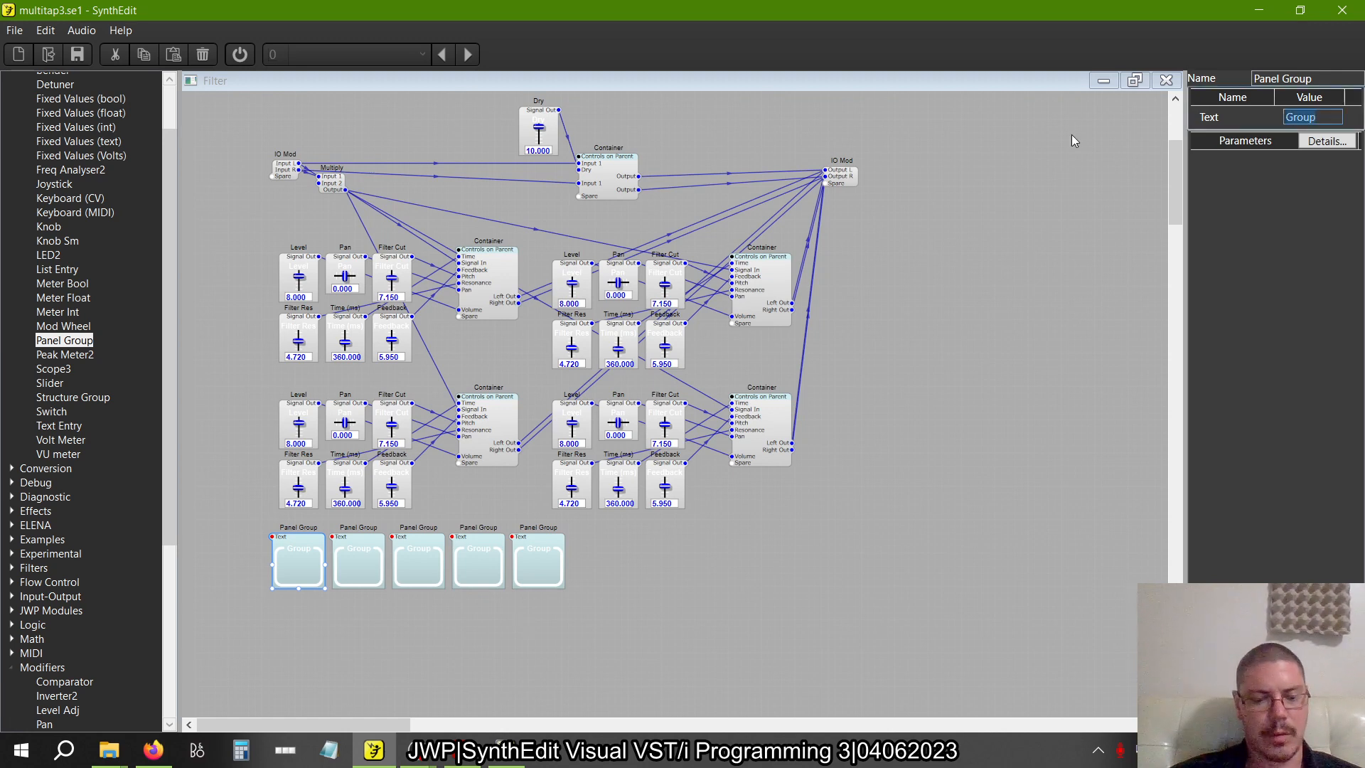
text(Tap 1)
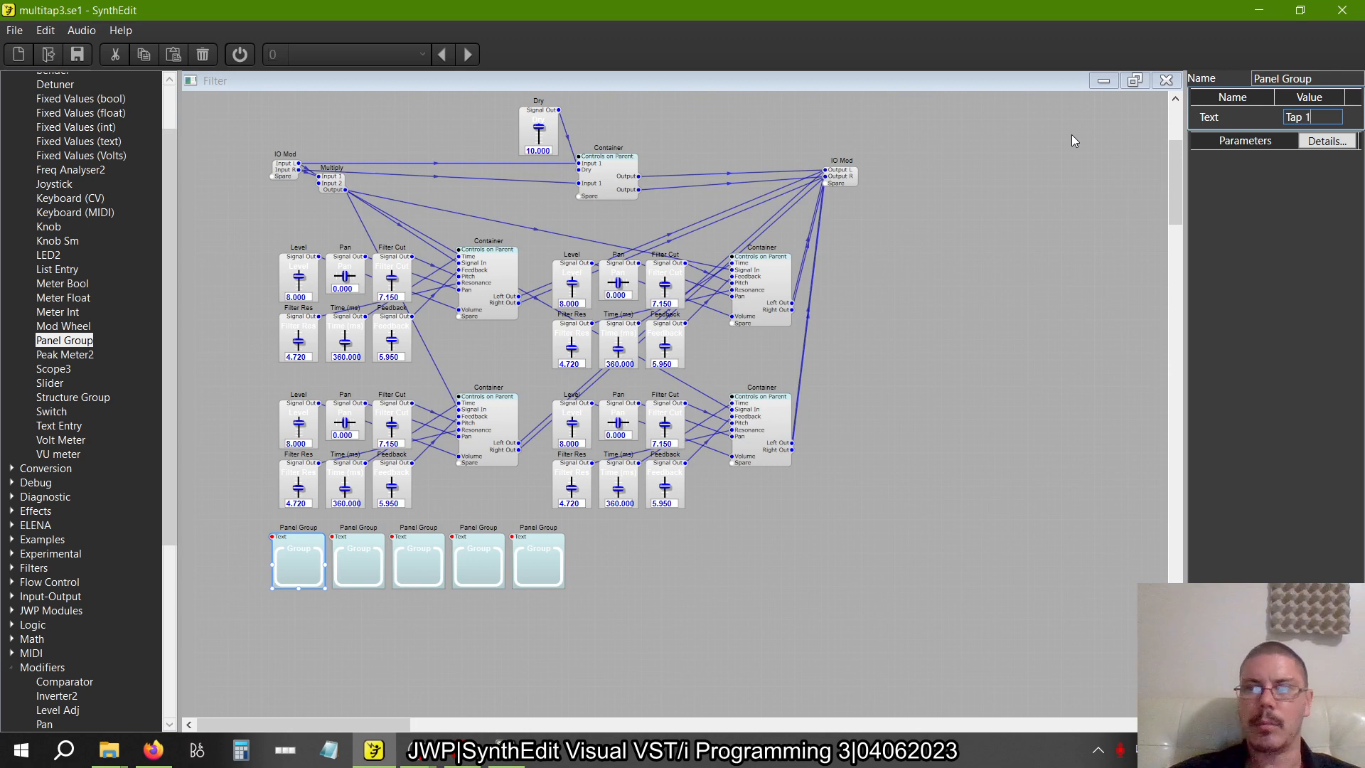
key(Tab)
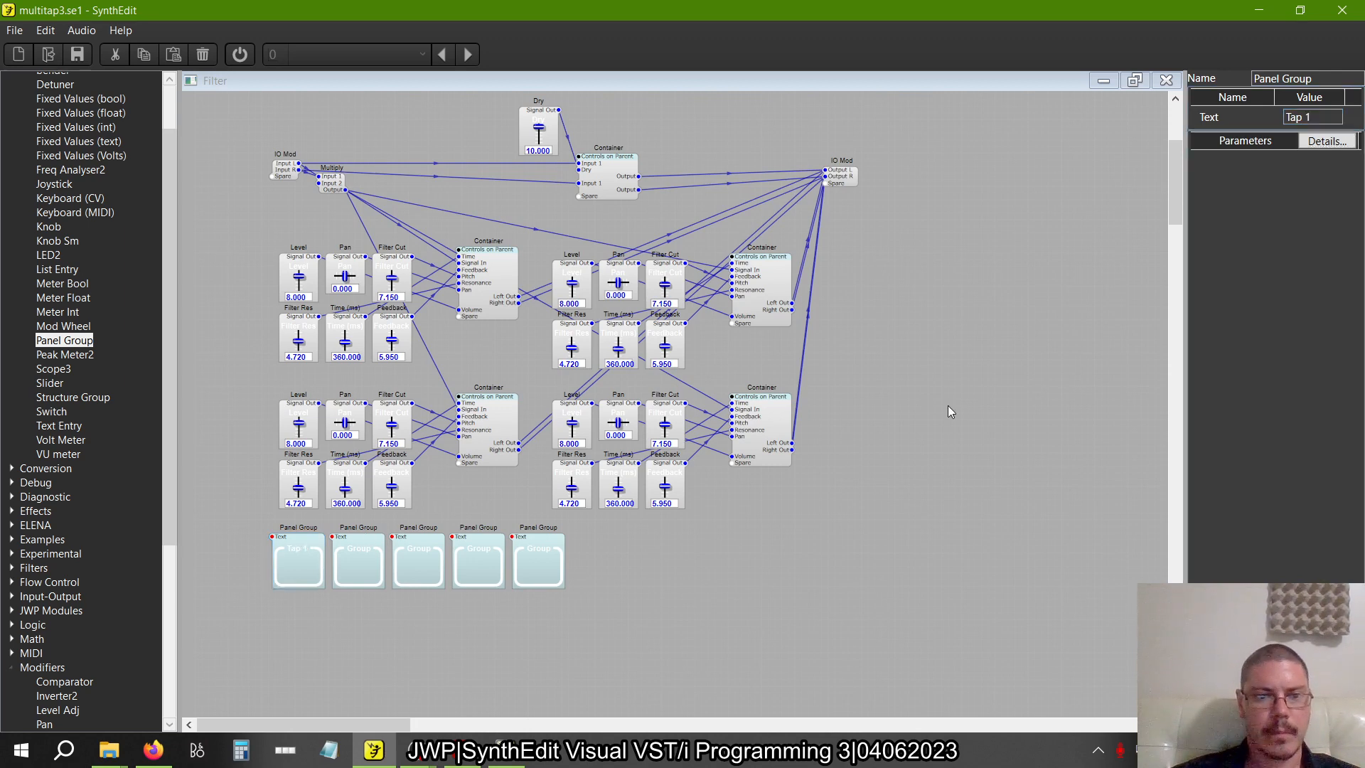
Set the text of the second Panel Group in the row to Tap 2
click(361, 553)
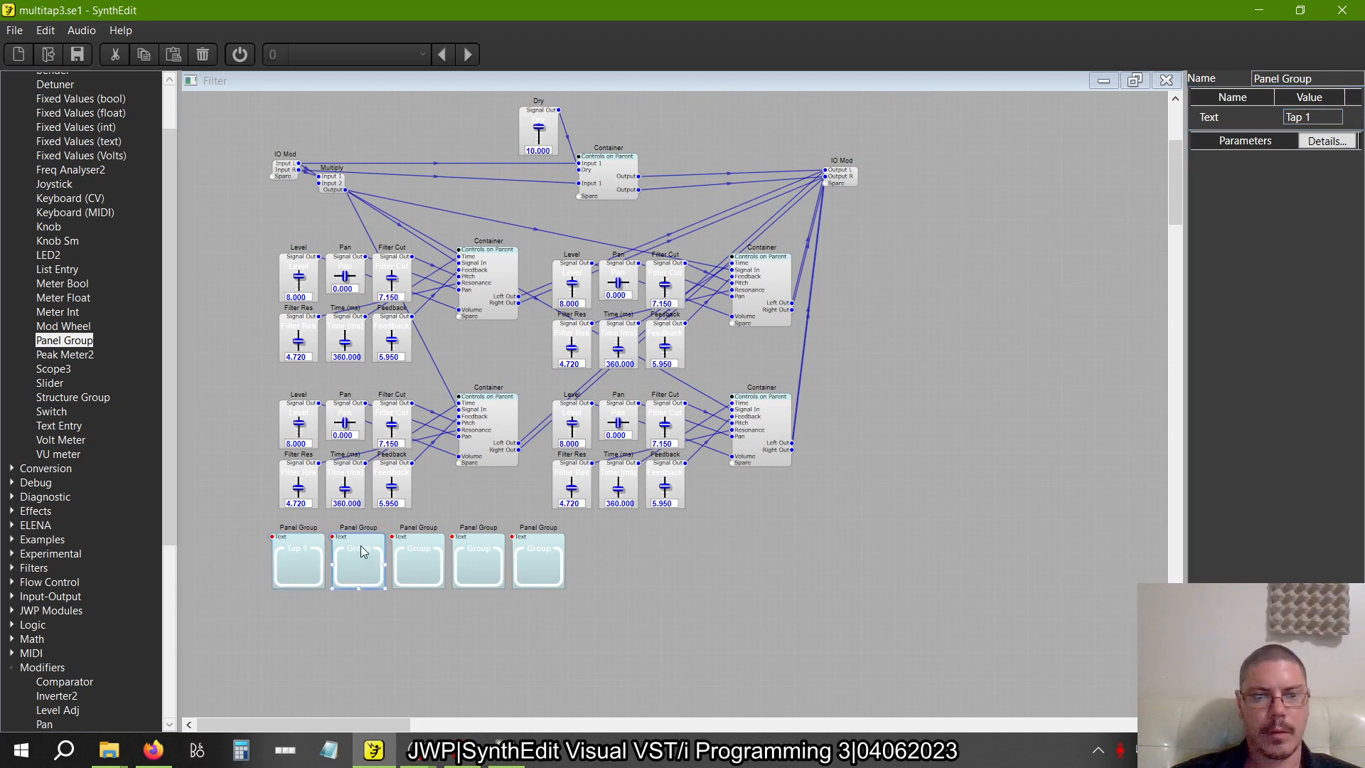
double_click(1324, 118)
text(Tap 2)
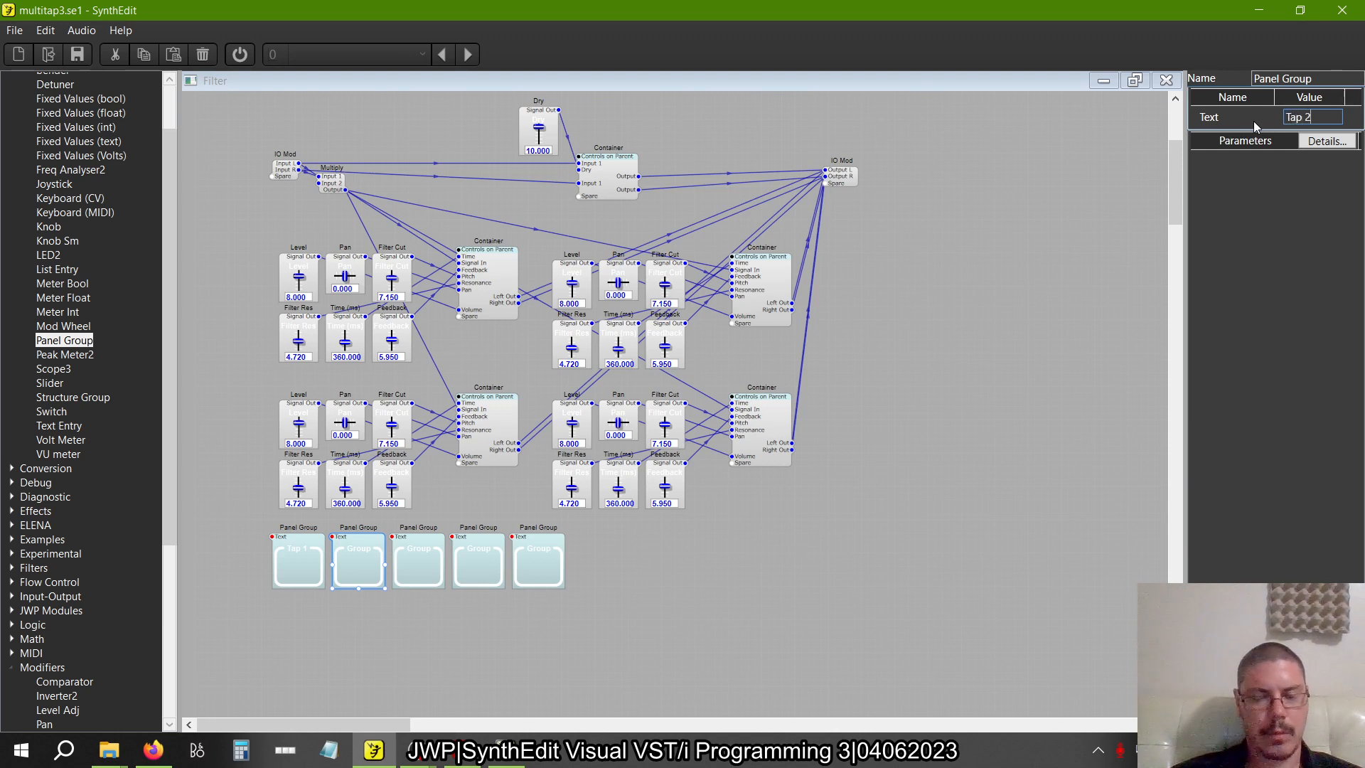
key(Tab)
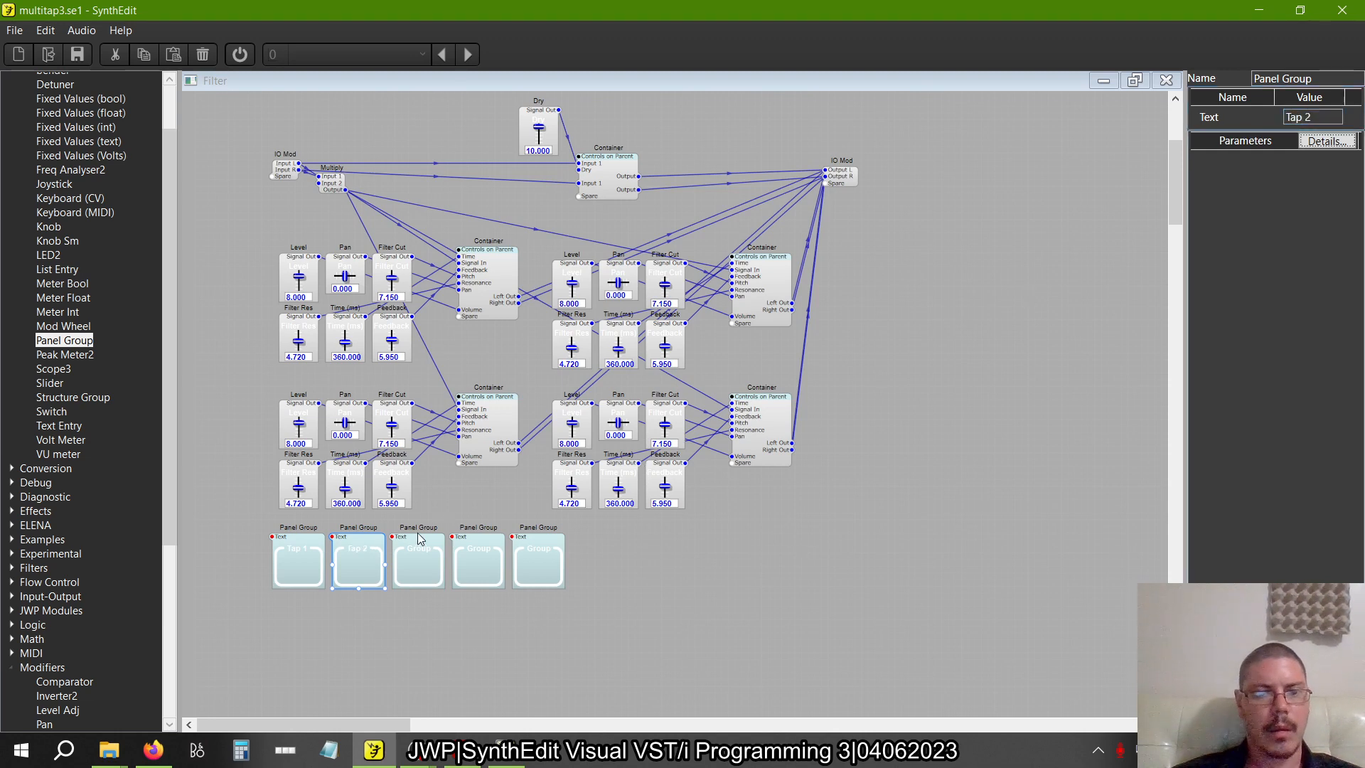
Set the text of the third Panel Group in the row to Tap 3
click(416, 544)
click(438, 542)
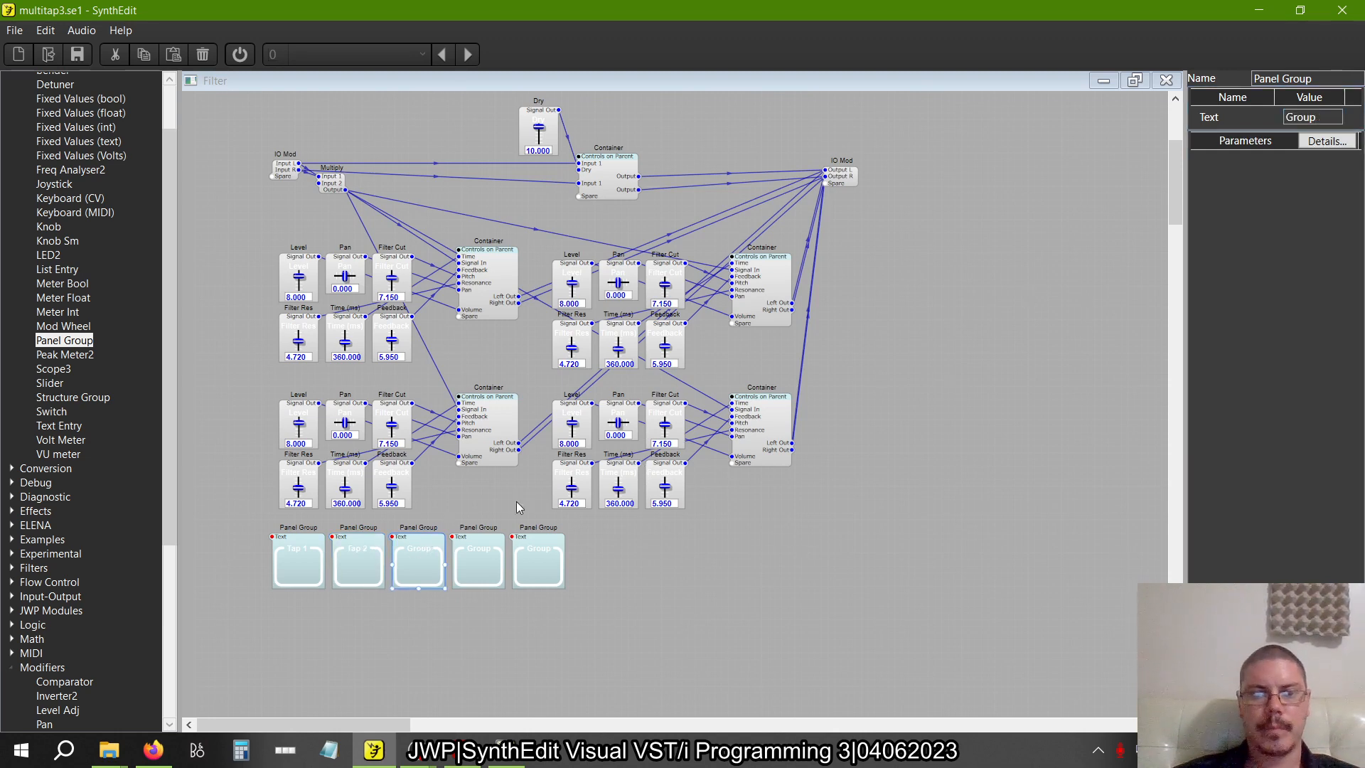
double_click(1308, 118)
text(Ta)
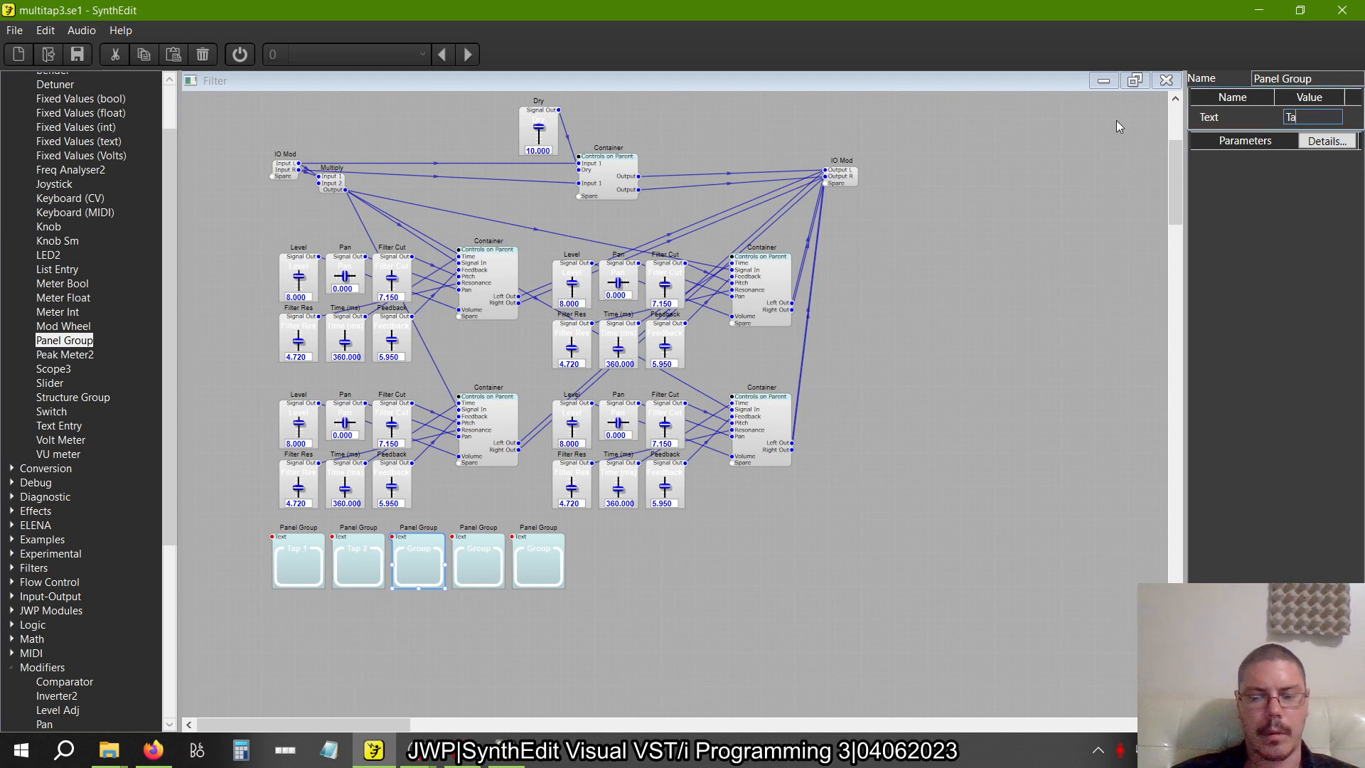
text(p 3)
key(Tab)
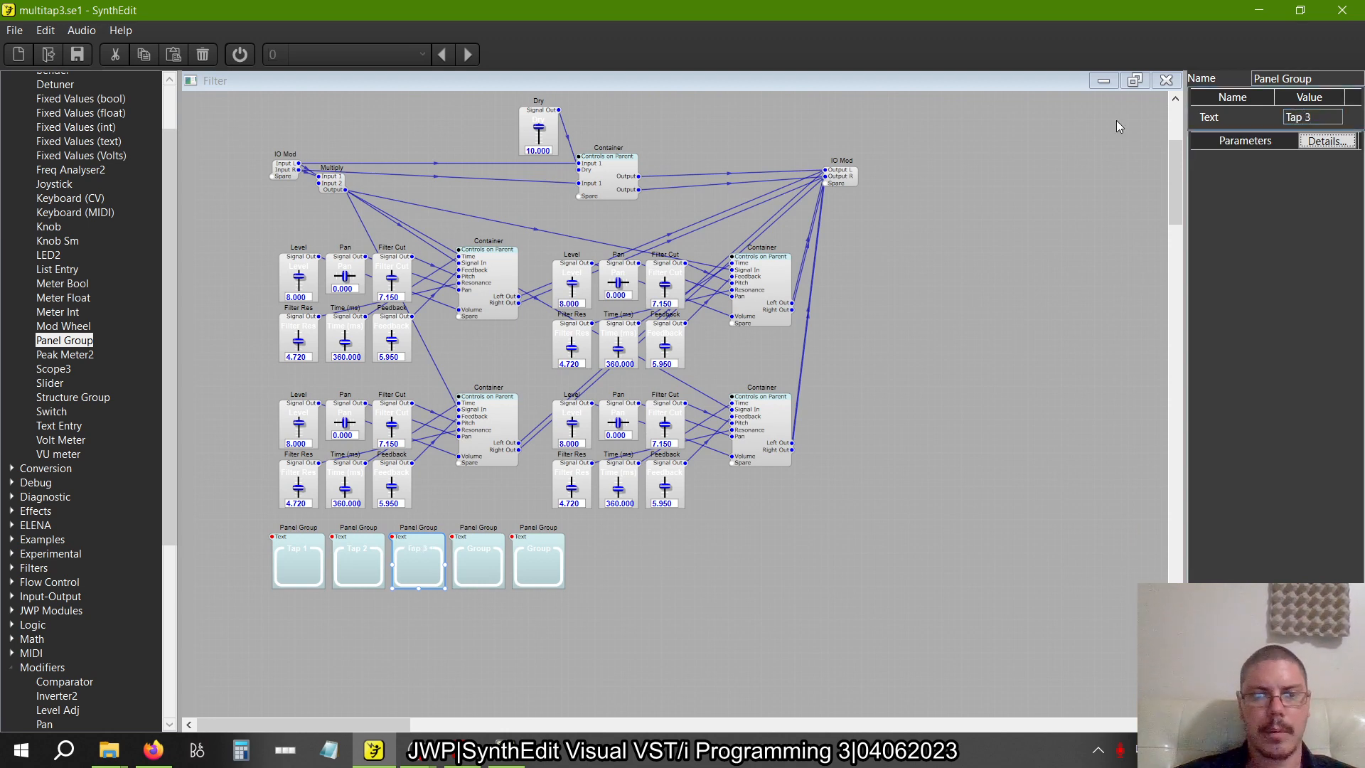
Set the text of the fourth Panel Group in the row to Tap 4
click(475, 556)
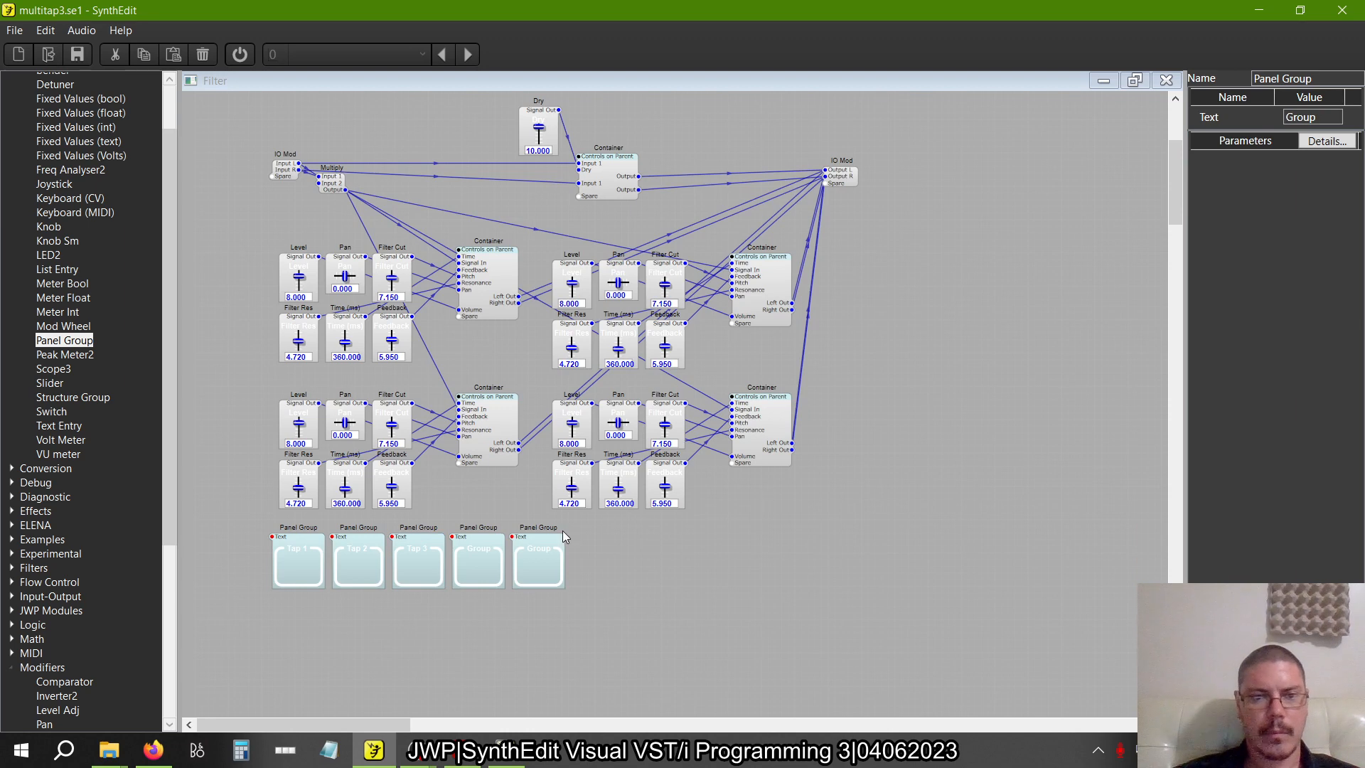
double_click(1309, 117)
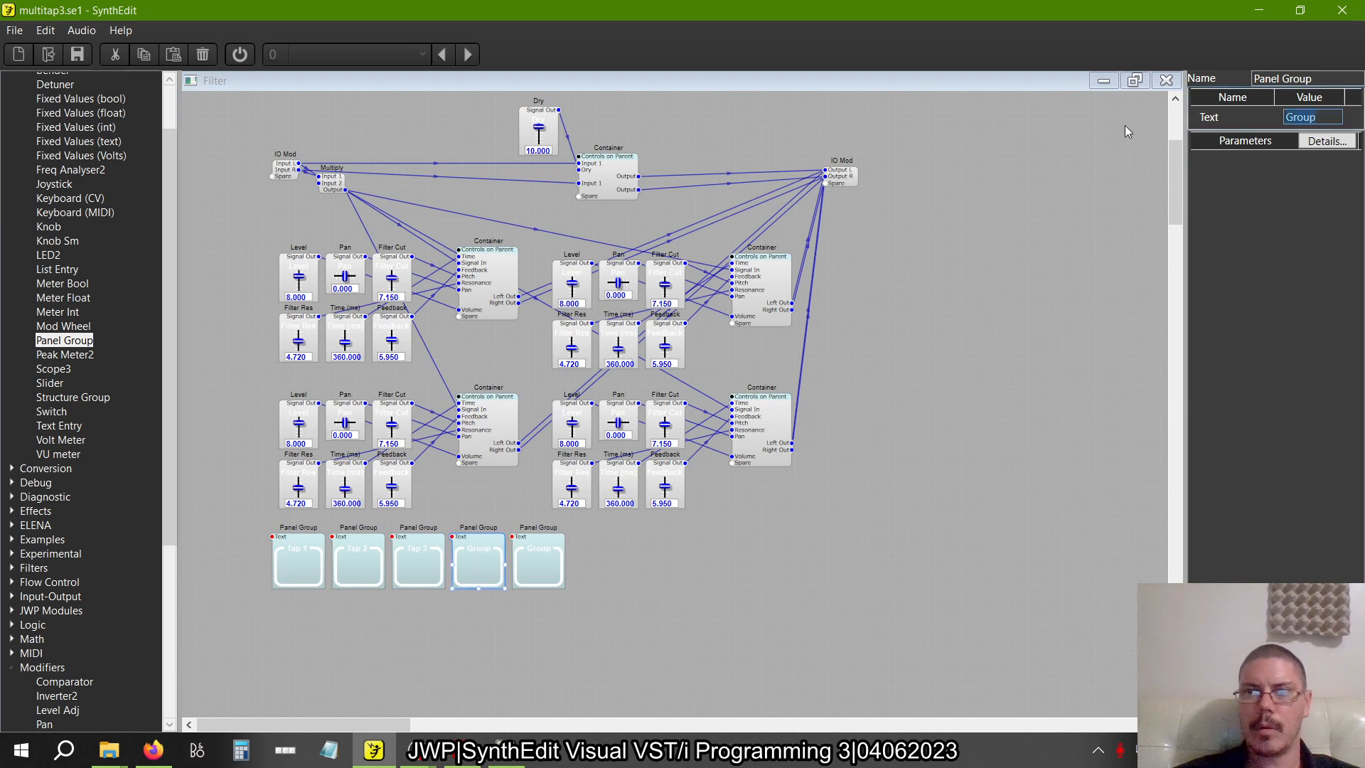
text(Tap 4)
key(Tab)
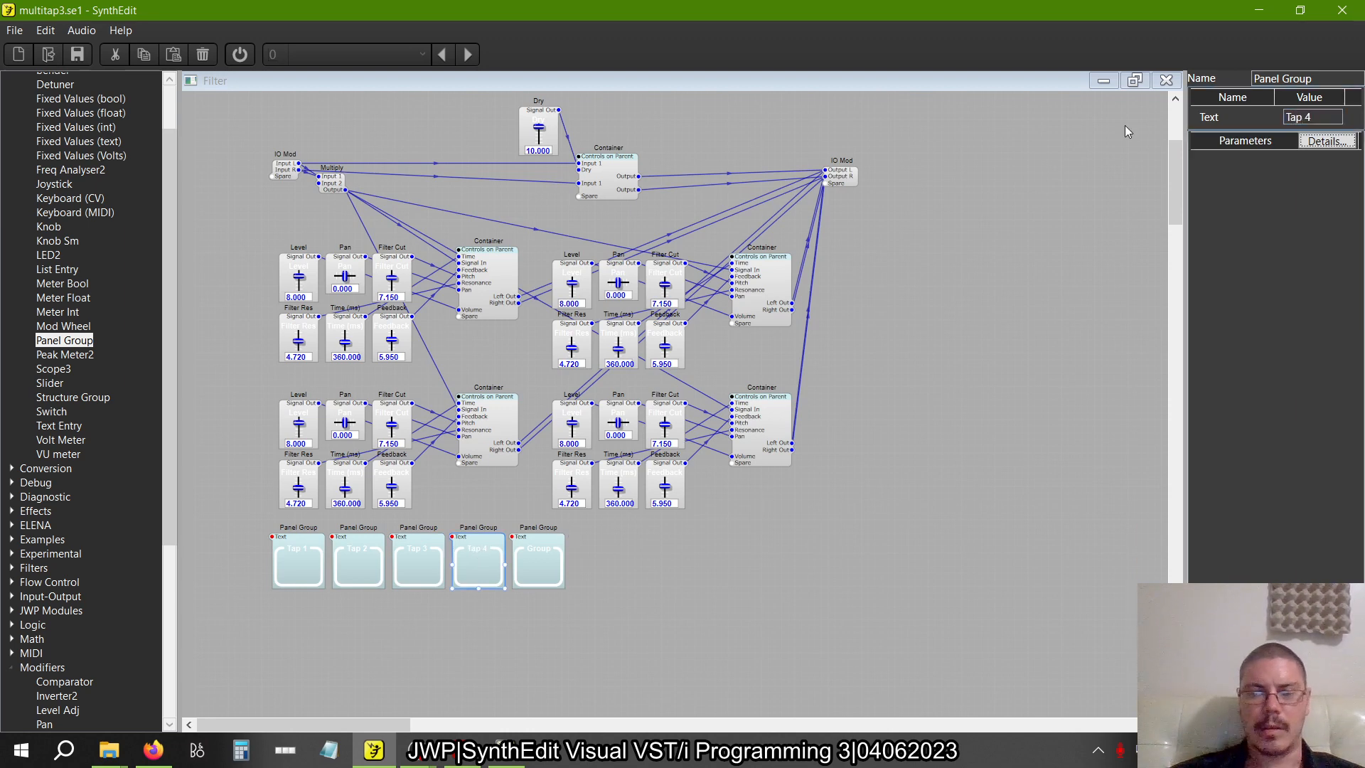
Set the text of the fifth Panel Group in the row to Dry
click(561, 549)
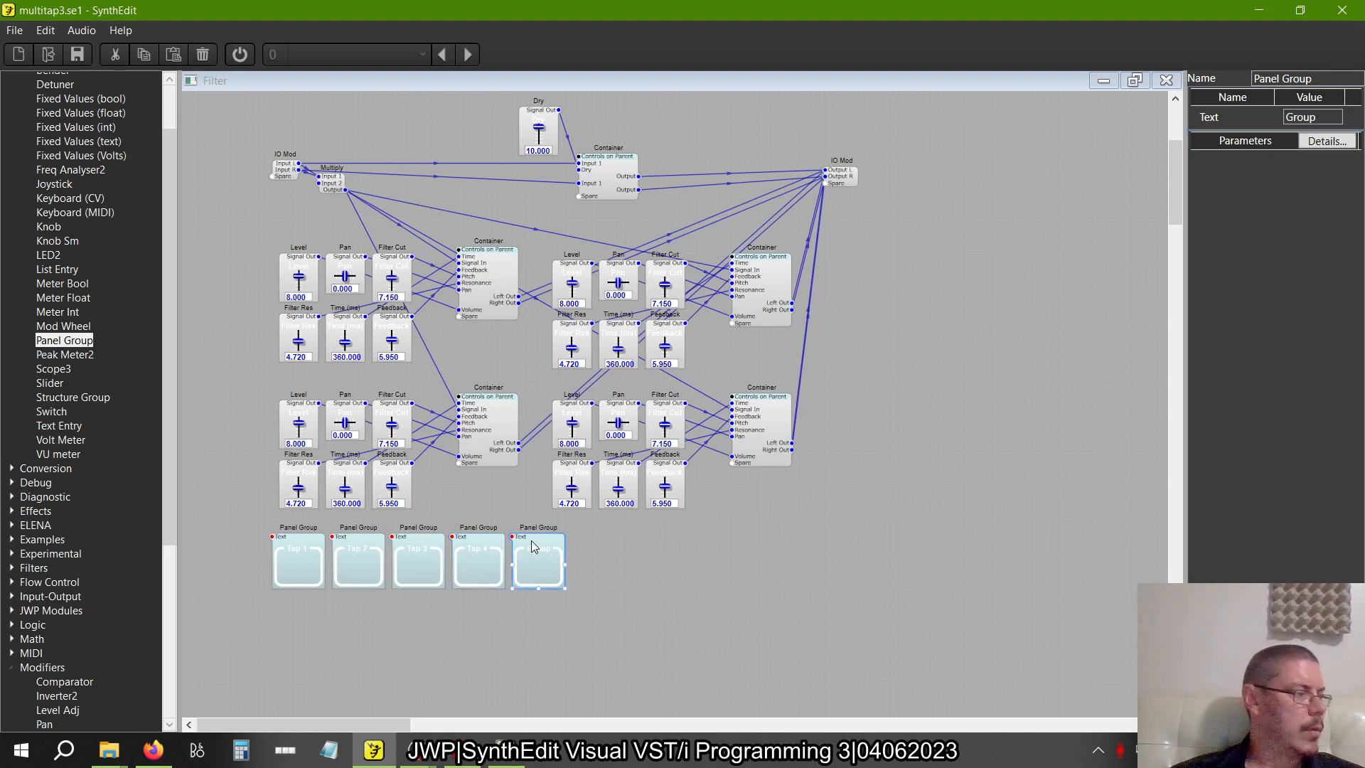
key(alt+Tab)
key(alt+Tab)
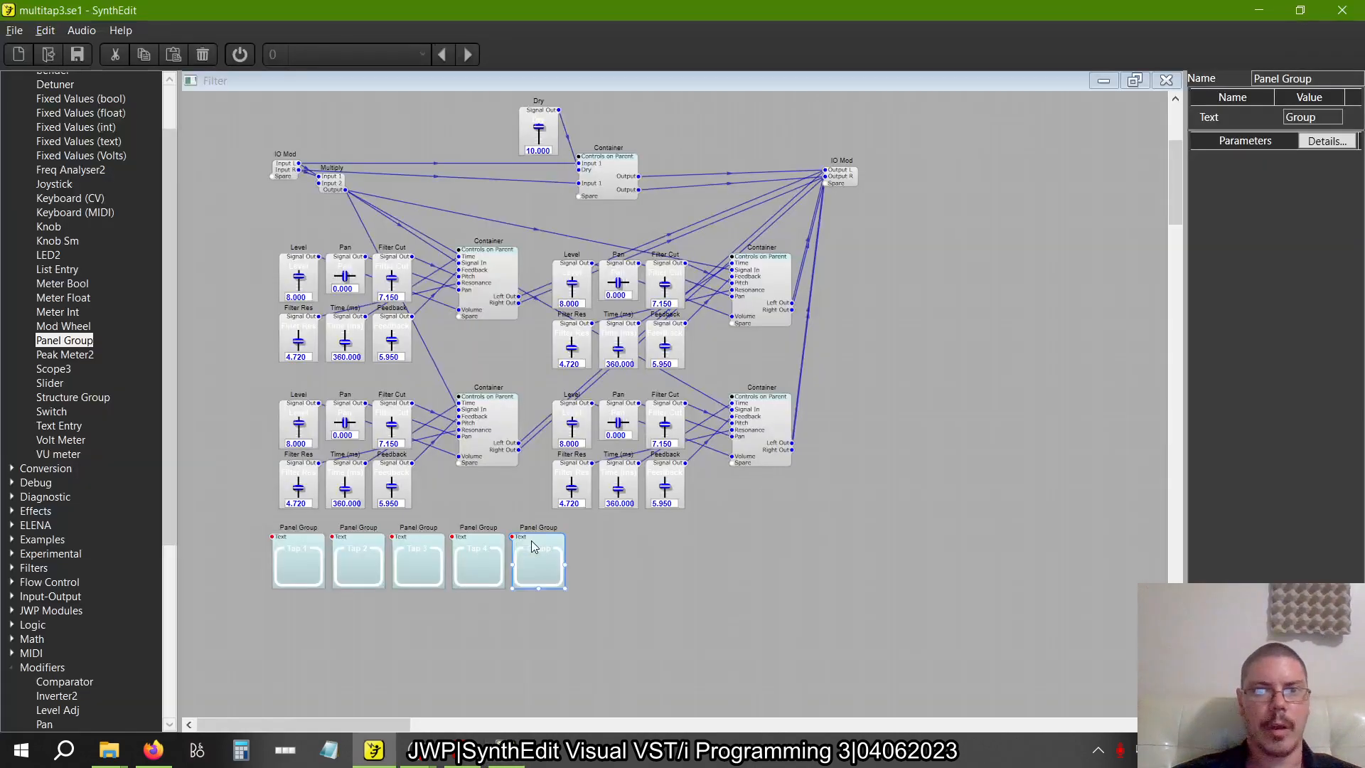
click(1313, 117)
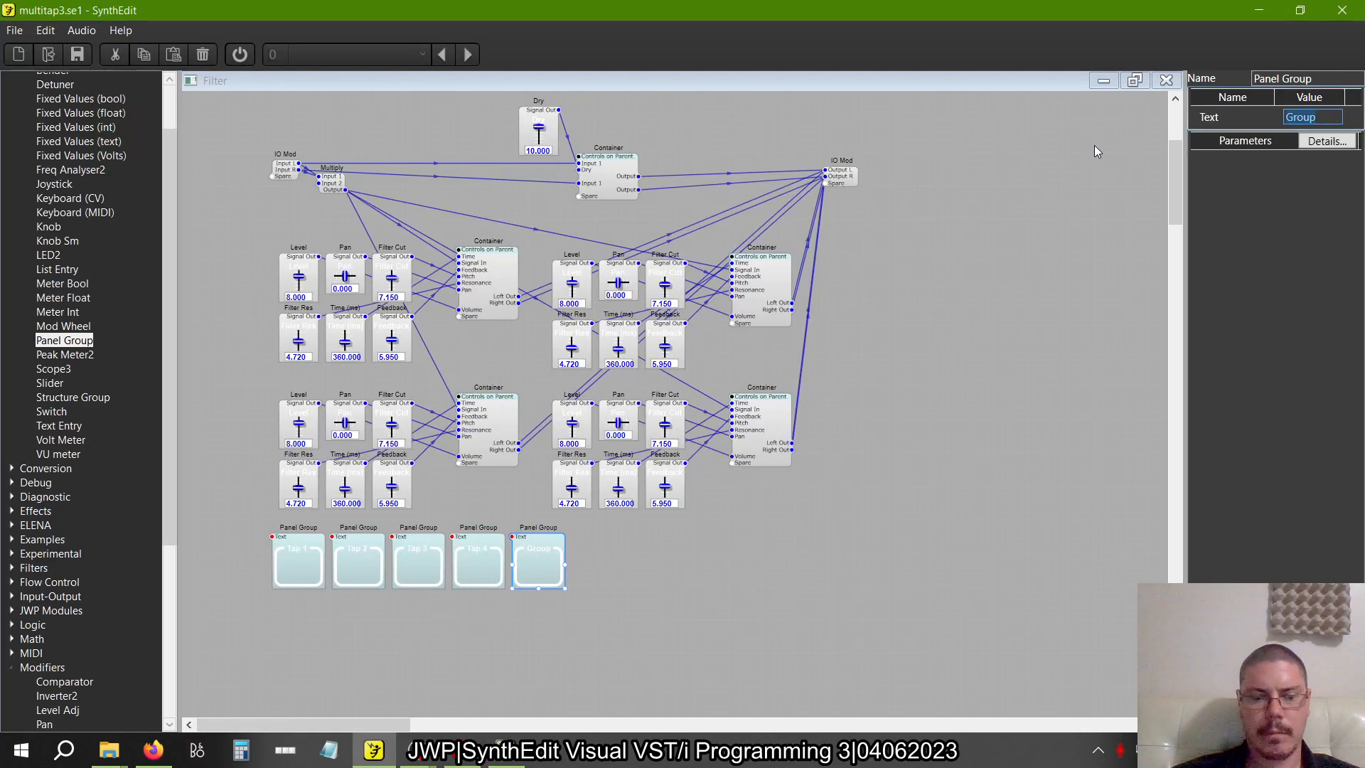
text(Dry)
key(Tab)
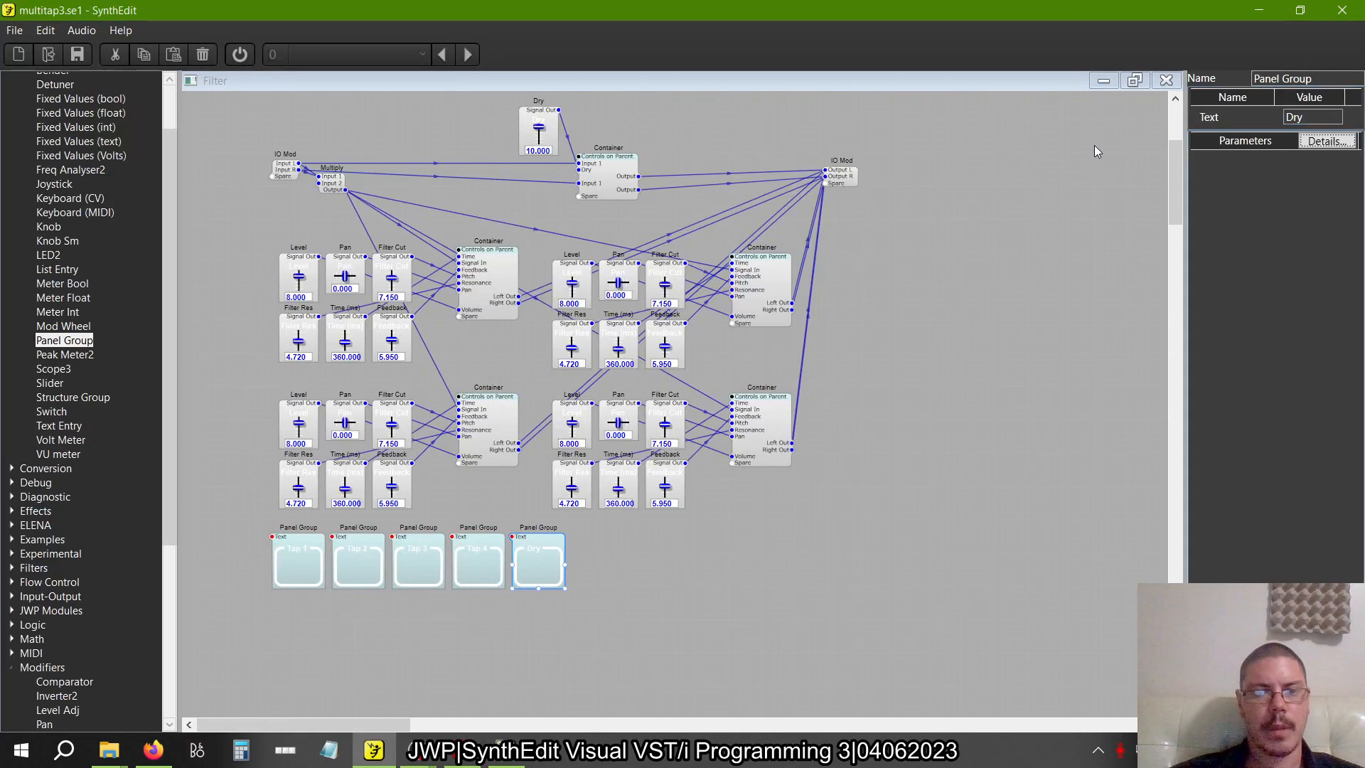
Rename the Dry slider above the structure as LEvel
click(540, 118)
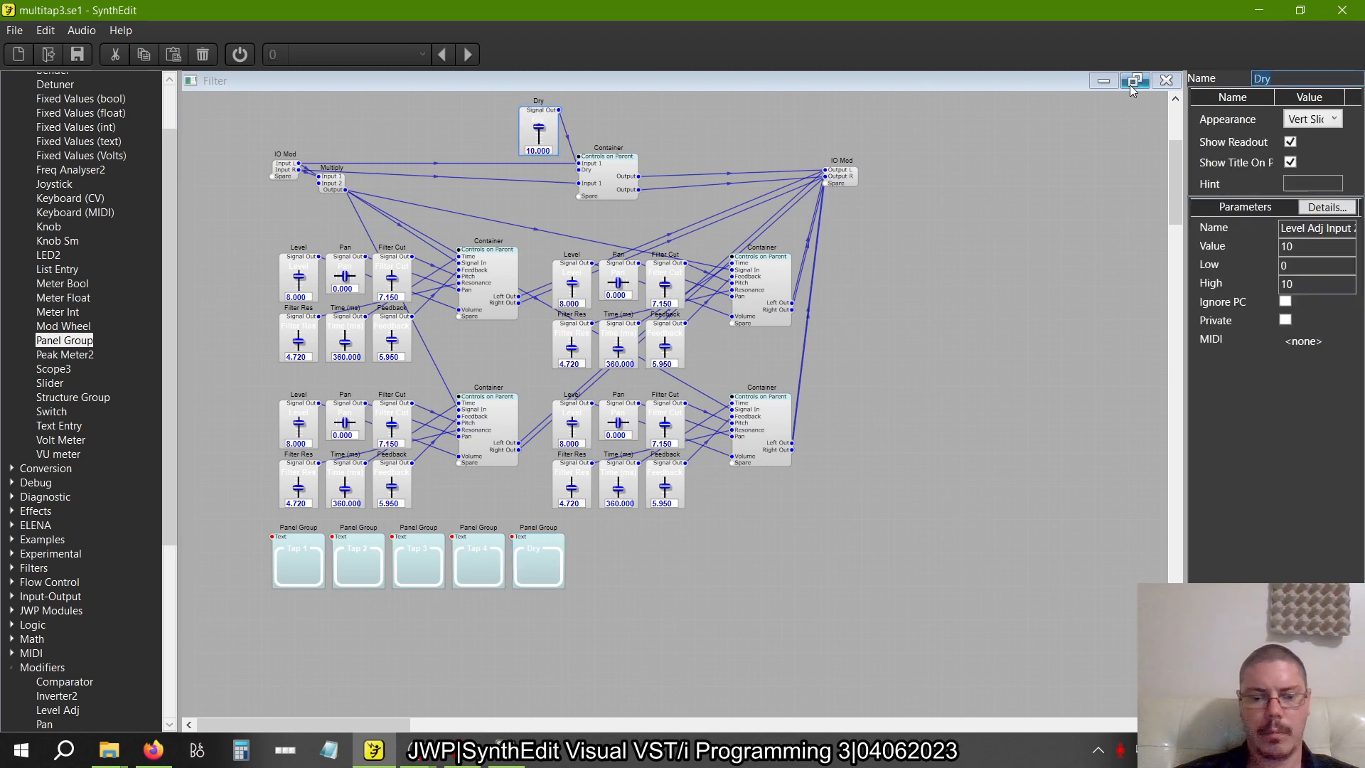
text(LEvel)
key(Tab)
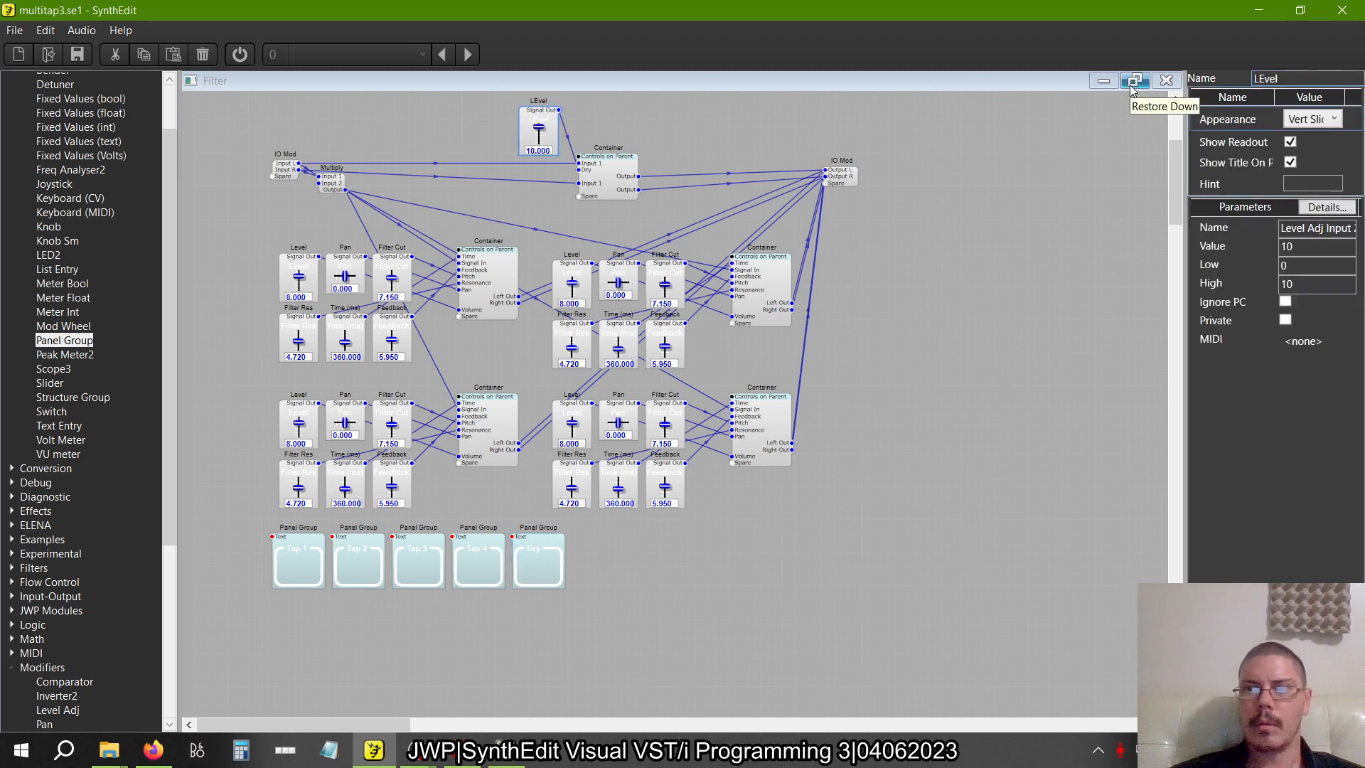
Correct the spelling of the LEvel slider's name above the structure to Level
click(1268, 79)
key(BackSpace)
text(e)
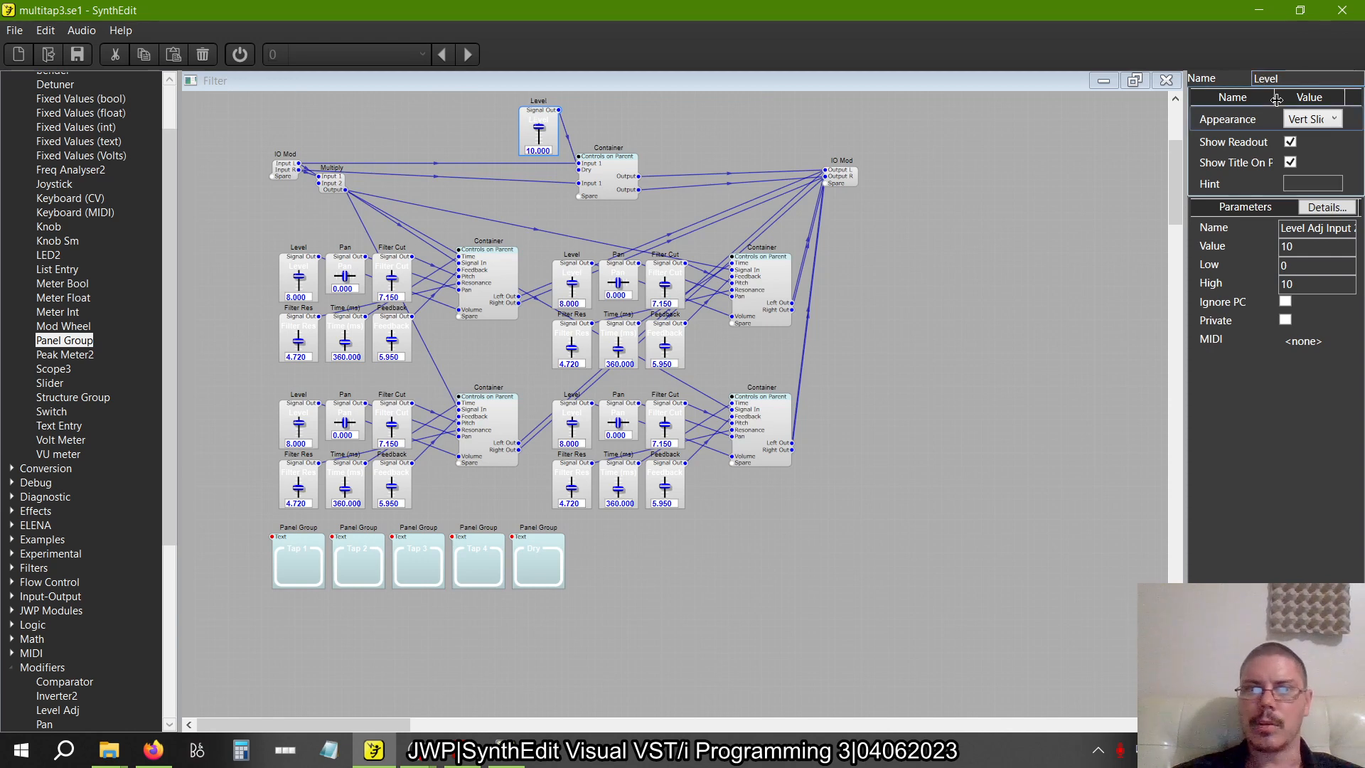
Open the Filter container's panel for editing and move all its sliders off the blue panel into the empty area beside it
right_click(722, 557)
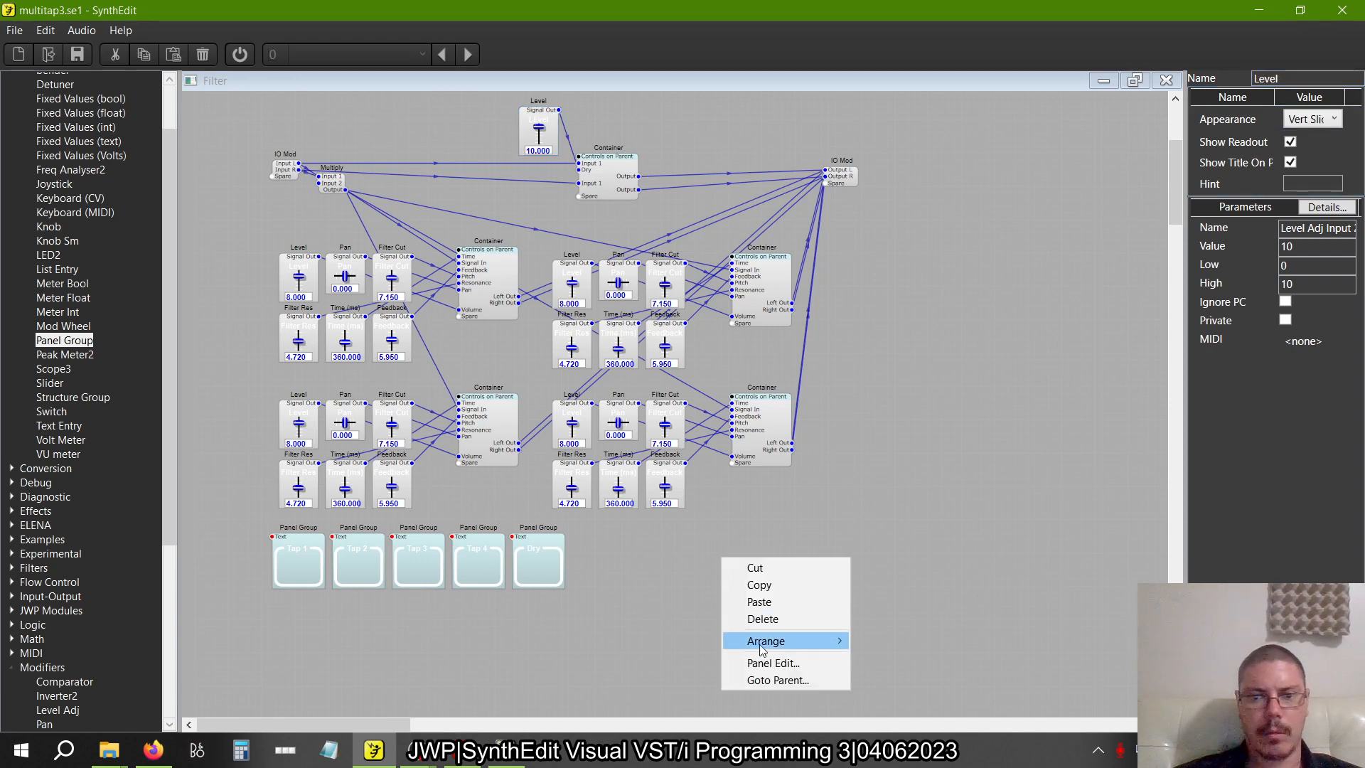
click(772, 663)
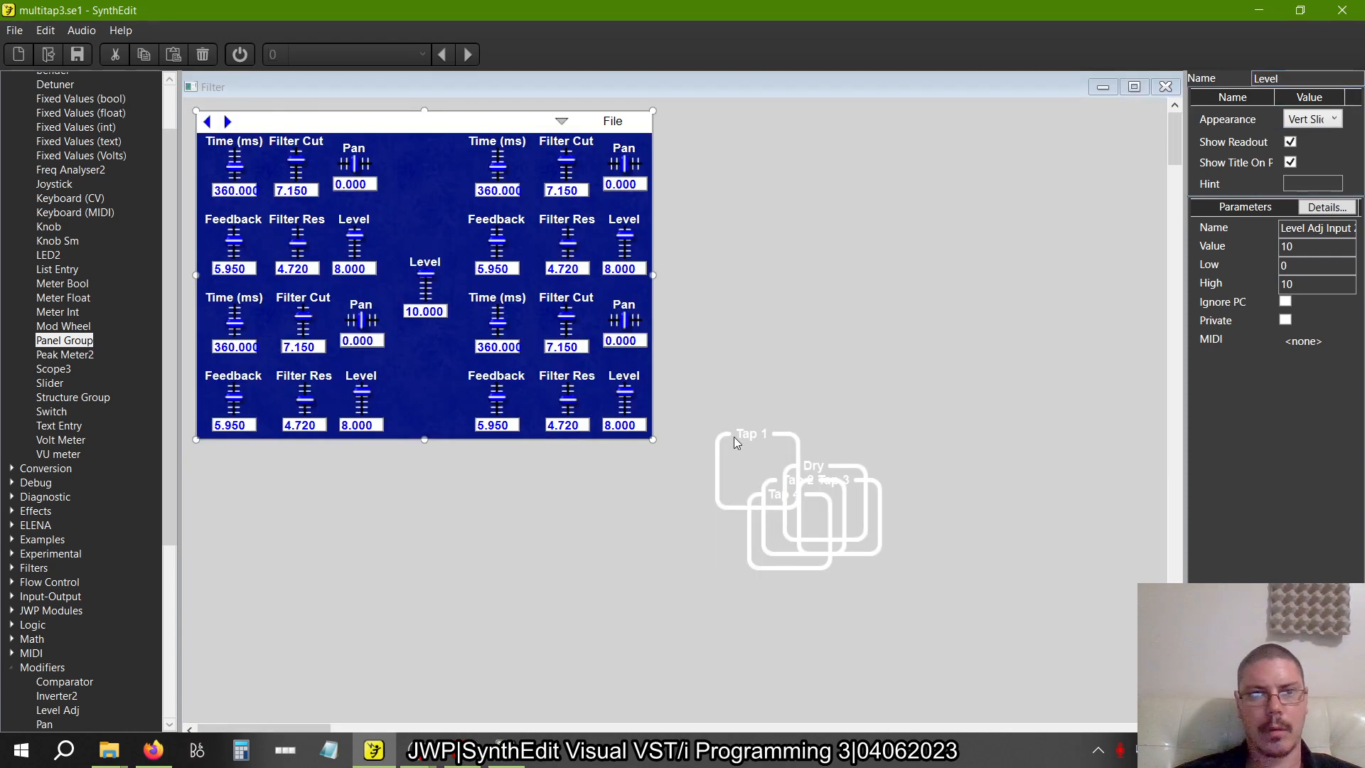
drag(913, 519, 730, 129)
scroll(521, 401, right, 3)
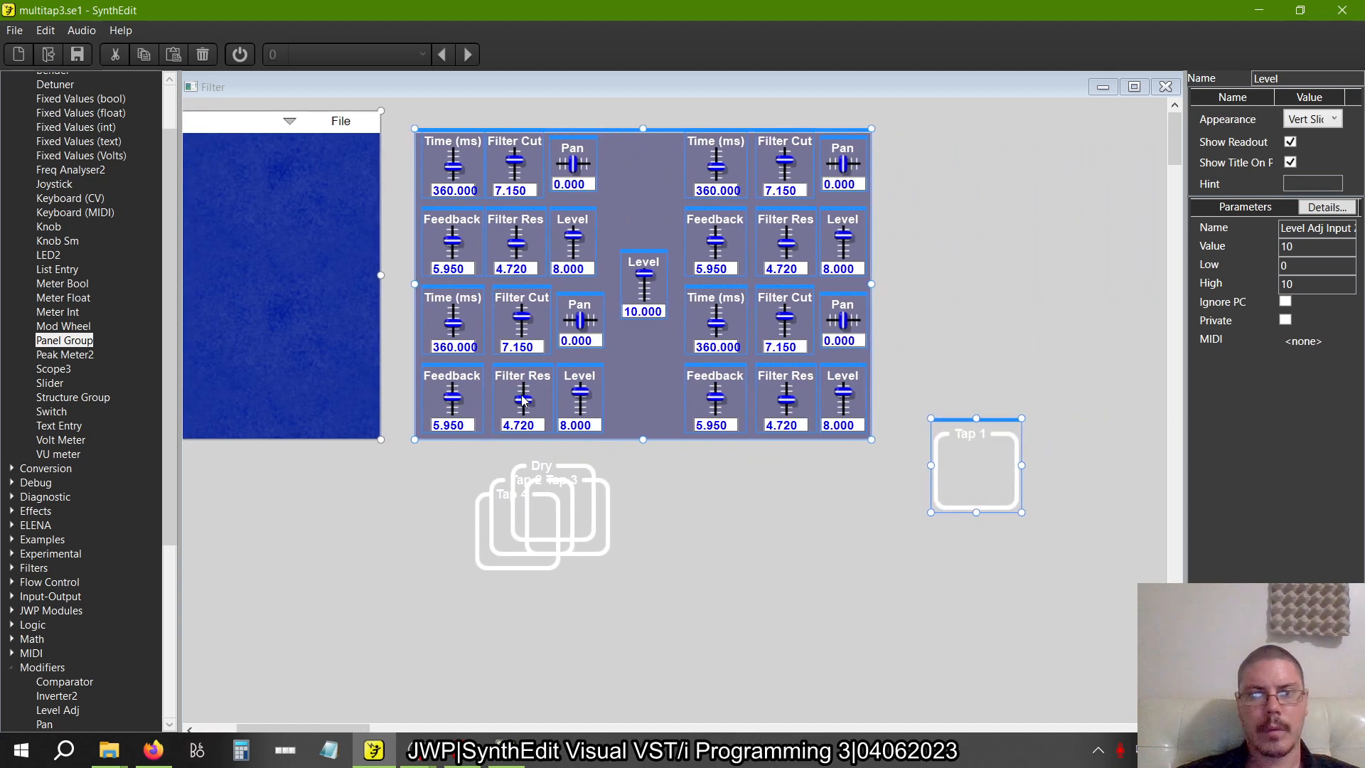
scroll(523, 401, right, 1)
click(788, 546)
Place the Tap 1 group in the blue panel's upper-left corner and widen it to about half the panel, following the multitap3b.se1 layout
click(934, 435)
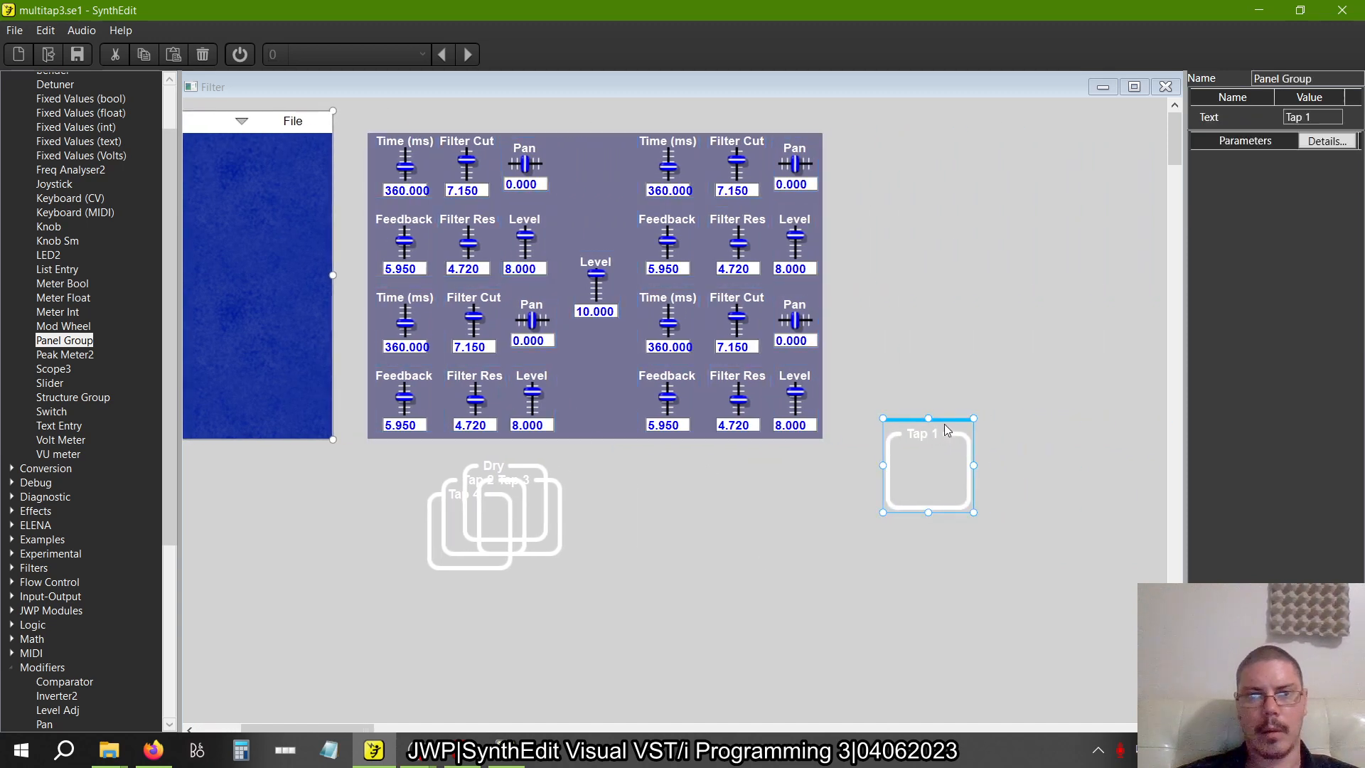
drag(945, 425, 264, 135)
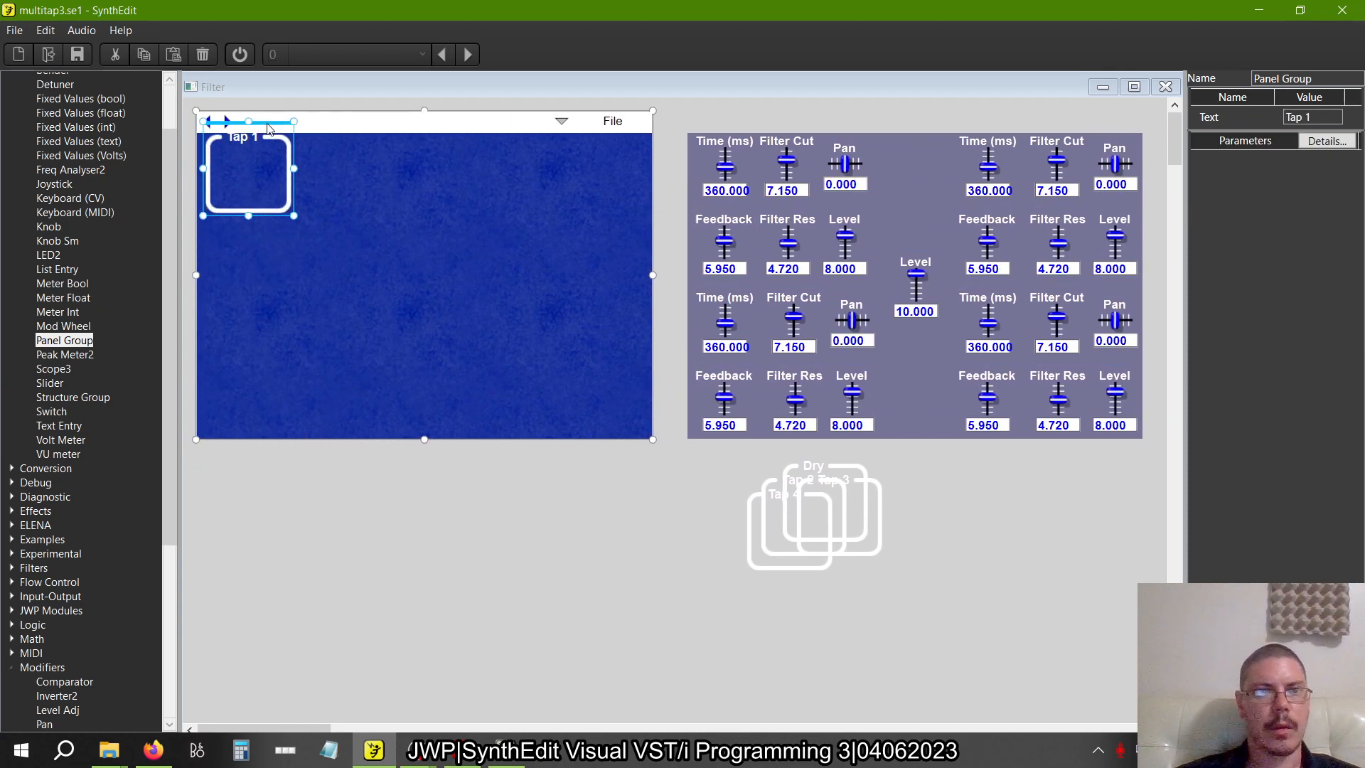
key(alt+Tab)
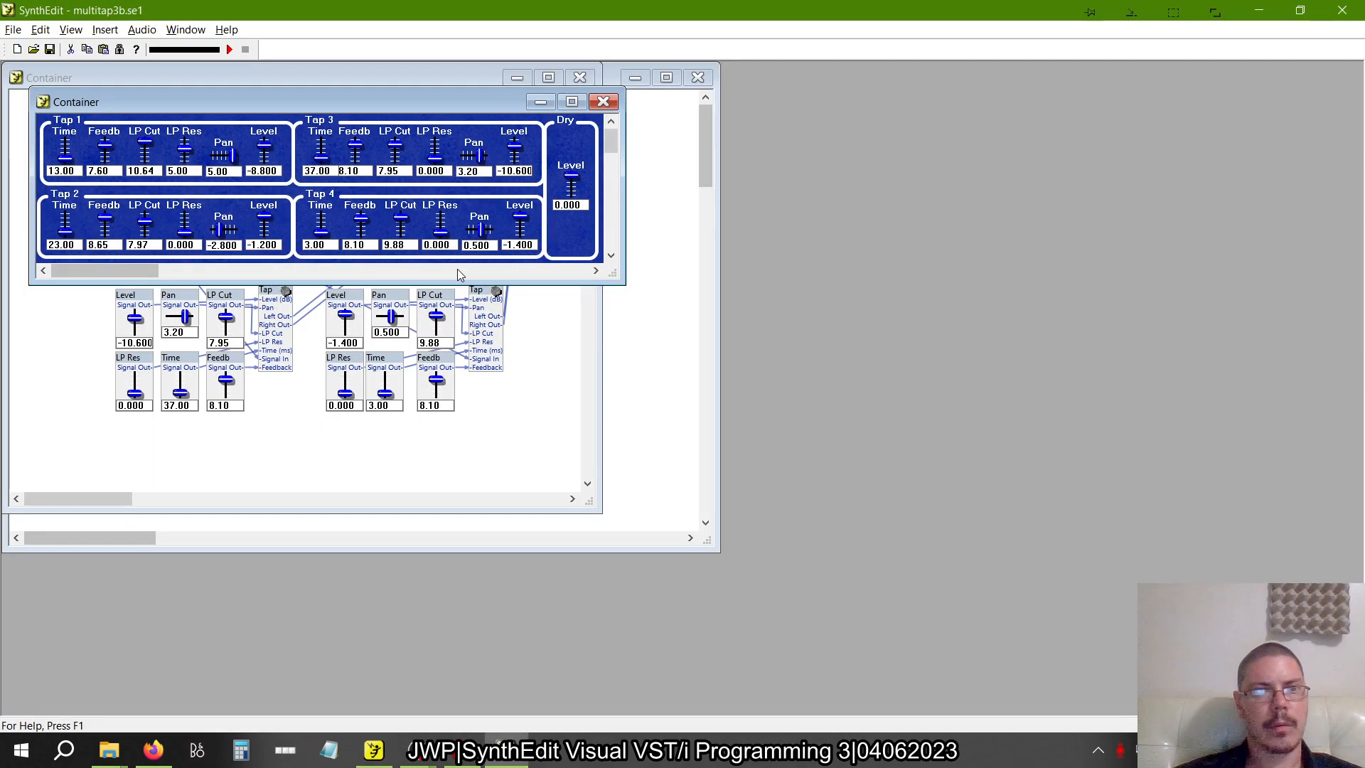
key(alt+Tab)
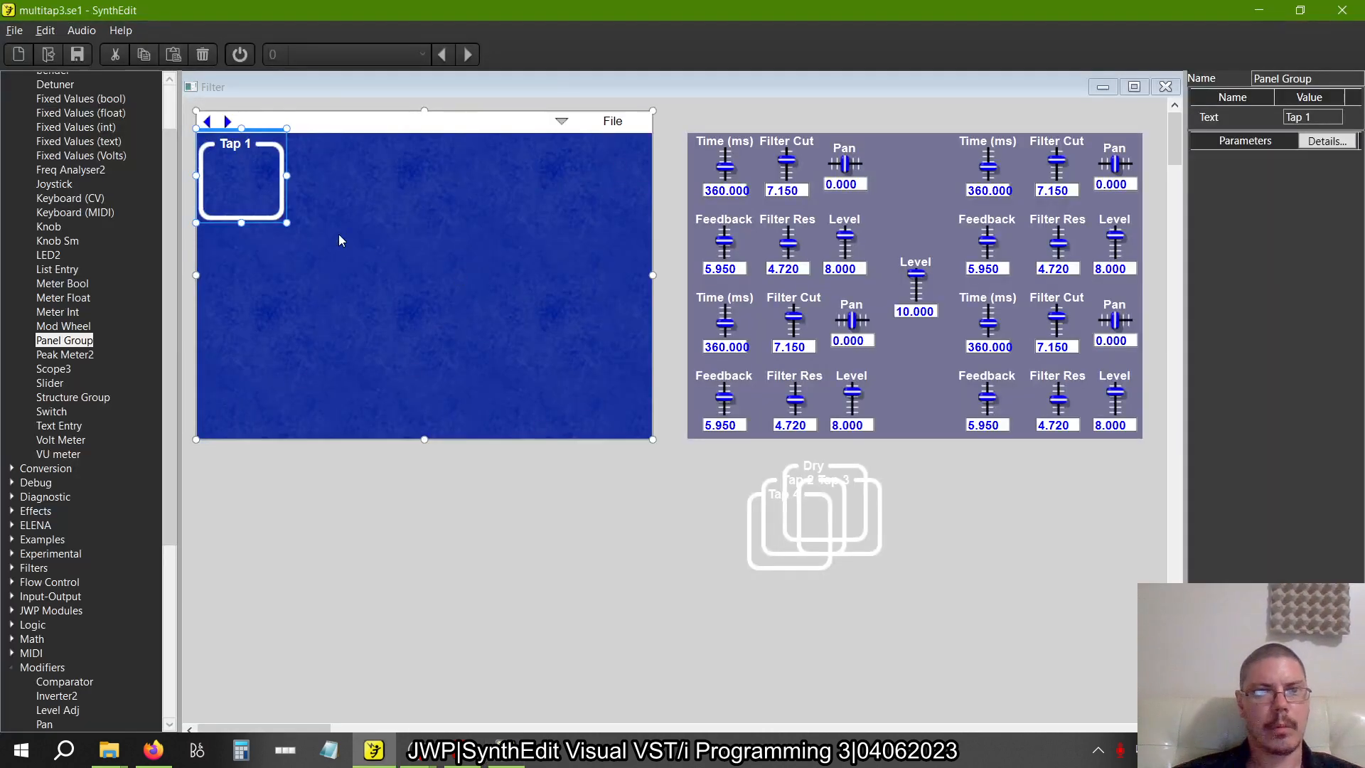
drag(288, 175, 431, 220)
key(alt+Tab)
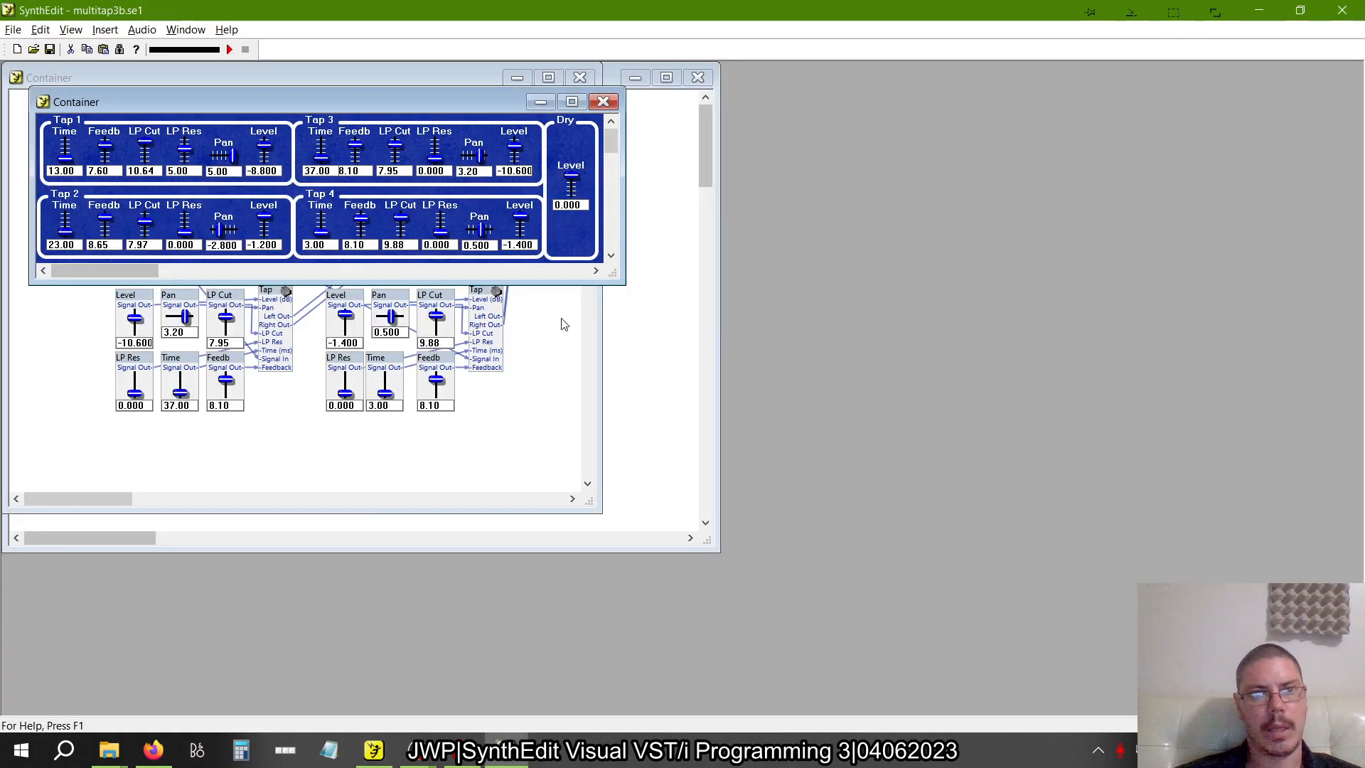
key(alt+Tab)
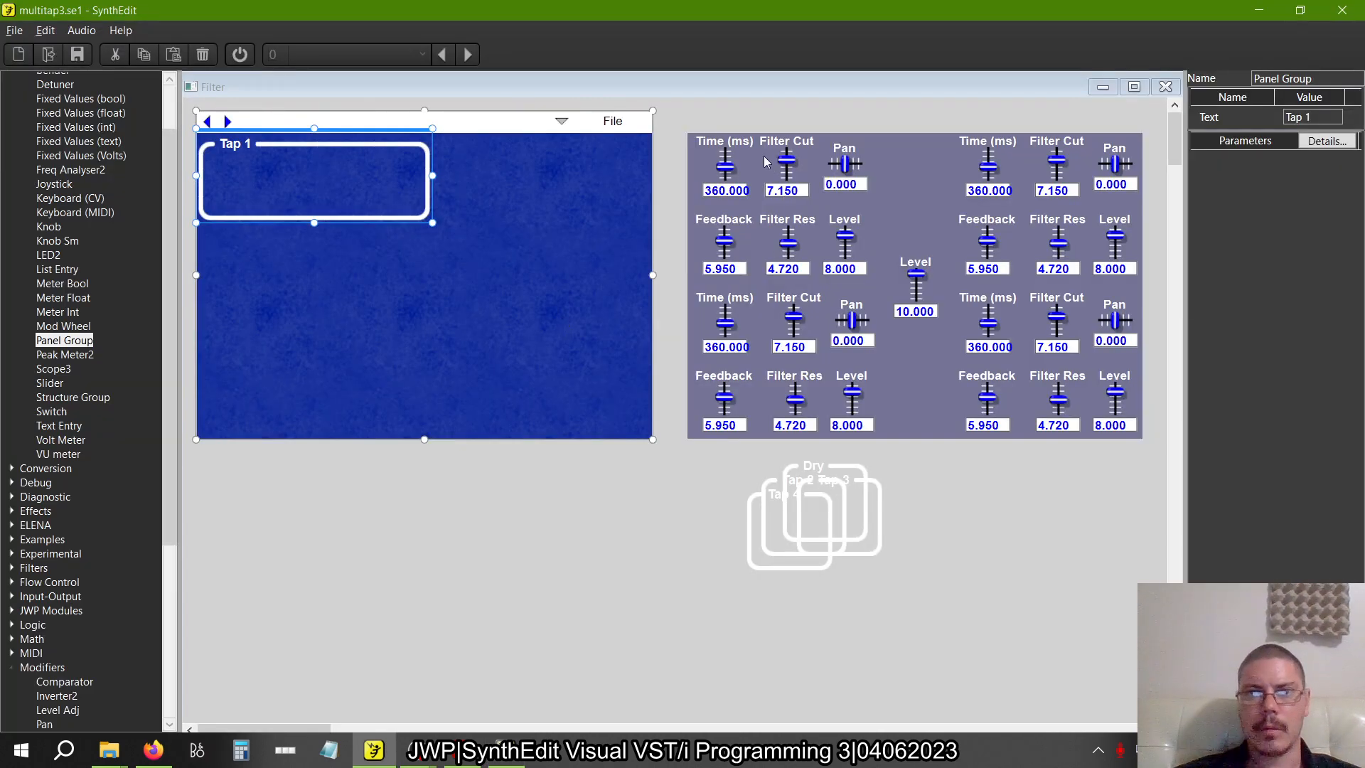
Shorten the name of the first tap's Feedback slider to Feedb, as in the multitap3b.se1 example
click(725, 222)
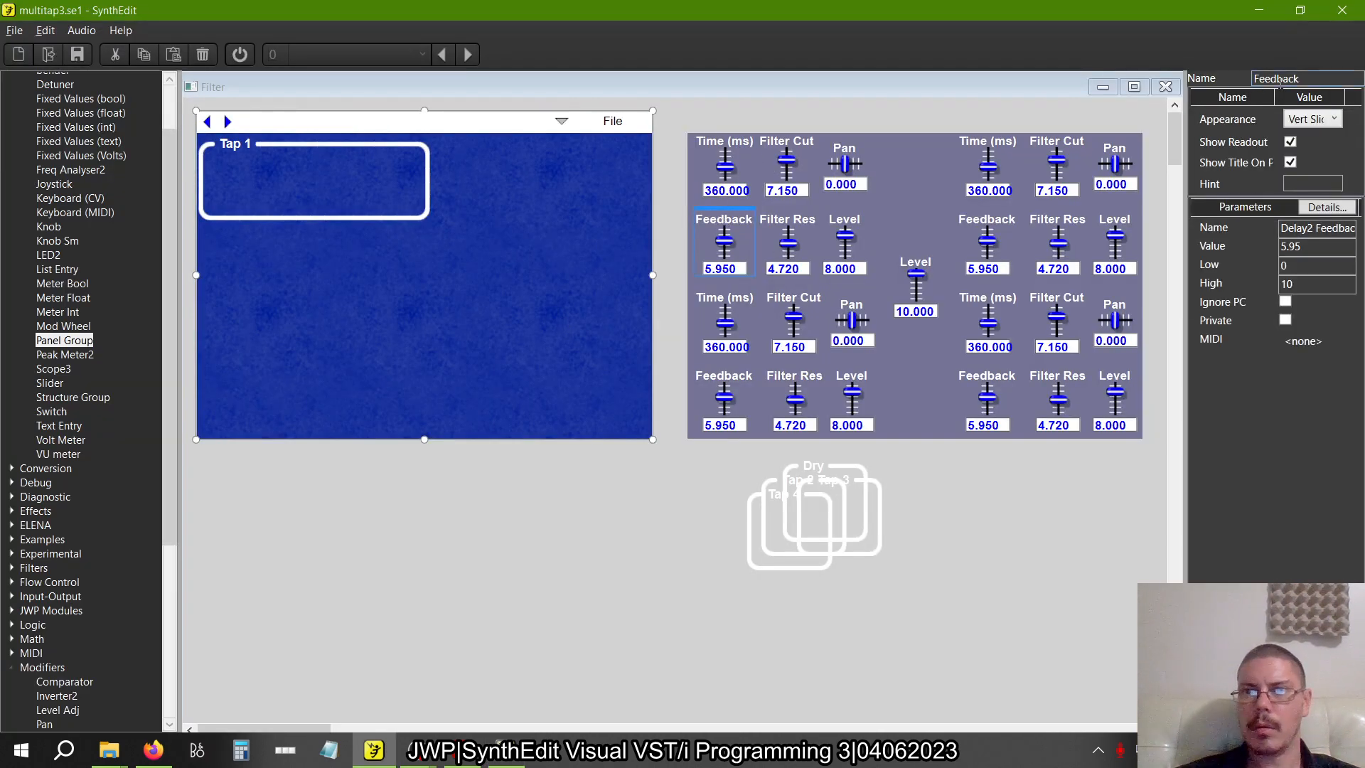
click(1309, 79)
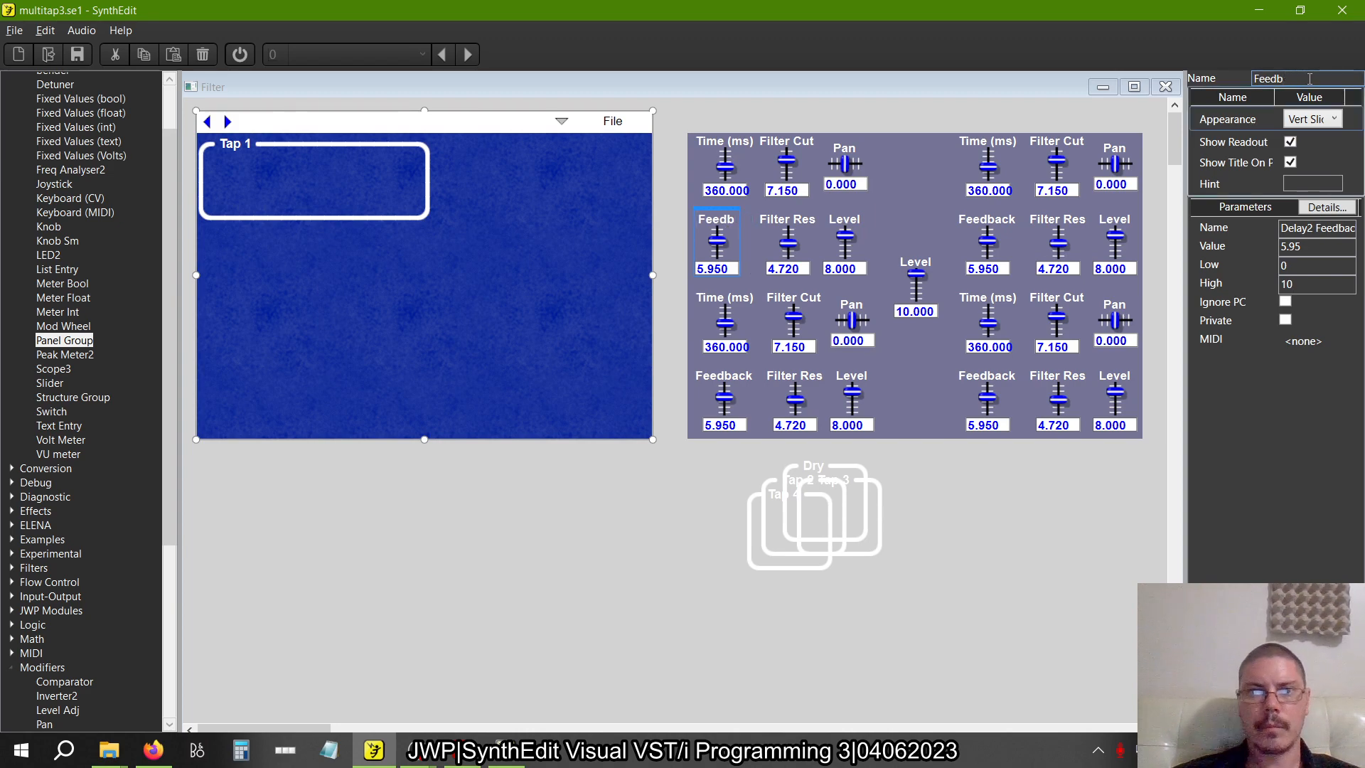
key(alt+Tab)
key(alt+Tab)
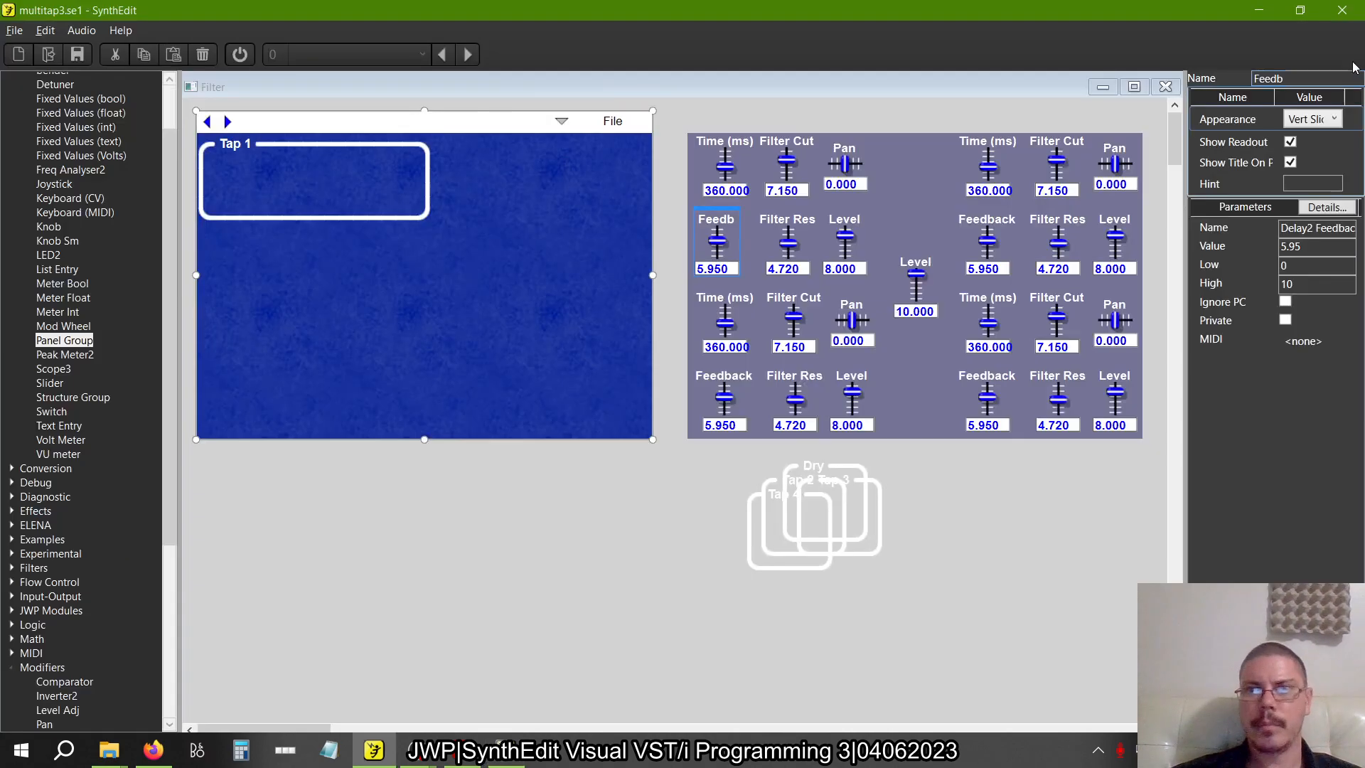
Shorten the name of the first tap's Time (ms) slider to Time, as in the multitap3b.se1 example
click(737, 142)
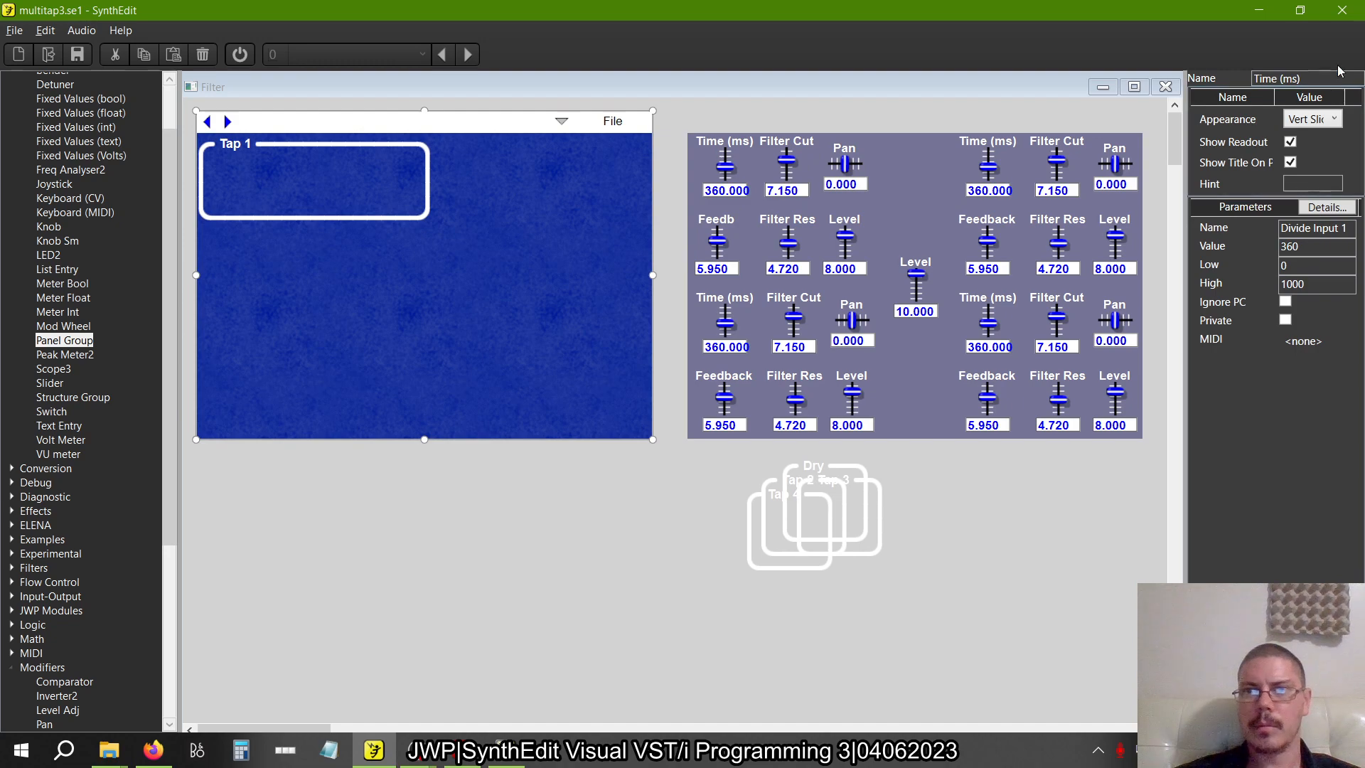
key(alt+Tab)
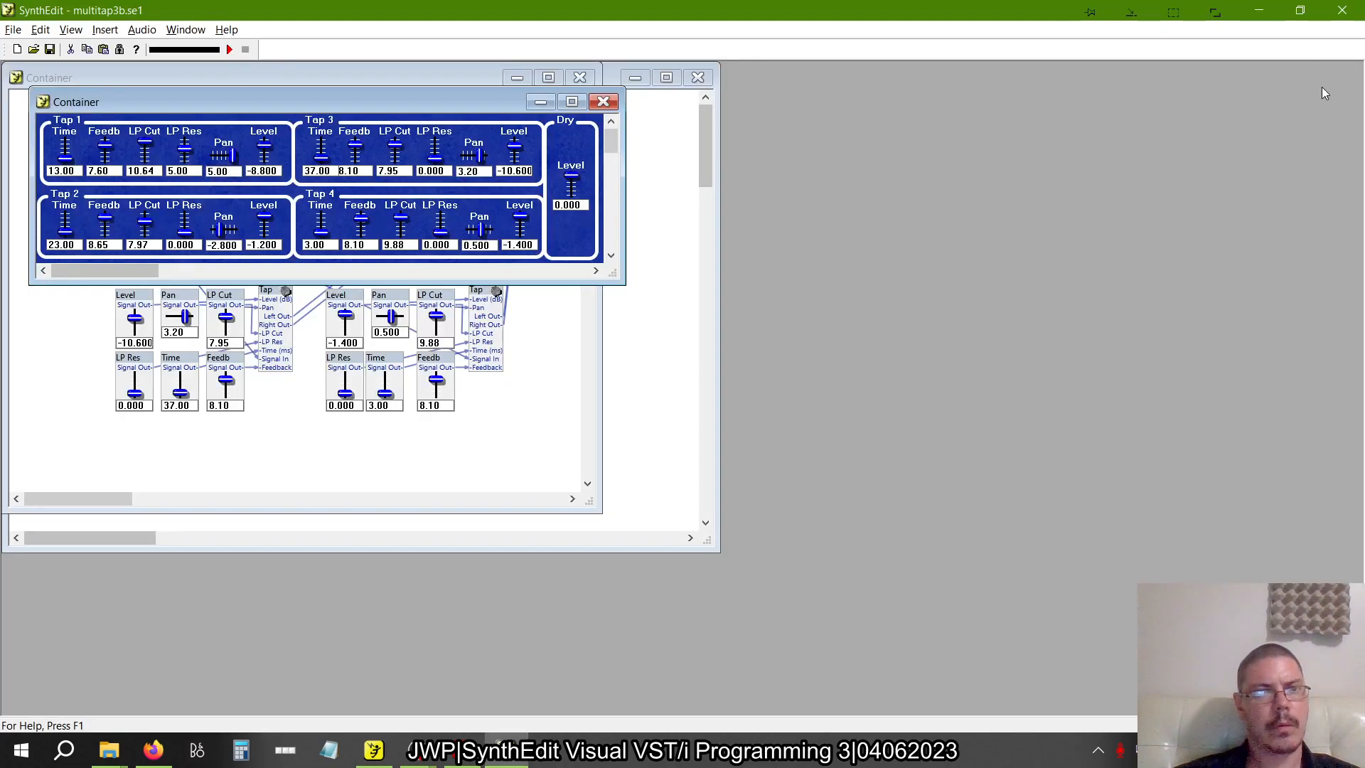
key(alt+Tab)
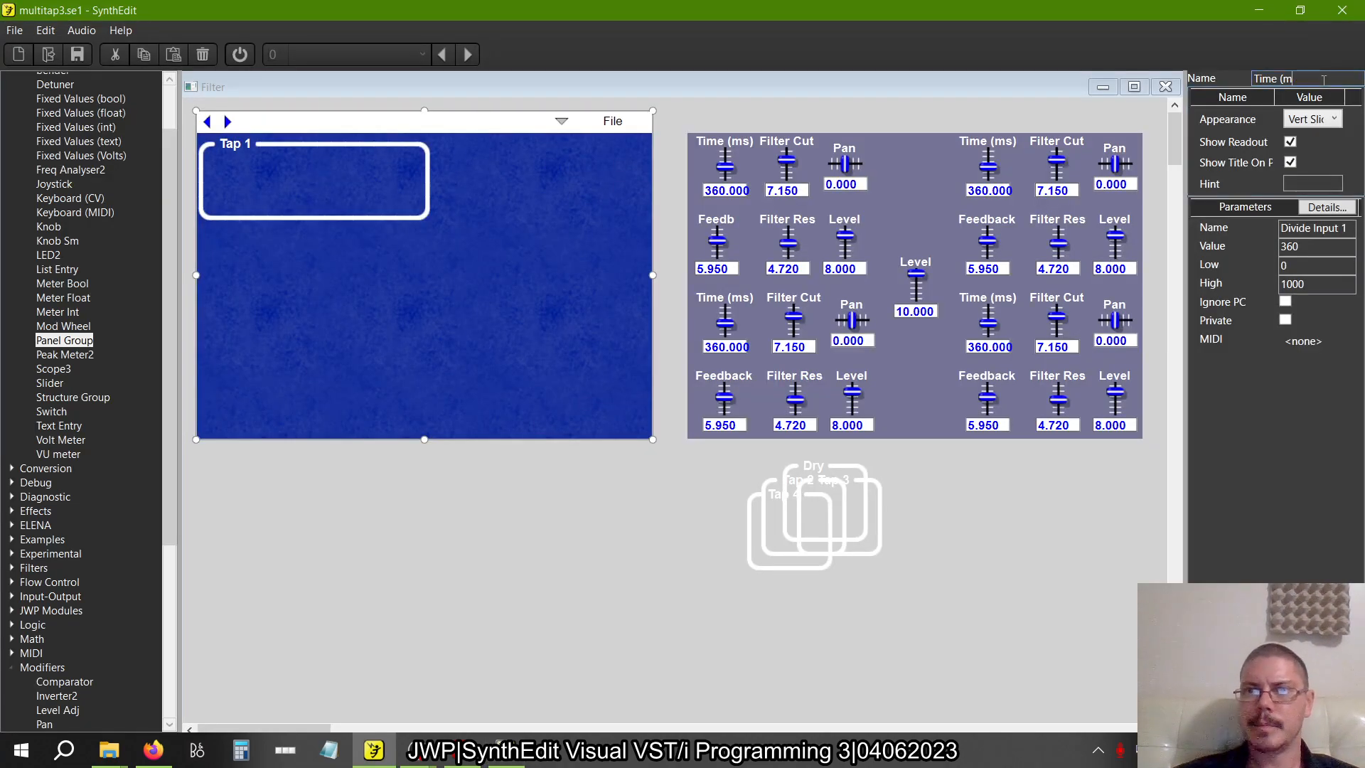
key(Return)
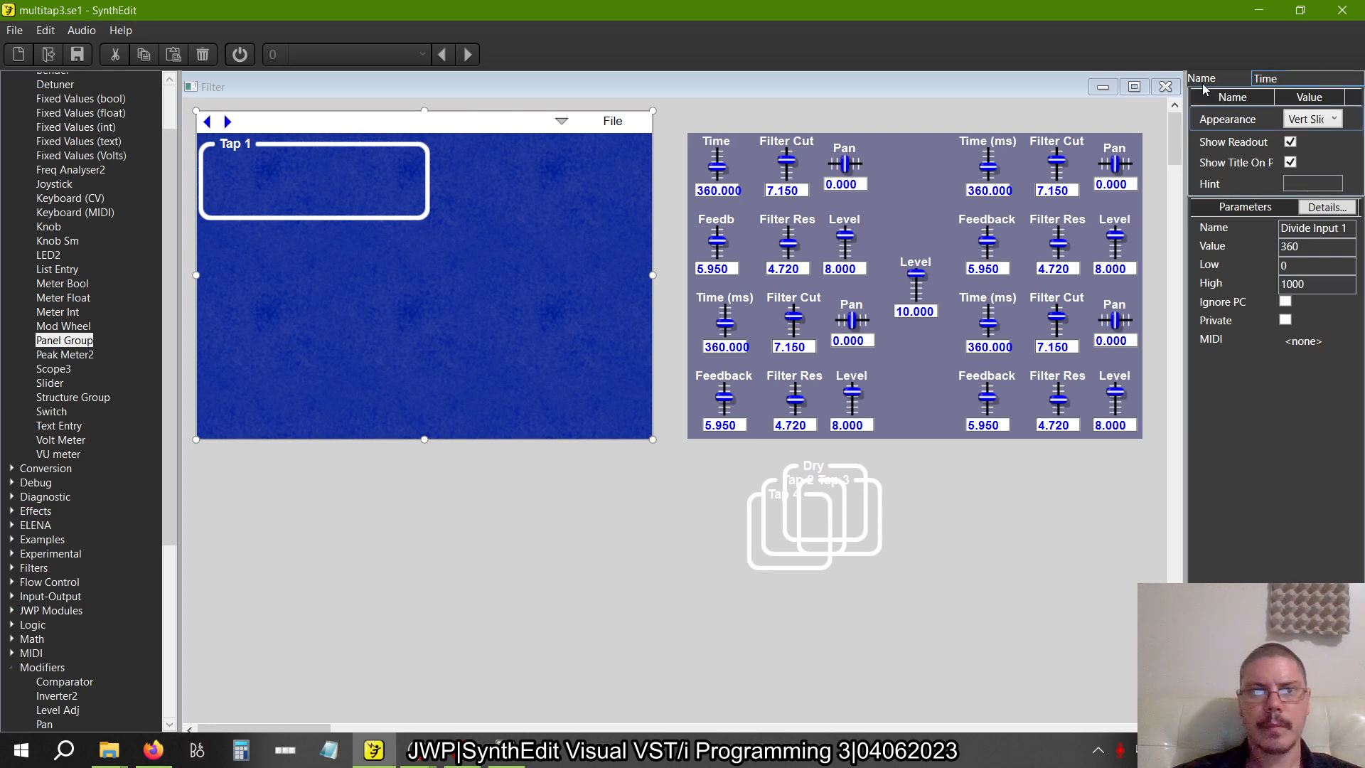
Move the Time slider into the left end of the Tap 1 group and compare the placement with the multitap3b.se1 panel
click(716, 148)
drag(729, 137, 245, 149)
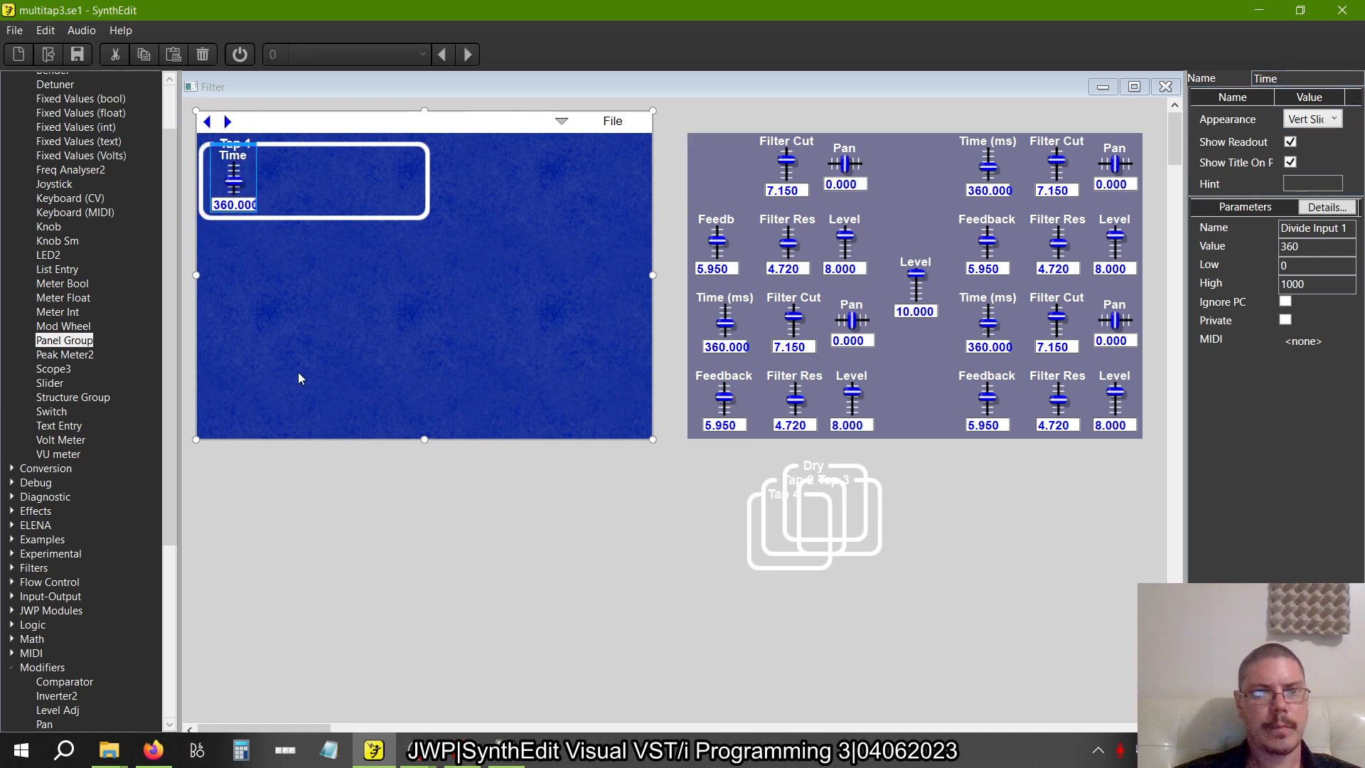
key(alt+Tab)
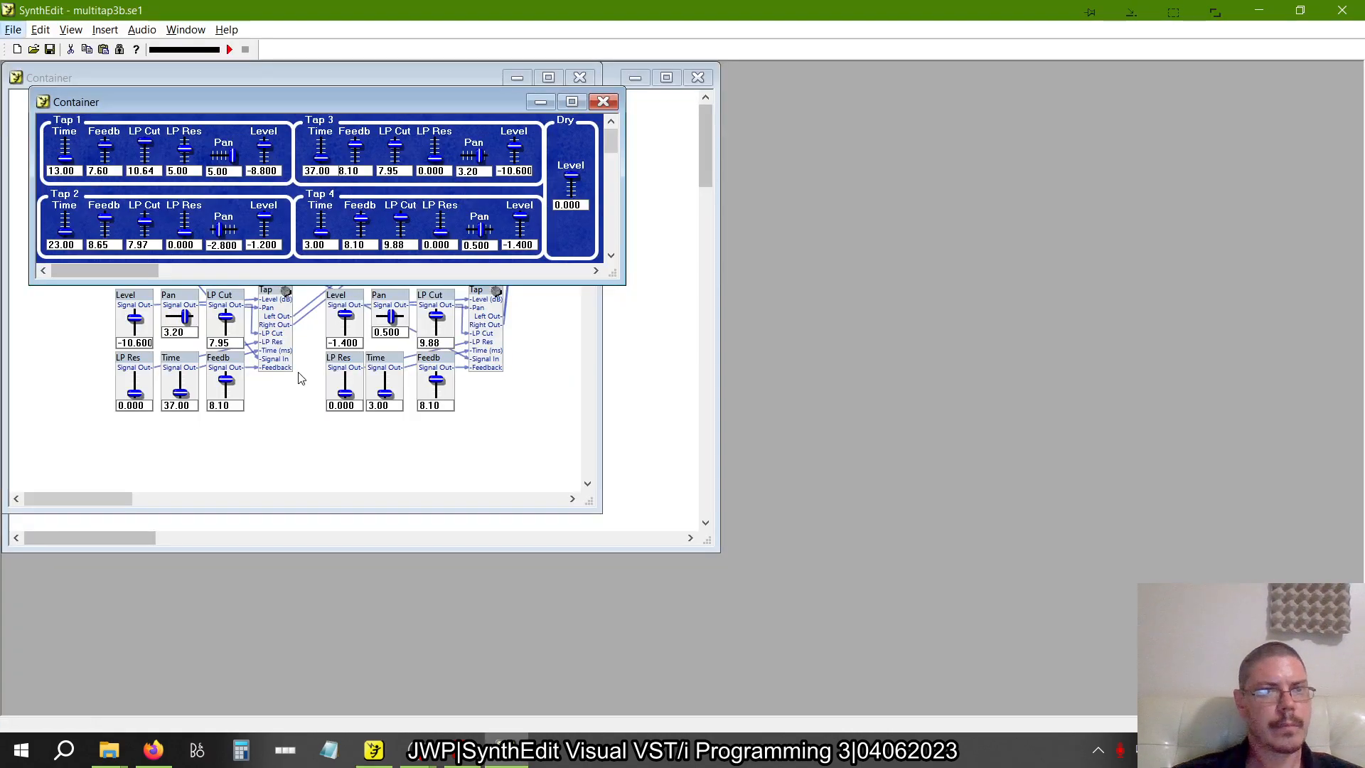
key(alt+Tab)
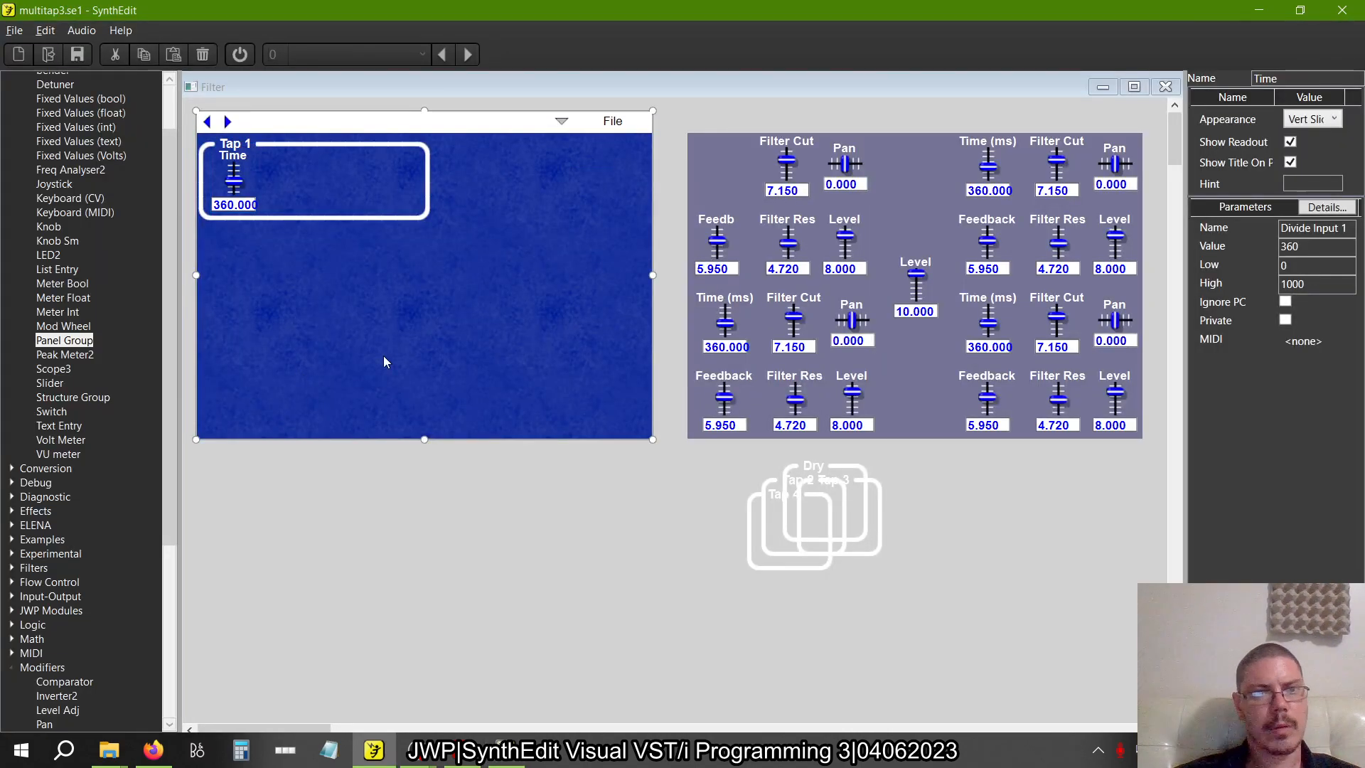
key(alt+Tab)
key(alt+Tab)
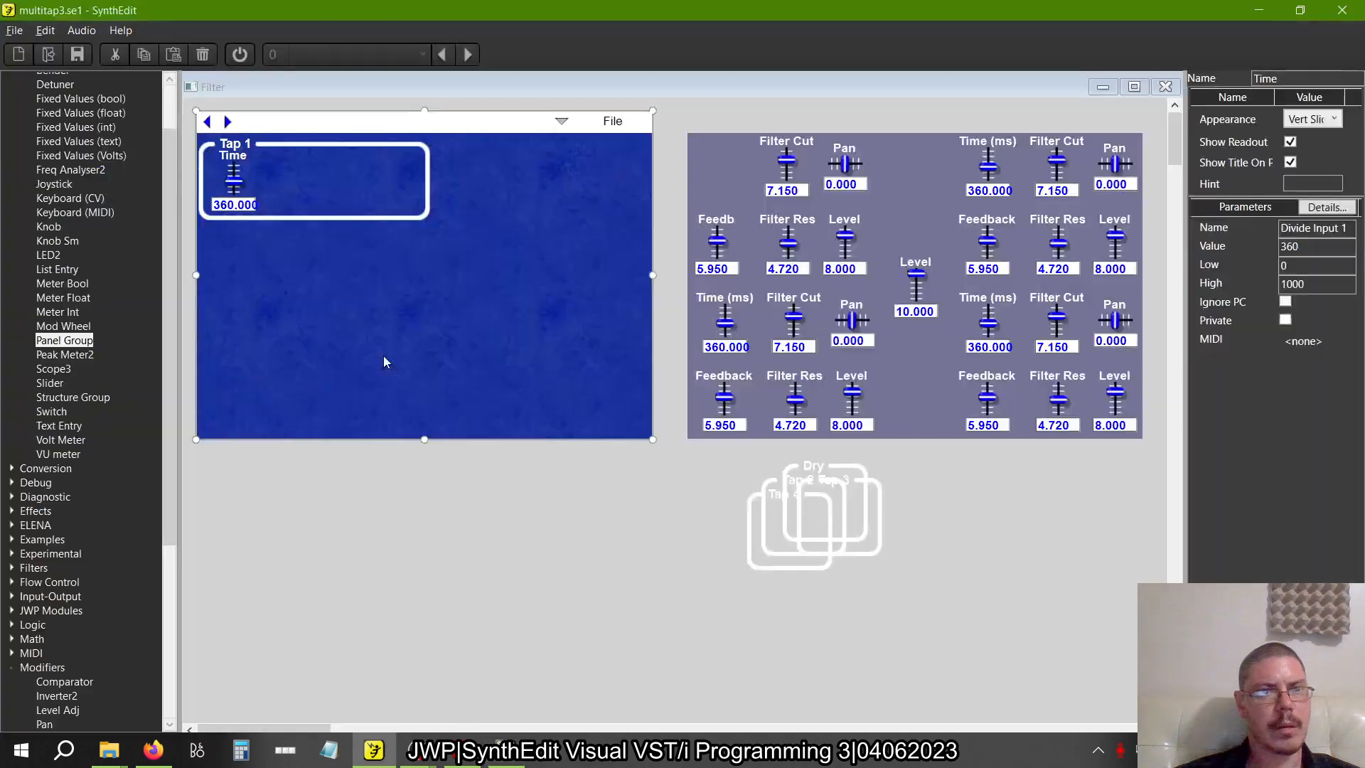
Make the Tap 1 group slightly taller and lower the Time slider so it sits clear of the group's title
click(311, 219)
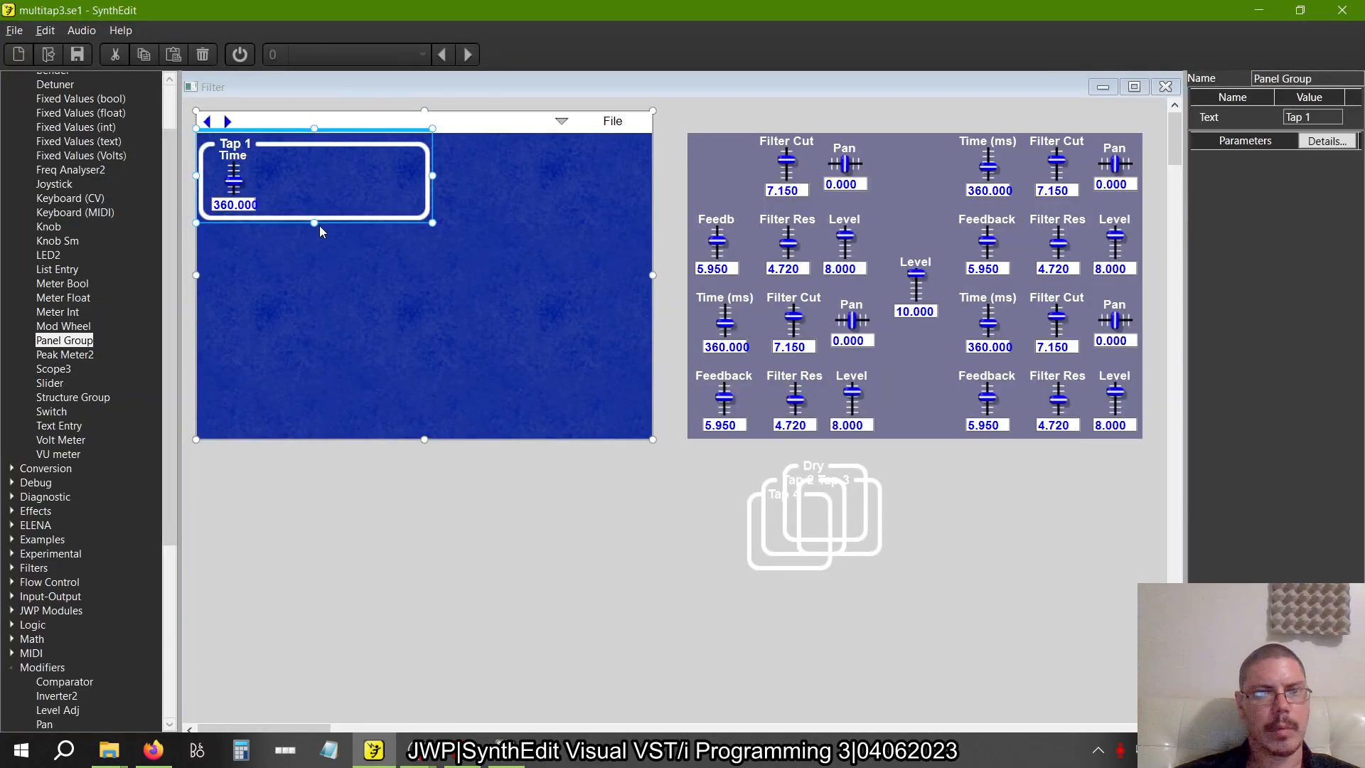
drag(314, 224, 314, 234)
click(388, 176)
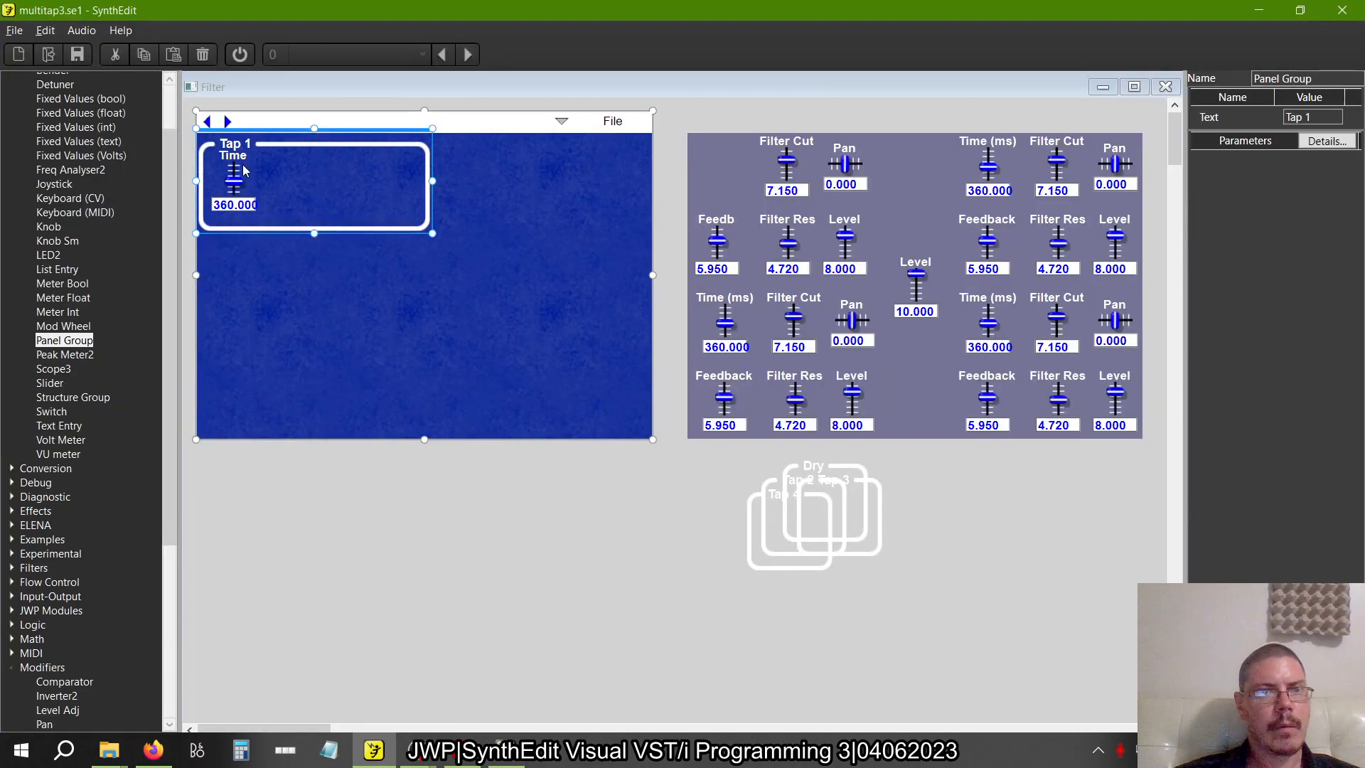
click(427, 223)
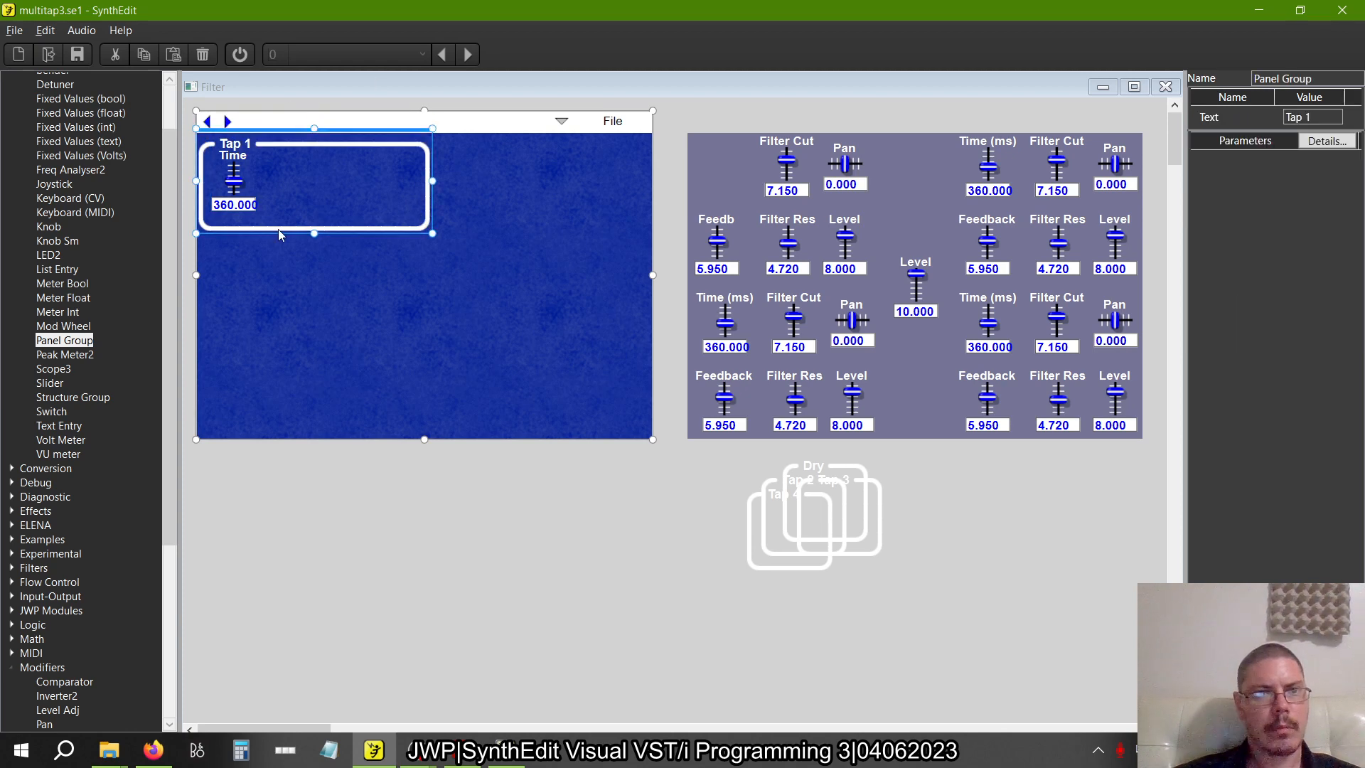
click(239, 156)
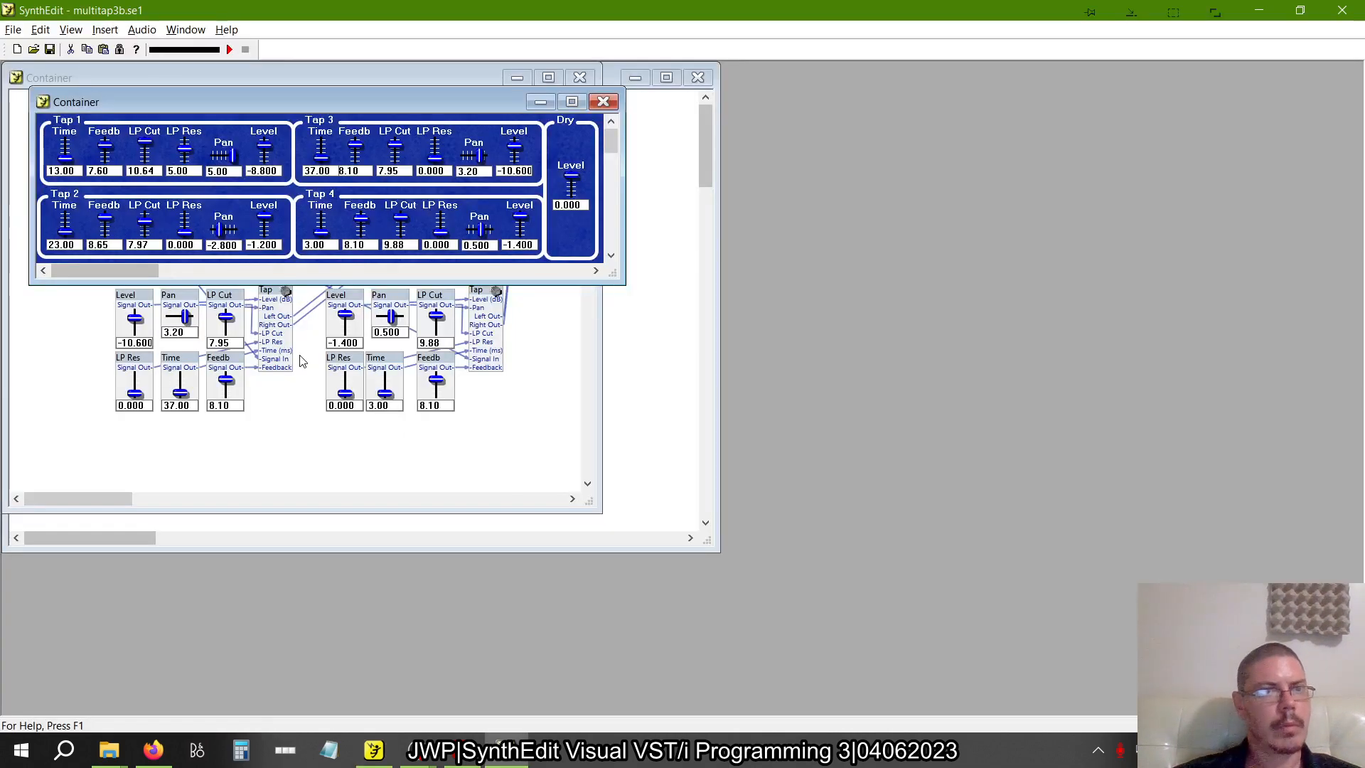
key(alt+Tab)
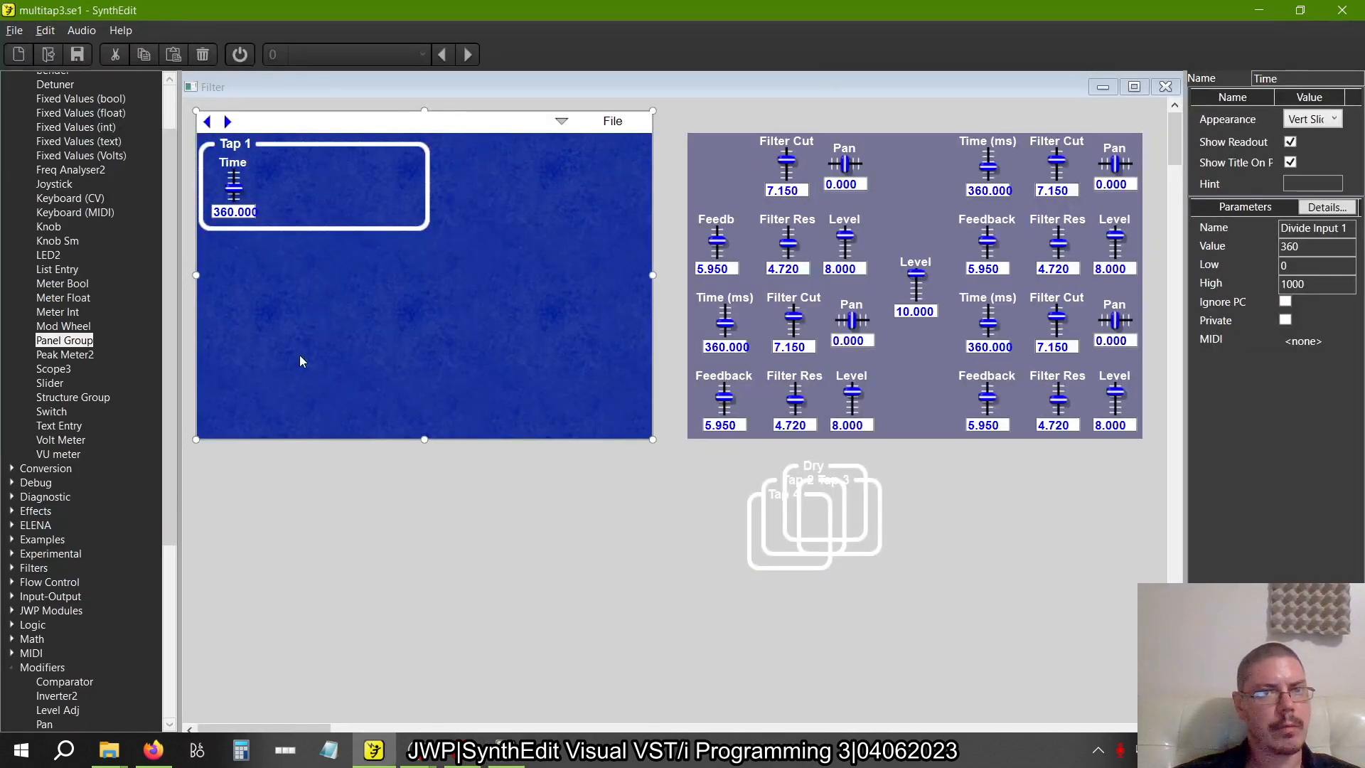
key(alt+Tab)
key(alt+Tab)
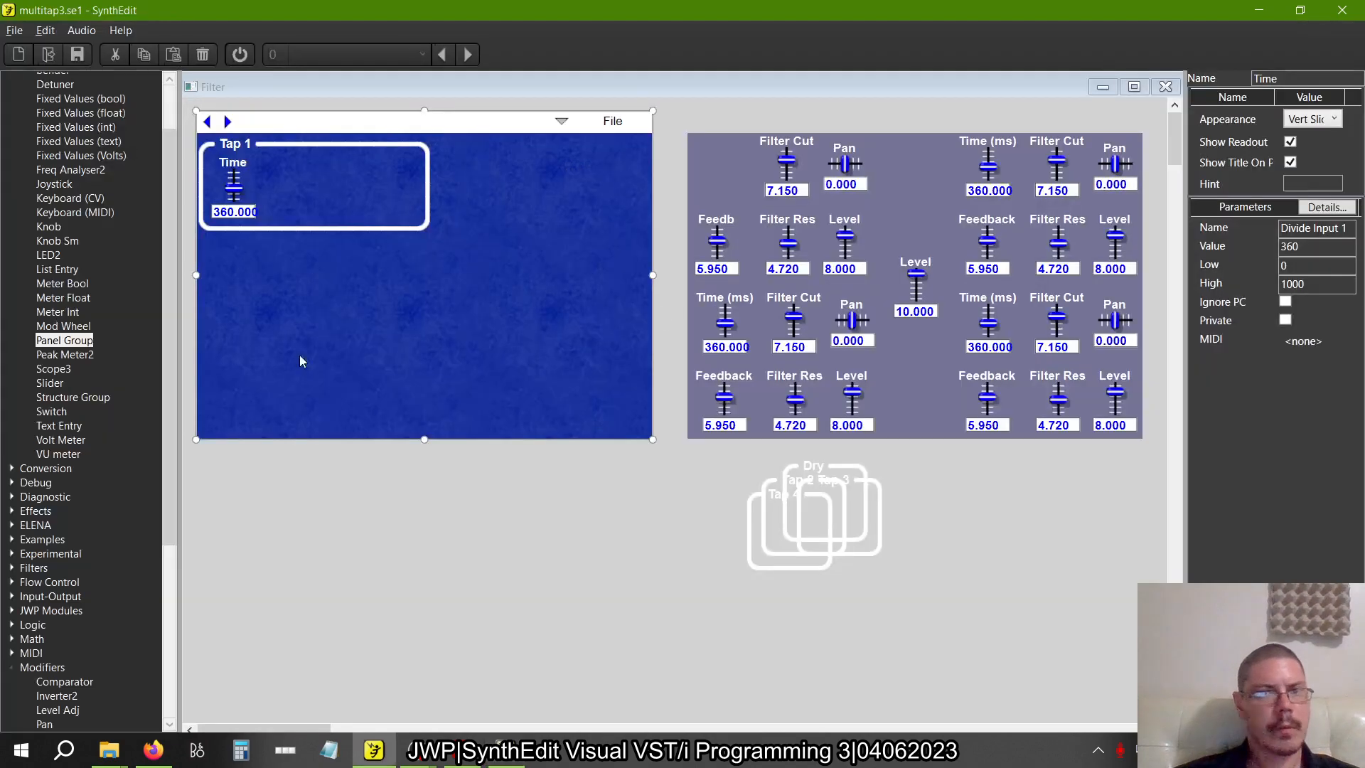
Place the Feedb slider directly right of Time in the Tap 1 group and widen the group to about three quarters of the panel
click(726, 233)
drag(726, 232, 292, 158)
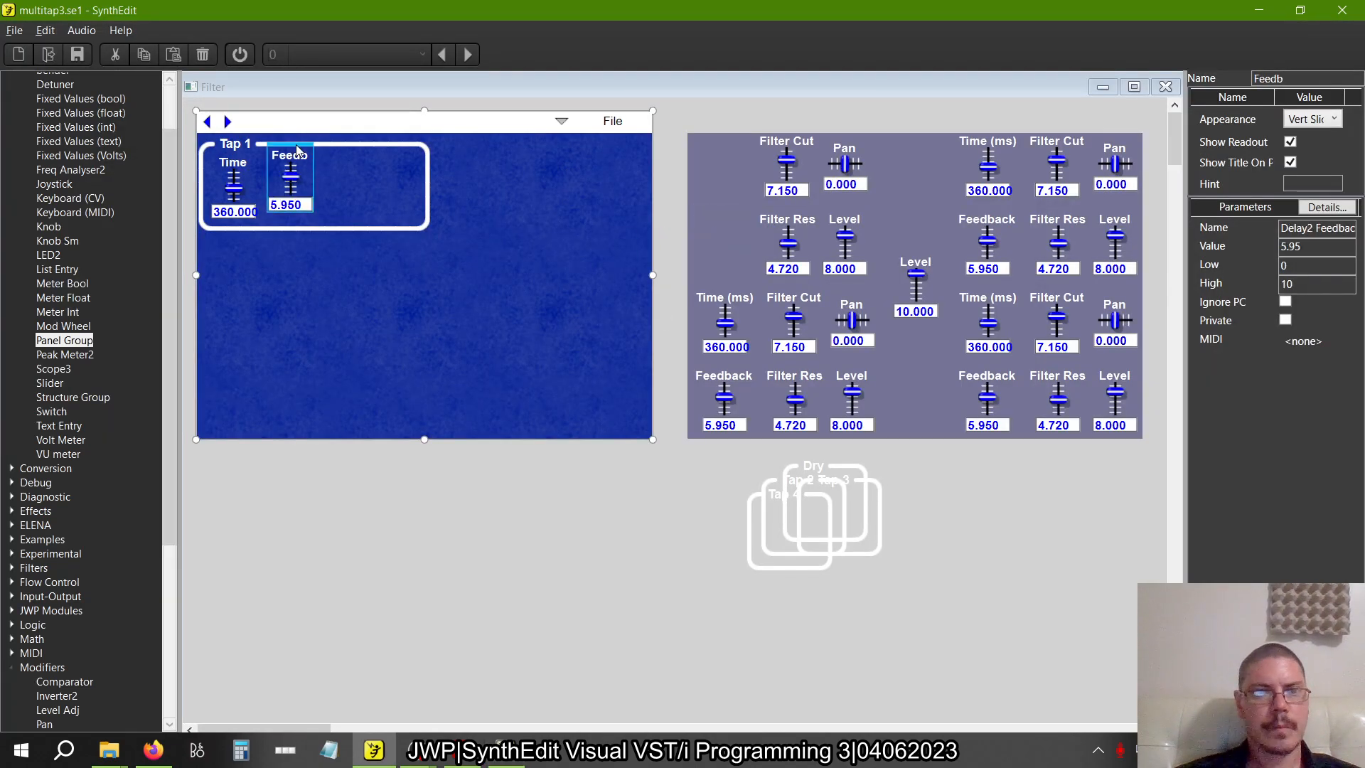
key(alt+Tab)
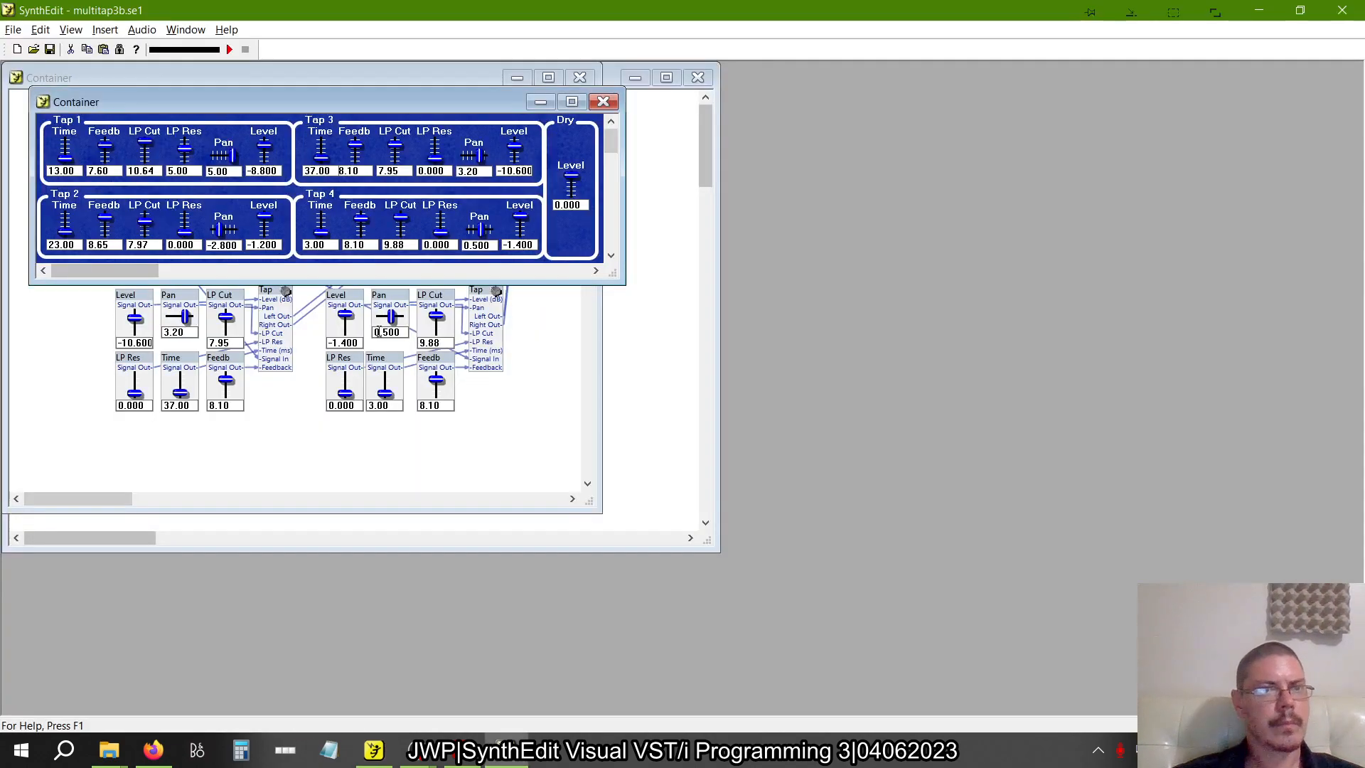
key(alt+Tab)
click(429, 183)
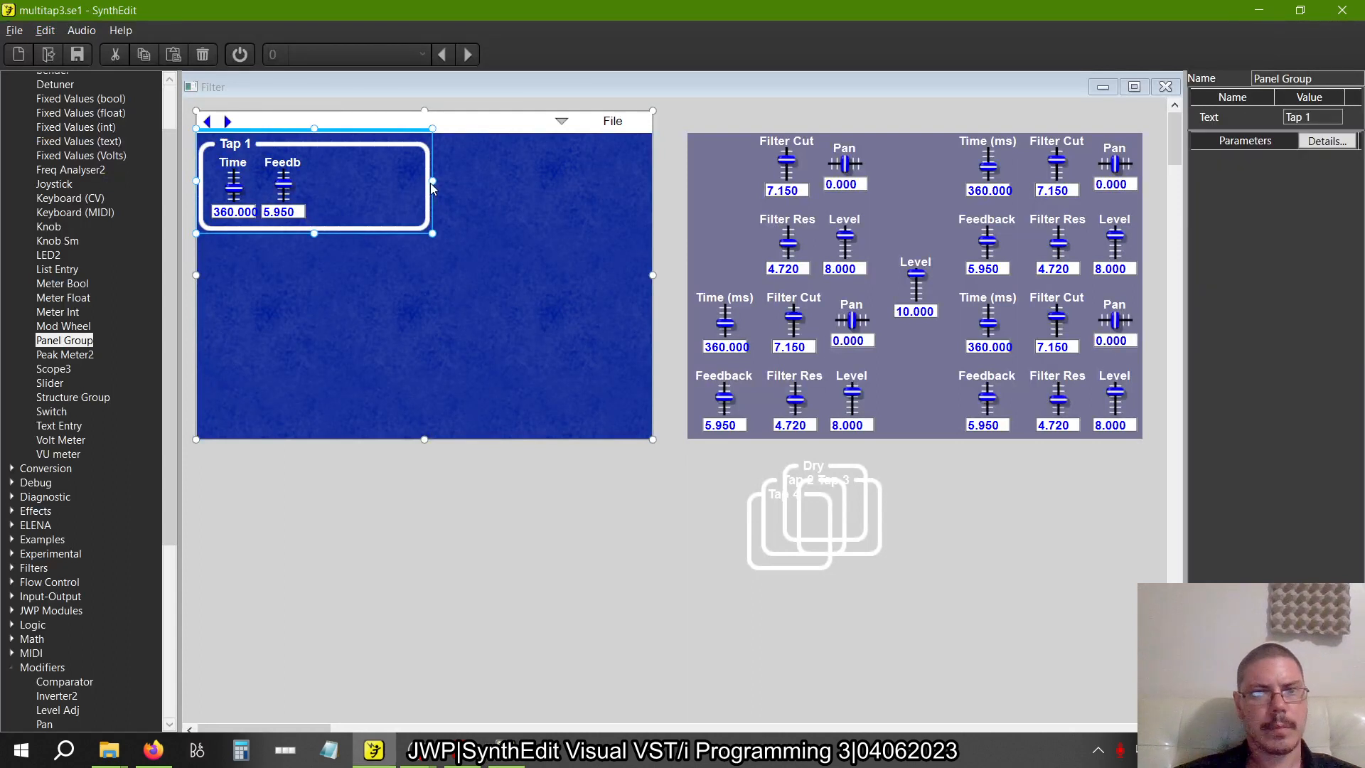
drag(432, 182, 534, 182)
Rename the first tap's Filter Cut slider as LP Cut
click(807, 151)
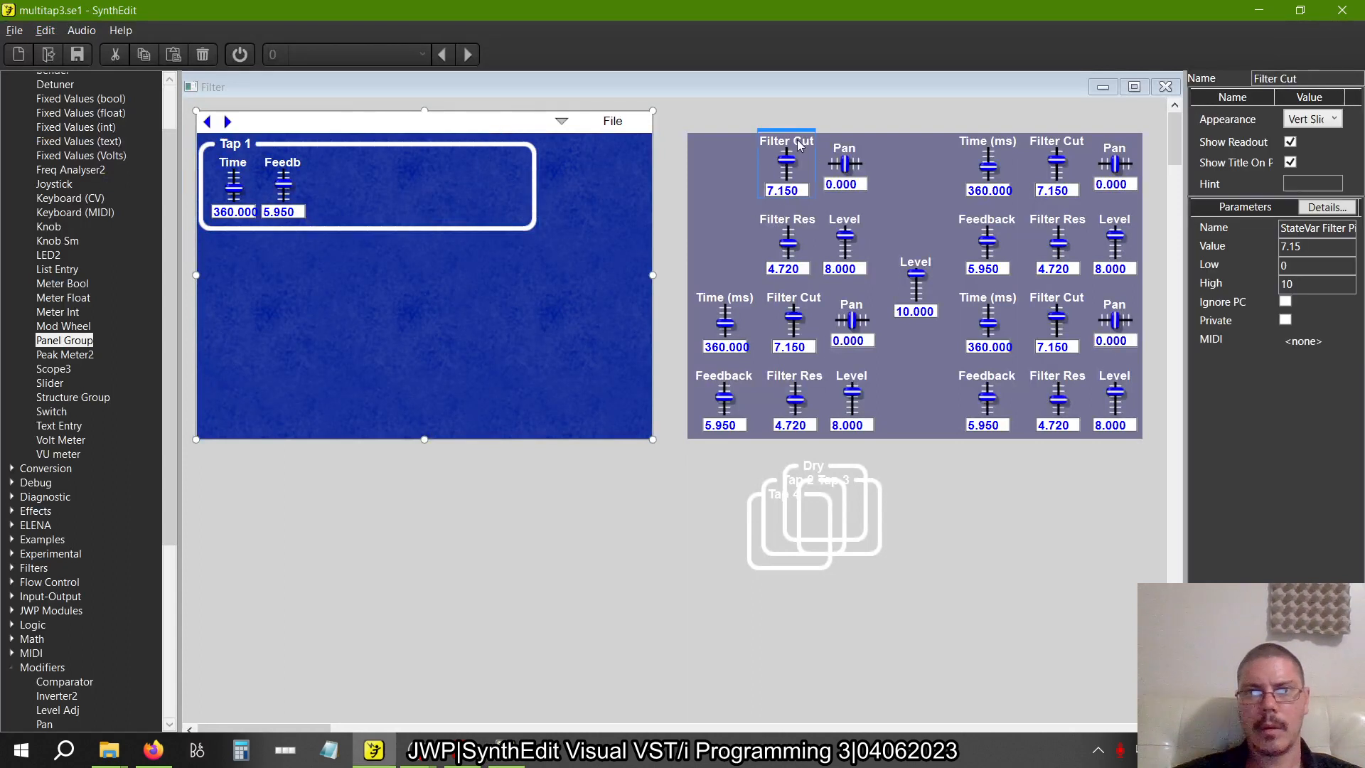
click(1274, 79)
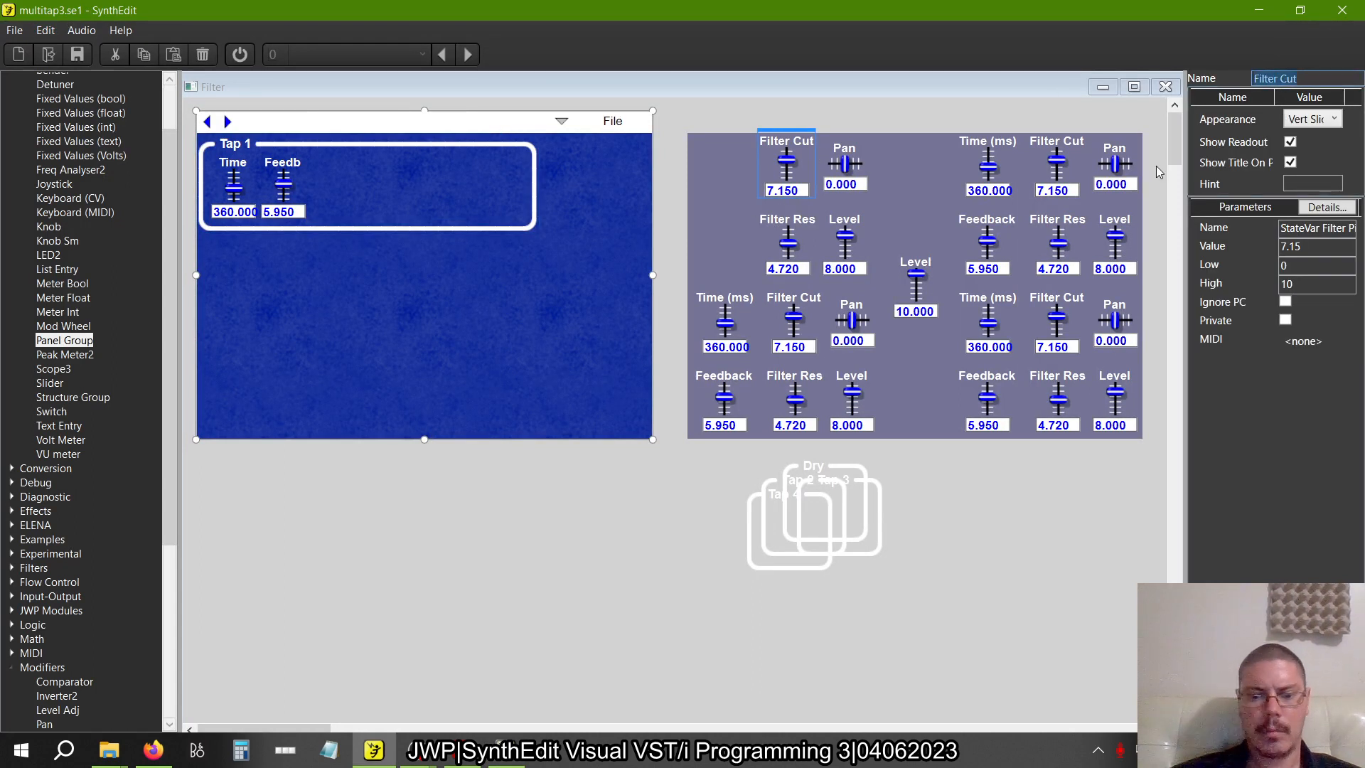
text(LP Cut)
key(Return)
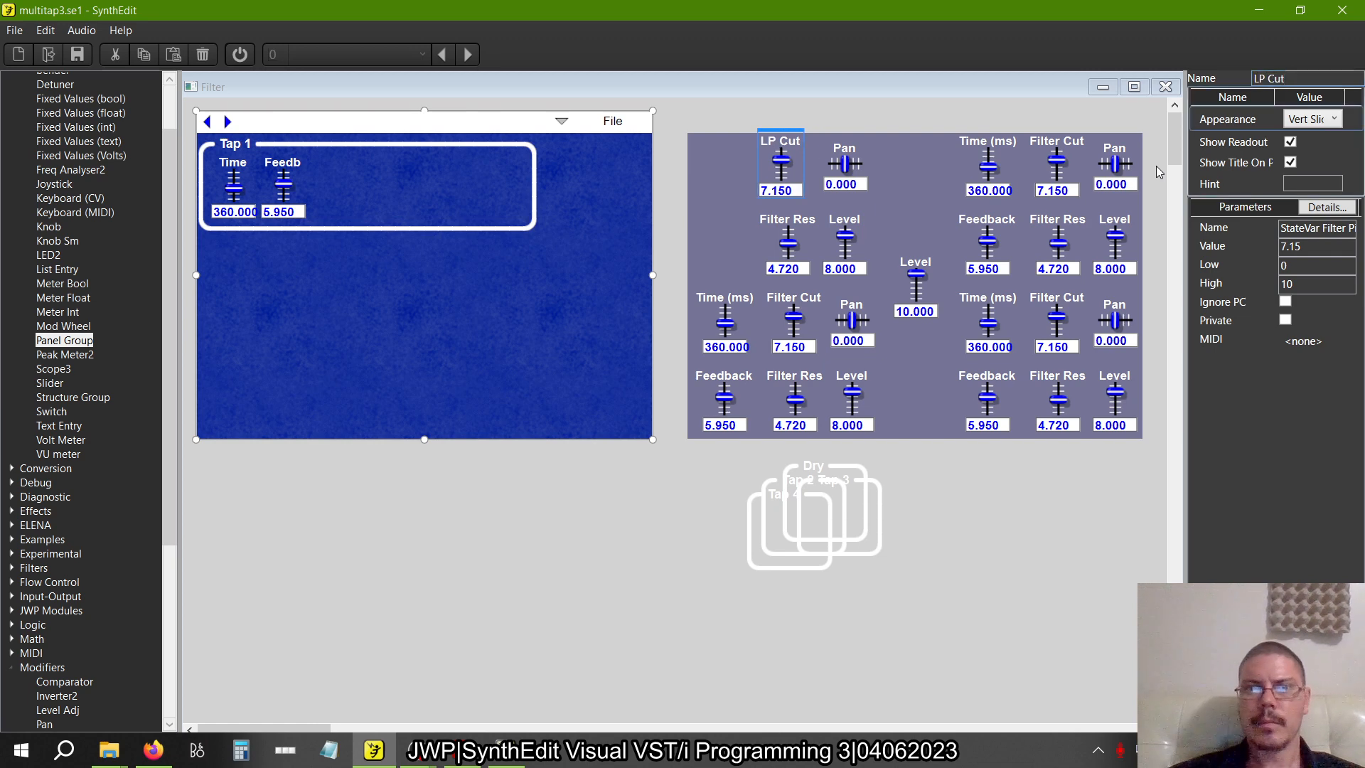
Move the LP Cut slider into the Tap 1 group, directly right of Feedb, matching the order in multitap3b.se1
drag(796, 138, 348, 160)
key(alt+Tab)
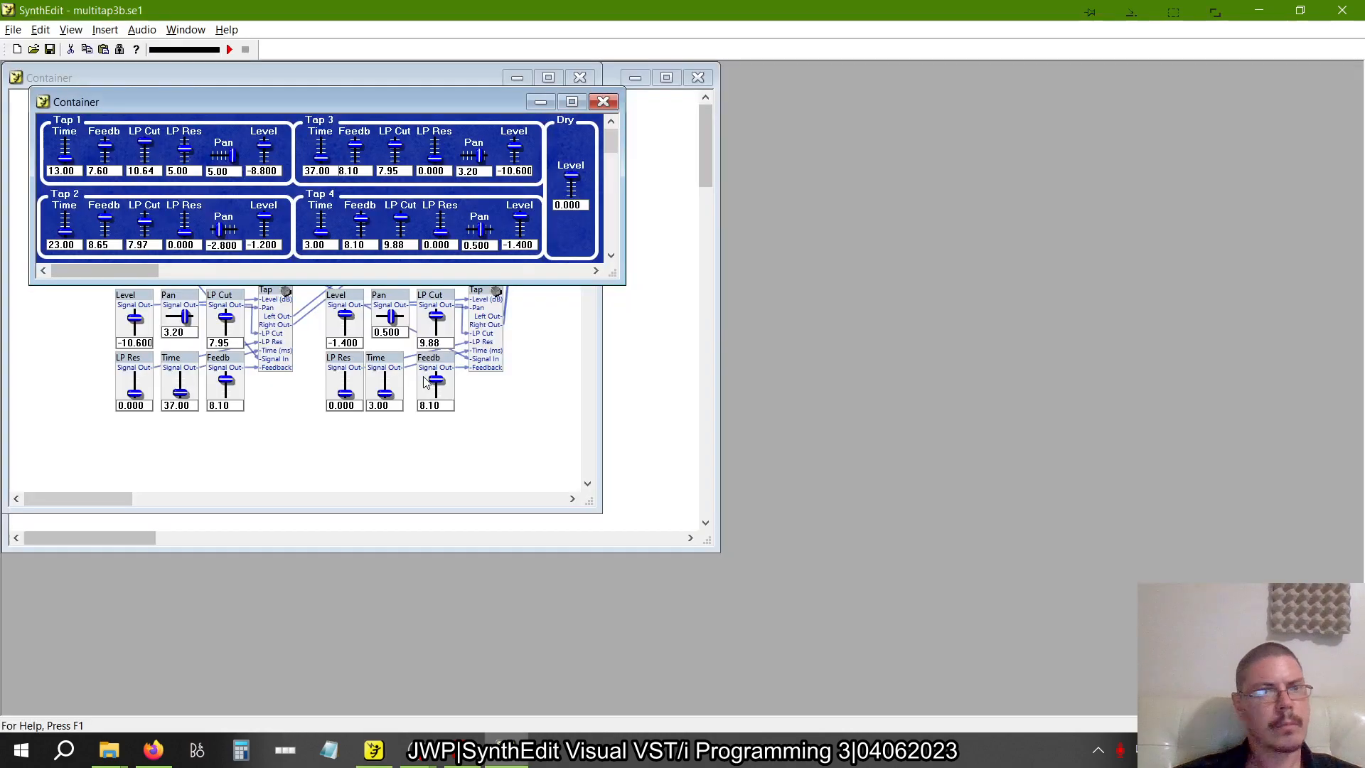
key(alt+Tab)
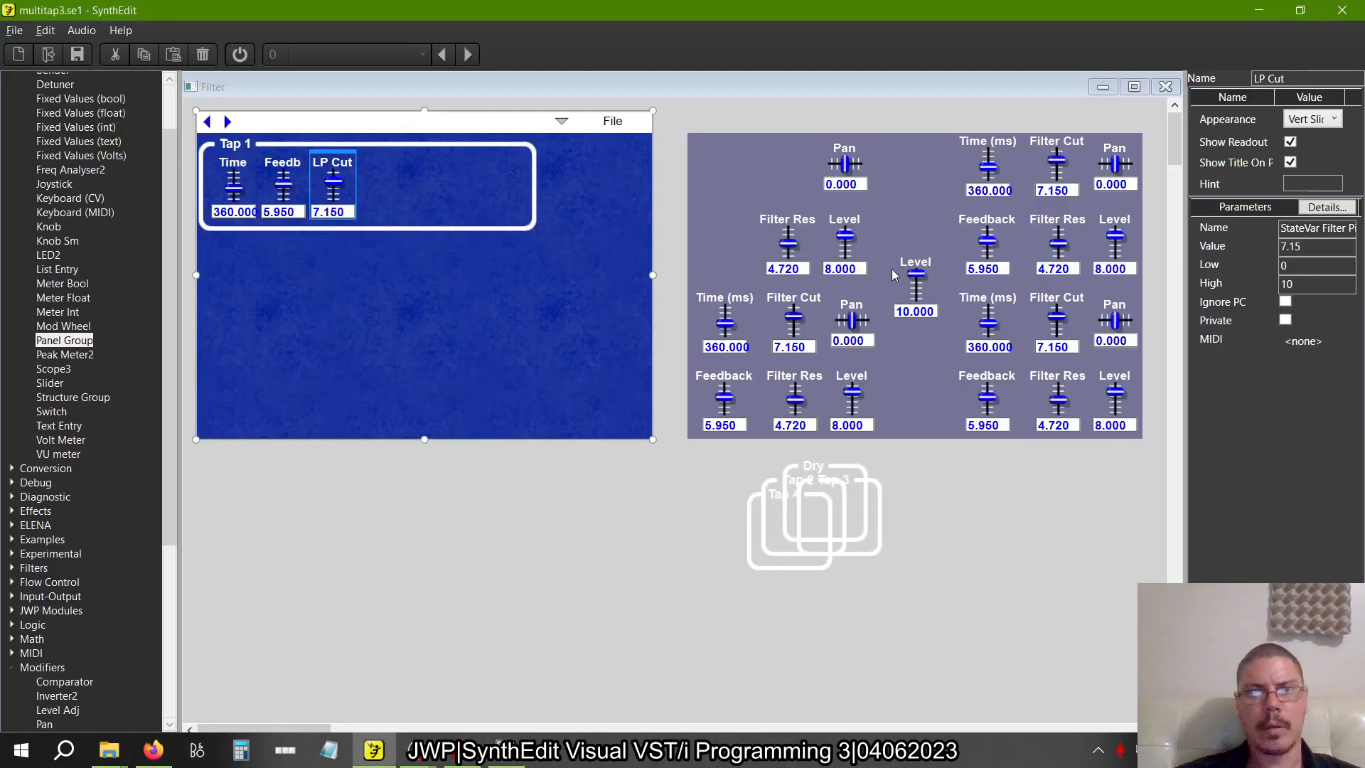
Rename the first tap's Filter Res slider as LP Res and place it directly right of LP Cut in the Tap 1 group
click(787, 218)
key(BackSpace)
key(BackSpace)
key(BackSpace)
key(BackSpace)
key(BackSpace)
key(BackSpace)
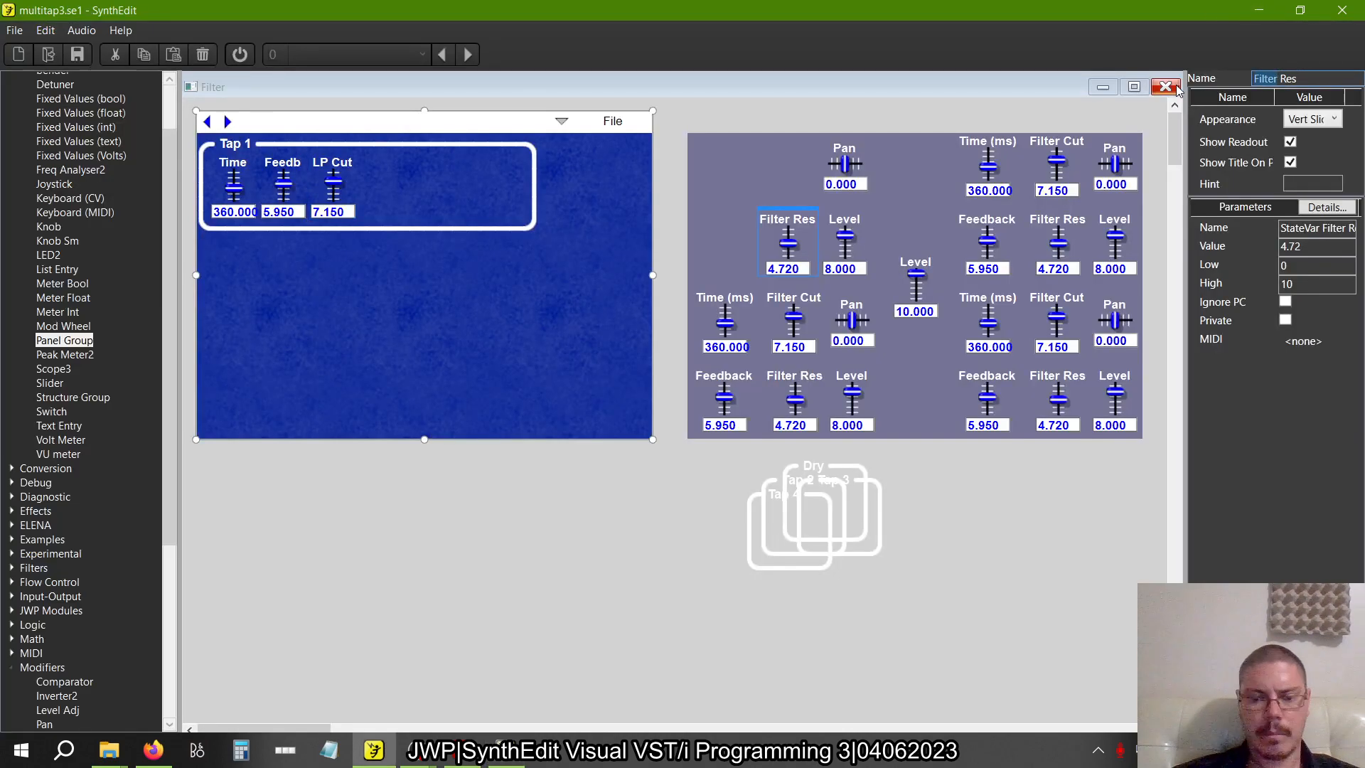
text(LP)
key(Return)
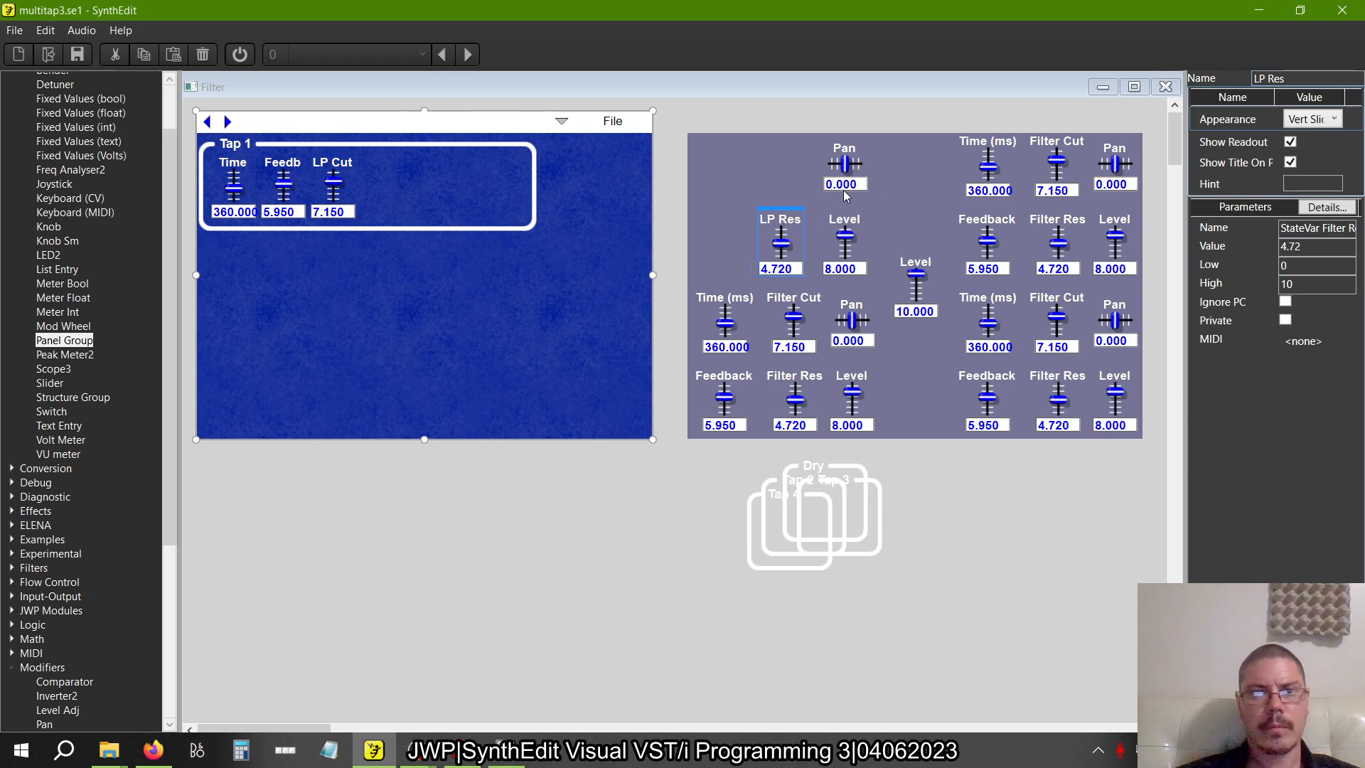
drag(793, 212, 396, 162)
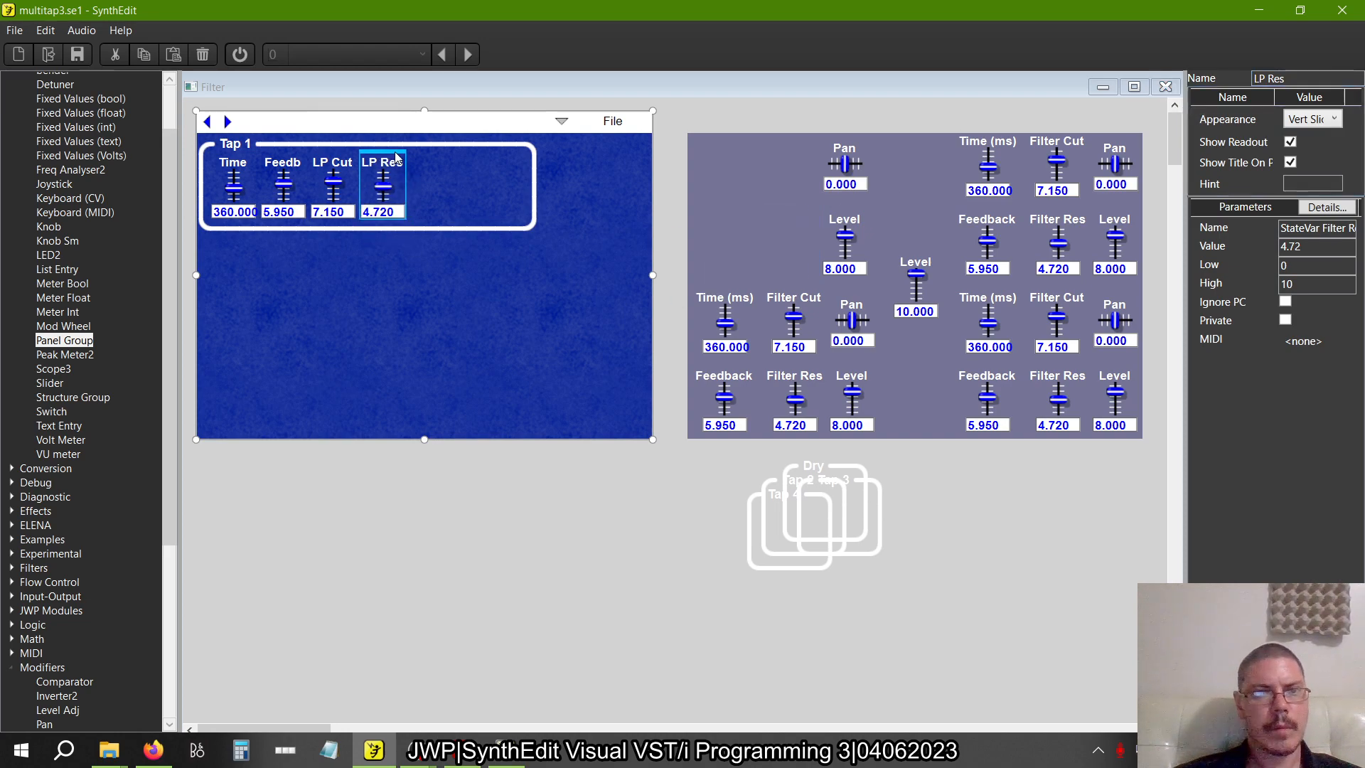
Check the slider order in multitap3b.se1 and place the first tap's Pan slider directly right of LP Res in the Tap 1 group
key(alt+Tab)
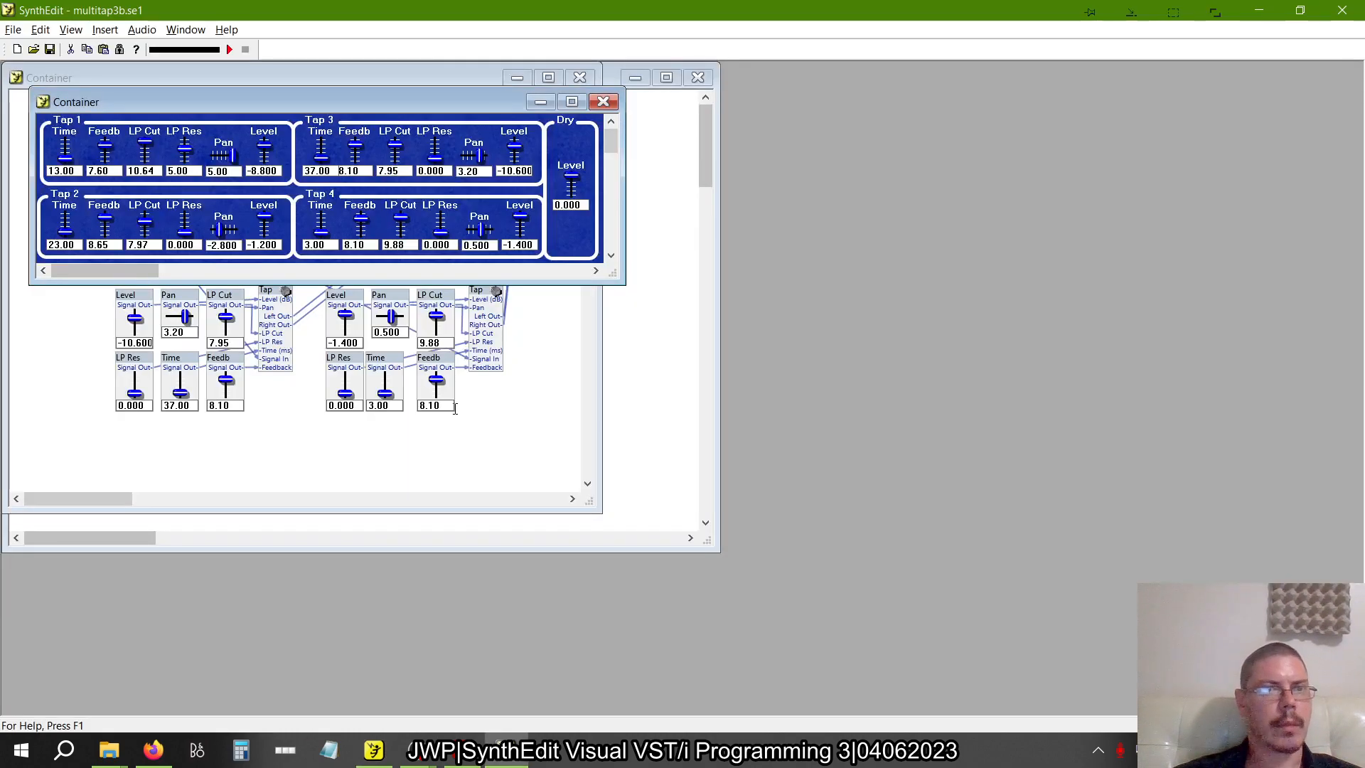
key(alt+Tab)
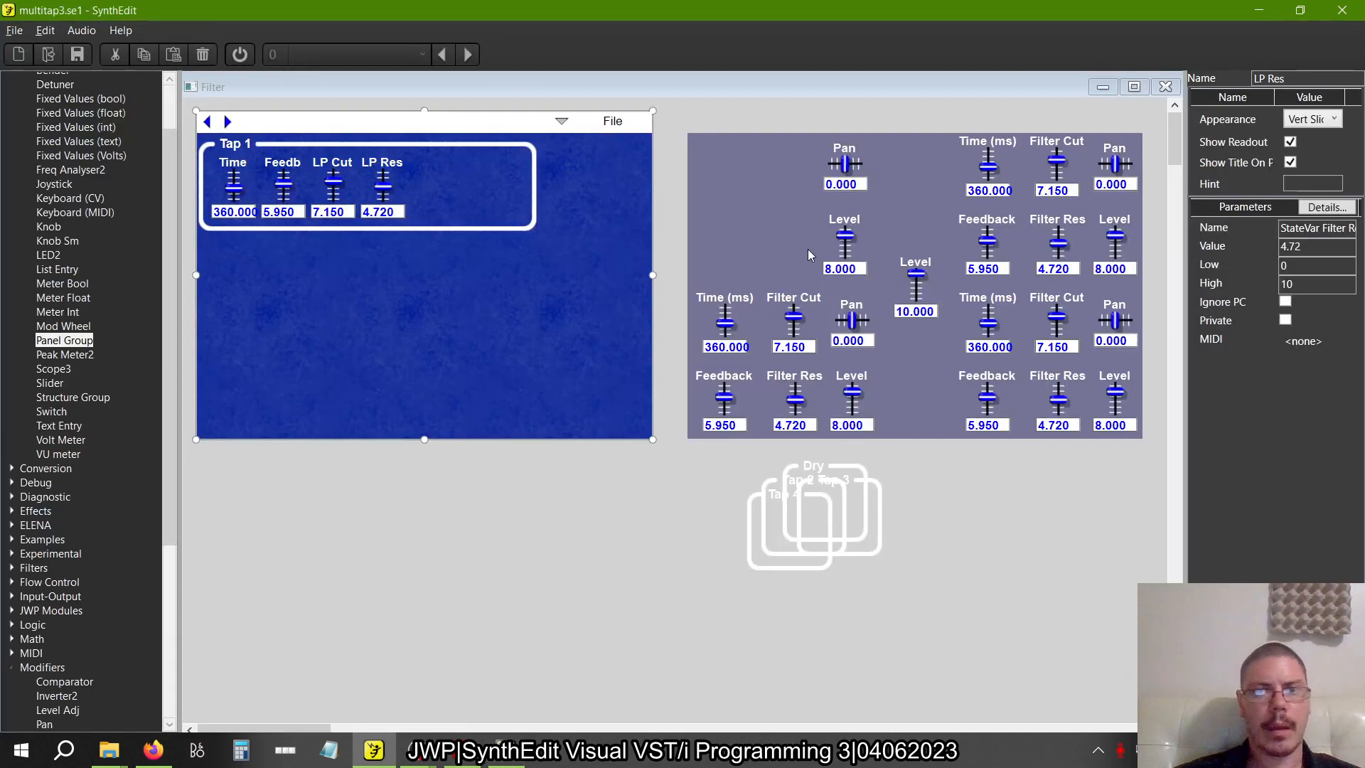
click(846, 150)
drag(856, 146, 445, 177)
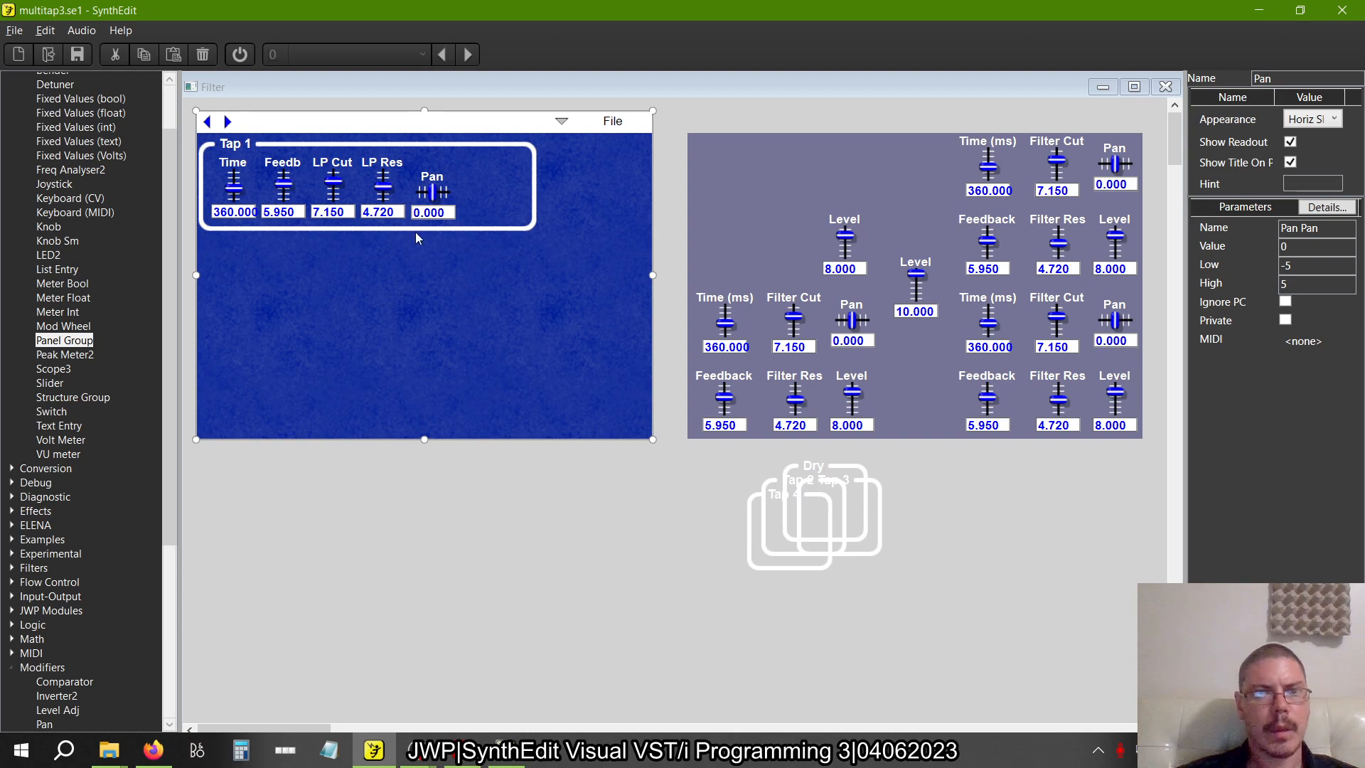
Nudge the Pan slider up so its readout lines up exactly with the LP Res readout
scroll(416, 235, up, 5)
scroll(417, 238, up, 1)
click(418, 293)
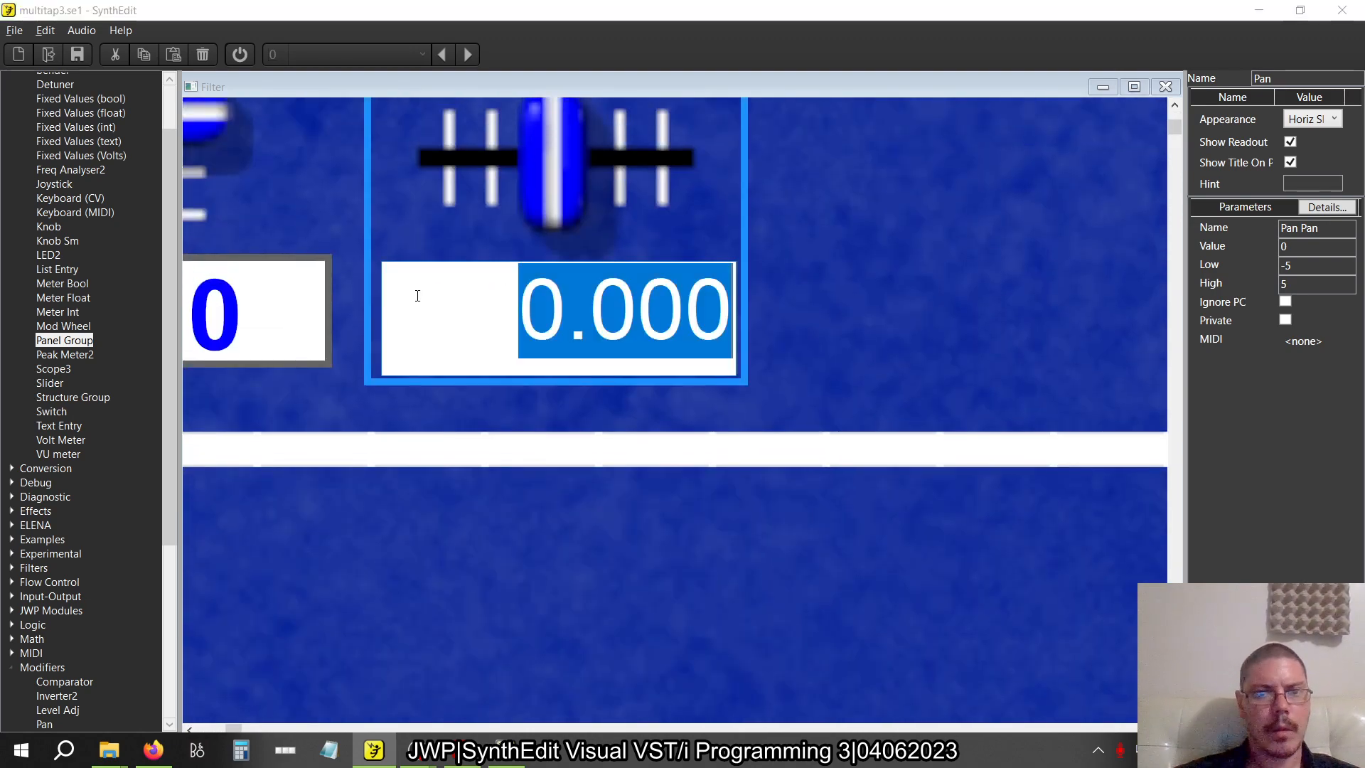
click(569, 217)
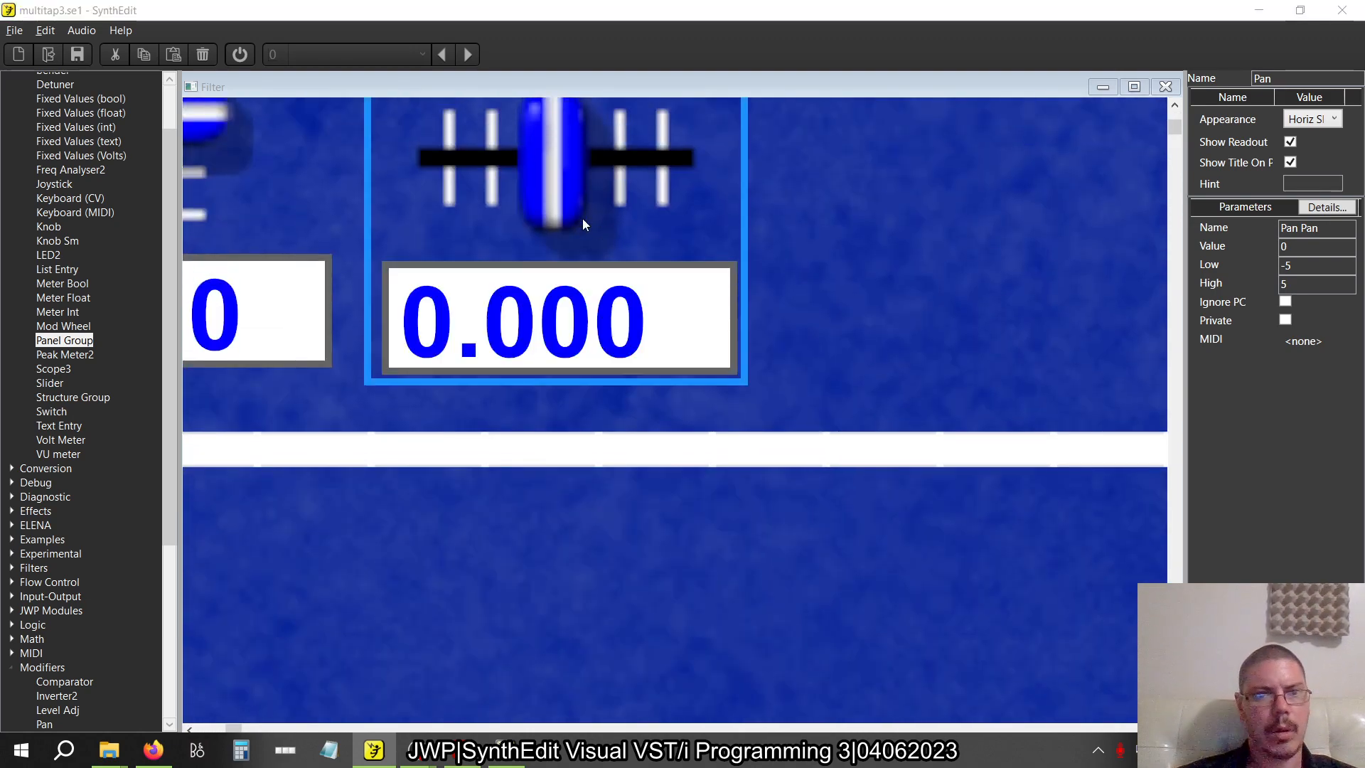
click(744, 228)
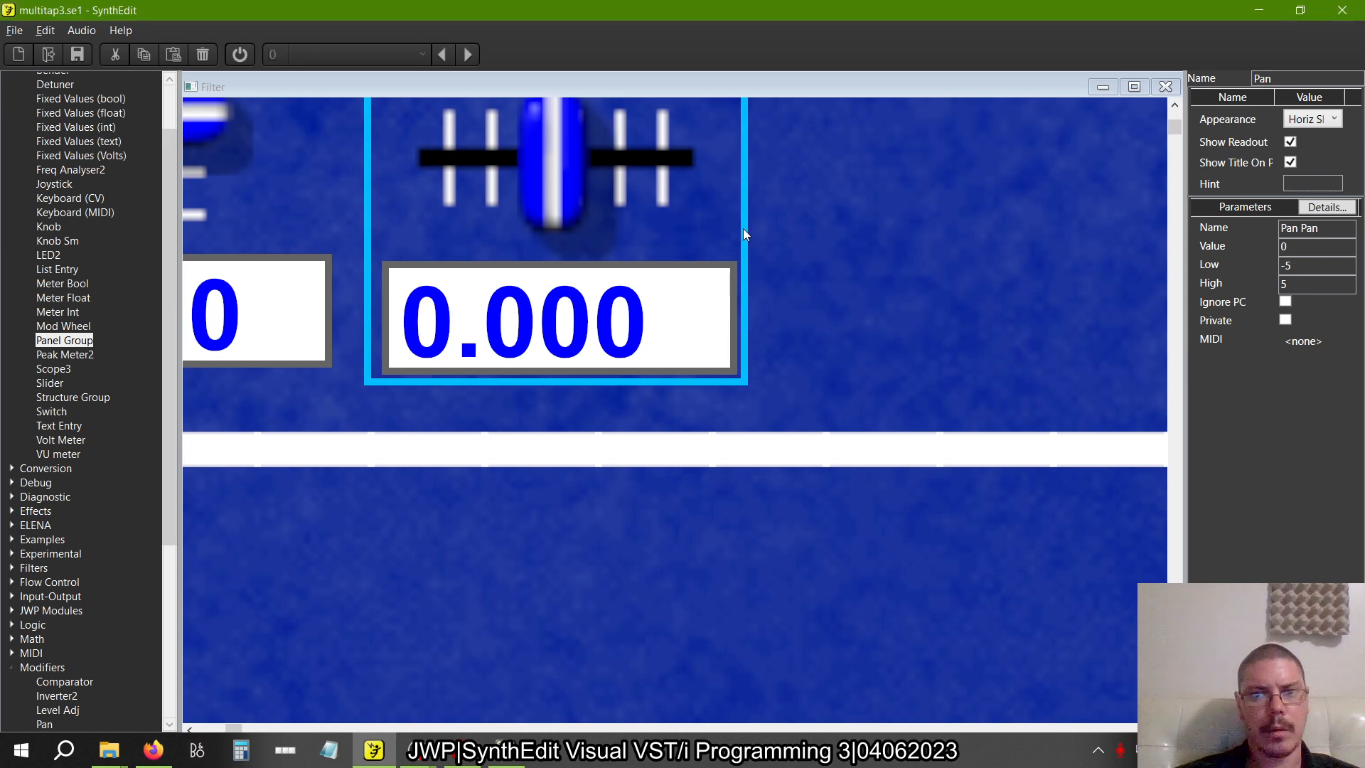
key(Up)
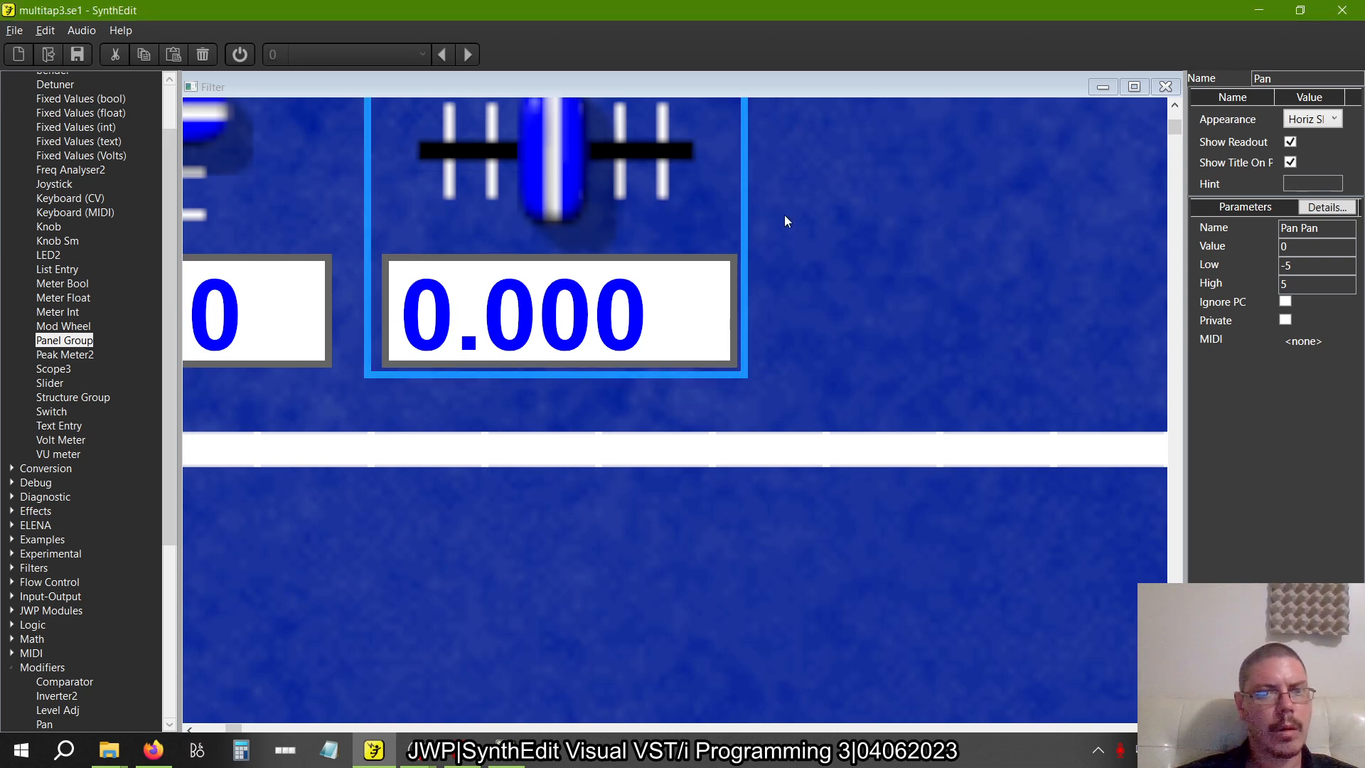
key(Up)
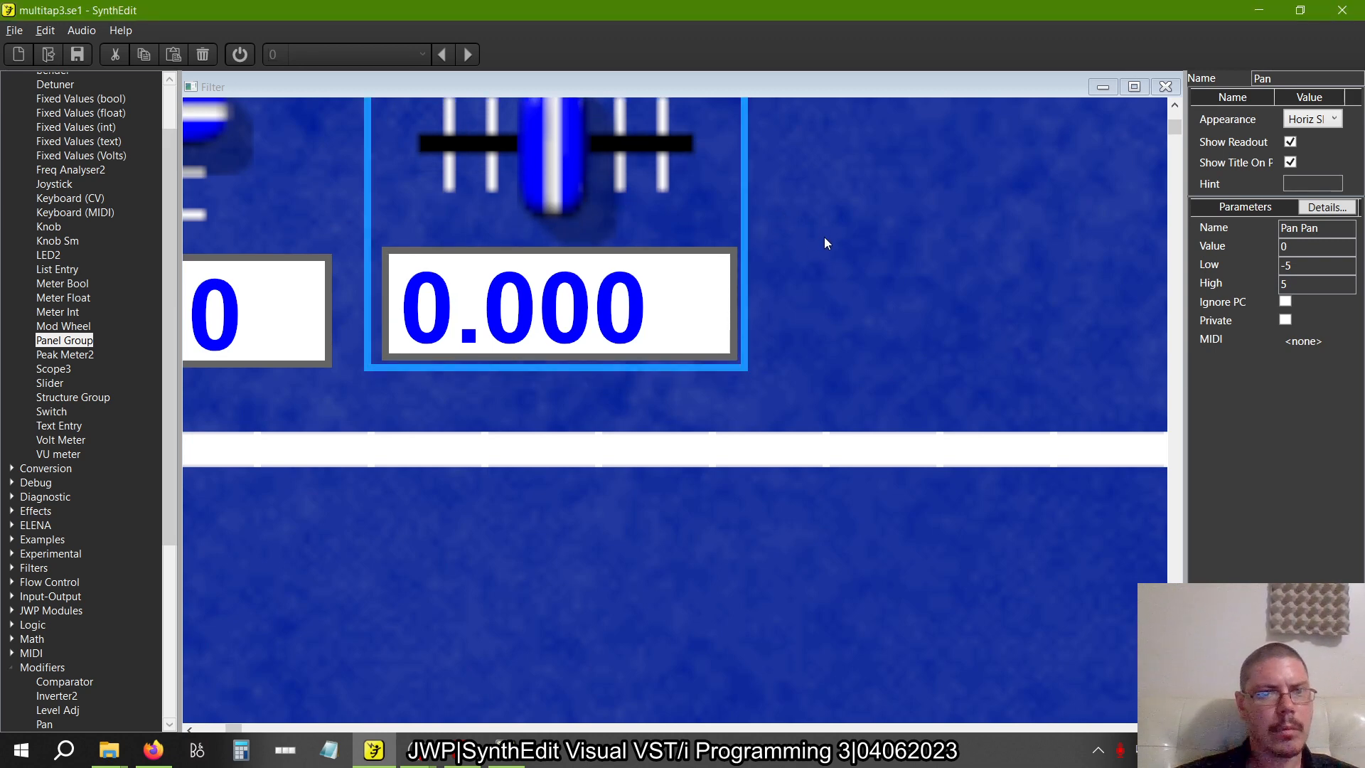
key(Down)
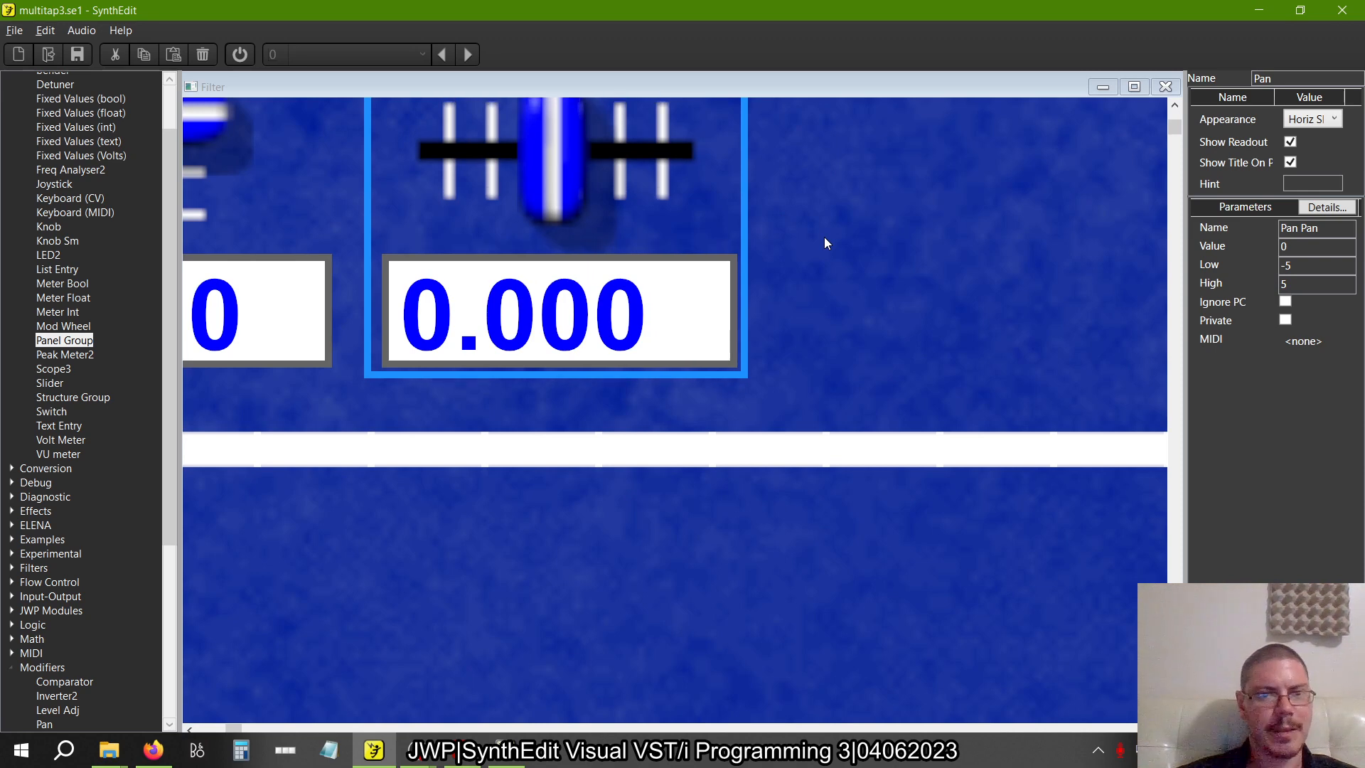
click(843, 279)
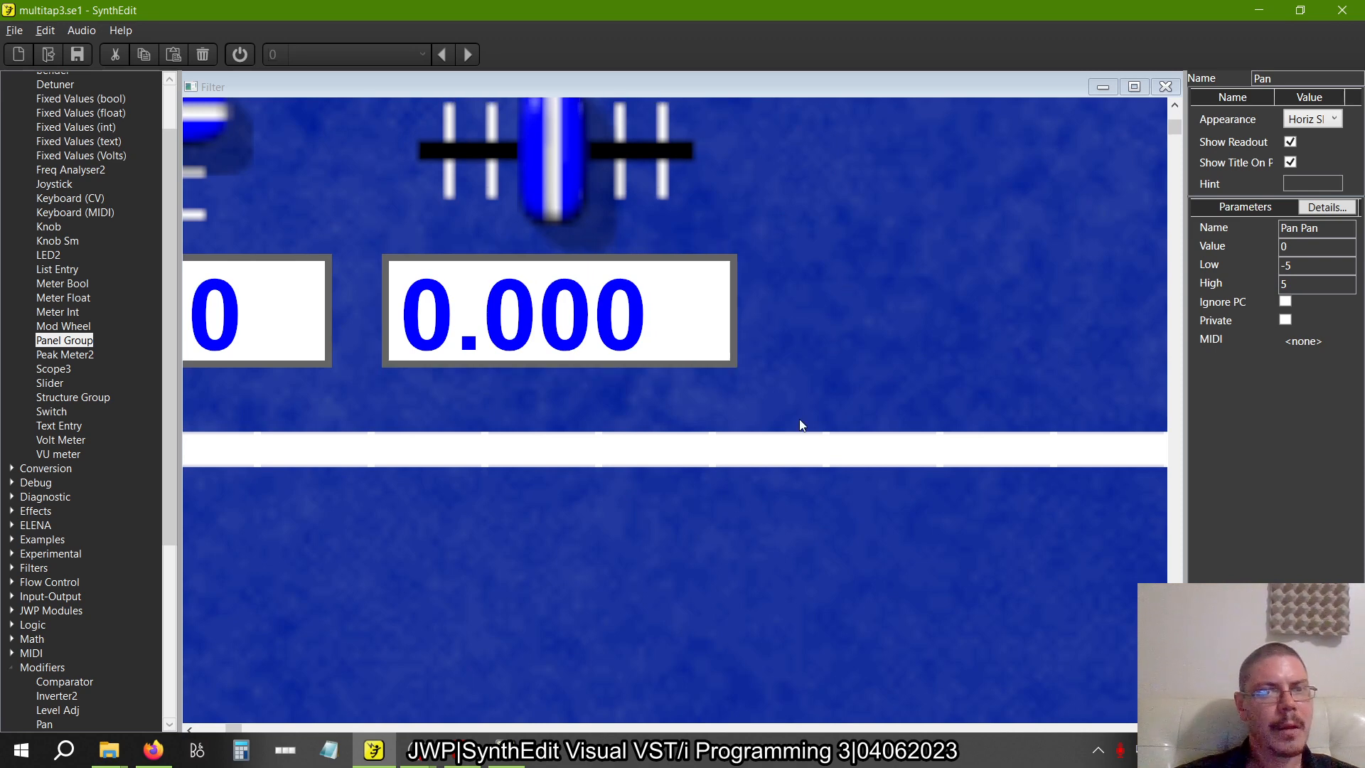
Try a tighter gap between the Pan and LP Res sliders and return Pan to its previous spacing
scroll(800, 420, left, 3)
double_click(660, 258)
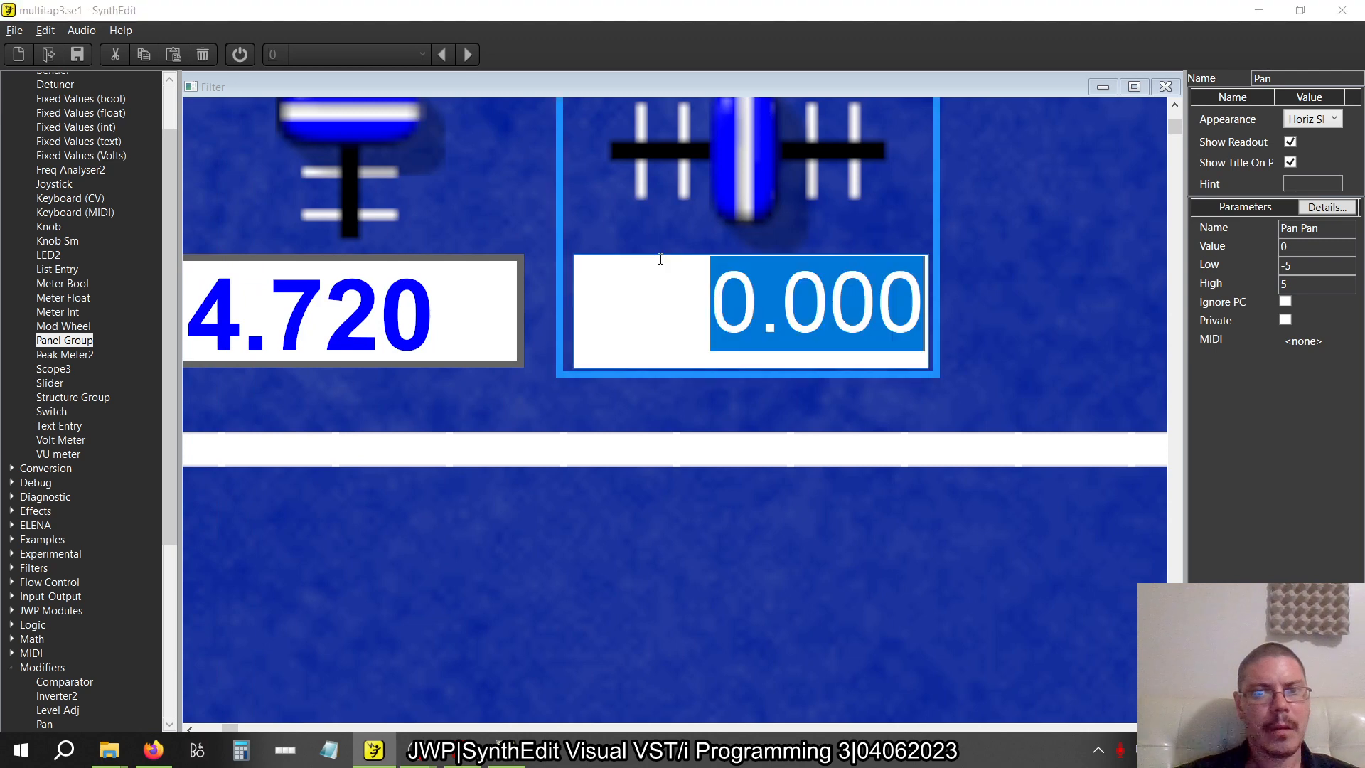
click(697, 222)
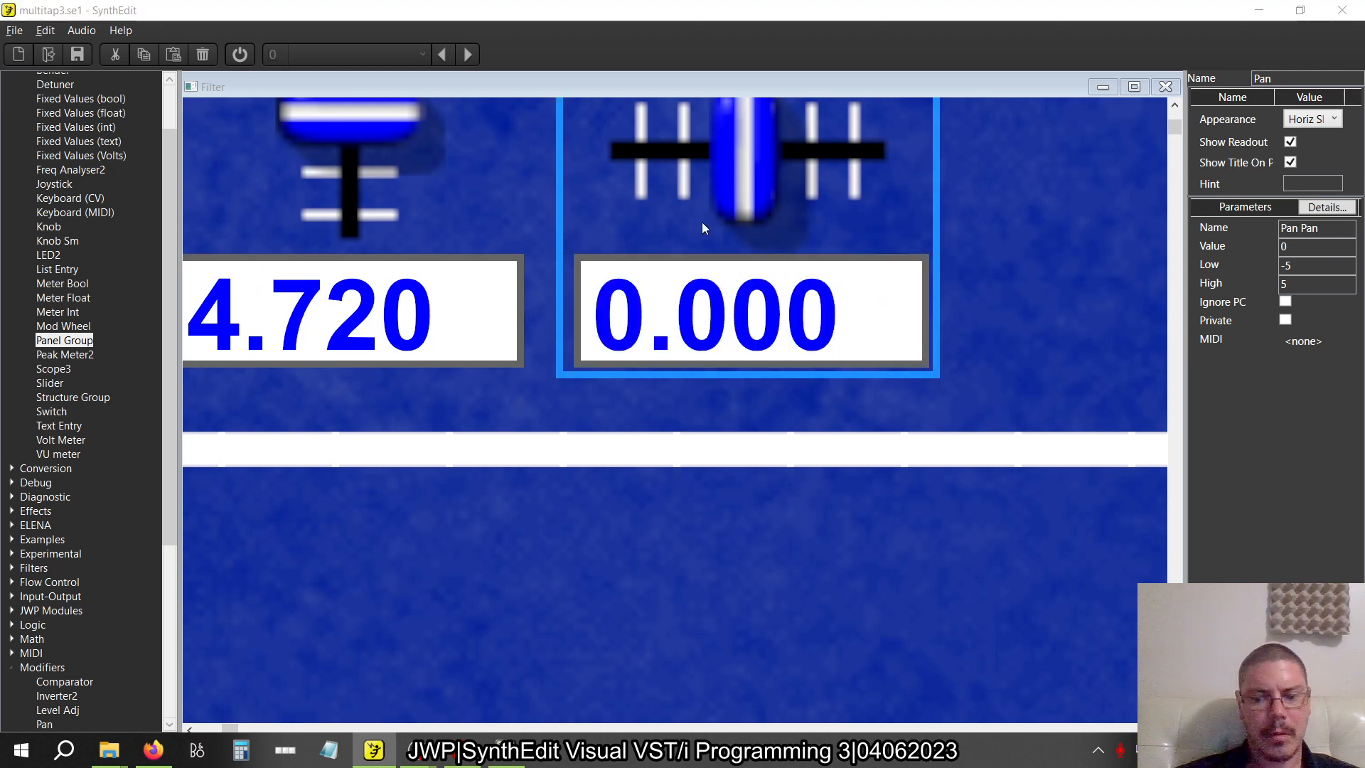
click(561, 217)
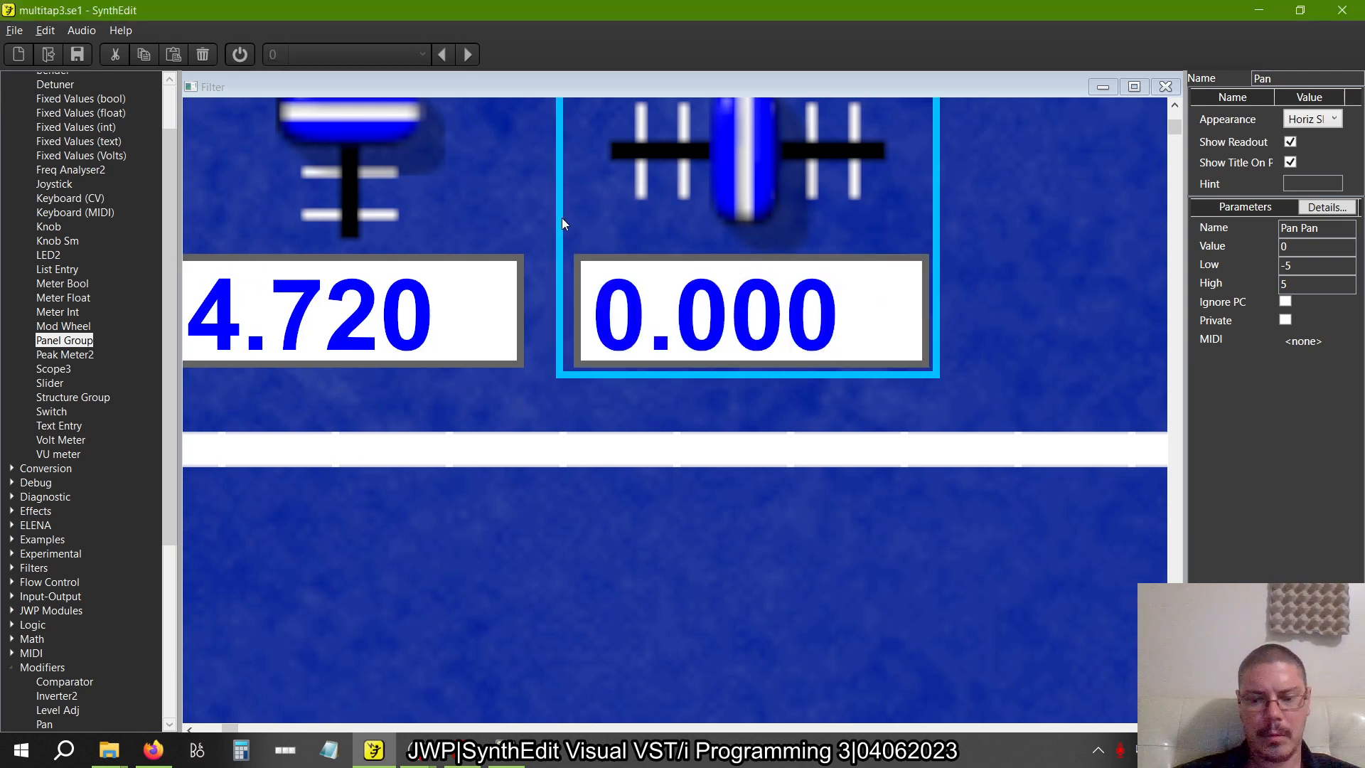
key(Left)
key(Left)
key(Left)
key(Left)
key(Left)
key(Left)
key(Left)
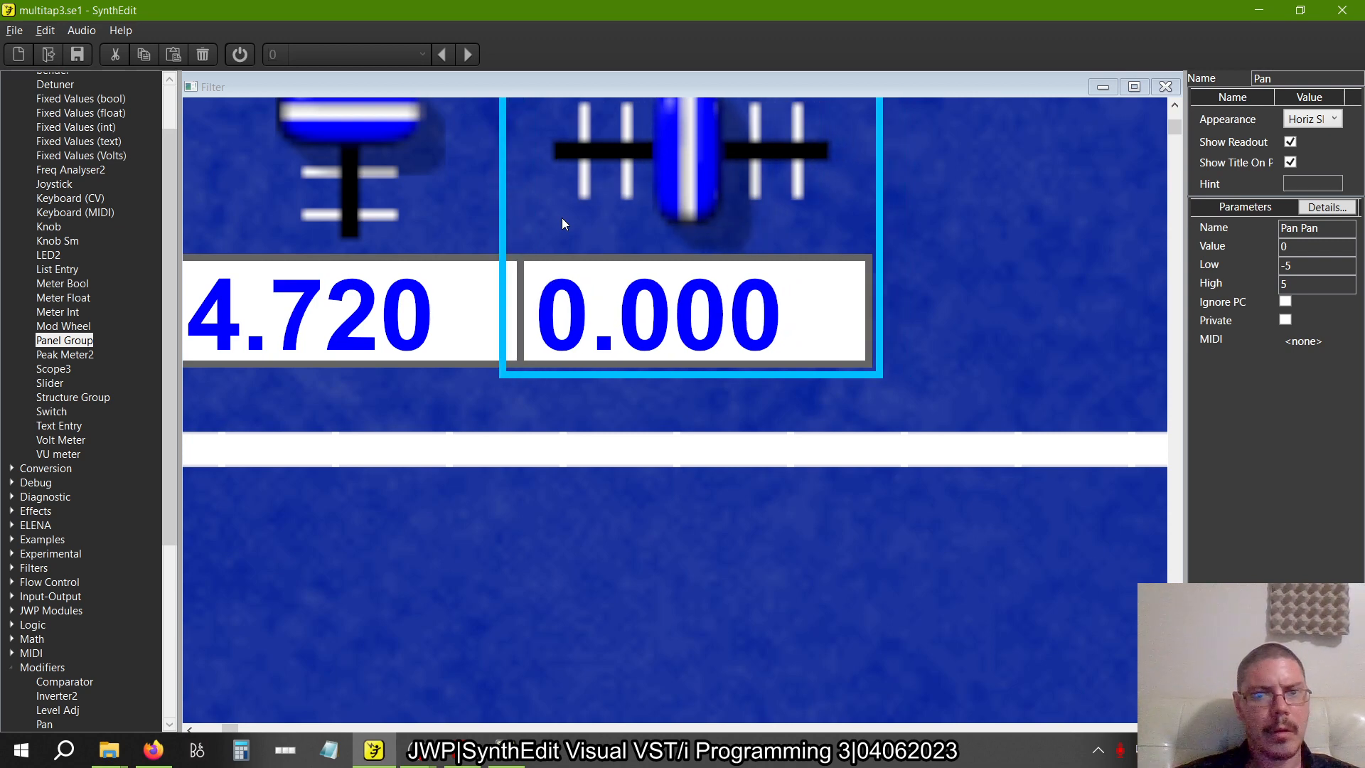
key(Right)
key(Right)
key(Right)
key(Right)
key(Right)
key(Right)
key(Right)
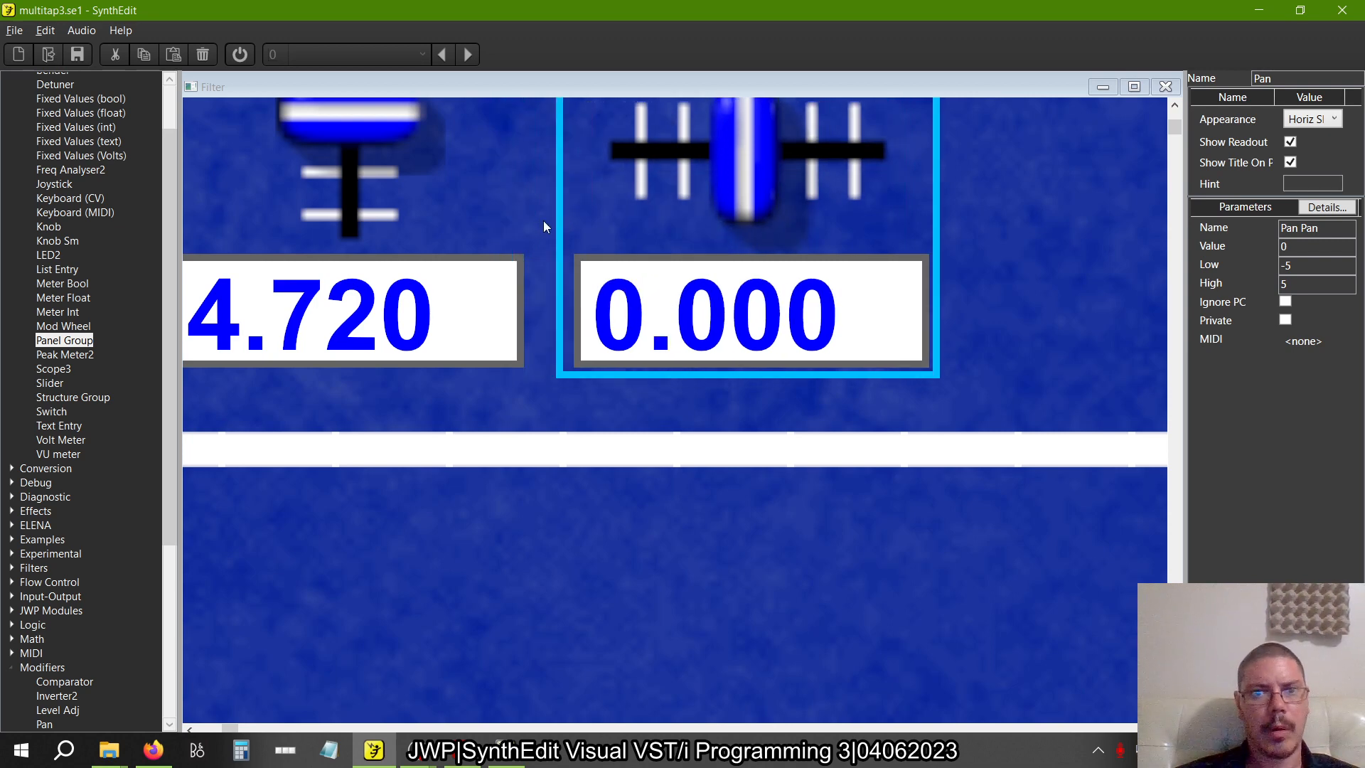
scroll(544, 220, down, 4)
click(629, 441)
scroll(485, 322, up, 5)
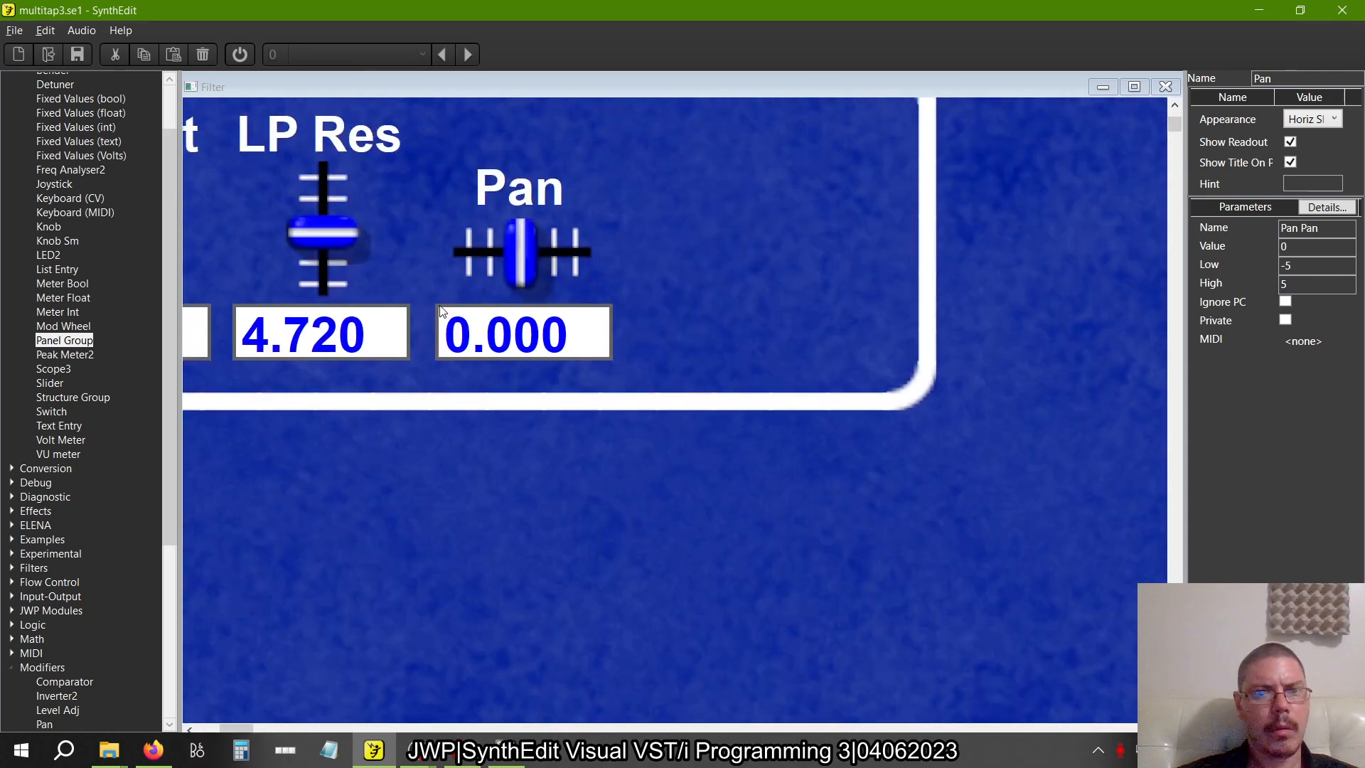
scroll(440, 310, up, 2)
scroll(542, 466, down, 7)
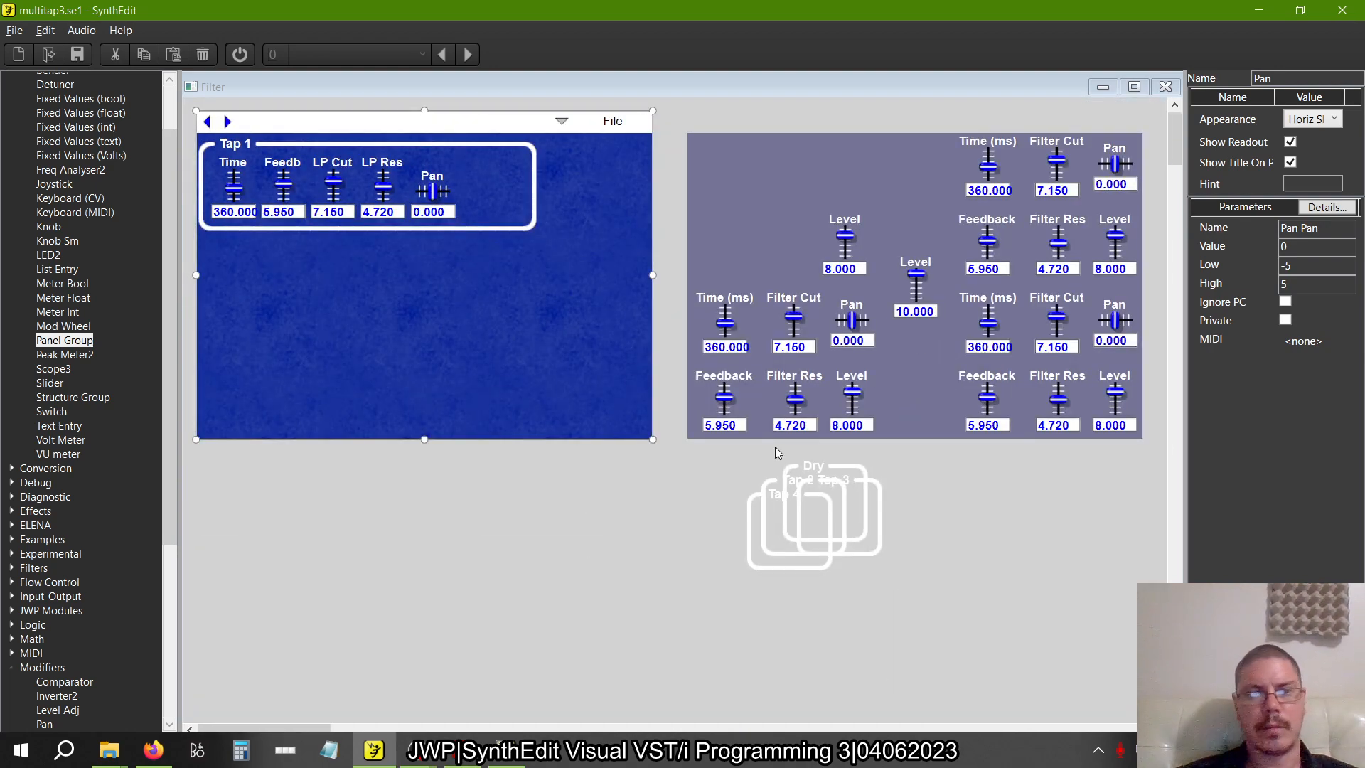
Following multitap3b.se1, place the first tap's Level slider directly right of Pan and narrow the Tap 1 group to fit closely around its sliders
key(alt+Tab)
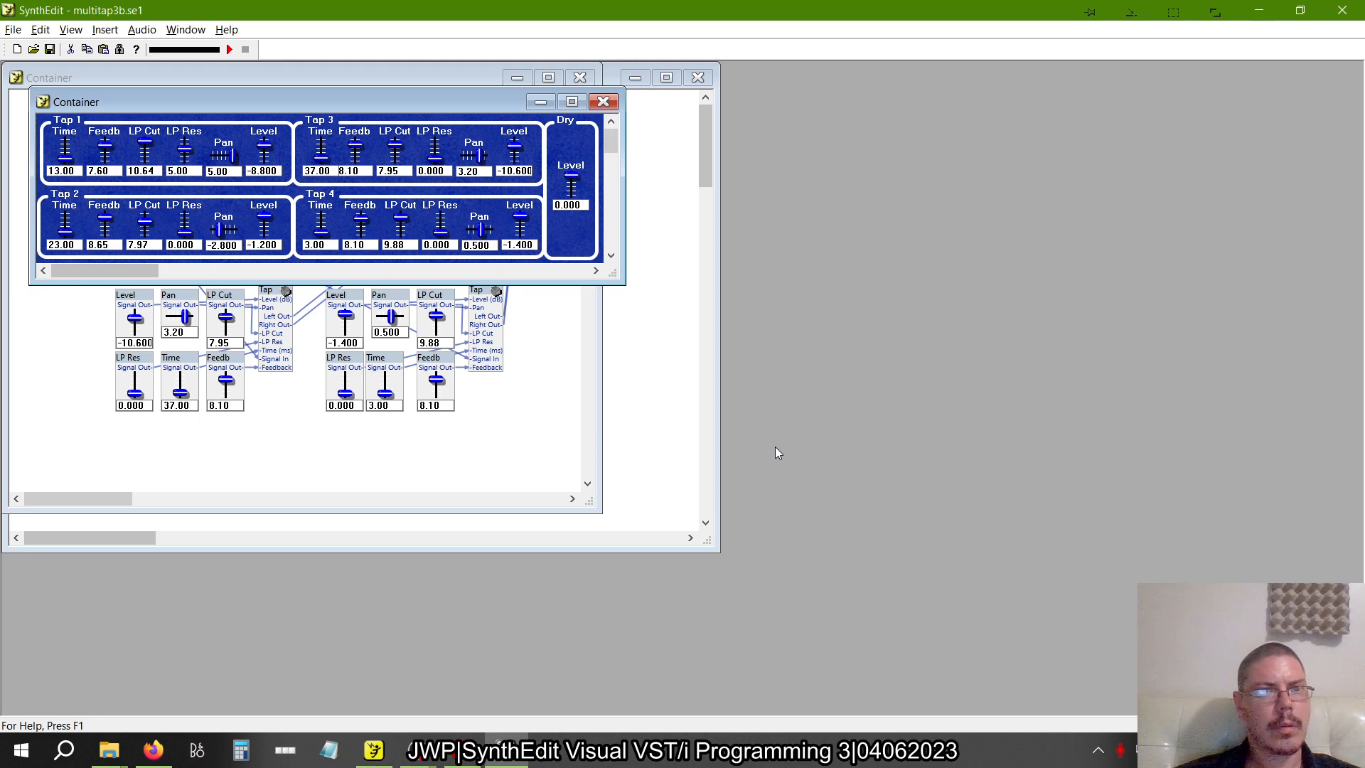
key(alt+Tab)
click(859, 215)
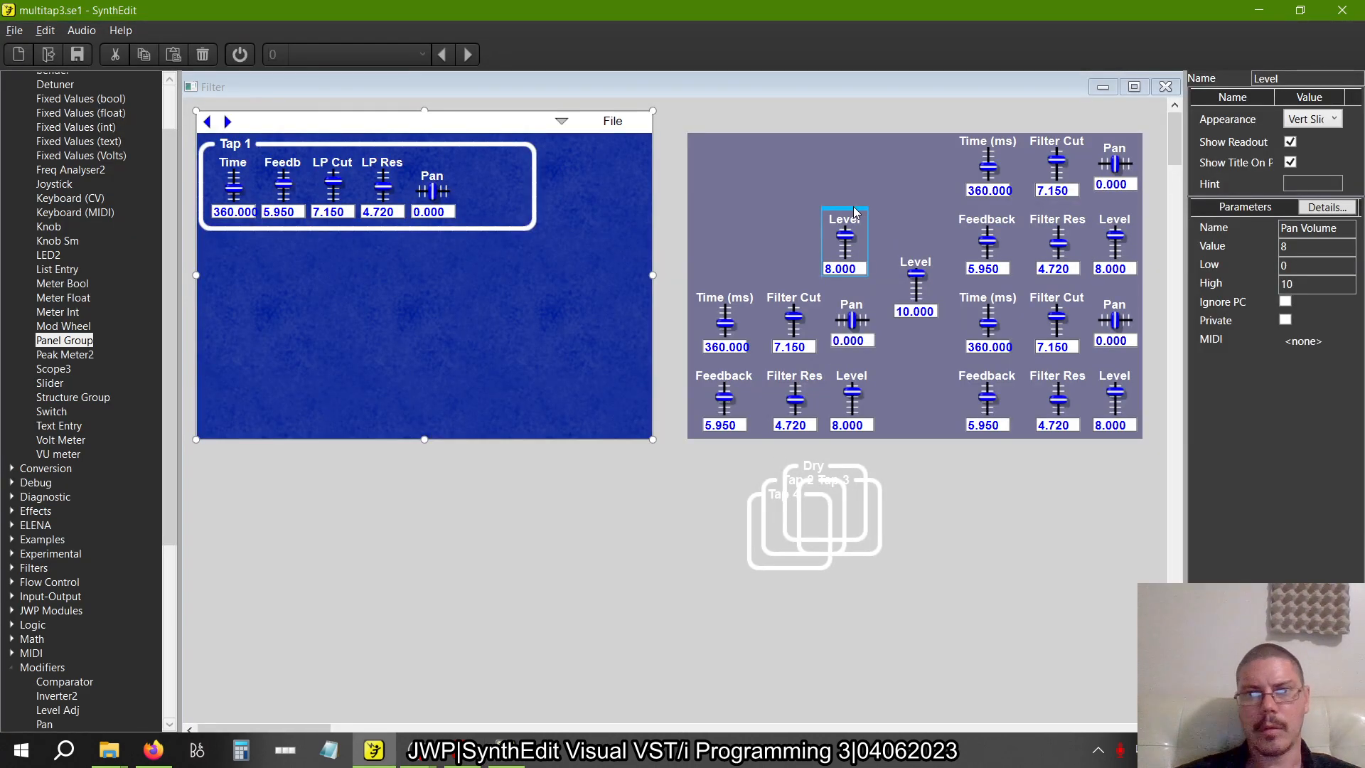
drag(856, 212, 493, 153)
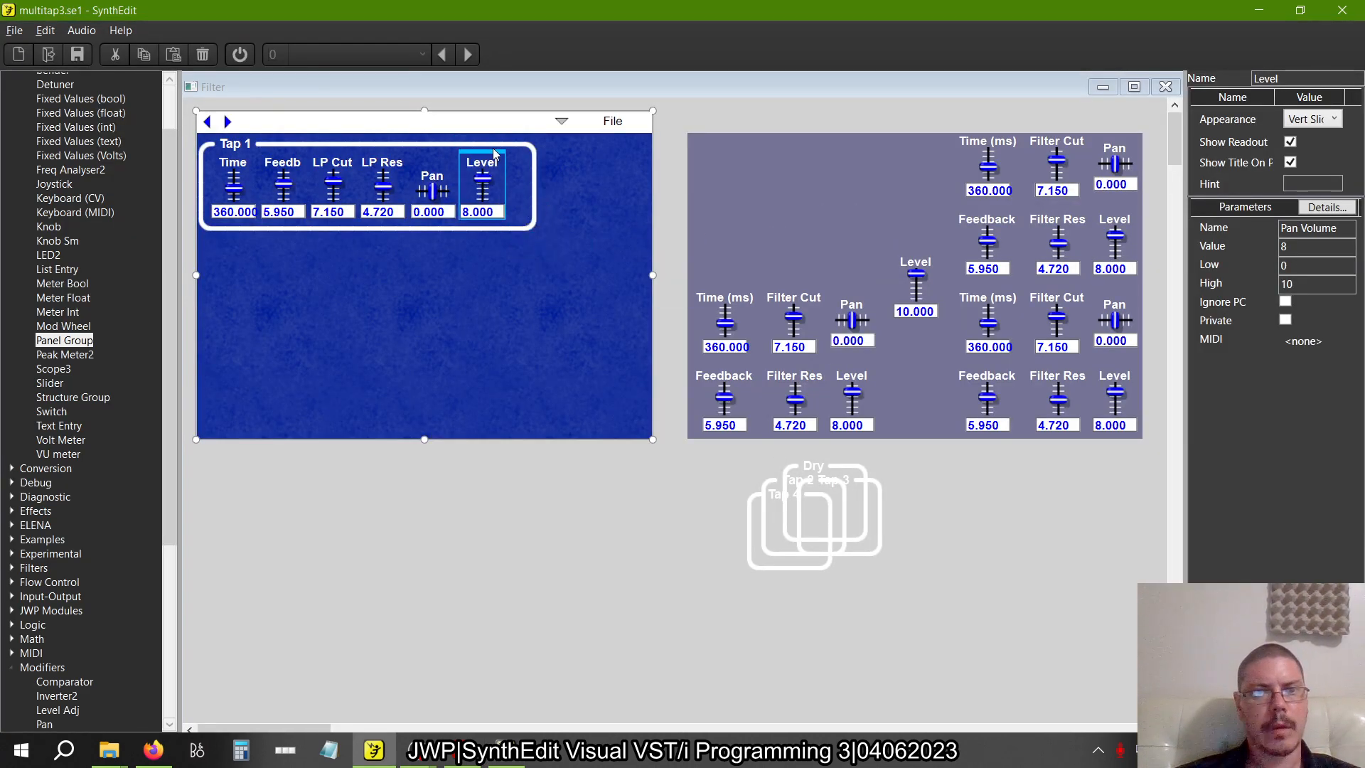
click(536, 183)
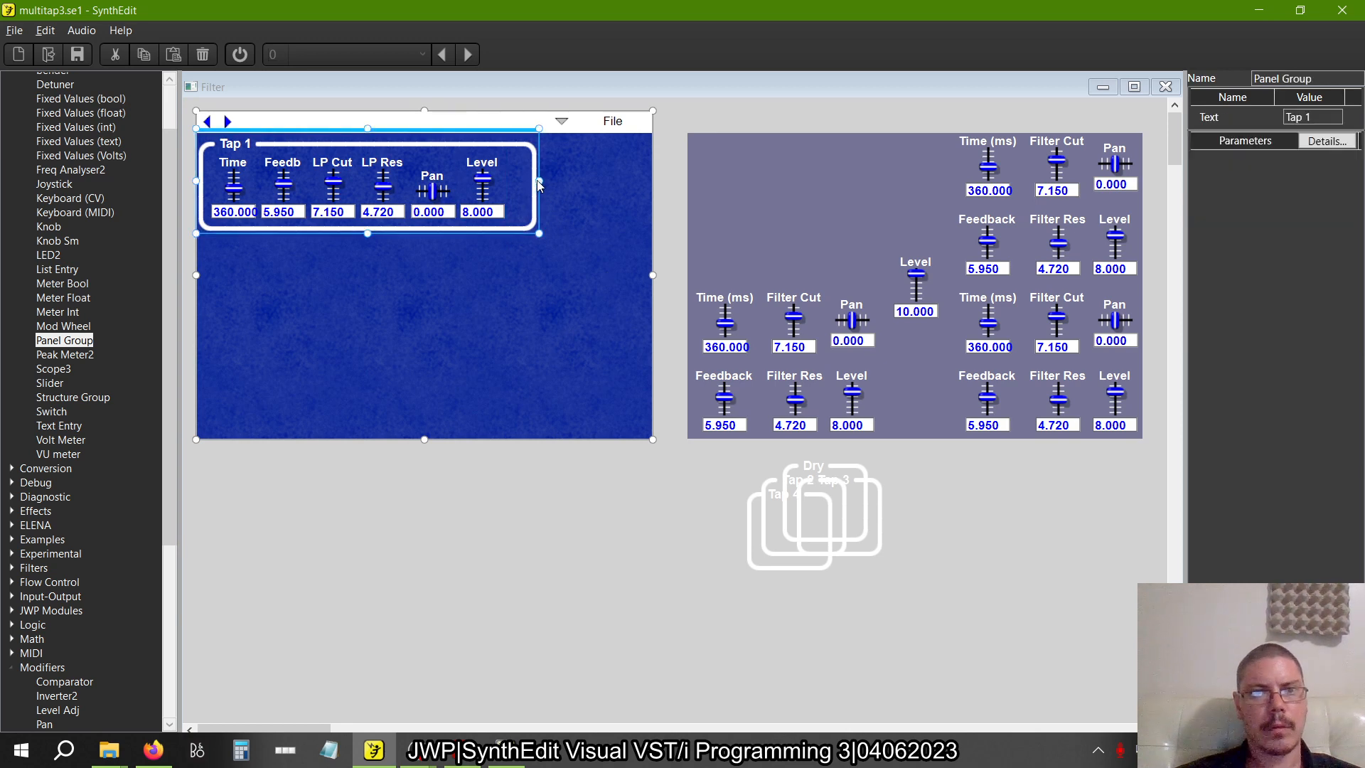
drag(536, 181, 519, 181)
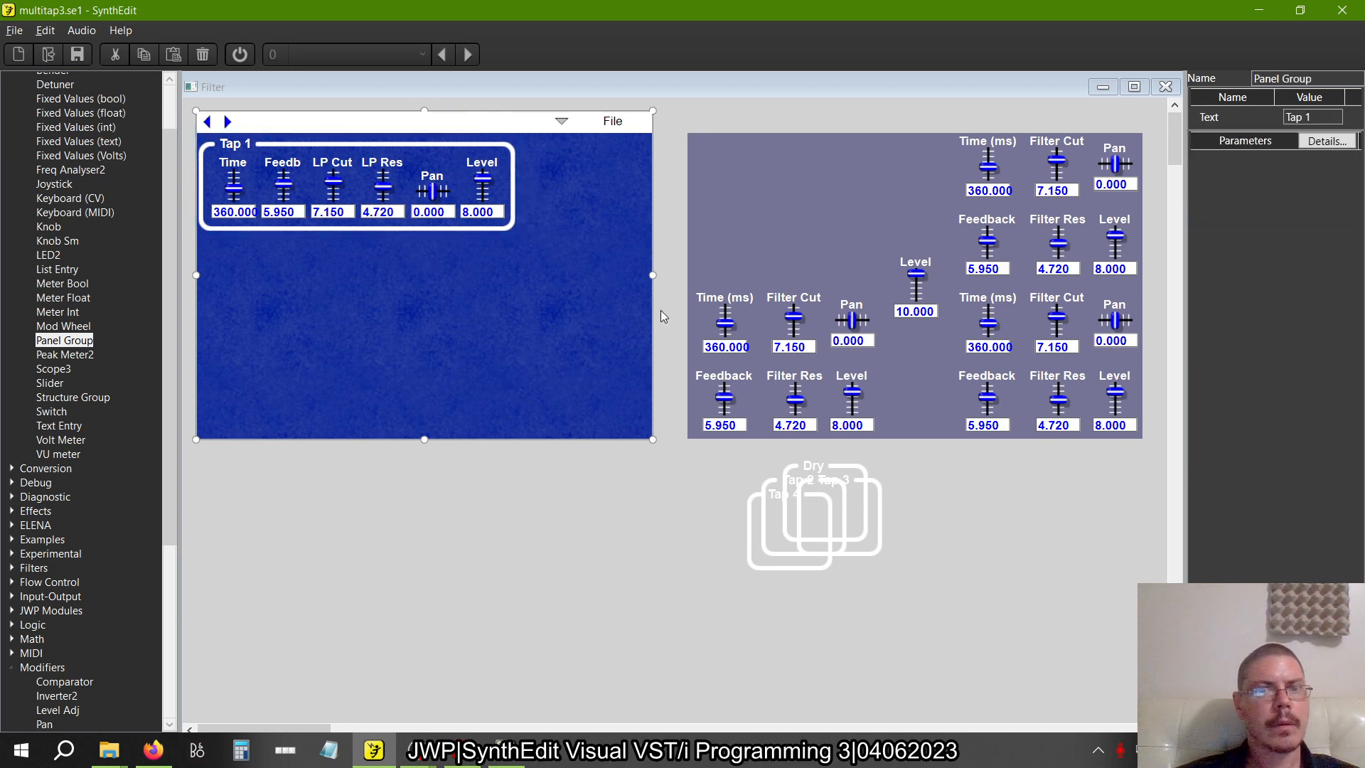
Widen the blue panel background to about 1.7 times its width and move the grey rectangle down below it
click(654, 279)
drag(965, 297, 980, 298)
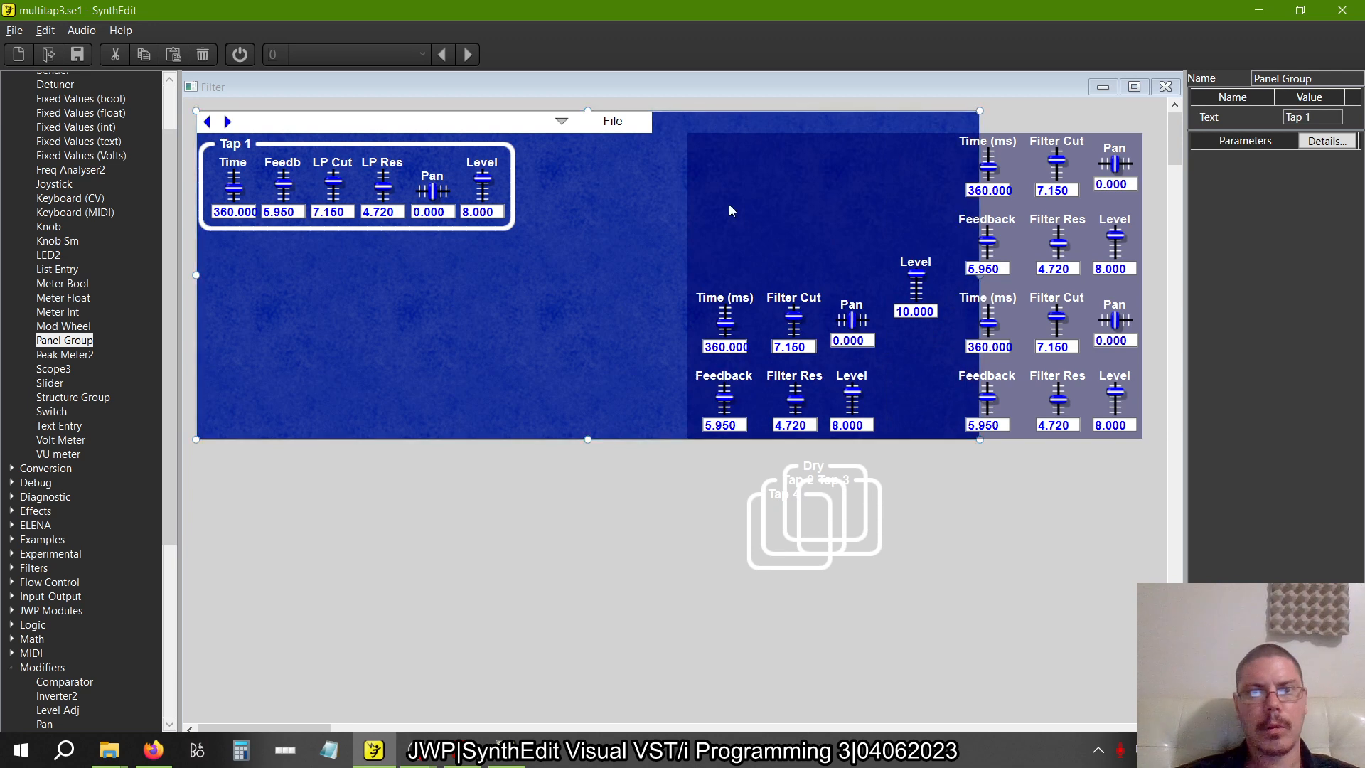
drag(728, 204, 272, 583)
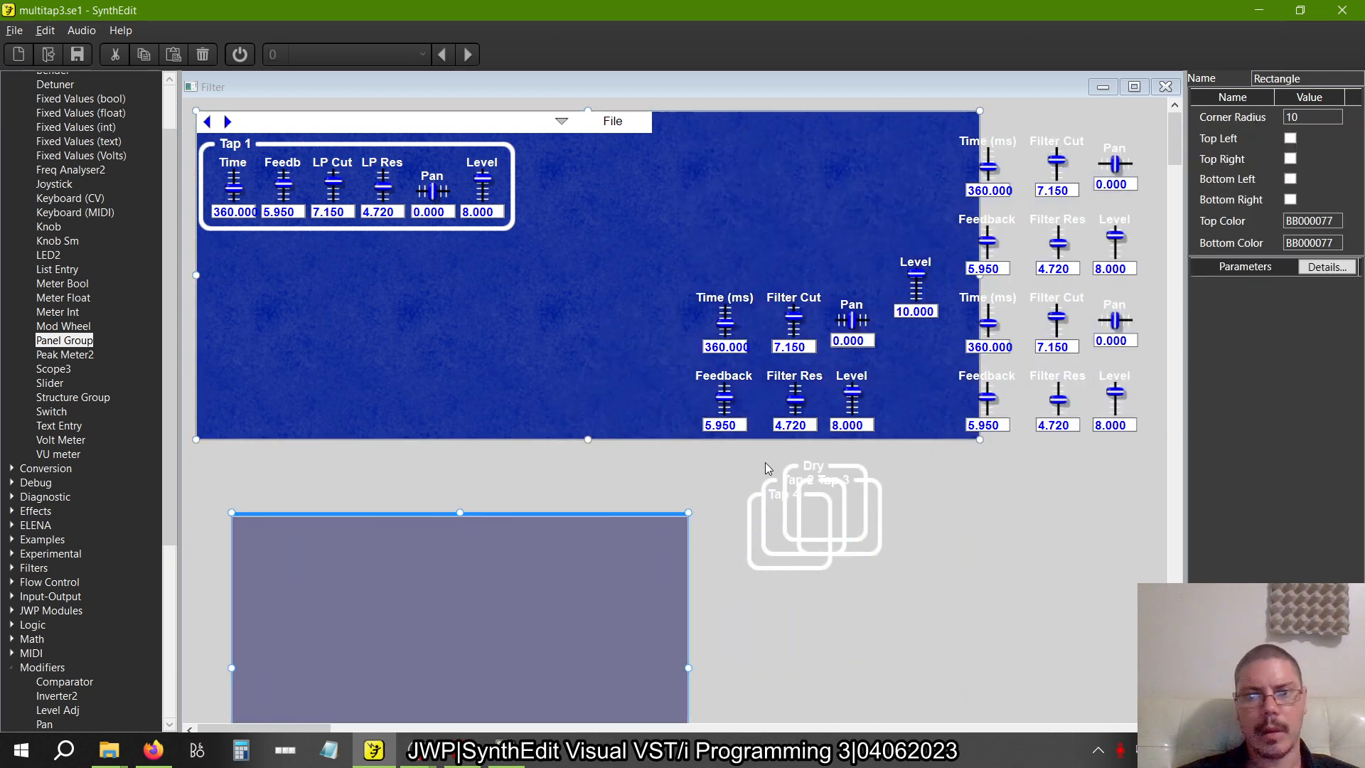
Move the Tap 4, Tap 3 and Tap 2 groups onto free areas of the blue panel
click(779, 487)
drag(779, 487, 631, 342)
click(854, 467)
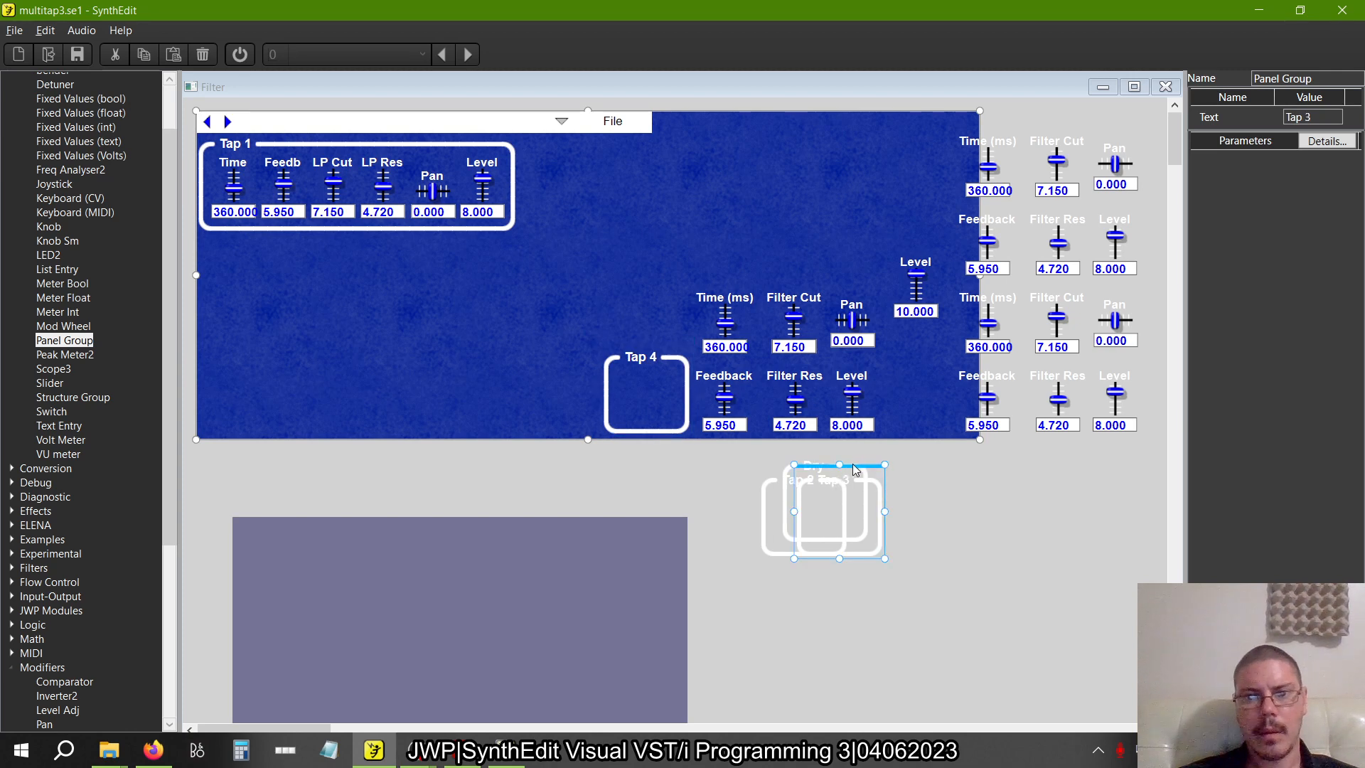
drag(855, 469, 278, 340)
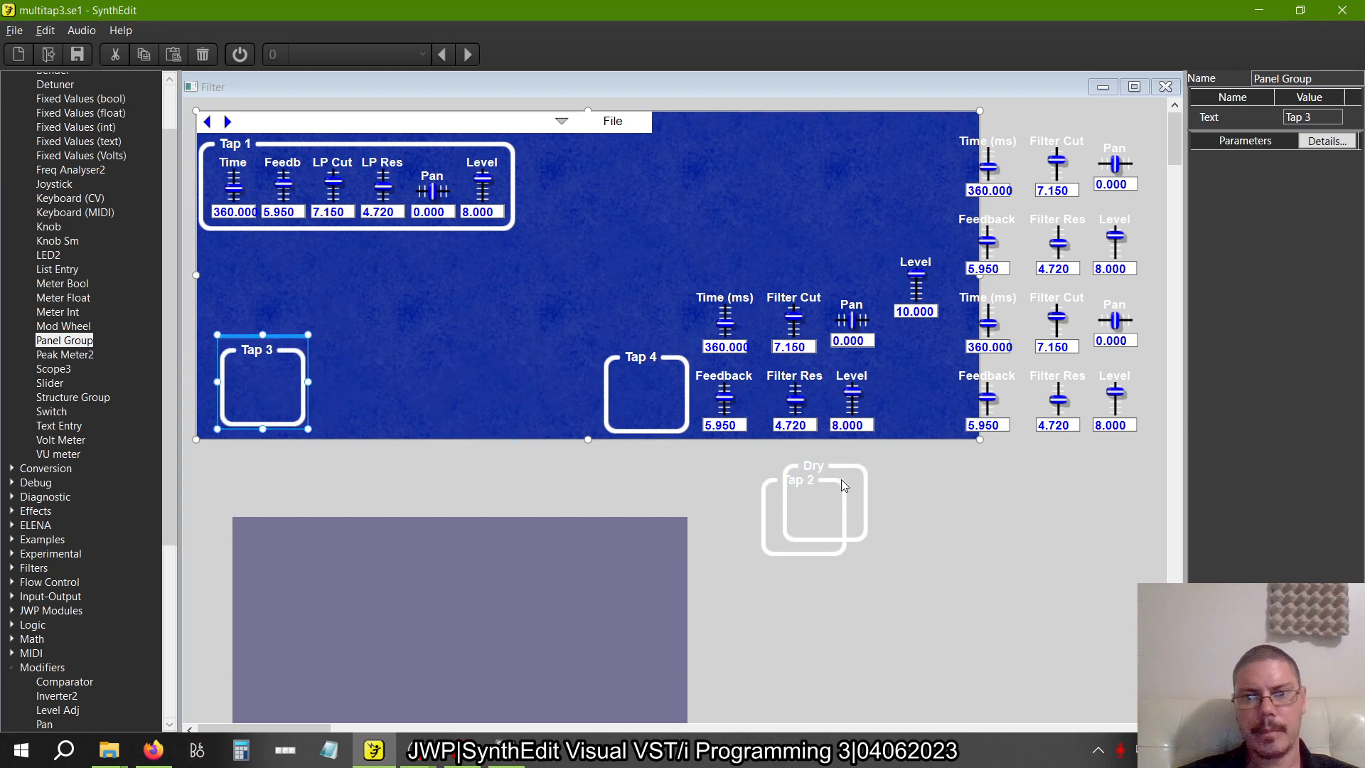
click(749, 488)
click(758, 490)
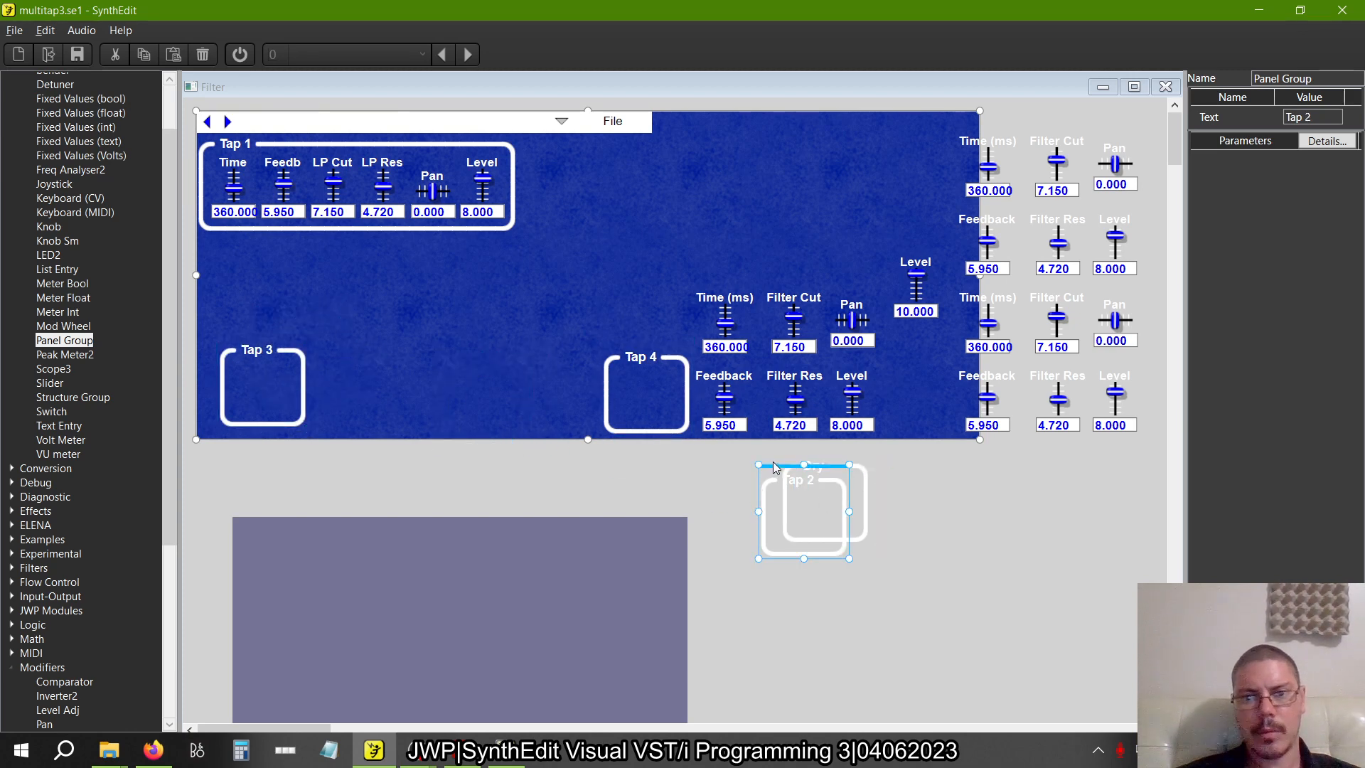
drag(775, 473, 553, 280)
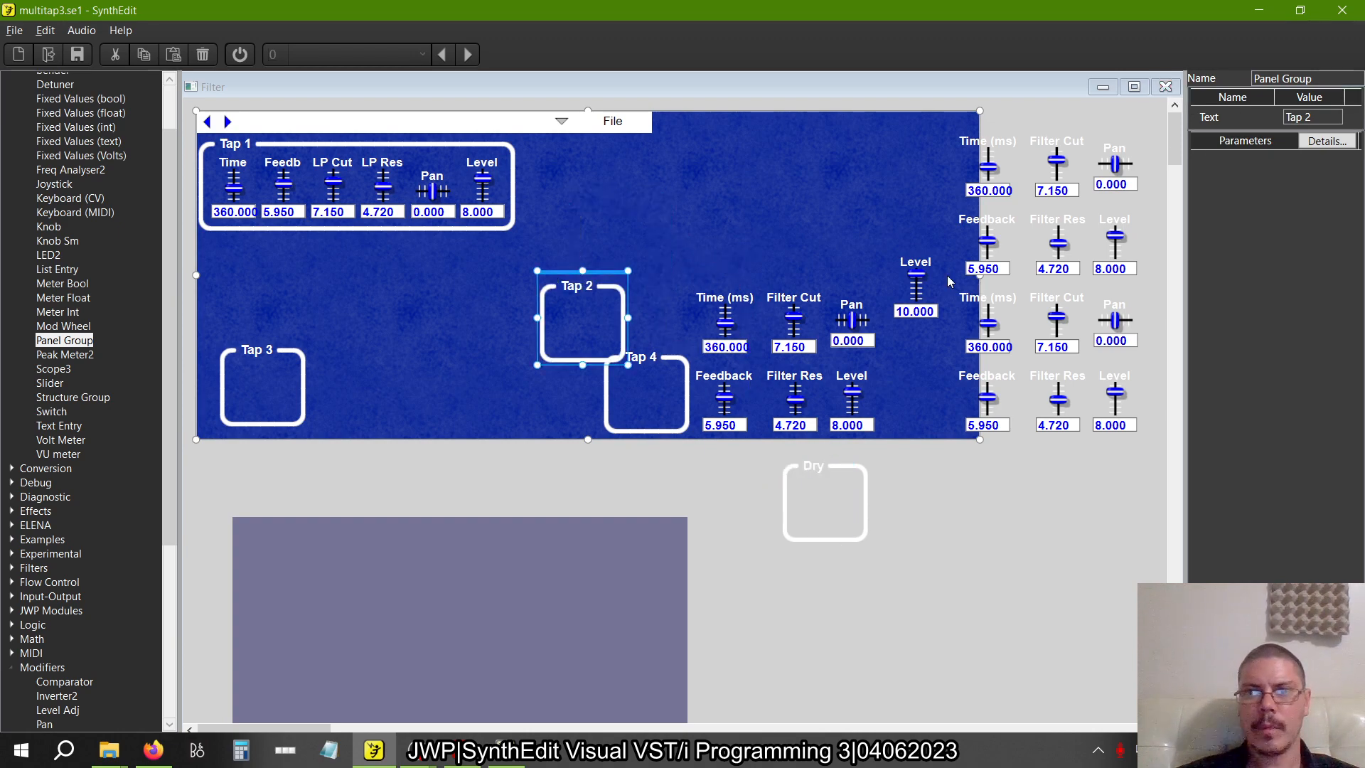
Close the panel view and move the Tap 1 panel group module beside the first tap's sliders in the structure
click(1167, 86)
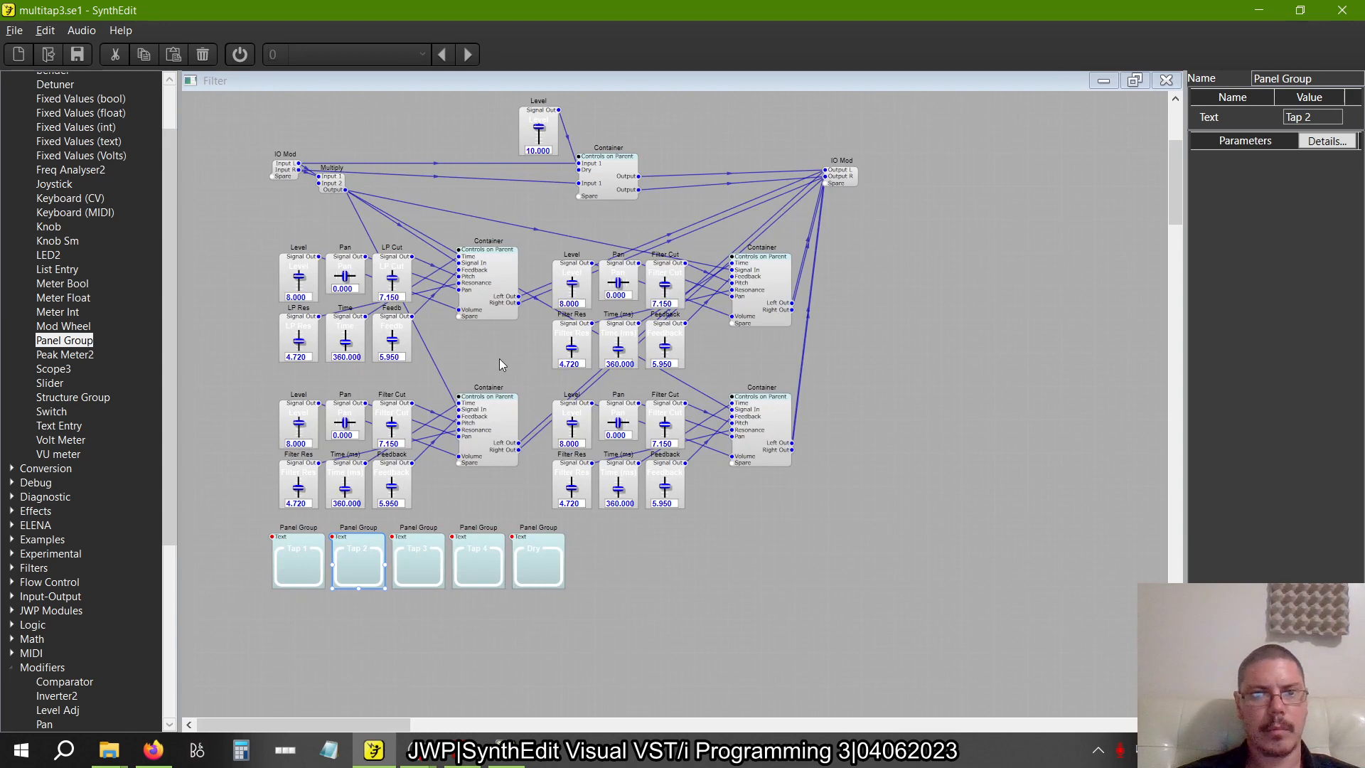
drag(523, 344, 460, 341)
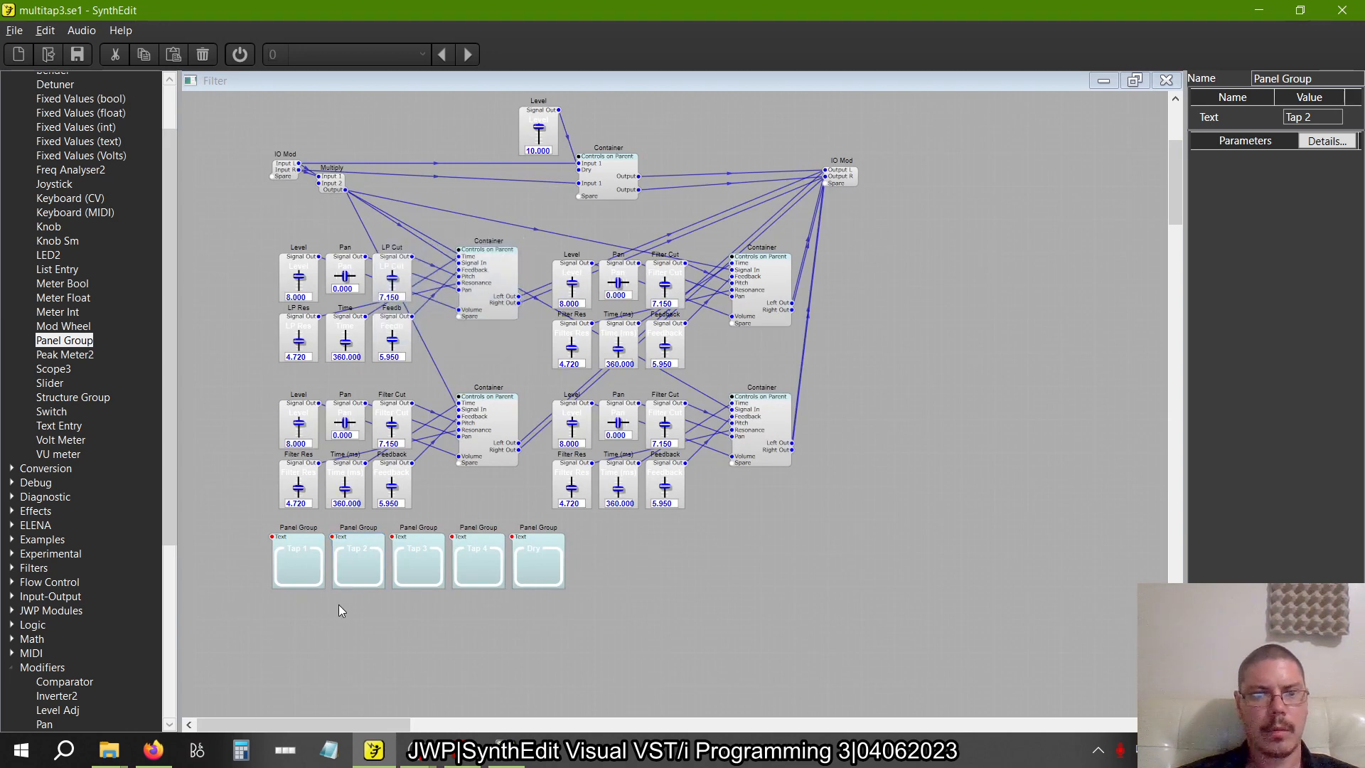
drag(293, 546, 241, 267)
Delete the other three taps' containers and sliders together with the Tap 2, Tap 3 and Tap 4 panel groups
drag(250, 368, 523, 620)
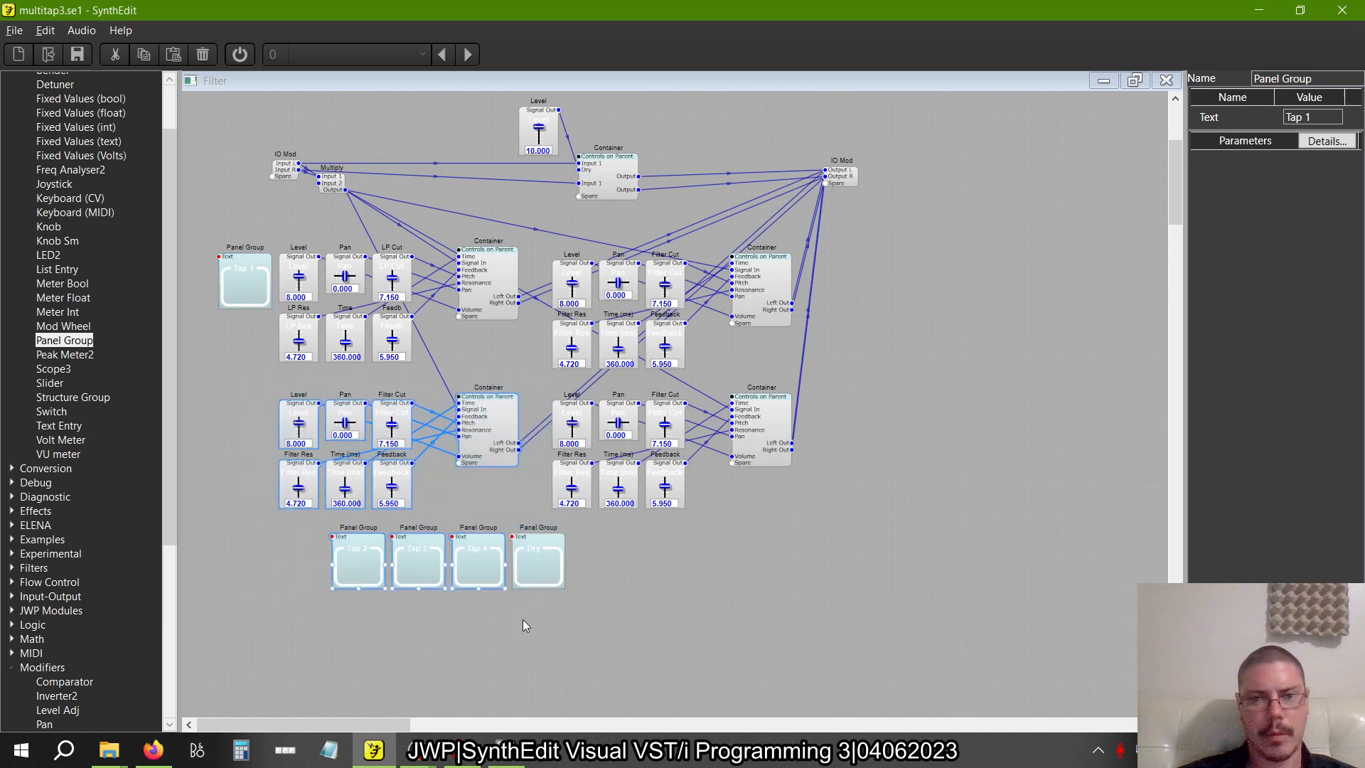
key(Delete)
drag(906, 536, 523, 374)
key(Delete)
drag(905, 378, 548, 236)
key(Delete)
Containerize the Tap 1 panel group together with the first tap's sliders and its container
drag(576, 359, 192, 228)
right_click(239, 266)
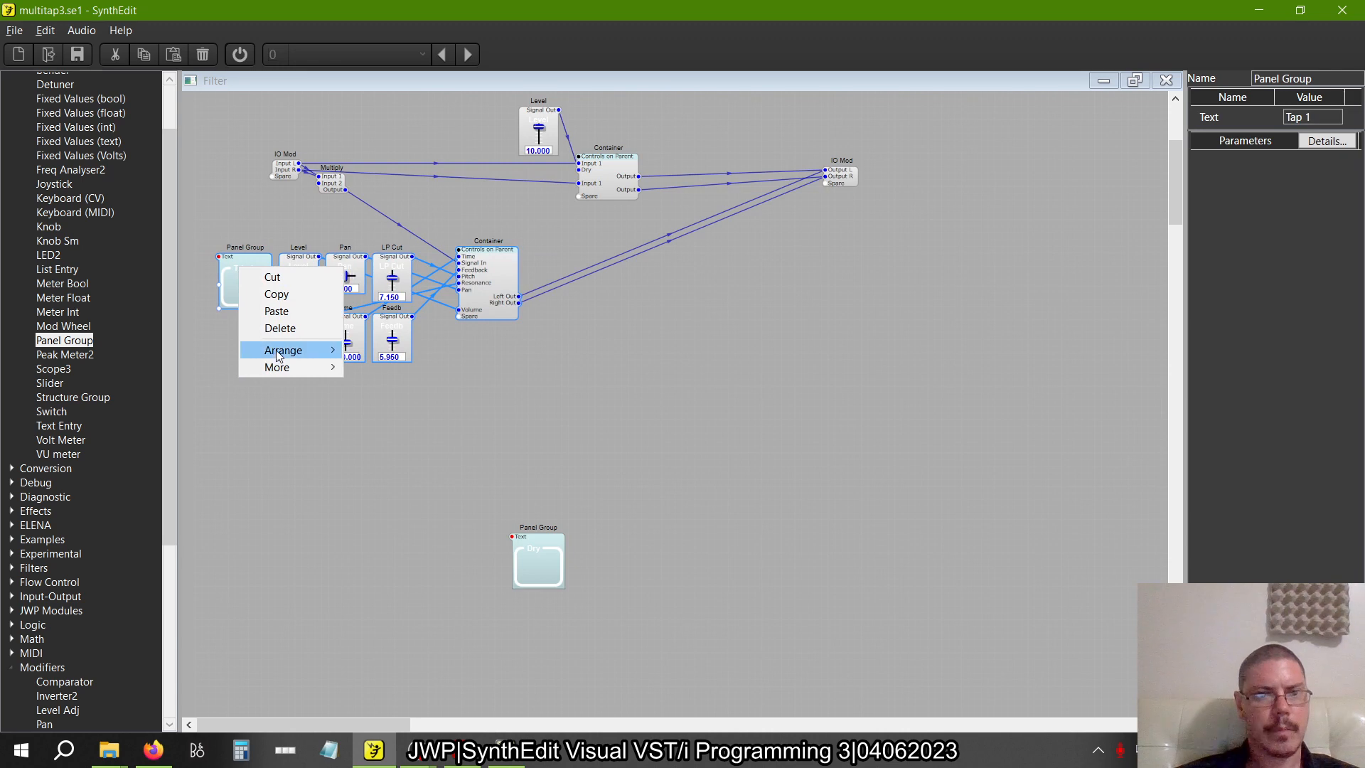
mouse_move(291, 367)
click(412, 418)
Copy the containerized tap and paste three copies, spread over the free area of the structure
drag(398, 316, 677, 289)
key(ctrl+c)
key(ctrl+v)
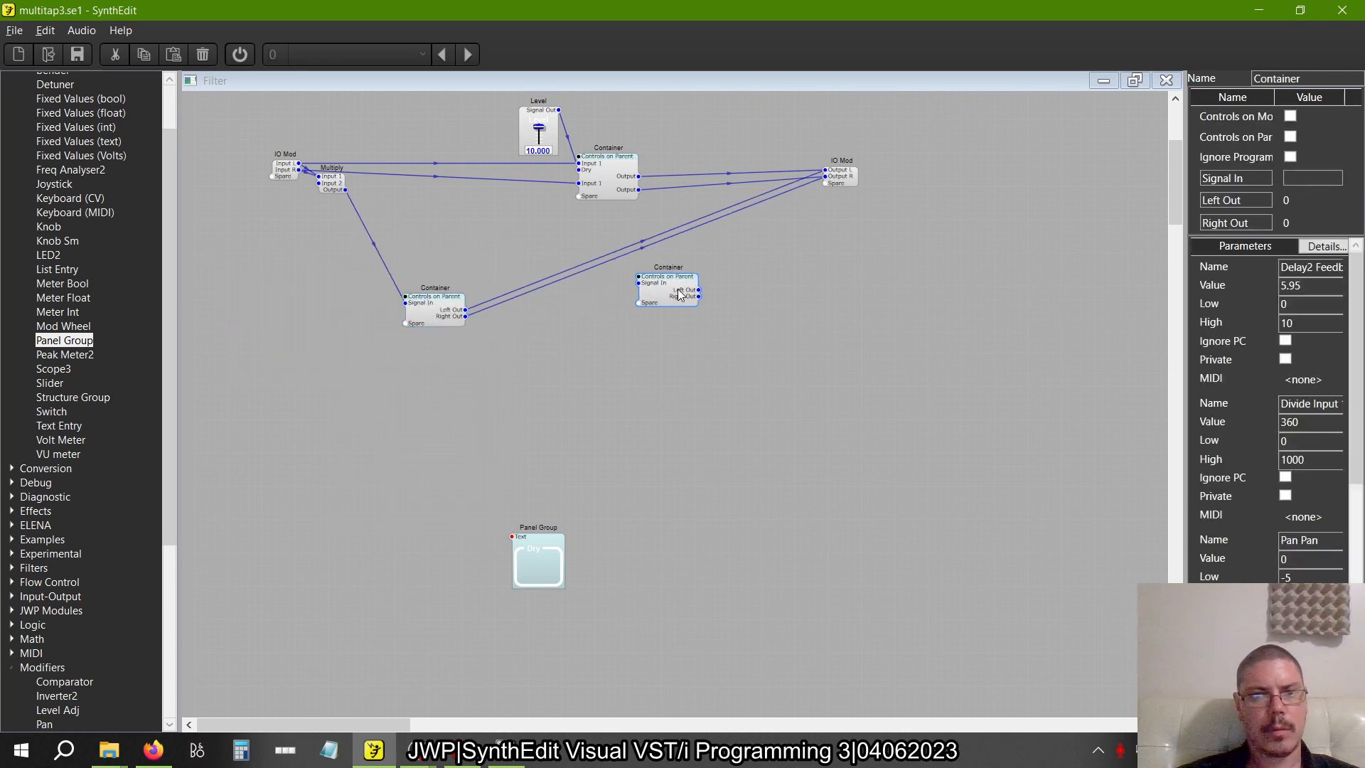
key(ctrl+v)
drag(481, 329, 418, 387)
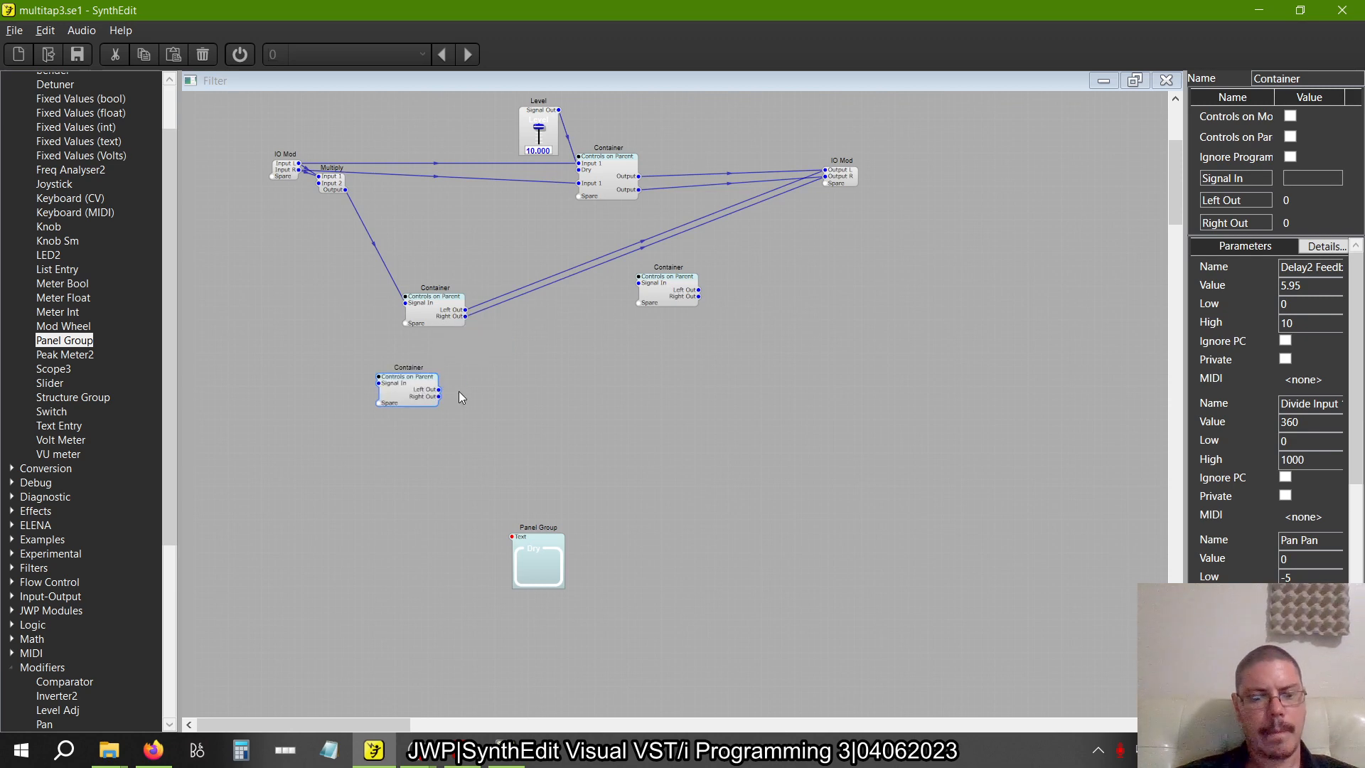
key(ctrl+v)
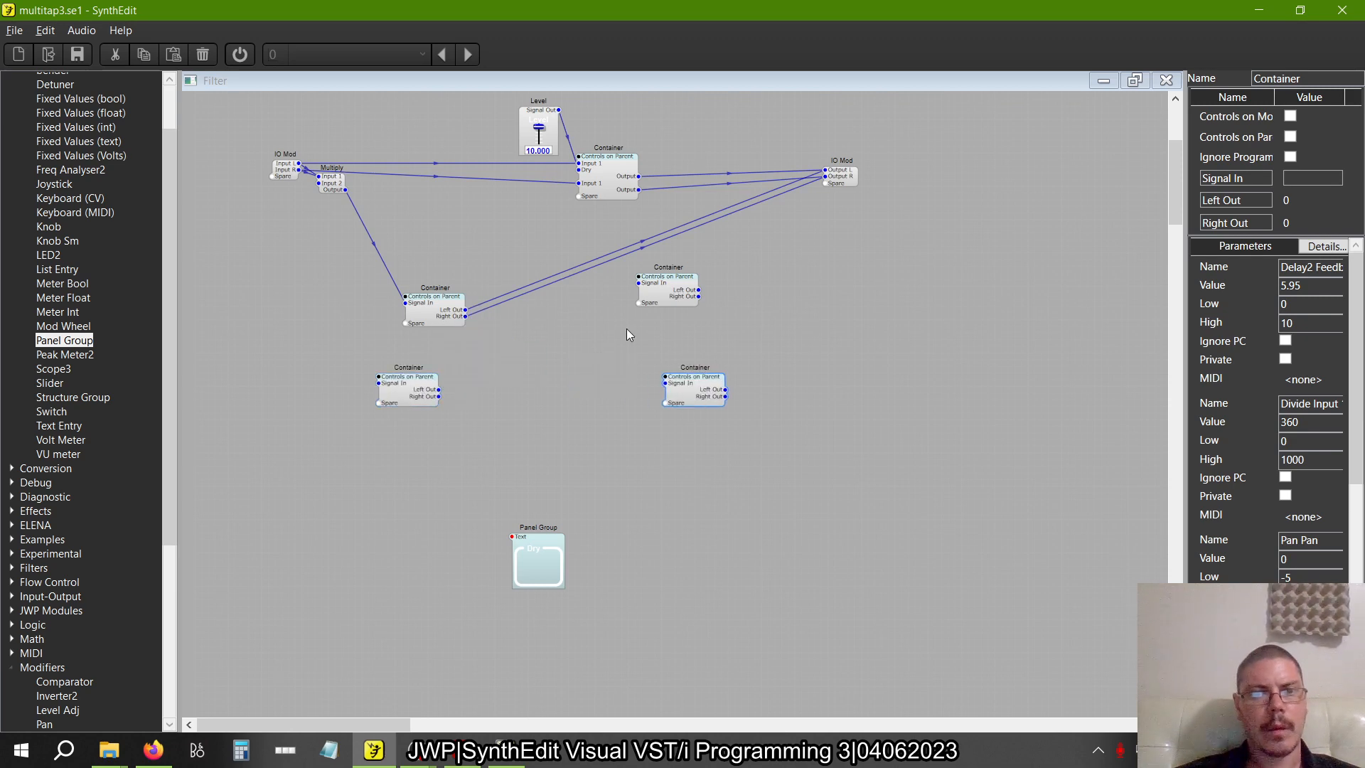
Wire the upper container copy's Signal In to the Multiply output and its Left and Right Out to the IO Mod outputs
click(637, 290)
drag(638, 283, 345, 191)
drag(701, 296, 825, 172)
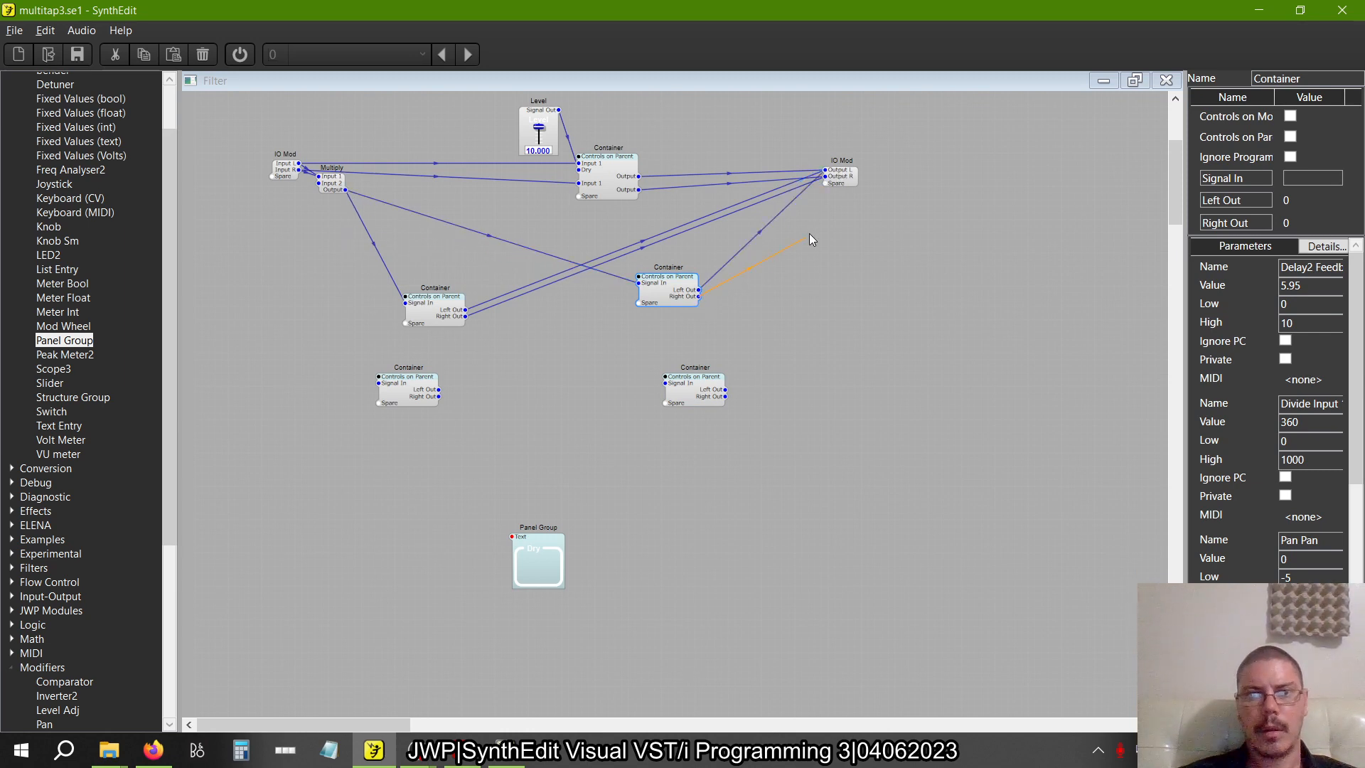
drag(809, 233, 828, 177)
drag(662, 294, 641, 289)
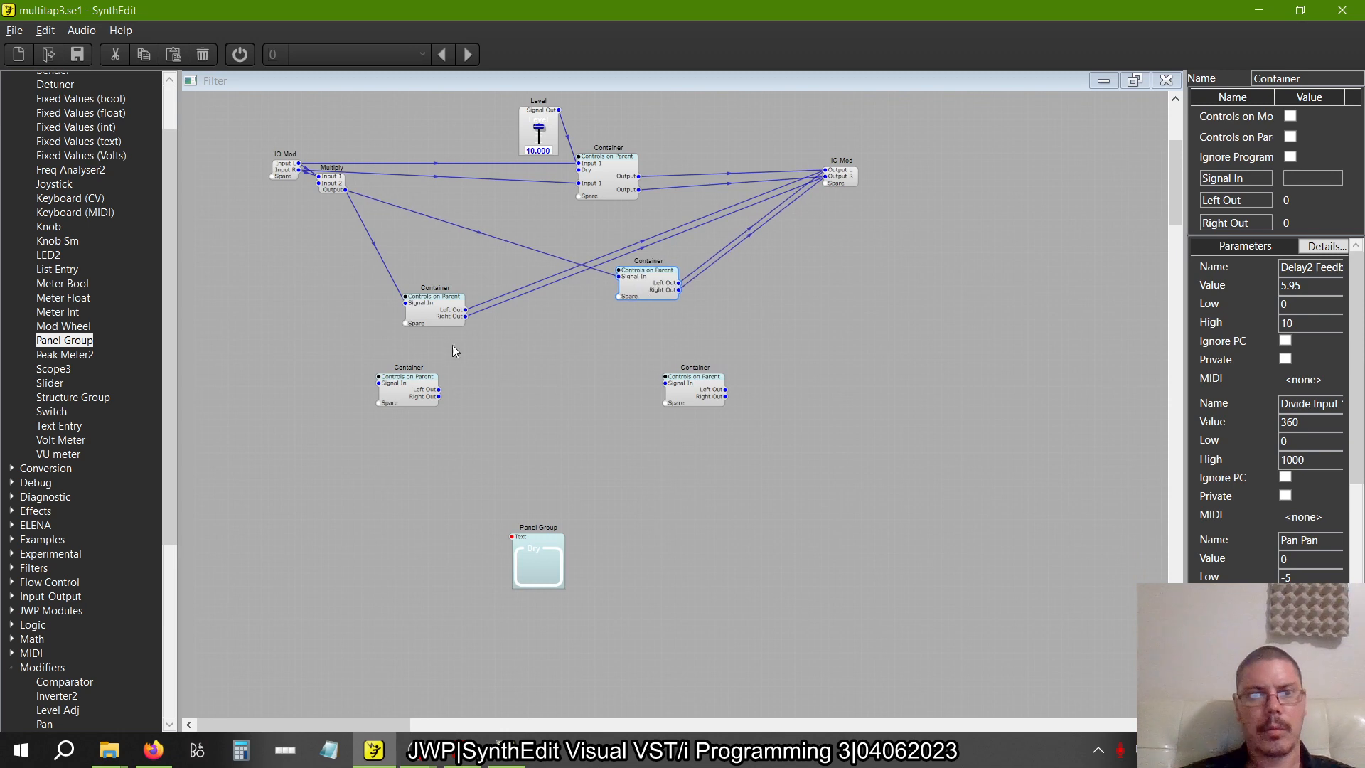
Move the original tap container up and un-containerize it back into its panel group, sliders and inner container
drag(430, 311, 403, 257)
right_click(404, 258)
mouse_move(449, 401)
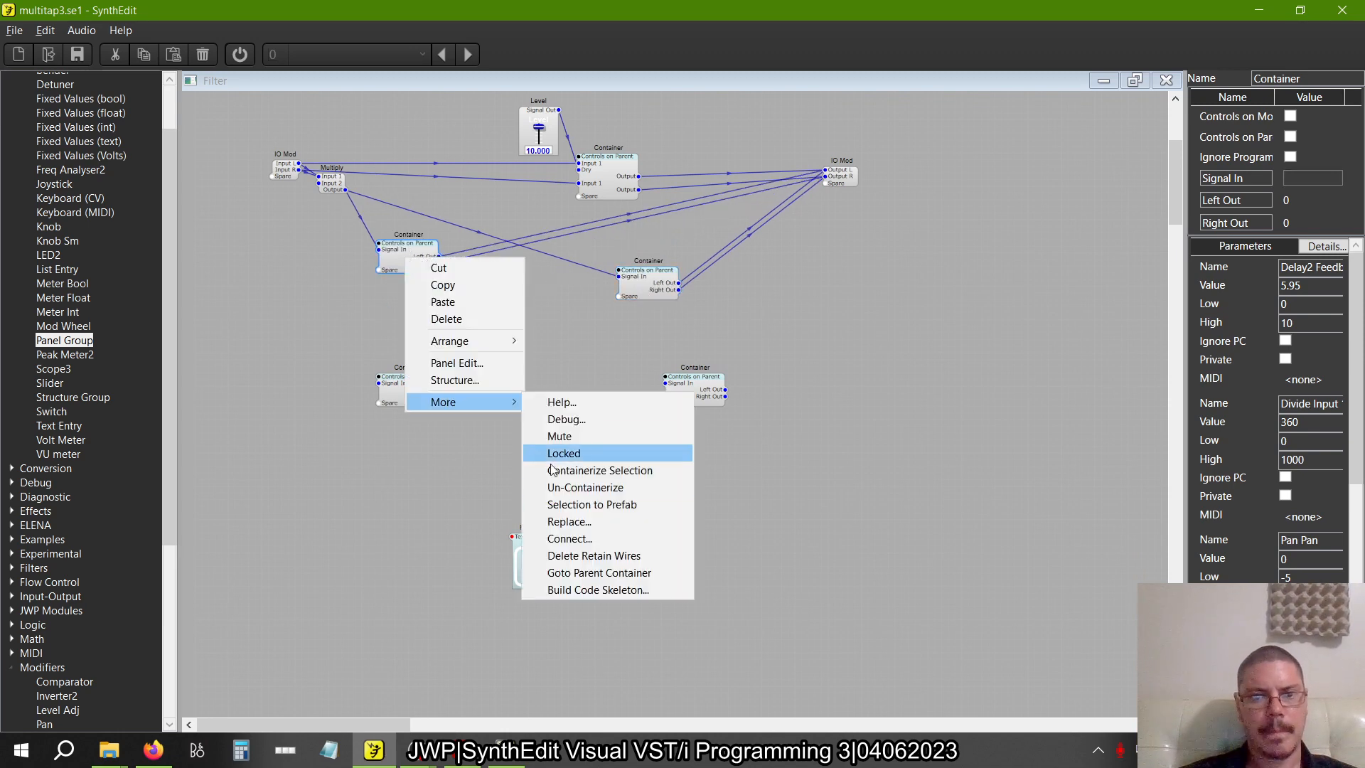
click(562, 488)
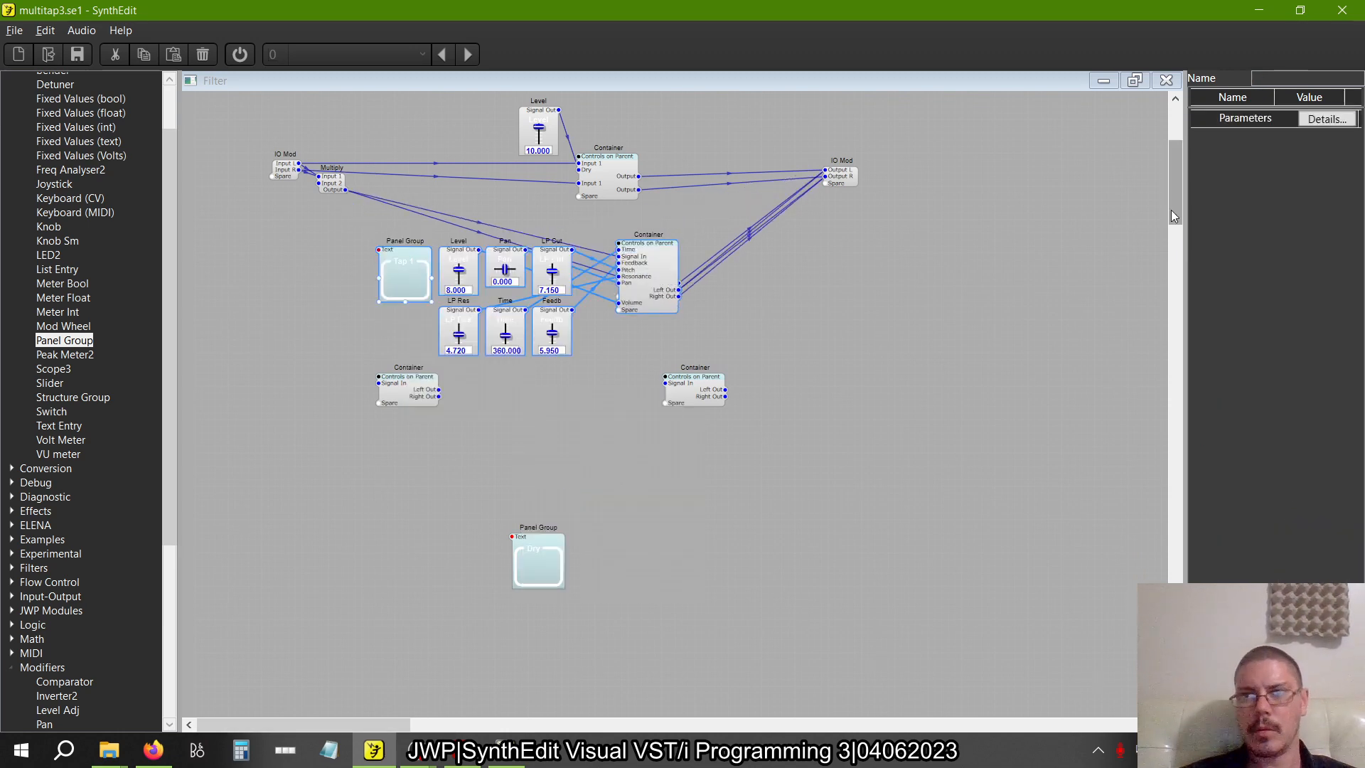
Open the Filter's panel for editing and shrink its window so the structure window stays accessible
click(1135, 80)
right_click(671, 400)
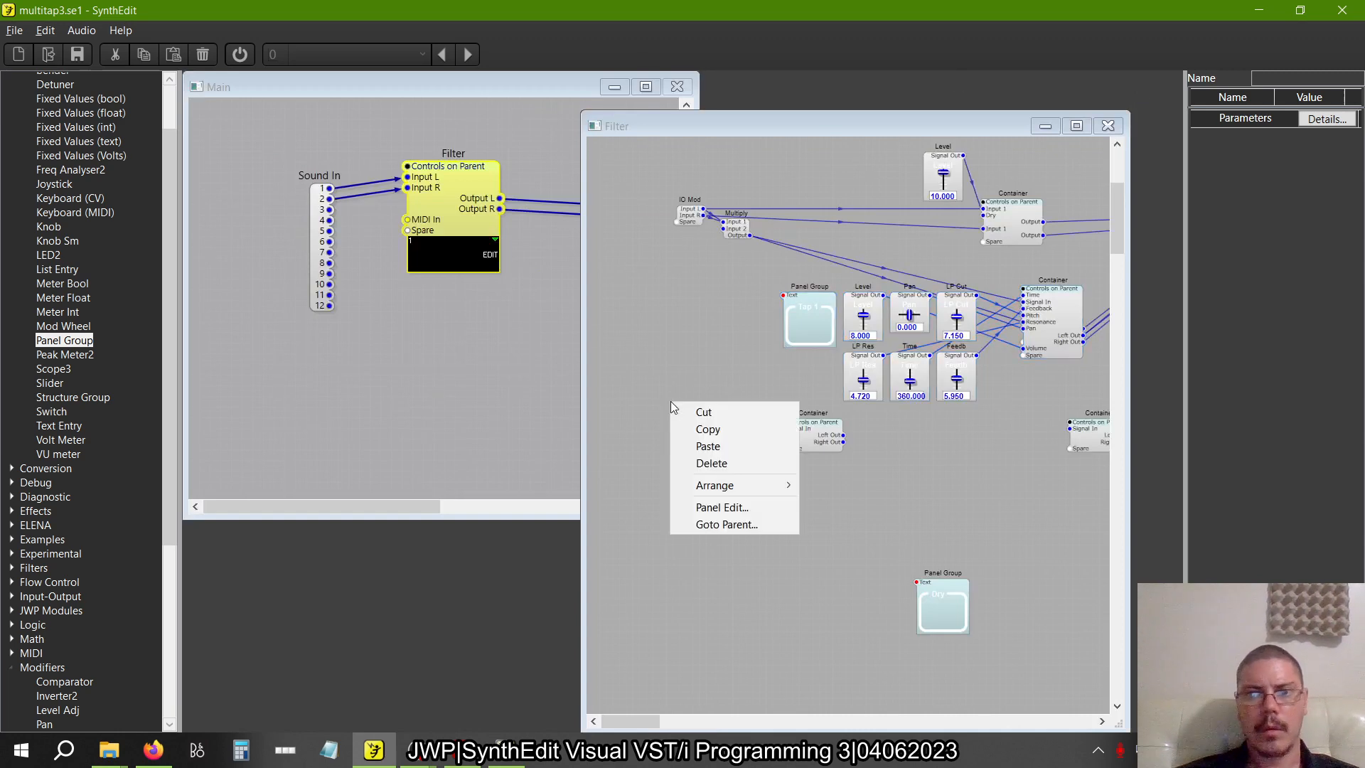
click(720, 505)
scroll(1080, 684, up, 2)
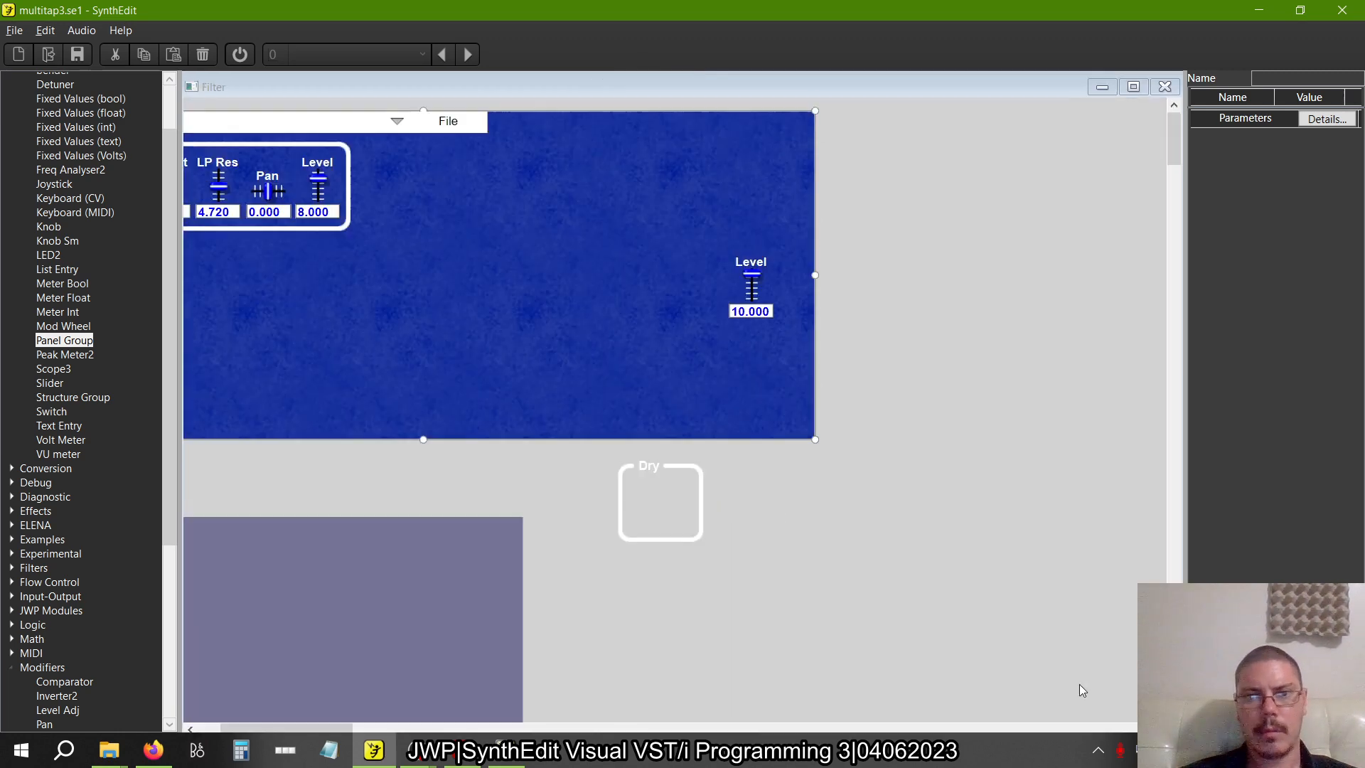
scroll(1080, 684, left, 3)
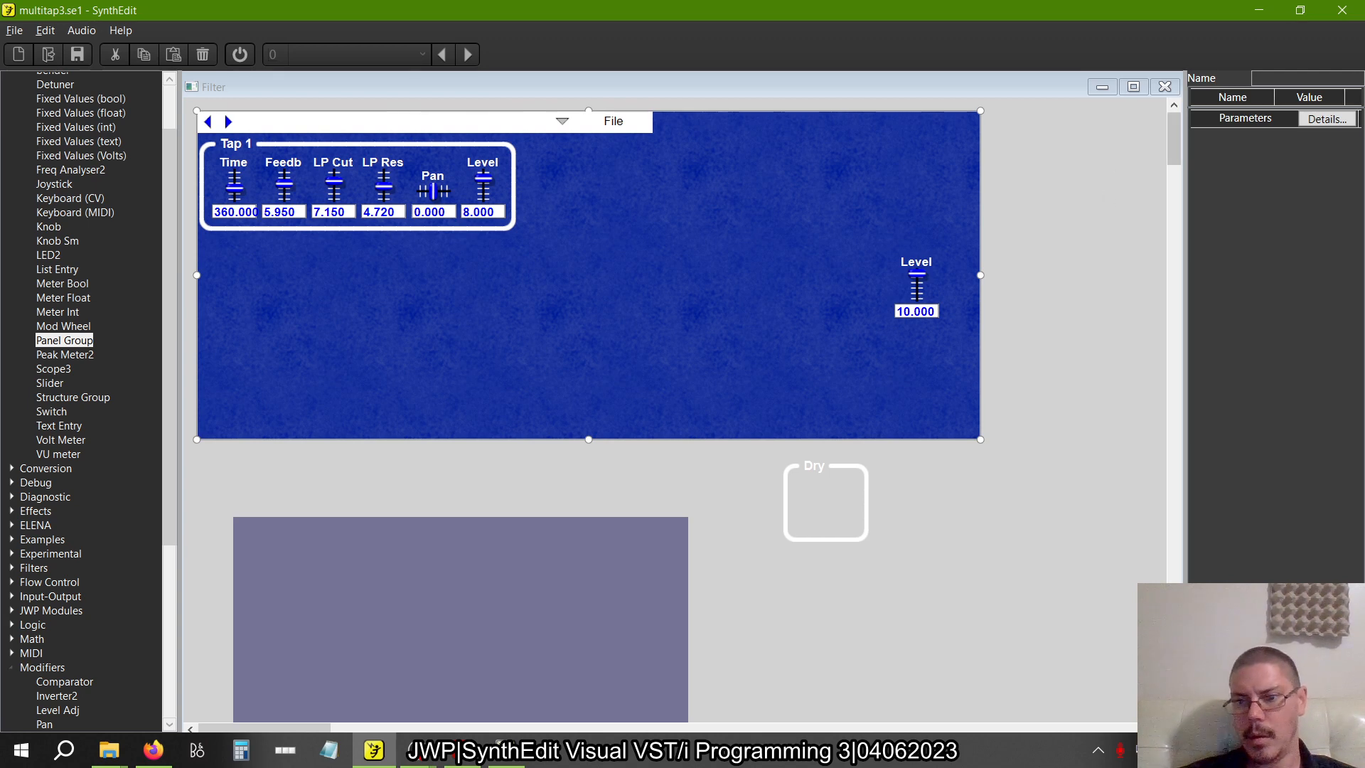
drag(1180, 730, 896, 484)
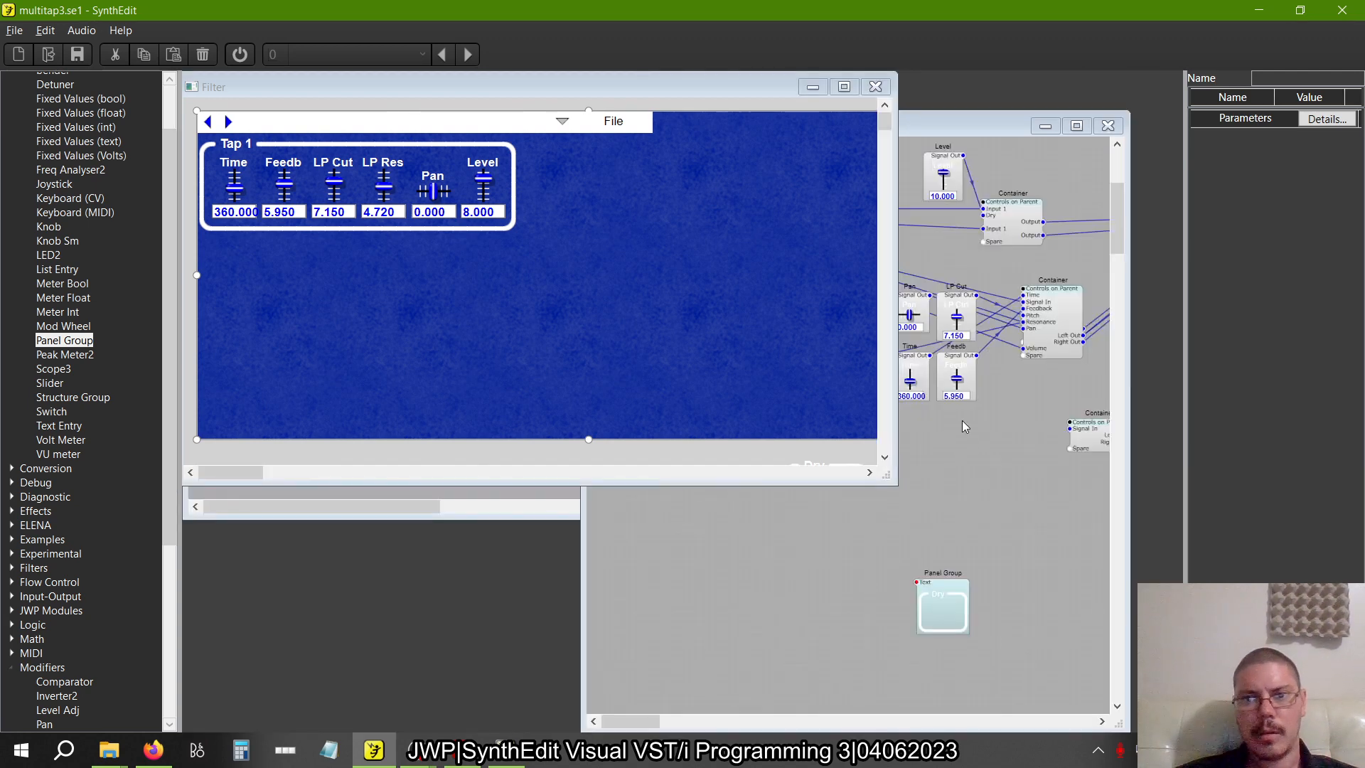
Move the unwired right-hand container copy farther right and up, and maximize the structure window
click(981, 500)
scroll(982, 500, right, 5)
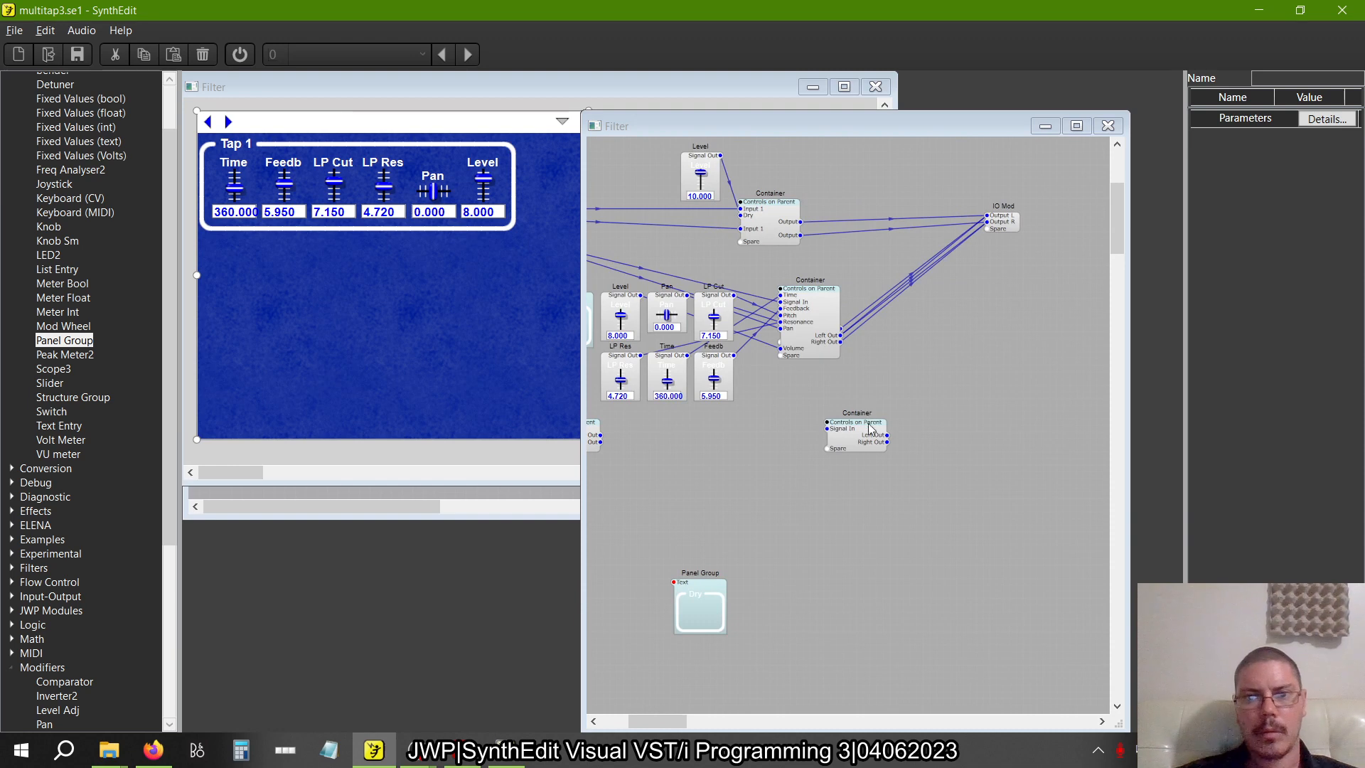
drag(870, 428, 937, 378)
scroll(937, 379, left, 5)
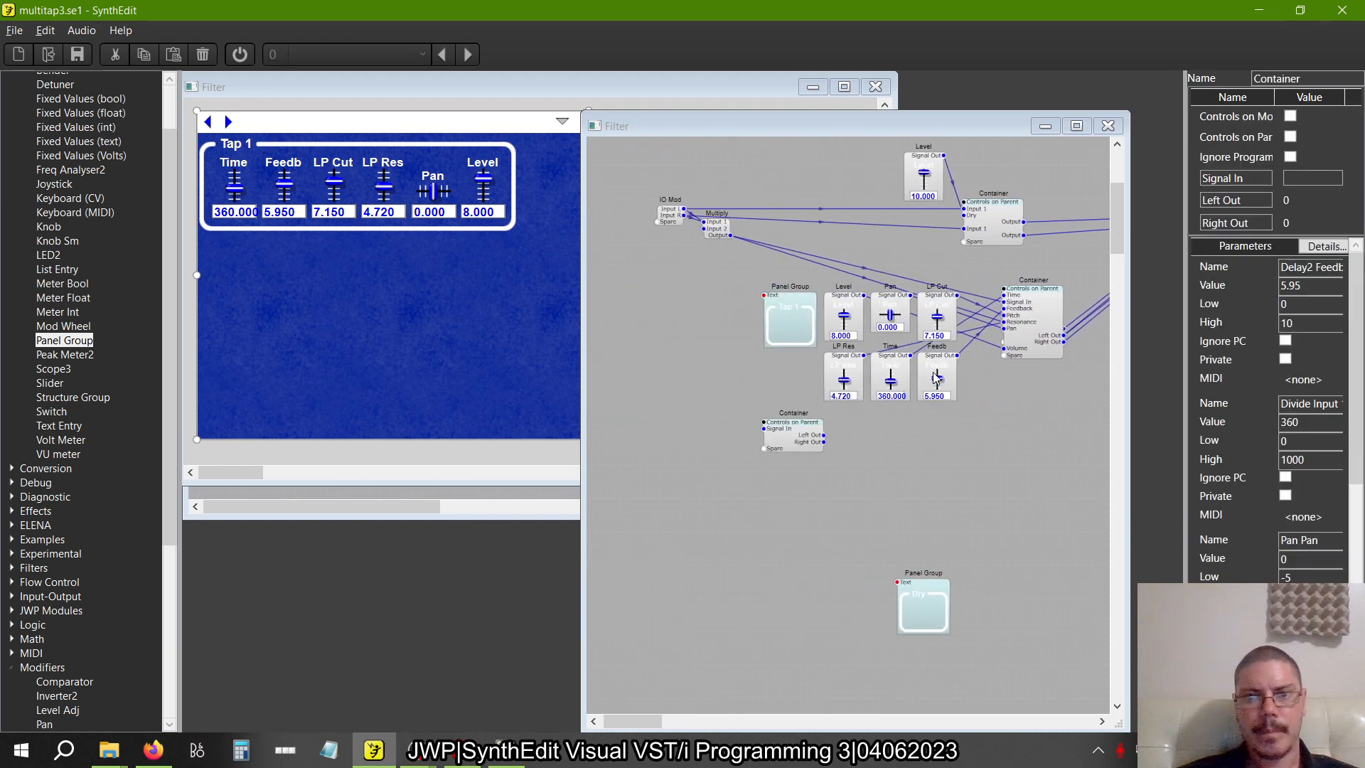
scroll(937, 378, right, 6)
scroll(873, 374, left, 4)
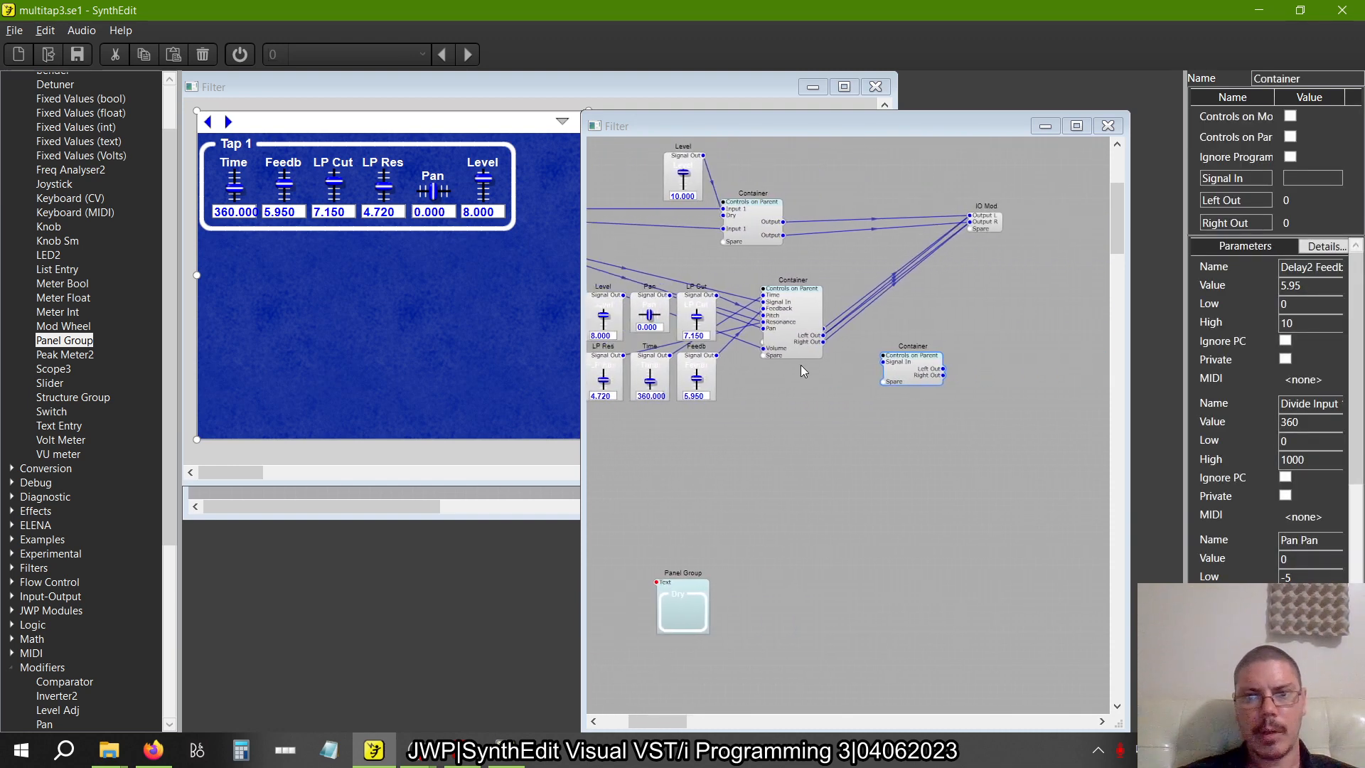
double_click(897, 124)
scroll(800, 305, left, 3)
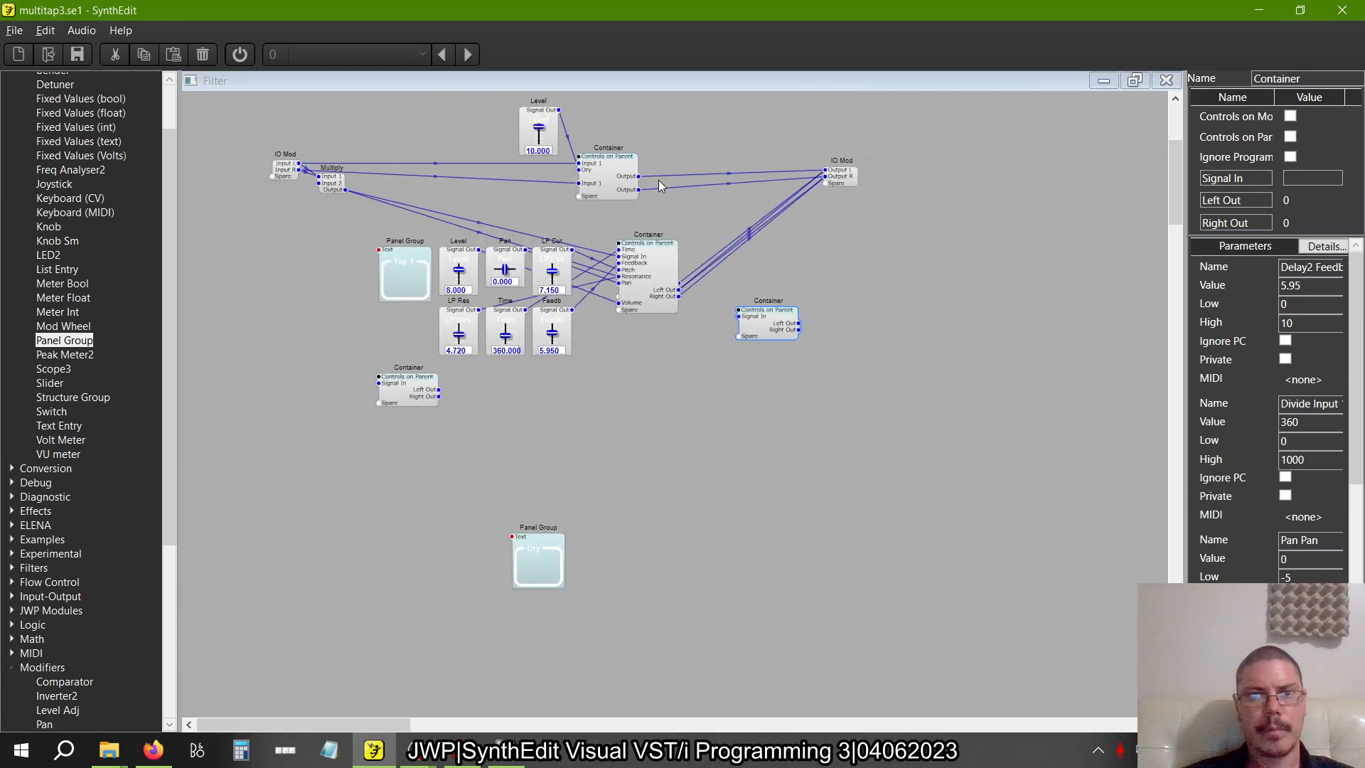
right_click(799, 306)
click(716, 396)
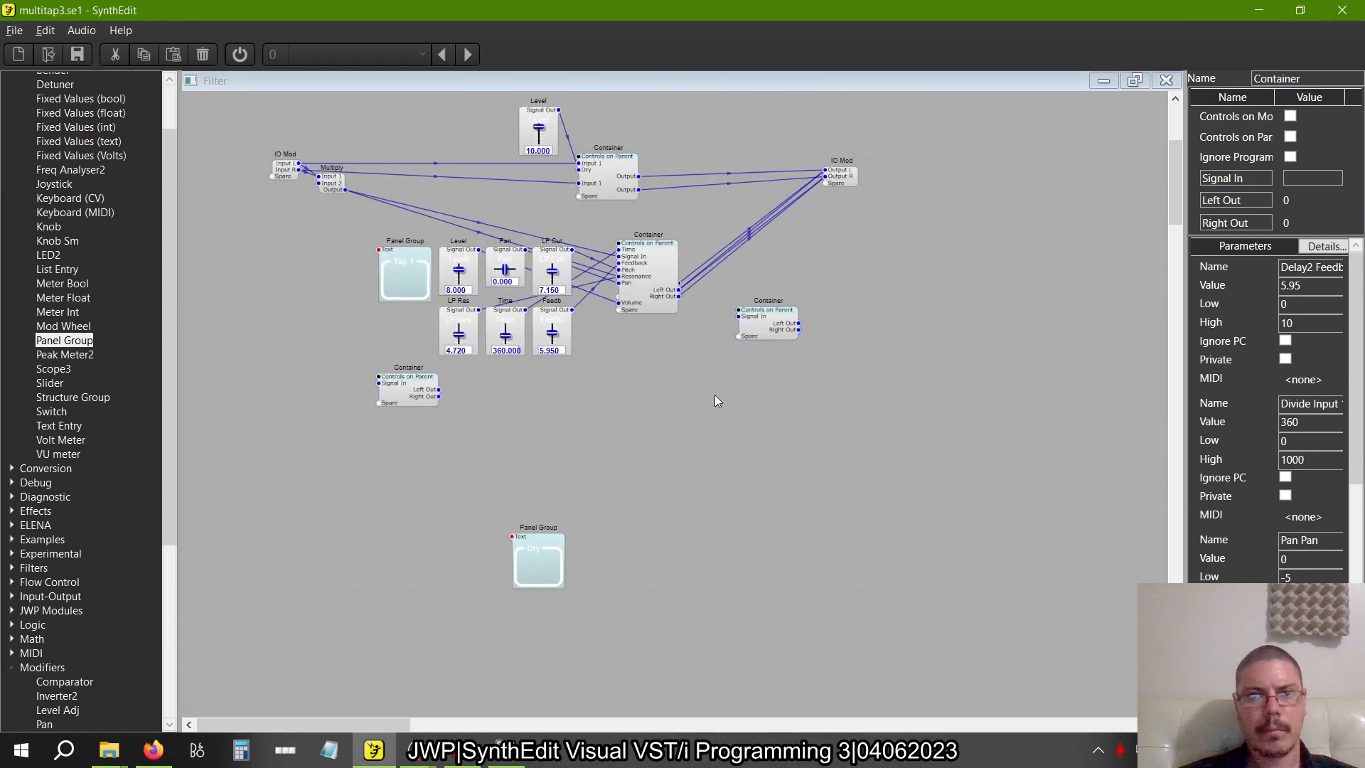
Pull the wired container copy out from behind the first tap's inner container and place it below the output IO Mod
drag(672, 279, 668, 334)
drag(668, 284, 1011, 274)
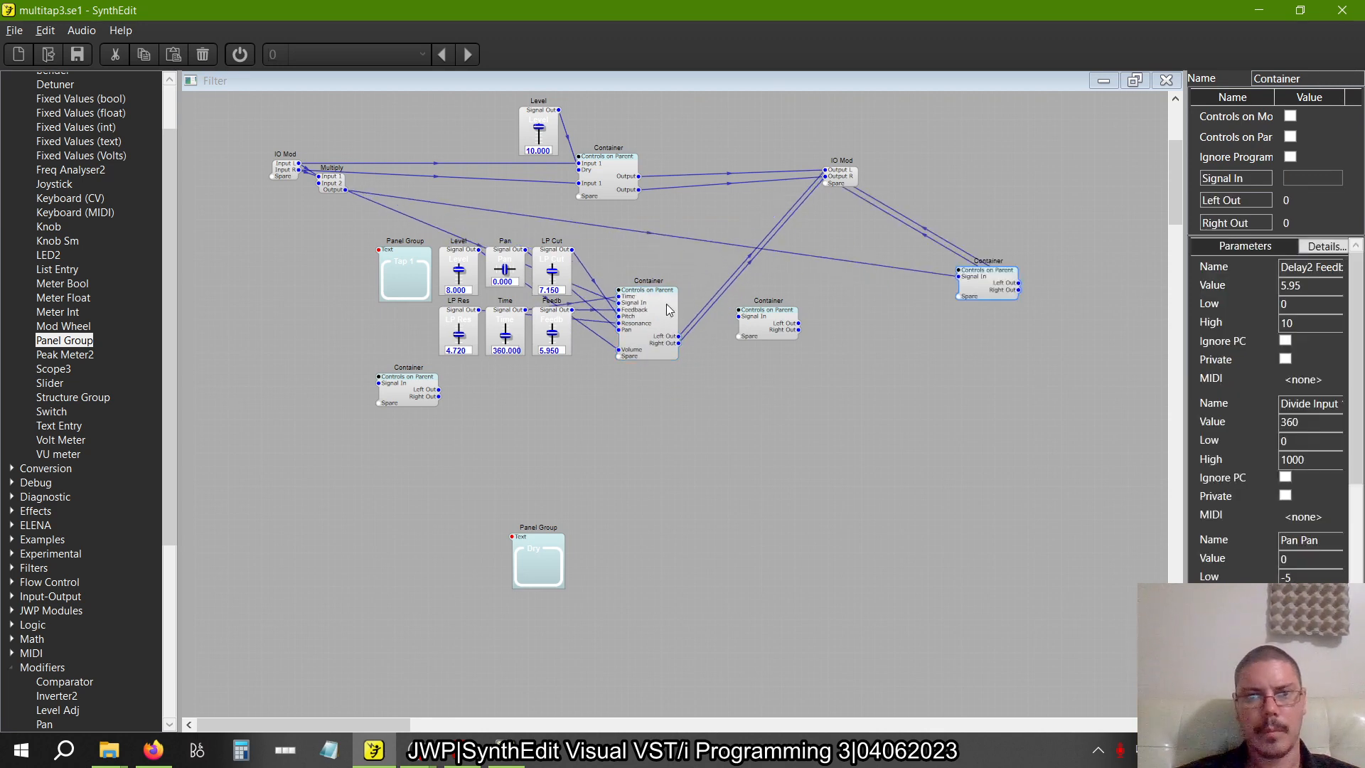
drag(668, 309, 630, 283)
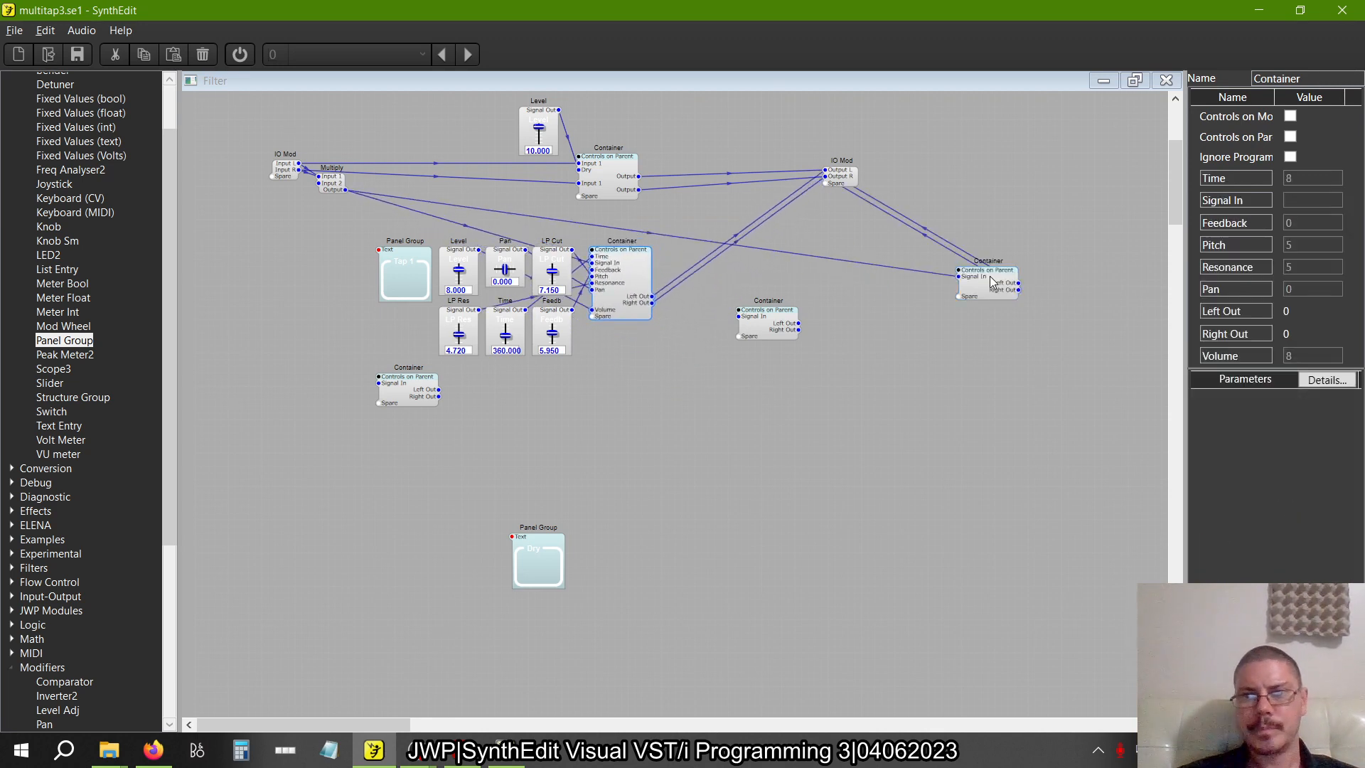
drag(990, 276, 904, 276)
right_click(905, 274)
click(803, 340)
Wire both remaining container copies from the Multiply output to the IO Mod outputs, moving the middle copy down
drag(739, 316, 345, 190)
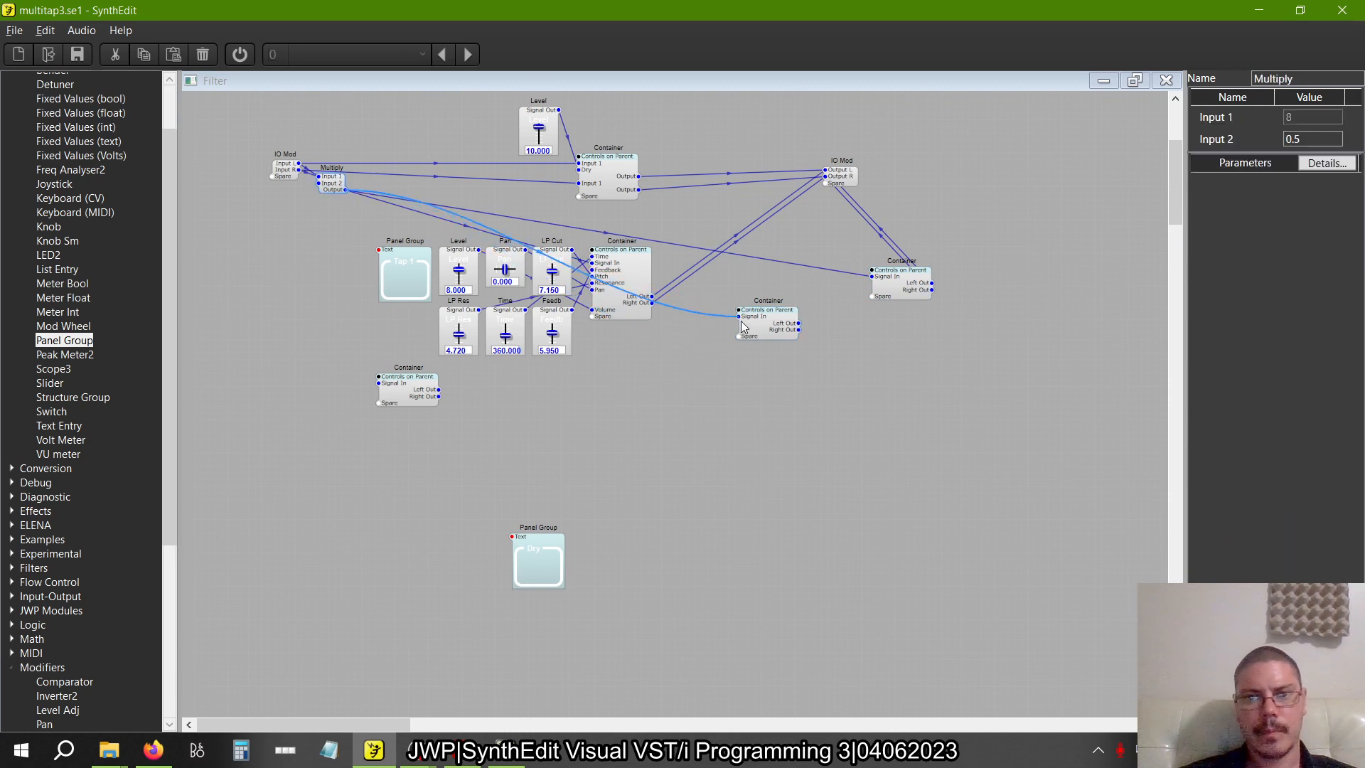
drag(799, 324, 824, 171)
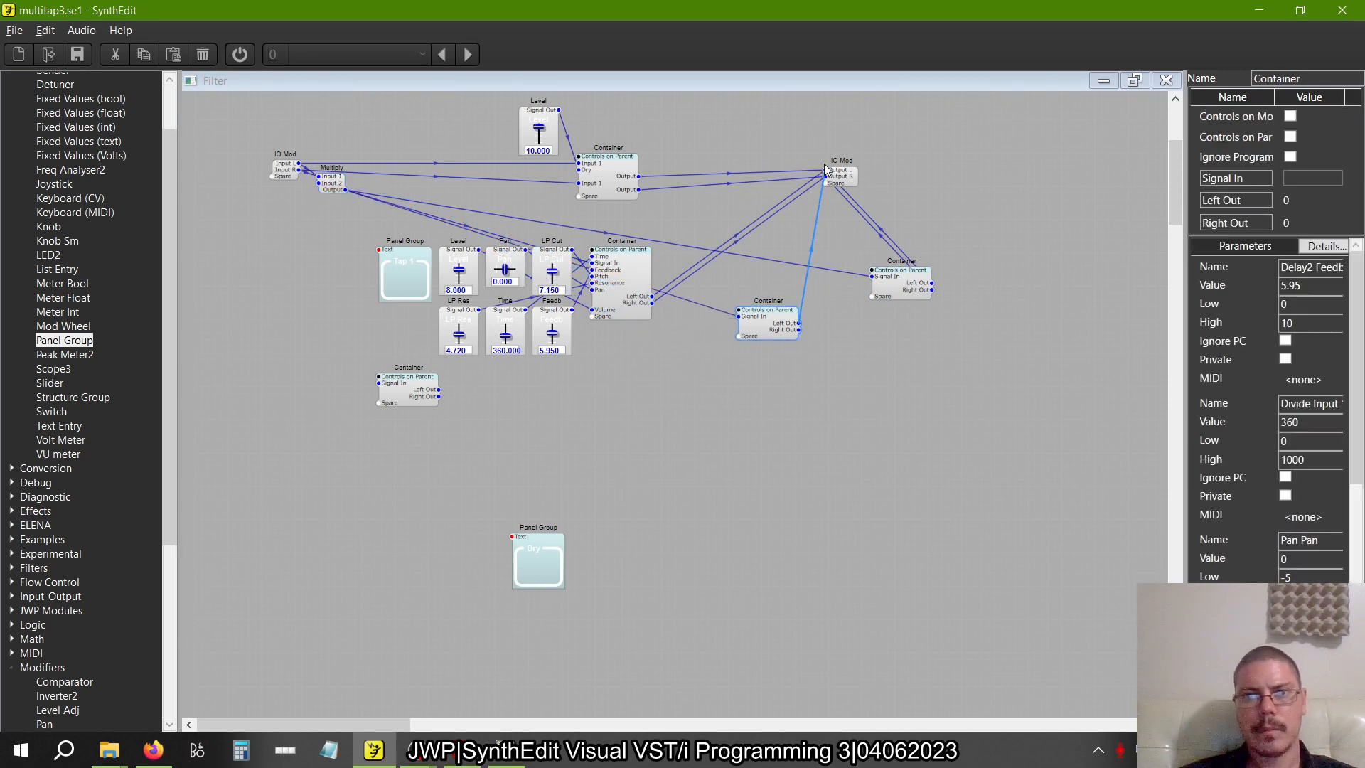
drag(798, 329, 835, 186)
drag(779, 337, 760, 414)
drag(379, 385, 345, 190)
mouse_move(441, 396)
mouse_down()
mouse_move(839, 167)
mouse_move(441, 402)
mouse_up()
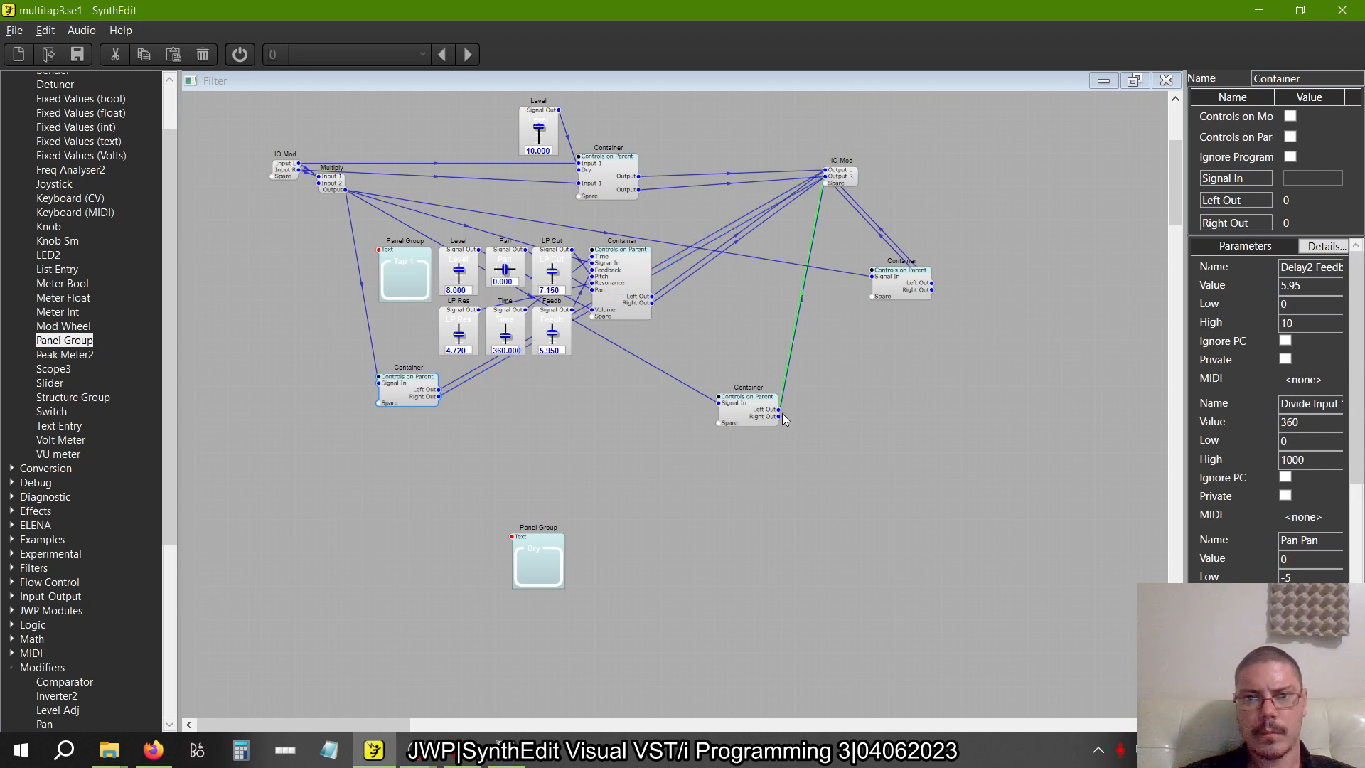
Un-containerize the upper-right tap copy and place its modules beside the first tap's modules
drag(907, 296, 890, 295)
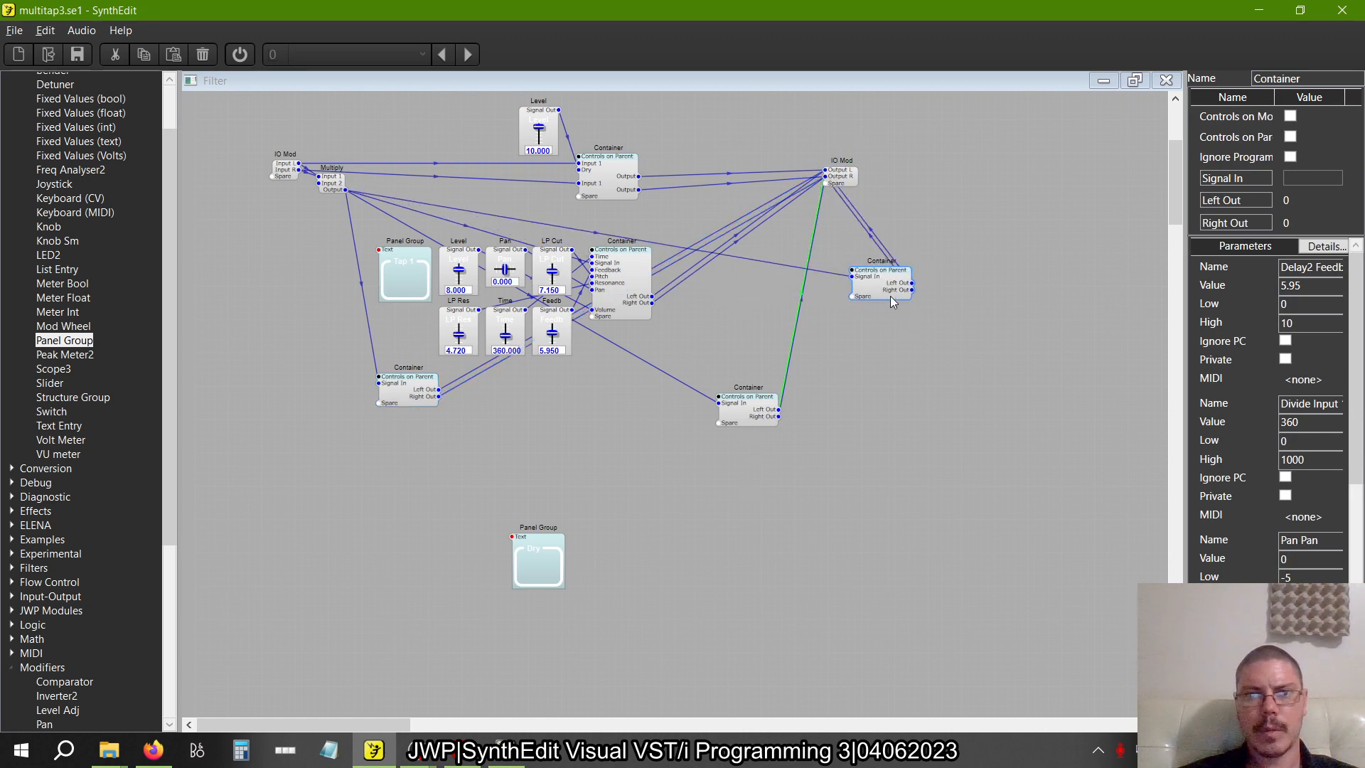
right_click(890, 296)
mouse_move(929, 442)
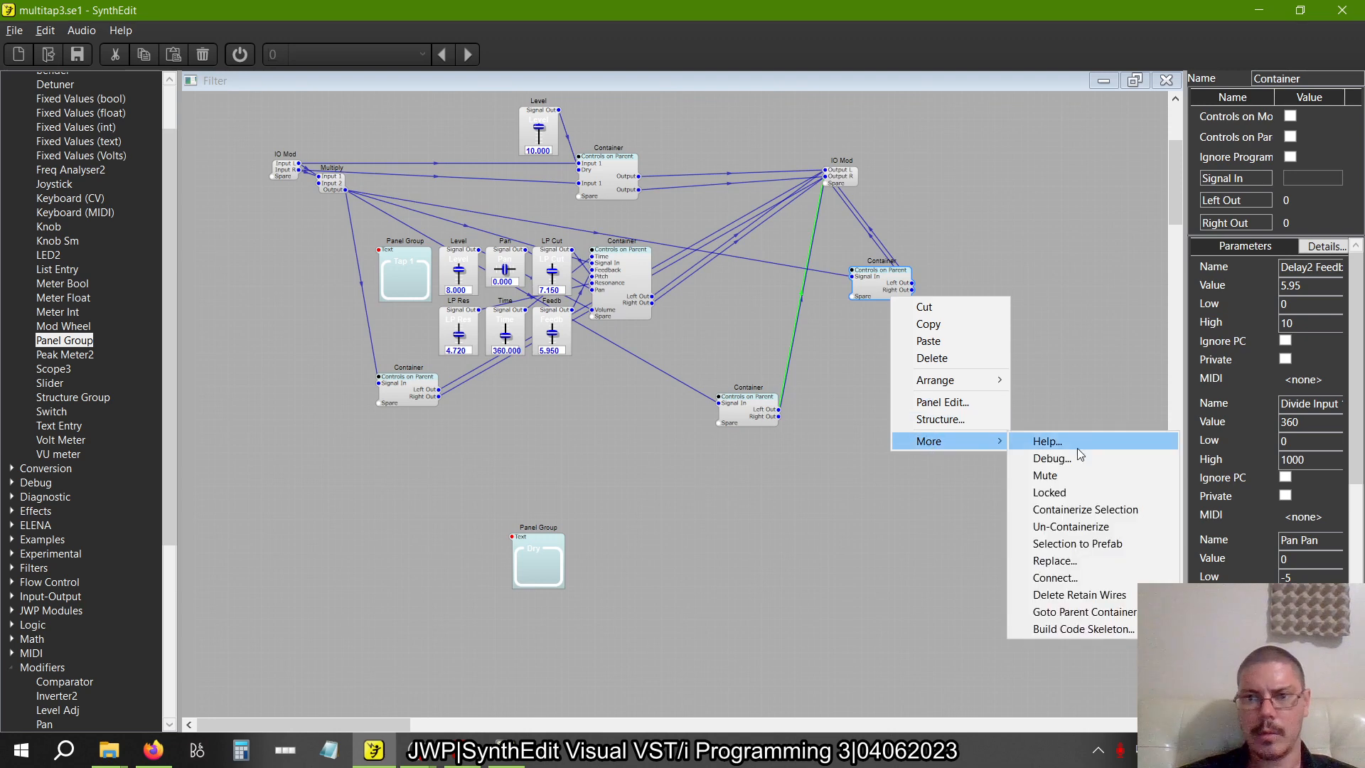
click(1067, 525)
drag(940, 282, 773, 256)
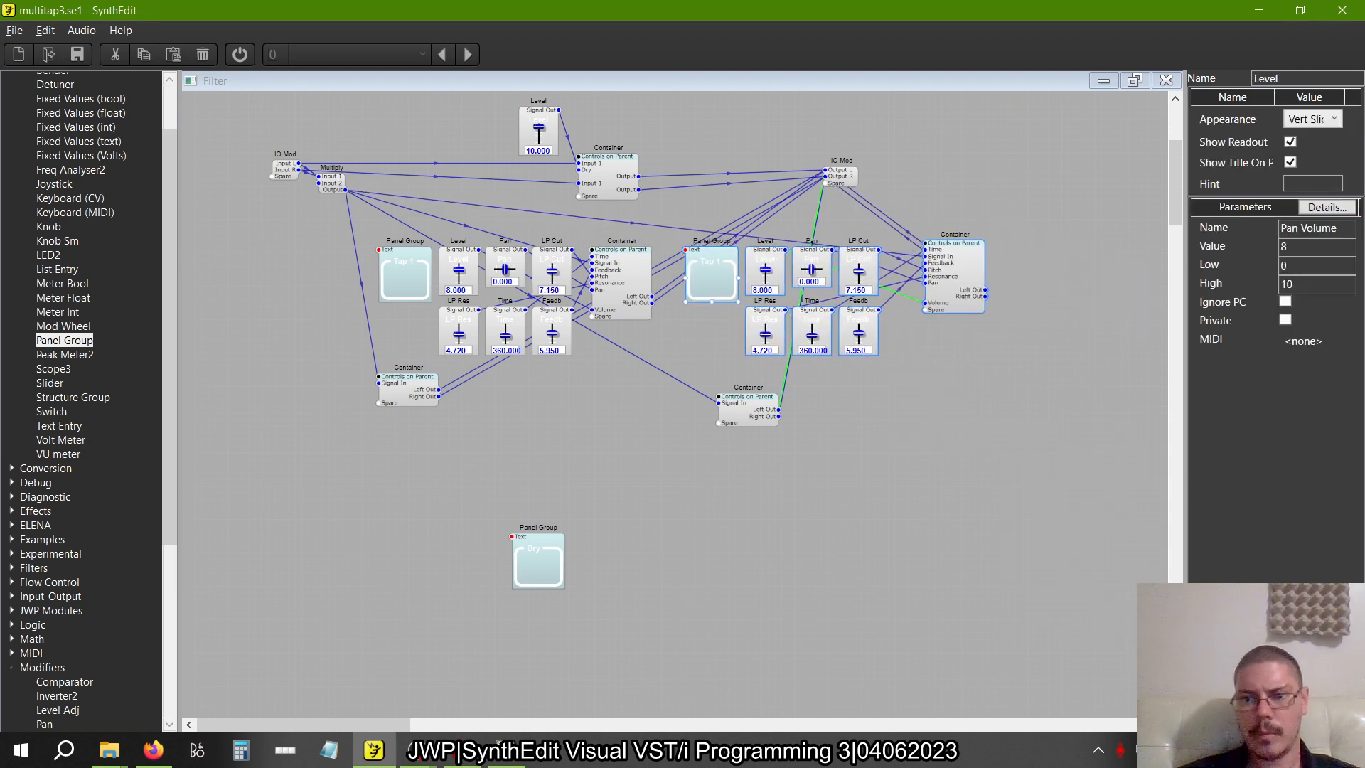
Move the duplicated tap group beside the Tap 1 group on the blue panel and retitle it Tap 2
click(1133, 81)
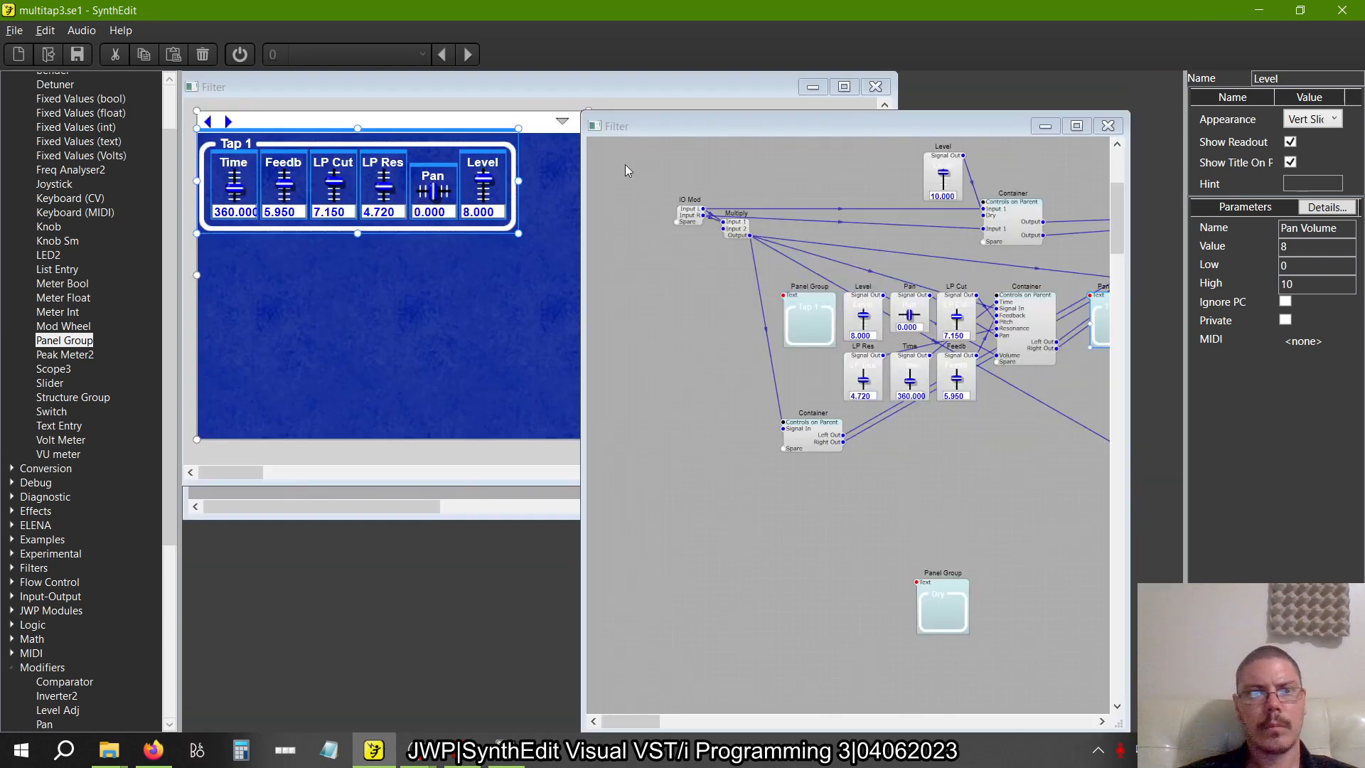
click(535, 87)
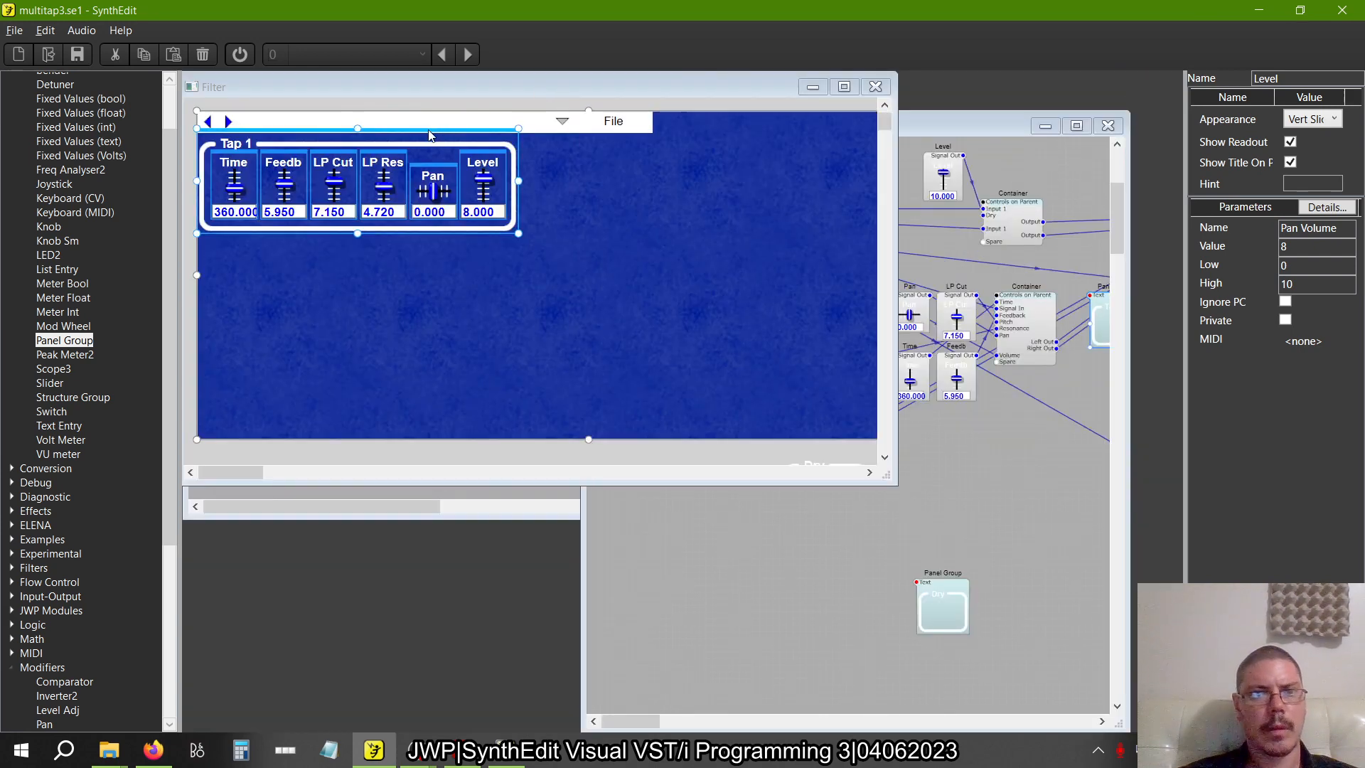
drag(430, 135, 741, 134)
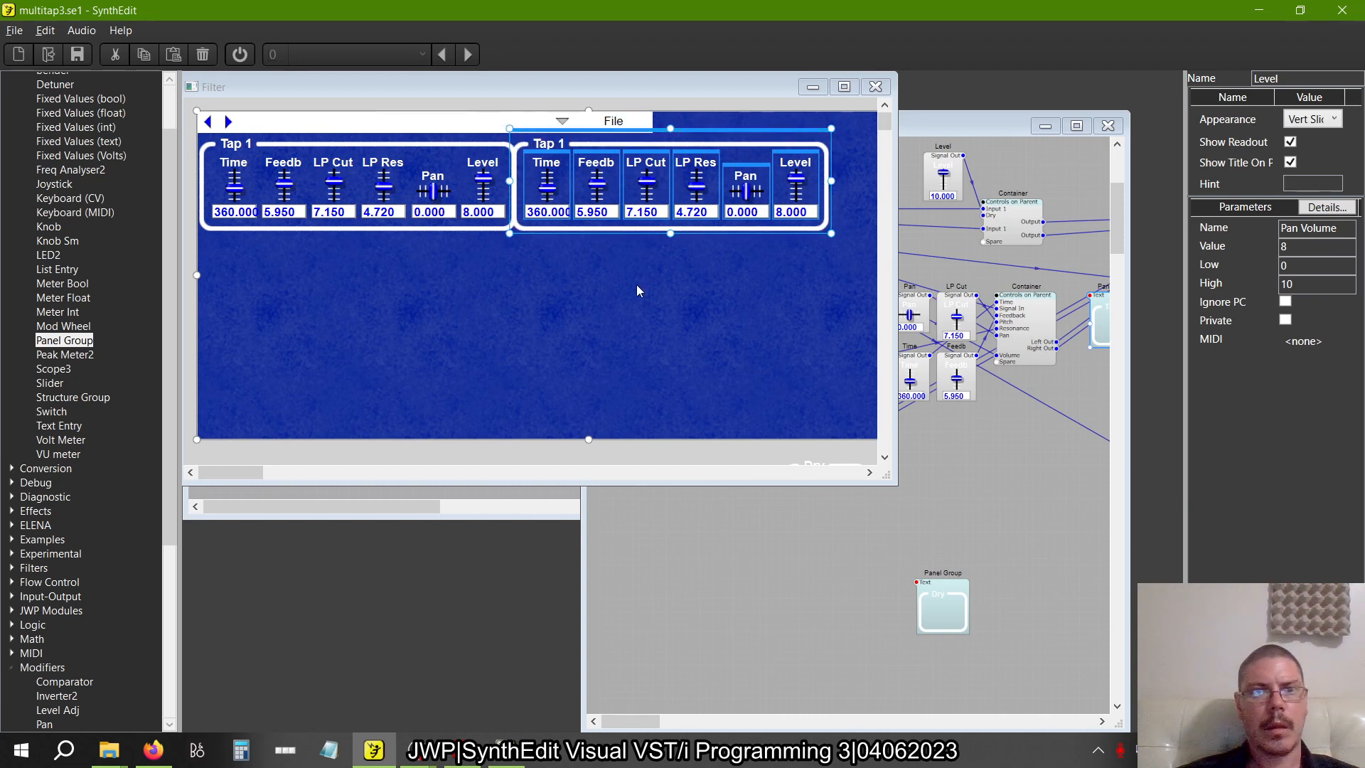
click(552, 145)
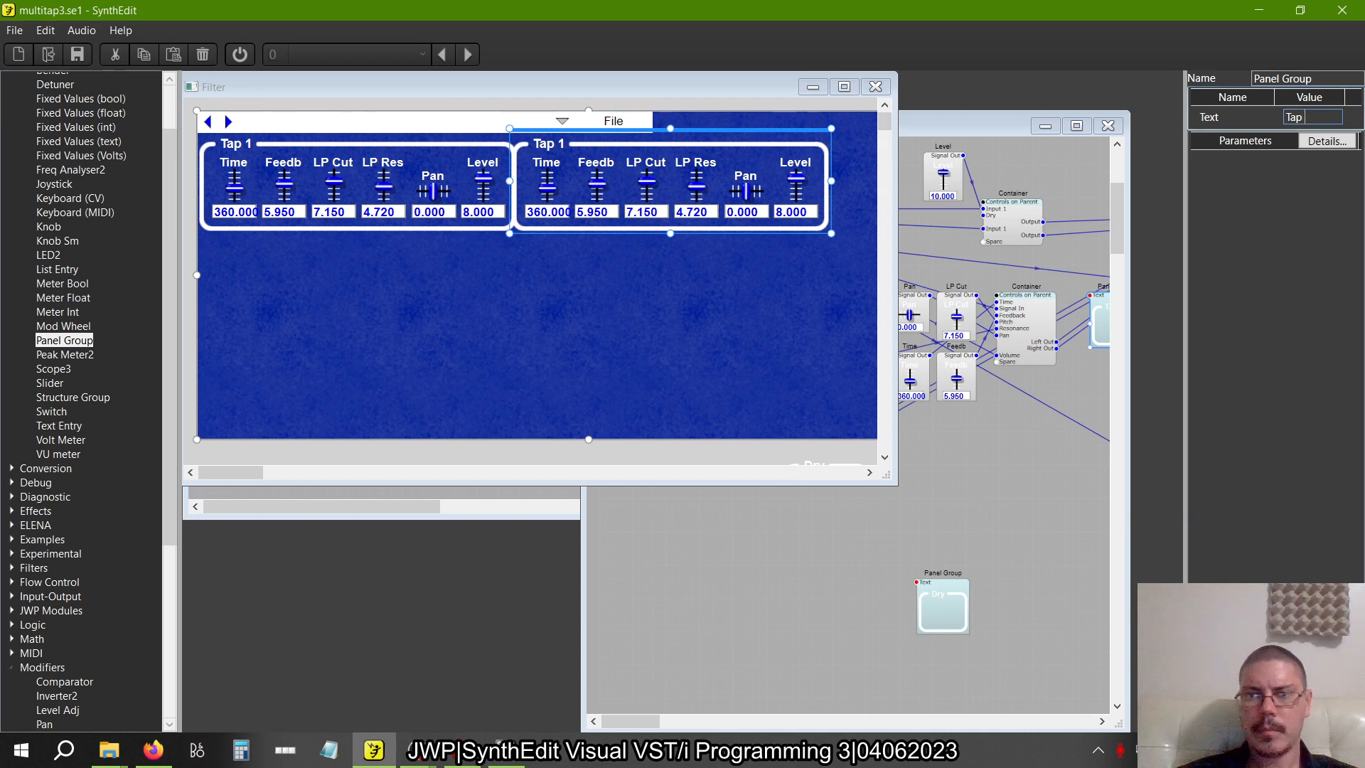
text(2)
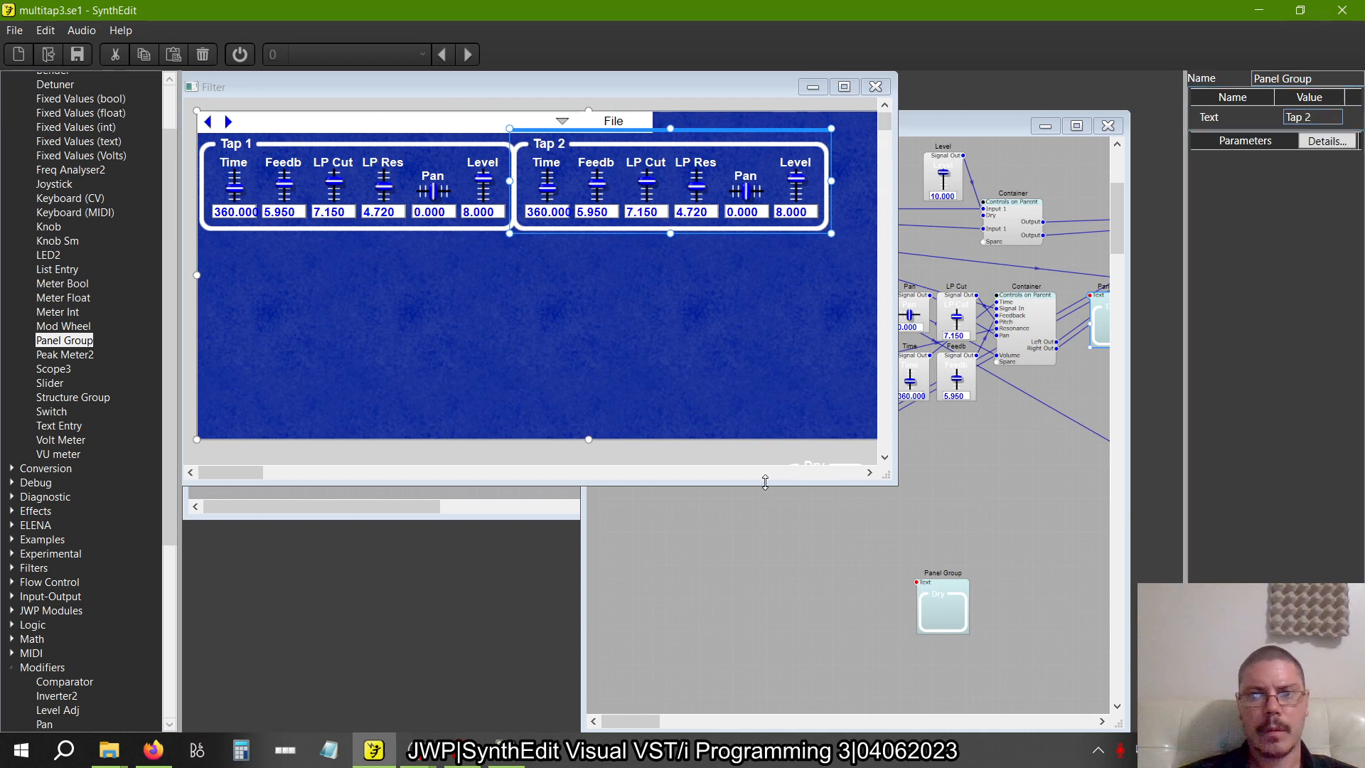
Move the lower-left tap copy down, un-containerize it and place its modules beneath the first tap's modules
click(774, 567)
drag(810, 449, 812, 510)
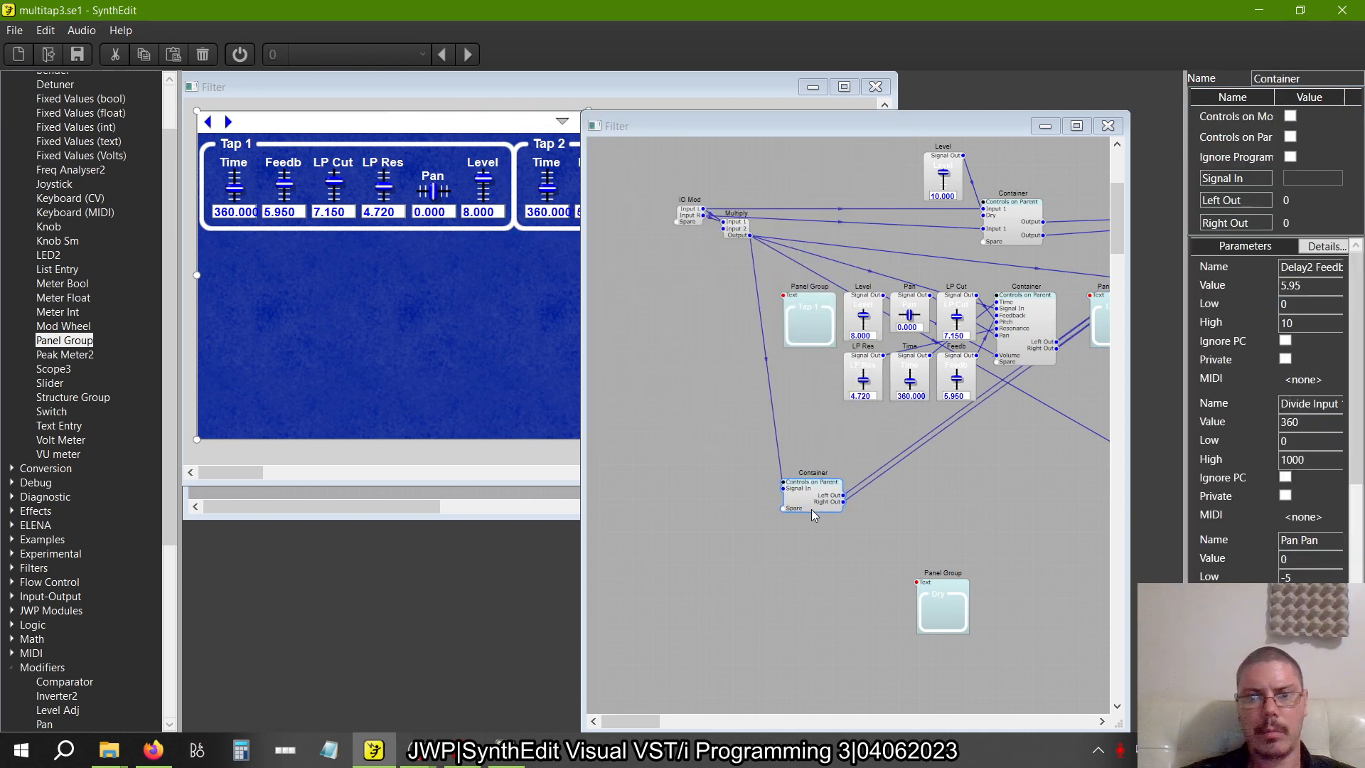
right_click(812, 509)
mouse_move(860, 654)
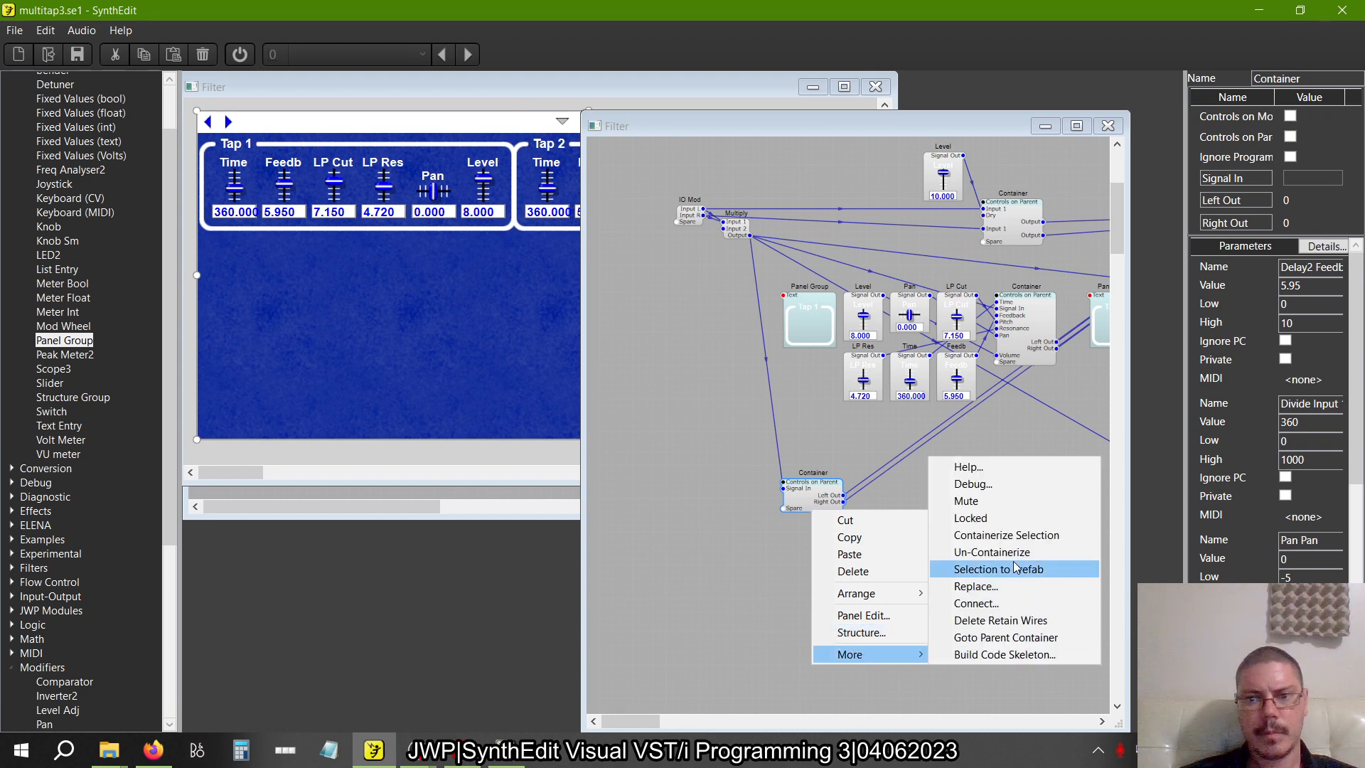
click(992, 552)
drag(866, 501, 865, 446)
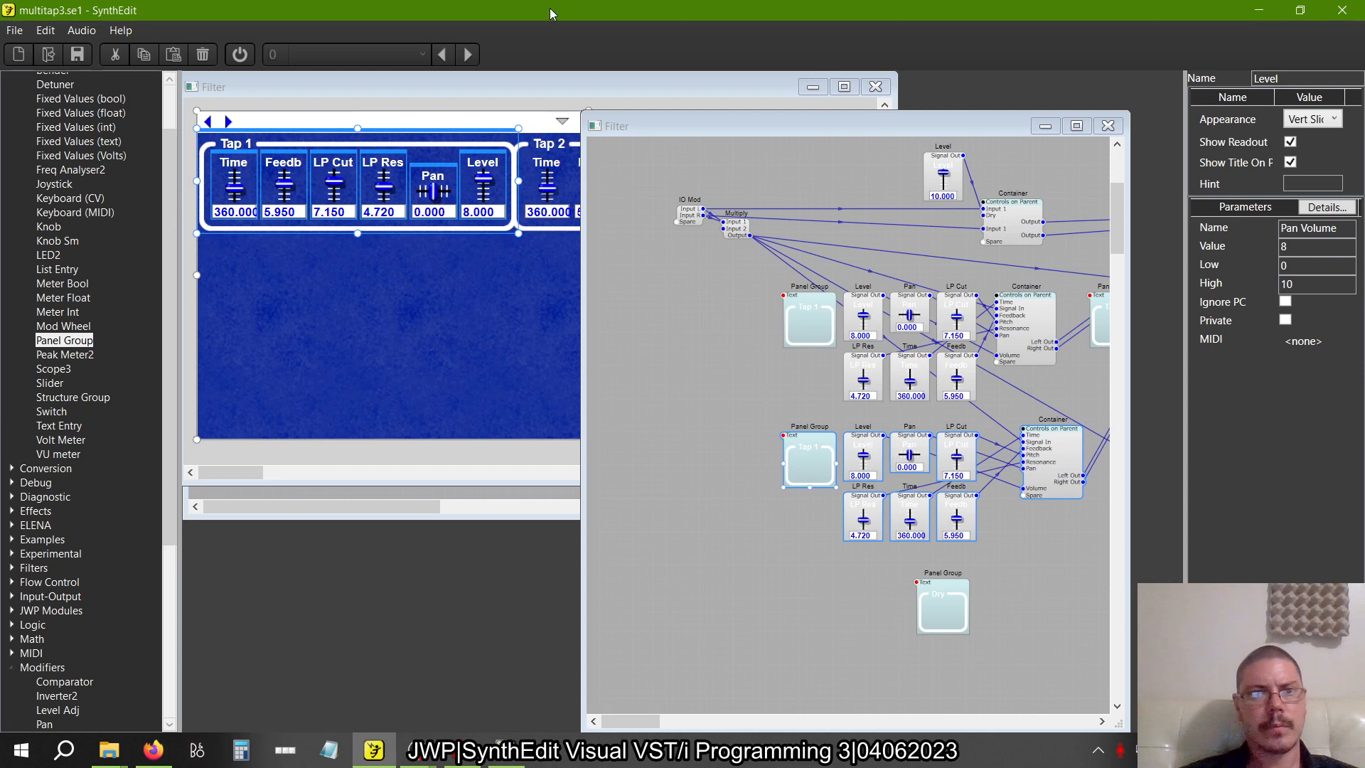
Move the duplicated tap group directly beneath the Tap 1 group on the blue panel and retitle it Tap 3
click(448, 86)
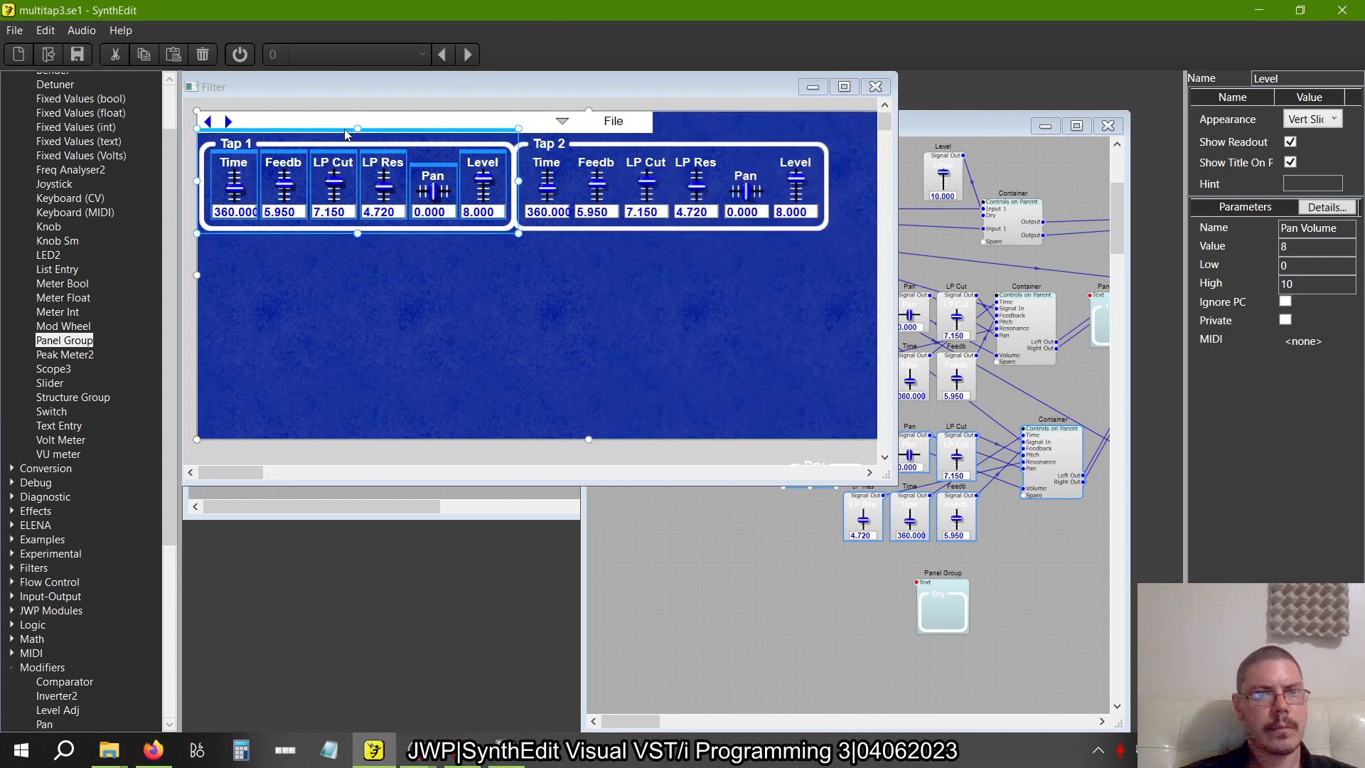
drag(336, 136, 336, 235)
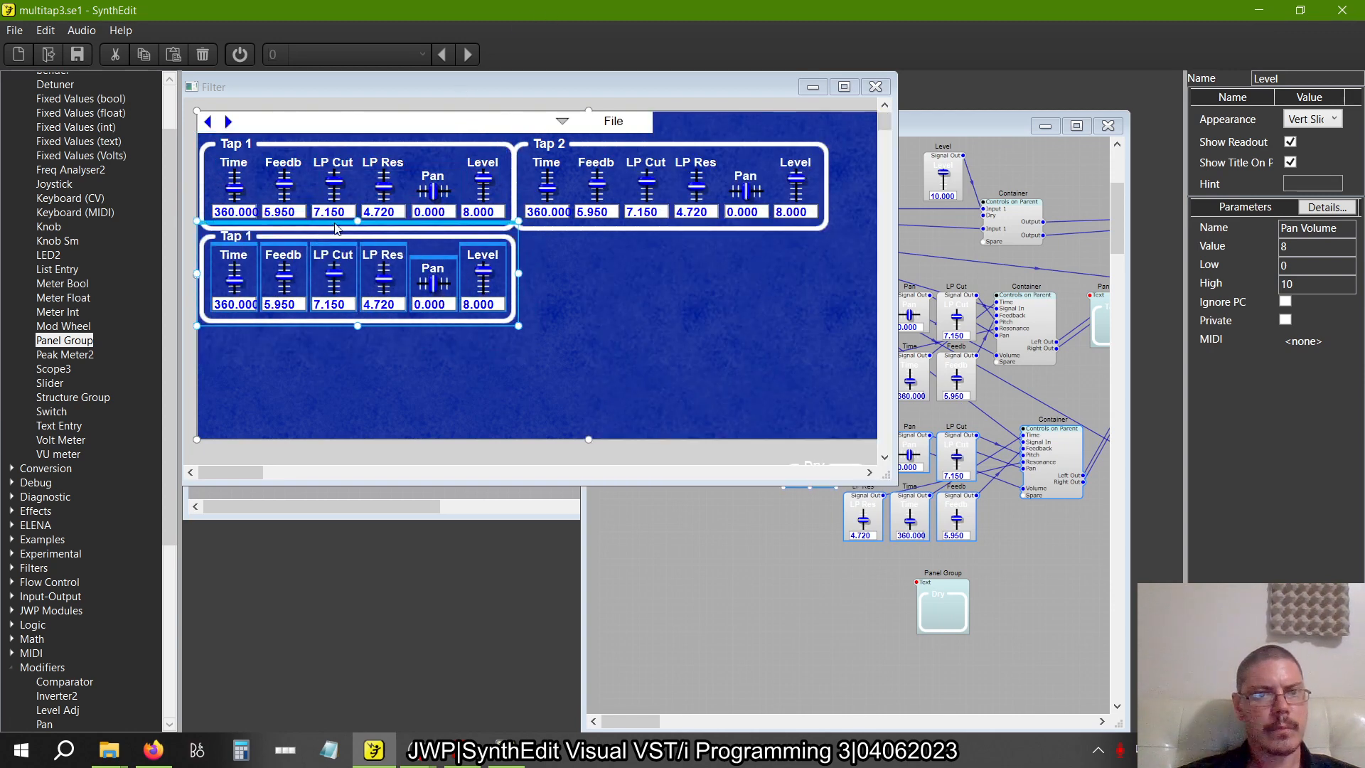
key(alt+Tab)
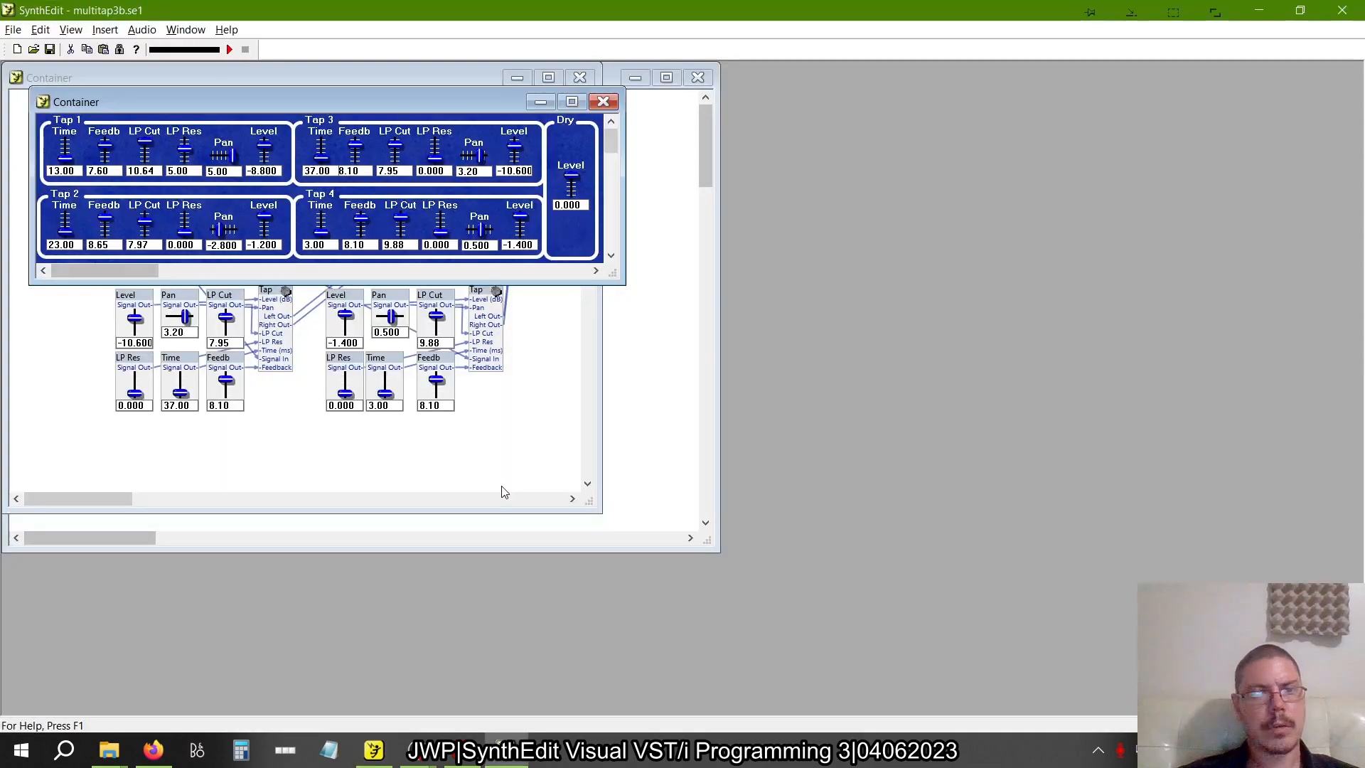
key(alt+Tab)
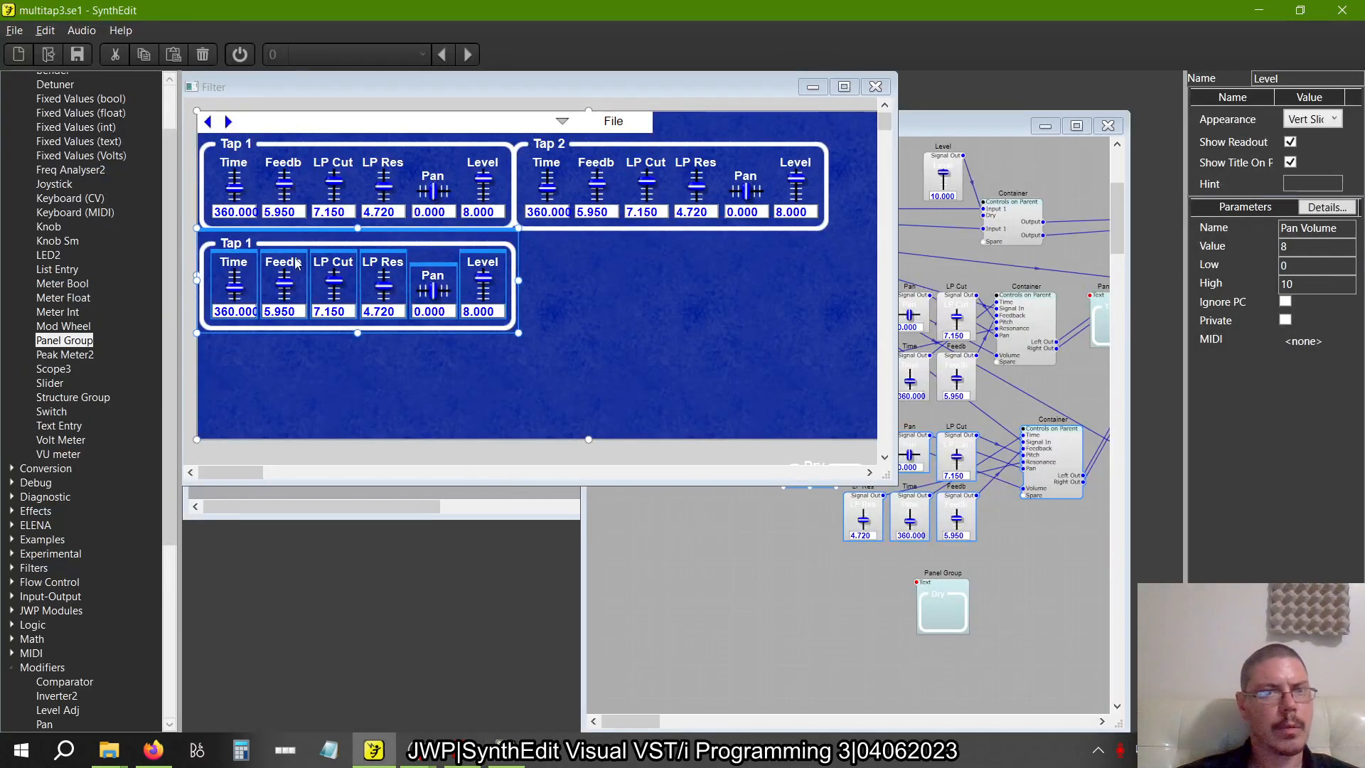
drag(275, 224, 275, 225)
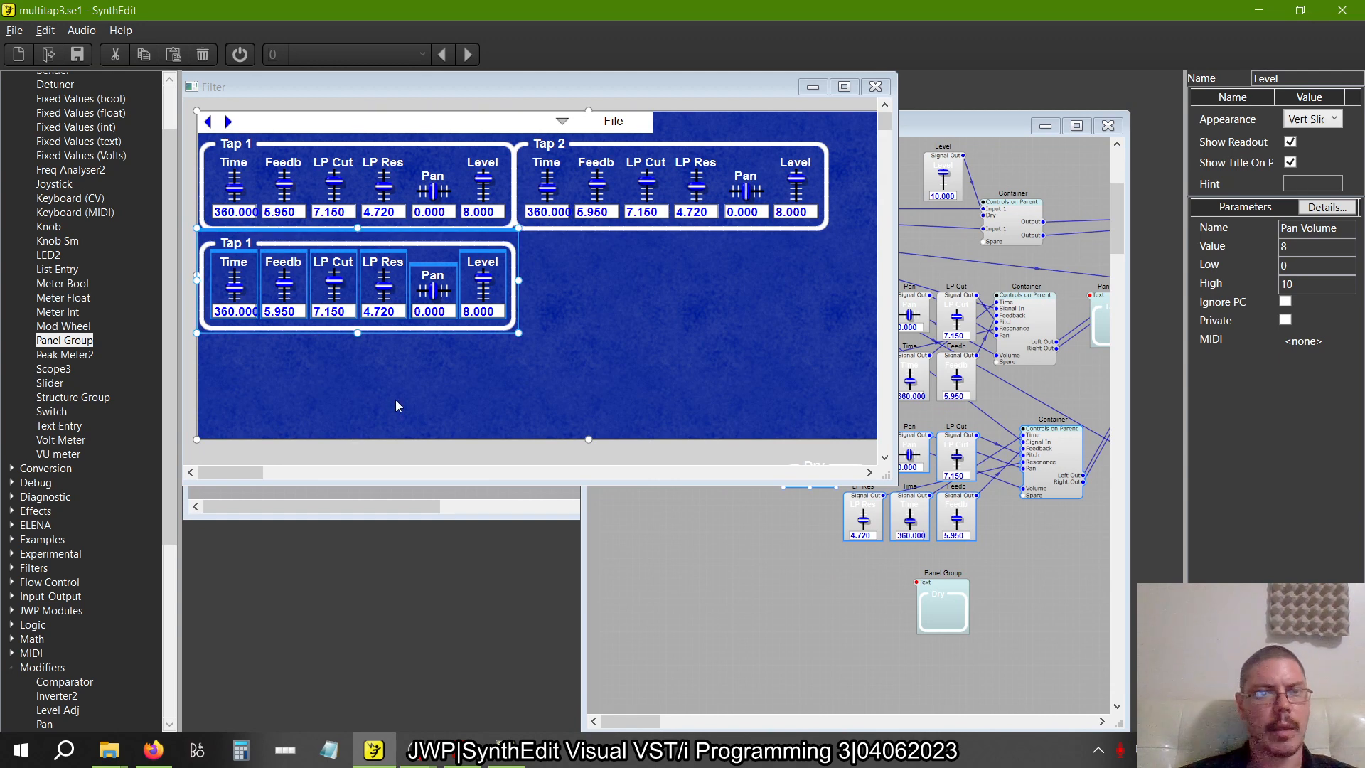
click(257, 261)
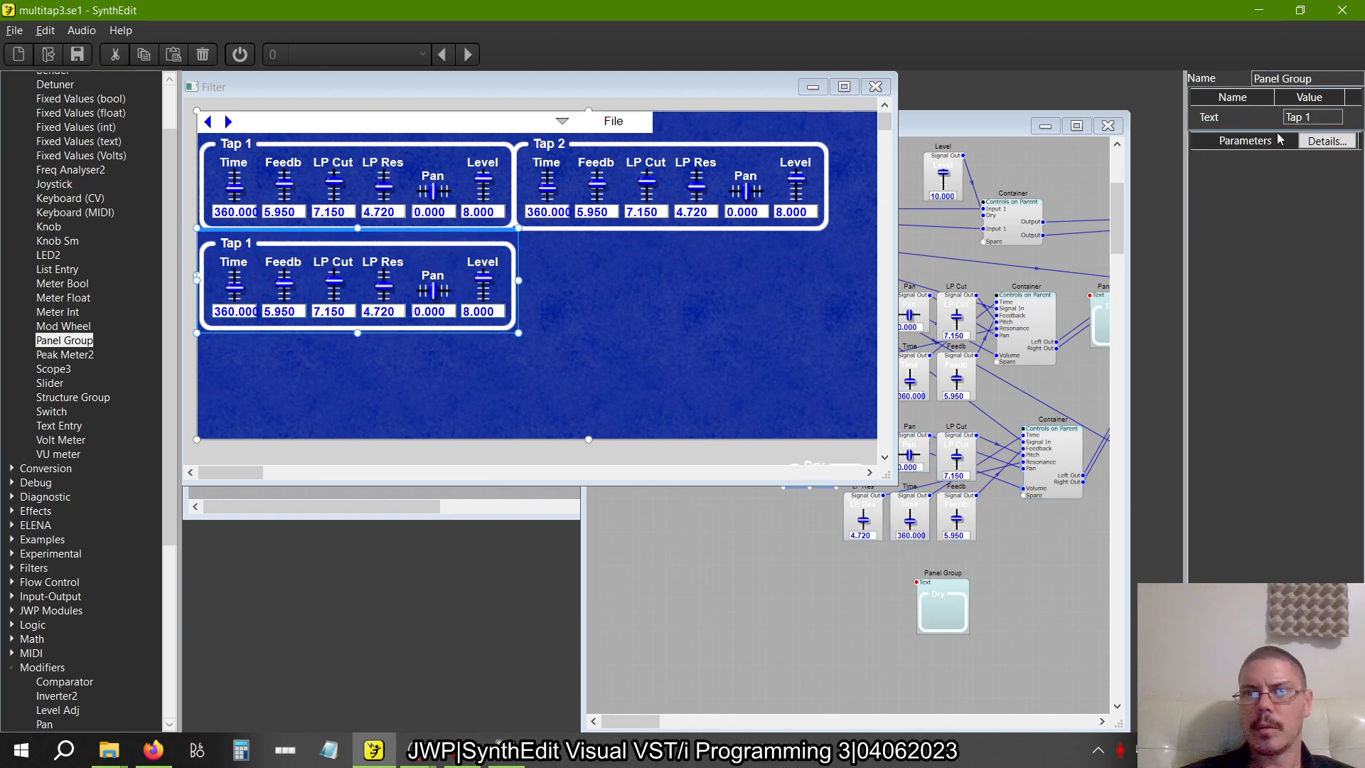
key(Tab)
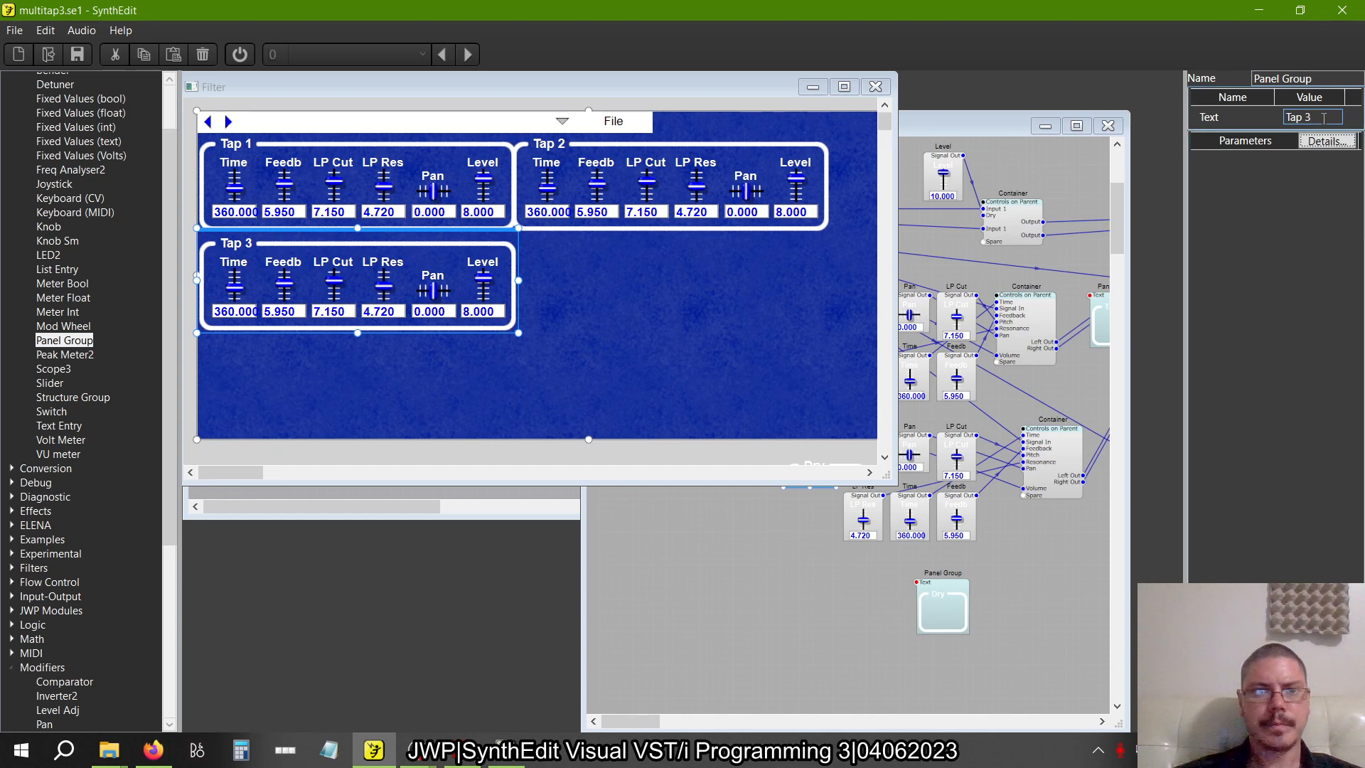
Move the last container copy clear, un-containerize it and place its modules beside the third tap's modules, beneath Tap 2's
click(792, 543)
scroll(792, 543, right, 11)
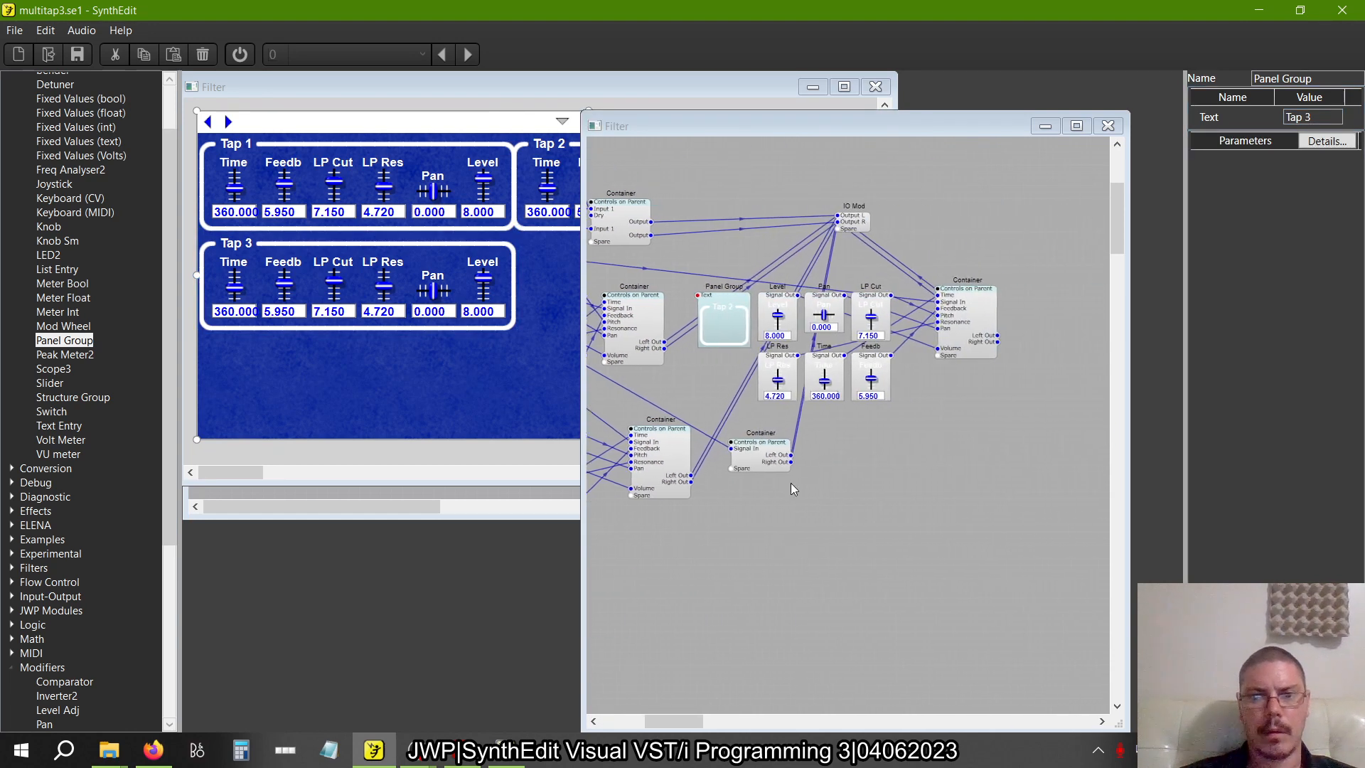
drag(770, 469, 980, 535)
right_click(981, 540)
mouse_move(1014, 679)
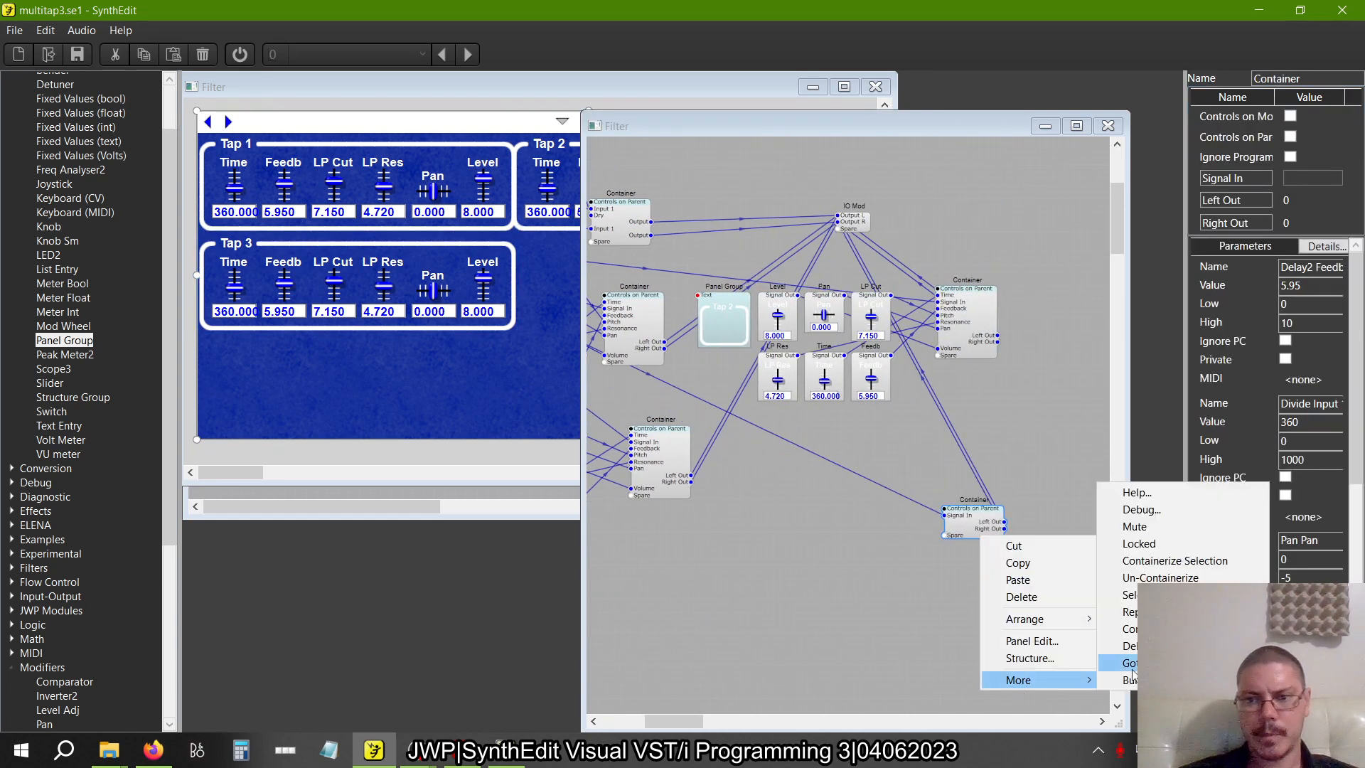
click(1151, 576)
drag(975, 516, 728, 427)
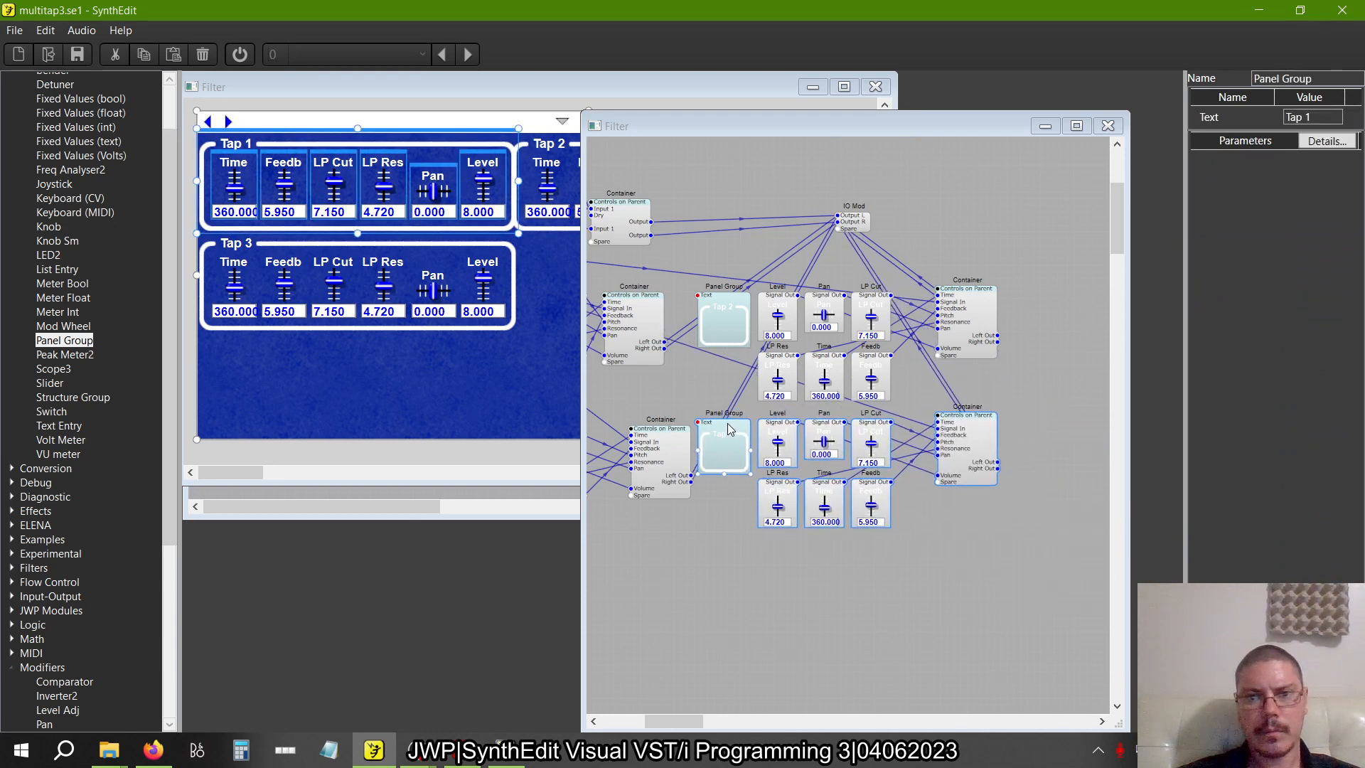
scroll(731, 430, left, 5)
scroll(731, 429, right, 3)
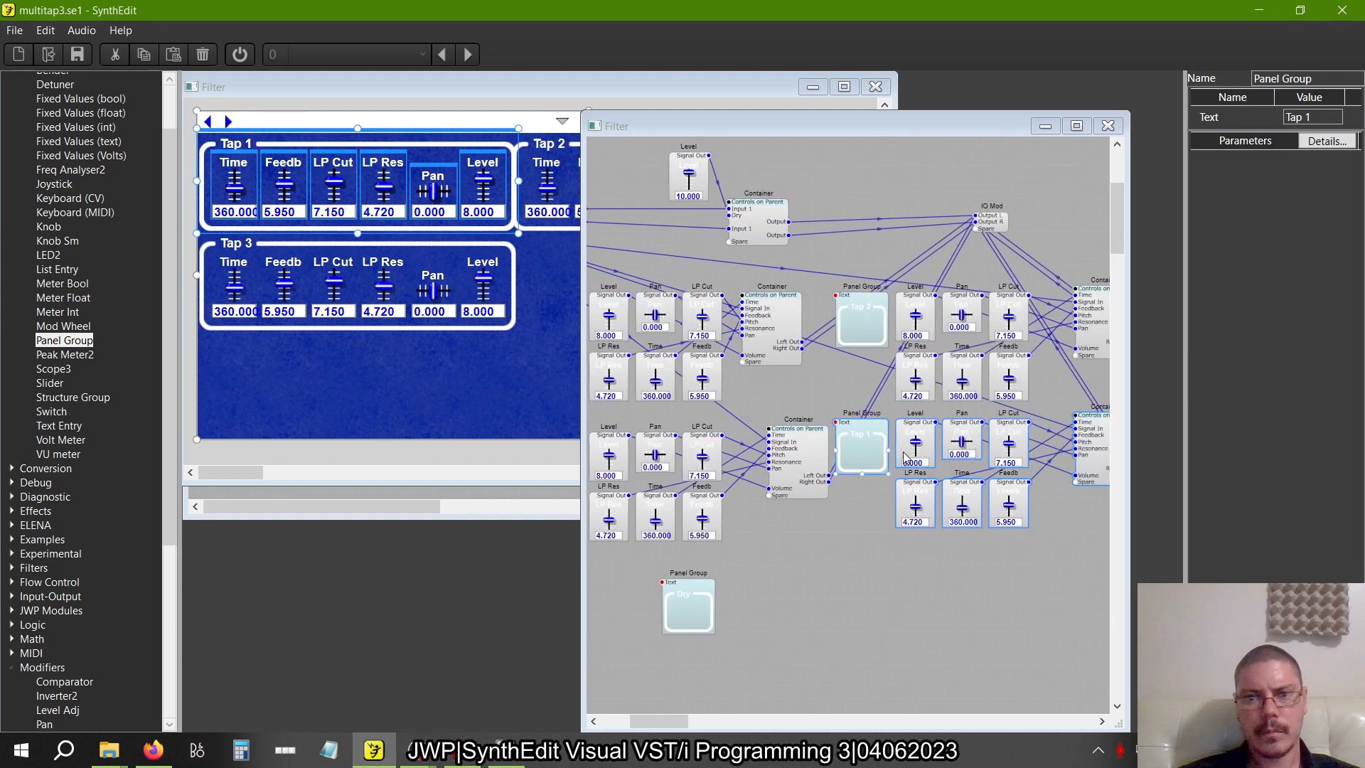
drag(867, 438, 871, 452)
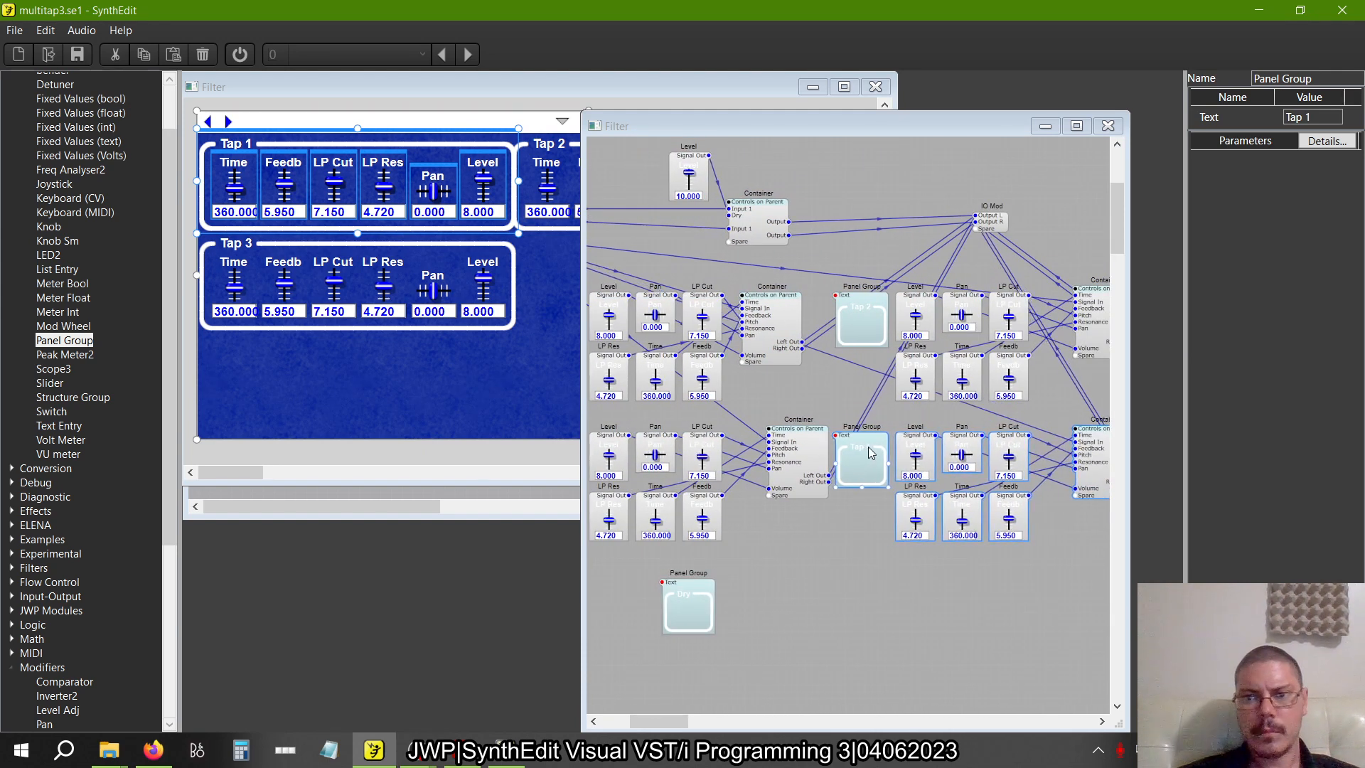
Move the last duplicated tap group beside Tap 3 on the blue panel and retitle it Tap 4
drag(433, 133, 745, 238)
click(822, 649)
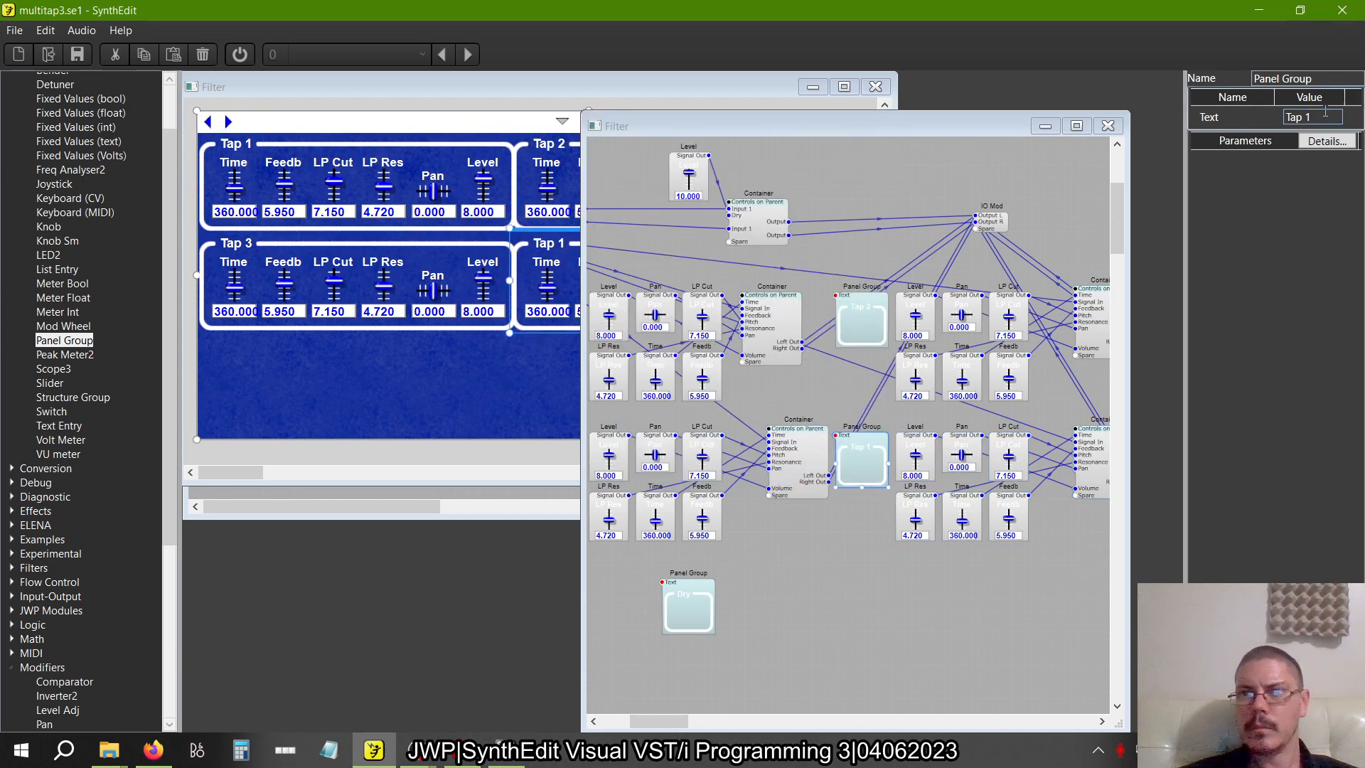
text(4)
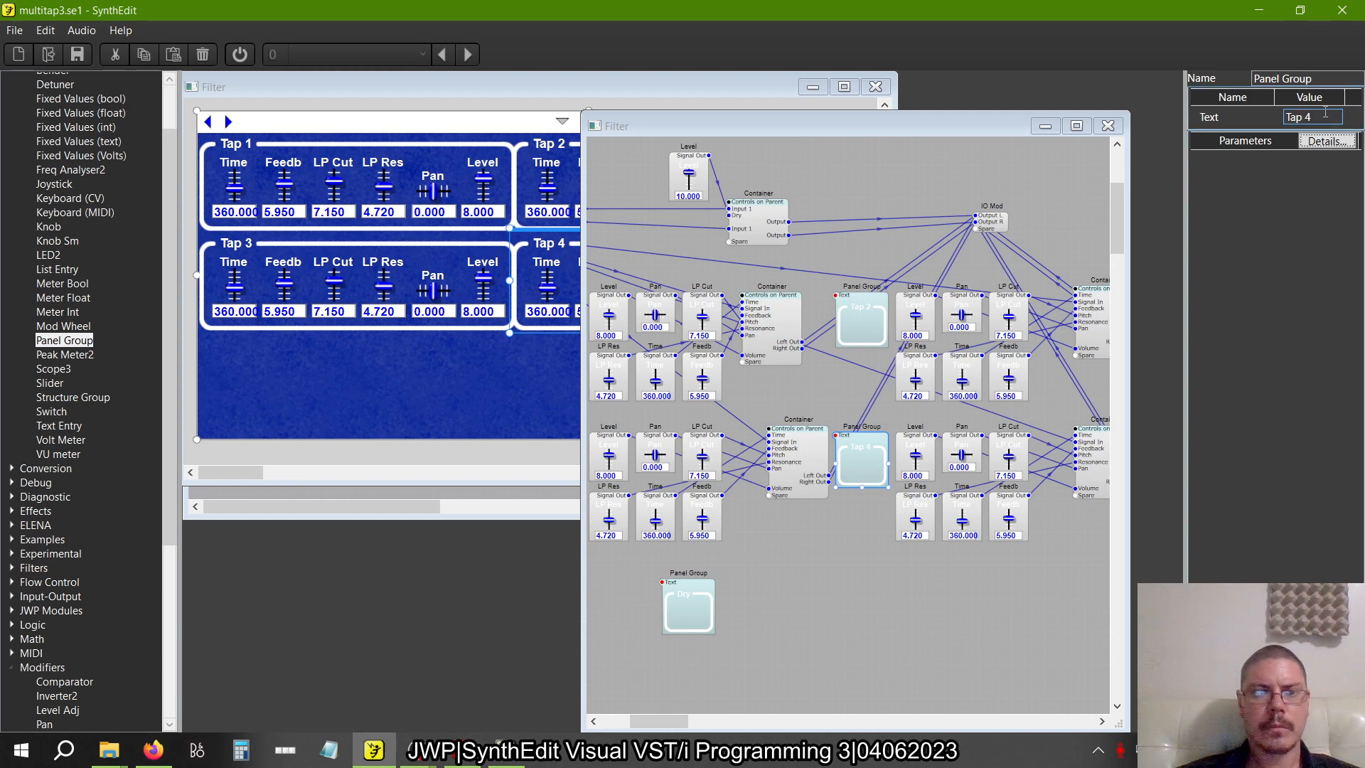
Move the Dry module in the structure, place its panel group beside Tap 2 and stretch it down across both tap rows
drag(693, 593, 913, 376)
click(540, 87)
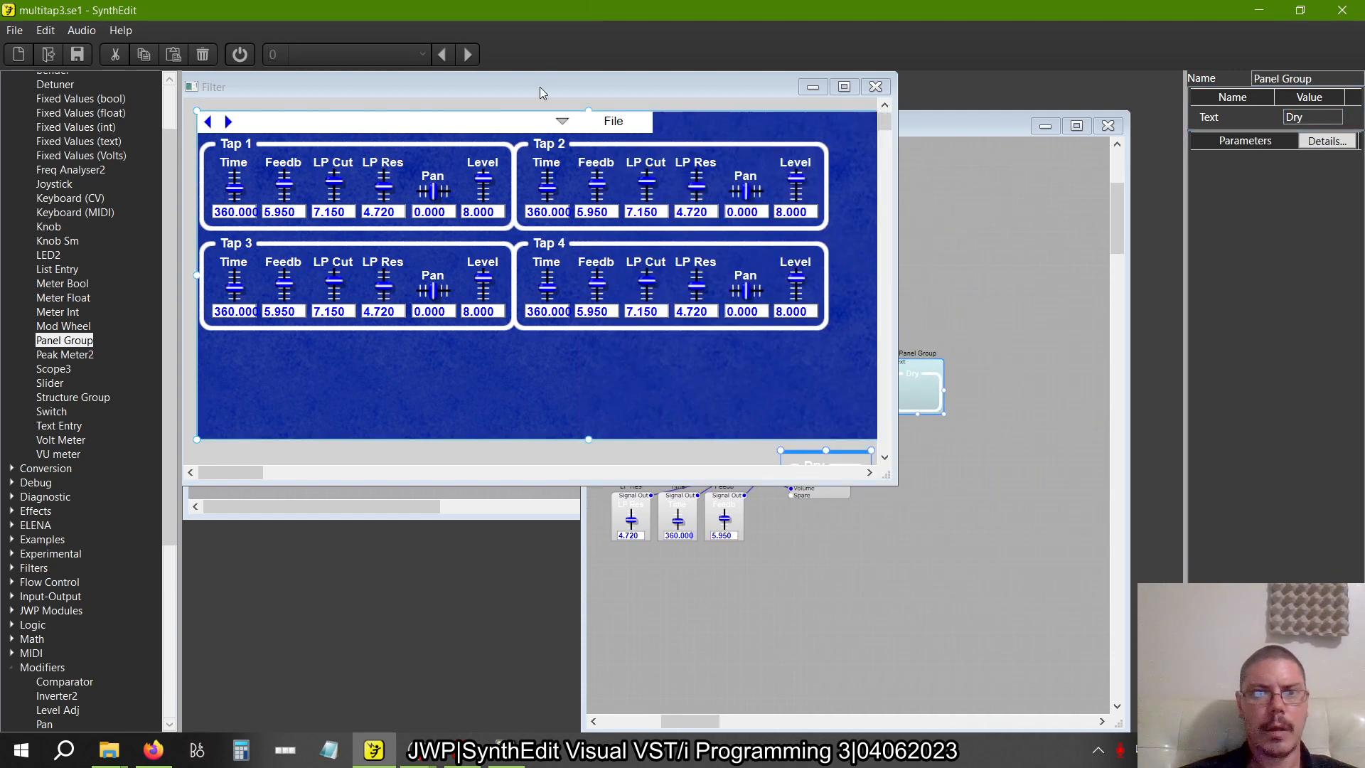
key(alt+Tab)
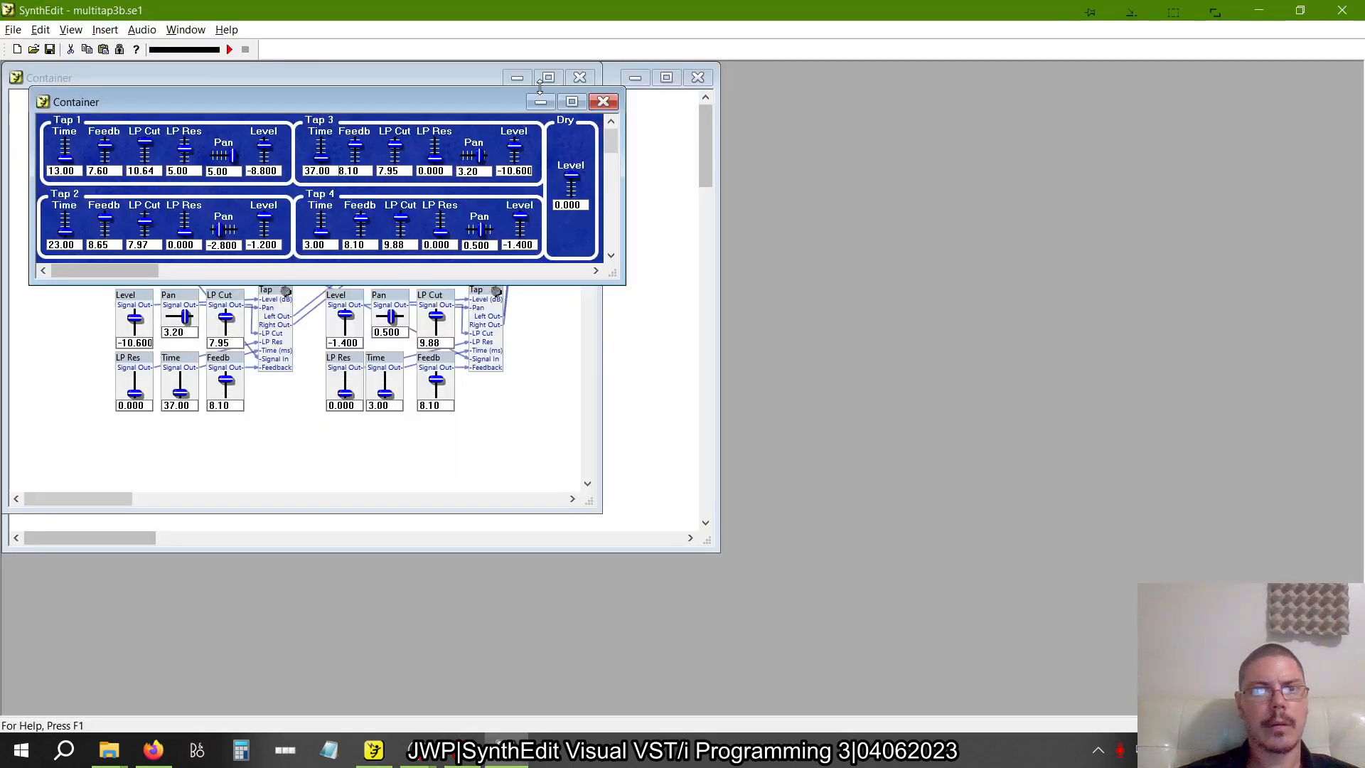
key(alt+Tab)
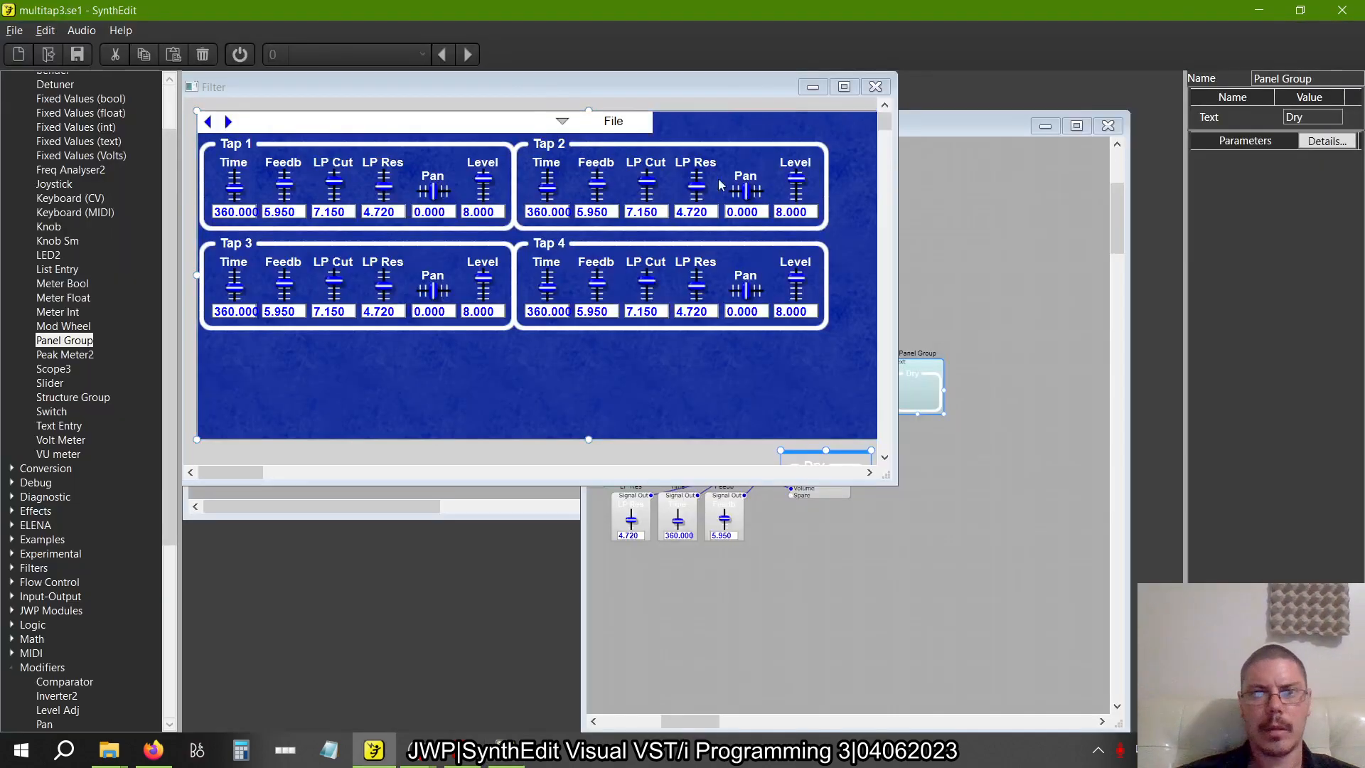
click(845, 87)
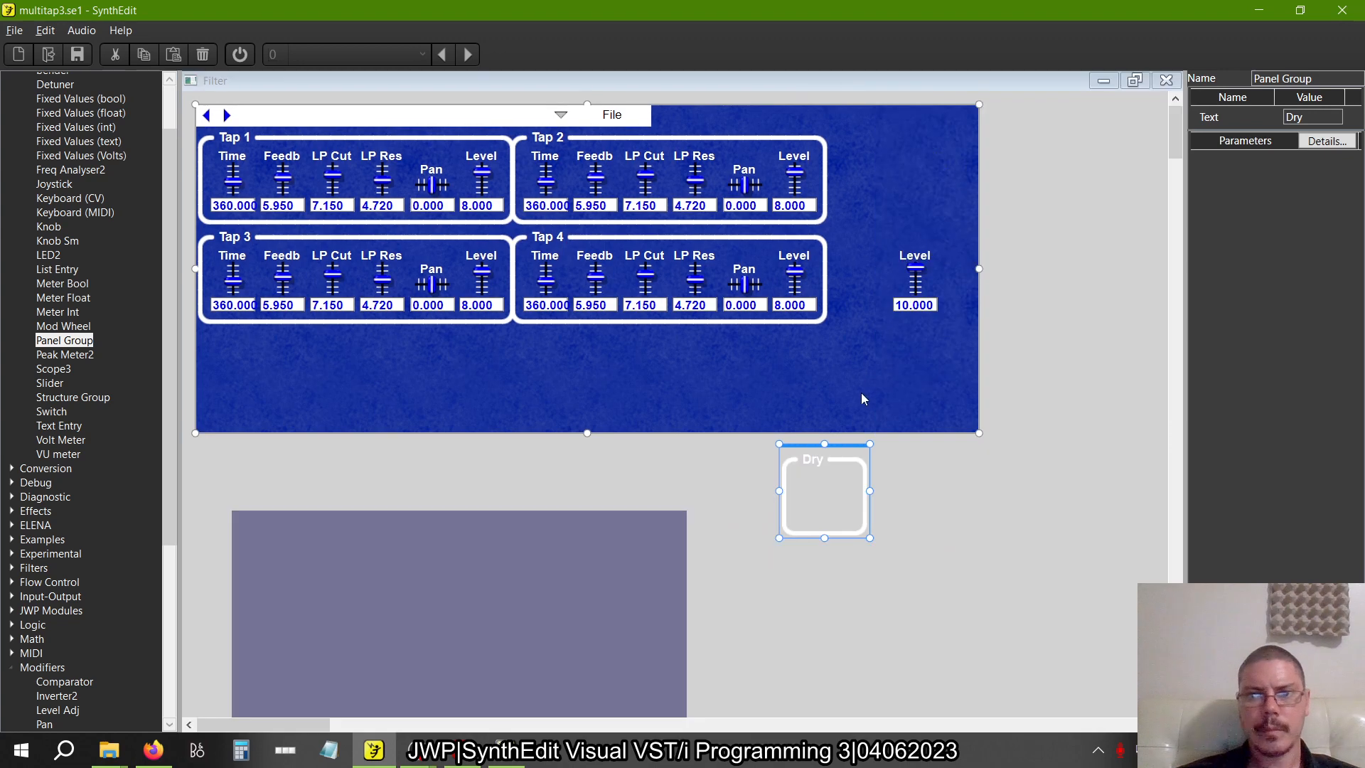
drag(839, 454, 881, 133)
drag(869, 216, 866, 327)
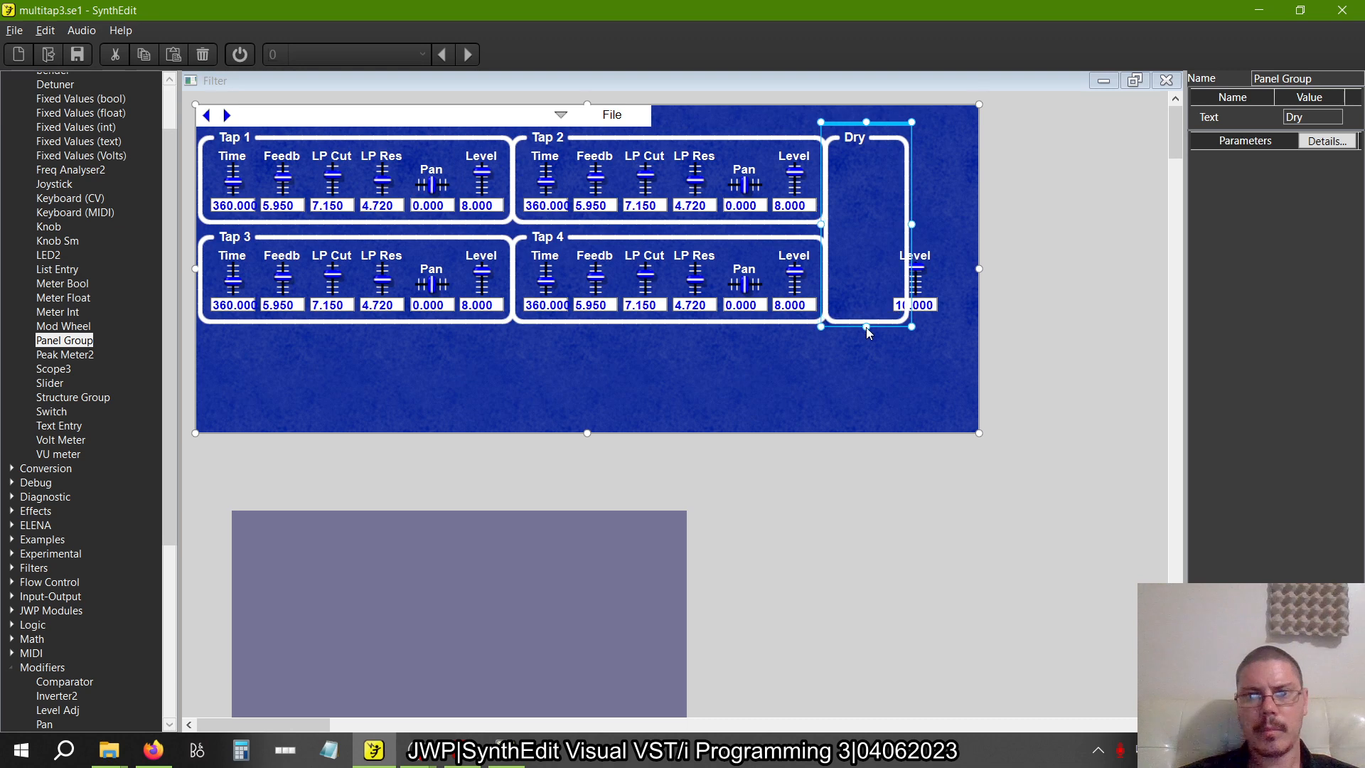
Move the dry Level slider inside the Dry group and narrow the group to fit around it
click(921, 252)
drag(922, 252, 867, 199)
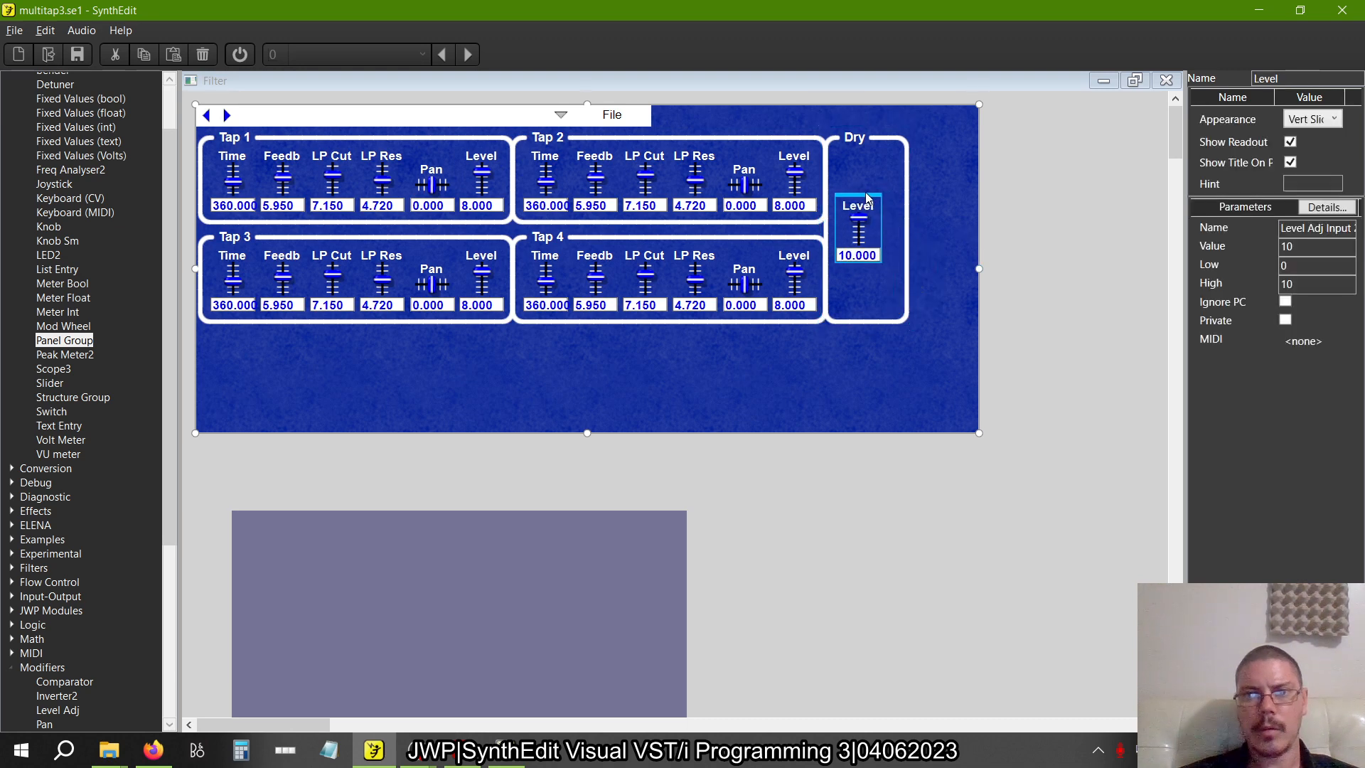
click(907, 212)
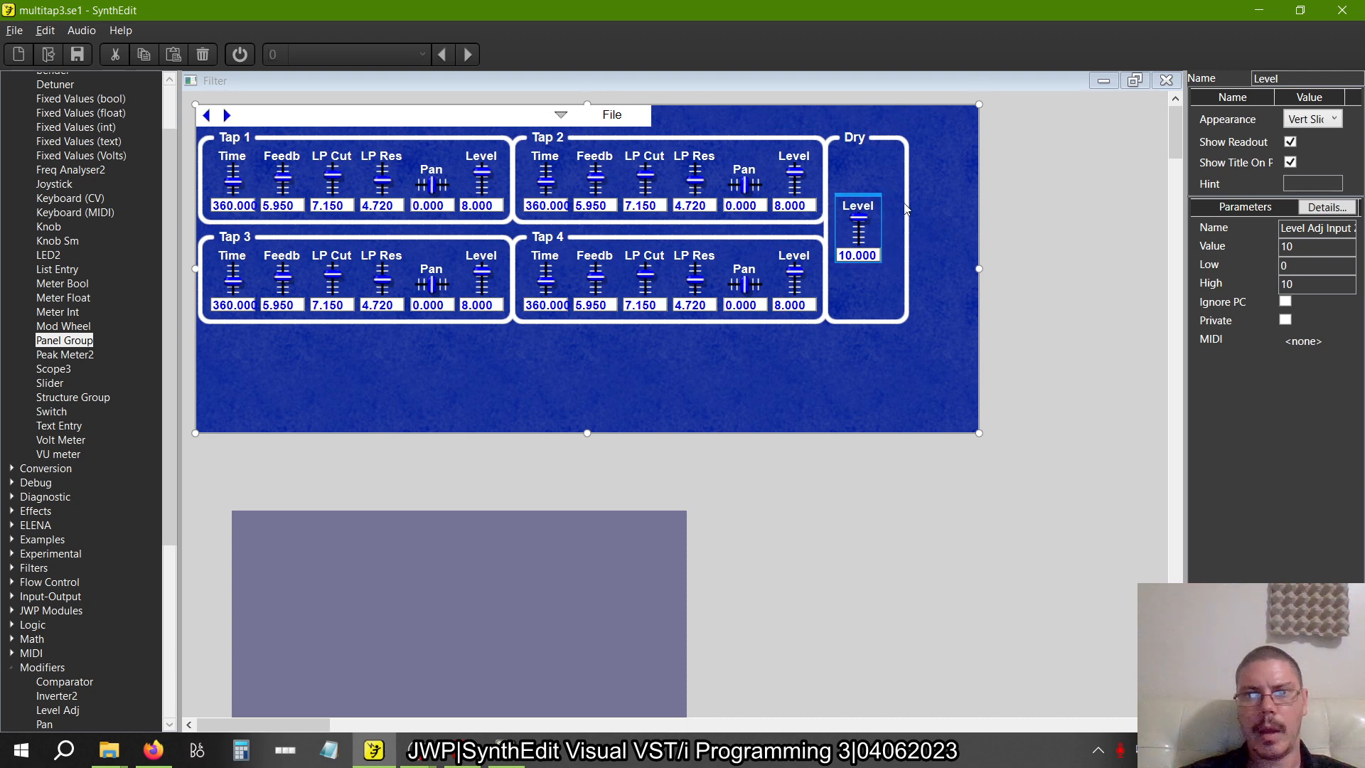
drag(910, 225, 892, 226)
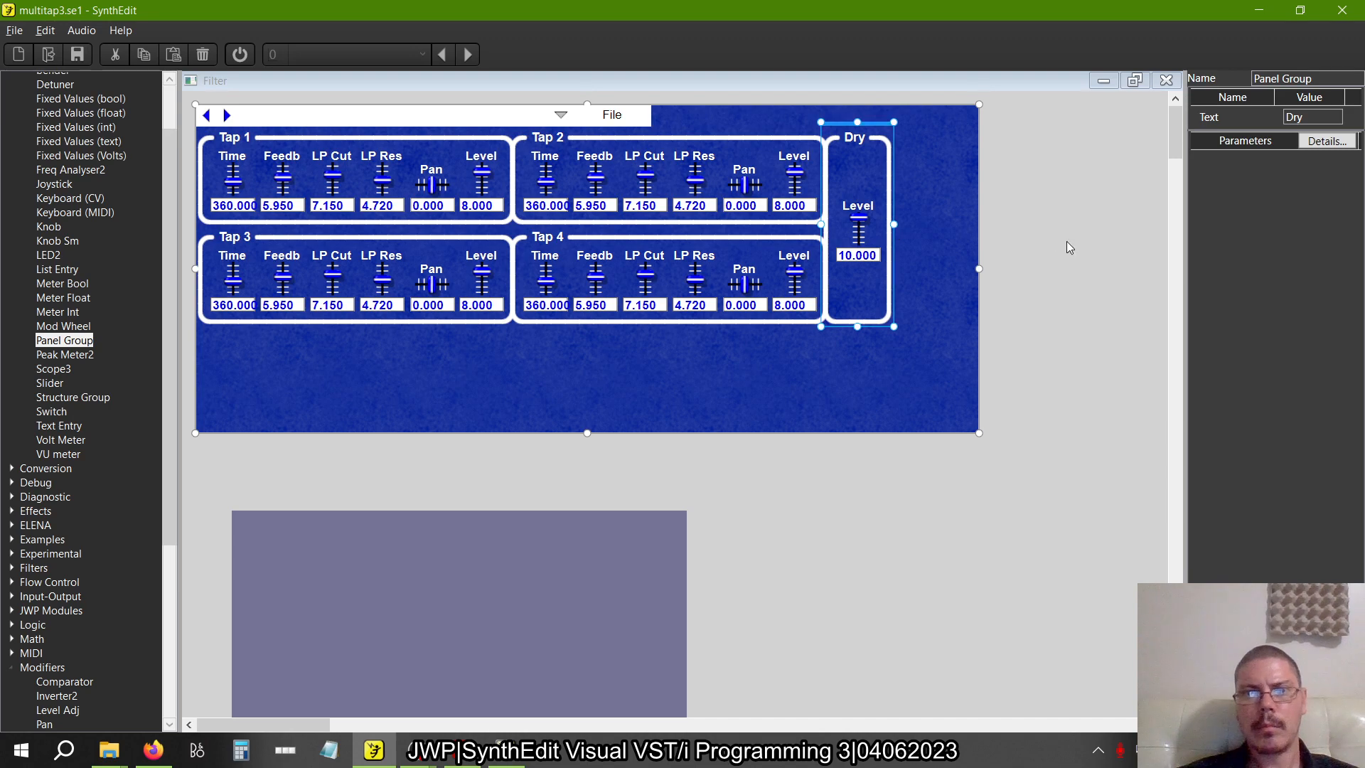
Compare the panel layout with the multitap3b reference and check the edges of the Dry group against its neighbours
click(1074, 287)
key(alt+Tab)
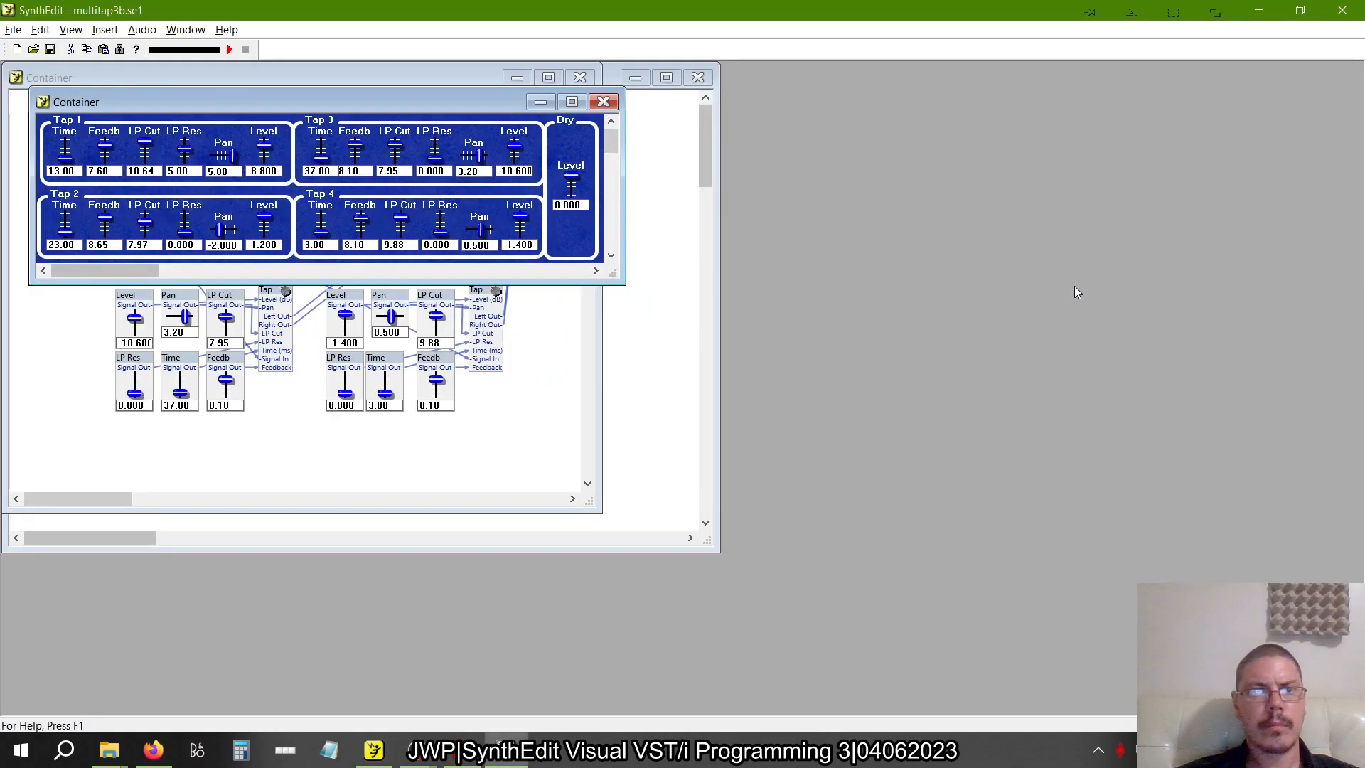
key(alt+Tab)
key(alt+Tab)
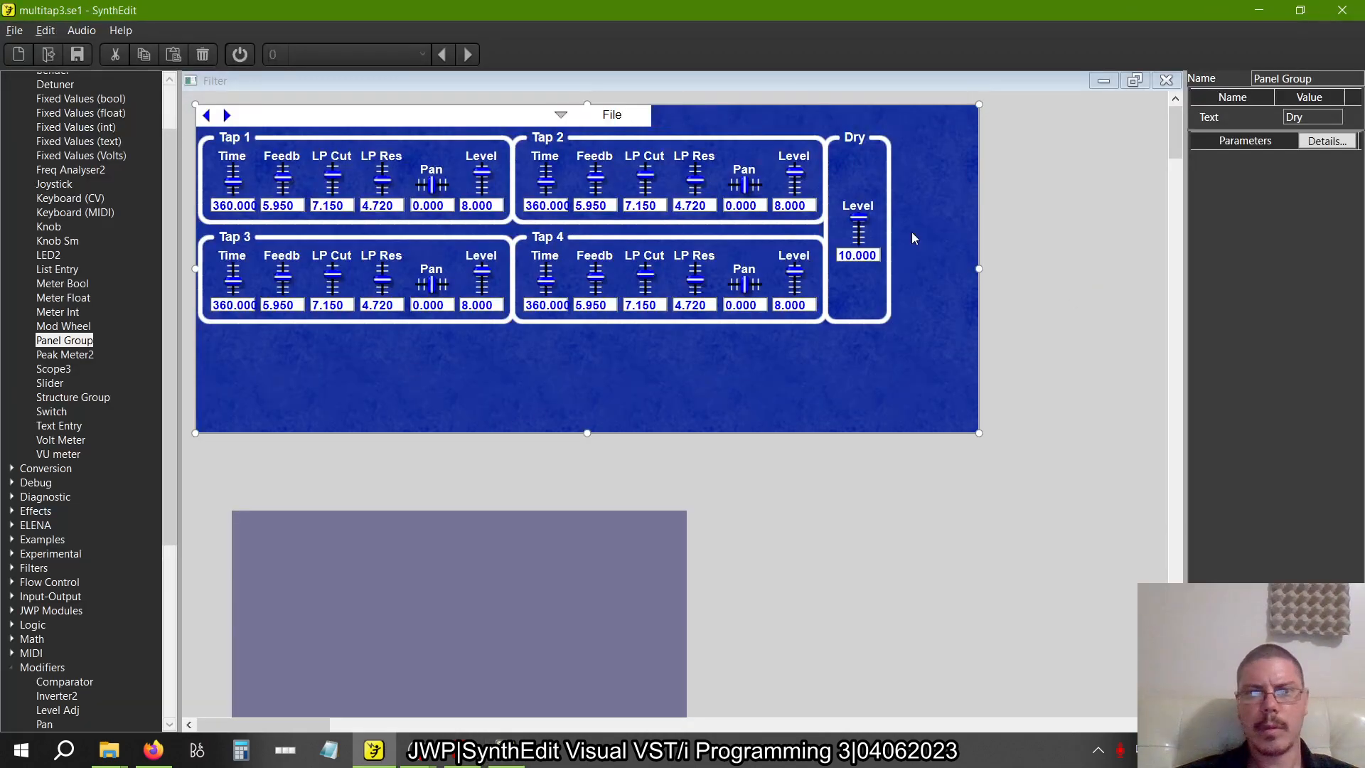
click(827, 234)
click(831, 195)
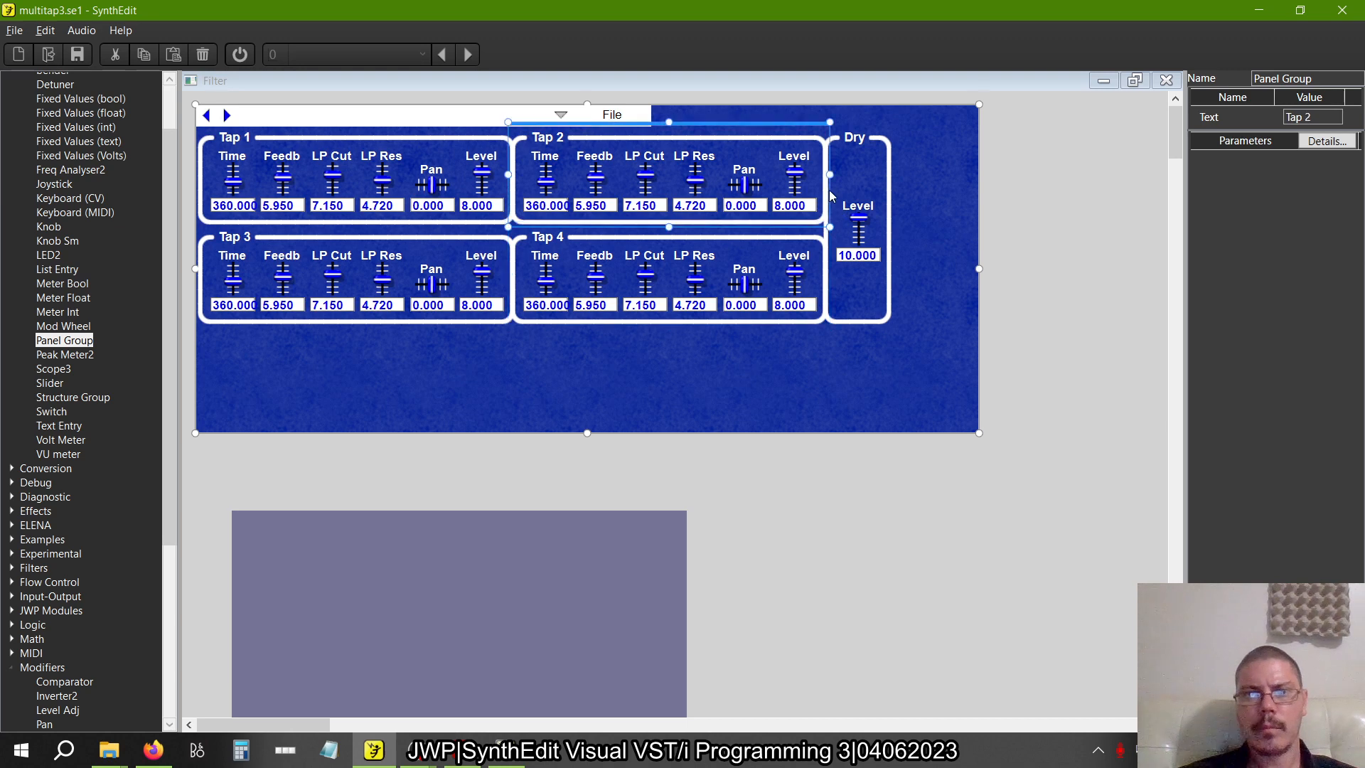
click(861, 324)
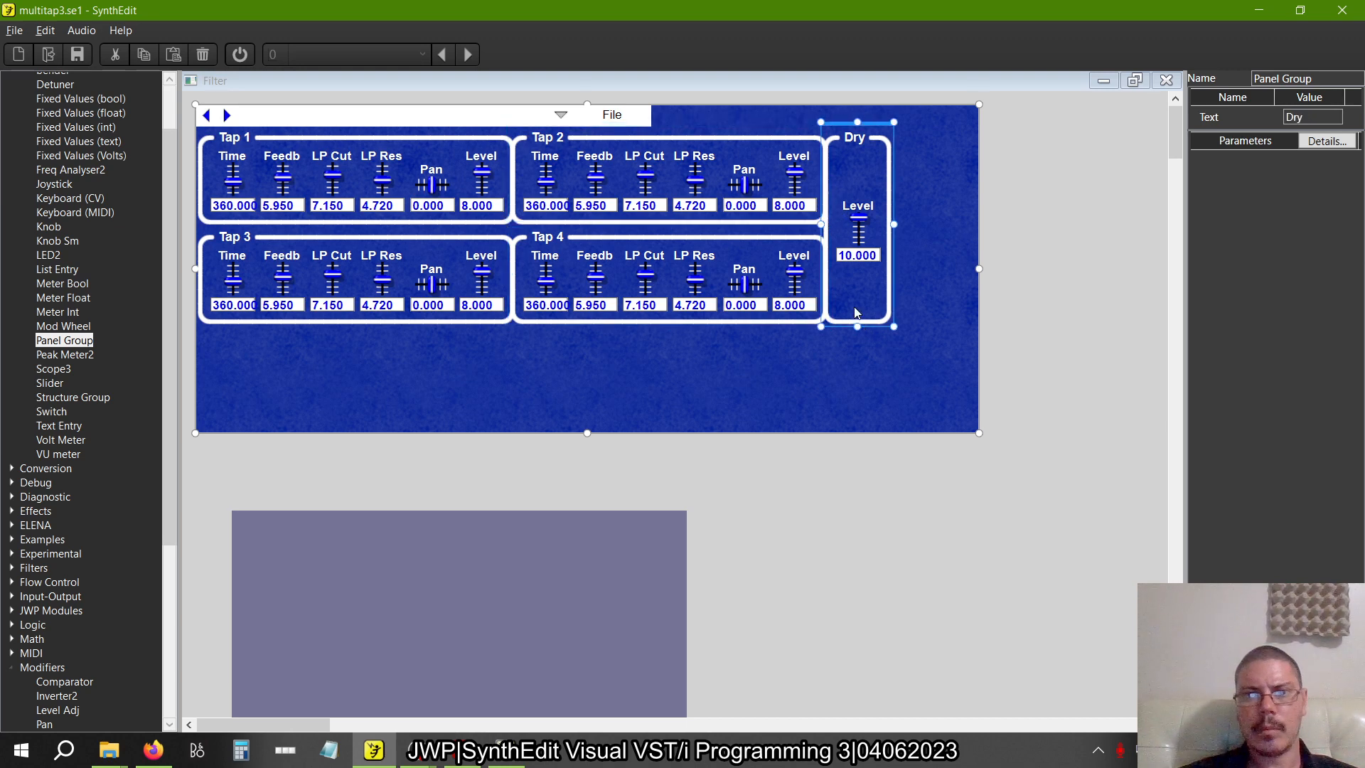
click(856, 205)
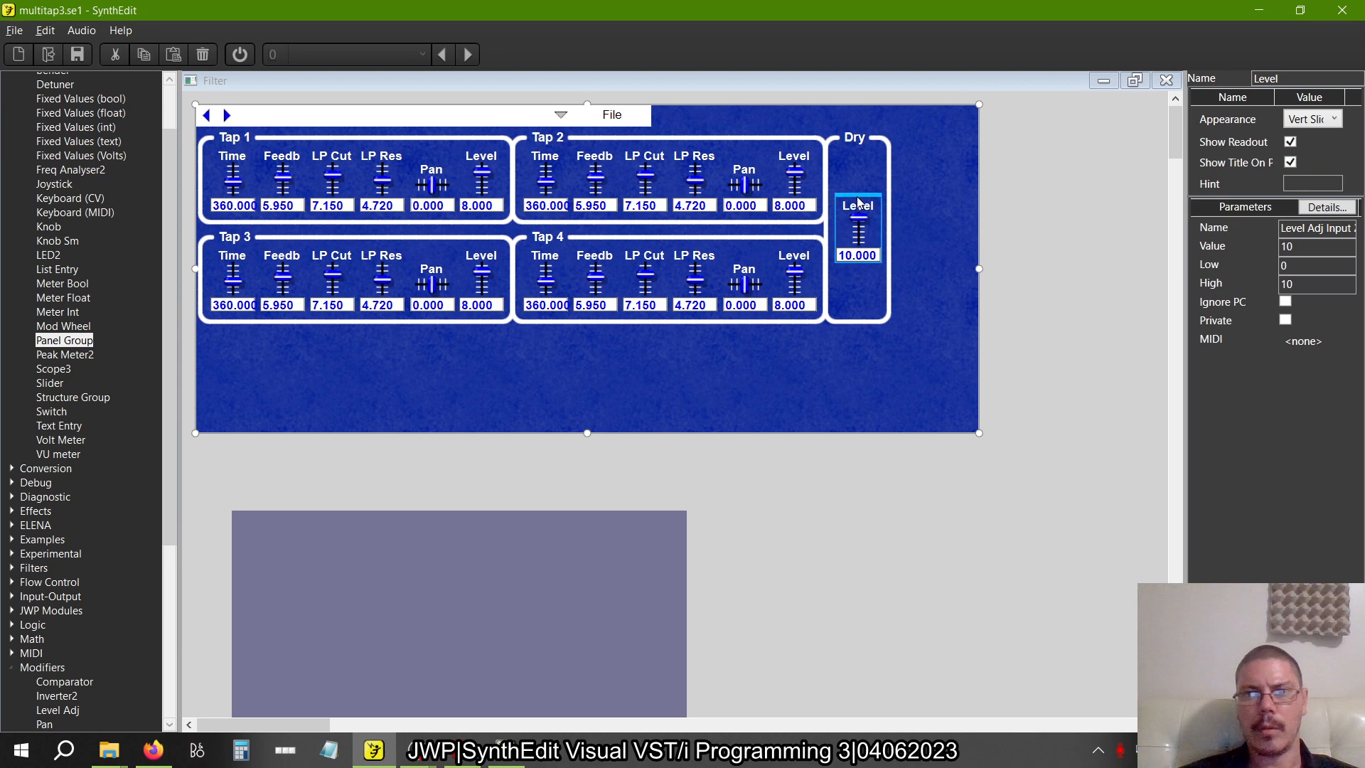
click(893, 235)
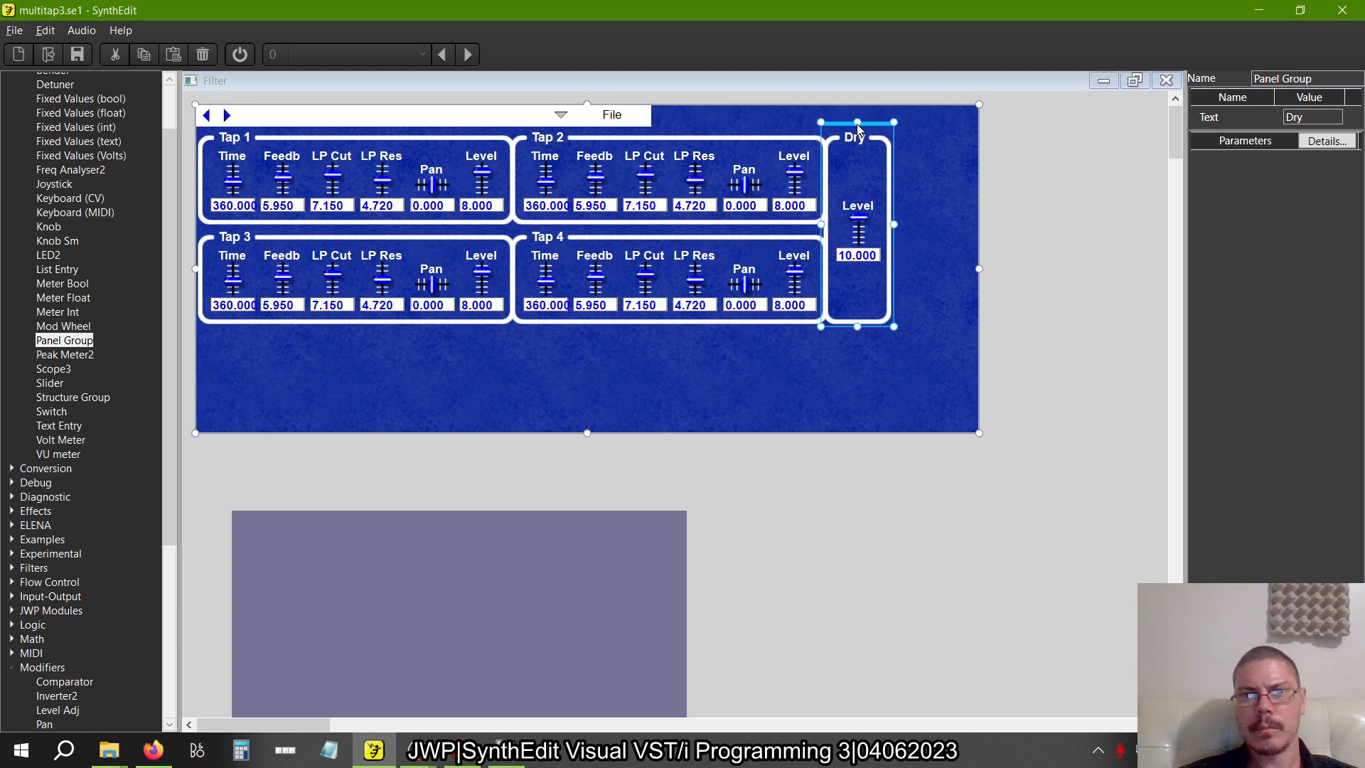
Nudge the Level slider horizontally in small increments to centre it within the Dry group
click(858, 227)
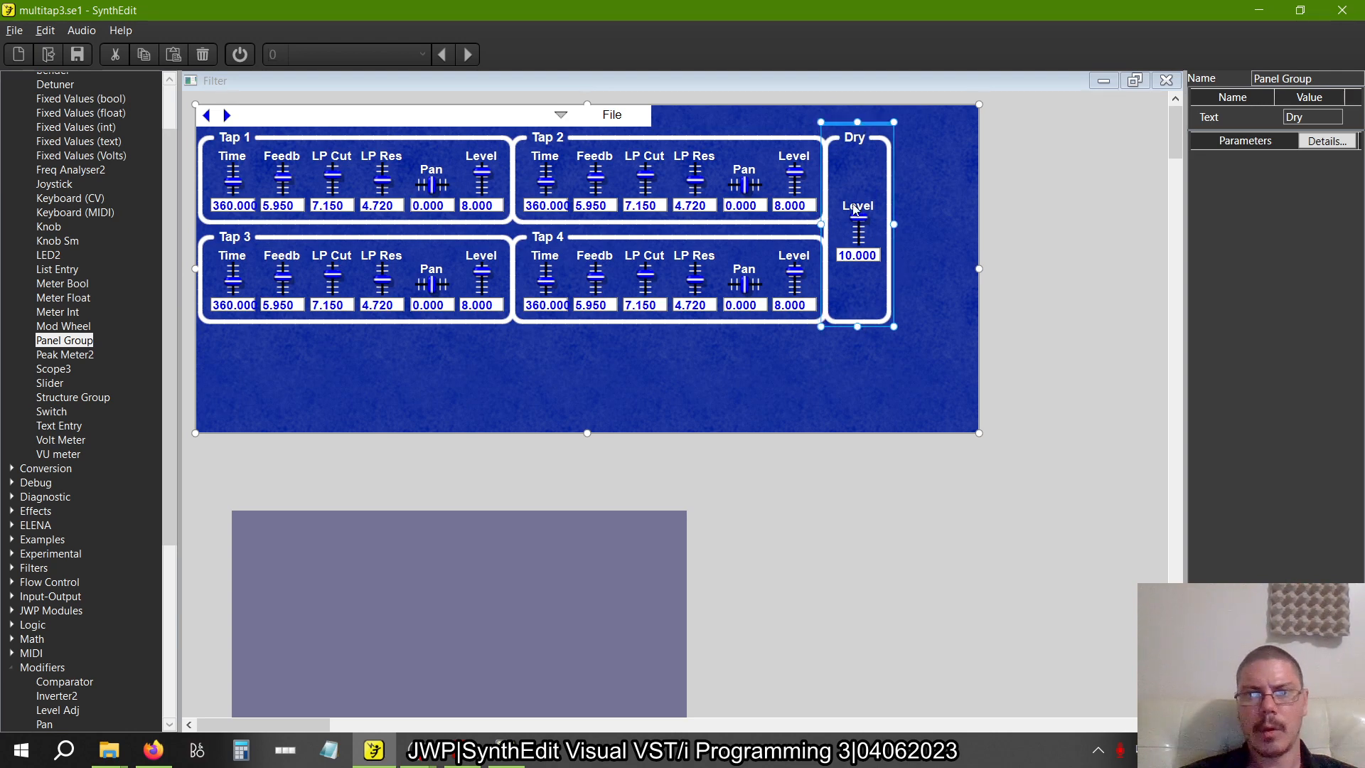
key(Left)
key(Left)
key(Left)
key(Left)
click(935, 273)
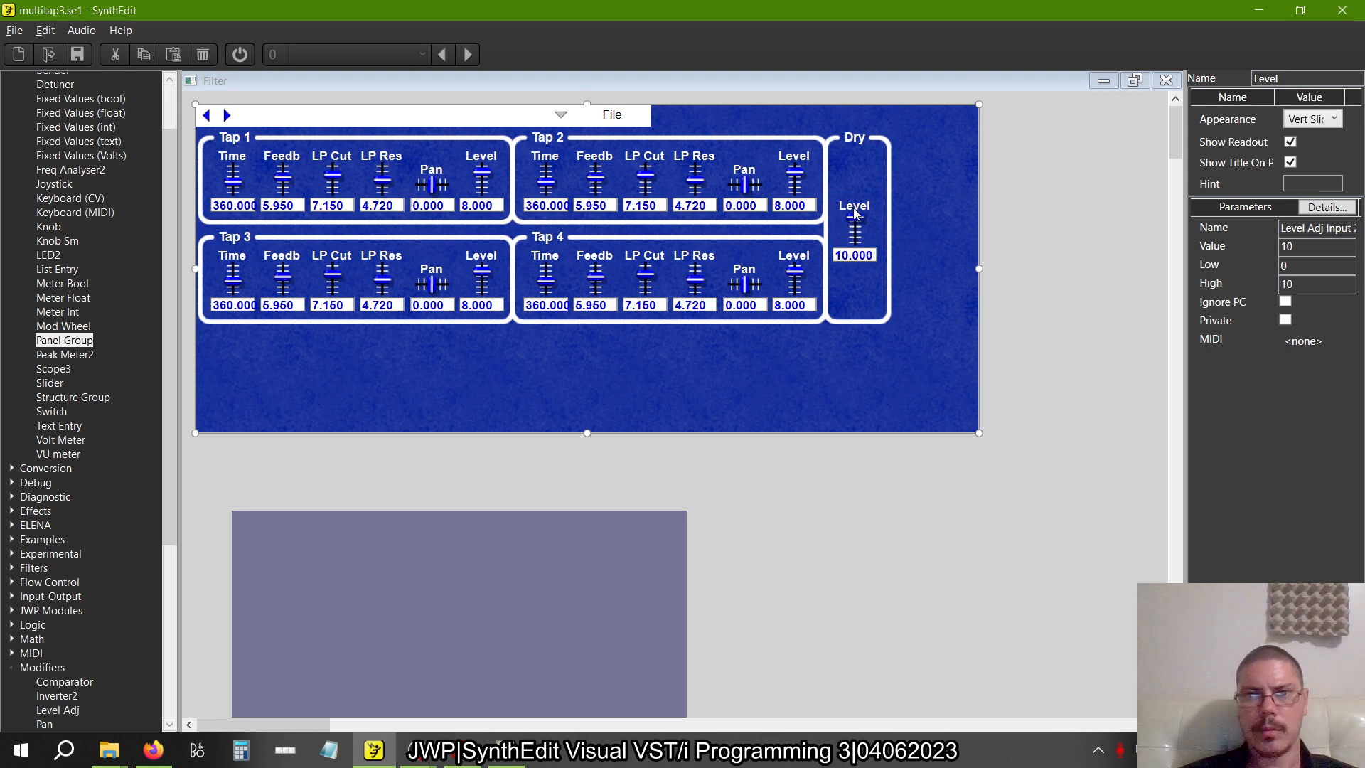
click(855, 211)
key(Right)
click(906, 222)
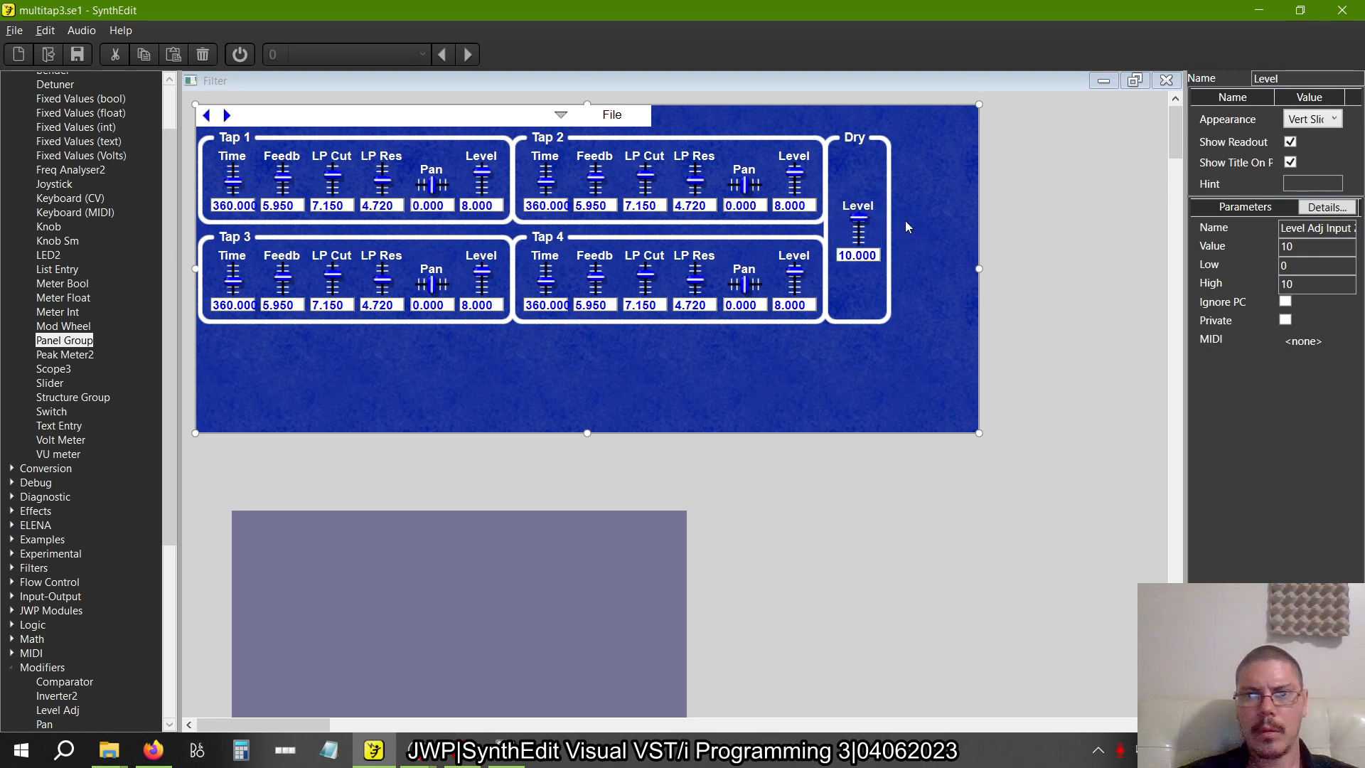
click(865, 208)
key(Left)
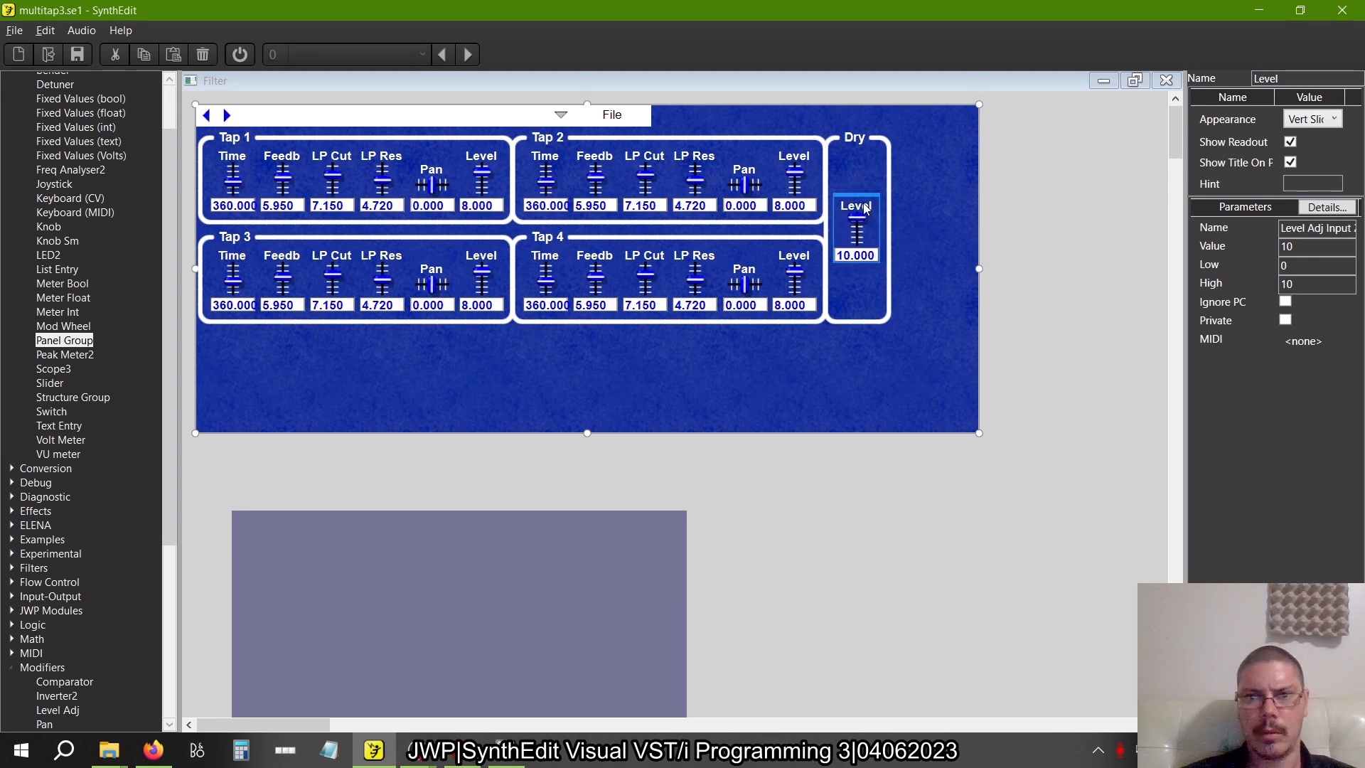
Shrink the blue panel background's width and height to fit tightly around the four tap groups and the Dry group
click(1049, 291)
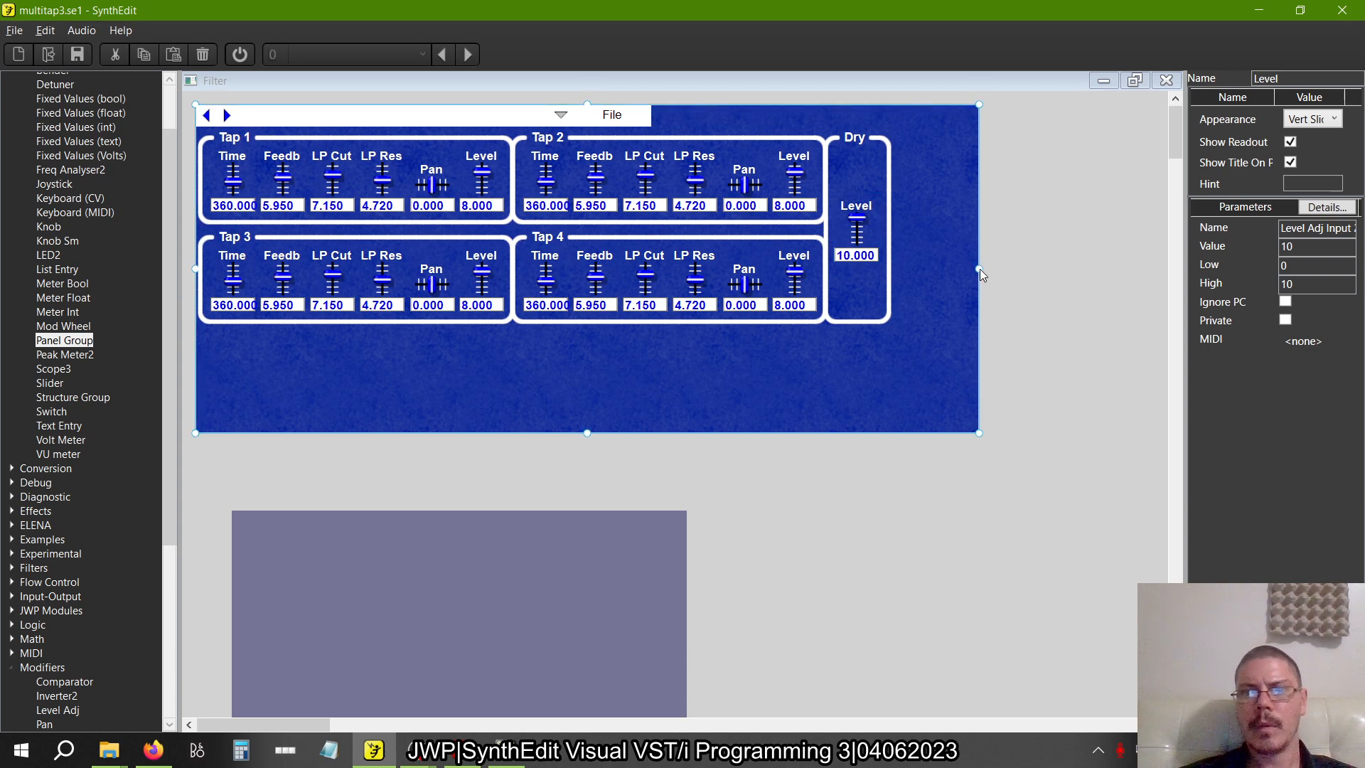
drag(980, 269, 893, 275)
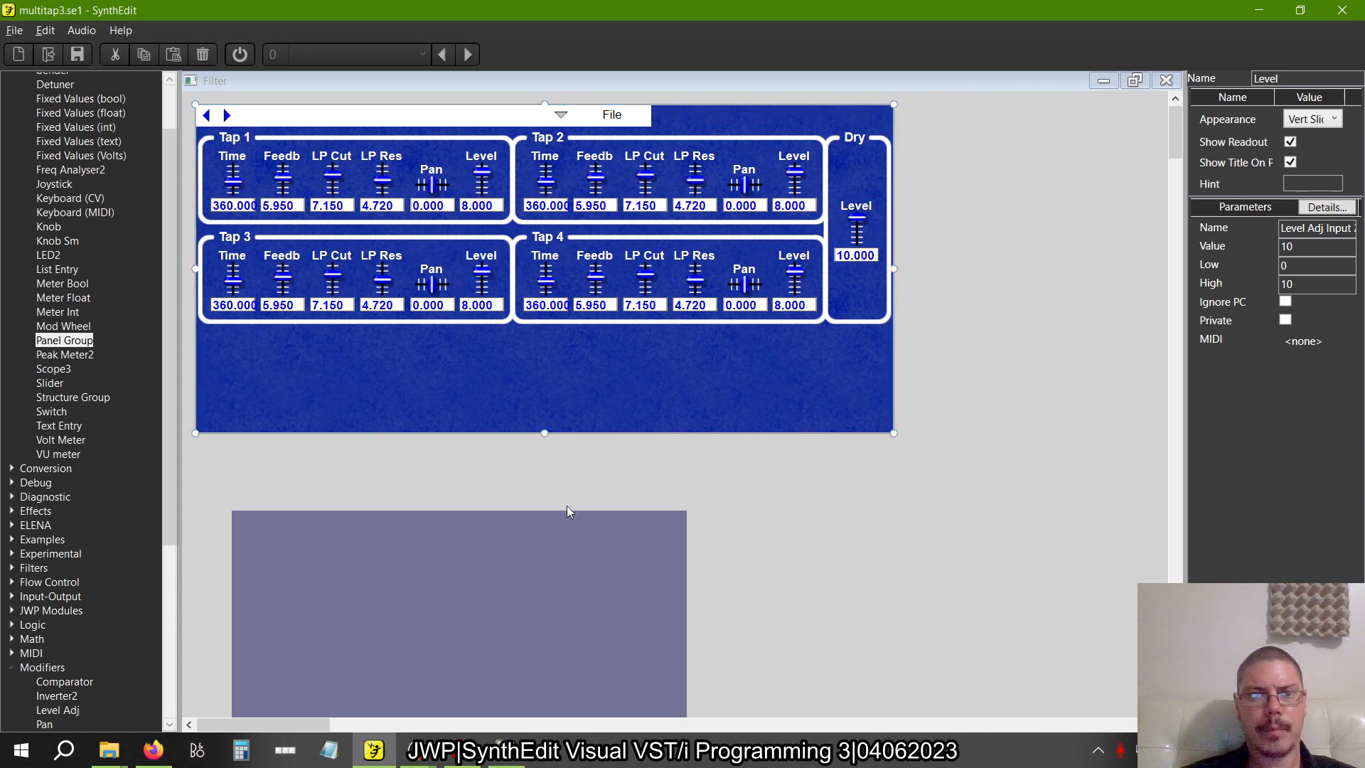
drag(545, 434, 544, 327)
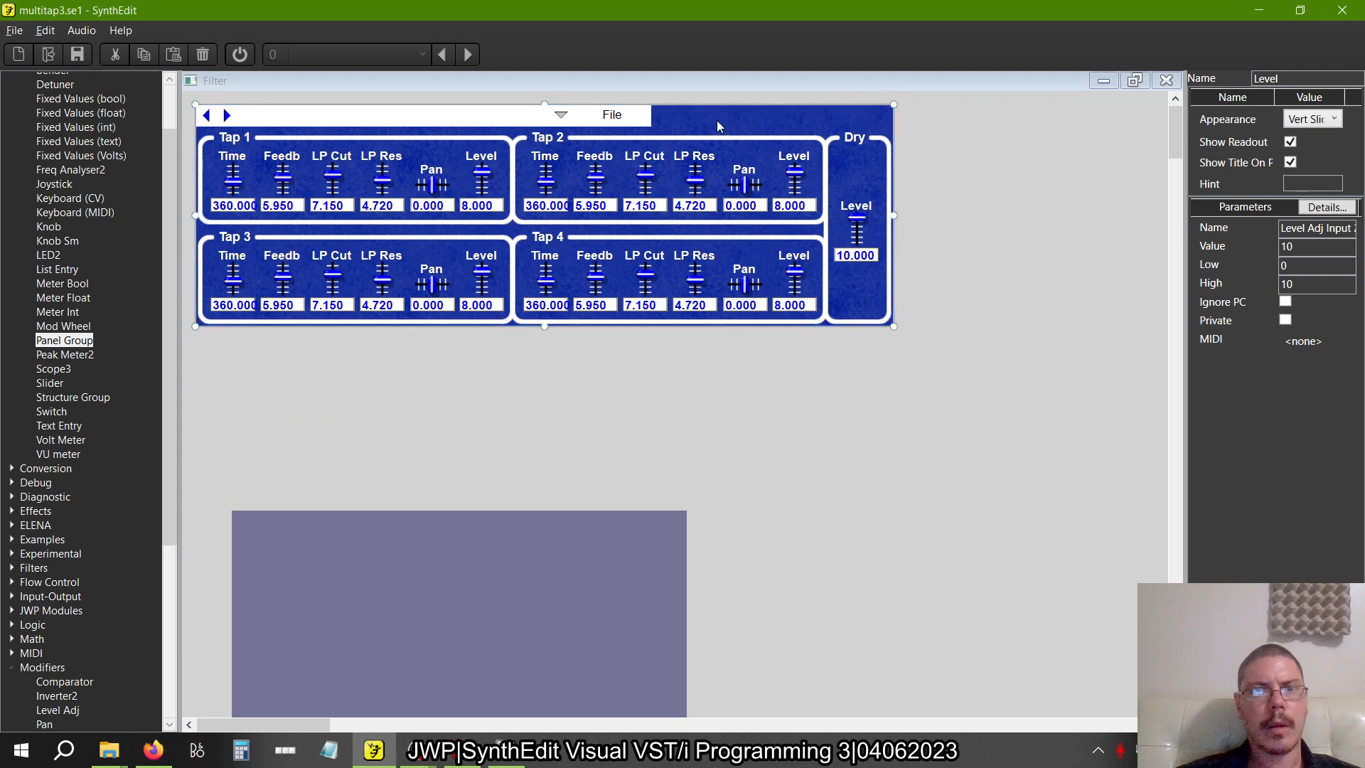
Move the dropdown arrow and File button to the header's far end and widen the white header rectangle to the full panel width
drag(953, 156, 491, 87)
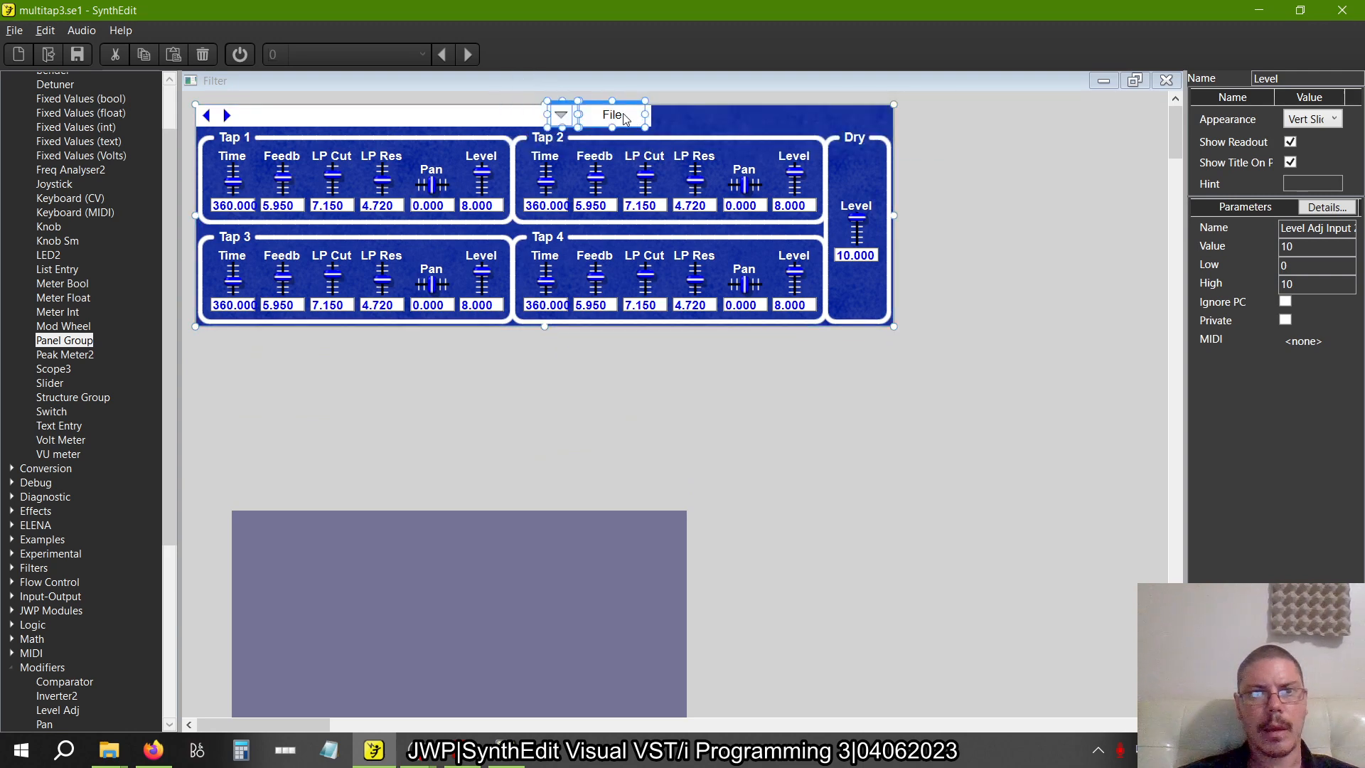
drag(624, 119, 837, 107)
click(645, 118)
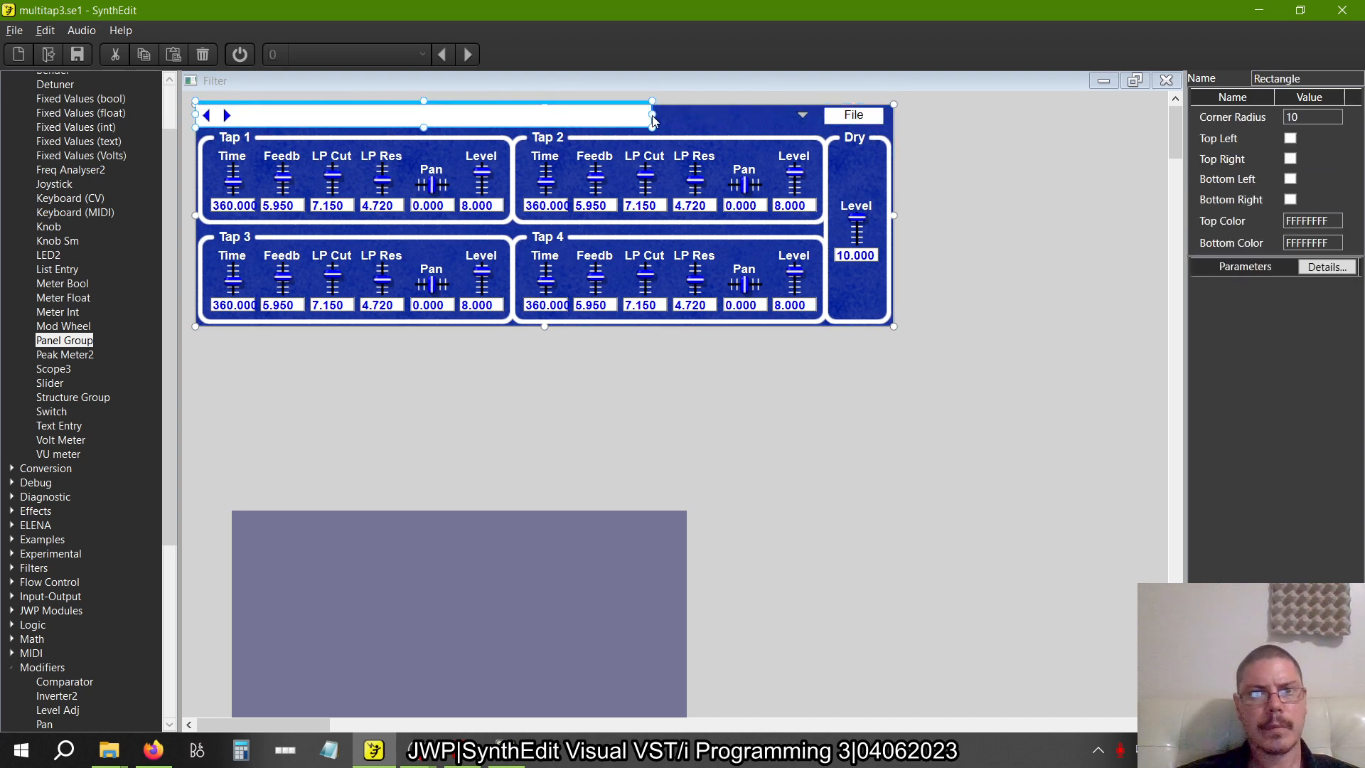
drag(651, 121, 725, 89)
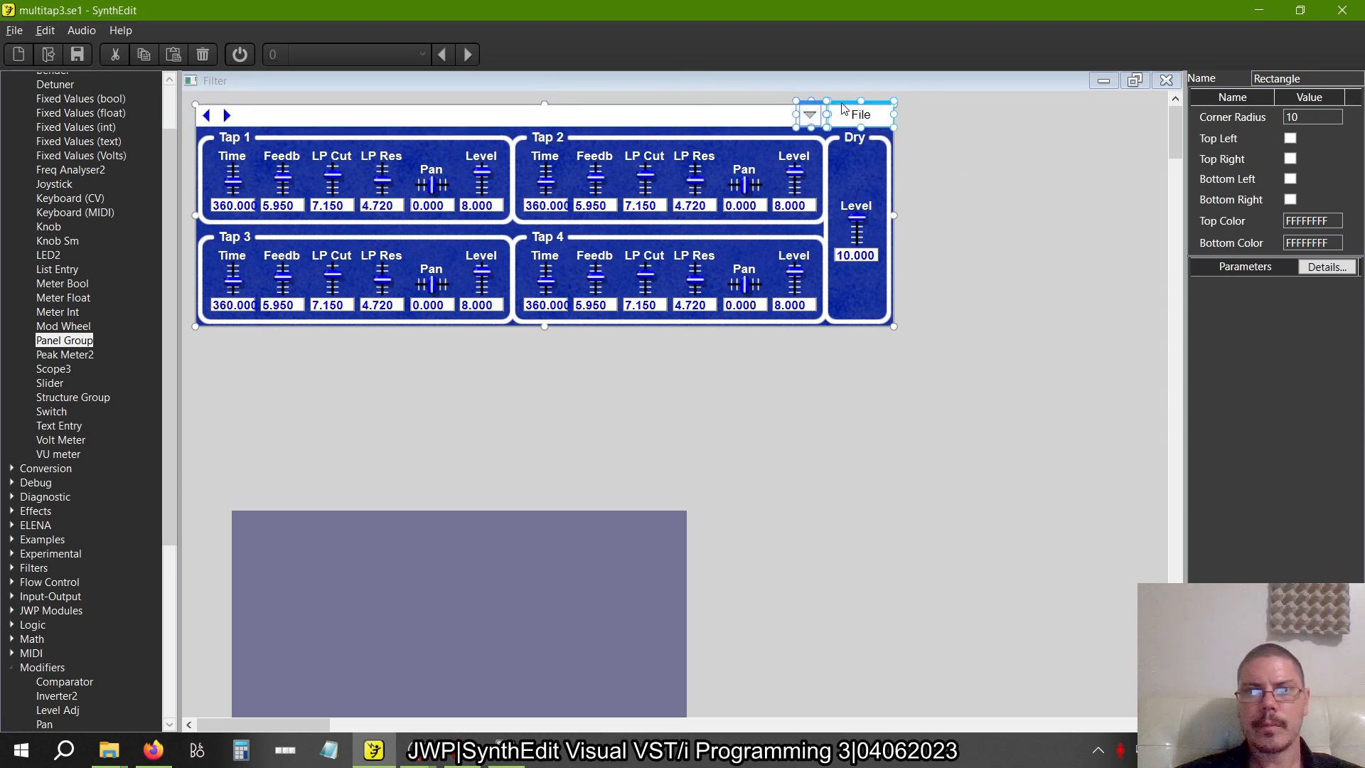
click(956, 169)
Place the translucent BB000077 rectangle over the tap and Dry groups and resize it to cover the blue panel below the header
key(alt+Tab)
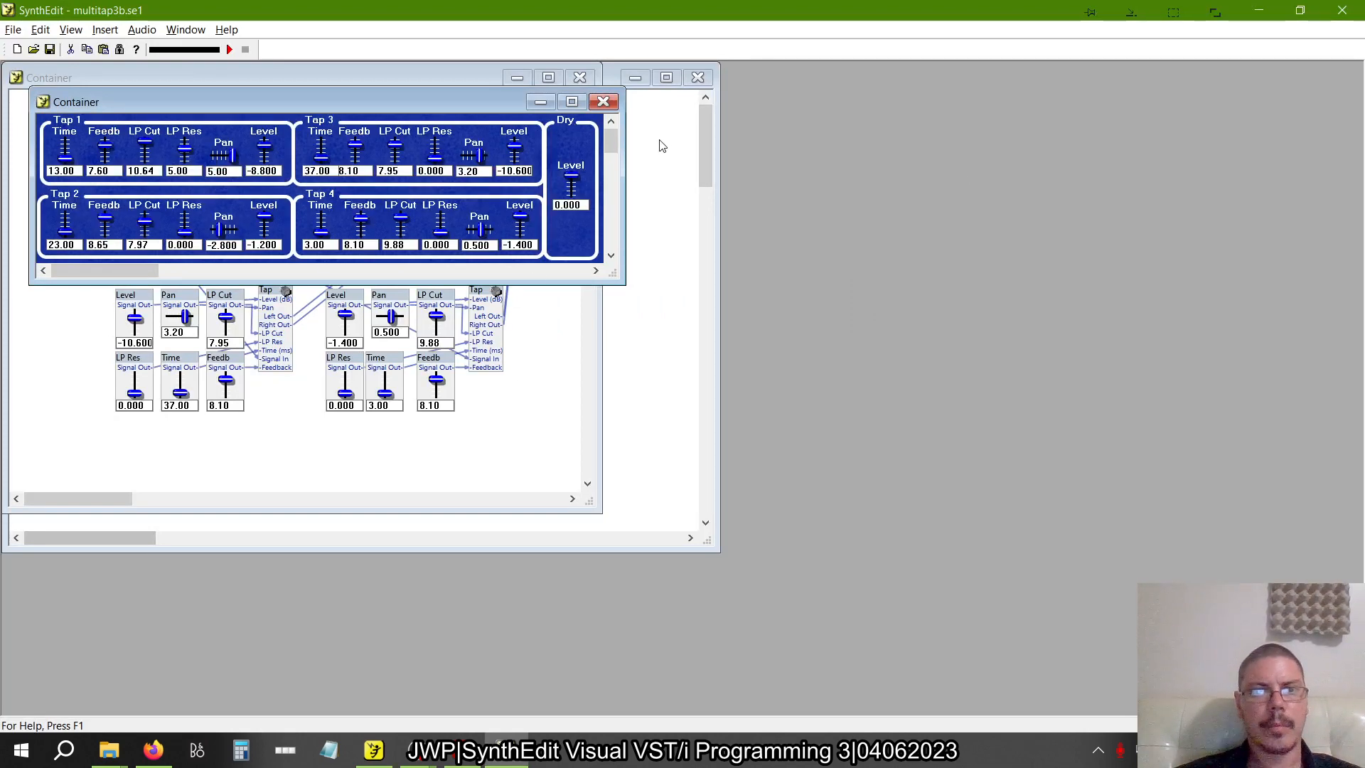
key(alt+Tab)
click(602, 567)
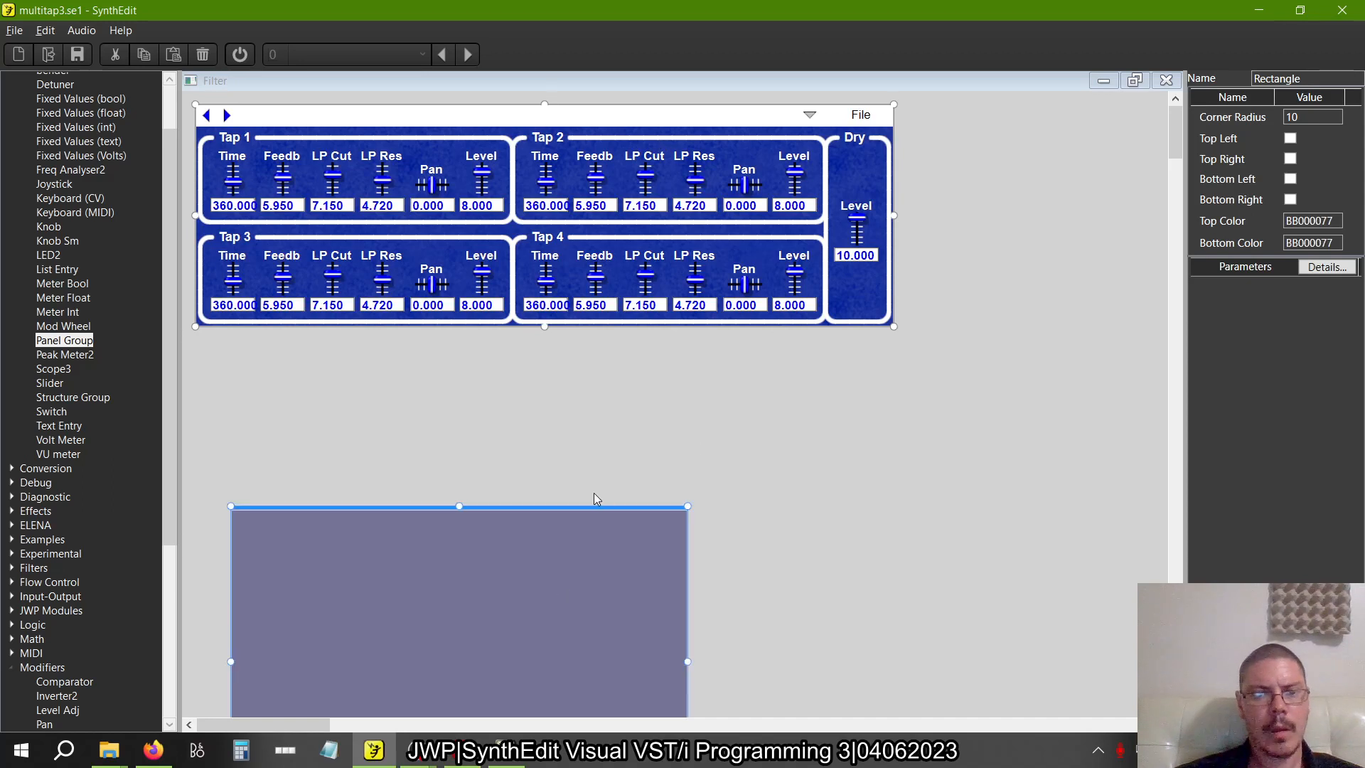
drag(569, 508, 511, 126)
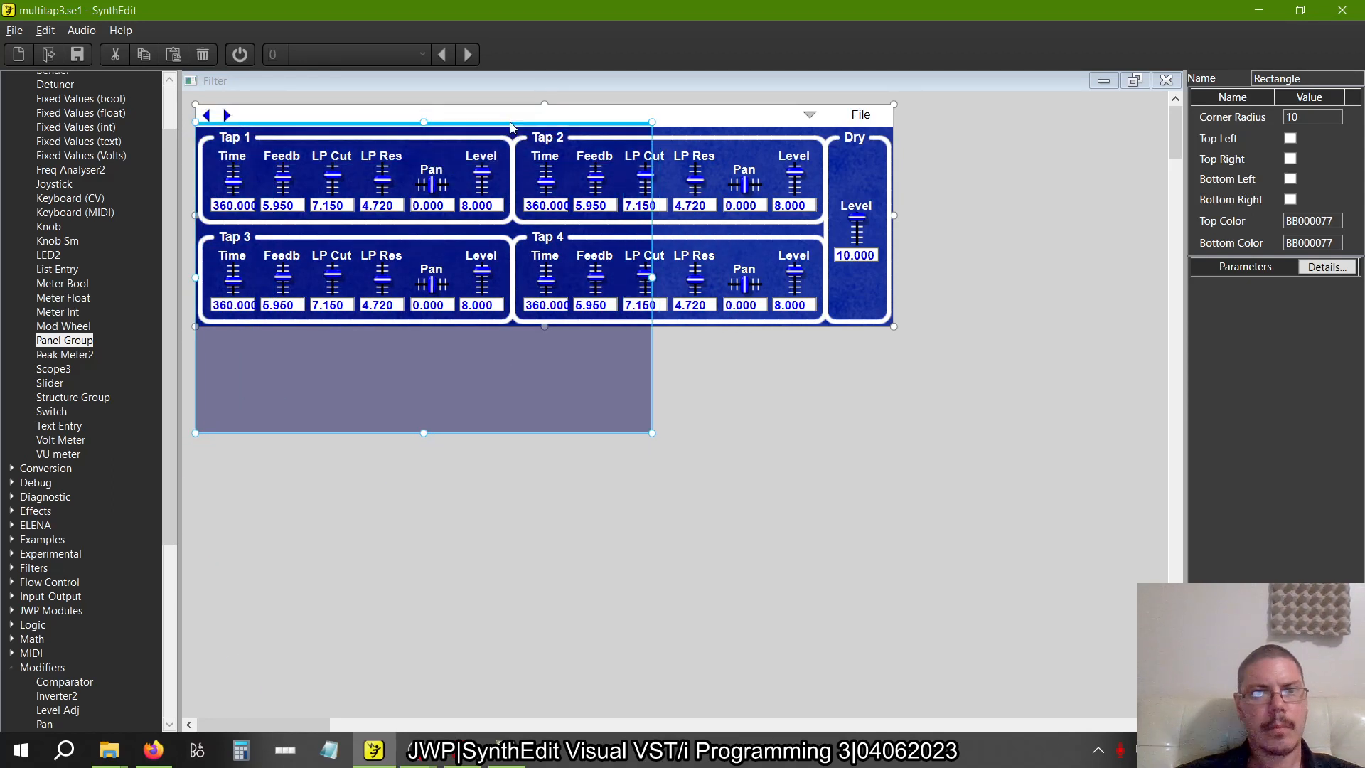
drag(652, 279, 894, 306)
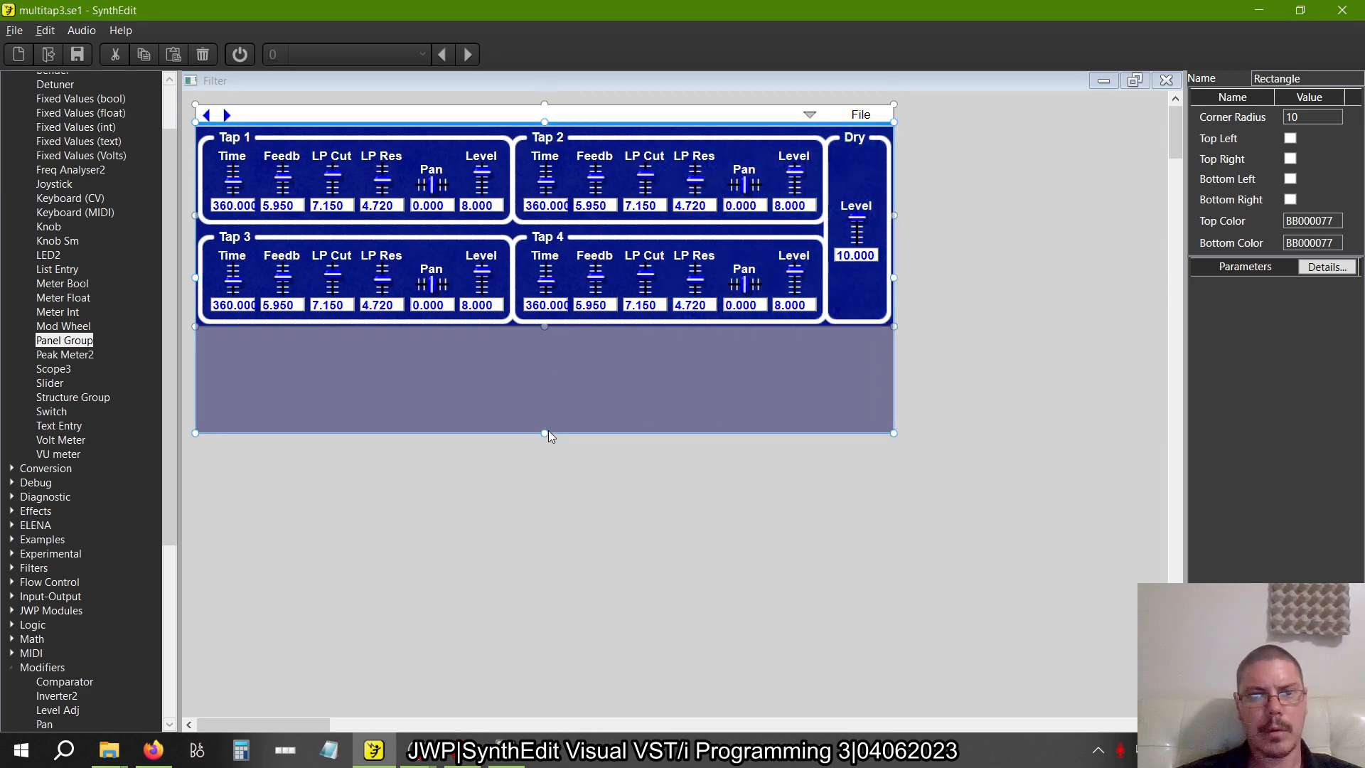
drag(548, 429, 540, 326)
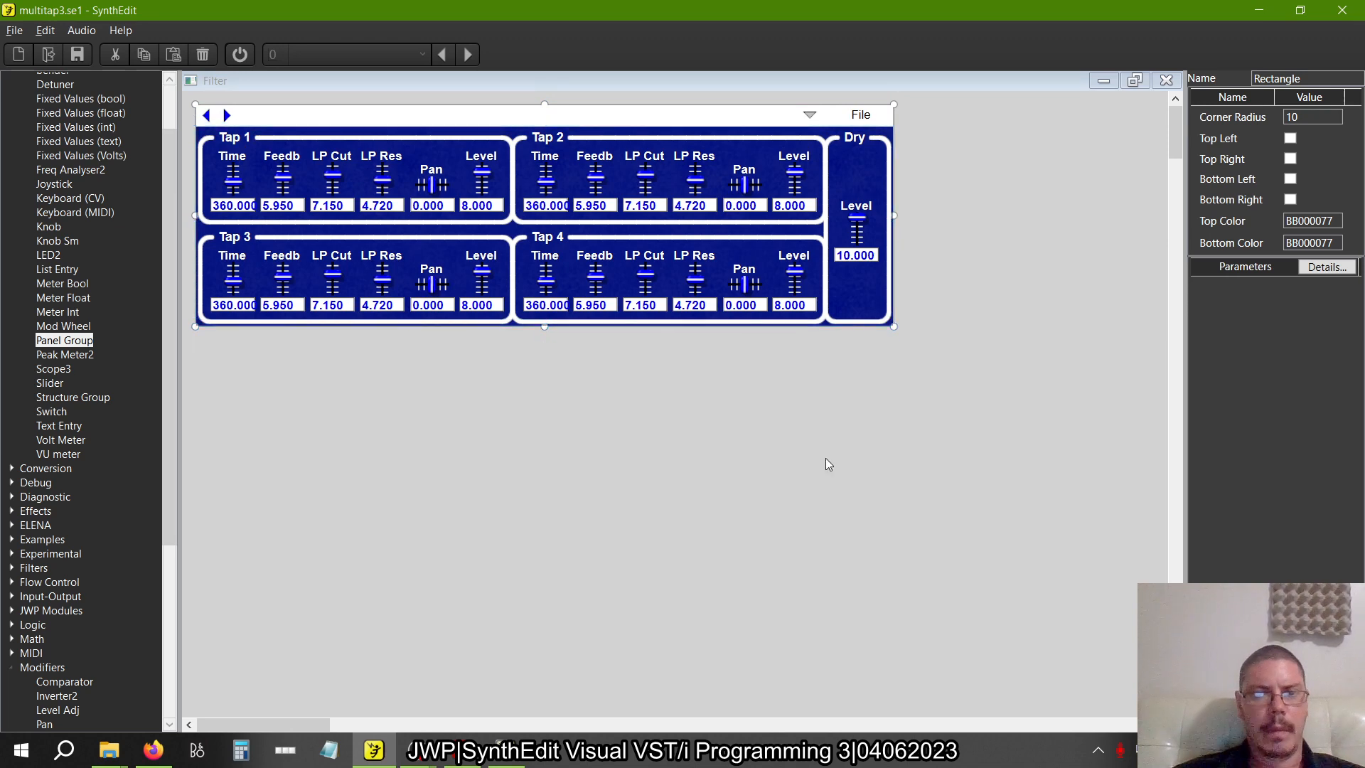
Save the project under the new name multitap3b.se1 in the Delay folder
click(14, 30)
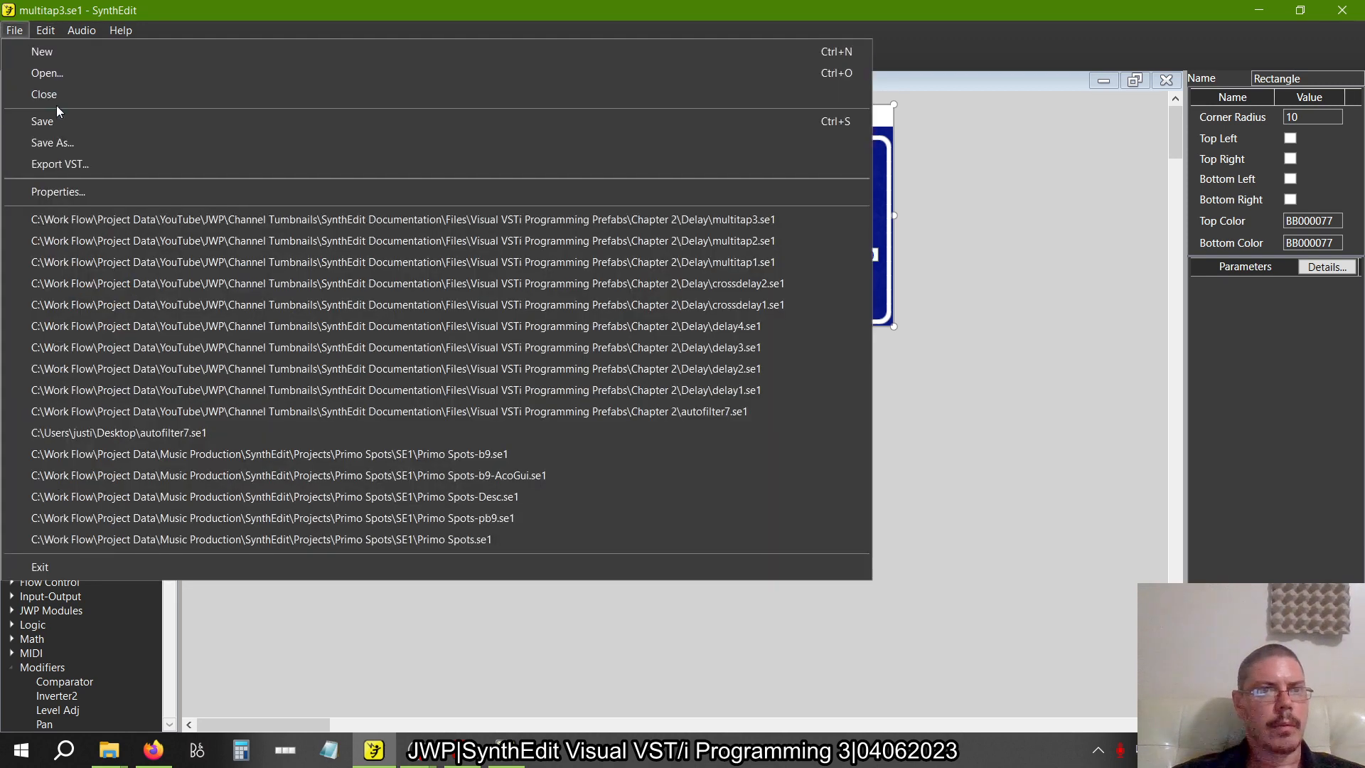
click(56, 143)
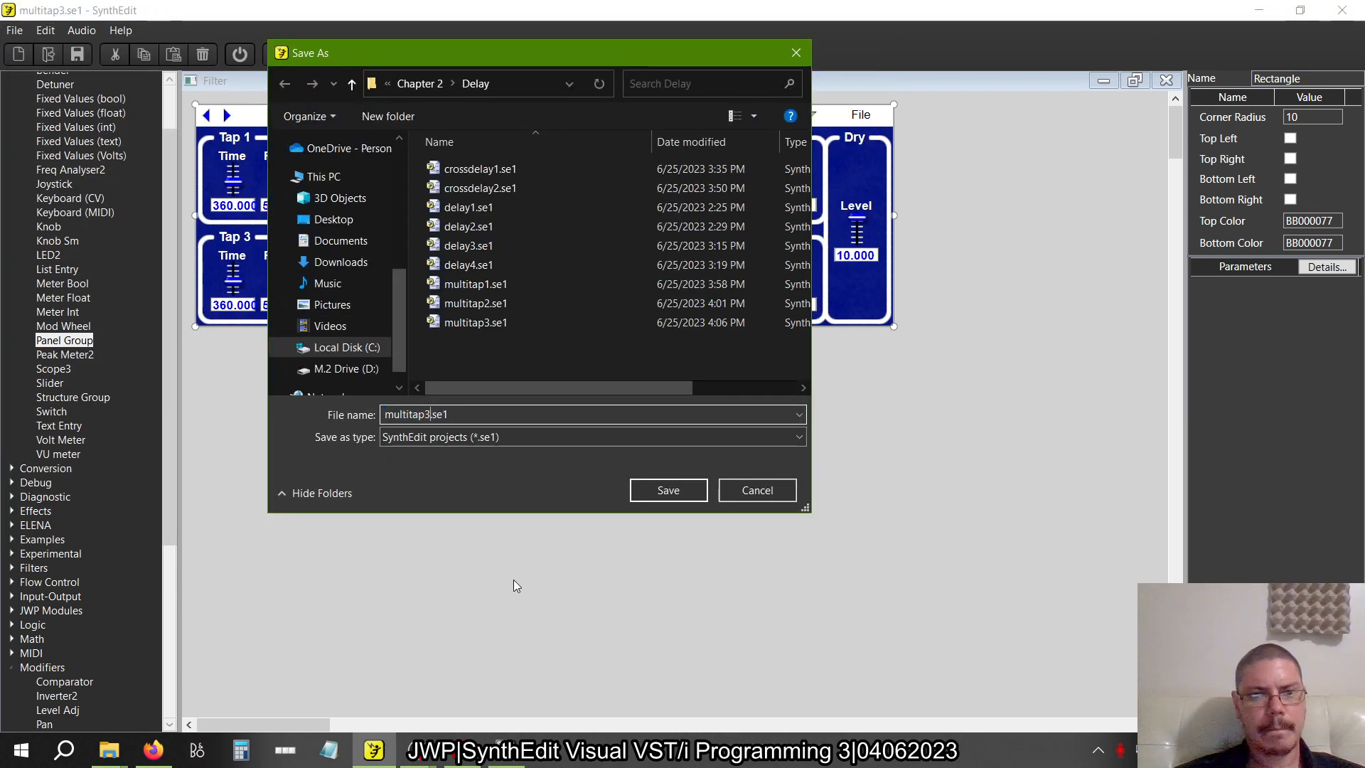
text(b)
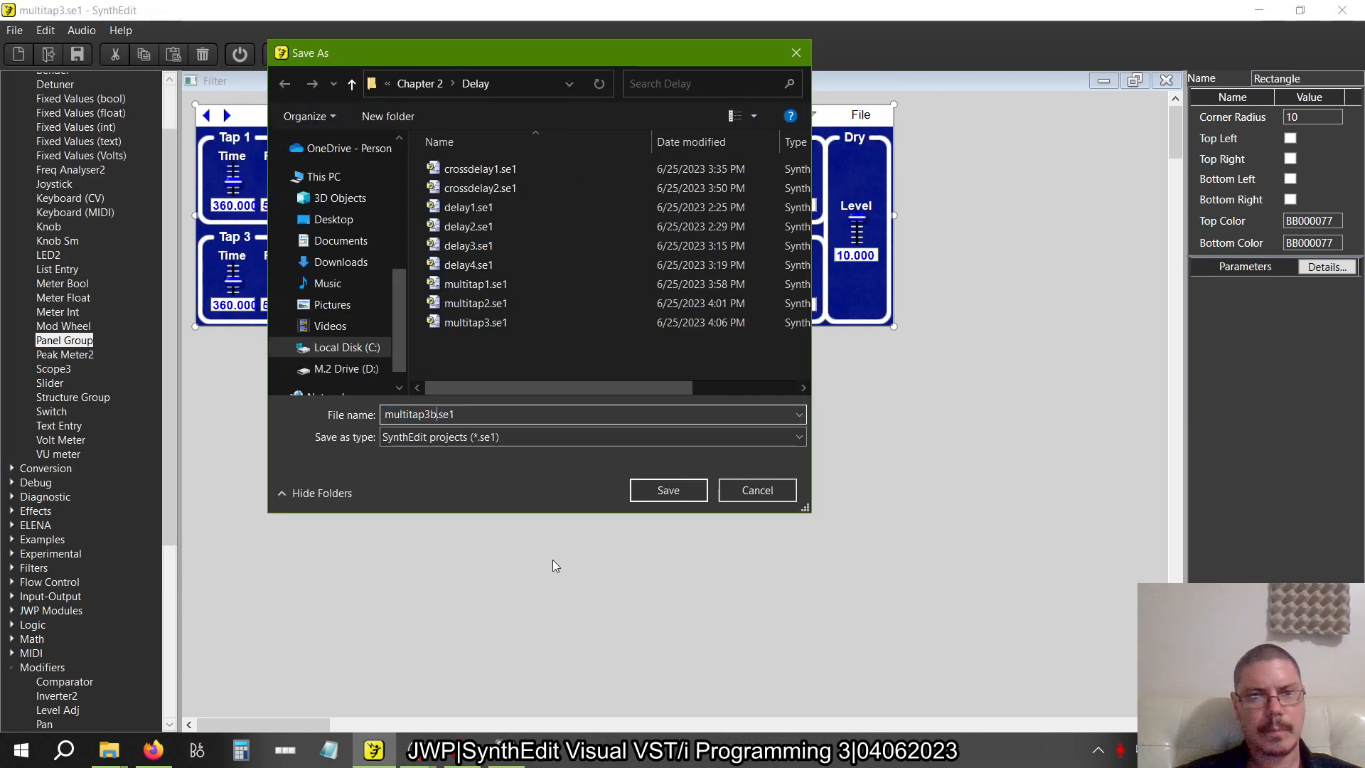
click(651, 490)
Switch to the SynthEdit book and review its four-tap delay layout, go-to files and the start of the reverb section
key(alt+Tab)
key(alt+Tab)
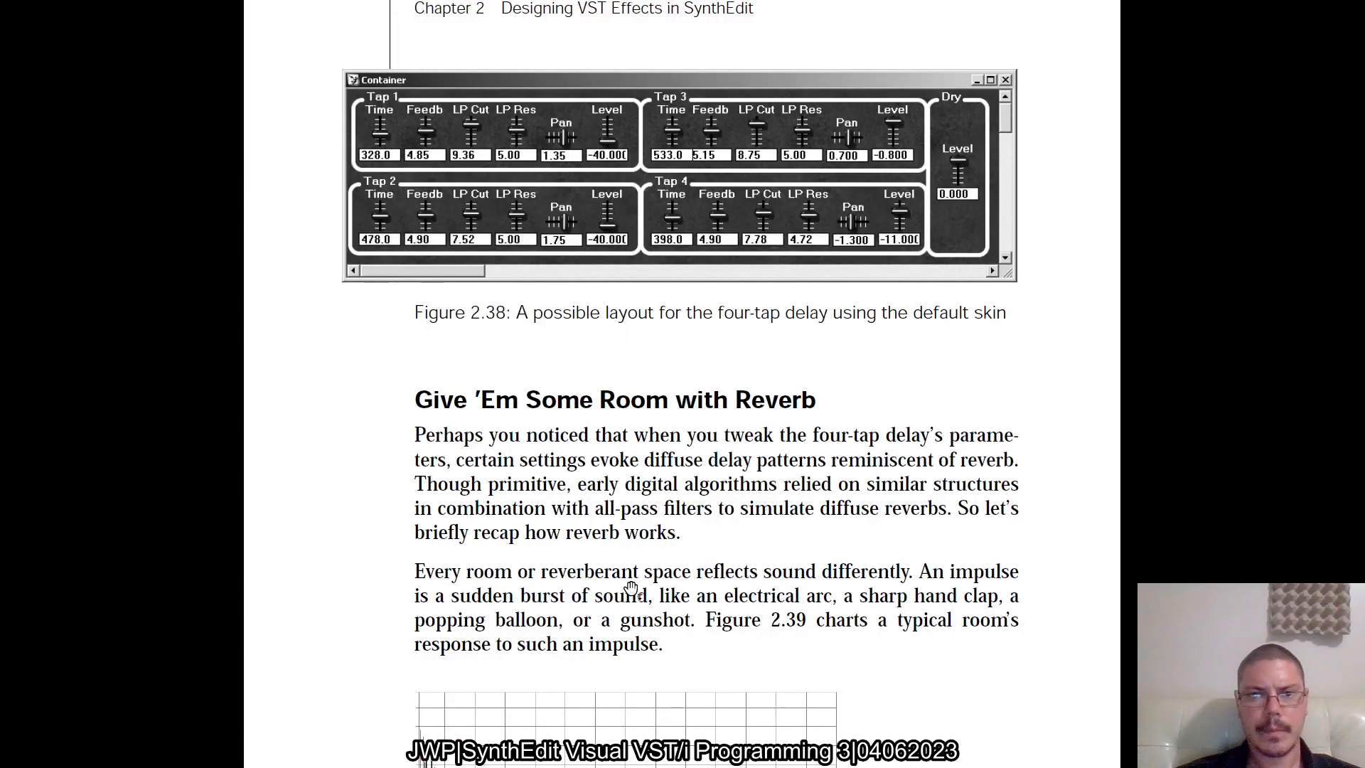
scroll(562, 438, down, 3)
scroll(561, 438, up, 1)
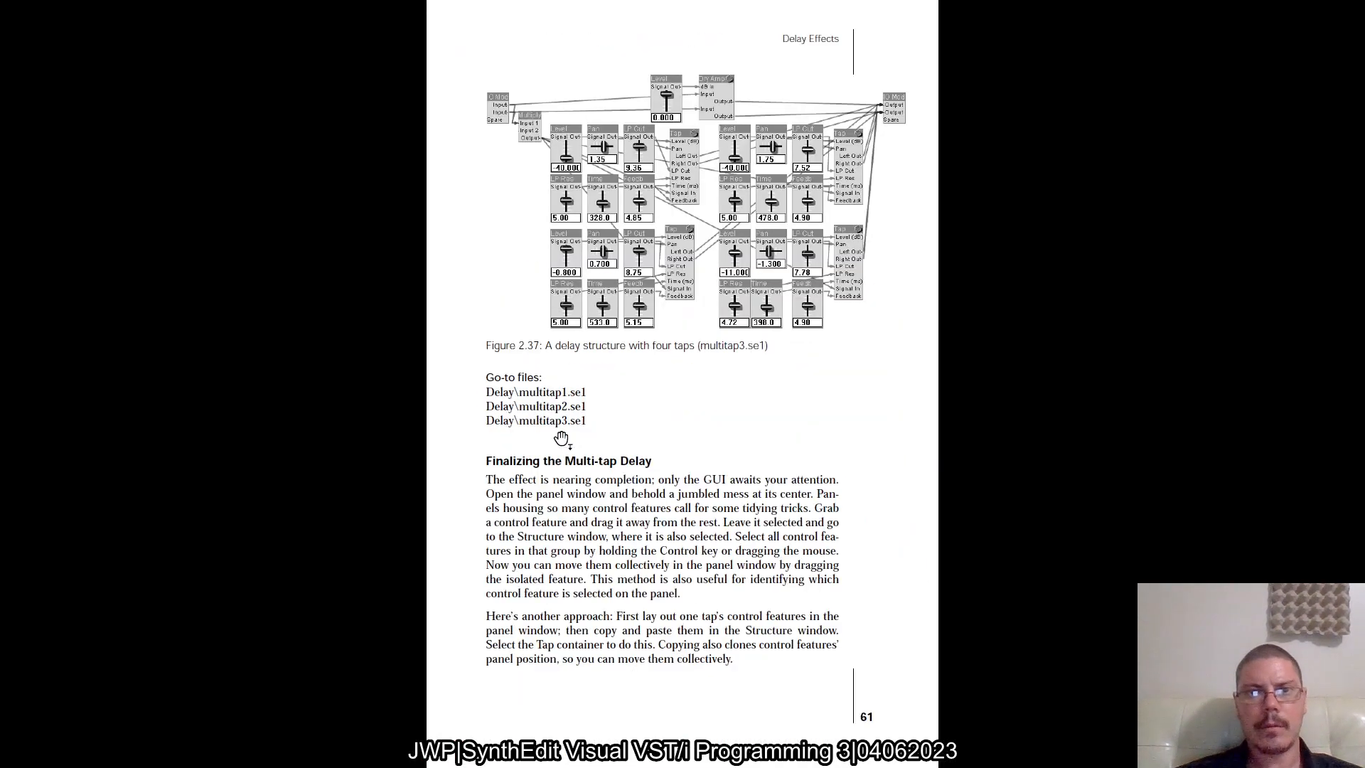
scroll(530, 429, down, 1)
scroll(527, 427, down, 1)
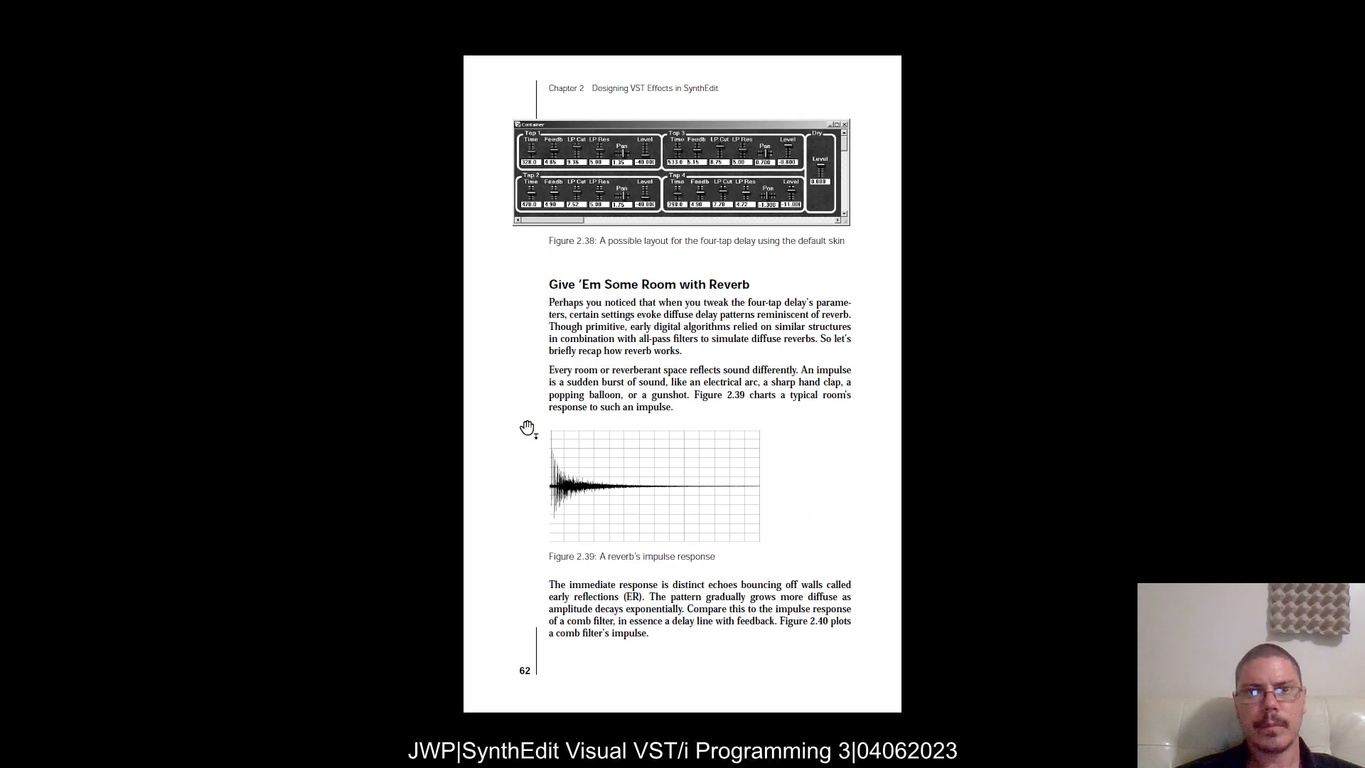
scroll(527, 428, up, 1)
scroll(527, 426, up, 13)
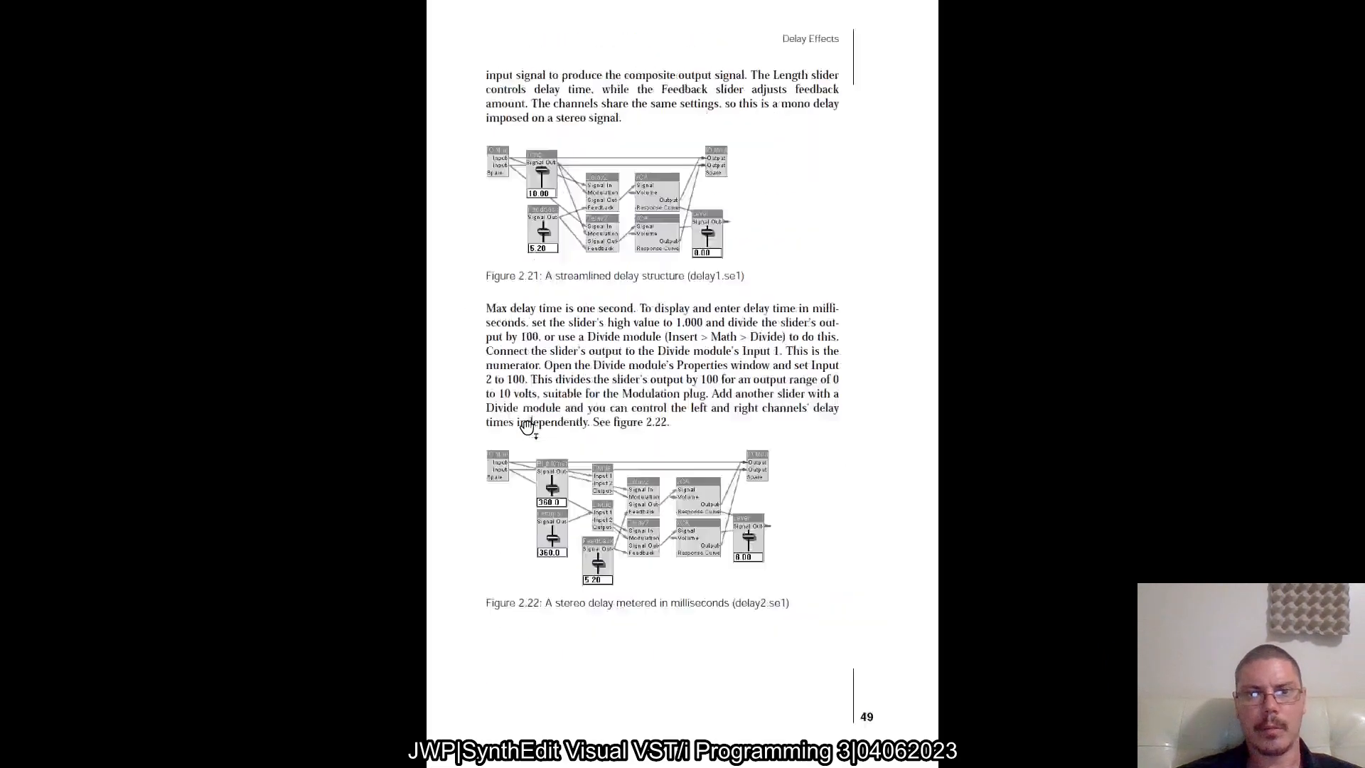
scroll(527, 426, down, 4)
key(alt+Tab)
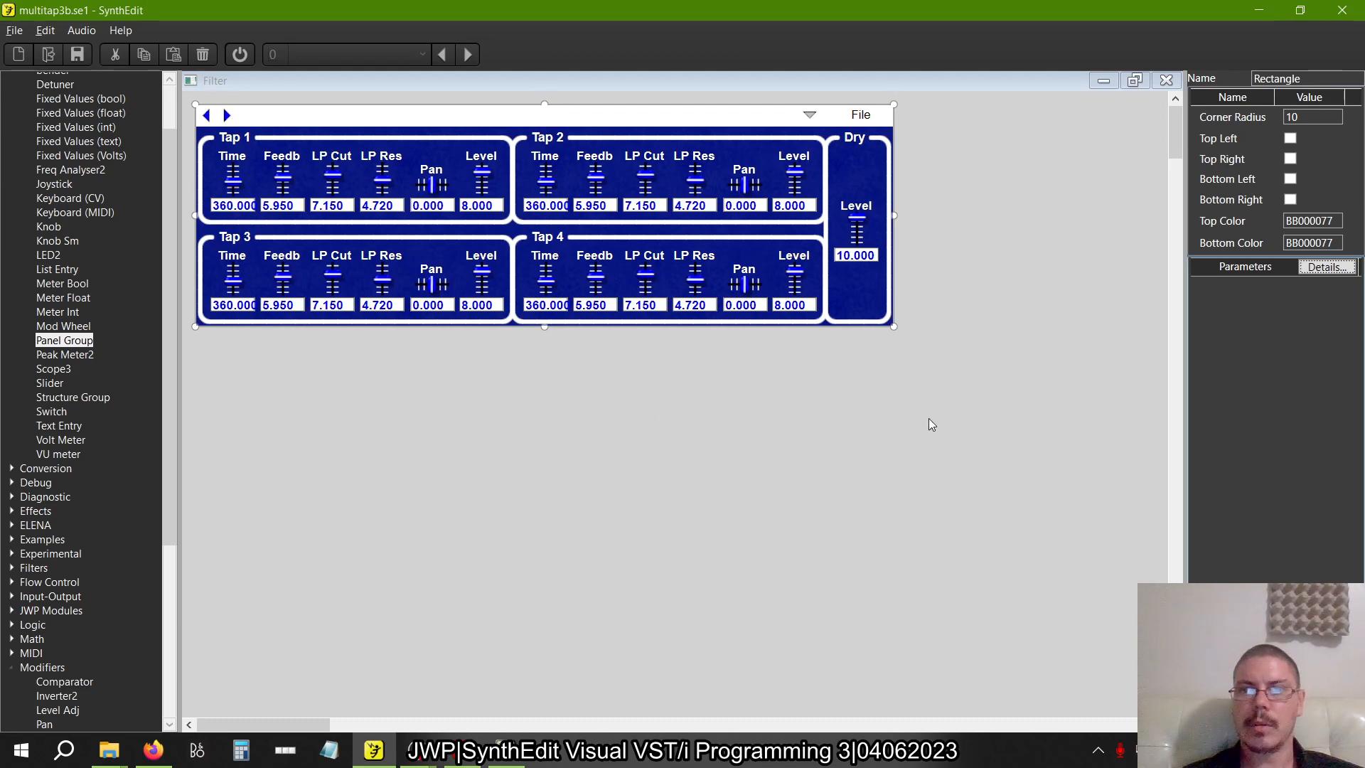
Close the Filter panel and structure windows and deselect the Filter container in the Main window
click(1160, 82)
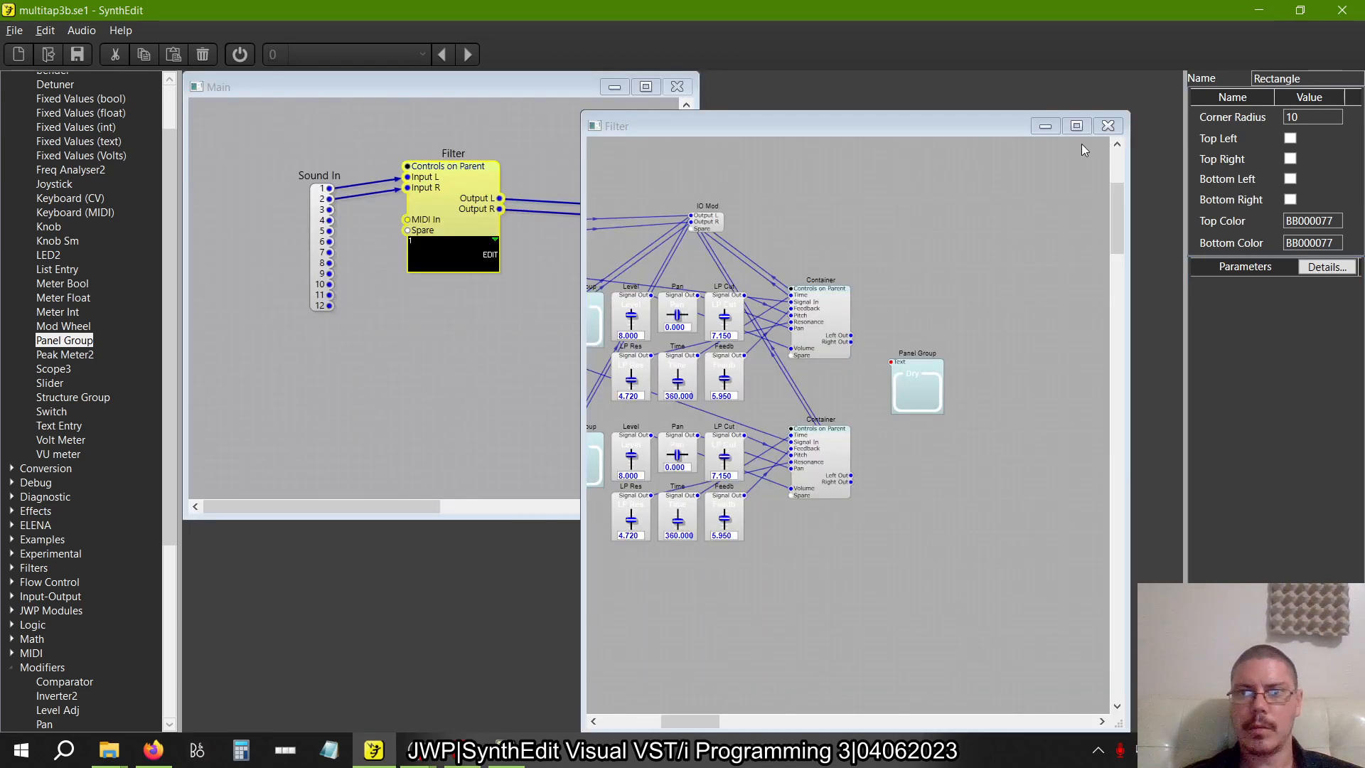
click(1104, 128)
click(450, 423)
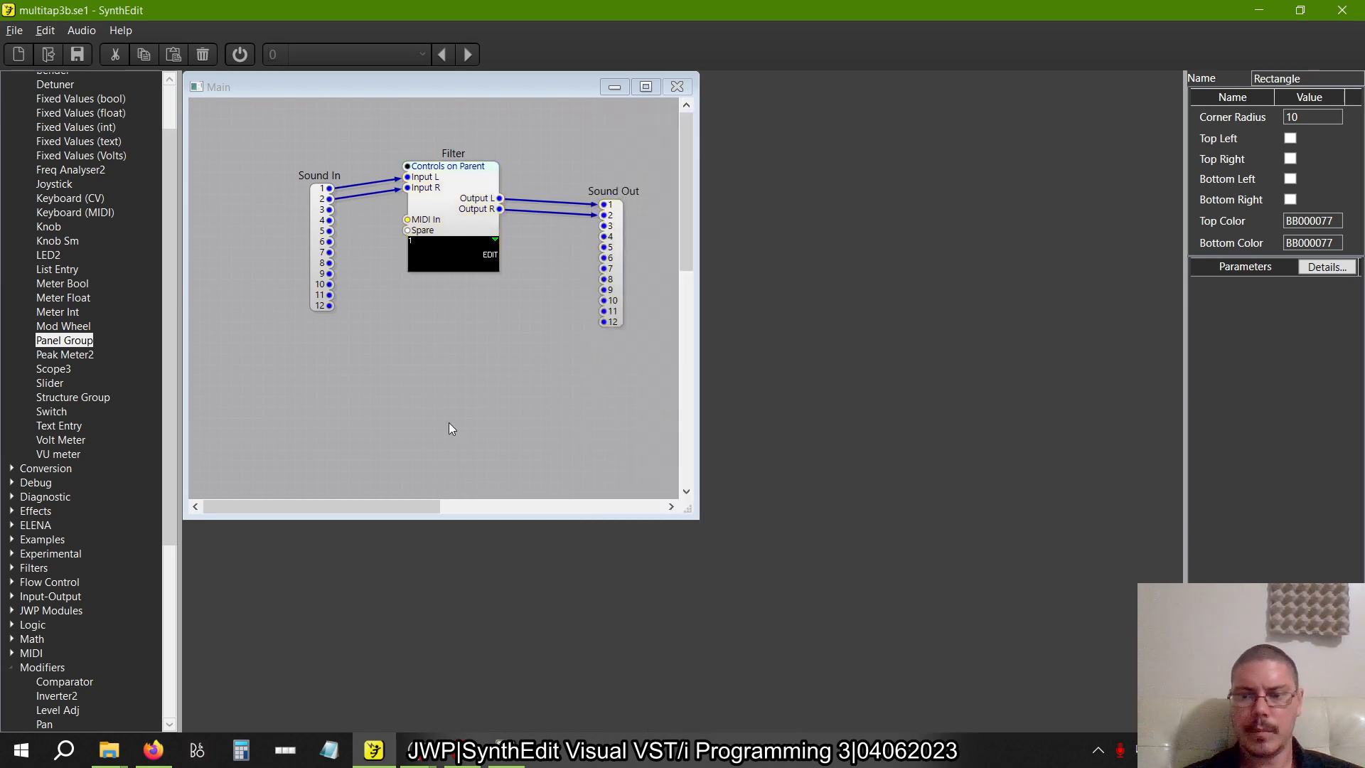